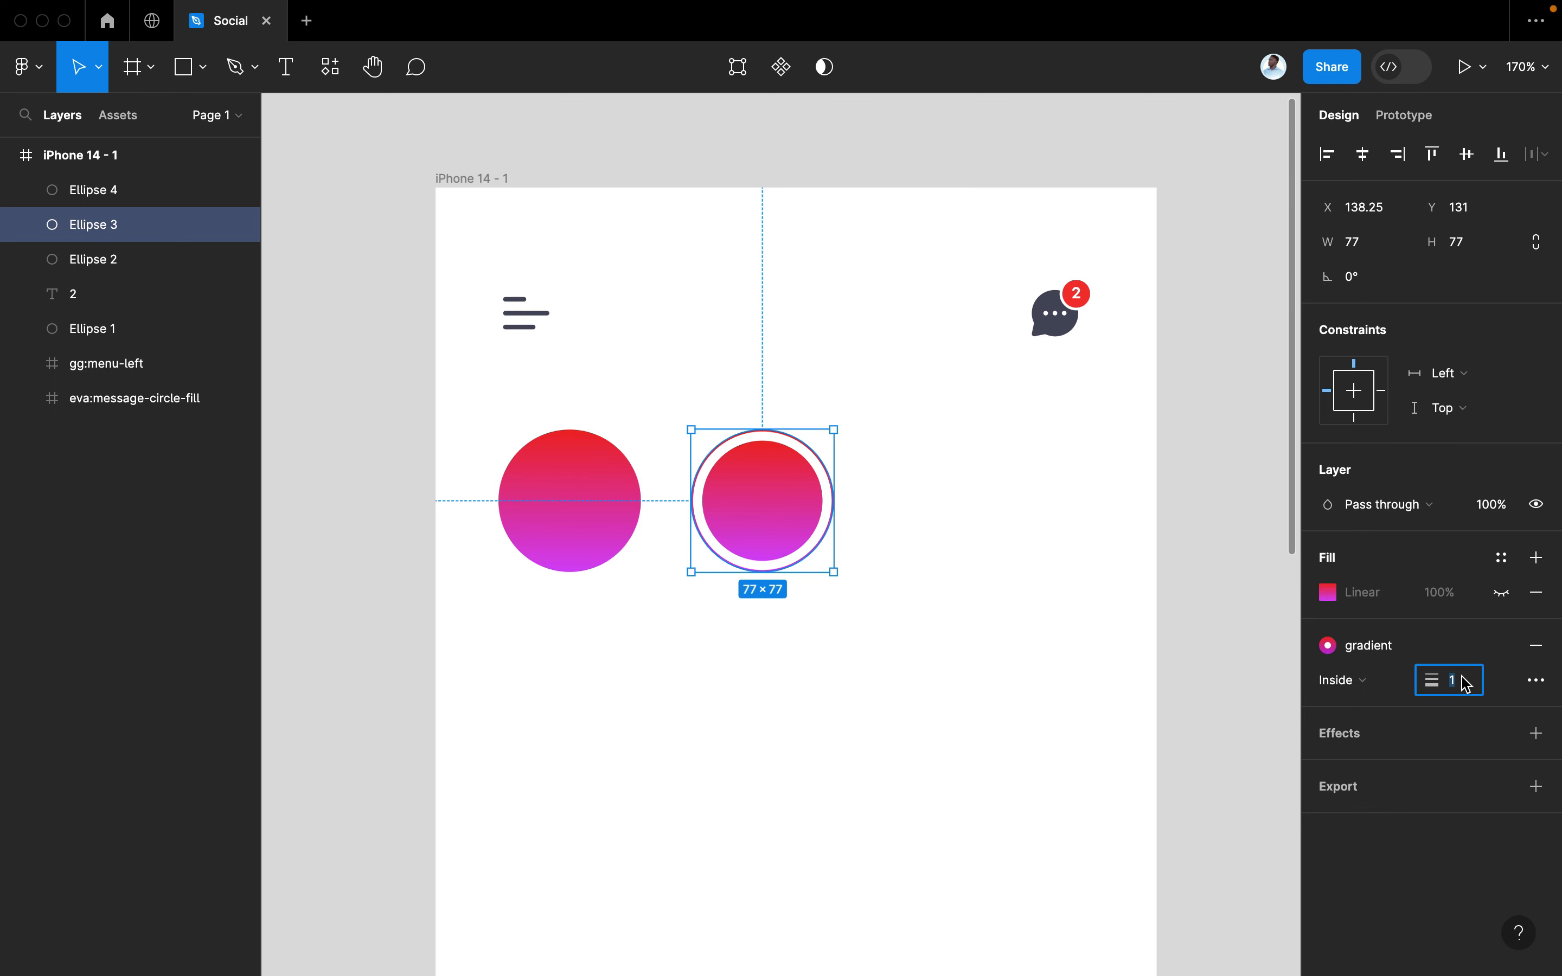
# Set the gradient ring's stroke weight to 2 and wrap its two ellipses in auto layout
pyautogui.press('Return')
pyautogui.click(943, 647)
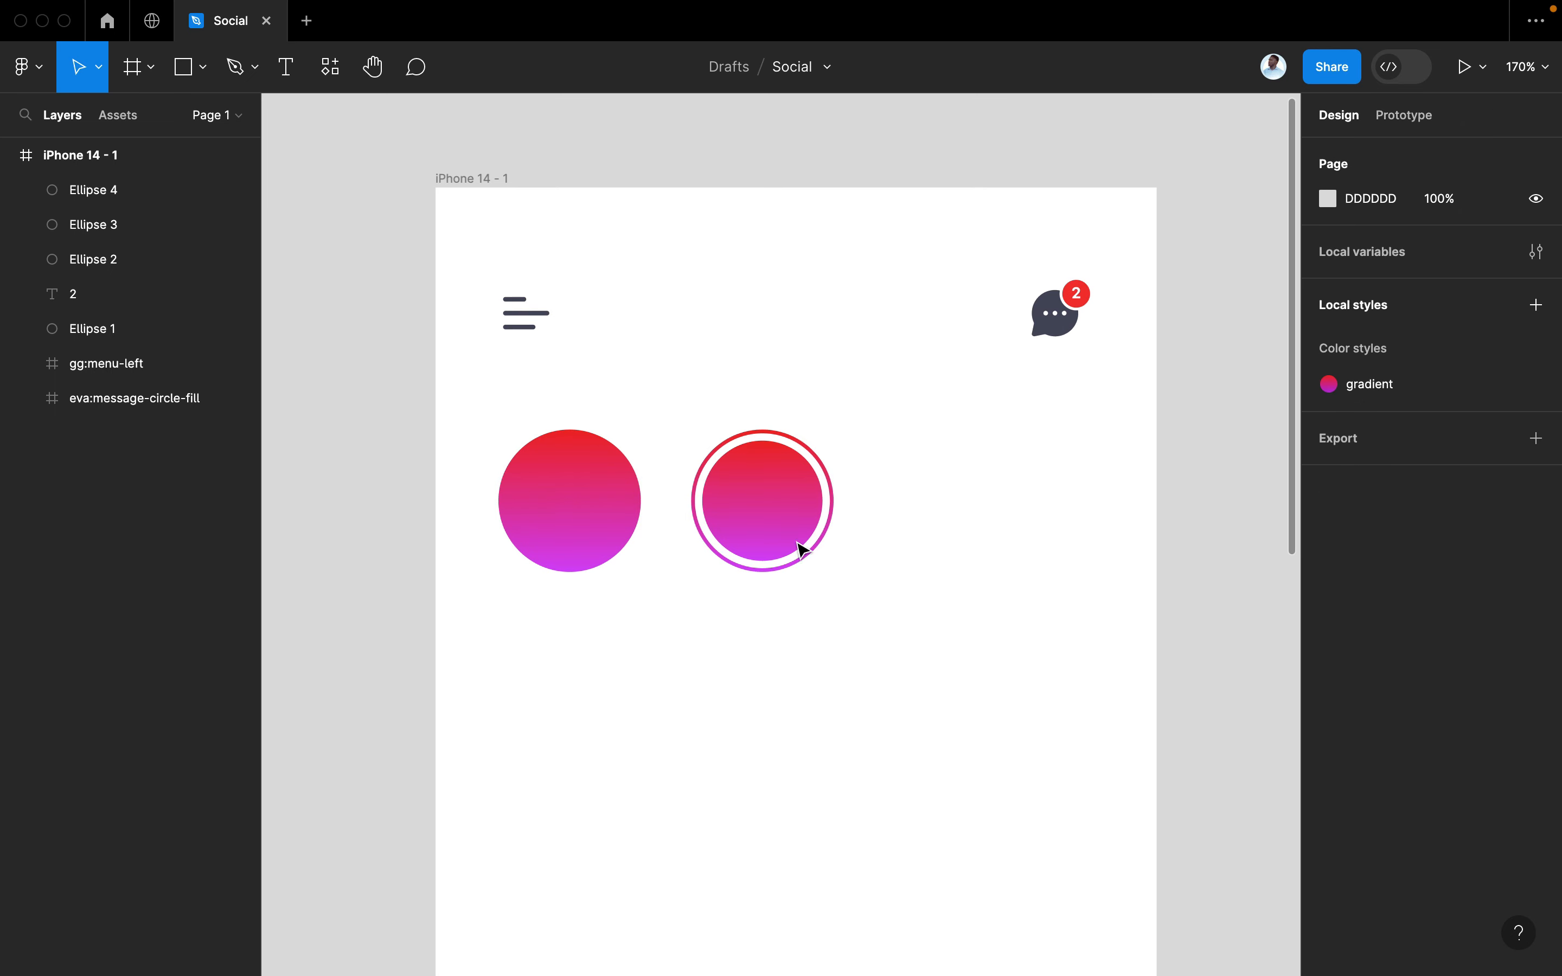
pyautogui.moveTo(658, 382); pyautogui.dragTo(885, 610)
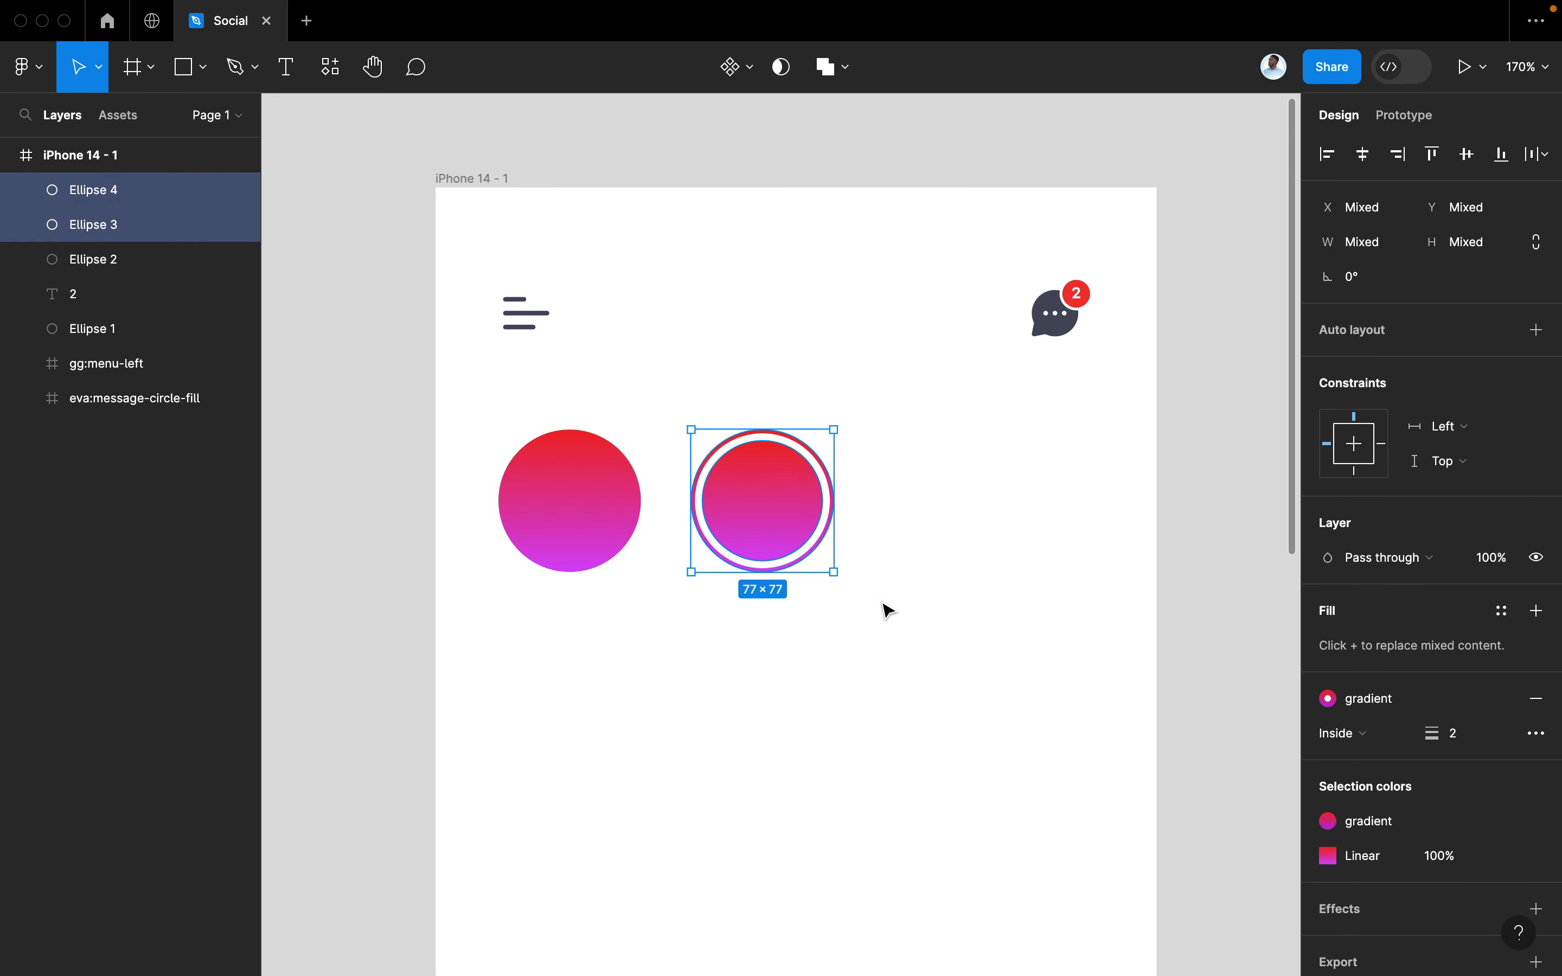
pyautogui.hotkey('shift', 'a')
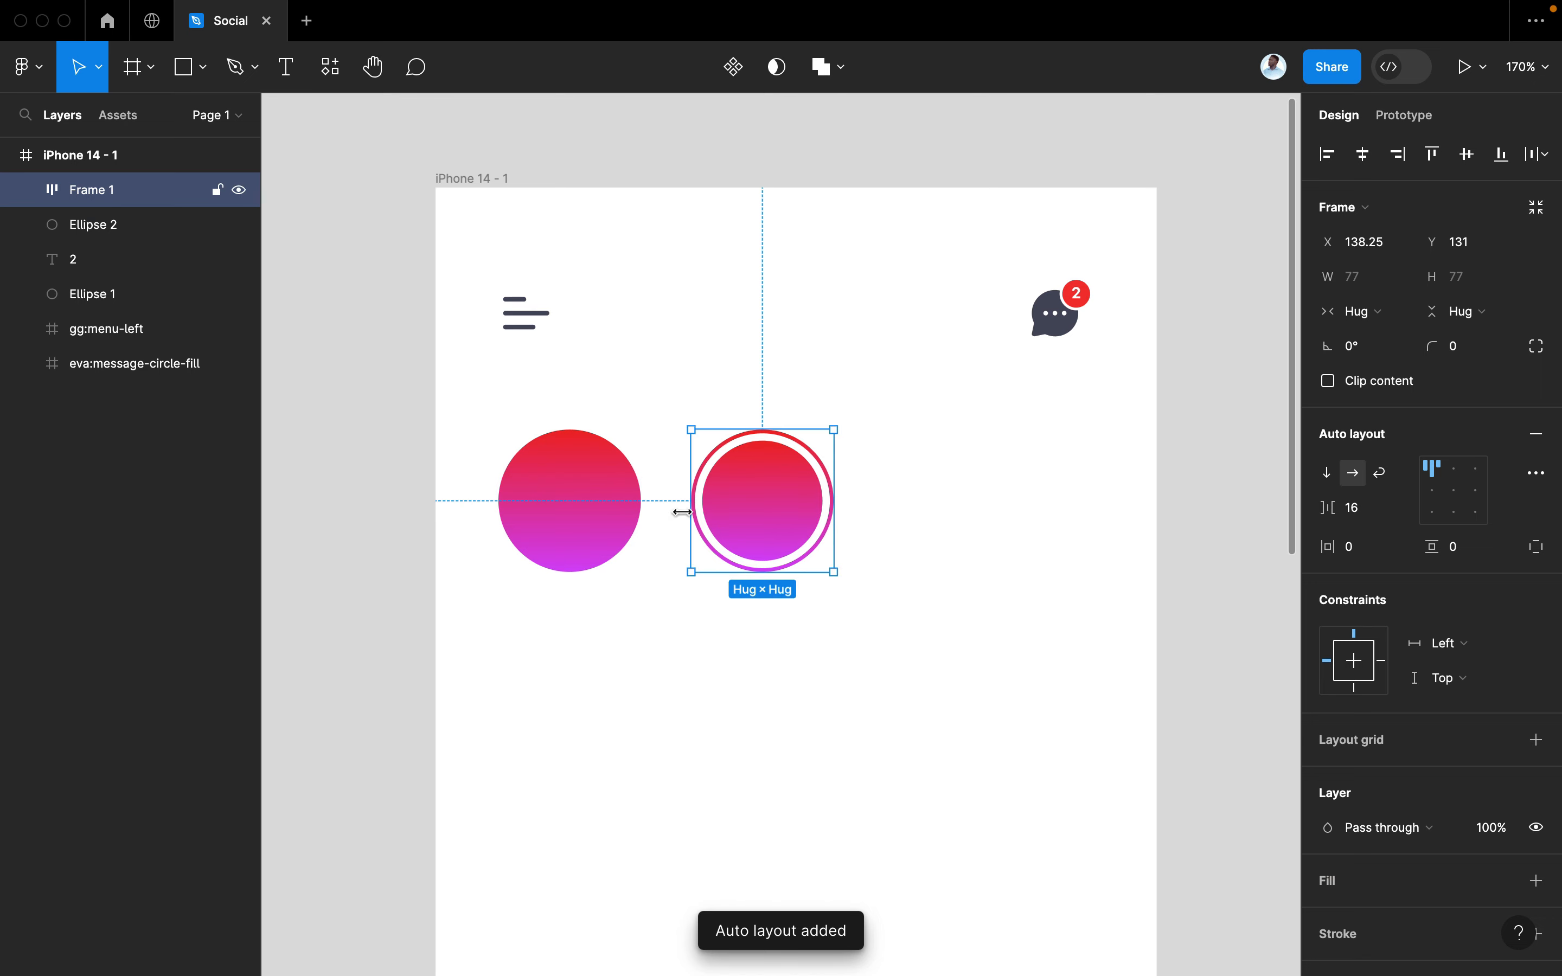
# Wrap the plain and ringed circles into a horizontal auto-layout row with 27 spacing
pyautogui.keyDown('shift'); pyautogui.click(601, 523); pyautogui.keyUp('shift')
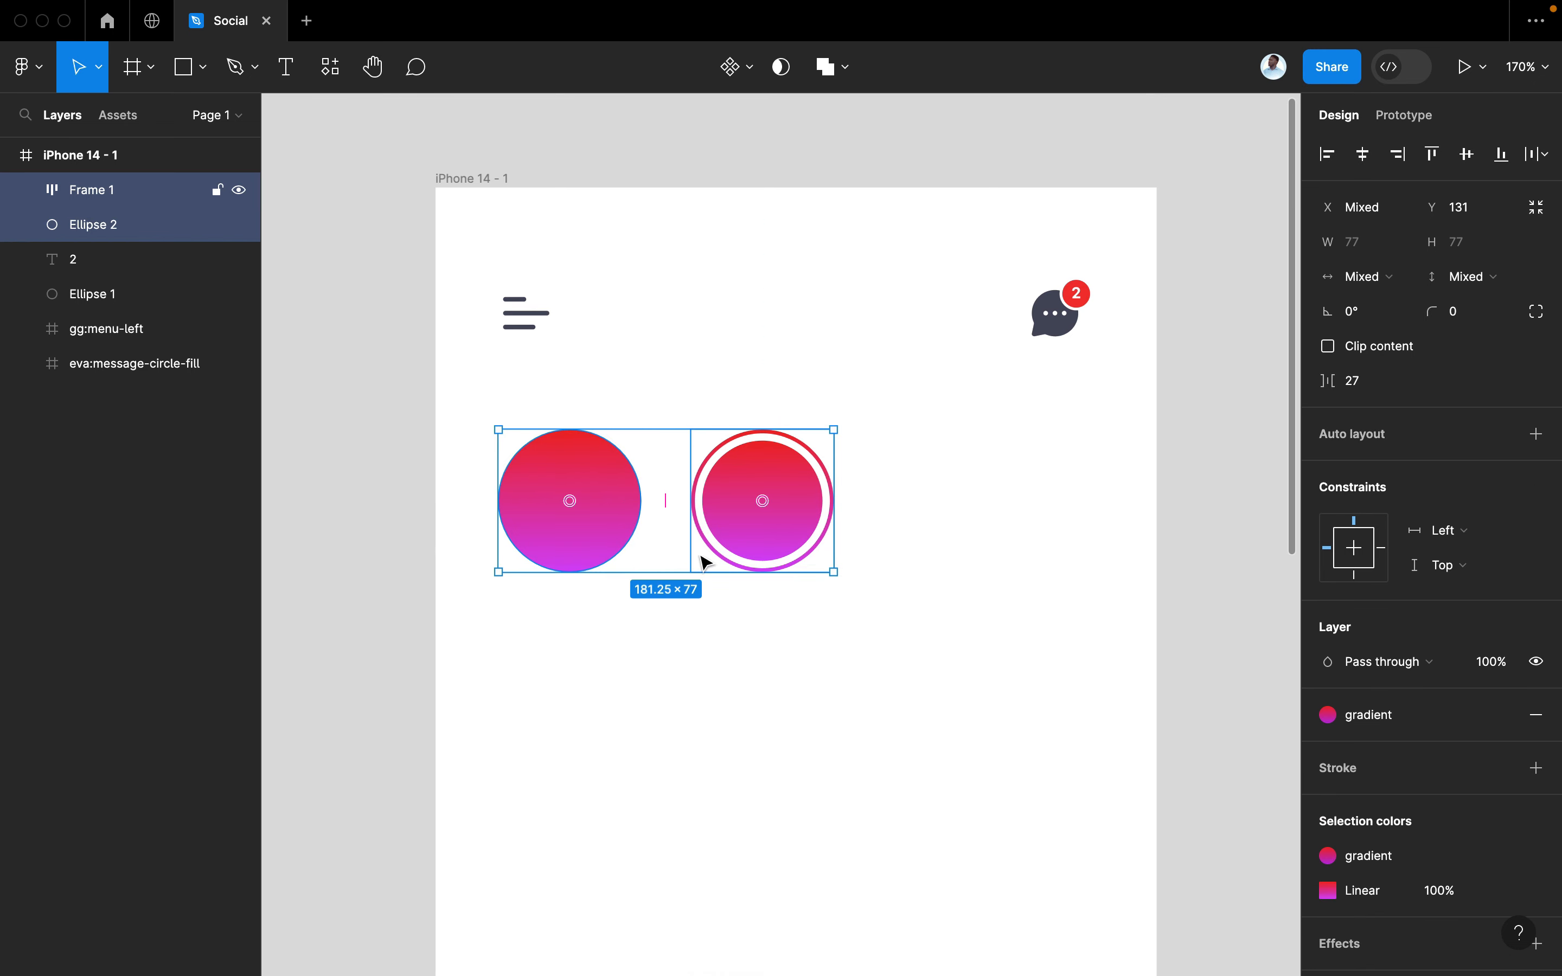
pyautogui.hotkey('shift', 'a')
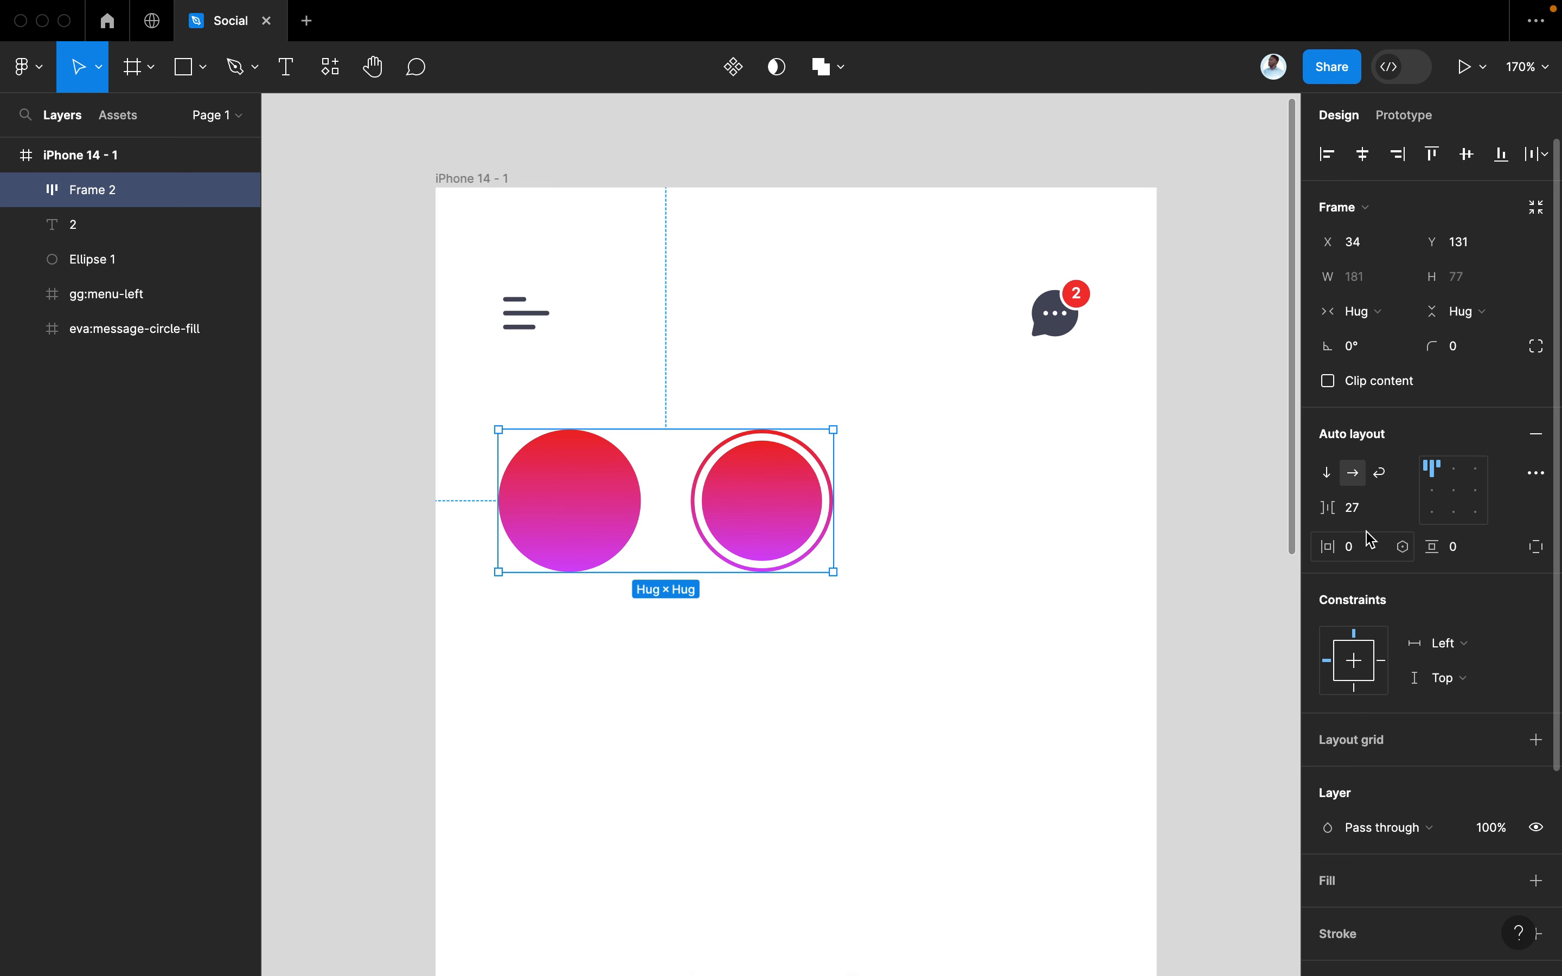
pyautogui.click(751, 488)
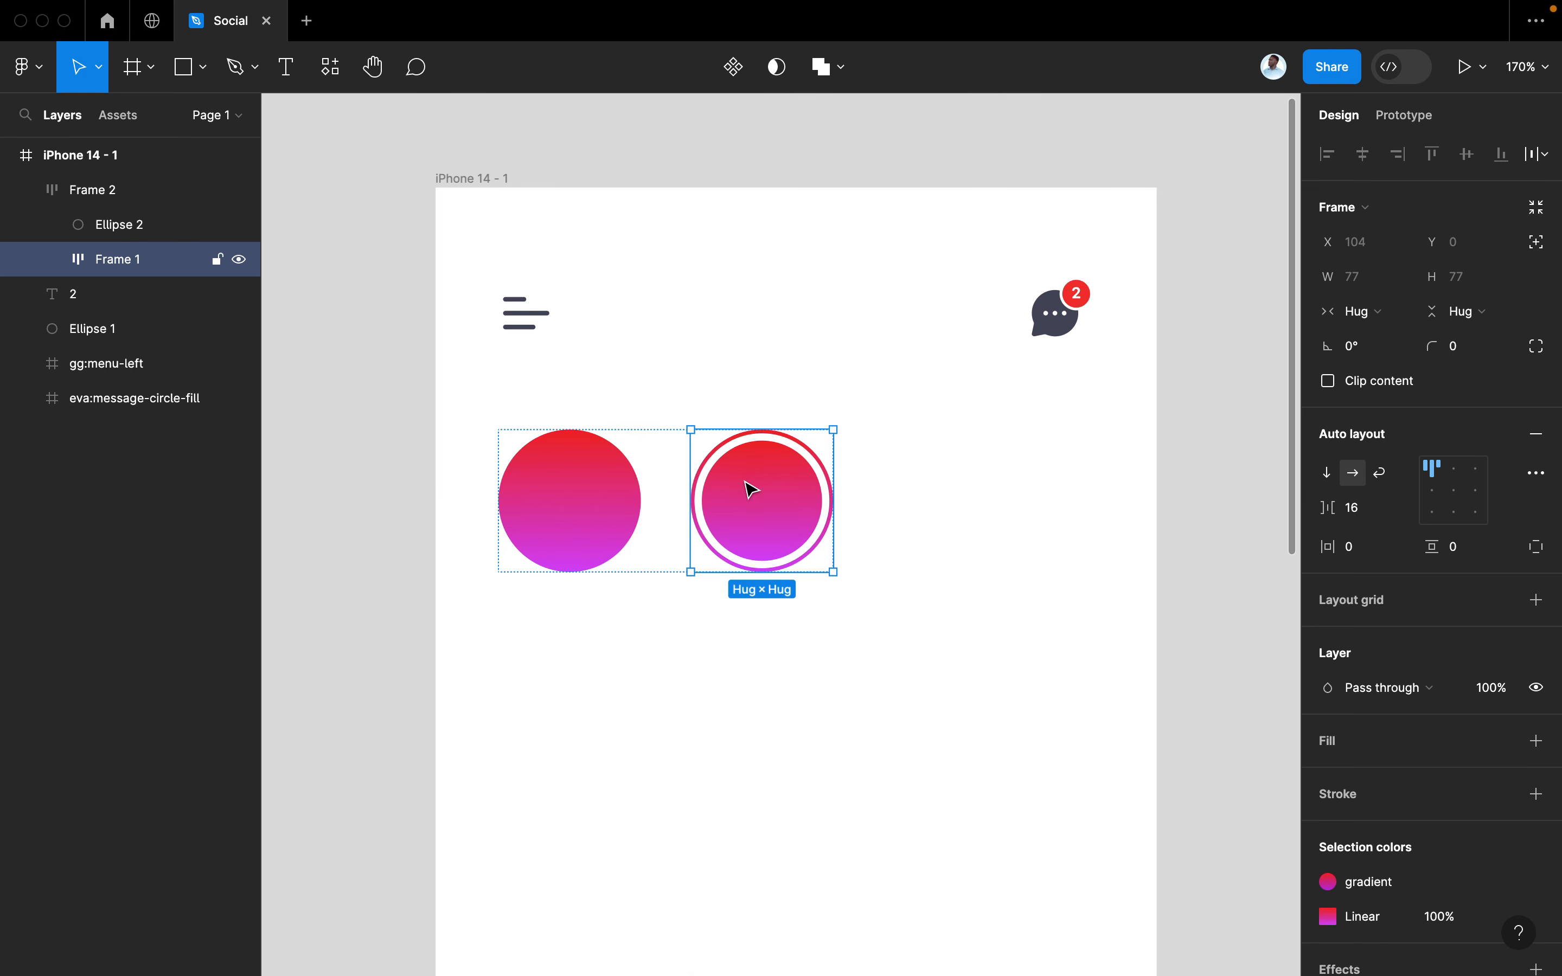
# Duplicate the ringed circle twice, giving one plain circle followed by three ringed circles
pyautogui.moveTo(774, 498)
pyautogui.mouseDown()
pyautogui.moveTo(720, 509)
pyautogui.moveTo(836, 522)
pyautogui.mouseUp()
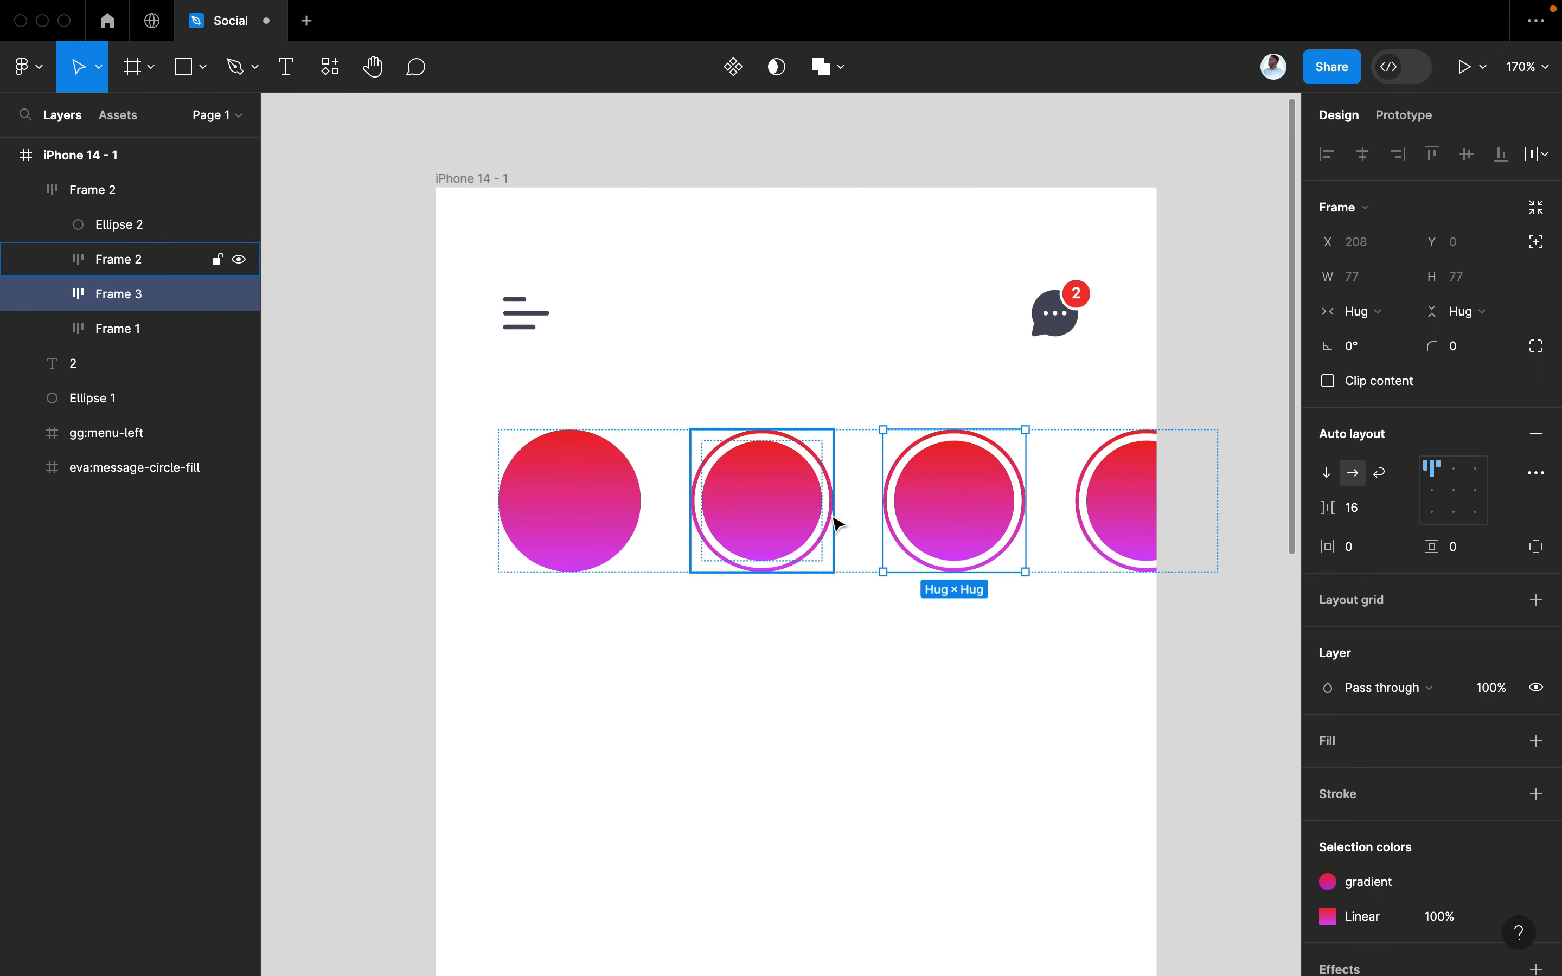
pyautogui.click(1167, 422)
pyautogui.scroll(-2, 1203, 372)
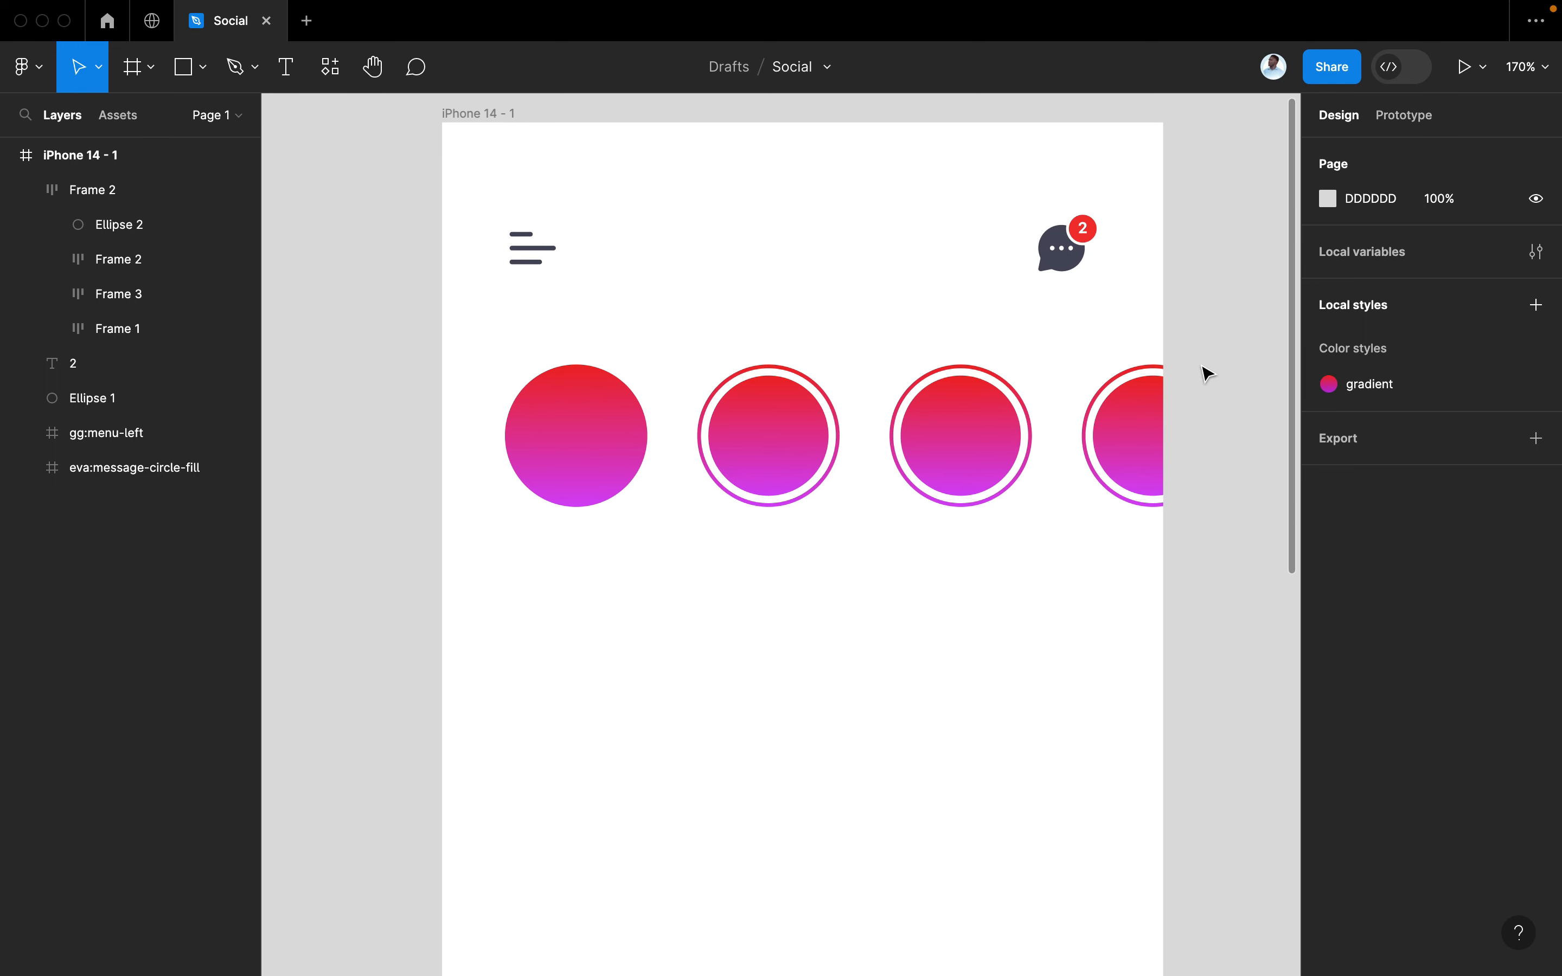
pyautogui.doubleClick(617, 440)
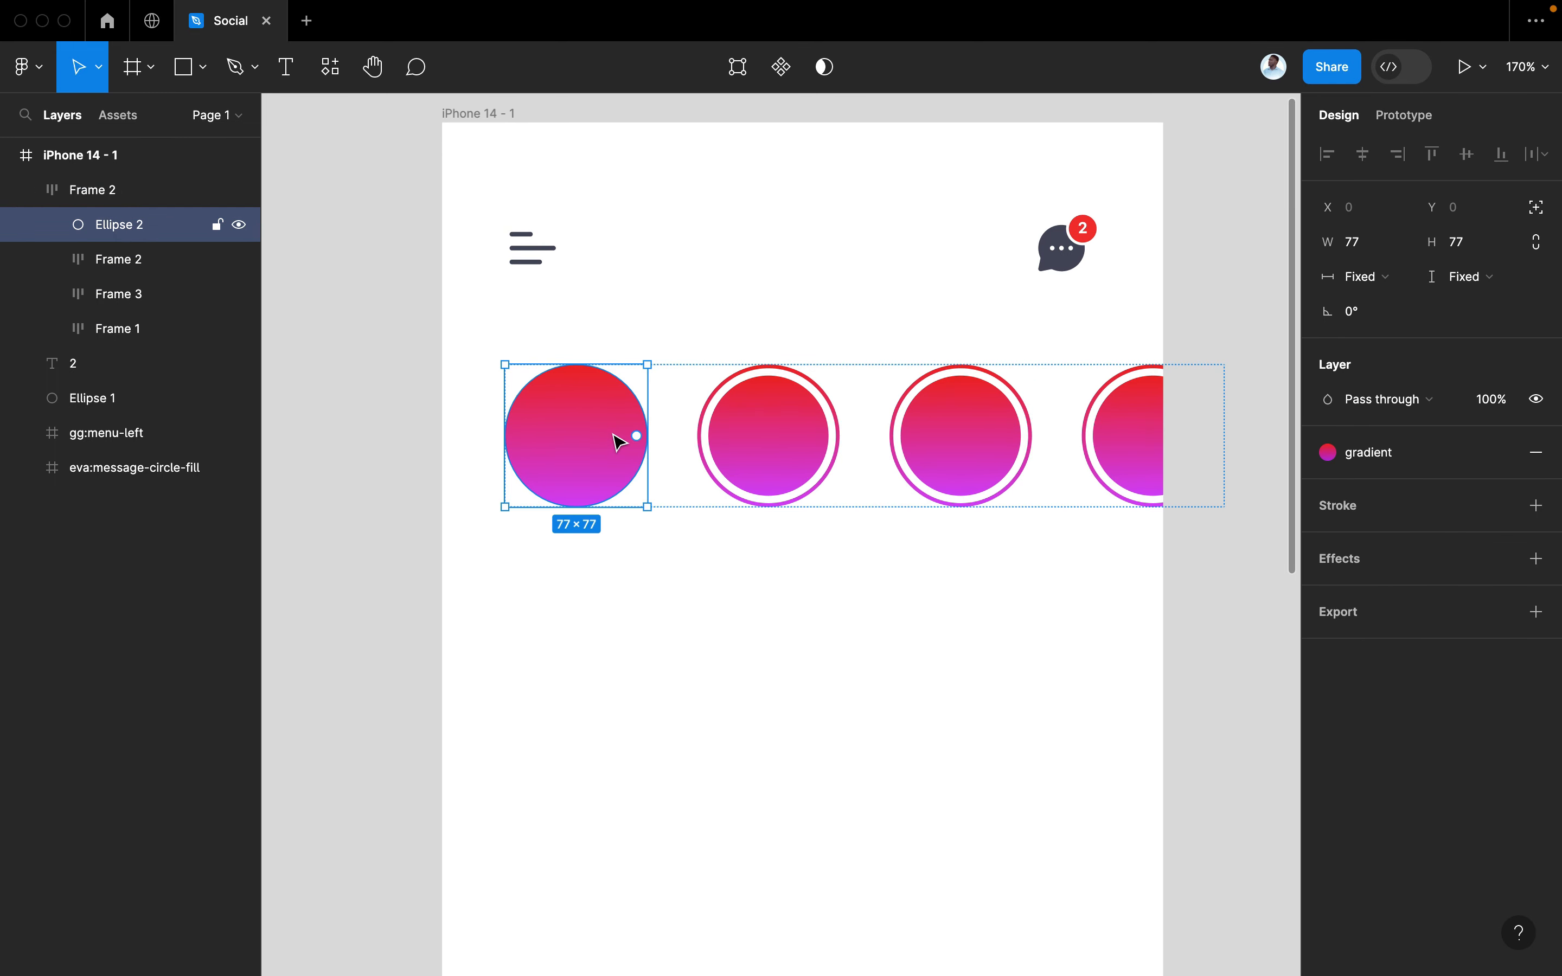
# Search Iconify for 'add' and bring the ic:round-add plus icon onto the canvas
pyautogui.press('super+slash')
pyautogui.click(655, 233)
pyautogui.write('add')
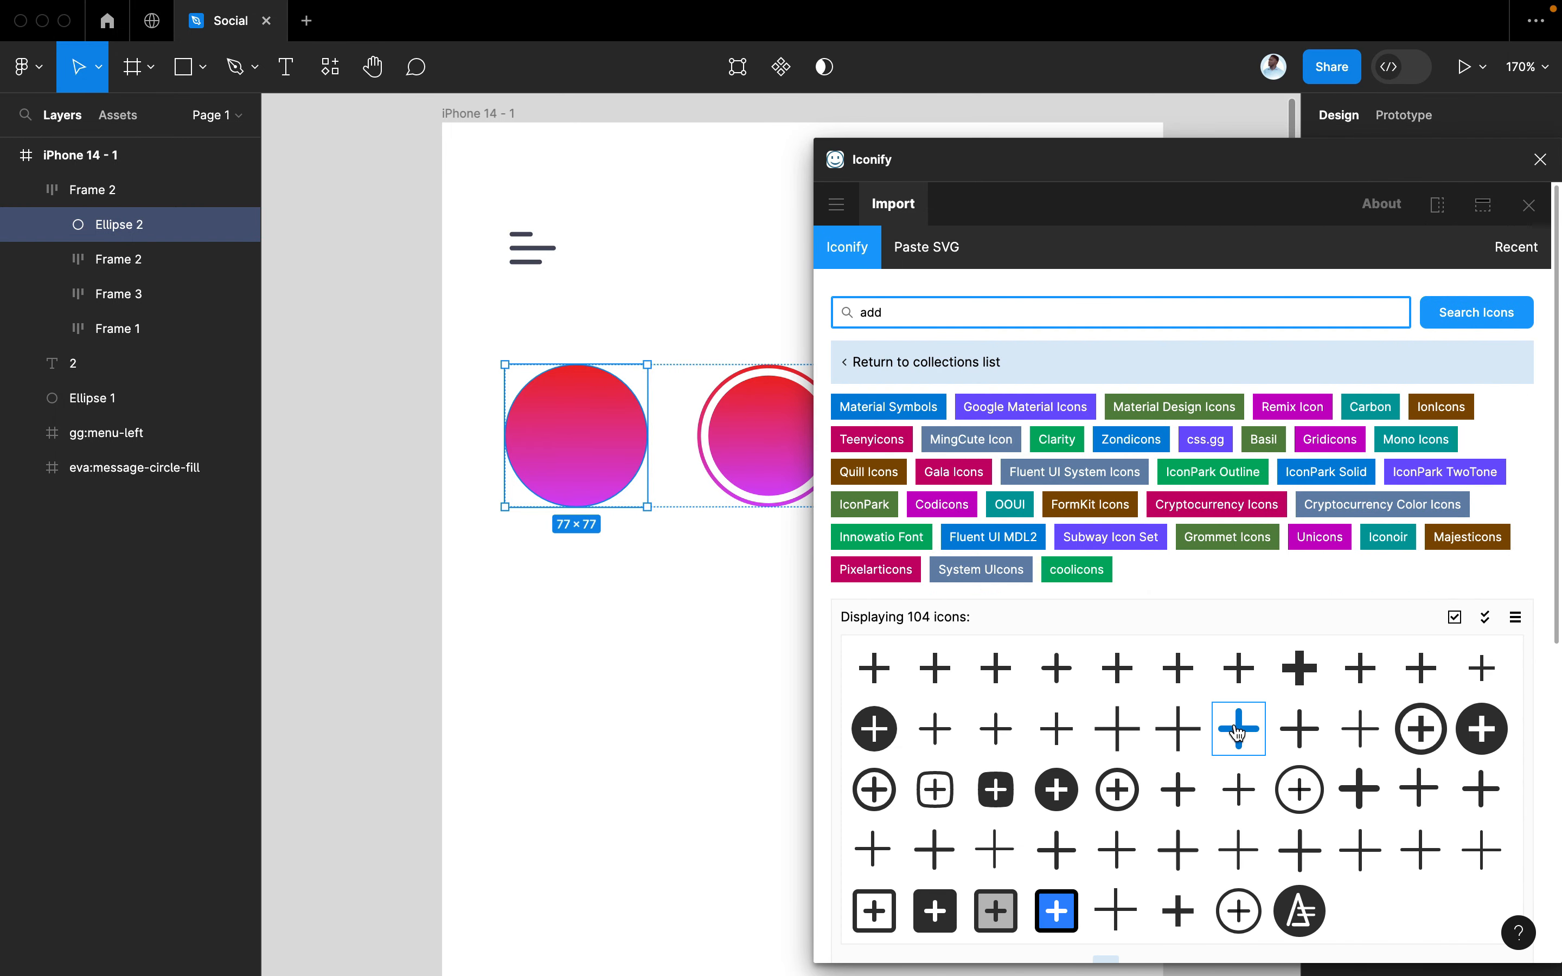
pyautogui.moveTo(1056, 665); pyautogui.dragTo(675, 661)
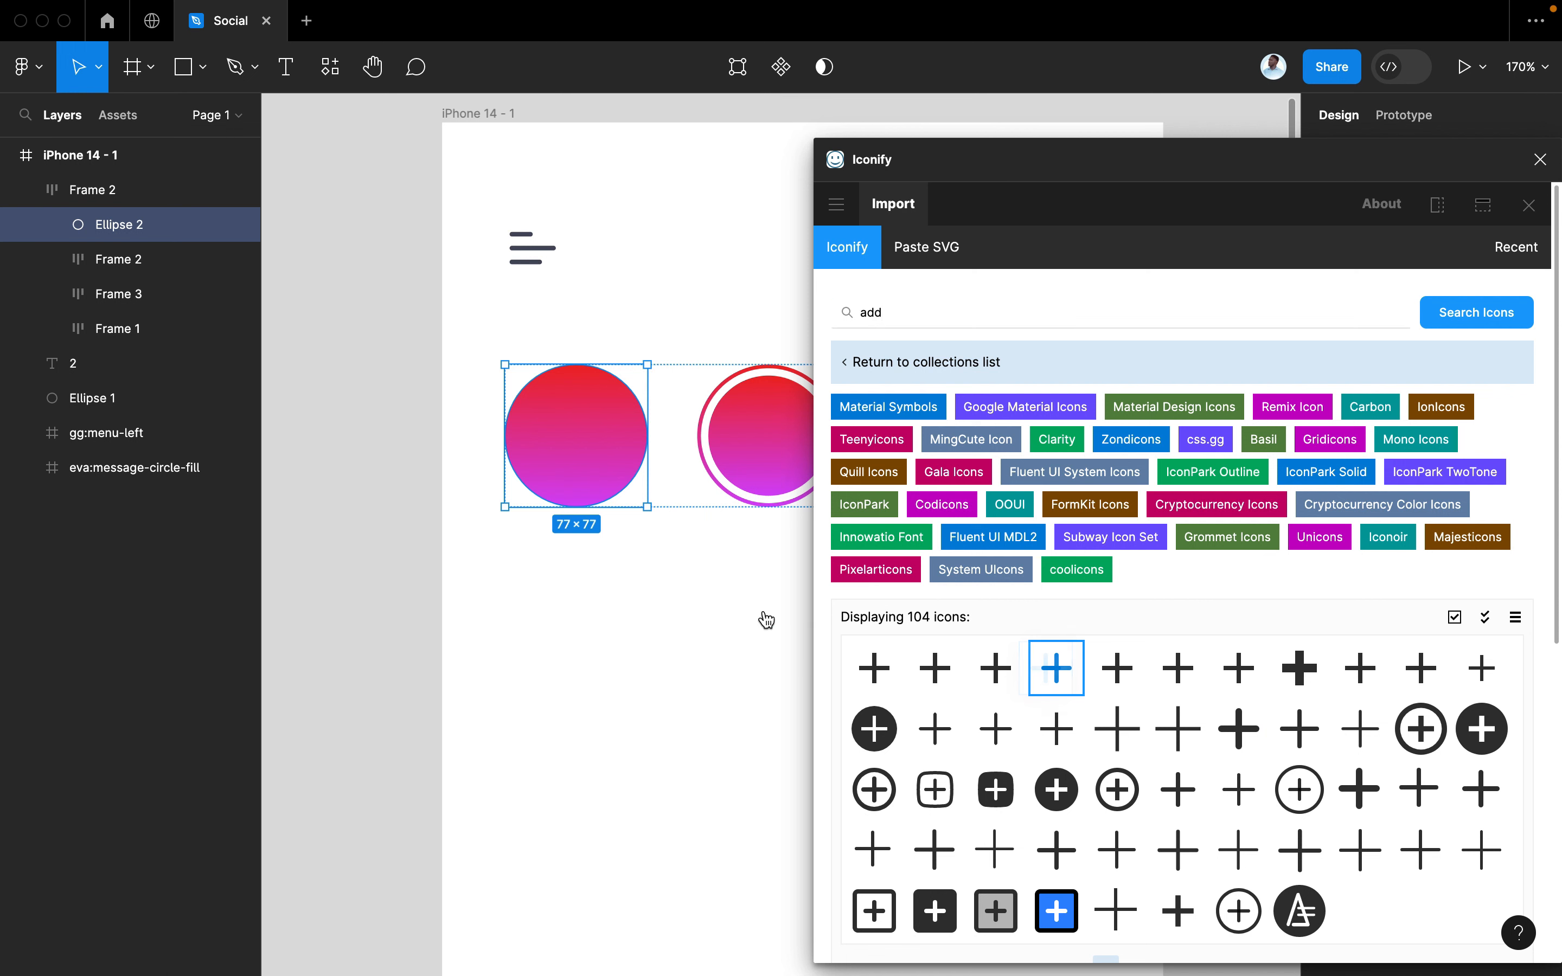
pyautogui.click(1540, 159)
# Scale the plus icon to 30×30 and move it to the start of the circle row
pyautogui.press('k')
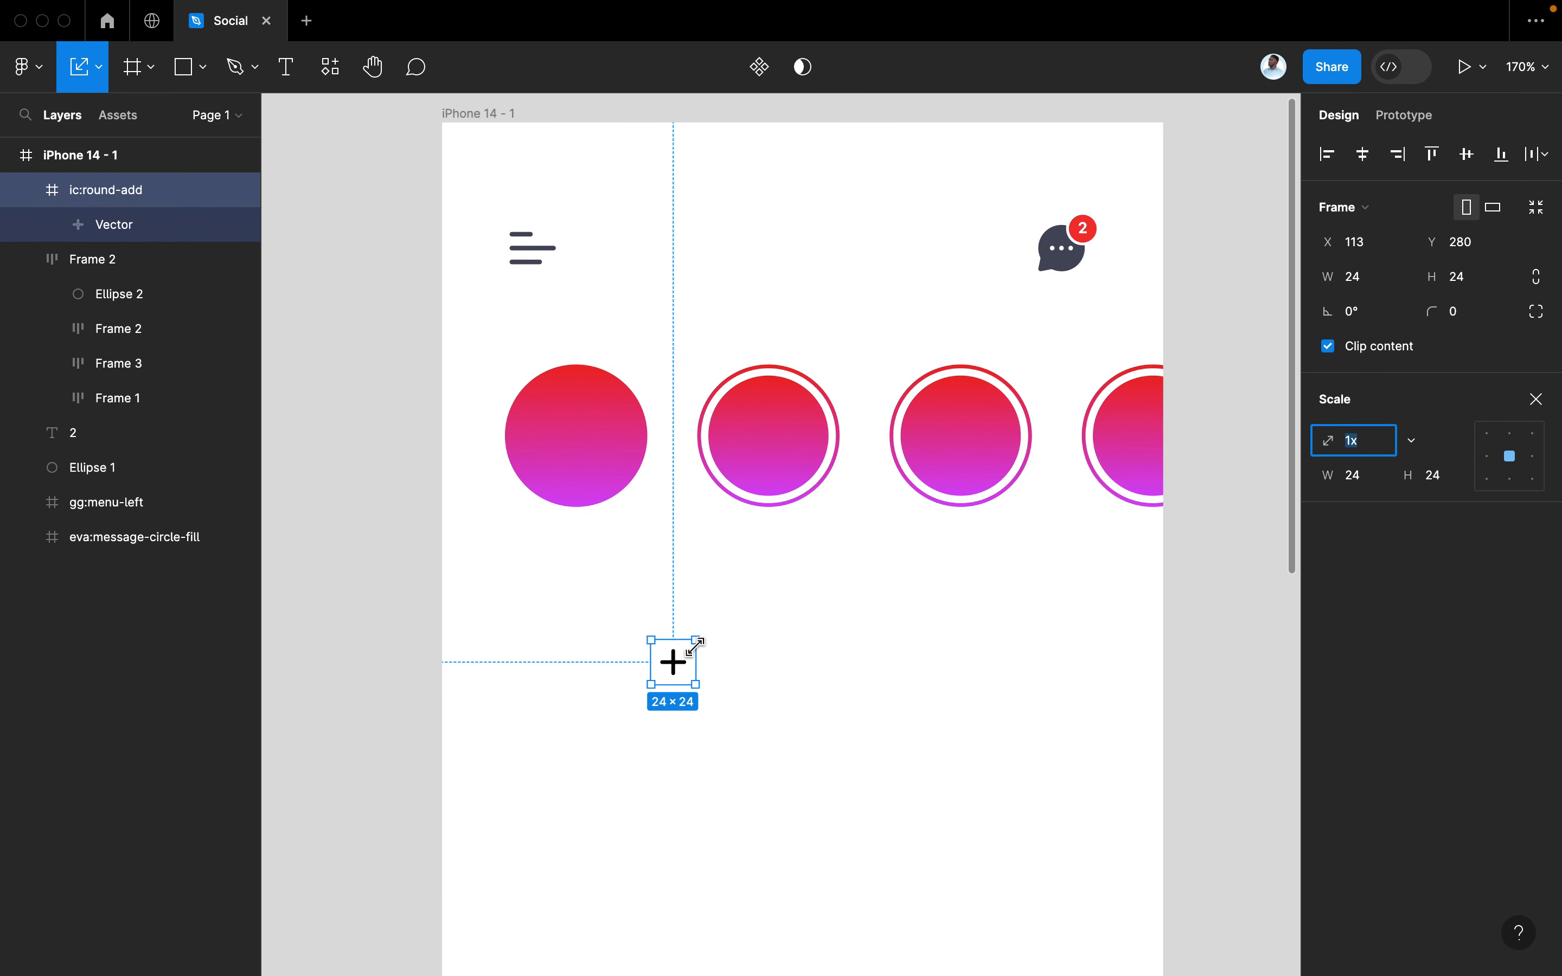
pyautogui.moveTo(695, 640); pyautogui.dragTo(715, 626)
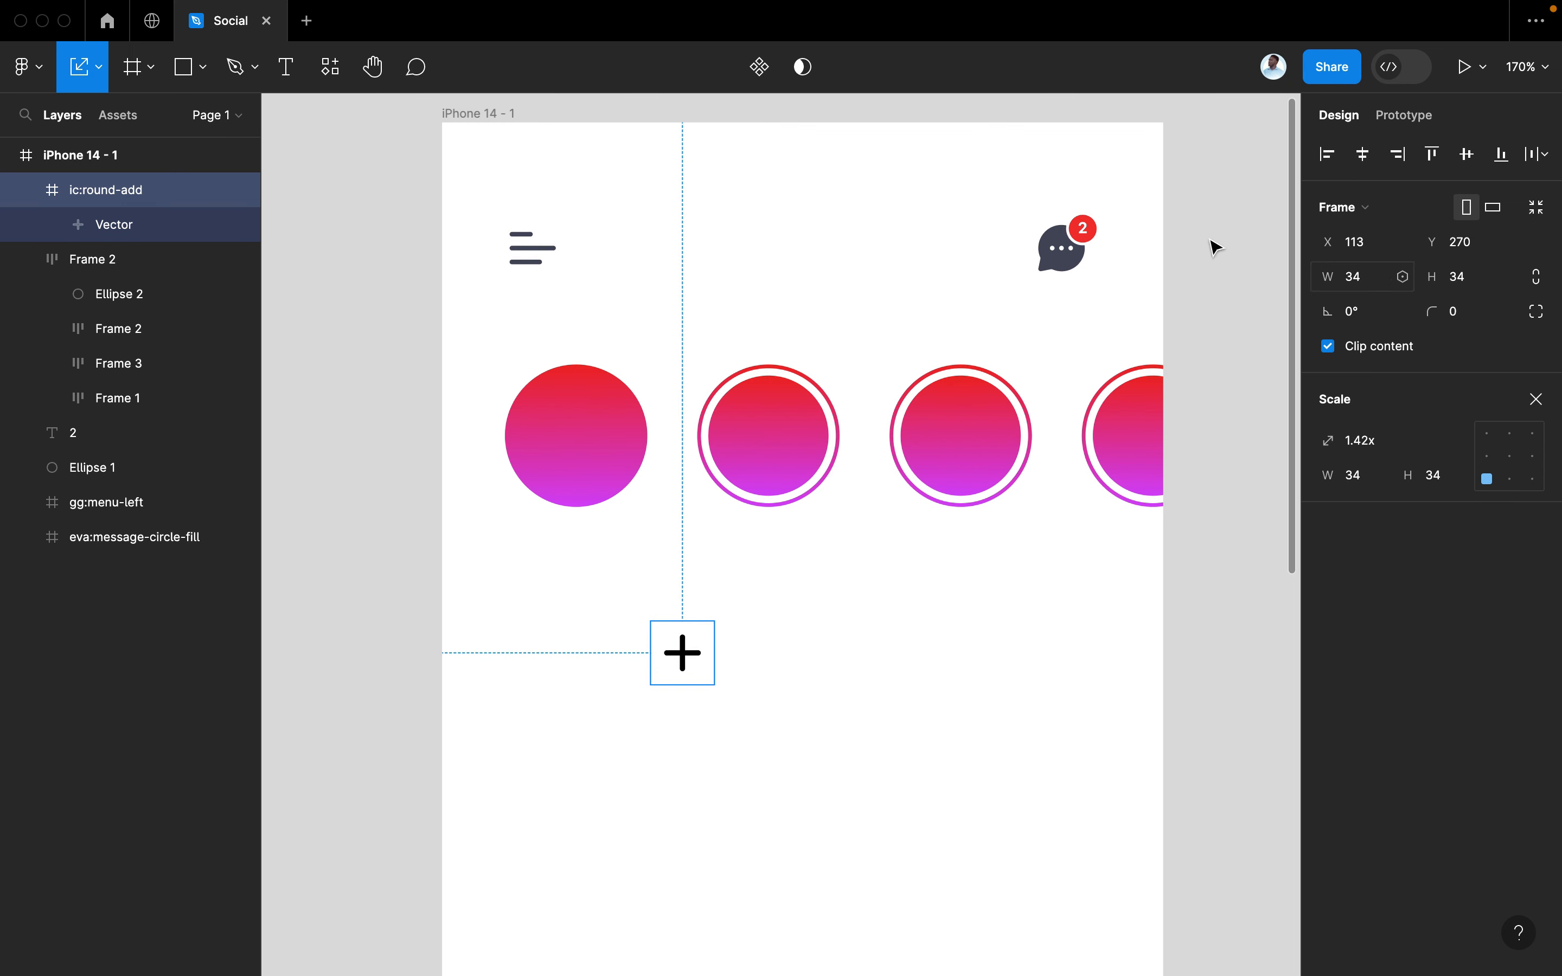
pyautogui.click(1371, 277)
pyautogui.press('Return')
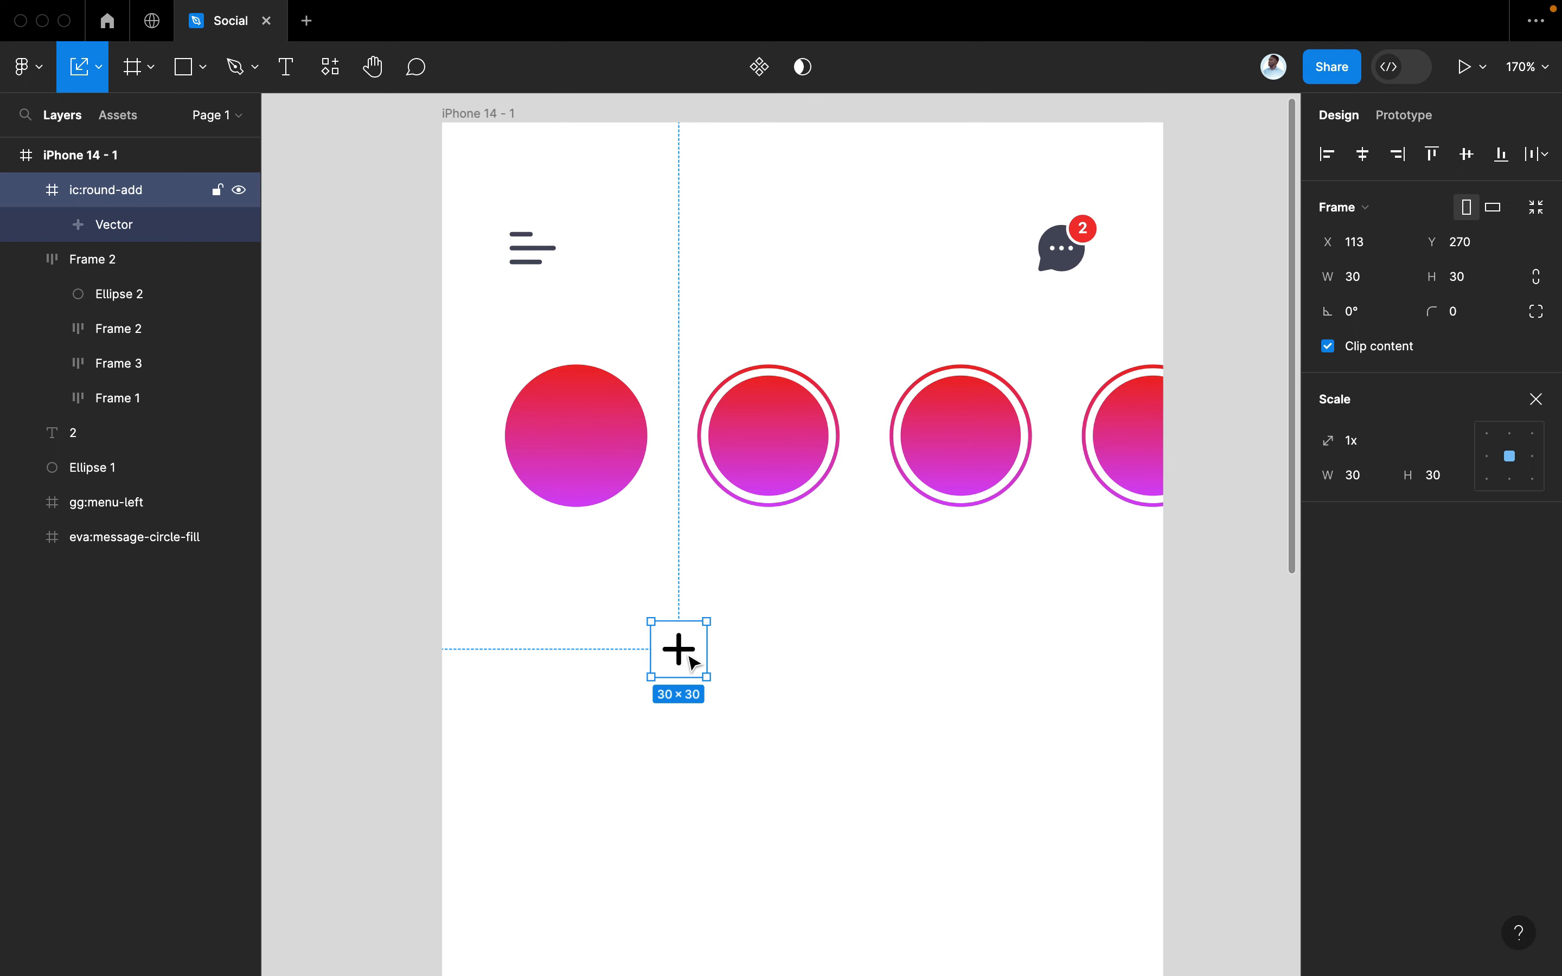
pyautogui.moveTo(692, 660); pyautogui.dragTo(561, 426)
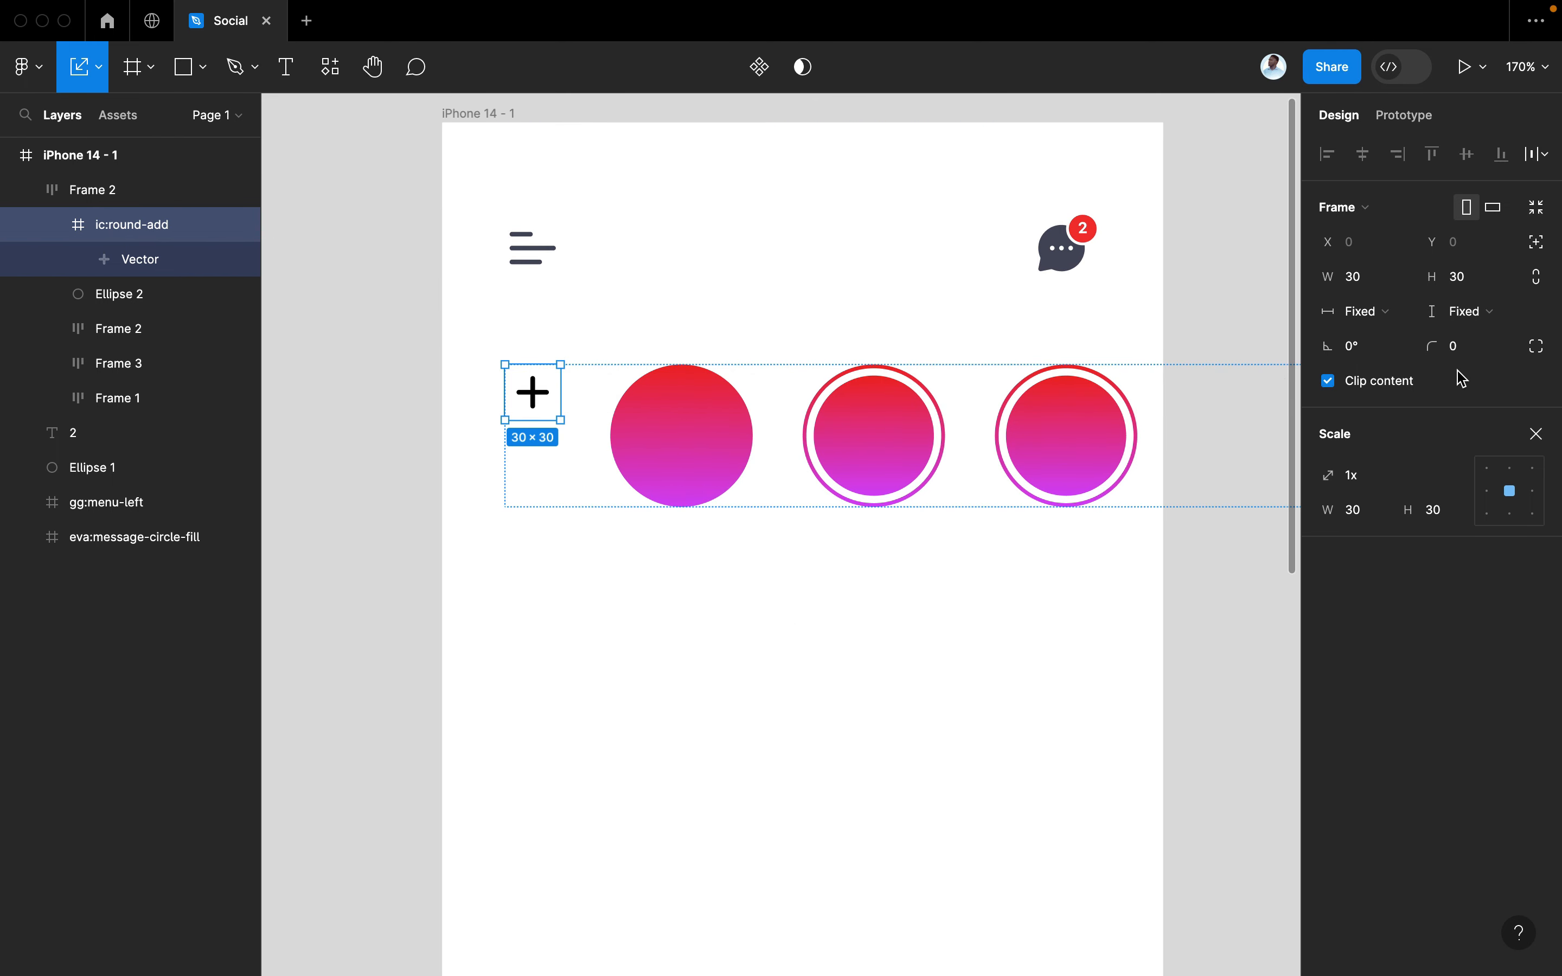
# Give the plus icon absolute position and place it over the plain gradient circle
pyautogui.click(1538, 248)
pyautogui.moveTo(535, 403); pyautogui.dragTo(580, 445)
pyautogui.press('v')
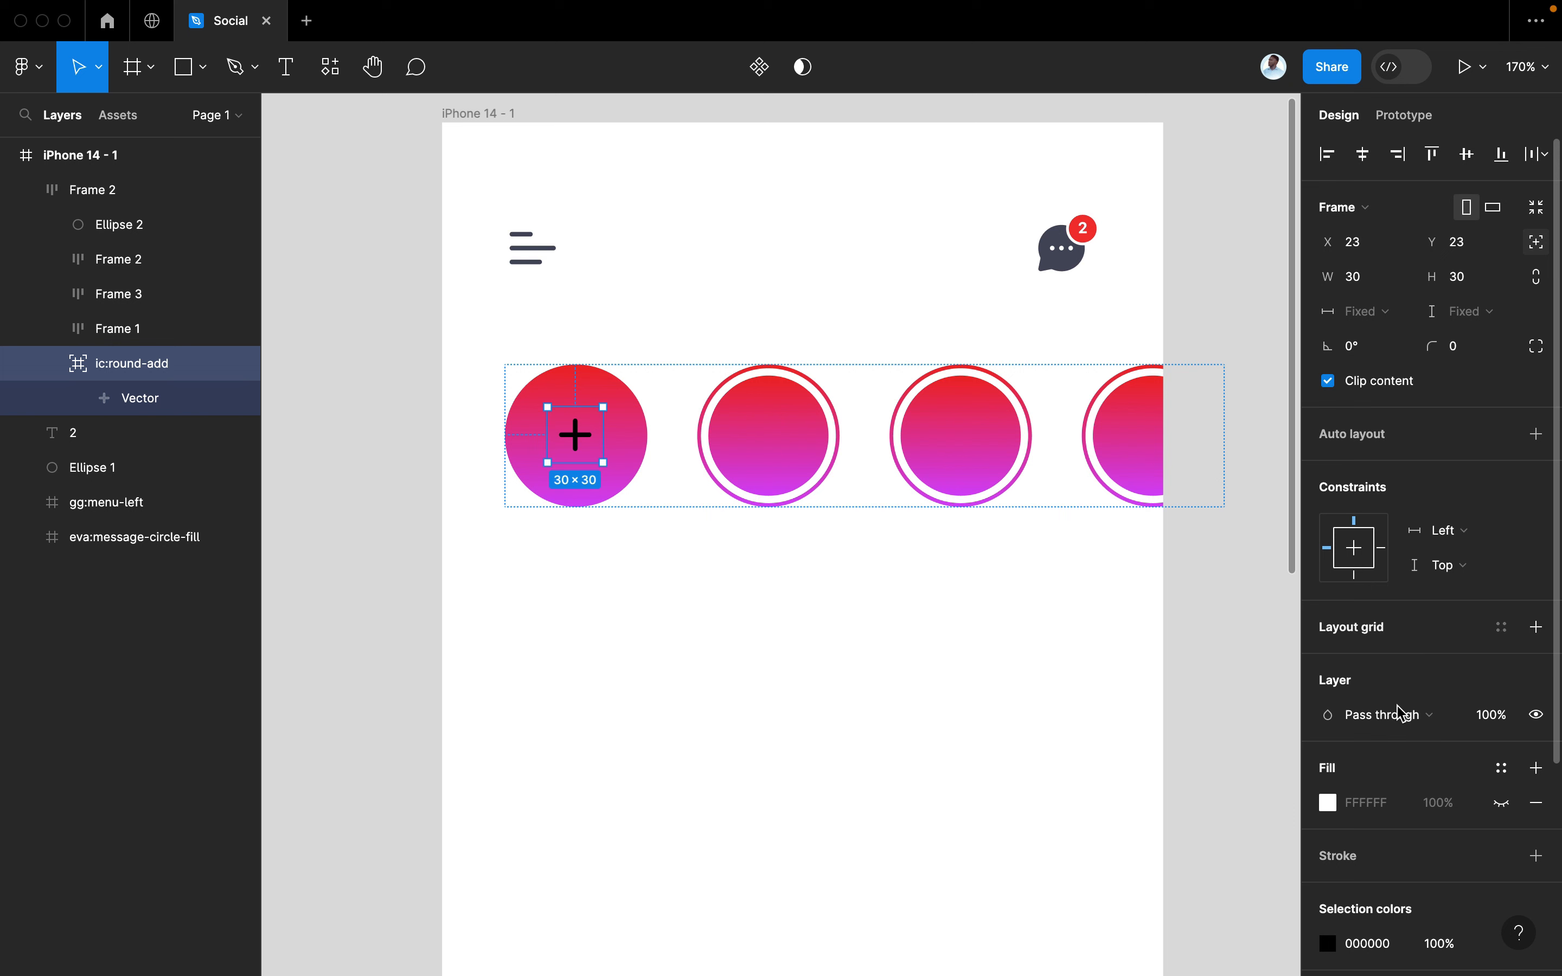
pyautogui.scroll(-4, 1362, 832)
# Recolour the plus icon from 000000 to FFFFFF and centre it in the circle
pyautogui.click(1332, 804)
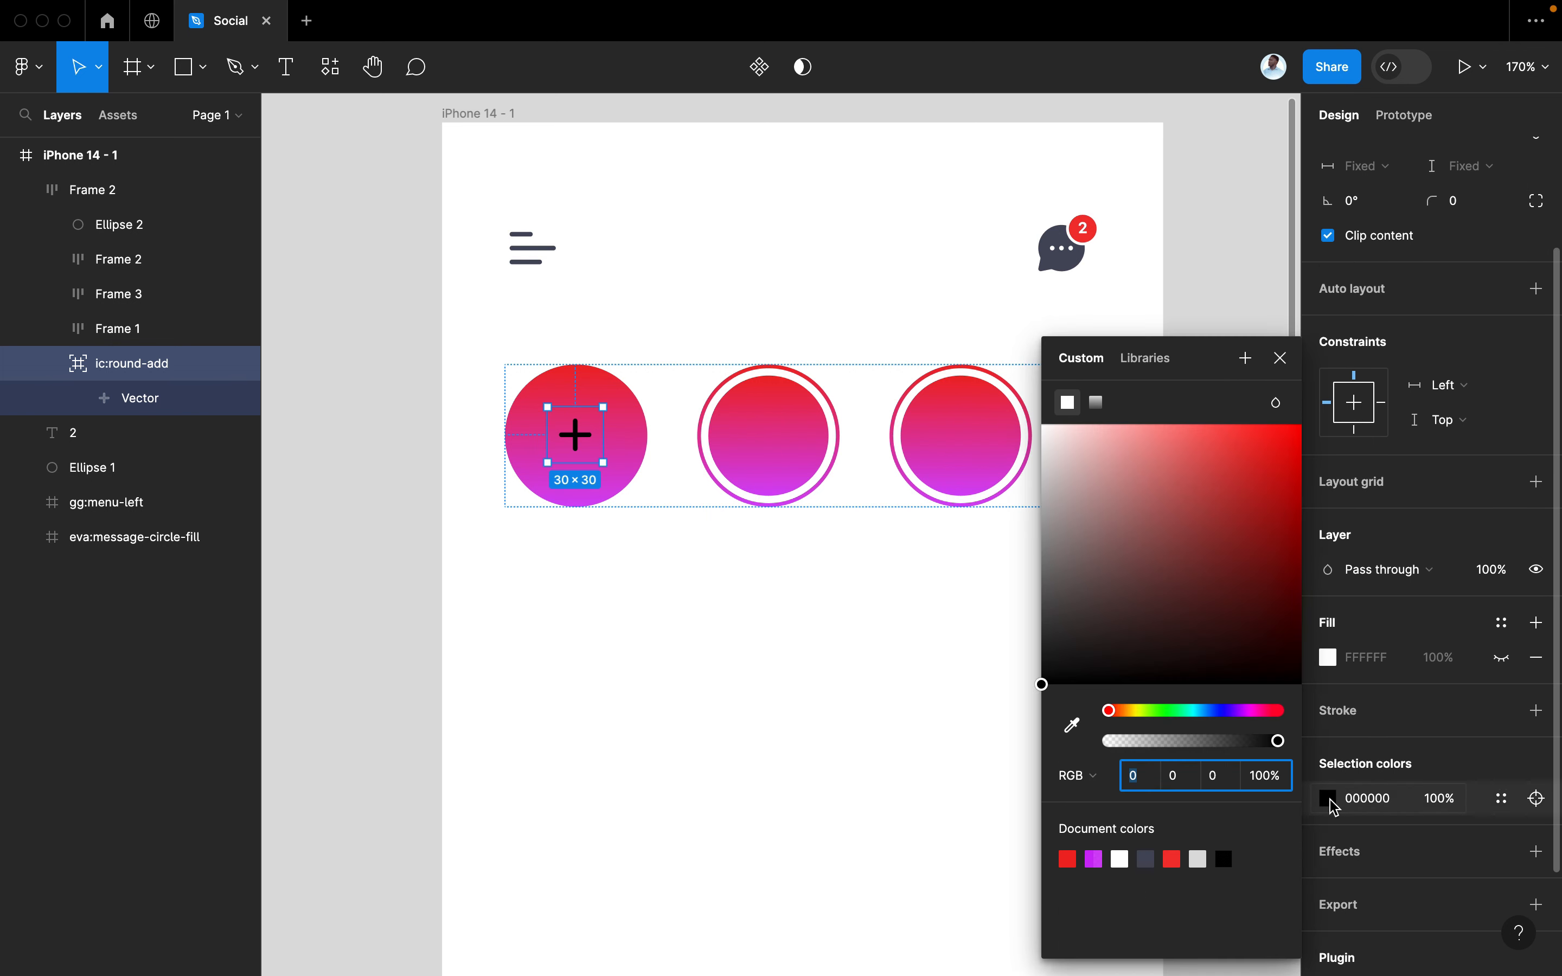
pyautogui.moveTo(1150, 568); pyautogui.dragTo(1004, 411)
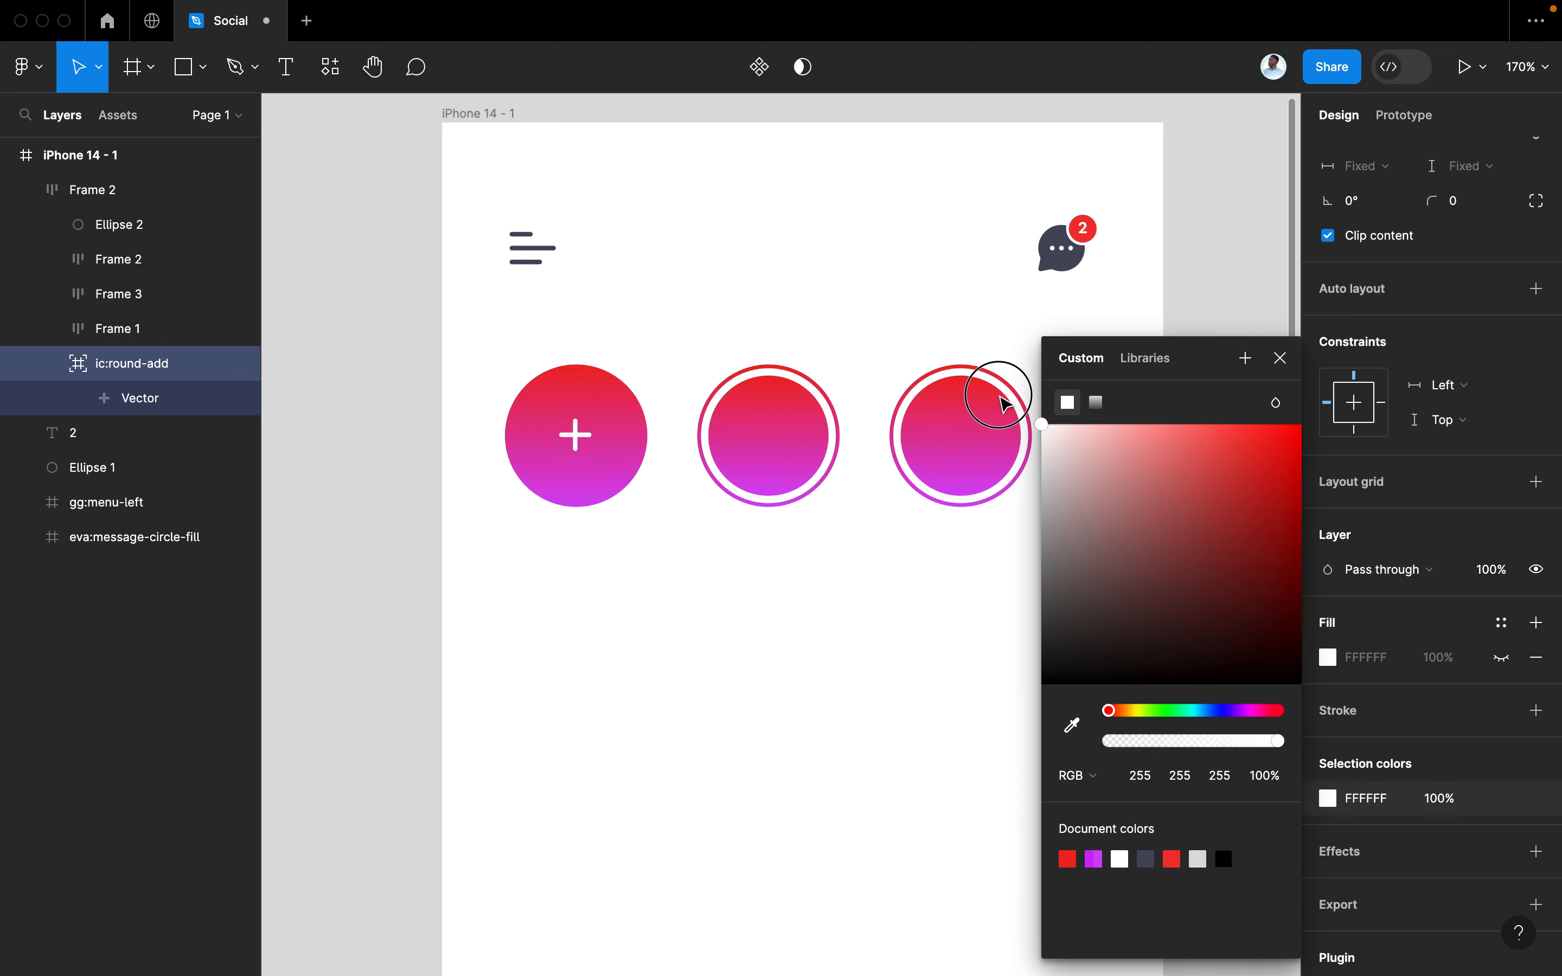
pyautogui.click(1269, 369)
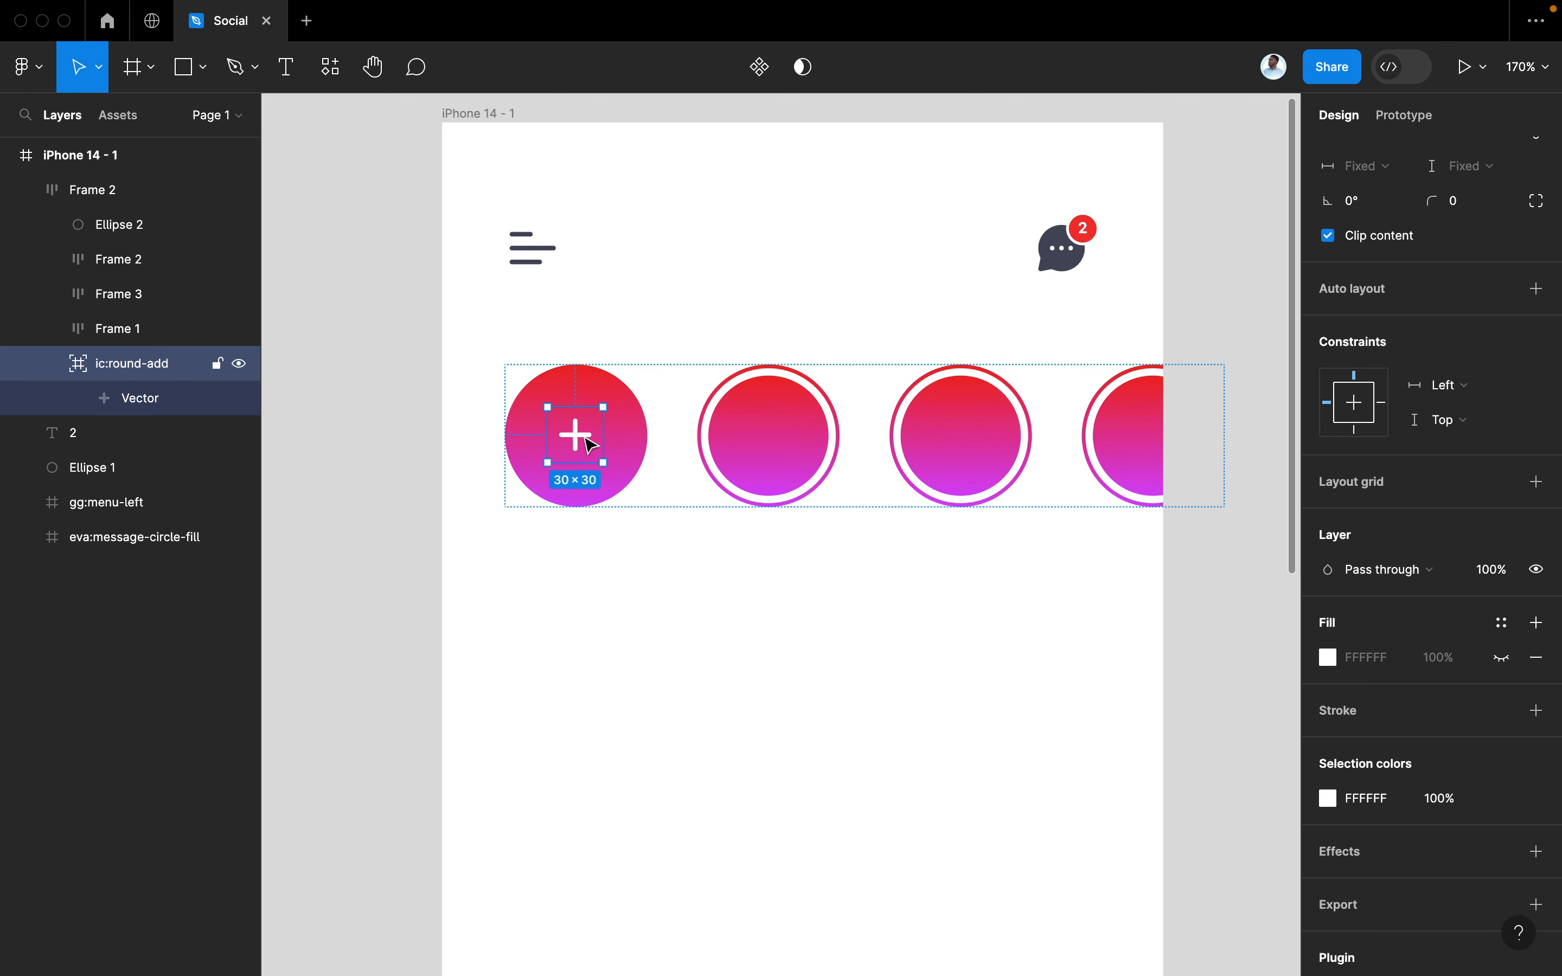
pyautogui.moveTo(584, 444)
pyautogui.mouseDown()
pyautogui.moveTo(757, 422)
pyautogui.moveTo(610, 454)
pyautogui.moveTo(586, 441)
pyautogui.mouseUp()
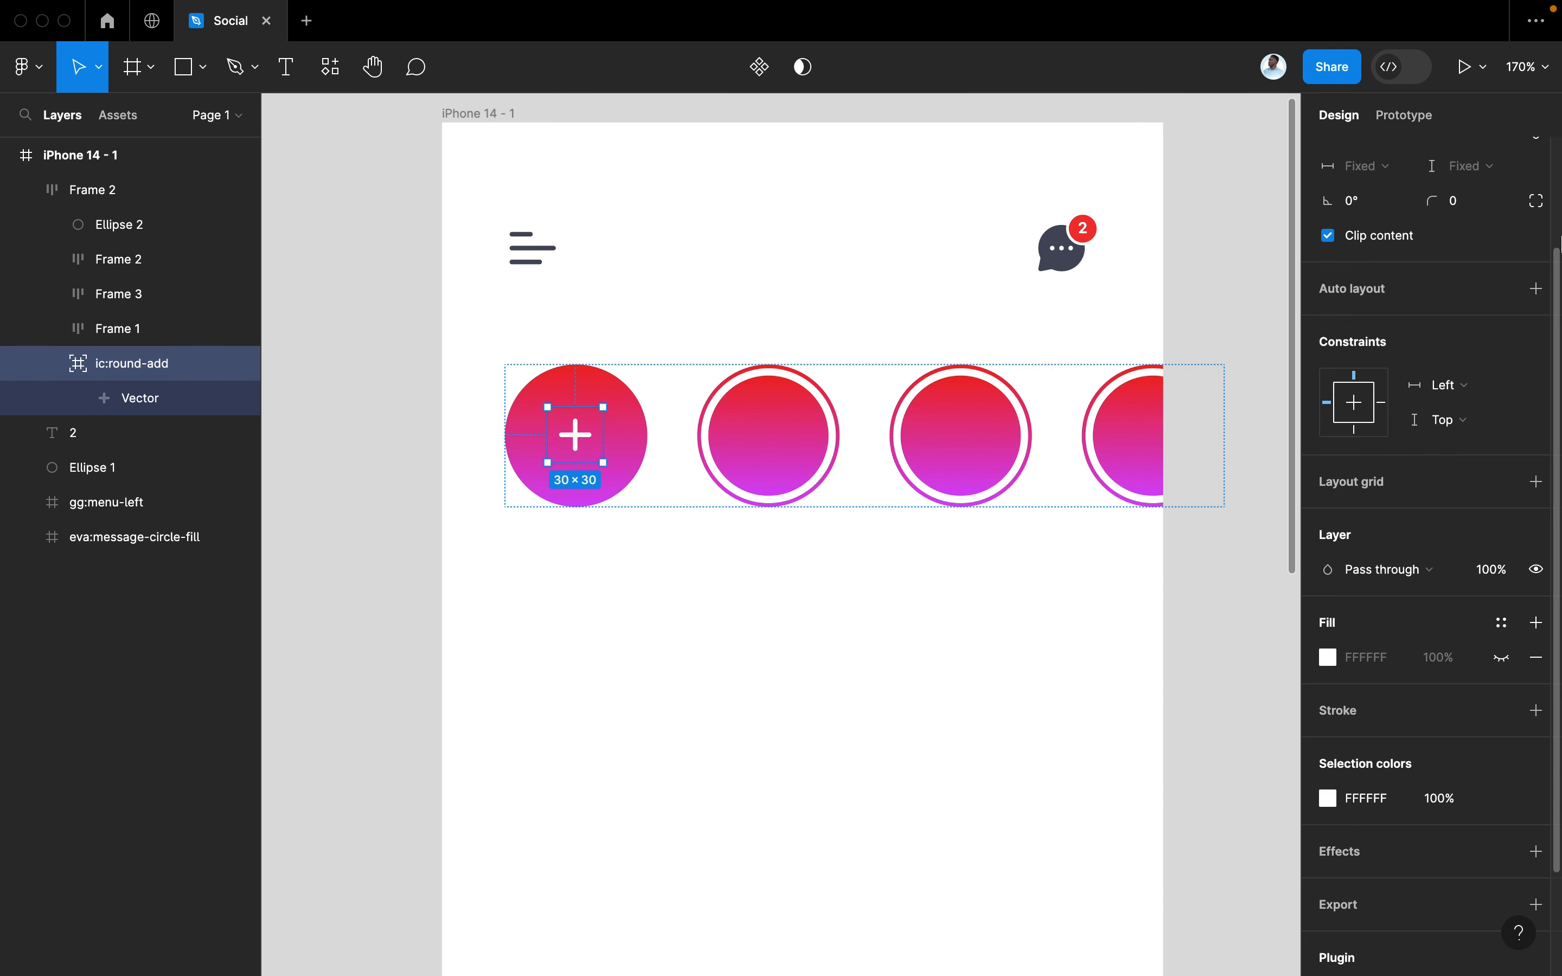
pyautogui.click(817, 559)
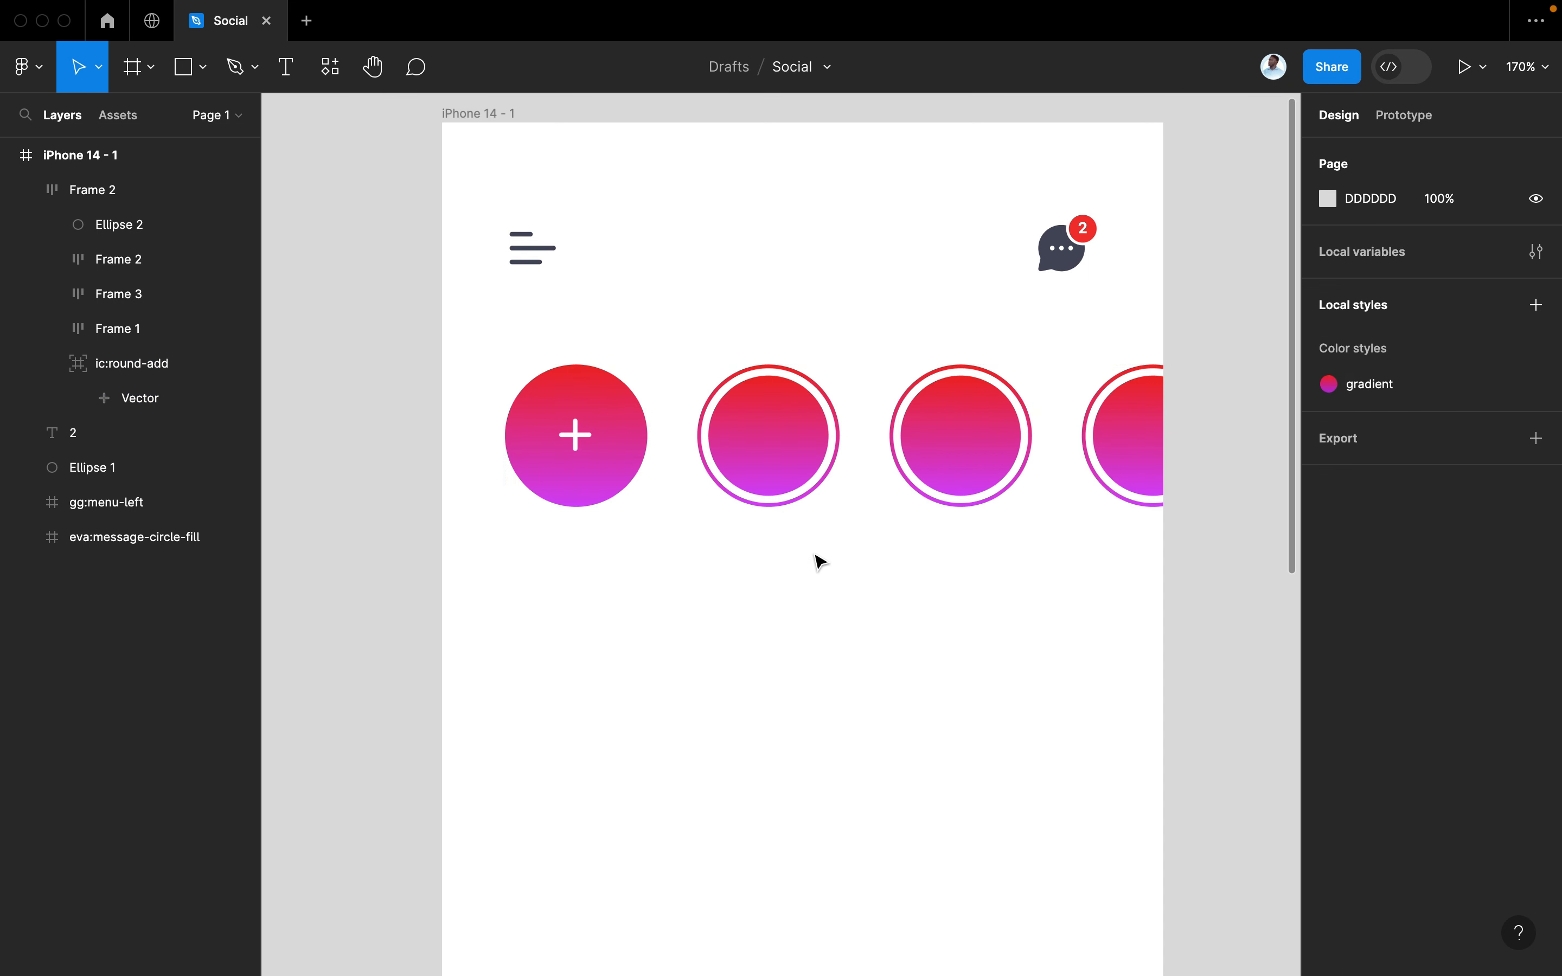
# Select the inner gradient ellipse of the first ringed story circle
pyautogui.scroll(2, 817, 559)
pyautogui.hscroll(1, 817, 559)
pyautogui.click(706, 440)
pyautogui.scroll(-3, 737, 500)
pyautogui.hscroll(2, 738, 500)
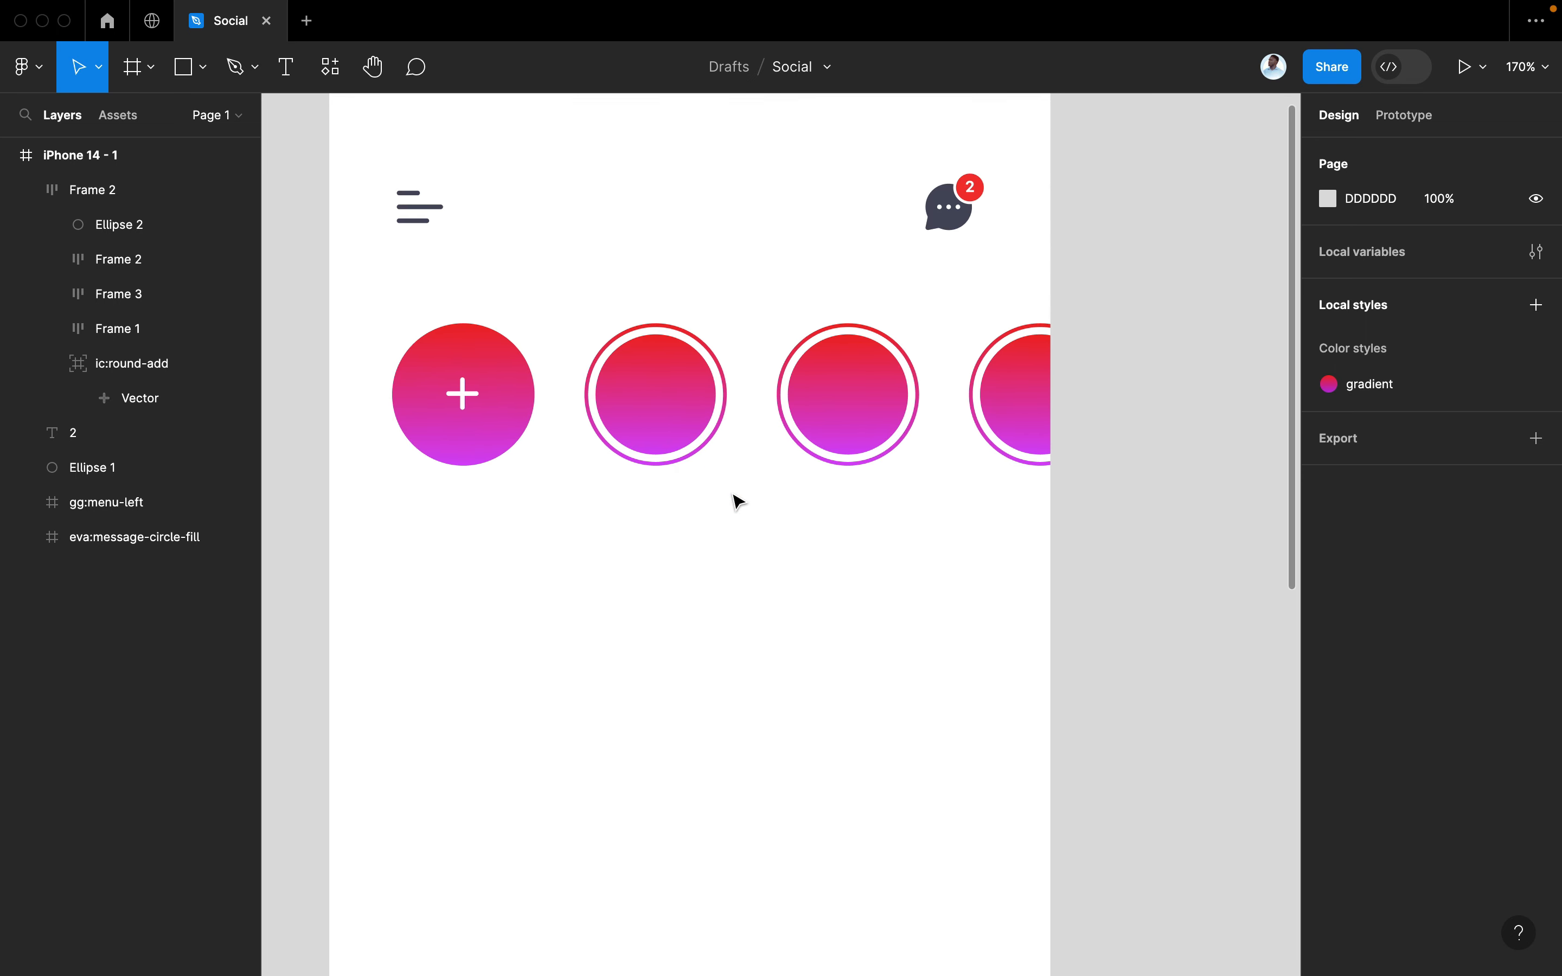
pyautogui.doubleClick(669, 414)
pyautogui.doubleClick(675, 421)
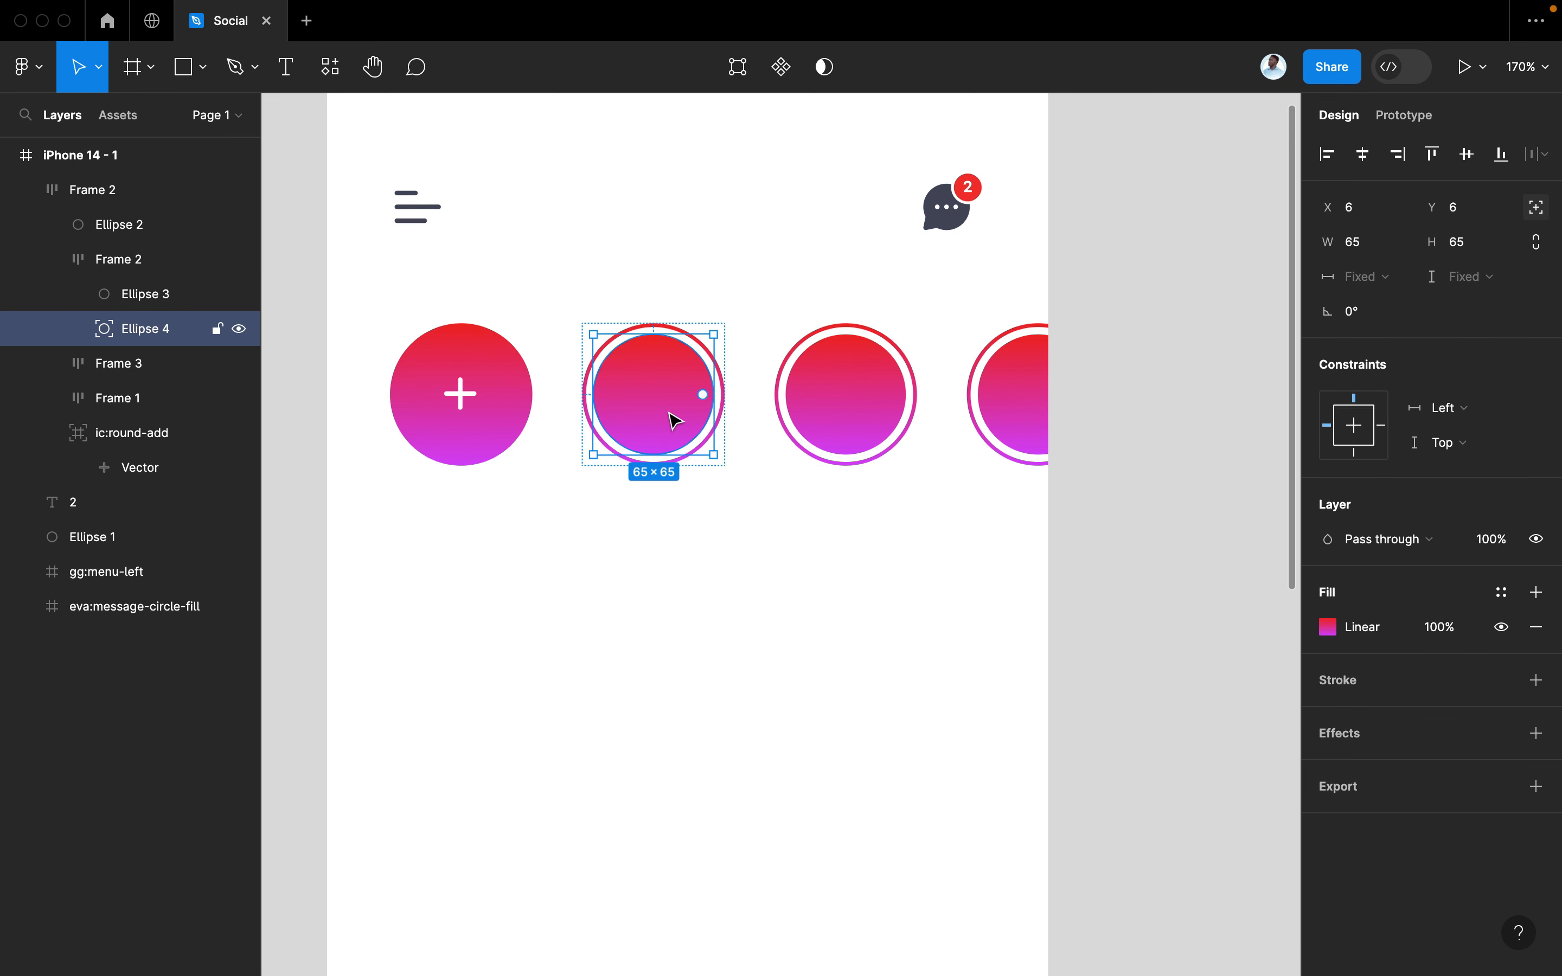
pyautogui.hscroll(2, 697, 400)
pyautogui.scroll(-1, 697, 400)
# Launch Content Reel and open the Beauty Avatar collection under Image
pyautogui.press('super+slash')
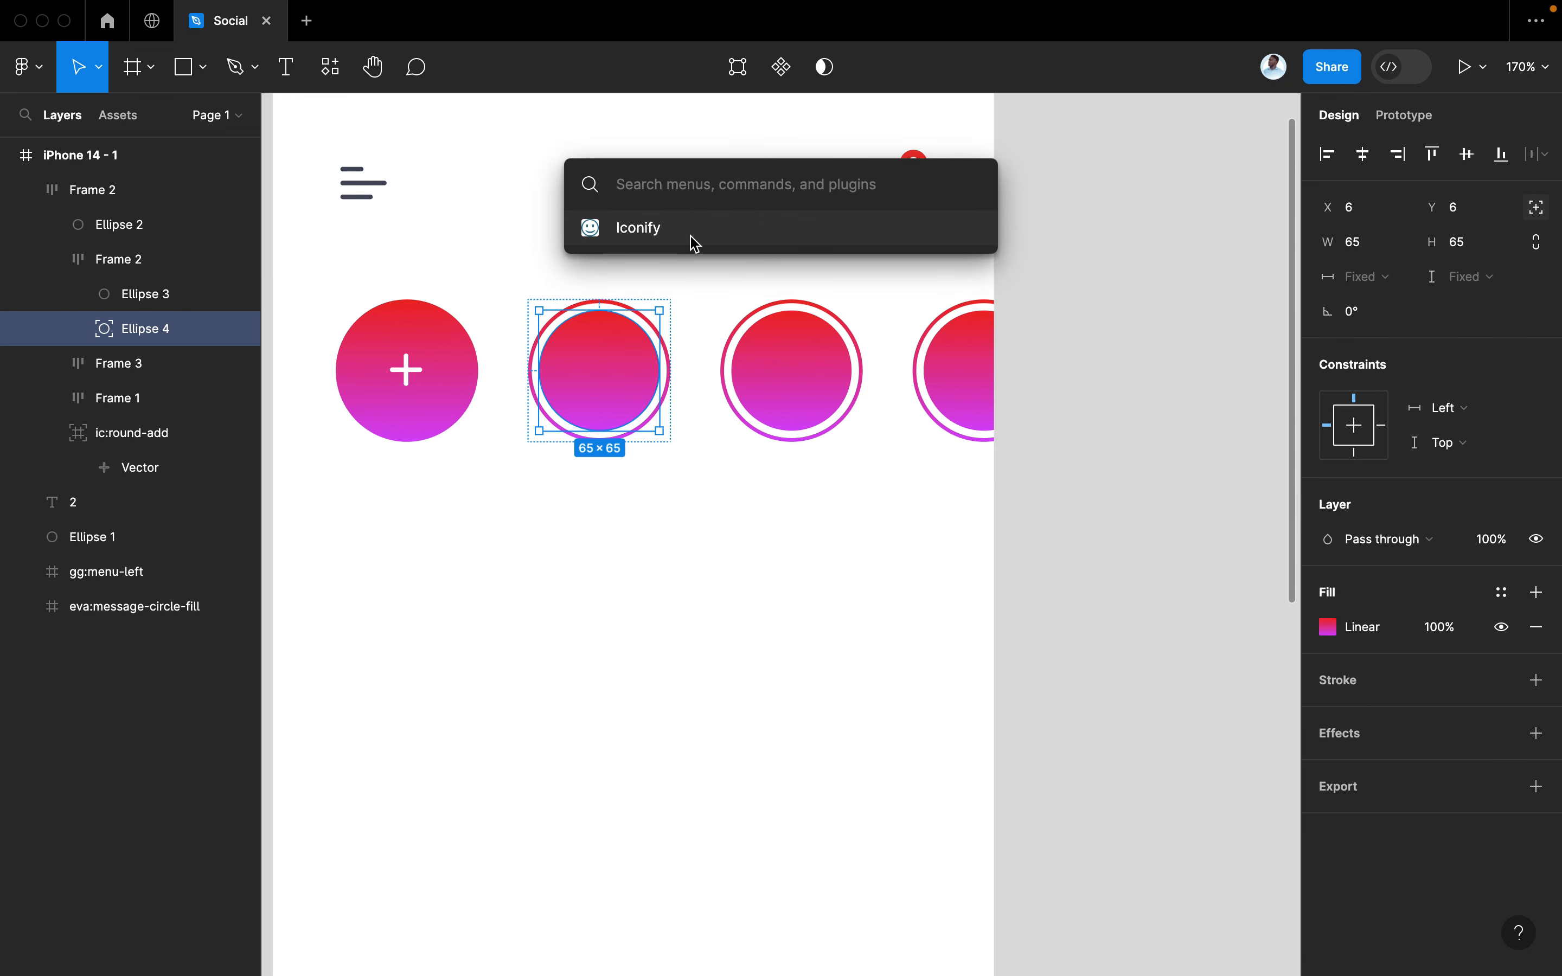
pyautogui.write('con')
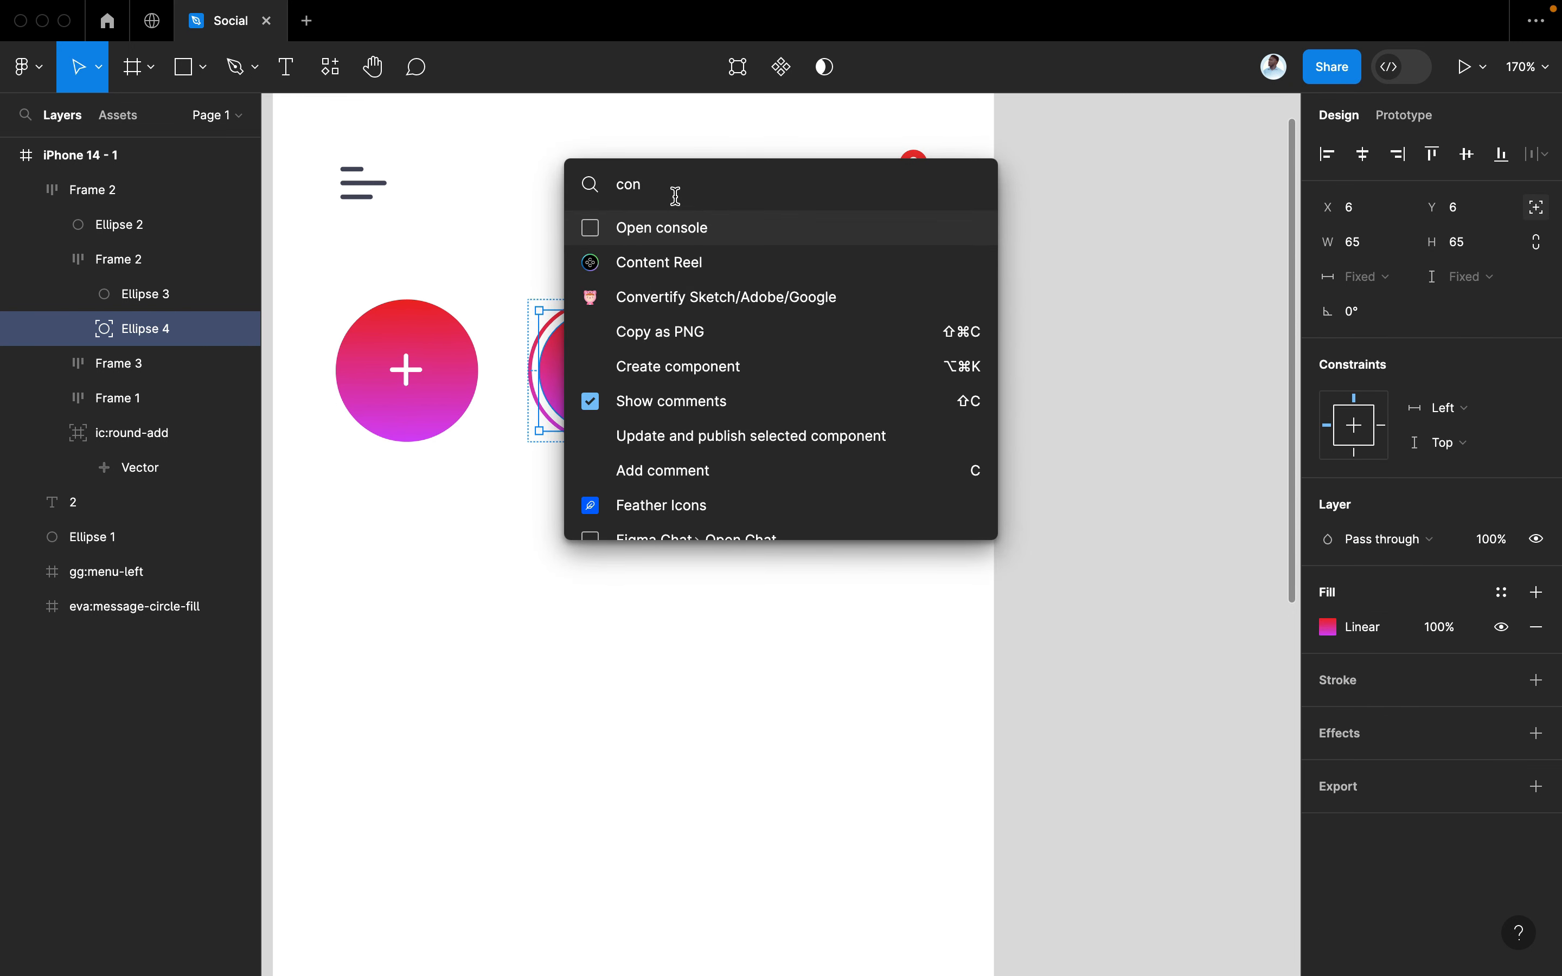
pyautogui.click(670, 261)
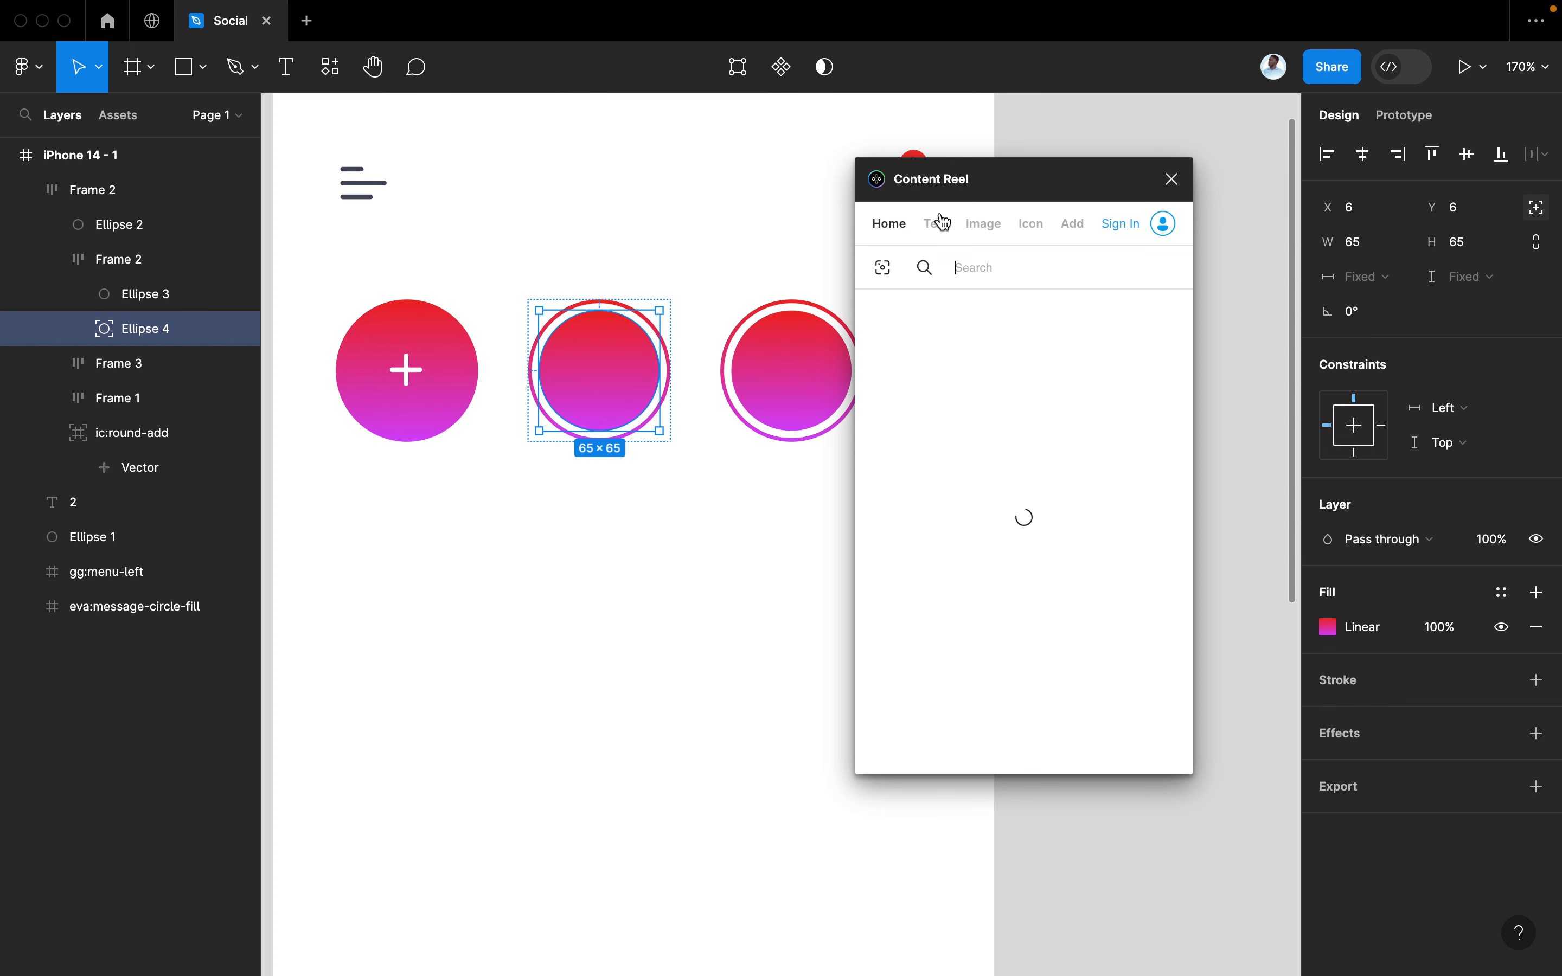
pyautogui.click(981, 226)
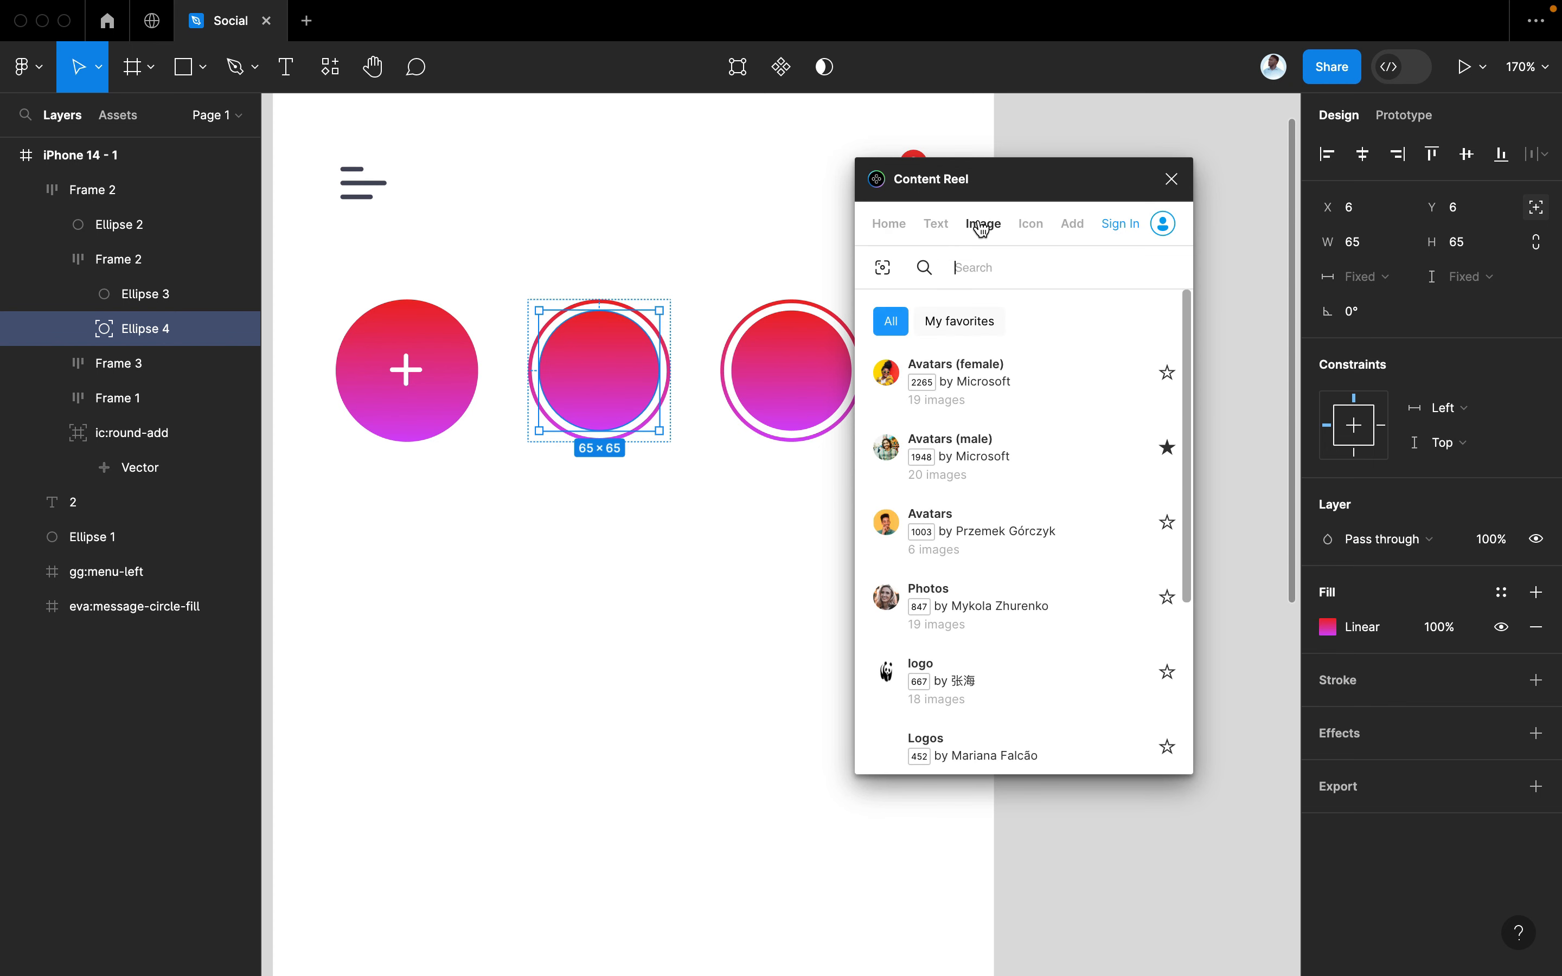
pyautogui.scroll(-5, 970, 659)
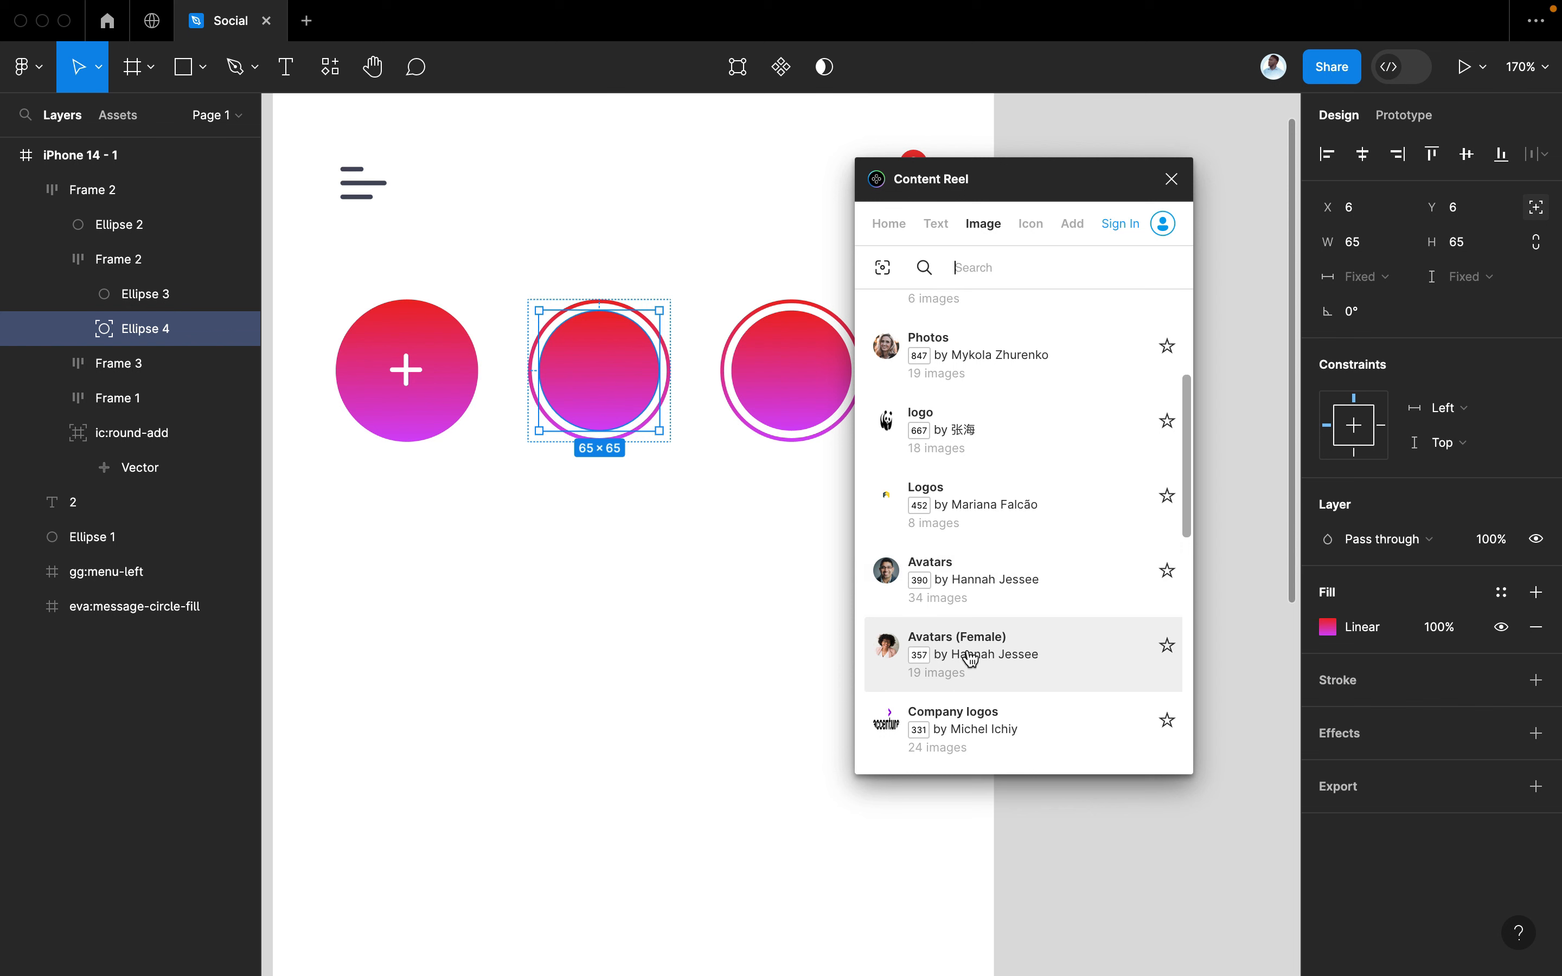
pyautogui.scroll(-5, 970, 658)
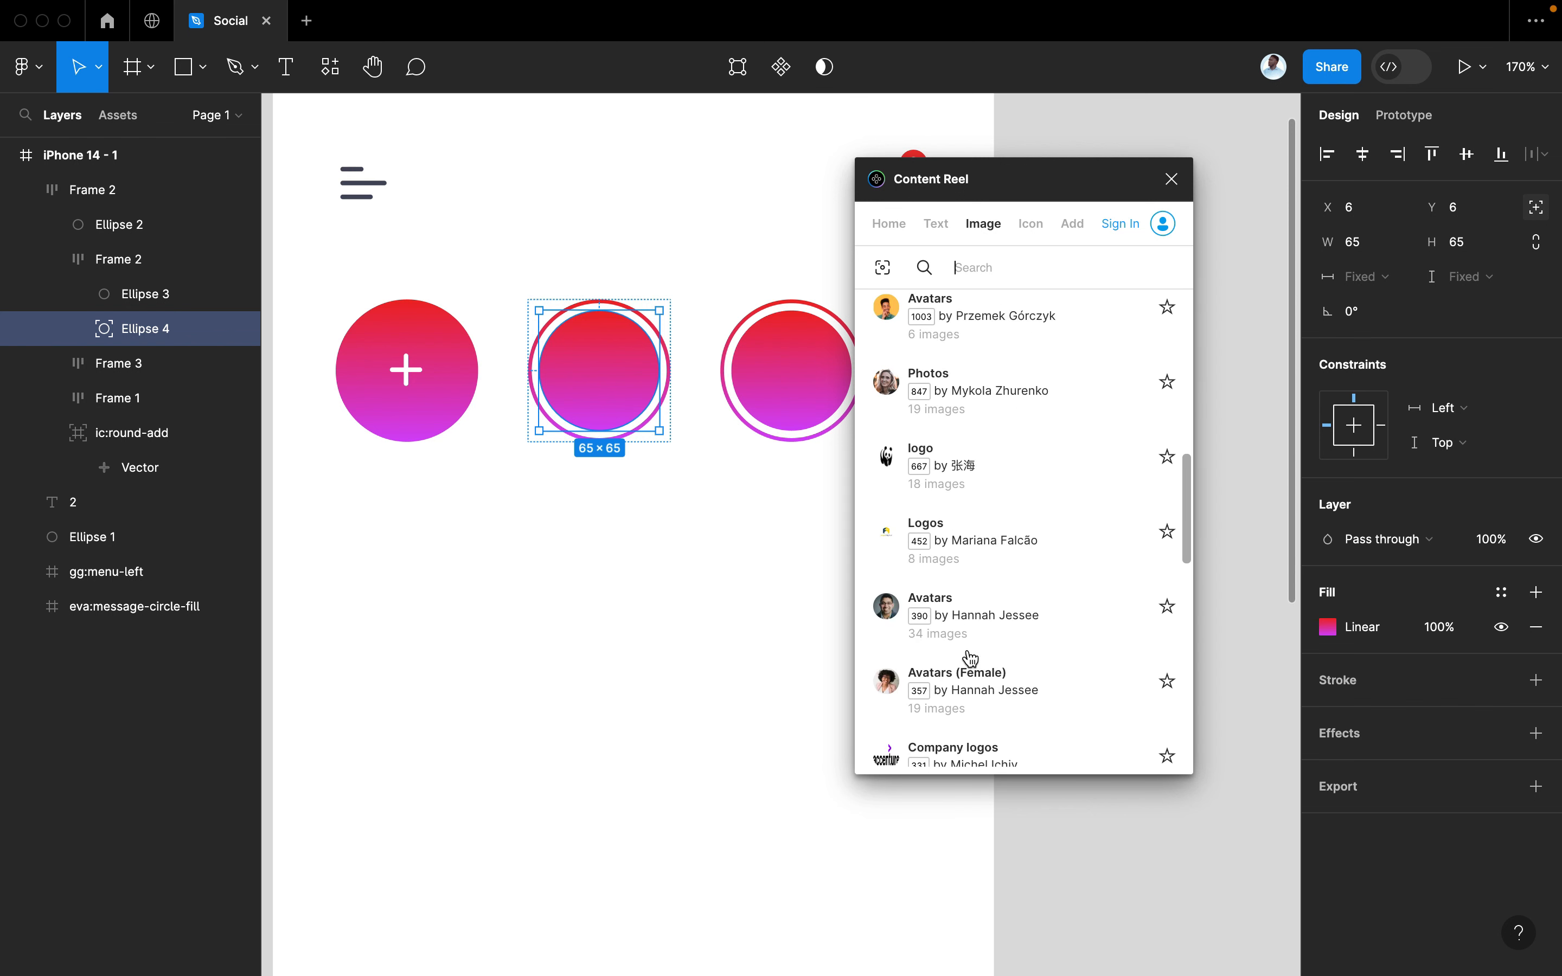
pyautogui.scroll(3, 970, 658)
pyautogui.scroll(-1, 970, 658)
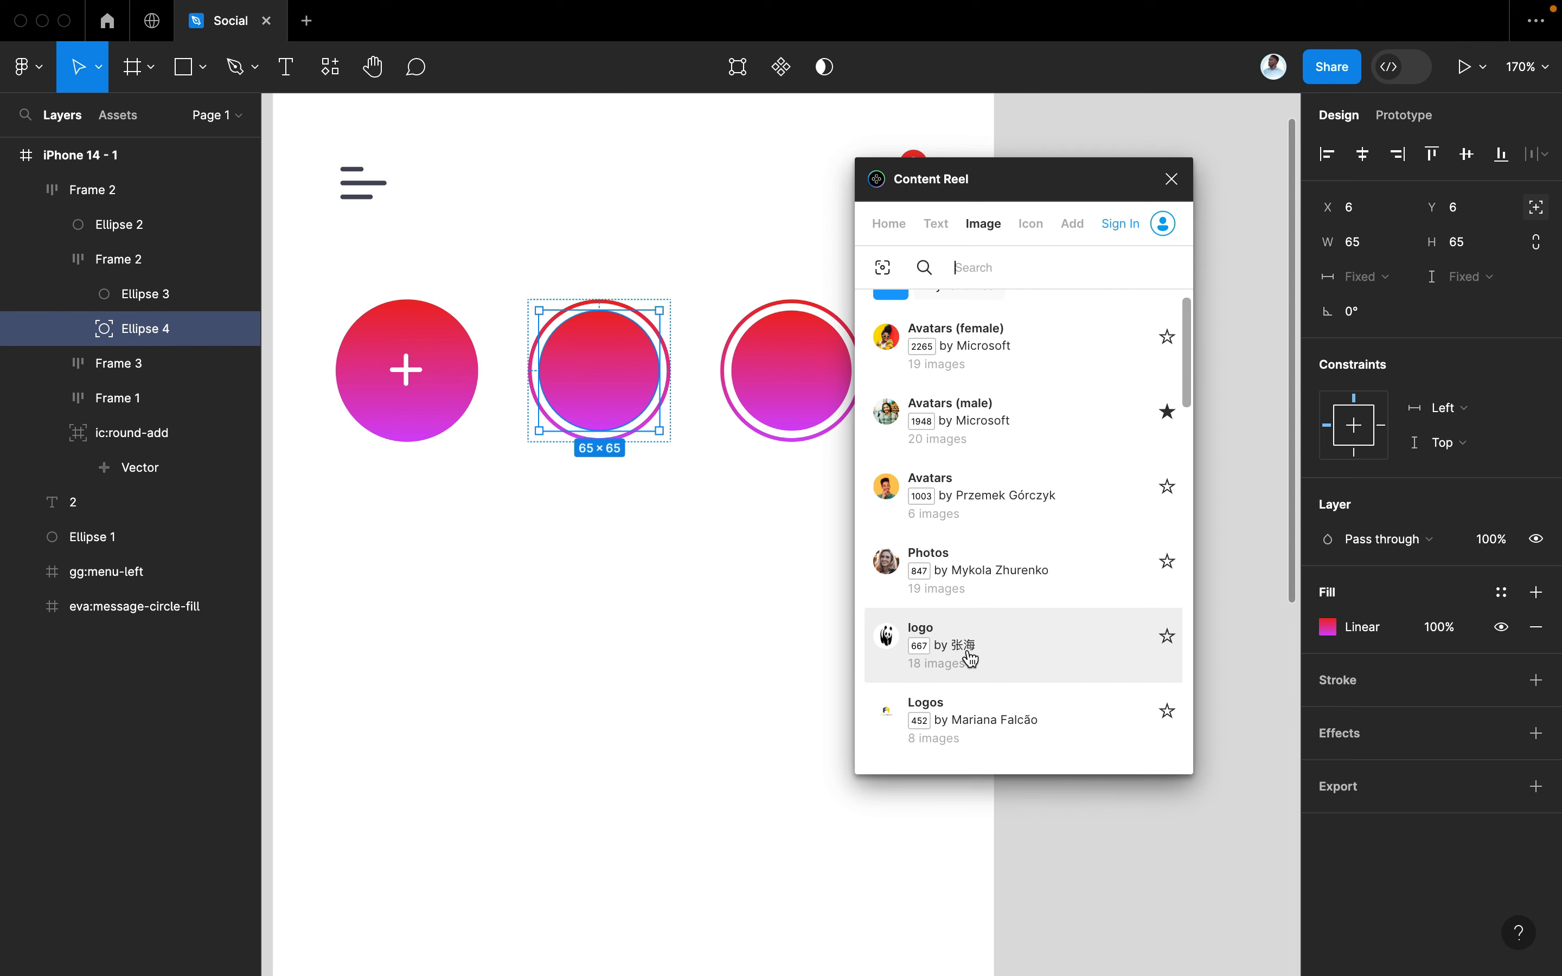
pyautogui.scroll(-5, 970, 658)
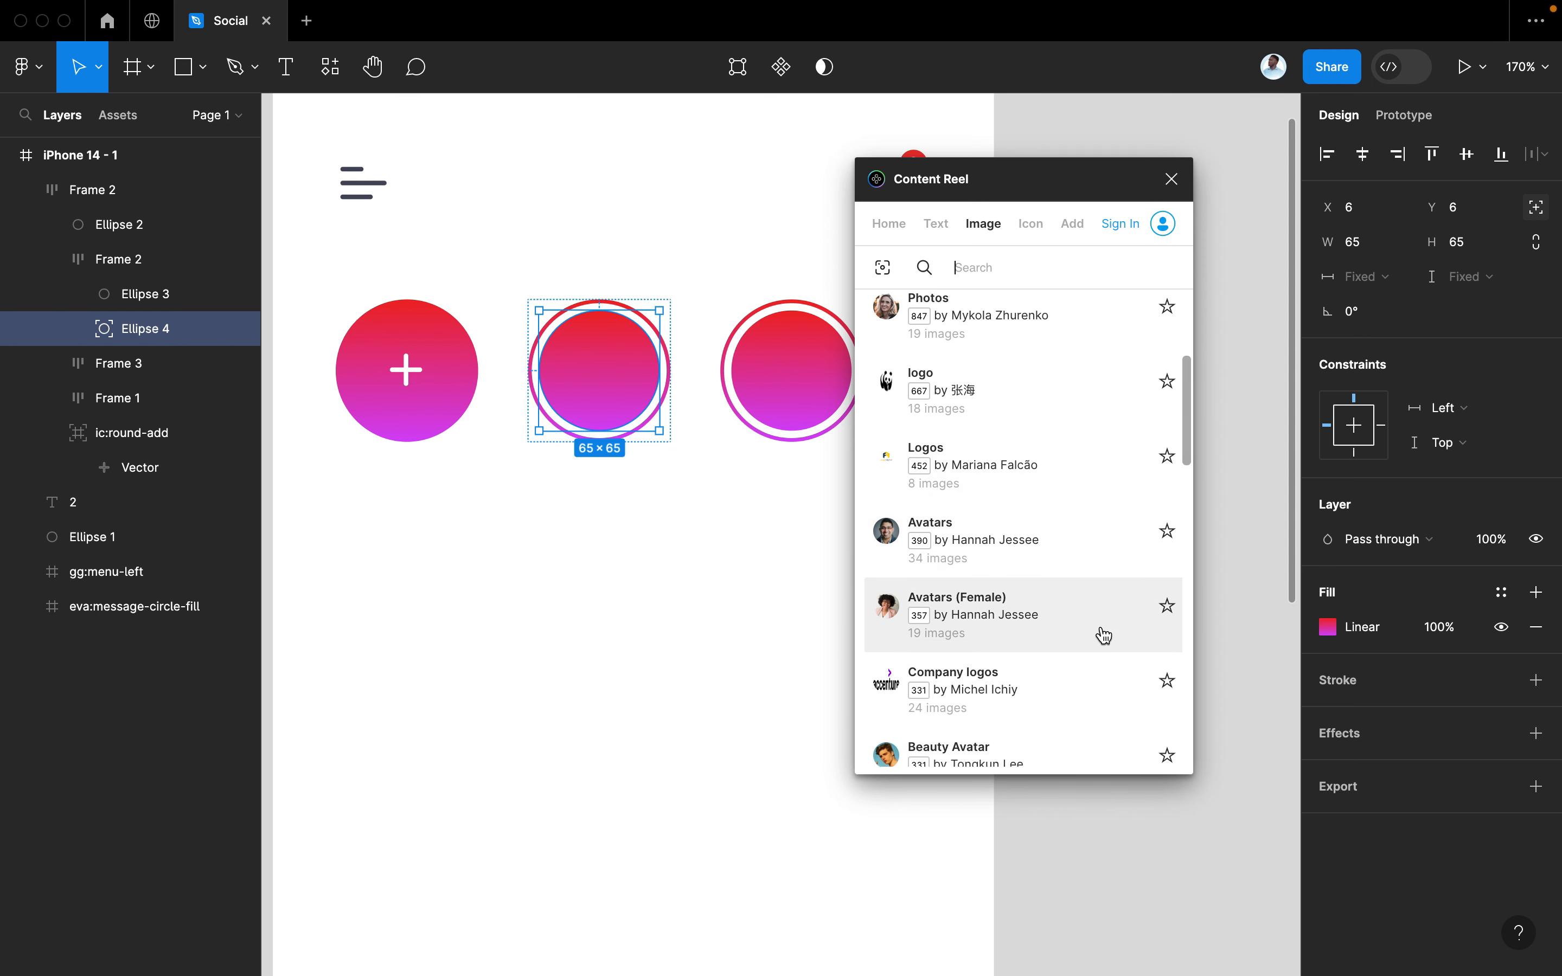
pyautogui.scroll(-2, 1107, 694)
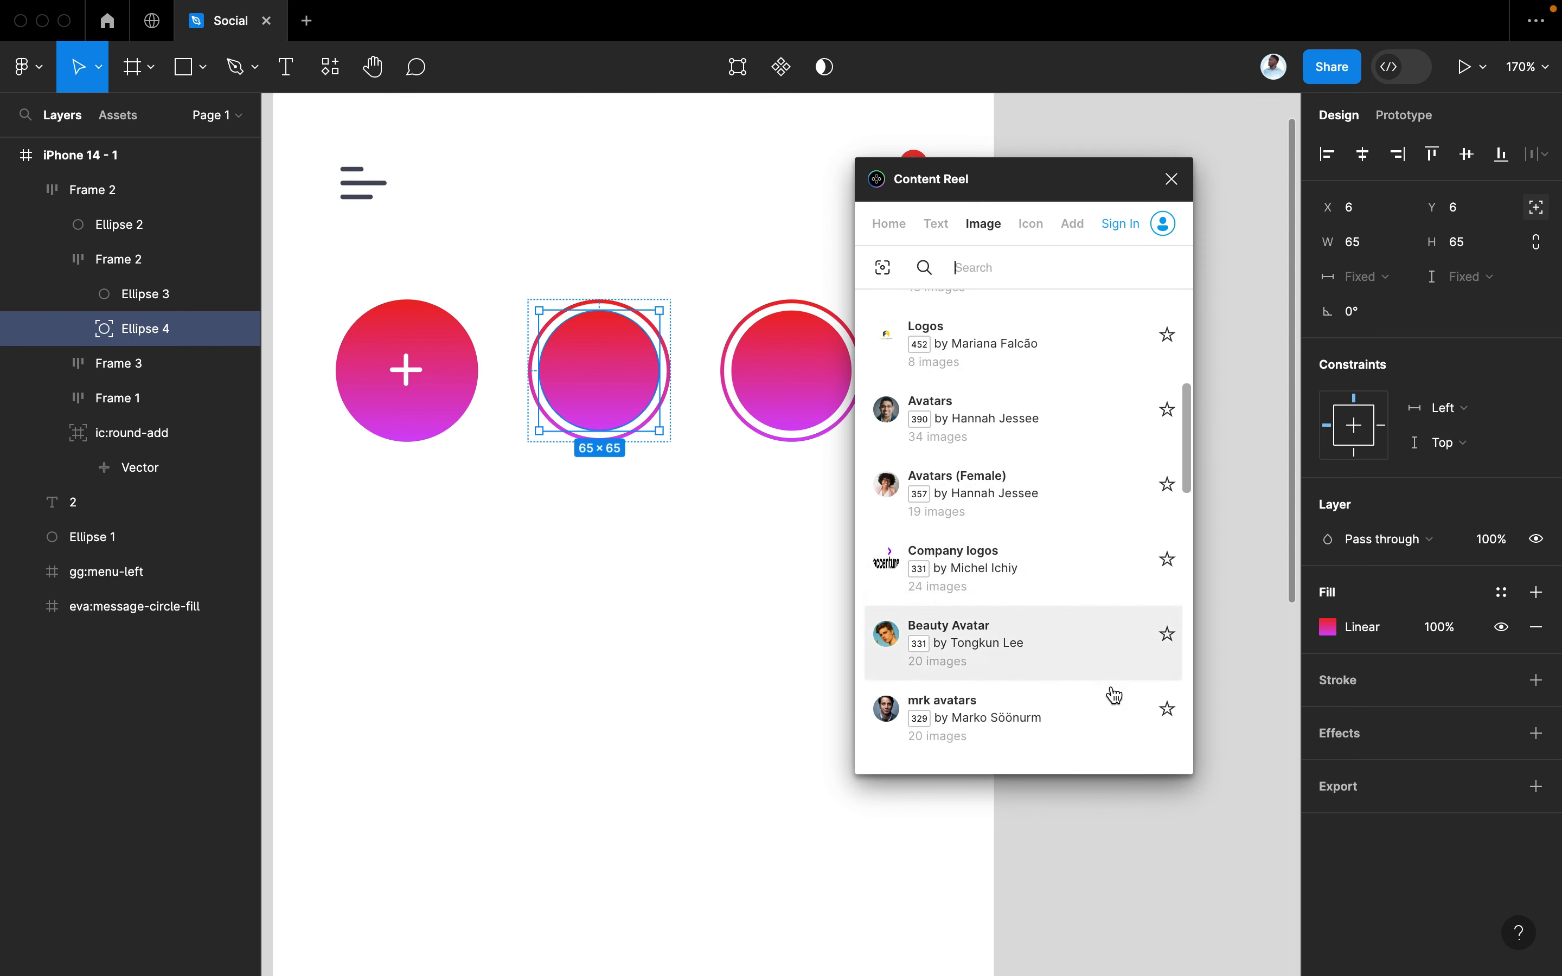
pyautogui.click(1126, 637)
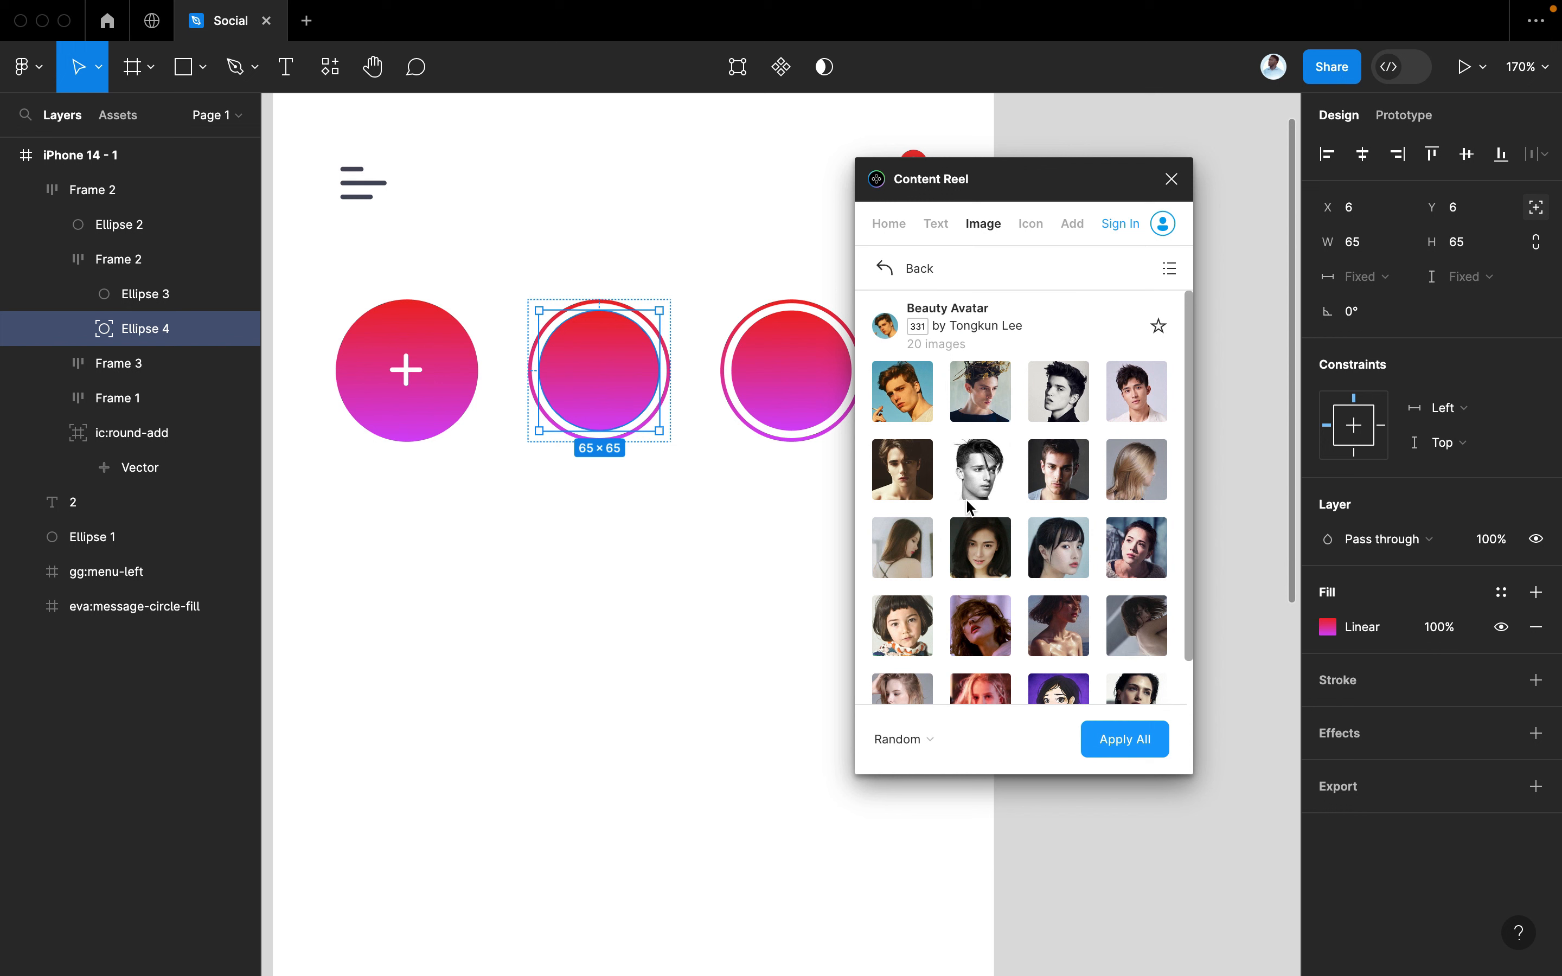
# Fill the first story circle with the scarf-wearing woman from Avatars (Female)
pyautogui.scroll(-2, 1026, 581)
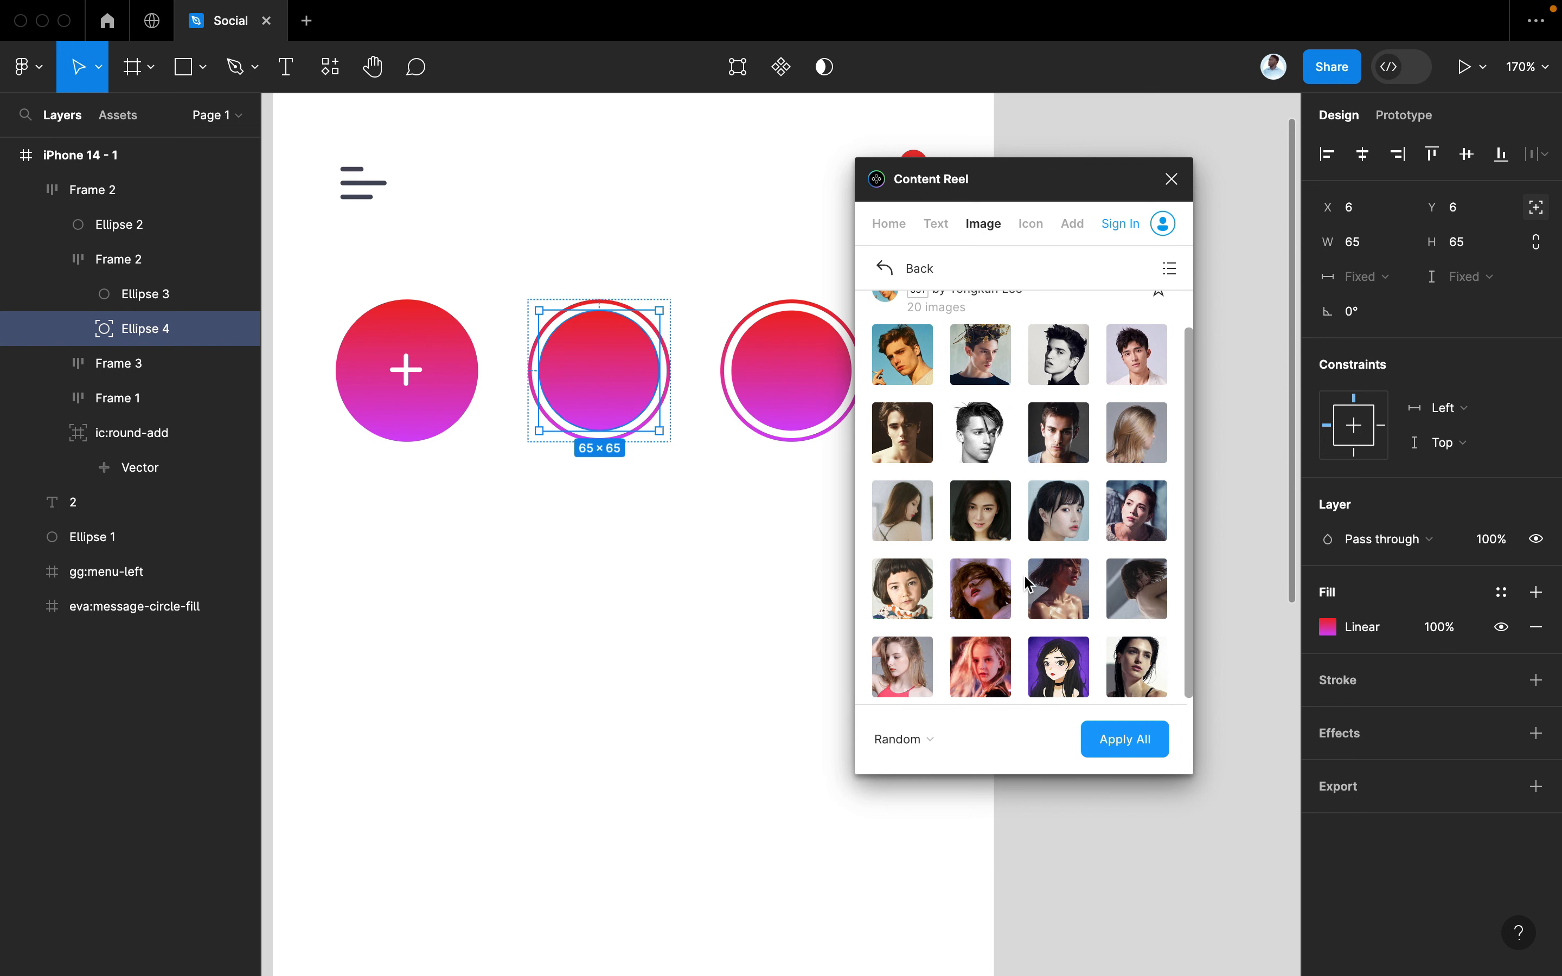
pyautogui.scroll(1, 1007, 516)
pyautogui.click(982, 470)
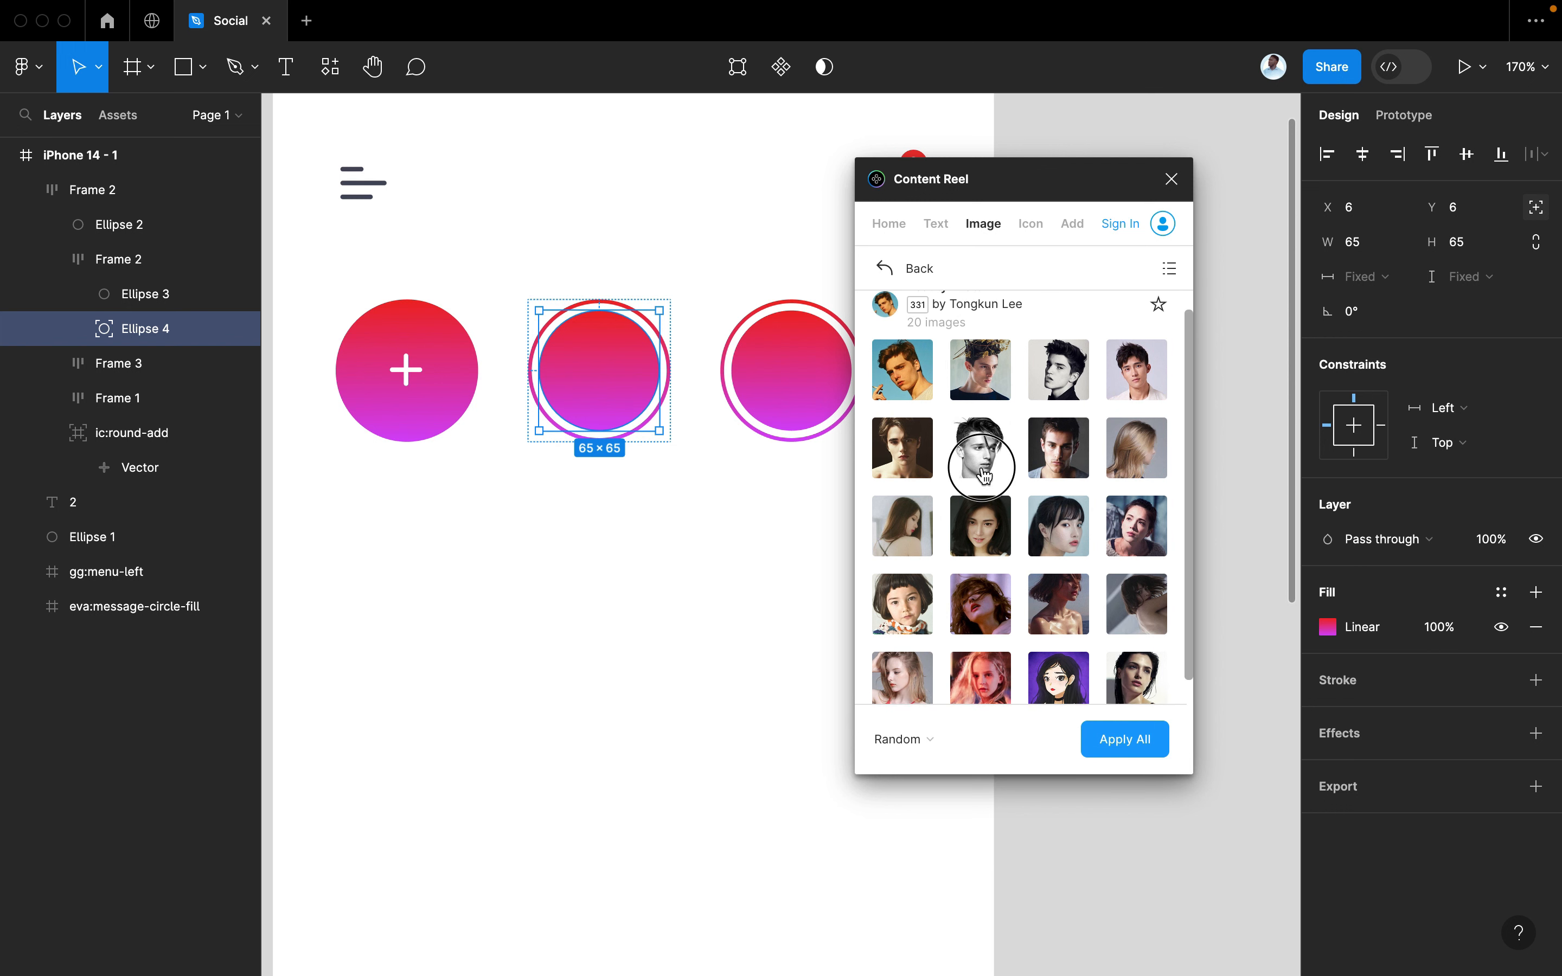
pyautogui.click(798, 361)
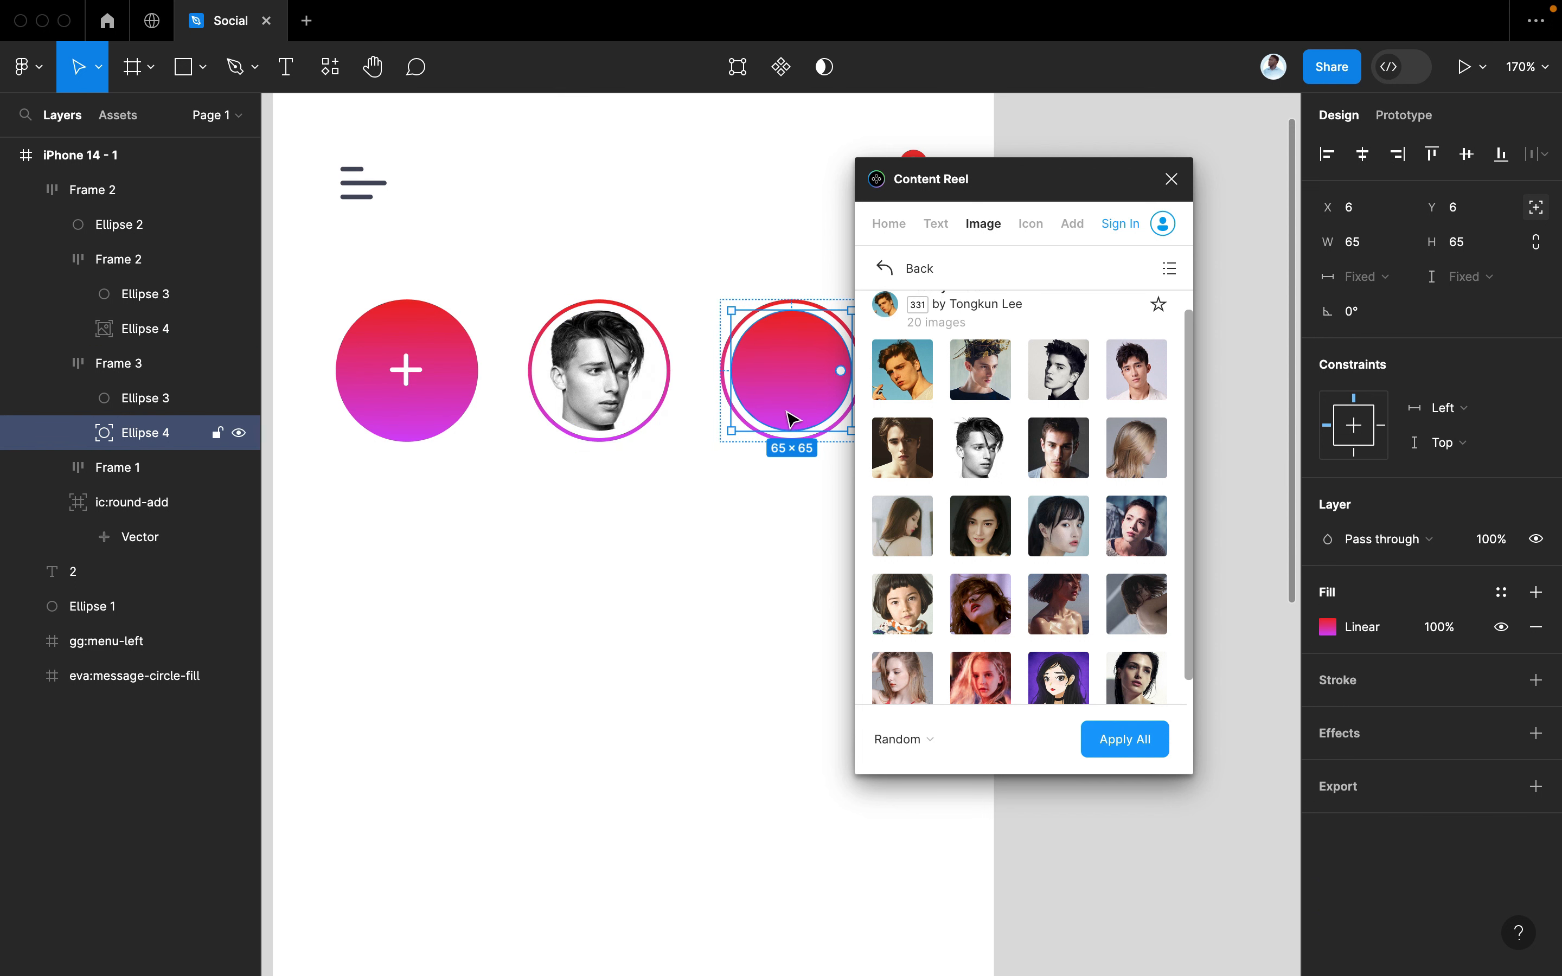
pyautogui.doubleClick(629, 381)
pyautogui.scroll(-1, 1012, 612)
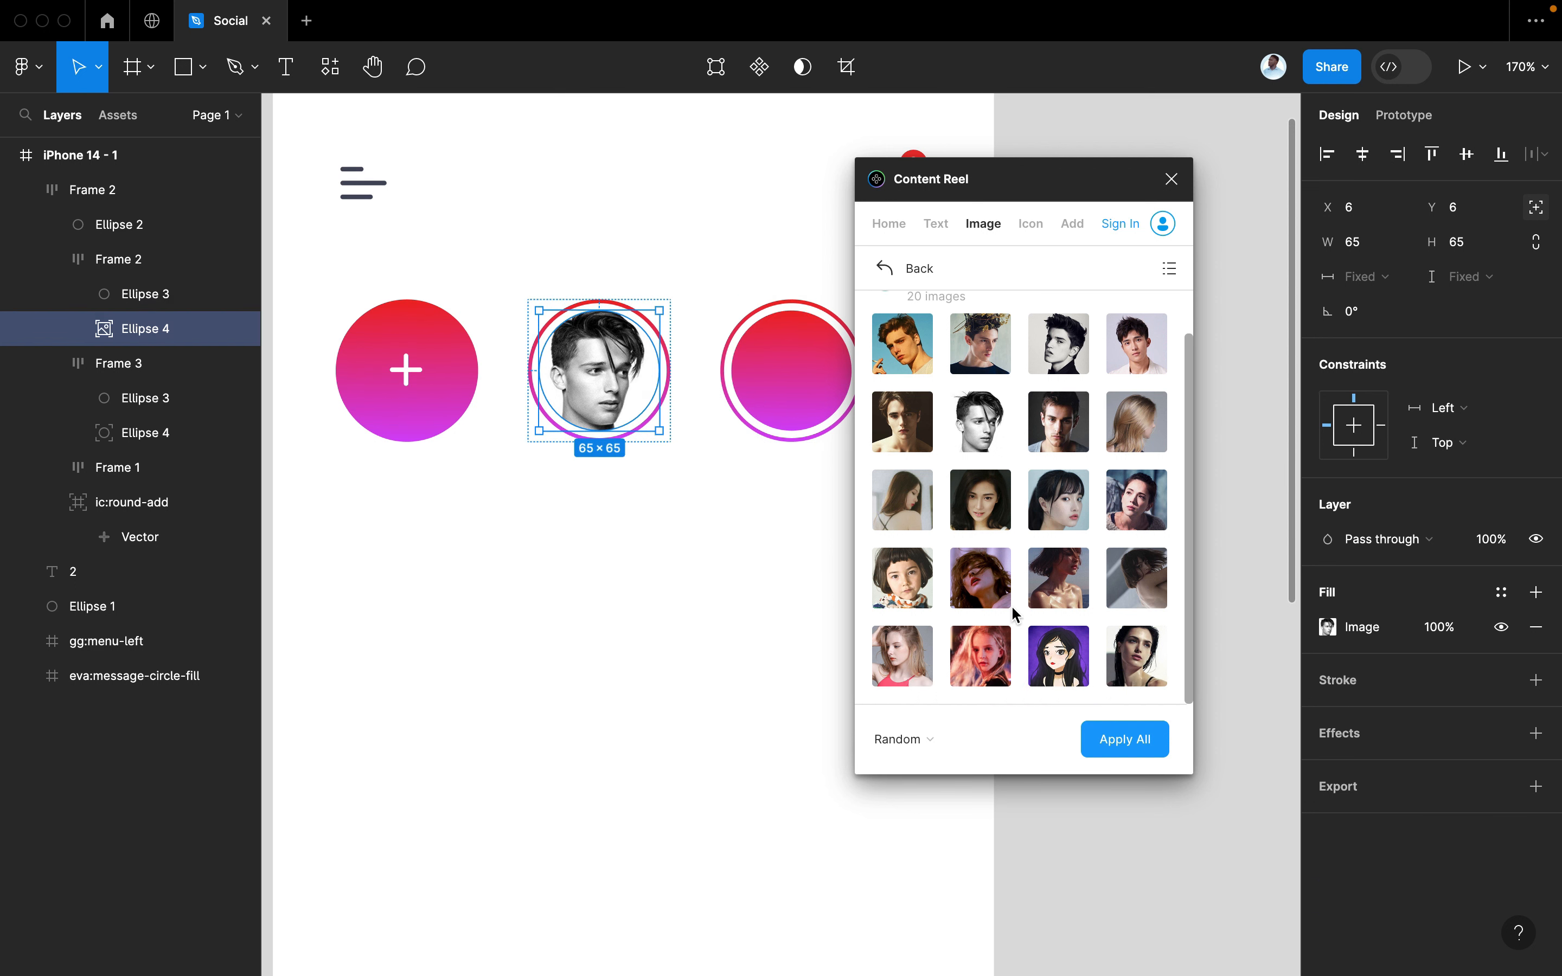
pyautogui.click(1055, 654)
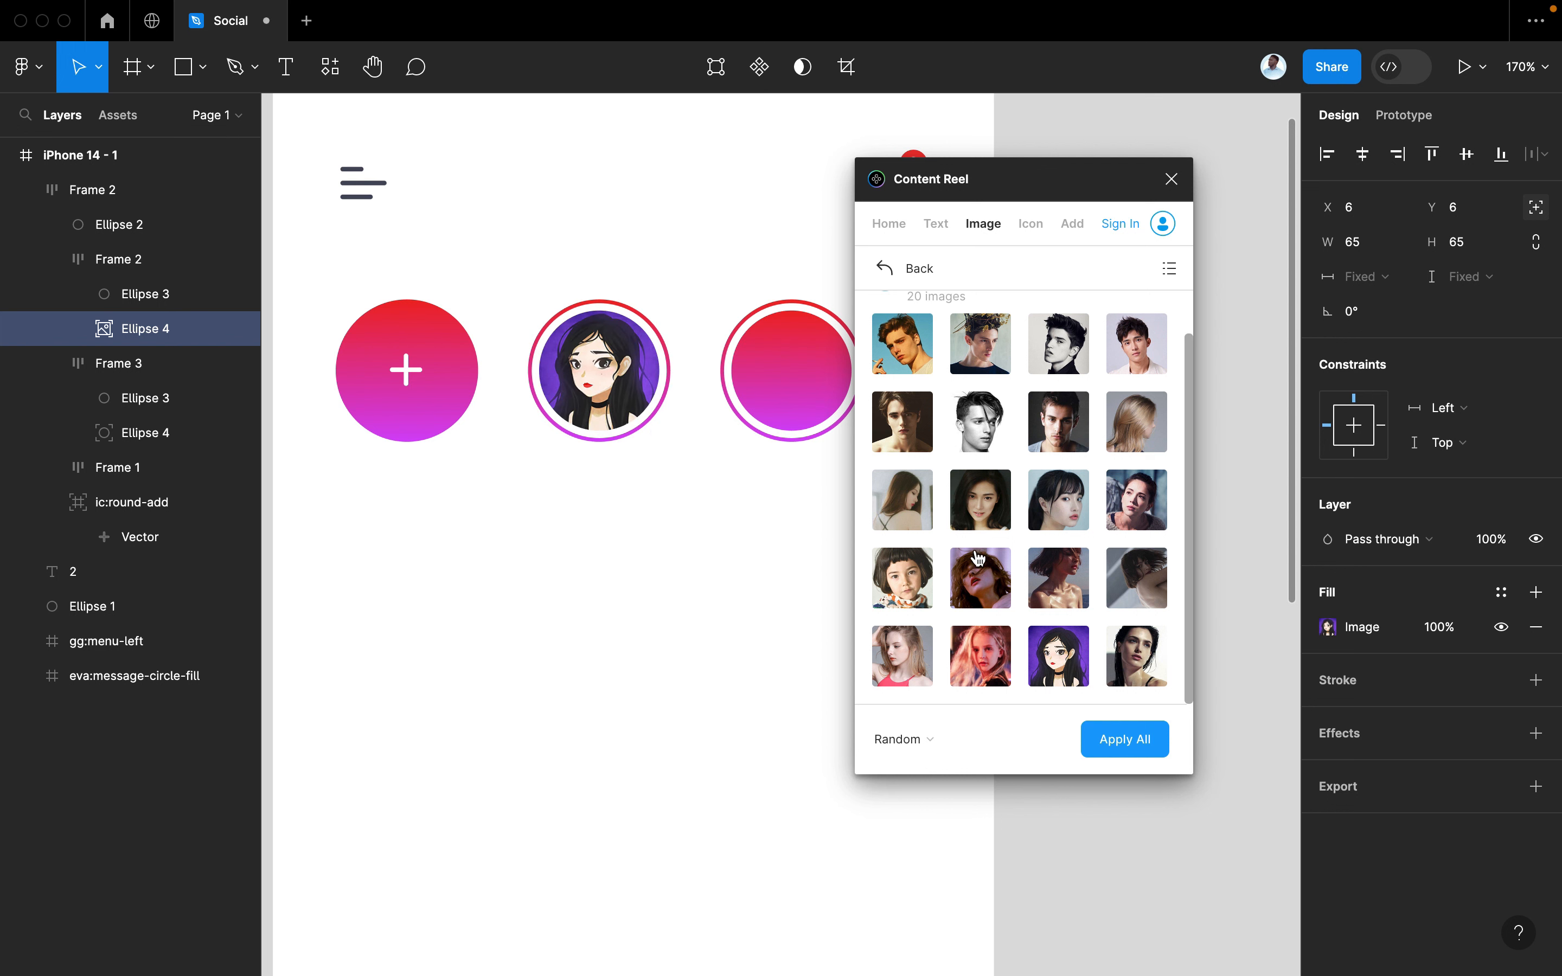
pyautogui.scroll(2, 978, 581)
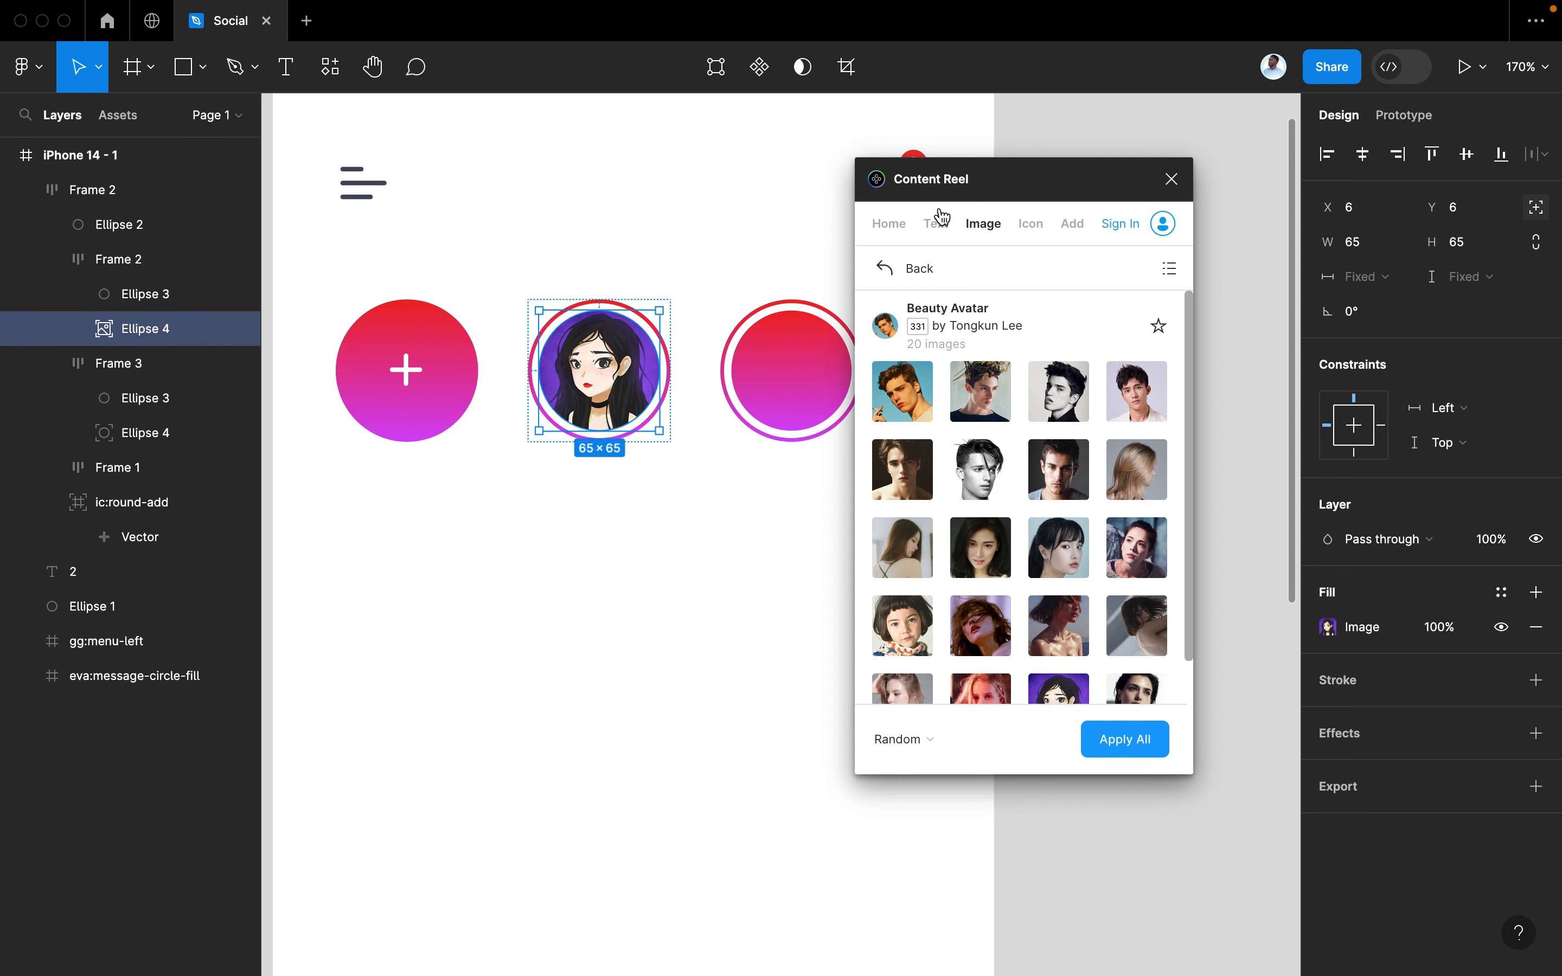
pyautogui.click(886, 266)
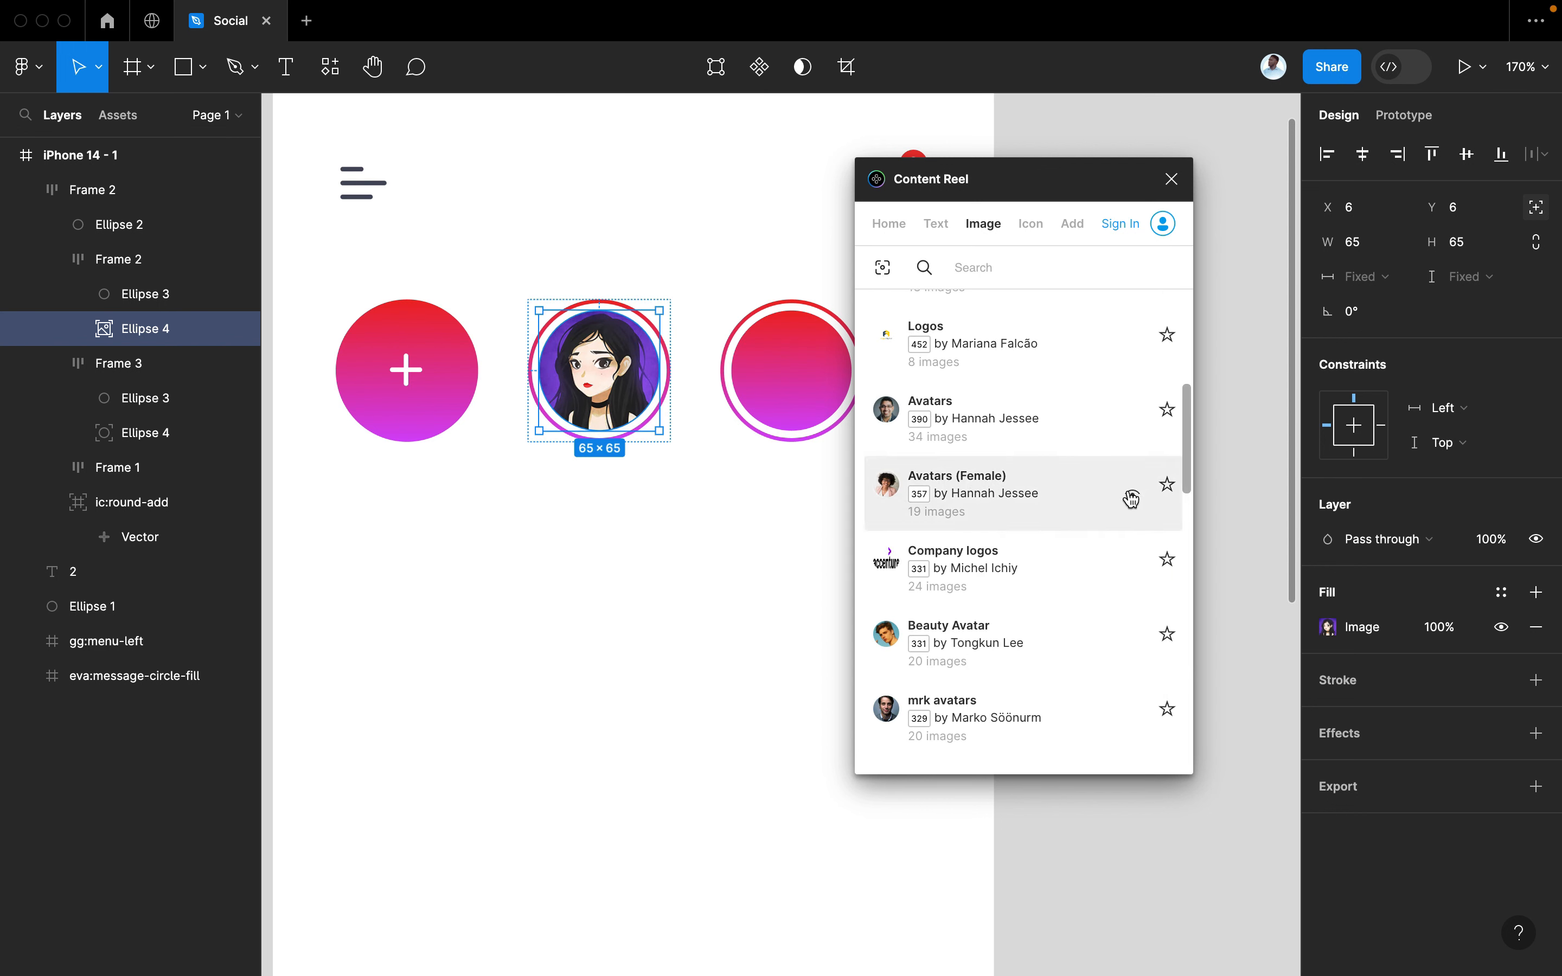
pyautogui.click(1131, 499)
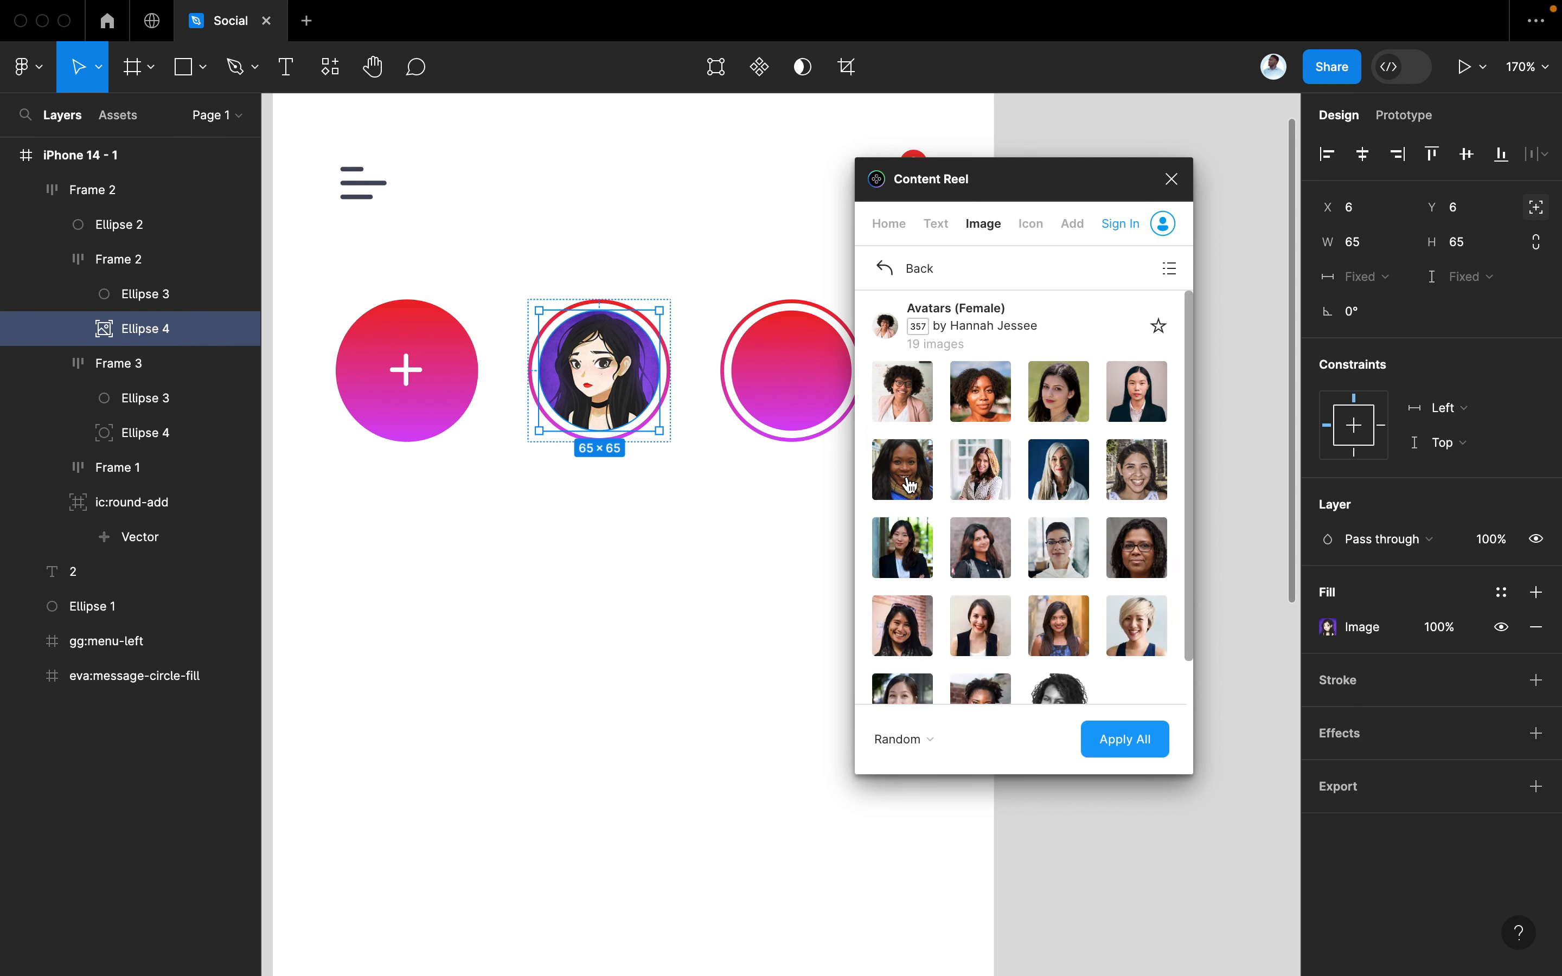
pyautogui.scroll(-1, 953, 544)
pyautogui.scroll(1, 953, 545)
pyautogui.click(915, 465)
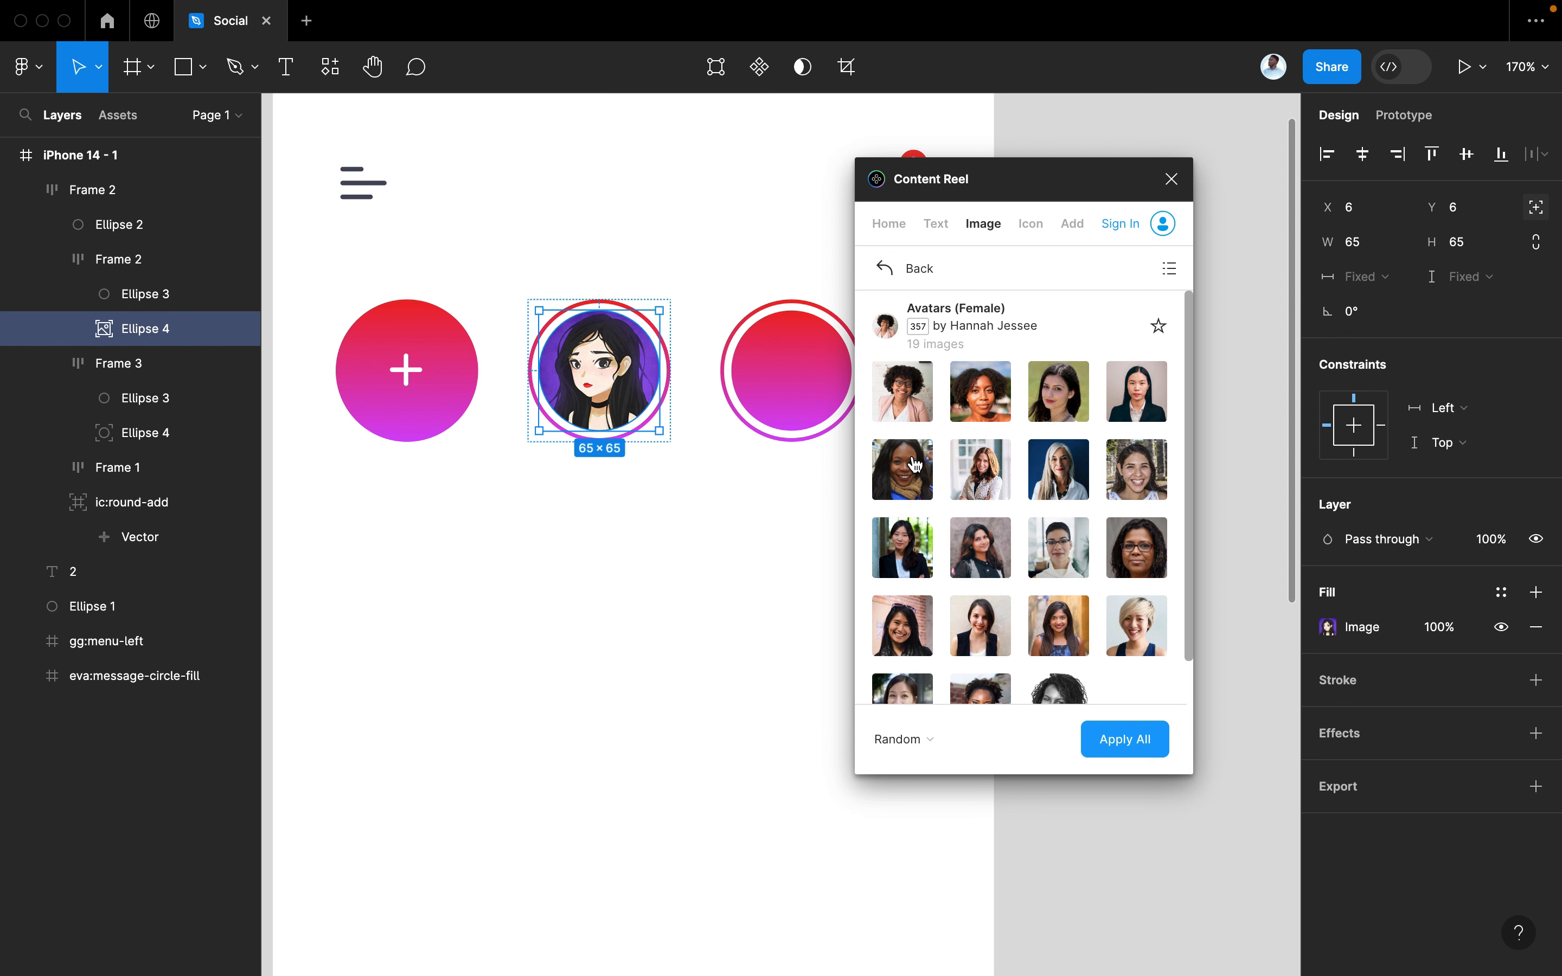
# Fill the next circle with the purple-haired woman from the mrk avatars collection
pyautogui.click(762, 352)
pyautogui.click(896, 275)
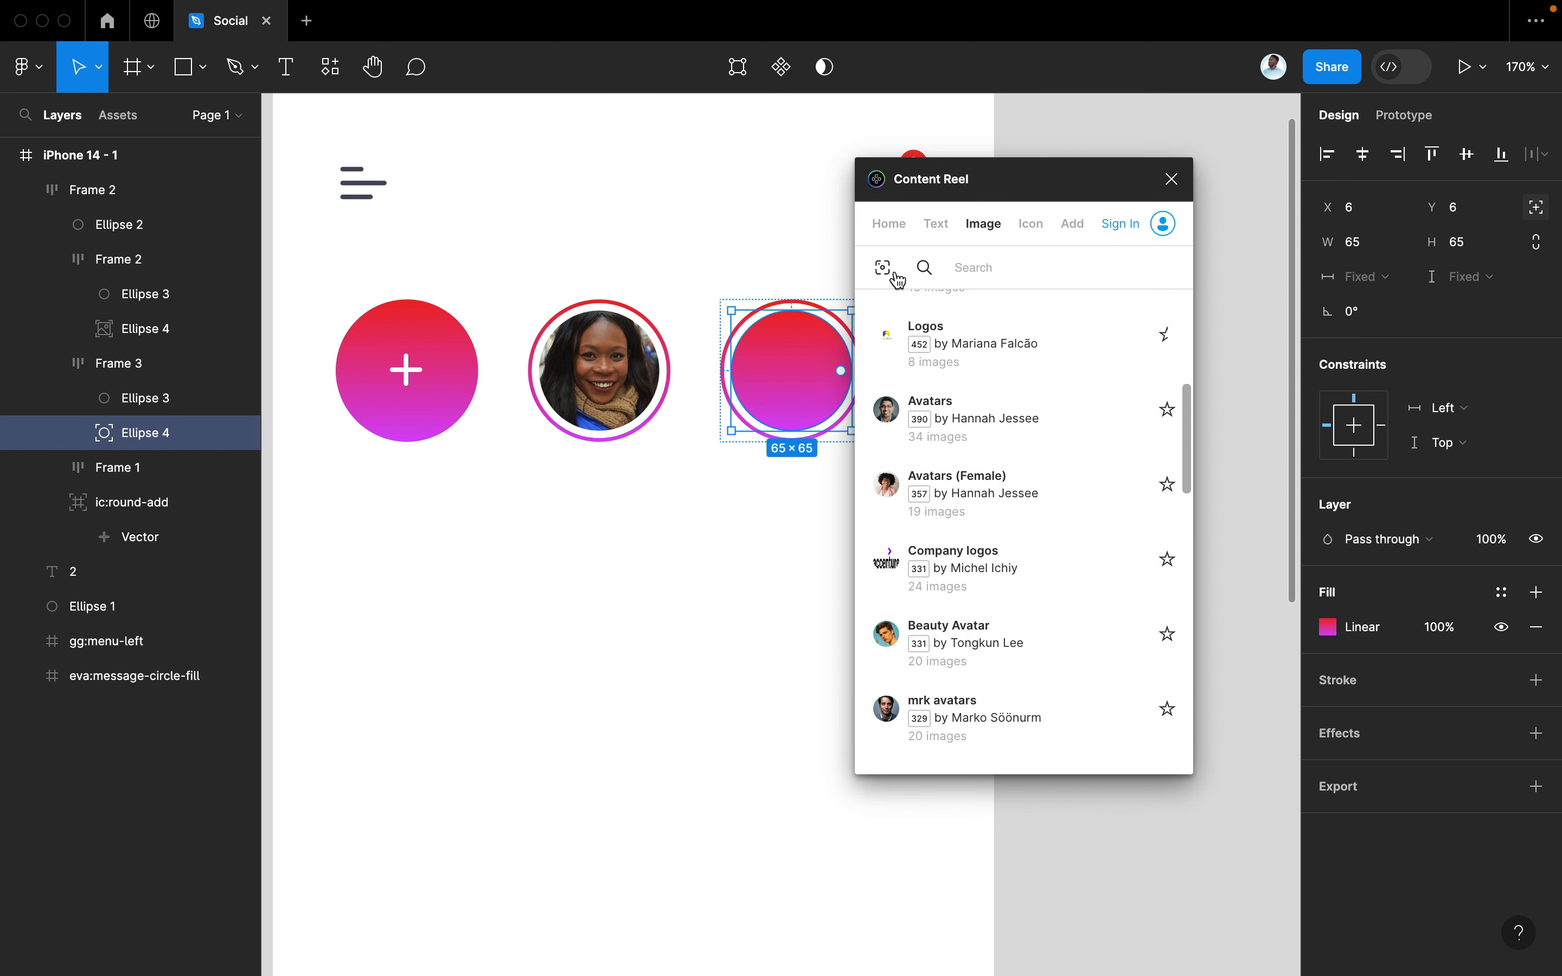
pyautogui.scroll(-2, 1032, 529)
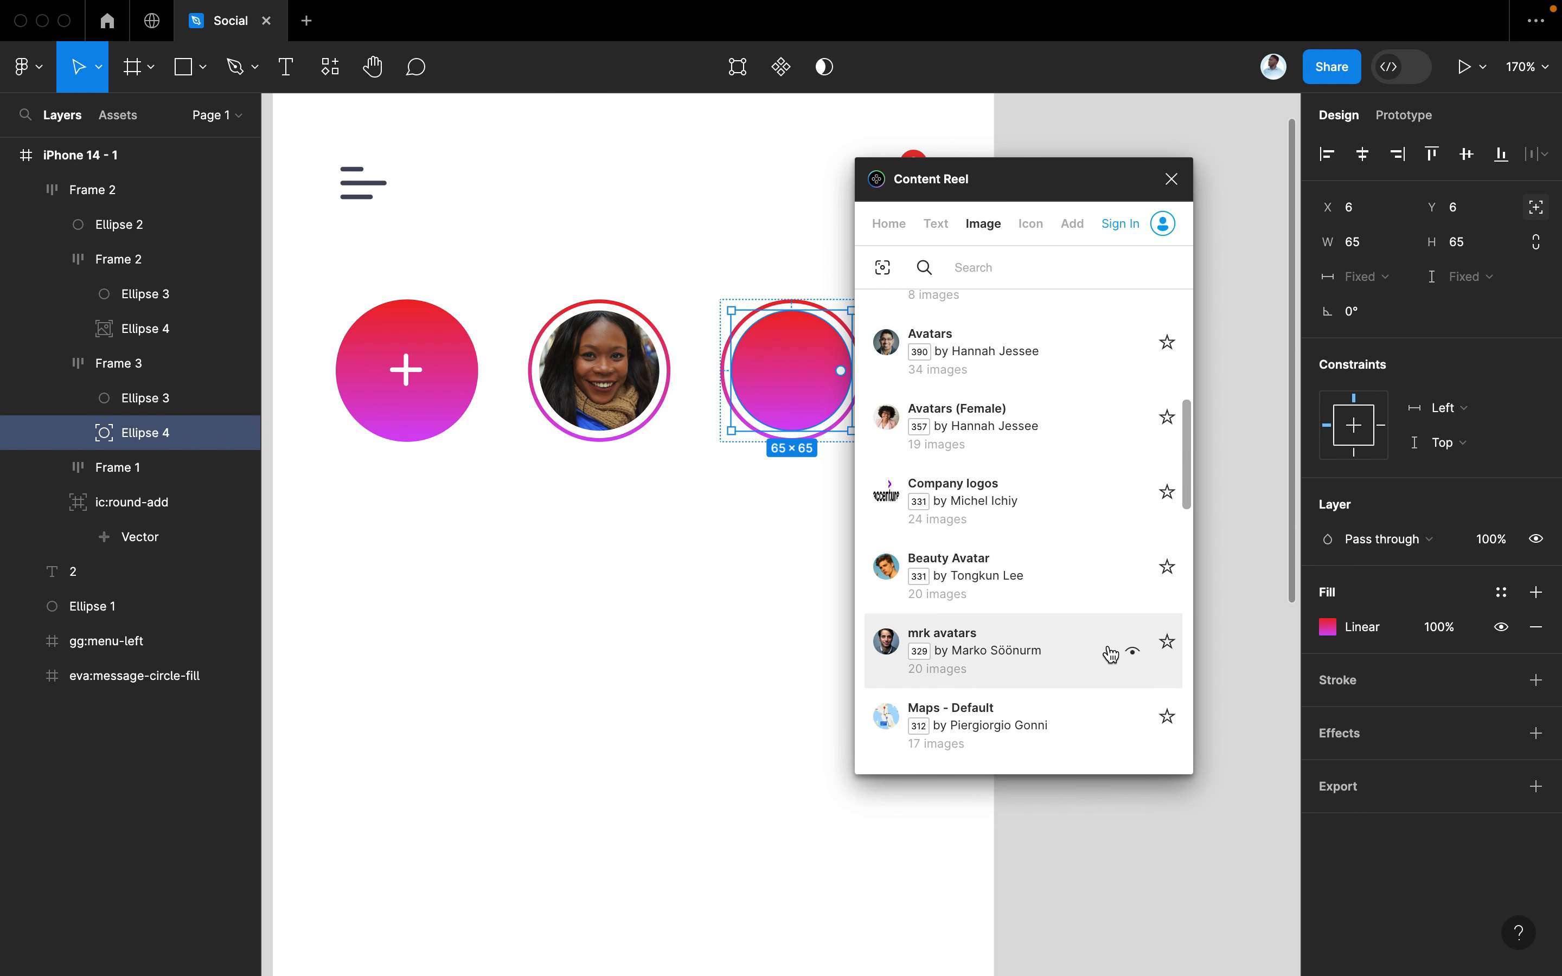
pyautogui.click(1134, 655)
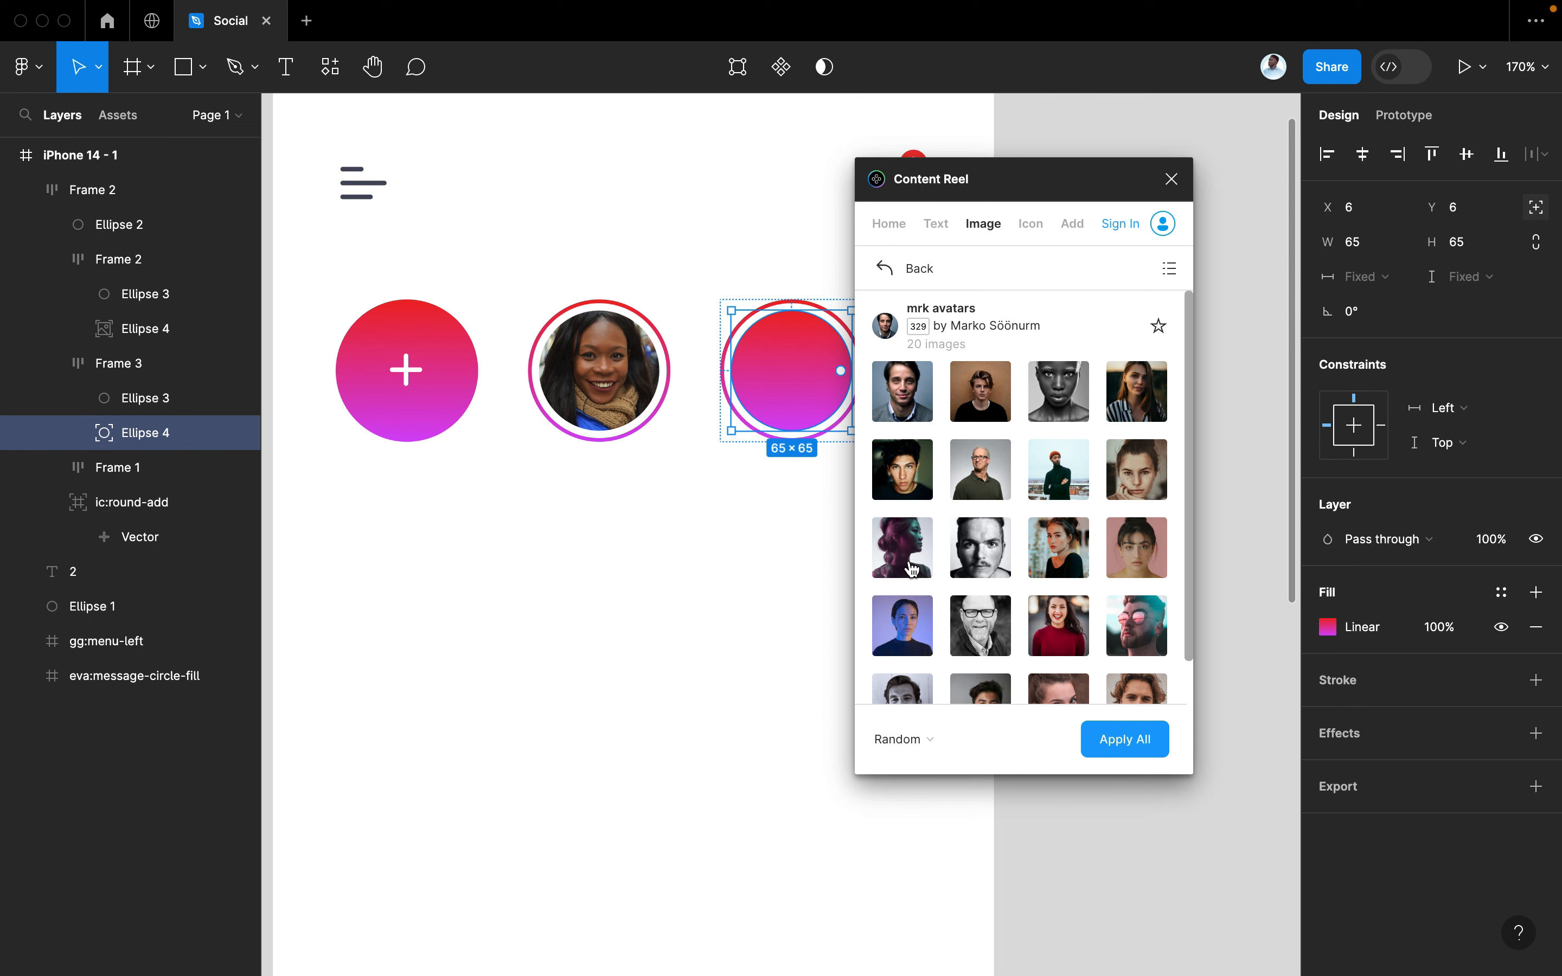
pyautogui.click(902, 548)
# Fill the last circle with the man in pink sunglasses and close Content Reel
pyautogui.hscroll(5, 753, 585)
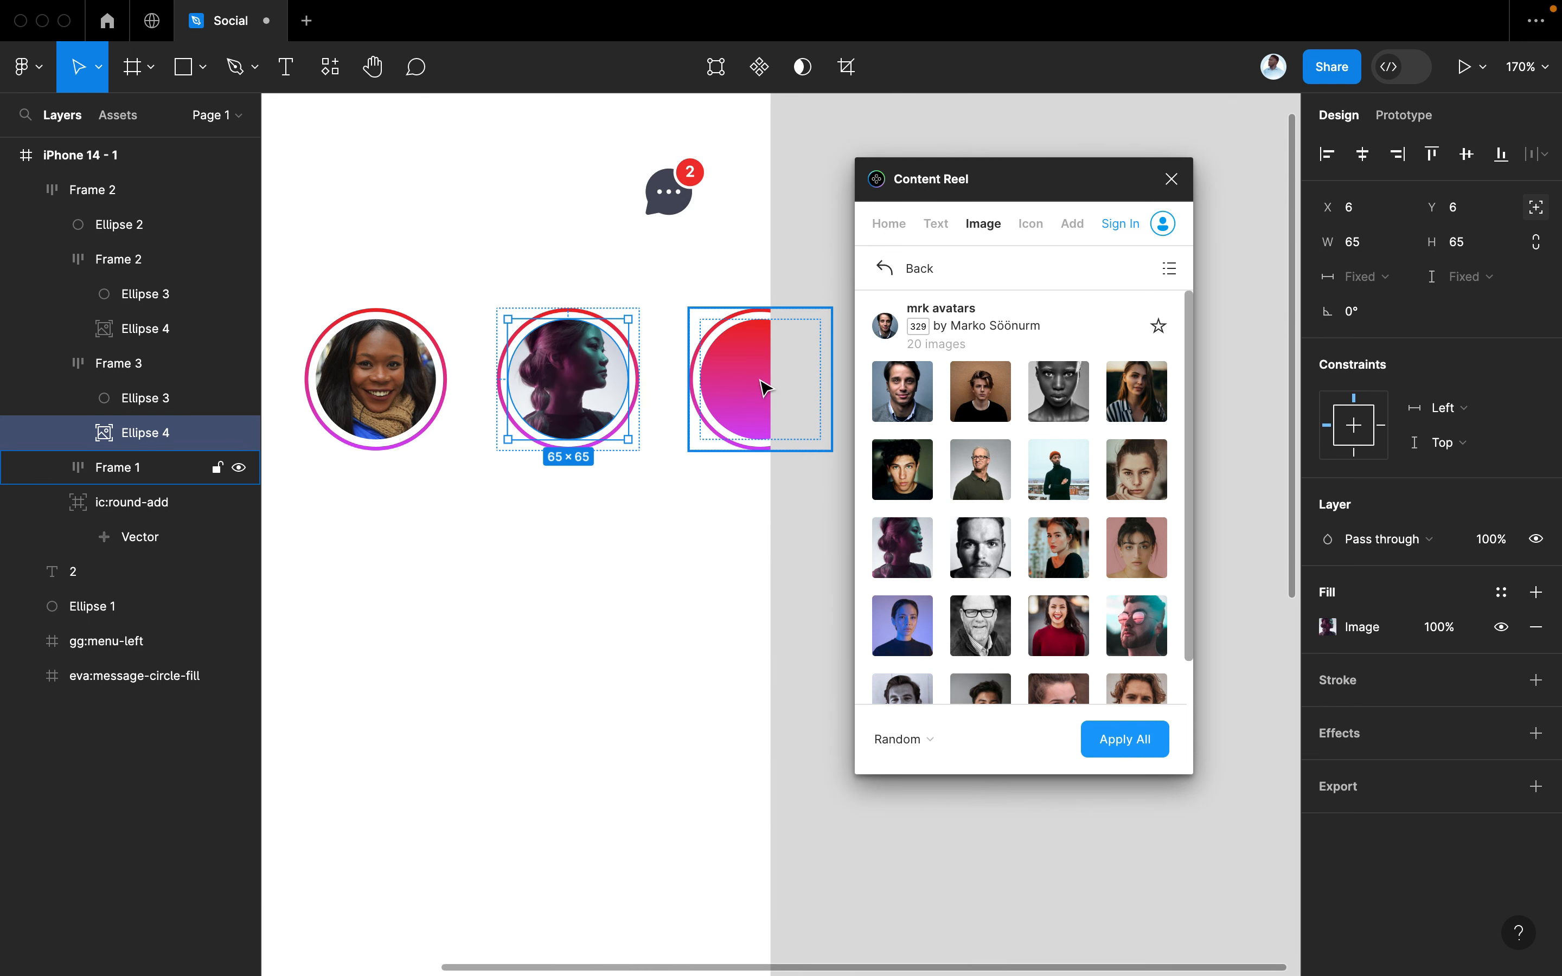
pyautogui.click(765, 387)
pyautogui.click(767, 388)
pyautogui.scroll(-1, 1110, 640)
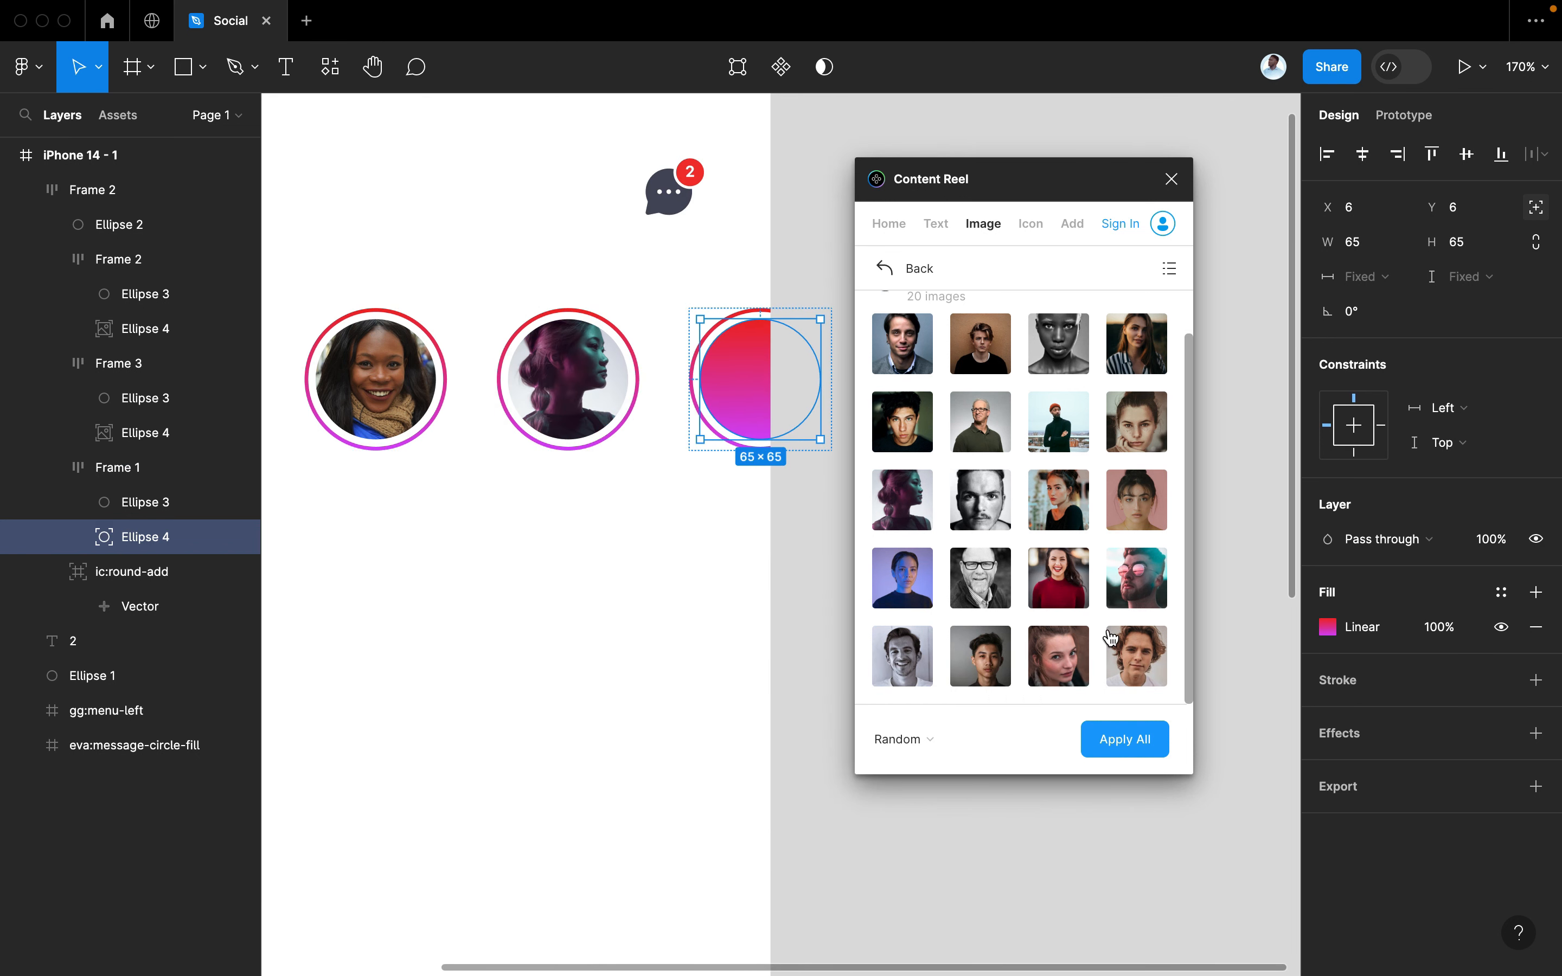
pyautogui.click(1141, 595)
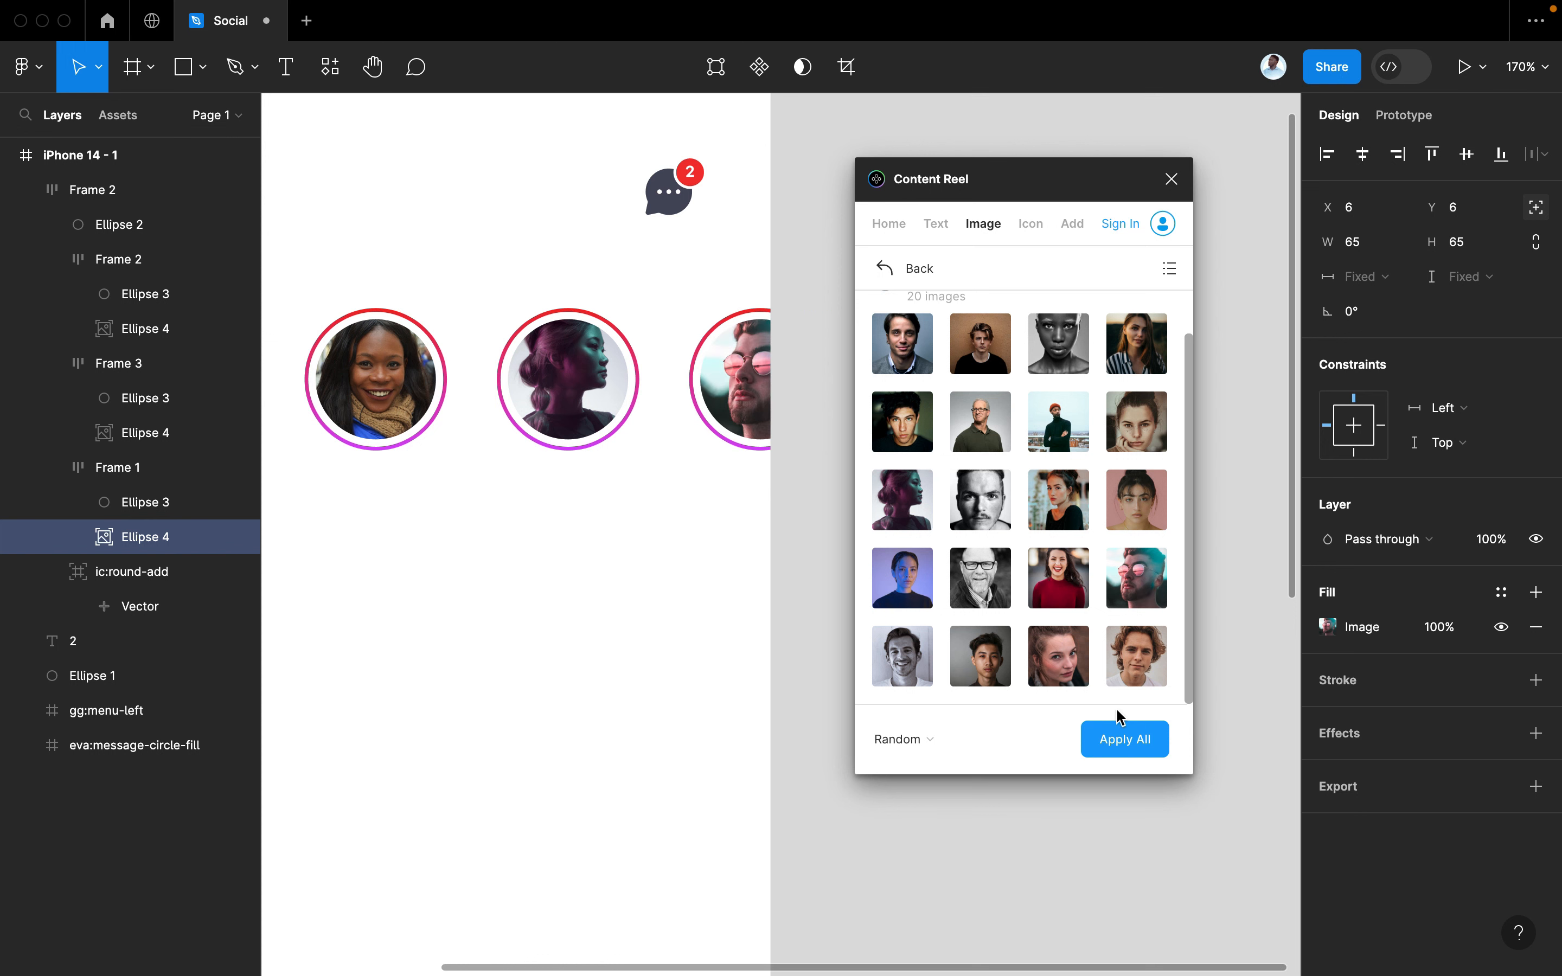
pyautogui.click(1172, 182)
pyautogui.click(985, 408)
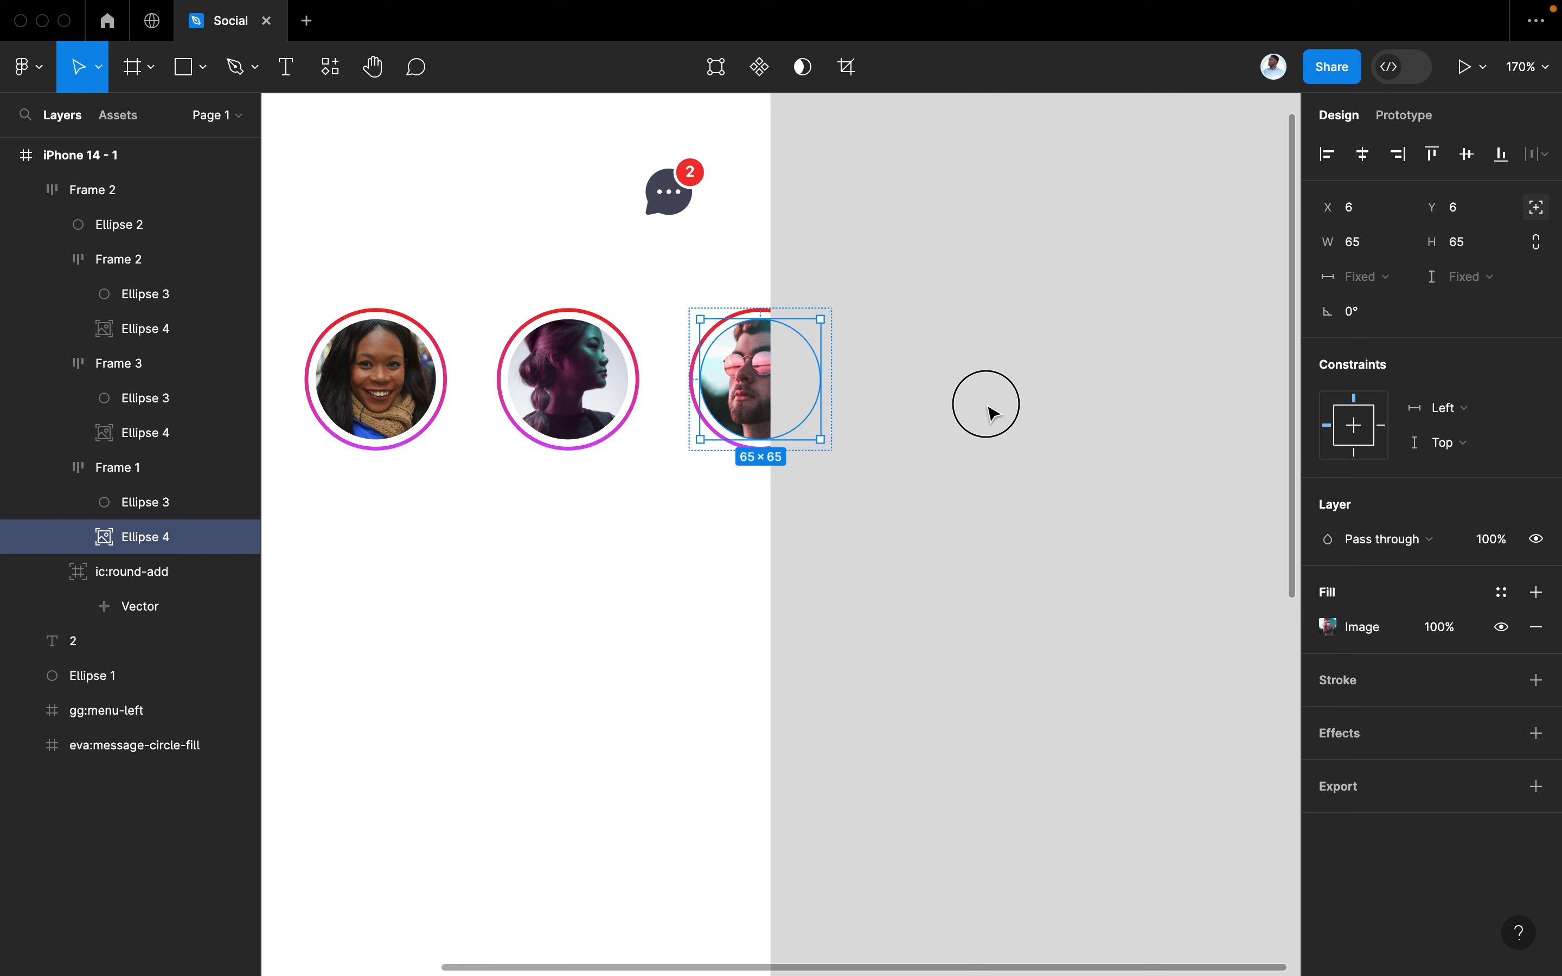
pyautogui.hscroll(-5, 985, 408)
pyautogui.scroll(-3, 994, 413)
pyautogui.hscroll(-3, 990, 411)
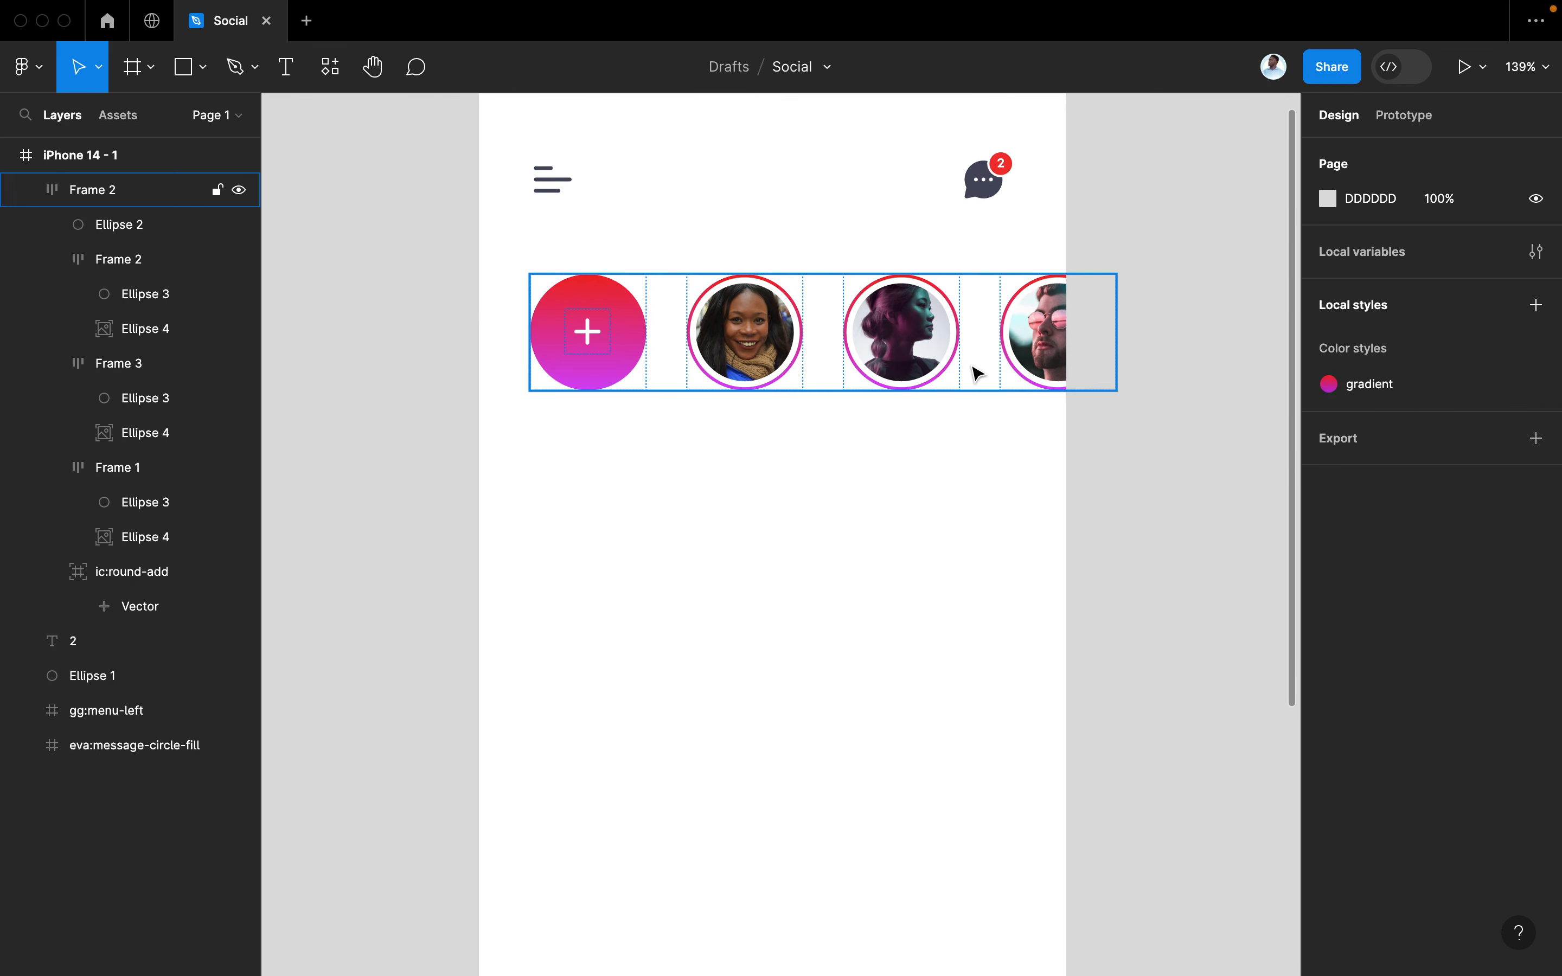
pyautogui.click(1015, 360)
pyautogui.click(888, 458)
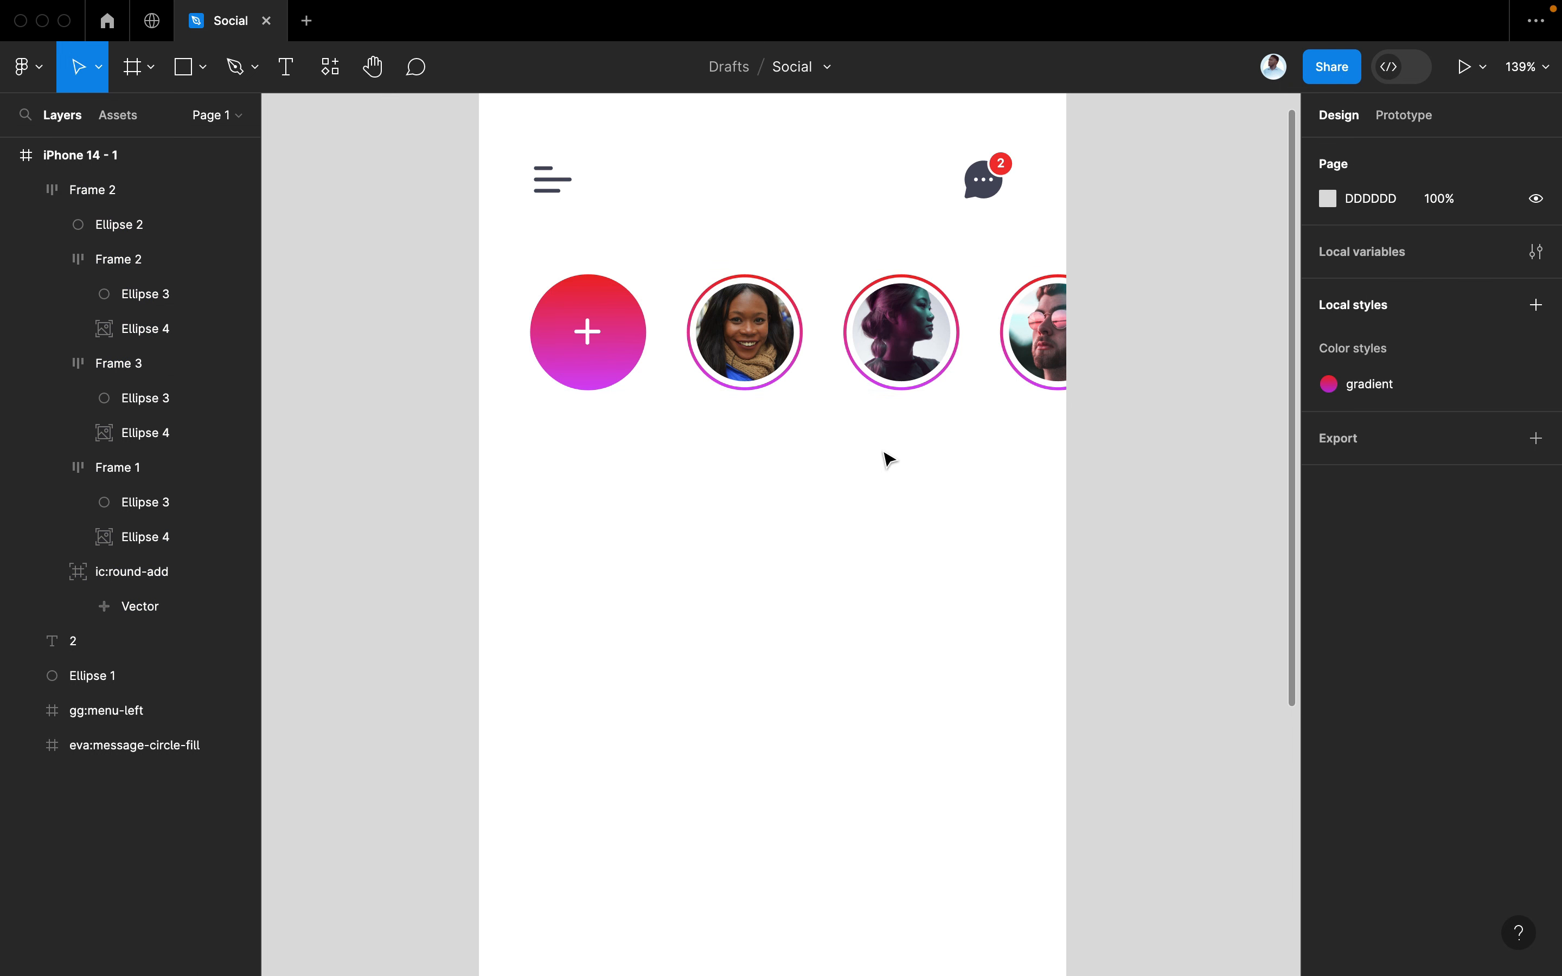
pyautogui.scroll(-2, 889, 458)
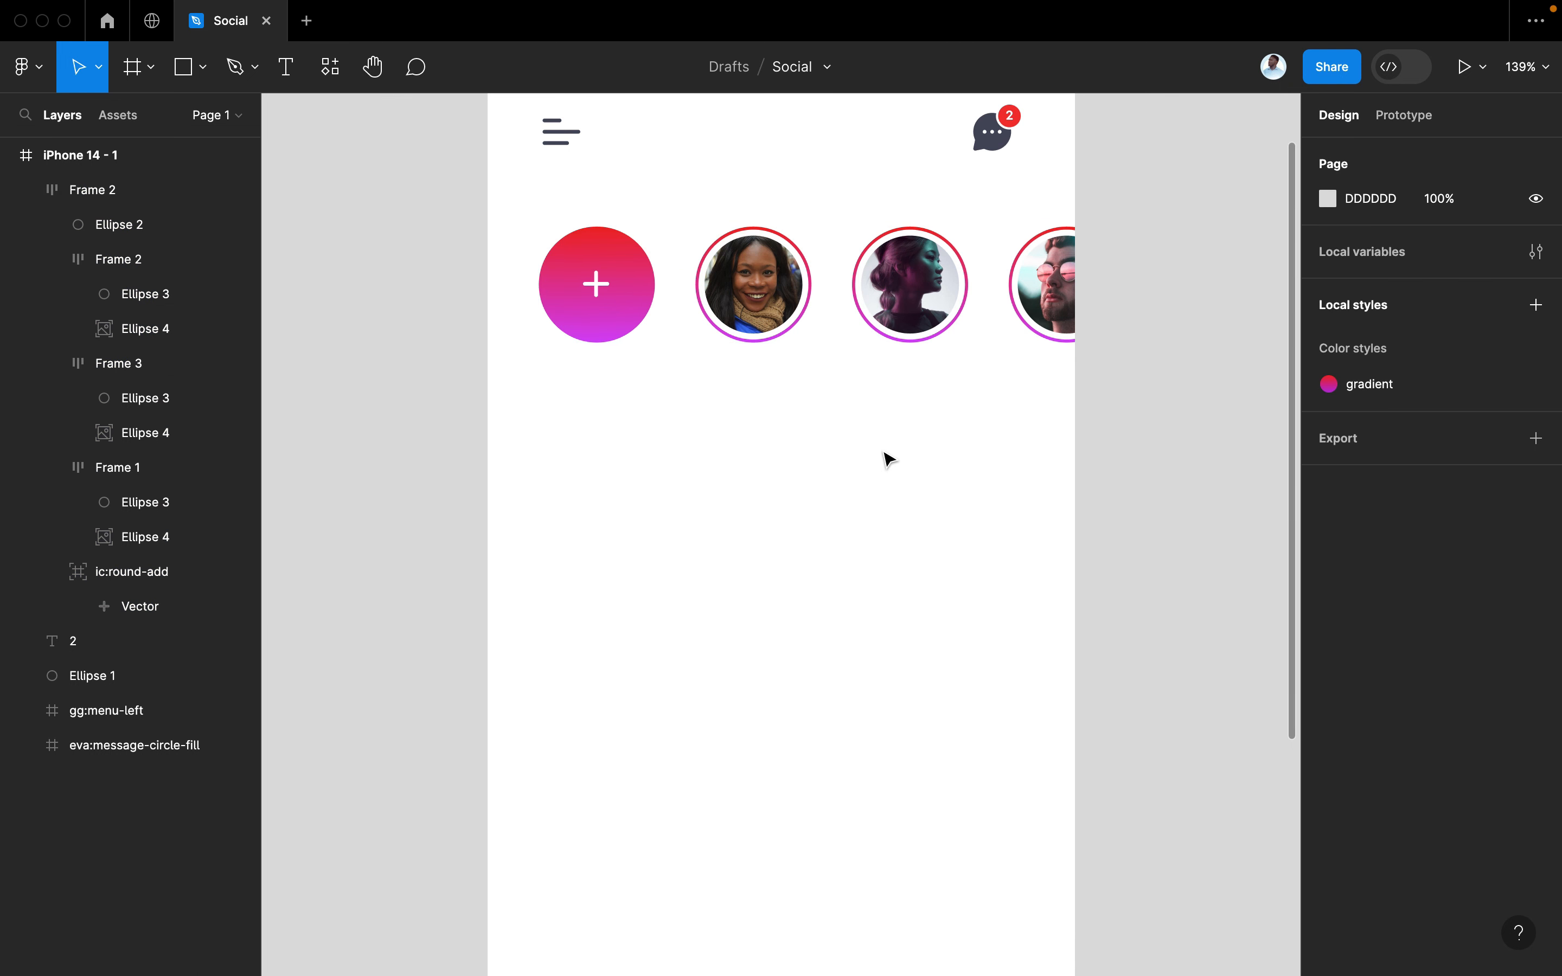
pyautogui.scroll(-3, 872, 468)
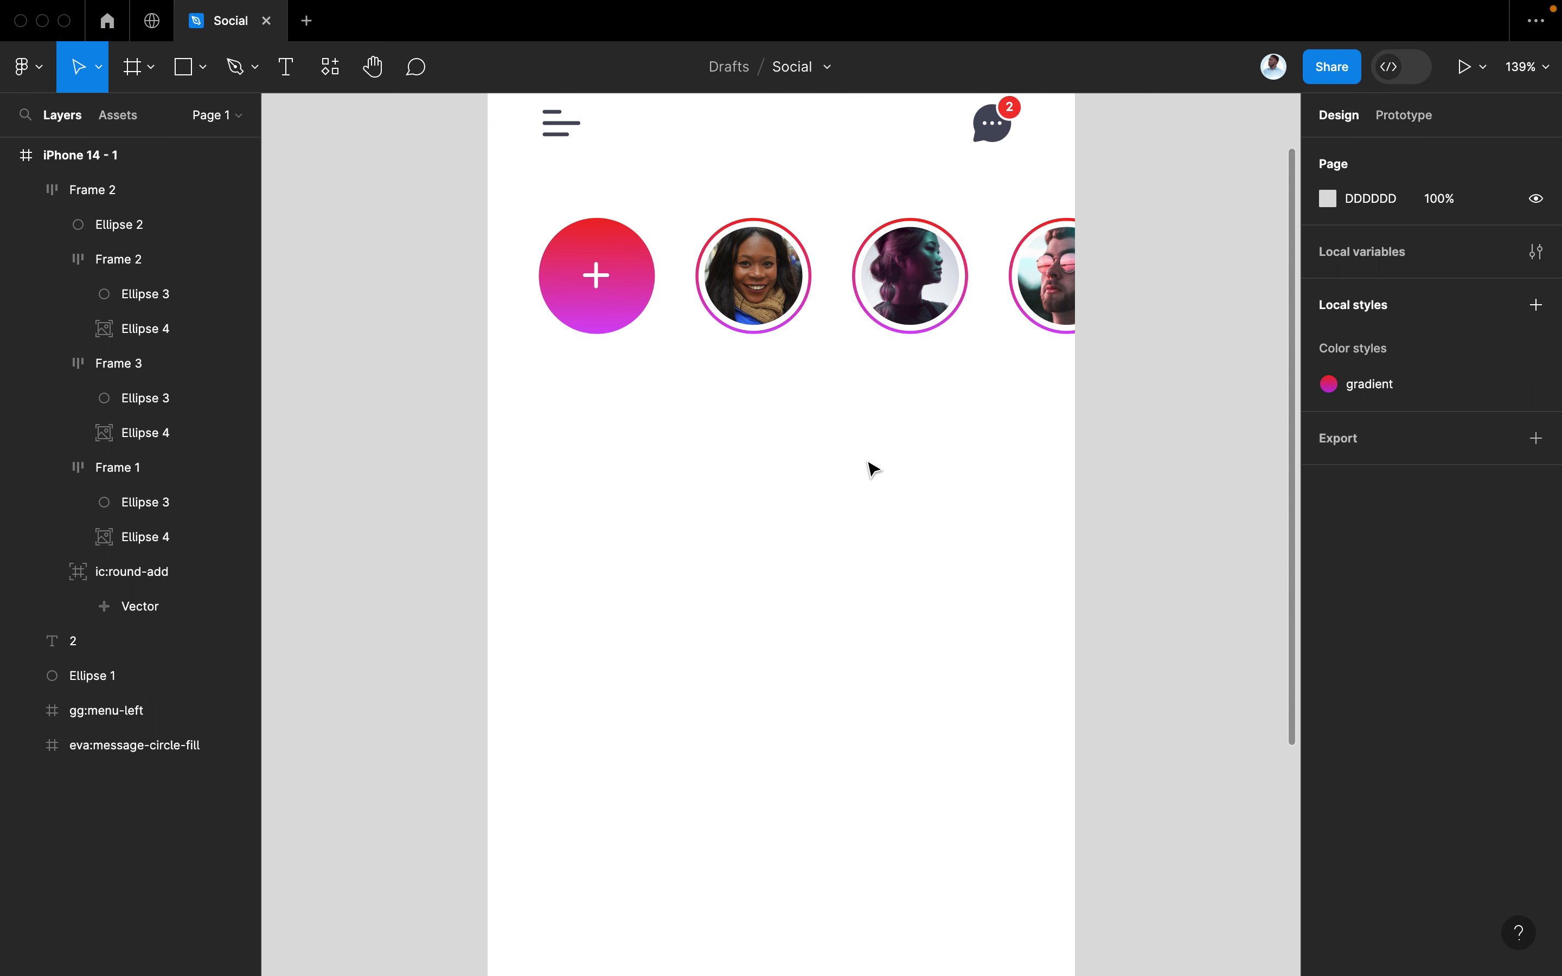
pyautogui.scroll(5, 872, 467)
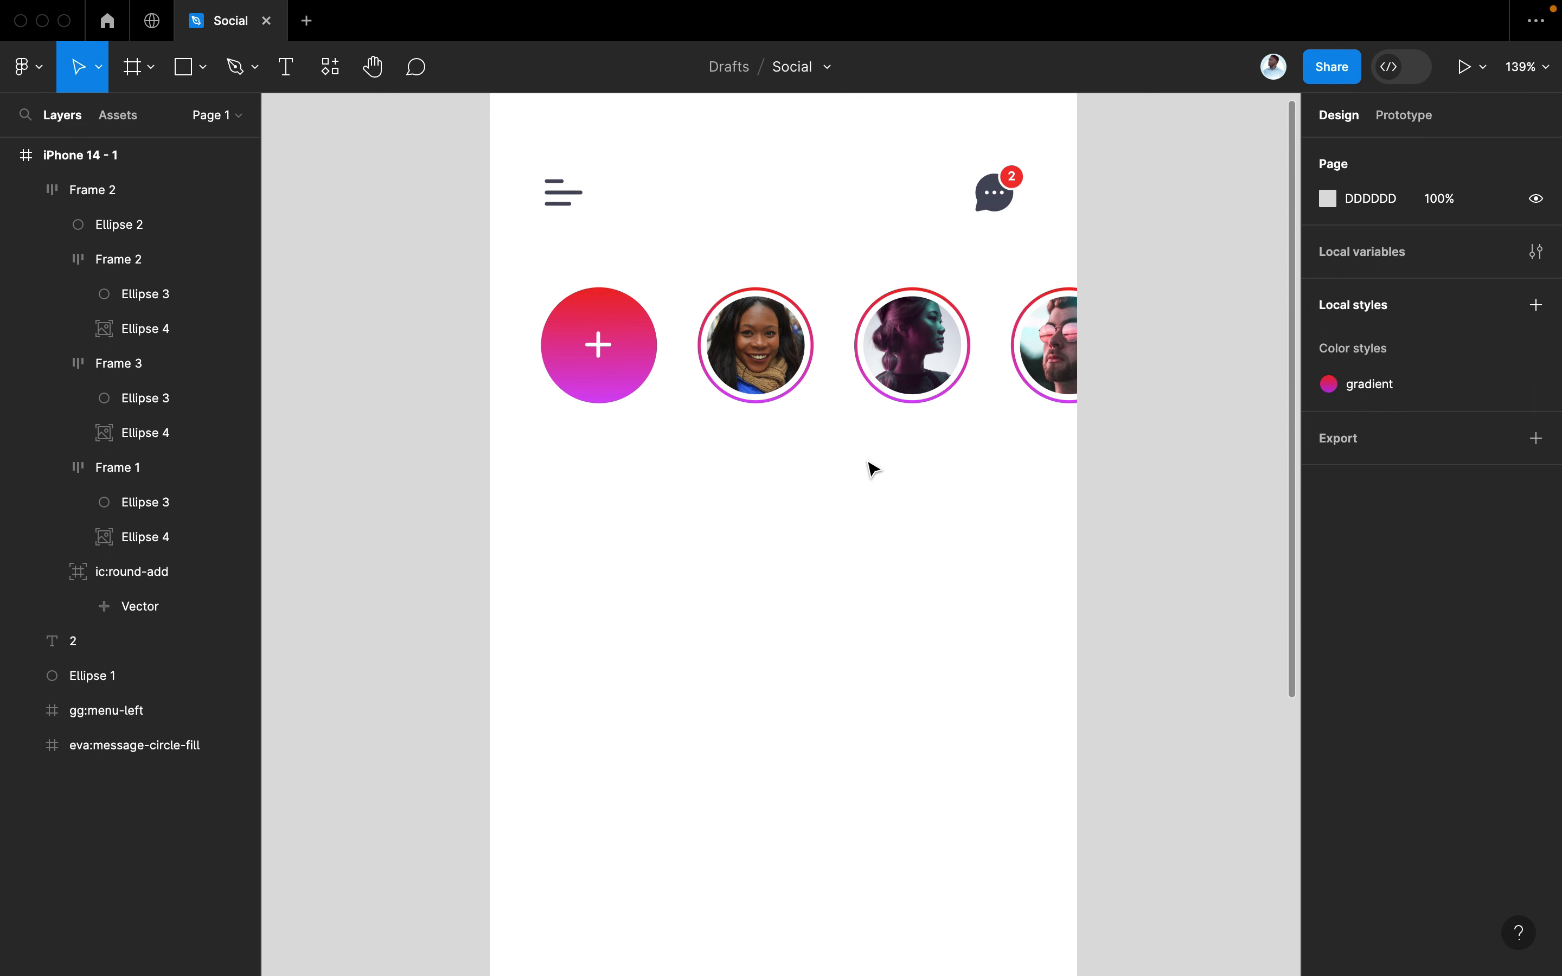
pyautogui.press('t')
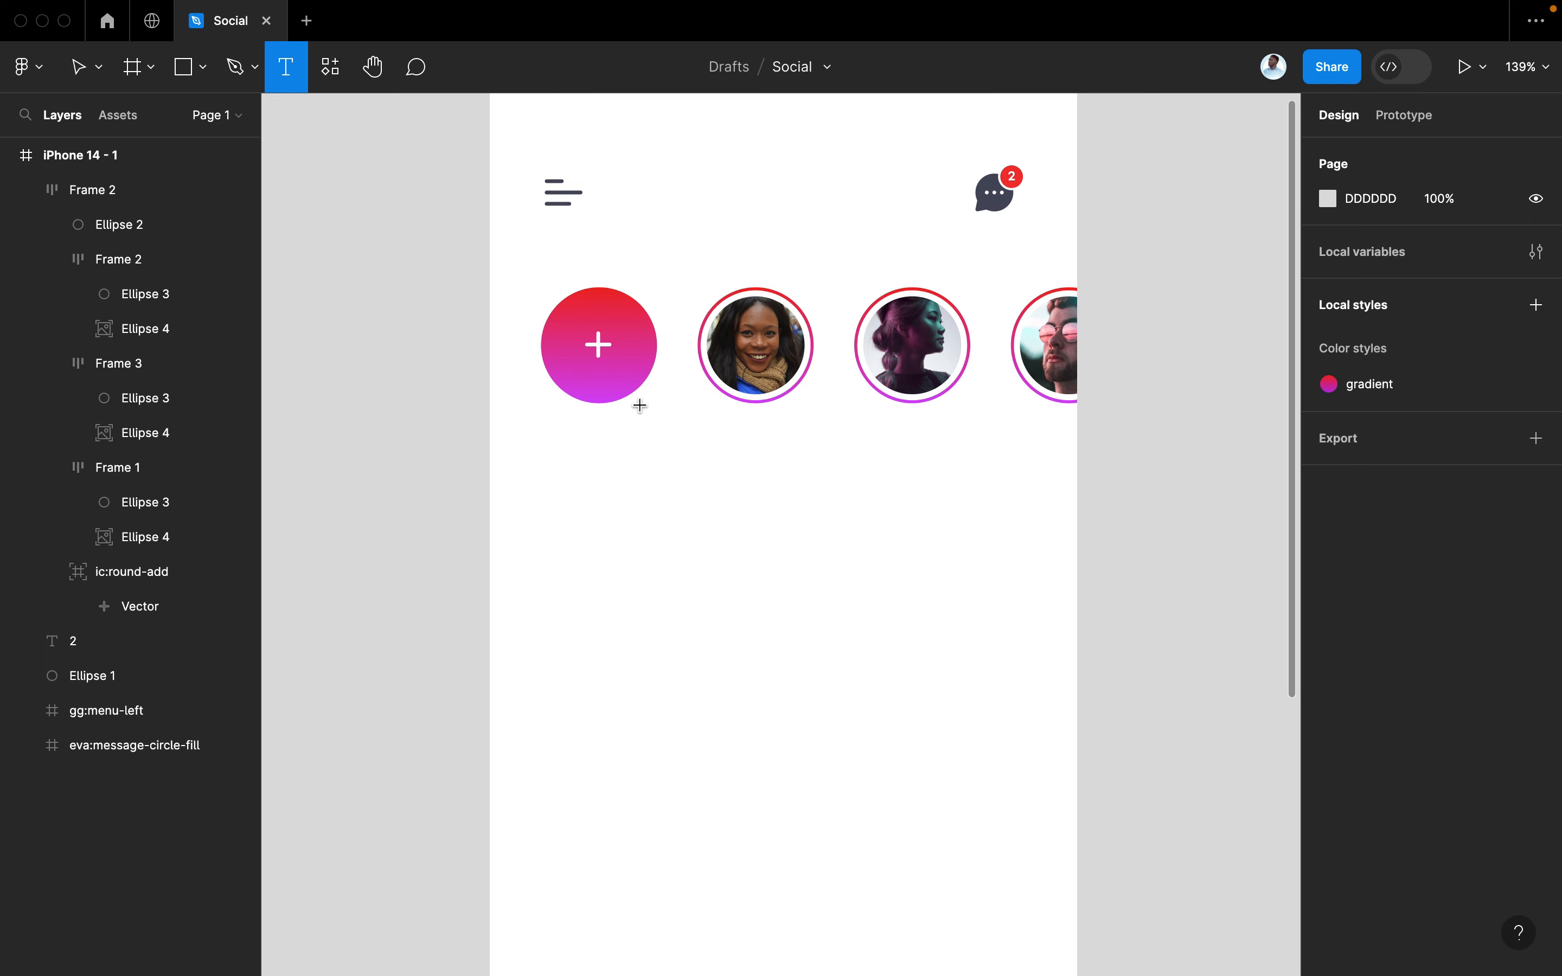
pyautogui.click(79, 66)
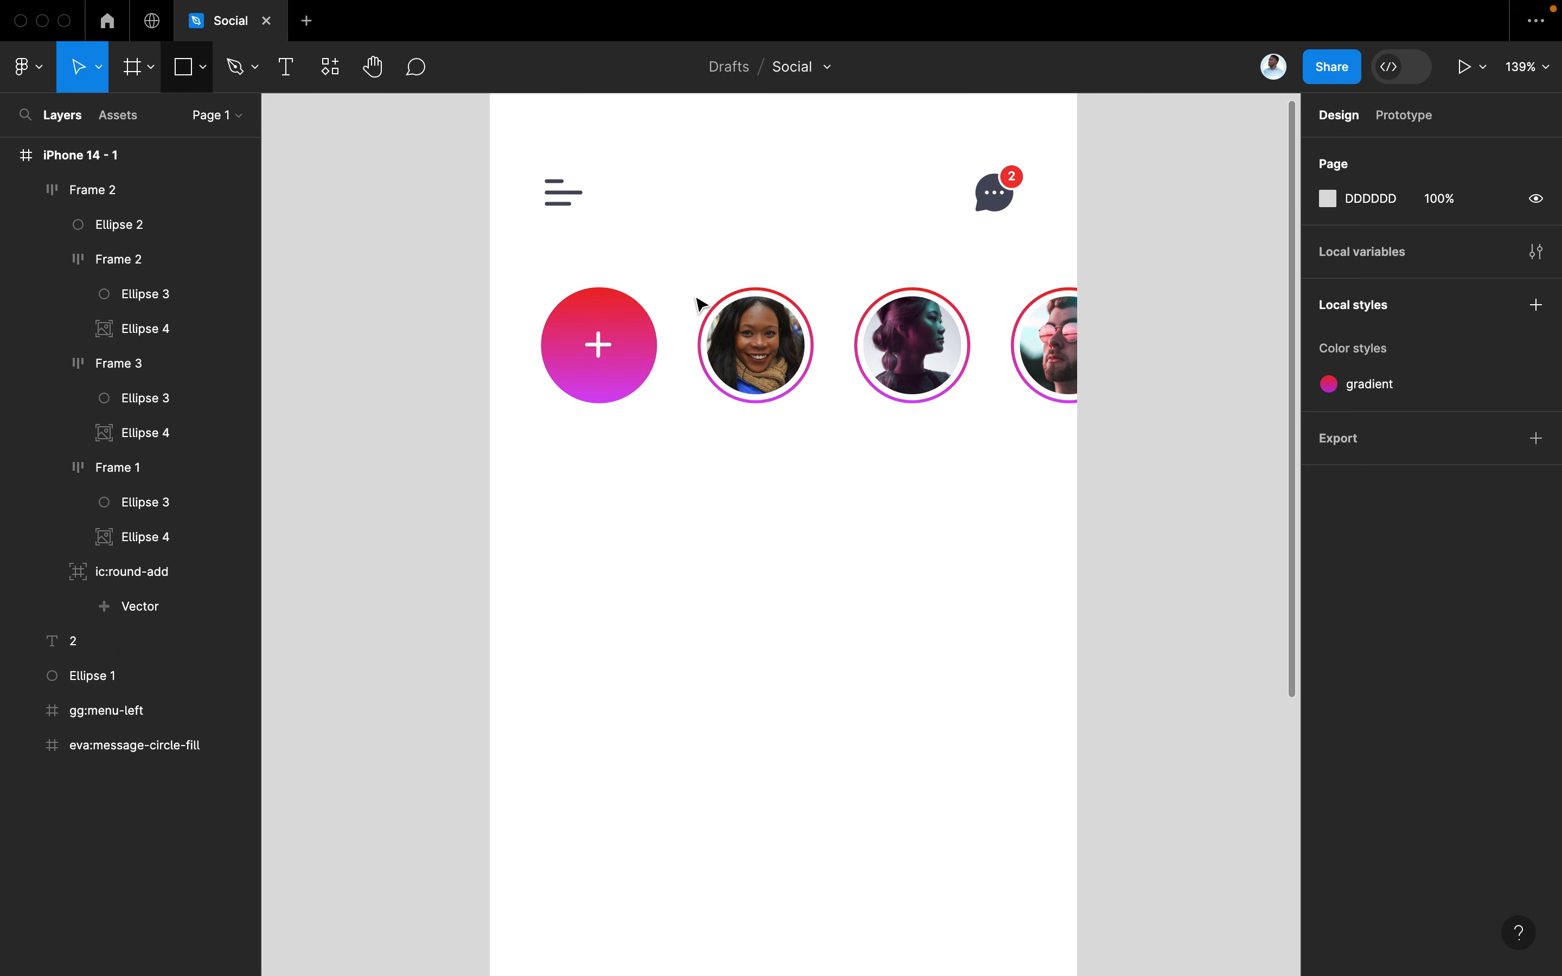
# Duplicate the scarf-wearing woman's avatar below the row and scale the copy to 37×37
pyautogui.doubleClick(754, 335)
pyautogui.moveTo(756, 334); pyautogui.dragTo(607, 522)
pyautogui.press('k')
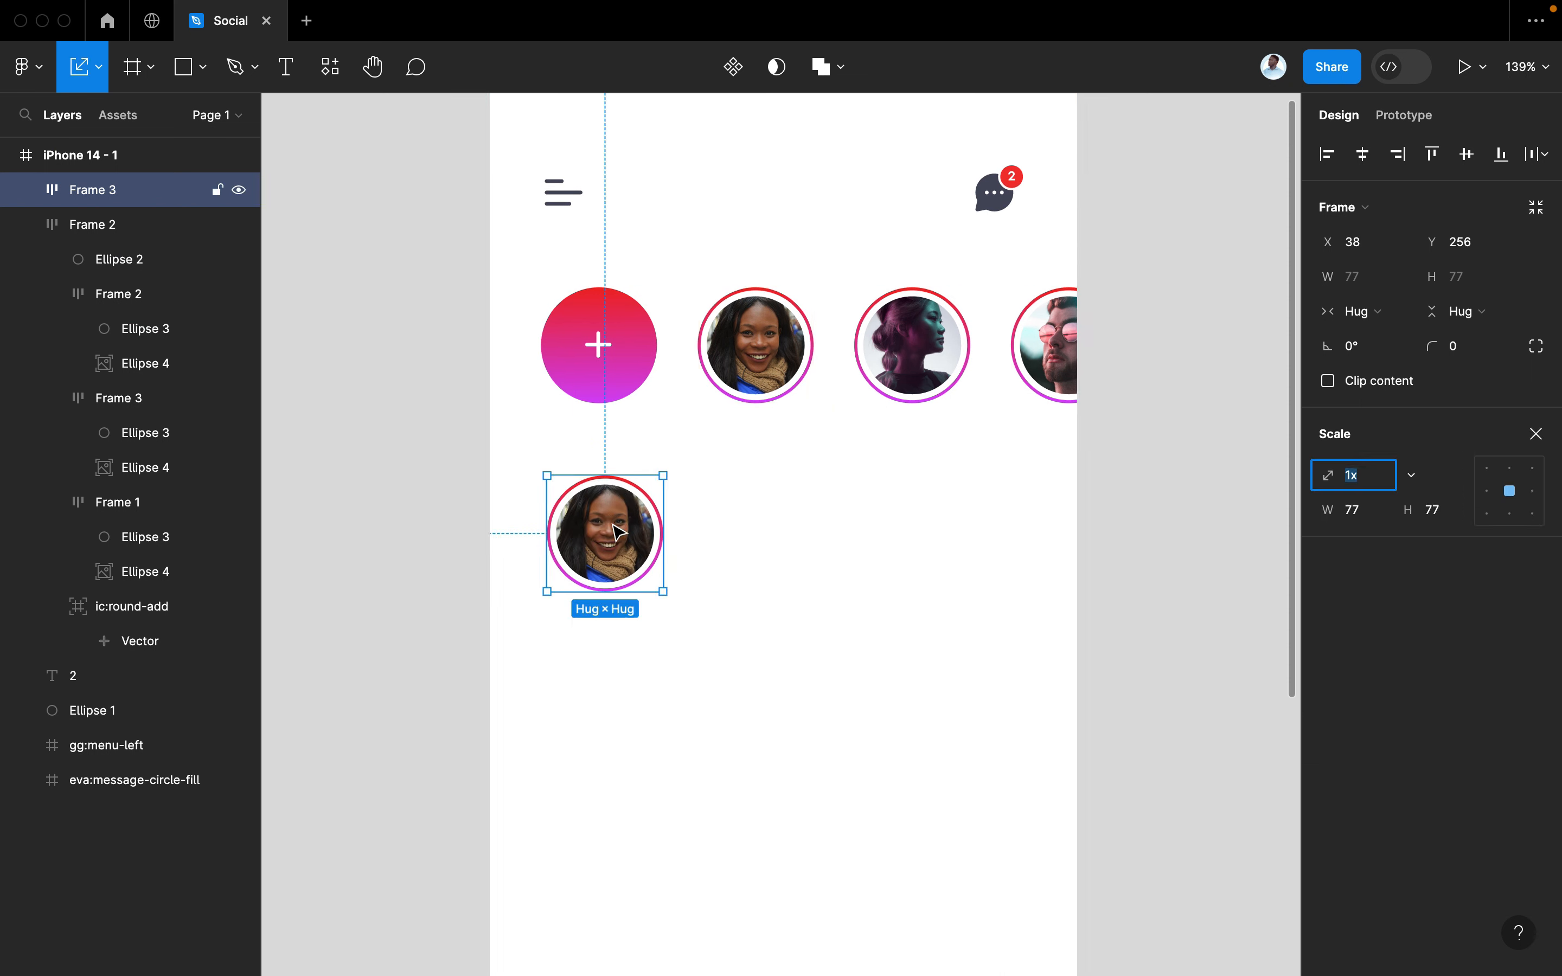
pyautogui.moveTo(659, 589); pyautogui.dragTo(602, 533)
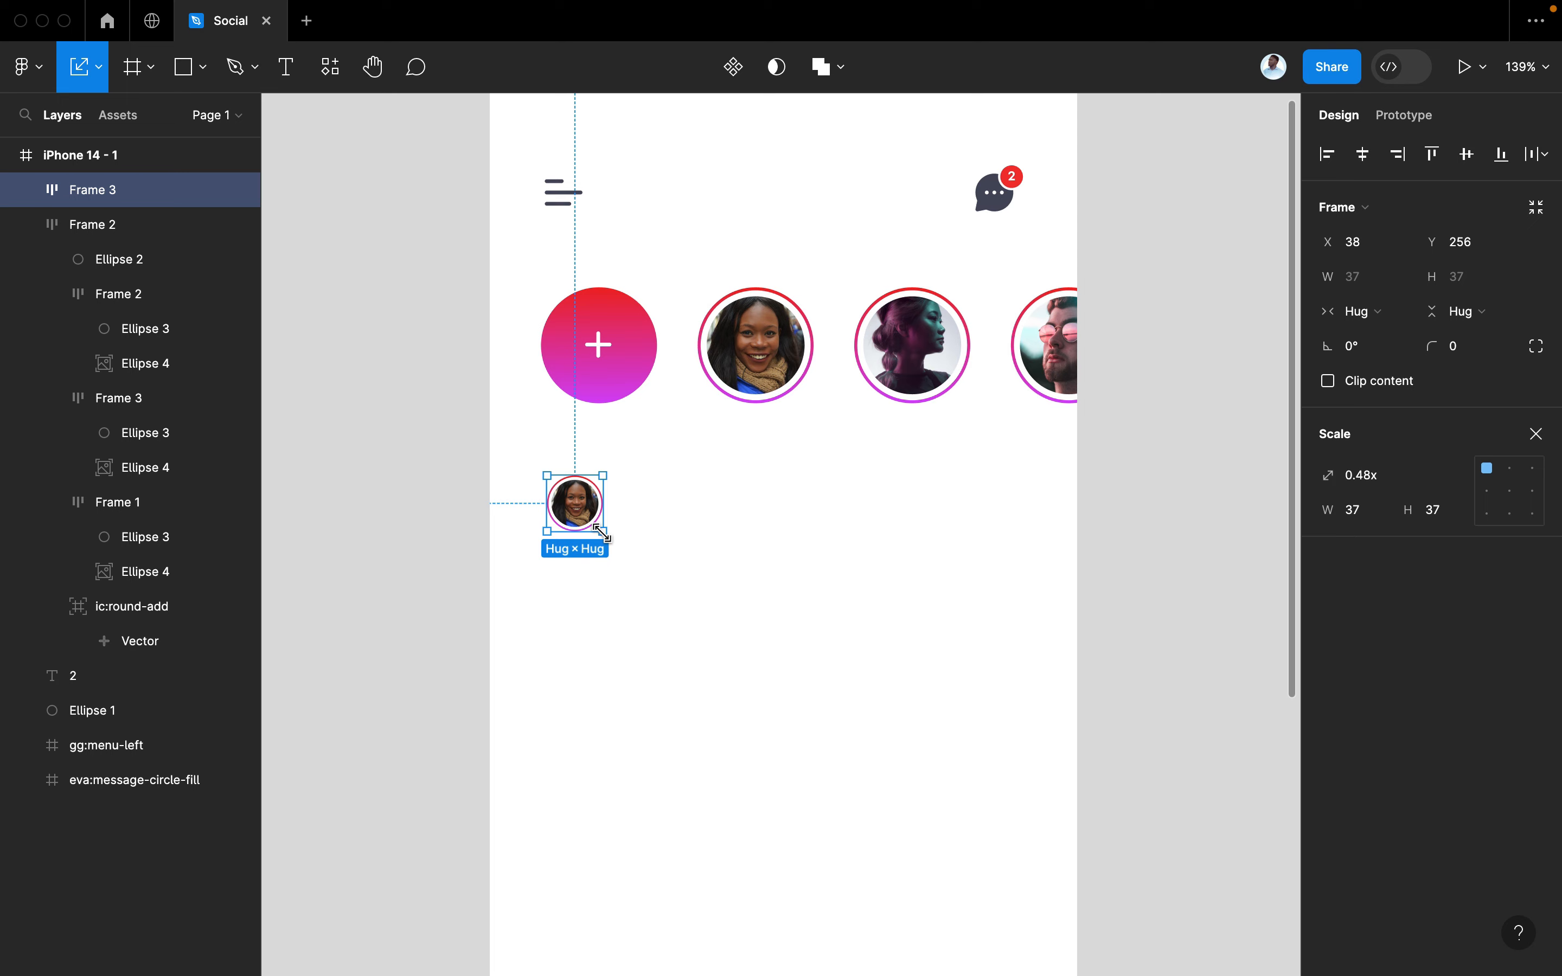
pyautogui.scroll(-3, 602, 533)
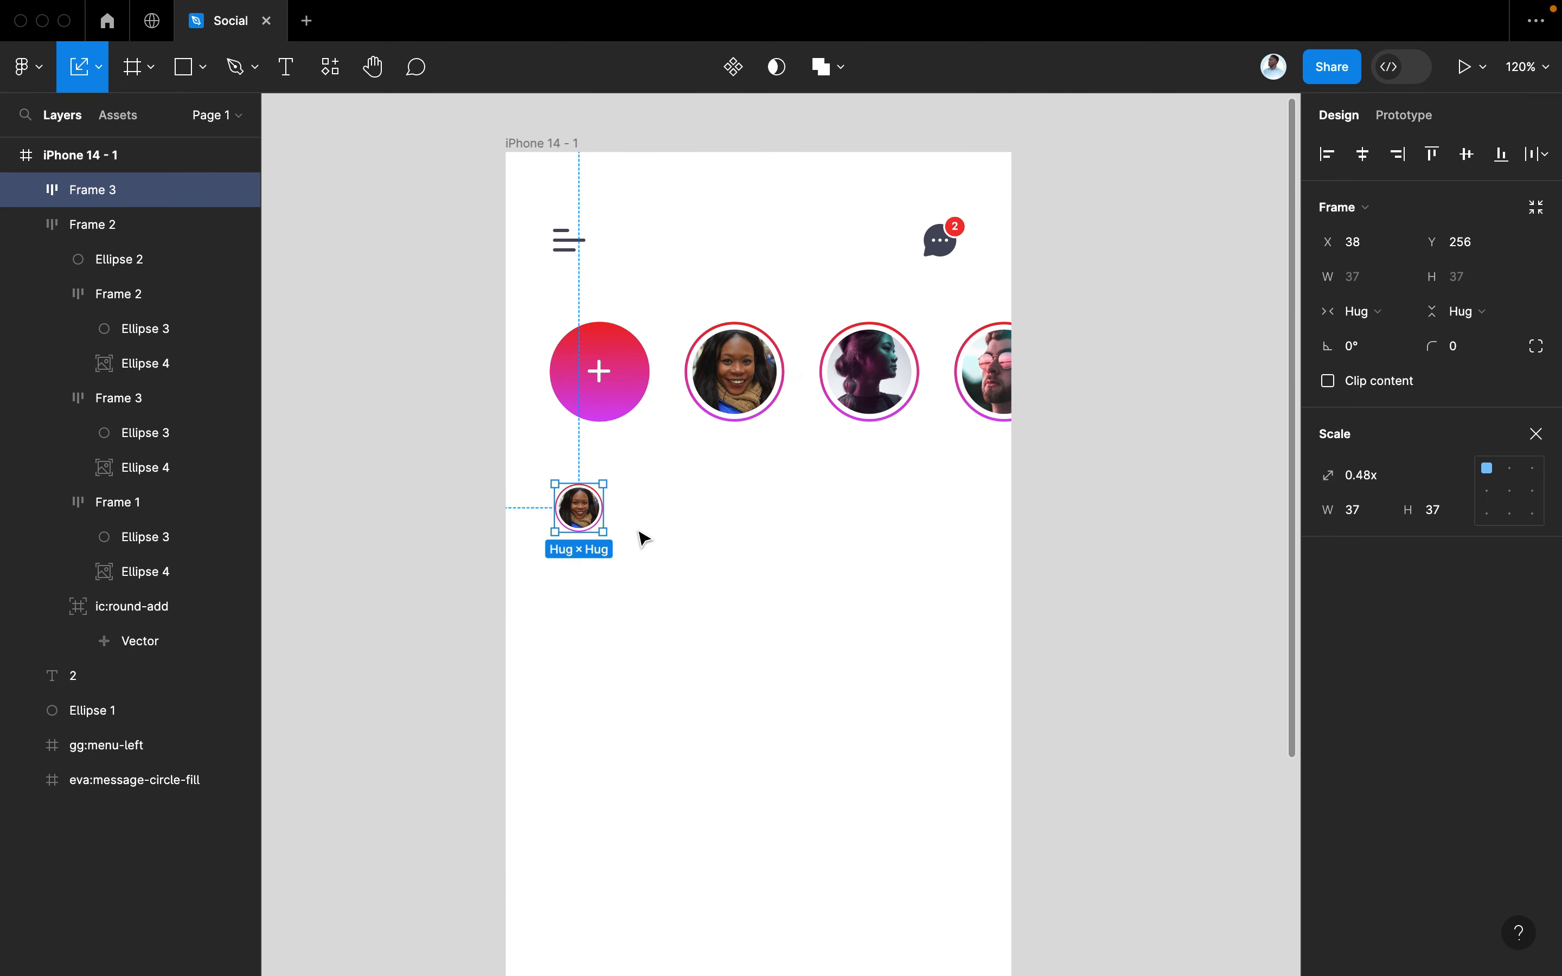
pyautogui.press('Escape')
pyautogui.scroll(1, 641, 537)
pyautogui.press('t')
pyautogui.click(635, 528)
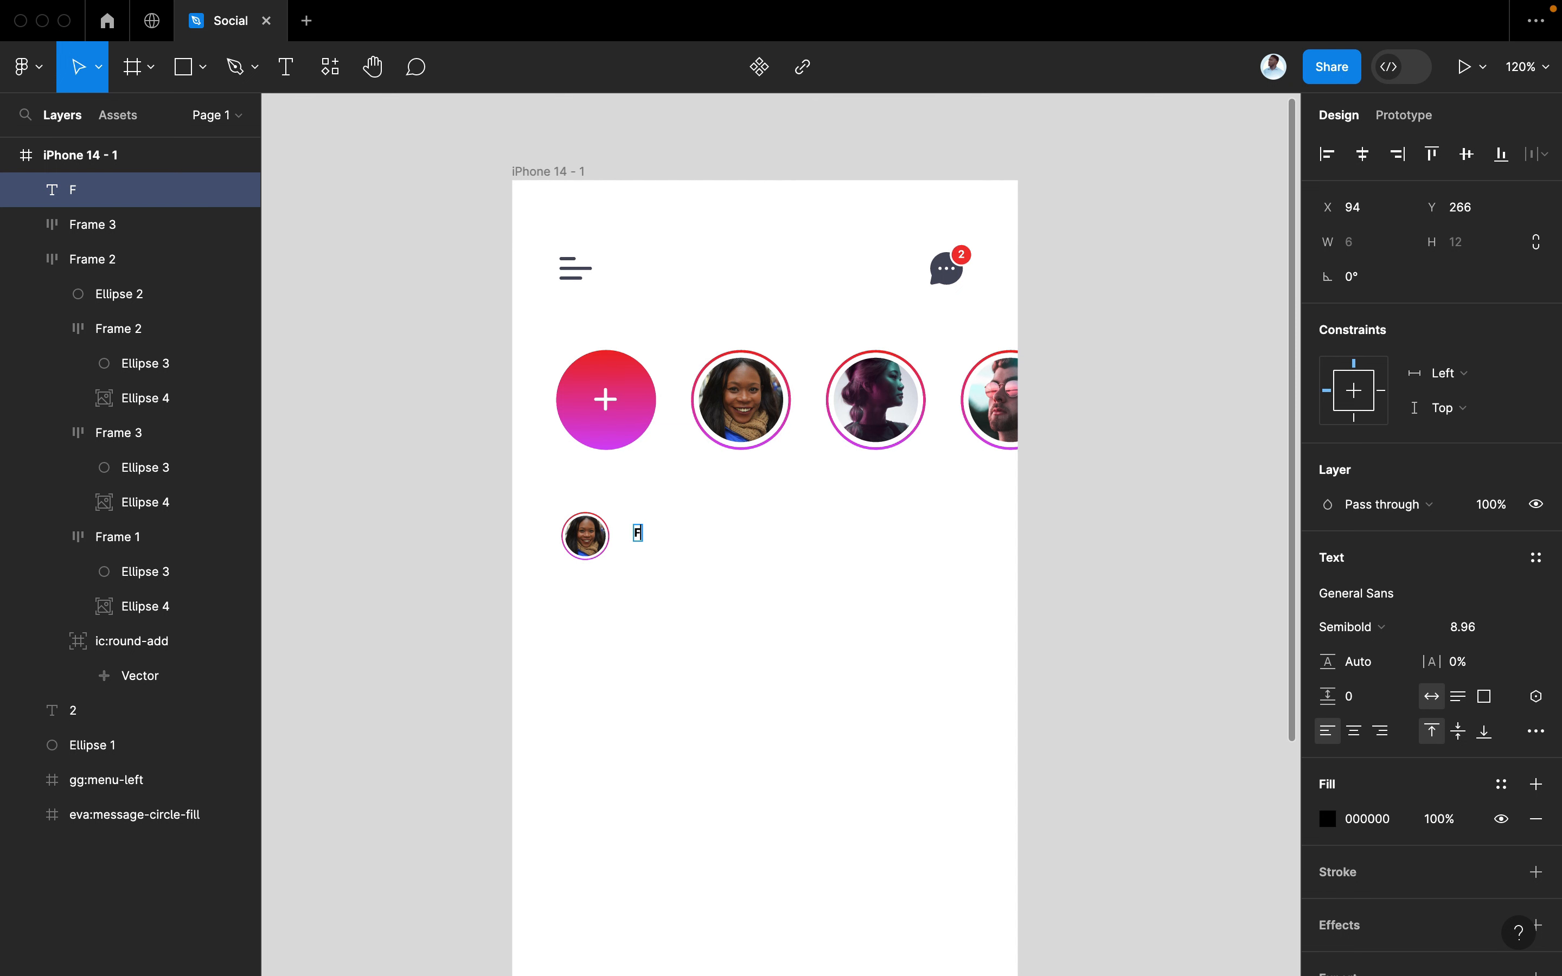
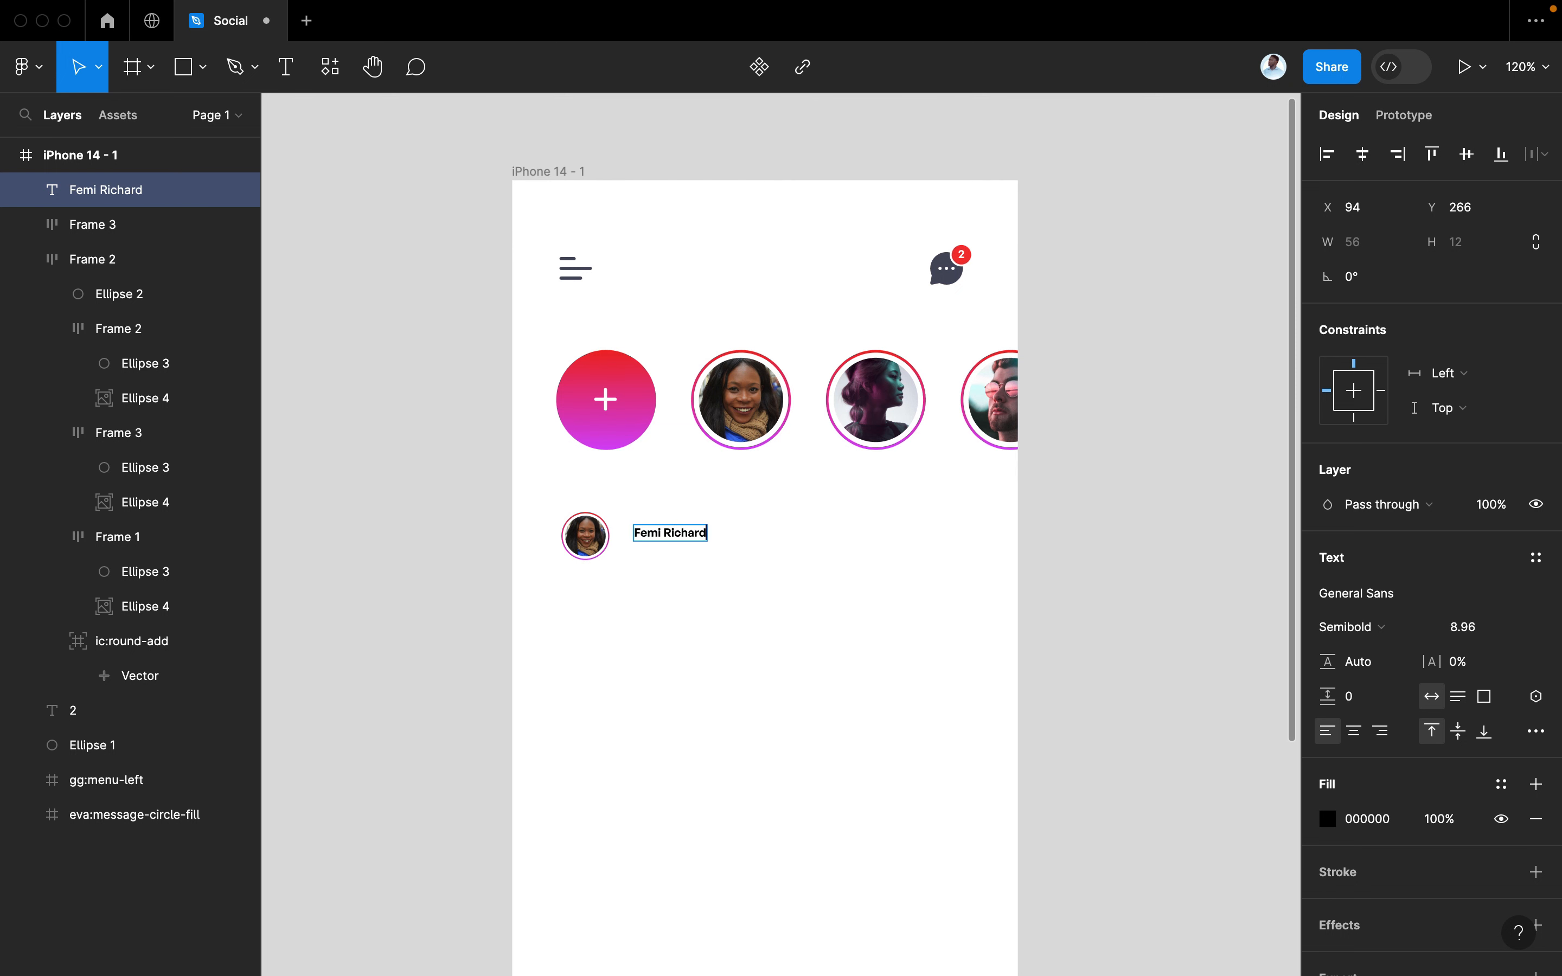
# Type the author's name as a label beside the small avatar
pyautogui.press('super+a')
pyautogui.press('Escape')
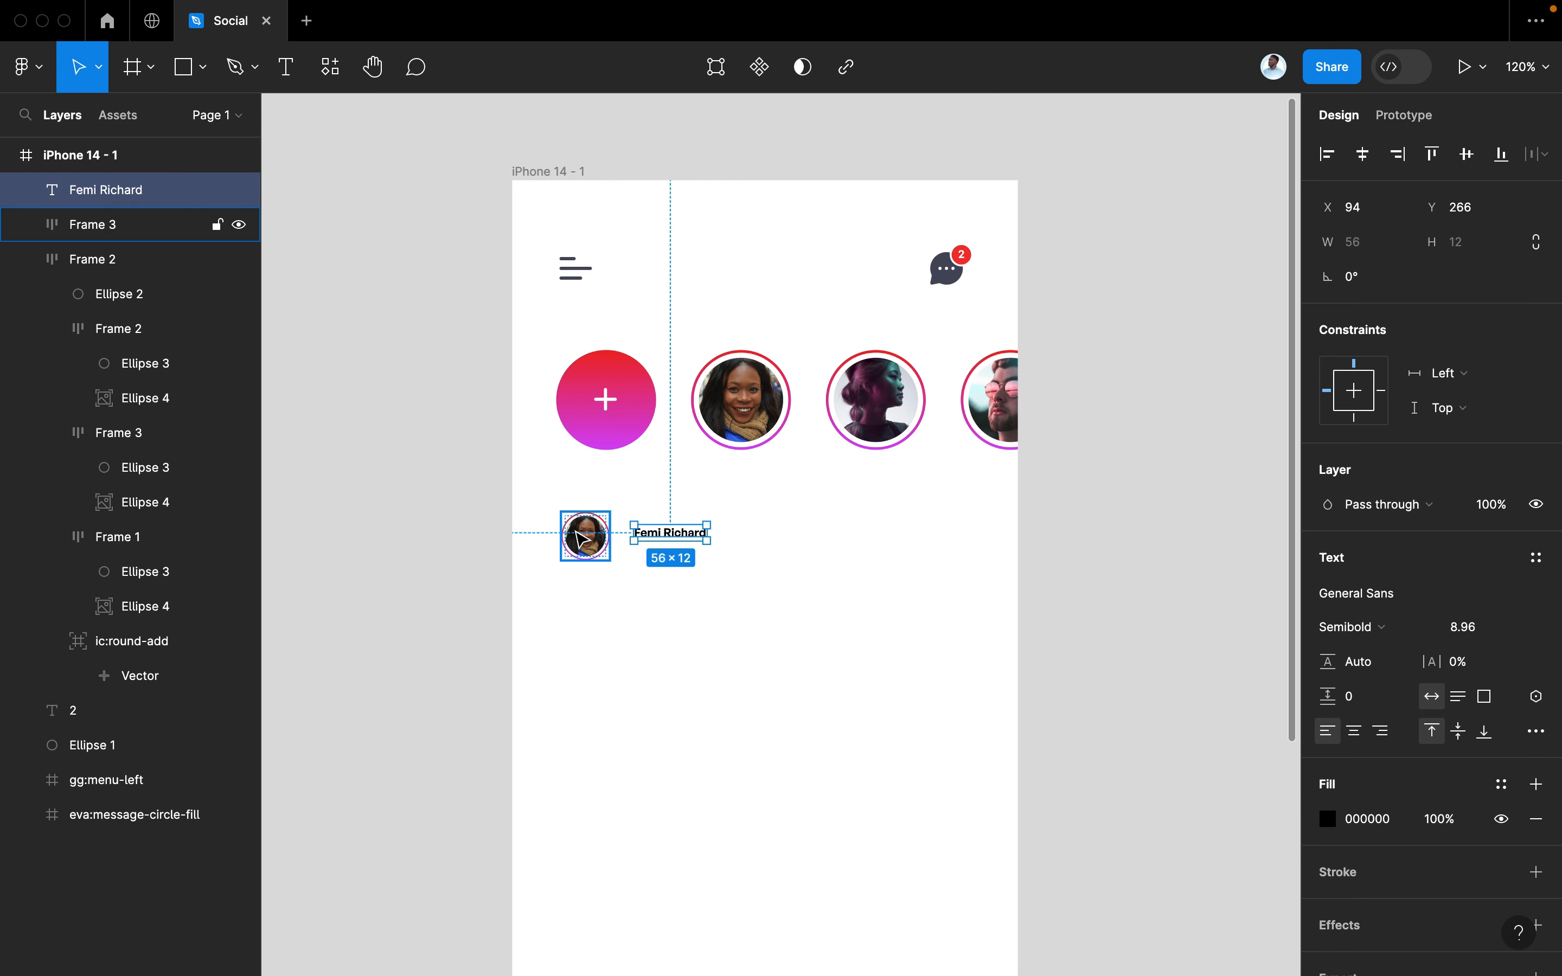
# Select the small avatar's photo ellipse and launch Content Reel for it
pyautogui.doubleClick(585, 539)
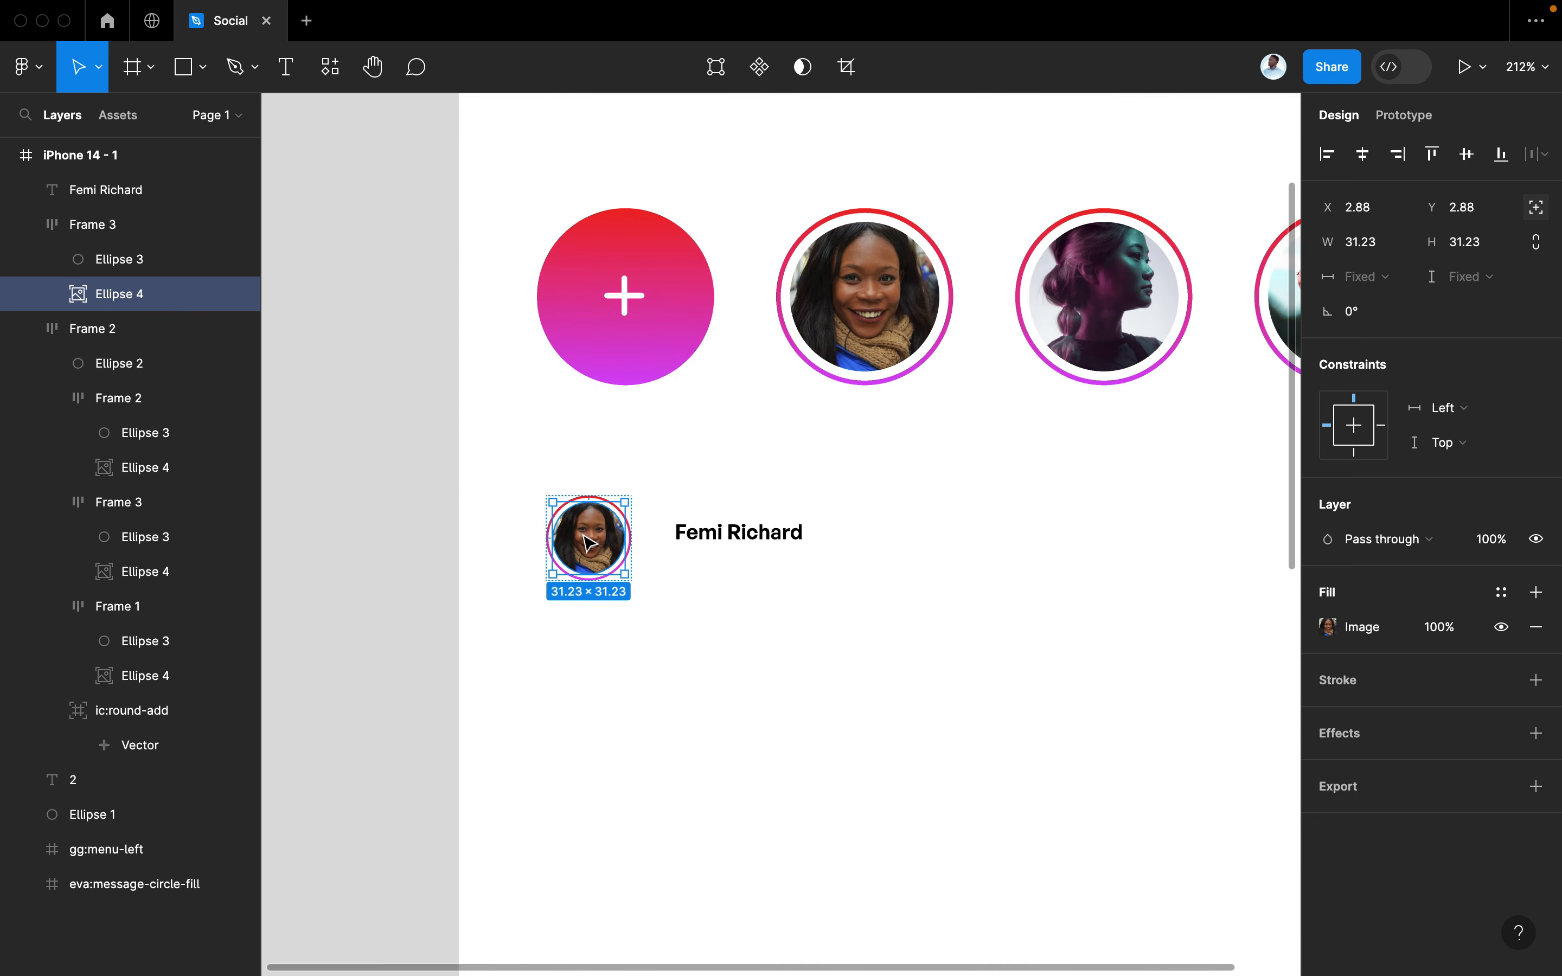
pyautogui.press('super+/')
pyautogui.click(676, 233)
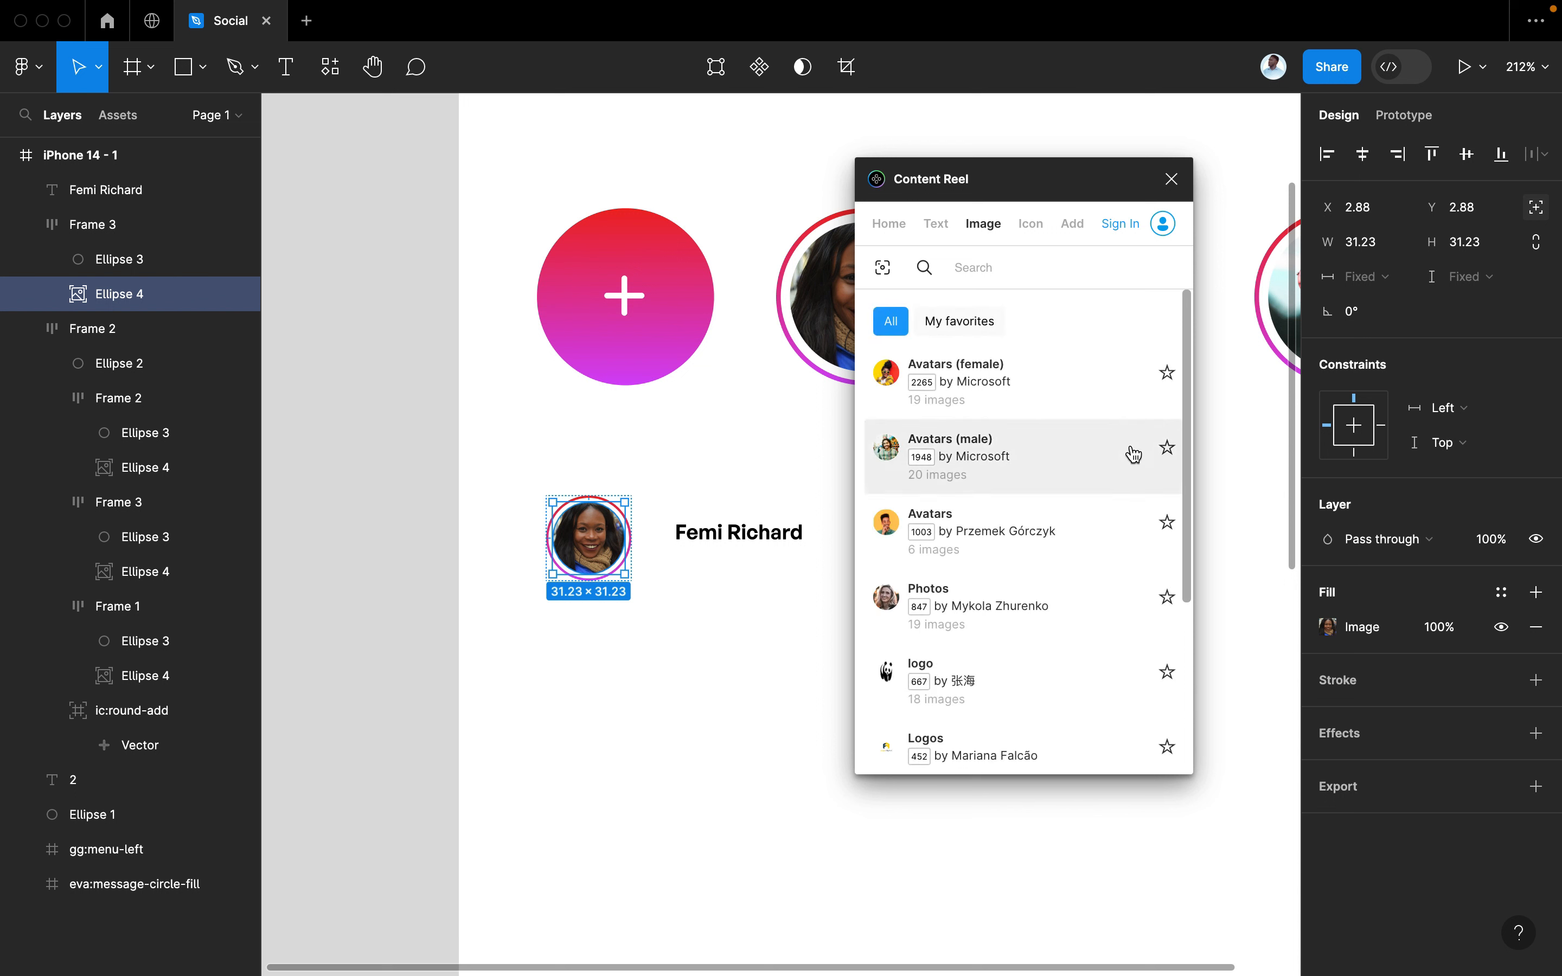
# Fill the small avatar with the cap-wearing man from Avatars (male) and close the plugin
pyautogui.click(1134, 454)
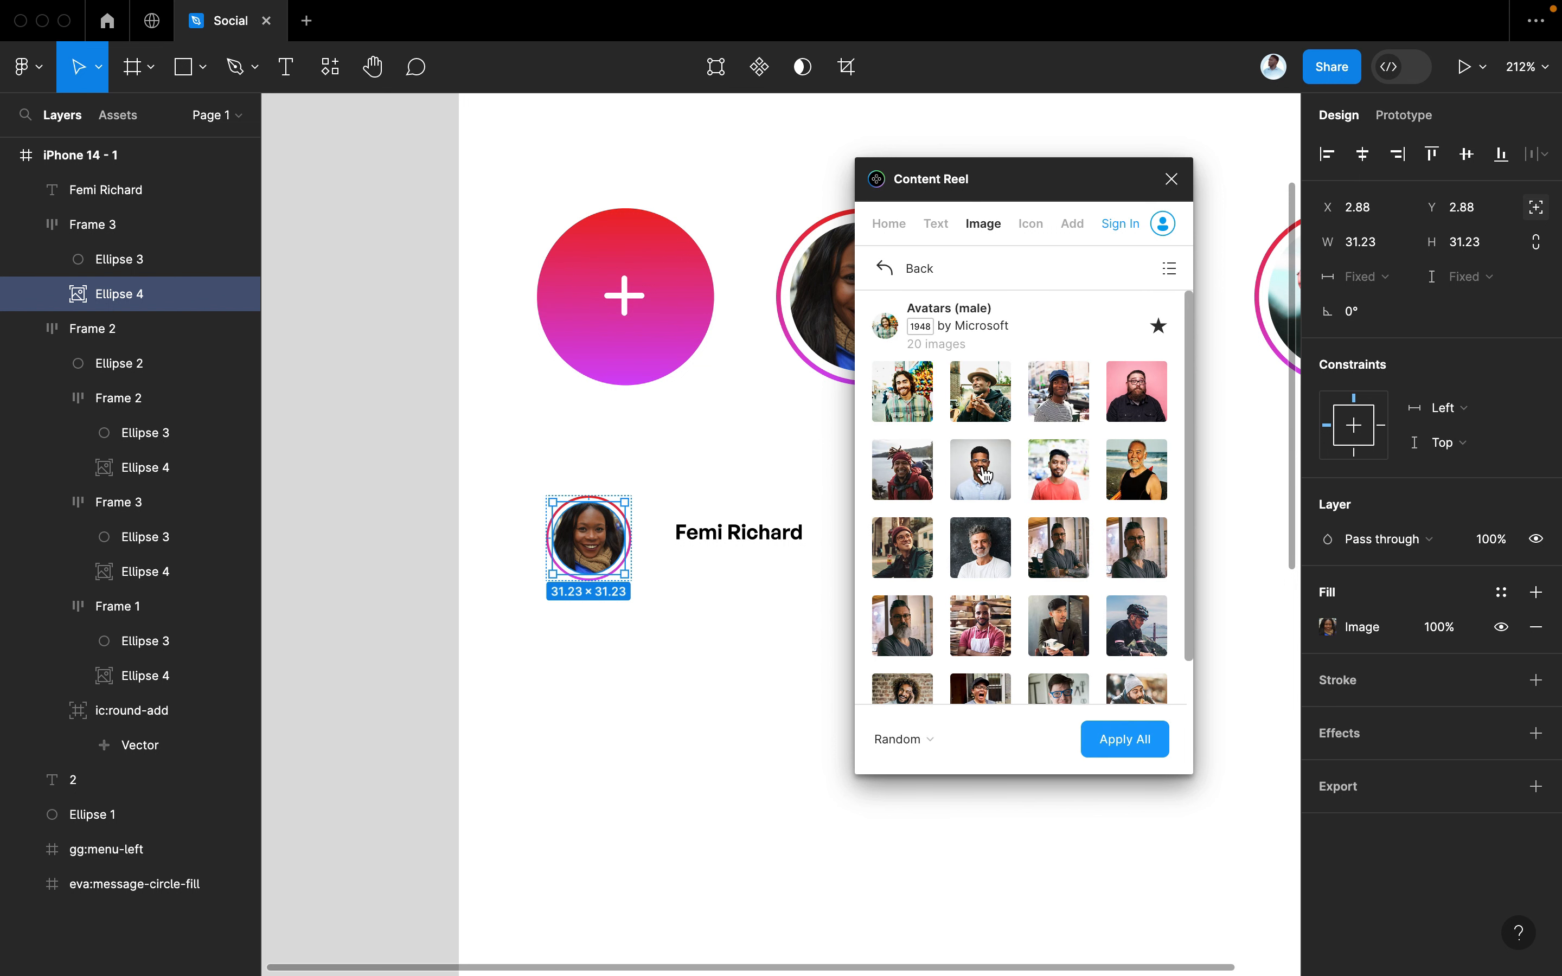
pyautogui.click(1047, 410)
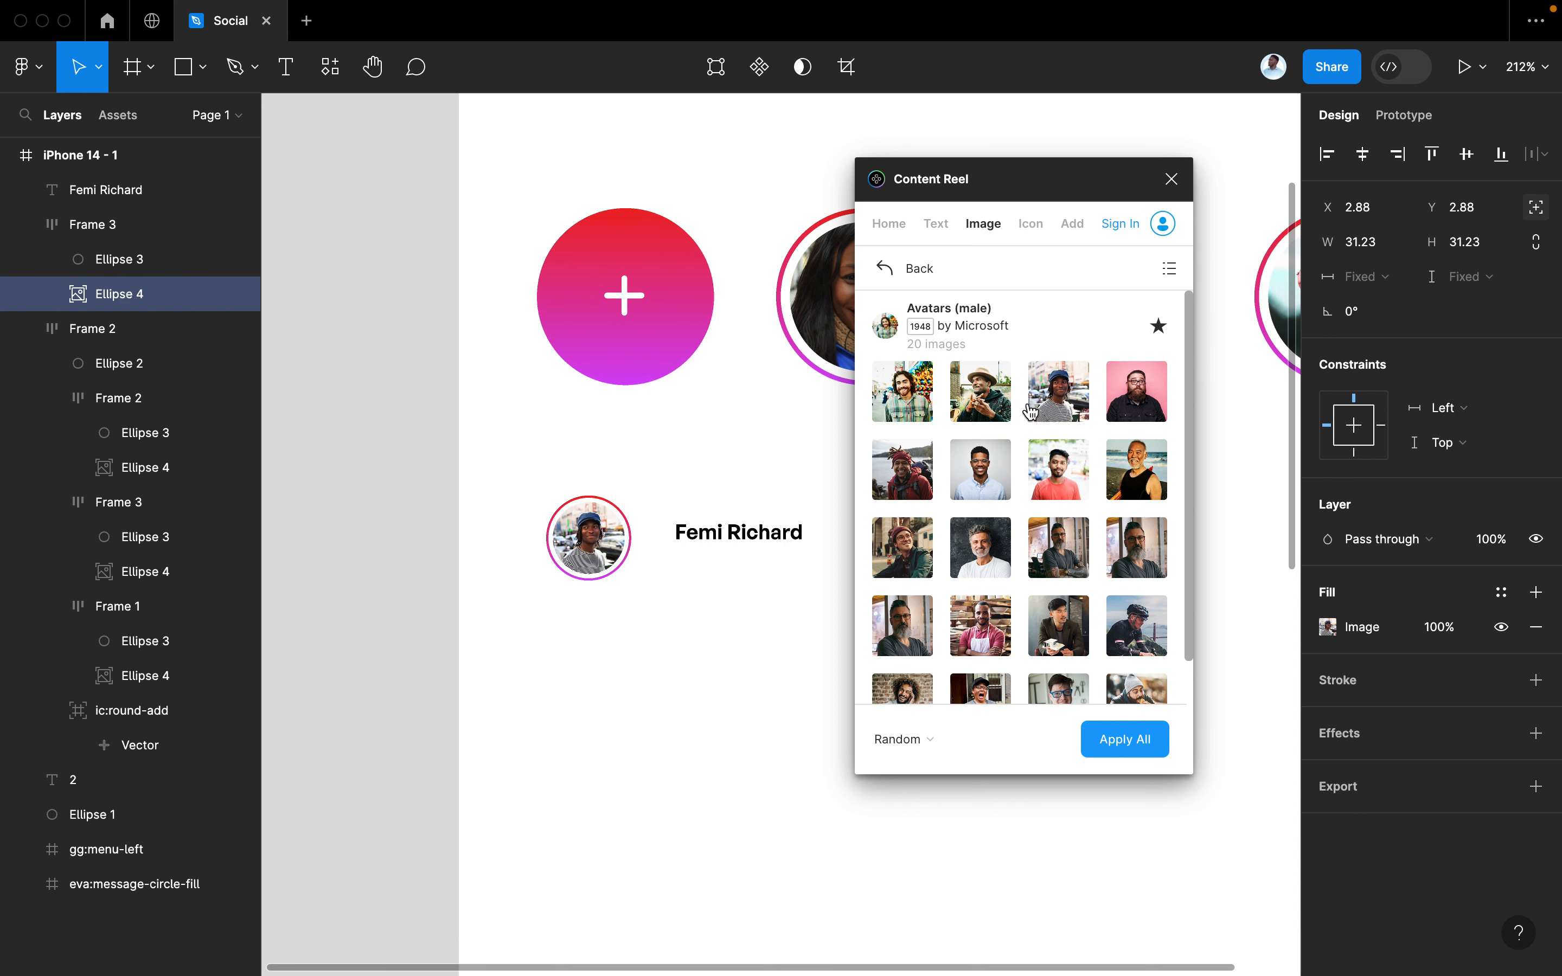
pyautogui.click(1171, 179)
pyautogui.click(825, 583)
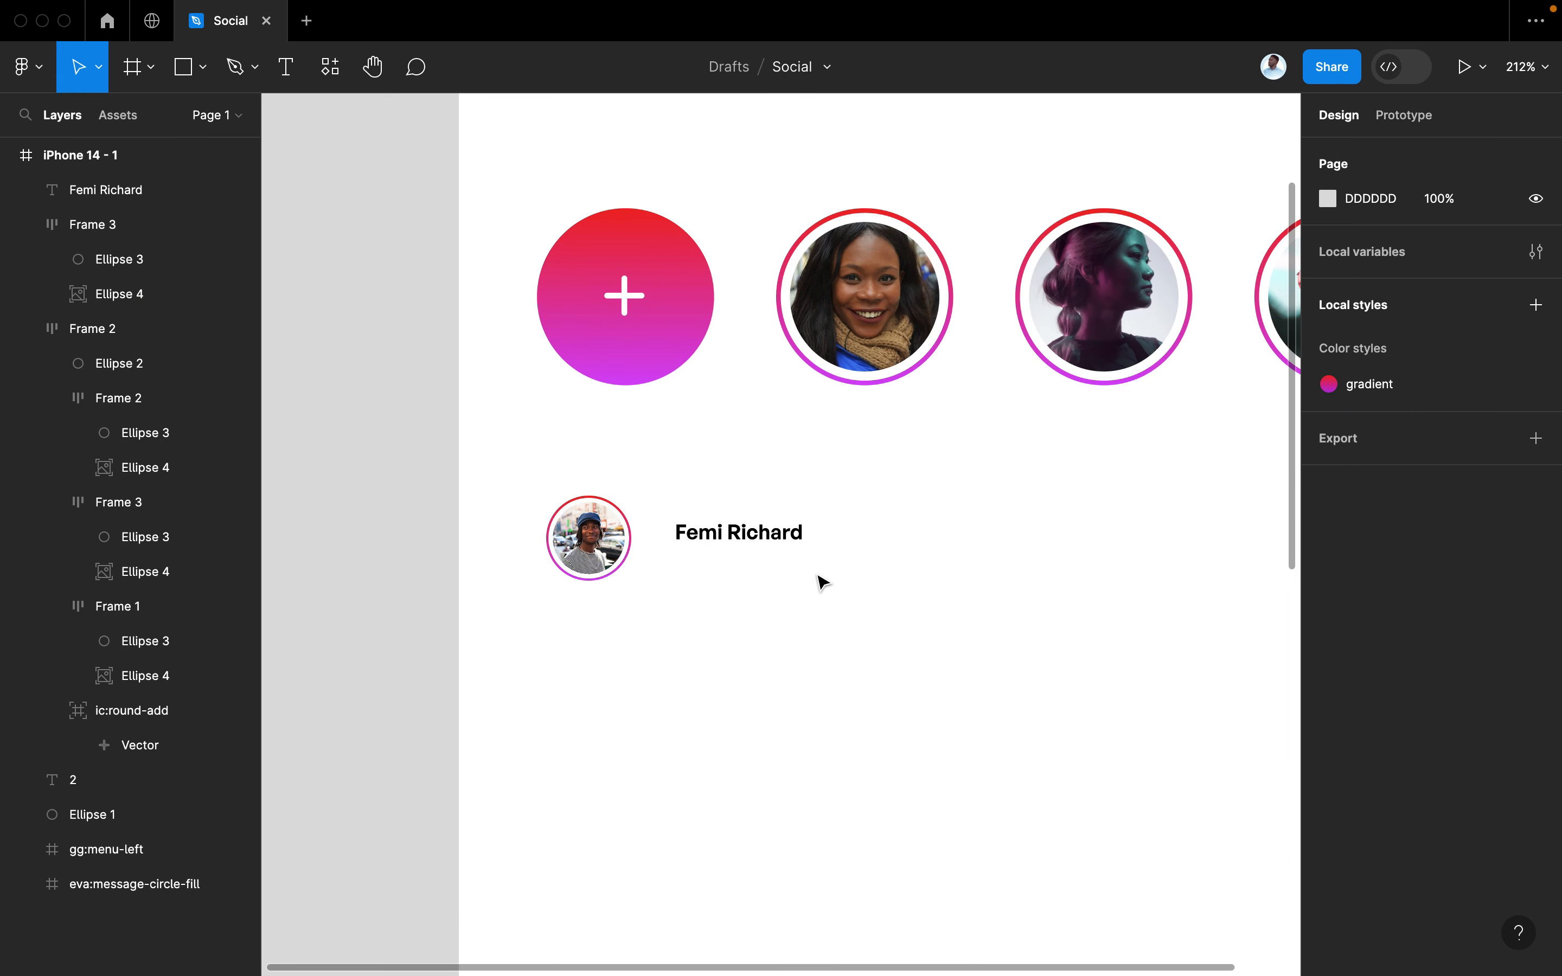
pyautogui.click(747, 524)
# Set the author name's font size to 16
pyautogui.click(1484, 636)
pyautogui.write('1')
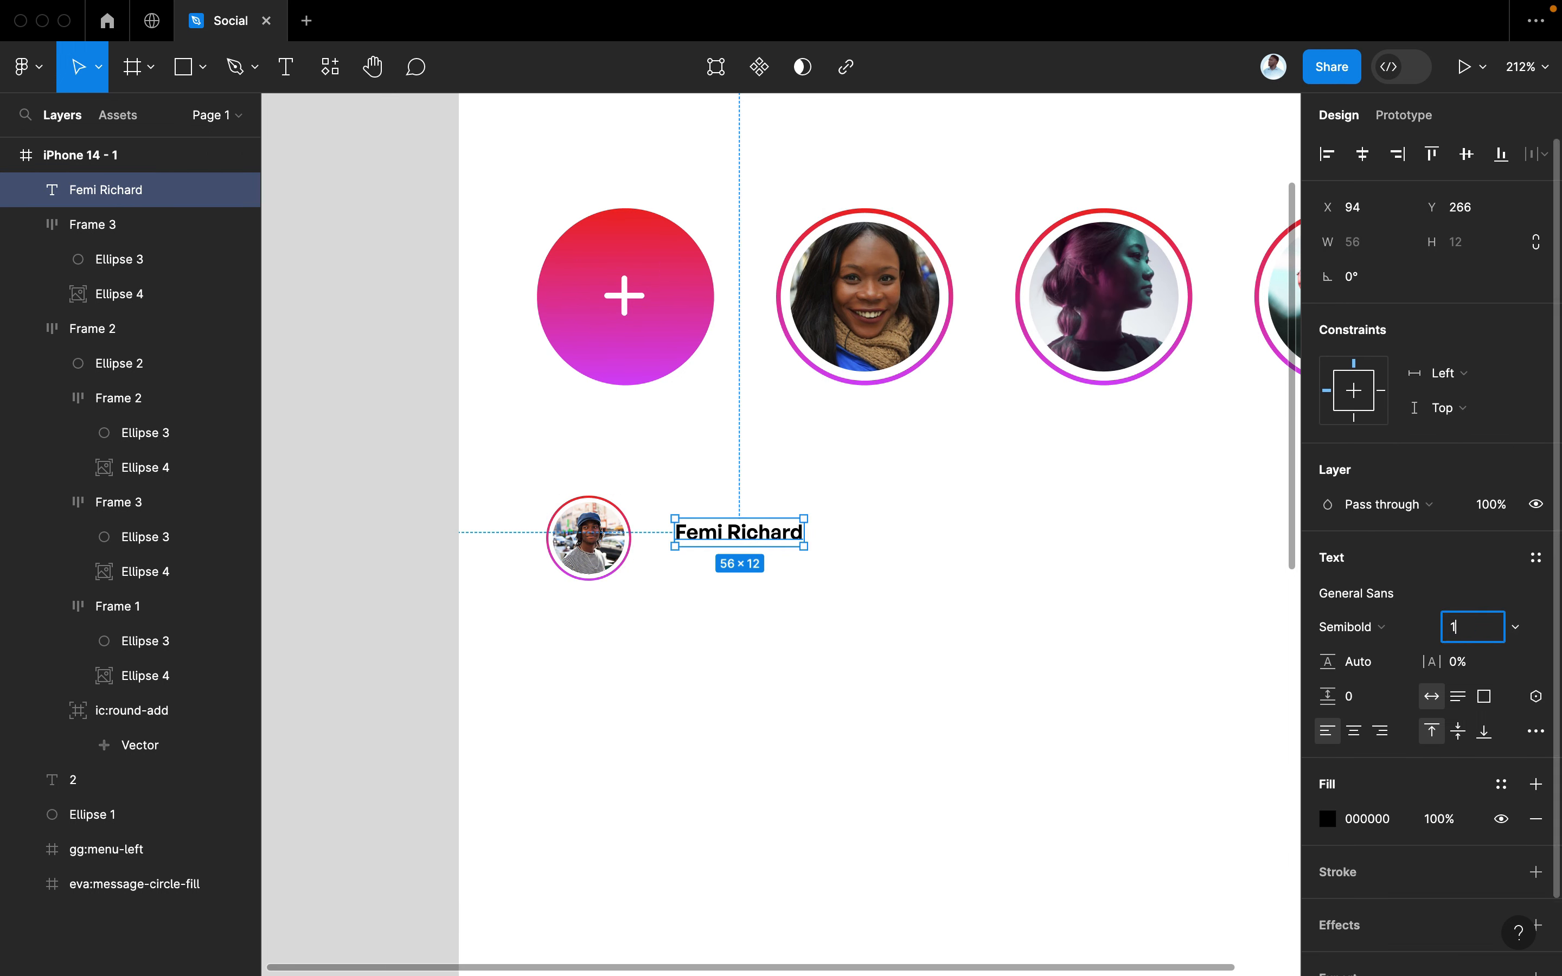
pyautogui.write('6')
pyautogui.press('Return')
# Scale the small avatar up to 43×43 and align the name text beside it
pyautogui.click(621, 570)
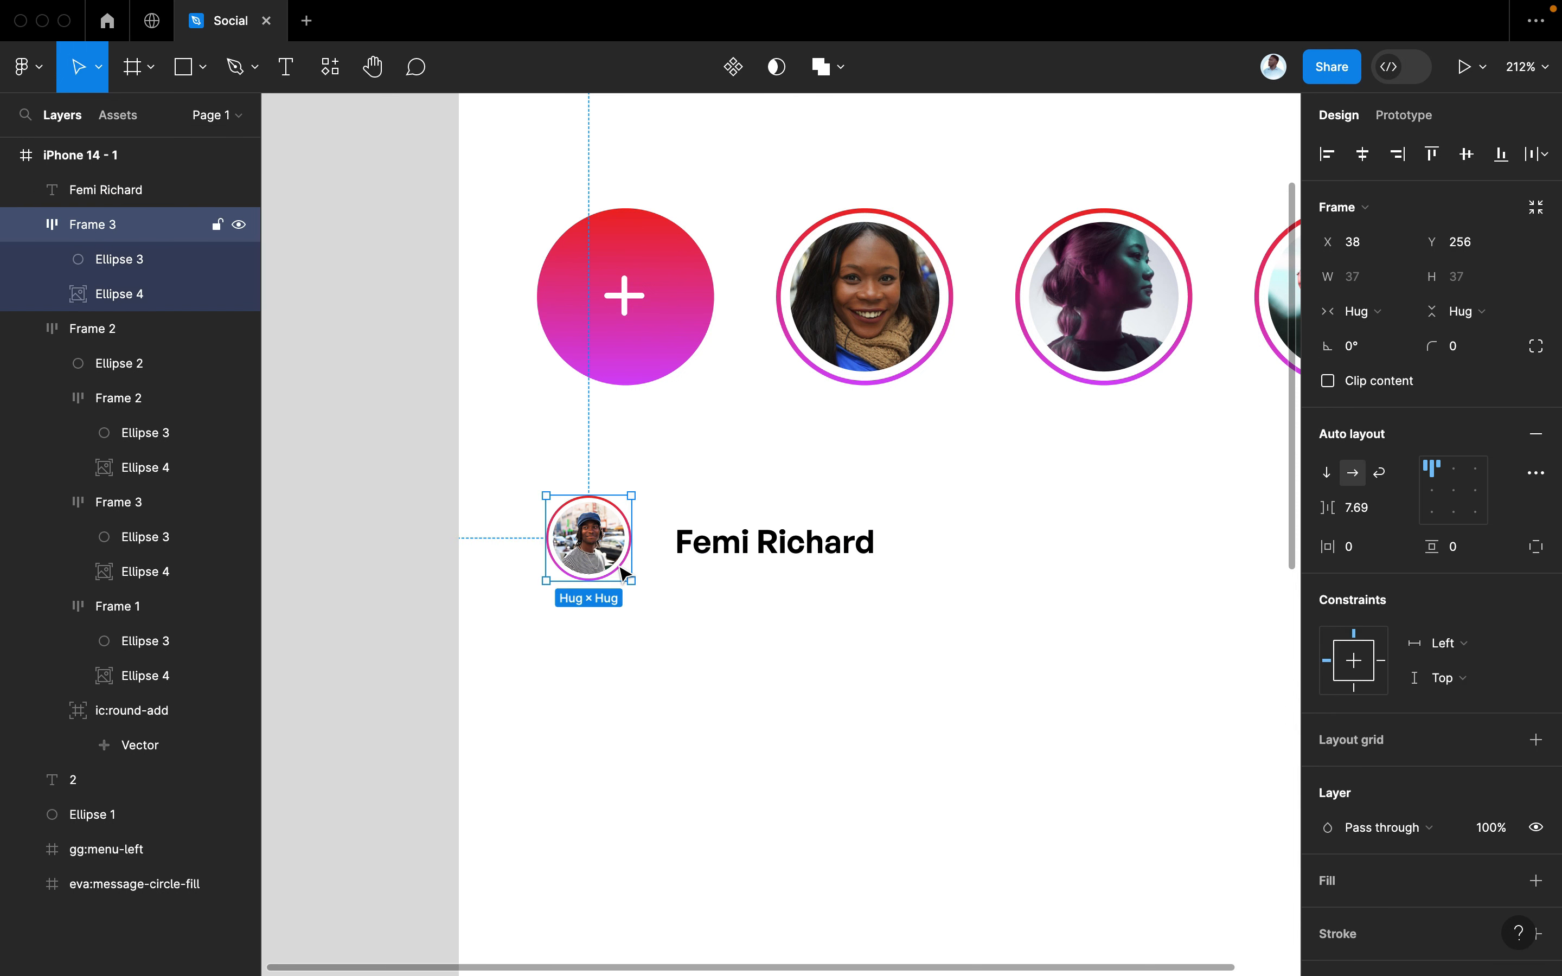
pyautogui.press('k')
pyautogui.moveTo(625, 589); pyautogui.dragTo(681, 542)
pyautogui.scroll(-3, 644, 594)
pyautogui.hscroll(1, 640, 594)
pyautogui.click(702, 542)
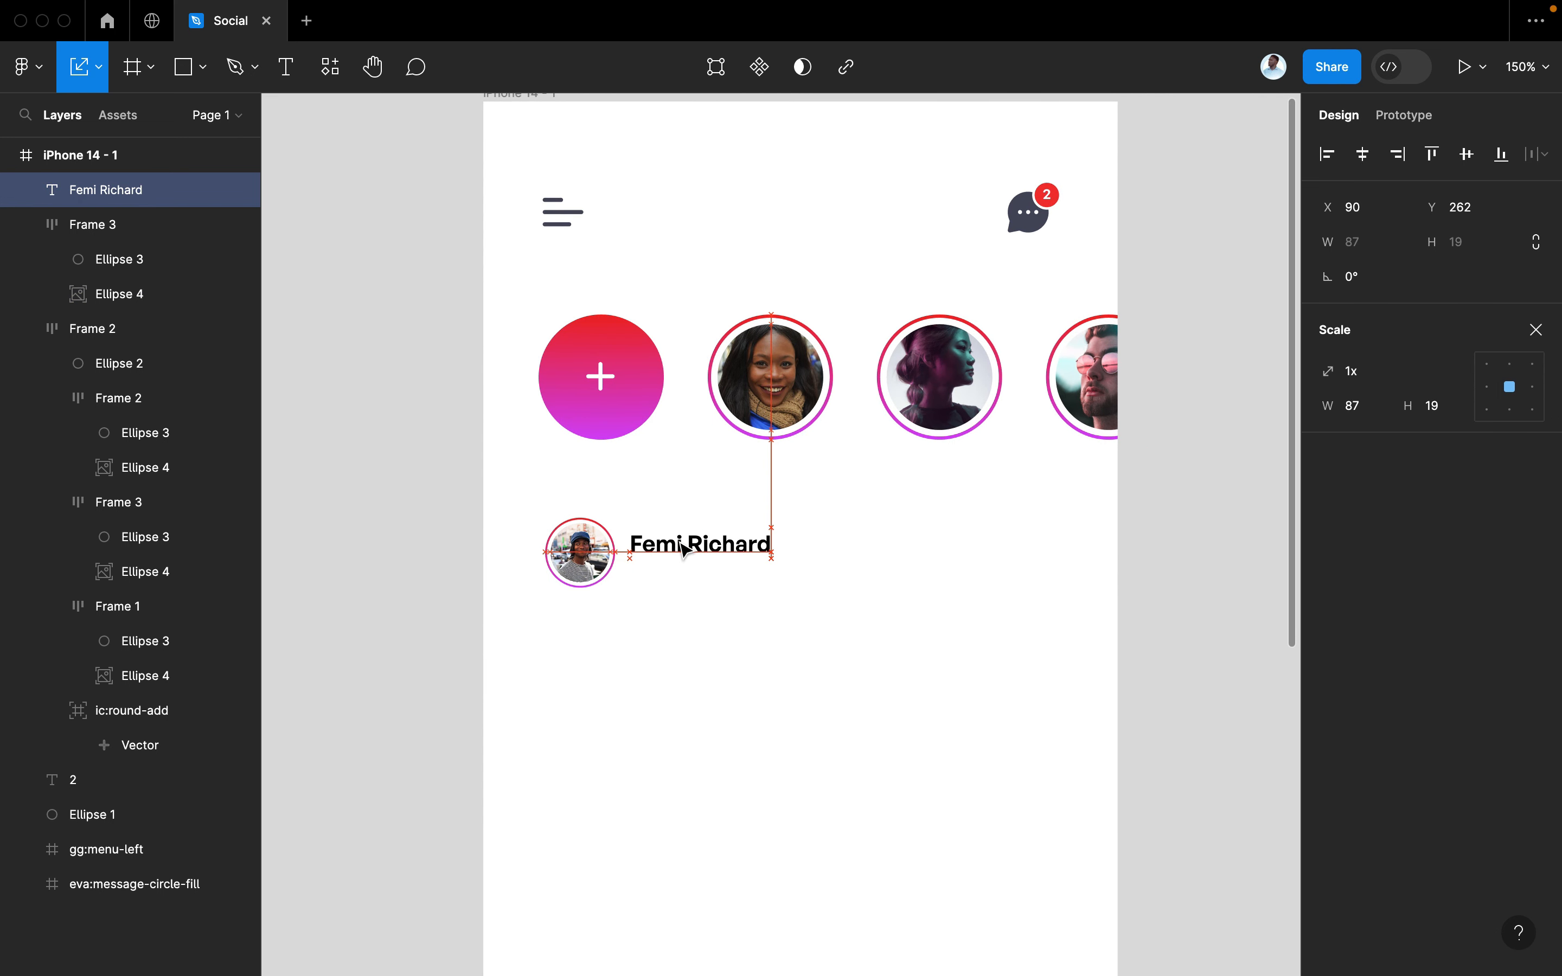
pyautogui.press('v')
pyautogui.click(1500, 785)
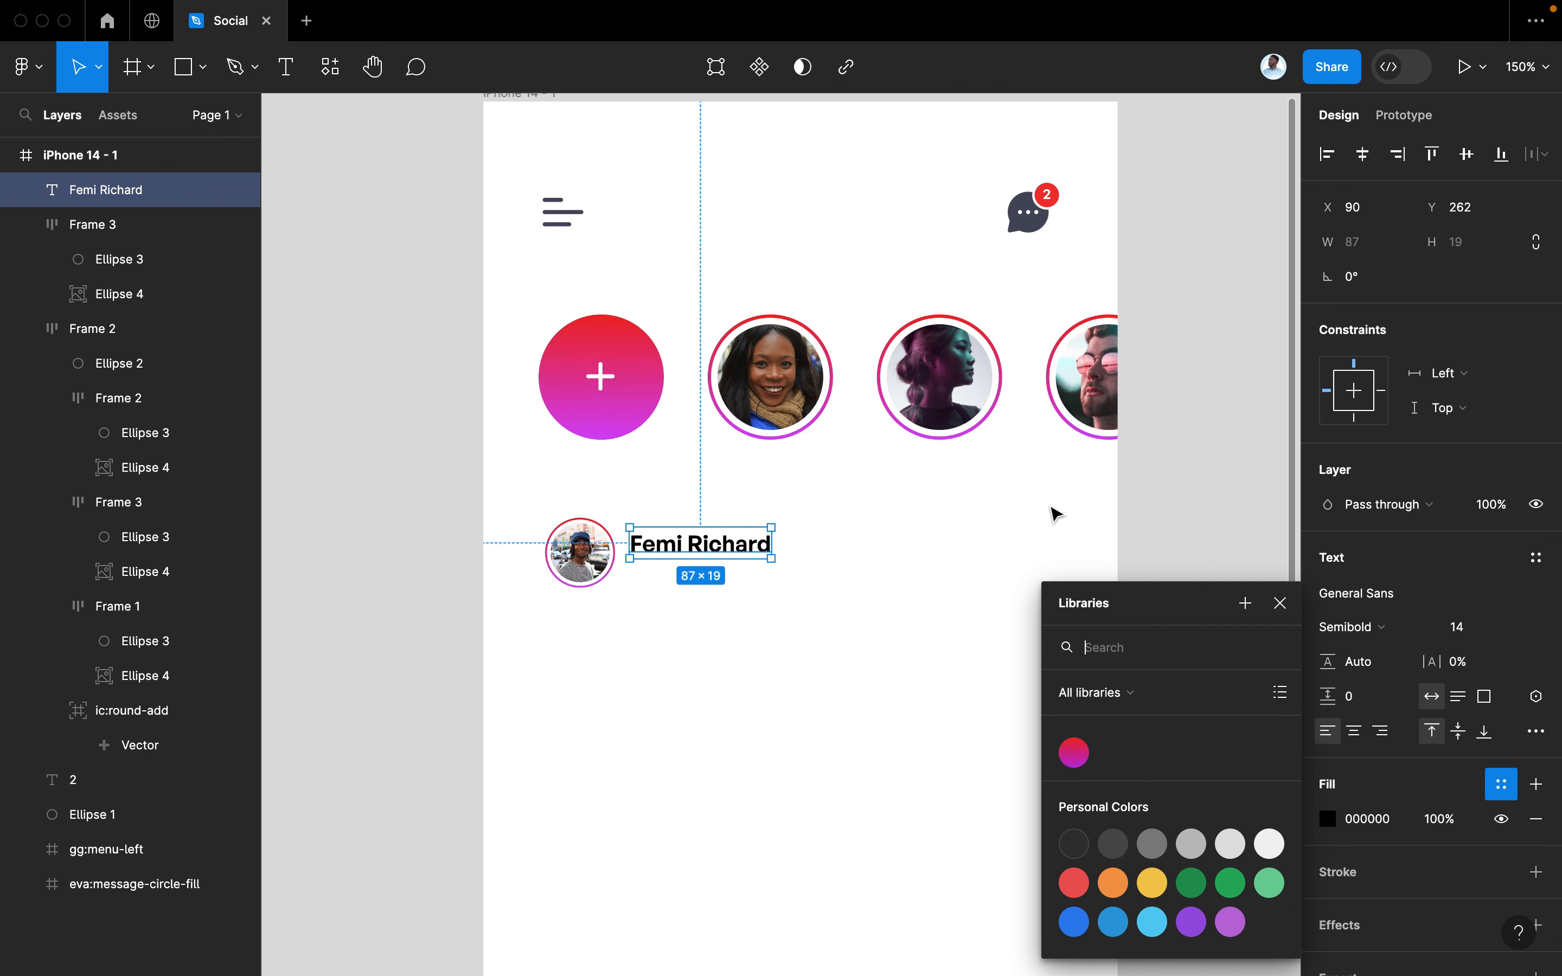
# Create a colour variable named 'dark' from the message icon's 4A4C60 grey
pyautogui.click(1052, 512)
pyautogui.click(1028, 223)
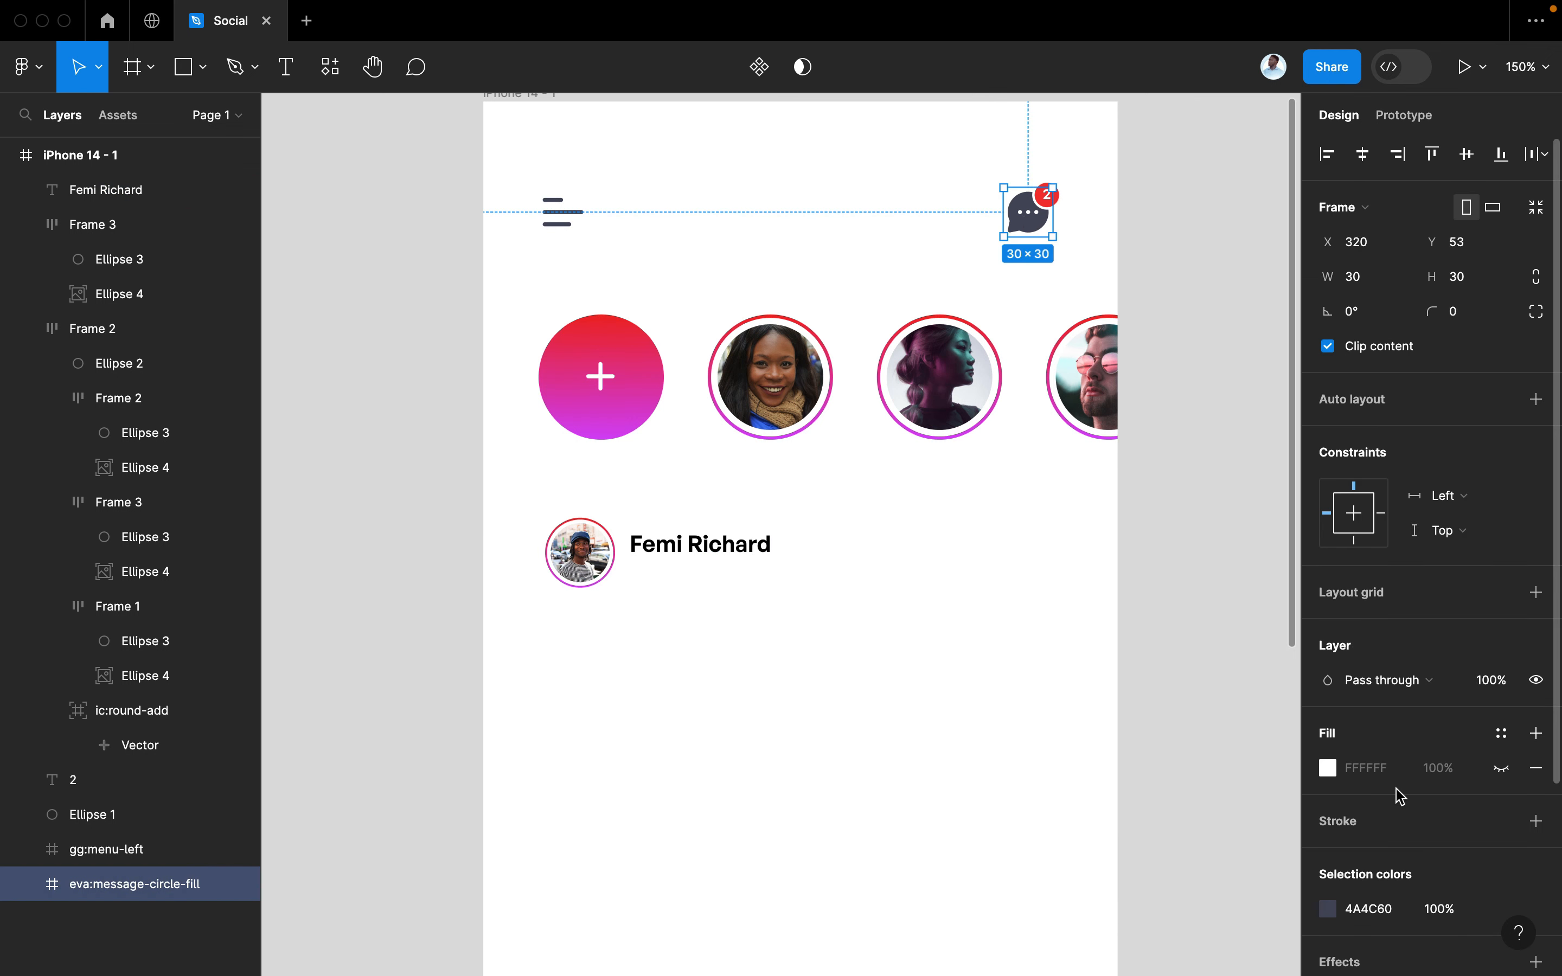
pyautogui.scroll(-3, 1397, 797)
pyautogui.click(1501, 765)
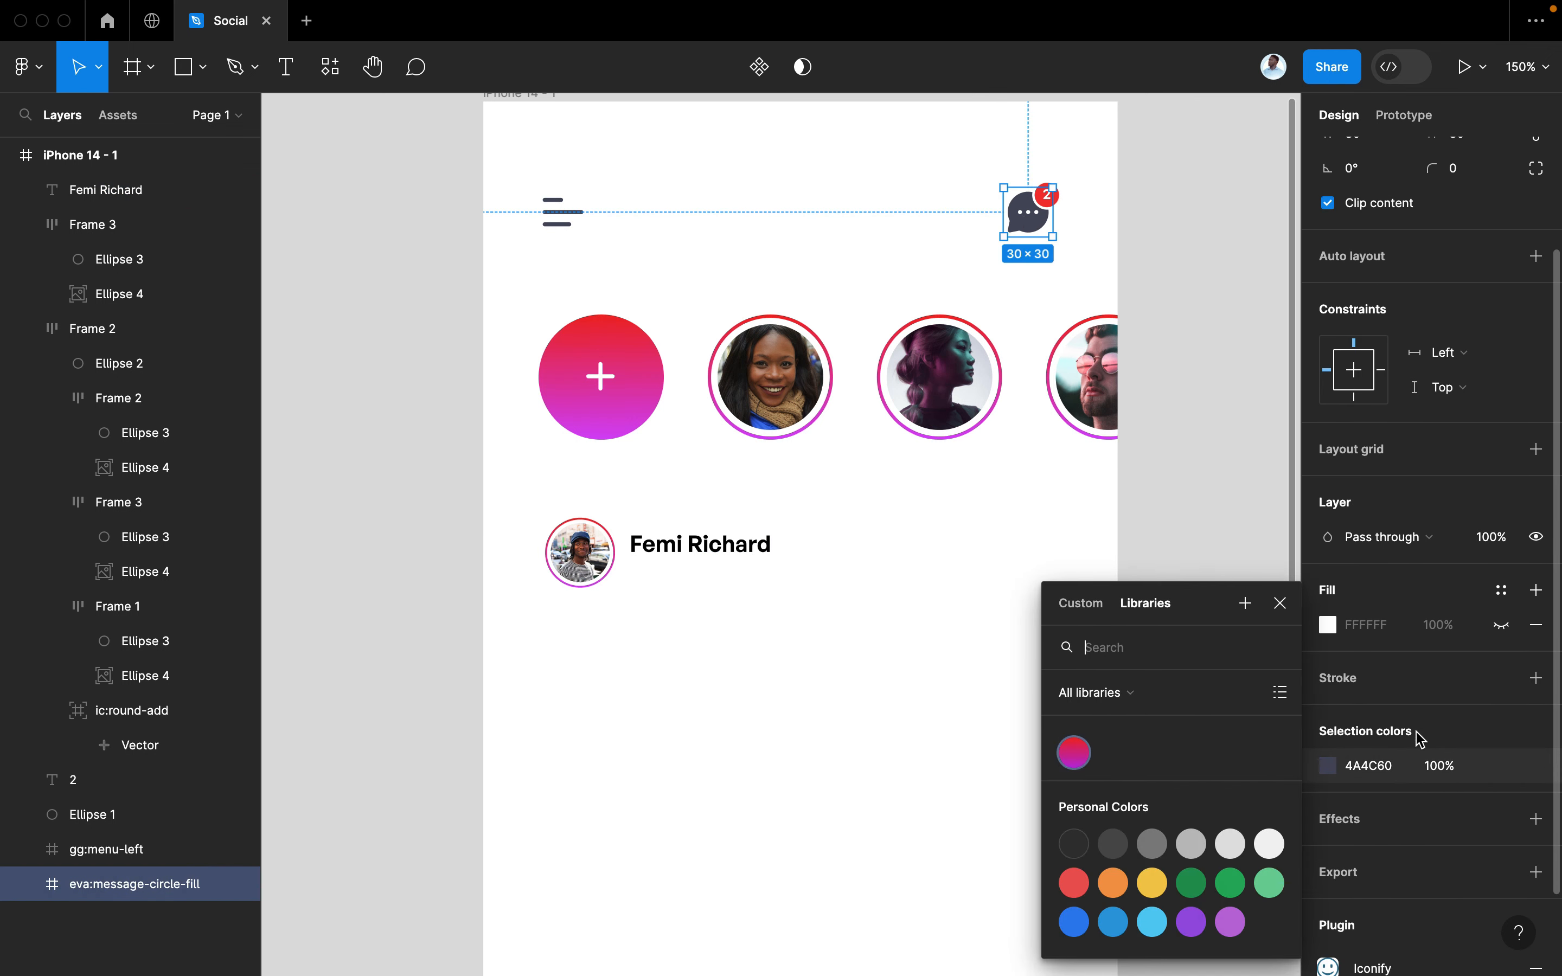
pyautogui.click(1243, 610)
pyautogui.write('dark')
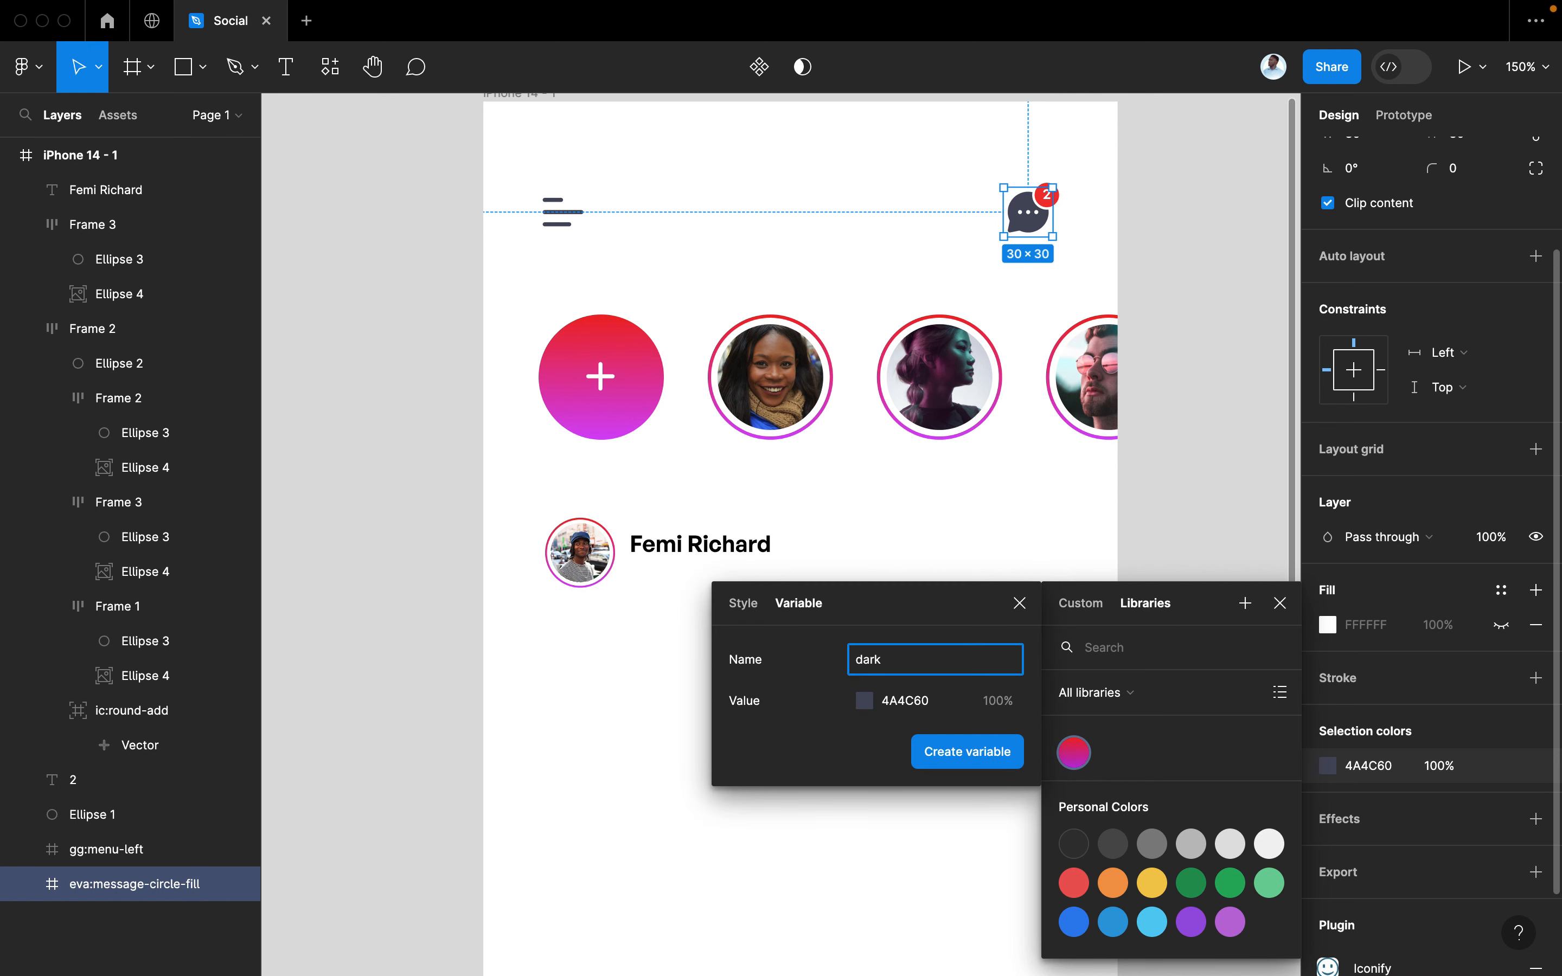
pyautogui.click(968, 751)
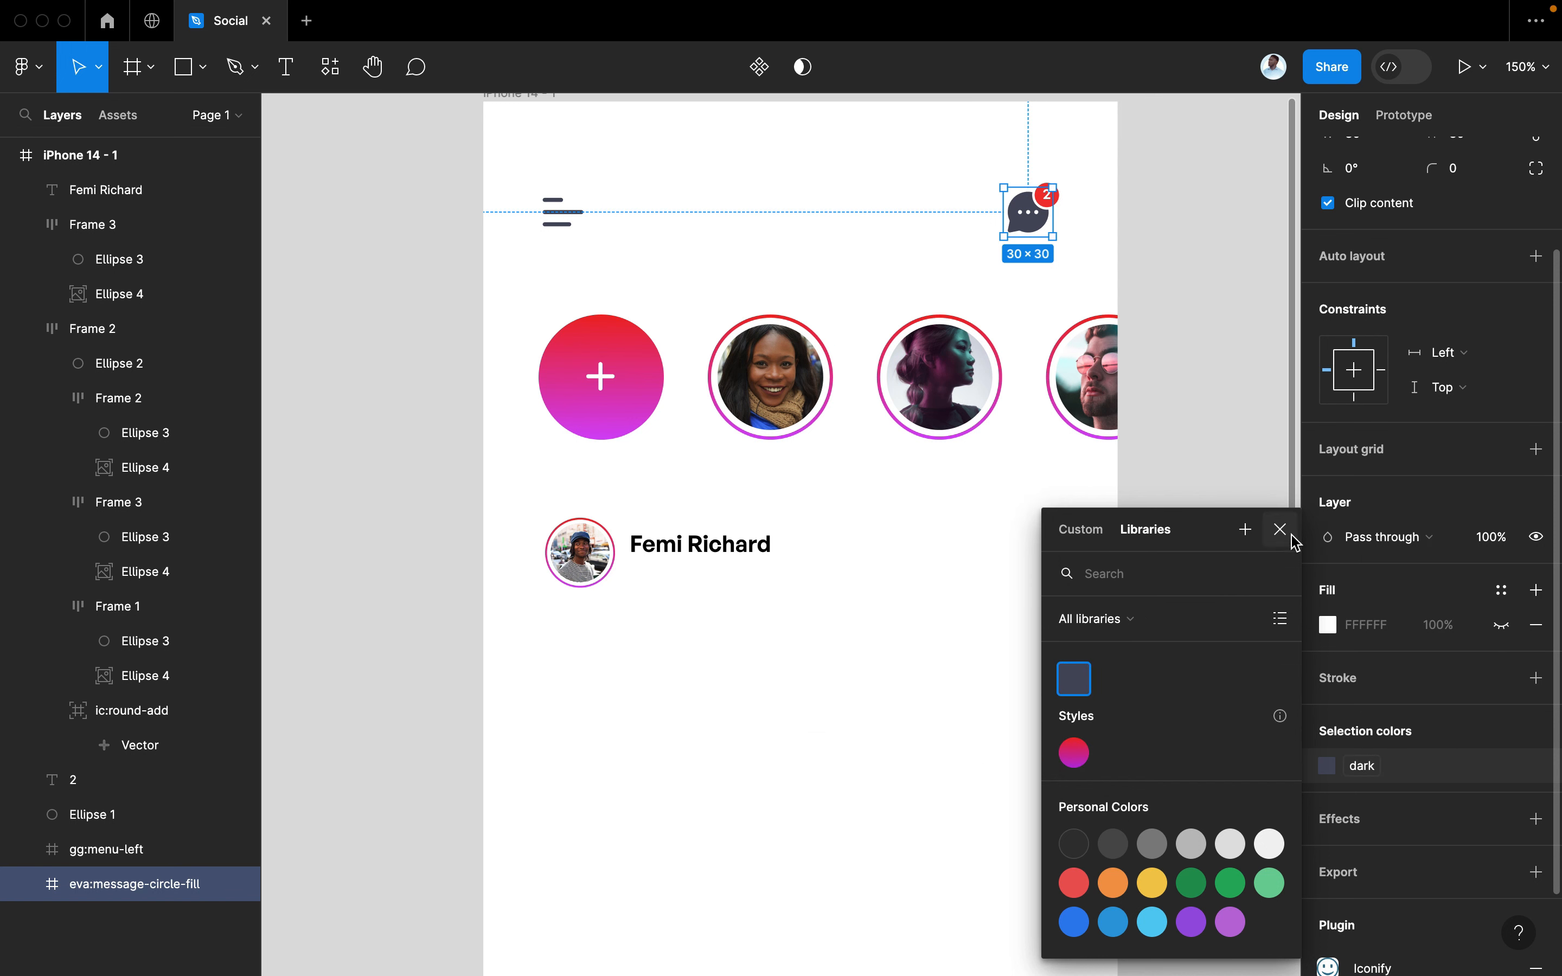
pyautogui.click(1281, 532)
# Apply the 'dark' variable to the author's name text fill
pyautogui.click(725, 555)
pyautogui.click(1501, 700)
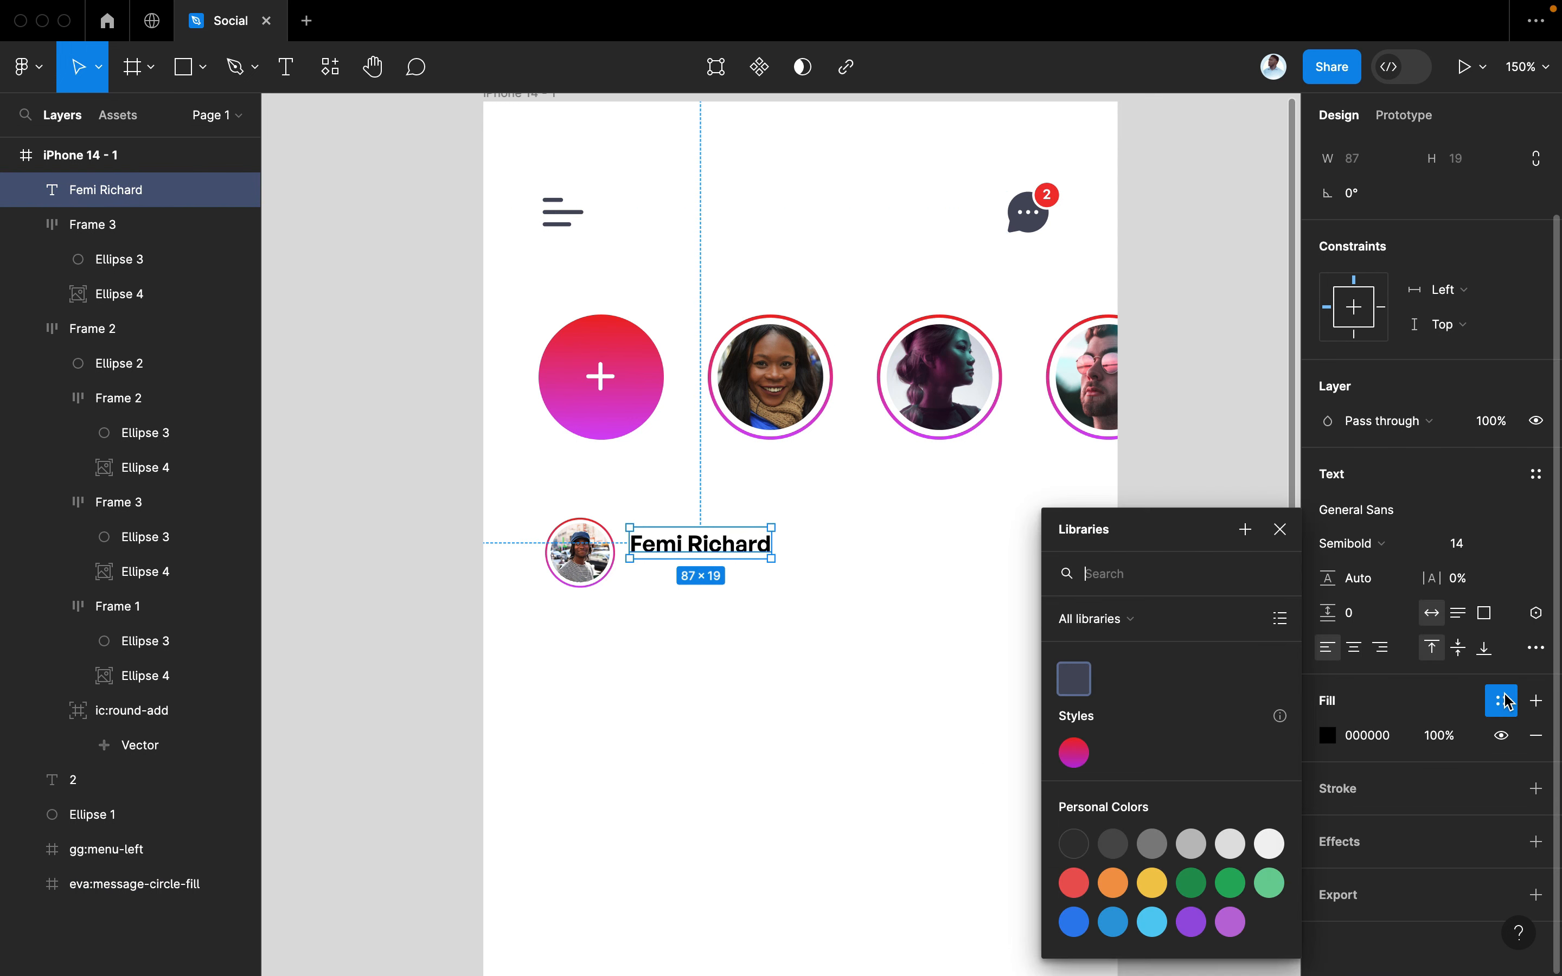
pyautogui.click(1073, 679)
pyautogui.click(726, 583)
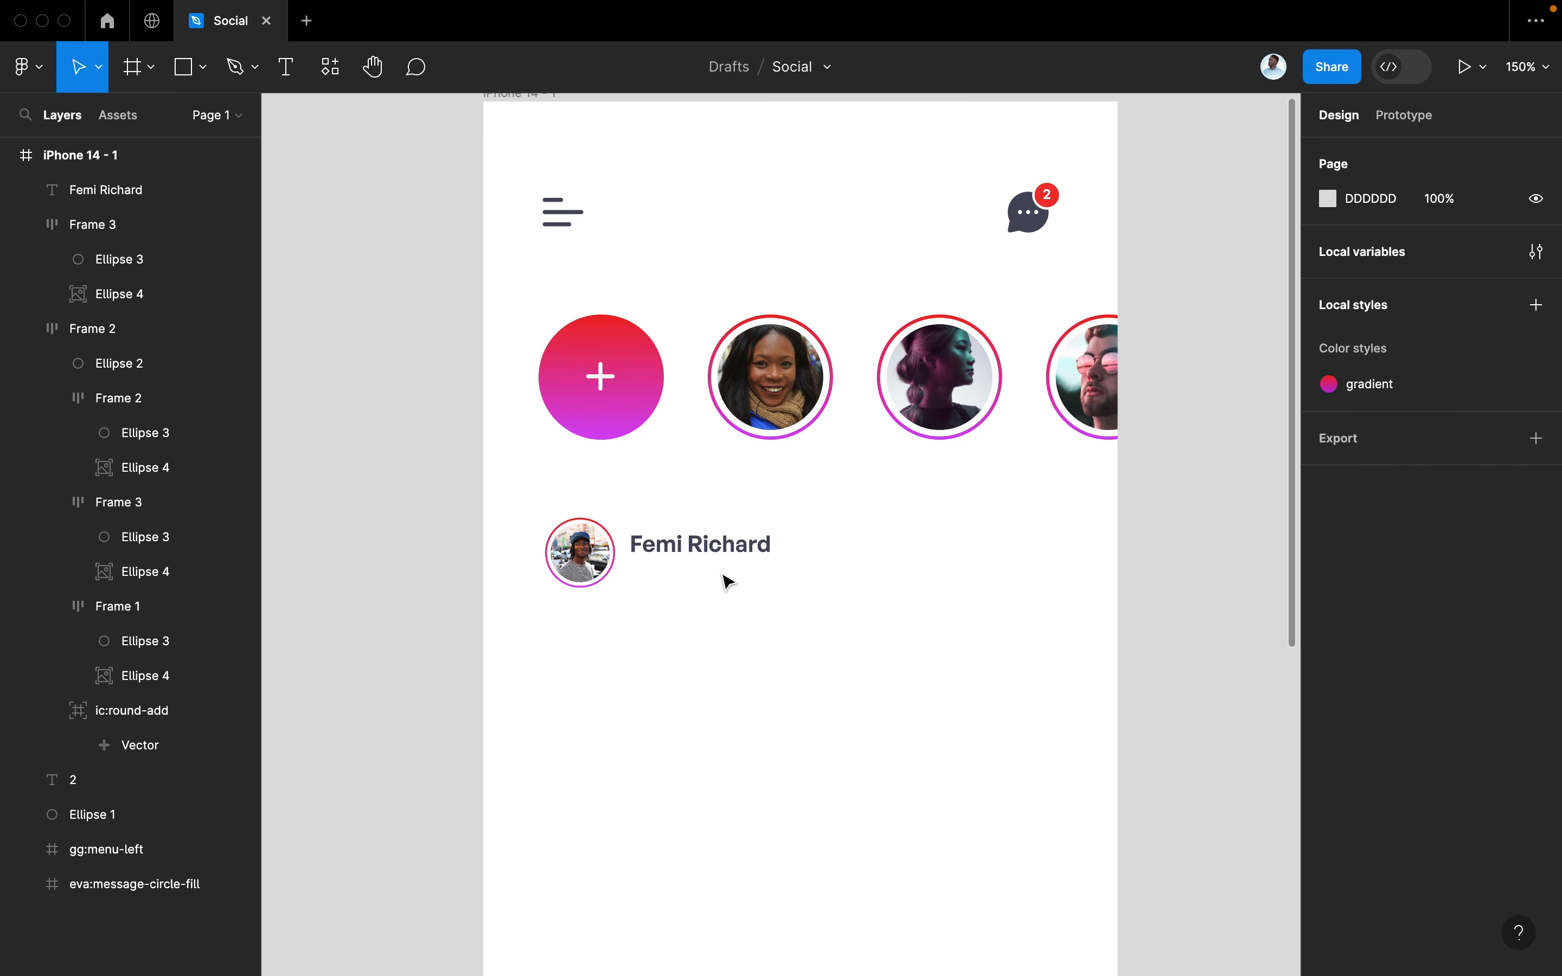
# Duplicate the author's name just below it and retype the copy as the user's handle
pyautogui.click(708, 549)
pyautogui.moveTo(709, 549); pyautogui.dragTo(703, 589)
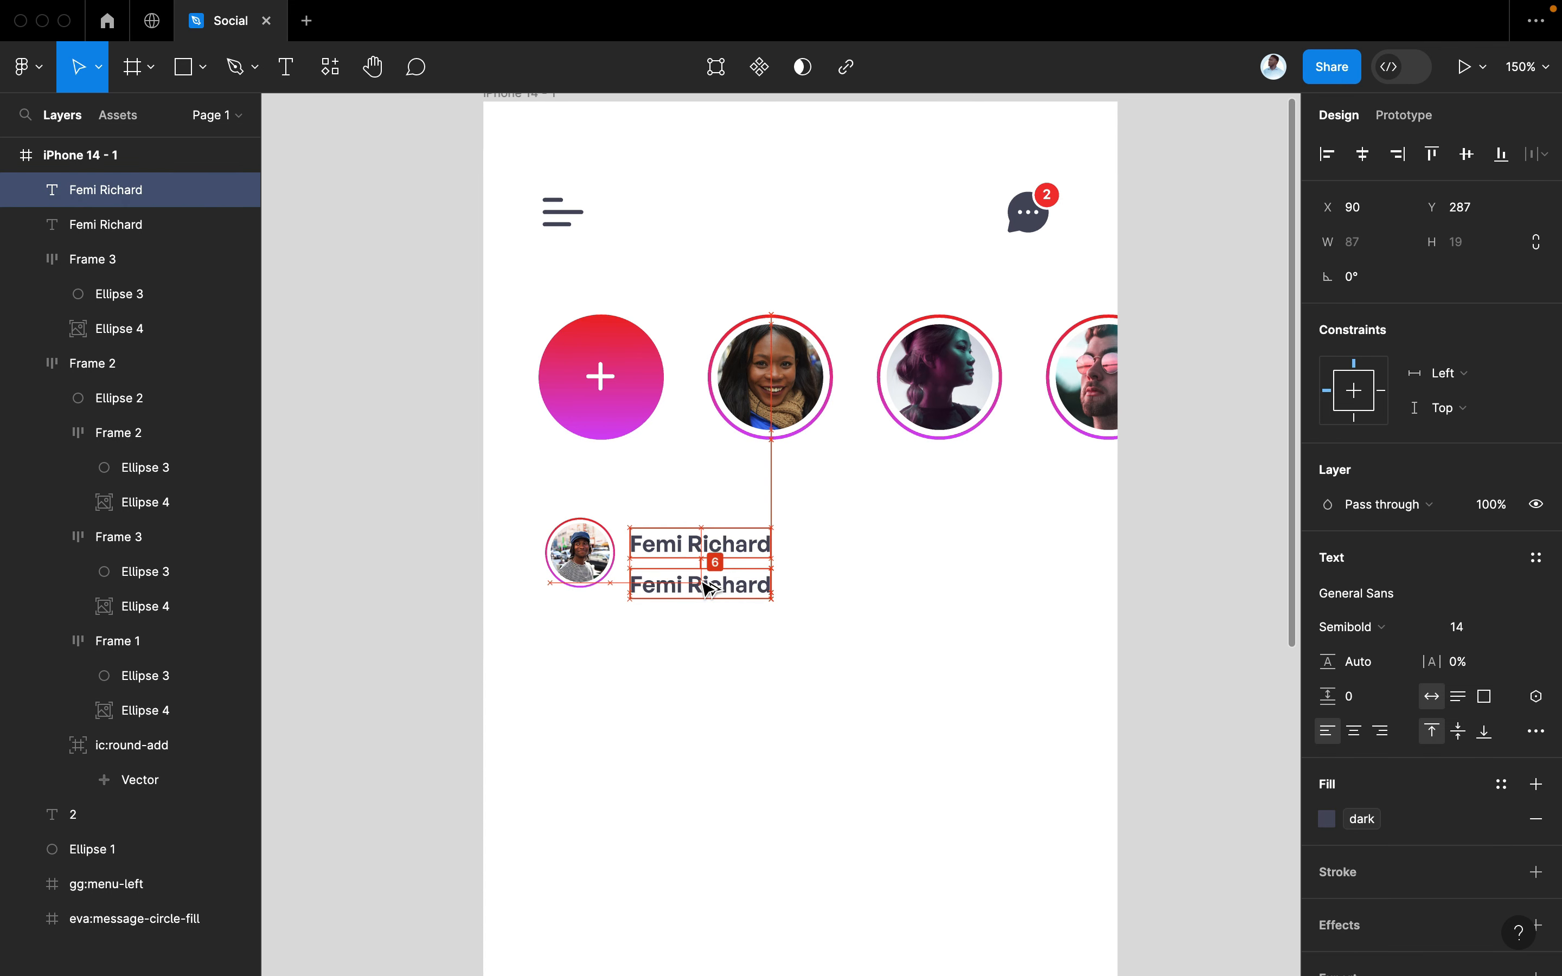
pyautogui.doubleClick(700, 580)
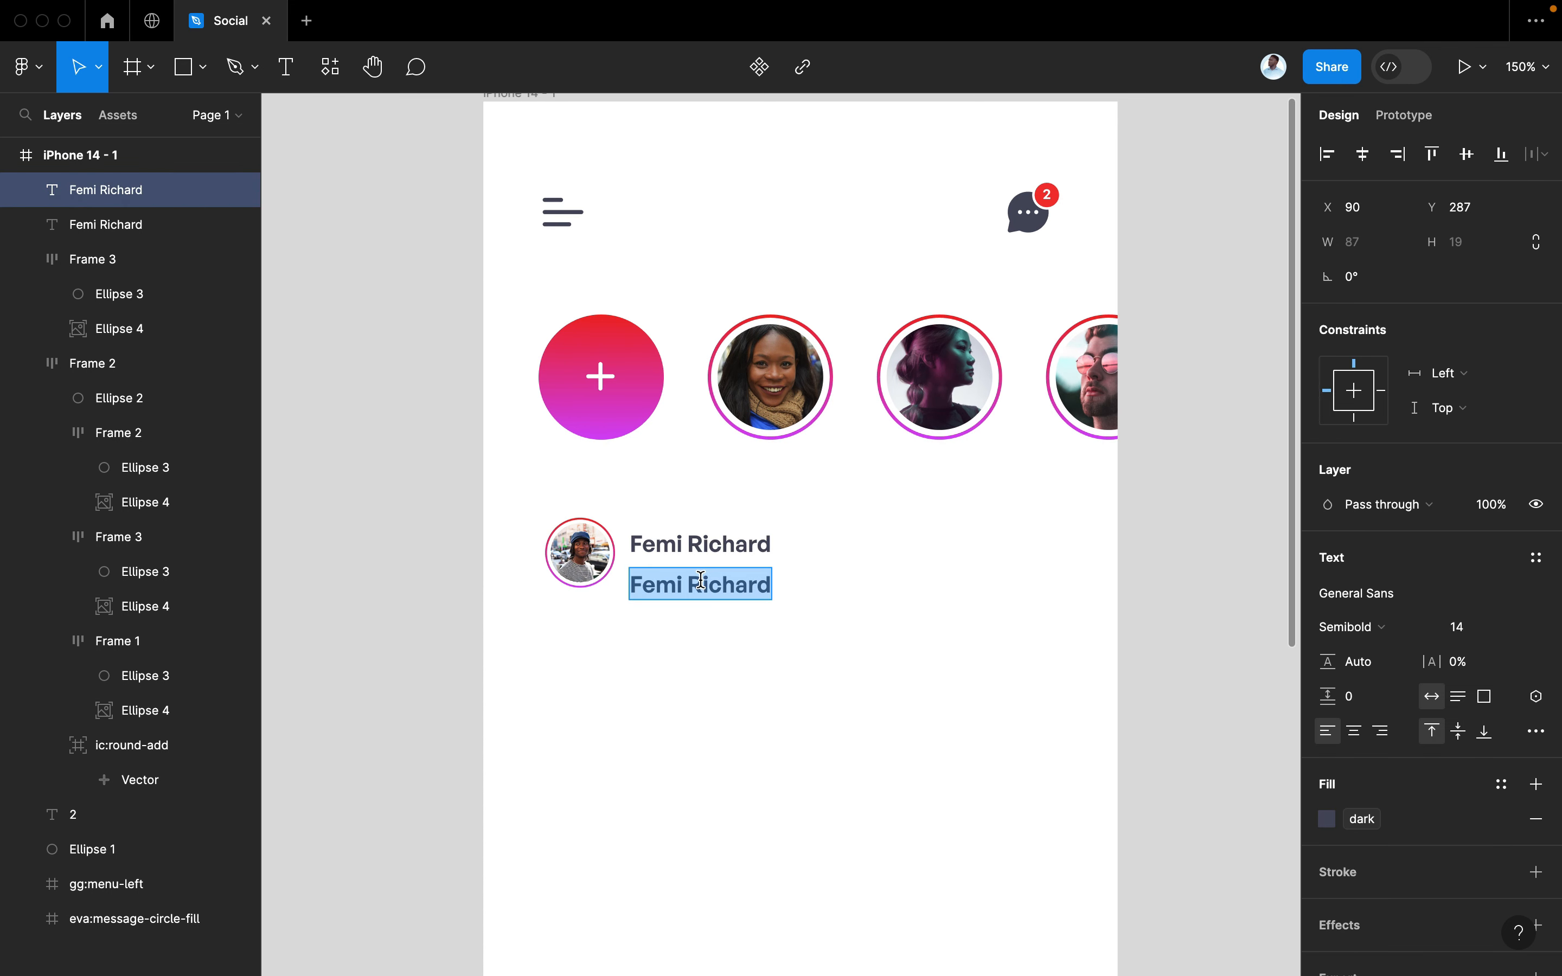
pyautogui.write('@')
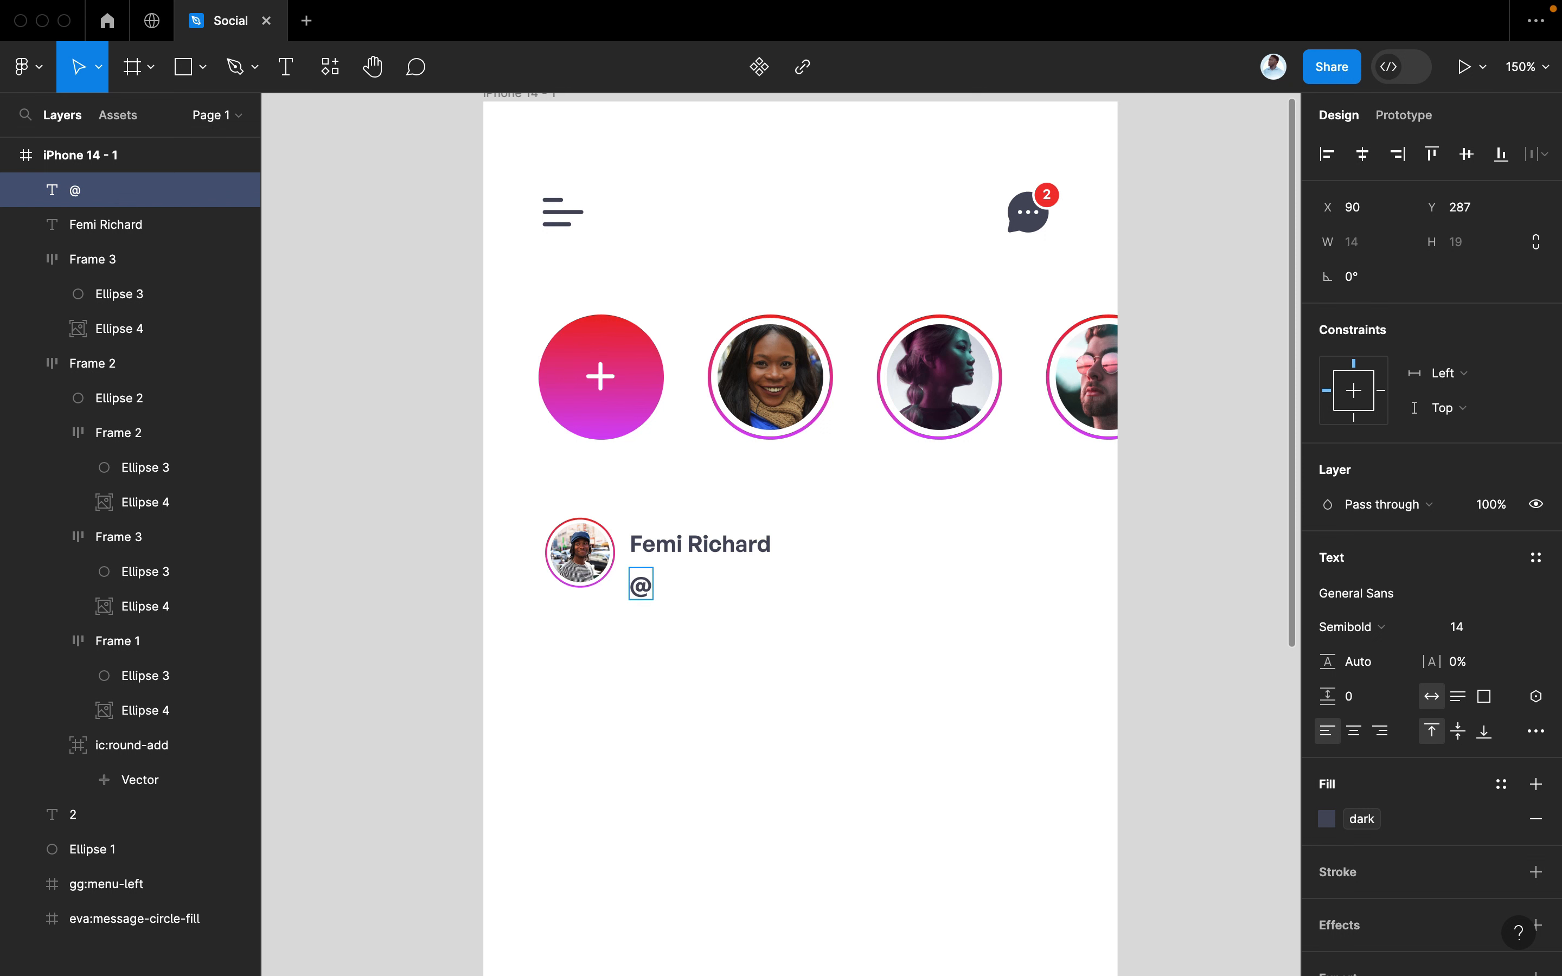
pyautogui.write('femigrafix')
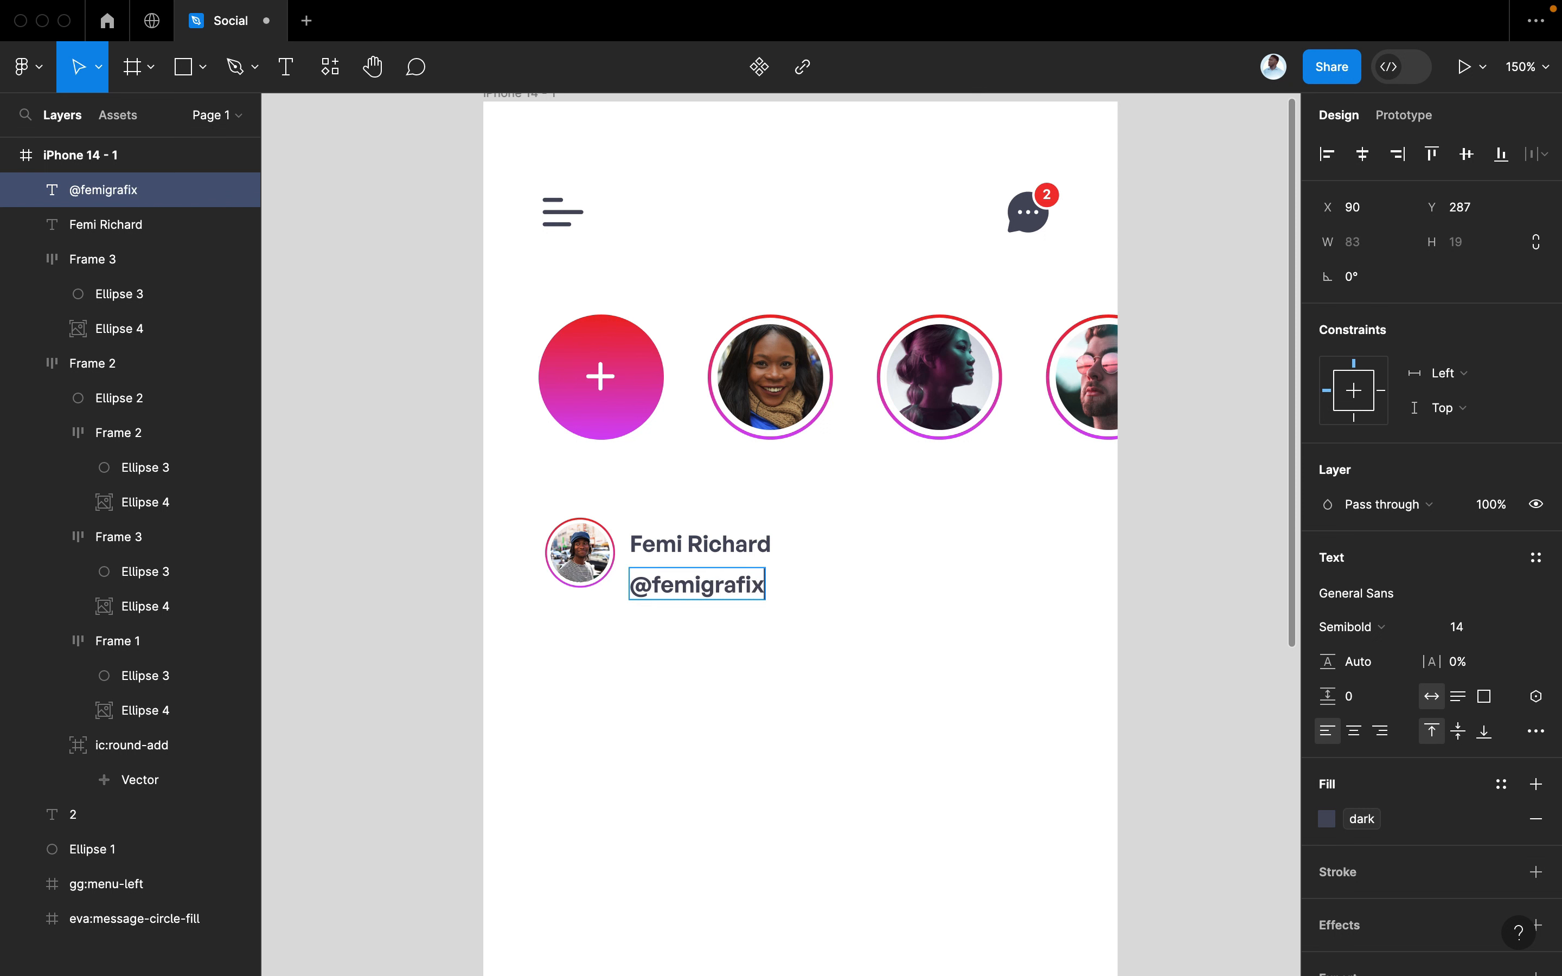
# Set the handle to Medium weight with a light grey-blue 9D9FB7 fill
pyautogui.press('super+a')
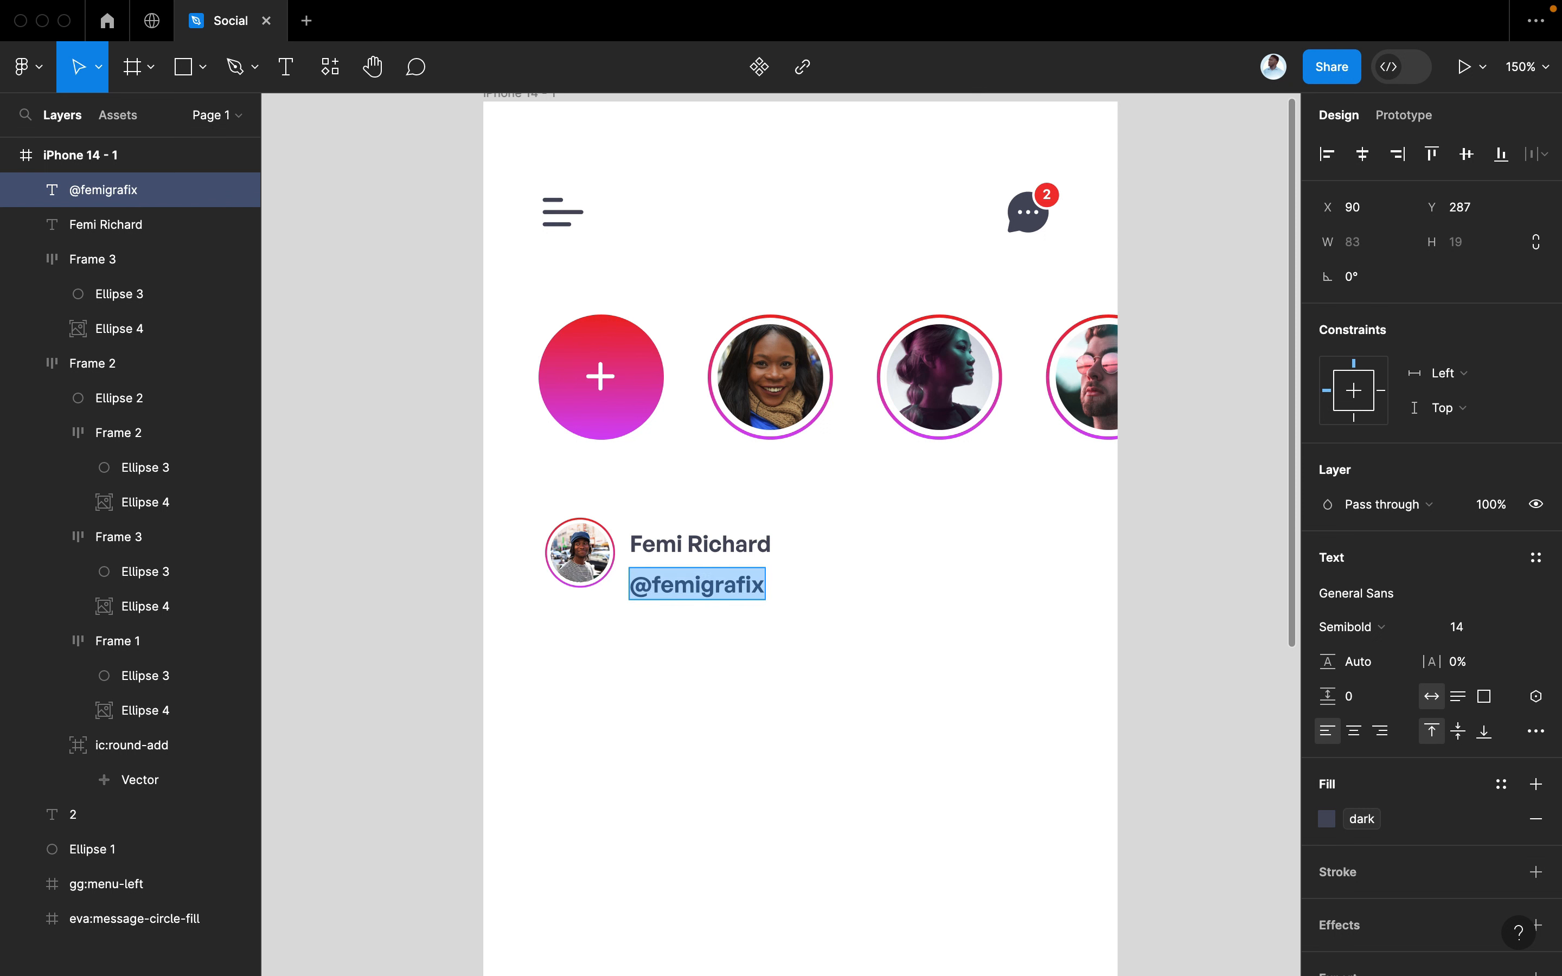
pyautogui.click(1350, 626)
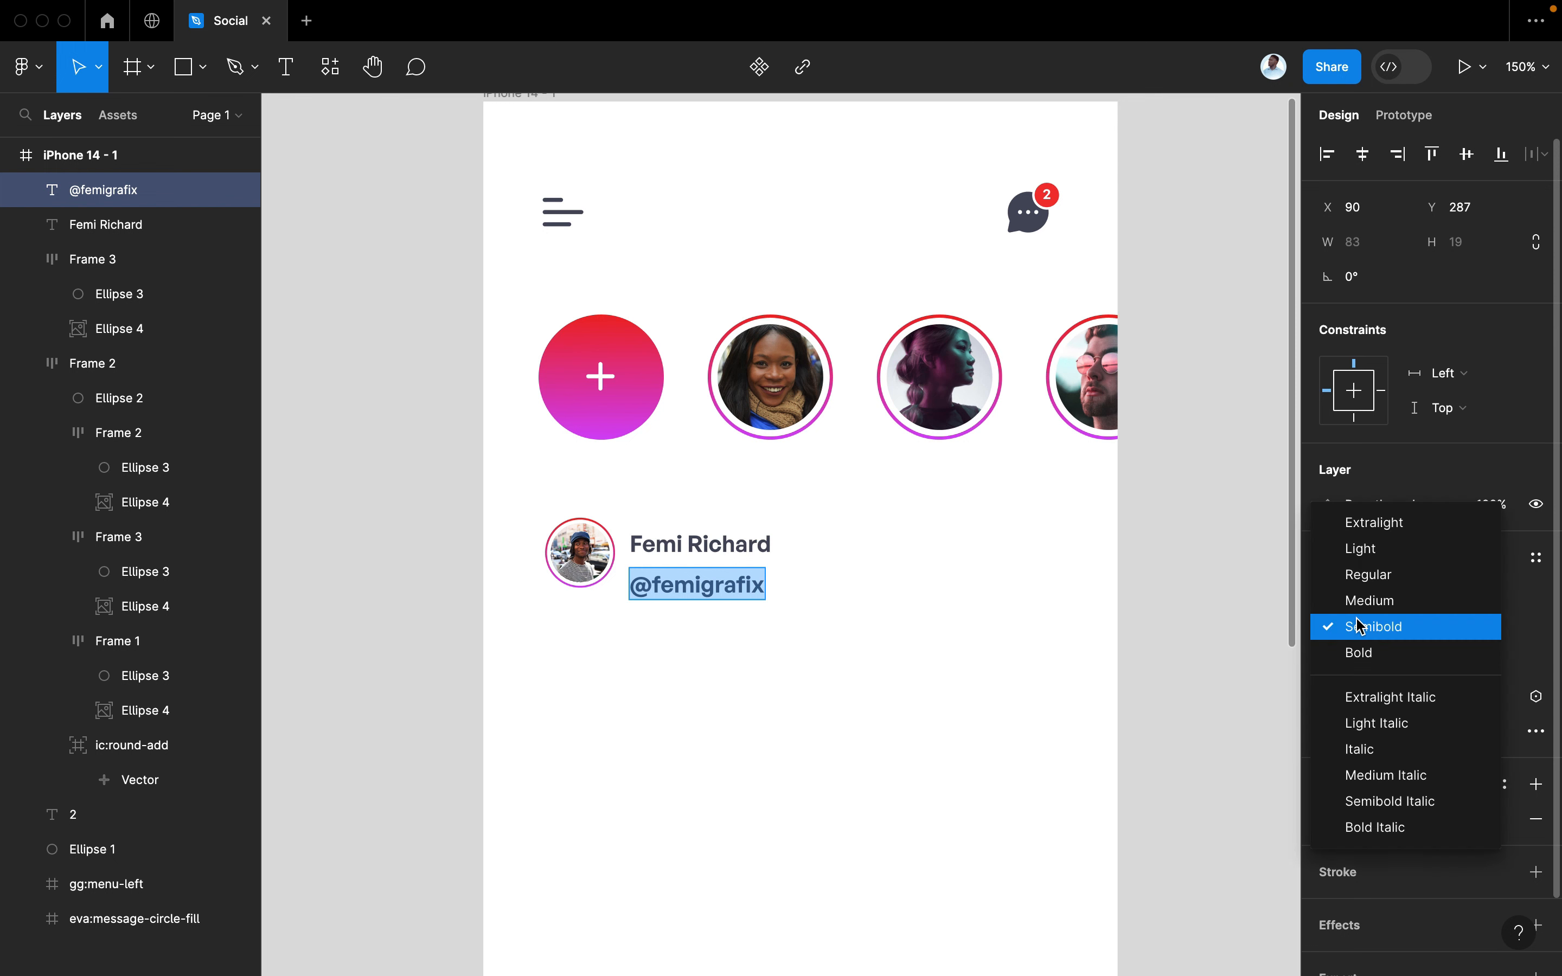
pyautogui.click(1388, 581)
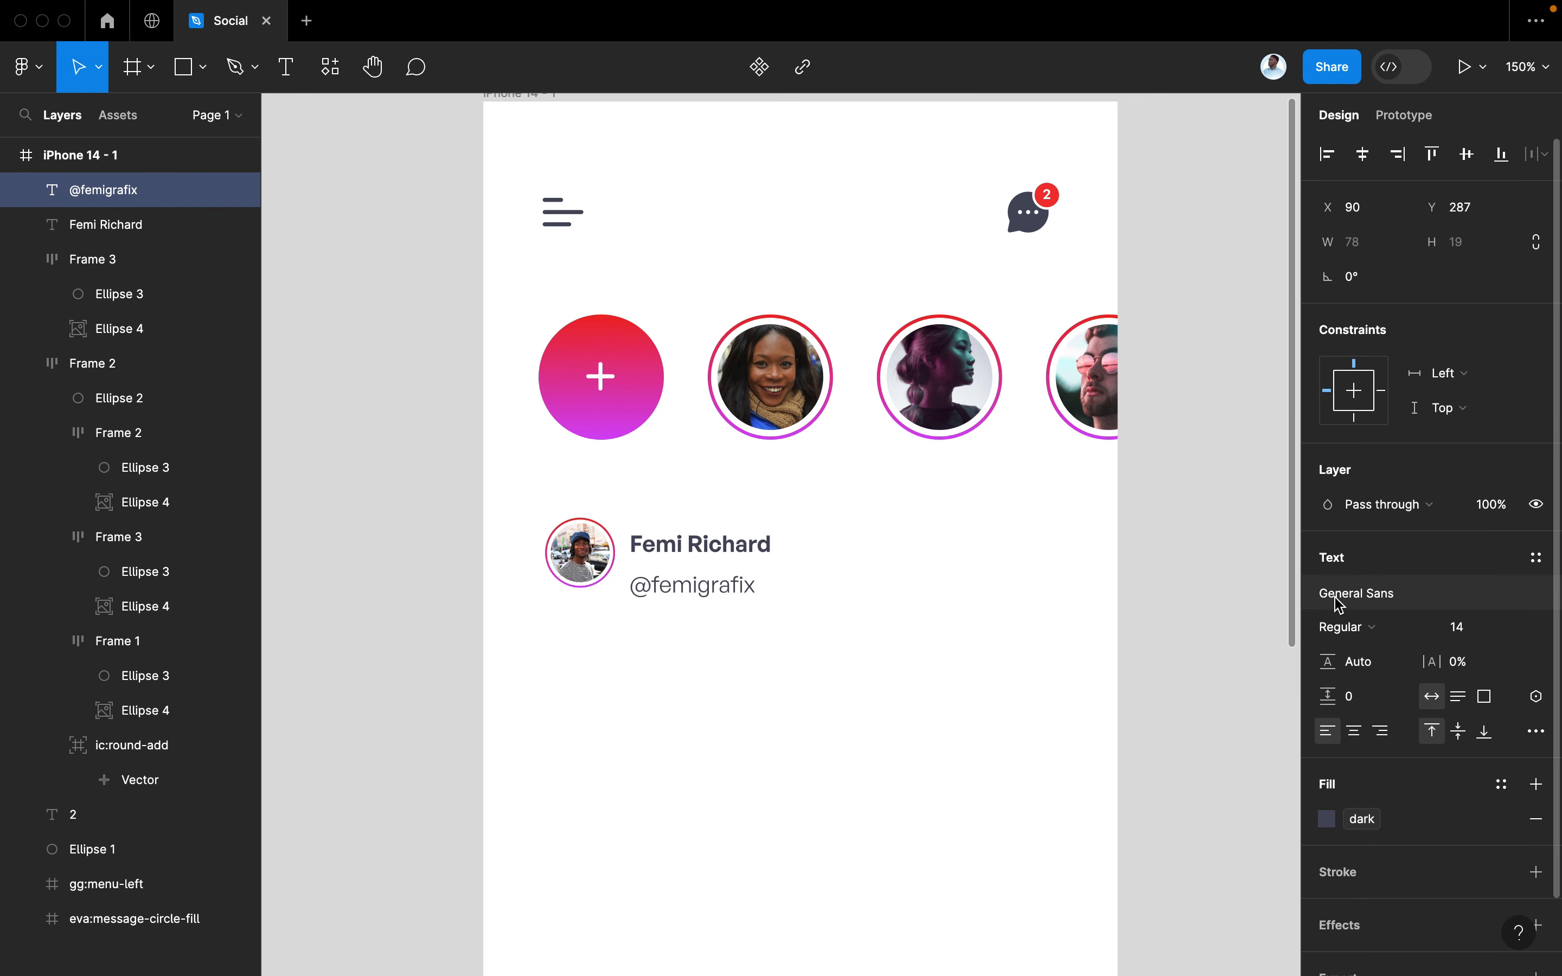
pyautogui.click(1354, 633)
pyautogui.click(1368, 652)
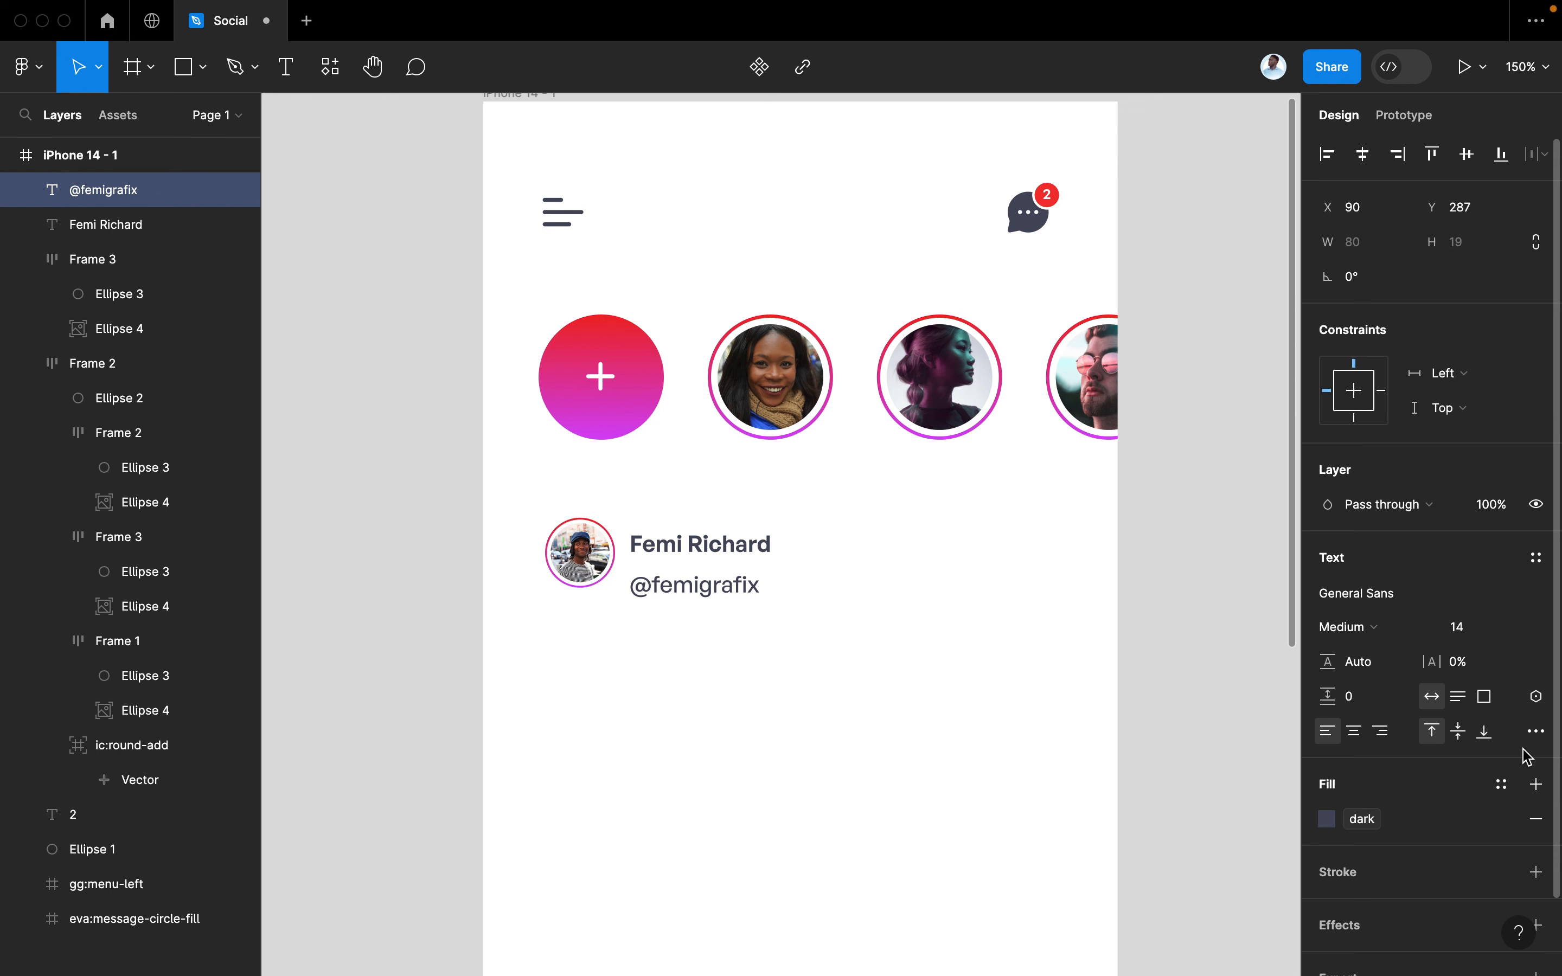
pyautogui.click(1501, 819)
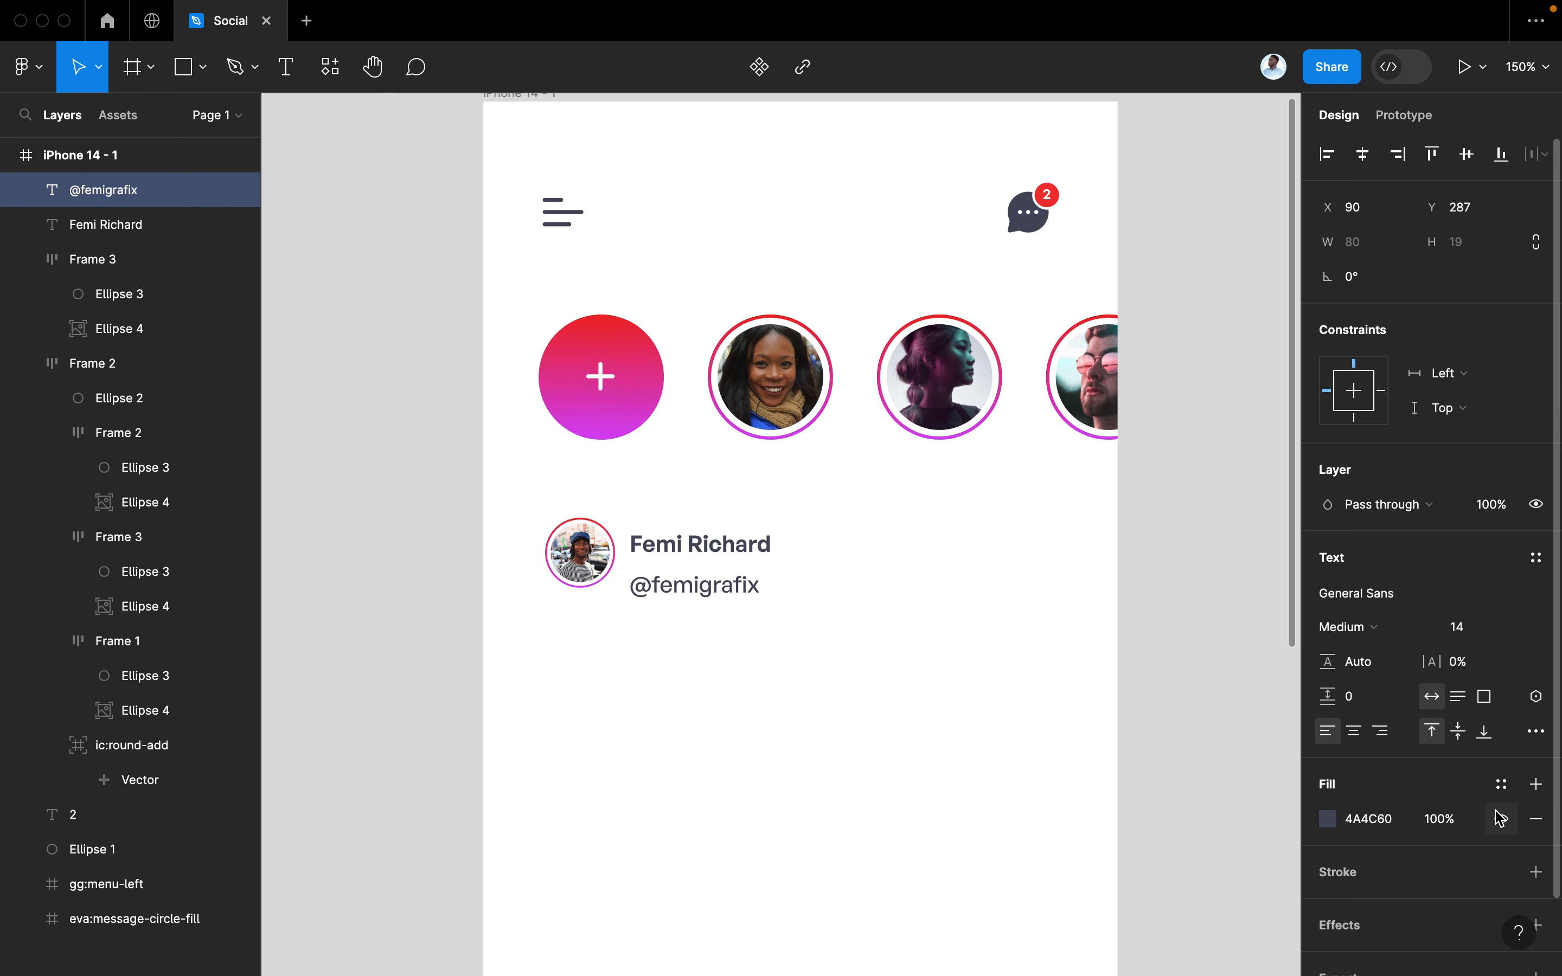
pyautogui.click(1326, 818)
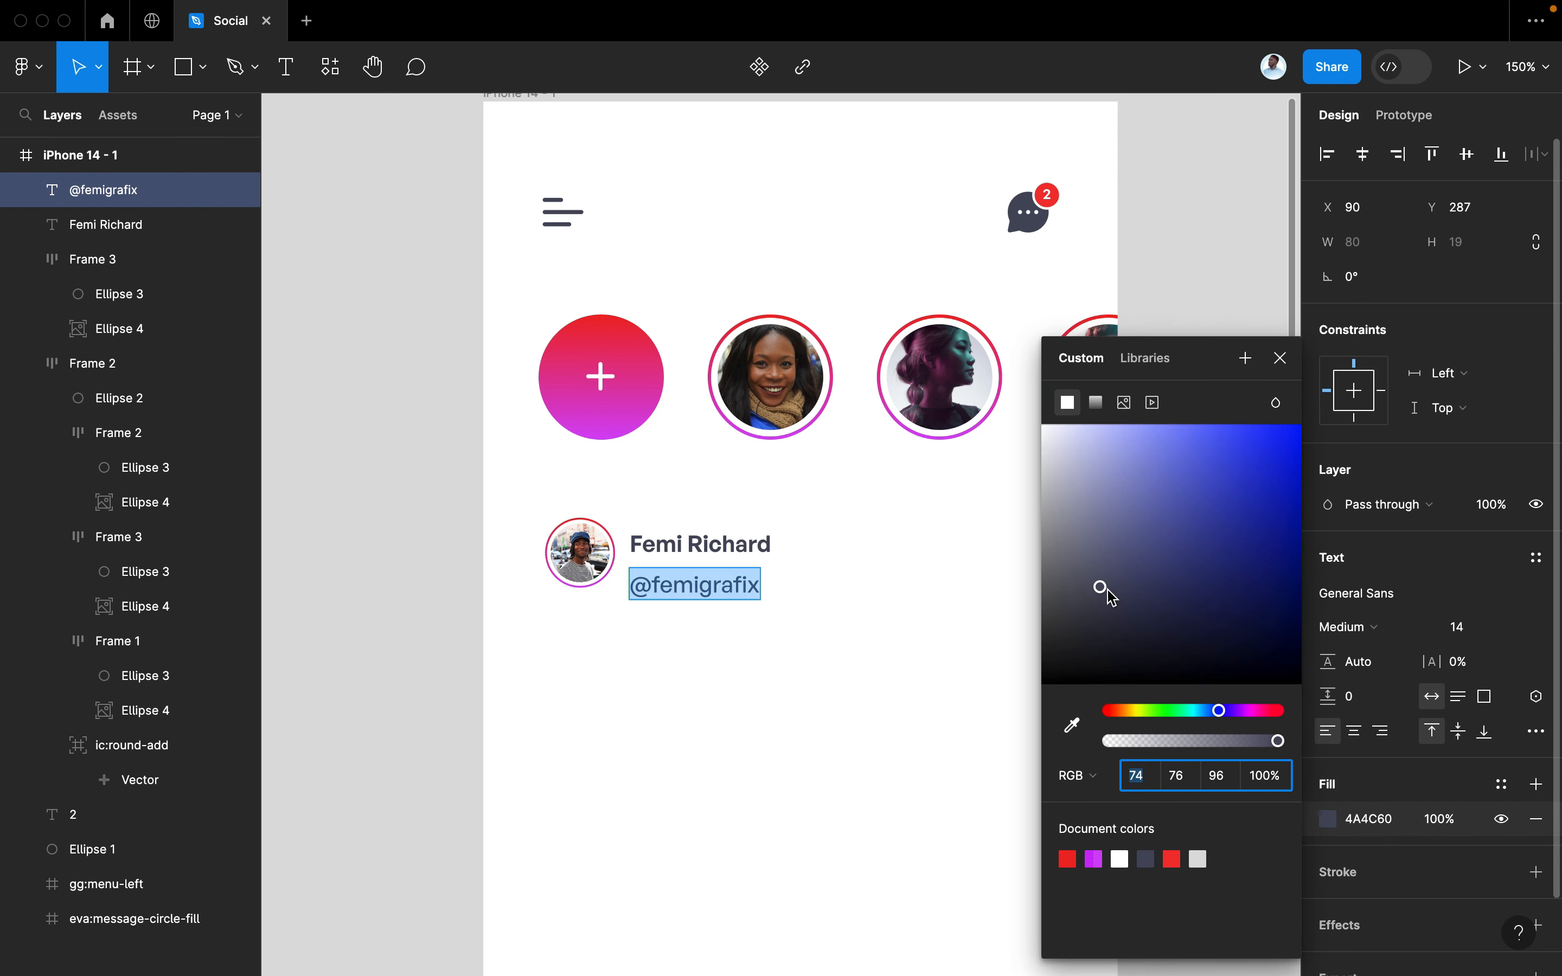
pyautogui.moveTo(1110, 597); pyautogui.dragTo(1078, 507)
pyautogui.click(1280, 359)
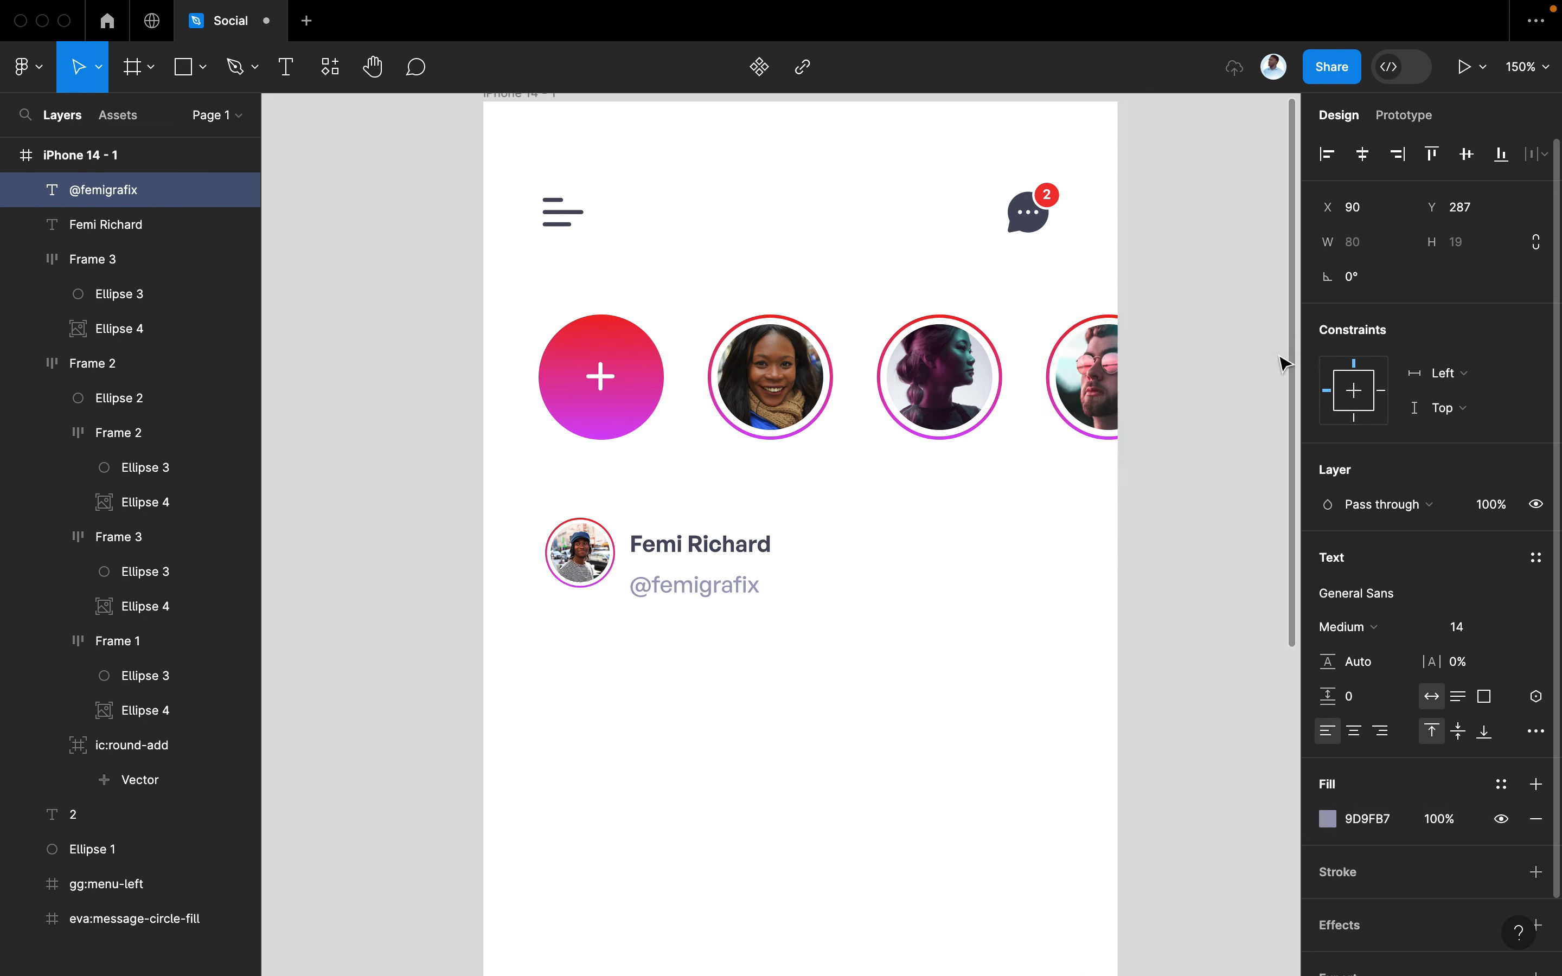
# Set the handle's font size to 12 and nudge it up beneath the name
pyautogui.press('k')
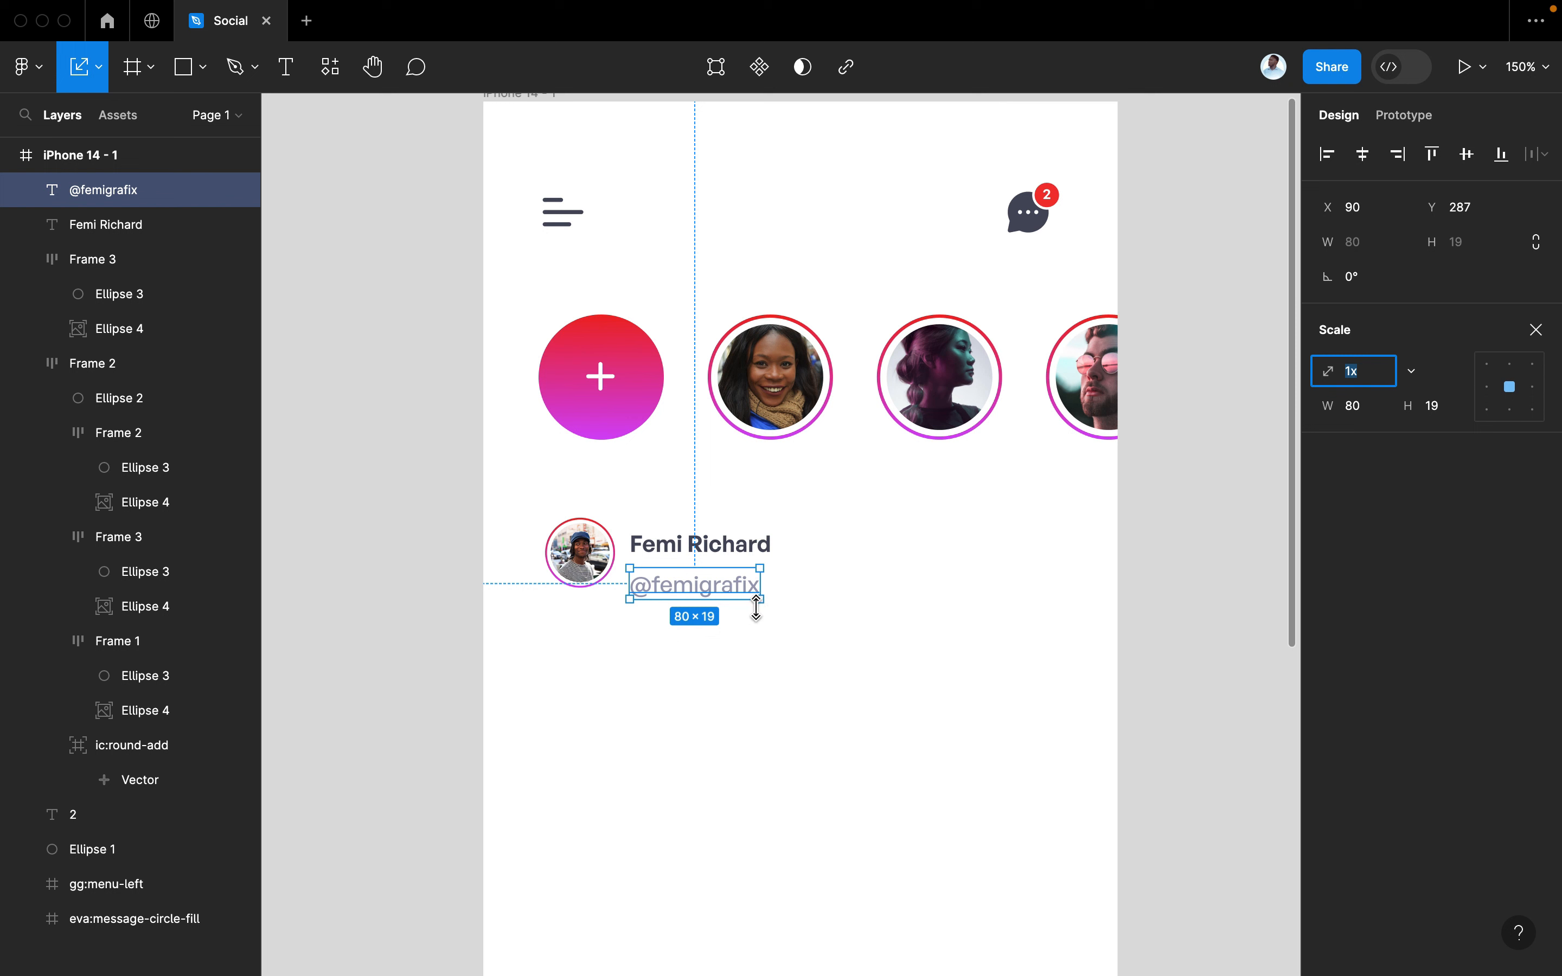
pyautogui.press('v')
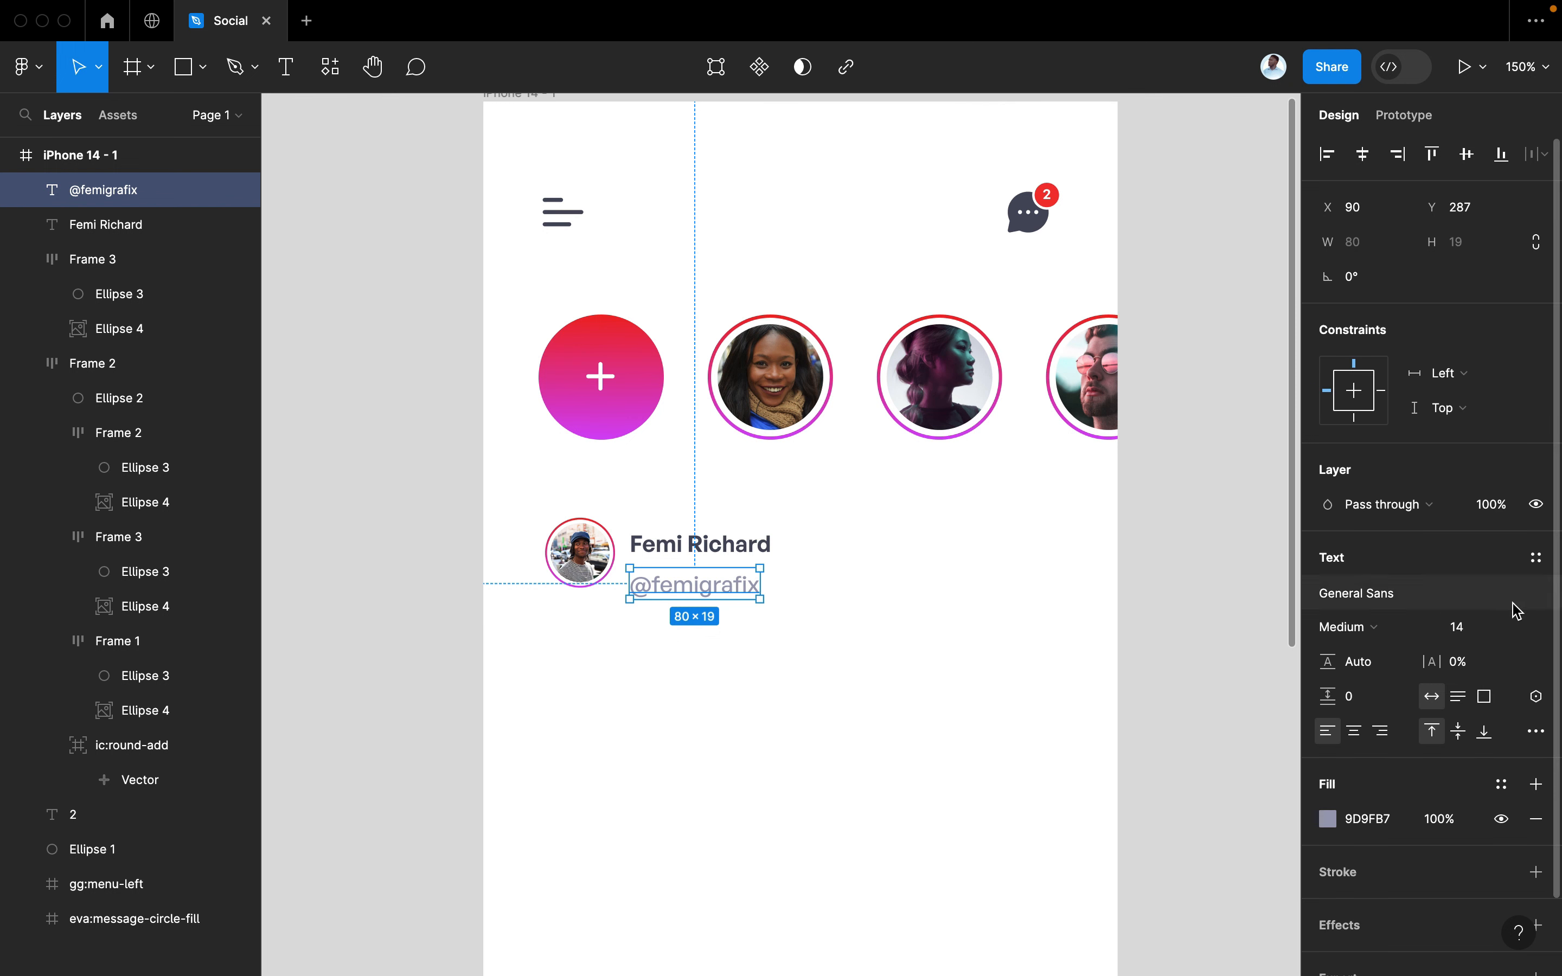
pyautogui.click(1487, 630)
pyautogui.press('Return')
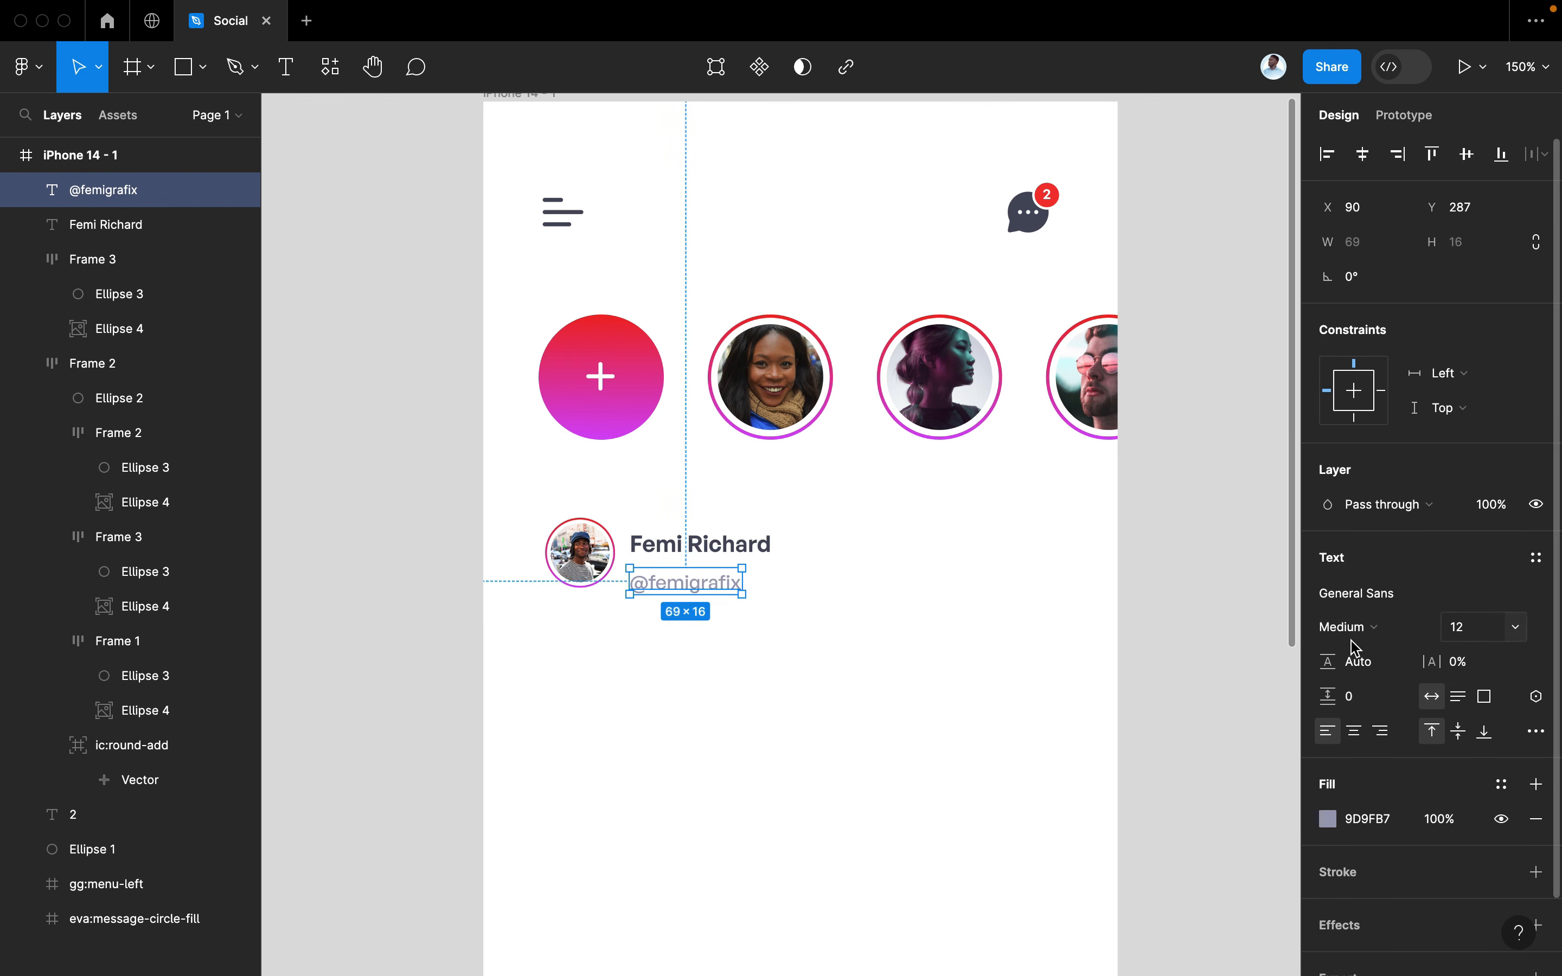
pyautogui.press('Escape')
pyautogui.click(686, 574)
pyautogui.moveTo(686, 575); pyautogui.dragTo(679, 588)
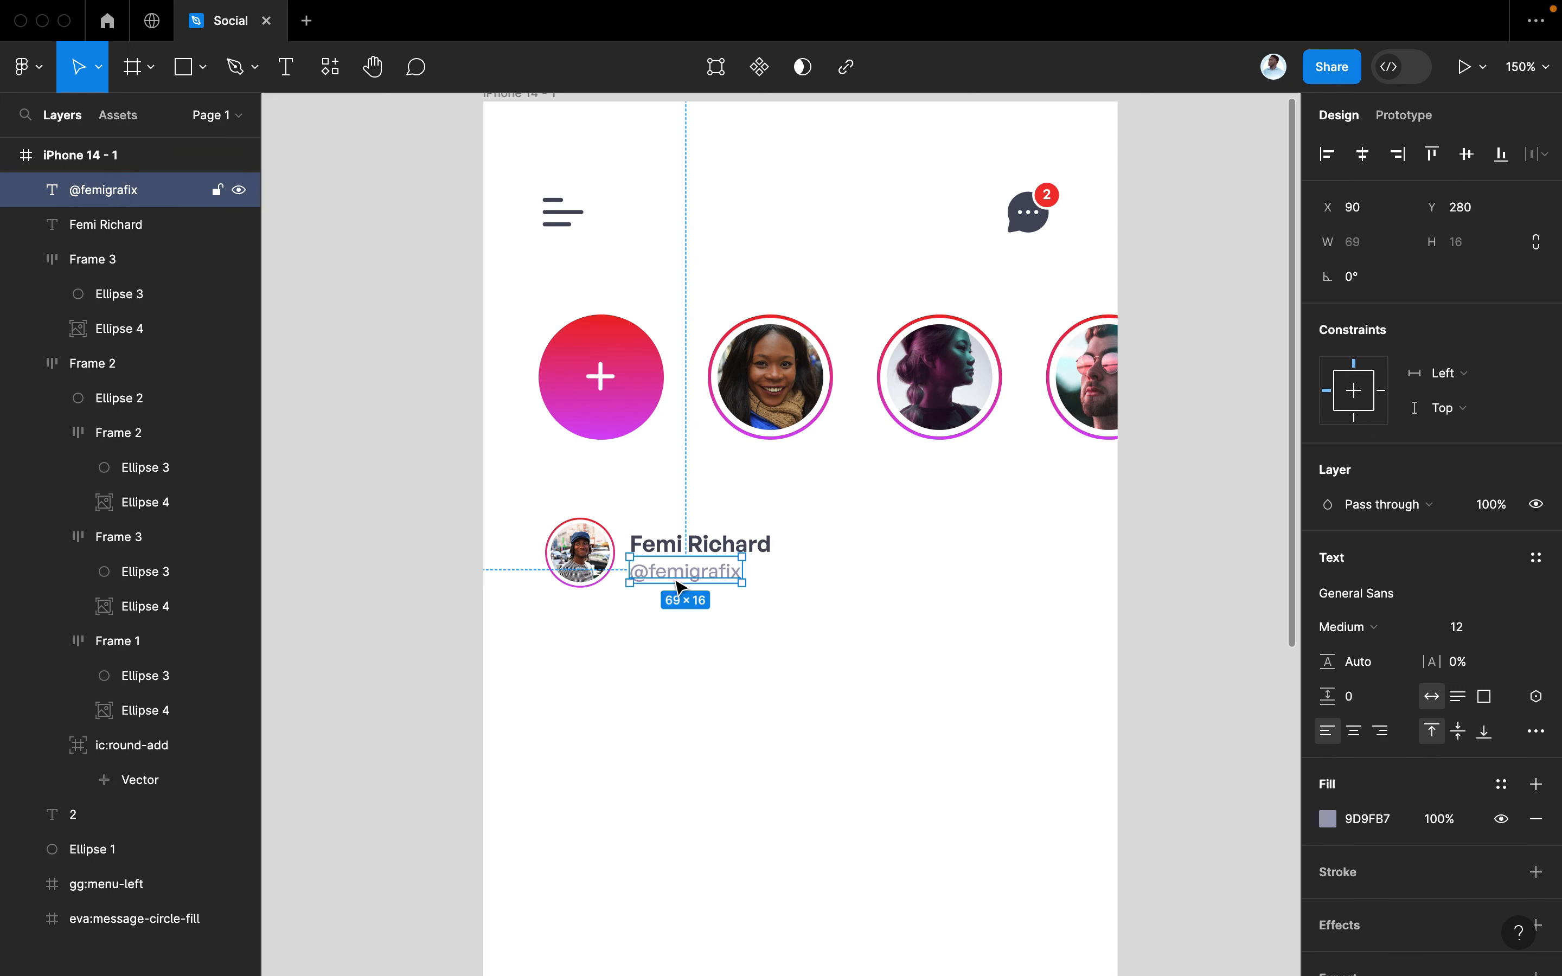
pyautogui.keyDown('shift'); pyautogui.click(763, 548); pyautogui.keyUp('shift')
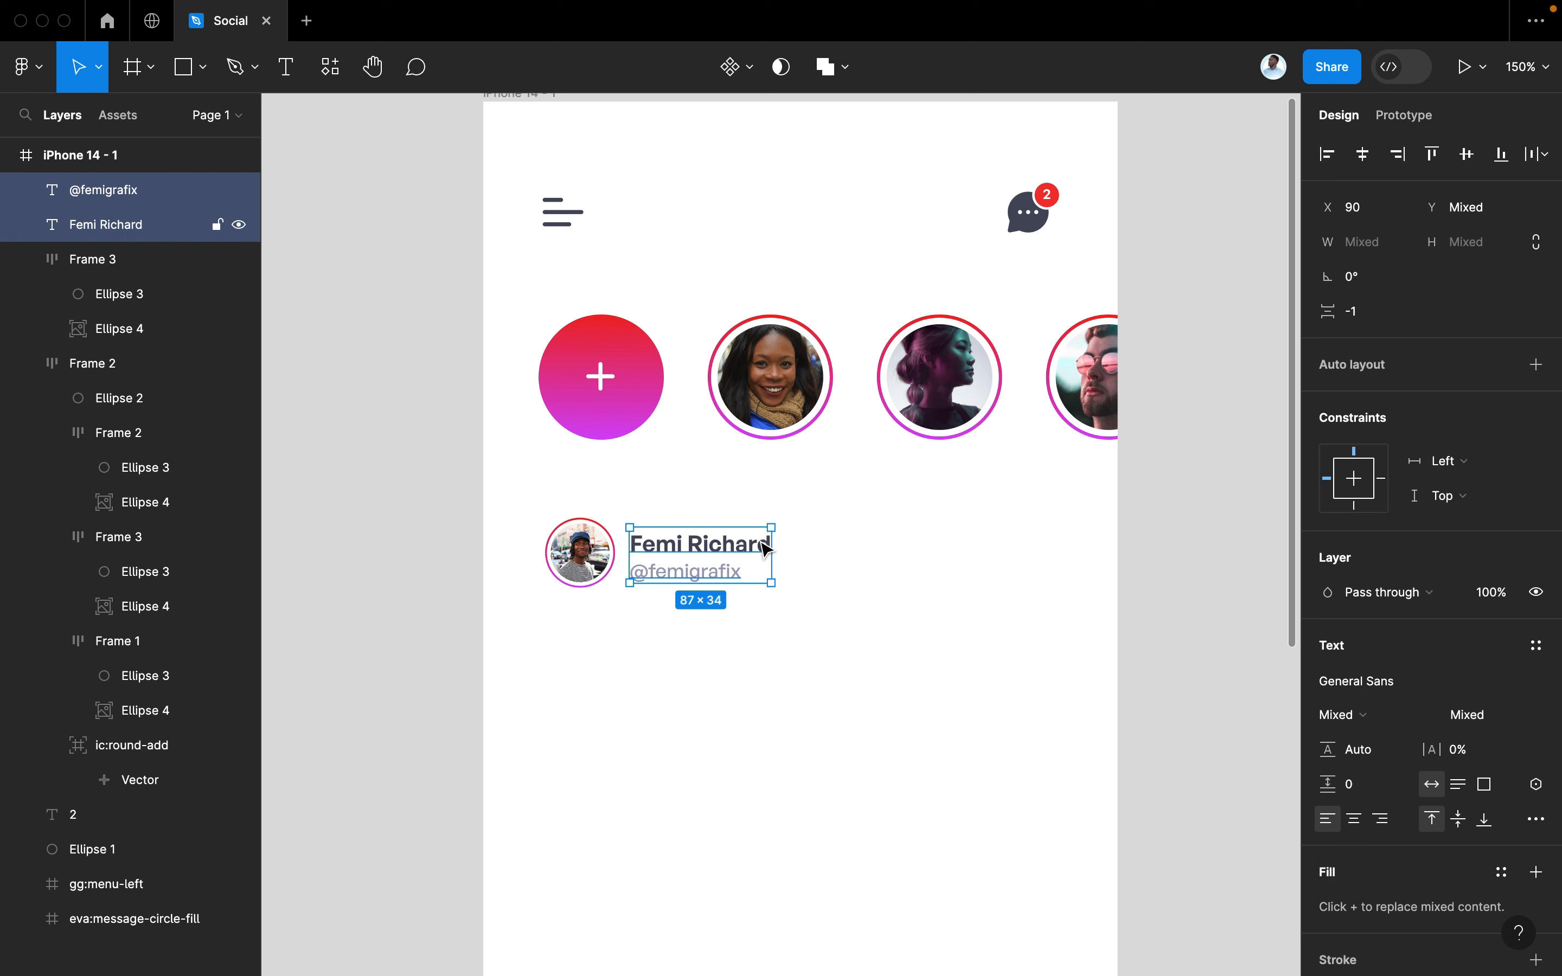
# Stack name and handle vertically, then join them with the avatar in a horizontal auto layout row spaced 9
pyautogui.hotkey('shift', 'a')
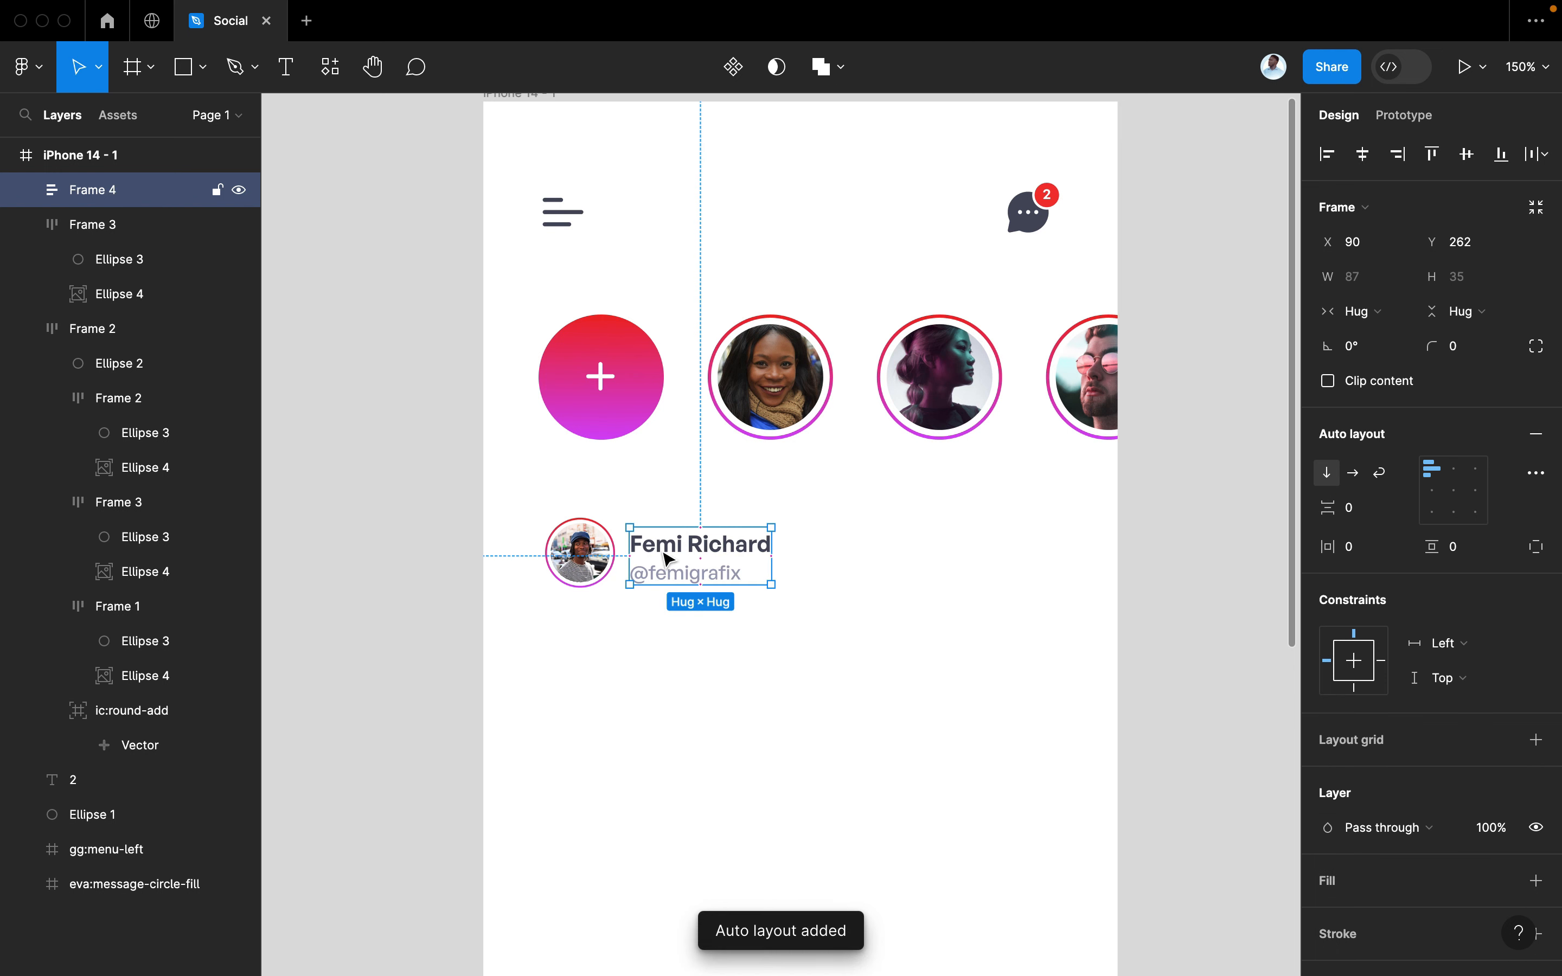
pyautogui.keyDown('shift'); pyautogui.click(592, 566); pyautogui.keyUp('shift')
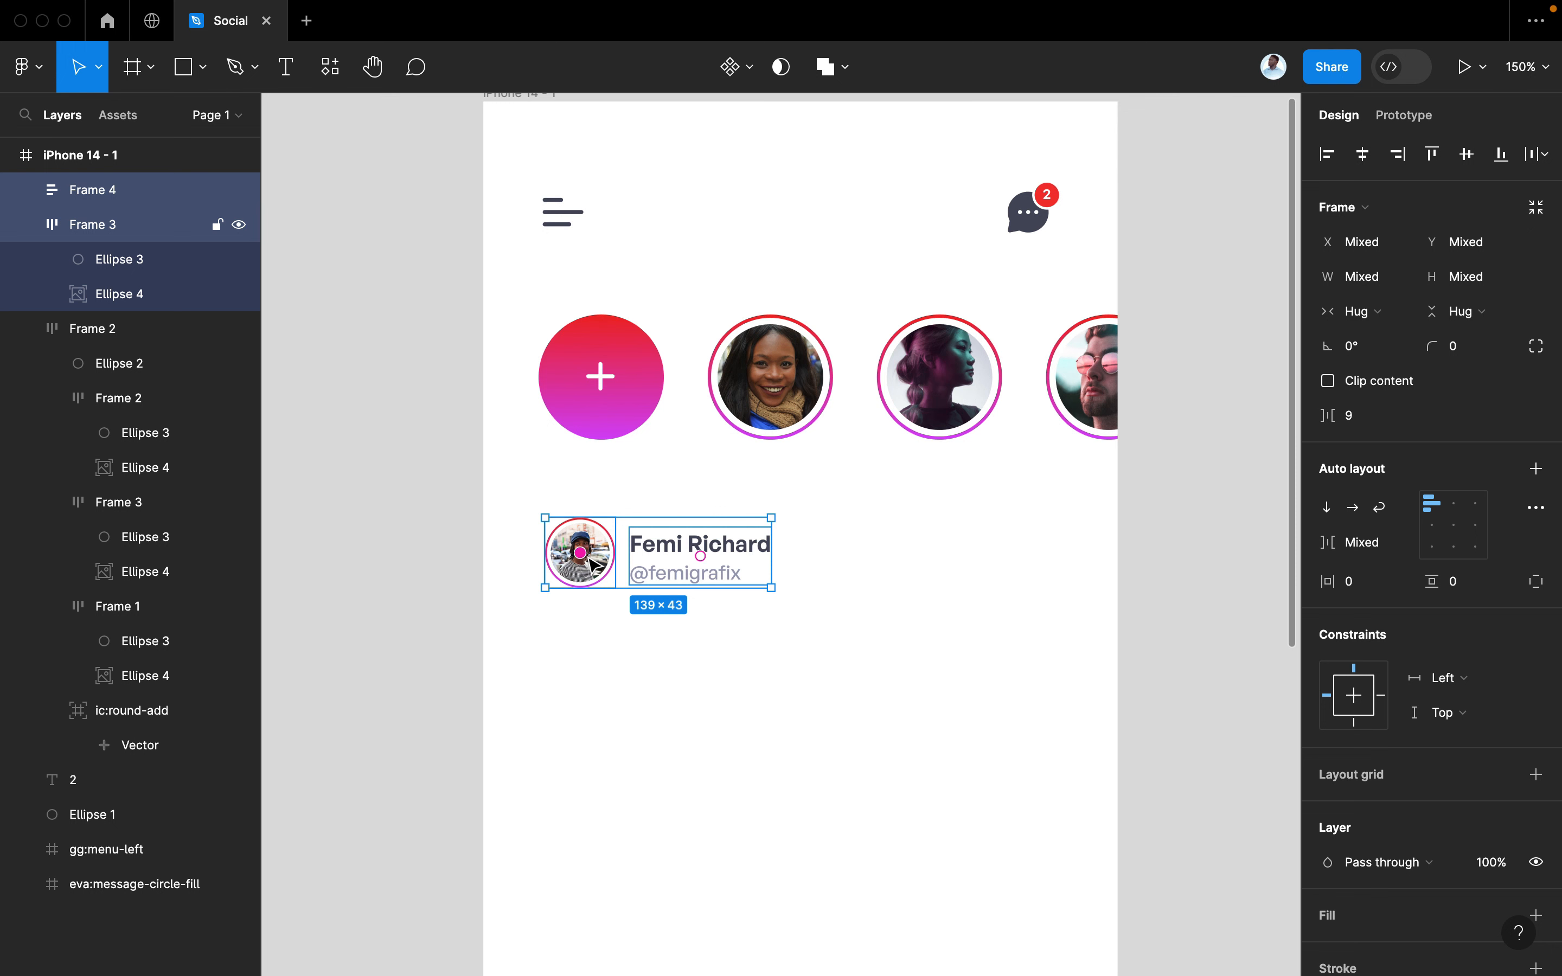
pyautogui.hotkey('shift', 'a')
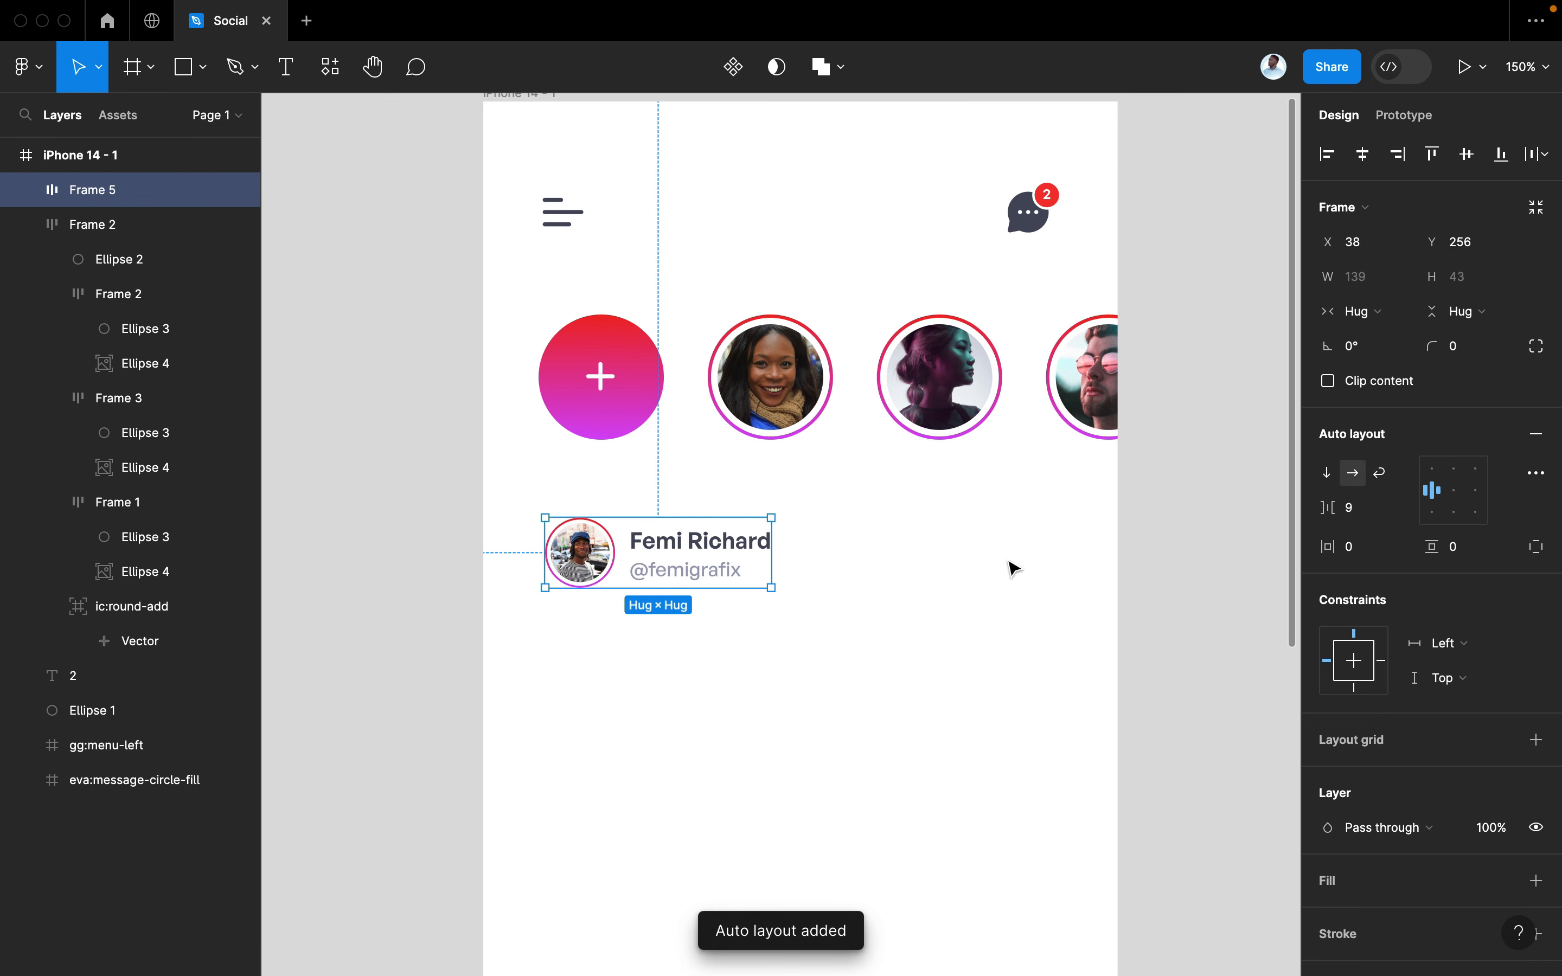
pyautogui.click(808, 645)
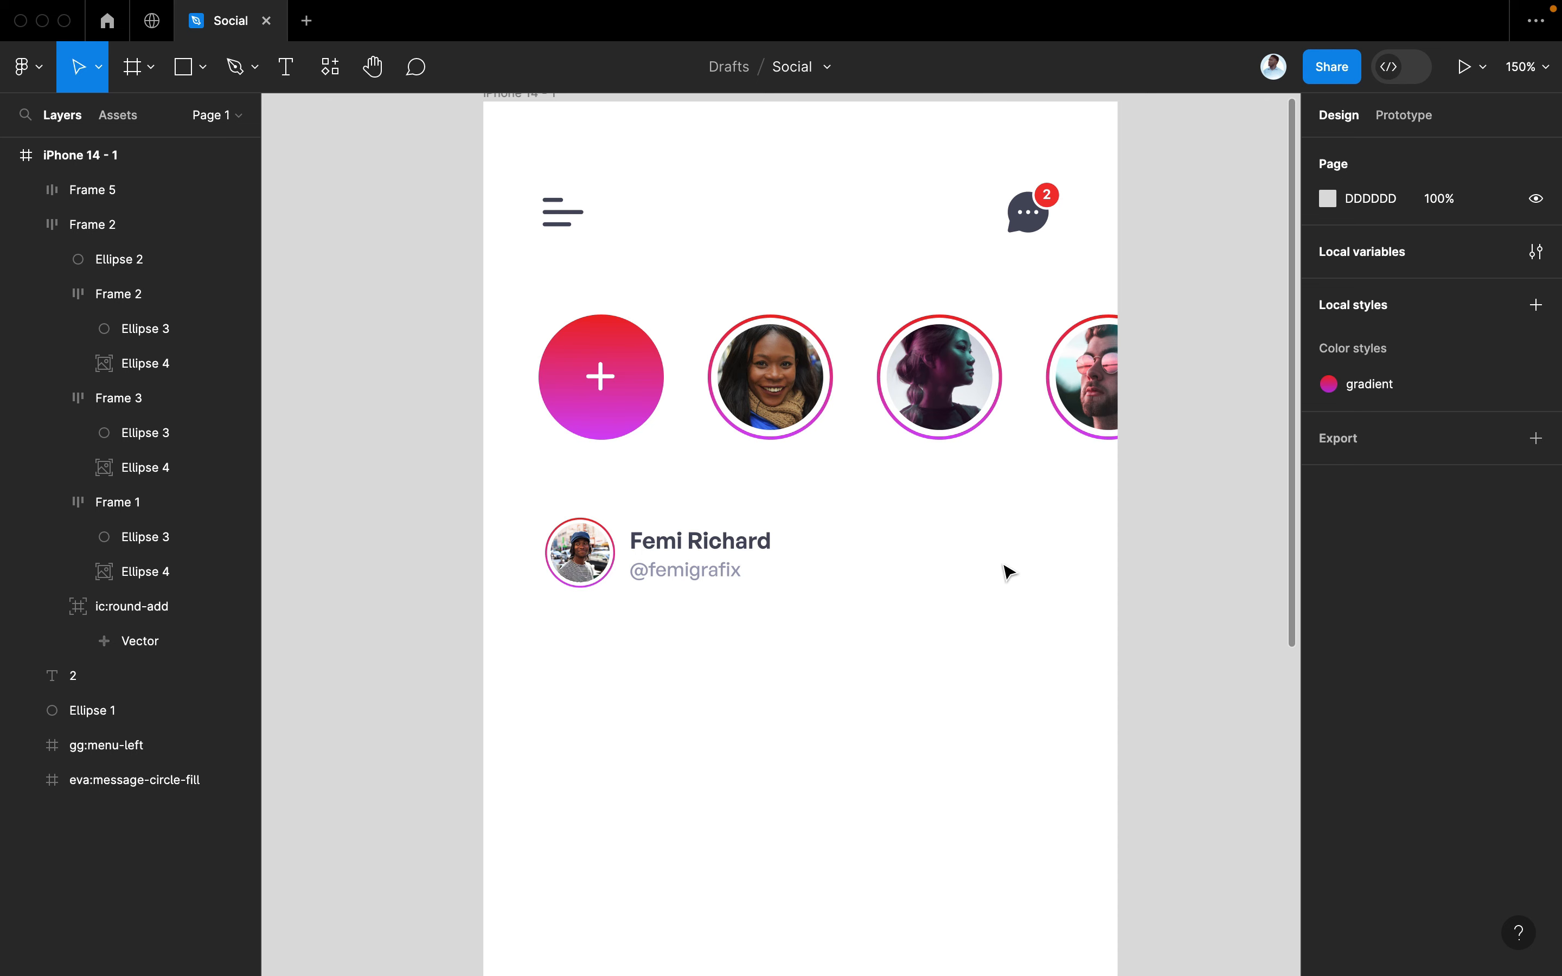
pyautogui.press('super+slash')
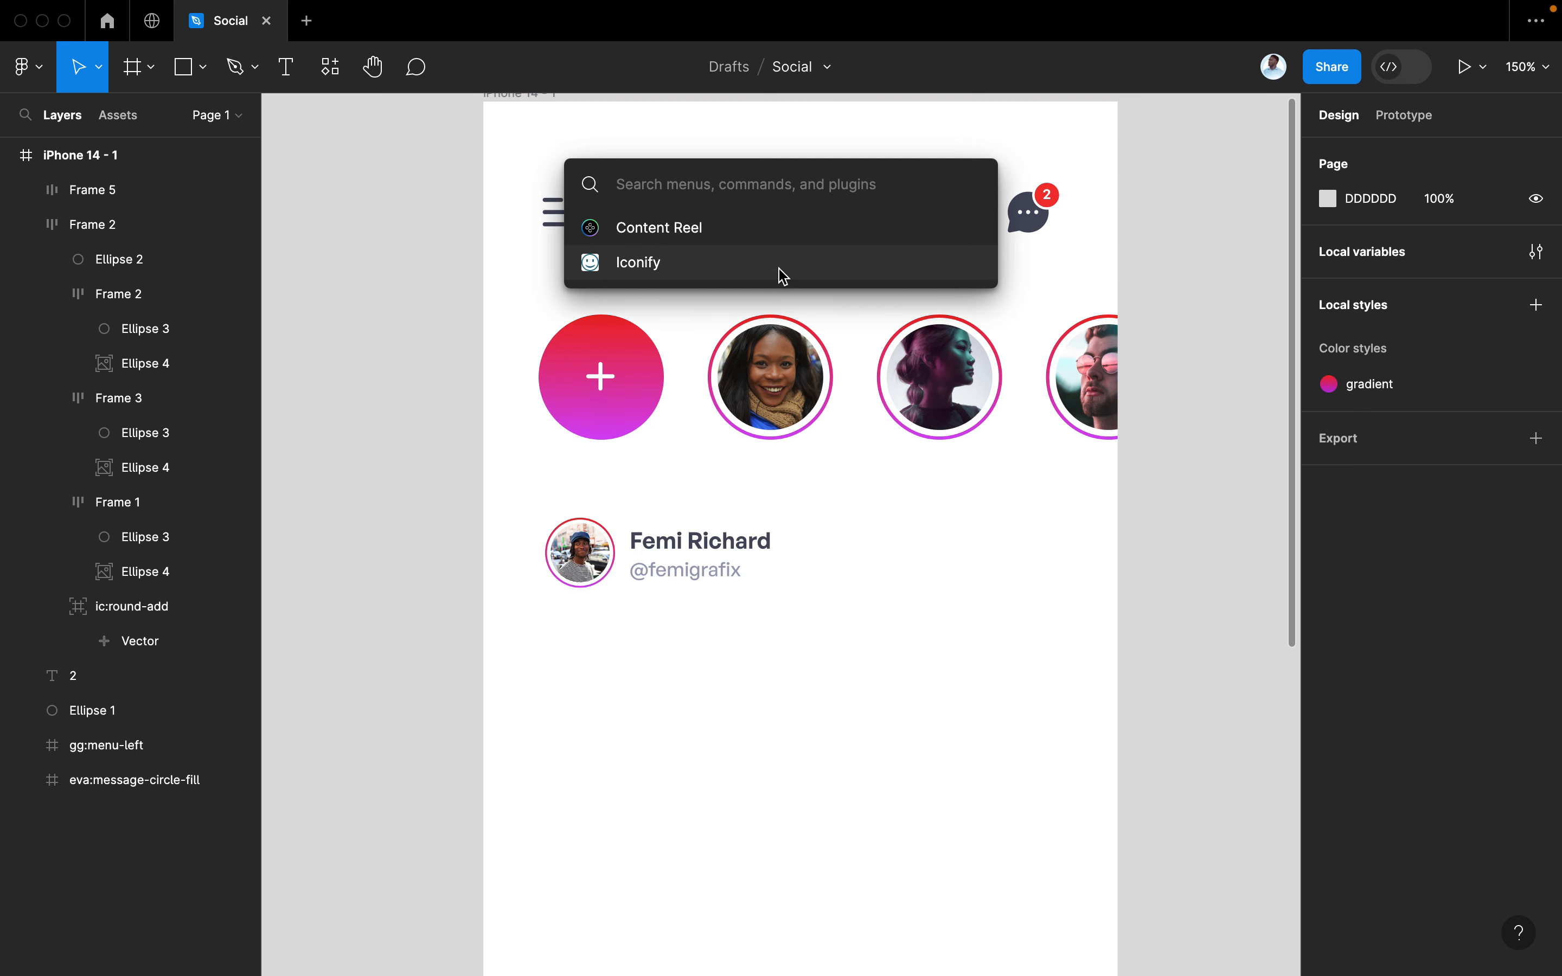
# Place Iconify's fluent:more-circle icon, found by searching 'more', at the header row's right end
pyautogui.click(782, 277)
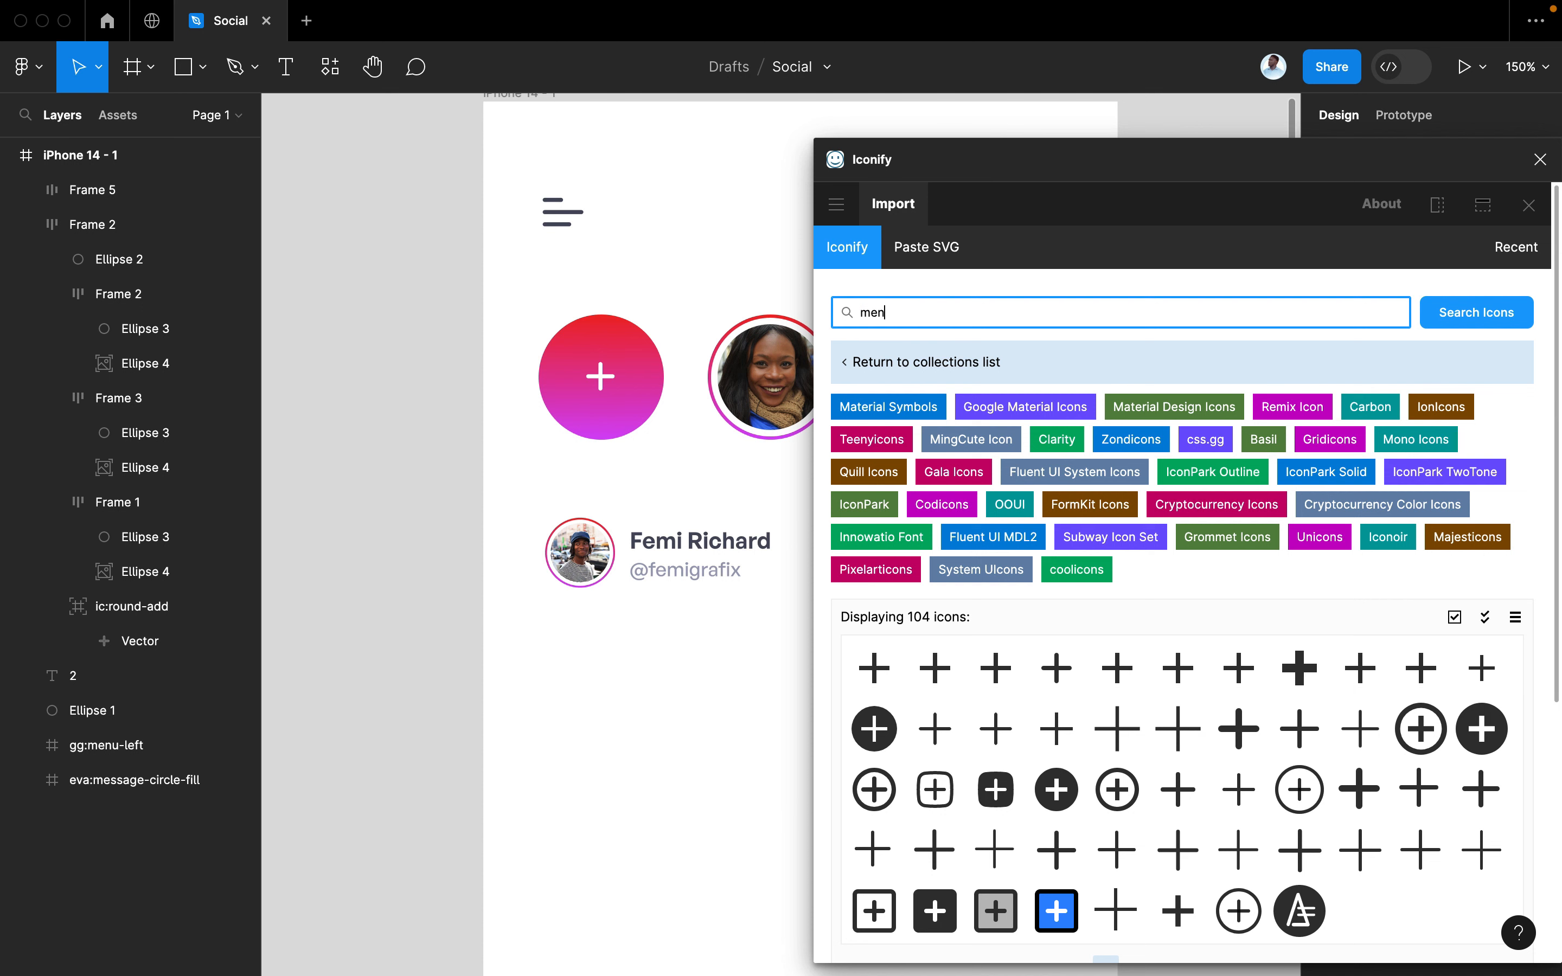
pyautogui.press('Return')
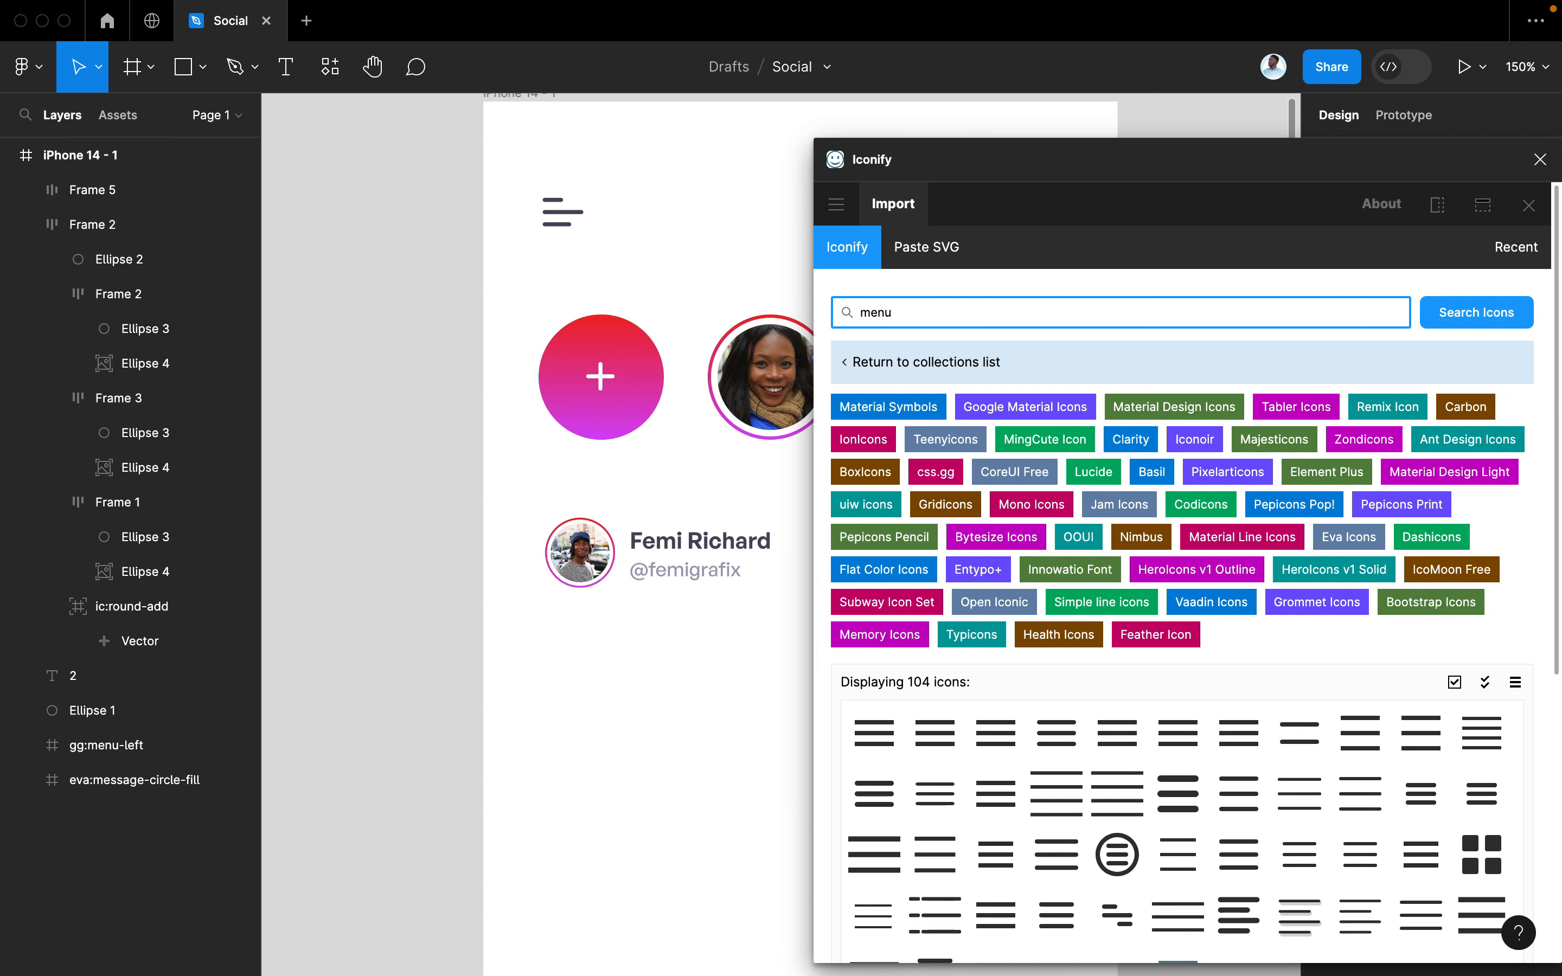
pyautogui.scroll(-2, 1216, 732)
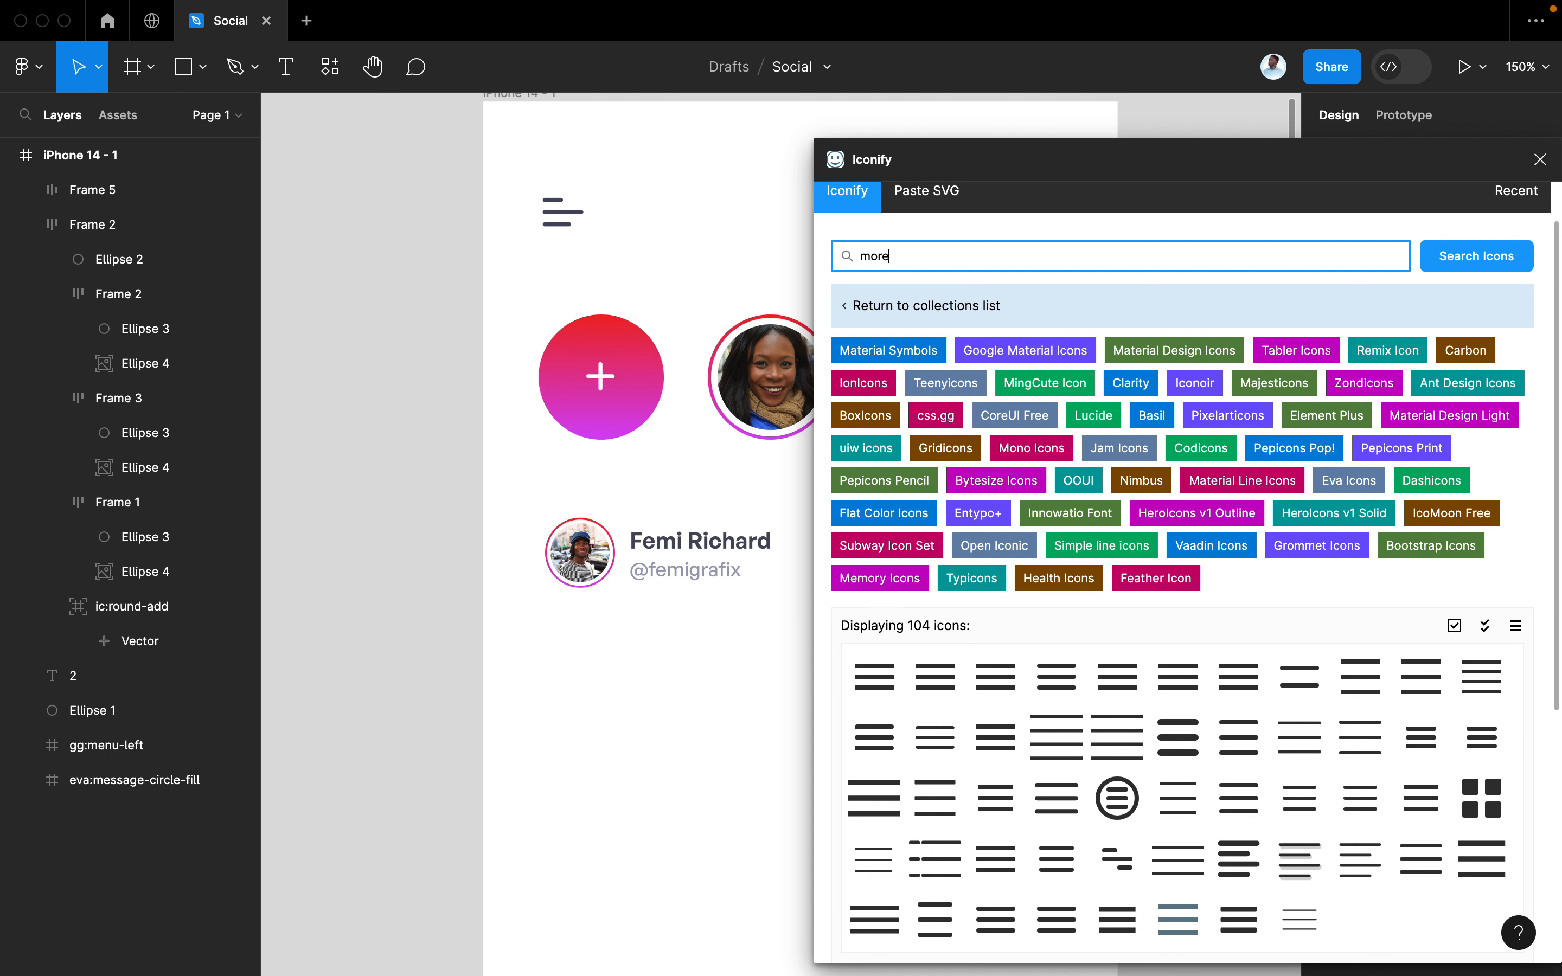
pyautogui.press('Return')
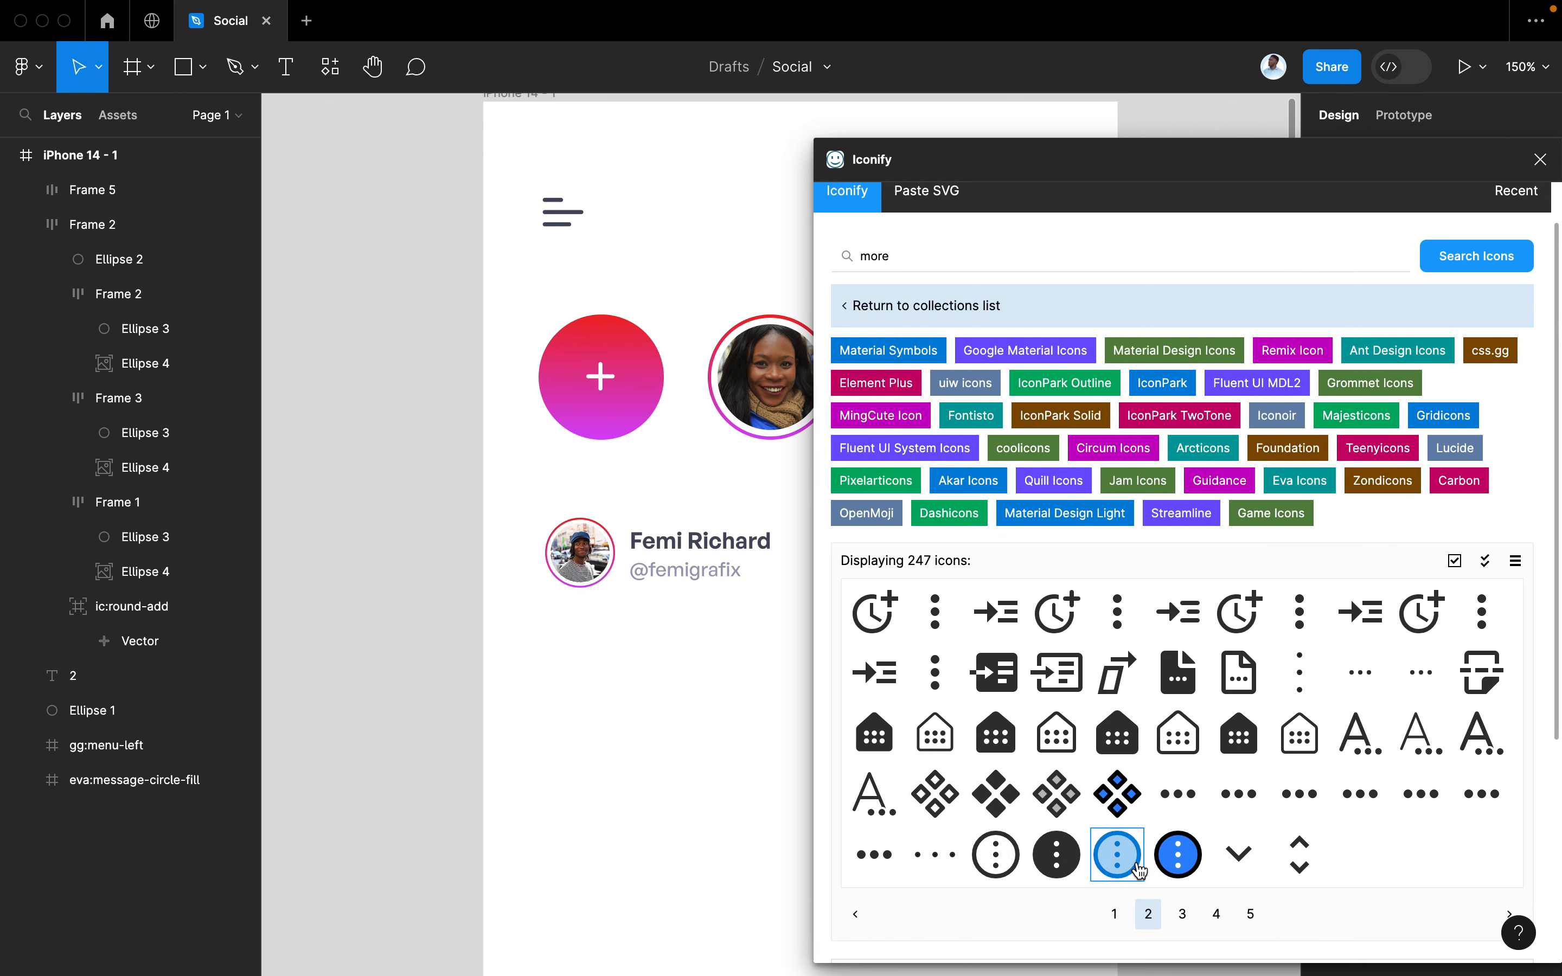
pyautogui.hscroll(3, 718, 787)
pyautogui.scroll(-3, 717, 788)
pyautogui.hscroll(2, 718, 788)
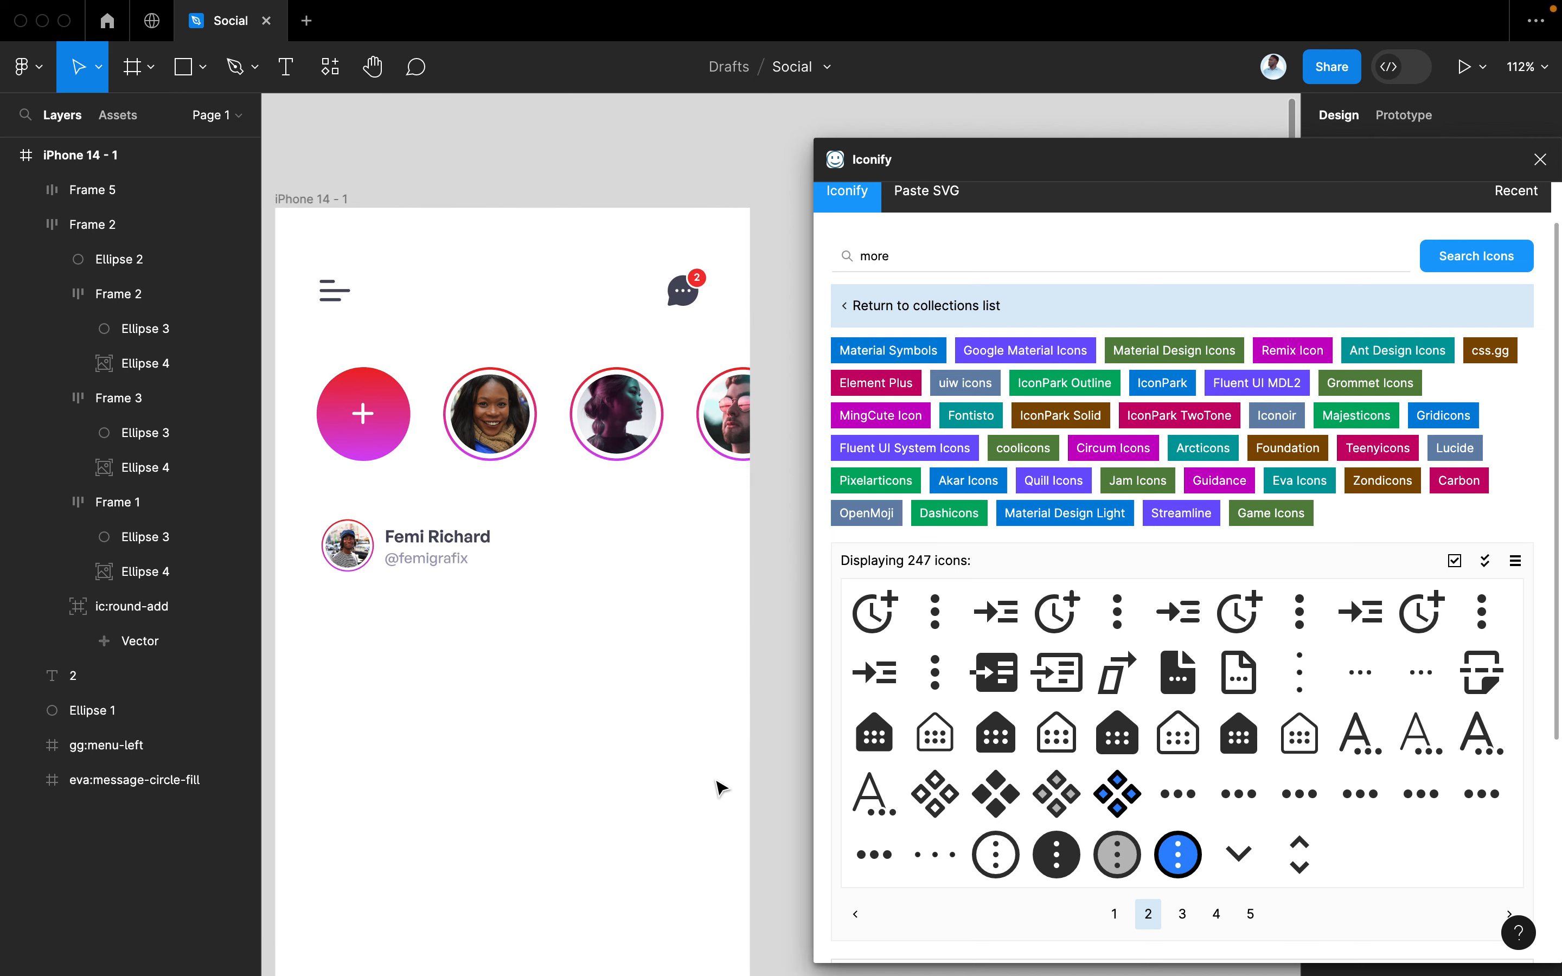
pyautogui.click(1181, 914)
pyautogui.scroll(-1, 677, 752)
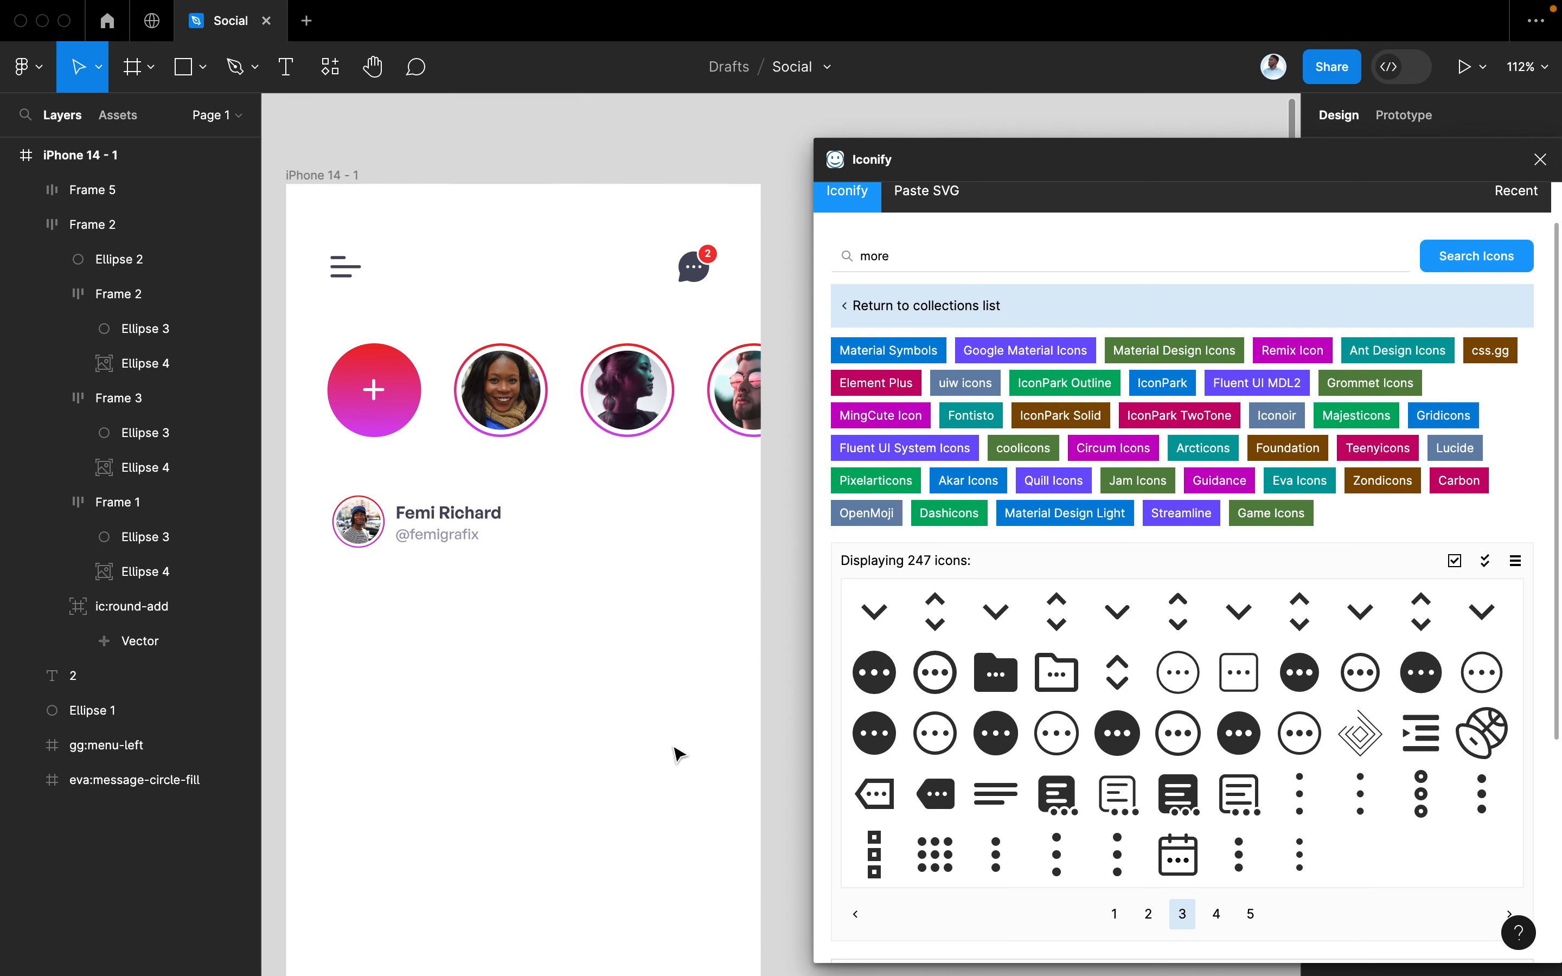
pyautogui.hscroll(-1, 677, 752)
pyautogui.moveTo(1056, 733); pyautogui.dragTo(704, 546)
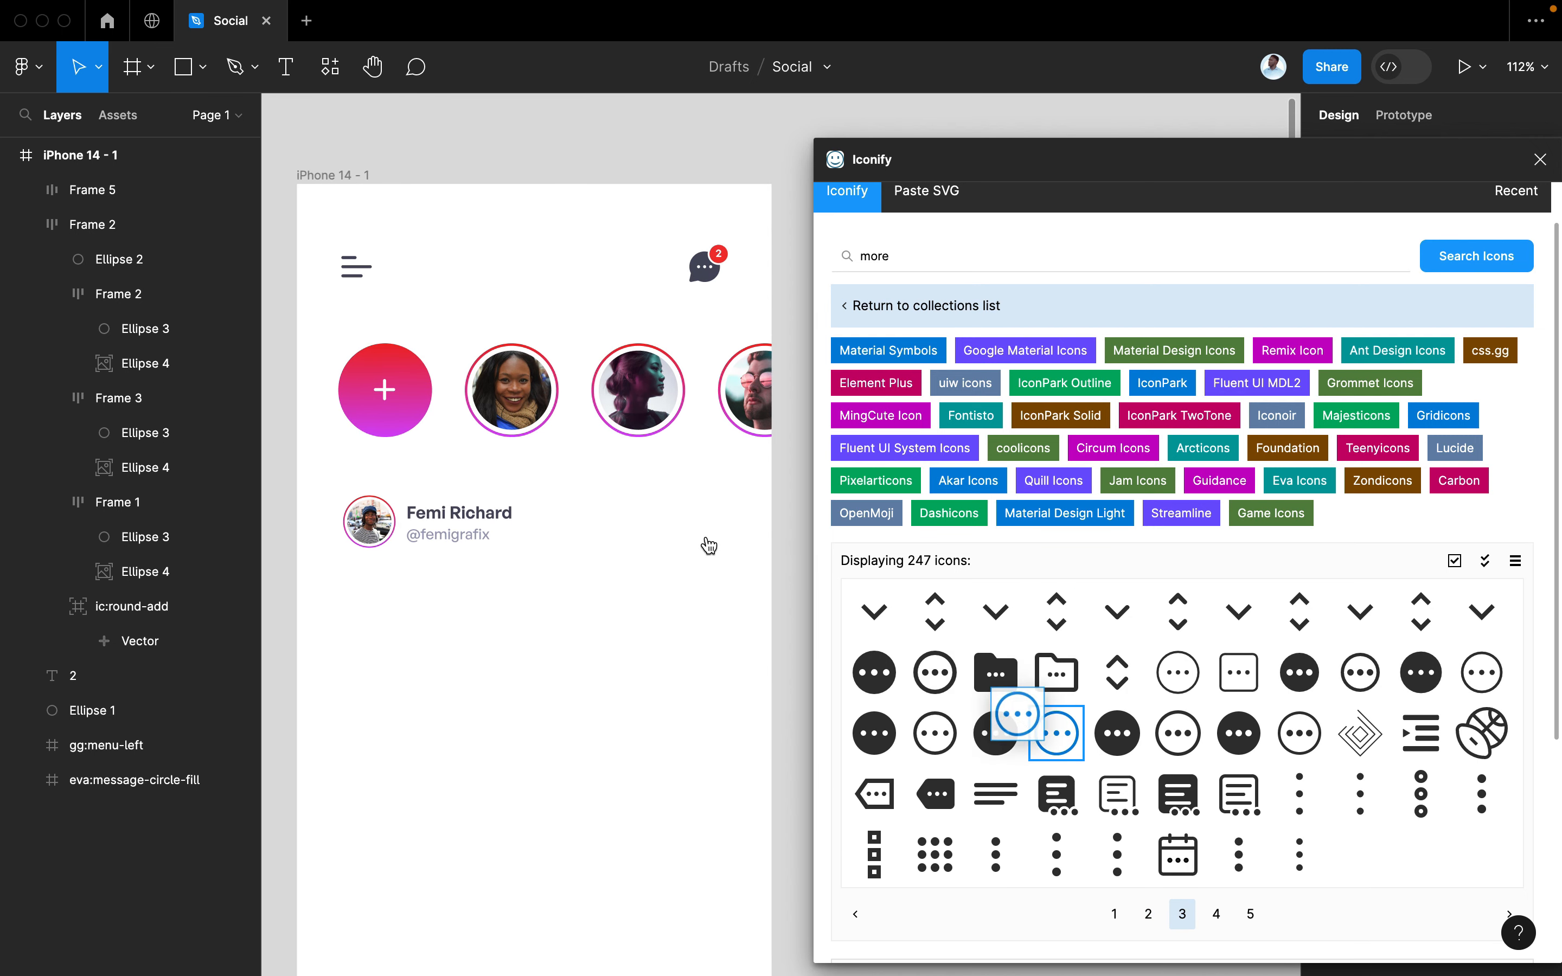
pyautogui.click(1536, 167)
# Resize the more icon to 30×30 and give it the dark colour style
pyautogui.click(1377, 278)
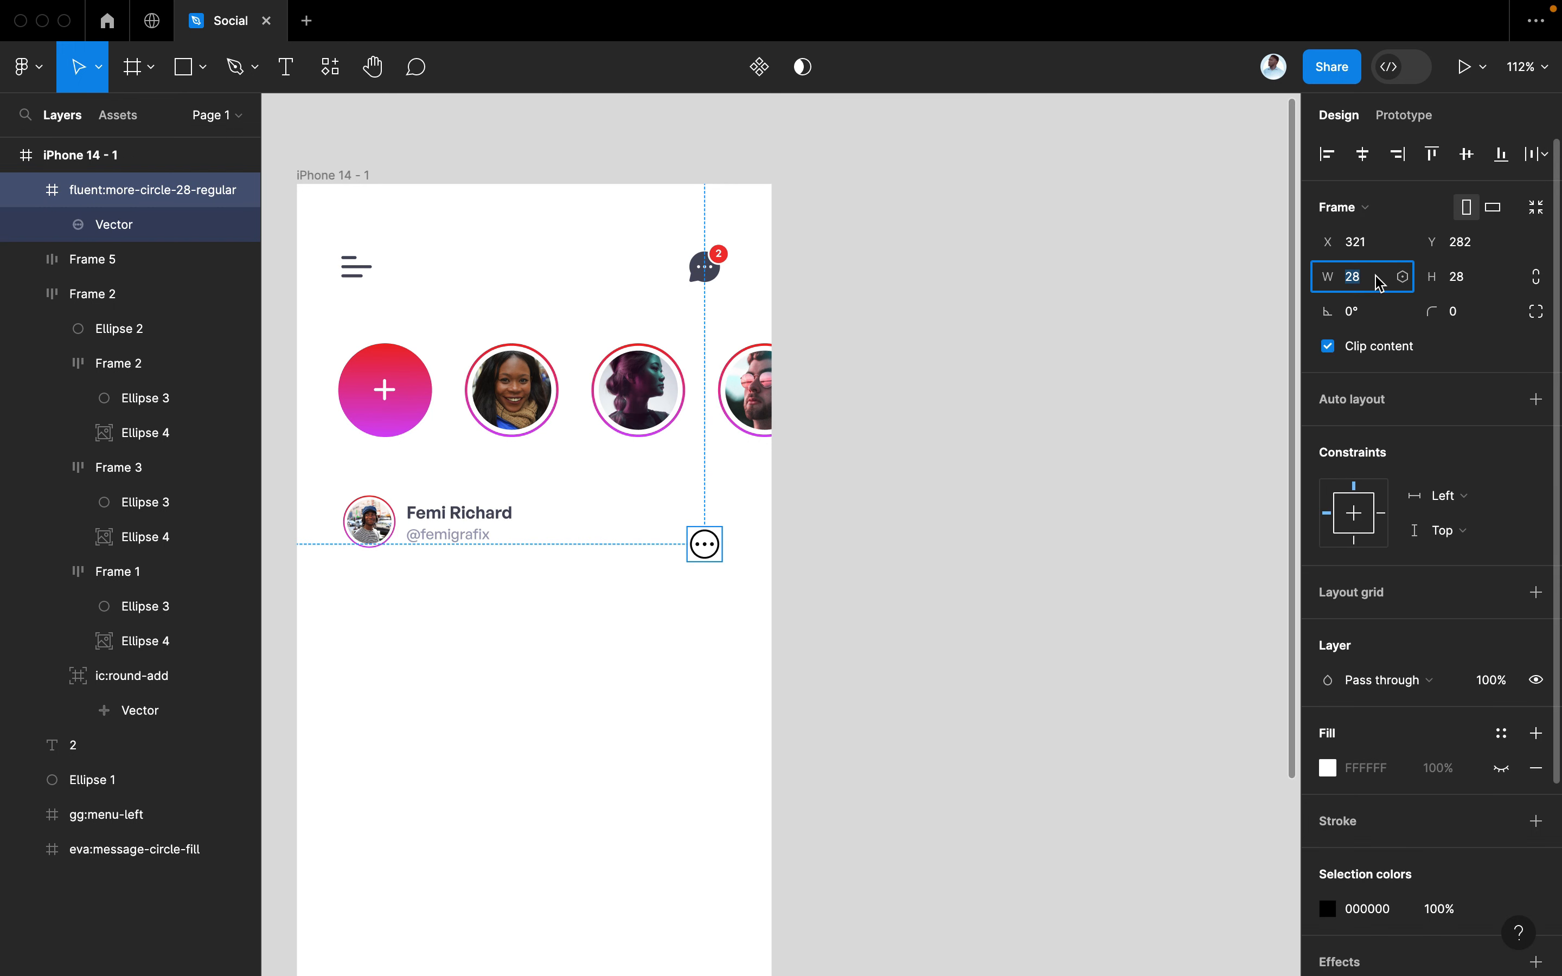
pyautogui.write('30')
pyautogui.press('Tab')
pyautogui.press('Return')
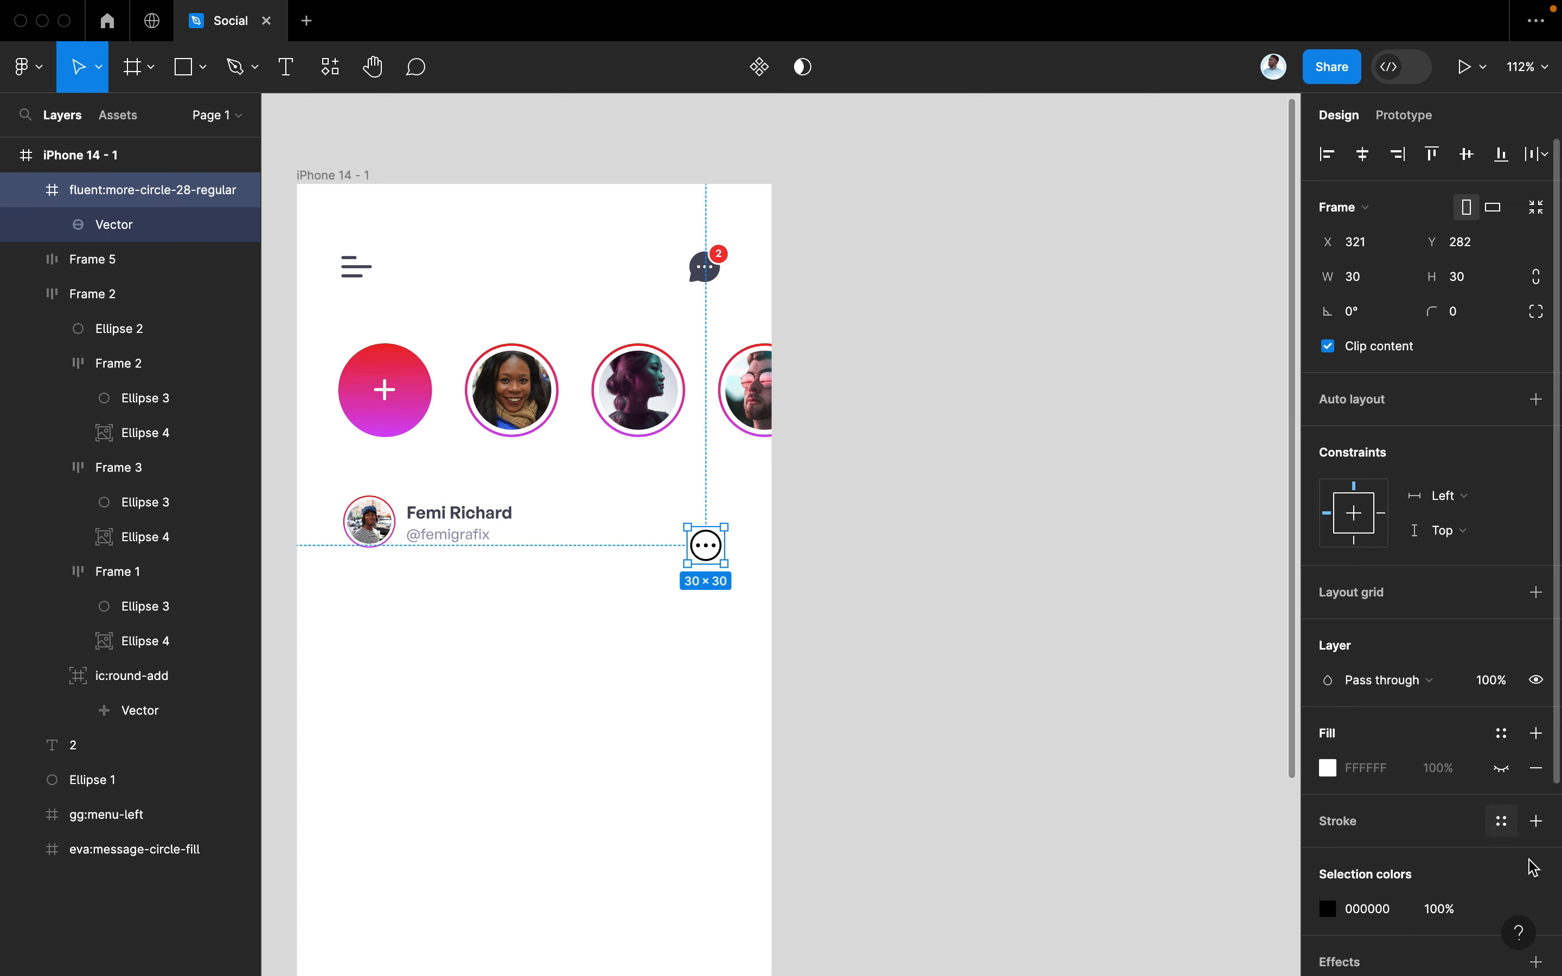
pyautogui.scroll(-3, 1524, 864)
pyautogui.click(1503, 789)
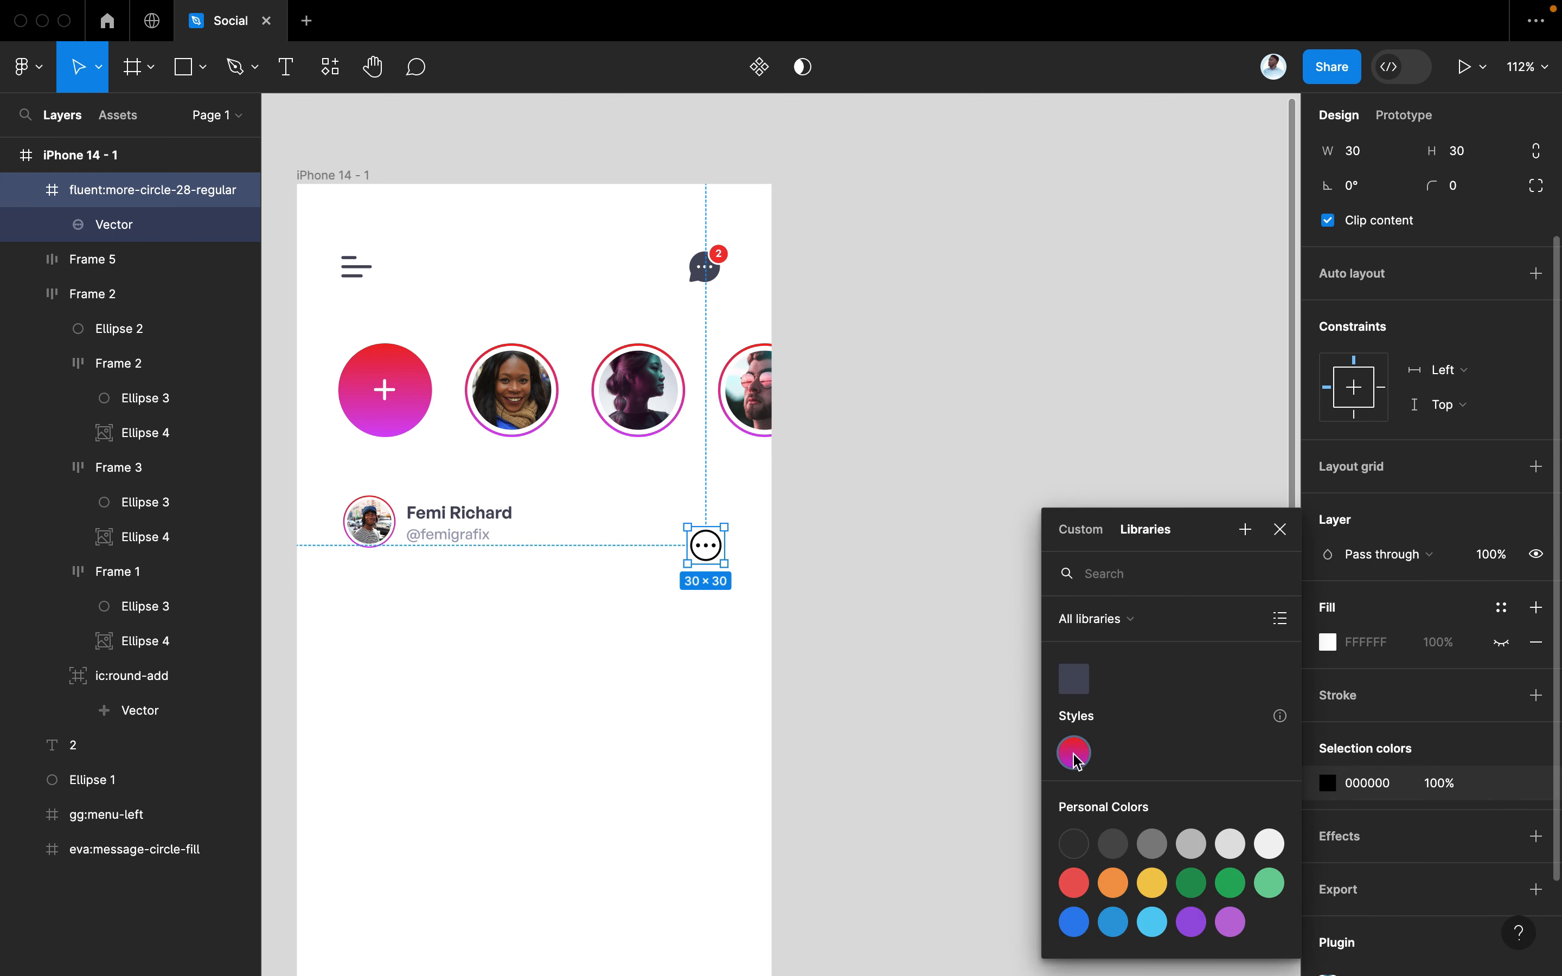
pyautogui.click(1083, 698)
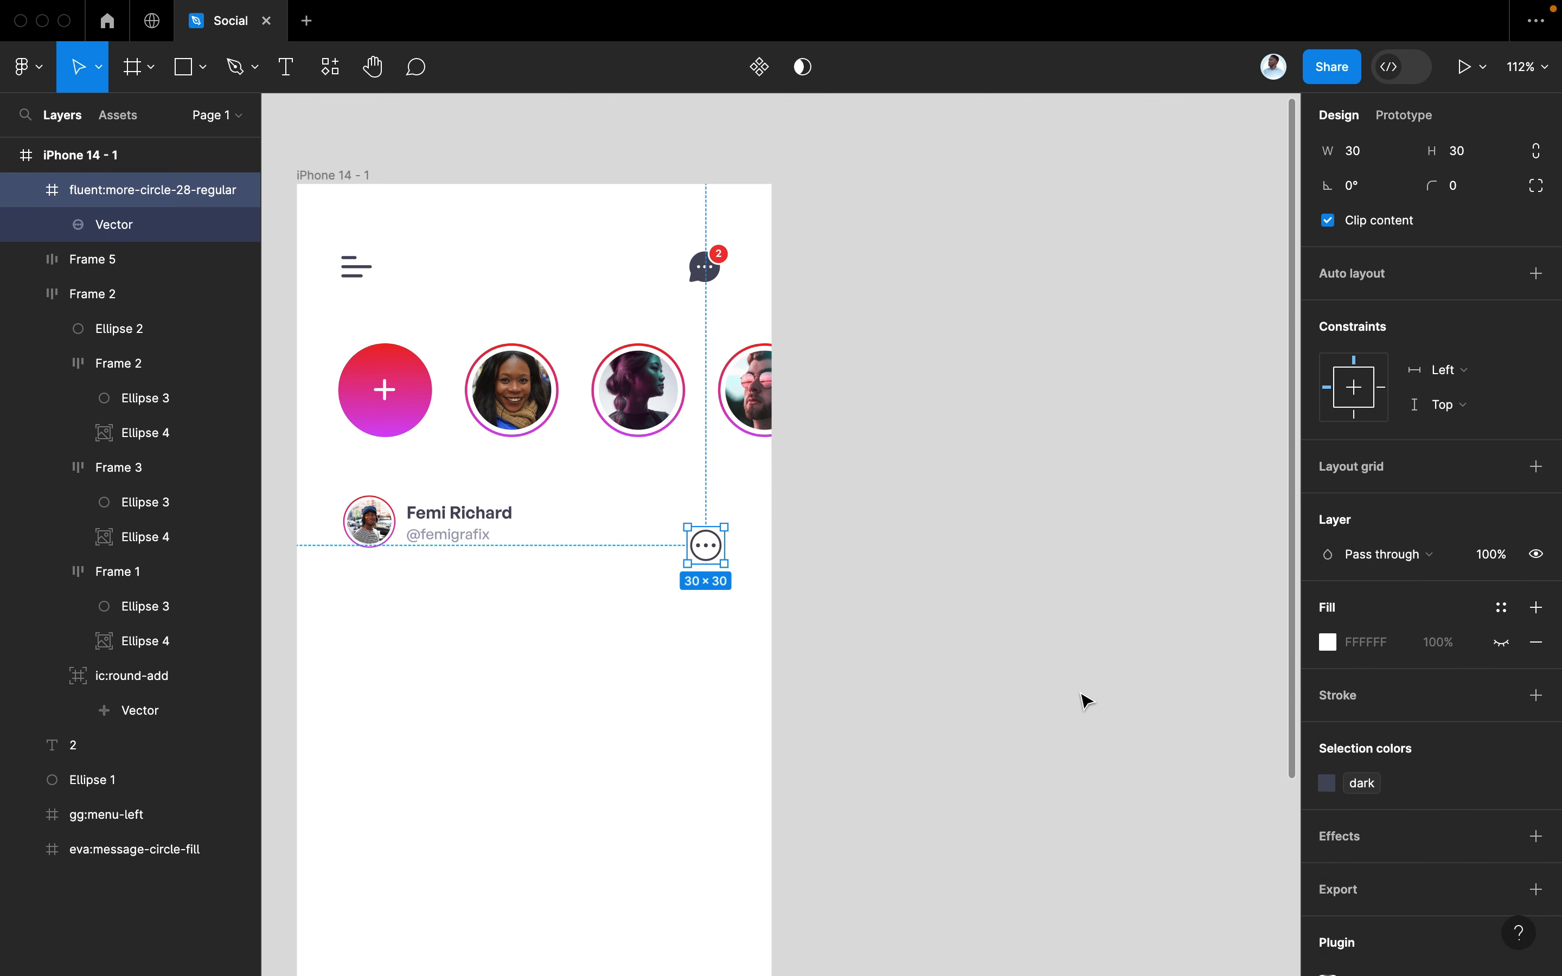
# Join the icon and profile group in a horizontal auto layout row spaced 144
pyautogui.keyDown('shift'); pyautogui.click(468, 515); pyautogui.keyUp('shift')
pyautogui.hotkey('shift', 'a')
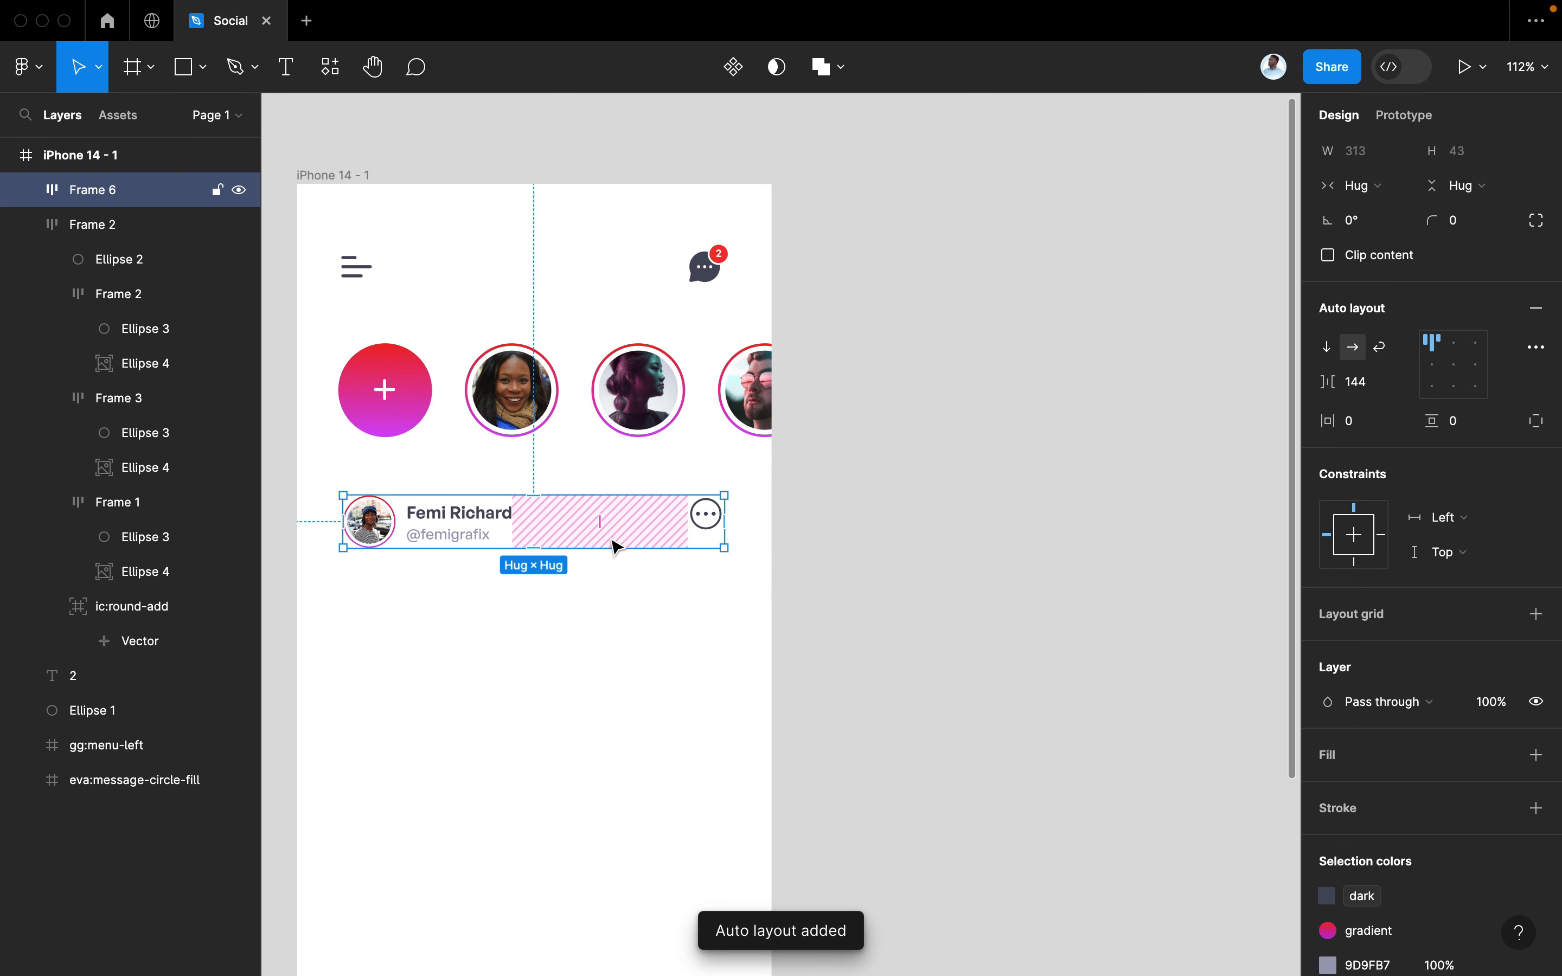
pyautogui.scroll(-3, 820, 603)
pyautogui.hscroll(-3, 820, 603)
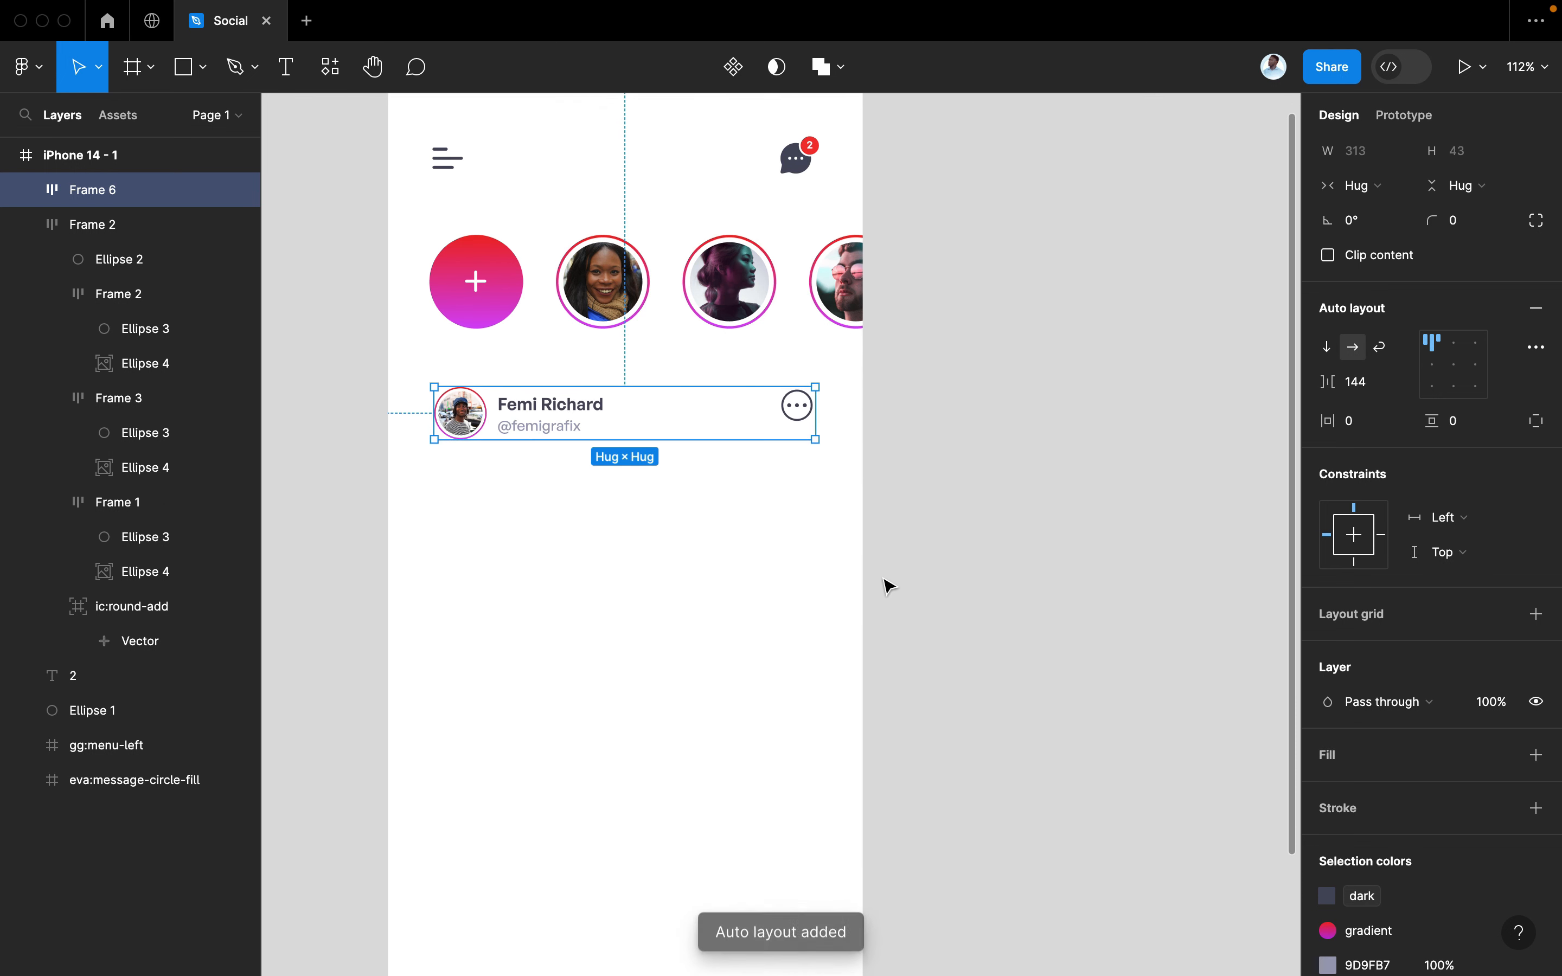
pyautogui.click(984, 568)
pyautogui.click(184, 68)
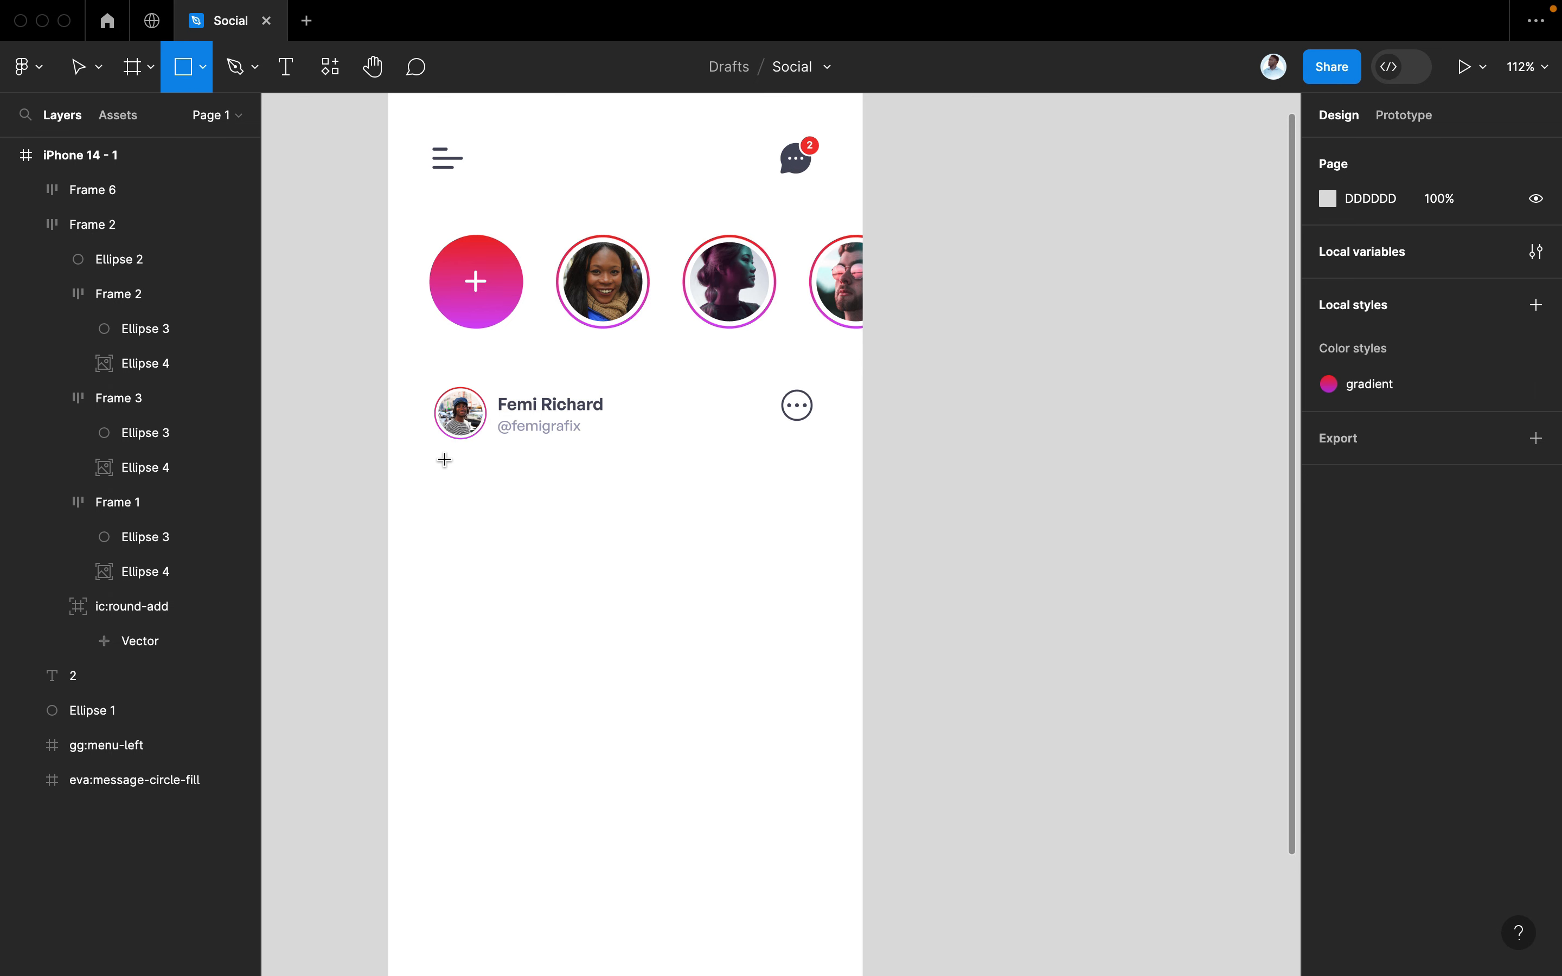
# Draw a 301×301 grey square below the post header
pyautogui.moveTo(445, 460)
pyautogui.mouseDown()
pyautogui.moveTo(547, 614)
pyautogui.moveTo(772, 828)
pyautogui.mouseUp()
pyautogui.scroll(-2, 774, 834)
pyautogui.scroll(-3, 779, 836)
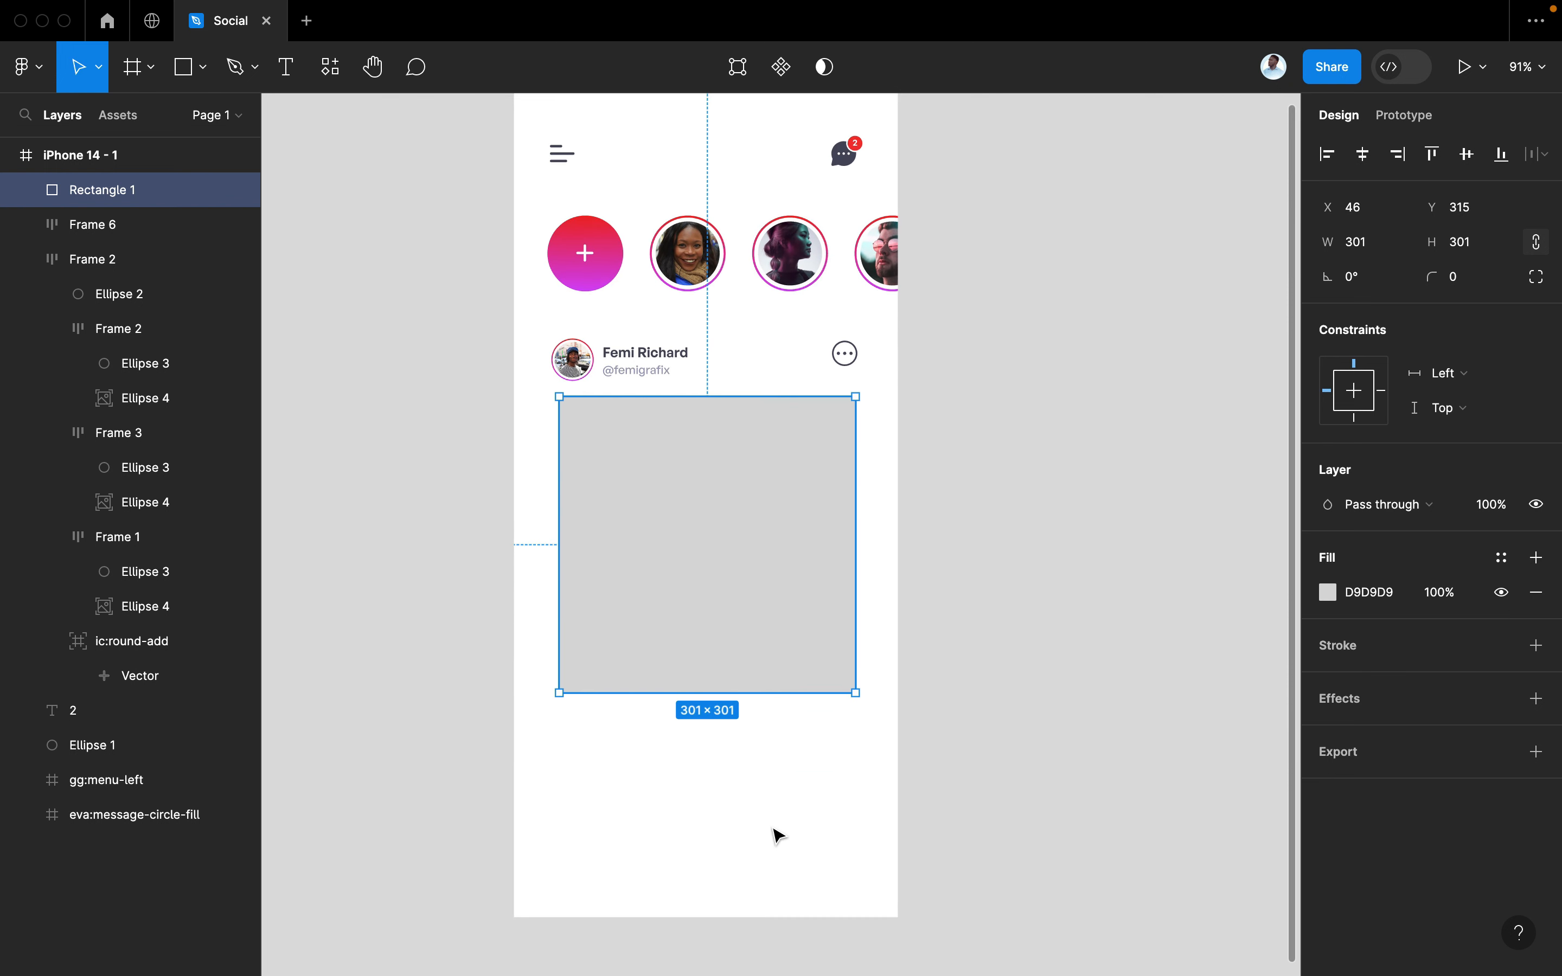
pyautogui.scroll(5, 779, 836)
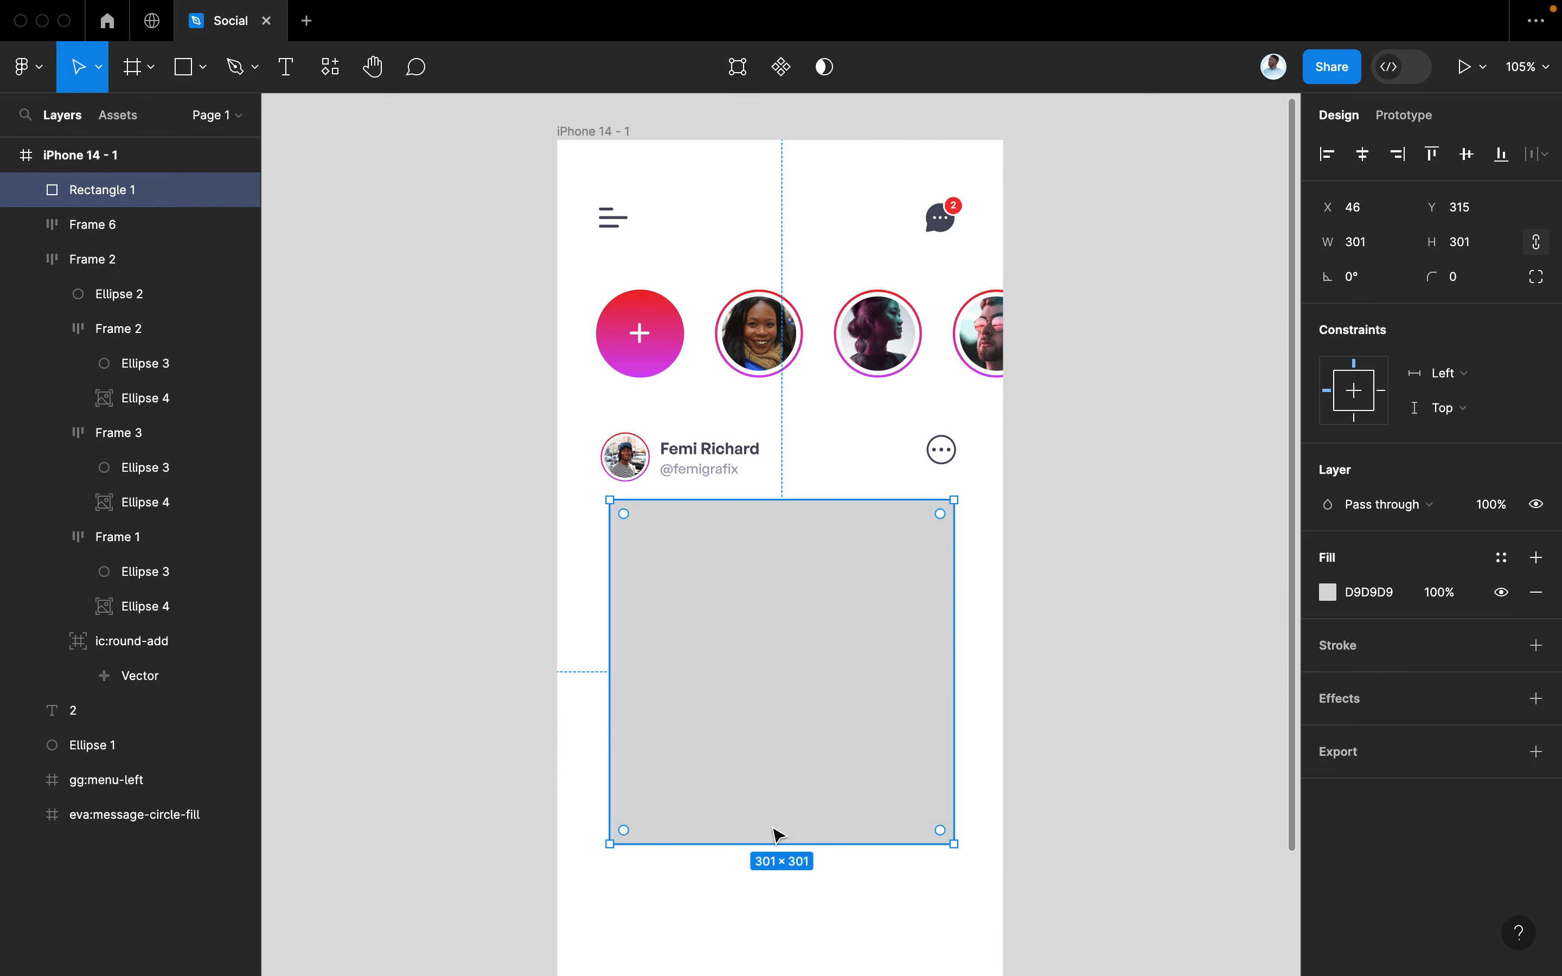
pyautogui.scroll(2, 779, 836)
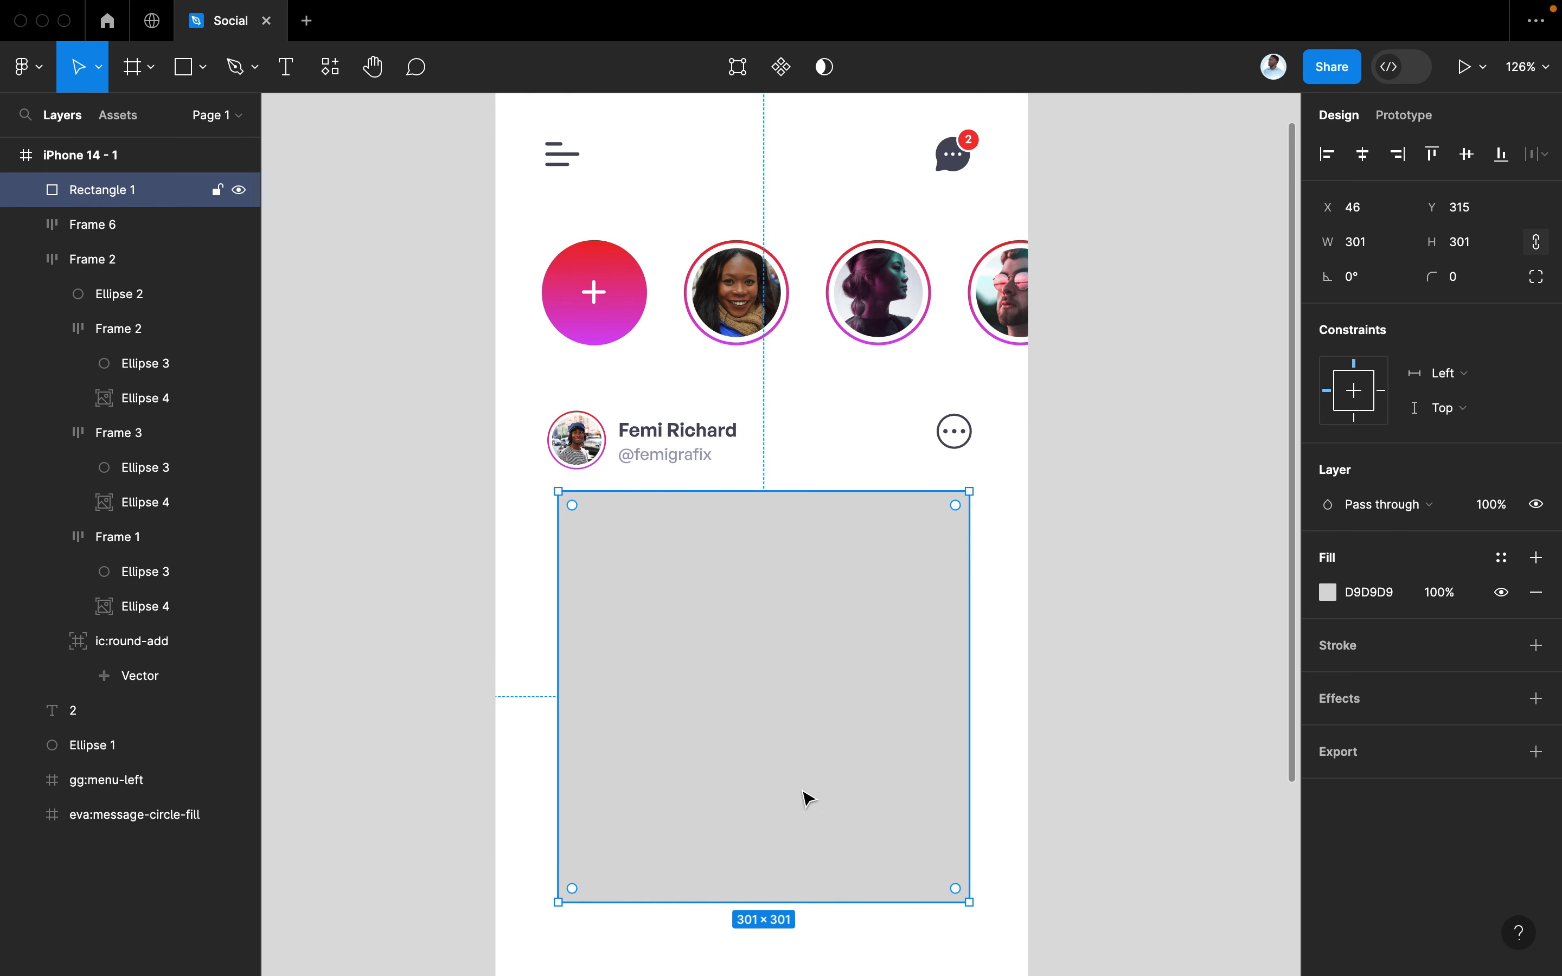
# Round the square's corners to a radius of 20
pyautogui.click(1477, 283)
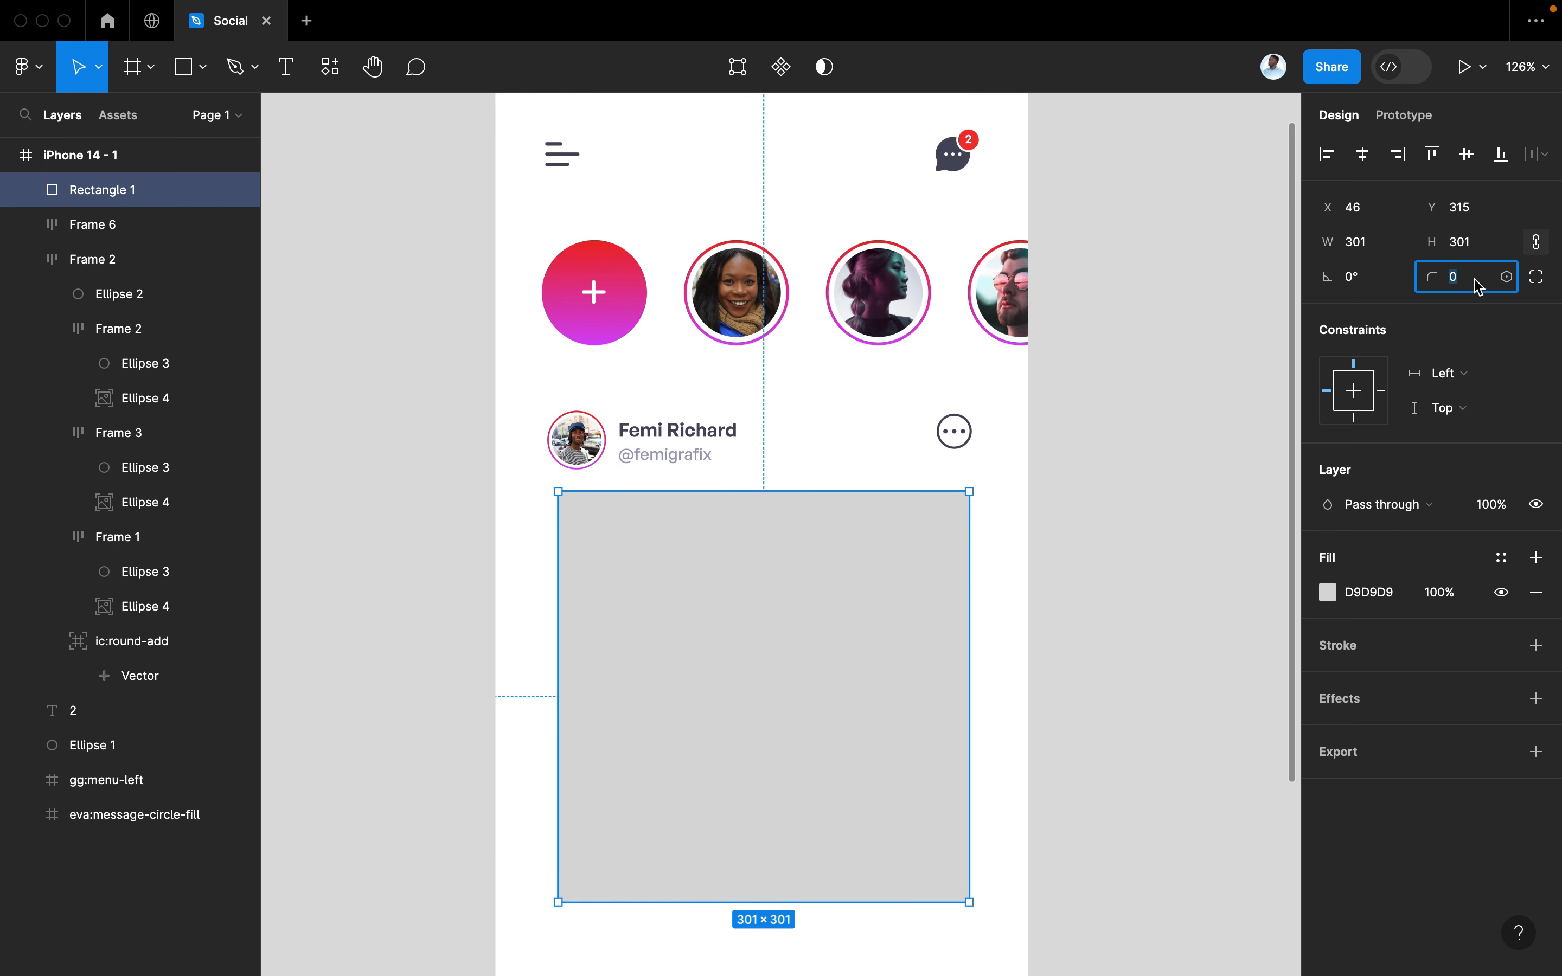
pyautogui.write('30')
pyautogui.press('Return')
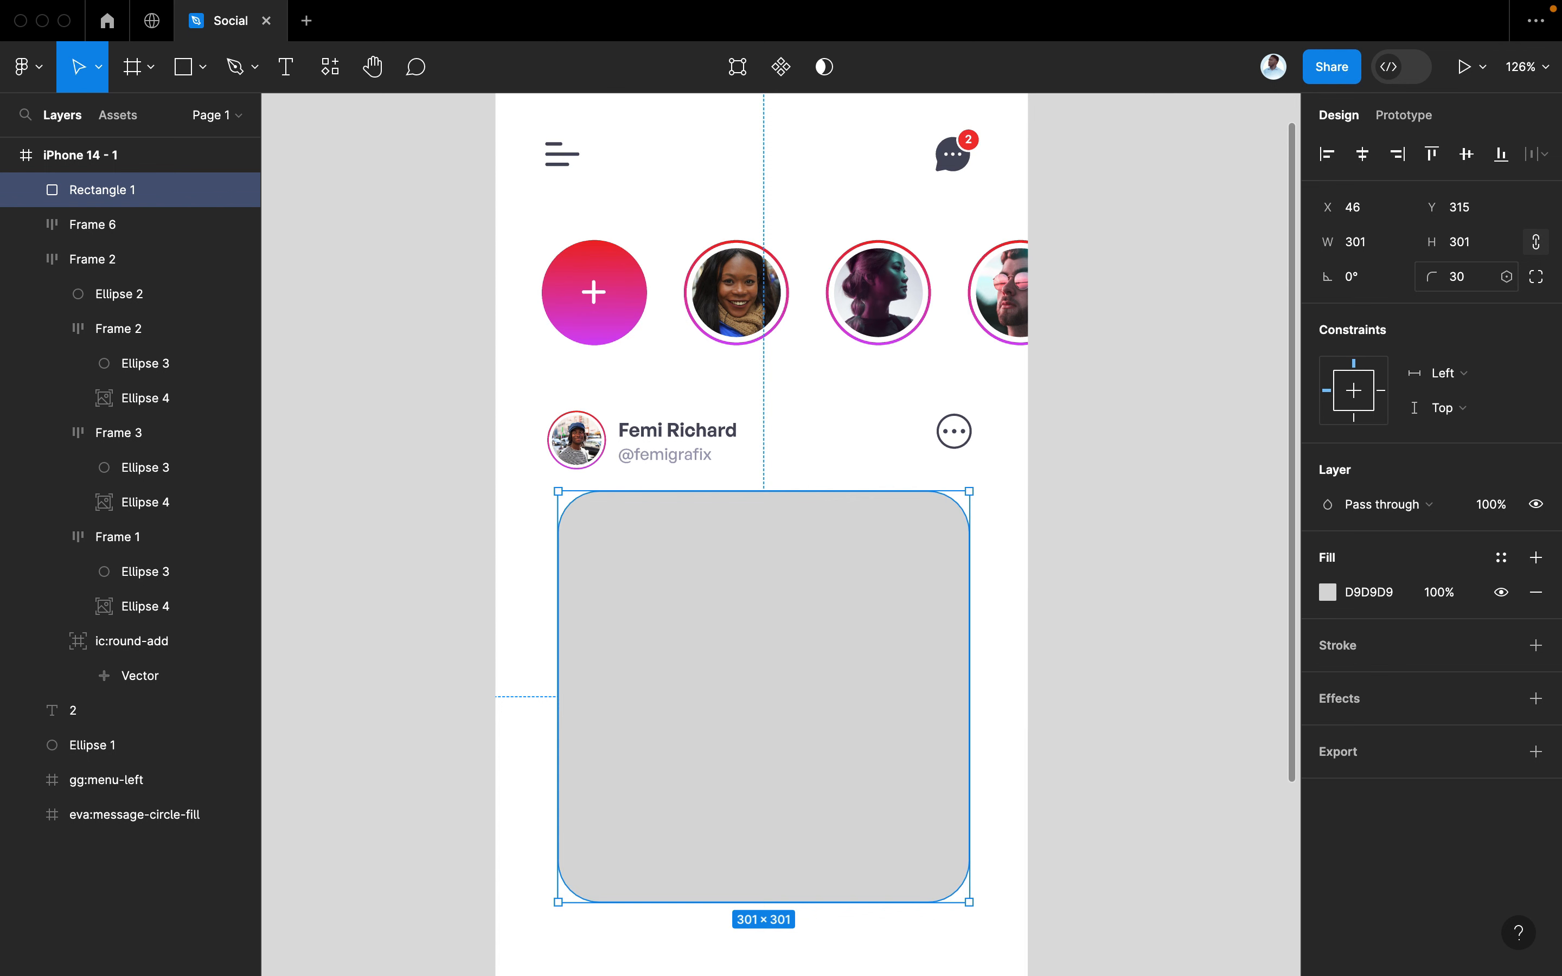
pyautogui.click(1459, 277)
pyautogui.write('20')
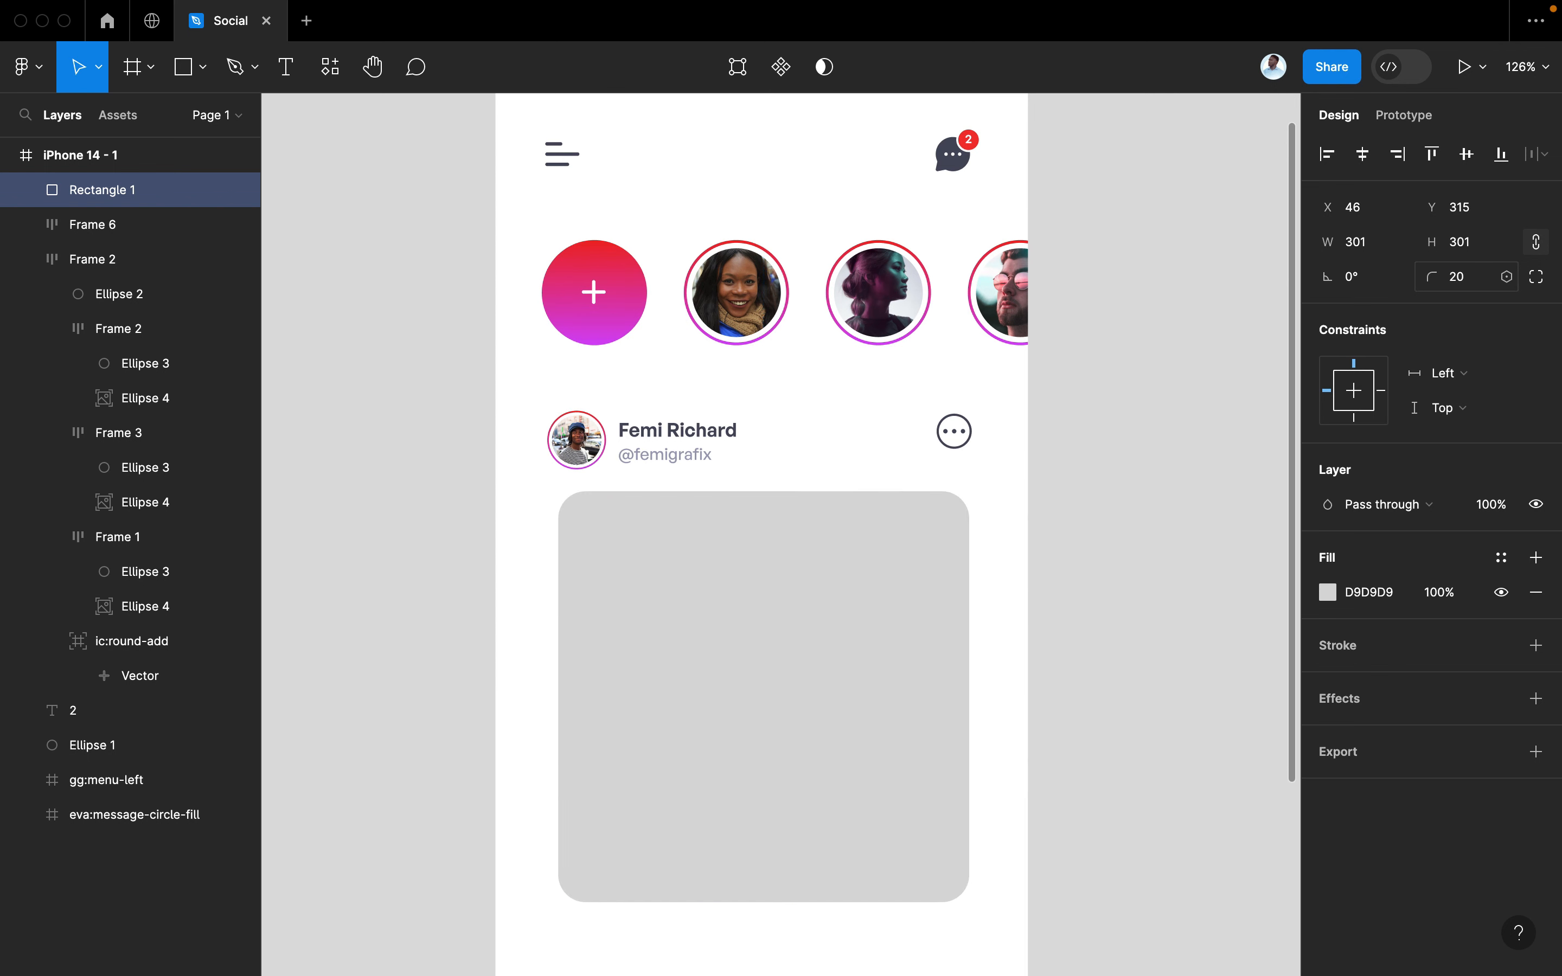
pyautogui.press('Return')
pyautogui.click(1126, 478)
pyautogui.click(887, 626)
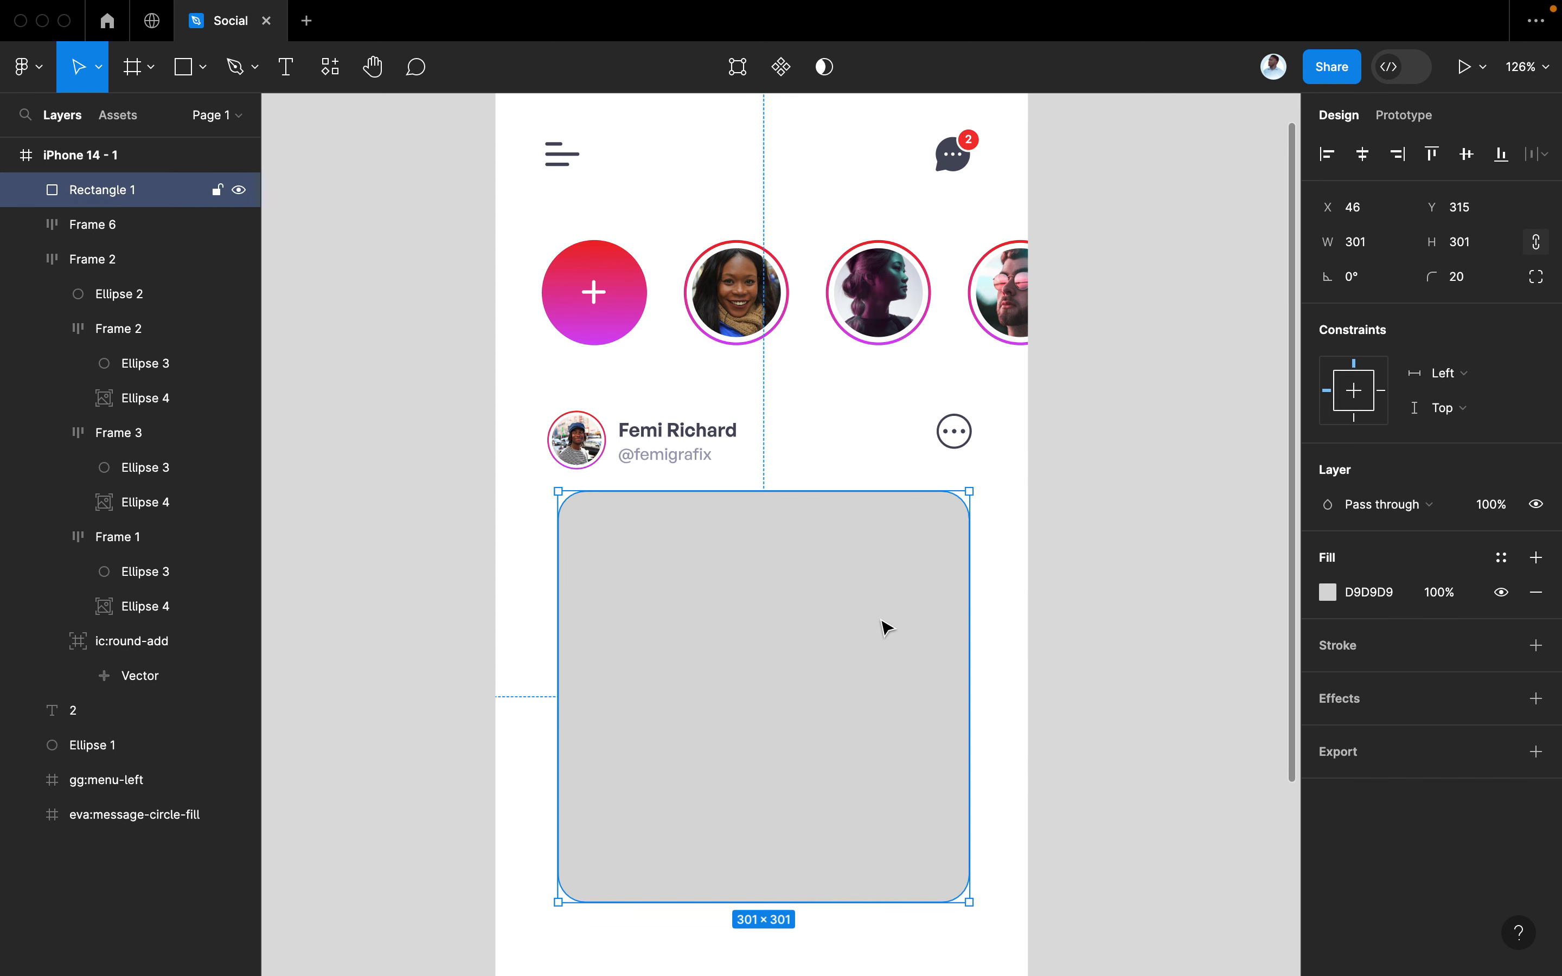
pyautogui.press('super+/')
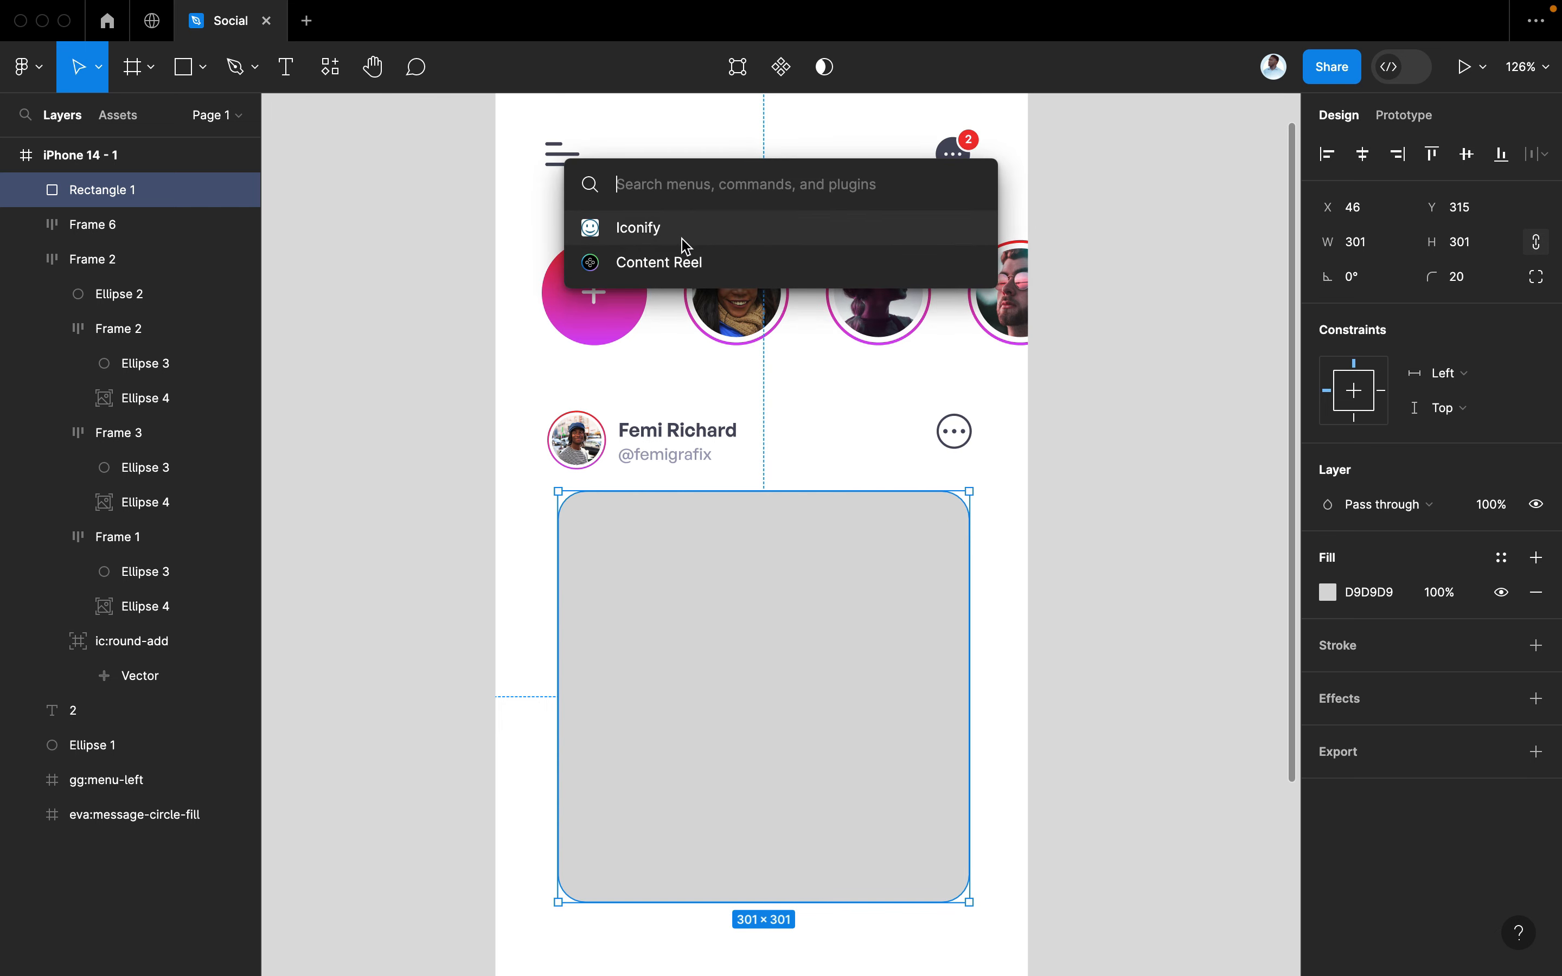
# Launch the Unsplash plugin through the plugin search with the square selected
pyautogui.click(682, 241)
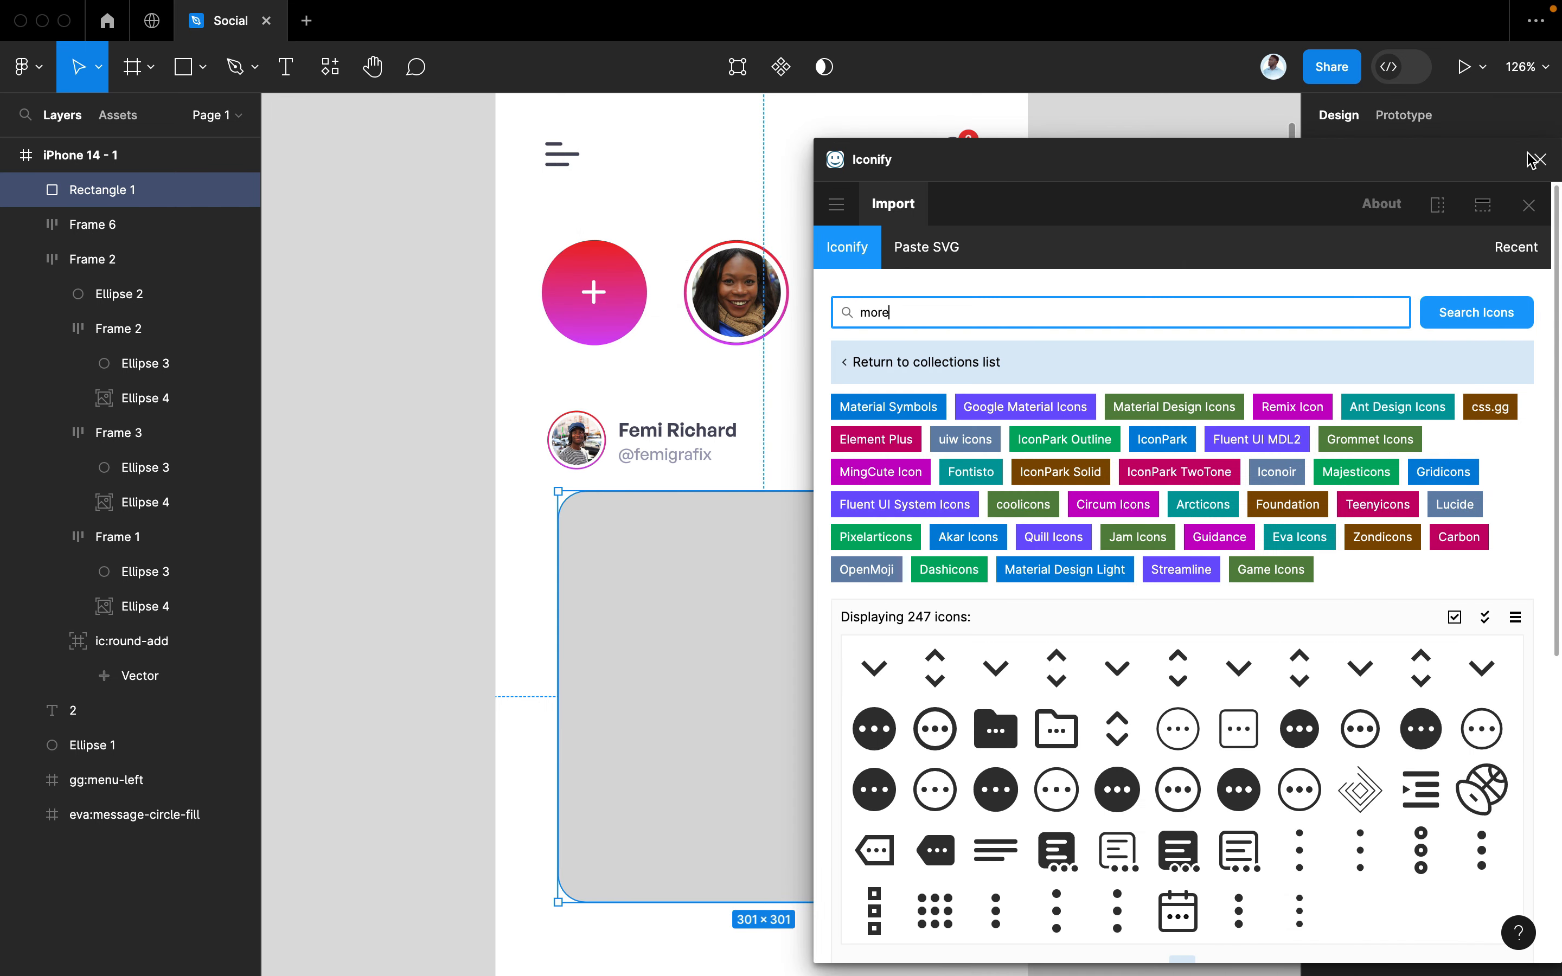
pyautogui.click(1538, 160)
pyautogui.press('super+/')
pyautogui.write('unsp')
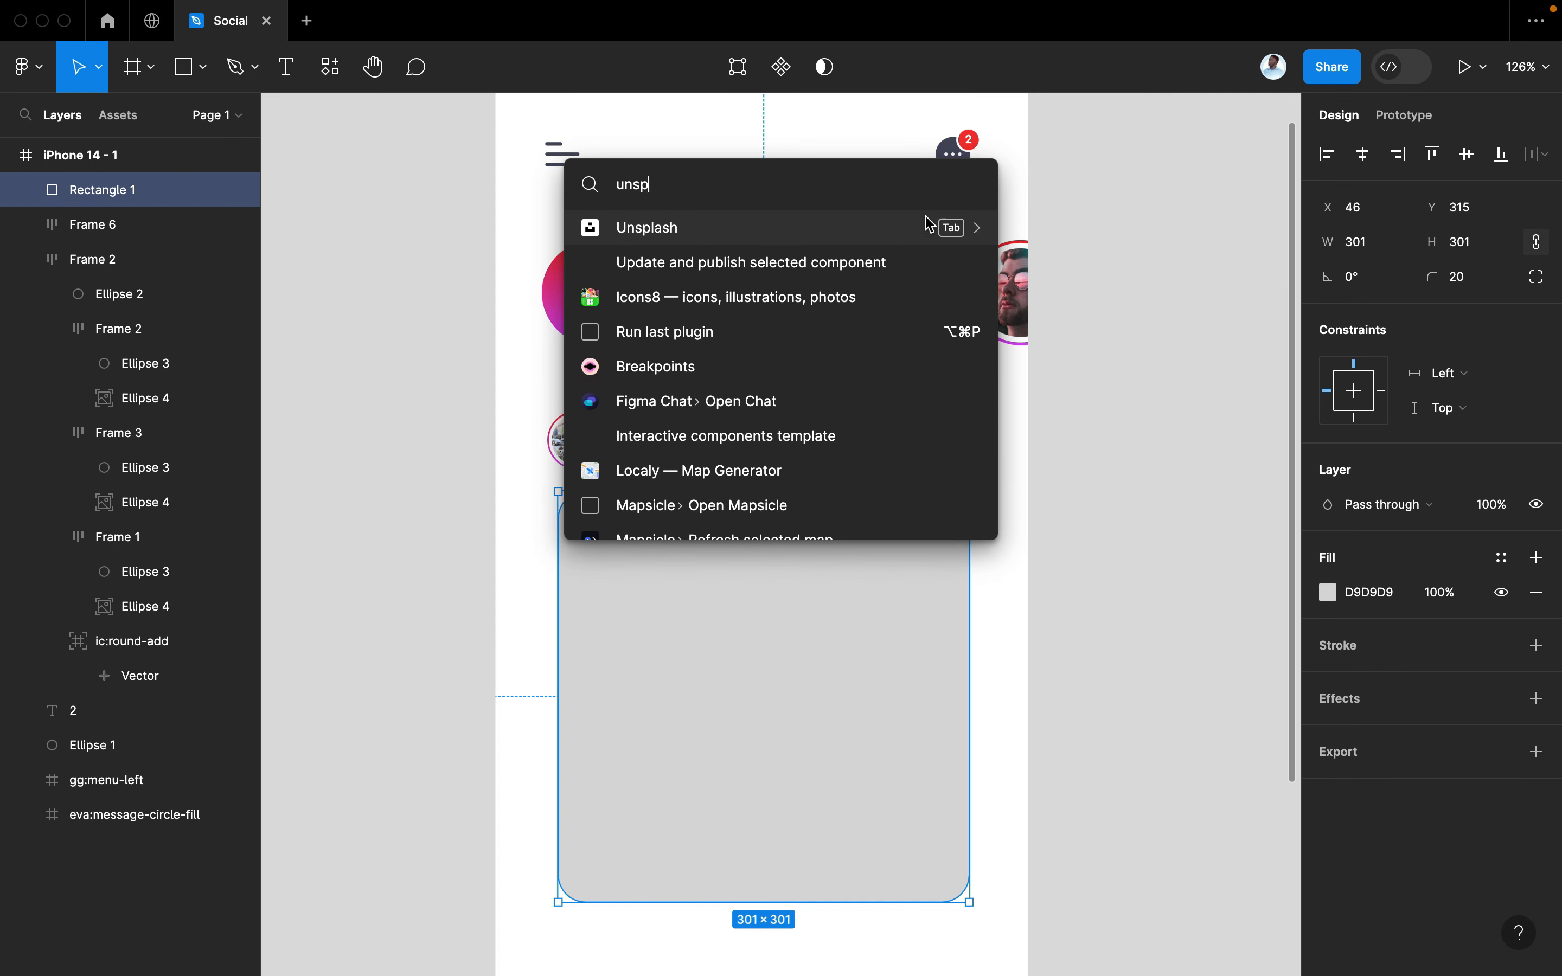
pyautogui.click(909, 236)
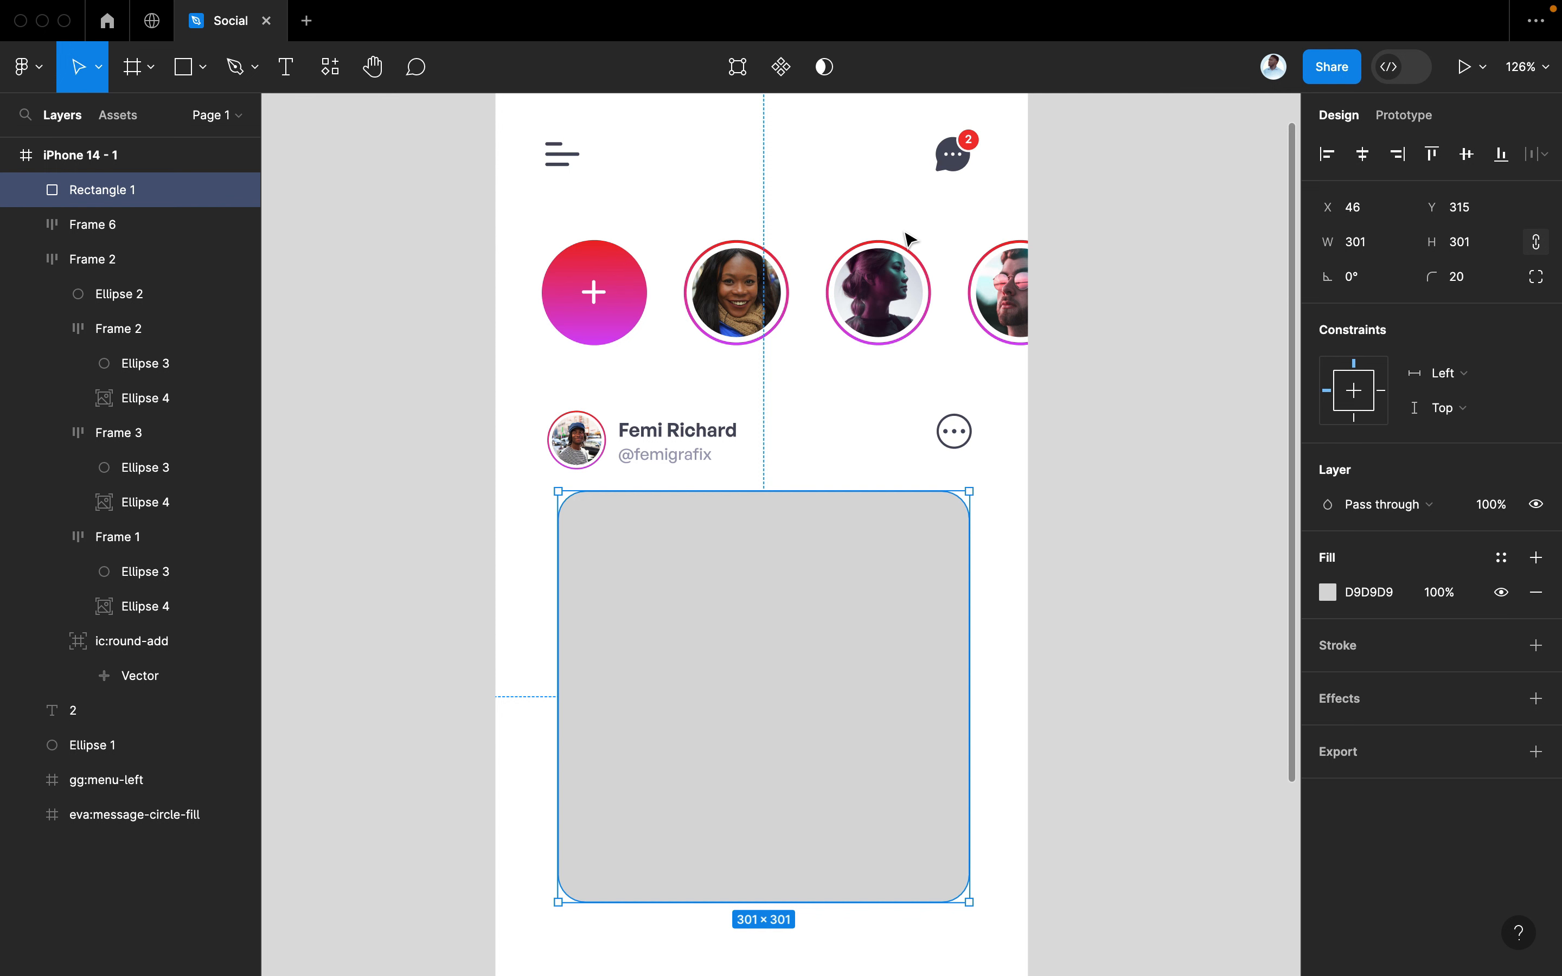
pyautogui.hscroll(2, 832, 519)
pyautogui.scroll(-1, 832, 519)
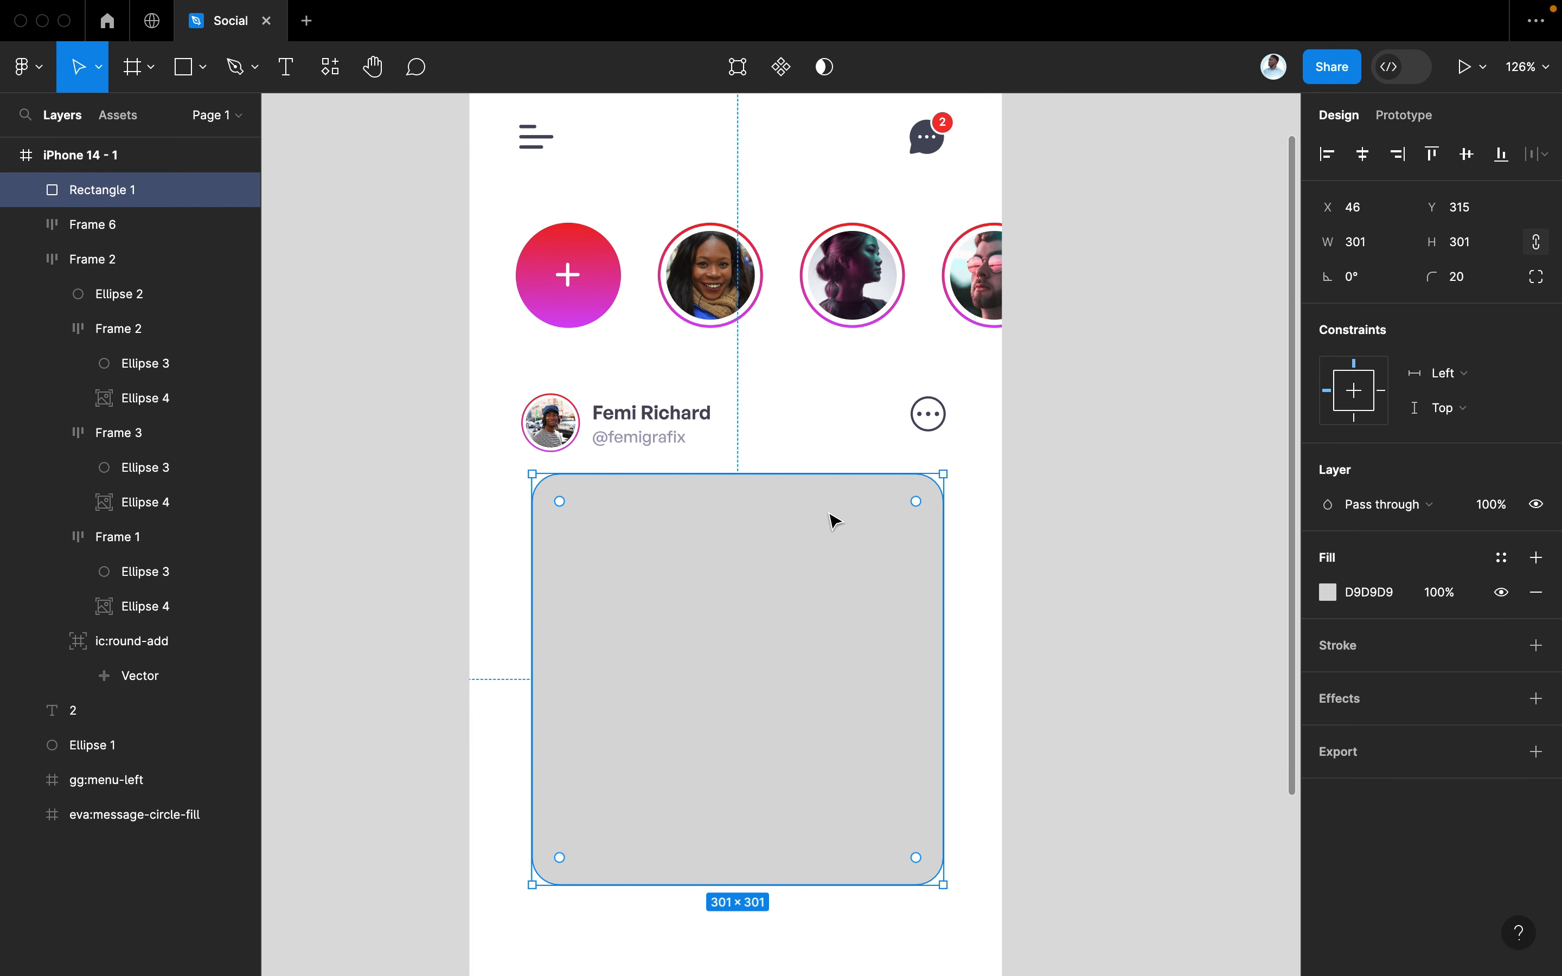
pyautogui.hscroll(3, 831, 515)
pyautogui.scroll(-2, 831, 514)
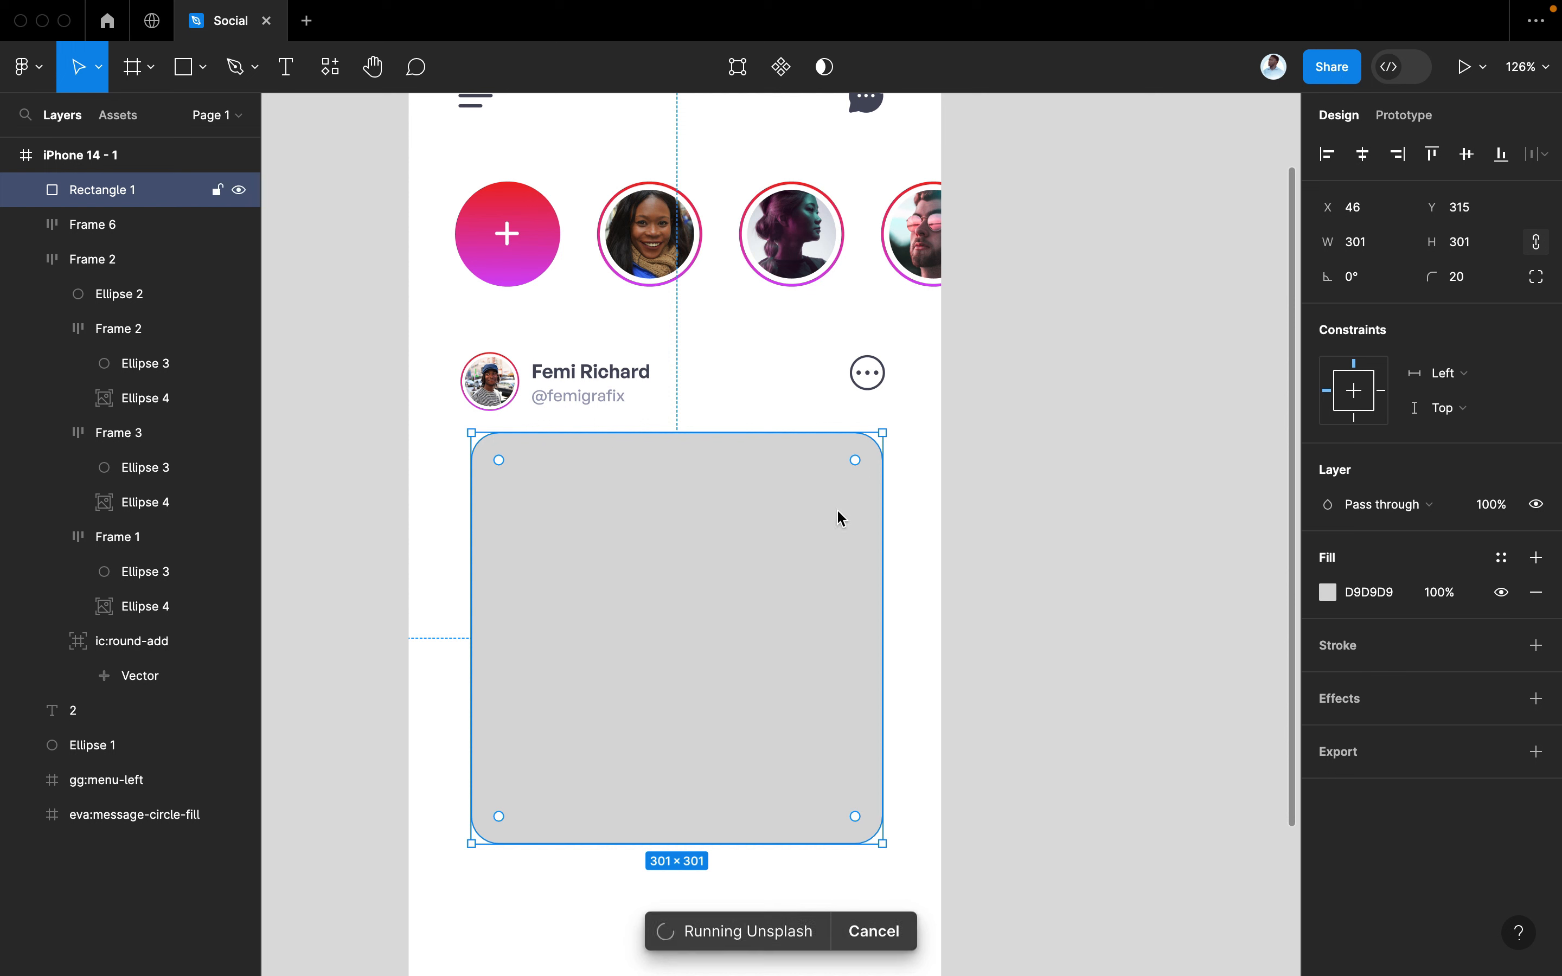
pyautogui.hscroll(3, 750, 376)
pyautogui.scroll(-1, 749, 376)
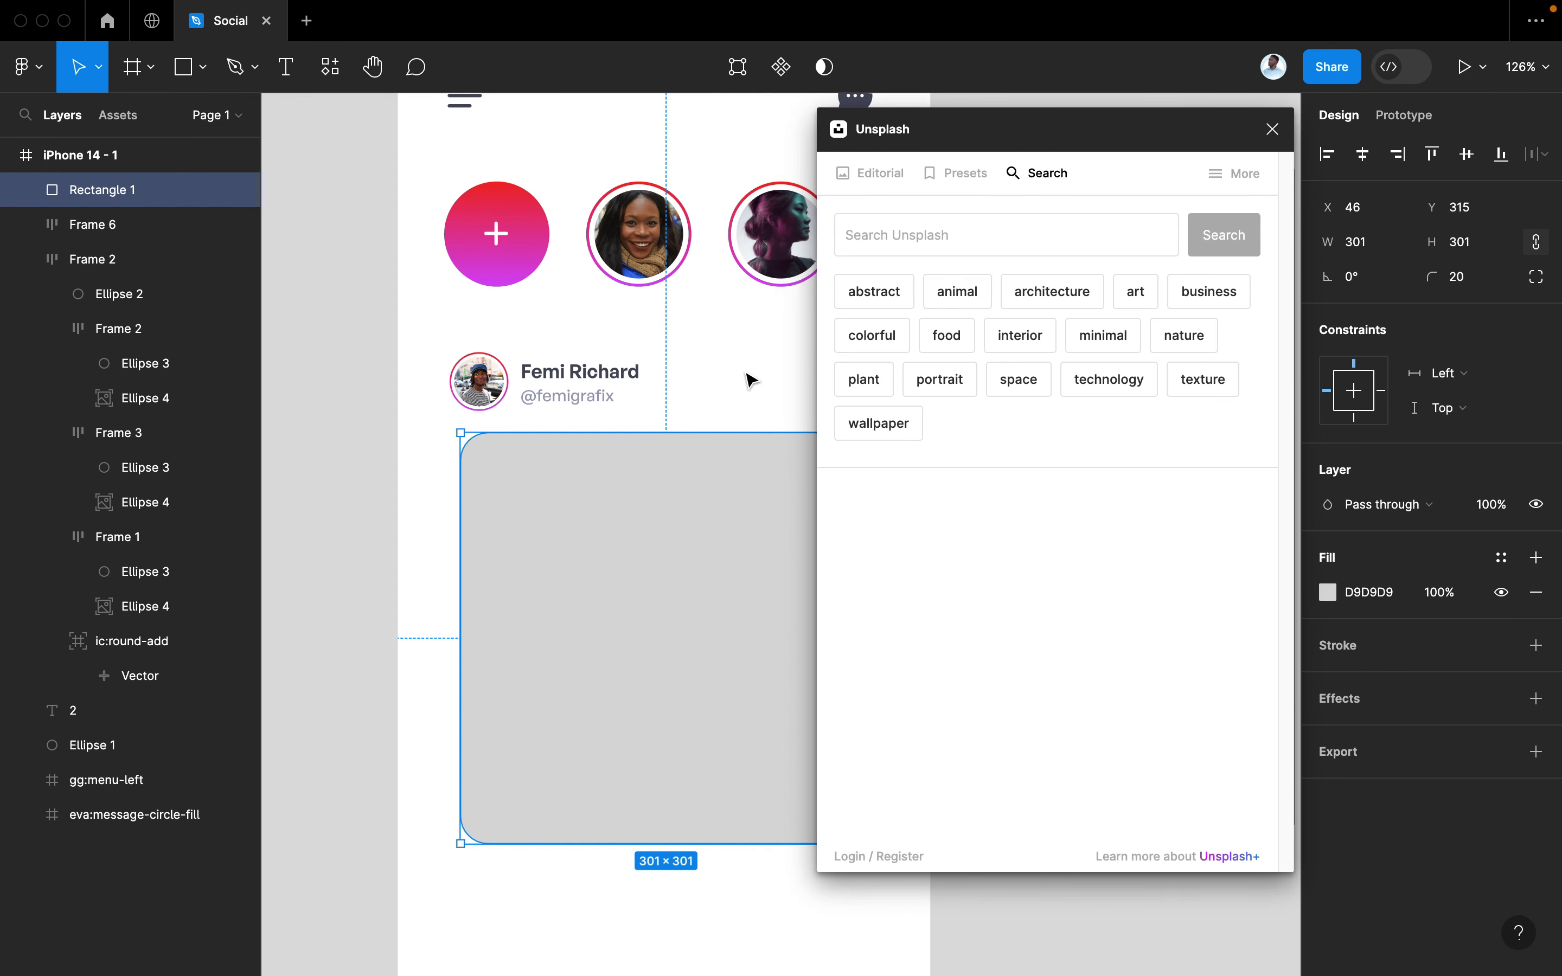
# Search Unsplash for 'conference' and fill the square with the auditorium stage photo
pyautogui.click(970, 227)
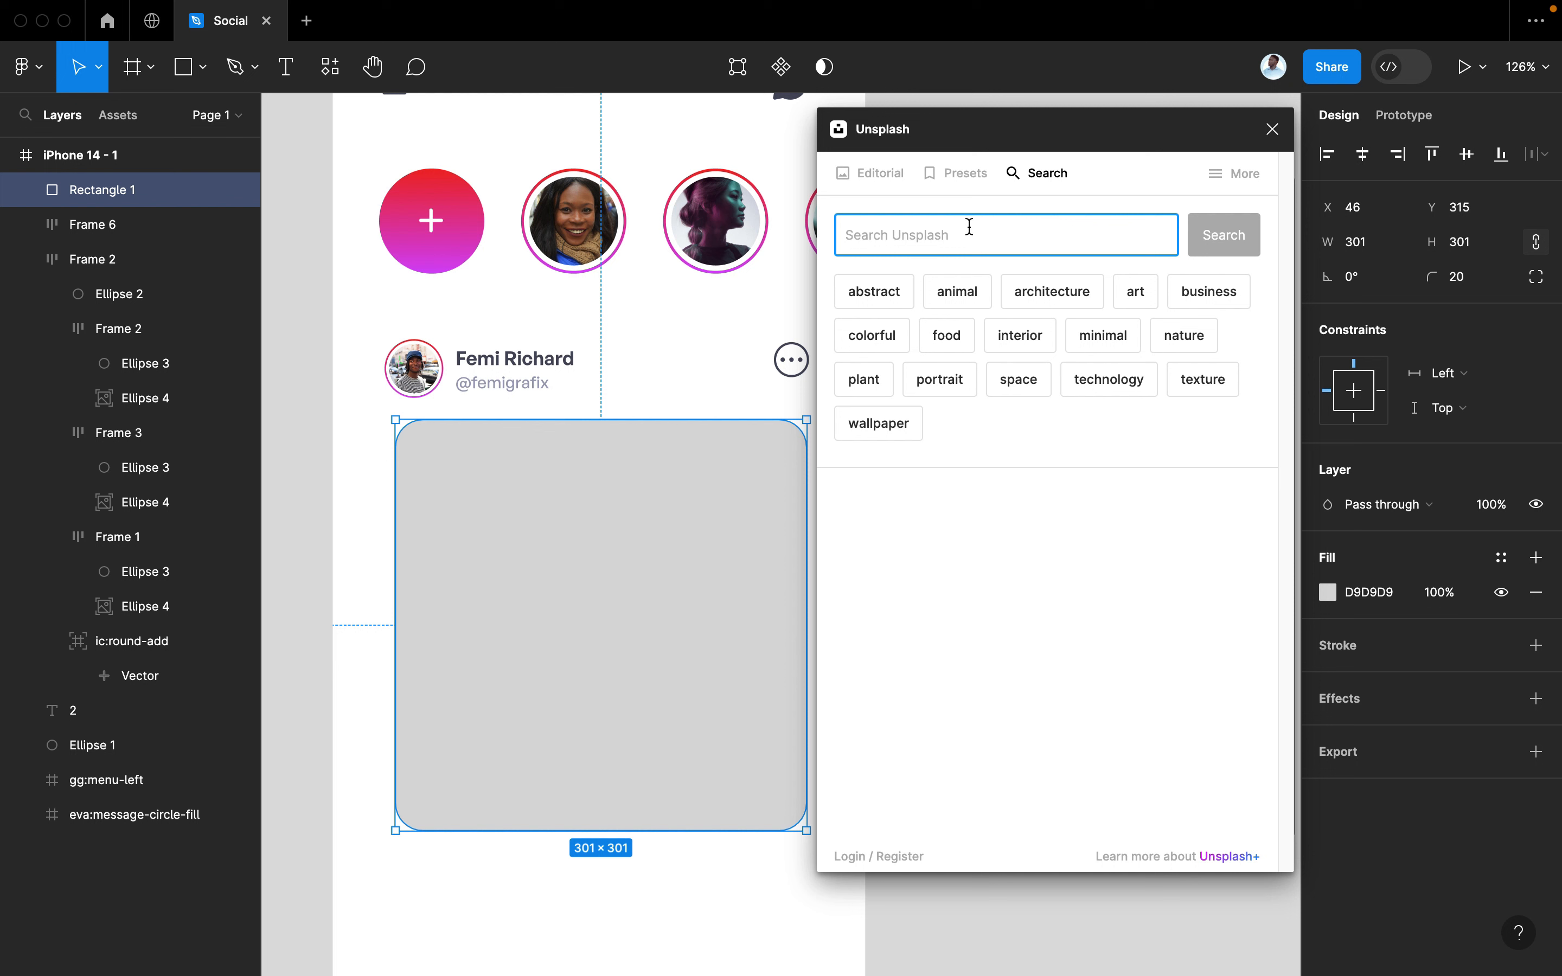
pyautogui.write('conference')
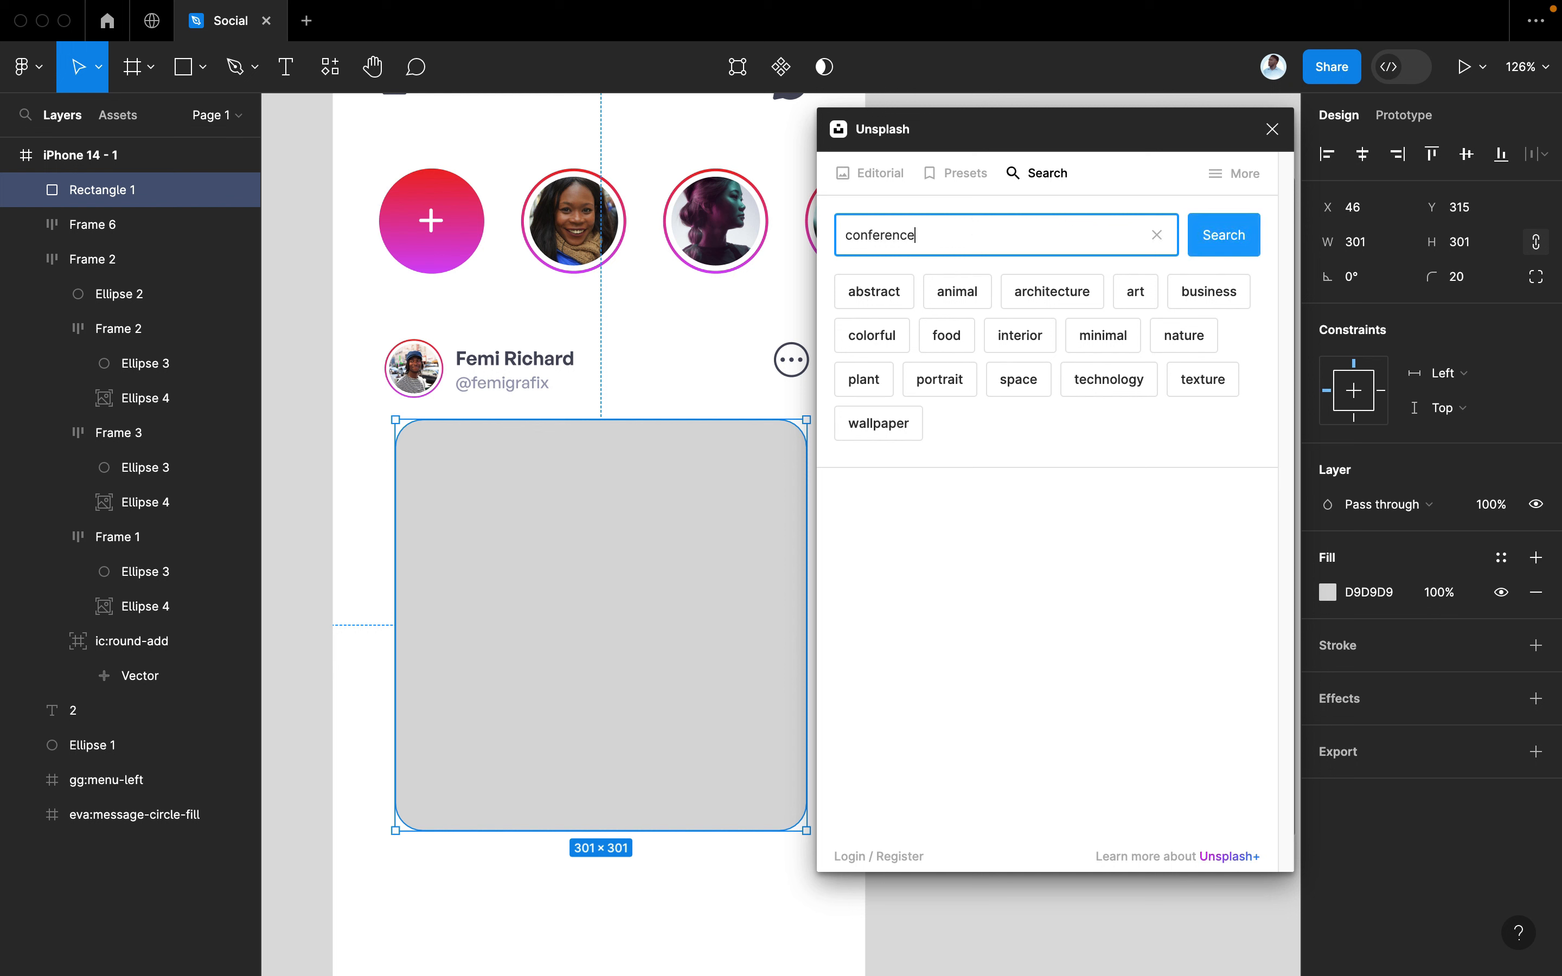
pyautogui.click(1236, 234)
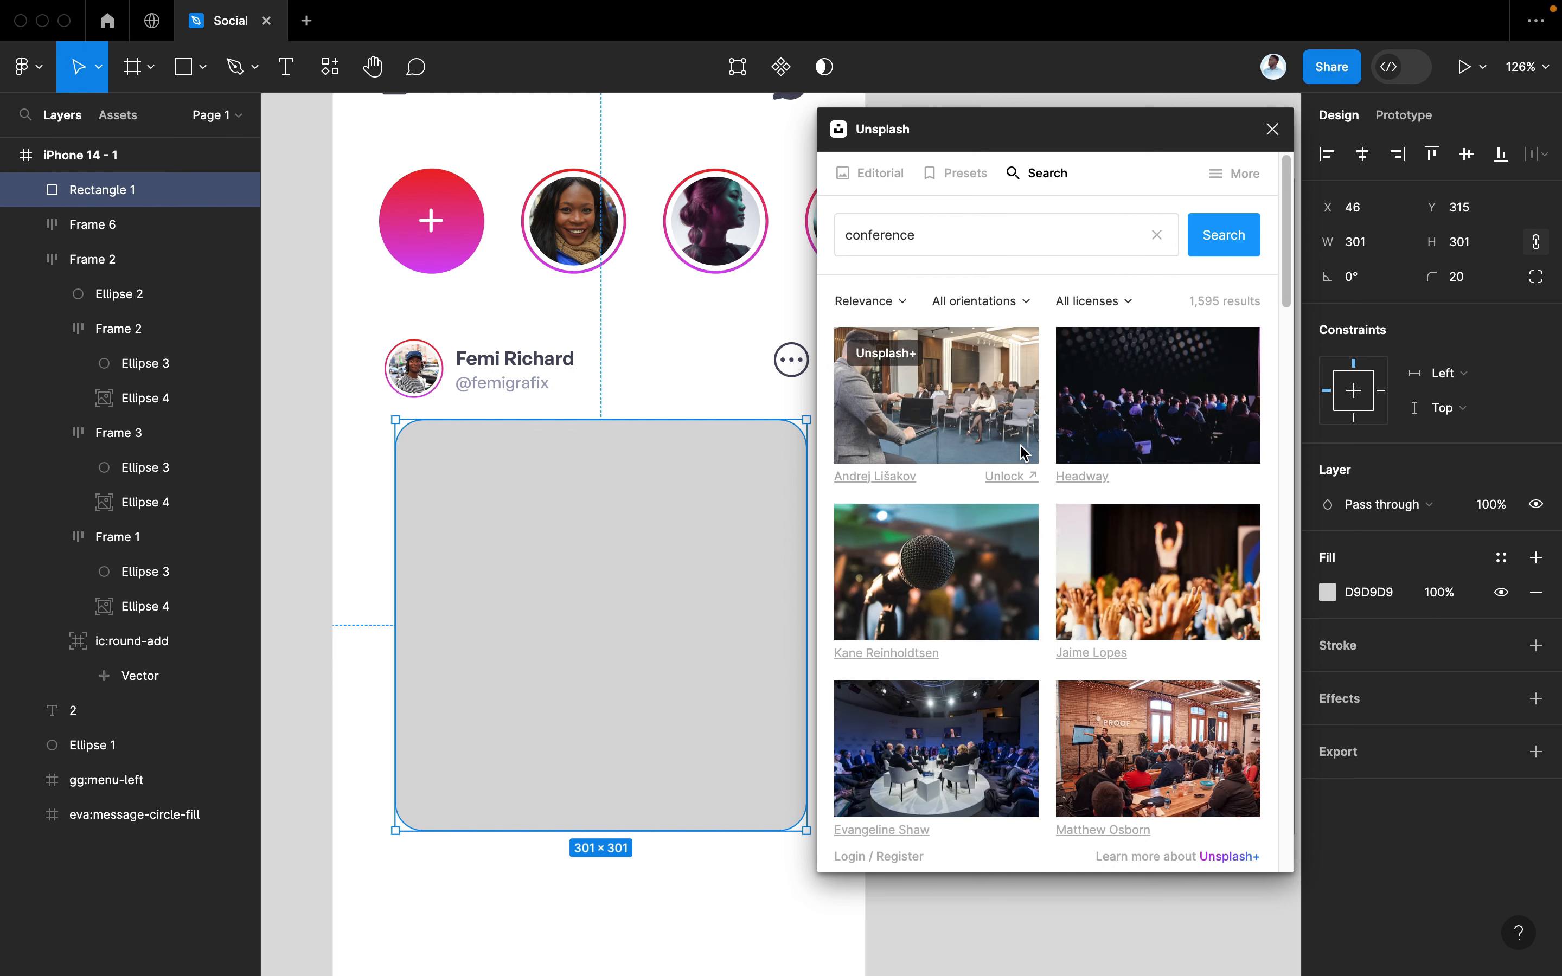
pyautogui.scroll(-5, 1011, 558)
pyautogui.scroll(-4, 1010, 562)
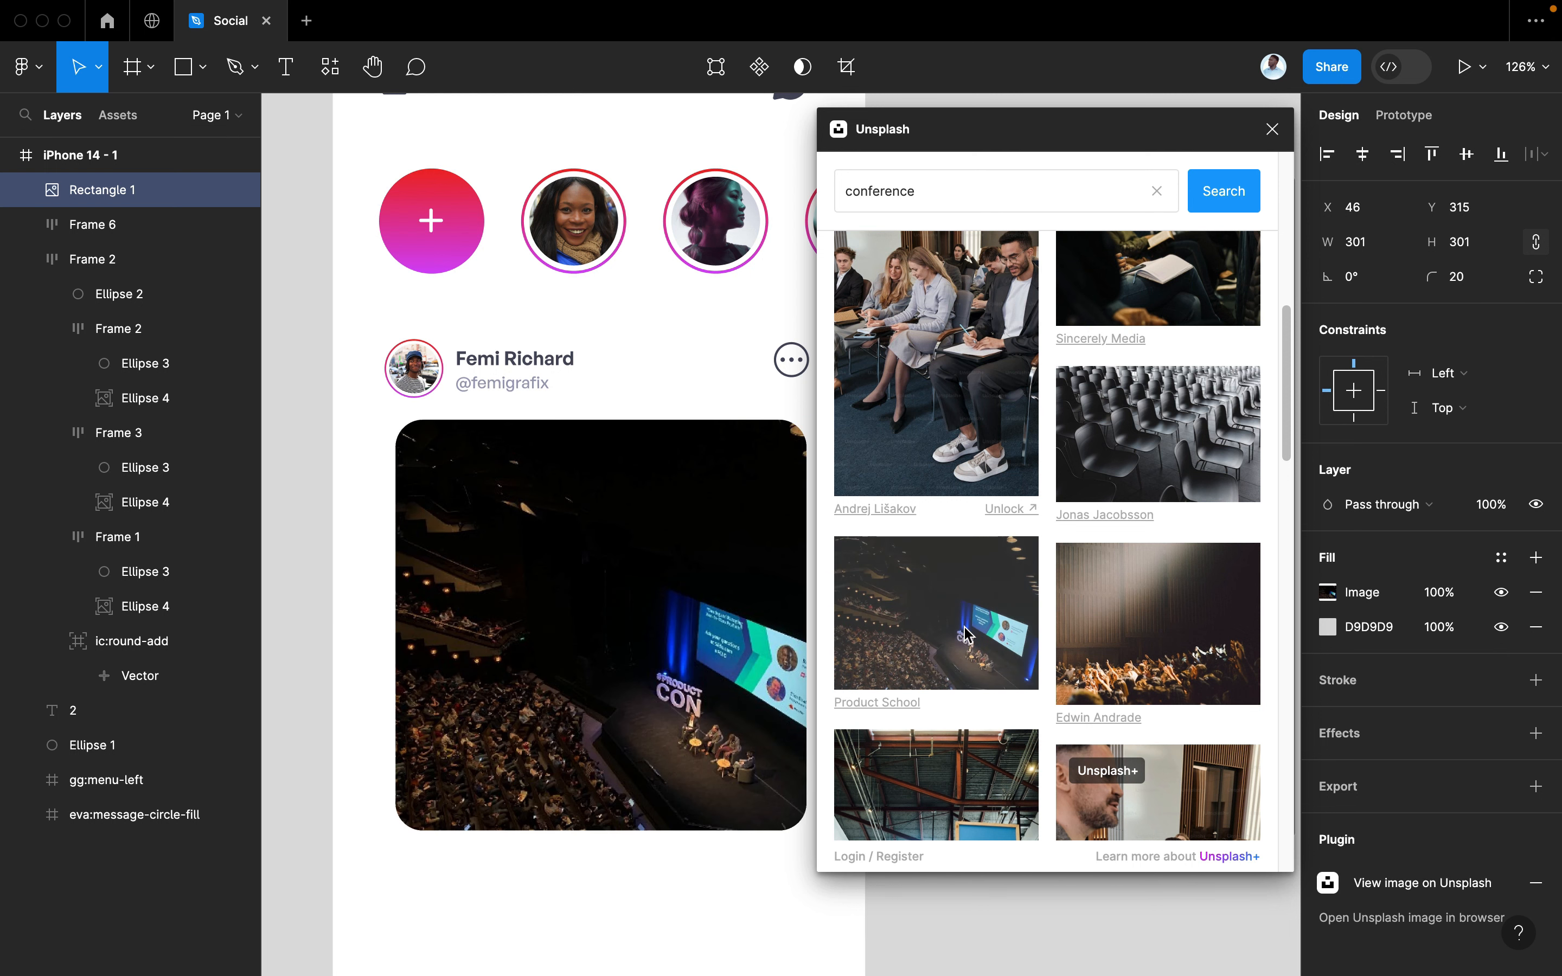
pyautogui.click(1272, 130)
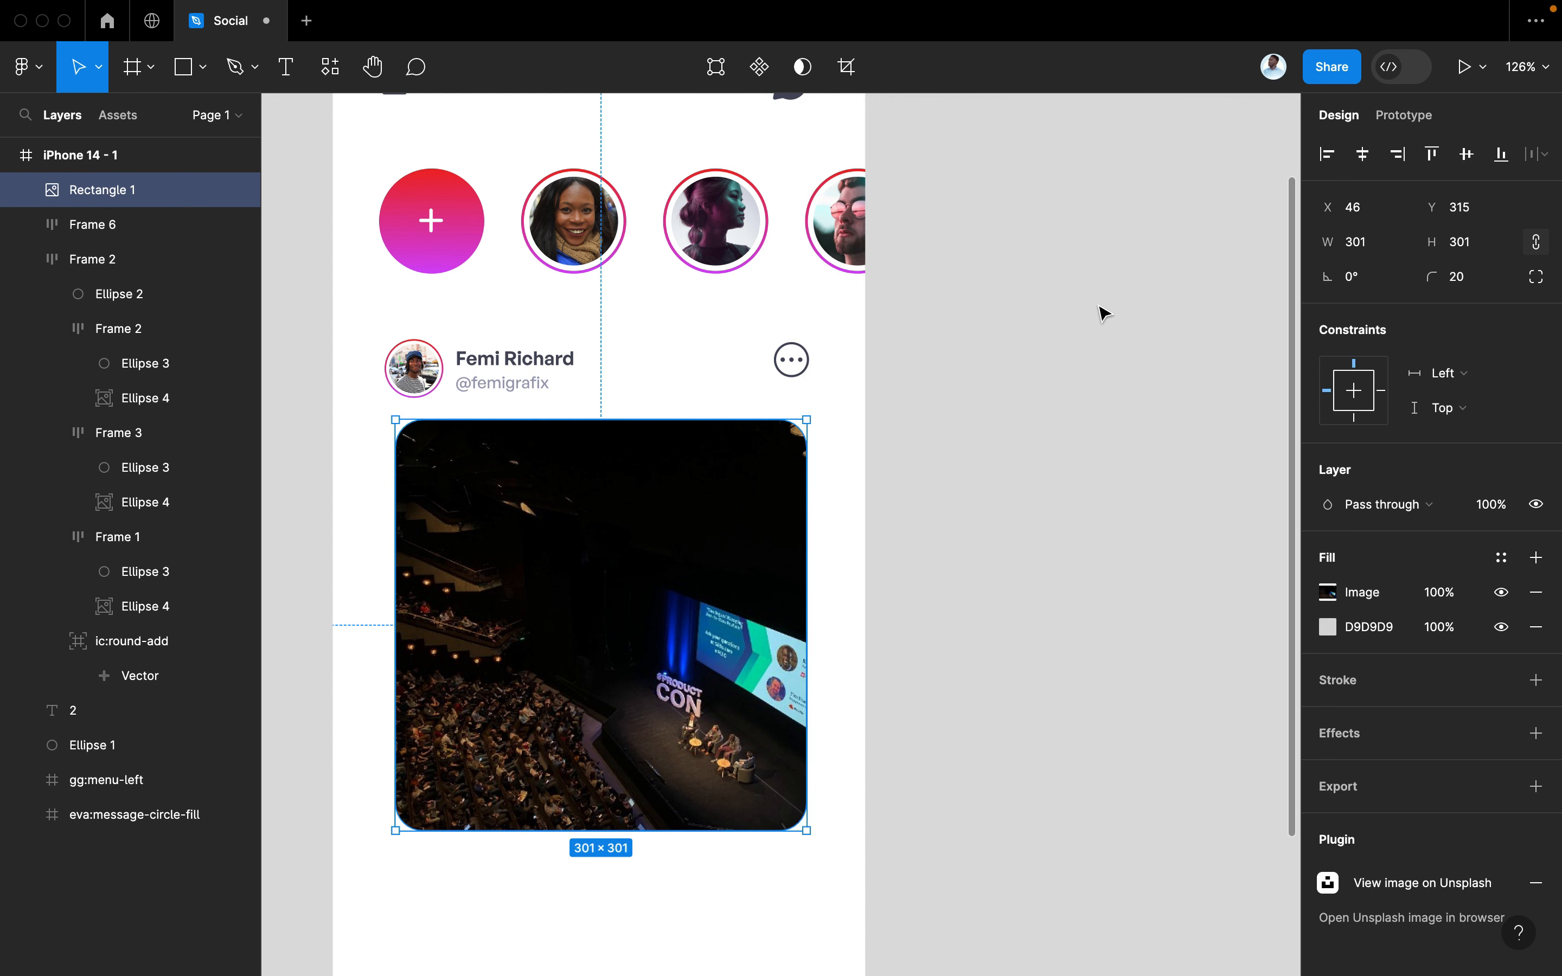
pyautogui.scroll(-5, 865, 549)
pyautogui.hscroll(-3, 854, 572)
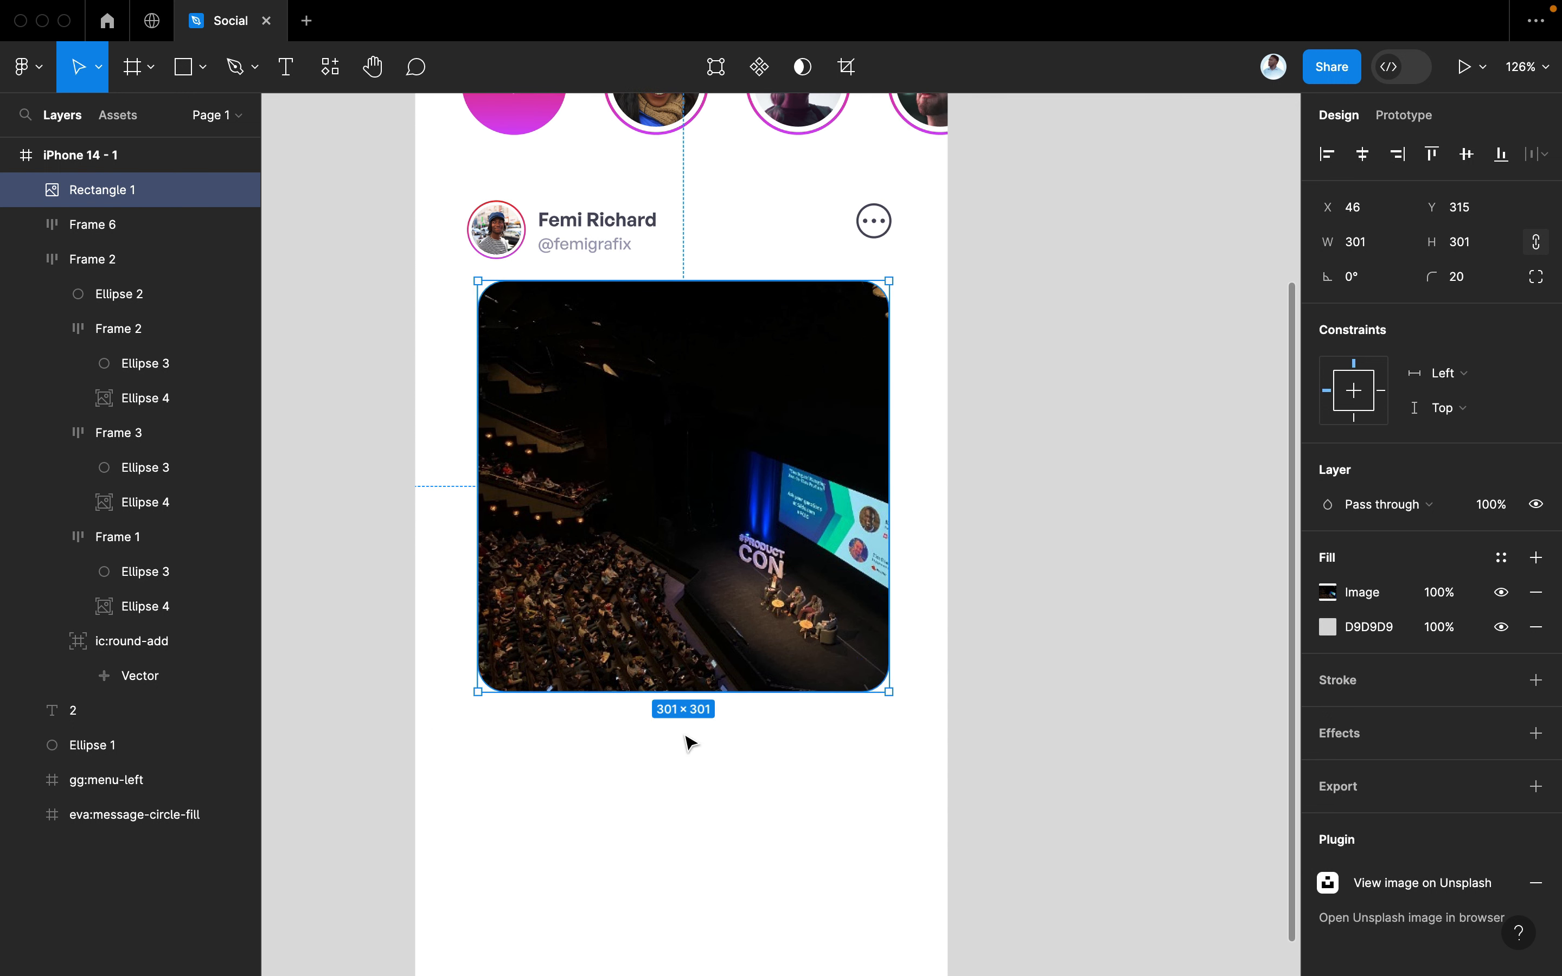
pyautogui.press('super+slash')
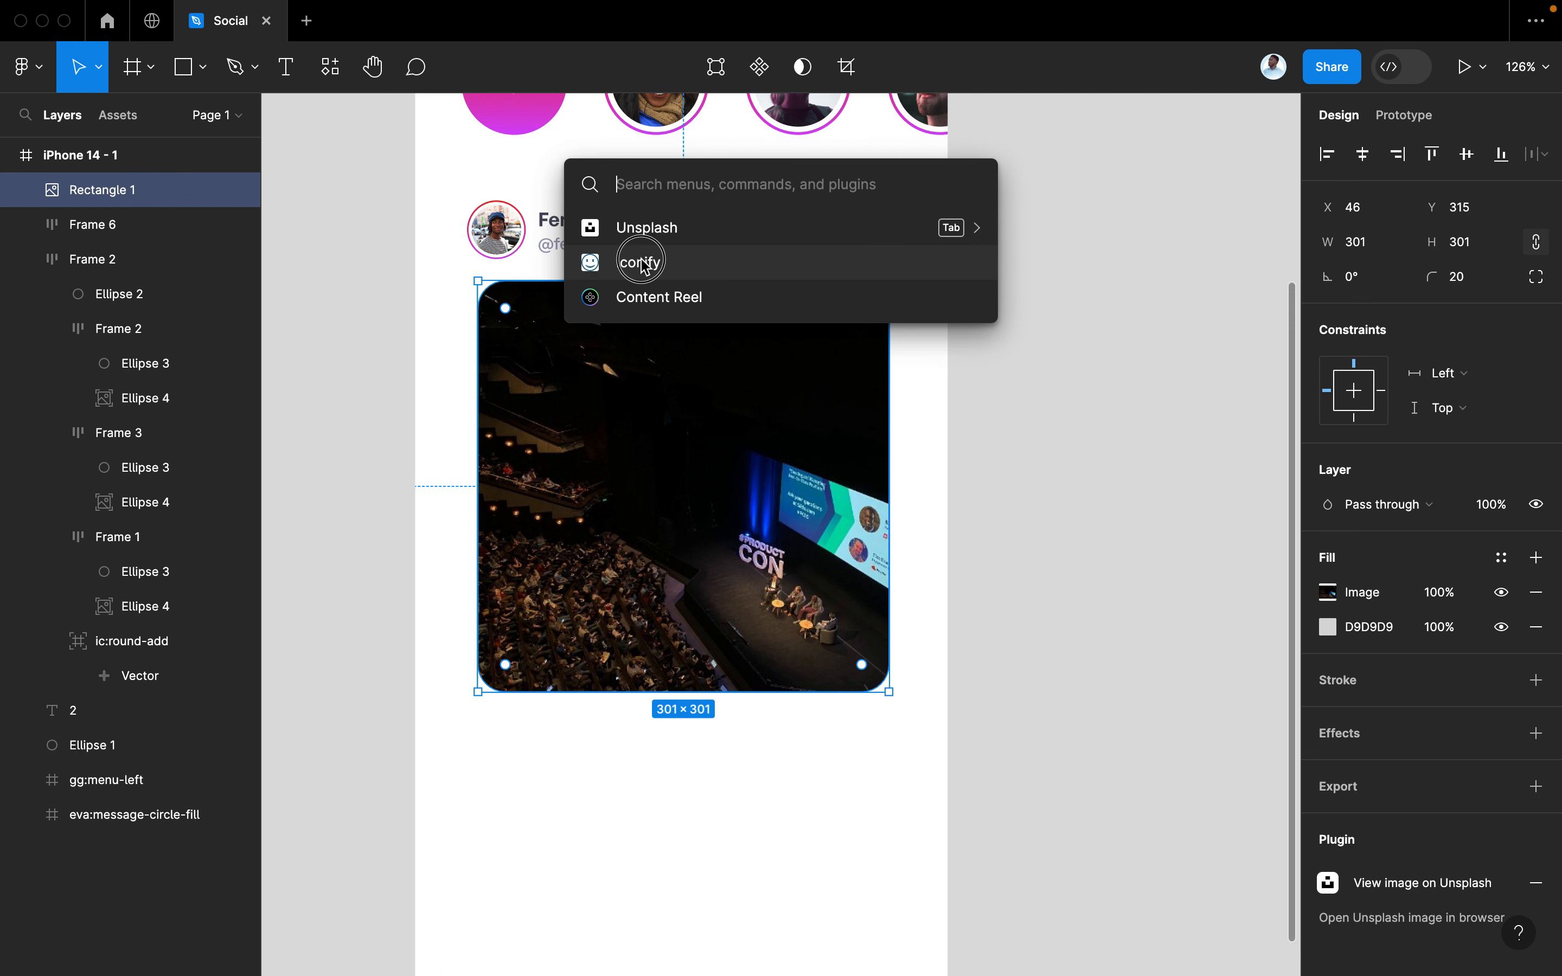
# Place Iconify's solar:heart-broken outline heart icon below the photo
pyautogui.click(642, 261)
pyautogui.click(840, 302)
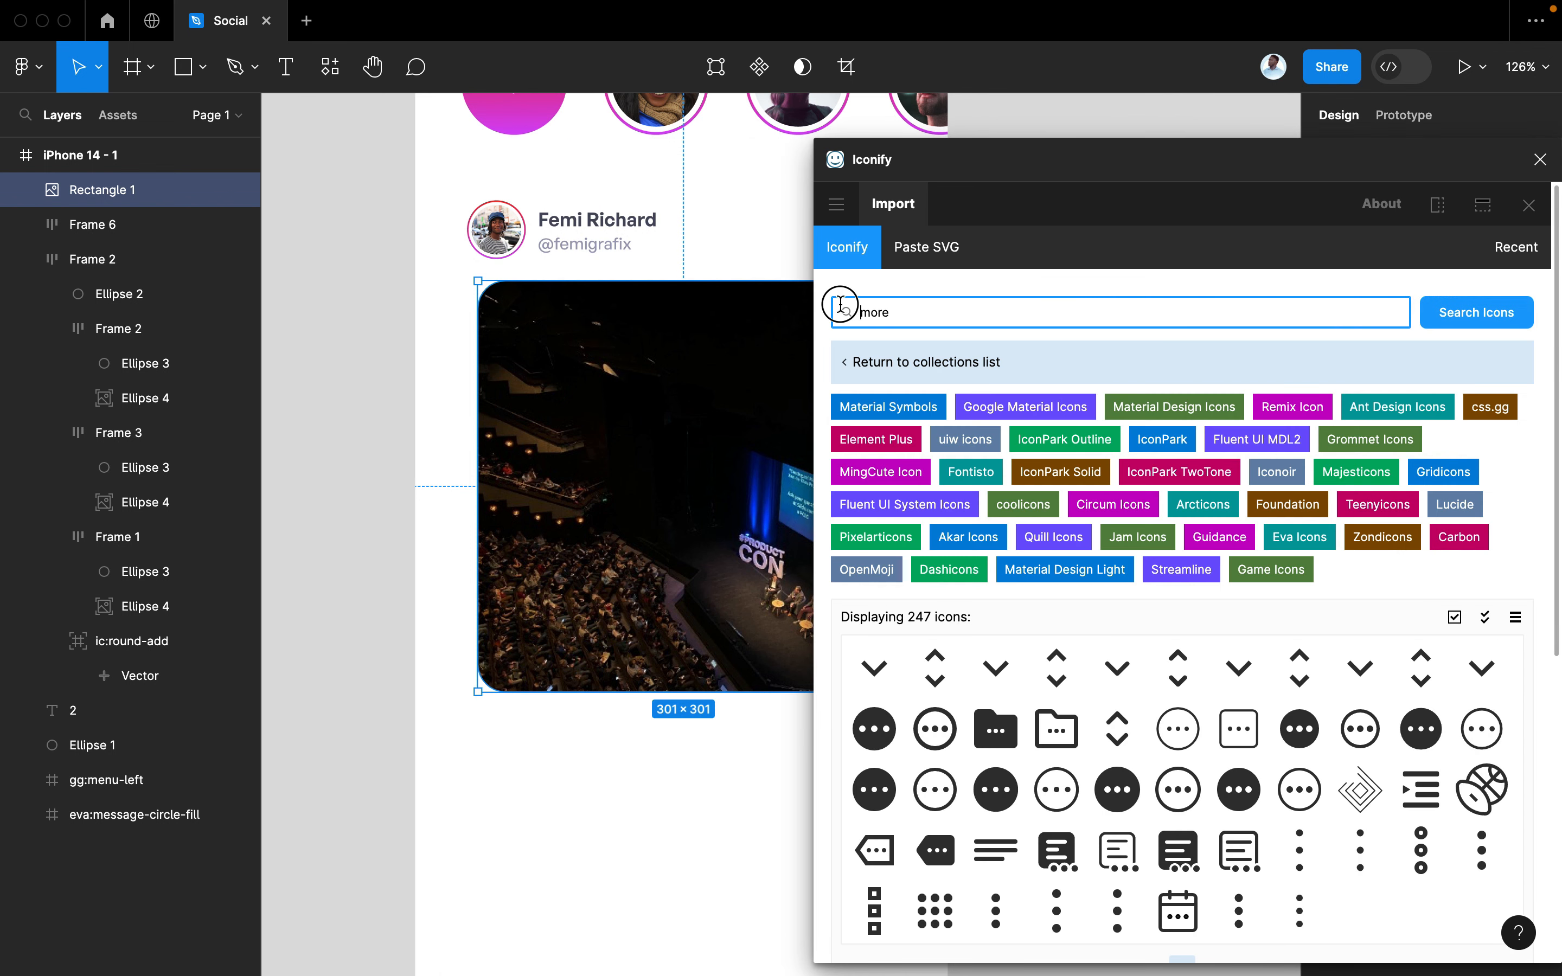
pyautogui.moveTo(904, 312); pyautogui.dragTo(849, 312)
pyautogui.press('Return')
pyautogui.scroll(-1, 1063, 831)
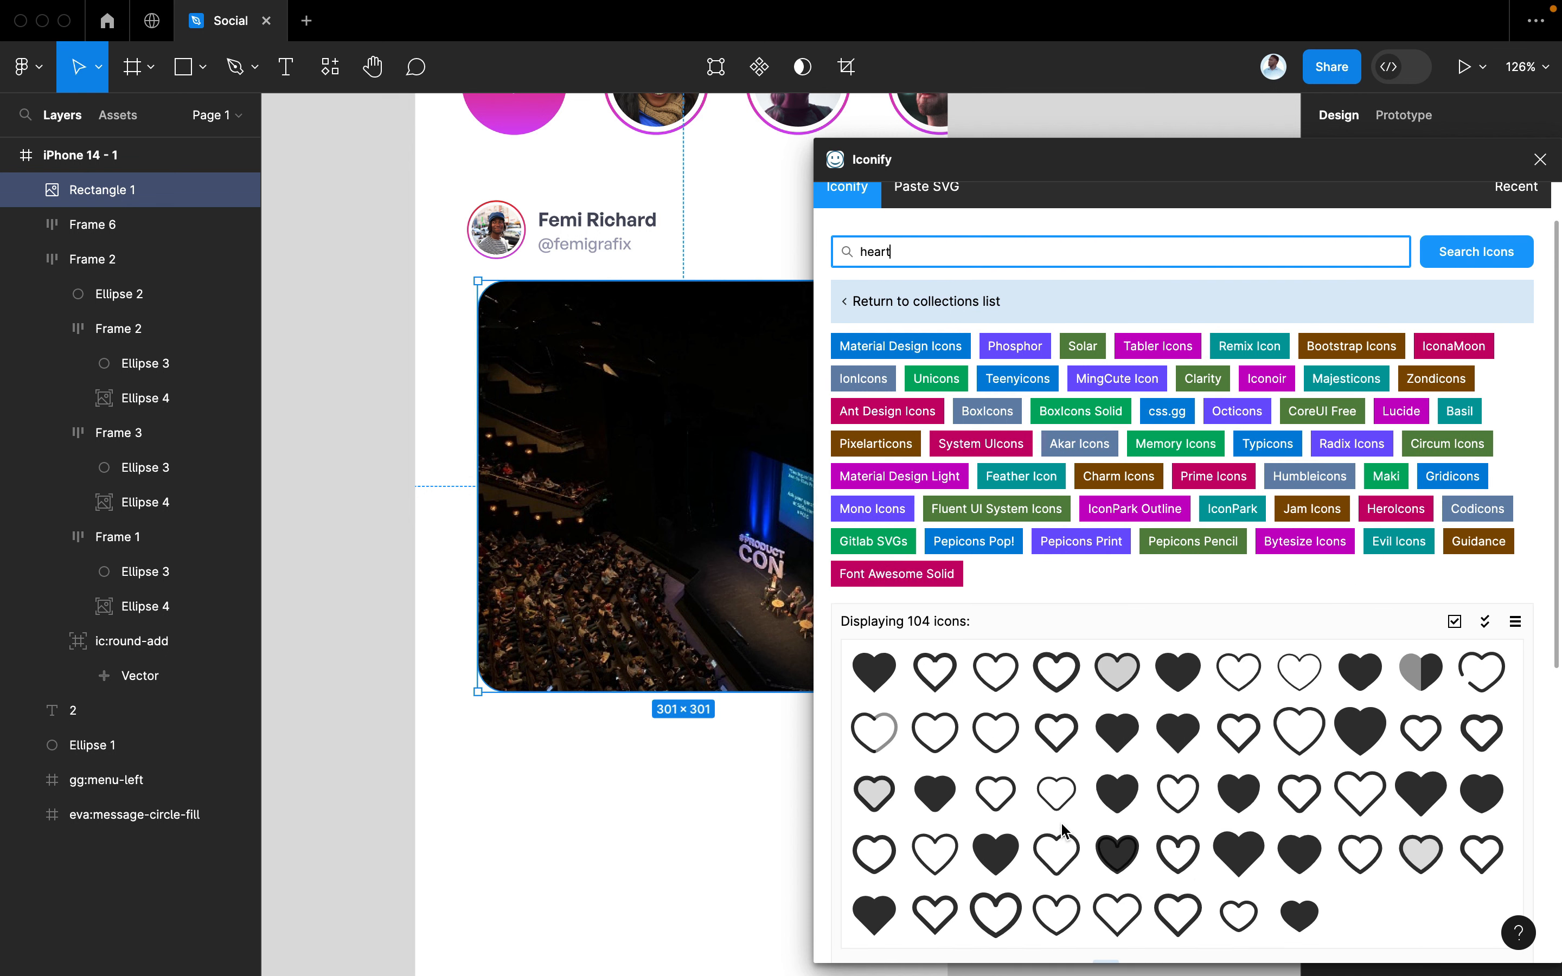
pyautogui.moveTo(1481, 672); pyautogui.dragTo(484, 743)
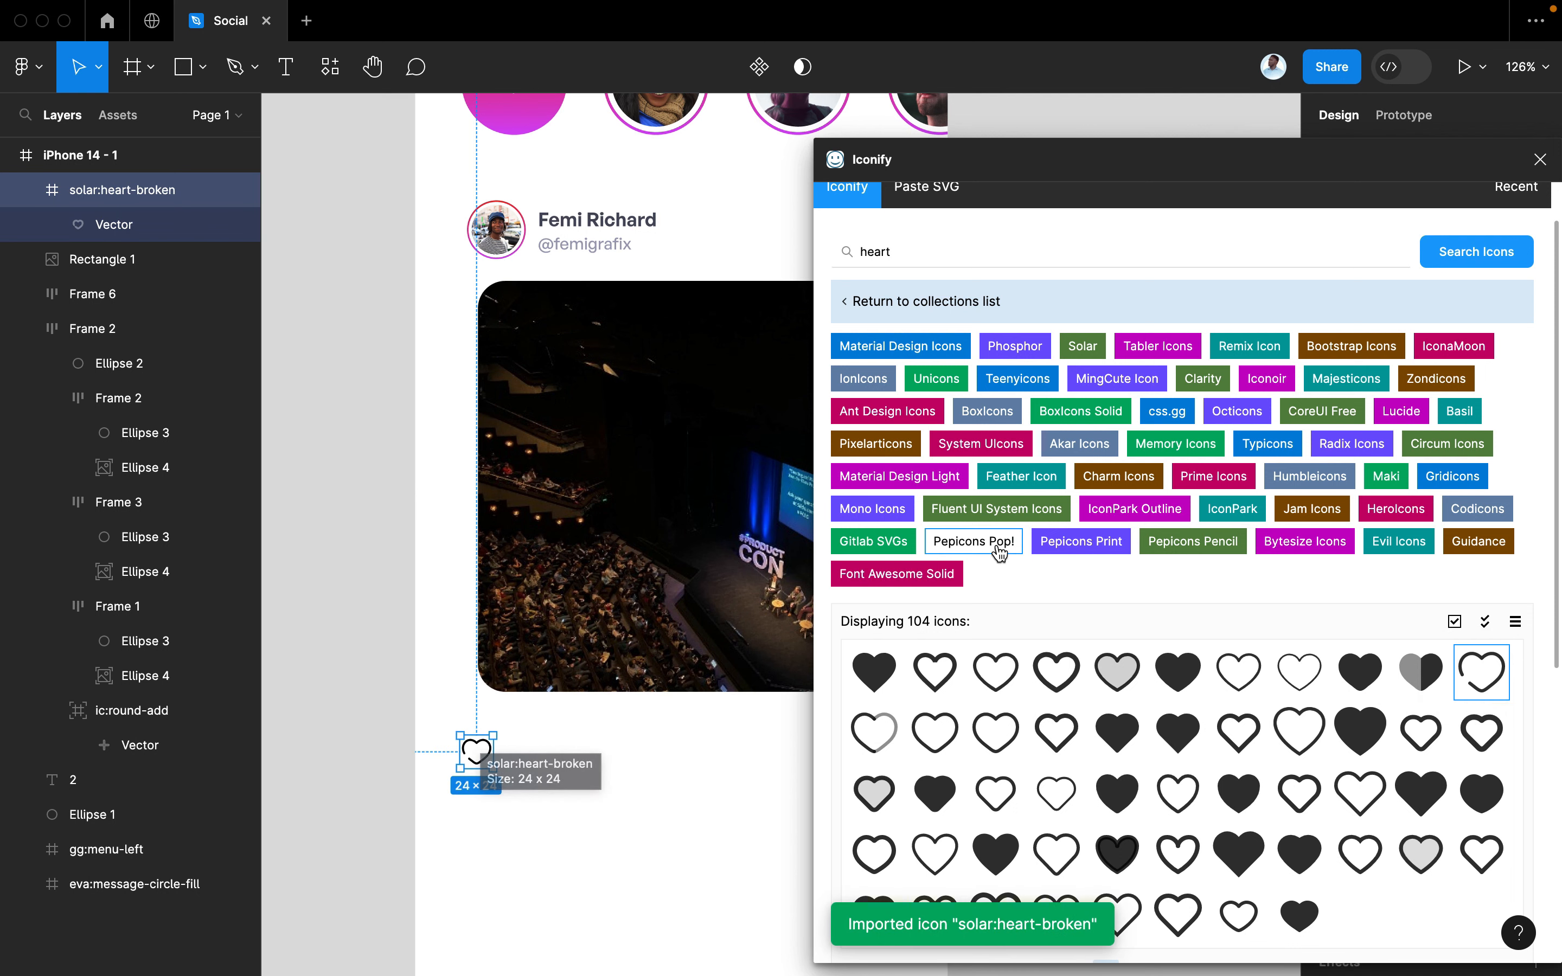
# Search 'message' and place the eva:message-circle-outline chat icon beside the heart
pyautogui.scroll(2, 997, 550)
pyautogui.moveTo(899, 310); pyautogui.dragTo(773, 309)
pyautogui.write('me')
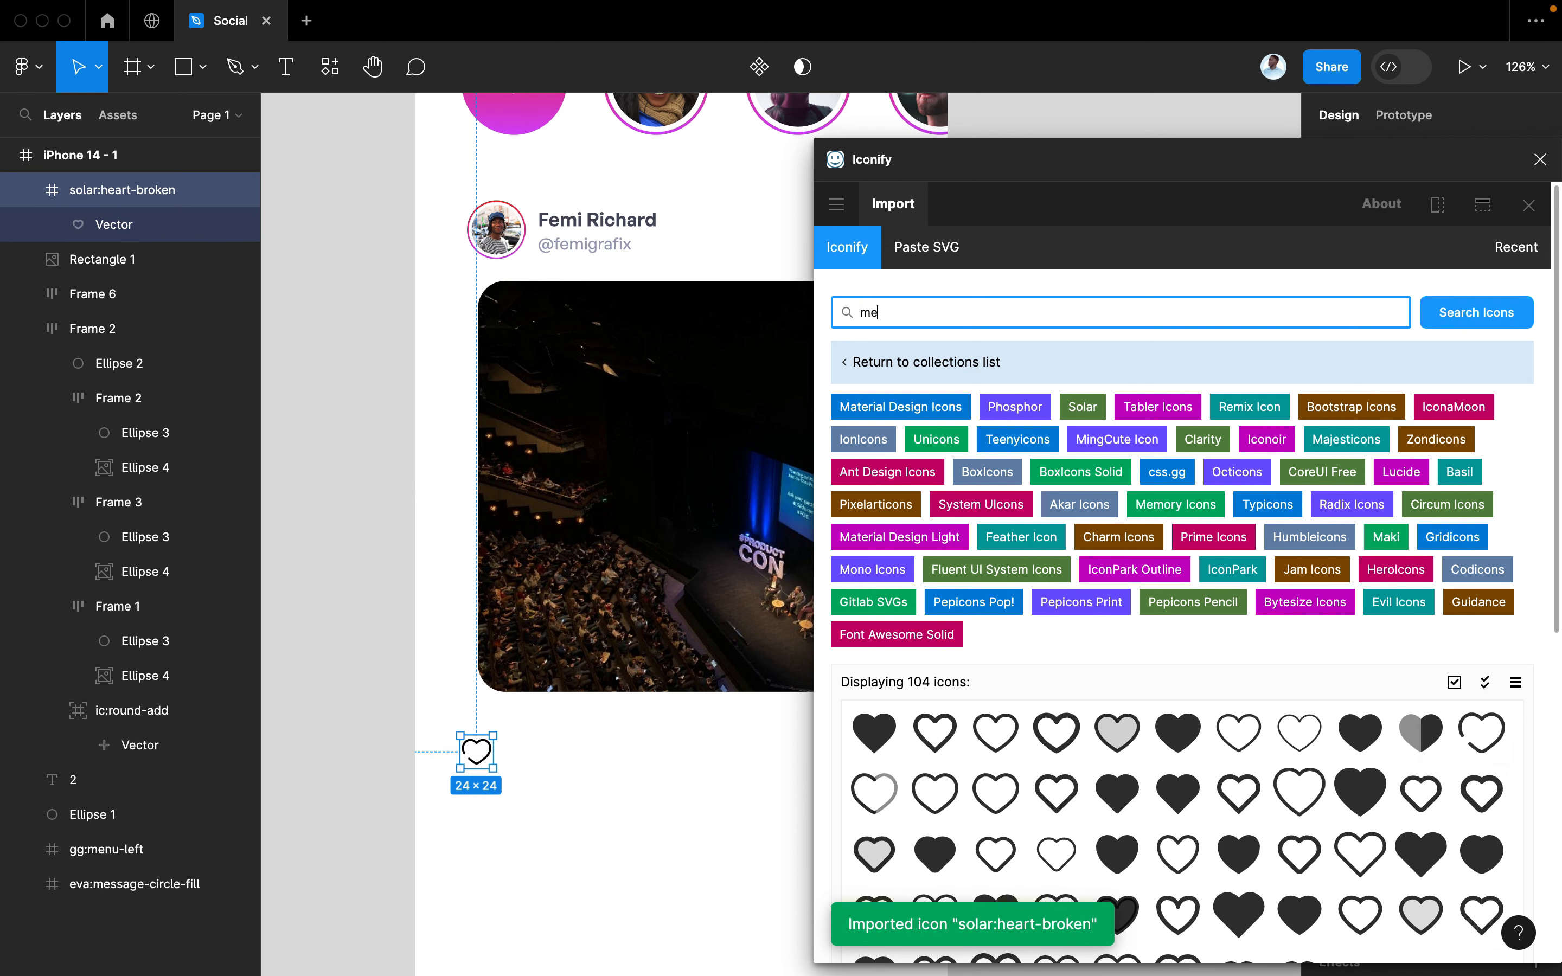
pyautogui.write('ssage')
pyautogui.scroll(-1, 1013, 837)
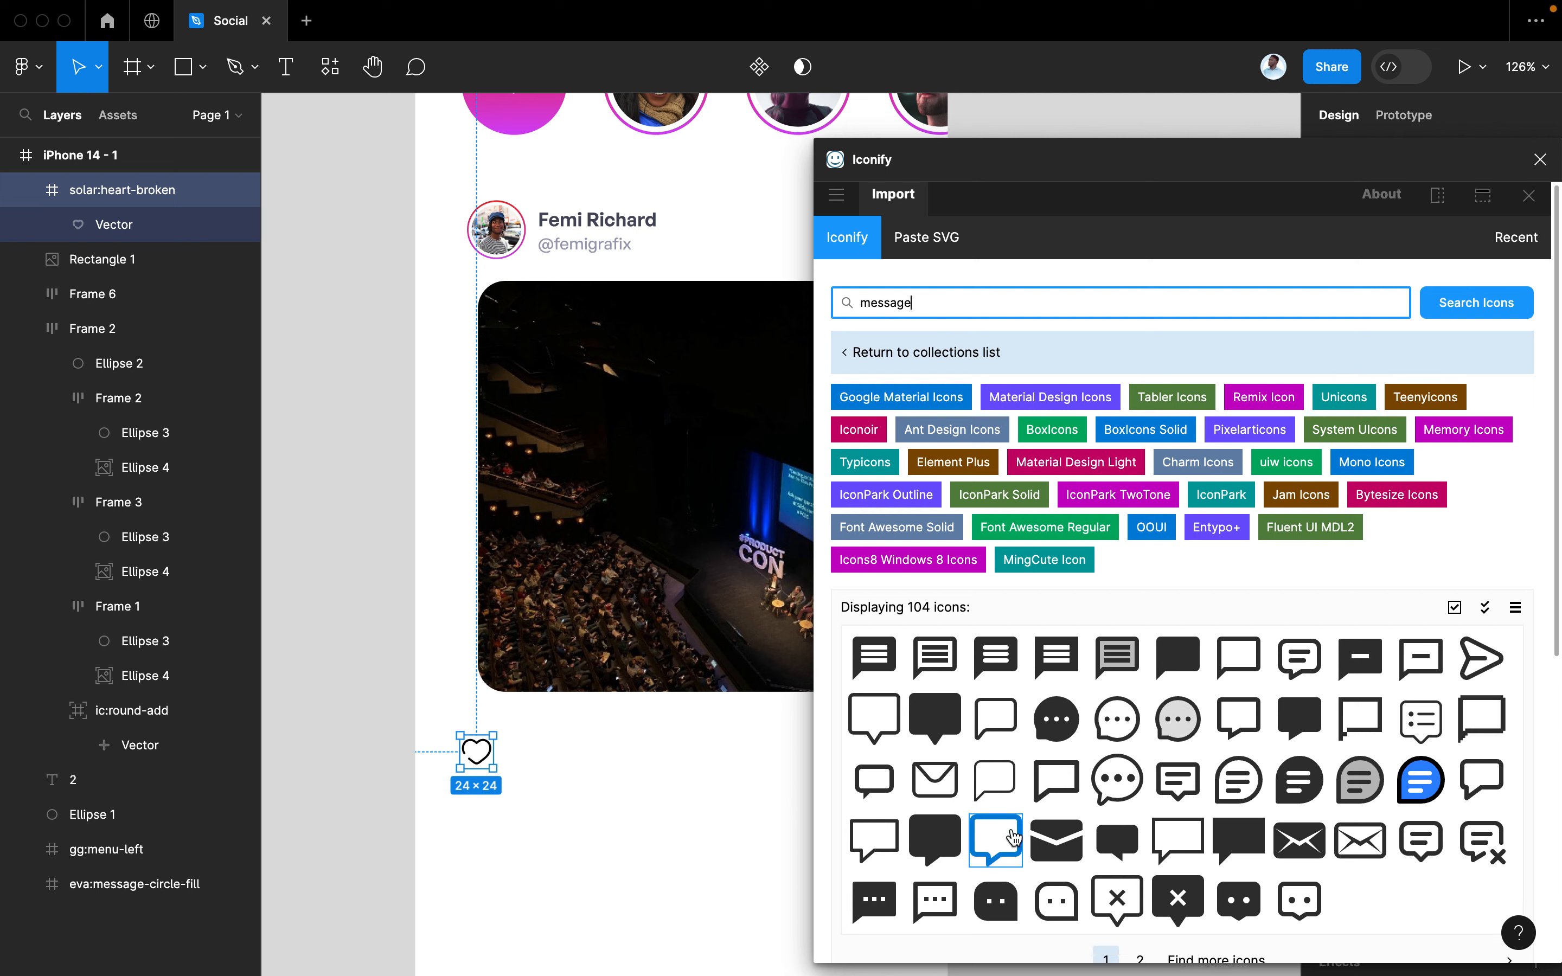
pyautogui.scroll(-1, 1004, 830)
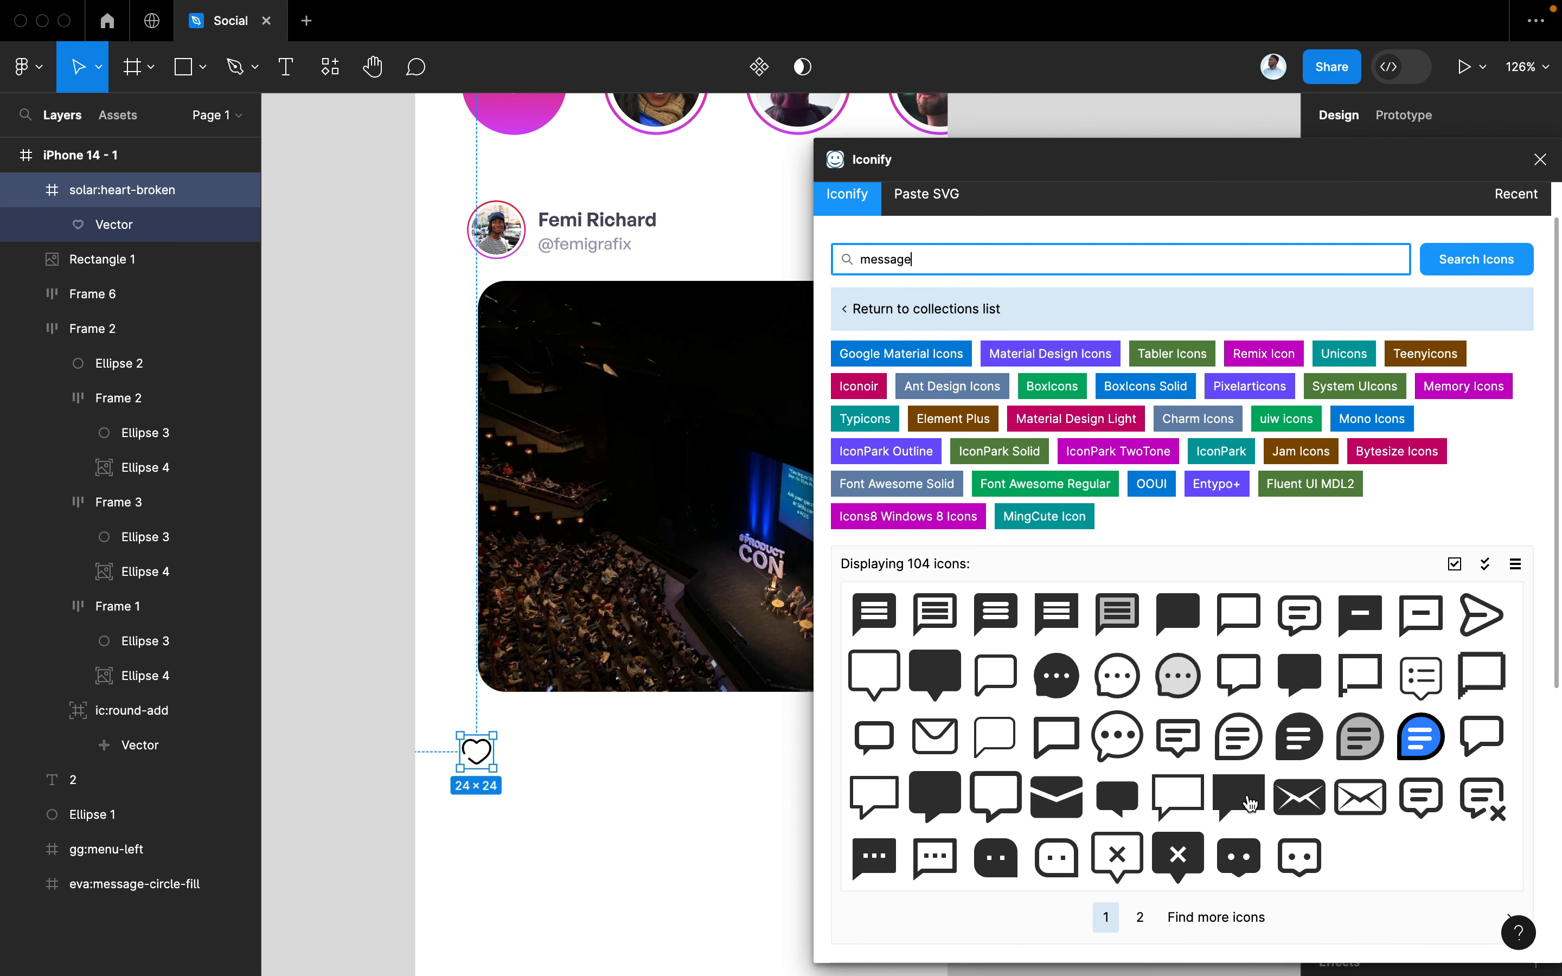
pyautogui.click(1140, 917)
pyautogui.scroll(-1, 1164, 797)
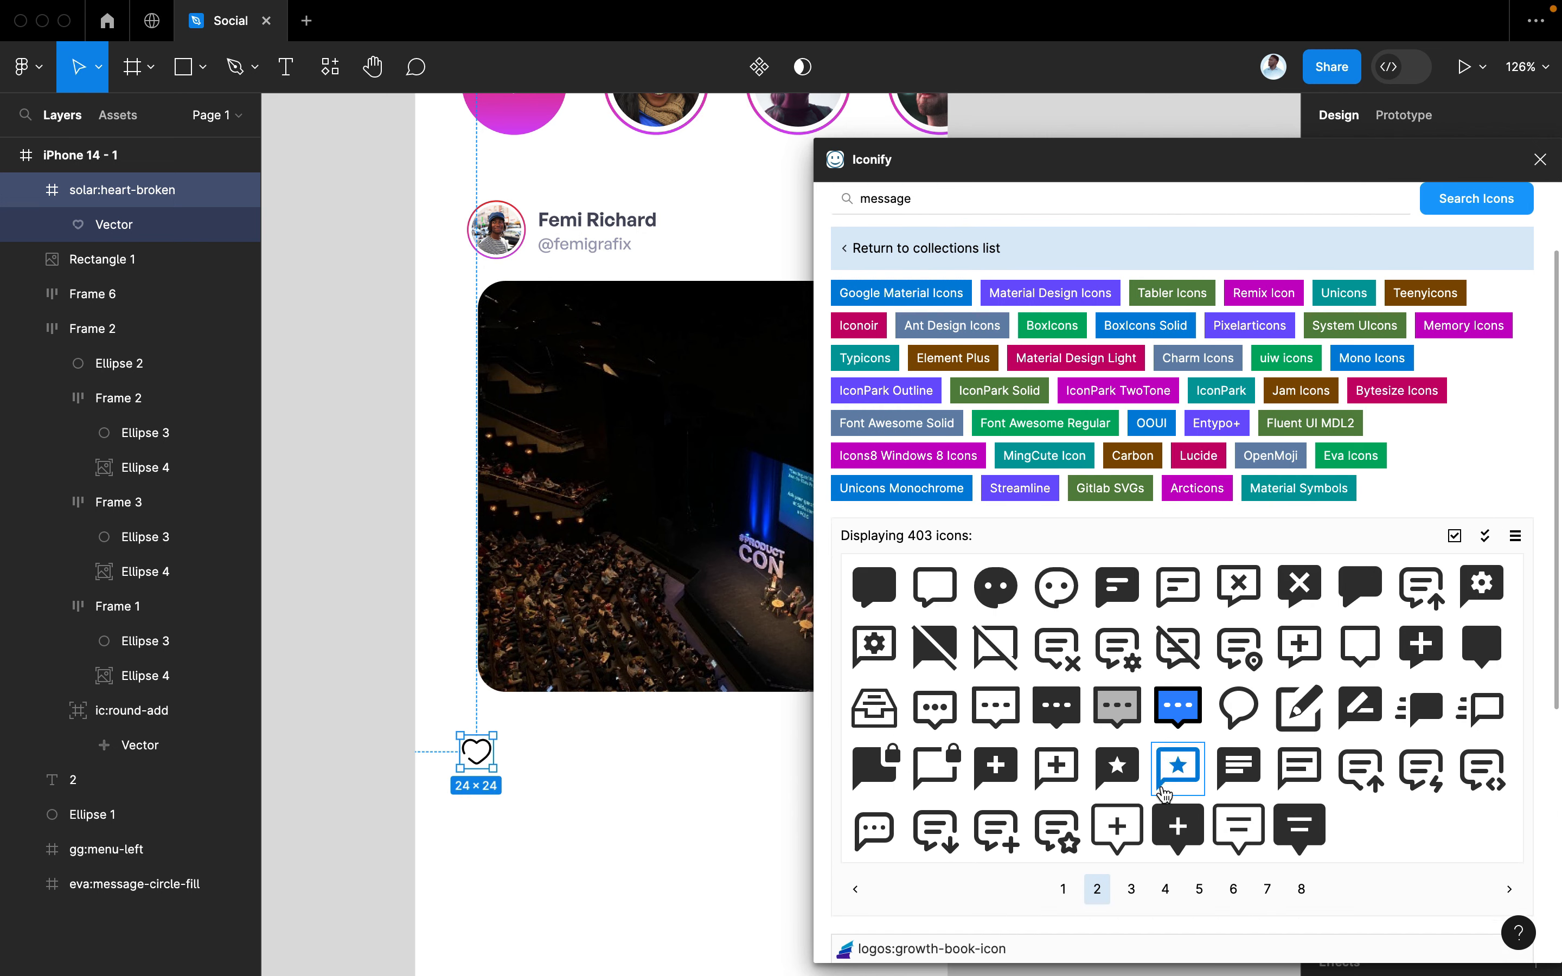
pyautogui.click(1131, 889)
pyautogui.scroll(-1, 1179, 774)
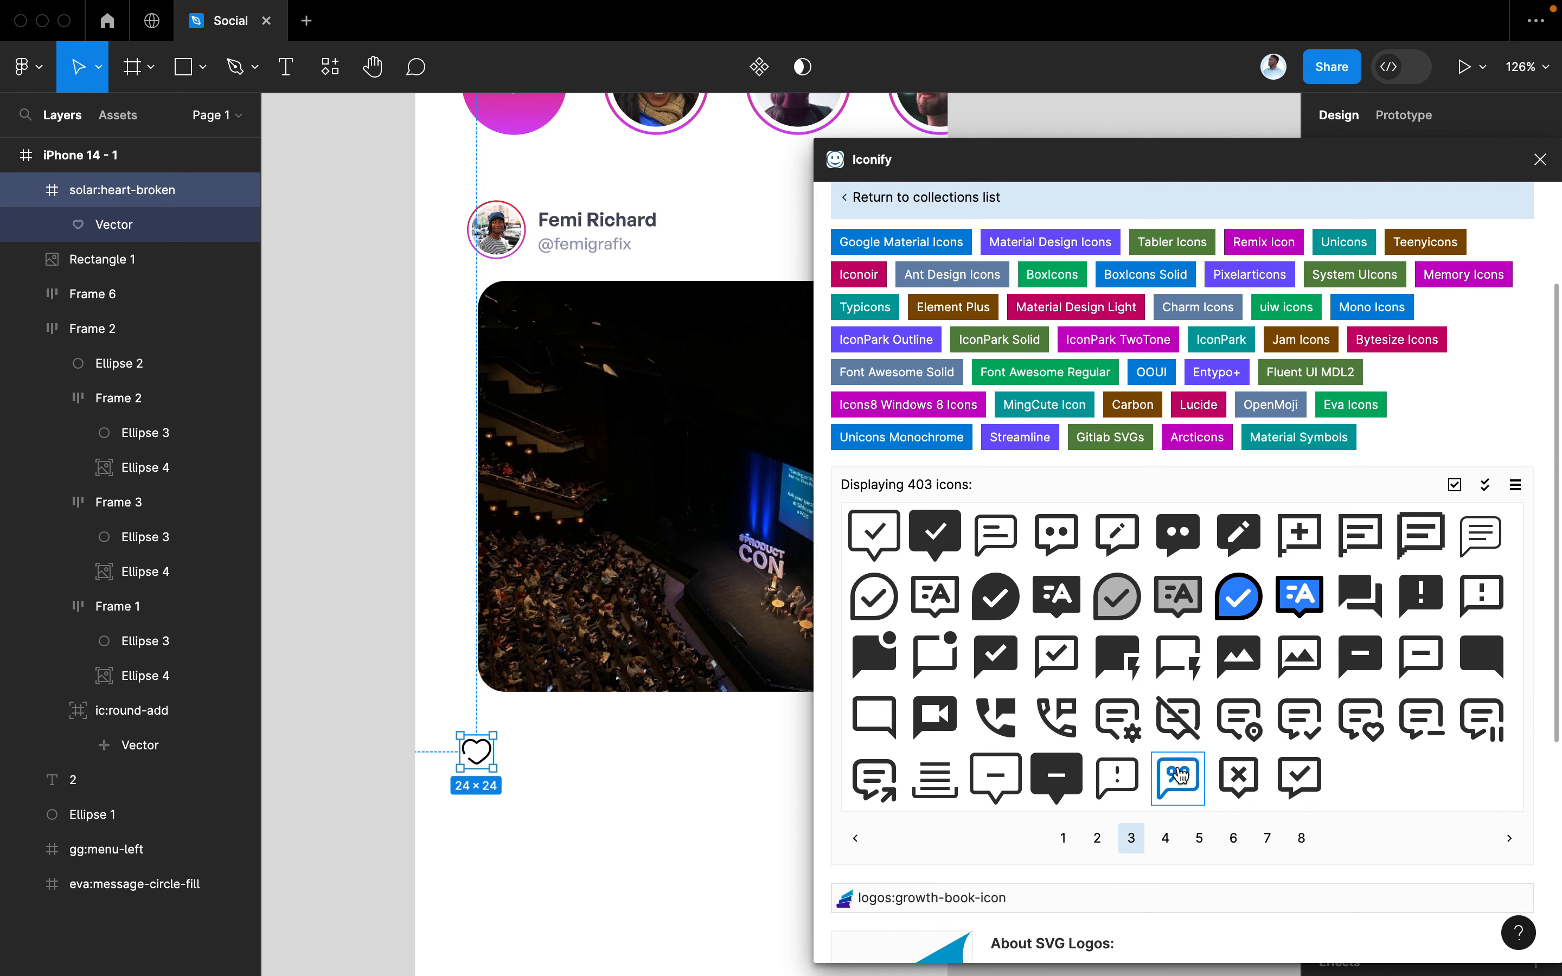
pyautogui.click(1164, 837)
pyautogui.click(1197, 839)
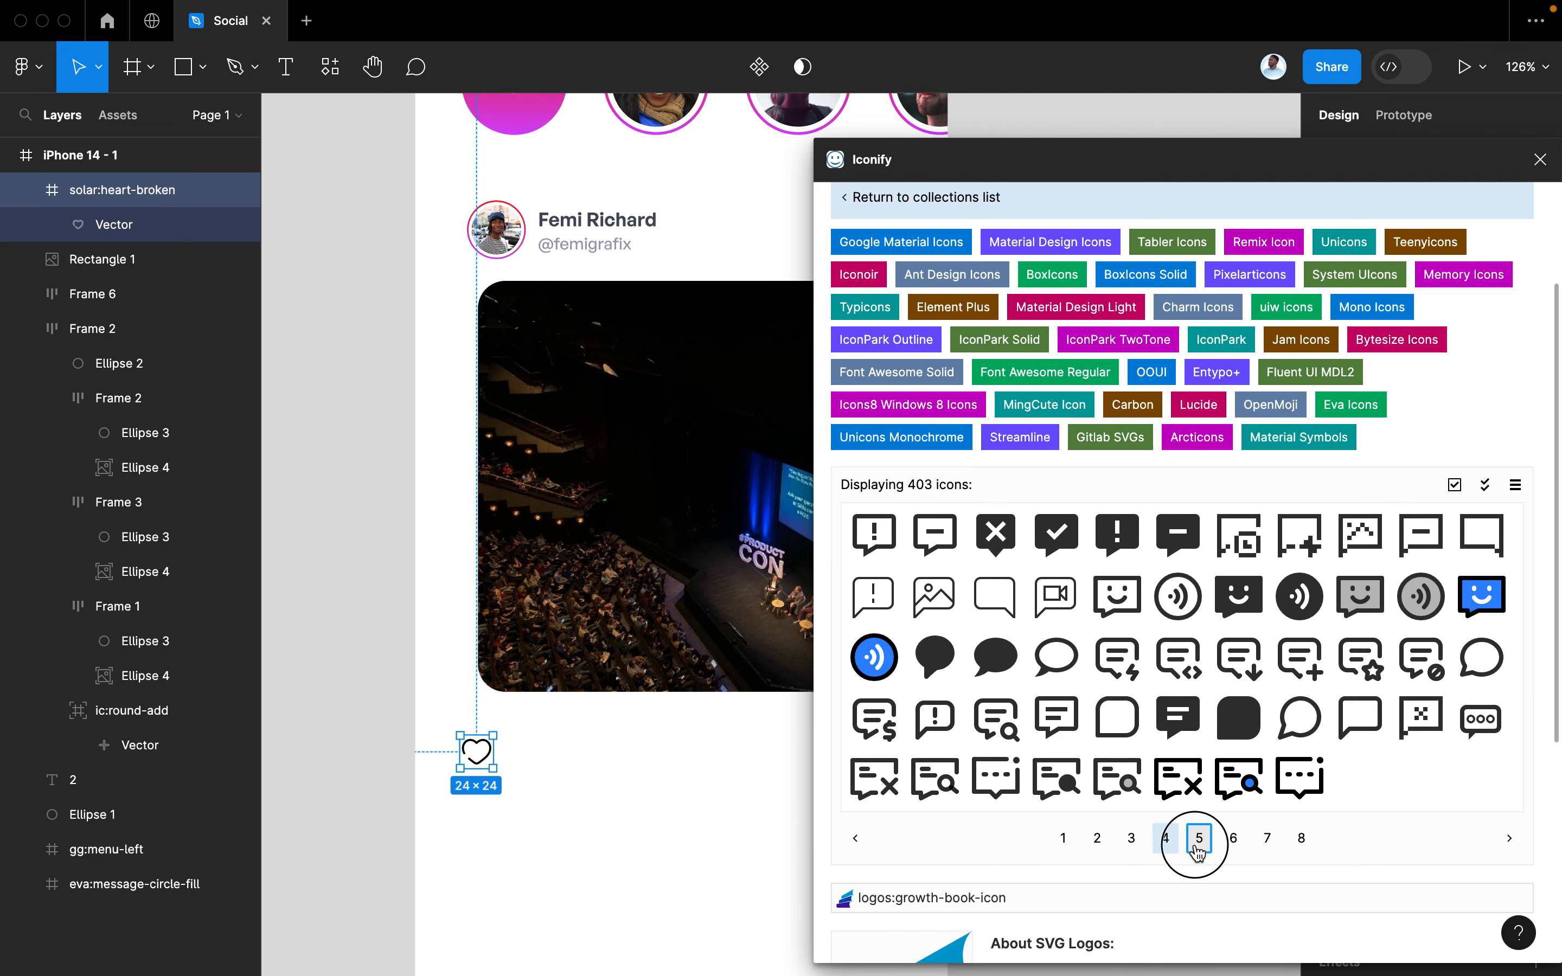
pyautogui.scroll(-1, 1219, 742)
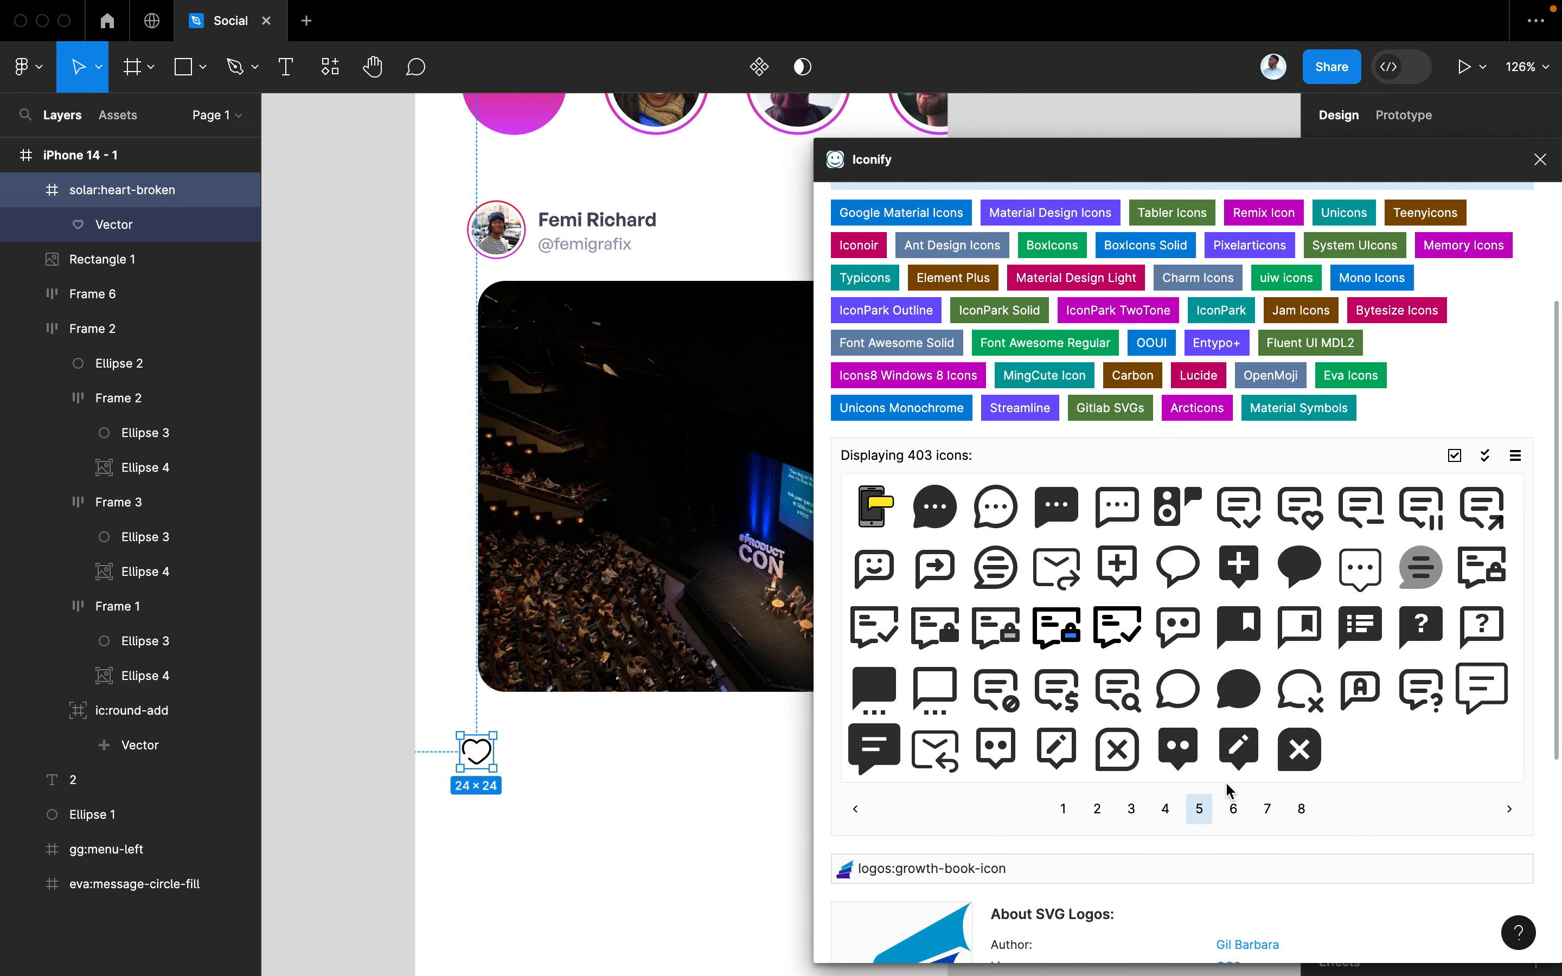
pyautogui.click(1233, 807)
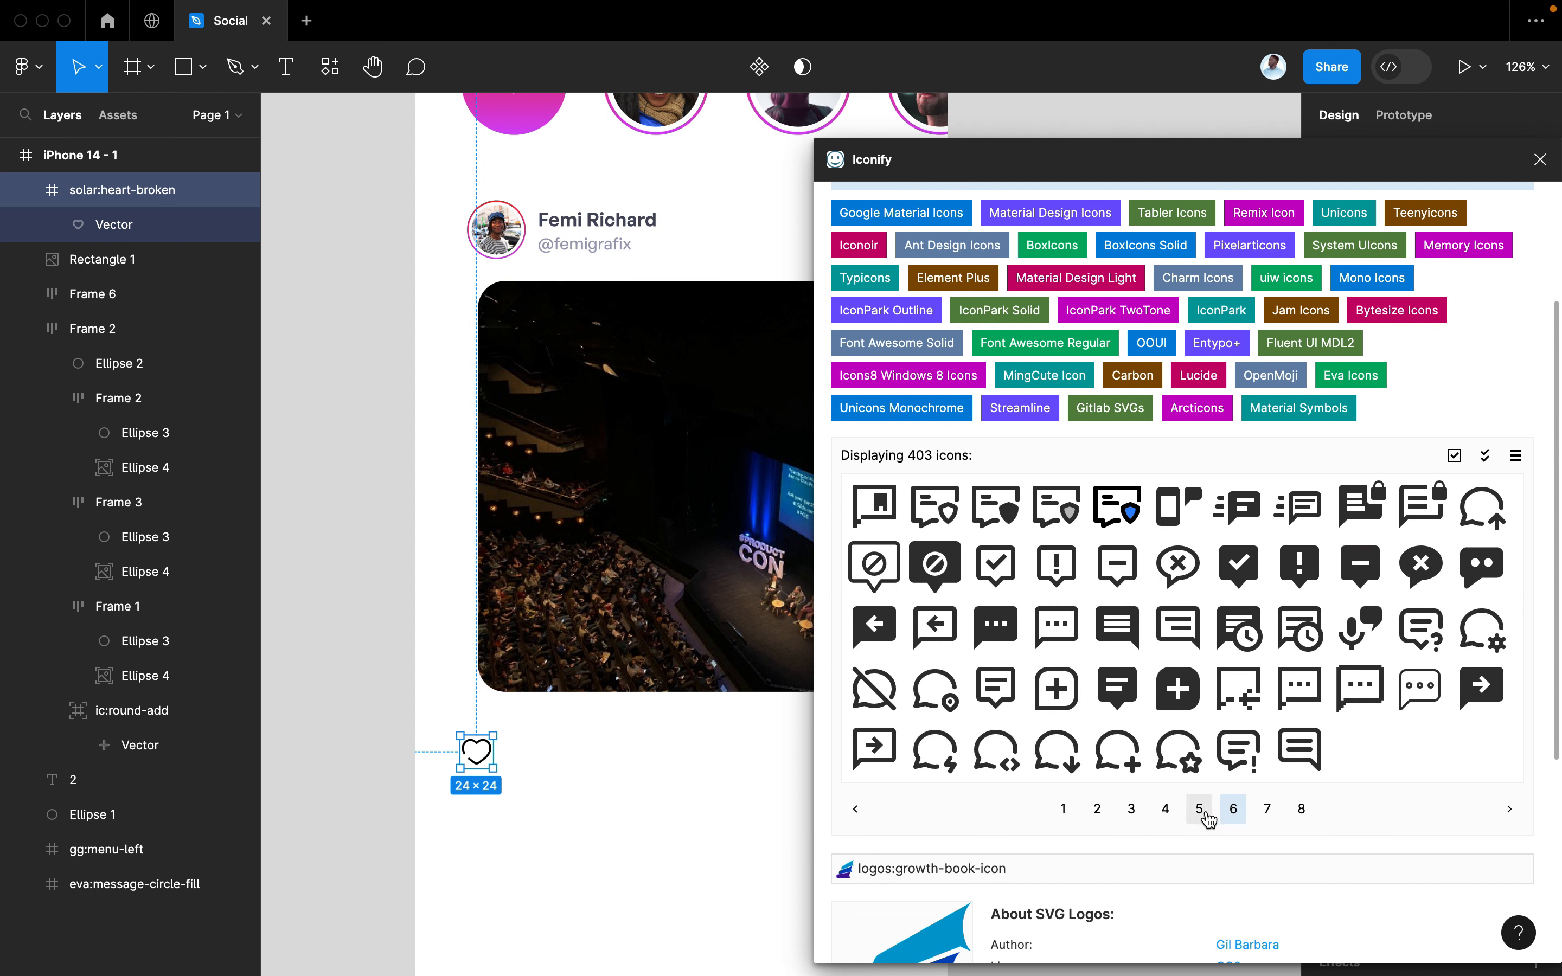
pyautogui.click(1199, 809)
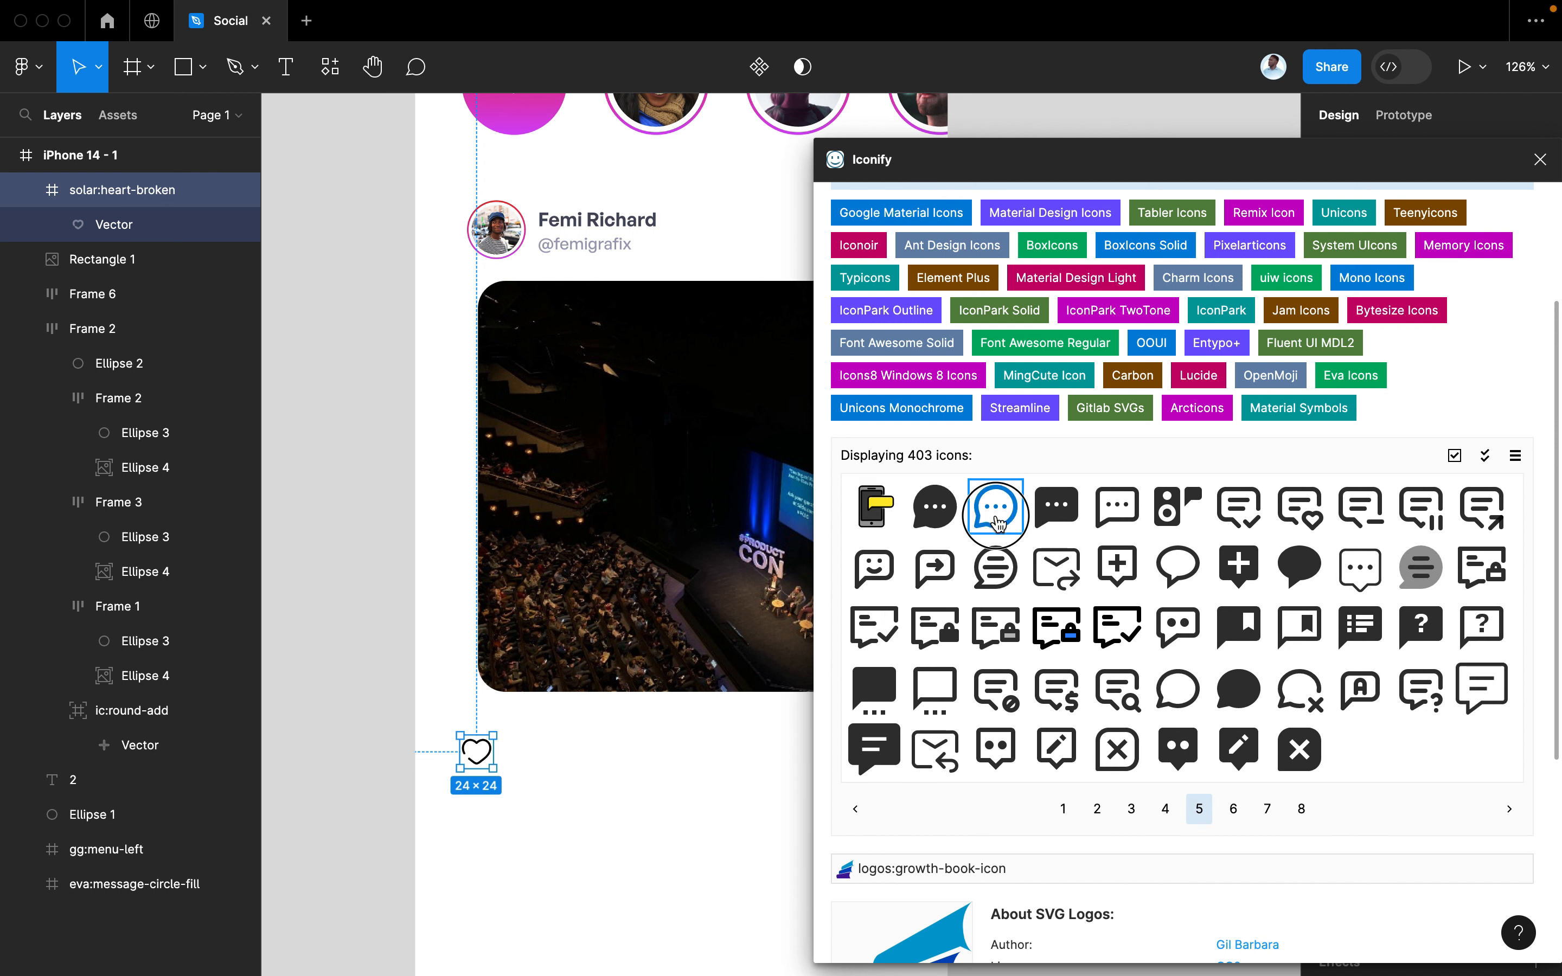
pyautogui.moveTo(994, 506); pyautogui.dragTo(631, 779)
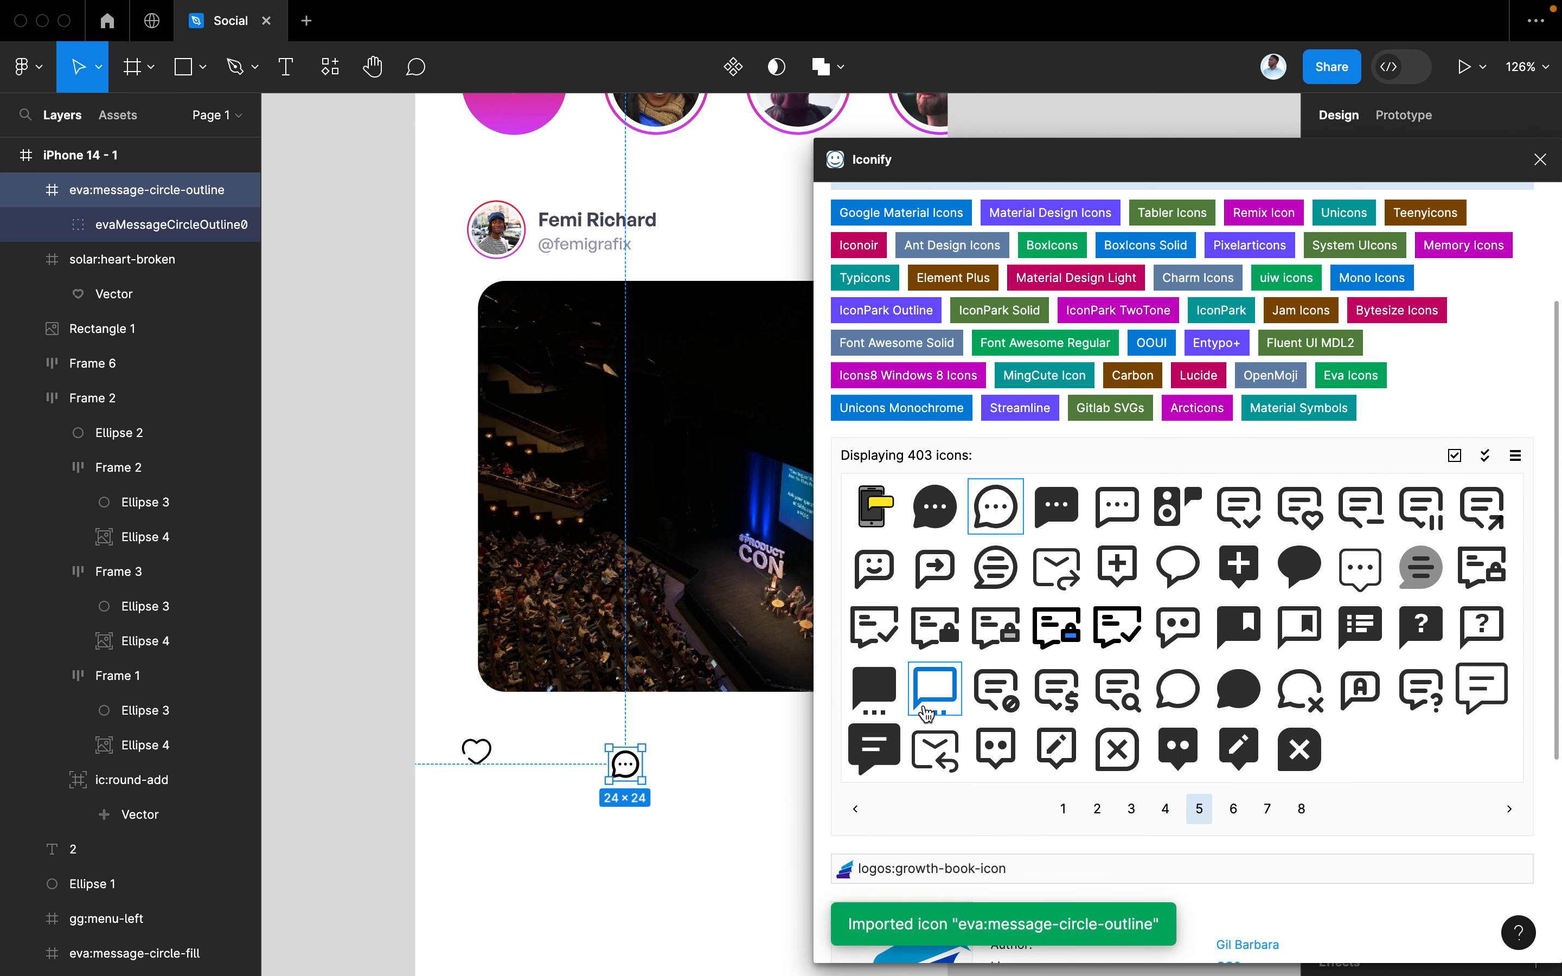
pyautogui.click(1540, 160)
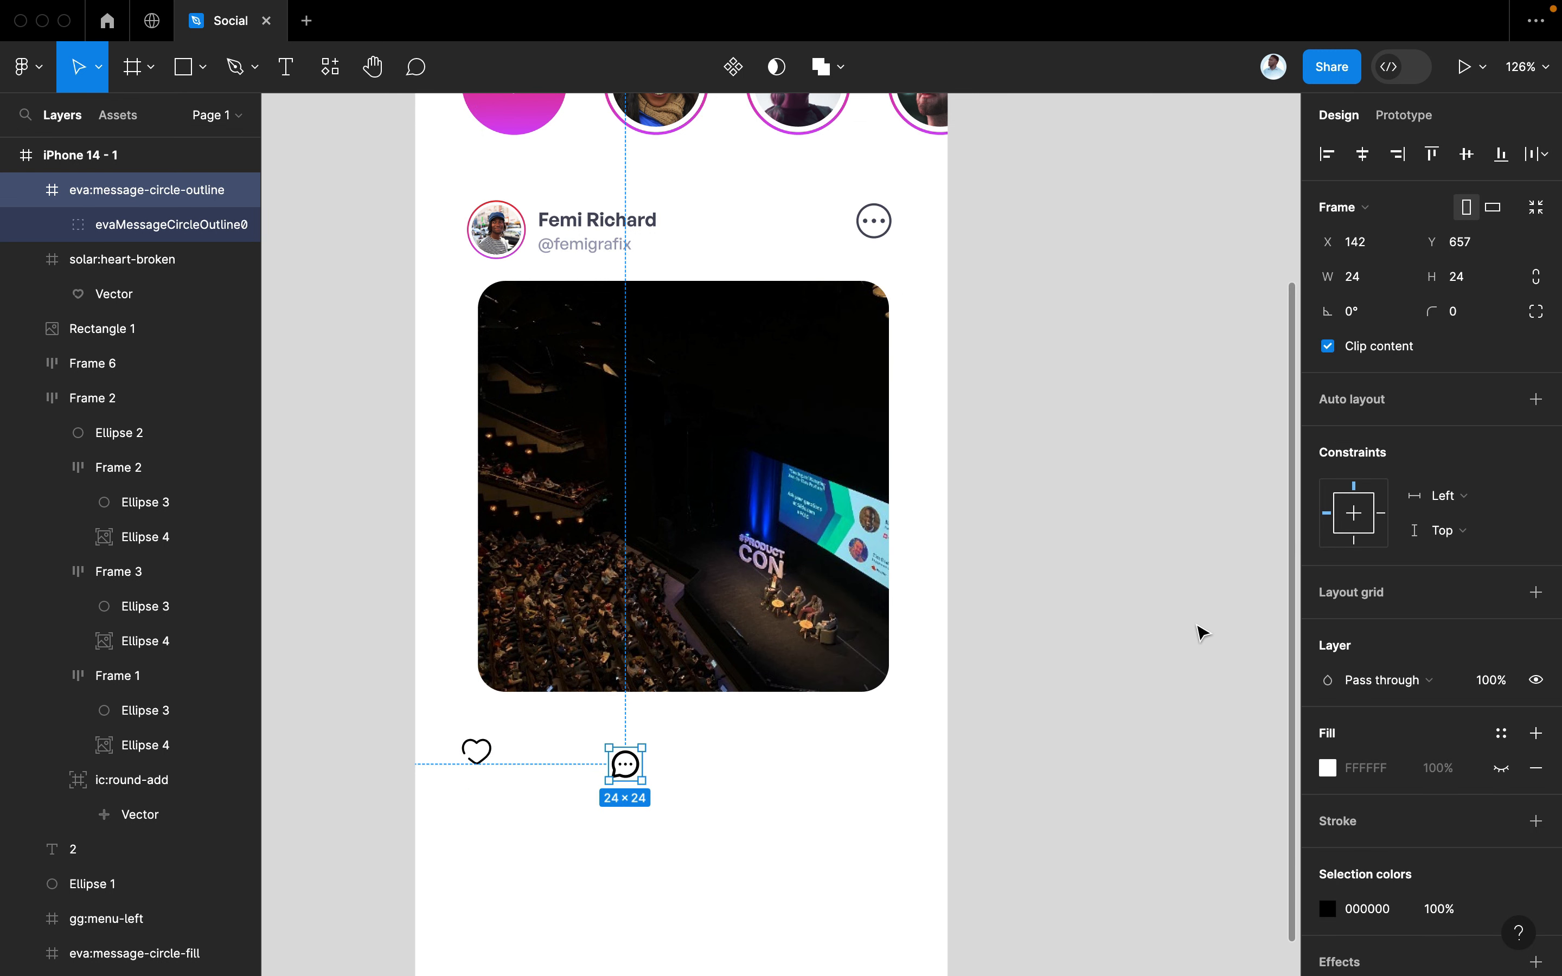
# Reopen Iconify and browse three pages of 'share' icon results
pyautogui.press('super+slash')
pyautogui.click(704, 232)
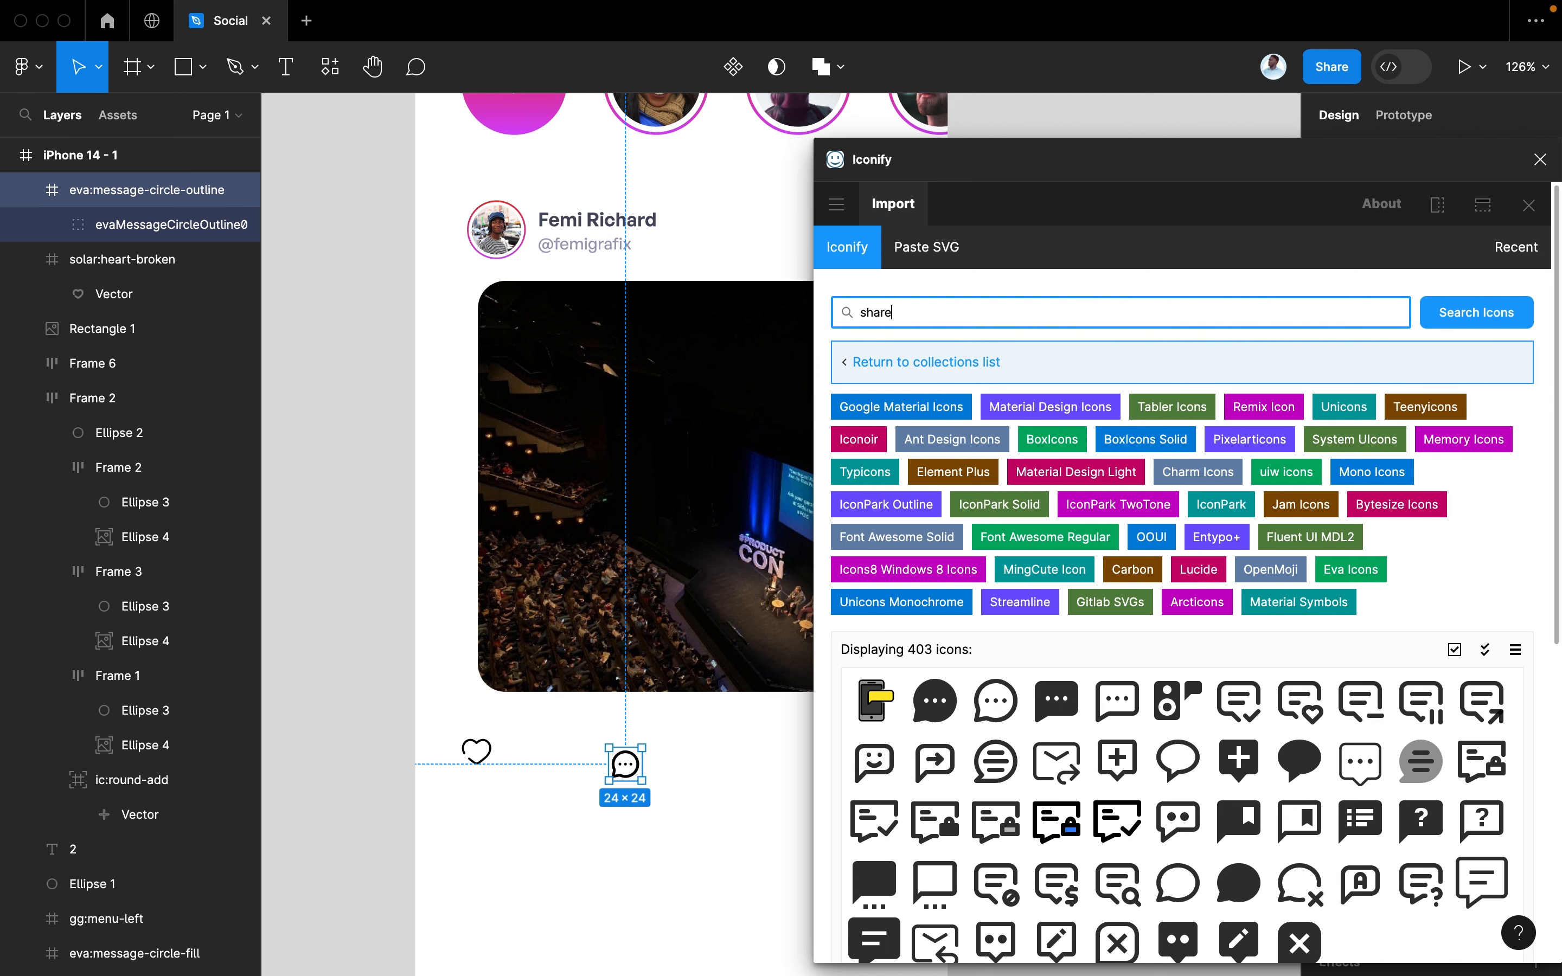
pyautogui.press('Return')
pyautogui.scroll(-3, 1183, 871)
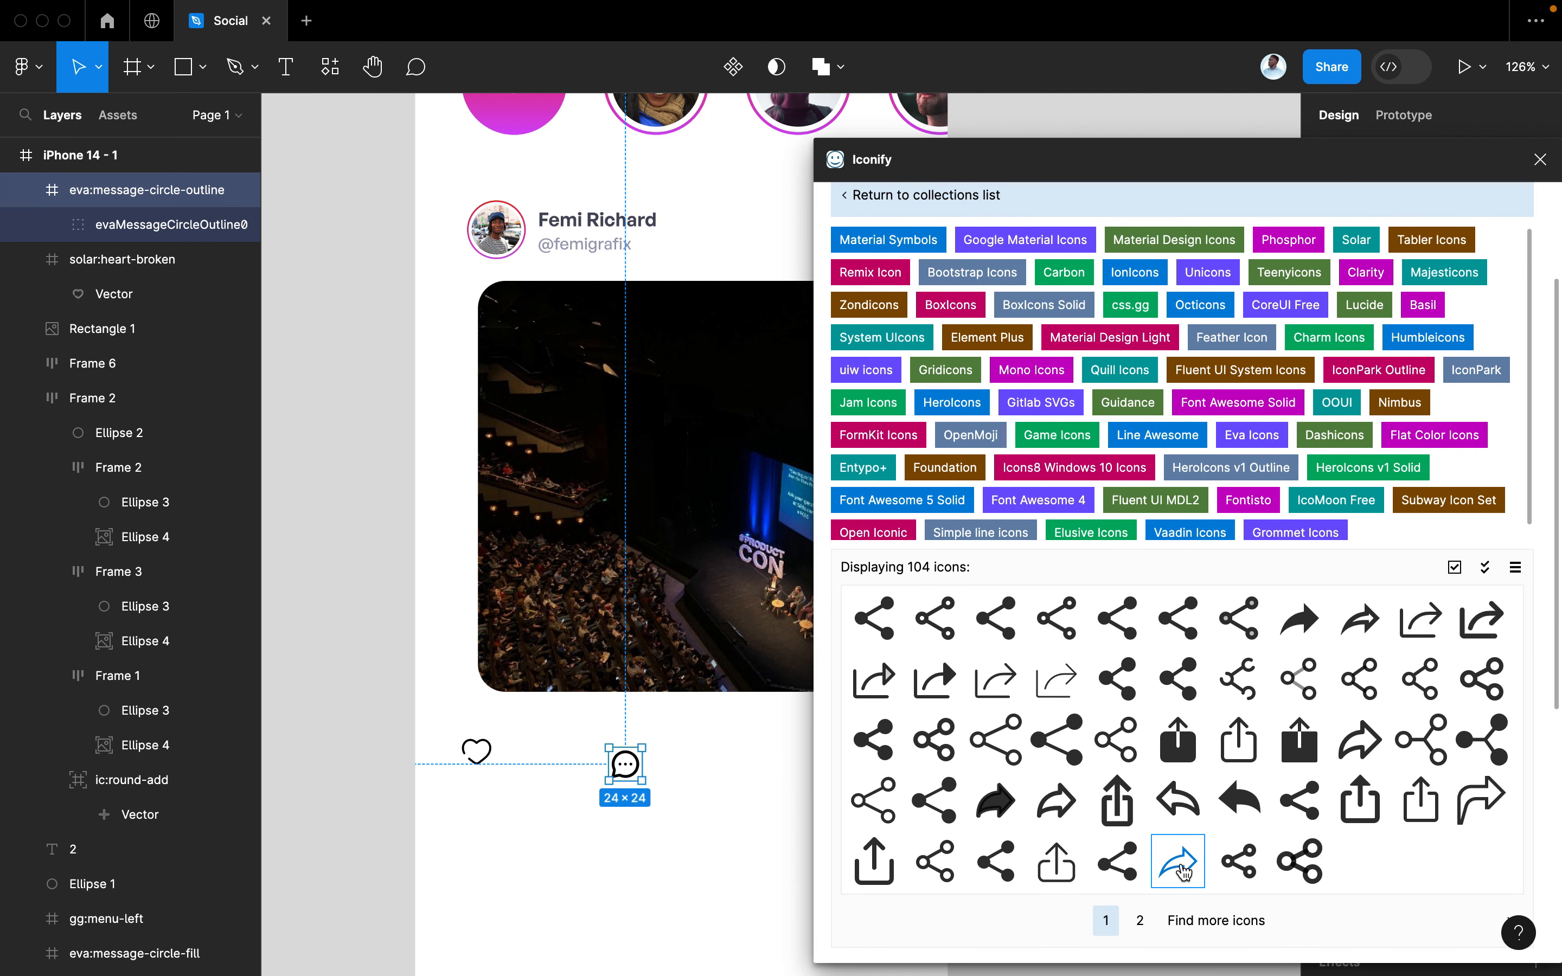
pyautogui.scroll(-3, 1183, 871)
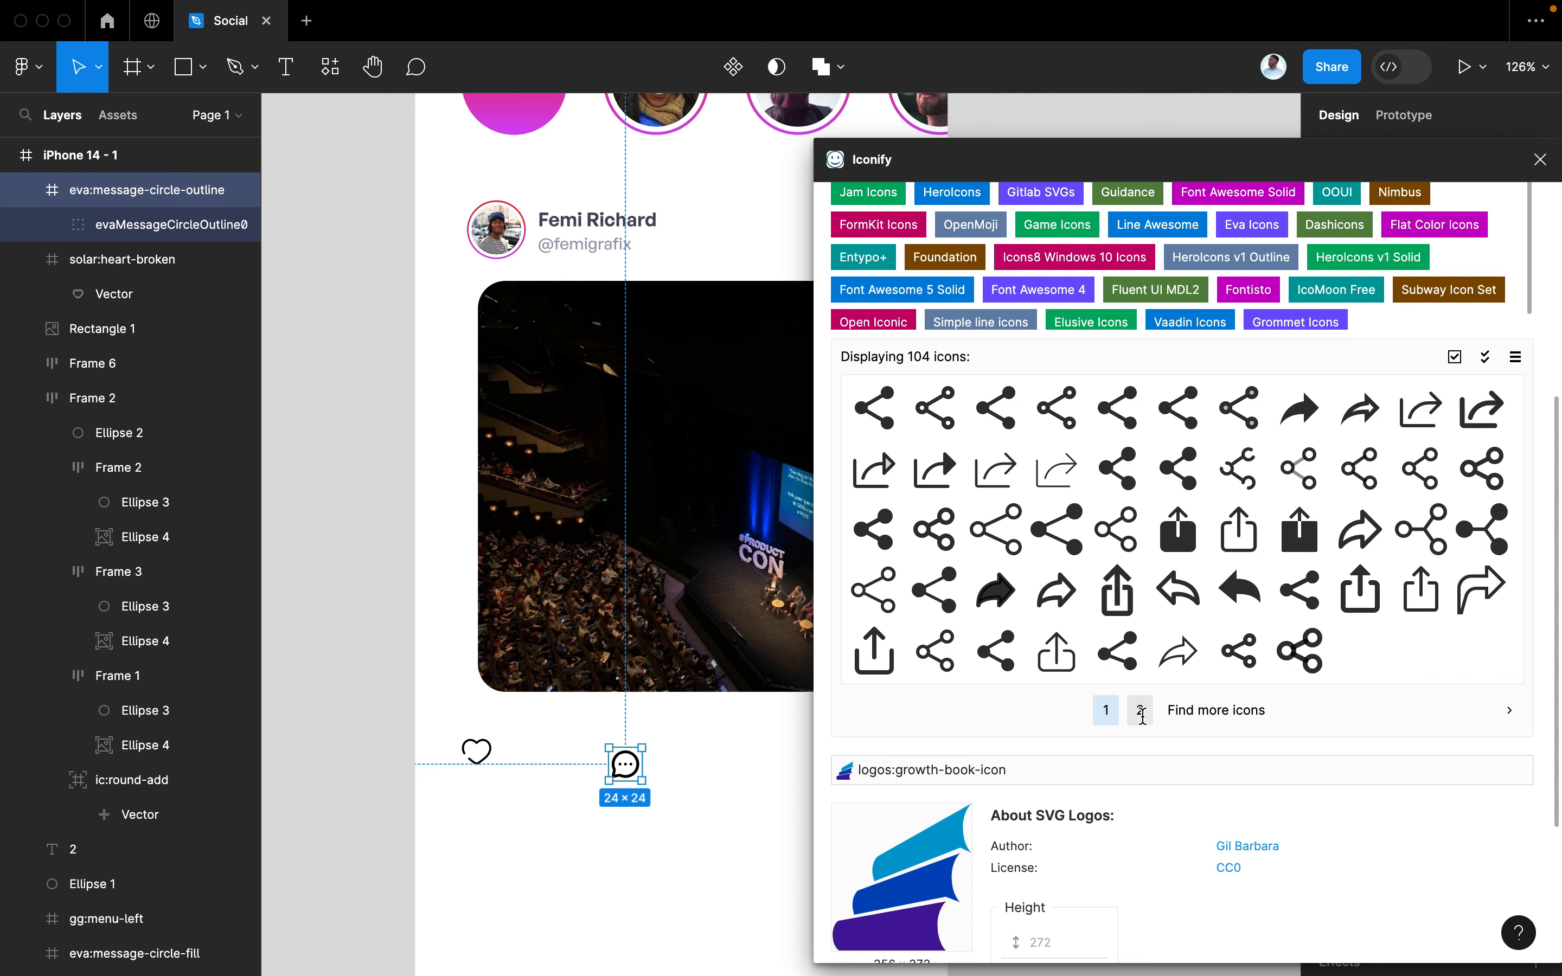
pyautogui.click(1139, 710)
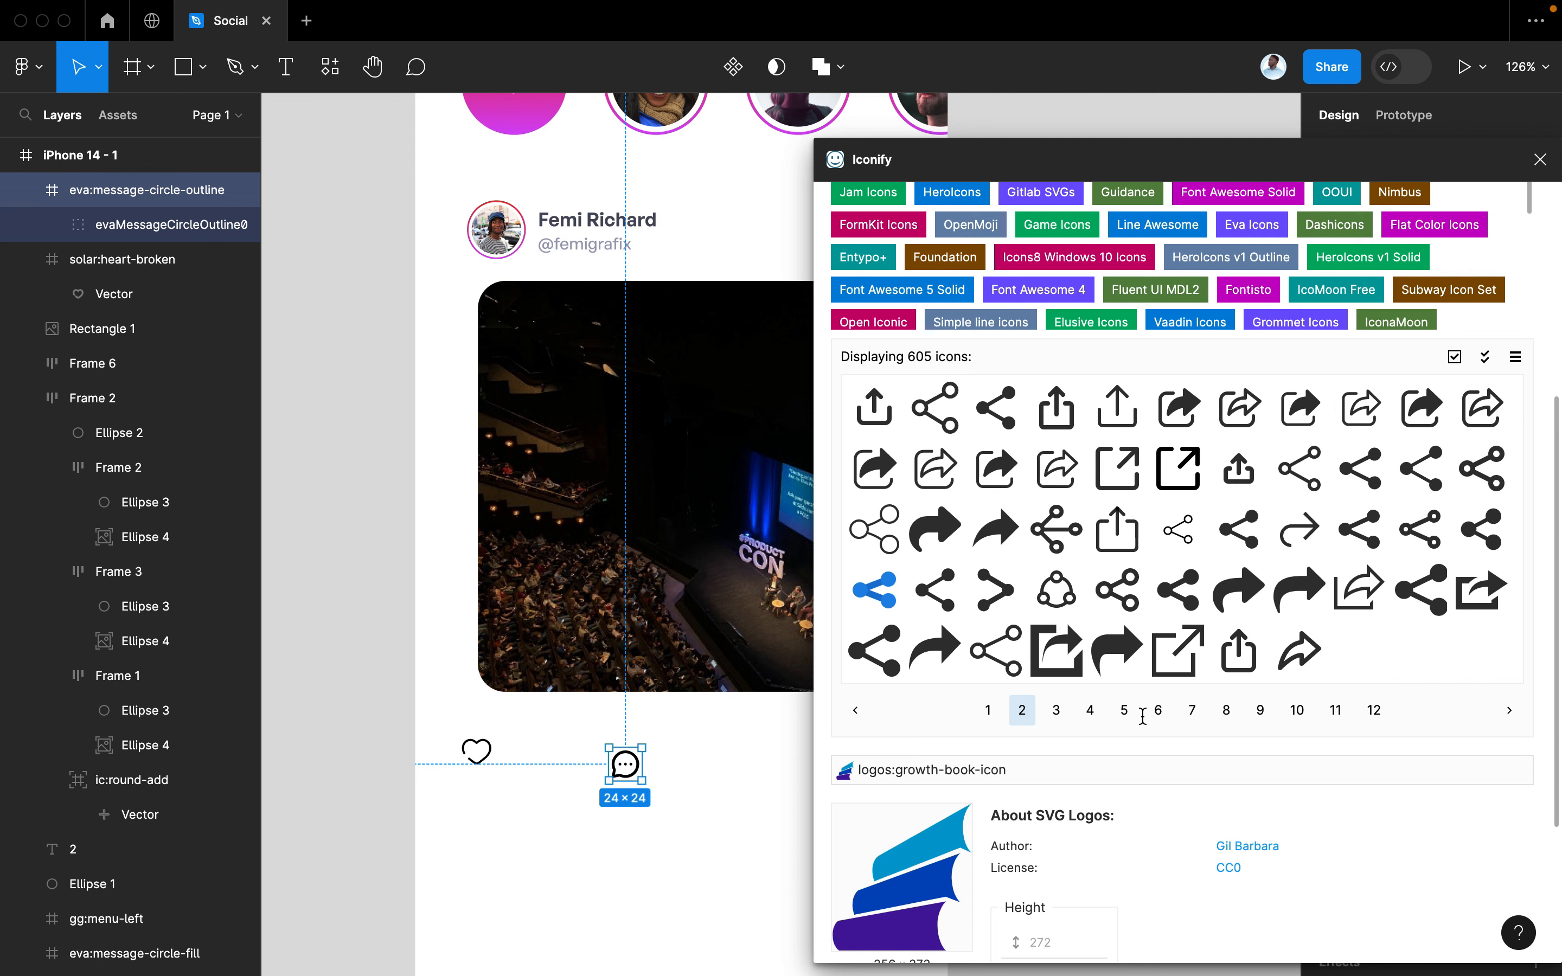
pyautogui.click(1056, 710)
pyautogui.scroll(3, 1105, 629)
pyautogui.scroll(3, 1105, 629)
# Search 'send' and place iconamoon:send-light to the right of the chat icon
pyautogui.click(905, 315)
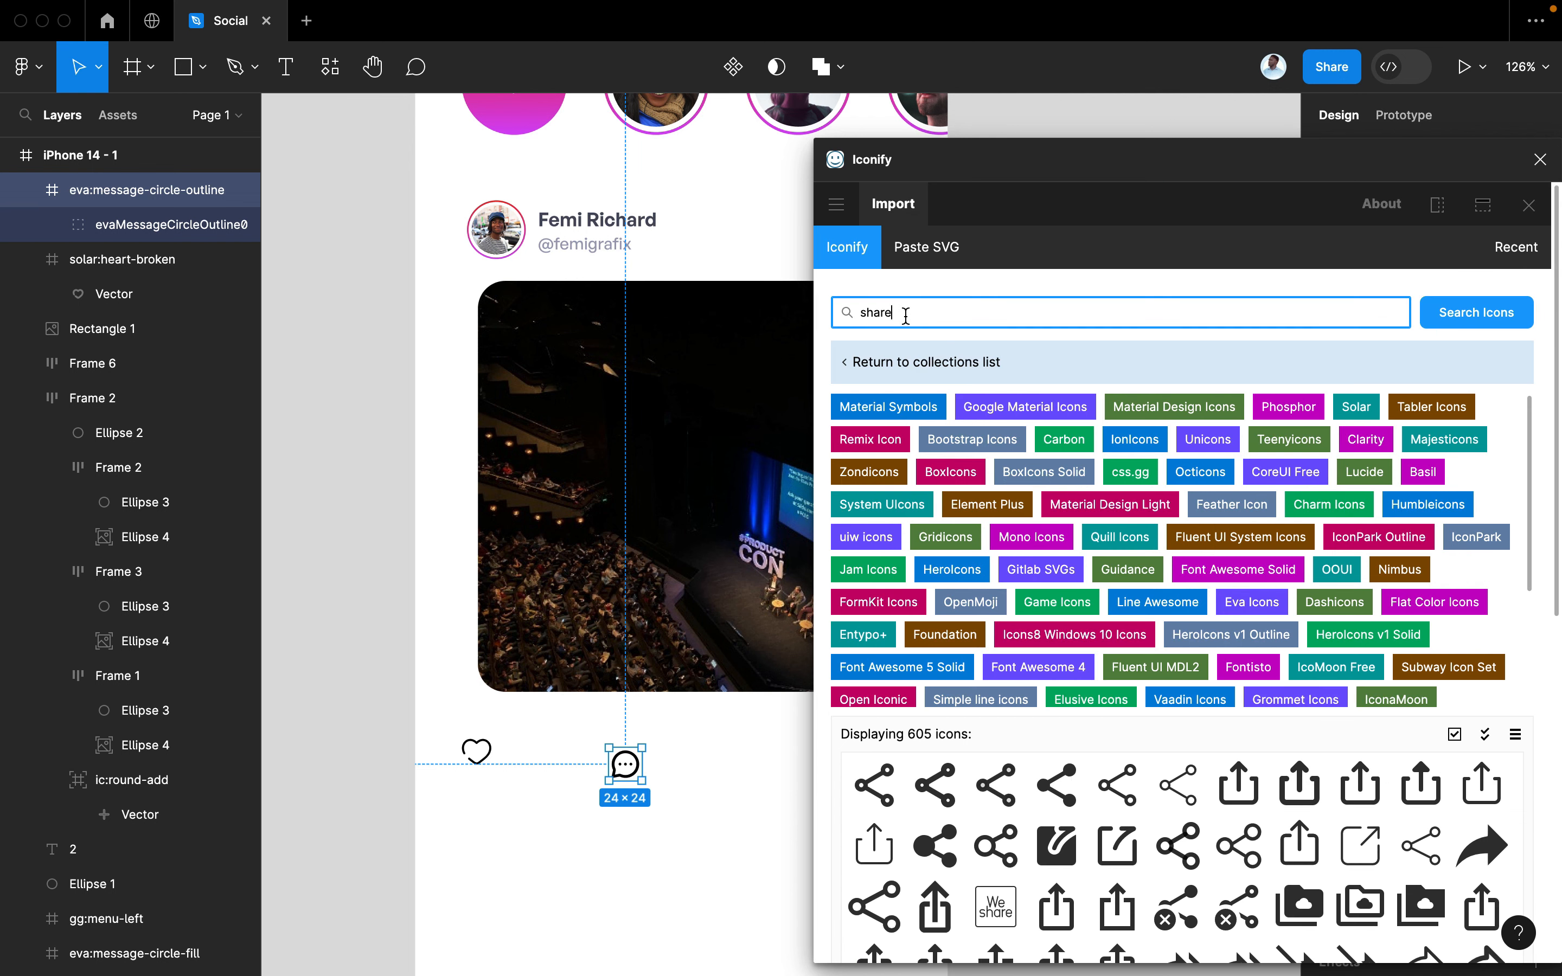
pyautogui.write('send')
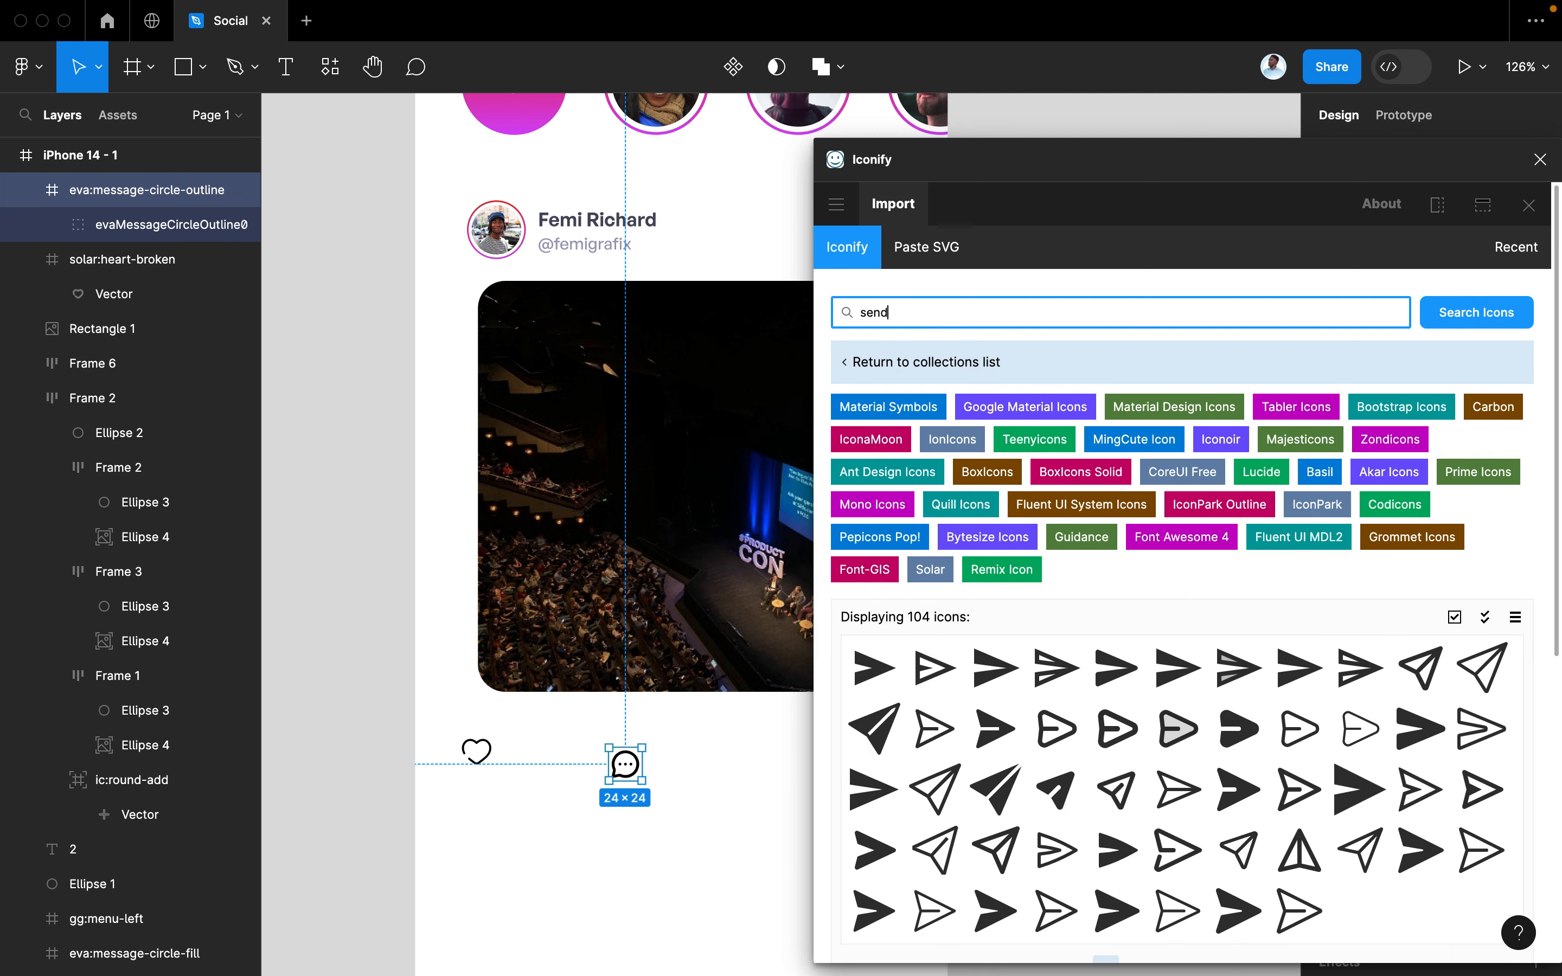
pyautogui.scroll(-1, 1161, 742)
pyautogui.scroll(-2, 1169, 779)
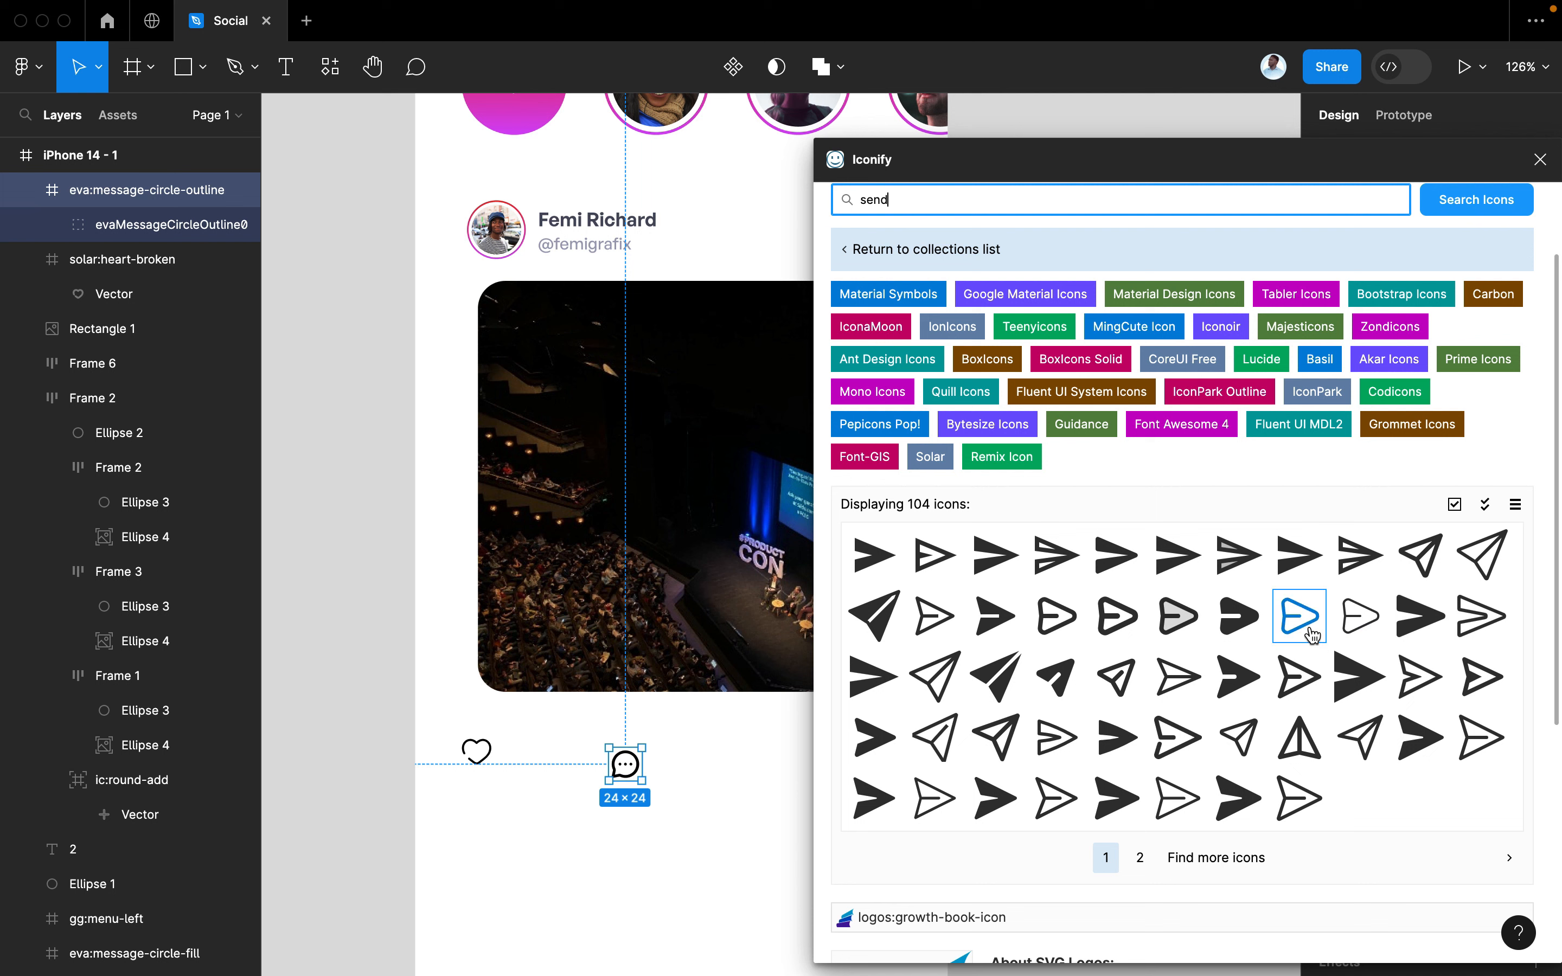
pyautogui.moveTo(1298, 616); pyautogui.dragTo(717, 748)
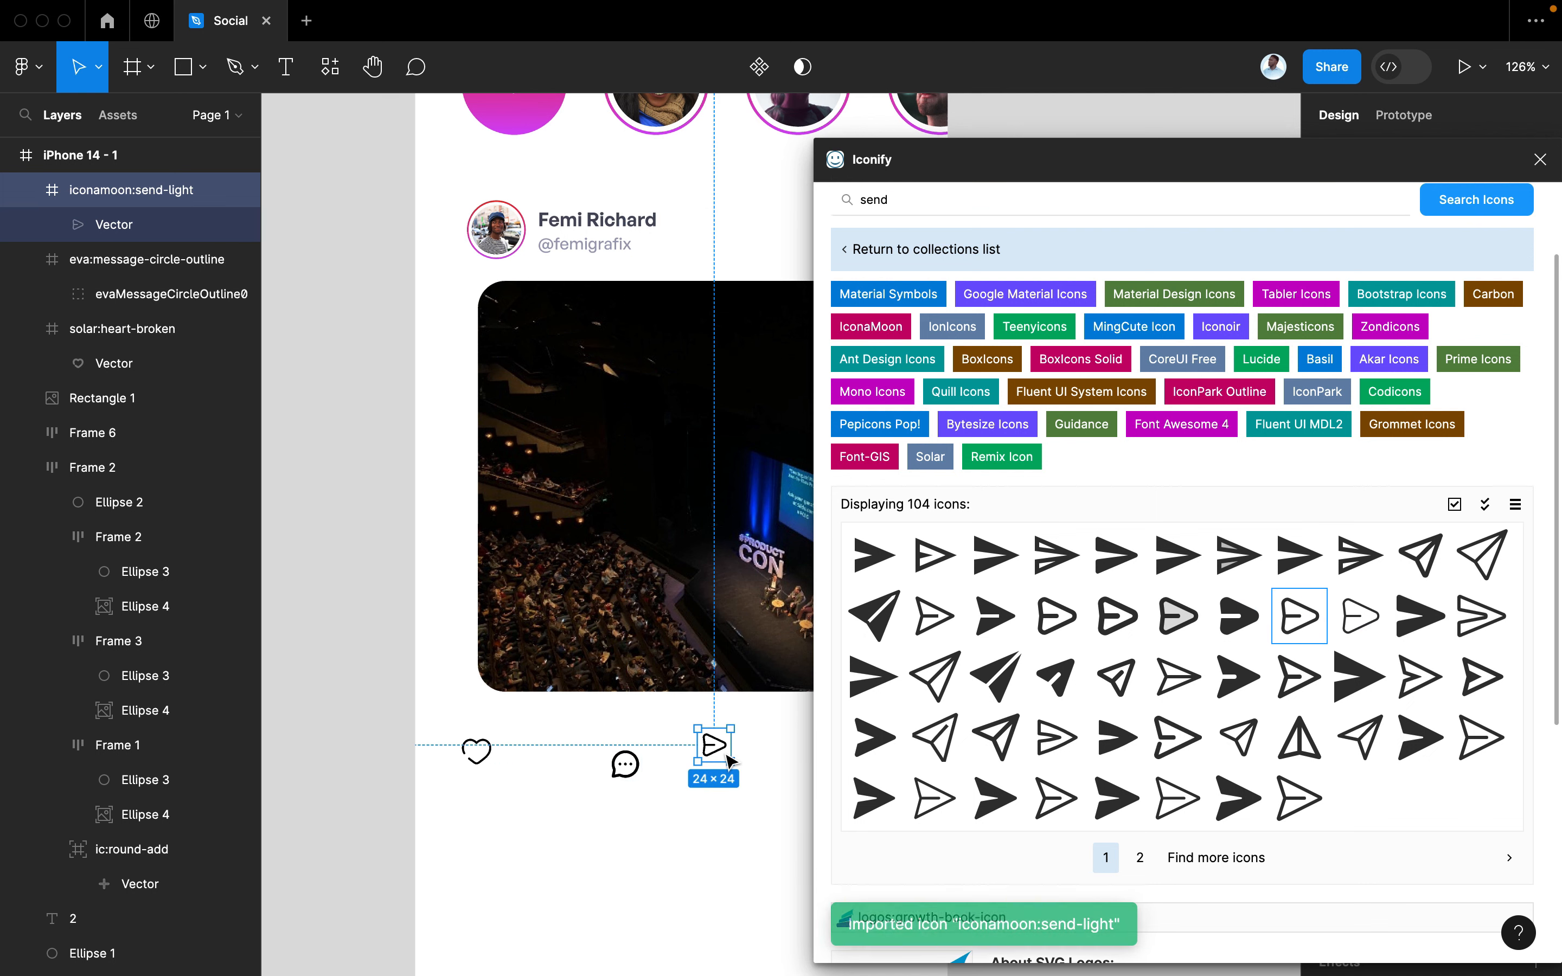
pyautogui.click(1537, 159)
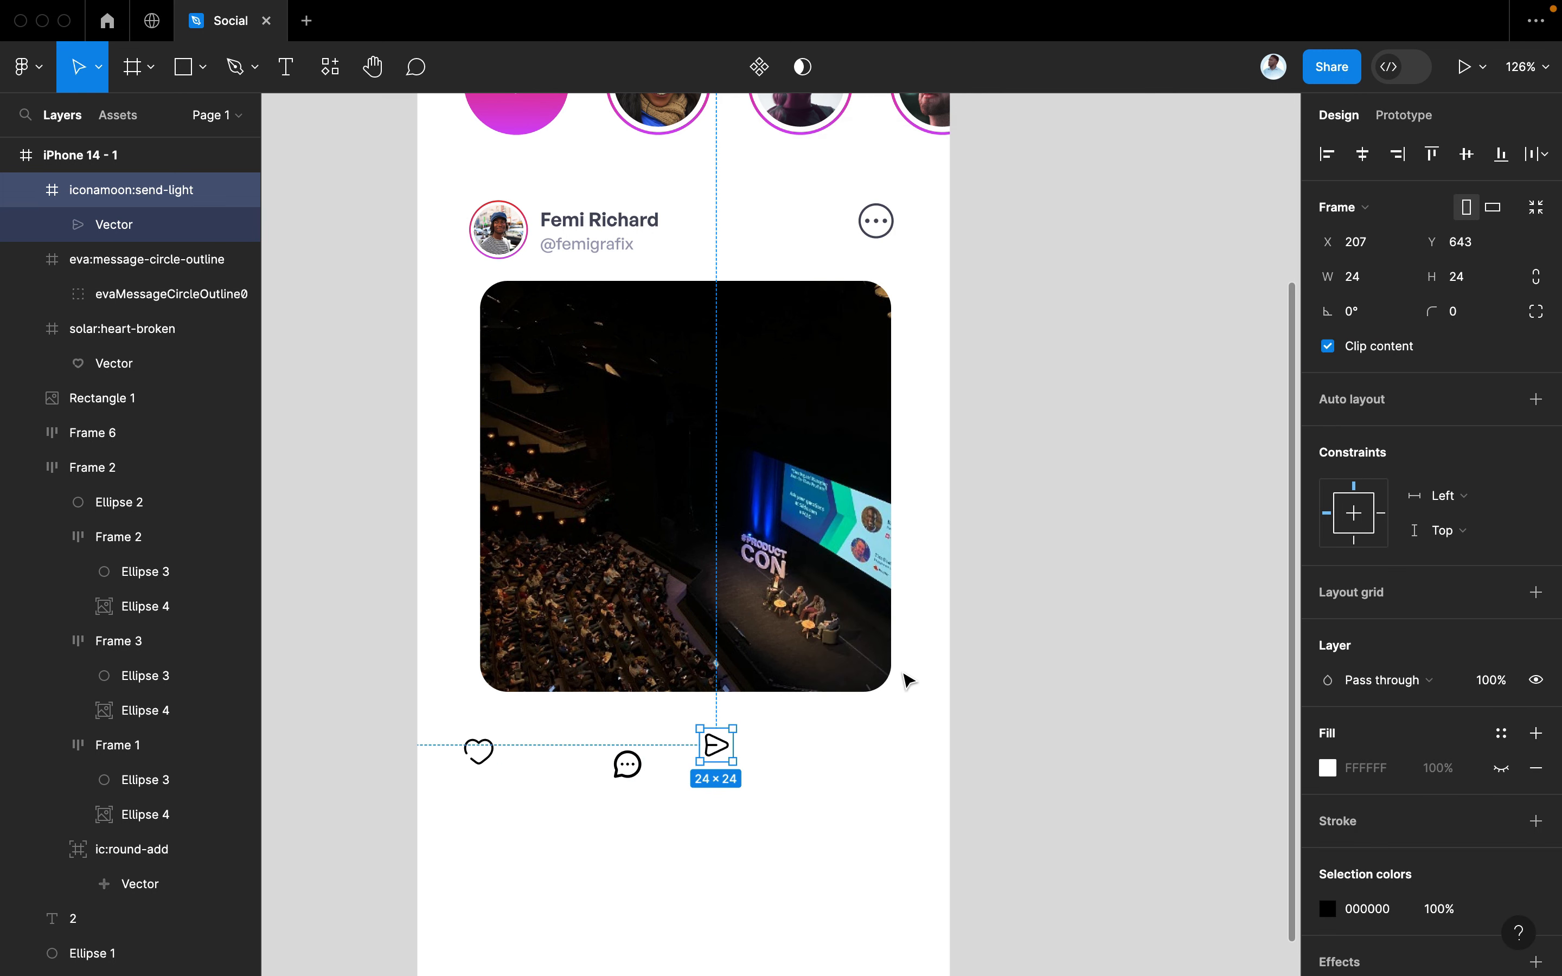
# Move the chat icon closer to the heart and the send icon next to it
pyautogui.scroll(5, 916, 680)
pyautogui.hscroll(-1, 919, 673)
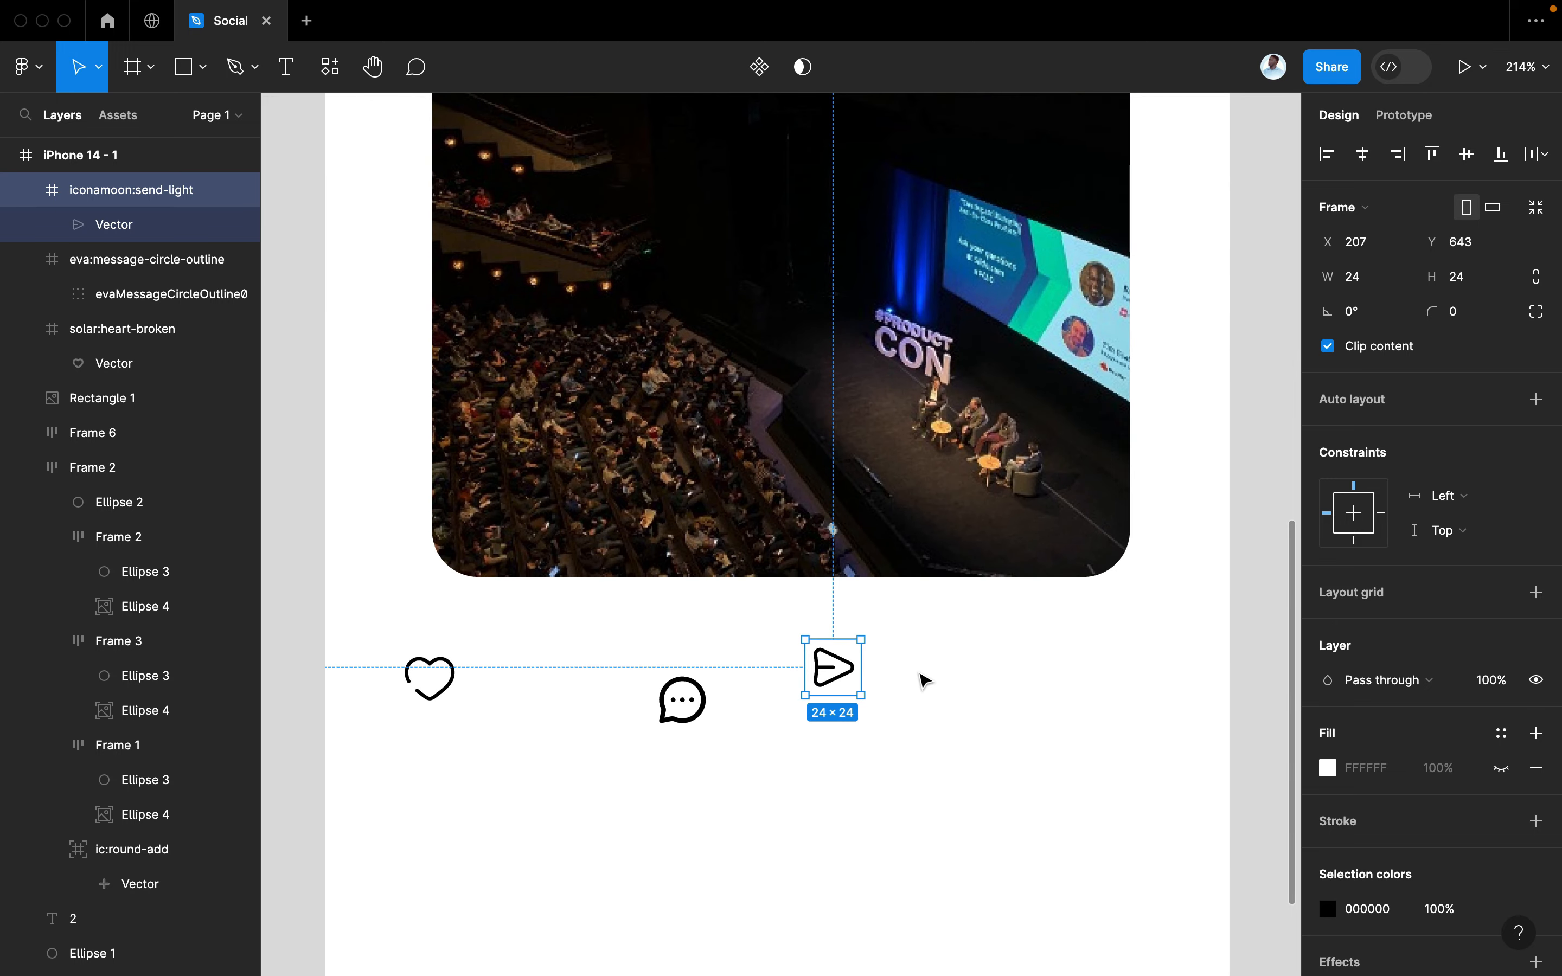
pyautogui.moveTo(681, 699); pyautogui.dragTo(530, 684)
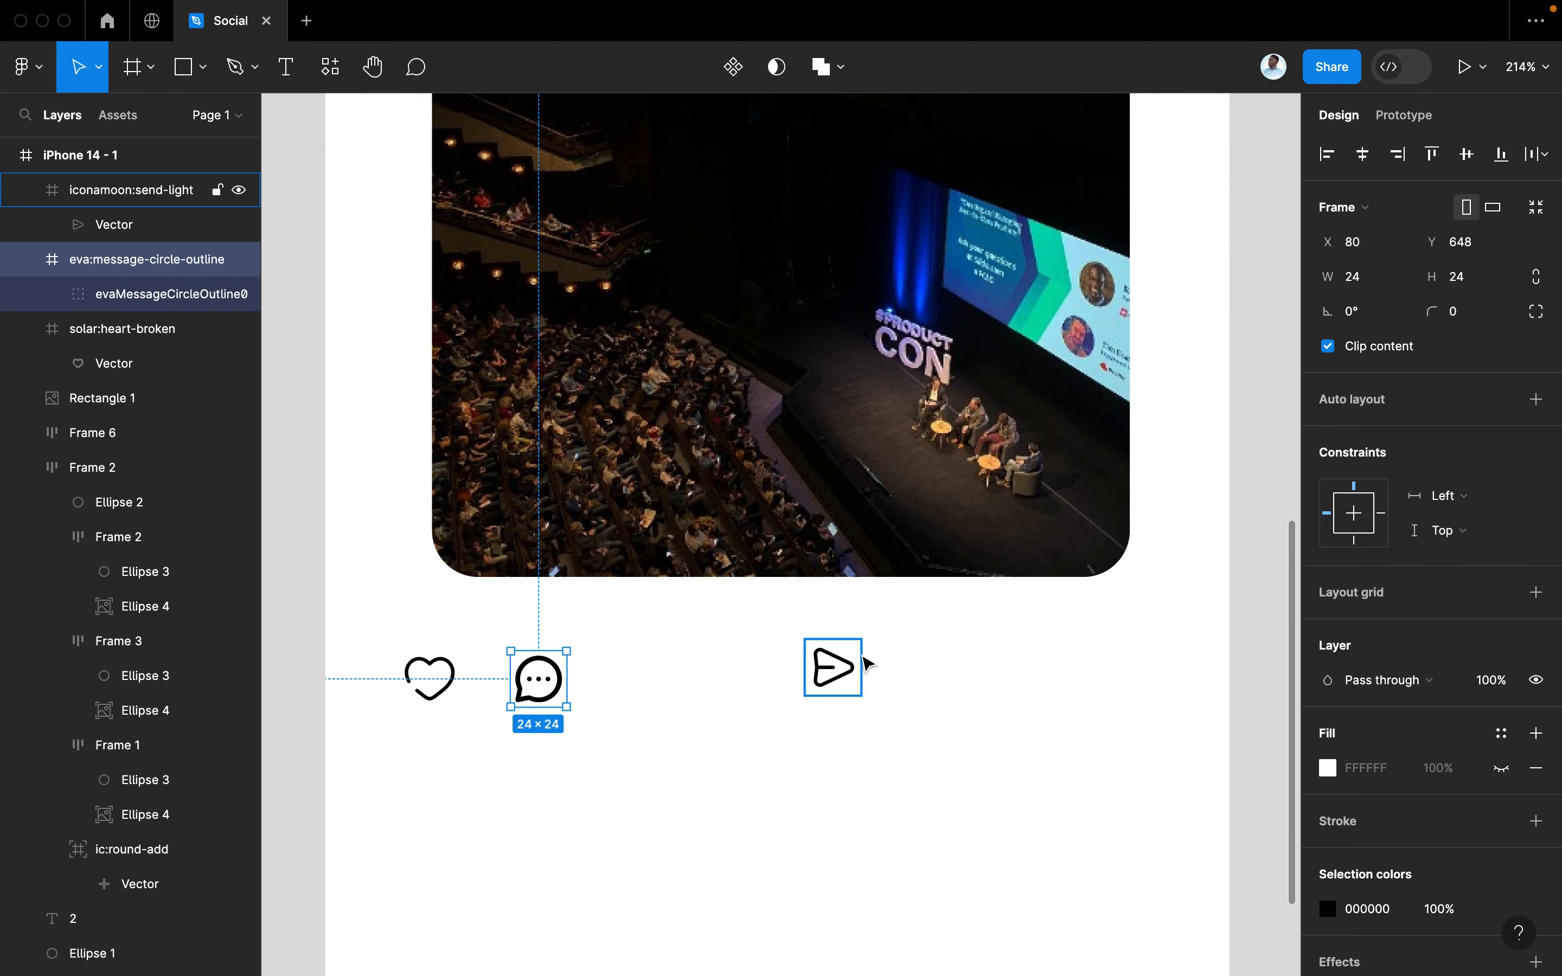
pyautogui.moveTo(836, 670); pyautogui.dragTo(641, 688)
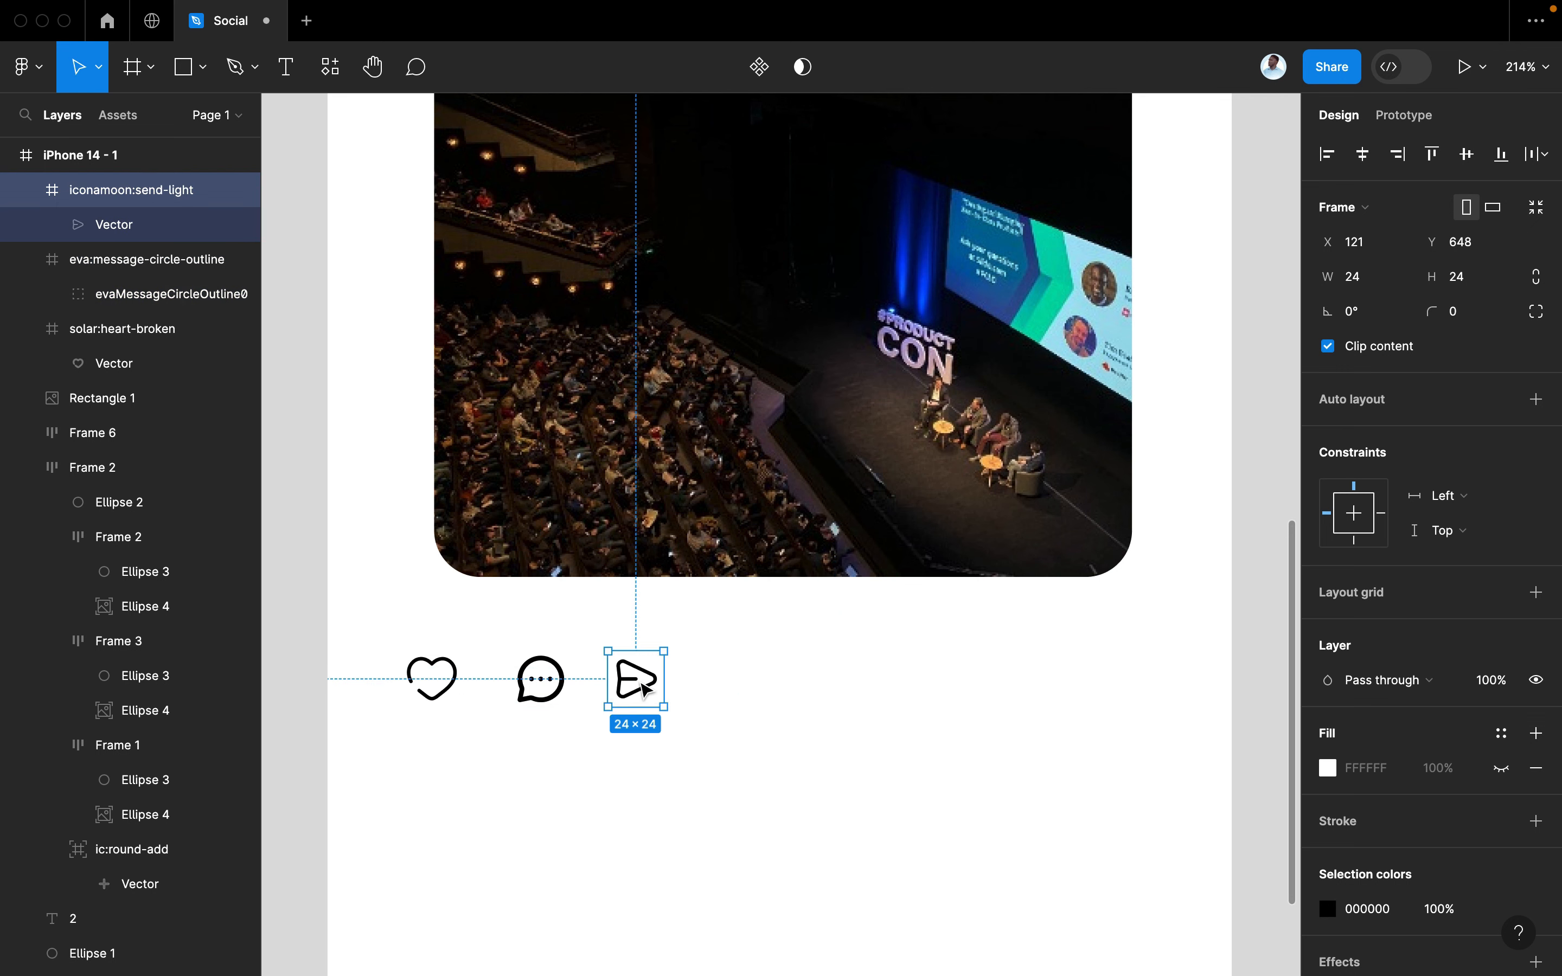
# Drill into the heart, send and chat icons, then enter point editing on the chat bubble outline
pyautogui.scroll(5, 640, 687)
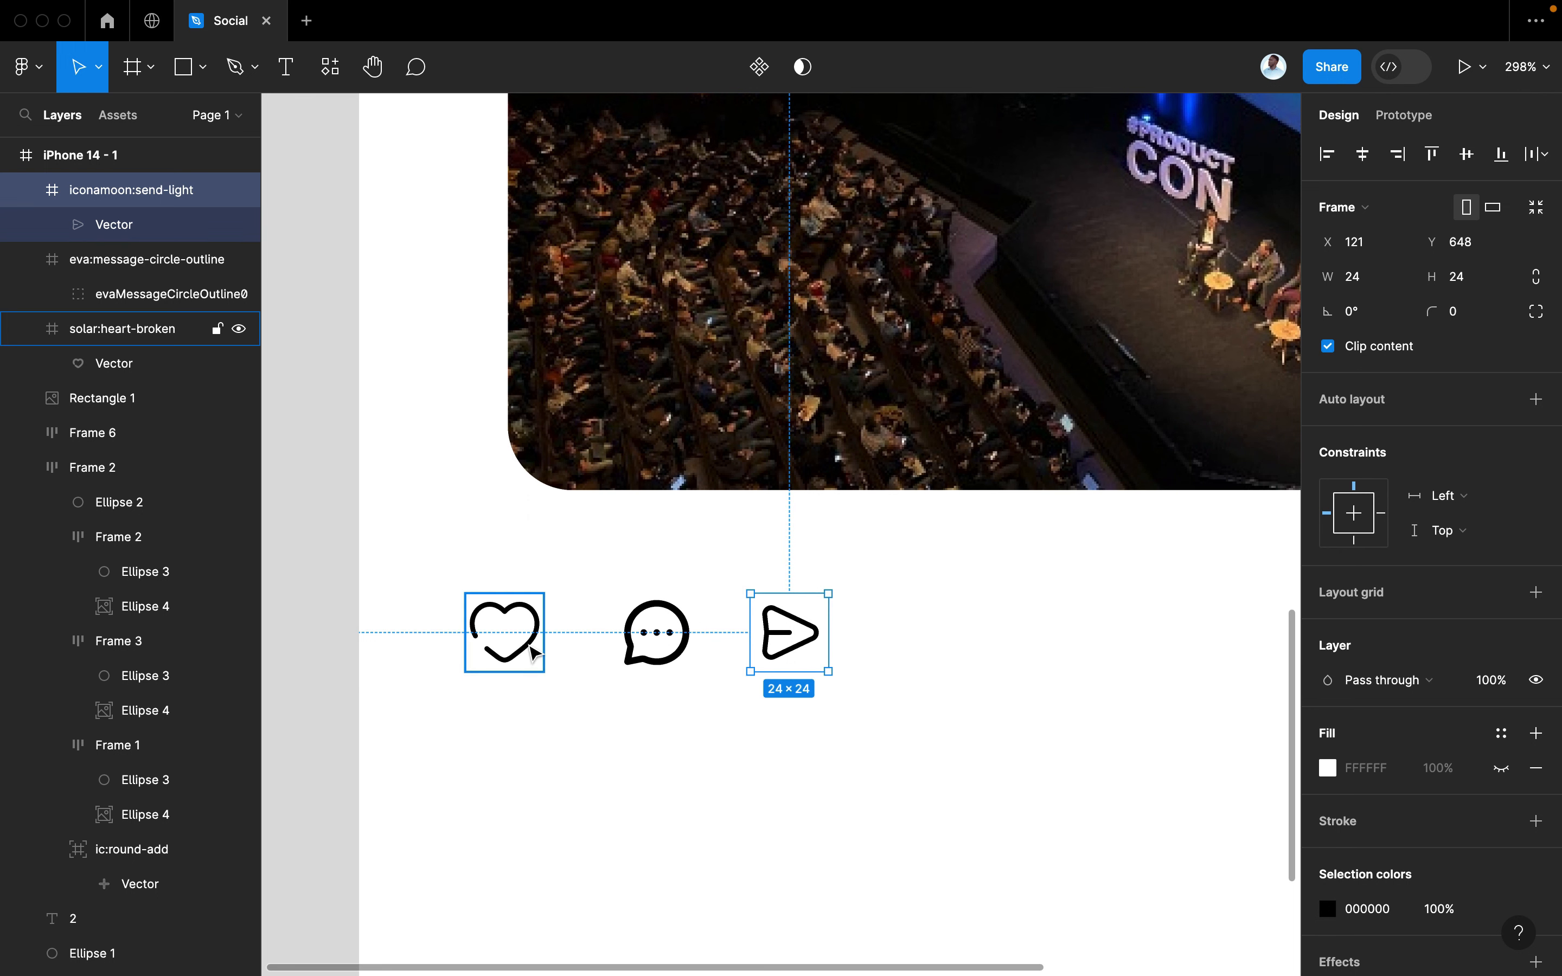
pyautogui.click(522, 648)
pyautogui.doubleClick(533, 652)
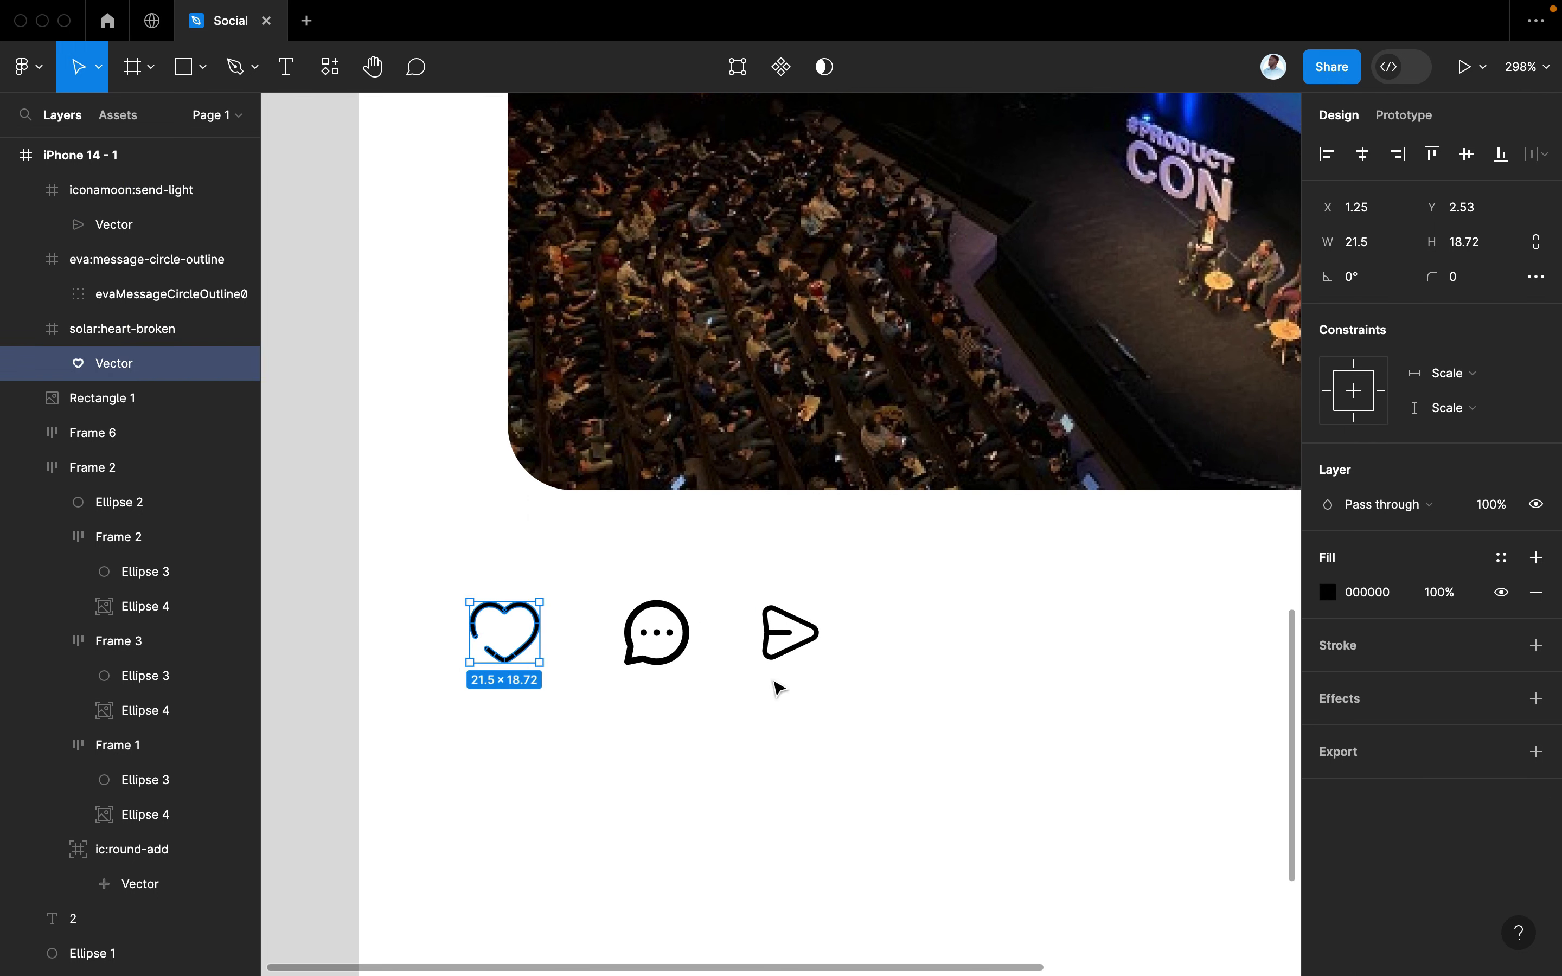
pyautogui.click(790, 661)
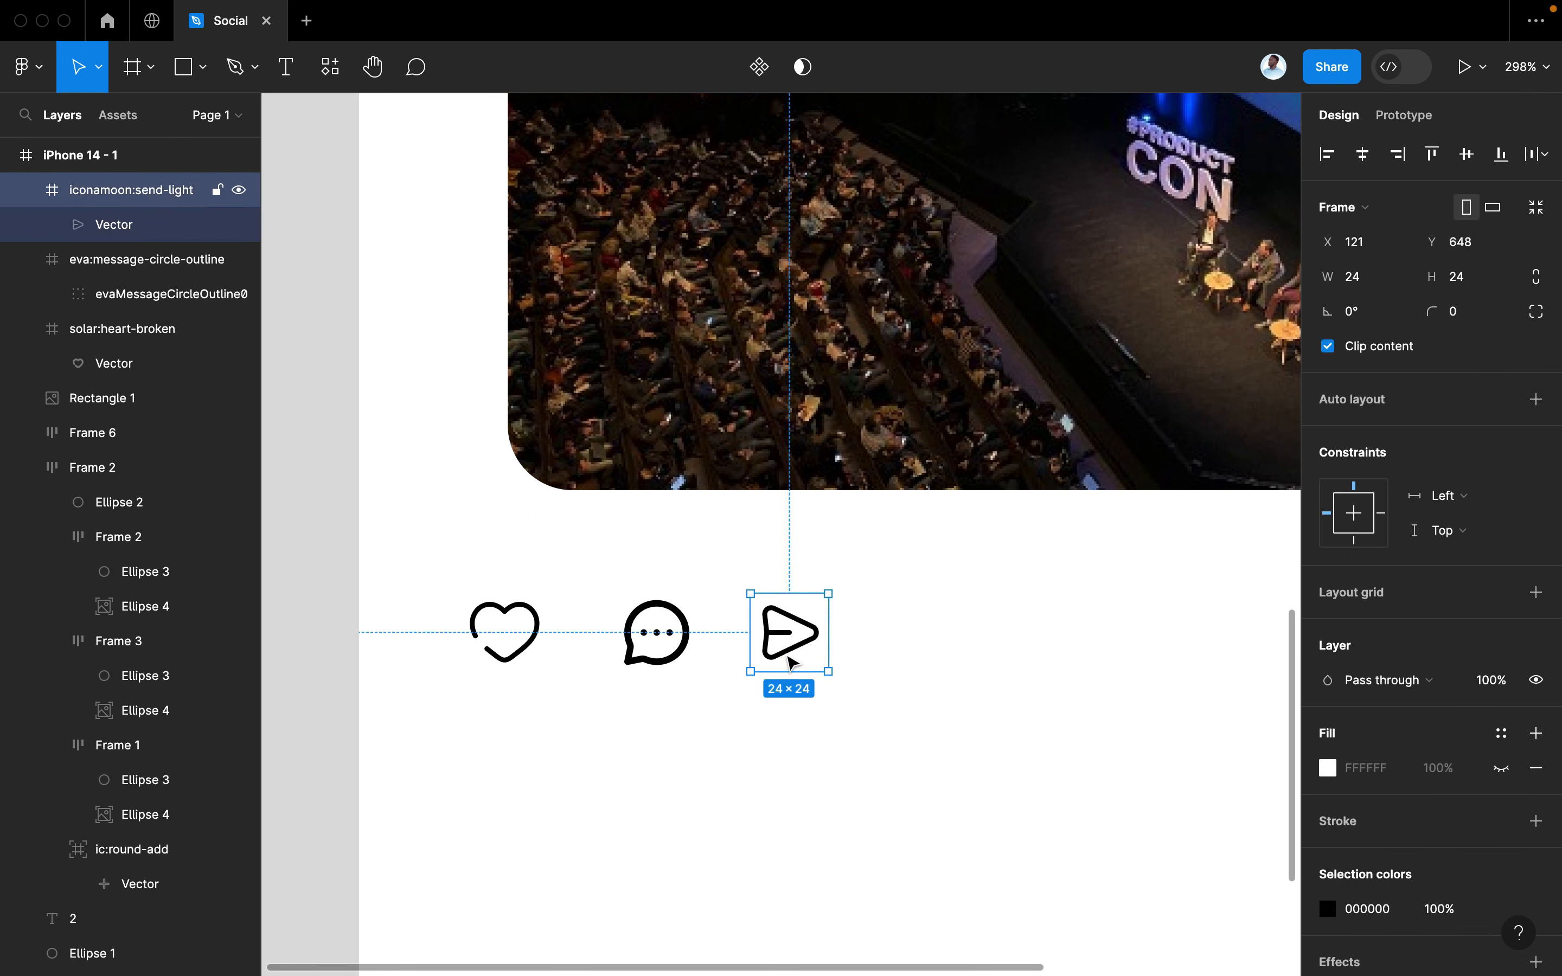
pyautogui.doubleClick(784, 653)
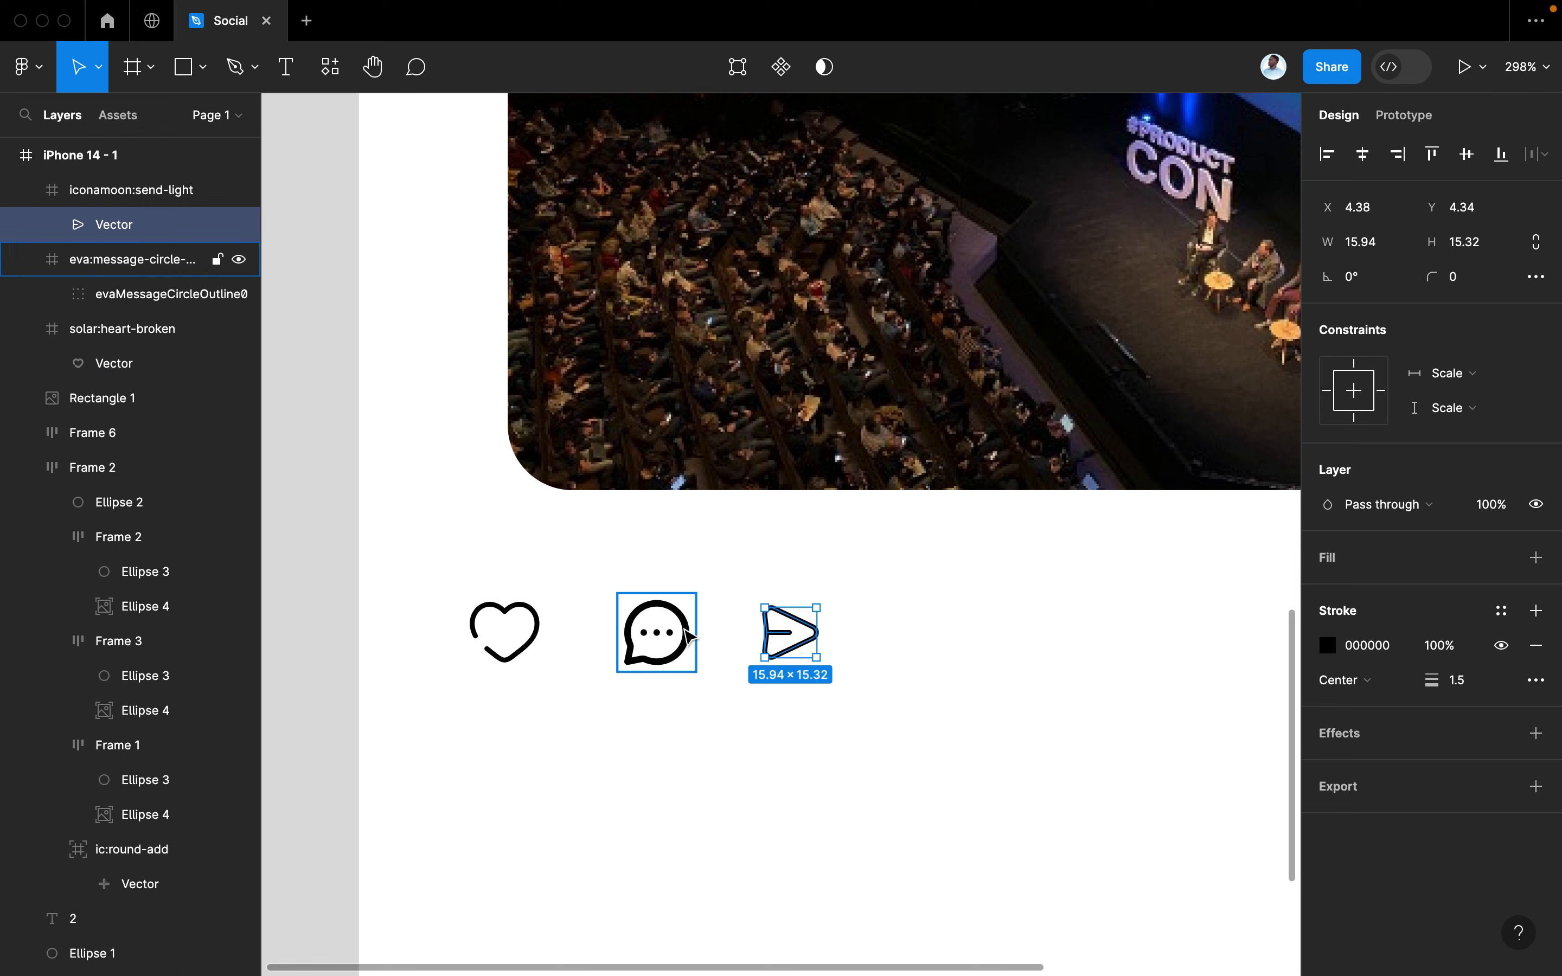
pyautogui.click(688, 639)
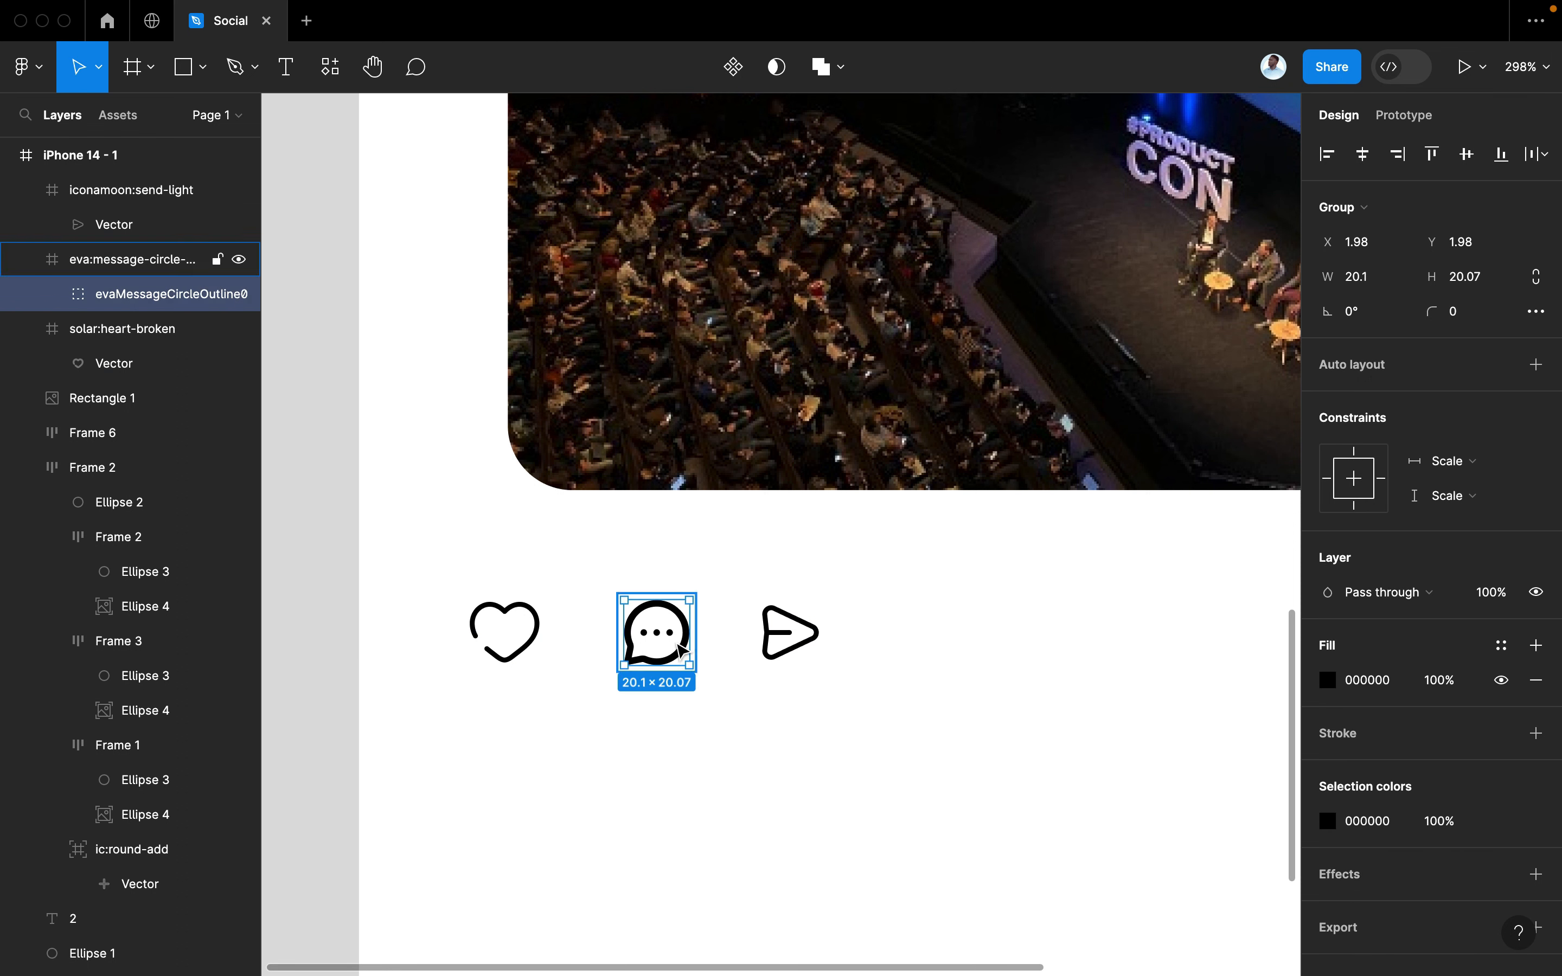
pyautogui.press('Escape')
pyautogui.press('Return')
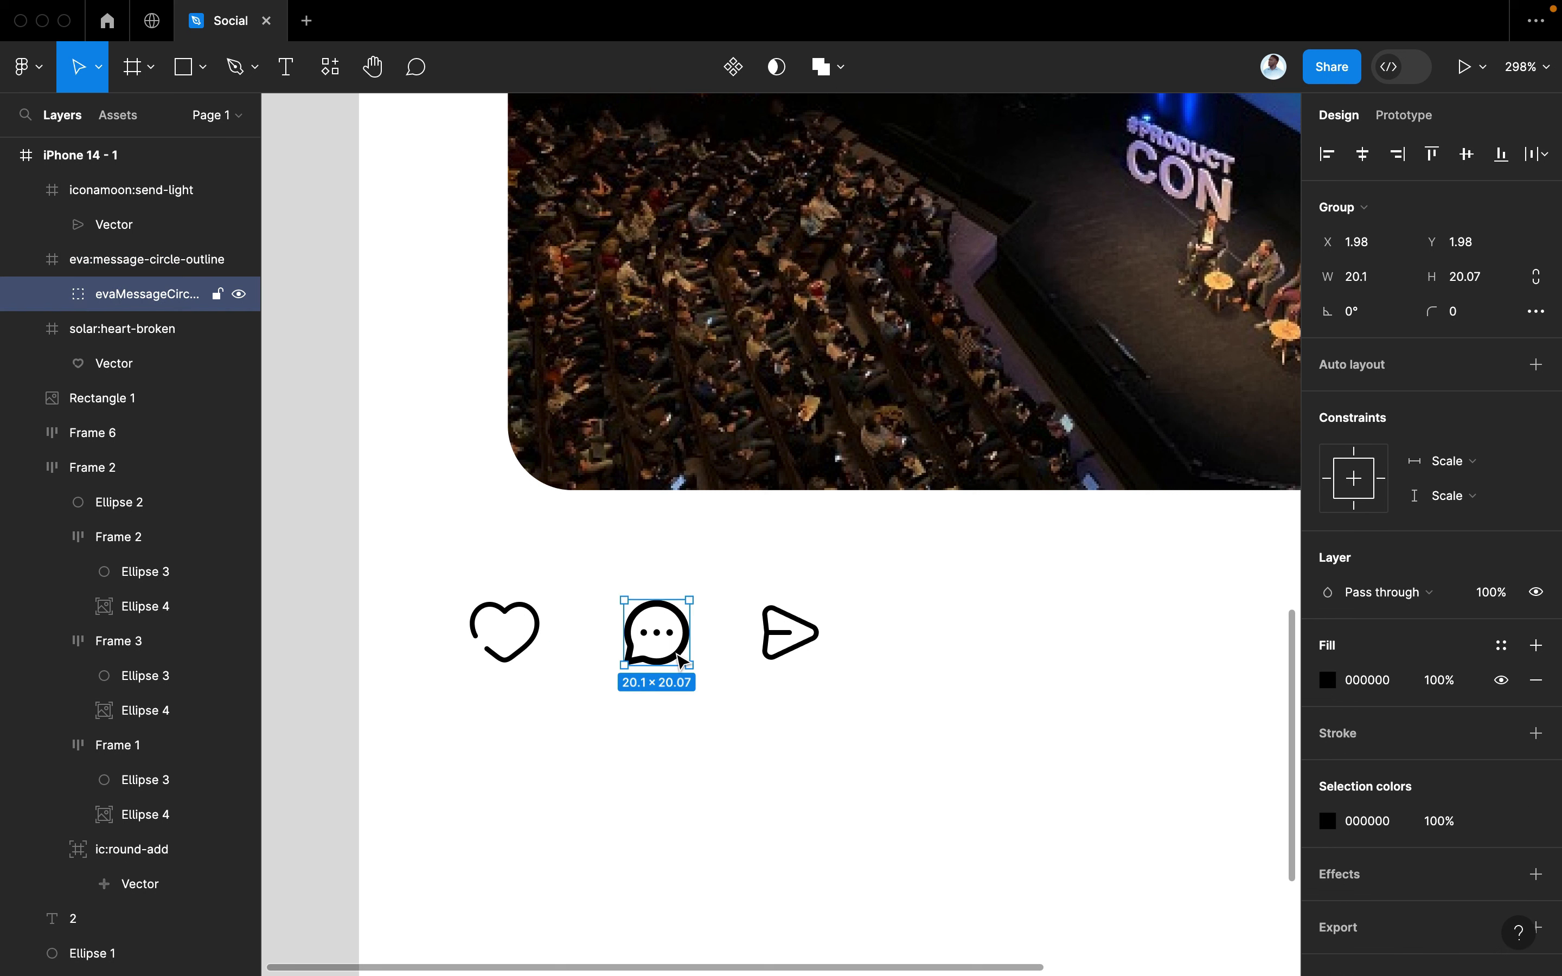
pyautogui.keyDown('super'); pyautogui.click(681, 658); pyautogui.keyUp('super')
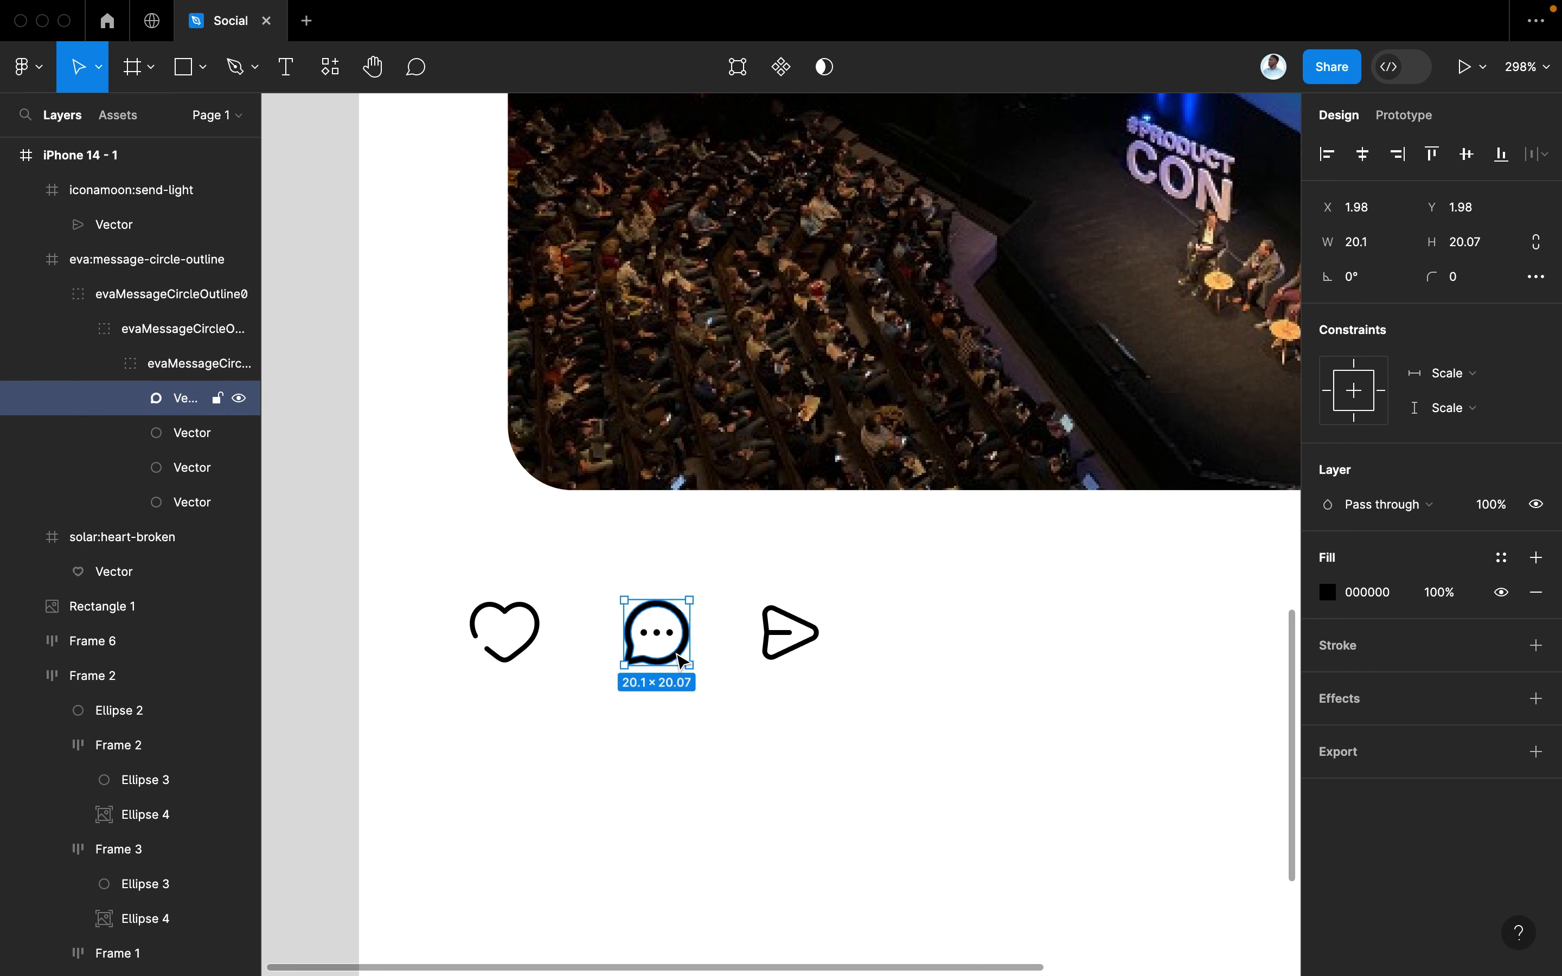
pyautogui.doubleClick(681, 658)
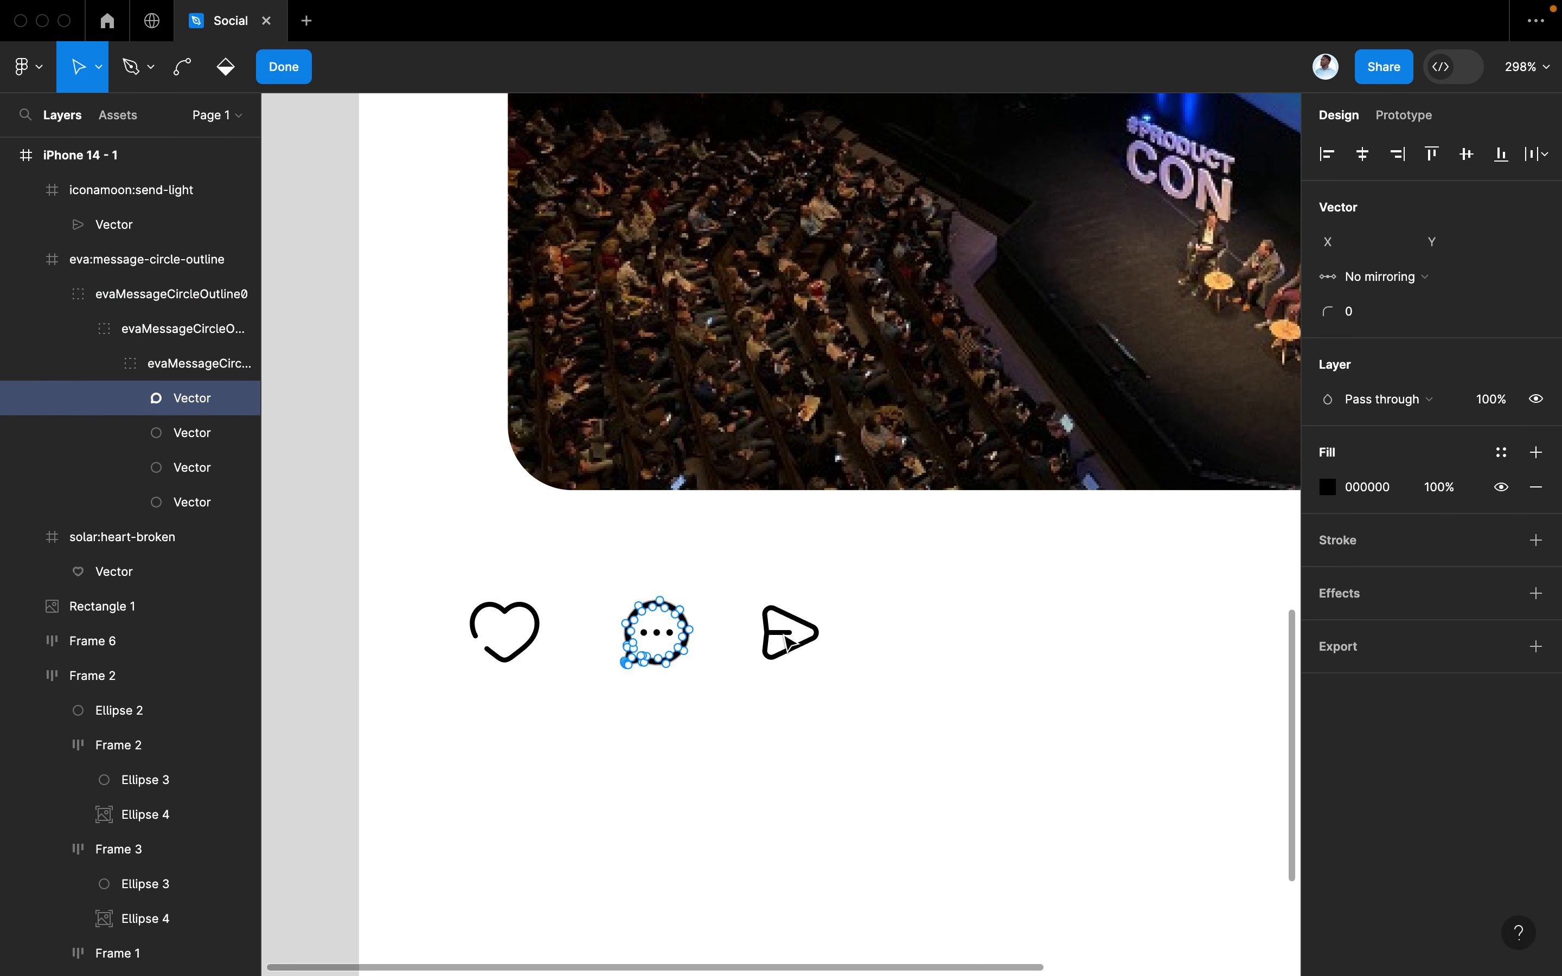
# Give the heart shape an Outside stroke with weight 0.2
pyautogui.click(522, 655)
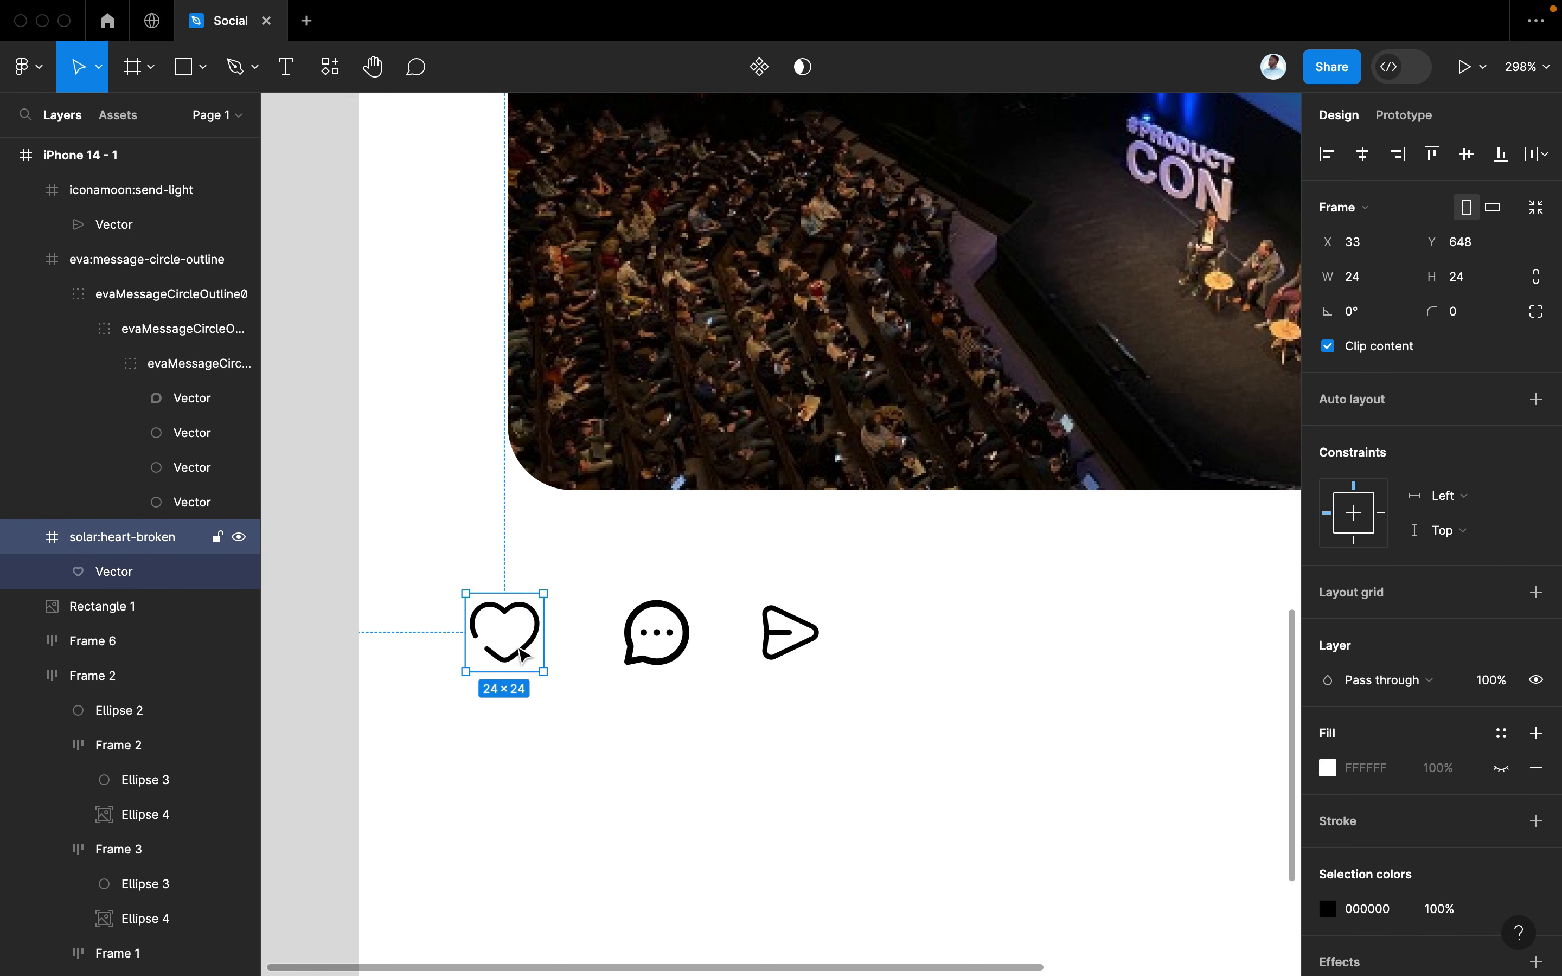
pyautogui.doubleClick(521, 655)
pyautogui.doubleClick(521, 655)
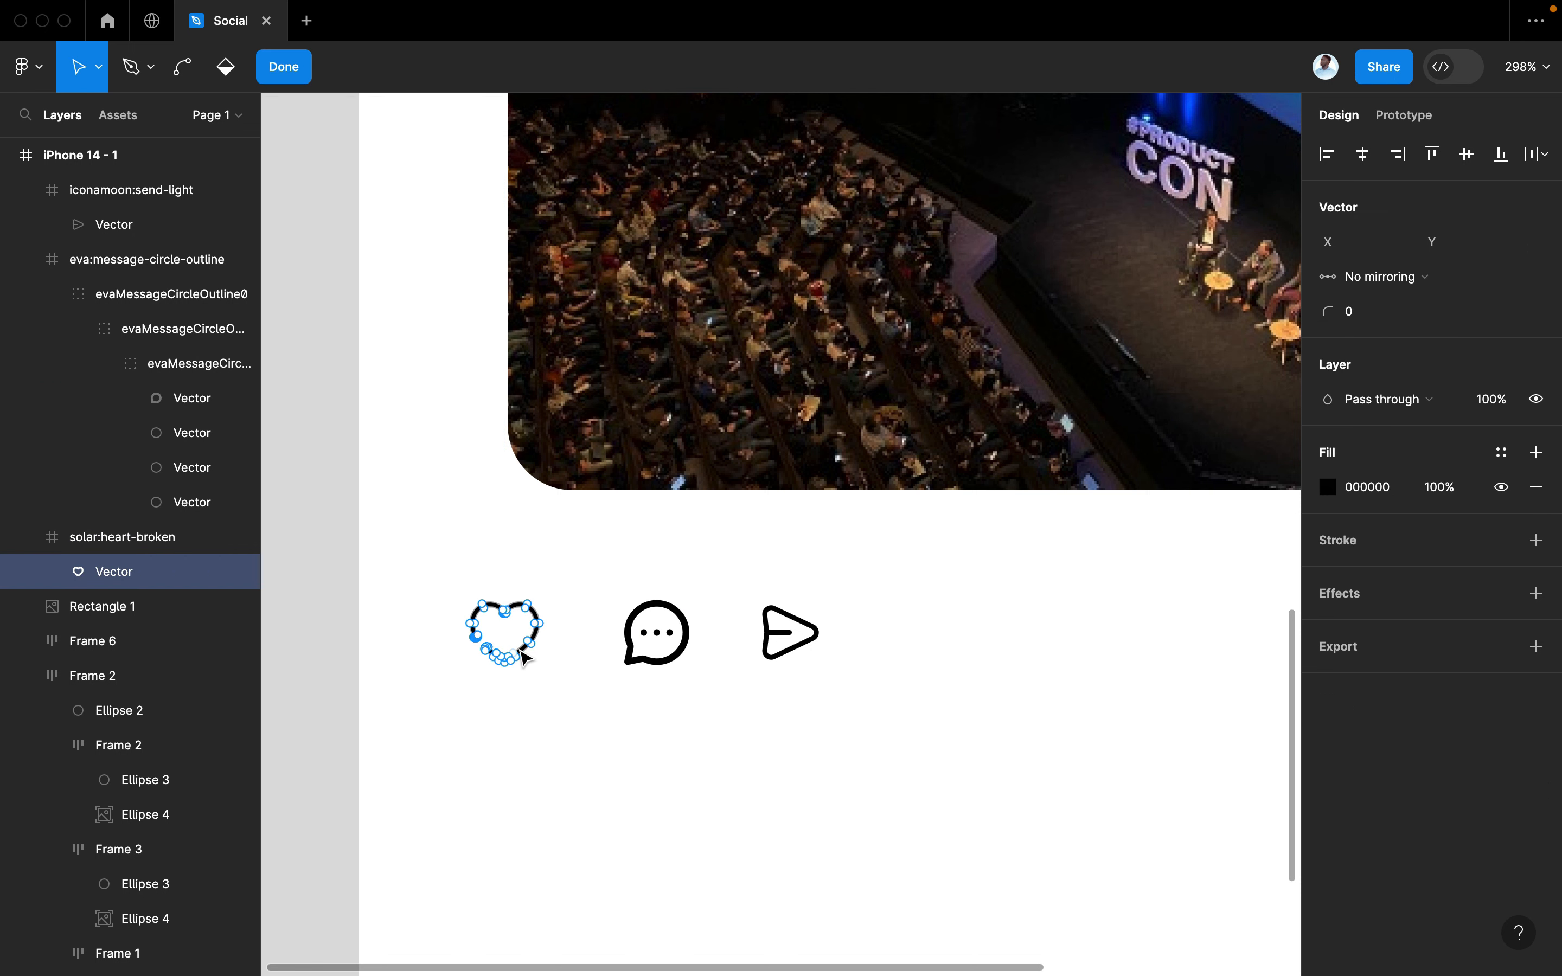
pyautogui.click(588, 624)
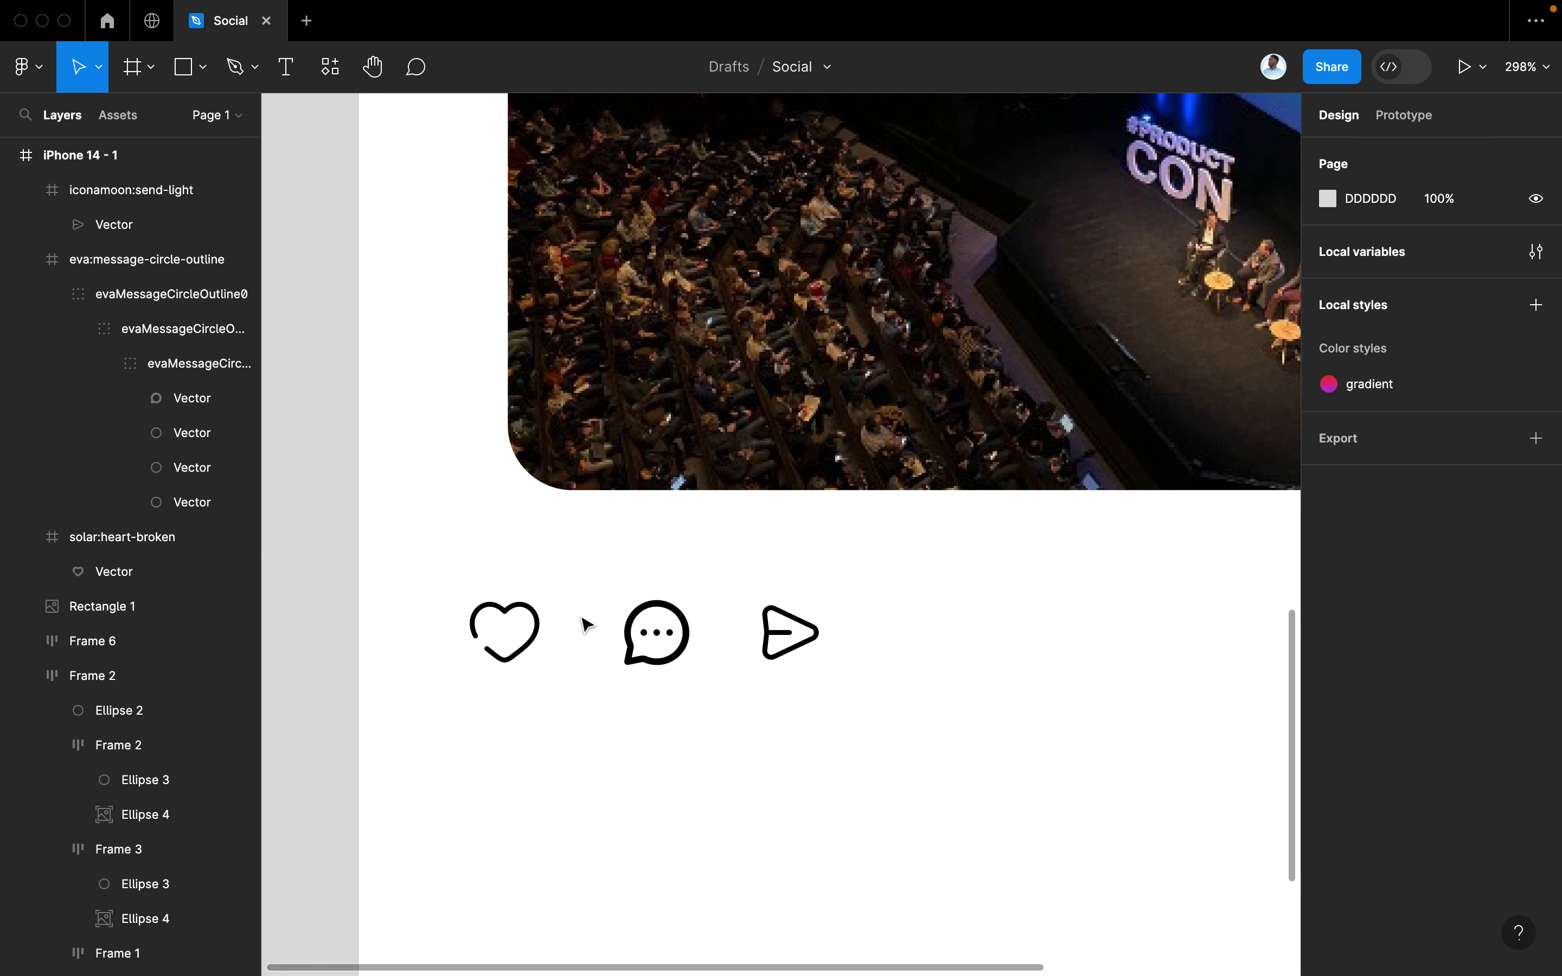
pyautogui.doubleClick(524, 608)
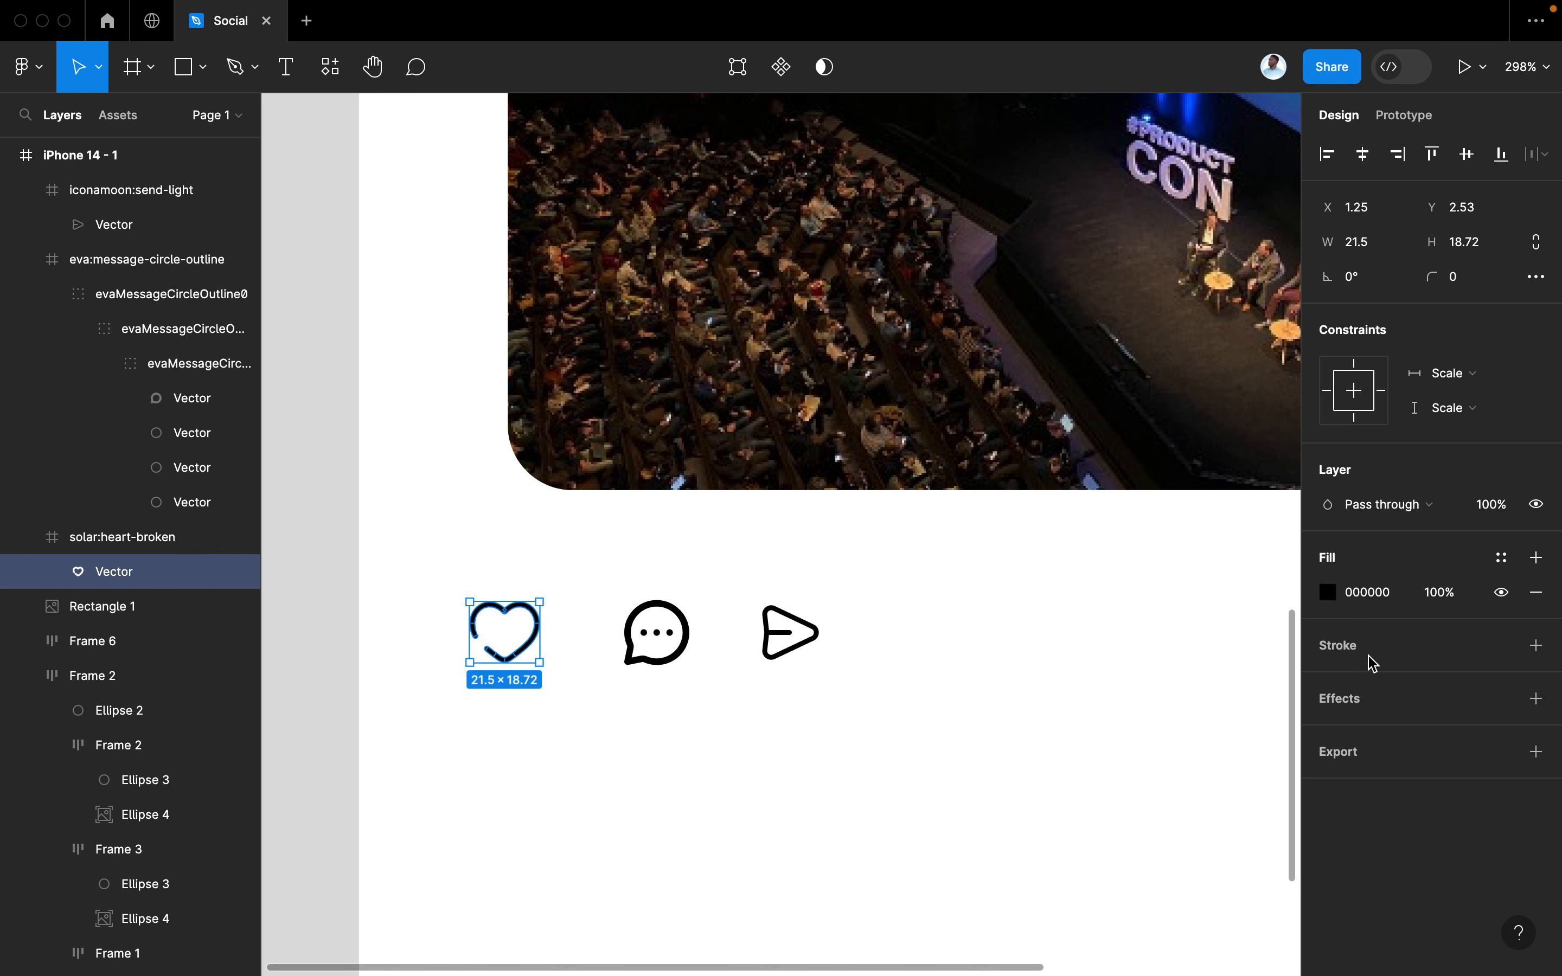
pyautogui.click(1535, 646)
pyautogui.click(1375, 715)
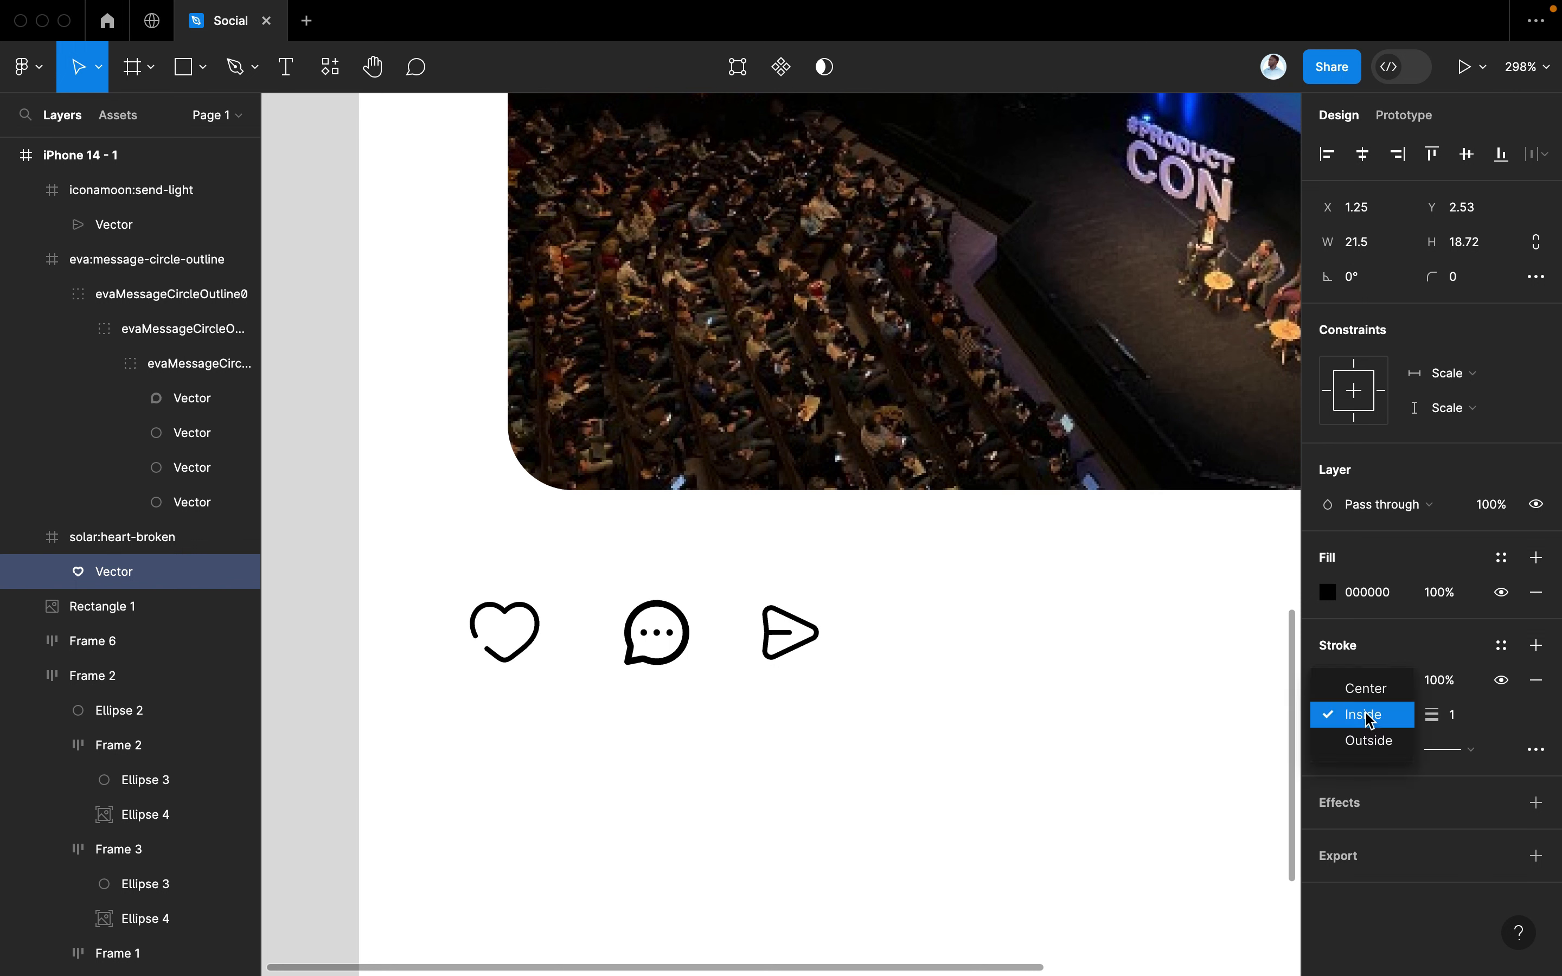
pyautogui.click(1358, 740)
pyautogui.click(1462, 712)
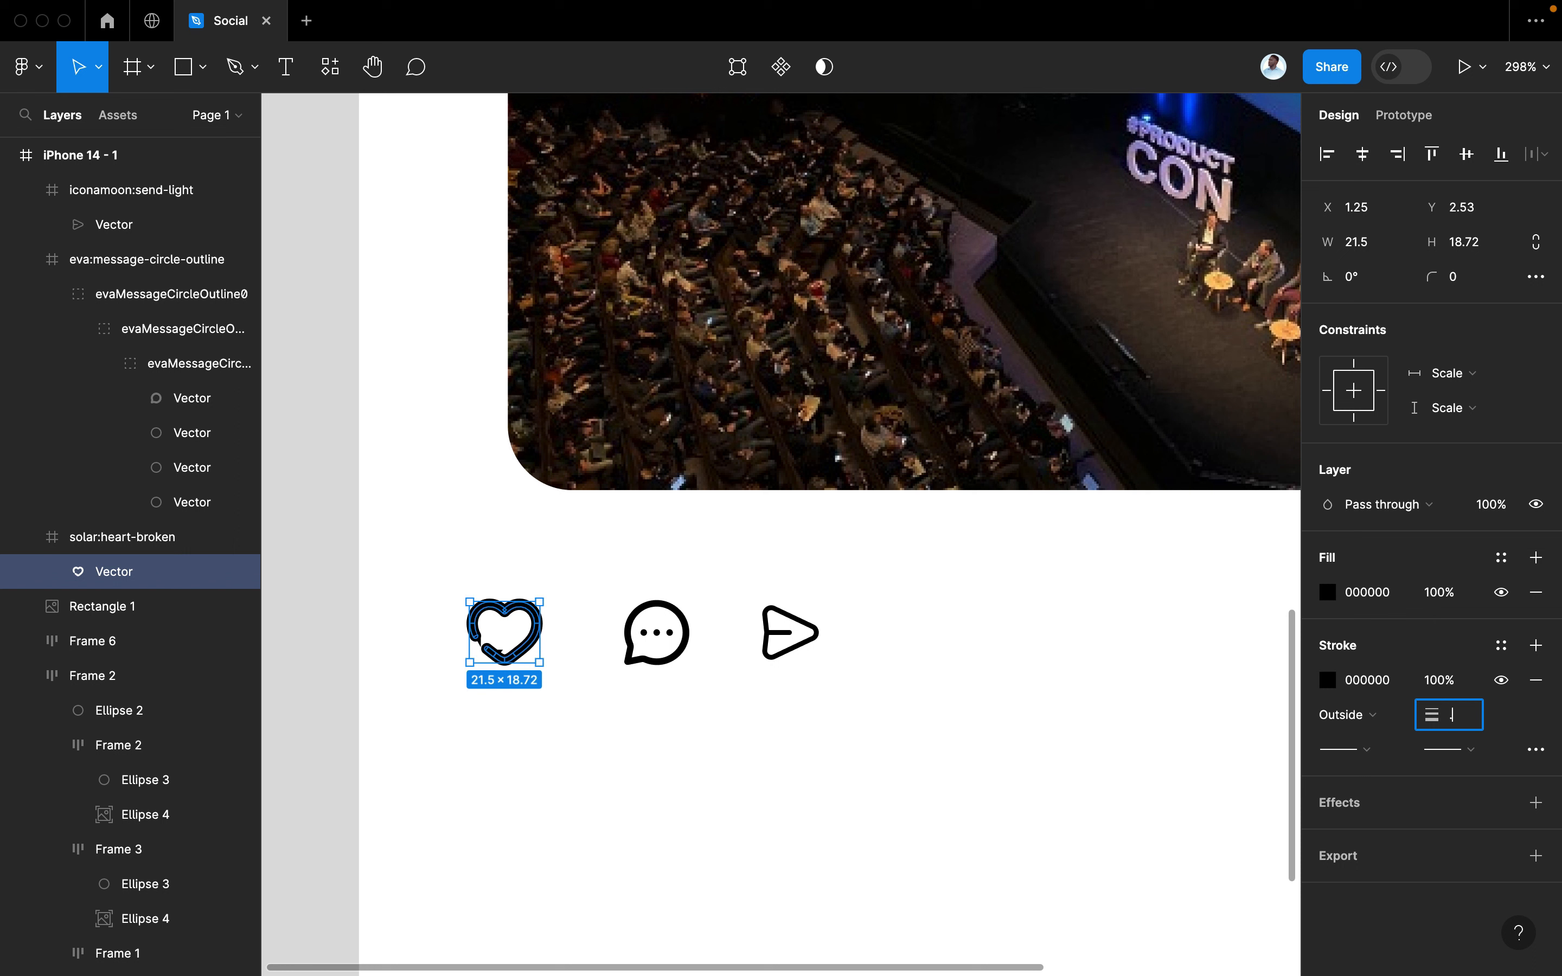
pyautogui.press('Return')
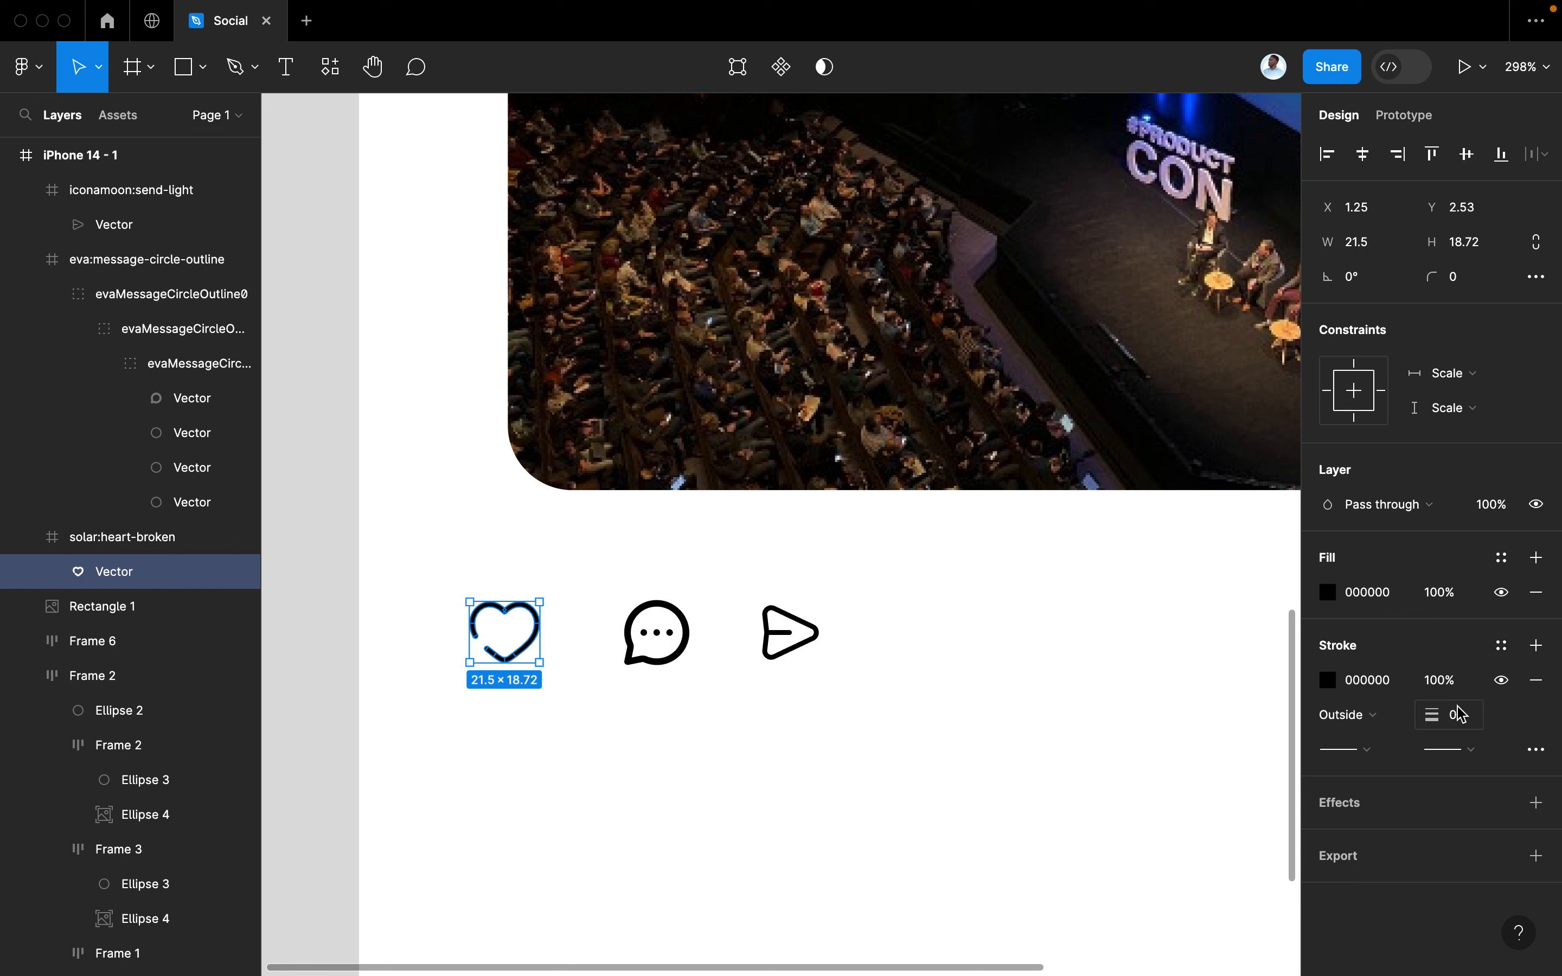
pyautogui.press('Return')
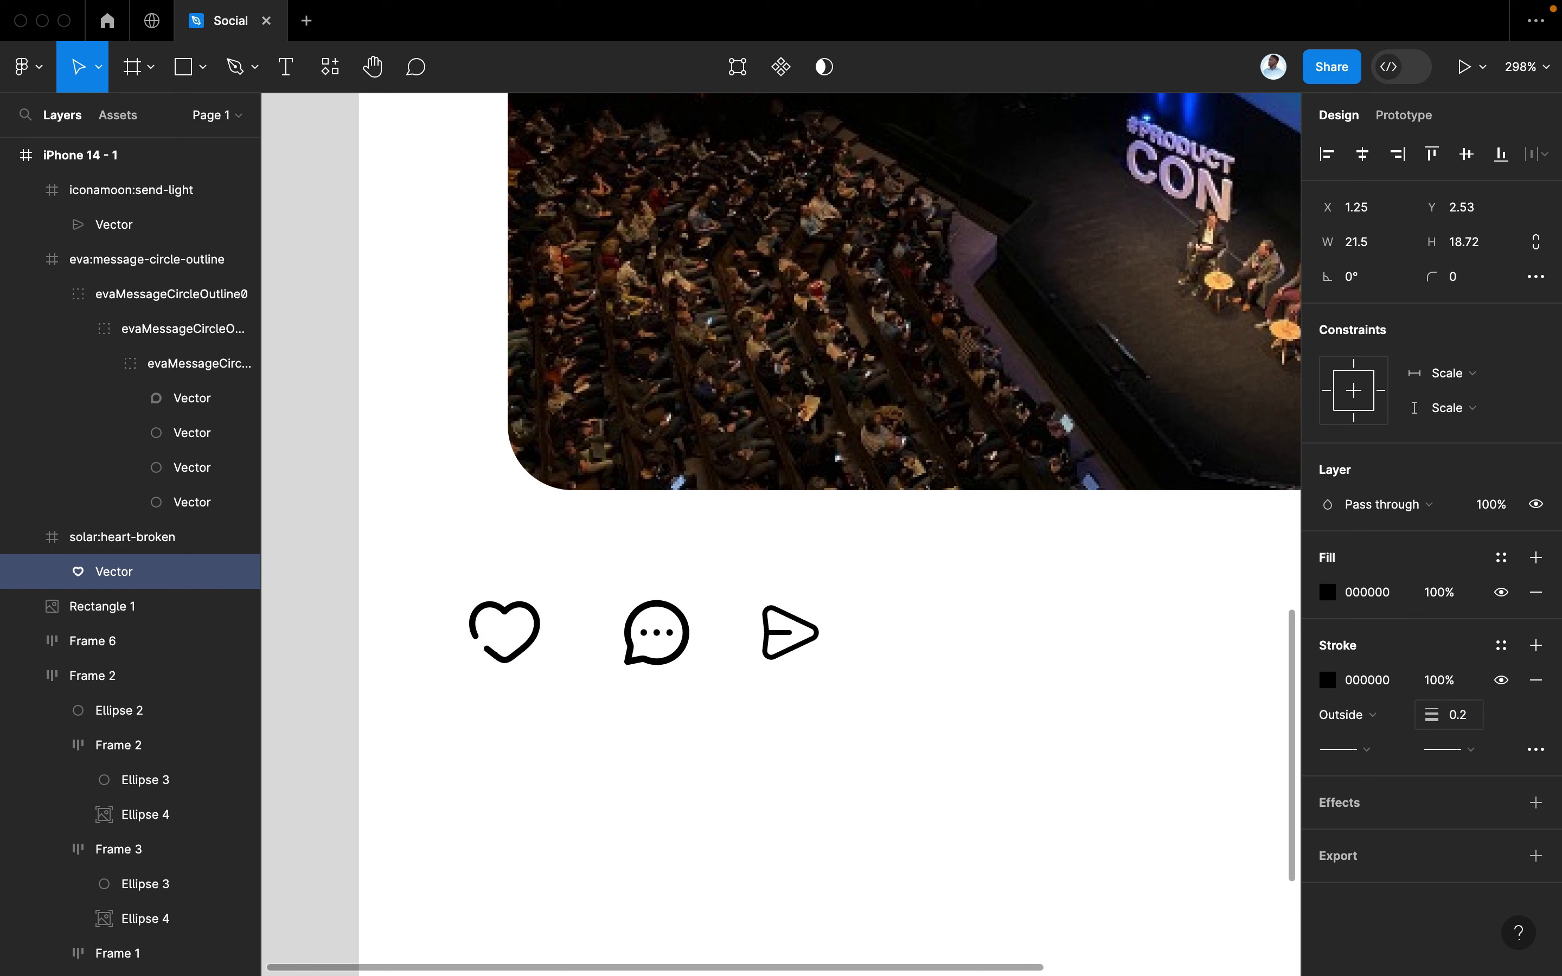
# Thicken the send icon's stroke weight from 1.5 to 1.8
pyautogui.click(814, 639)
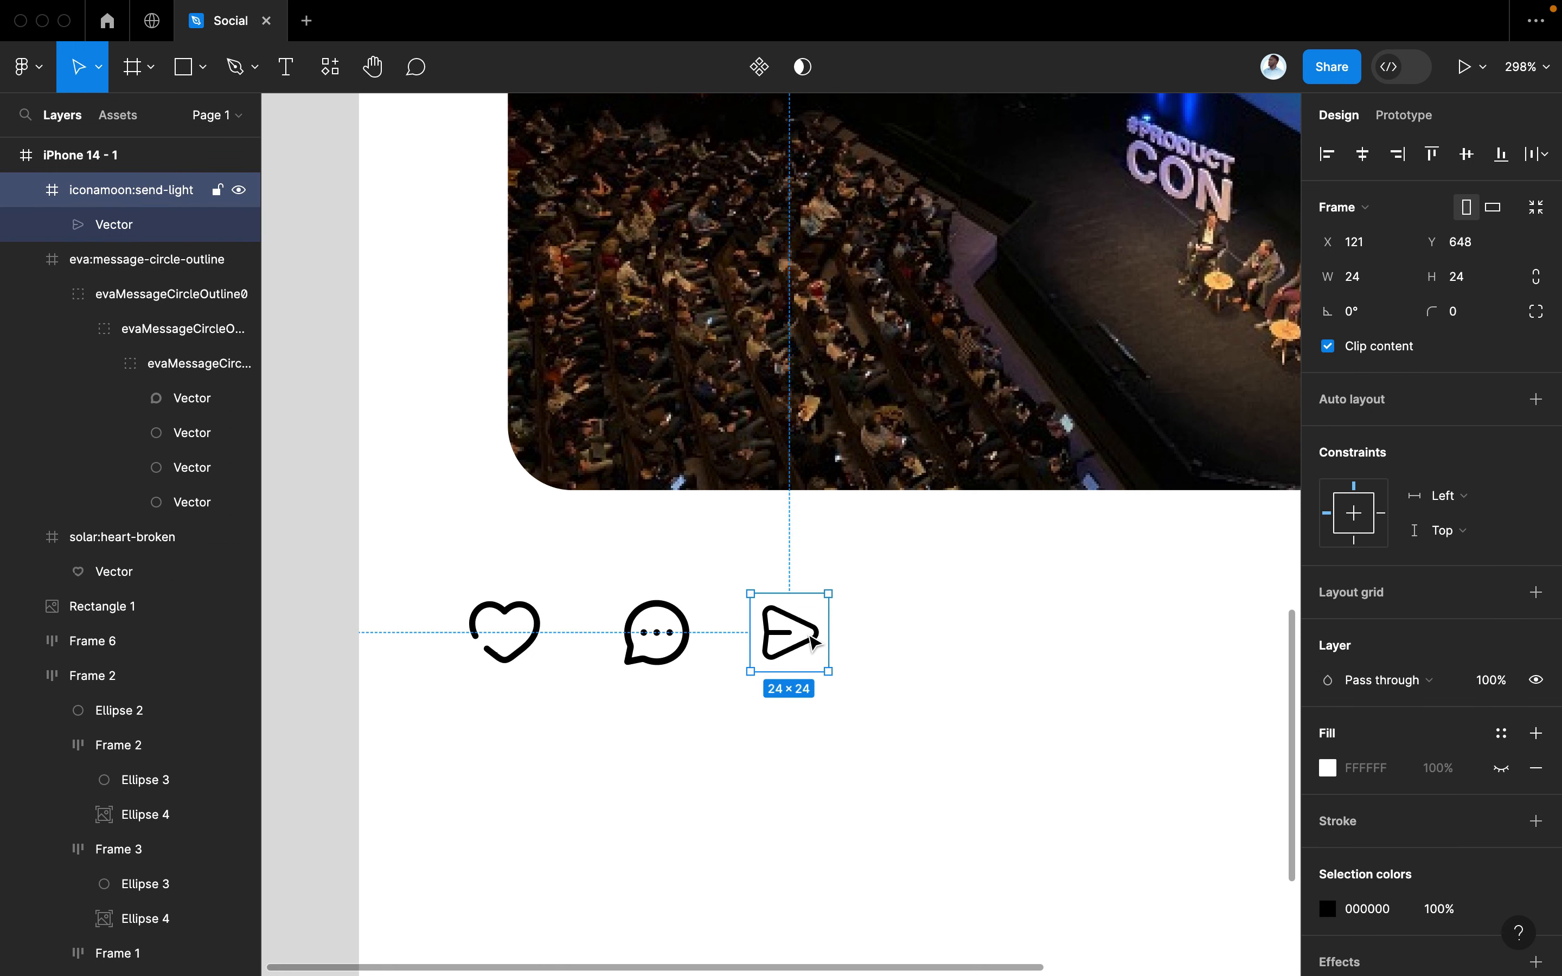
pyautogui.doubleClick(811, 651)
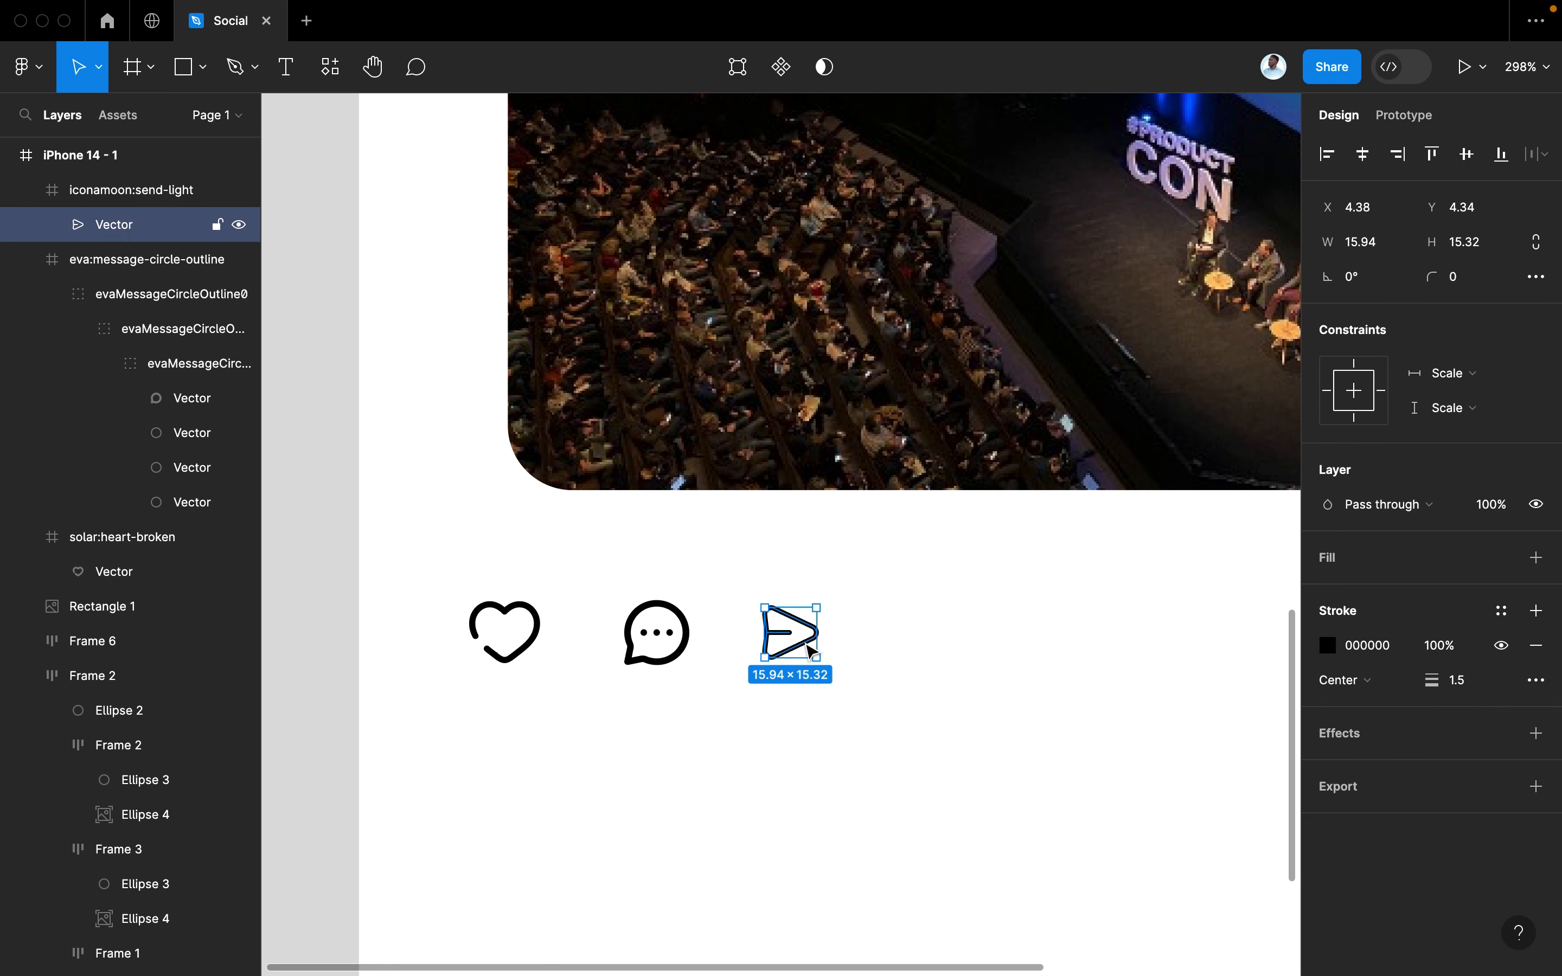
pyautogui.click(1471, 685)
pyautogui.press('Return')
pyautogui.click(961, 626)
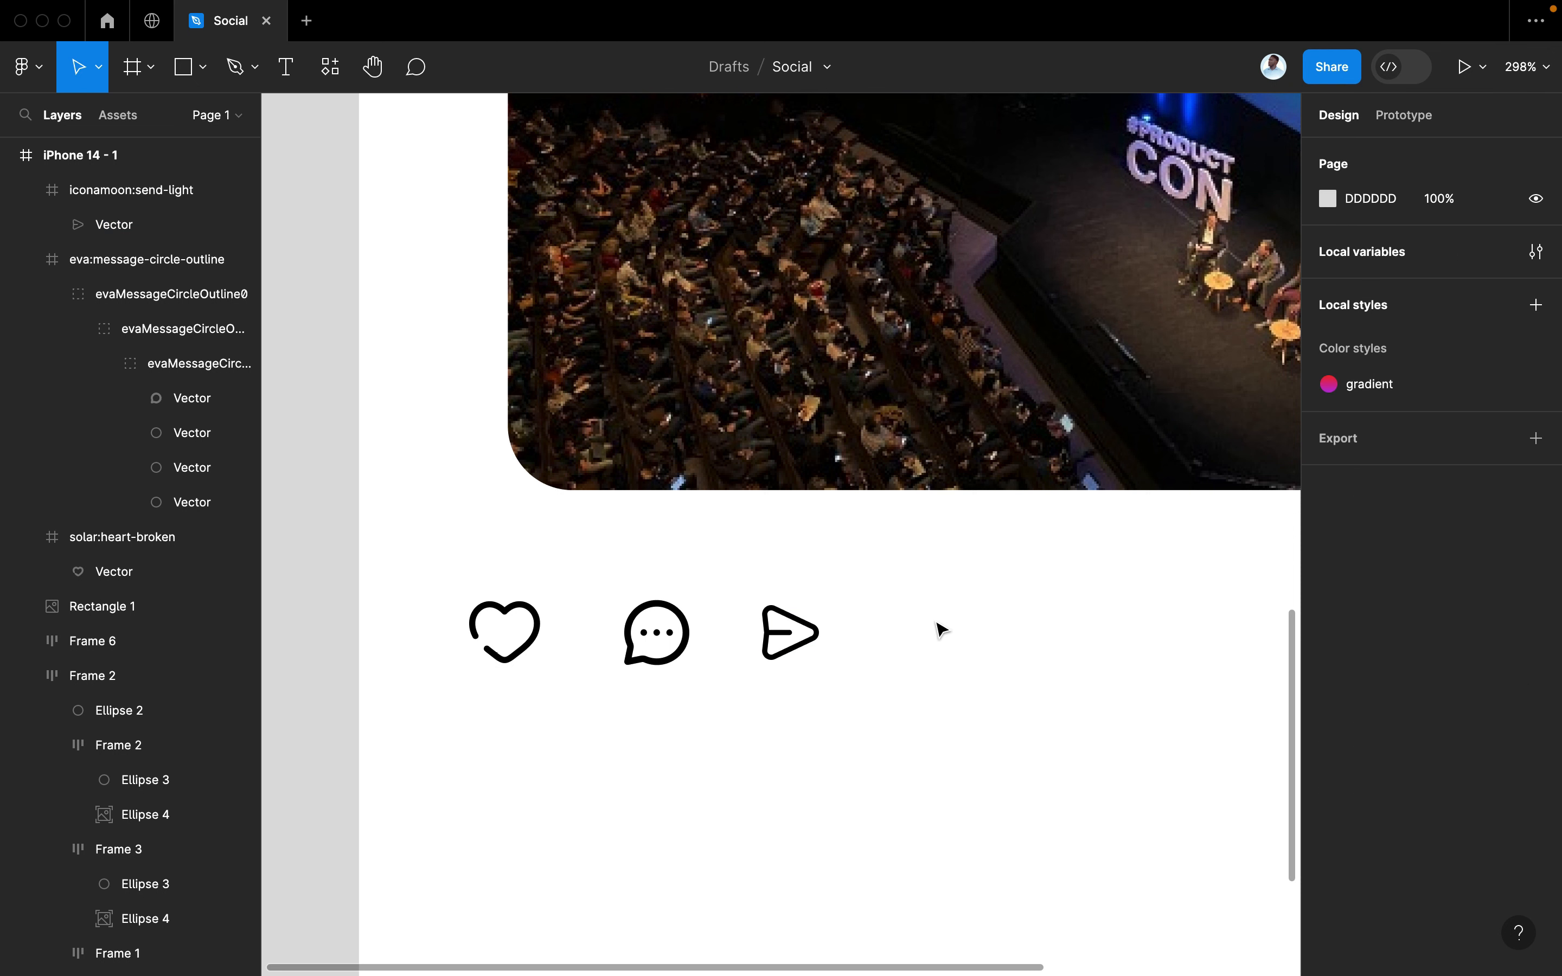
pyautogui.doubleClick(771, 636)
pyautogui.click(1479, 681)
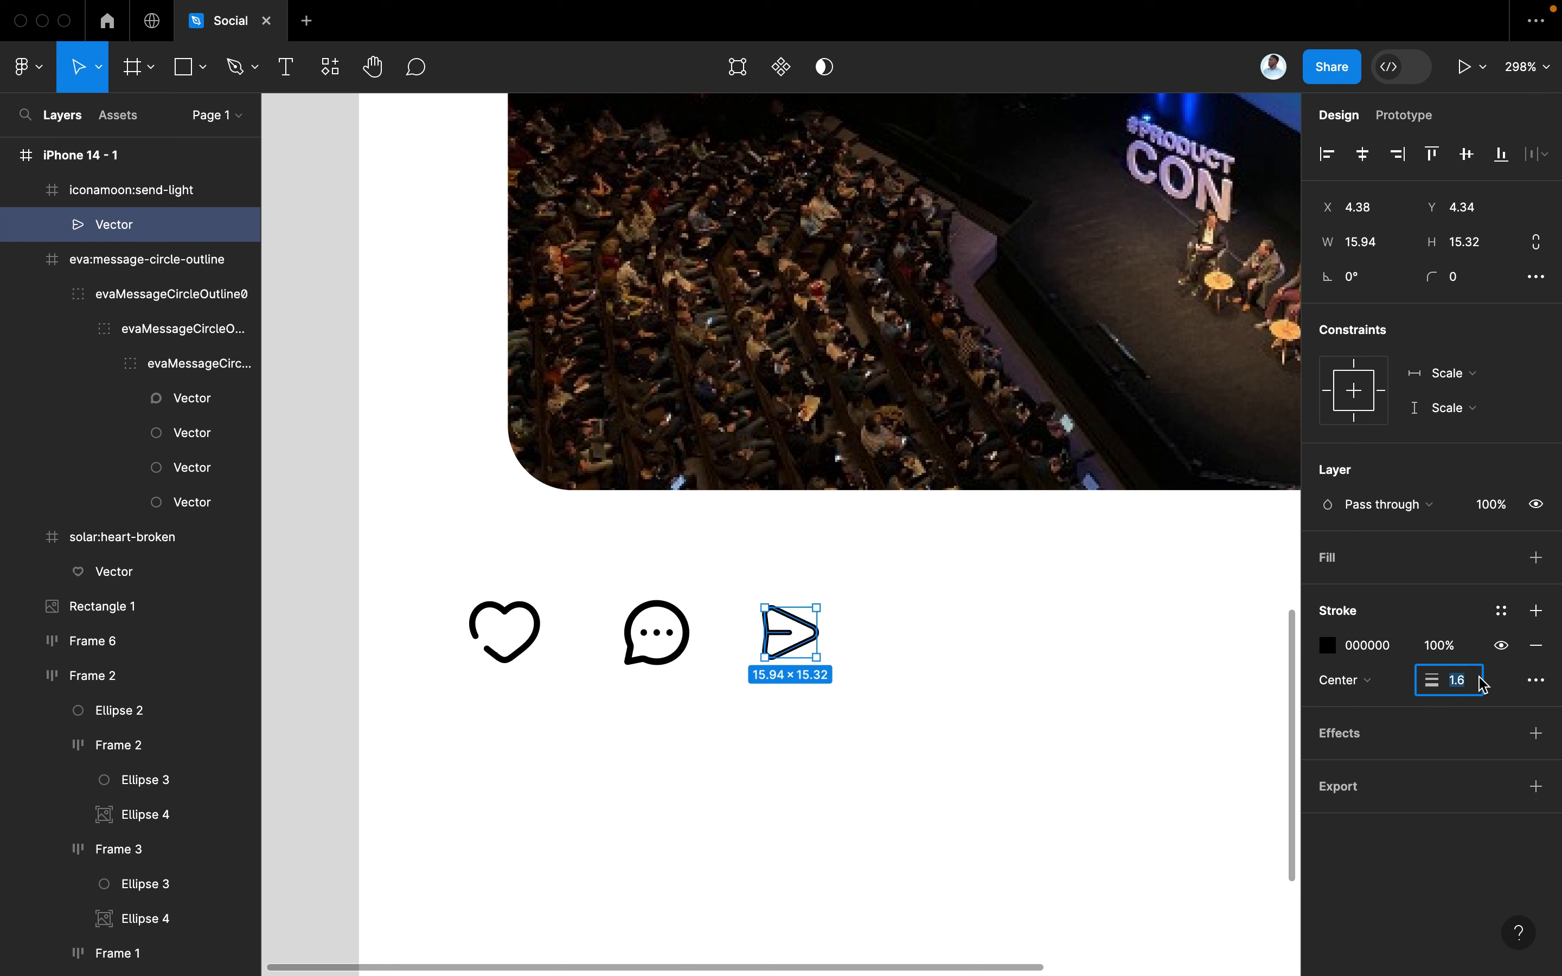
pyautogui.press('Return')
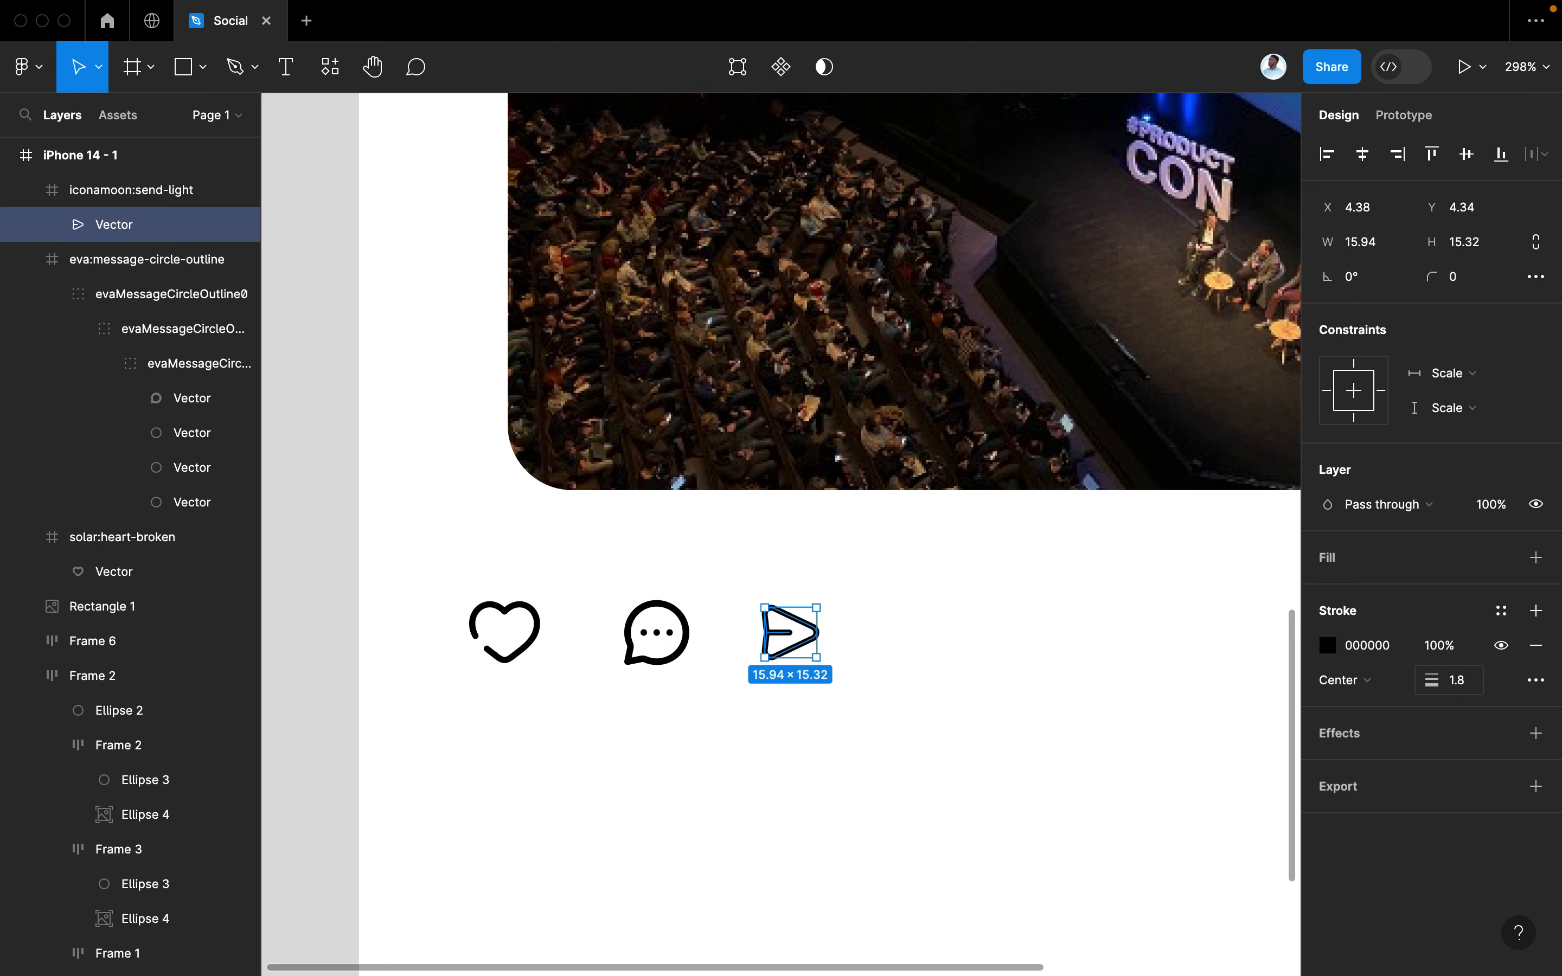
pyautogui.click(1182, 726)
pyautogui.click(511, 664)
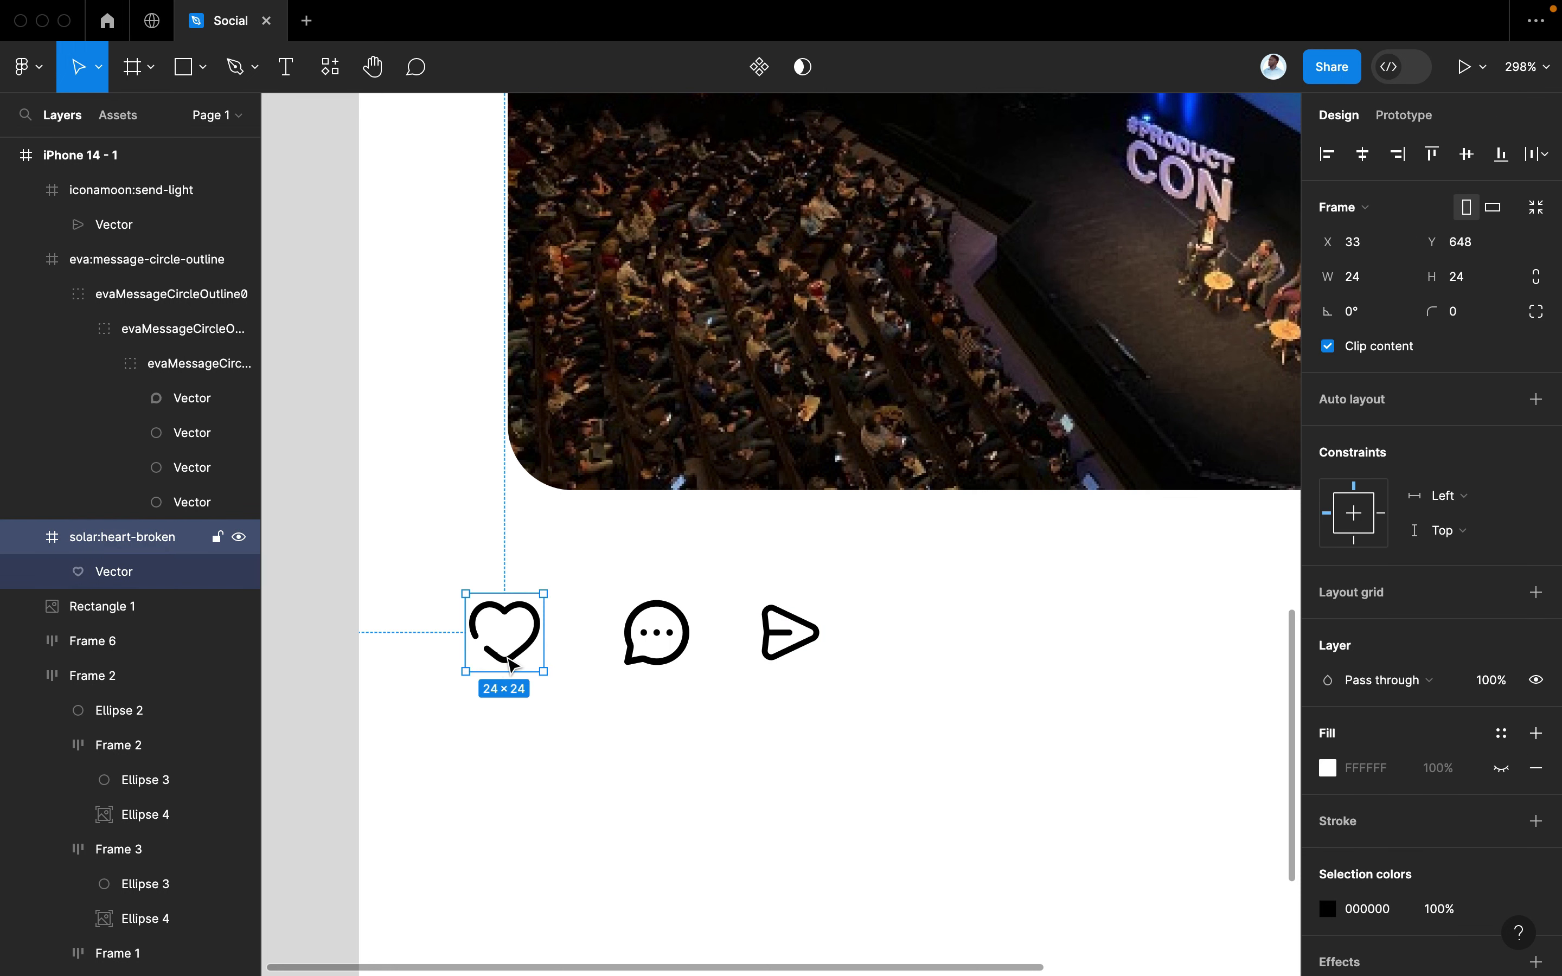
# Nudge the heart right and apply the 'dark' colour style to all three action icons
pyautogui.moveTo(501, 665); pyautogui.dragTo(544, 665)
pyautogui.keyDown('shift'); pyautogui.click(656, 633); pyautogui.keyUp('shift')
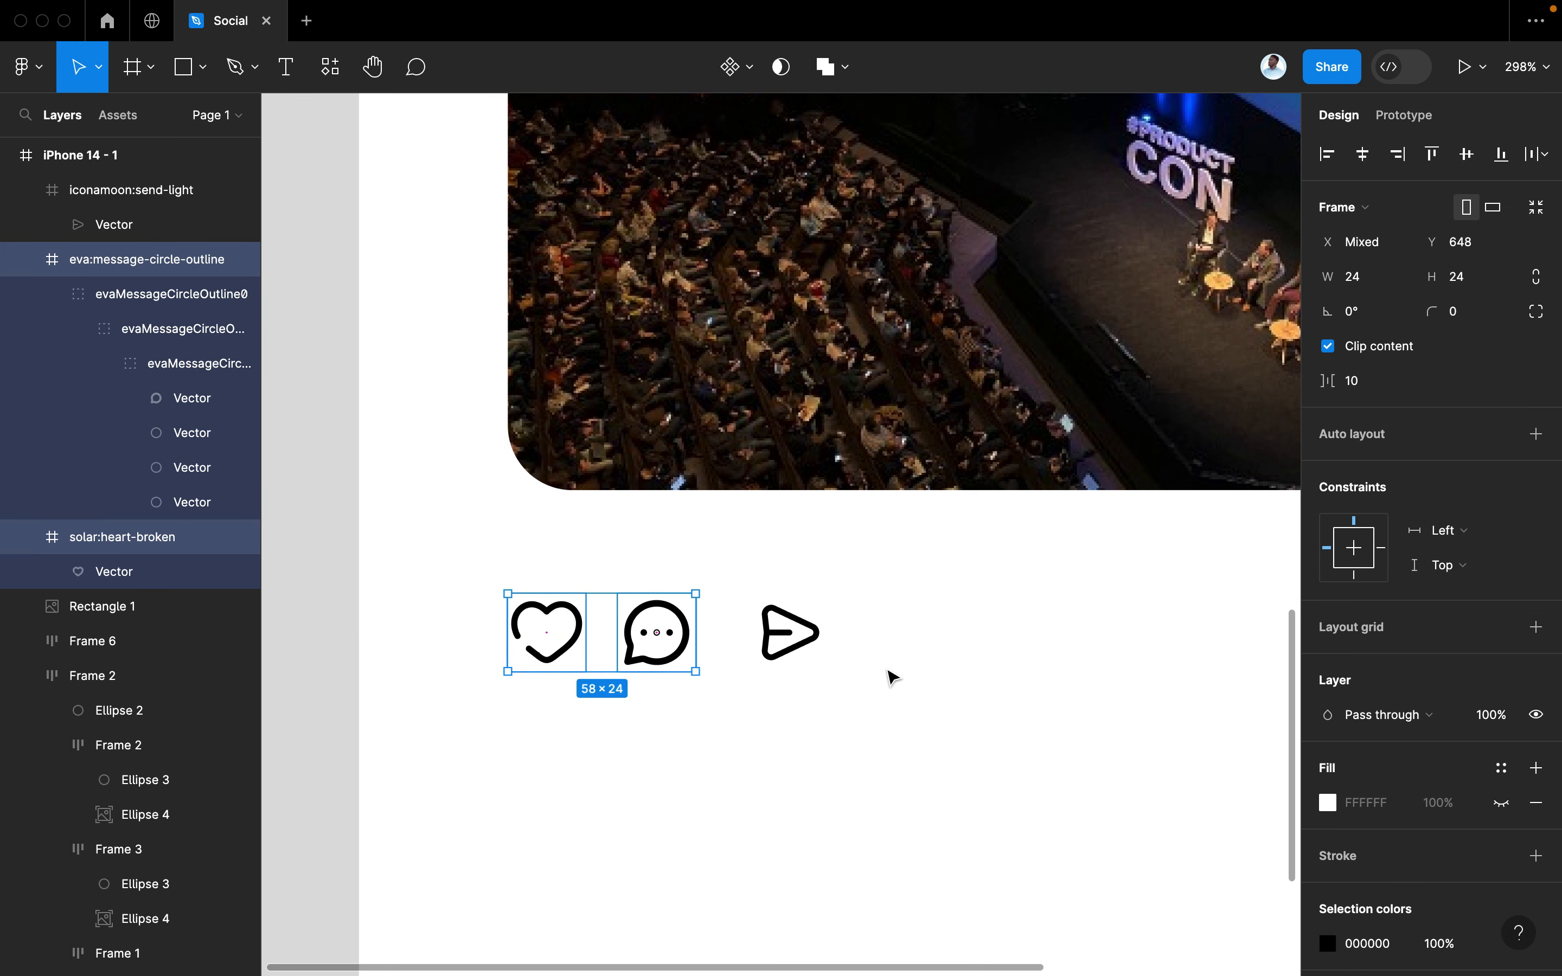
pyautogui.click(889, 676)
pyautogui.hscroll(-3, 936, 684)
pyautogui.scroll(-1, 936, 684)
pyautogui.moveTo(1007, 690); pyautogui.dragTo(584, 526)
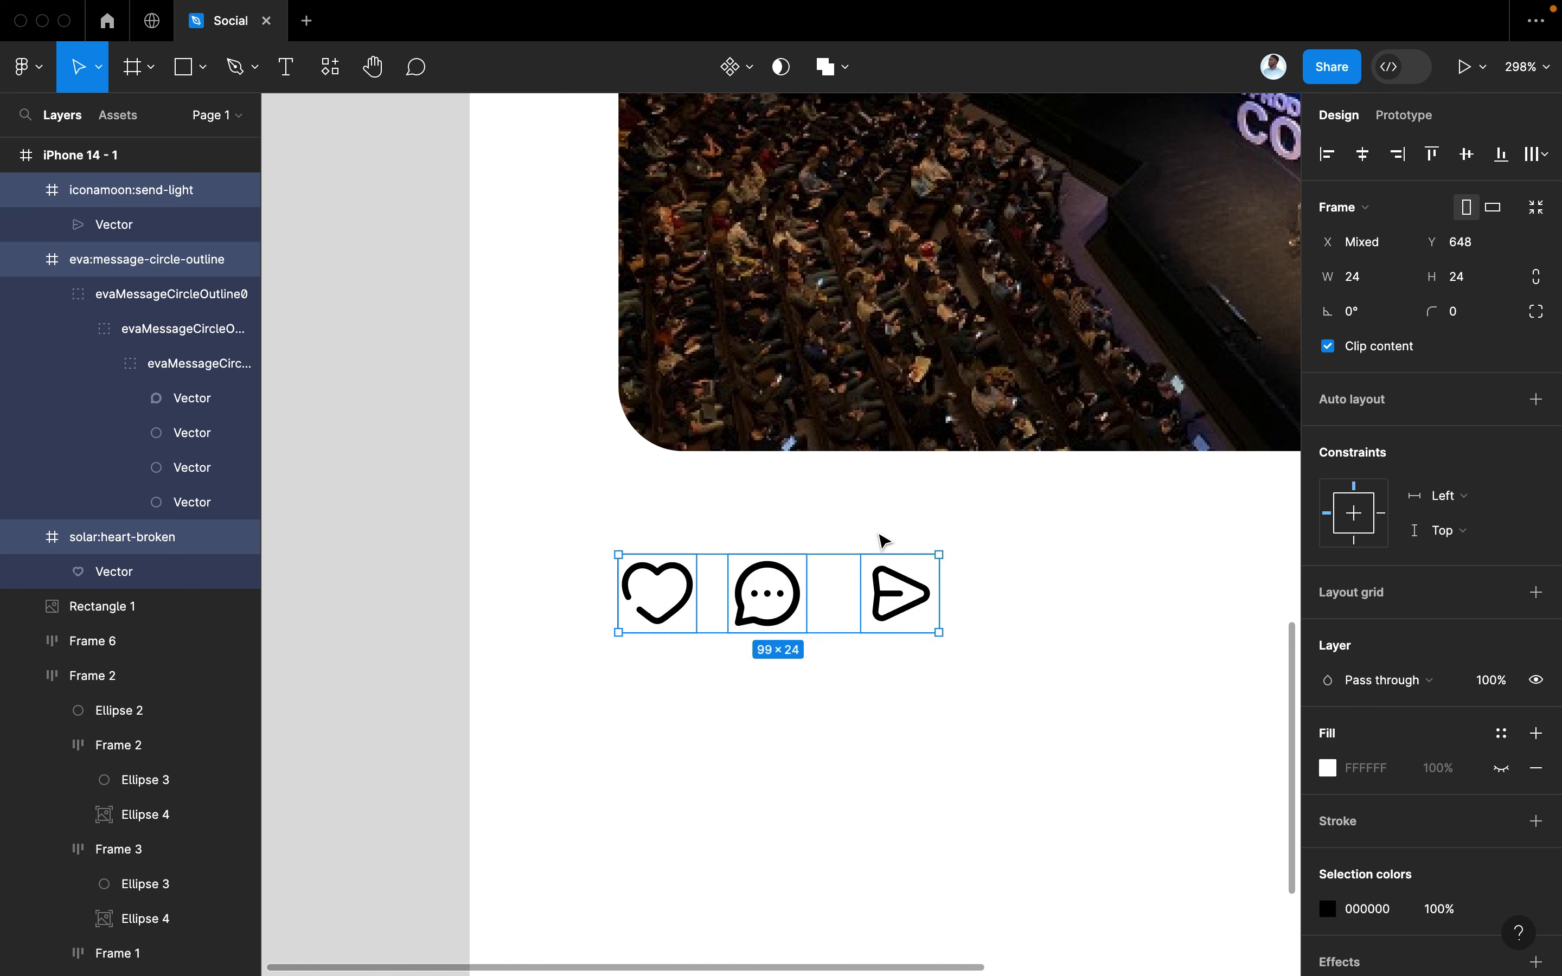
pyautogui.scroll(-3, 1464, 722)
pyautogui.click(1502, 825)
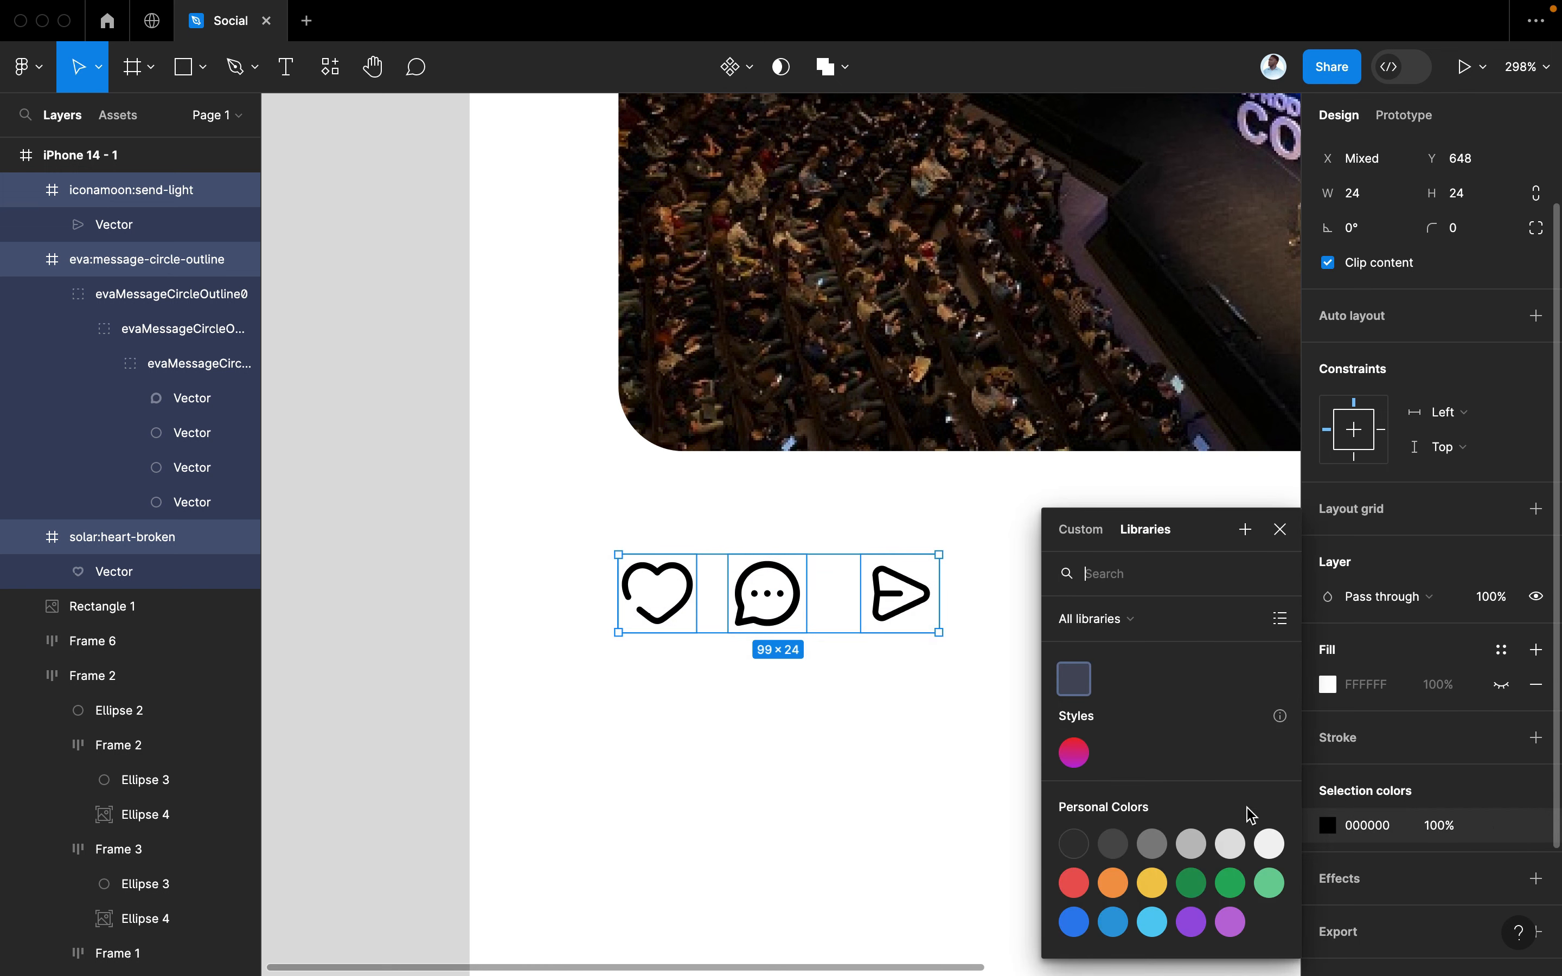
pyautogui.click(1076, 683)
pyautogui.click(973, 659)
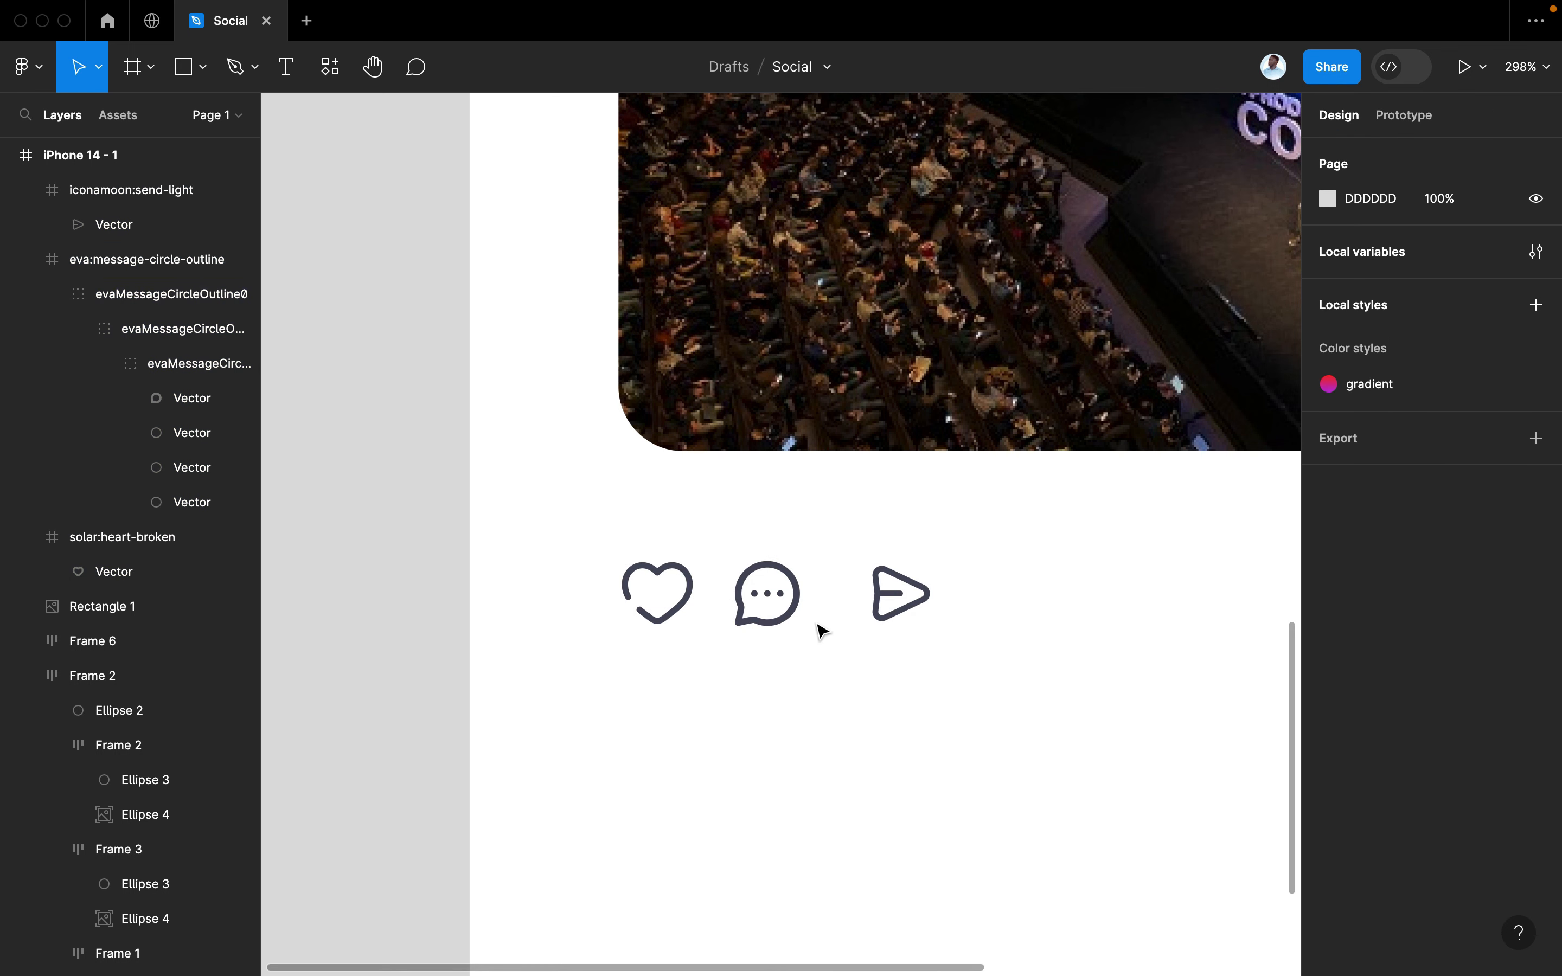
# Raise the heart, comment and send icons slightly
pyautogui.click(778, 628)
pyautogui.click(659, 593)
pyautogui.keyDown('shift'); pyautogui.click(768, 584); pyautogui.keyUp('shift')
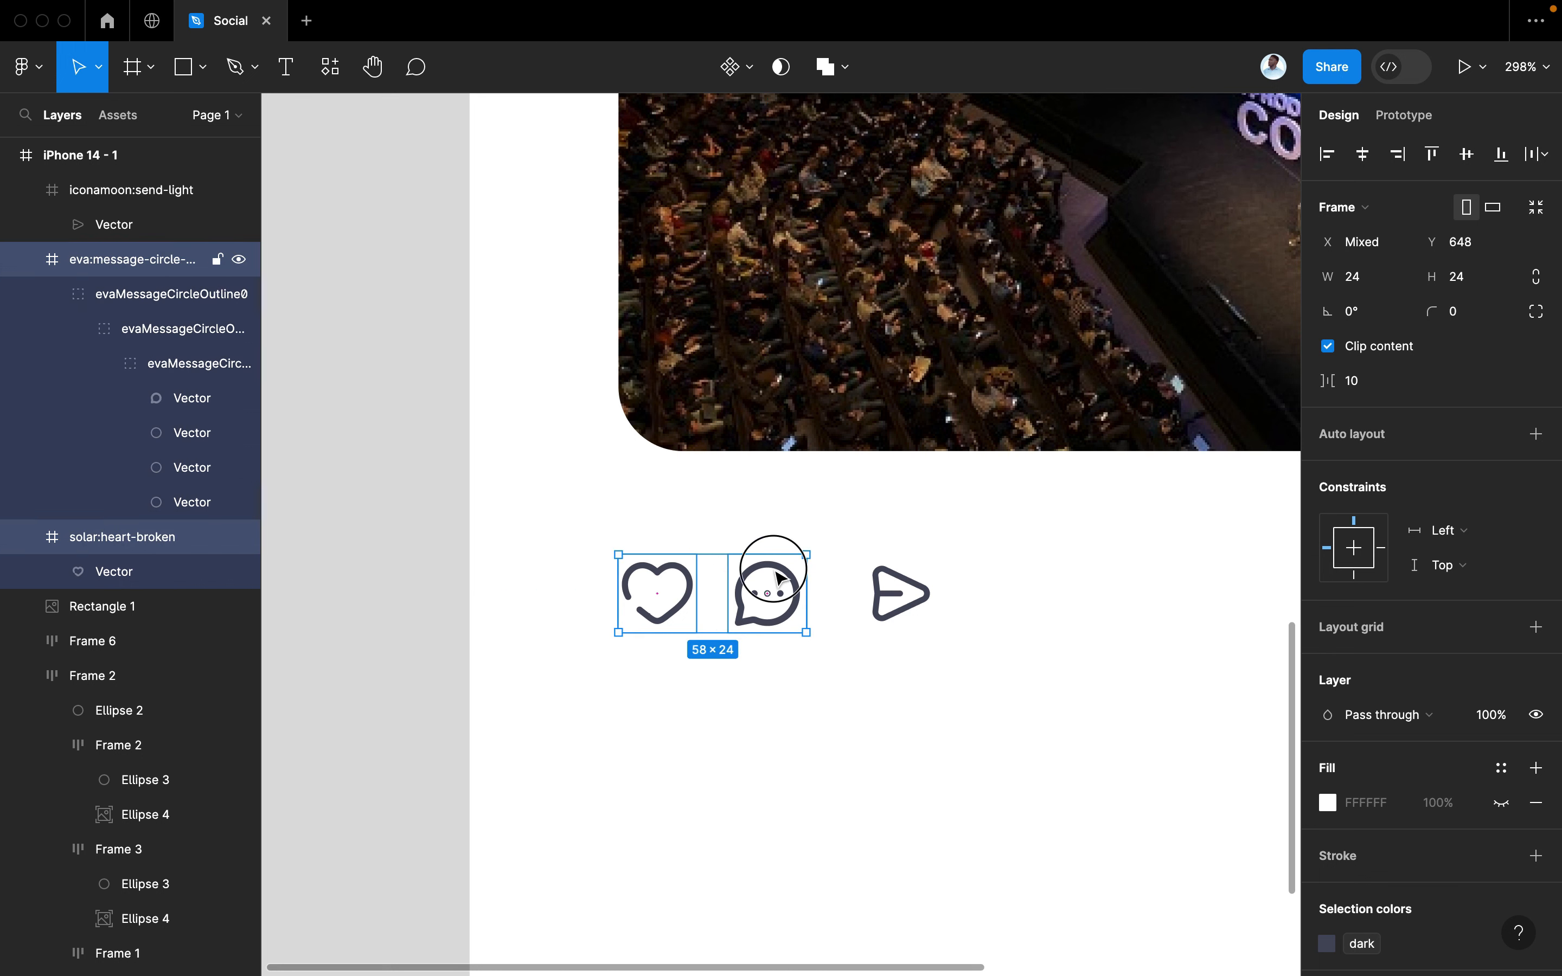
pyautogui.keyDown('shift'); pyautogui.click(900, 593); pyautogui.keyUp('shift')
pyautogui.moveTo(716, 601); pyautogui.dragTo(731, 563)
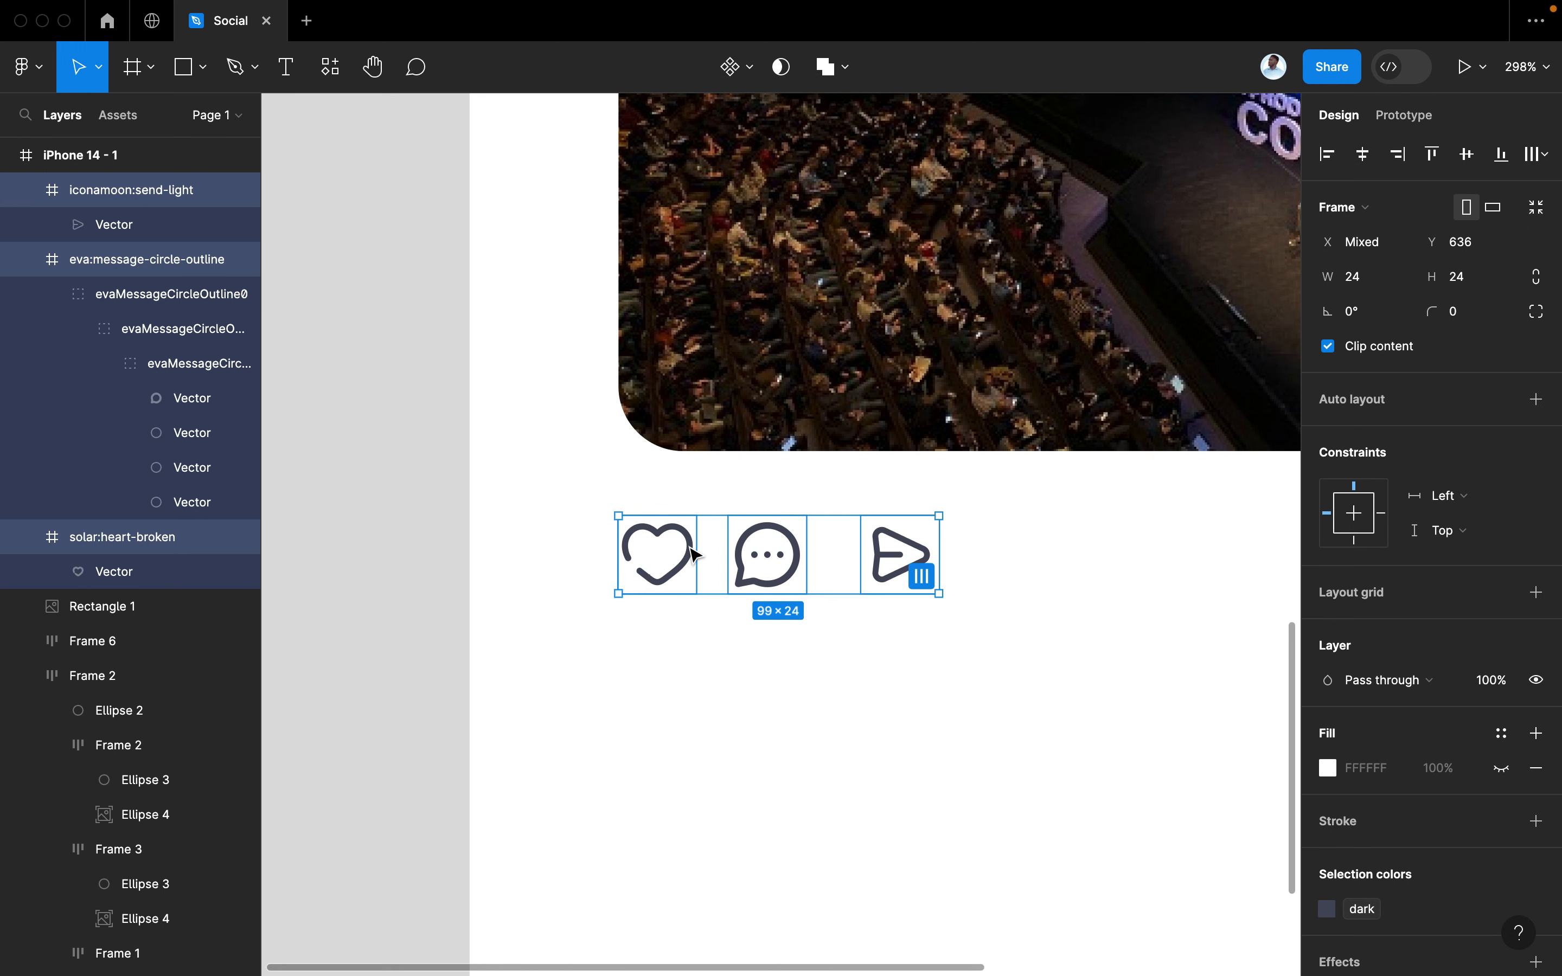
# Shift the comment and send icons right, away from the heart, keeping comment before send
pyautogui.scroll(5, 696, 553)
pyautogui.hscroll(2, 696, 554)
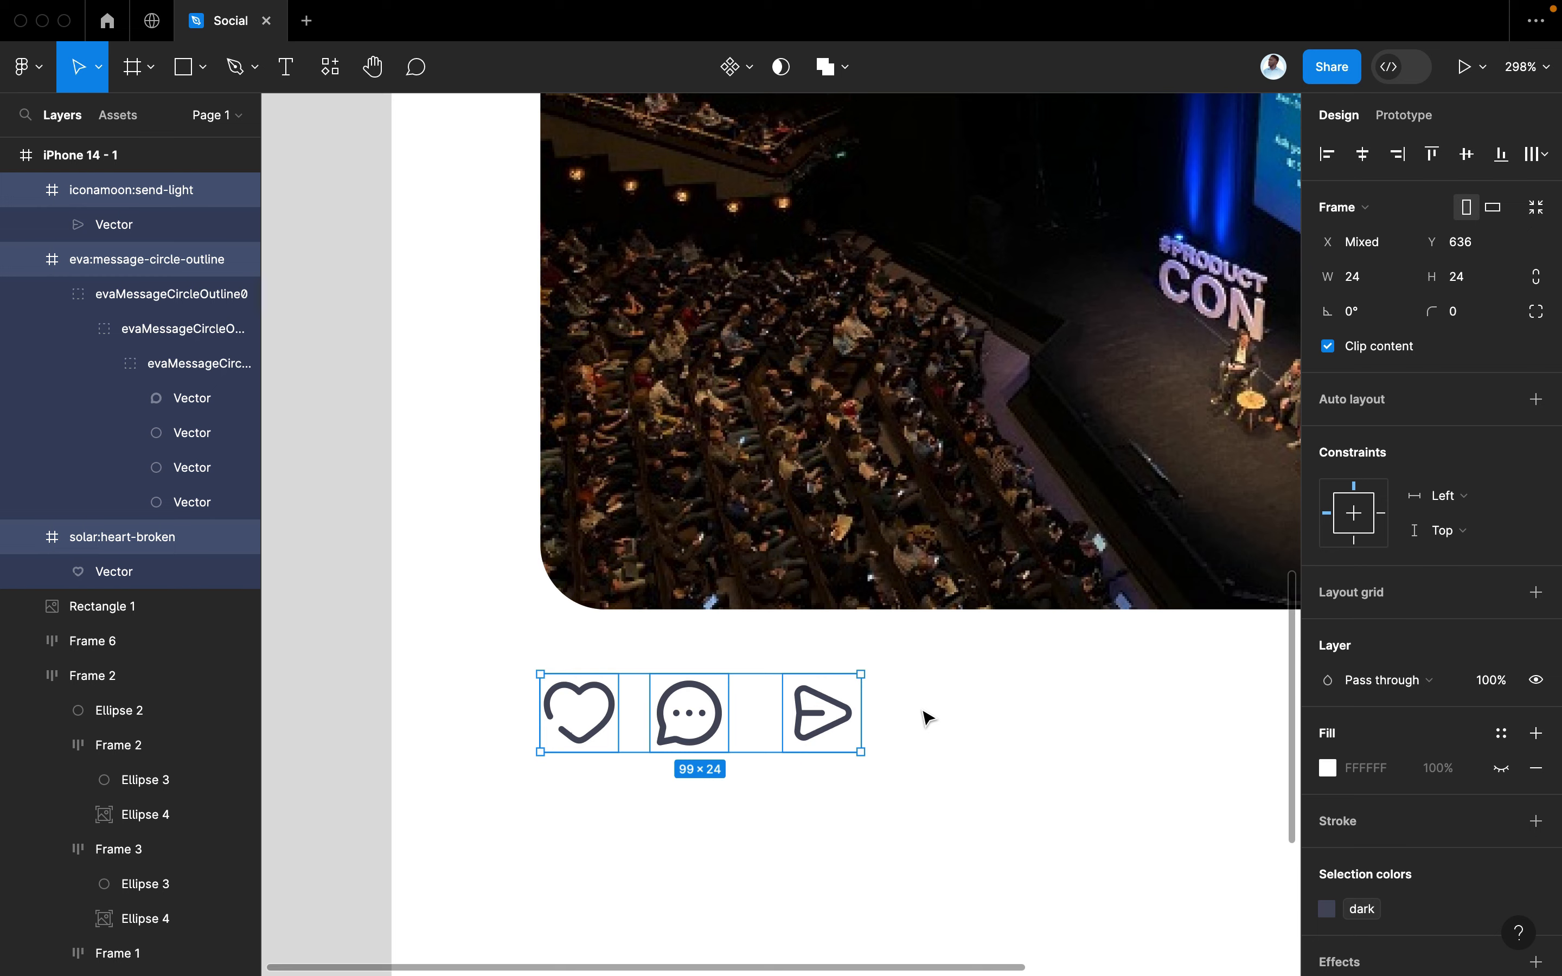
pyautogui.scroll(-5, 923, 718)
pyautogui.scroll(1, 926, 718)
pyautogui.scroll(3, 926, 718)
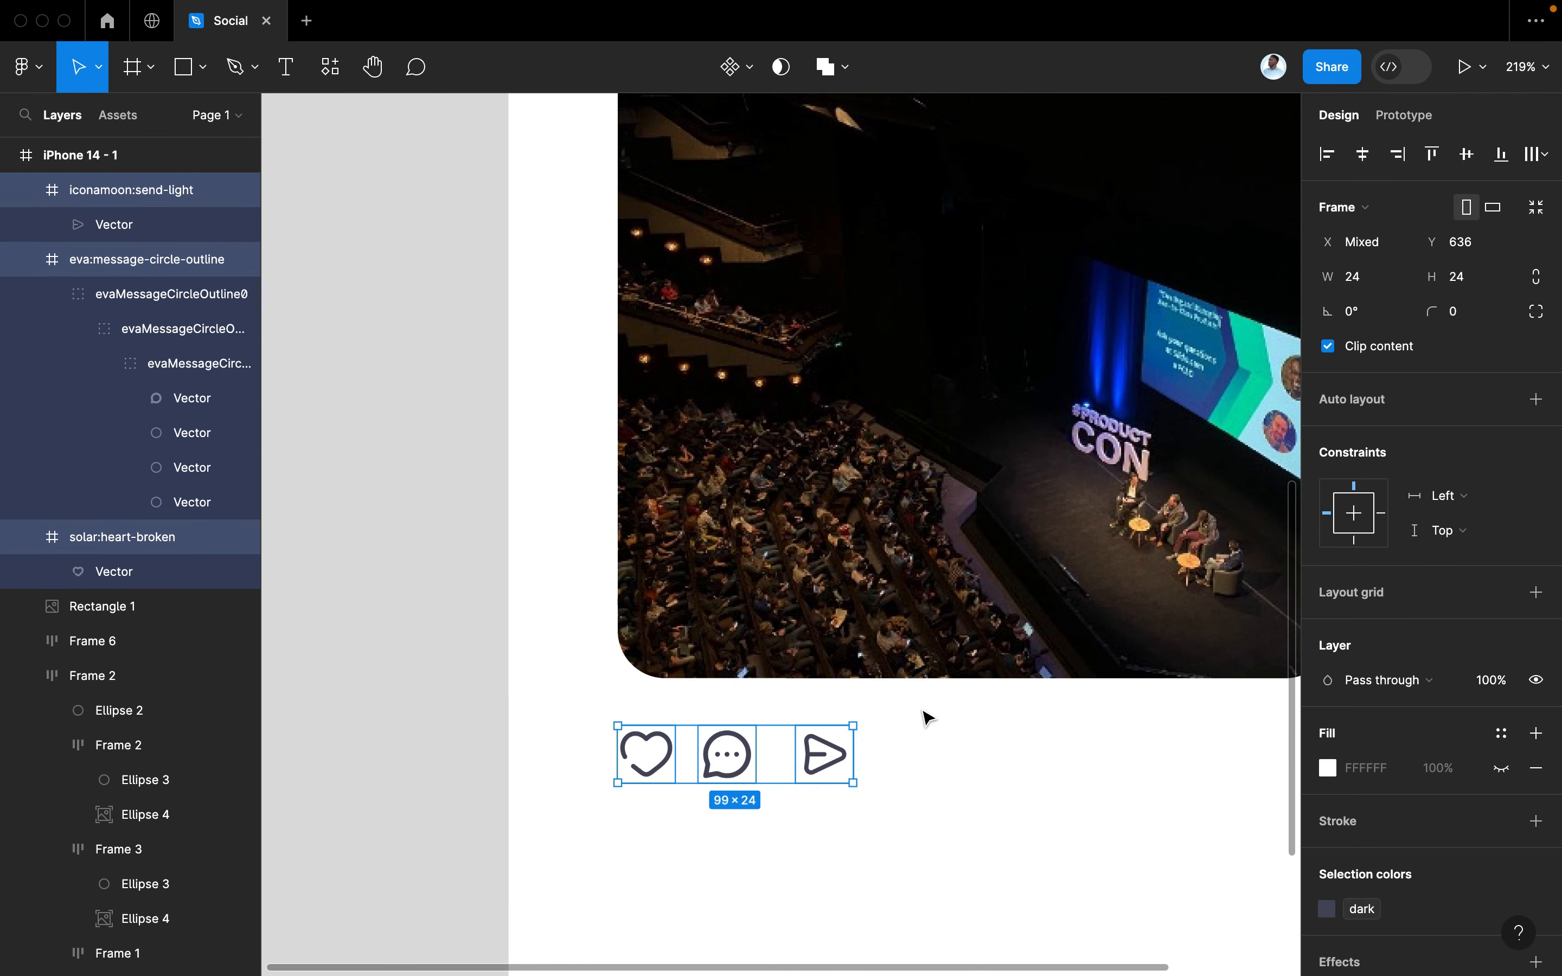
pyautogui.click(885, 756)
pyautogui.moveTo(730, 762); pyautogui.dragTo(840, 759)
pyautogui.press('super+z')
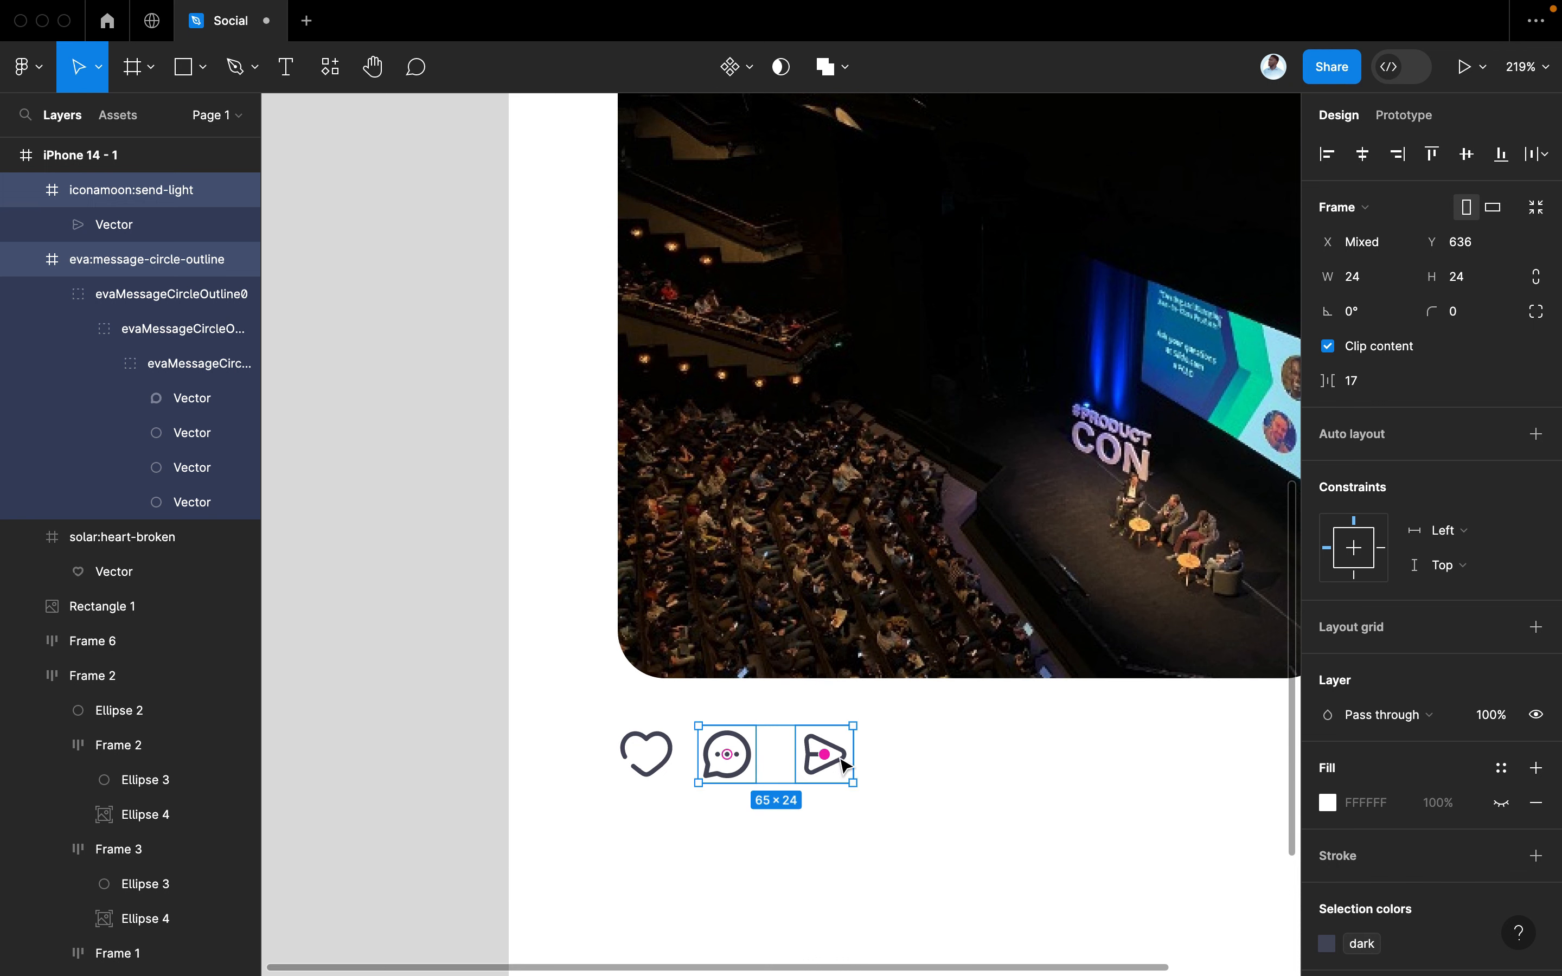
pyautogui.moveTo(741, 767); pyautogui.dragTo(943, 767)
pyautogui.scroll(-3, 944, 772)
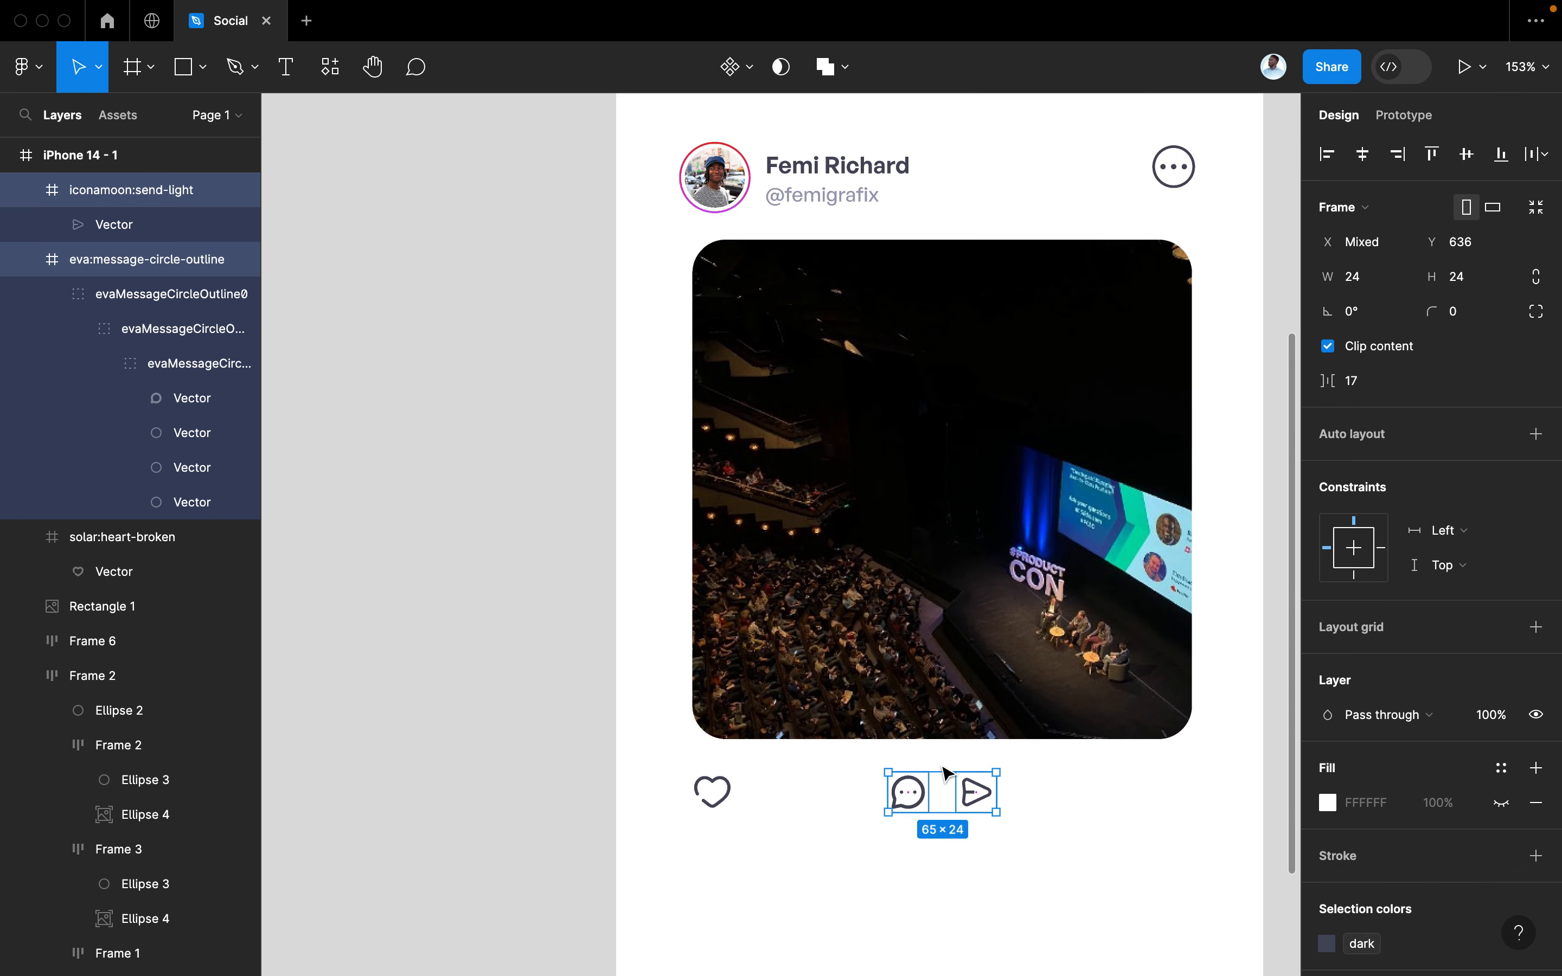
pyautogui.scroll(1, 943, 773)
pyautogui.click(803, 125)
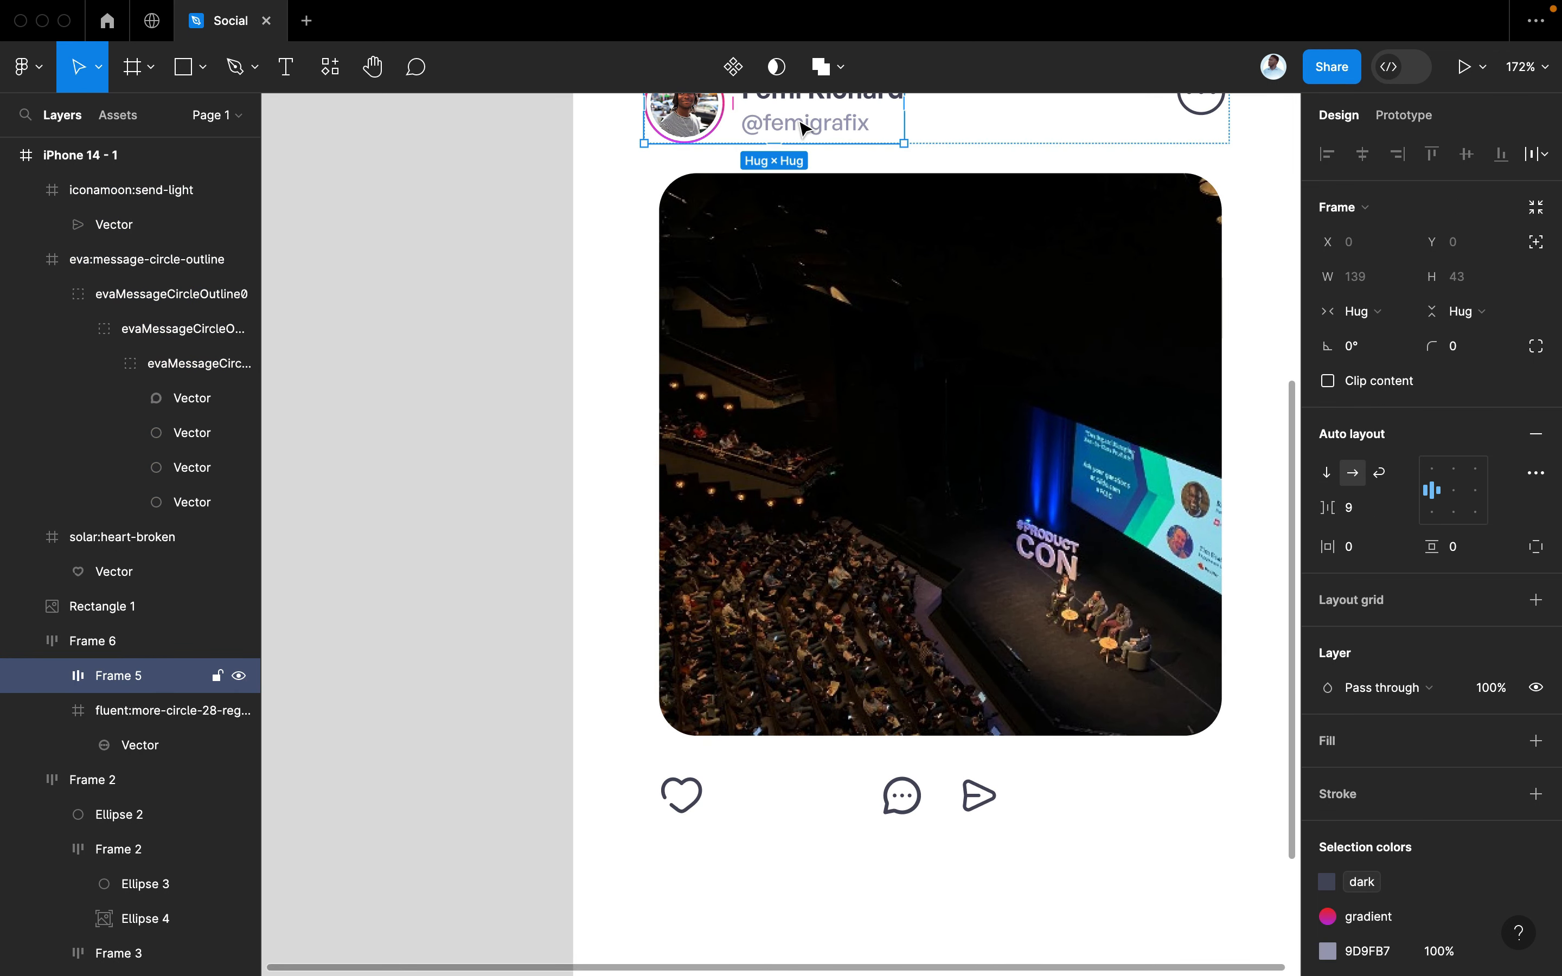
# Copy the handle text beside the heart icon and change it to 200
pyautogui.doubleClick(803, 126)
pyautogui.doubleClick(803, 125)
pyautogui.moveTo(804, 126); pyautogui.dragTo(766, 790)
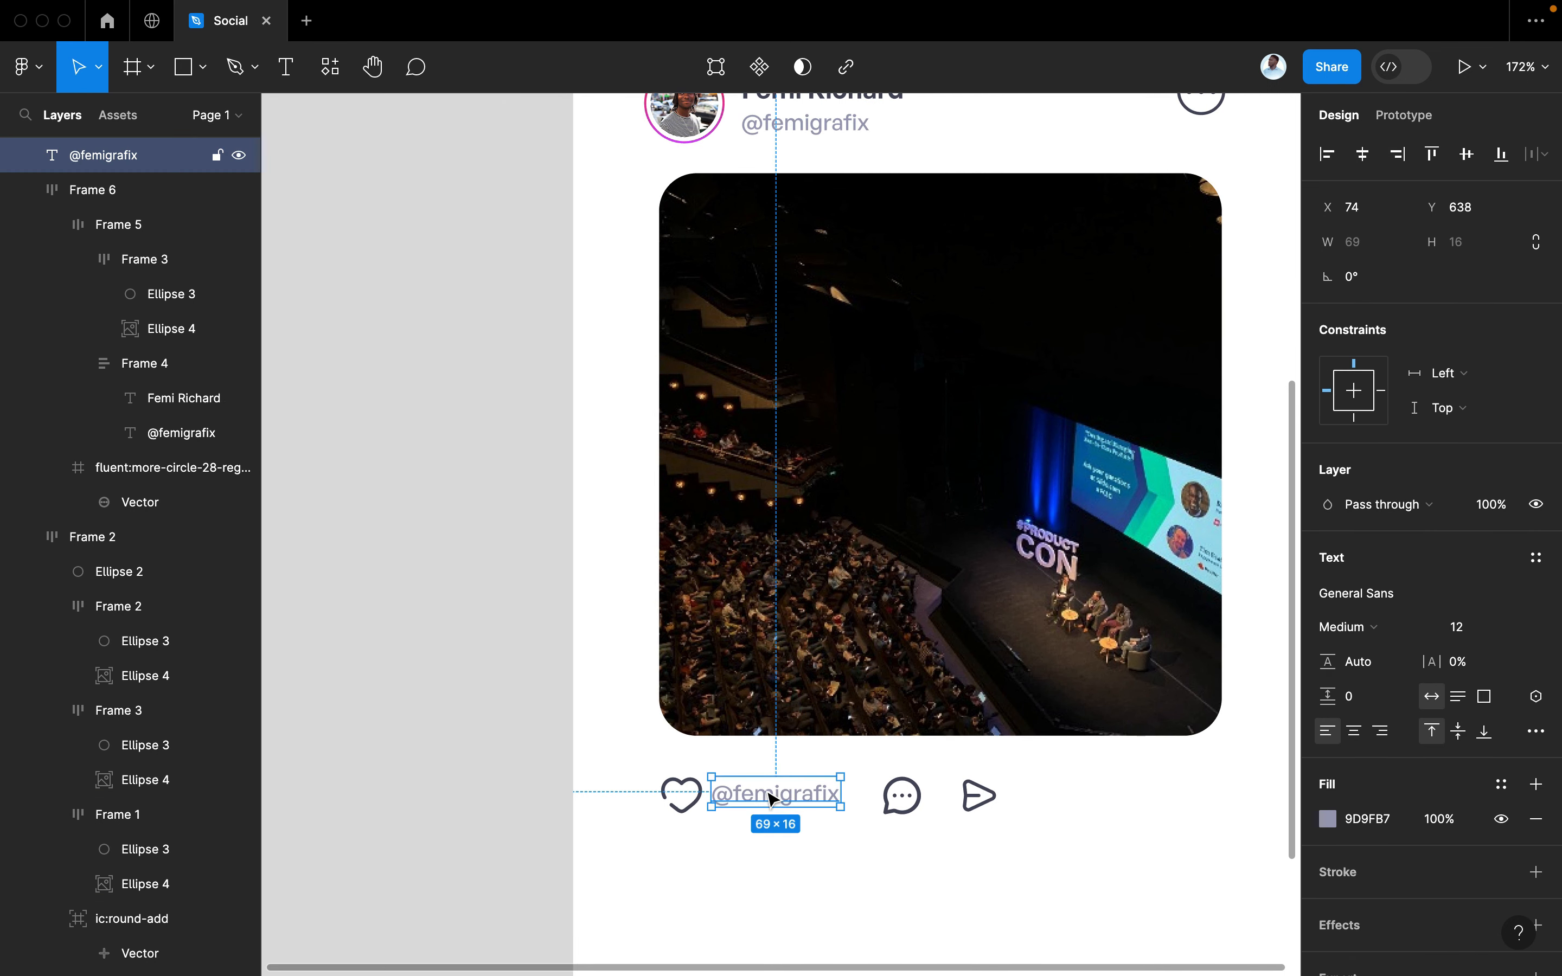
pyautogui.doubleClick(766, 790)
pyautogui.write('200')
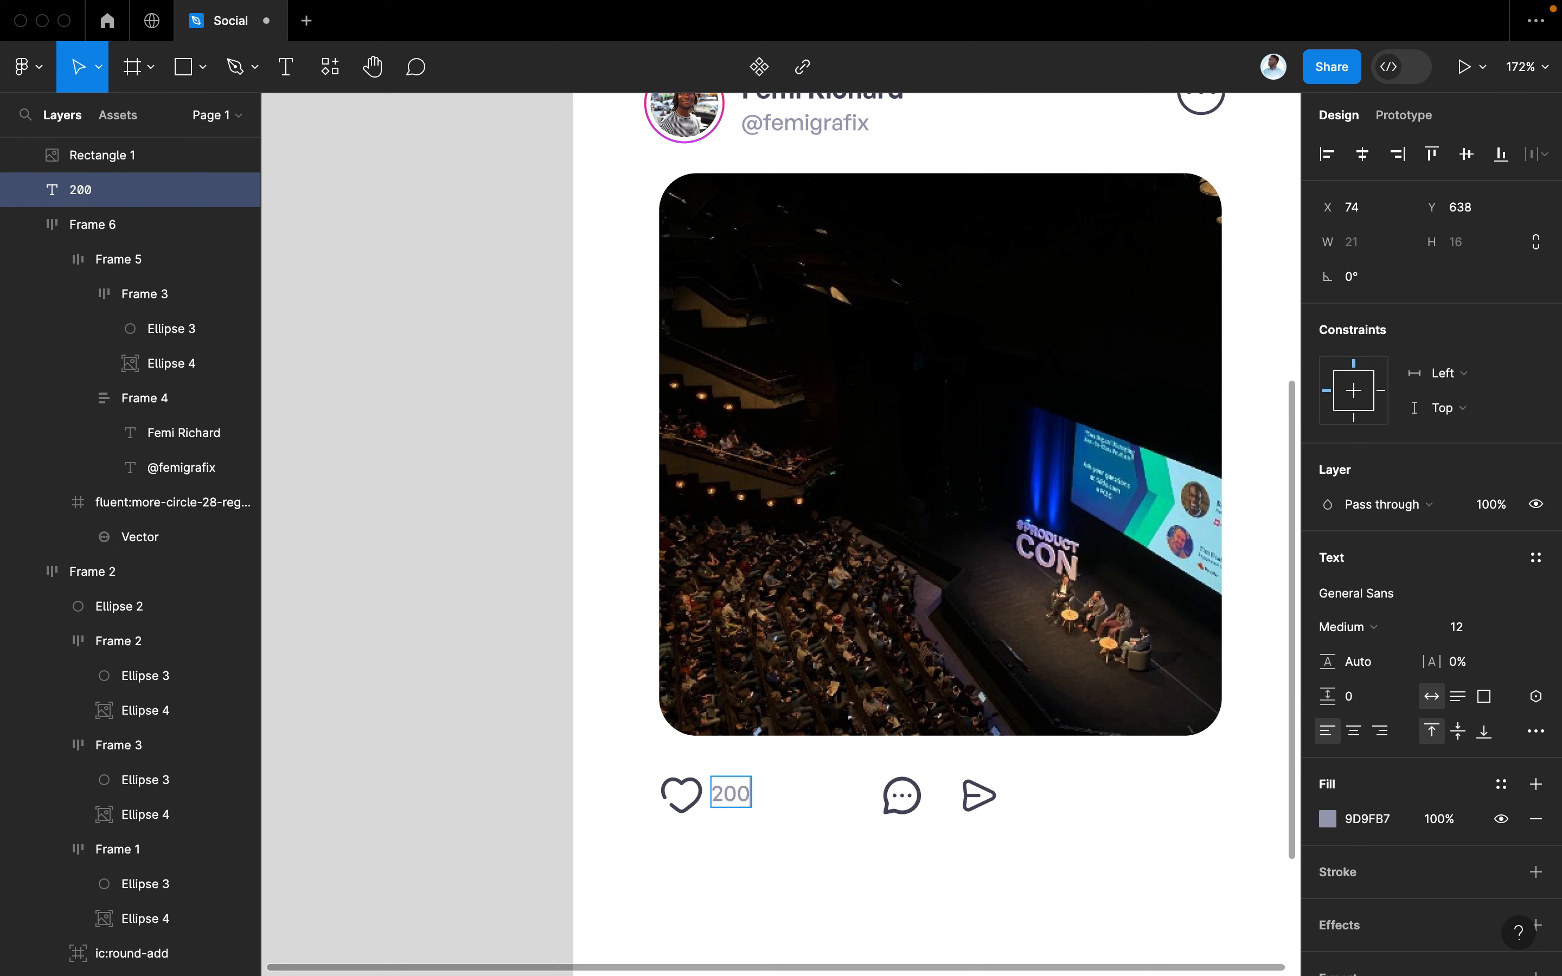
# Style the 200 label with the dark colour, Semibold weight and size 13
pyautogui.press('super+a')
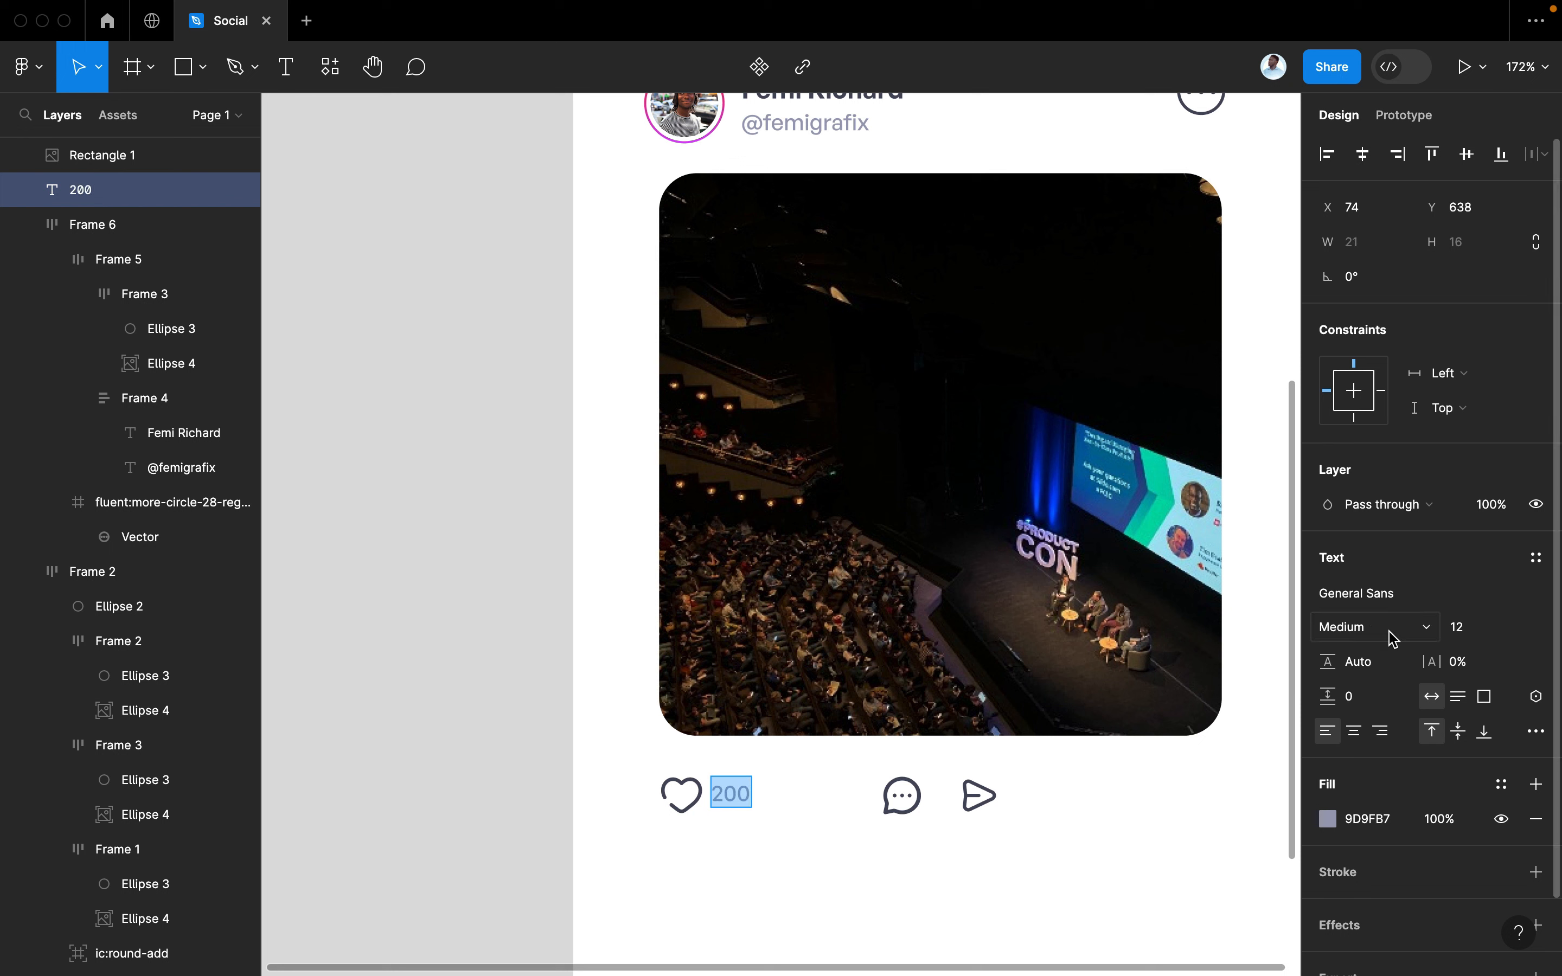
pyautogui.click(1501, 796)
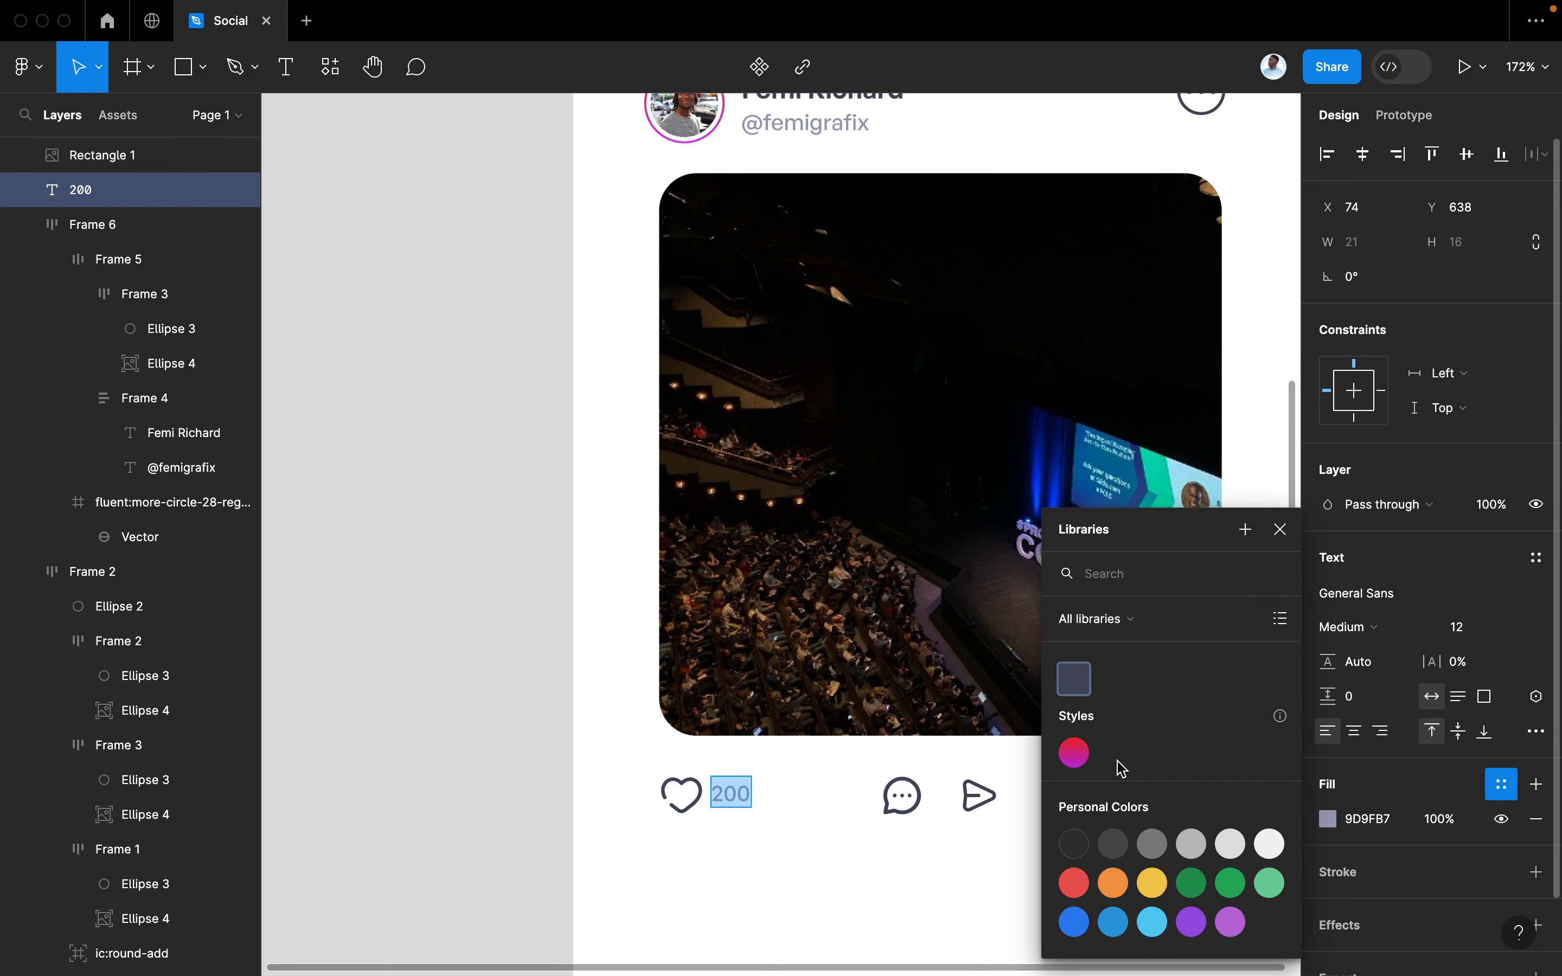
pyautogui.press('Escape')
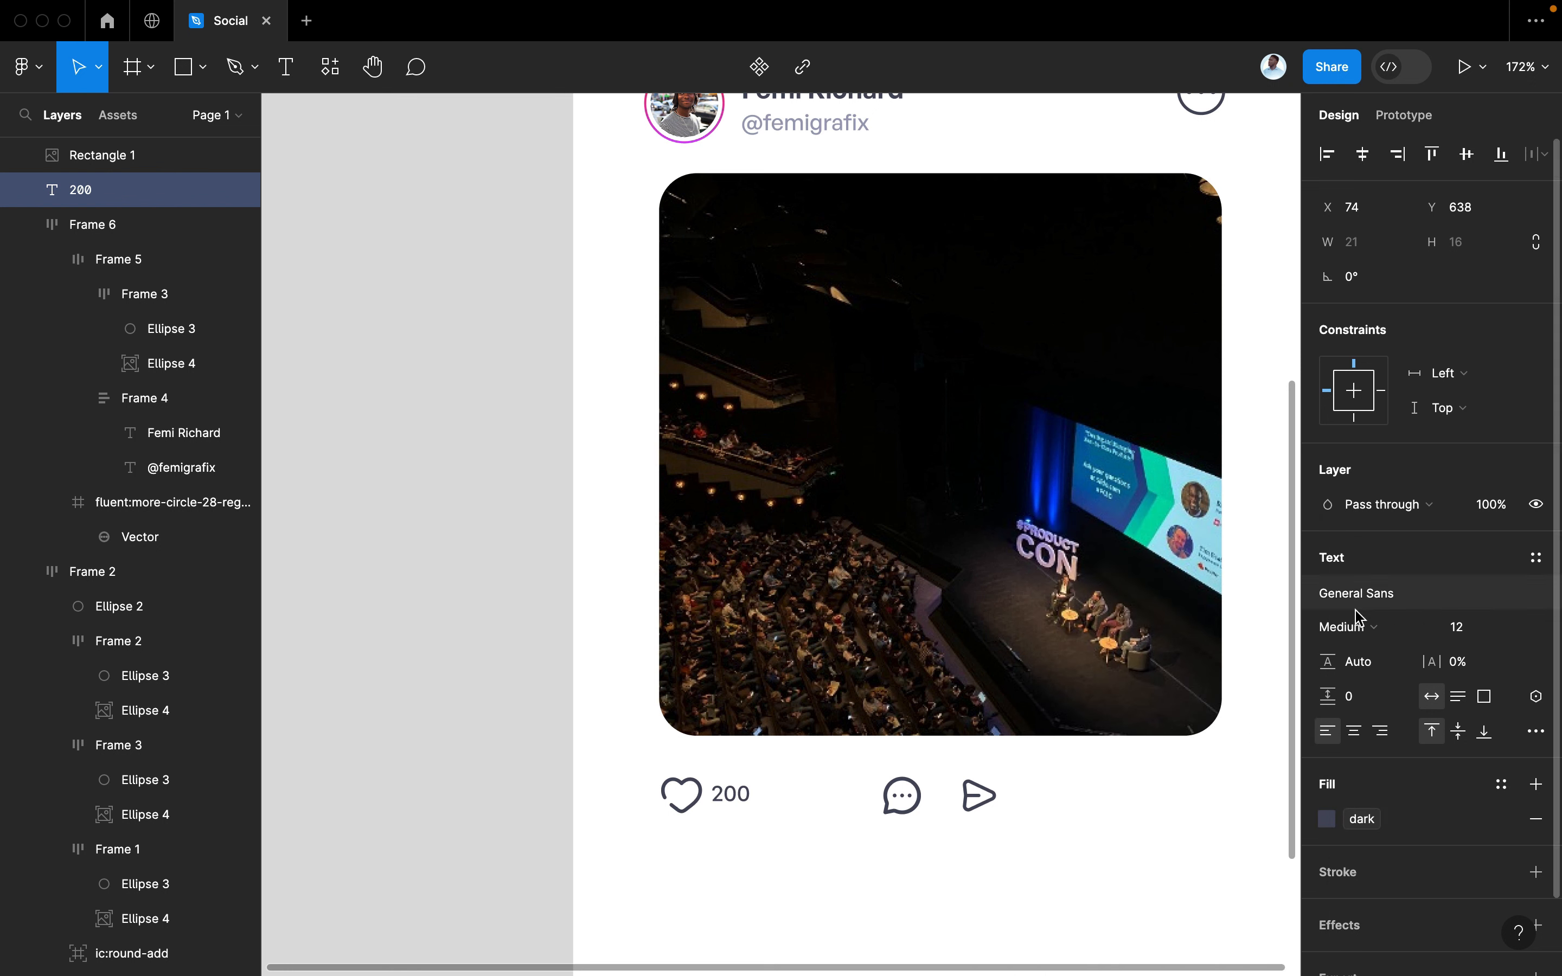
pyautogui.click(1356, 627)
pyautogui.click(1363, 651)
pyautogui.click(1466, 639)
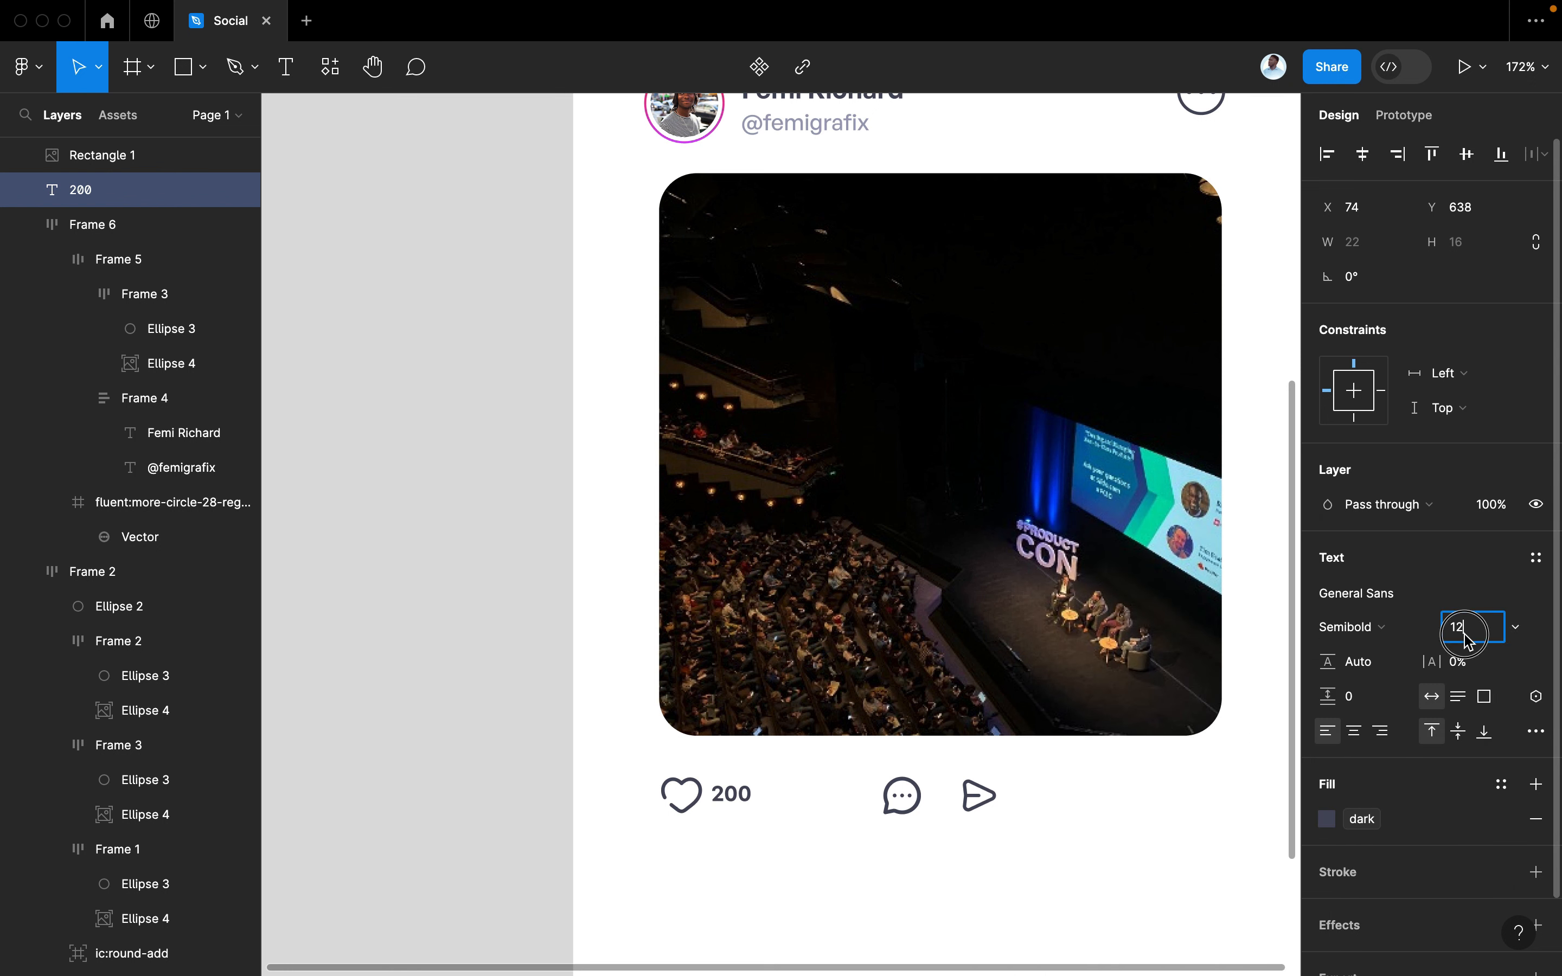
pyautogui.write('13')
pyautogui.press('Return')
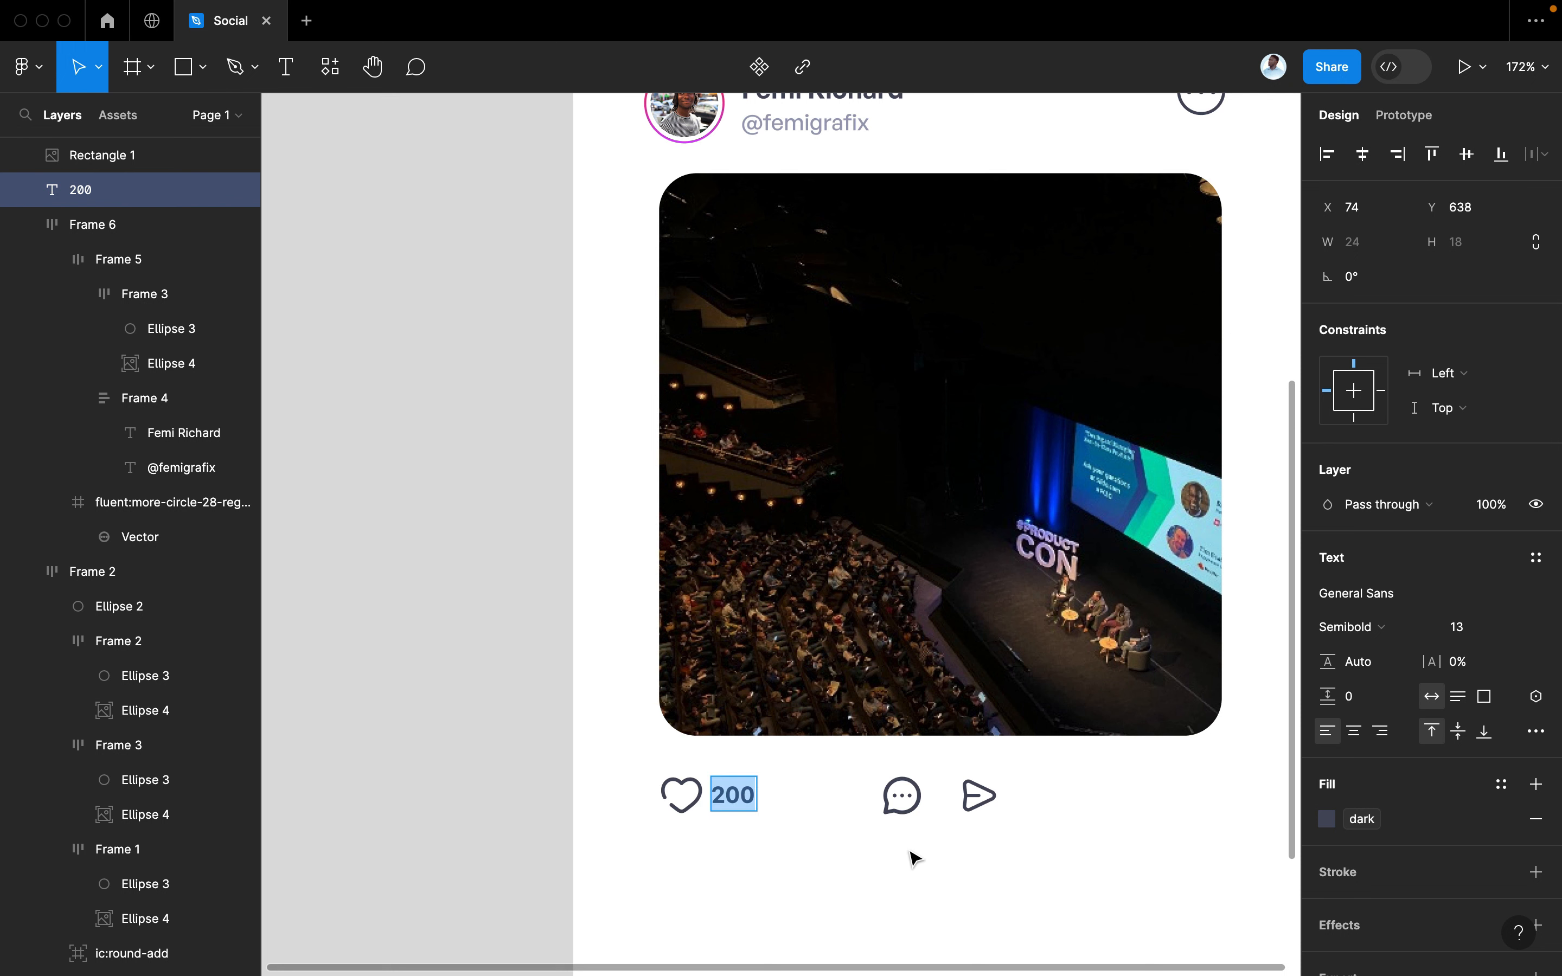
pyautogui.scroll(2, 926, 854)
pyautogui.scroll(-2, 926, 854)
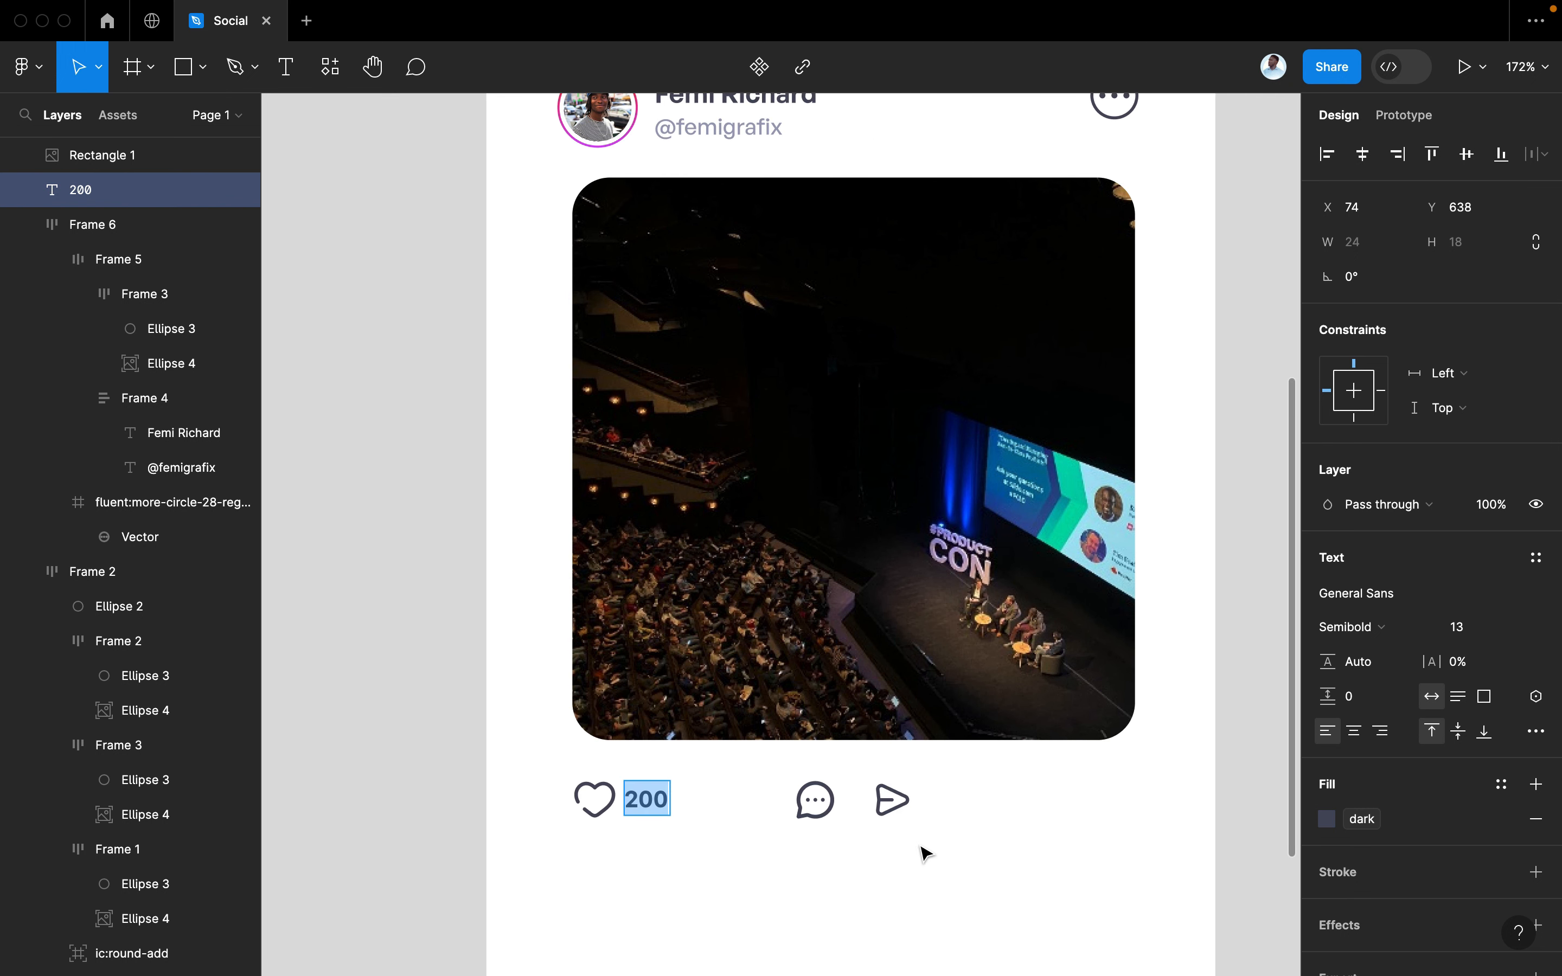
pyautogui.press('Escape')
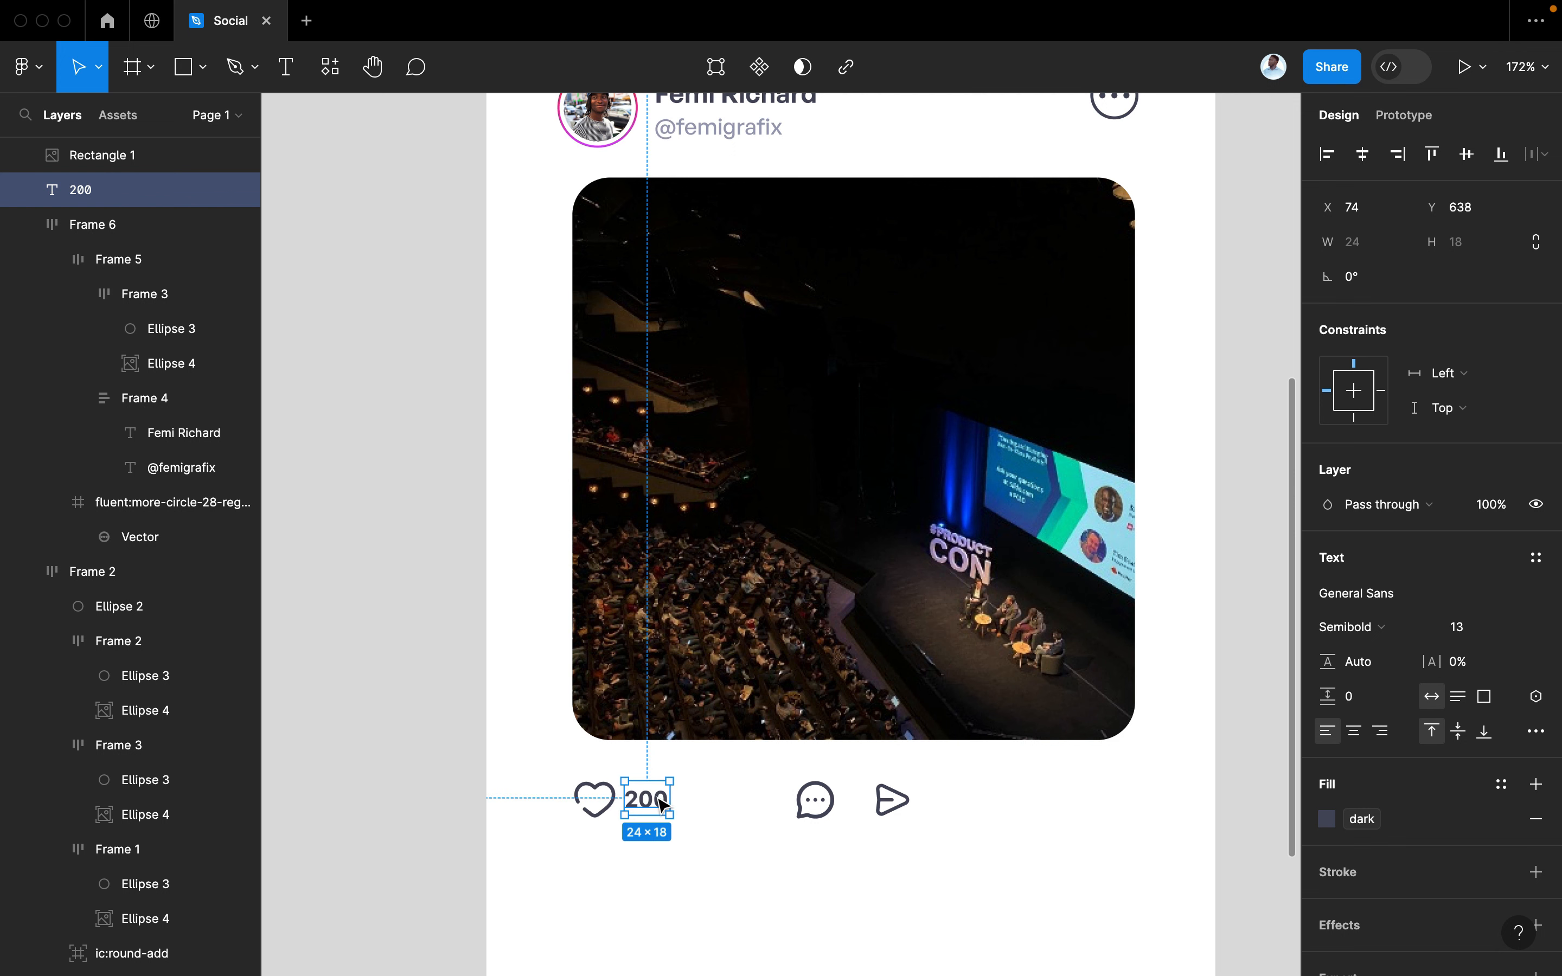
# Duplicate the count beside the comment icon as 50, with the icon before it
pyautogui.moveTo(651, 803); pyautogui.dragTo(774, 804)
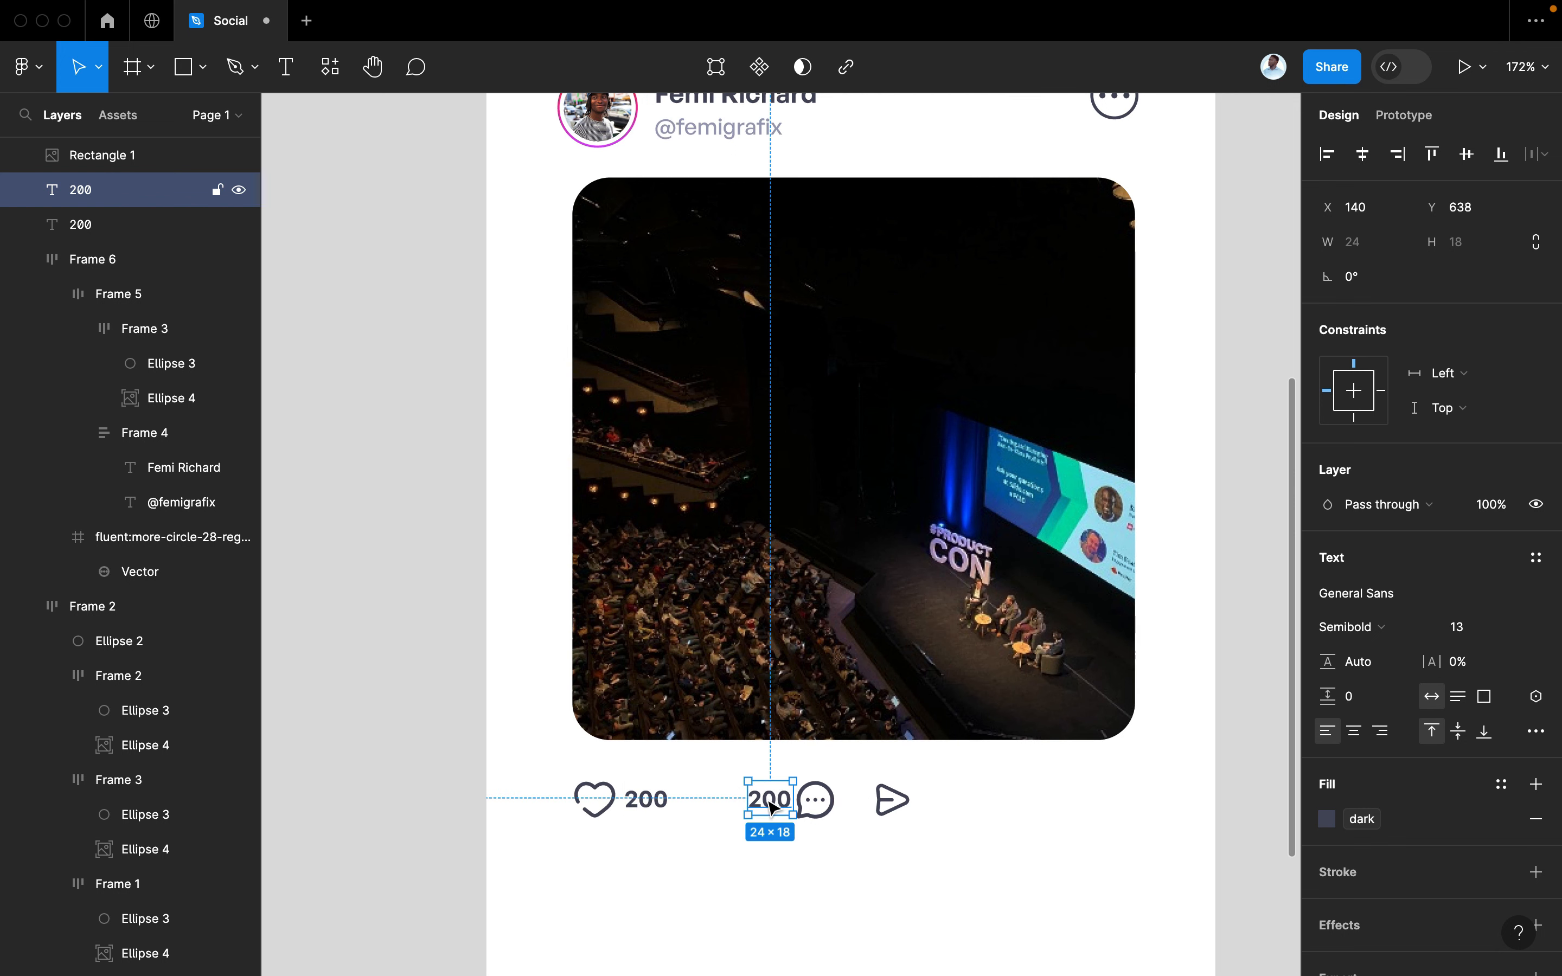
pyautogui.doubleClick(766, 798)
pyautogui.write('50')
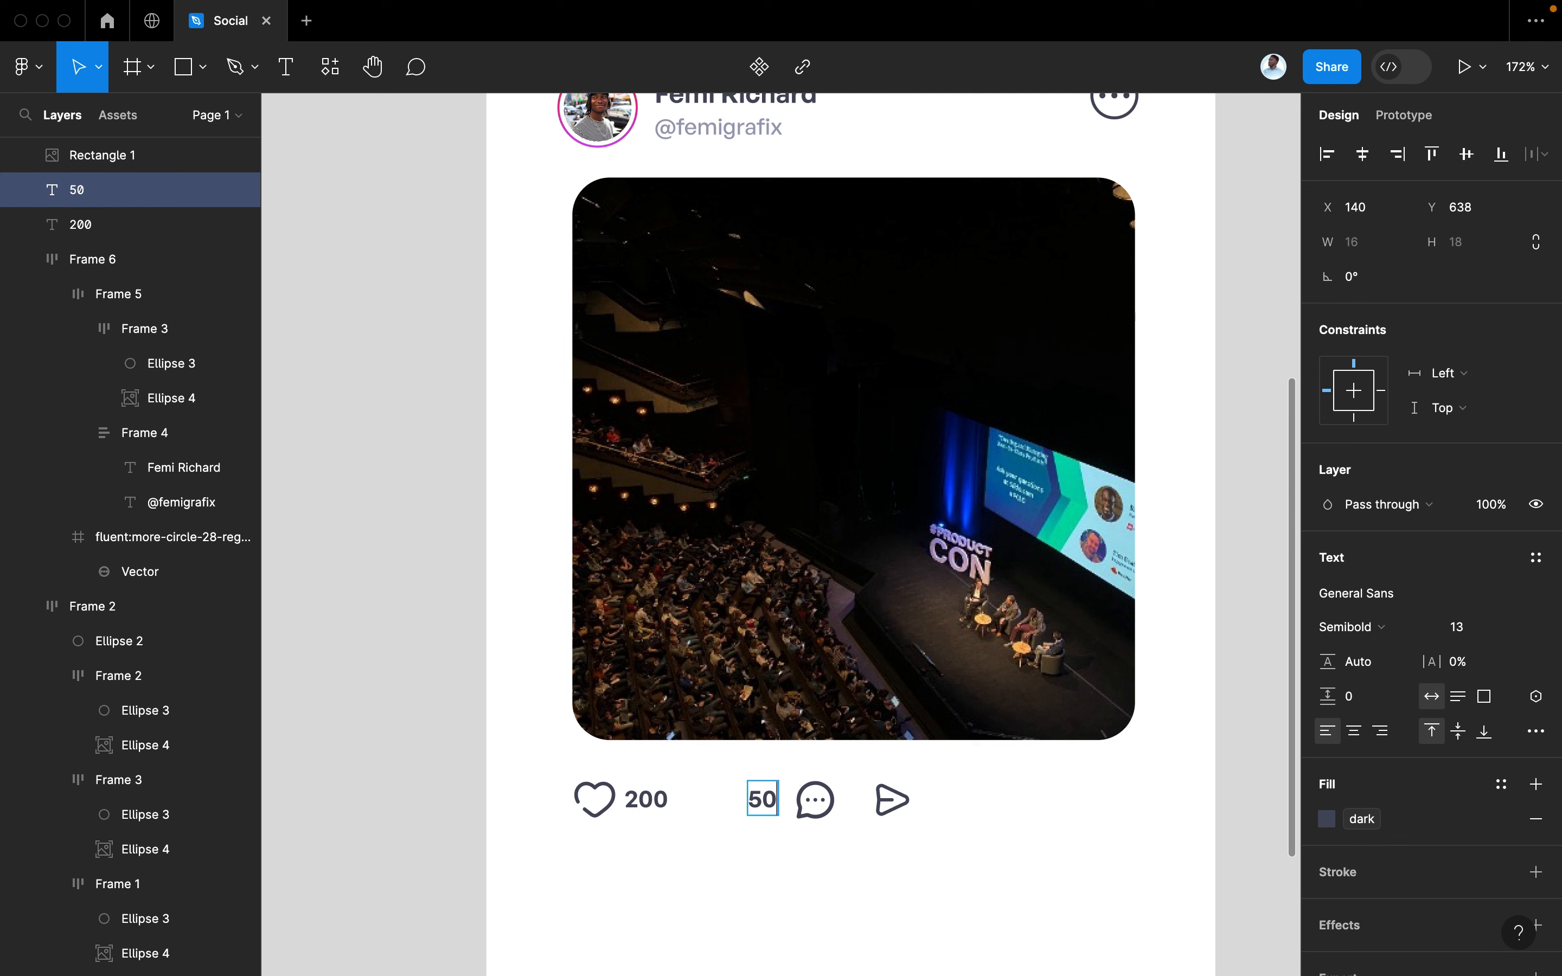
pyautogui.moveTo(814, 800); pyautogui.dragTo(778, 811)
# Auto-layout heart+200 and comment+50 as pairs, then wrap them with send into one row
pyautogui.click(773, 806)
pyautogui.keyDown('shift'); pyautogui.click(735, 810); pyautogui.keyUp('shift')
pyautogui.hotkey('shift', 'a')
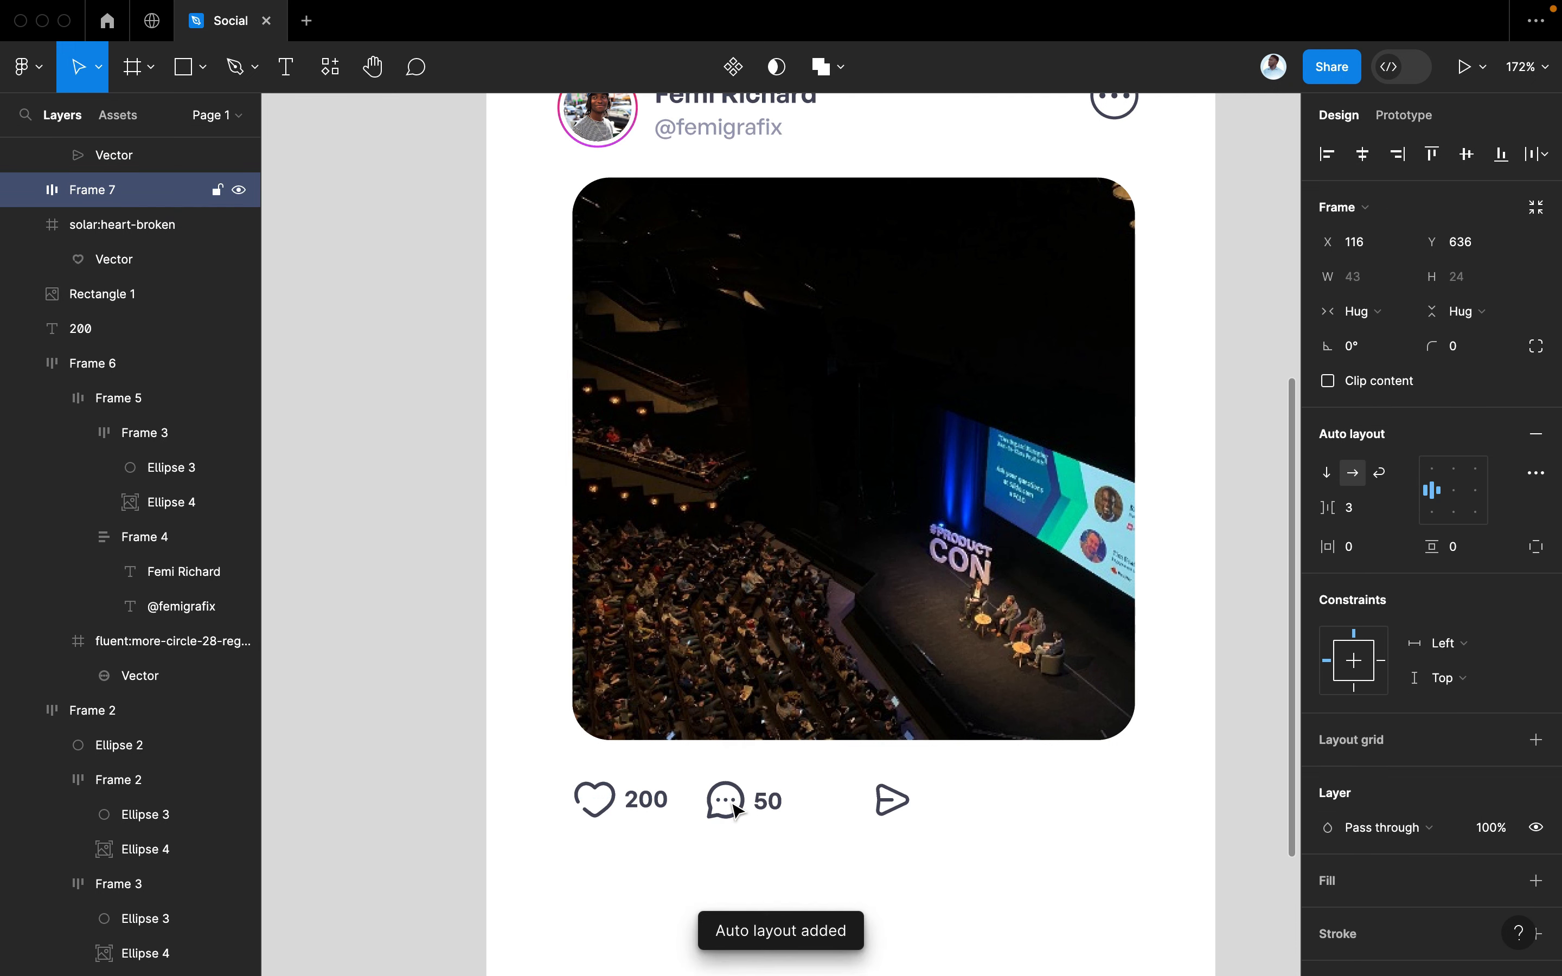
pyautogui.click(645, 800)
pyautogui.keyDown('shift'); pyautogui.click(600, 810); pyautogui.keyUp('shift')
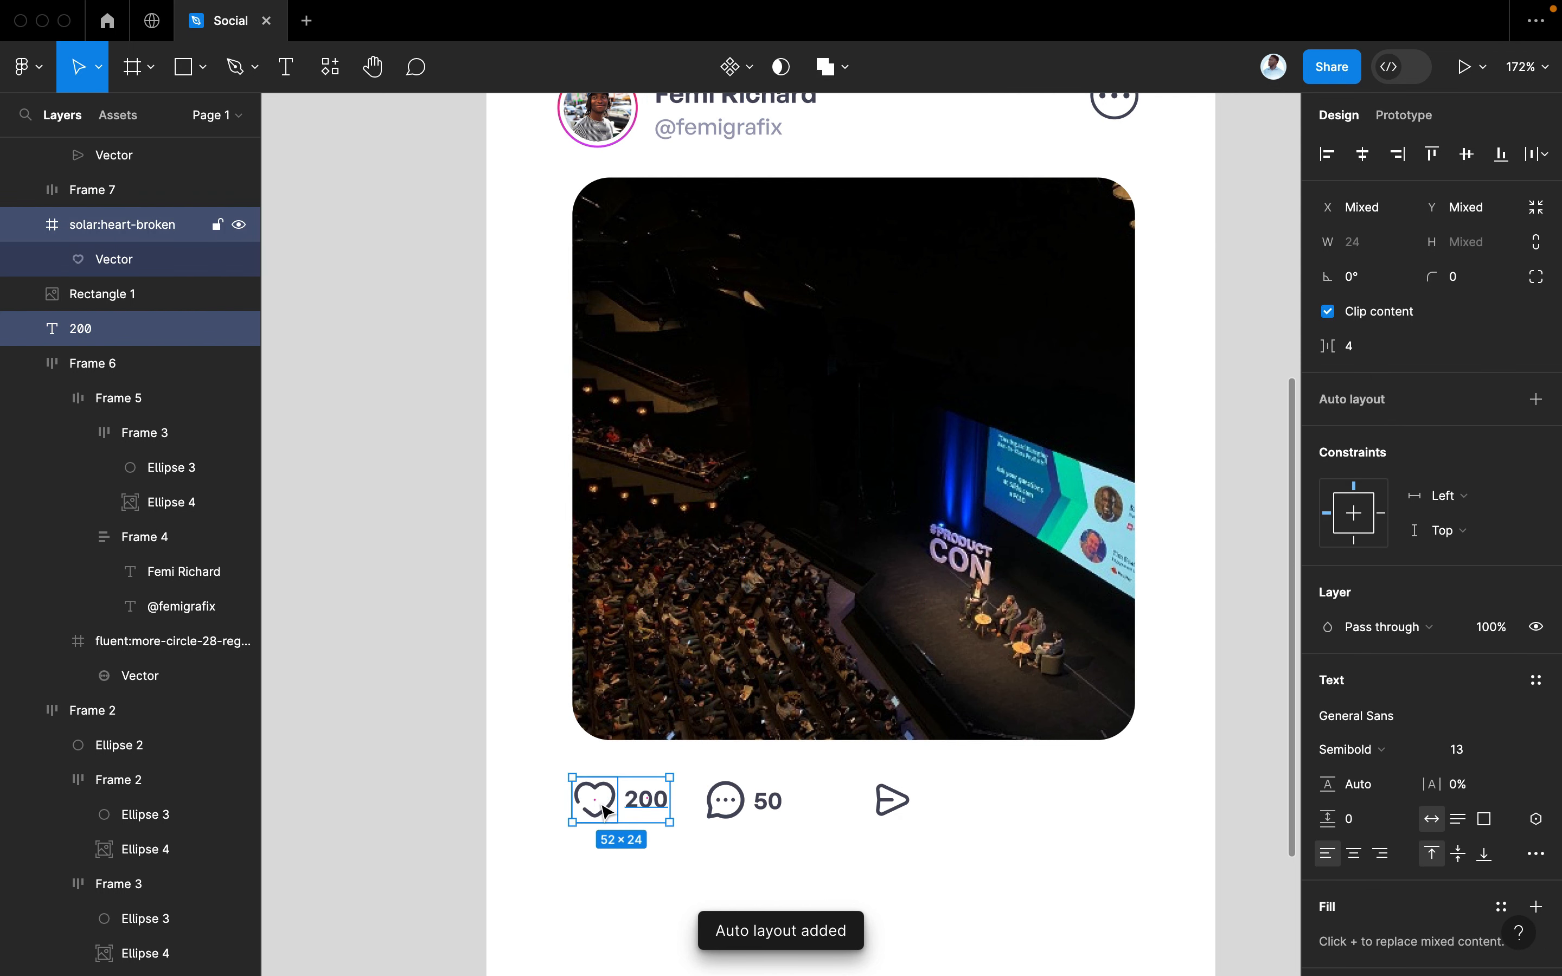
pyautogui.hotkey('shift', 'a')
pyautogui.keyDown('shift'); pyautogui.click(719, 792); pyautogui.keyUp('shift')
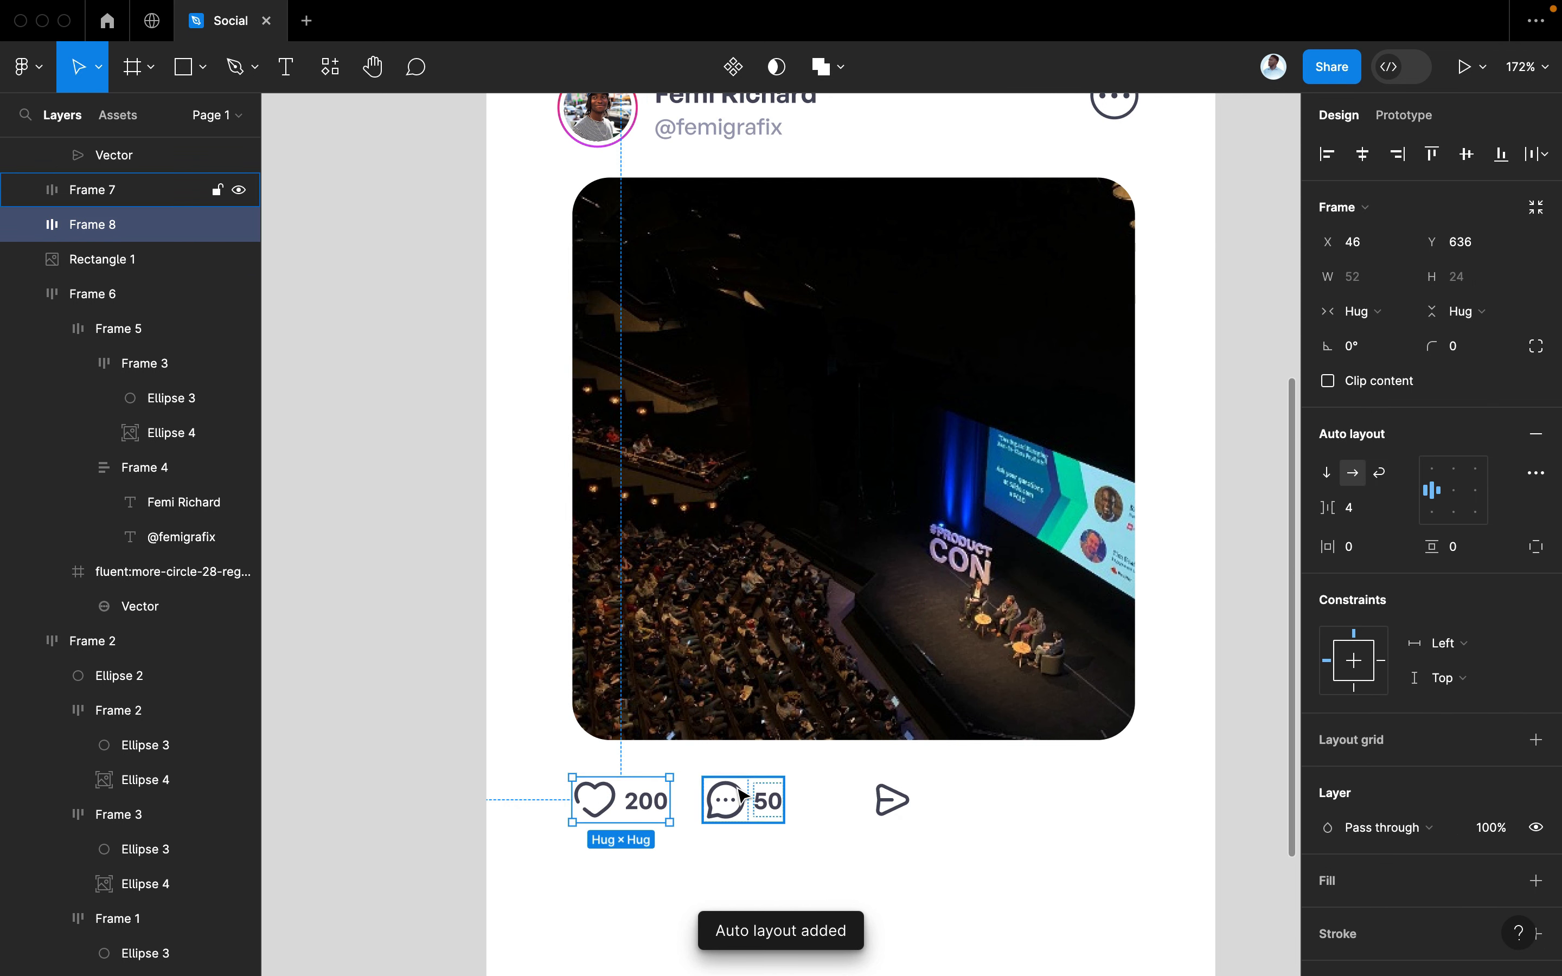
pyautogui.keyDown('shift'); pyautogui.click(879, 794); pyautogui.keyUp('shift')
pyautogui.hotkey('shift', 'a')
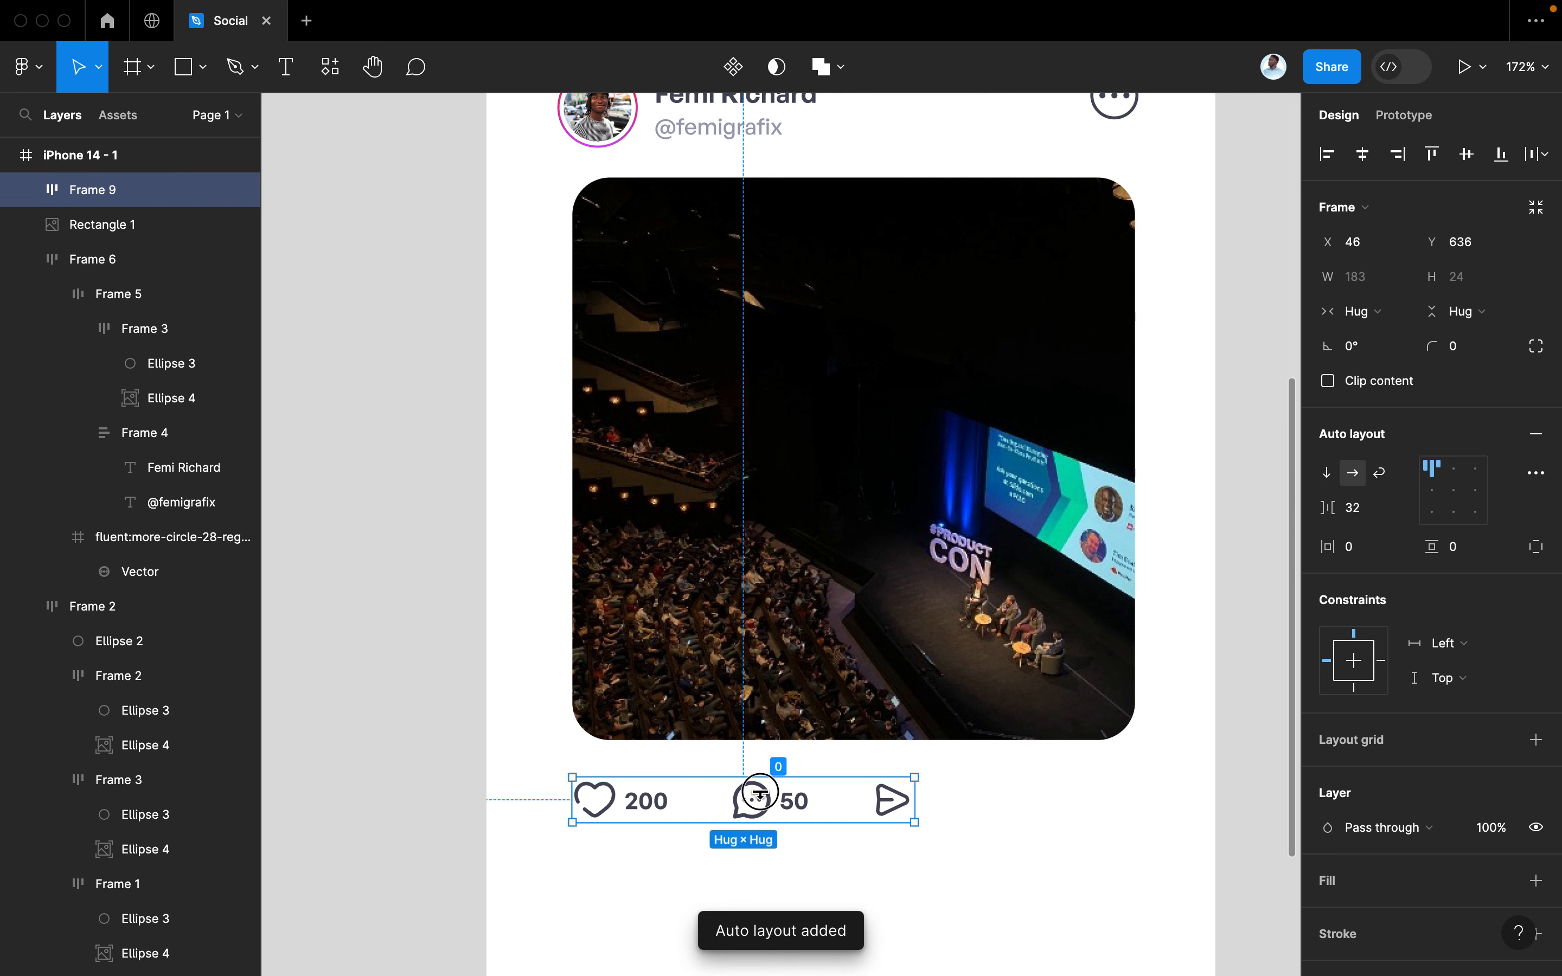
# Place the icon row 16 px below the photo and set its gap to 20
pyautogui.press('Escape')
pyautogui.click(755, 813)
pyautogui.moveTo(768, 800); pyautogui.dragTo(769, 792)
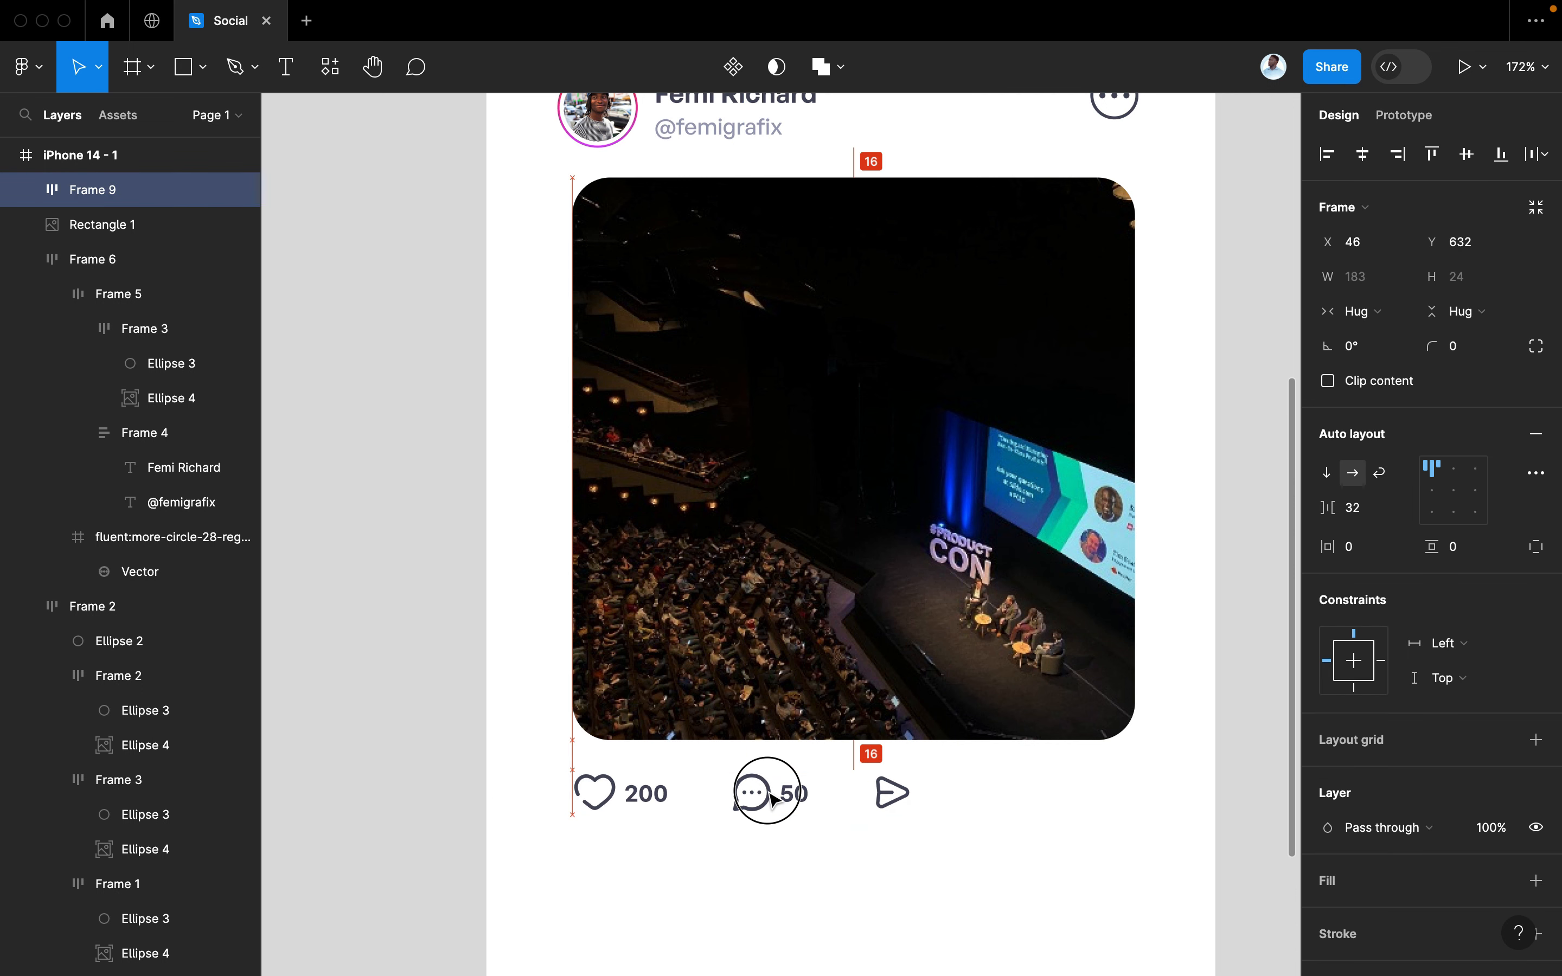
pyautogui.scroll(-5, 771, 799)
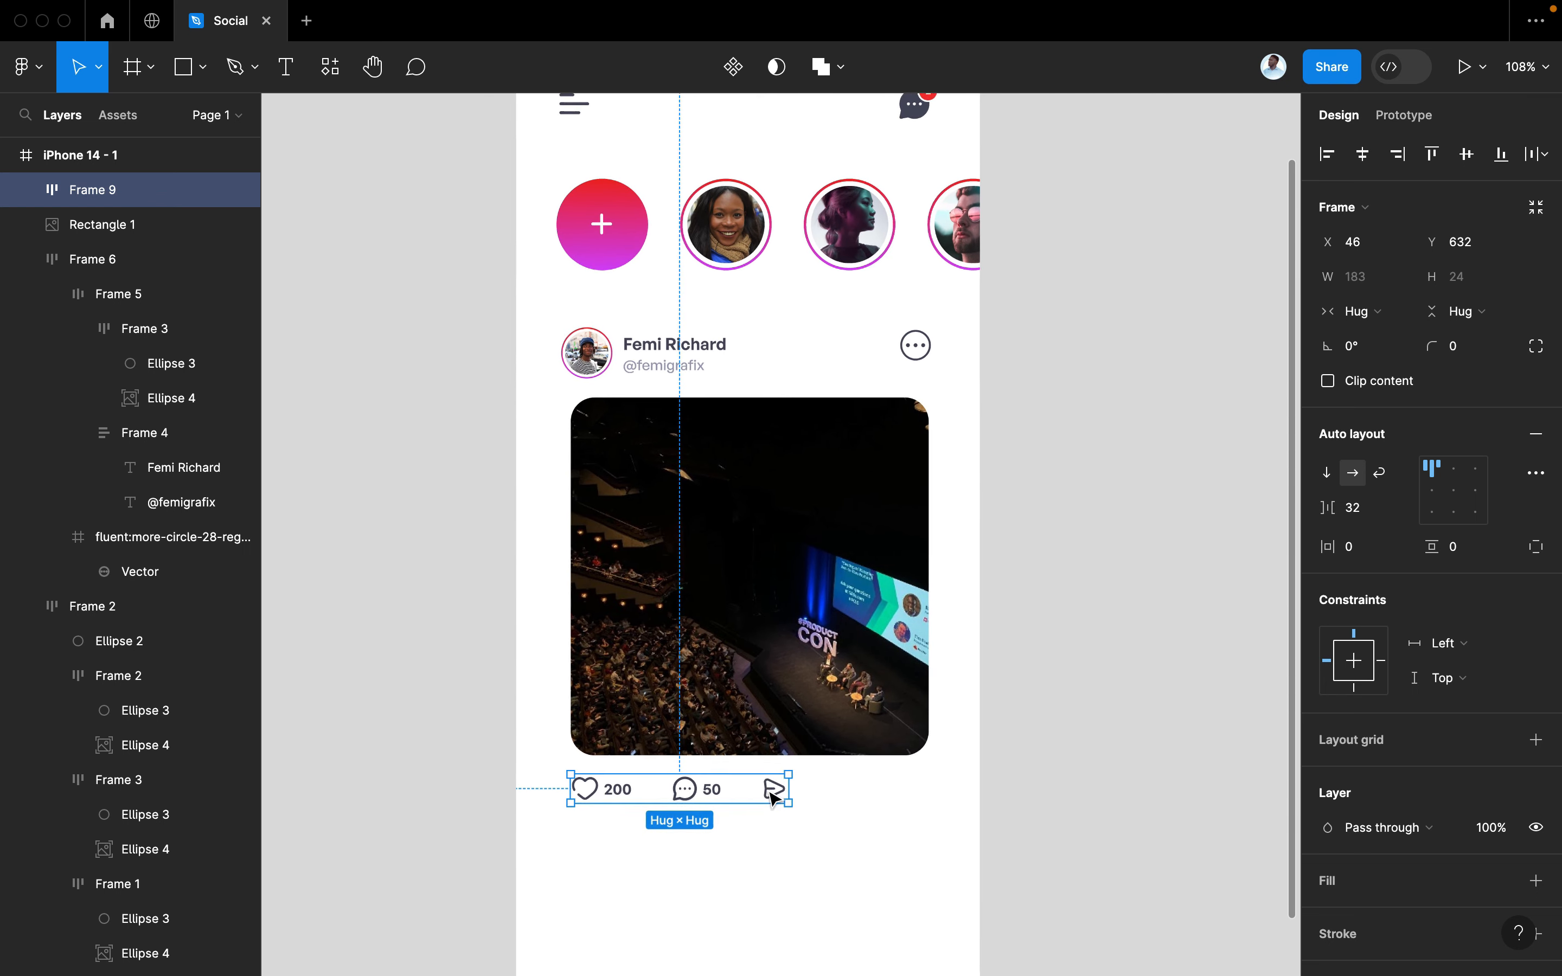
pyautogui.moveTo(1324, 508); pyautogui.dragTo(1317, 508)
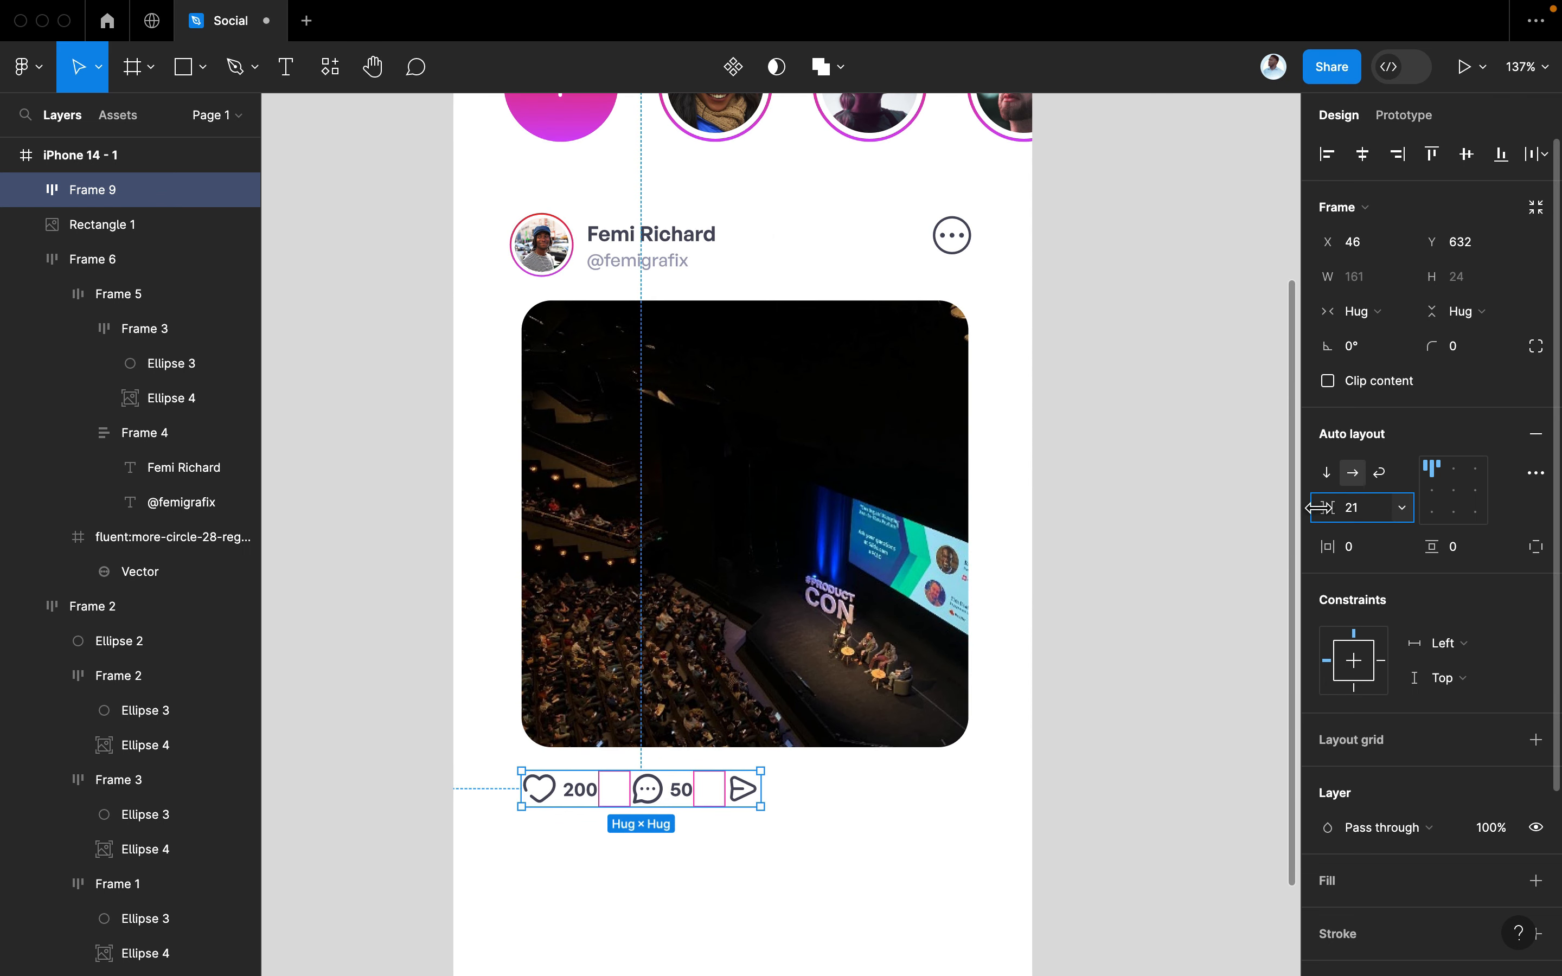
pyautogui.click(1381, 509)
pyautogui.write('20')
pyautogui.press('Return')
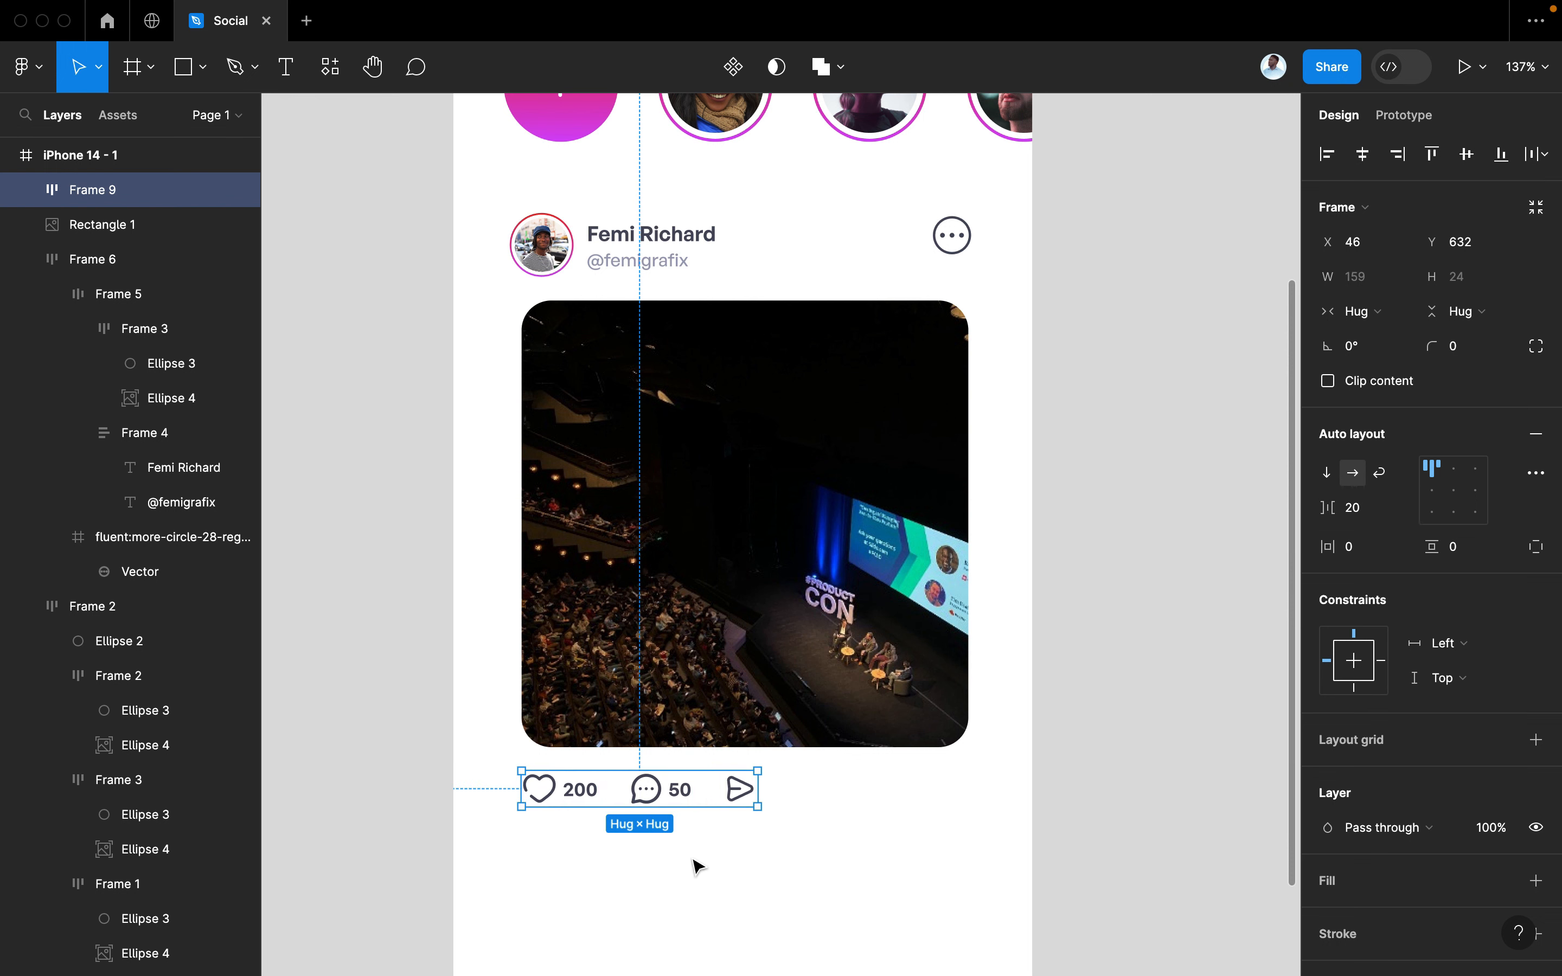
pyautogui.click(761, 865)
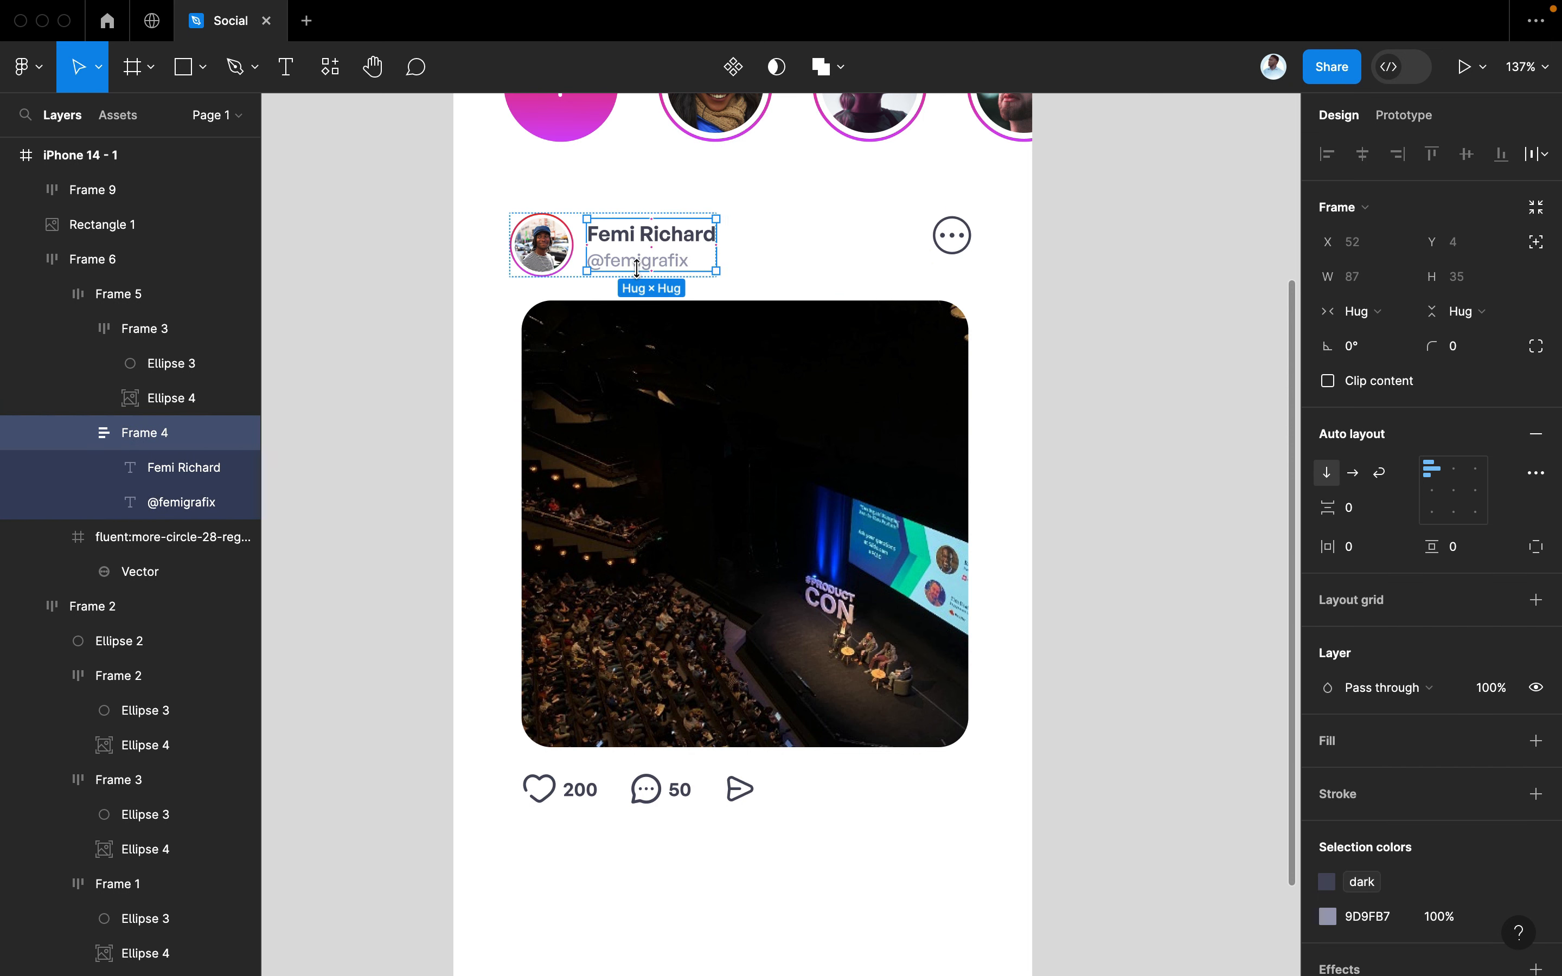
# Add a grey '3 mins ago' timestamp, copied from the handle, at the row's right end
pyautogui.click(638, 267)
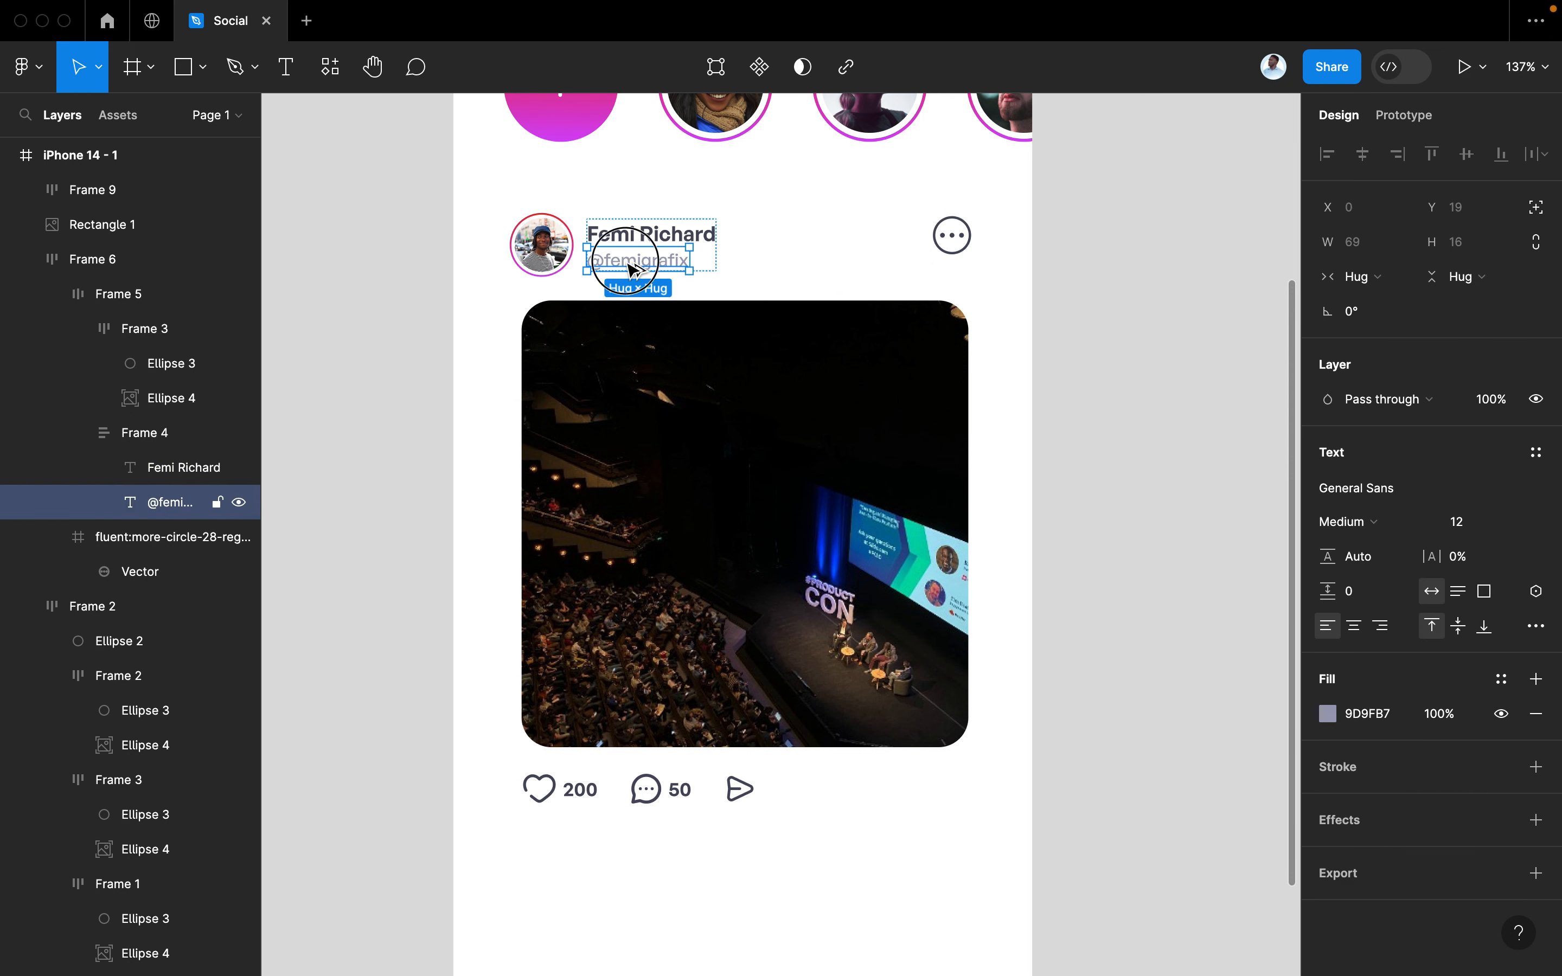
pyautogui.moveTo(632, 265); pyautogui.dragTo(886, 797)
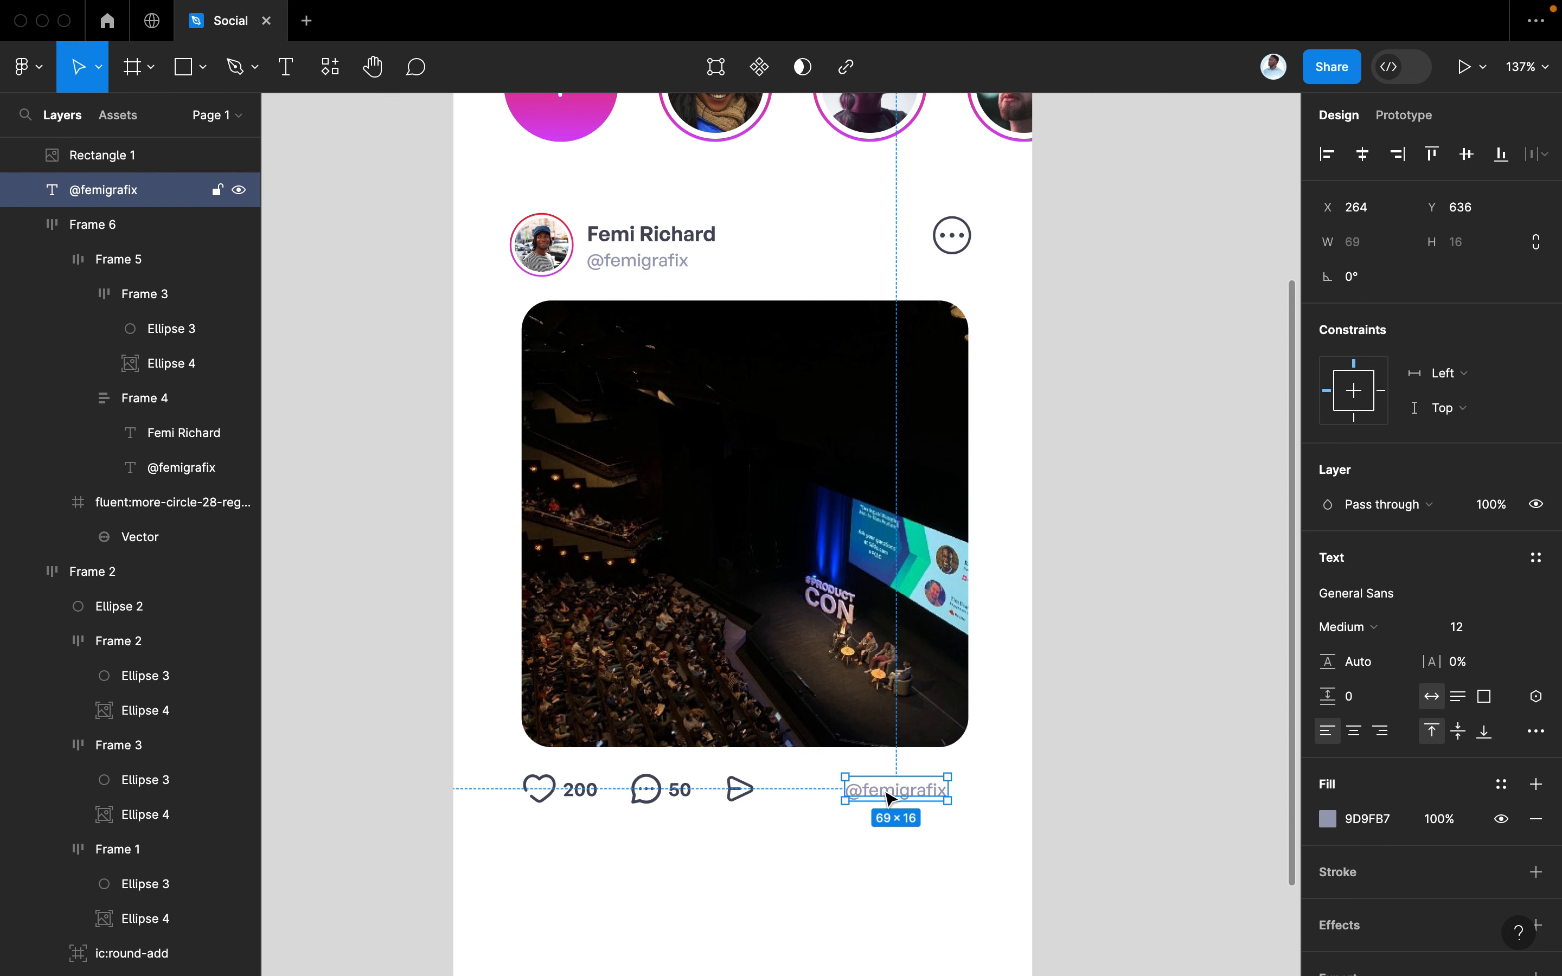
pyautogui.press('Return')
pyautogui.write('3 mins')
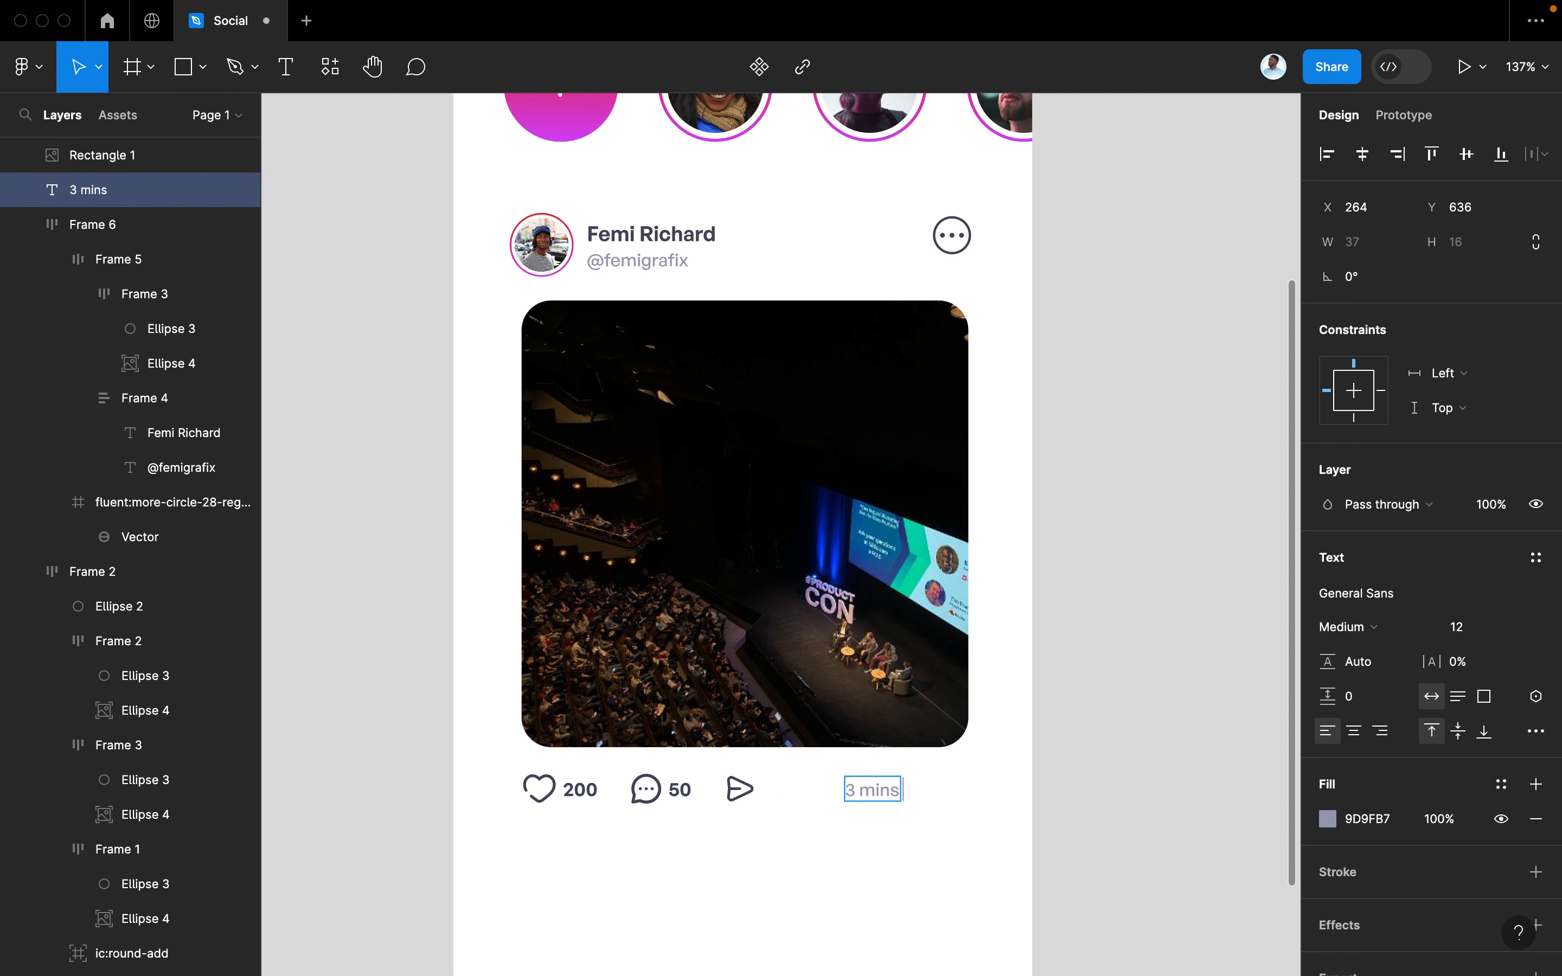
pyautogui.write(' ago')
pyautogui.press('Escape')
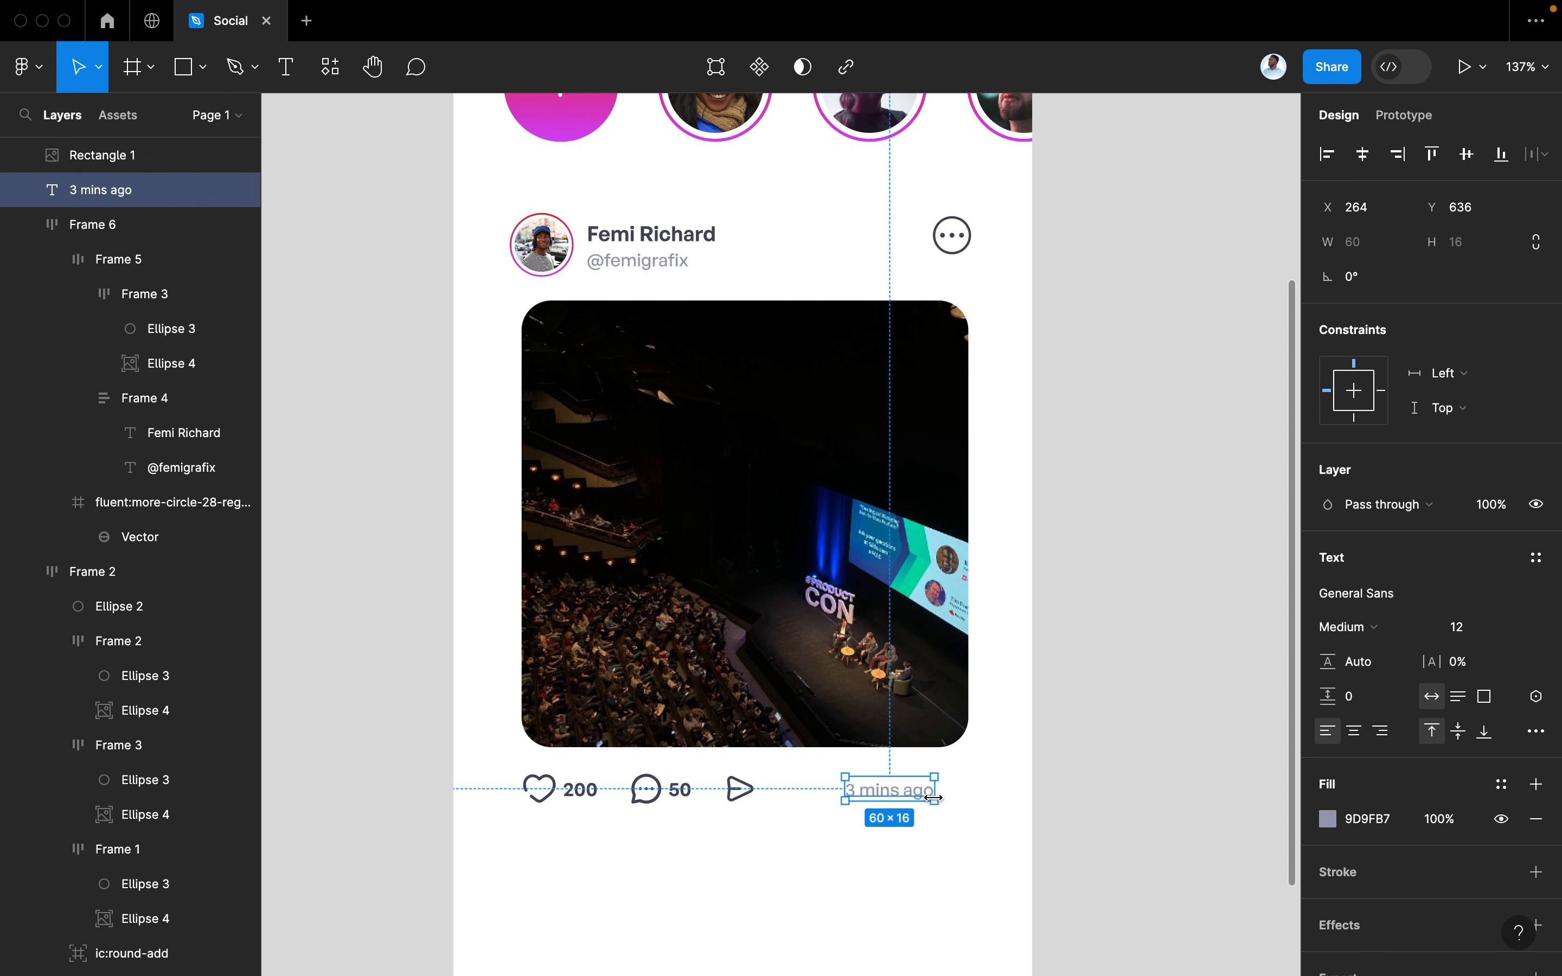
pyautogui.moveTo(908, 792); pyautogui.dragTo(941, 796)
# Combine the icon row and timestamp into one horizontal auto layout and nudge it into place
pyautogui.keyDown('shift'); pyautogui.click(722, 800); pyautogui.keyUp('shift')
pyautogui.hotkey('shift', 'a')
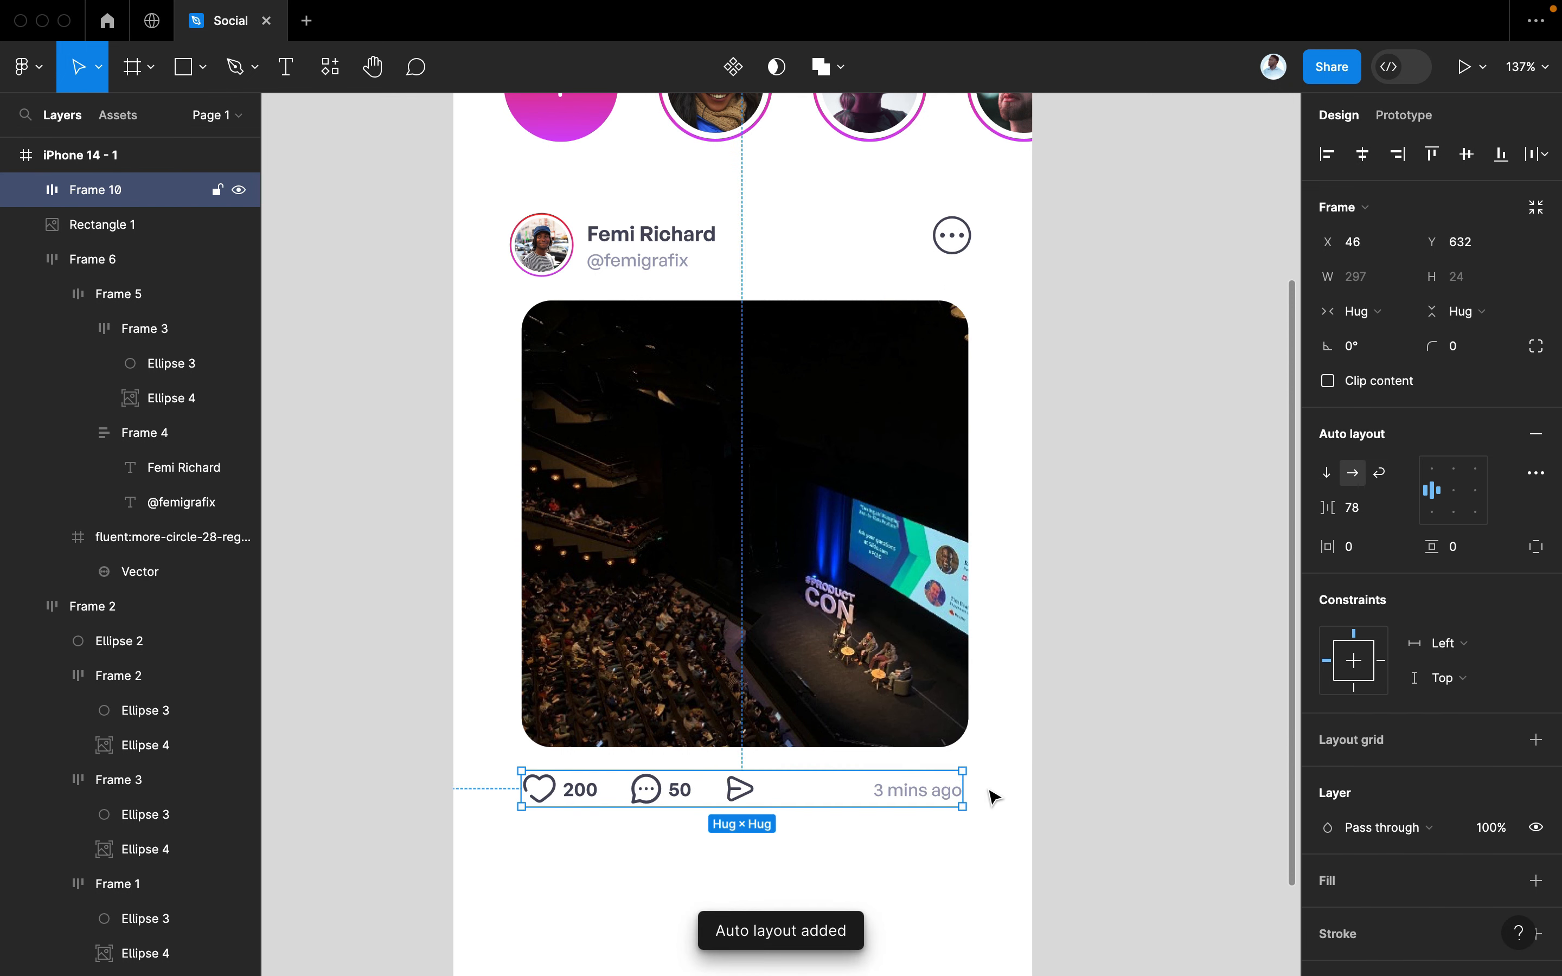
pyautogui.keyDown('shift'); pyautogui.click(868, 723); pyautogui.keyUp('shift')
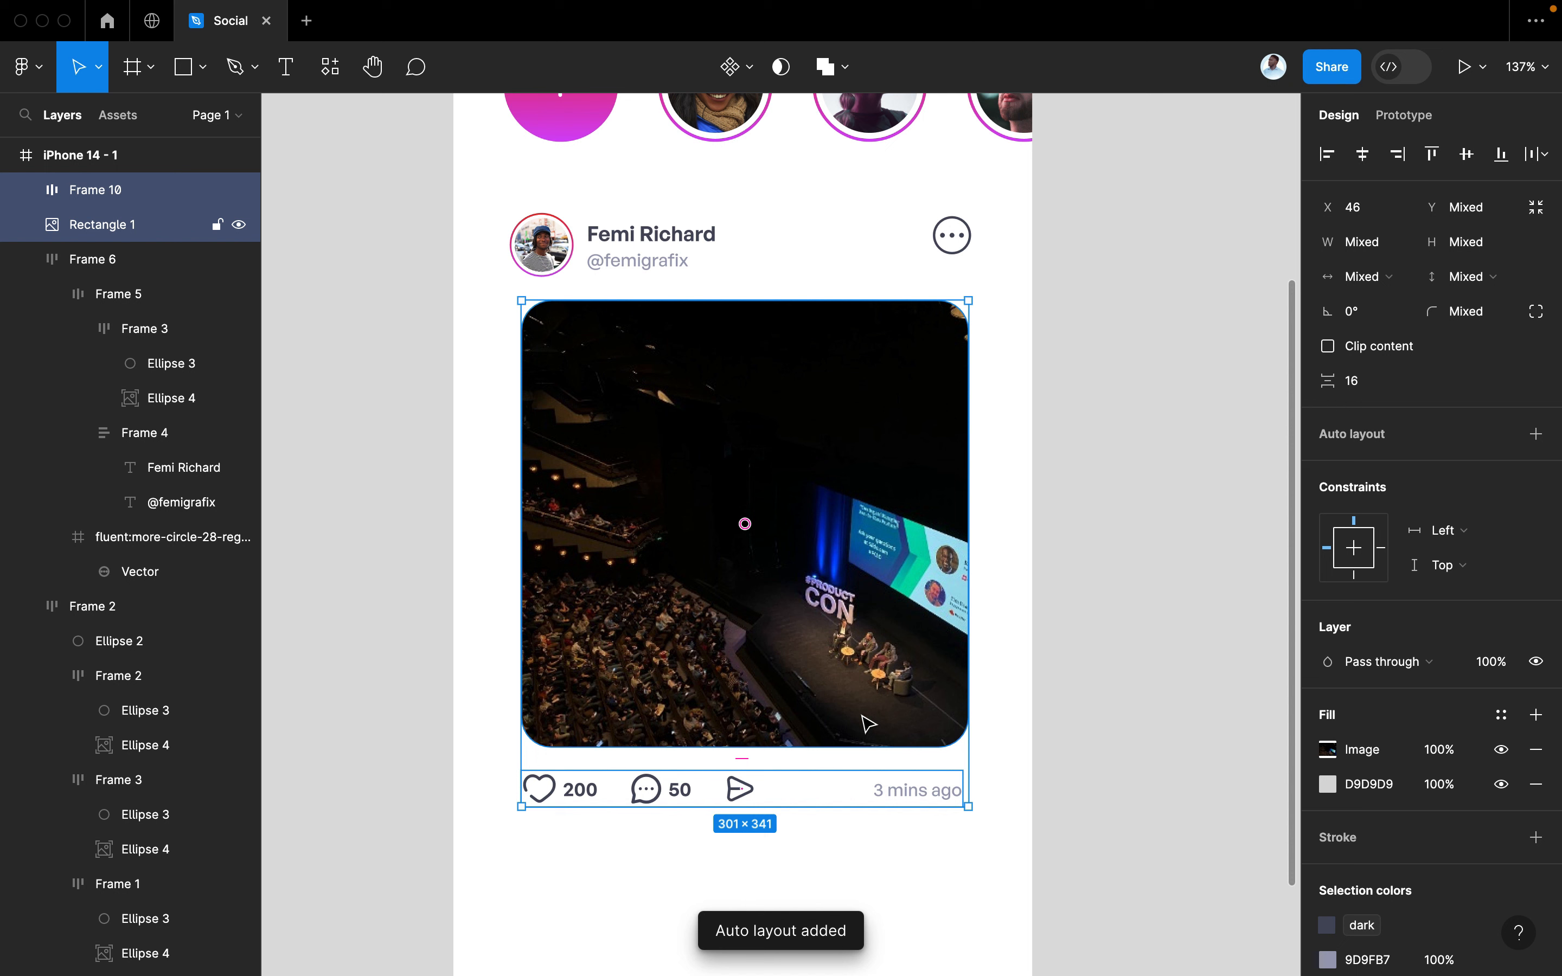
pyautogui.click(1001, 704)
pyautogui.hscroll(-2, 1001, 704)
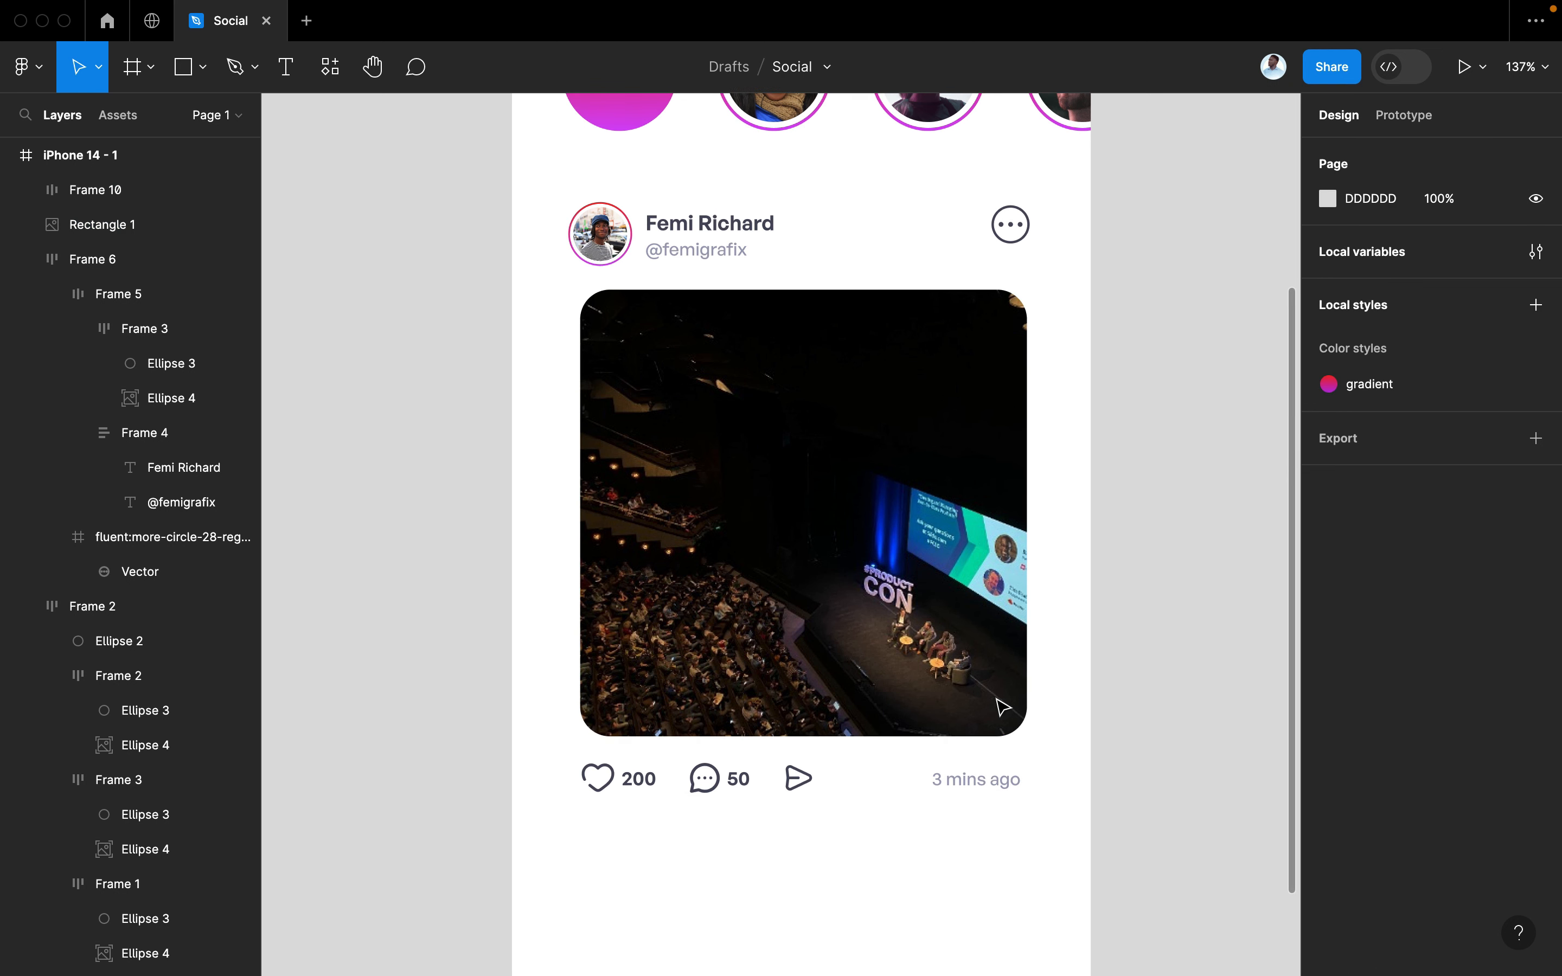
pyautogui.click(801, 789)
pyautogui.hotkey('shift', 'Up')
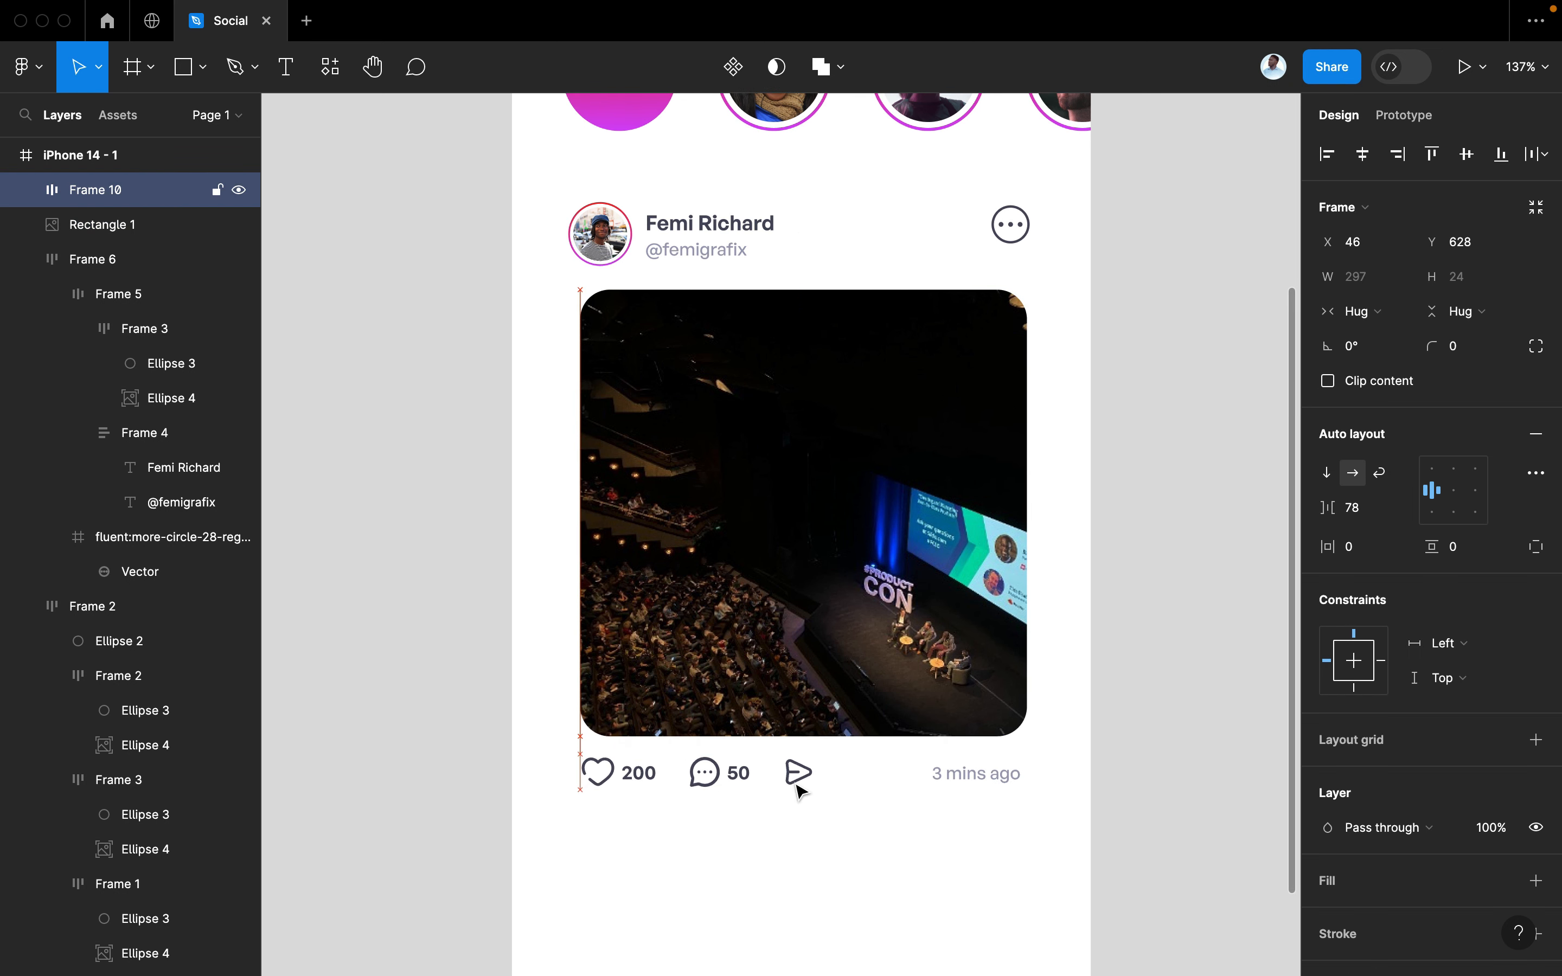
pyautogui.press('Down')
pyautogui.press('Down')
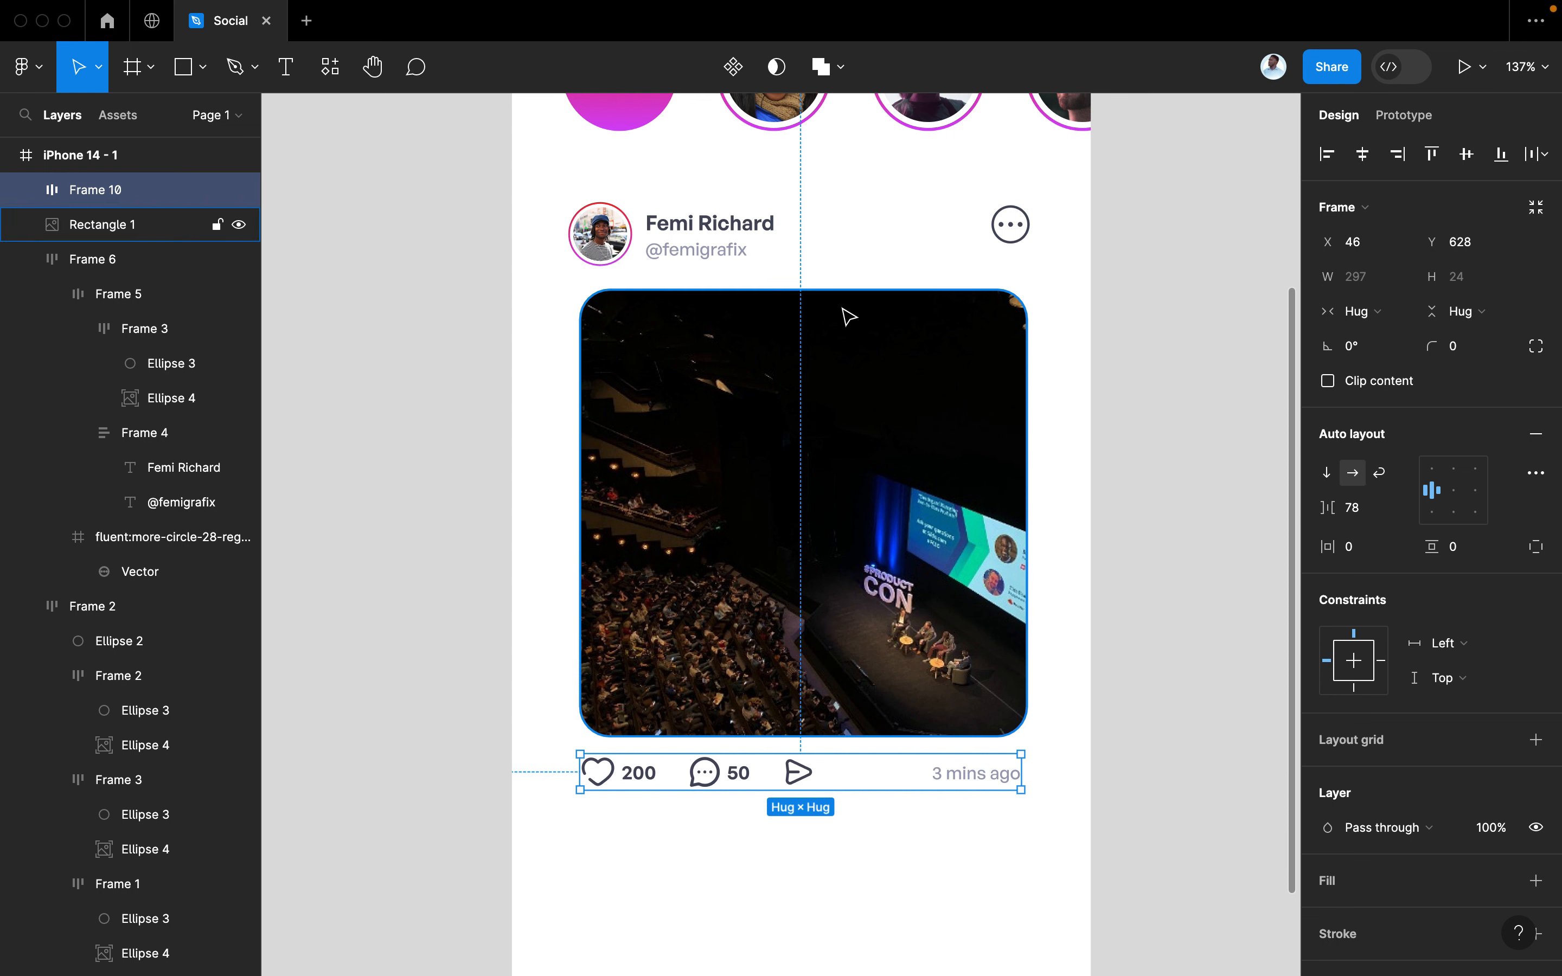
pyautogui.click(714, 227)
# Copy the author's bold name text below the counts row
pyautogui.click(715, 230)
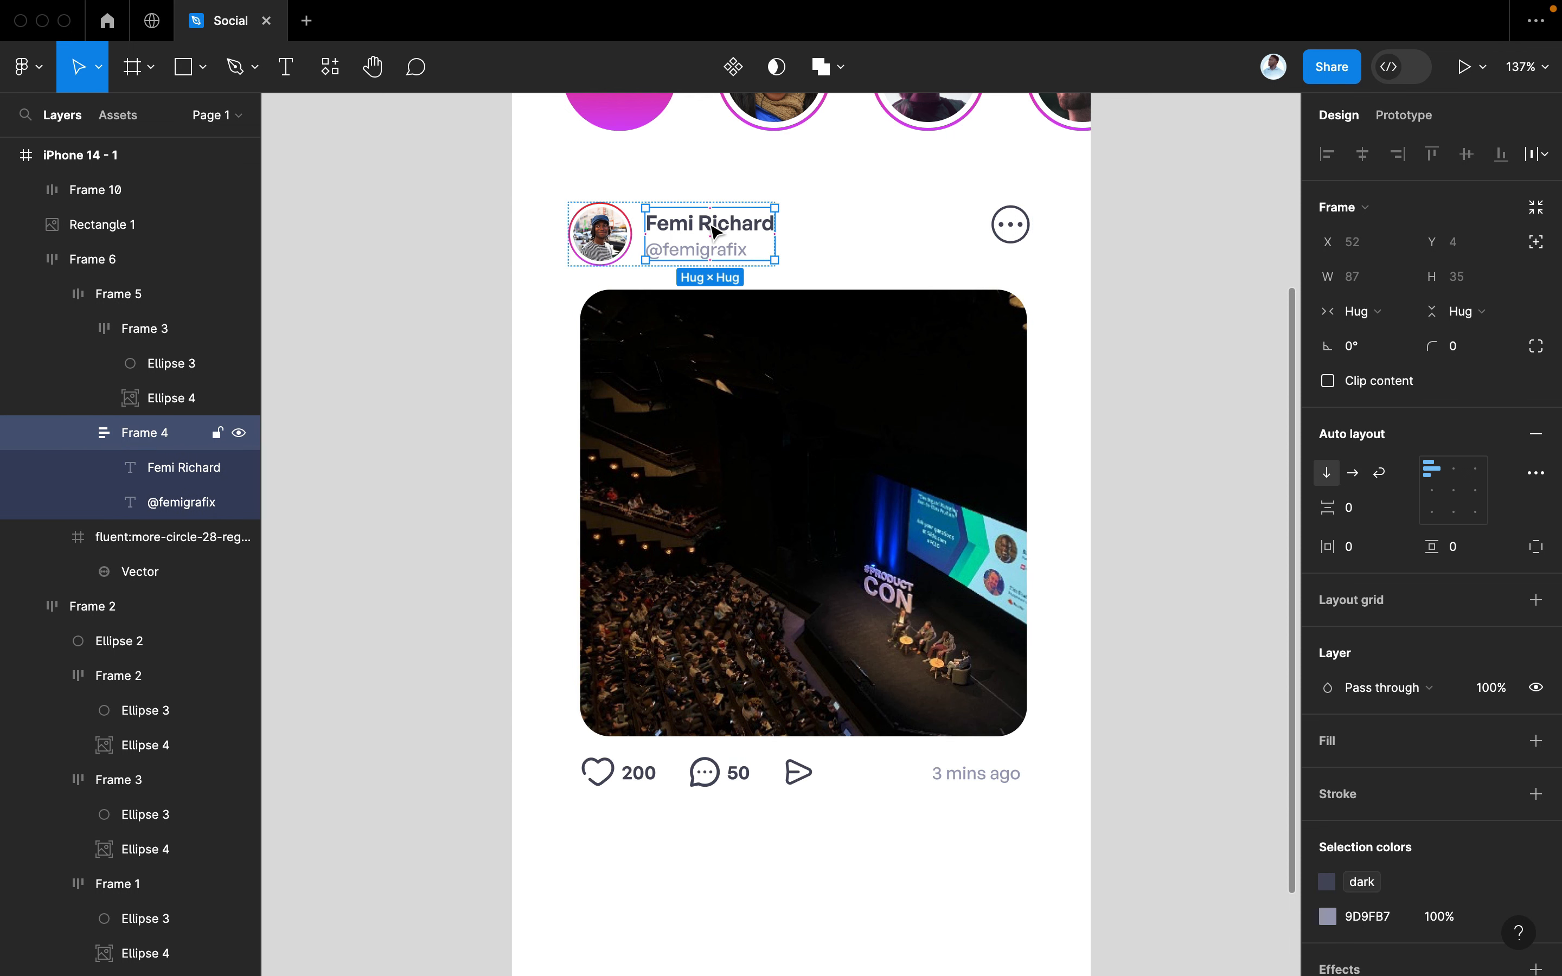
pyautogui.click(714, 231)
pyautogui.moveTo(714, 230); pyautogui.dragTo(641, 823)
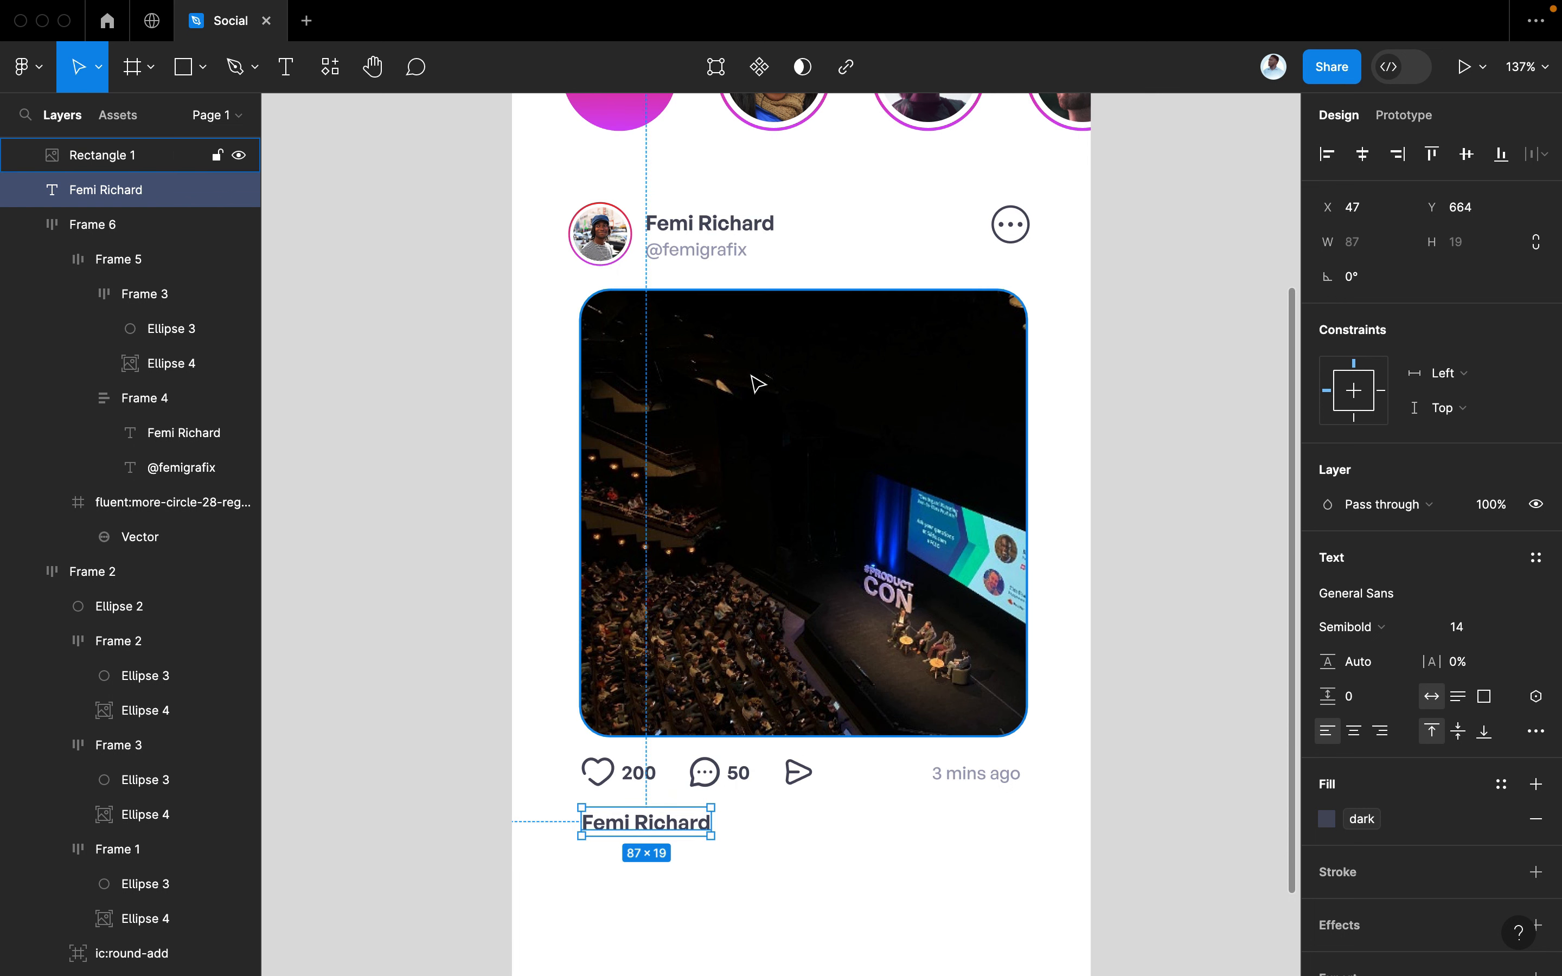
# Copy the grey handle beside the name and retype it as 'Having Fun @ NYC Design Conf.'
pyautogui.click(694, 262)
pyautogui.click(690, 257)
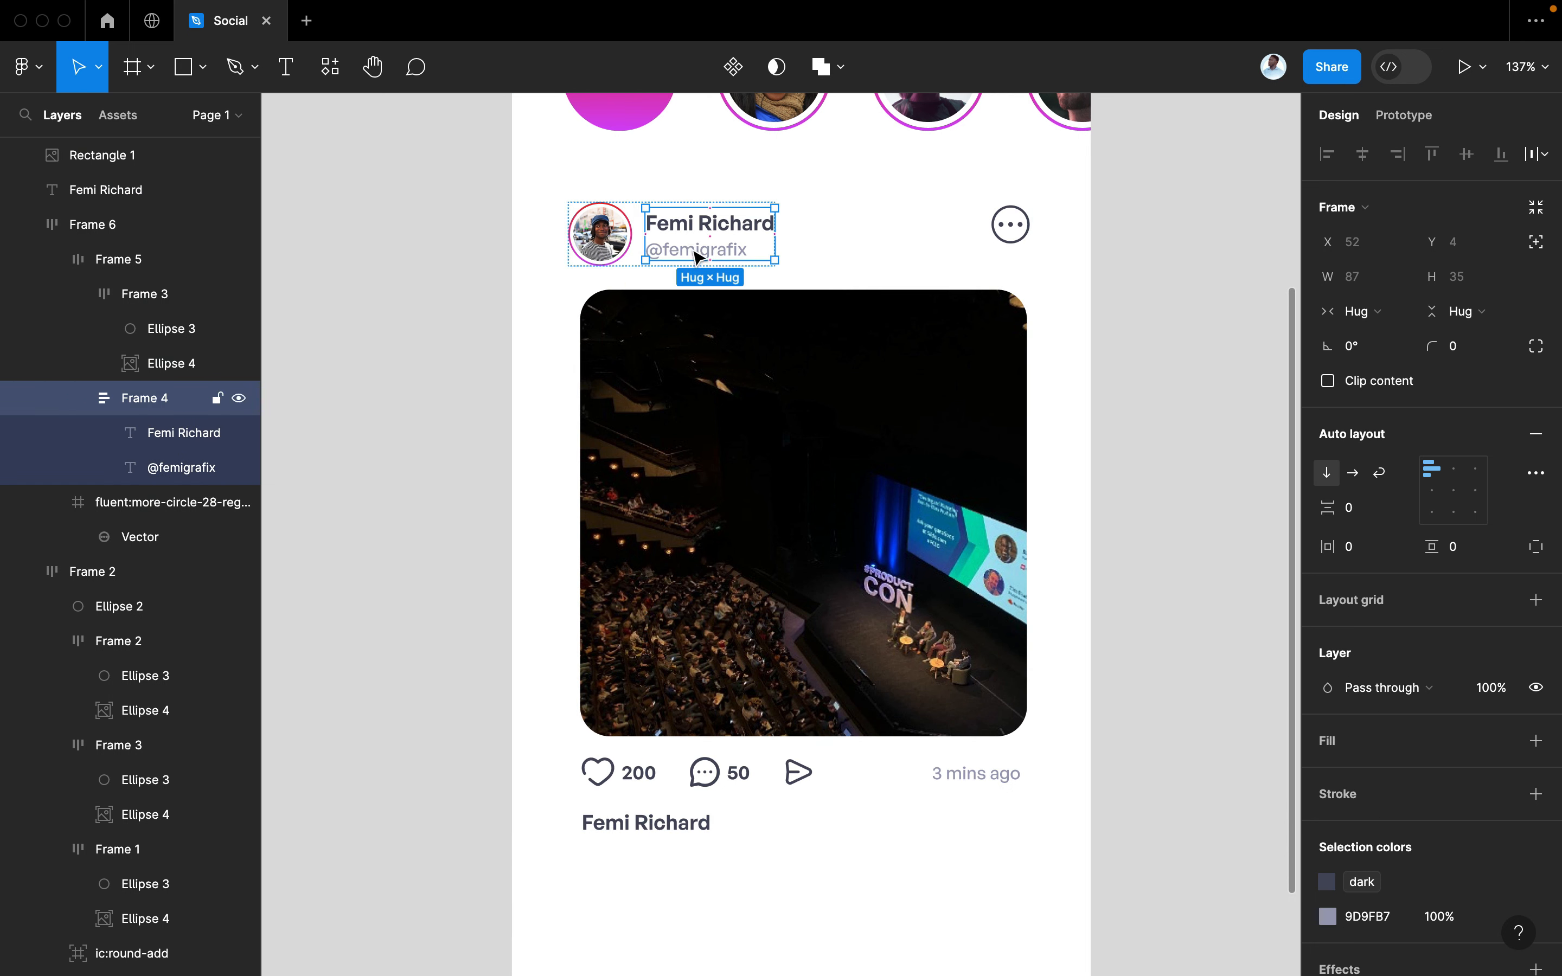
pyautogui.click(691, 256)
pyautogui.moveTo(690, 257); pyautogui.dragTo(767, 832)
pyautogui.doubleClick(764, 824)
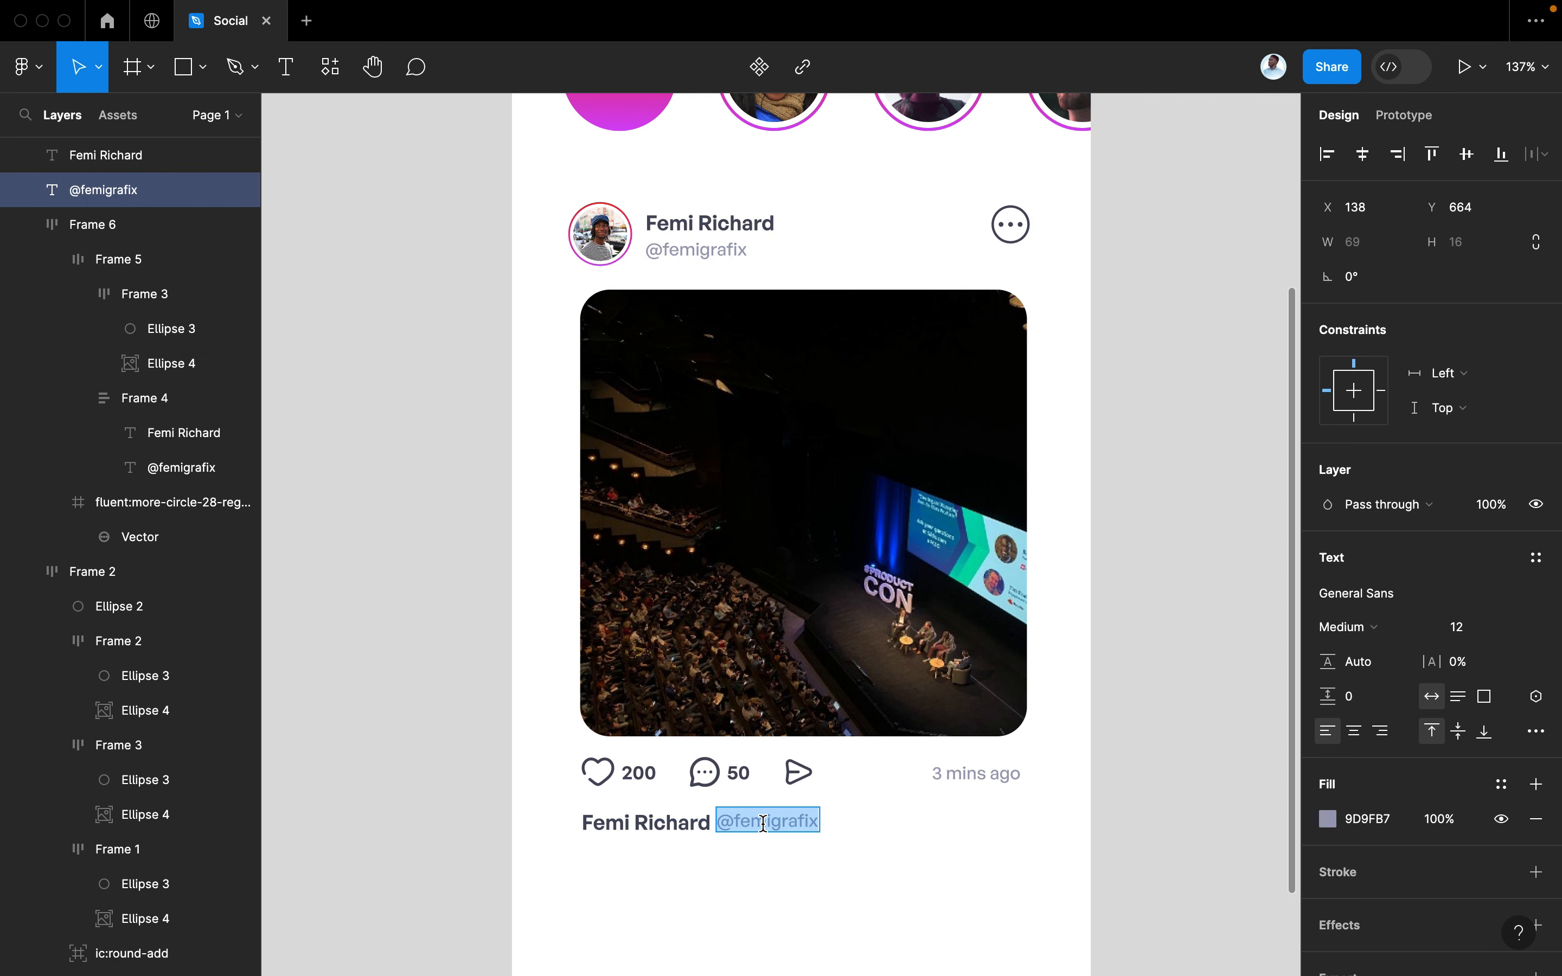
pyautogui.write('Hav')
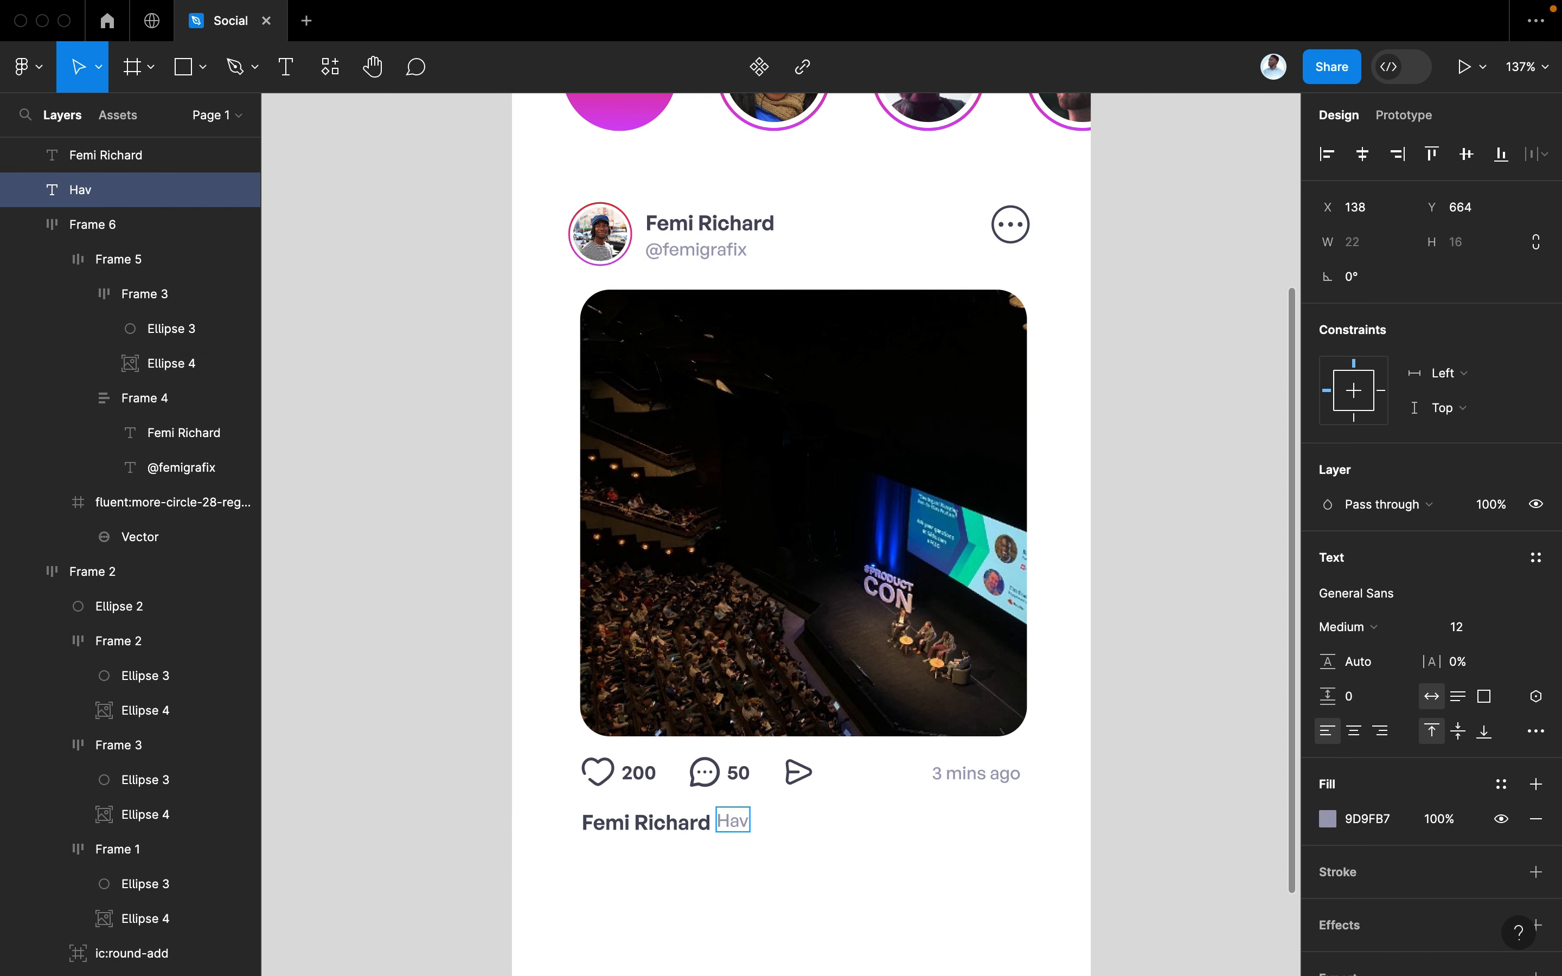
pyautogui.write('ing Fun')
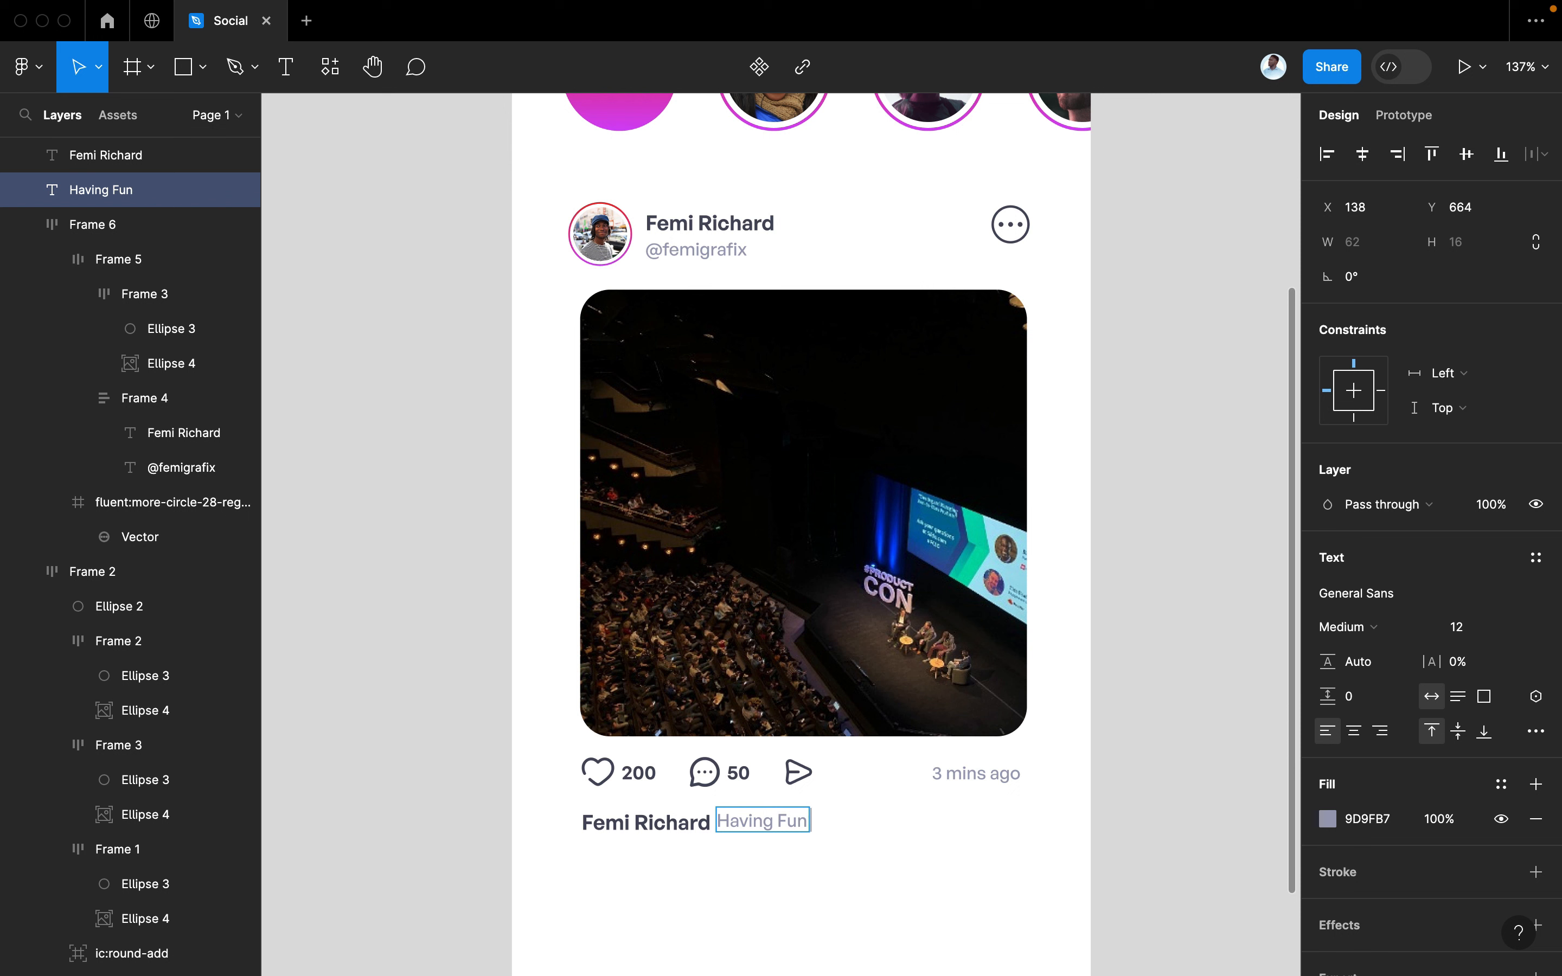
pyautogui.write(' @ NYC')
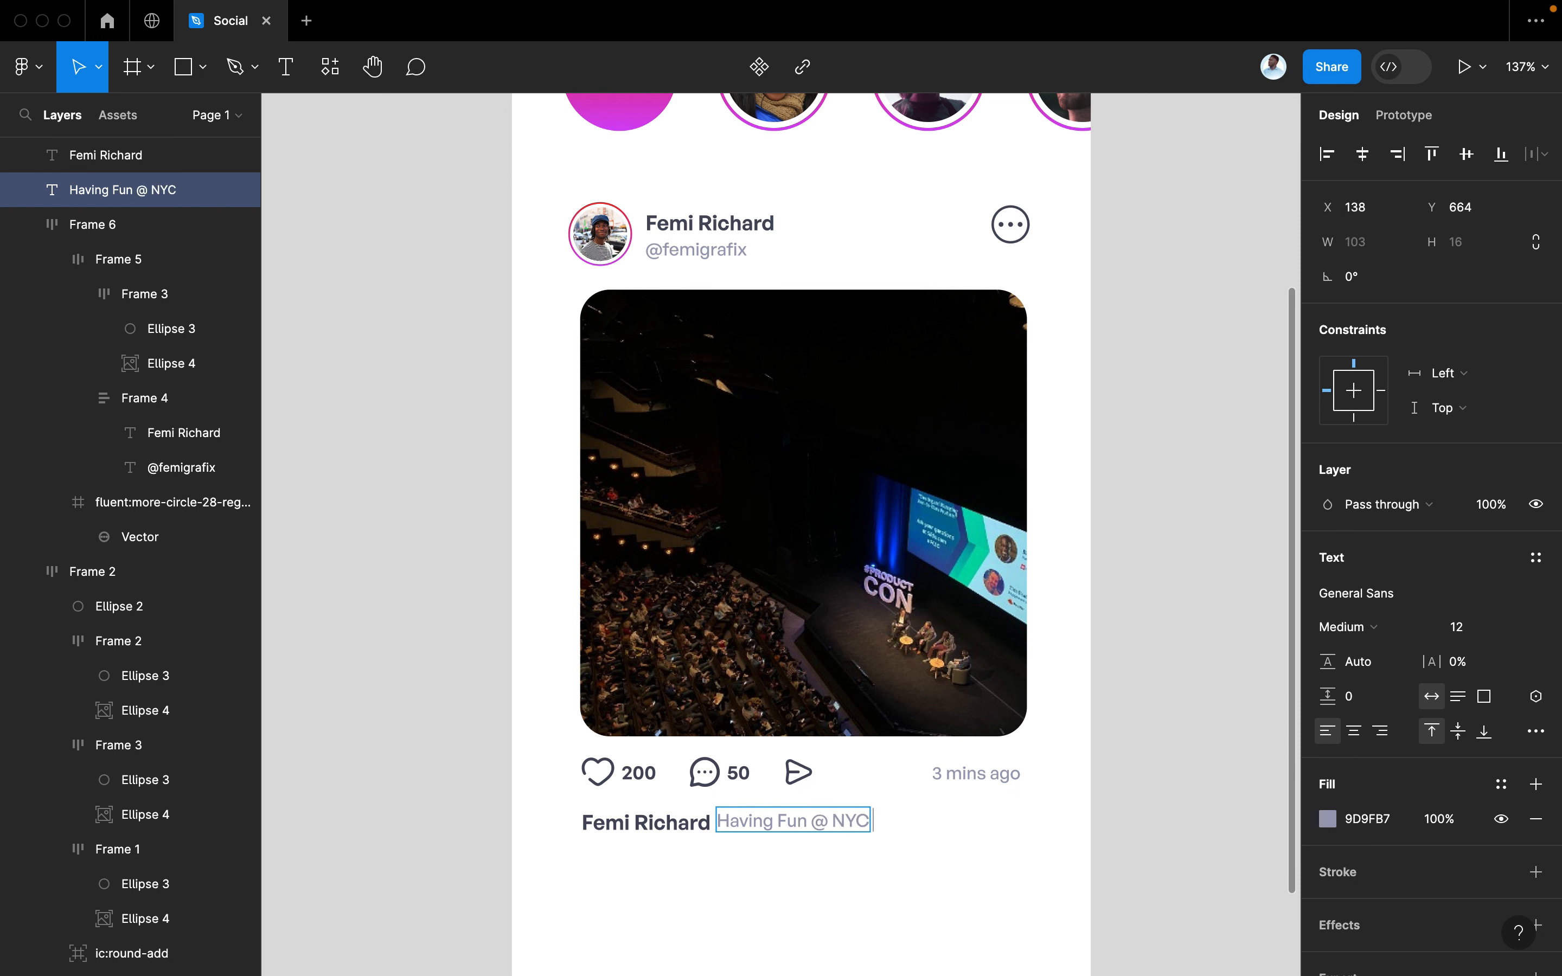
pyautogui.write(' Design')
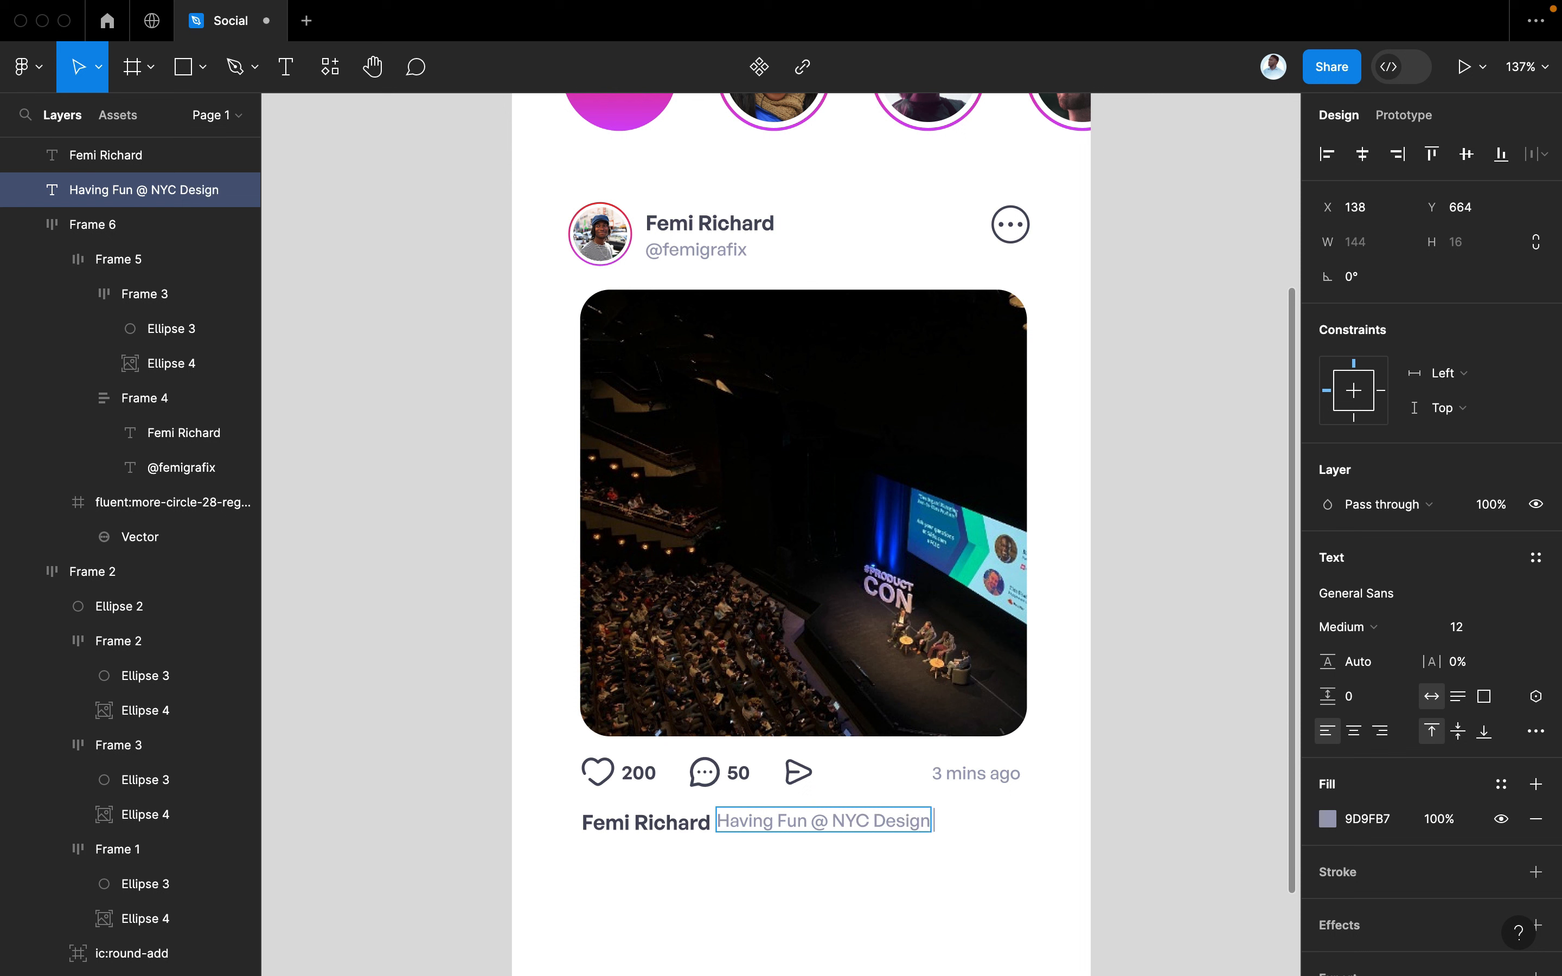
pyautogui.write(' Conf.')
pyautogui.press('Escape')
pyautogui.moveTo(836, 816); pyautogui.dragTo(843, 824)
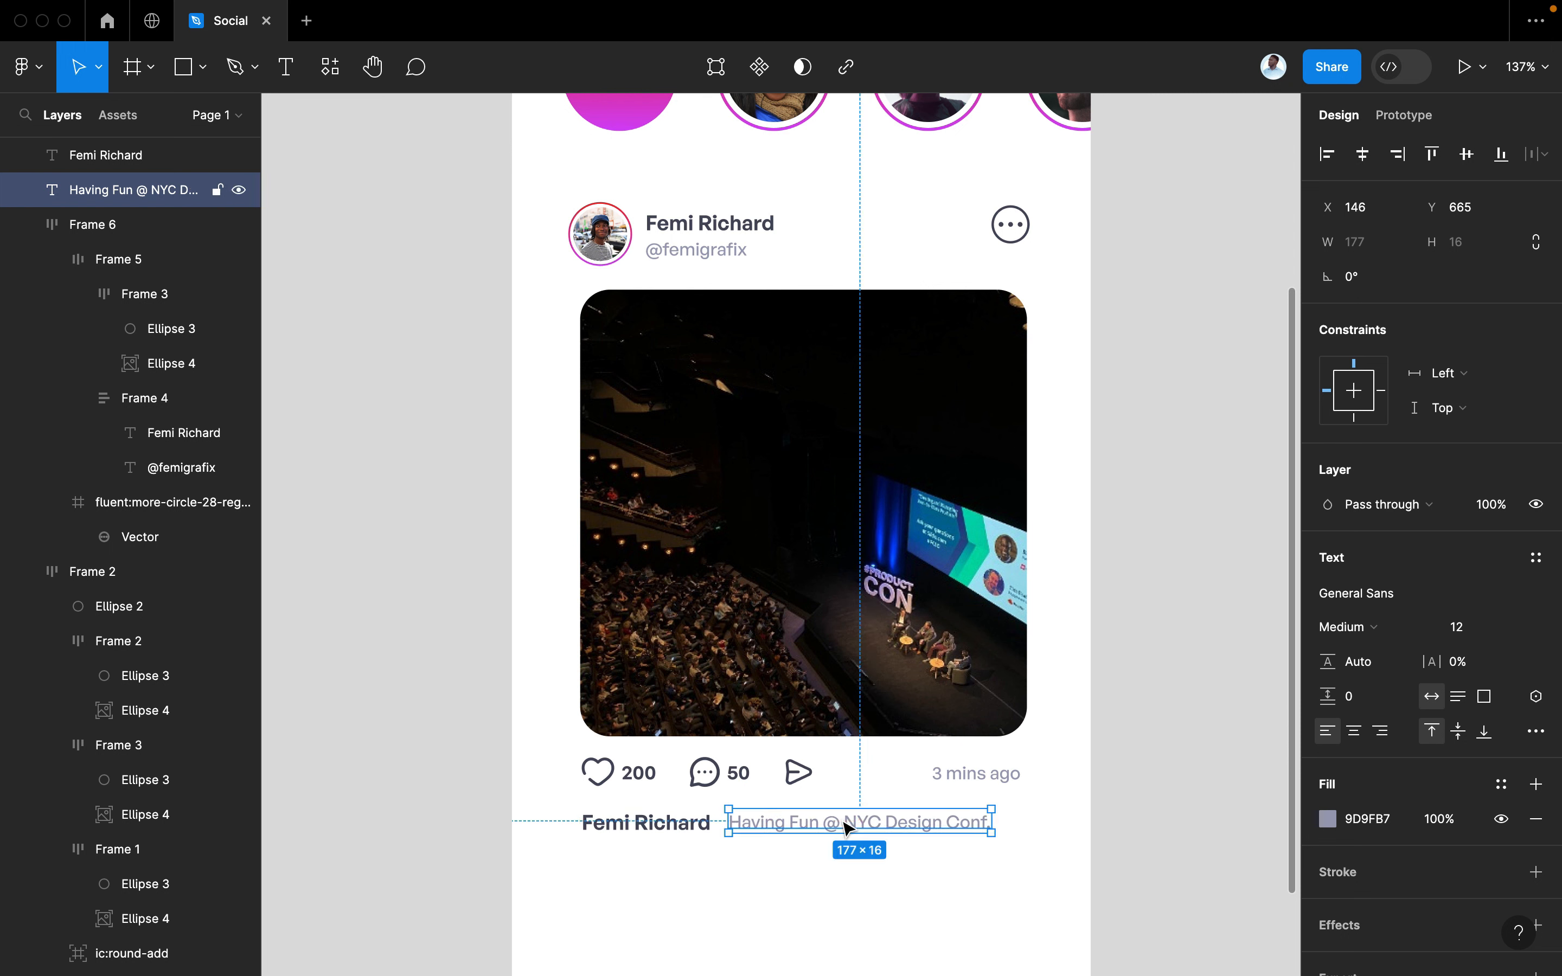
pyautogui.doubleClick(971, 826)
pyautogui.press('Right')
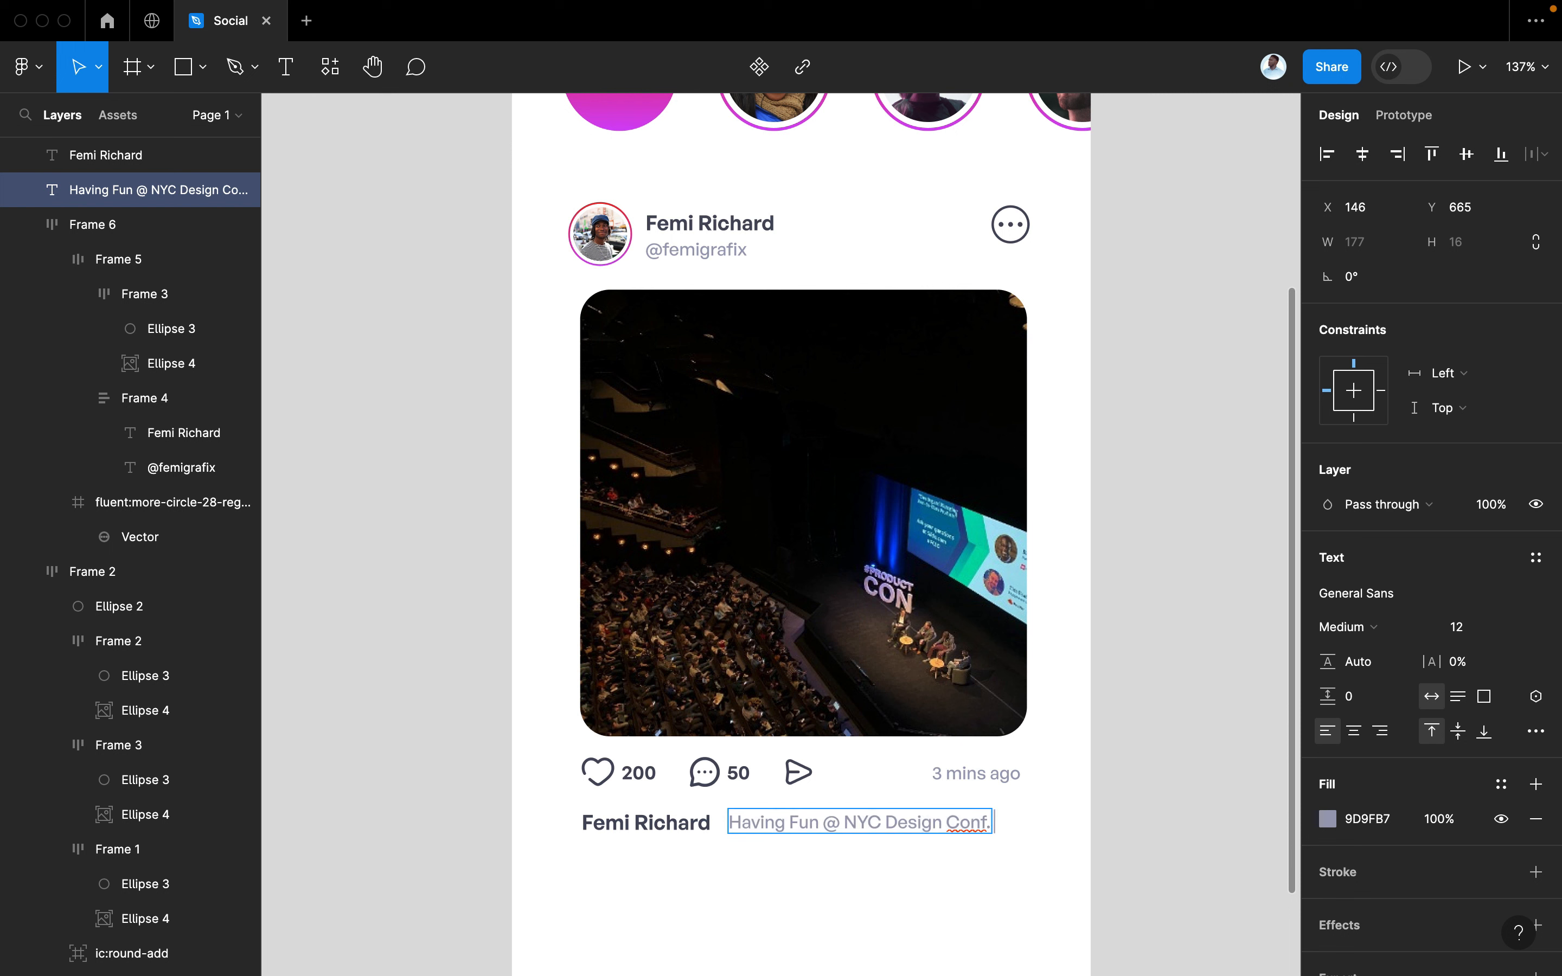
pyautogui.press('super+slash')
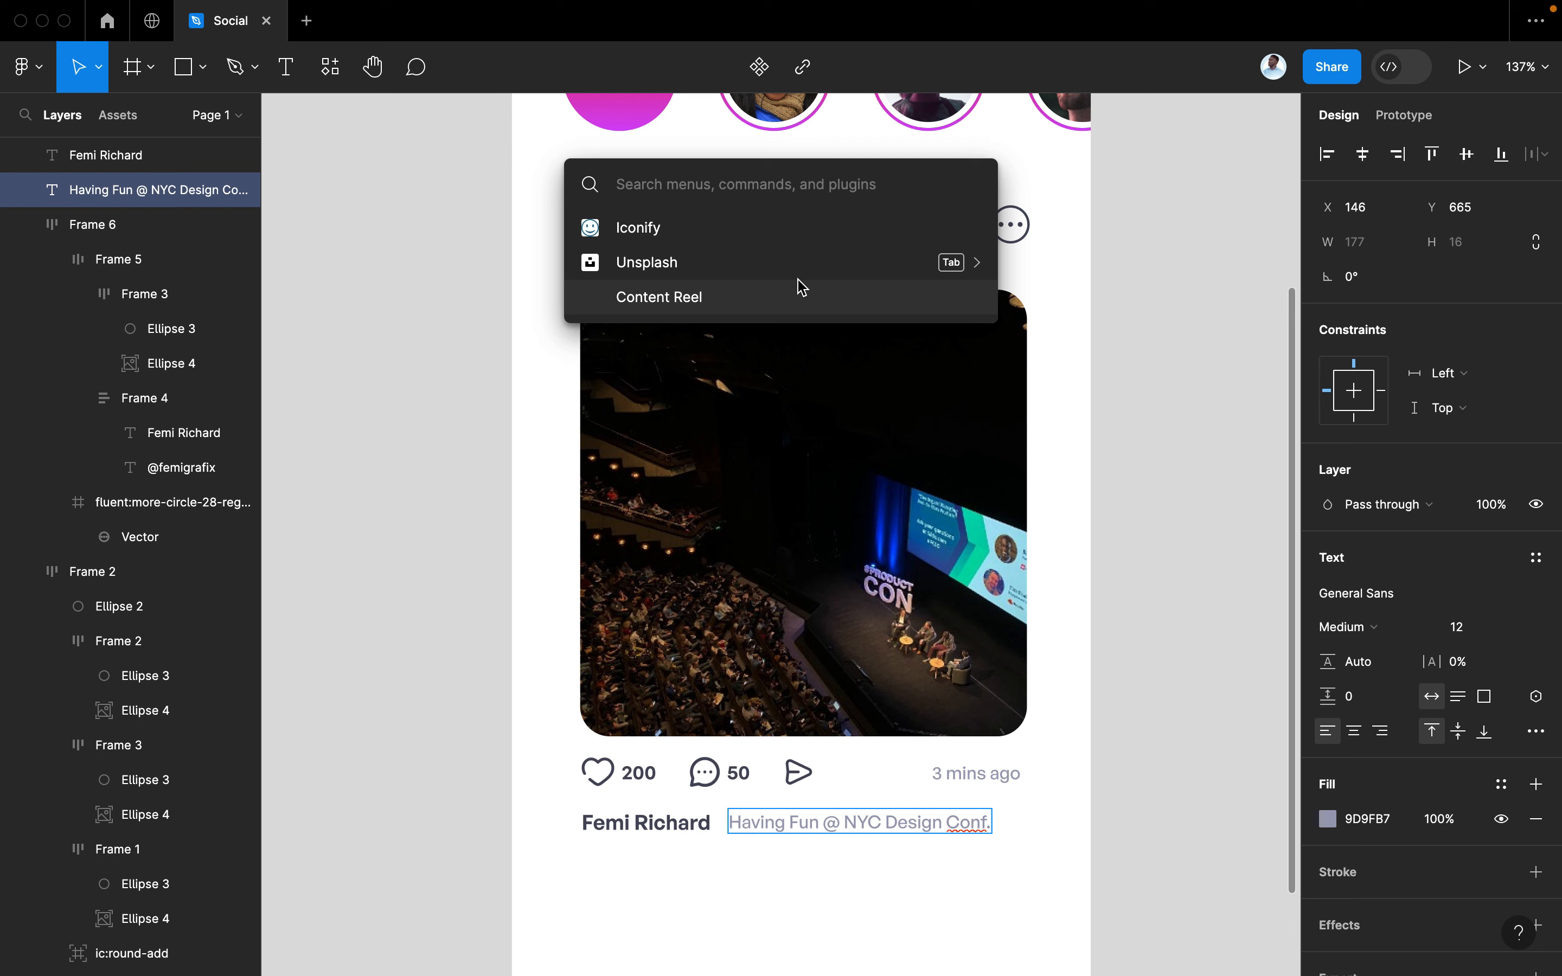
# Search Iconify for 'heart' and drop the fluent red heart icon onto the canvas
pyautogui.click(661, 236)
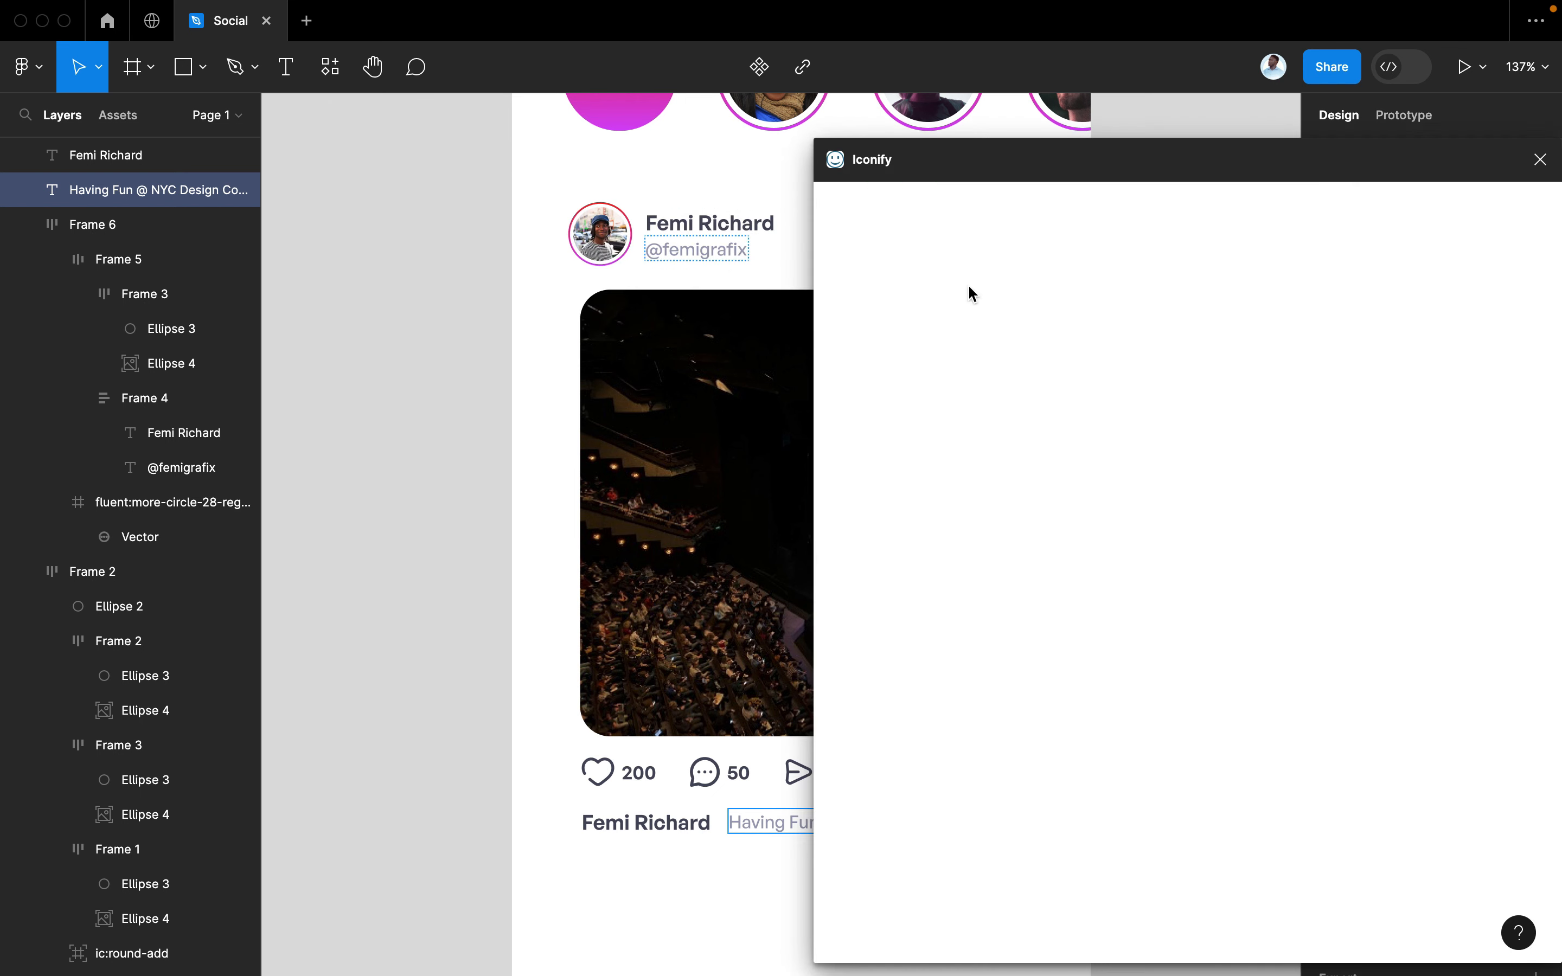
pyautogui.write('heart')
pyautogui.press('Return')
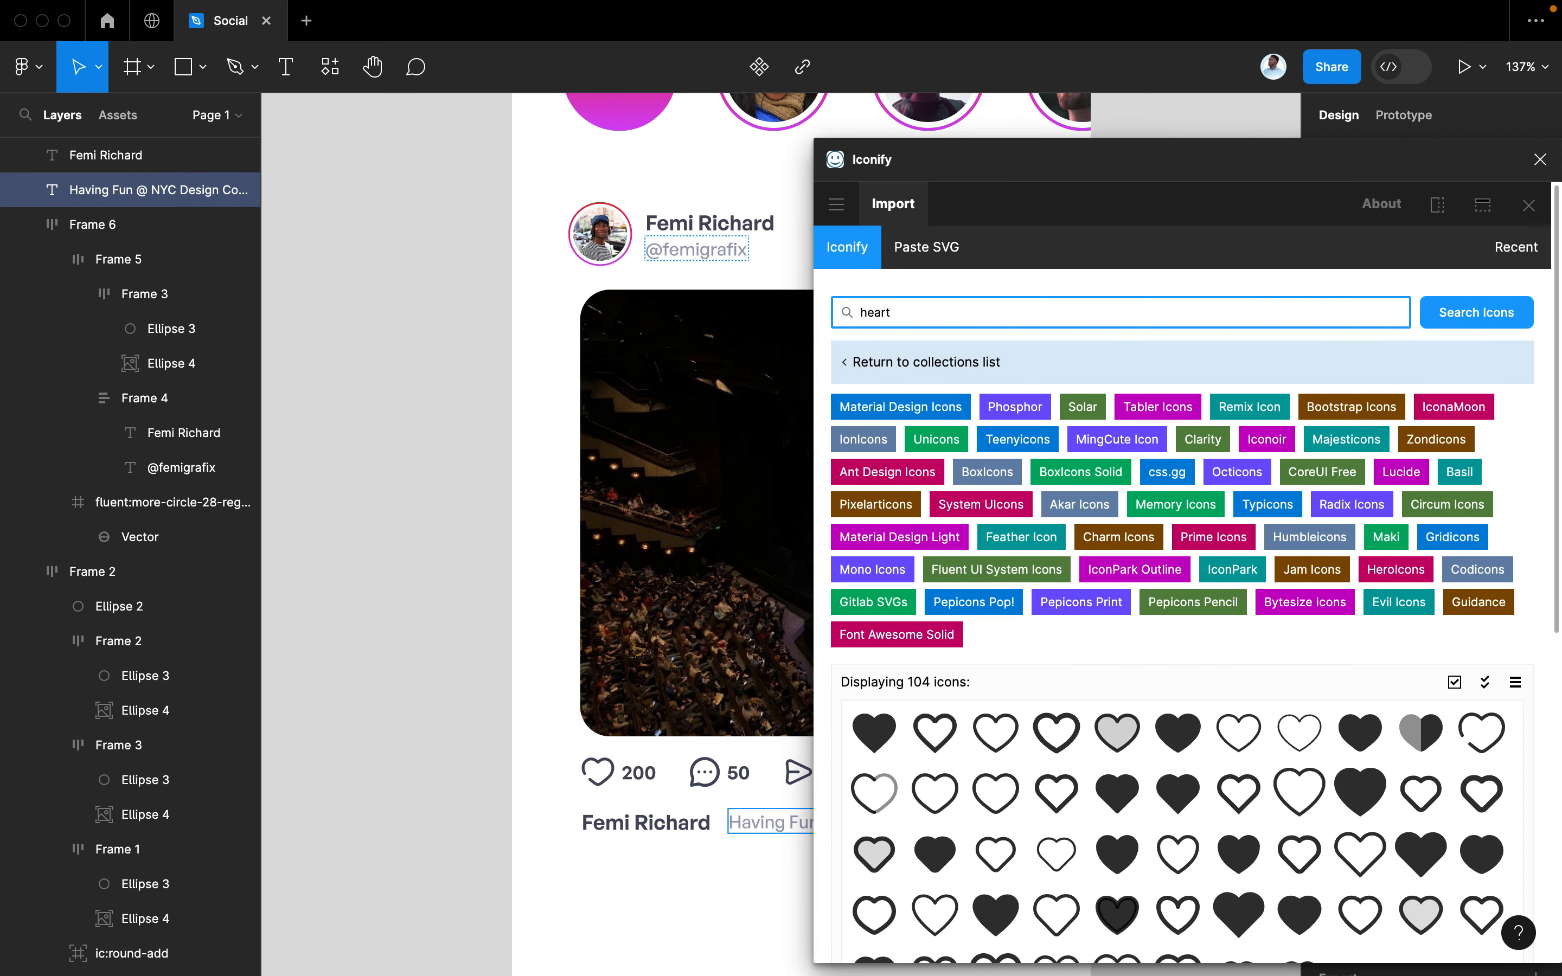
pyautogui.scroll(-5, 1139, 752)
pyautogui.click(1137, 686)
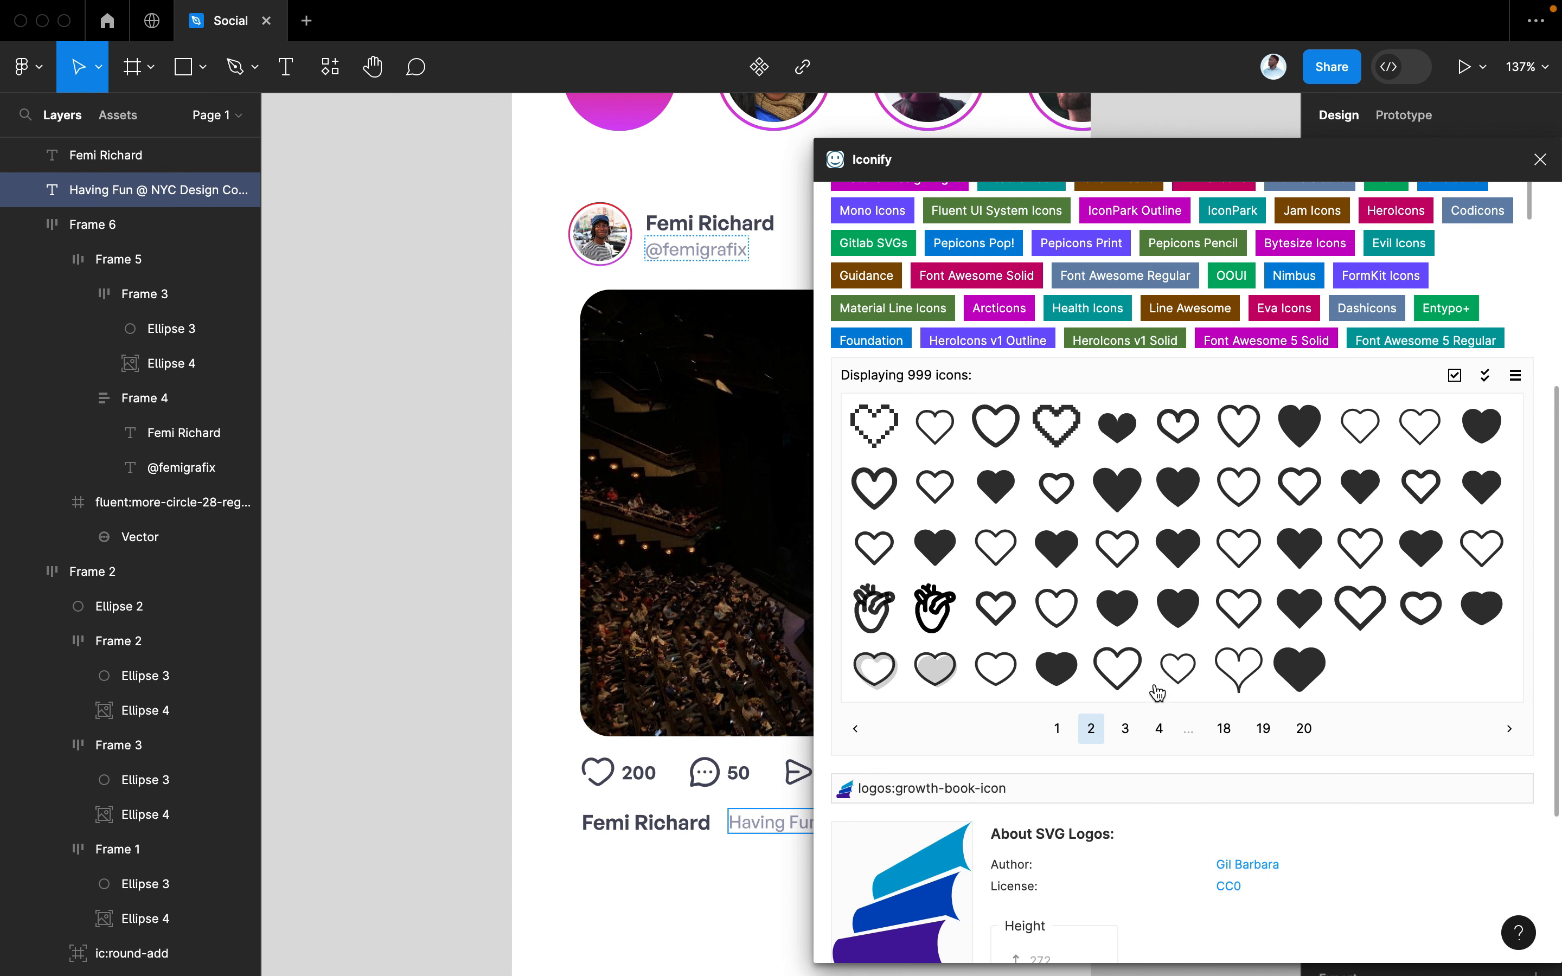
pyautogui.click(1139, 729)
pyautogui.click(1143, 729)
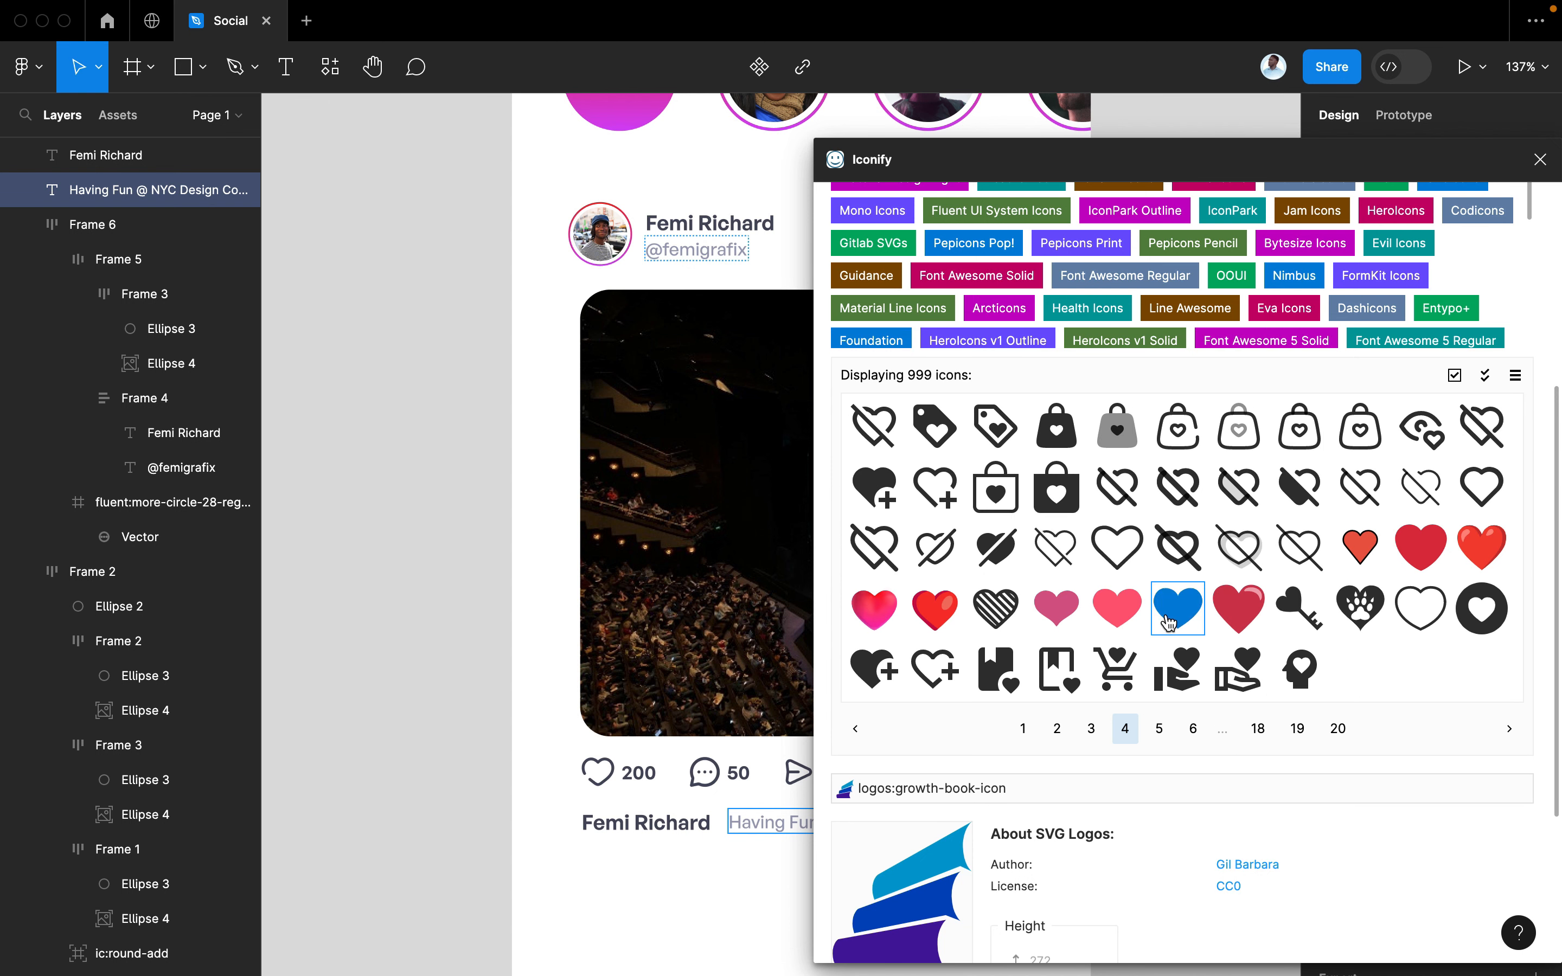
pyautogui.moveTo(931, 626); pyautogui.dragTo(715, 884)
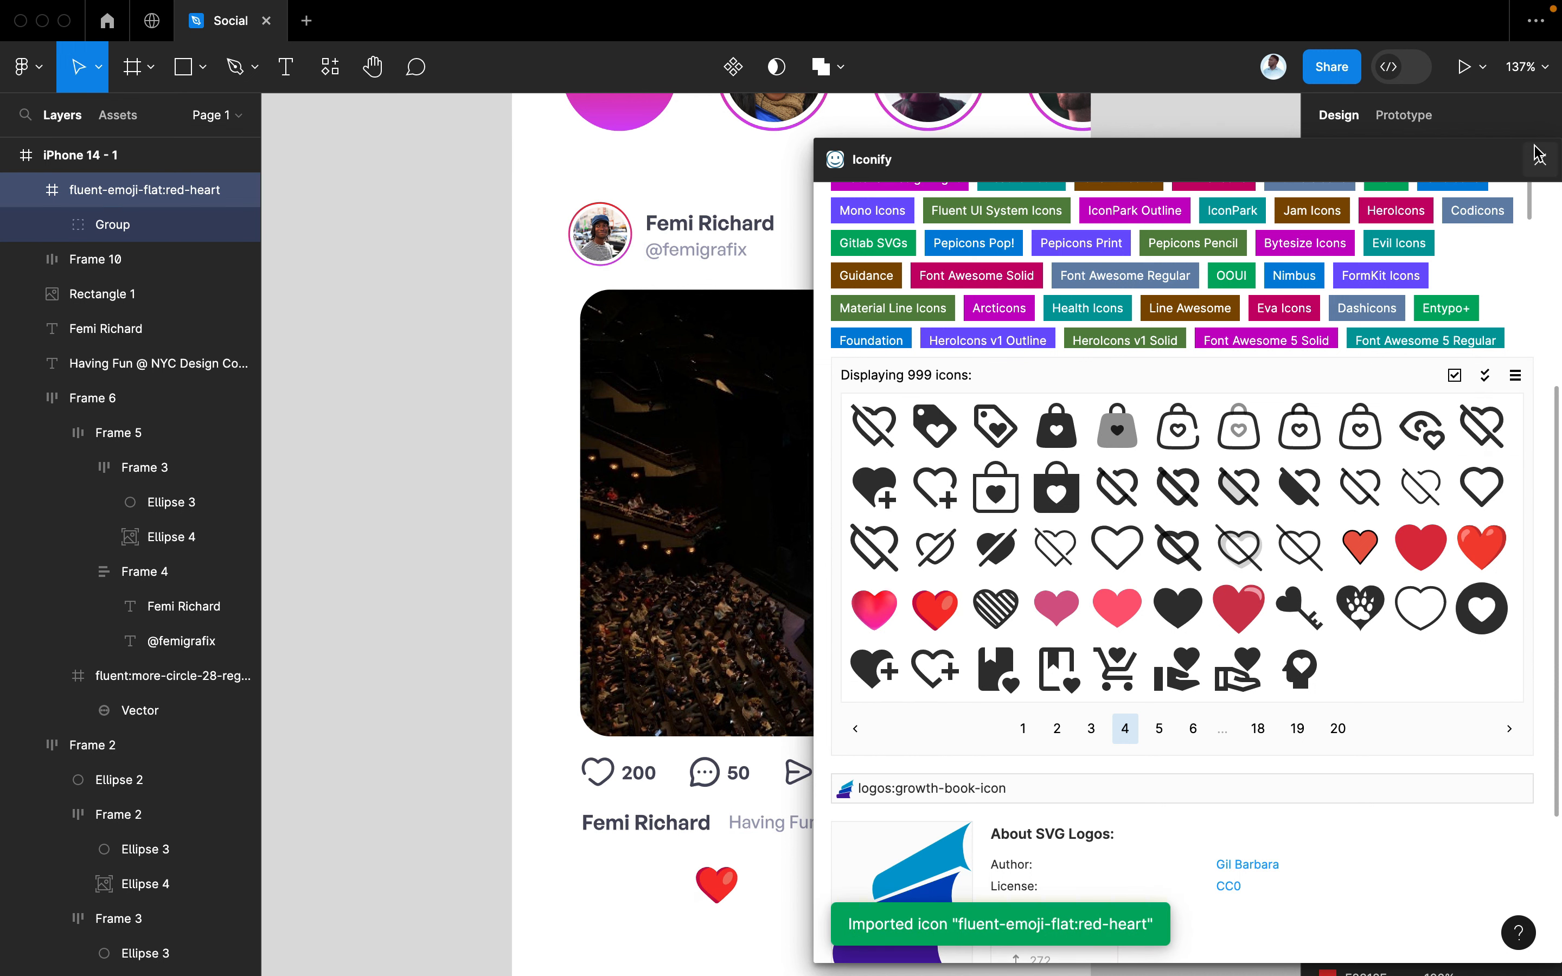
pyautogui.click(1539, 159)
# Resize the heart to 30×30 and move it to the end of the caption line
pyautogui.click(1358, 281)
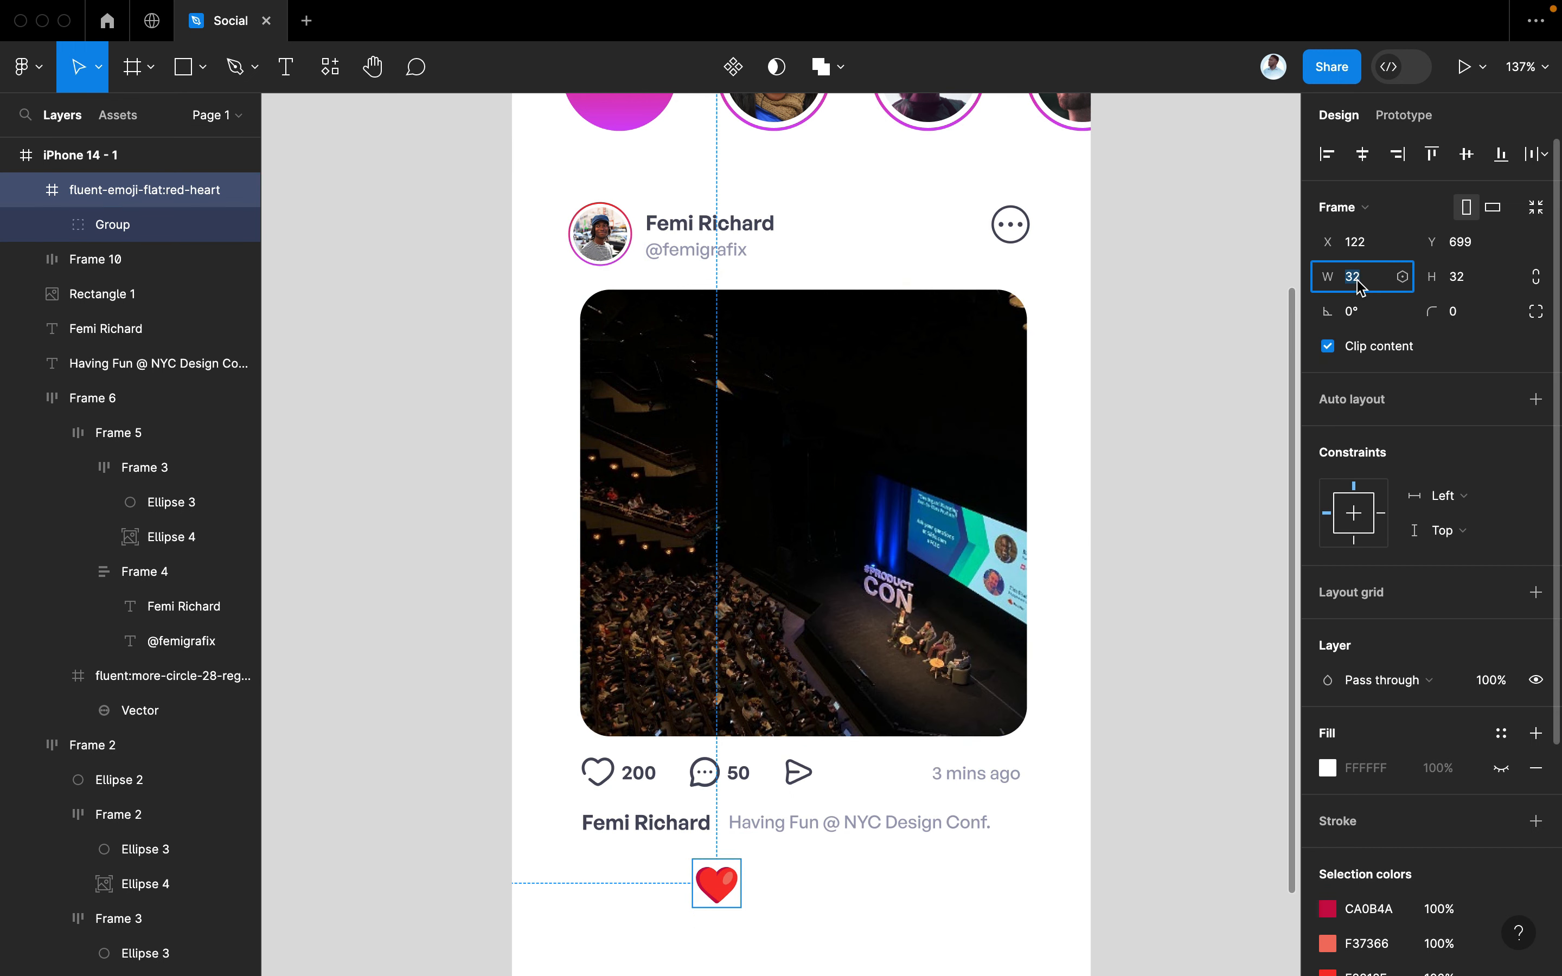
pyautogui.write('30')
pyautogui.press('Tab')
pyautogui.write('30')
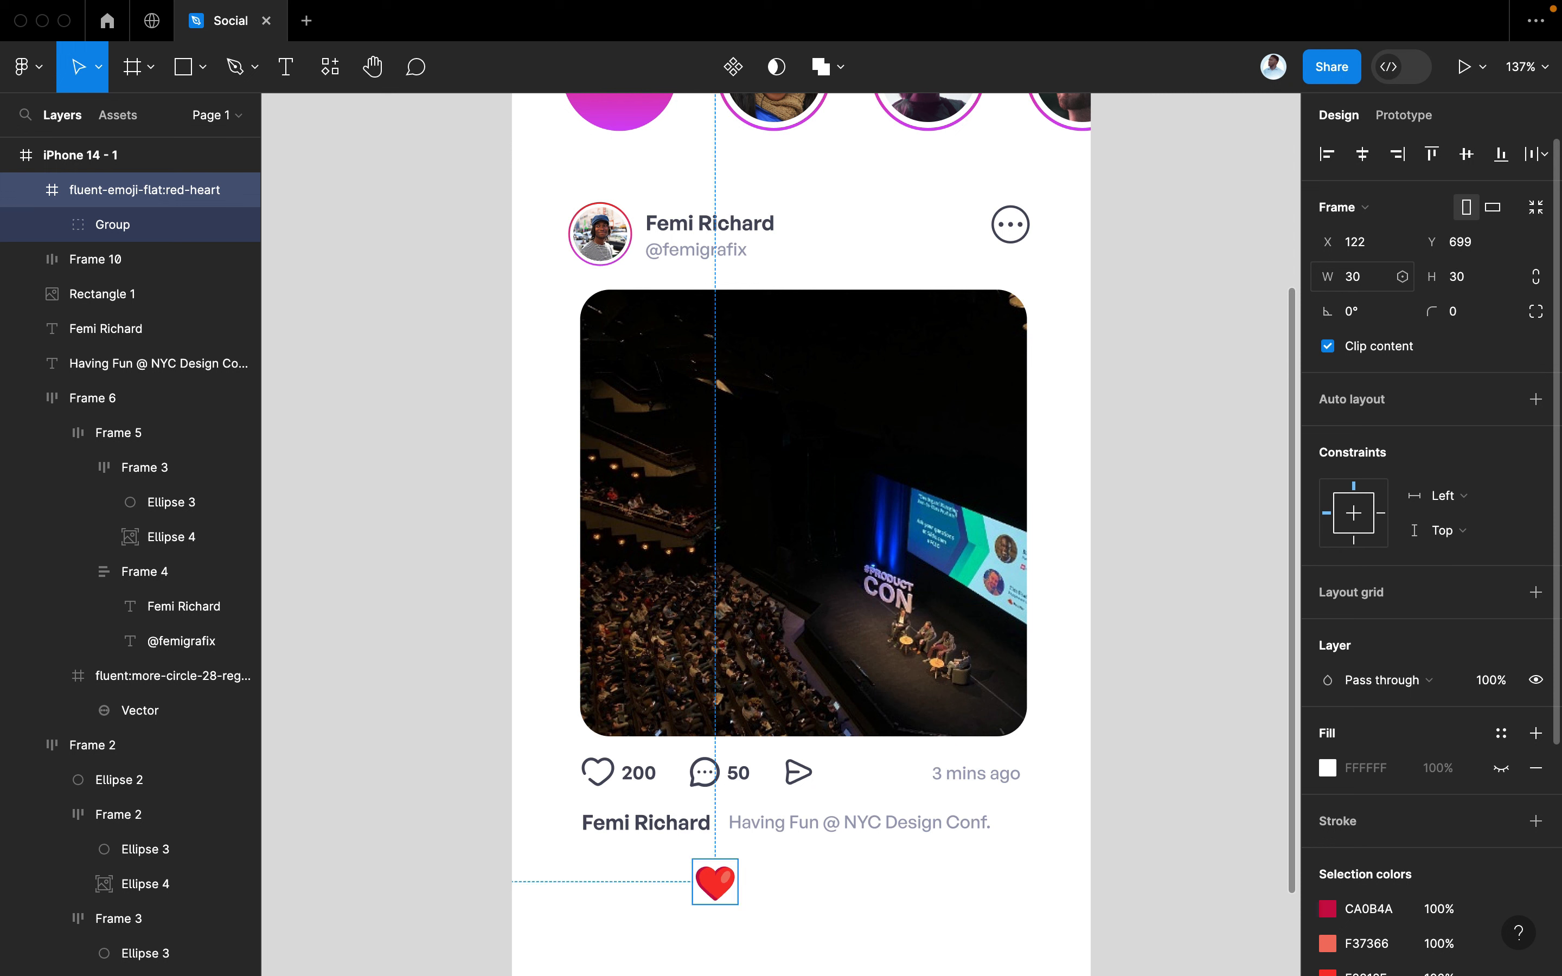
pyautogui.moveTo(723, 892); pyautogui.dragTo(1027, 835)
pyautogui.press('k')
# Combine the caption, heart and bold name into one horizontal auto-layout row
pyautogui.keyDown('shift'); pyautogui.click(953, 834); pyautogui.keyUp('shift')
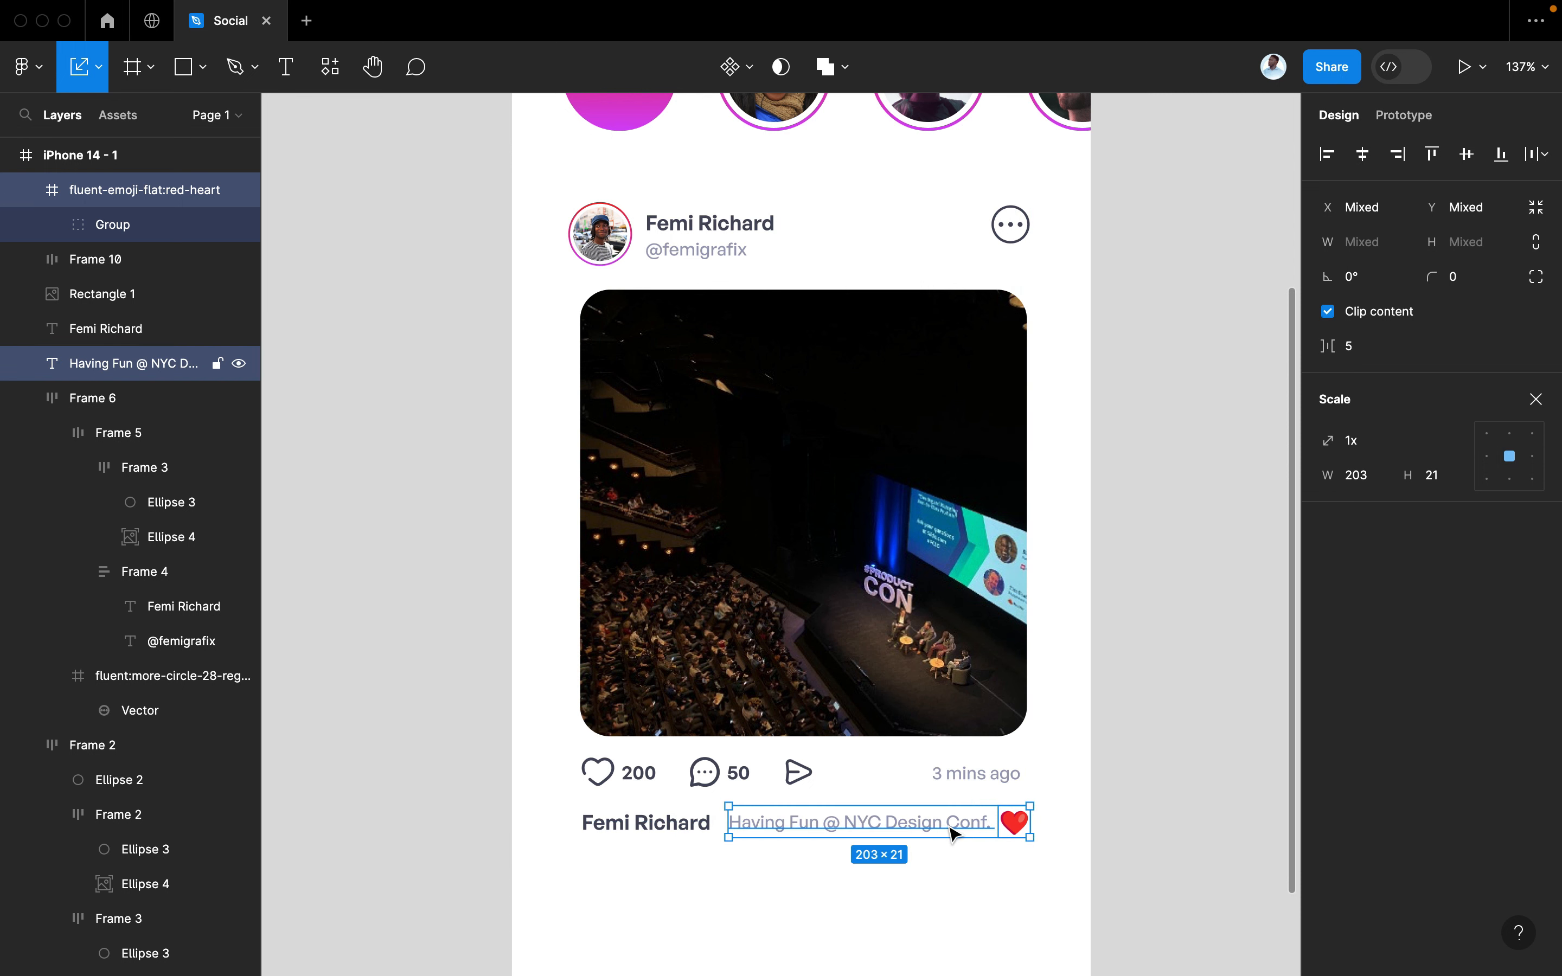
pyautogui.hotkey('shift', 'a')
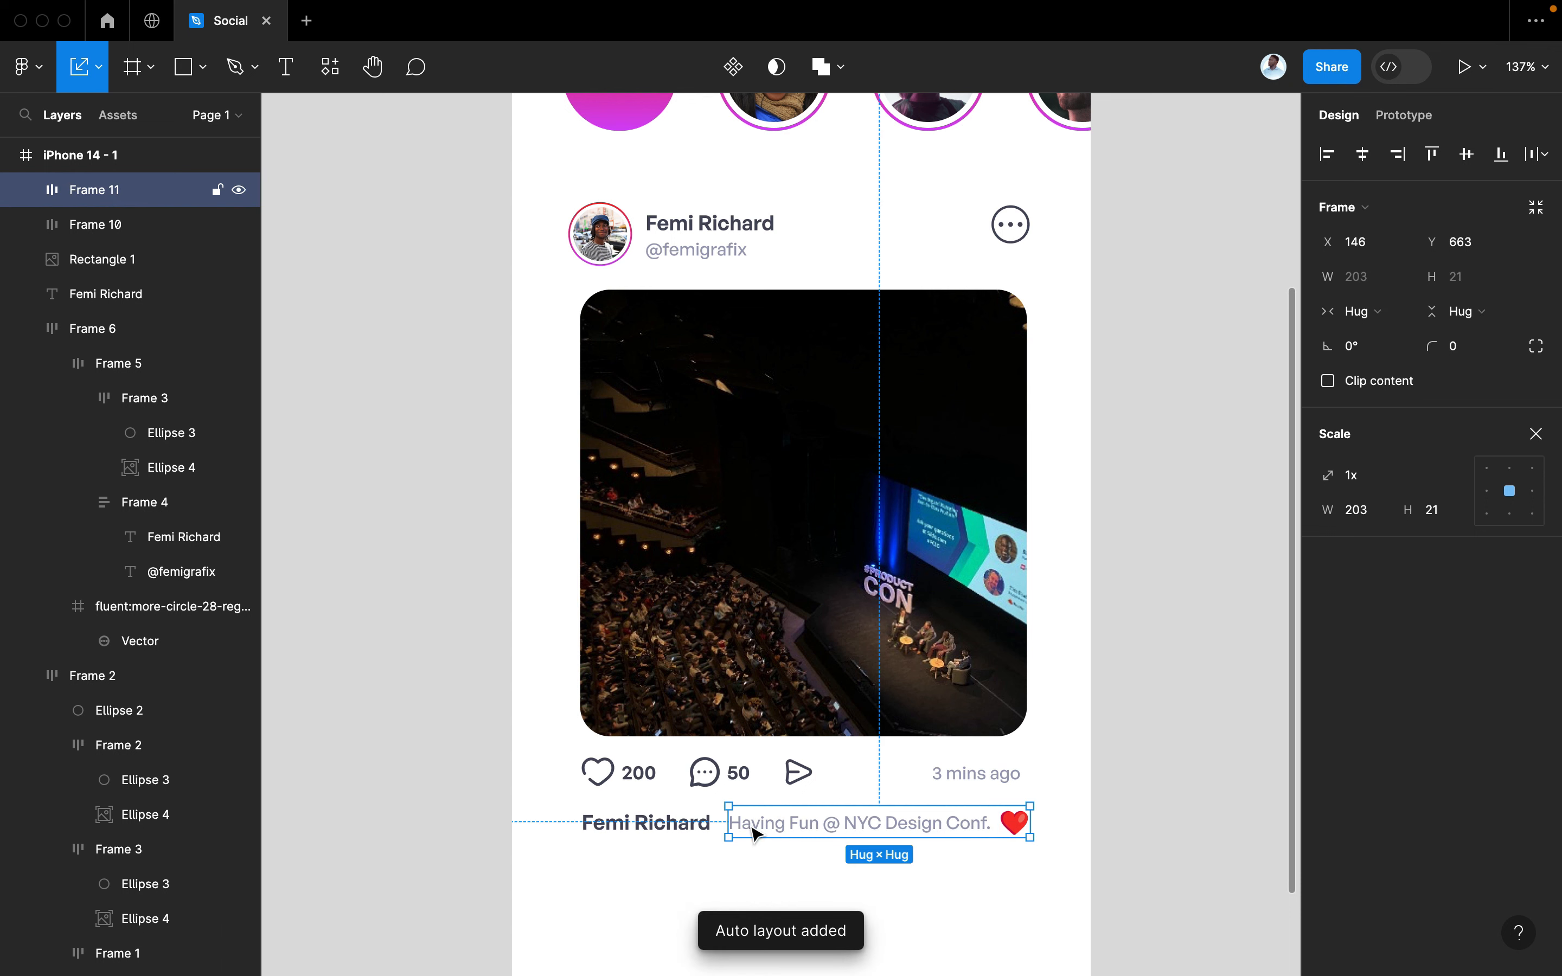
pyautogui.keyDown('shift'); pyautogui.click(665, 825); pyautogui.keyUp('shift')
pyautogui.hotkey('shift', 'a')
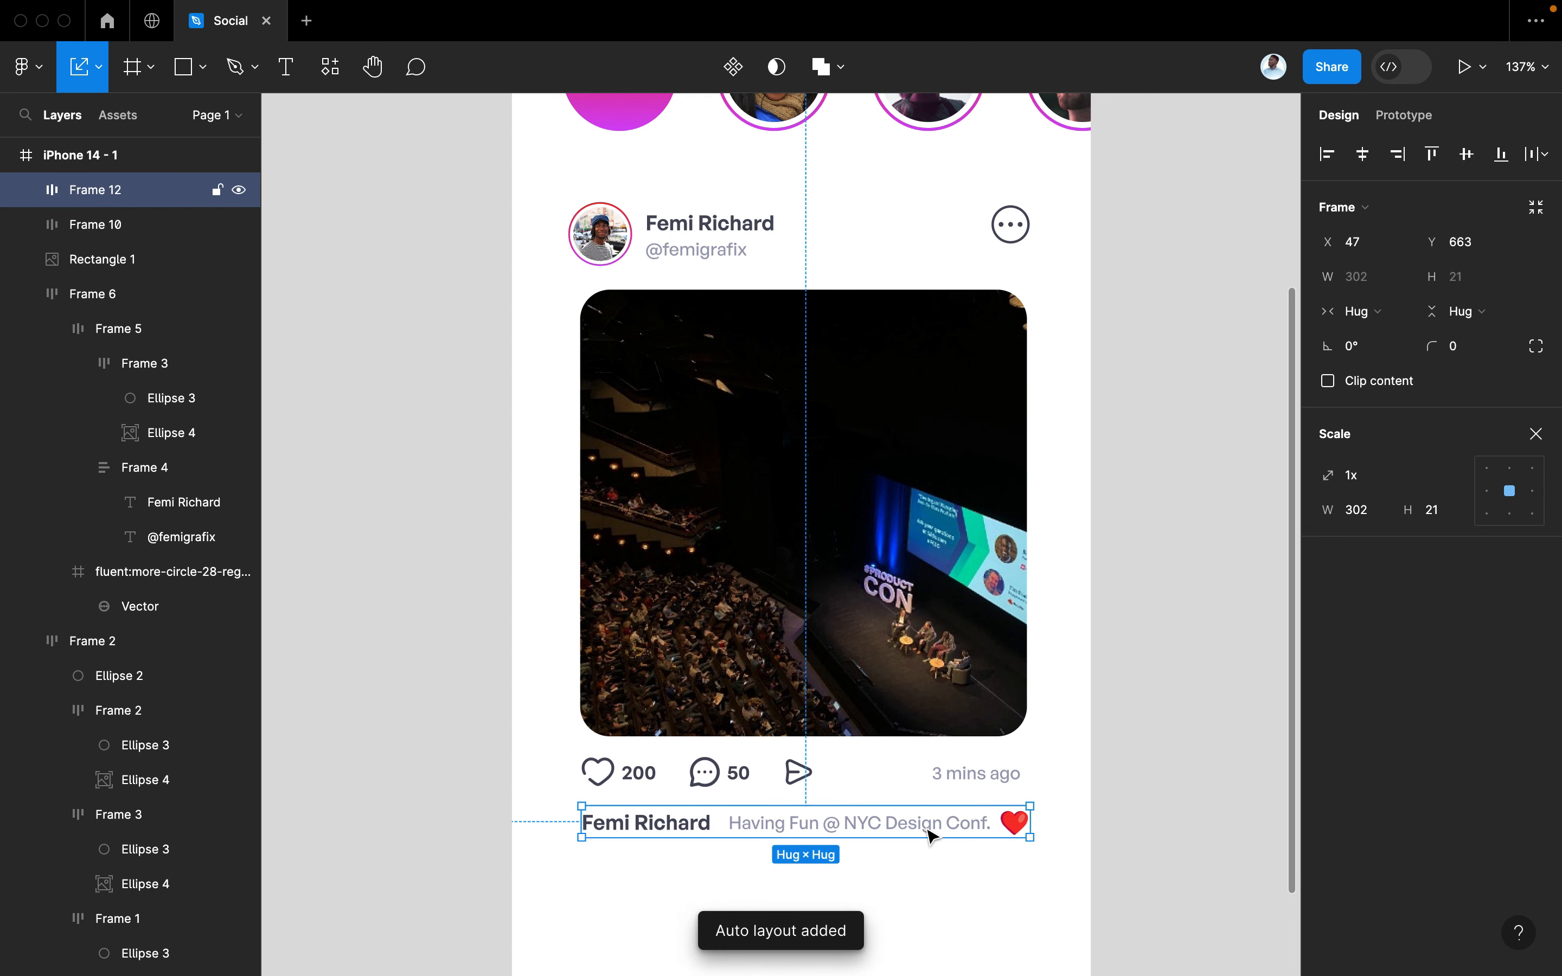
# Wrap the header, photo, counts and caption rows in a vertical auto layout
pyautogui.scroll(-5, 930, 835)
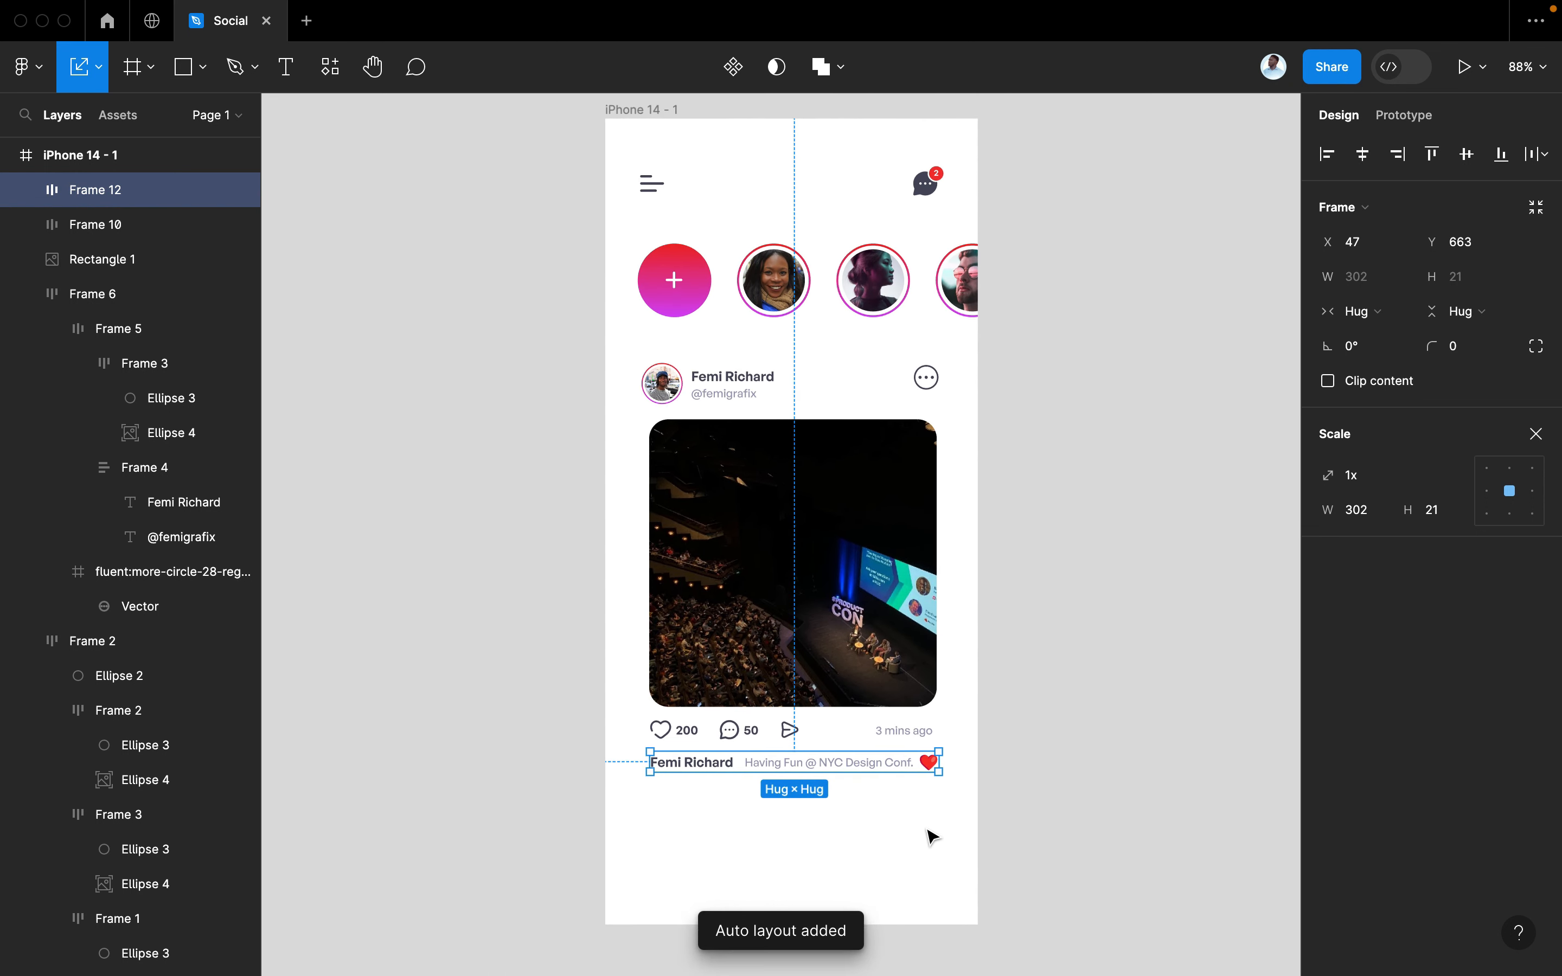
pyautogui.click(988, 768)
pyautogui.scroll(3, 990, 770)
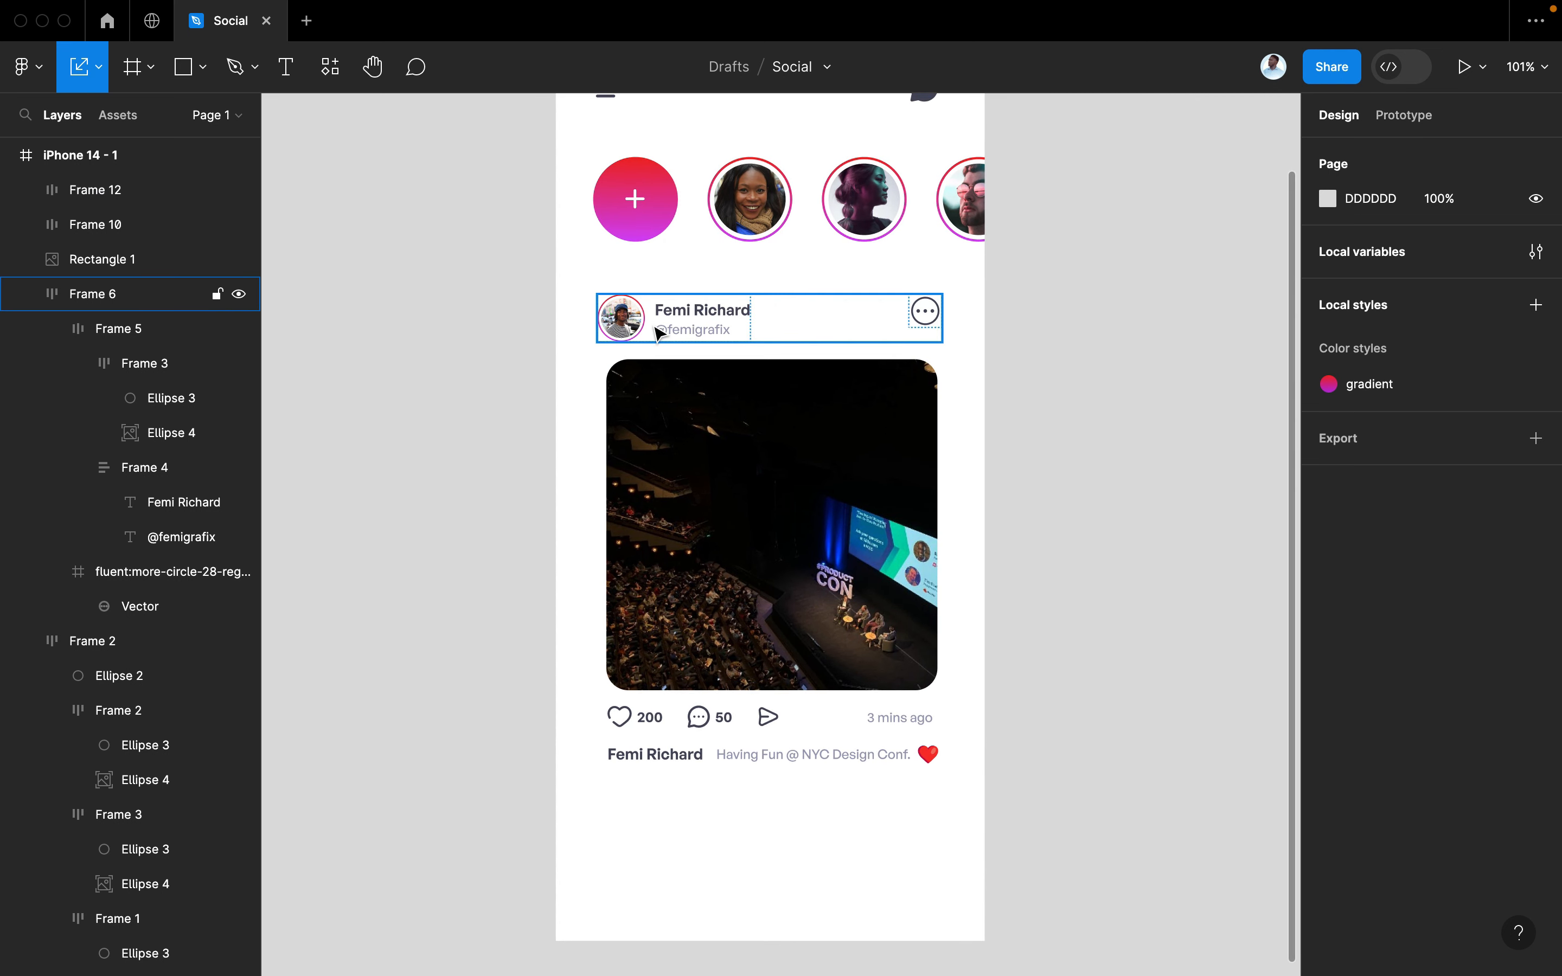
pyautogui.moveTo(540, 289); pyautogui.dragTo(971, 787)
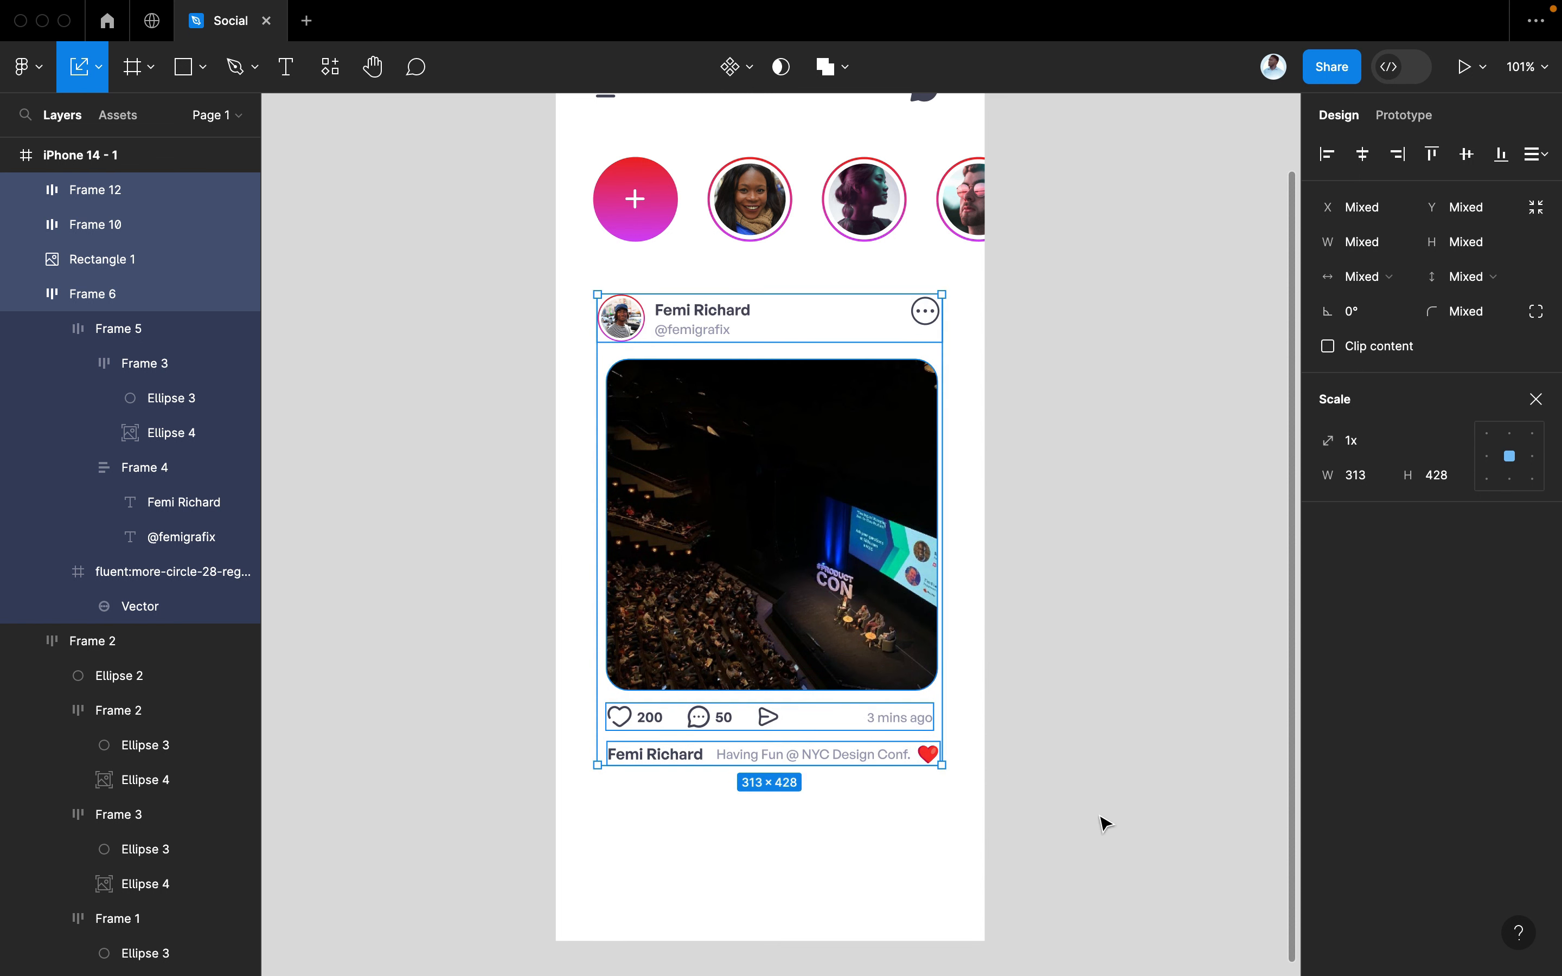
pyautogui.hotkey('shift', 'a')
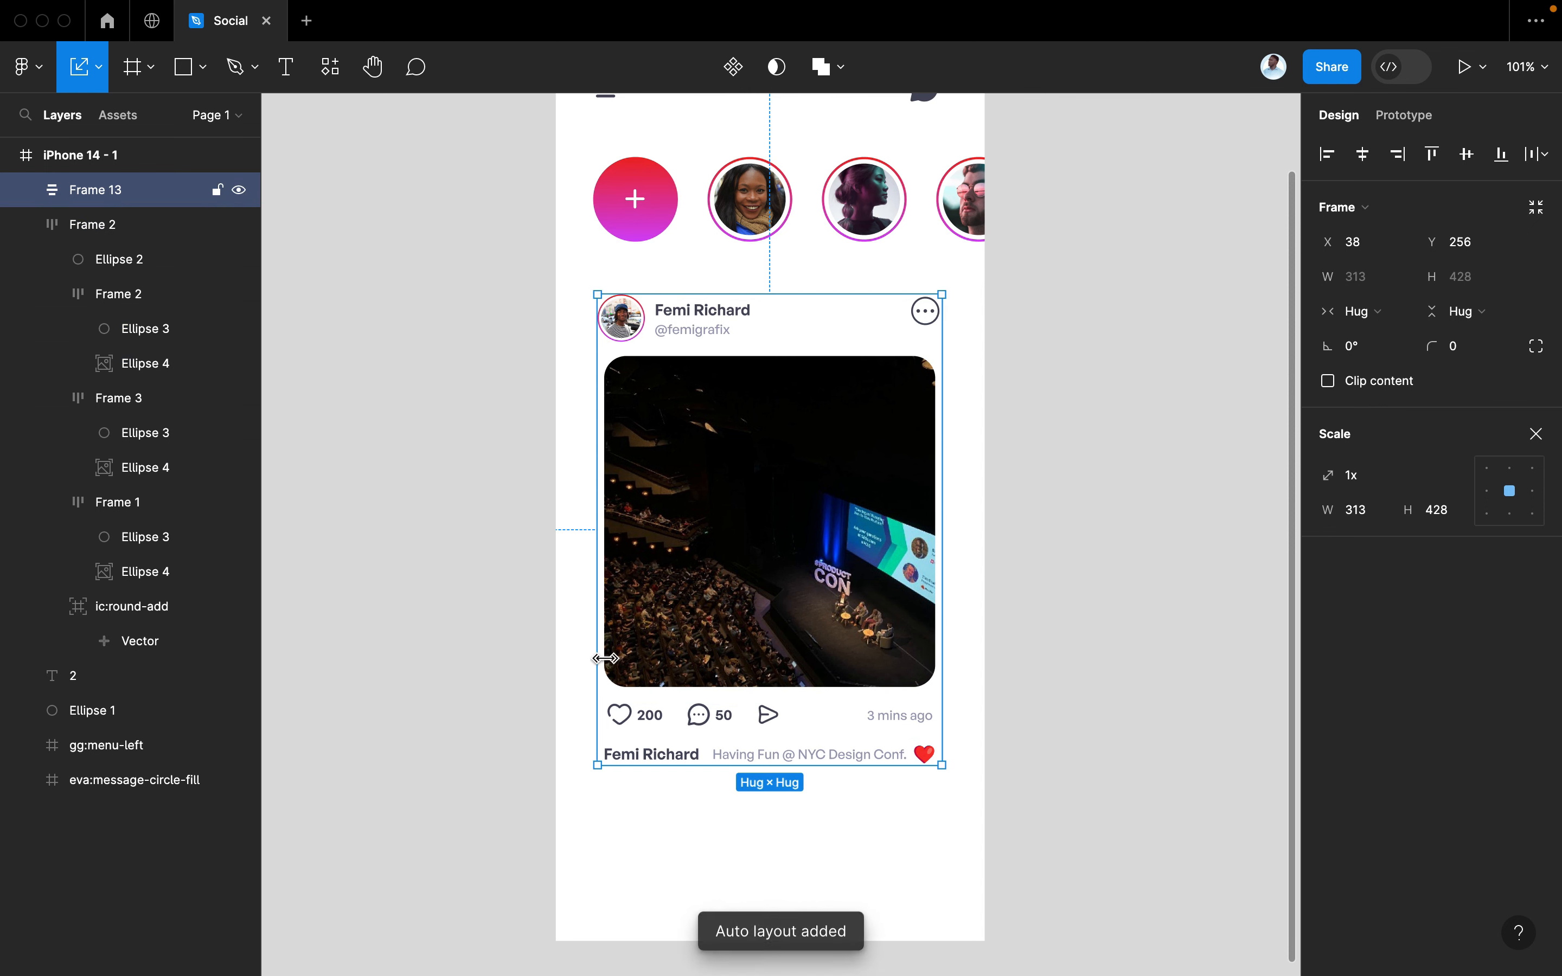
# Give the post card a horizontal padding of 6, undoing an accidental move first
pyautogui.moveTo(760, 478); pyautogui.dragTo(807, 477)
pyautogui.press('super+z')
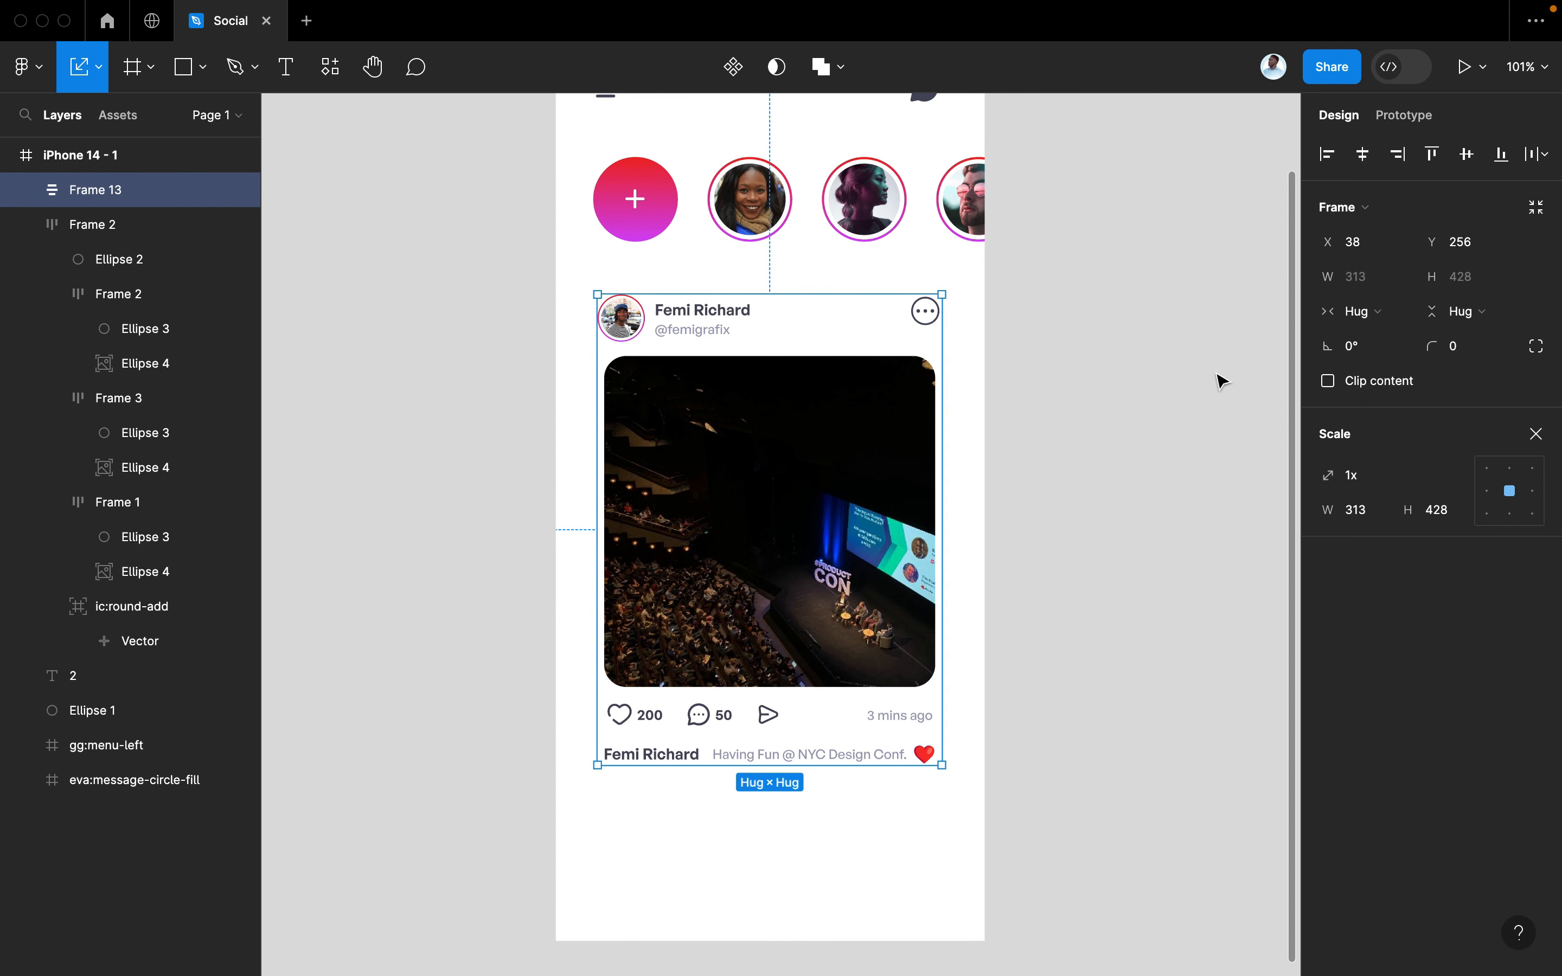
pyautogui.press('v')
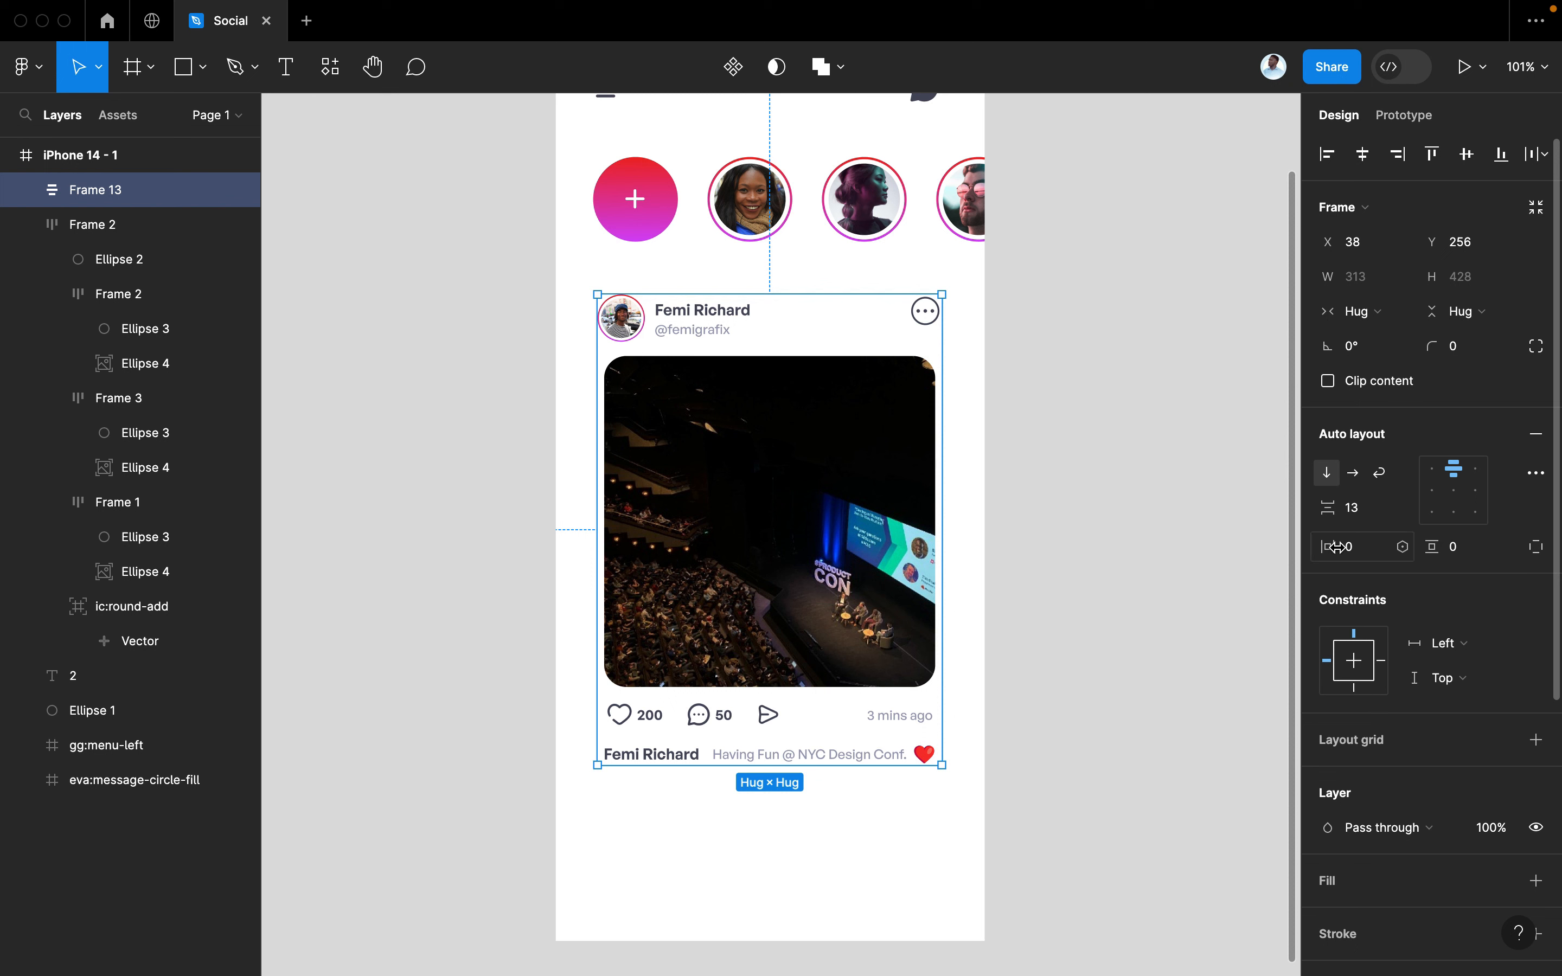
pyautogui.moveTo(1333, 547); pyautogui.dragTo(1341, 547)
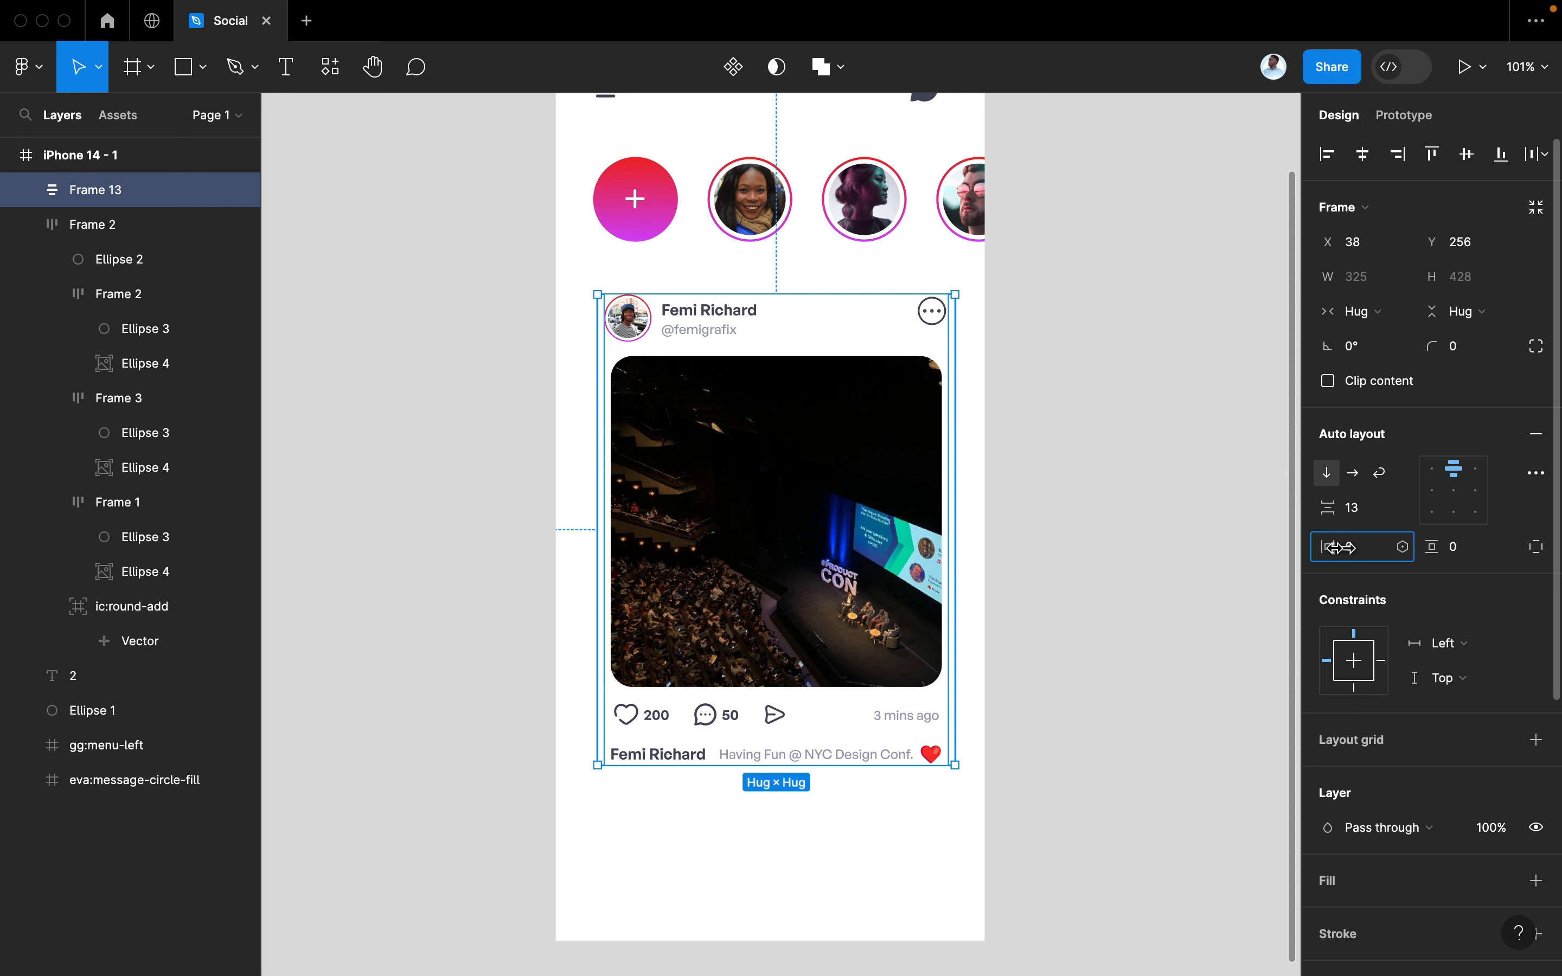
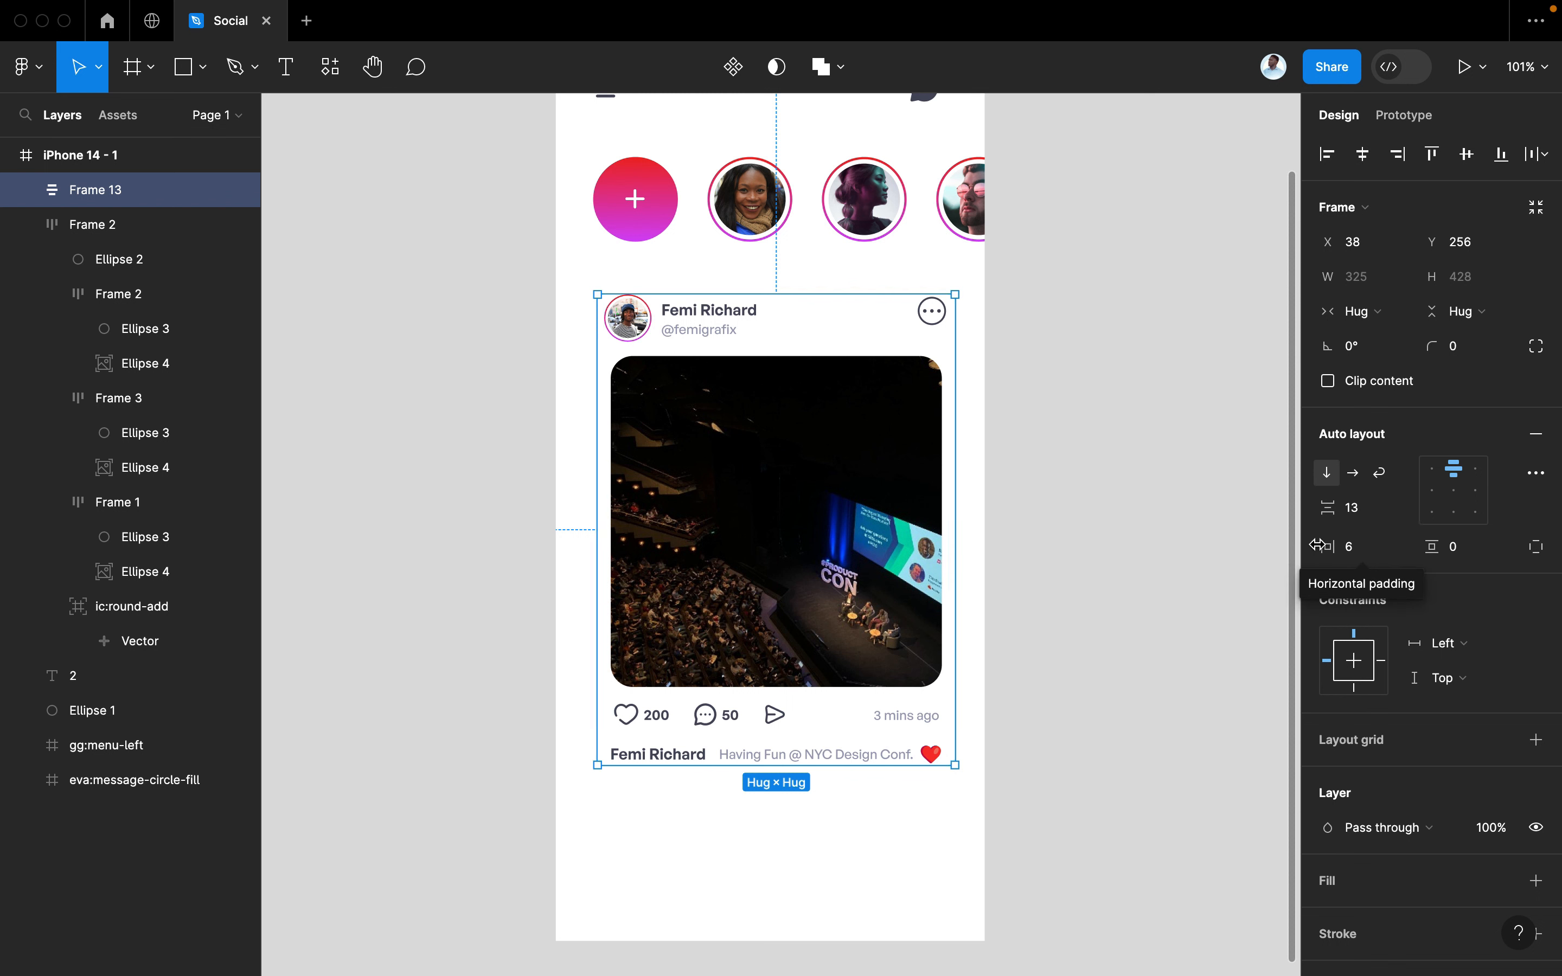
# Set the post card's horizontal padding to 10 and move it left to X 28
pyautogui.click(1362, 551)
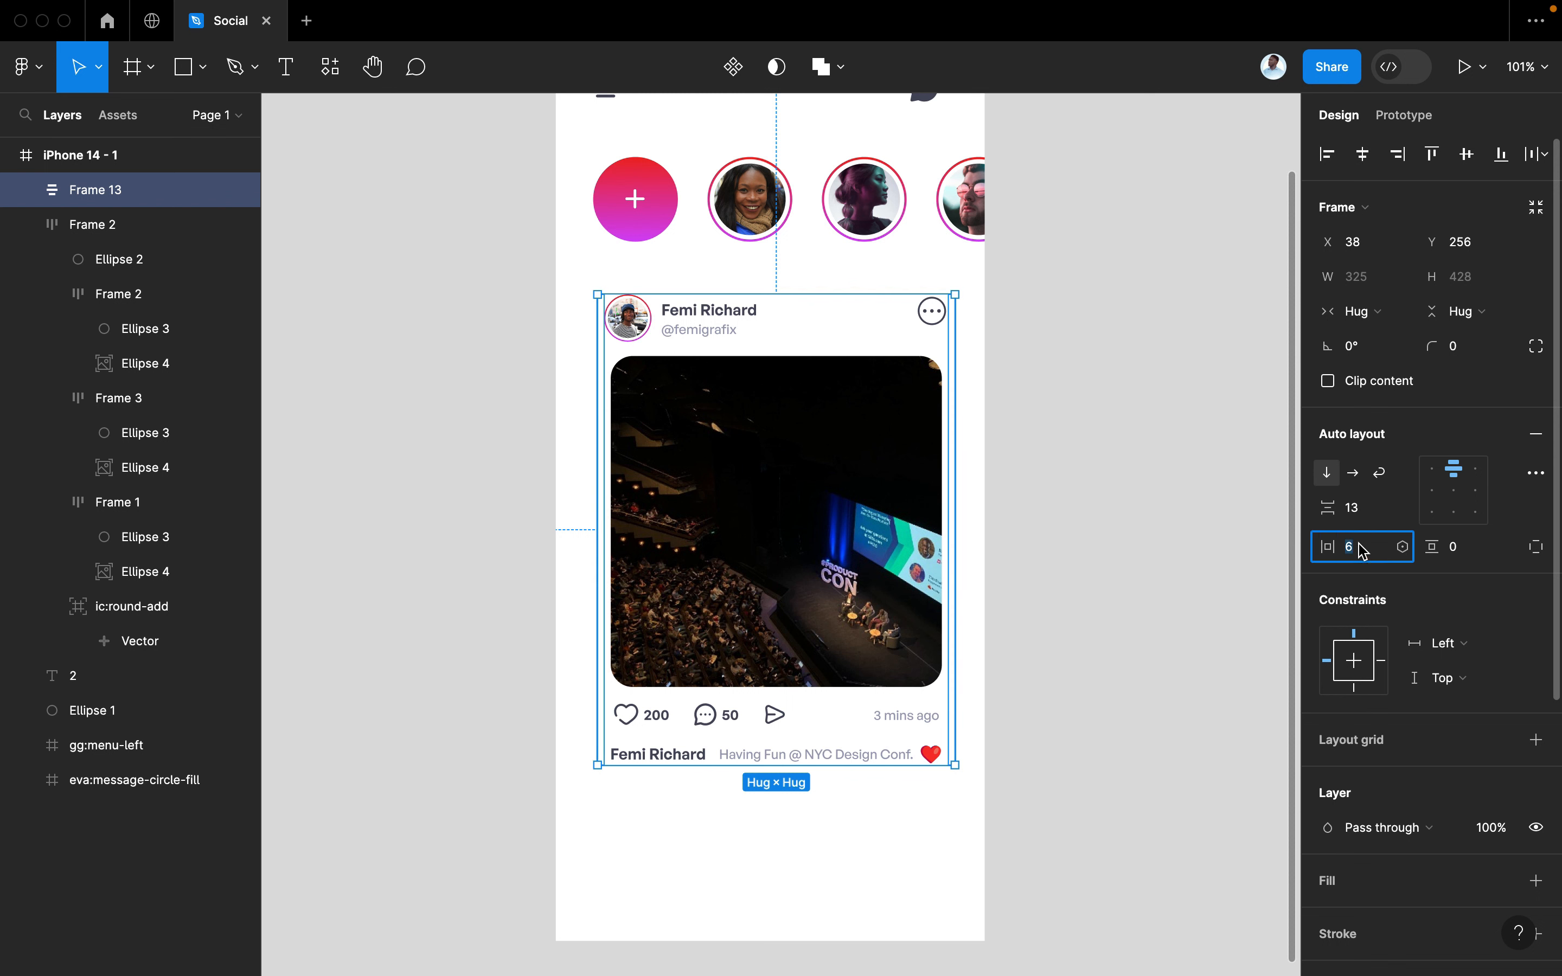
pyautogui.write('10')
pyautogui.press('Return')
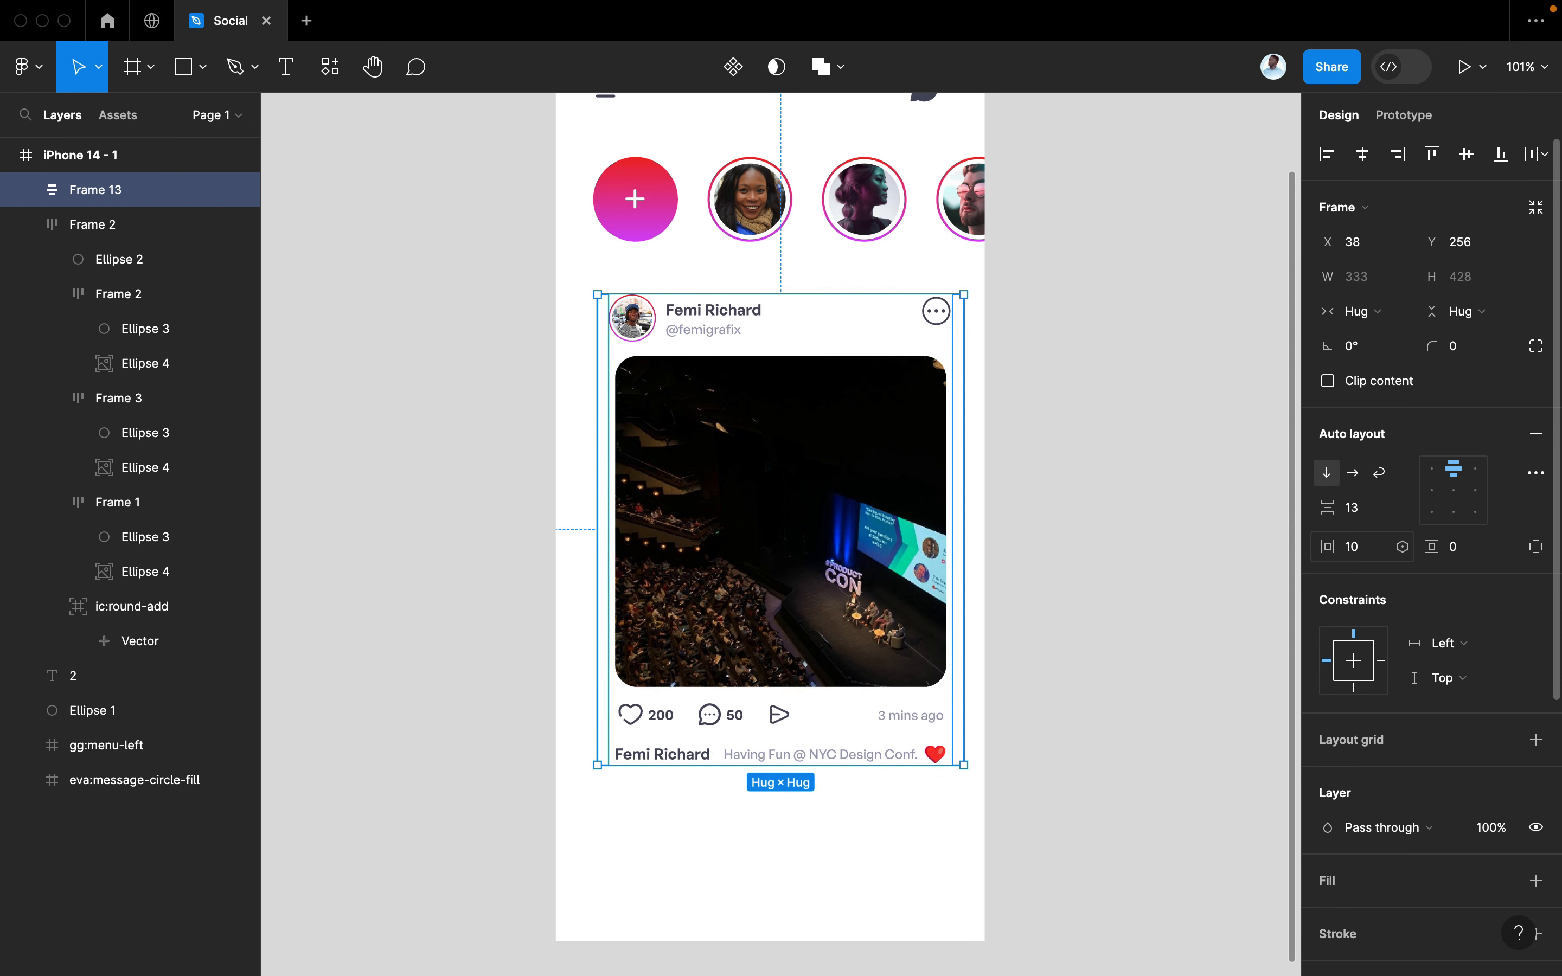
pyautogui.moveTo(844, 541); pyautogui.dragTo(833, 539)
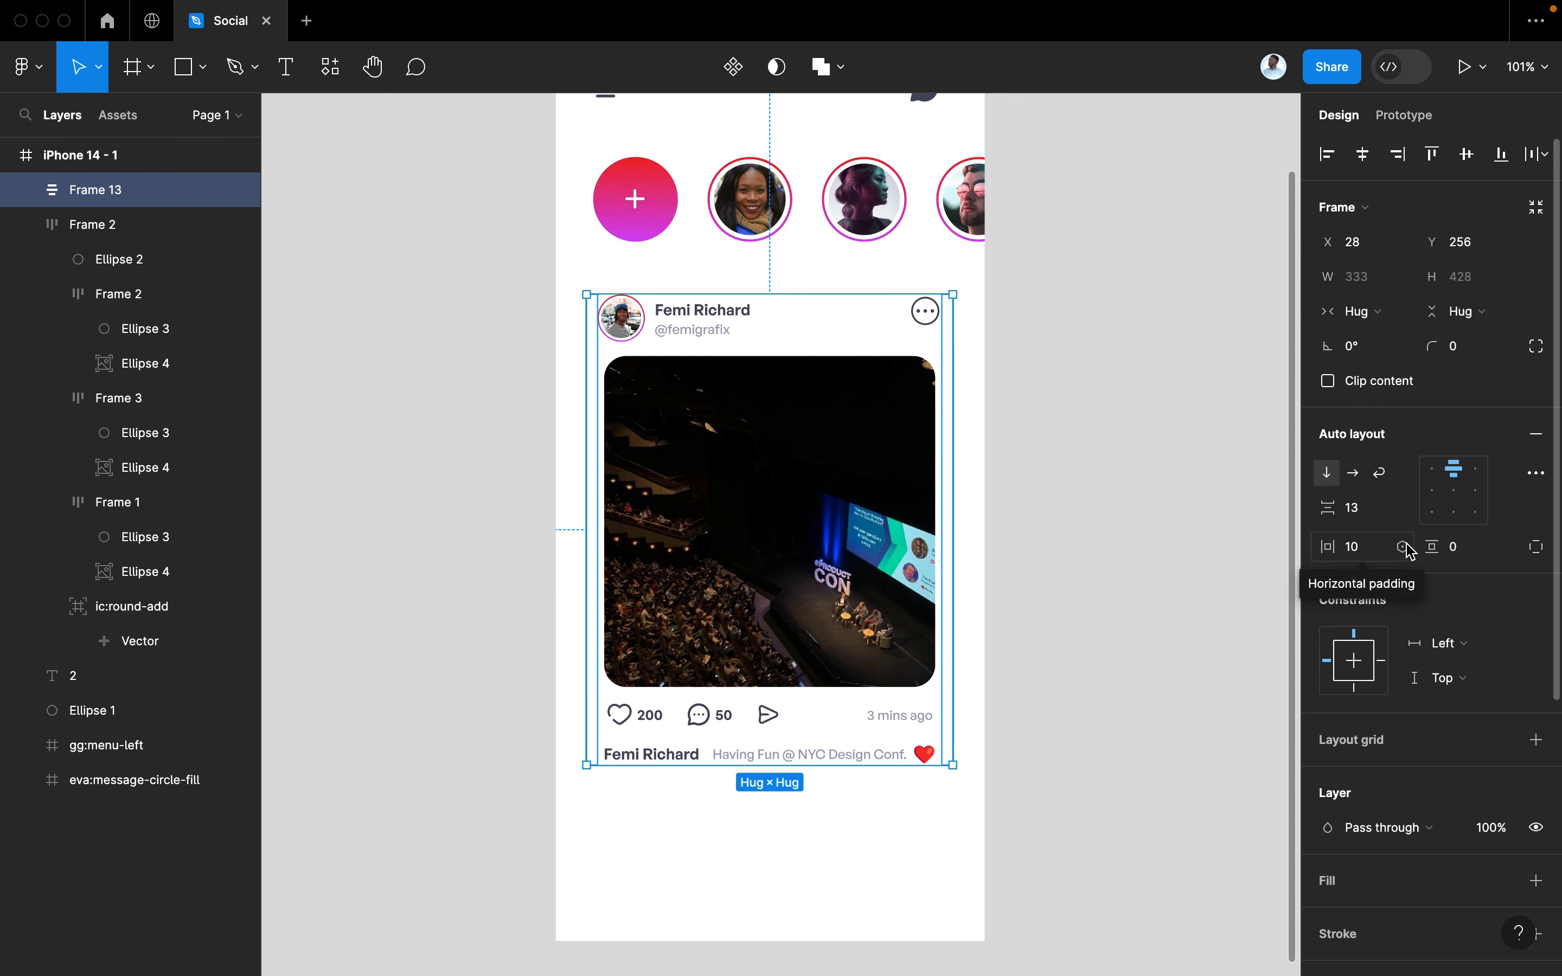
# Set the post card's vertical padding to 20 and add a white FFFFFF fill
pyautogui.click(1456, 546)
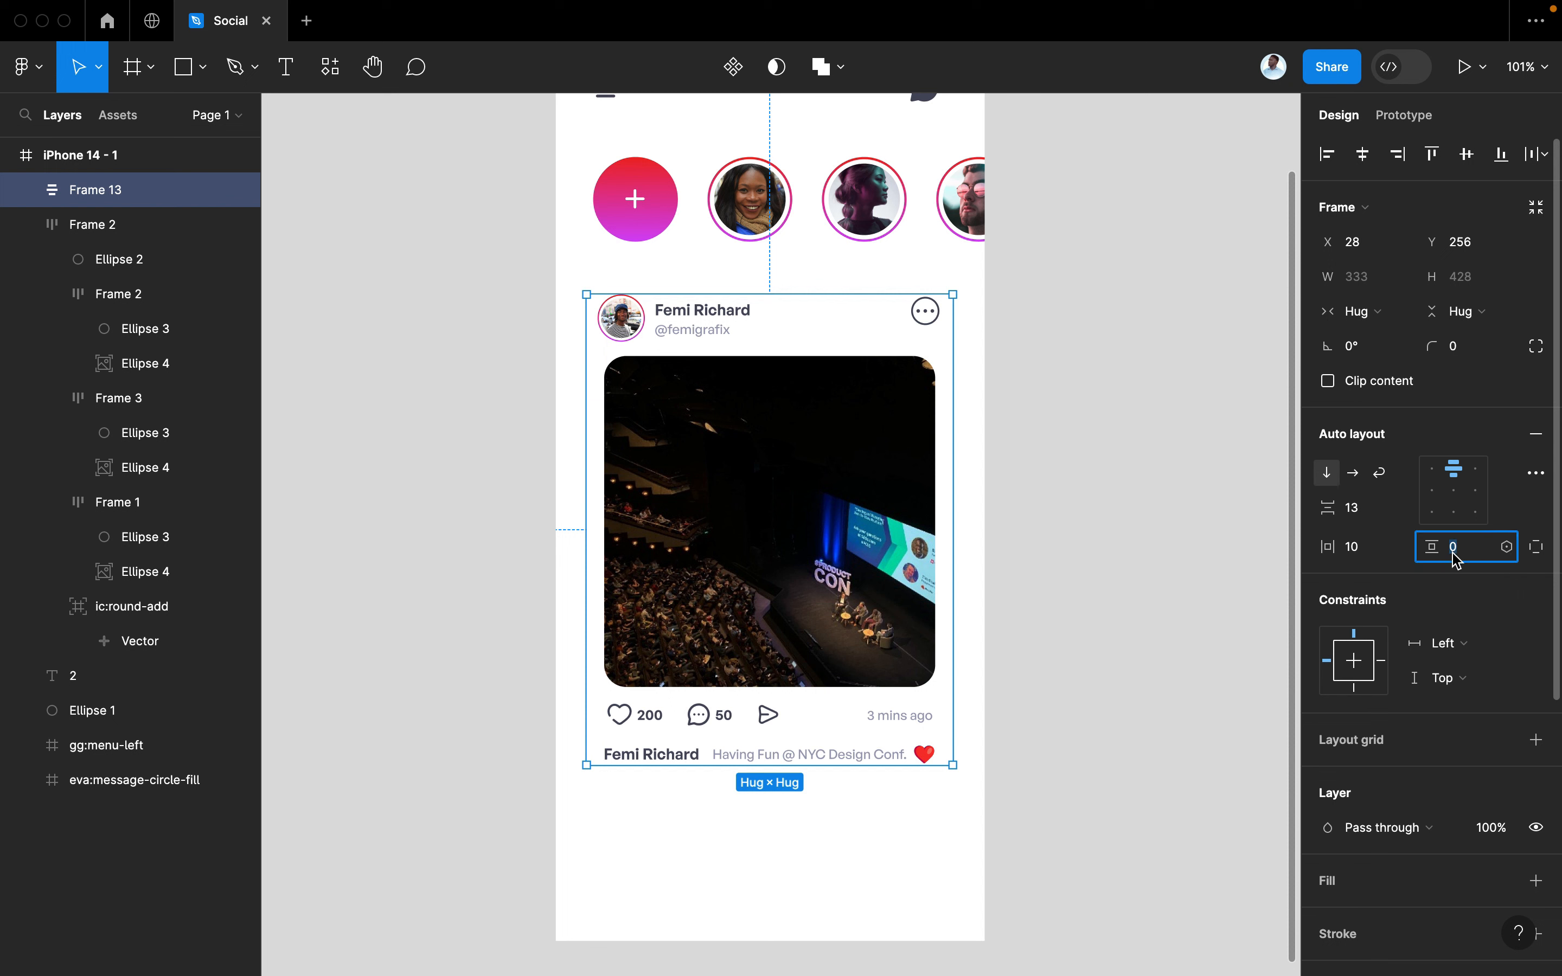
pyautogui.write('10')
pyautogui.press('Return')
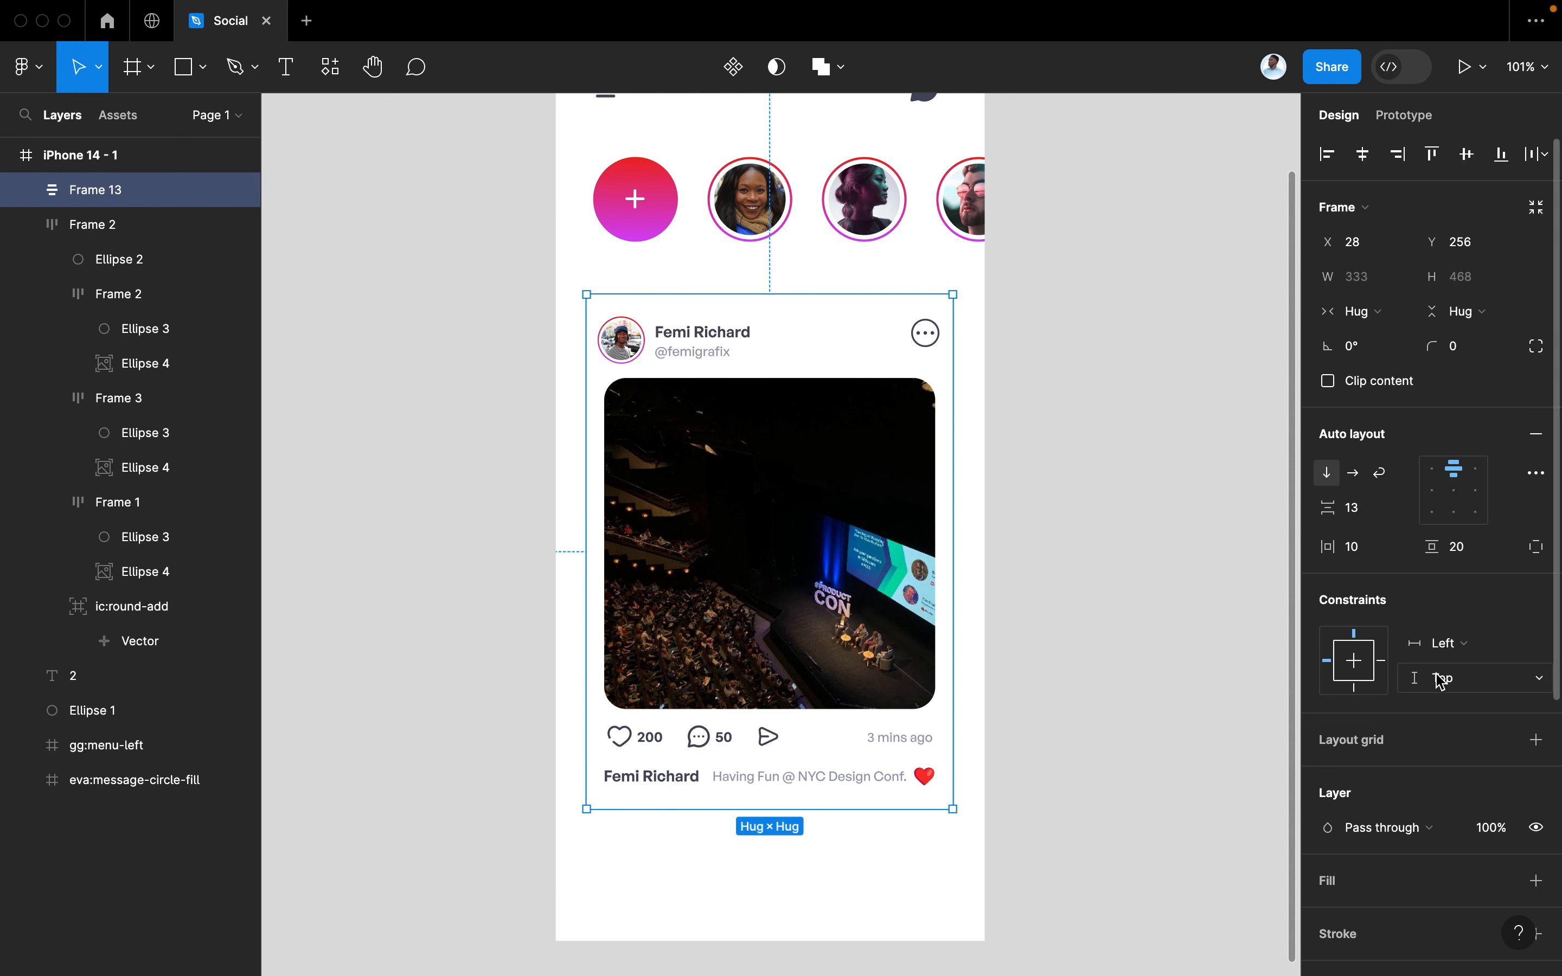
pyautogui.scroll(-3, 1394, 715)
pyautogui.click(1535, 766)
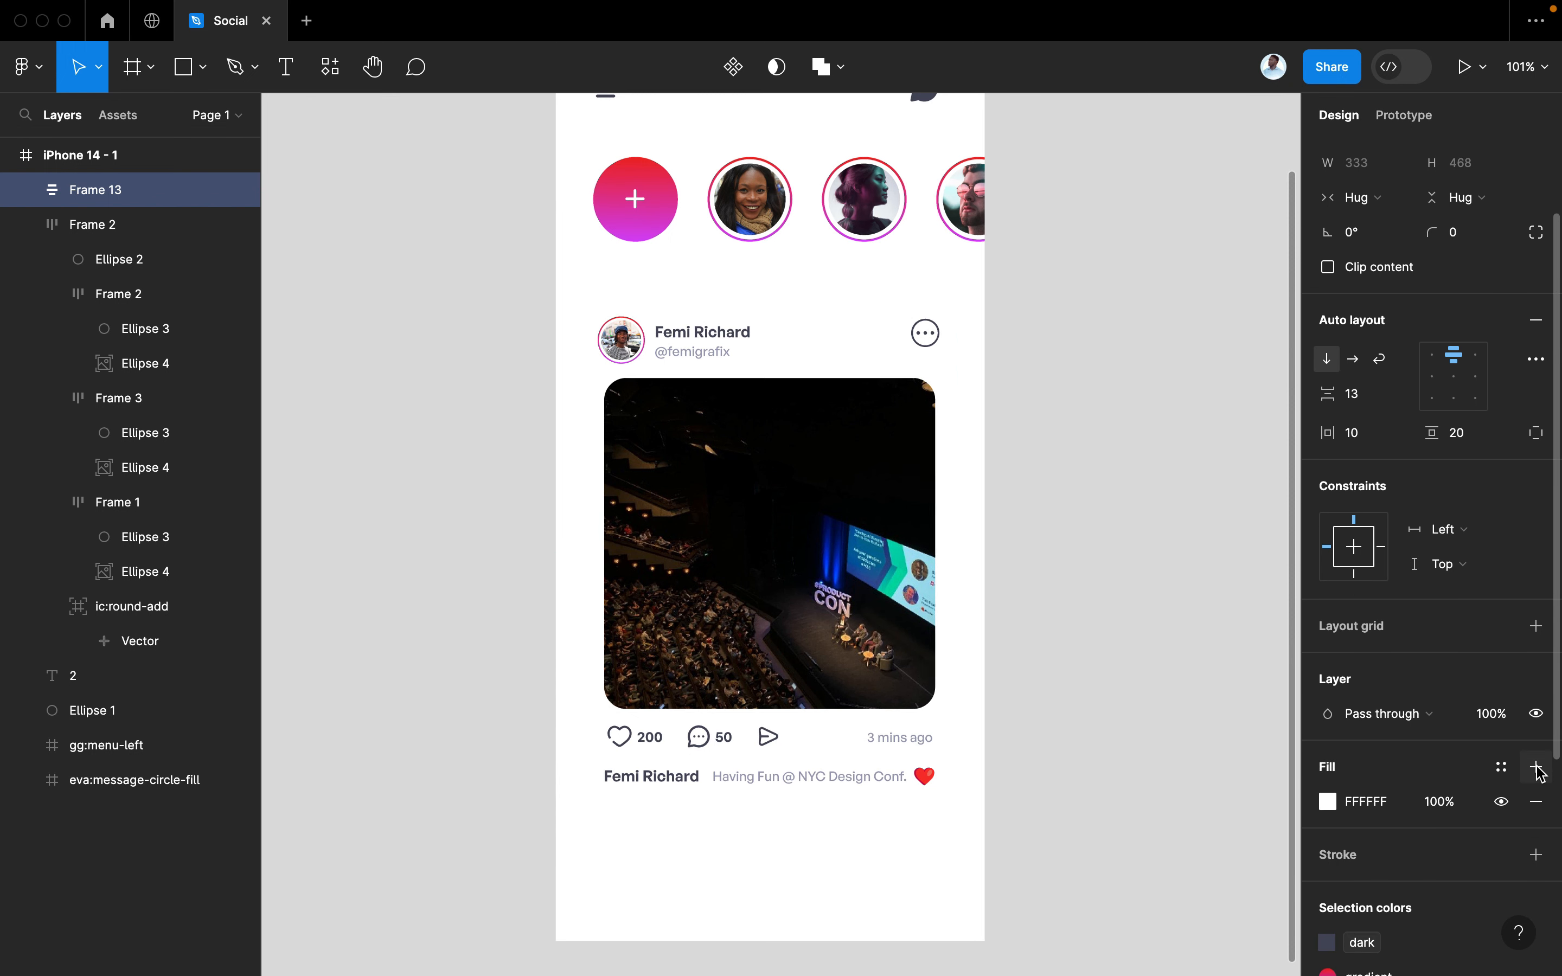
# Tint the card's fill to off-white FEFCFC and round its corners to 20
pyautogui.click(1328, 801)
pyautogui.moveTo(1070, 530); pyautogui.dragTo(1046, 439)
pyautogui.click(1280, 358)
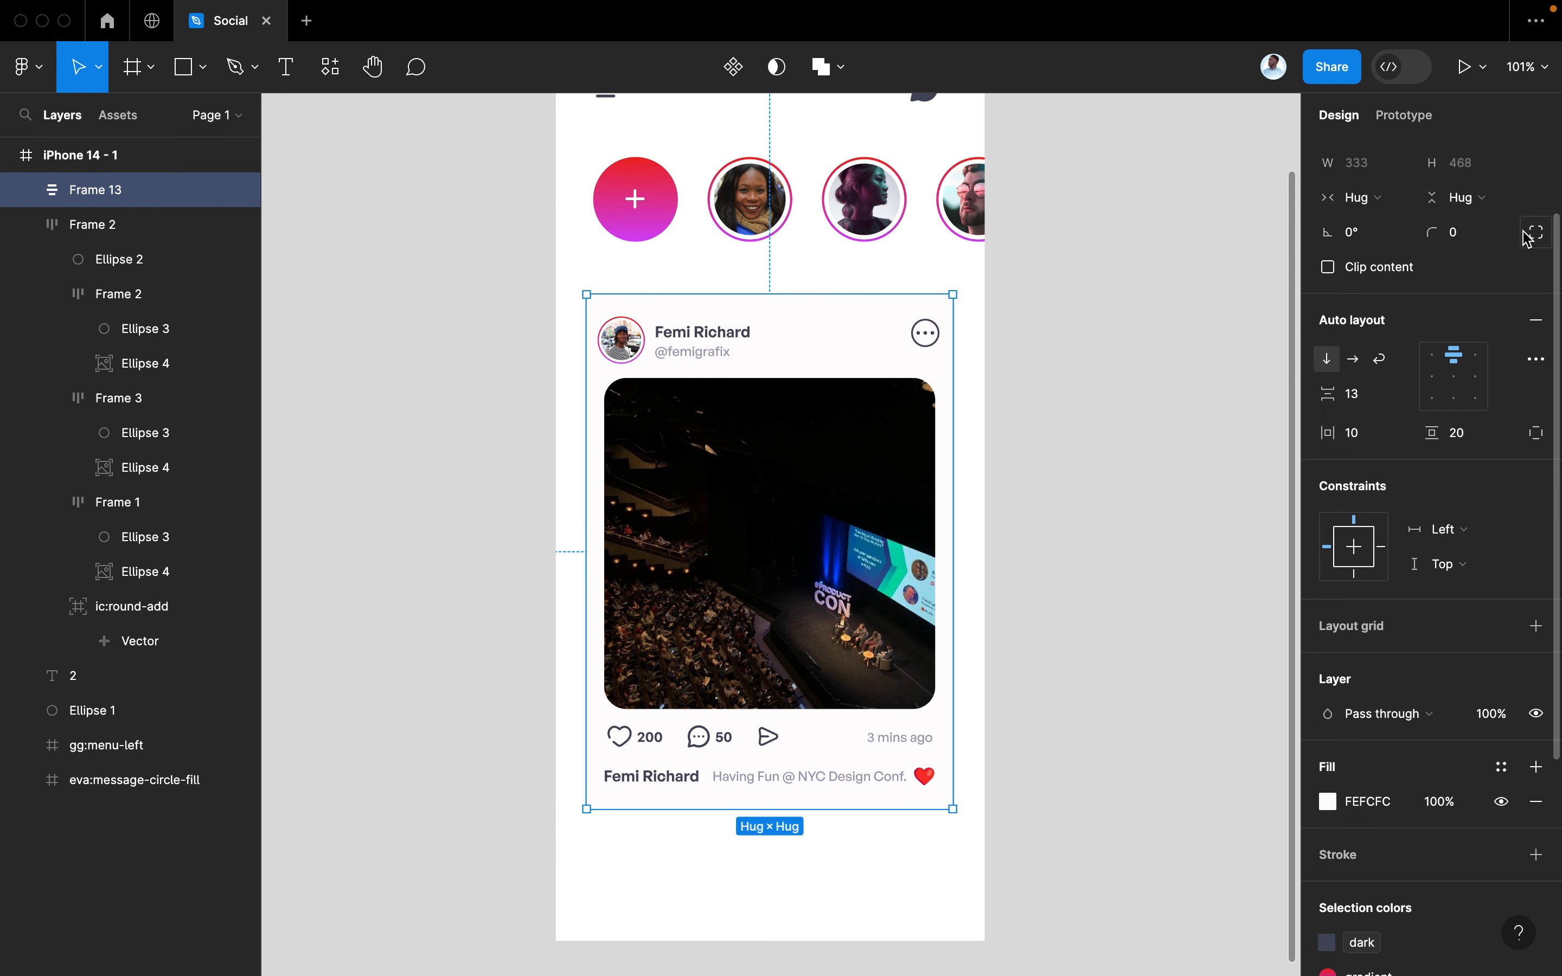
pyautogui.click(1466, 237)
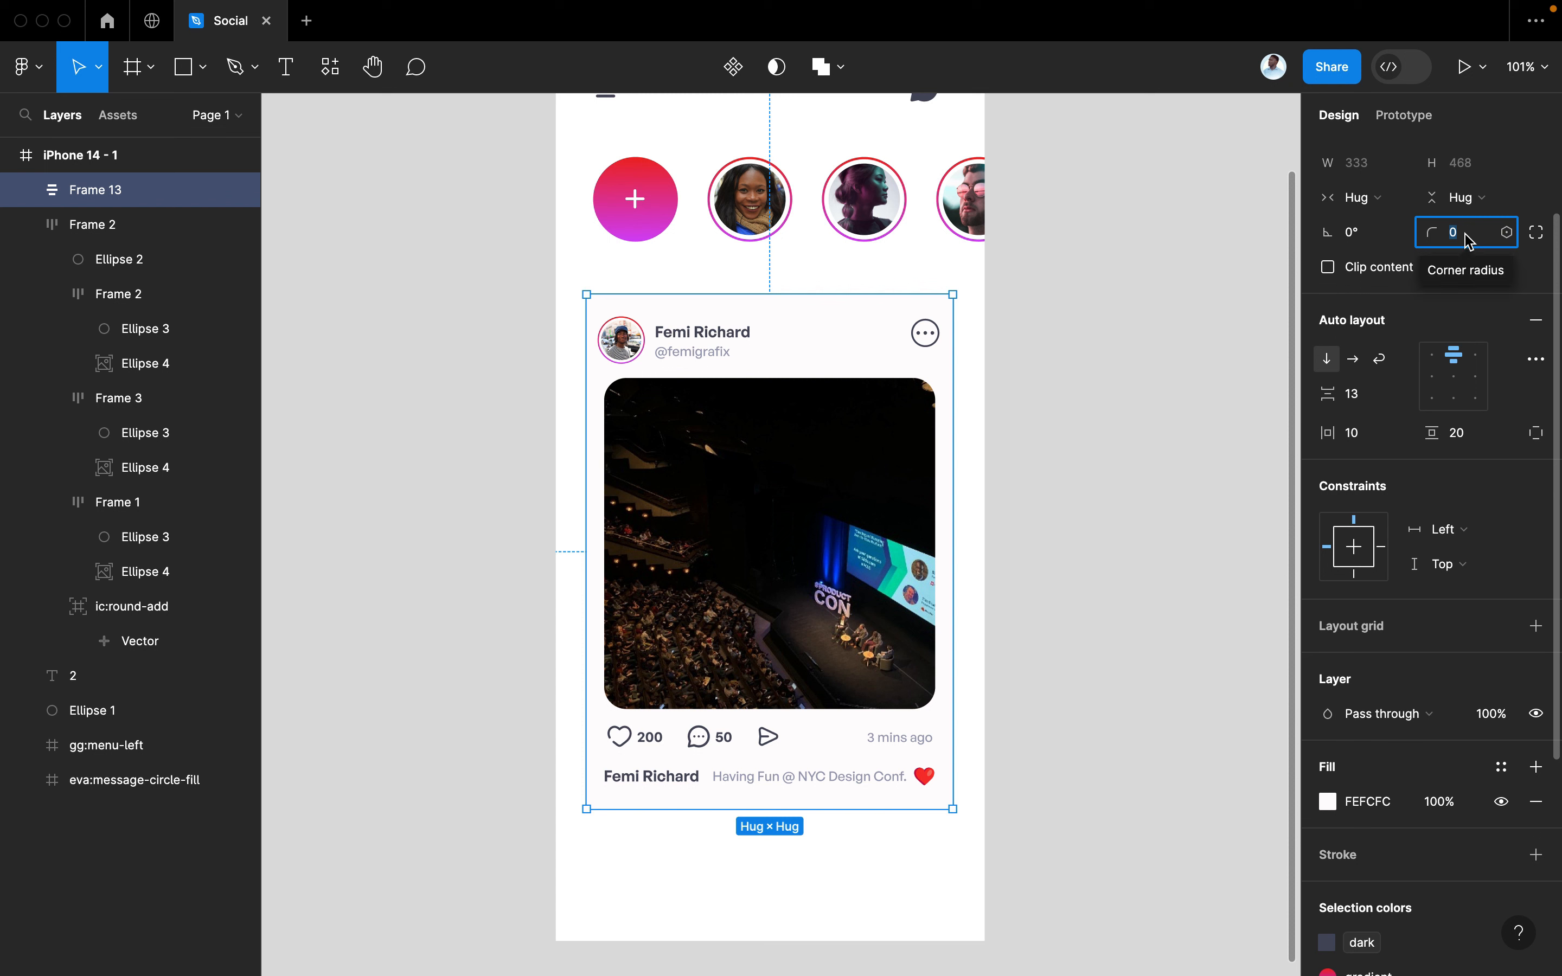
pyautogui.write('30')
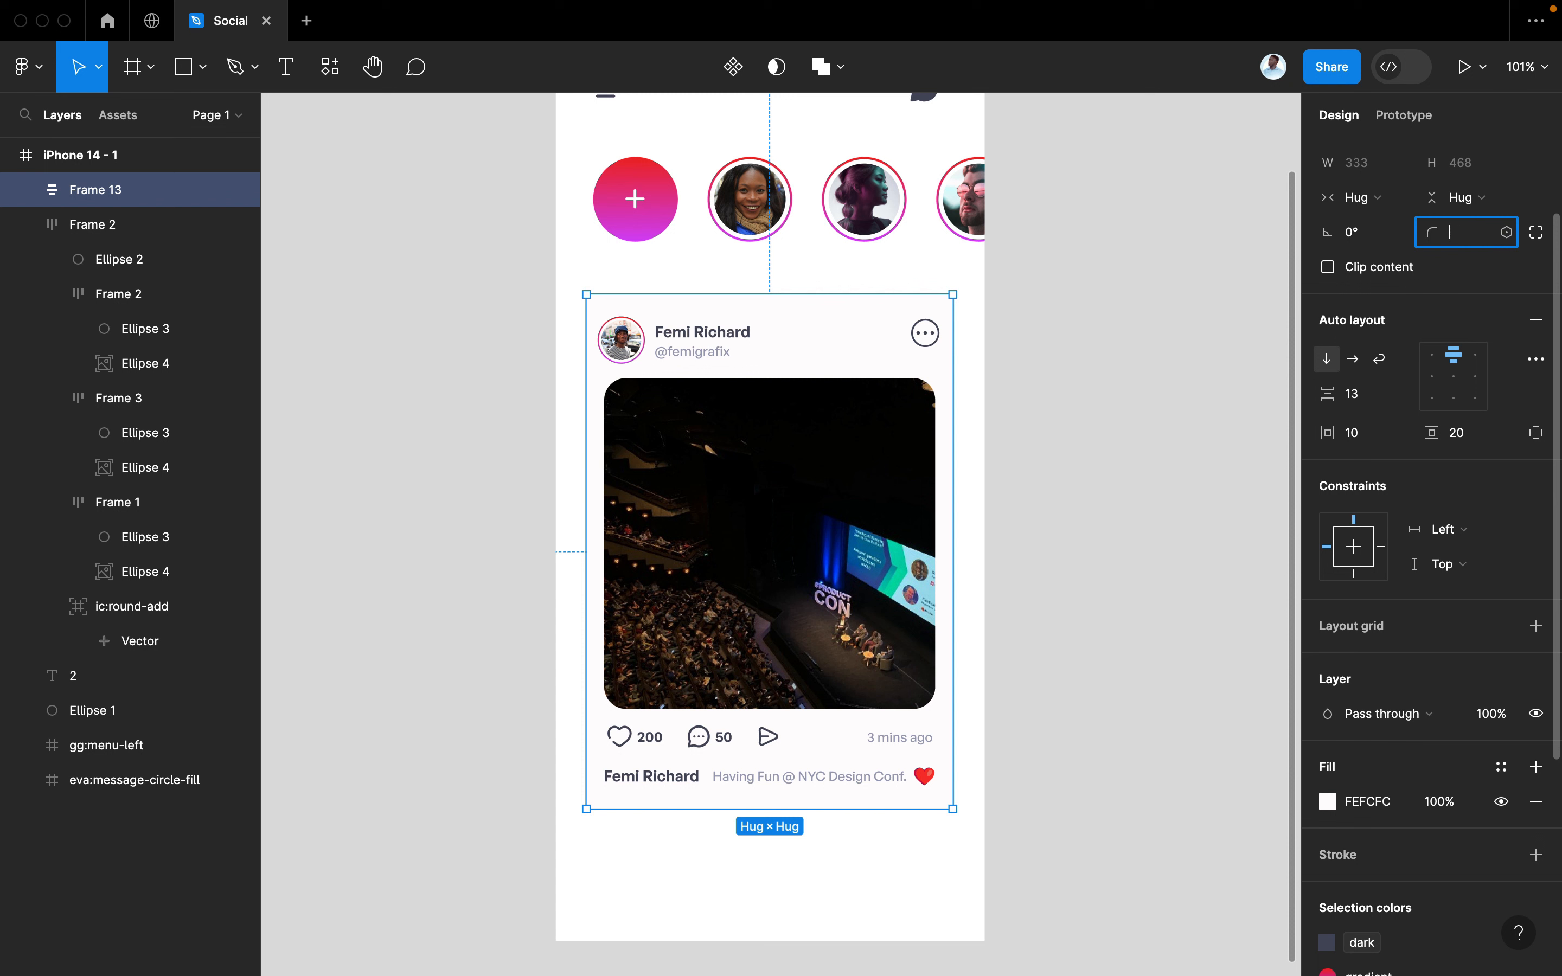
pyautogui.press('Return')
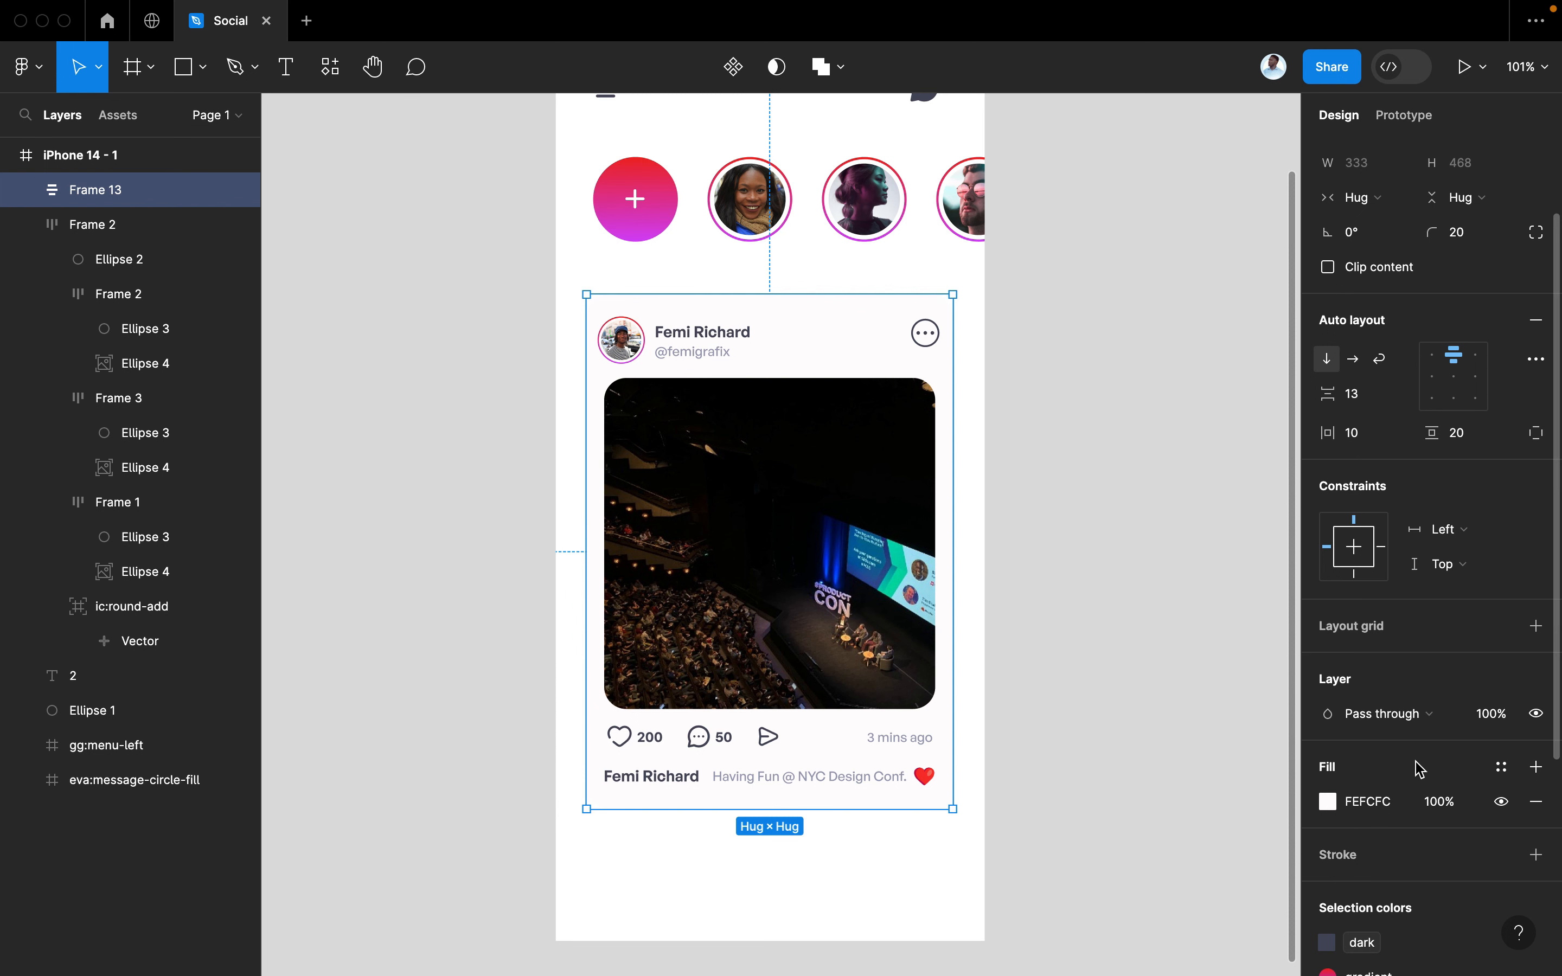
# Add a drop shadow to the post card and colour it light pinkish grey C1AFAF
pyautogui.scroll(-5, 1420, 748)
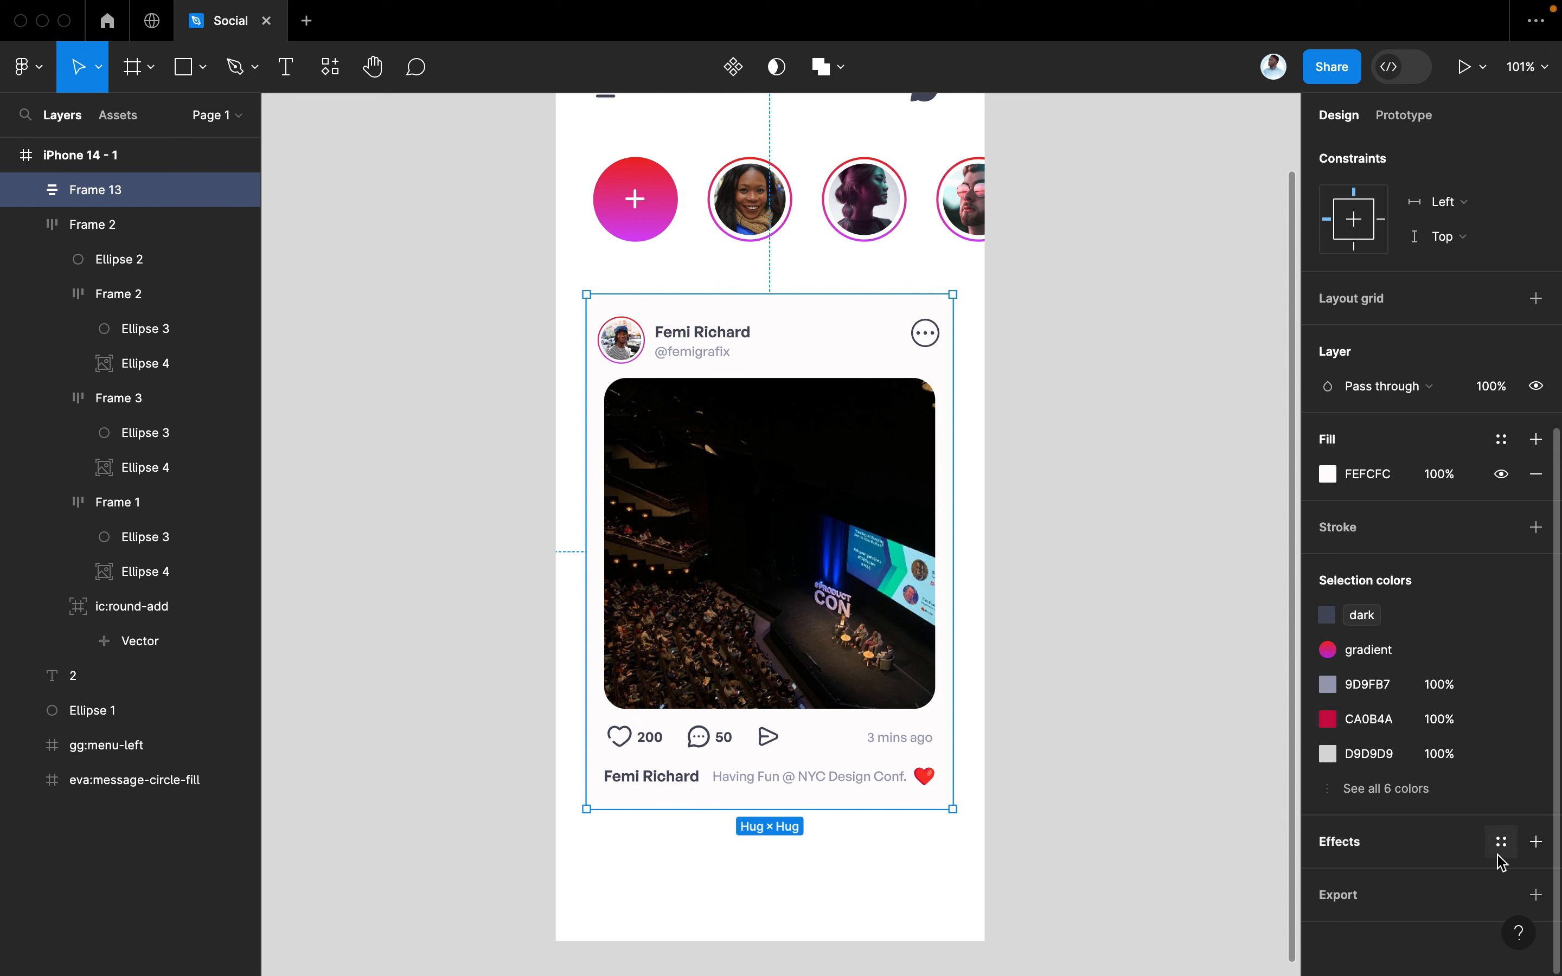
pyautogui.click(1535, 841)
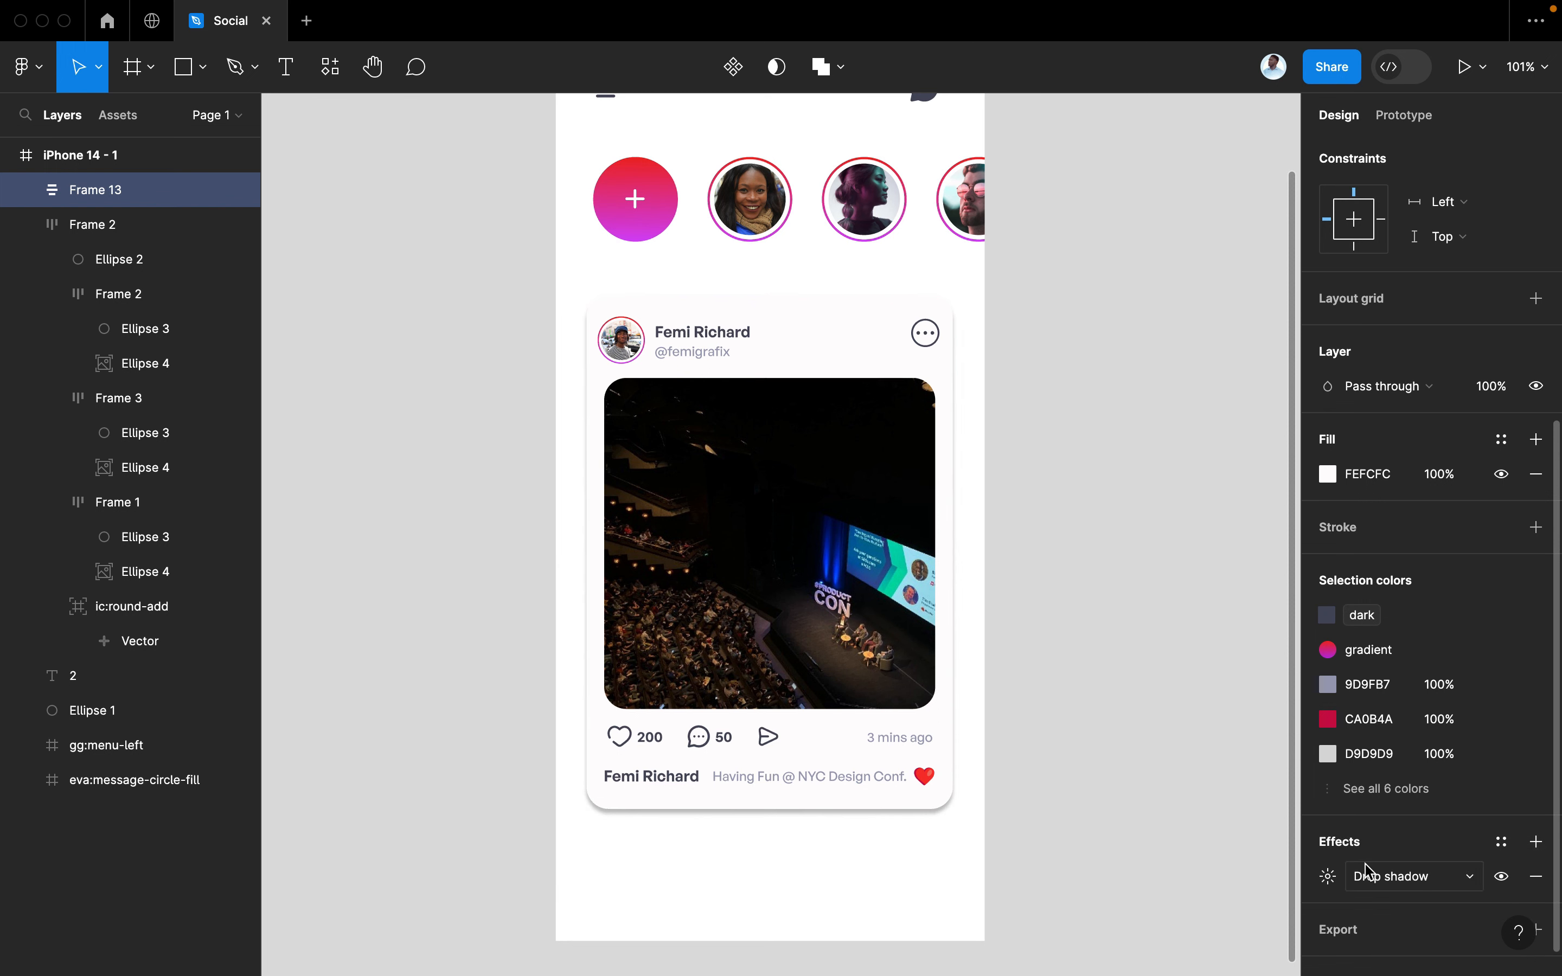
pyautogui.click(1077, 745)
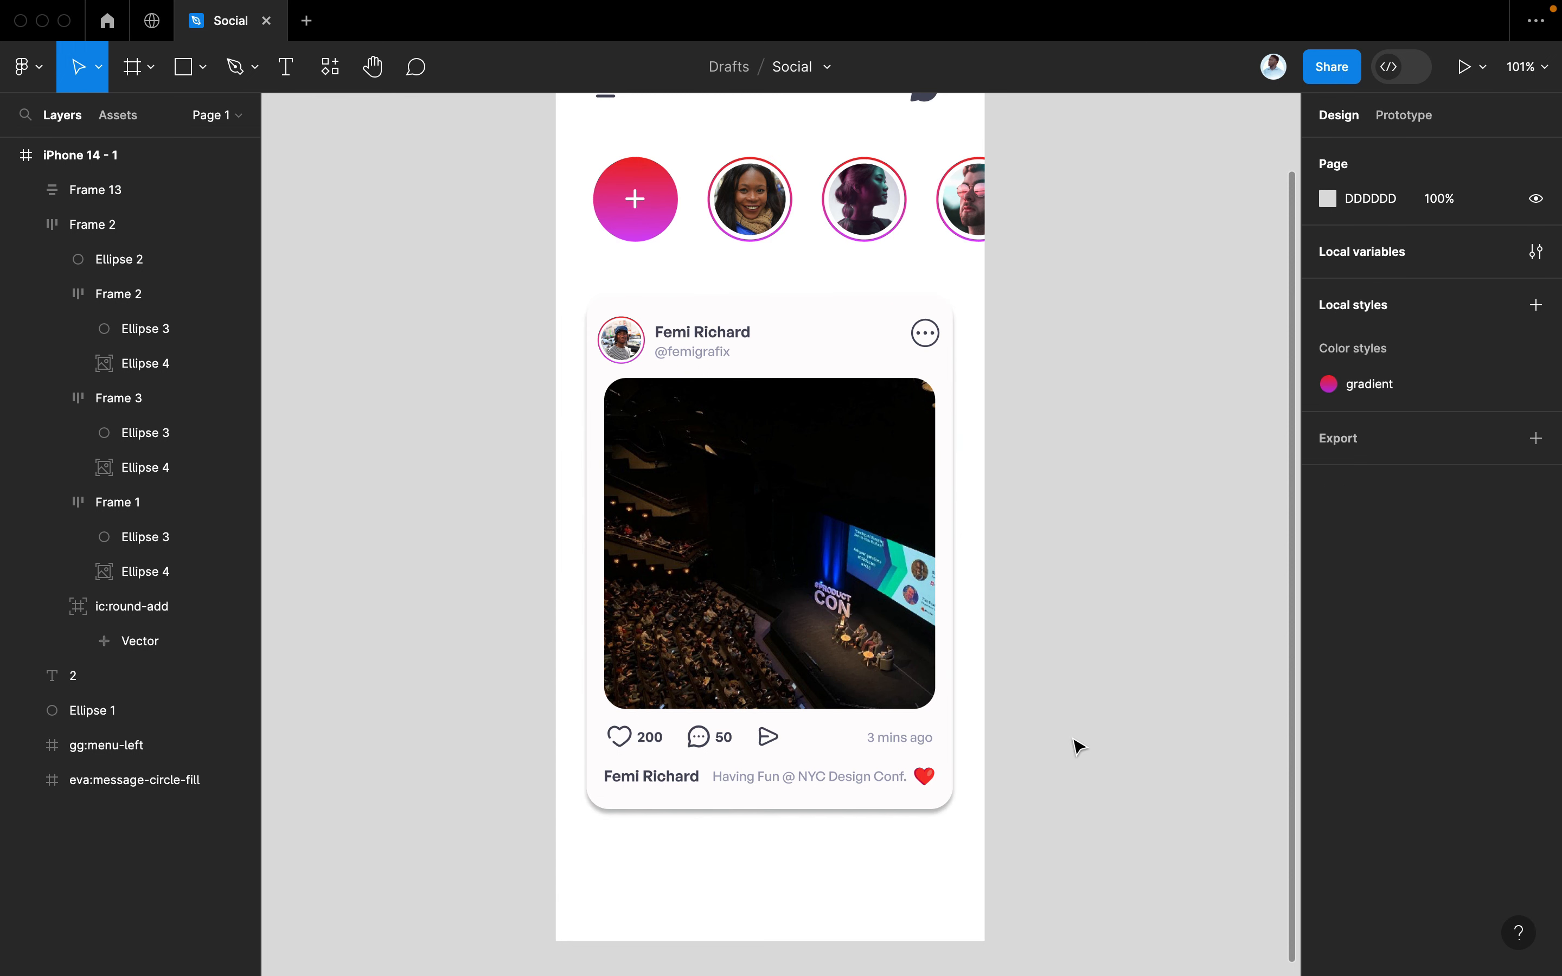
pyautogui.click(948, 783)
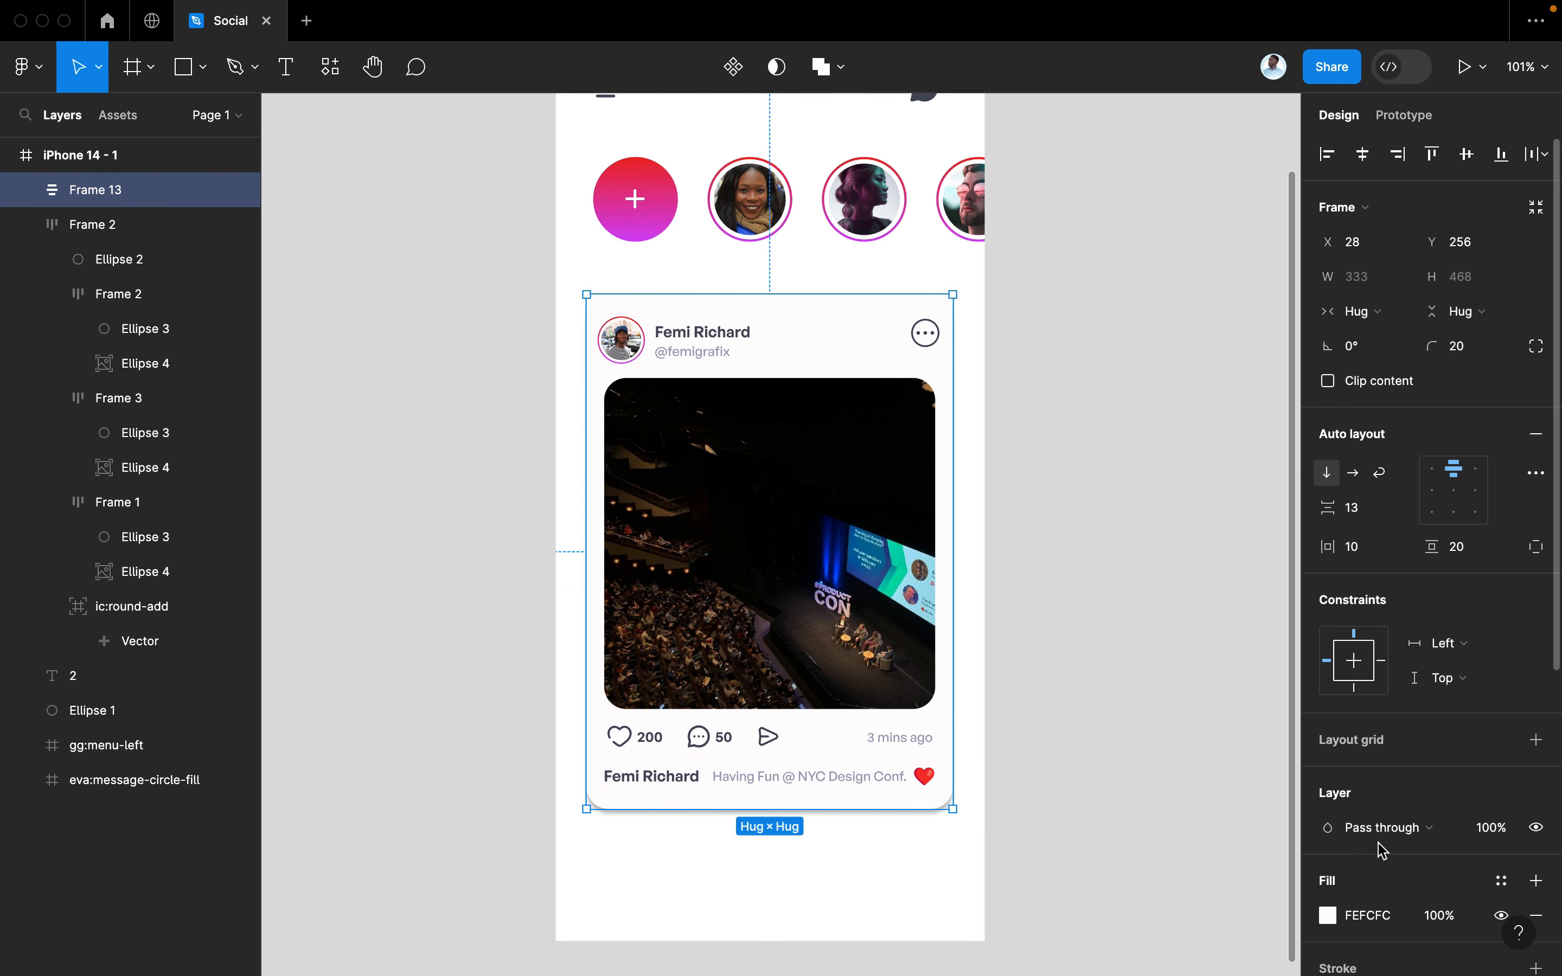
pyautogui.scroll(-5, 1391, 851)
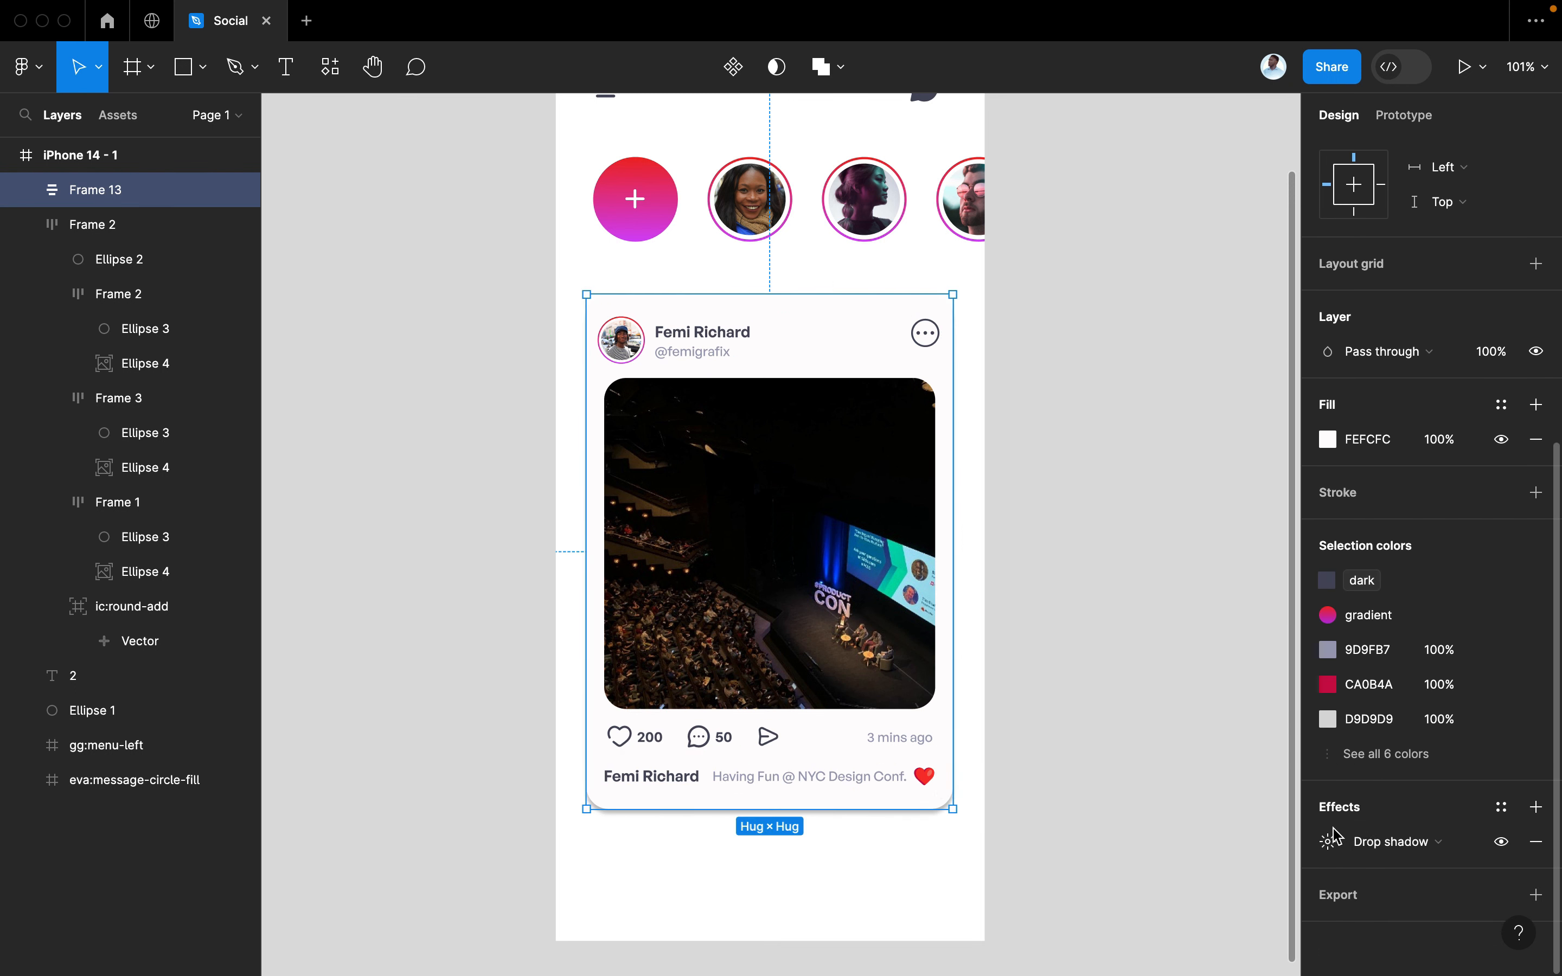
pyautogui.click(1328, 842)
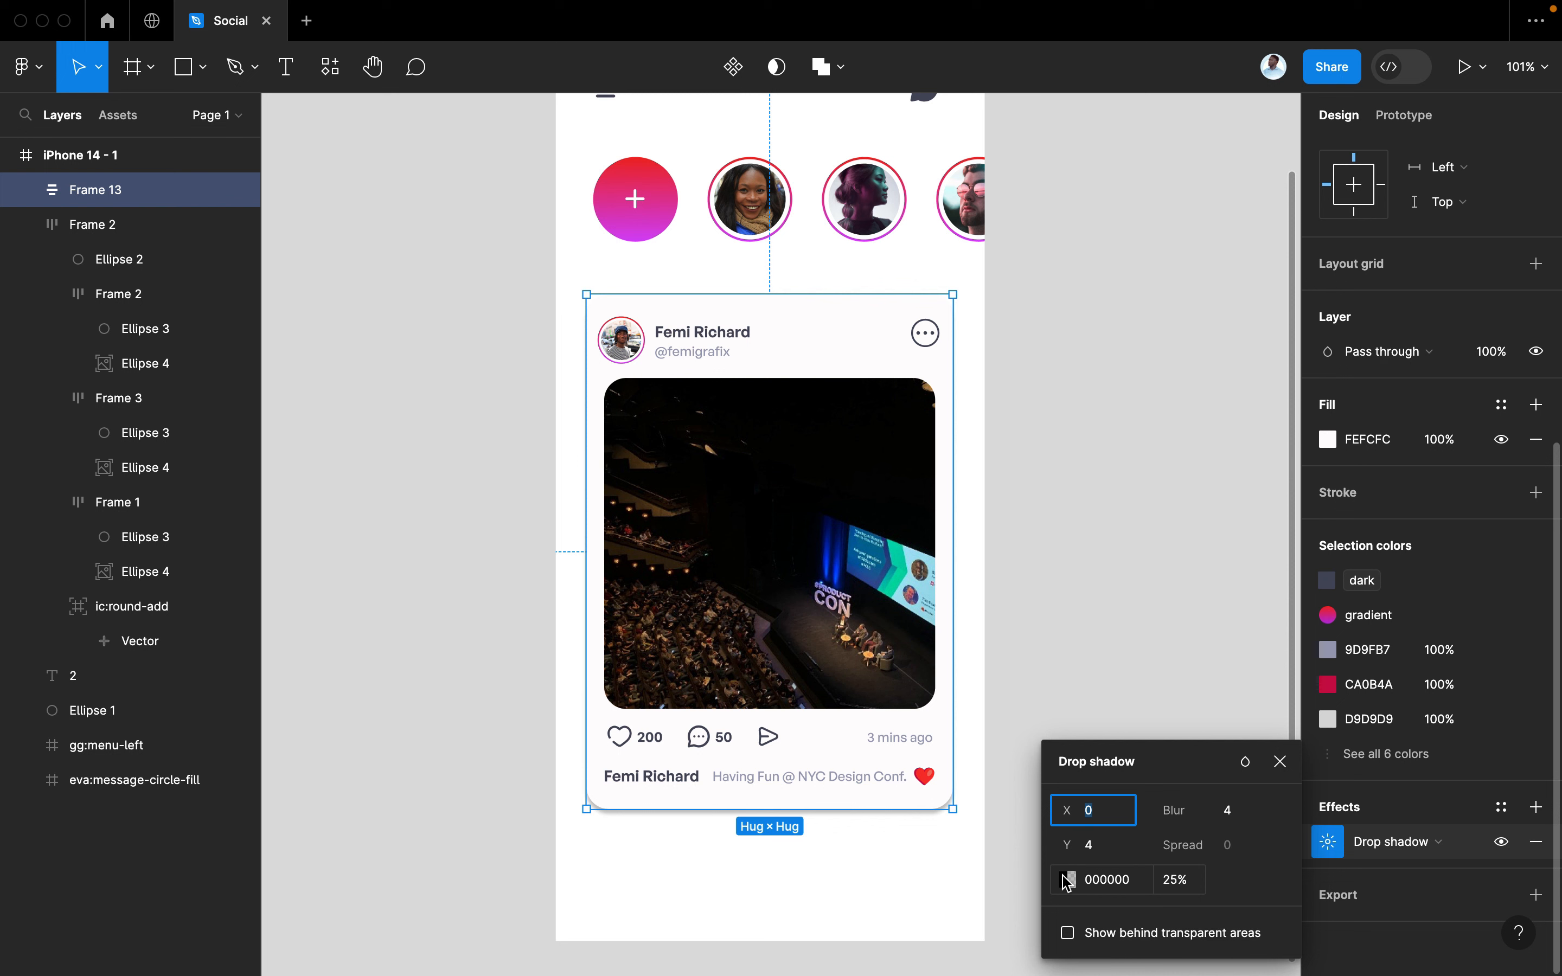
pyautogui.click(1068, 880)
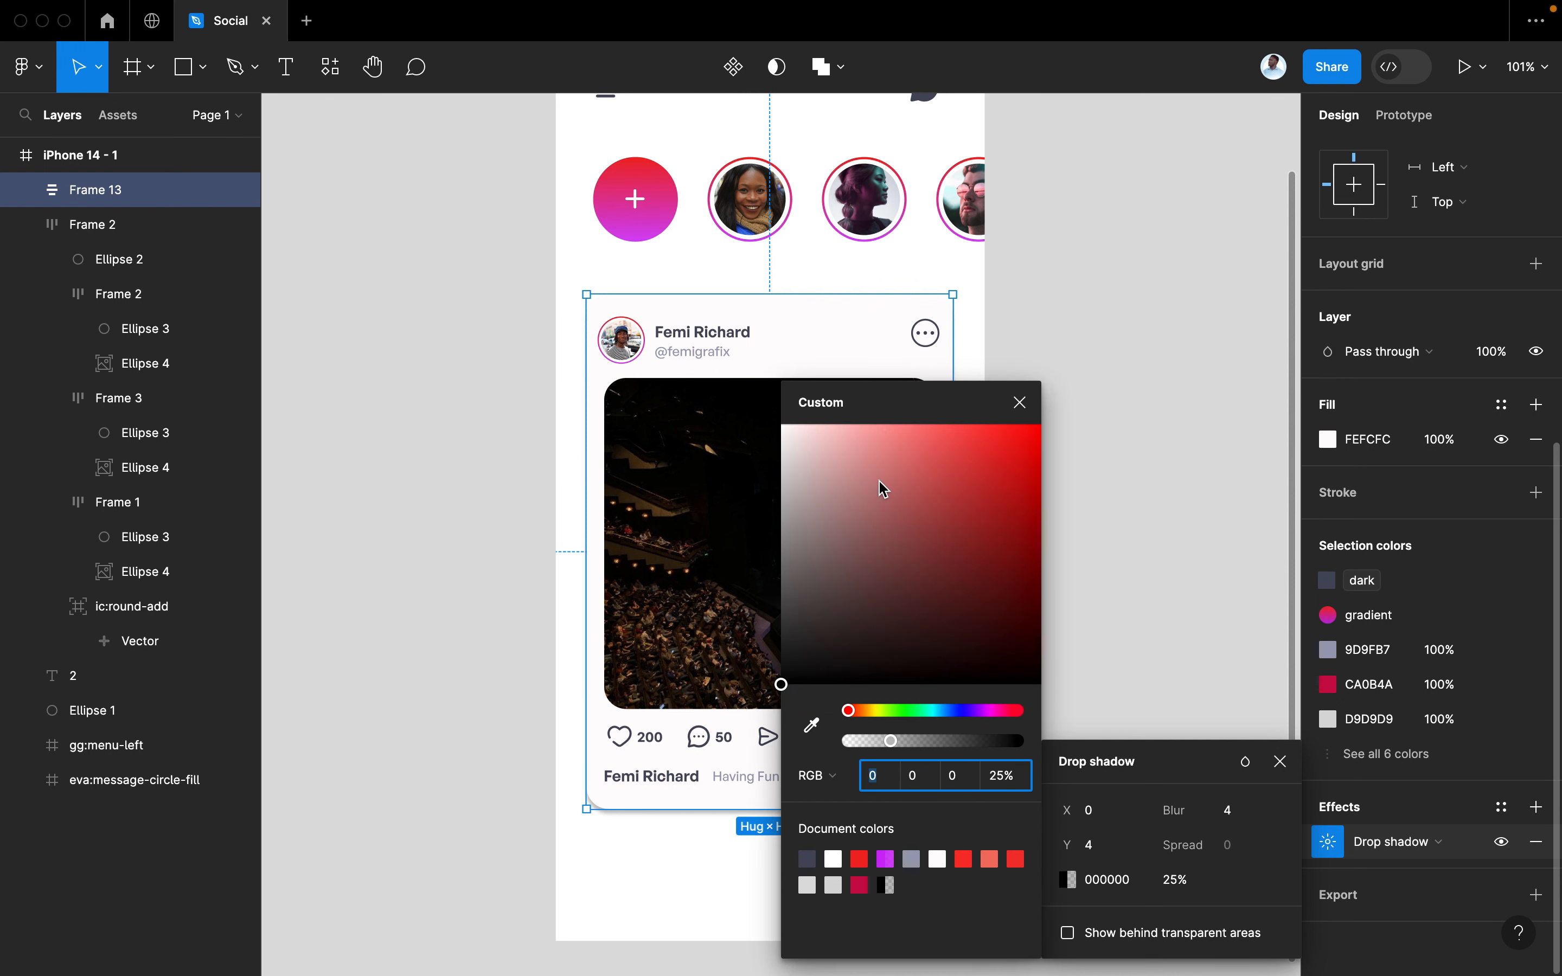
pyautogui.moveTo(884, 488); pyautogui.dragTo(812, 495)
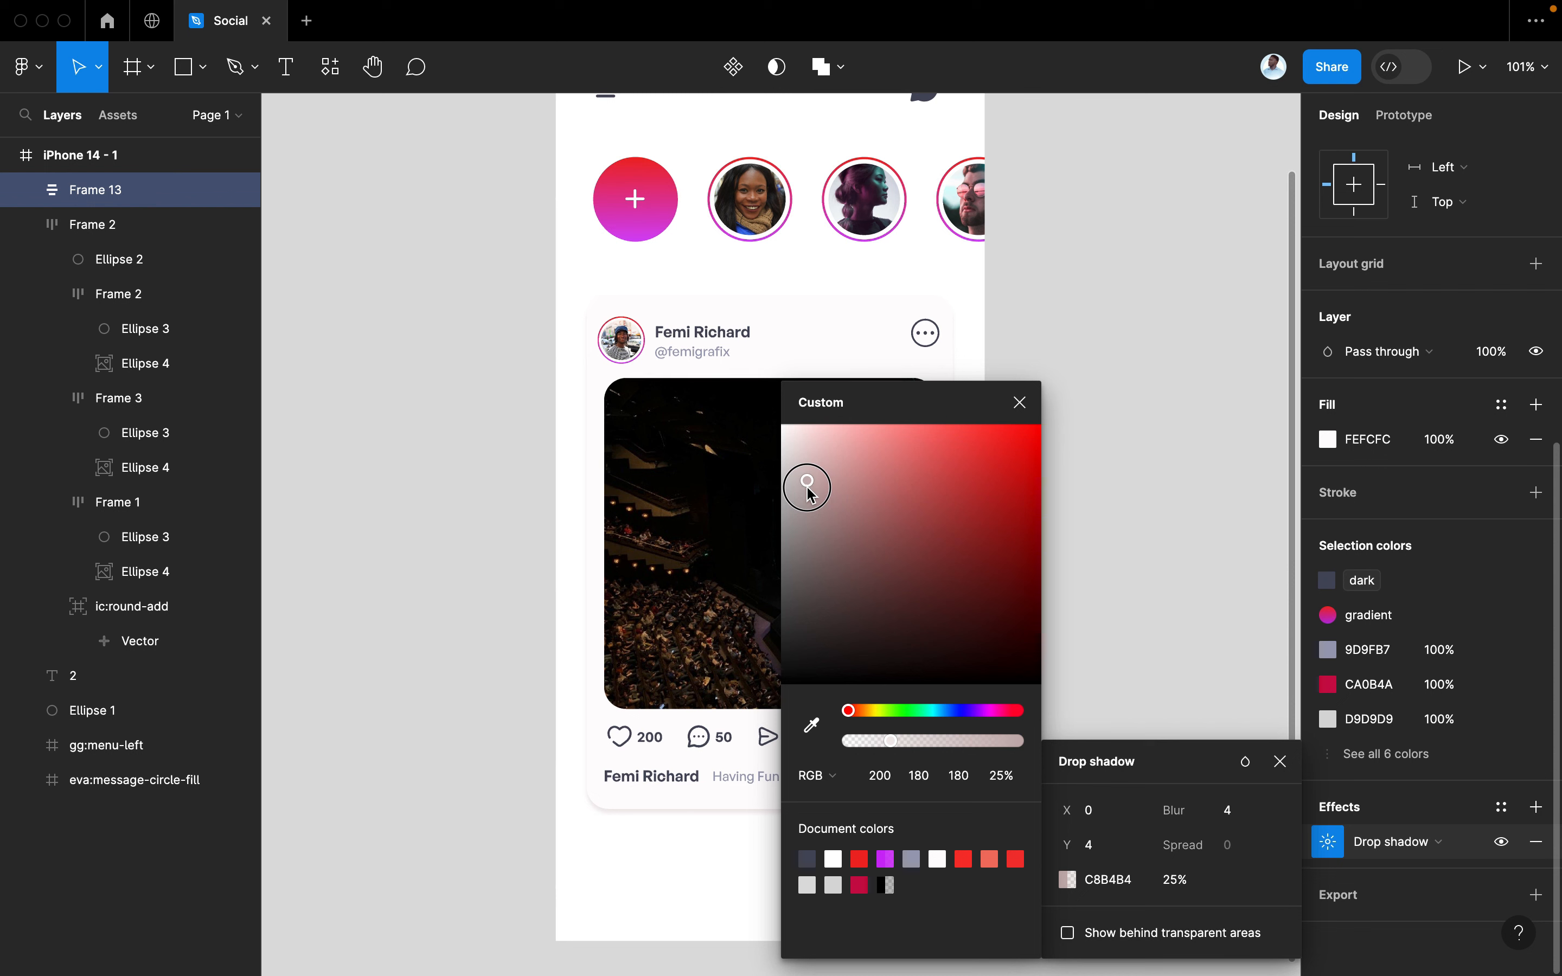
pyautogui.scroll(5, 812, 495)
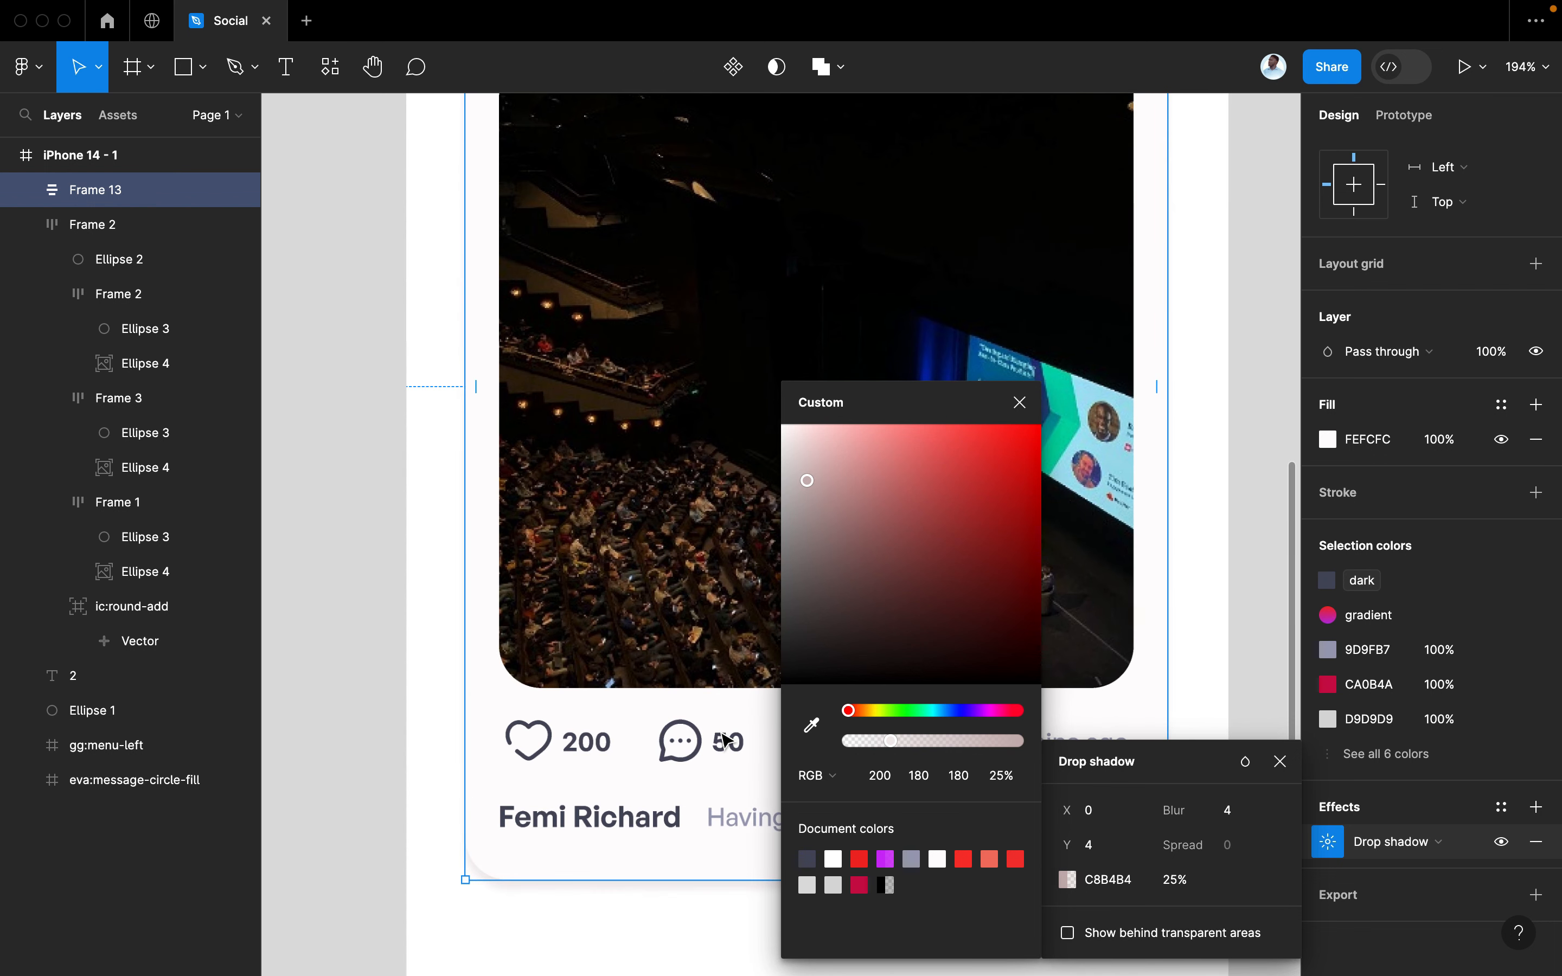
pyautogui.moveTo(806, 494); pyautogui.dragTo(810, 498)
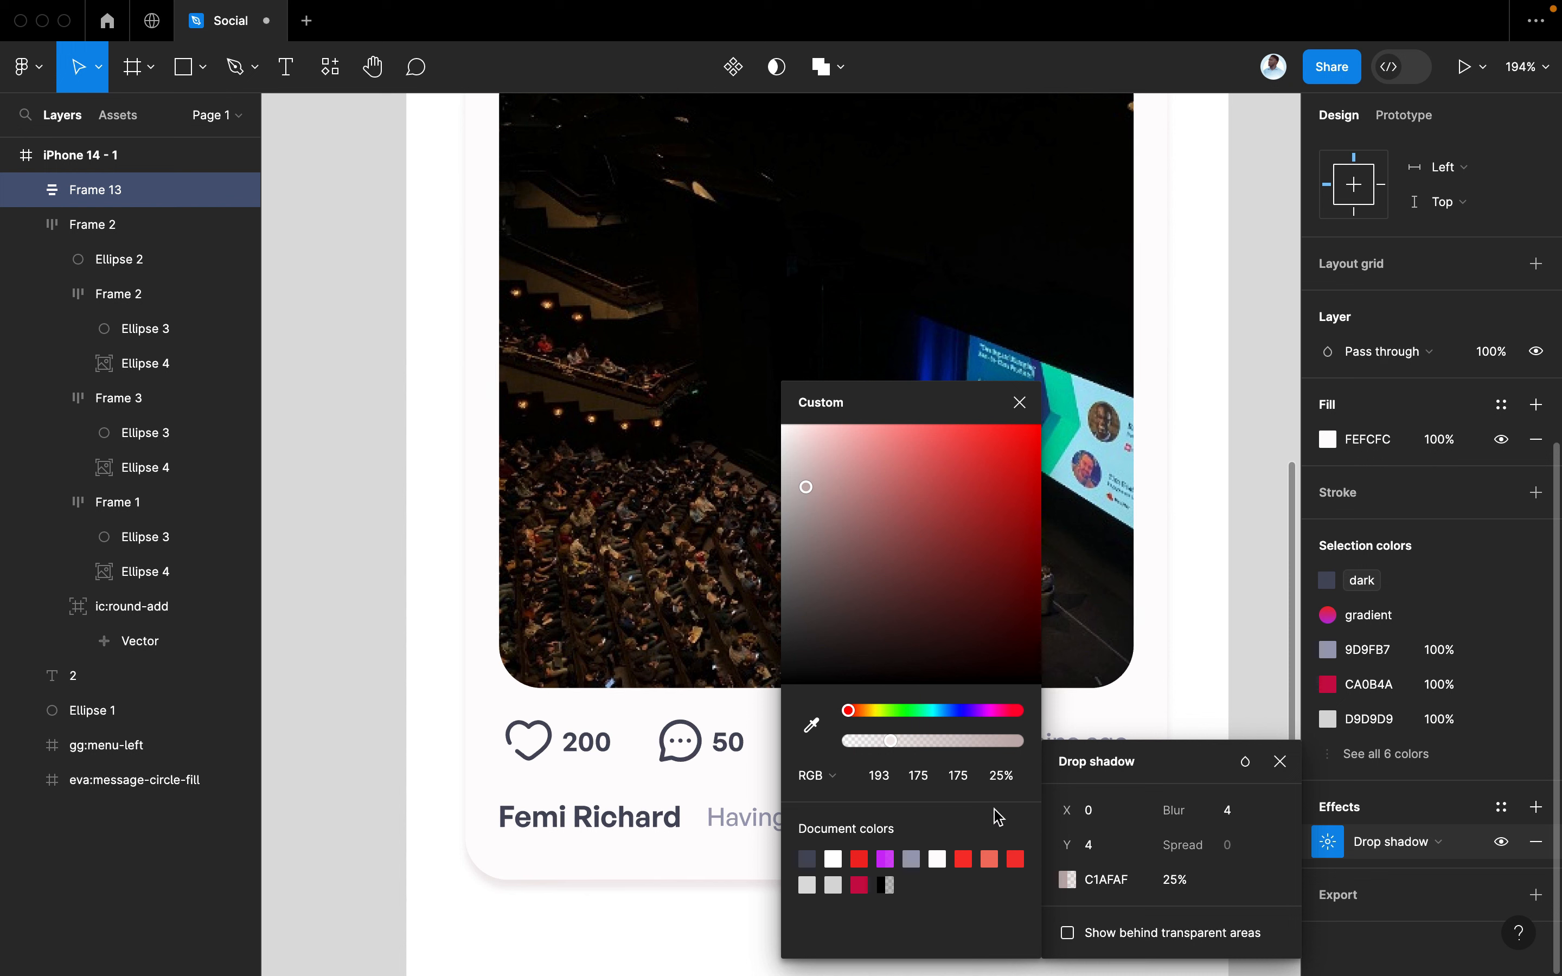
pyautogui.click(1019, 402)
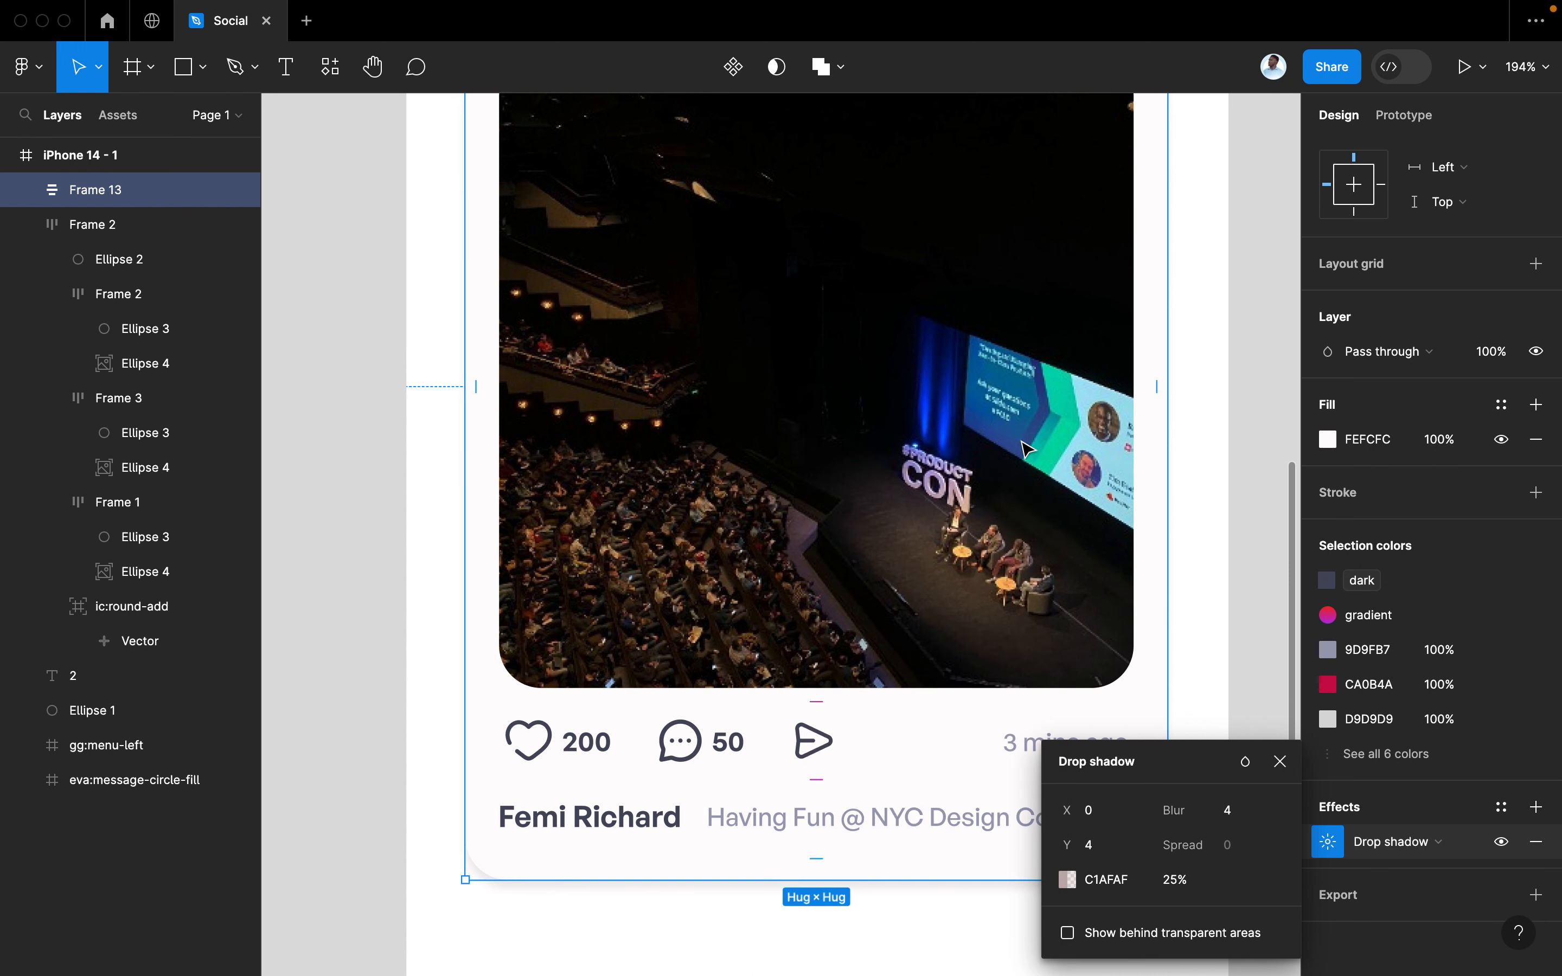
# Soften the shadow with blur 27 and 50% opacity
pyautogui.moveTo(1170, 810); pyautogui.dragTo(1552, 748)
pyautogui.scroll(-5, 742, 851)
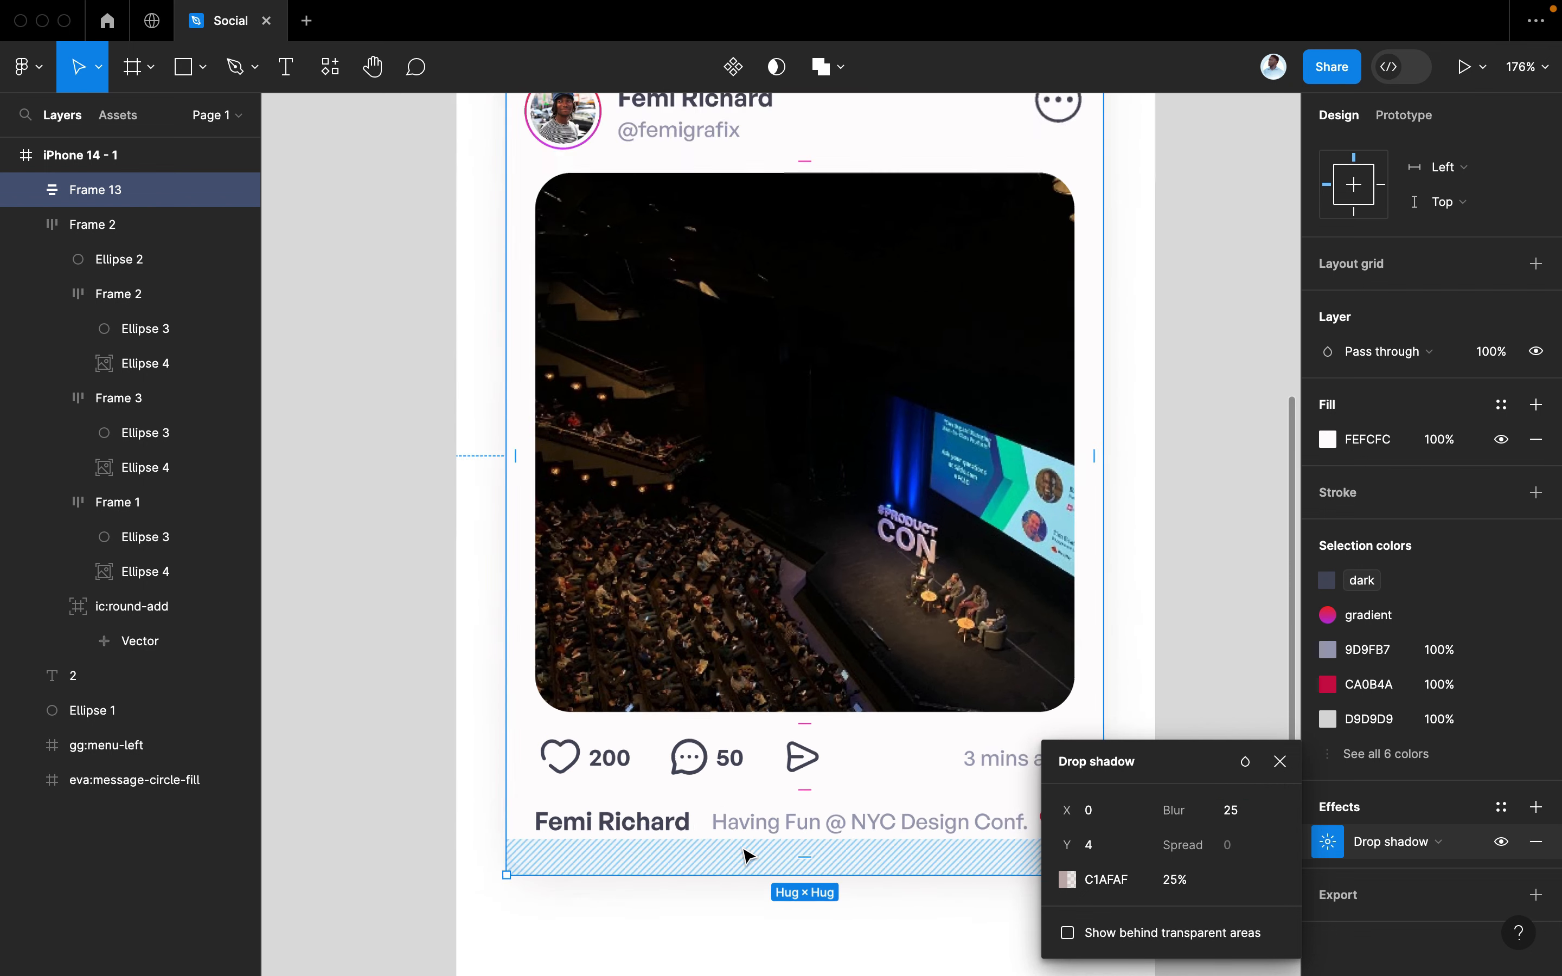
pyautogui.moveTo(1168, 808); pyautogui.dragTo(1233, 809)
pyautogui.click(1181, 880)
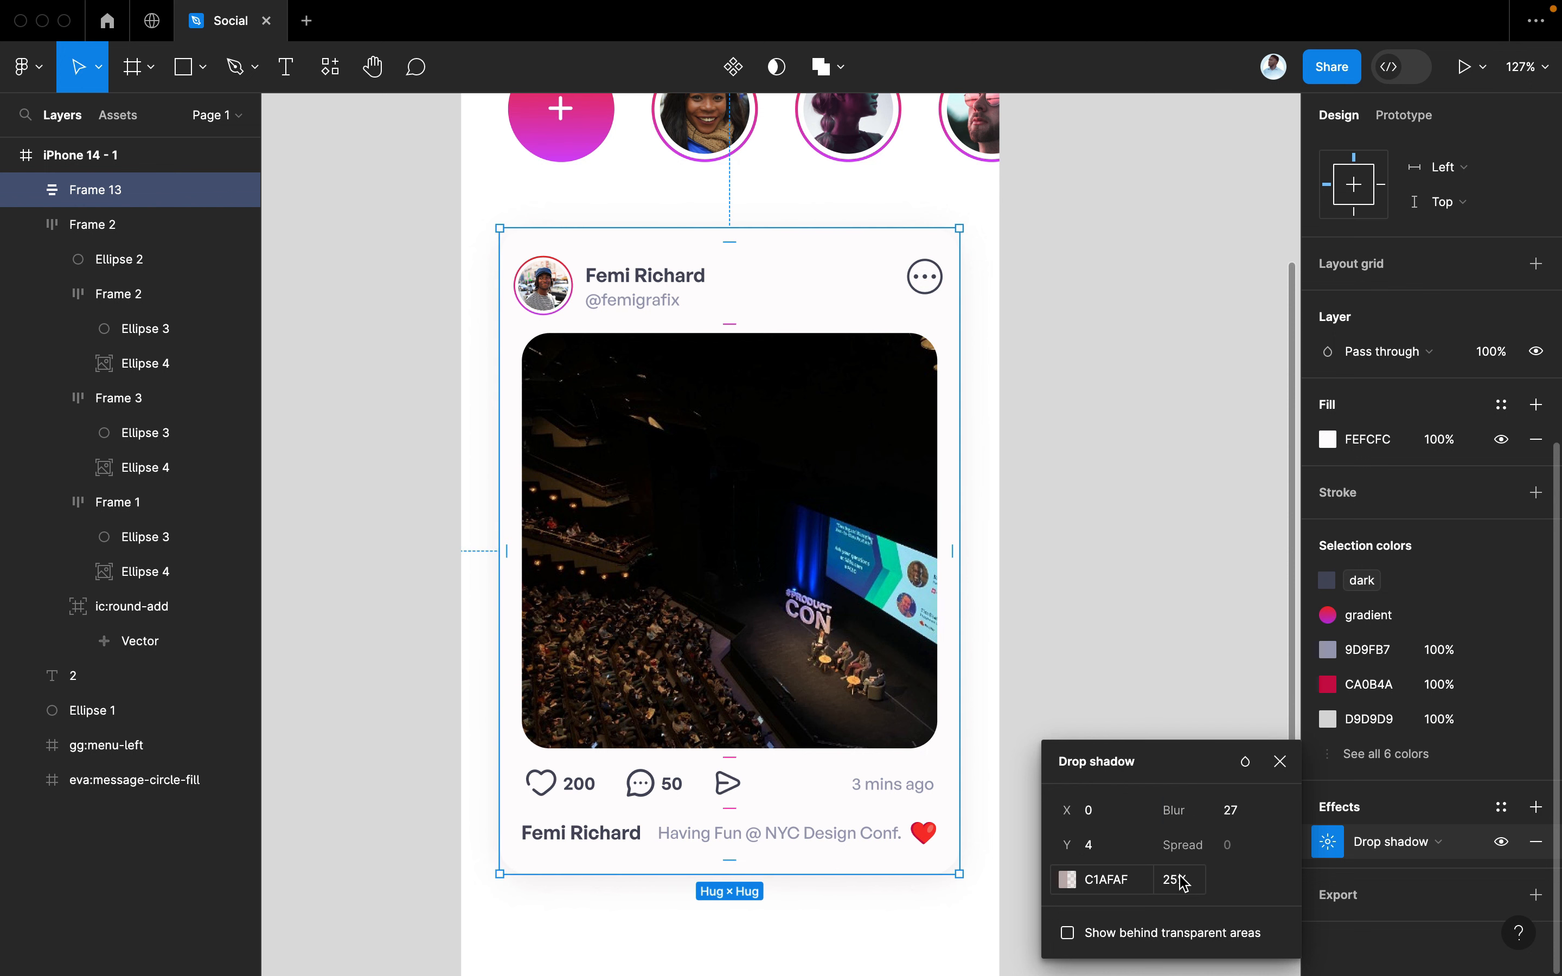
pyautogui.press('Return')
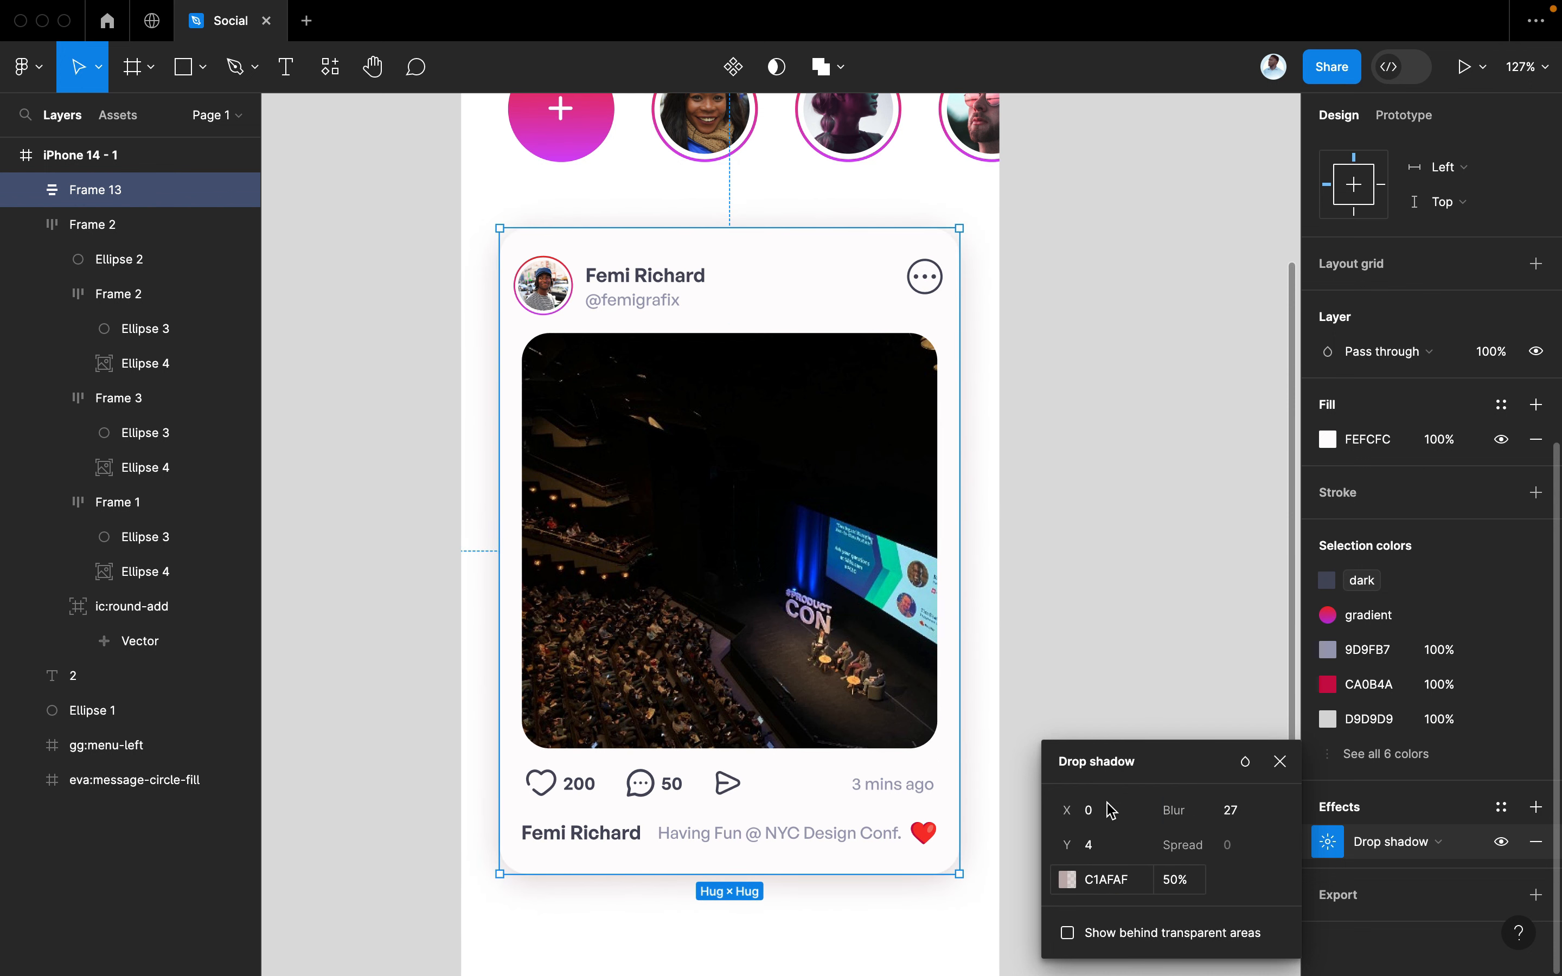
pyautogui.click(1081, 600)
pyautogui.scroll(-5, 1065, 605)
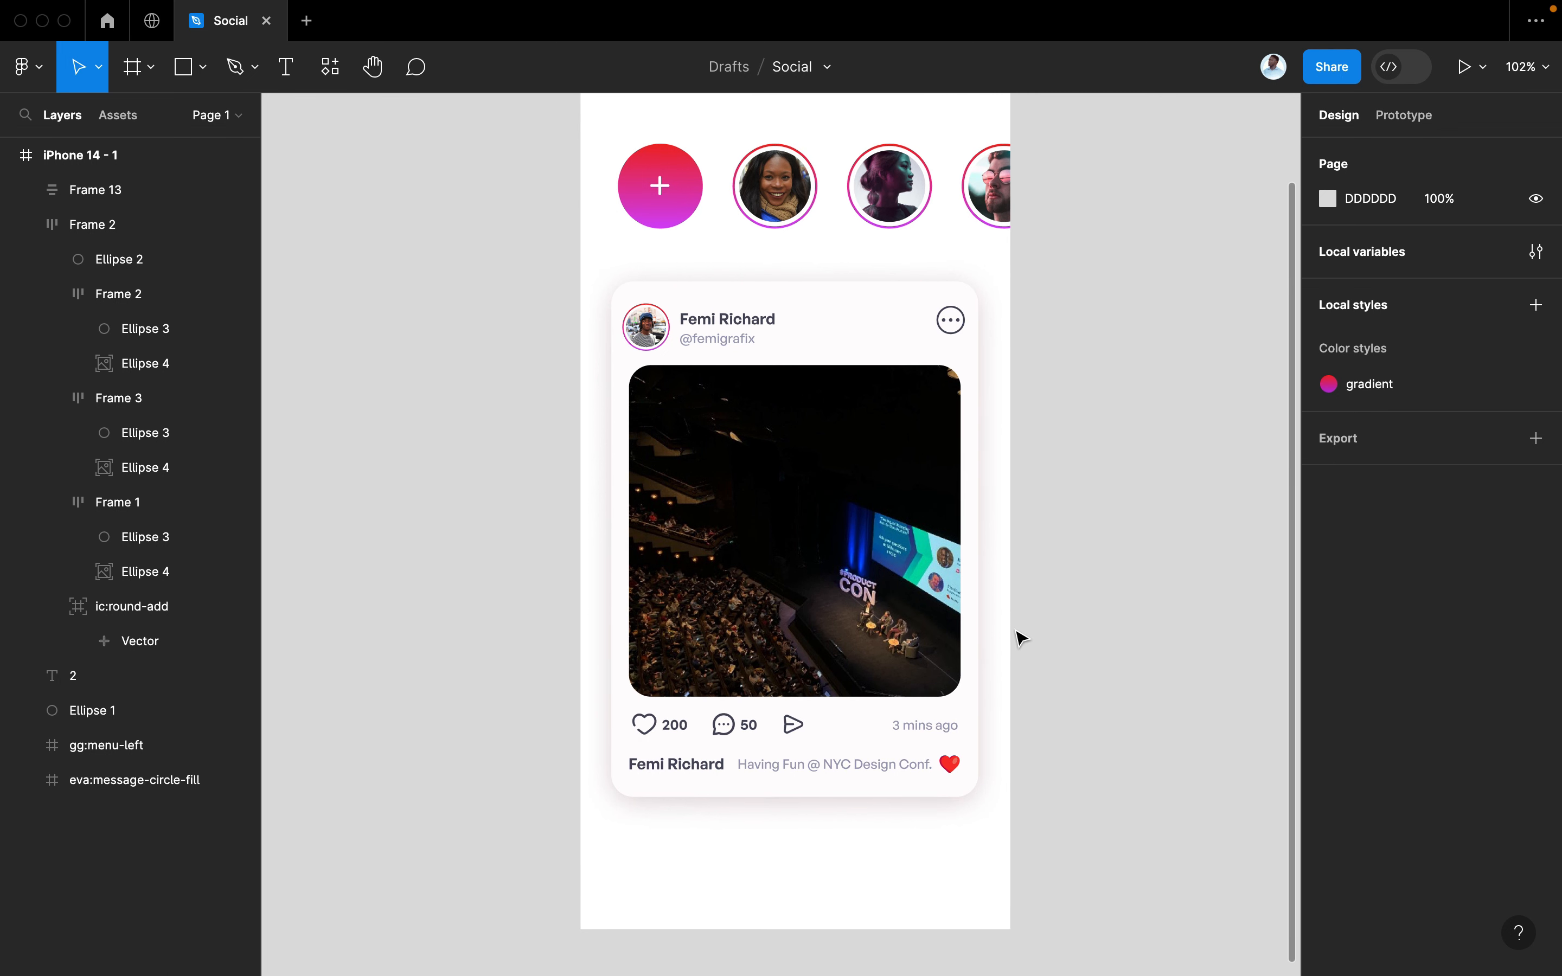
pyautogui.click(904, 494)
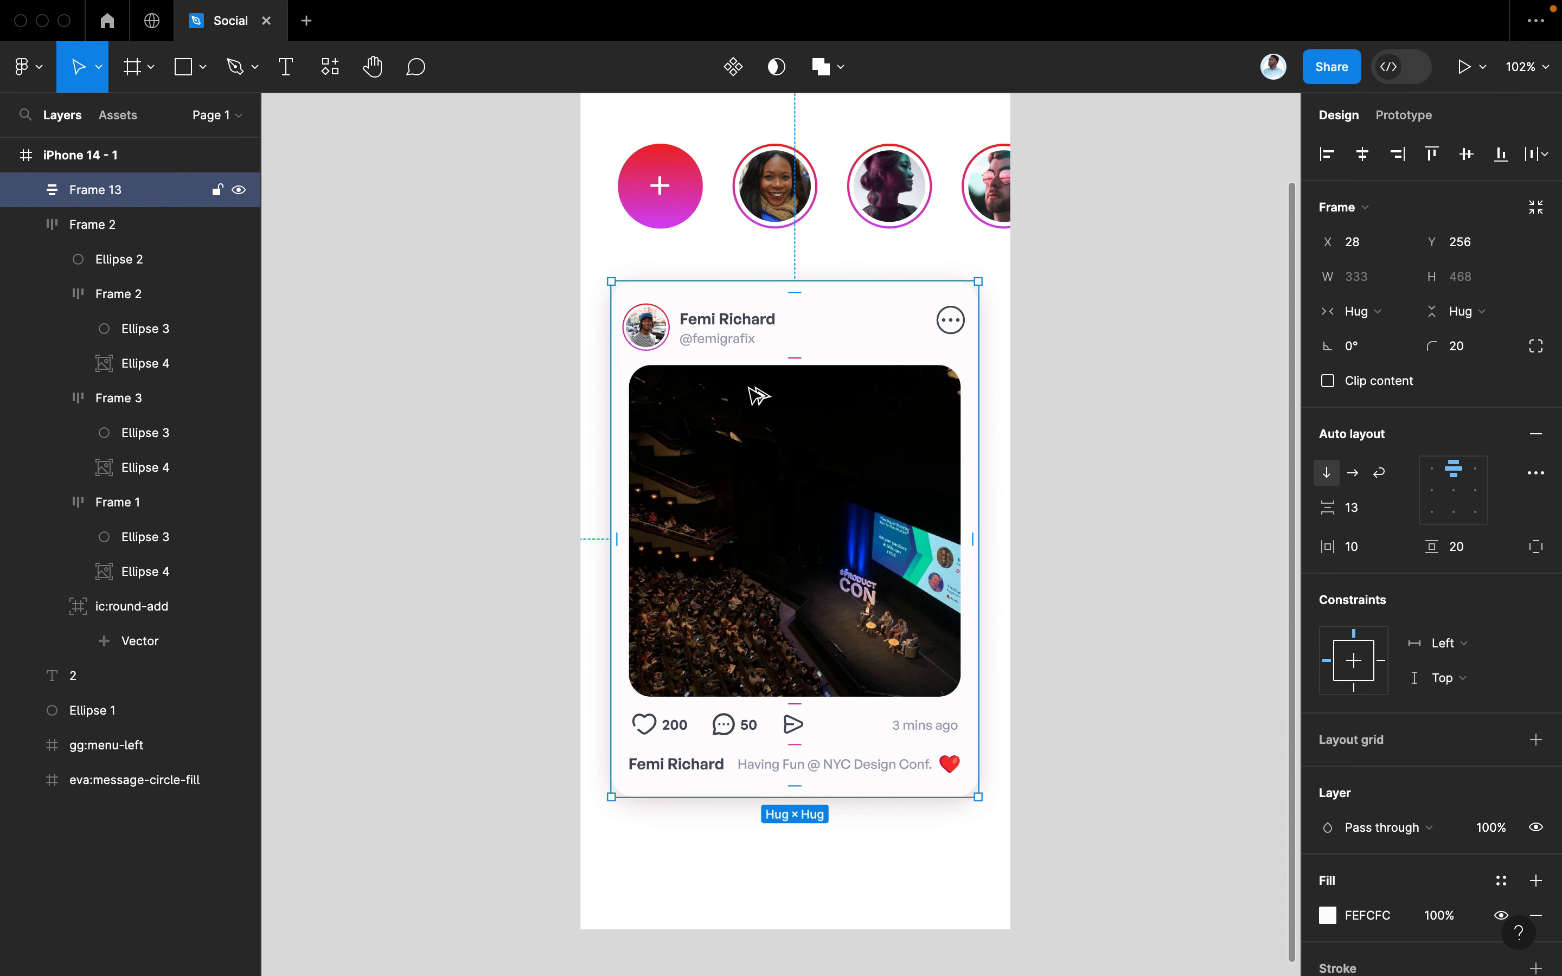
# Duplicate the post card below the original and enter a new author name in the copy
pyautogui.moveTo(758, 396); pyautogui.dragTo(760, 805)
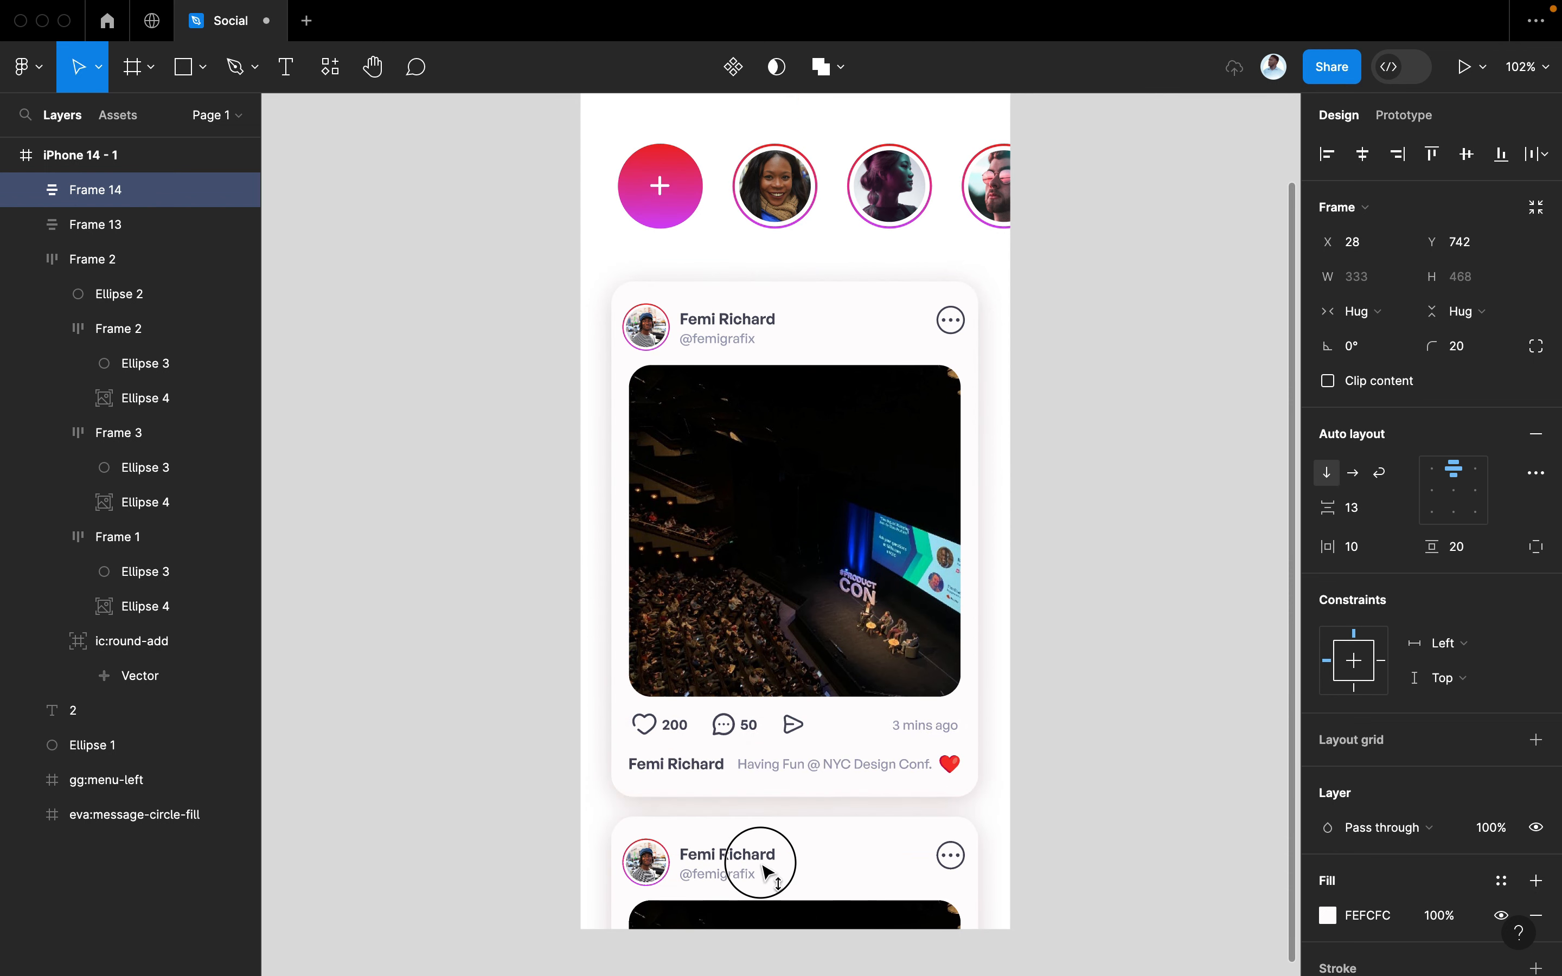
pyautogui.moveTo(762, 865); pyautogui.dragTo(763, 866)
pyautogui.scroll(-2, 763, 867)
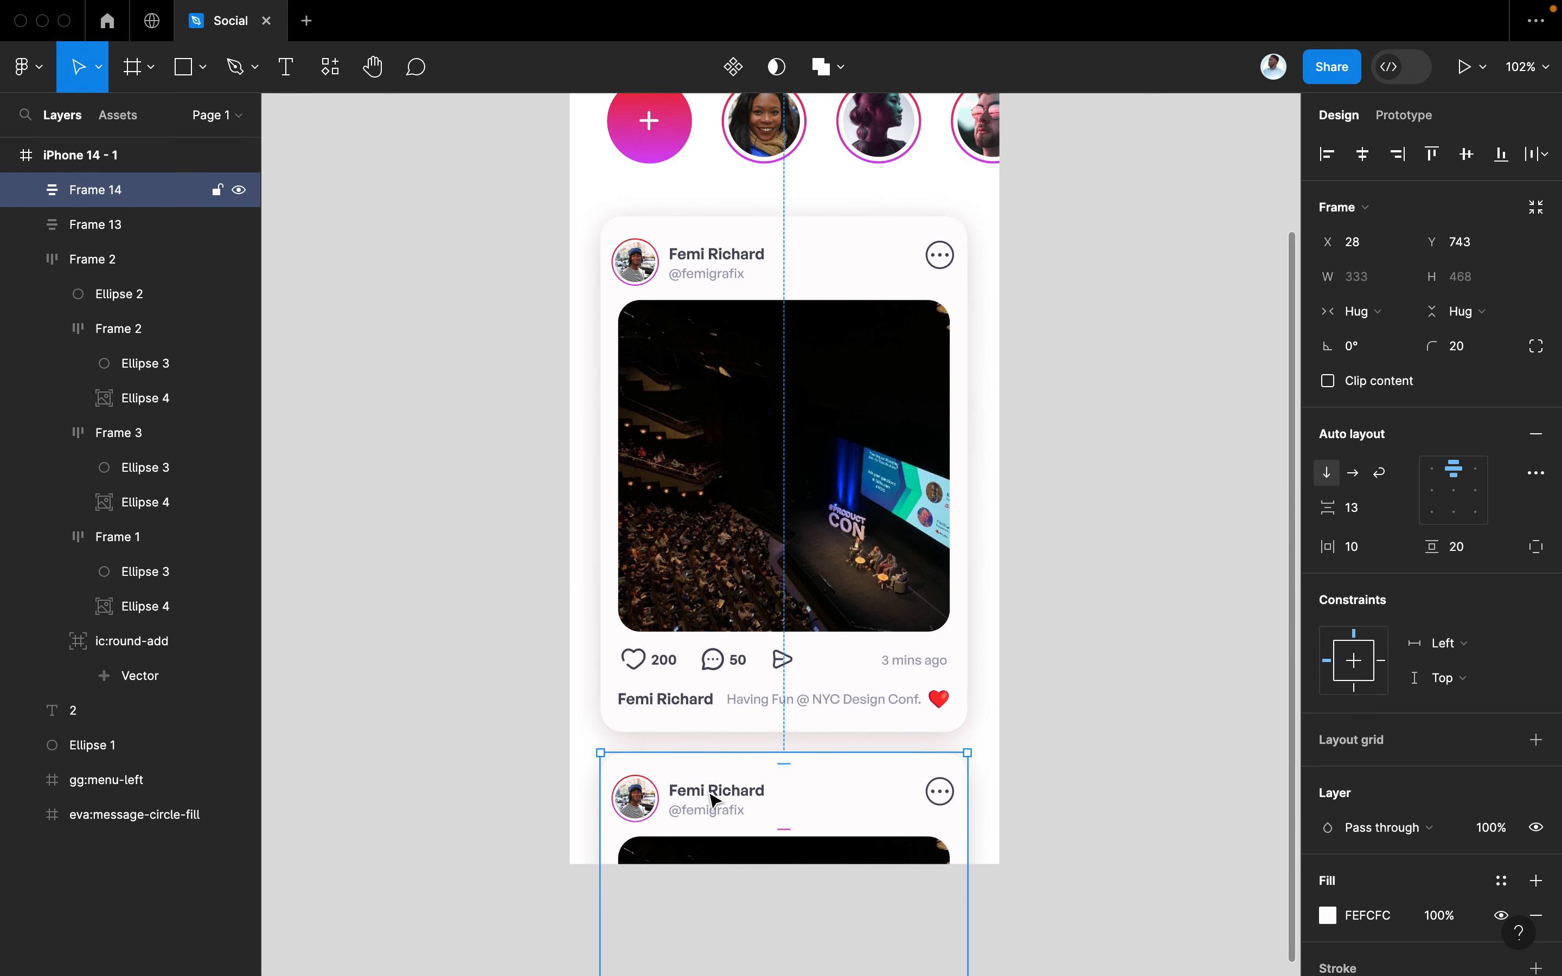
pyautogui.doubleClick(712, 800)
pyautogui.doubleClick(713, 800)
pyautogui.doubleClick(709, 792)
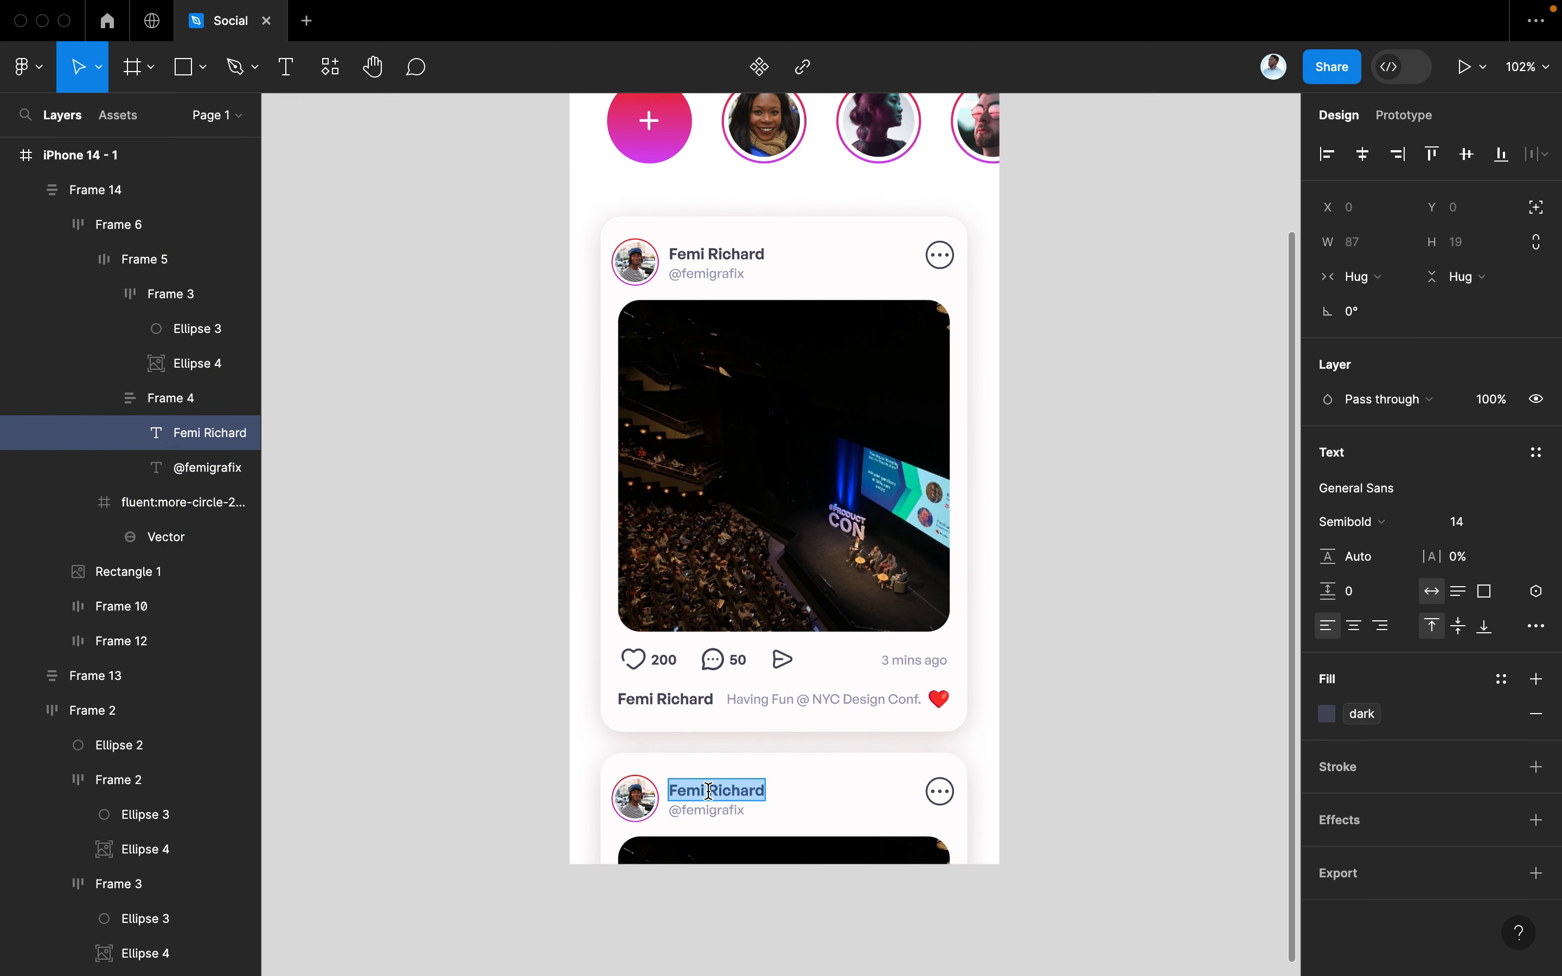
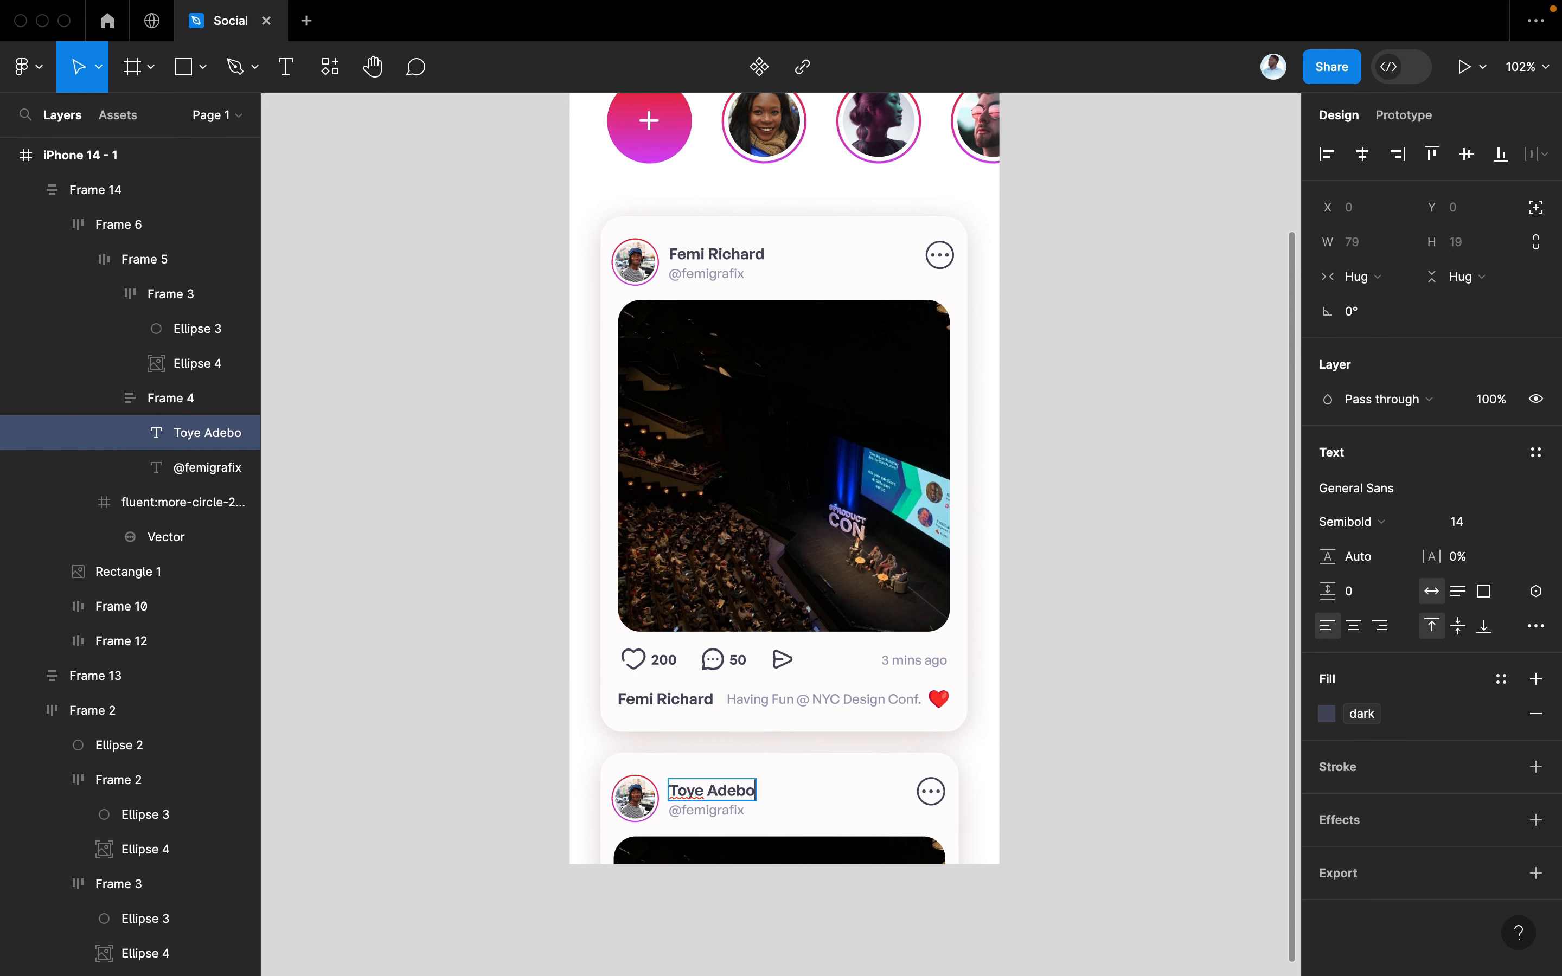
# Update the second post's @ handle to match the new author
pyautogui.doubleClick(722, 812)
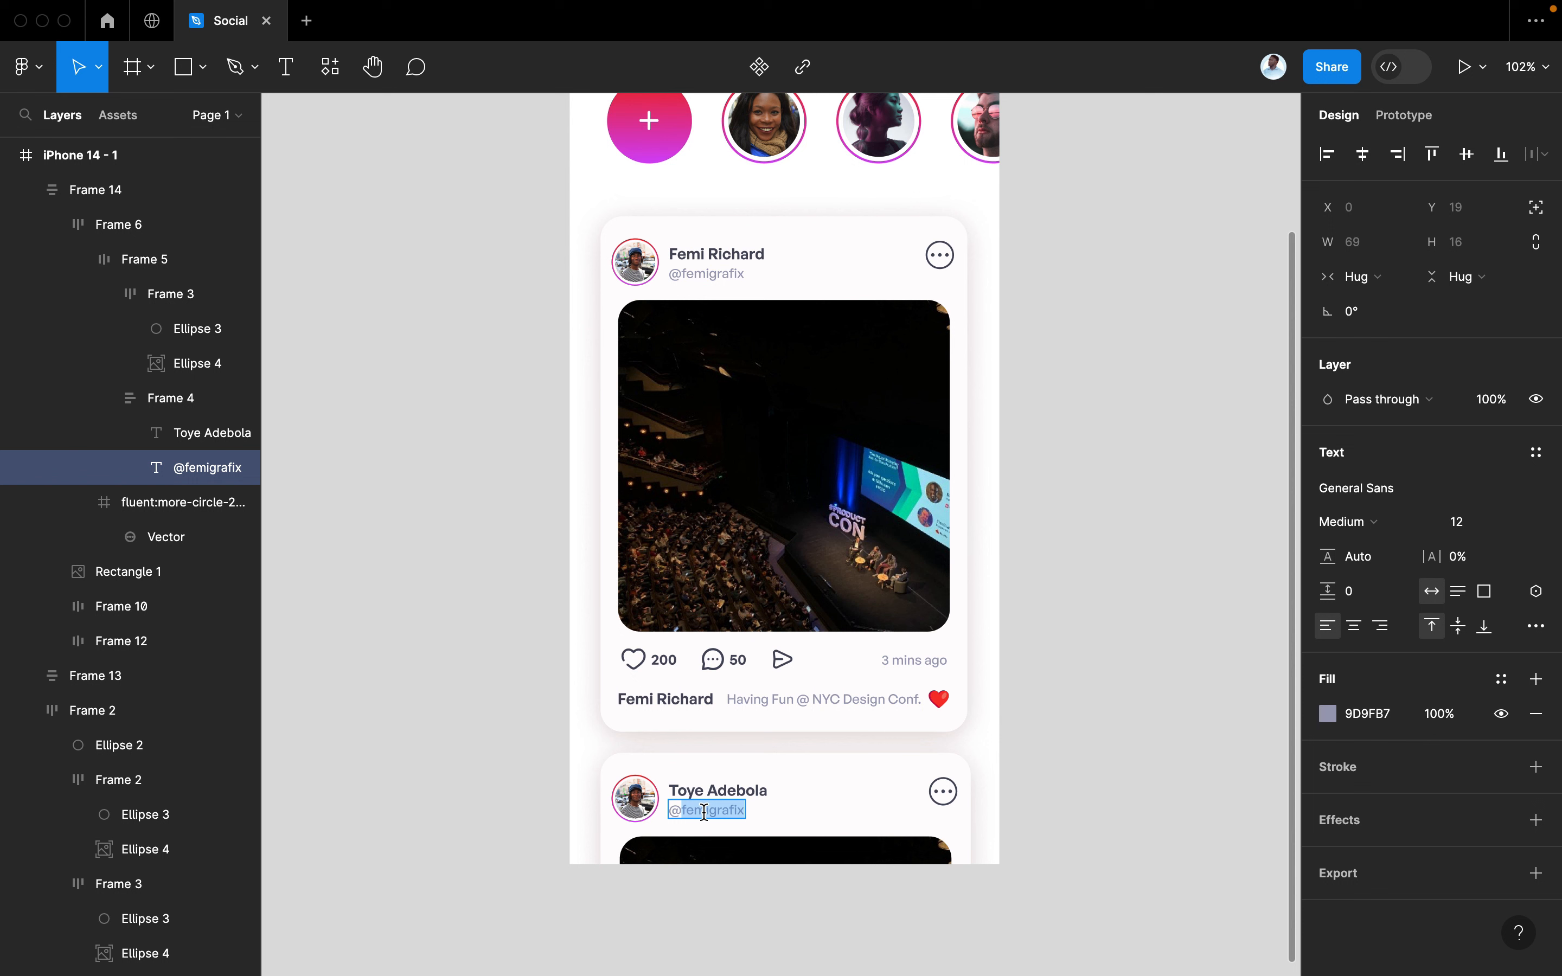
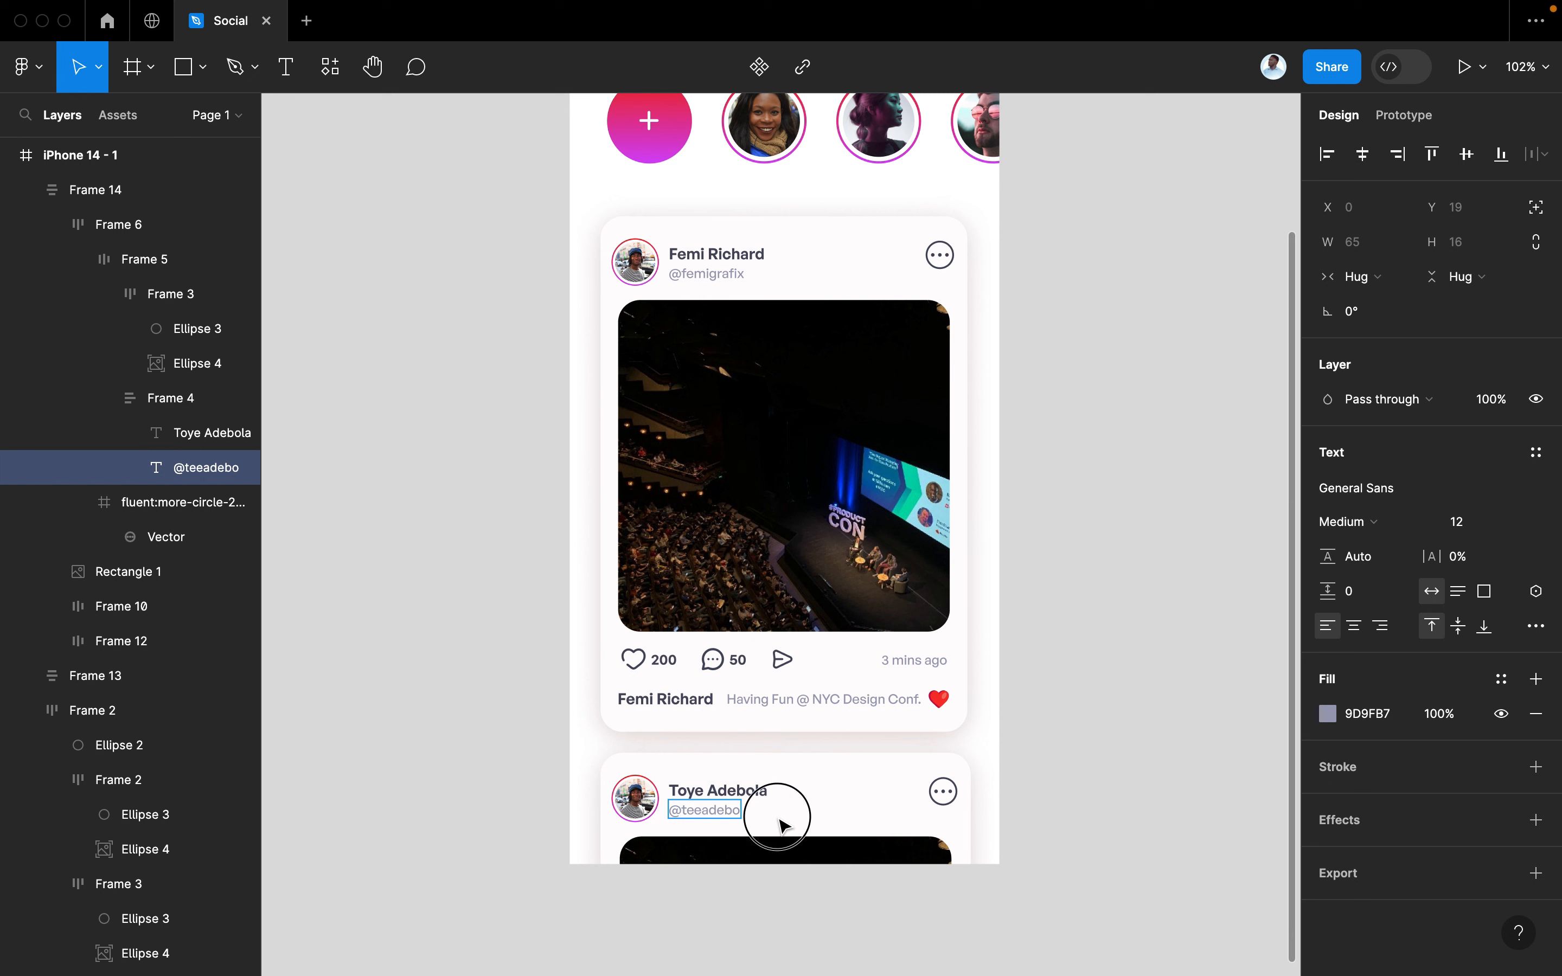
pyautogui.click(781, 825)
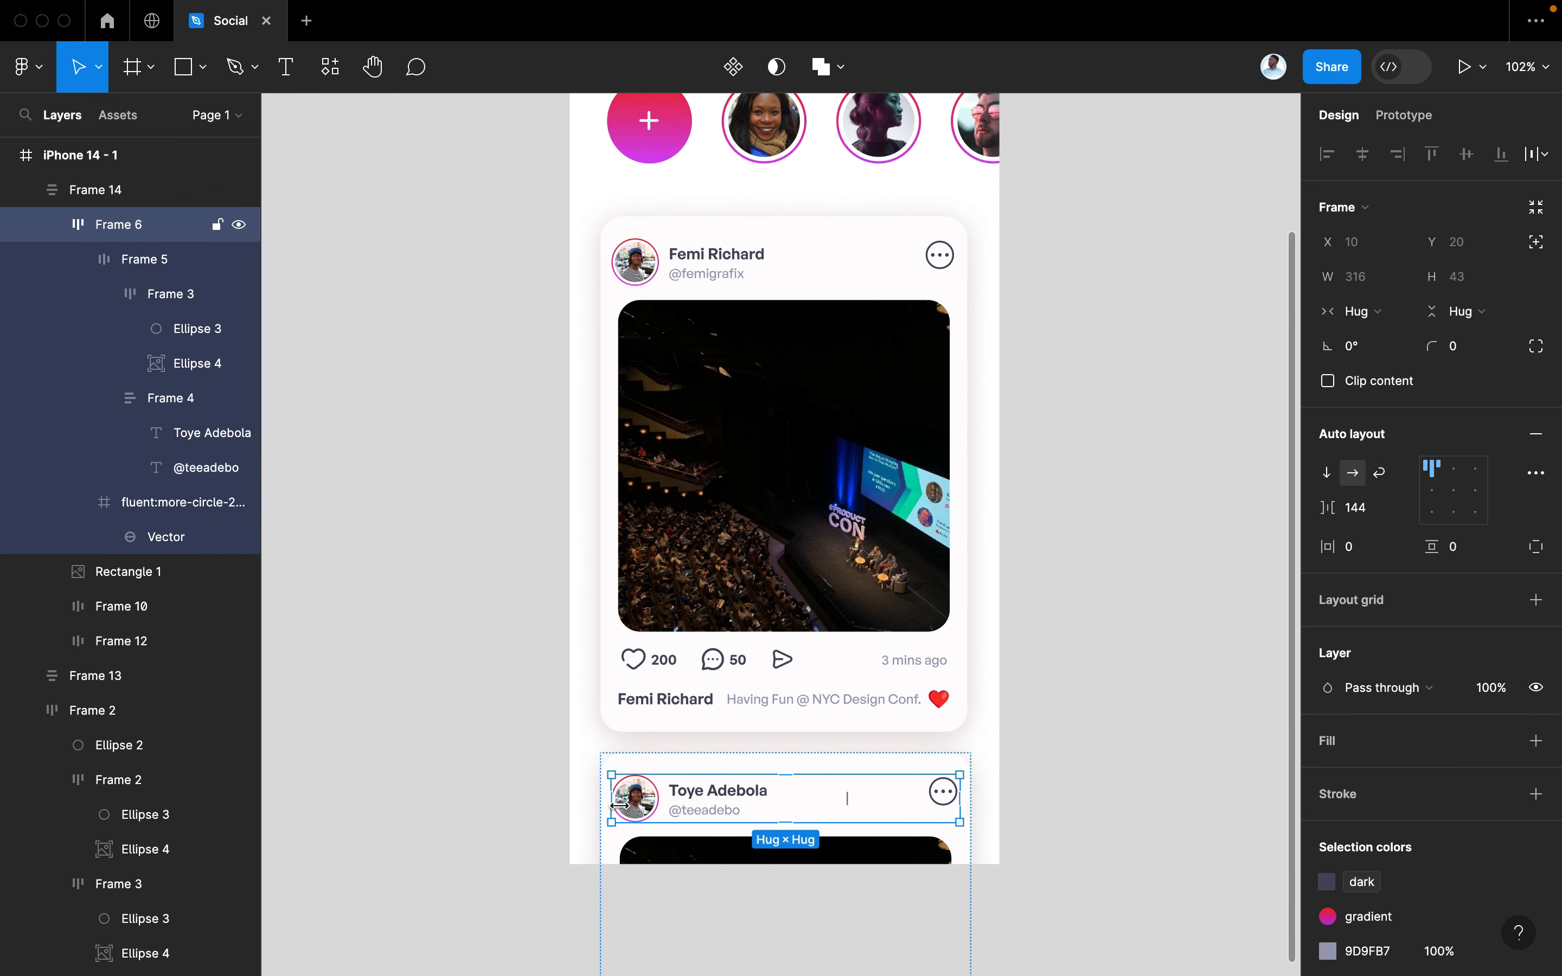
pyautogui.click(643, 802)
# Fill the second post's avatar with a yellow-background female portrait from Content Reel
pyautogui.press('super+slash')
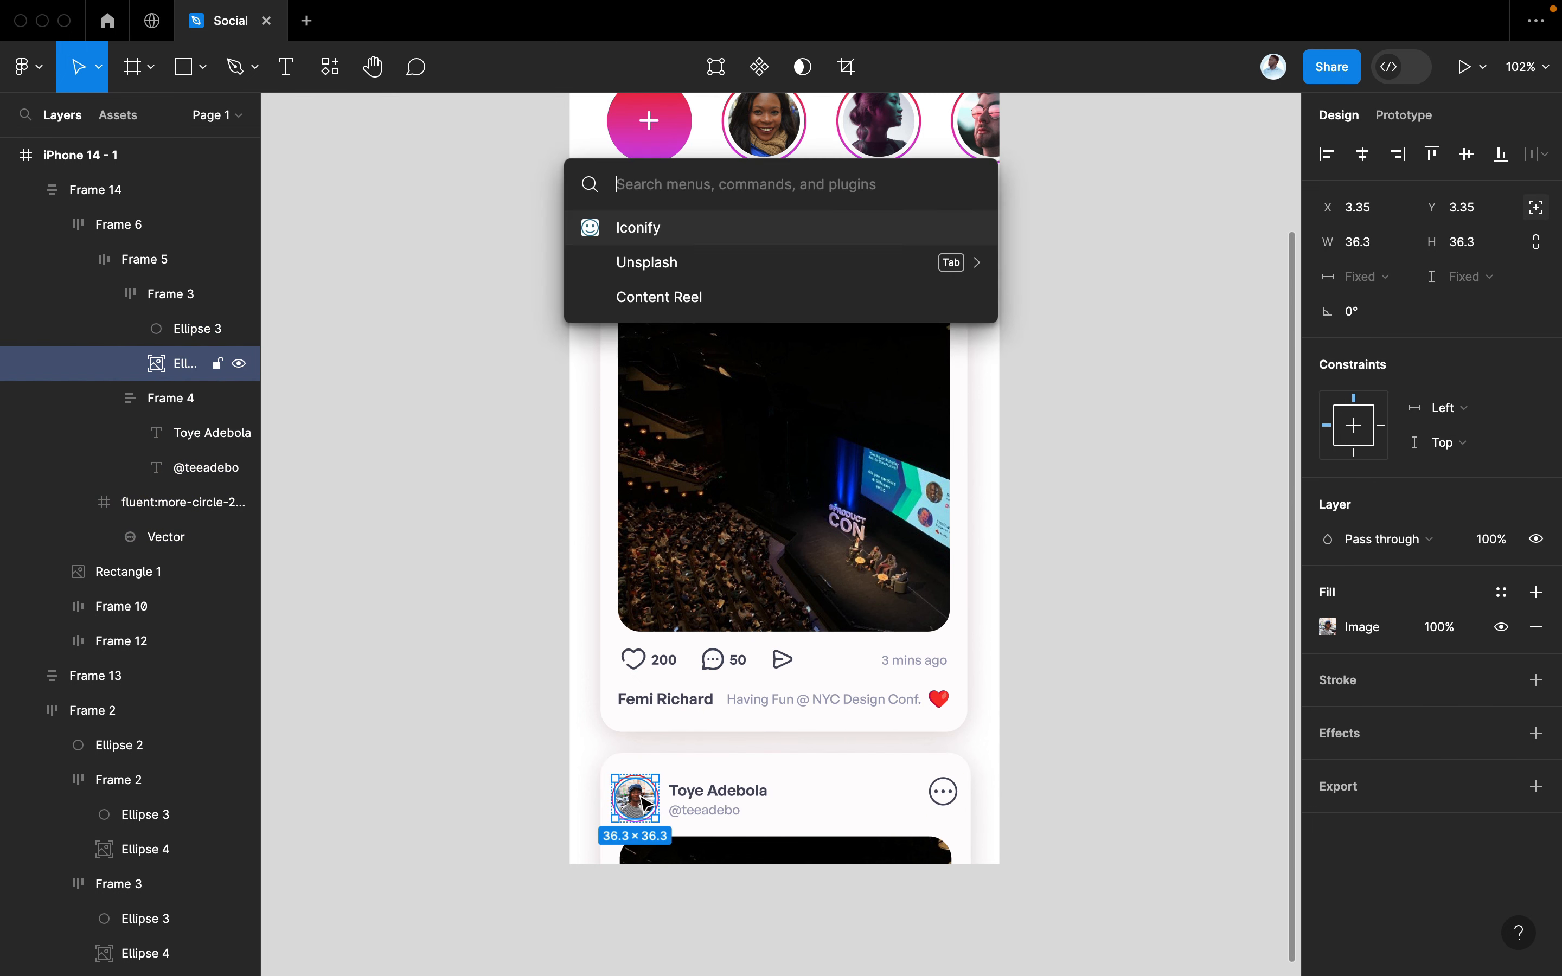
pyautogui.click(688, 291)
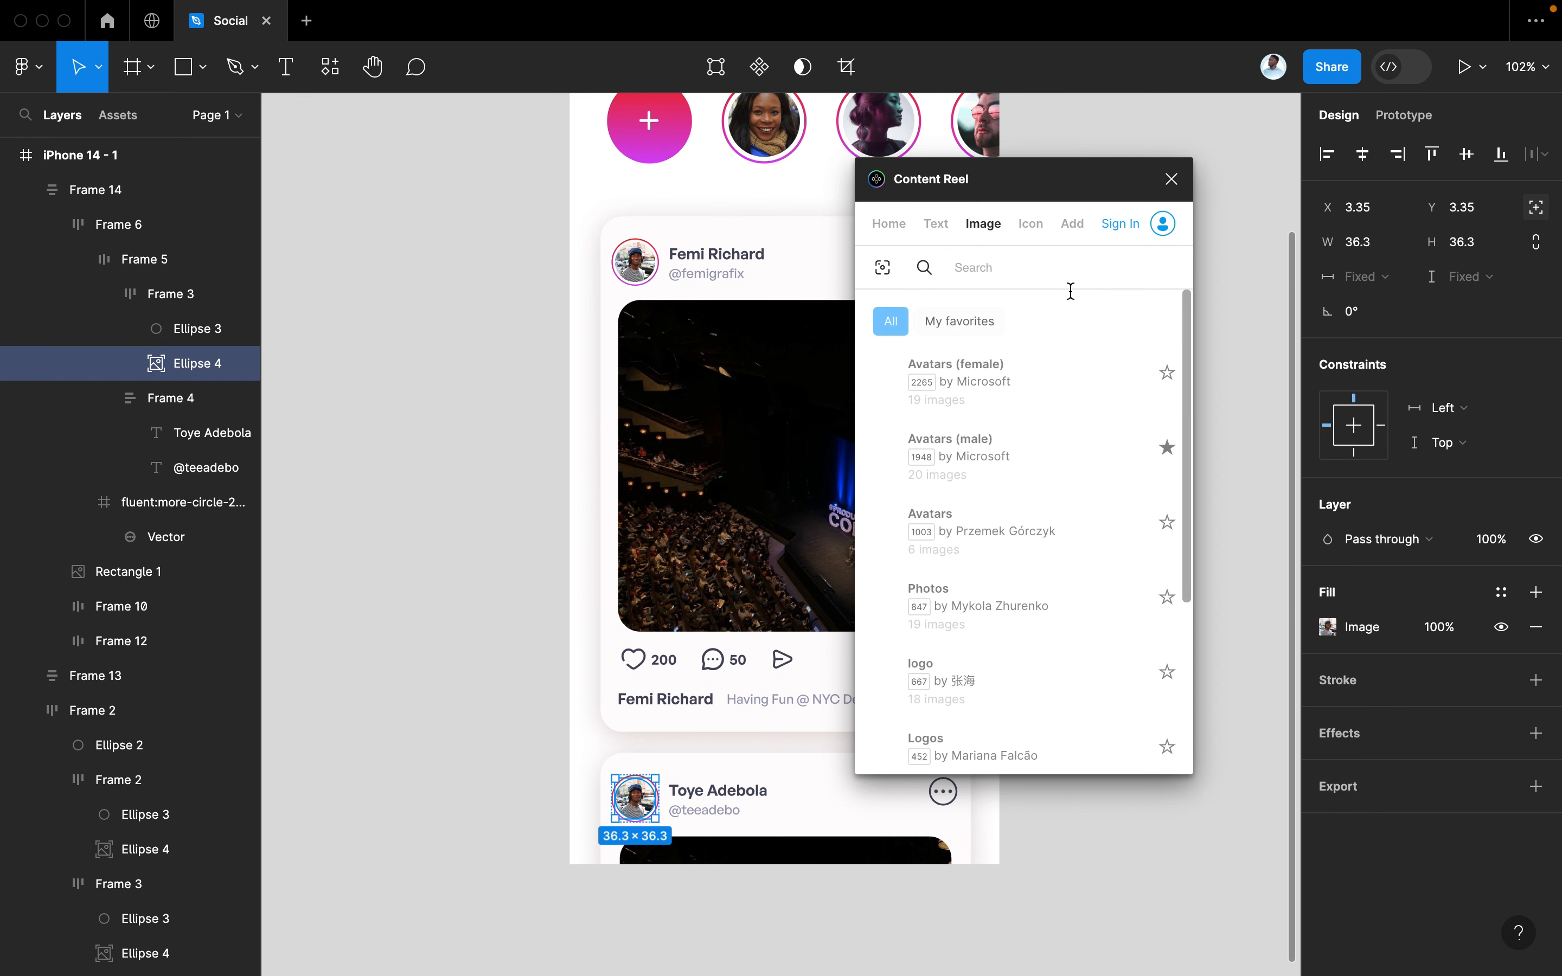
pyautogui.click(1135, 383)
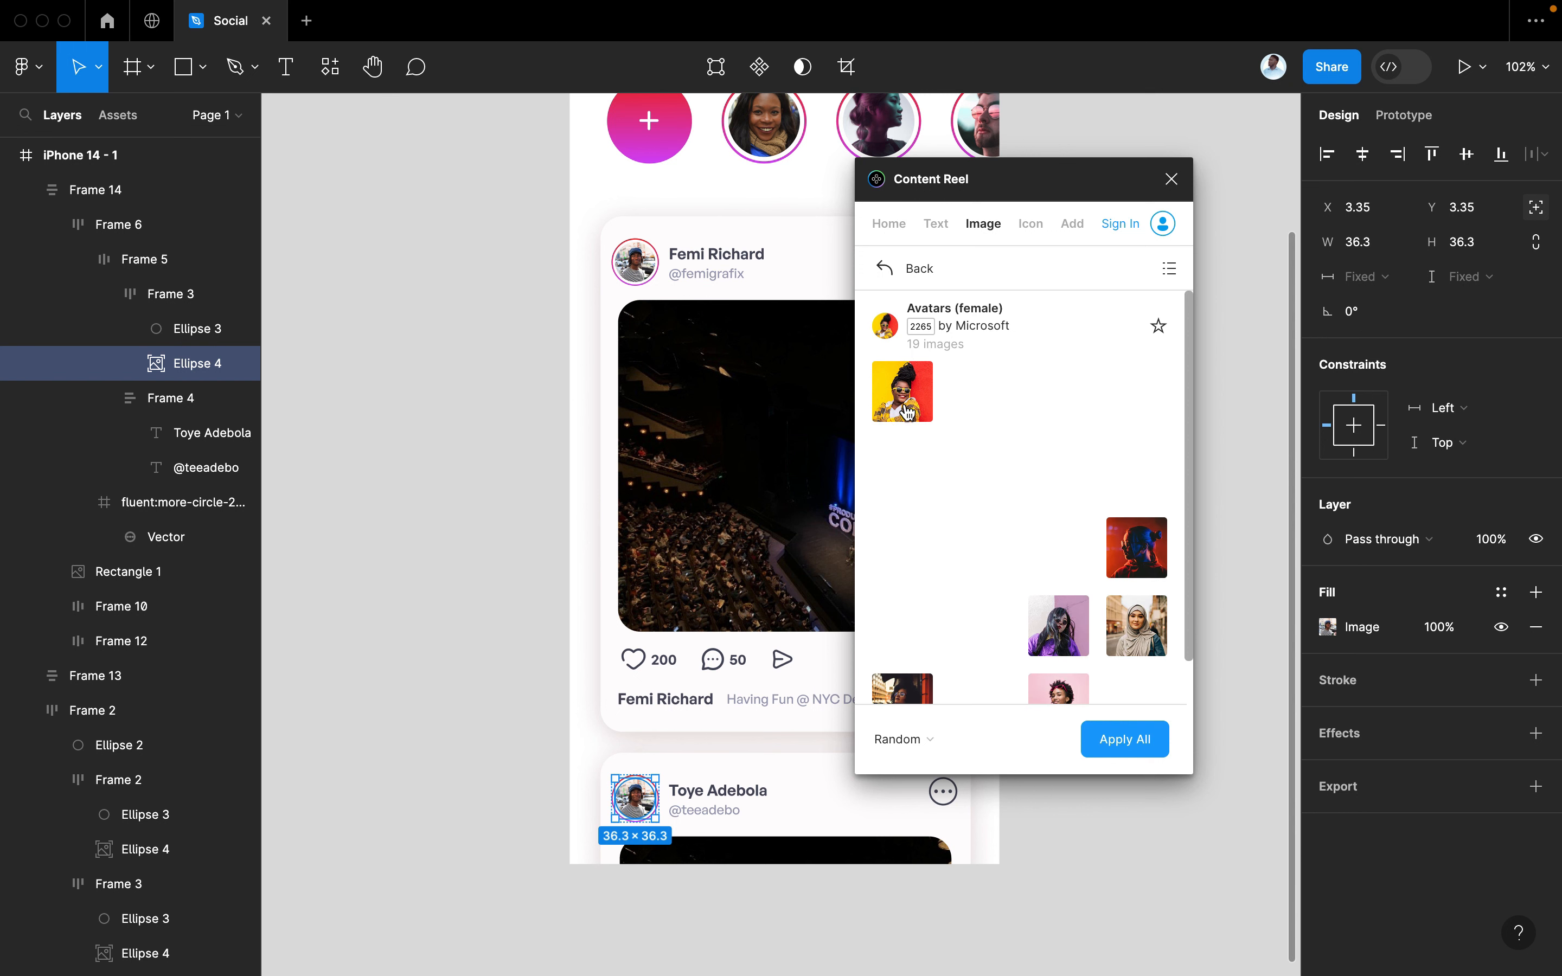
pyautogui.click(907, 411)
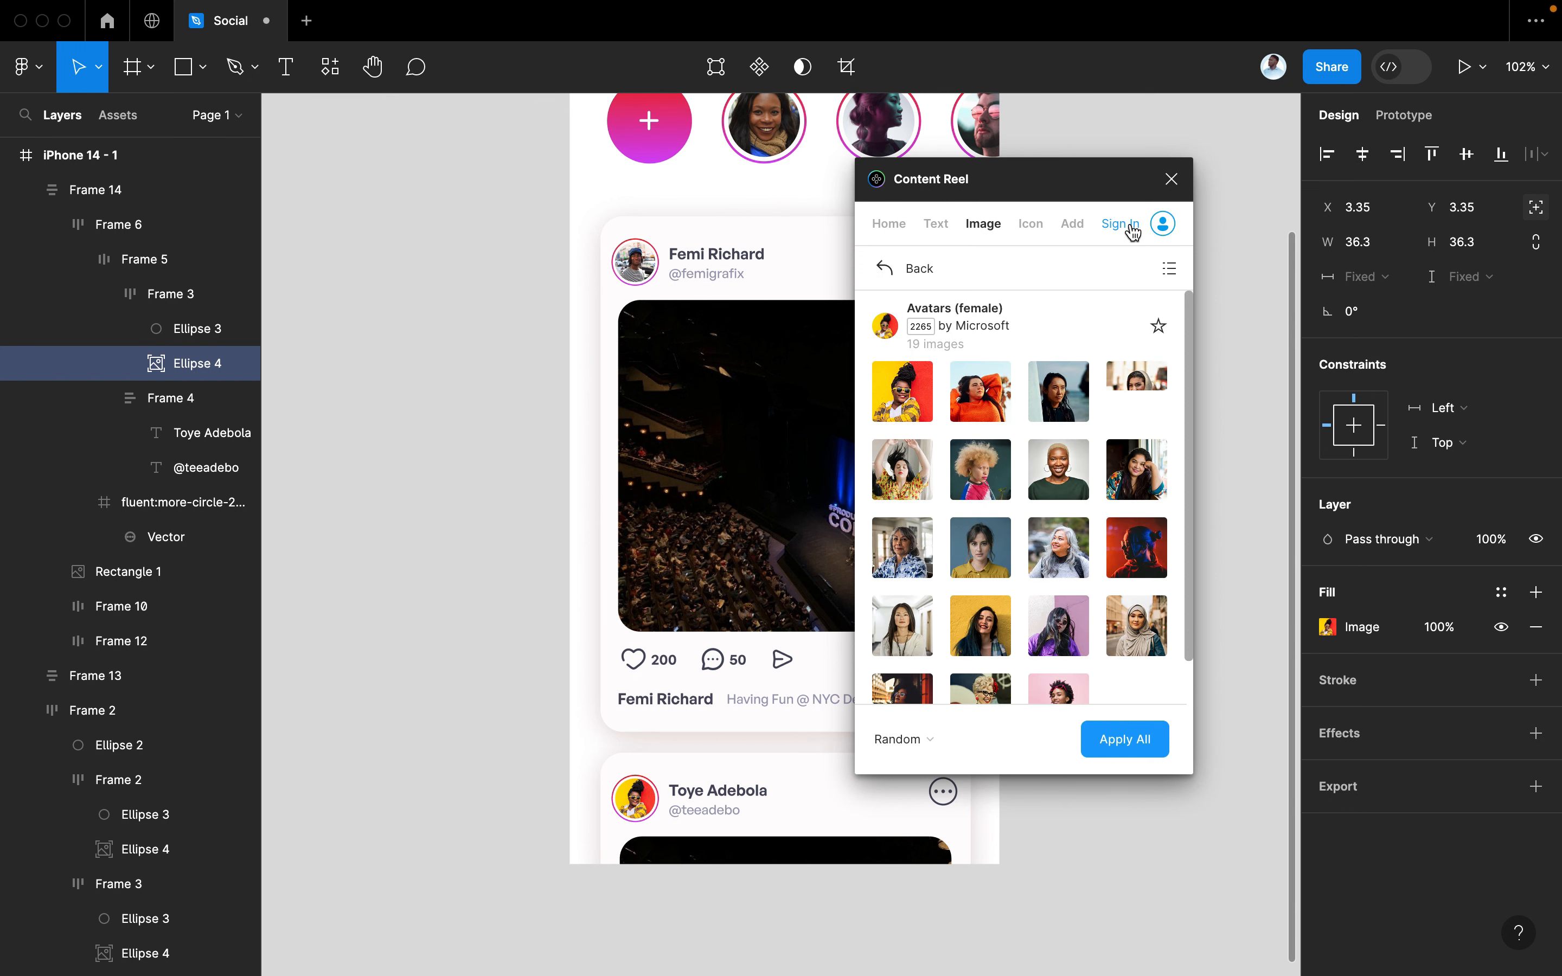
pyautogui.click(1171, 183)
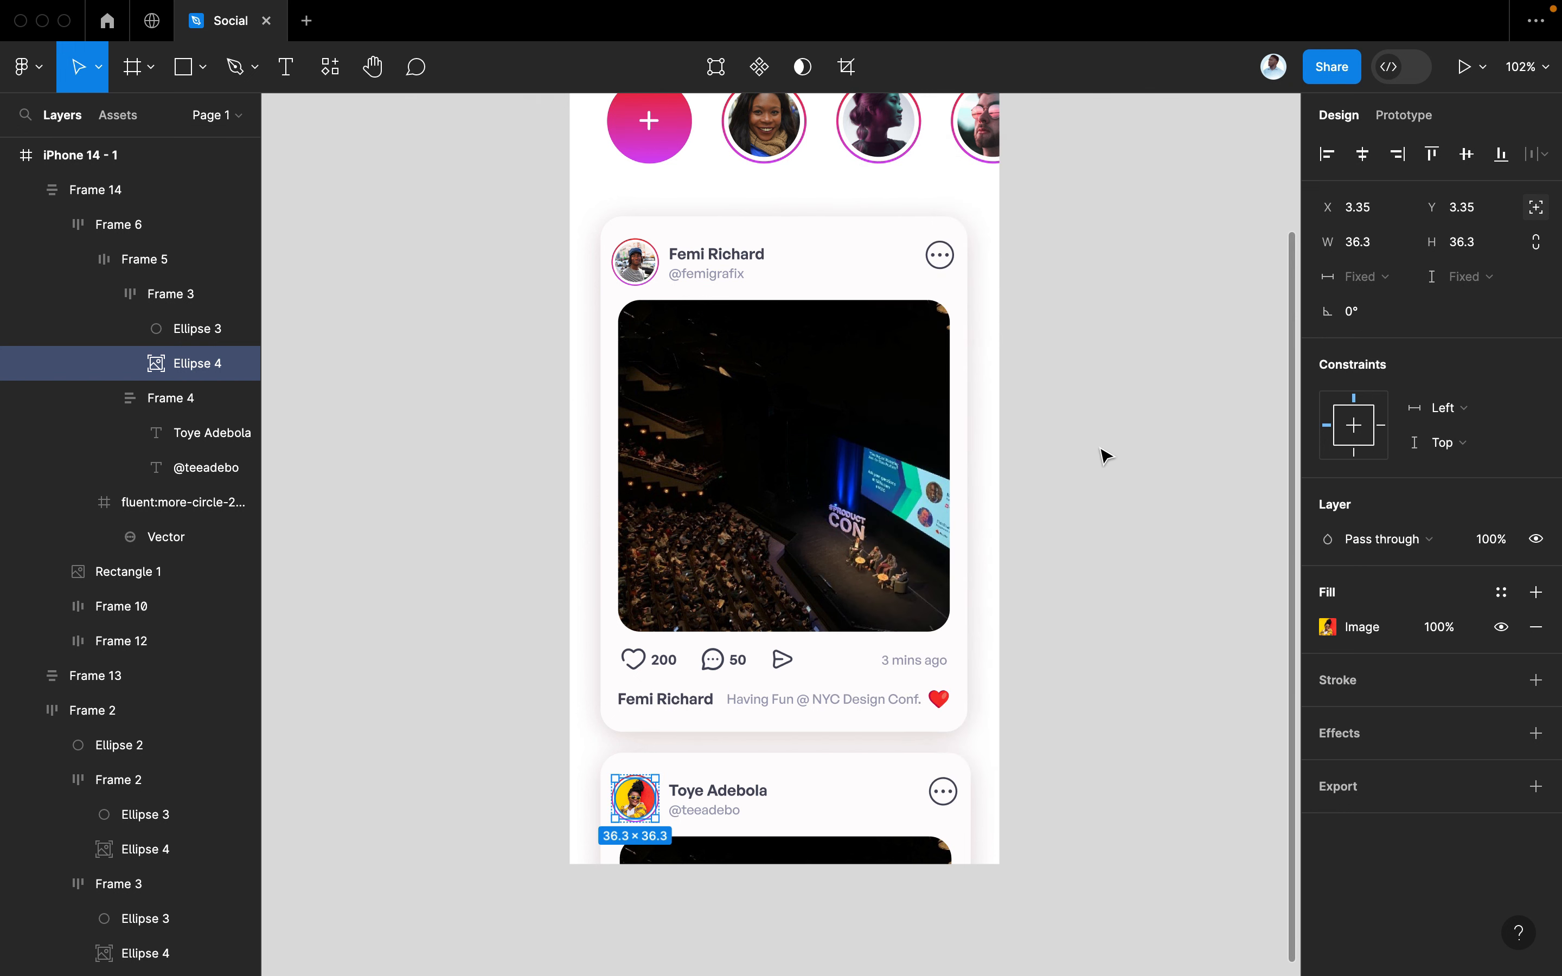
pyautogui.click(1101, 458)
pyautogui.scroll(-4, 1071, 504)
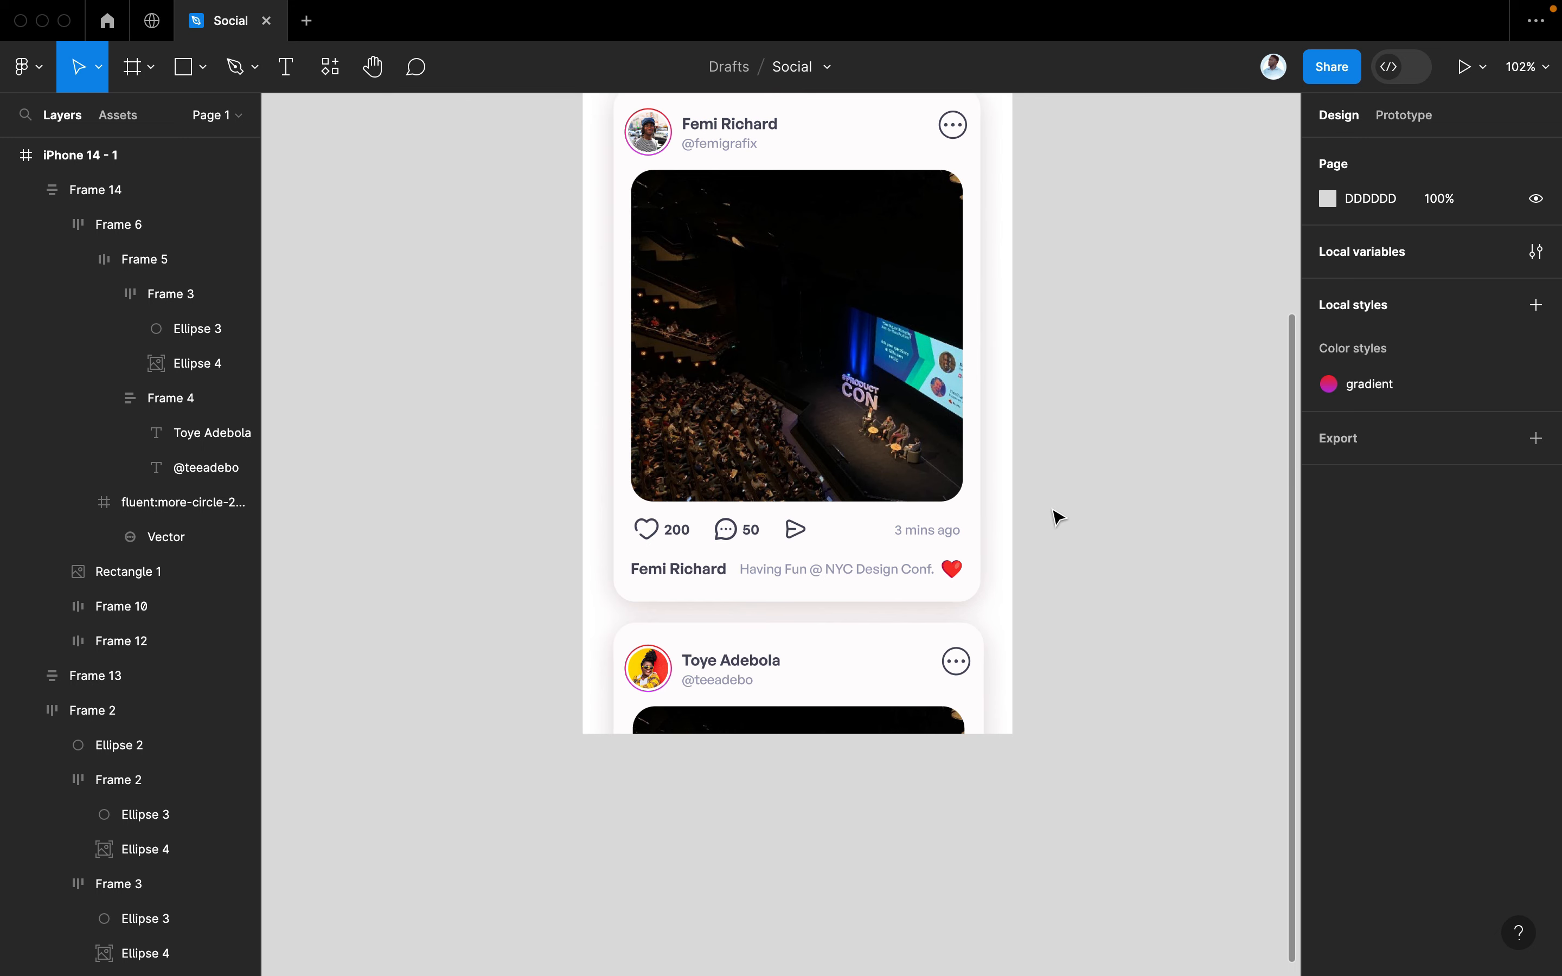
# Fill the second post's image with a misty green hills nature photo from Unsplash
pyautogui.doubleClick(879, 721)
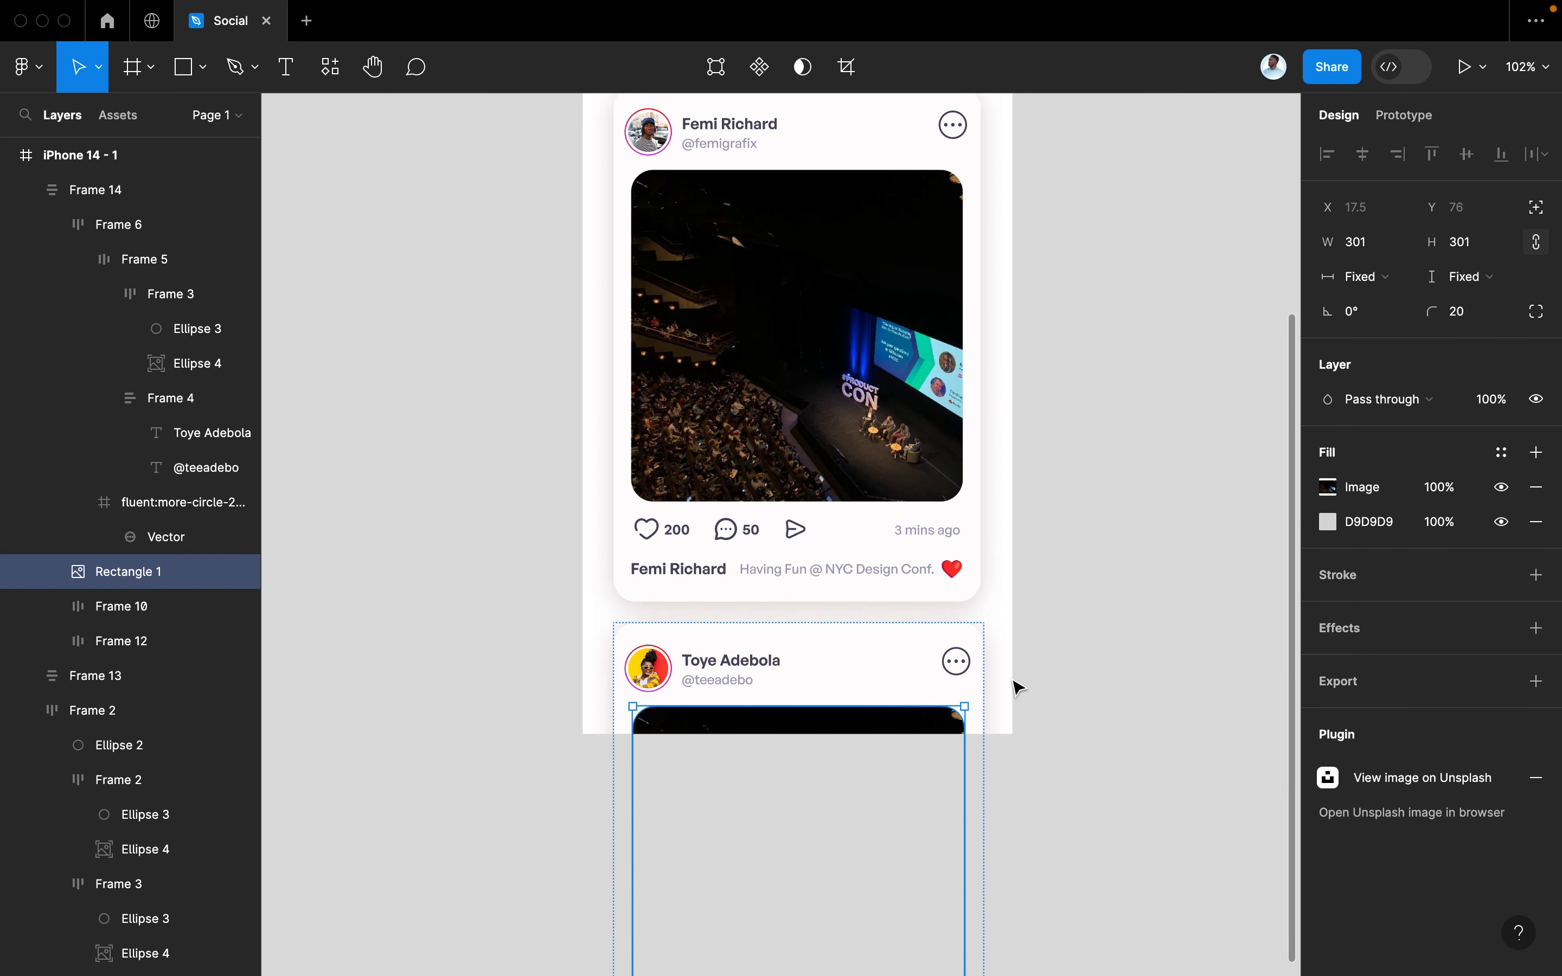
pyautogui.press('super+slash')
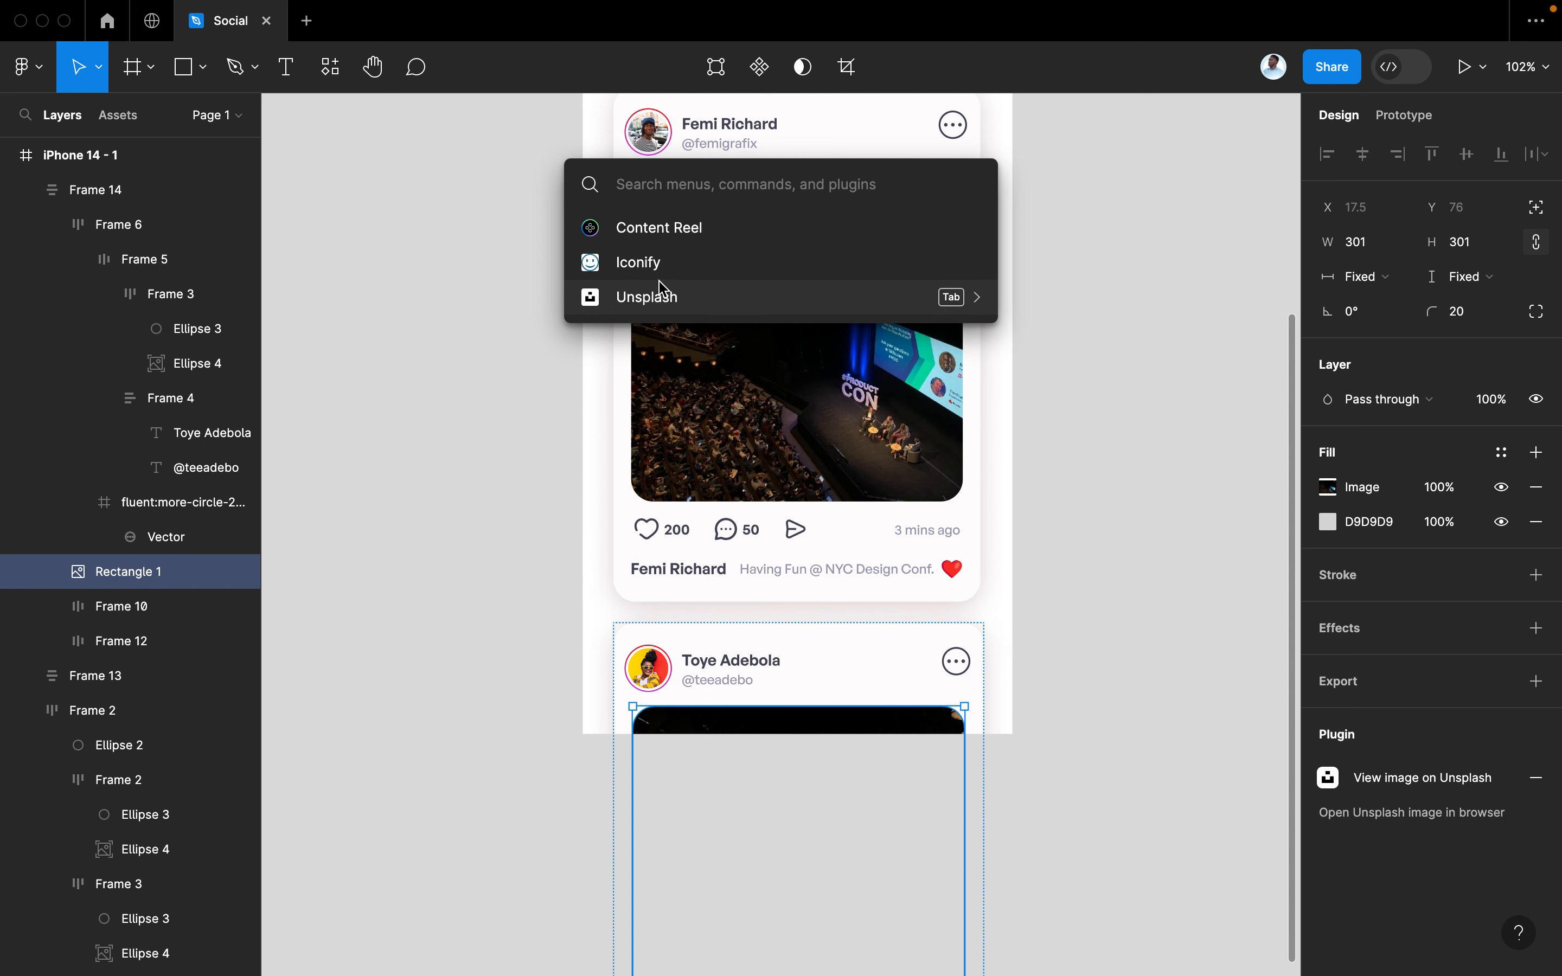
pyautogui.click(663, 294)
pyautogui.hscroll(5, 750, 509)
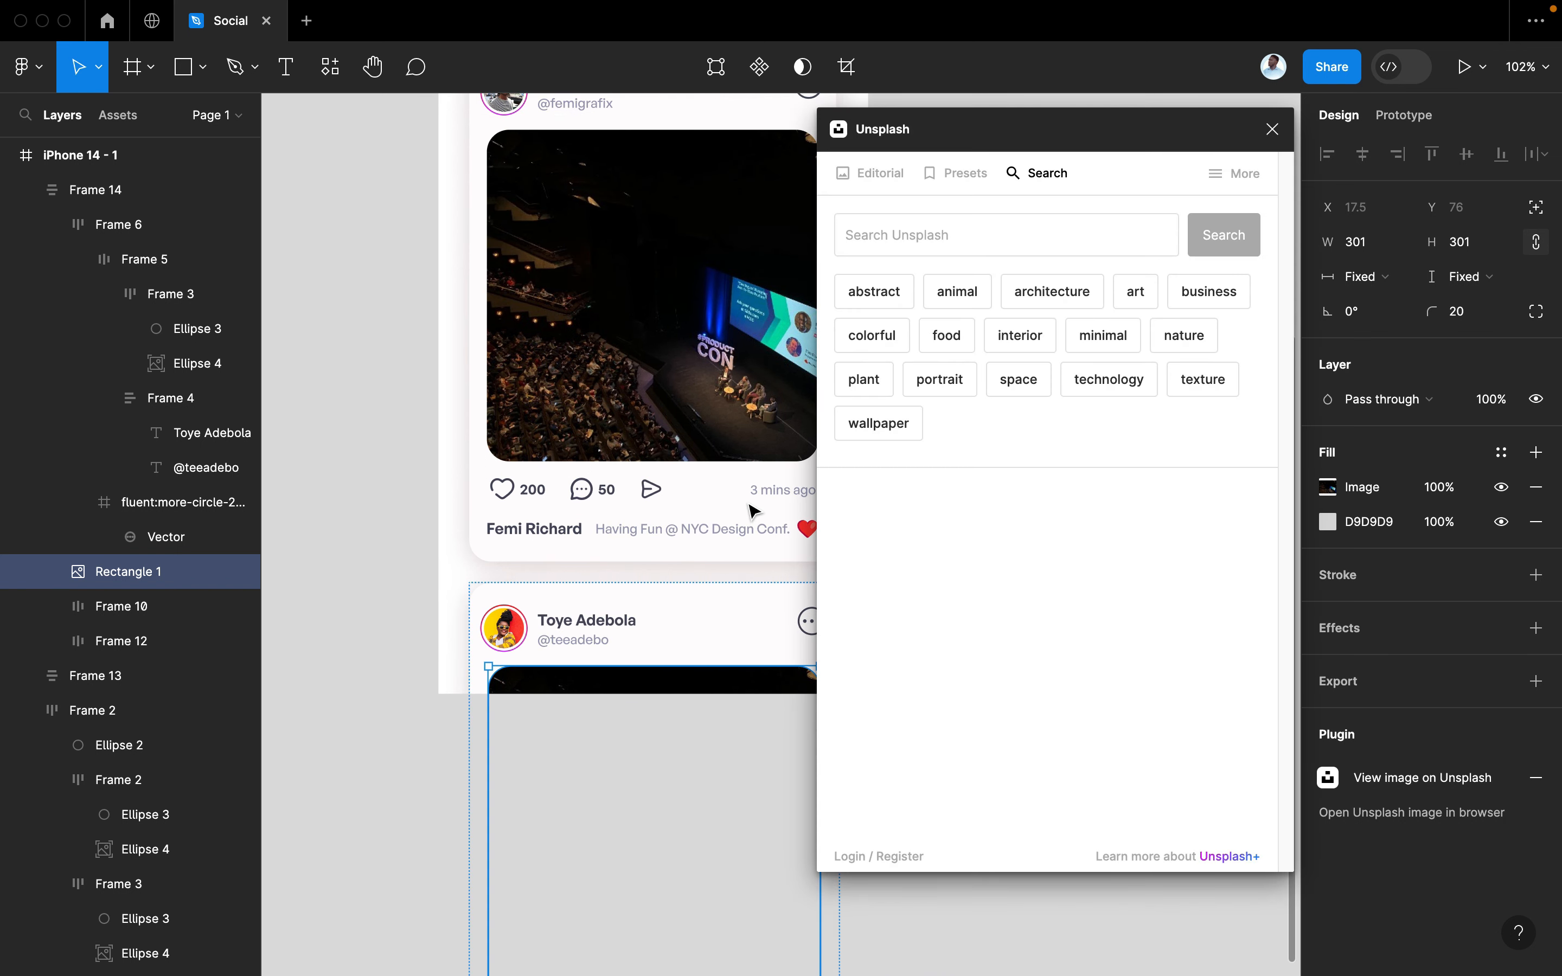
pyautogui.hscroll(2, 750, 510)
pyautogui.click(934, 235)
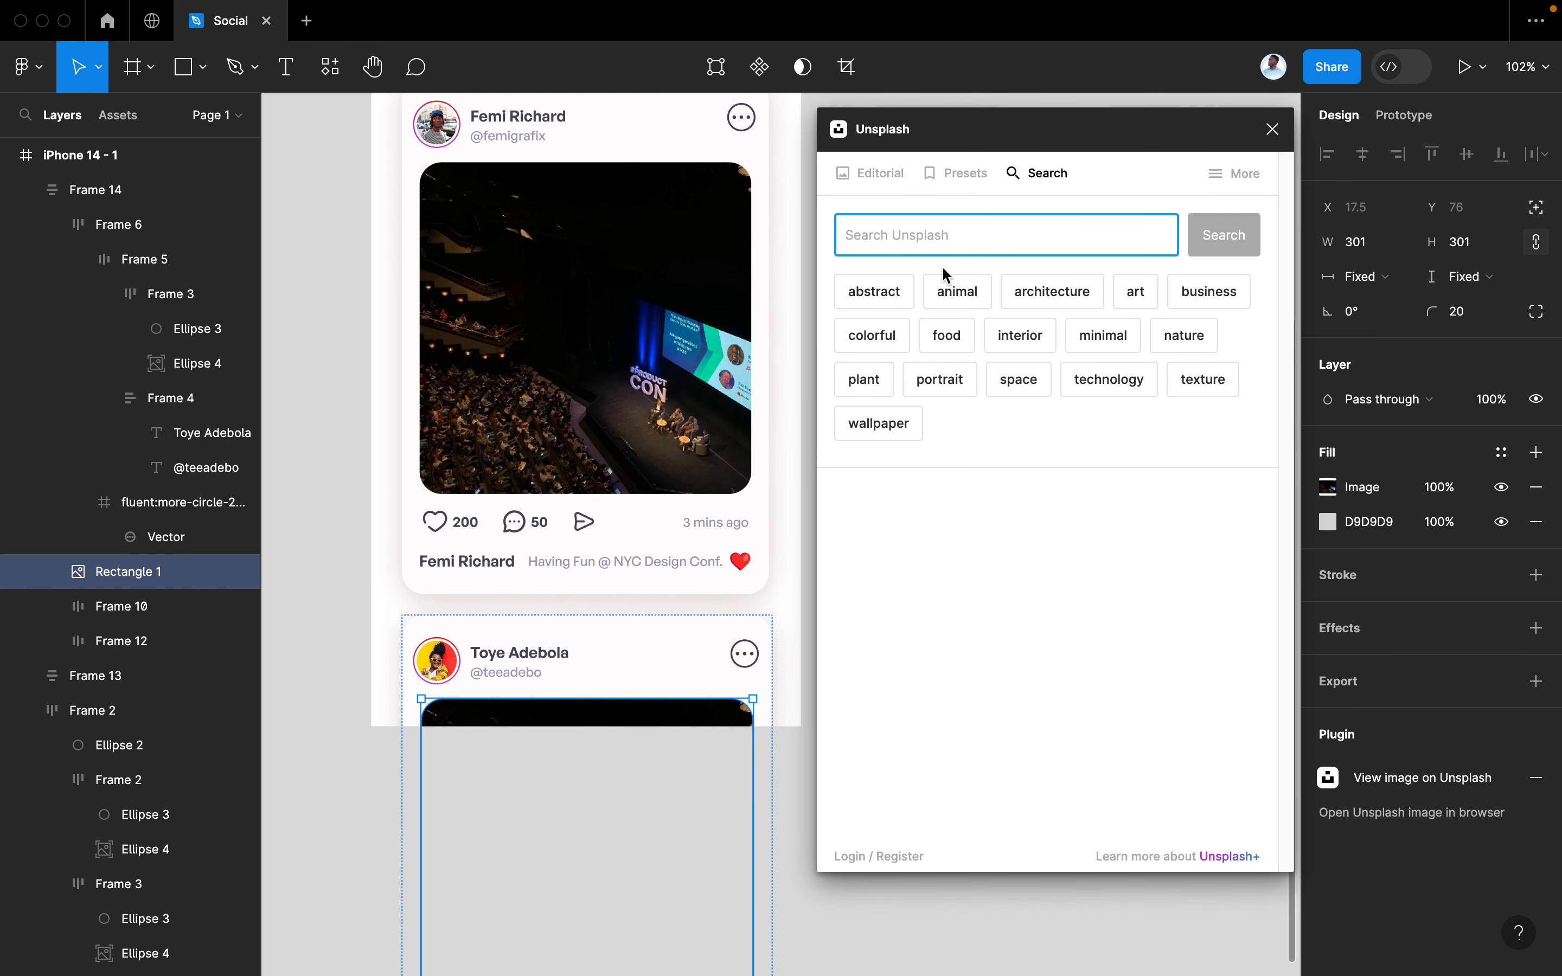
pyautogui.write('nature')
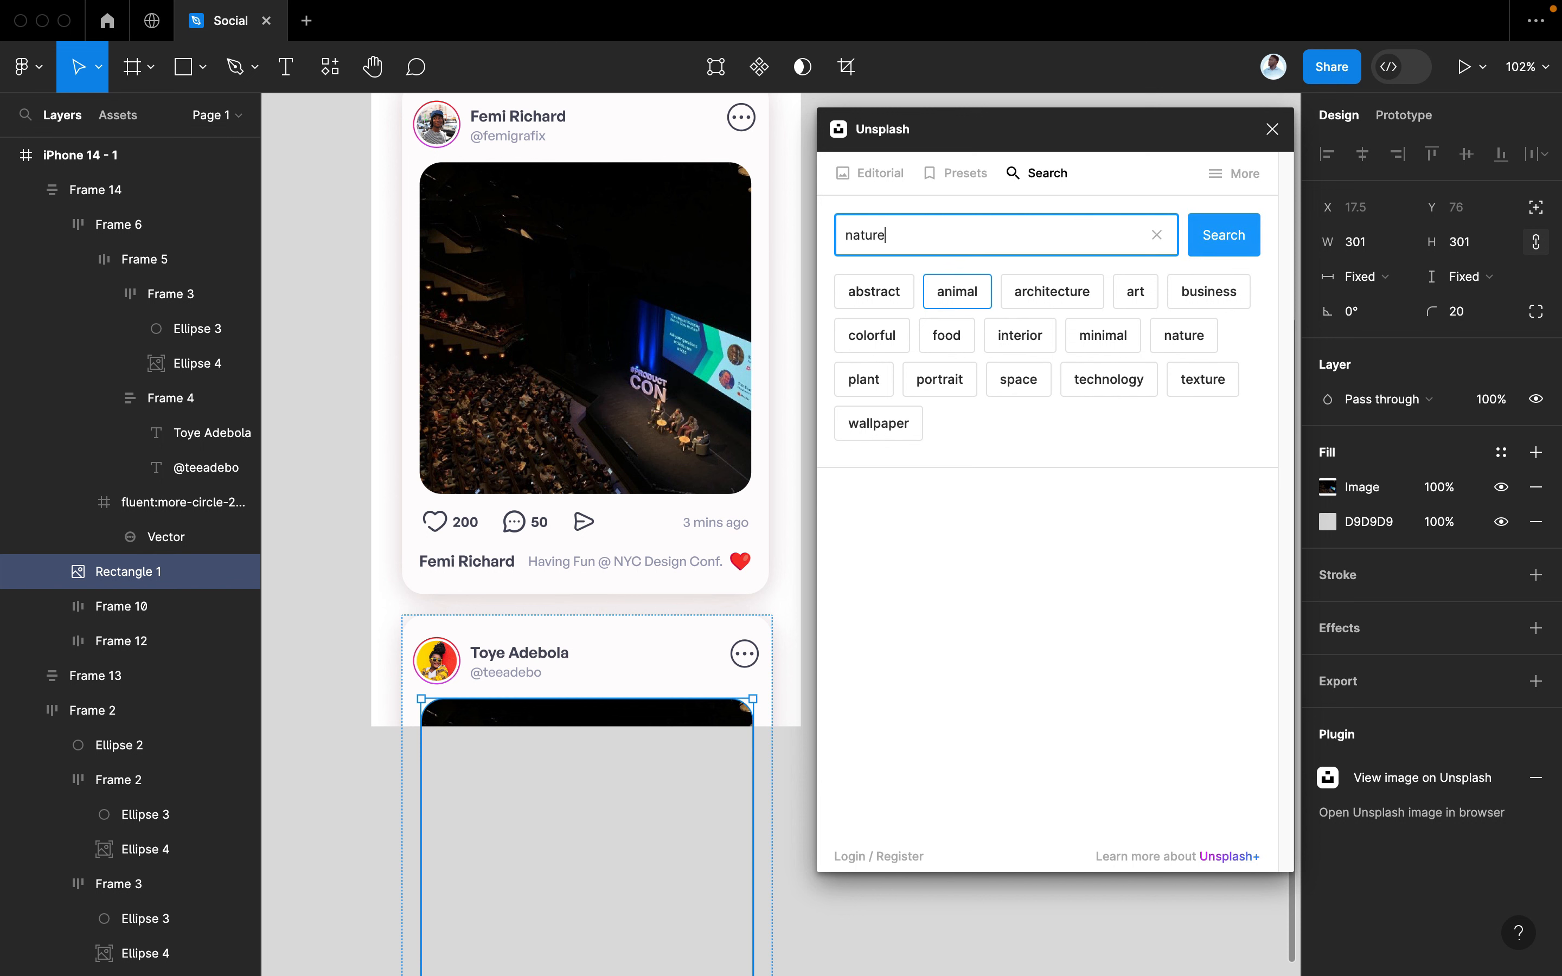
pyautogui.press('Return')
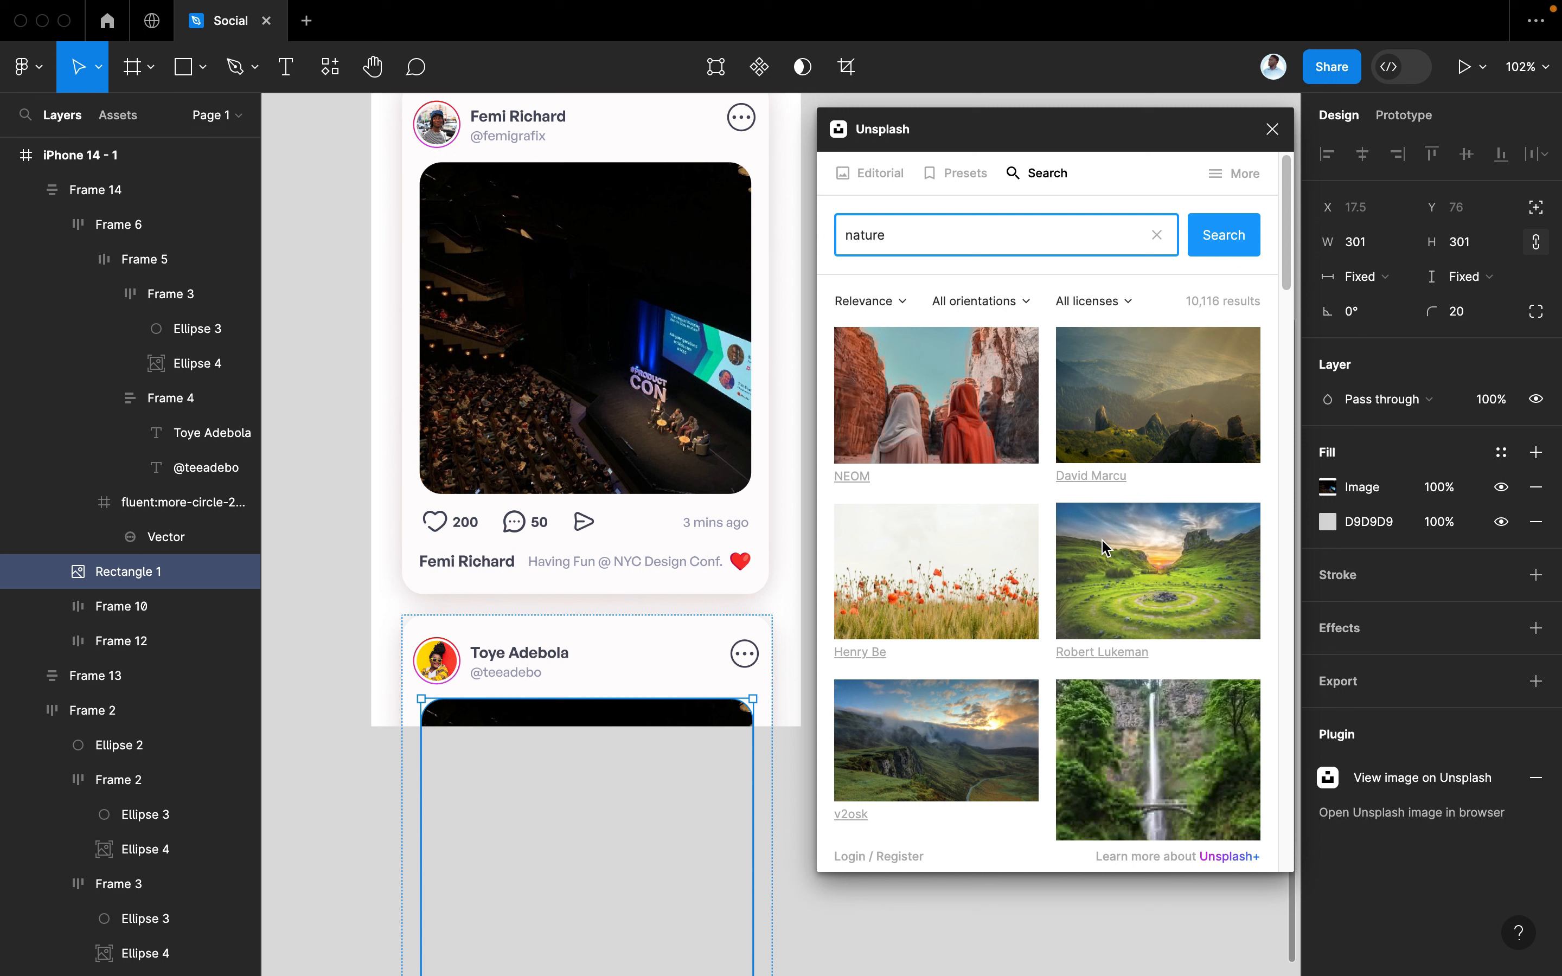
pyautogui.click(1170, 387)
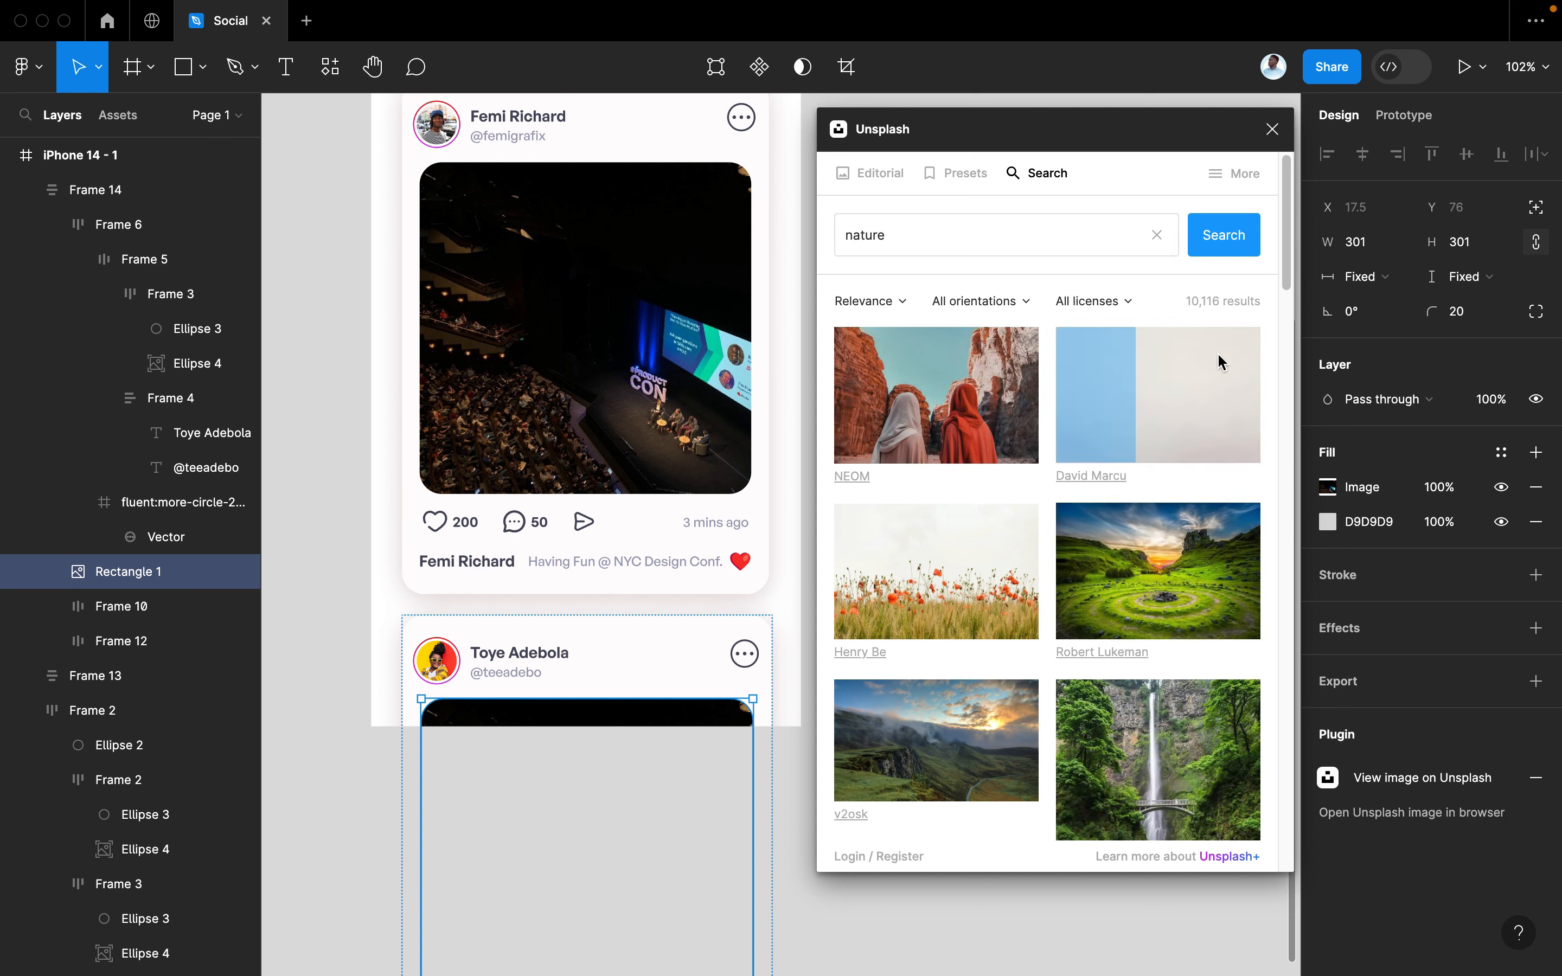
pyautogui.click(1269, 132)
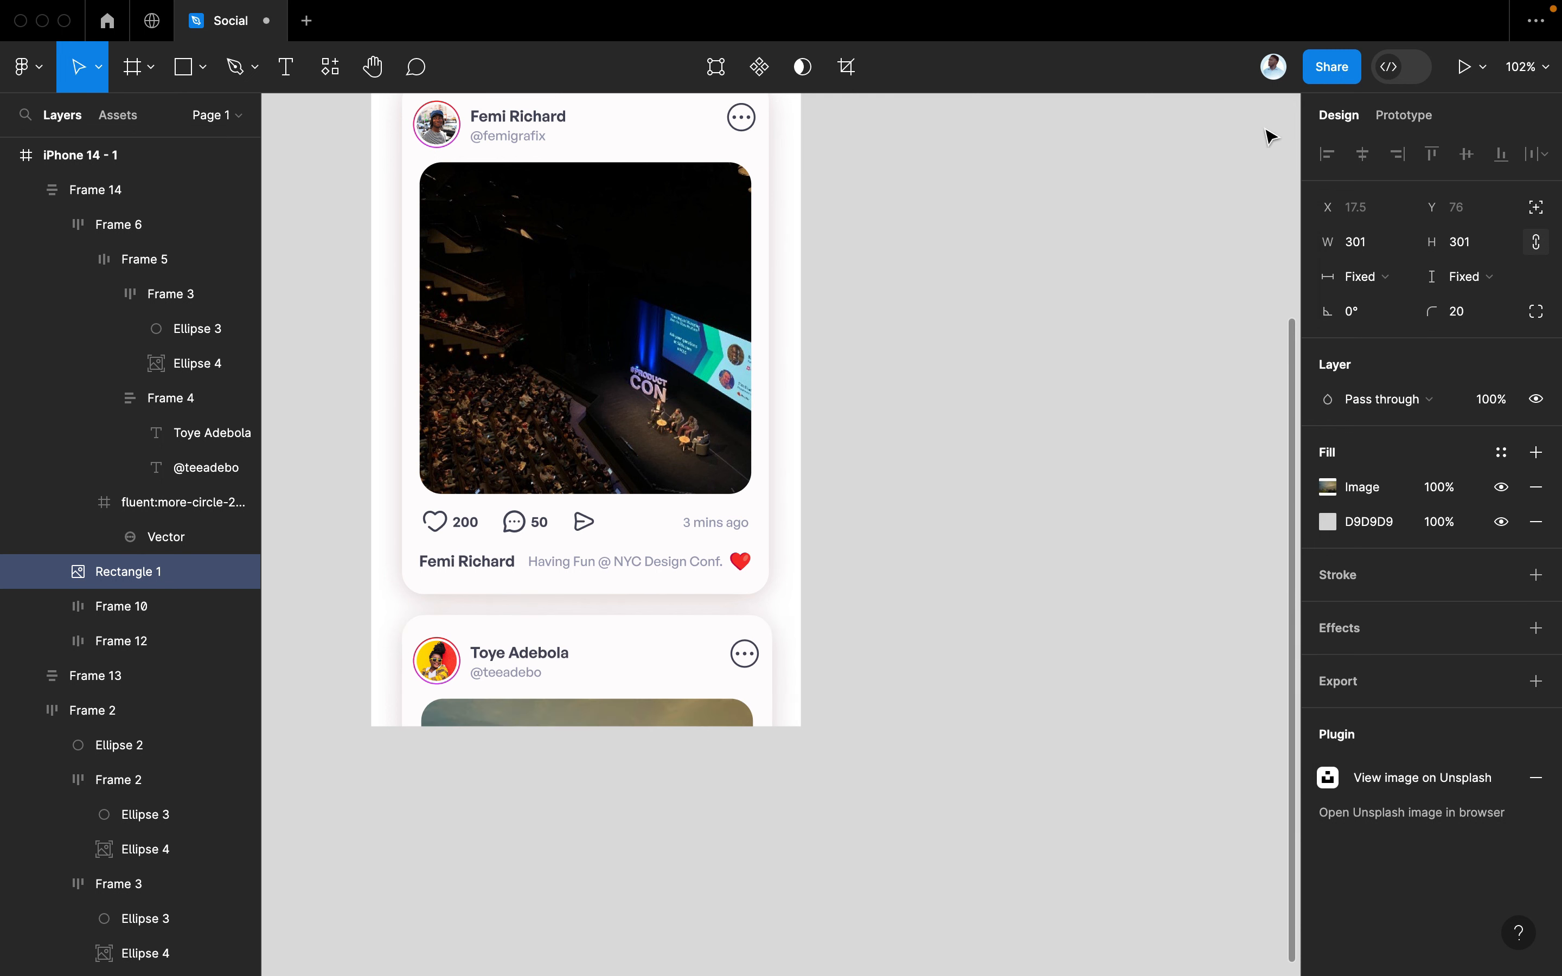
# Launch the Iconify icon plugin
pyautogui.hscroll(-2, 948, 584)
pyautogui.click(948, 584)
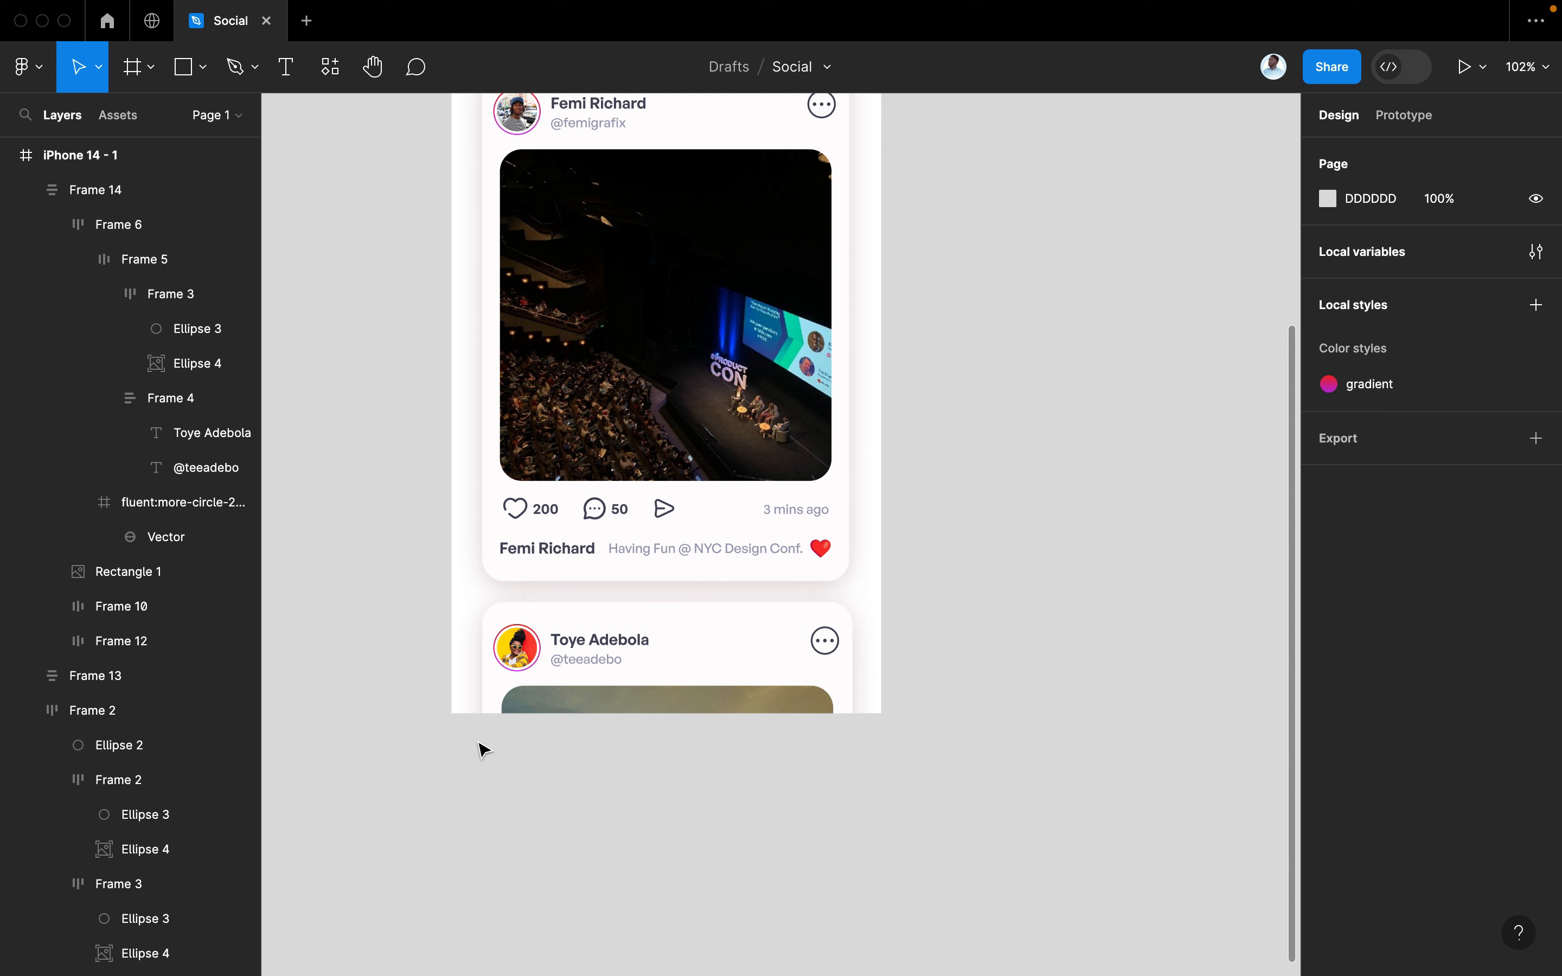
pyautogui.scroll(-3, 752, 813)
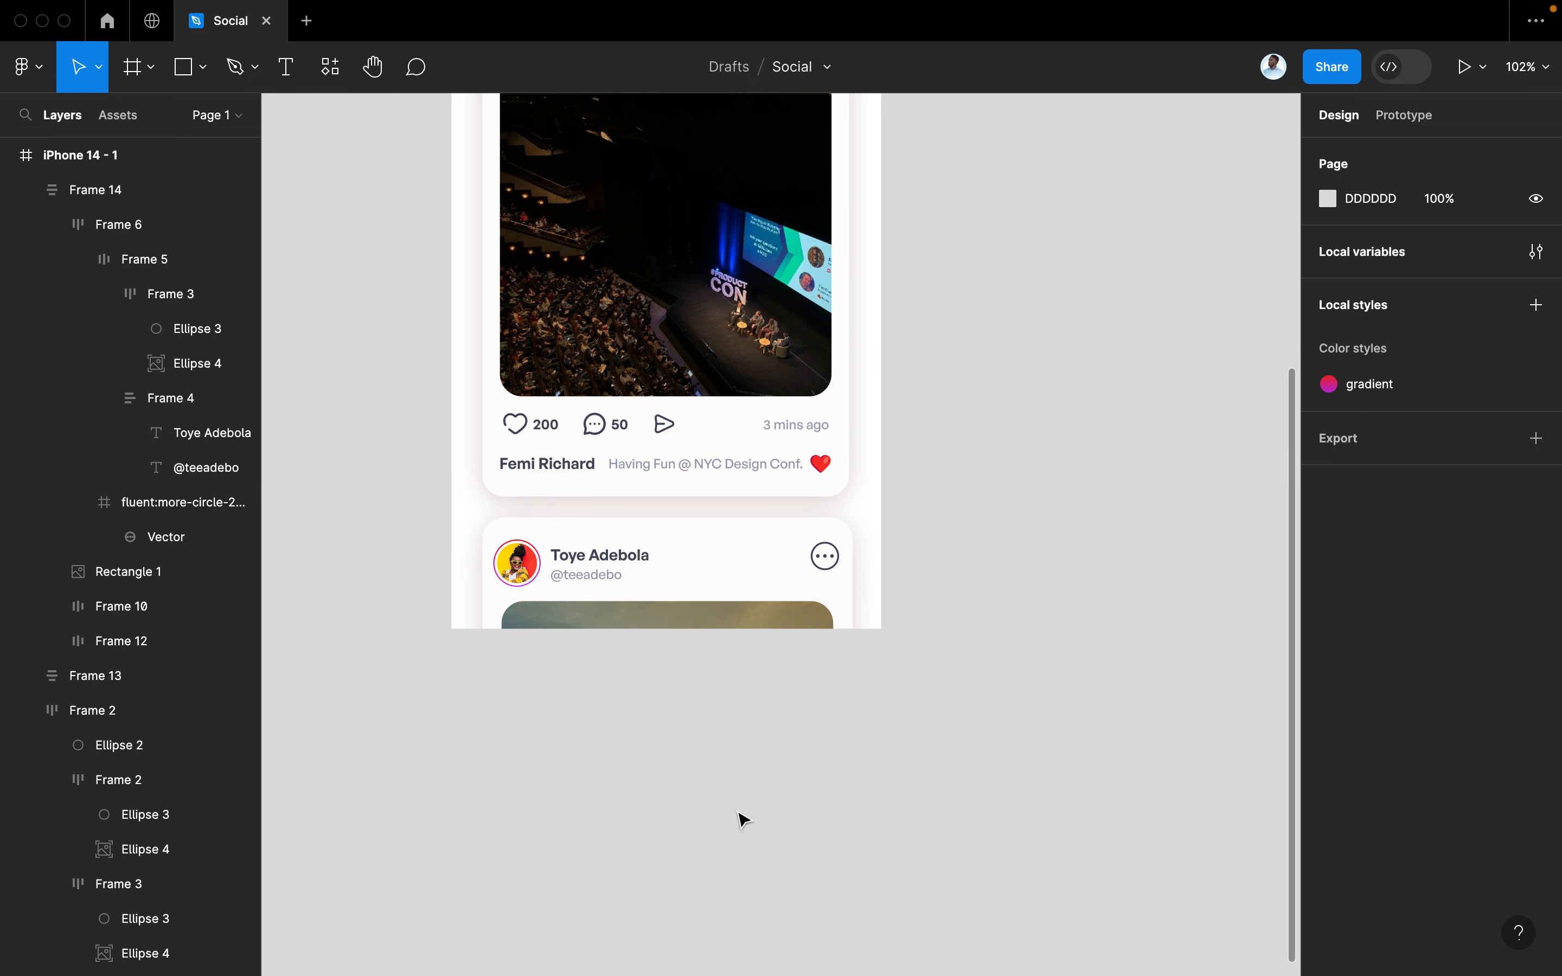
pyautogui.press('super+slash')
pyautogui.click(695, 302)
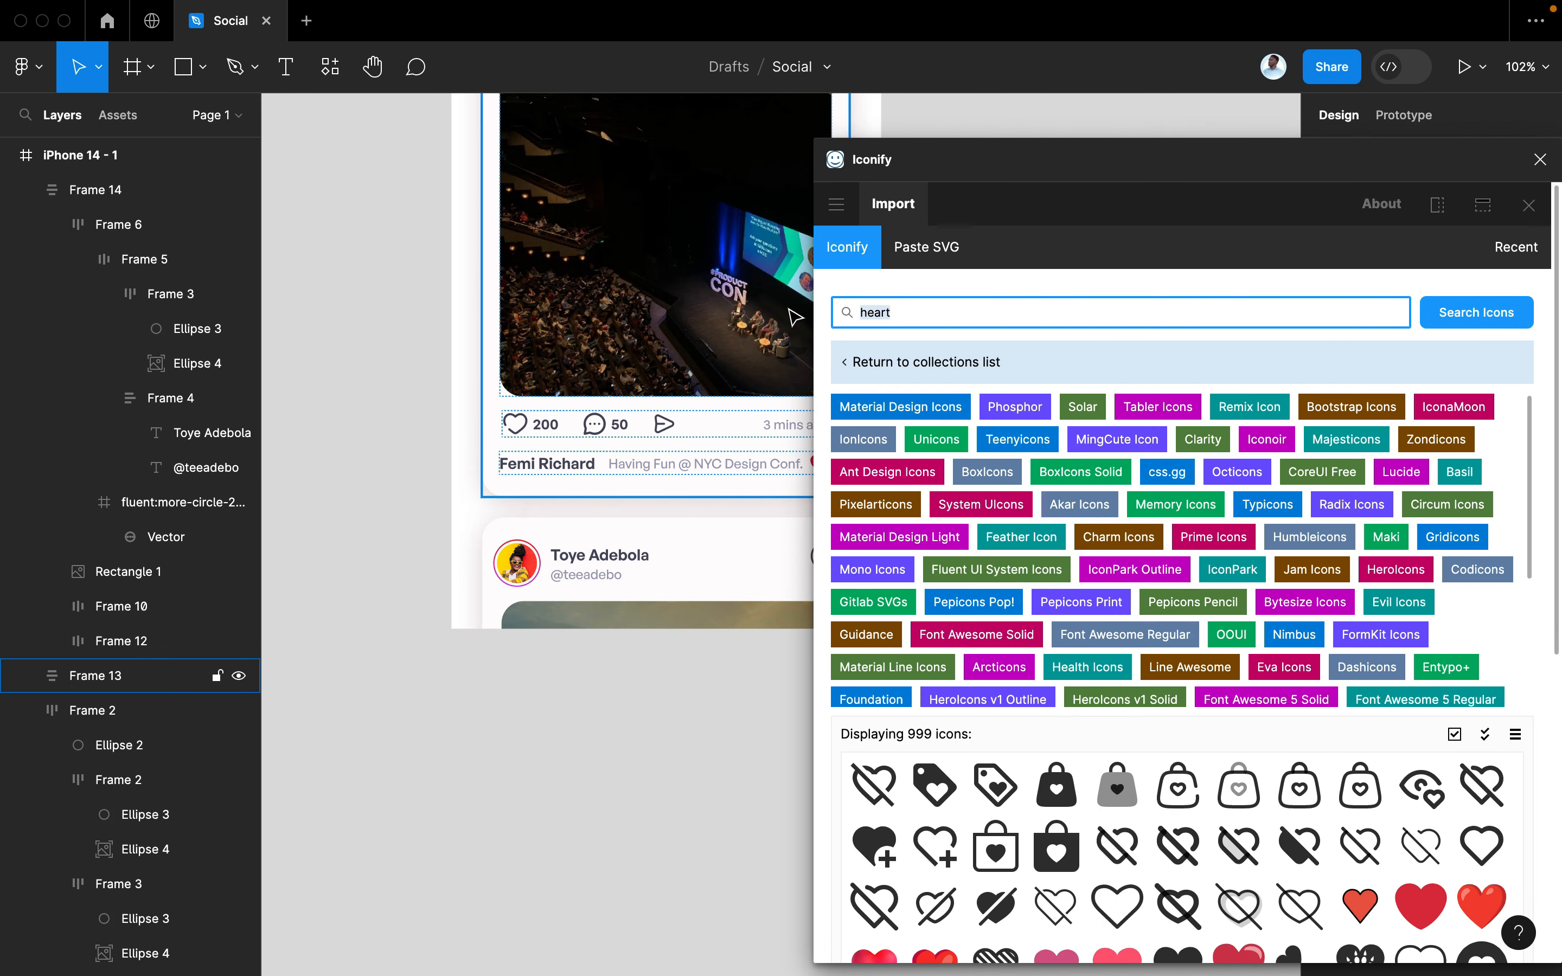
# Search Iconify for 'home' and place Solar home-2-bold and home-2-broken icons below the phone
pyautogui.write('home')
pyautogui.press('Return')
pyautogui.scroll(-3, 1056, 835)
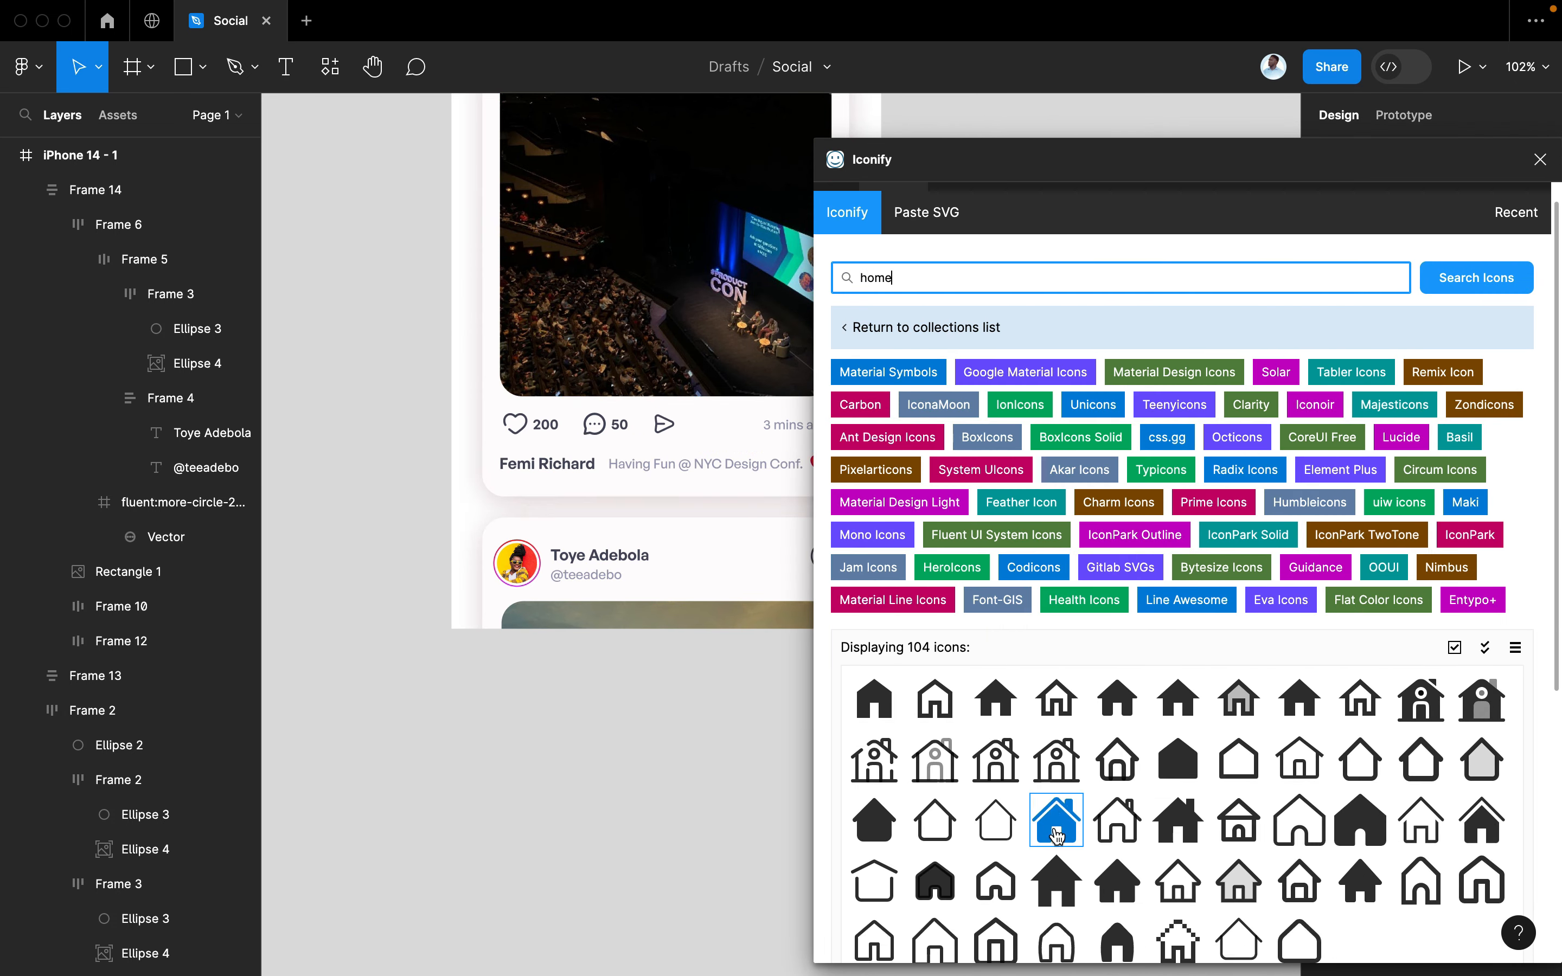
pyautogui.click(1139, 929)
pyautogui.scroll(-3, 1155, 852)
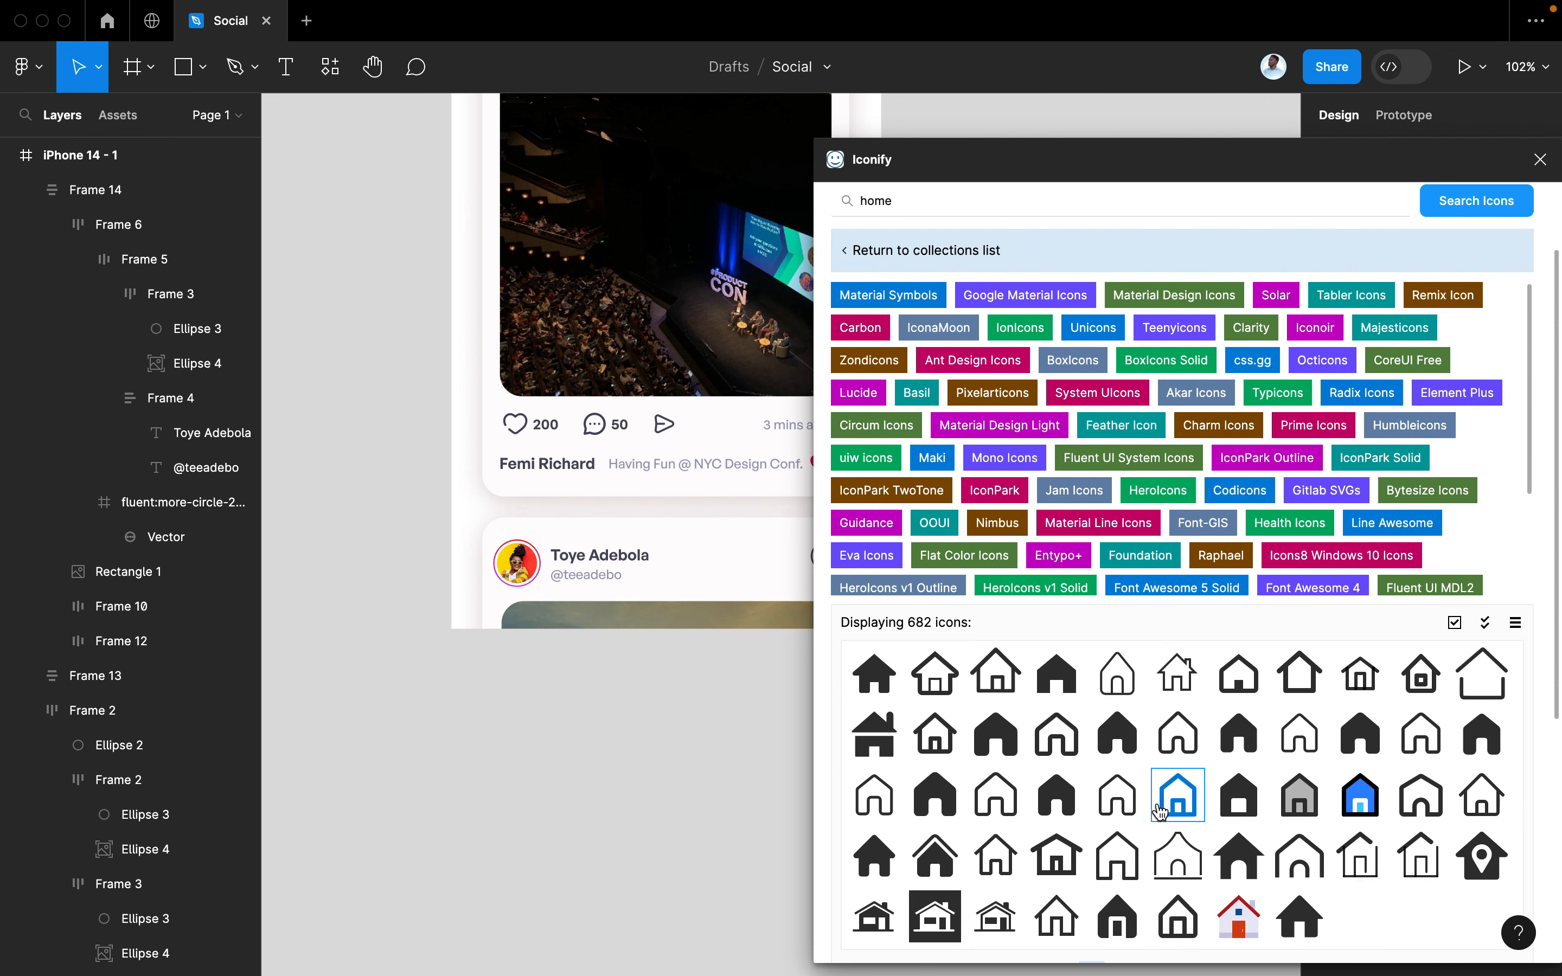
pyautogui.click(1123, 807)
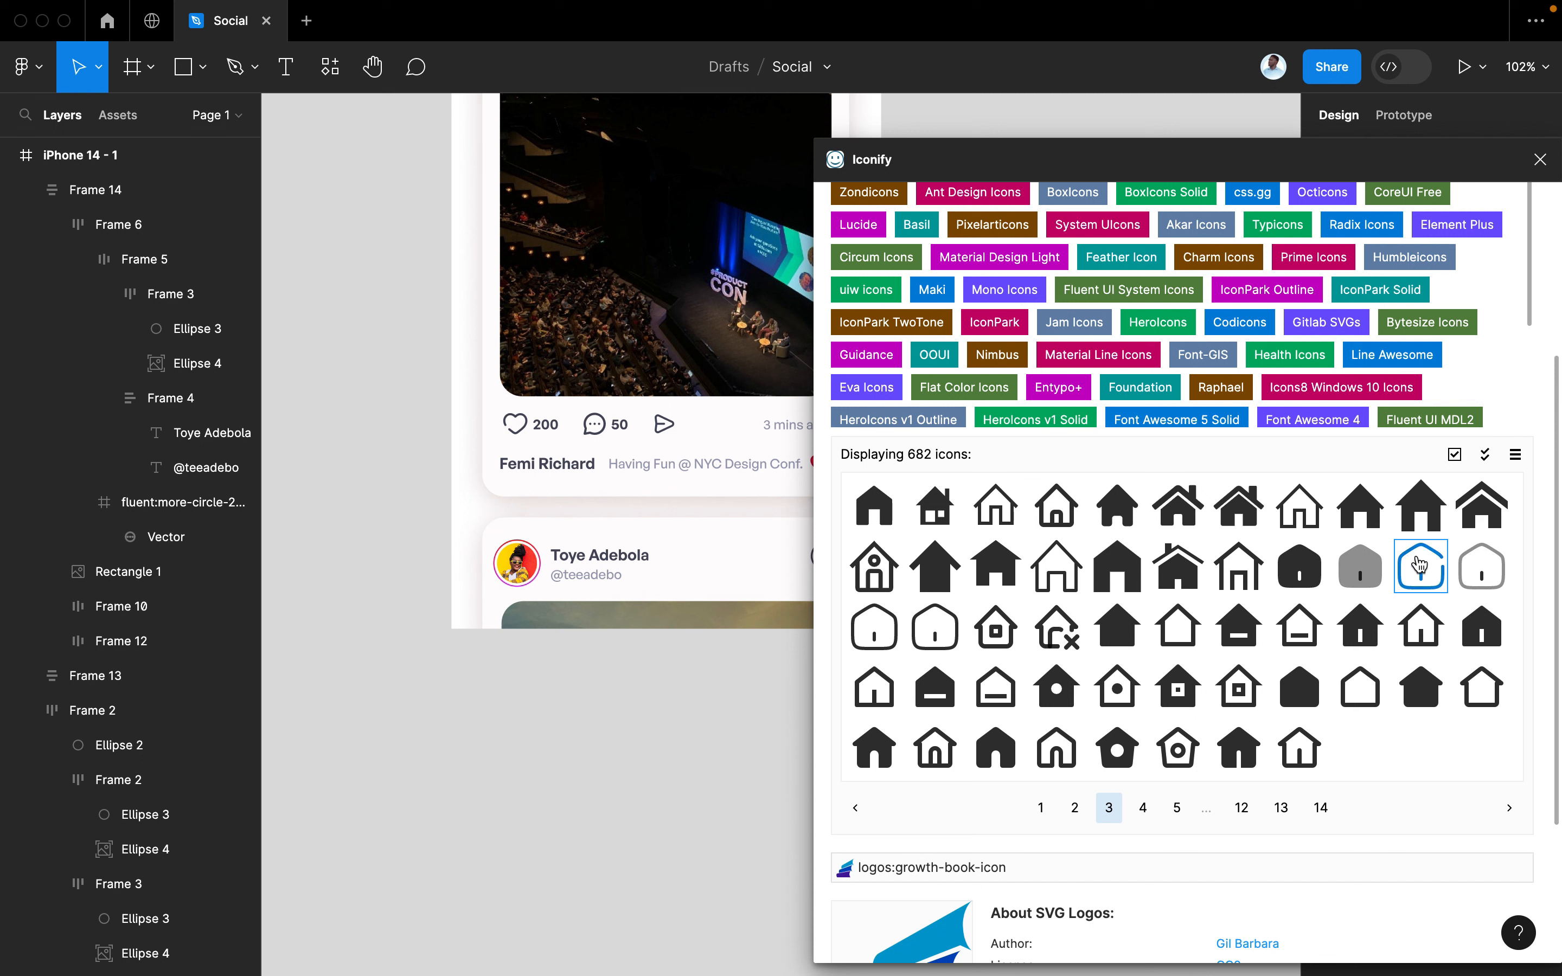
pyautogui.click(1301, 571)
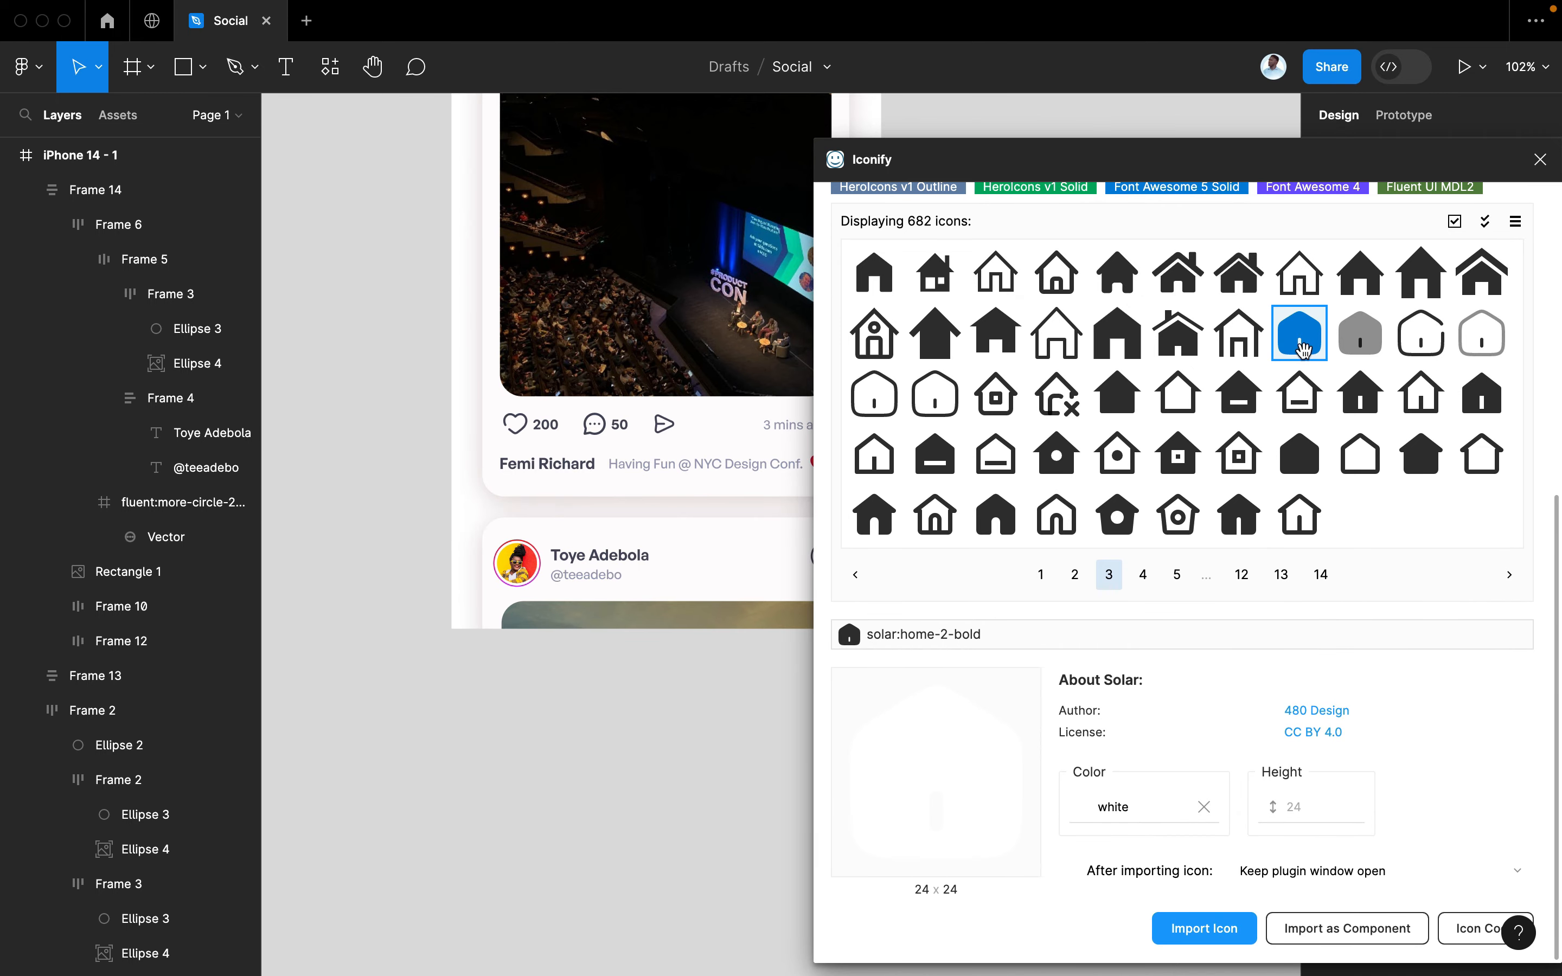
pyautogui.moveTo(1300, 345); pyautogui.dragTo(489, 723)
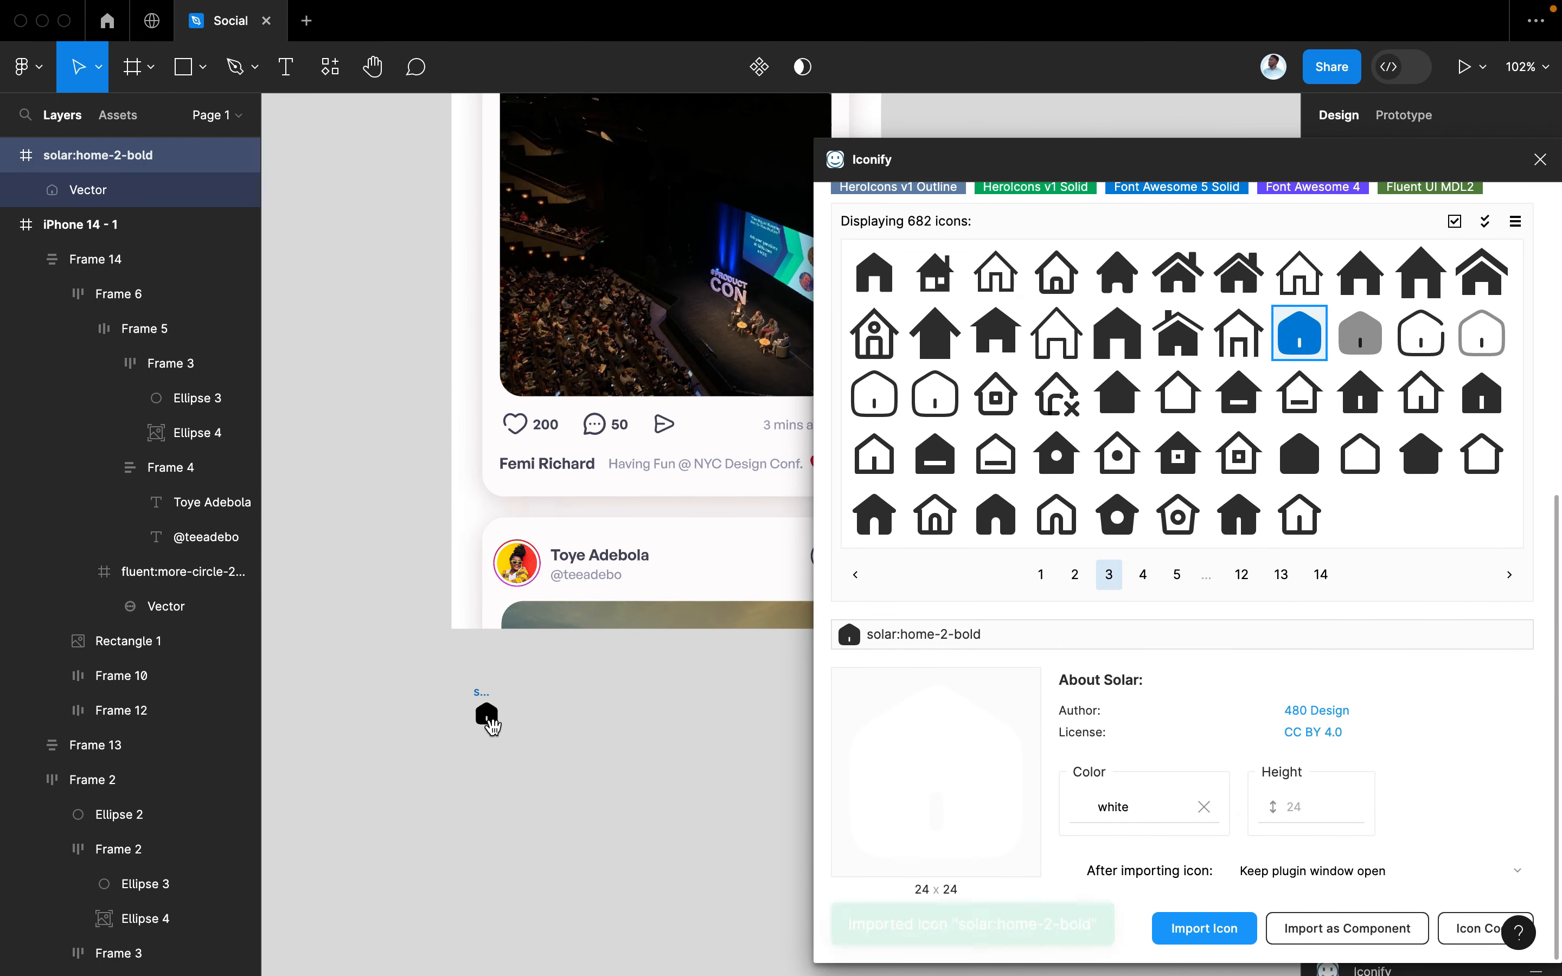
pyautogui.click(1421, 333)
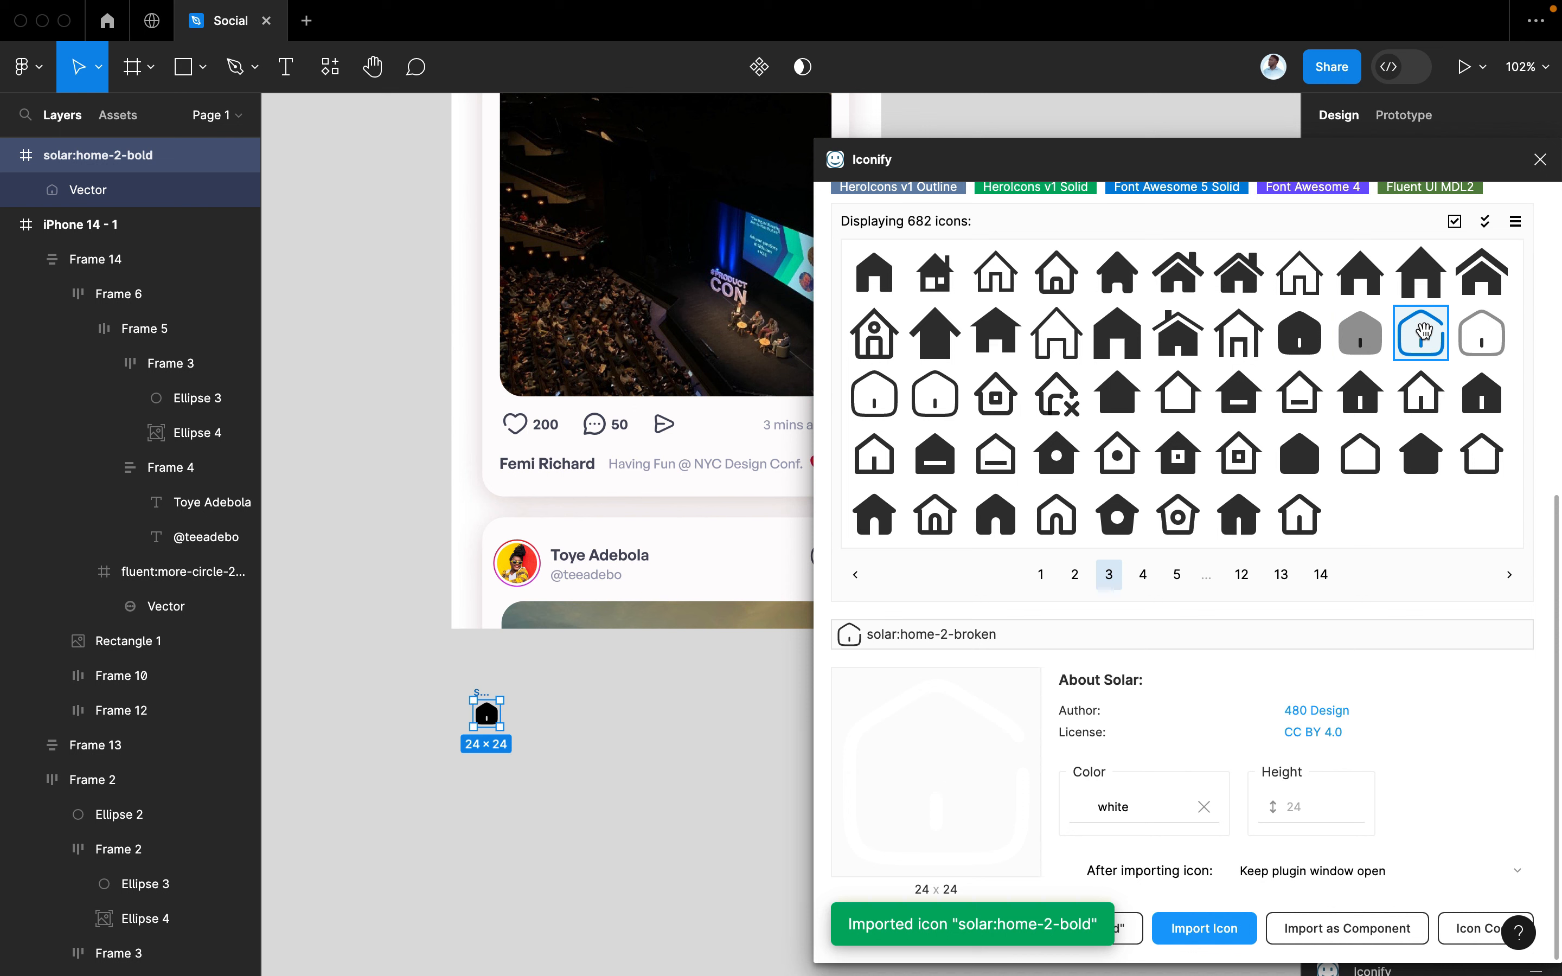
pyautogui.moveTo(1421, 332); pyautogui.dragTo(485, 769)
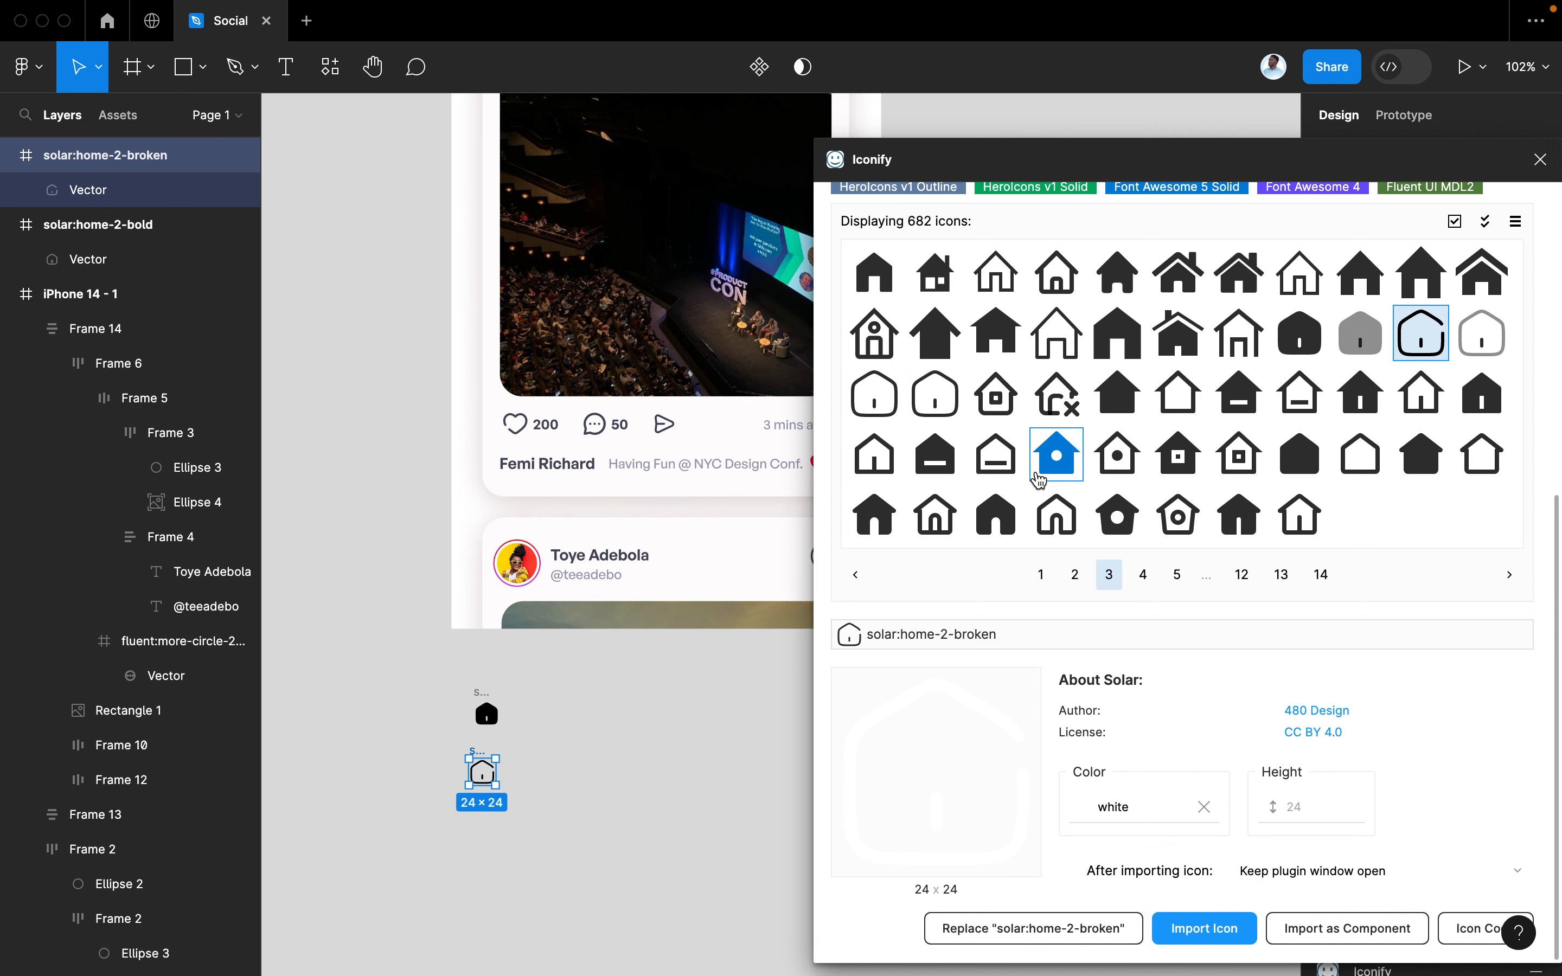
pyautogui.scroll(5, 1355, 388)
pyautogui.scroll(2, 994, 238)
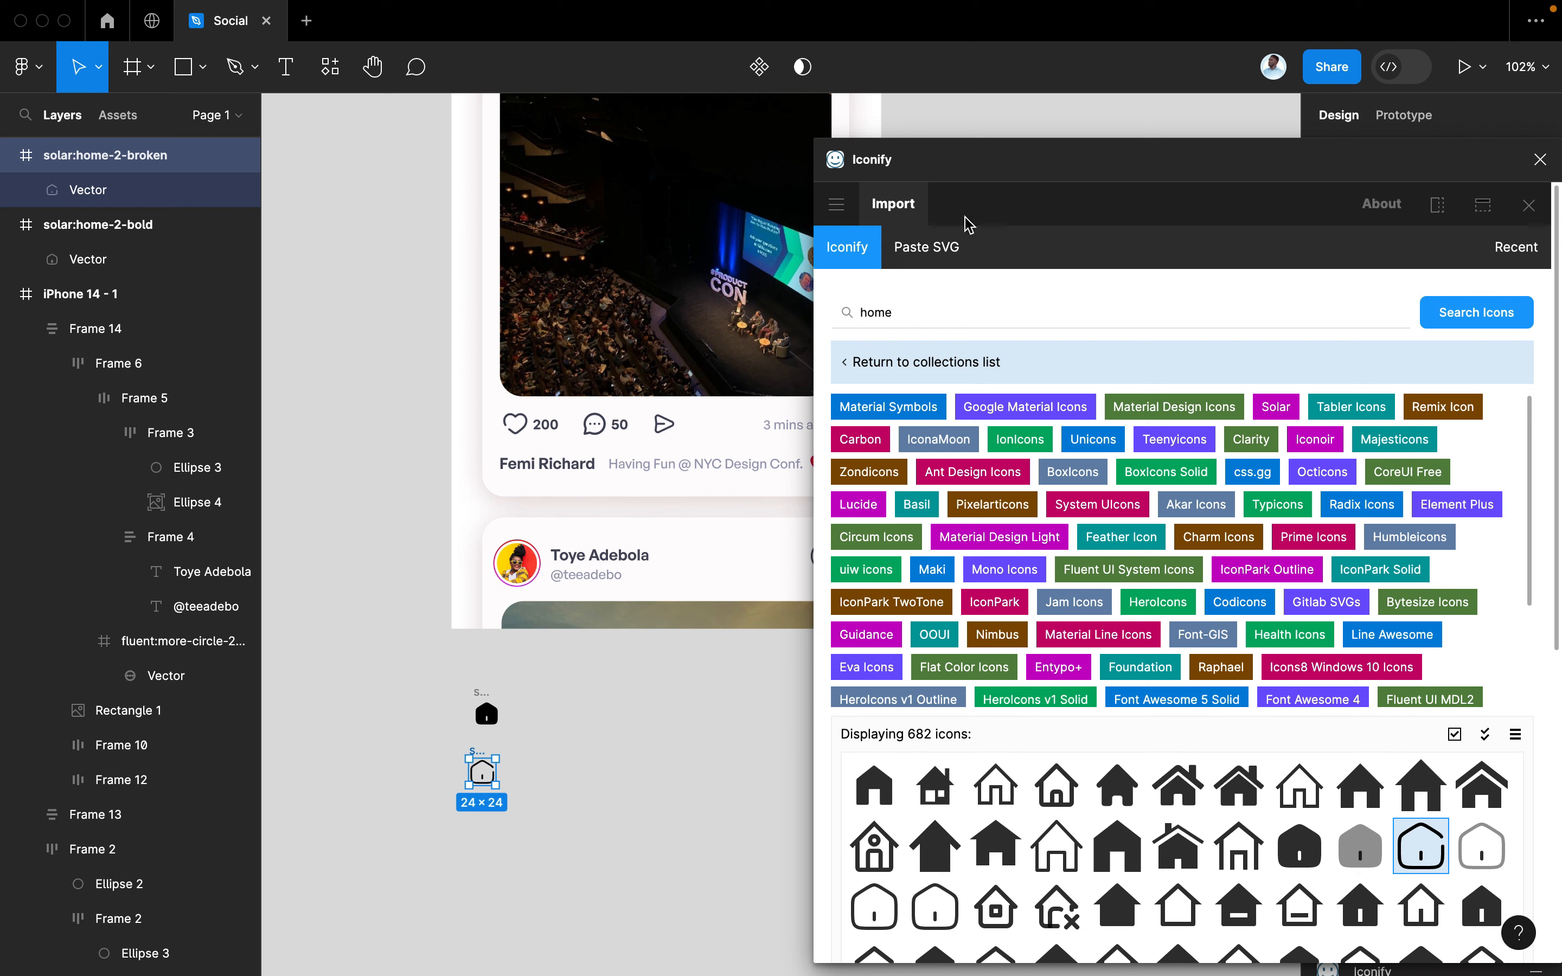
# Search 'search' and place solid and outline magnifier icons on the canvas
pyautogui.click(831, 321)
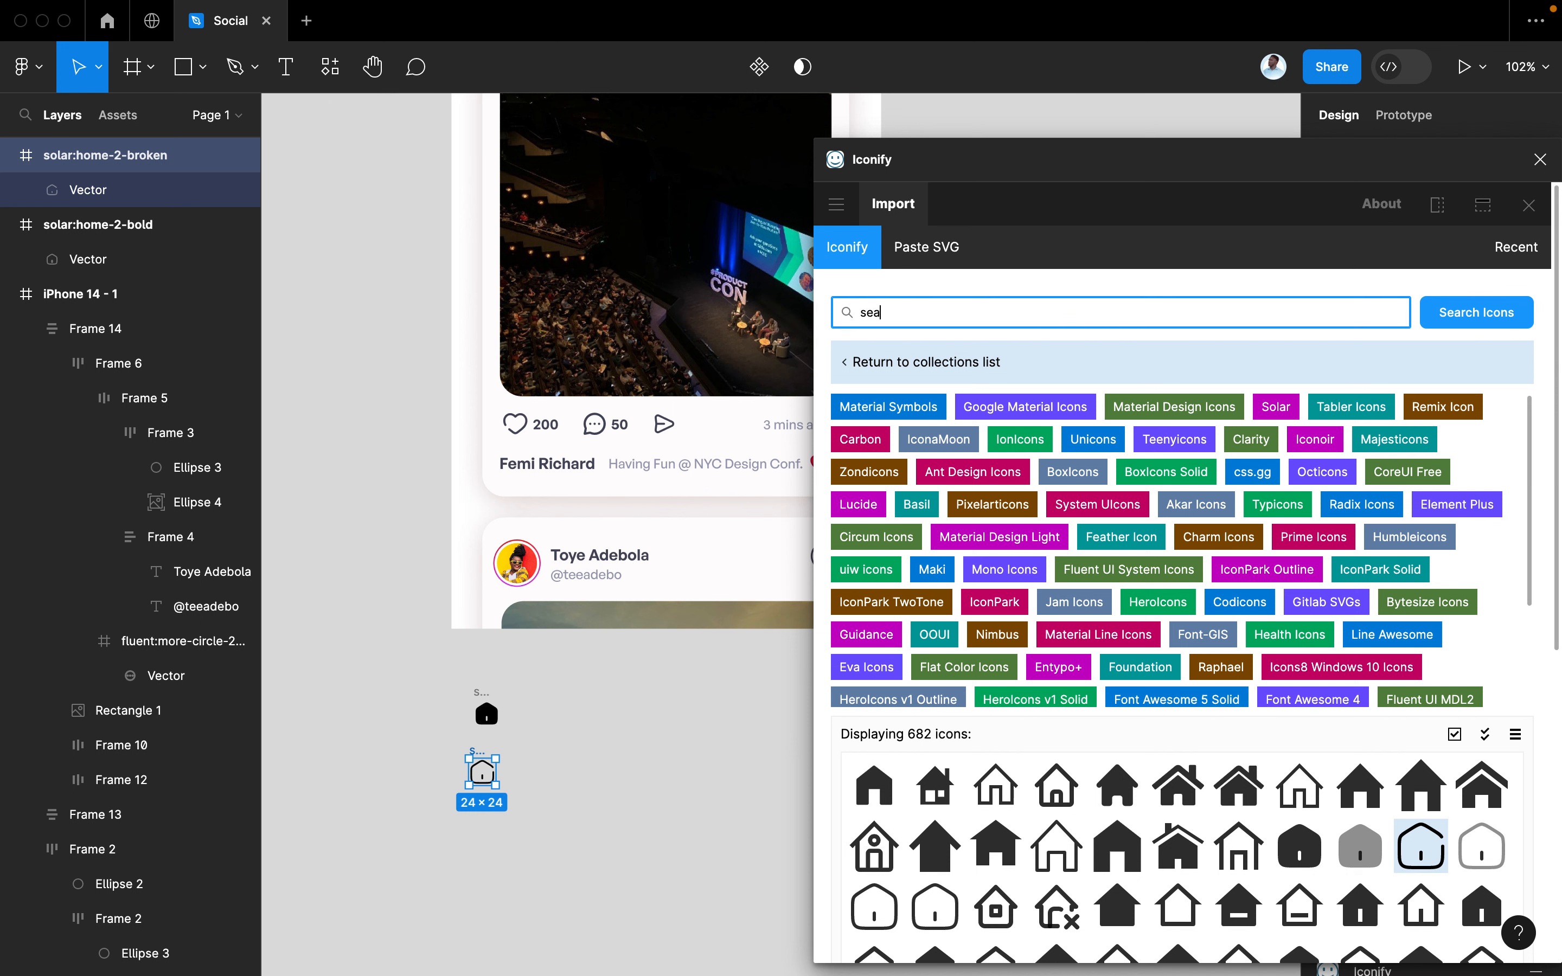
pyautogui.write('search')
pyautogui.press('Return')
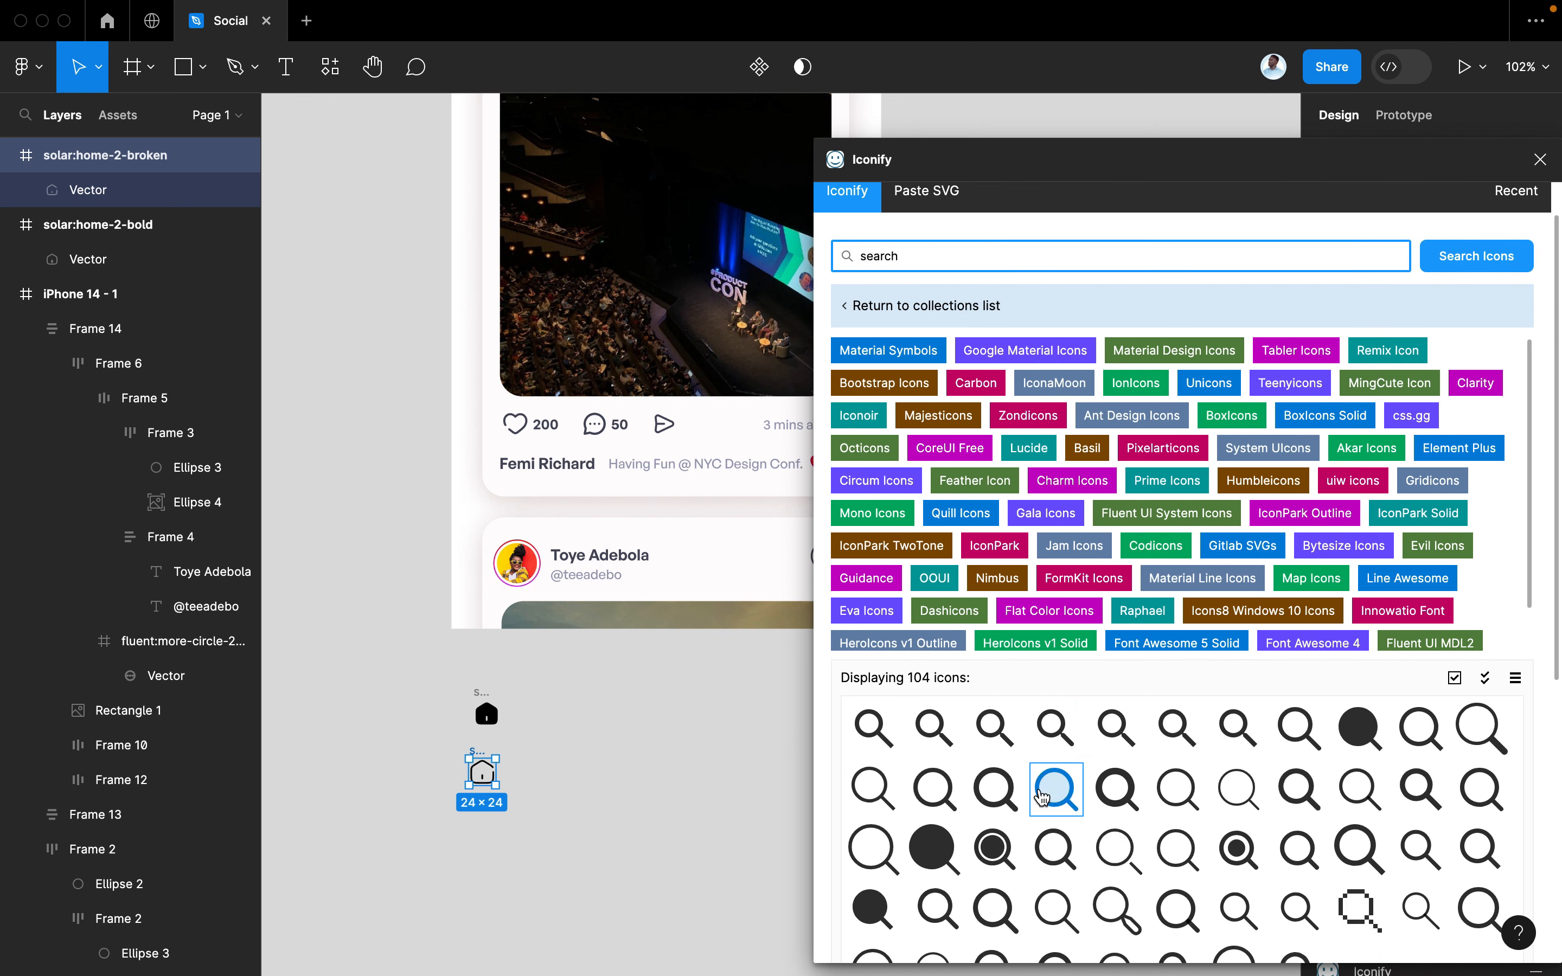
pyautogui.scroll(-3, 1046, 768)
pyautogui.moveTo(939, 726); pyautogui.dragTo(592, 717)
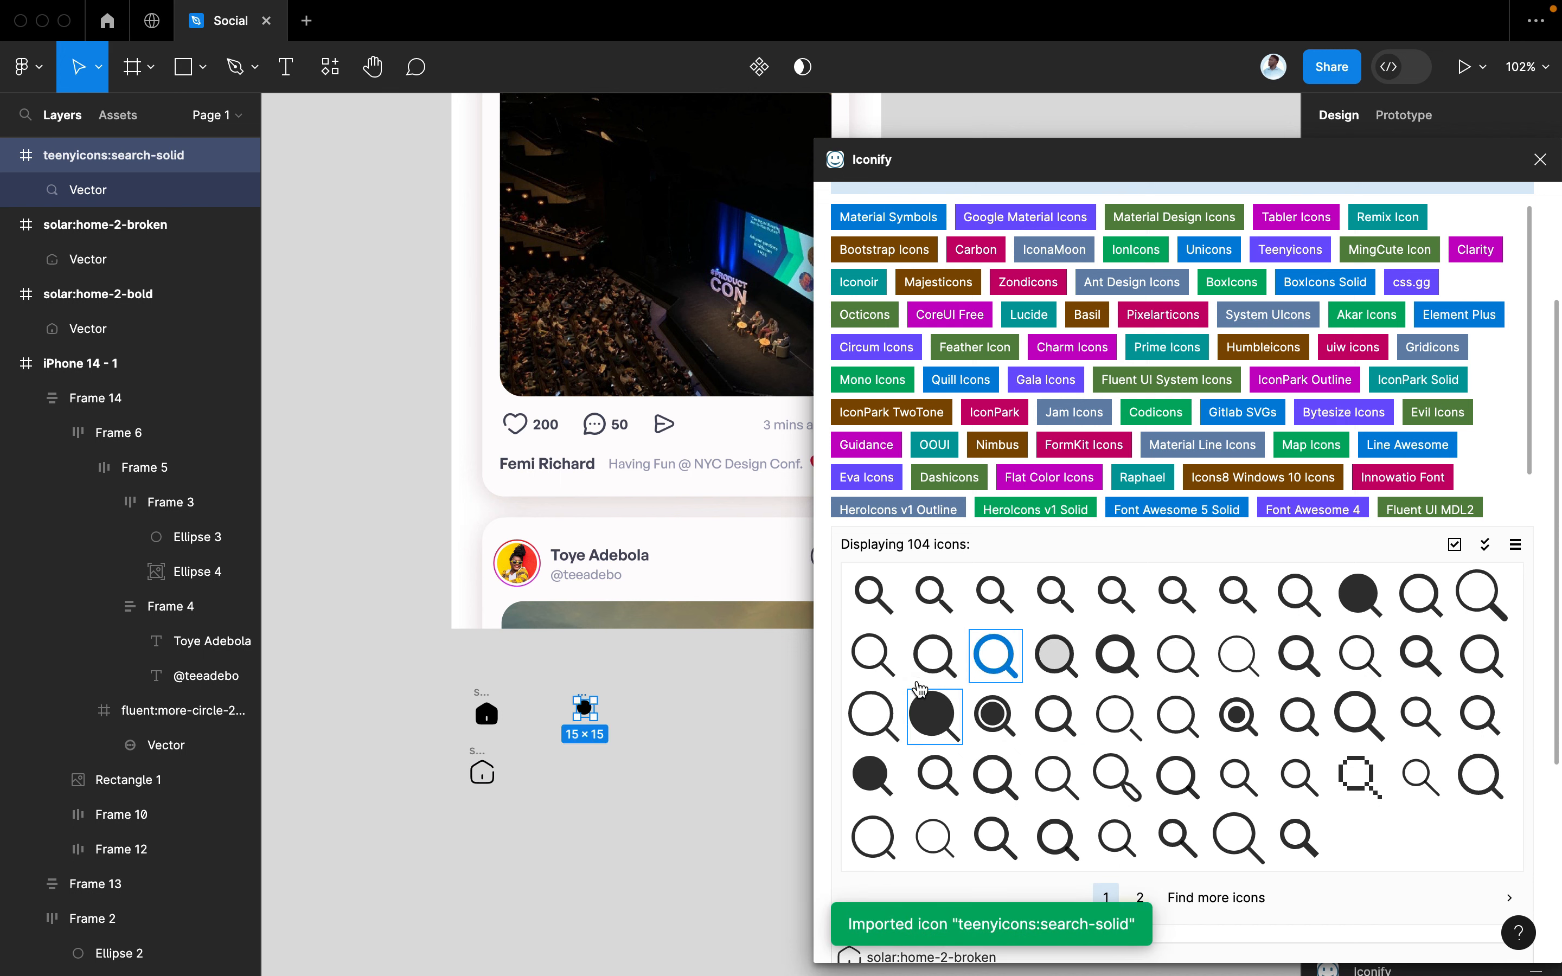
pyautogui.moveTo(887, 713); pyautogui.dragTo(599, 763)
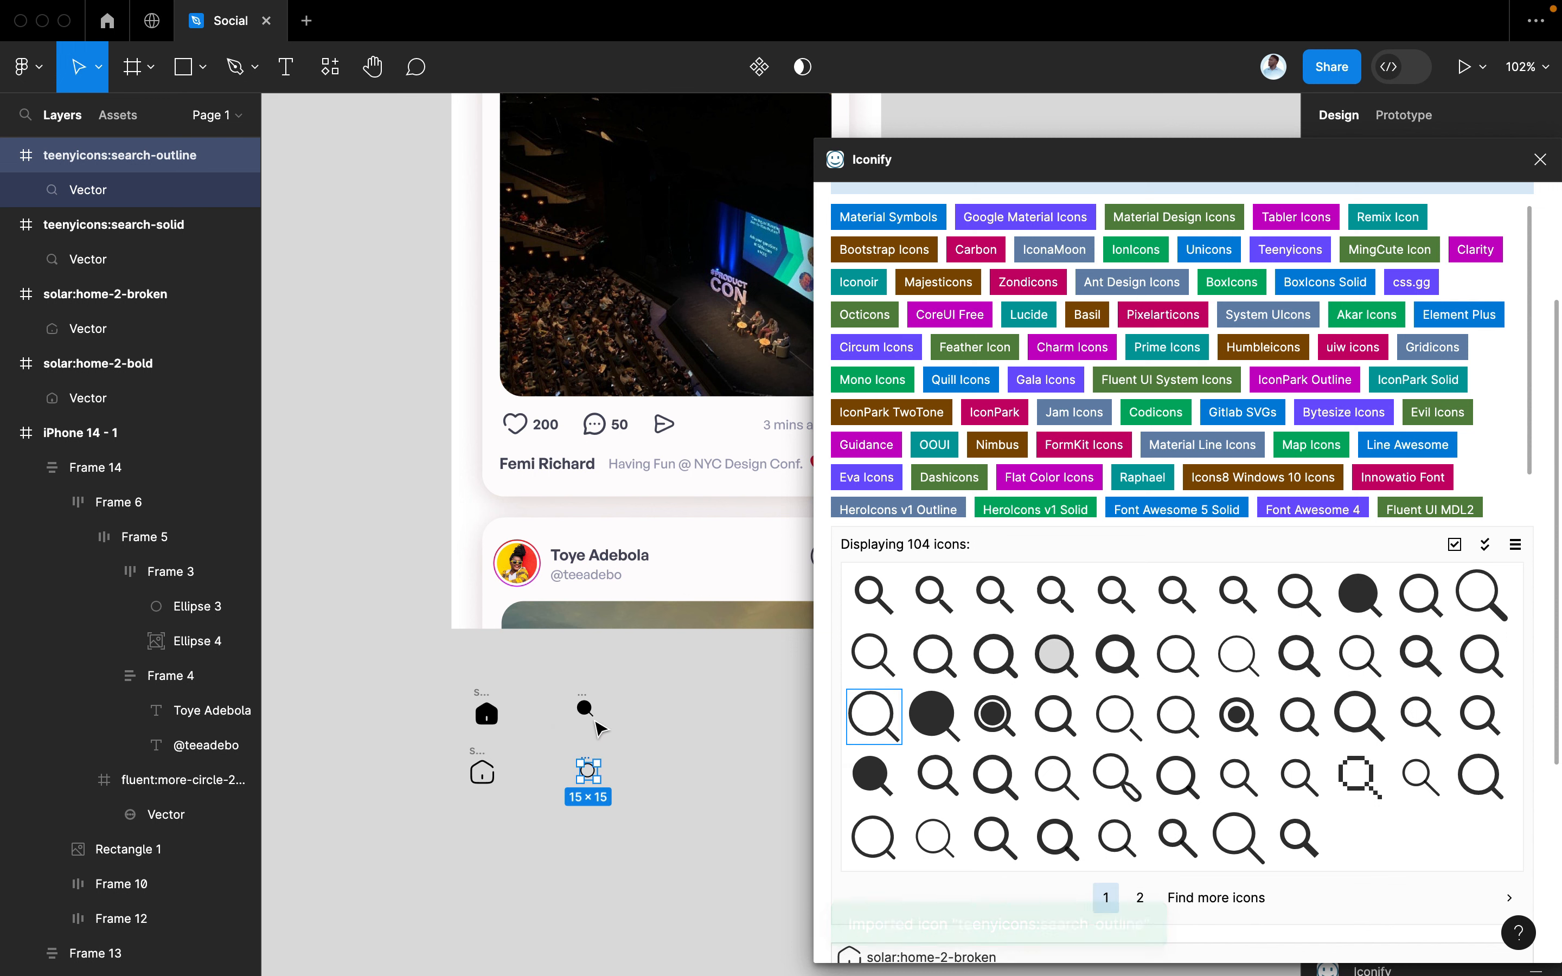
# Search 'write' and place the system-uicons write pen icon on the canvas
pyautogui.scroll(2, 645, 710)
pyautogui.scroll(5, 1051, 500)
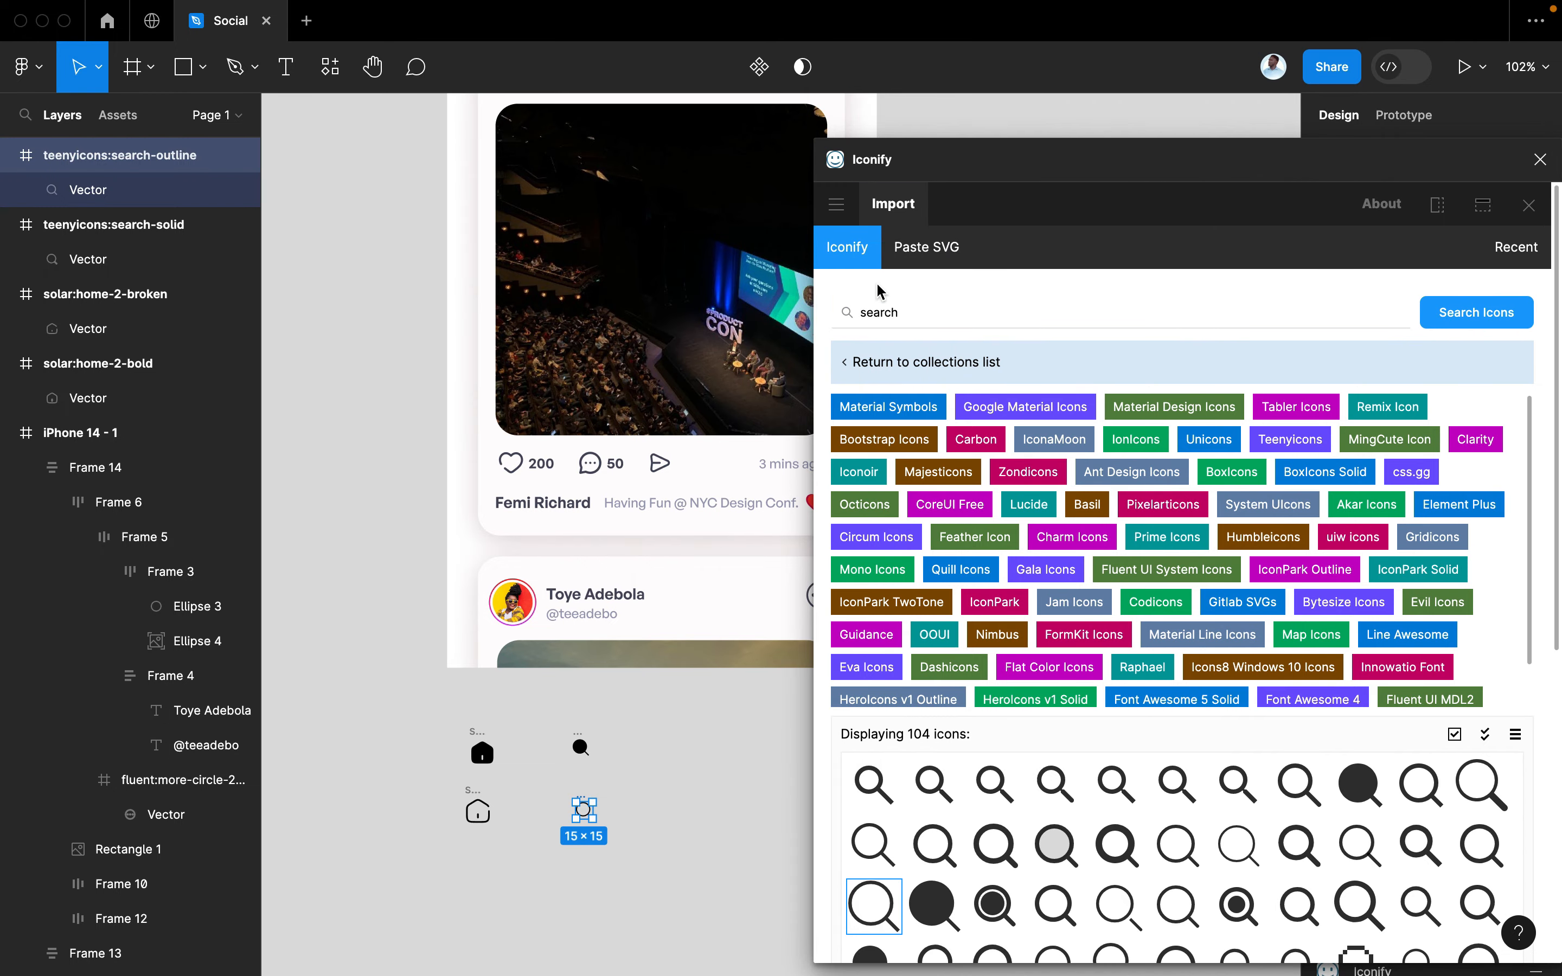
pyautogui.moveTo(916, 312); pyautogui.dragTo(831, 321)
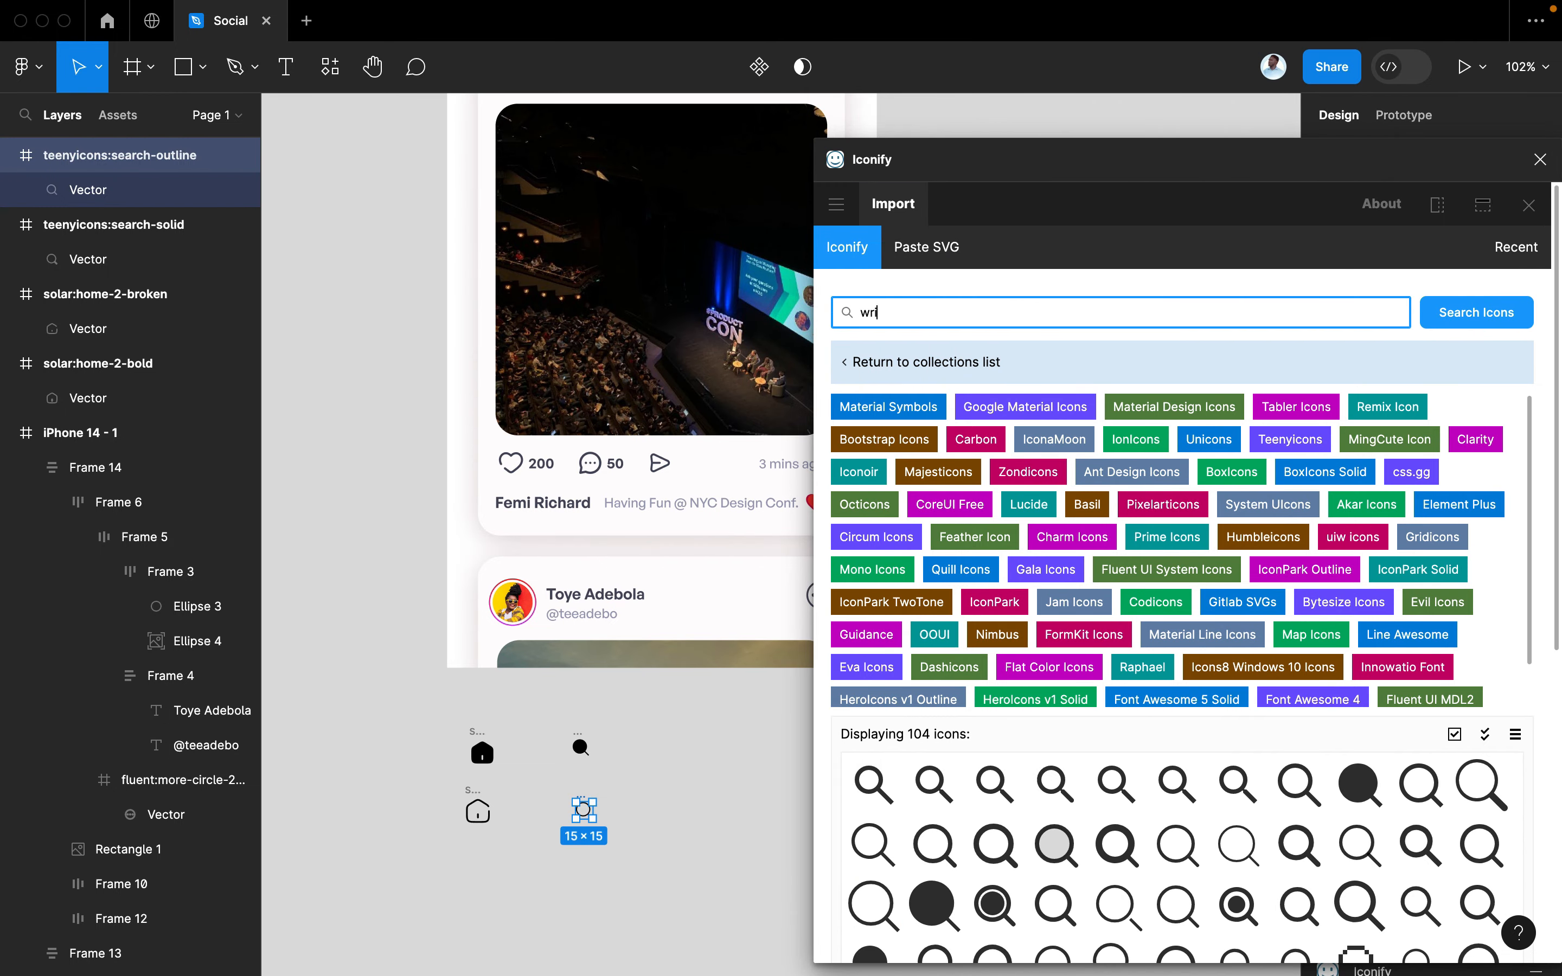
pyautogui.press('Return')
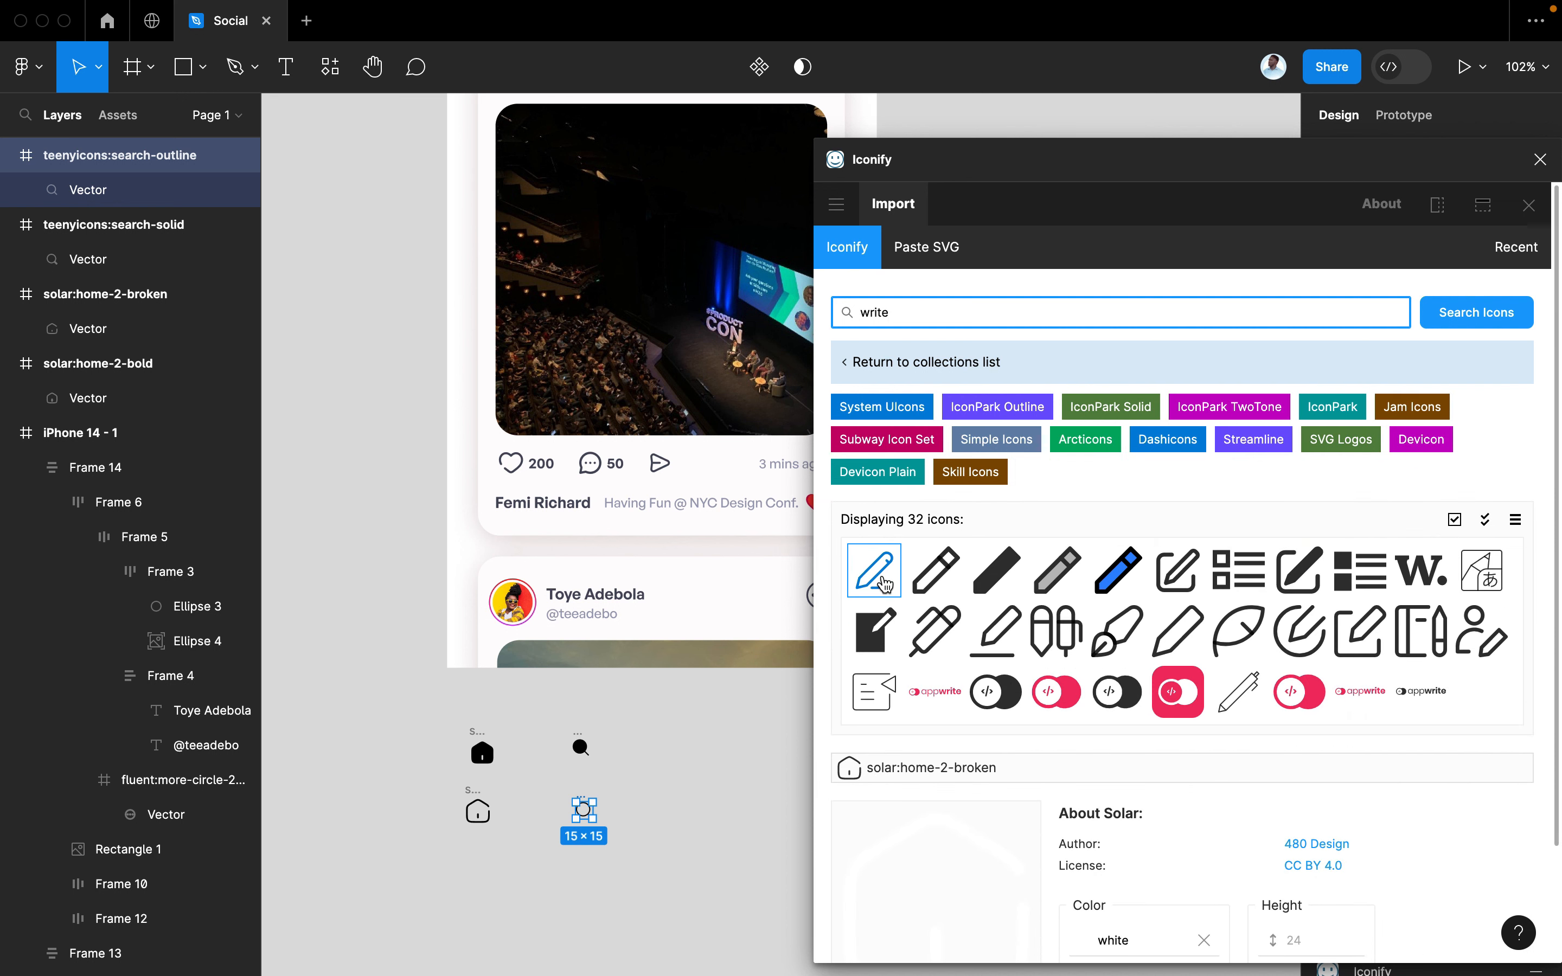
pyautogui.moveTo(883, 584); pyautogui.dragTo(700, 753)
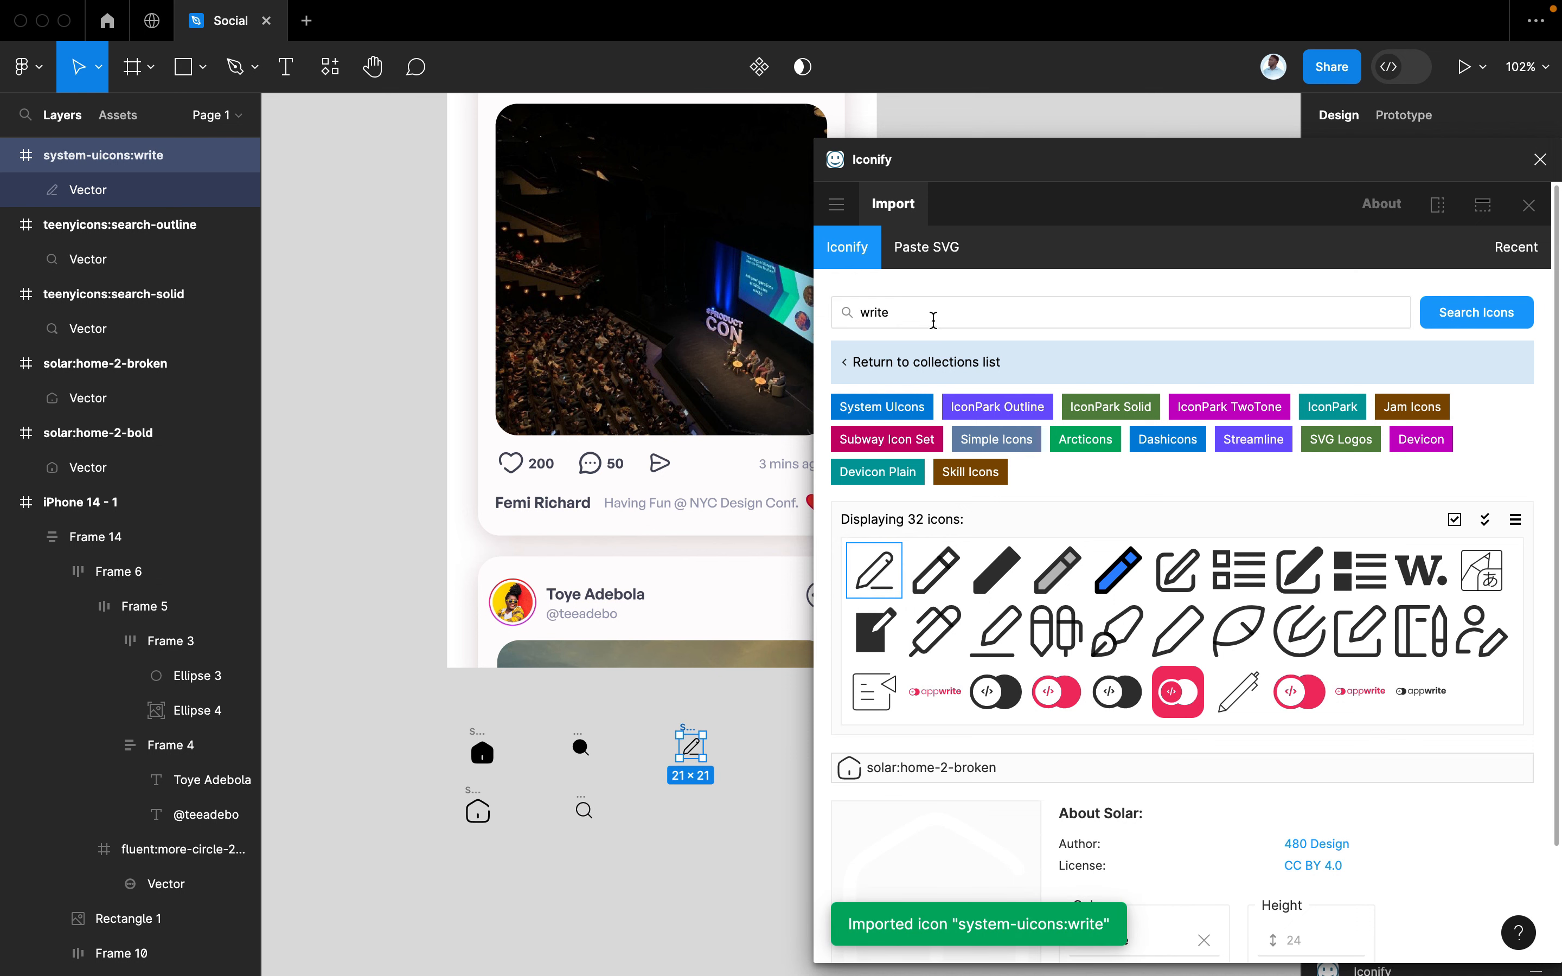
pyautogui.click(934, 319)
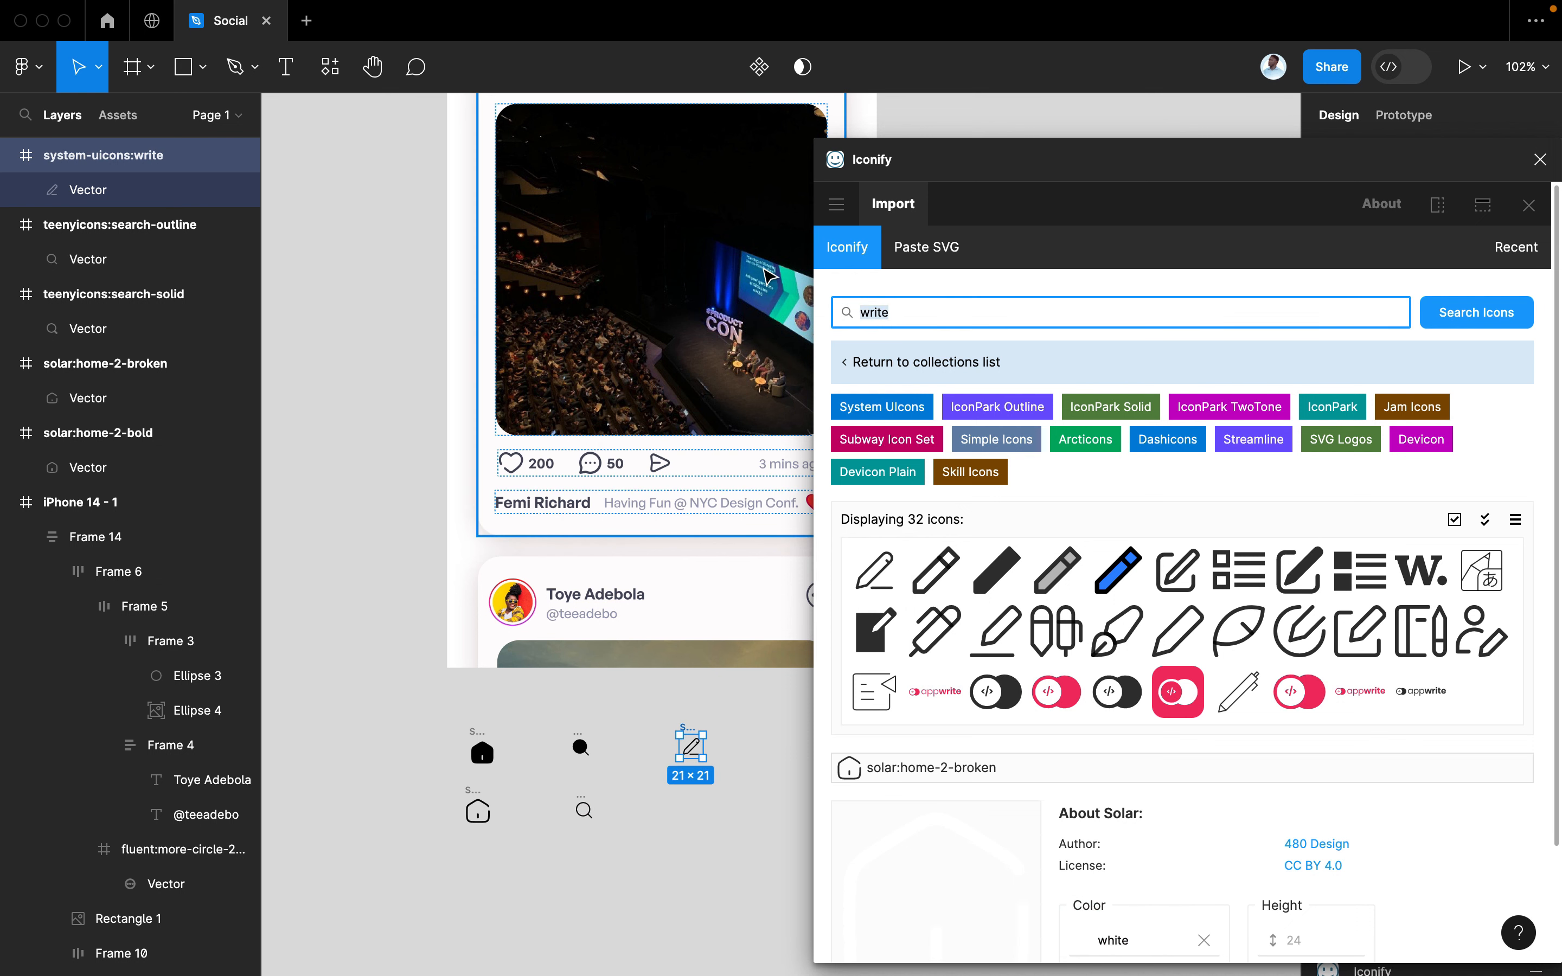
# Search 'heart' and place Solar heart-broken and heart-bold icons beside the pen
pyautogui.write('heart')
pyautogui.press('Return')
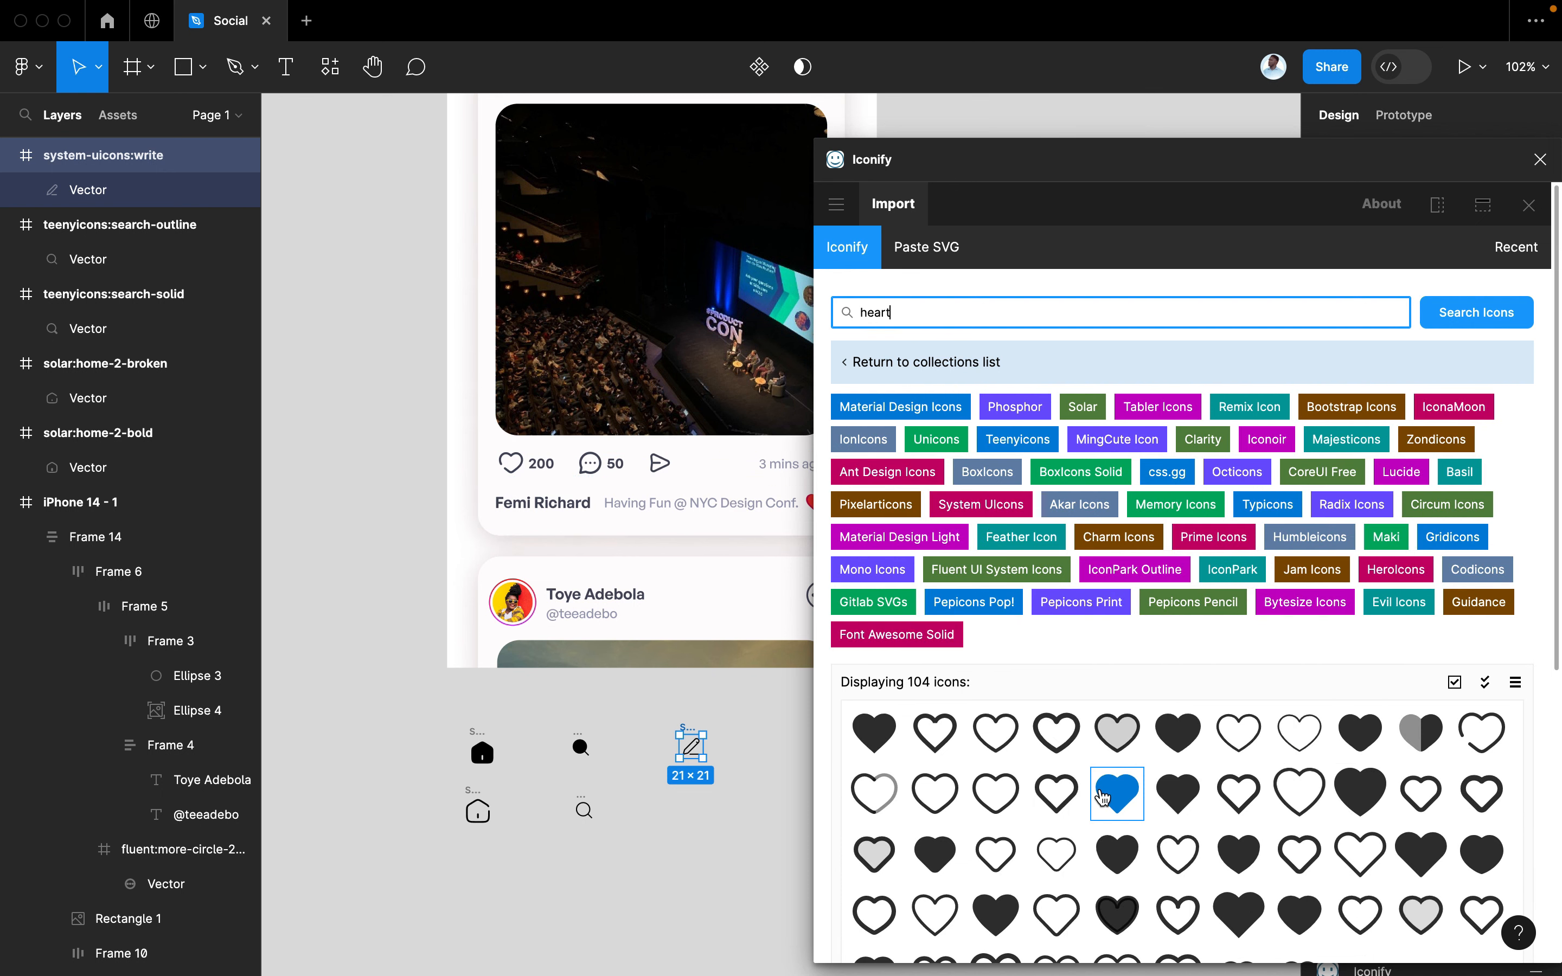
pyautogui.scroll(-2, 1101, 803)
pyautogui.hscroll(3, 787, 767)
pyautogui.scroll(-2, 788, 766)
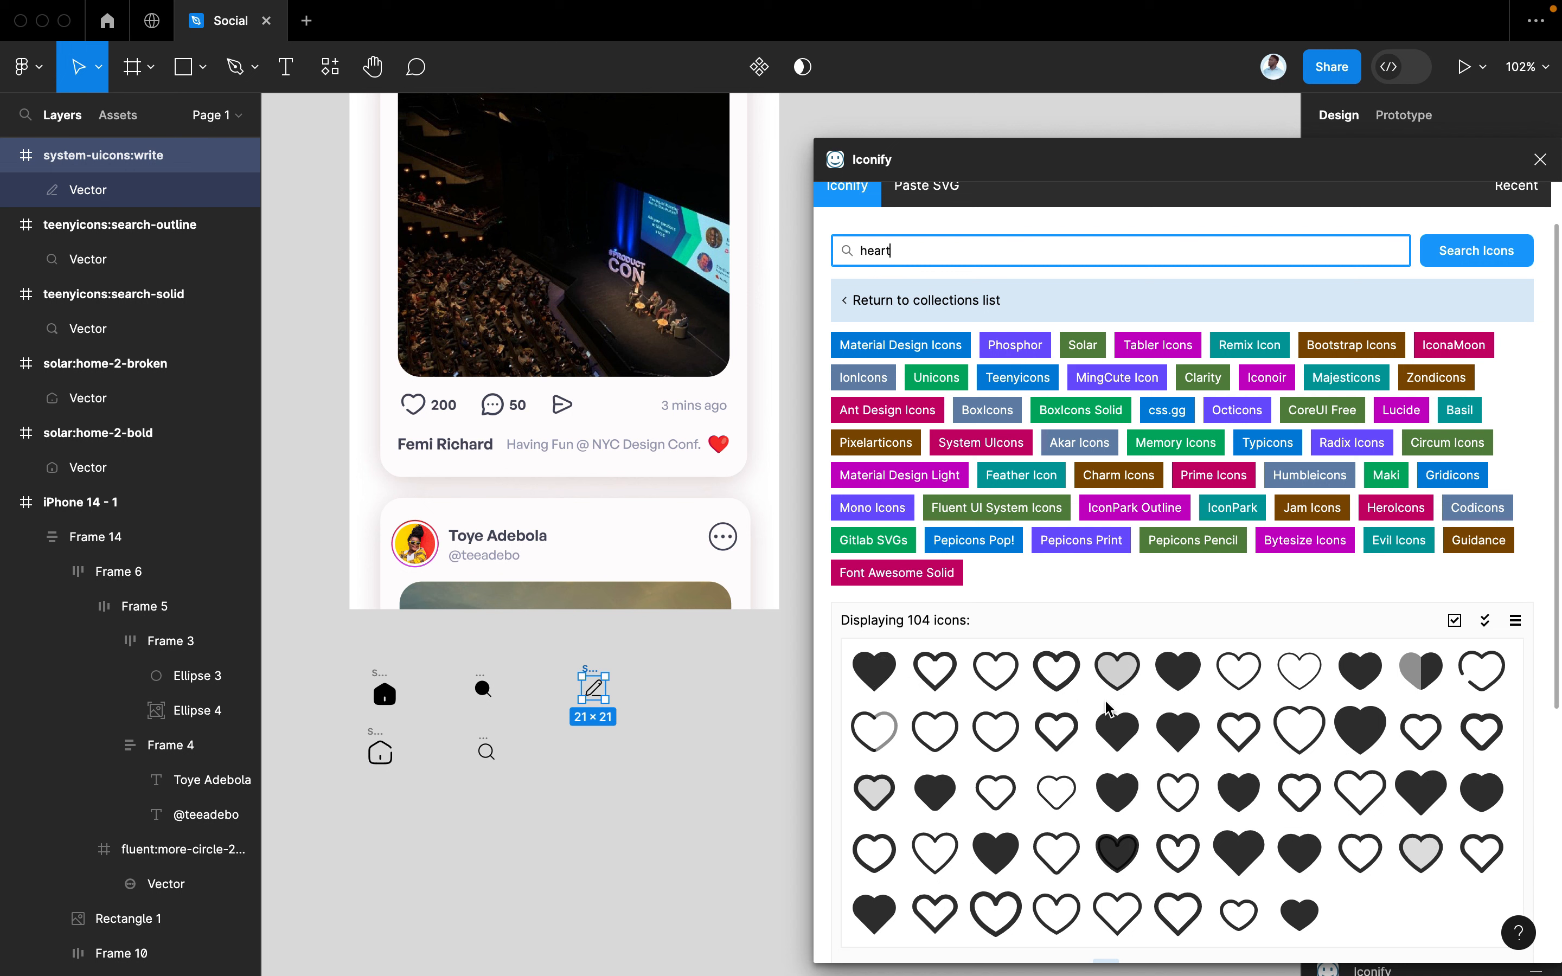
pyautogui.moveTo(1480, 675); pyautogui.dragTo(664, 683)
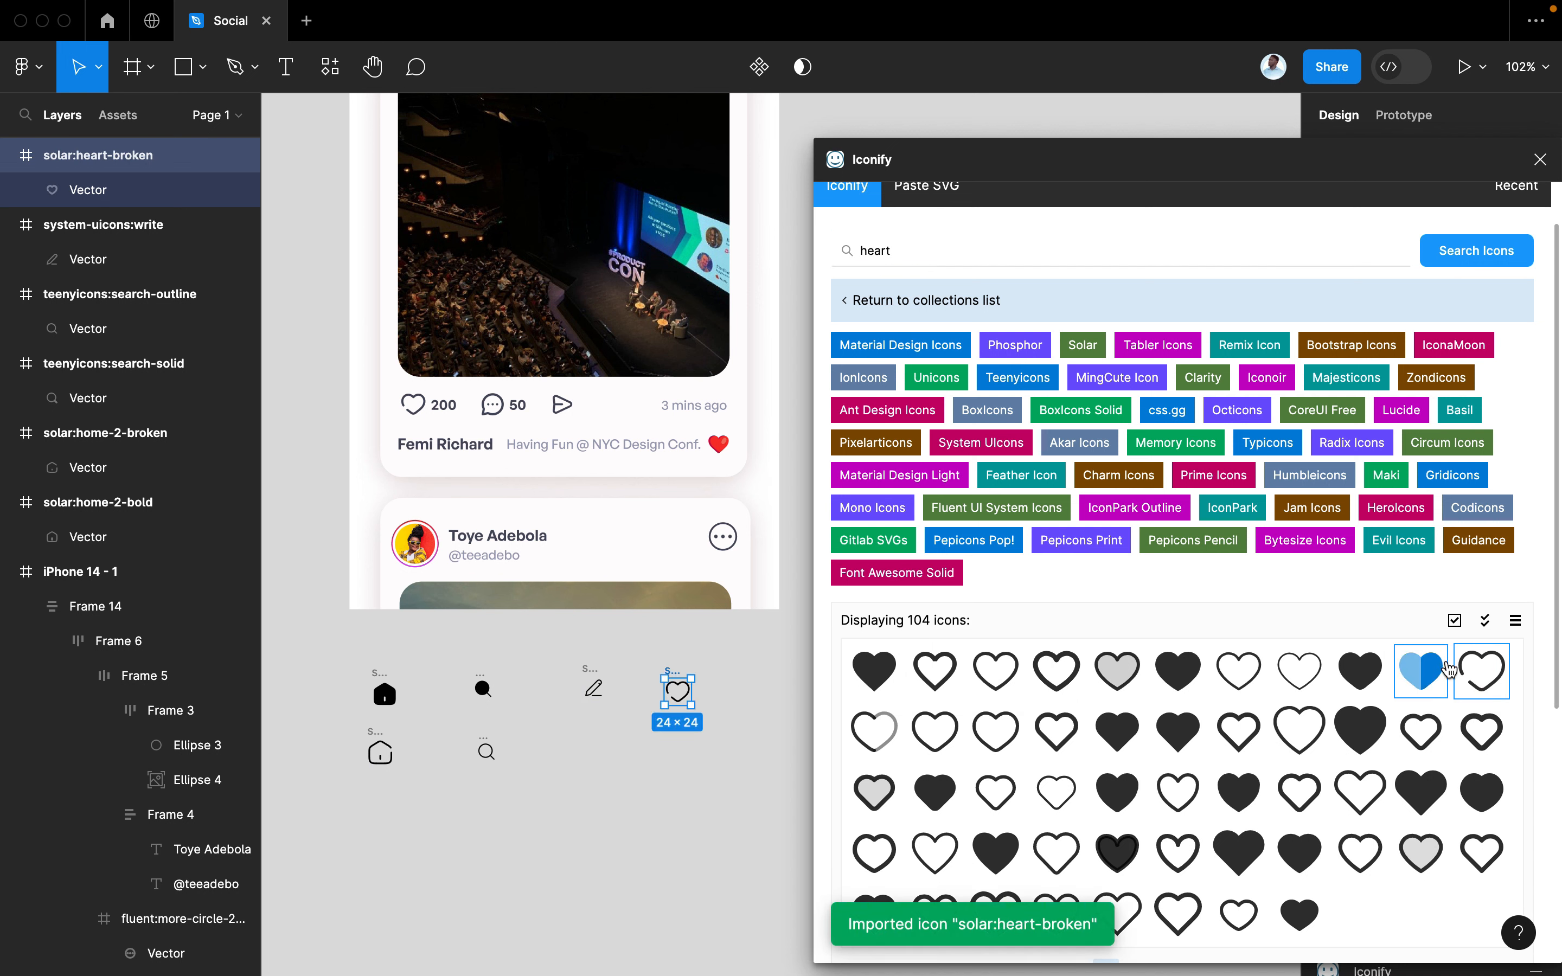
pyautogui.scroll(5, 664, 746)
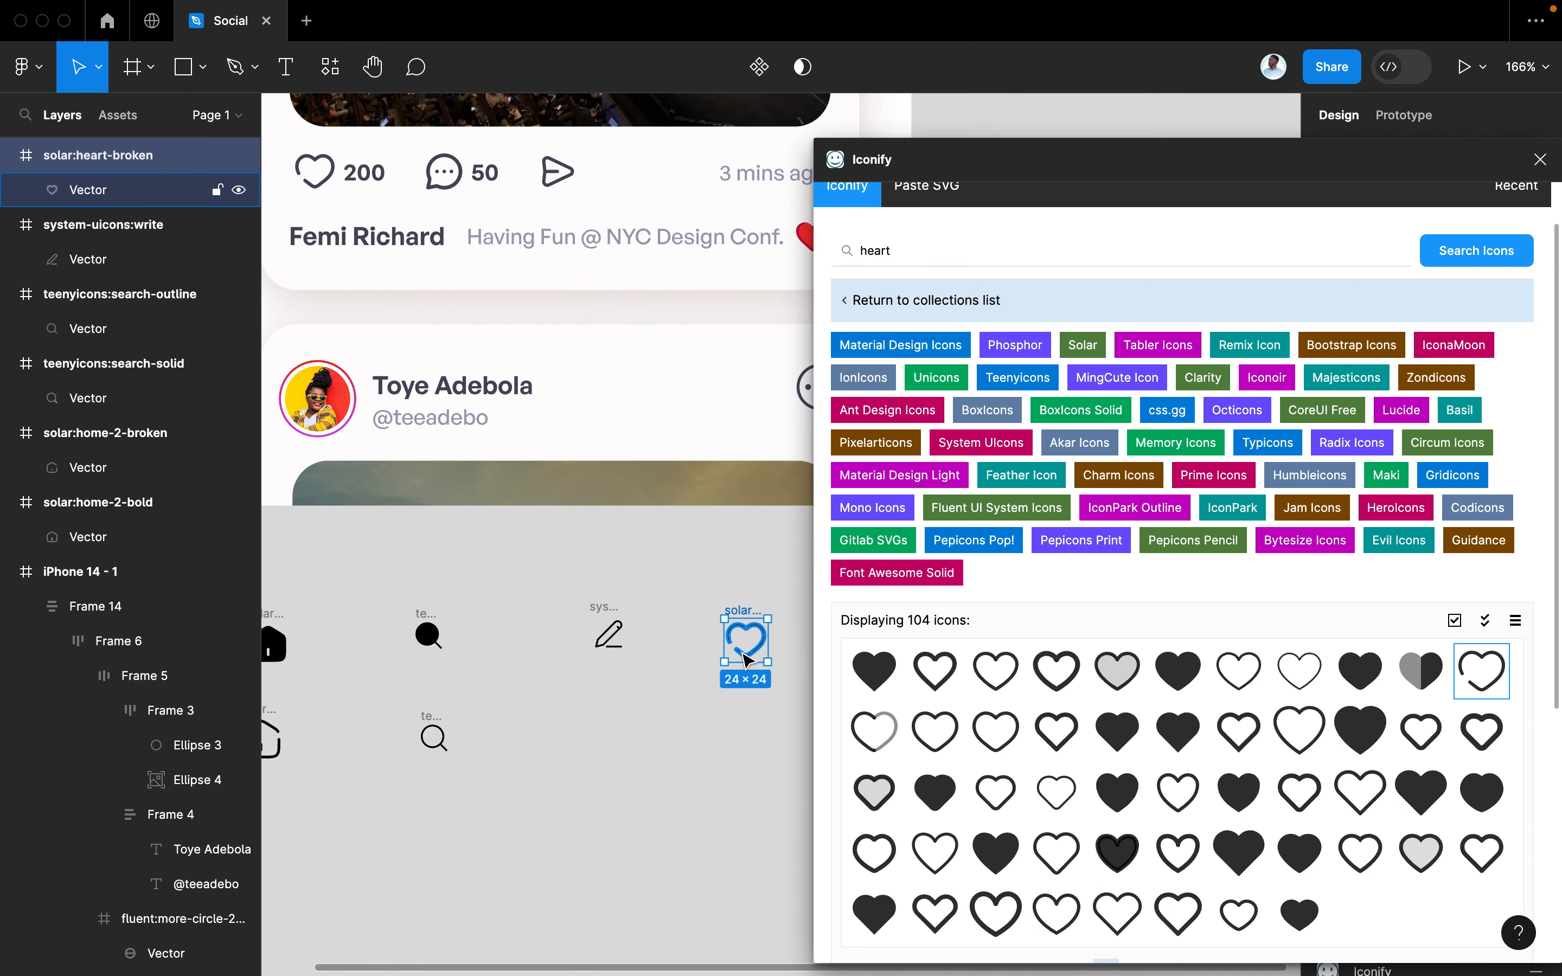
pyautogui.hscroll(-2, 726, 729)
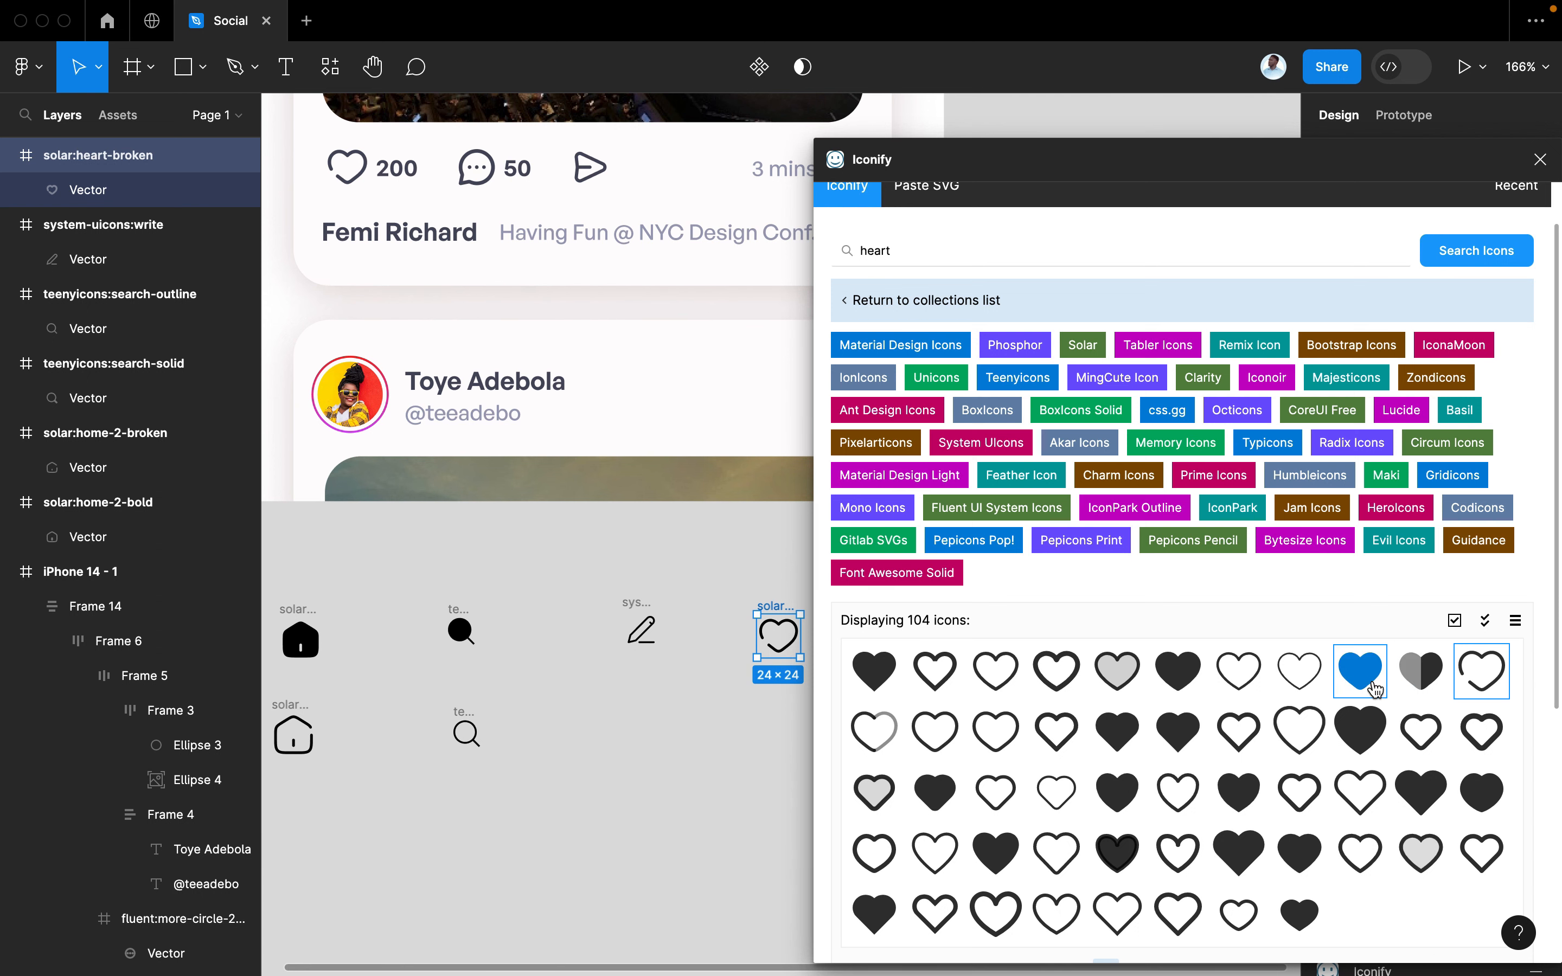
pyautogui.moveTo(1362, 683); pyautogui.dragTo(784, 726)
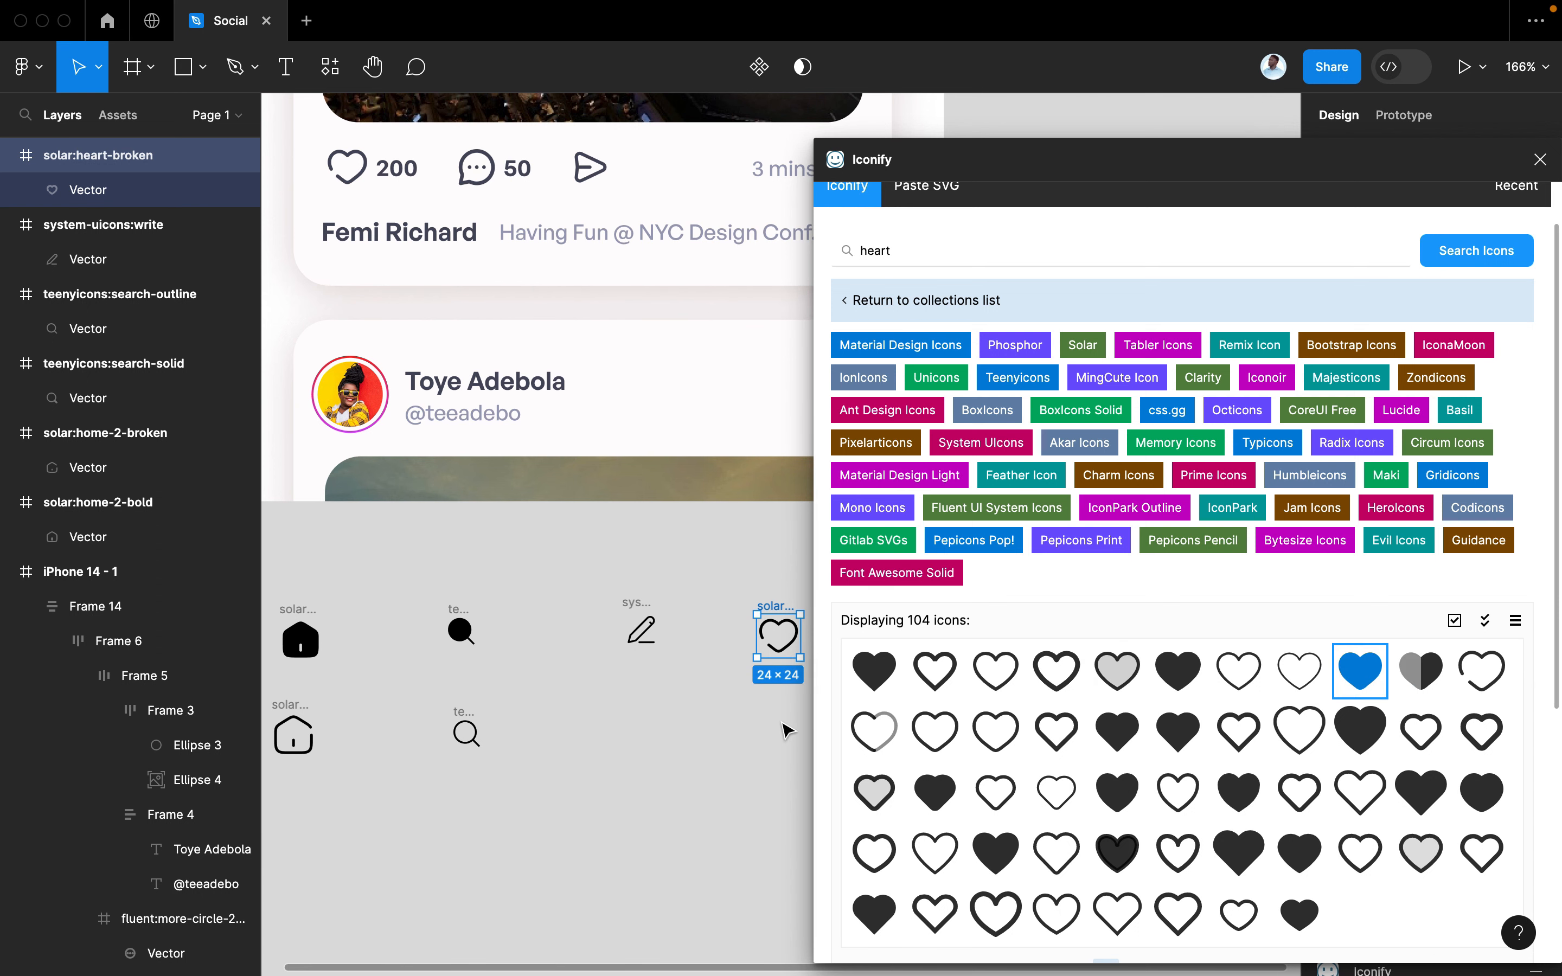
pyautogui.hscroll(5, 795, 784)
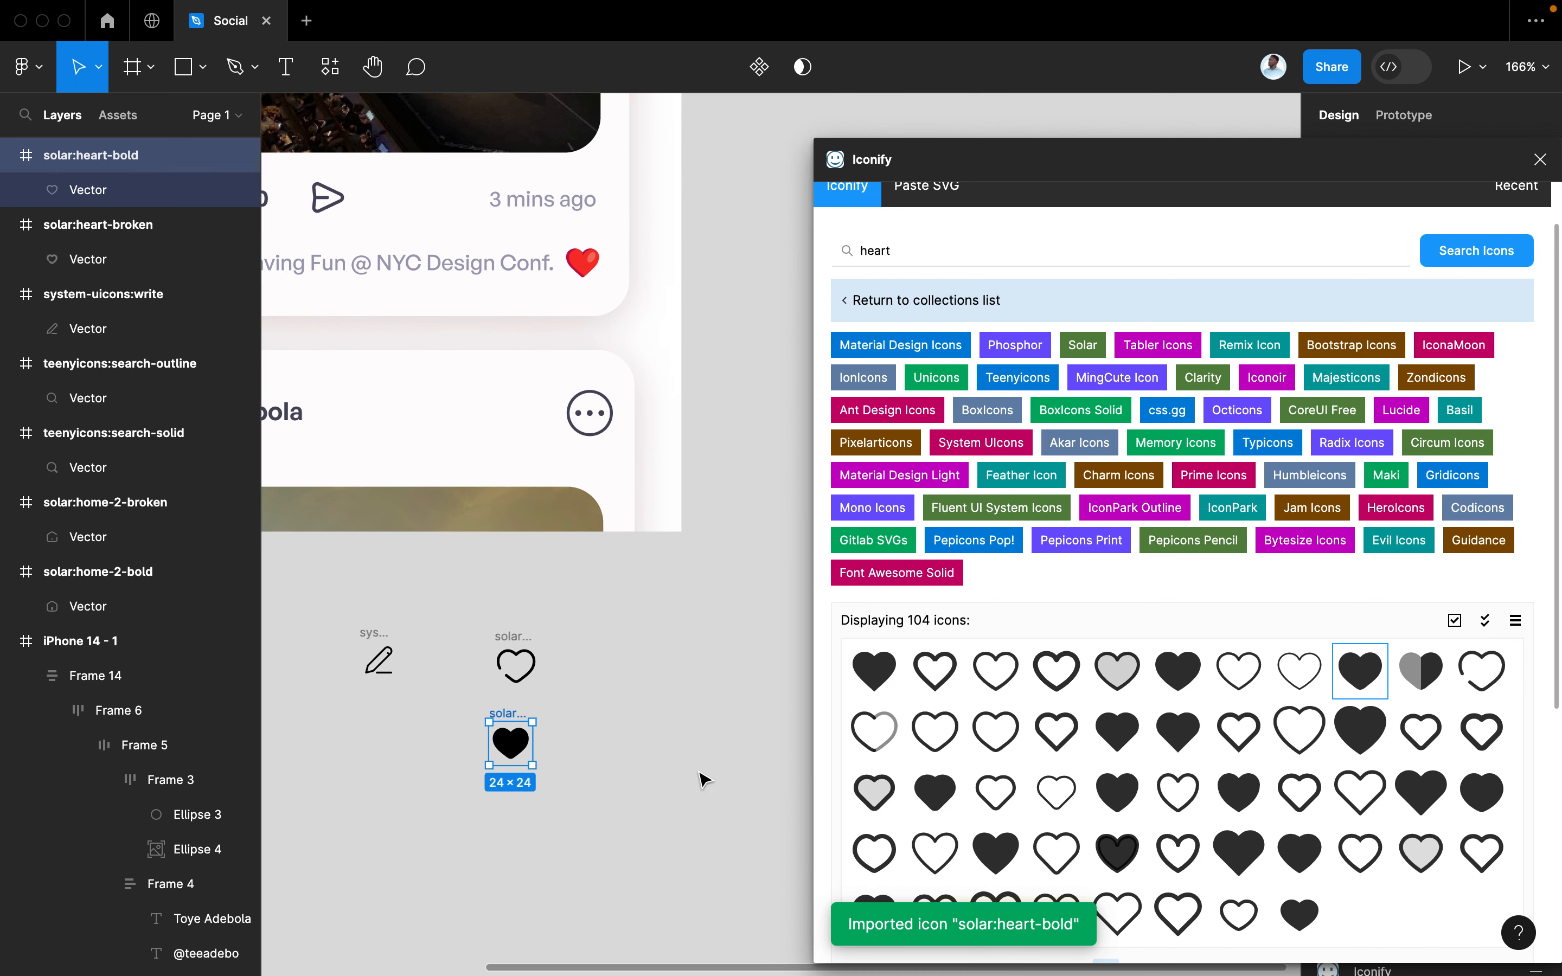
# Search 'user', place Solar user-broken and user-bold icons, and close Iconify
pyautogui.click(903, 251)
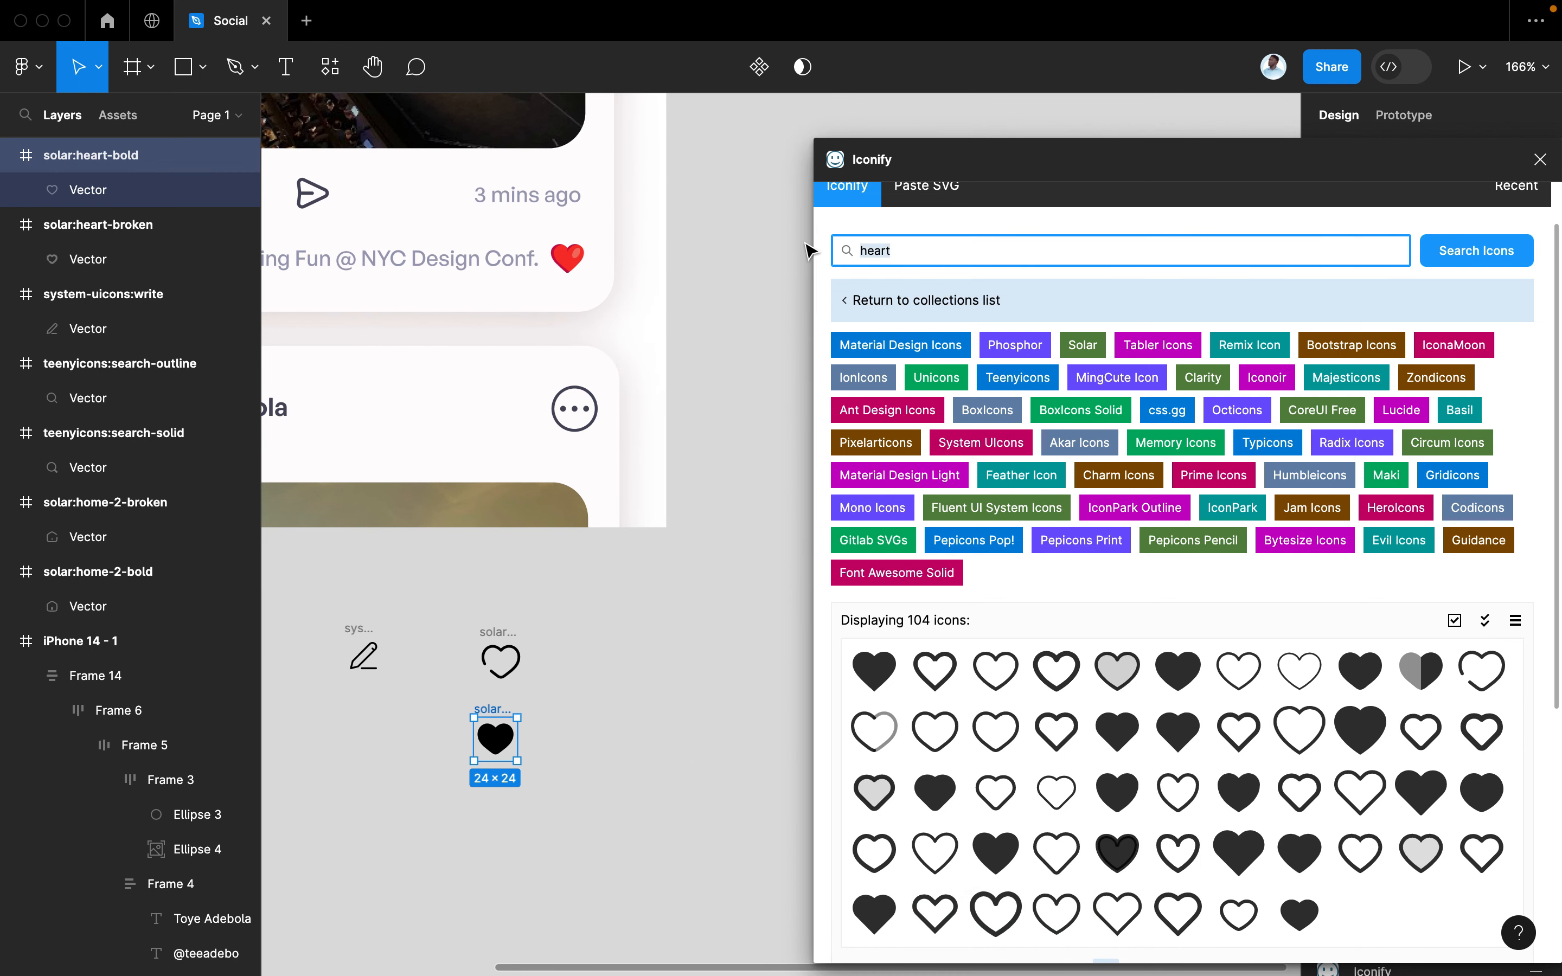
pyautogui.write('user')
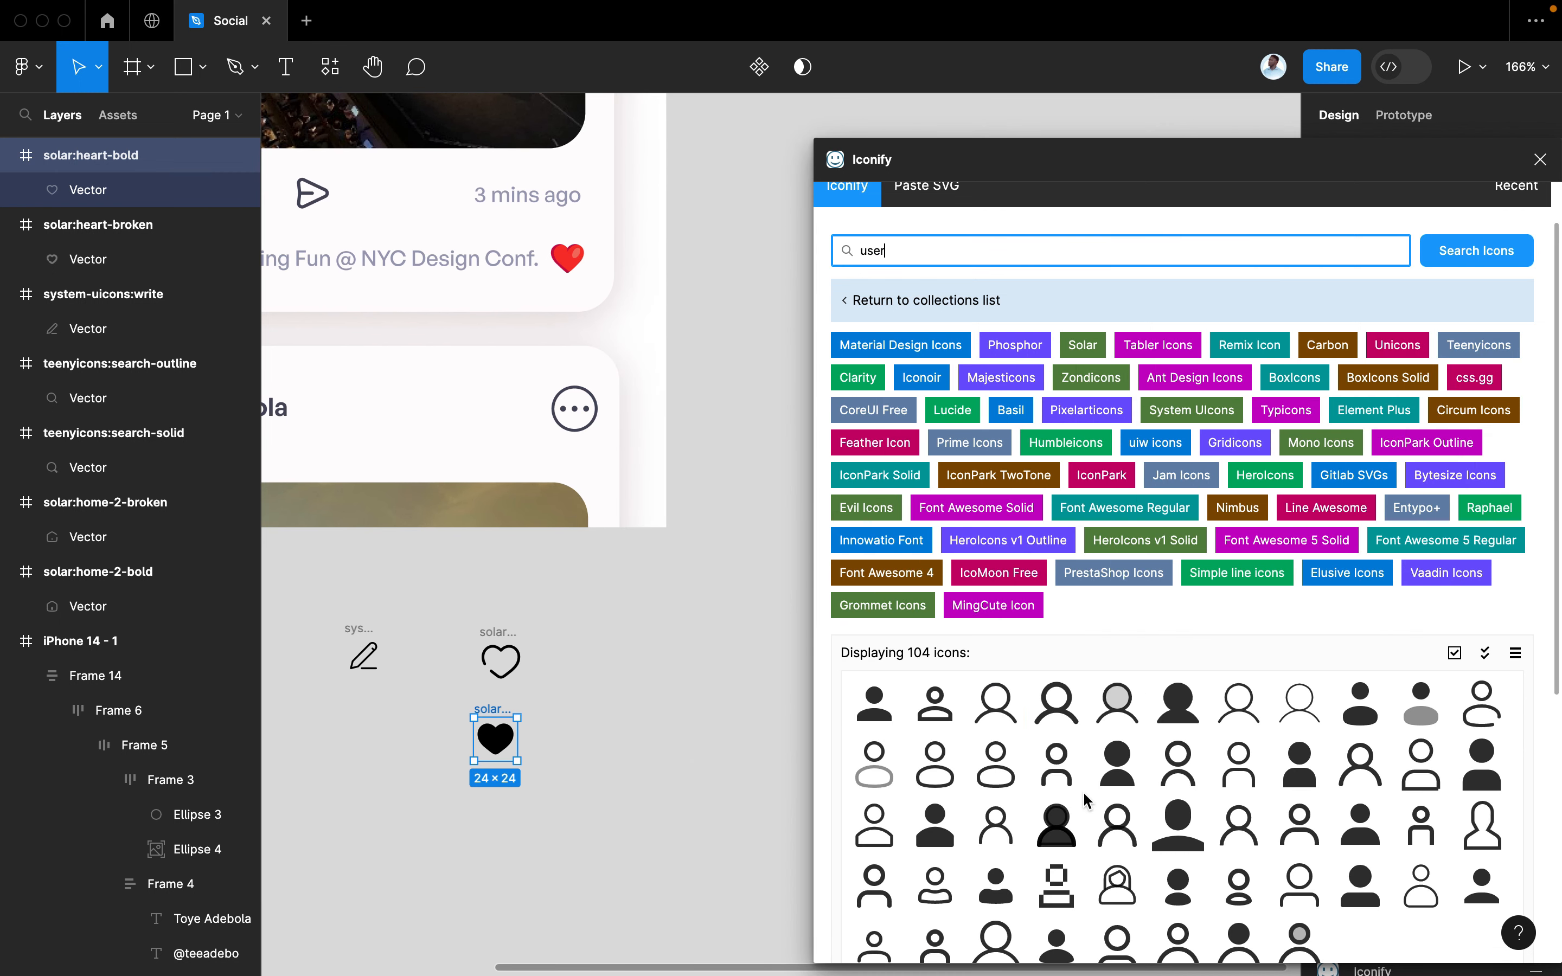
pyautogui.scroll(-2, 1353, 665)
pyautogui.moveTo(1481, 681); pyautogui.dragTo(595, 665)
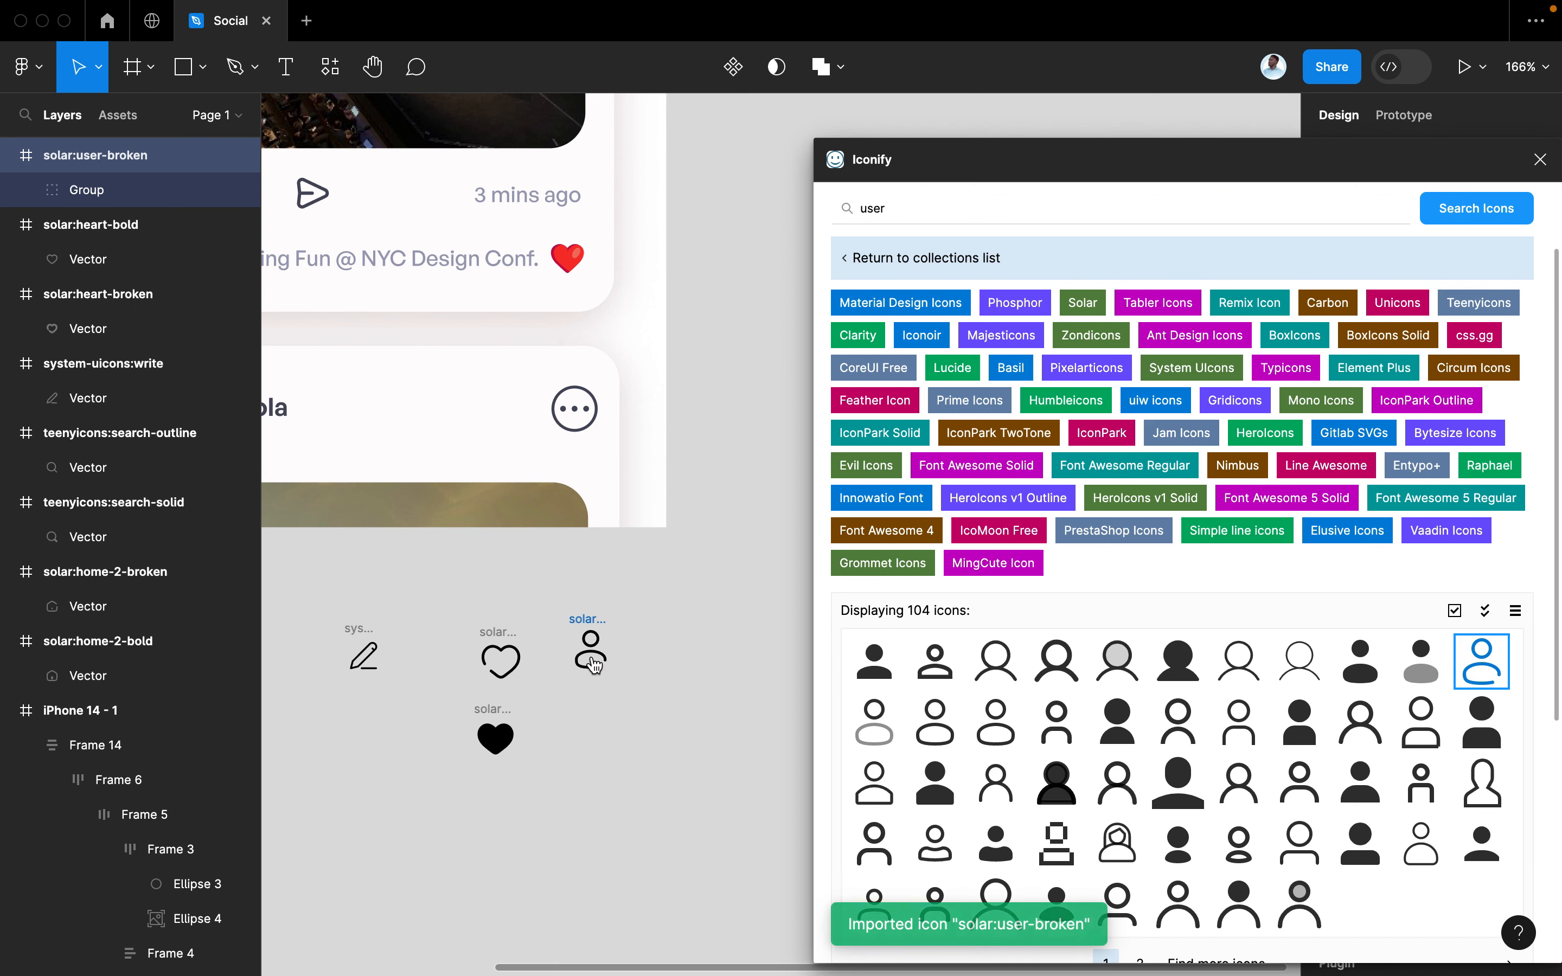
pyautogui.moveTo(1354, 673); pyautogui.dragTo(602, 746)
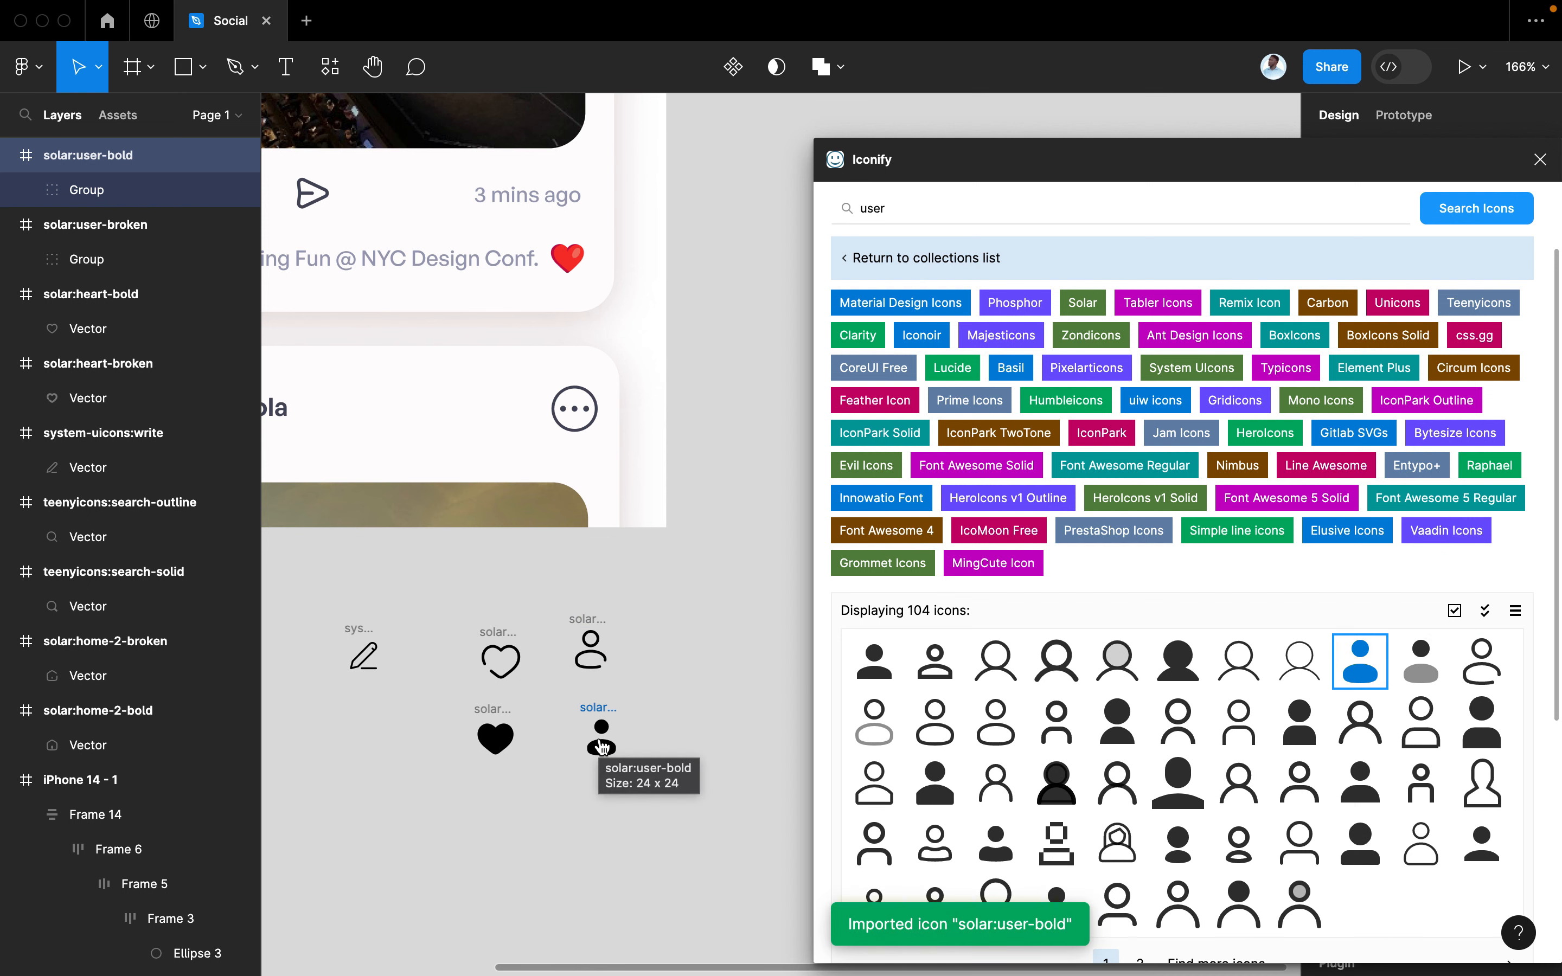
pyautogui.click(1540, 159)
pyautogui.hscroll(-5, 1178, 489)
pyautogui.scroll(-2, 1179, 489)
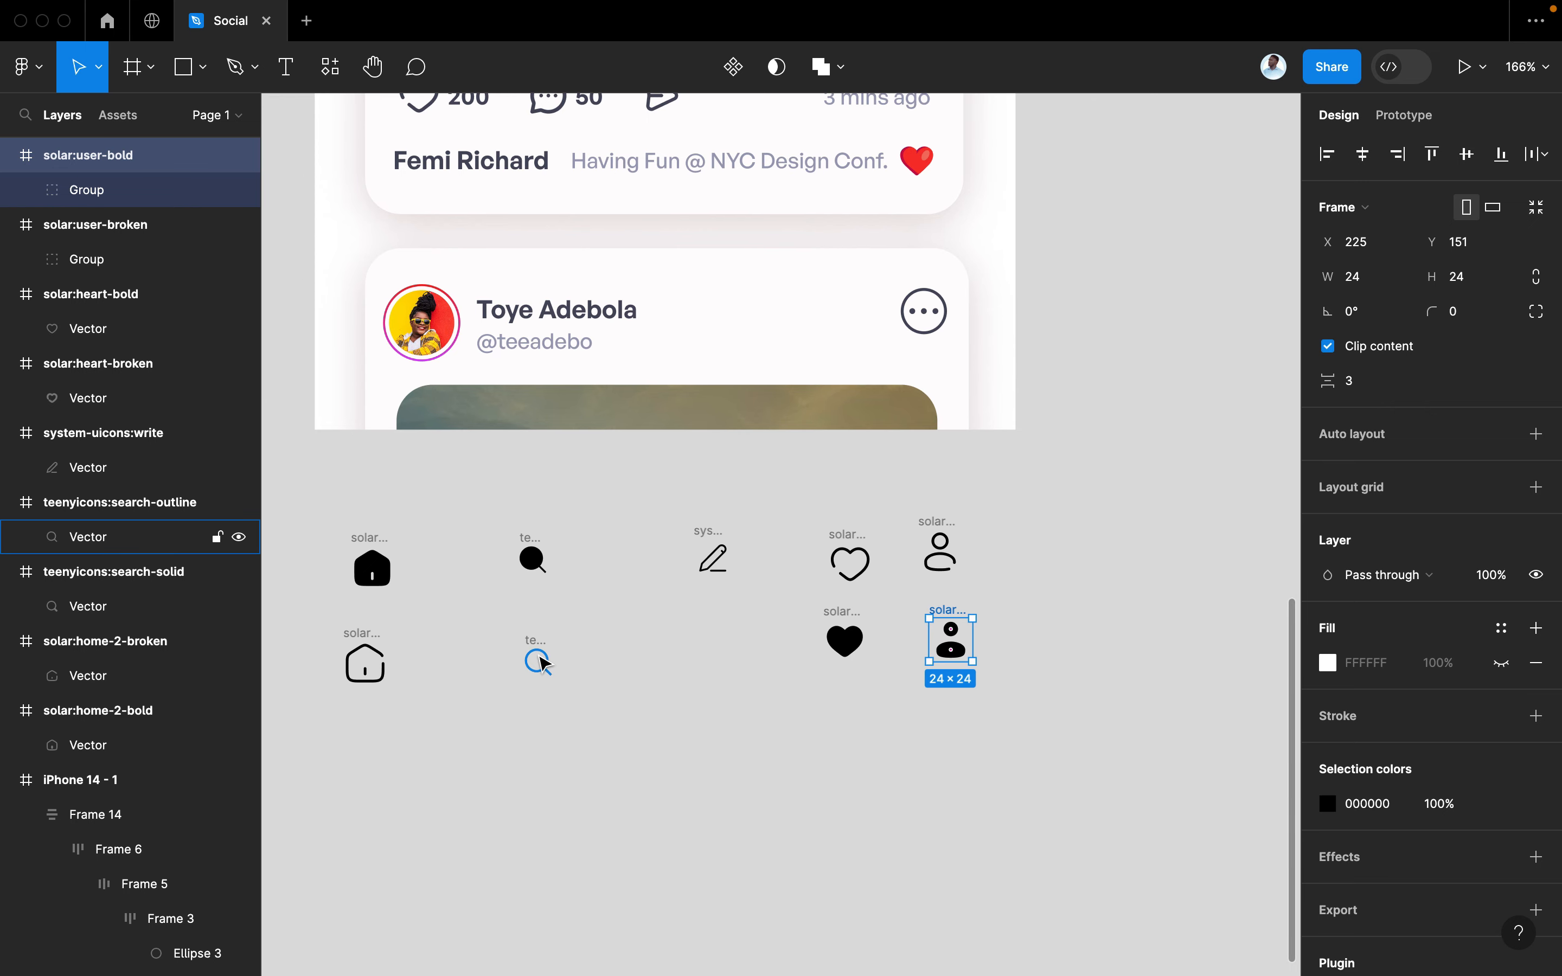
# Resize both magnifier icons to 30 × 30
pyautogui.click(541, 661)
pyautogui.click(560, 613)
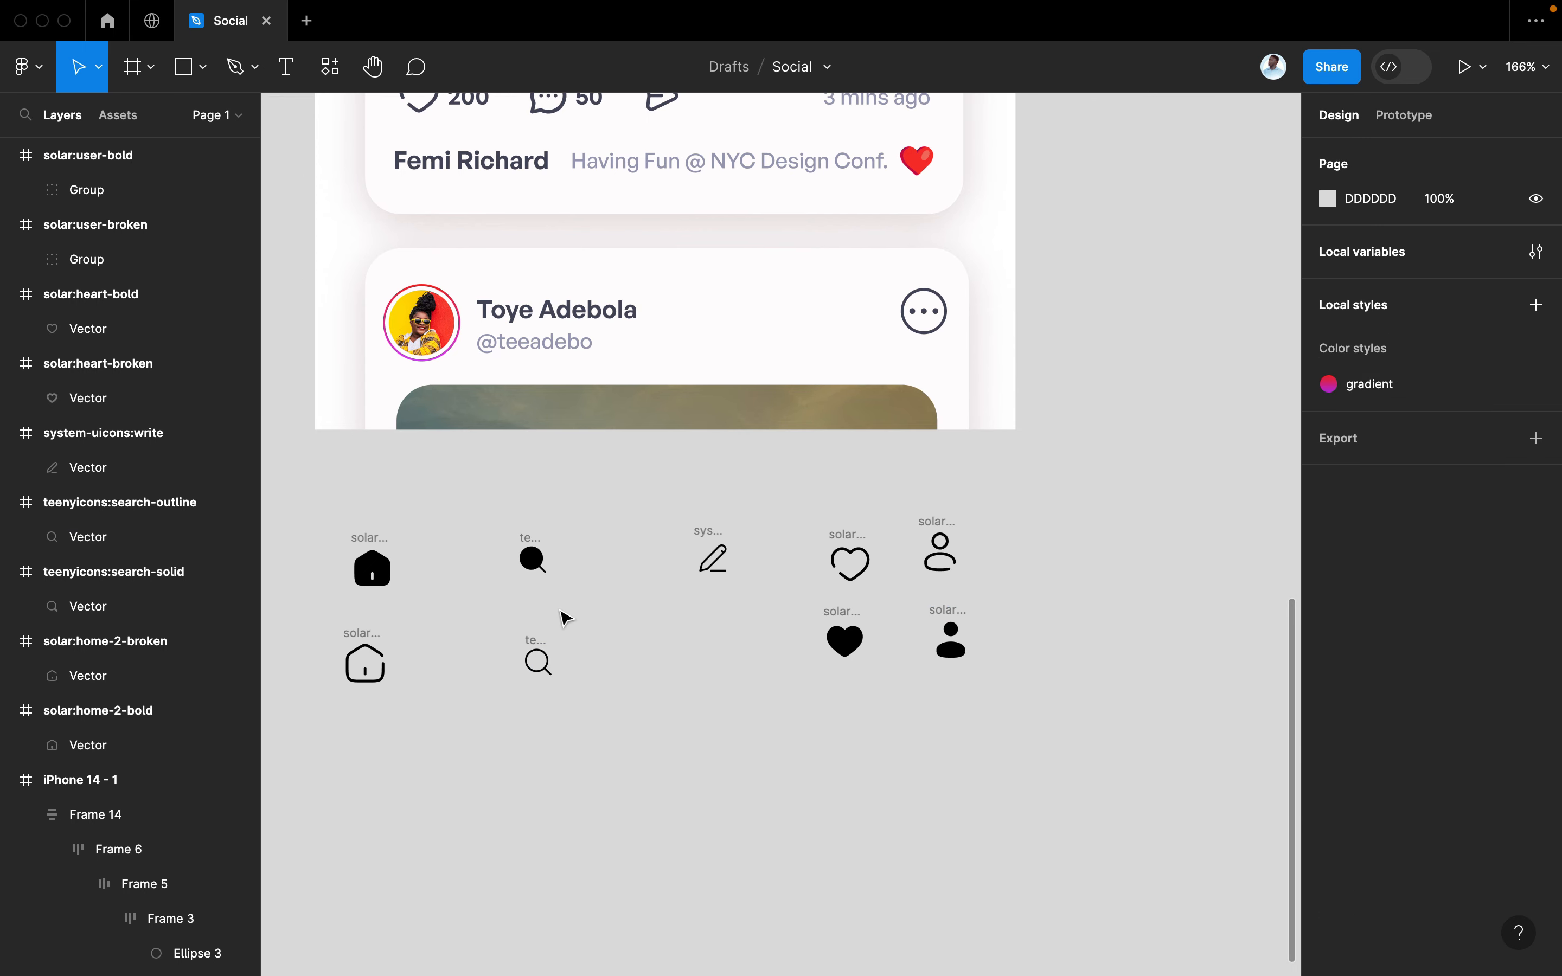
pyautogui.click(542, 641)
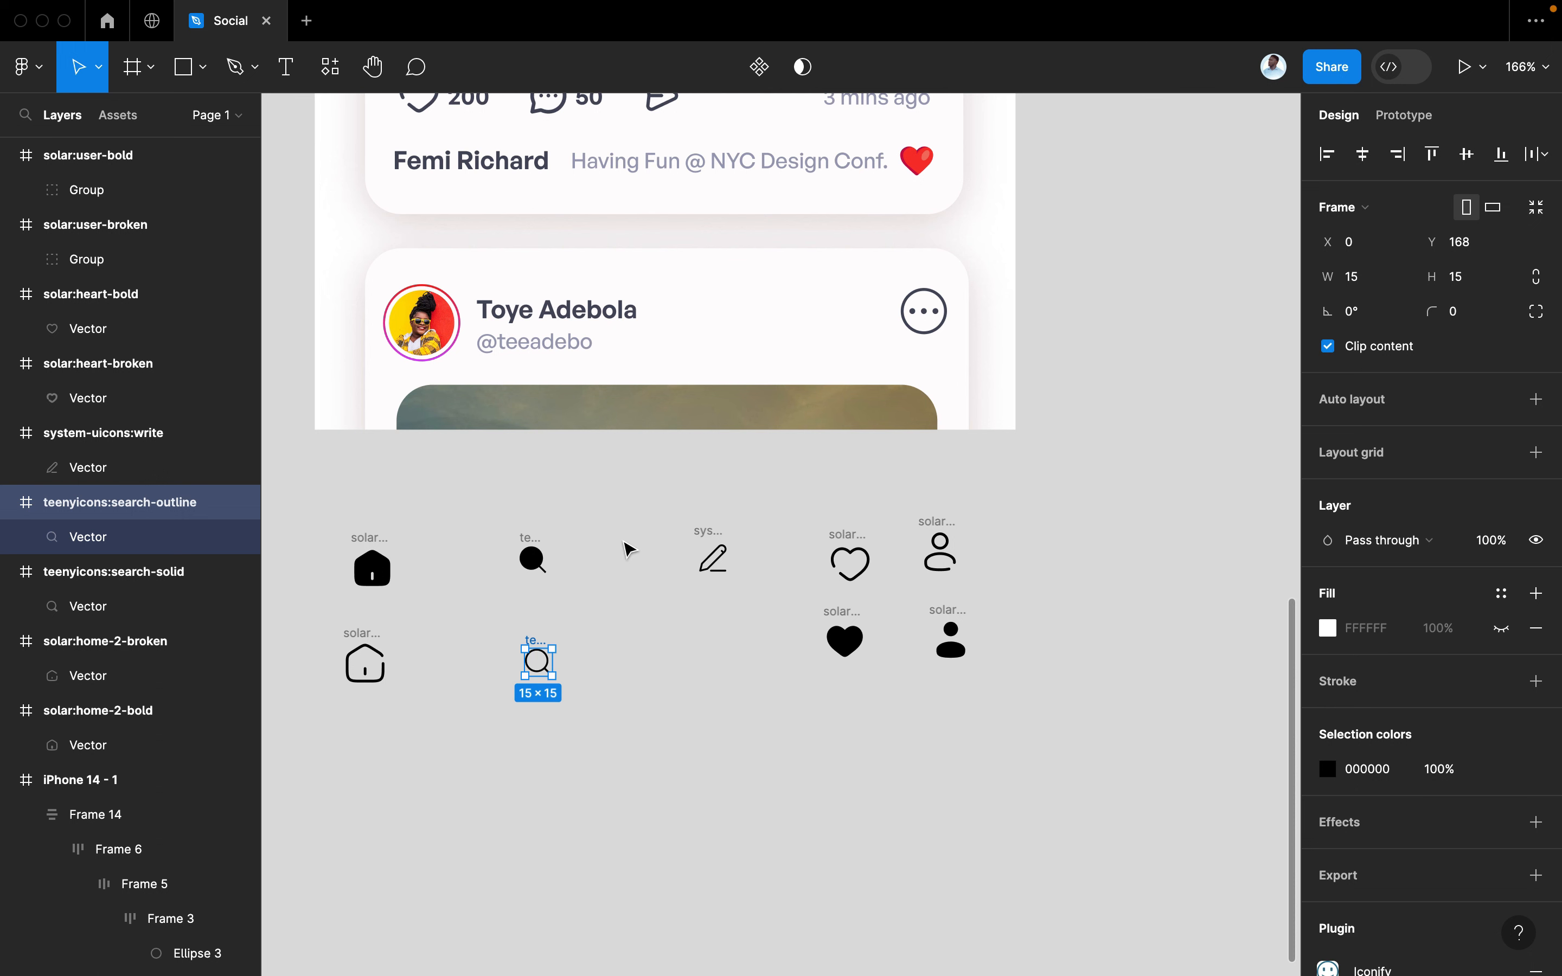
pyautogui.keyDown('shift'); pyautogui.click(532, 557); pyautogui.keyUp('shift')
pyautogui.hscroll(-4, 645, 561)
pyautogui.scroll(1, 645, 562)
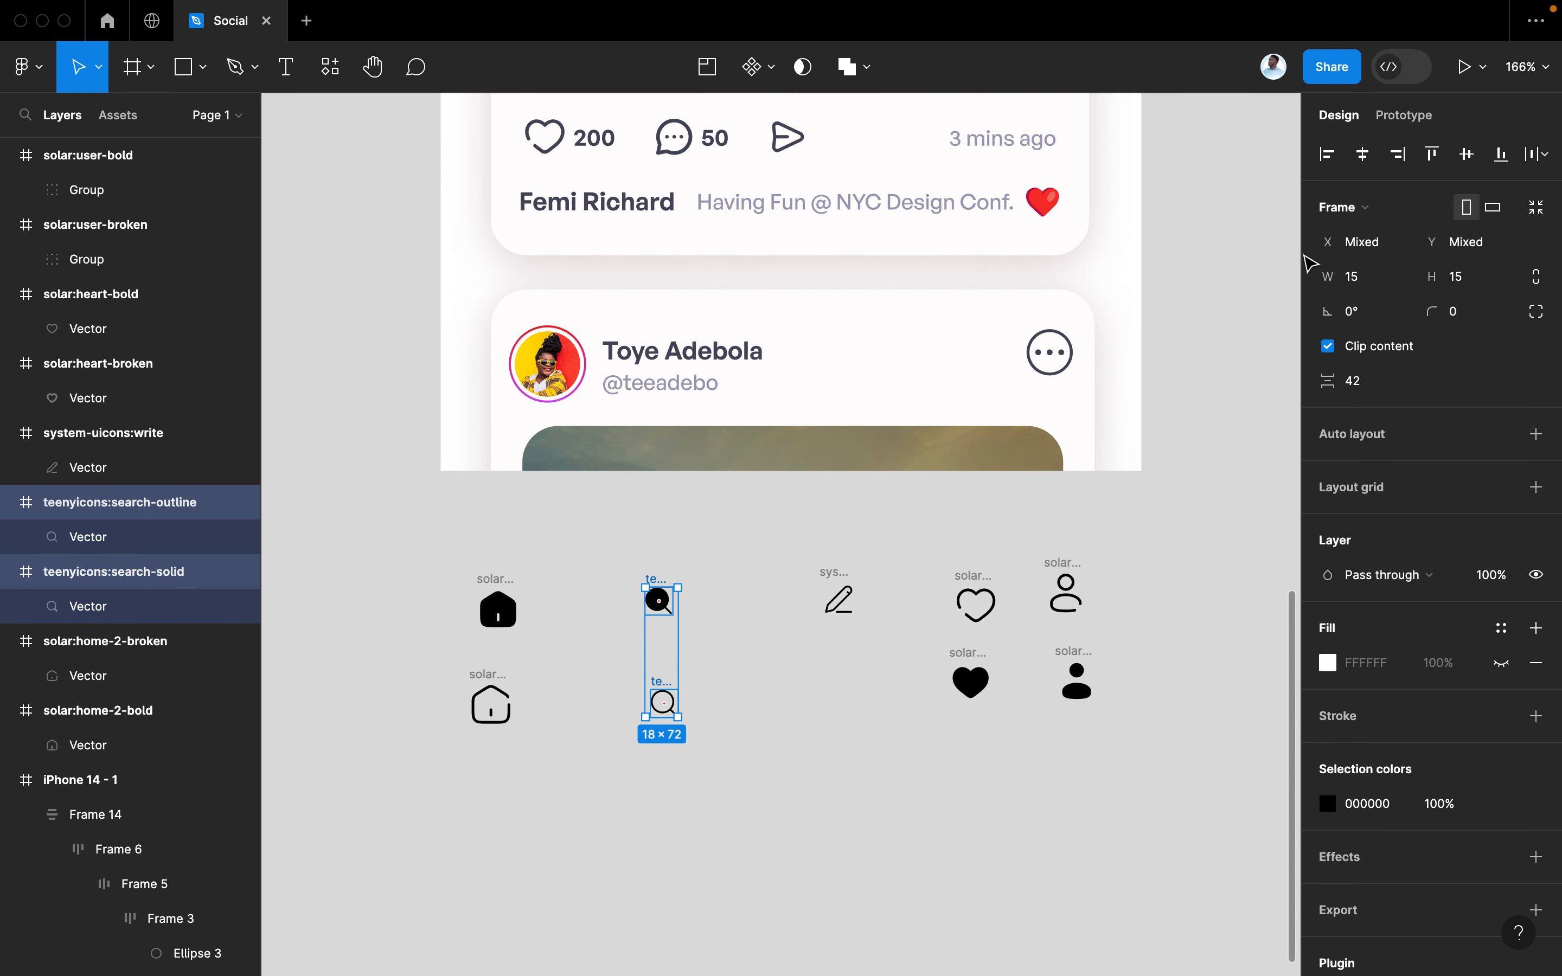
pyautogui.click(1365, 280)
pyautogui.write('30')
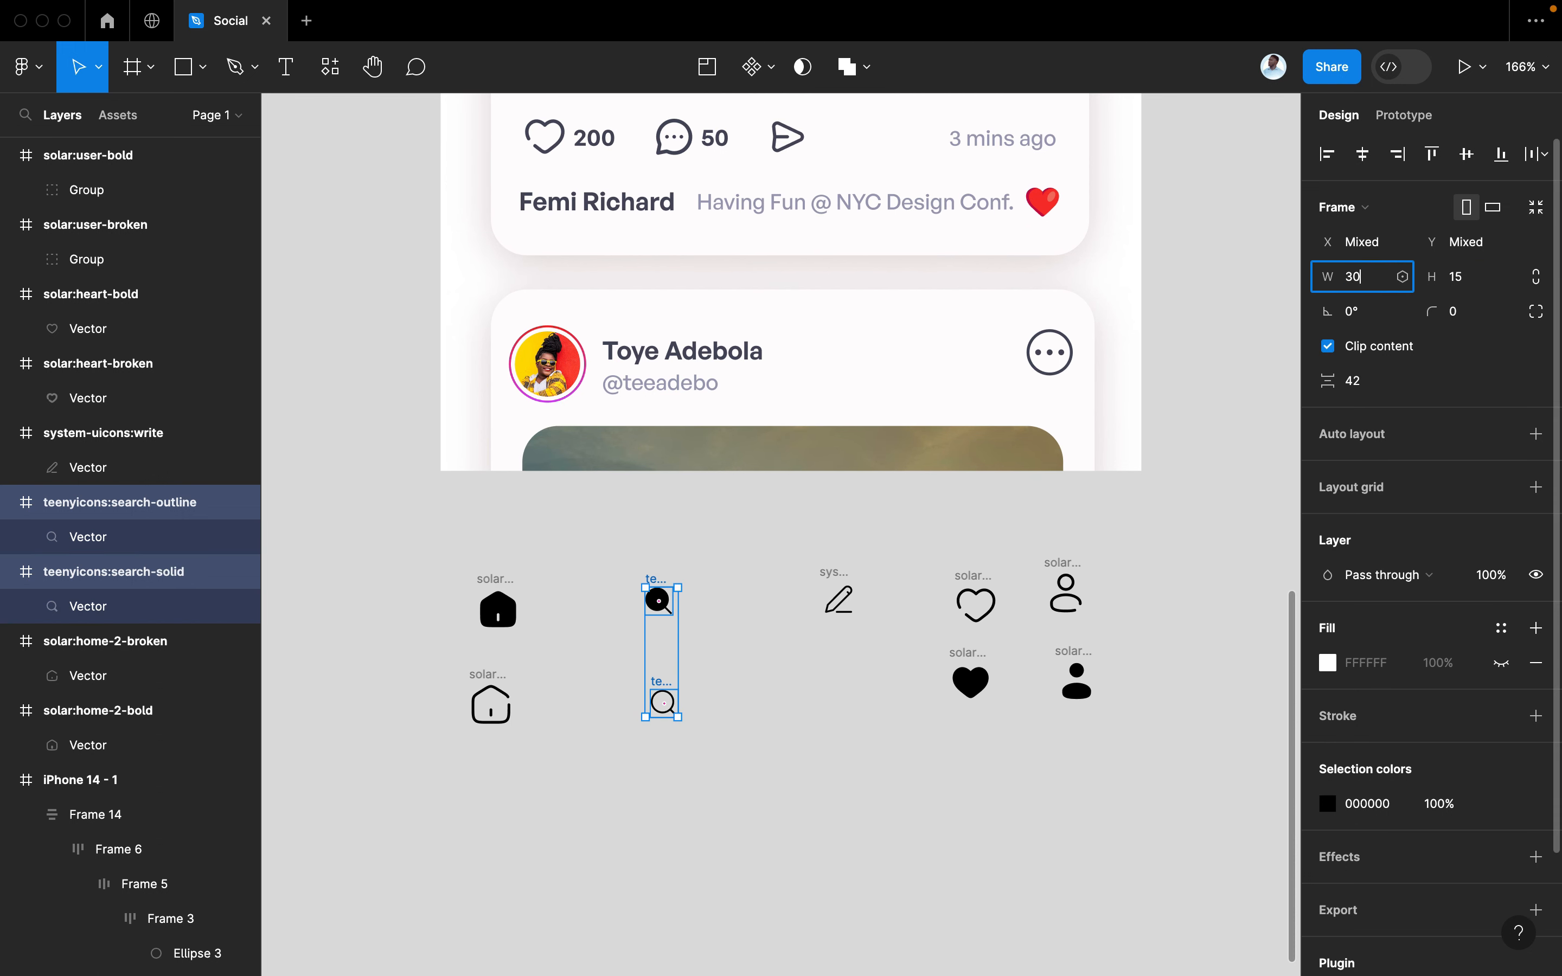
pyautogui.press('Tab')
pyautogui.write('30')
pyautogui.press('Return')
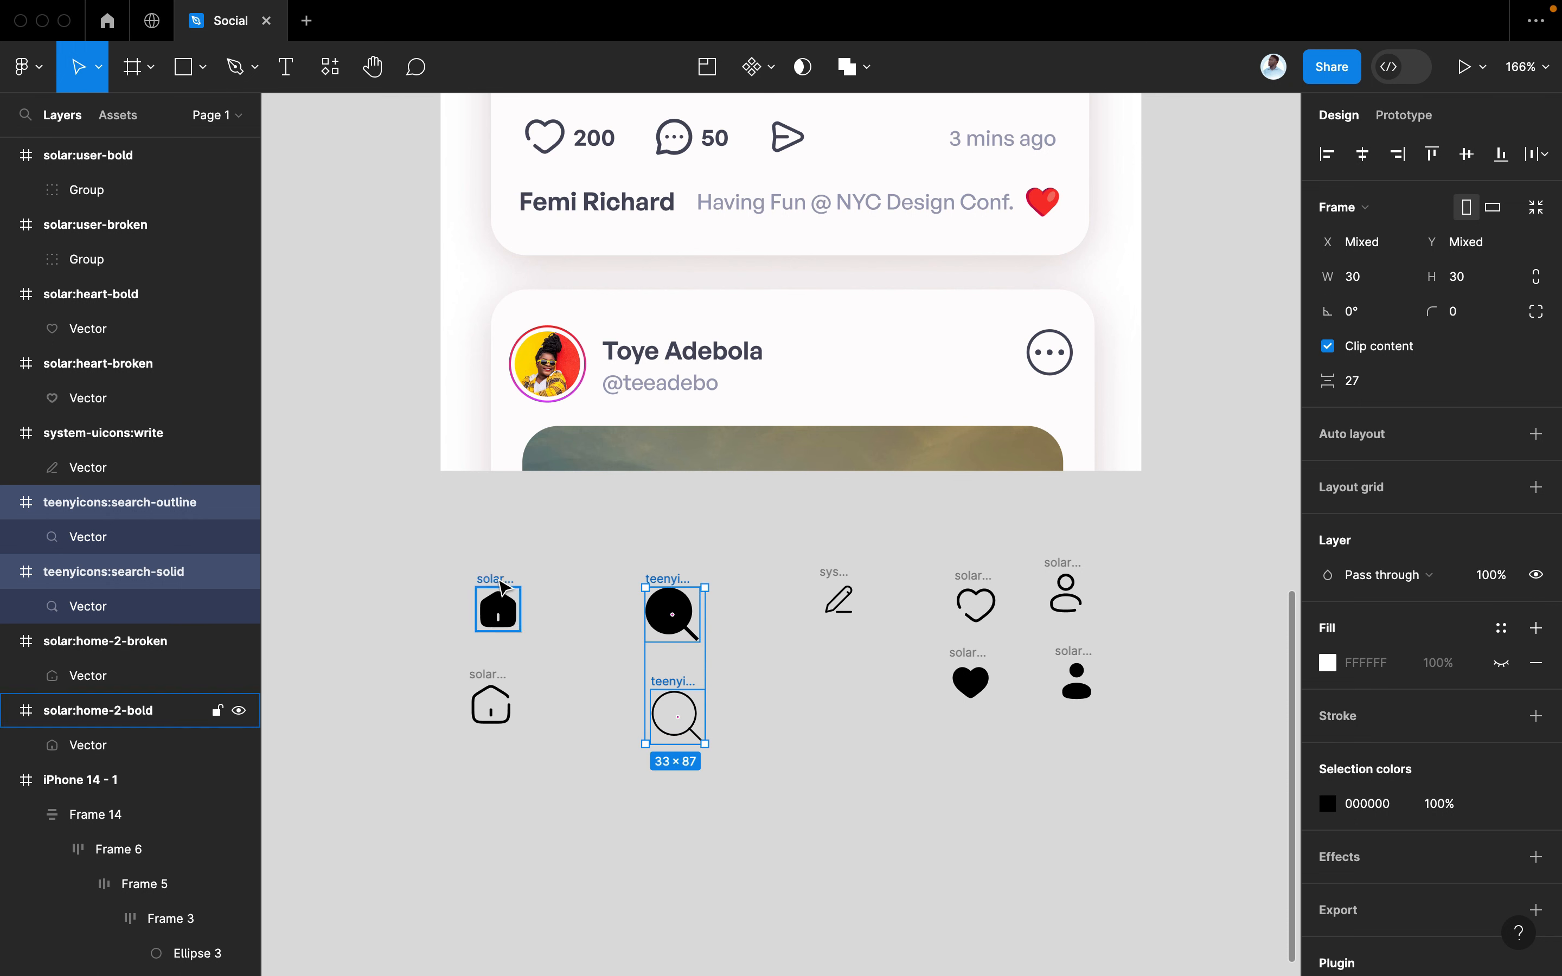
# Resize both home icons and the pen icon to 30 × 30
pyautogui.click(502, 584)
pyautogui.keyDown('shift'); pyautogui.click(492, 702); pyautogui.keyUp('shift')
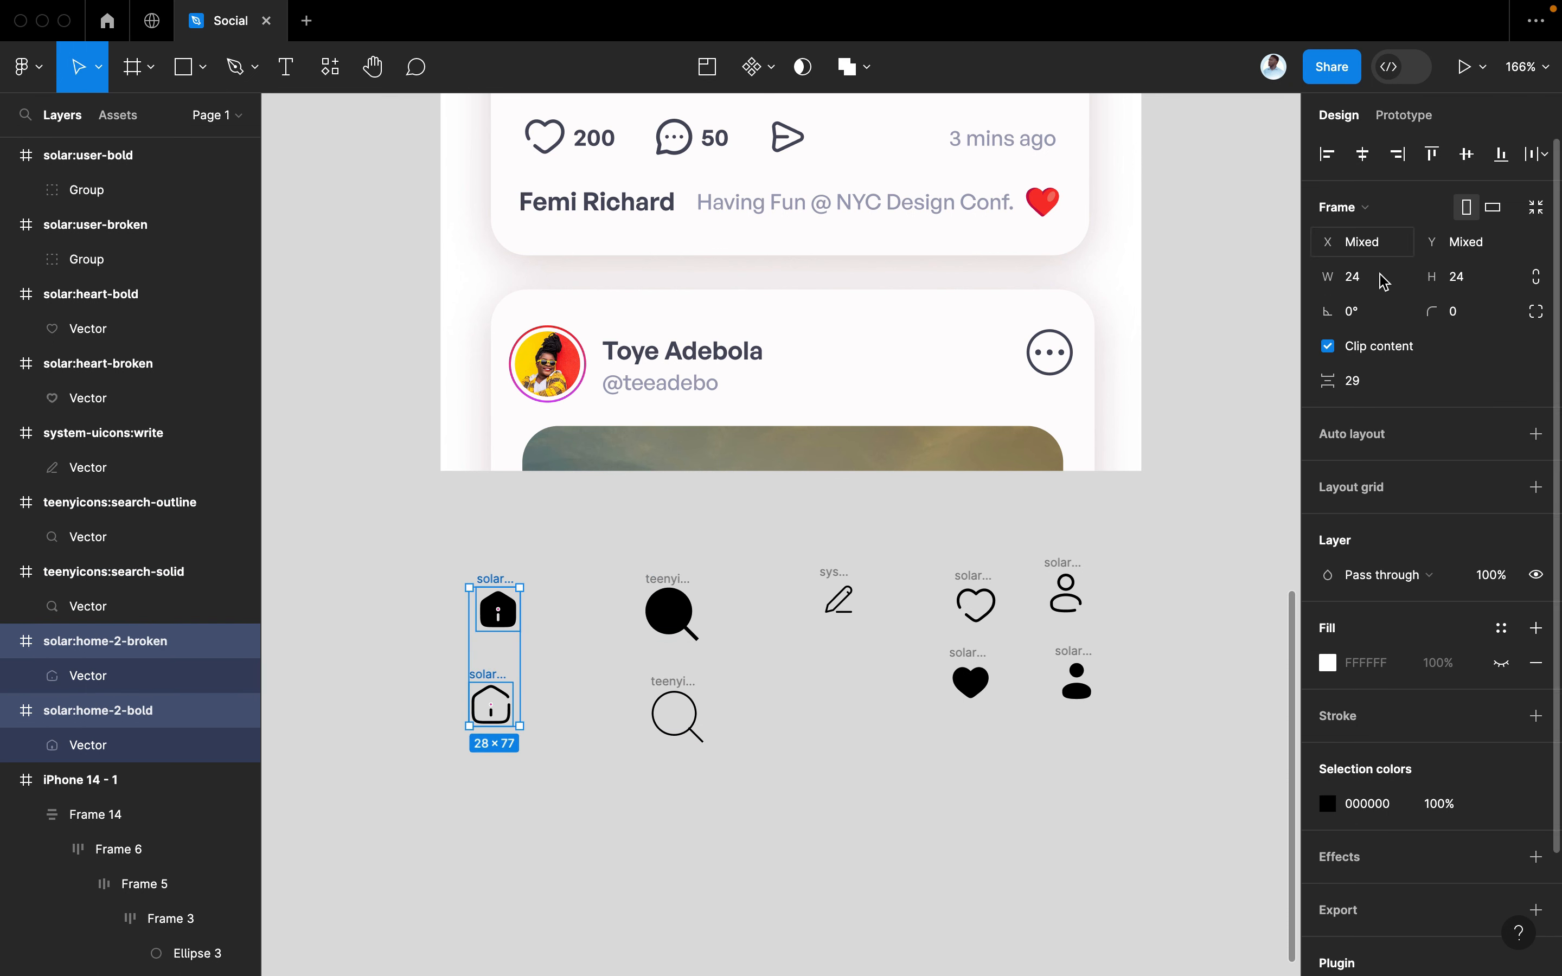
pyautogui.click(1377, 289)
pyautogui.write('30')
pyautogui.press('Tab')
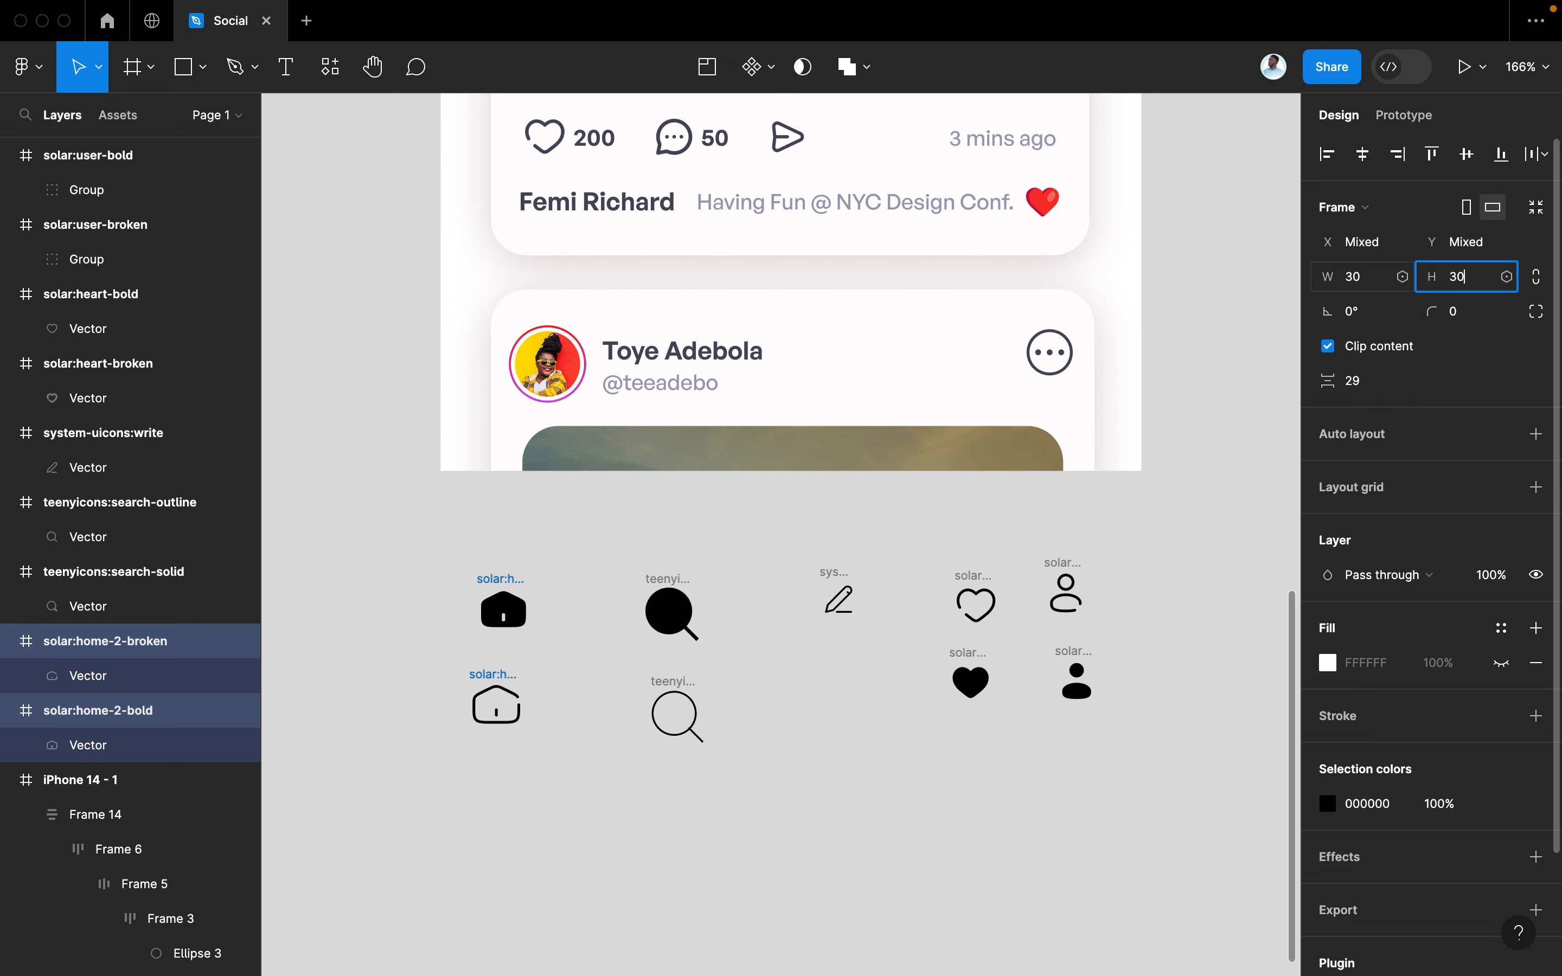
pyautogui.write('30')
pyautogui.press('Return')
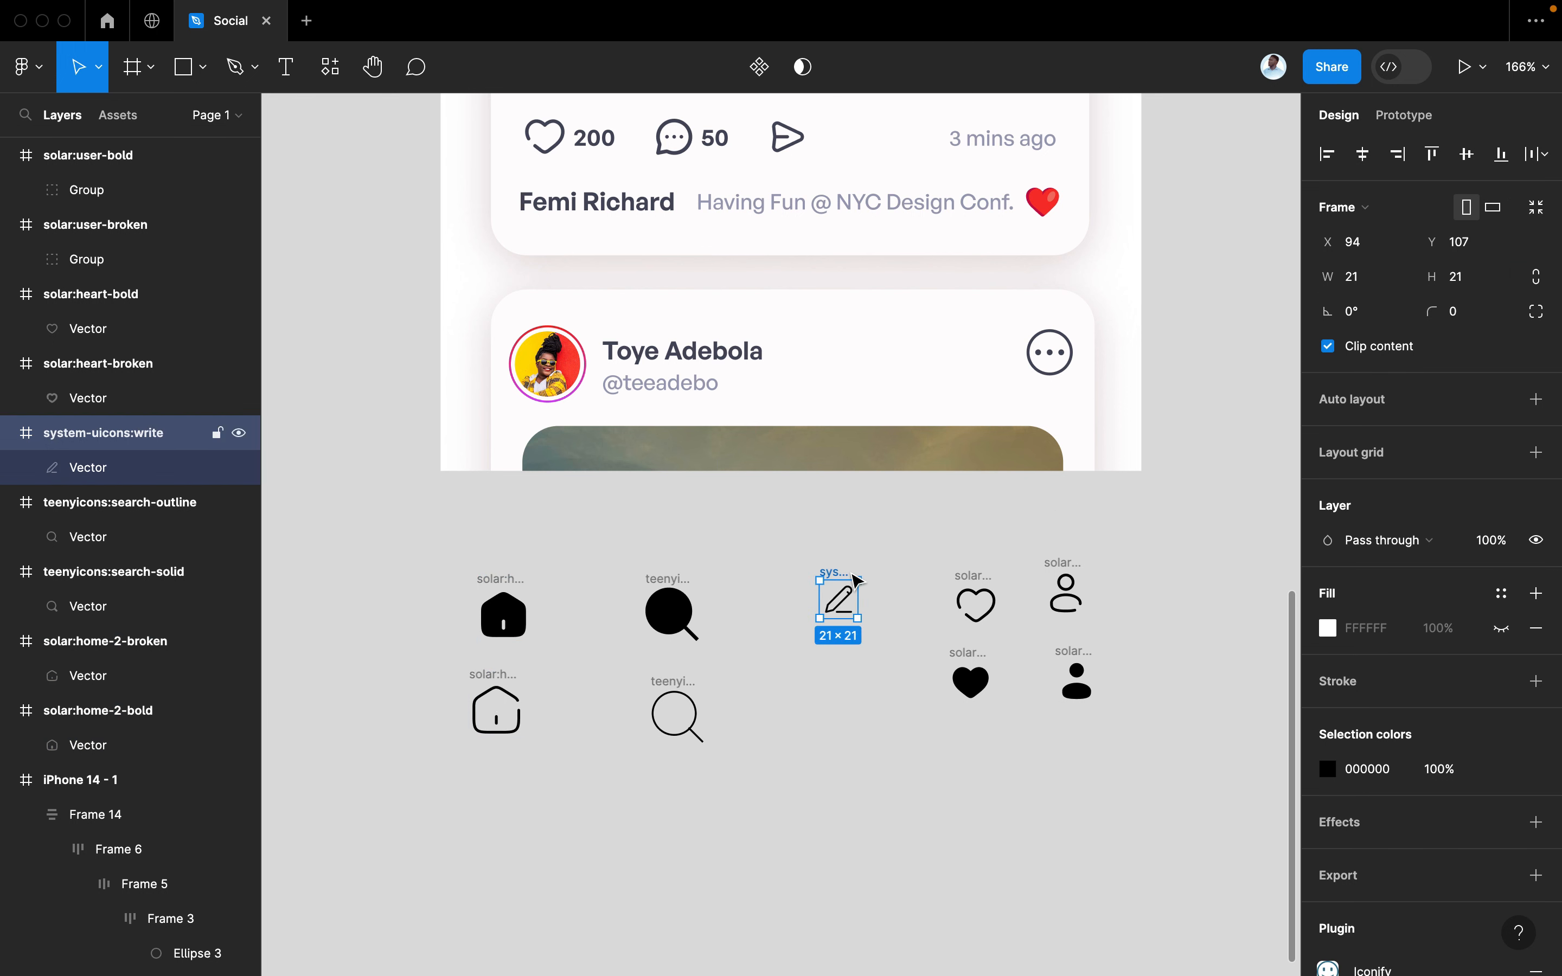
pyautogui.click(1392, 281)
pyautogui.press('Tab')
pyautogui.write('3')
pyautogui.press('Return')
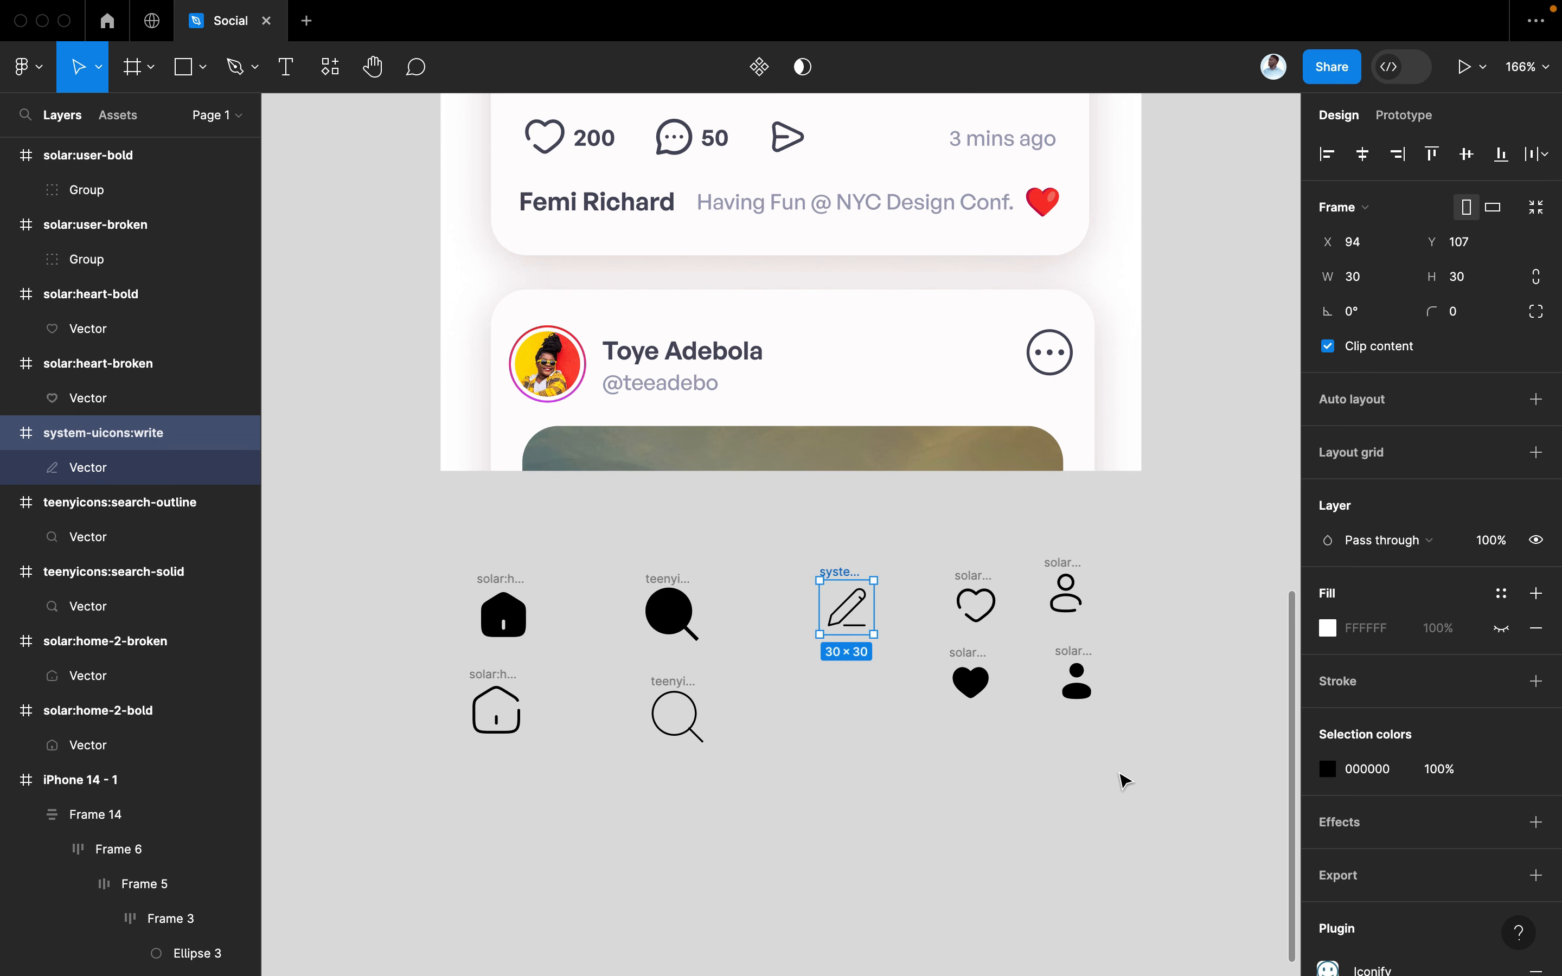
# Resize the four Solar heart and user icons to 30 × 30
pyautogui.moveTo(1137, 782)
pyautogui.mouseDown()
pyautogui.moveTo(993, 647)
pyautogui.moveTo(928, 531)
pyautogui.mouseUp()
pyautogui.click(1371, 279)
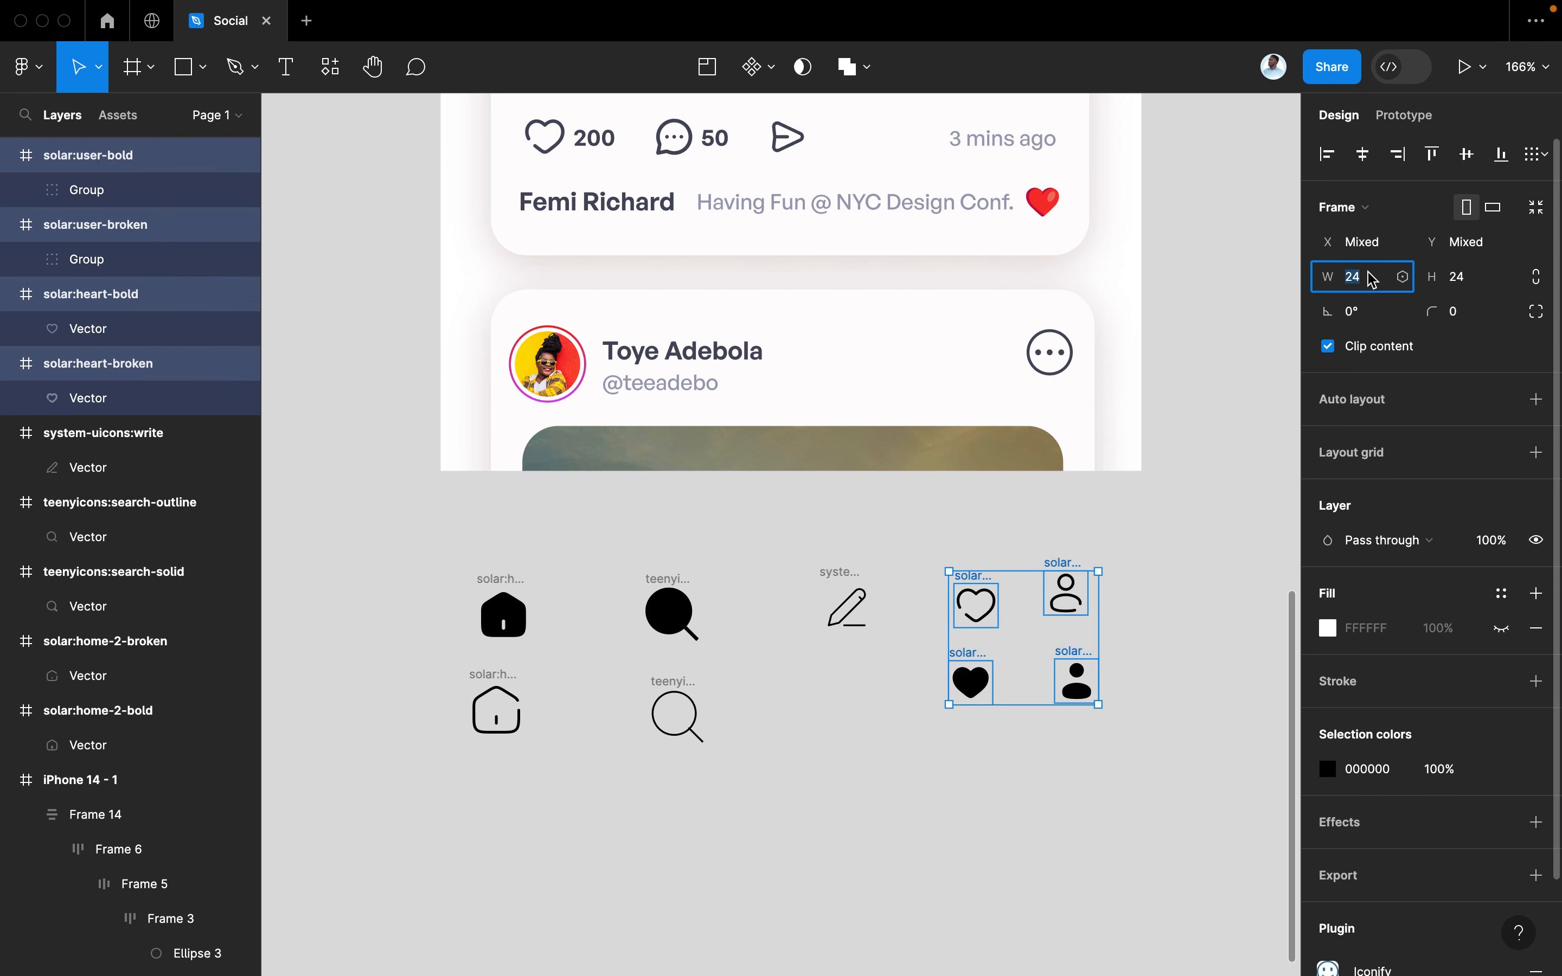
pyautogui.write('30')
pyautogui.press('Tab')
pyautogui.press('Return')
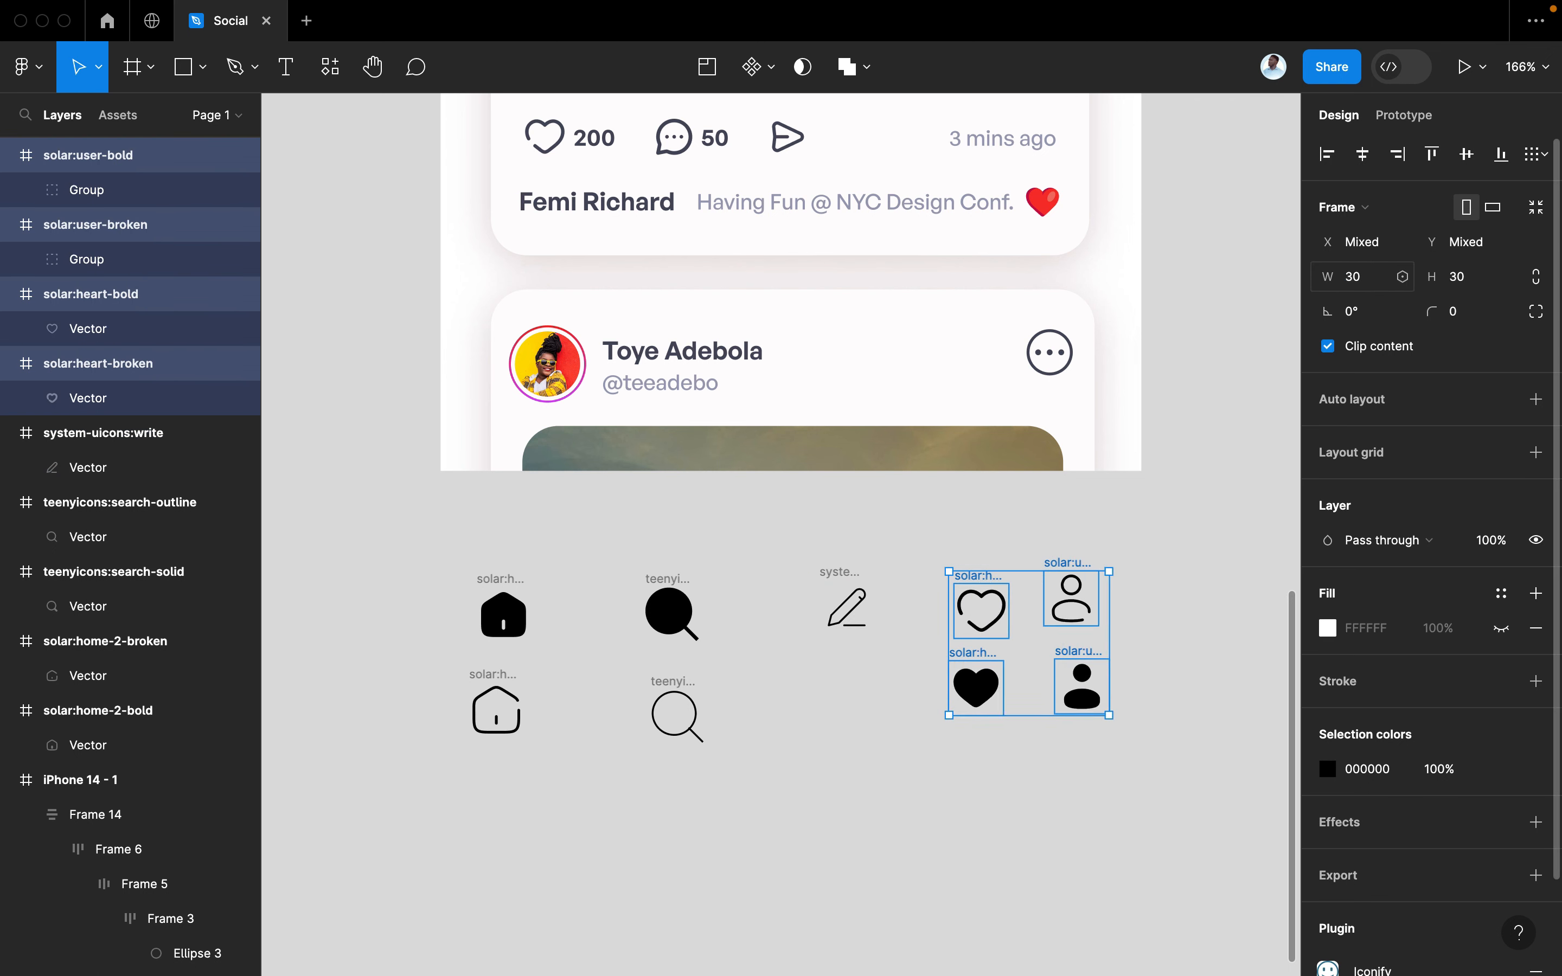
pyautogui.click(1070, 853)
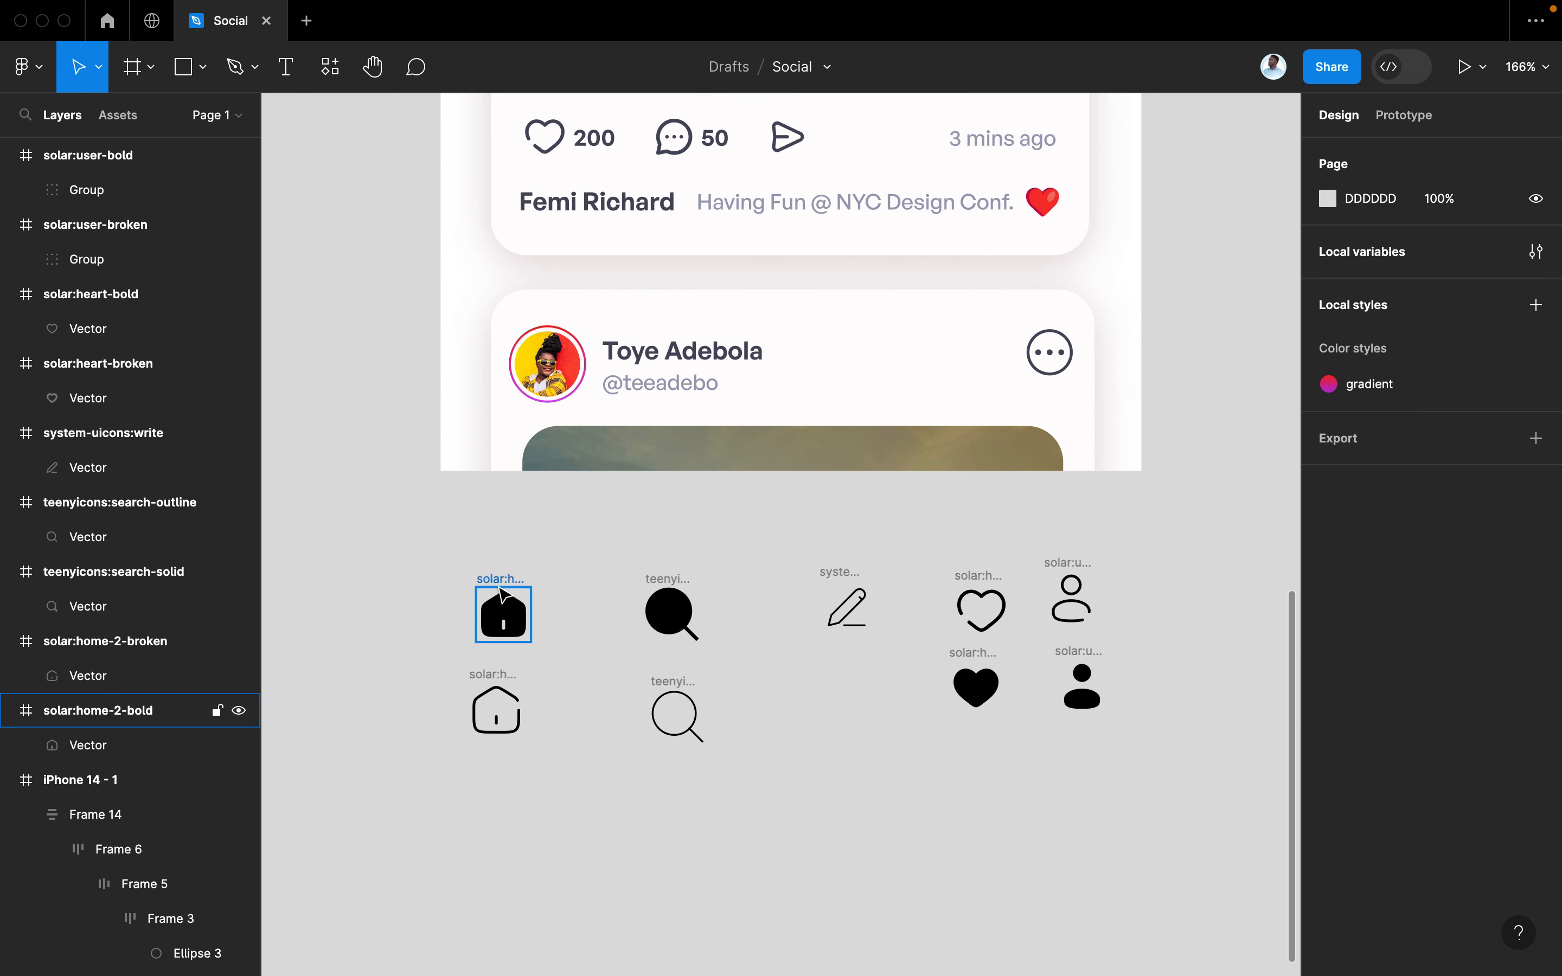
pyautogui.click(842, 610)
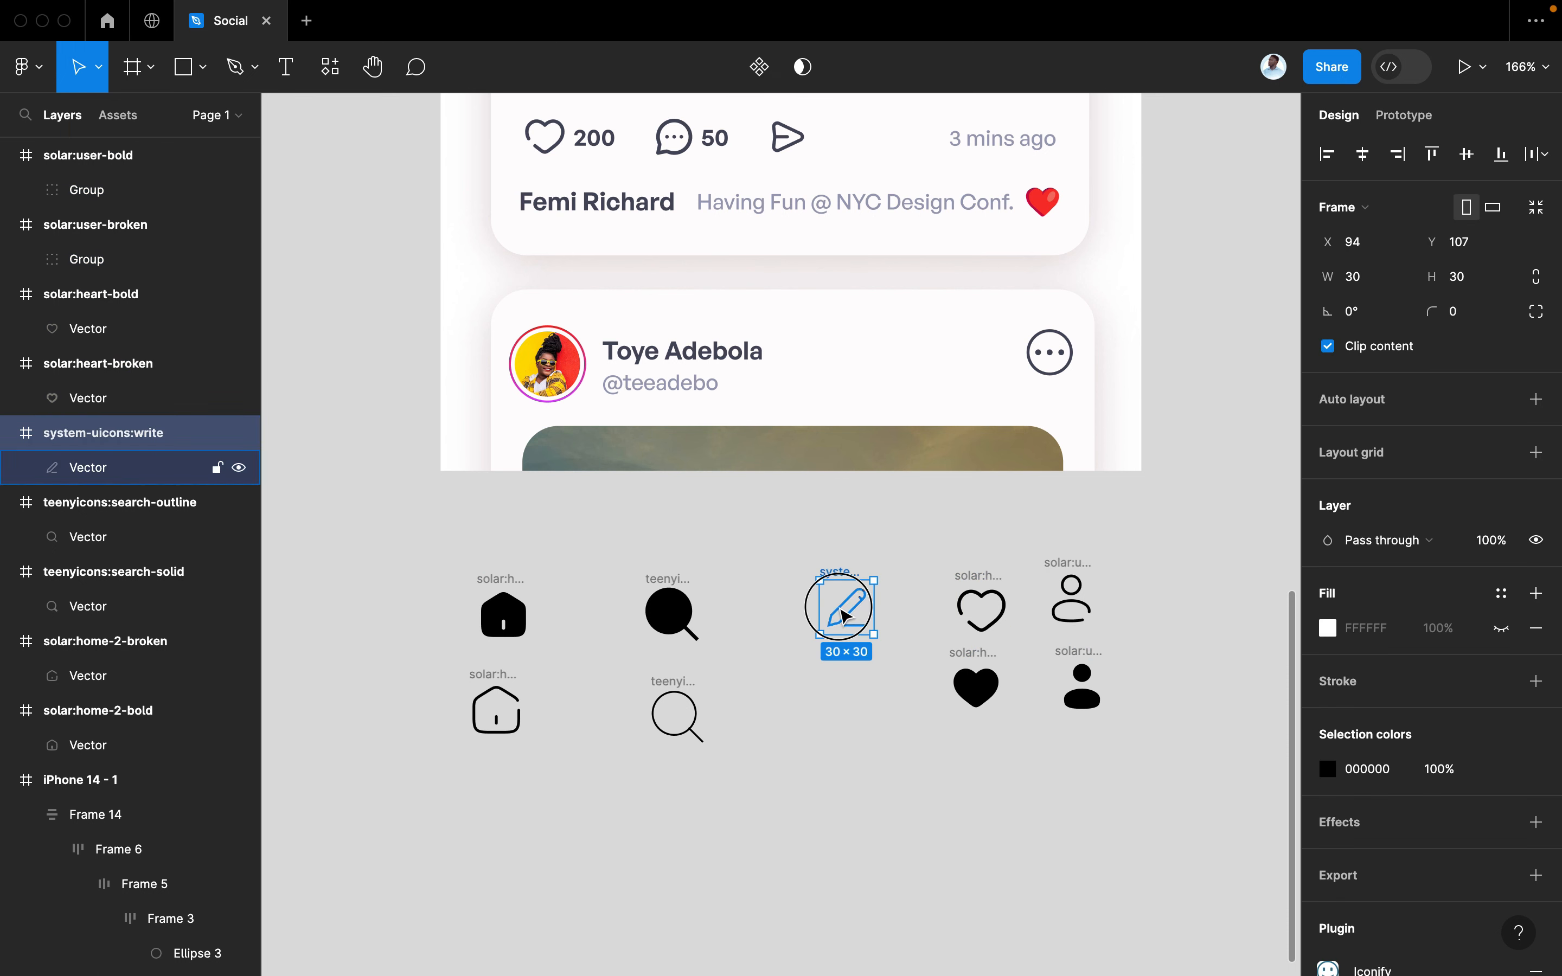
# Give the outline magnifier a 1.5 stroke weight while picking out the outline icon shapes
pyautogui.doubleClick(843, 614)
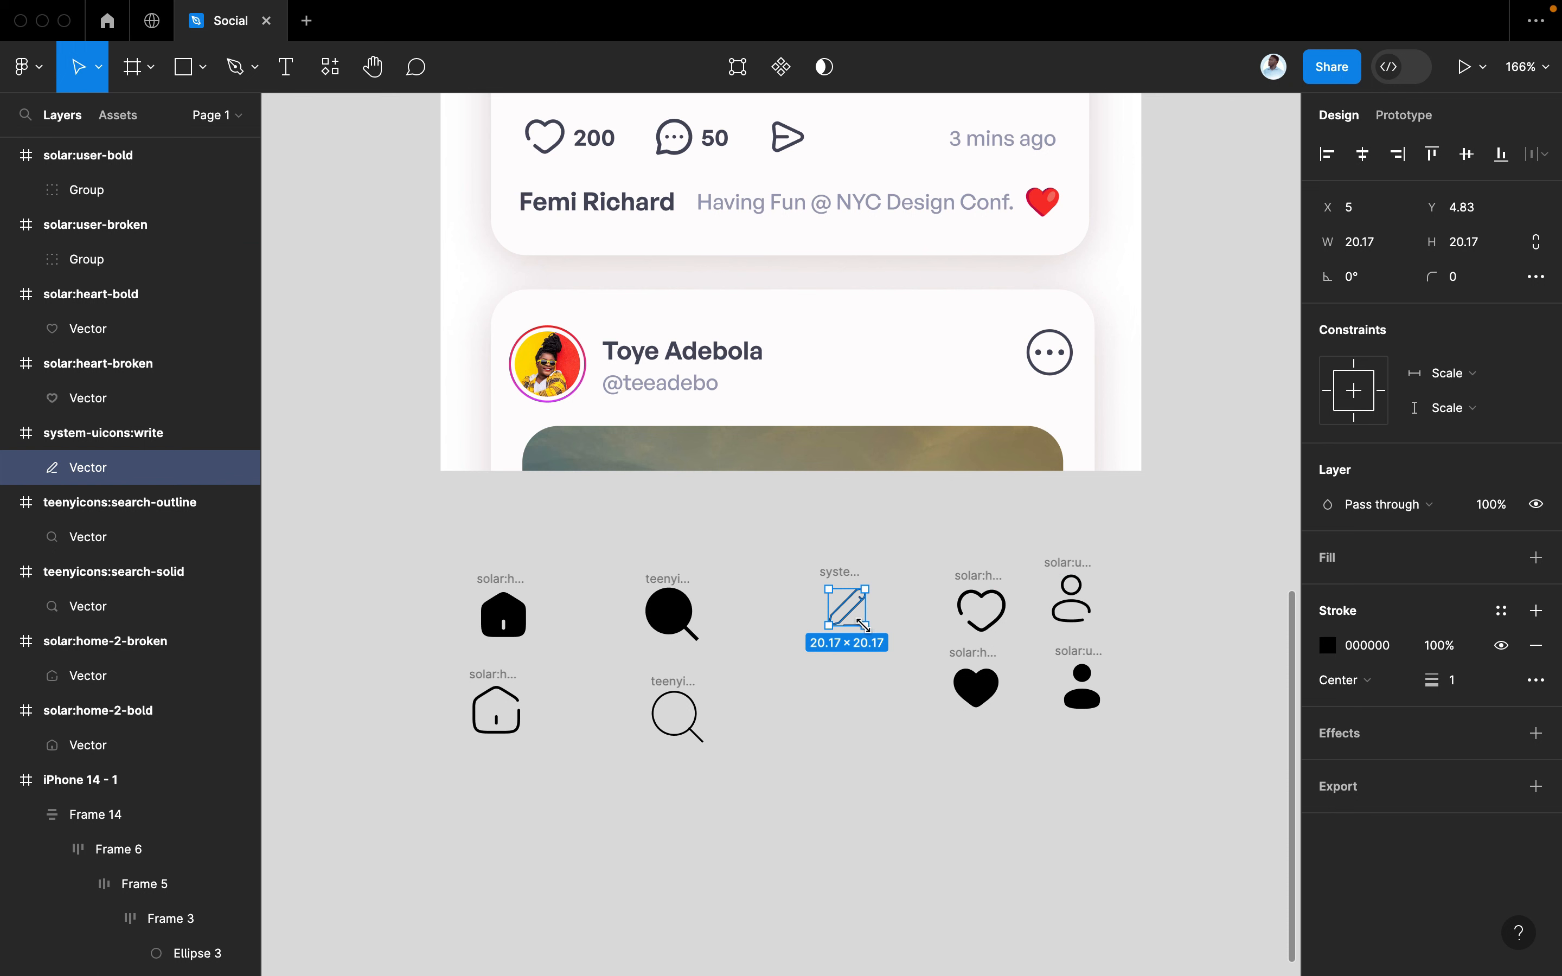
pyautogui.doubleClick(672, 713)
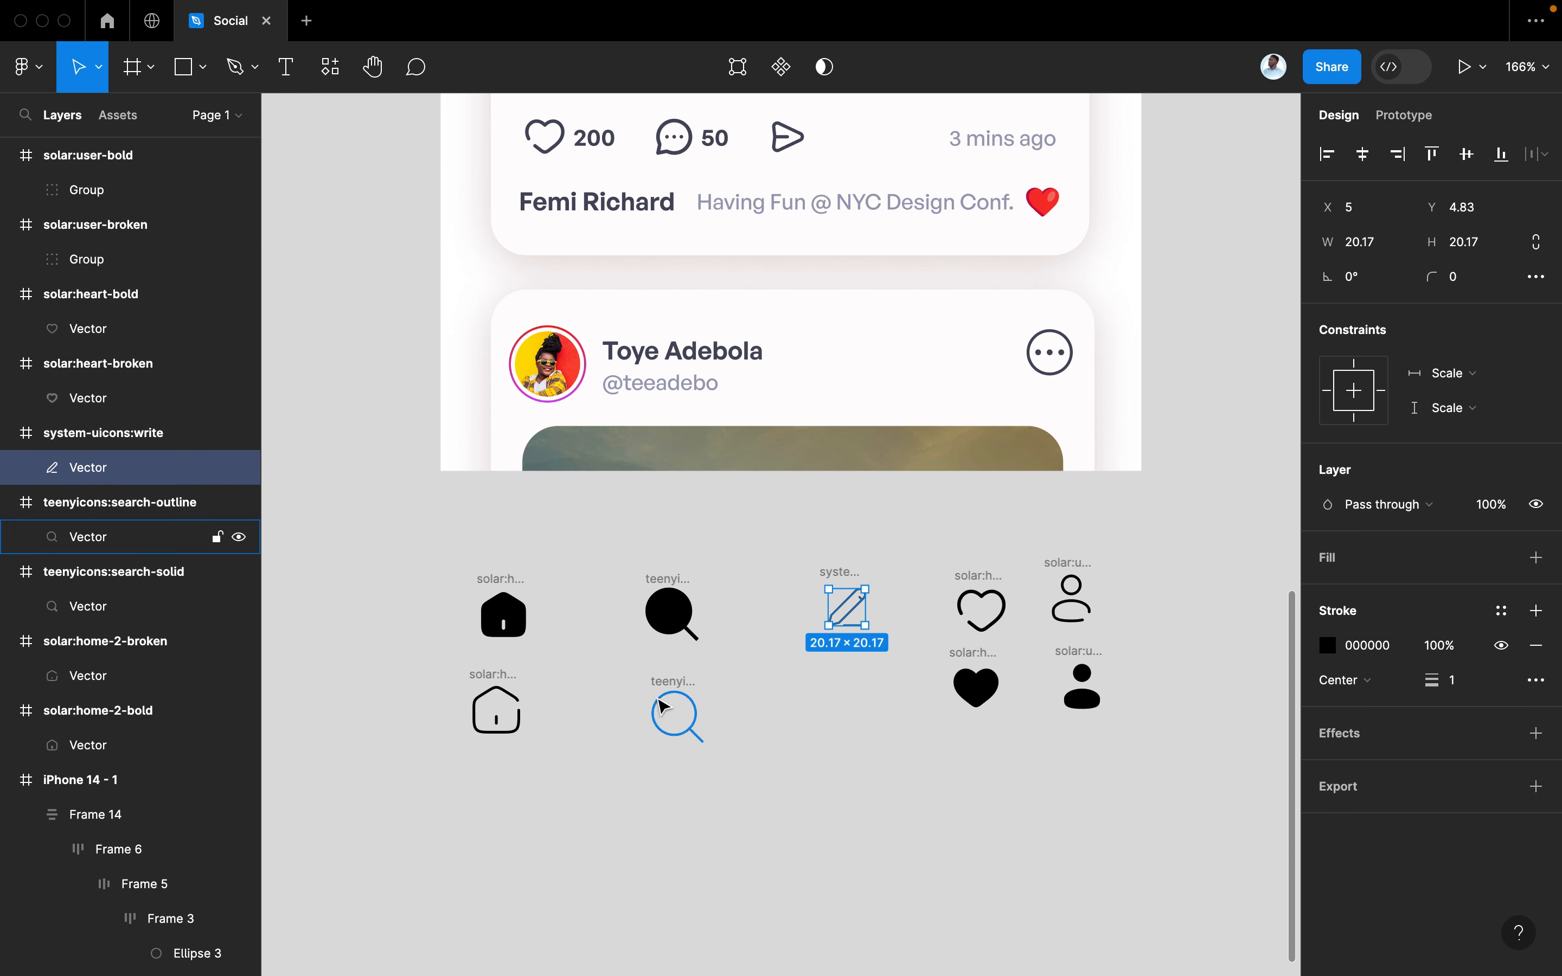
pyautogui.click(1462, 681)
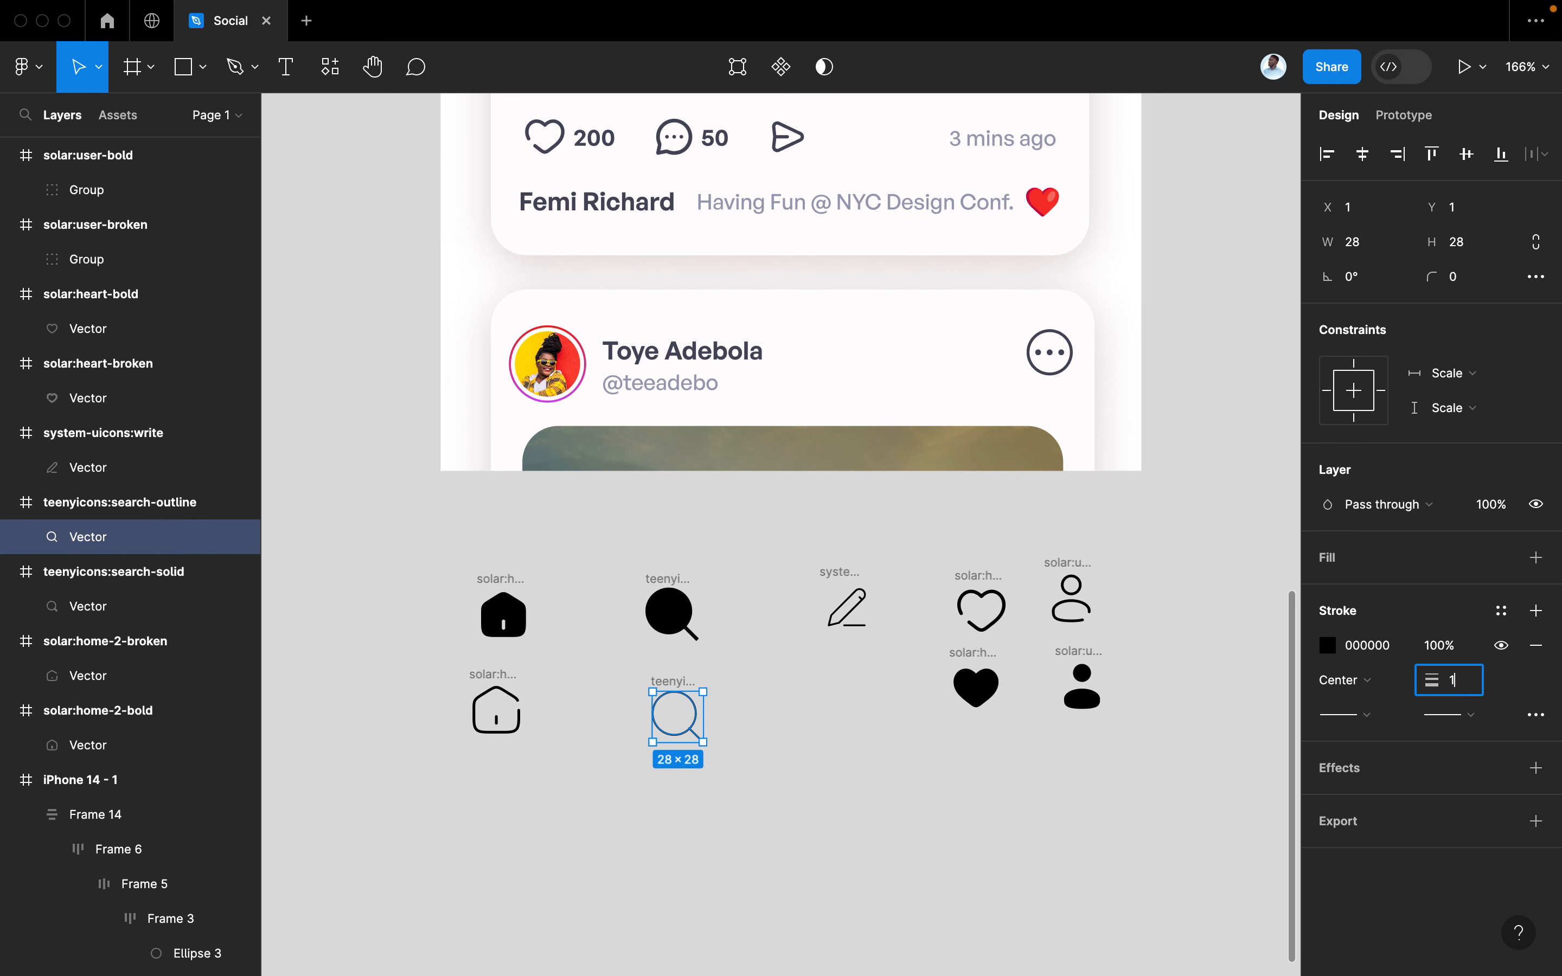
pyautogui.press('Return')
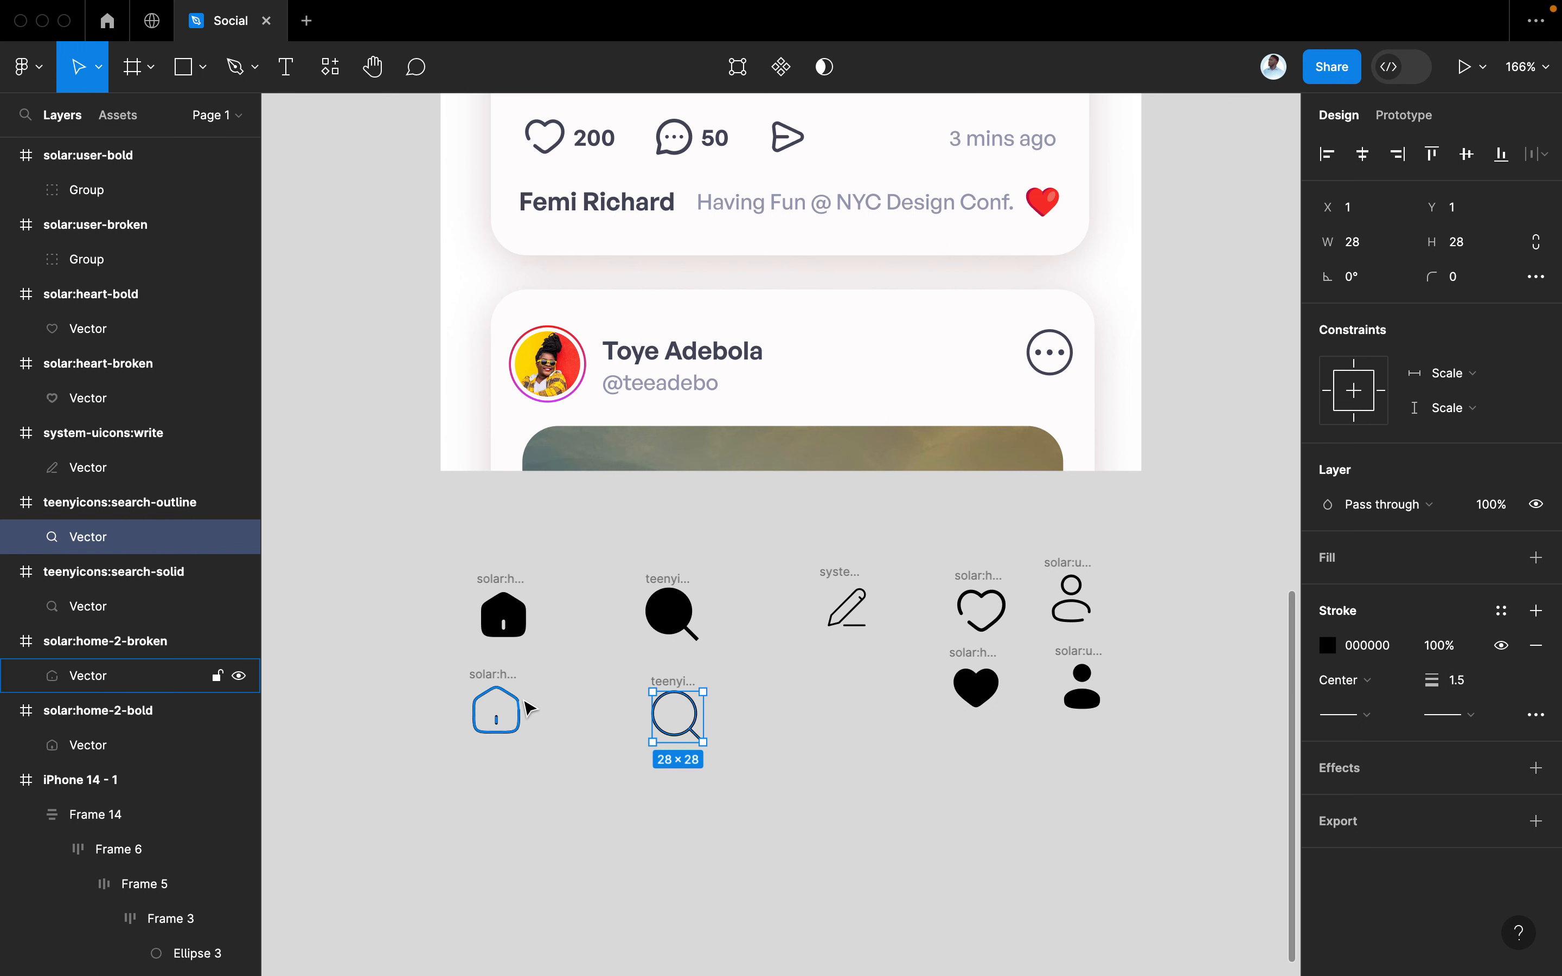
pyautogui.click(520, 707)
pyautogui.click(967, 604)
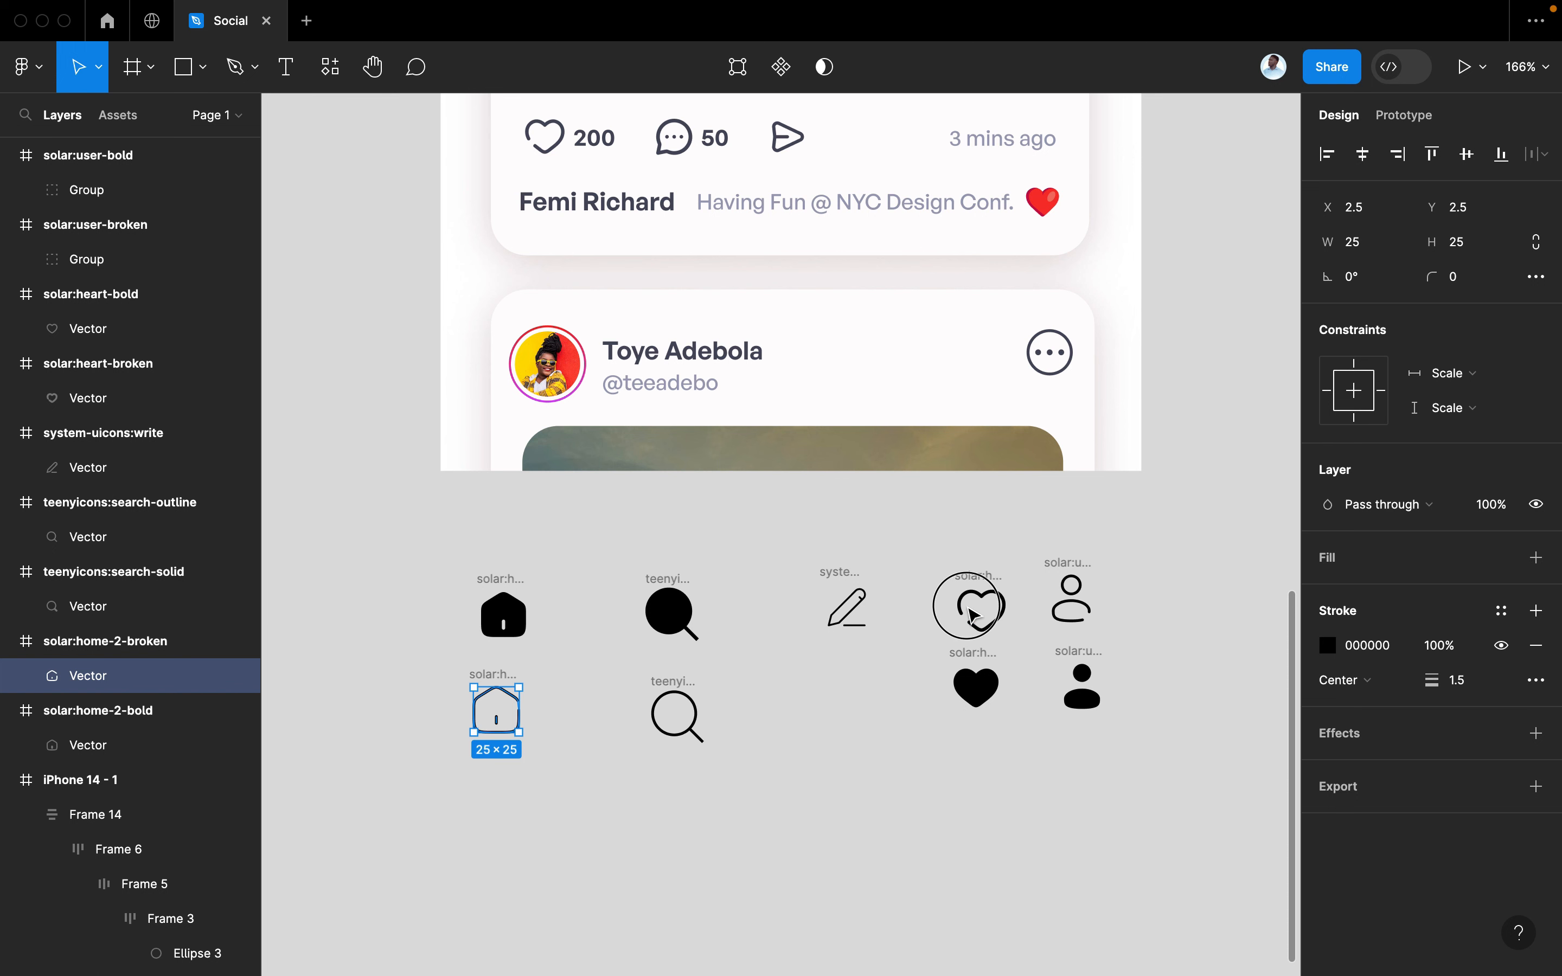
pyautogui.click(981, 591)
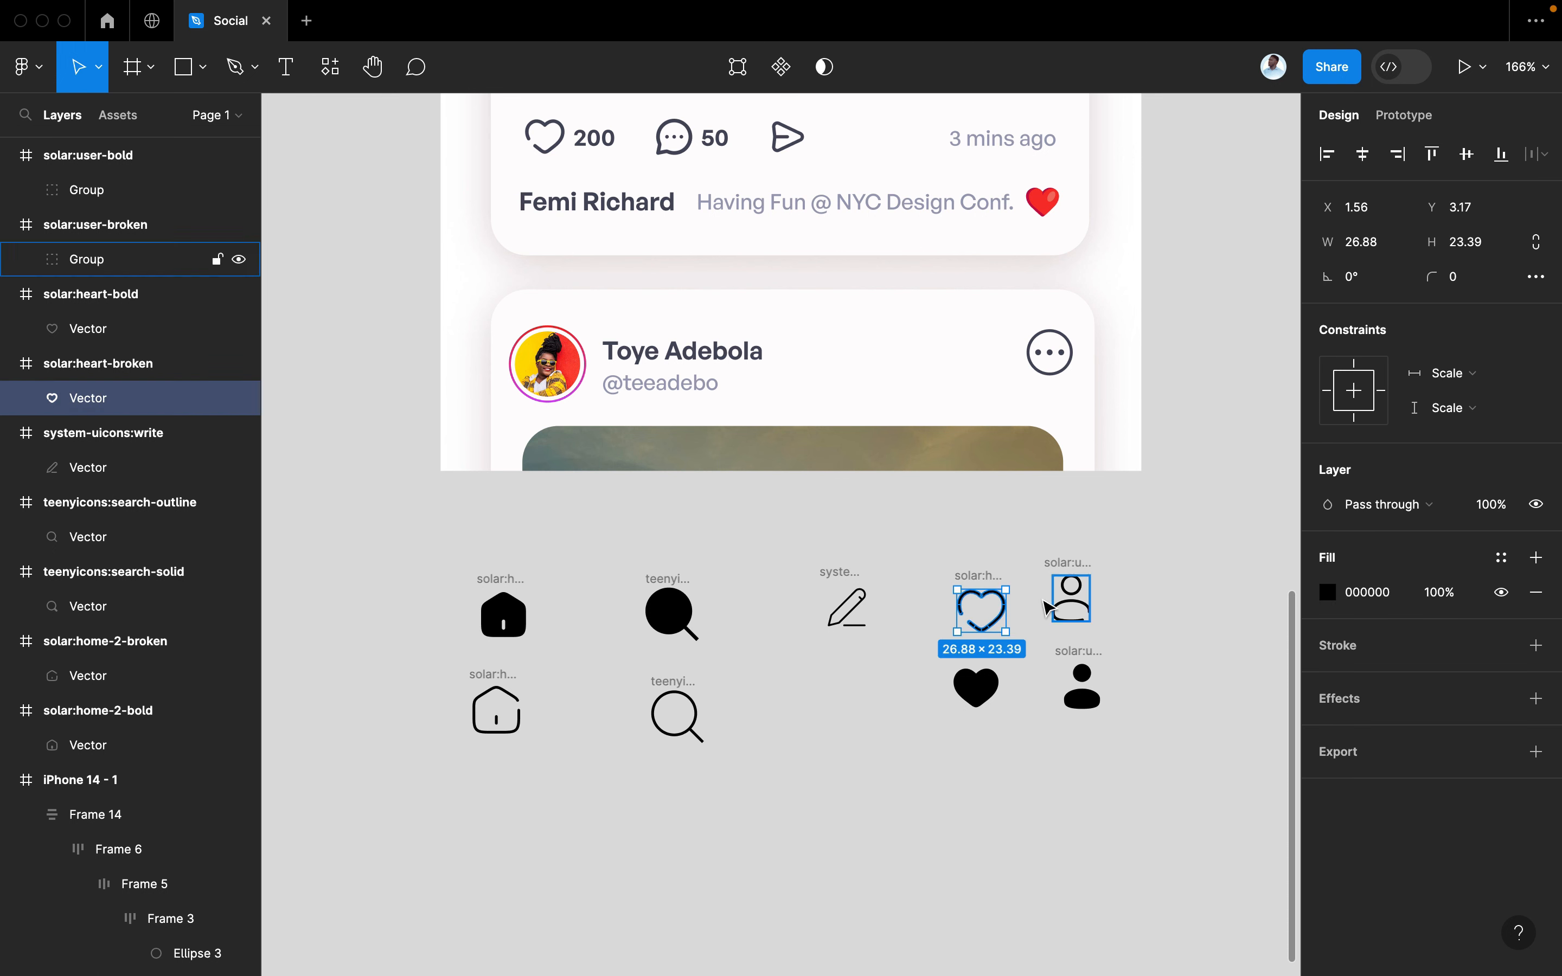
pyautogui.click(1087, 602)
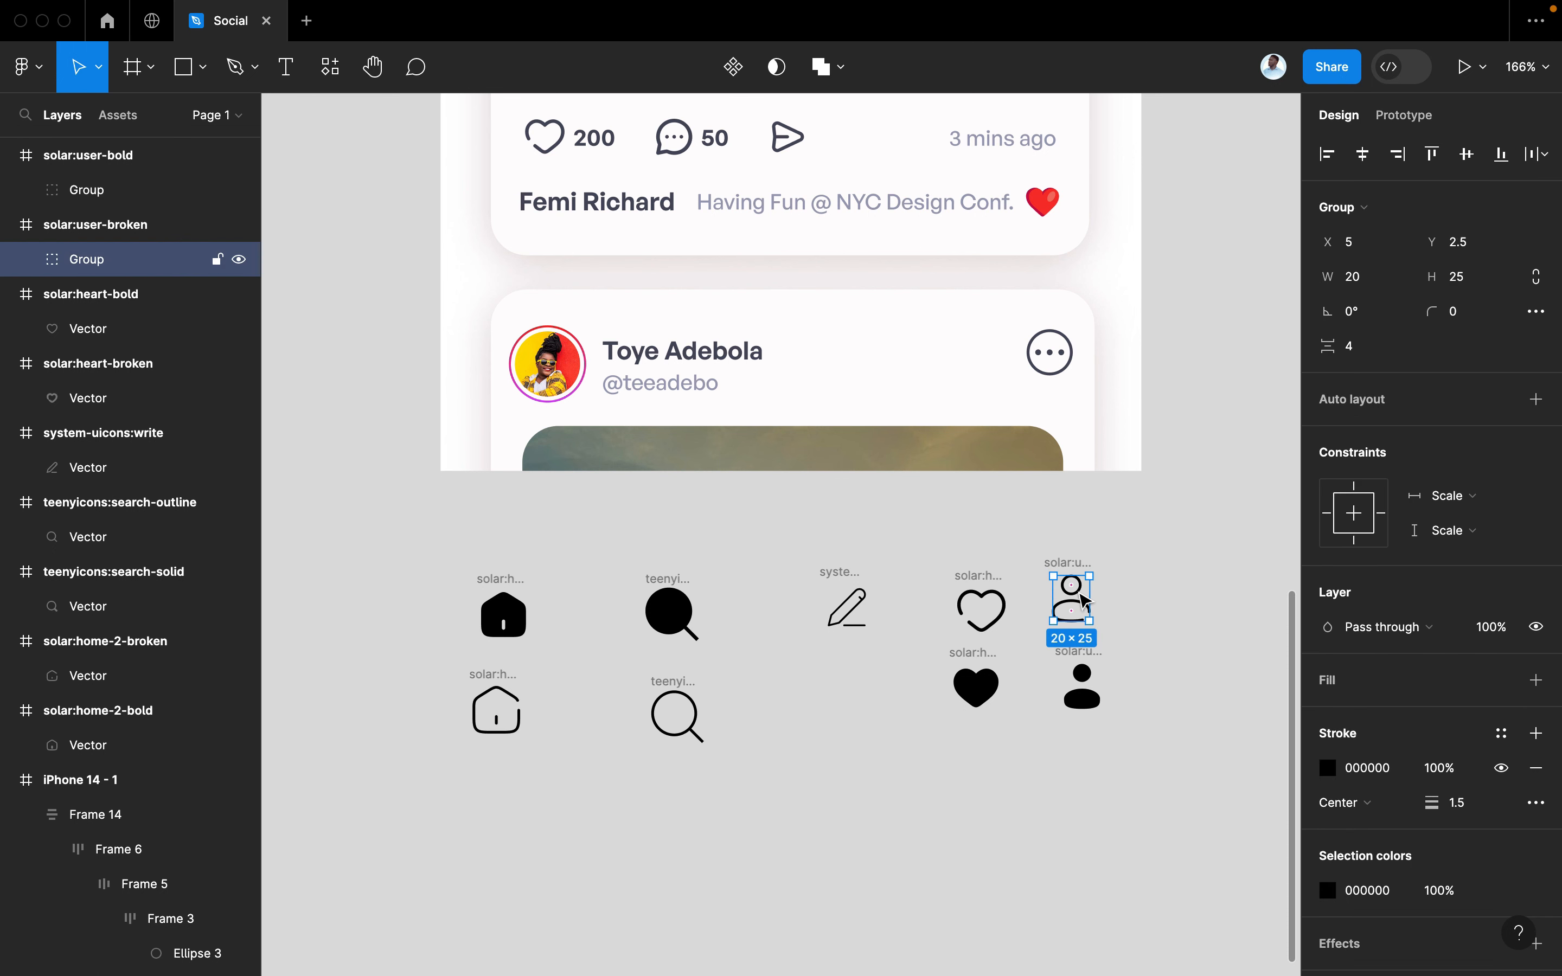
pyautogui.doubleClick(1084, 602)
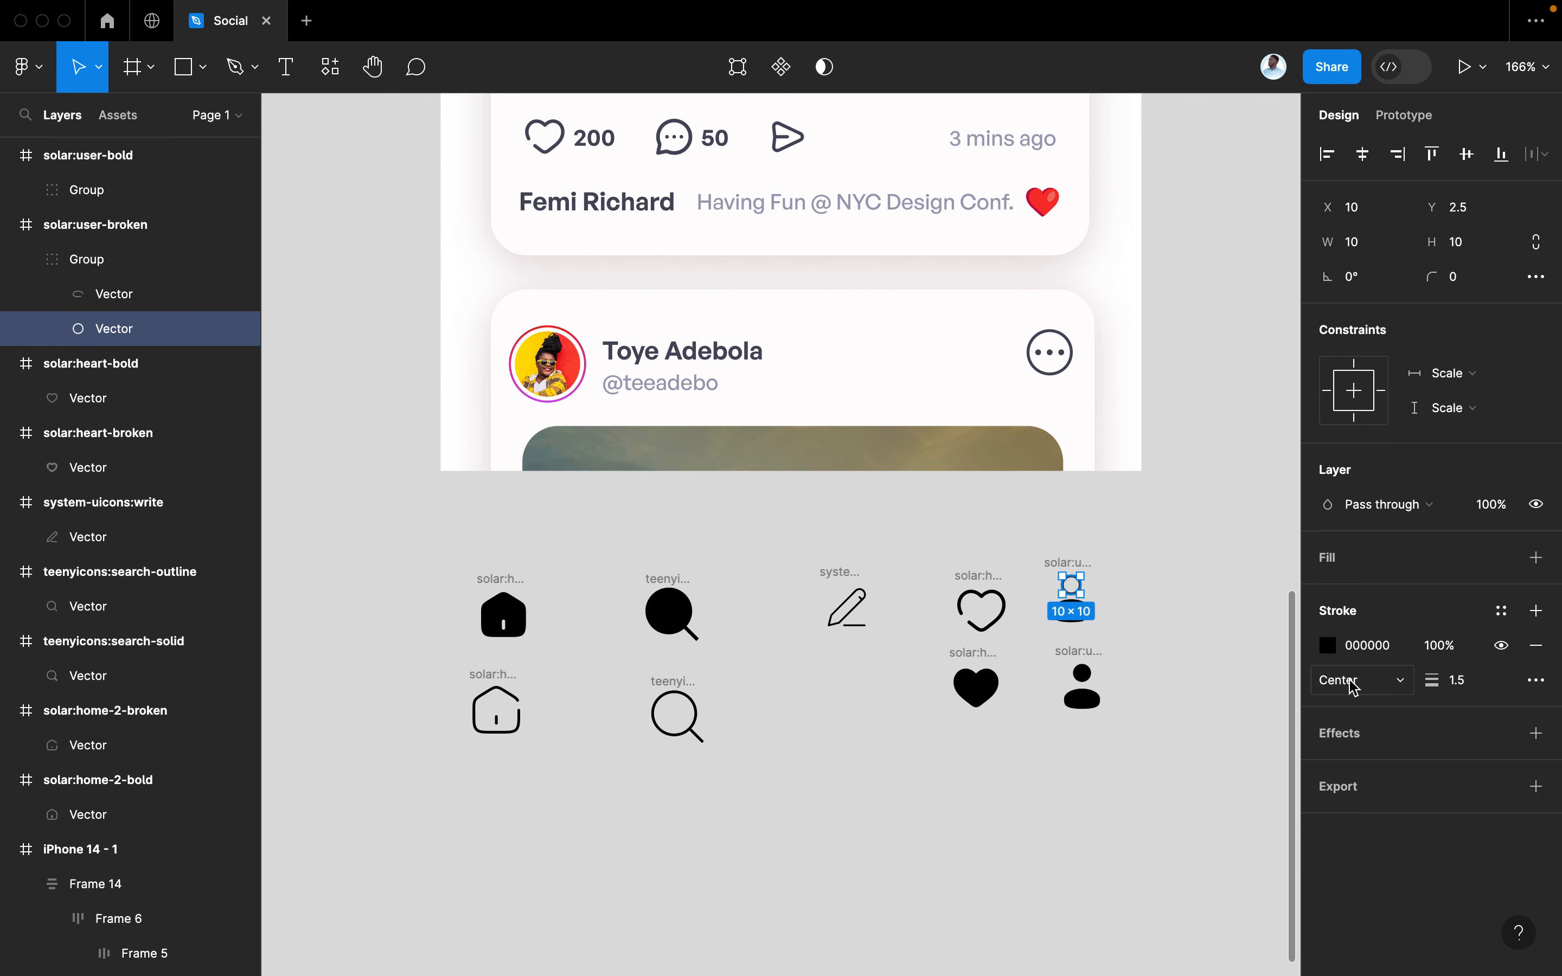
pyautogui.click(794, 713)
# Set the outline magnifier and home shapes' stroke weight to 2
pyautogui.click(700, 713)
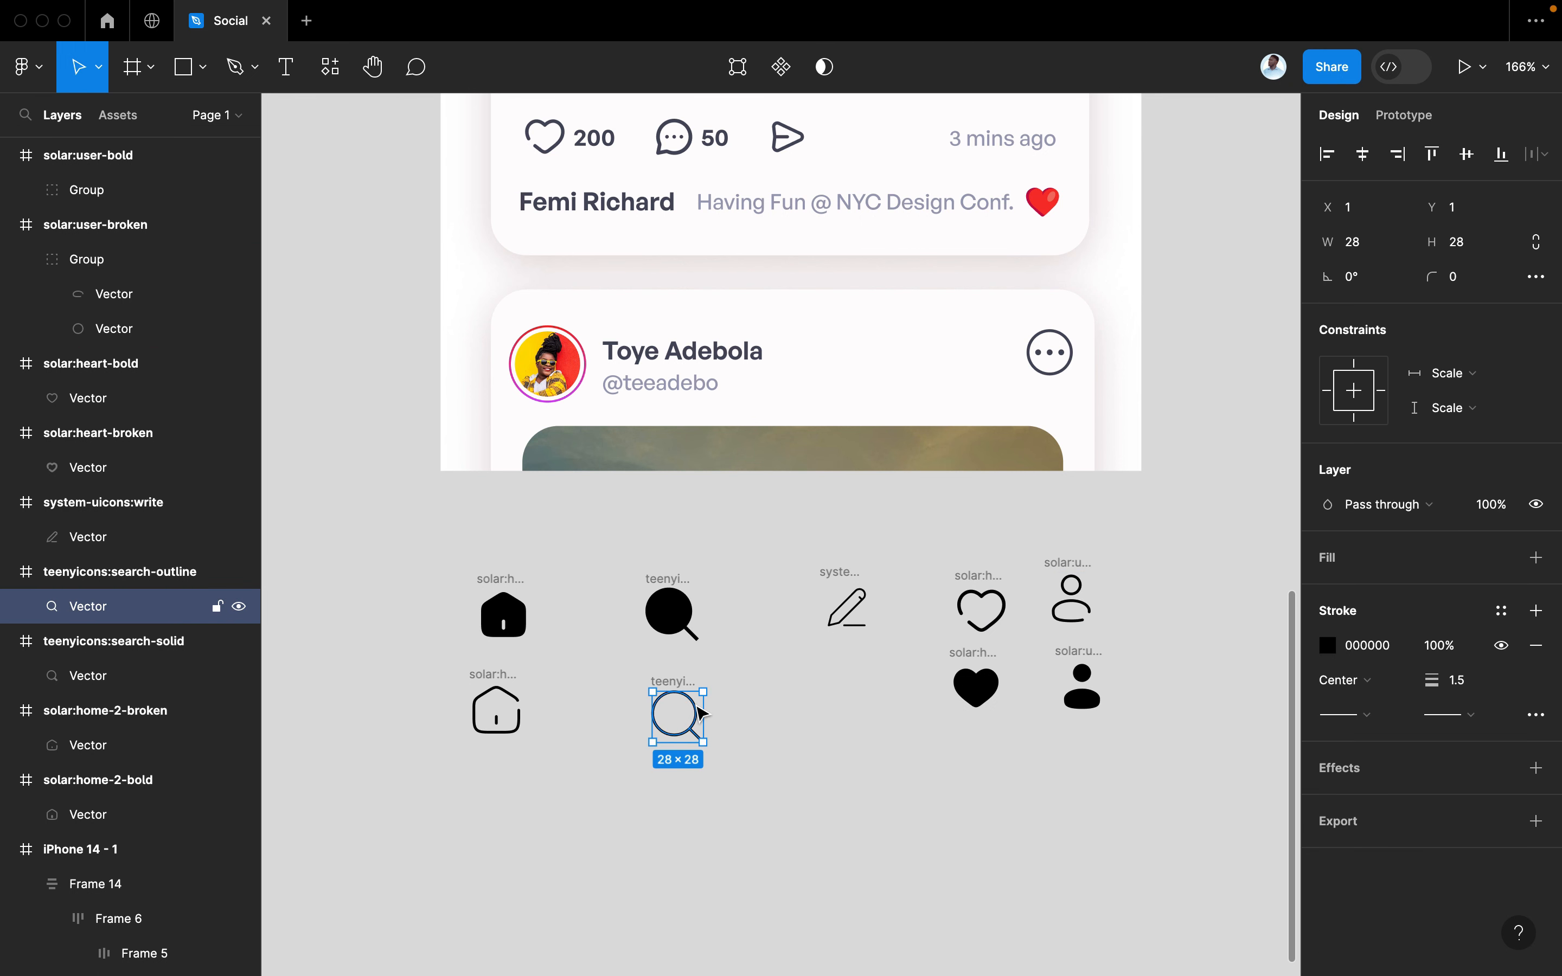
pyautogui.click(1463, 683)
pyautogui.write('2')
pyautogui.press('Return')
pyautogui.click(518, 708)
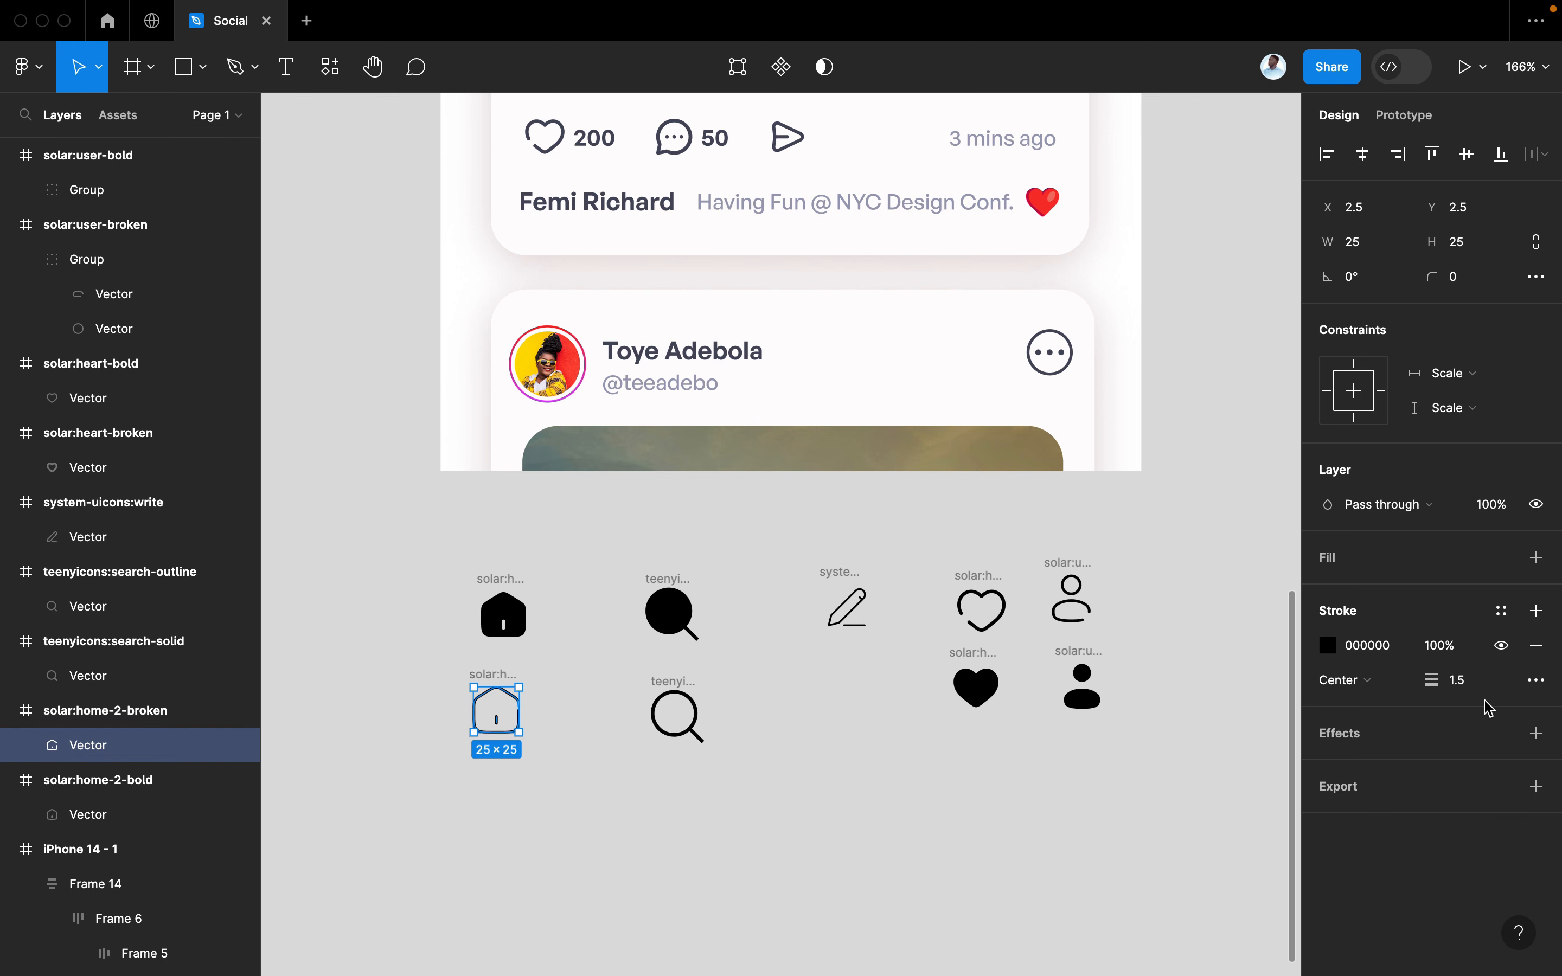
pyautogui.click(1472, 681)
pyautogui.press('Return')
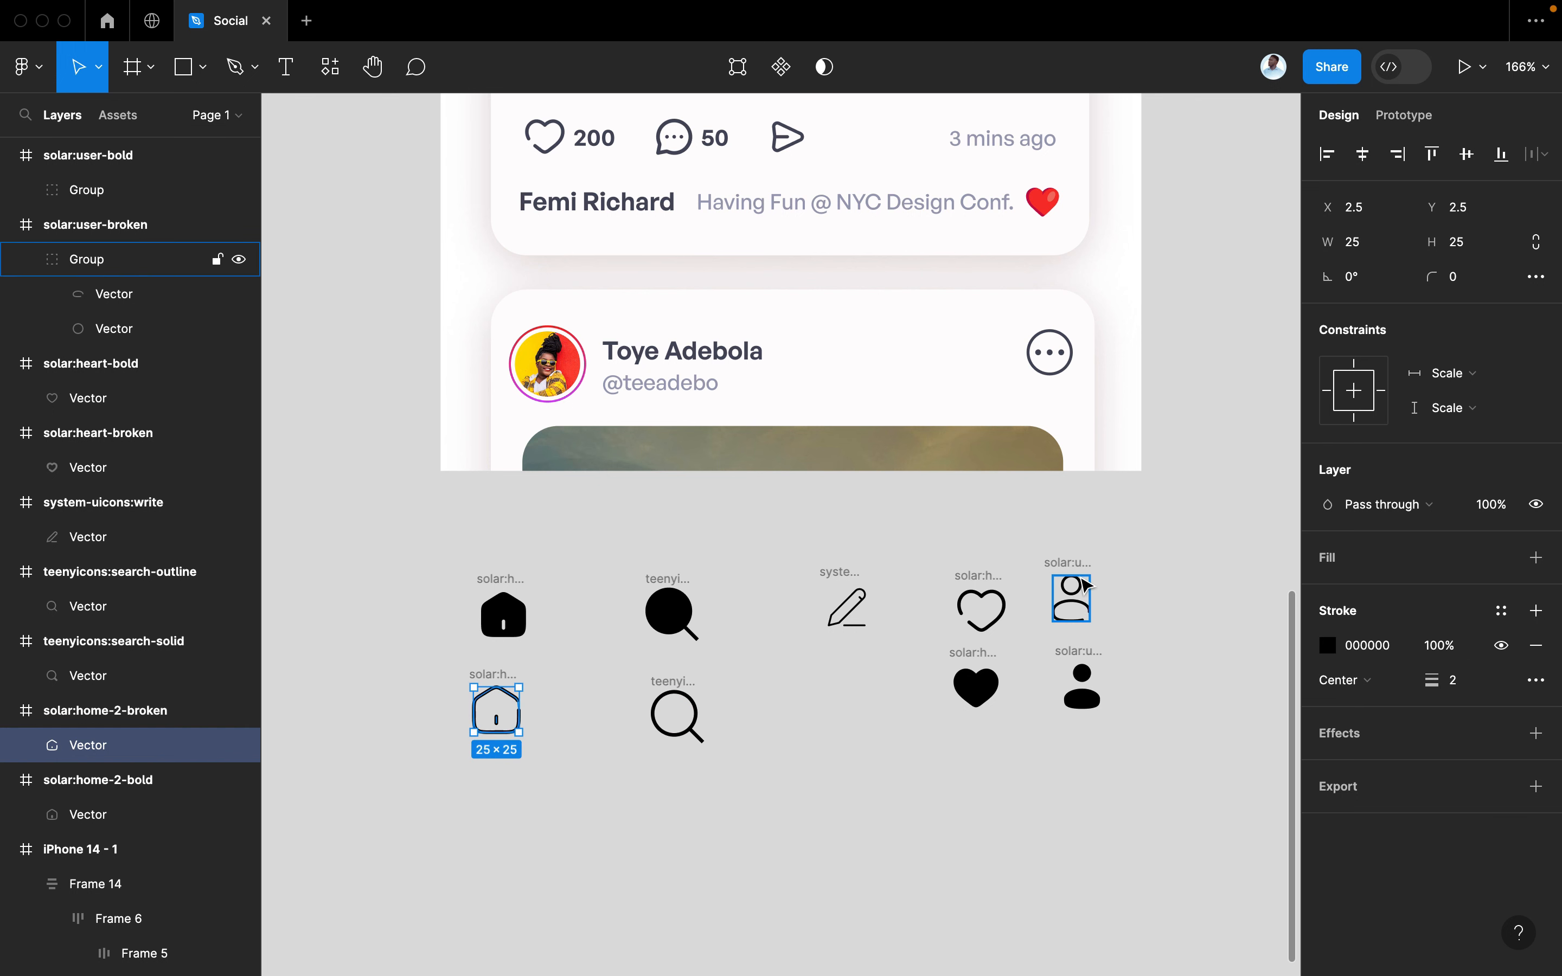
# Set the outline user icon group's stroke weight to 2
pyautogui.doubleClick(1079, 602)
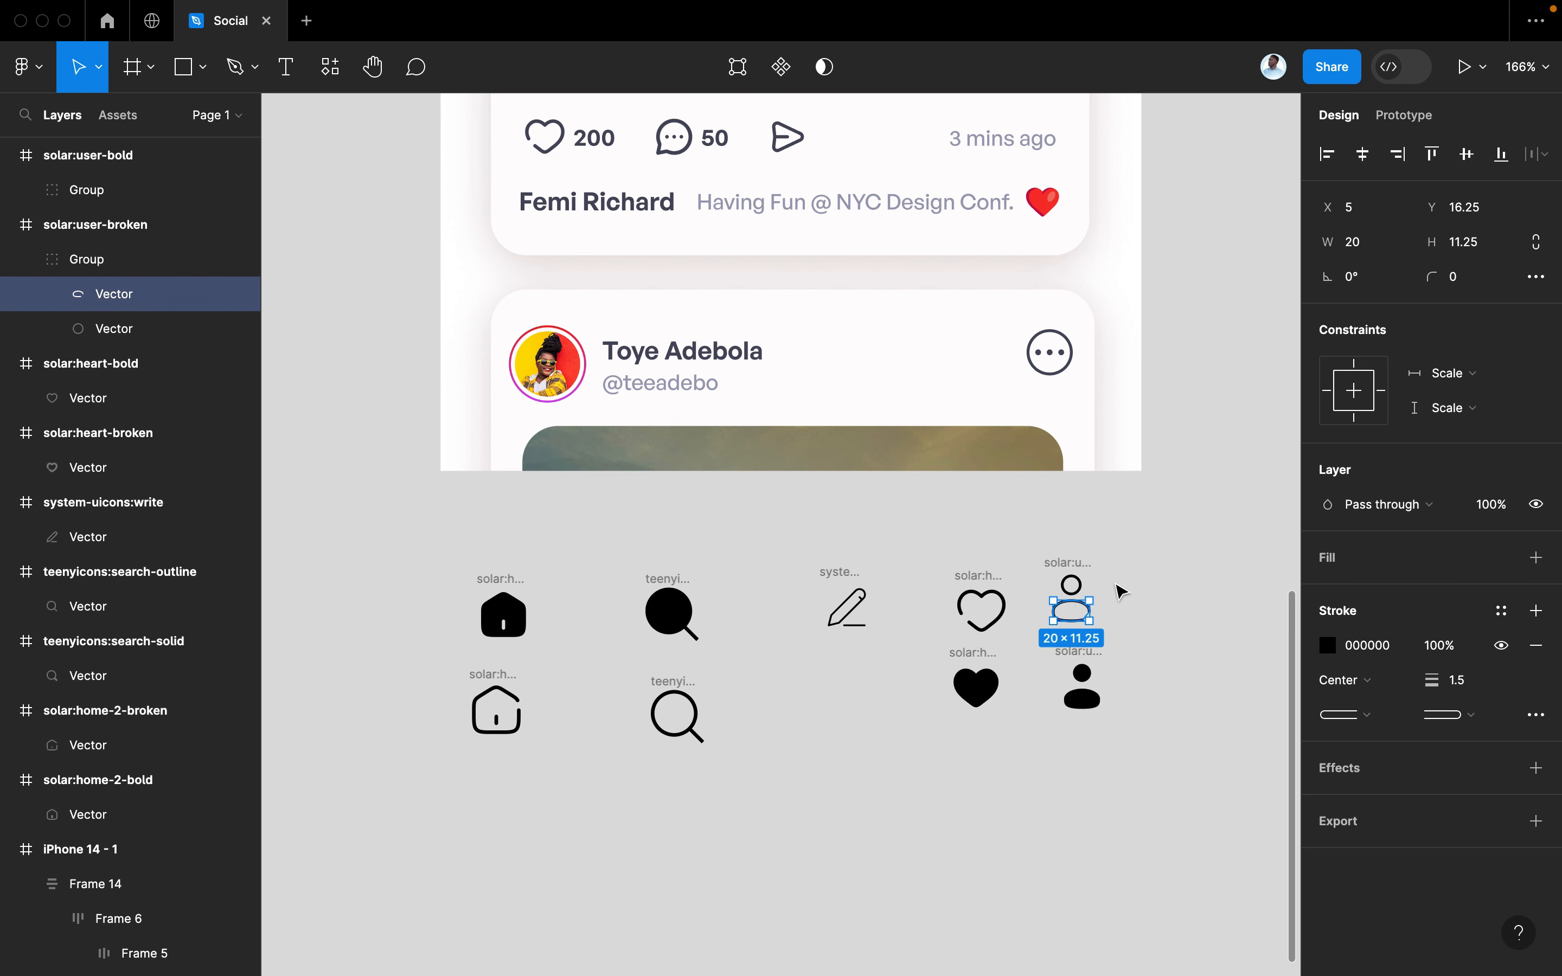
pyautogui.click(1121, 591)
pyautogui.click(1072, 597)
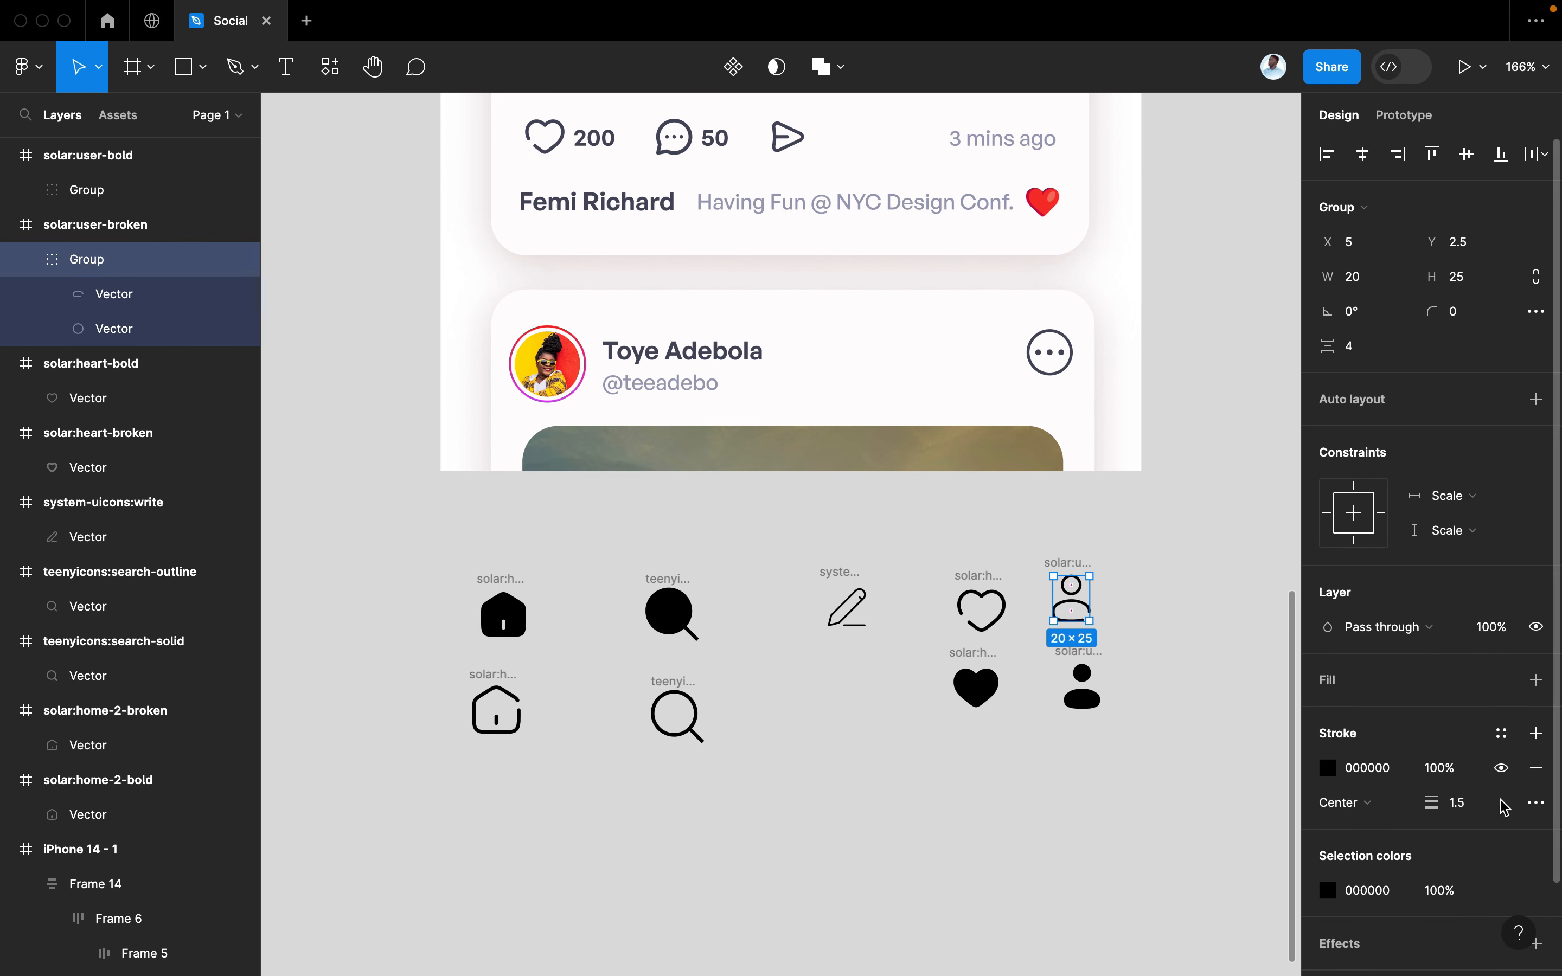
pyautogui.click(1480, 806)
pyautogui.press('Return')
pyautogui.click(1181, 747)
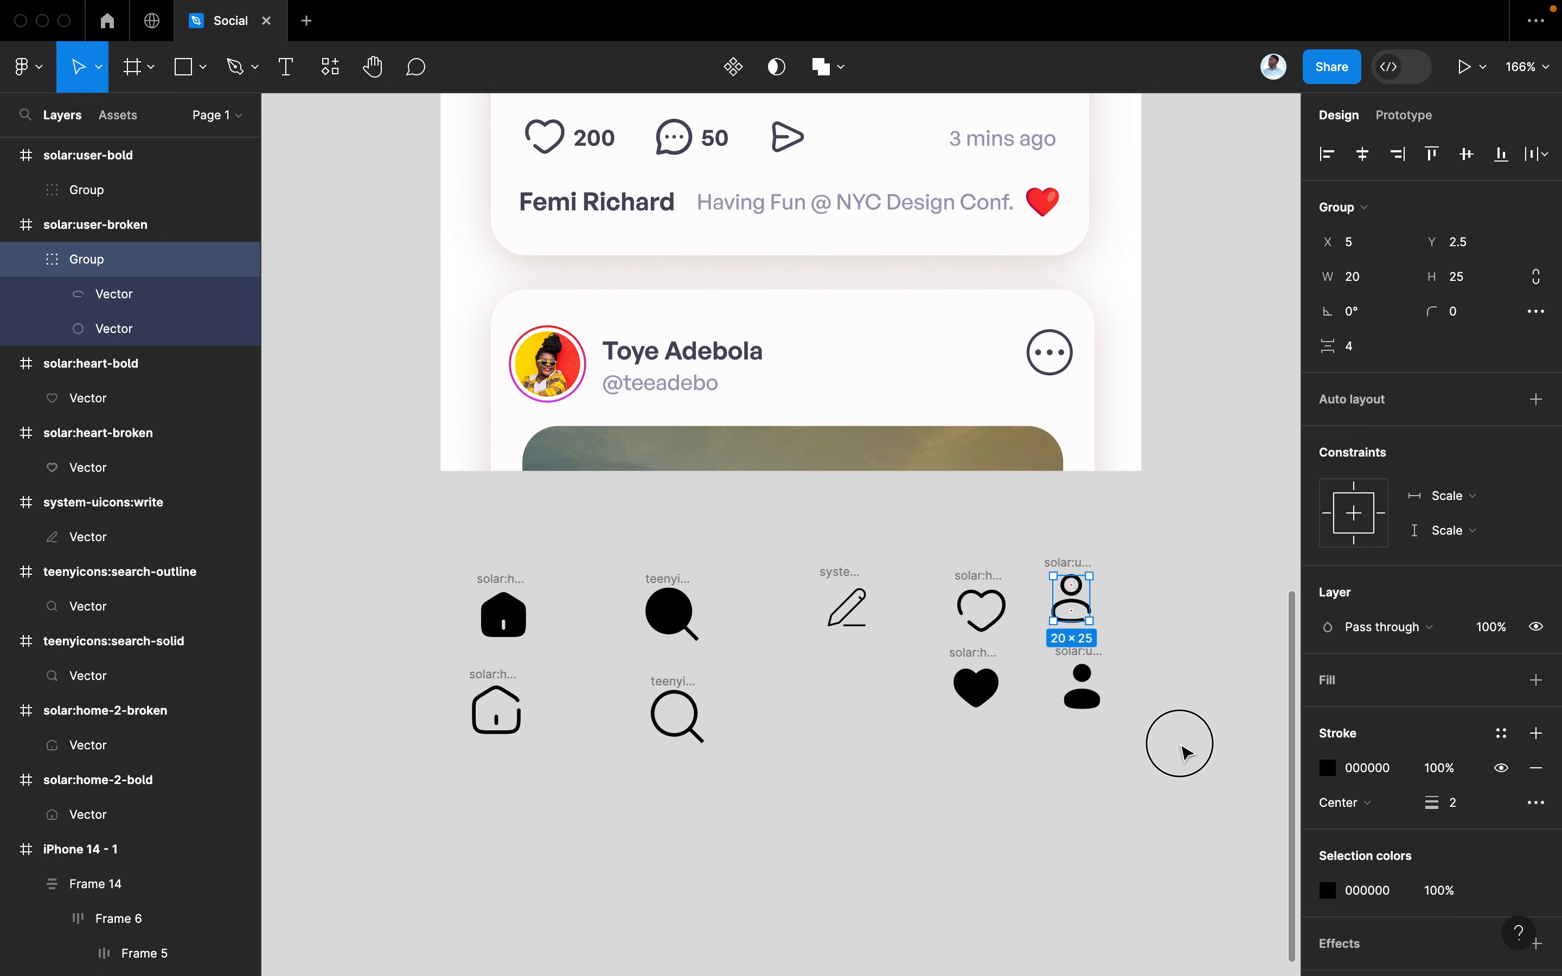
# Reduce the outline user icon's stroke weight to 1.7
pyautogui.click(1073, 600)
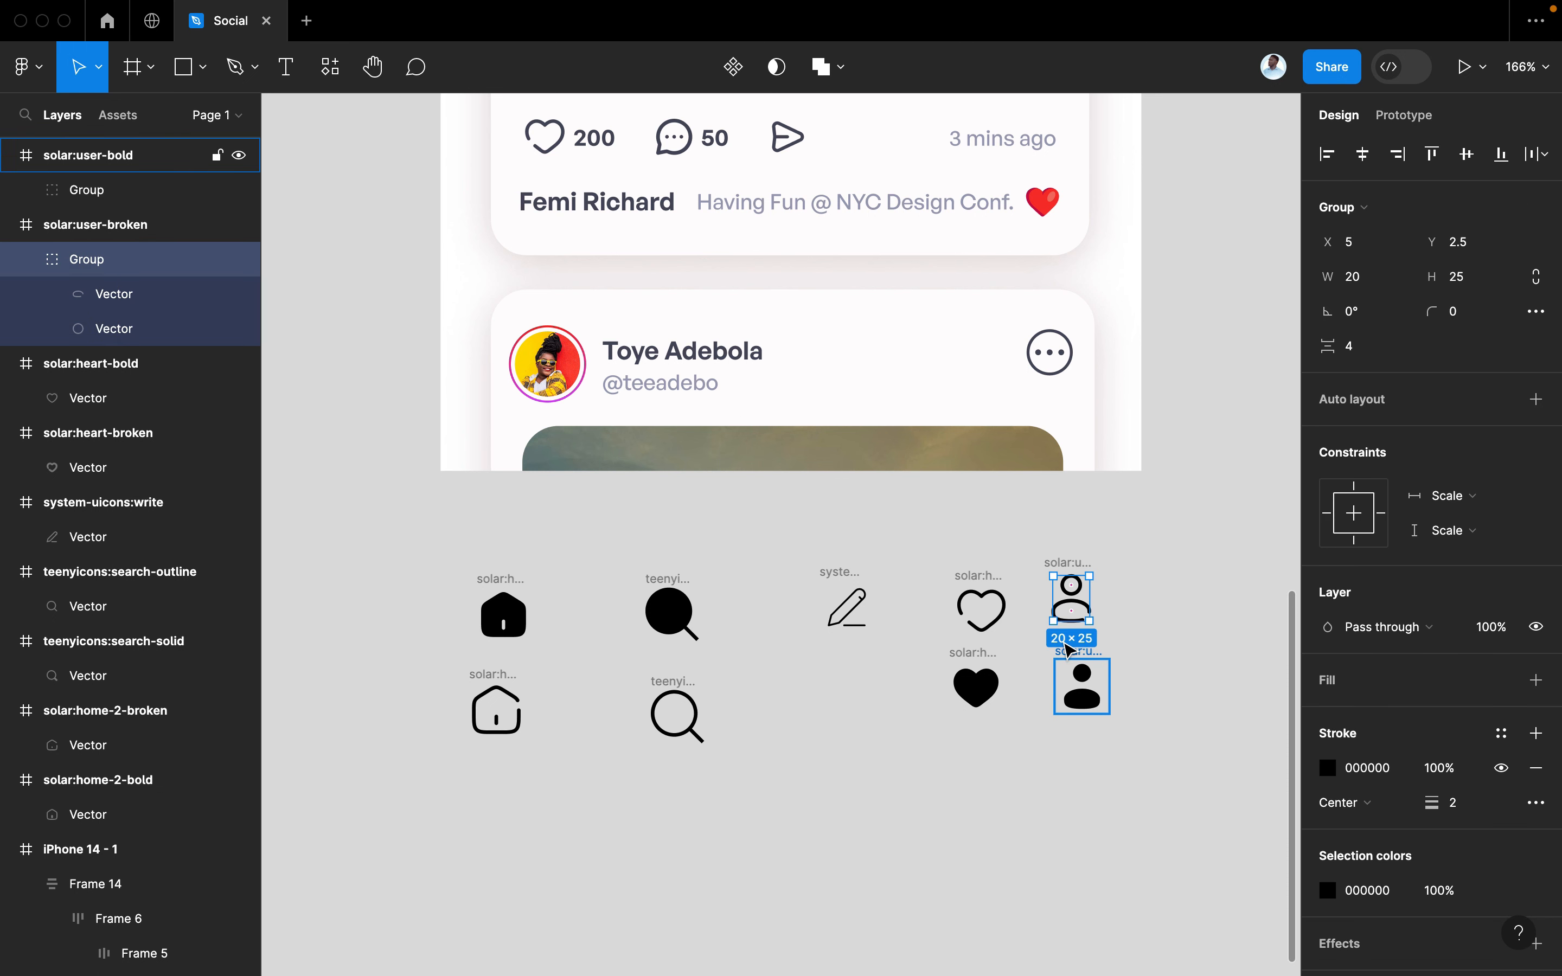
pyautogui.click(1137, 563)
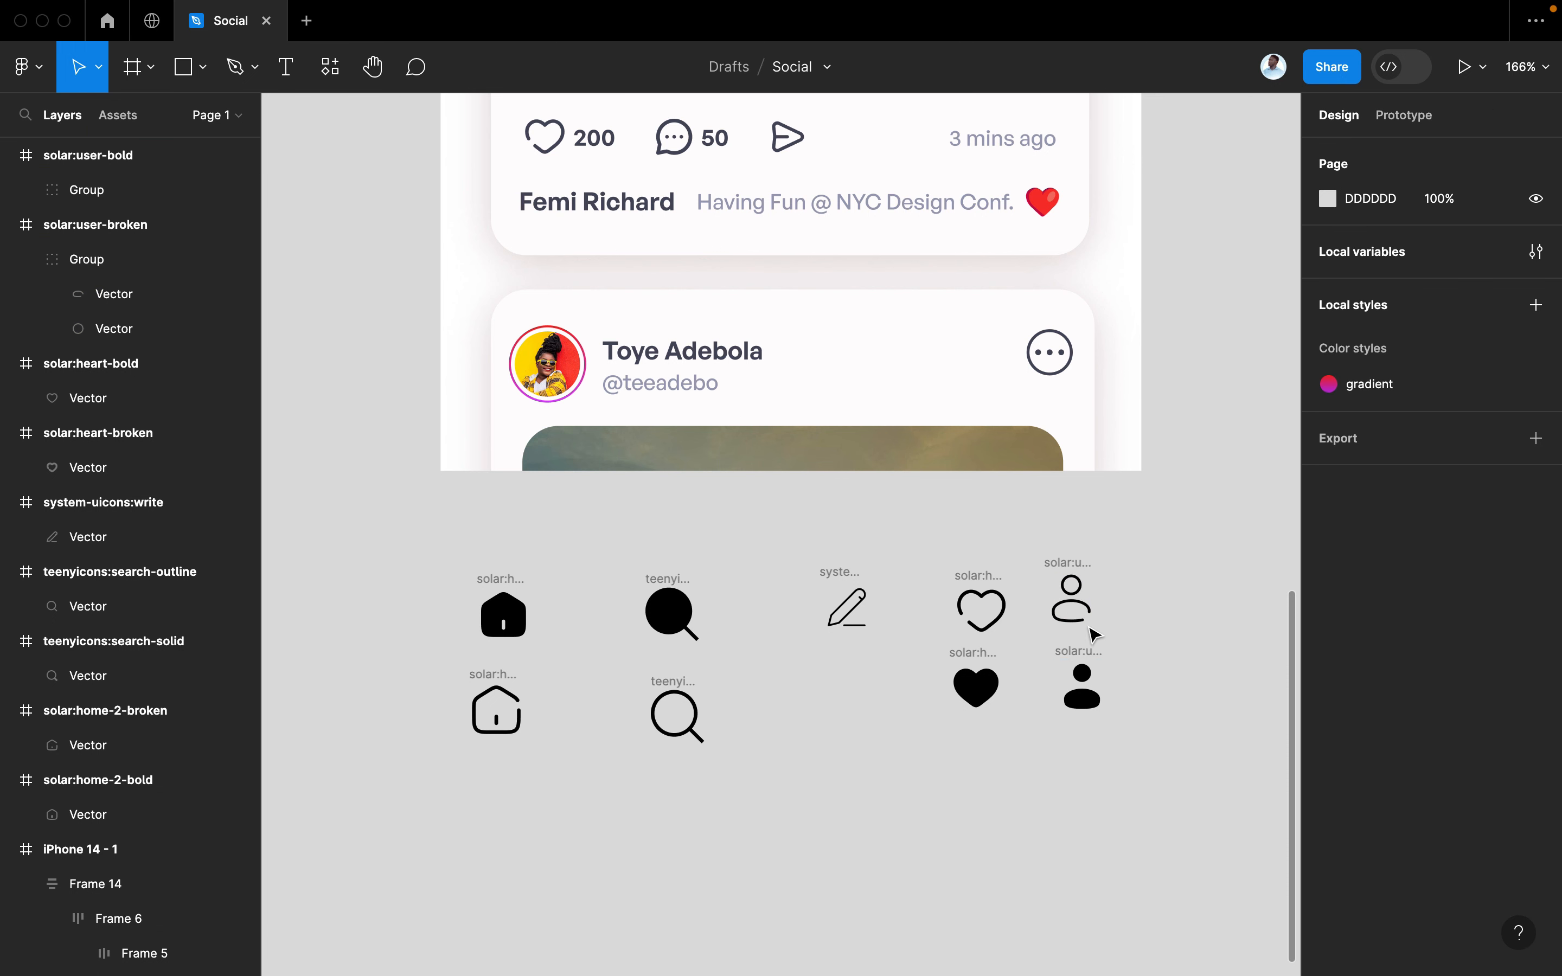
pyautogui.click(1076, 606)
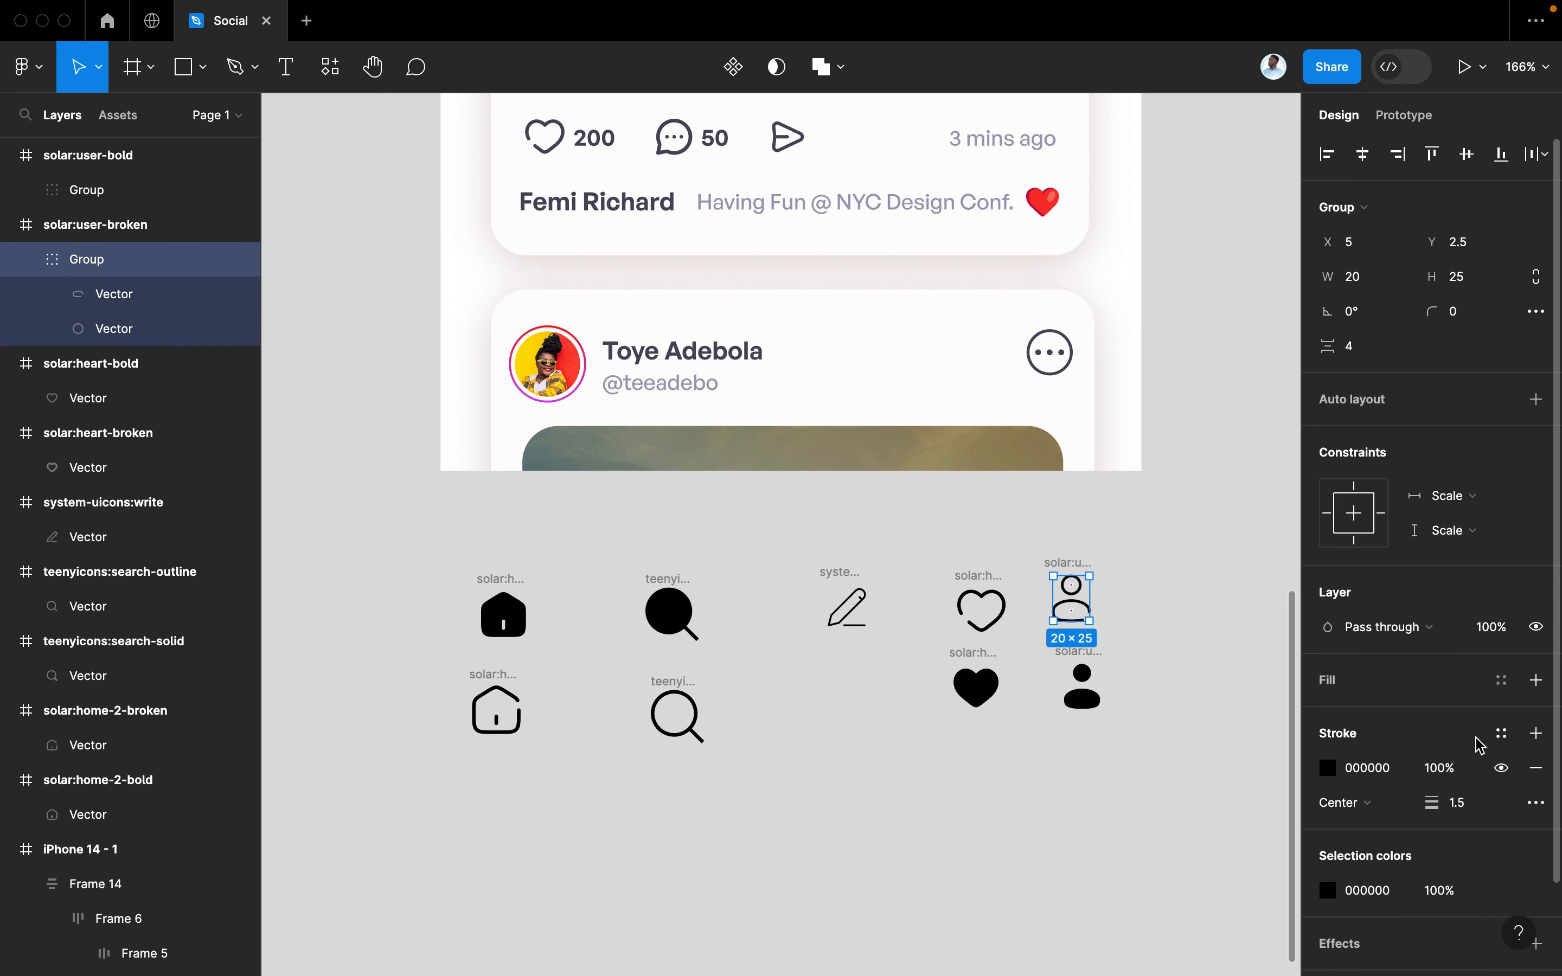
pyautogui.click(1473, 813)
pyautogui.press('Return')
pyautogui.click(1139, 814)
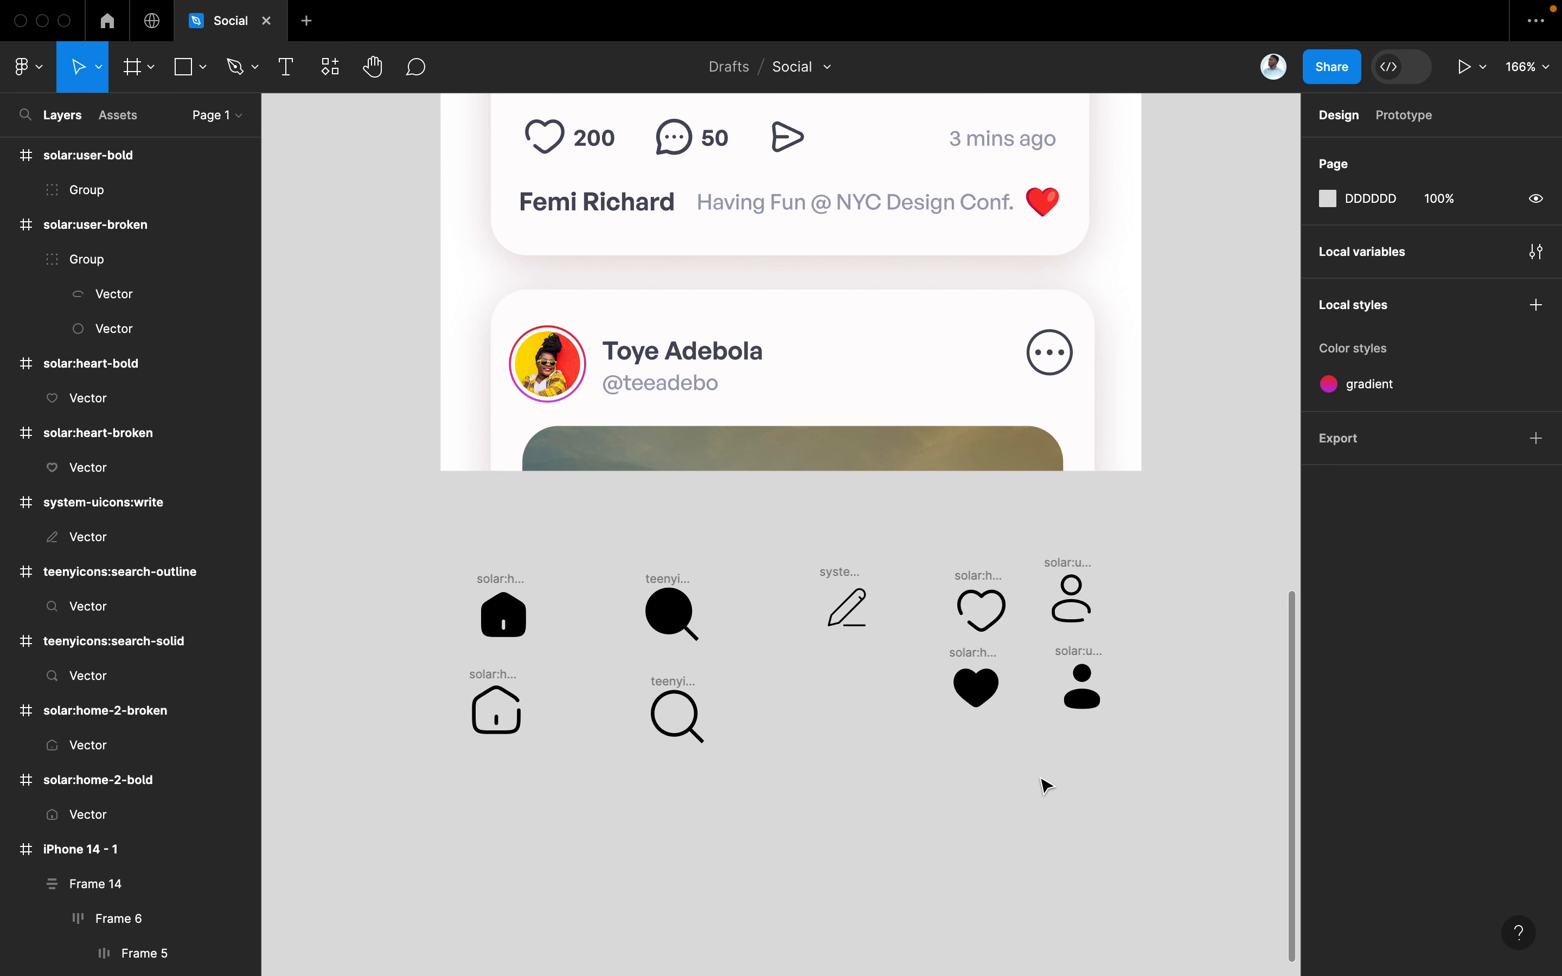
pyautogui.moveTo(838, 811); pyautogui.dragTo(425, 685)
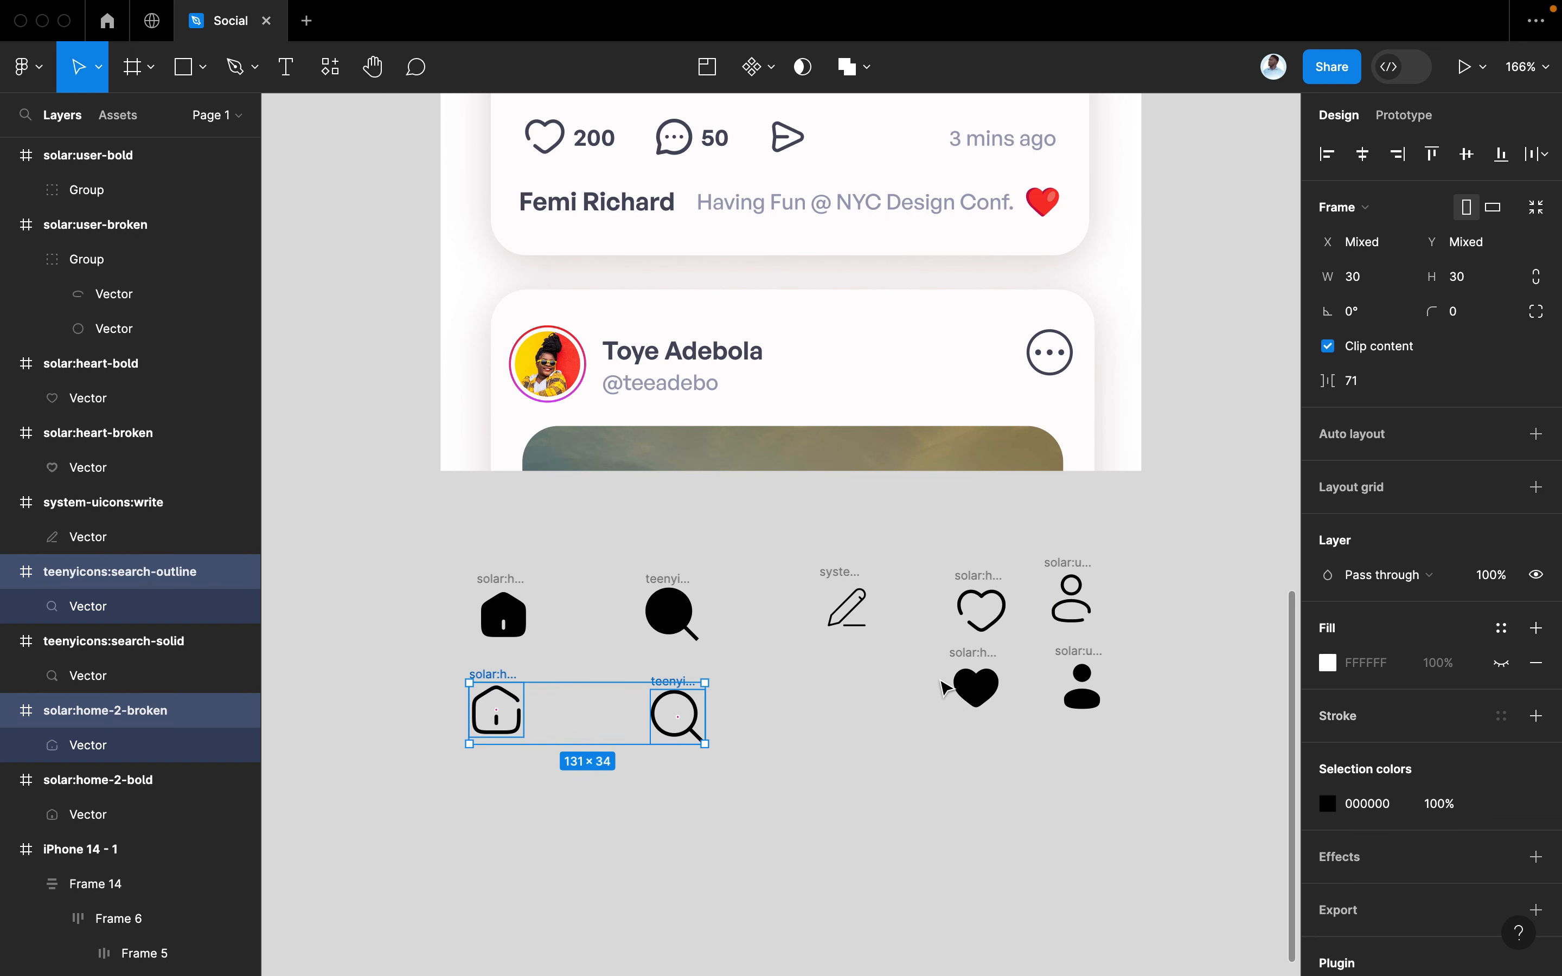
# Try a stroke weight of 1 on the magnifier and home shapes, then undo it
pyautogui.click(814, 732)
pyautogui.click(669, 689)
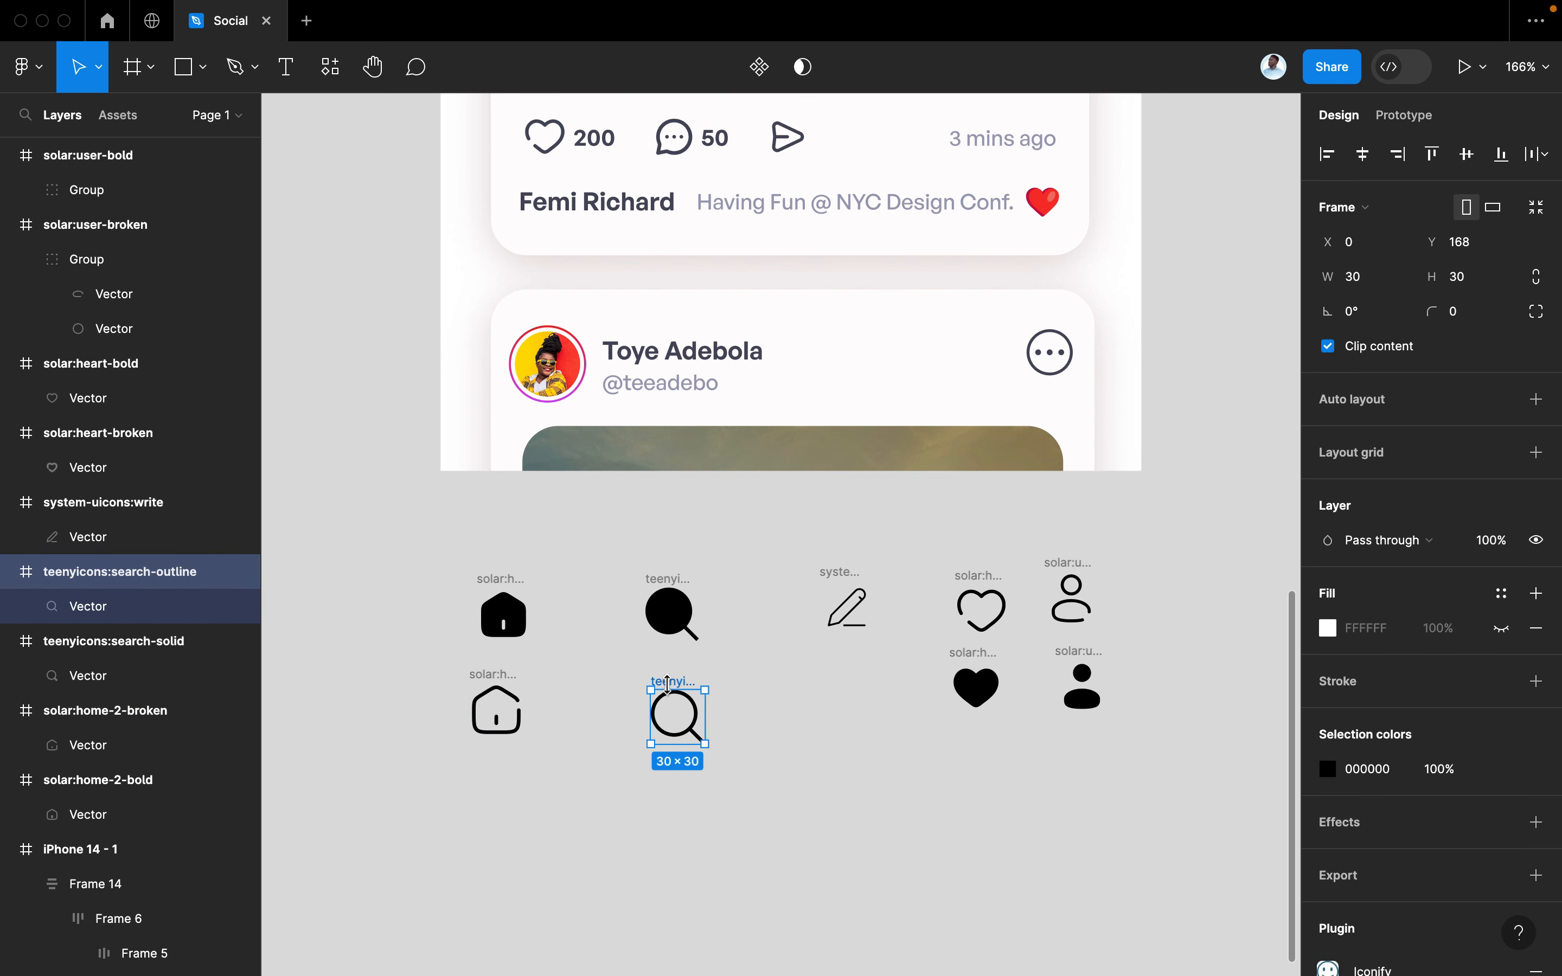
pyautogui.click(697, 712)
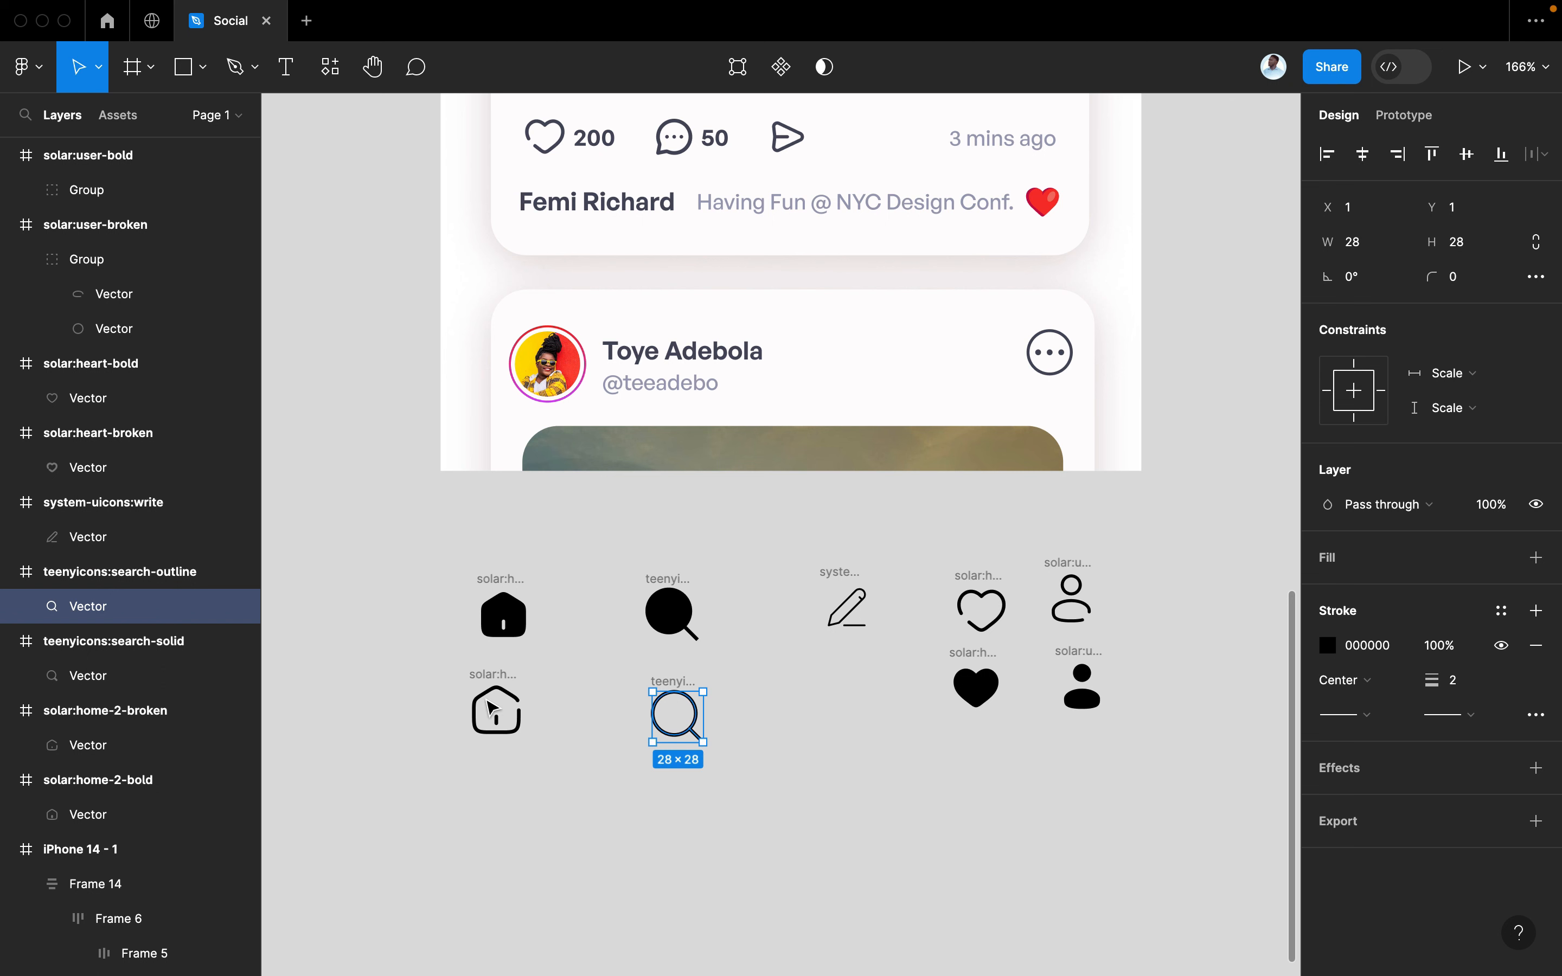
pyautogui.keyDown('shift'); pyautogui.click(494, 710); pyautogui.keyUp('shift')
pyautogui.click(1463, 742)
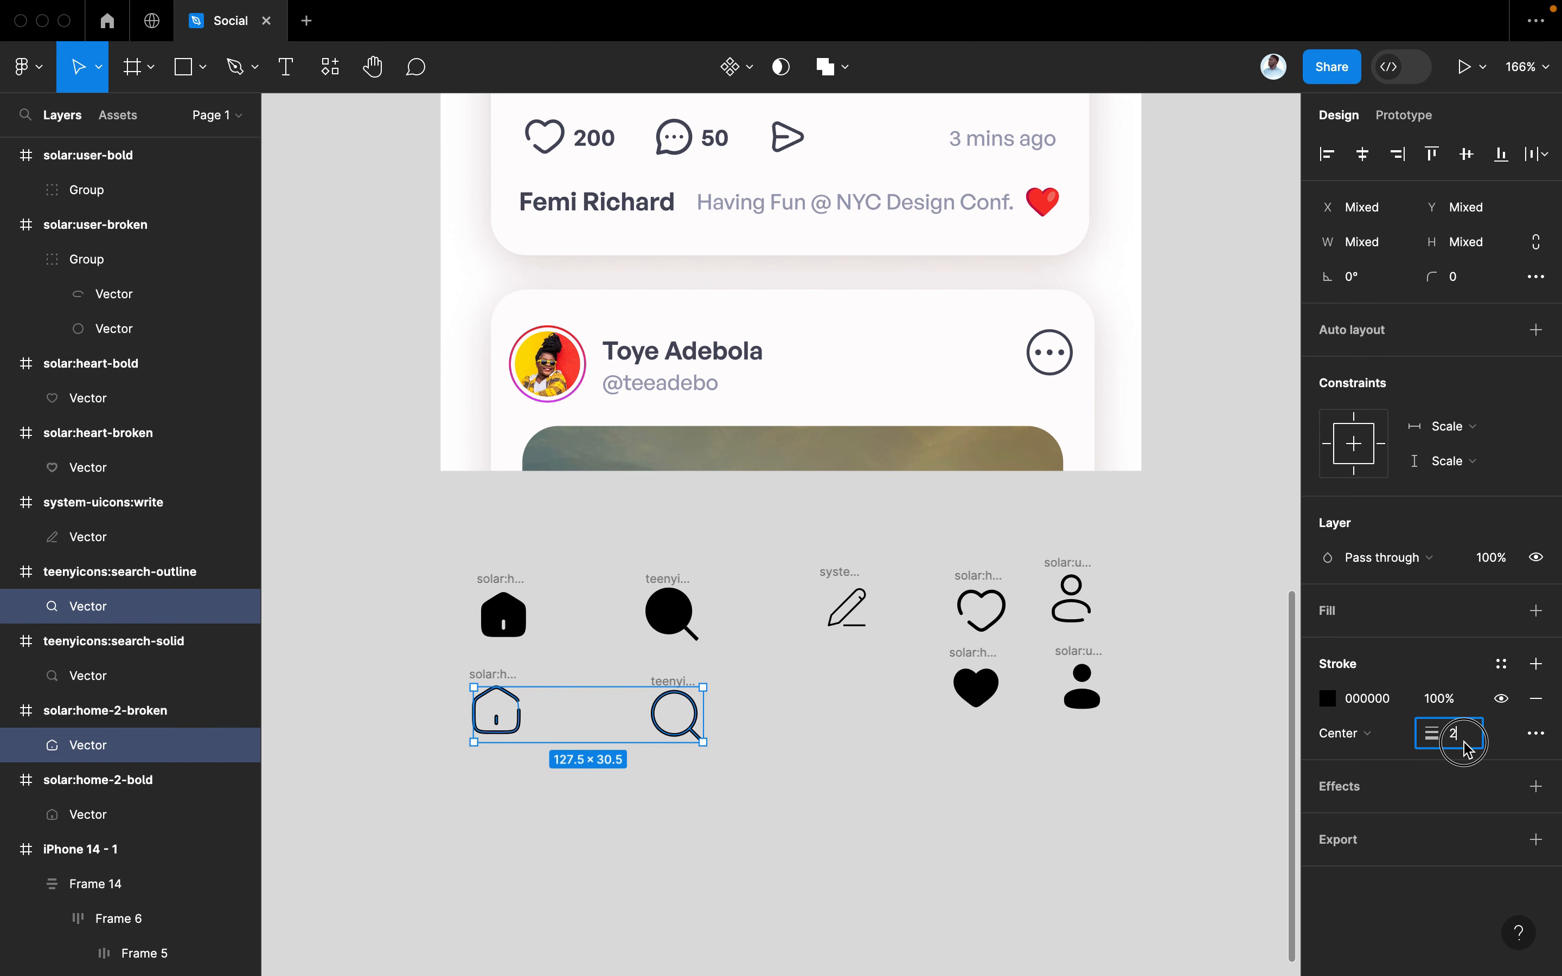
pyautogui.press('BackSpace')
pyautogui.write('1.7')
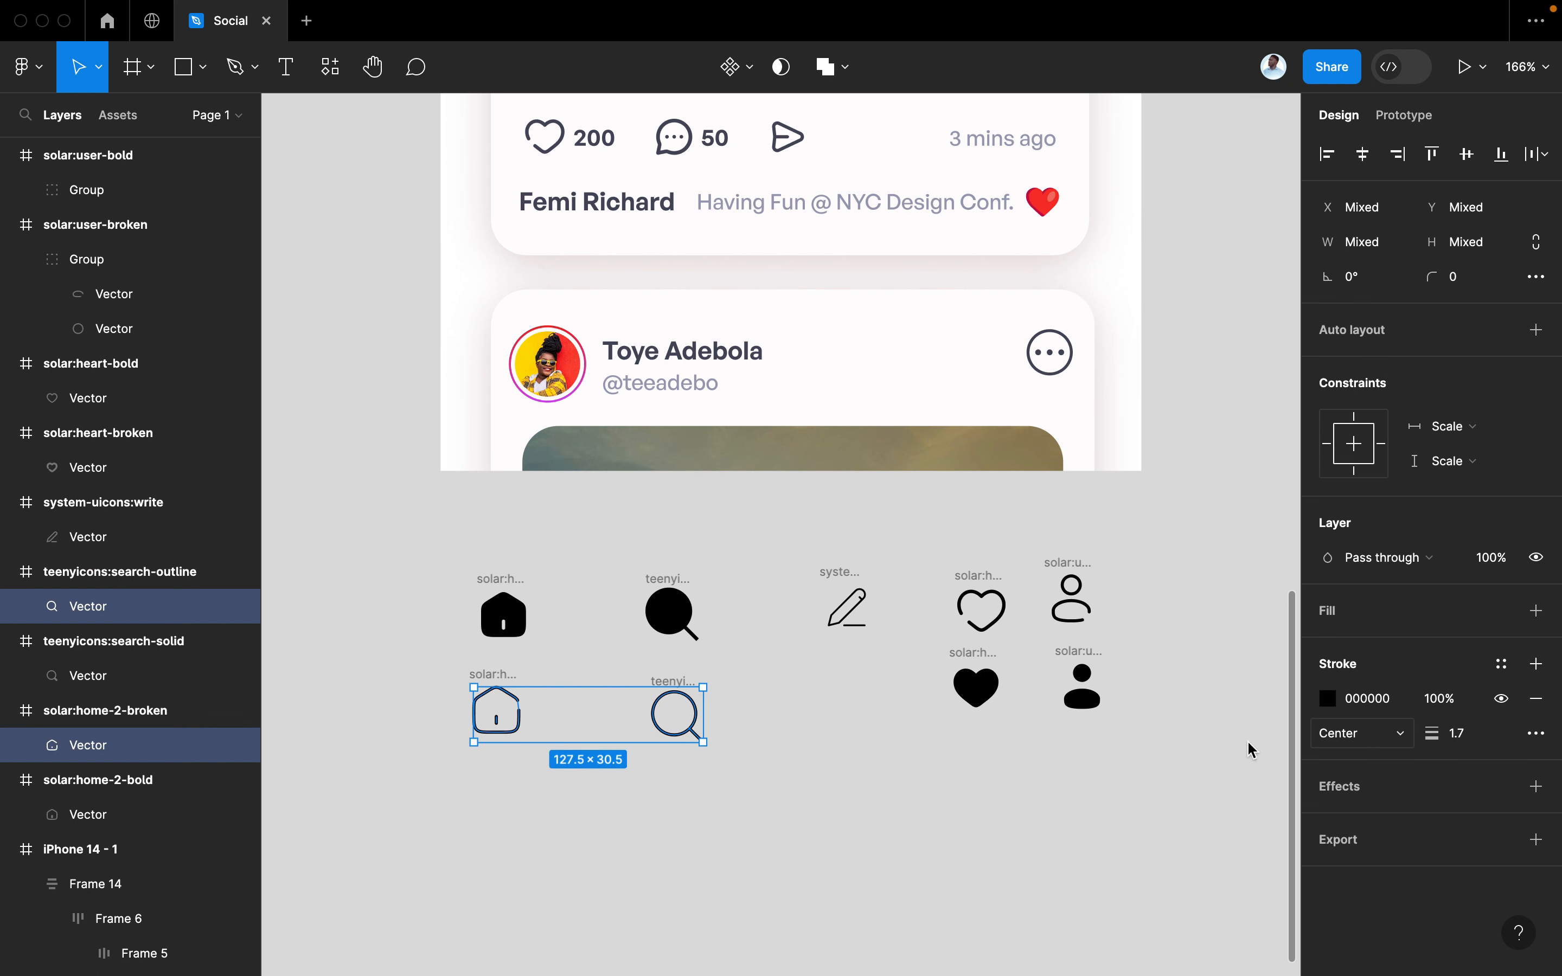
pyautogui.click(808, 962)
pyautogui.press('super+z')
pyautogui.click(828, 708)
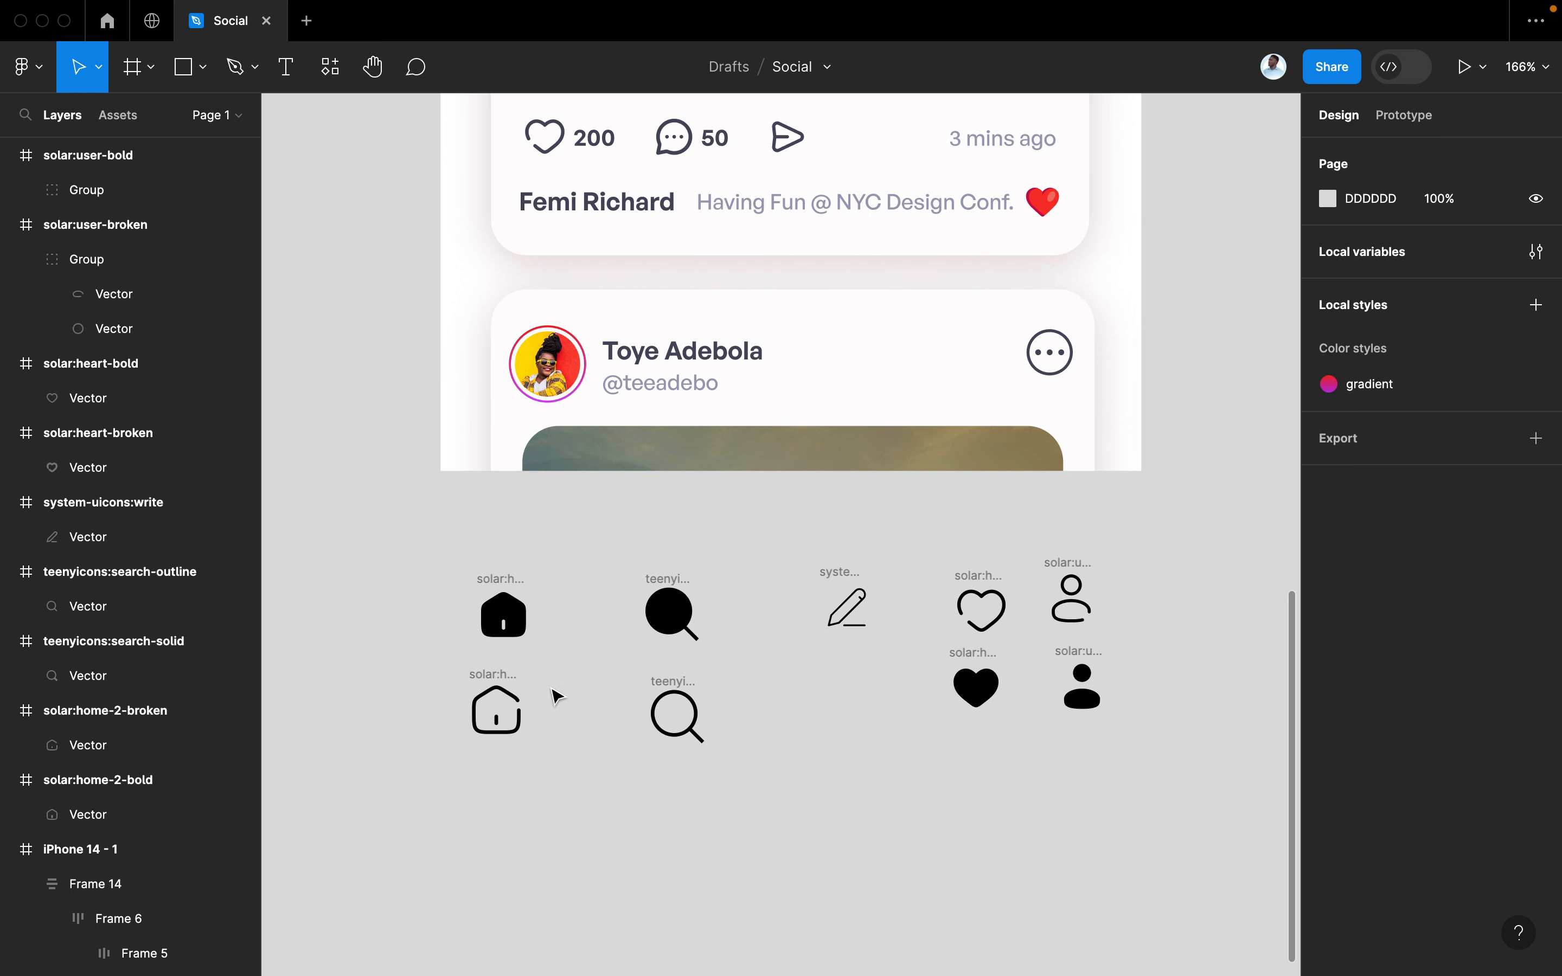
# Set the pencil shape's stroke weight to 2
pyautogui.click(505, 681)
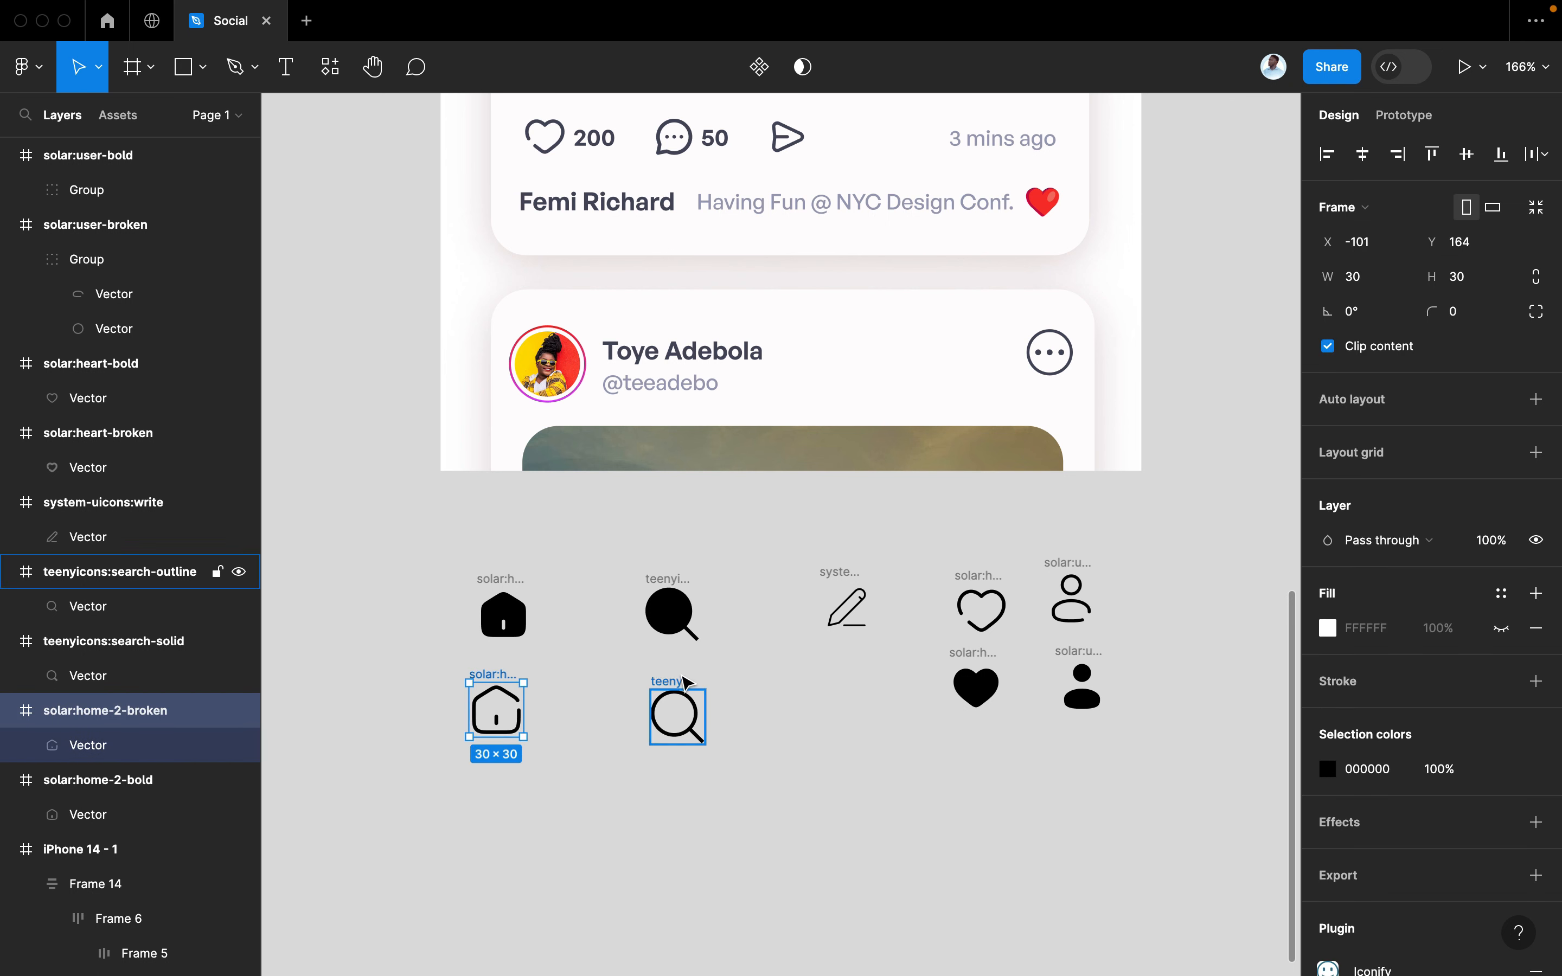
pyautogui.keyDown('shift'); pyautogui.click(685, 681); pyautogui.keyUp('shift')
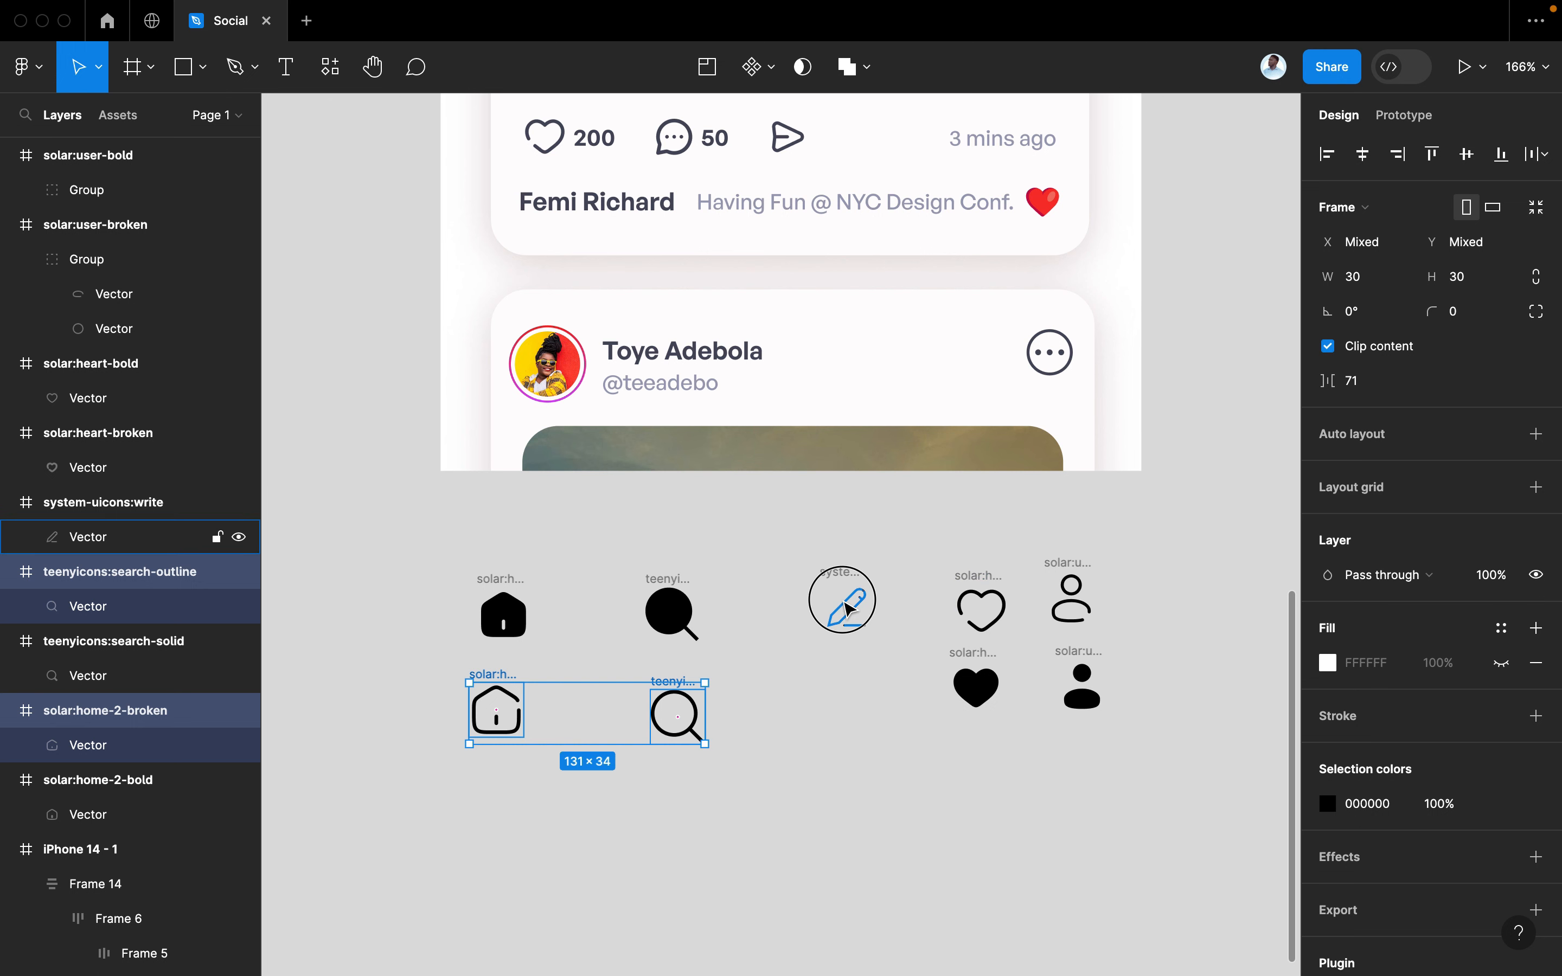
pyautogui.click(848, 607)
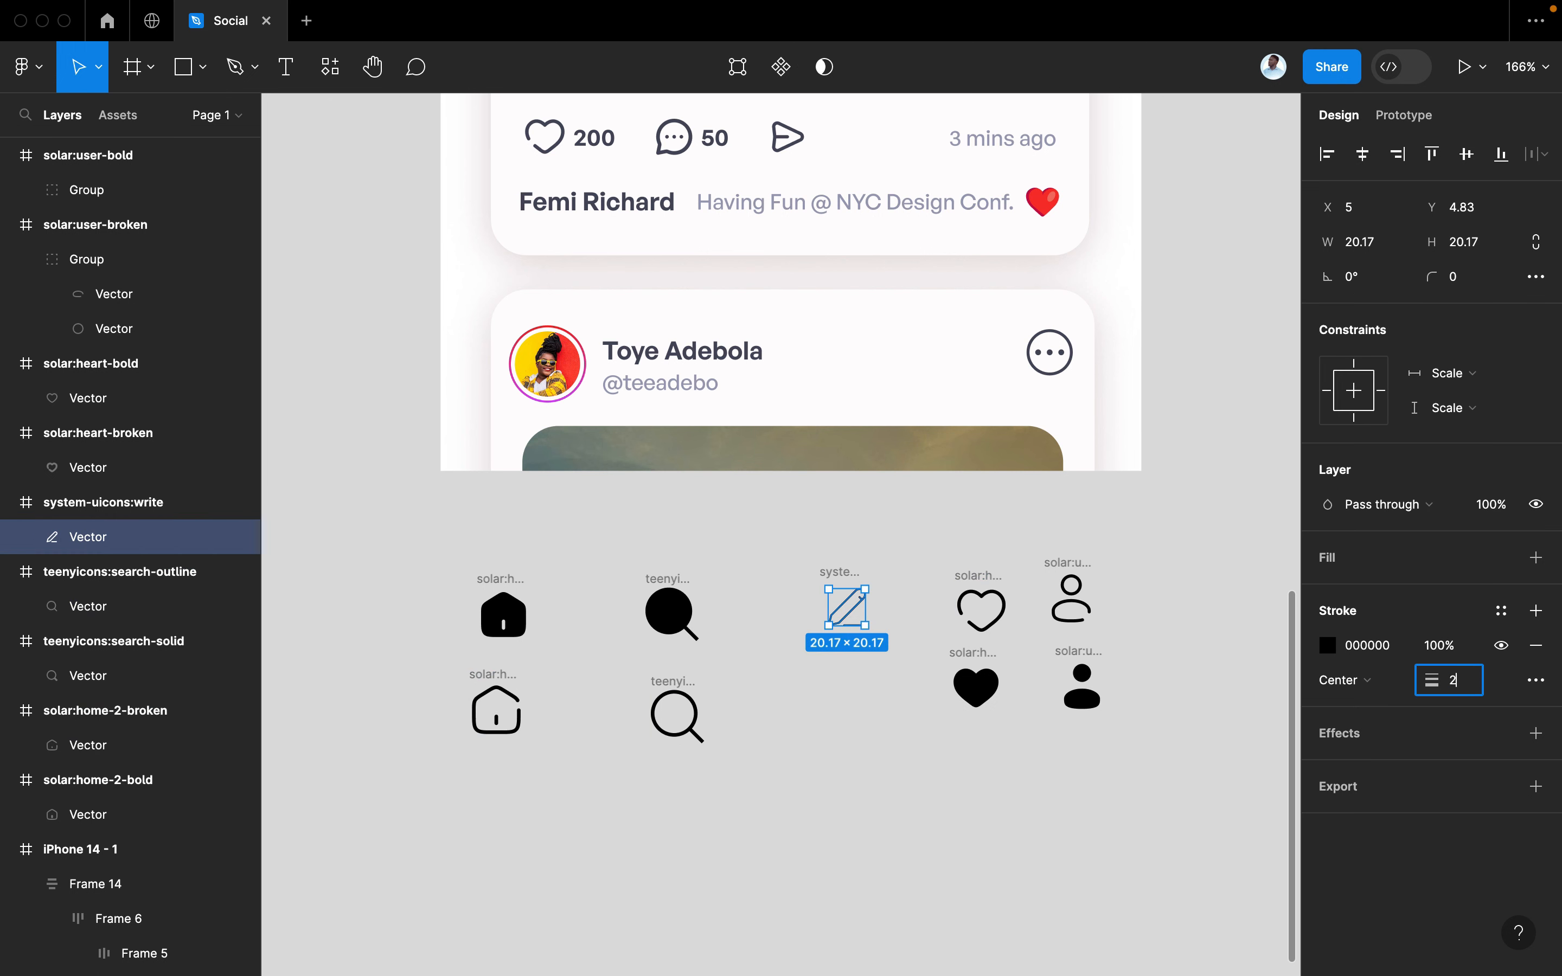
pyautogui.write('2')
pyautogui.press('Return')
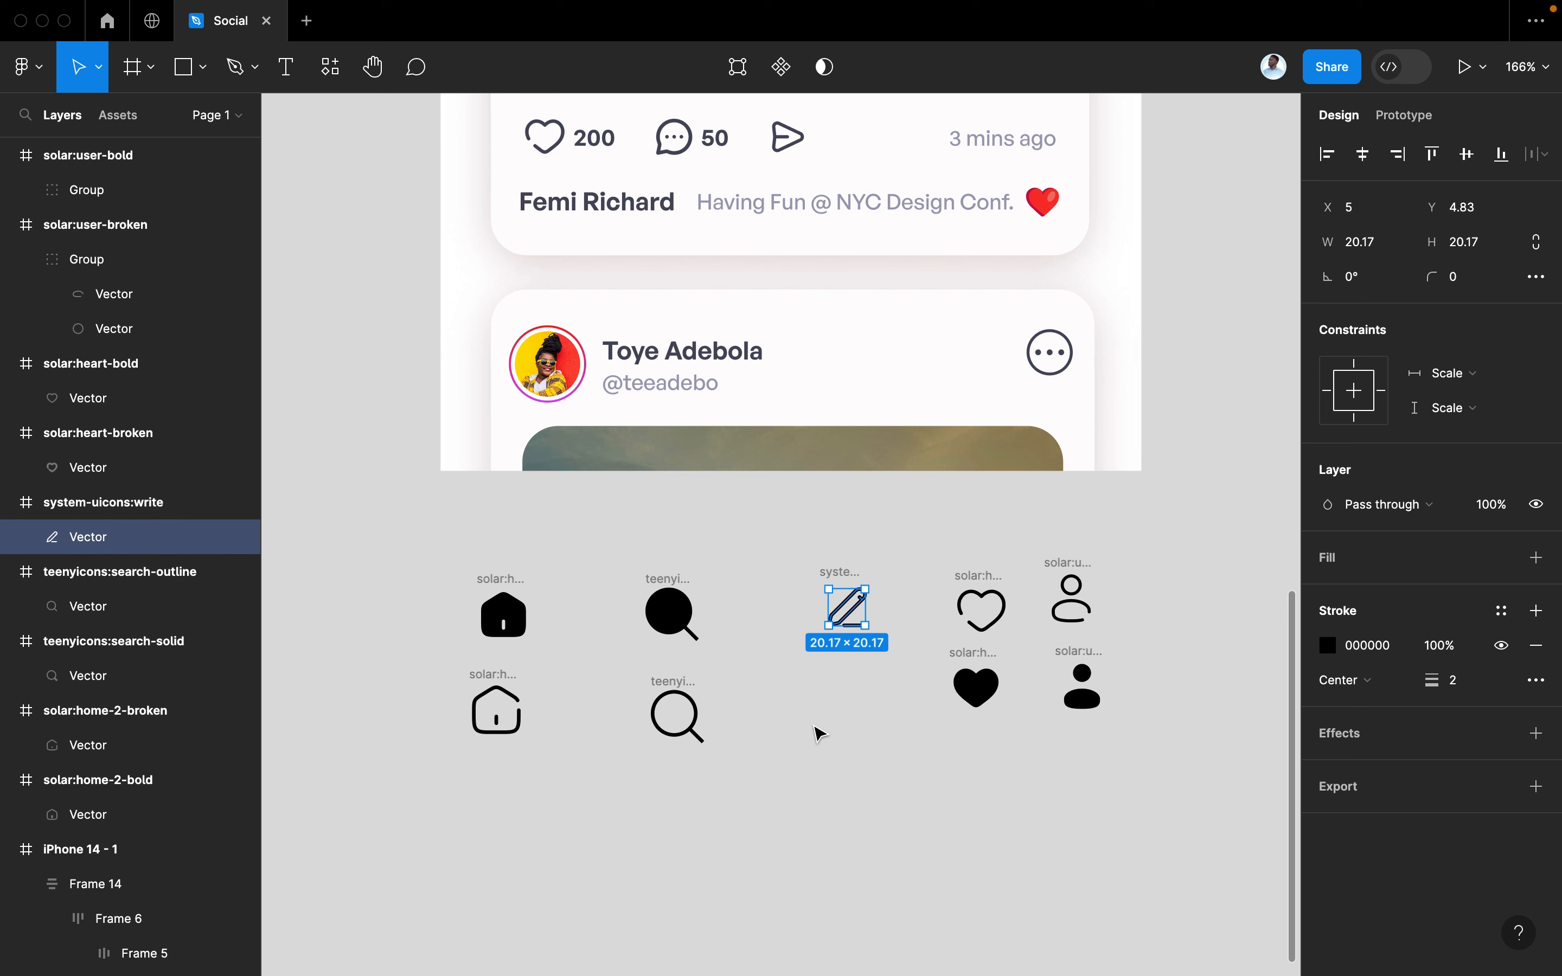
# Move the whole write icon frame down beside the outline search icon
pyautogui.click(819, 732)
pyautogui.moveTo(836, 617)
pyautogui.mouseDown()
pyautogui.moveTo(825, 734)
pyautogui.moveTo(819, 715)
pyautogui.mouseUp()
pyautogui.press('super+z')
pyautogui.click(836, 566)
pyautogui.moveTo(842, 614); pyautogui.dragTo(819, 691)
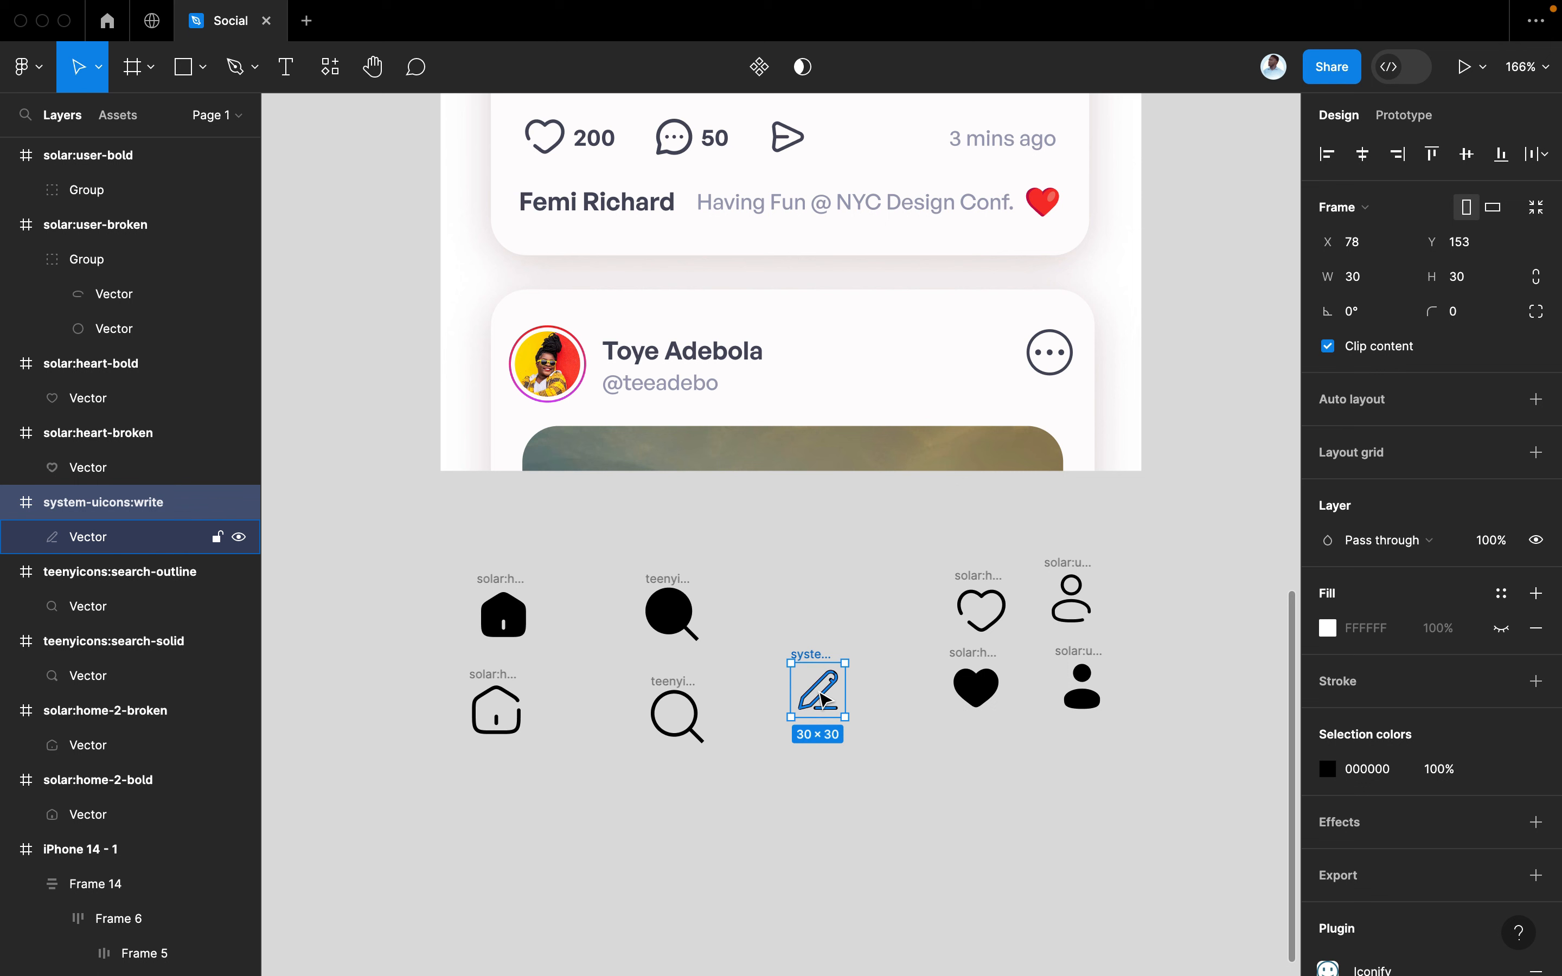
# Draw a 55×55 circle behind the write icon and fill it with the gradient style
pyautogui.click(204, 87)
pyautogui.click(187, 195)
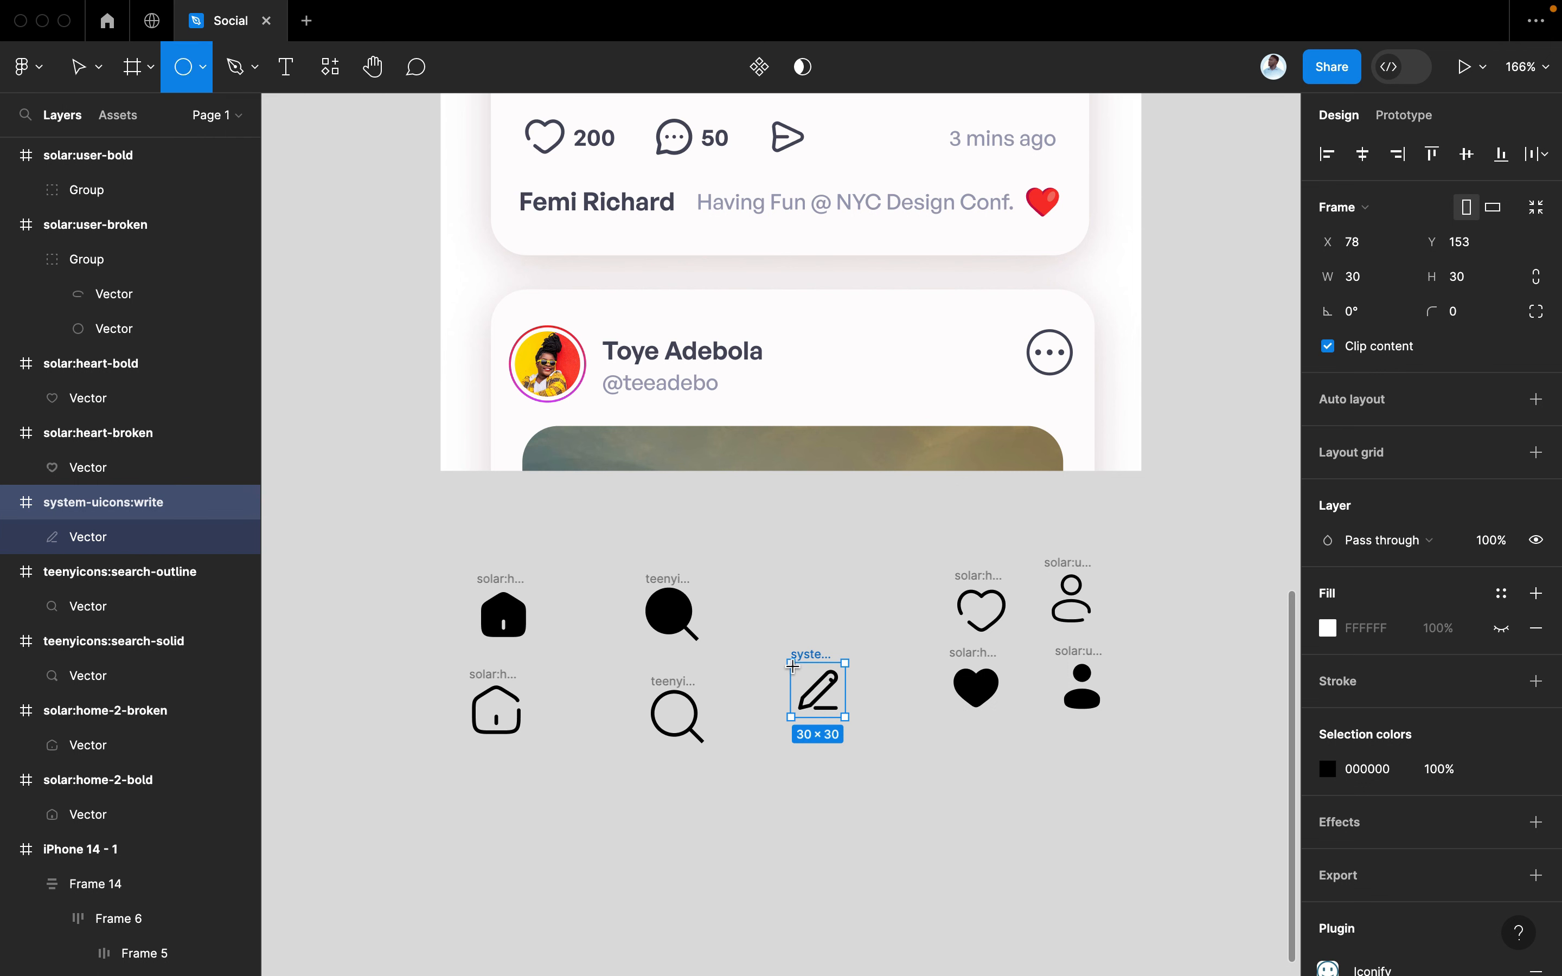
pyautogui.moveTo(767, 637); pyautogui.dragTo(814, 746)
pyautogui.press('[')
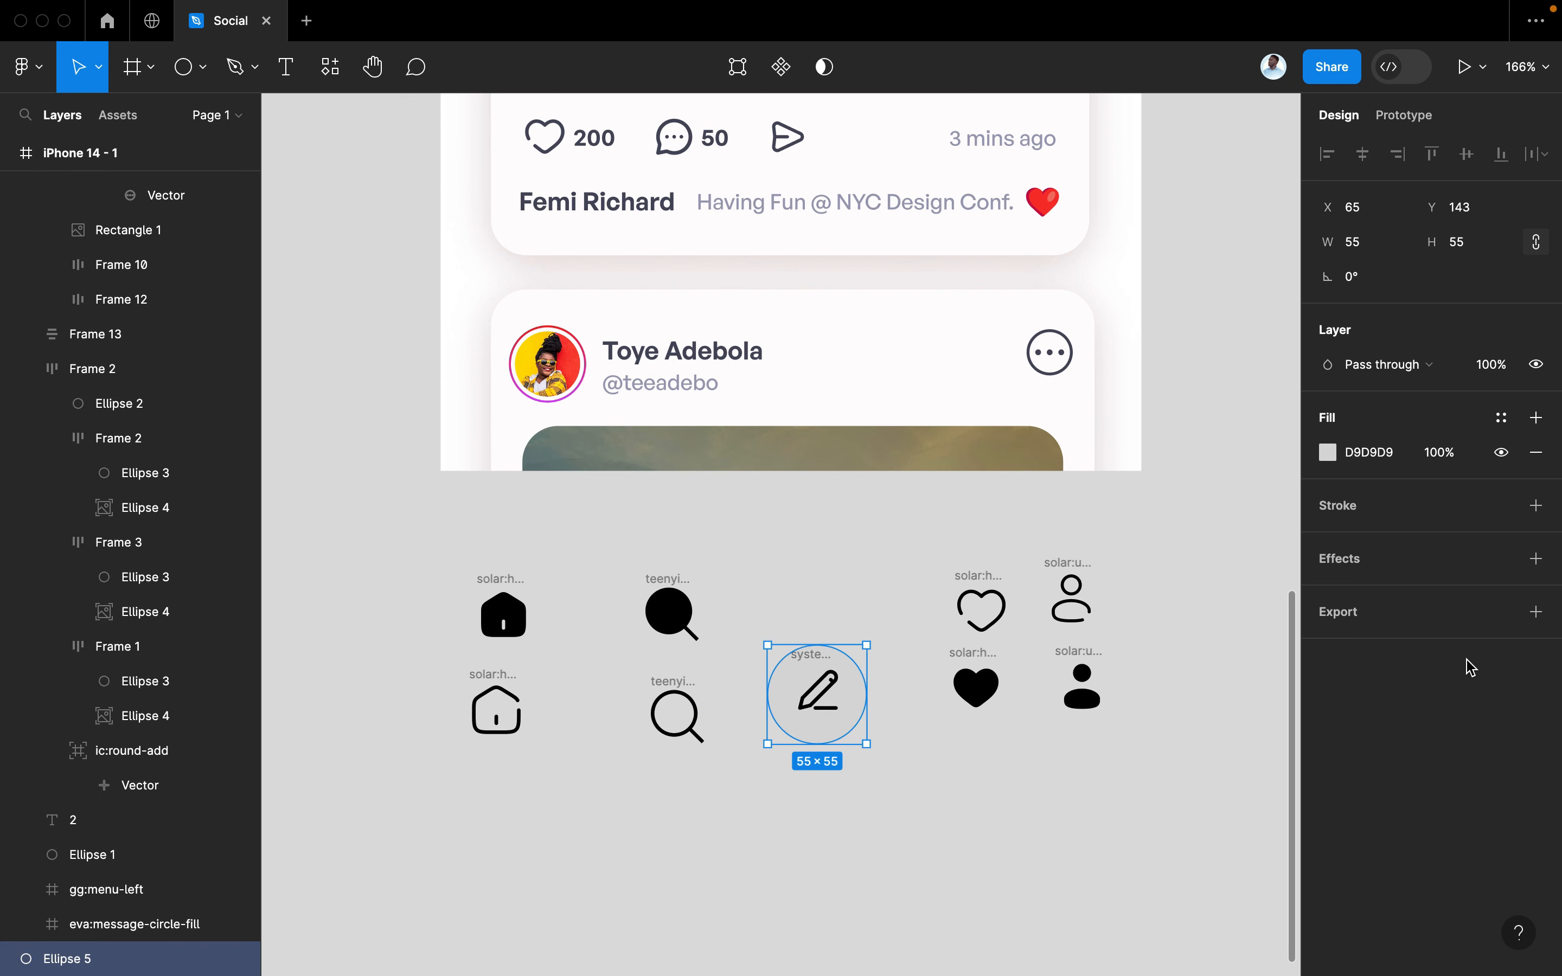
pyautogui.click(1503, 428)
pyautogui.click(1071, 641)
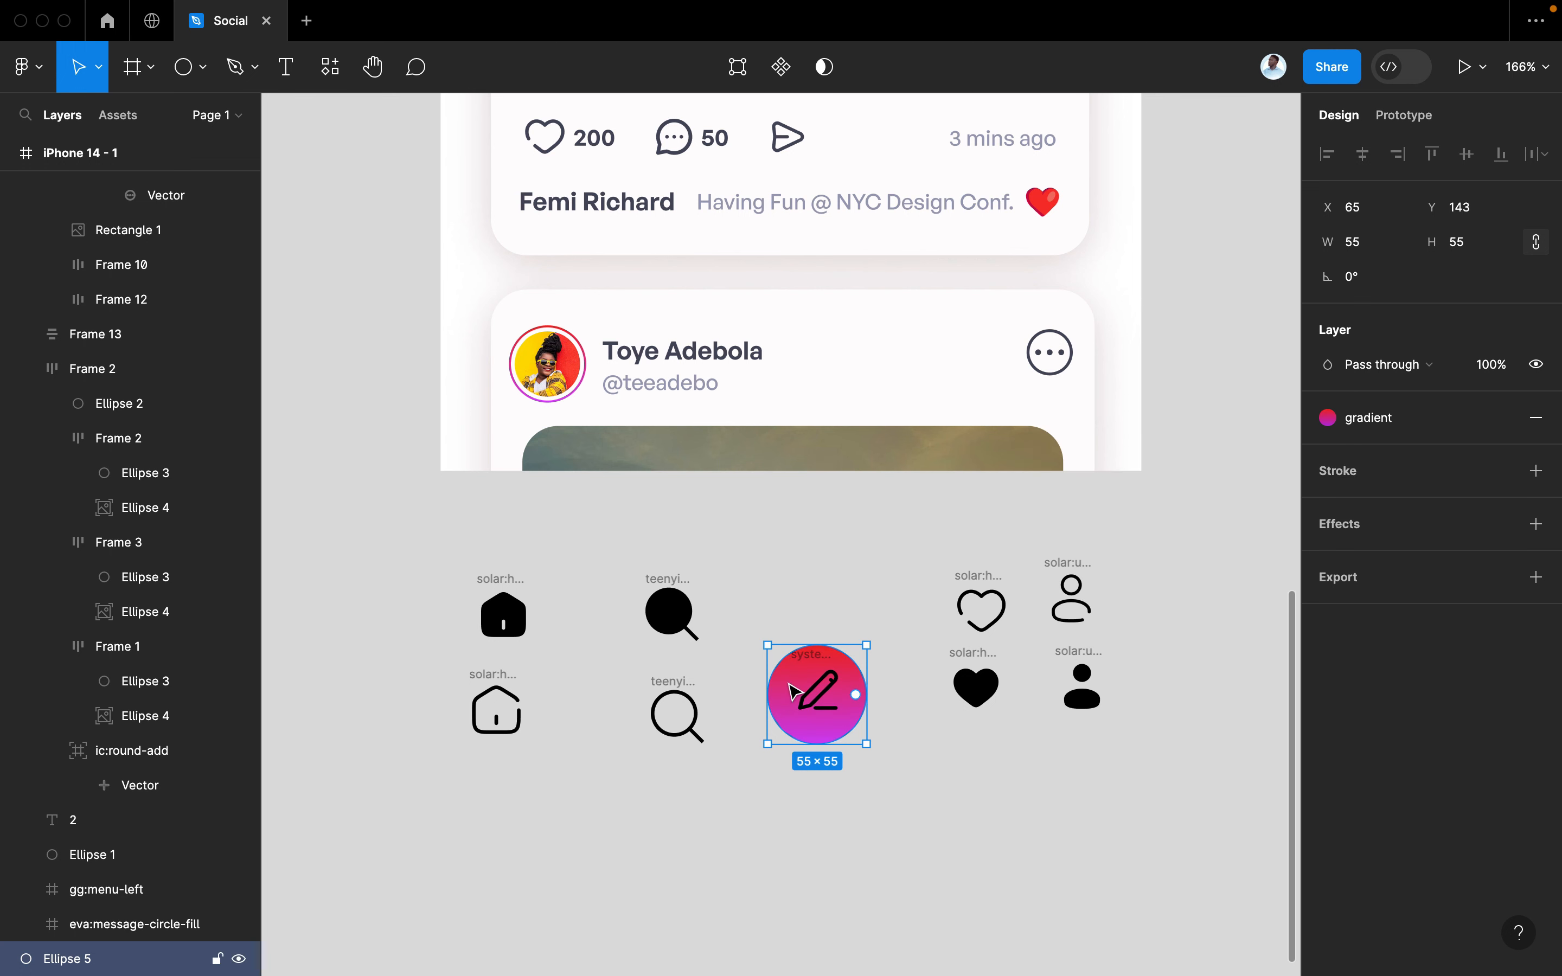
# Recolour the pencil icon white (FFFFFF)
pyautogui.click(807, 681)
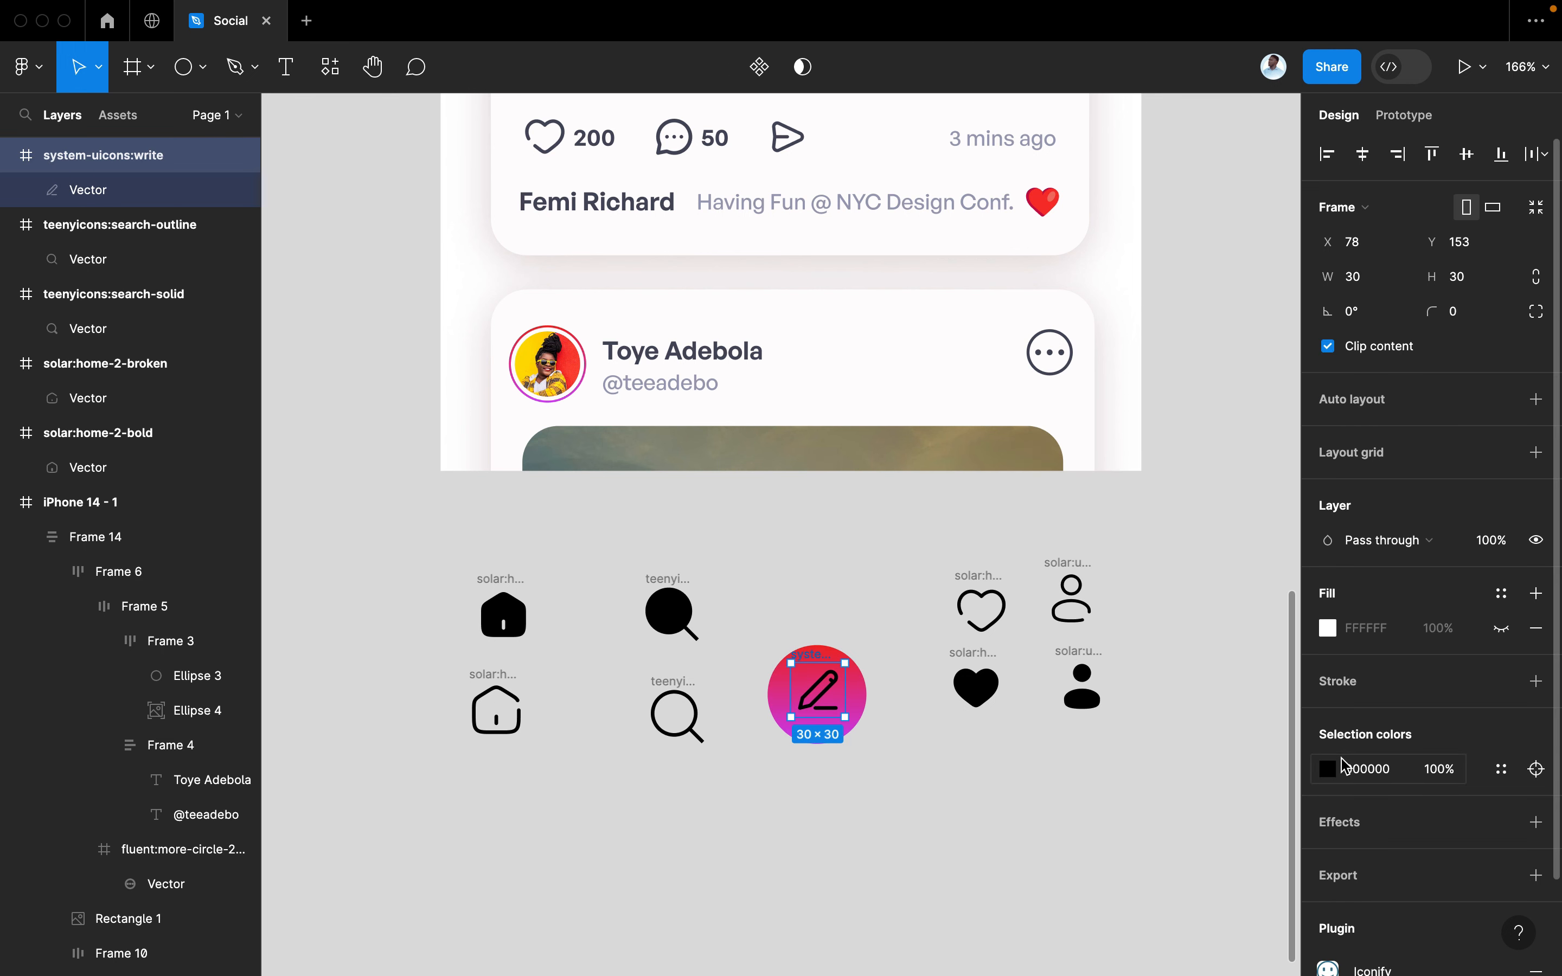
pyautogui.click(1328, 769)
pyautogui.moveTo(1137, 543); pyautogui.dragTo(851, 254)
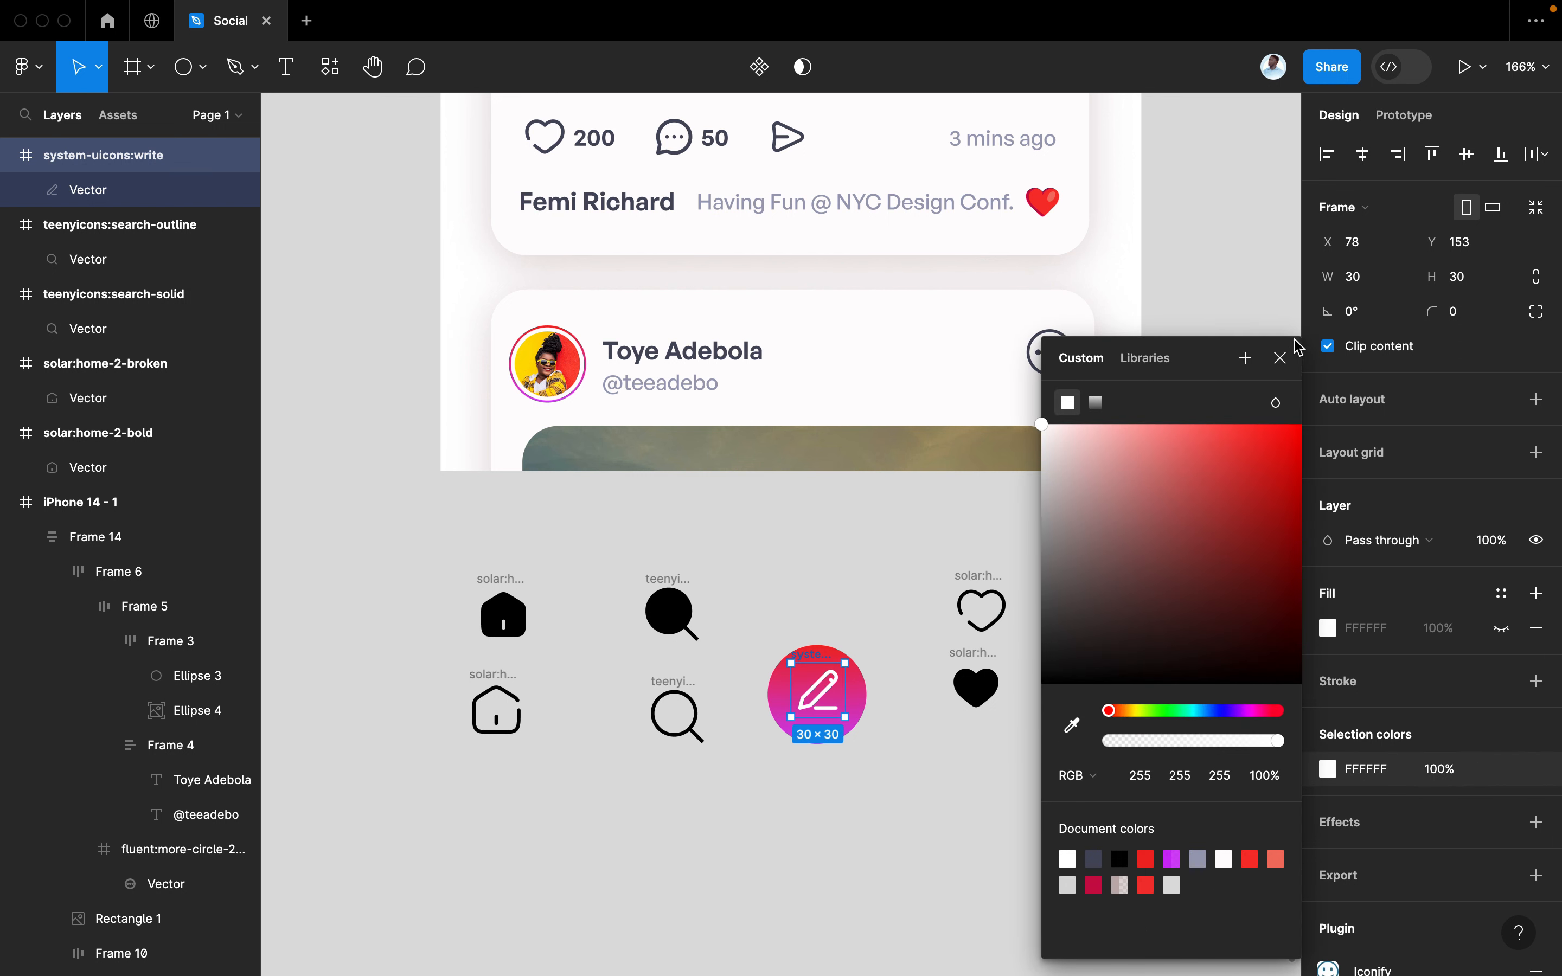
pyautogui.click(1281, 358)
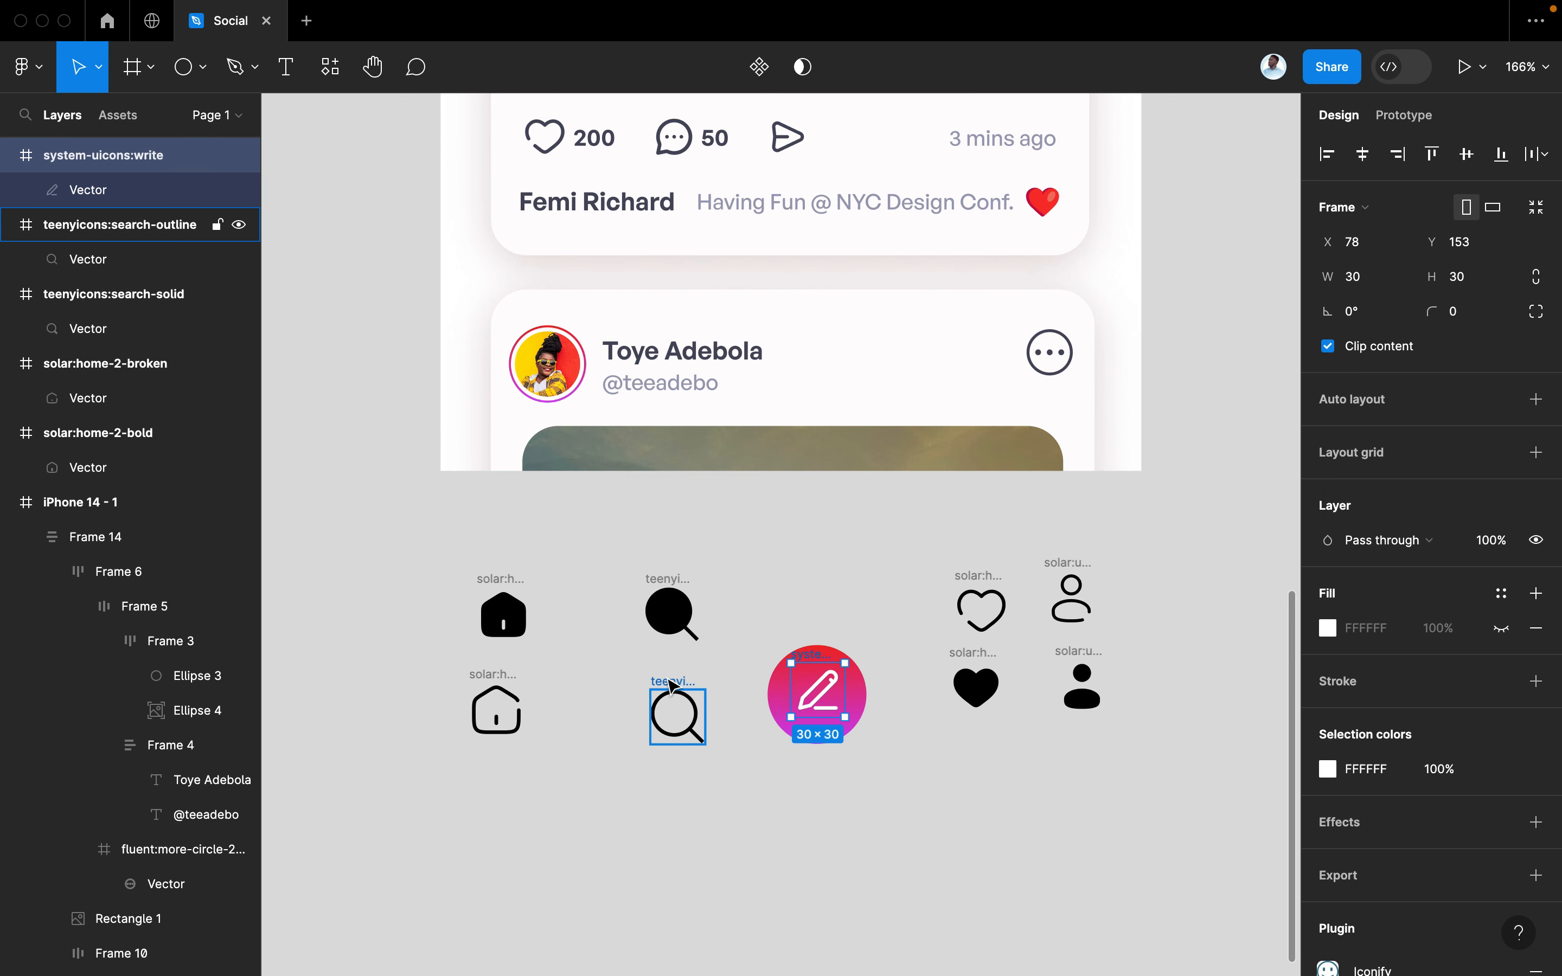
pyautogui.scroll(2, 671, 687)
pyautogui.hscroll(1, 671, 687)
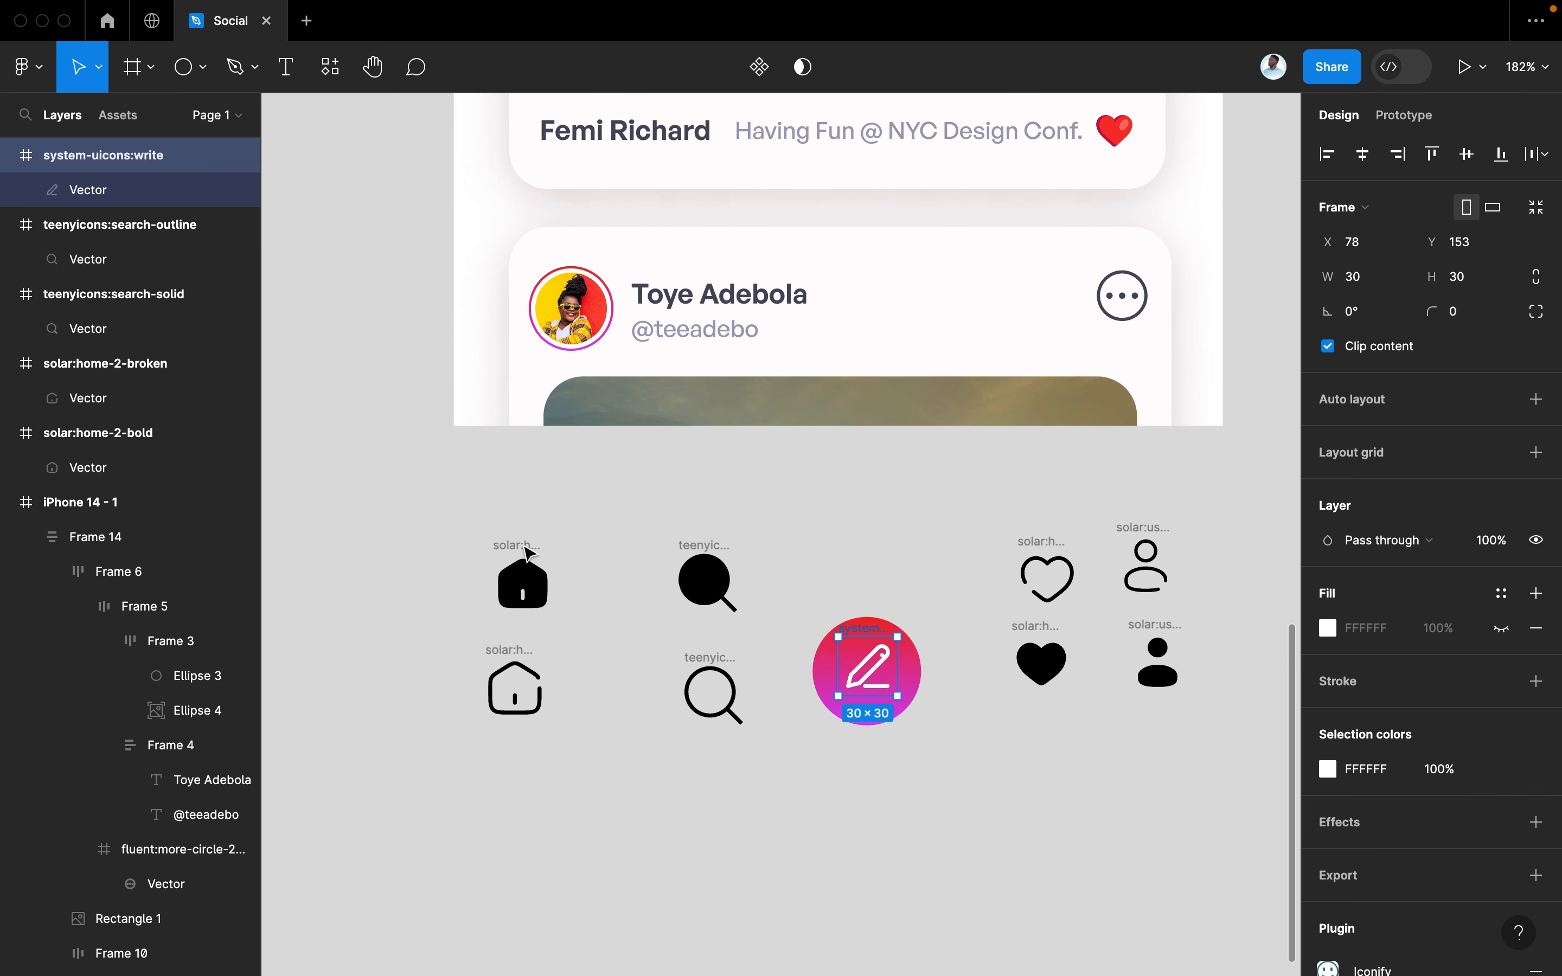
# Try pulling the solid home shape out of its frame, then undo it
pyautogui.click(519, 574)
pyautogui.moveTo(530, 585); pyautogui.dragTo(409, 585)
pyautogui.click(521, 555)
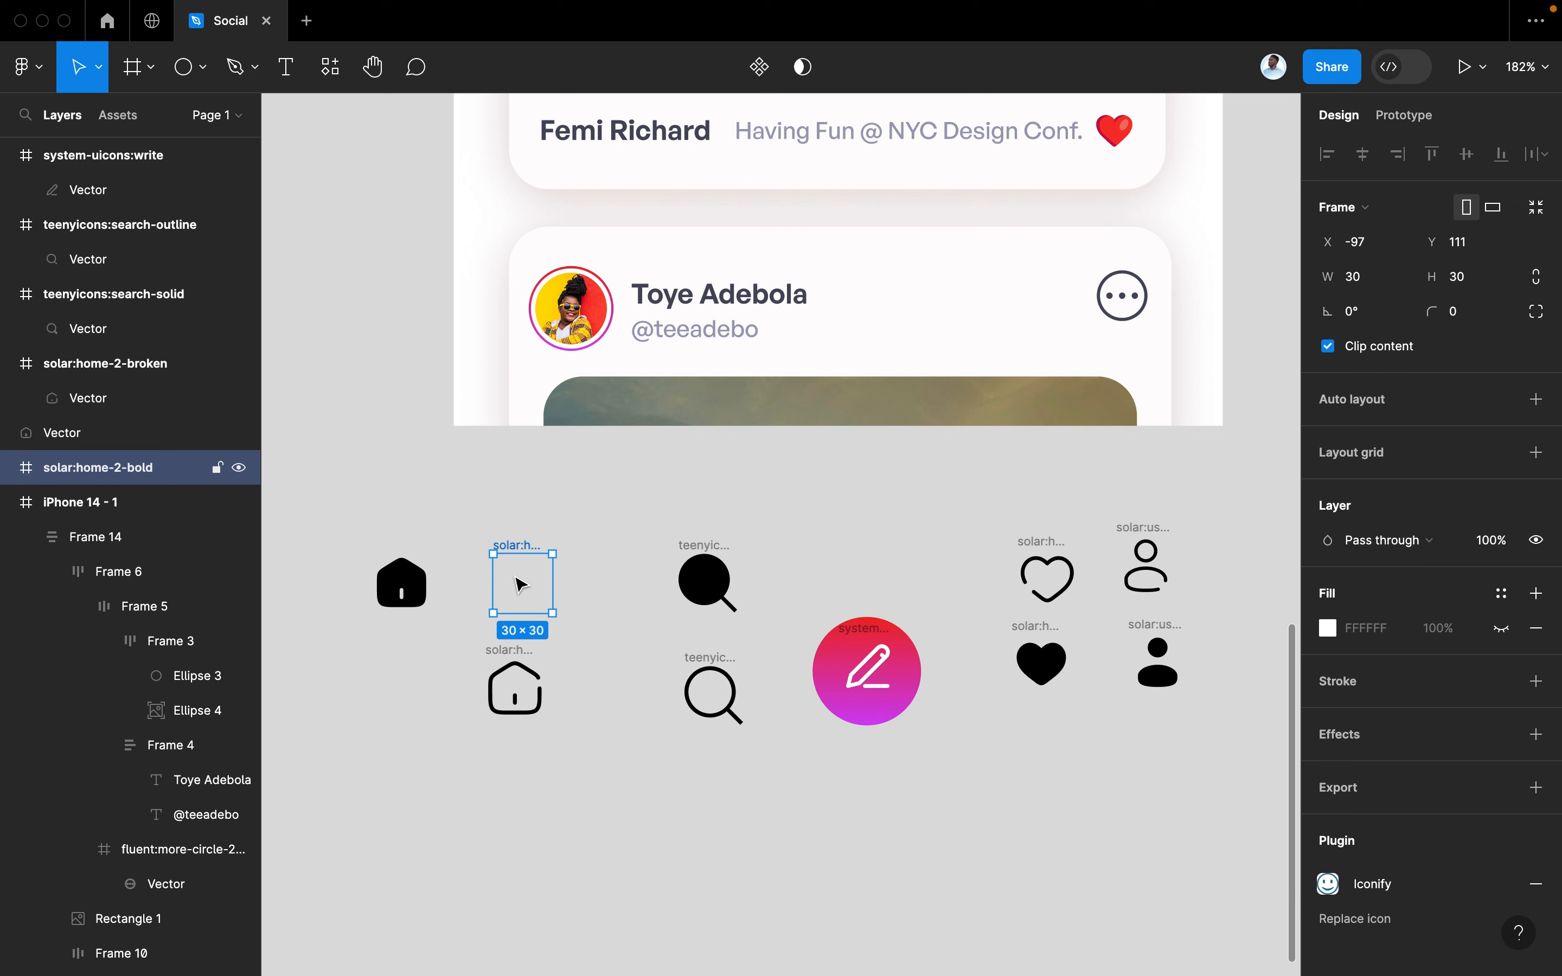
pyautogui.press('super+z')
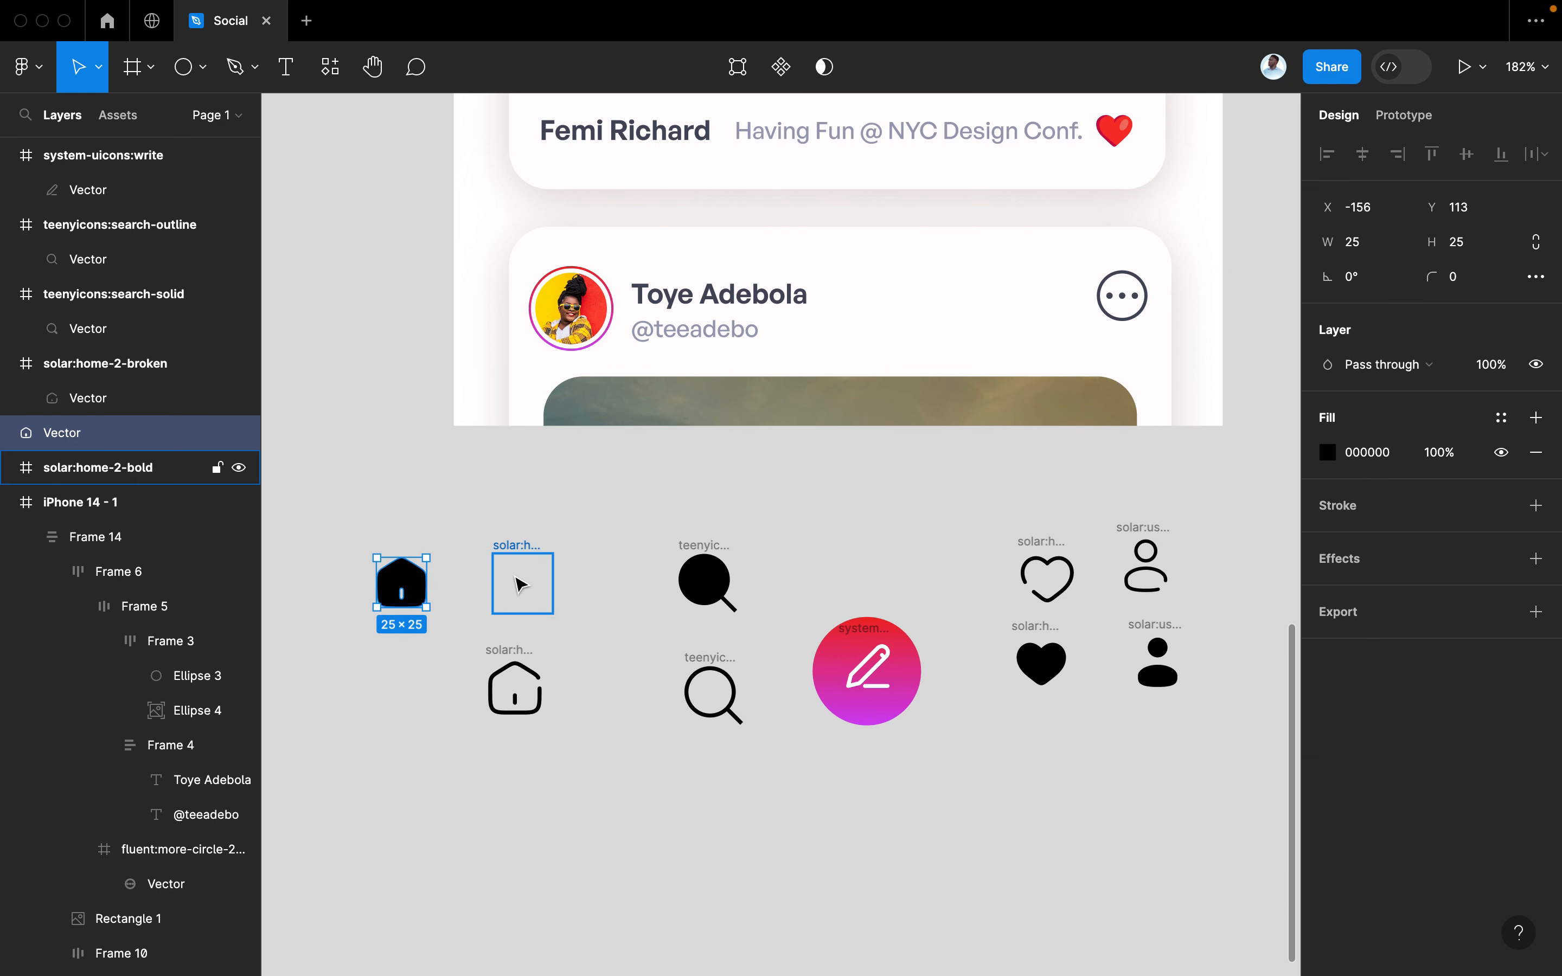
pyautogui.press('super+z')
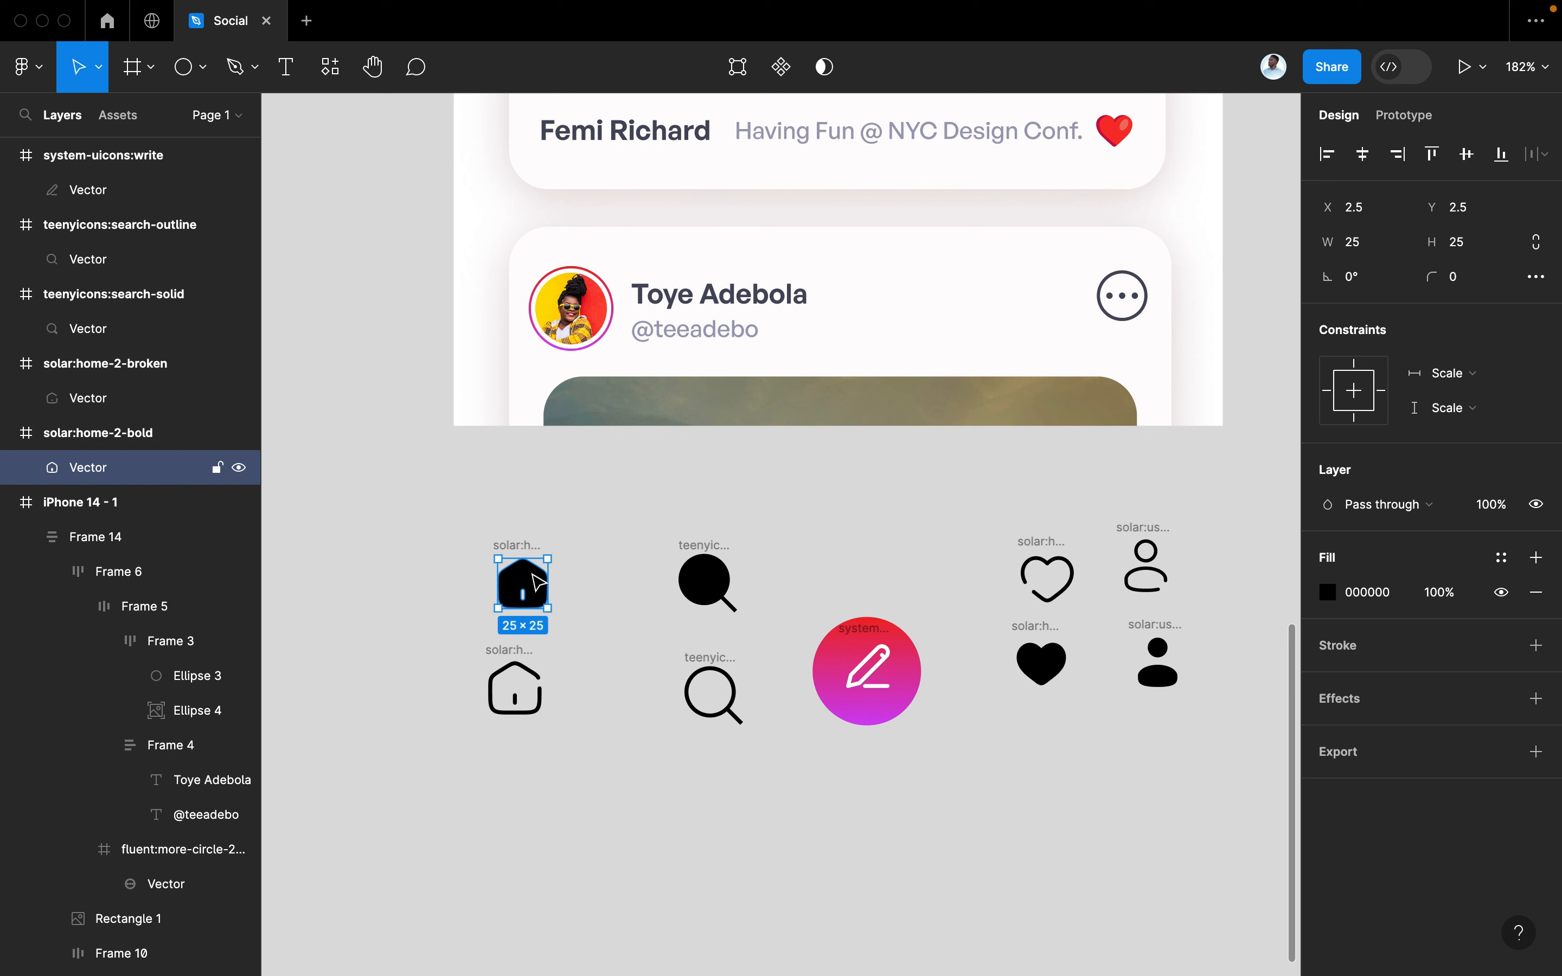
# Wrap the white pencil and gradient circle together in auto-layout Frame 15
pyautogui.click(499, 538)
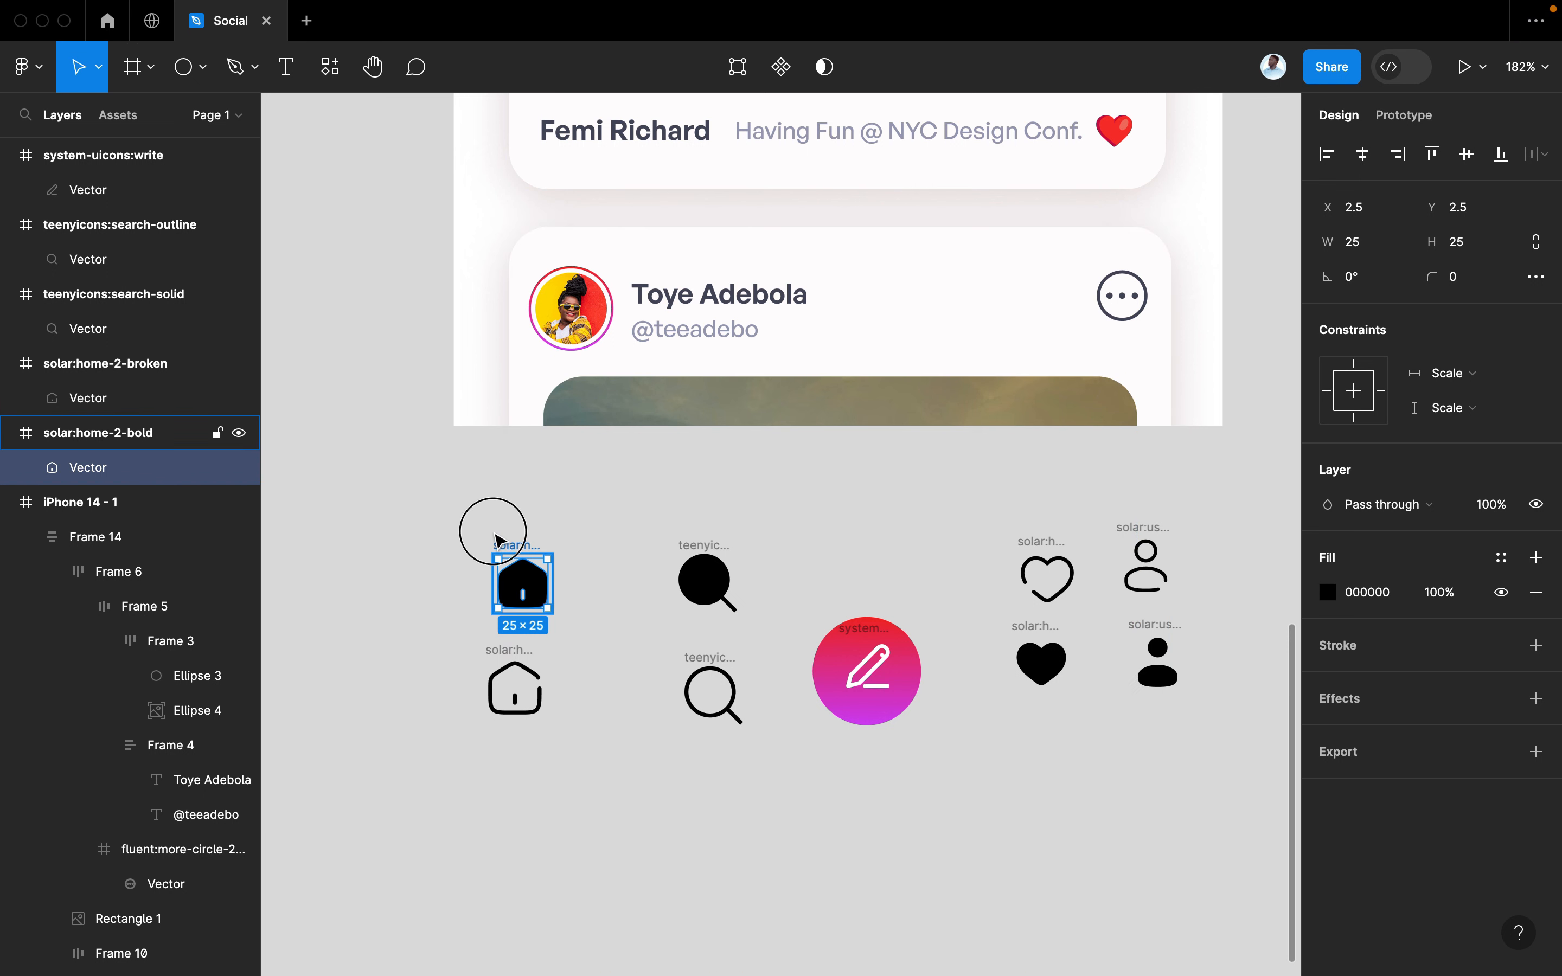
pyautogui.click(526, 550)
pyautogui.click(862, 639)
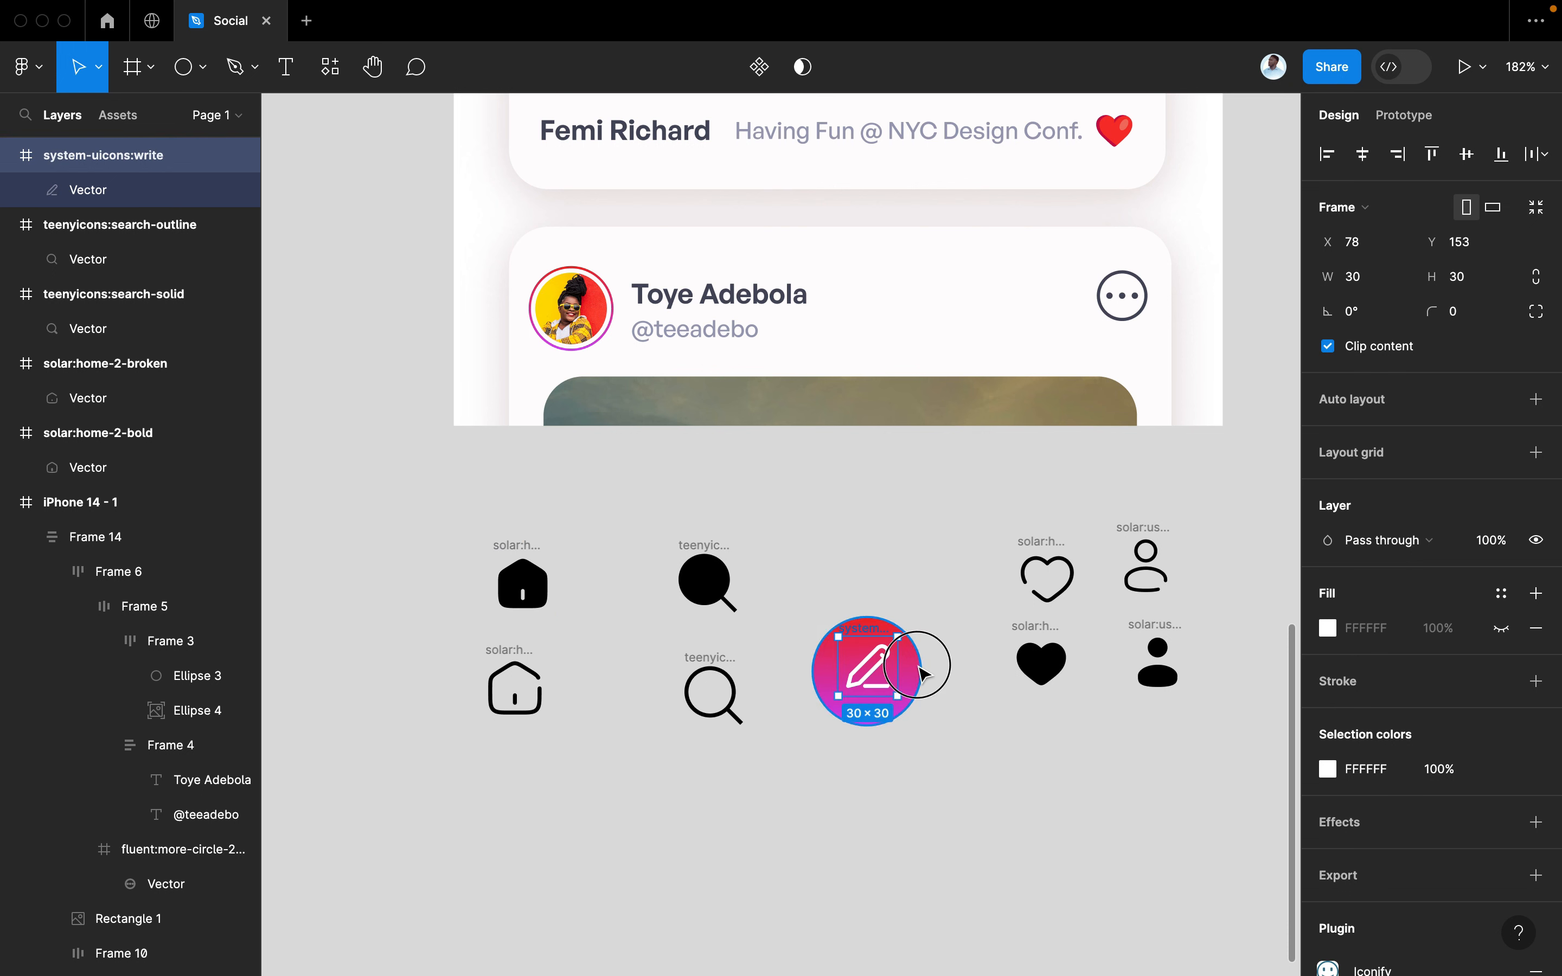
pyautogui.keyDown('shift'); pyautogui.click(920, 672); pyautogui.keyUp('shift')
pyautogui.hotkey('shift', 'a')
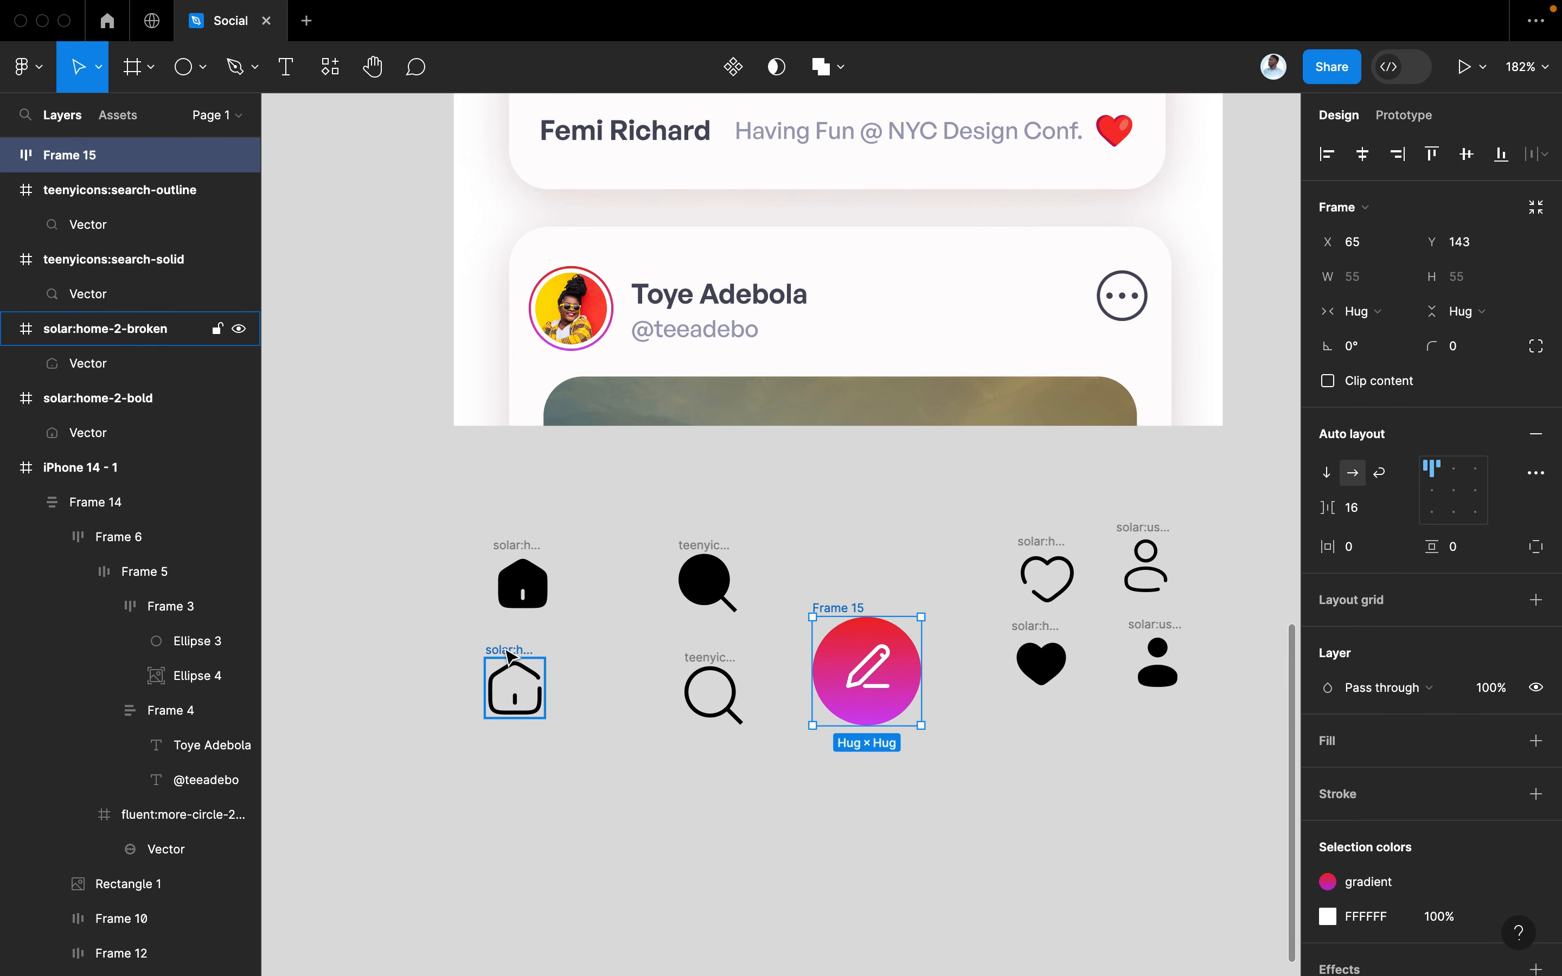
pyautogui.moveTo(710, 697); pyautogui.dragTo(713, 797)
# Move the outline home, solid heart, solid user and solid search icons down out of the row
pyautogui.moveTo(519, 707); pyautogui.dragTo(526, 798)
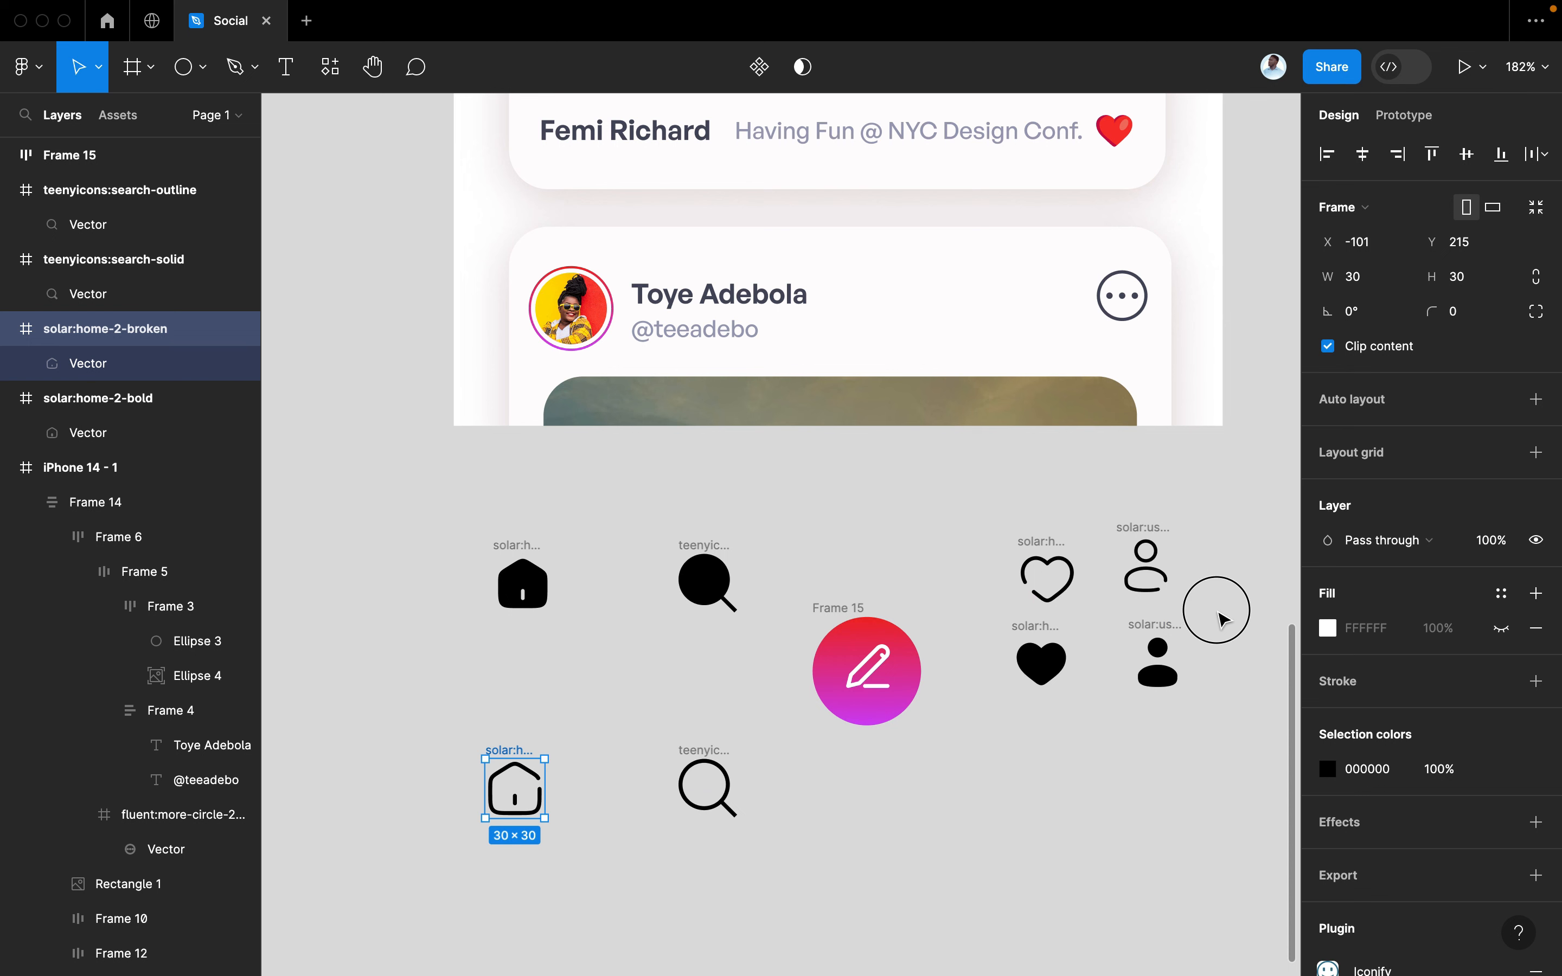
pyautogui.moveTo(1219, 612); pyautogui.dragTo(980, 746)
pyautogui.moveTo(1028, 662); pyautogui.dragTo(1021, 826)
pyautogui.click(709, 582)
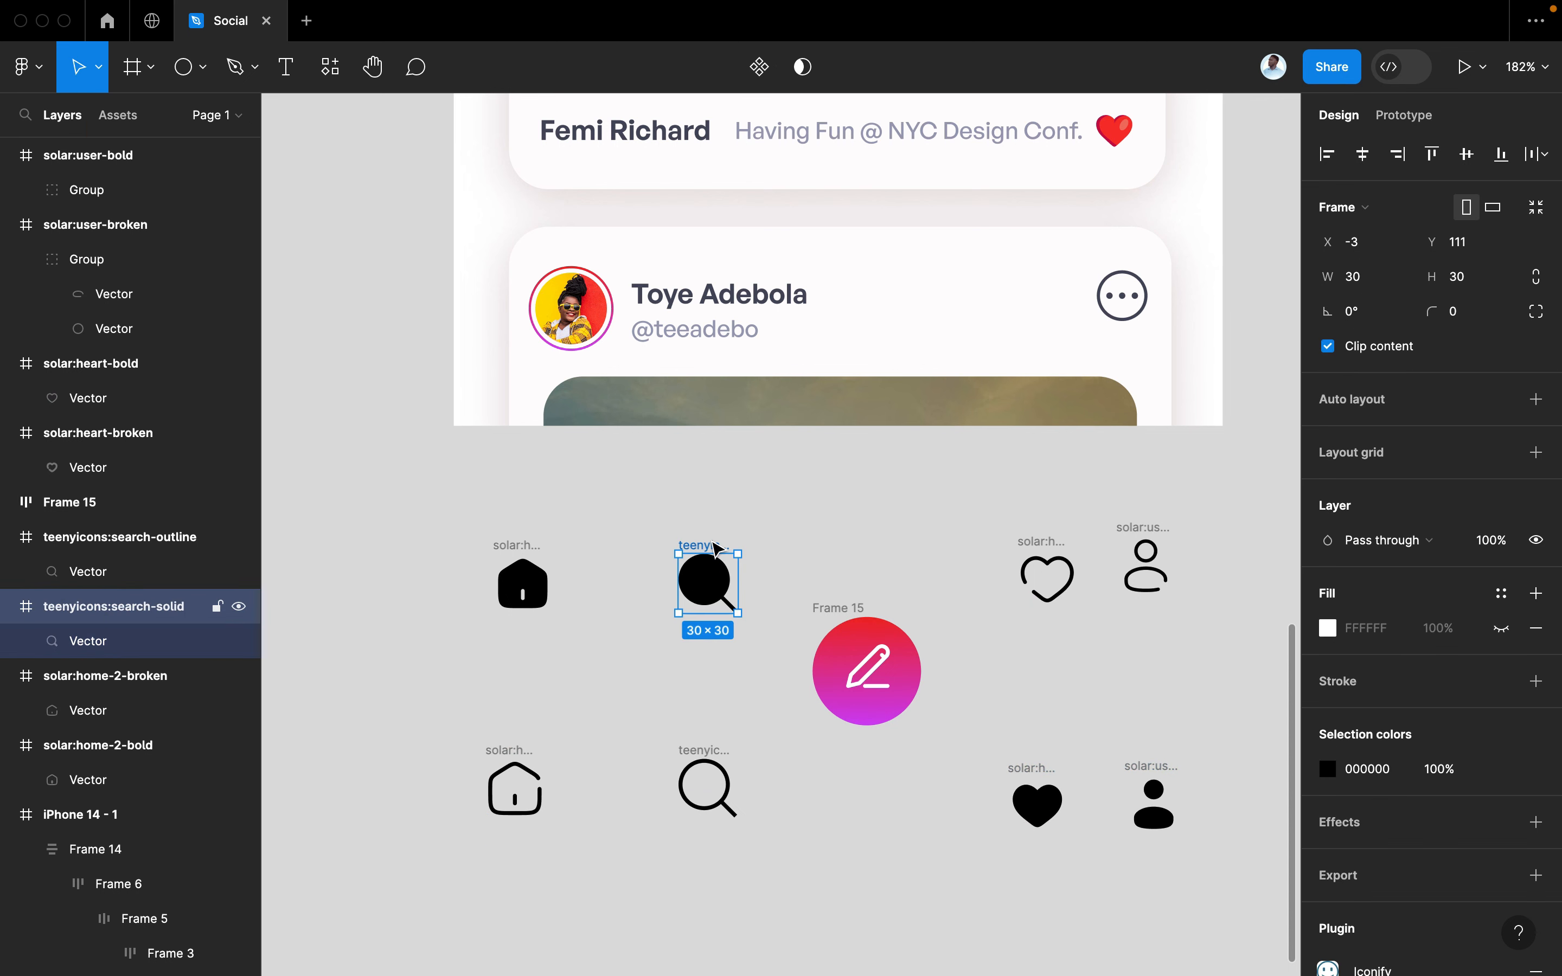
pyautogui.moveTo(708, 583); pyautogui.dragTo(710, 698)
# Bring the outline search icon and Frame 15 into the row and wrap all five in auto layout
pyautogui.click(708, 789)
pyautogui.moveTo(708, 789); pyautogui.dragTo(712, 593)
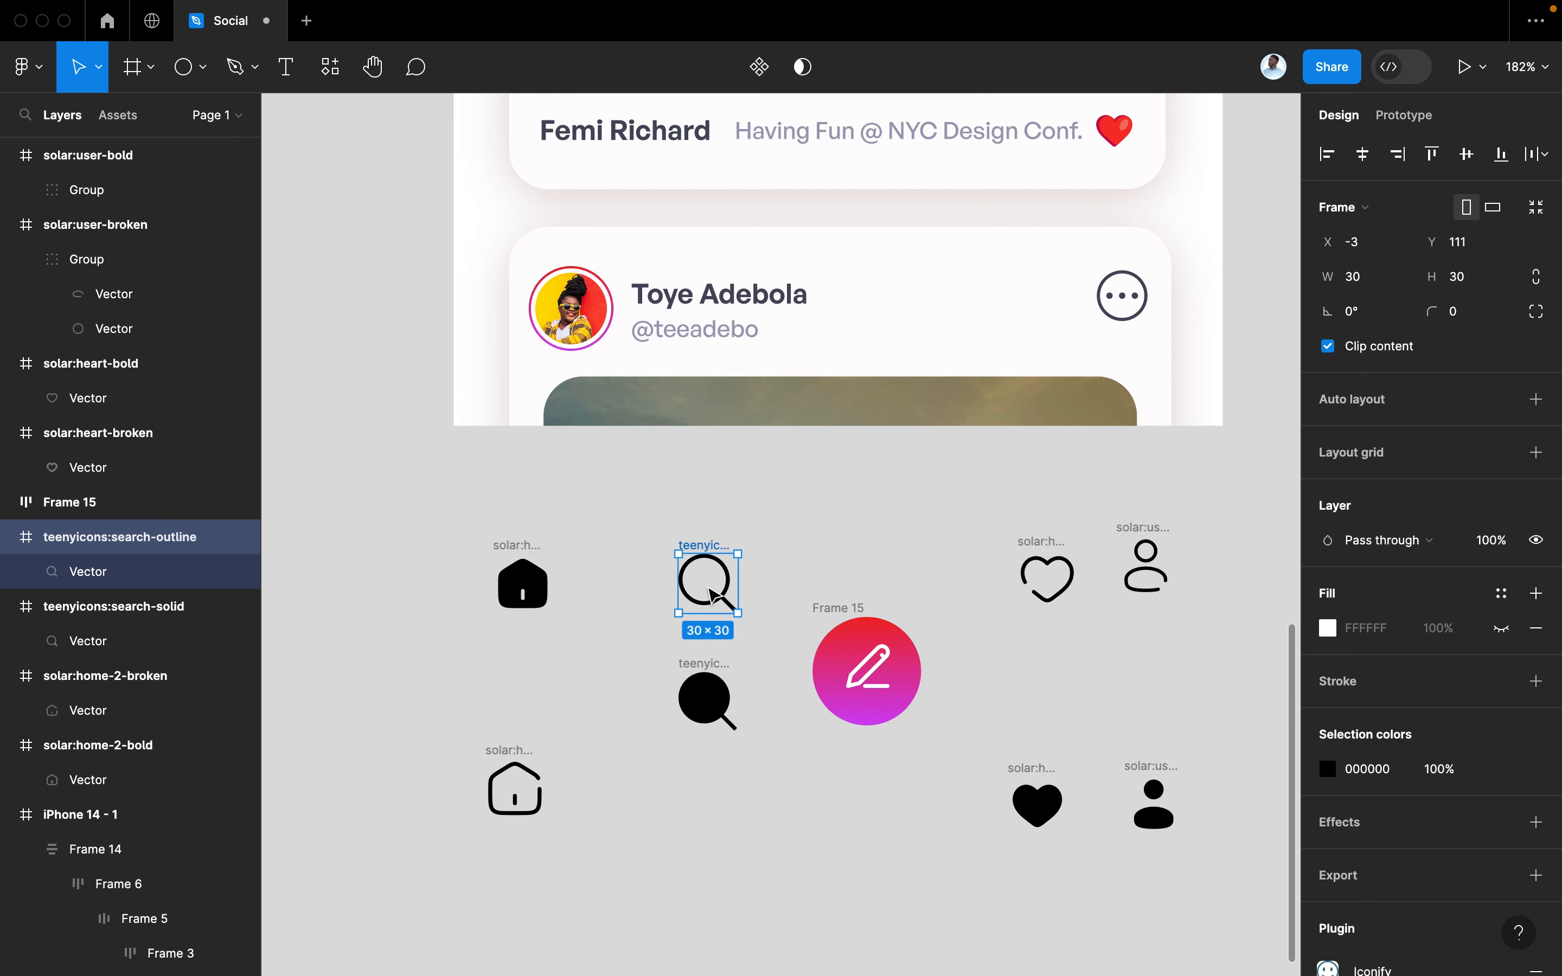
pyautogui.click(866, 664)
pyautogui.moveTo(866, 665)
pyautogui.mouseDown()
pyautogui.moveTo(864, 554)
pyautogui.moveTo(853, 561)
pyautogui.mouseUp()
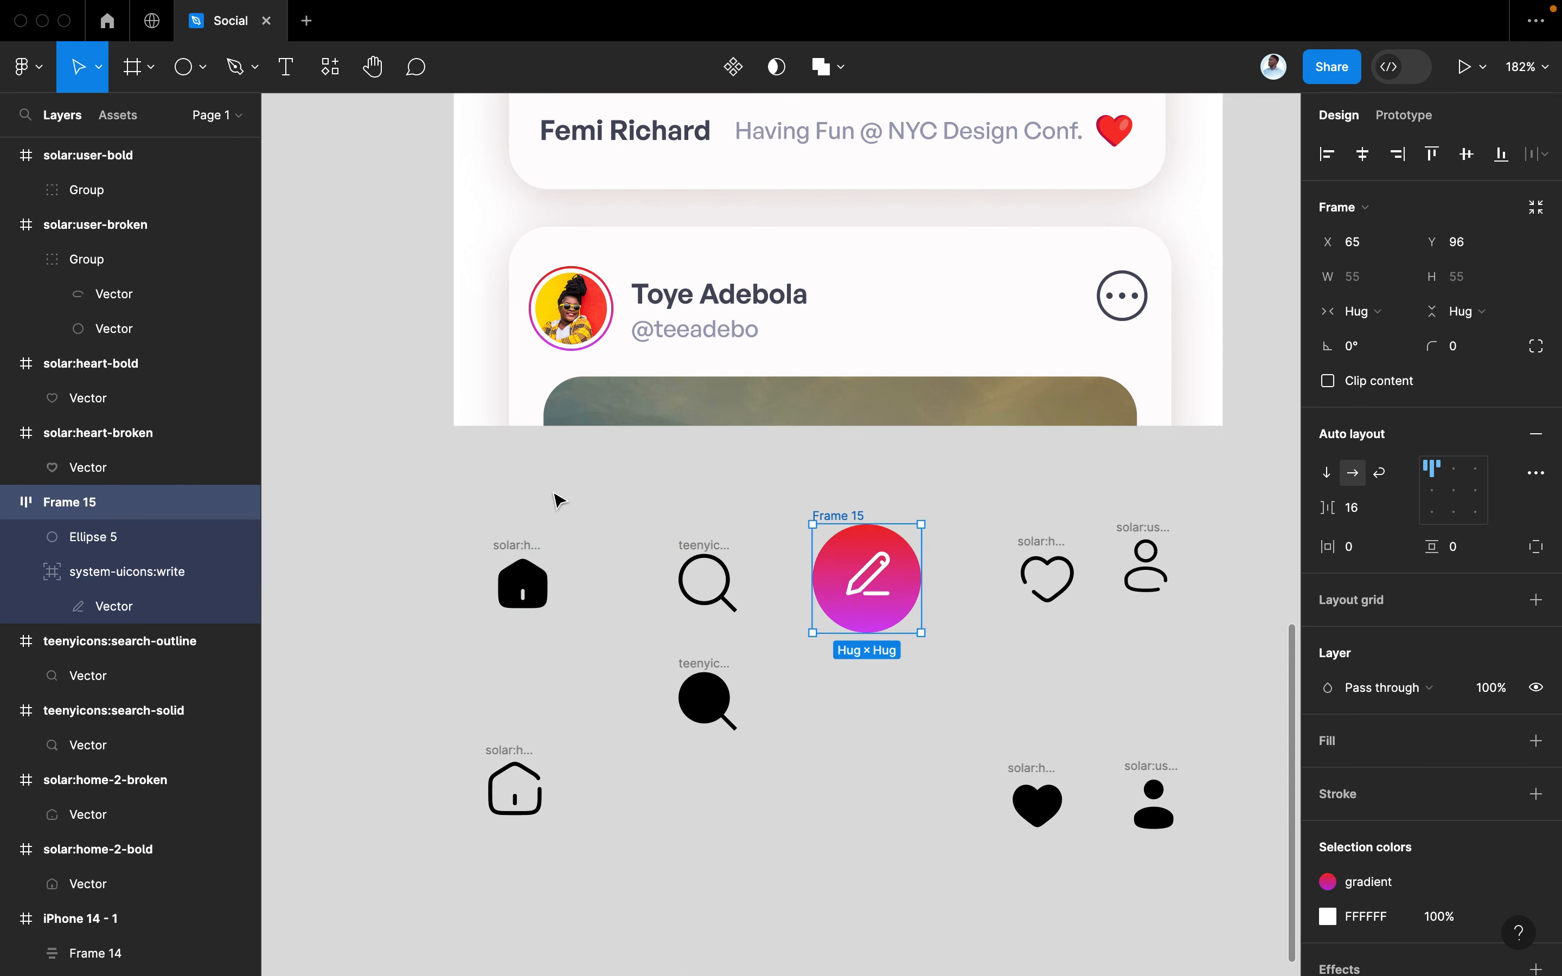
pyautogui.moveTo(431, 494); pyautogui.dragTo(1206, 652)
pyautogui.hotkey('shift', 'a')
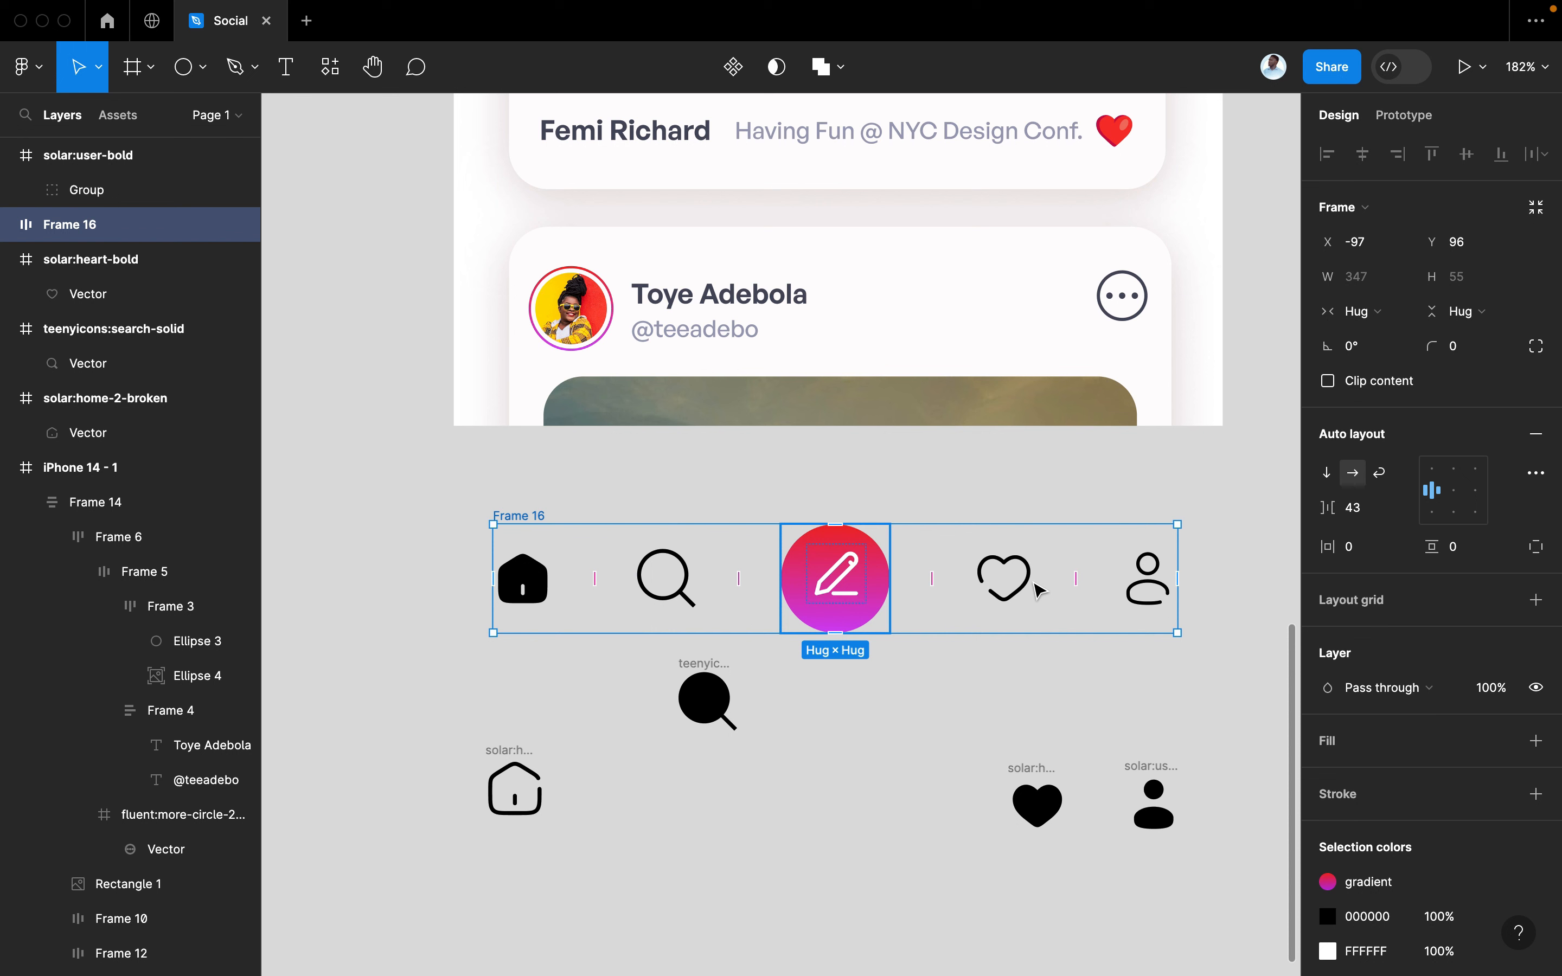
# Centre Frame 16's icons, place it inside iPhone 14 - 1, and give it a white FFFFFF fill
pyautogui.moveTo(1331, 511)
pyautogui.mouseDown()
pyautogui.moveTo(1301, 519)
pyautogui.moveTo(1337, 508)
pyautogui.mouseUp()
pyautogui.click(1452, 490)
pyautogui.moveTo(829, 610); pyautogui.dragTo(824, 371)
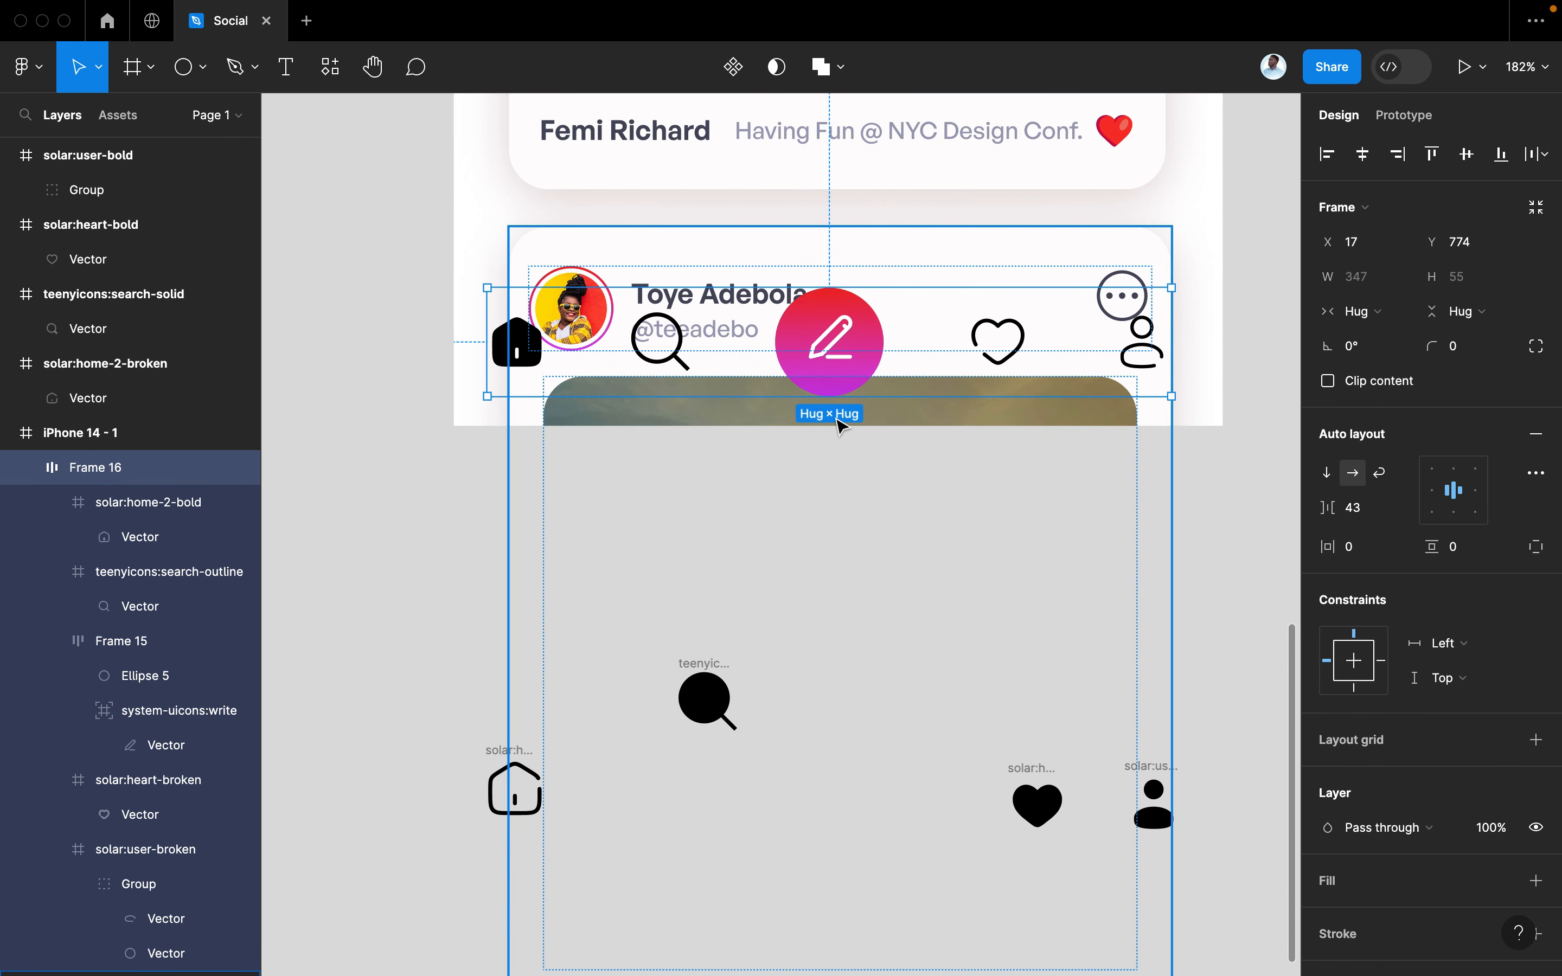
pyautogui.scroll(2, 832, 417)
pyautogui.scroll(-3, 832, 419)
pyautogui.scroll(1, 832, 426)
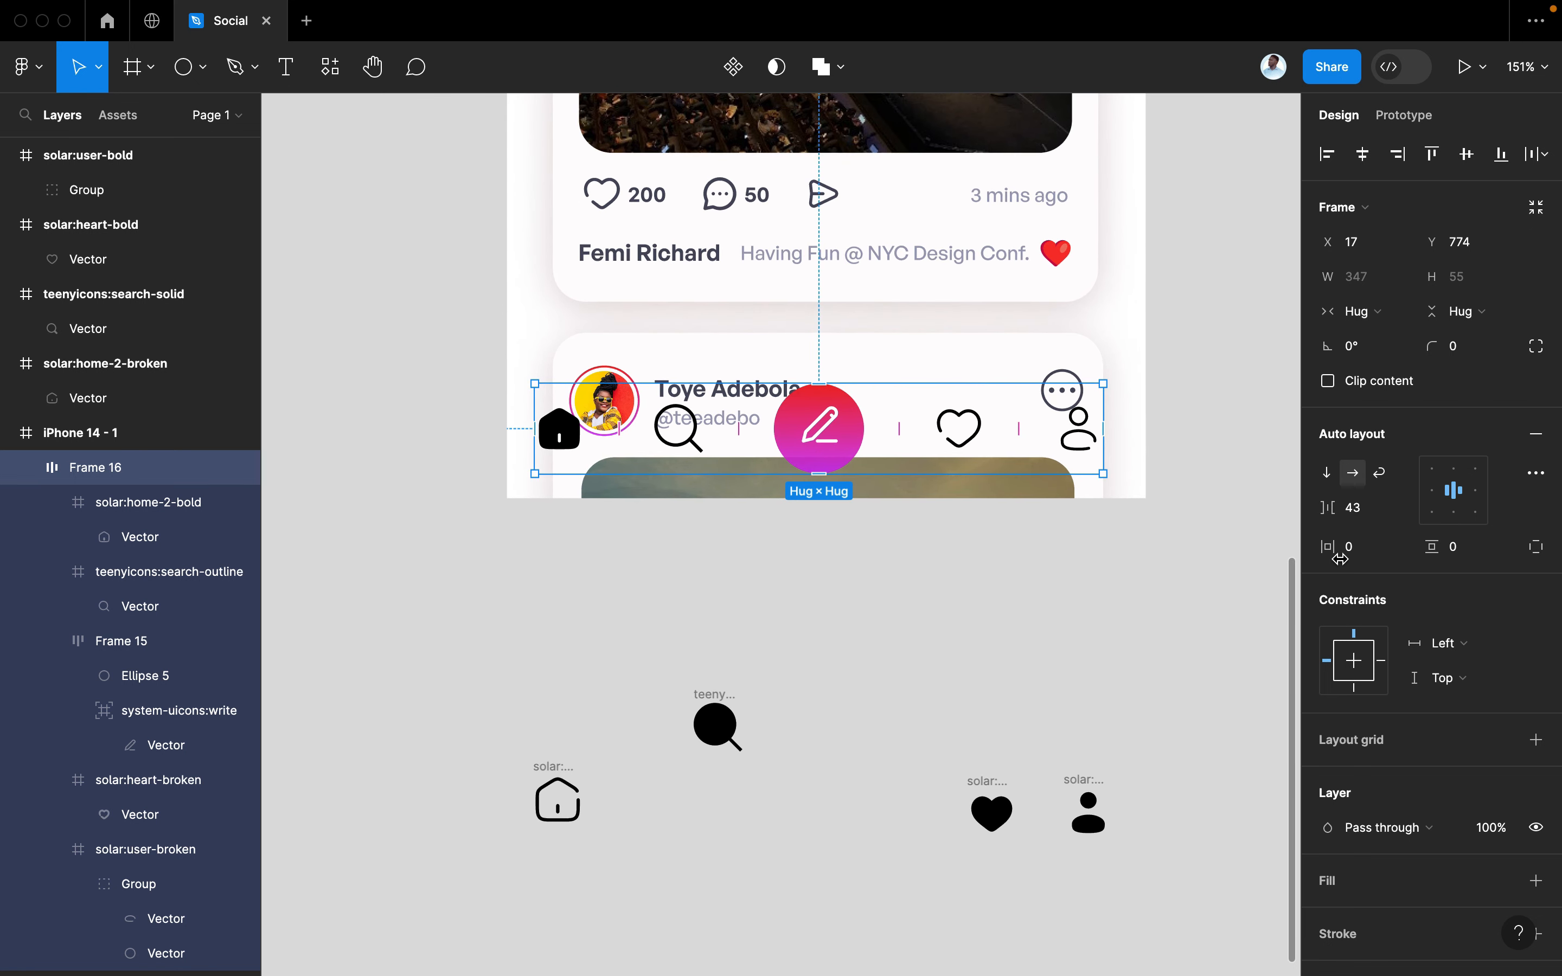
pyautogui.scroll(-5, 1372, 681)
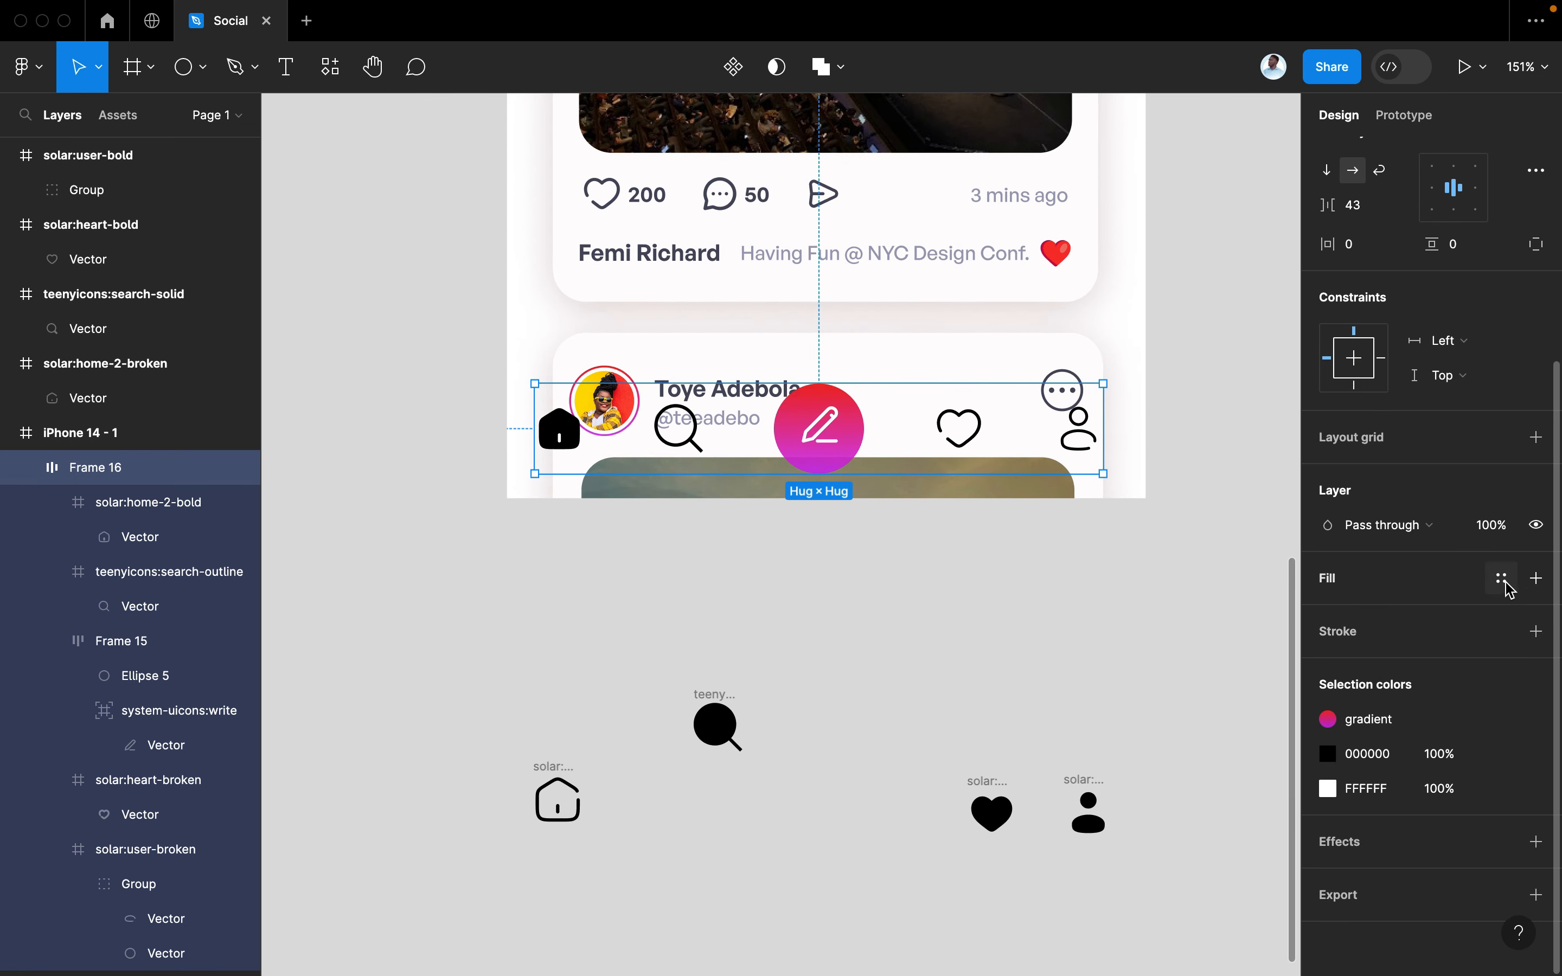
pyautogui.click(1536, 578)
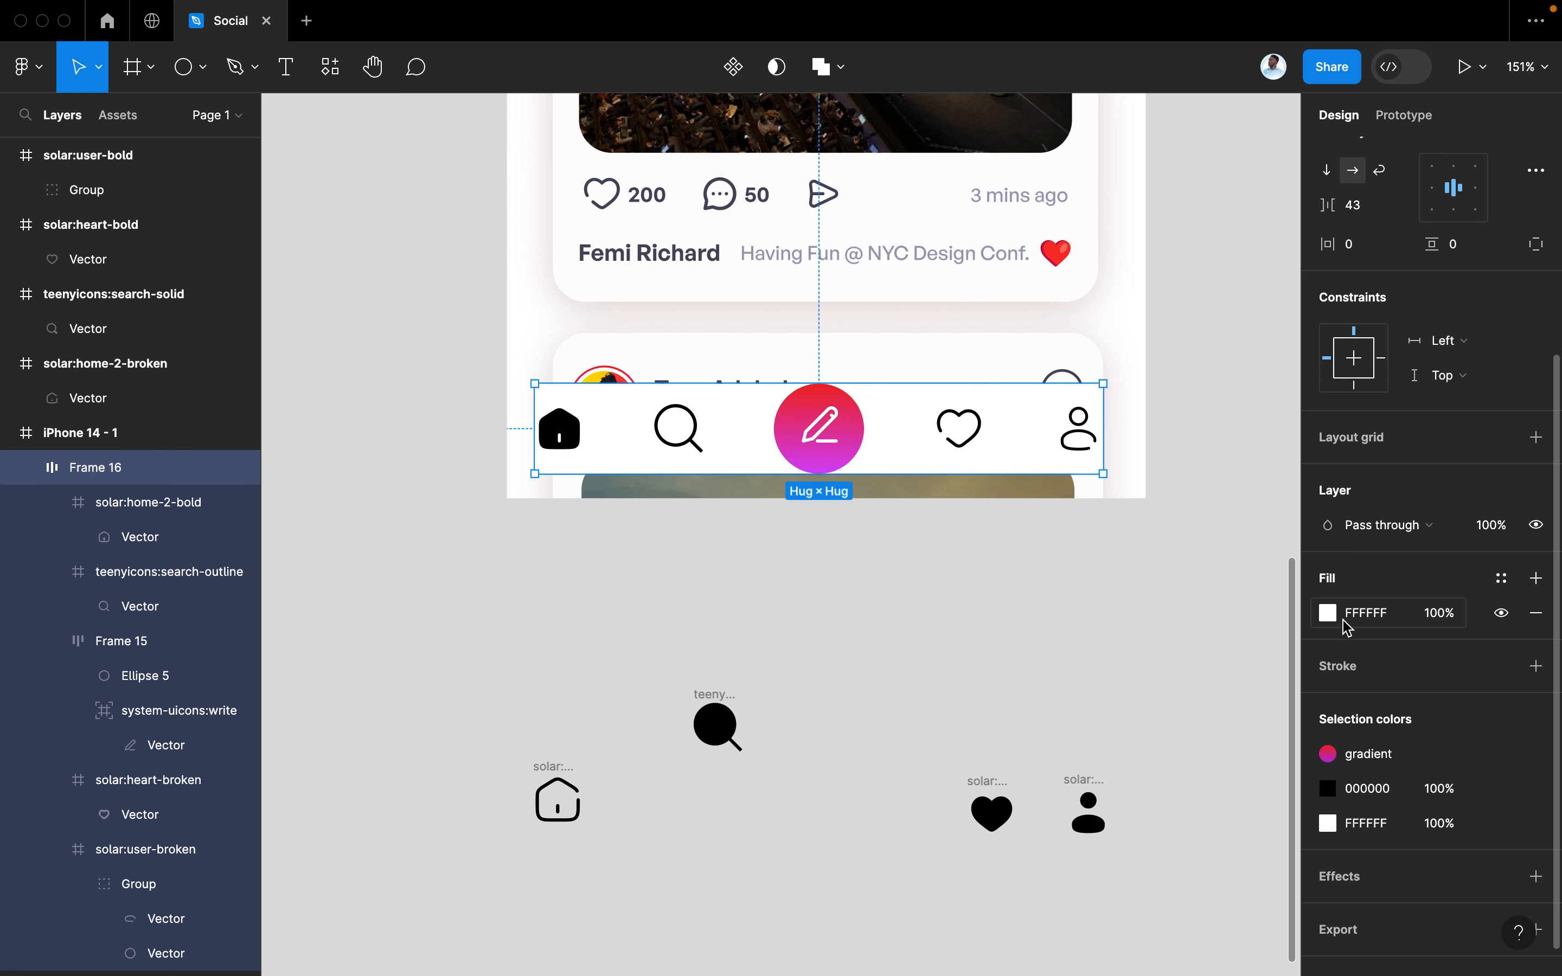
# Tint the nav bar's fill to a near-white FFFCFC
pyautogui.click(1327, 613)
pyautogui.moveTo(1126, 520)
pyautogui.mouseDown()
pyautogui.moveTo(1054, 429)
pyautogui.moveTo(1041, 435)
pyautogui.mouseUp()
pyautogui.moveTo(1041, 431); pyautogui.dragTo(1045, 433)
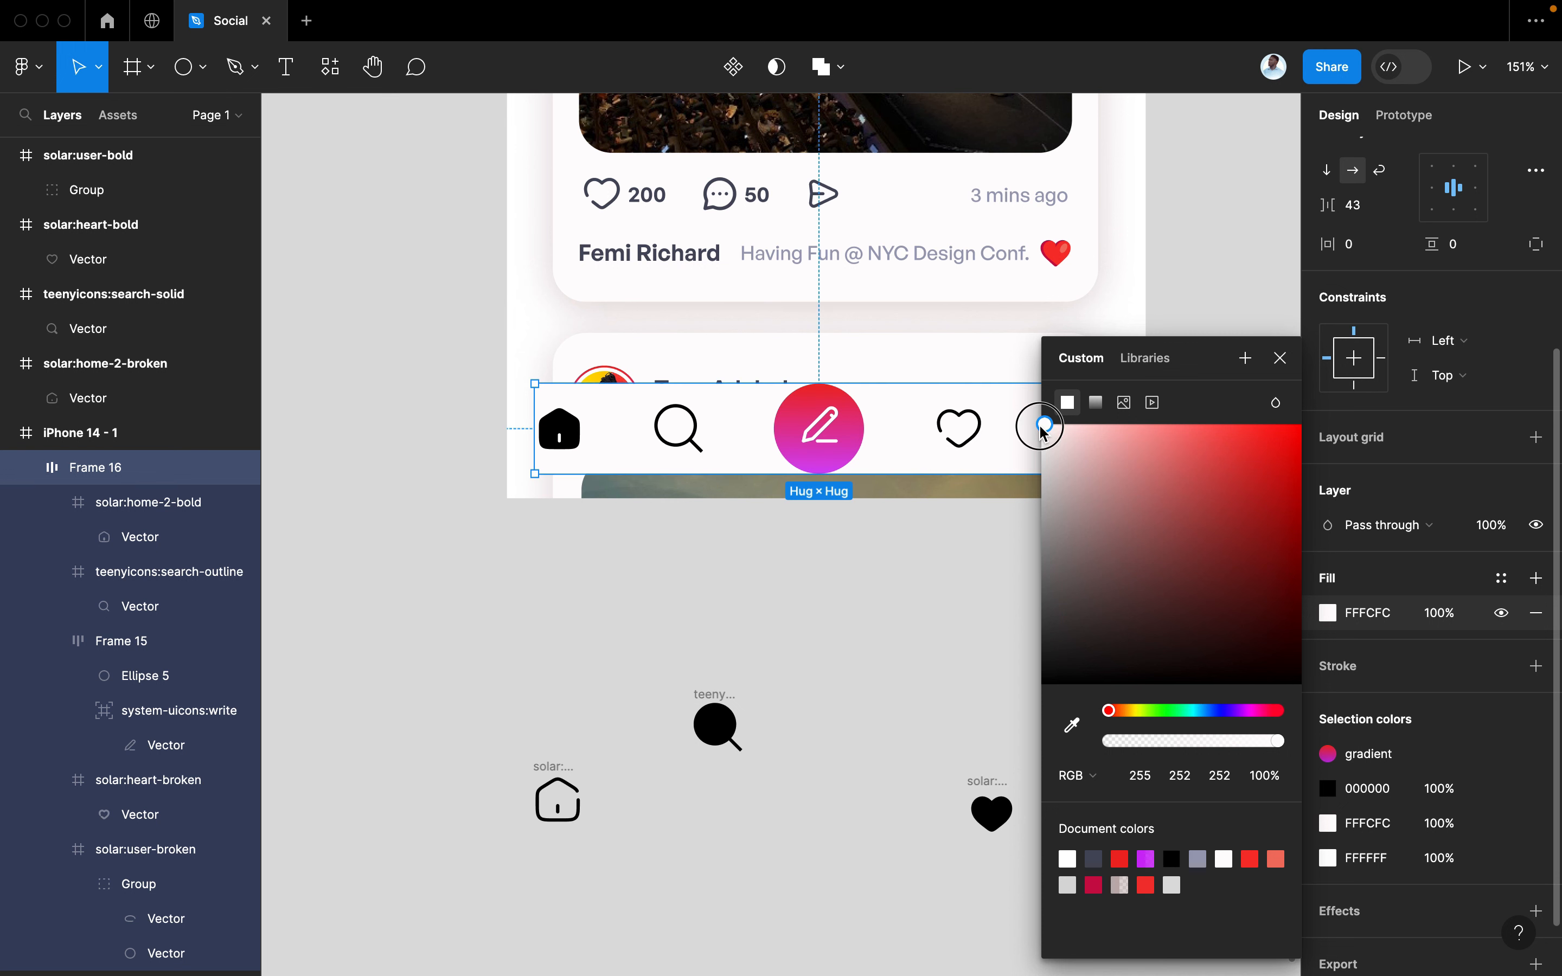
pyautogui.click(1283, 358)
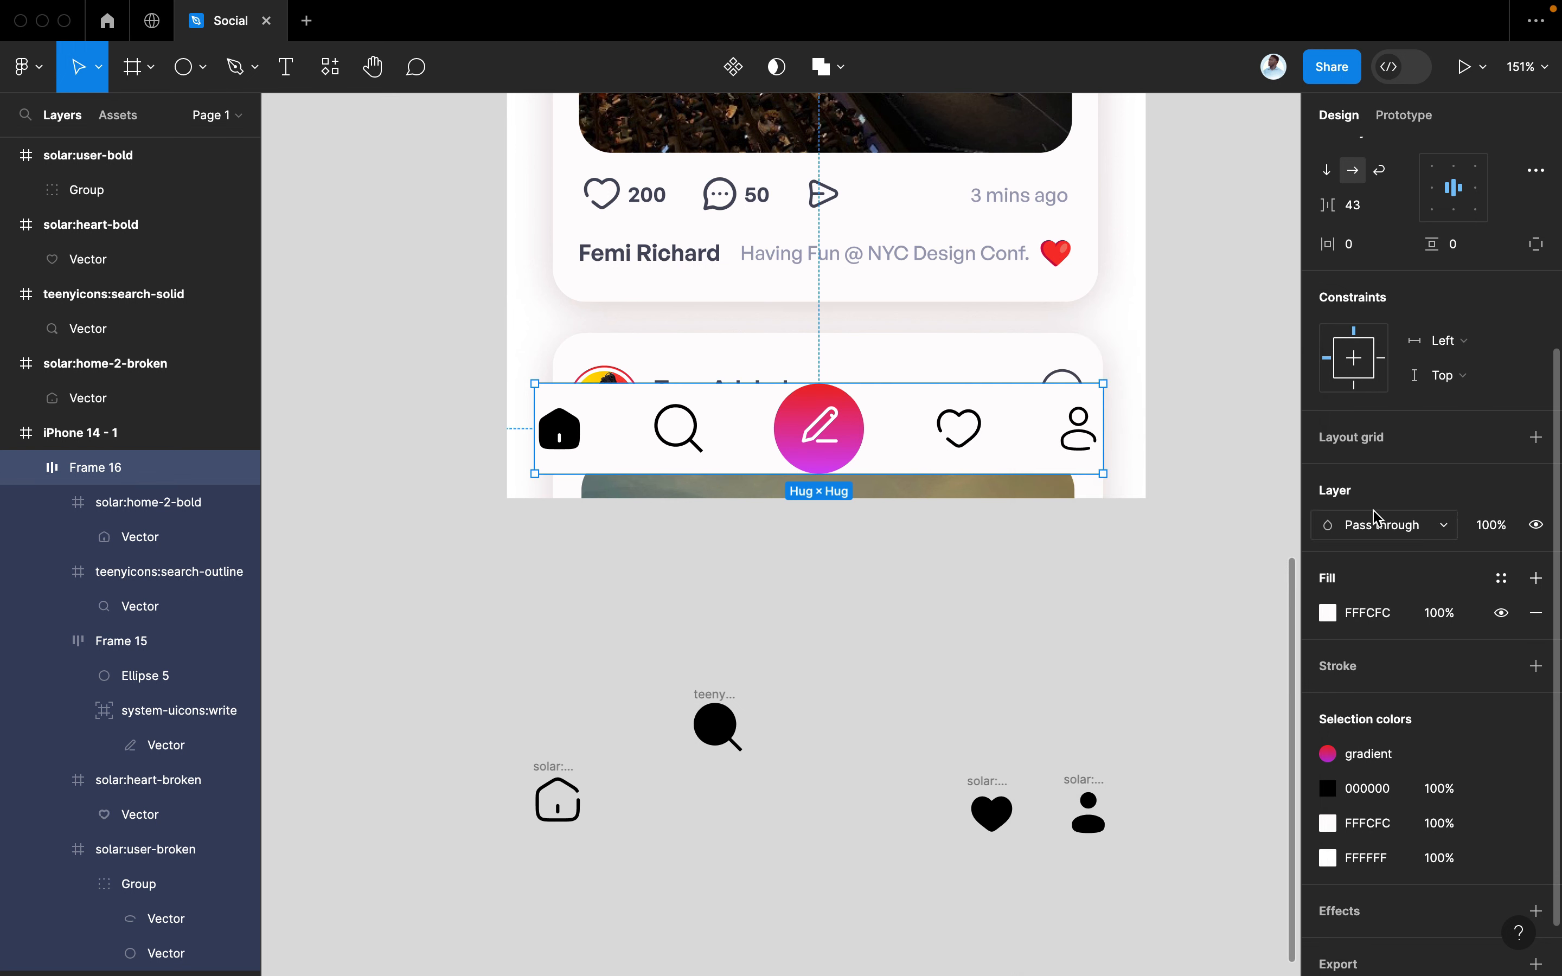
pyautogui.scroll(3, 1337, 435)
# Give the nav bar 20 horizontal padding and a 44 gap between icons
pyautogui.moveTo(1333, 443); pyautogui.dragTo(1352, 440)
pyautogui.moveTo(1013, 455); pyautogui.dragTo(988, 463)
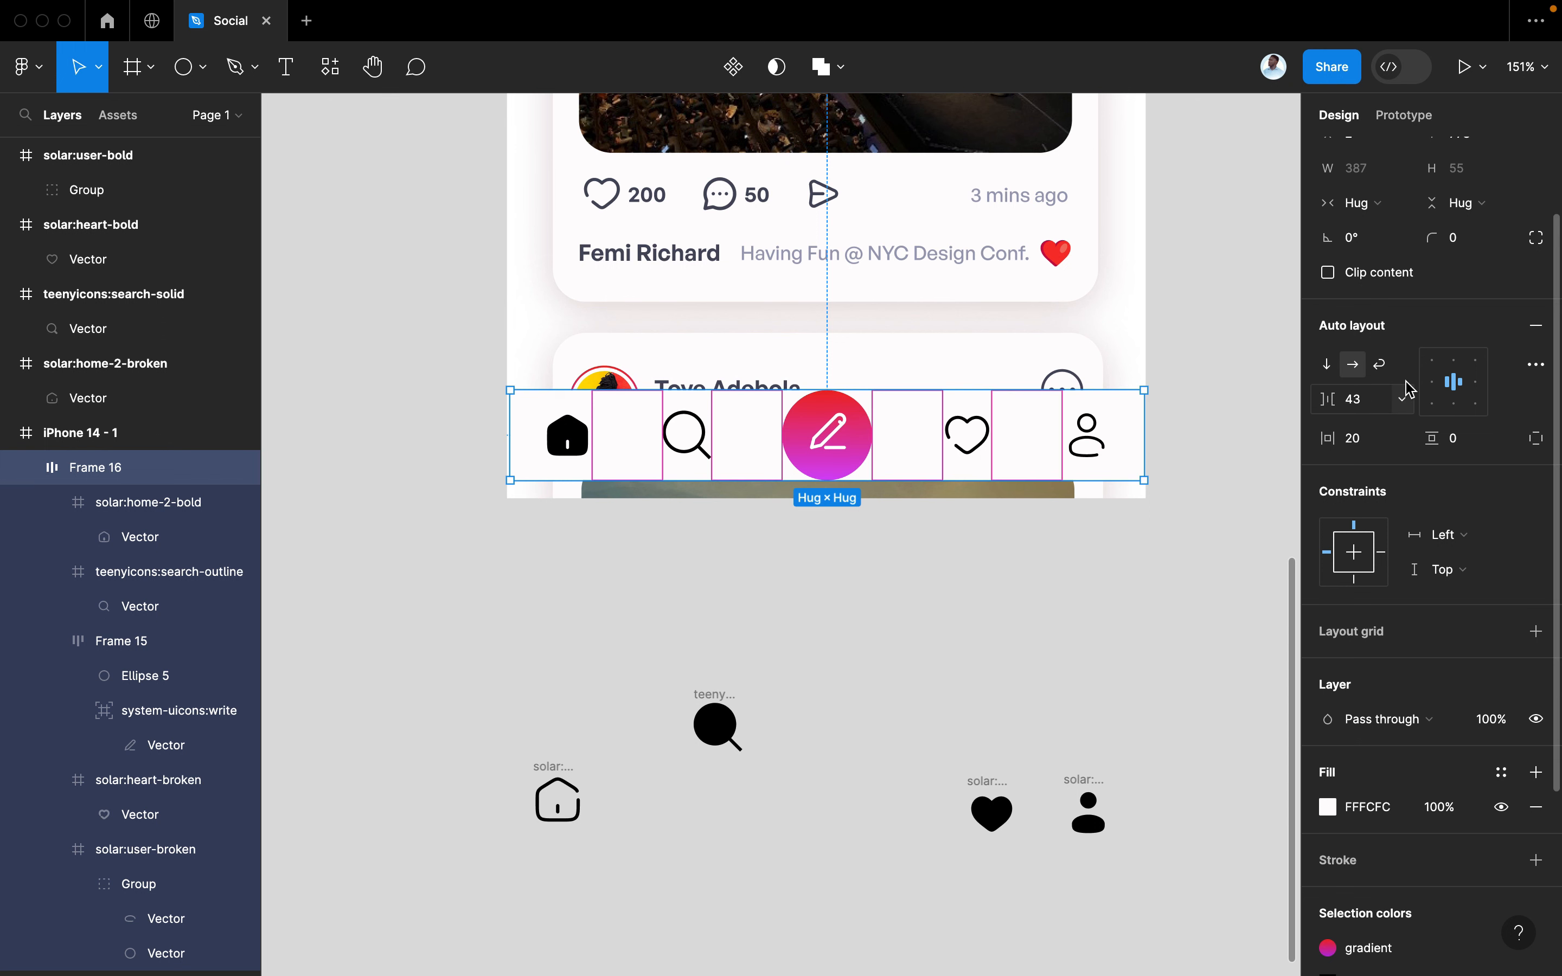
pyautogui.click(1366, 401)
pyautogui.write('44')
pyautogui.press('Return')
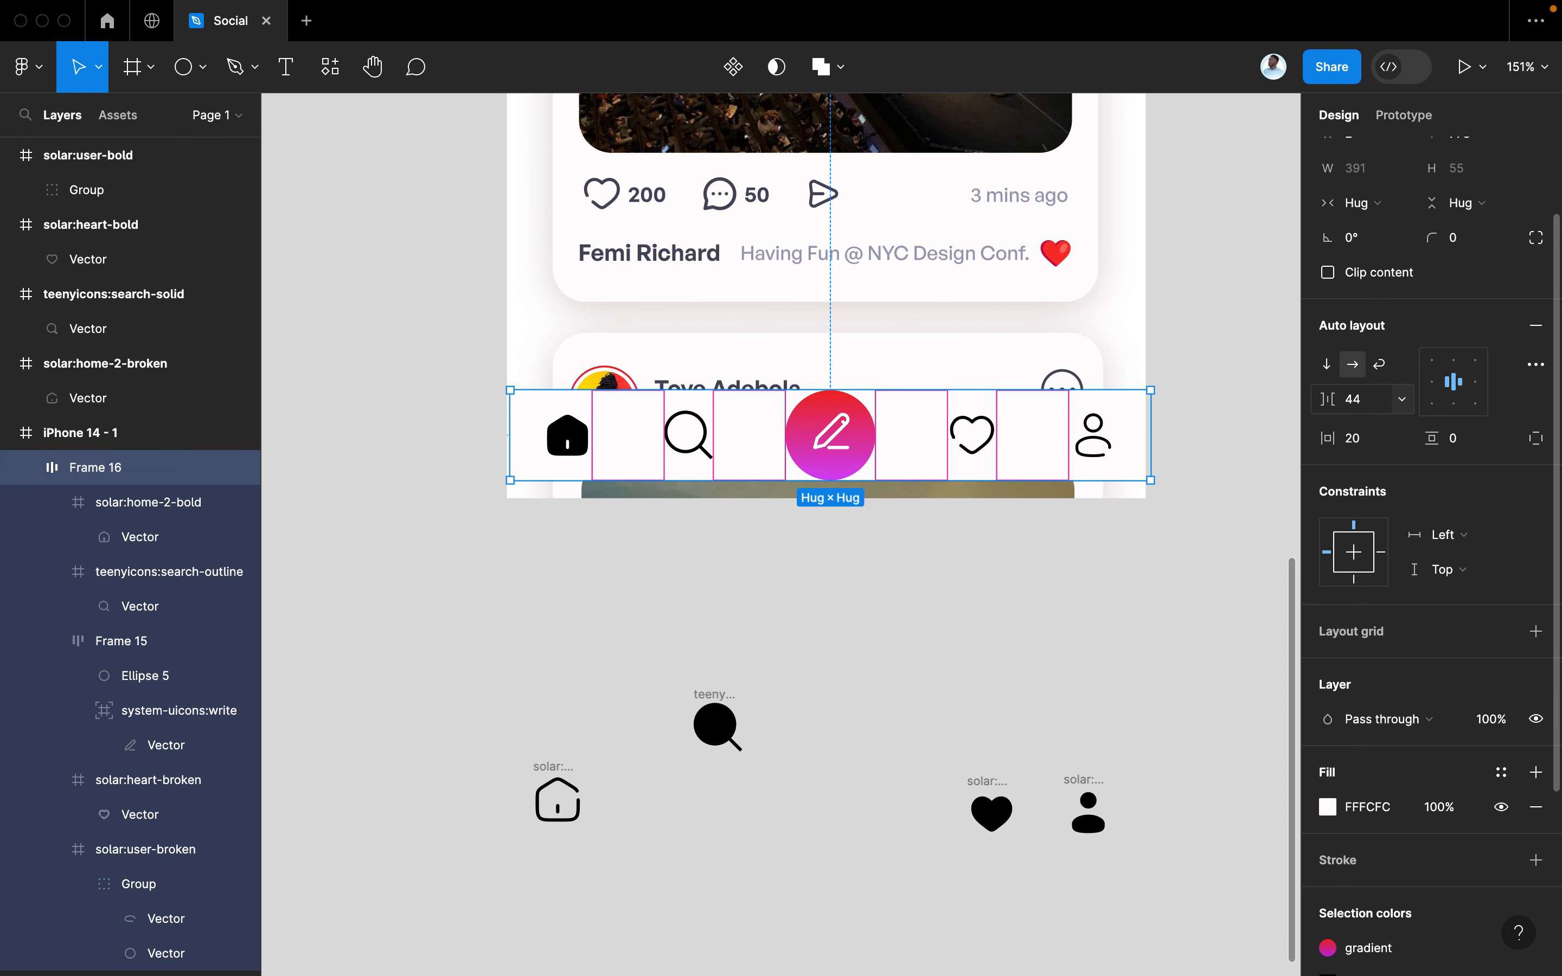
pyautogui.moveTo(1101, 463)
pyautogui.mouseDown()
pyautogui.moveTo(1096, 484)
pyautogui.moveTo(1096, 468)
pyautogui.mouseUp()
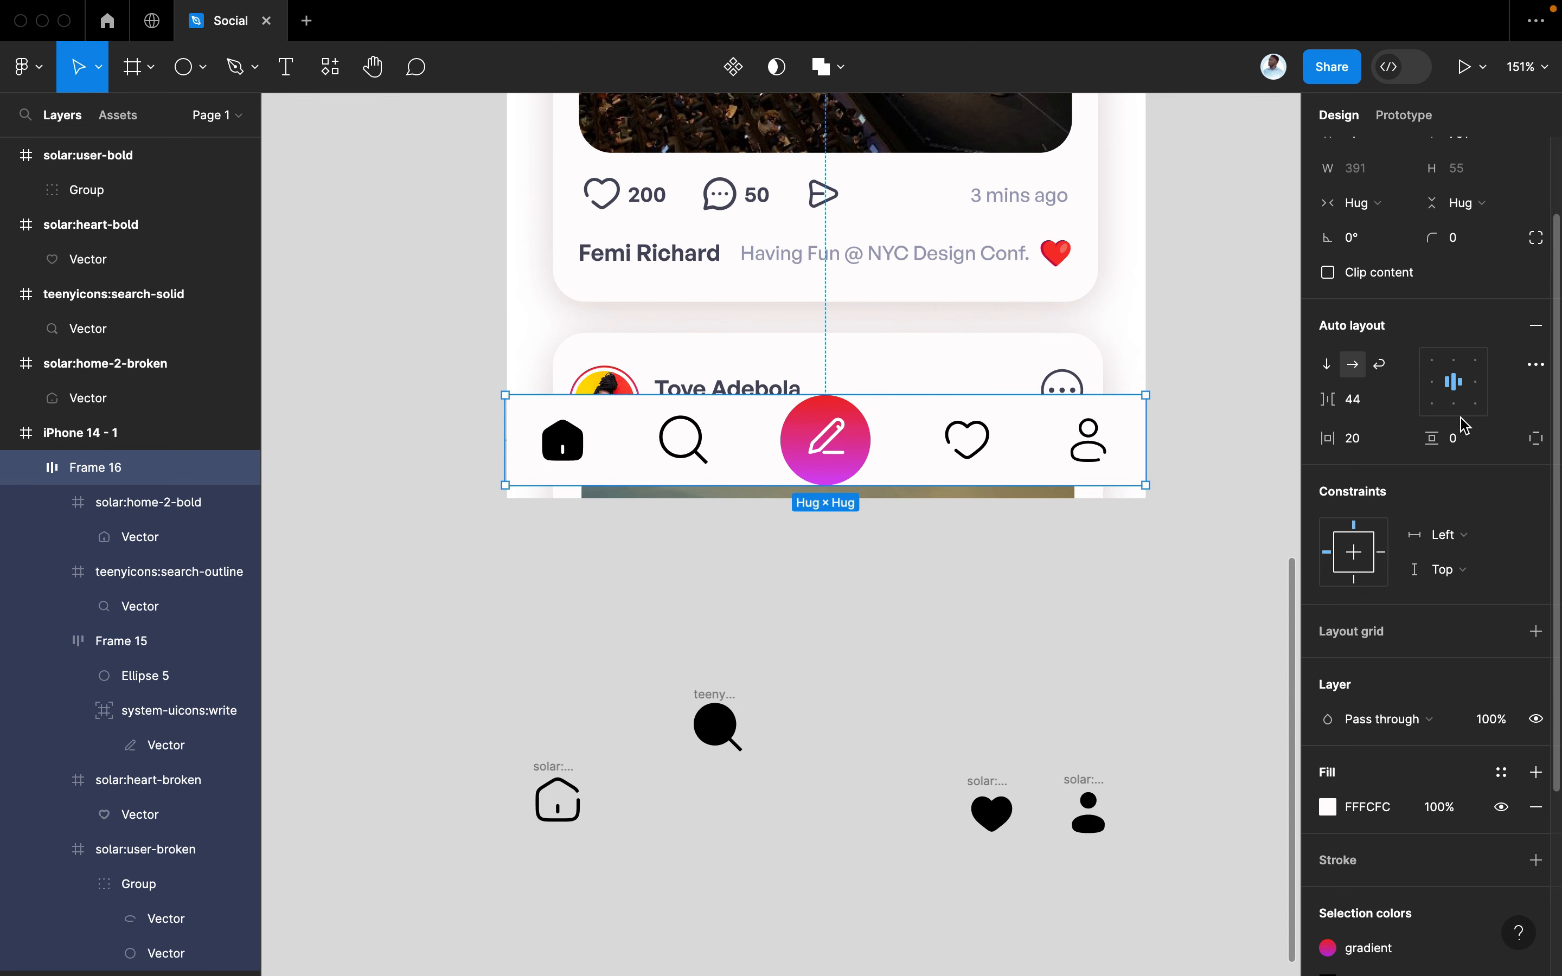
# Set 10 px vertical padding so the bar is 75 px tall, and nudge it up
pyautogui.click(1460, 444)
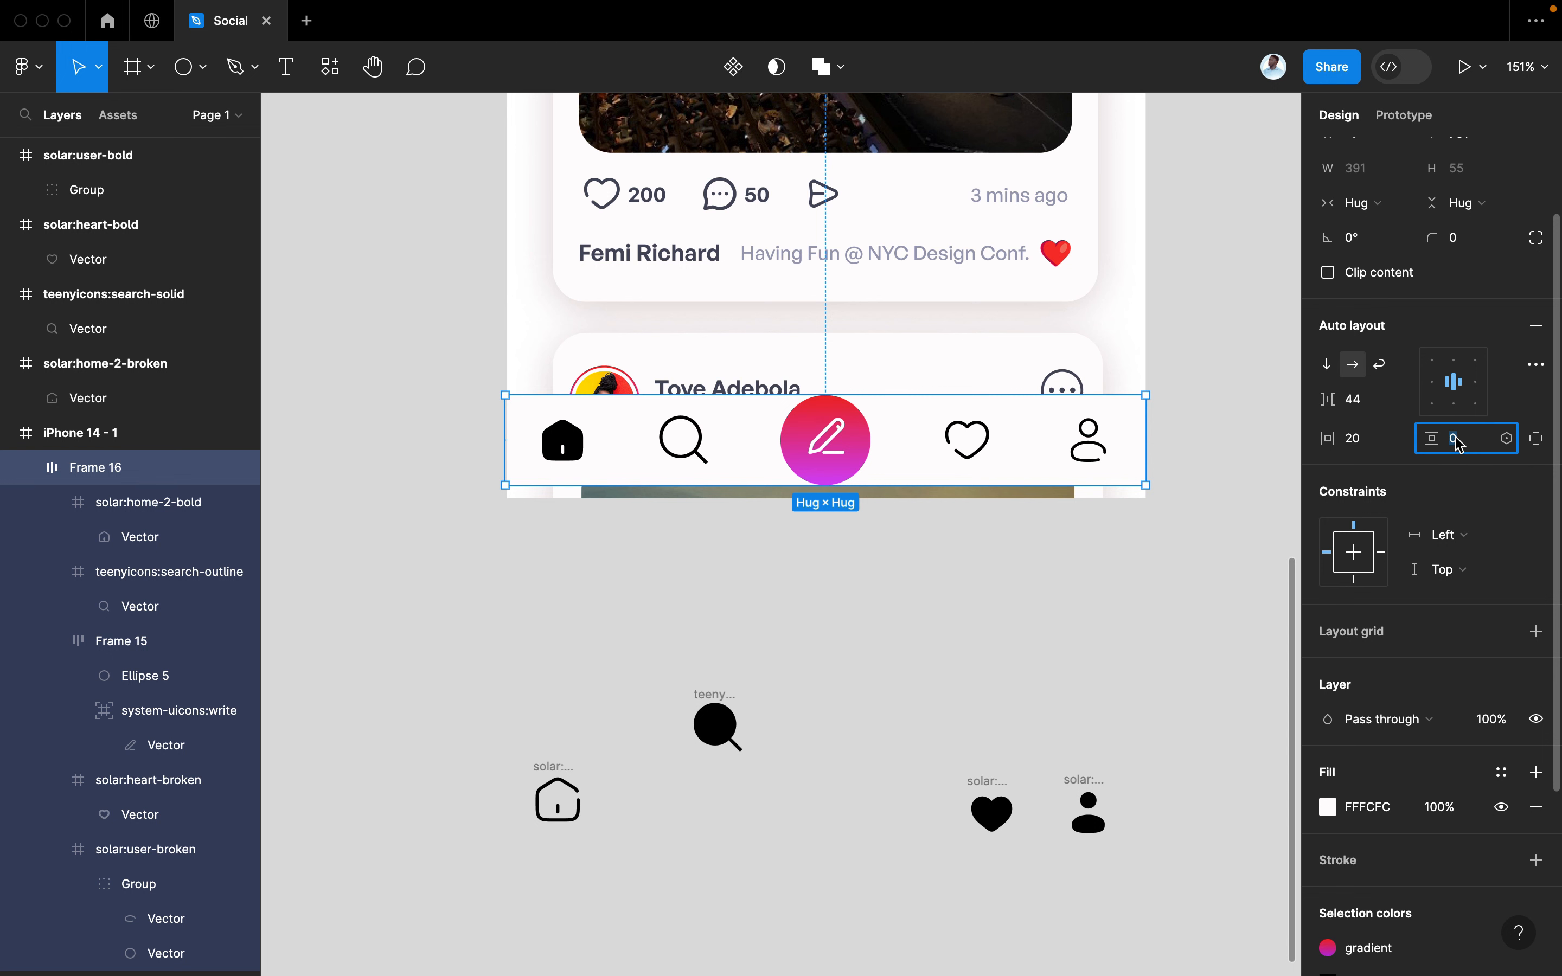
pyautogui.write('10')
pyautogui.press('Return')
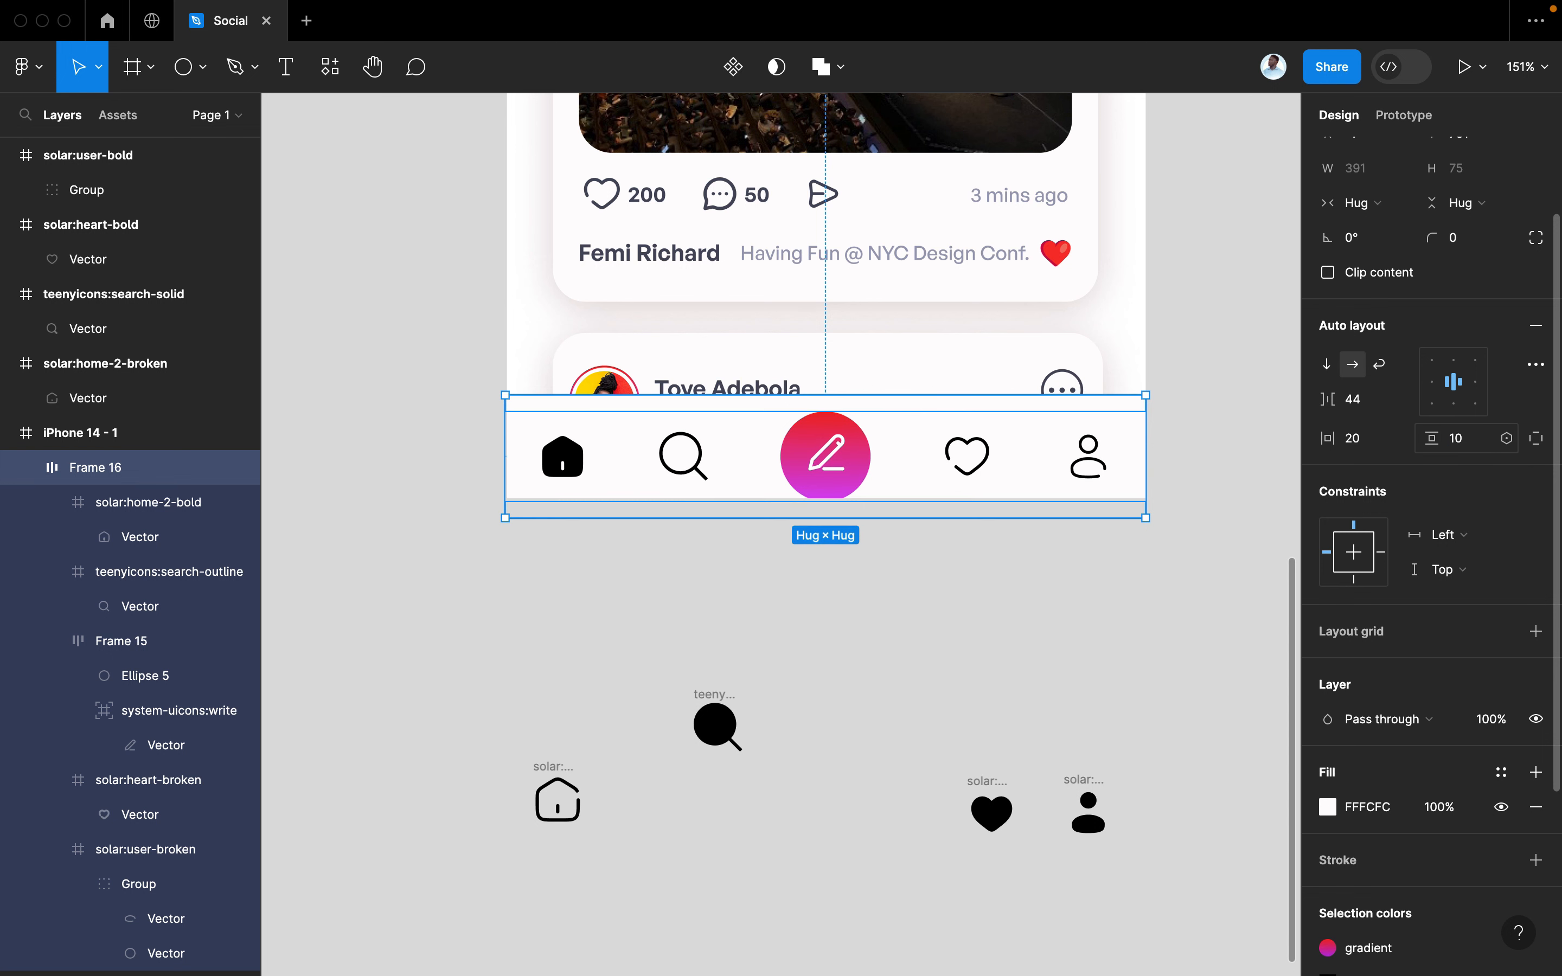
pyautogui.moveTo(808, 470); pyautogui.dragTo(800, 451)
pyautogui.click(831, 574)
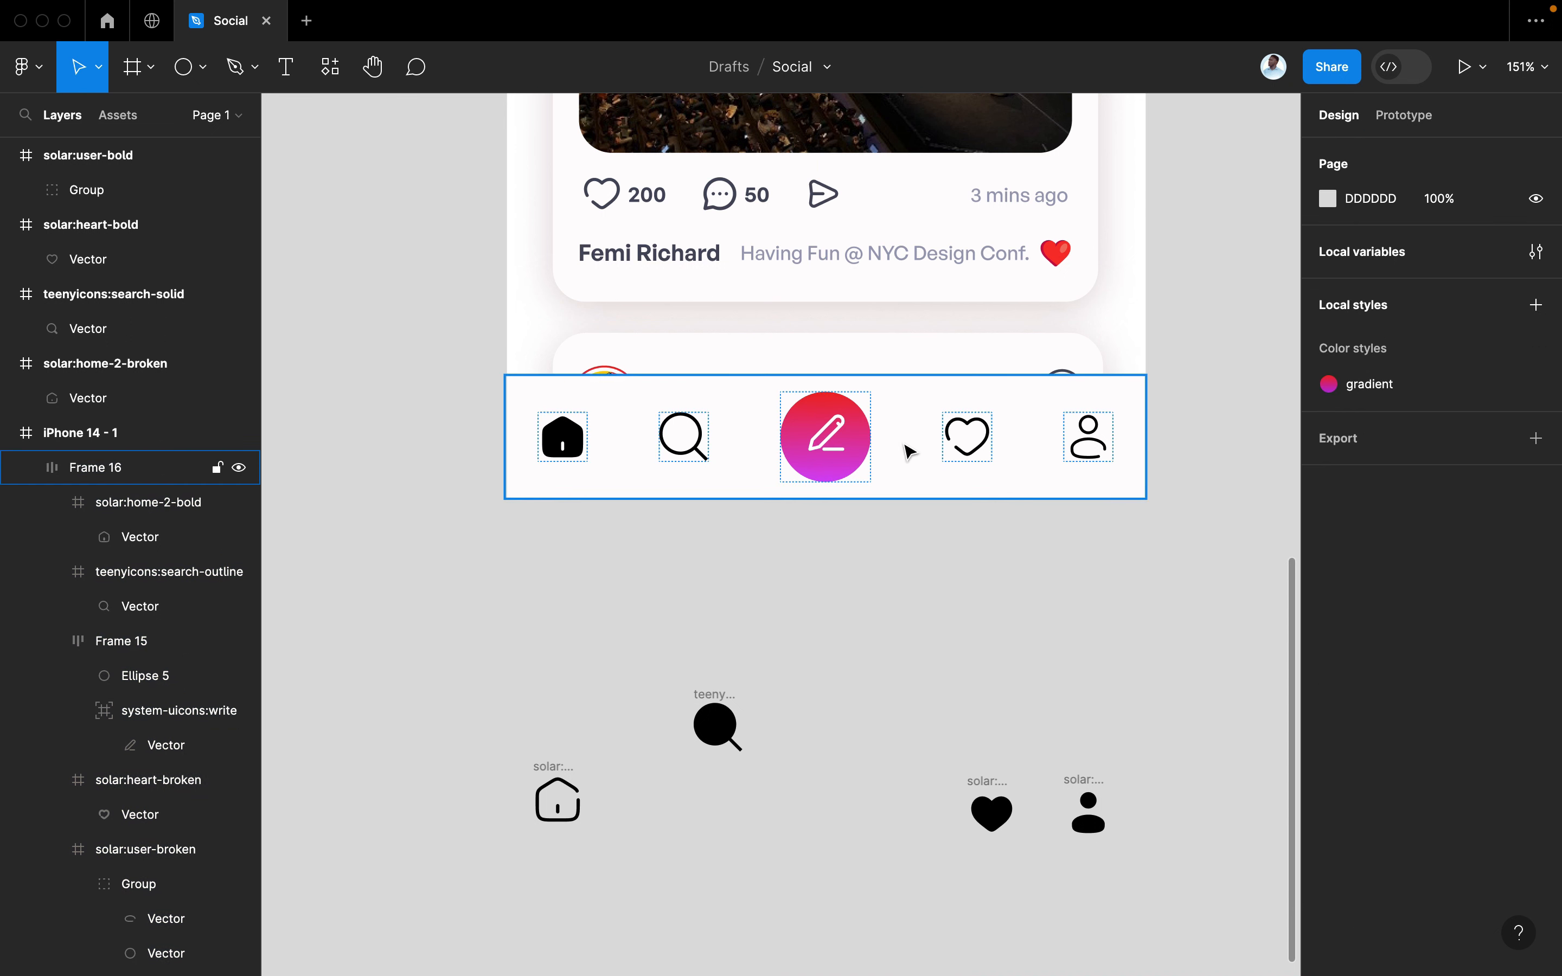
# Try smaller gaps between the nav icons, undoing each attempt
pyautogui.click(878, 460)
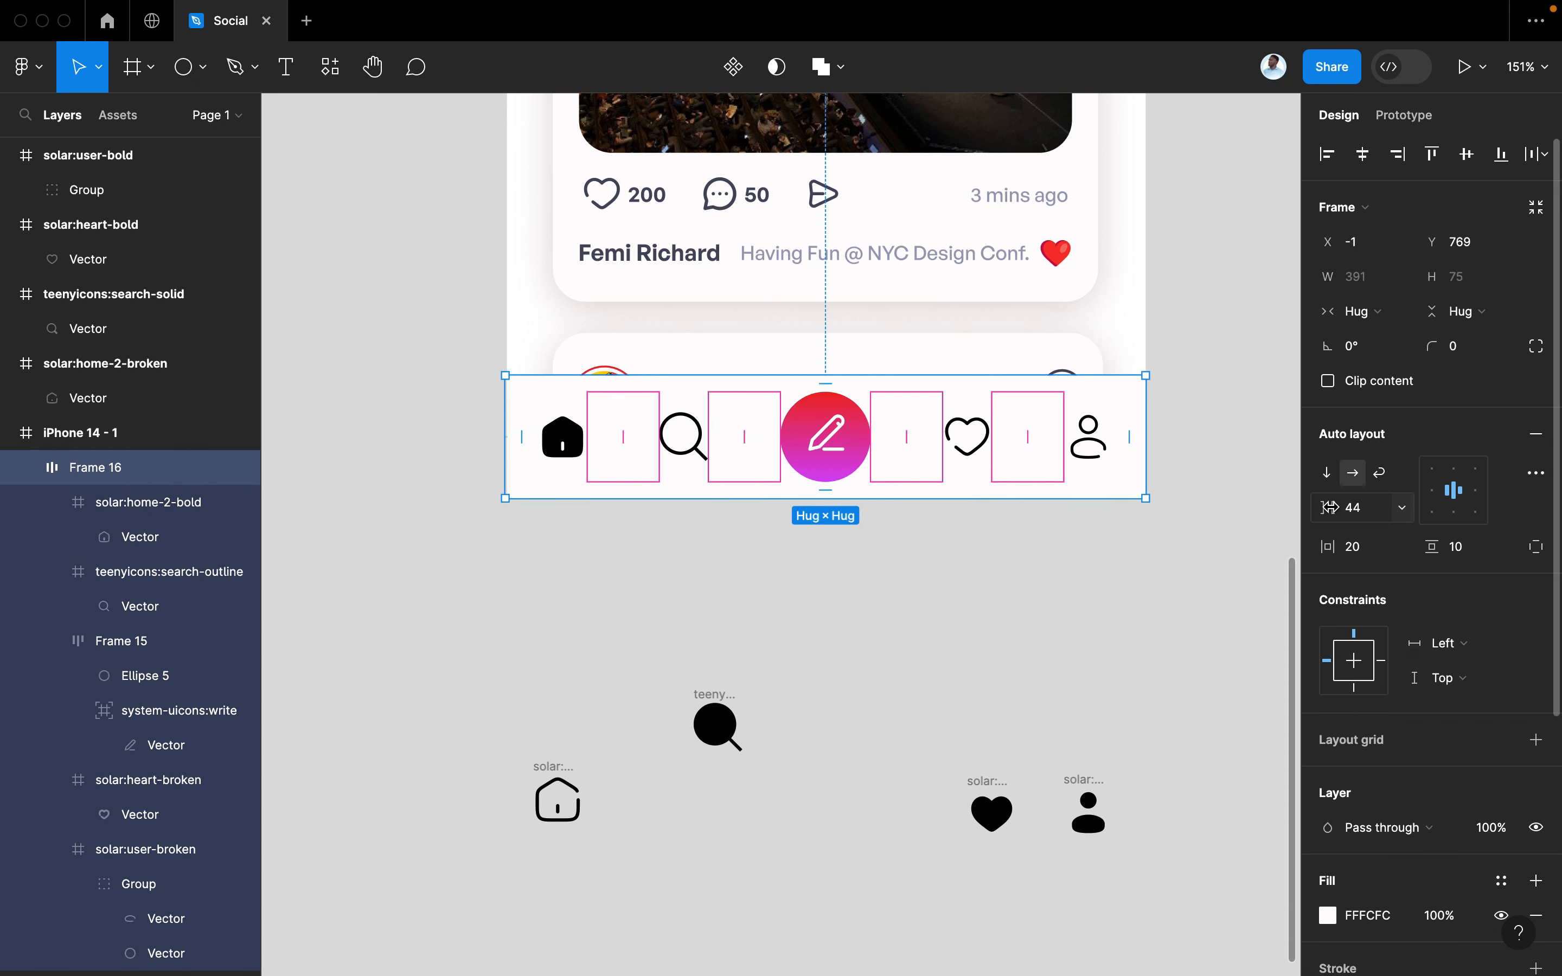
pyautogui.moveTo(1328, 508); pyautogui.dragTo(1312, 509)
pyautogui.press('super+z')
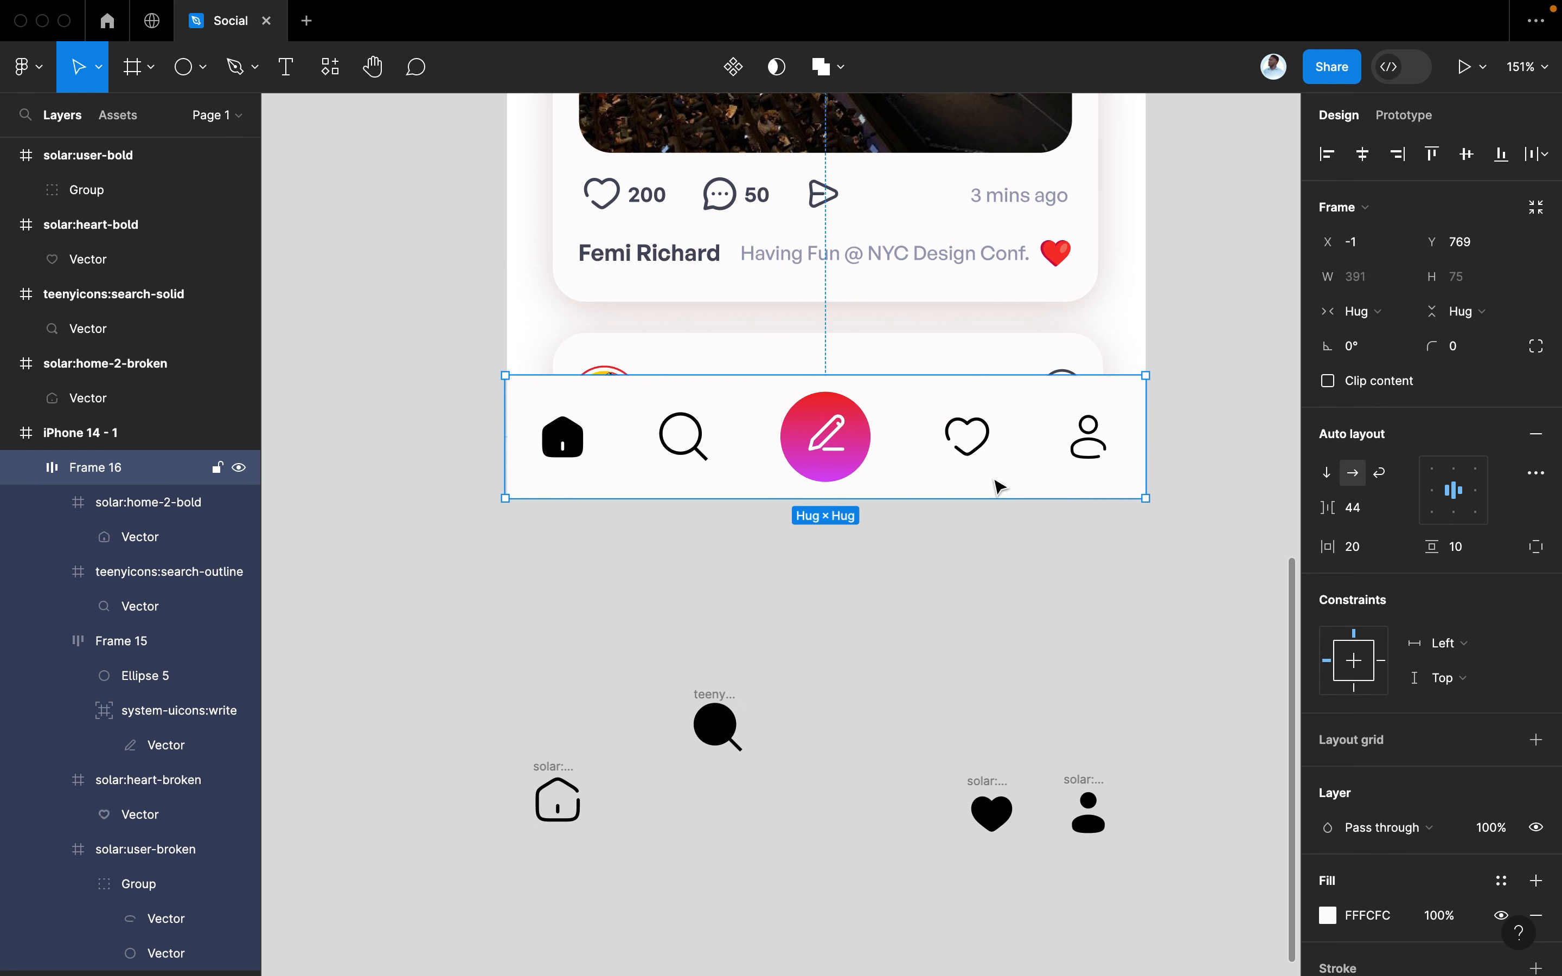
pyautogui.scroll(-5, 997, 458)
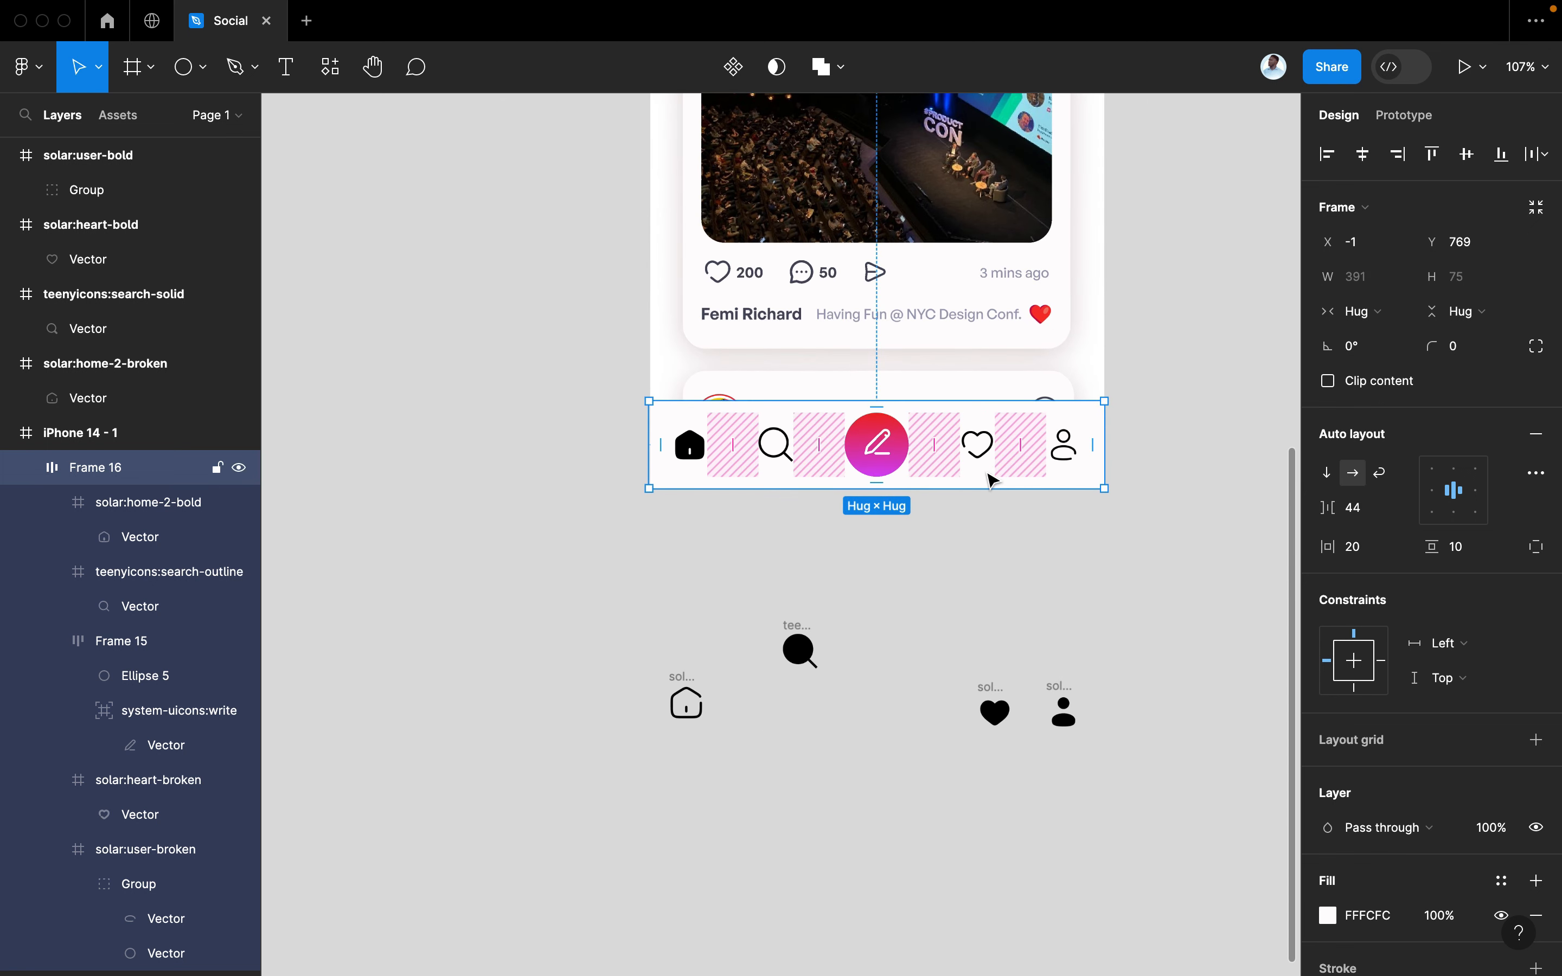
pyautogui.scroll(5, 1004, 482)
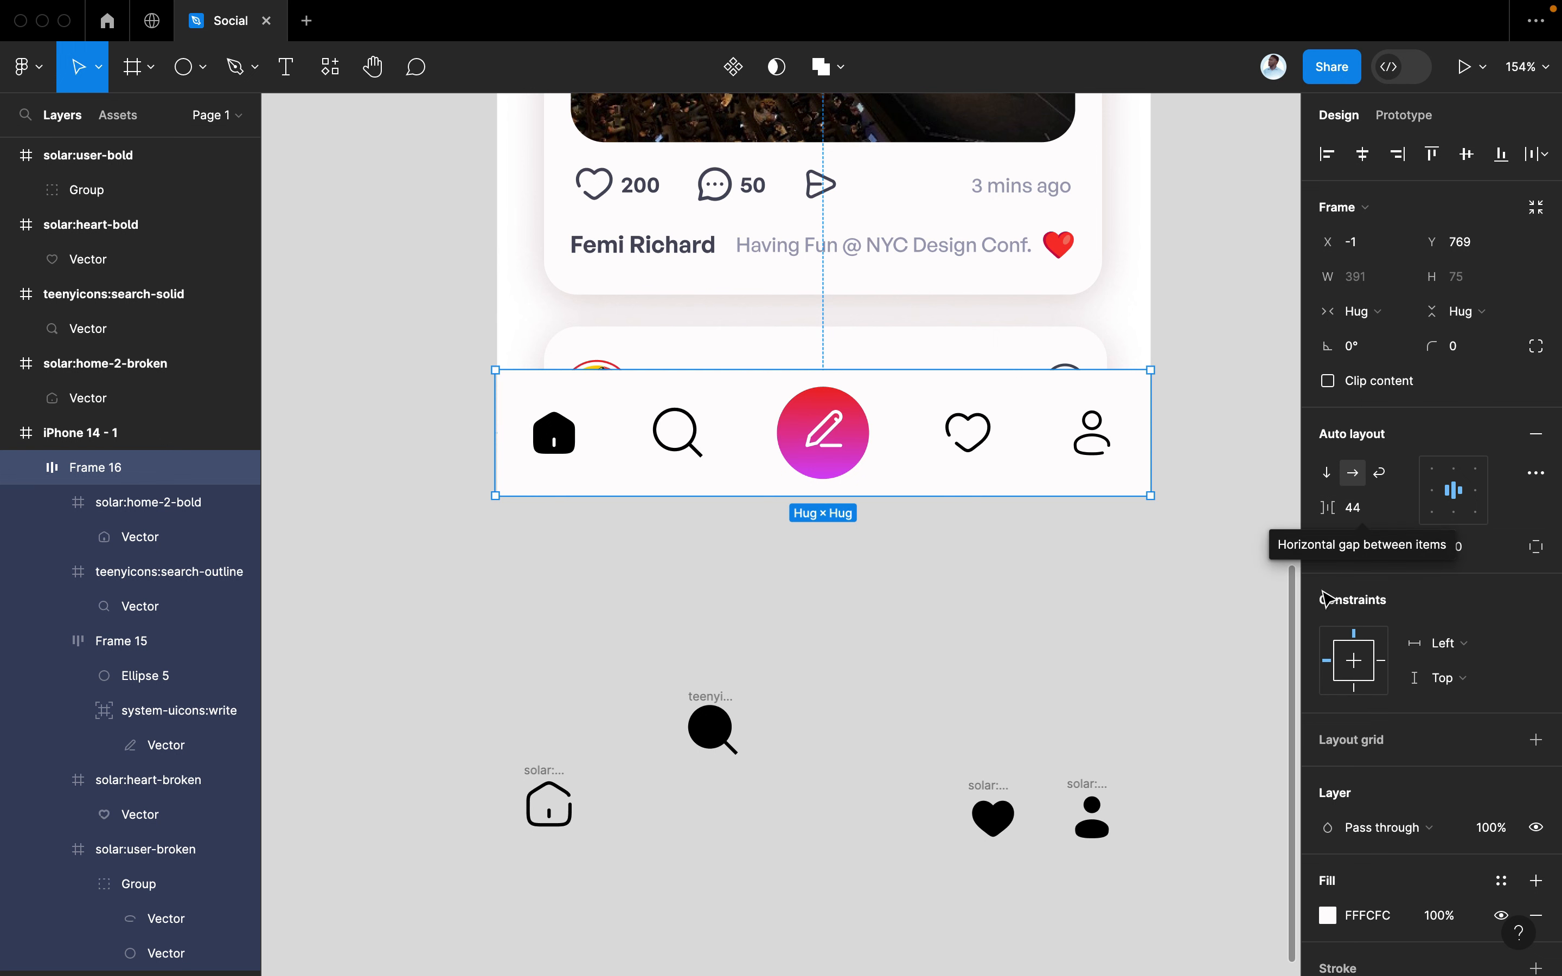
pyautogui.moveTo(1330, 517); pyautogui.dragTo(1314, 516)
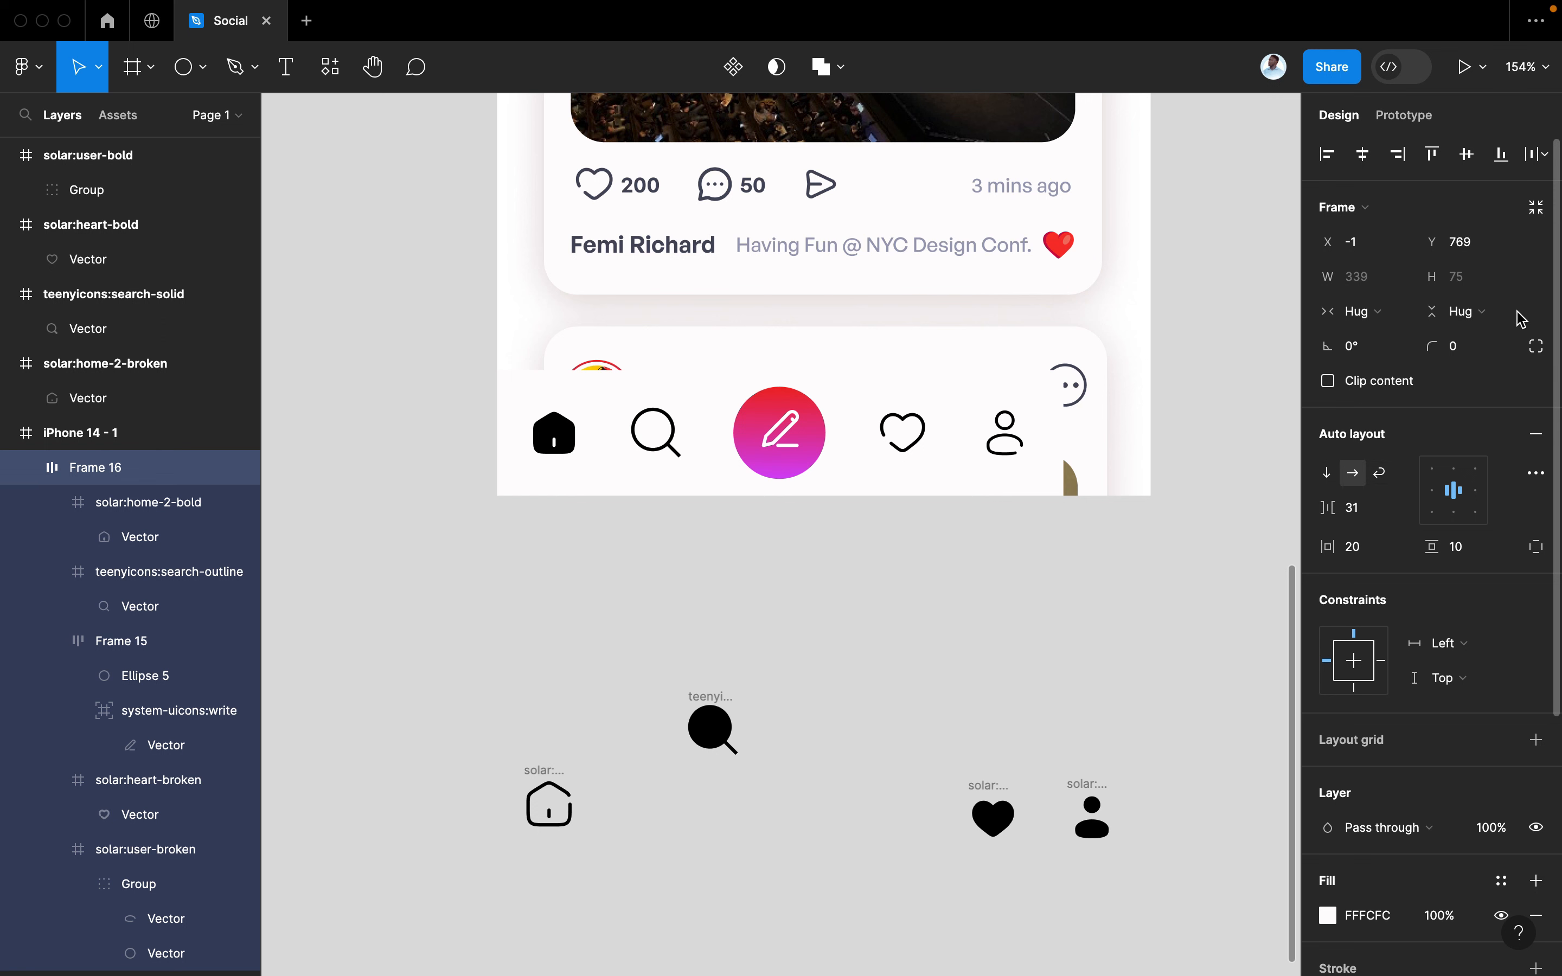
pyautogui.press('super+z')
# Make the bar hug its height, set a 33 icon gap, and stretch it to 391 px wide
pyautogui.click(1477, 313)
pyautogui.click(1477, 313)
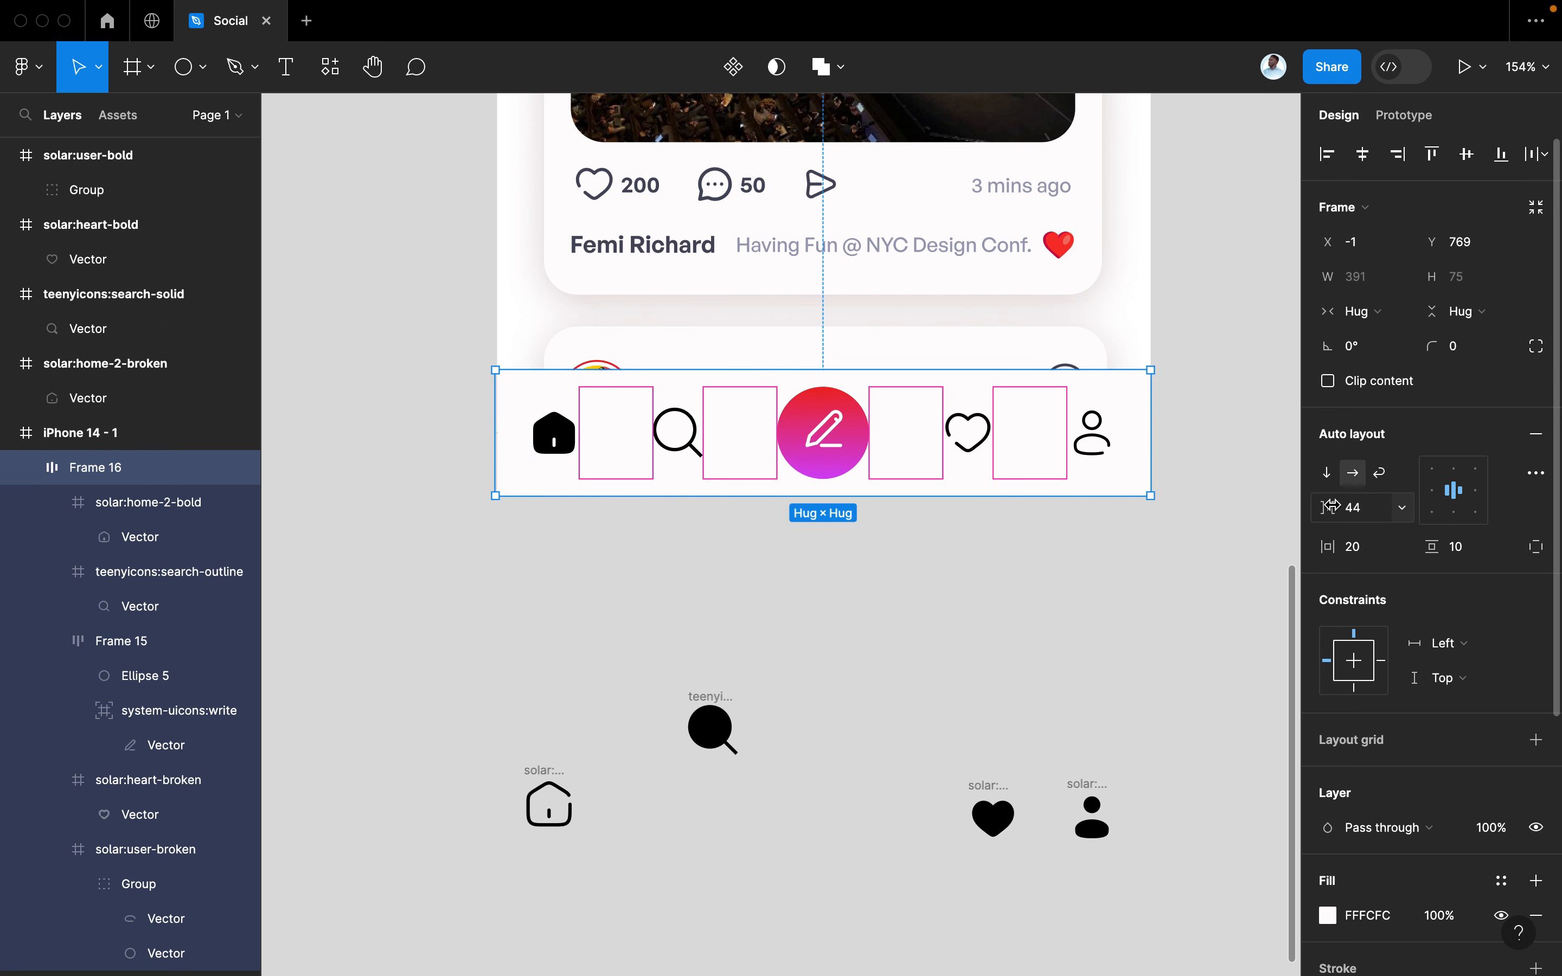
pyautogui.moveTo(1334, 507); pyautogui.dragTo(1323, 506)
pyautogui.moveTo(1075, 433); pyautogui.dragTo(1147, 424)
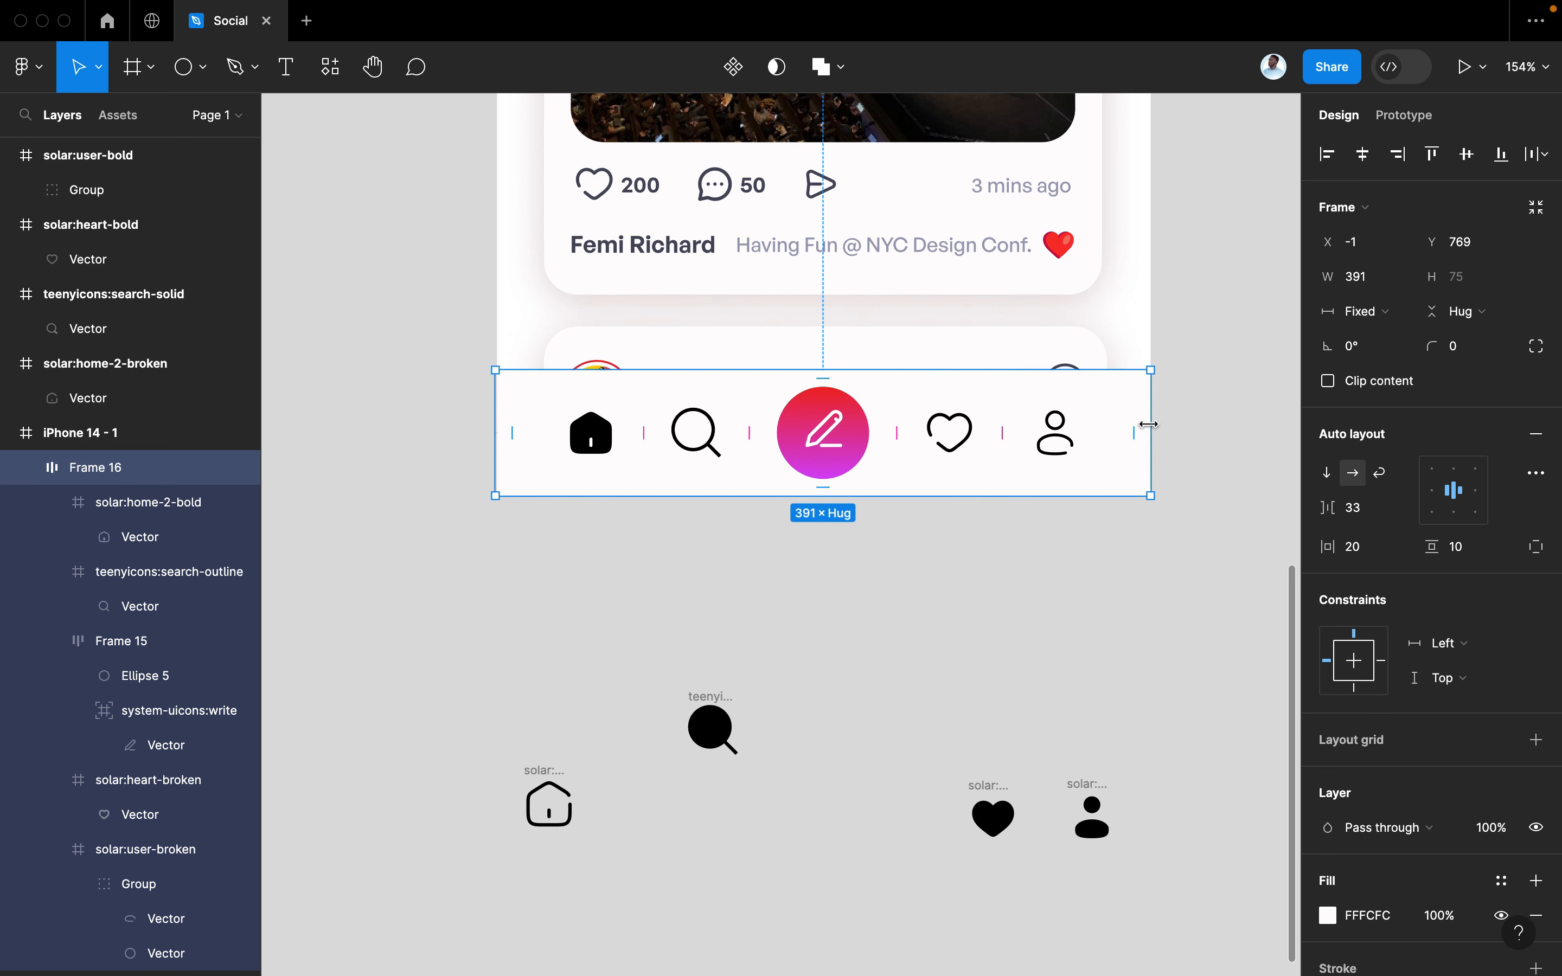
pyautogui.scroll(-6, 1053, 538)
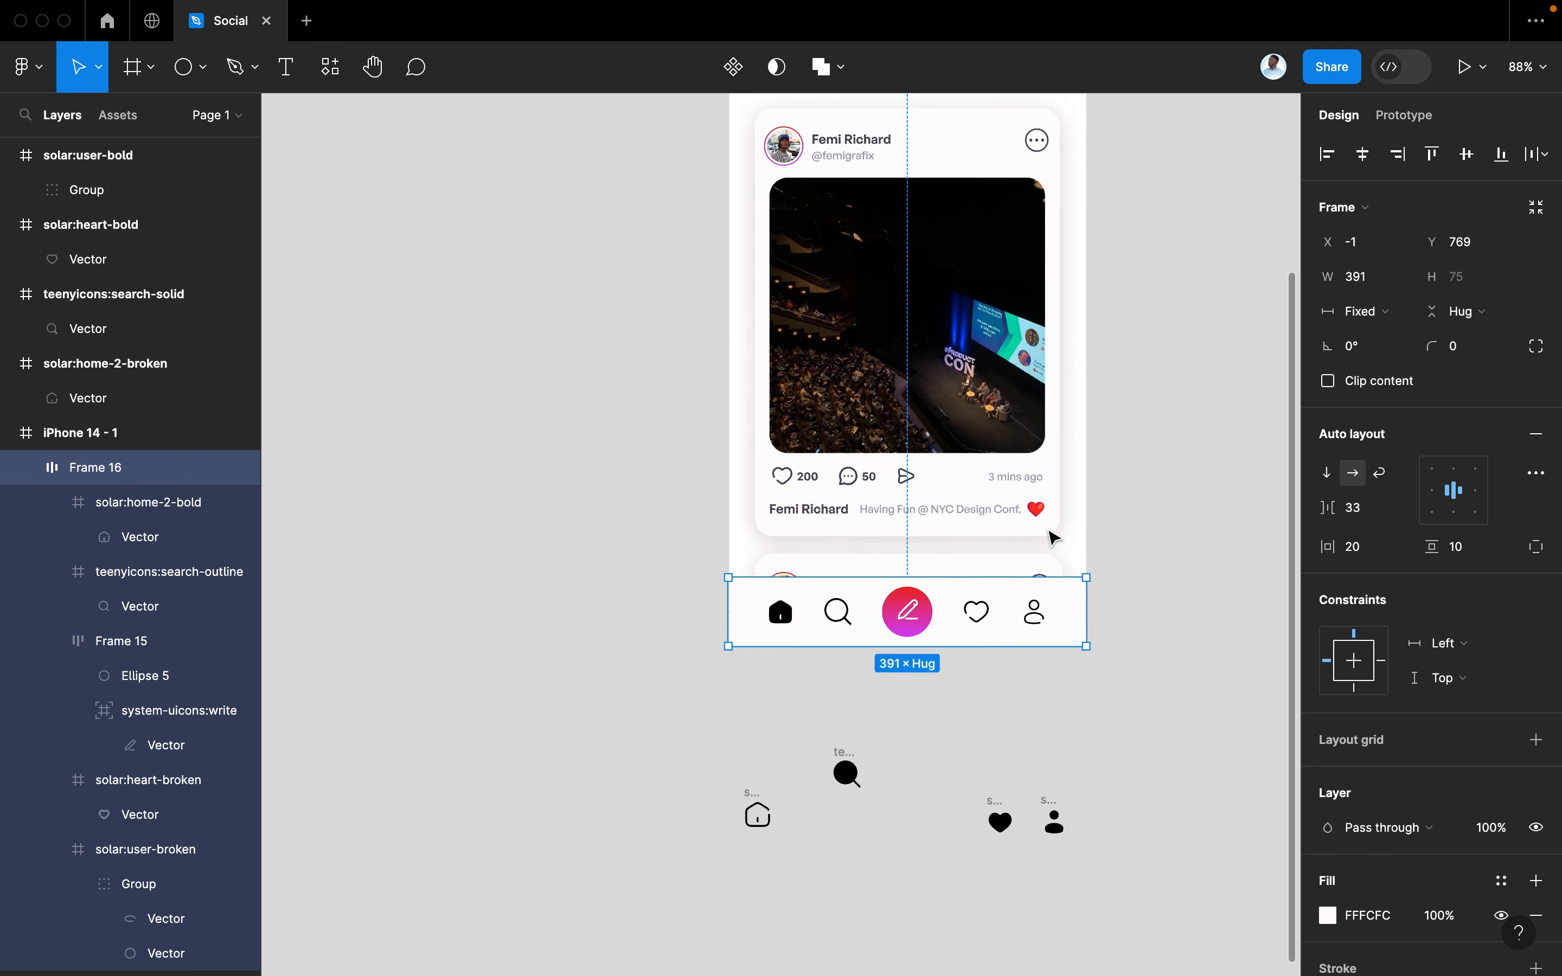
pyautogui.scroll(5, 1053, 537)
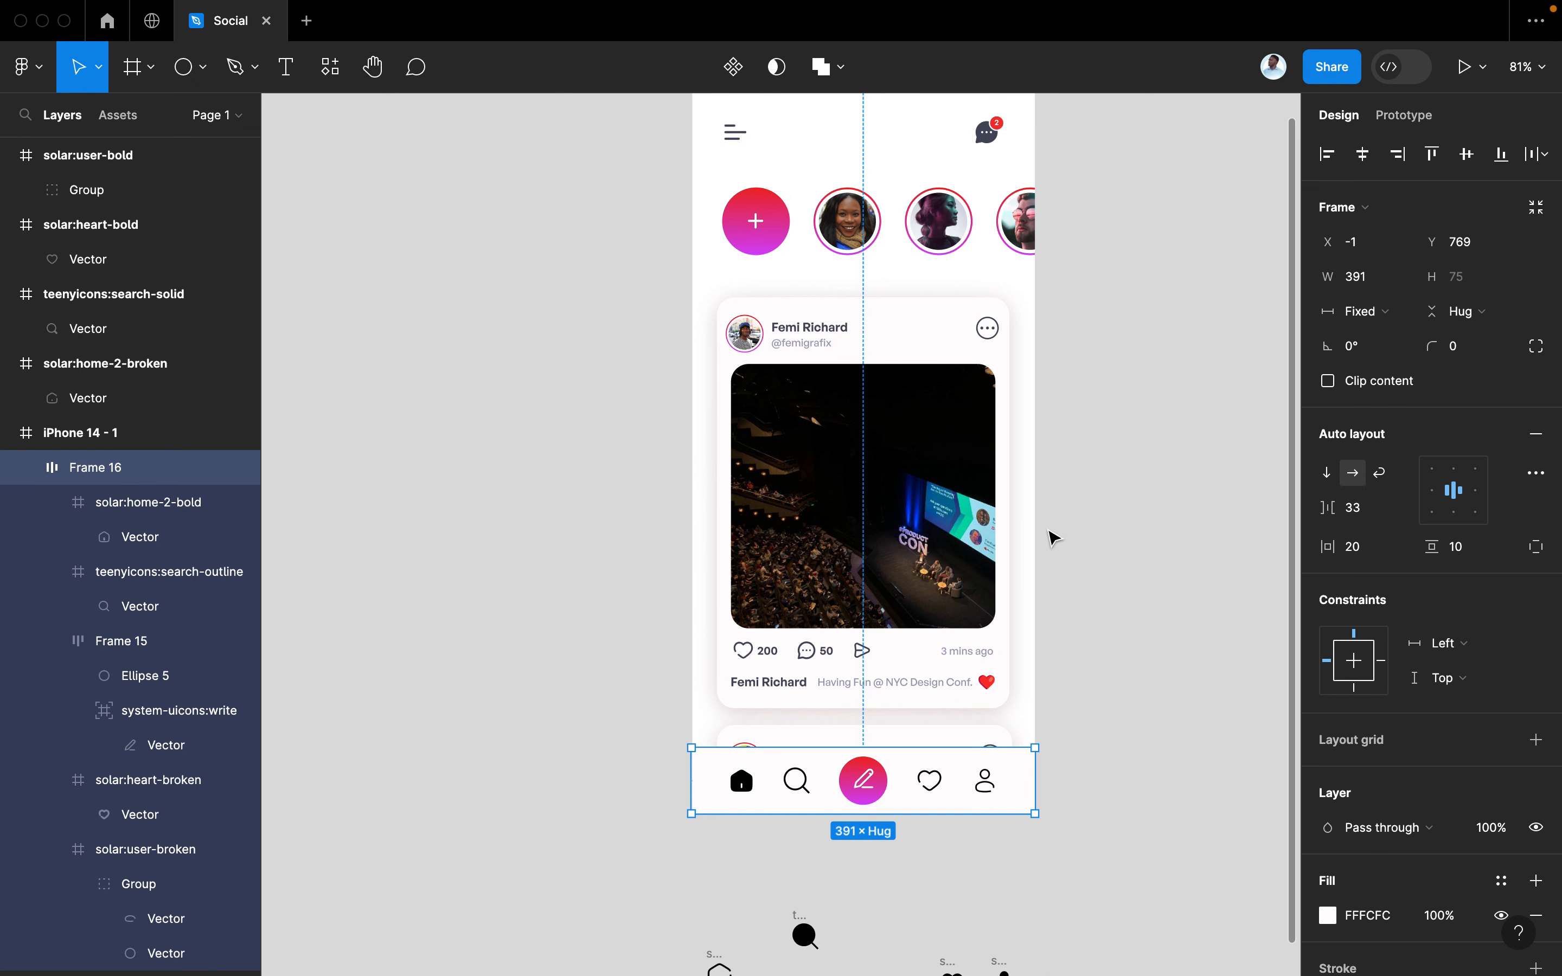
pyautogui.scroll(3, 1053, 538)
pyautogui.hscroll(2, 1053, 538)
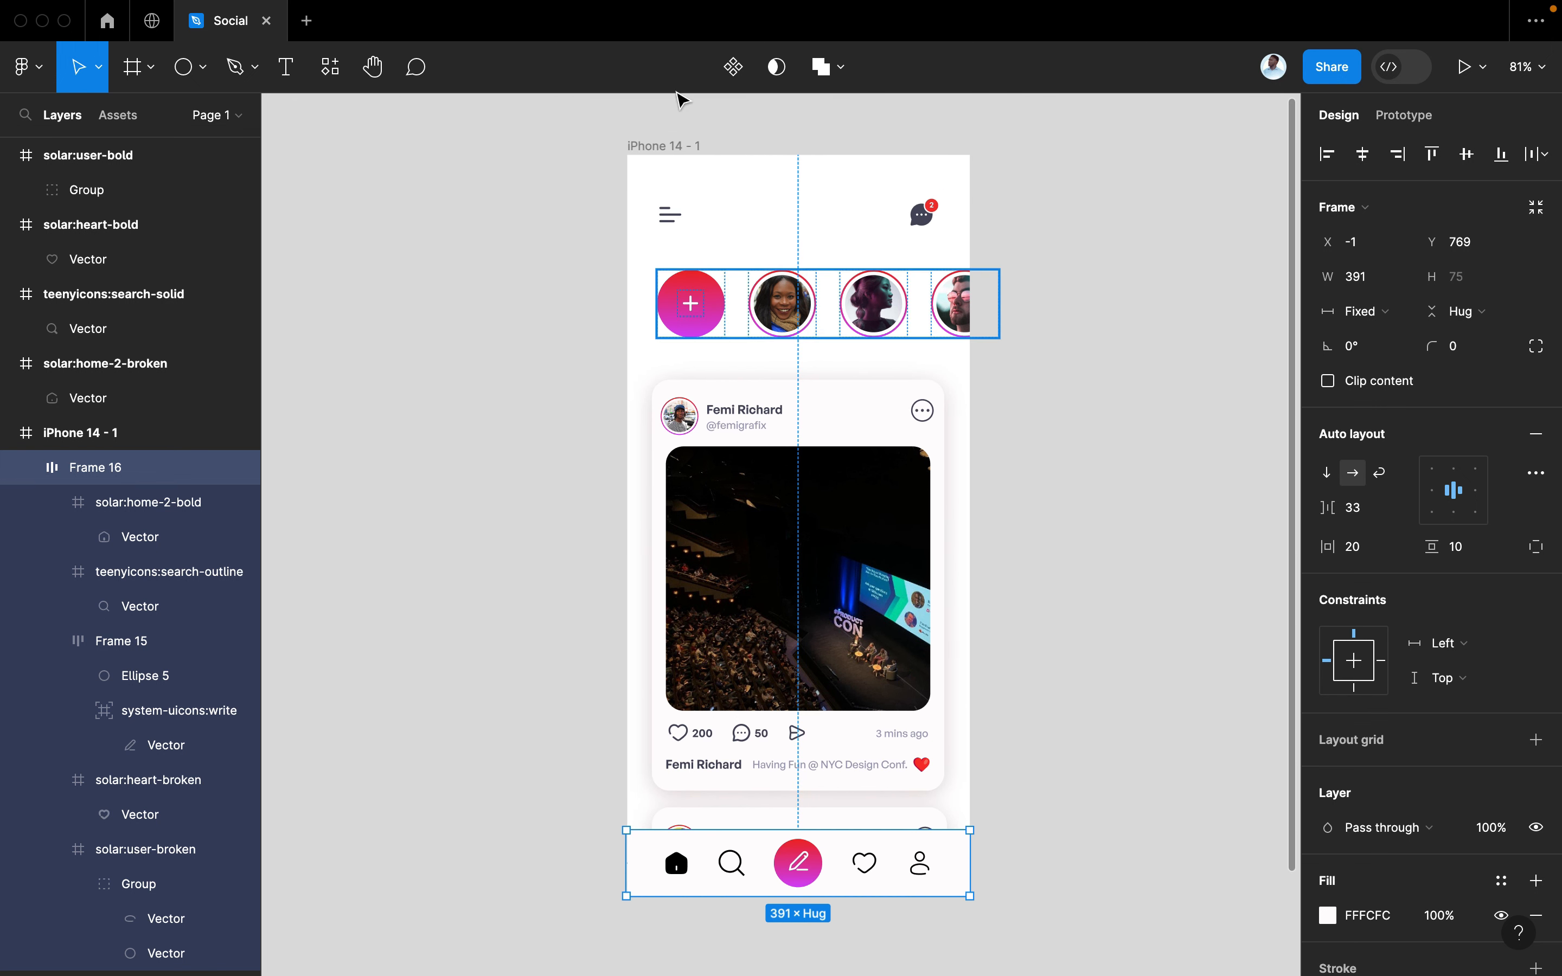
# Rename the phone frame to 'Home'
pyautogui.doubleClick(653, 147)
pyautogui.write('H')
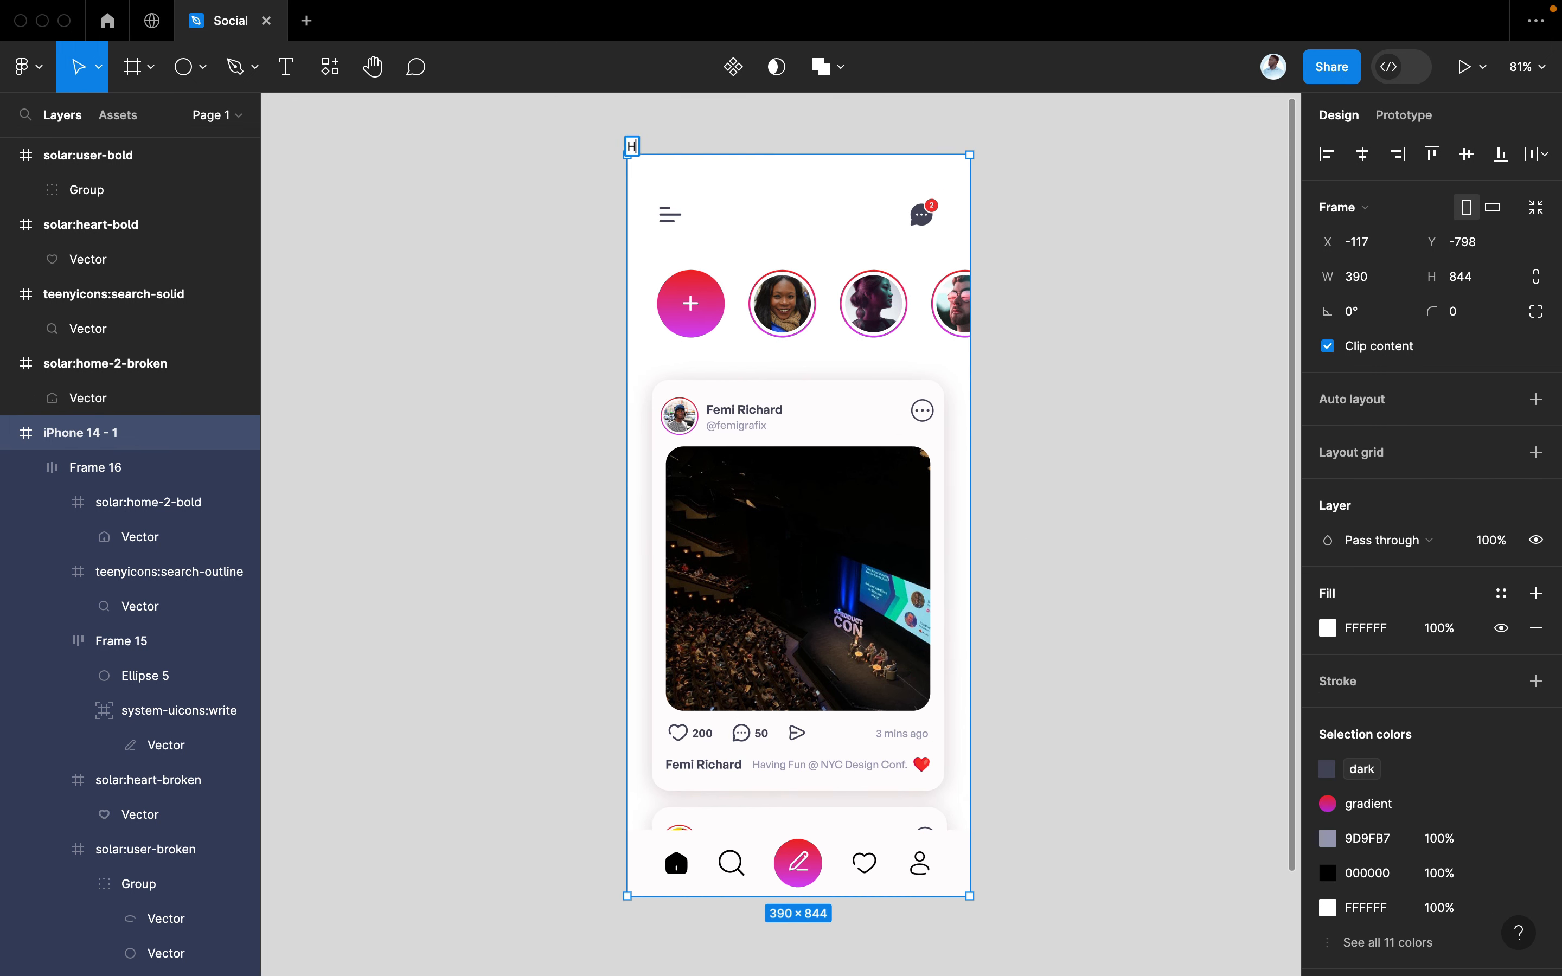
pyautogui.write('ome')
pyautogui.press('Return')
pyautogui.press('Escape')
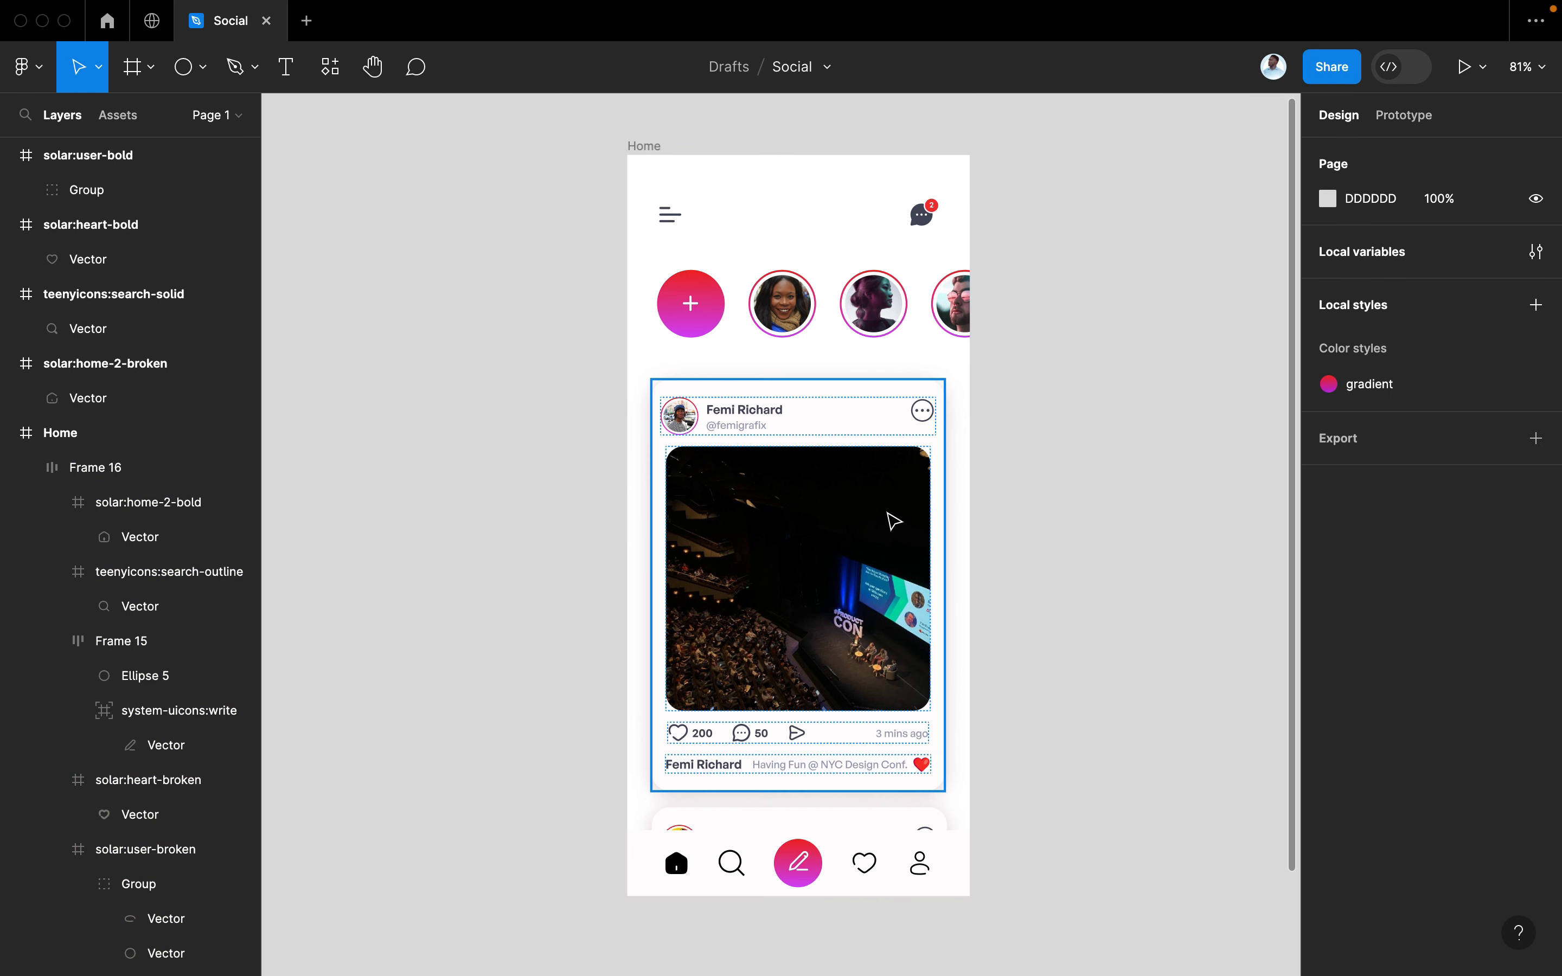
# Move both post cards and the stories row up
pyautogui.click(839, 694)
pyautogui.keyDown('shift'); pyautogui.click(806, 817); pyautogui.keyUp('shift')
pyautogui.moveTo(828, 728); pyautogui.dragTo(828, 695)
pyautogui.click(858, 301)
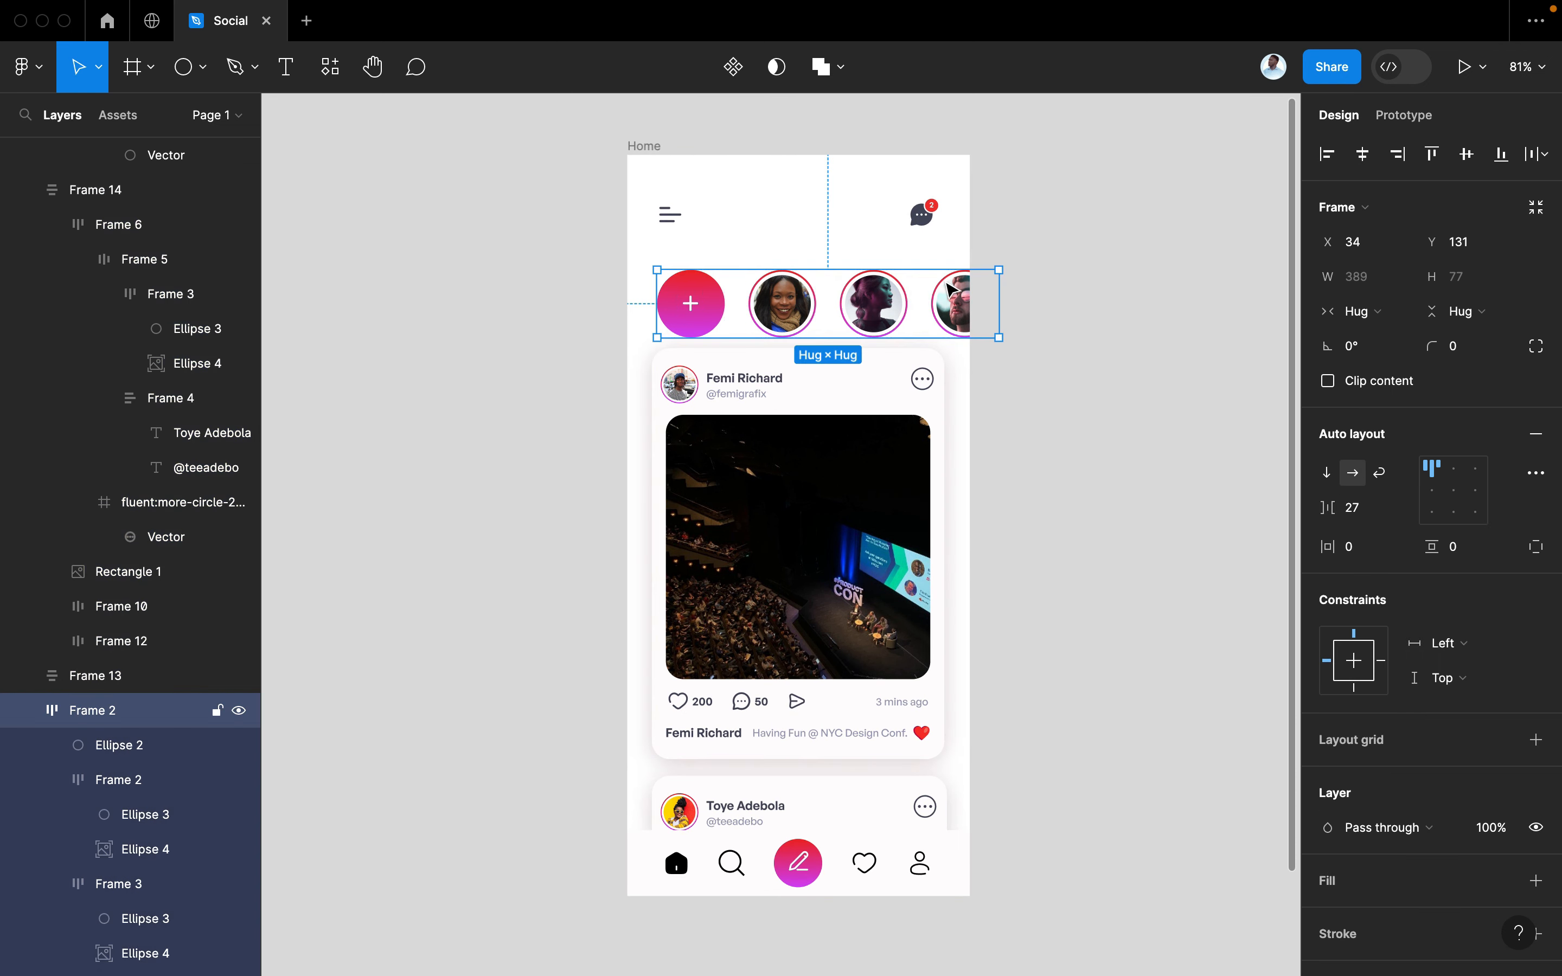
pyautogui.moveTo(859, 301); pyautogui.dragTo(862, 285)
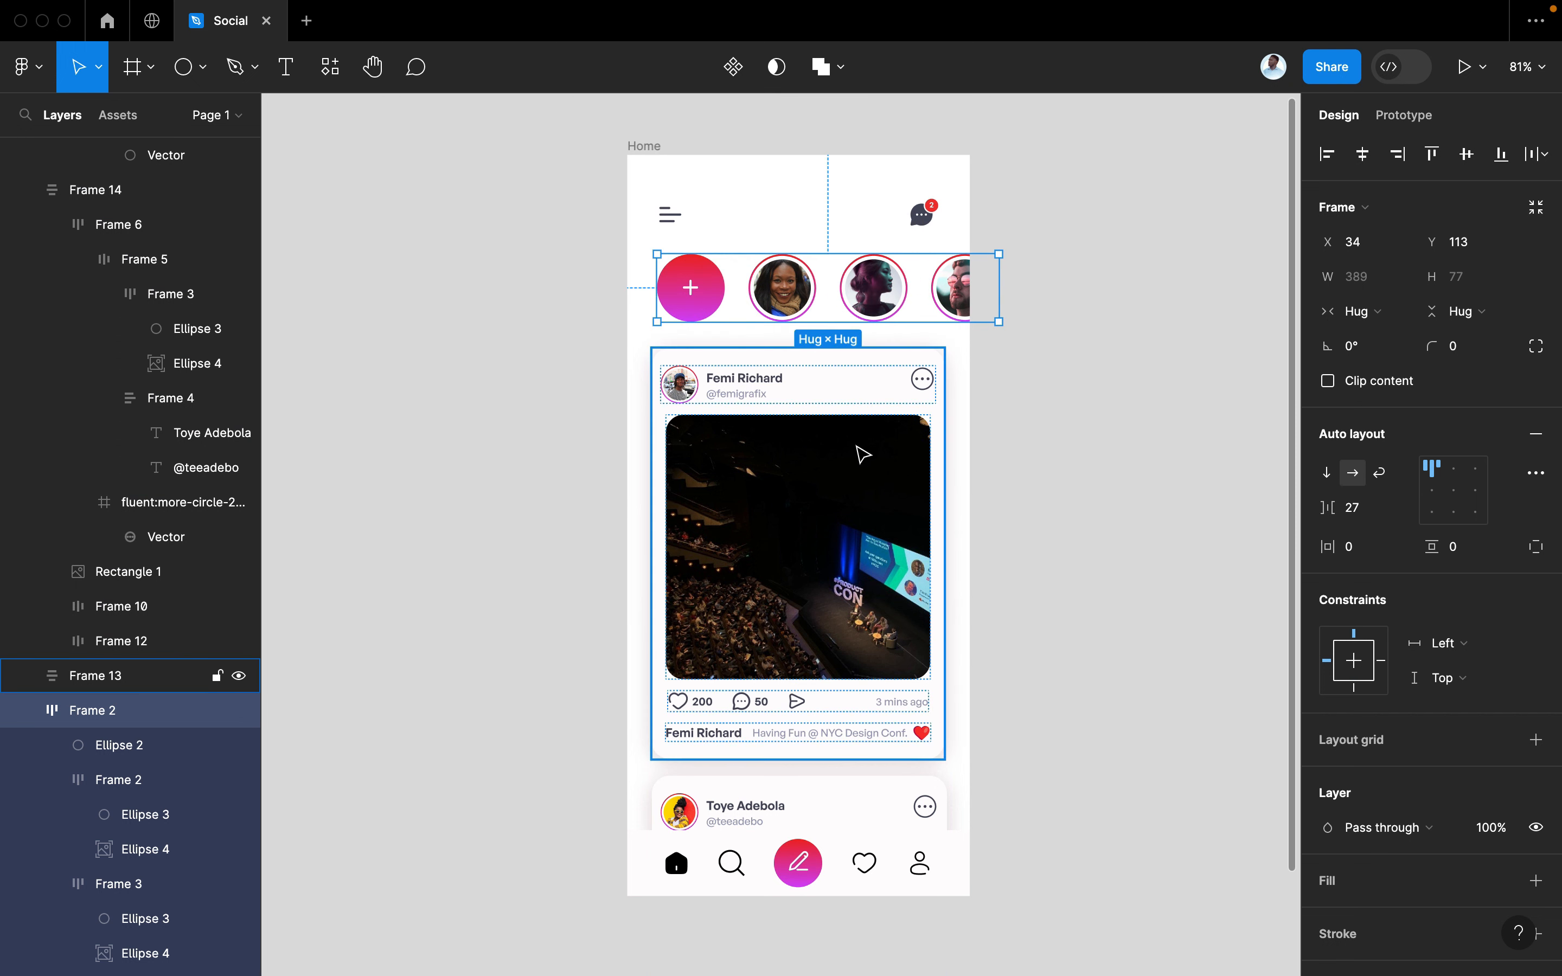
# Align the two post cards on their horizontal centres
pyautogui.click(857, 450)
pyautogui.moveTo(824, 525); pyautogui.dragTo(827, 524)
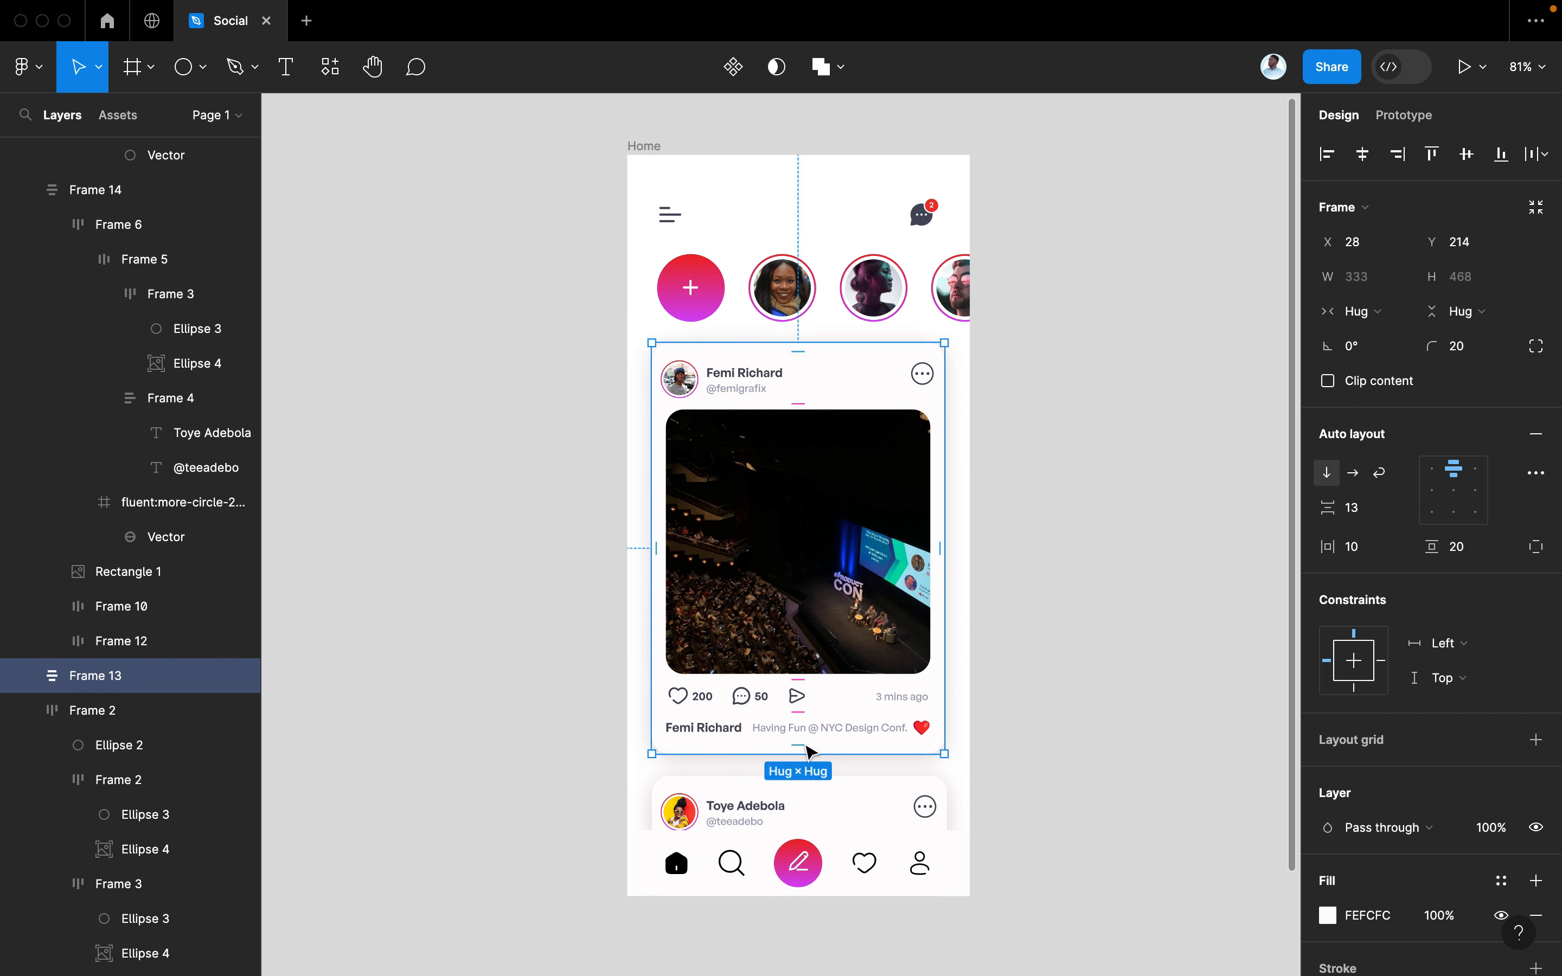
pyautogui.keyDown('shift'); pyautogui.click(795, 797); pyautogui.keyUp('shift')
pyautogui.click(1372, 156)
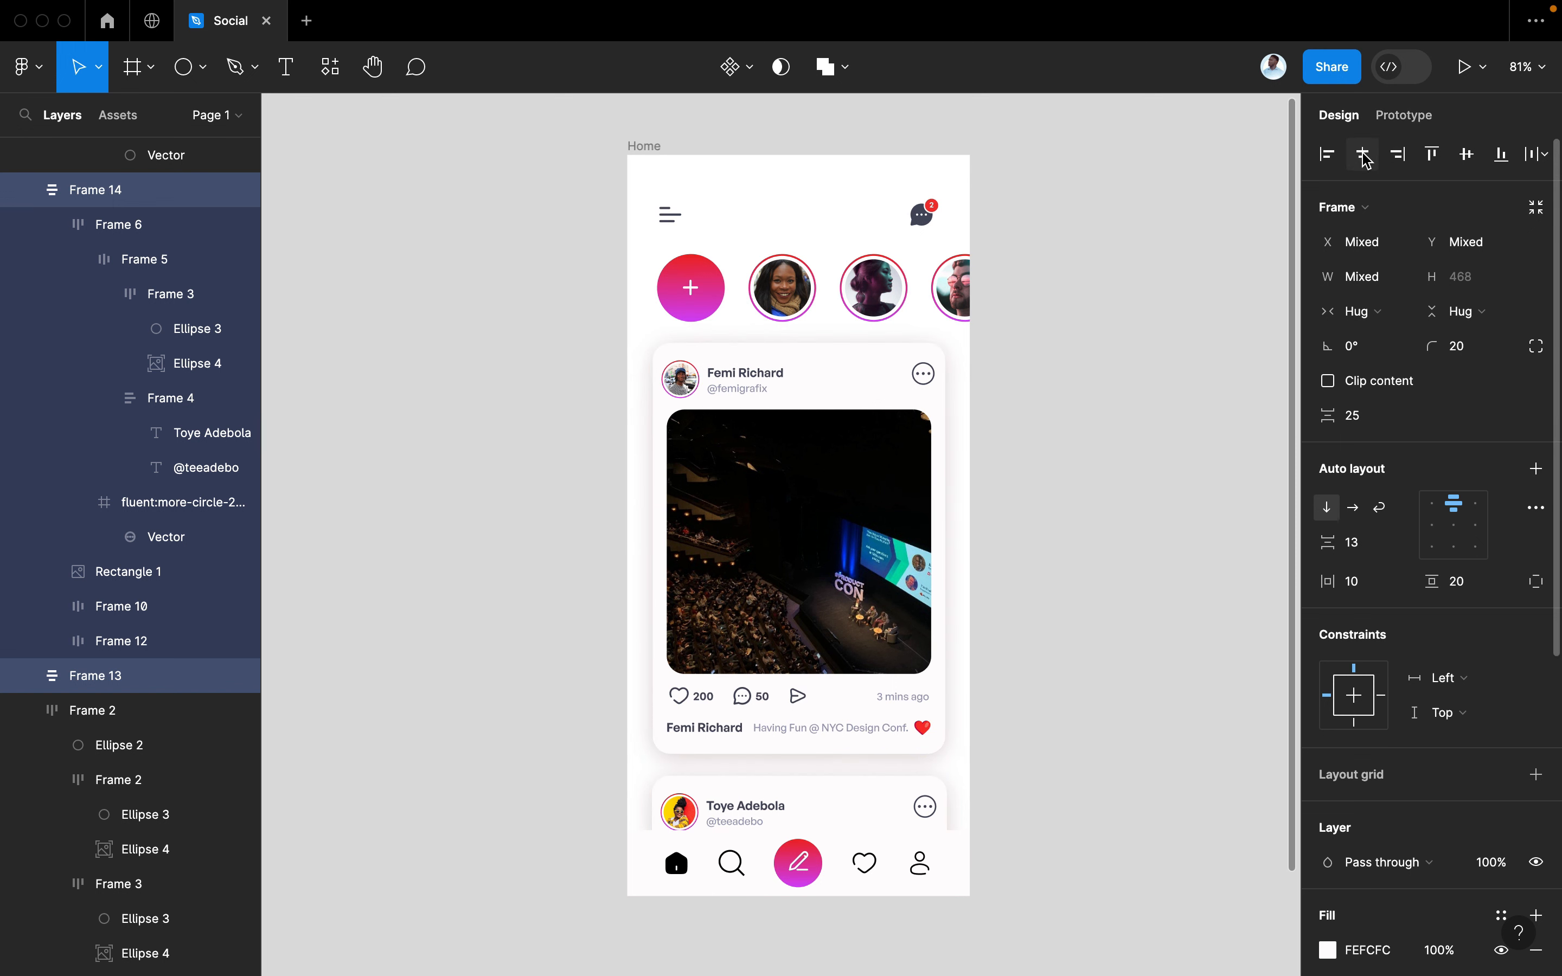
pyautogui.click(1058, 419)
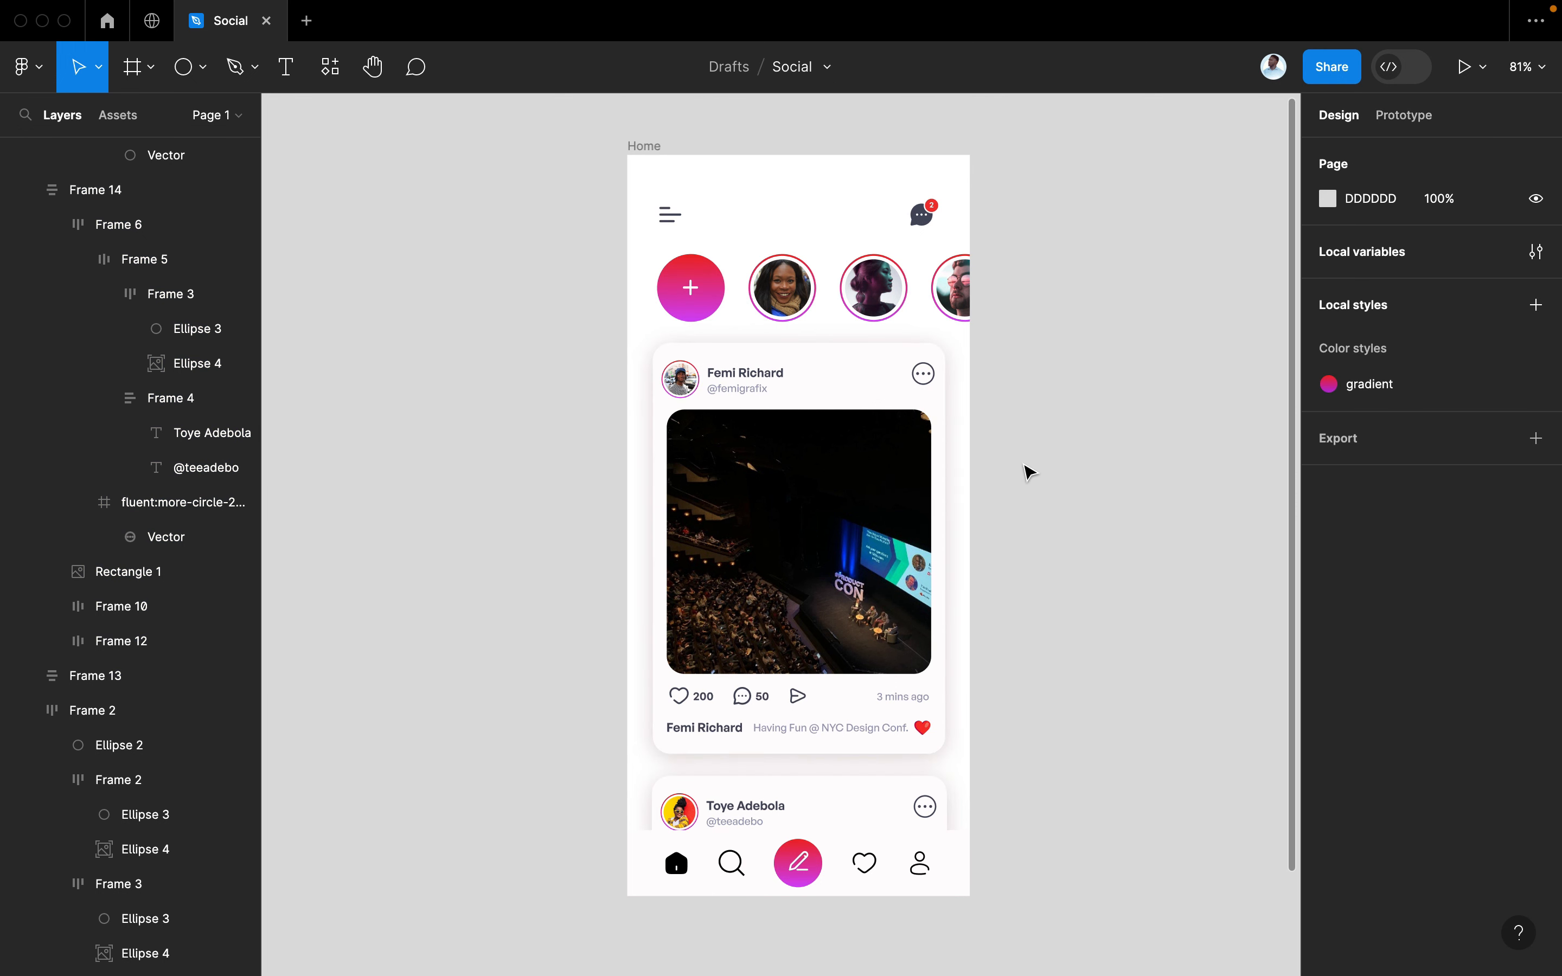
pyautogui.hscroll(4, 1029, 473)
pyautogui.scroll(1, 1029, 473)
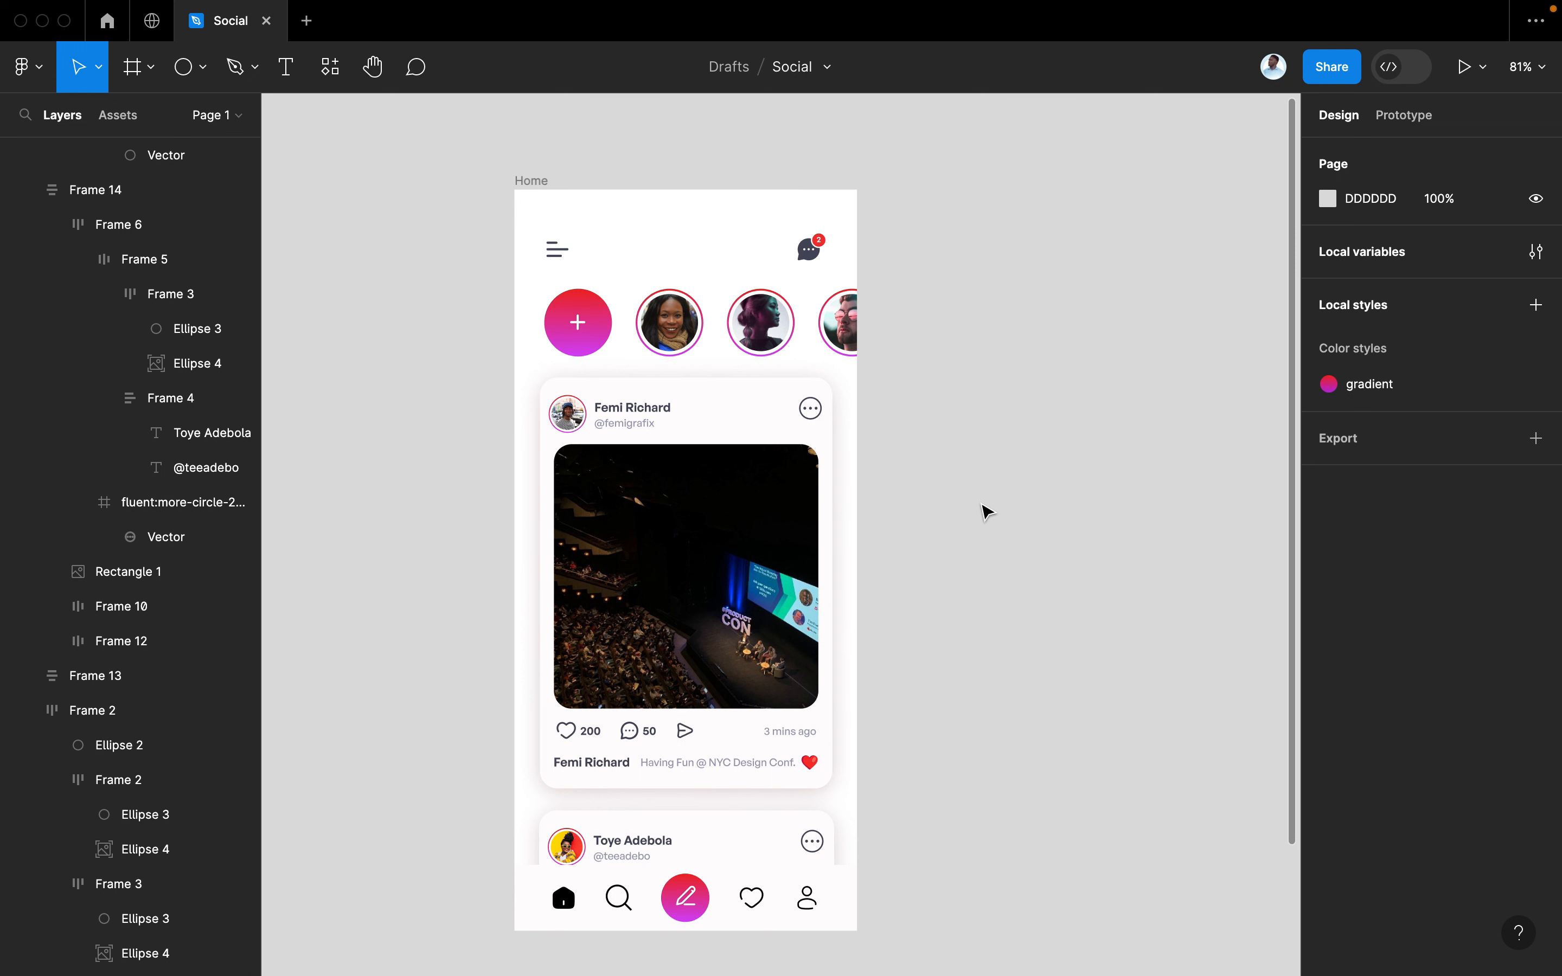
pyautogui.click(709, 902)
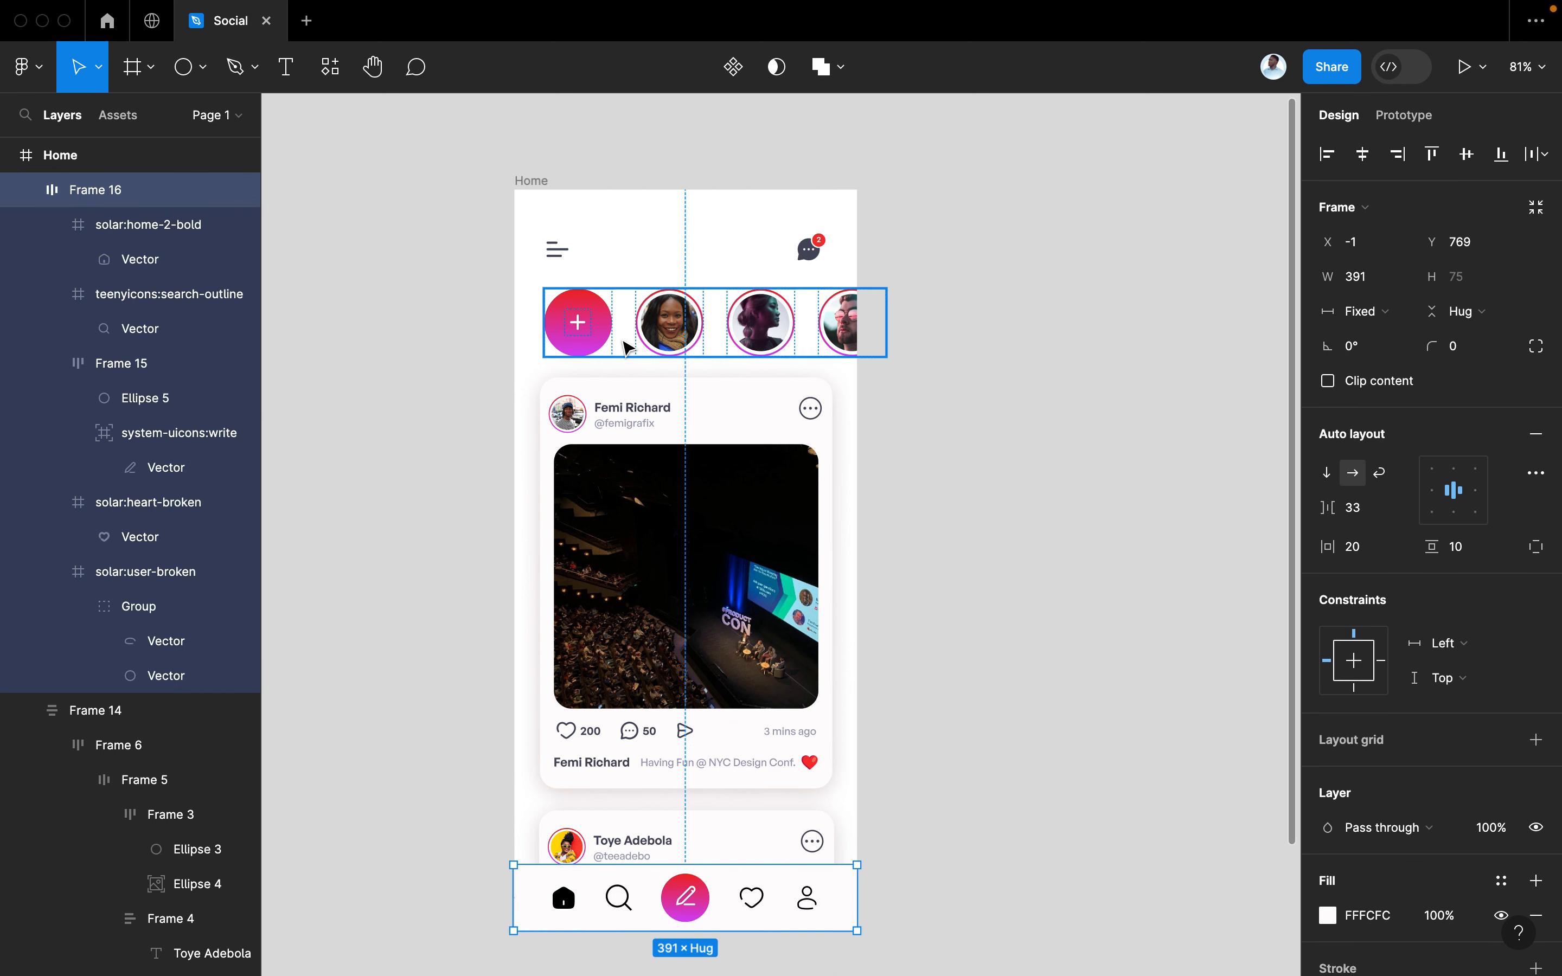
# Duplicate the Home frame to its right and rename the copy 'Story'
pyautogui.hscroll(2, 625, 349)
pyautogui.scroll(-1, 626, 348)
pyautogui.click(475, 156)
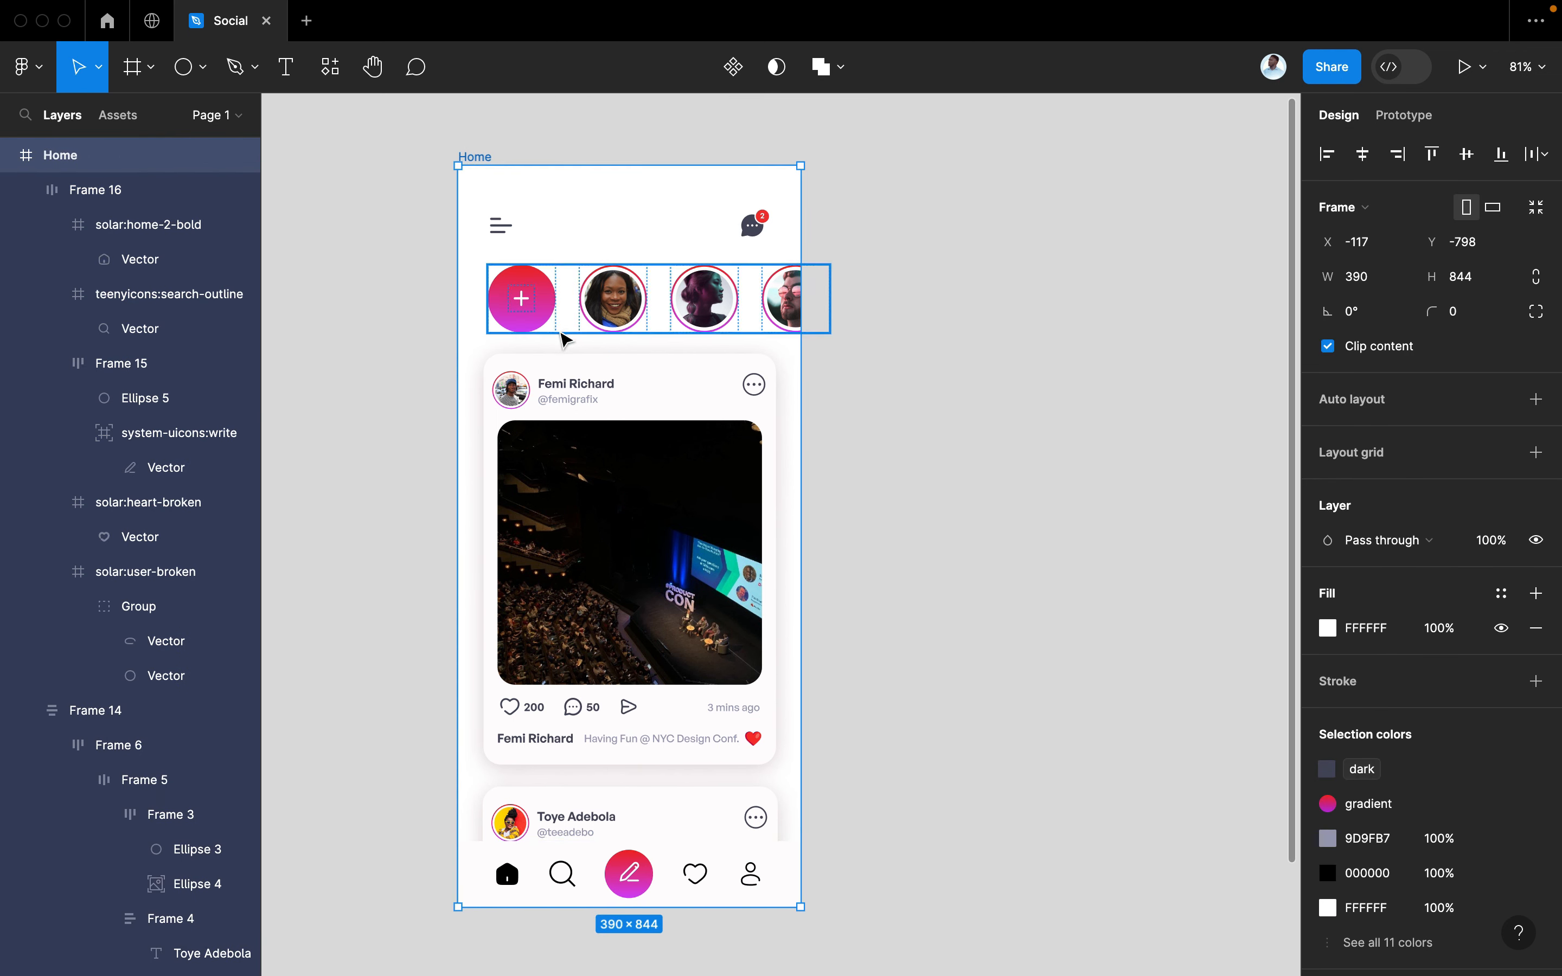
pyautogui.moveTo(547, 304); pyautogui.dragTo(1061, 326)
pyautogui.hscroll(5, 1000, 328)
pyautogui.scroll(1, 1001, 327)
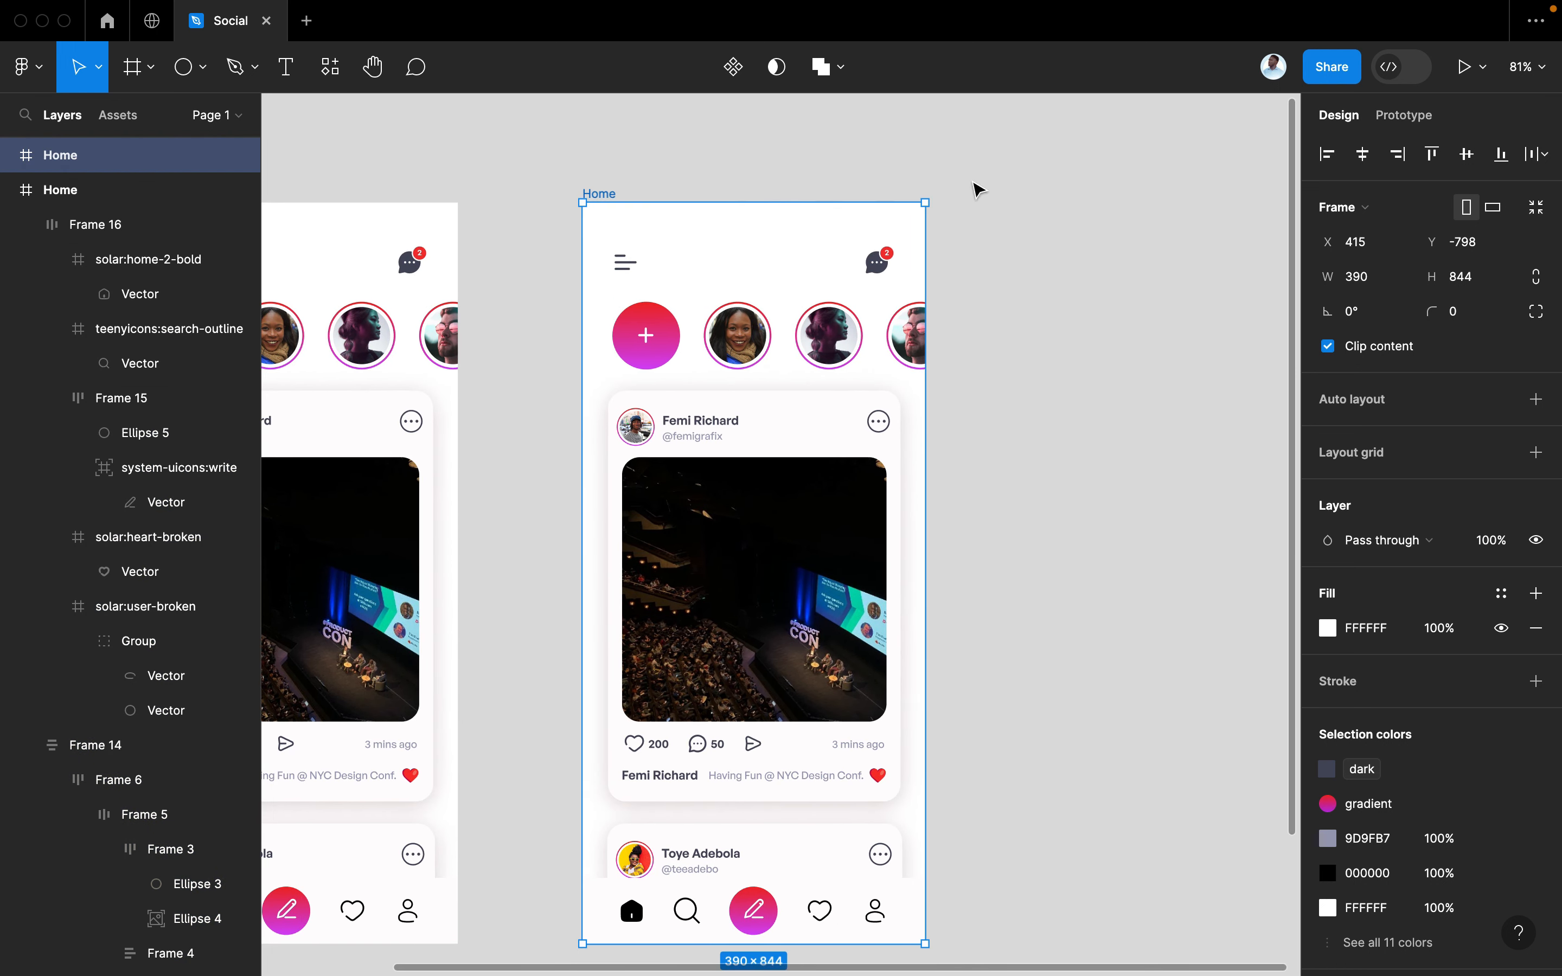
pyautogui.doubleClick(608, 189)
pyautogui.write('Story')
pyautogui.press('Return')
# Delete the post cards, nav bar and all remaining contents from the Story frame
pyautogui.scroll(-3, 696, 310)
pyautogui.hscroll(2, 697, 310)
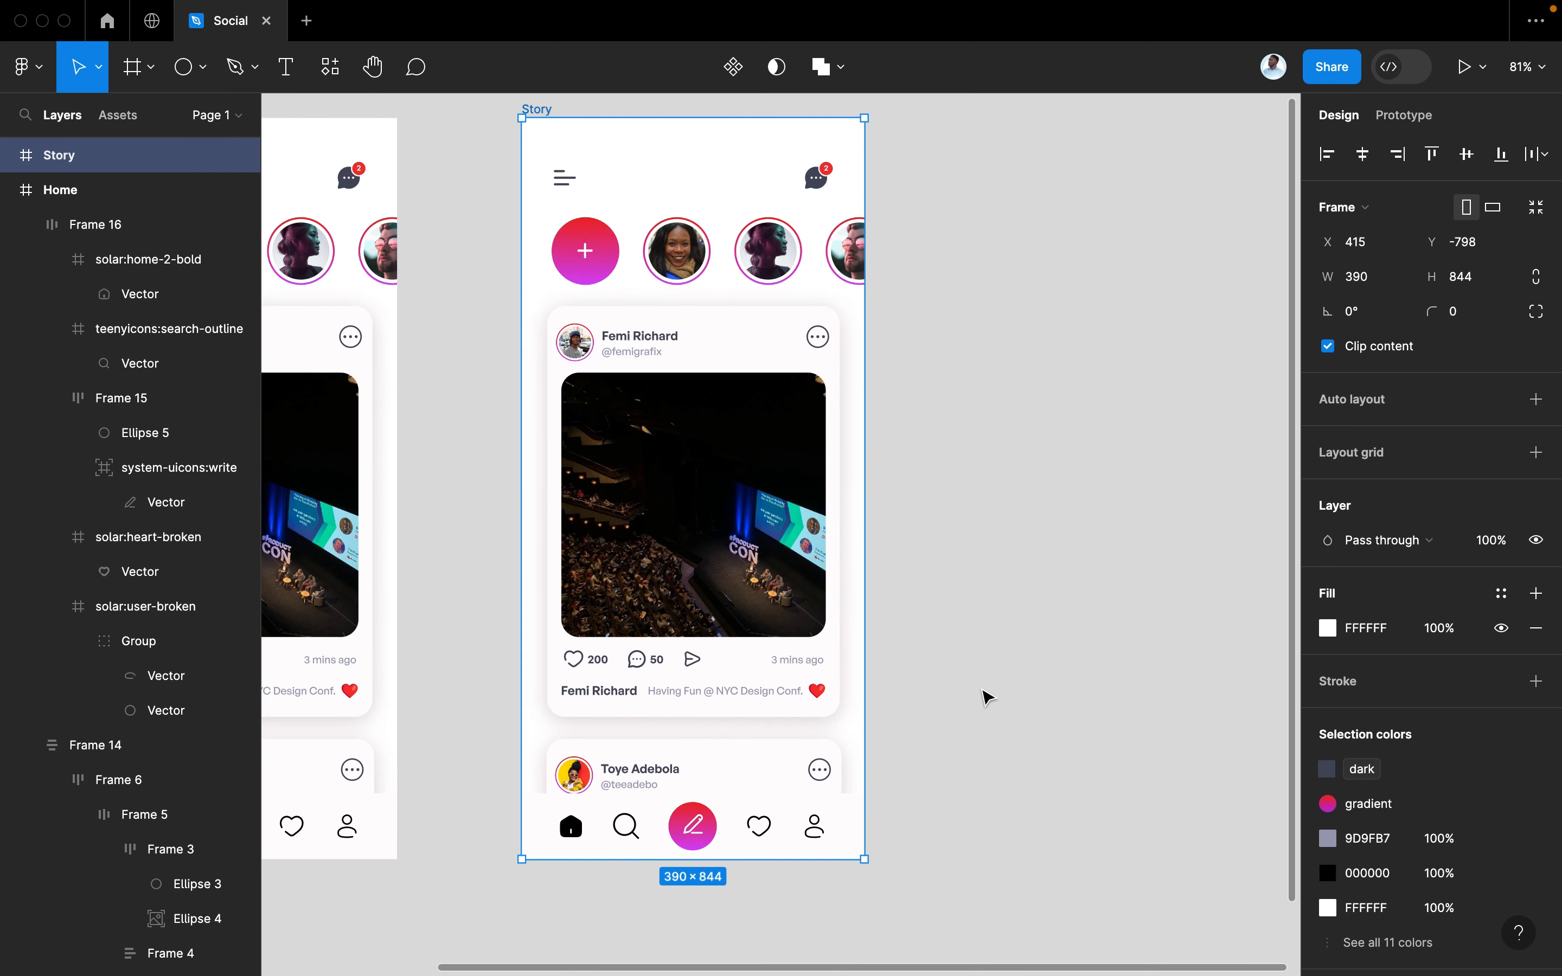
pyautogui.moveTo(998, 828); pyautogui.dragTo(568, 346)
pyautogui.press('Delete')
pyautogui.scroll(3, 846, 366)
pyautogui.hscroll(-2, 846, 365)
pyautogui.moveTo(985, 478); pyautogui.dragTo(629, 301)
pyautogui.press('Delete')
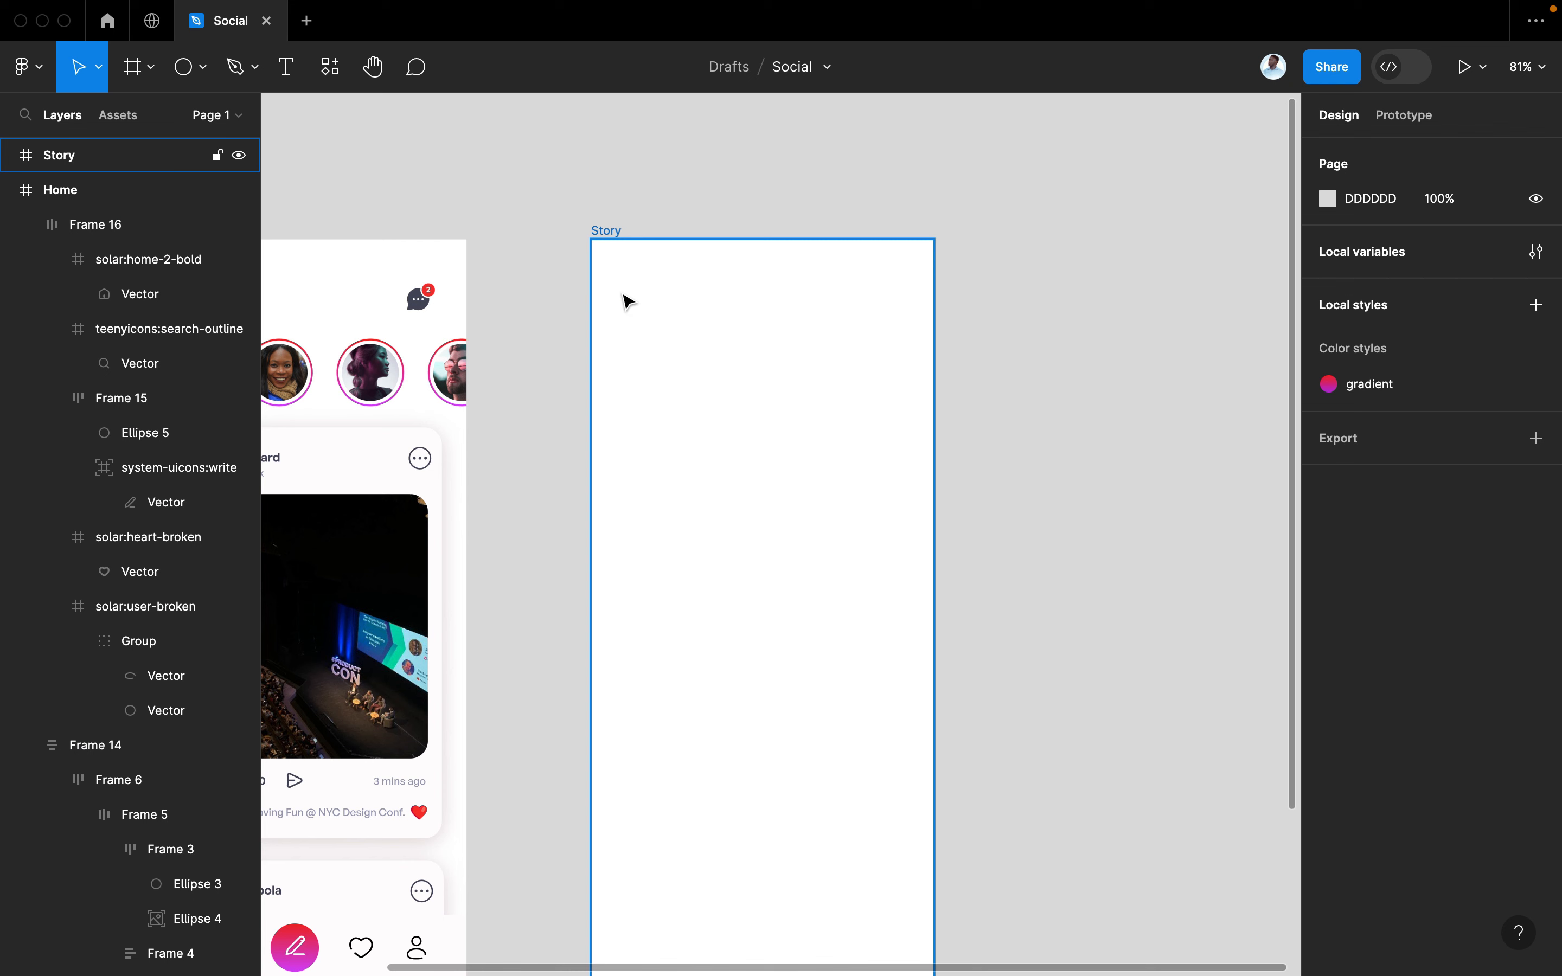
# Copy the first story avatar into Story, scale it to 63 × 63, and fill Story with the gradient style
pyautogui.scroll(-2, 642, 303)
pyautogui.hscroll(-3, 641, 304)
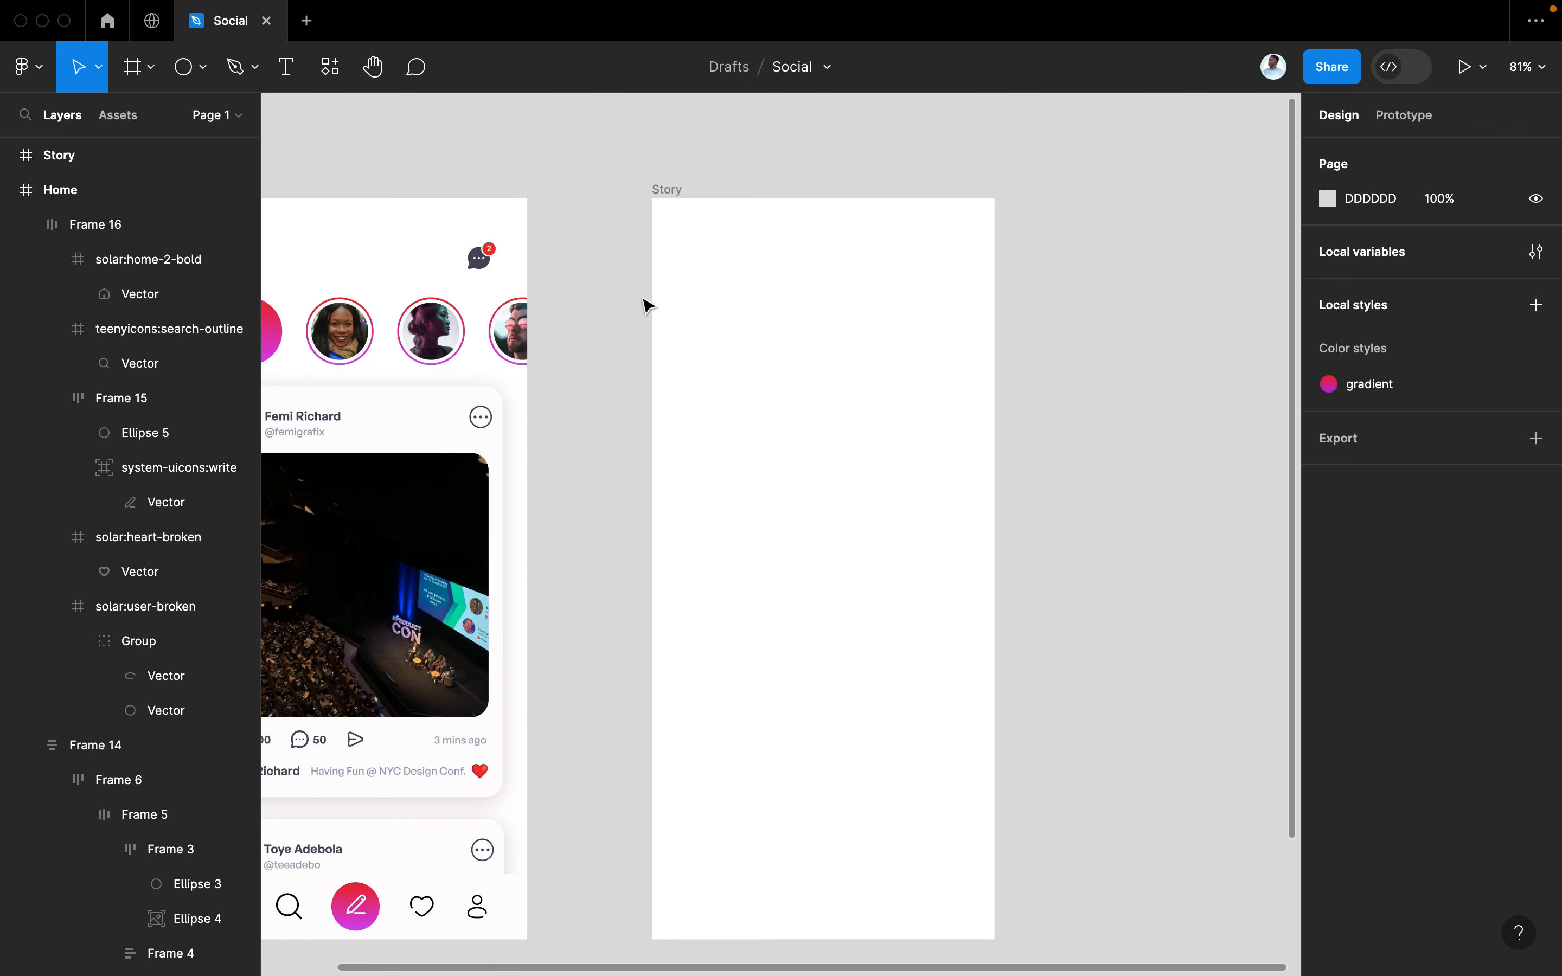
pyautogui.click(376, 318)
pyautogui.click(377, 318)
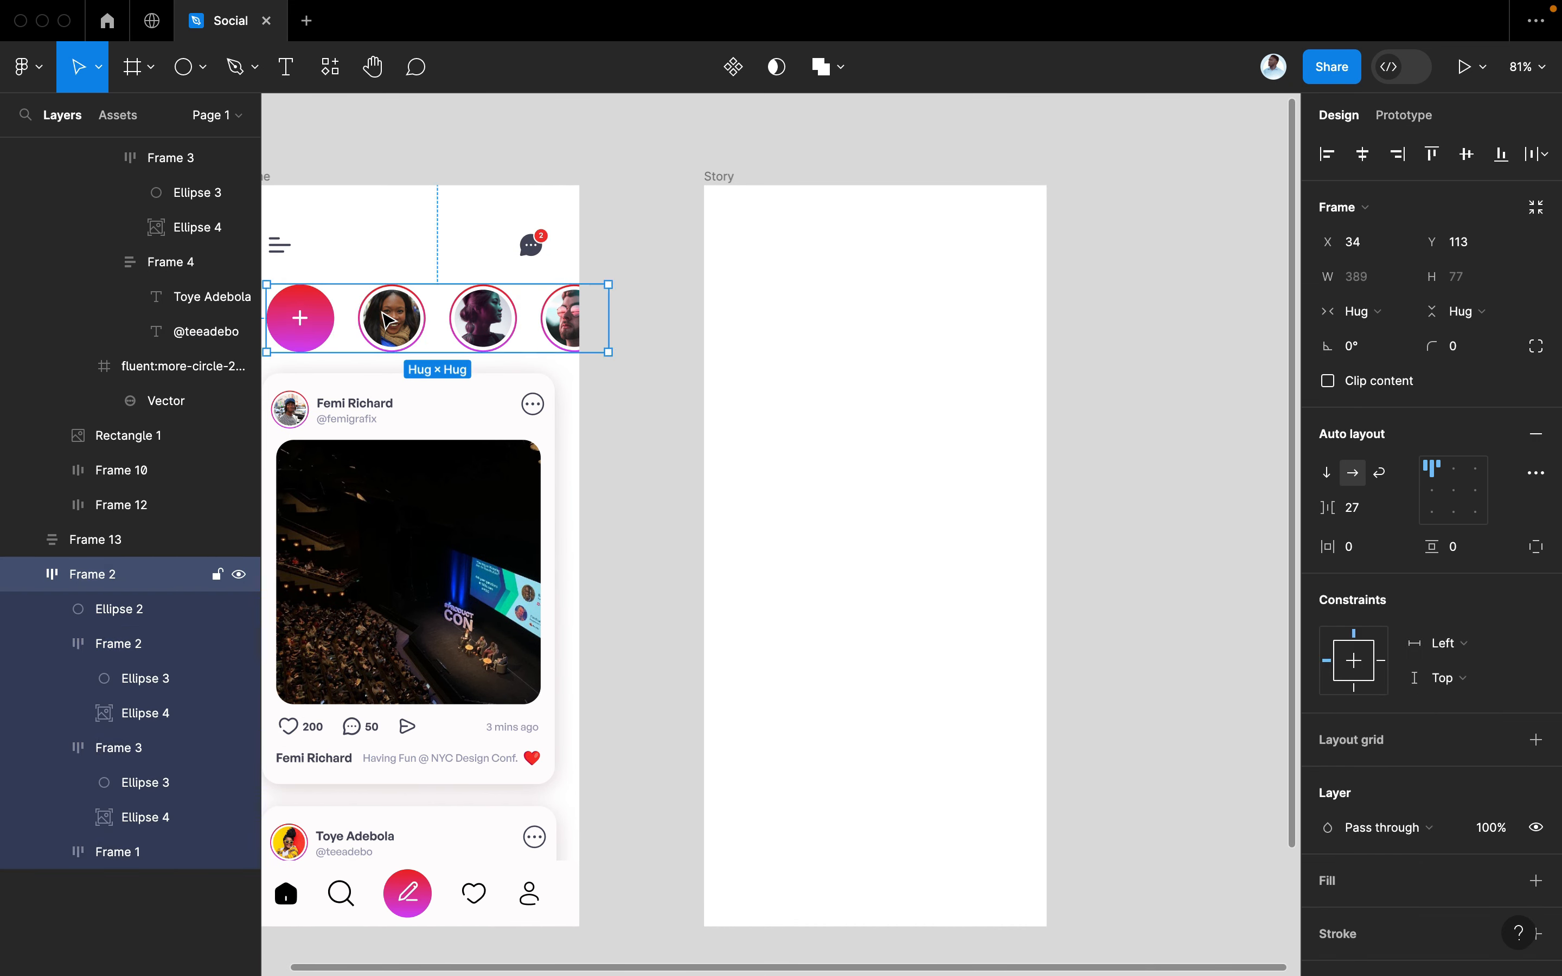
pyautogui.moveTo(390, 319); pyautogui.dragTo(790, 282)
pyautogui.press('k')
pyautogui.click(708, 186)
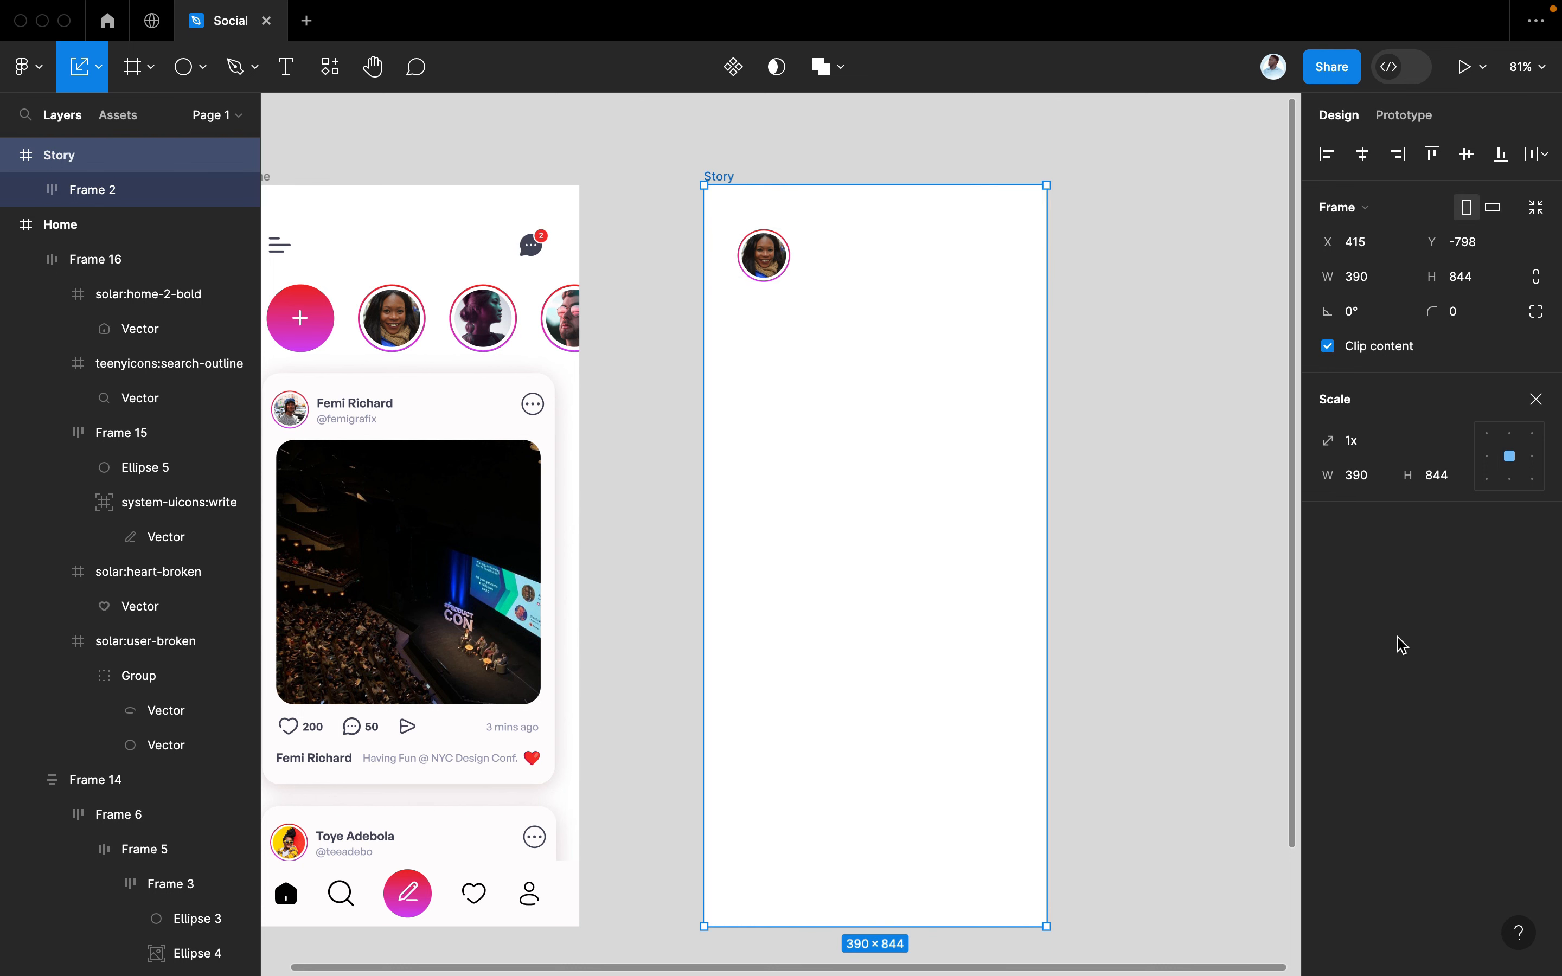
pyautogui.press('v')
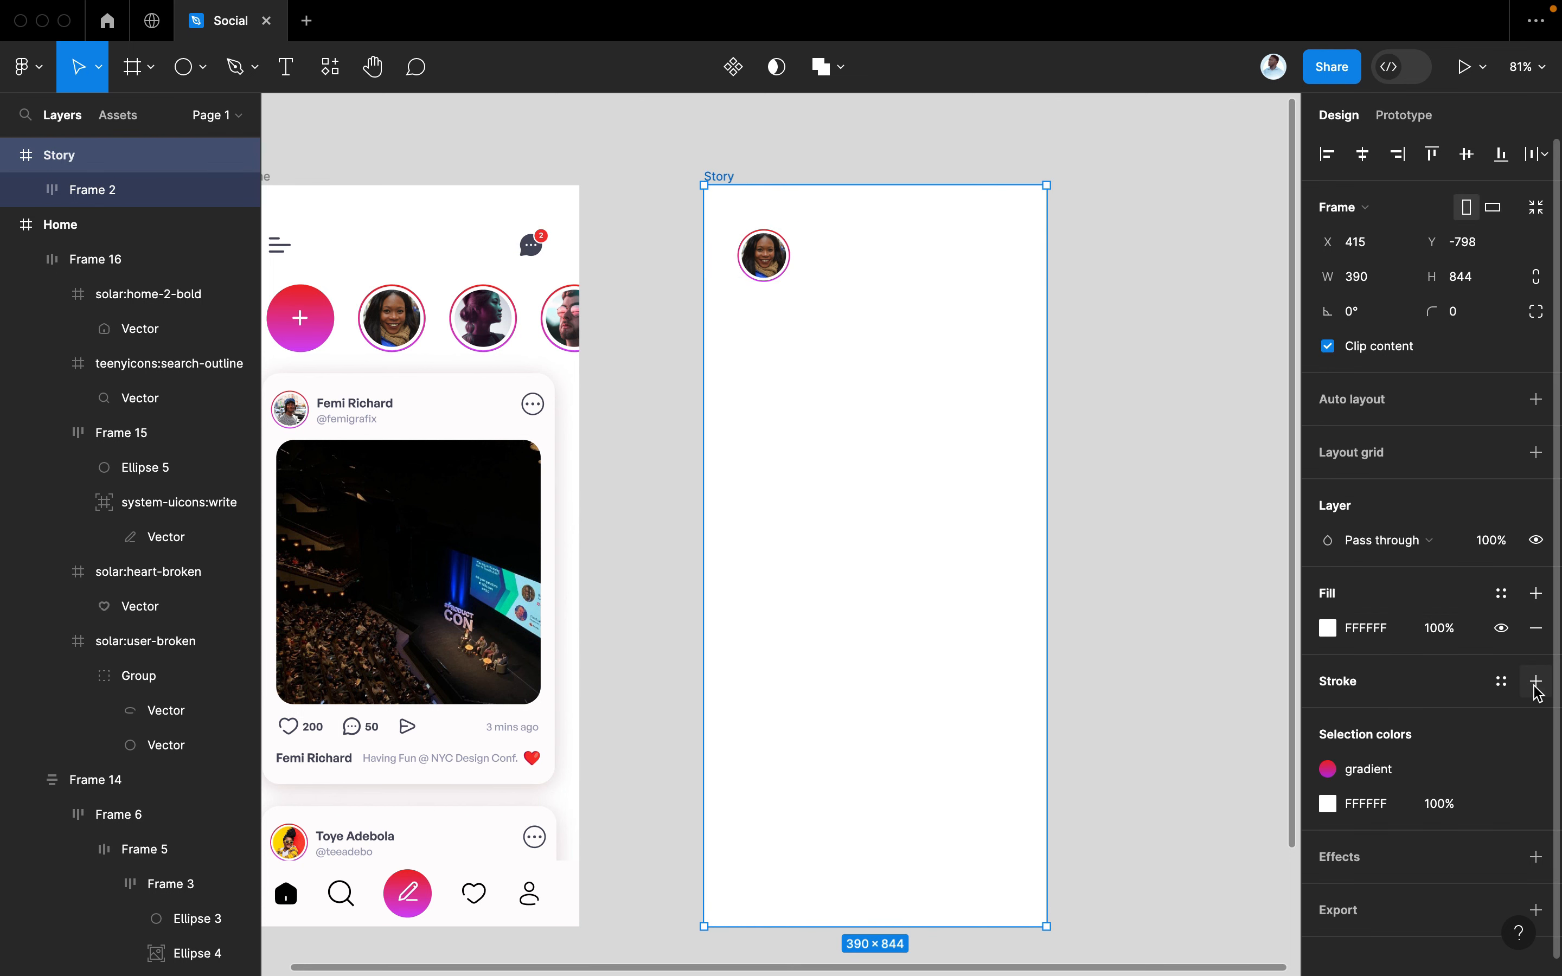
pyautogui.click(1501, 603)
pyautogui.click(1073, 753)
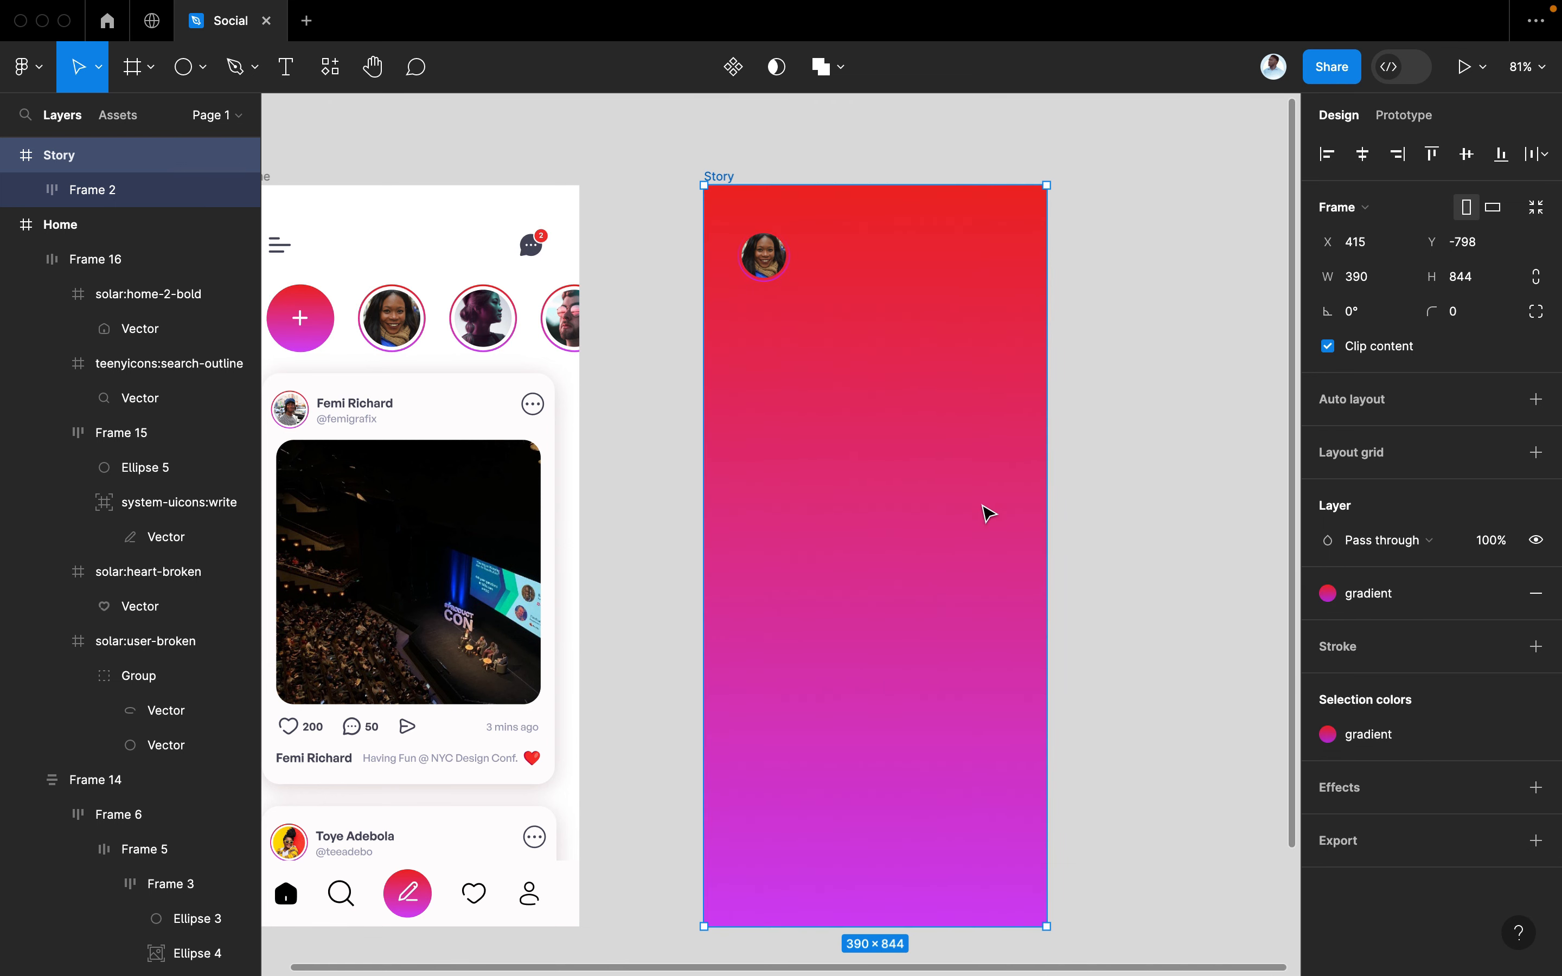
# Copy the first post's name-and-handle block (Frame 4) into Story beside the avatar
pyautogui.scroll(3, 781, 268)
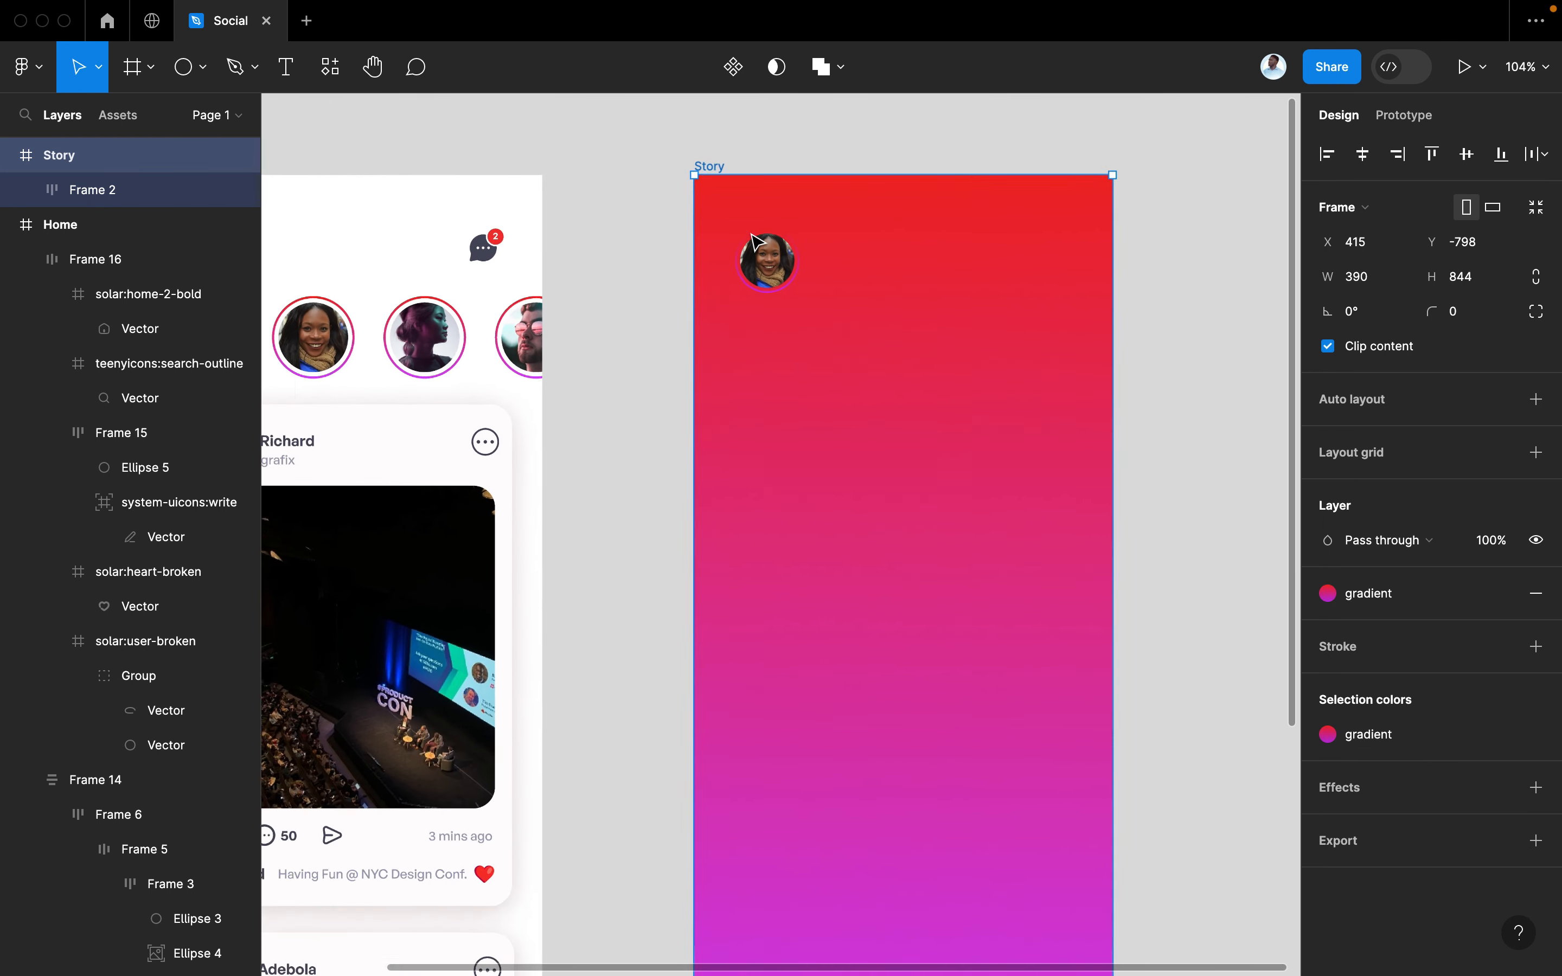
pyautogui.click(781, 271)
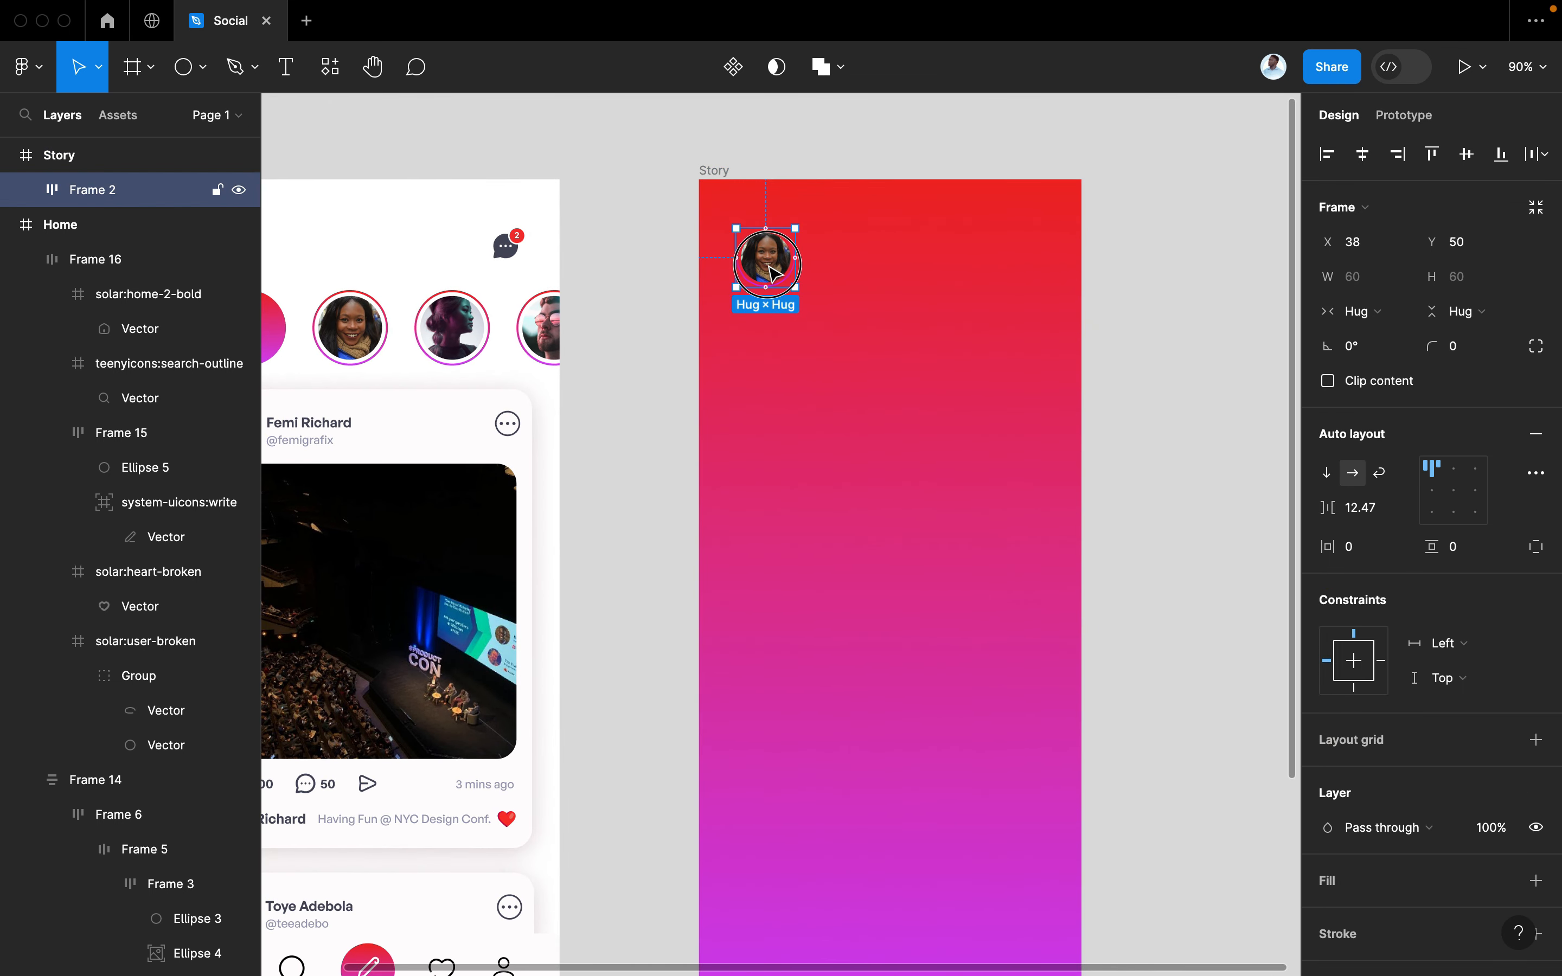
pyautogui.click(839, 141)
pyautogui.scroll(-3, 642, 495)
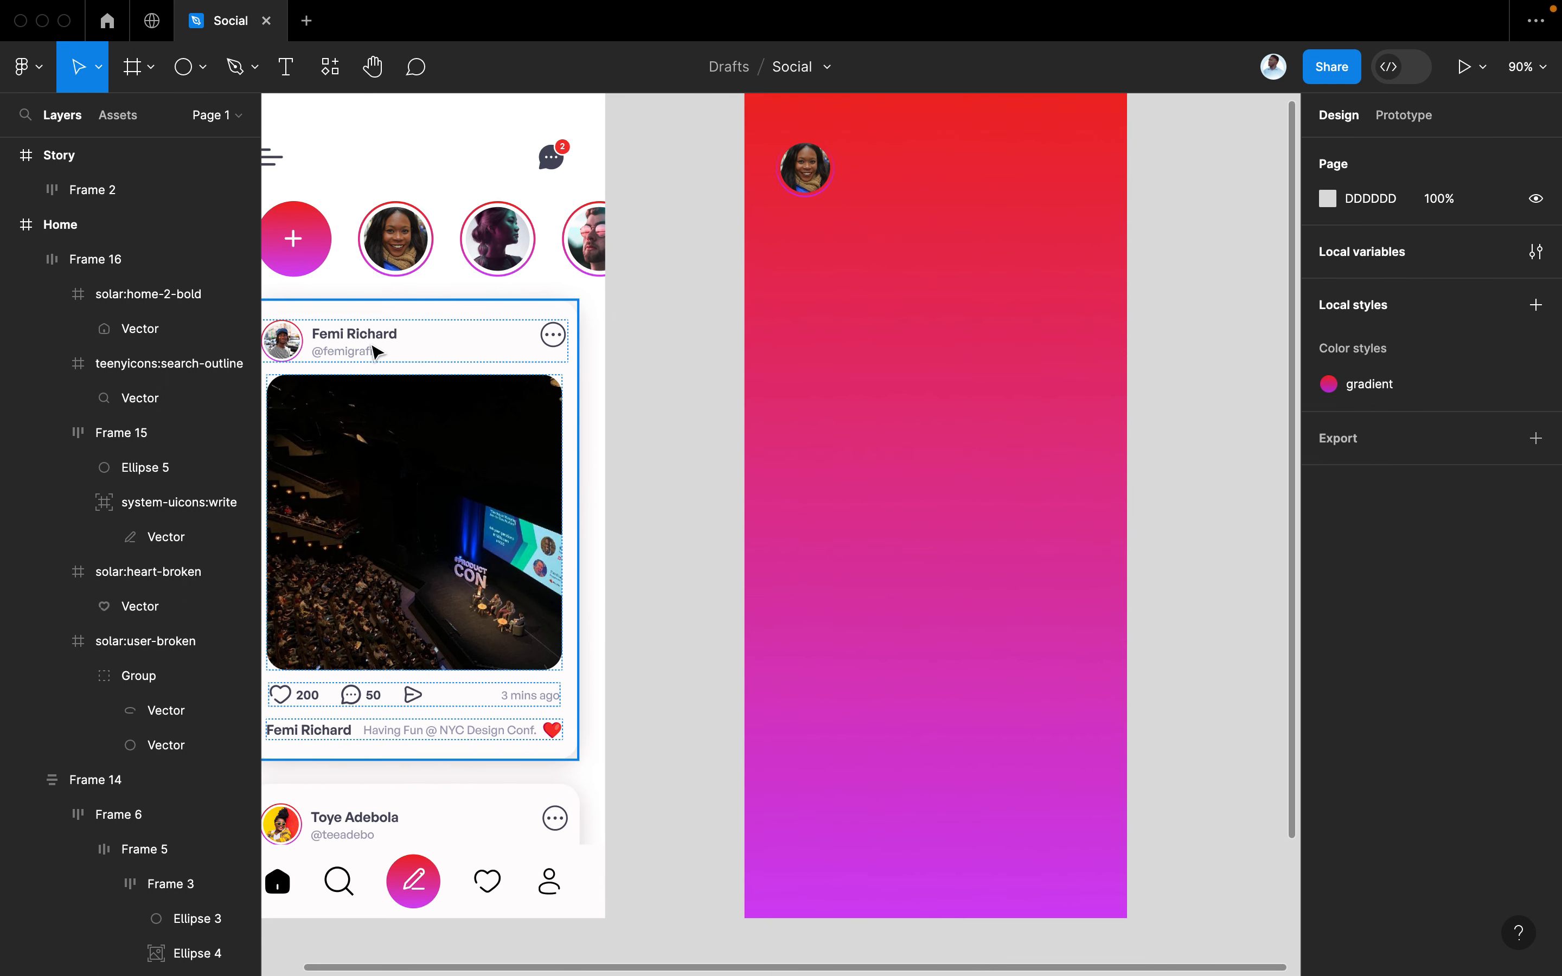
pyautogui.doubleClick(369, 351)
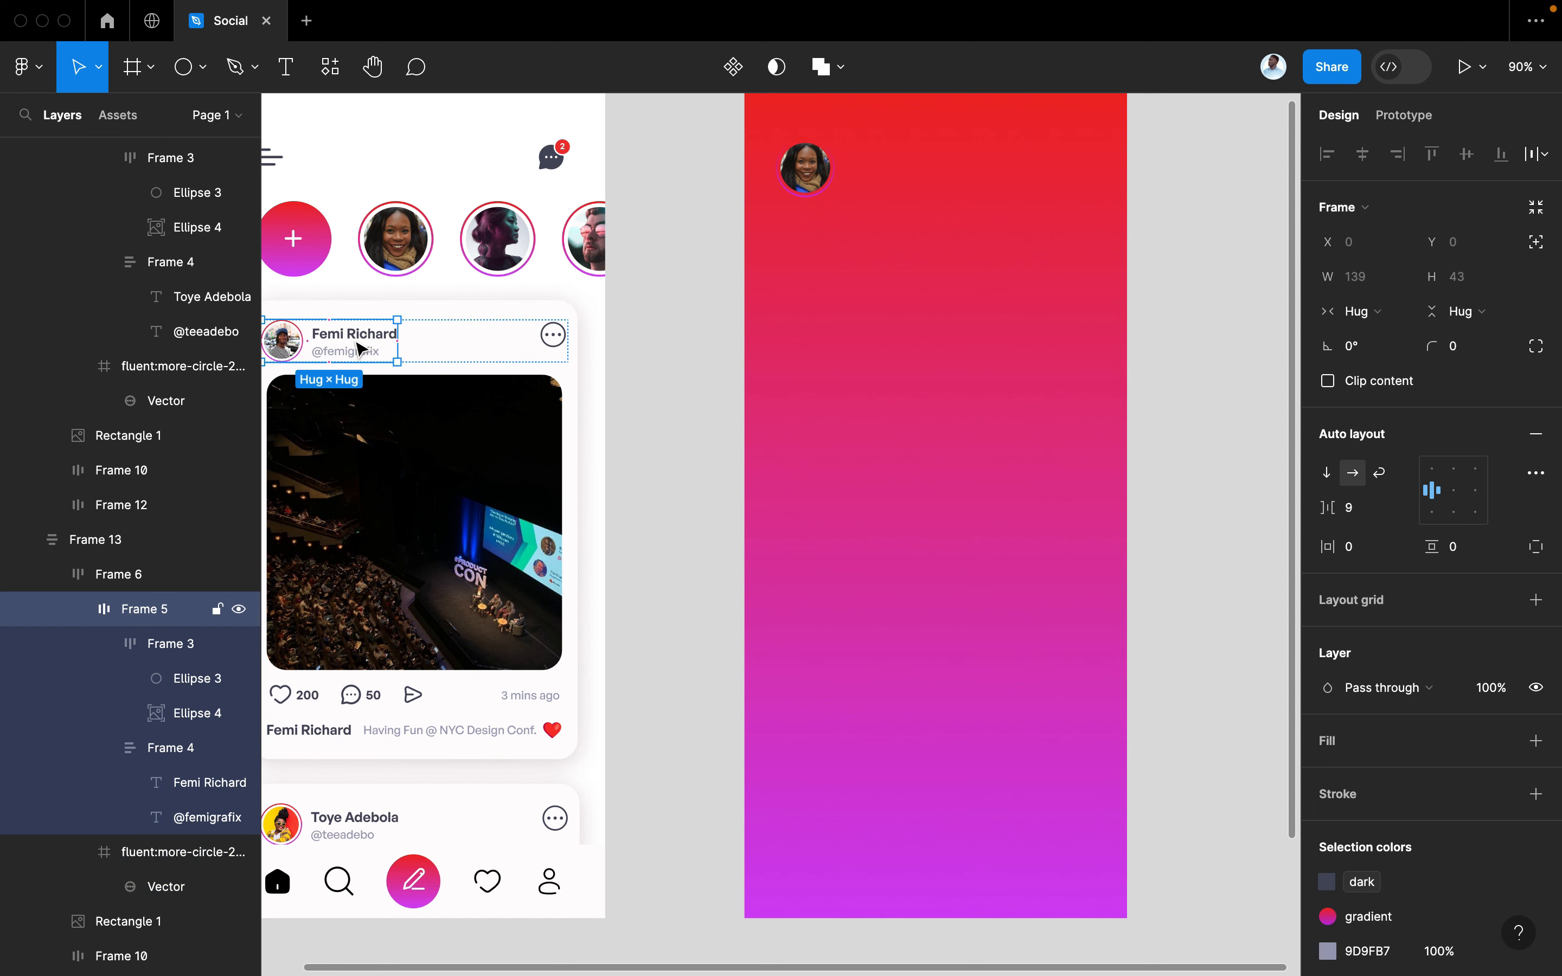
pyautogui.doubleClick(362, 342)
pyautogui.moveTo(815, 84); pyautogui.dragTo(887, 346)
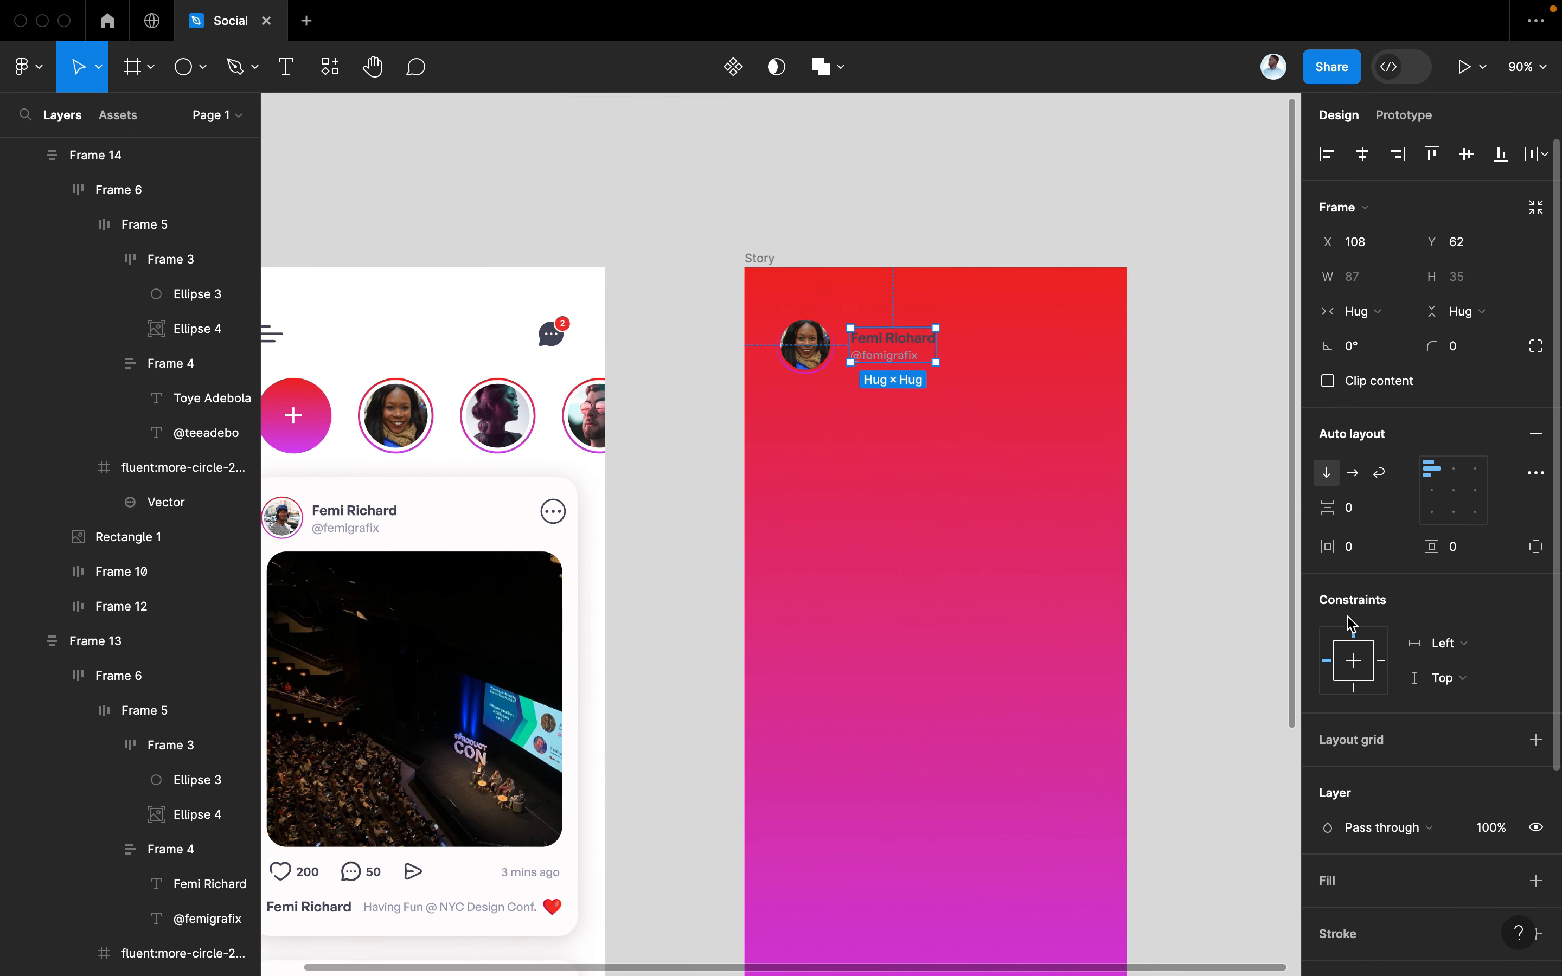
# Detach the copied block's 'dark' text colour from its variable so the name turns white
pyautogui.scroll(-3, 1397, 762)
pyautogui.scroll(-3, 1412, 897)
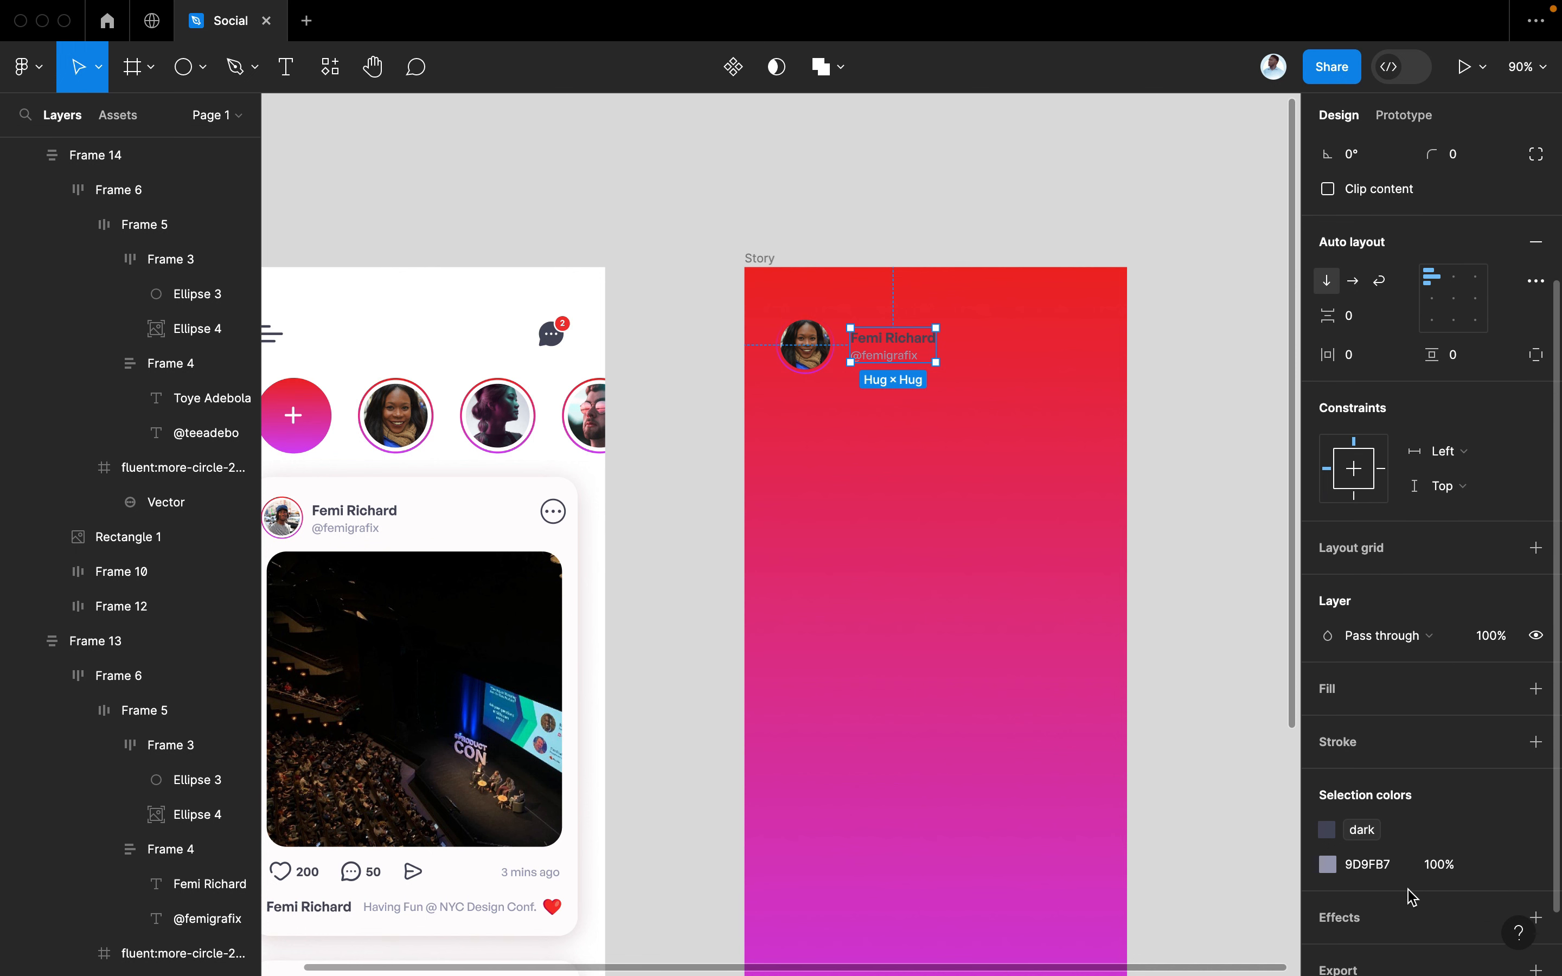
pyautogui.click(1327, 816)
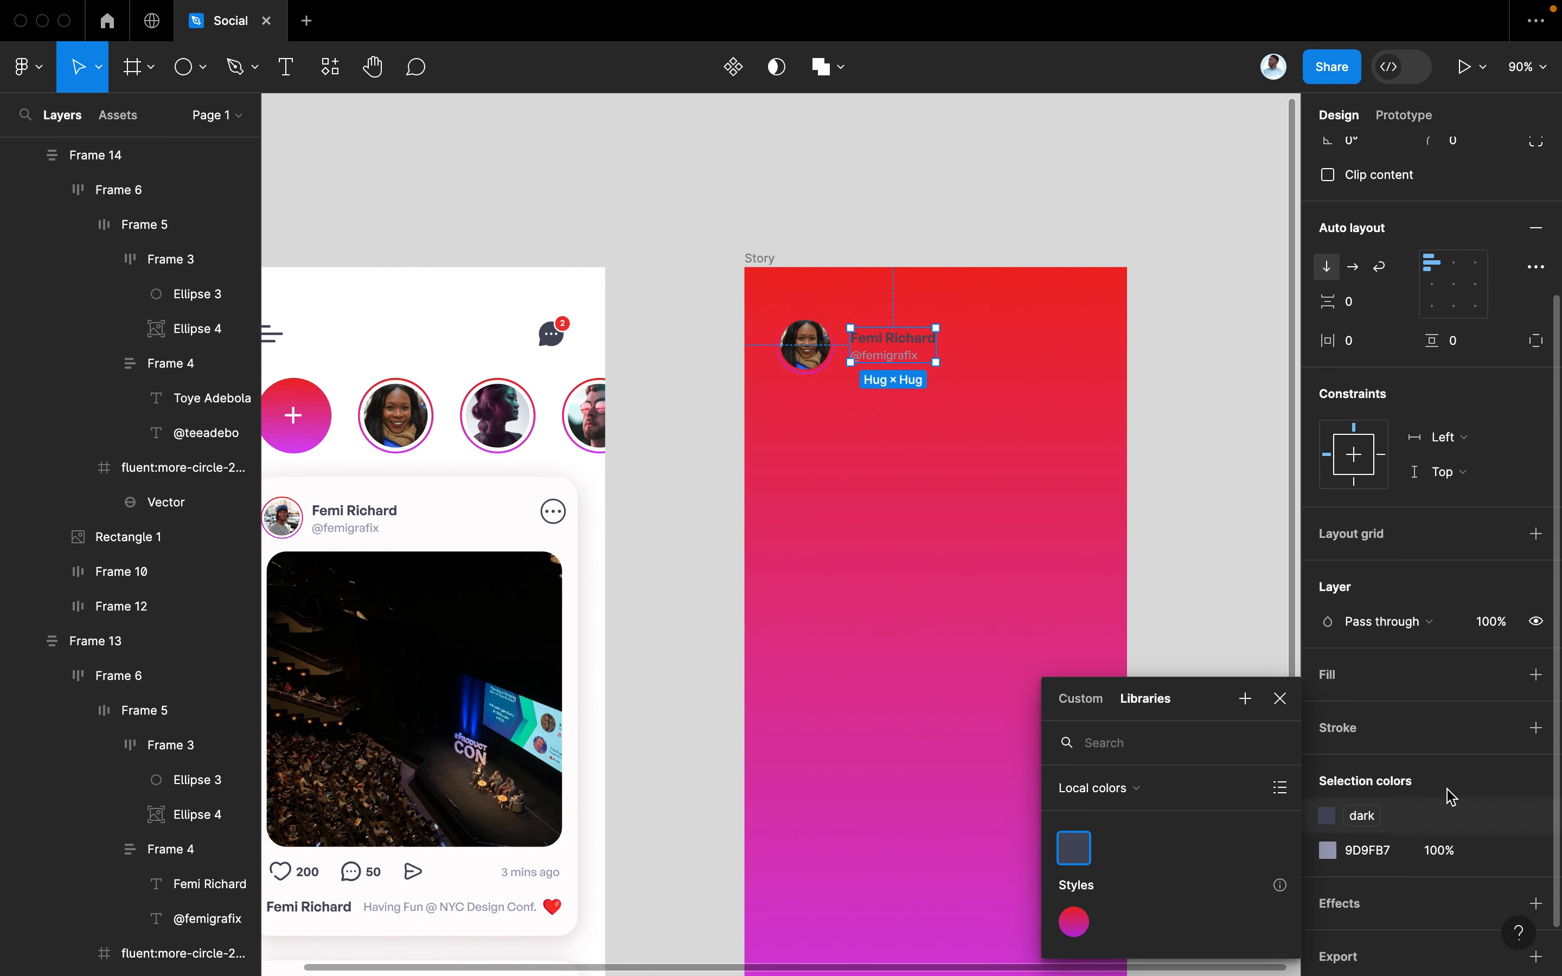
pyautogui.click(1501, 816)
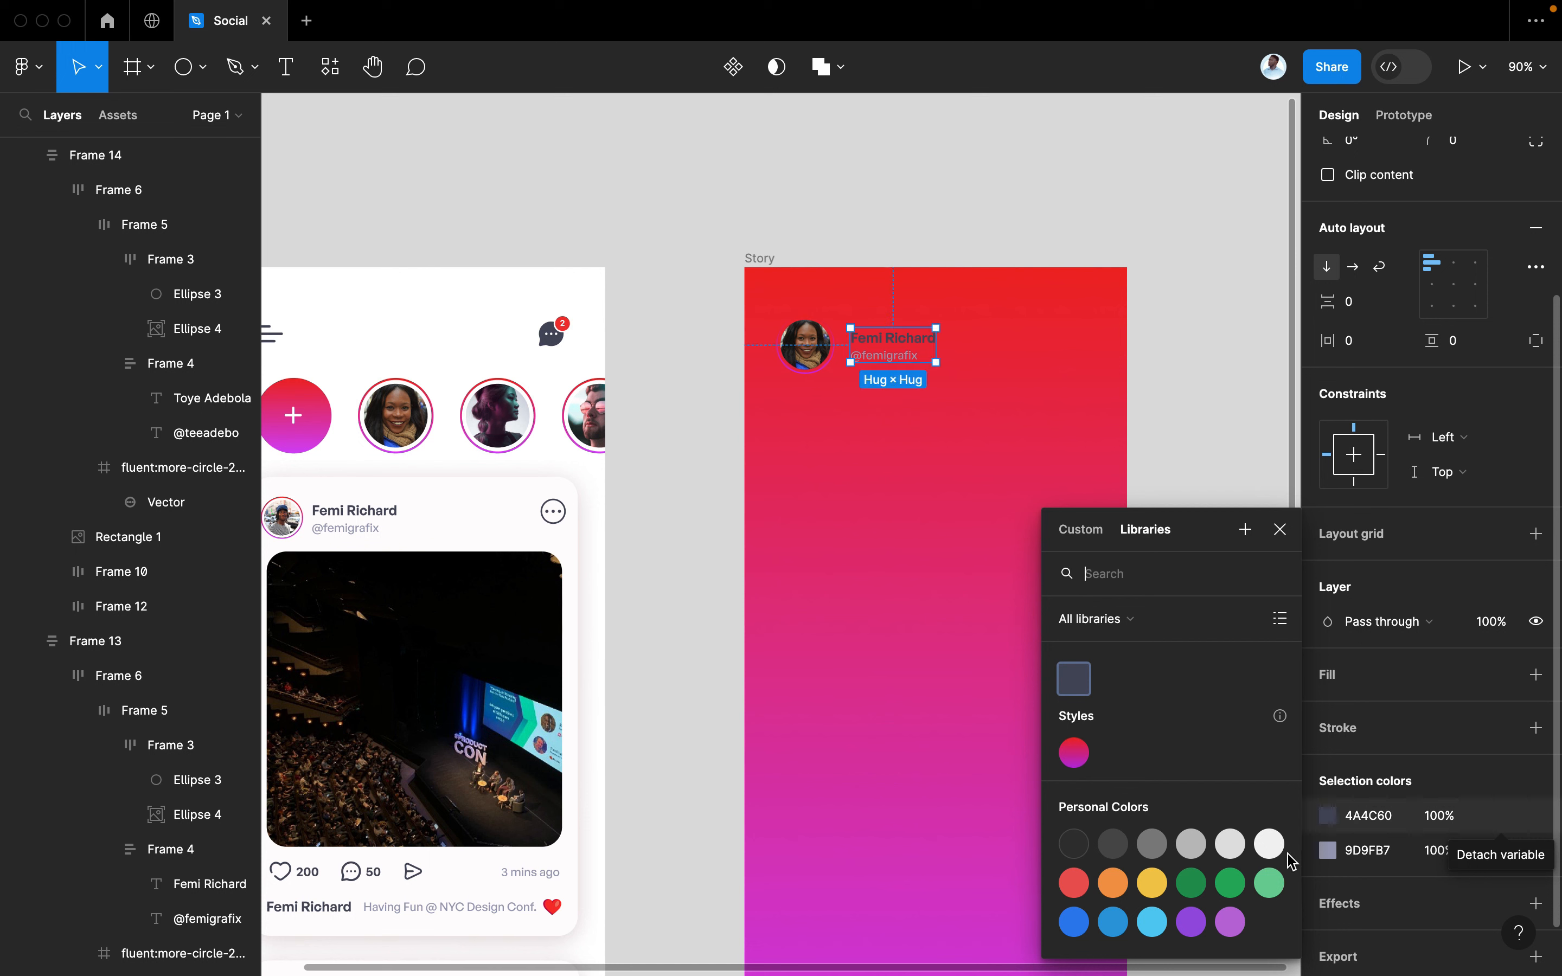
pyautogui.press('Escape')
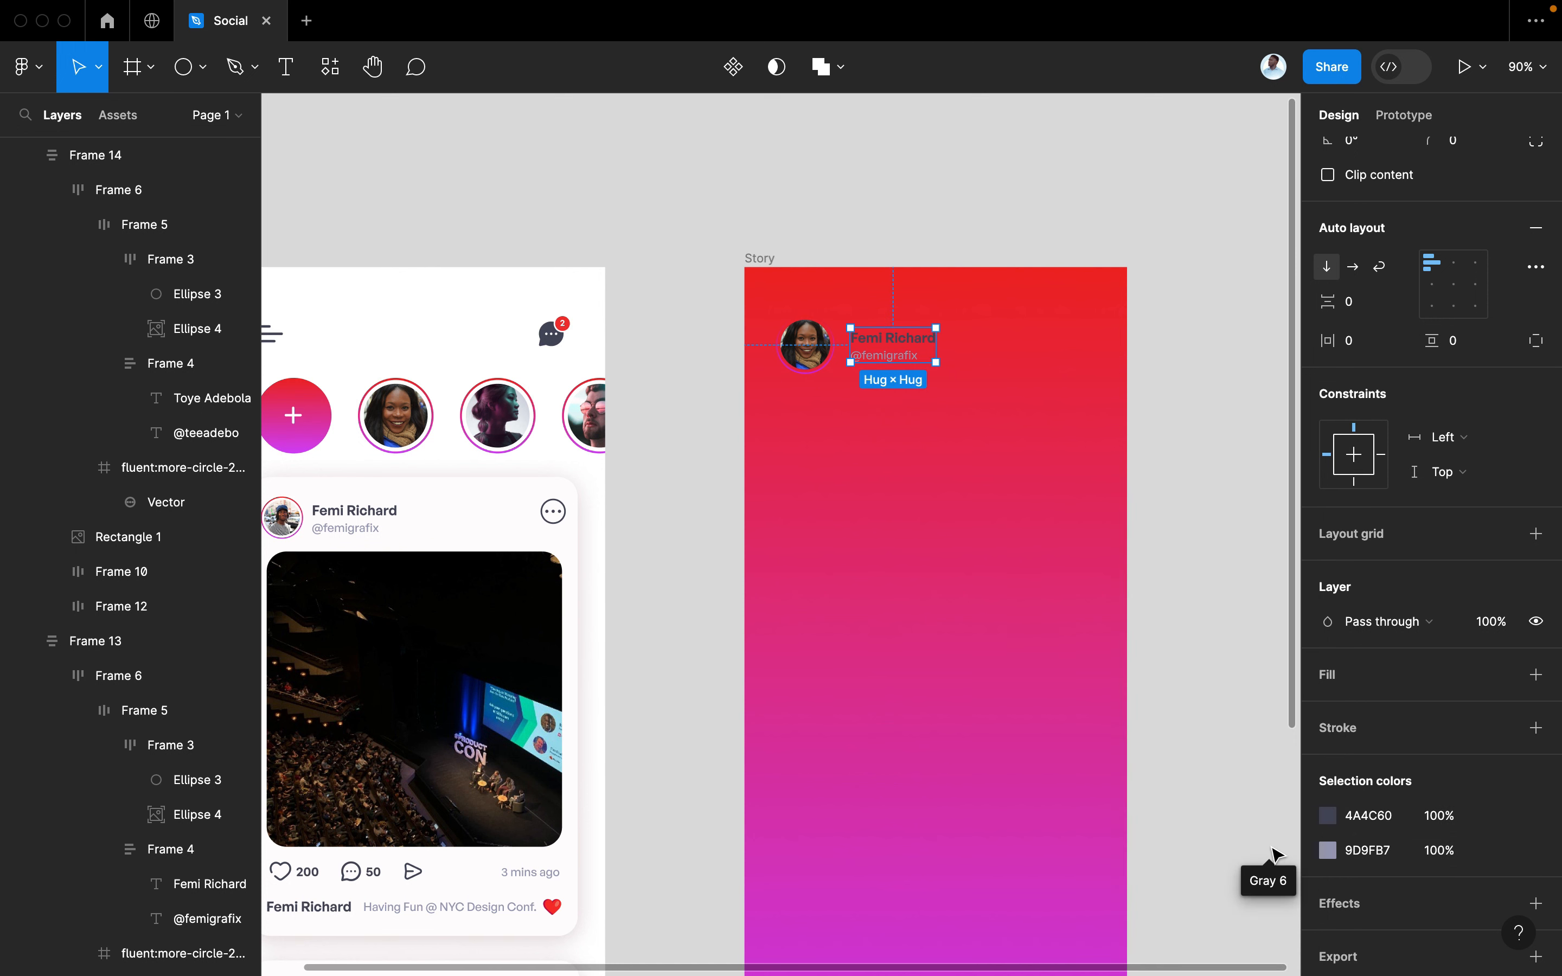
pyautogui.doubleClick(911, 342)
# Lighten the Story handle text's fill to D6D8E5
pyautogui.click(890, 362)
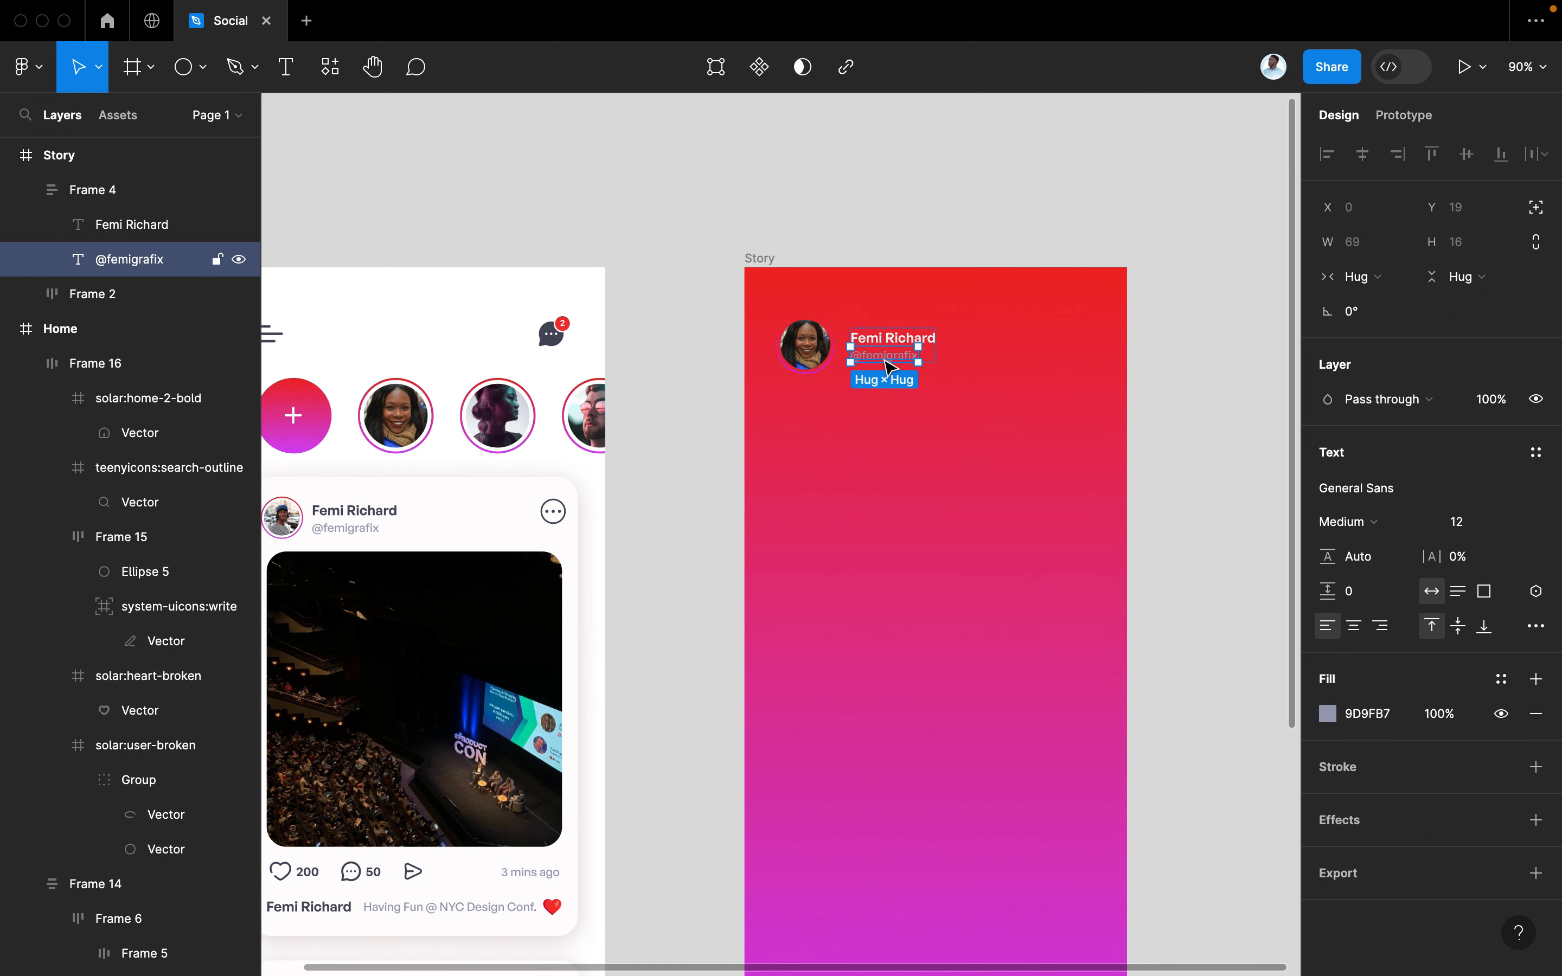
pyautogui.click(1327, 715)
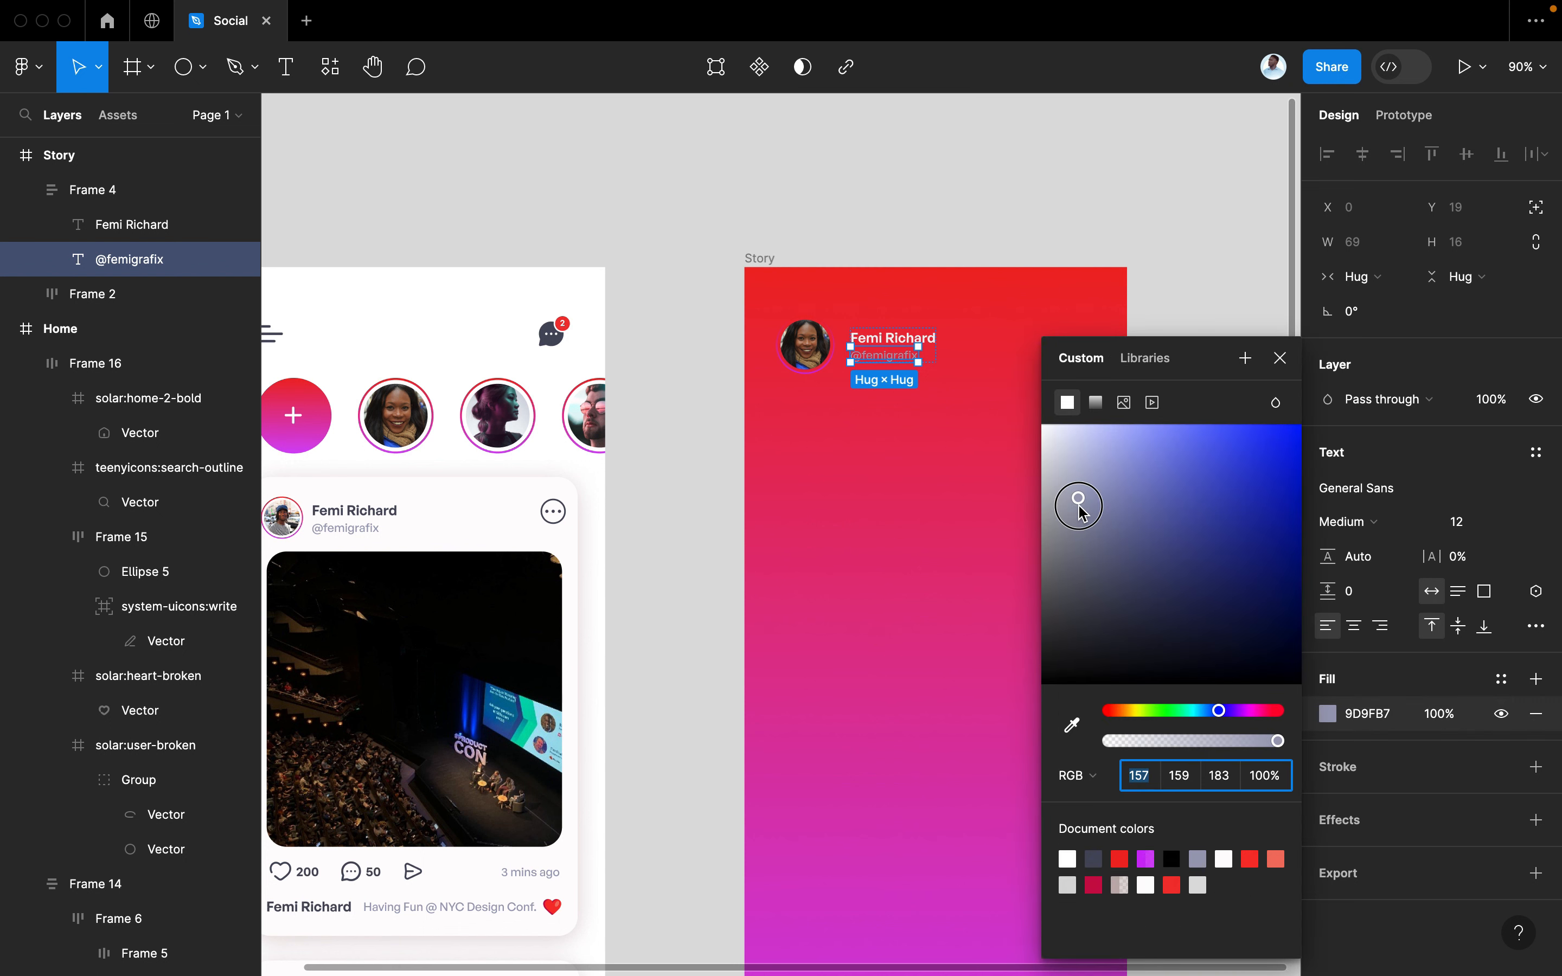
pyautogui.moveTo(1083, 513); pyautogui.dragTo(1061, 463)
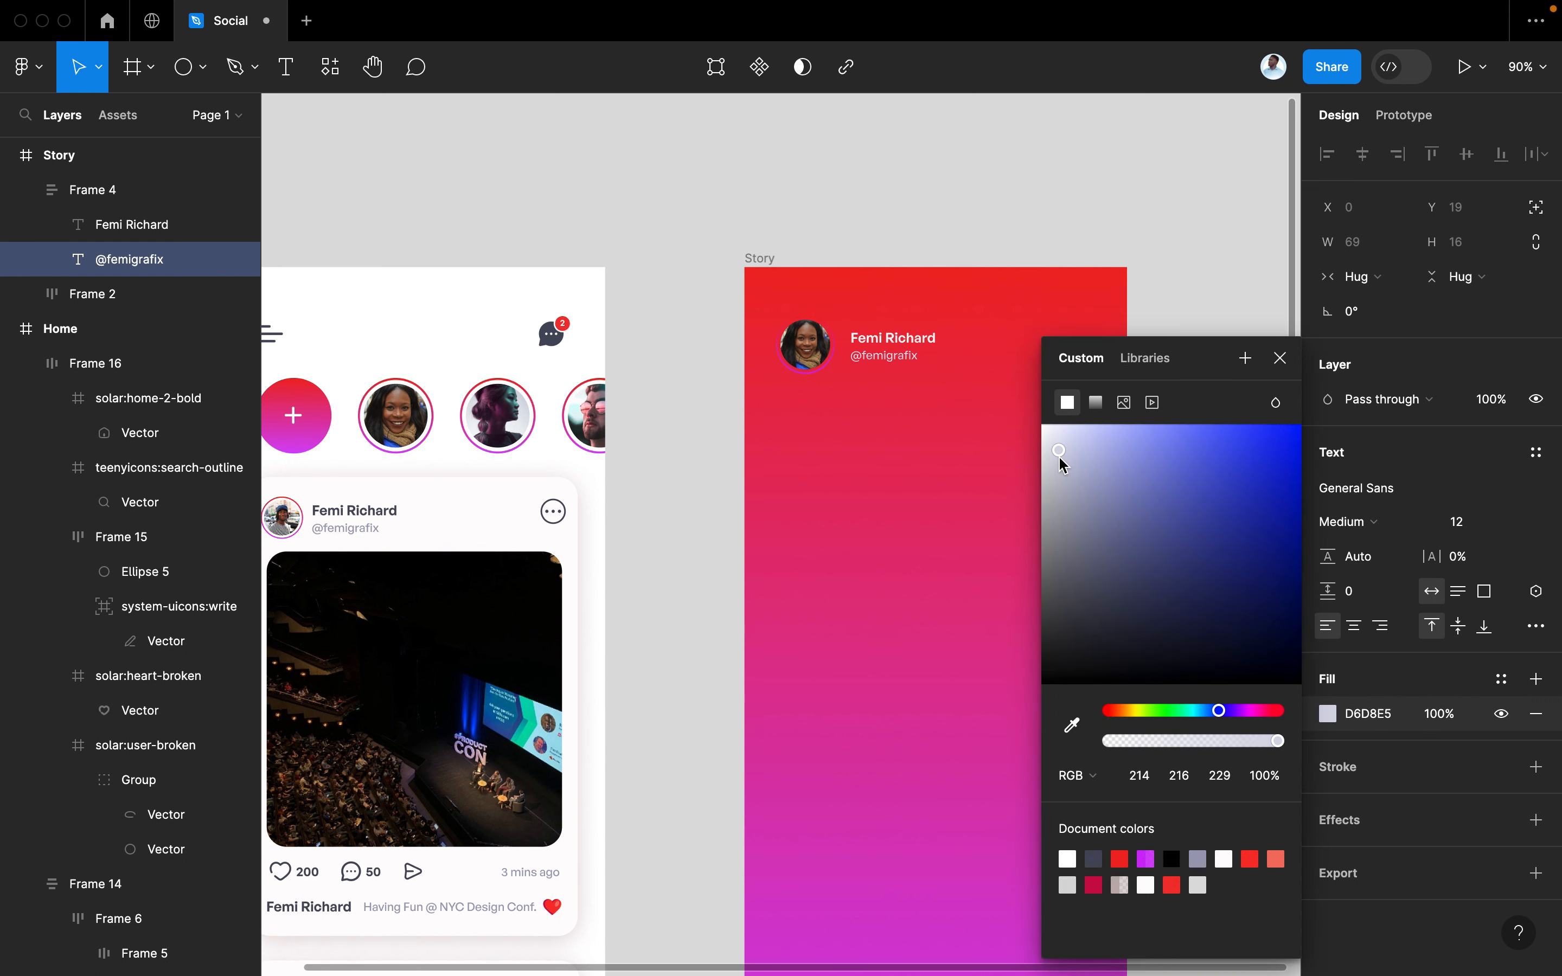
pyautogui.click(1280, 358)
# Replace the name with the story author's name and change the handle line to 'Today'
pyautogui.scroll(2, 894, 442)
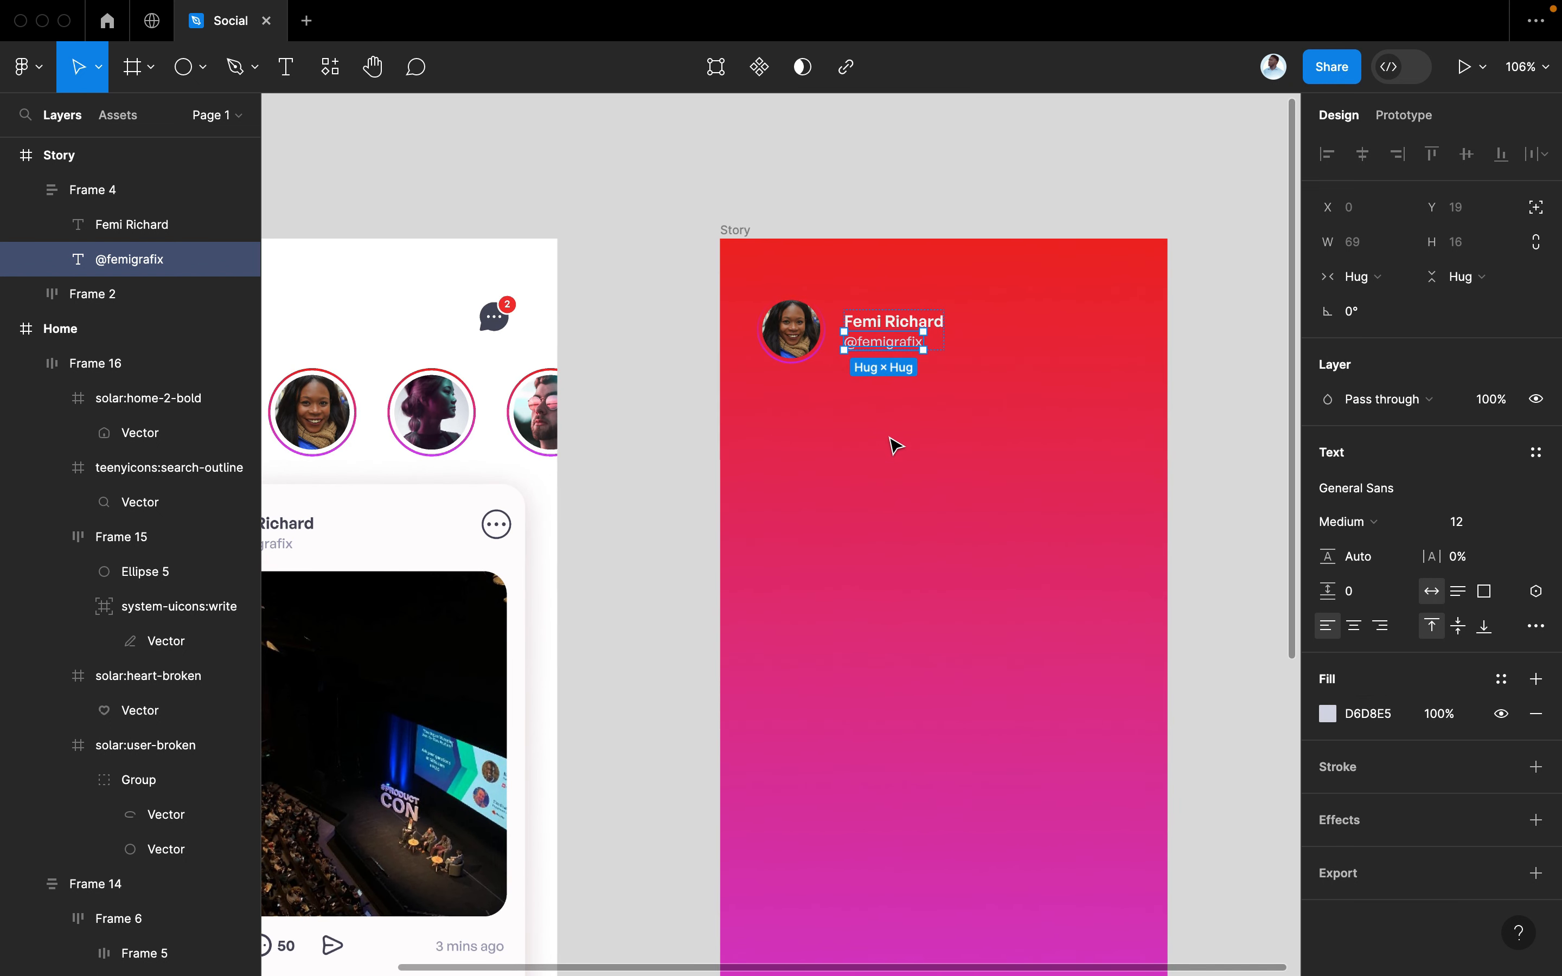
pyautogui.scroll(1, 894, 444)
pyautogui.doubleClick(912, 336)
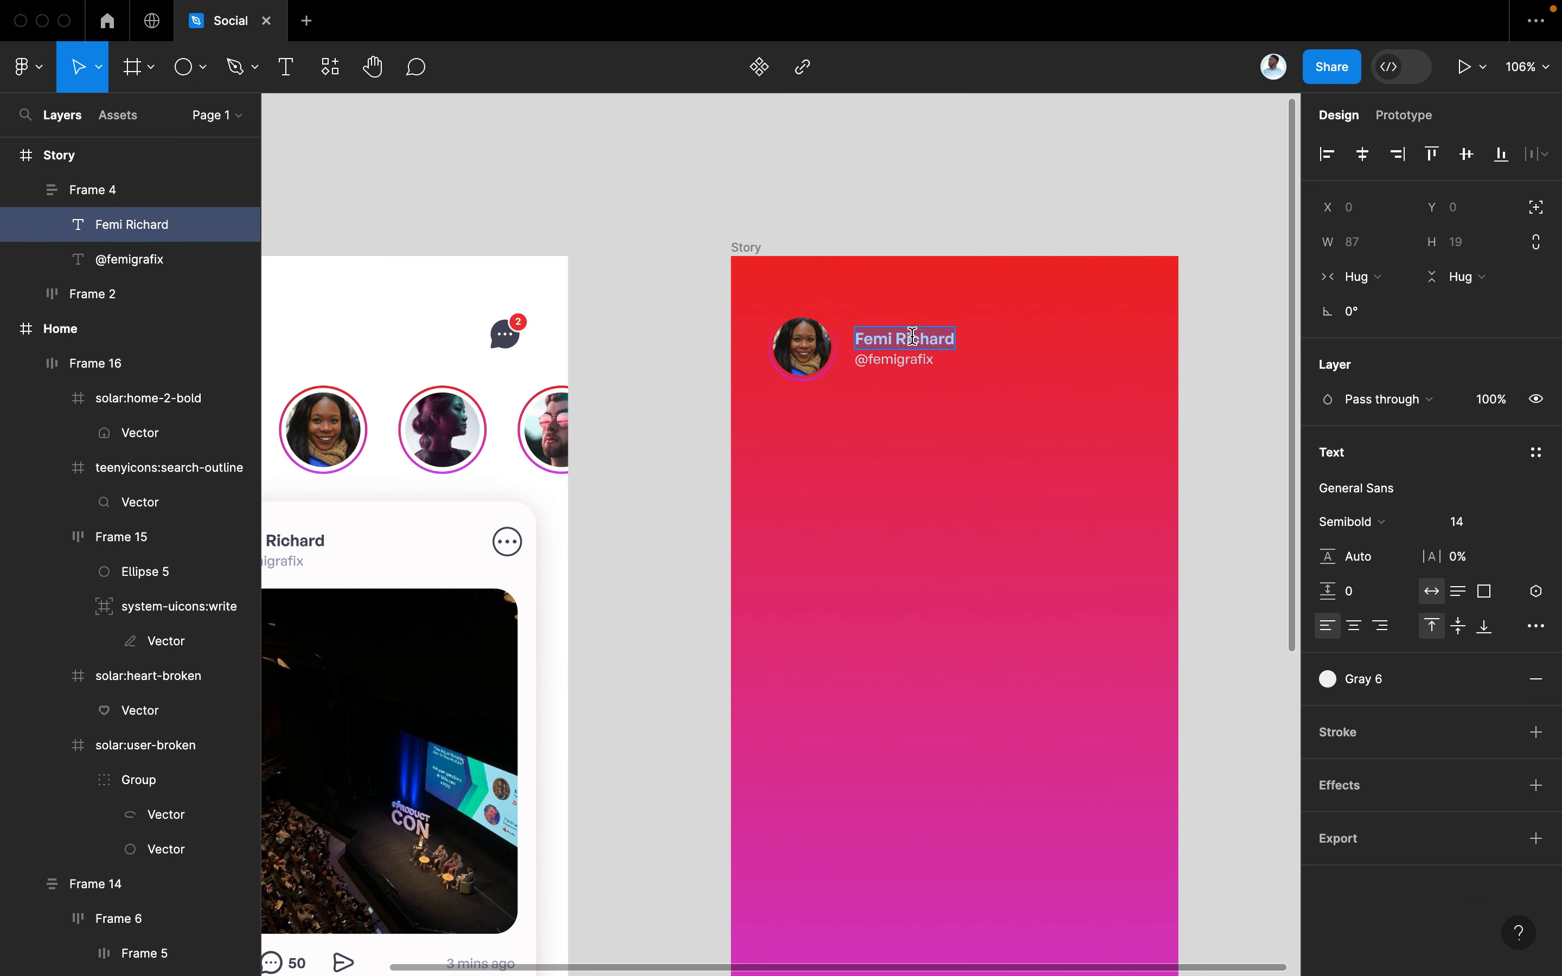
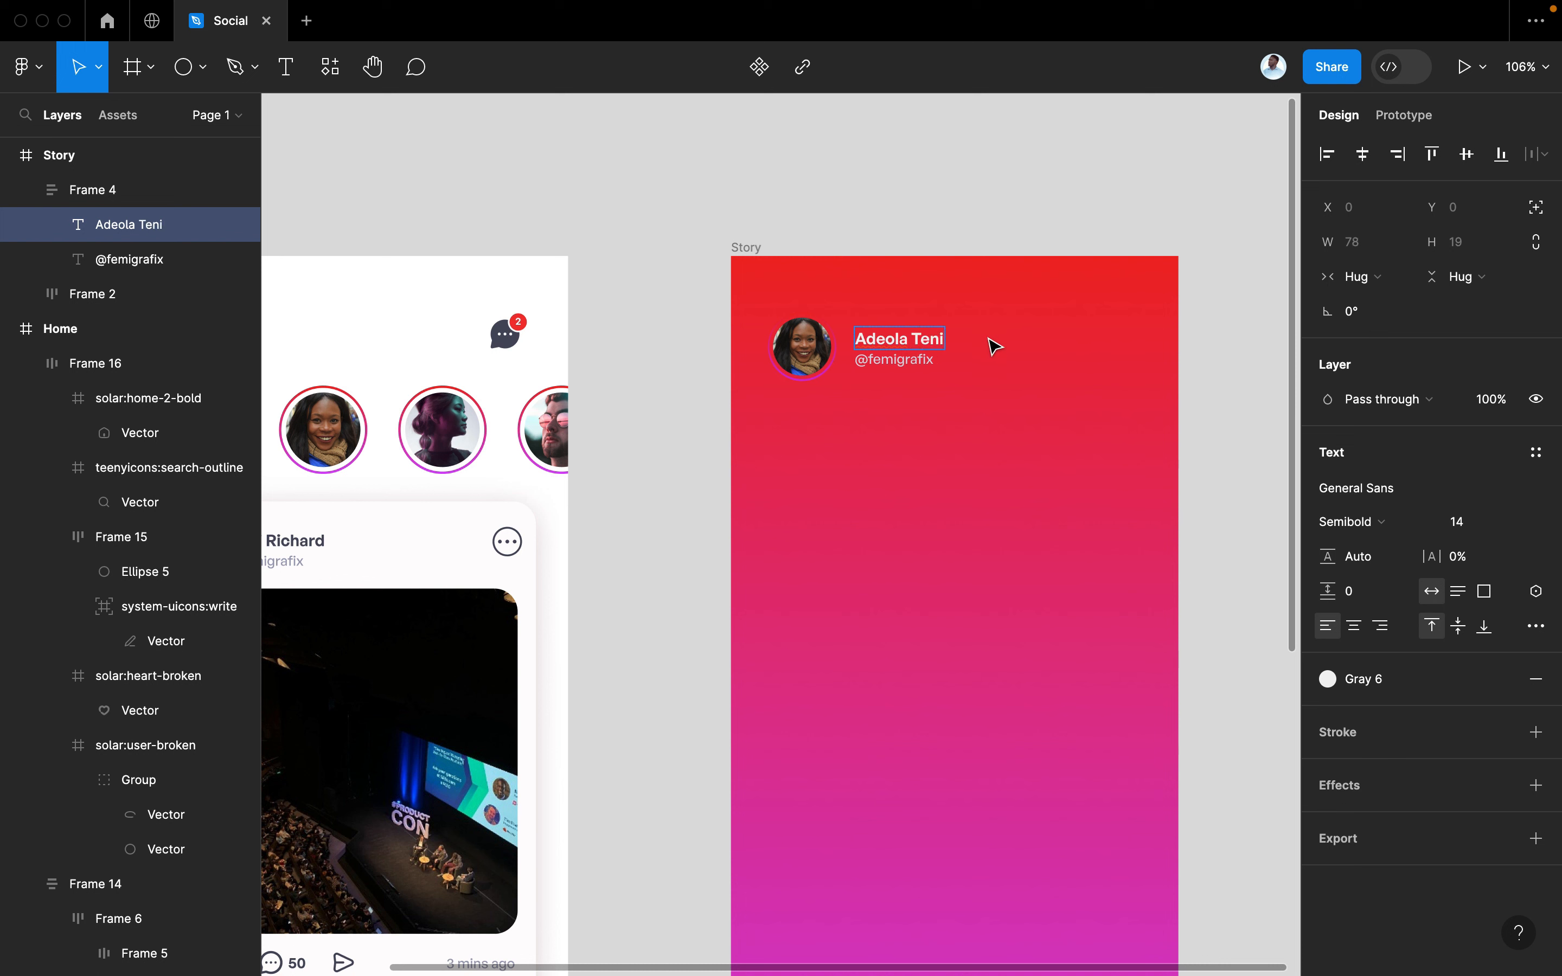
pyautogui.click(907, 360)
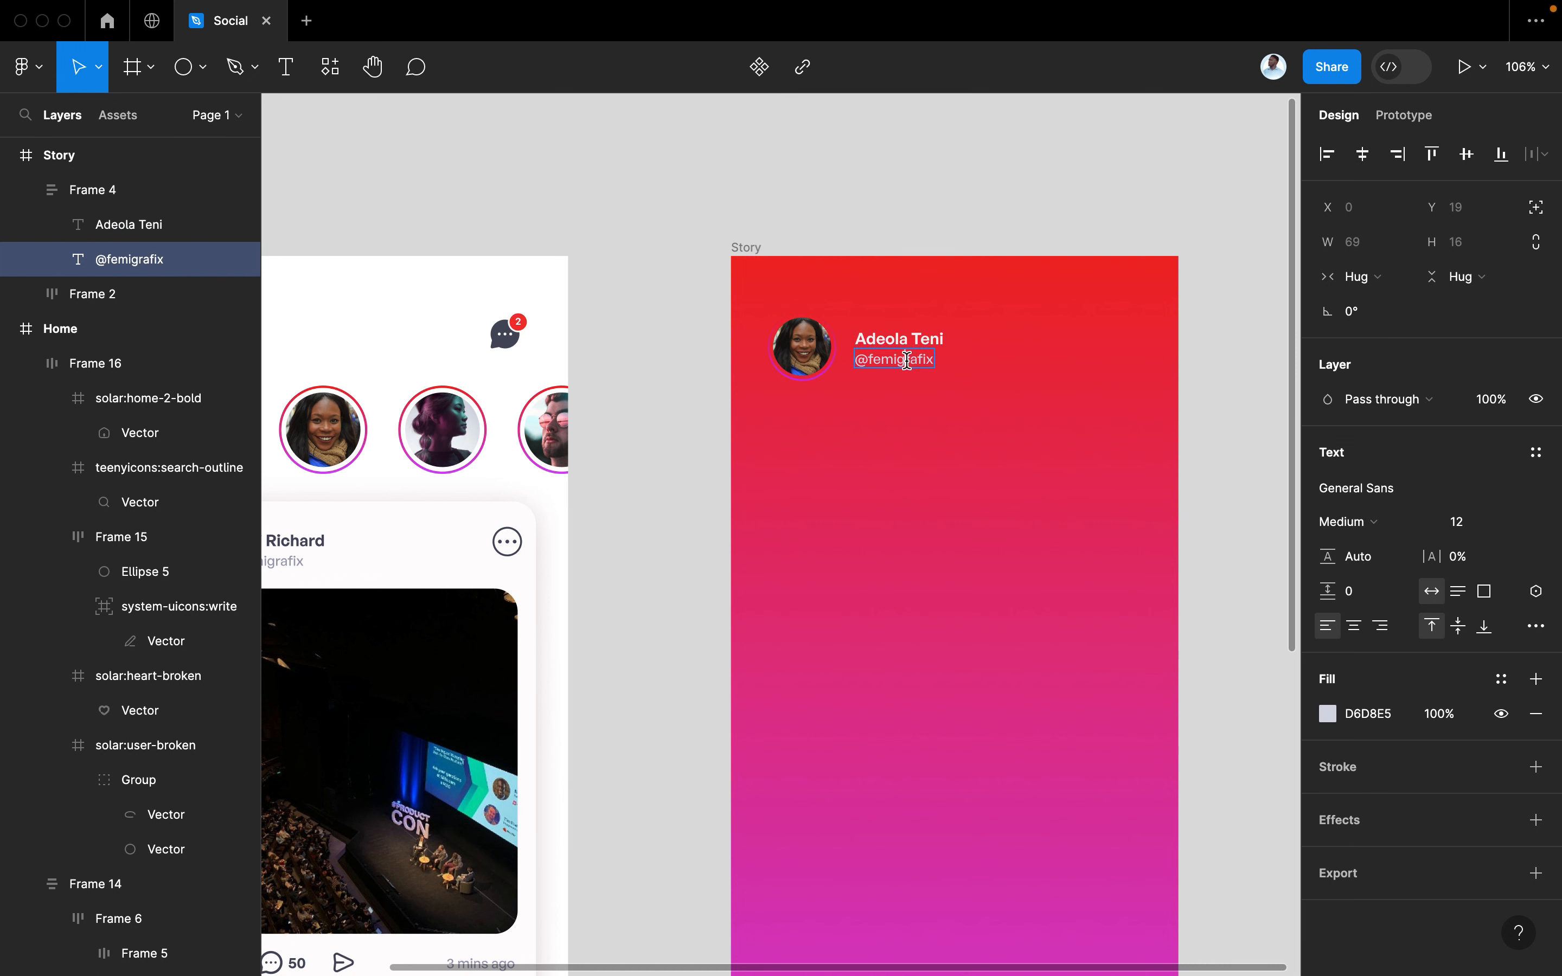
pyautogui.doubleClick(865, 357)
pyautogui.write('Today')
pyautogui.click(1084, 426)
pyautogui.click(1084, 426)
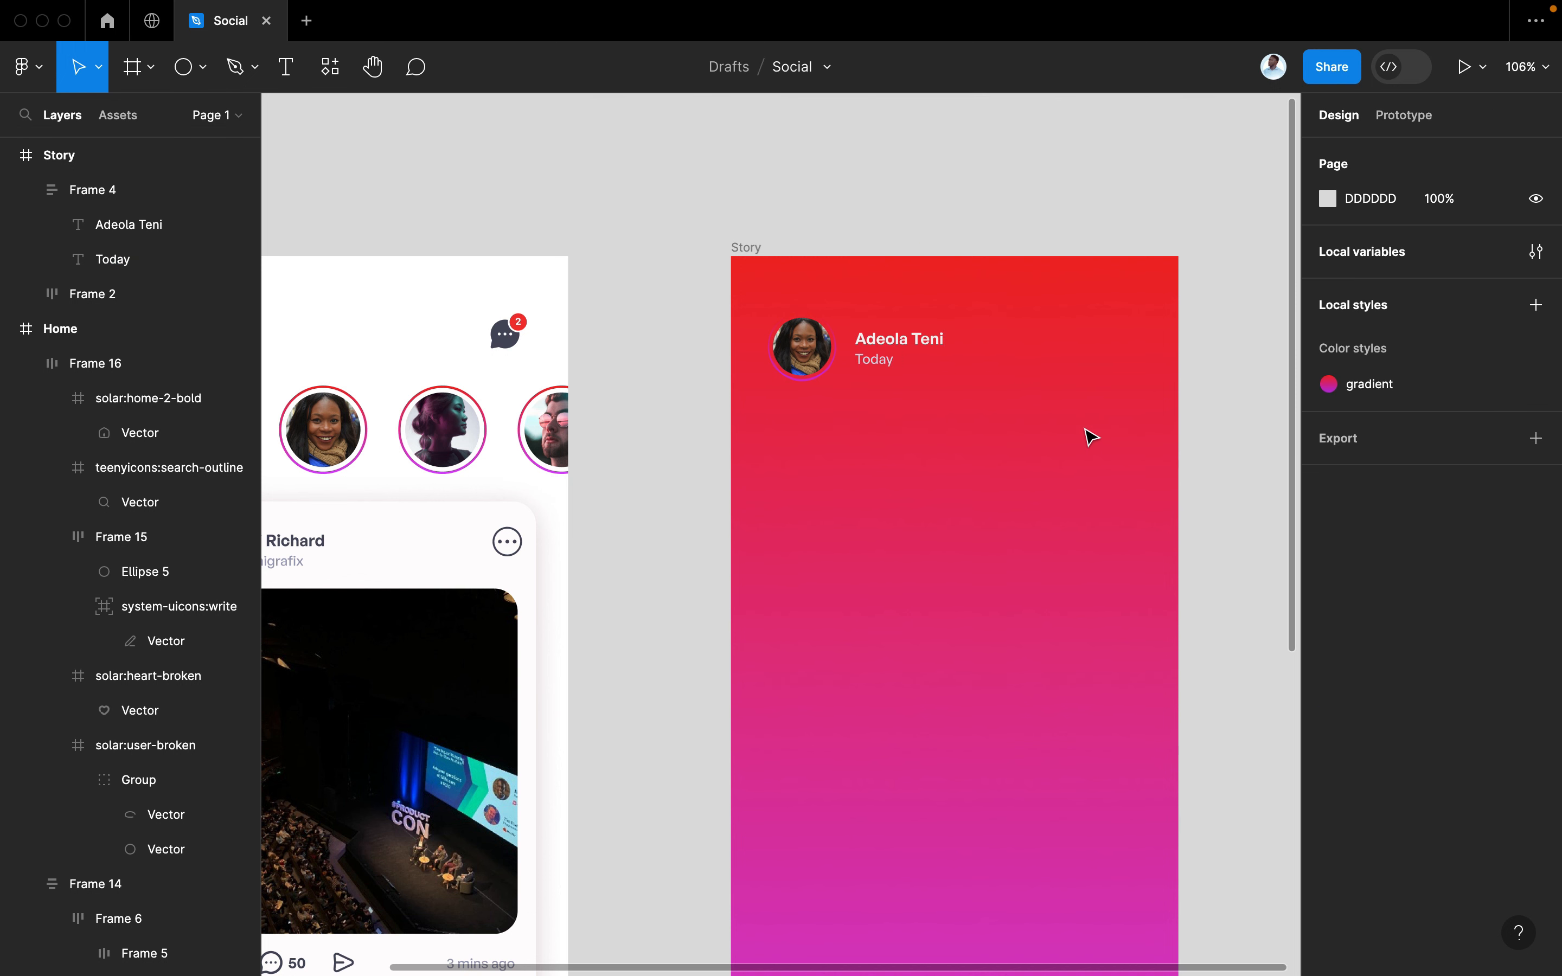
pyautogui.scroll(2, 1084, 427)
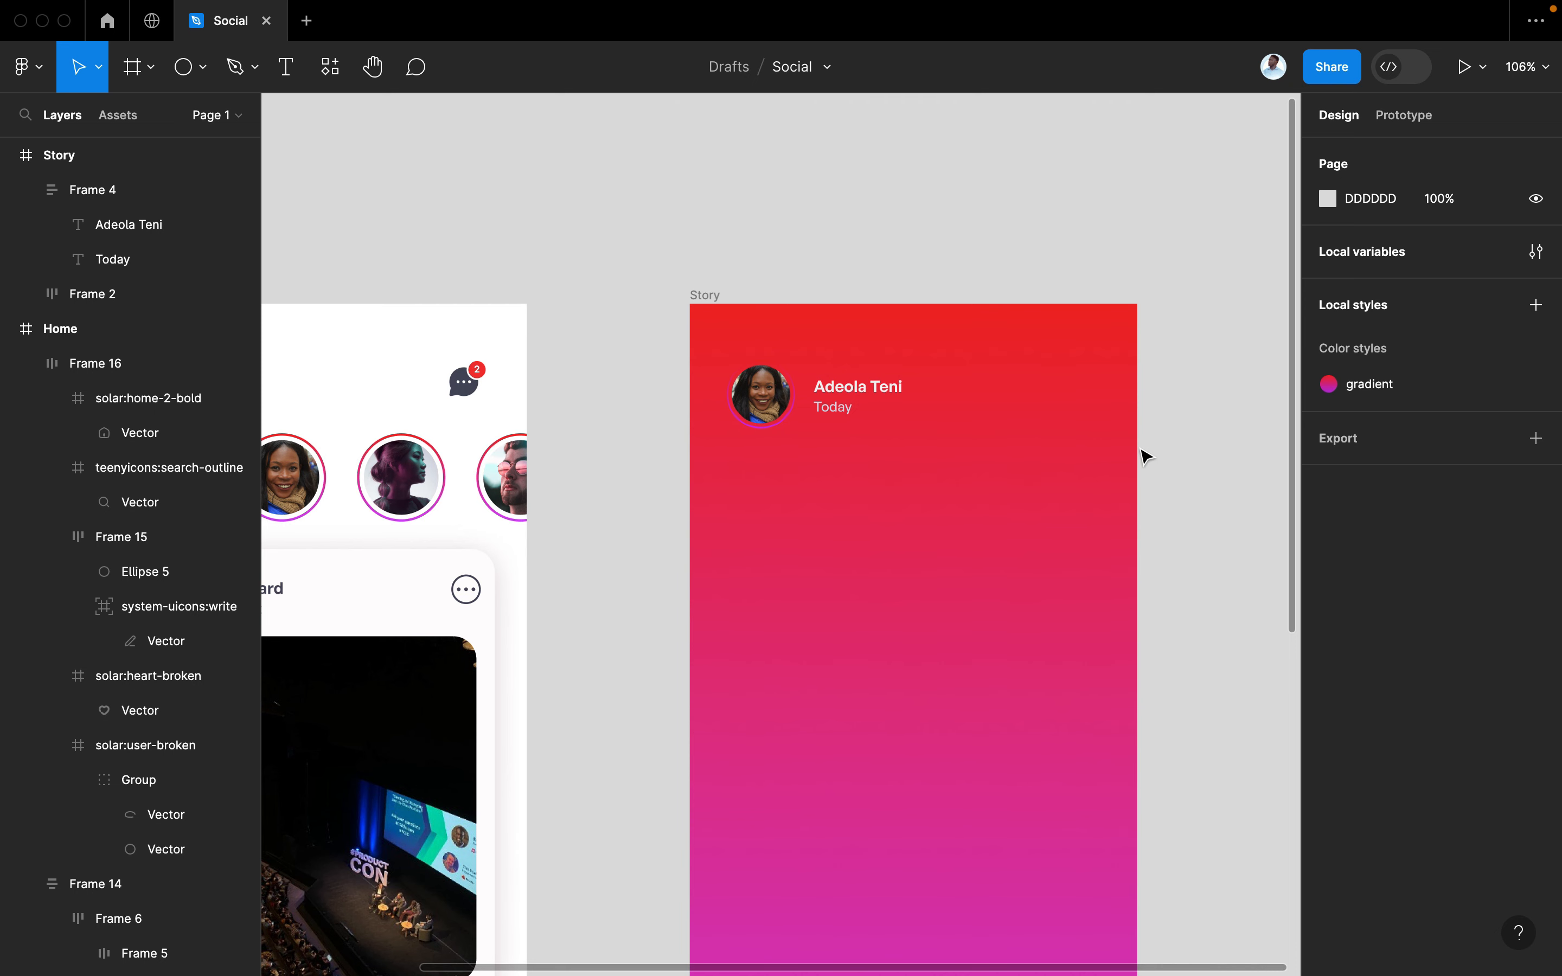
pyautogui.press('super+slash')
# Run the Iconify plugin and search for 'close' icons
pyautogui.click(761, 240)
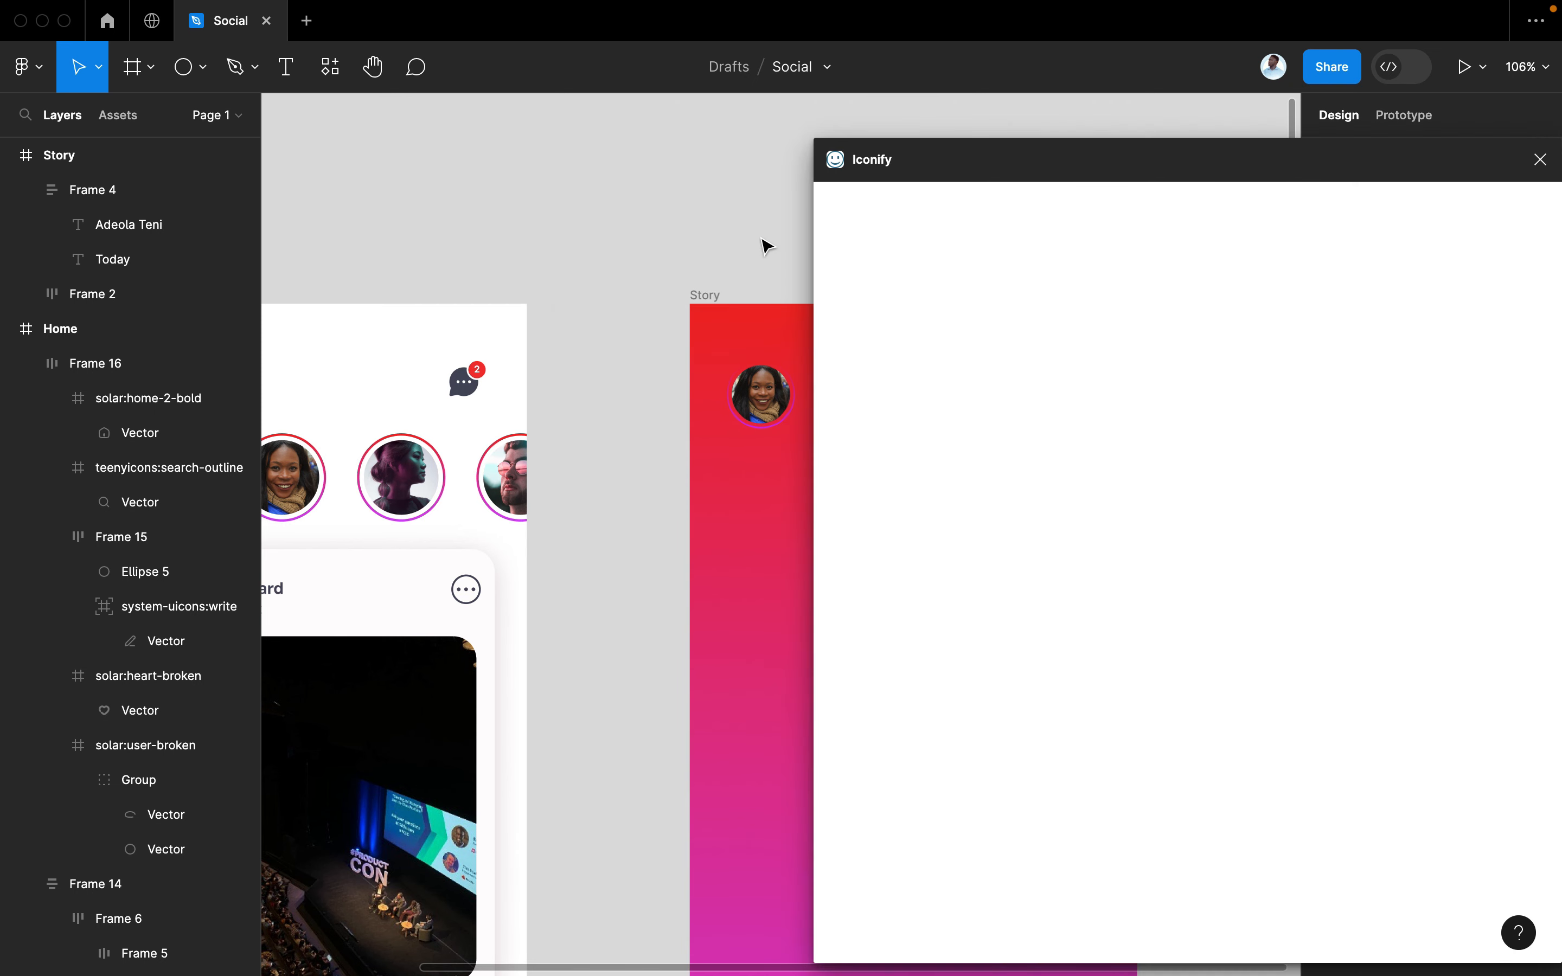
pyautogui.write('c')
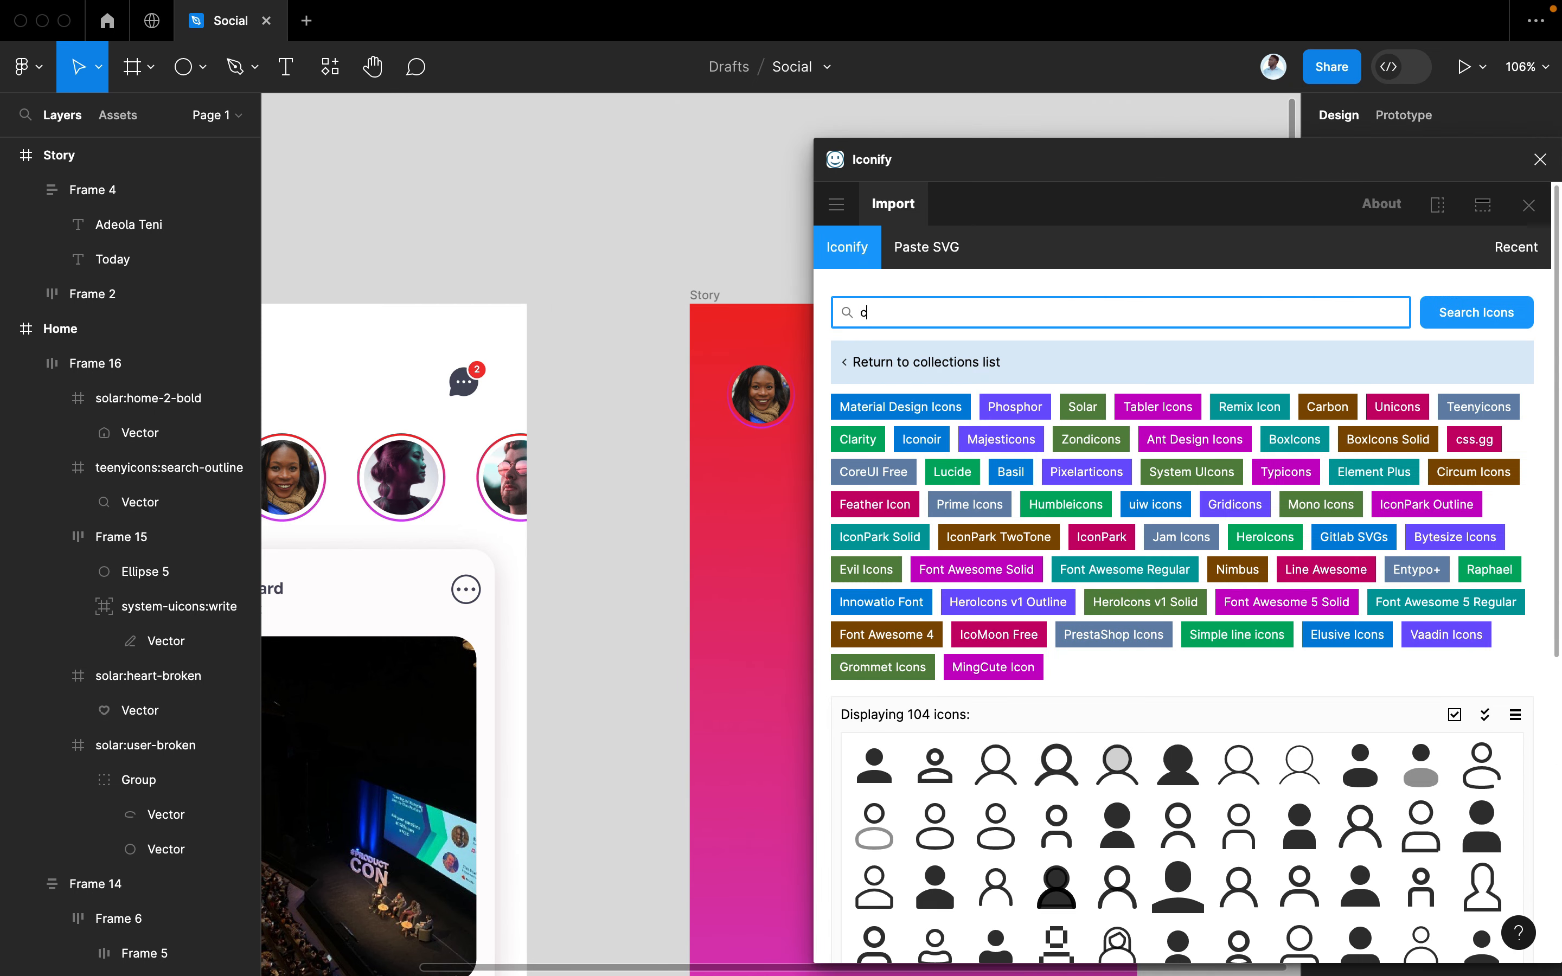
pyautogui.write('lose')
pyautogui.hscroll(8, 660, 361)
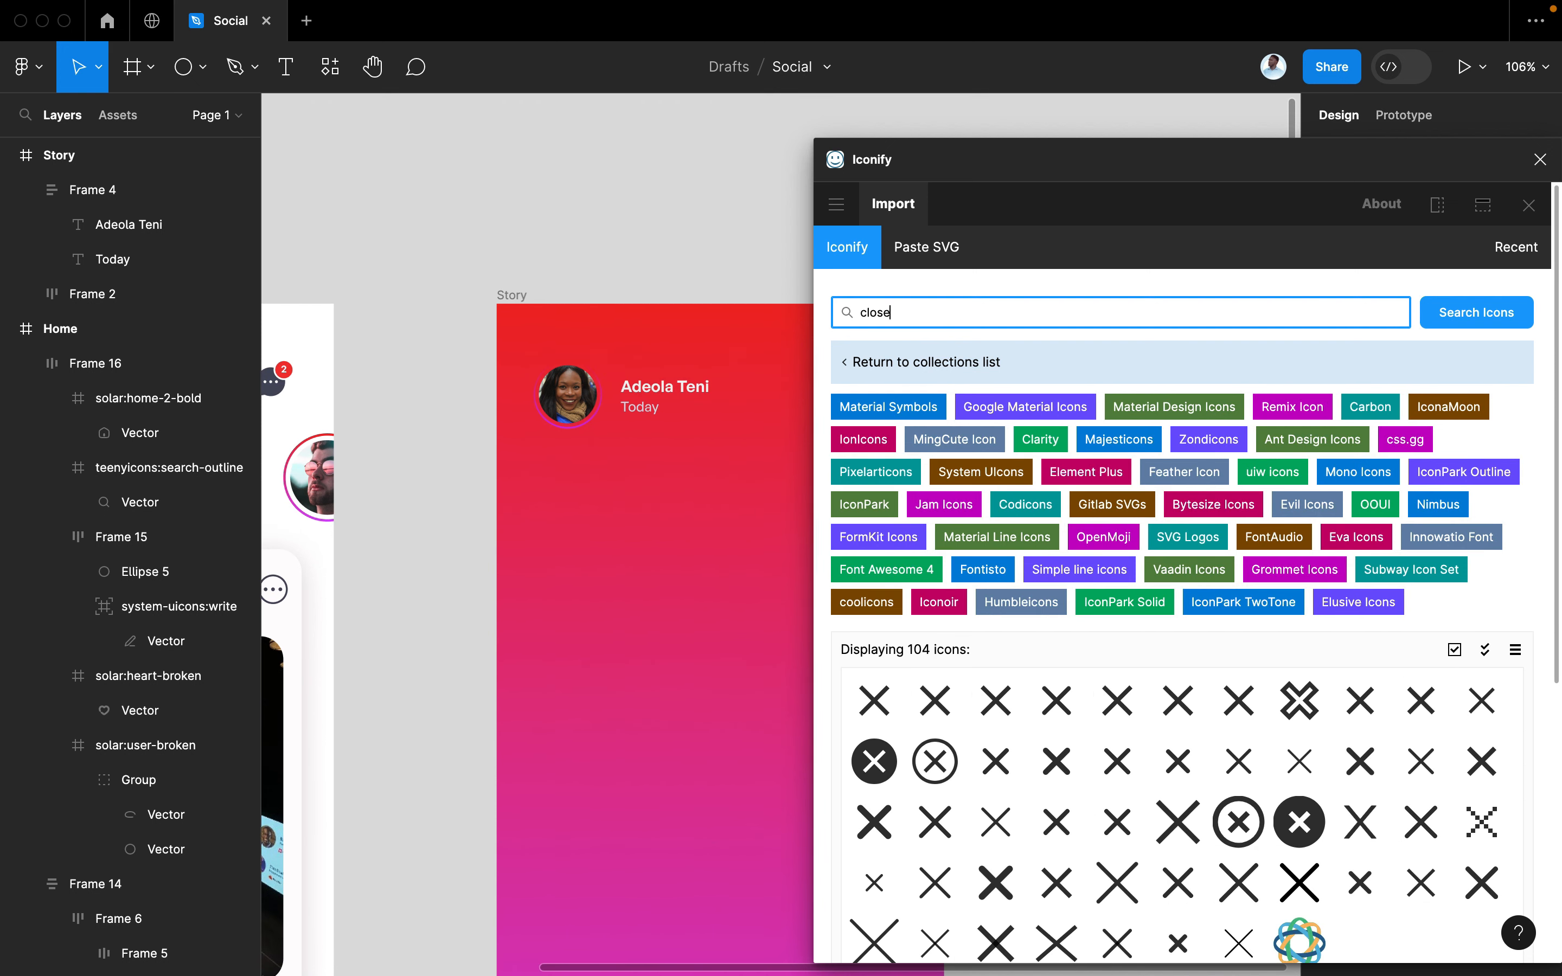
pyautogui.scroll(-2, 556, 426)
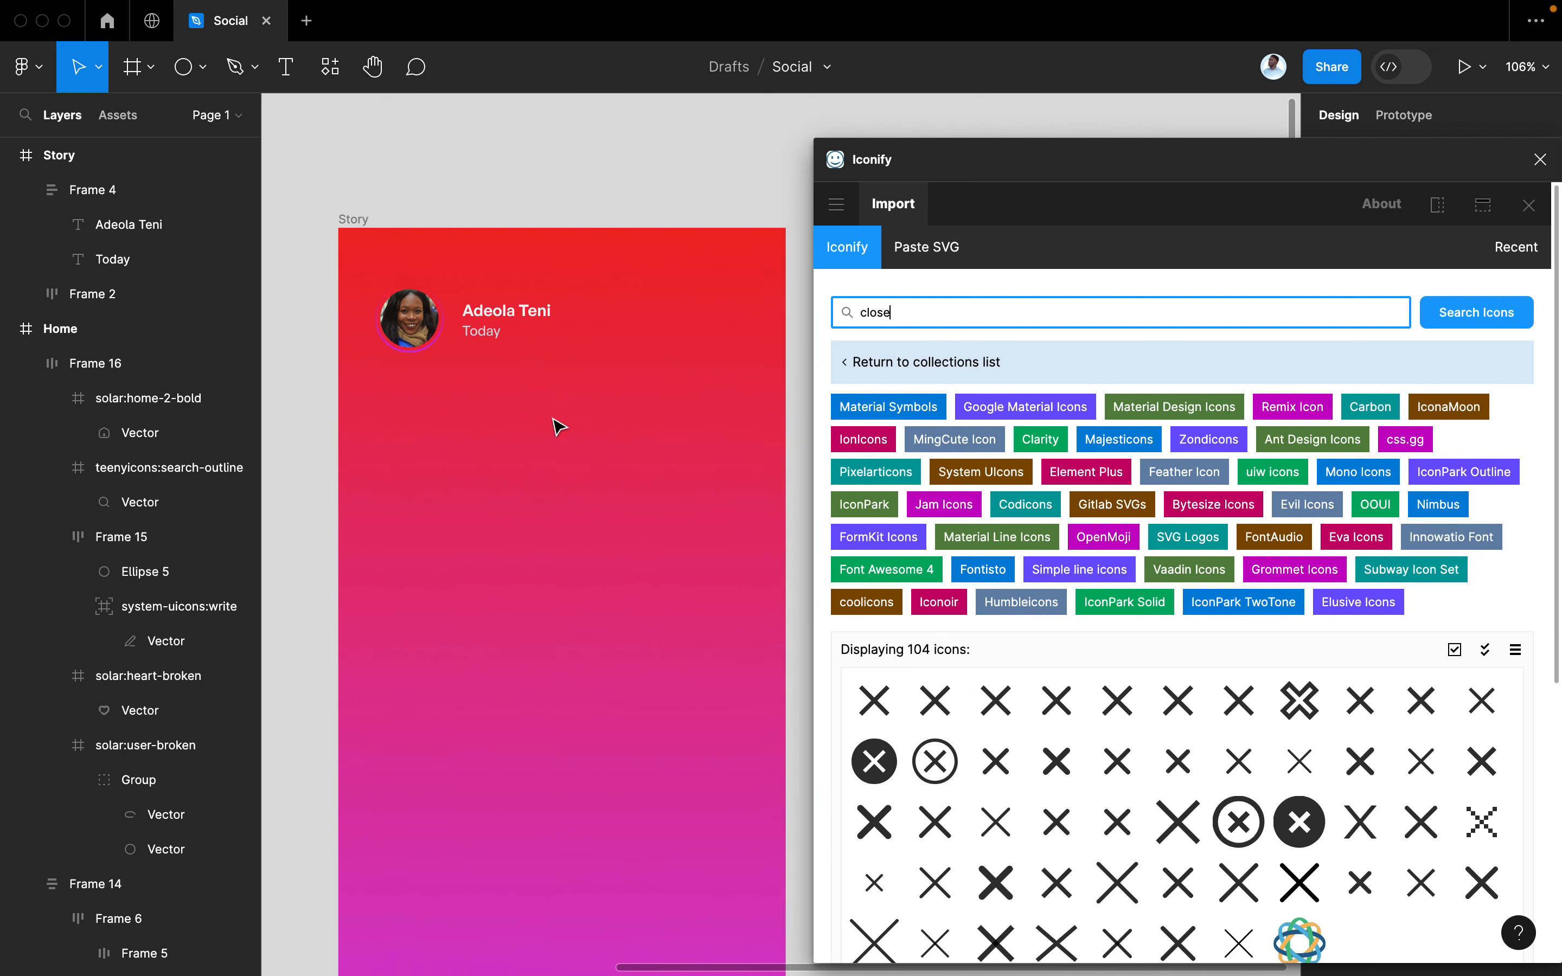
pyautogui.scroll(-5, 1123, 752)
pyautogui.click(1139, 752)
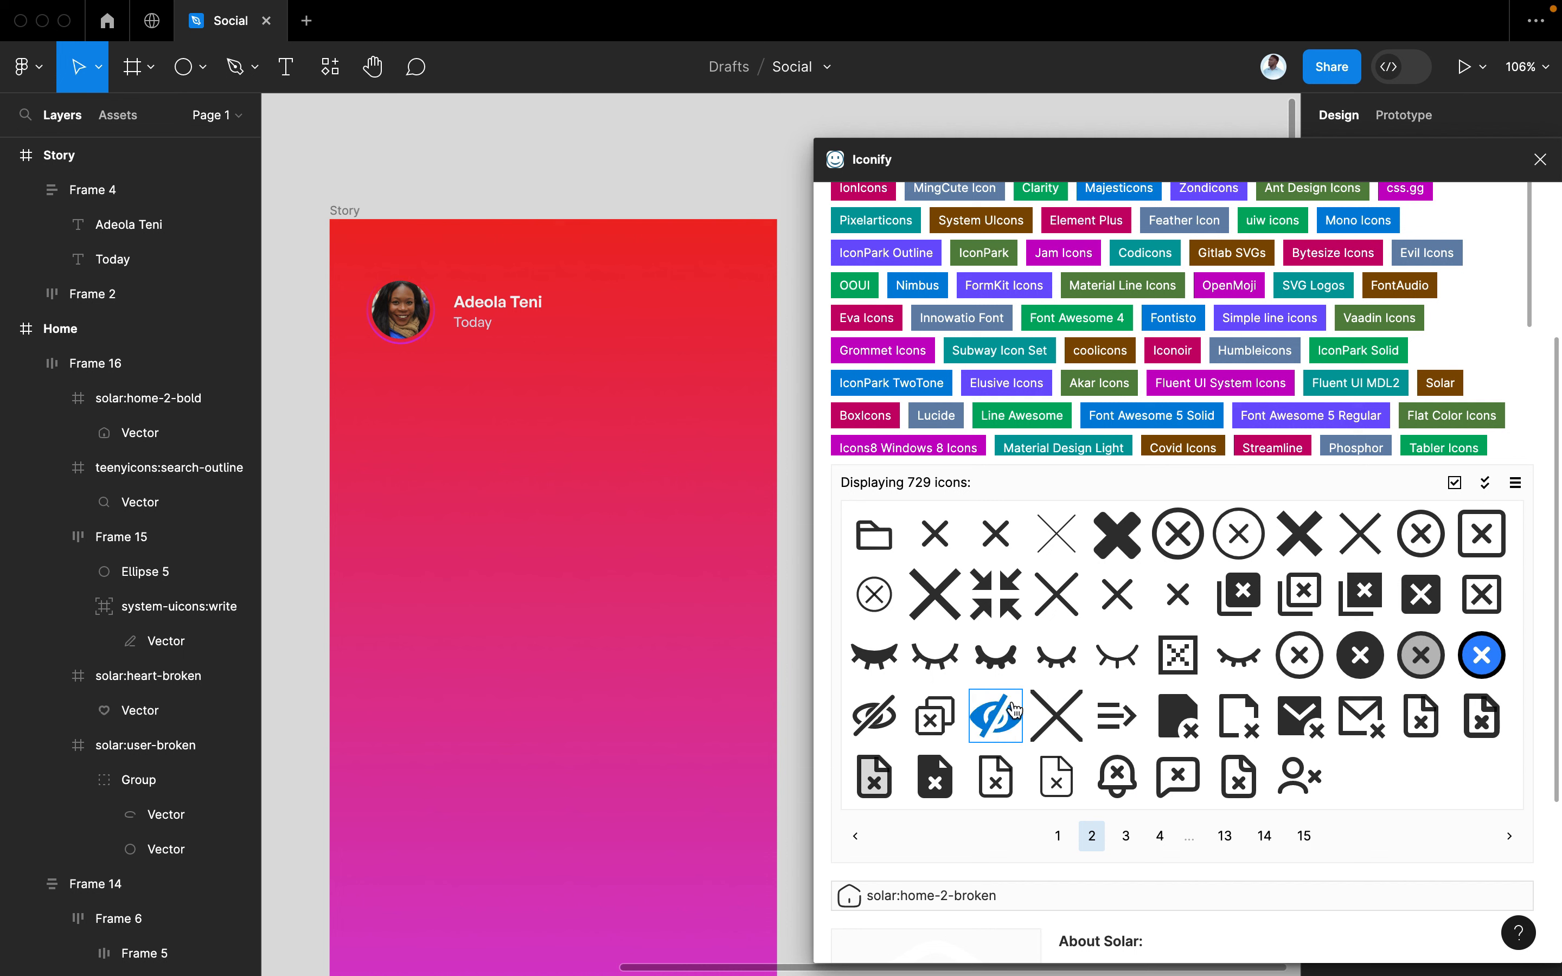
# Place solar:close-circle-broken at Story's top right, 24 × 24 at X 315, Y 82
pyautogui.hscroll(-5, 585, 712)
pyautogui.scroll(-2, 585, 711)
pyautogui.hscroll(-2, 585, 711)
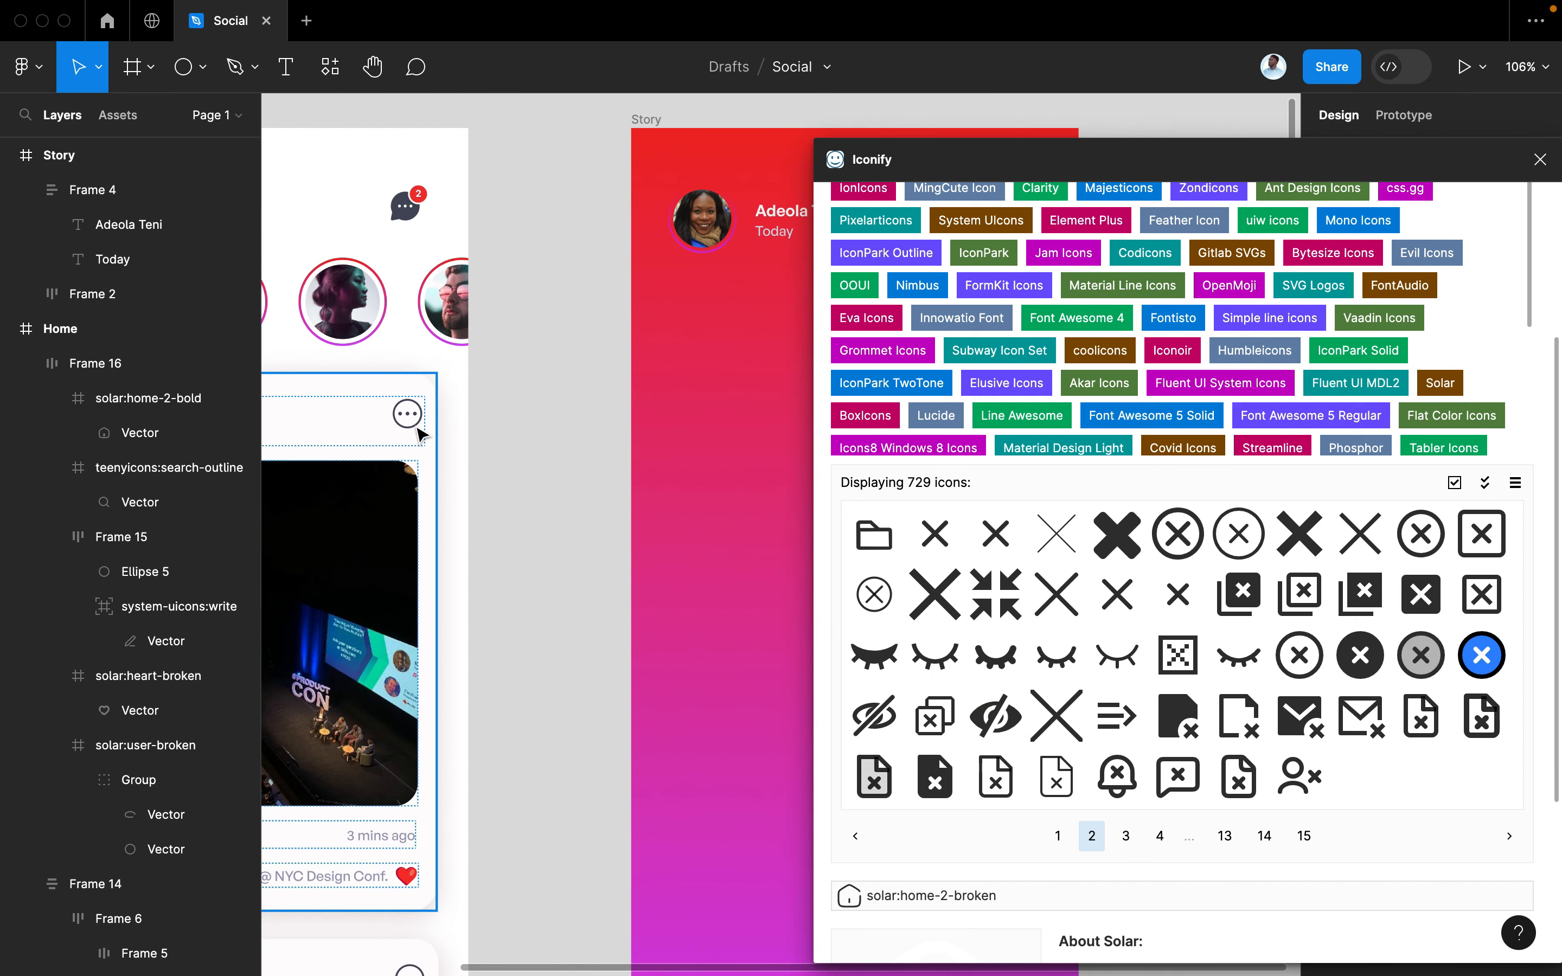
pyautogui.hscroll(6, 599, 567)
pyautogui.scroll(3, 600, 566)
pyautogui.hscroll(3, 600, 566)
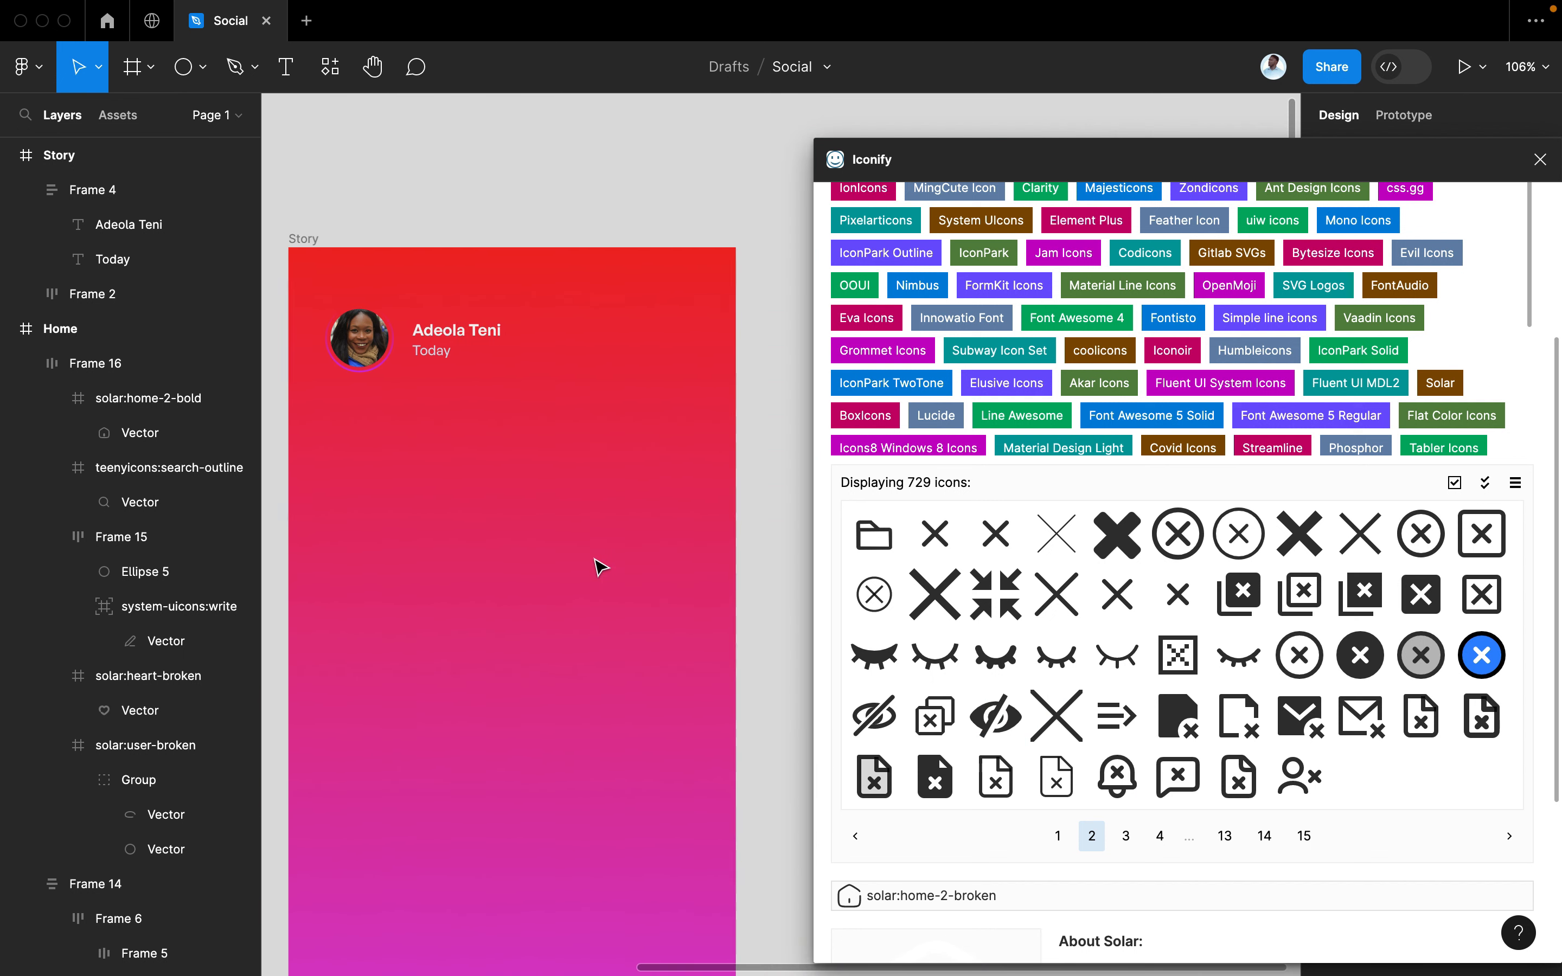
pyautogui.hscroll(-1, 599, 566)
pyautogui.scroll(-1, 1074, 640)
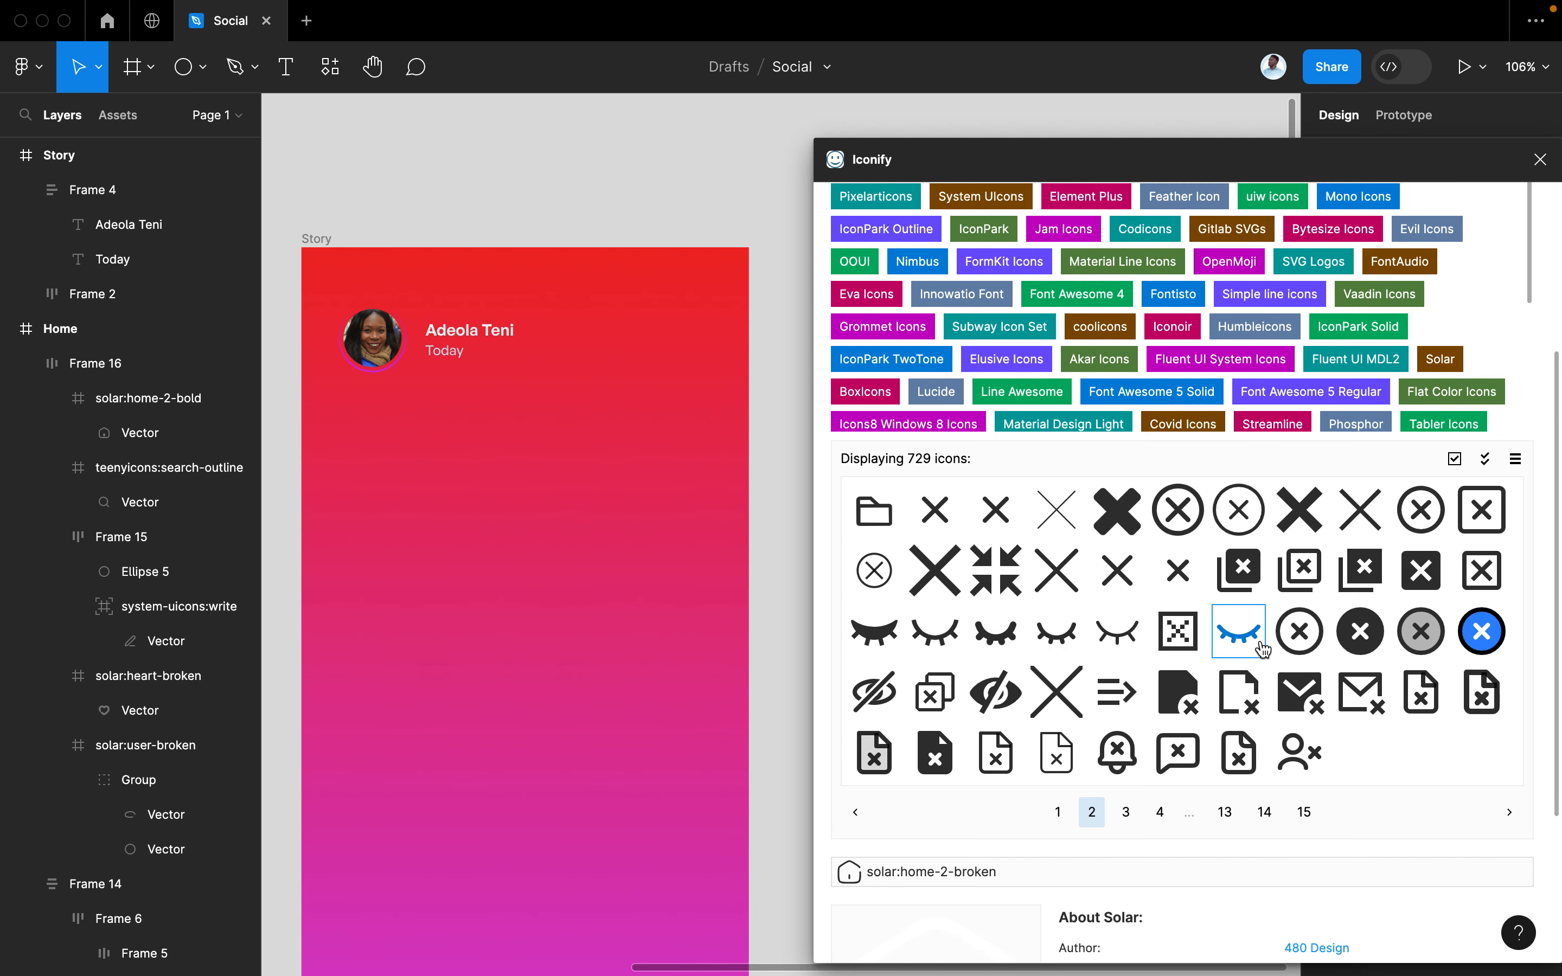
pyautogui.click(1123, 820)
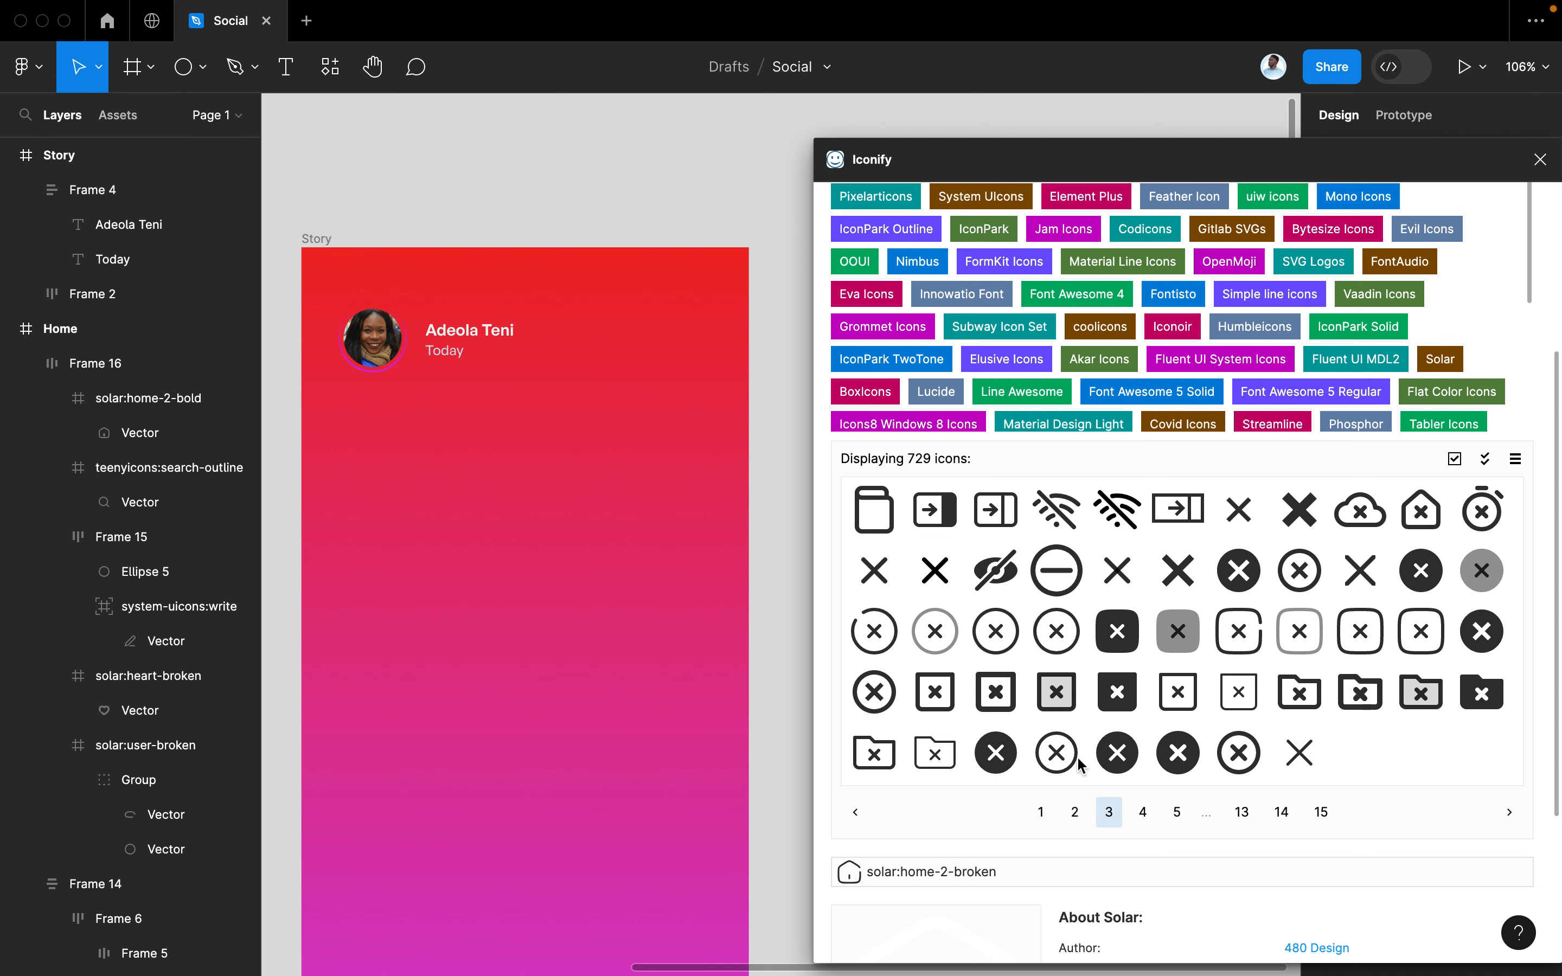
pyautogui.moveTo(880, 636); pyautogui.dragTo(683, 356)
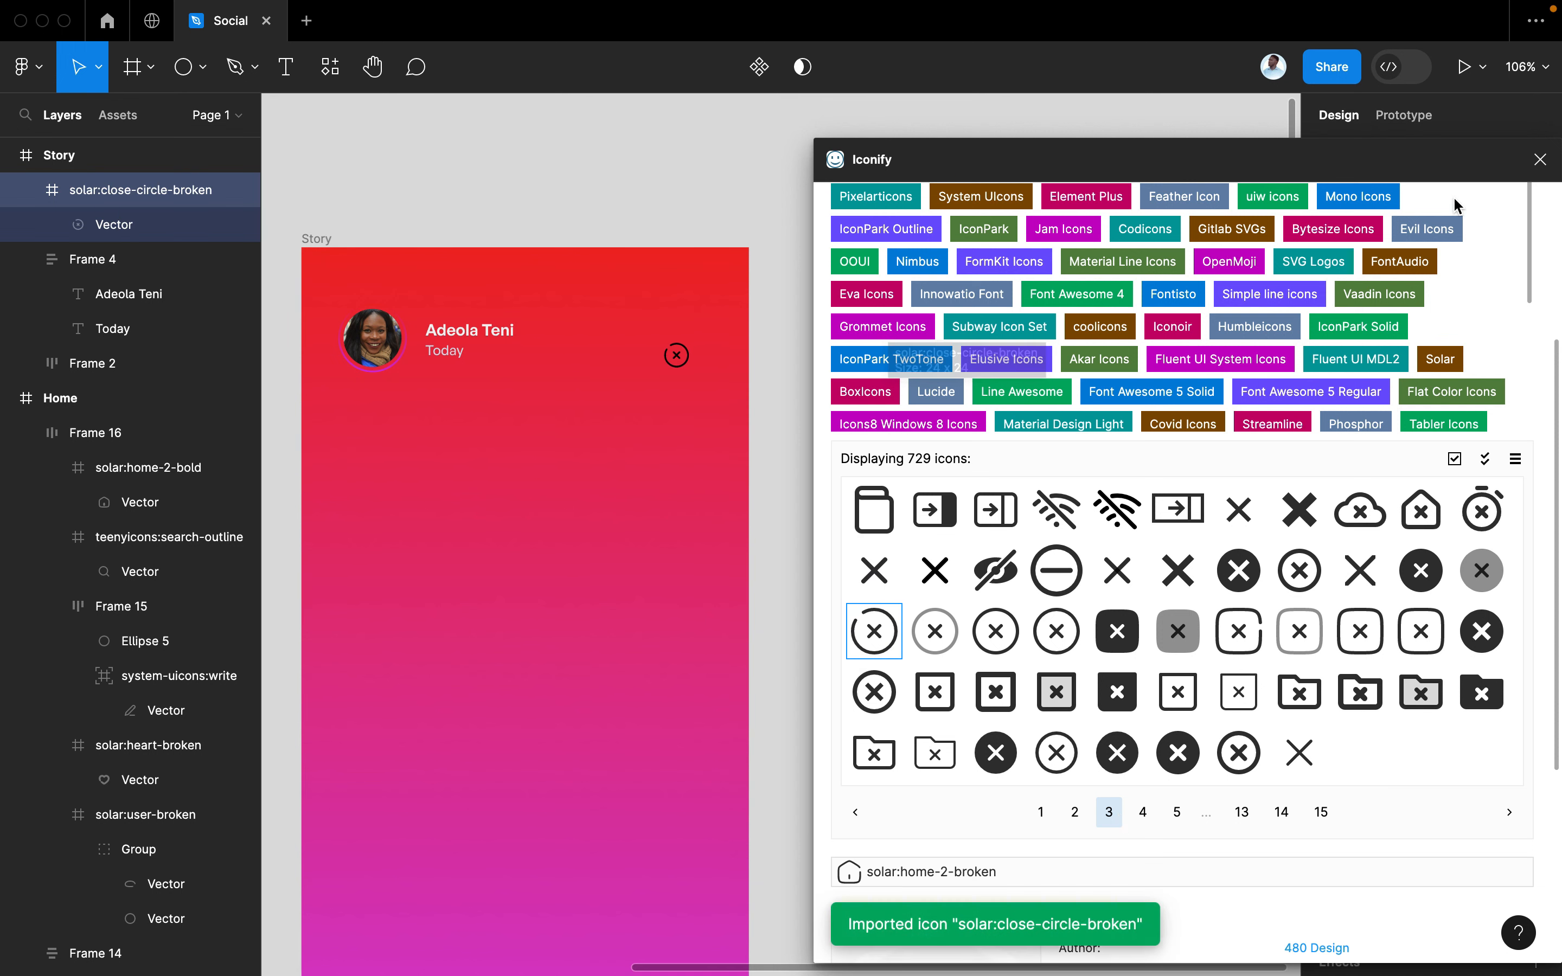
pyautogui.click(1538, 160)
# Resize the close icon frame to 30 × 30
pyautogui.click(1371, 270)
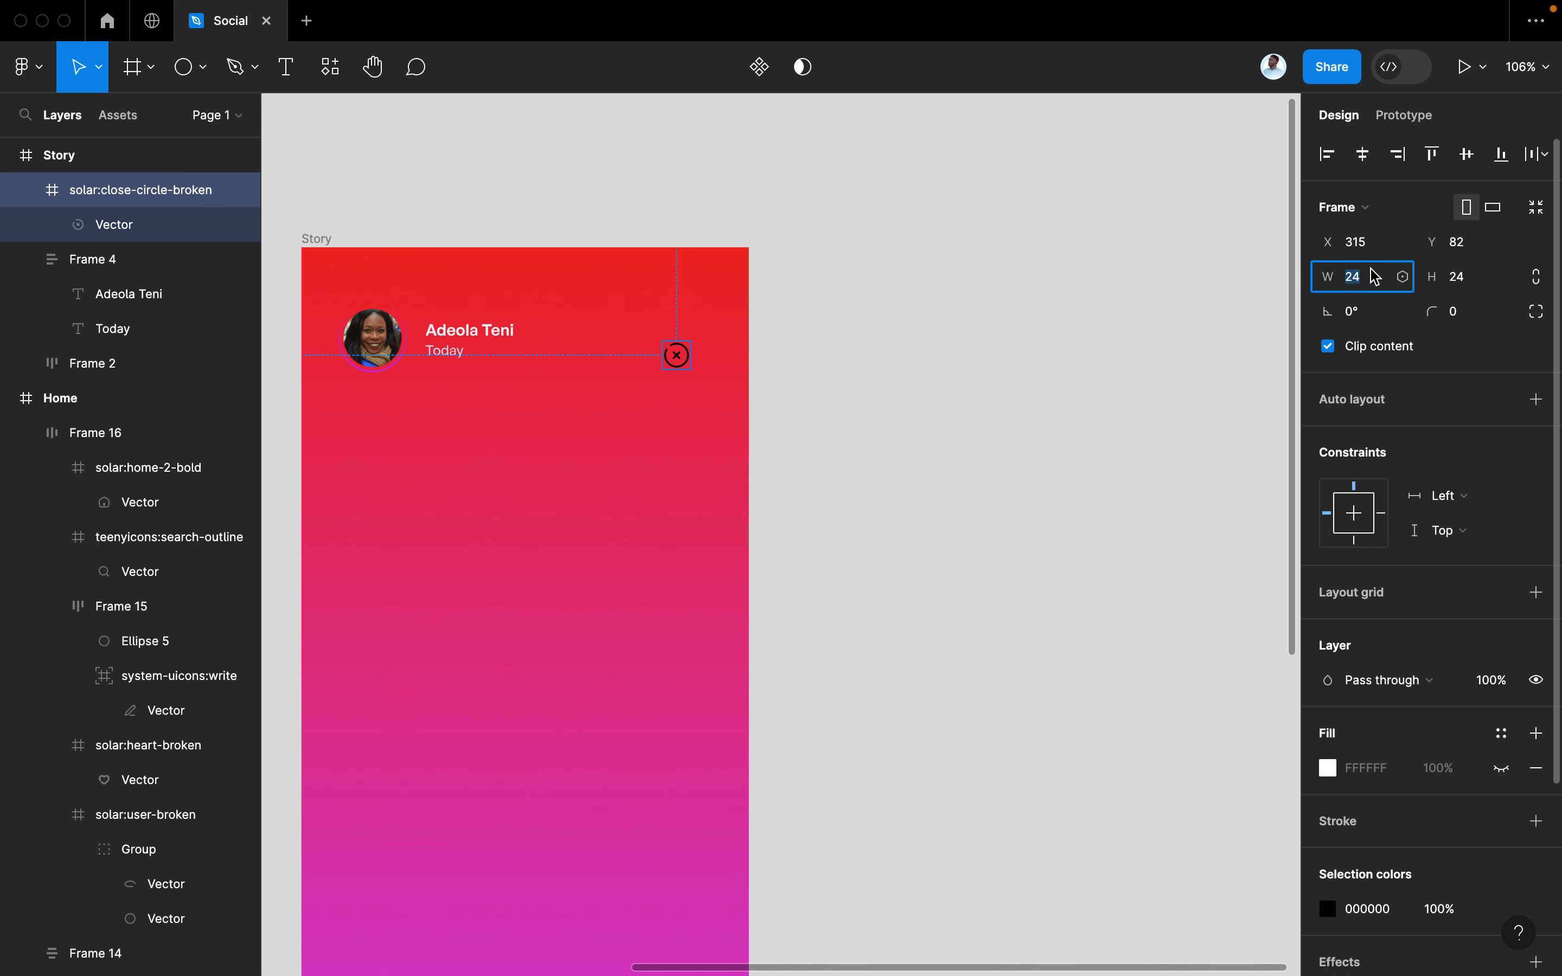
pyautogui.write('30')
pyautogui.press('Tab')
pyautogui.write('3')
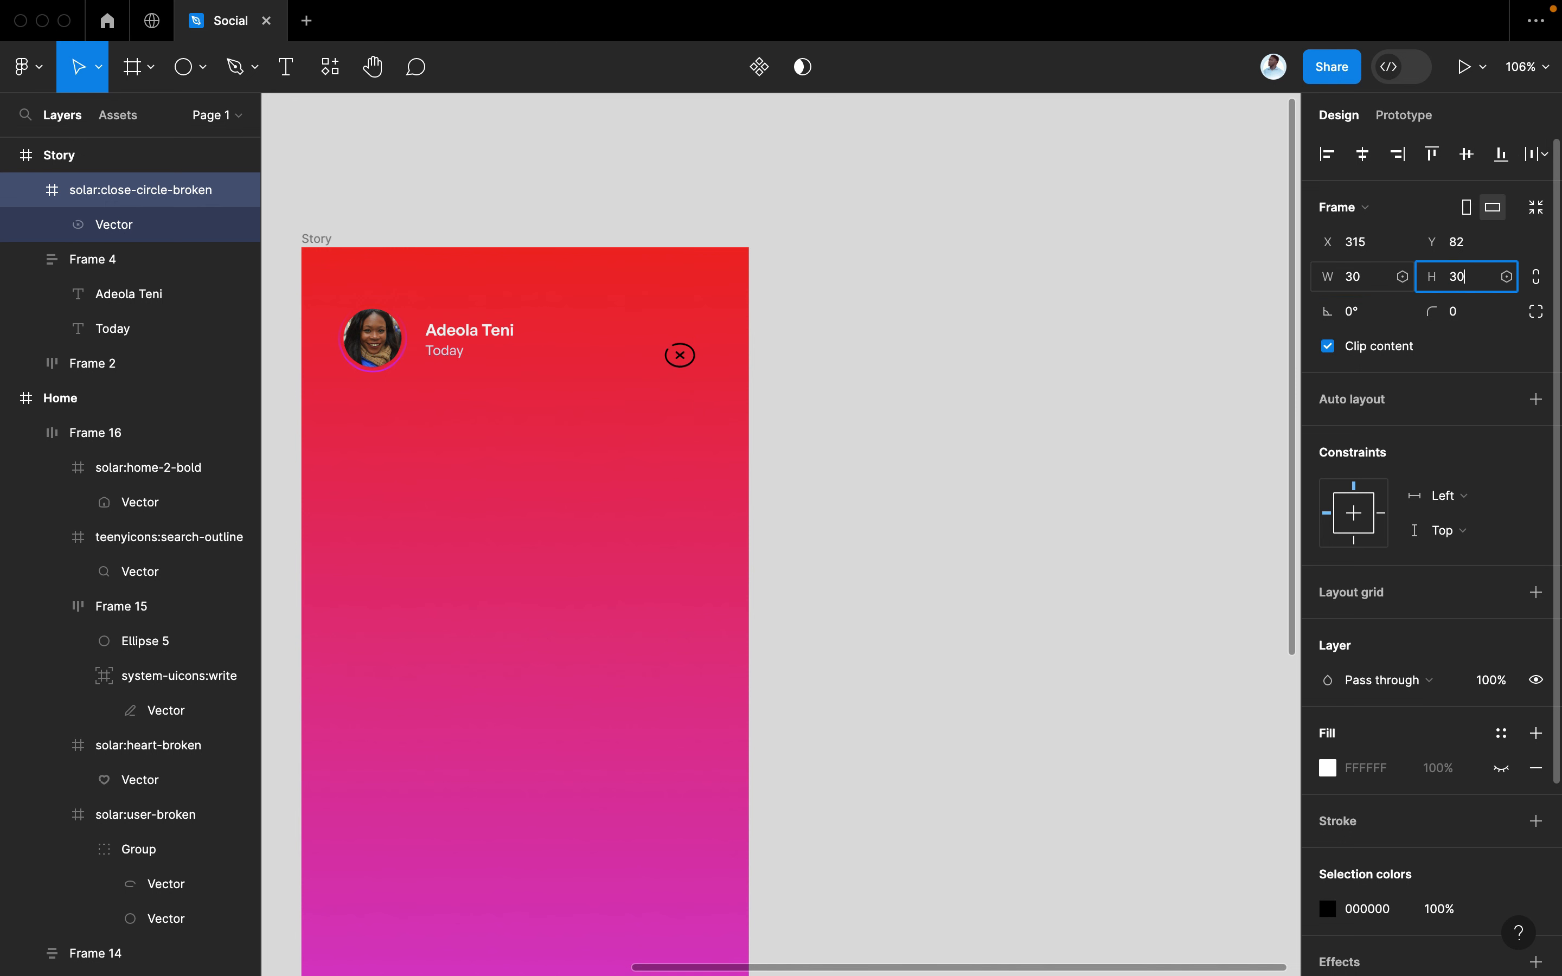
pyautogui.press('Return')
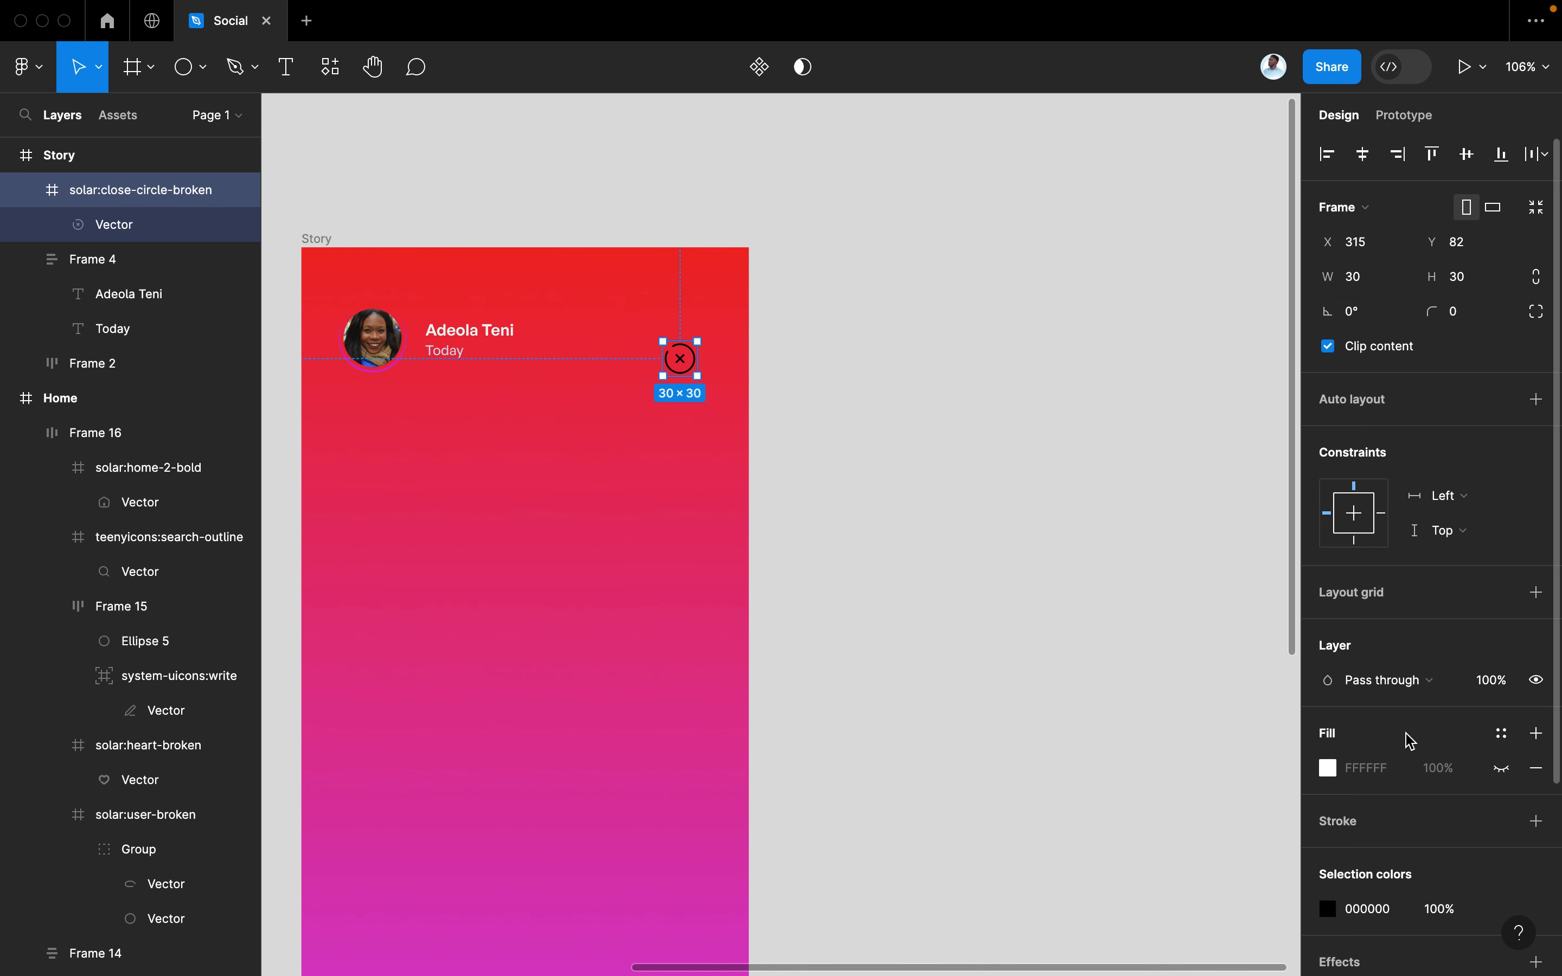
# Give the close icon's vector a stroke weight of 2 in white (FFFFFF)
pyautogui.scroll(-2, 1343, 753)
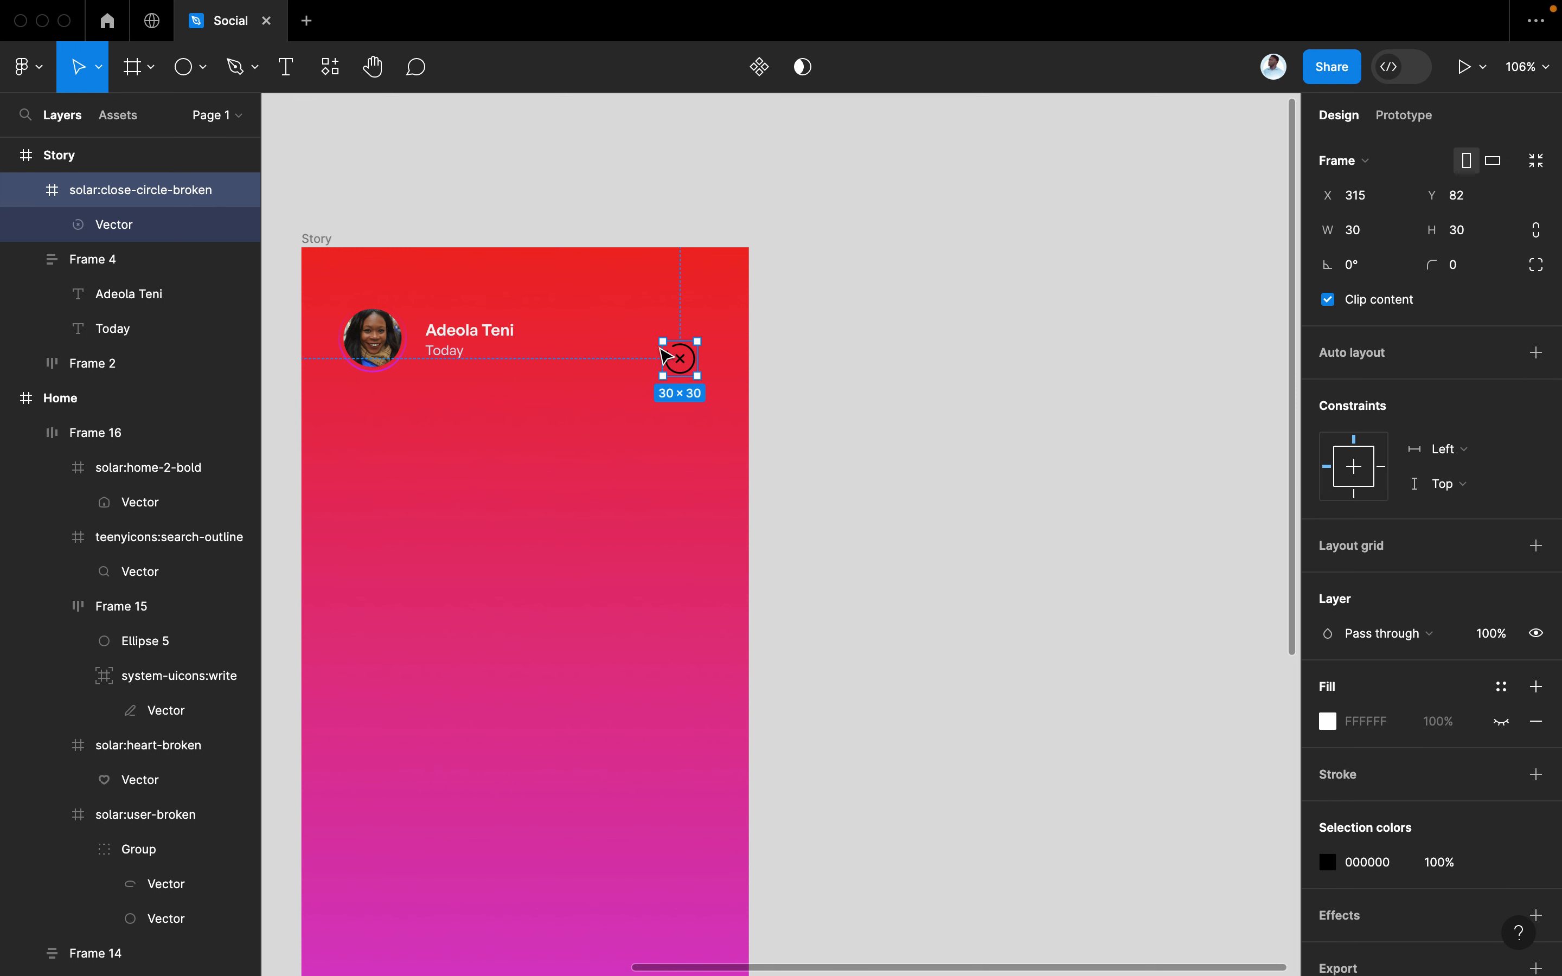
pyautogui.doubleClick(686, 368)
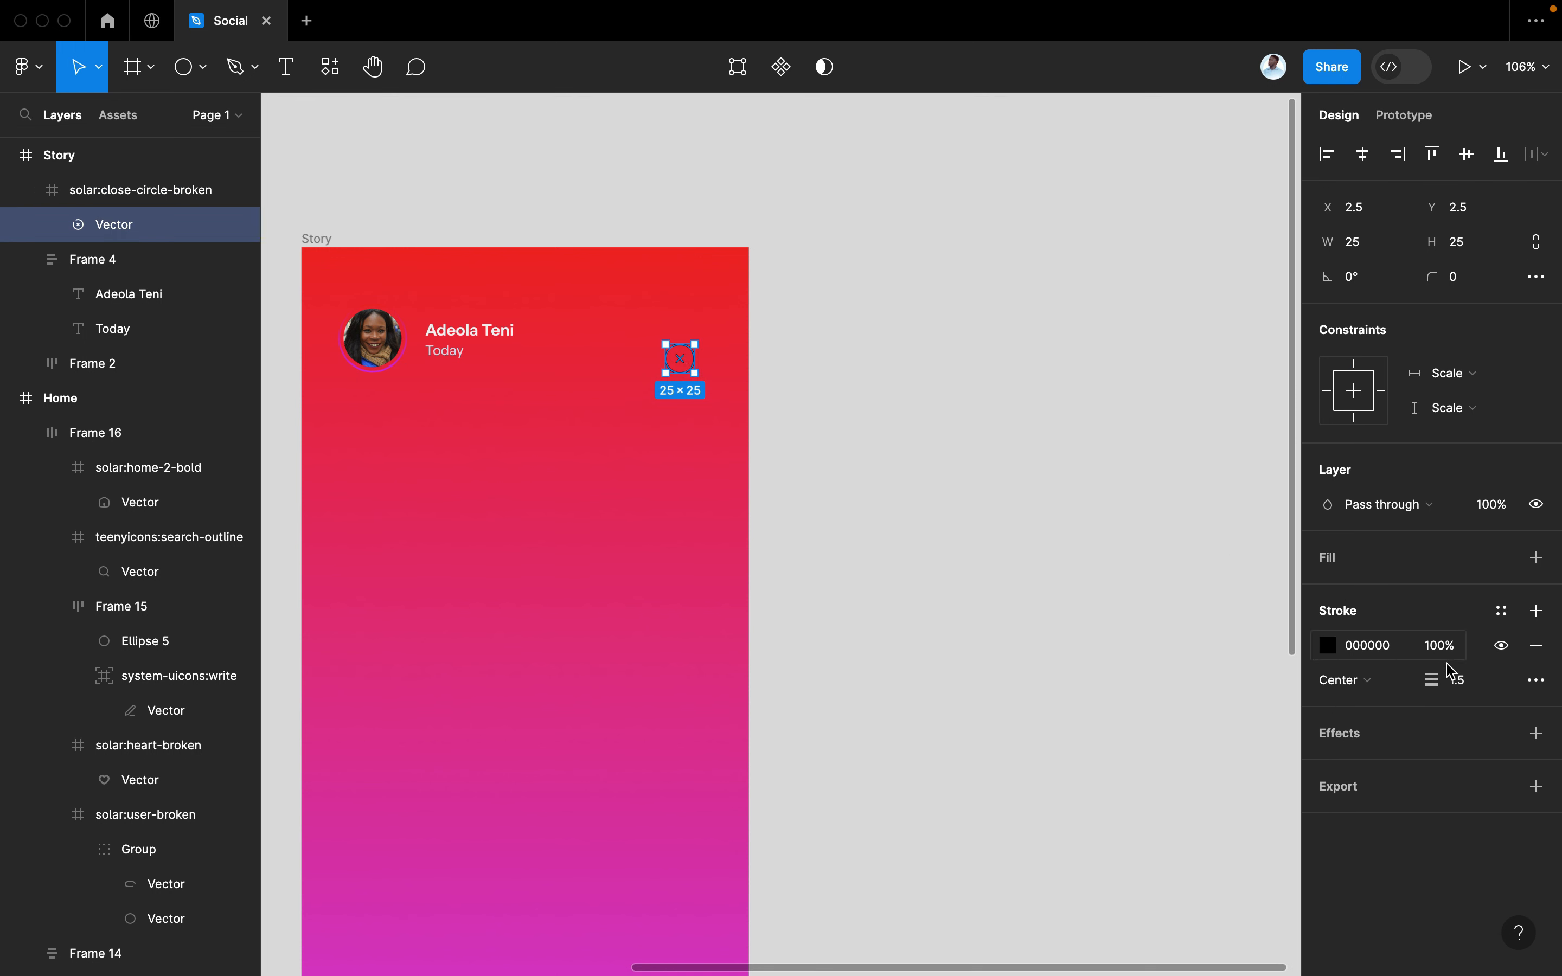
pyautogui.write('2')
pyautogui.press('Return')
pyautogui.click(1326, 652)
pyautogui.moveTo(1234, 597); pyautogui.dragTo(798, 195)
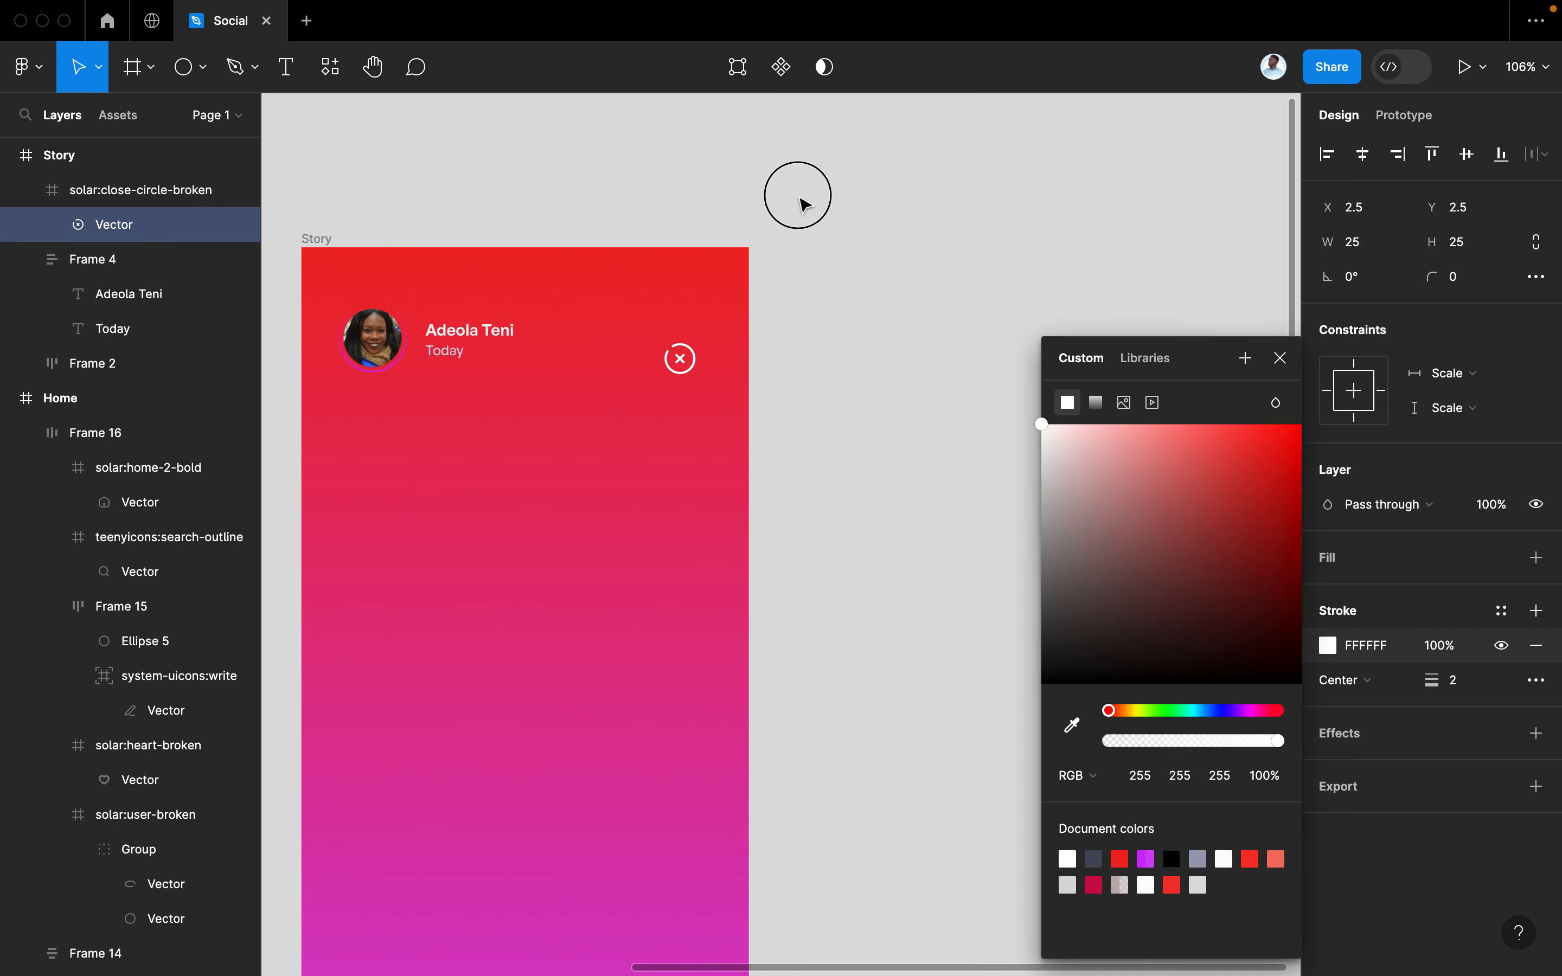
pyautogui.click(1280, 358)
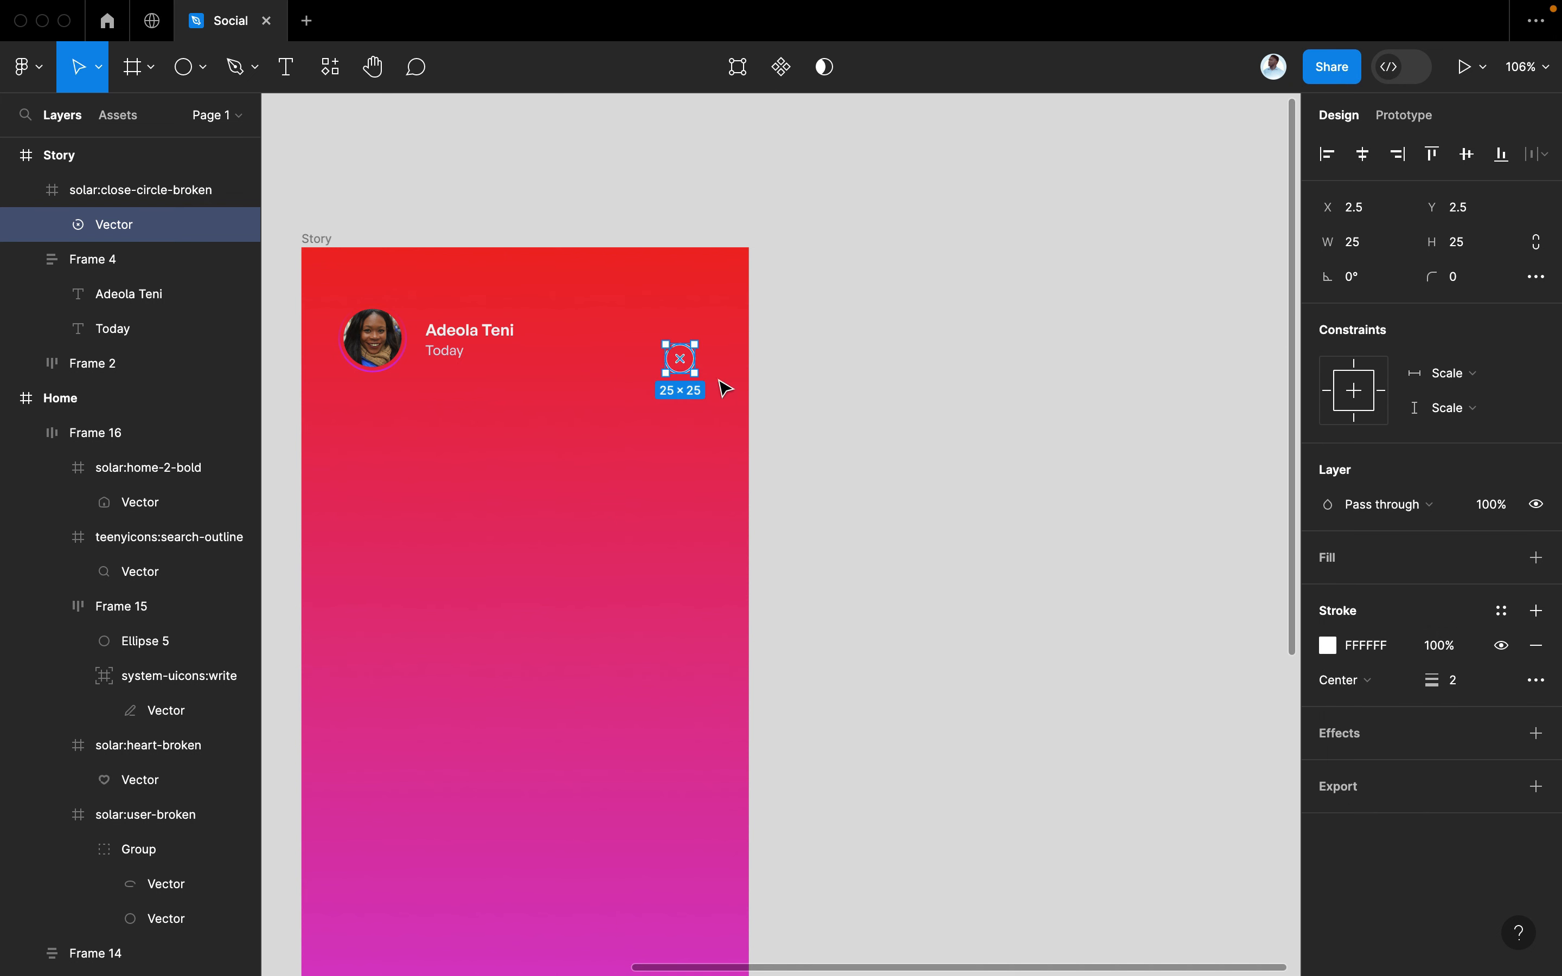
# Move the close icon frame up to X 327, Y 56, level with the name
pyautogui.moveTo(685, 376)
pyautogui.mouseDown()
pyautogui.moveTo(694, 321)
pyautogui.moveTo(700, 350)
pyautogui.mouseUp()
pyautogui.click(775, 381)
pyautogui.click(692, 332)
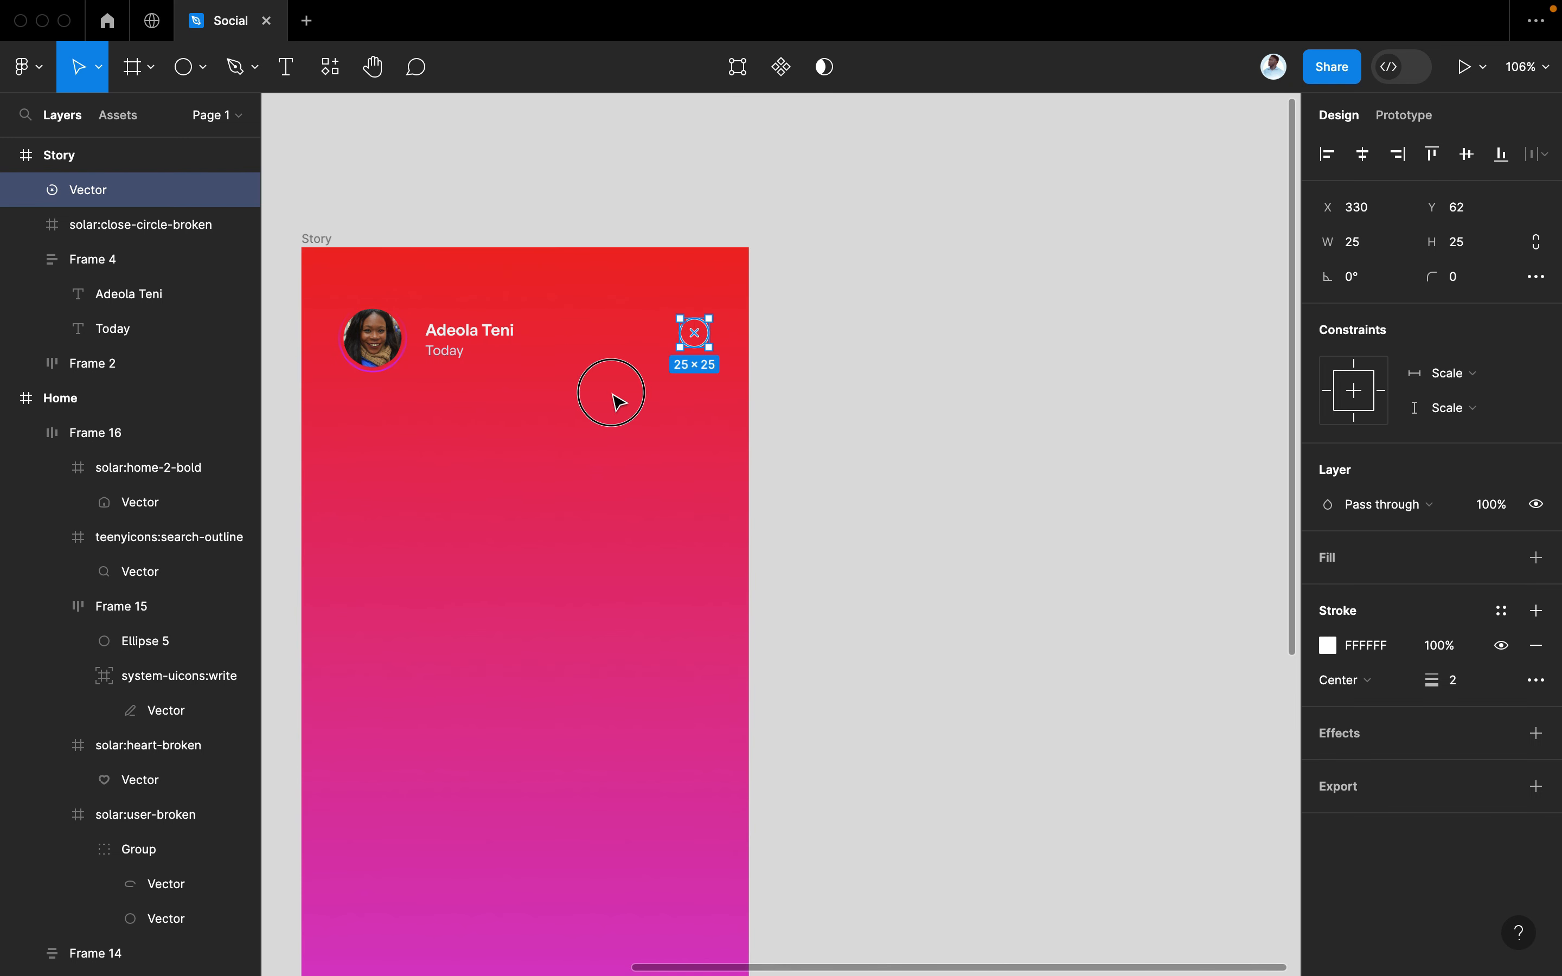
pyautogui.click(792, 414)
pyautogui.moveTo(826, 440); pyautogui.dragTo(606, 289)
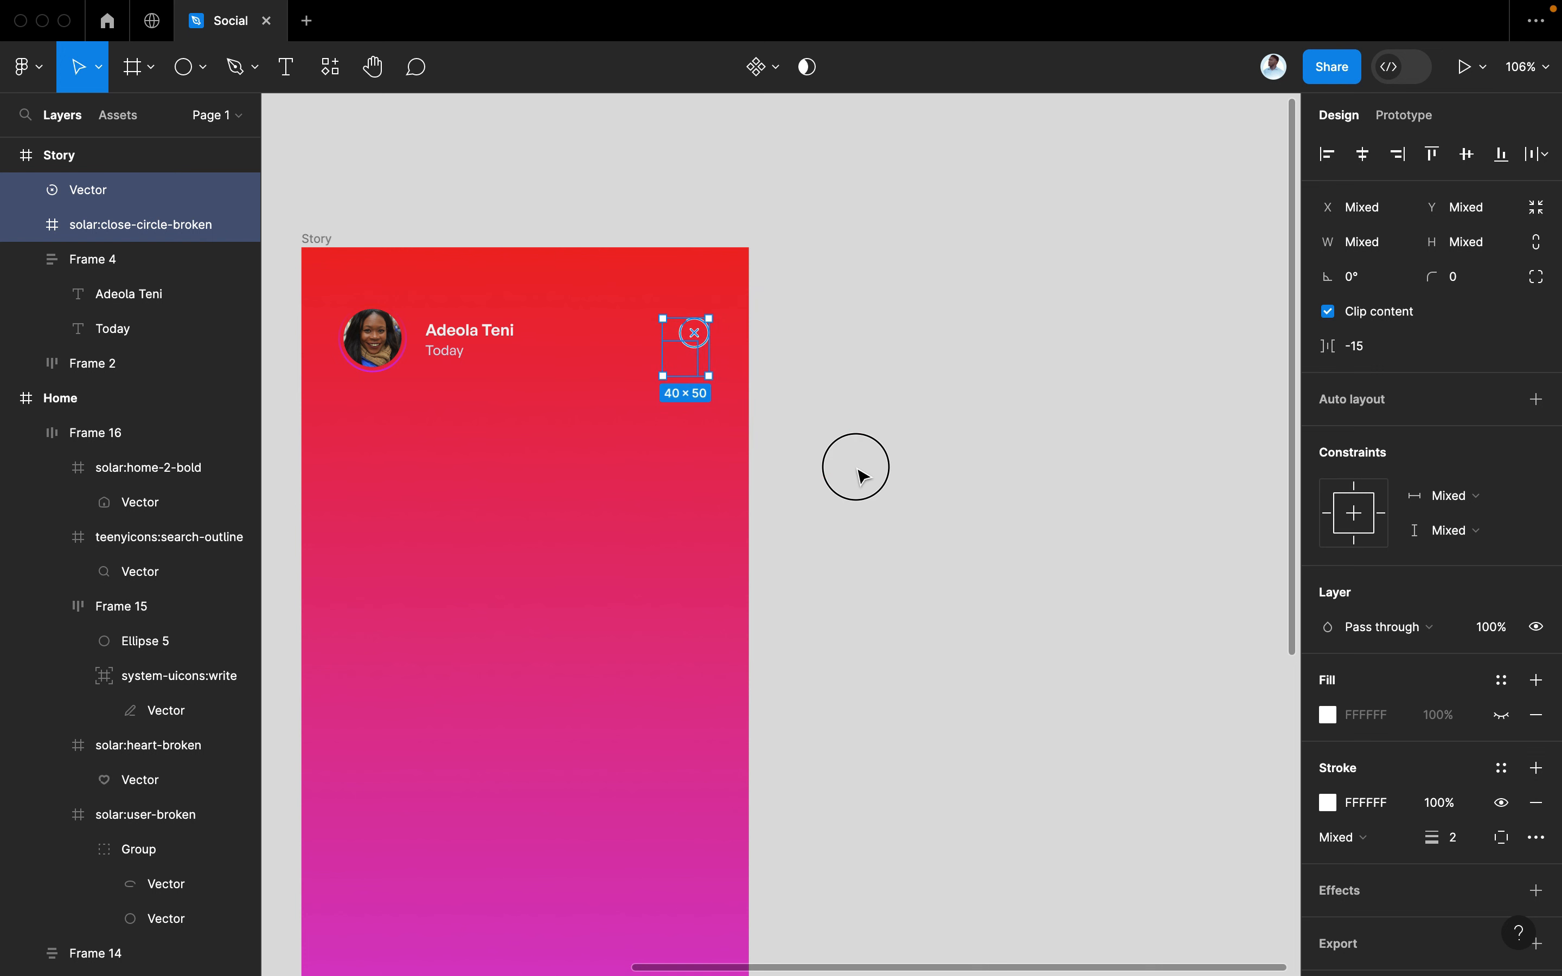
pyautogui.click(858, 470)
pyautogui.press('super+z')
pyautogui.press('super+z')
pyautogui.press('super+z')
pyautogui.press('super+z')
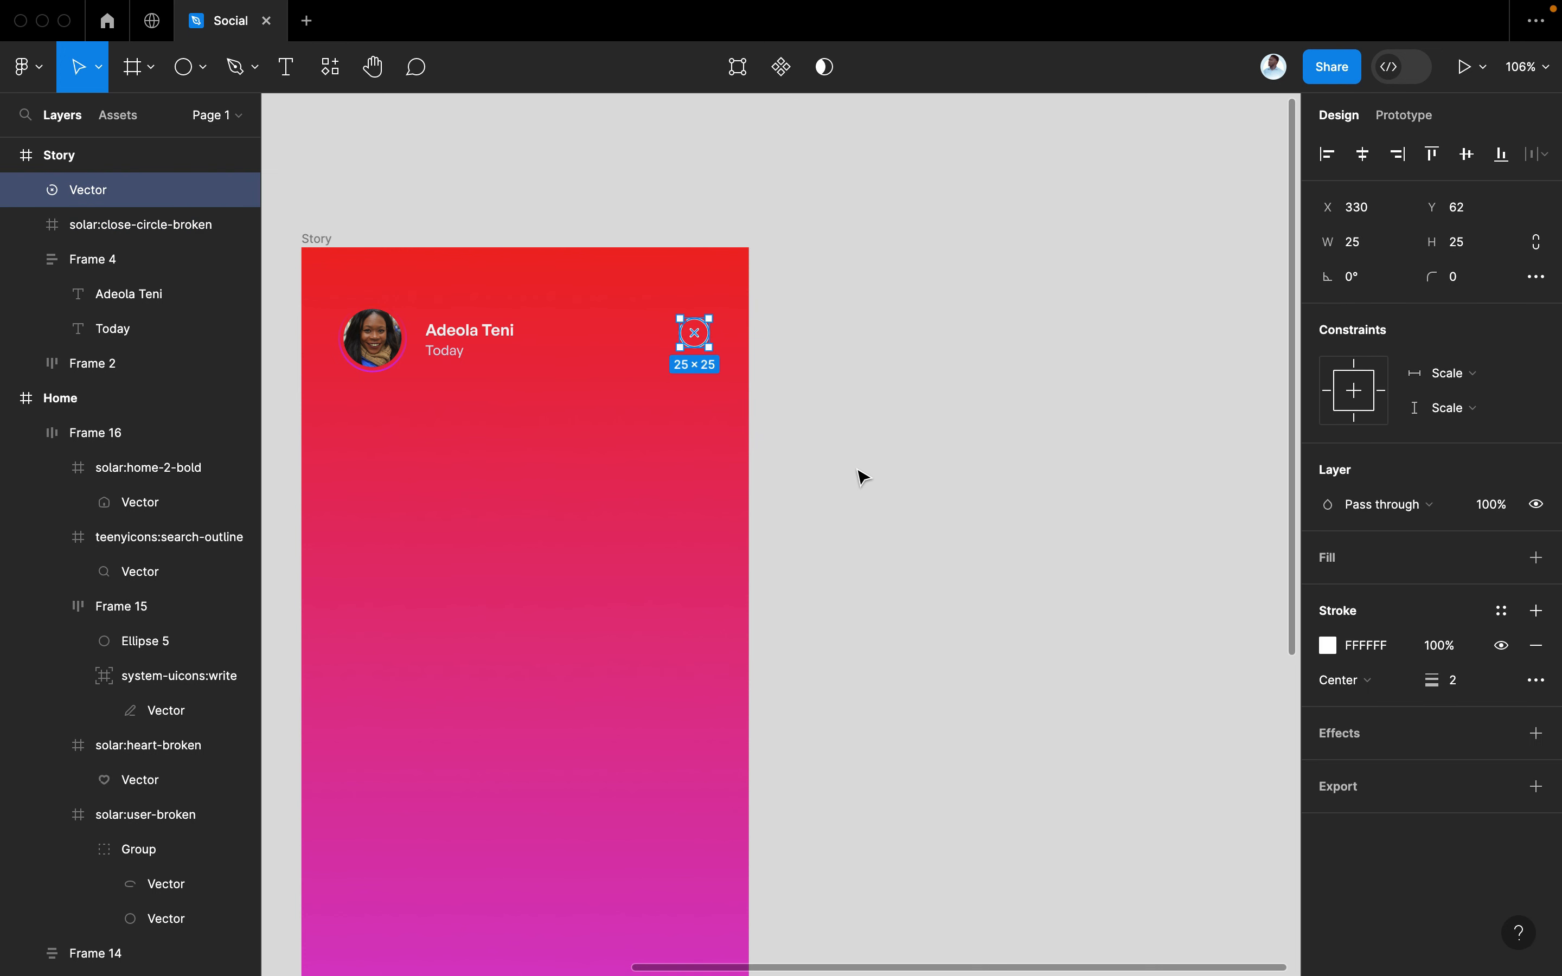
pyautogui.press('super+z')
pyautogui.click(858, 470)
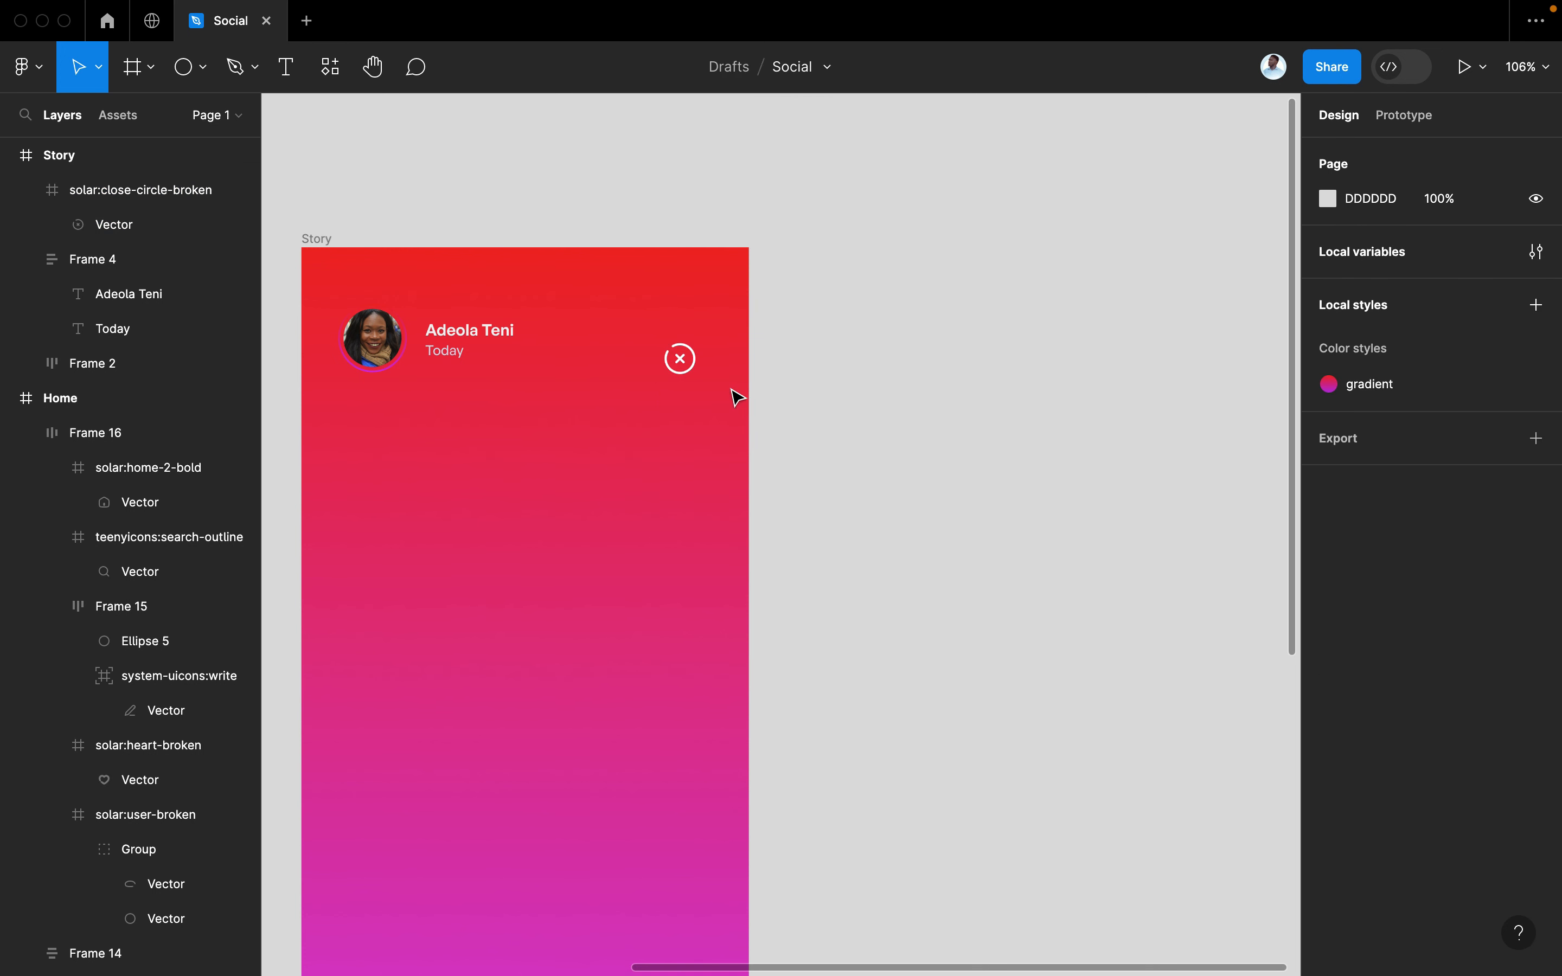
pyautogui.click(674, 352)
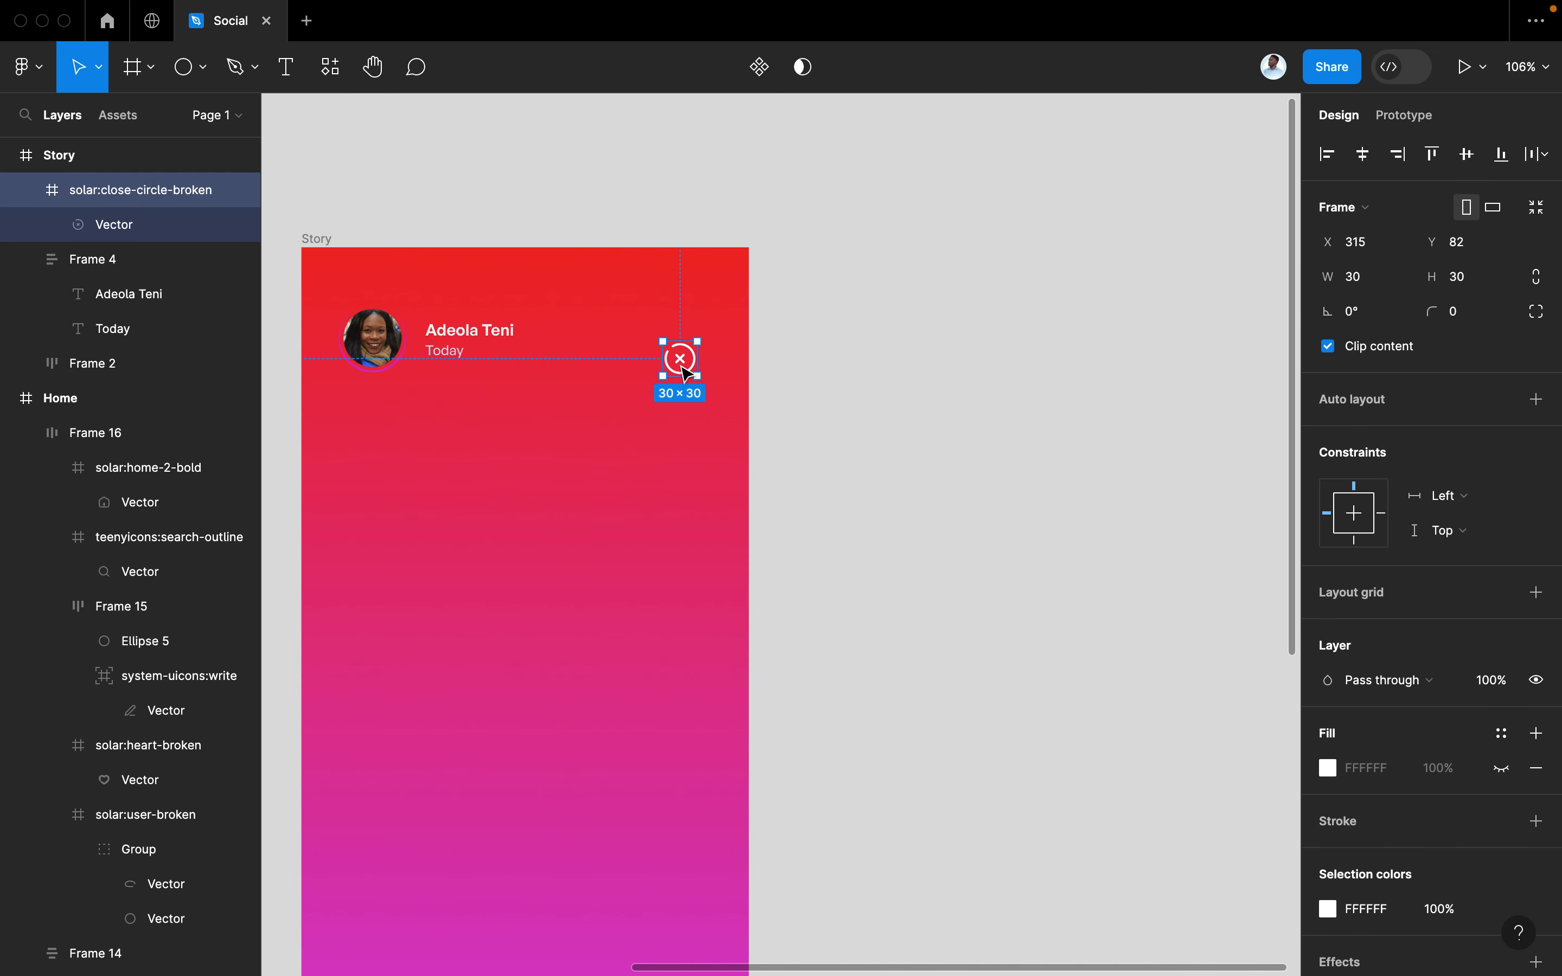
pyautogui.moveTo(681, 364); pyautogui.dragTo(697, 332)
# Wrap the avatar, name block and close icon into auto-layout row Frame 18
pyautogui.click(462, 336)
pyautogui.keyDown('shift'); pyautogui.click(384, 367); pyautogui.keyUp('shift')
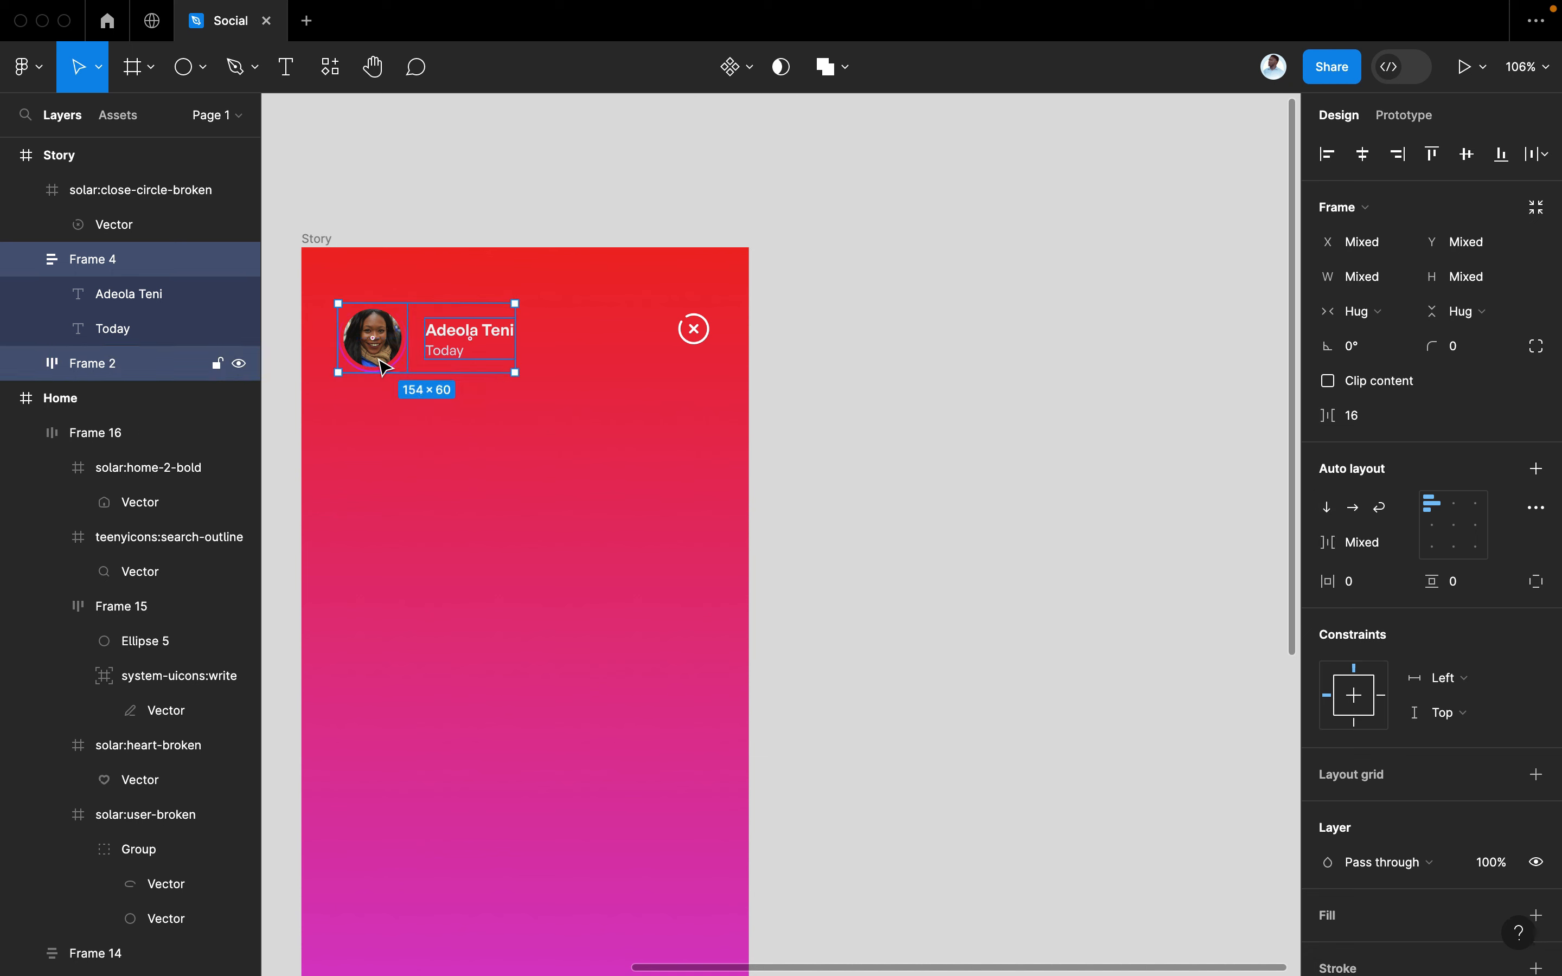
pyautogui.hotkey('shift', 'a')
pyautogui.keyDown('shift'); pyautogui.click(696, 328); pyautogui.keyUp('shift')
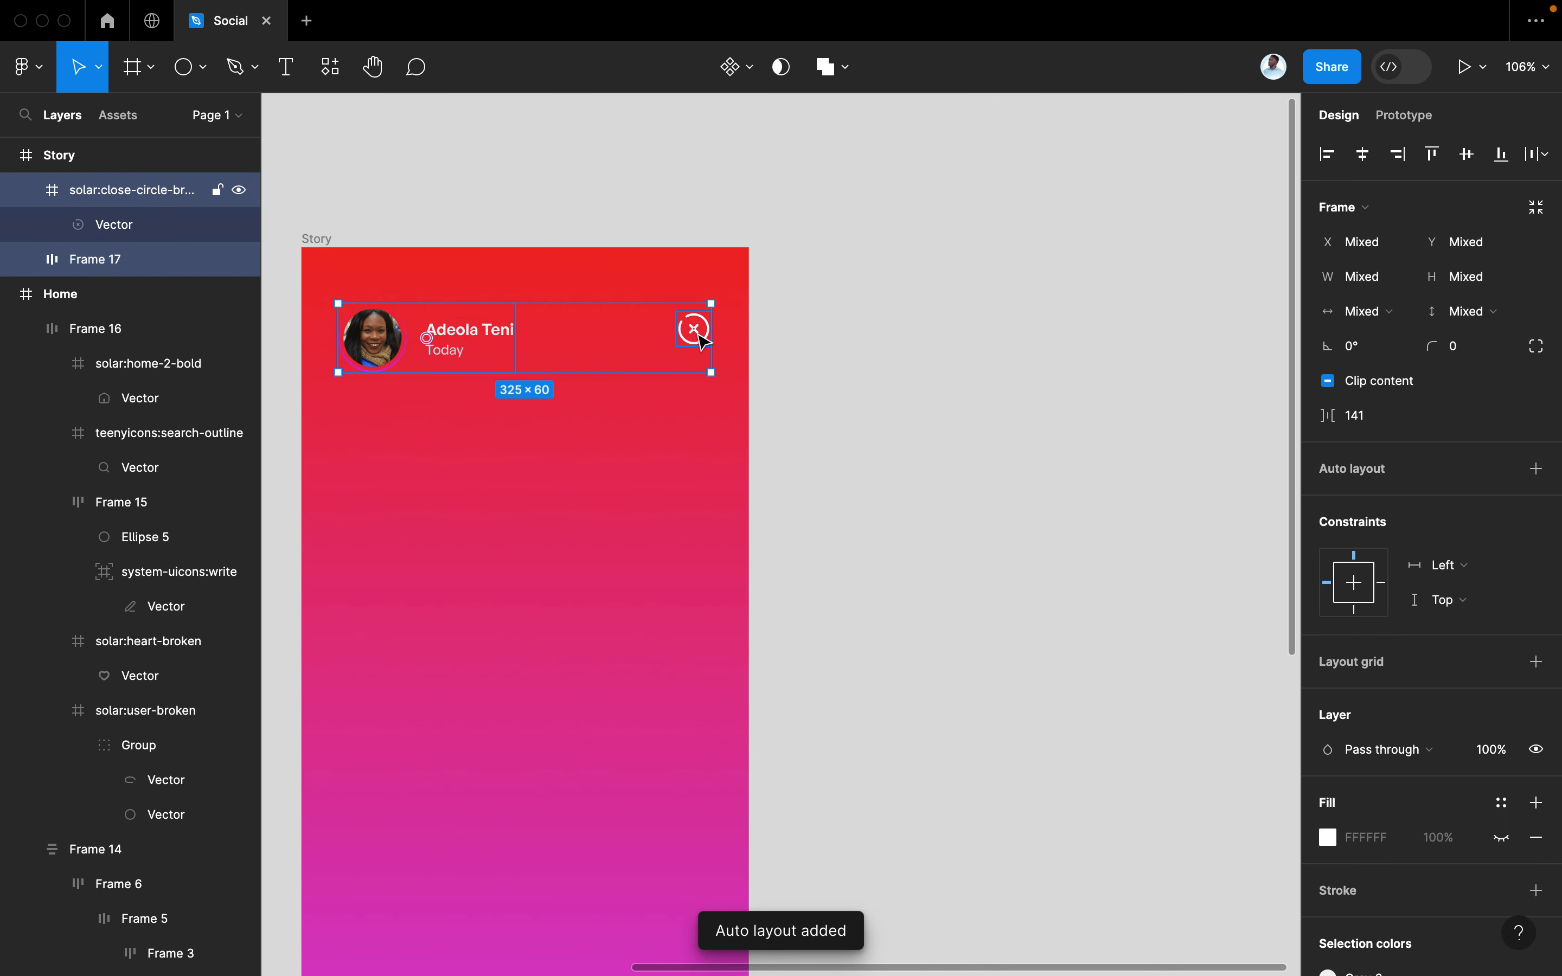
pyautogui.hotkey('shift', 'a')
pyautogui.click(802, 393)
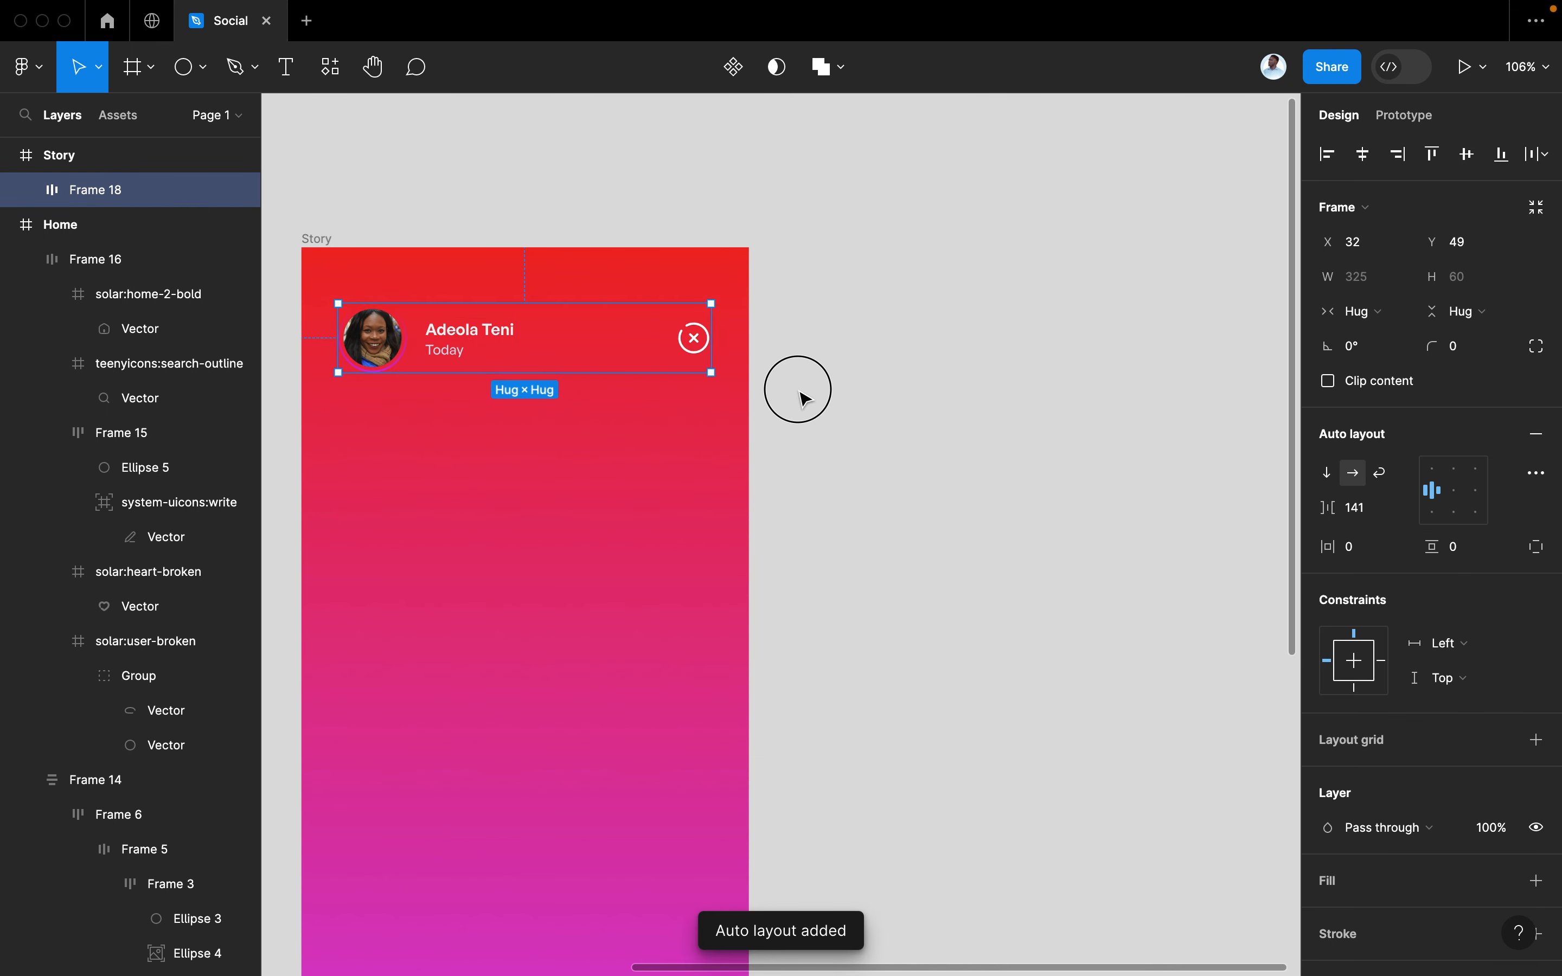
pyautogui.click(670, 357)
# Centre Frame 18's items, set horizontal padding 31, and place it at X 0, width 390
pyautogui.click(1461, 503)
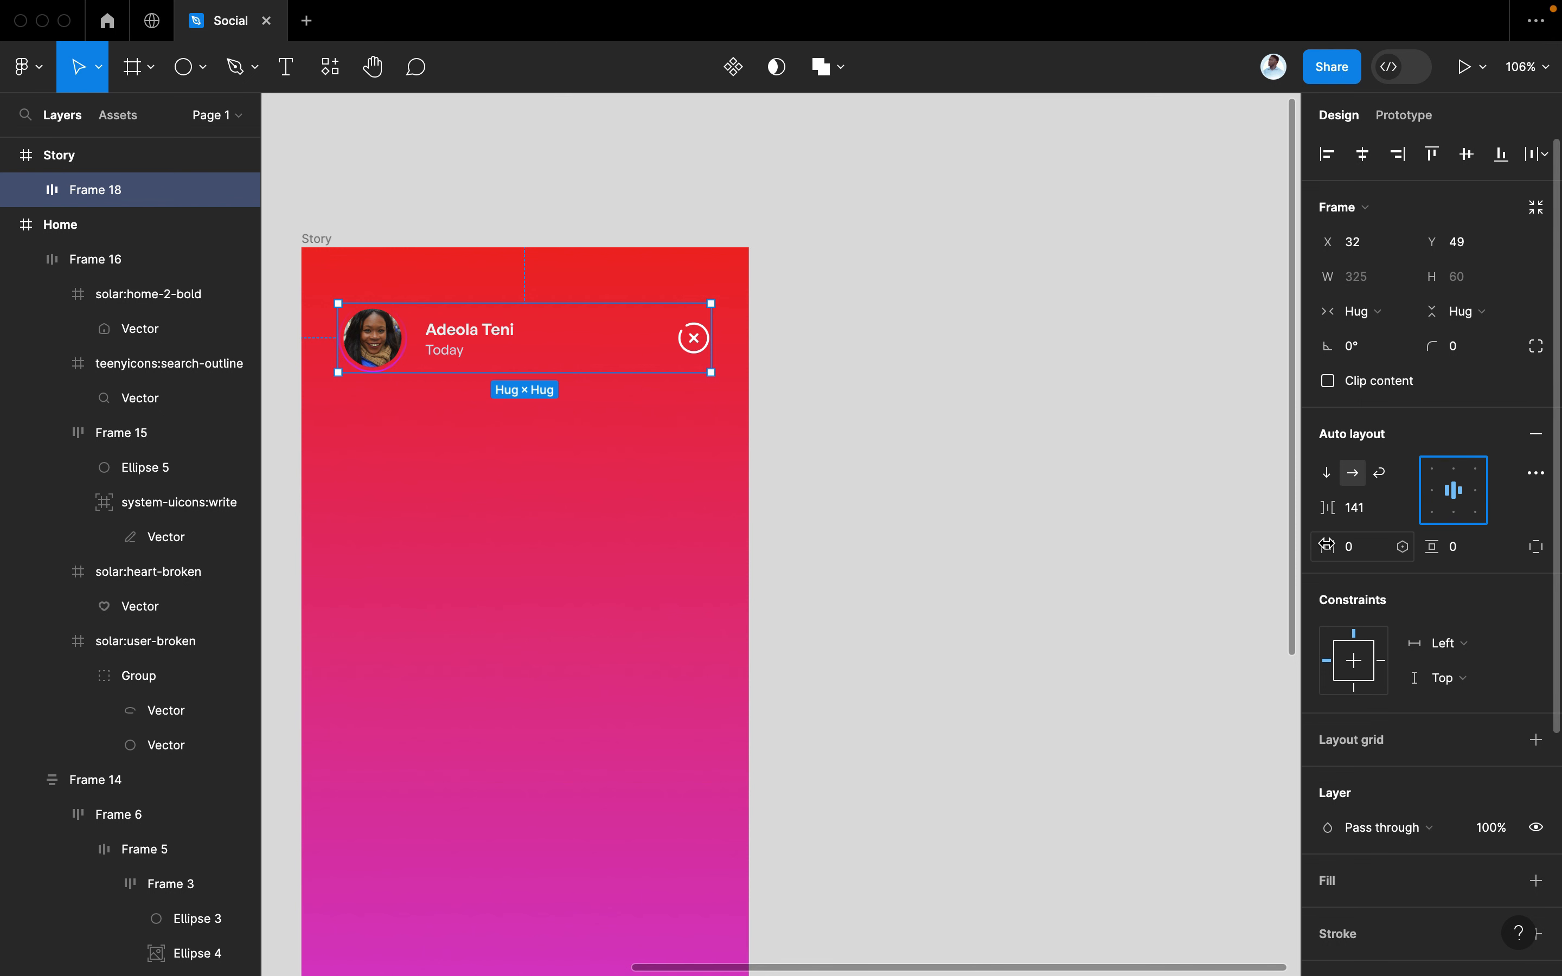
pyautogui.moveTo(1326, 546); pyautogui.dragTo(1353, 546)
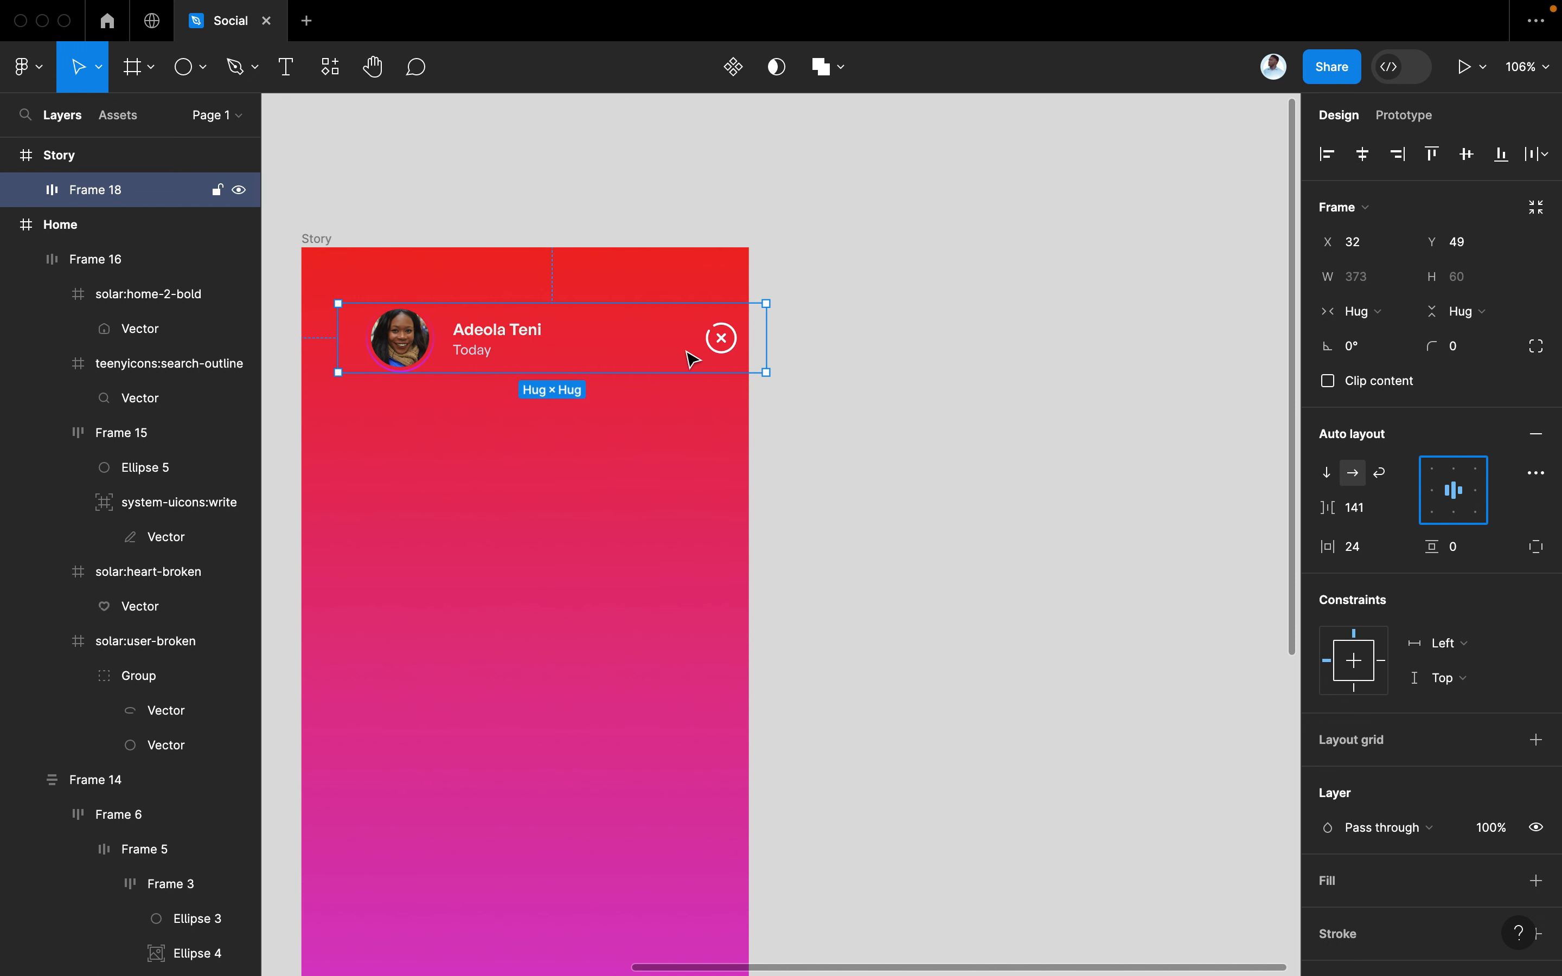
pyautogui.moveTo(722, 340); pyautogui.dragTo(693, 342)
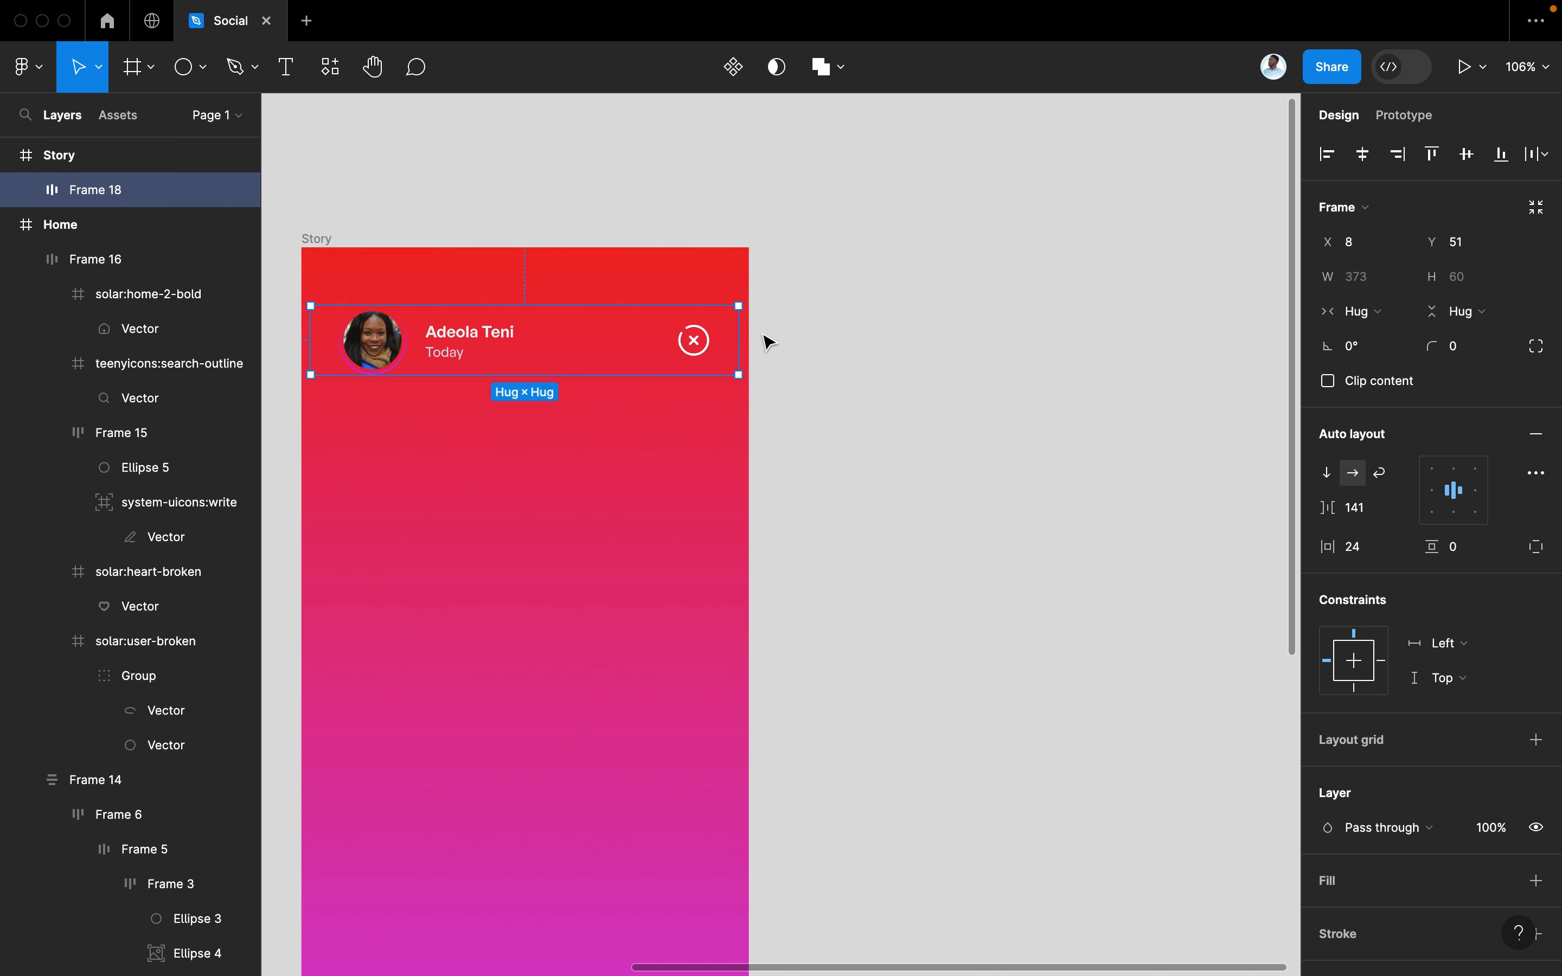
pyautogui.moveTo(1327, 546); pyautogui.dragTo(1336, 546)
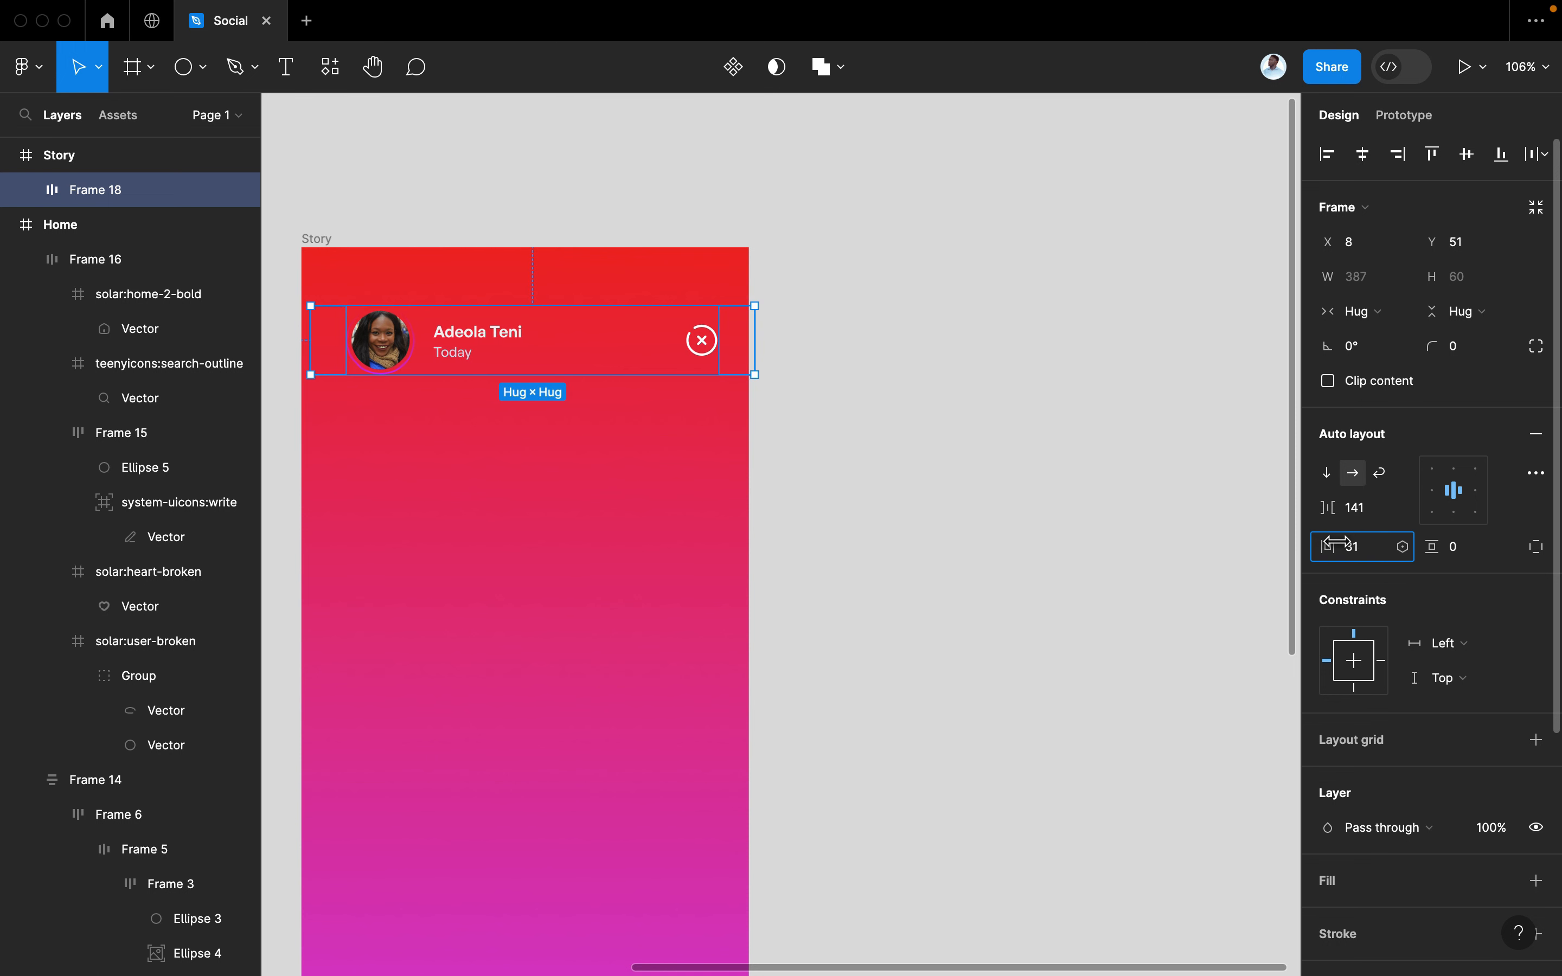
pyautogui.moveTo(669, 359)
pyautogui.mouseDown()
pyautogui.moveTo(653, 348)
pyautogui.moveTo(662, 365)
pyautogui.mouseUp()
pyautogui.moveTo(748, 342); pyautogui.dragTo(754, 344)
pyautogui.click(795, 356)
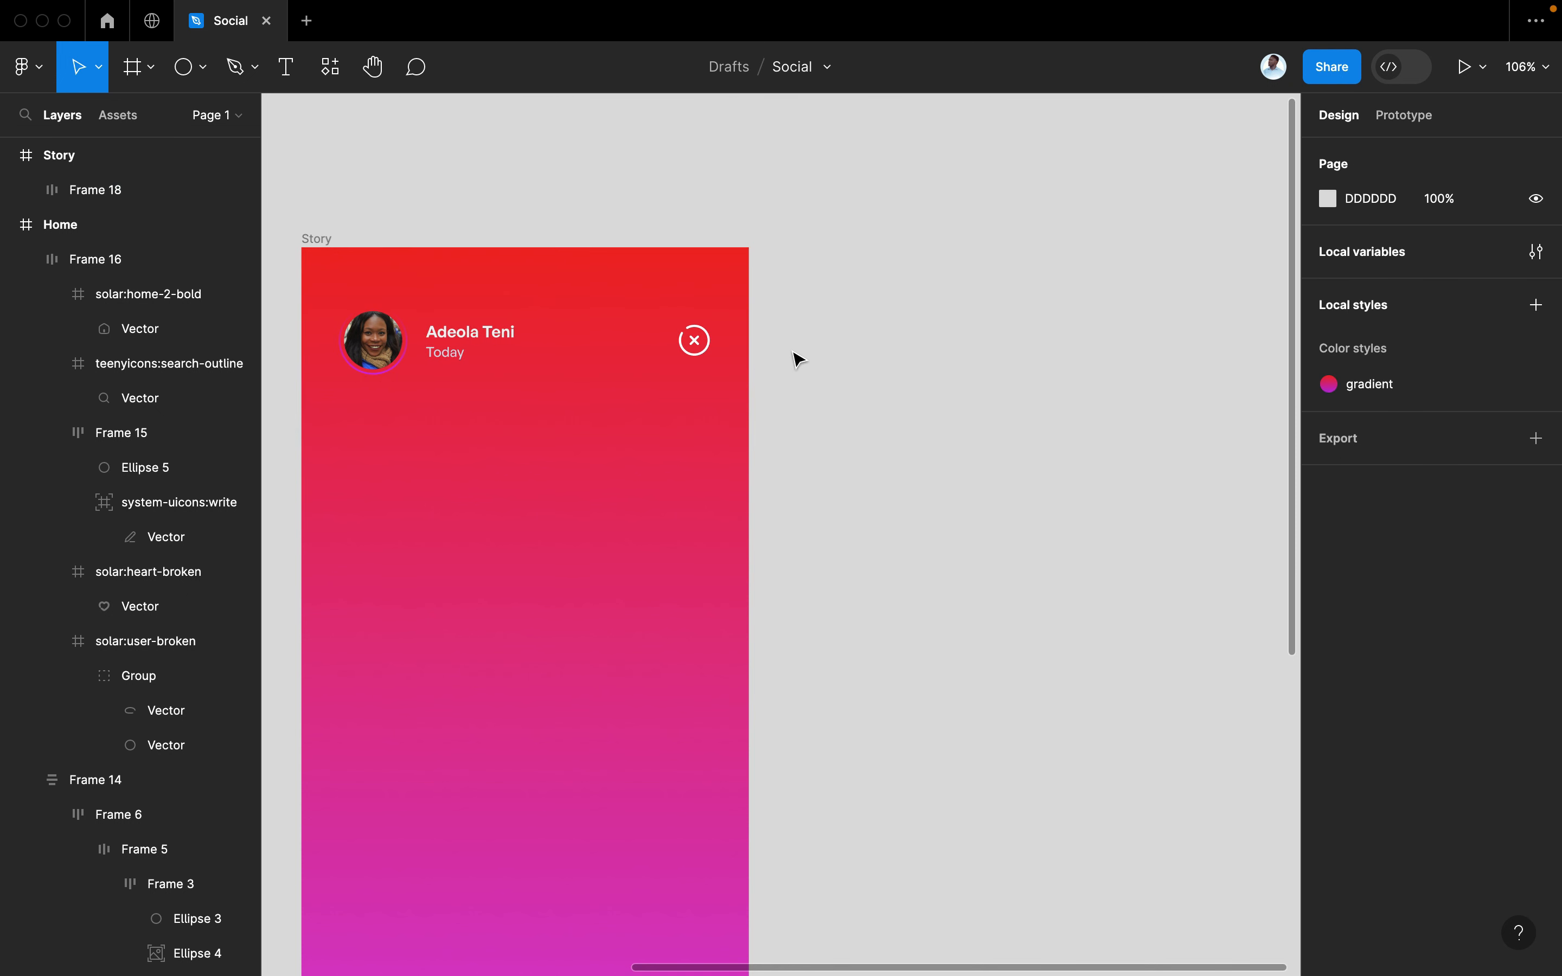
# Draw a 305 × 4 bar below the header with corner radius 30
pyautogui.scroll(-3, 797, 358)
pyautogui.hscroll(-3, 797, 358)
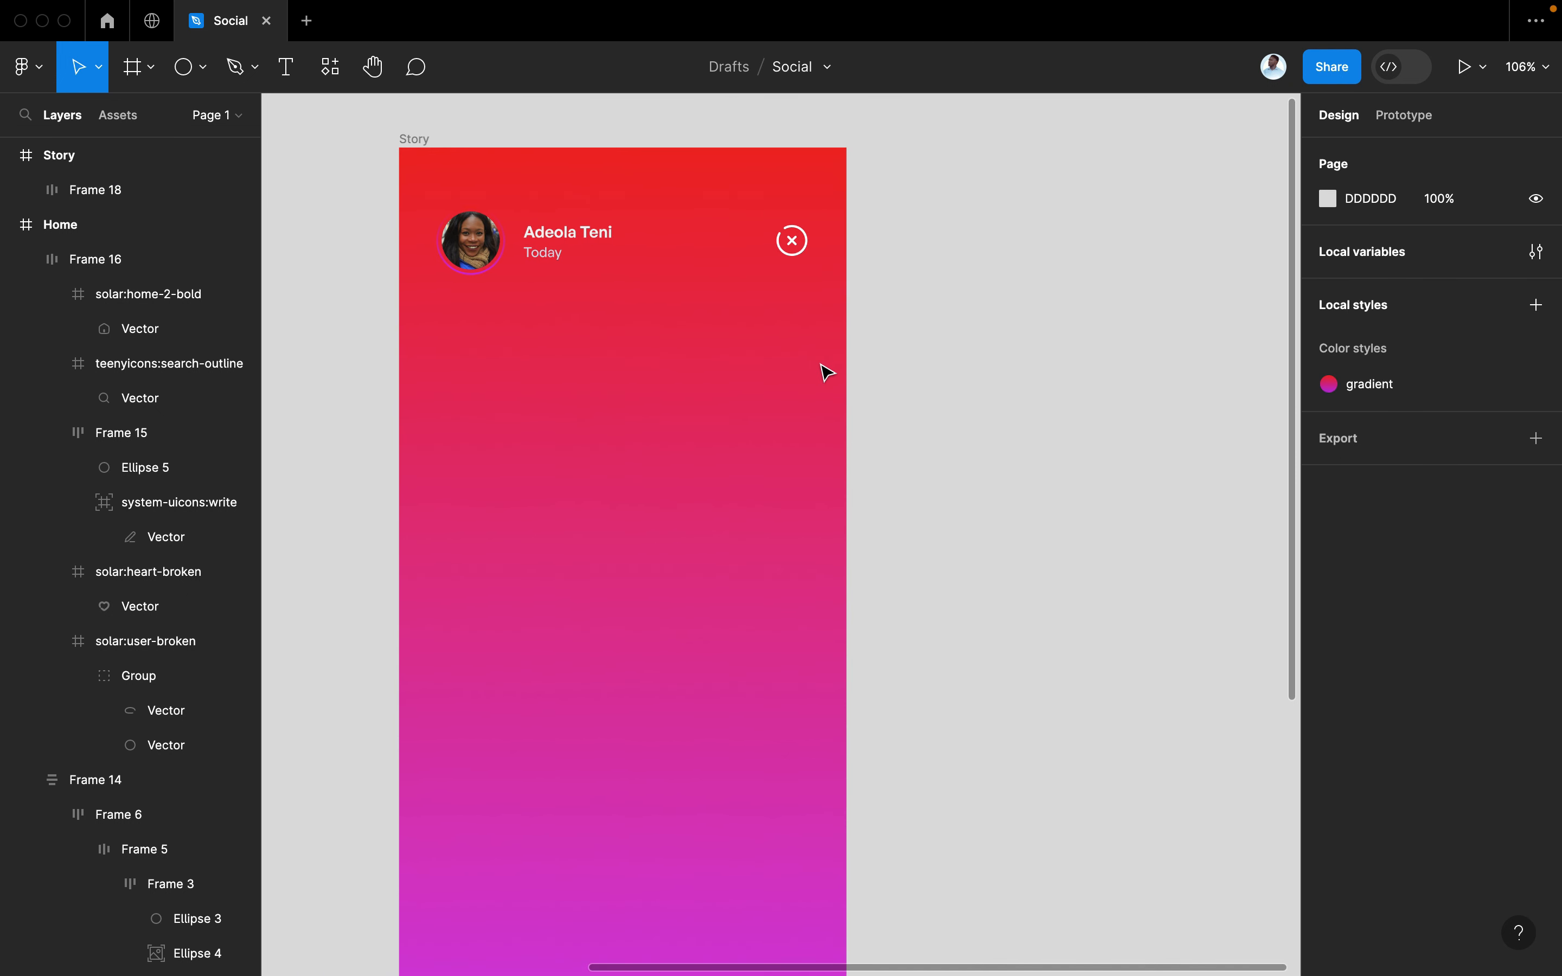
pyautogui.click(201, 67)
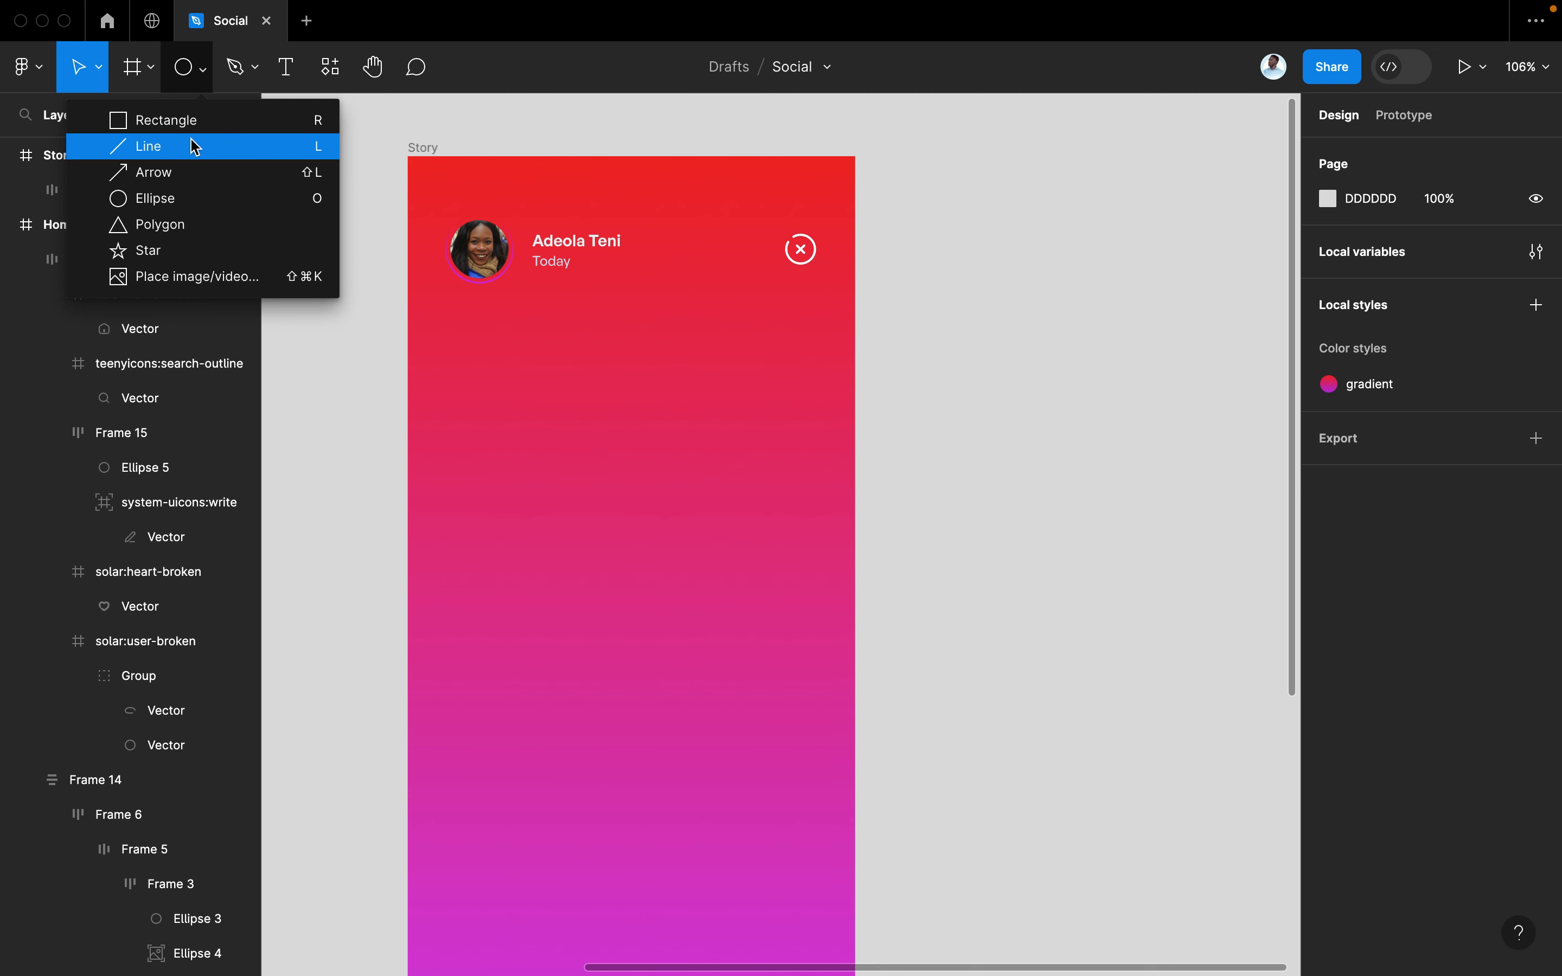
pyautogui.click(190, 121)
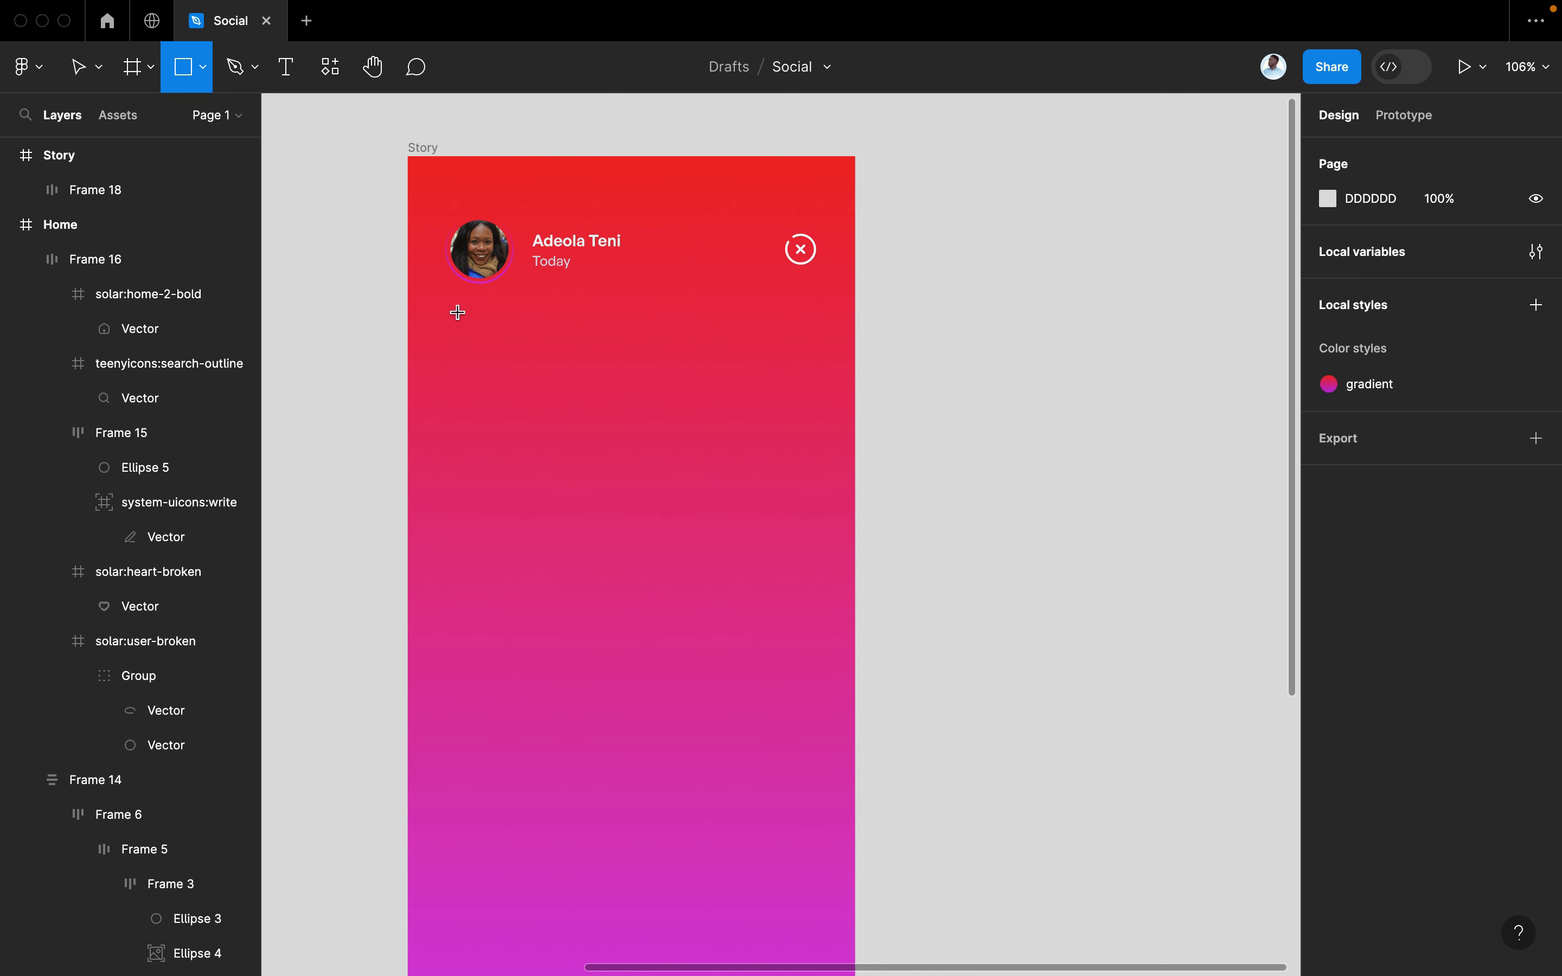
pyautogui.moveTo(457, 312)
pyautogui.mouseDown()
pyautogui.moveTo(644, 336)
pyautogui.moveTo(809, 321)
pyautogui.mouseUp()
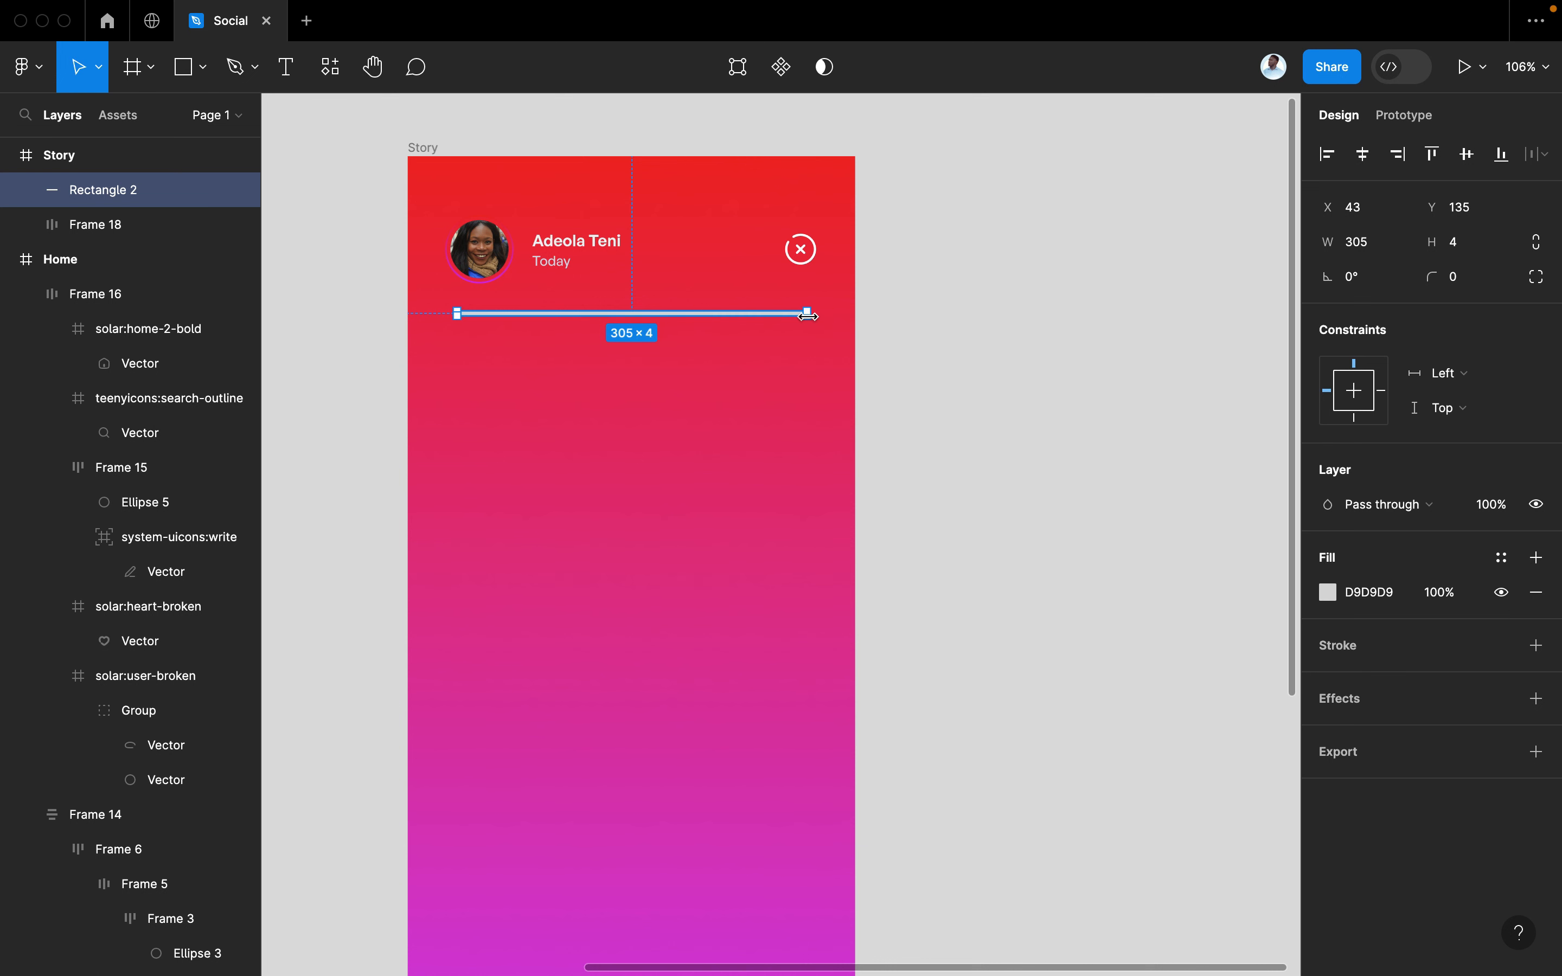
pyautogui.scroll(3, 807, 315)
pyautogui.hscroll(-2, 815, 325)
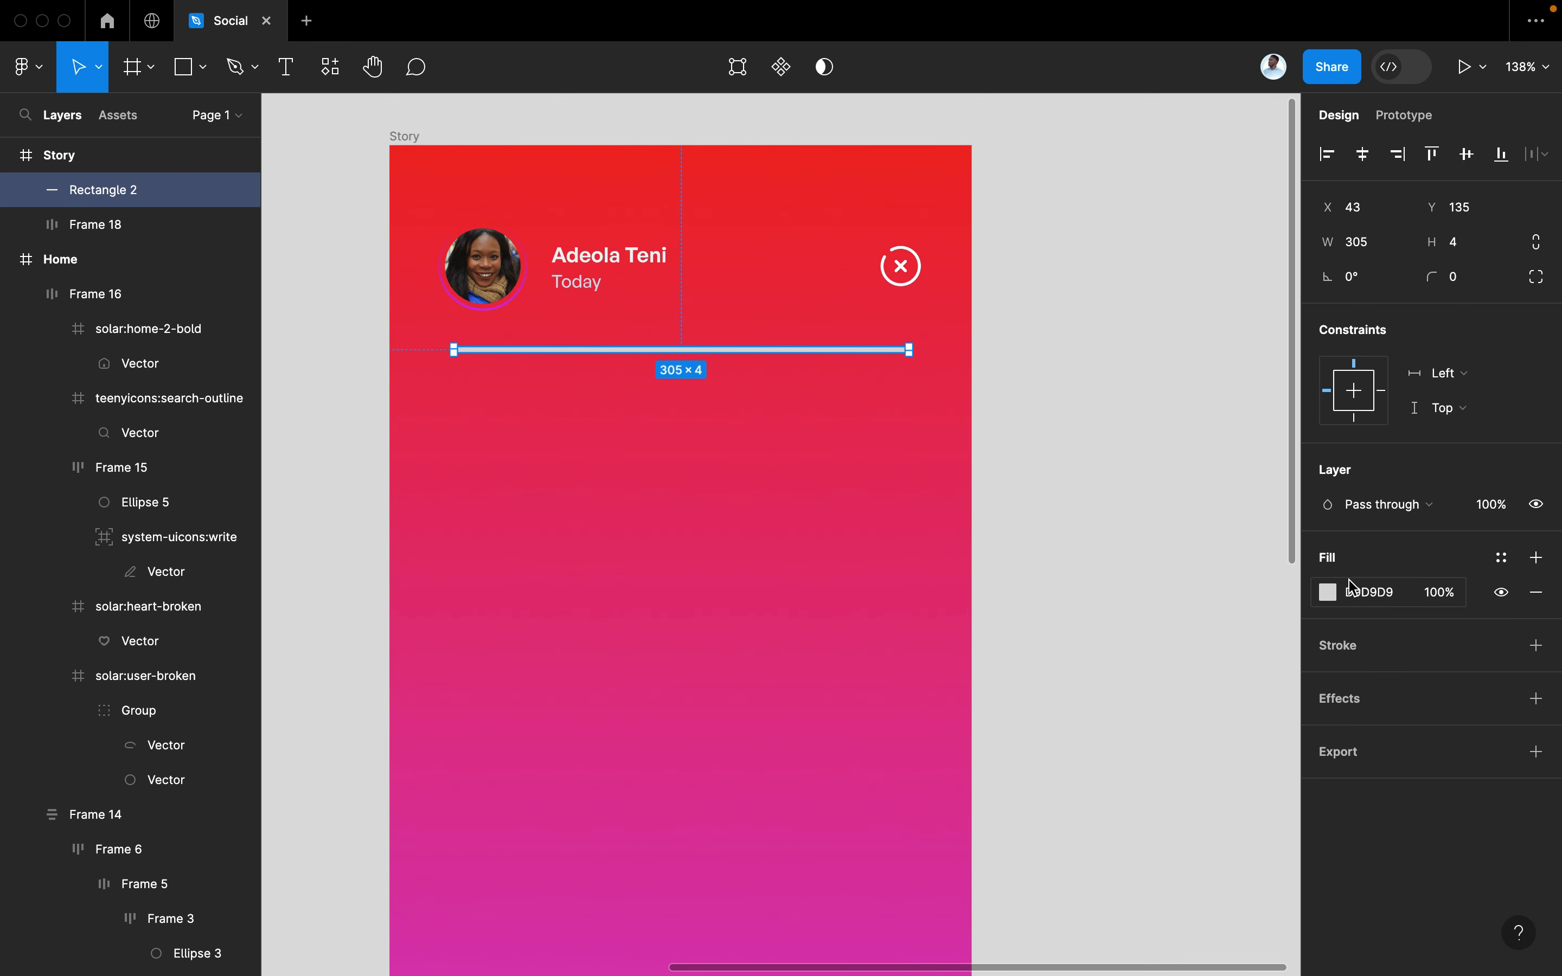
pyautogui.click(1470, 285)
pyautogui.write('30')
pyautogui.press('Return')
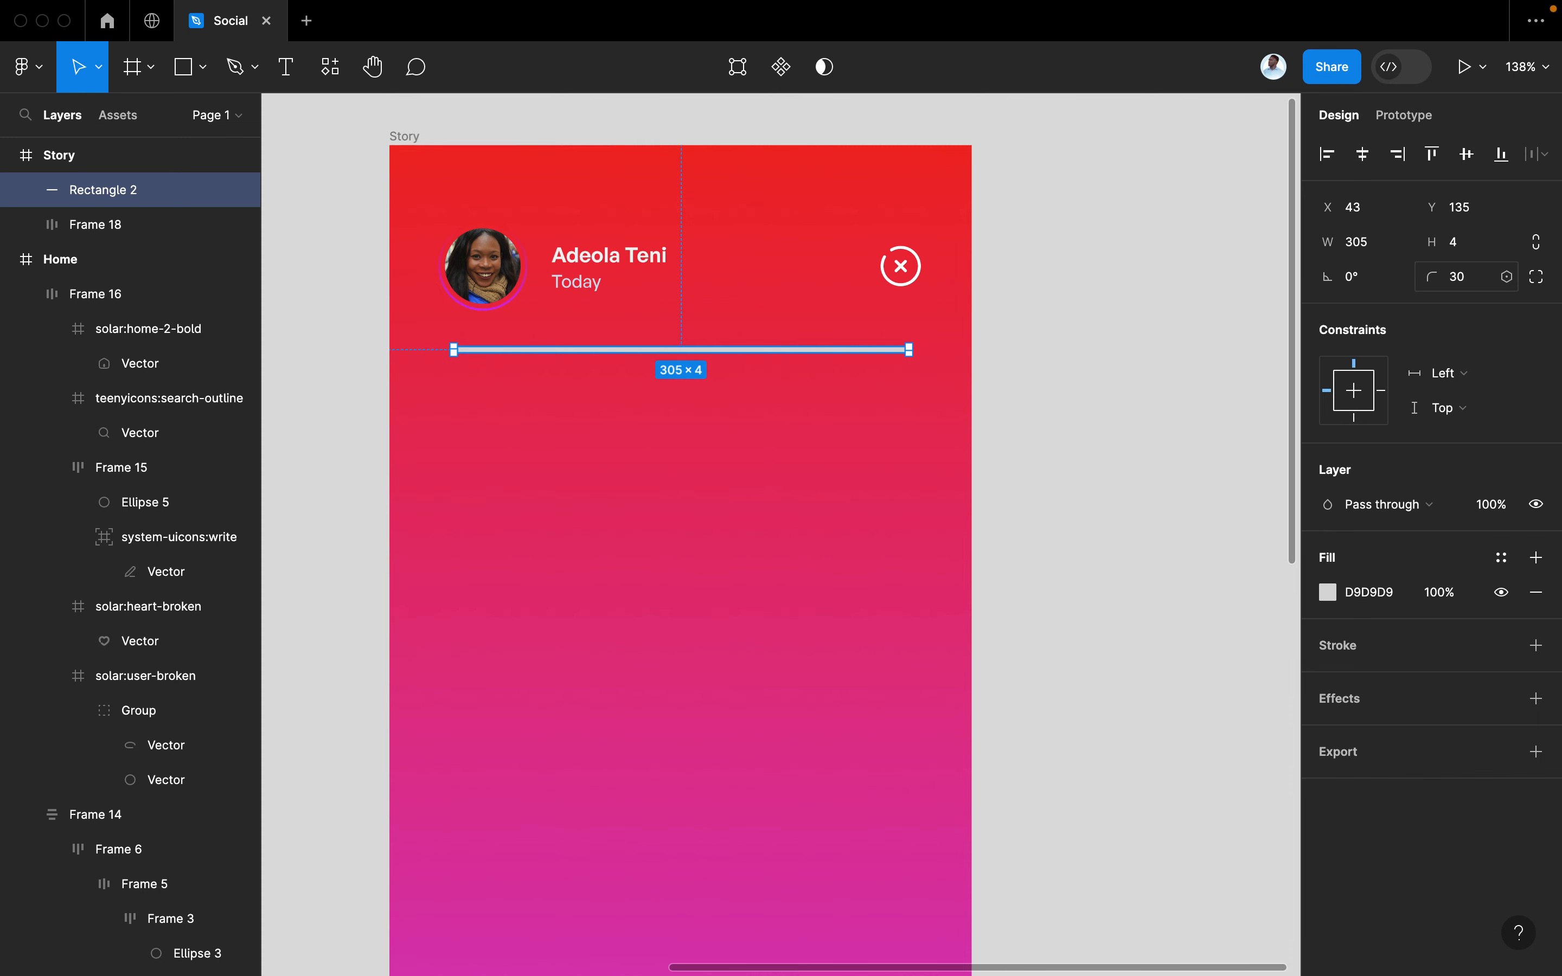
# Duplicate the bar, shorten the copy to 136 wide, and fill it white
pyautogui.click(1062, 291)
pyautogui.click(823, 358)
pyautogui.scroll(3, 819, 355)
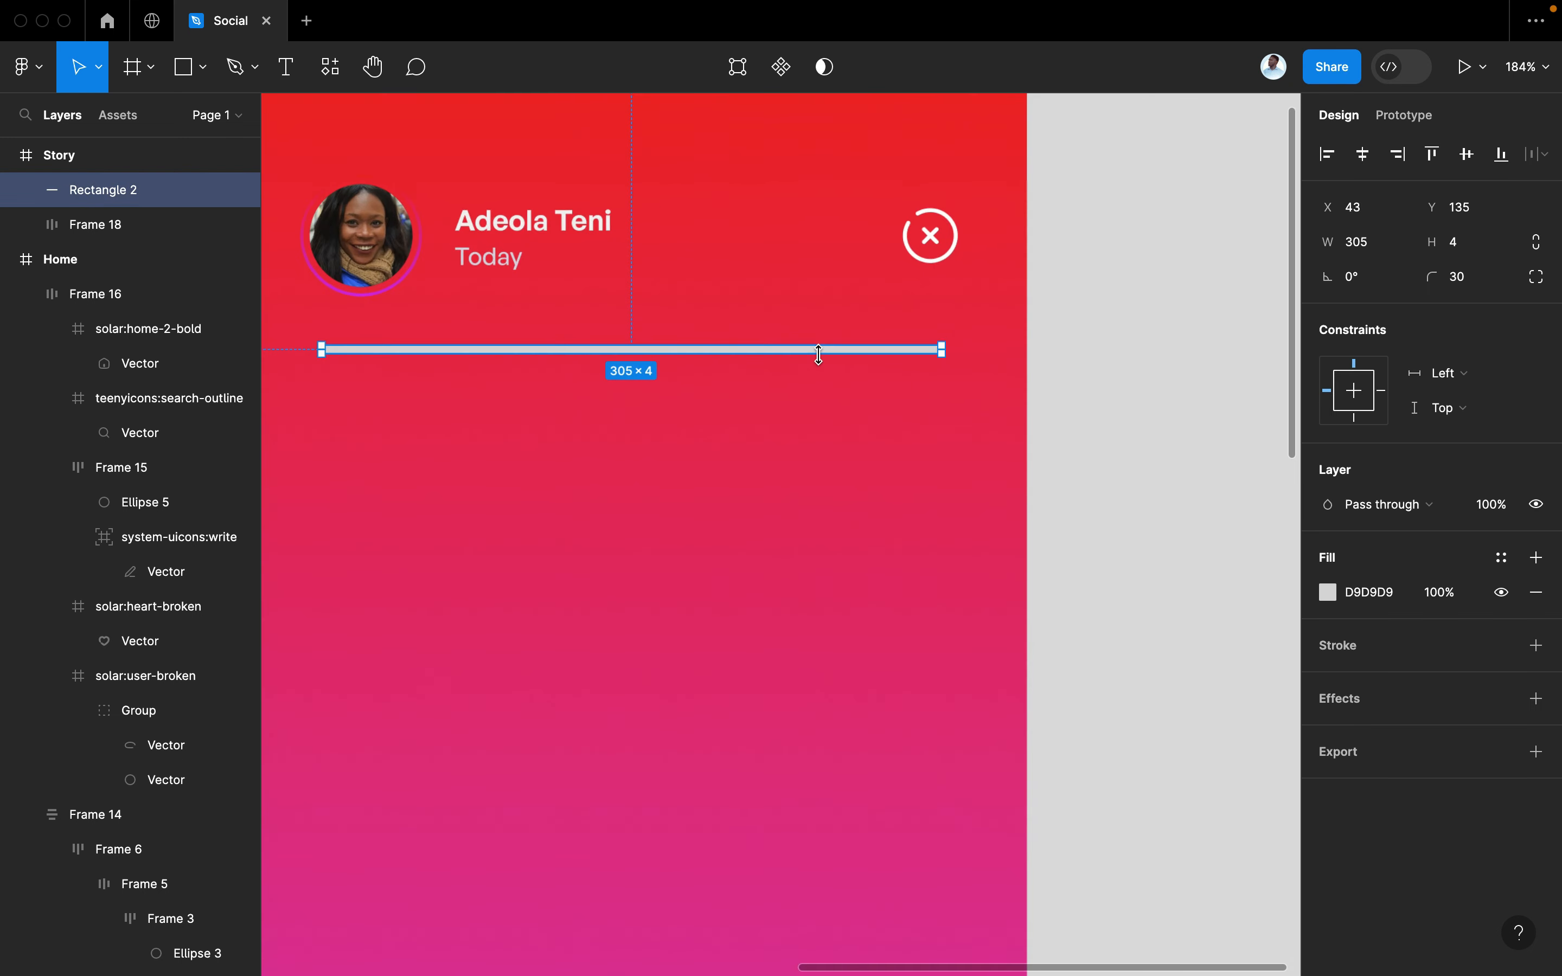
pyautogui.scroll(-2, 818, 355)
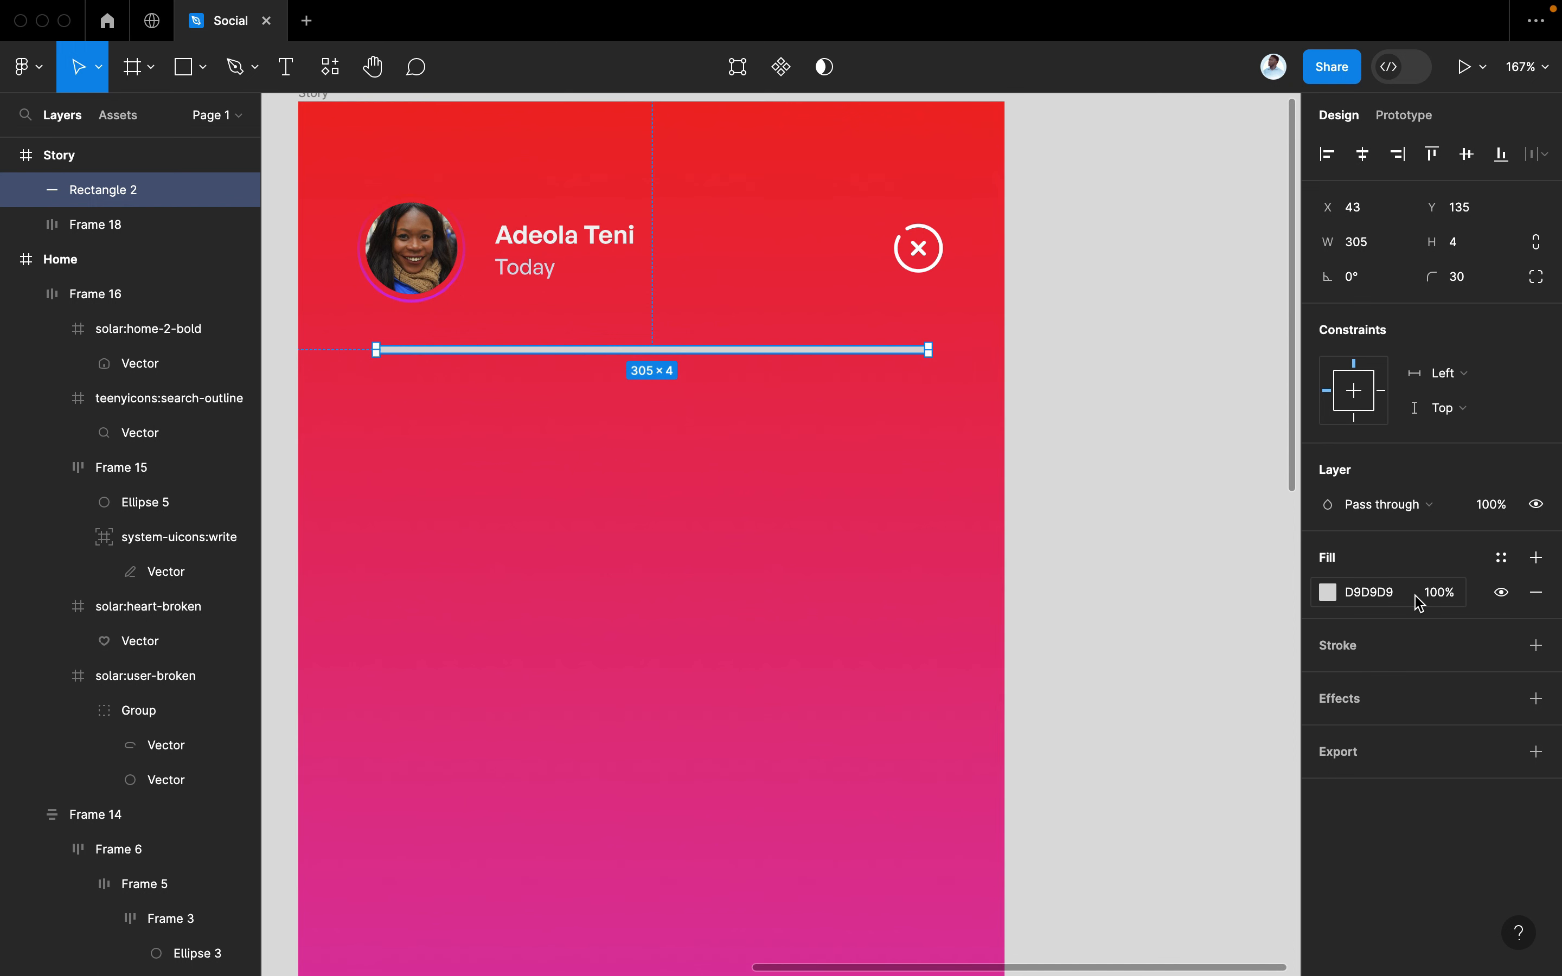
pyautogui.press('super+d')
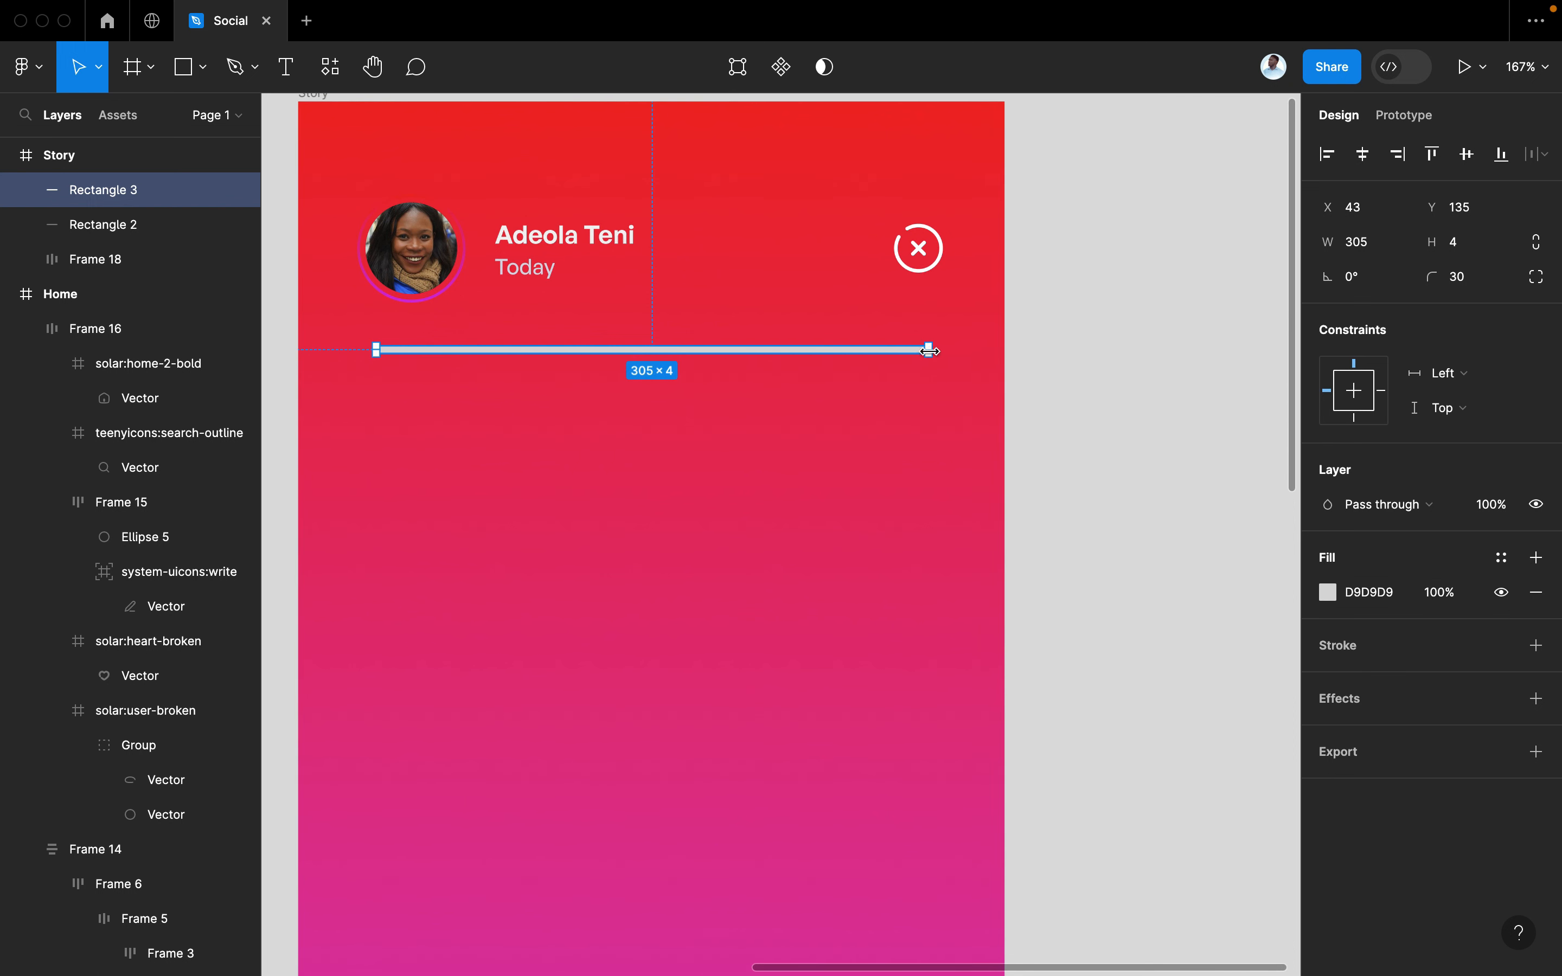
pyautogui.moveTo(929, 350); pyautogui.dragTo(662, 352)
pyautogui.press('super+z')
pyautogui.moveTo(917, 349); pyautogui.dragTo(623, 350)
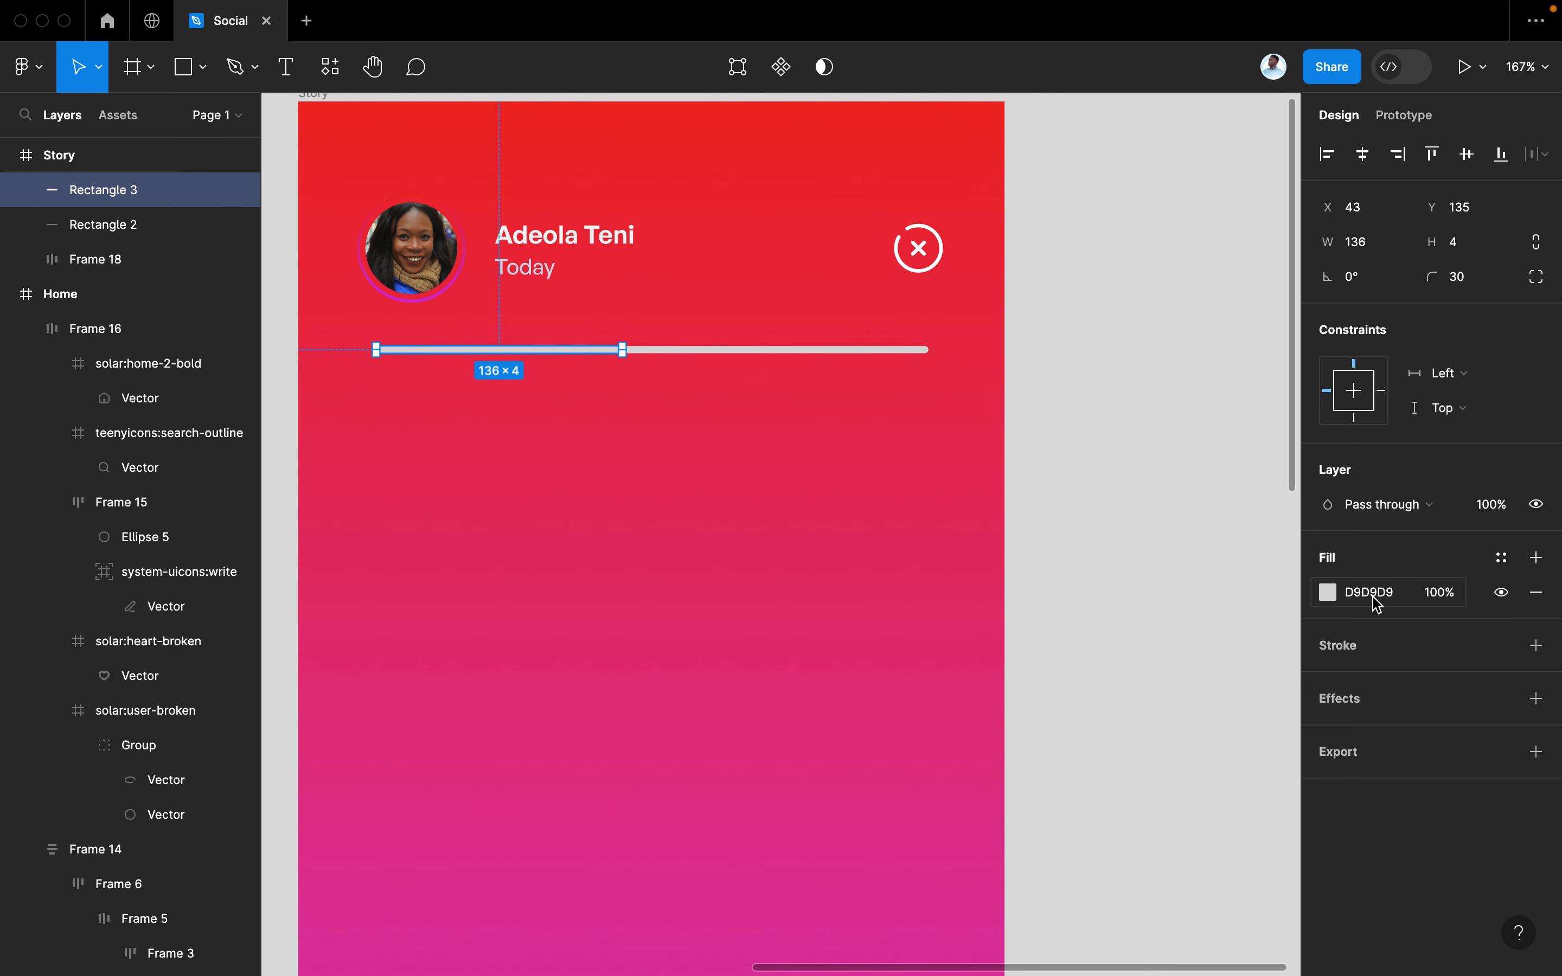
pyautogui.click(1327, 586)
pyautogui.moveTo(1195, 531); pyautogui.dragTo(749, 210)
pyautogui.click(1275, 361)
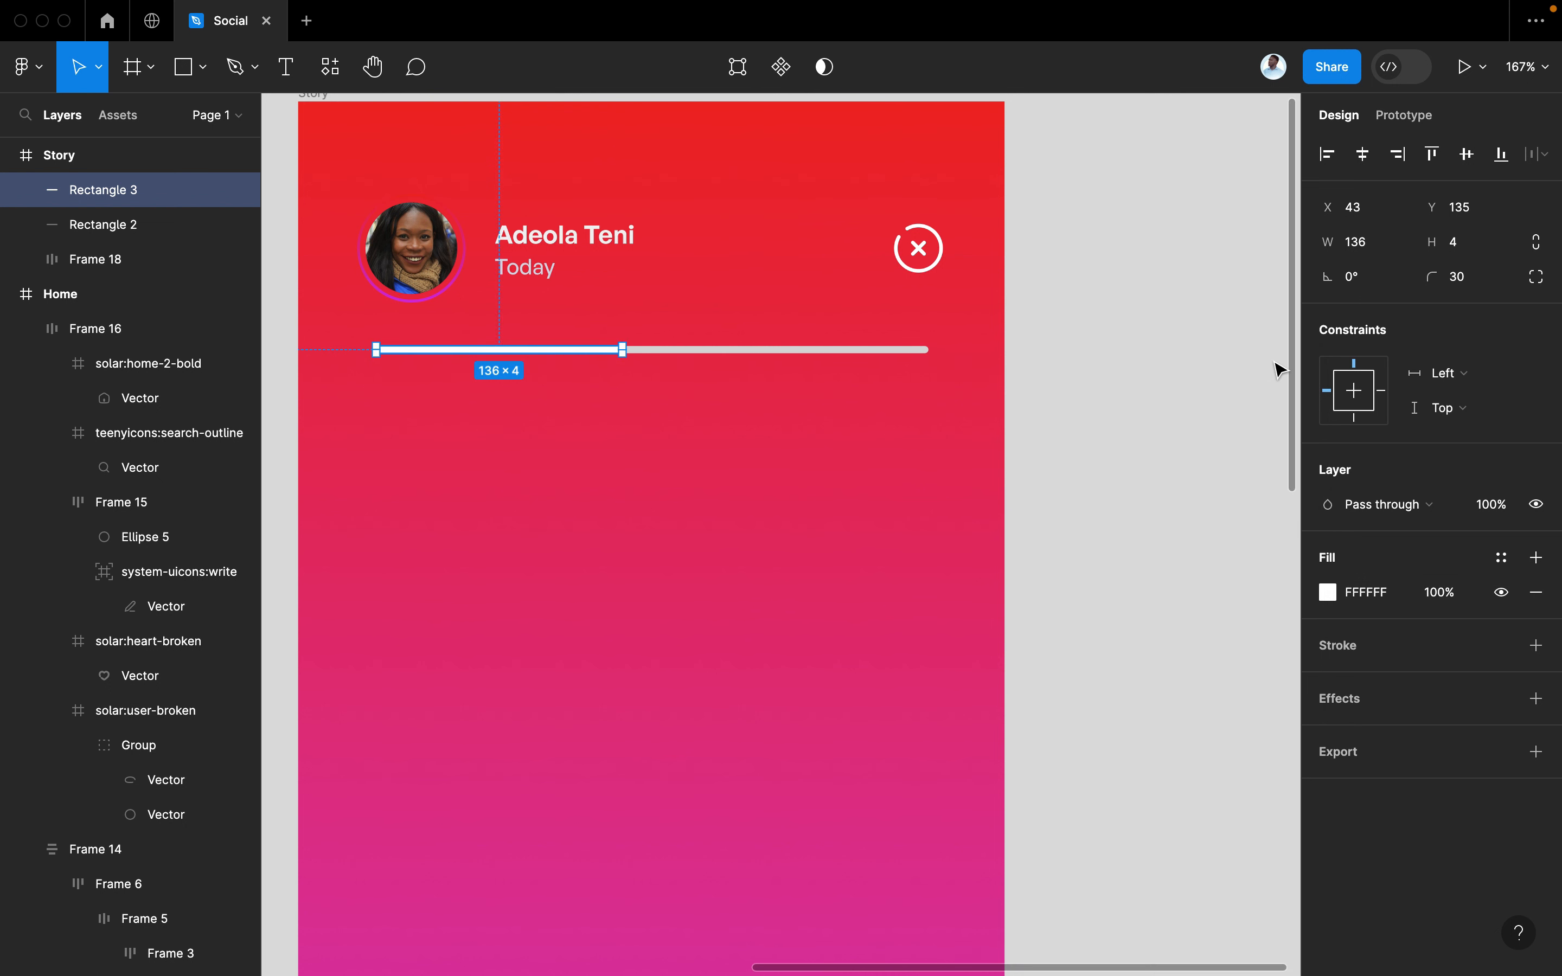
# Set the full-length grey track's fill opacity to 20%
pyautogui.click(825, 350)
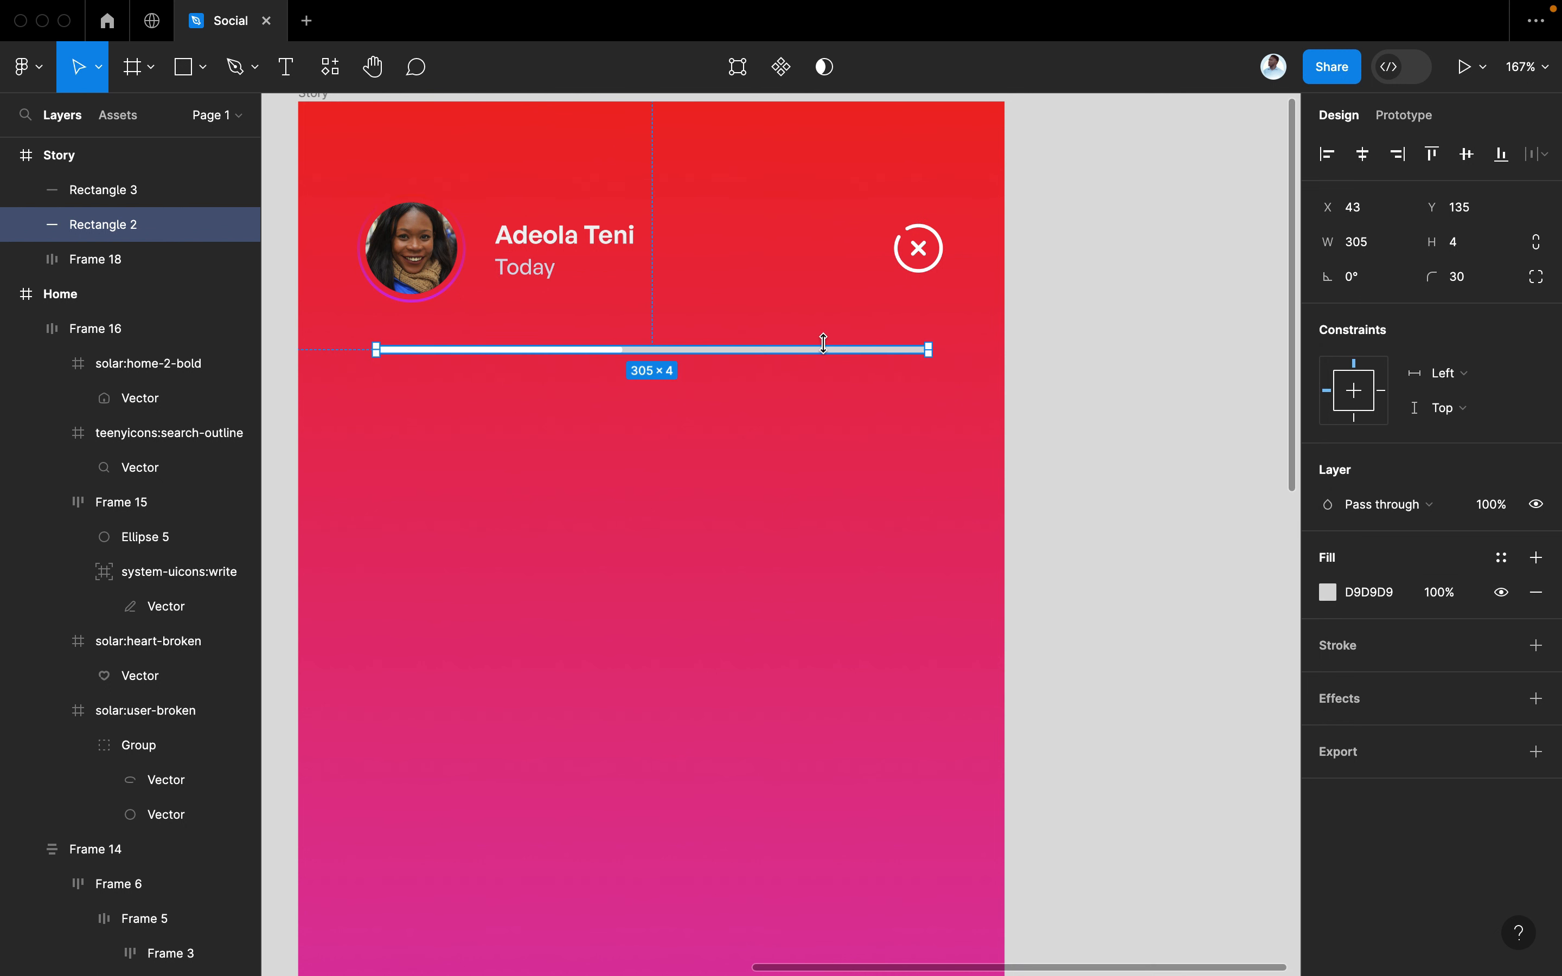
pyautogui.click(1460, 604)
pyautogui.write('20')
pyautogui.press('Return')
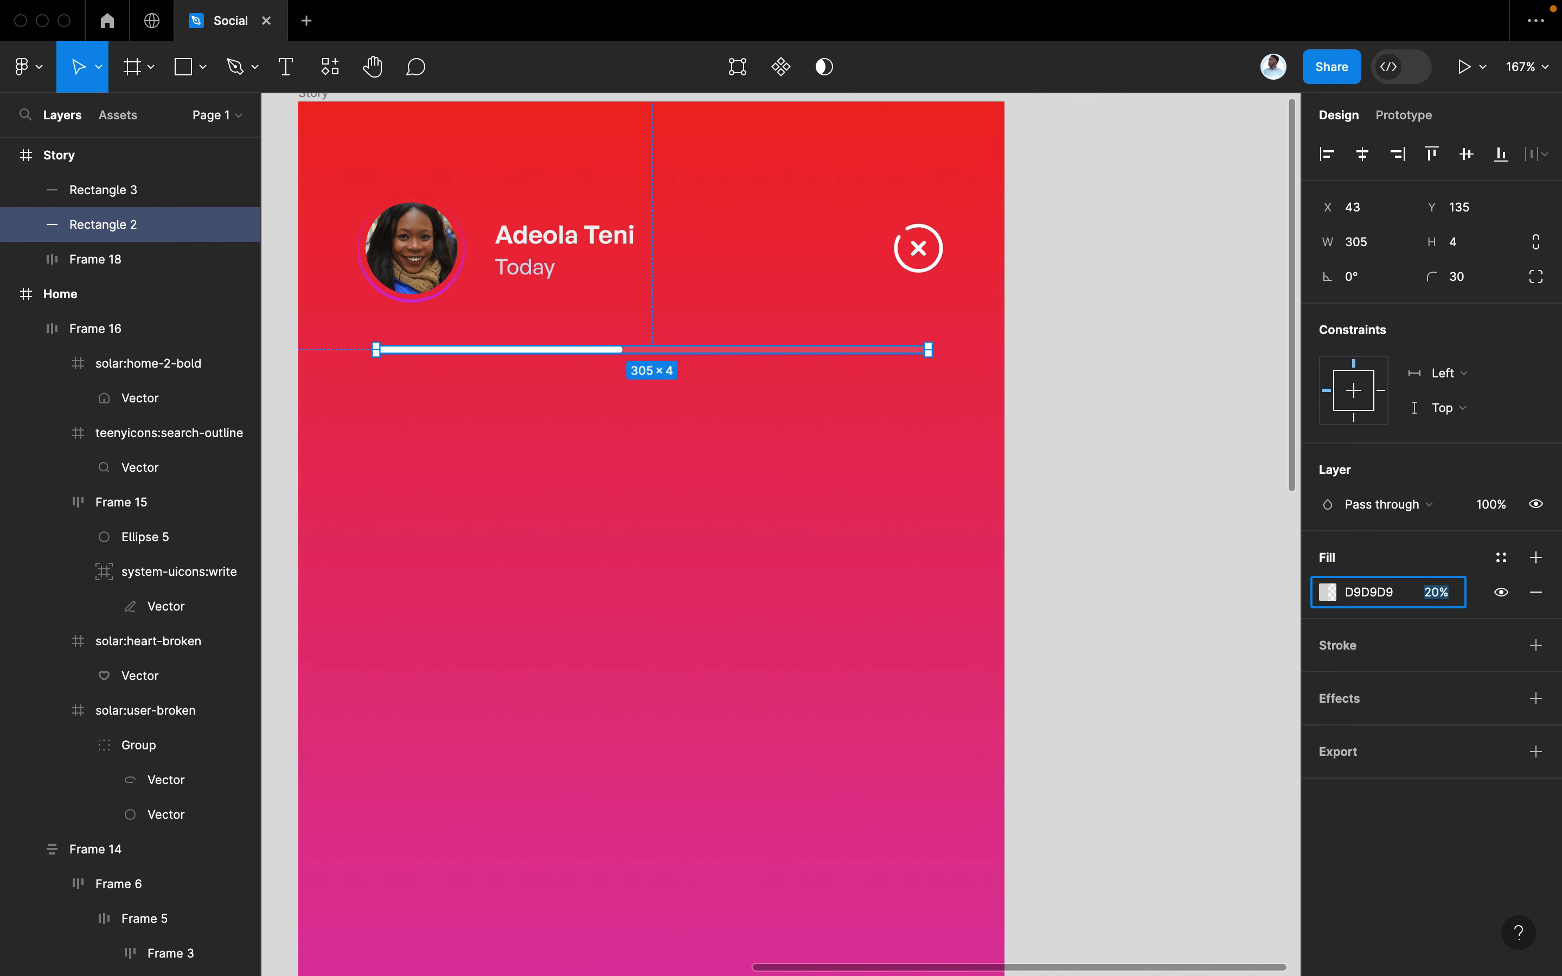
pyautogui.click(1140, 505)
pyautogui.scroll(-5, 1140, 507)
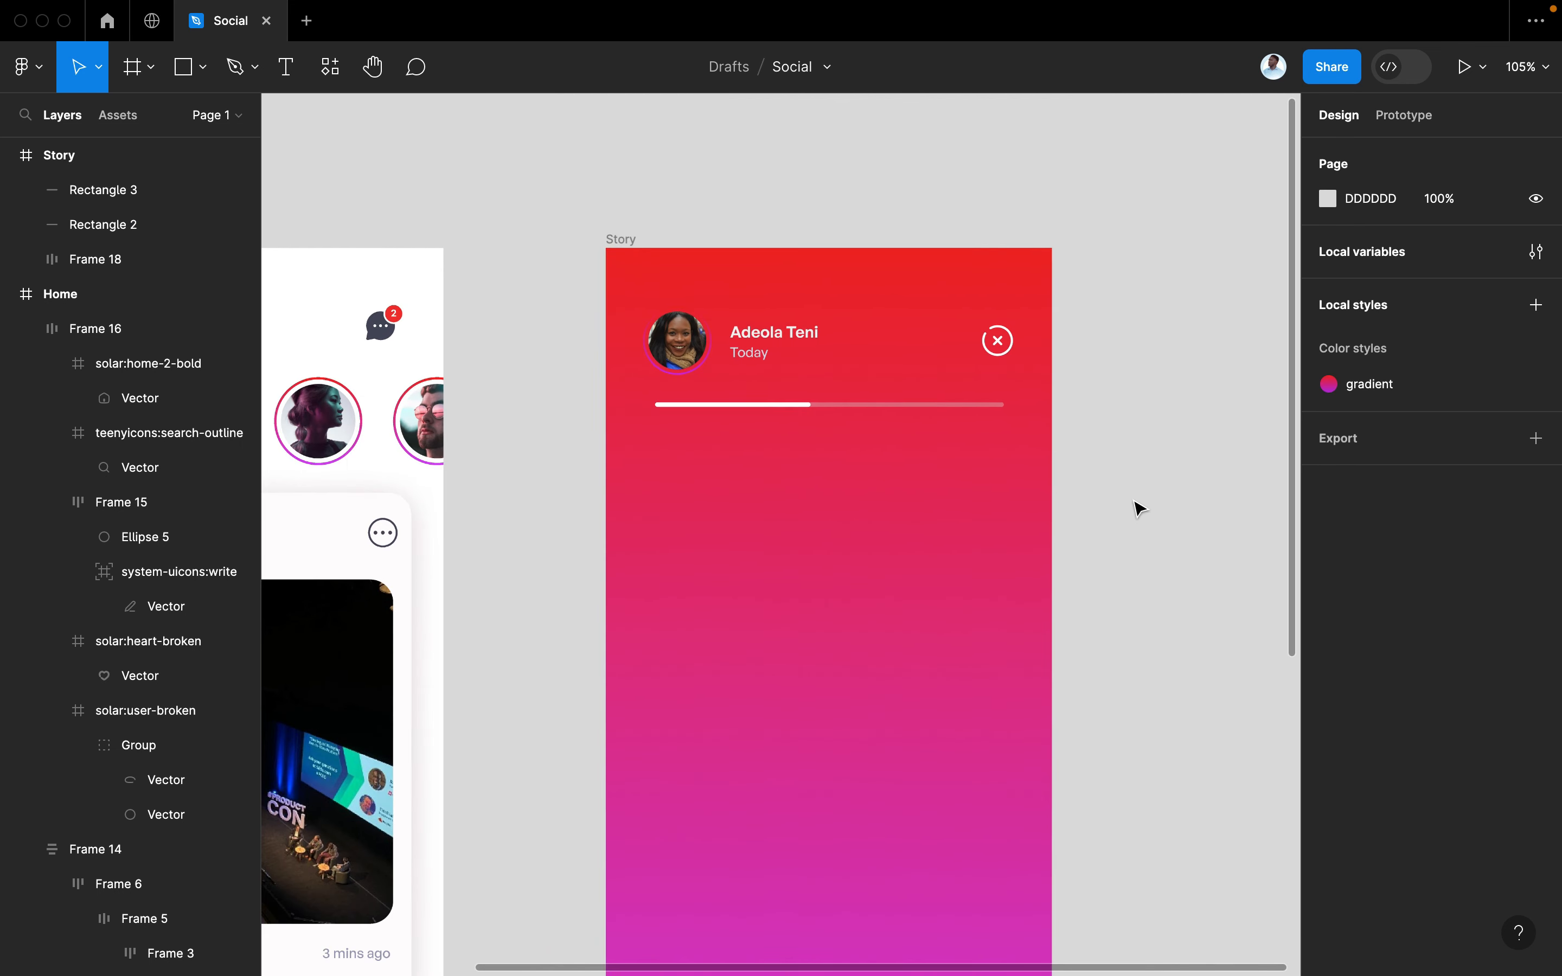
# Draw a 390×652 grey rectangle and place it inside Story below the header
pyautogui.scroll(-4, 1140, 509)
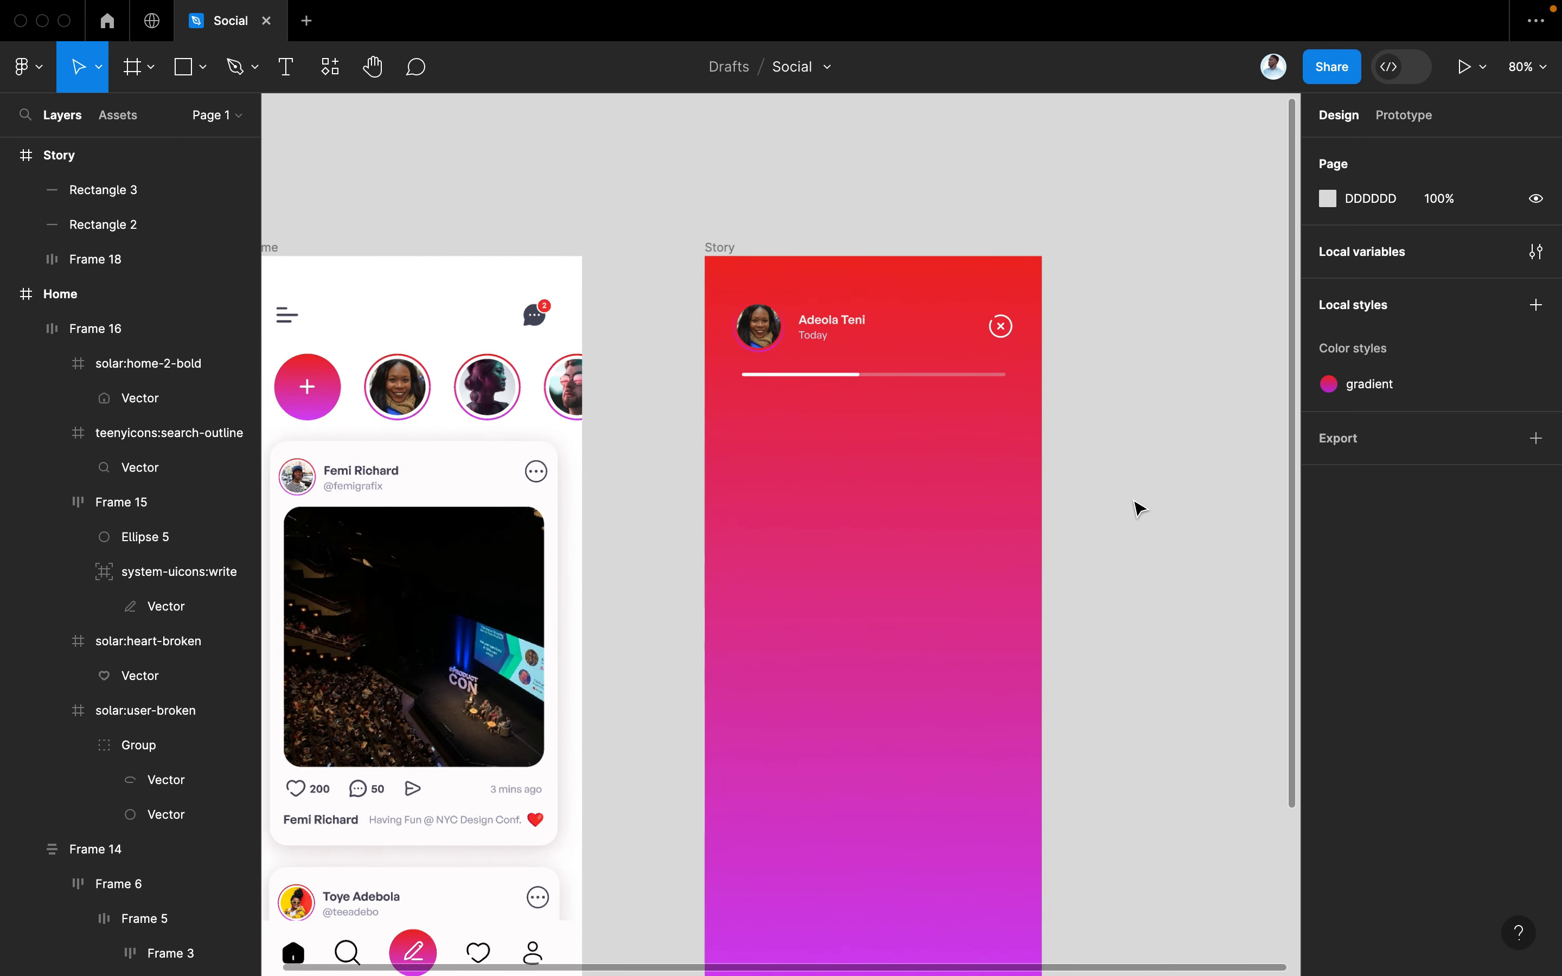
pyautogui.scroll(-3, 1136, 507)
pyautogui.hscroll(2, 1136, 506)
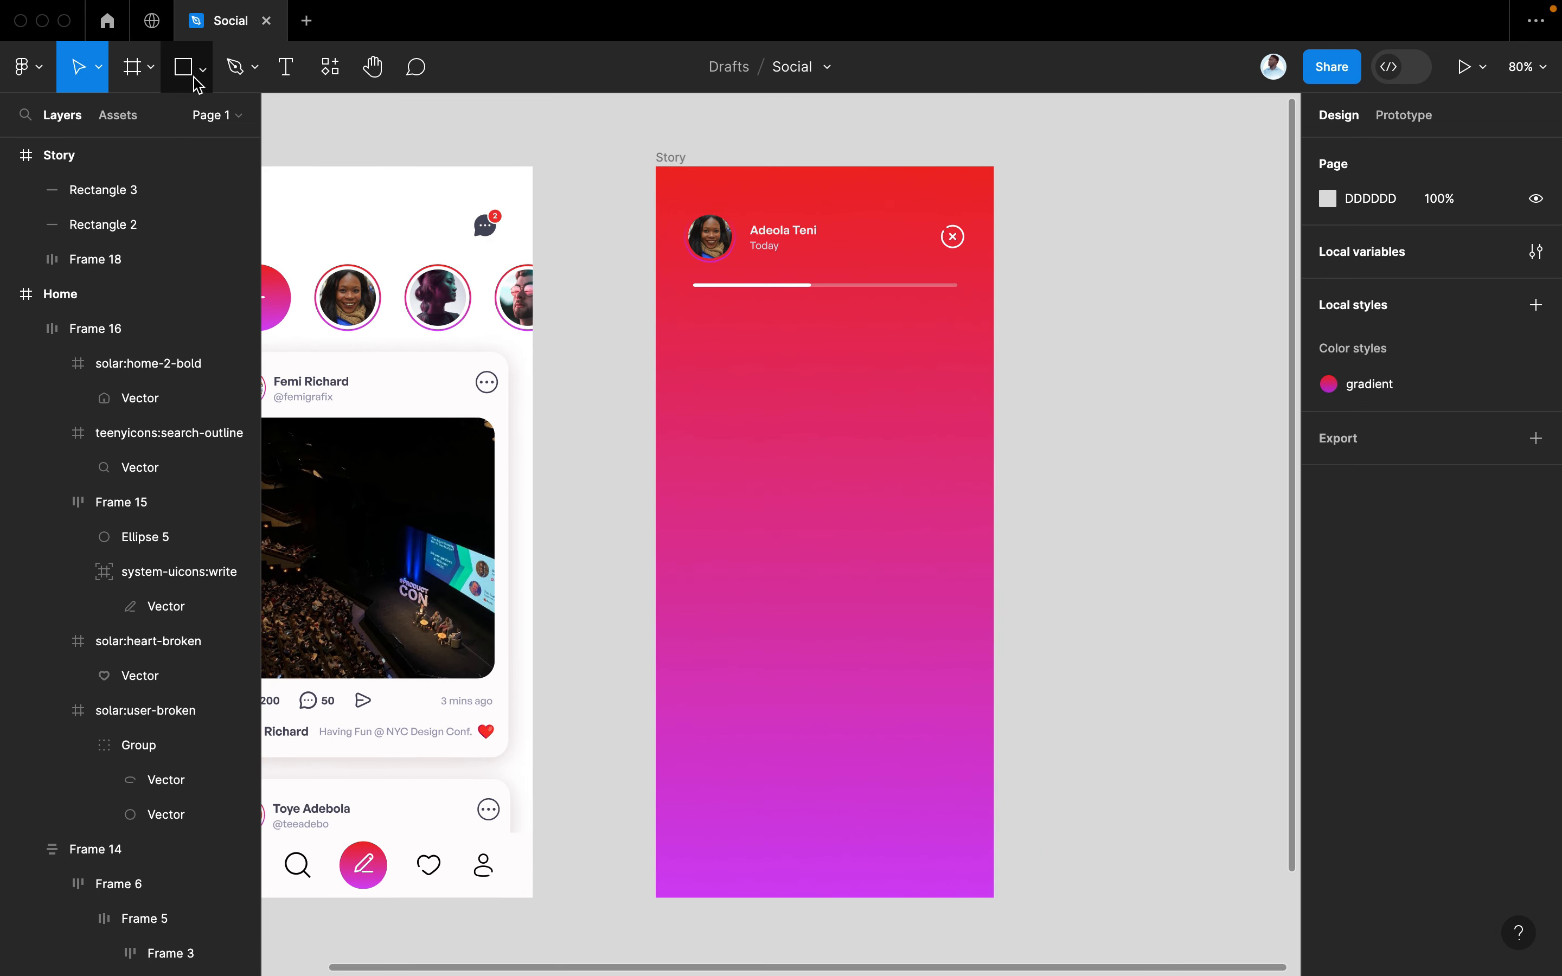
pyautogui.click(195, 79)
pyautogui.click(202, 119)
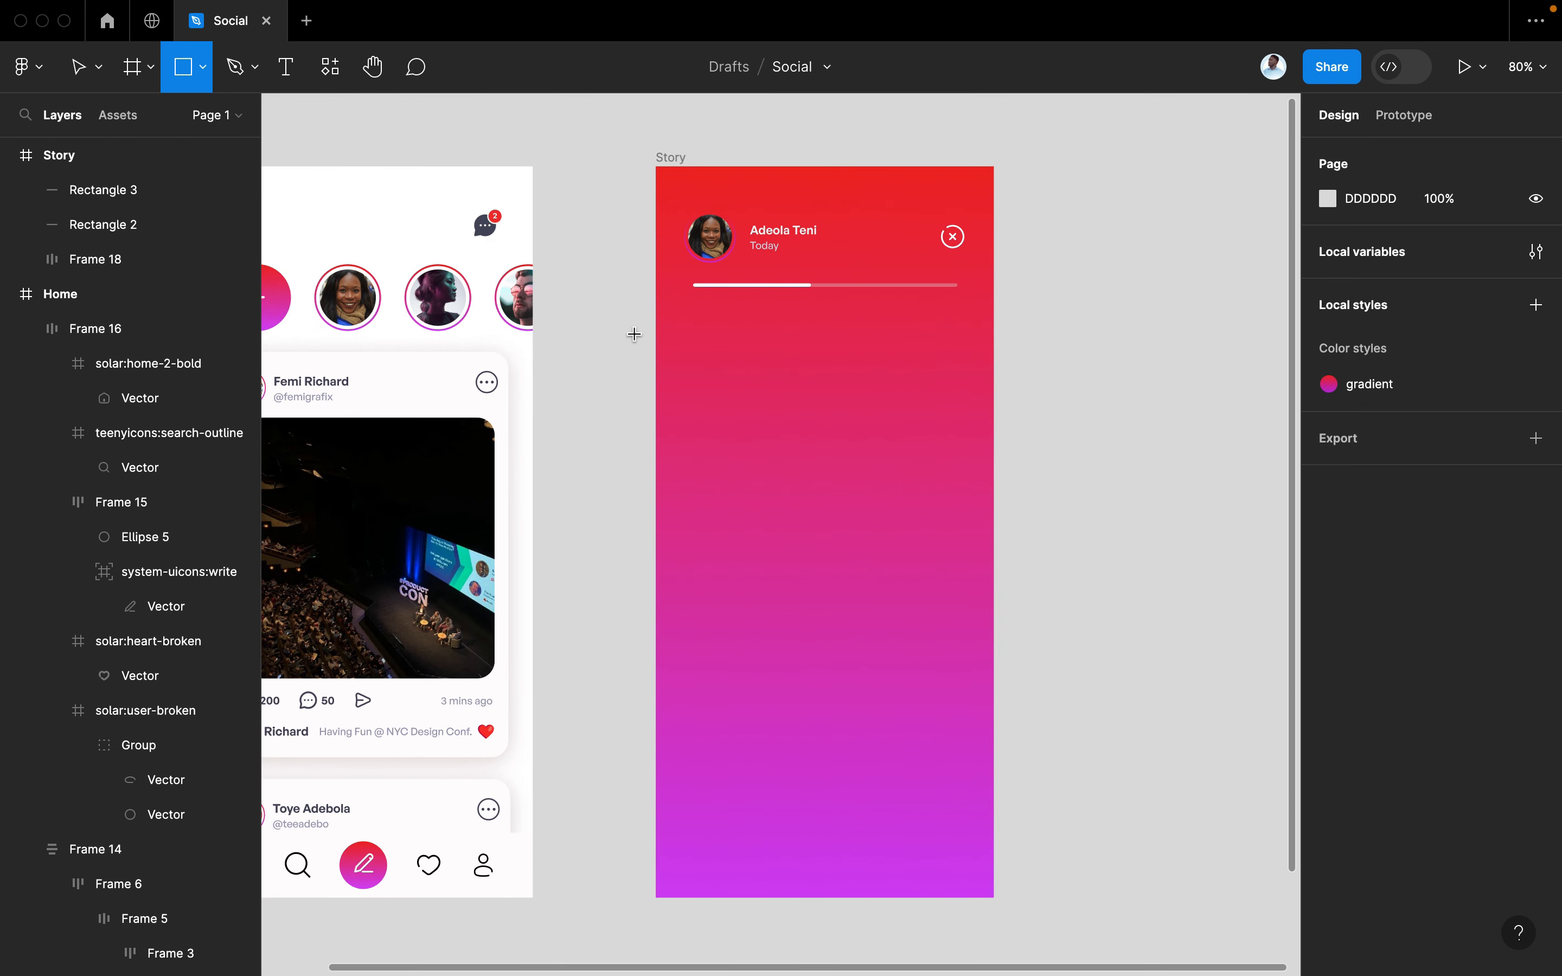
pyautogui.moveTo(634, 333)
pyautogui.mouseDown()
pyautogui.moveTo(925, 621)
pyautogui.moveTo(1028, 915)
pyautogui.moveTo(1022, 855)
pyautogui.moveTo(994, 855)
pyautogui.mouseUp()
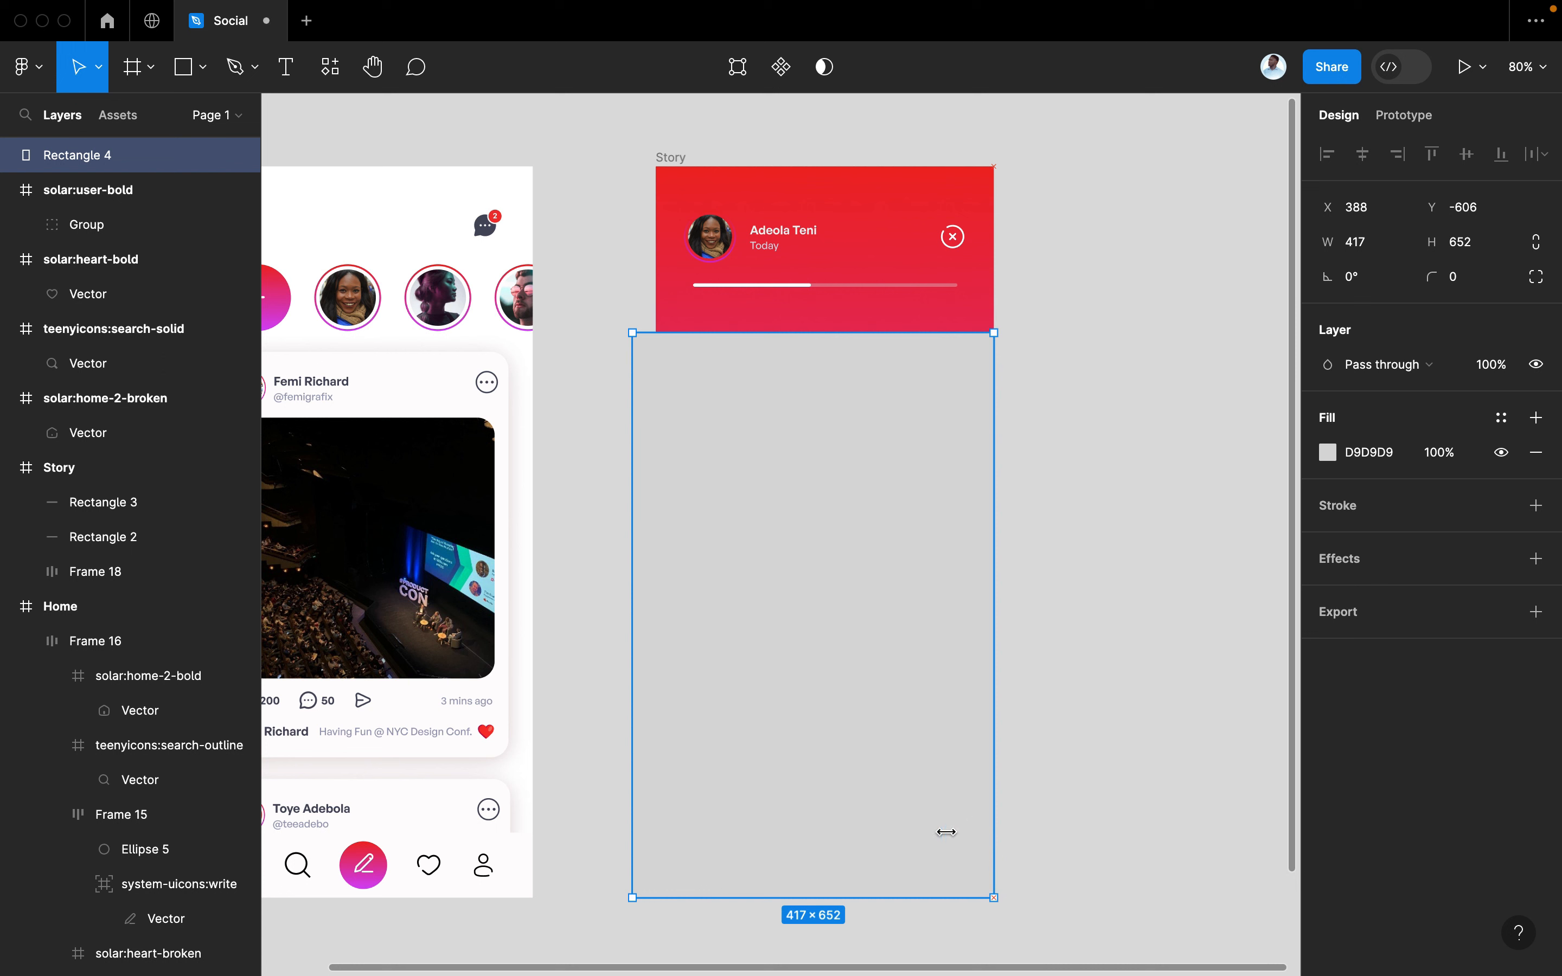
pyautogui.moveTo(634, 774); pyautogui.dragTo(655, 773)
pyautogui.moveTo(657, 160); pyautogui.dragTo(625, 160)
pyautogui.hotkey('ctrl', 'z')
pyautogui.moveTo(801, 439); pyautogui.dragTo(1085, 485)
pyautogui.moveTo(1126, 583); pyautogui.dragTo(726, 537)
# Round the rectangle's corners to 30 30 0 0, square at the bottom
pyautogui.scroll(3, 700, 328)
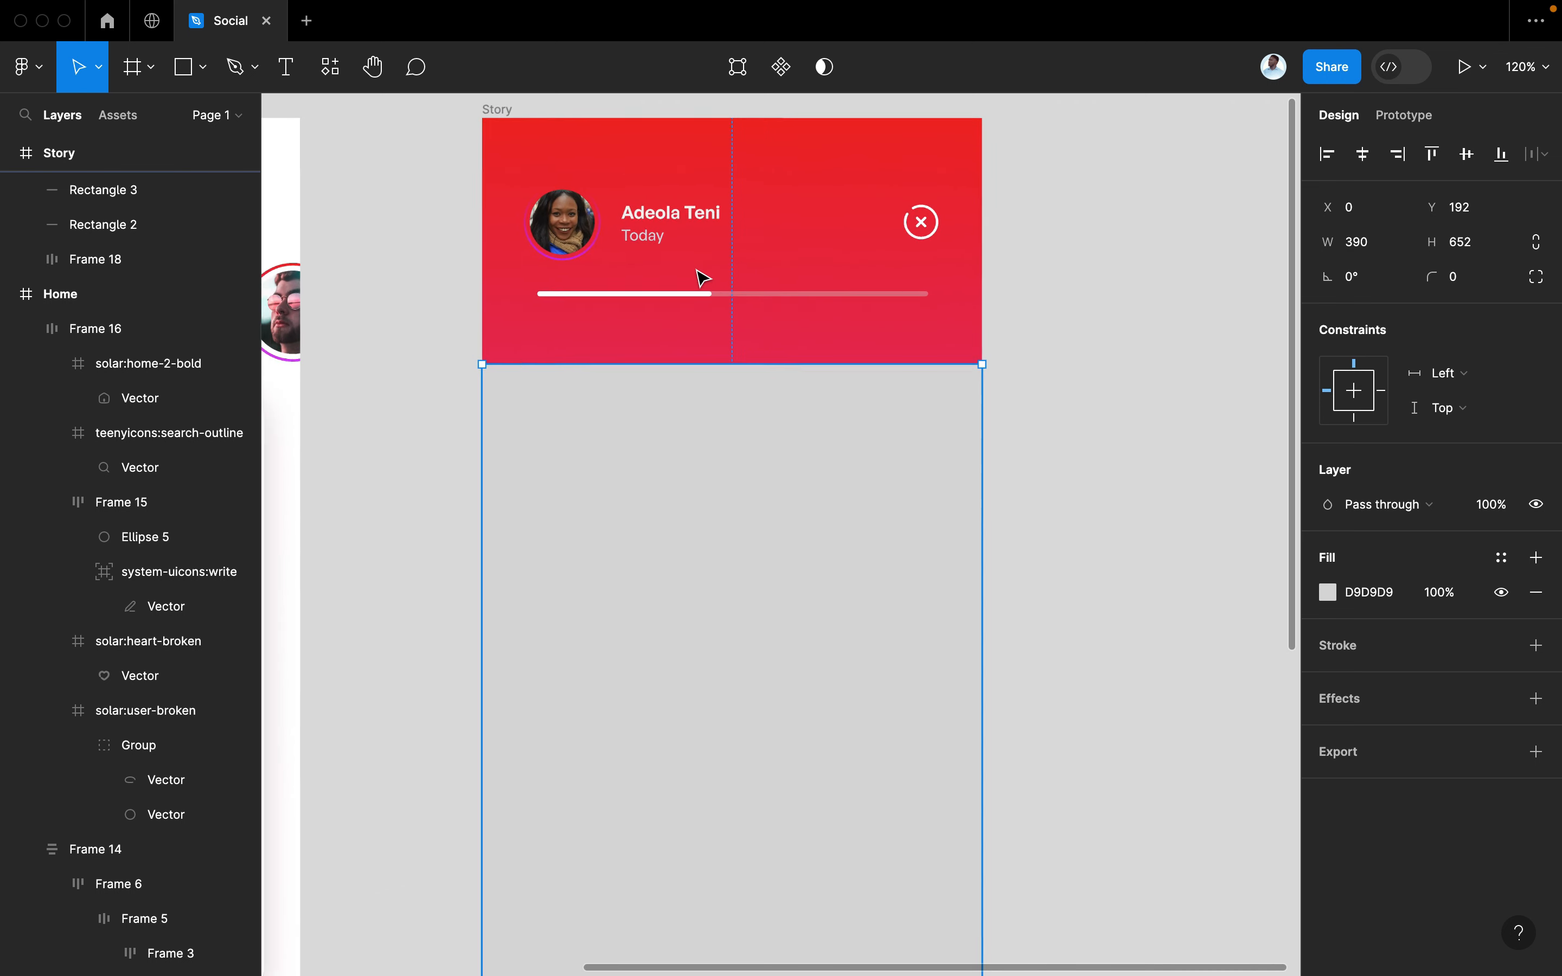
pyautogui.click(1471, 291)
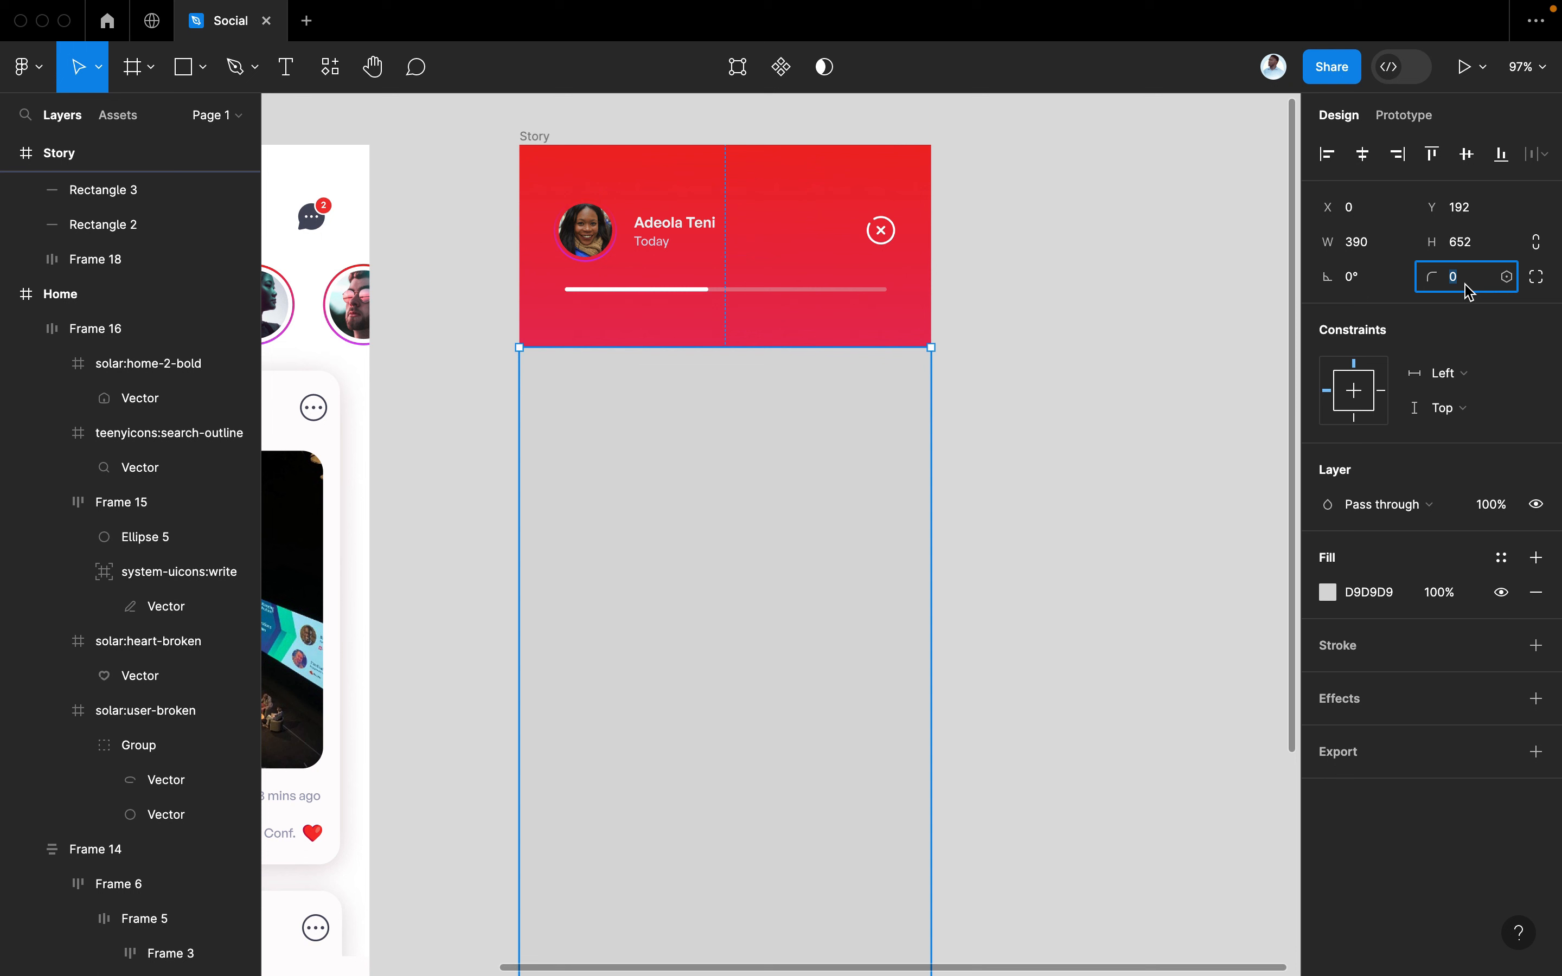
pyautogui.press('Return')
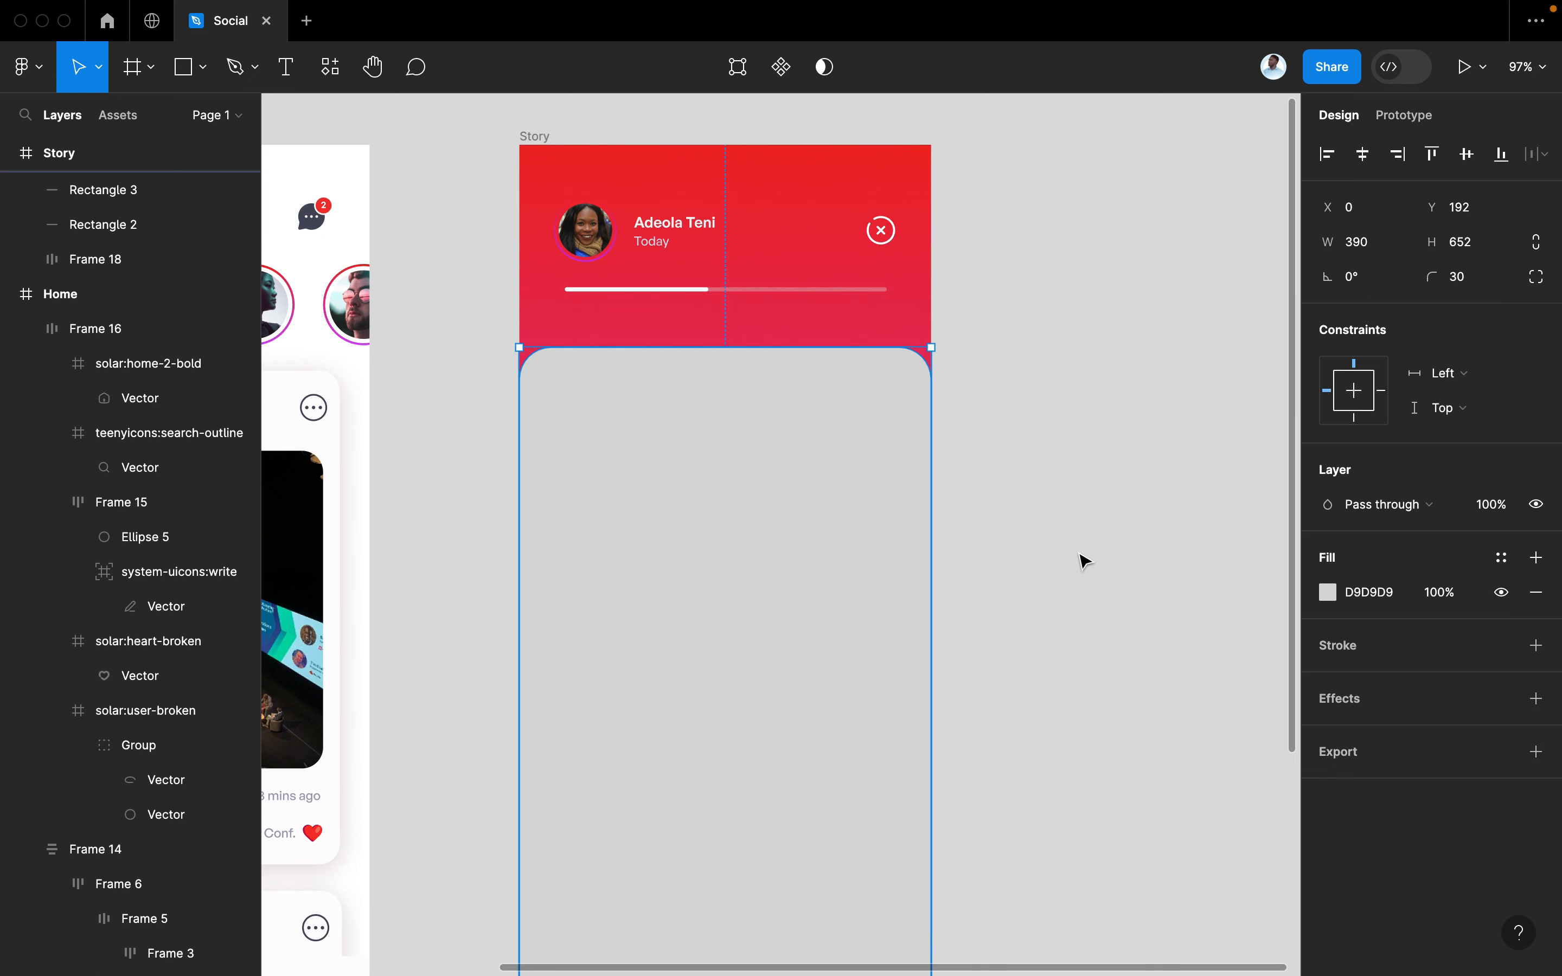
pyautogui.click(1537, 277)
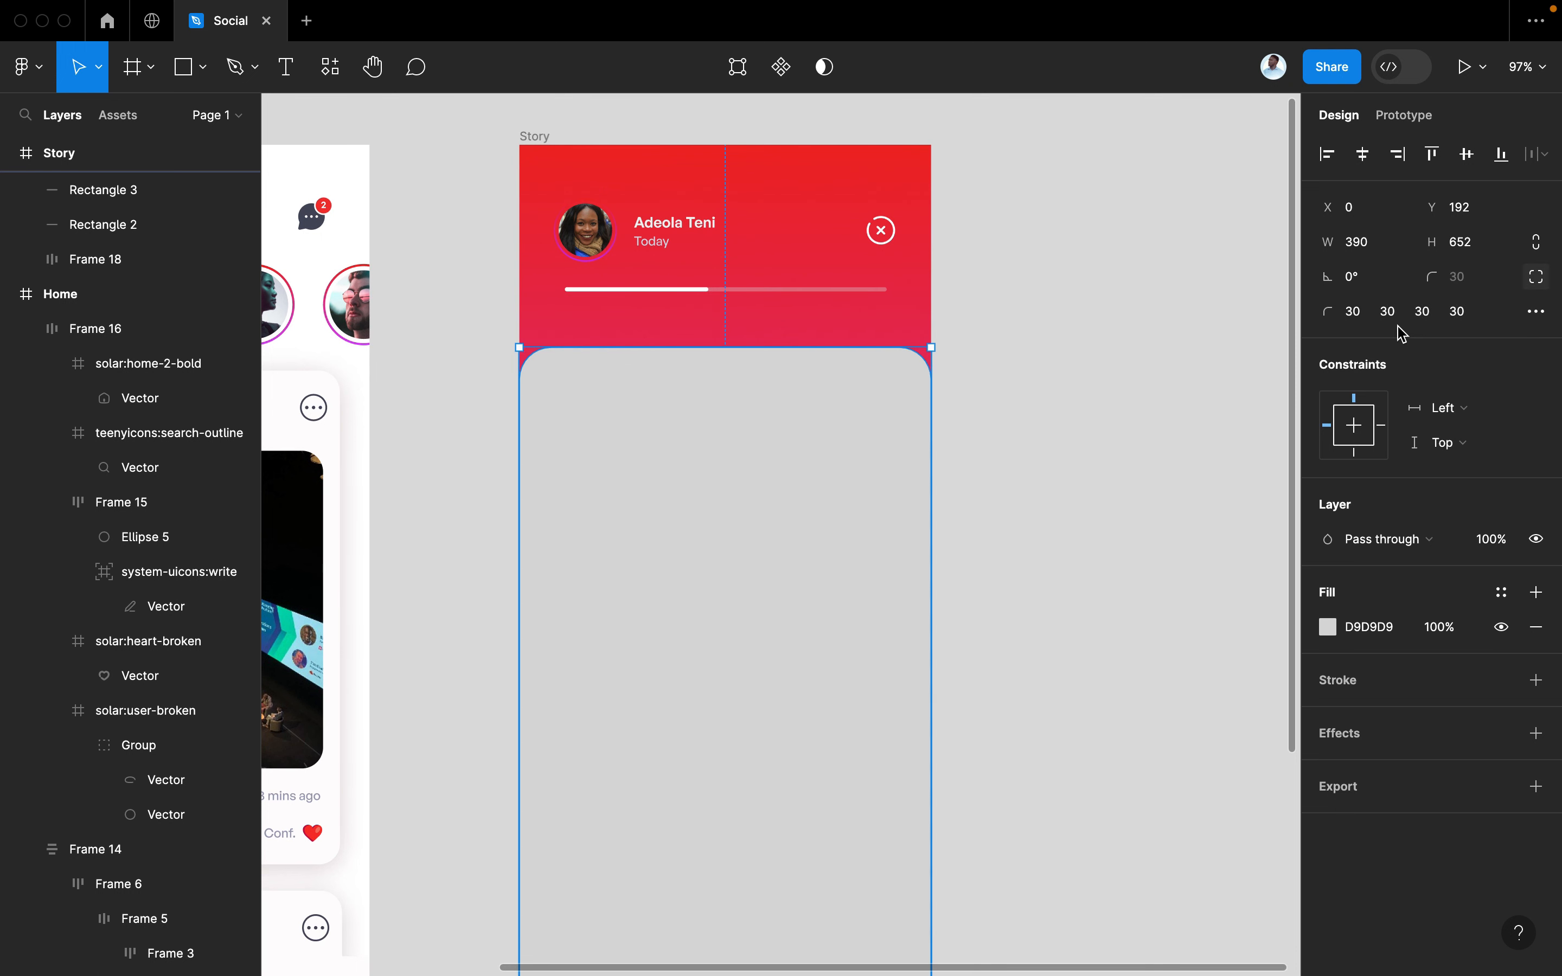
pyautogui.click(1422, 313)
pyautogui.write('0')
pyautogui.press('Tab')
pyautogui.write('0')
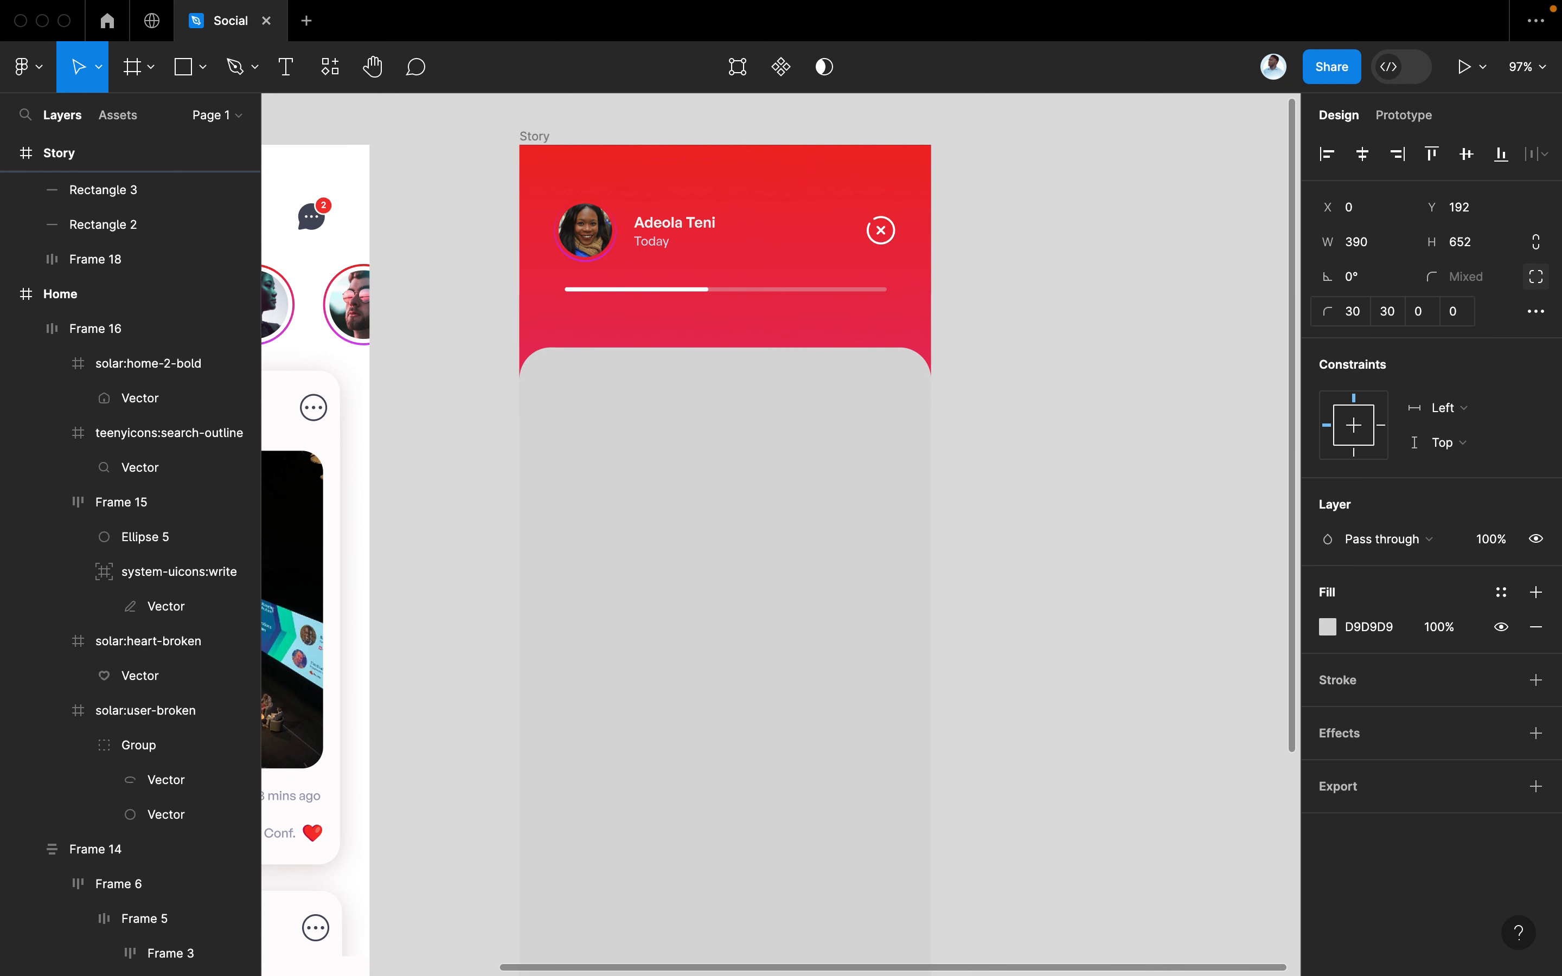
pyautogui.press('Return')
pyautogui.scroll(-3, 810, 309)
pyautogui.scroll(-2, 810, 310)
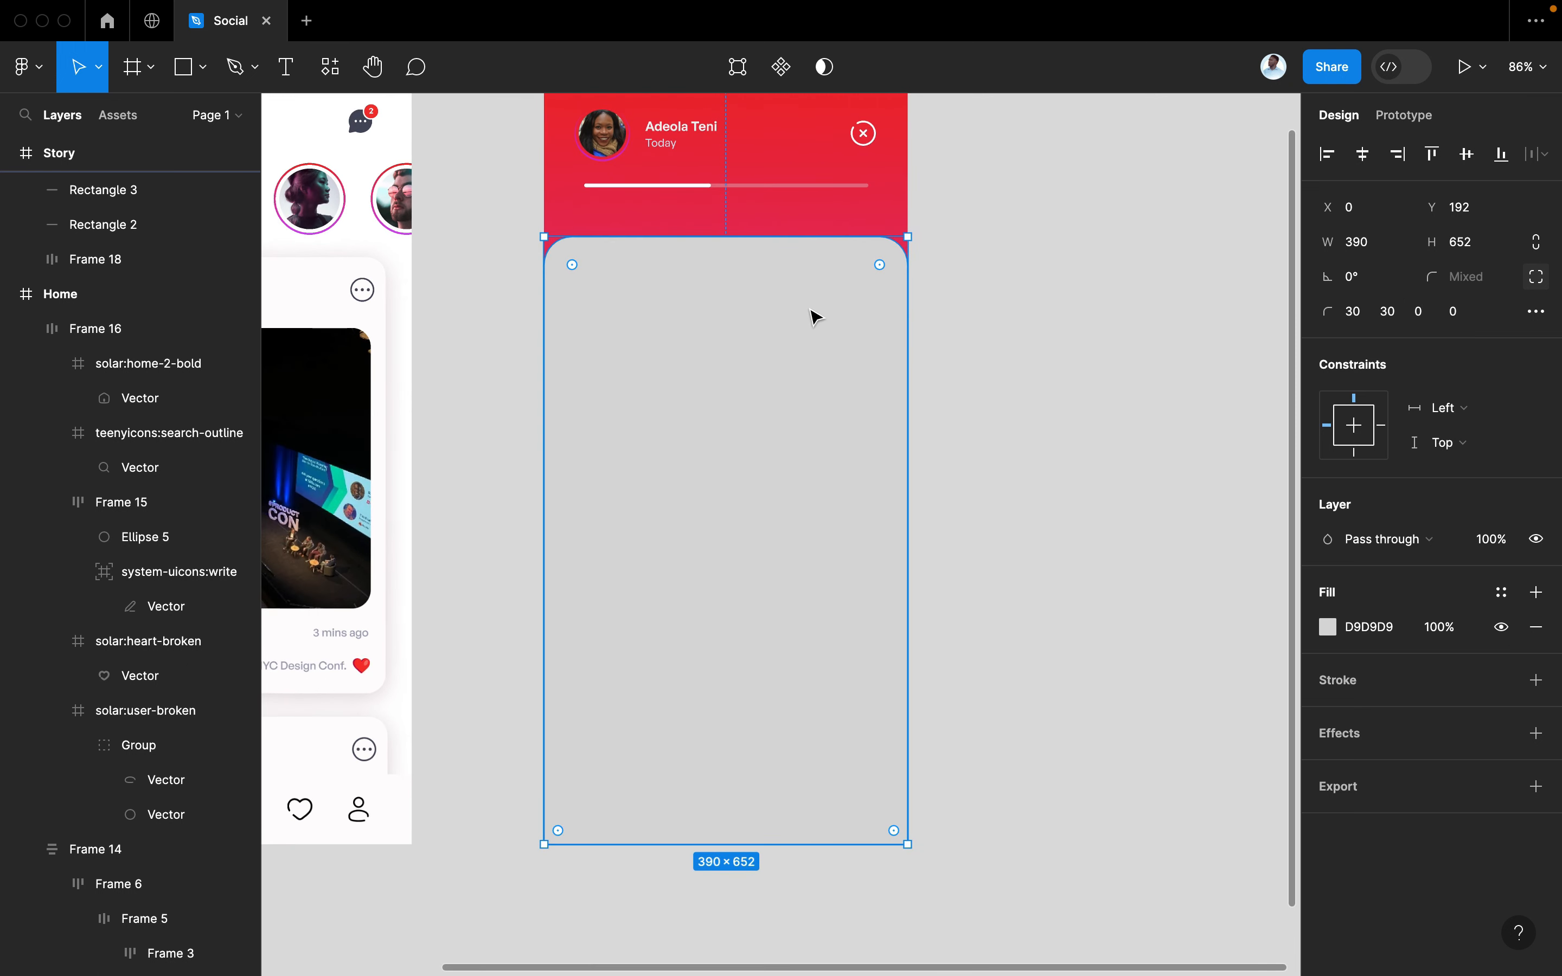
pyautogui.scroll(2, 810, 309)
# Reselect the grey card and bring up Quick actions with Cmd+/
pyautogui.click(937, 334)
pyautogui.click(787, 440)
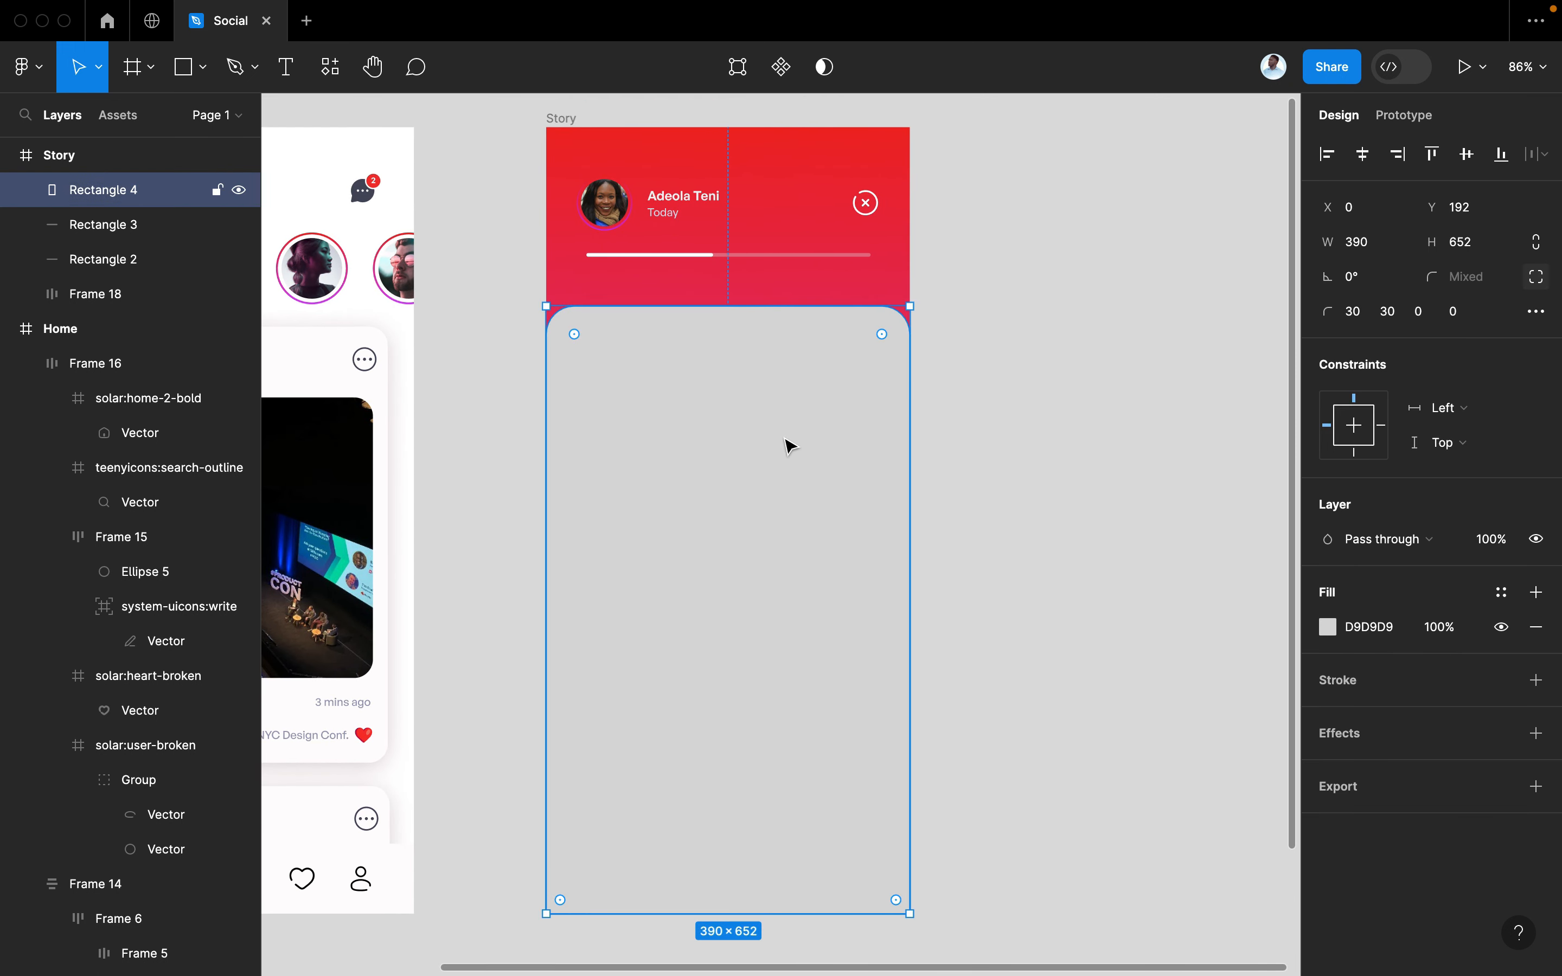
pyautogui.press('super+slash')
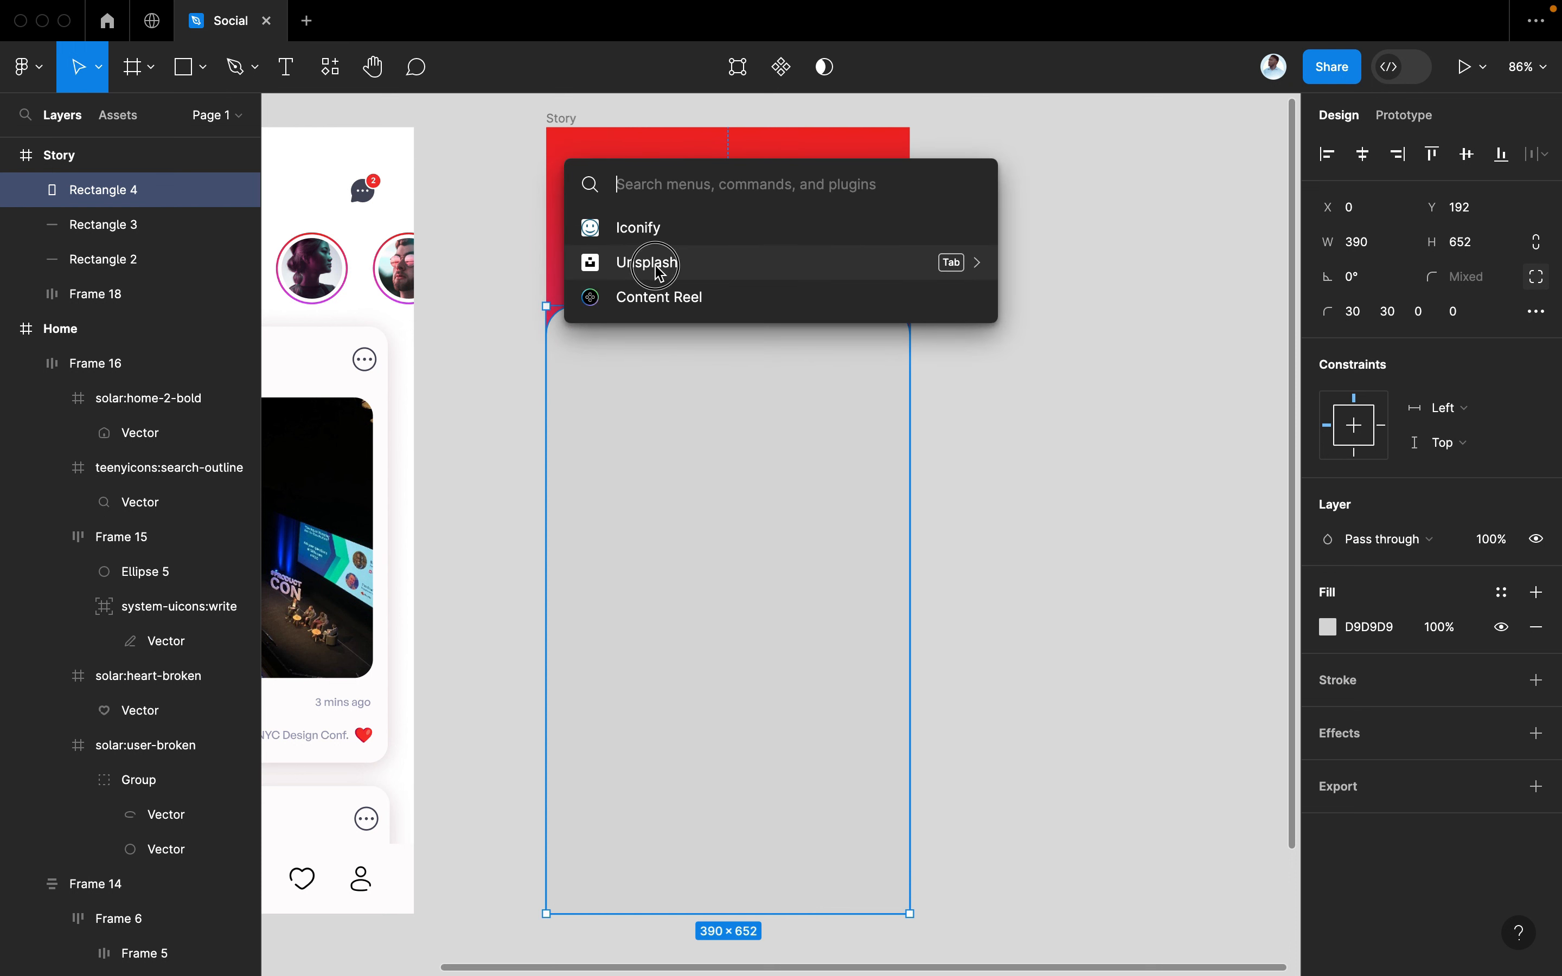
# Search Unsplash for 'africa' and fill the card with the laughing children photo
pyautogui.click(663, 261)
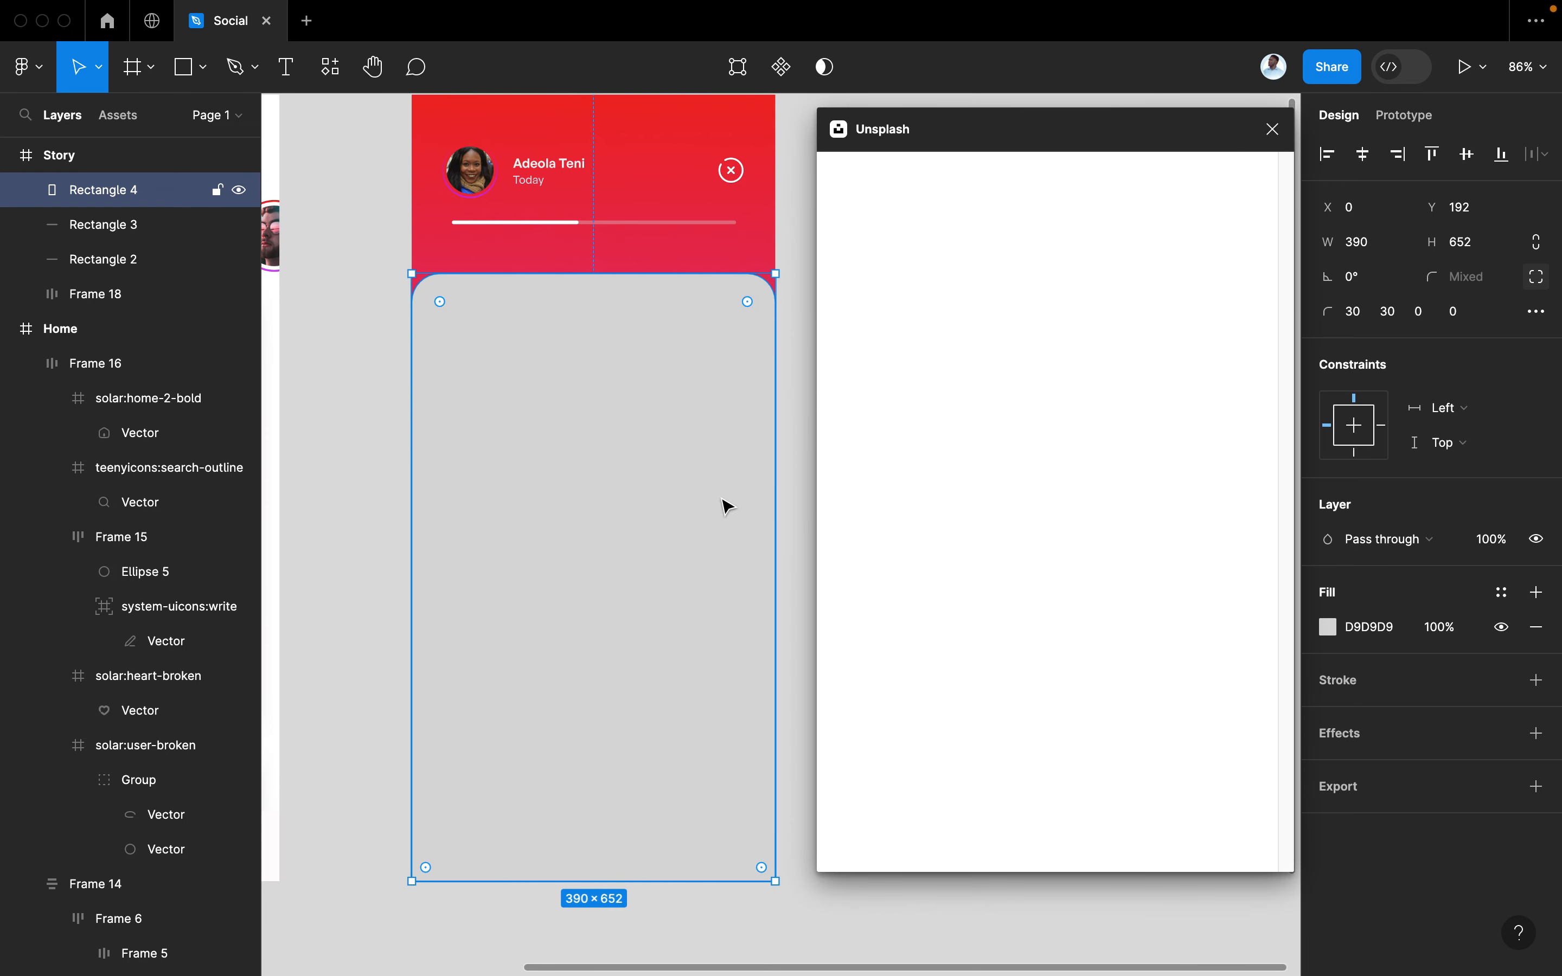
pyautogui.click(942, 231)
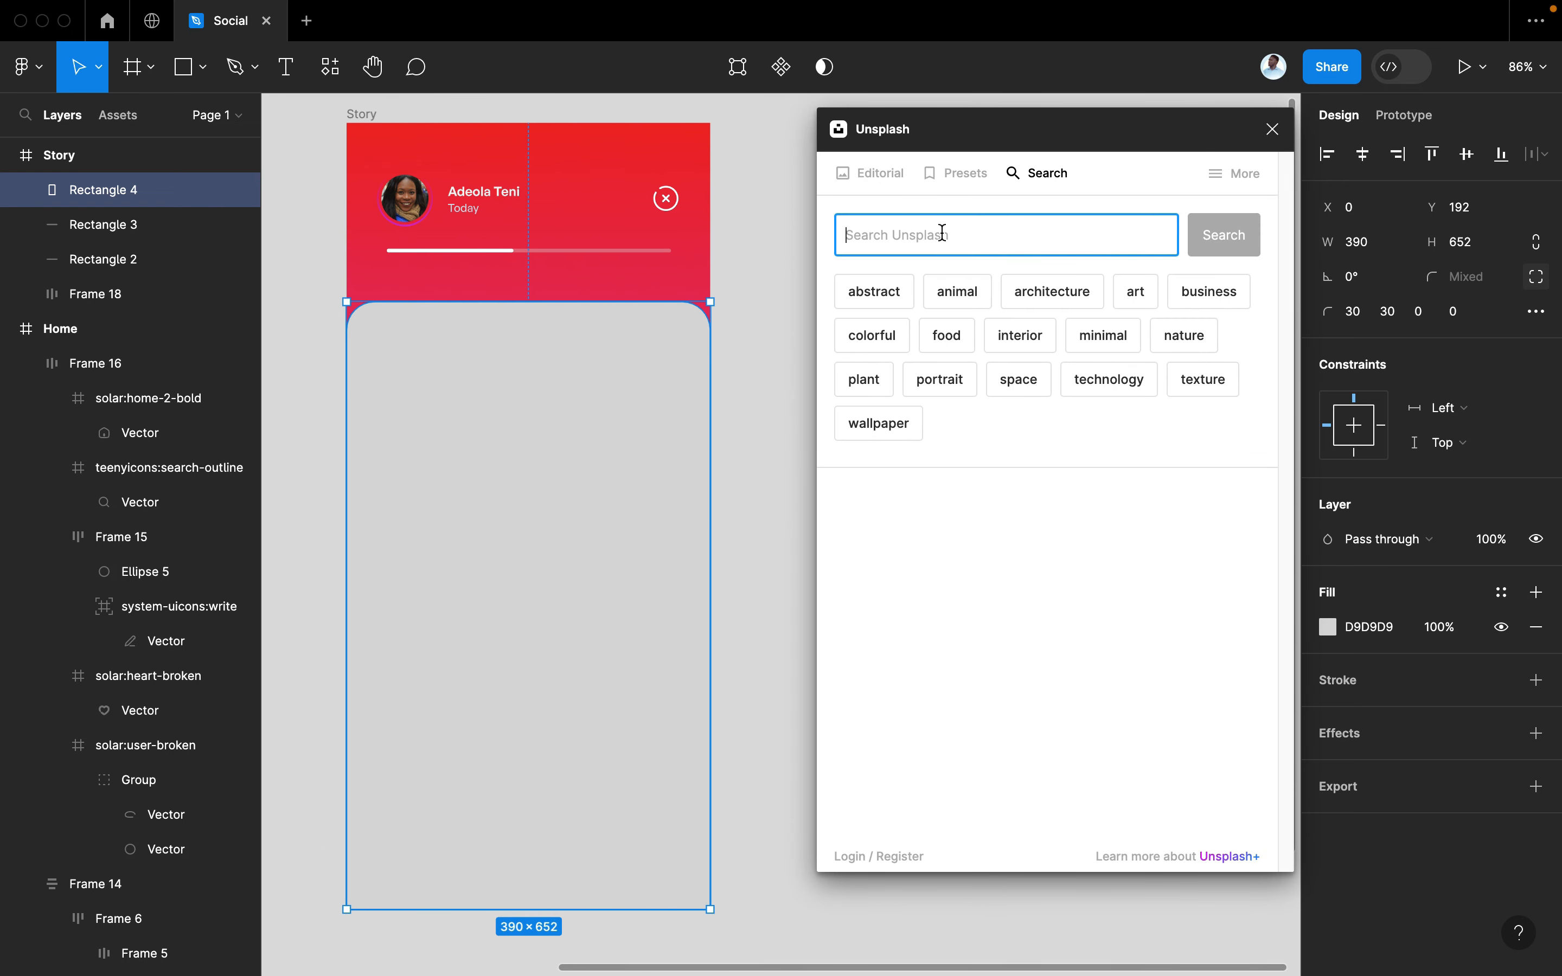
pyautogui.write('africa')
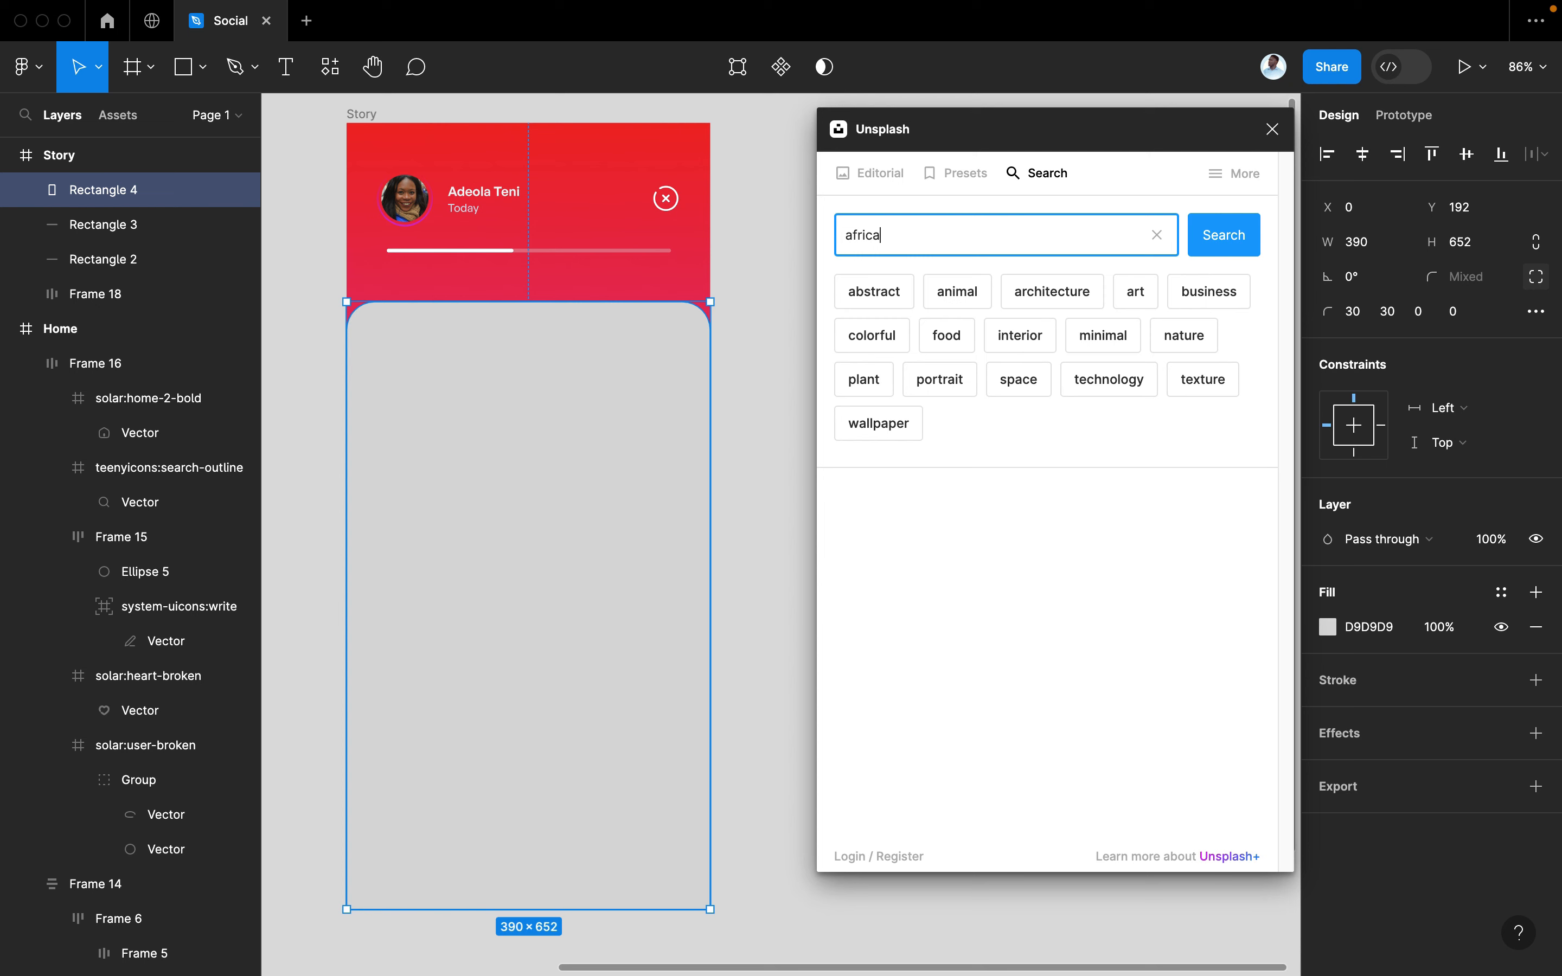
pyautogui.press('Return')
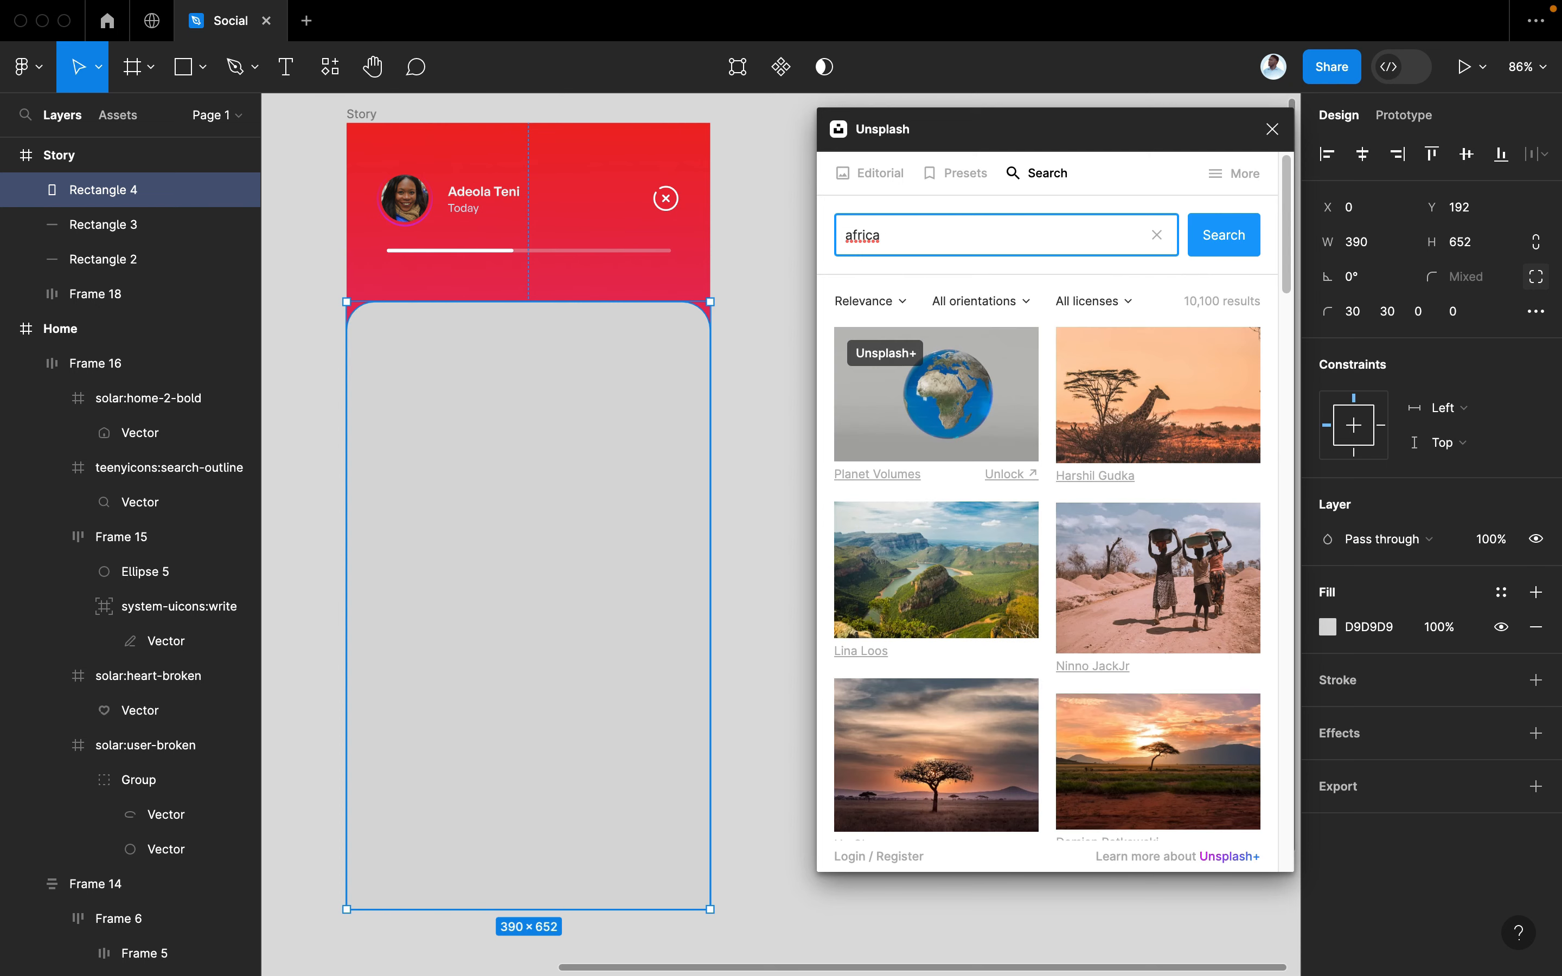
pyautogui.scroll(-5, 1130, 433)
pyautogui.scroll(-5, 1129, 434)
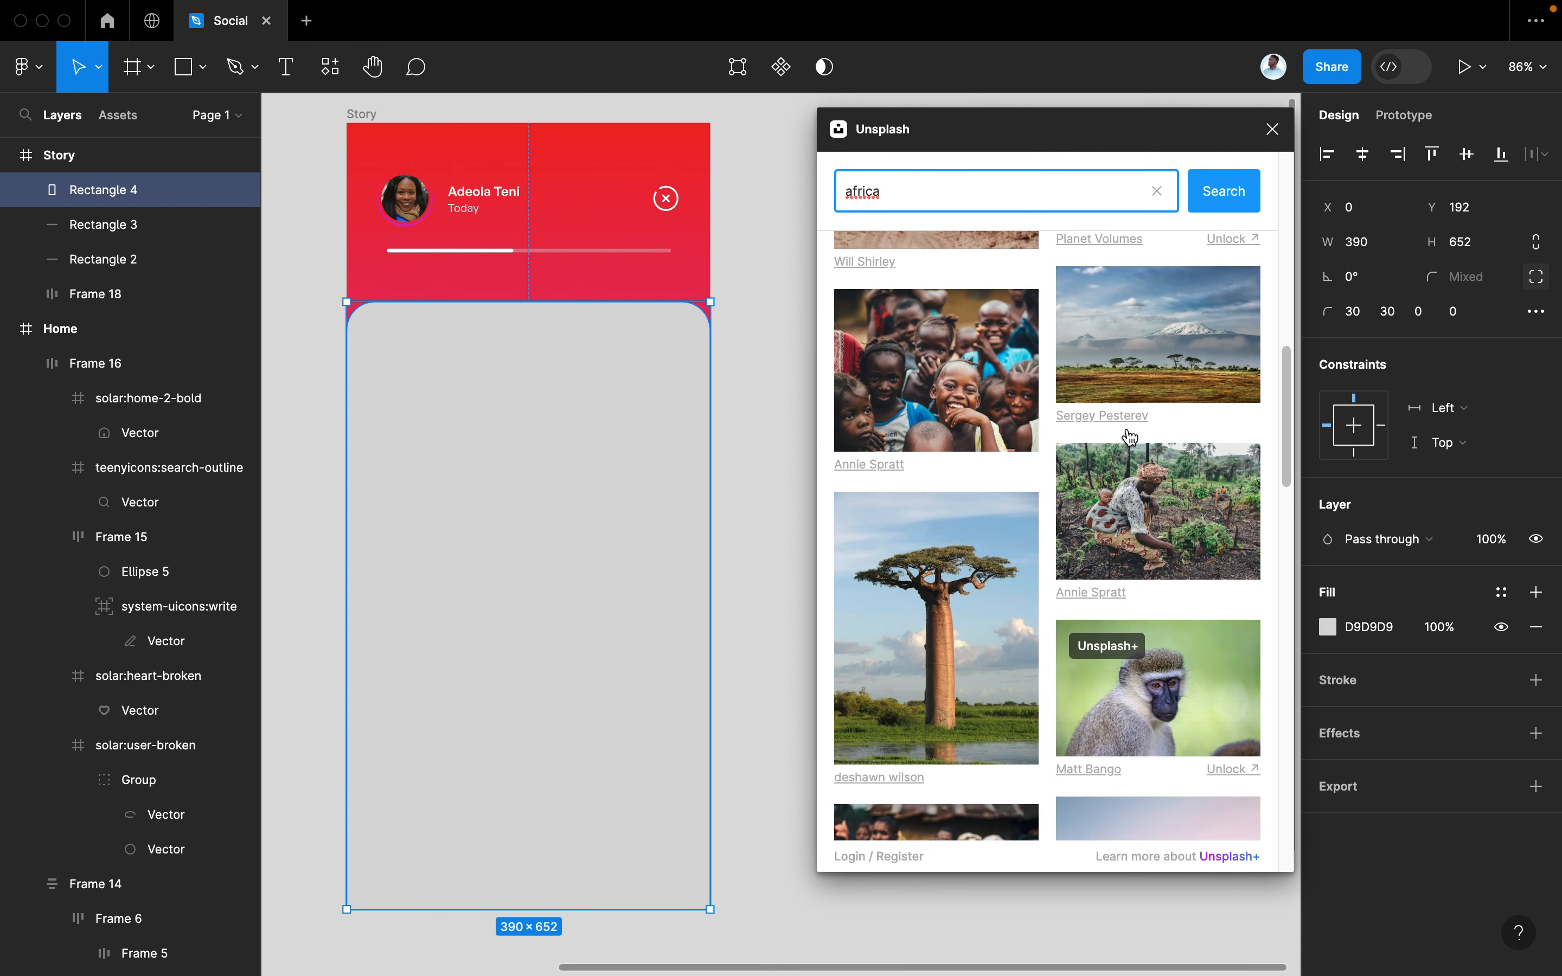
pyautogui.click(934, 402)
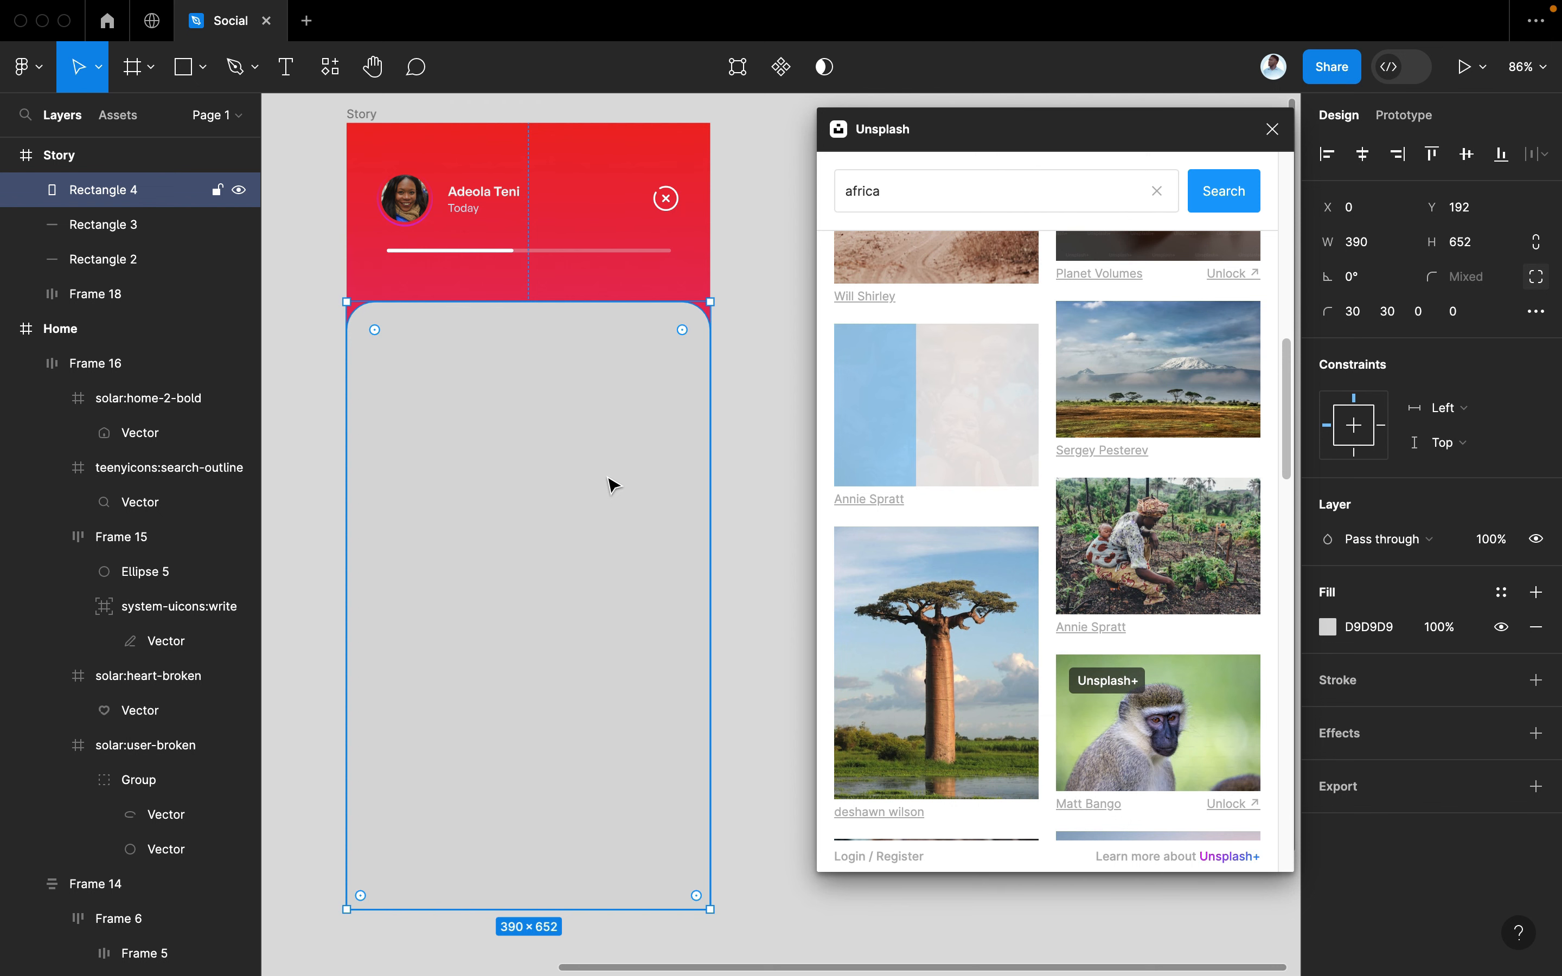
# Scroll through the remaining Unsplash results, then close the plugin
pyautogui.scroll(-10, 980, 558)
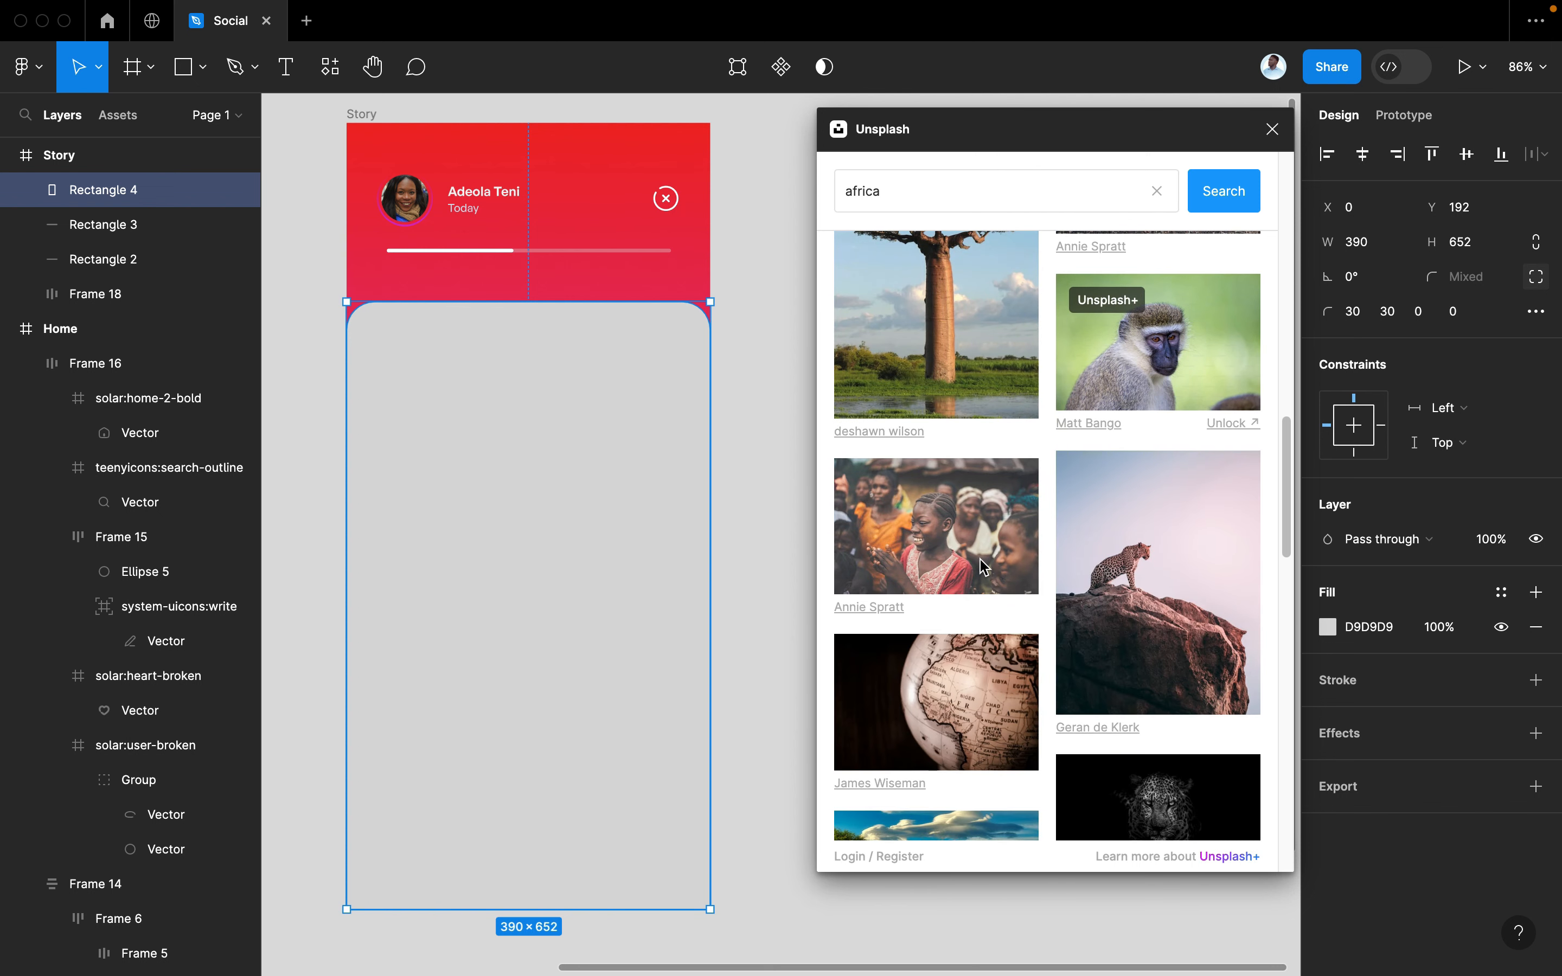
pyautogui.scroll(-10, 981, 567)
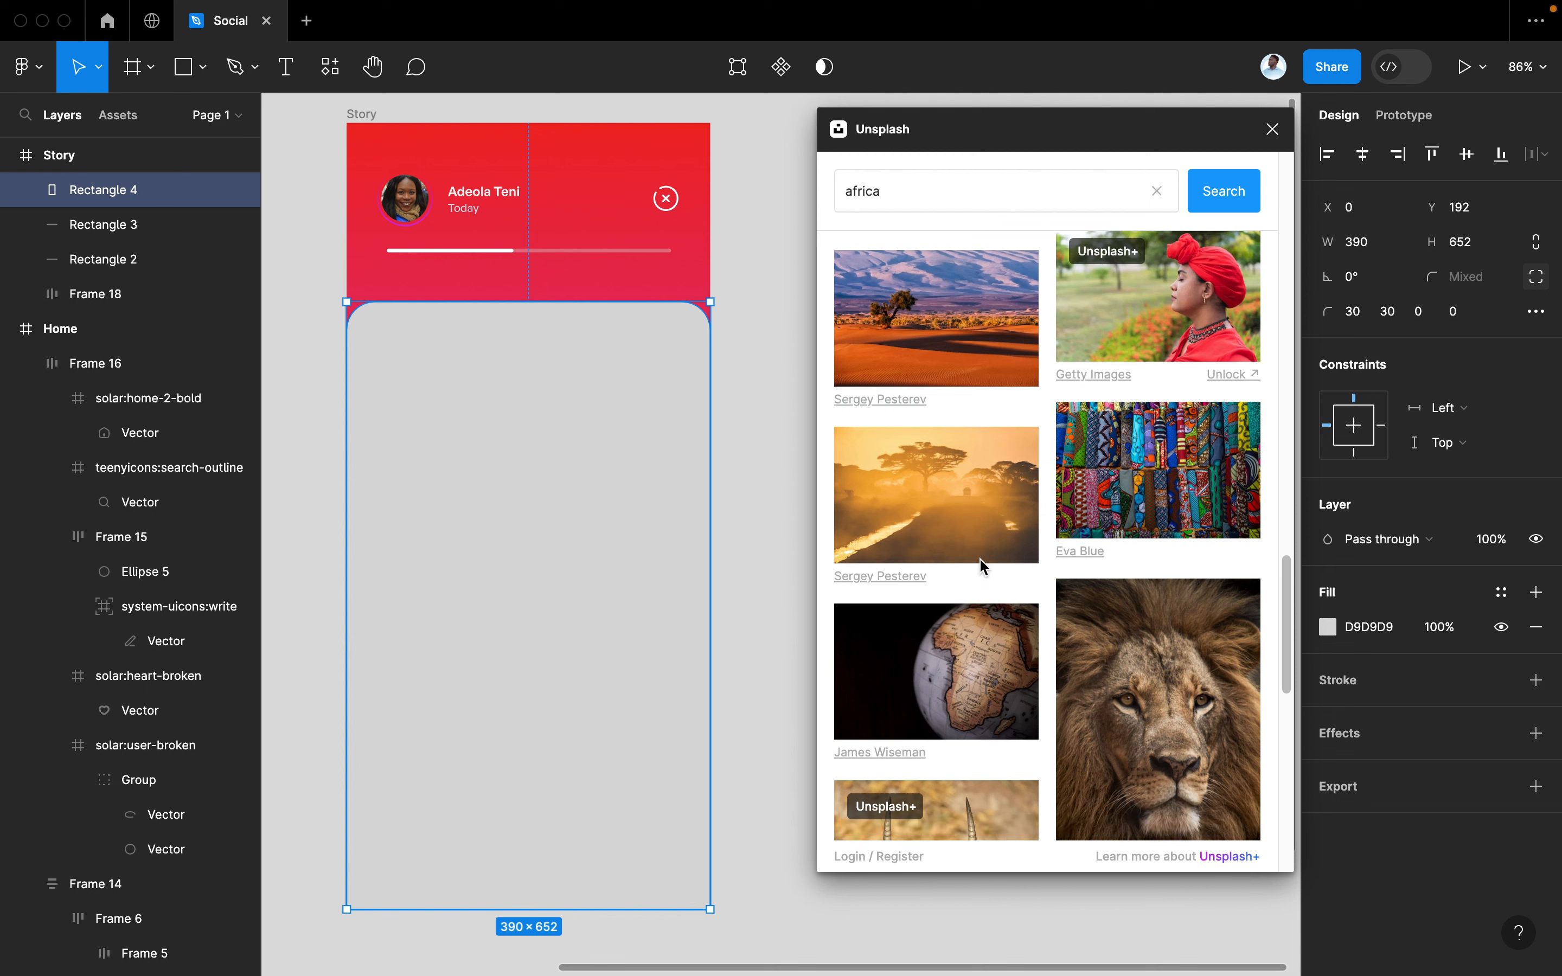
pyautogui.scroll(-10, 982, 567)
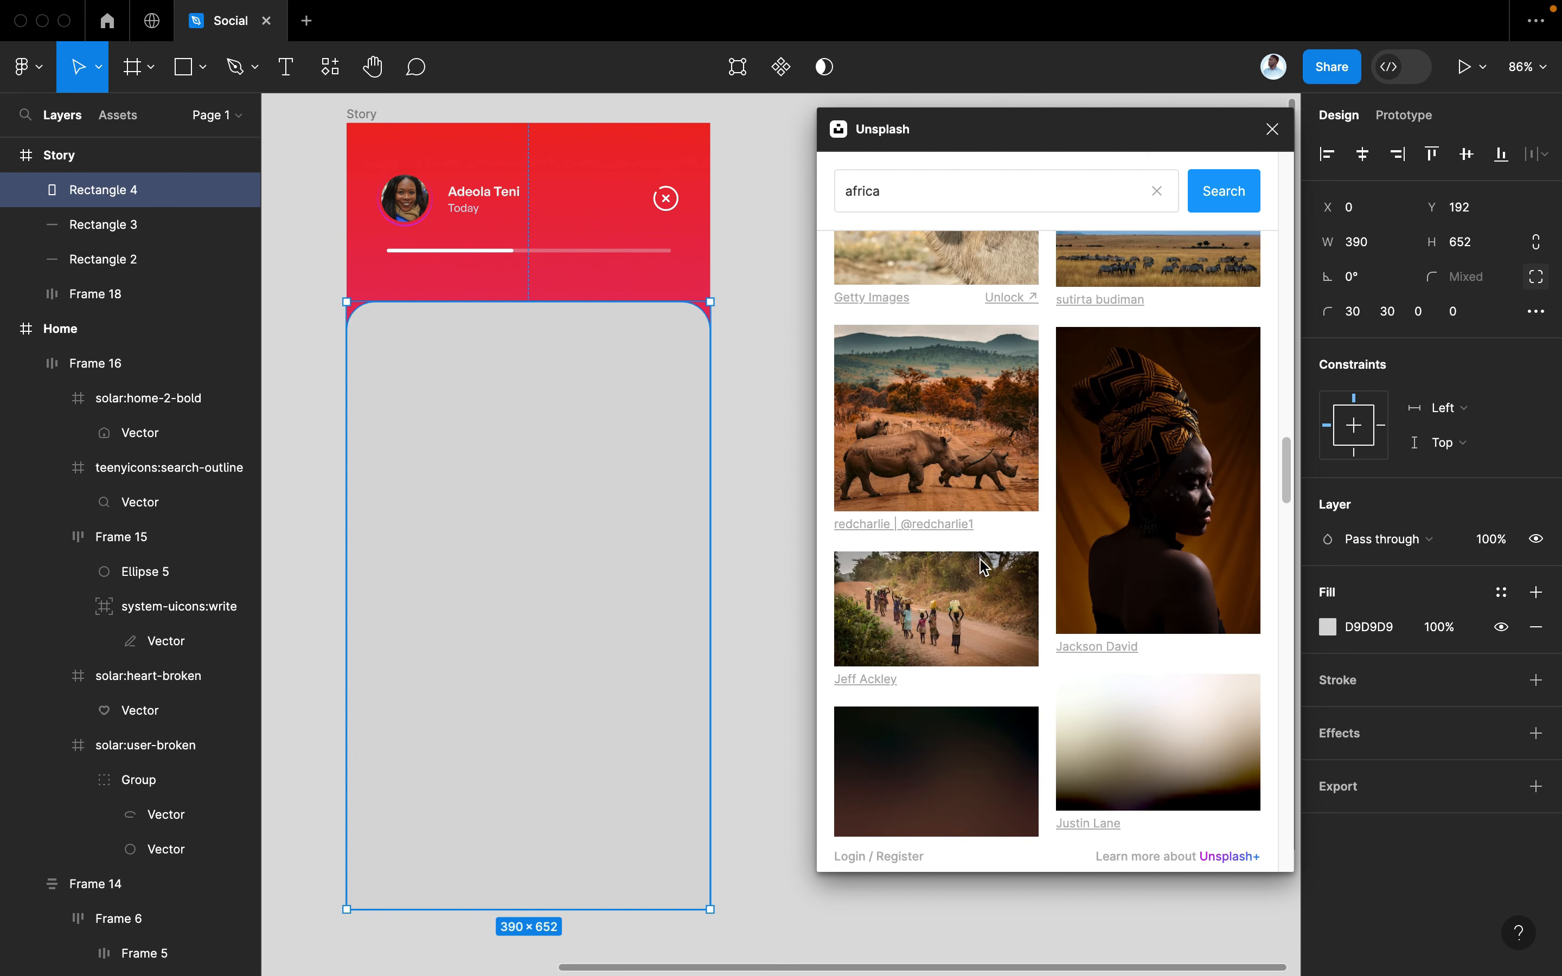
pyautogui.scroll(-10, 981, 566)
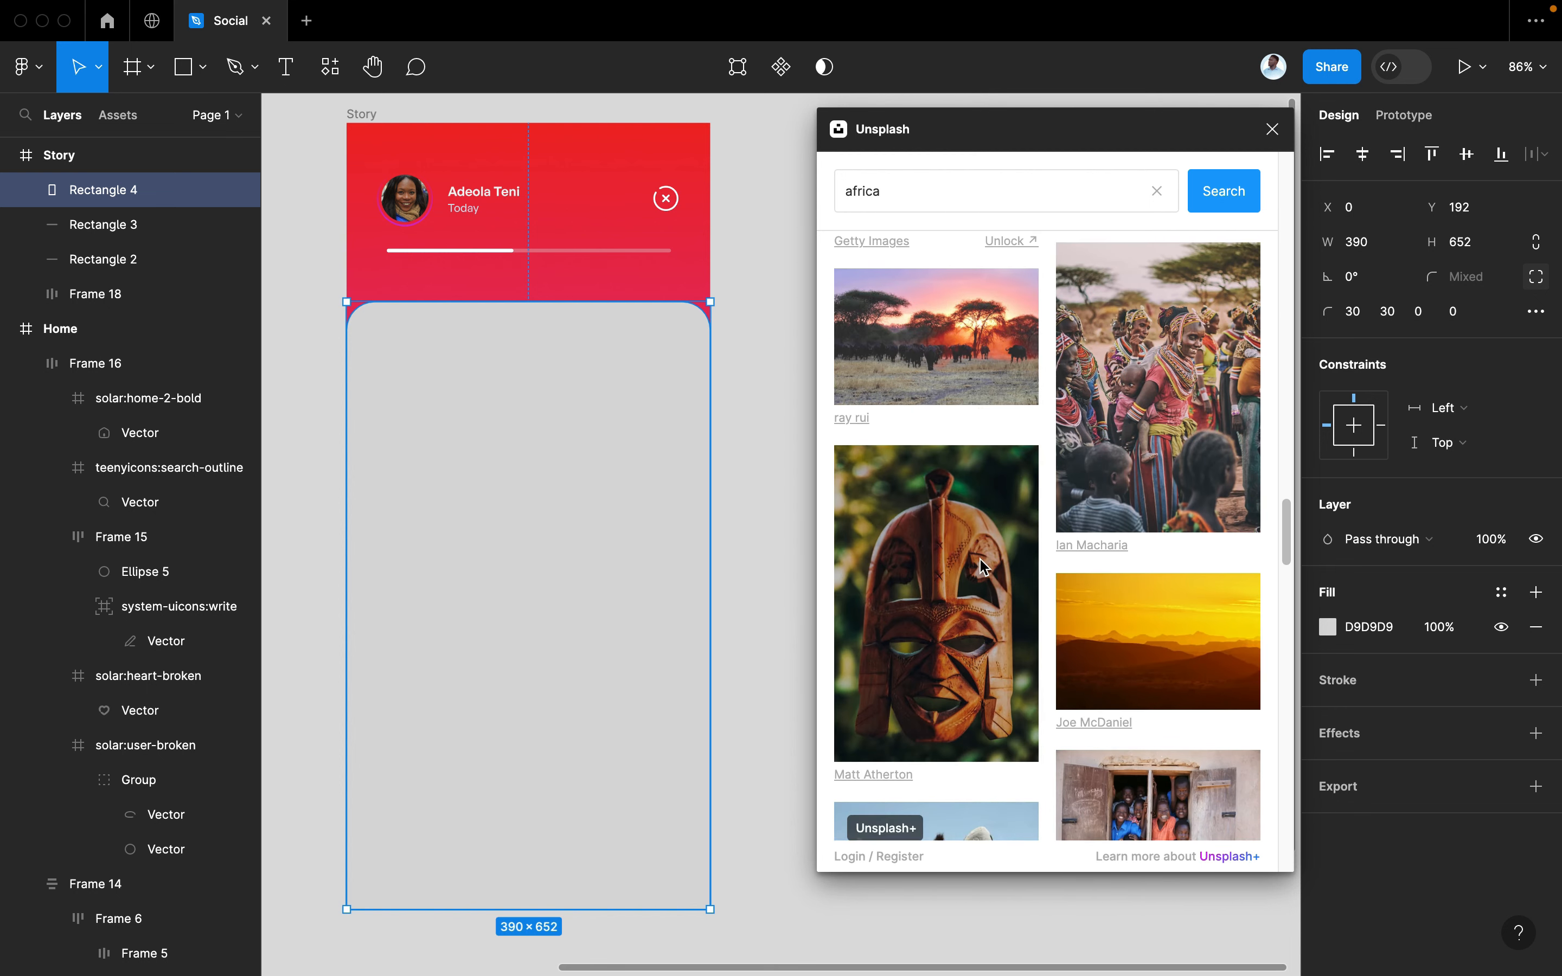
pyautogui.scroll(-3, 982, 566)
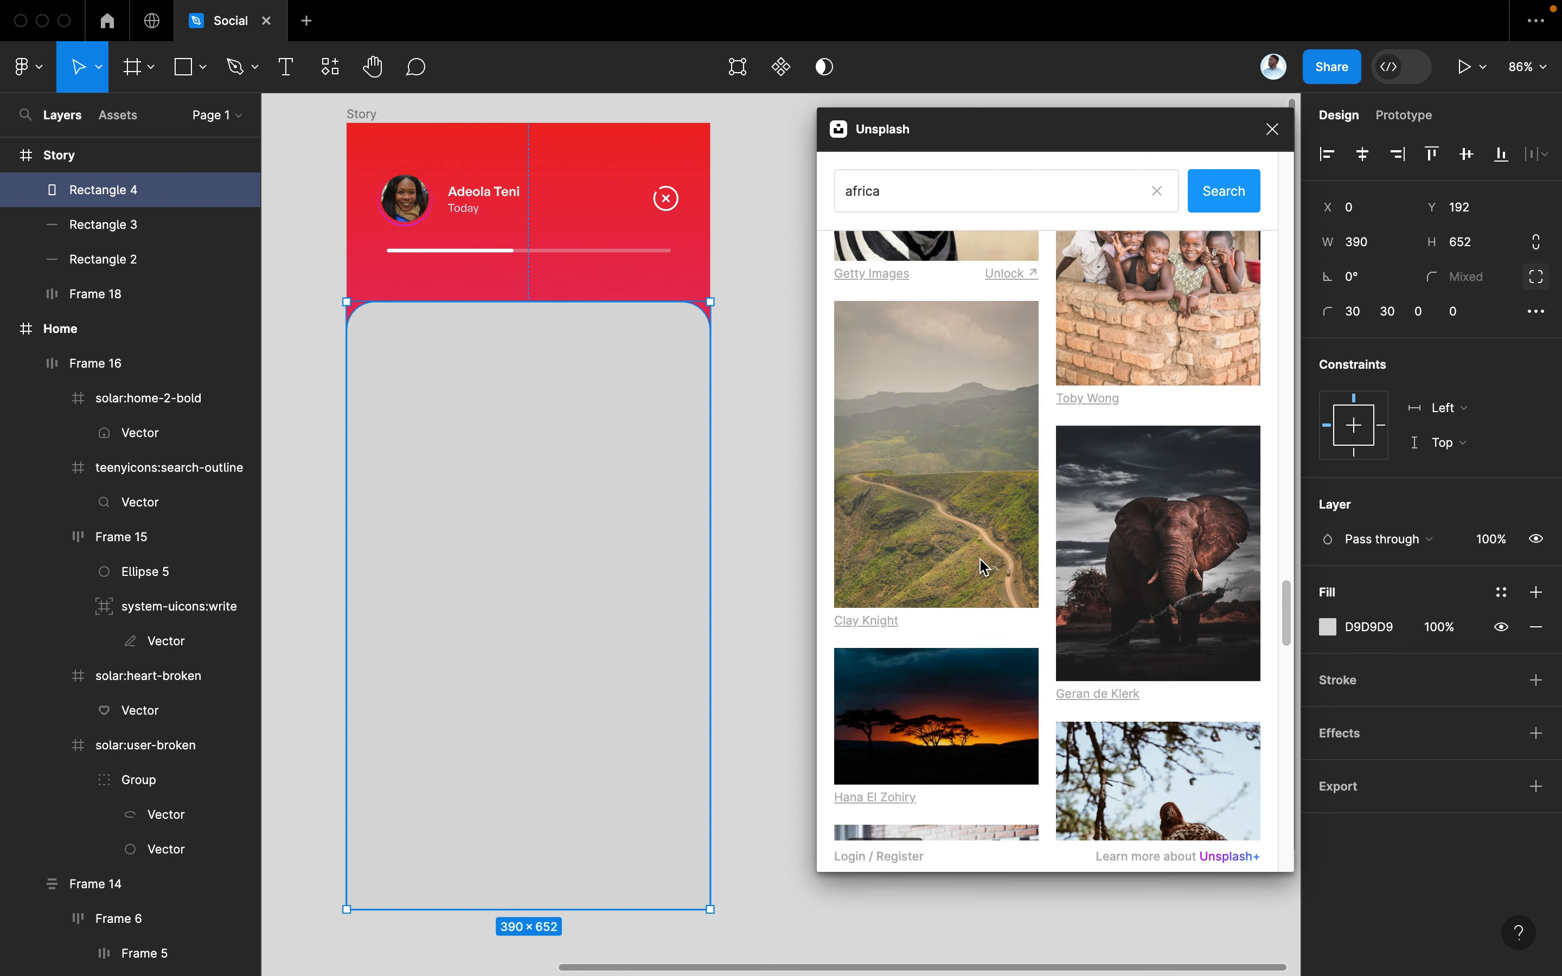
pyautogui.scroll(-5, 982, 567)
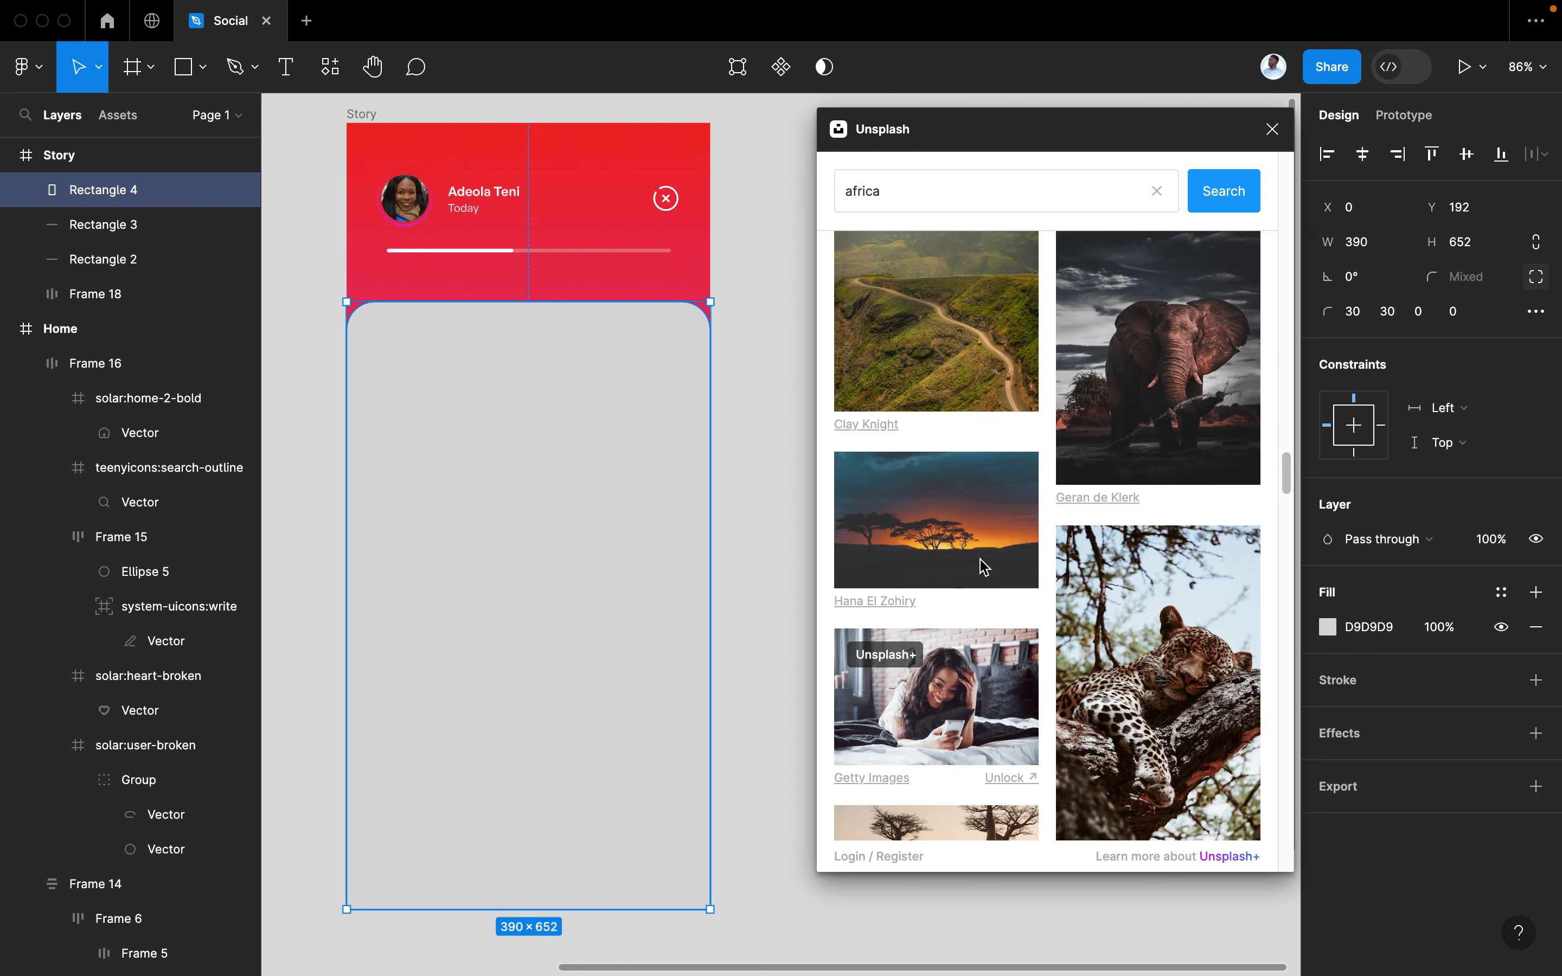
pyautogui.scroll(-1, 984, 567)
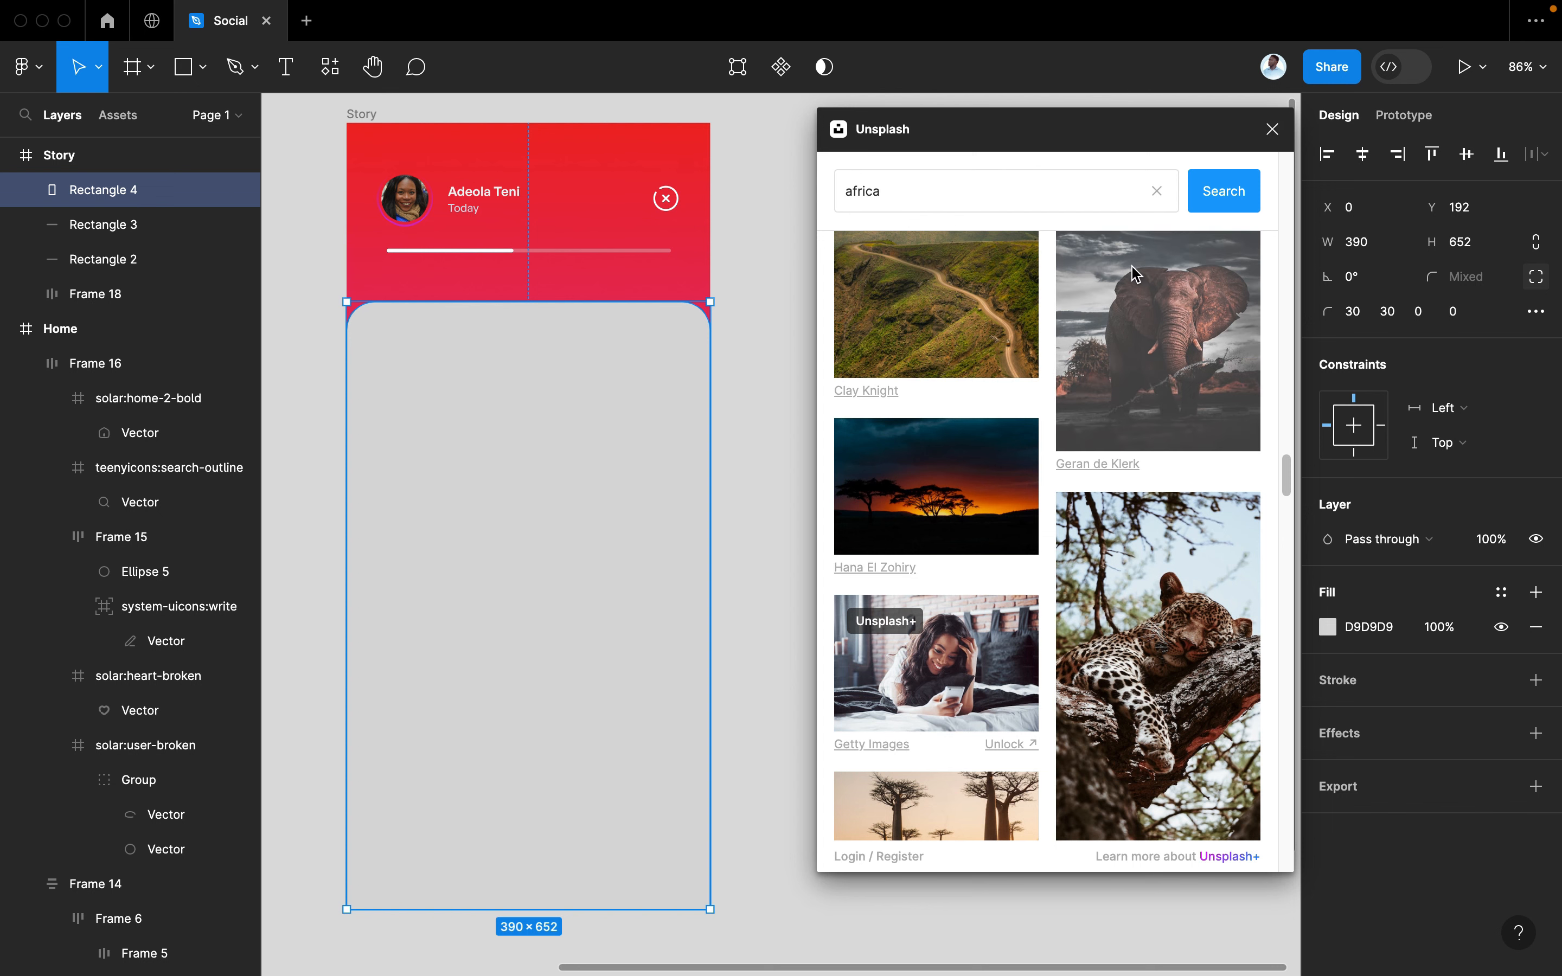
pyautogui.scroll(10, 1134, 275)
pyautogui.scroll(5, 1134, 274)
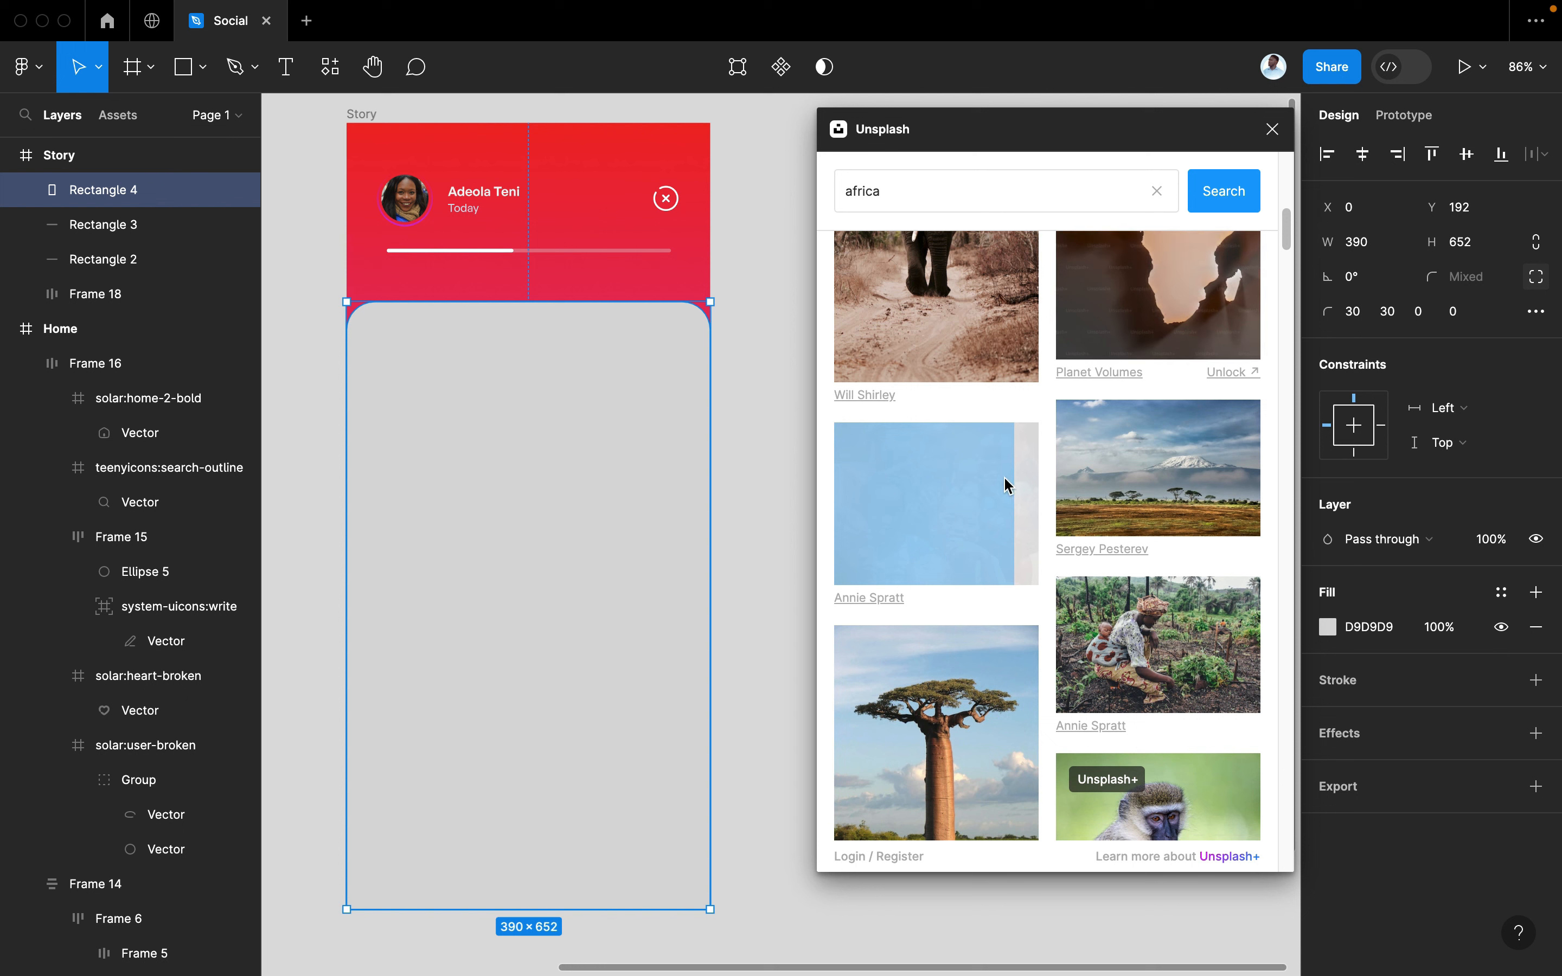
pyautogui.hscroll(-2, 693, 552)
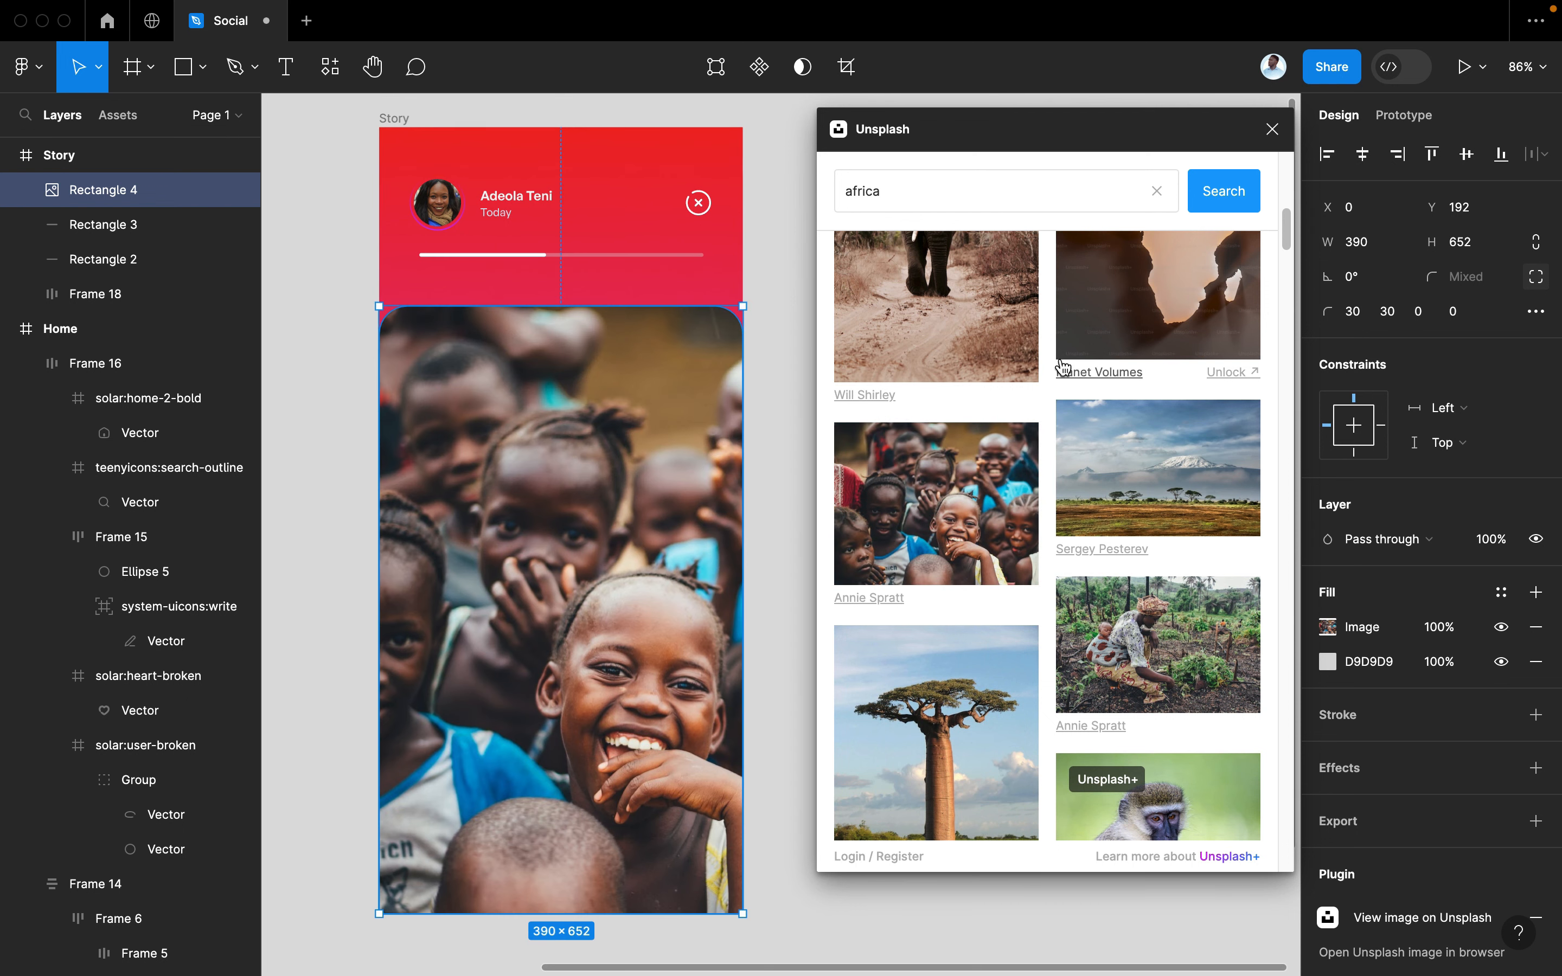
pyautogui.click(1271, 129)
pyautogui.hscroll(-3, 528, 812)
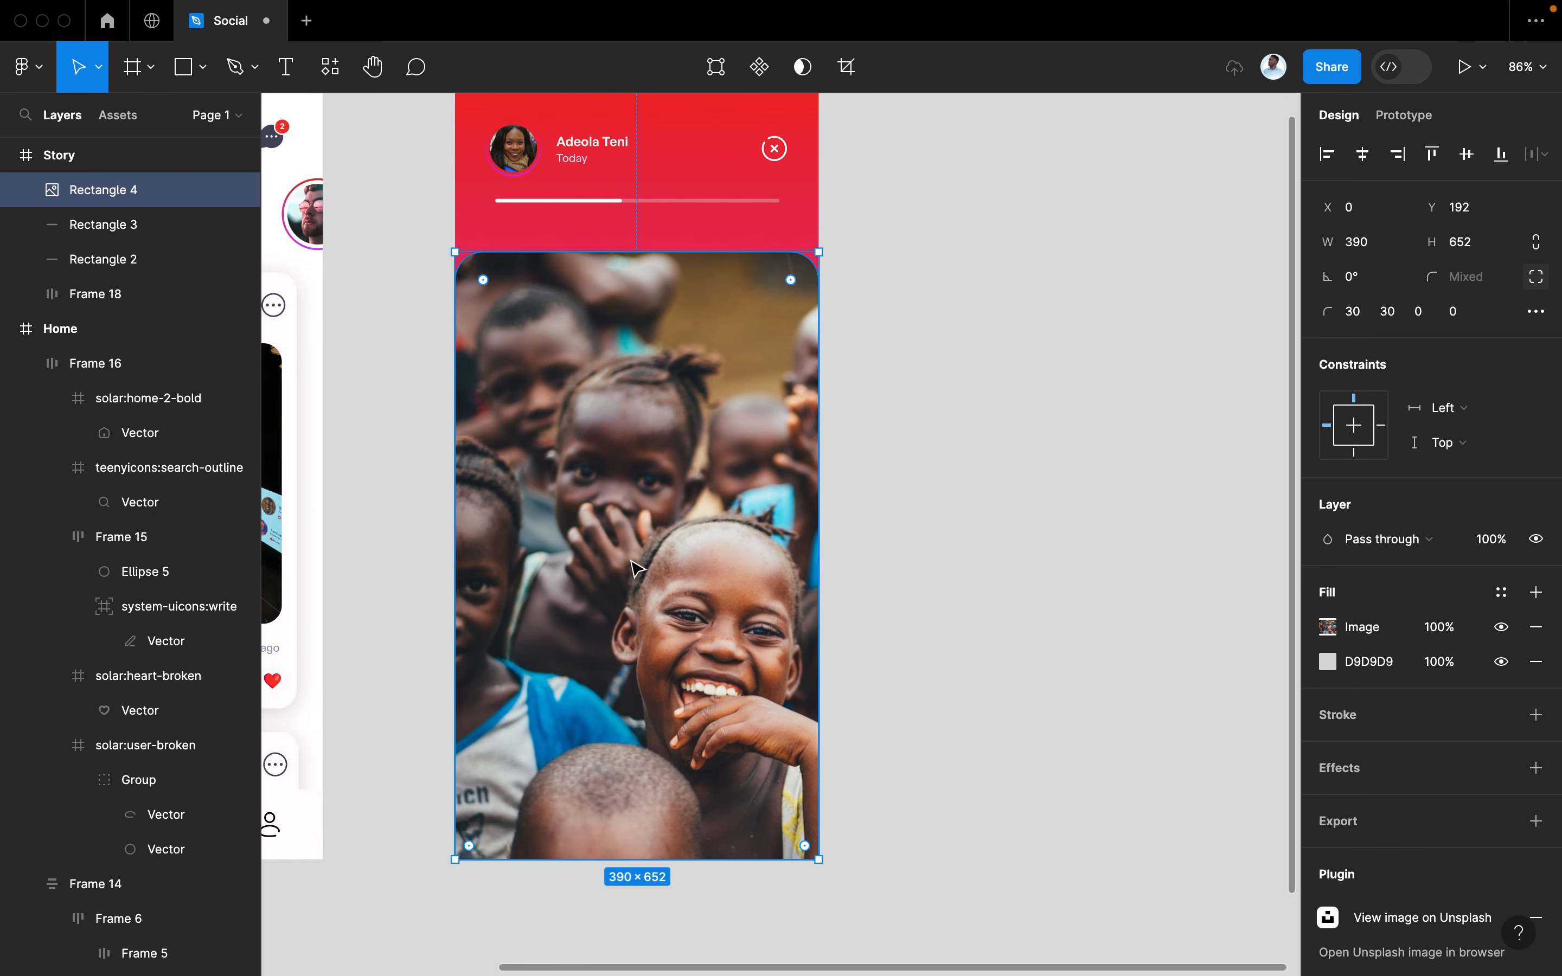
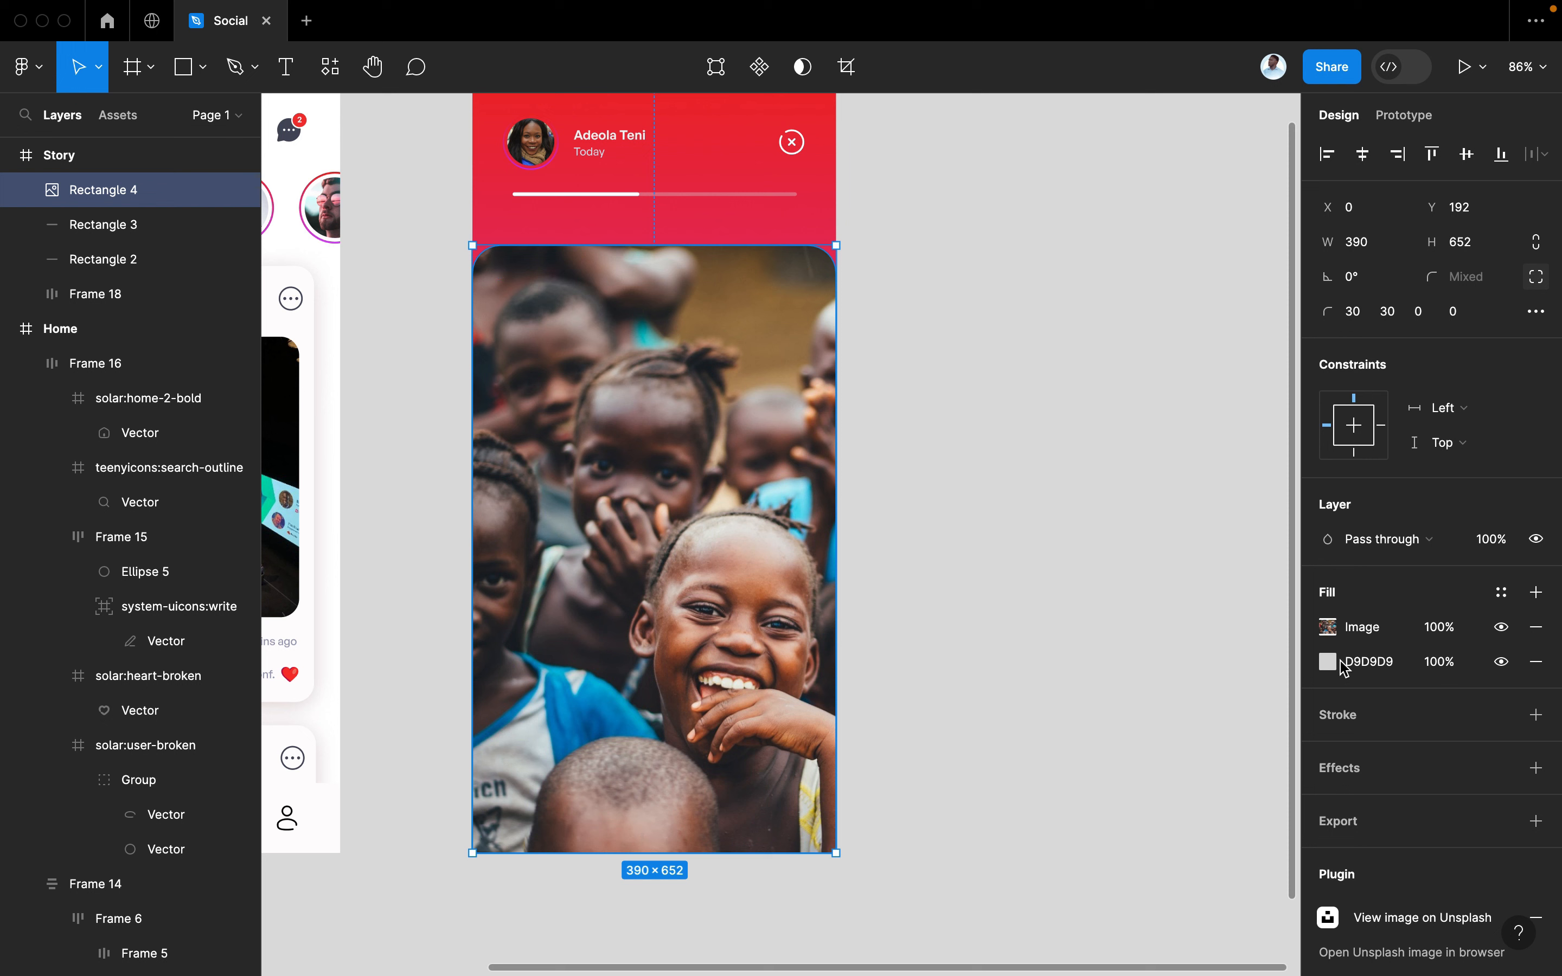
# Add a black fill to the story photo as a vertical linear gradient
pyautogui.click(1536, 592)
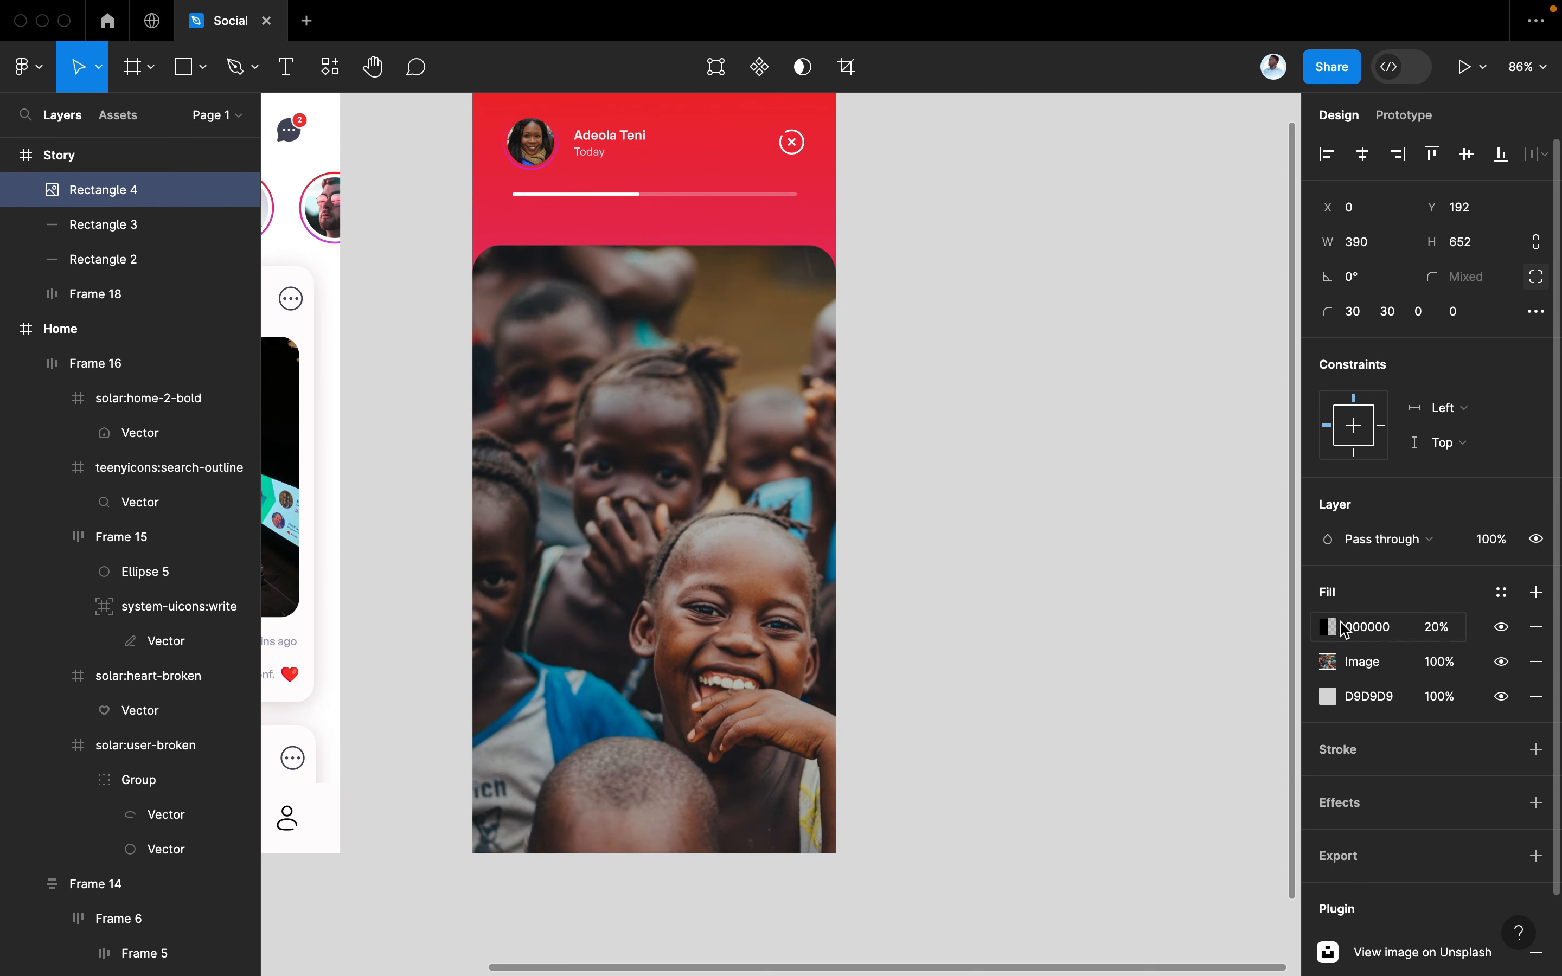
pyautogui.click(1329, 627)
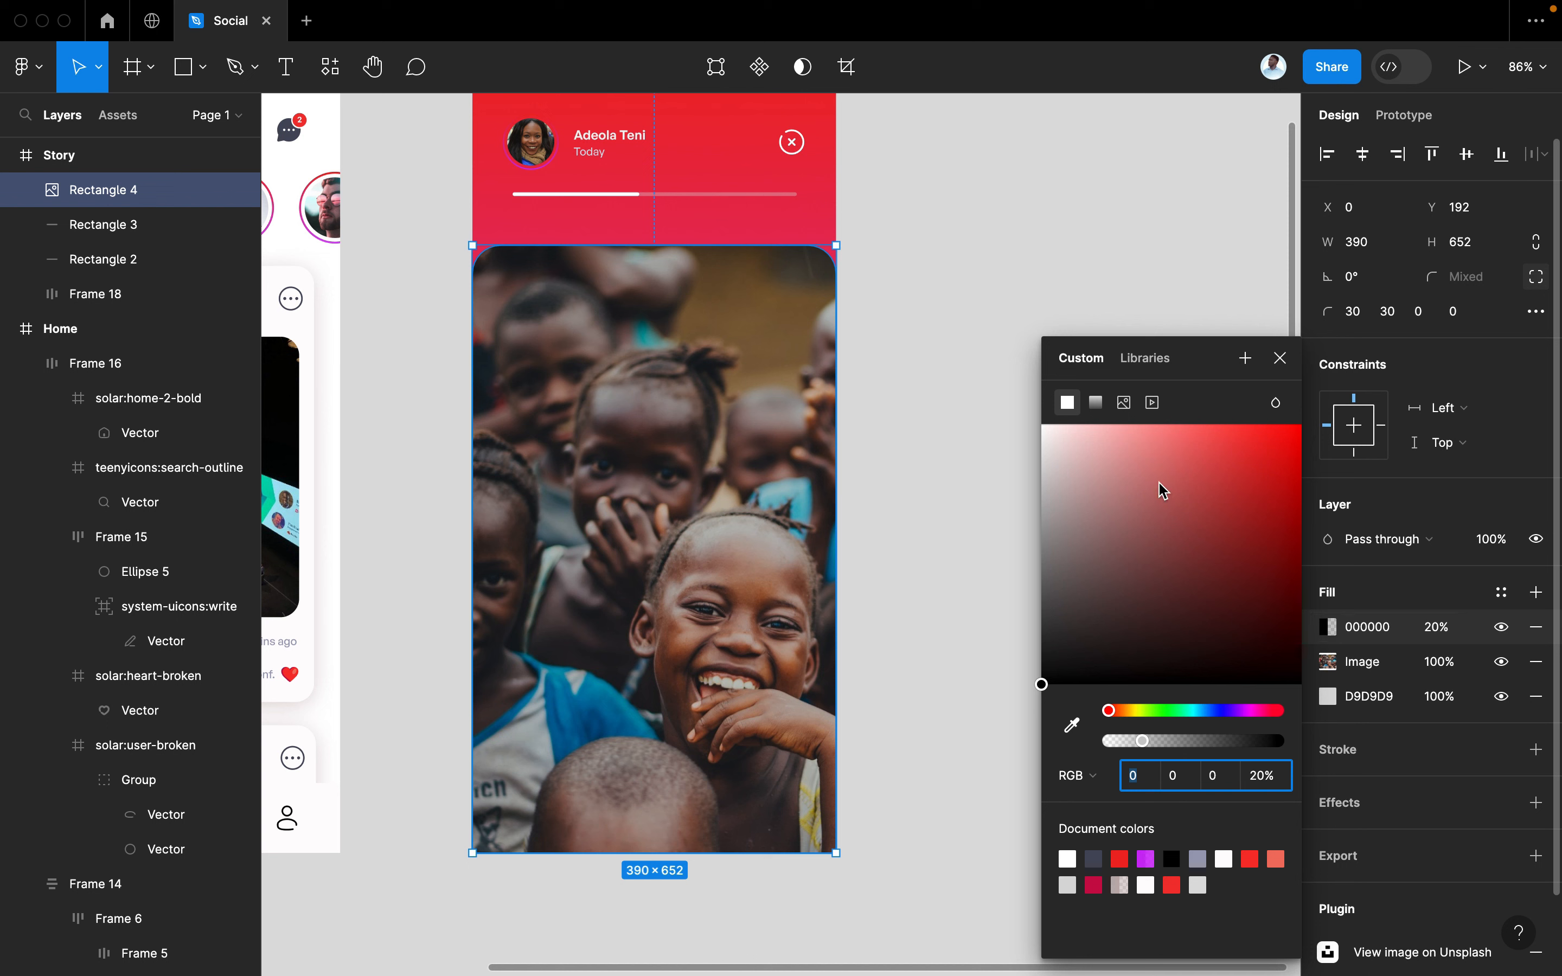
pyautogui.click(1096, 403)
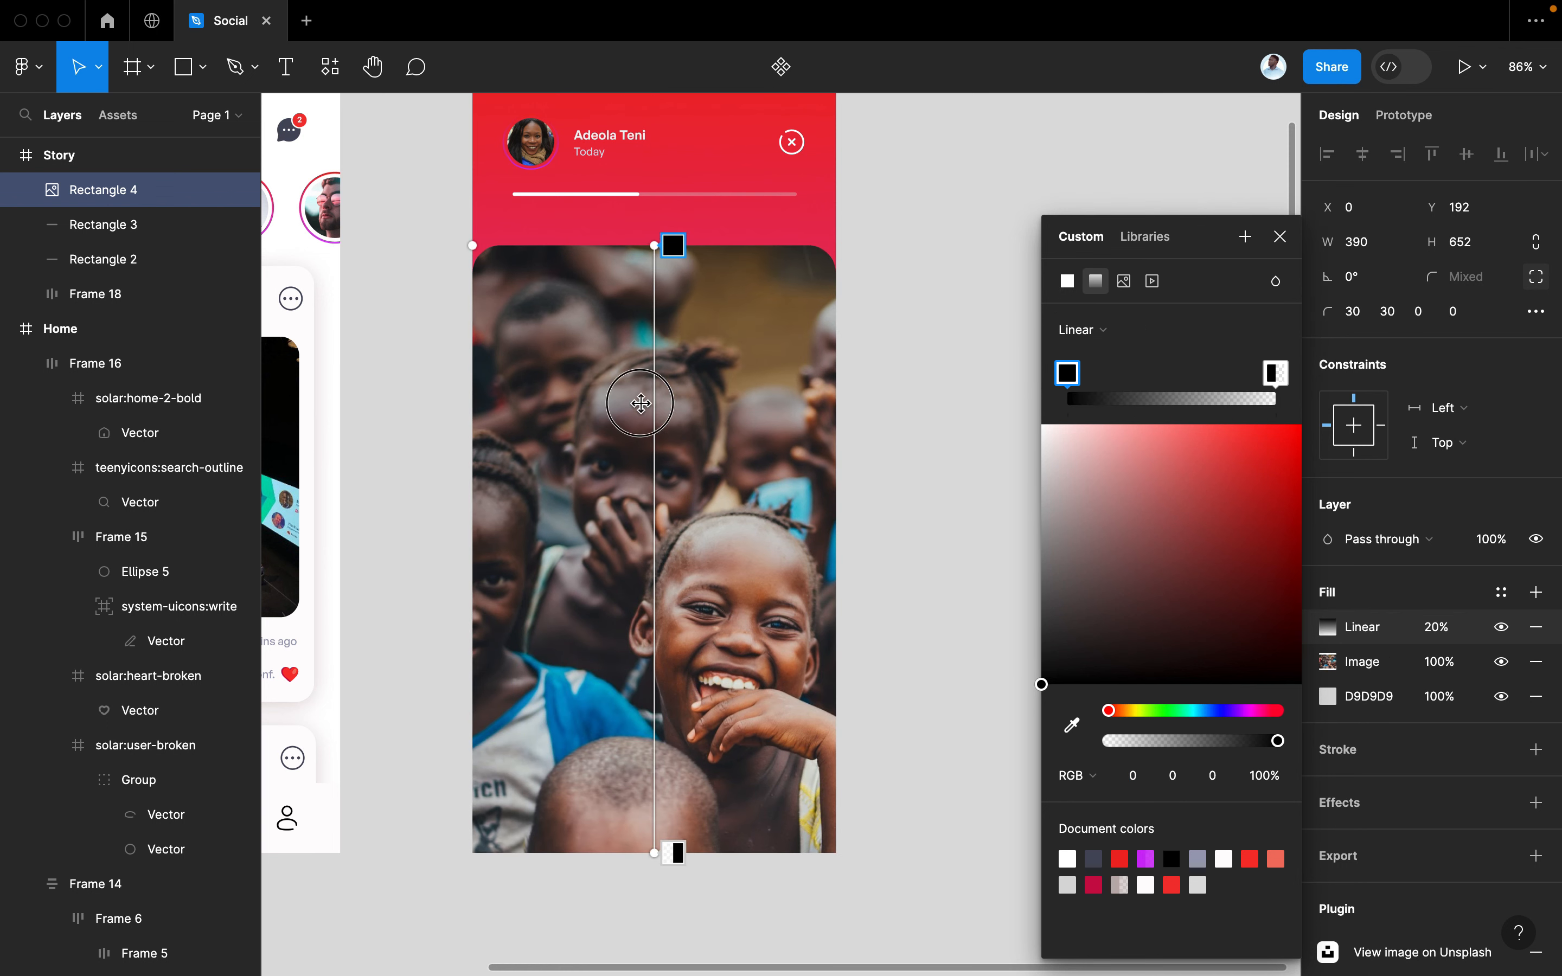
pyautogui.moveTo(654, 245); pyautogui.dragTo(634, 771)
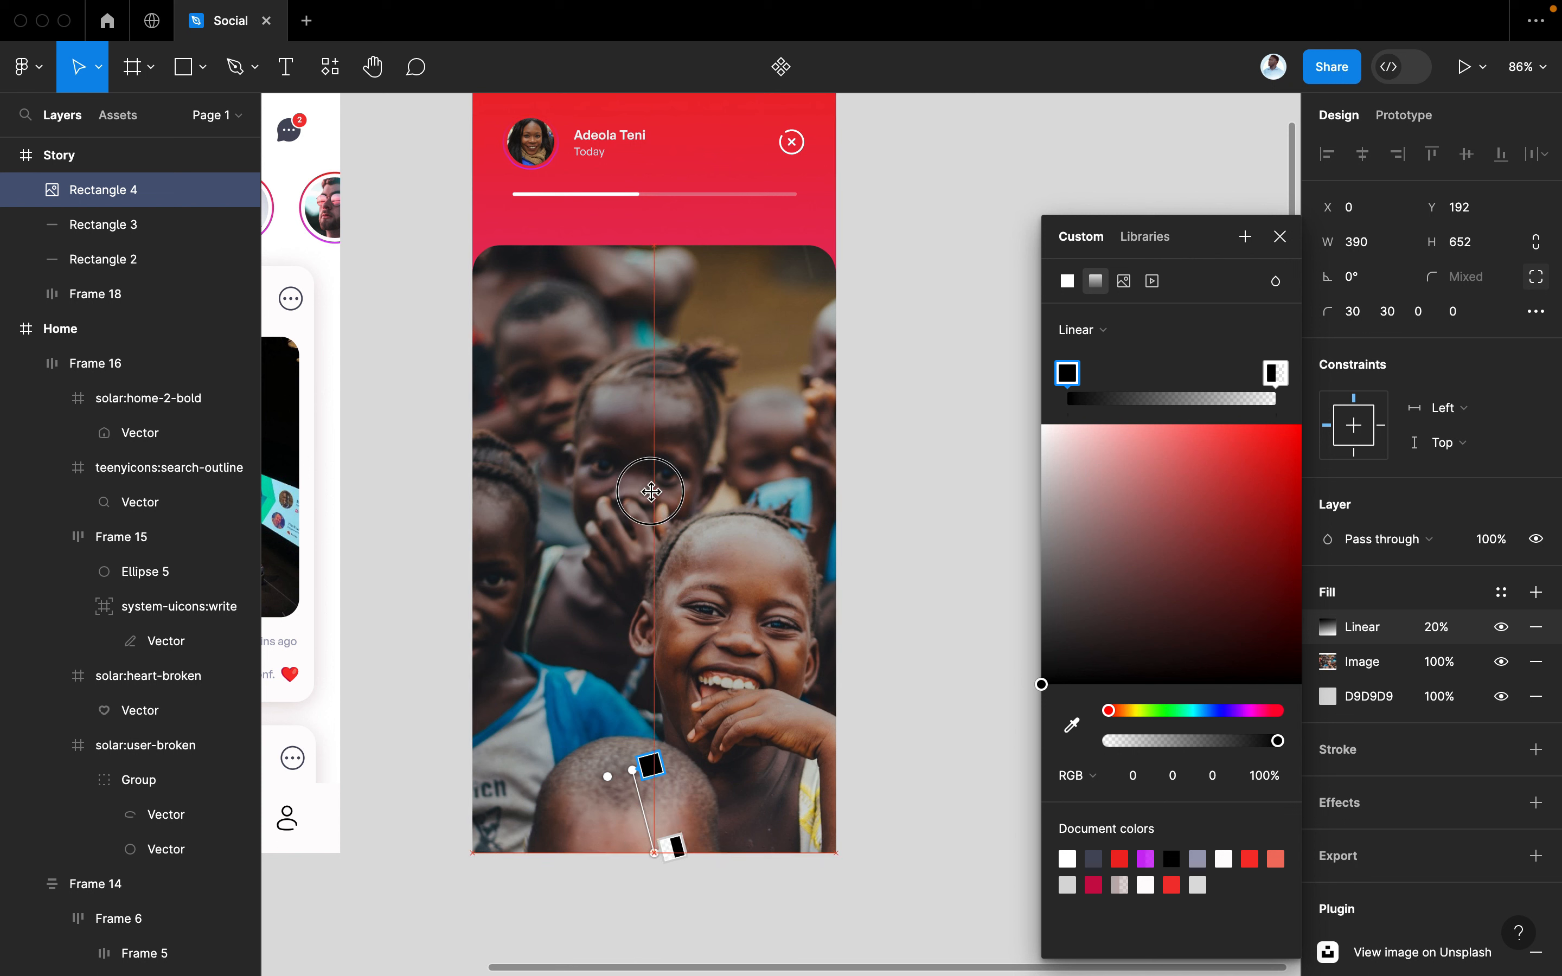
pyautogui.moveTo(654, 852); pyautogui.dragTo(635, 398)
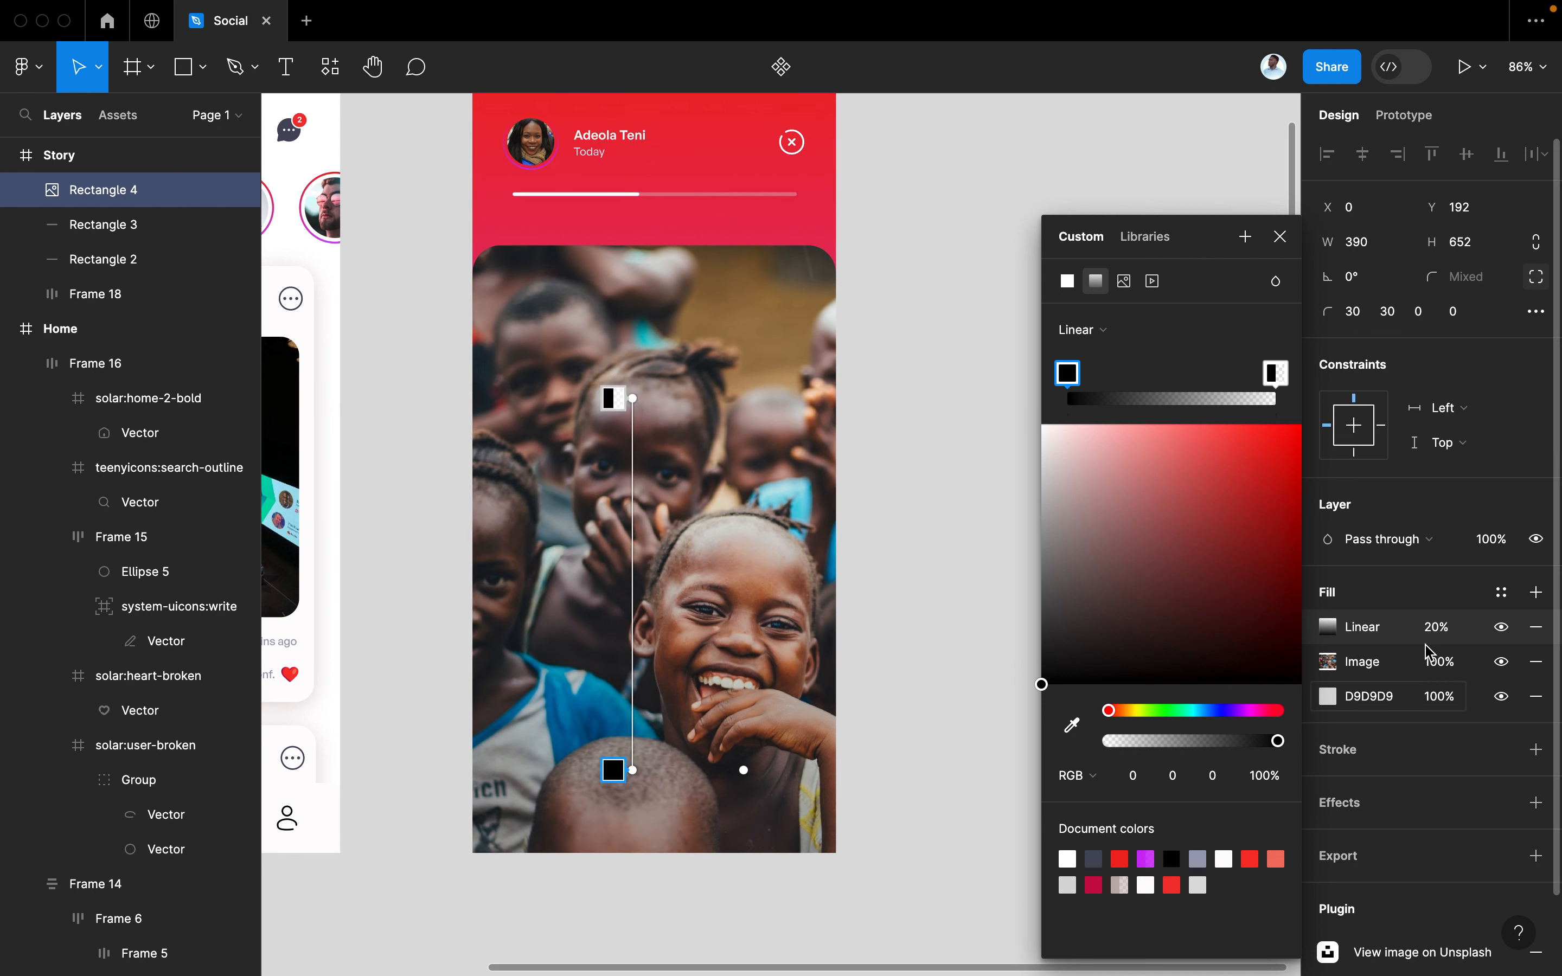
# Set the gradient overlay's opacity to 60%
pyautogui.click(1445, 636)
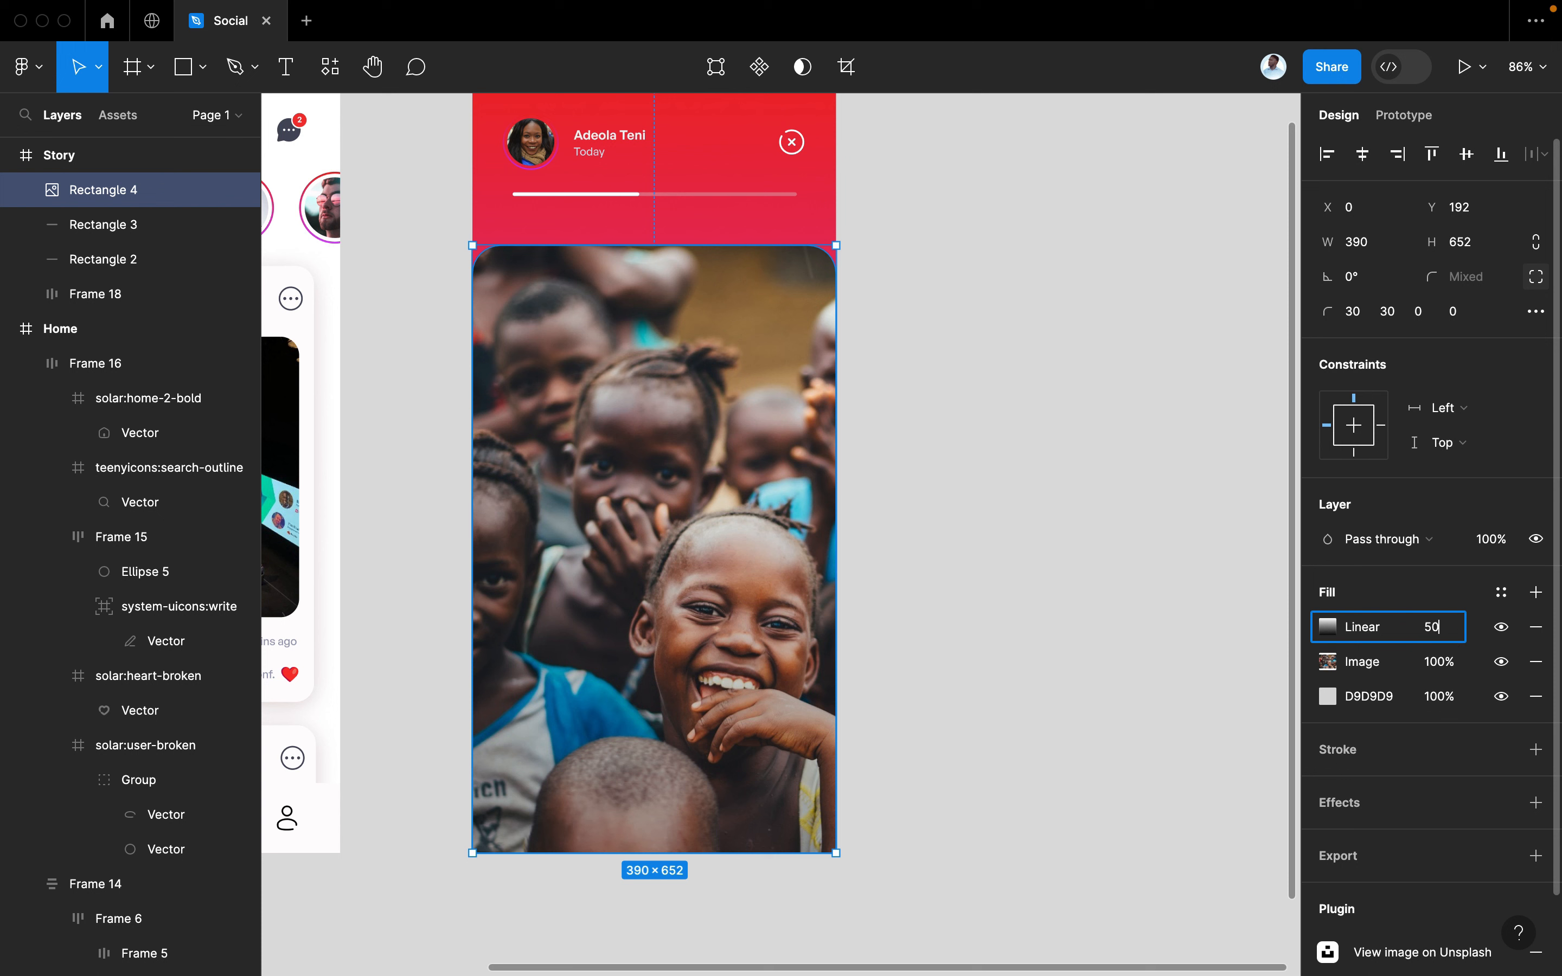
pyautogui.write('50')
pyautogui.press('Return')
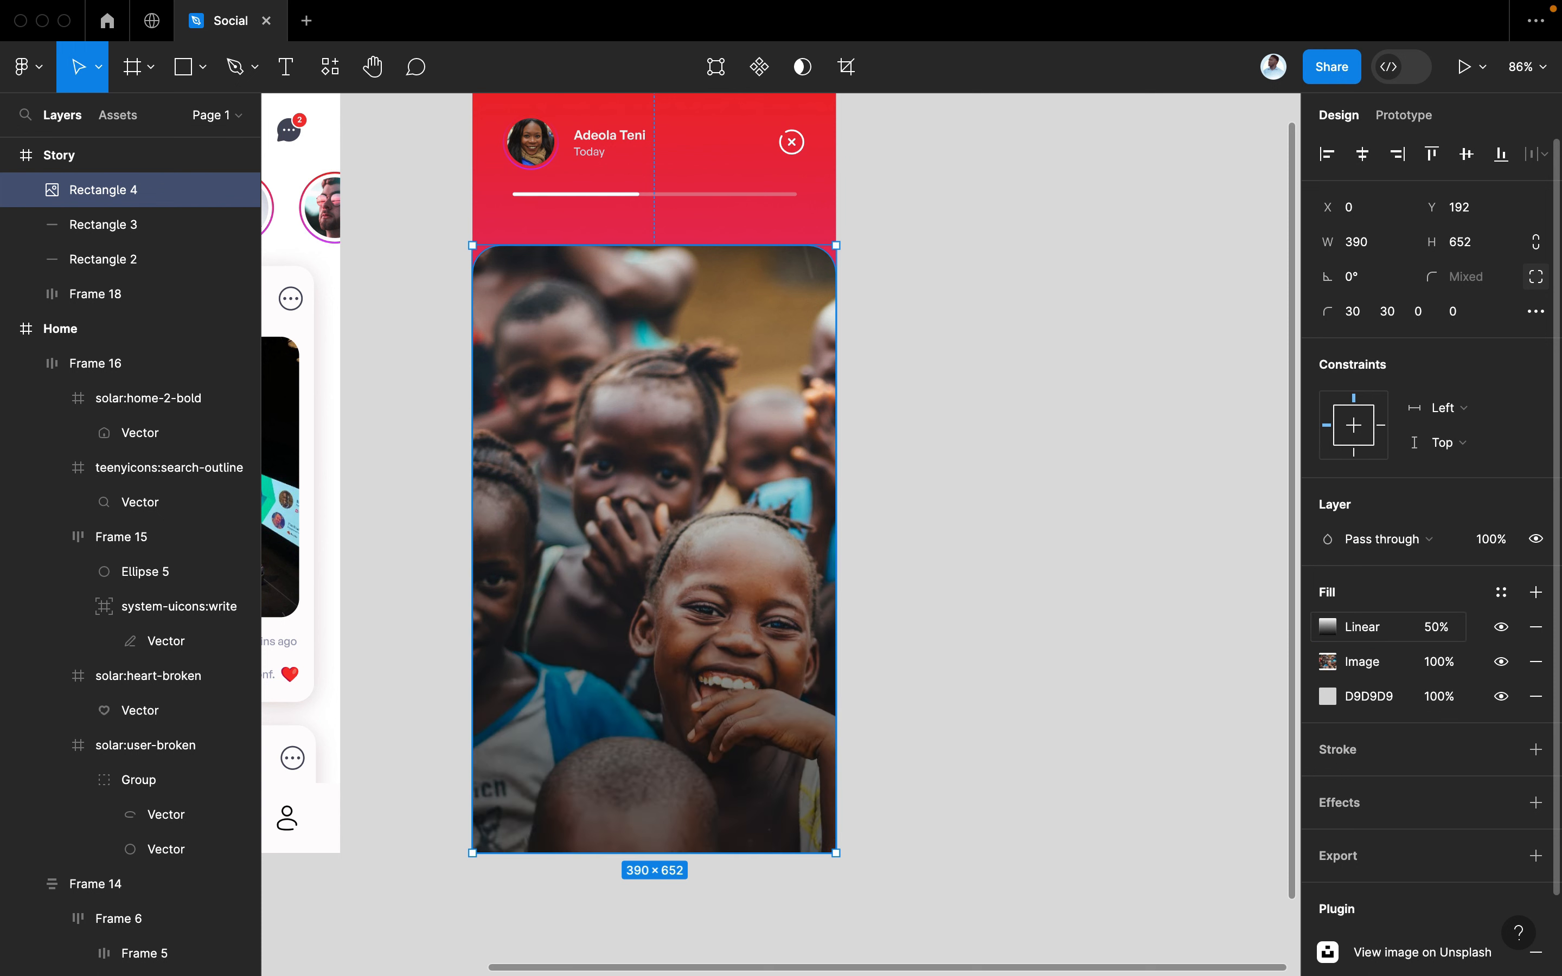
pyautogui.click(1435, 628)
pyautogui.write('60')
pyautogui.press('Return')
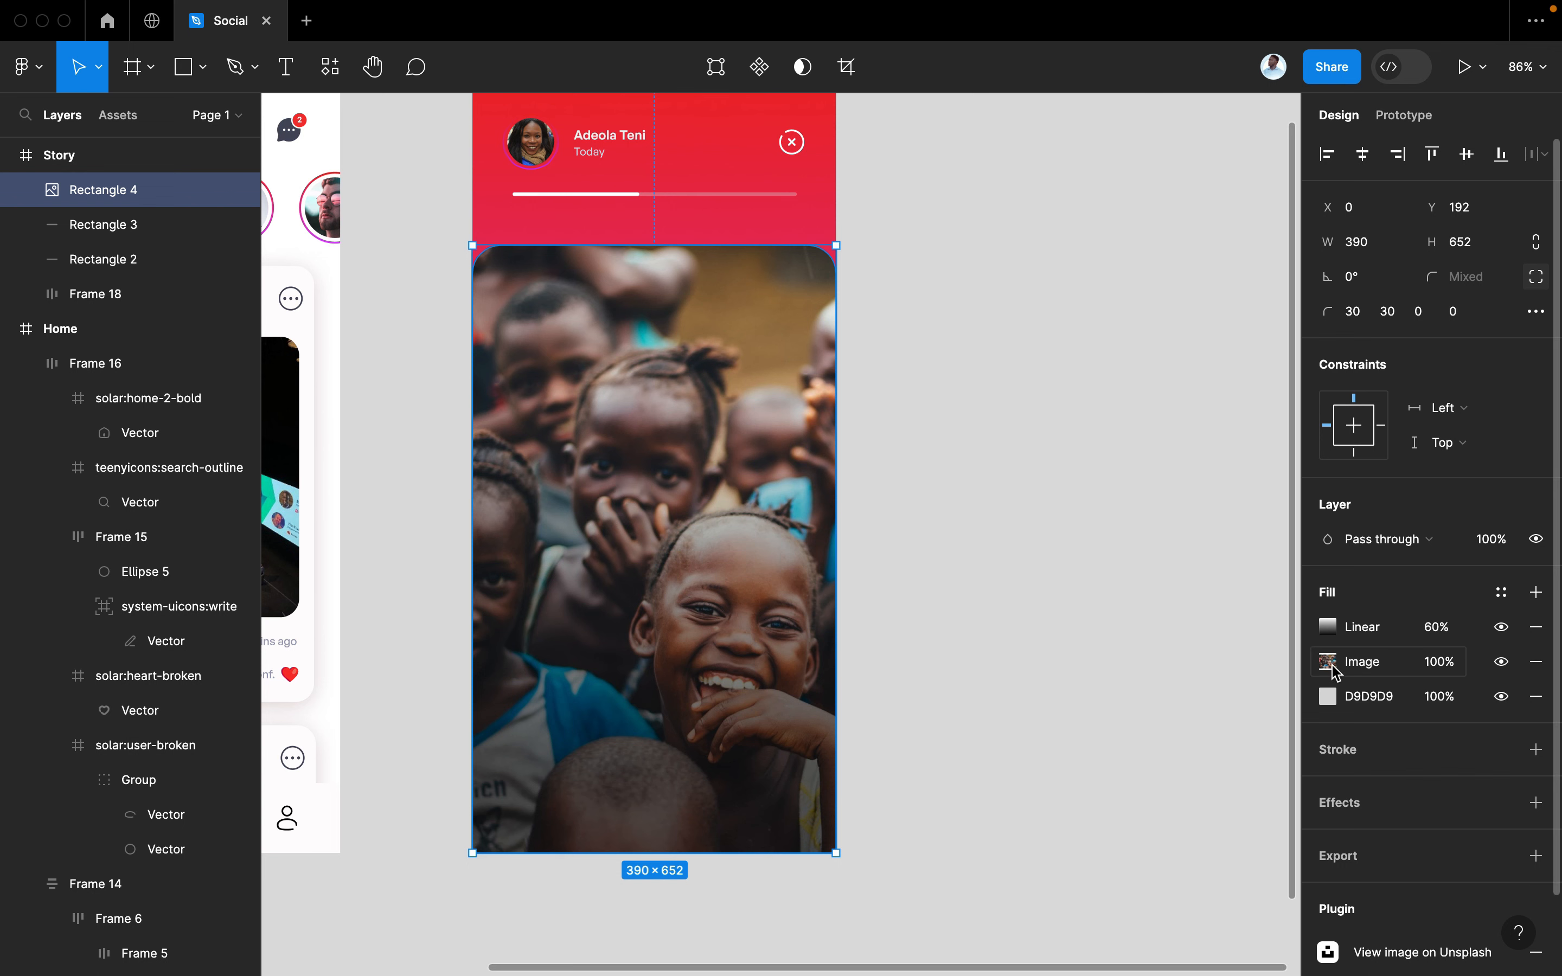
pyautogui.keyDown('ctrl'); pyautogui.scroll(3, 899, 644); pyautogui.keyUp('ctrl')
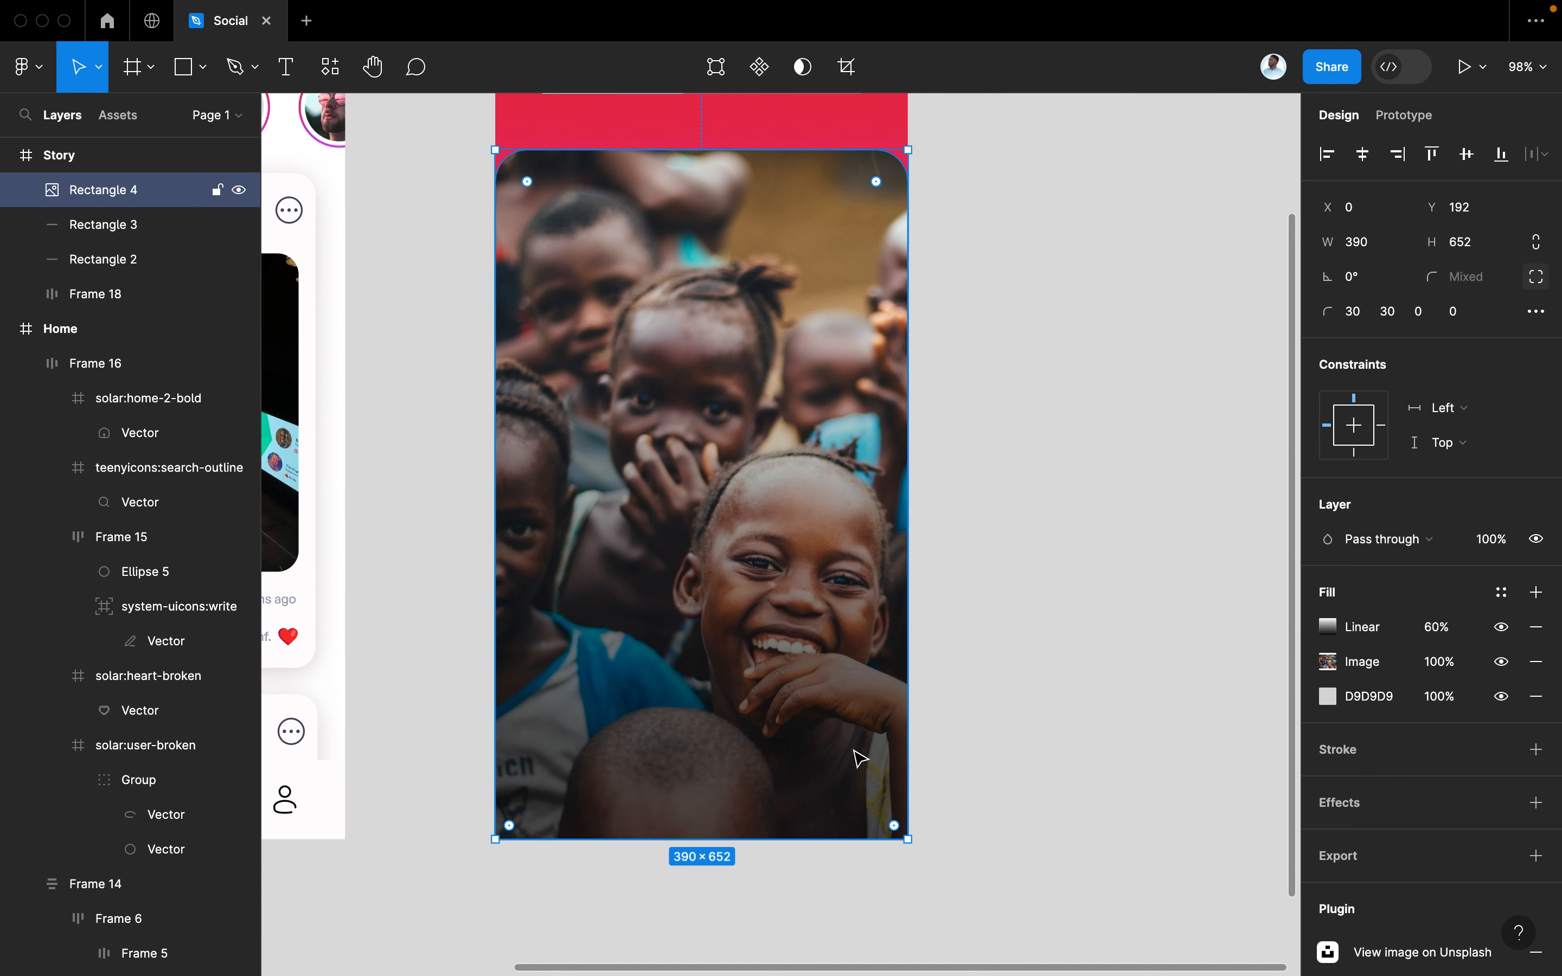
pyautogui.hscroll(-3, 954, 732)
# Place a 'Send Message' text layer just beneath the story photo and set its font size to 14
pyautogui.press('t')
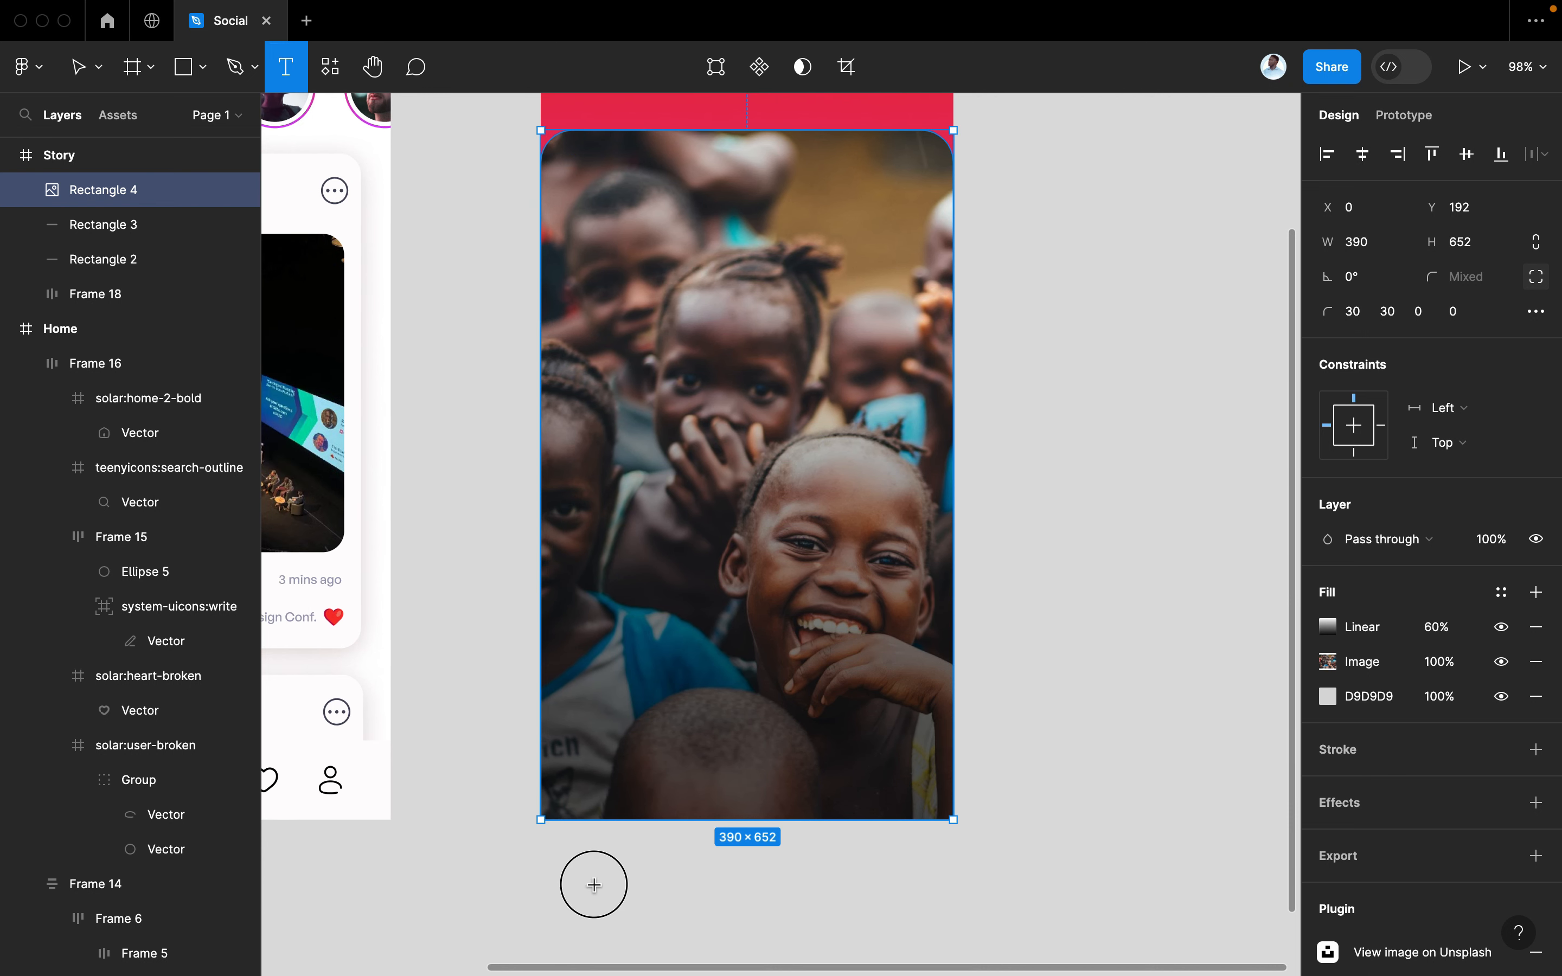
pyautogui.click(593, 883)
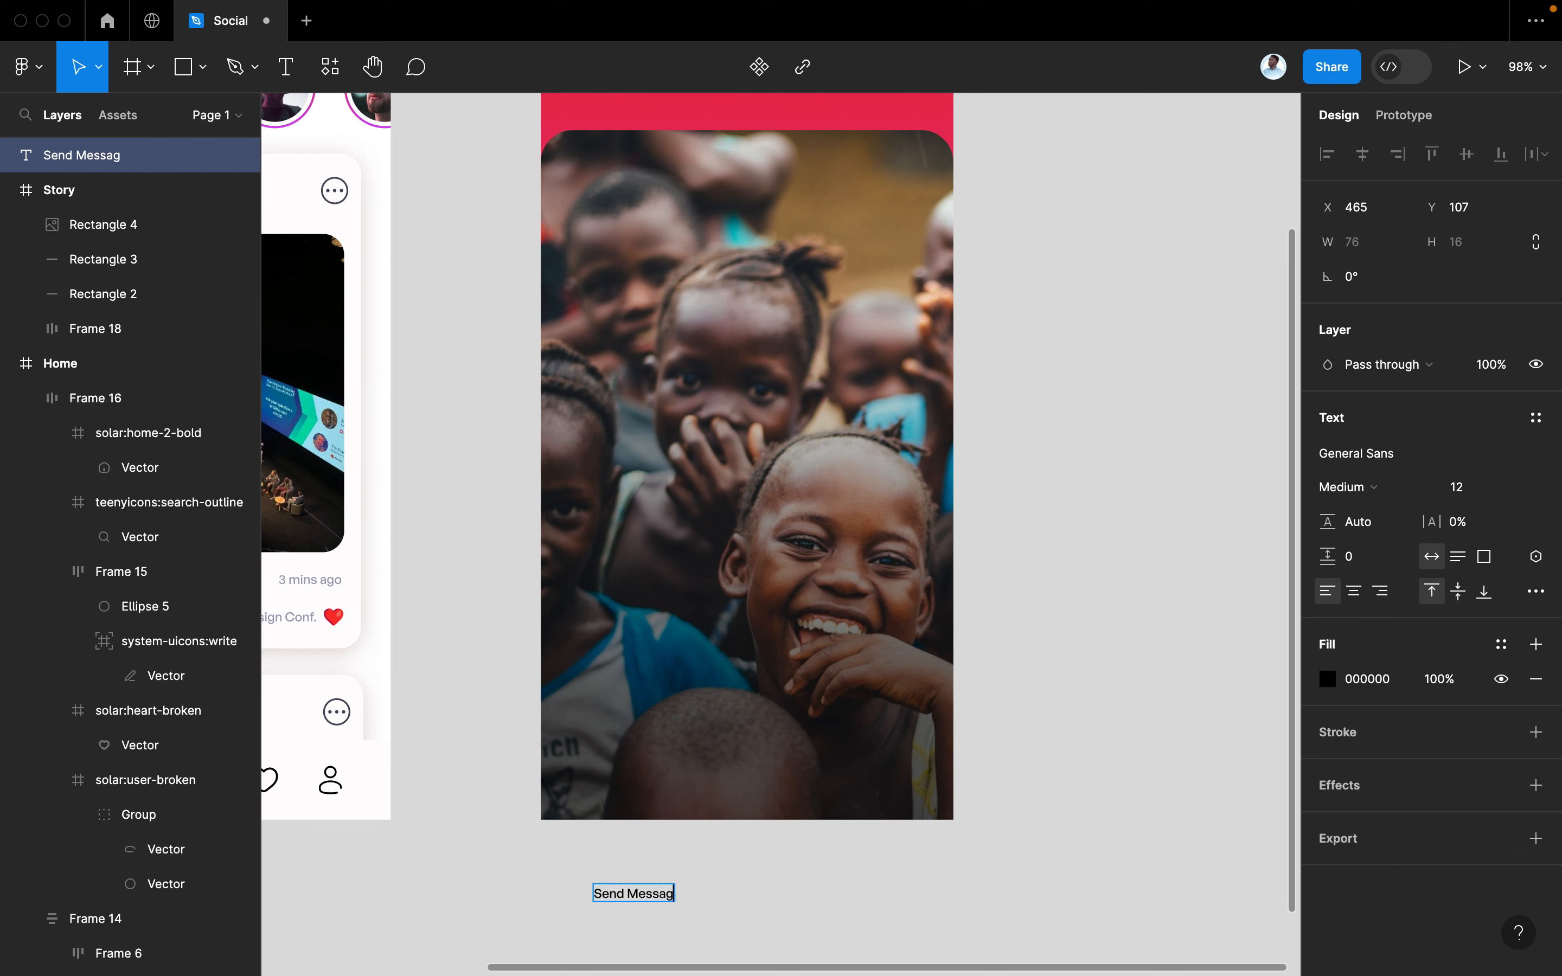
pyautogui.press('Escape')
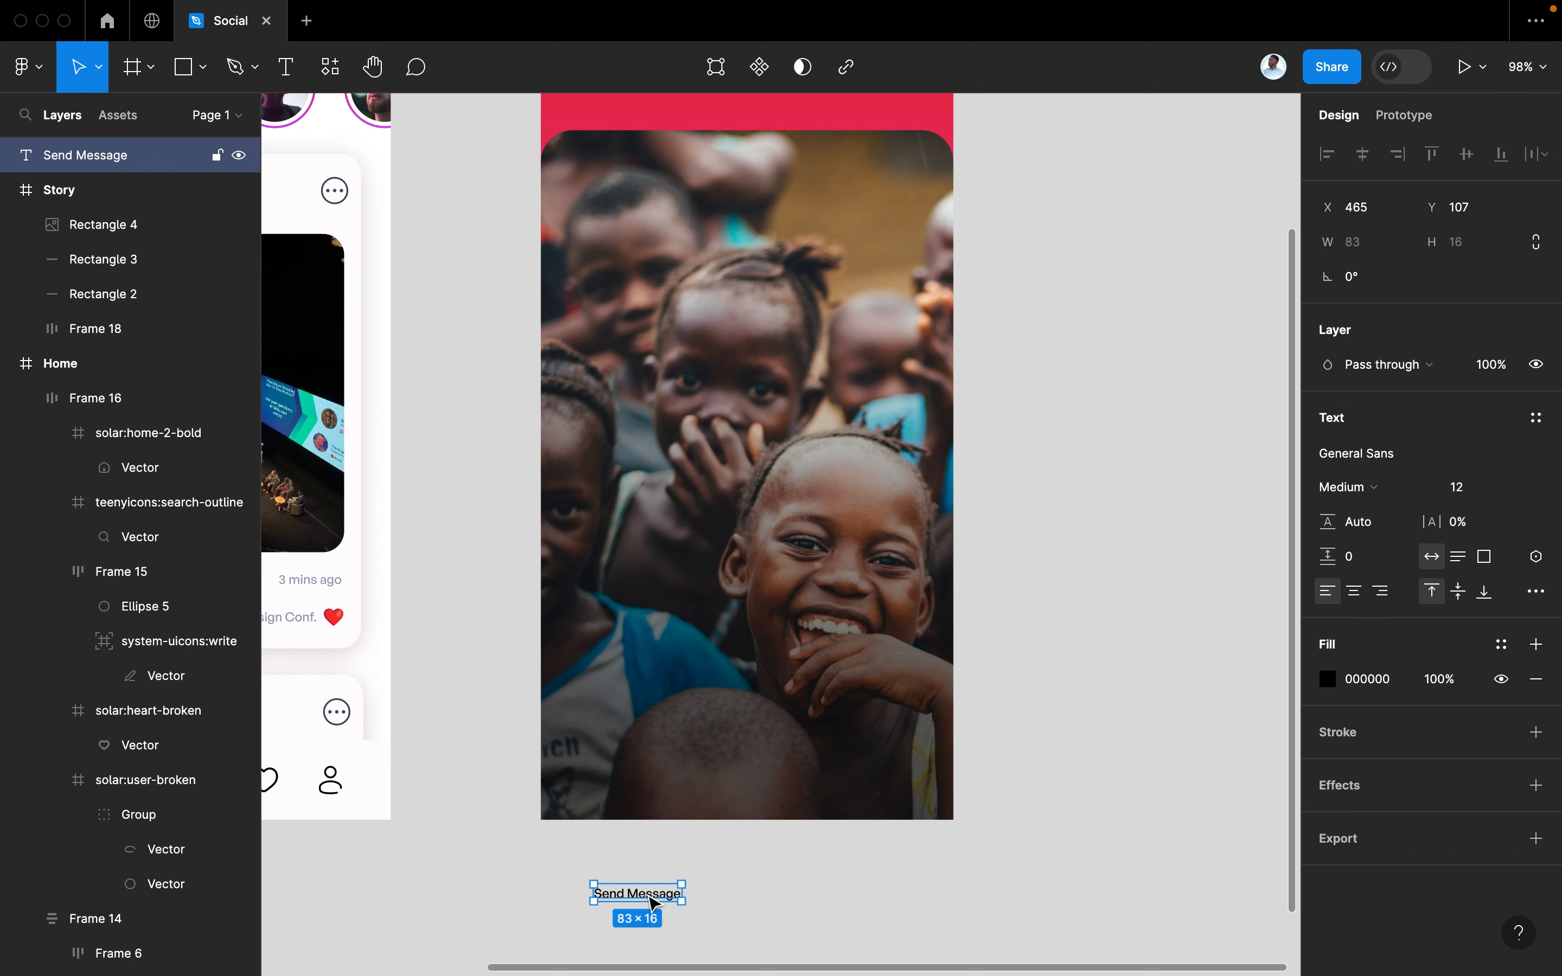
pyautogui.moveTo(654, 902); pyautogui.dragTo(631, 863)
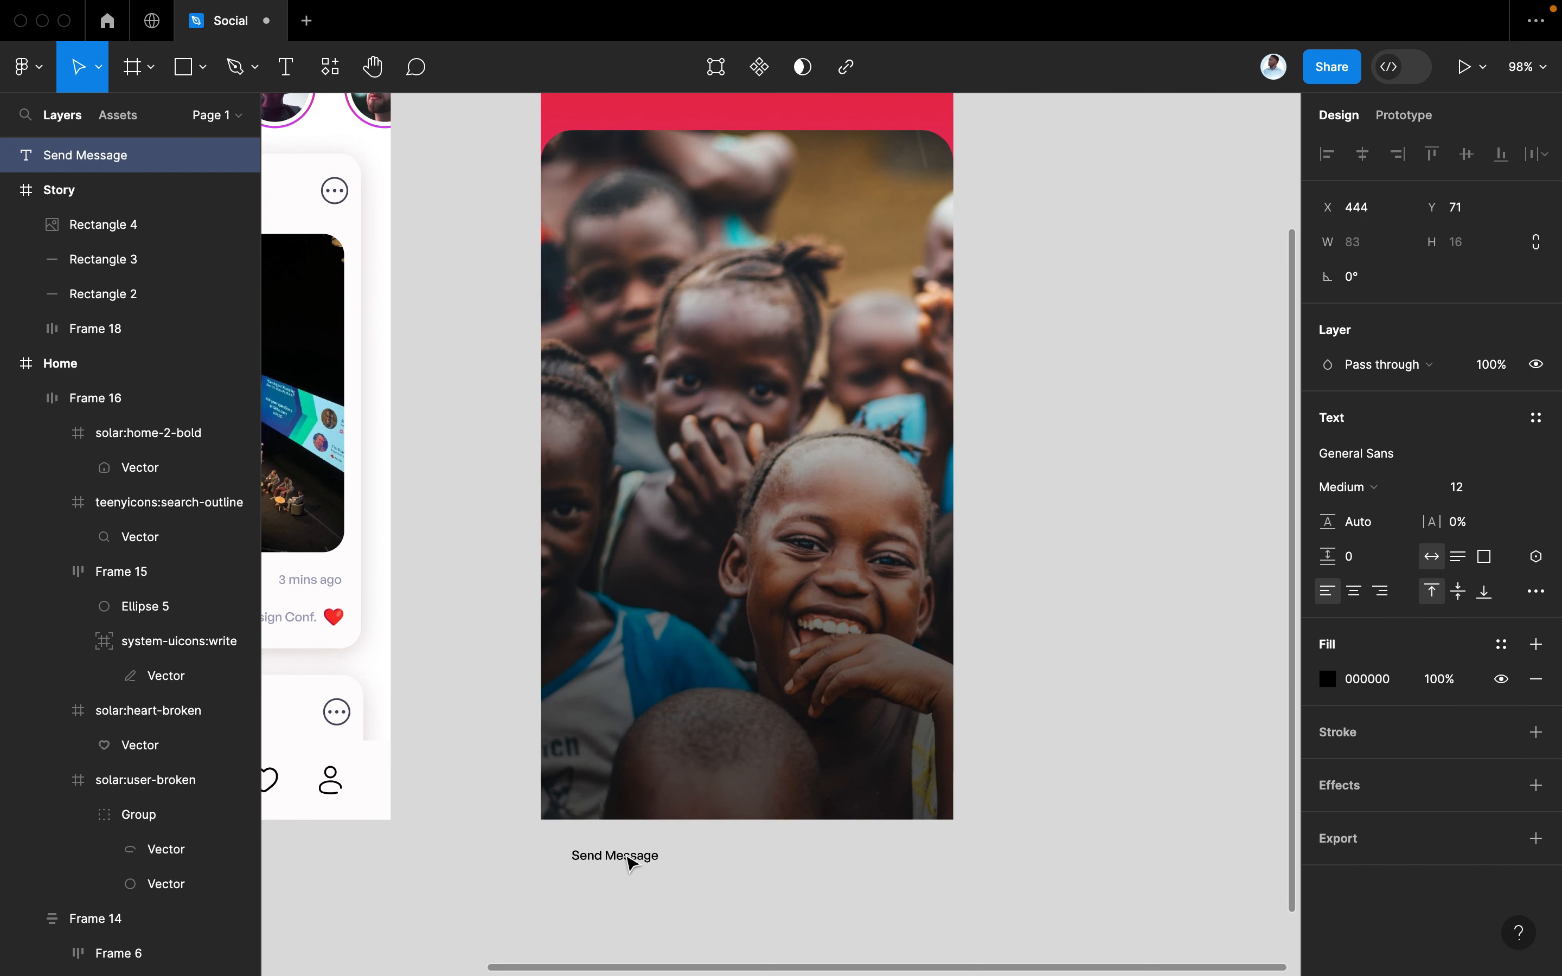
pyautogui.click(1476, 494)
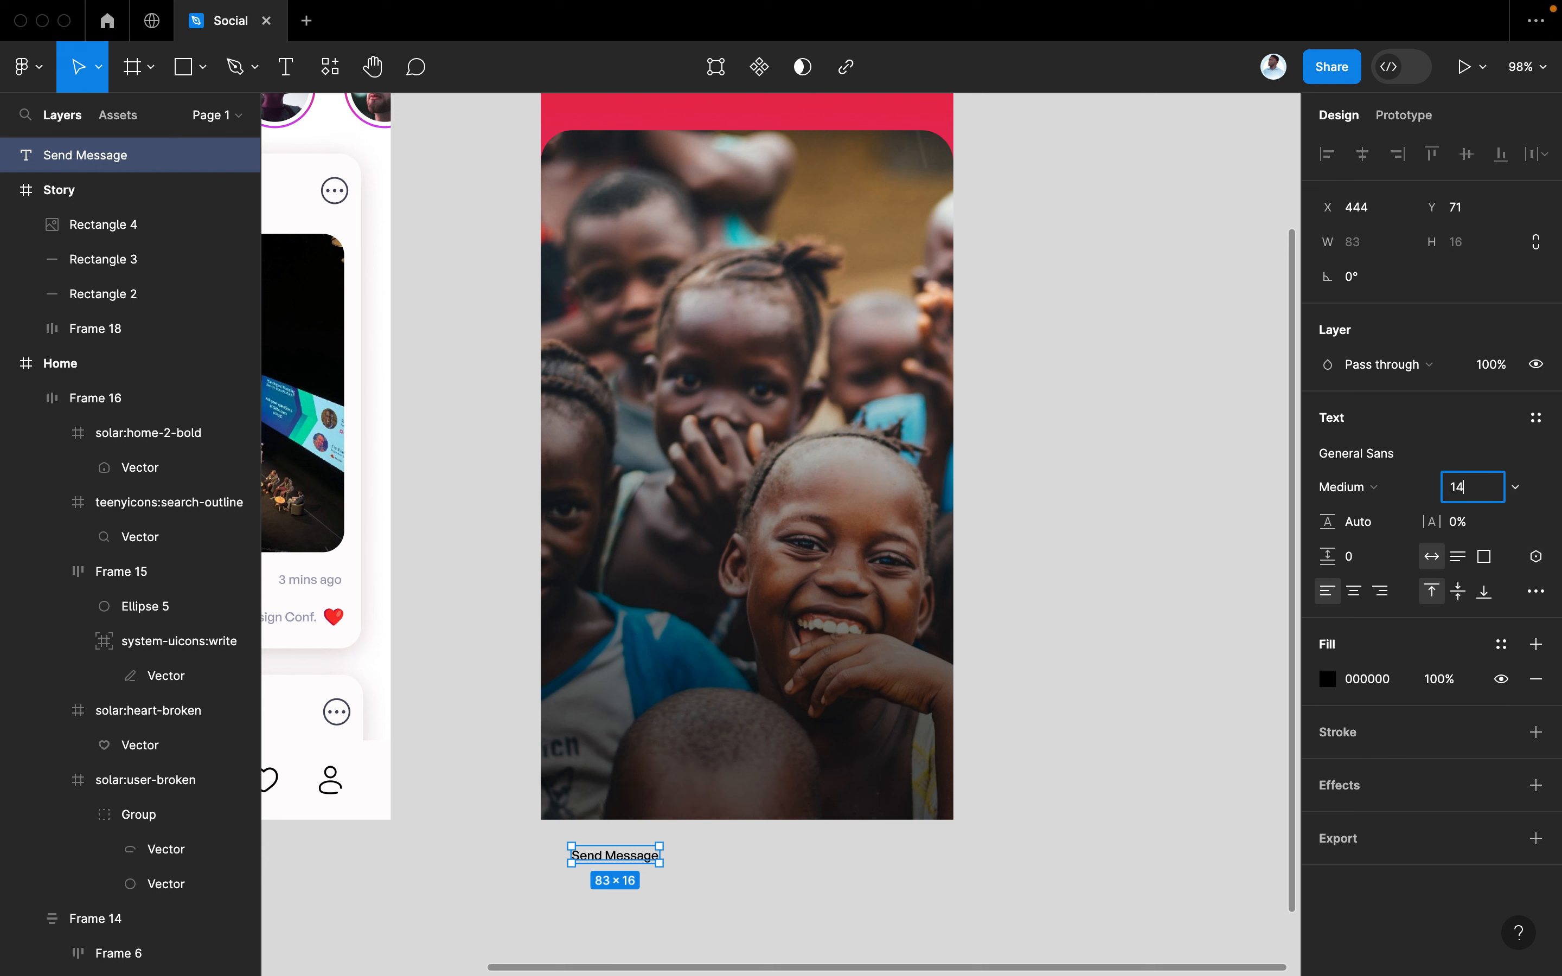
pyautogui.press('Return')
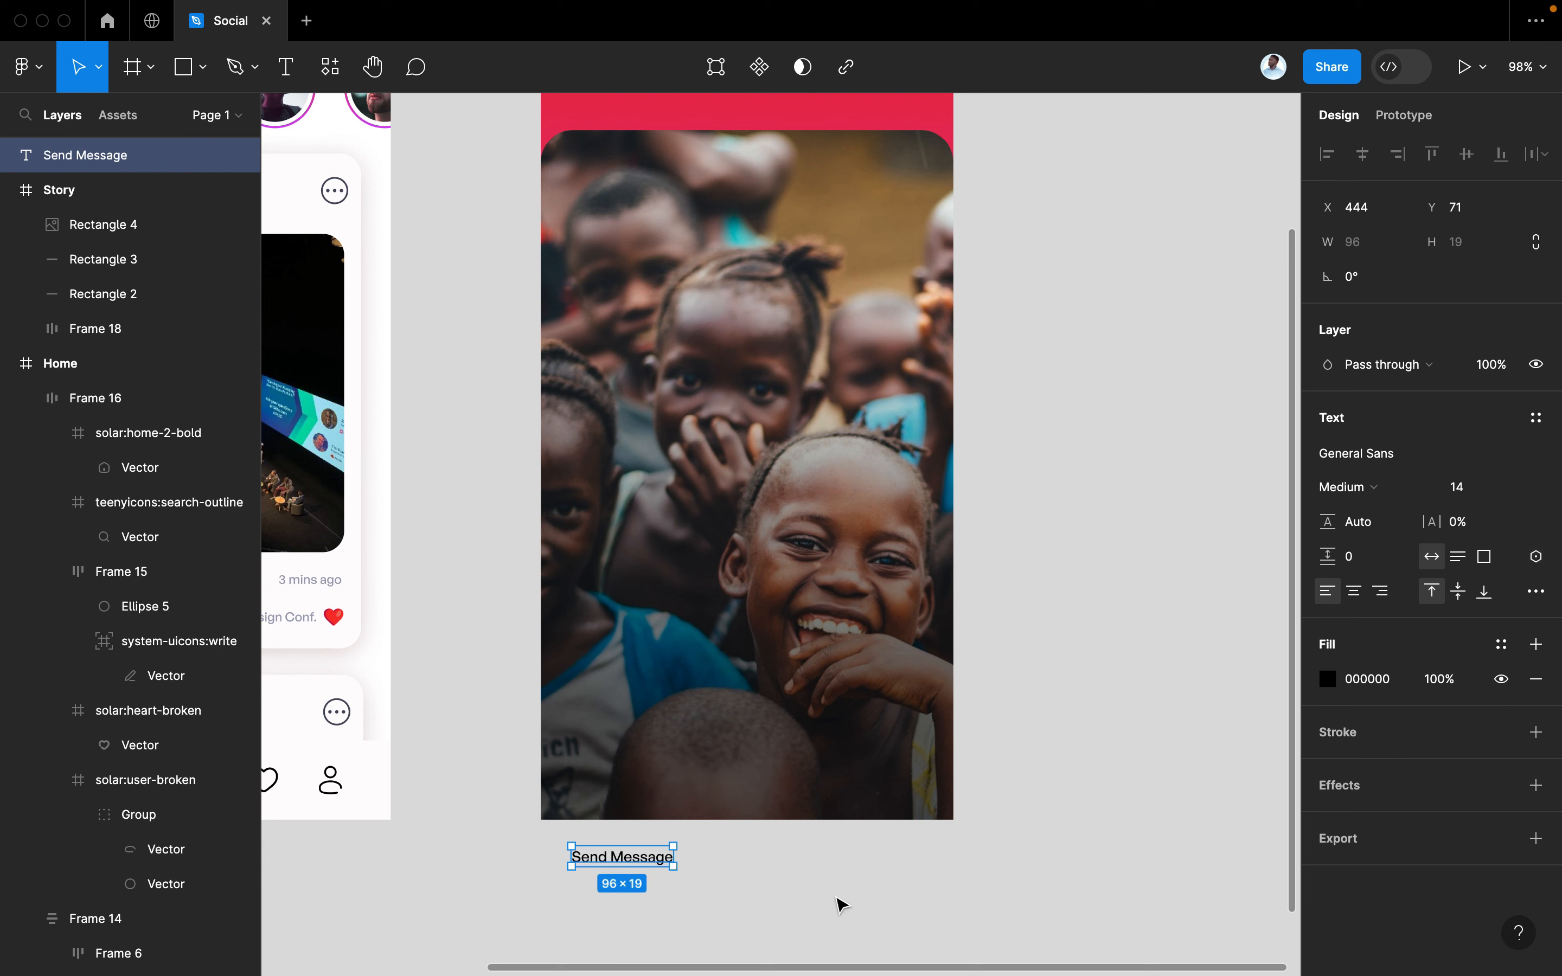
pyautogui.click(825, 915)
pyautogui.press('super+slash')
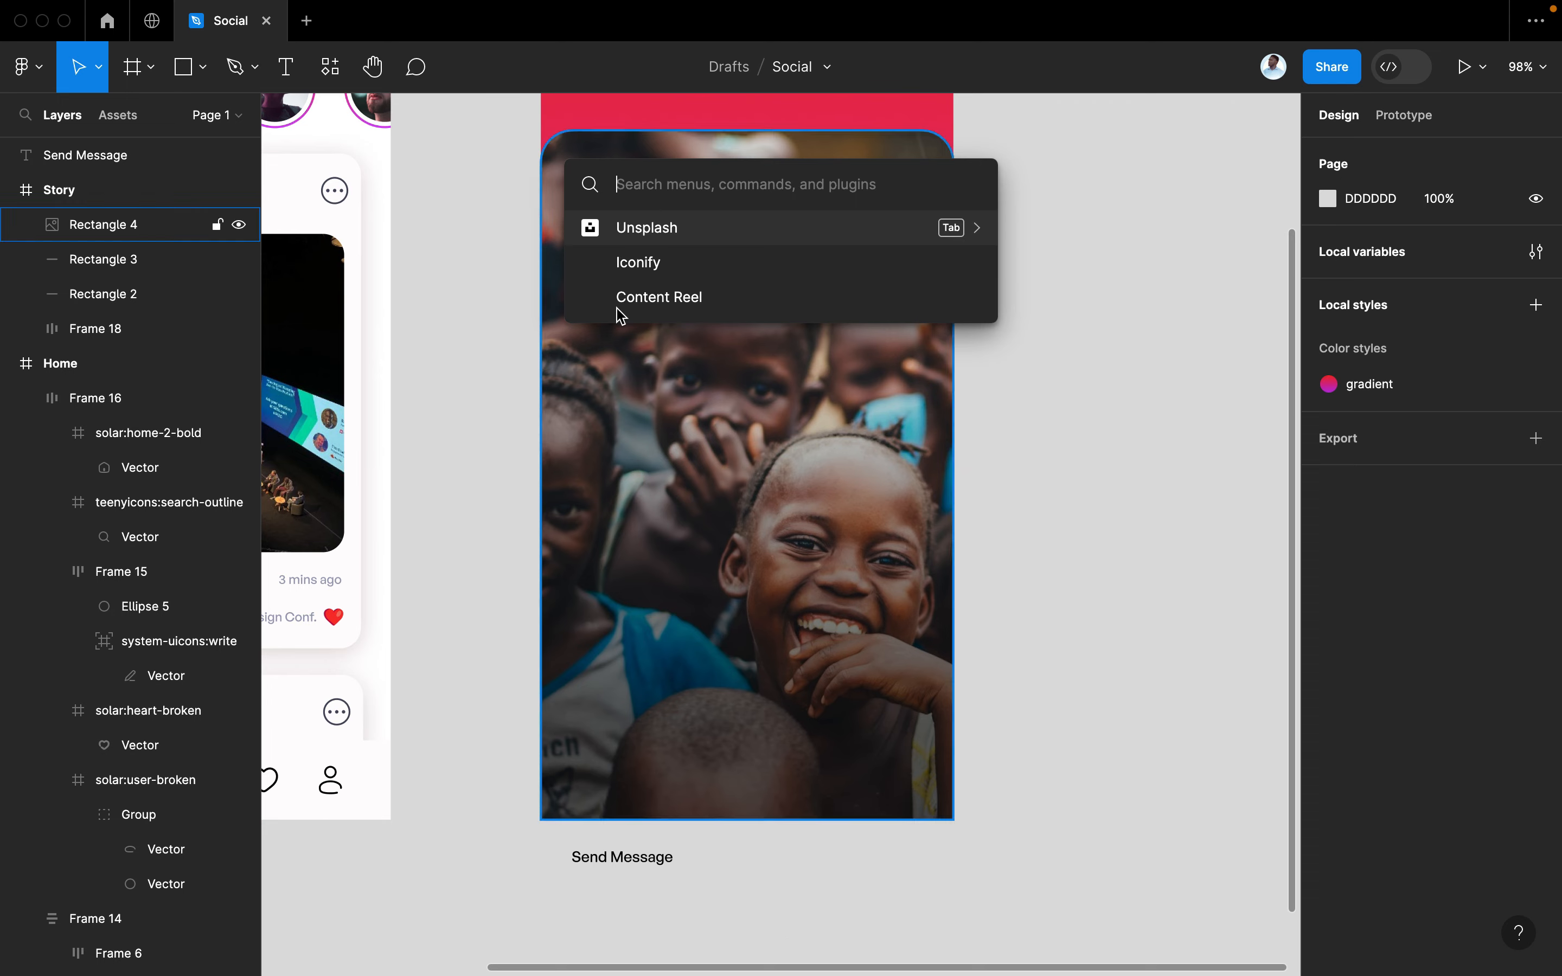
# Run Iconify, search 'send' and place a paper-plane icon beside Send Message
pyautogui.click(683, 268)
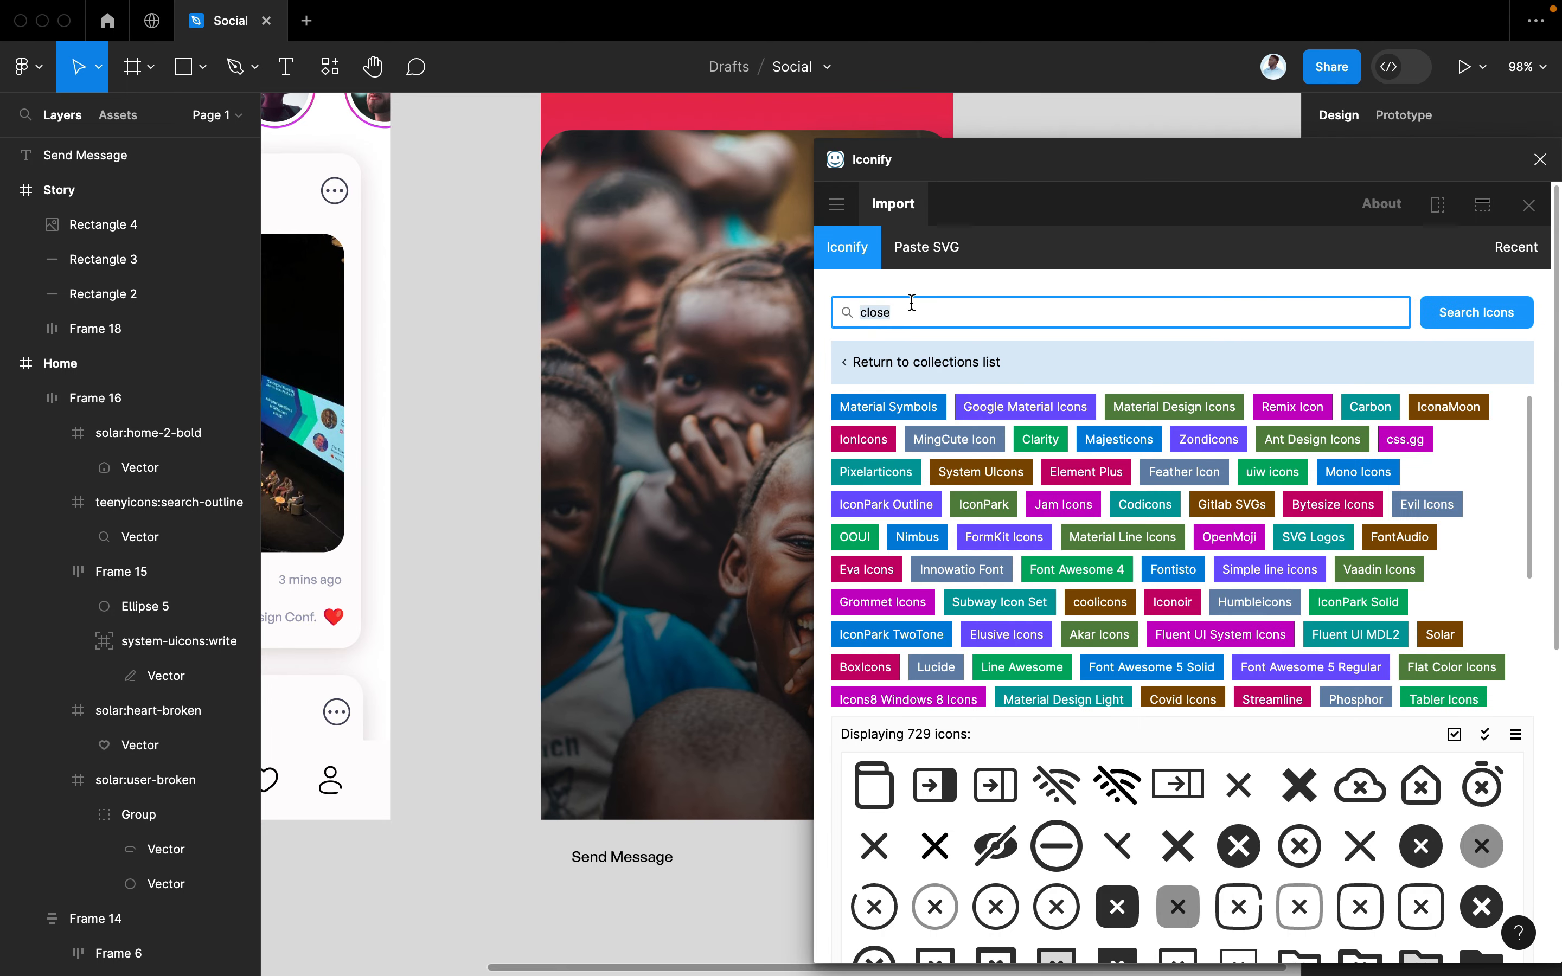
pyautogui.press('Return')
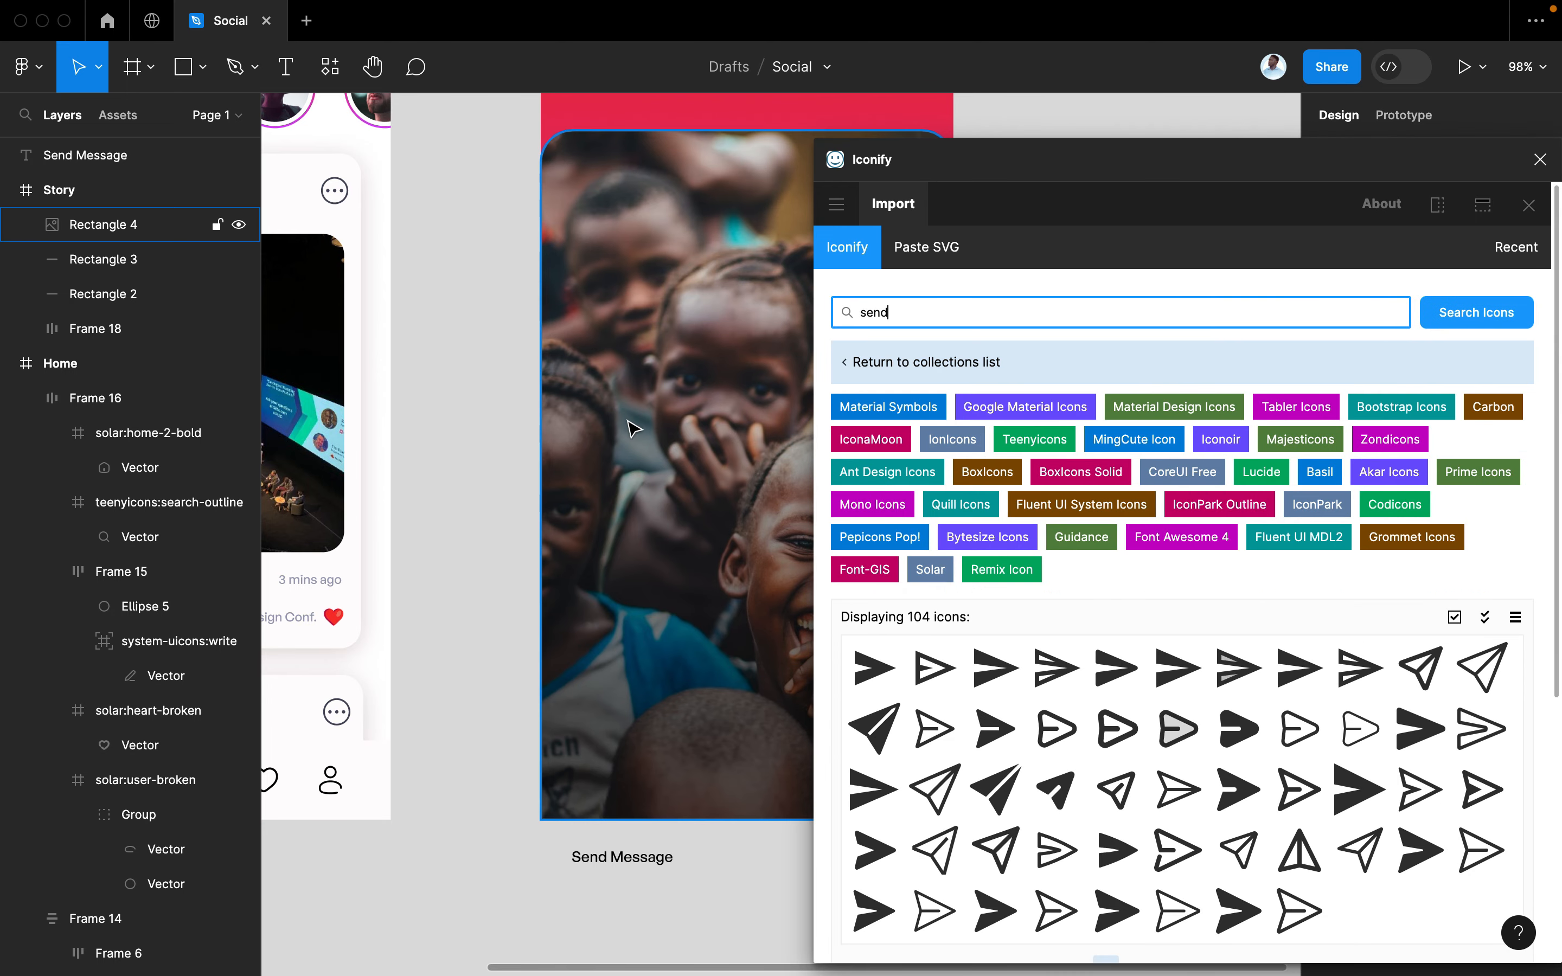
pyautogui.hscroll(3, 627, 421)
pyautogui.hscroll(2, 629, 426)
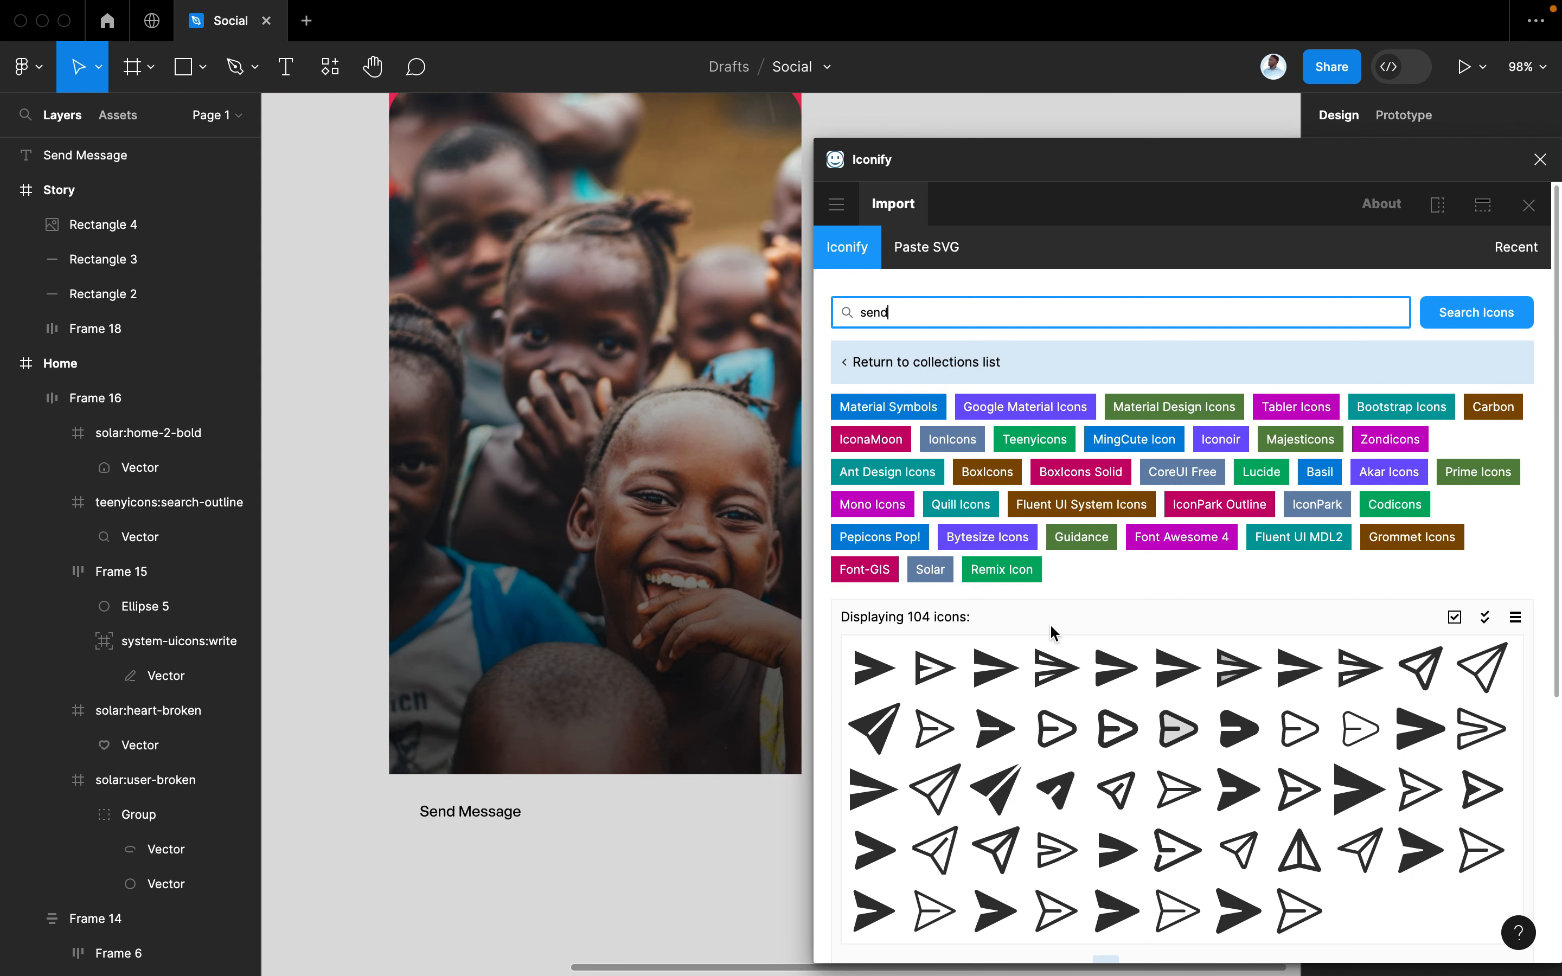
pyautogui.moveTo(1055, 789); pyautogui.dragTo(655, 816)
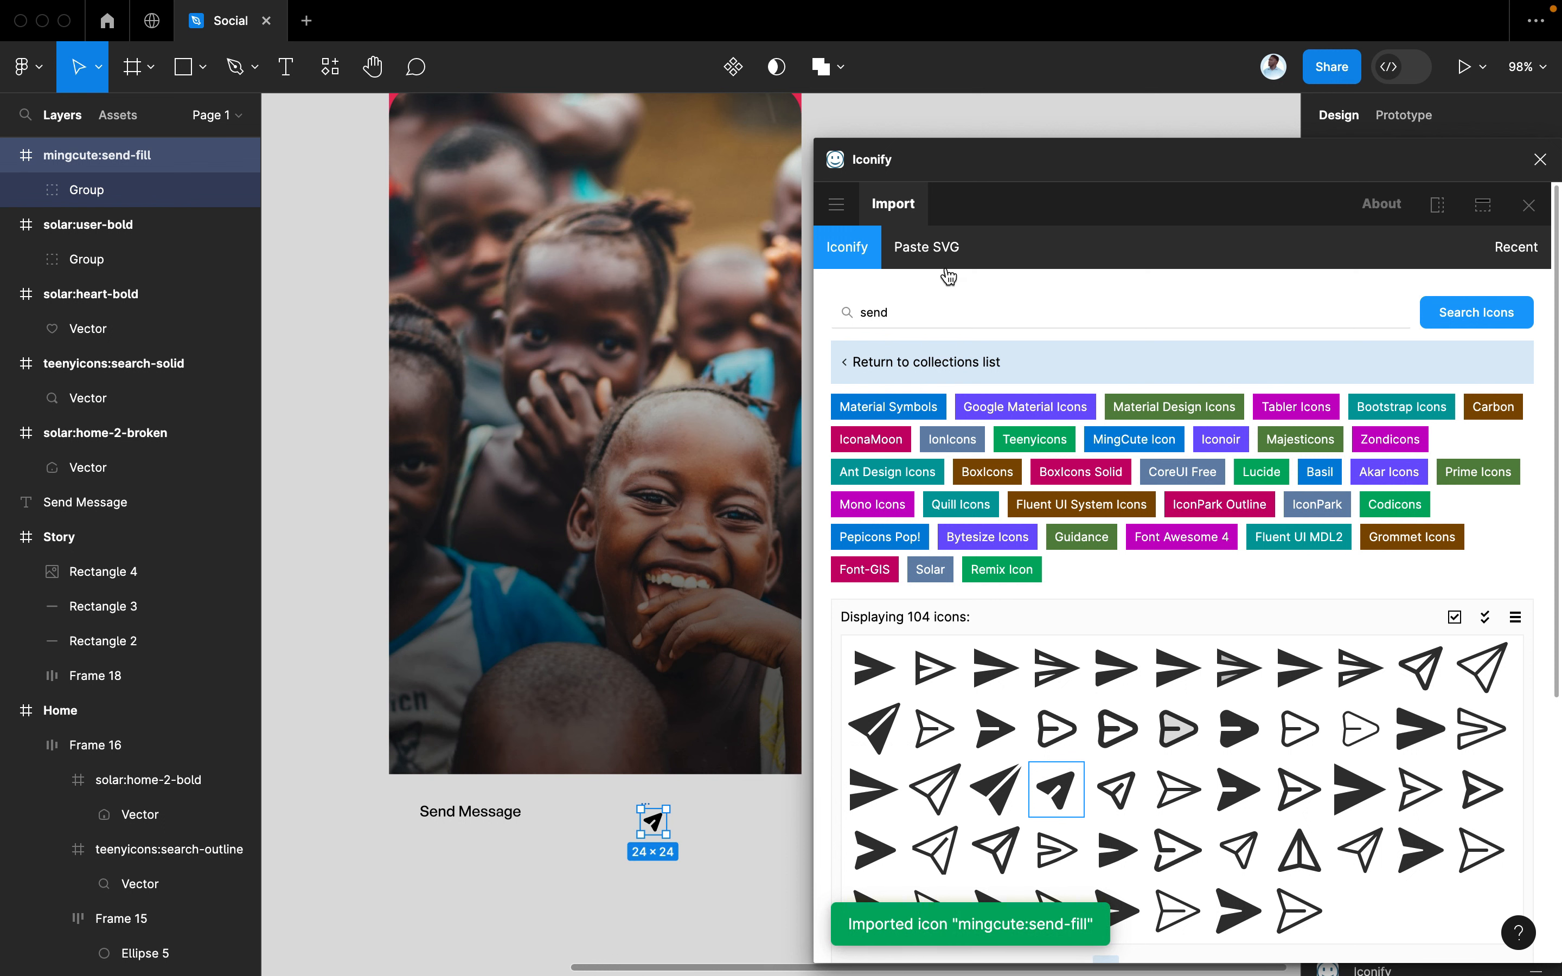
# Search Iconify for 'emoji' and place a smiley icon below the send icon
pyautogui.click(858, 312)
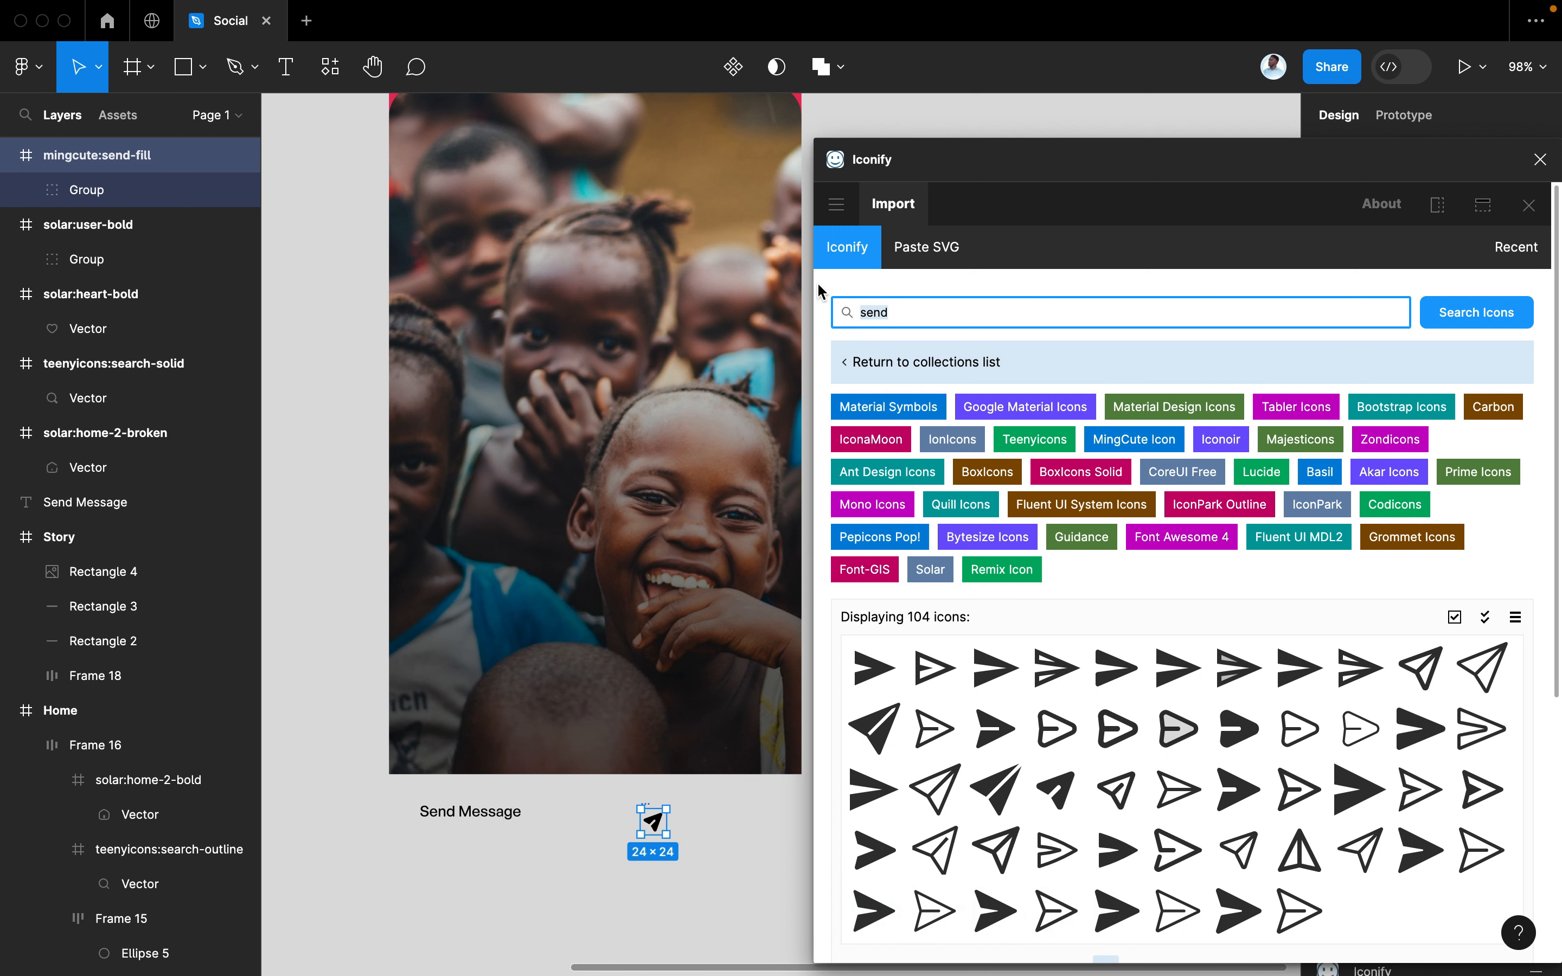
pyautogui.press('BackSpace')
pyautogui.press('BackSpace')
pyautogui.press('BackSpace')
pyautogui.press('BackSpace')
pyautogui.write('emoji')
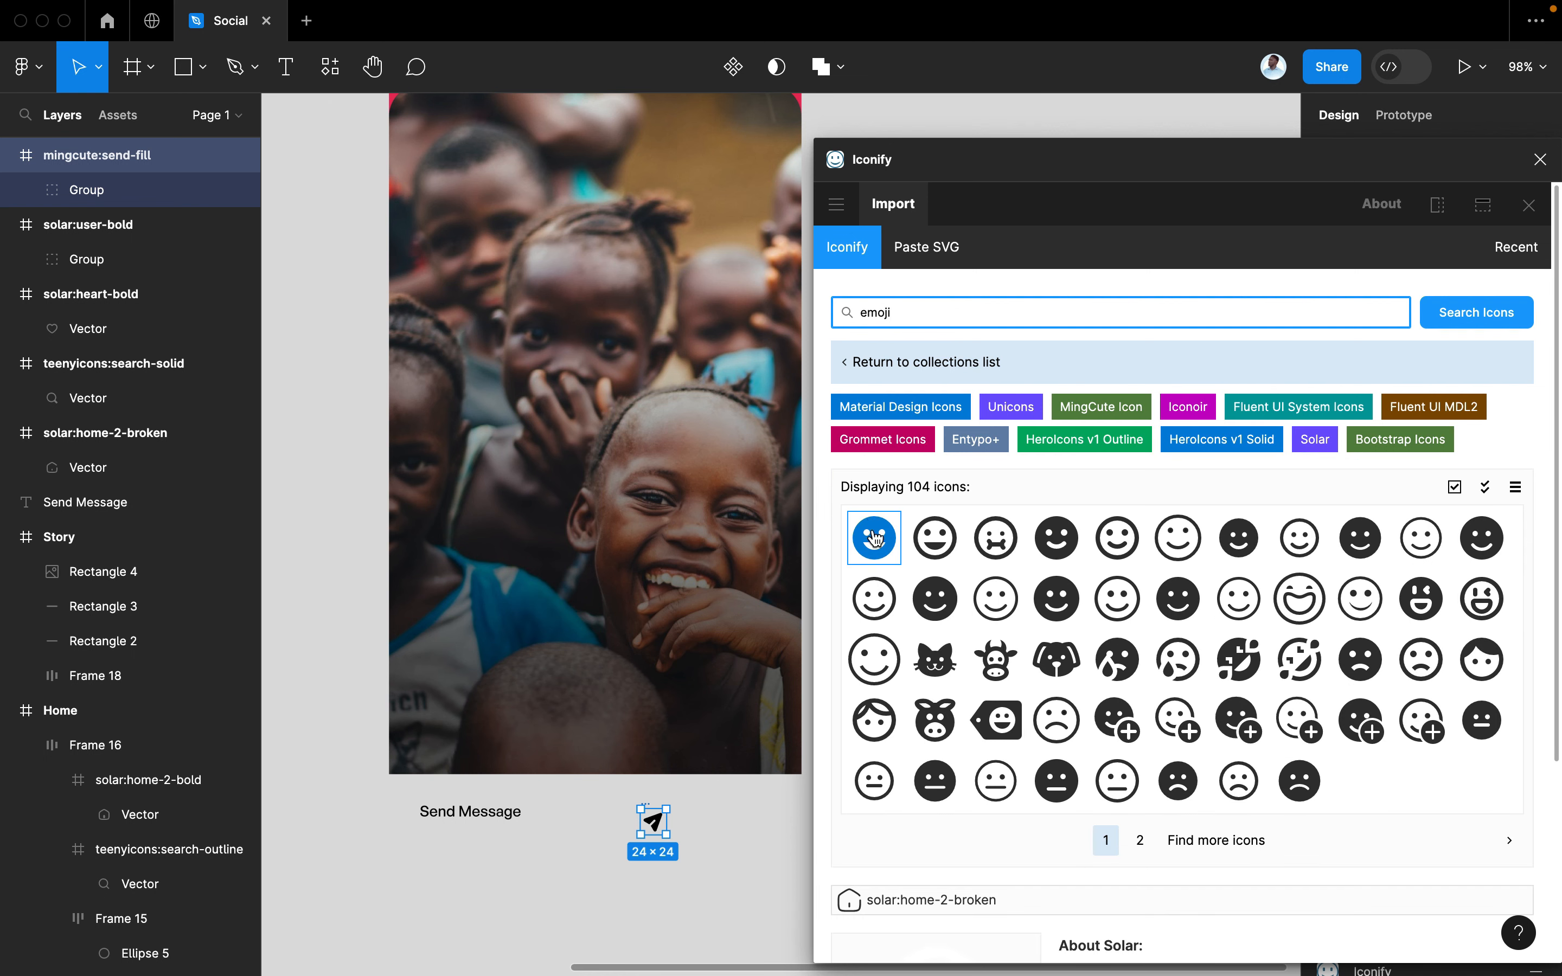
pyautogui.moveTo(874, 537); pyautogui.dragTo(736, 885)
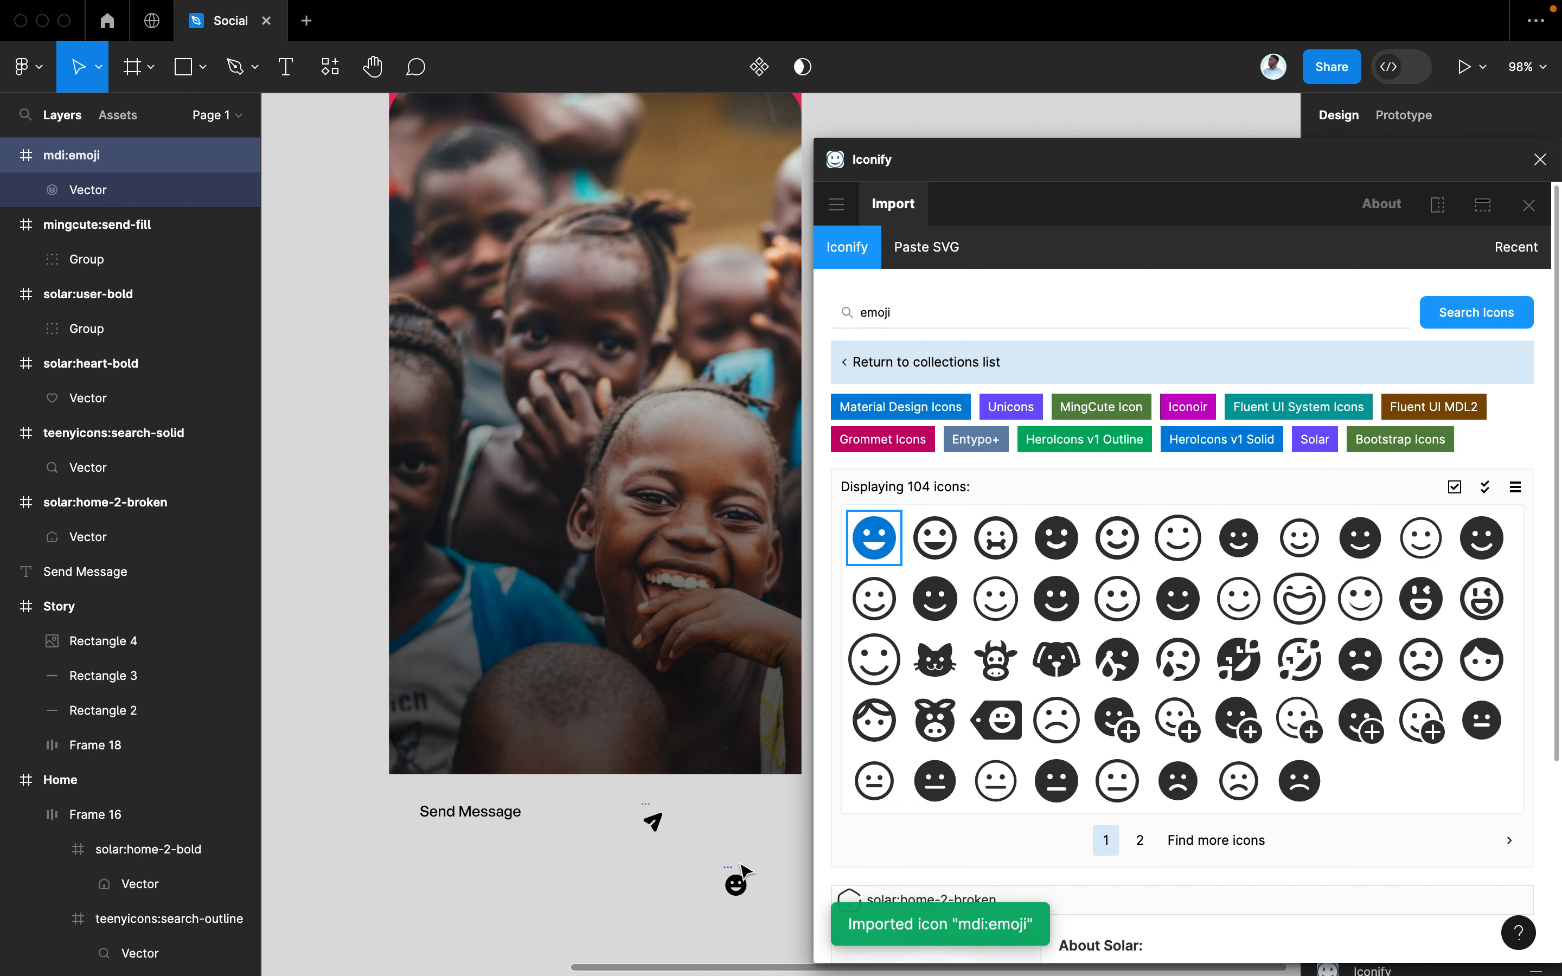
# Search for heart icons, browse to page 4, and place the red heart on the canvas
pyautogui.click(816, 311)
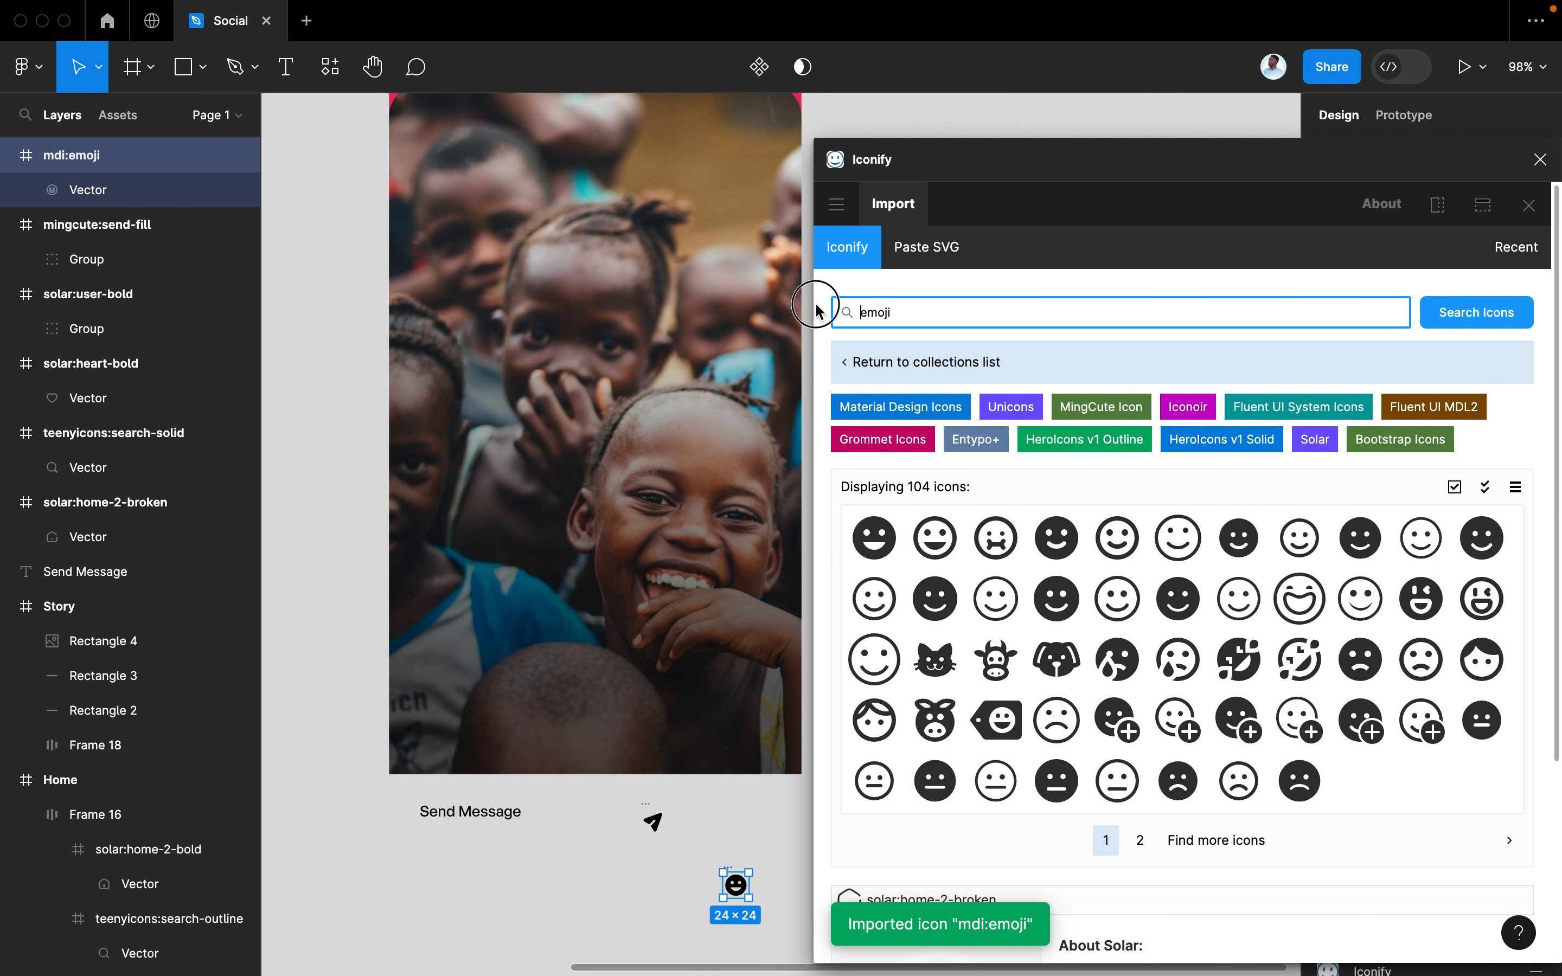
pyautogui.doubleClick(899, 311)
pyautogui.write('heart')
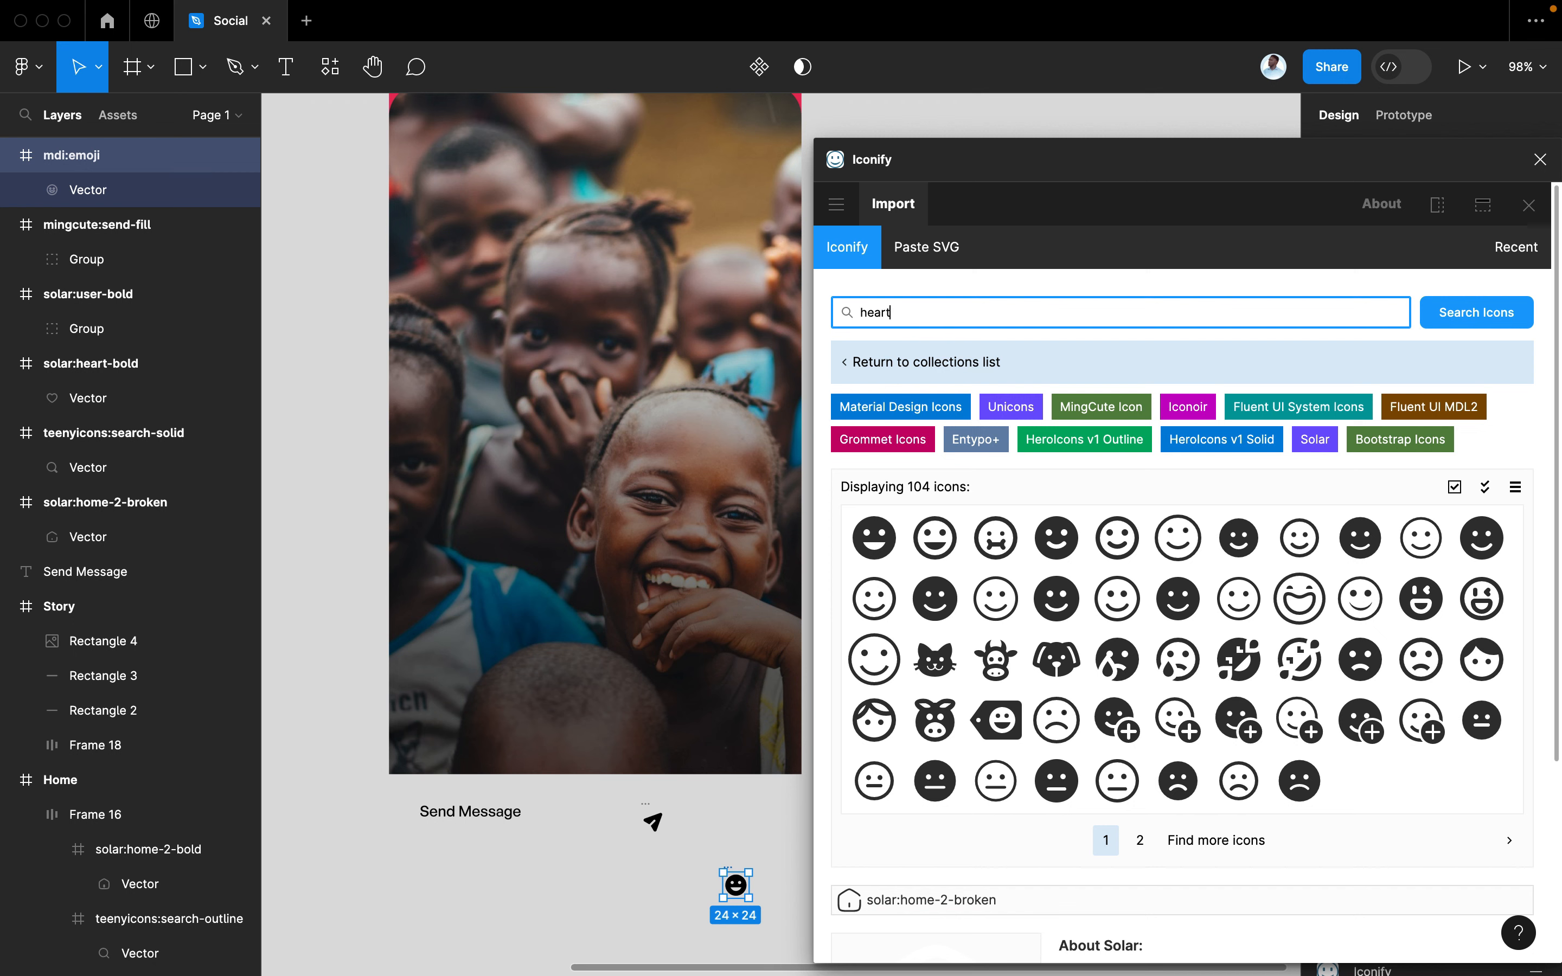
pyautogui.press('Return')
pyautogui.scroll(-5, 1108, 836)
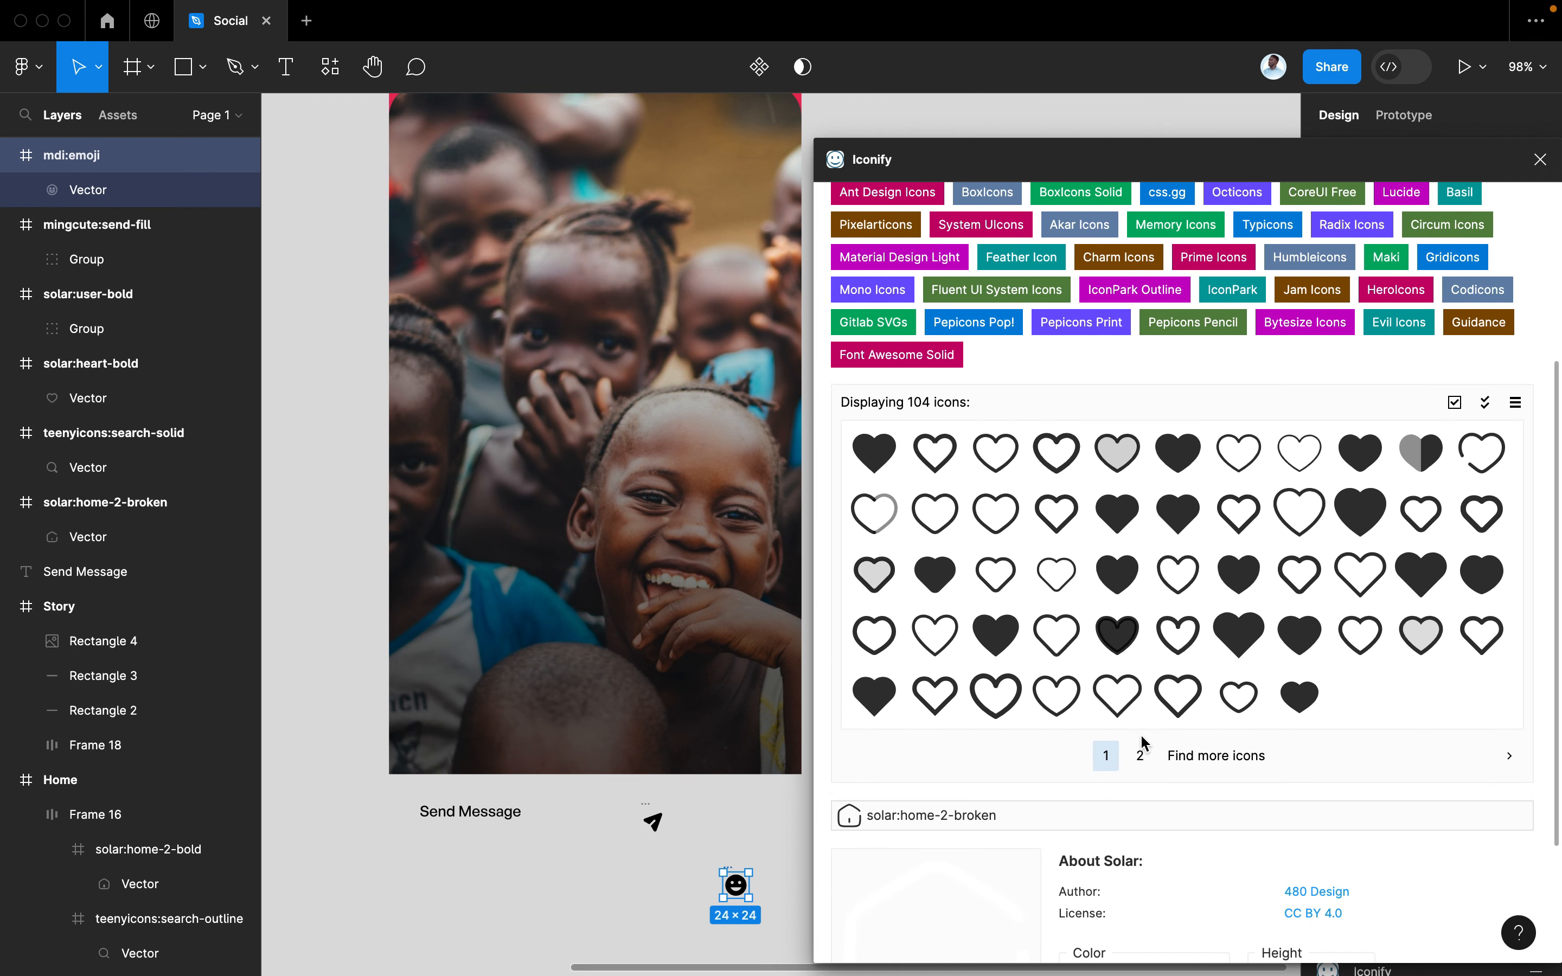
pyautogui.click(1140, 753)
pyautogui.click(1116, 808)
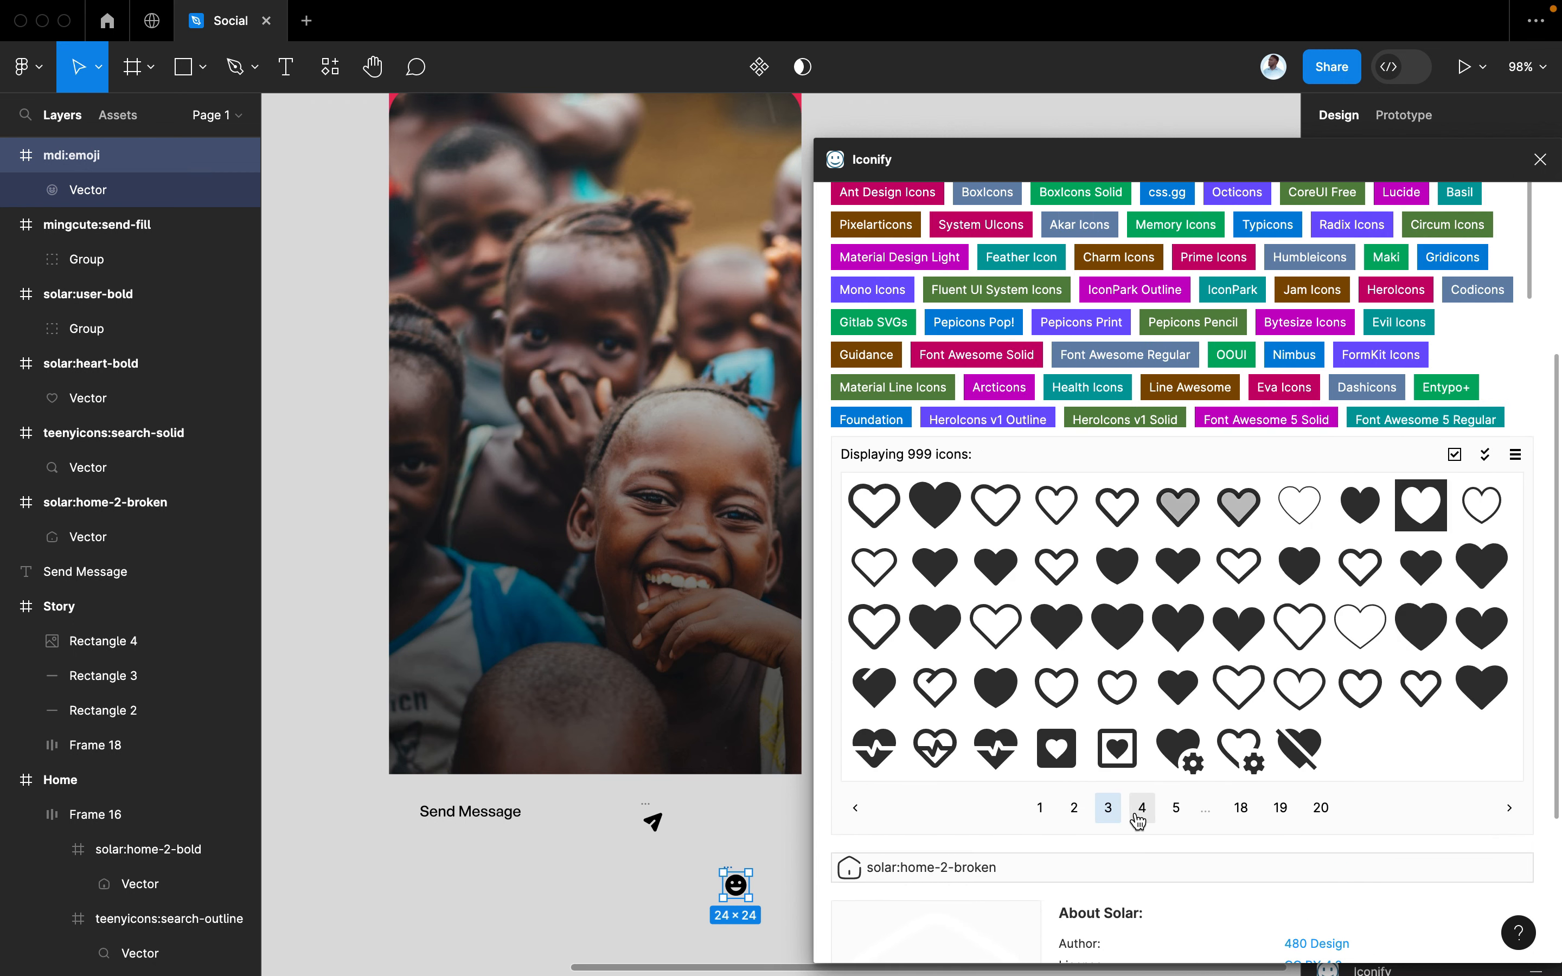
pyautogui.click(1140, 812)
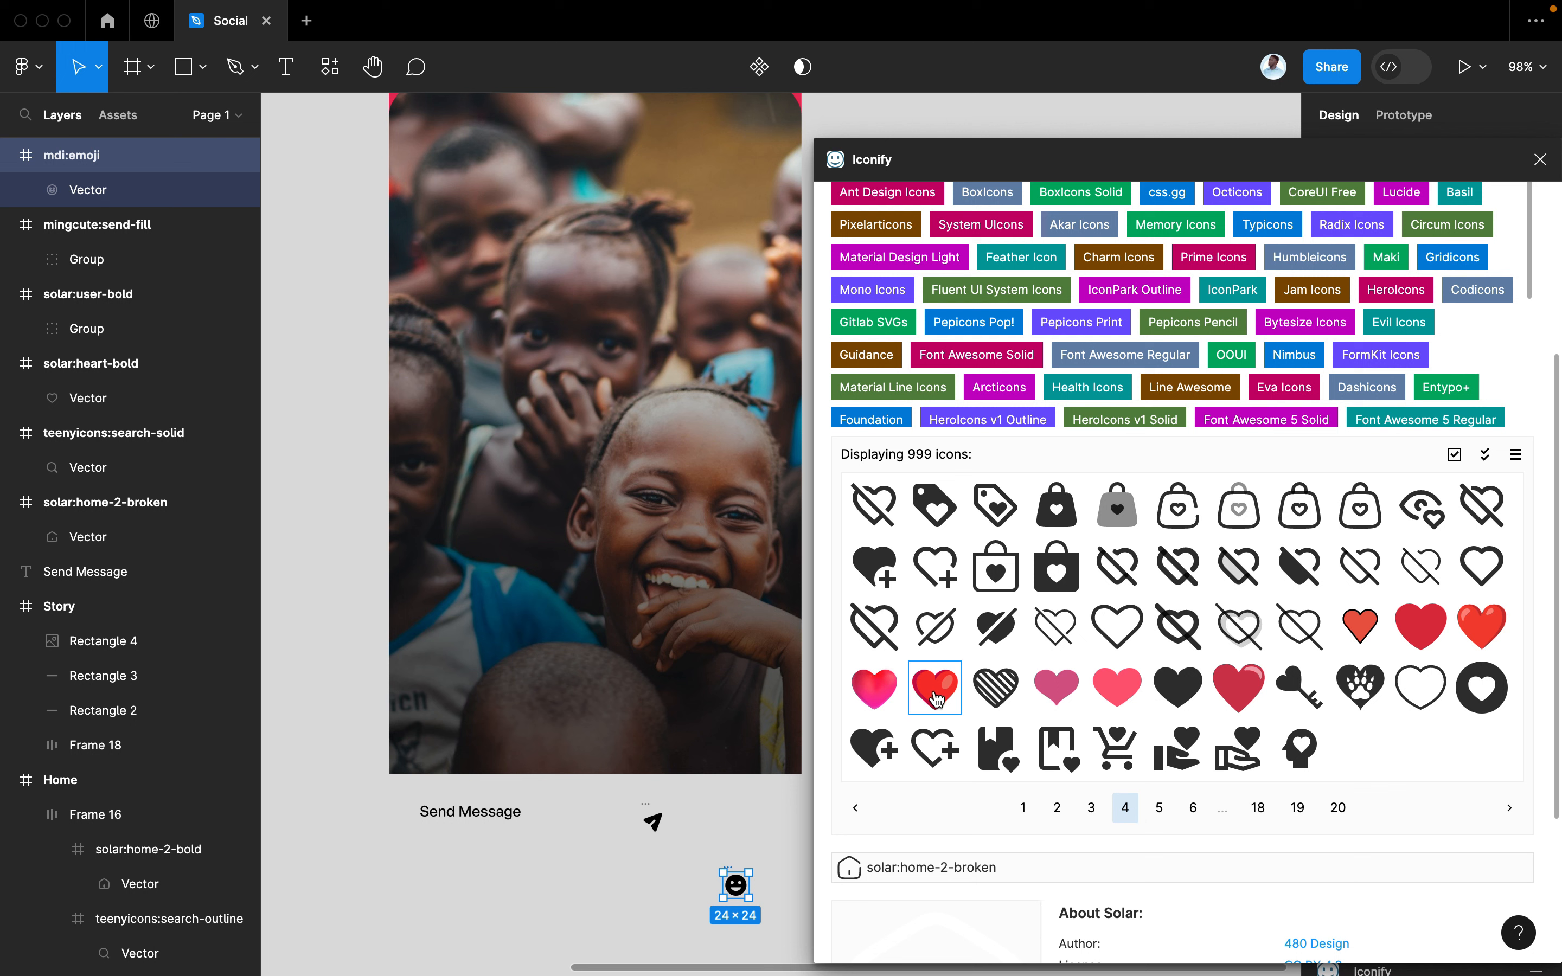
pyautogui.moveTo(936, 697); pyautogui.dragTo(748, 840)
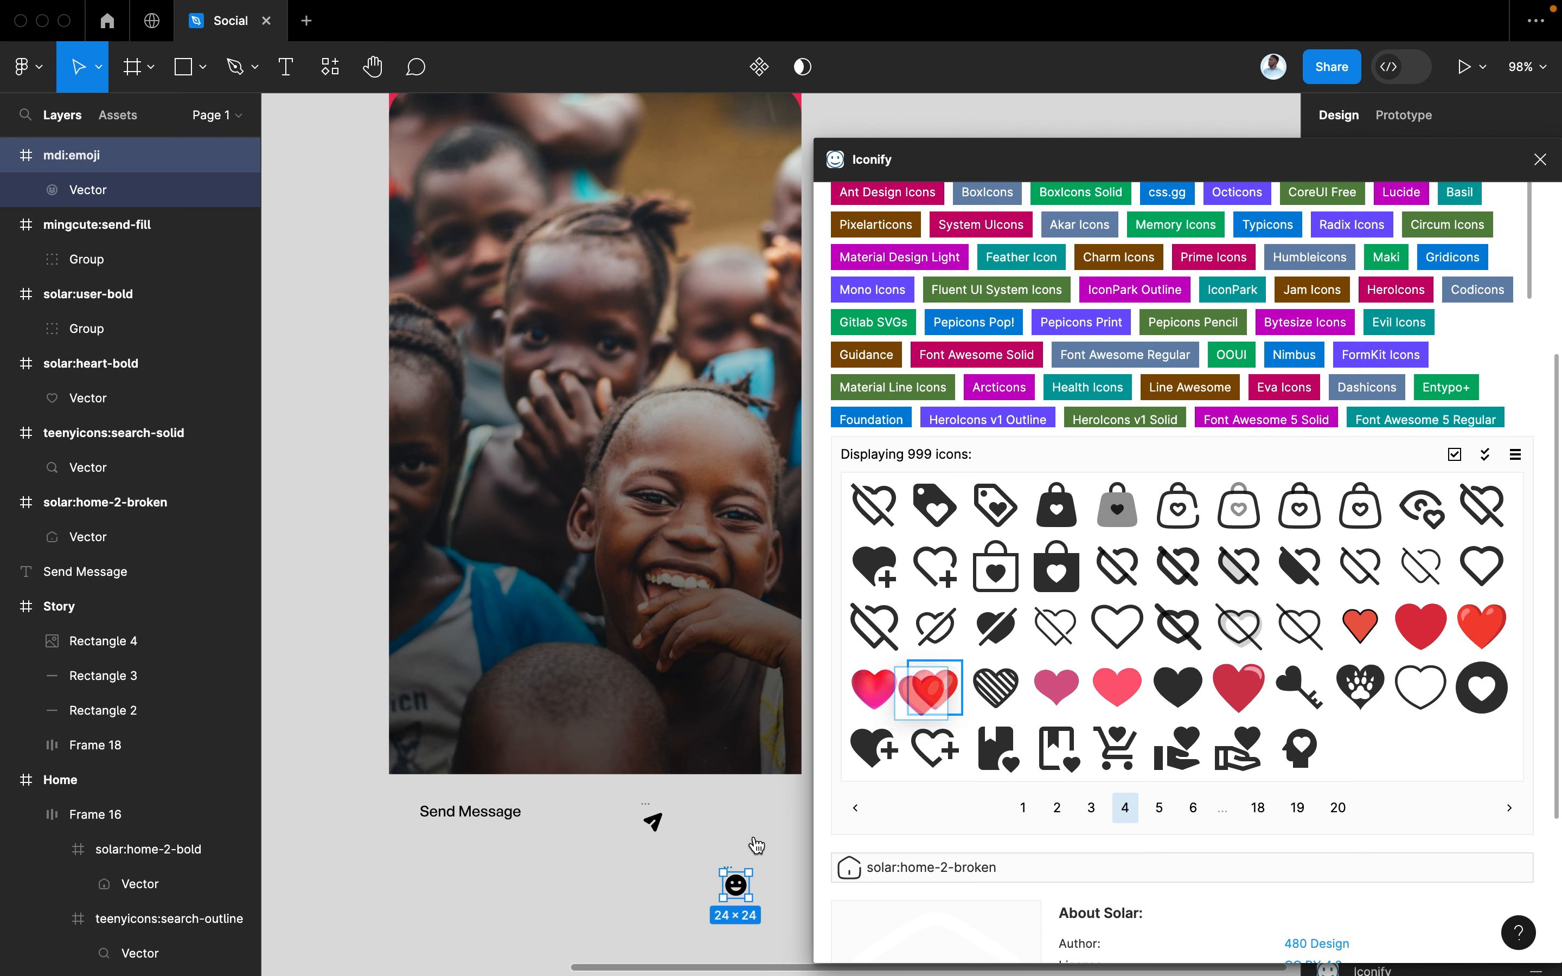
# Close the Iconify plugin and select the Send Message text
pyautogui.click(1540, 159)
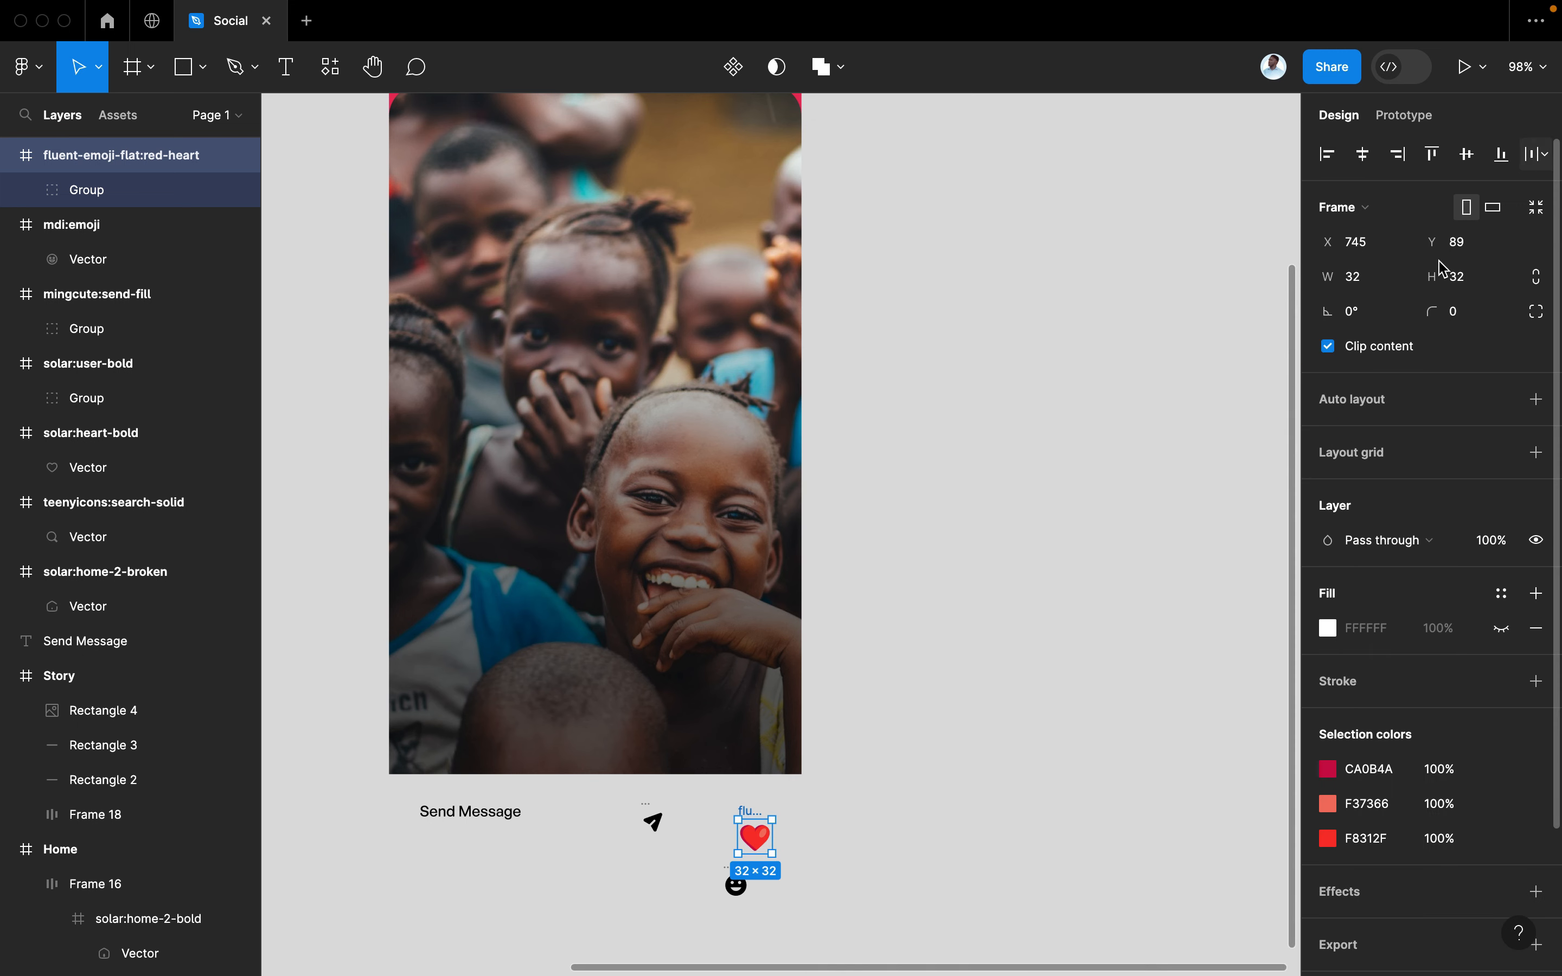
pyautogui.scroll(-1, 1052, 648)
pyautogui.hscroll(-2, 1052, 649)
pyautogui.scroll(-1, 1052, 649)
pyautogui.click(564, 730)
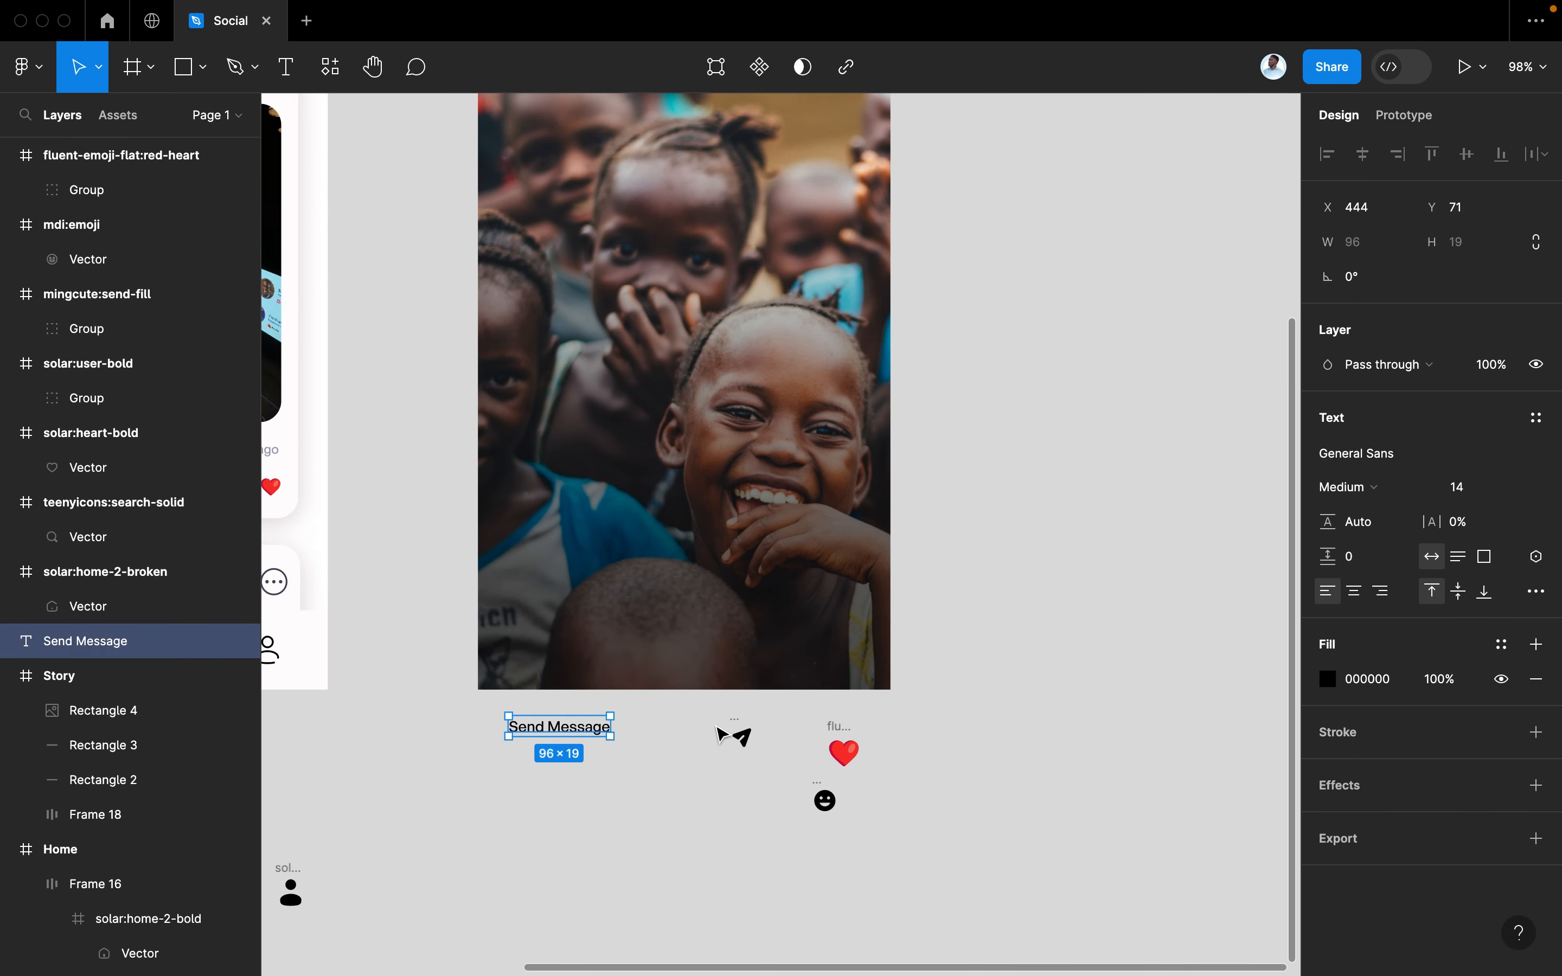
# Wrap the Send Message text and send icon in a centred auto layout with white content
pyautogui.keyDown('shift'); pyautogui.click(741, 736); pyautogui.keyUp('shift')
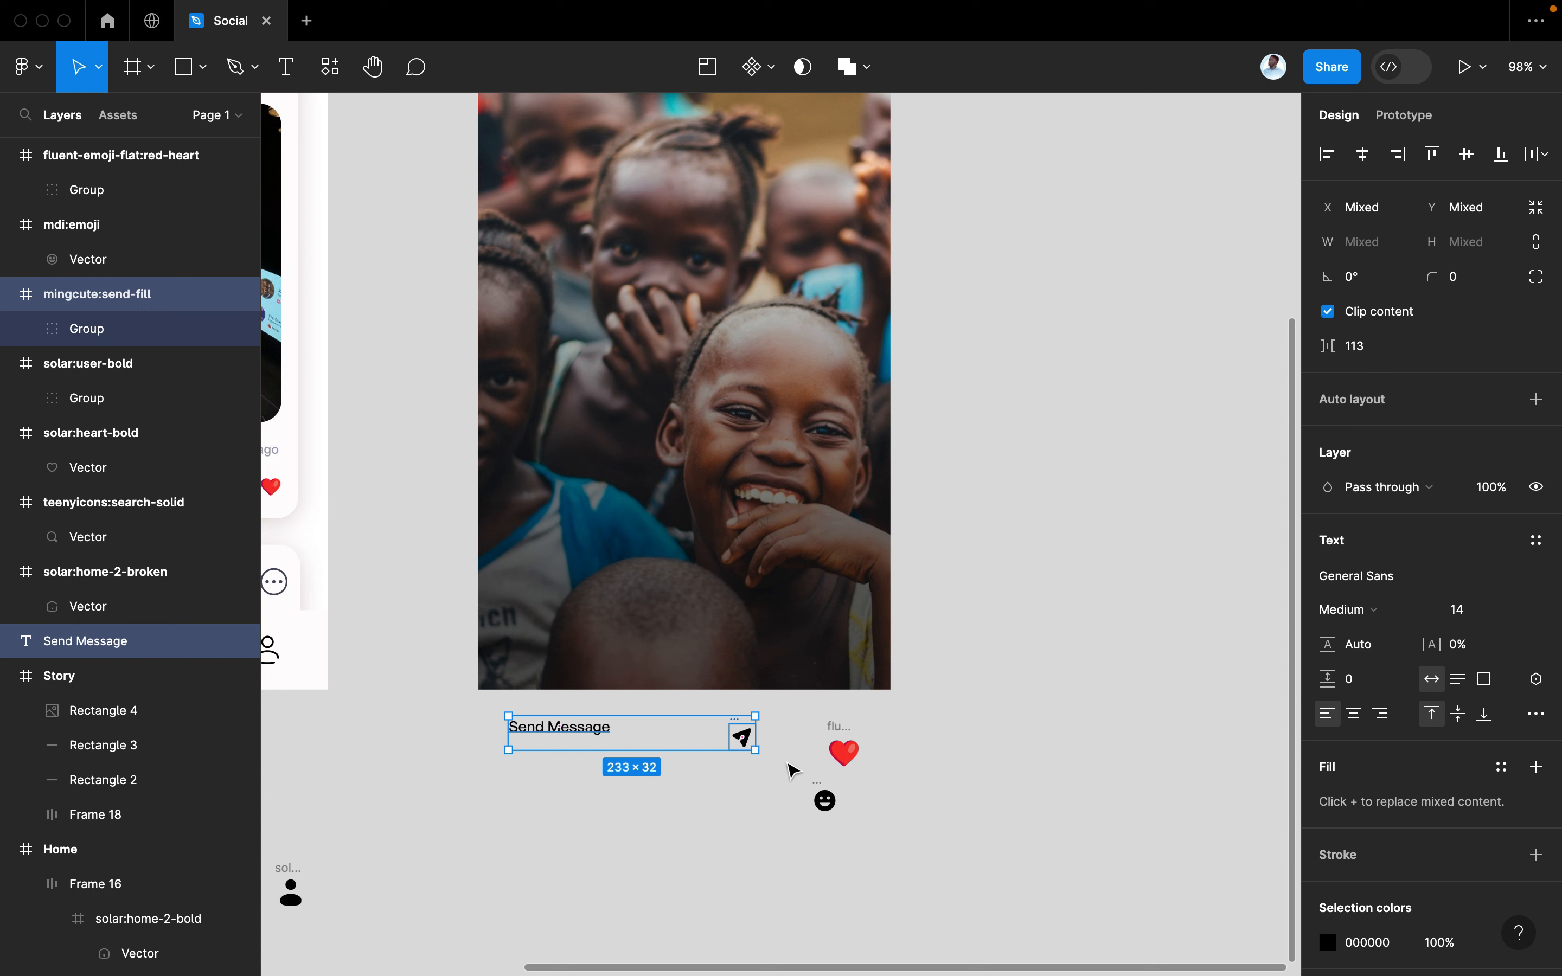
pyautogui.hotkey('shift', 'a')
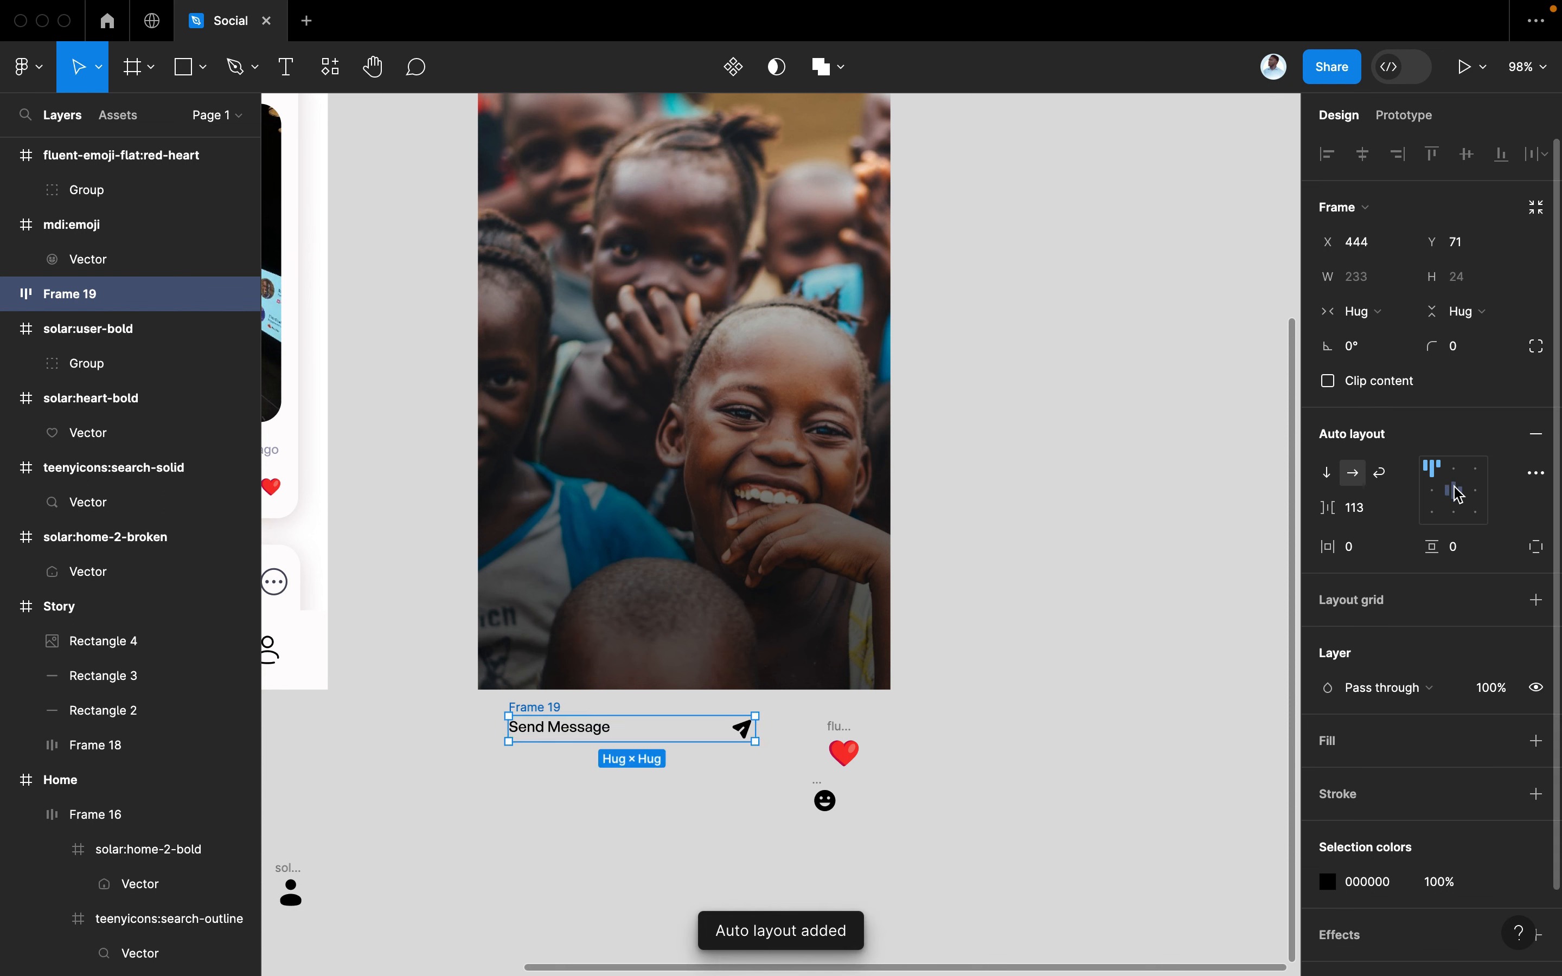
pyautogui.click(1456, 492)
pyautogui.click(1328, 882)
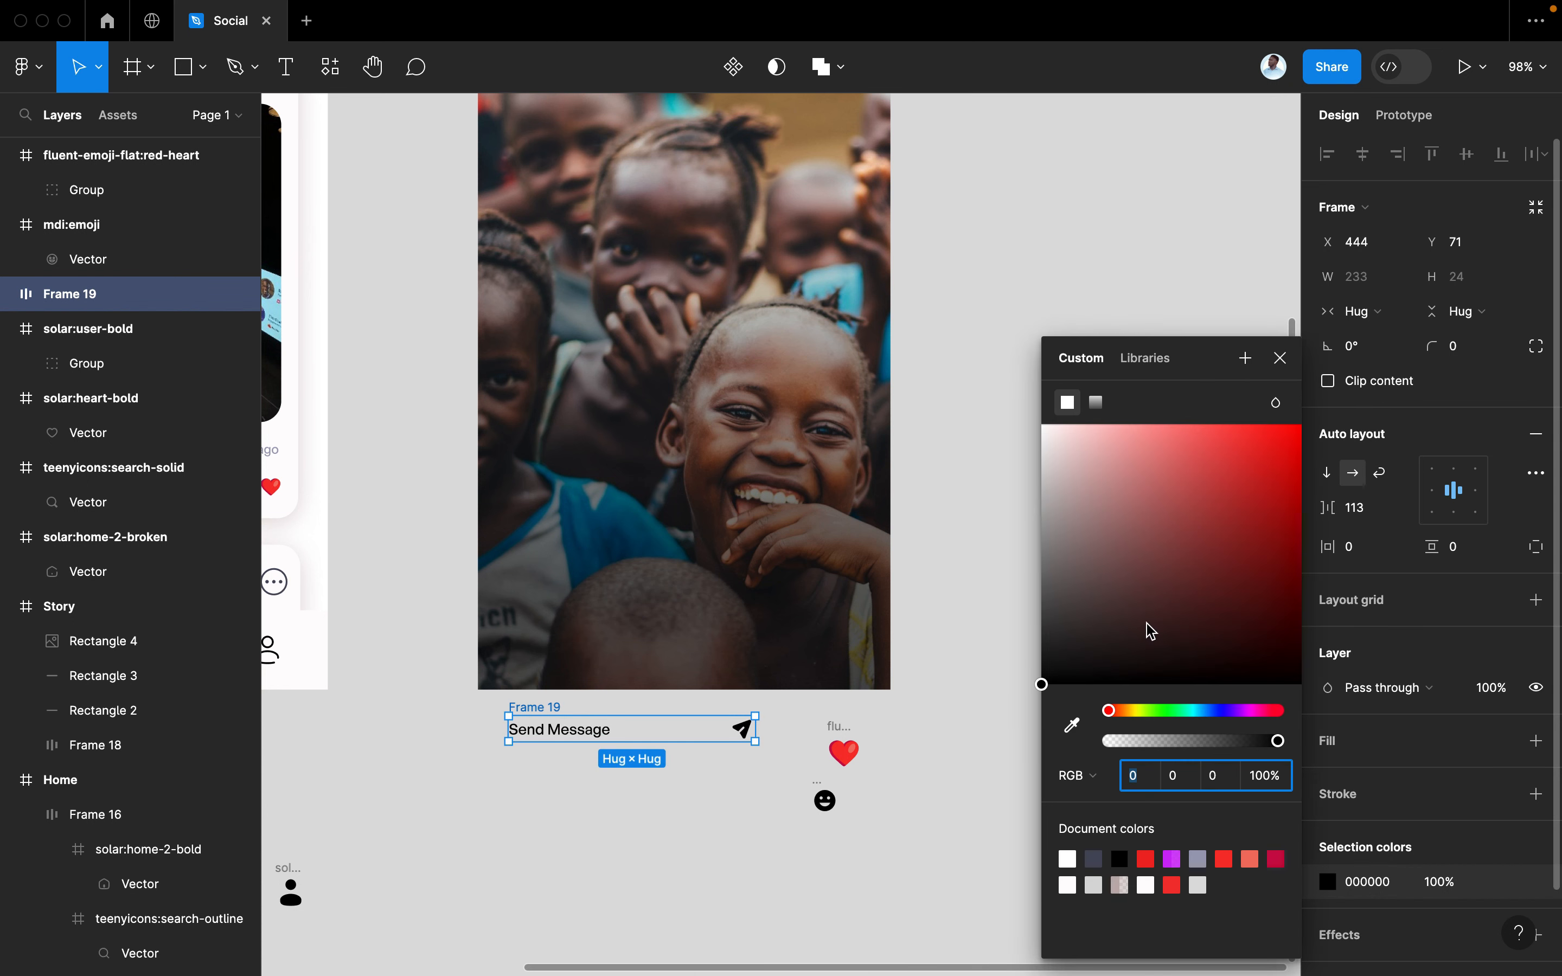
pyautogui.moveTo(1144, 630); pyautogui.dragTo(875, 284)
pyautogui.click(1279, 358)
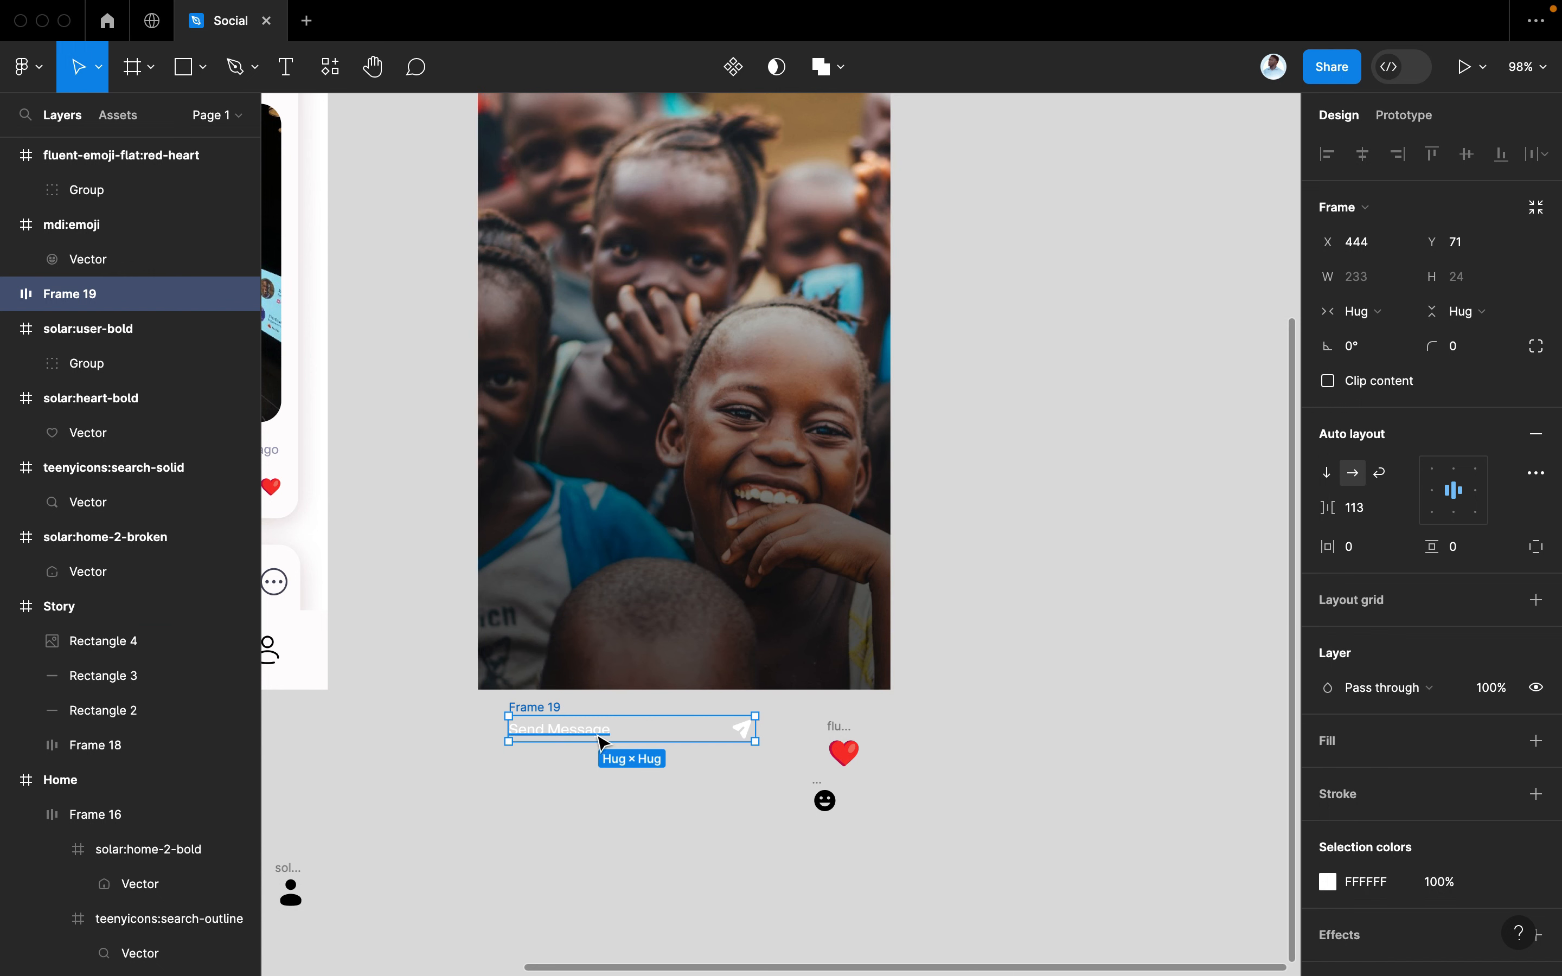
# Move the message bar onto the bottom of the story photo with 17 px horizontal padding
pyautogui.moveTo(594, 743); pyautogui.dragTo(594, 657)
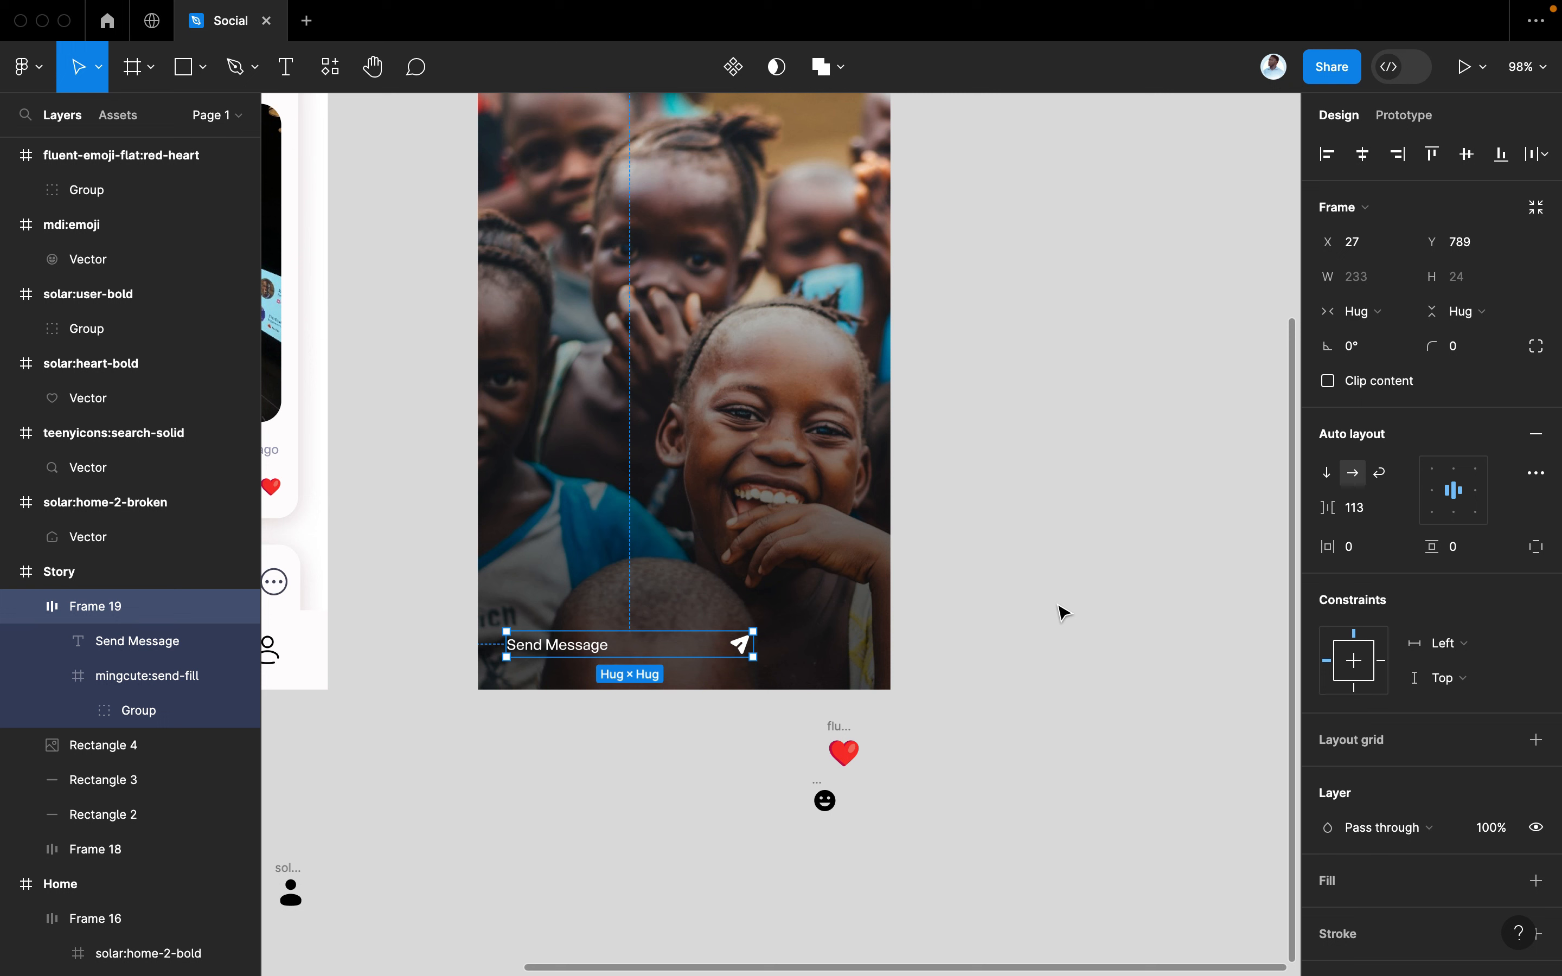
pyautogui.moveTo(1330, 549); pyautogui.dragTo(1437, 544)
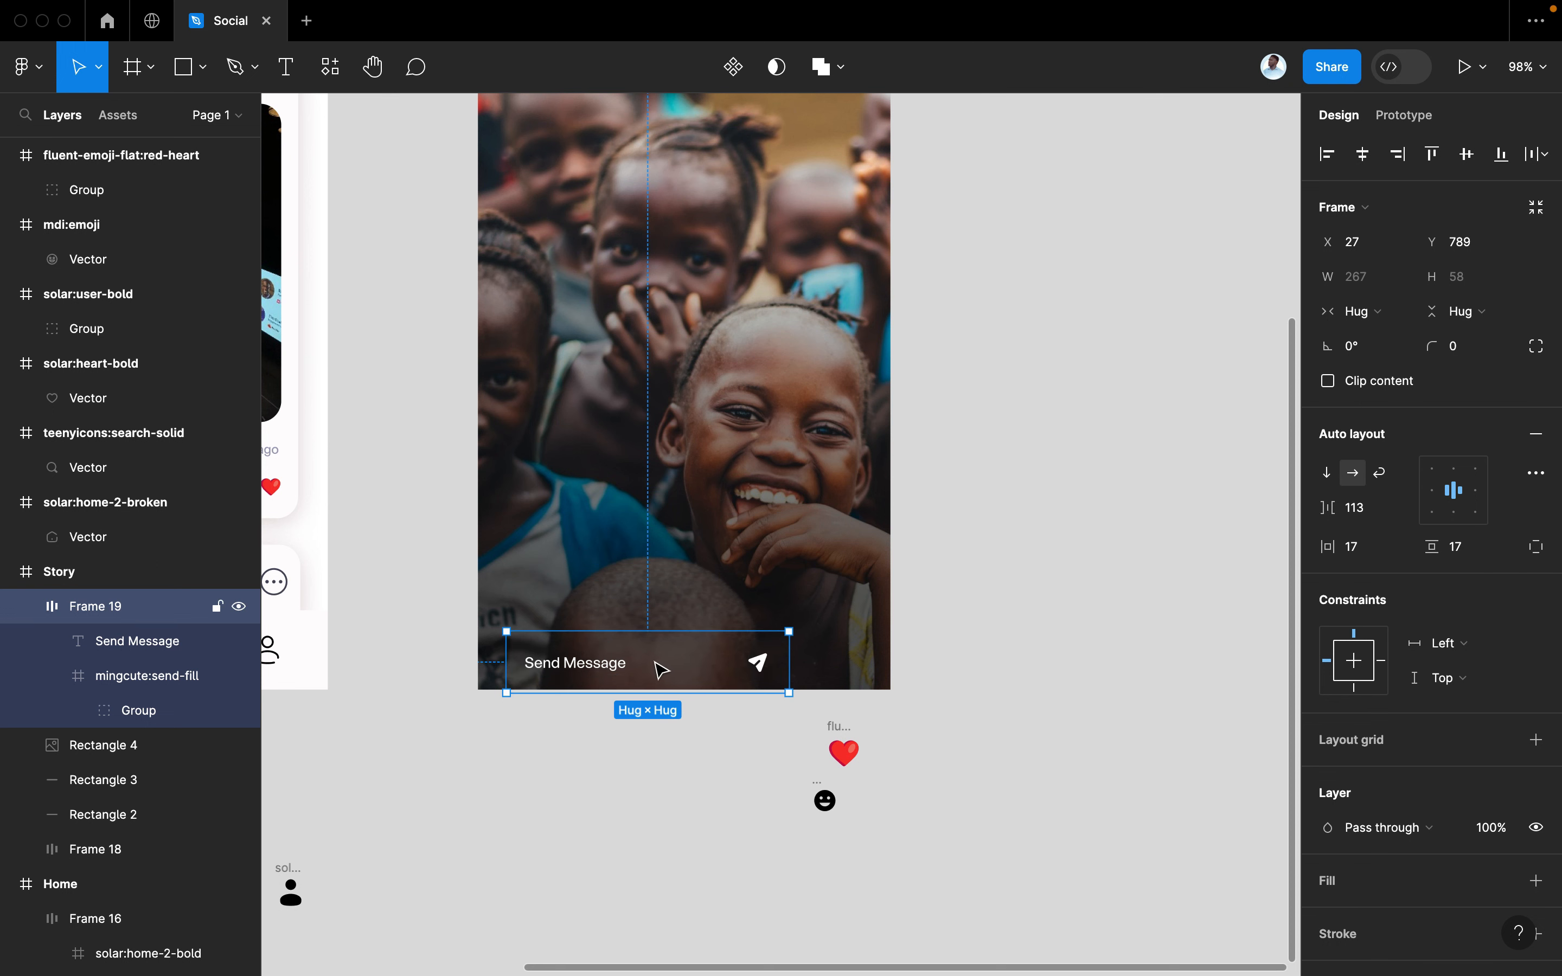
pyautogui.moveTo(654, 663); pyautogui.dragTo(637, 643)
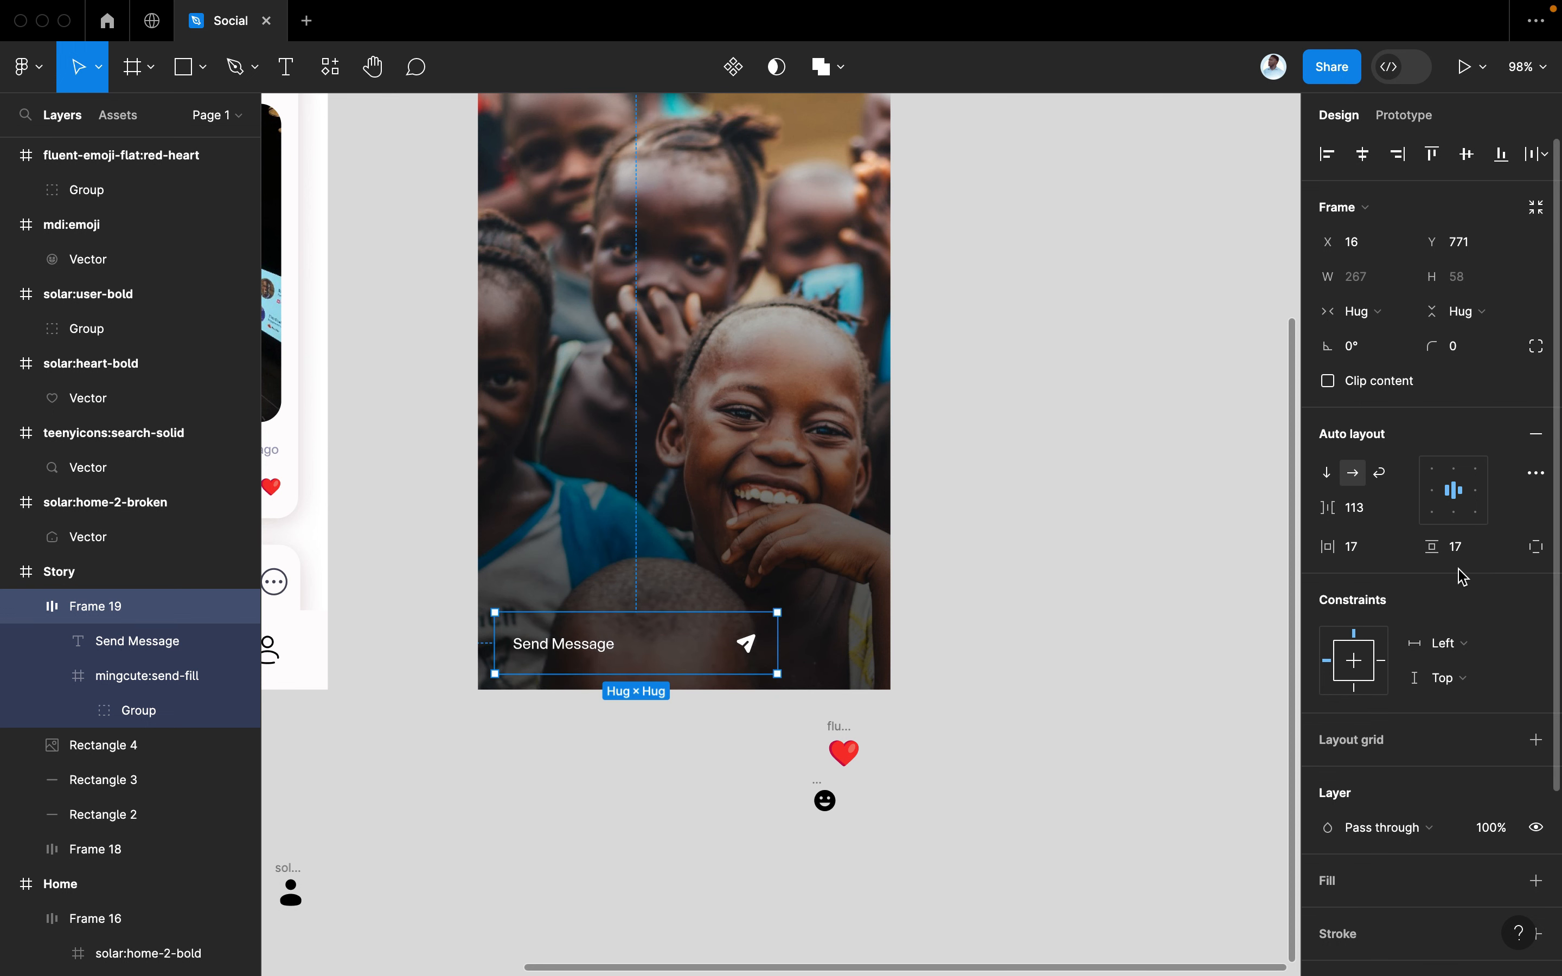
pyautogui.scroll(-4, 1484, 645)
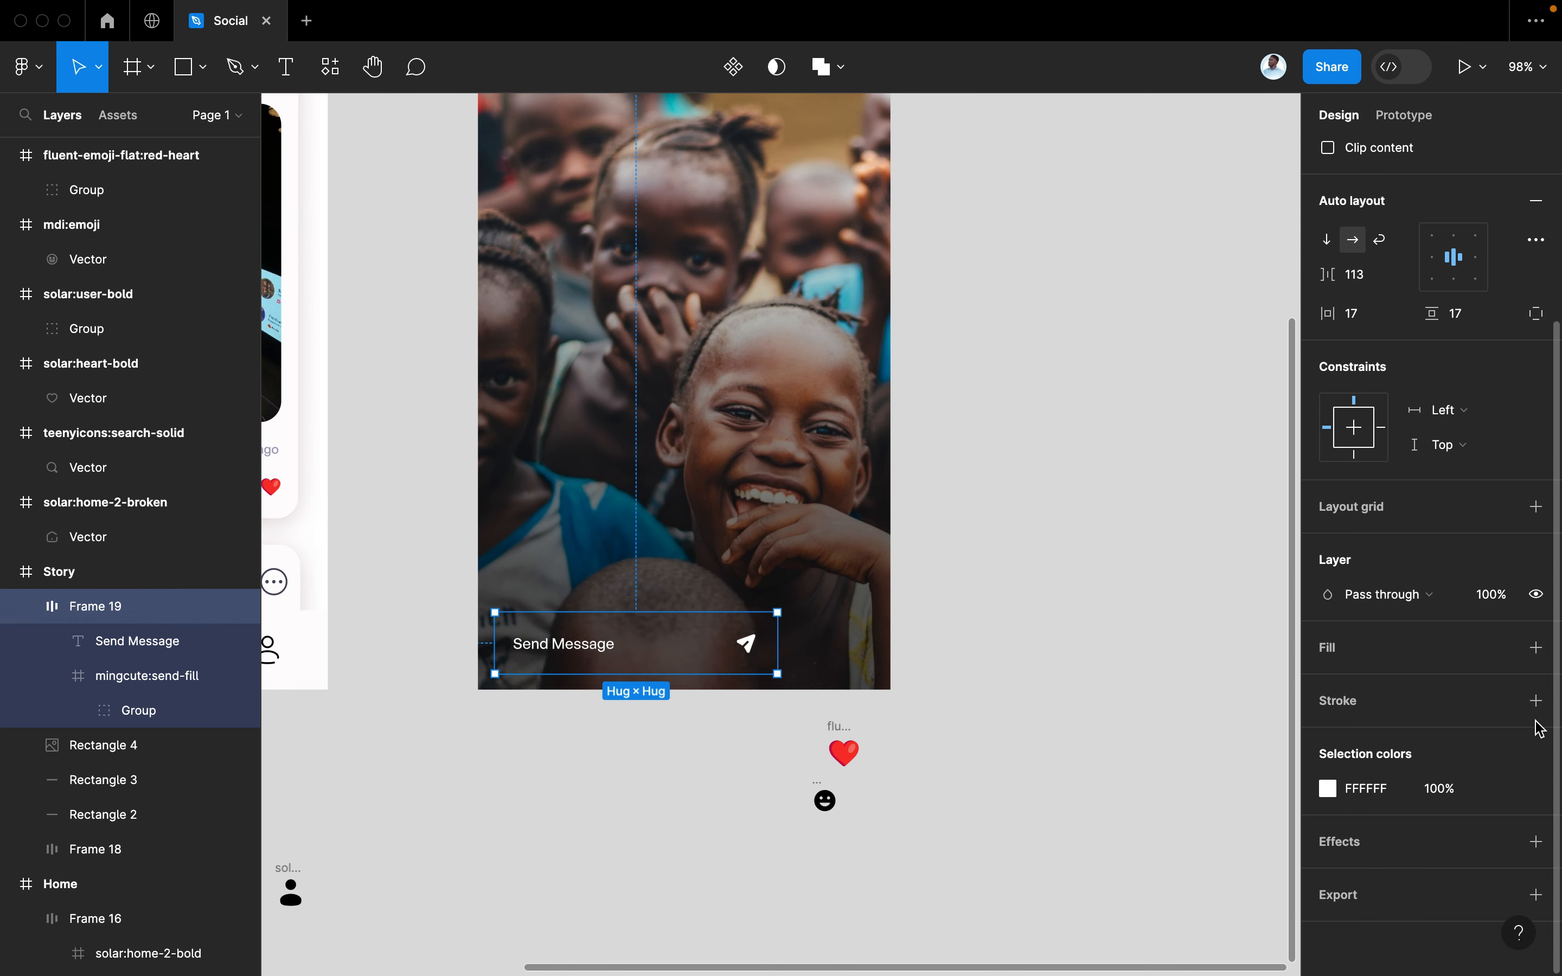
# Give the message bar a light grey A8A8A8 outline and make it slightly shorter
pyautogui.click(1535, 701)
pyautogui.click(1333, 740)
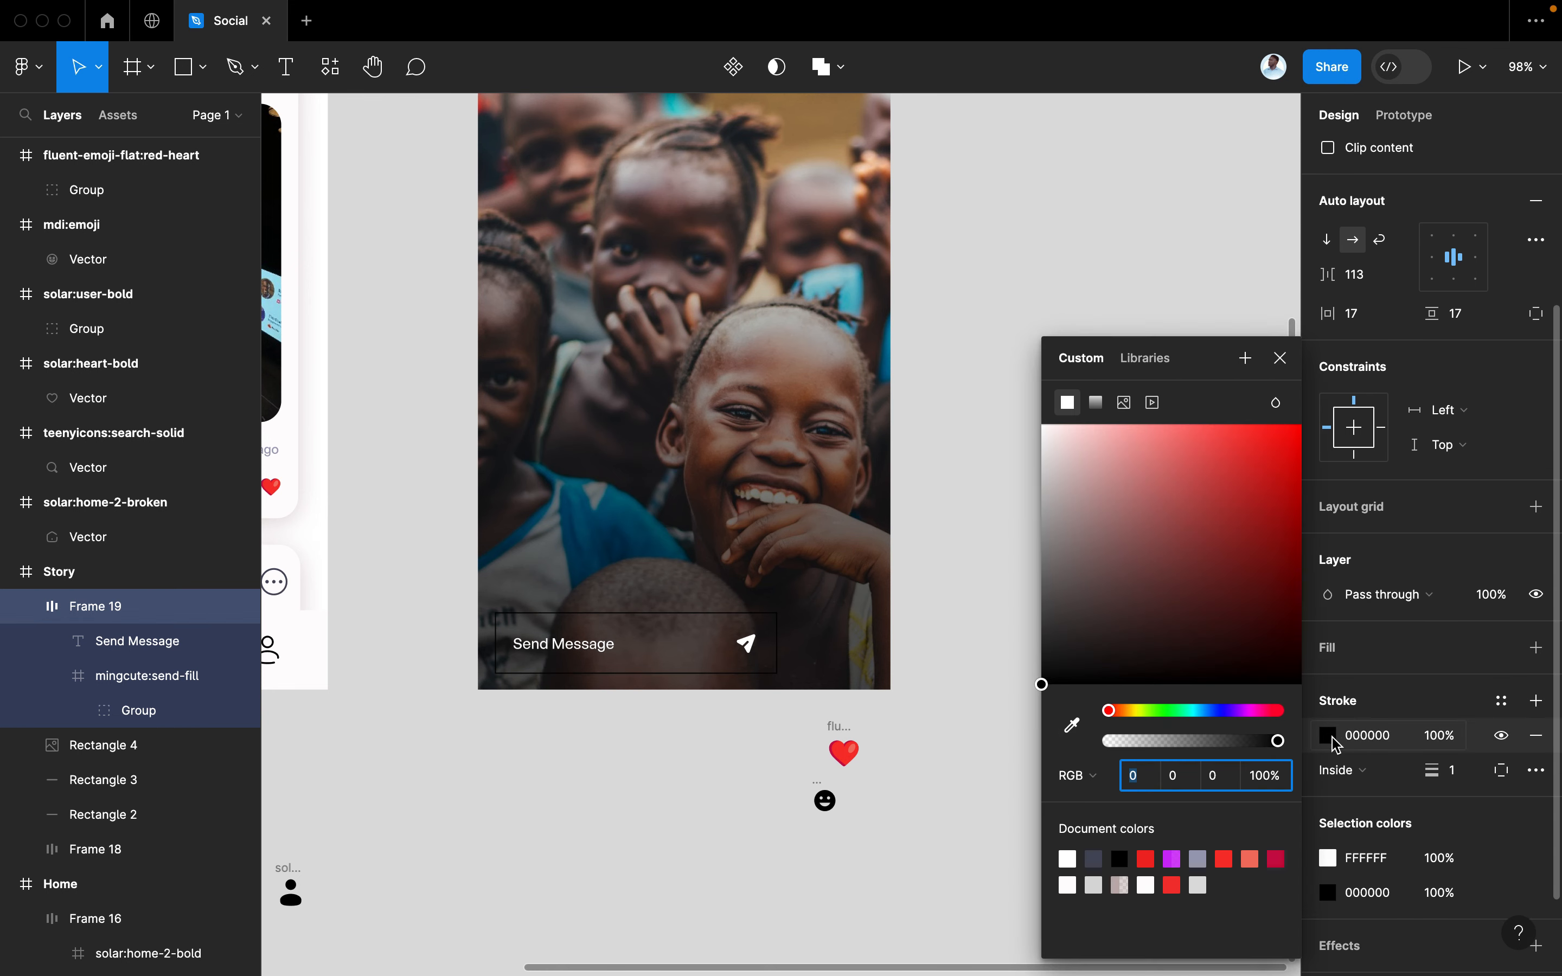
pyautogui.moveTo(1148, 562)
pyautogui.mouseDown()
pyautogui.moveTo(1064, 522)
pyautogui.moveTo(1039, 533)
pyautogui.moveTo(1042, 549)
pyautogui.moveTo(1041, 513)
pyautogui.mouseUp()
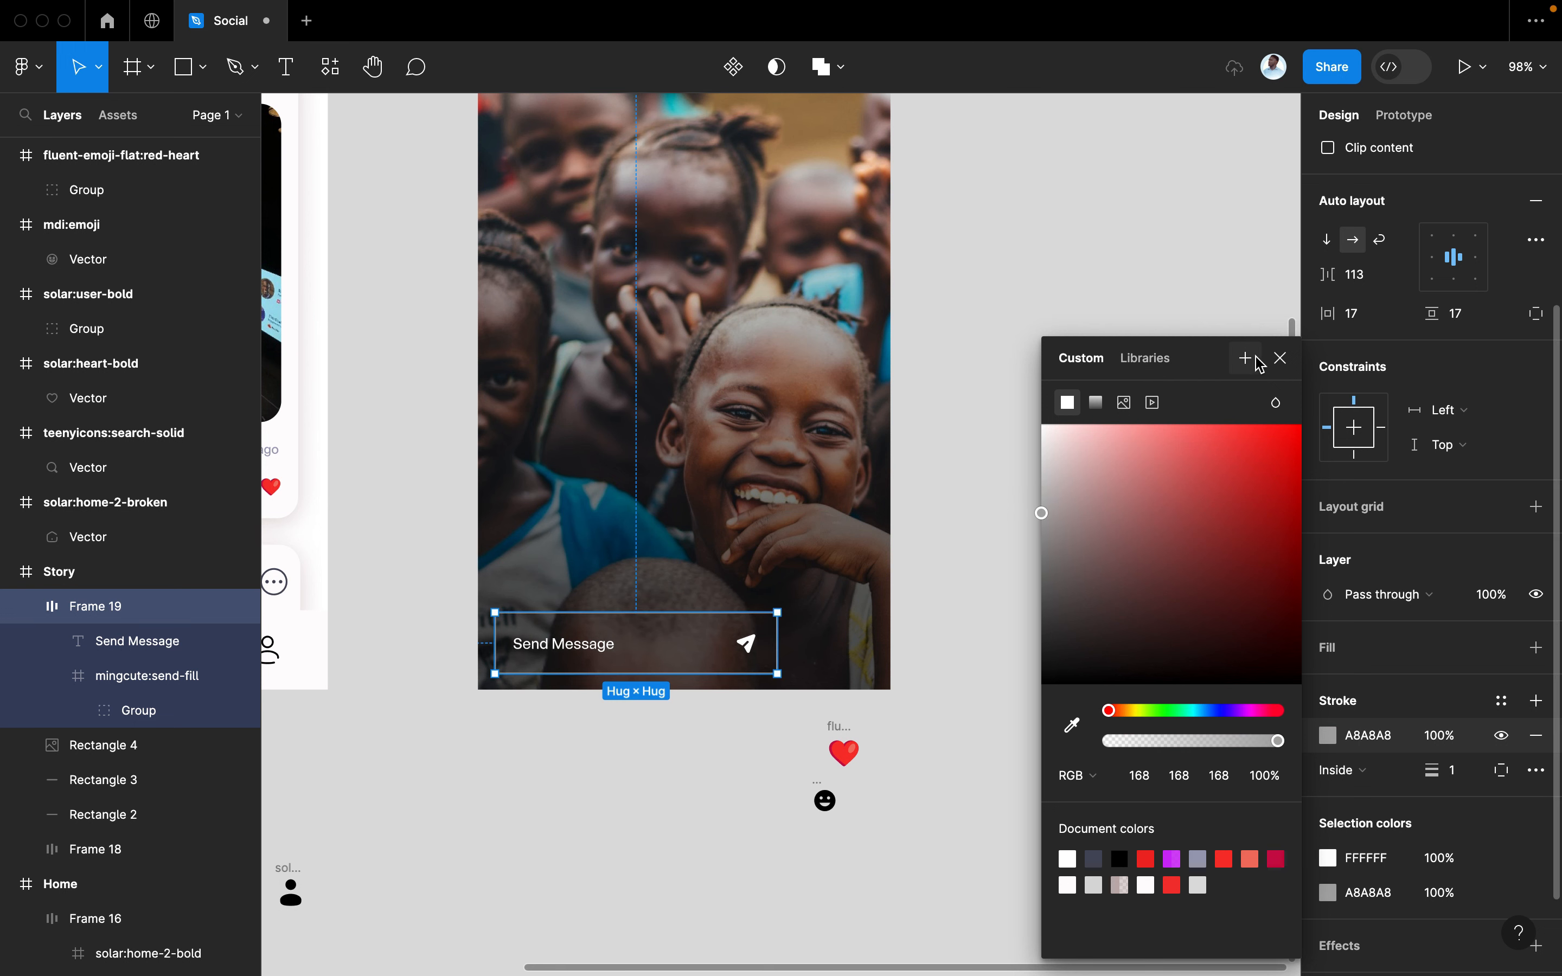
pyautogui.click(1281, 358)
pyautogui.scroll(5, 1528, 453)
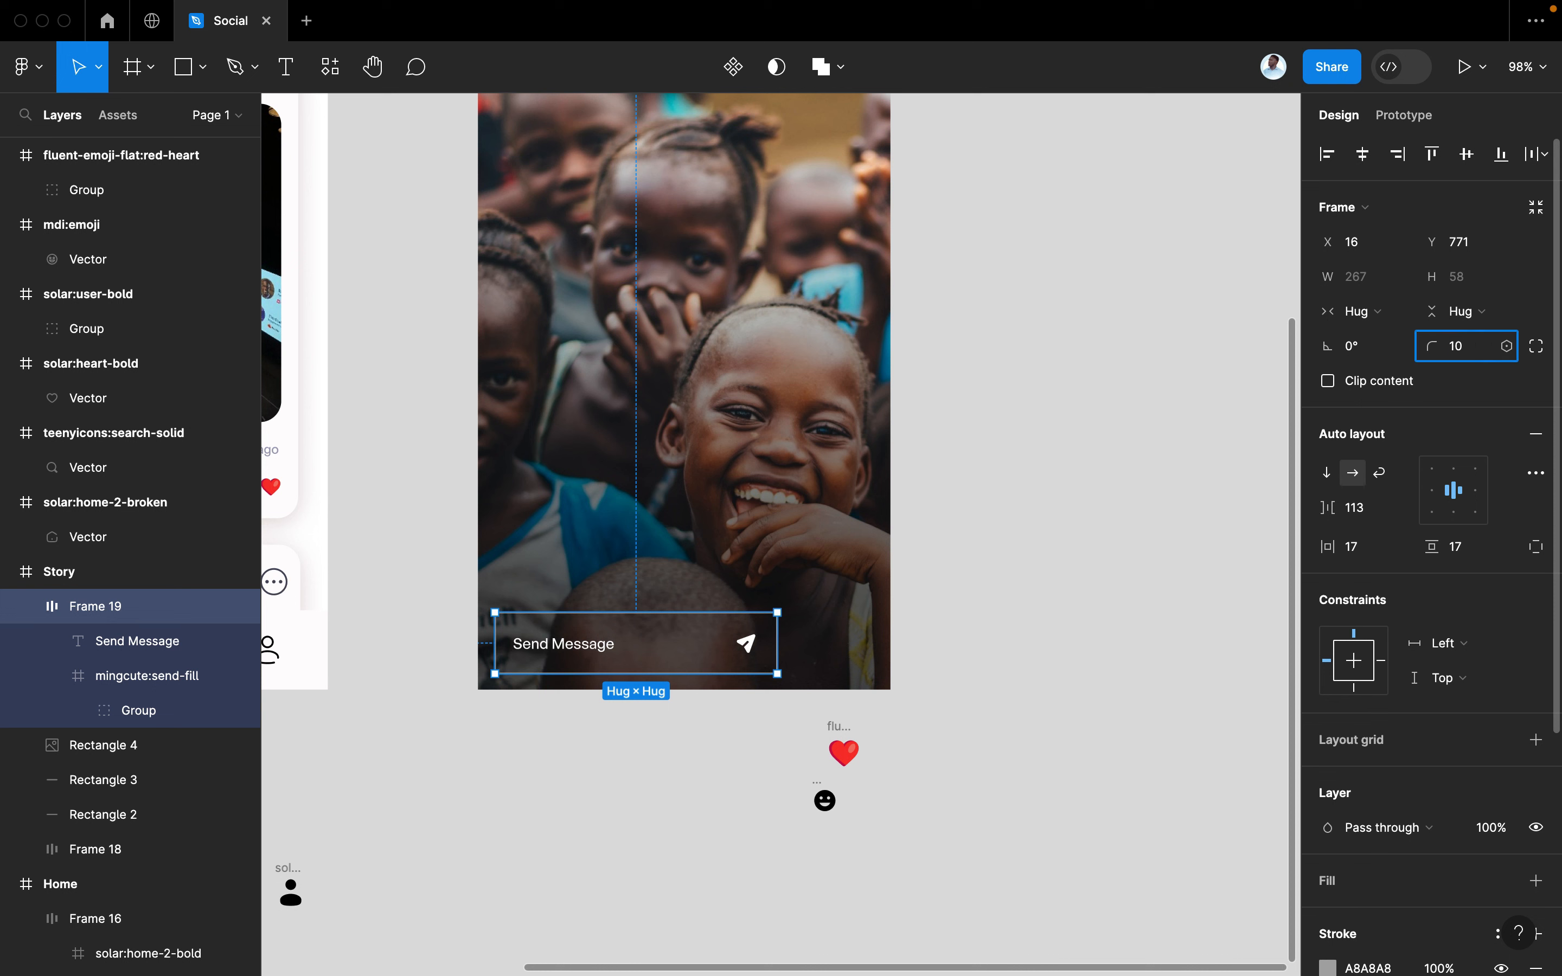
pyautogui.click(1063, 686)
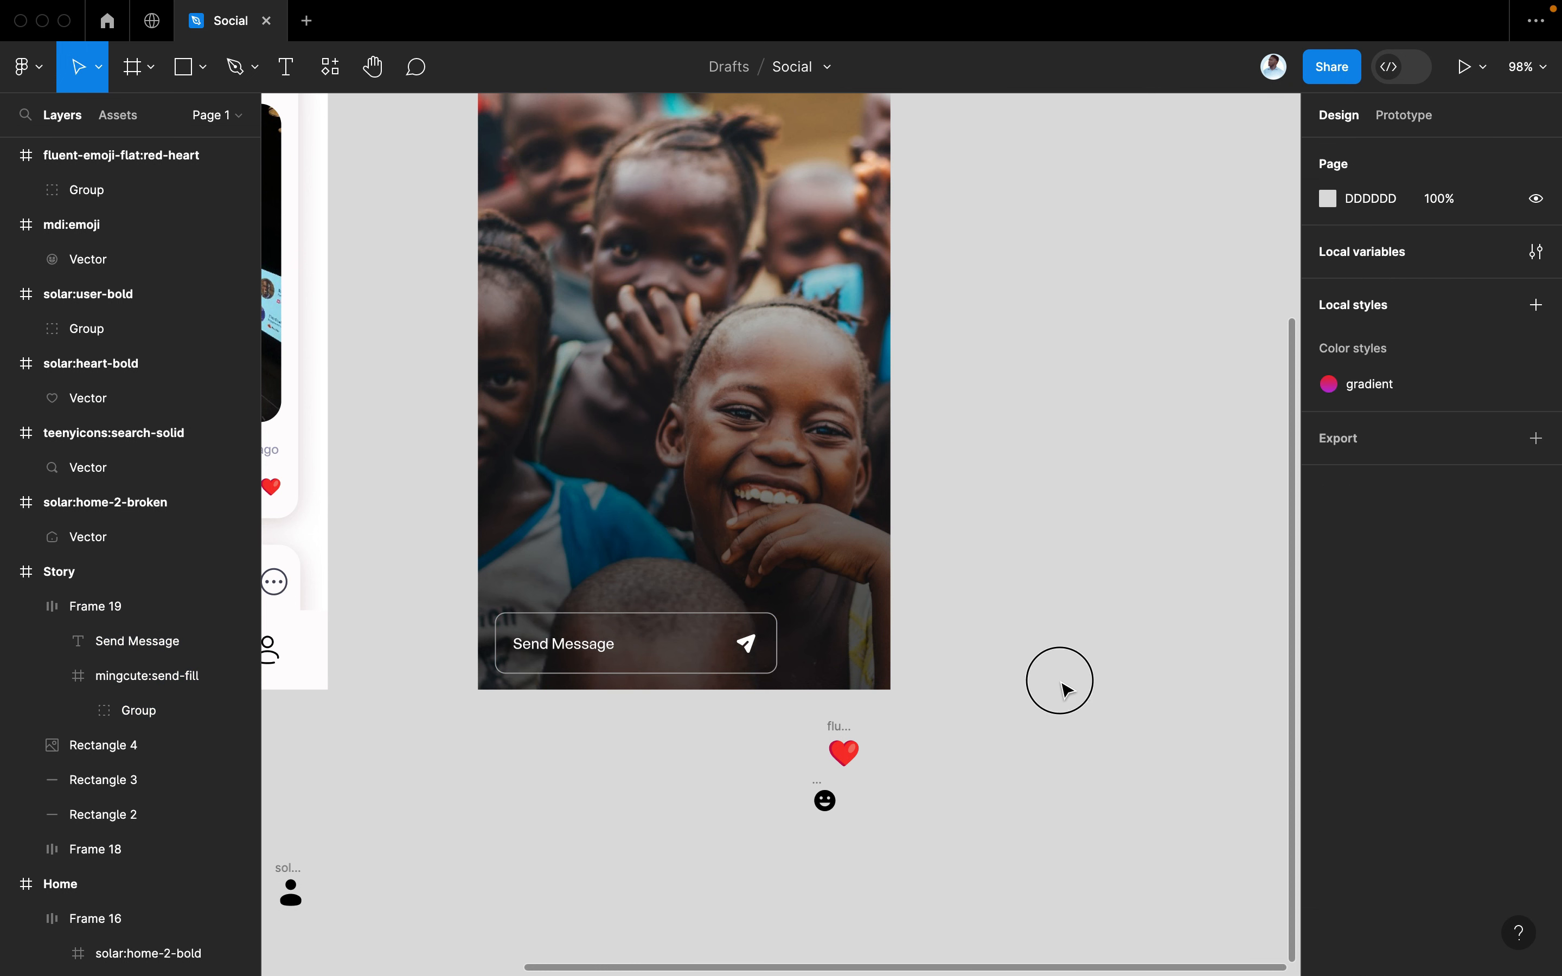
pyautogui.click(632, 658)
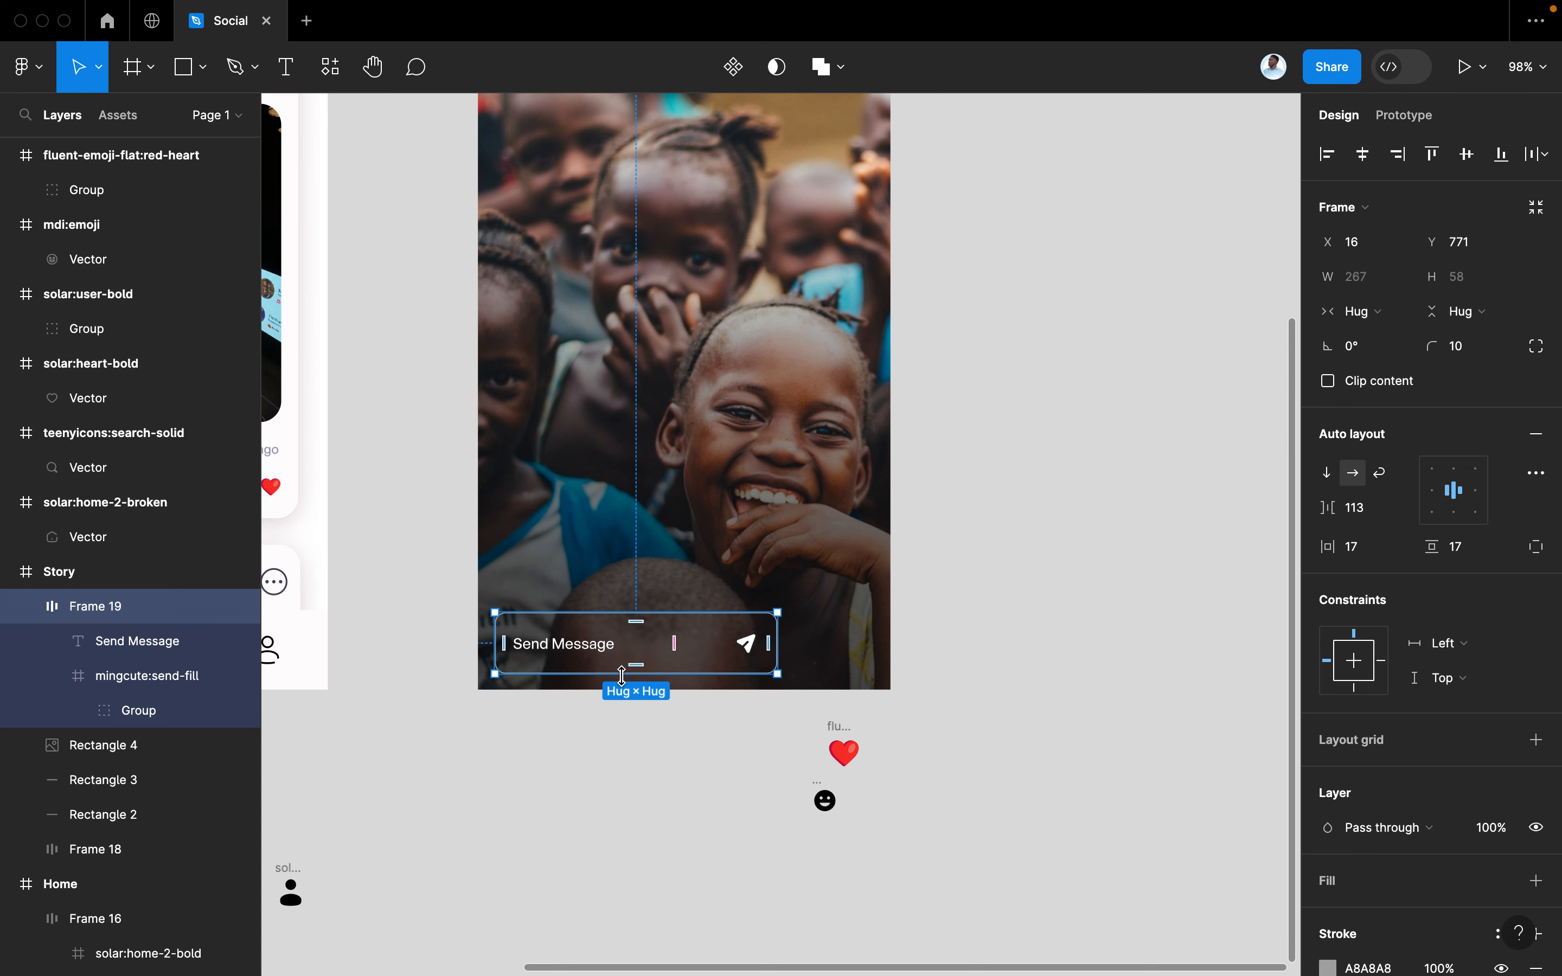
pyautogui.moveTo(622, 674); pyautogui.dragTo(622, 669)
pyautogui.click(933, 634)
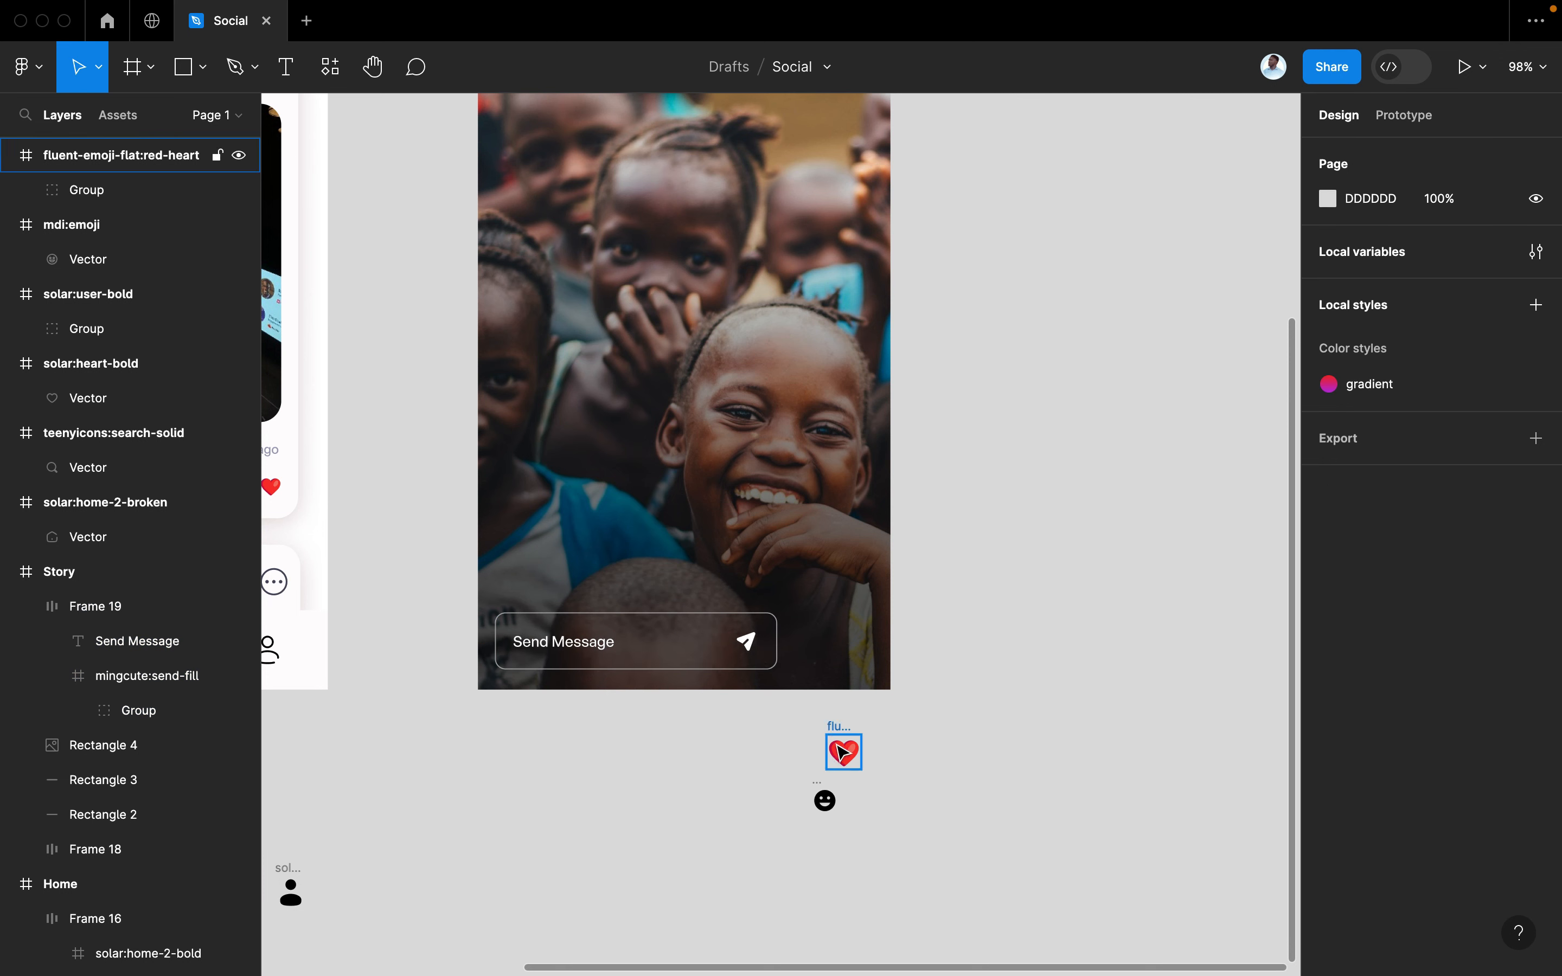
# Apply the Yellow colour style to the emoji and move it beside the Send Message bar
pyautogui.click(851, 736)
pyautogui.scroll(5, 752, 675)
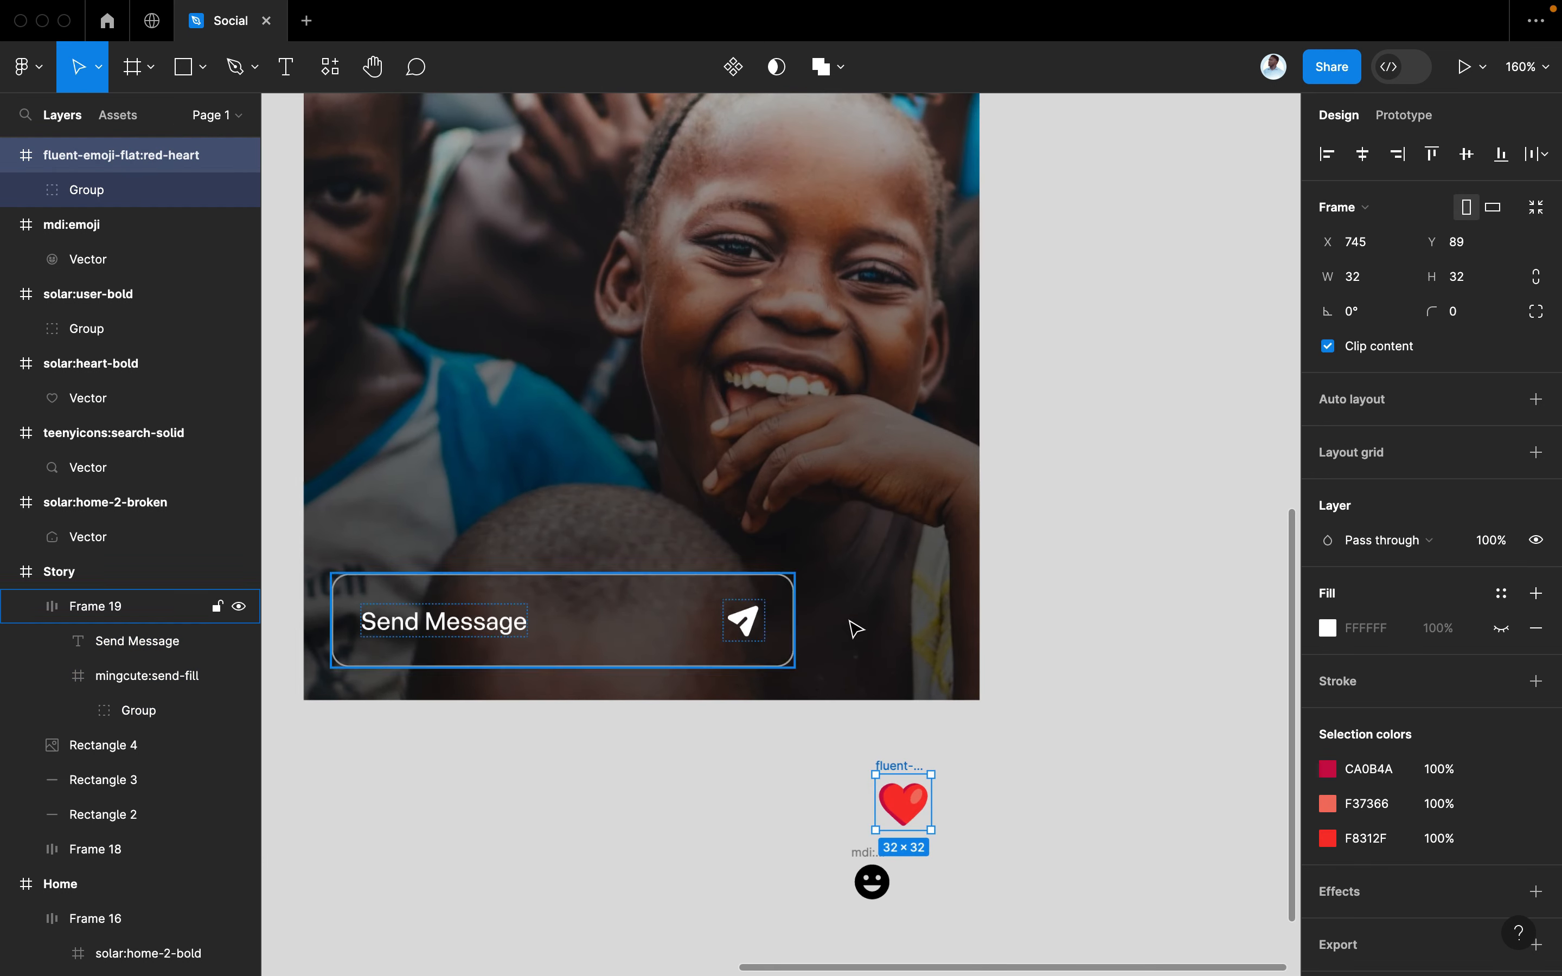
pyautogui.click(872, 864)
pyautogui.scroll(-2, 944, 851)
pyautogui.hscroll(2, 944, 851)
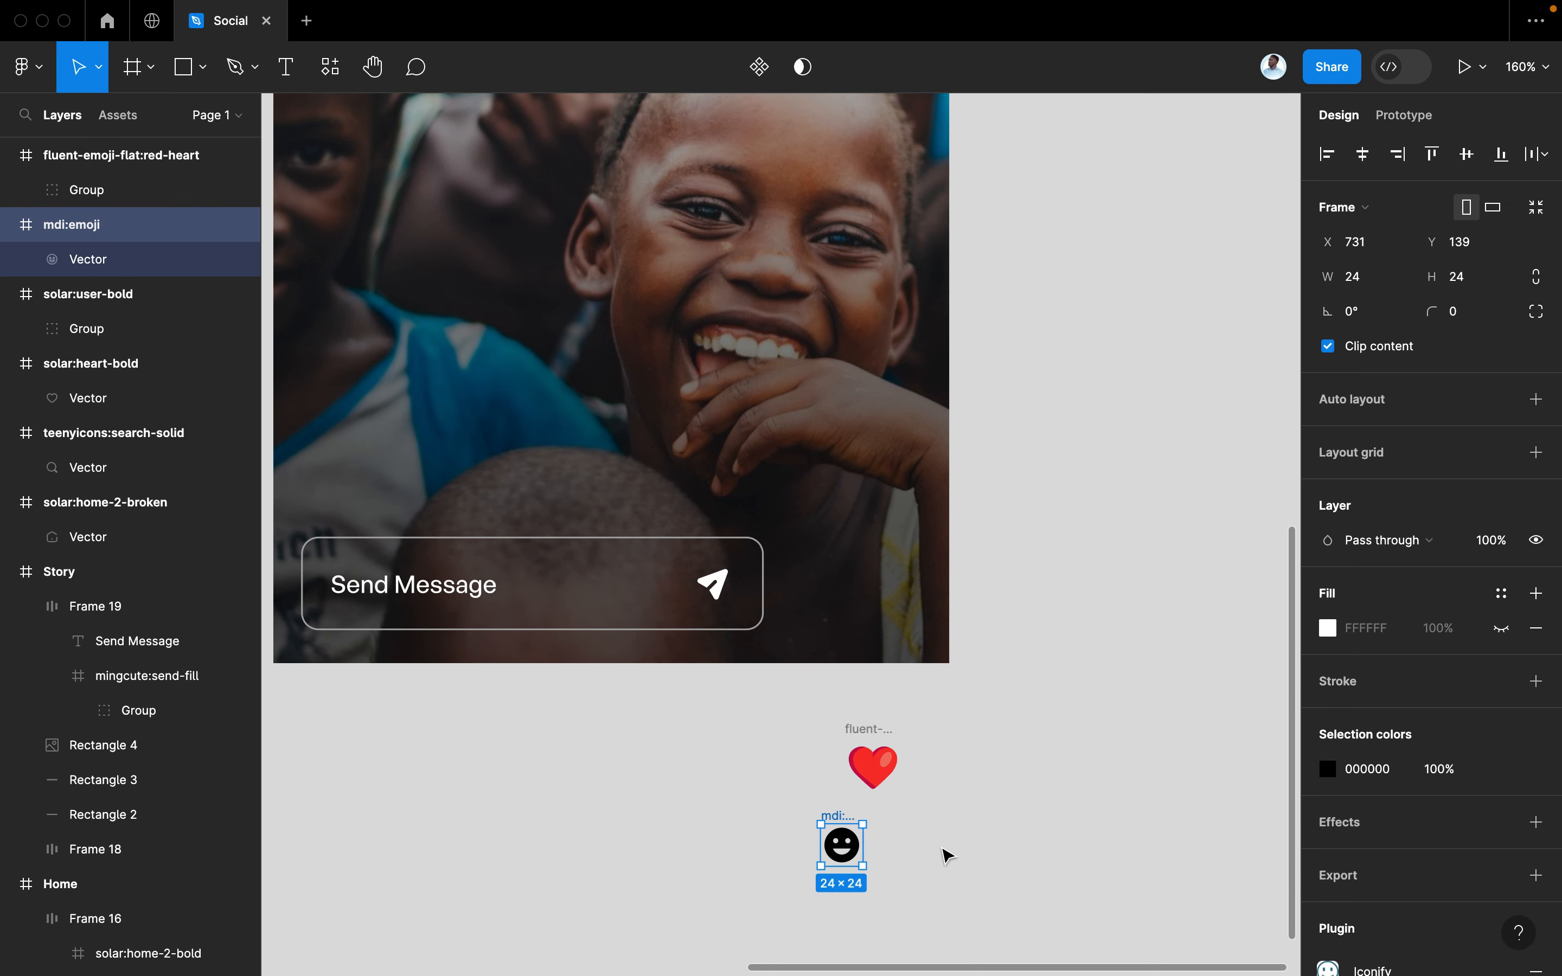
pyautogui.click(1506, 772)
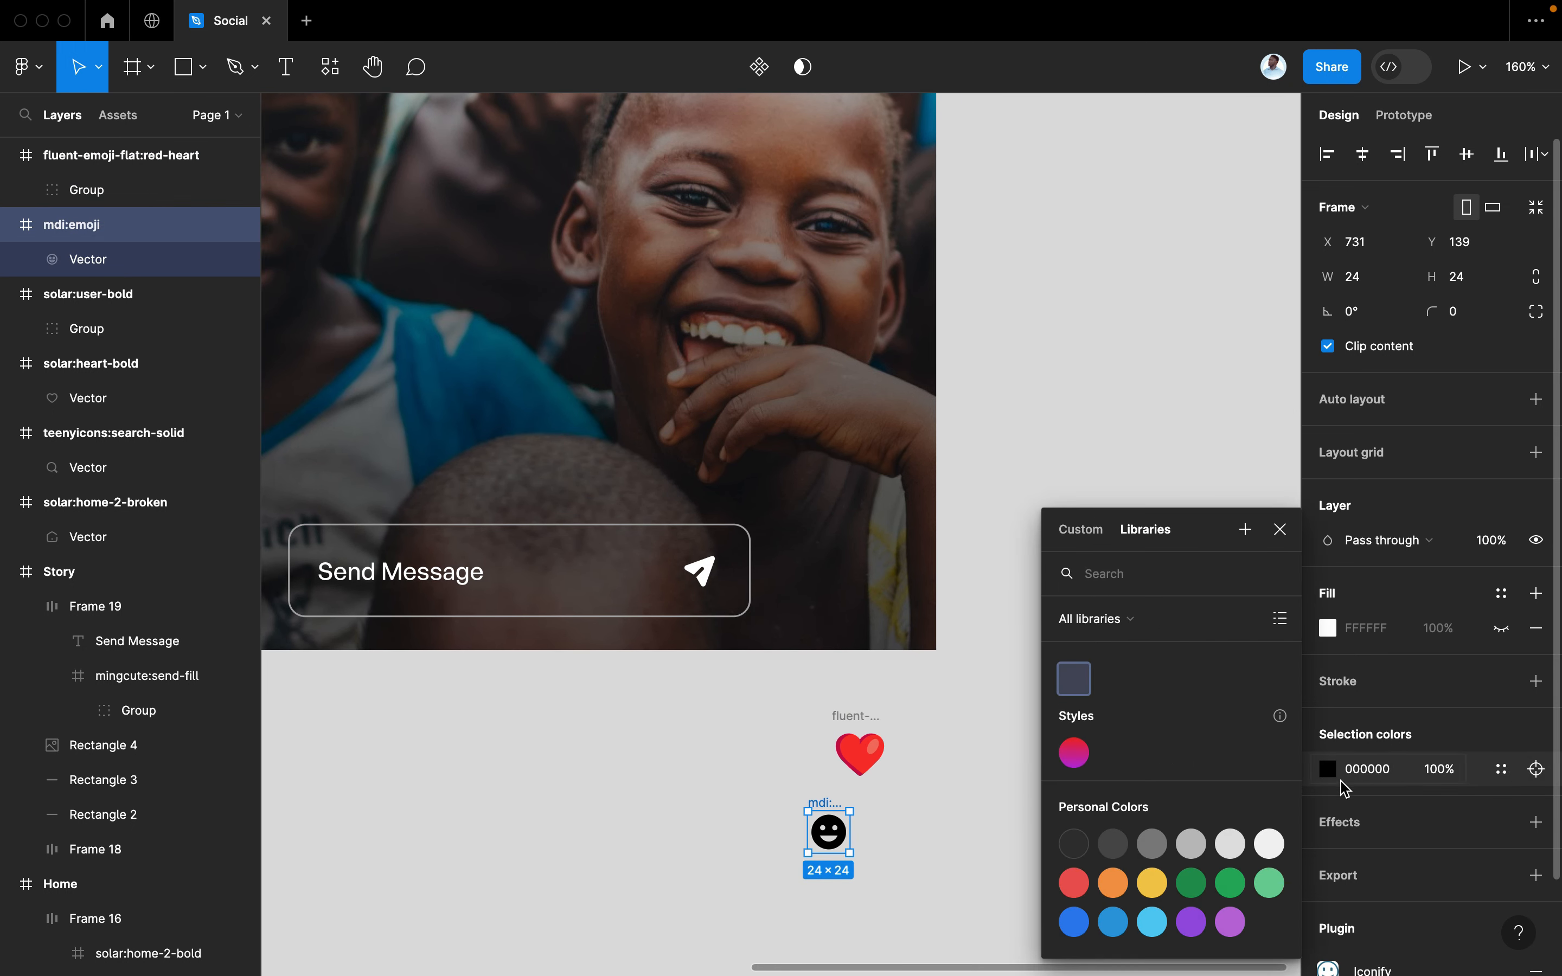
pyautogui.press('Escape')
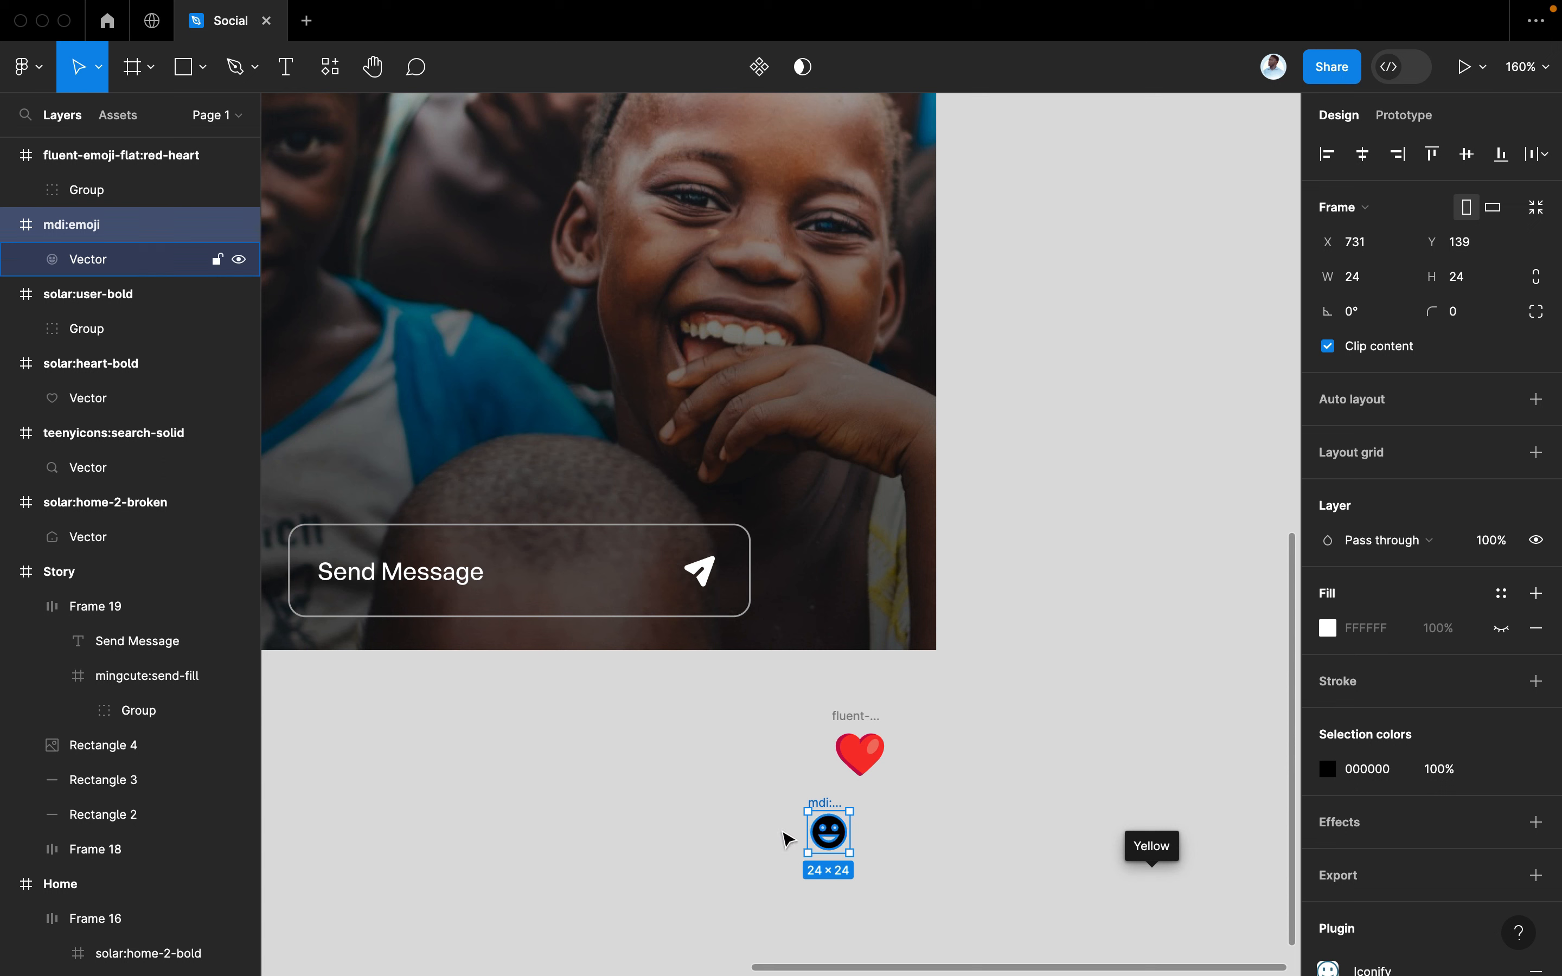
pyautogui.click(1497, 771)
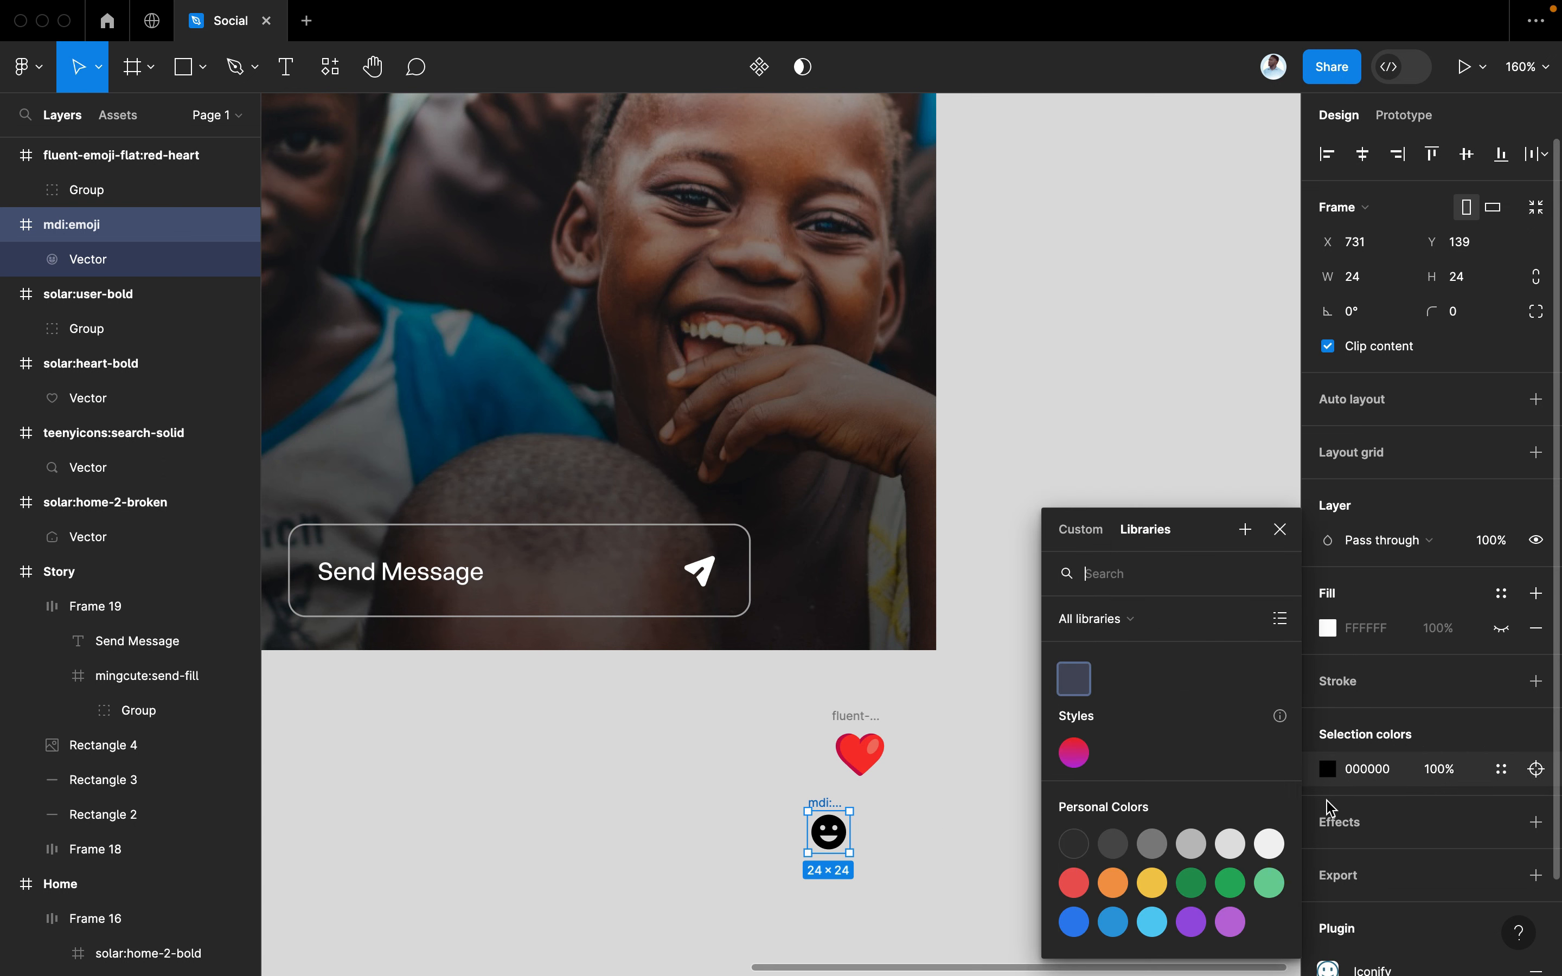
pyautogui.click(1119, 890)
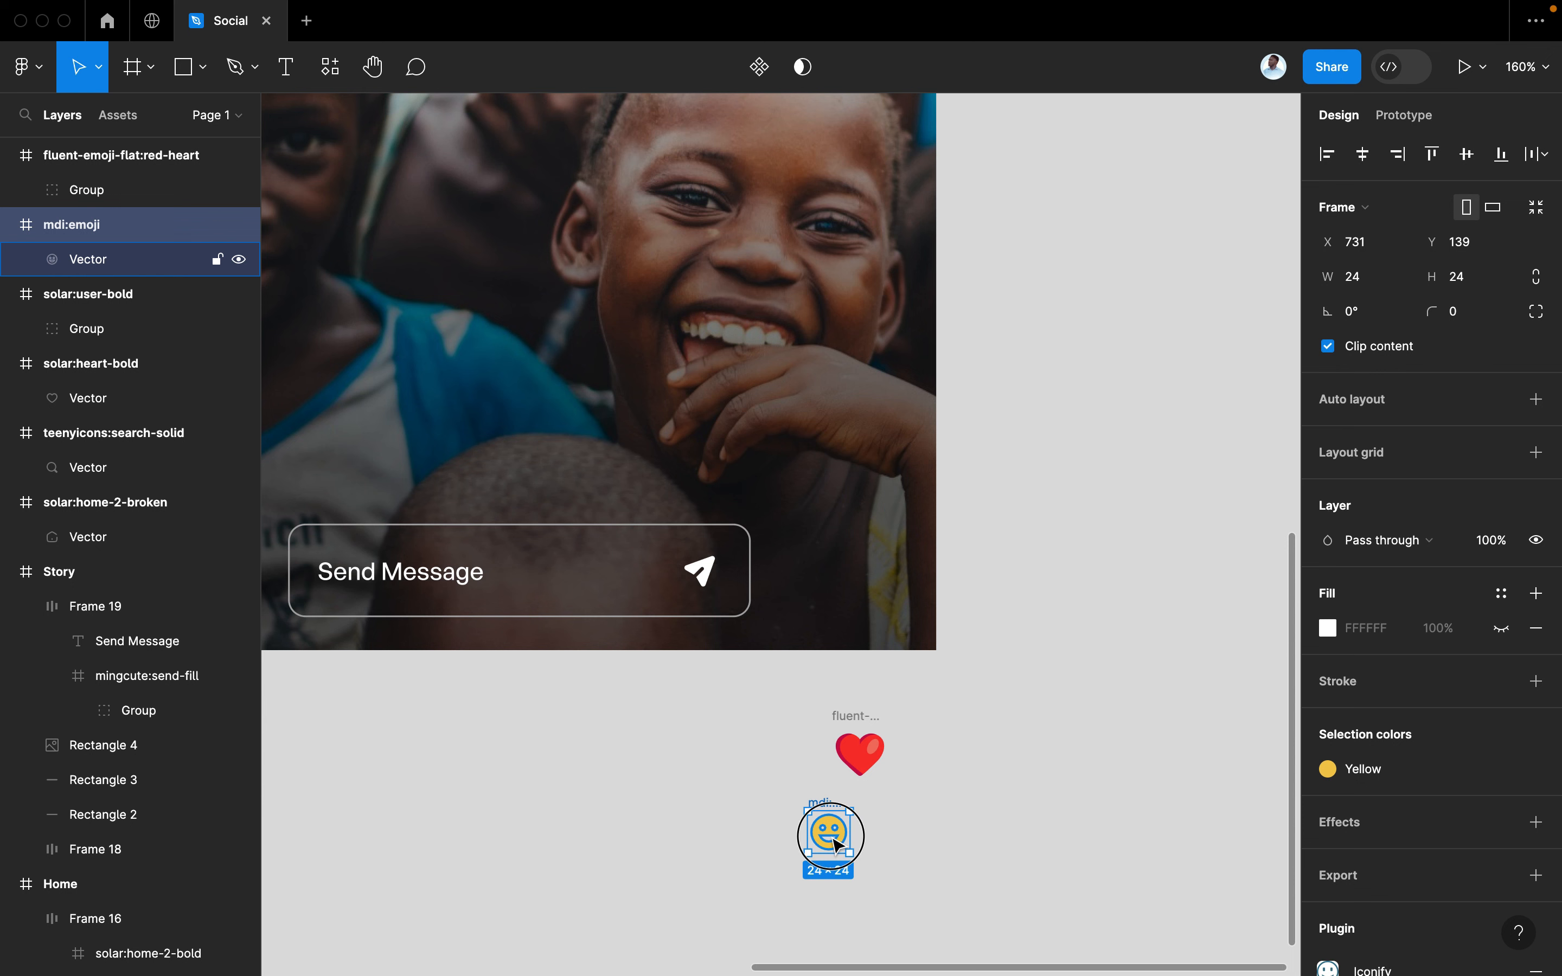
pyautogui.moveTo(832, 842); pyautogui.dragTo(821, 589)
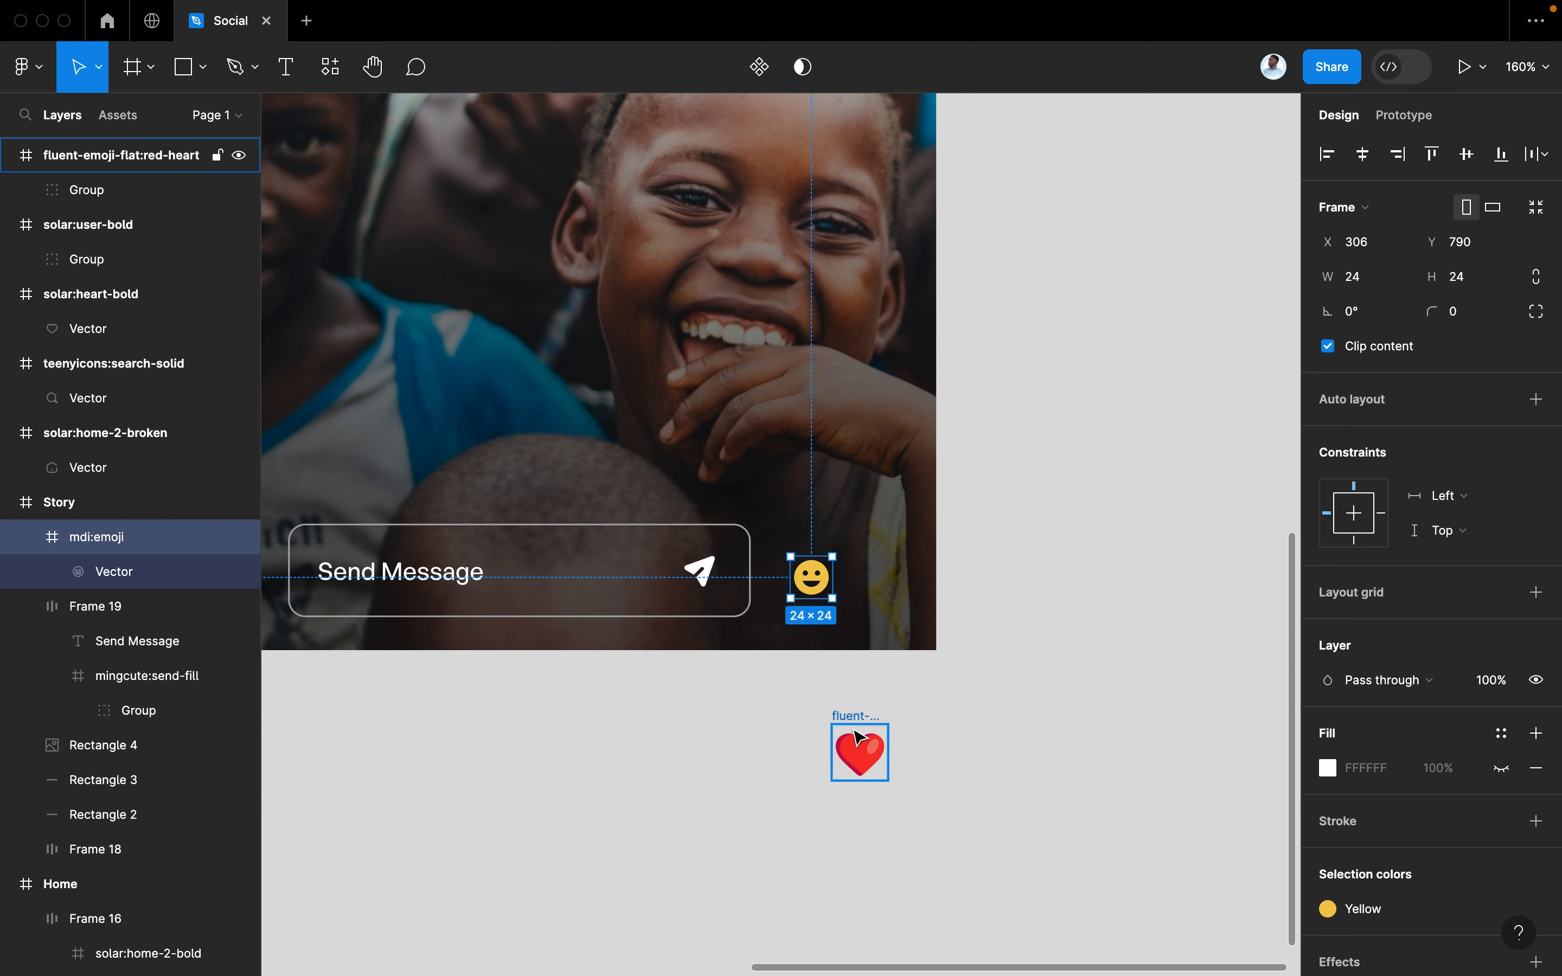
# Set the emoji's width to 30
pyautogui.click(859, 742)
pyautogui.click(811, 569)
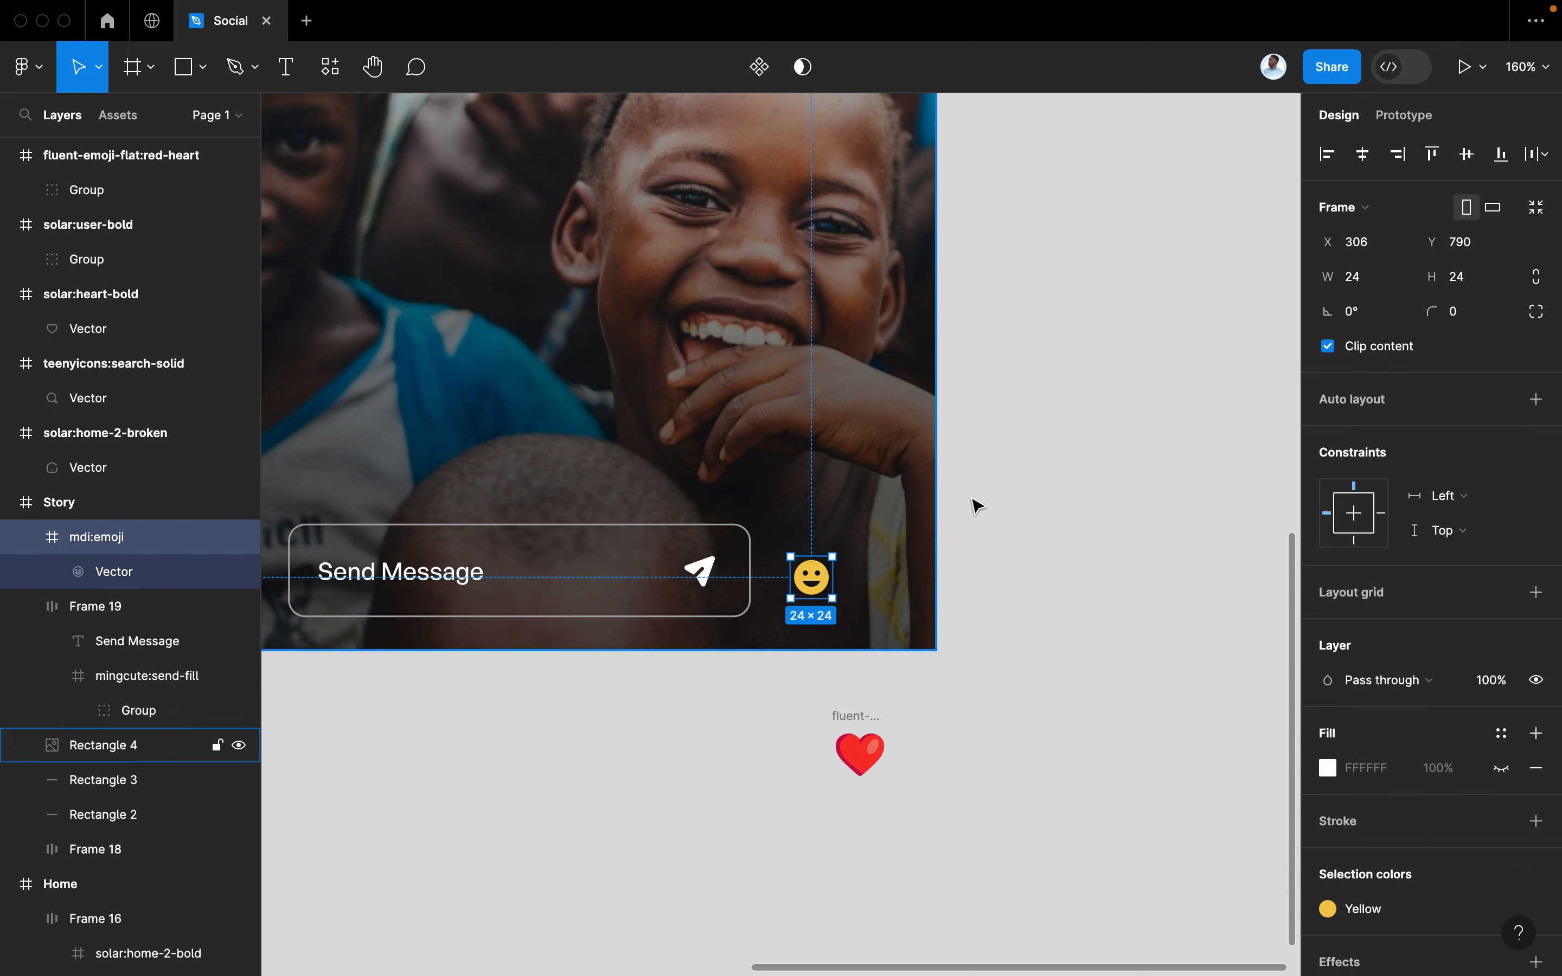
pyautogui.click(1371, 279)
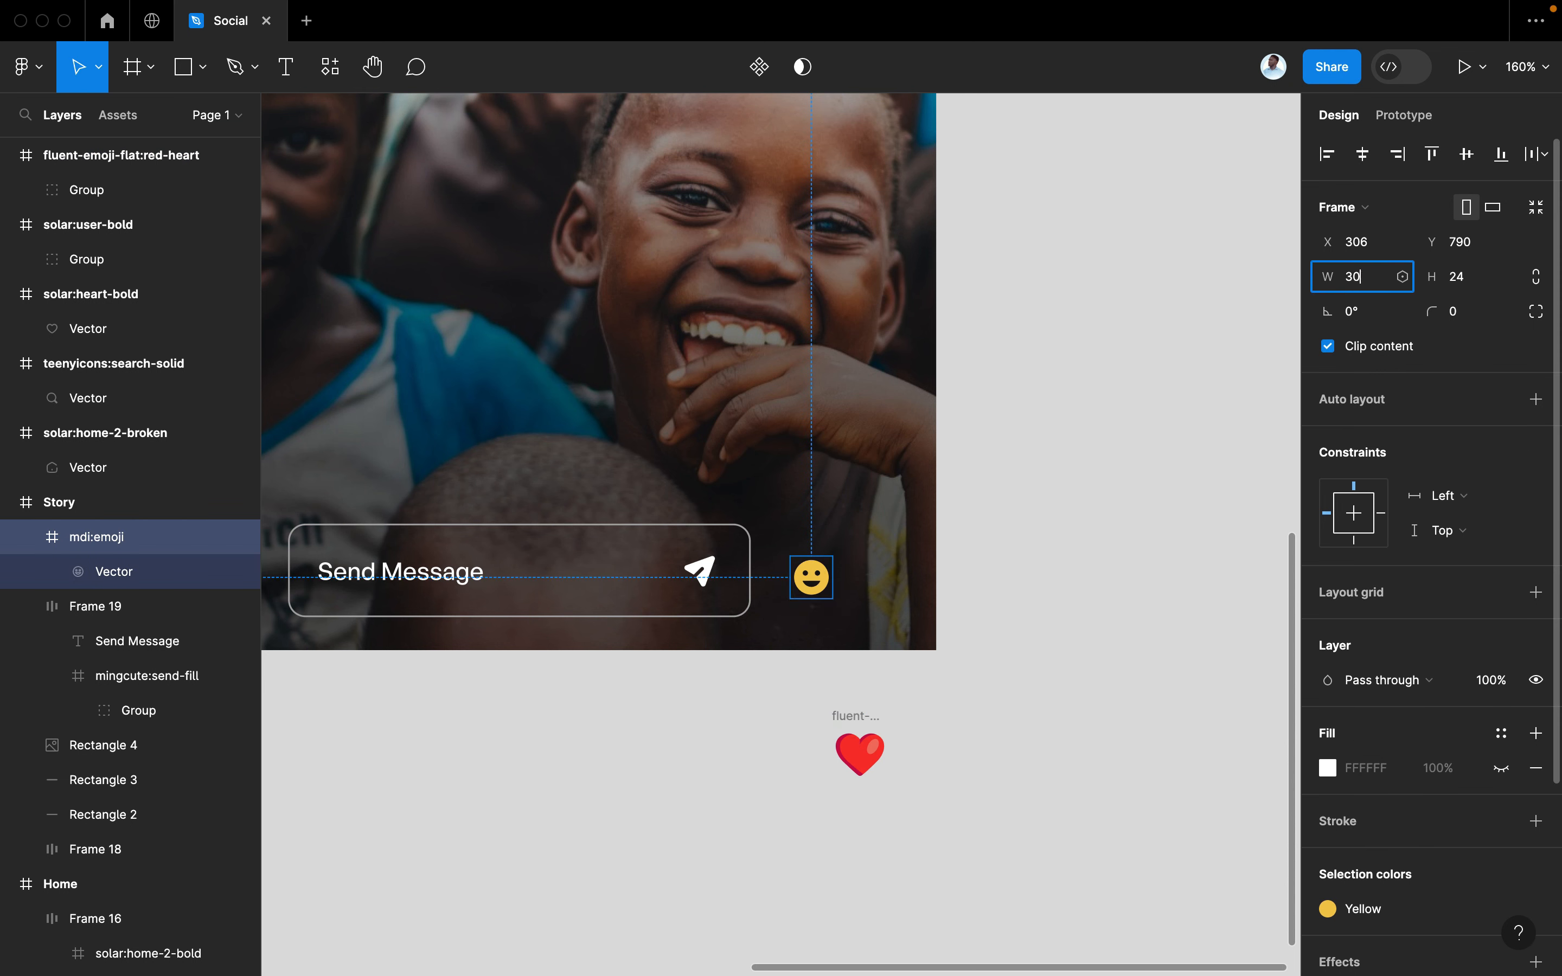
pyautogui.write('30')
pyautogui.press('Return')
# Resize the red heart to 30×30 and move it next to the emoji
pyautogui.click(853, 716)
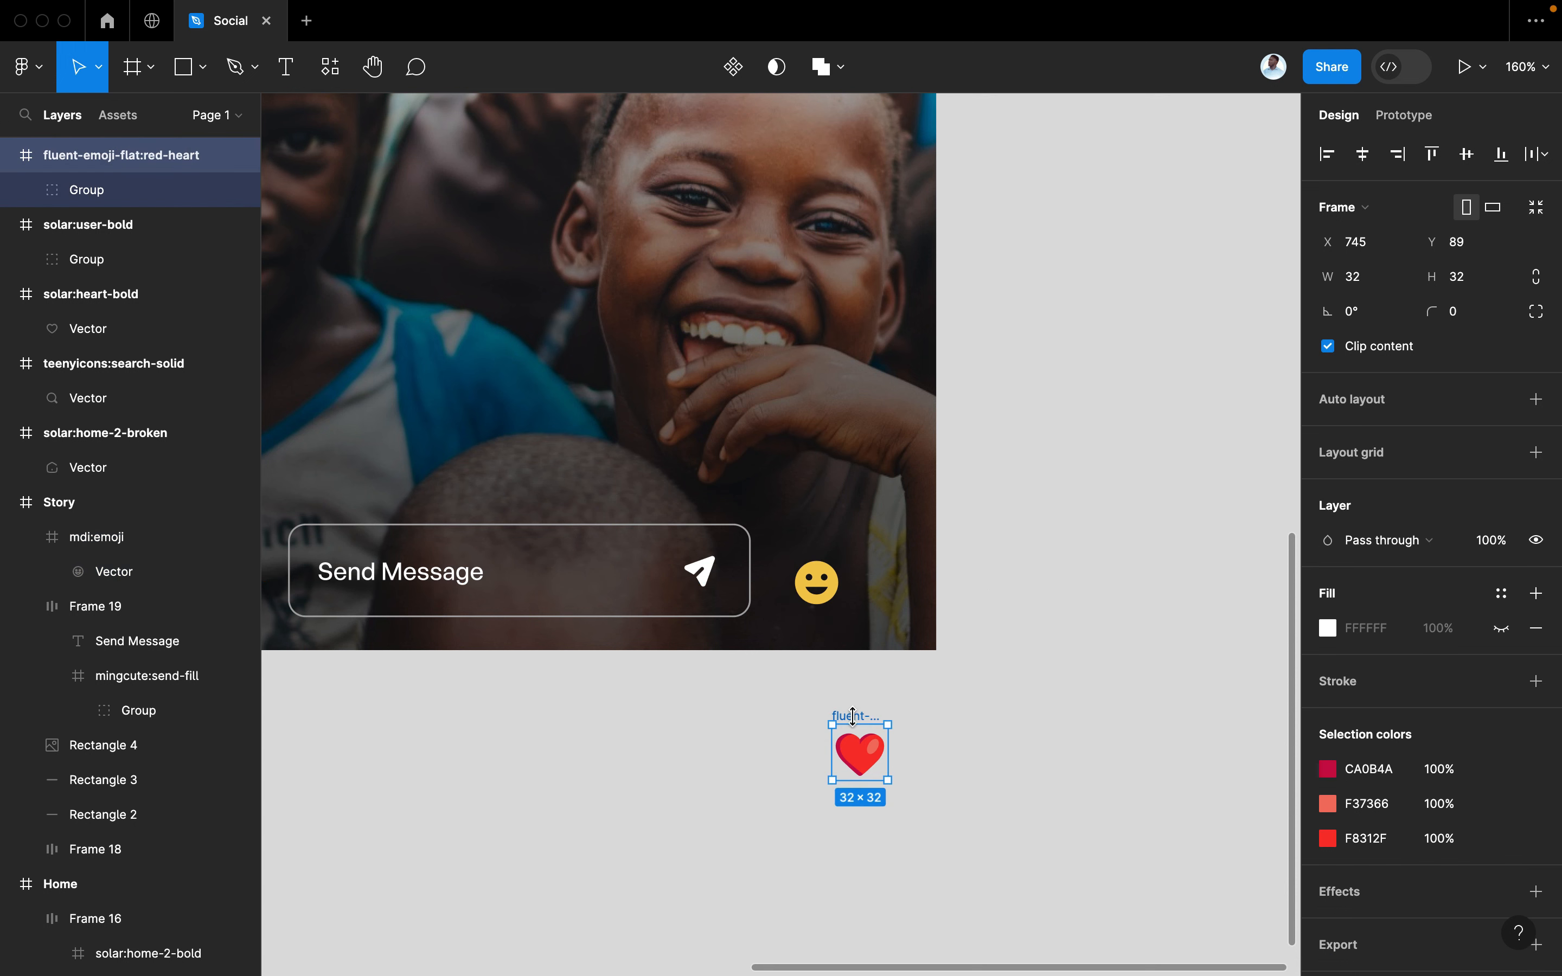
pyautogui.click(1368, 280)
pyautogui.write('30')
pyautogui.press('Tab')
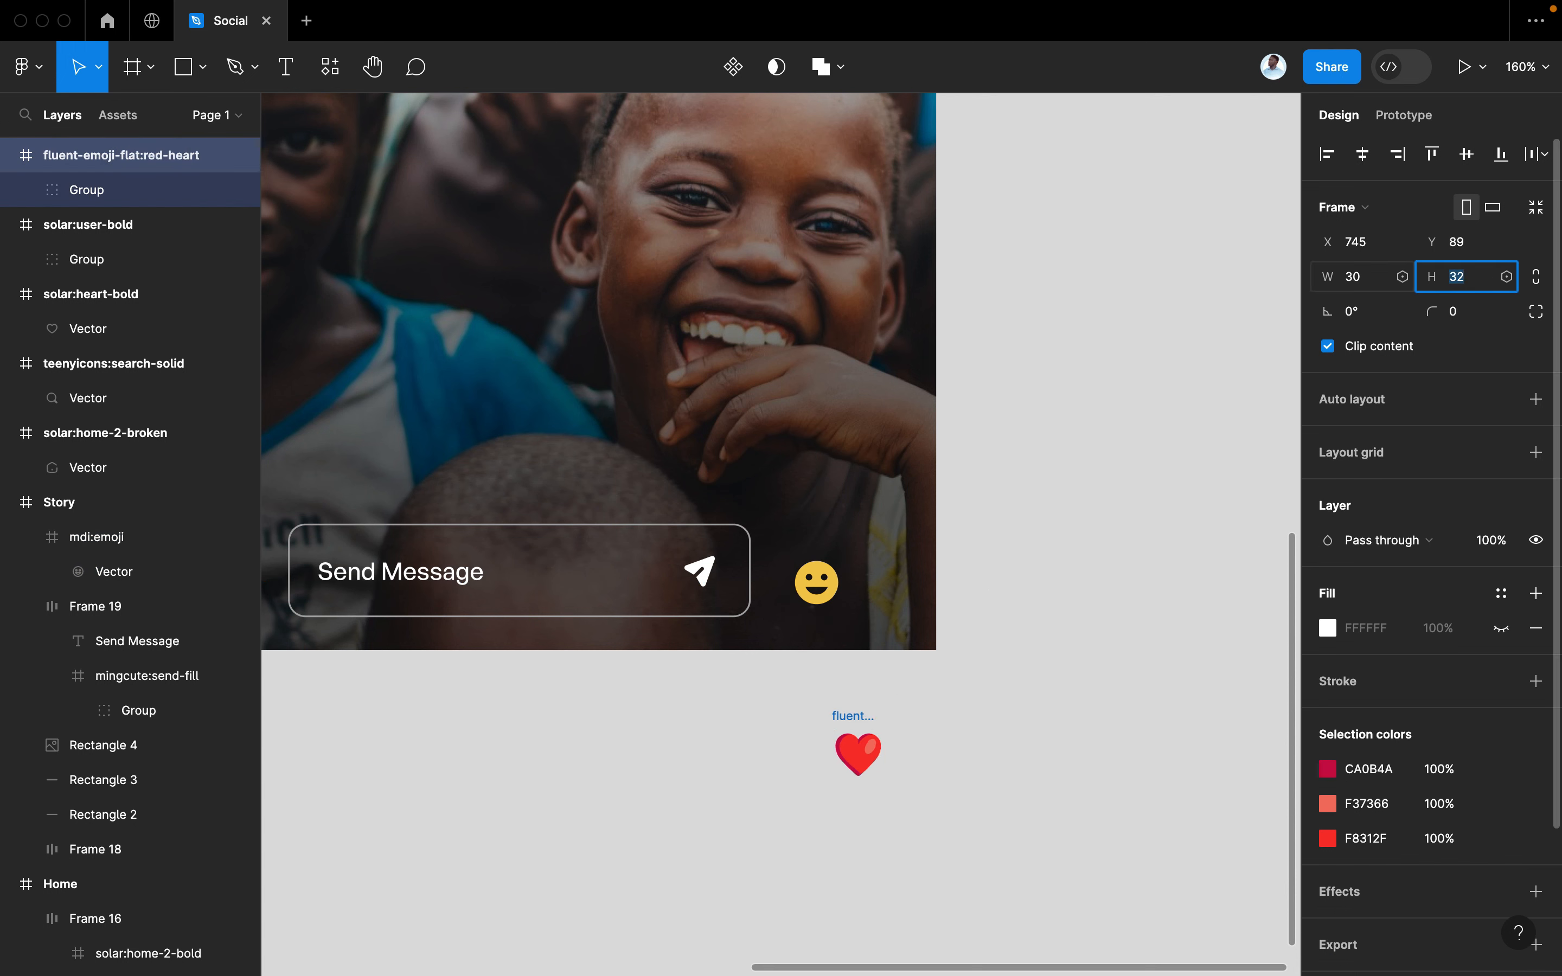
pyautogui.write('30')
pyautogui.press('Return')
pyautogui.moveTo(868, 769); pyautogui.dragTo(836, 575)
pyautogui.keyDown('shift'); pyautogui.click(810, 583); pyautogui.keyUp('shift')
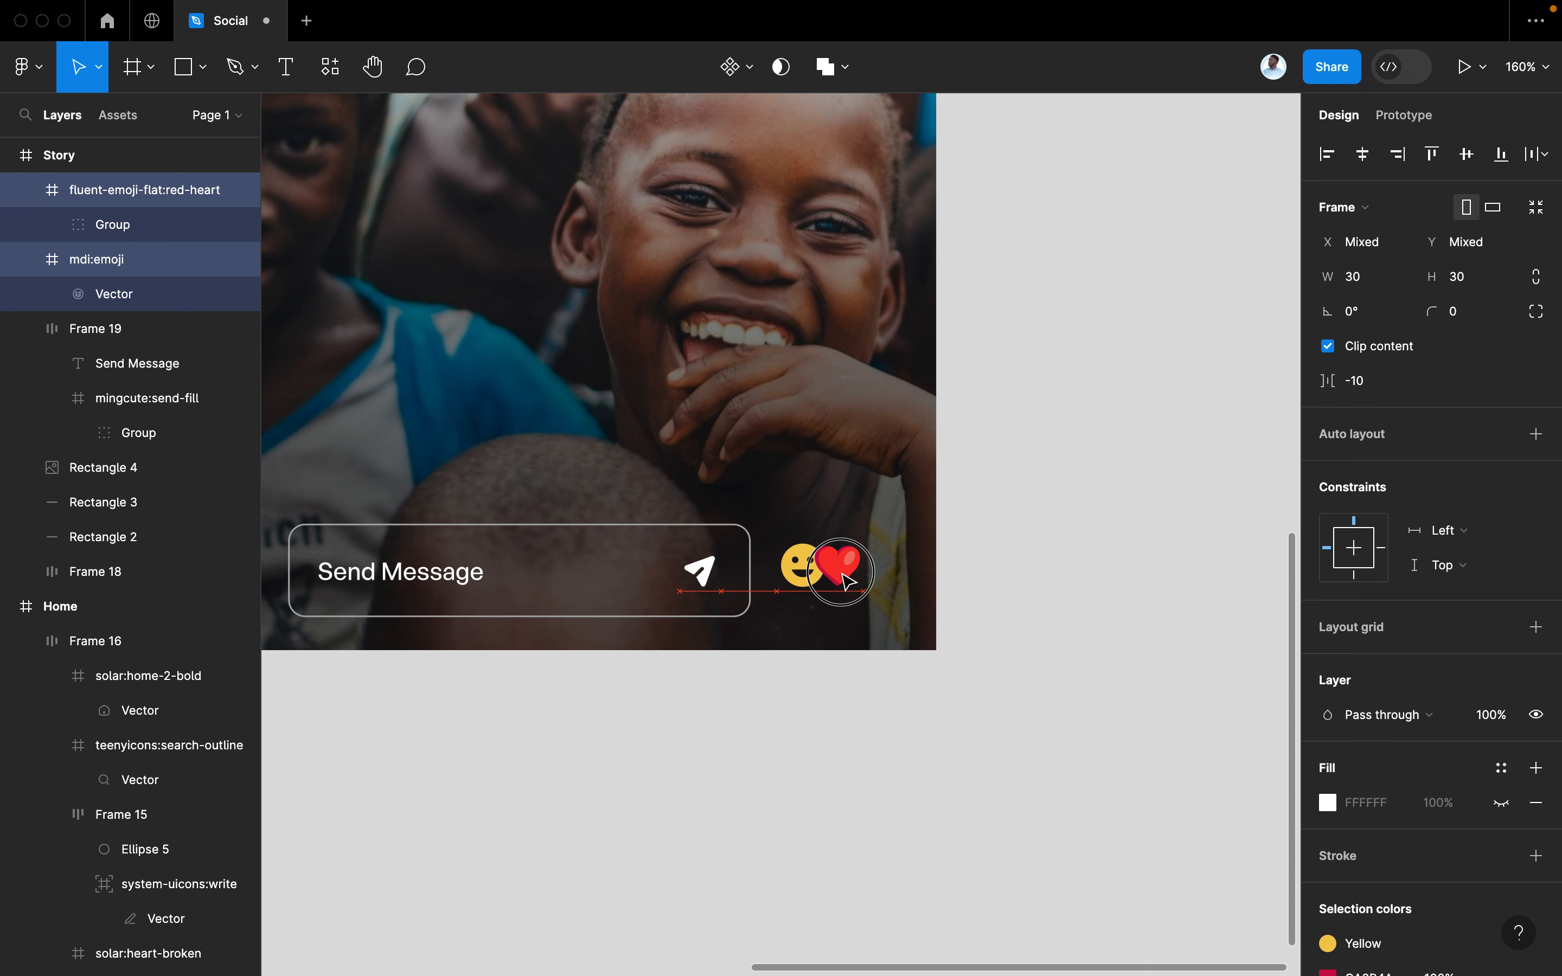
# Nudge the emoji and heart slightly to the right beside the message bar
pyautogui.click(1011, 559)
pyautogui.hscroll(-5, 1011, 559)
pyautogui.scroll(2, 1011, 559)
pyautogui.scroll(1, 1011, 559)
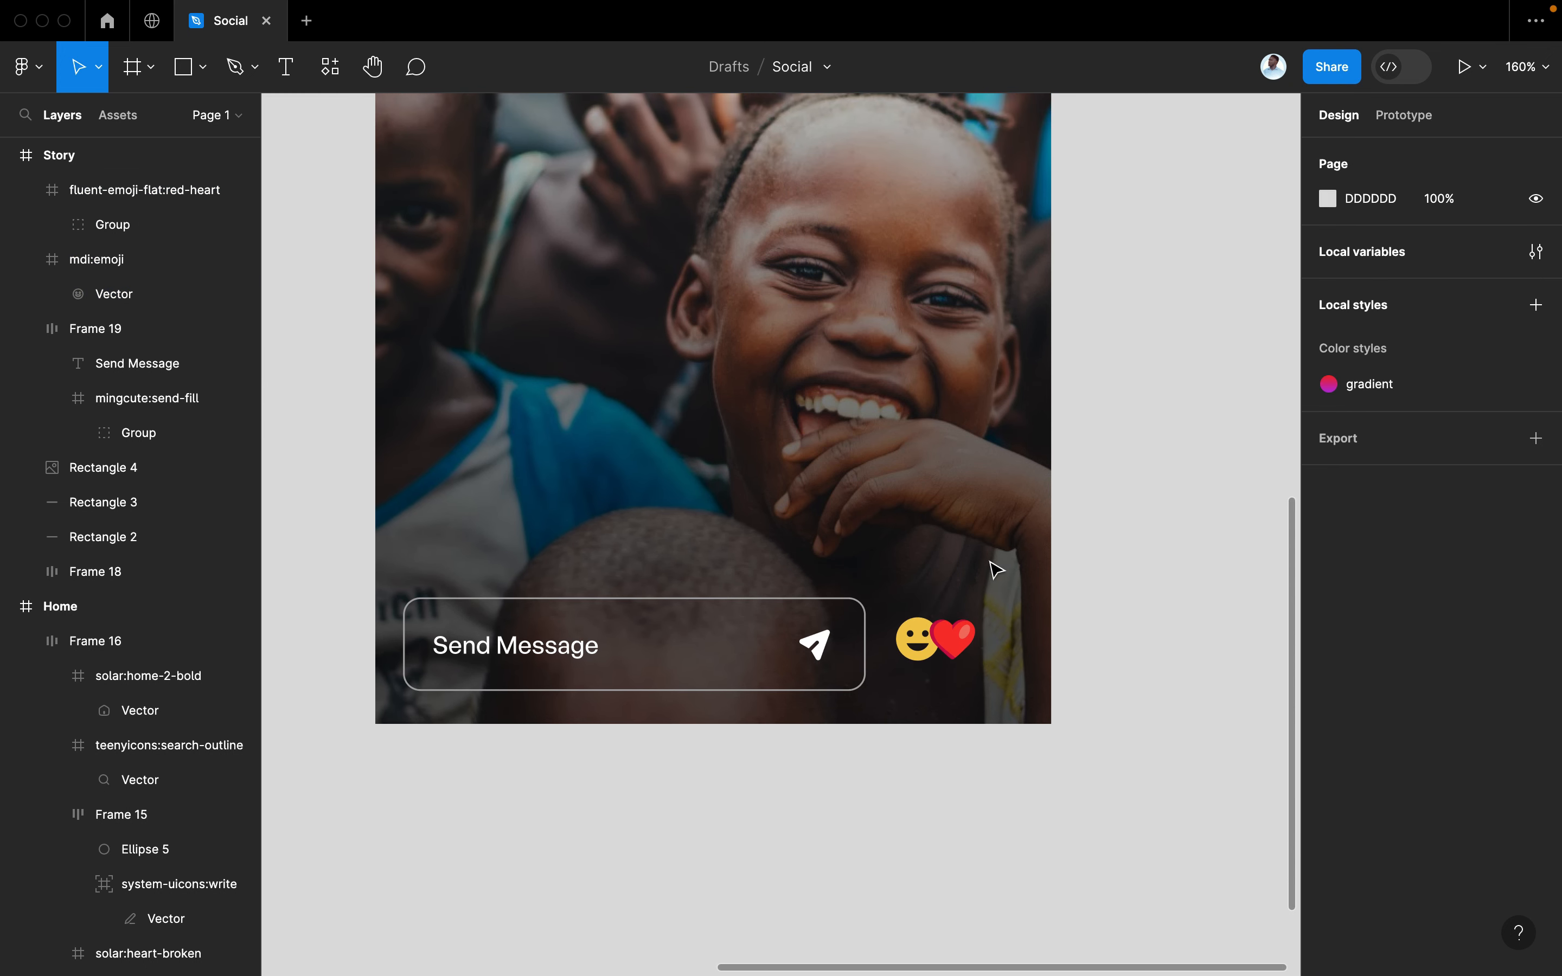
pyautogui.scroll(-2, 993, 569)
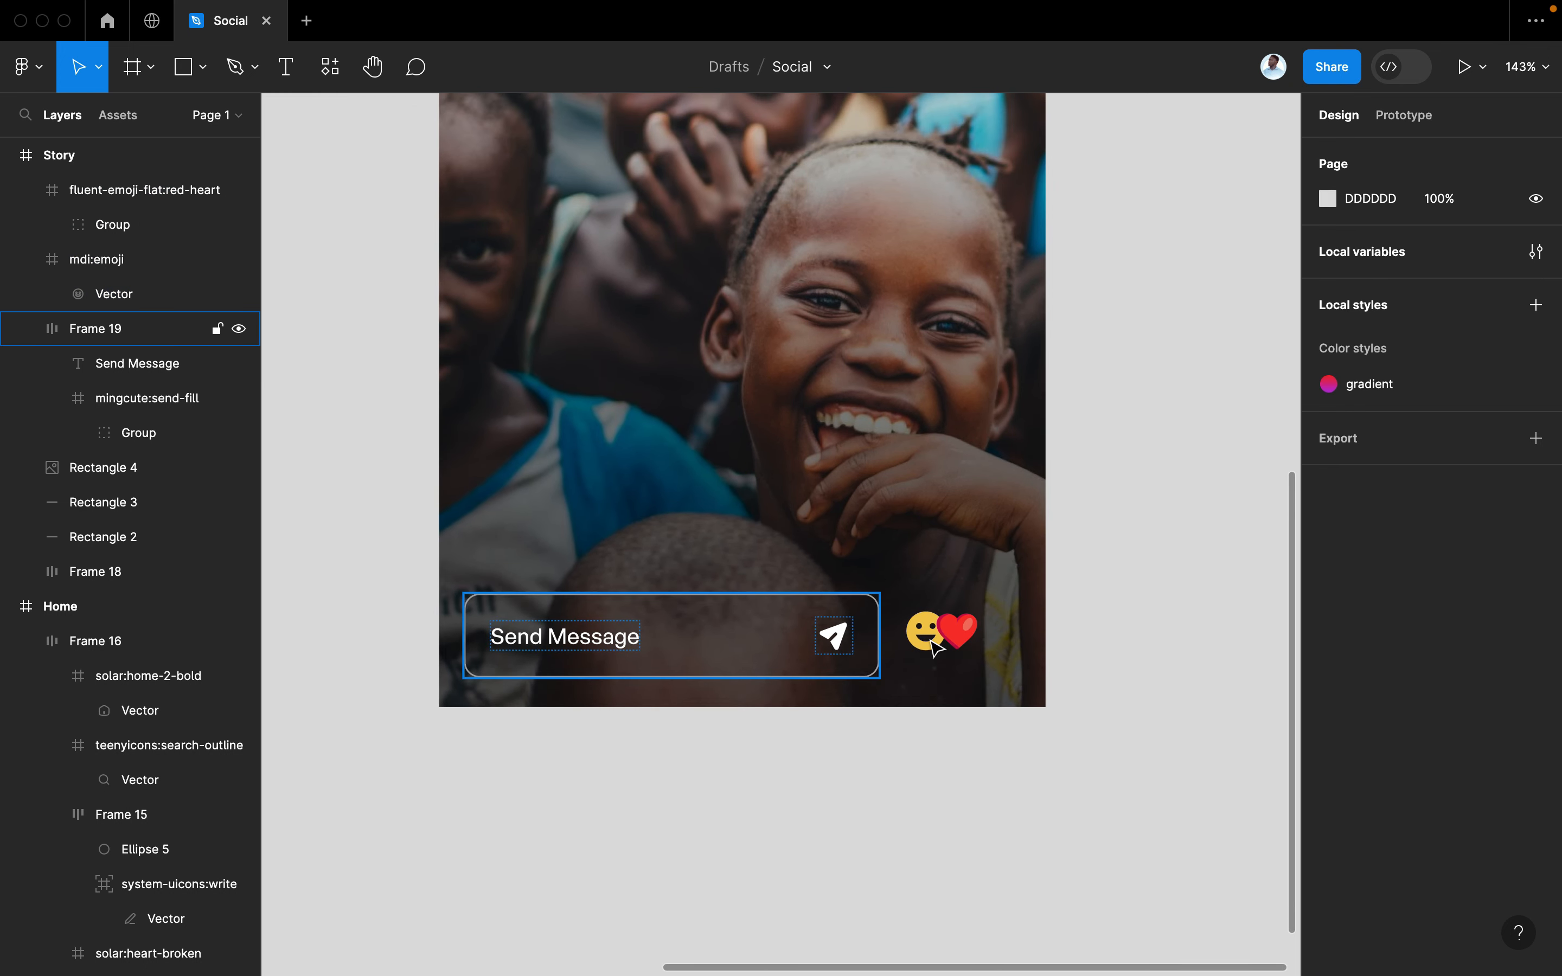
pyautogui.scroll(-3, 1068, 637)
pyautogui.scroll(1, 1007, 645)
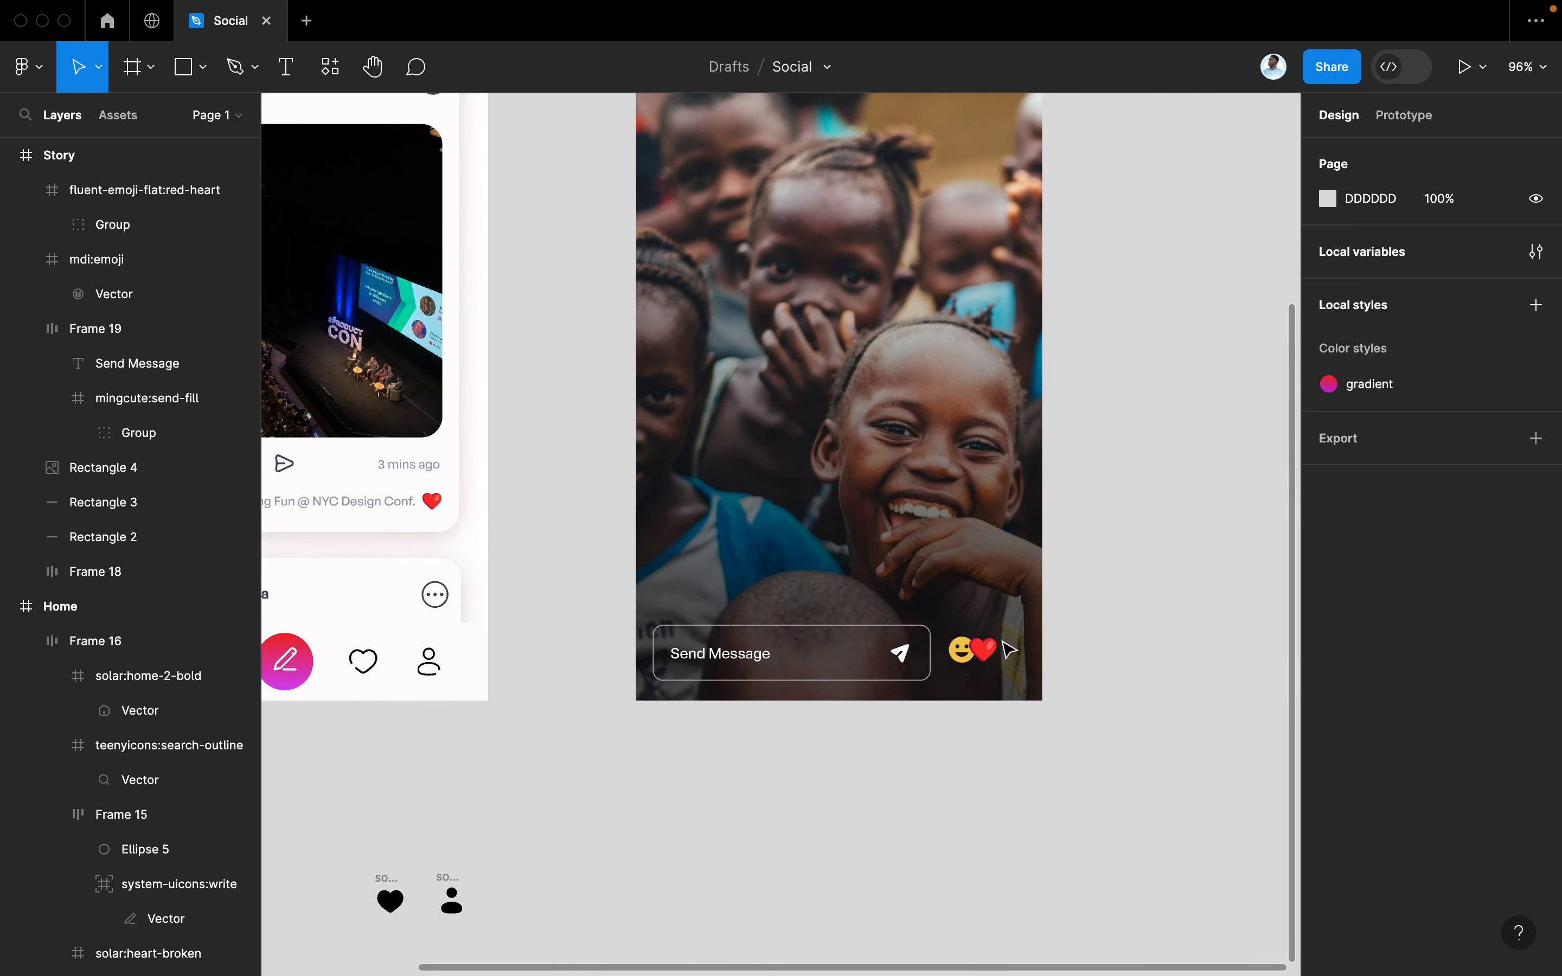
pyautogui.click(980, 649)
pyautogui.keyDown('shift'); pyautogui.click(953, 657); pyautogui.keyUp('shift')
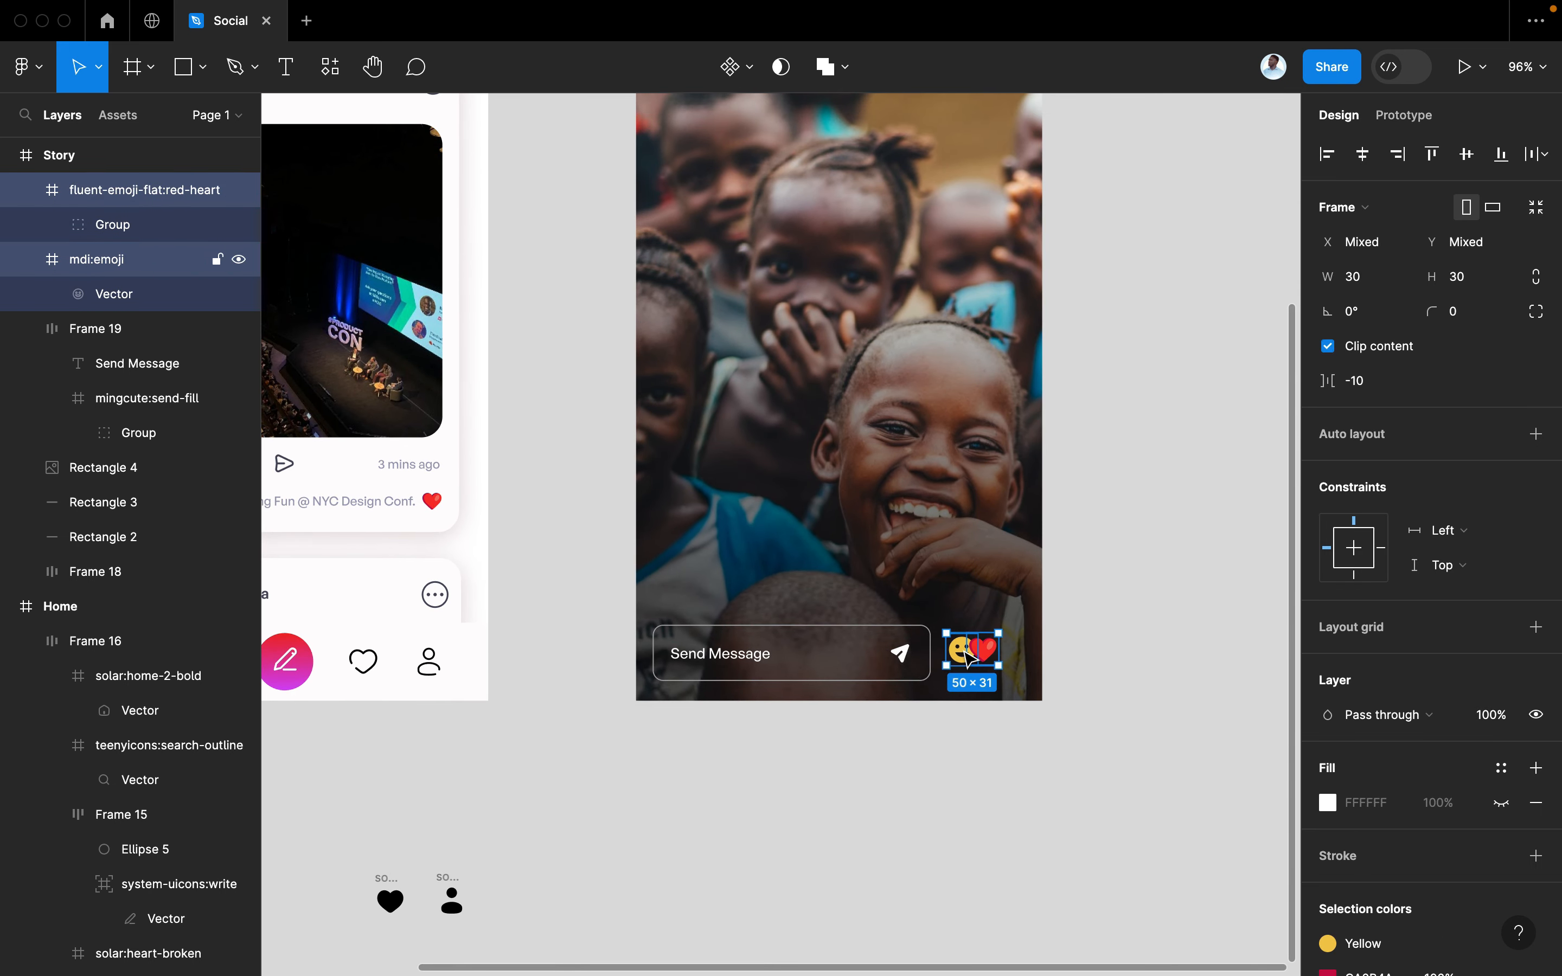
pyautogui.moveTo(964, 651); pyautogui.dragTo(946, 654)
# Group the emoji and heart icons with Cmd+G
pyautogui.click(927, 655)
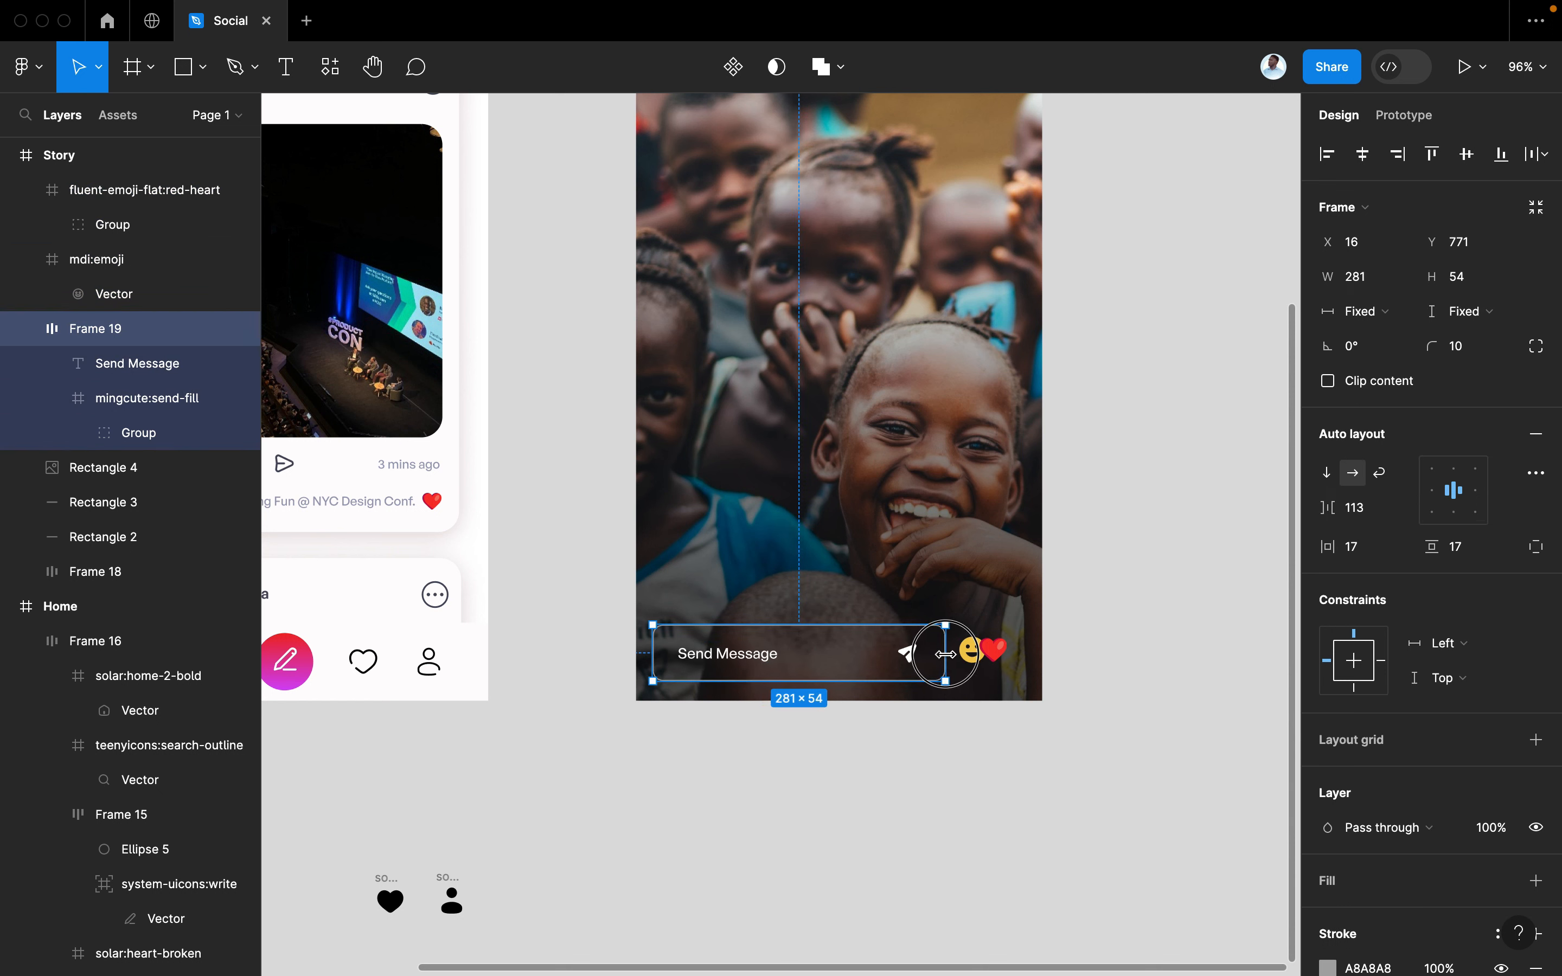
pyautogui.moveTo(1062, 616); pyautogui.dragTo(974, 670)
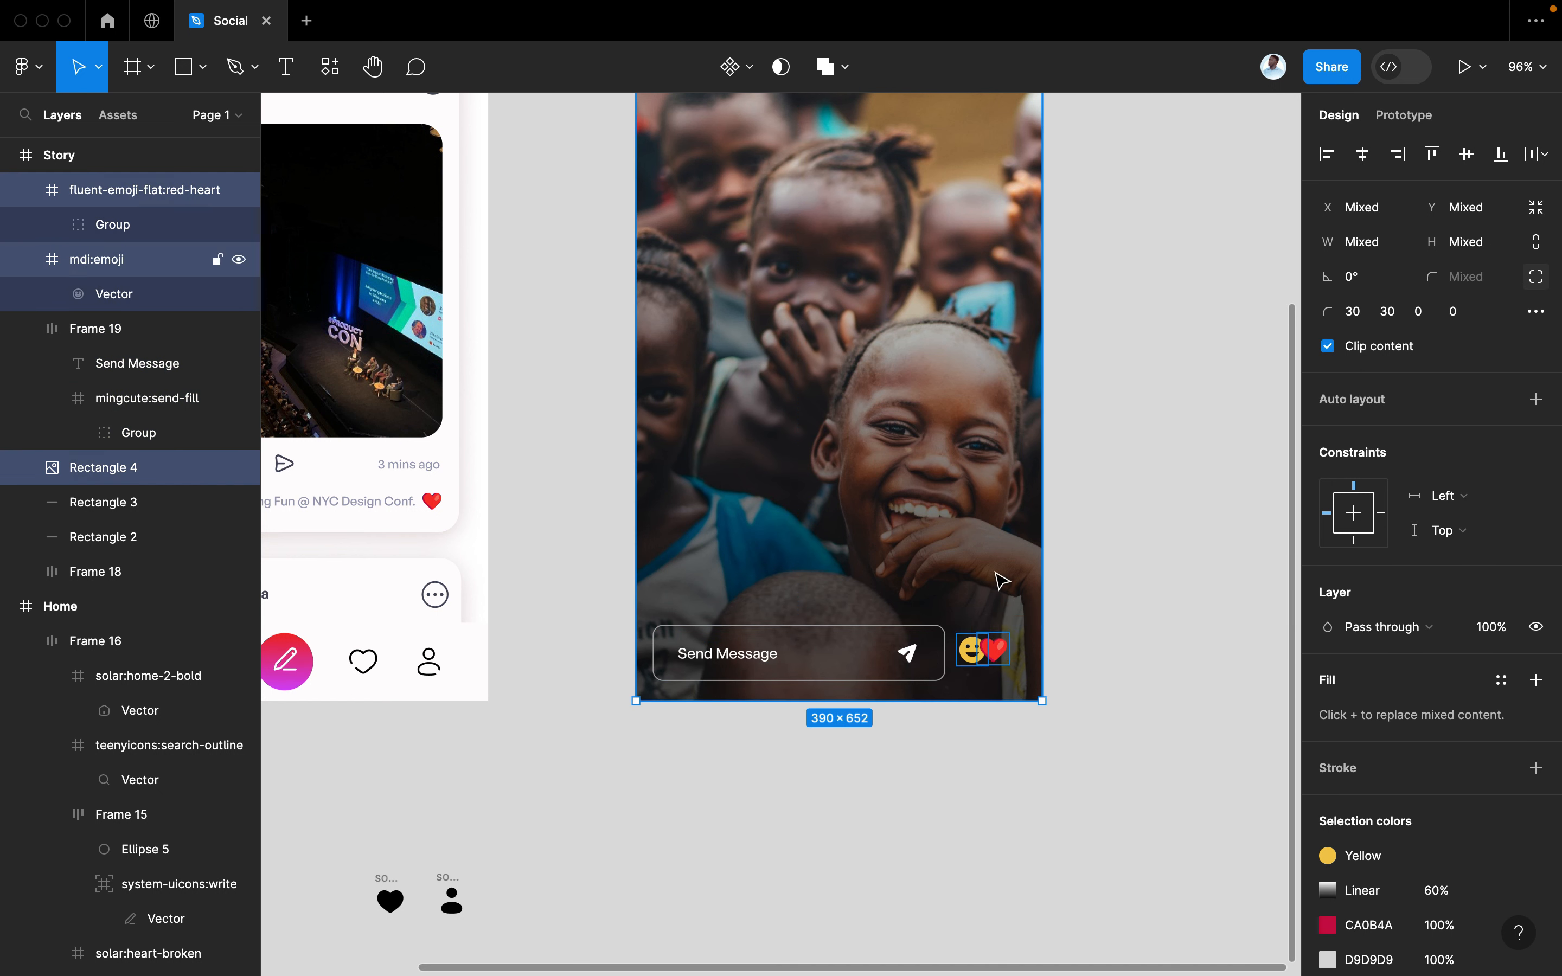
pyautogui.keyDown('shift'); pyautogui.click(1002, 581); pyautogui.keyUp('shift')
pyautogui.hotkey('shift', 'a')
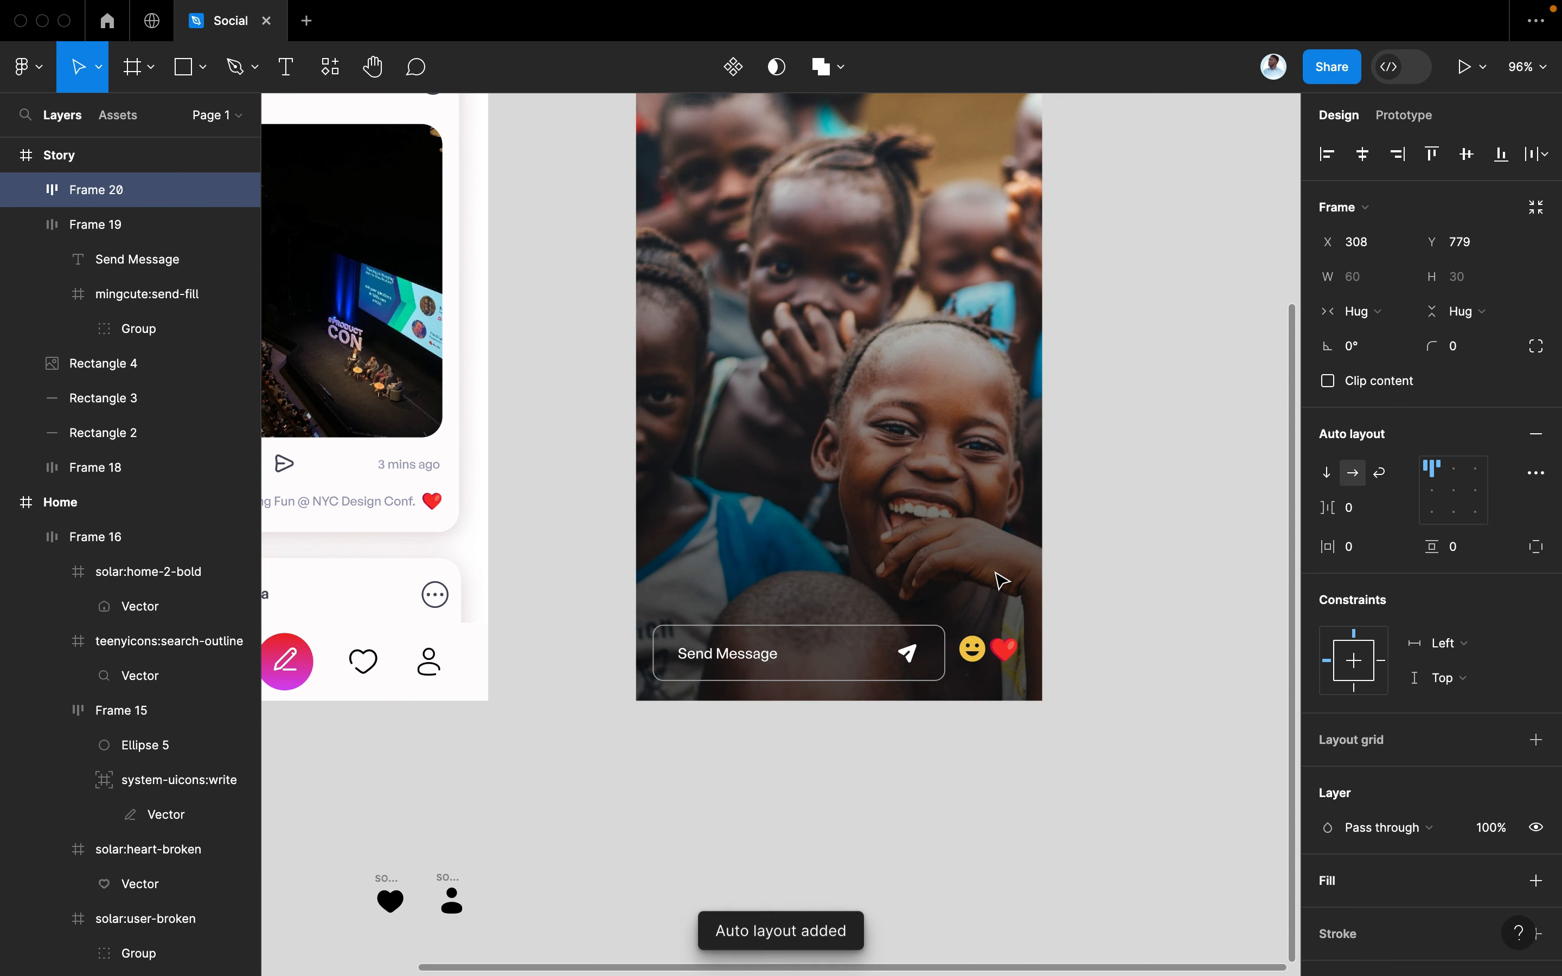
pyautogui.press('super+z')
pyautogui.press('super+g')
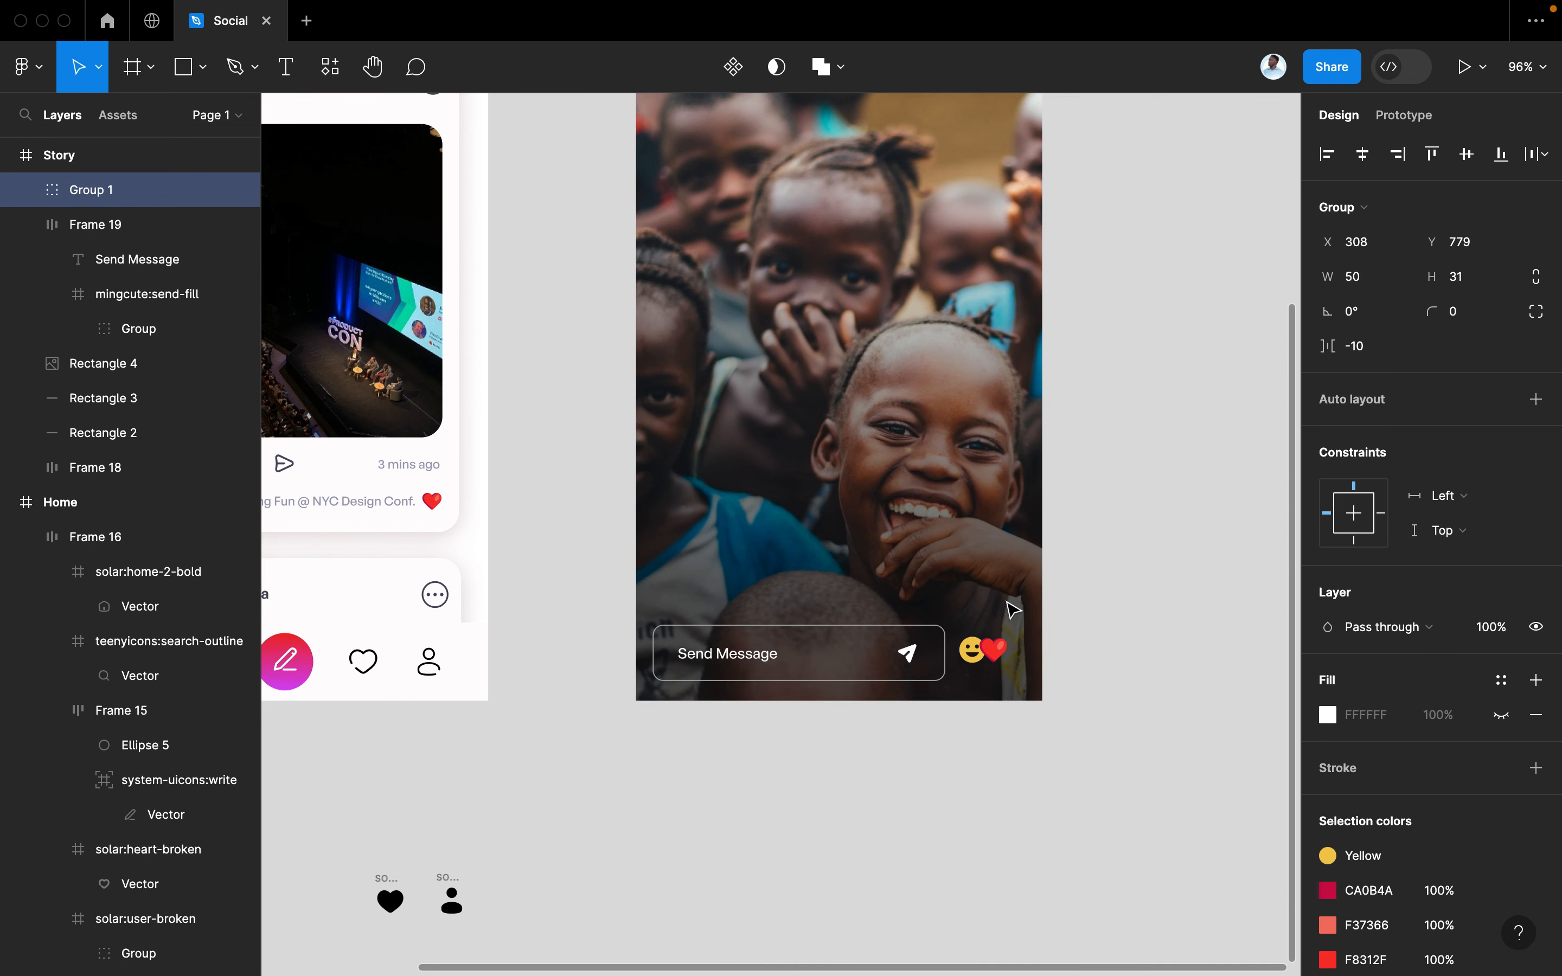
# Widen the Send Message box to 288 px
pyautogui.click(934, 657)
pyautogui.moveTo(944, 655); pyautogui.dragTo(952, 655)
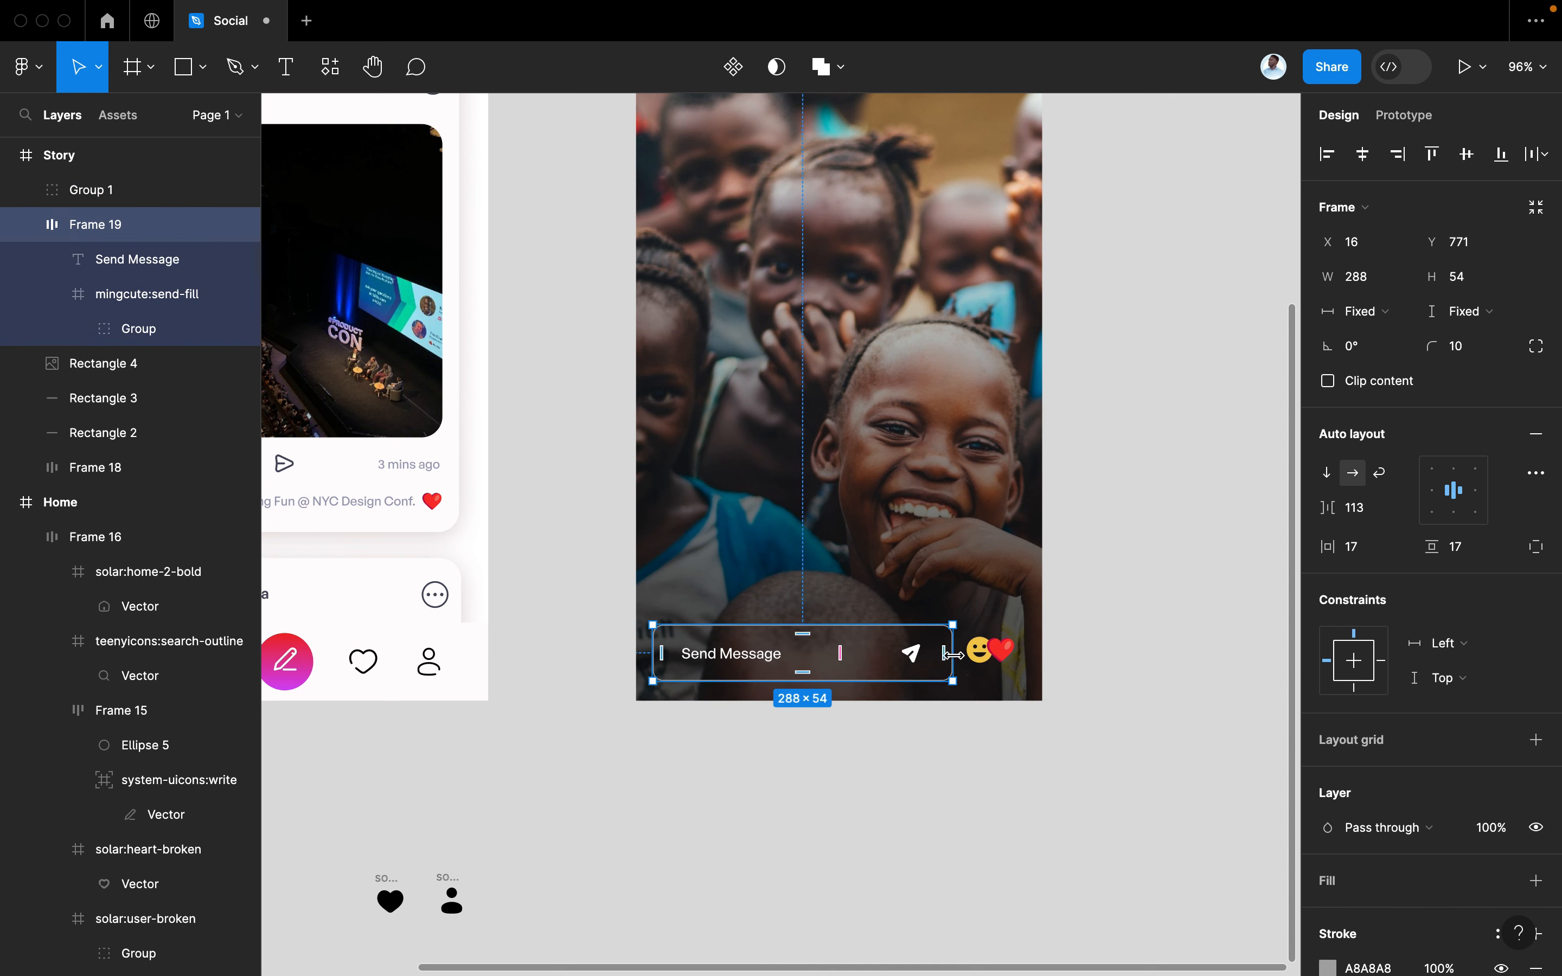
pyautogui.click(1188, 573)
pyautogui.scroll(3, 1073, 620)
pyautogui.scroll(-3, 1073, 623)
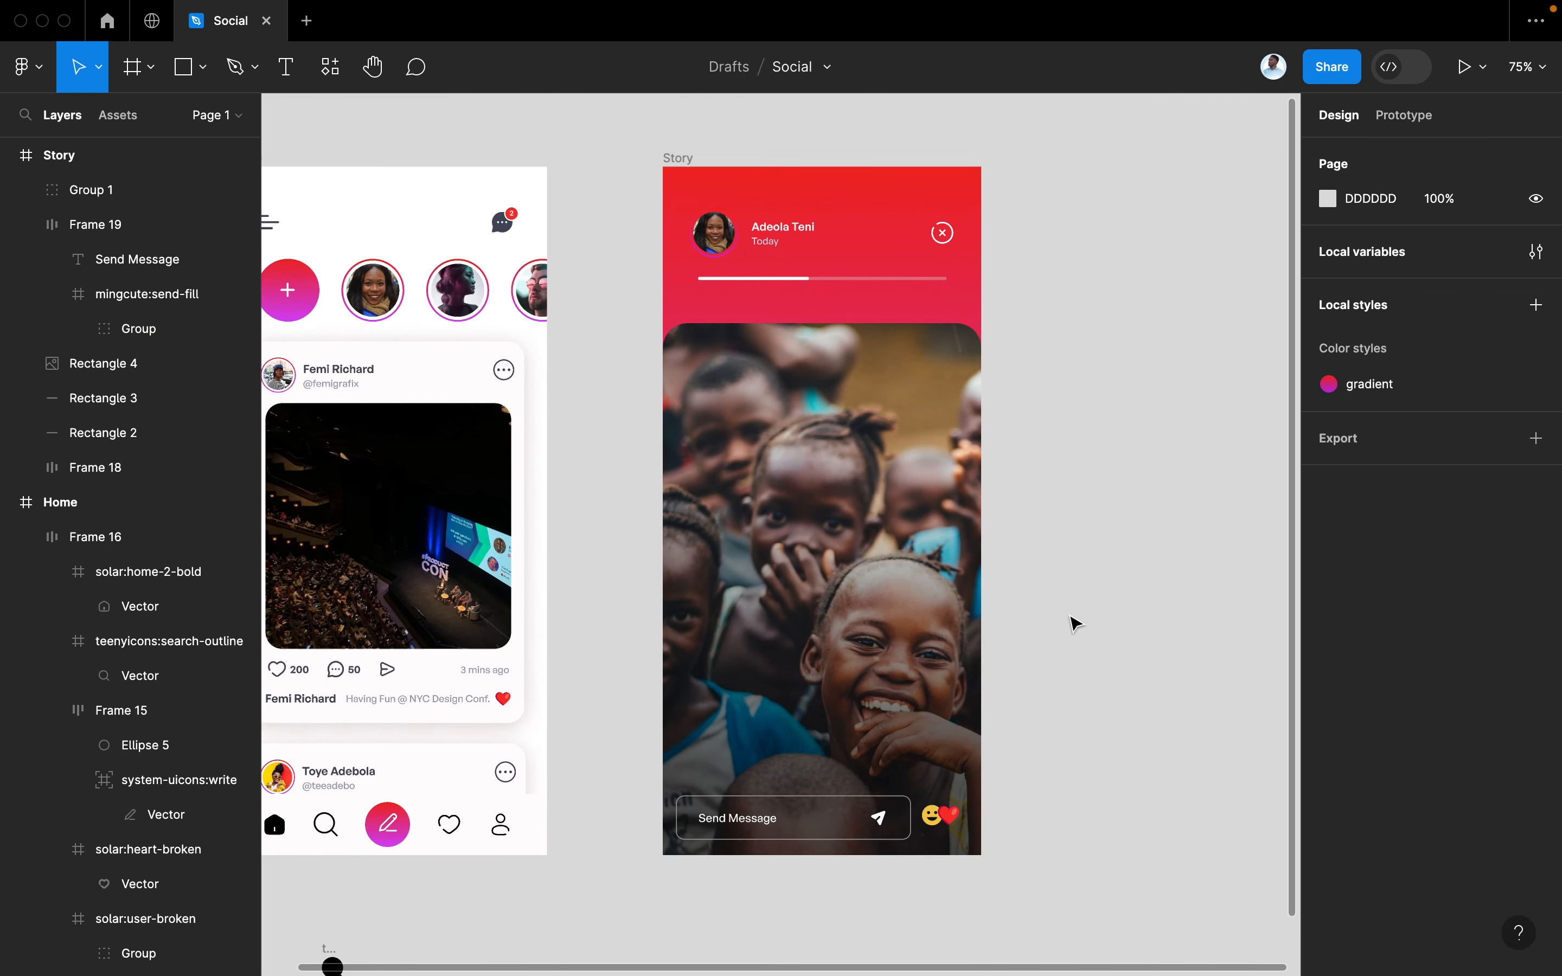
# Option-drag a duplicate of the Home frame to the right of the Story frame
pyautogui.scroll(-3, 1073, 623)
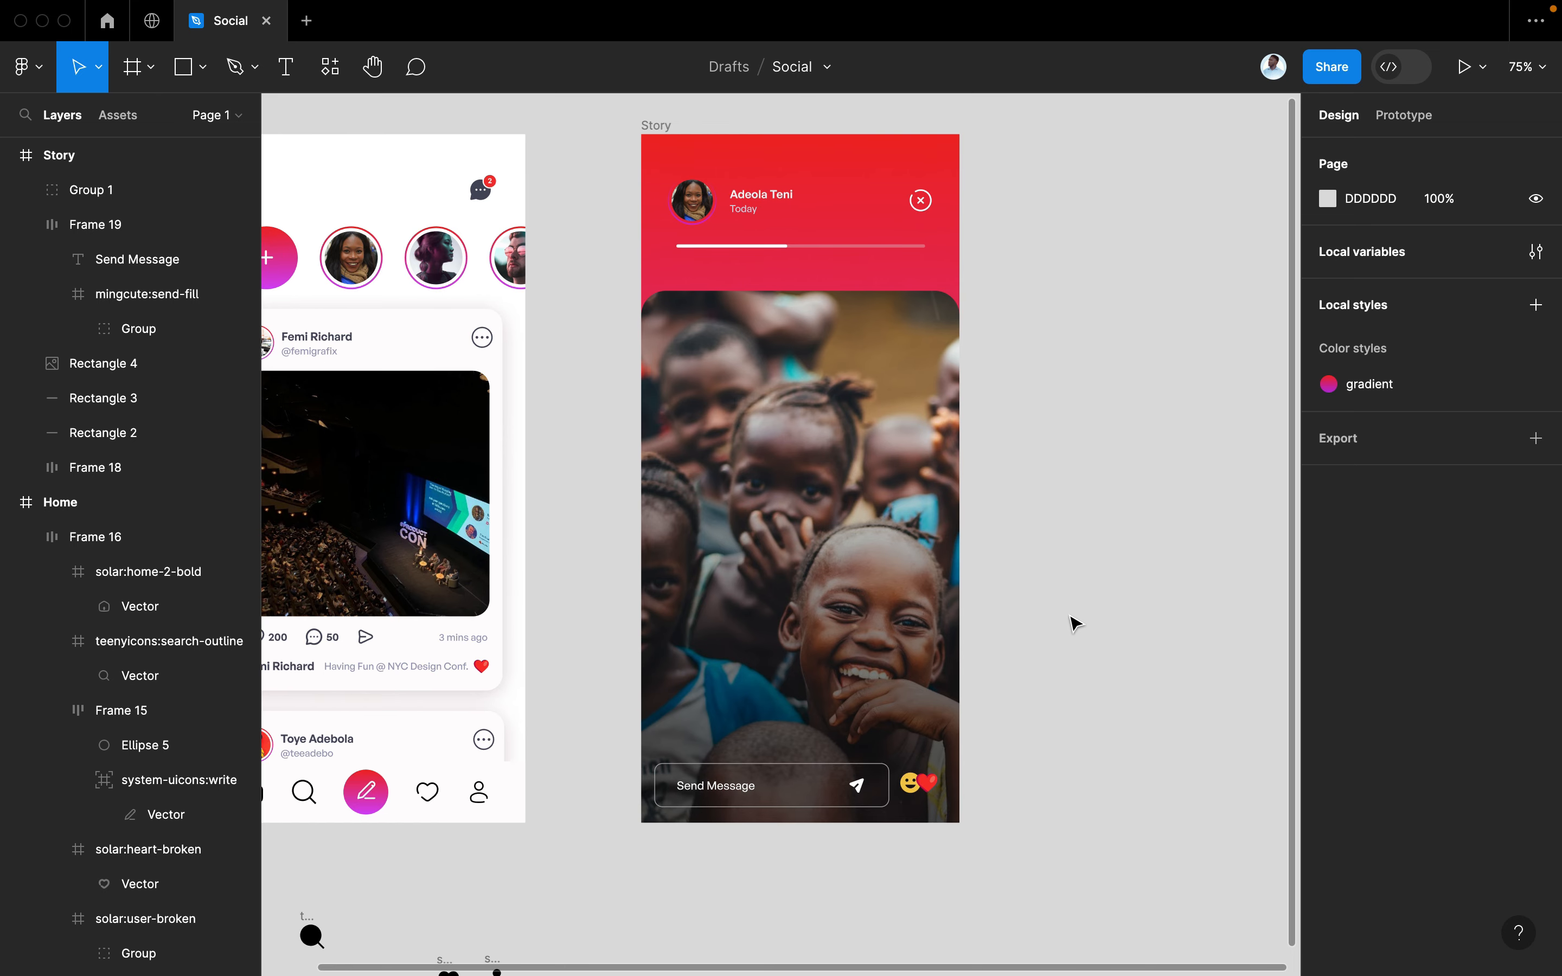
pyautogui.hscroll(-3, 1022, 605)
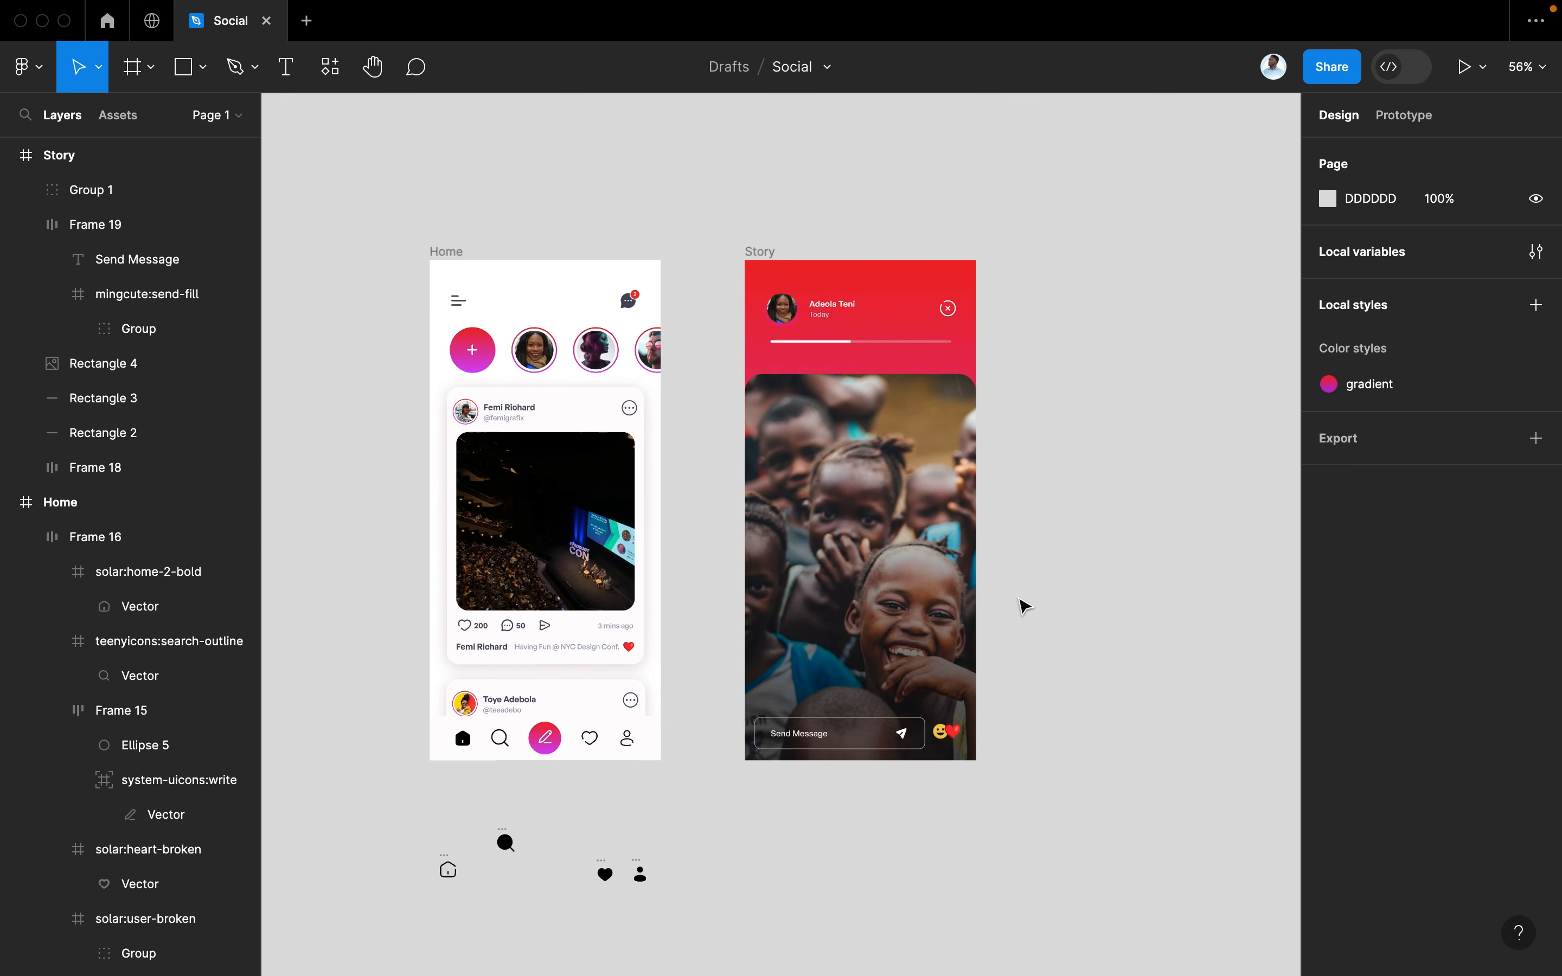
pyautogui.scroll(-3, 1023, 605)
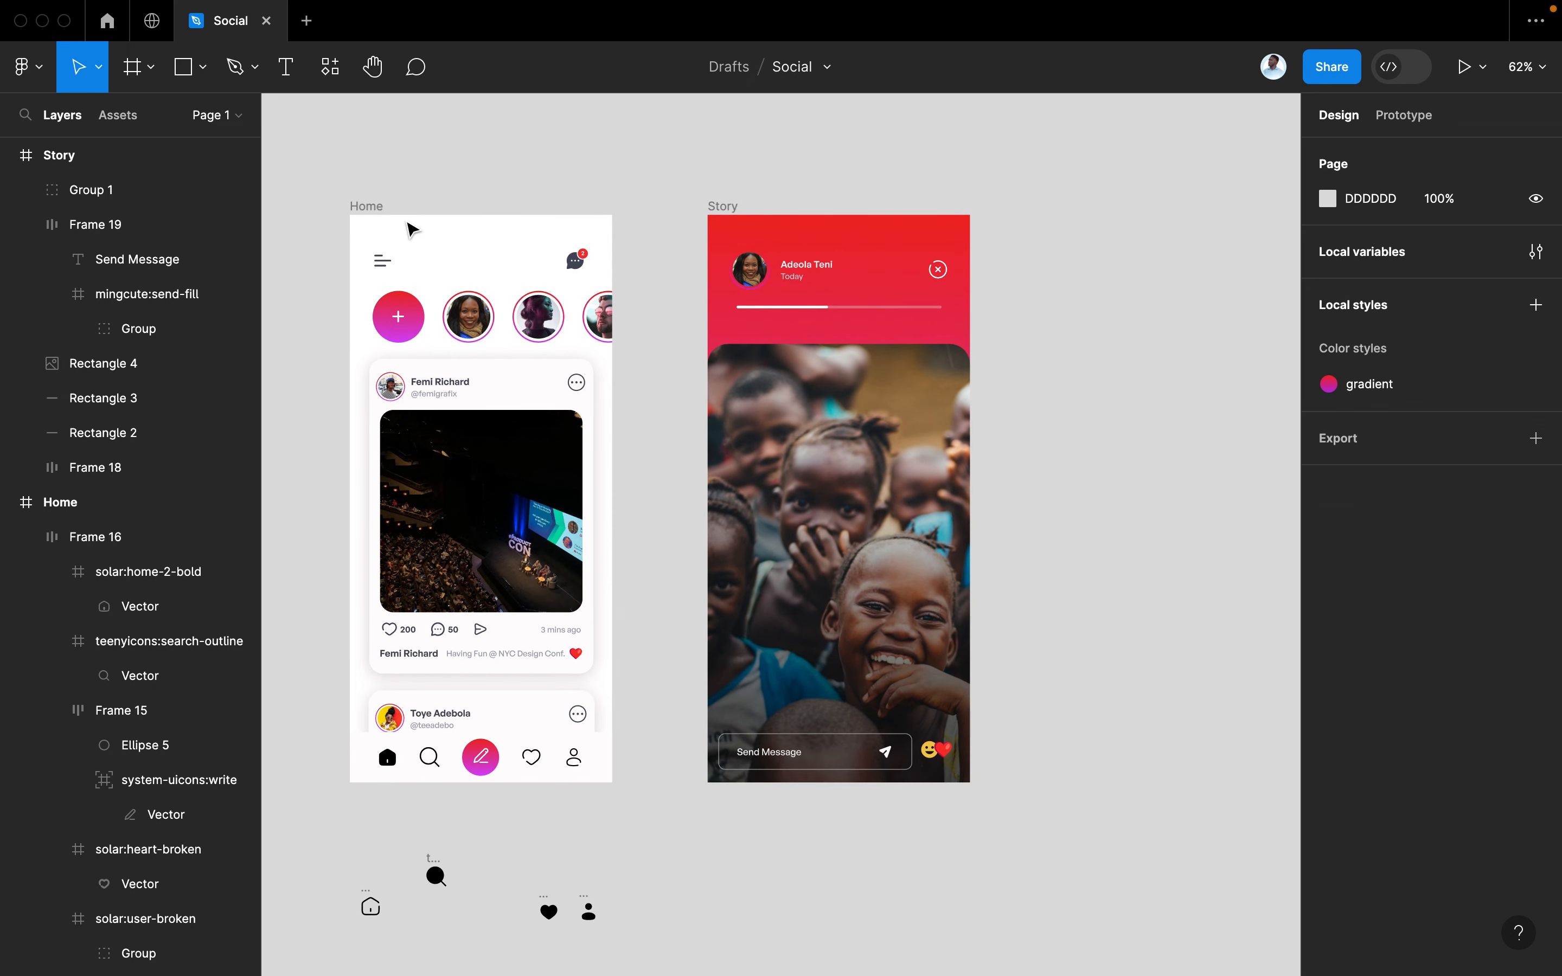
pyautogui.click(411, 228)
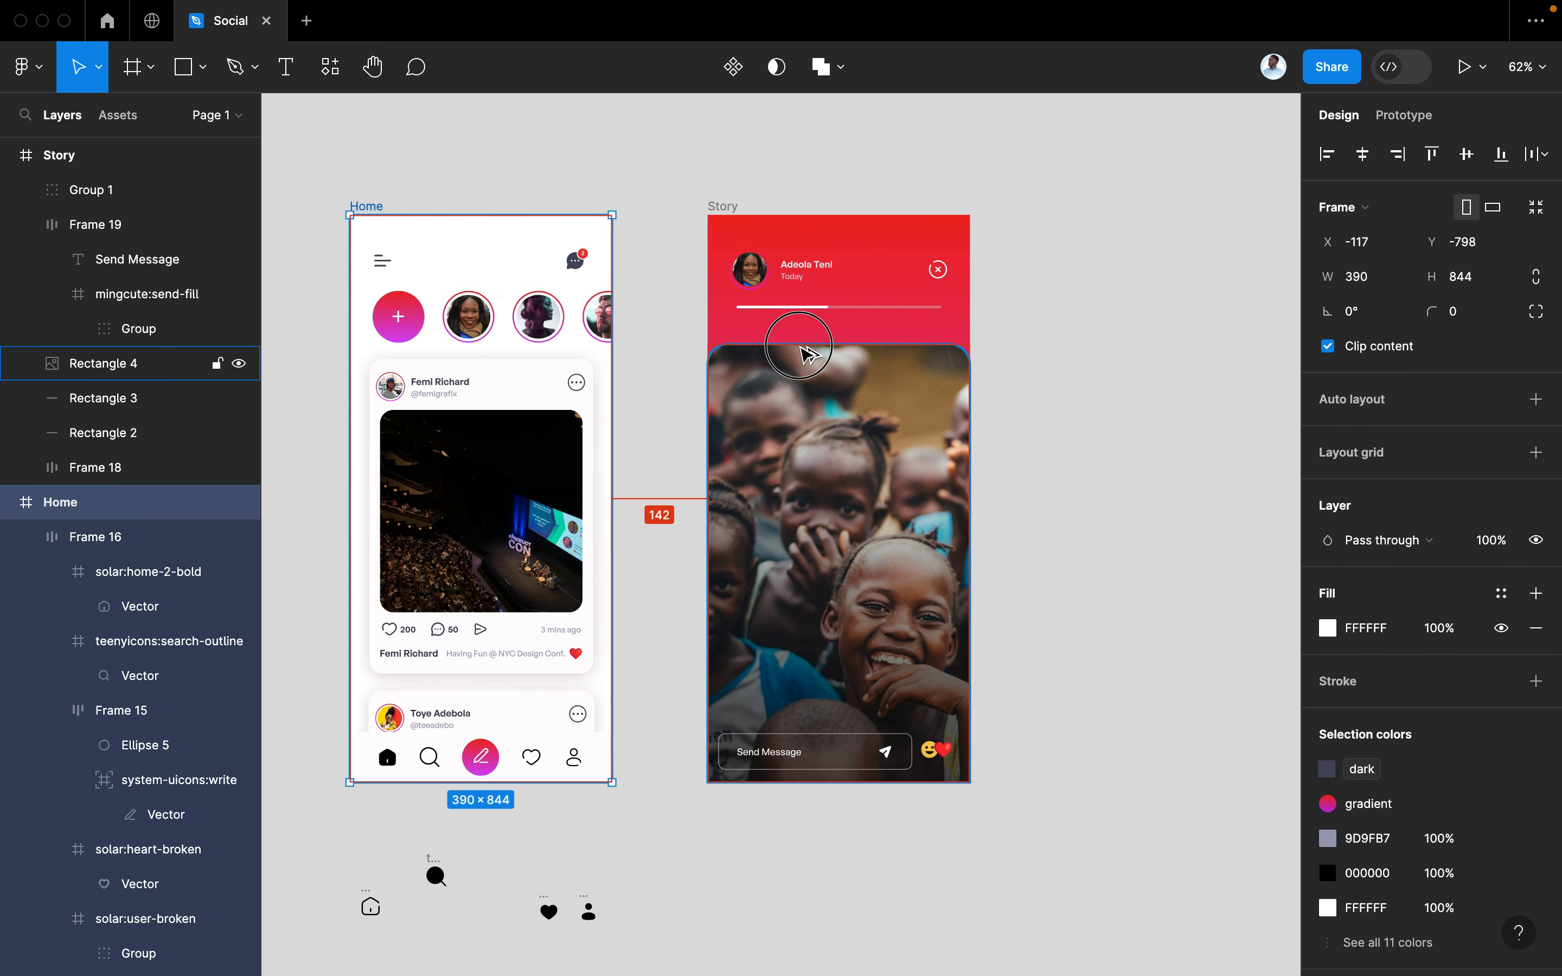
pyautogui.click(806, 354)
pyautogui.click(419, 357)
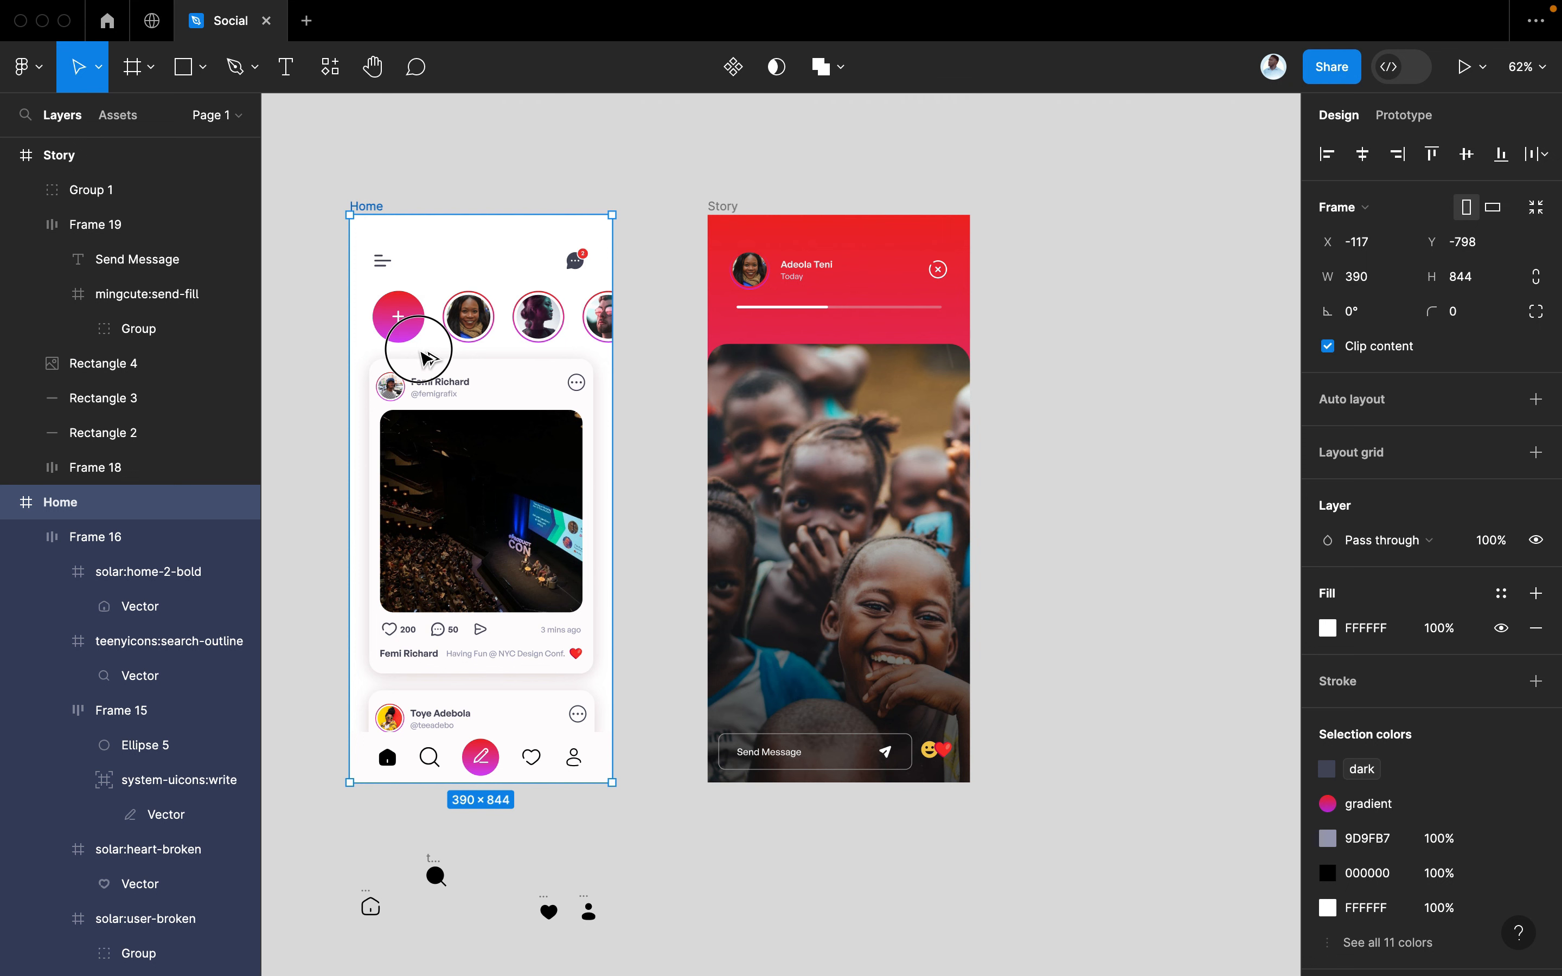
pyautogui.moveTo(425, 357); pyautogui.dragTo(1100, 336)
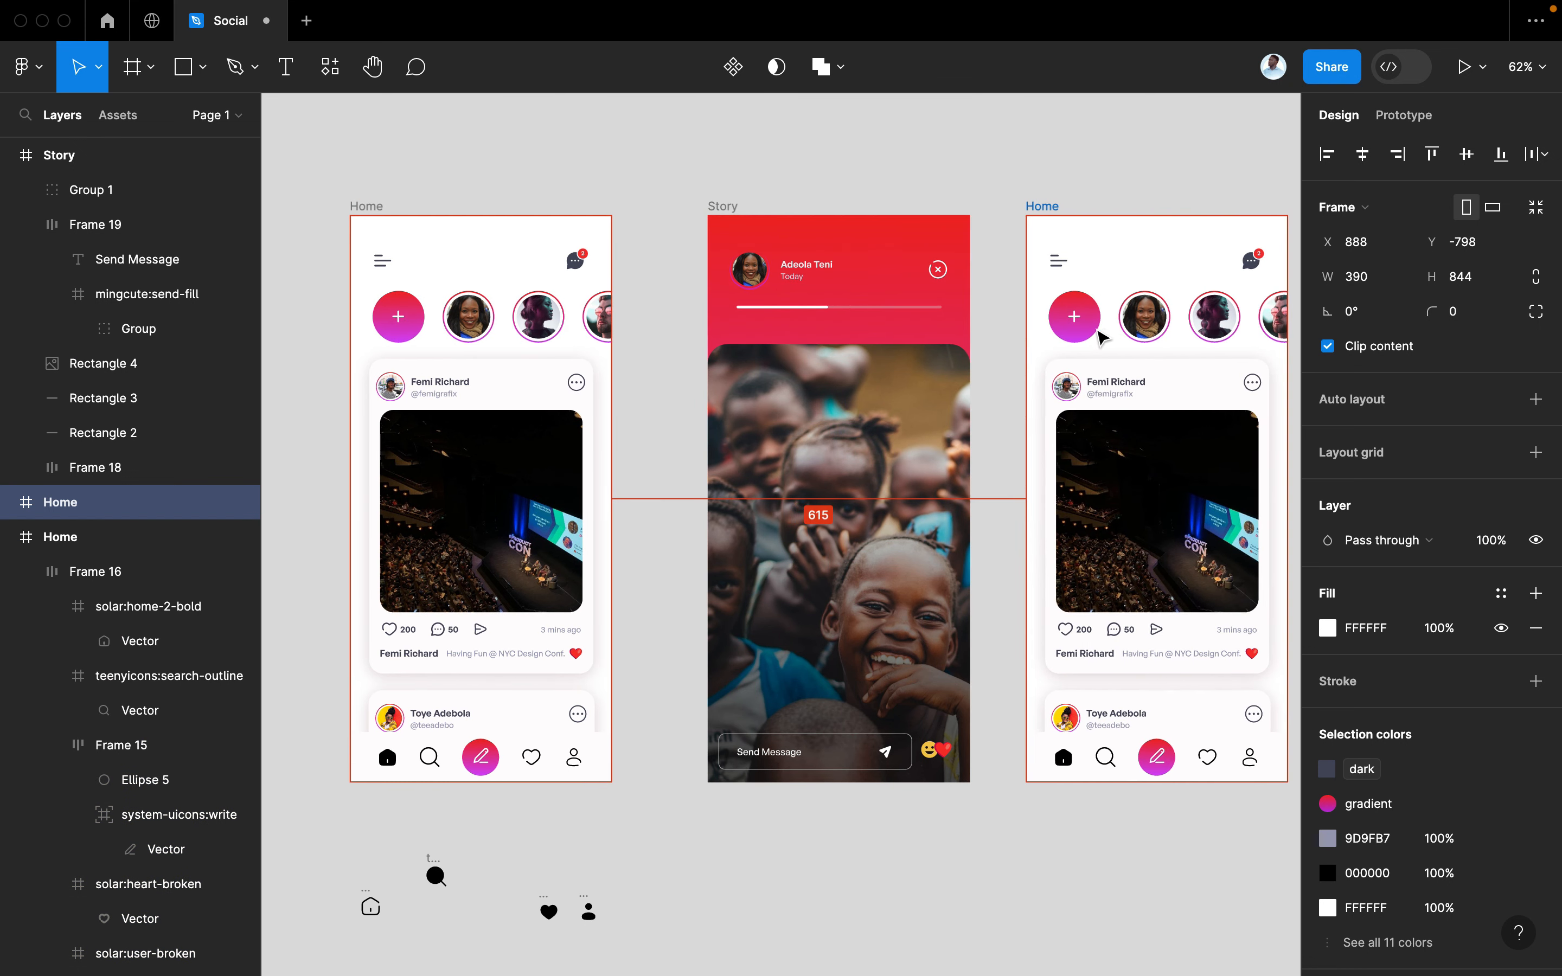
pyautogui.hscroll(4, 1100, 336)
pyautogui.scroll(-1, 1100, 336)
pyautogui.click(453, 873)
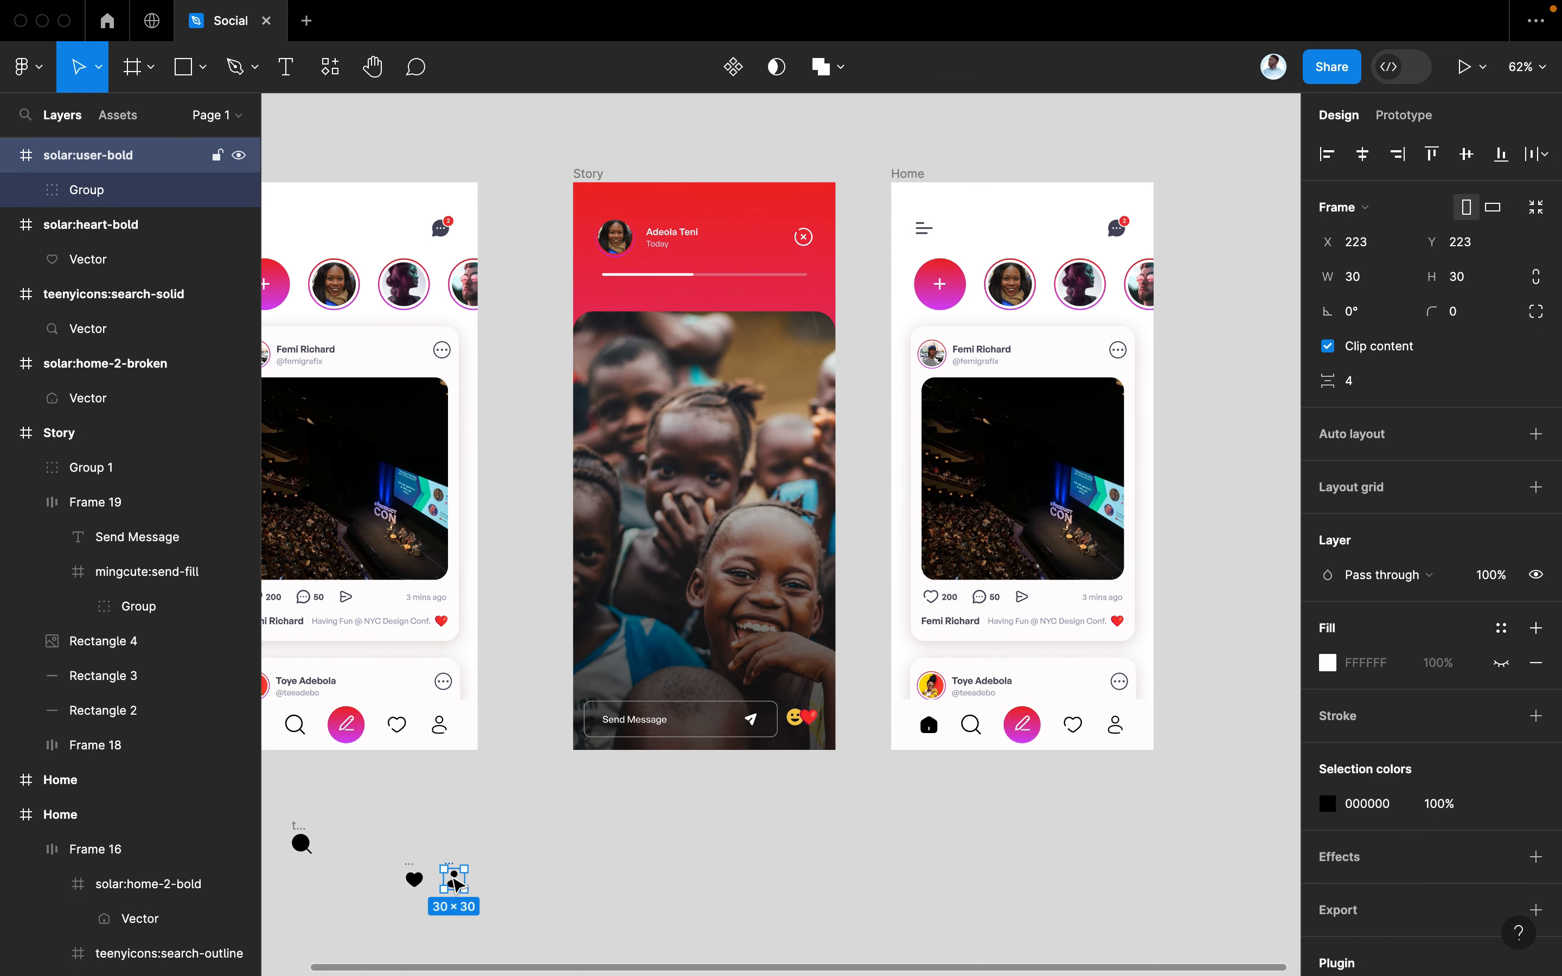
# Move the loose home and profile icons under the copied Home screen
pyautogui.hscroll(-3, 455, 886)
pyautogui.scroll(-1, 455, 885)
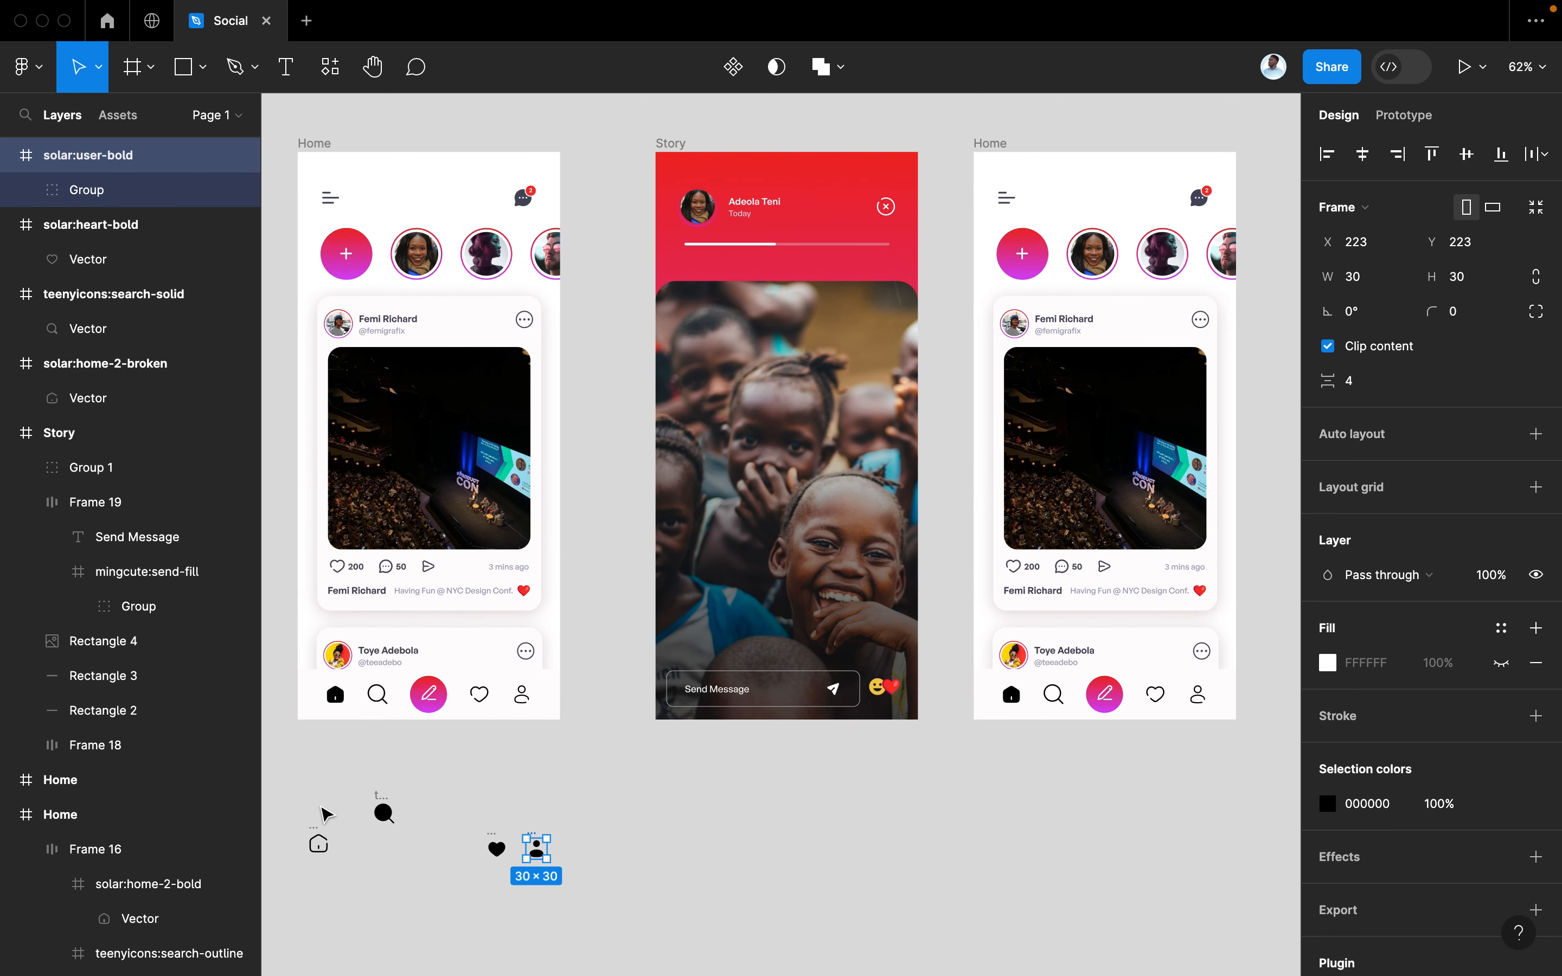
pyautogui.click(316, 838)
pyautogui.keyDown('shift'); pyautogui.click(534, 840); pyautogui.keyUp('shift')
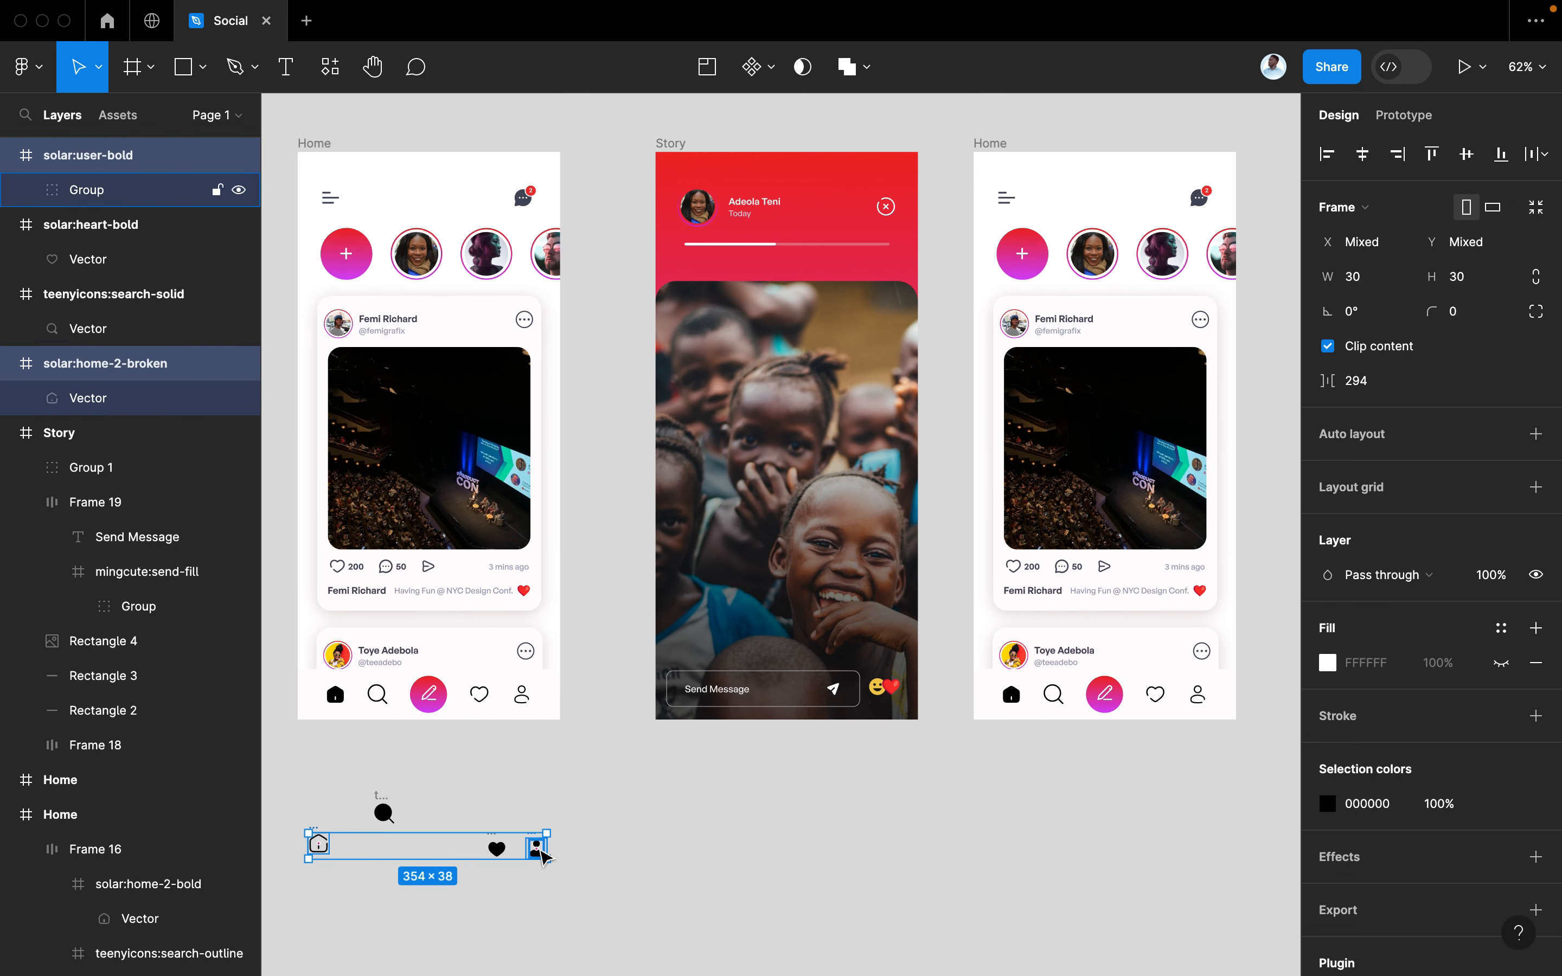
pyautogui.moveTo(536, 847); pyautogui.dragTo(1215, 783)
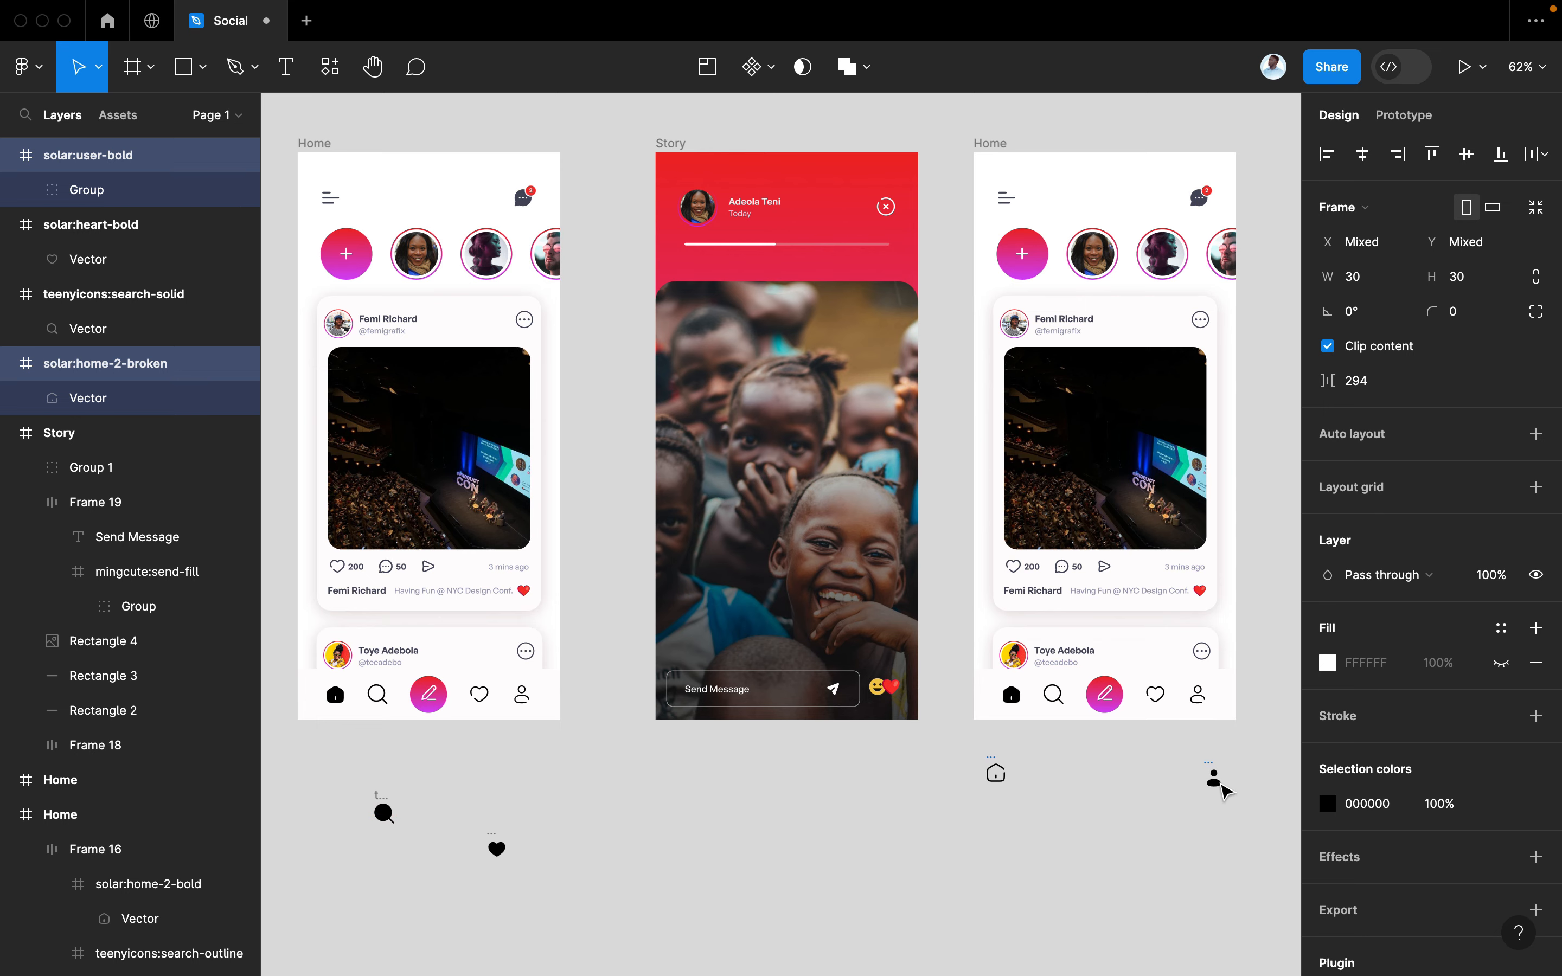
pyautogui.scroll(5, 1214, 782)
# Replace the bottom bar's outline profile icon with the solid solar:user-bold icon
pyautogui.click(1123, 802)
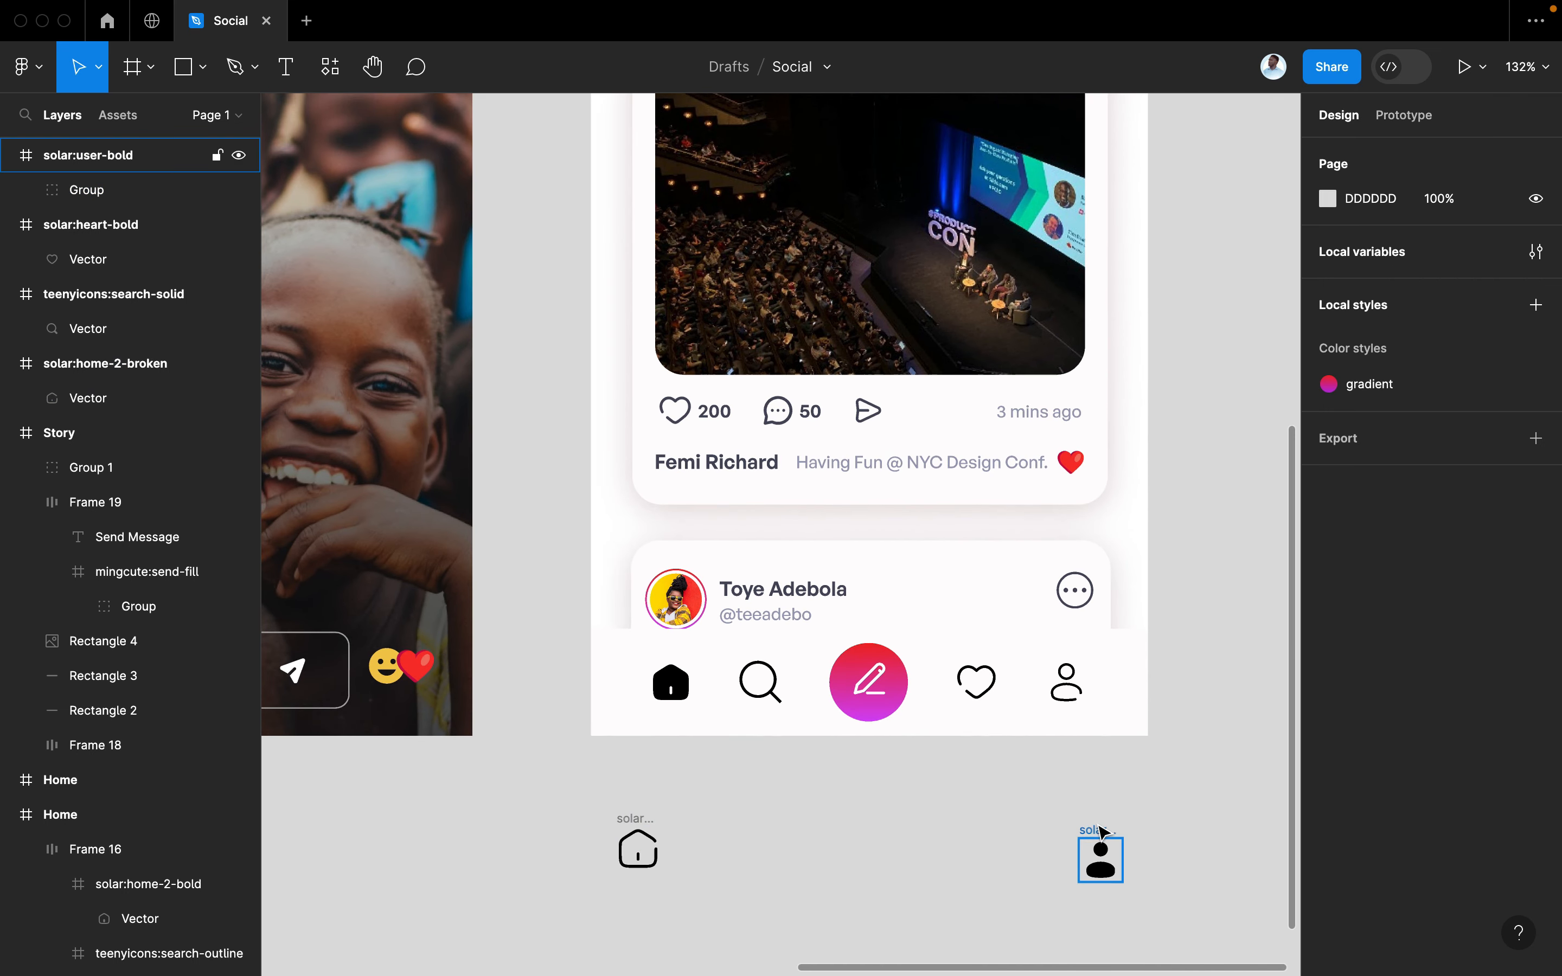
pyautogui.click(1104, 833)
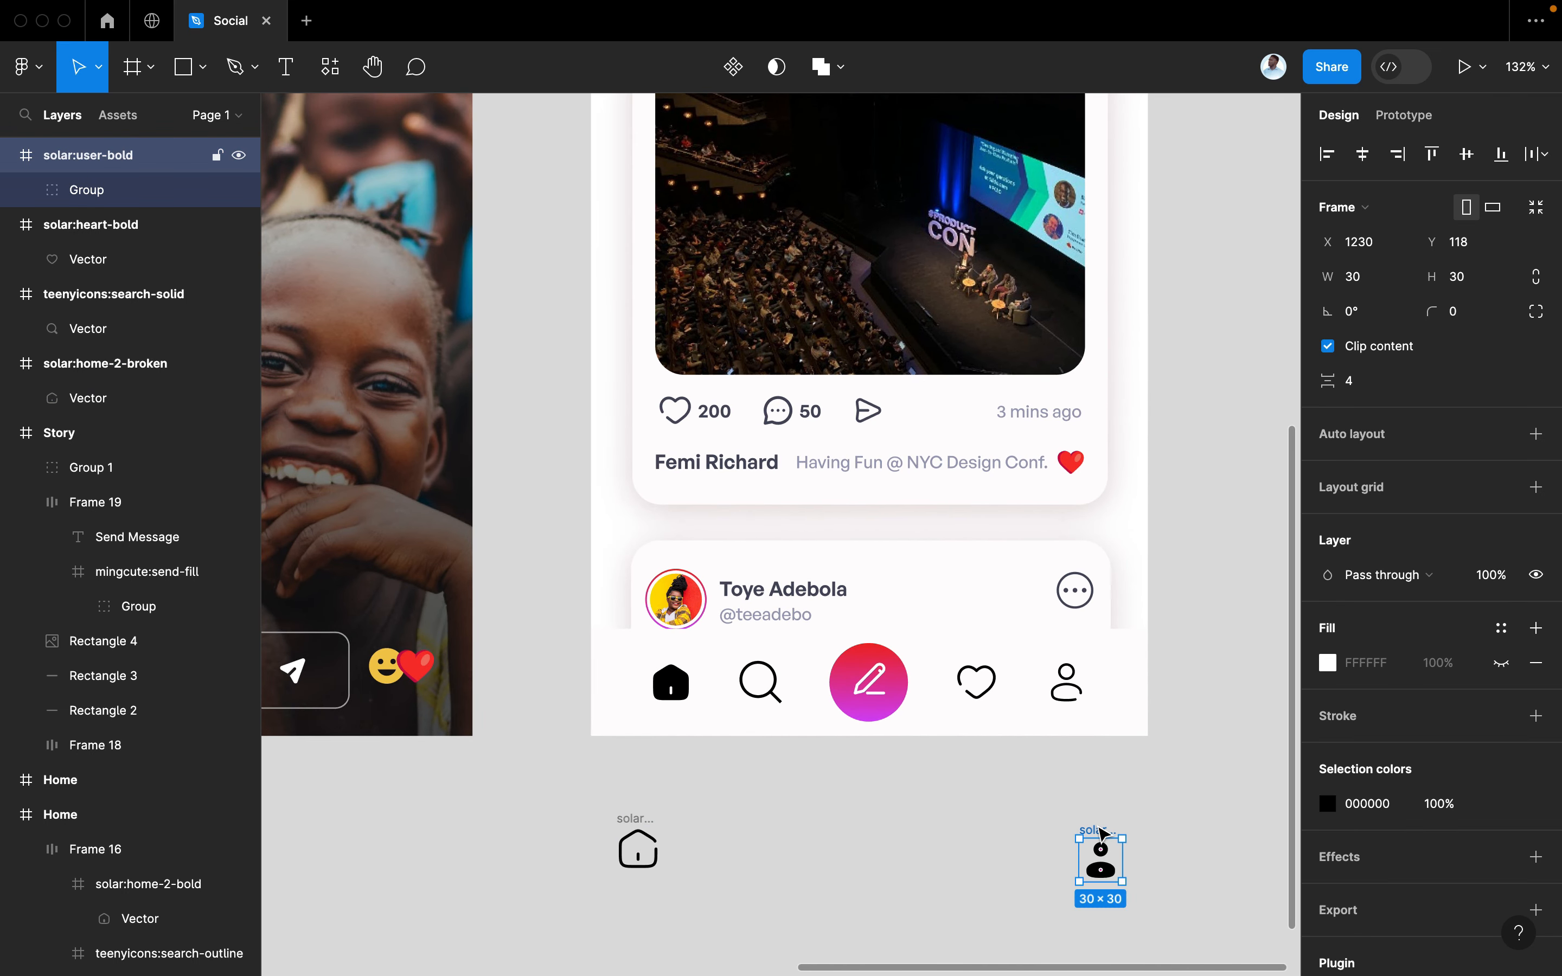
pyautogui.moveTo(1104, 832); pyautogui.dragTo(1074, 701)
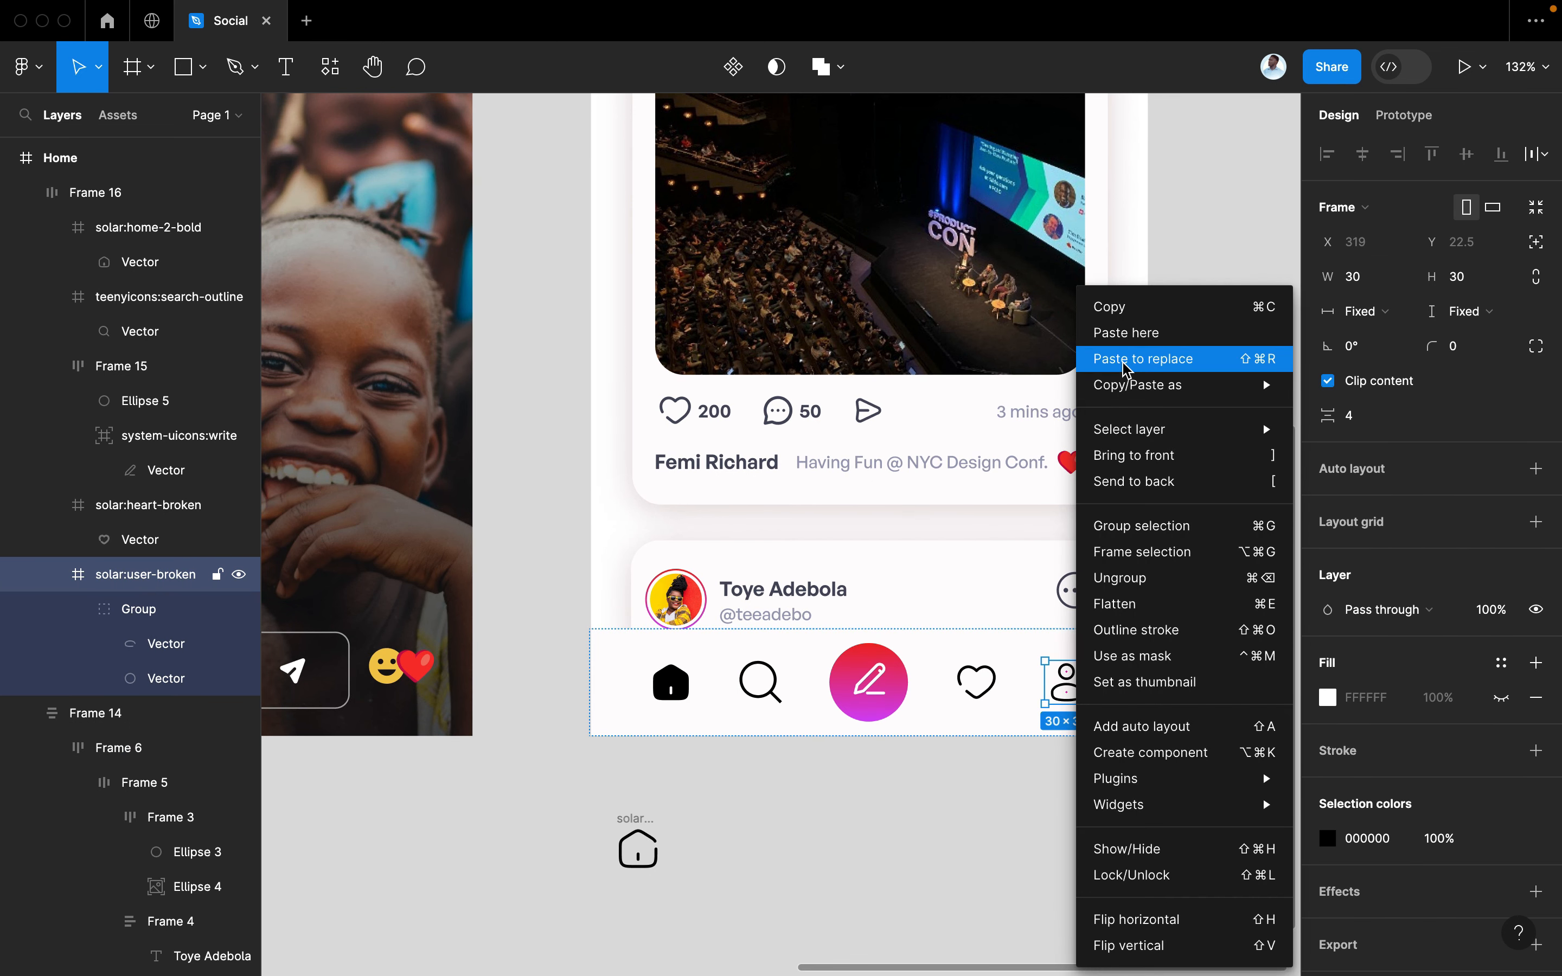
pyautogui.click(1143, 359)
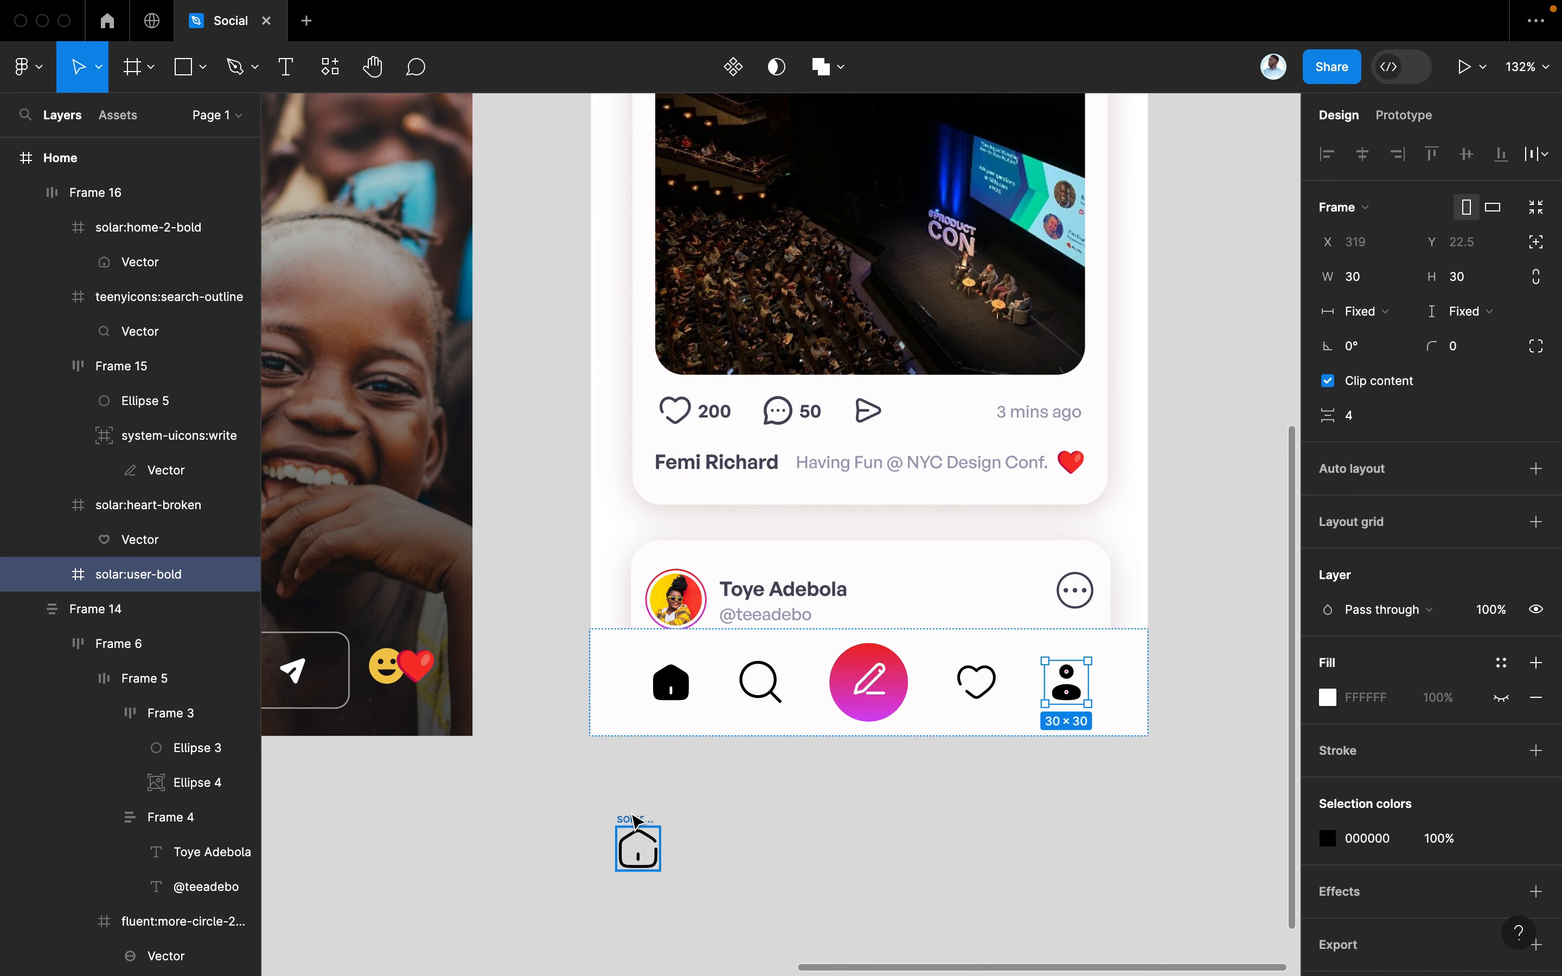
# Replace the bar's solid home icon with the outlined solar:home-2-broken icon
pyautogui.click(634, 819)
pyautogui.press('Delete')
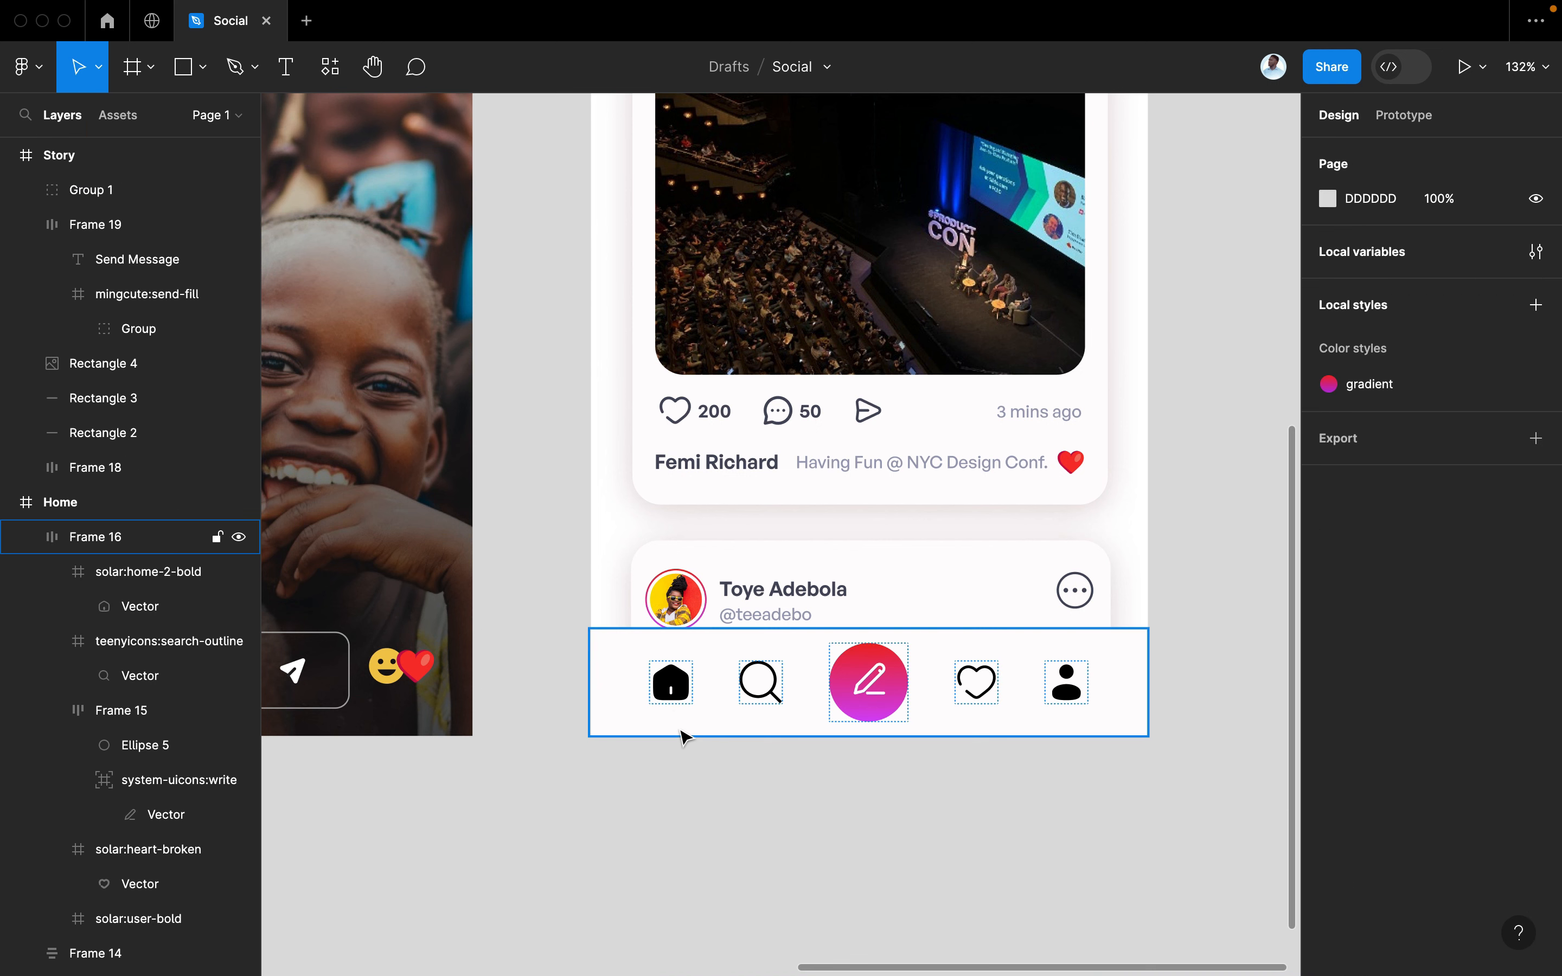
pyautogui.click(689, 701)
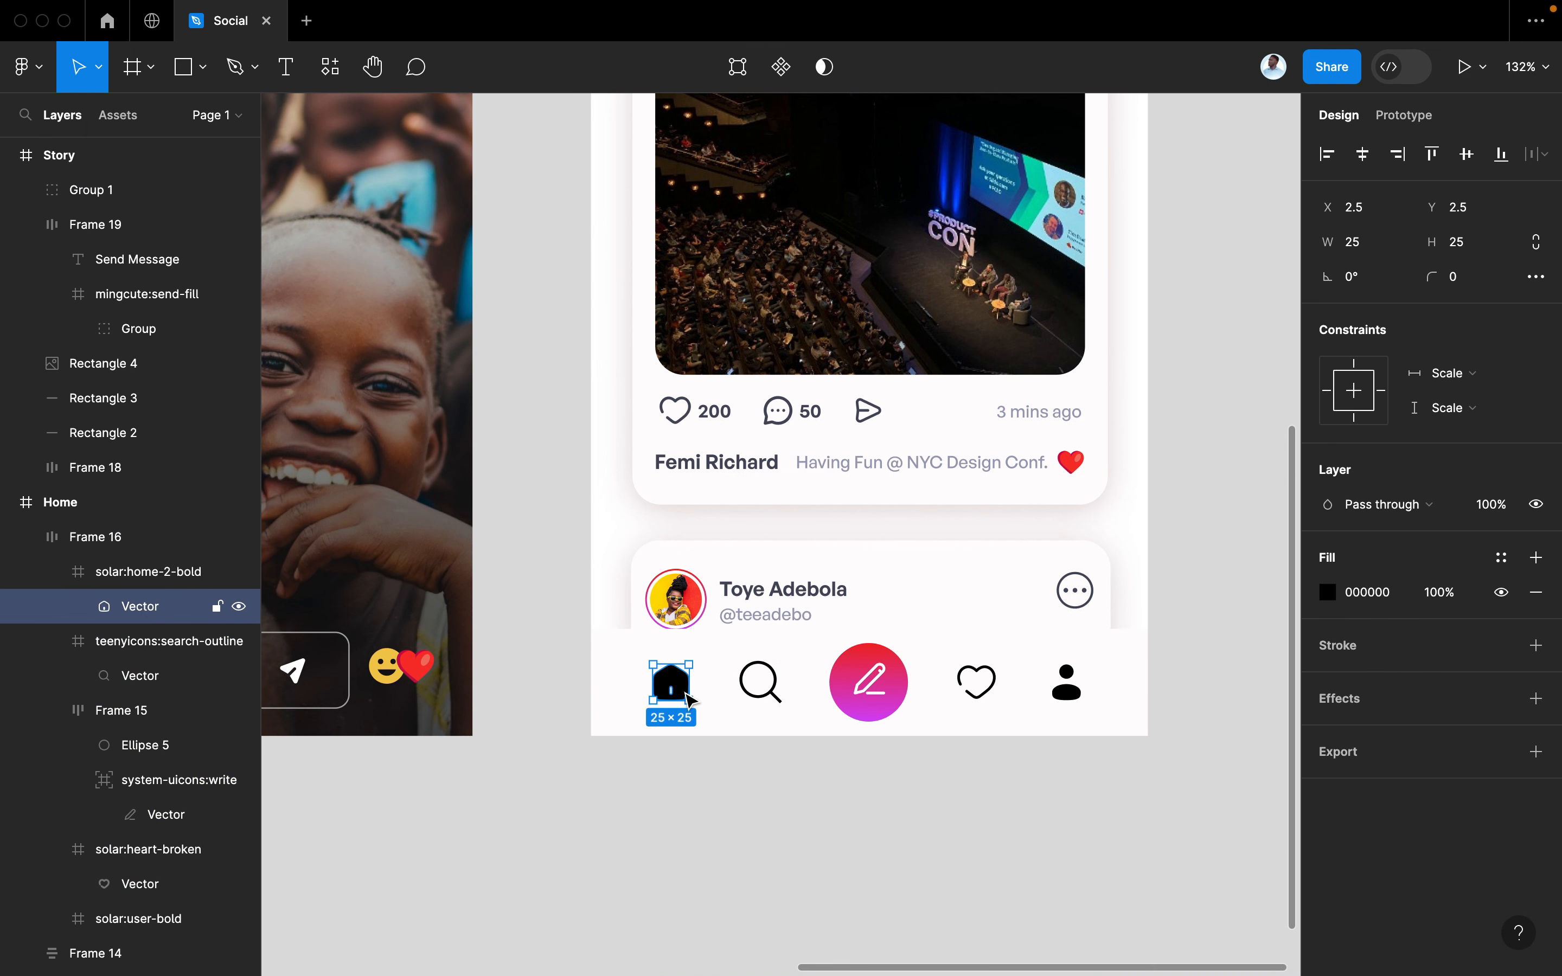
pyautogui.click(689, 700)
pyautogui.click(690, 698)
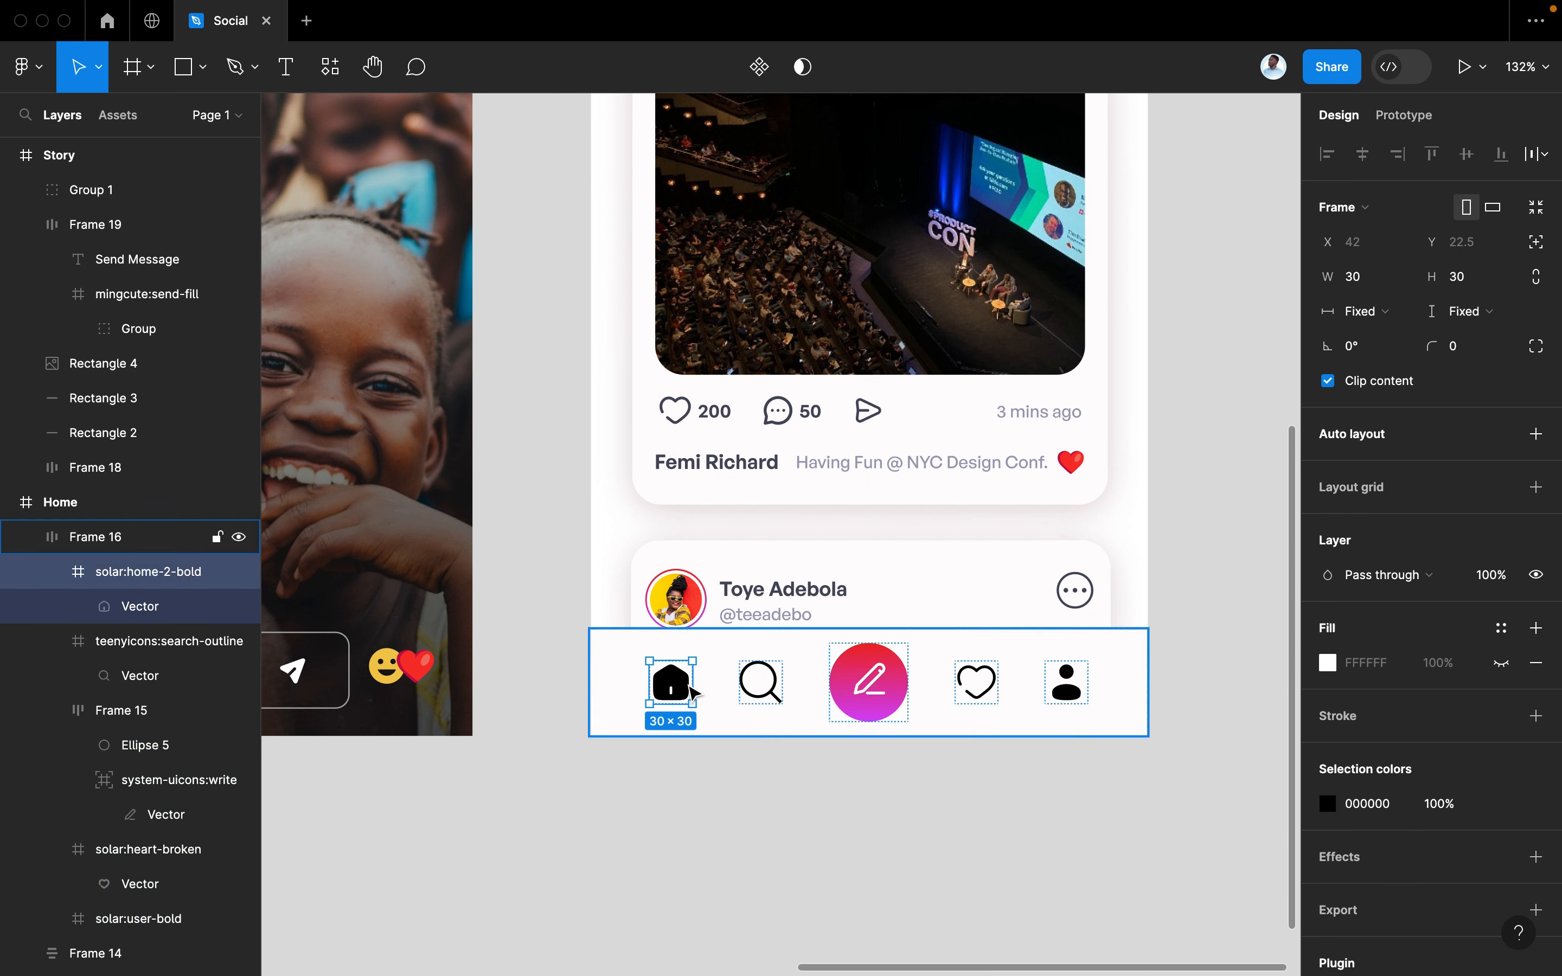
pyautogui.rightClick(689, 697)
pyautogui.click(777, 359)
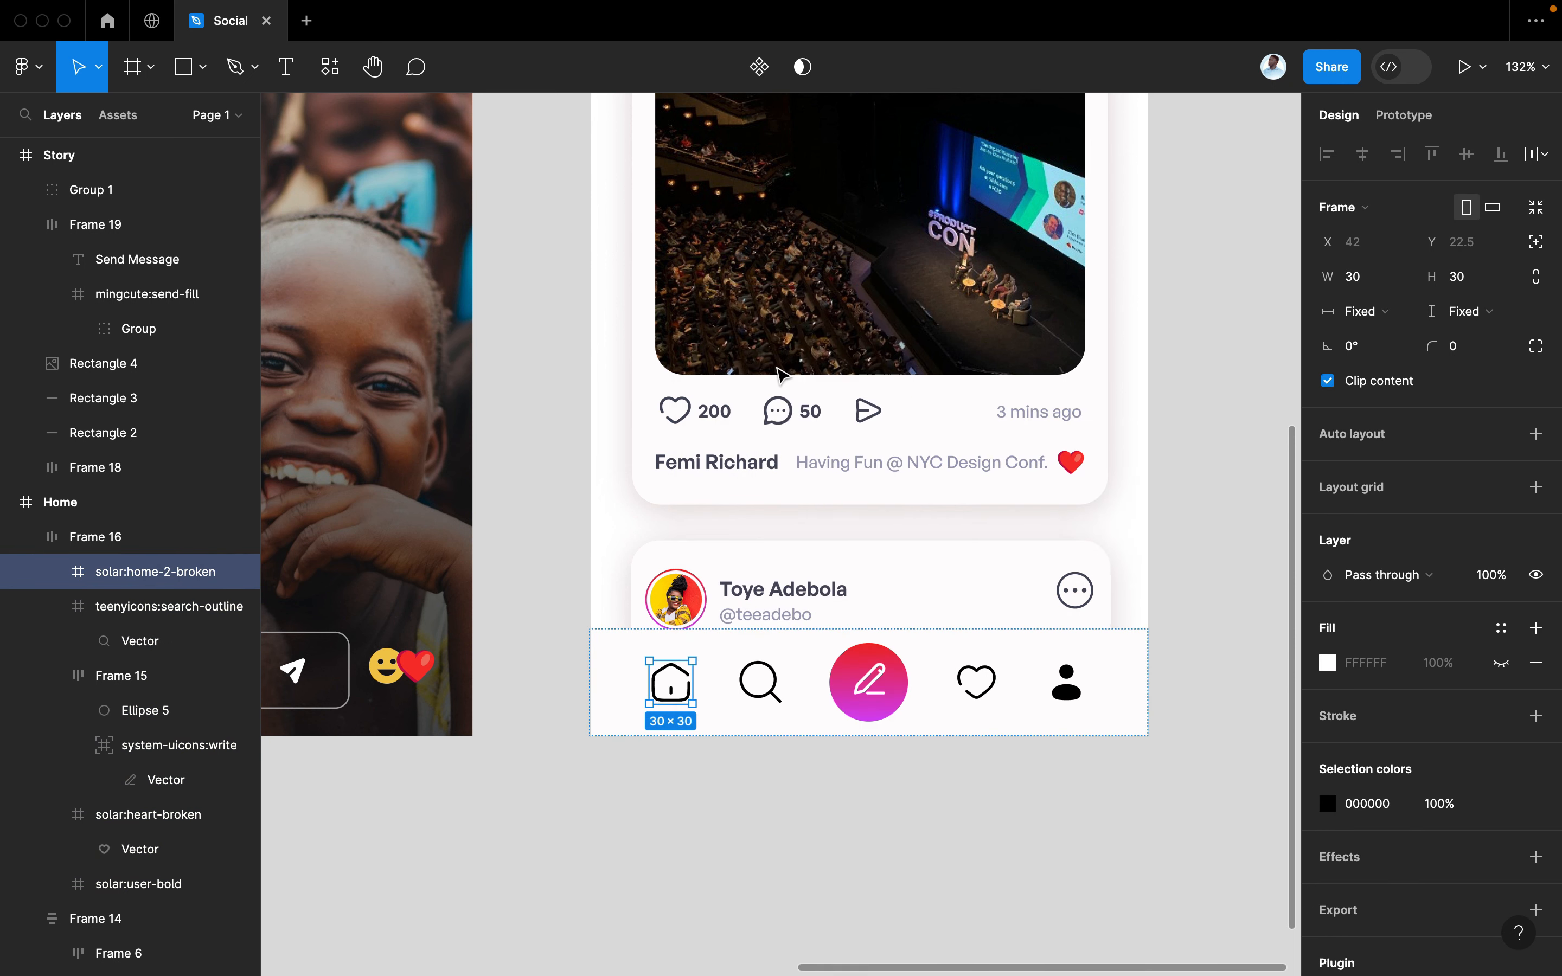
pyautogui.click(838, 876)
# Select the lower and upper post cards on the copied Home screen
pyautogui.scroll(-3, 839, 874)
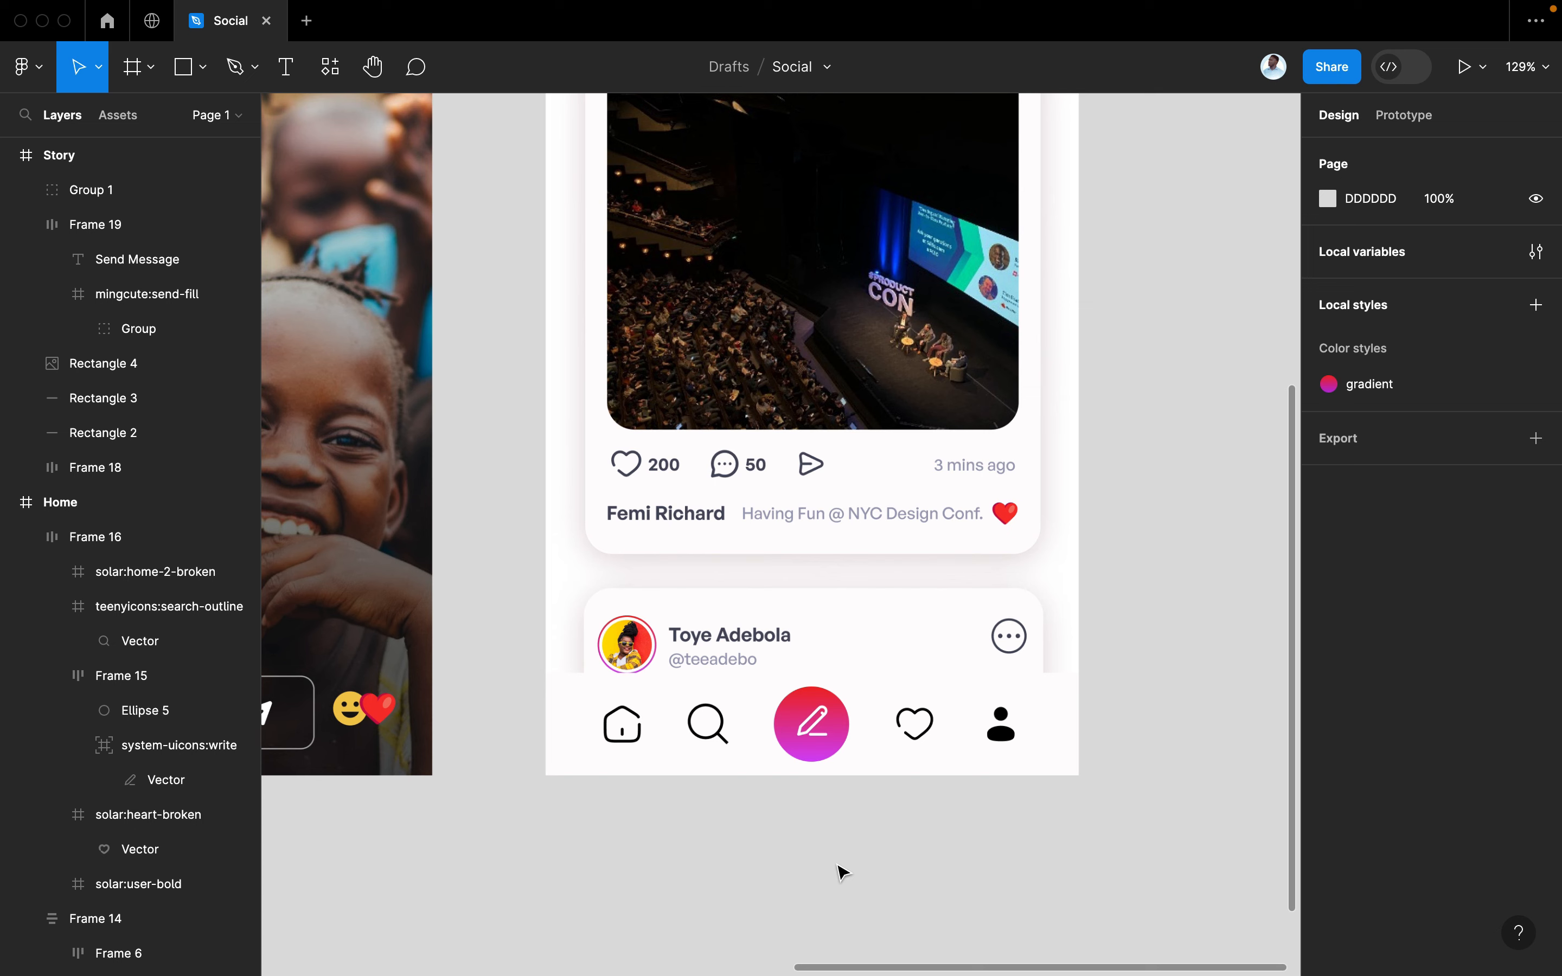
pyautogui.scroll(3, 838, 866)
pyautogui.scroll(-3, 839, 868)
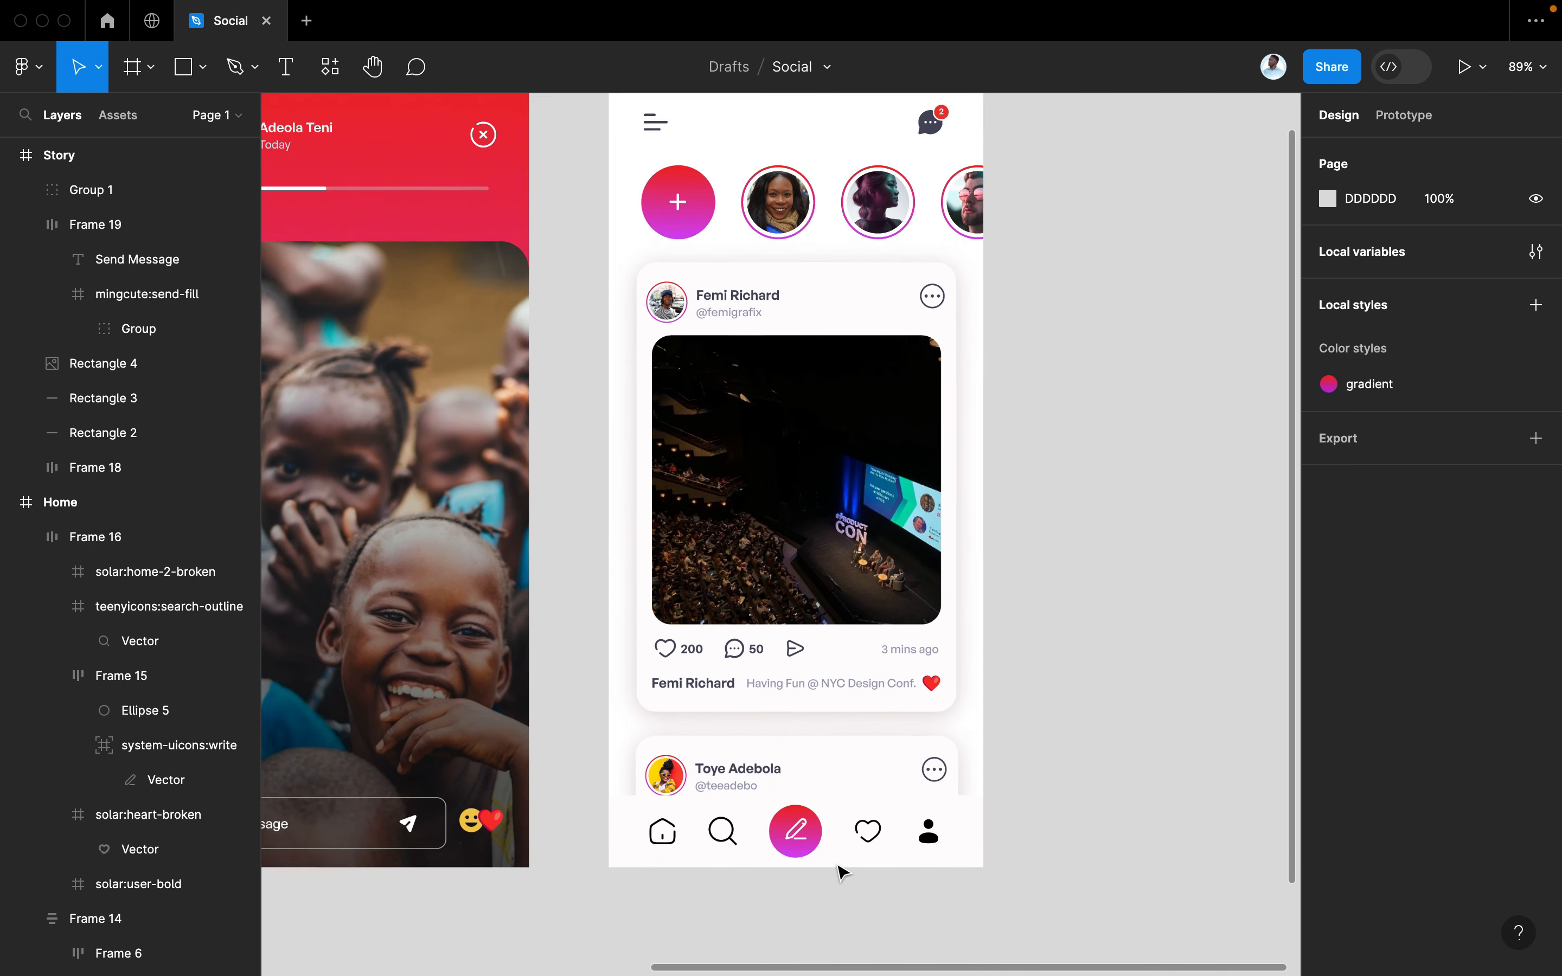
pyautogui.click(859, 773)
pyautogui.click(838, 616)
# Delete the post cards, stories row and header icons from the copied Home screen
pyautogui.press('Delete')
pyautogui.scroll(2, 839, 617)
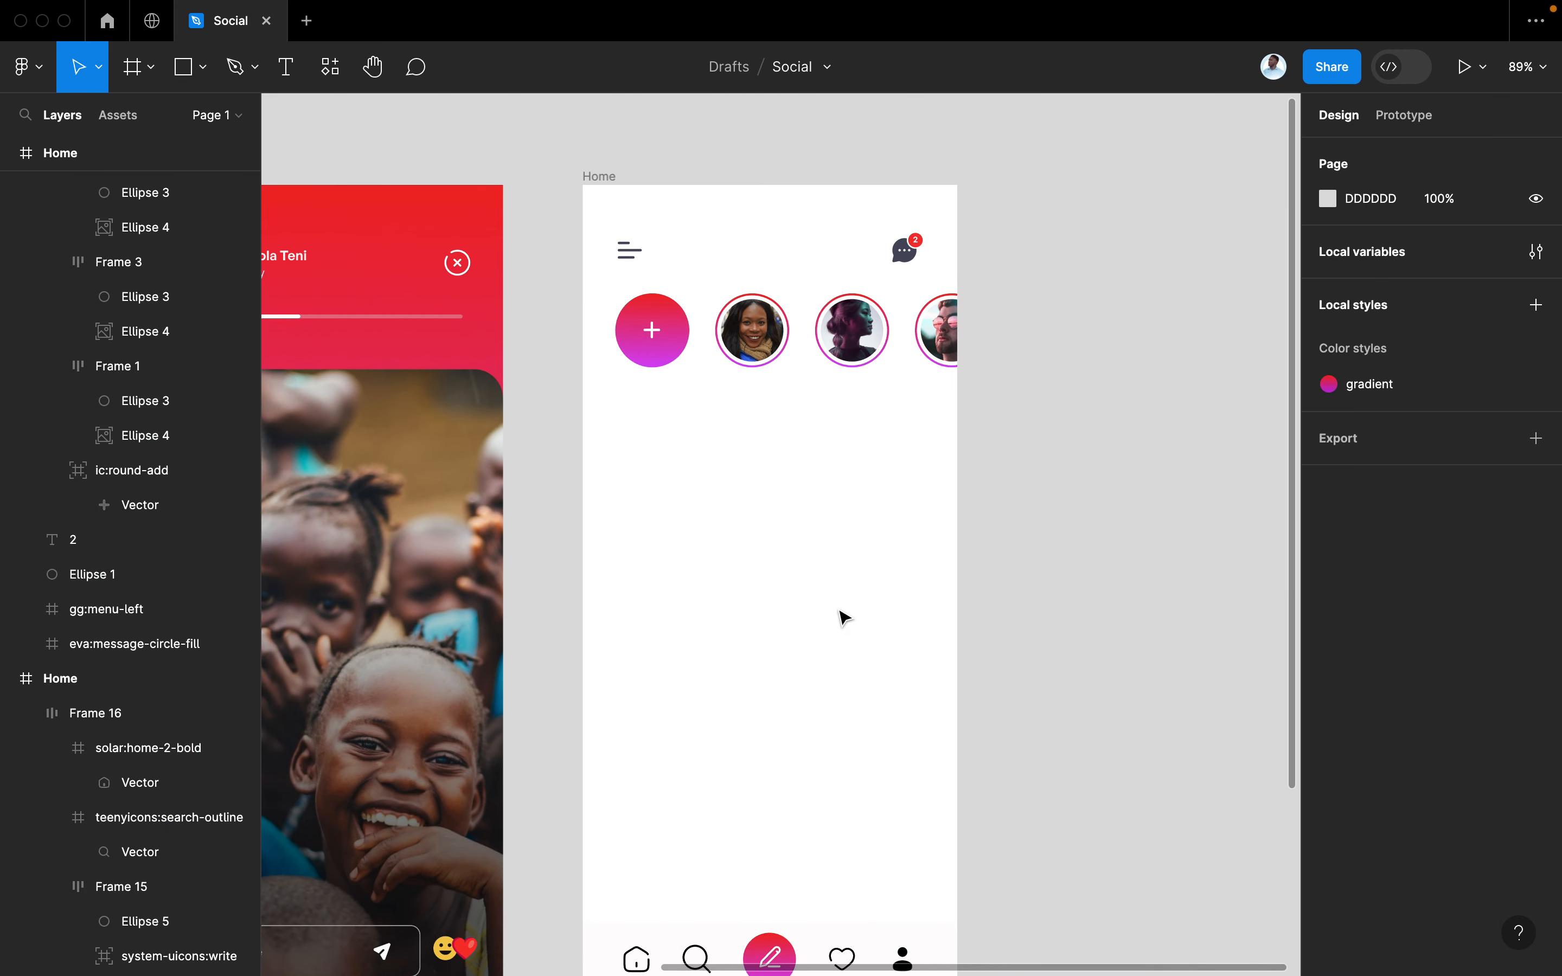
pyautogui.moveTo(1001, 526); pyautogui.dragTo(646, 294)
pyautogui.press('Delete')
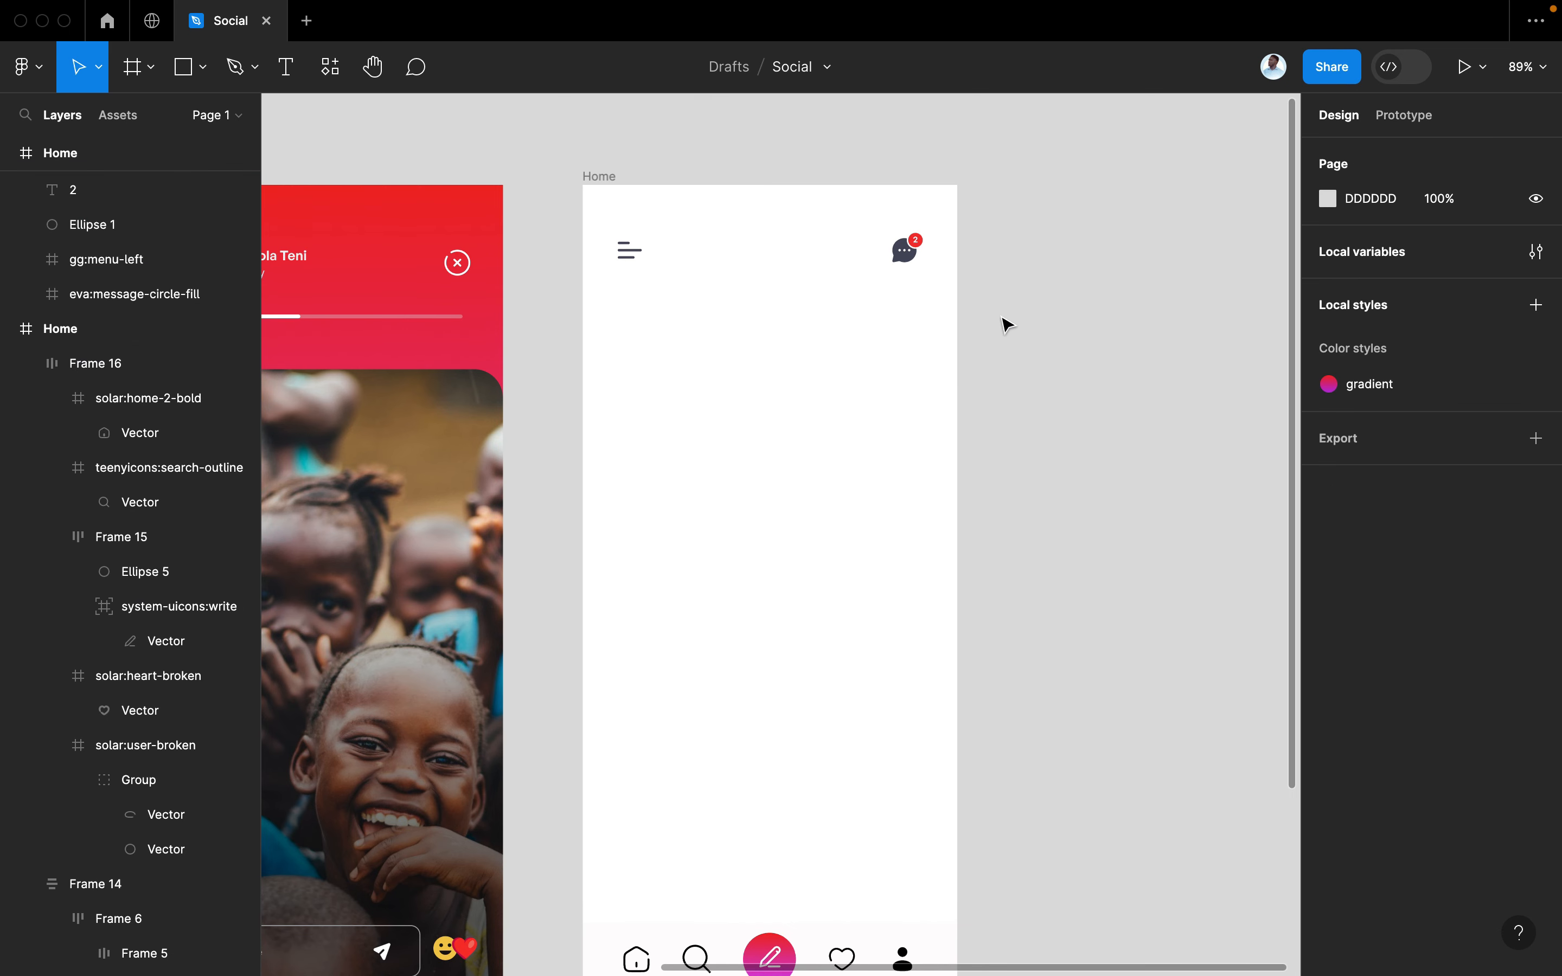
pyautogui.moveTo(1005, 319); pyautogui.dragTo(592, 245)
pyautogui.press('Delete')
pyautogui.hscroll(-3, 592, 245)
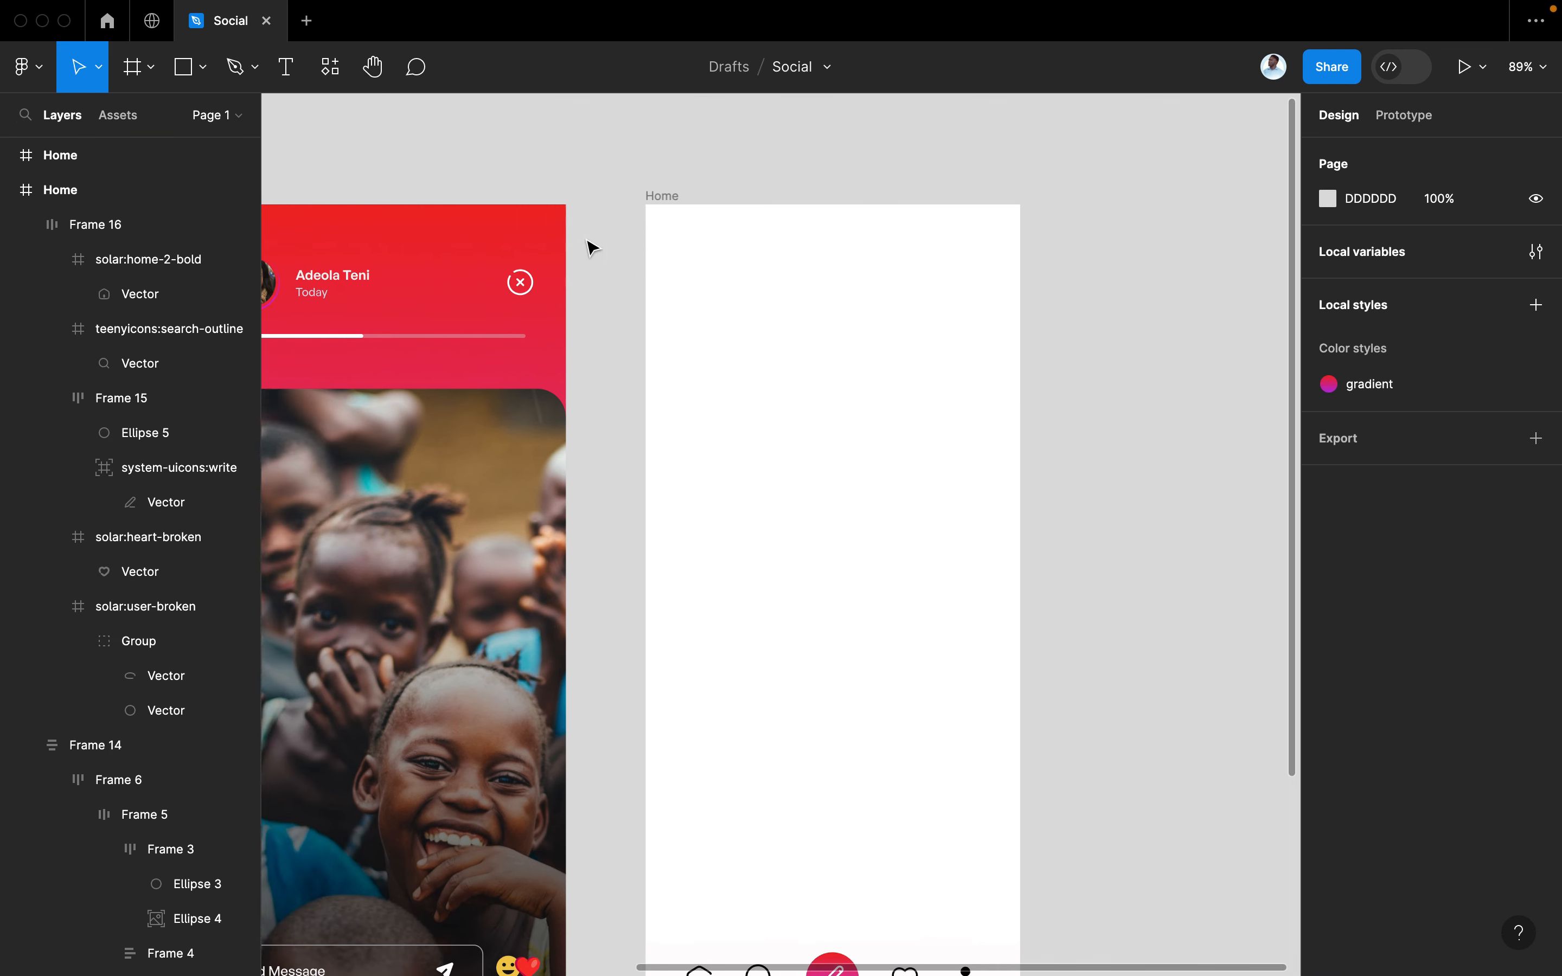
pyautogui.scroll(-5, 592, 245)
pyautogui.hscroll(-5, 592, 247)
pyautogui.scroll(2, 592, 248)
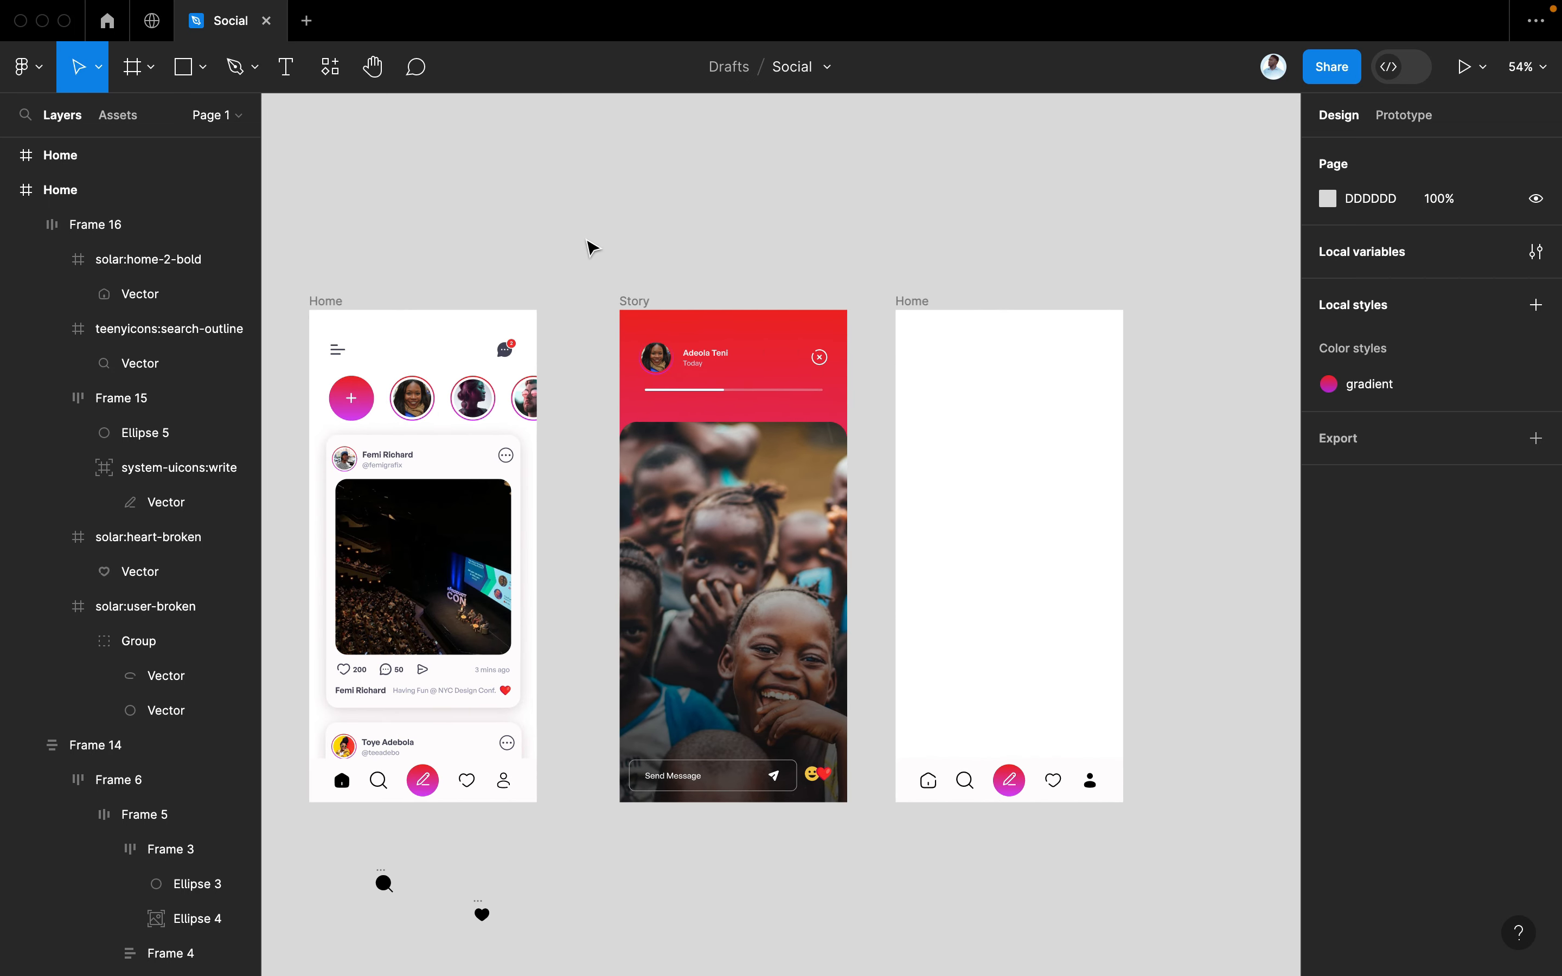
# Move the post header into the copied screen, stacked vertically and centred with auto layout
pyautogui.doubleClick(348, 462)
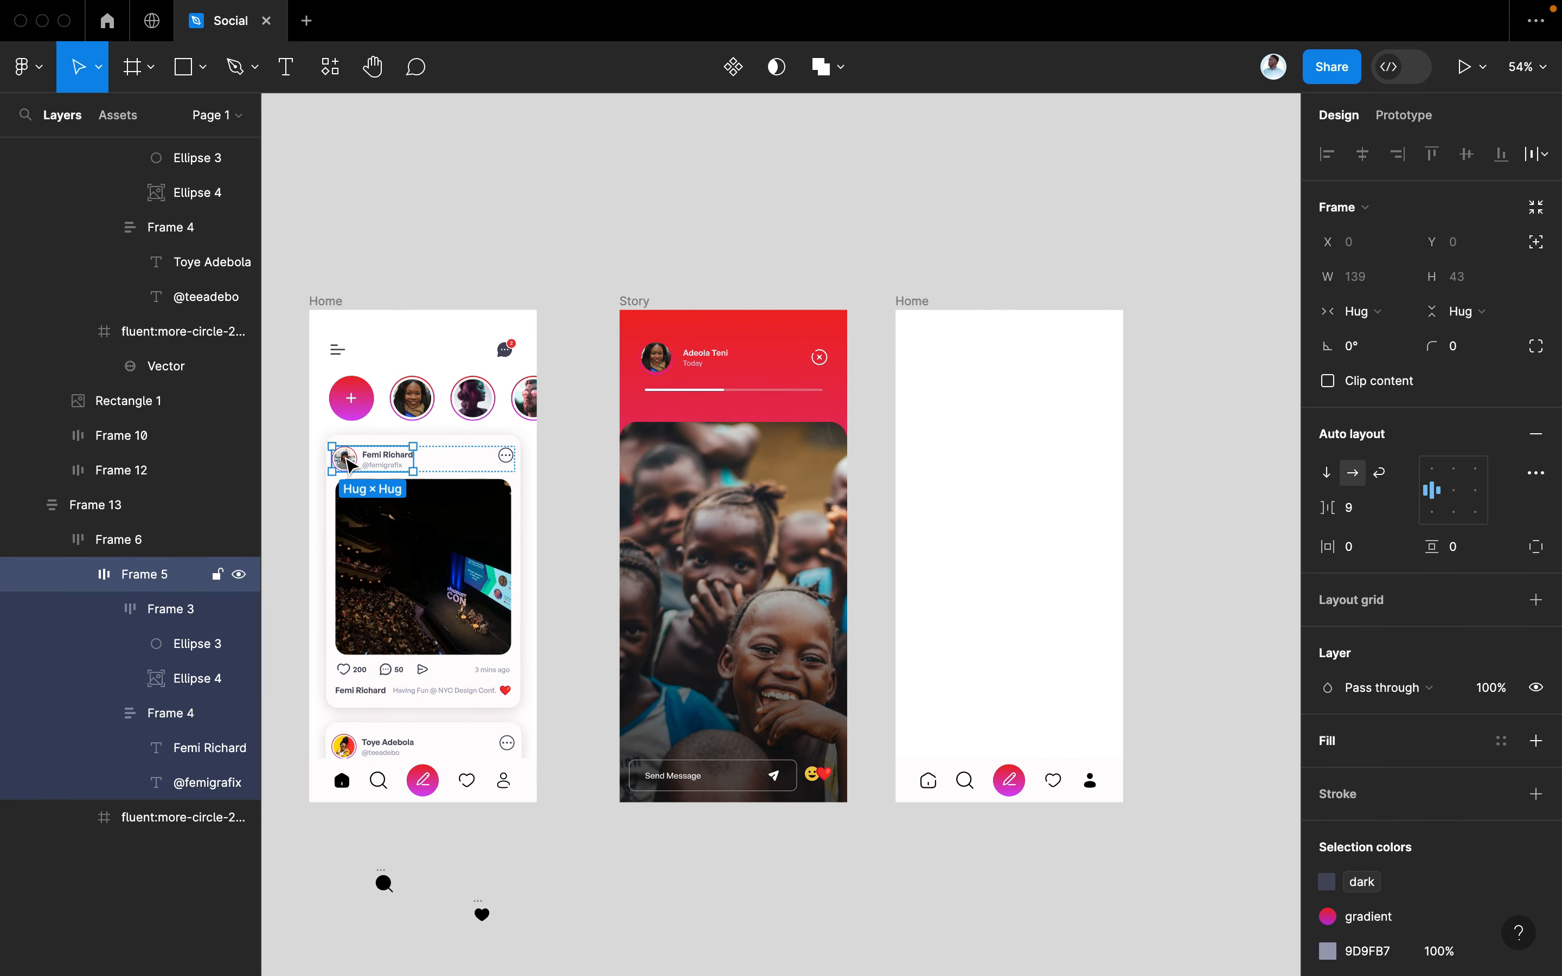
pyautogui.moveTo(349, 462); pyautogui.dragTo(986, 392)
pyautogui.scroll(5, 985, 392)
pyautogui.hscroll(5, 985, 392)
pyautogui.scroll(-3, 986, 392)
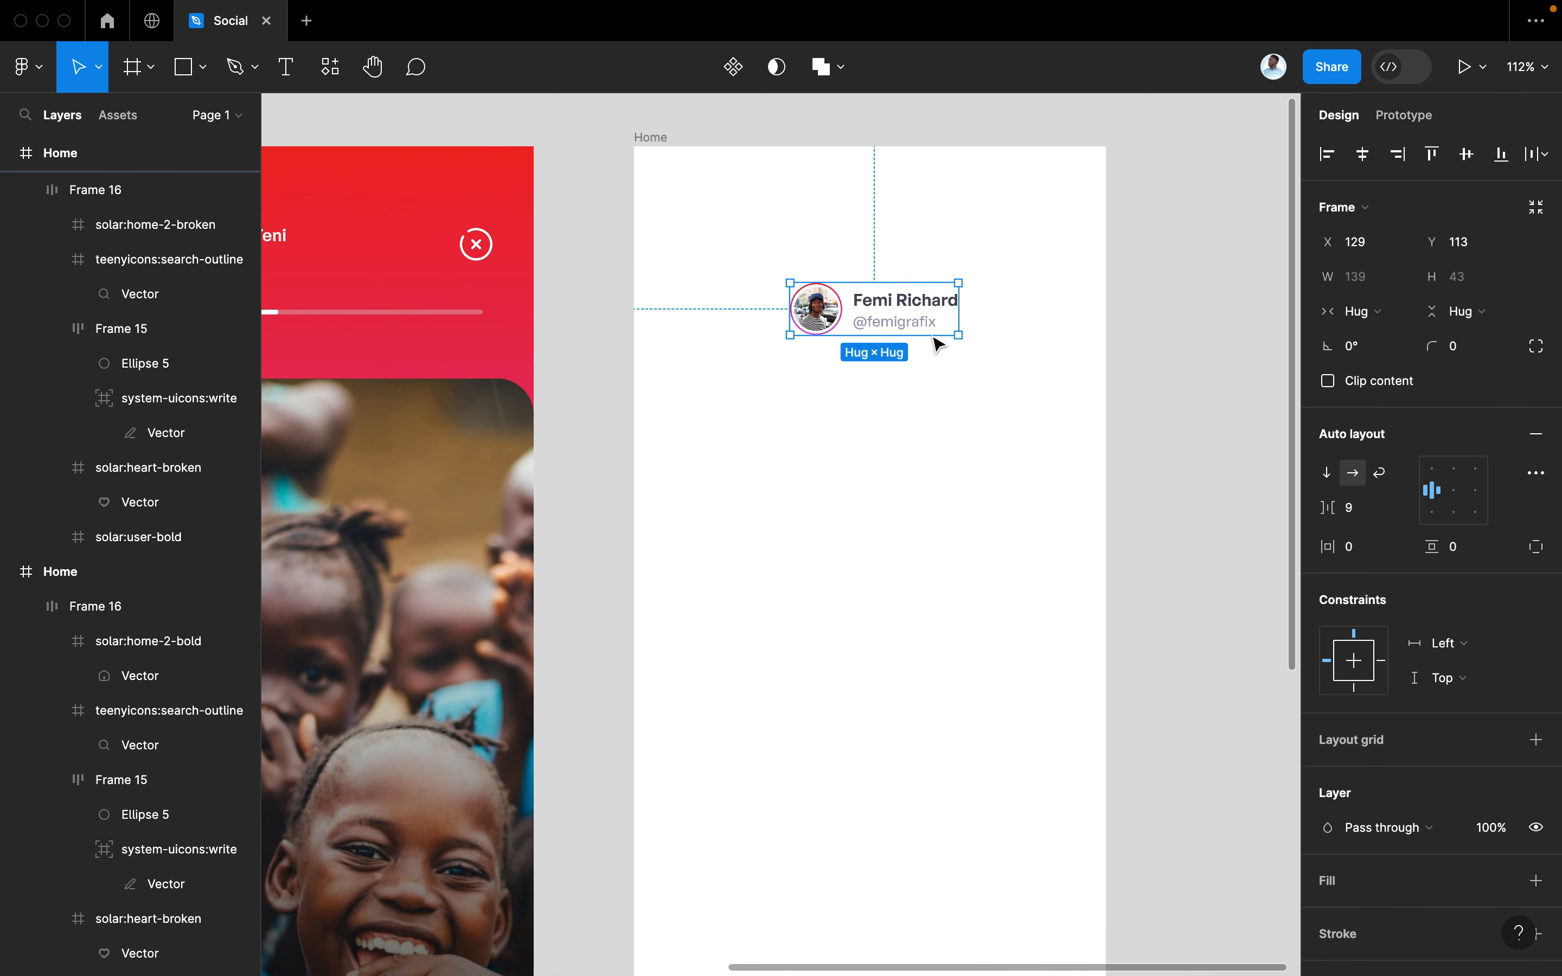
pyautogui.click(1326, 472)
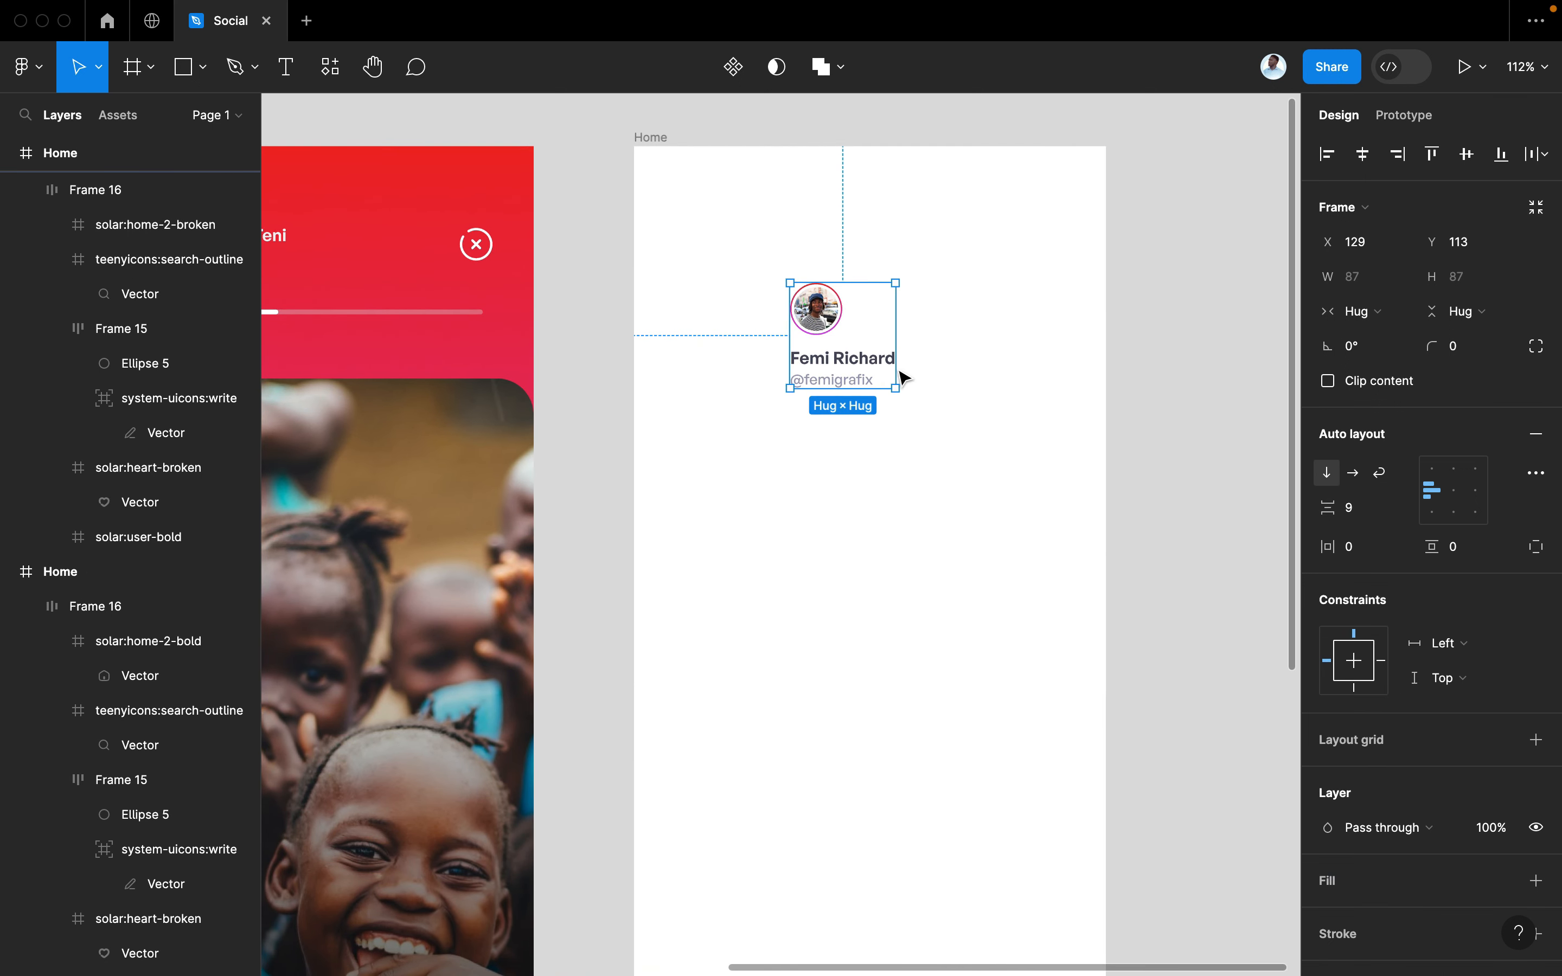
pyautogui.click(1456, 498)
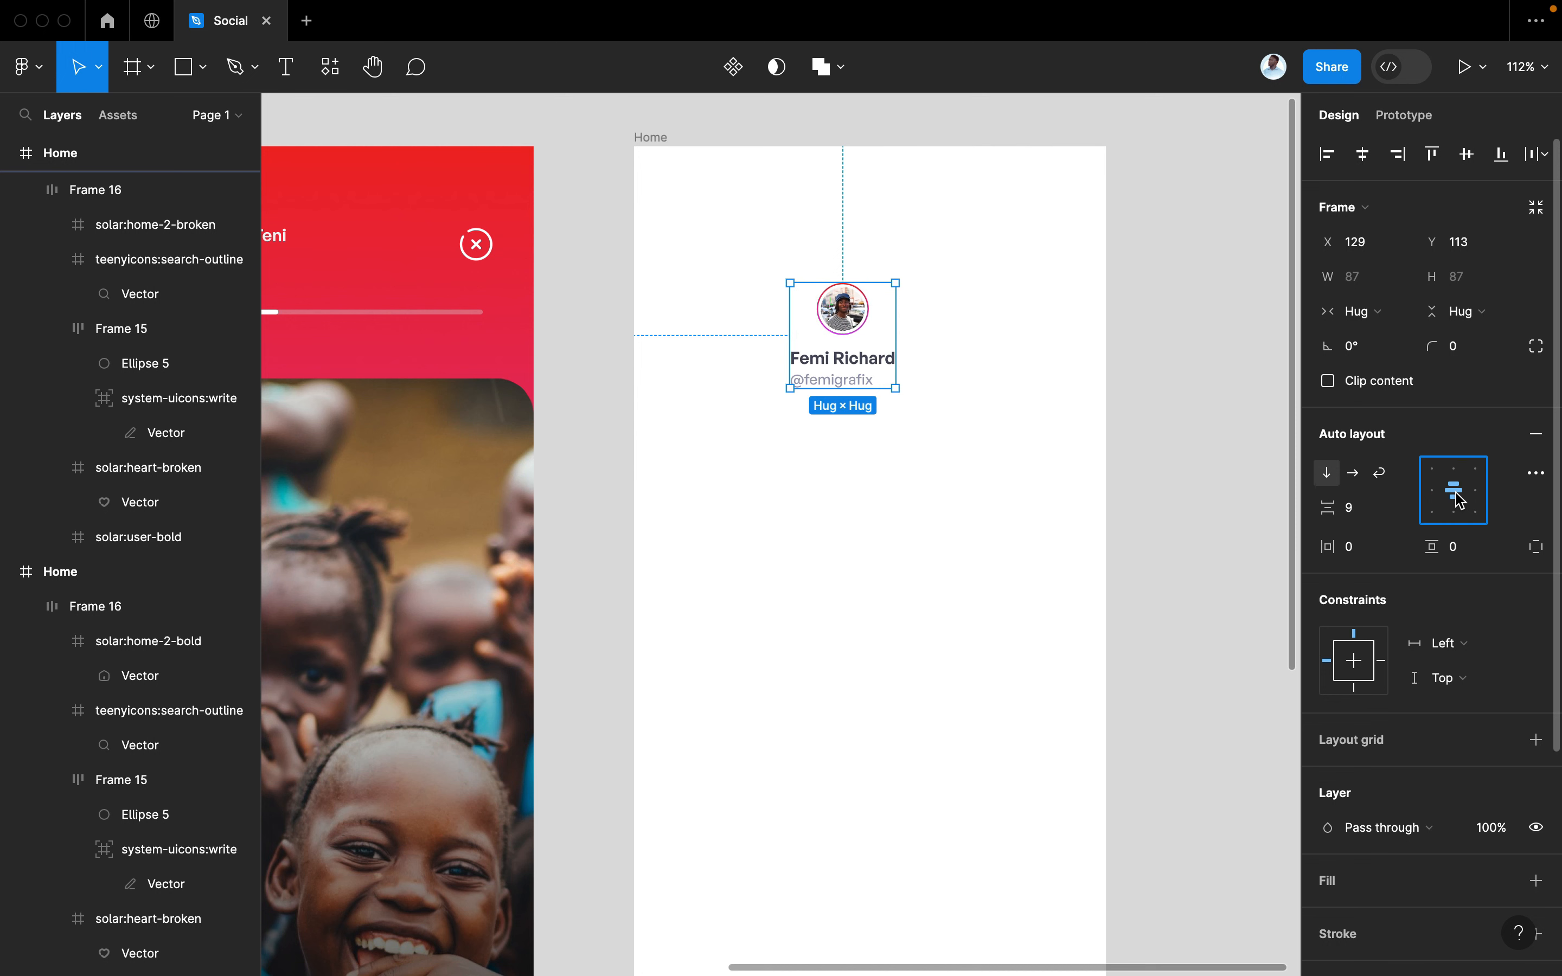
# Scale the avatar up to about 111 px and enlarge the name and handle text
pyautogui.doubleClick(869, 385)
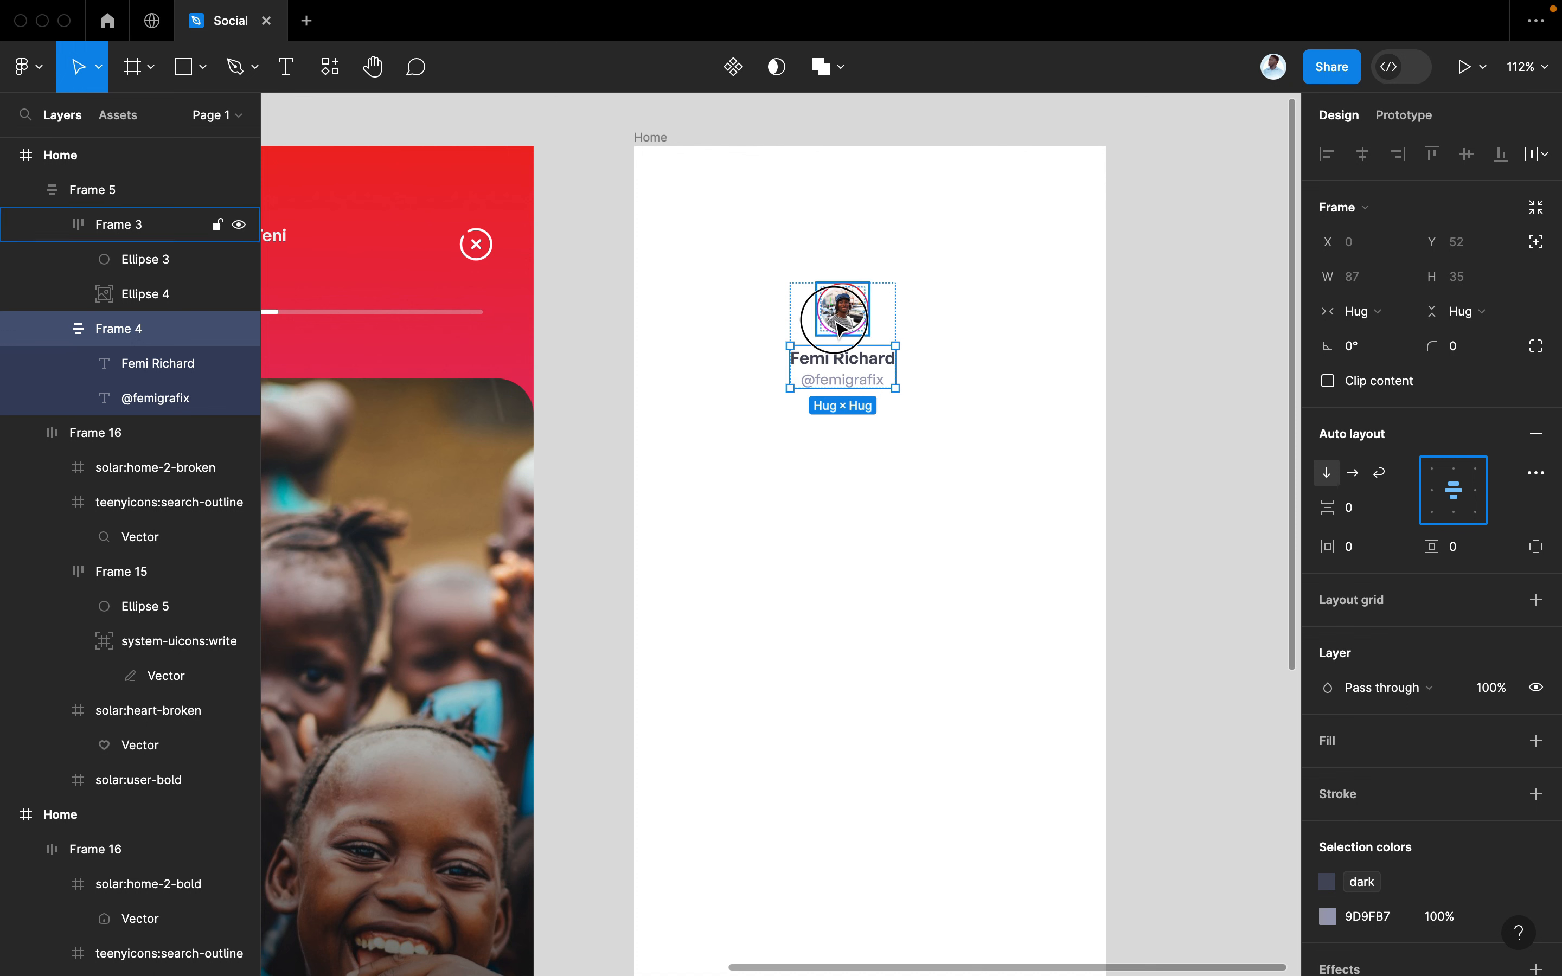
pyautogui.click(853, 313)
pyautogui.press('k')
pyautogui.moveTo(866, 281); pyautogui.dragTo(959, 270)
pyautogui.click(879, 455)
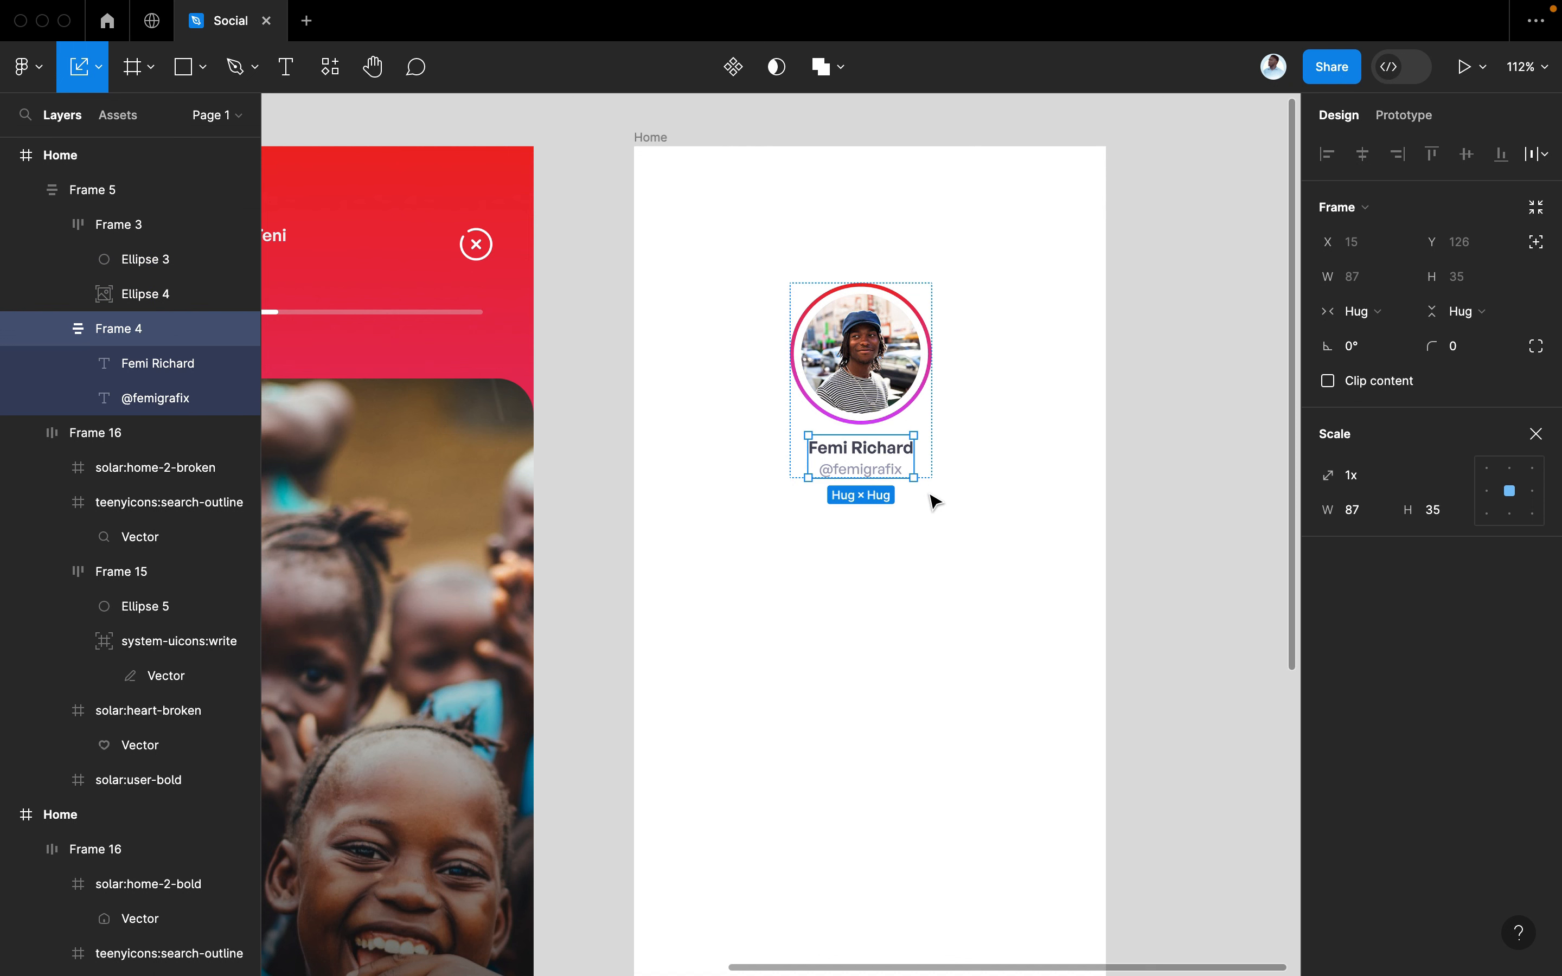
pyautogui.moveTo(913, 481); pyautogui.dragTo(961, 494)
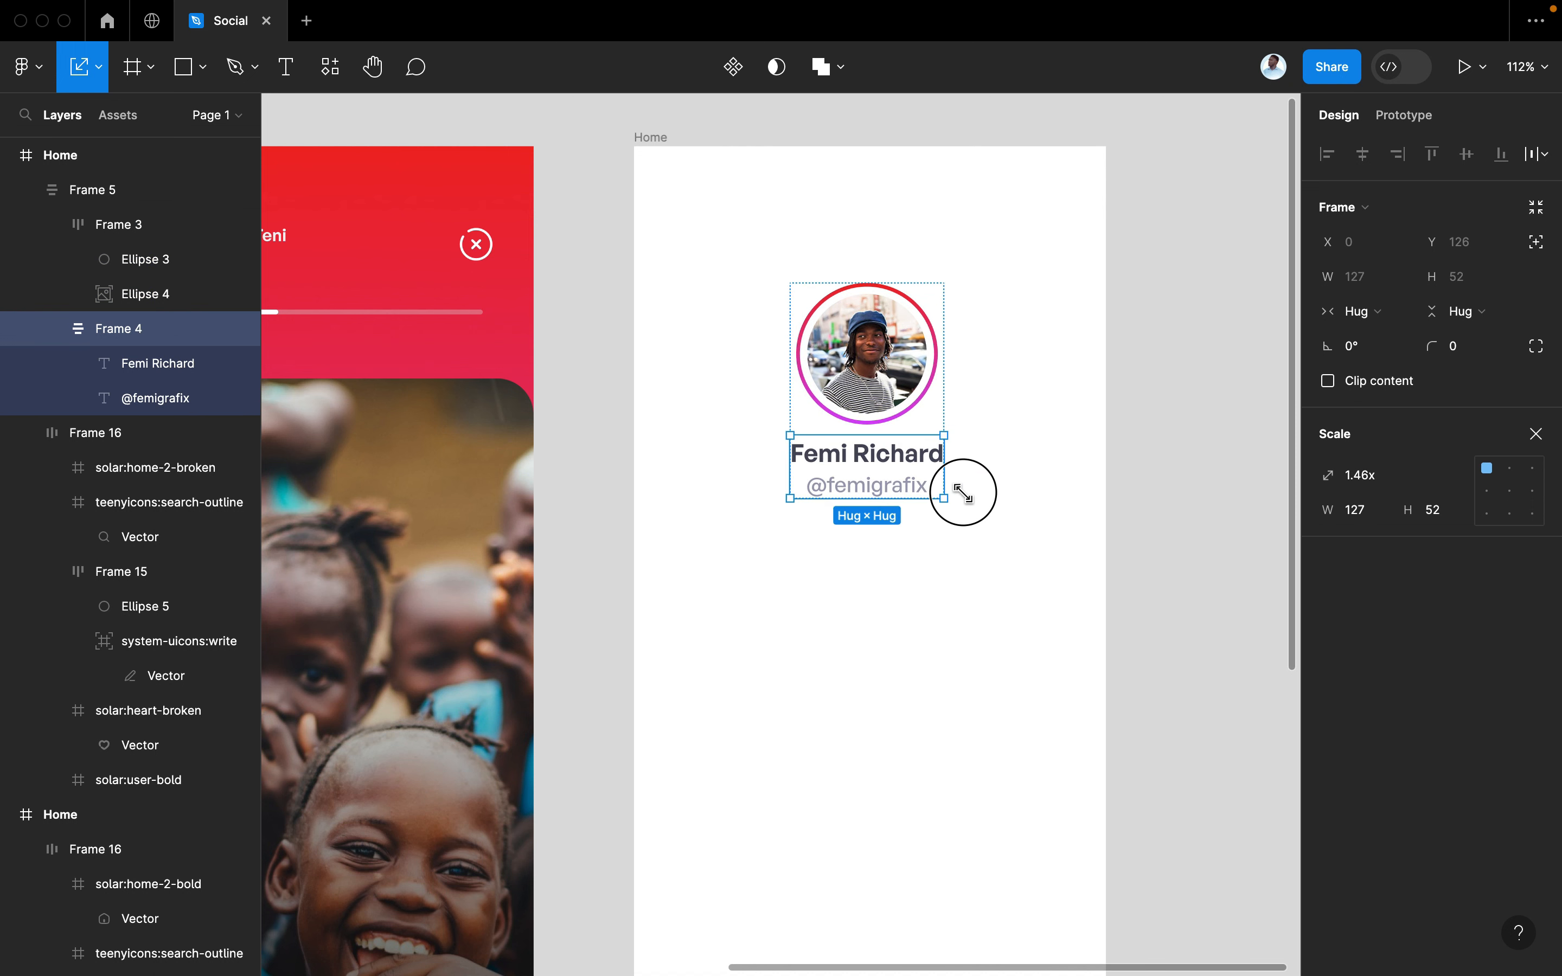
# Move the whole profile header group slightly higher on the screen
pyautogui.click(884, 384)
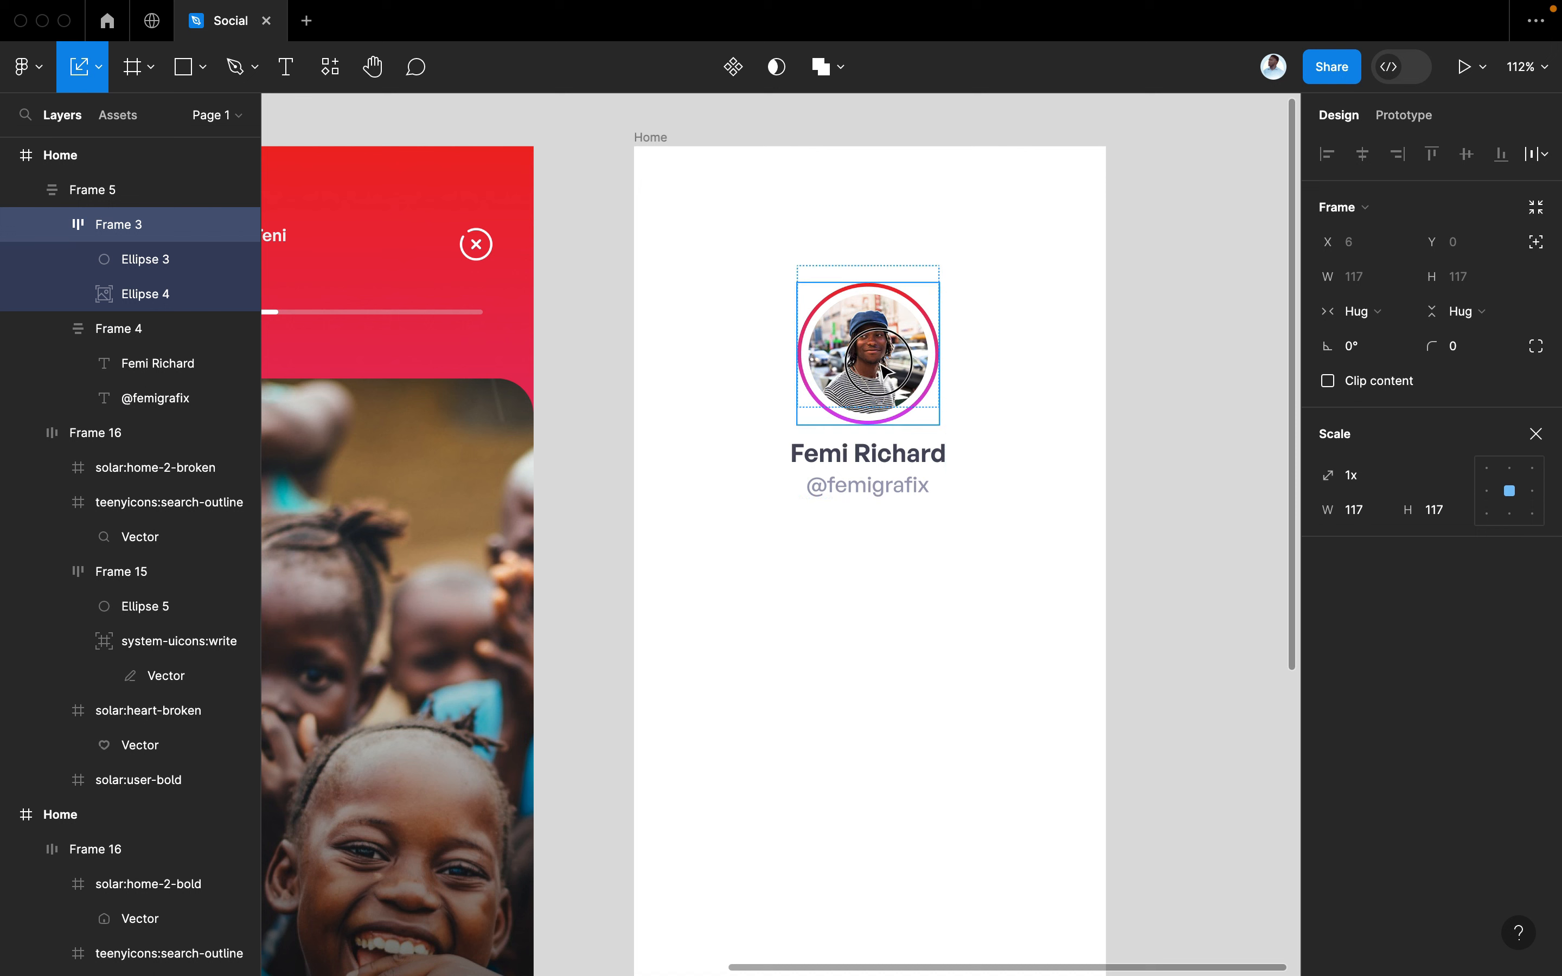
pyautogui.click(1059, 396)
pyautogui.click(924, 397)
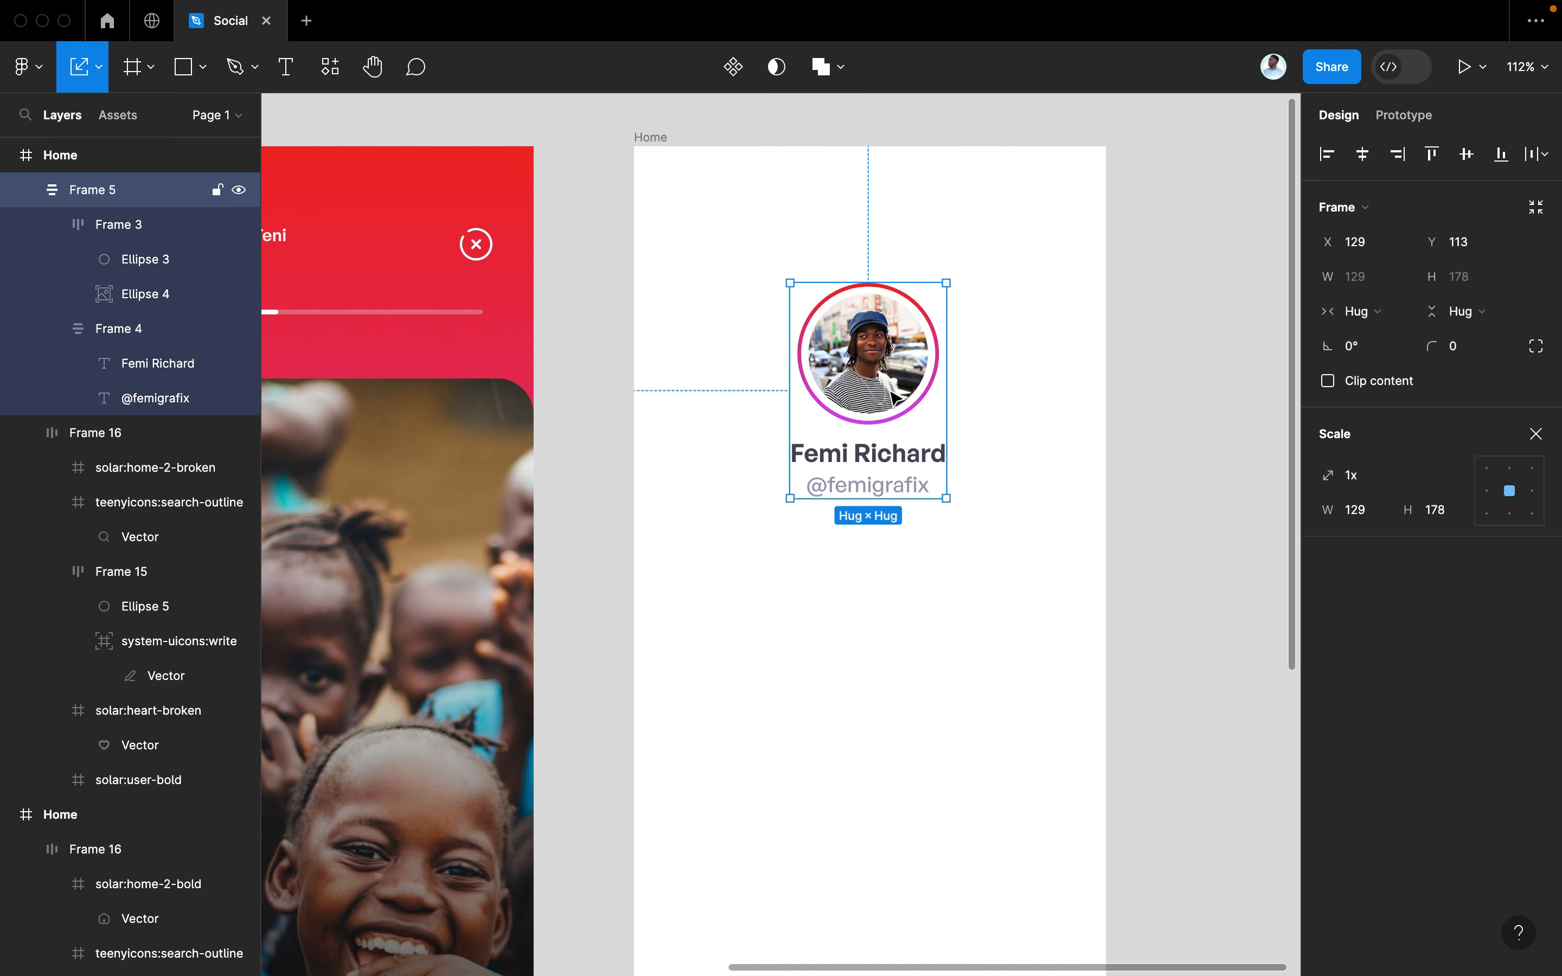
pyautogui.moveTo(874, 379); pyautogui.dragTo(875, 361)
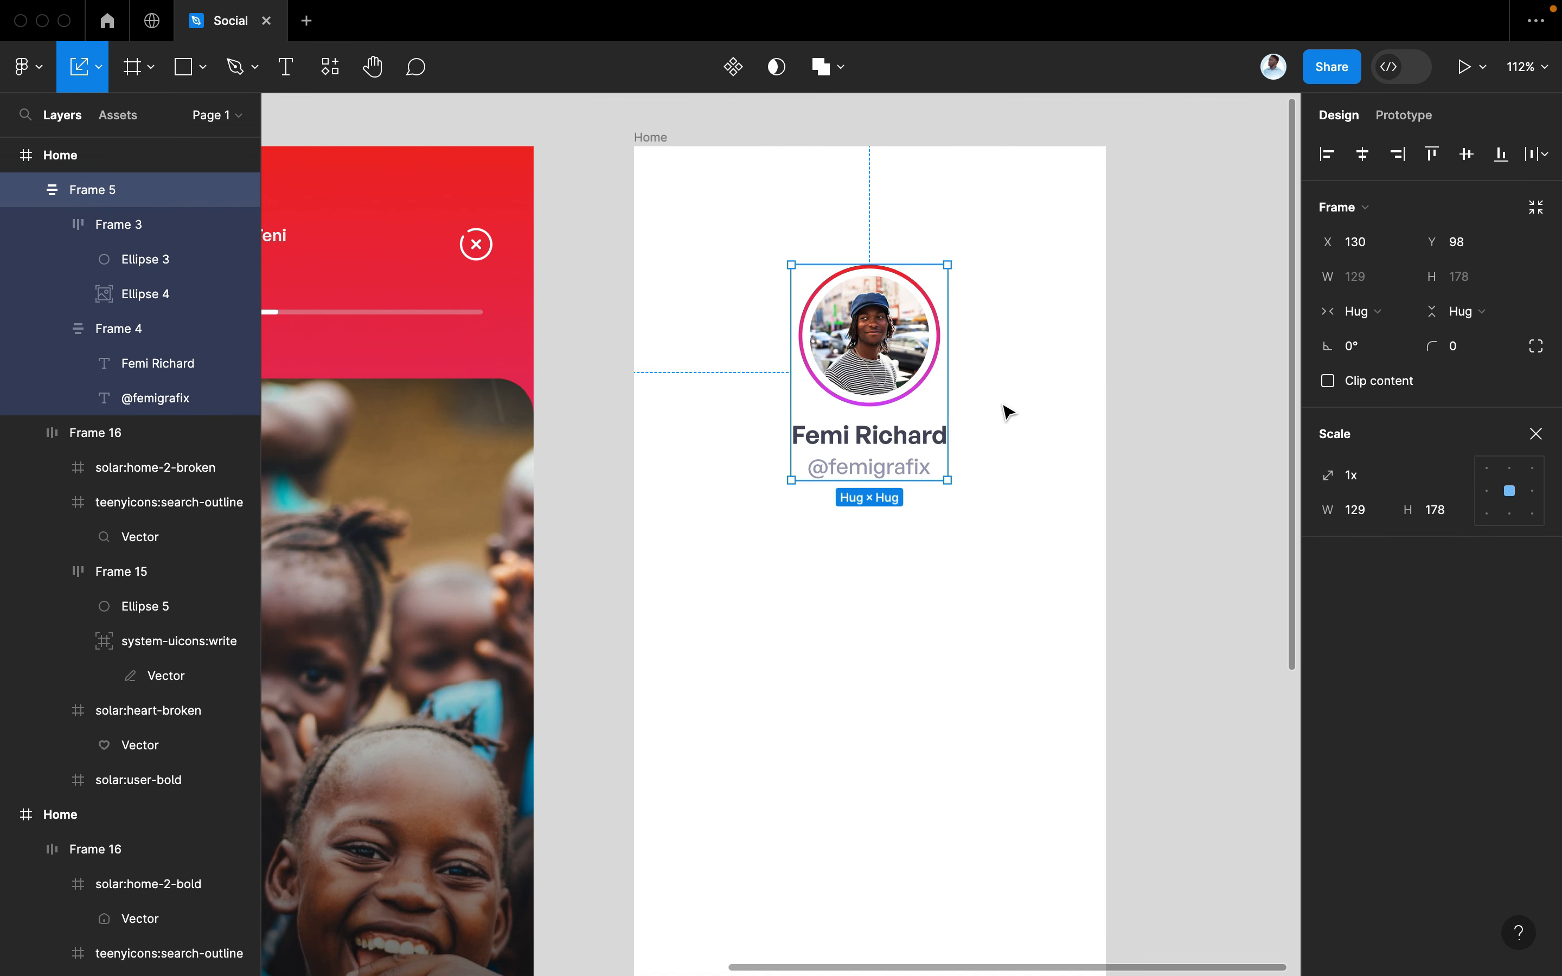
pyautogui.click(1003, 407)
pyautogui.scroll(1, 1003, 407)
pyautogui.scroll(2, 1003, 407)
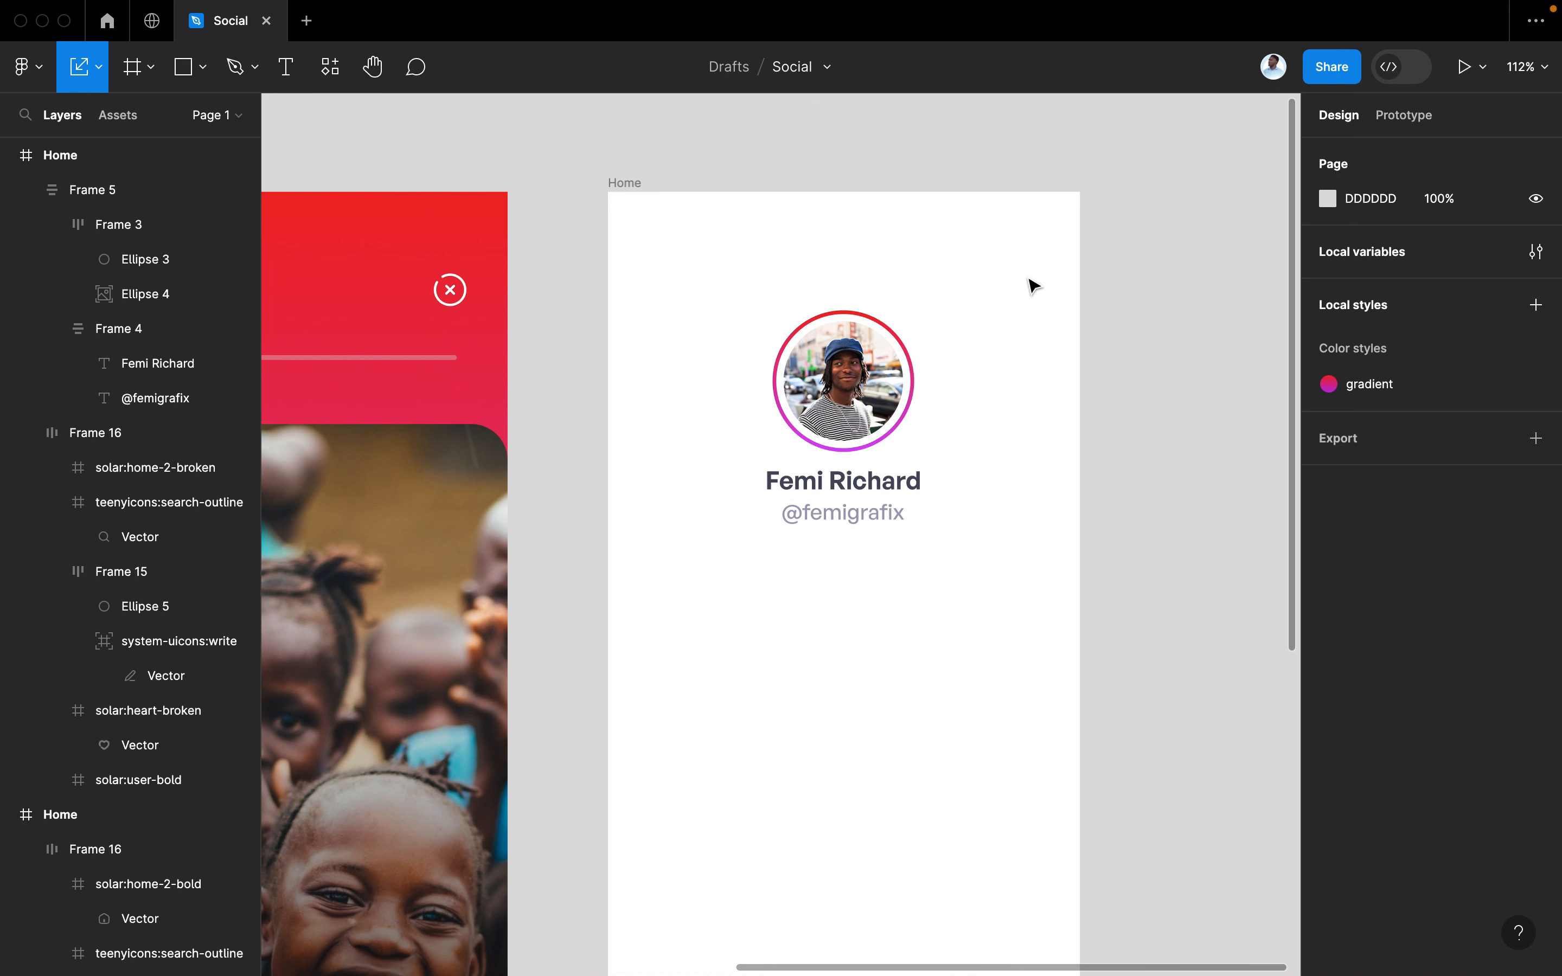
# Use the Iconify plugin to place a back arrow at the Home screen's top-left
pyautogui.press('super+slash')
pyautogui.click(689, 233)
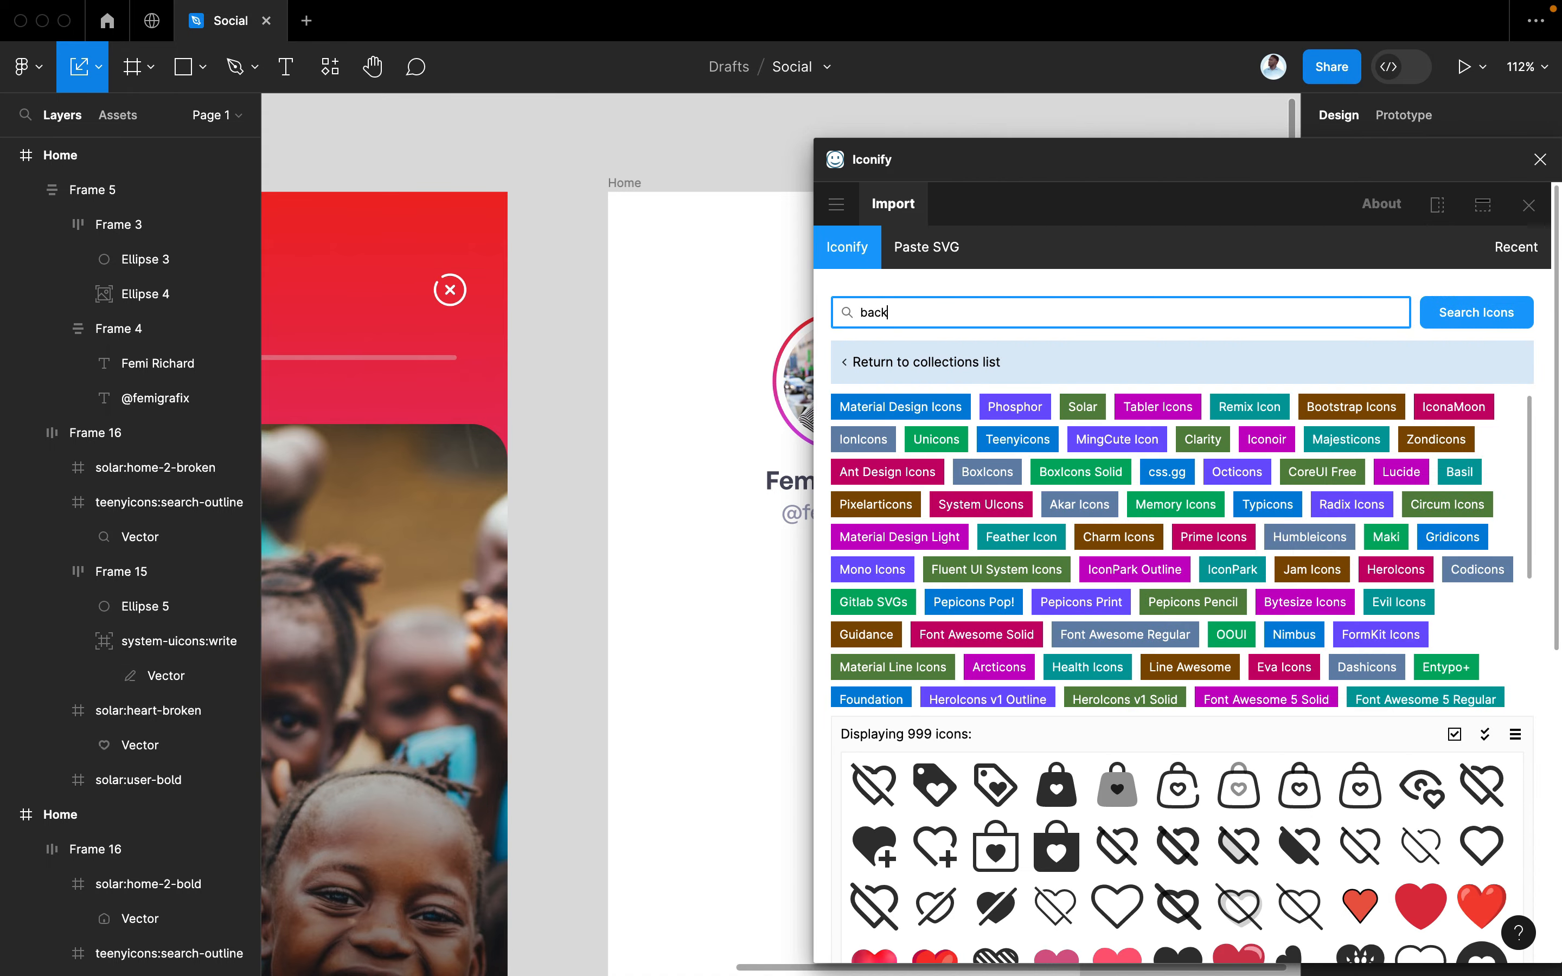
pyautogui.press('Return')
pyautogui.hscroll(5, 604, 416)
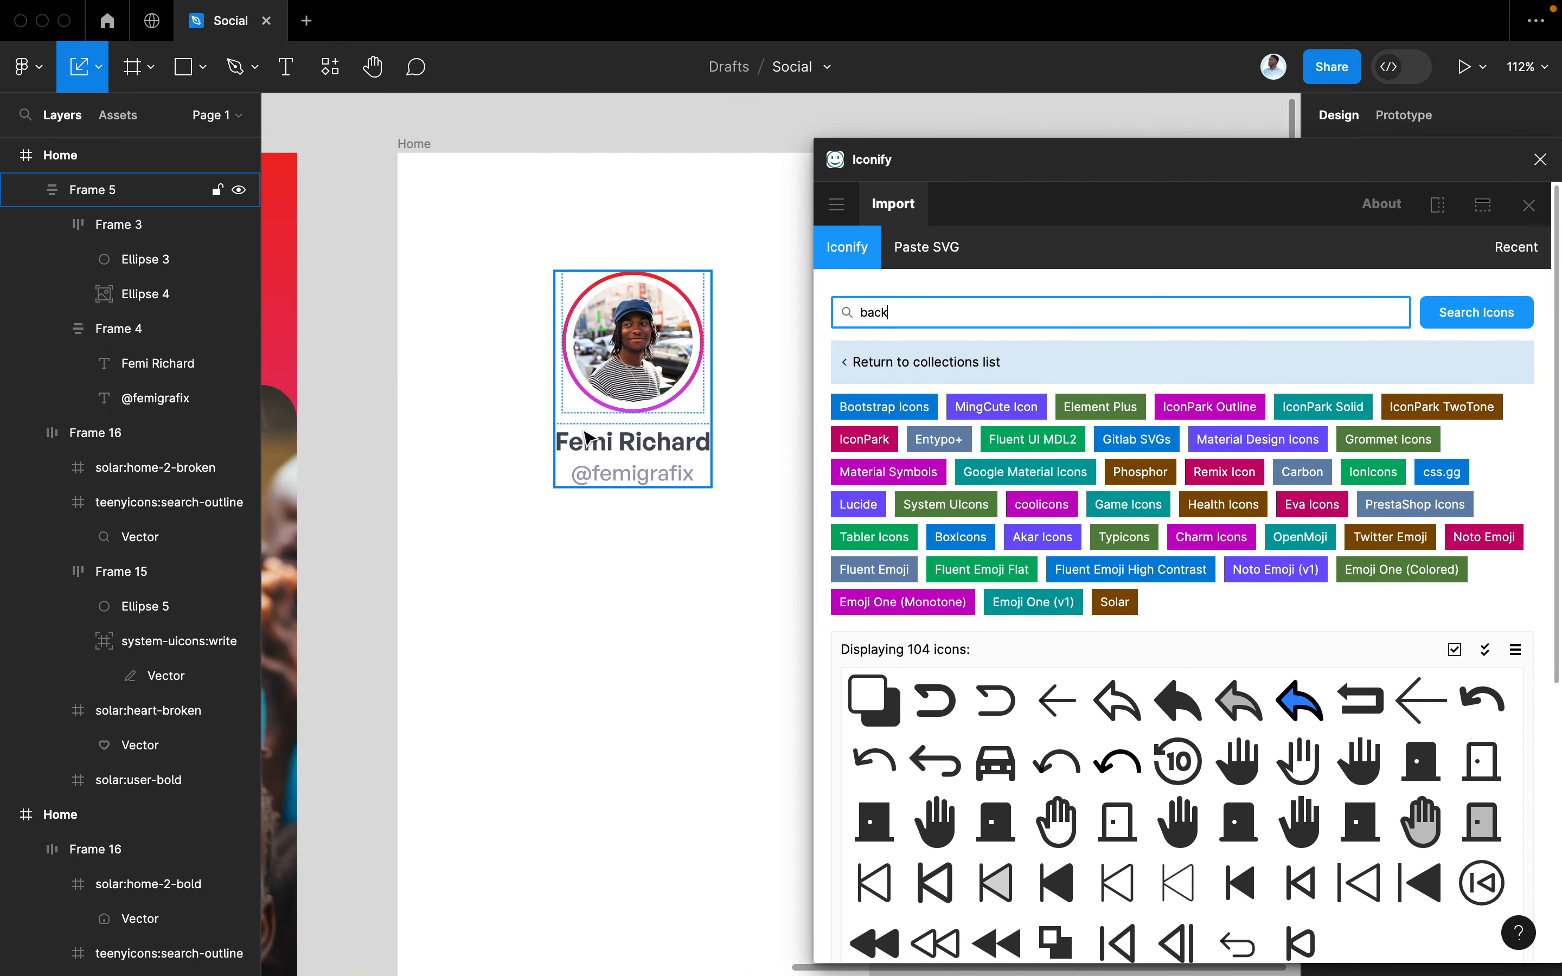
pyautogui.scroll(-5, 1097, 726)
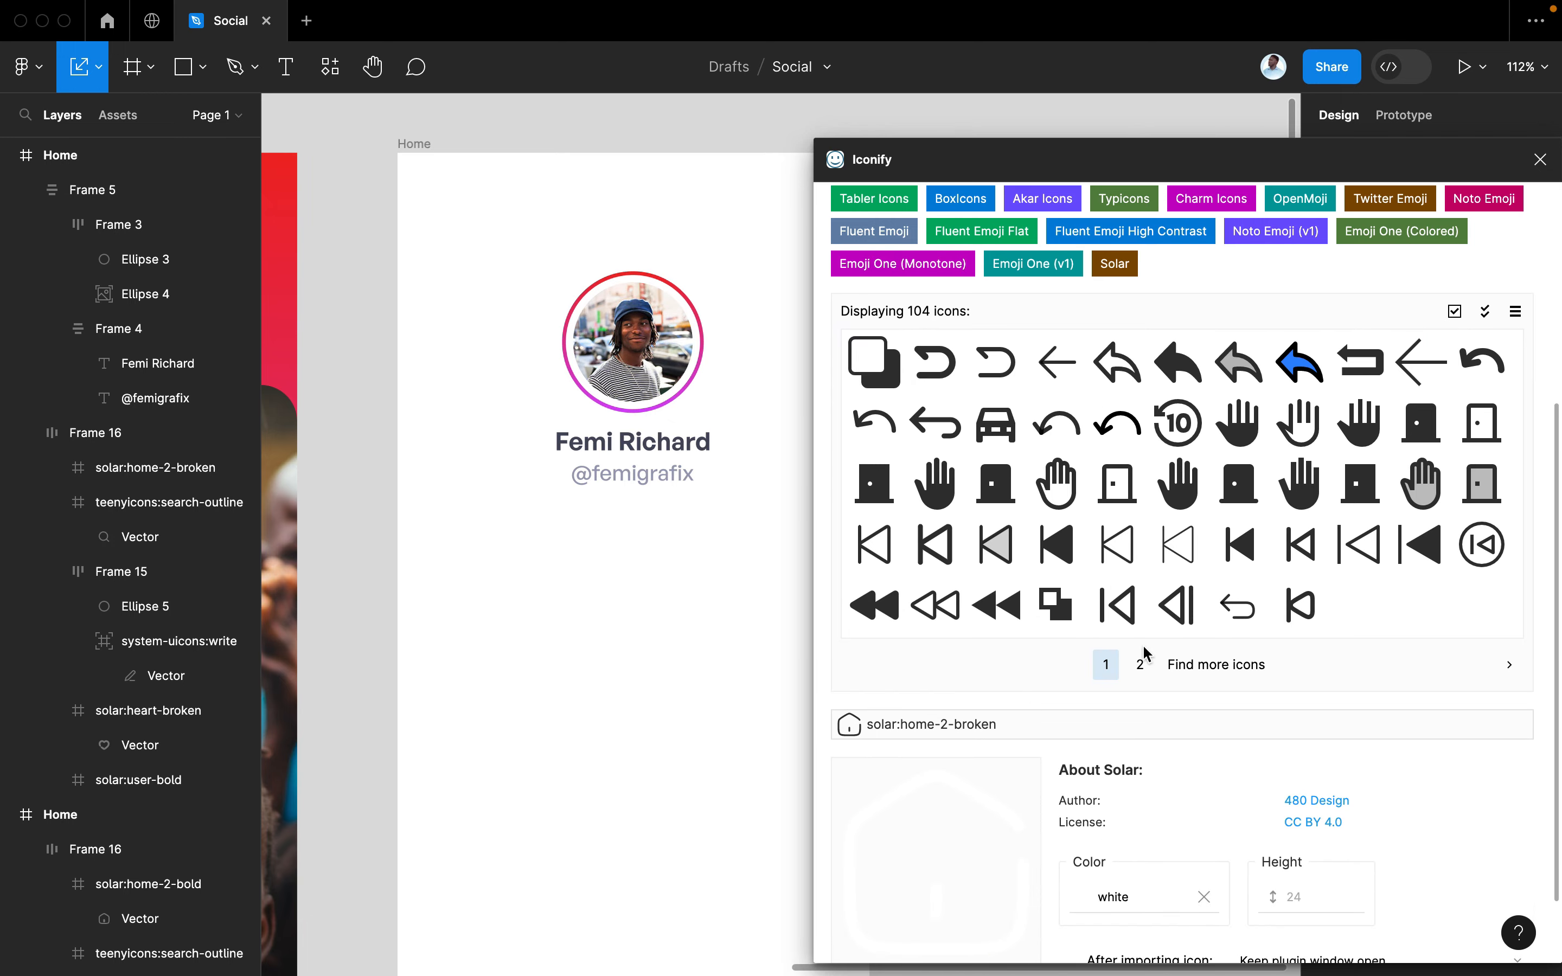
pyautogui.click(1140, 663)
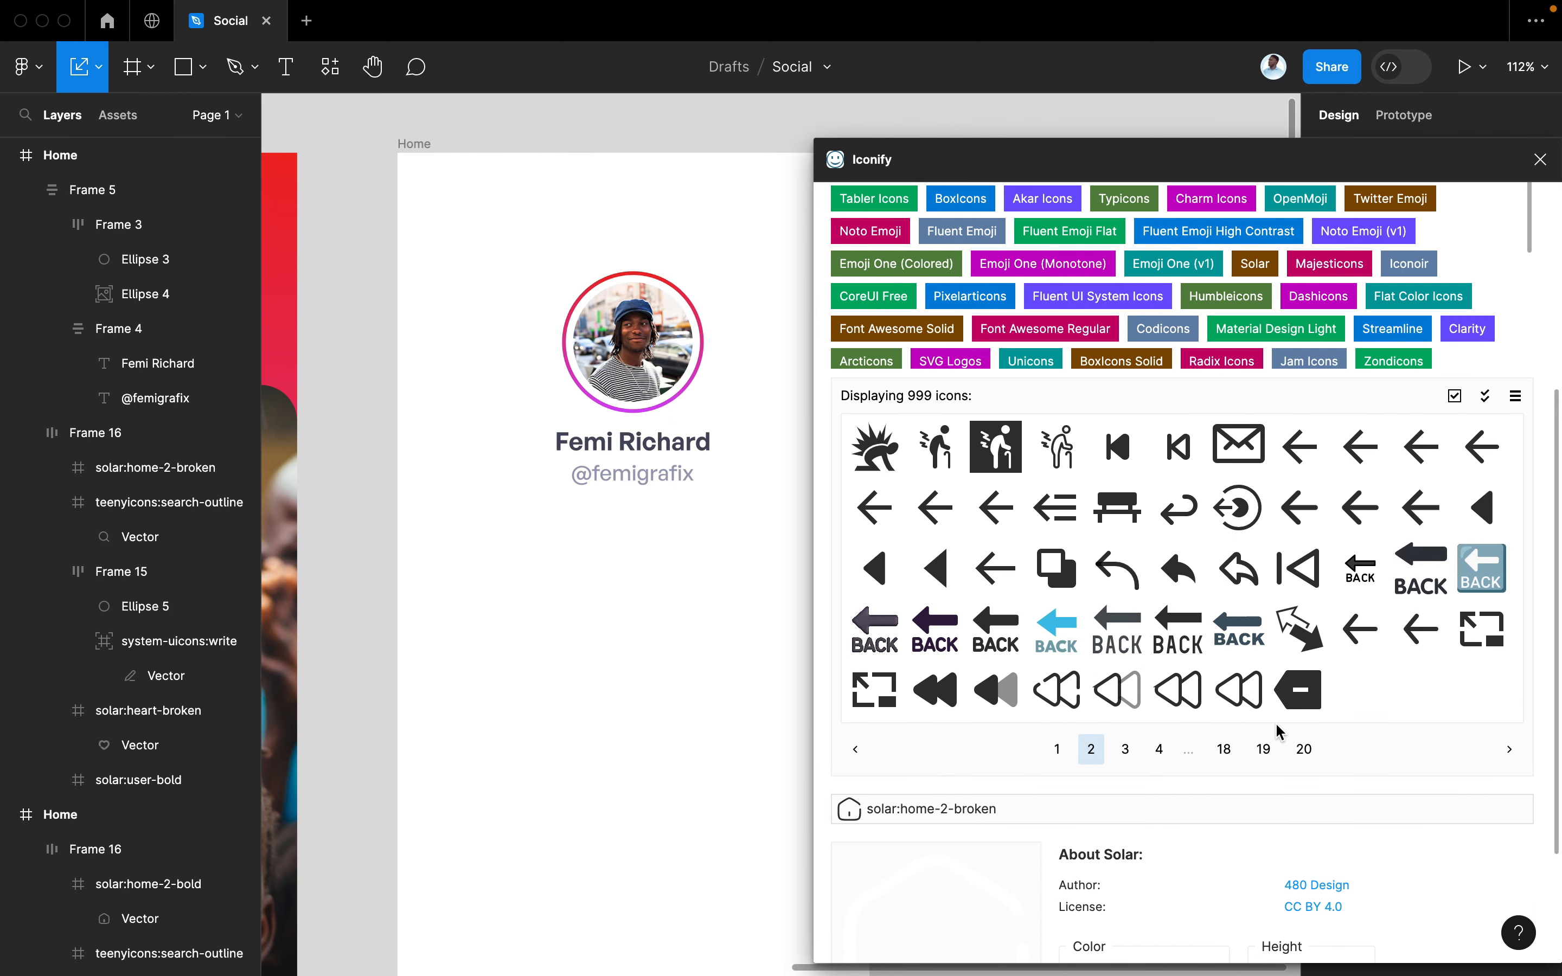
pyautogui.moveTo(1479, 455); pyautogui.dragTo(444, 227)
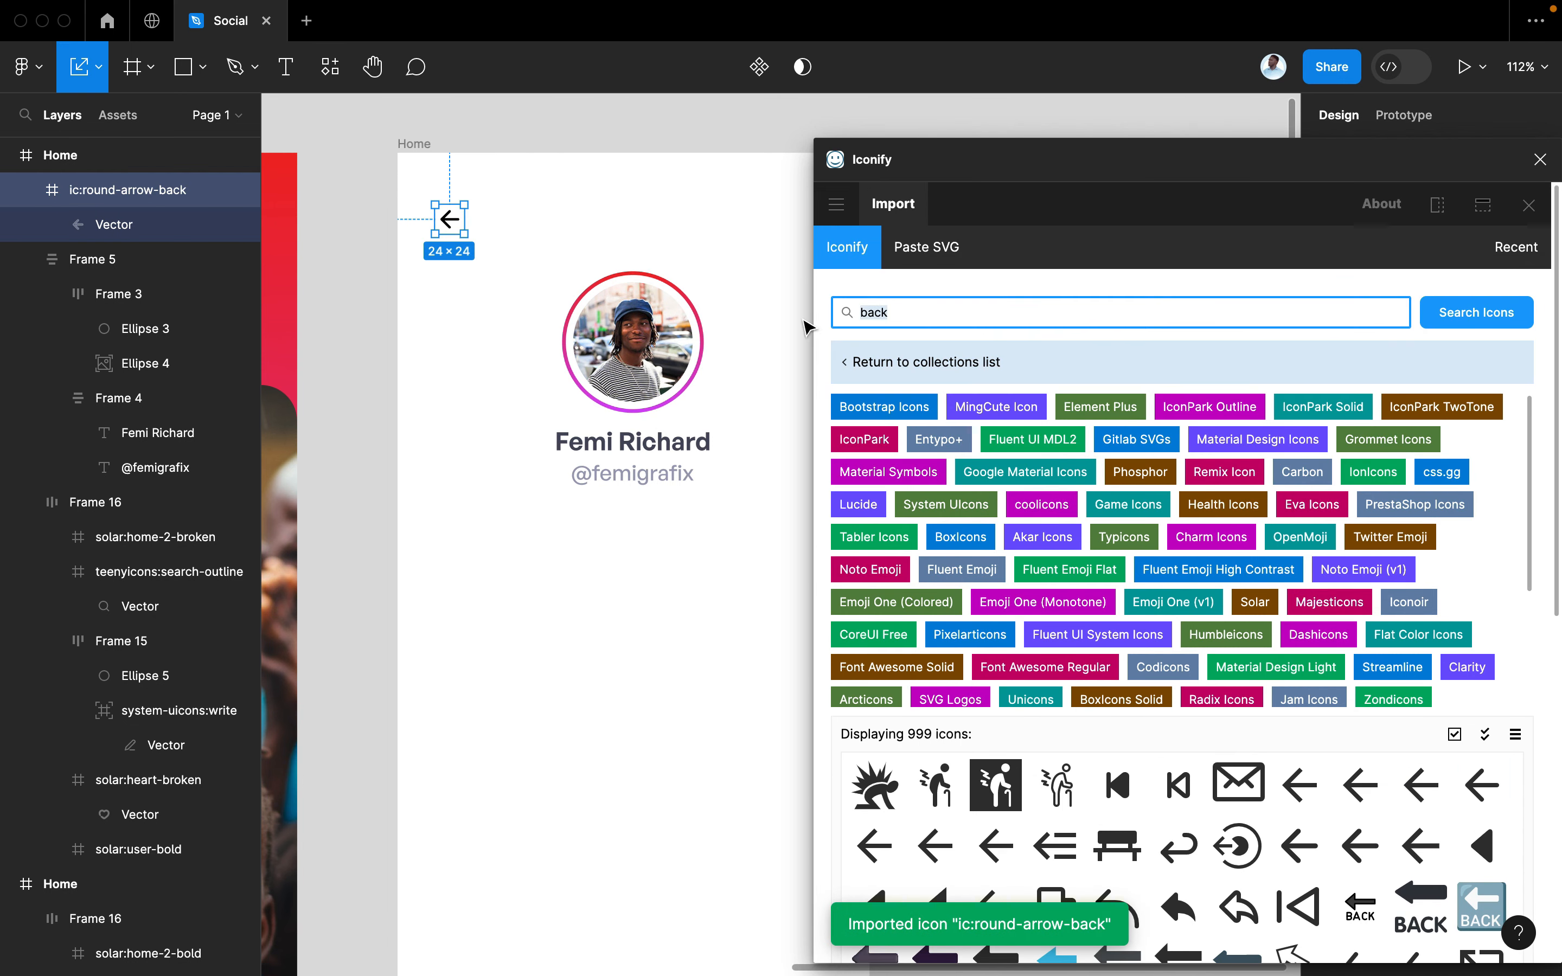
# Search Iconify for 'settings' and place a gear icon at the top-right
pyautogui.write('settings')
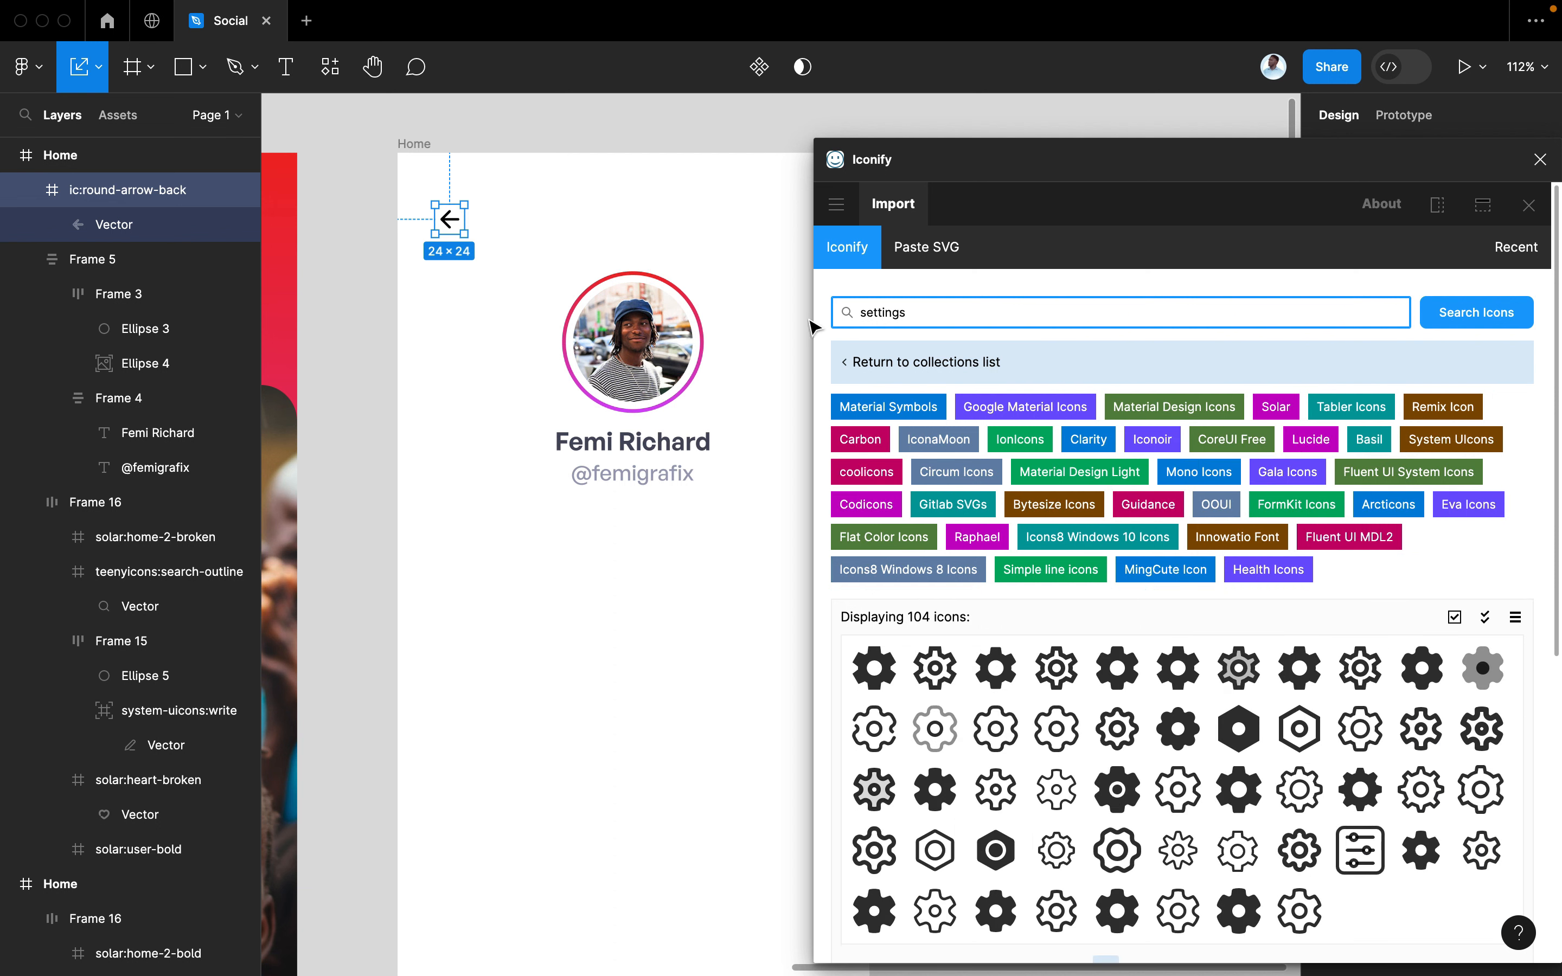
pyautogui.scroll(-3, 1181, 839)
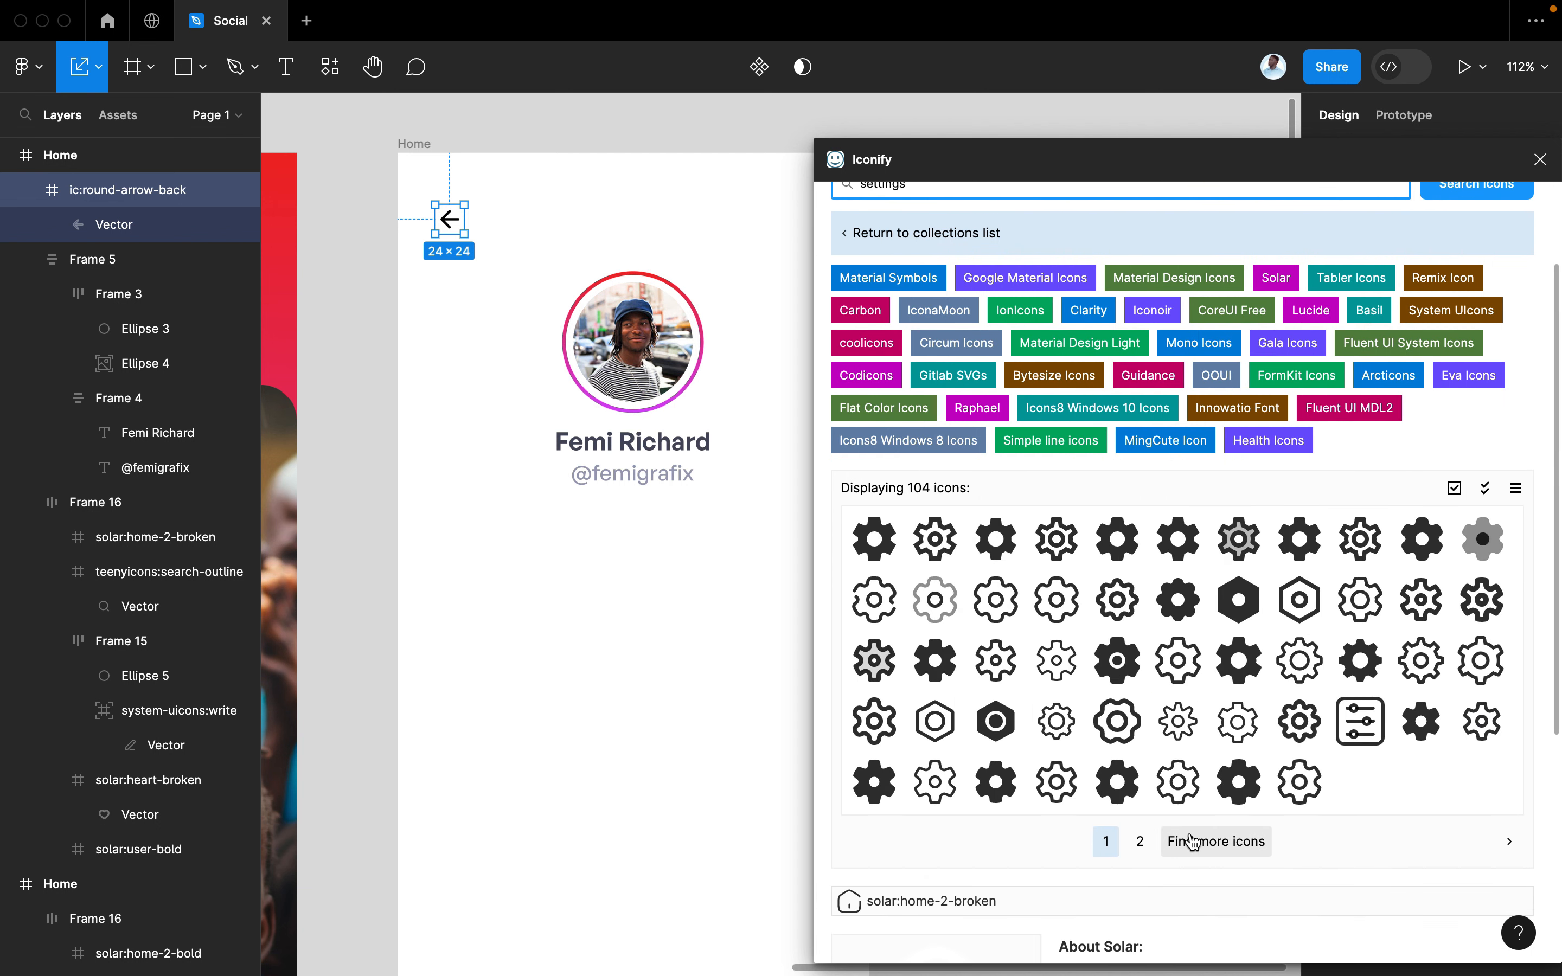
pyautogui.click(1141, 831)
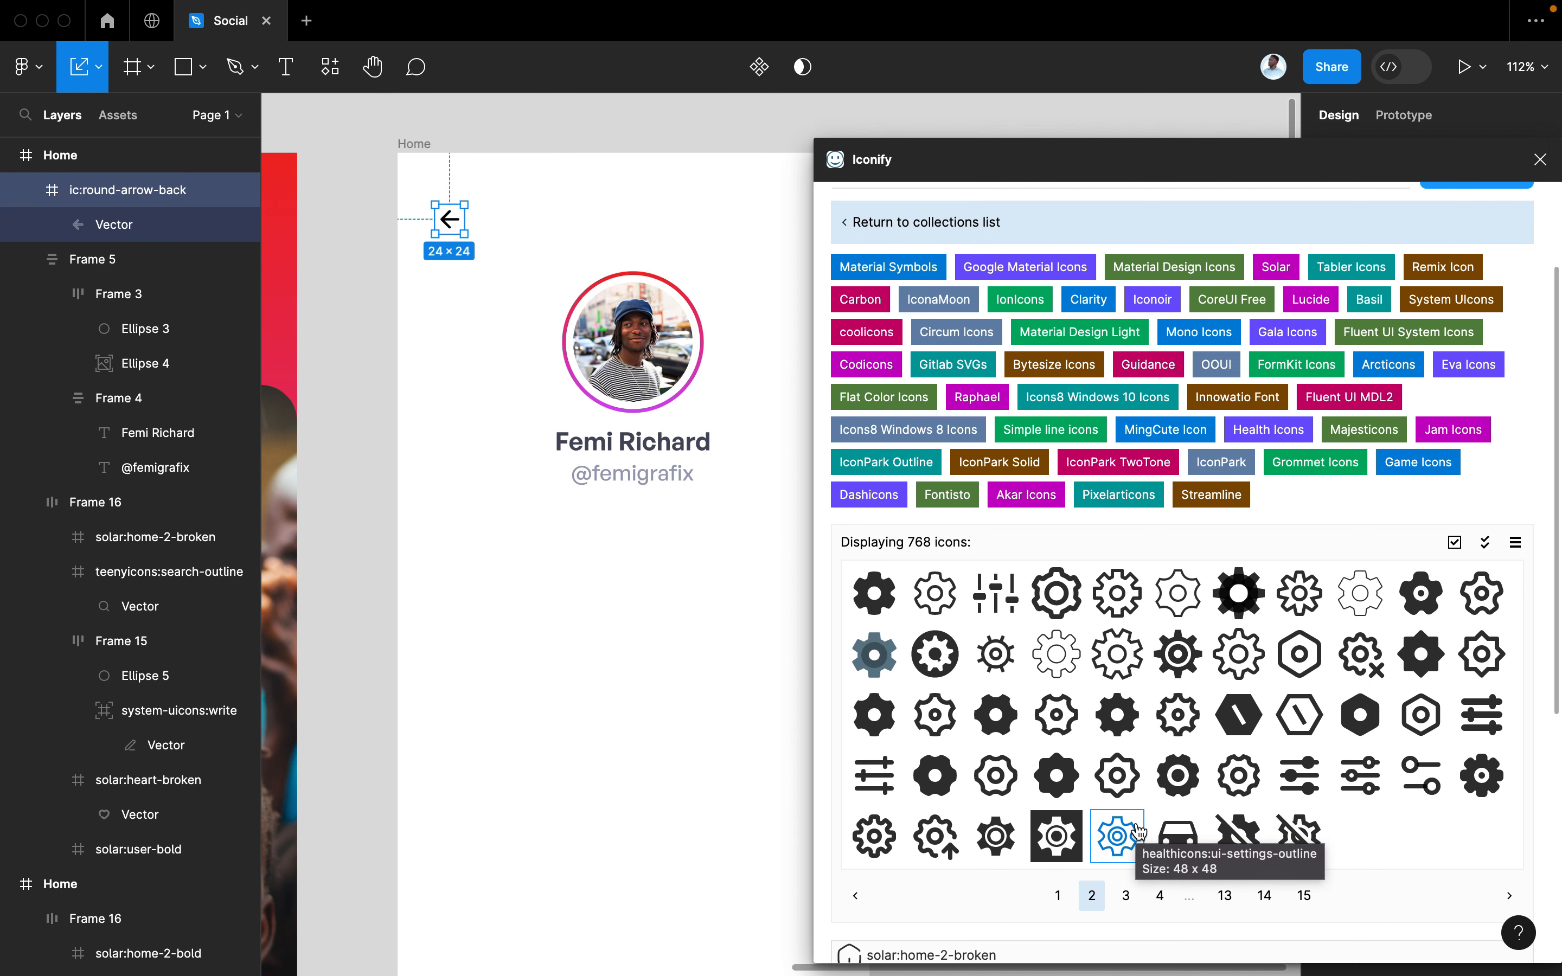
pyautogui.scroll(-3, 1137, 830)
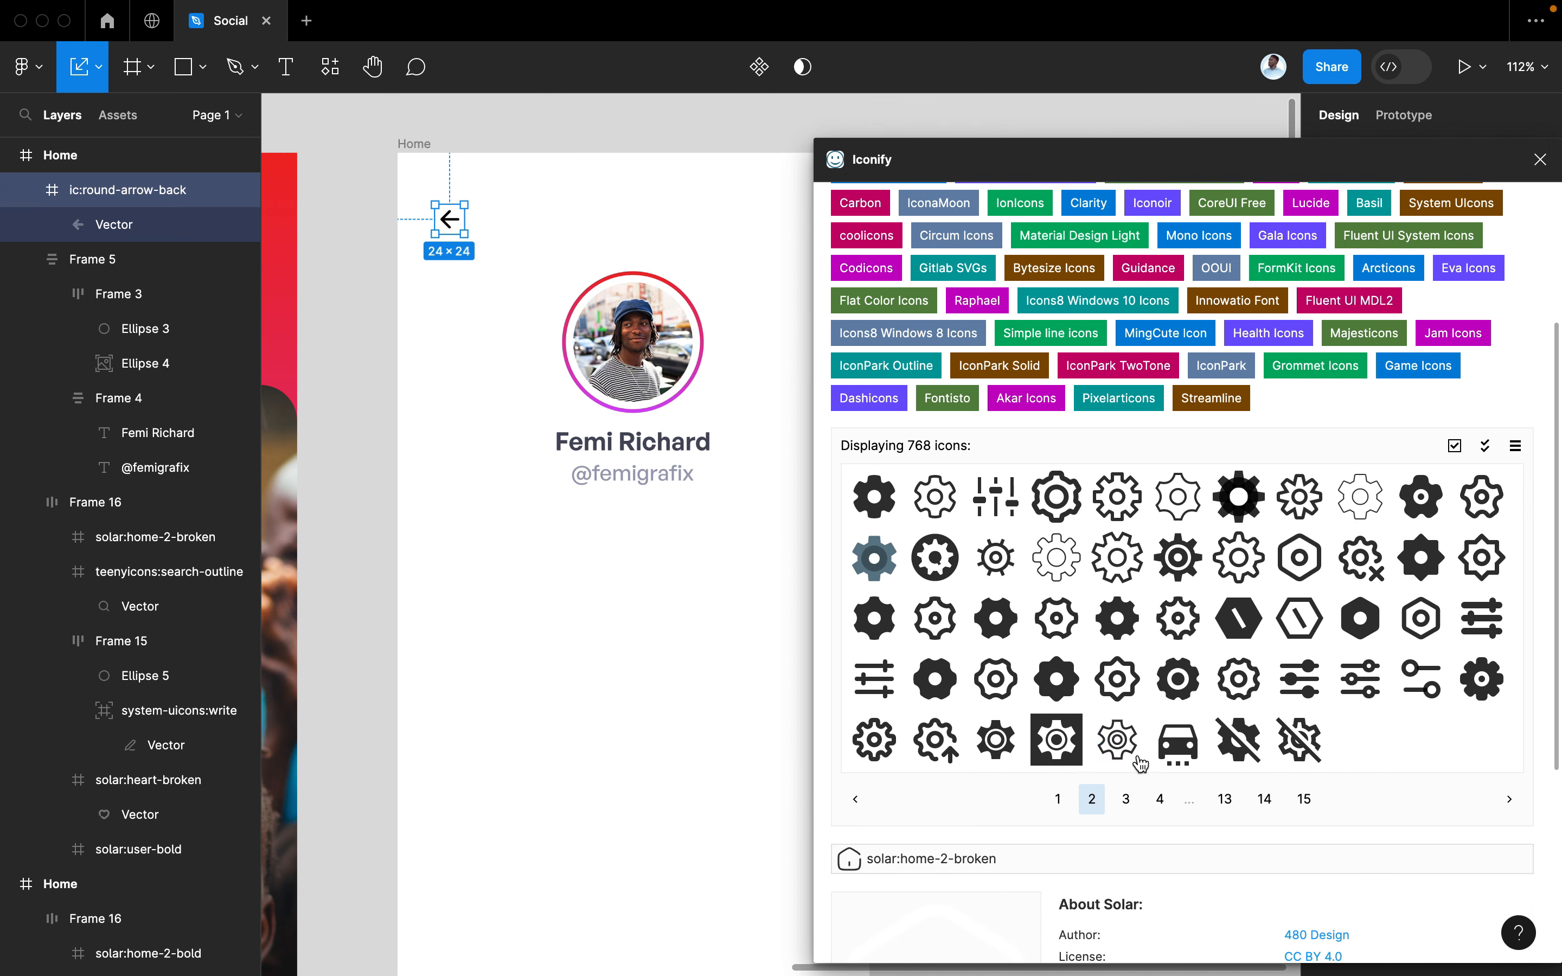
pyautogui.click(1061, 799)
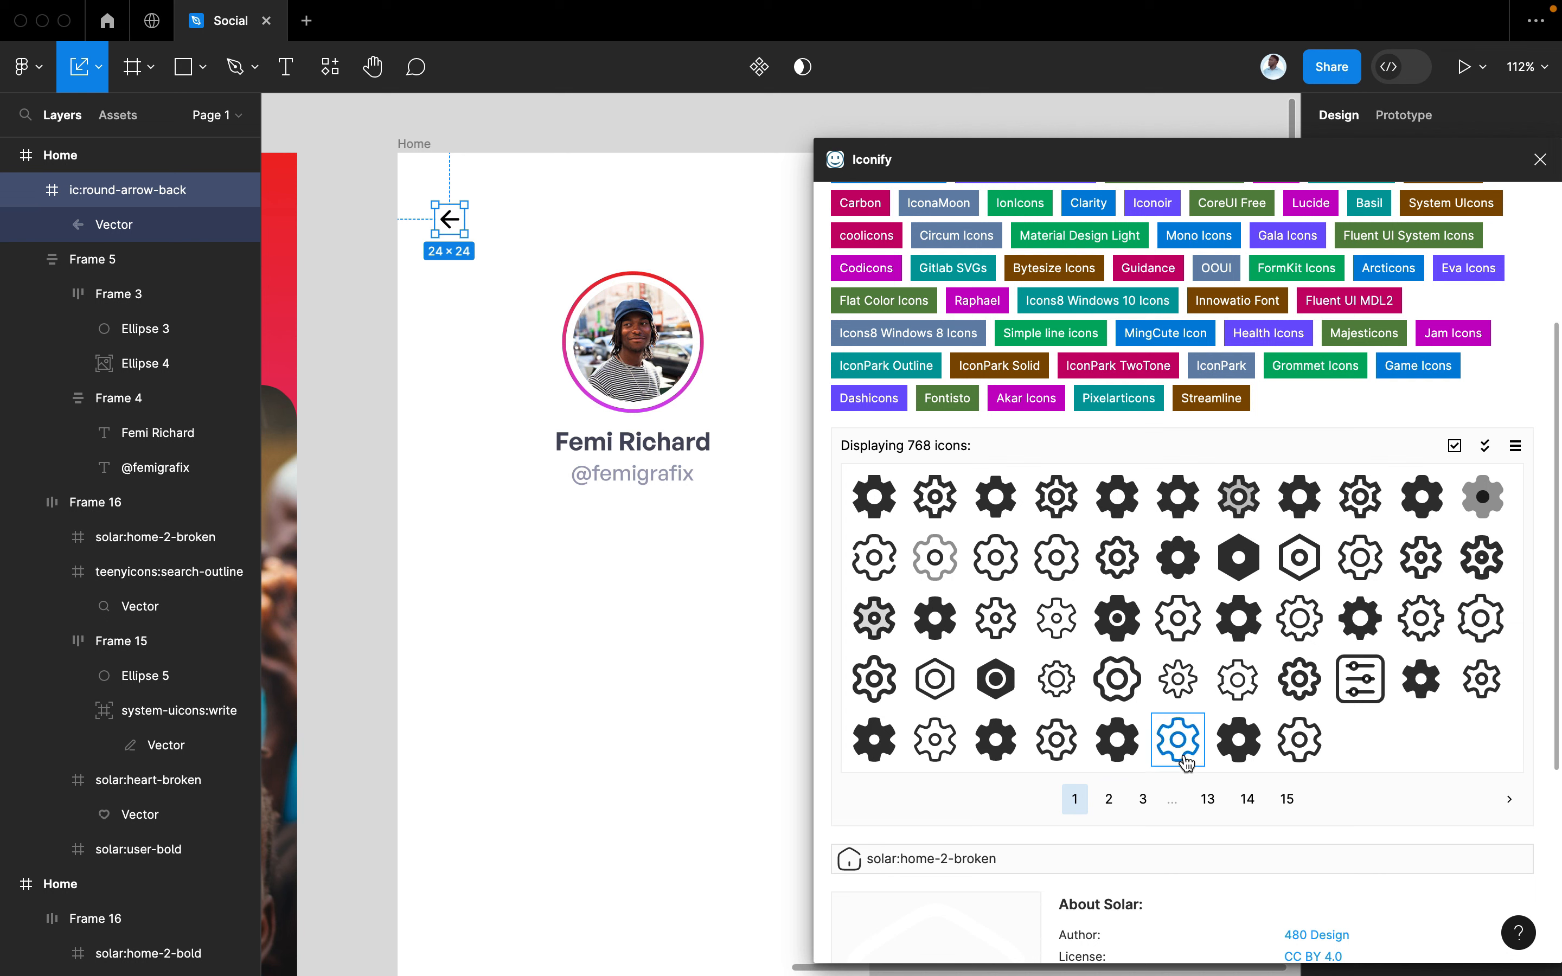
pyautogui.moveTo(873, 557); pyautogui.dragTo(781, 264)
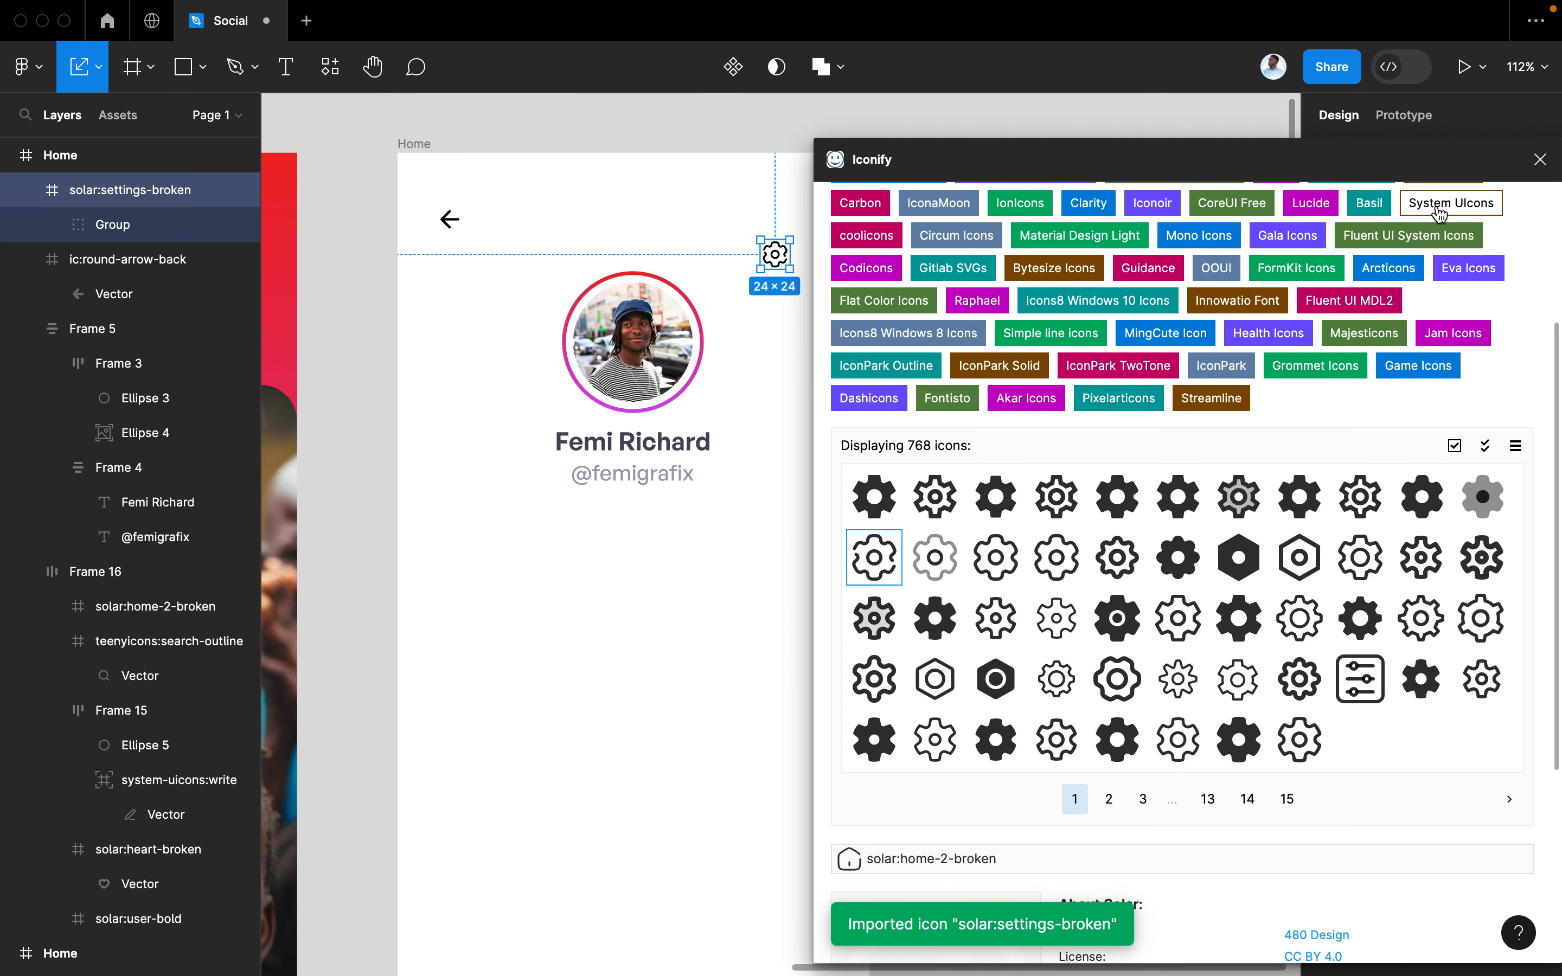
pyautogui.click(1540, 159)
pyautogui.keyDown('shift'); pyautogui.click(449, 218); pyautogui.keyUp('shift')
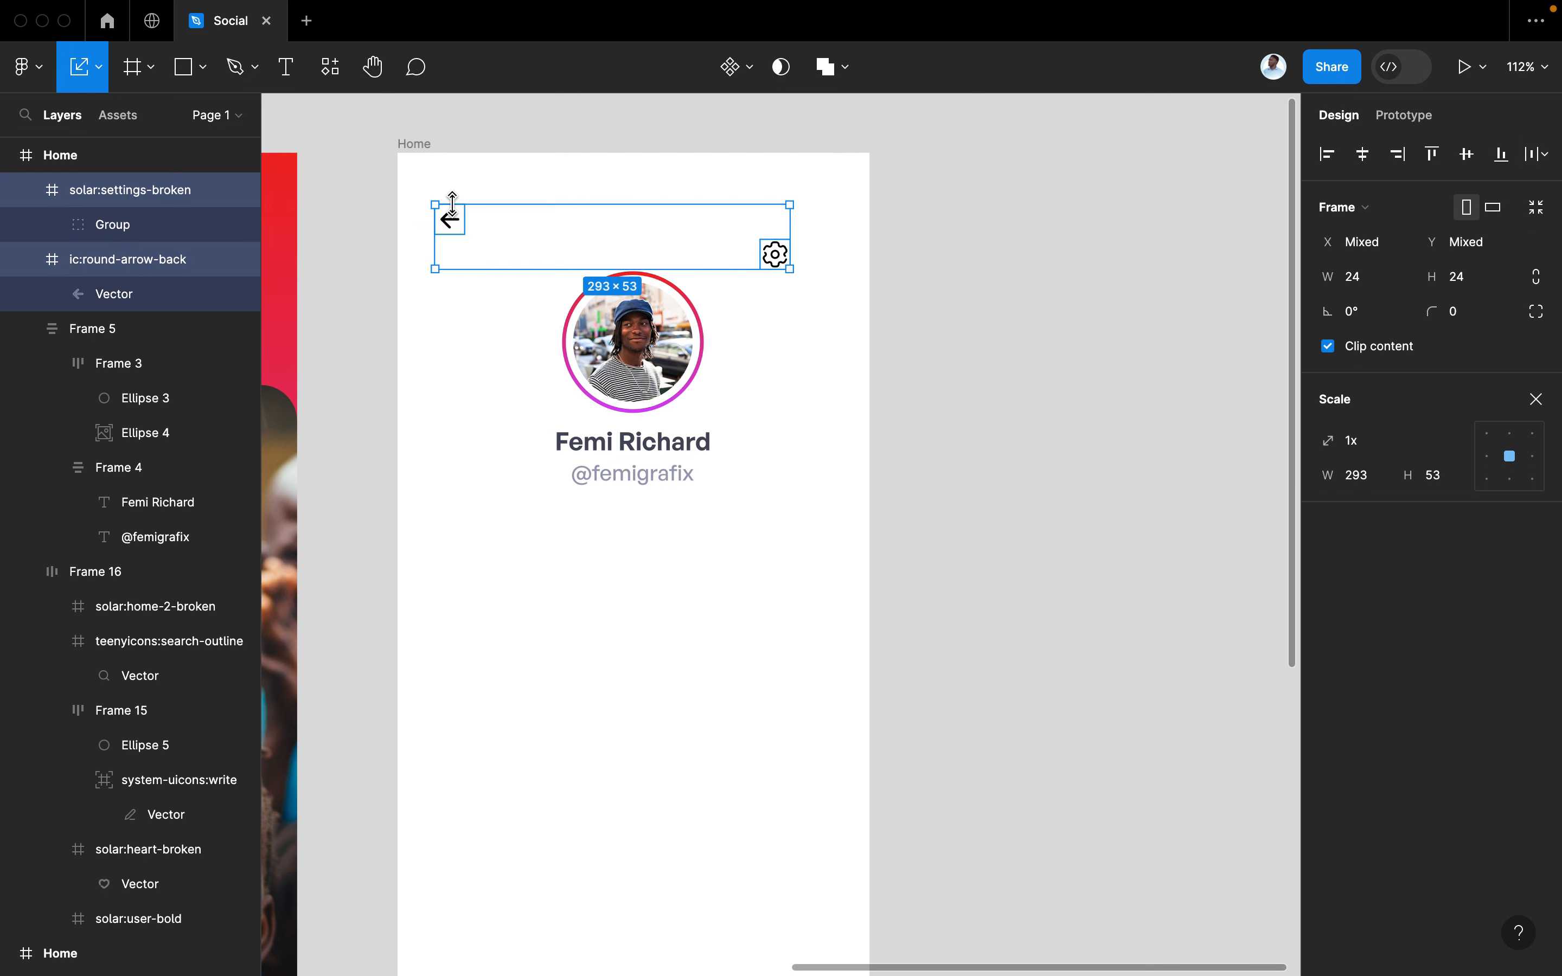
# Resize both the back arrow and gear icons to 30×30
pyautogui.click(1367, 281)
pyautogui.write('30')
pyautogui.press('Tab')
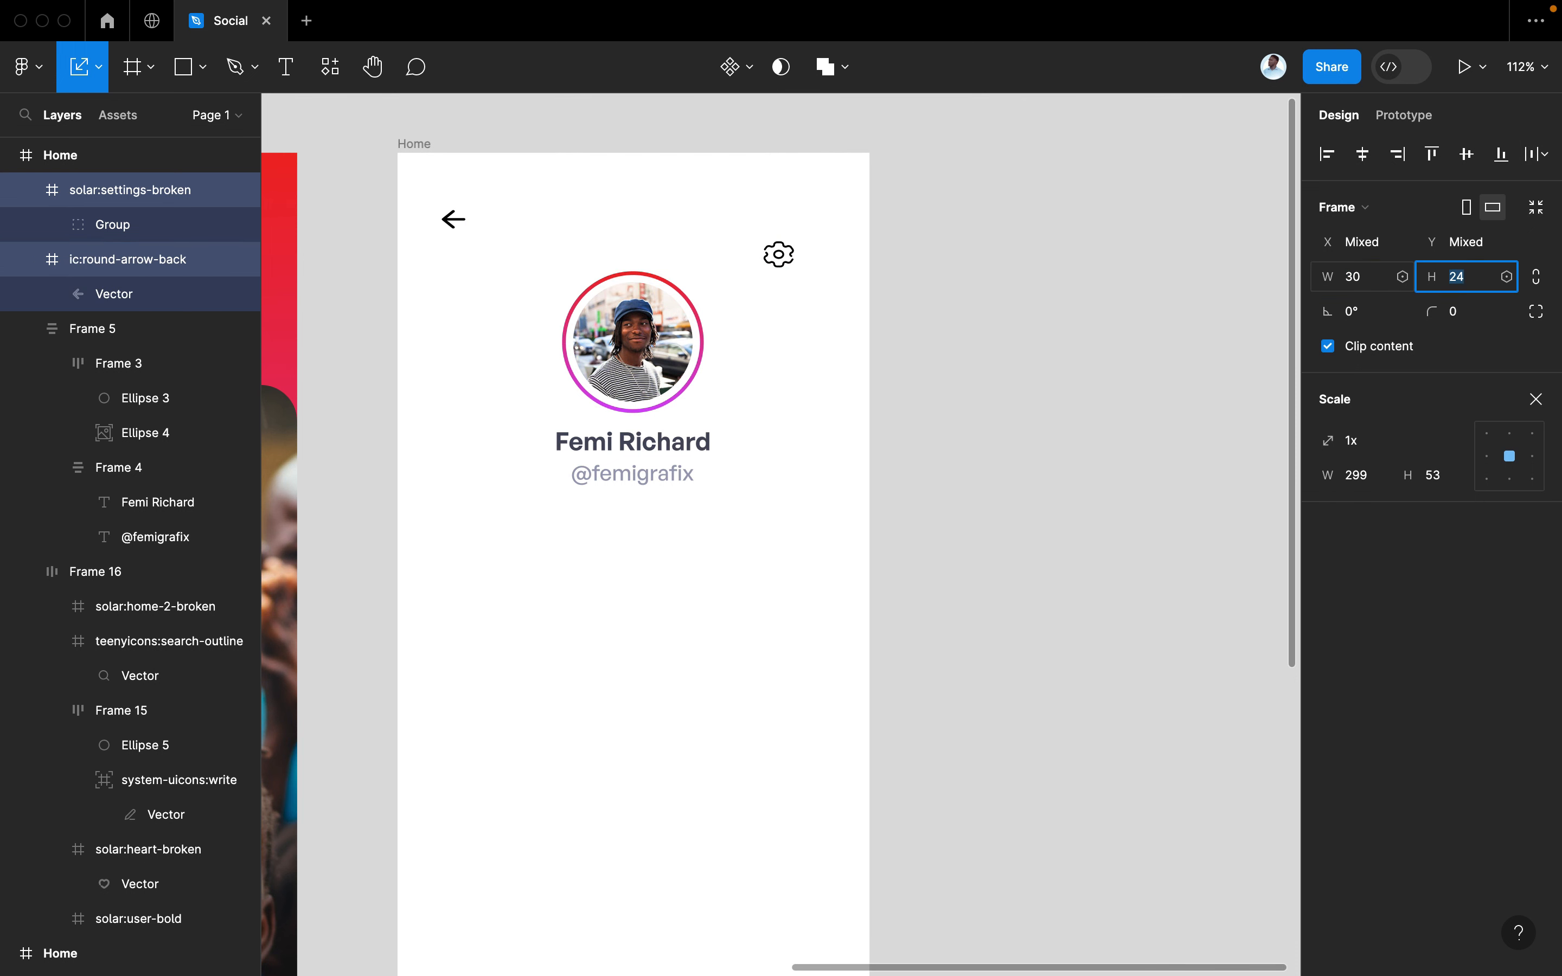
pyautogui.press('Return')
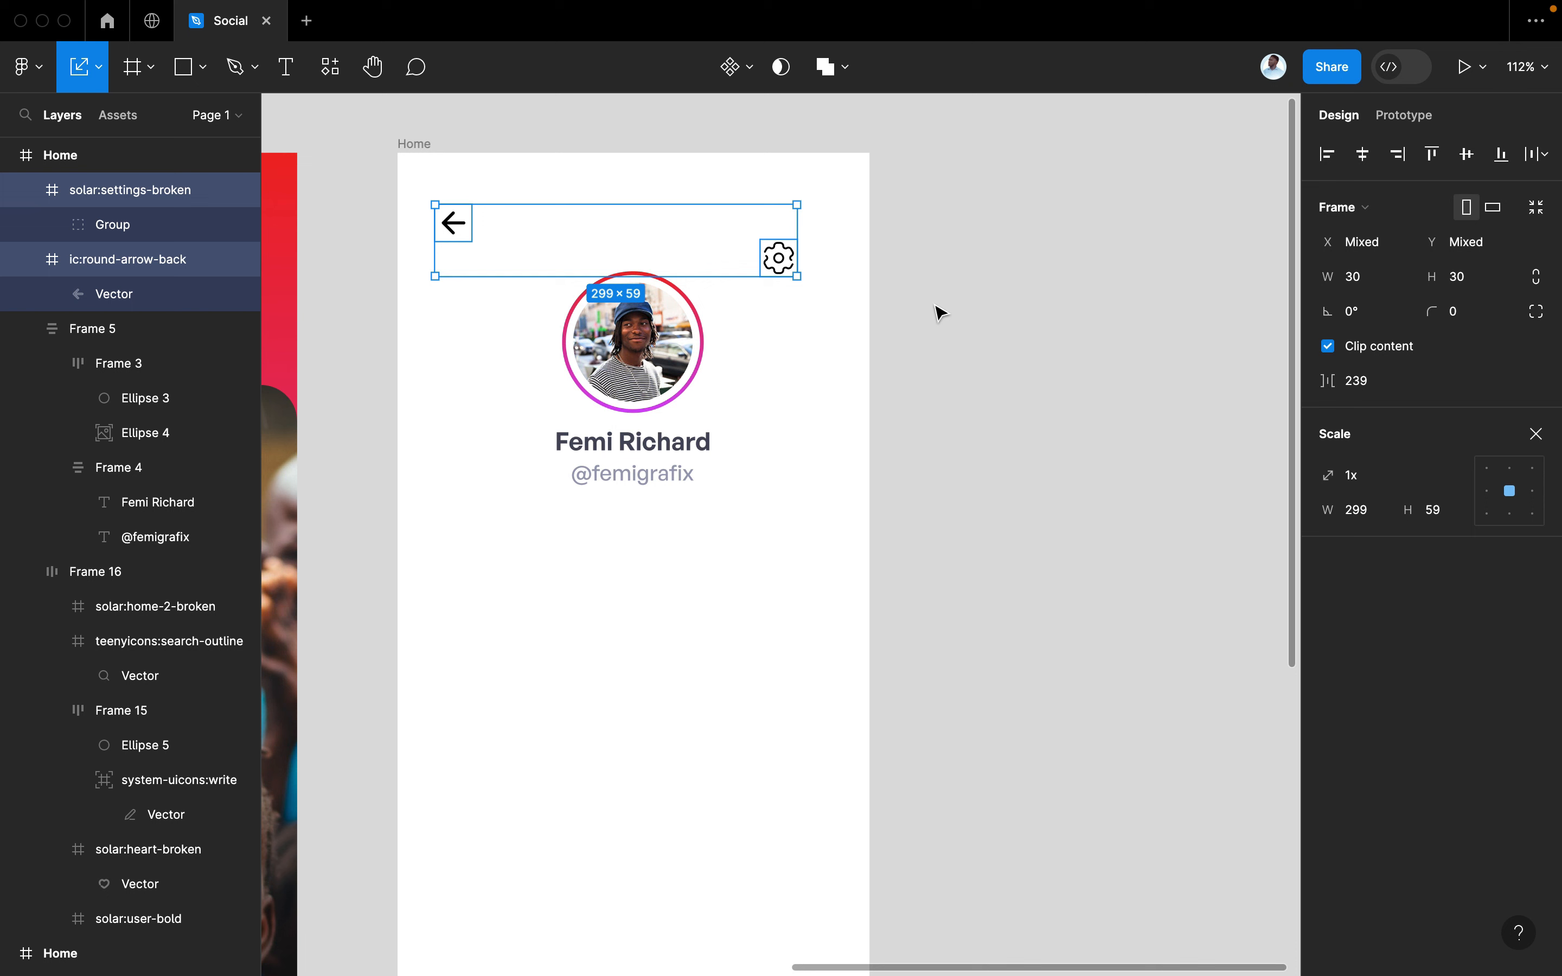
# Wrap the two icons in an auto-layout row with a 265 gap, nudged slightly left
pyautogui.hotkey('shift', 'a')
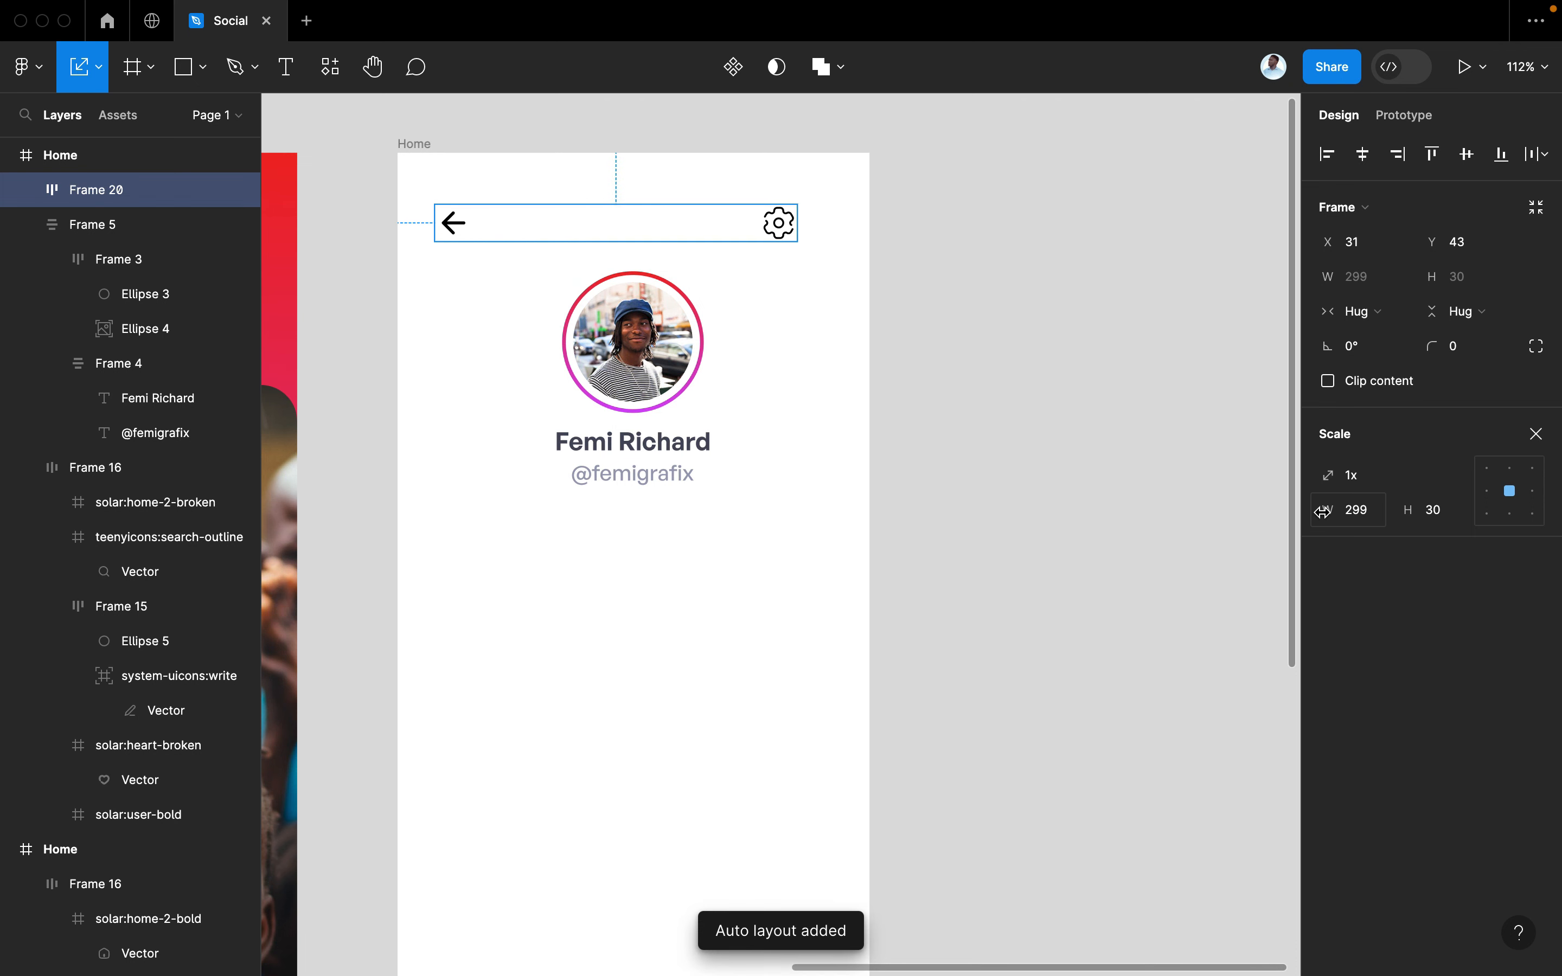
pyautogui.press('v')
pyautogui.moveTo(1330, 513); pyautogui.dragTo(1333, 512)
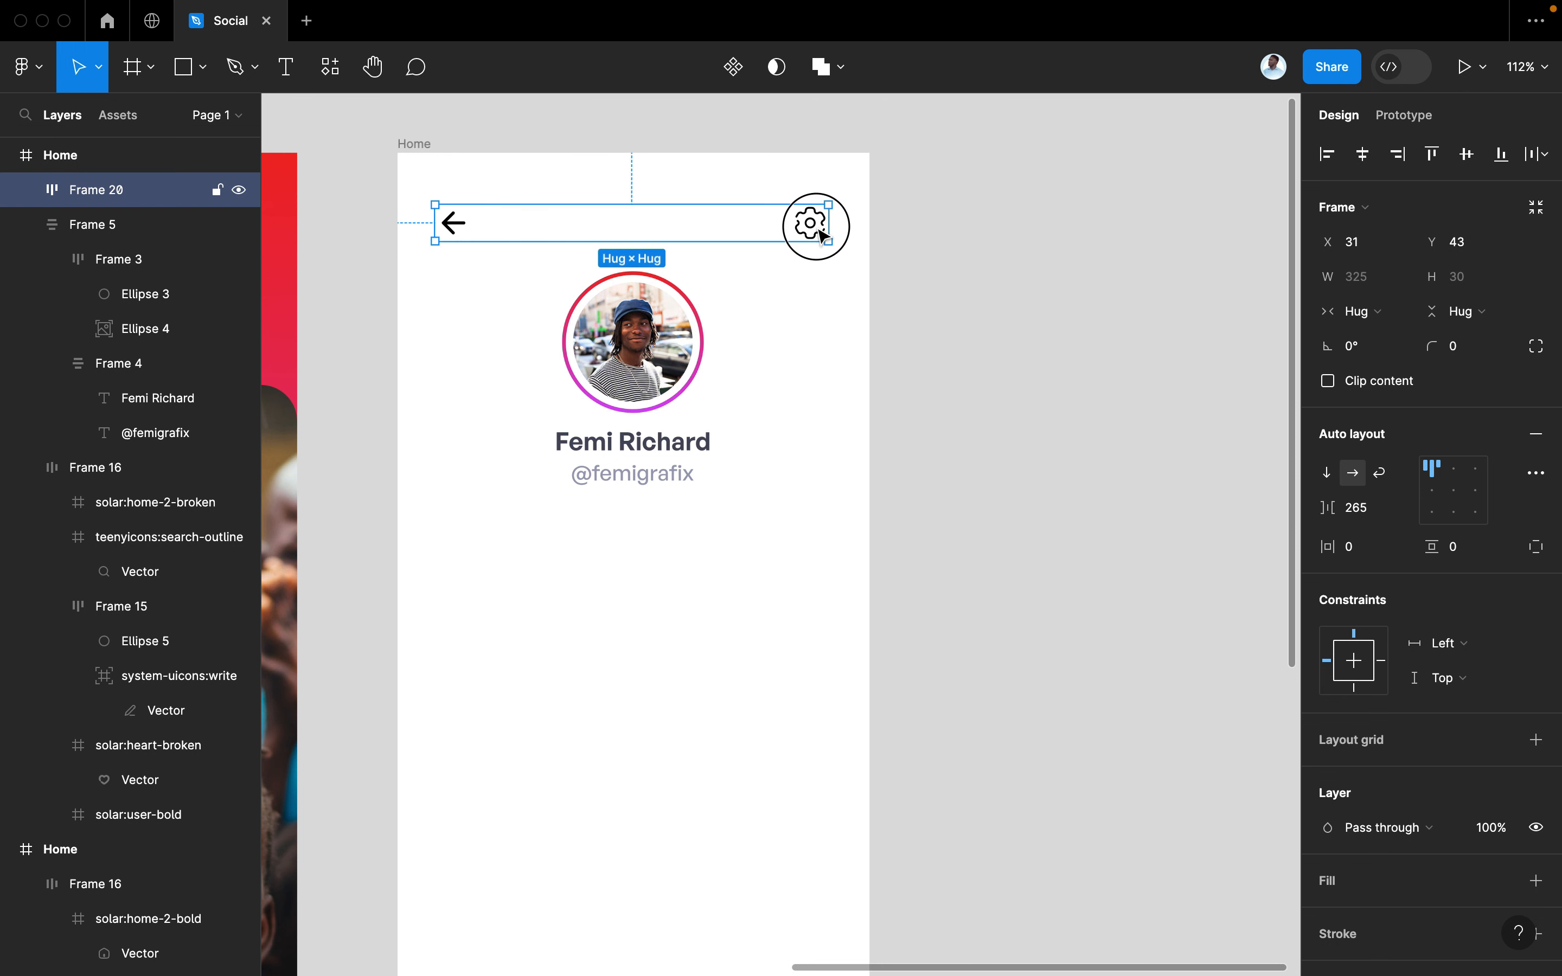
pyautogui.moveTo(819, 230); pyautogui.dragTo(814, 230)
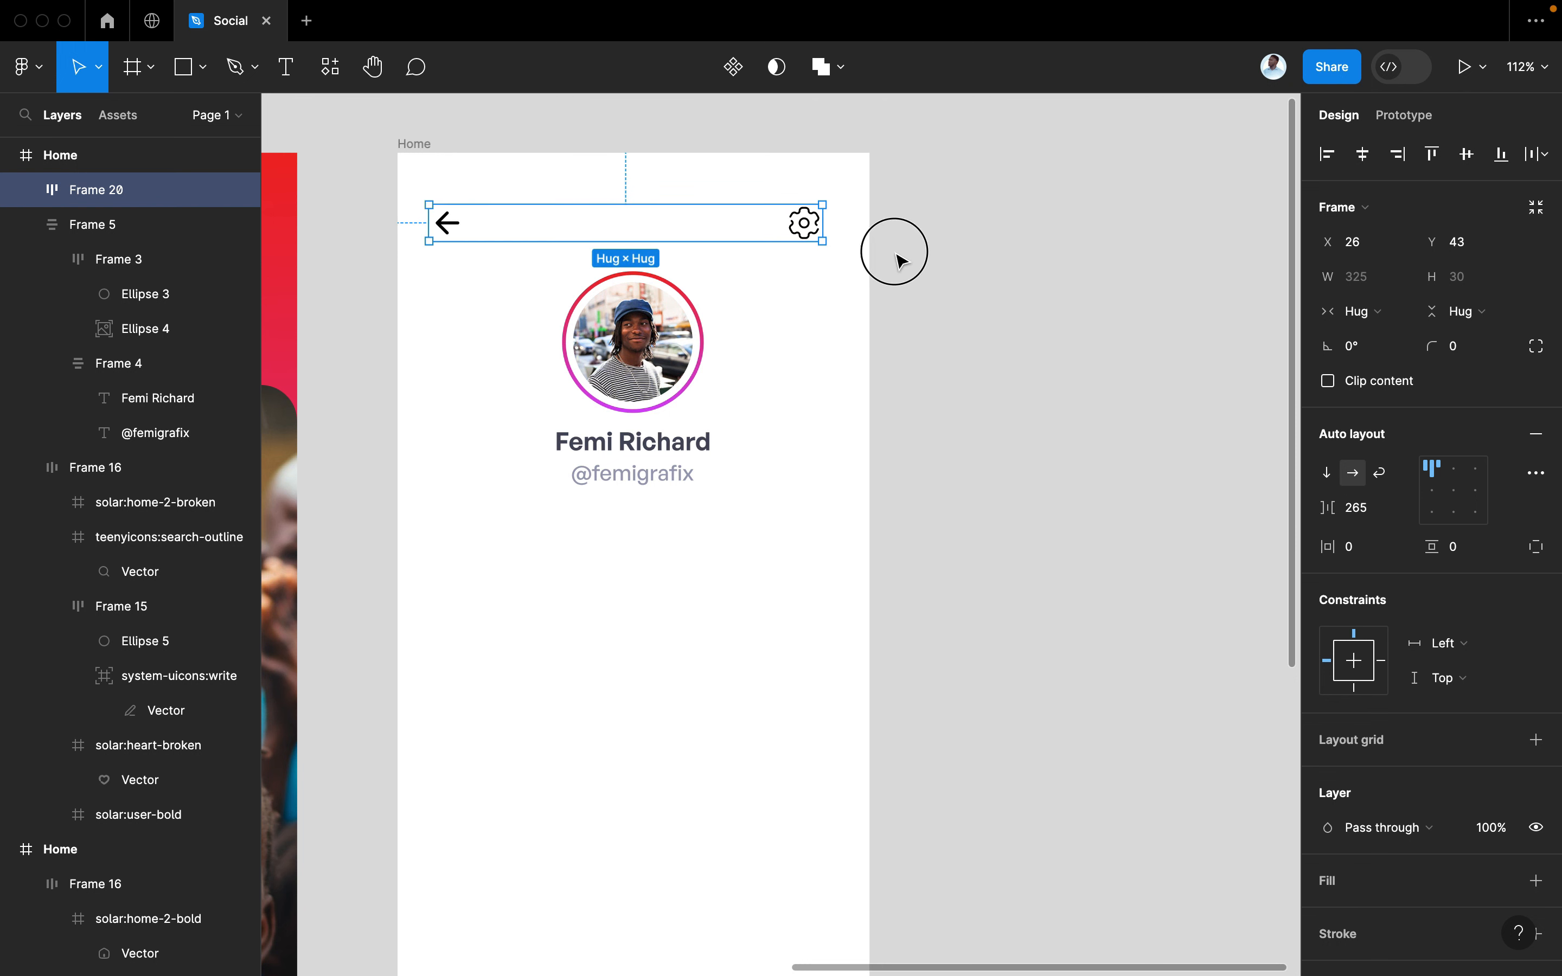
pyautogui.click(900, 260)
pyautogui.click(813, 235)
# Apply the 'dark' colour style to the icon row
pyautogui.scroll(-3, 1445, 732)
pyautogui.click(1503, 799)
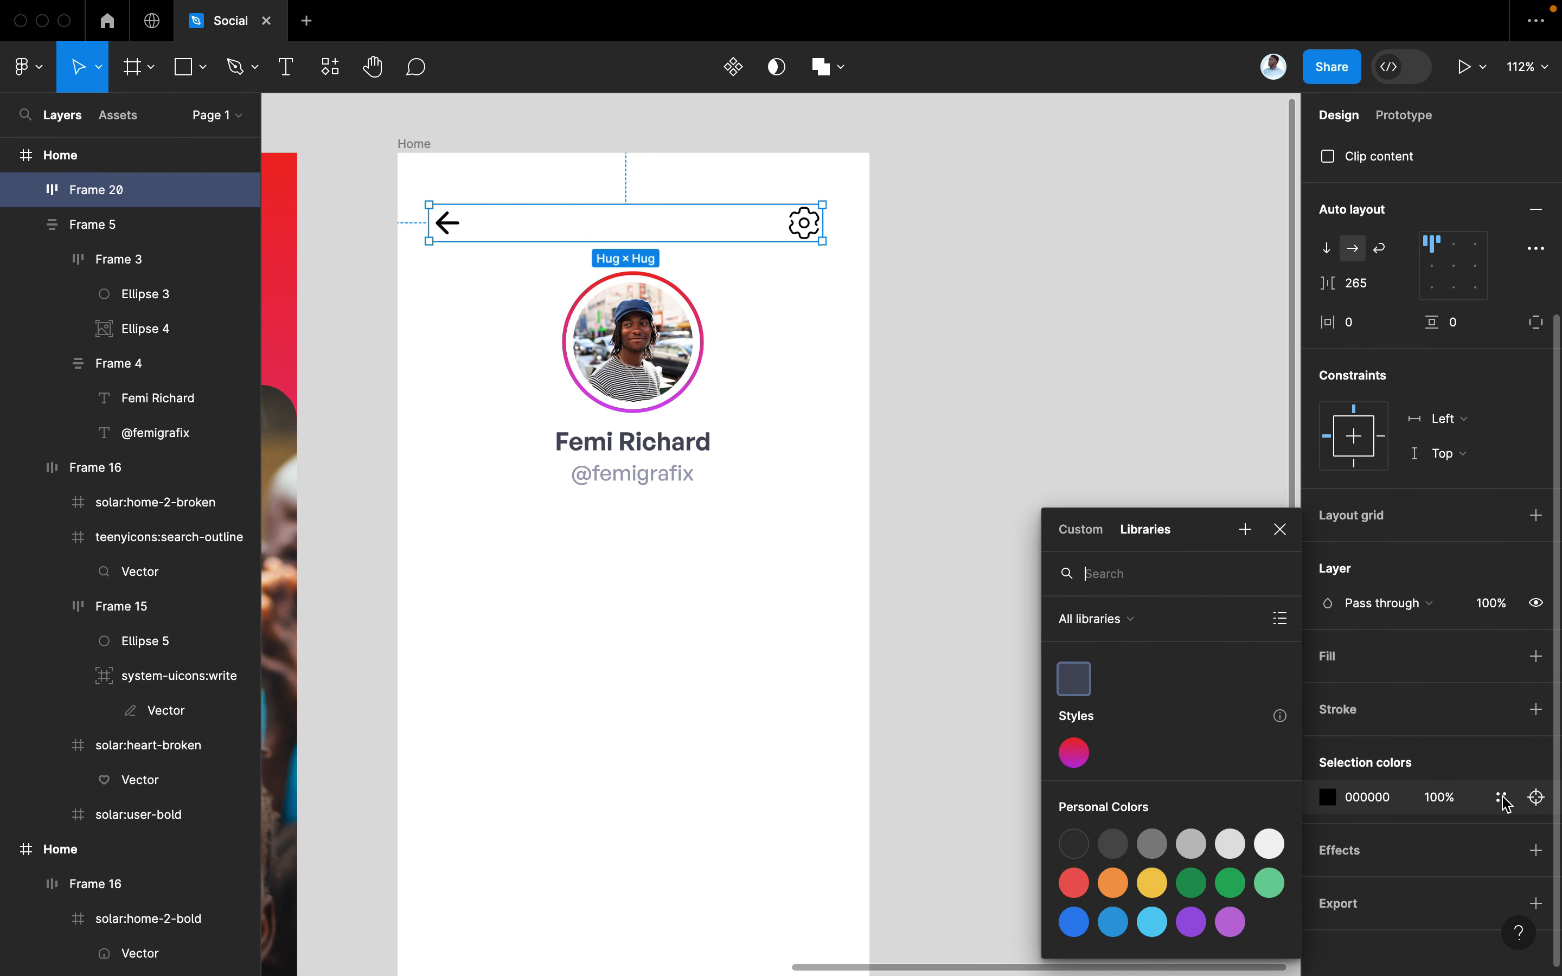
pyautogui.click(1075, 685)
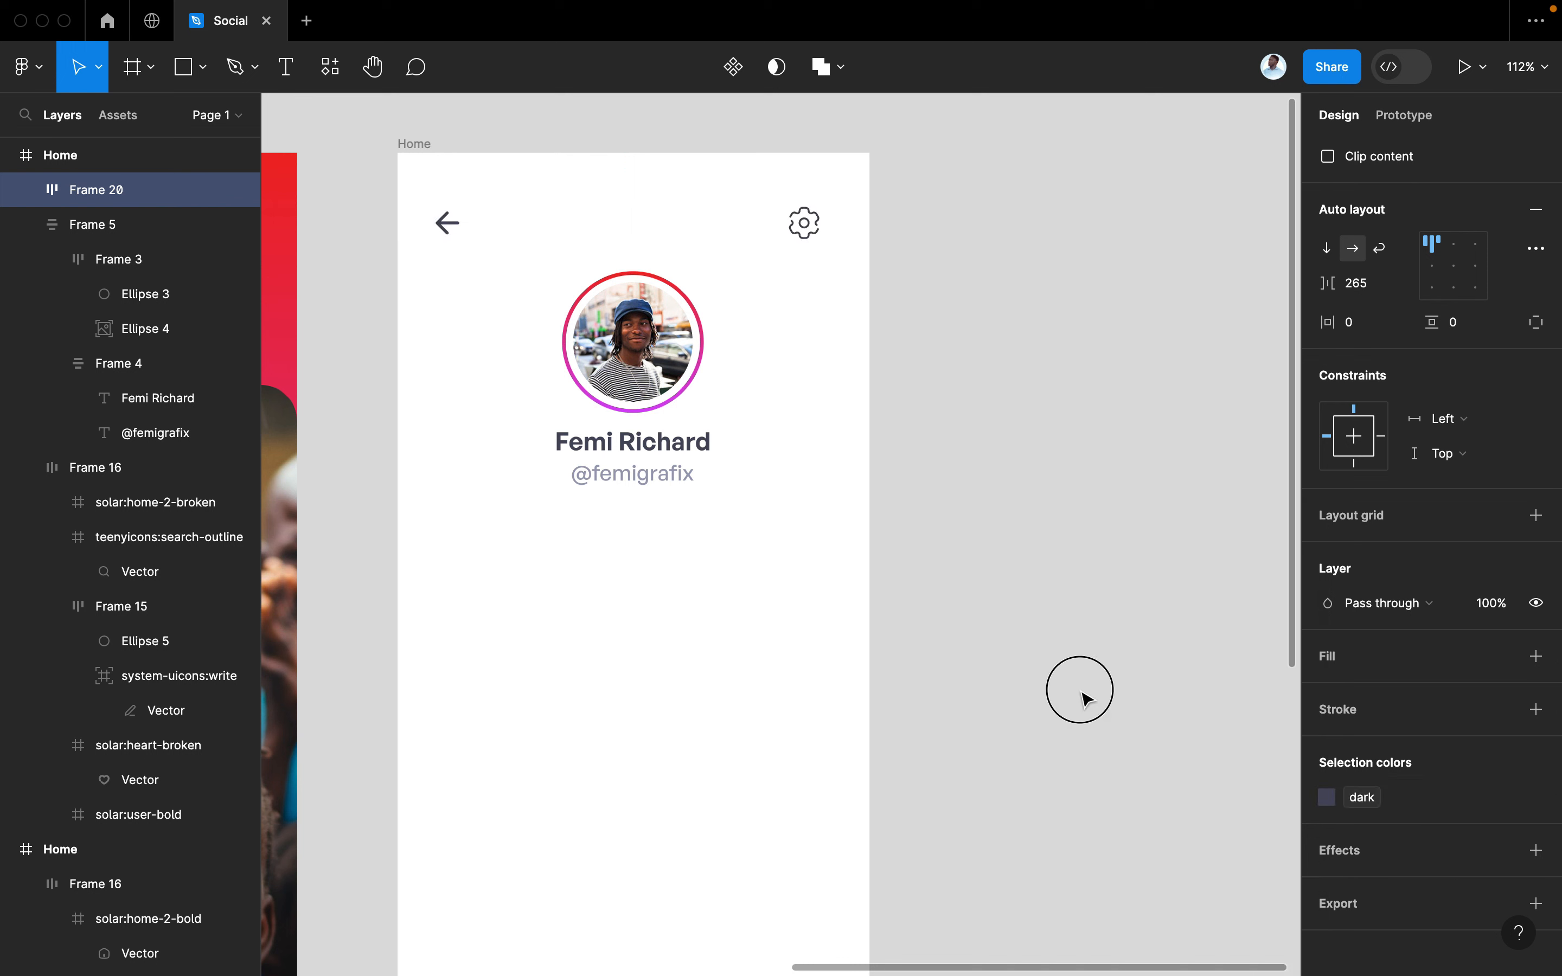
pyautogui.click(1004, 704)
pyautogui.scroll(-2, 1005, 704)
pyautogui.hscroll(-2, 1005, 704)
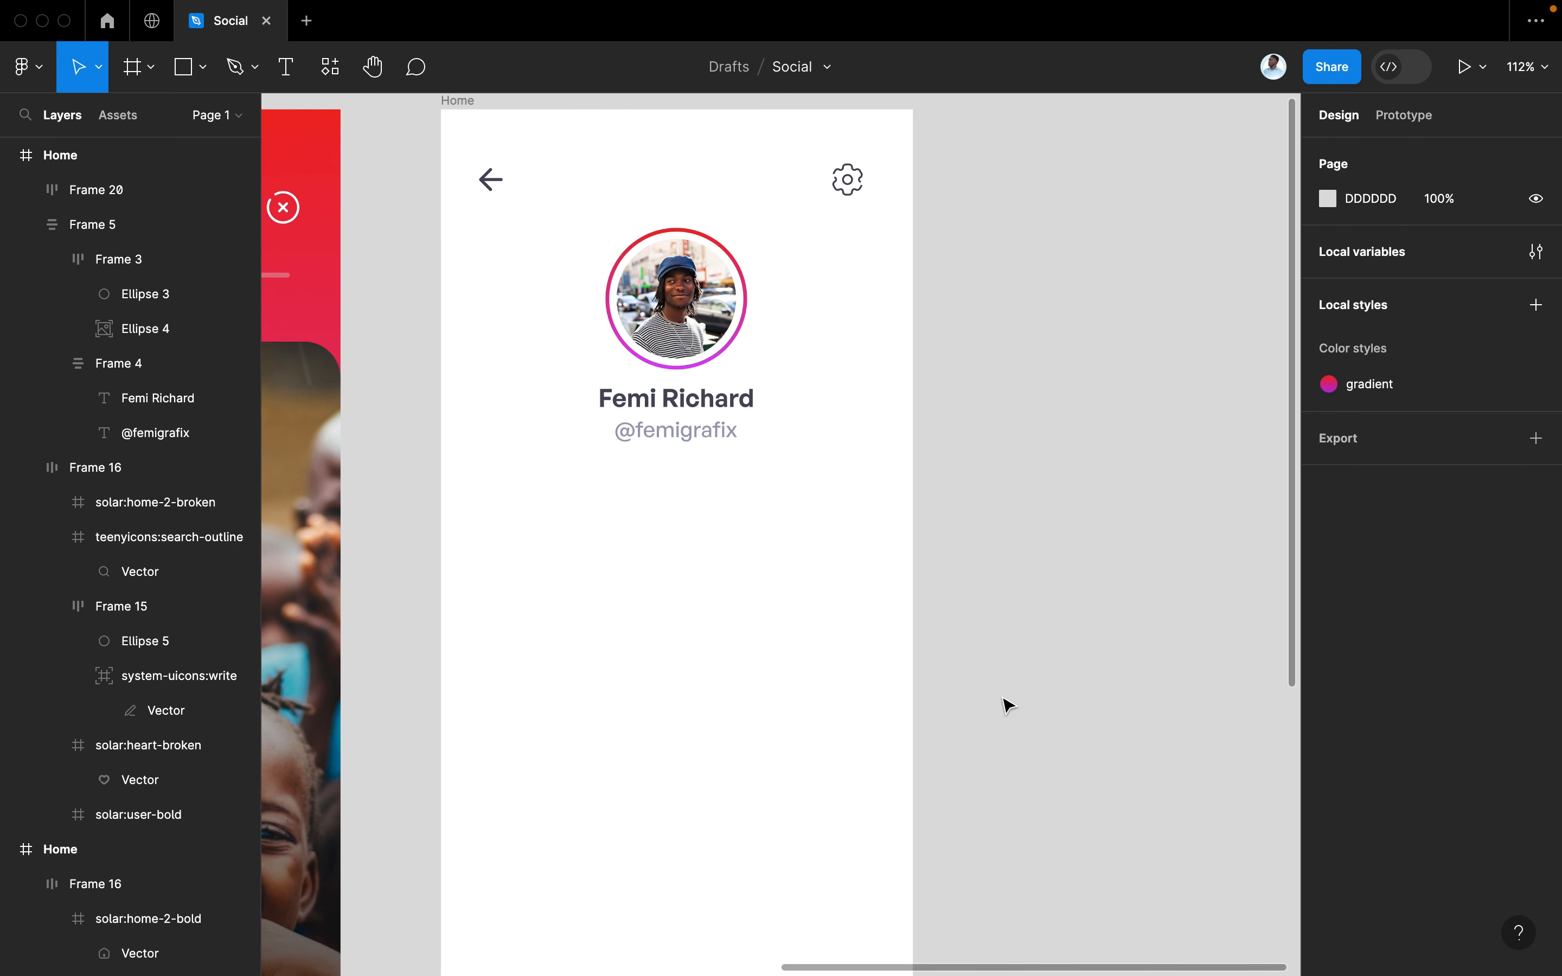
# Duplicate the name and handle block below the profile and relabel its top text 'Posts'
pyautogui.scroll(1, 853, 559)
pyautogui.hscroll(-2, 853, 559)
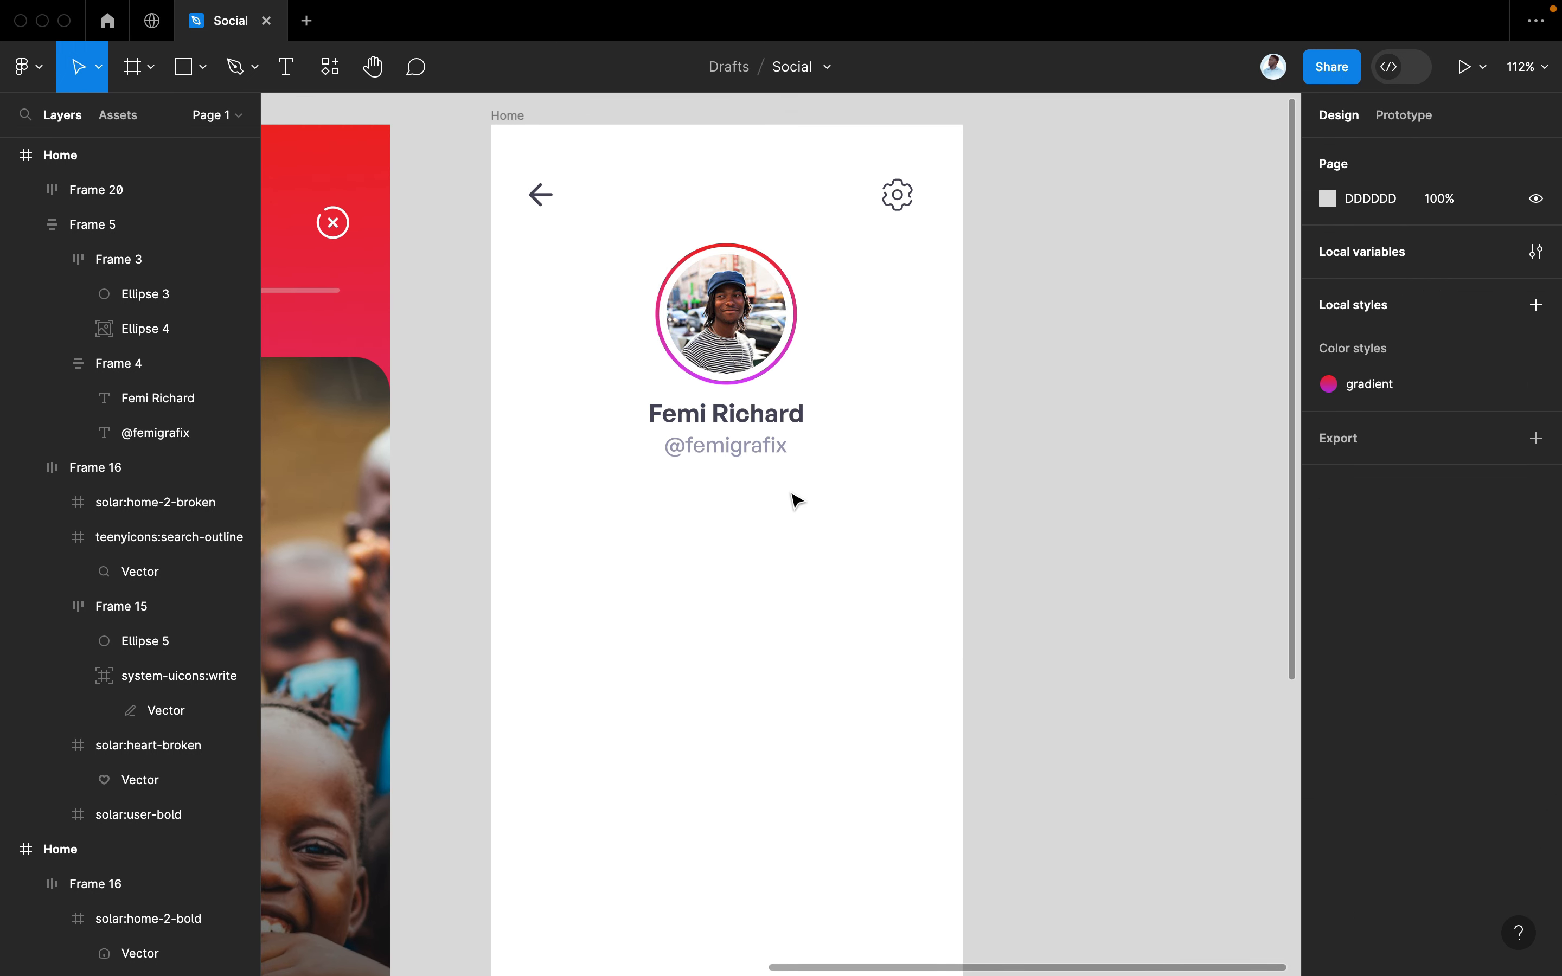
pyautogui.doubleClick(740, 448)
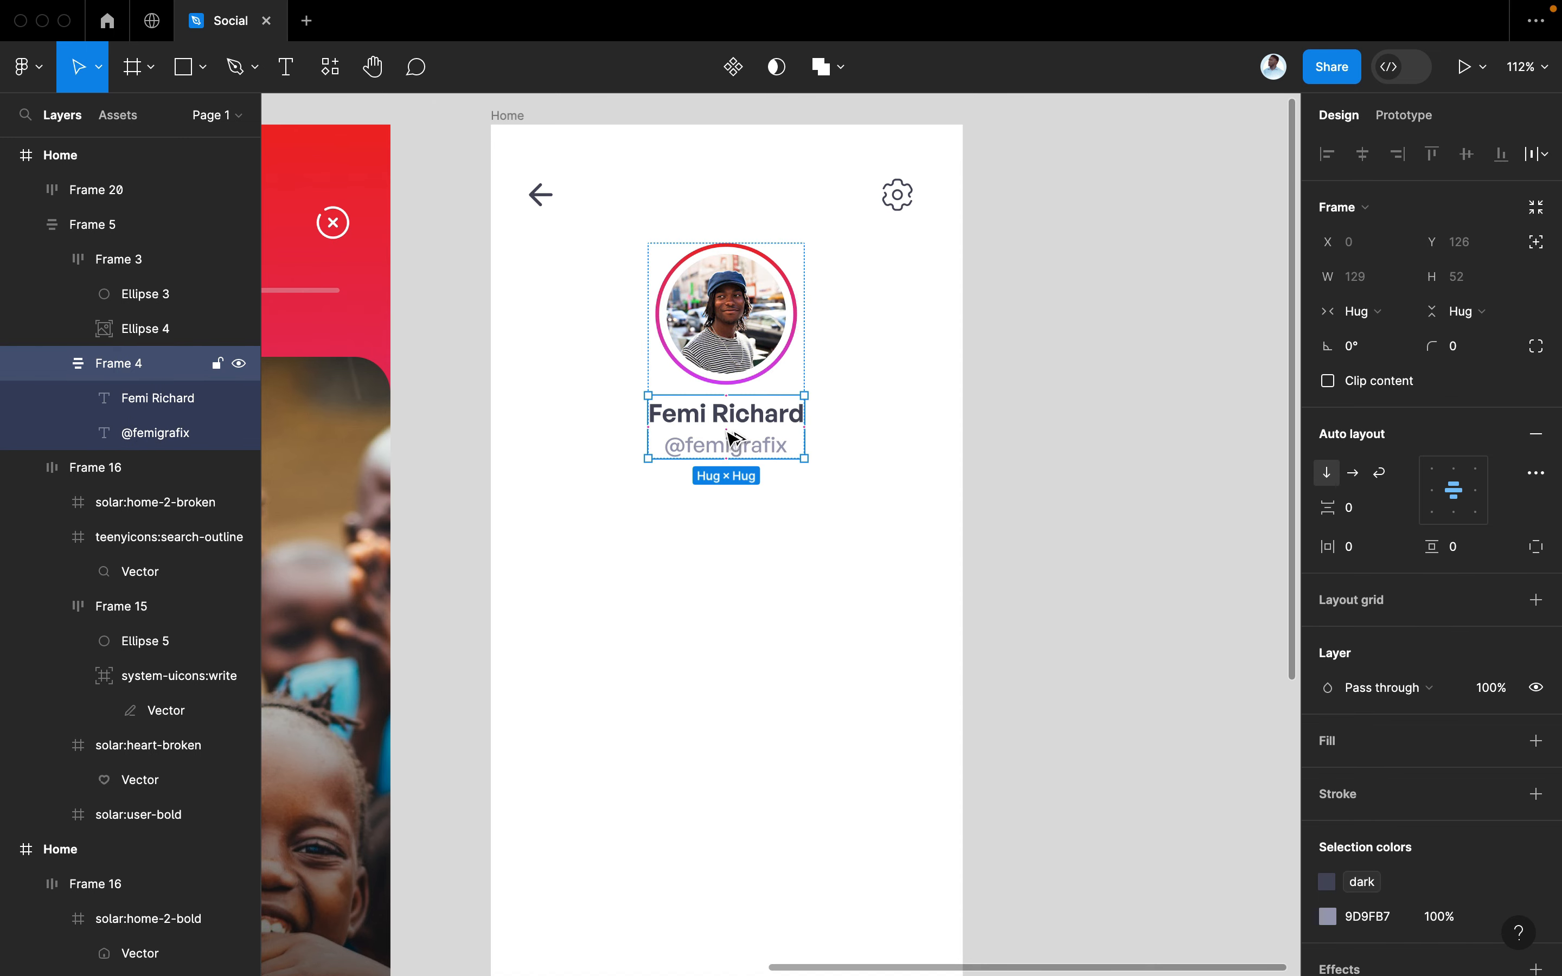
pyautogui.moveTo(733, 439); pyautogui.dragTo(621, 518)
pyautogui.doubleClick(632, 528)
pyautogui.click(662, 556)
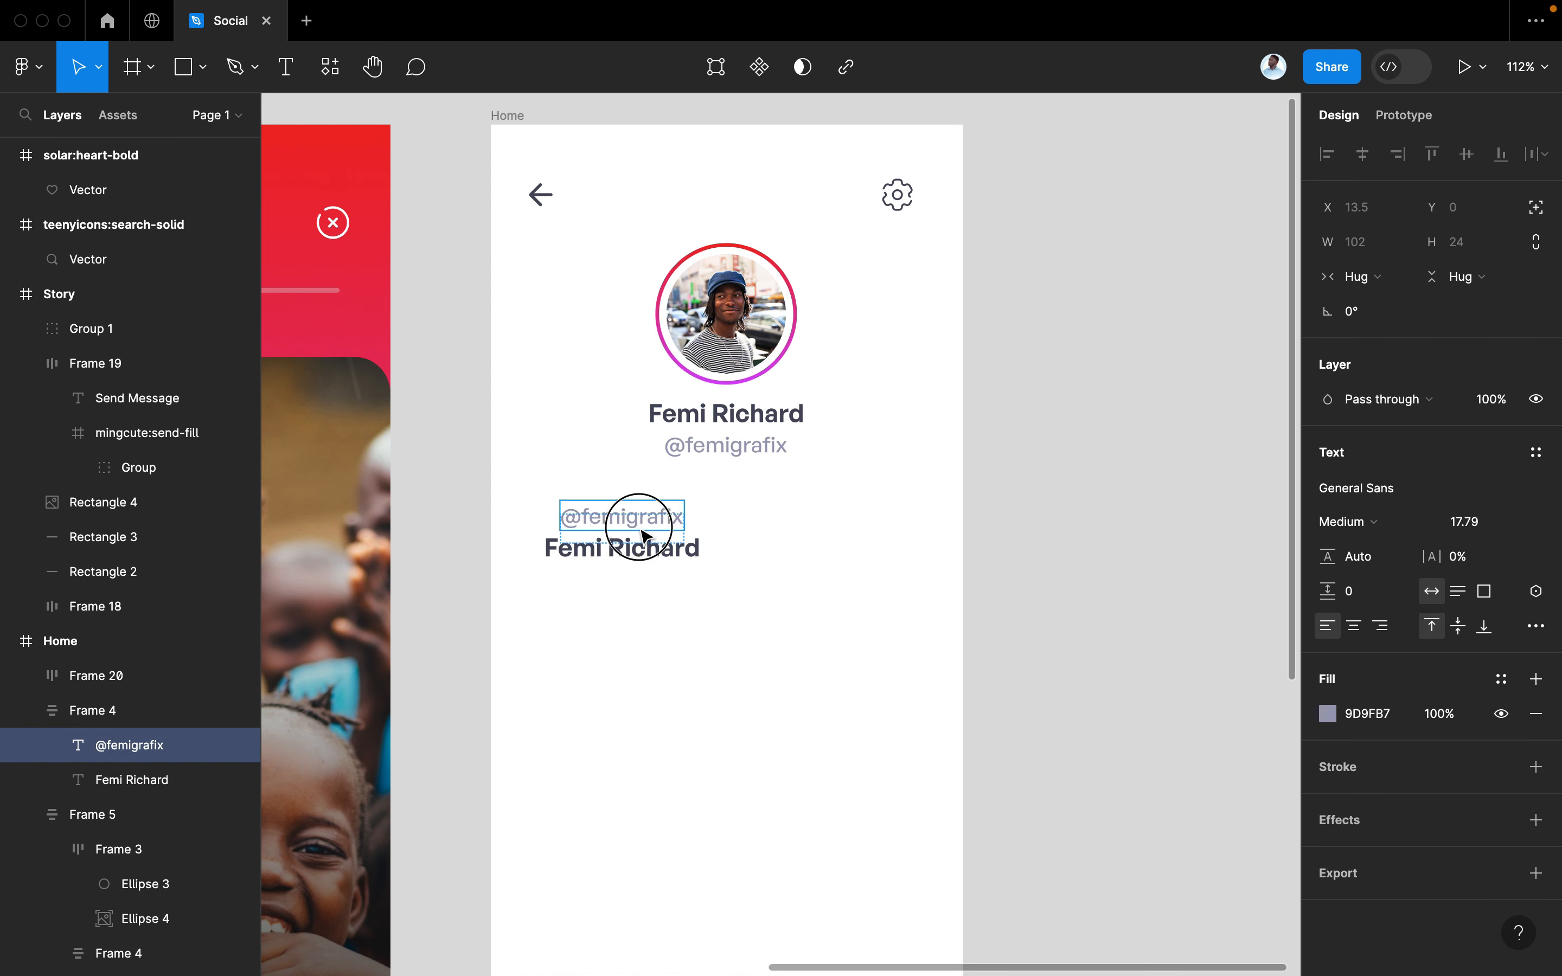
pyautogui.doubleClick(621, 516)
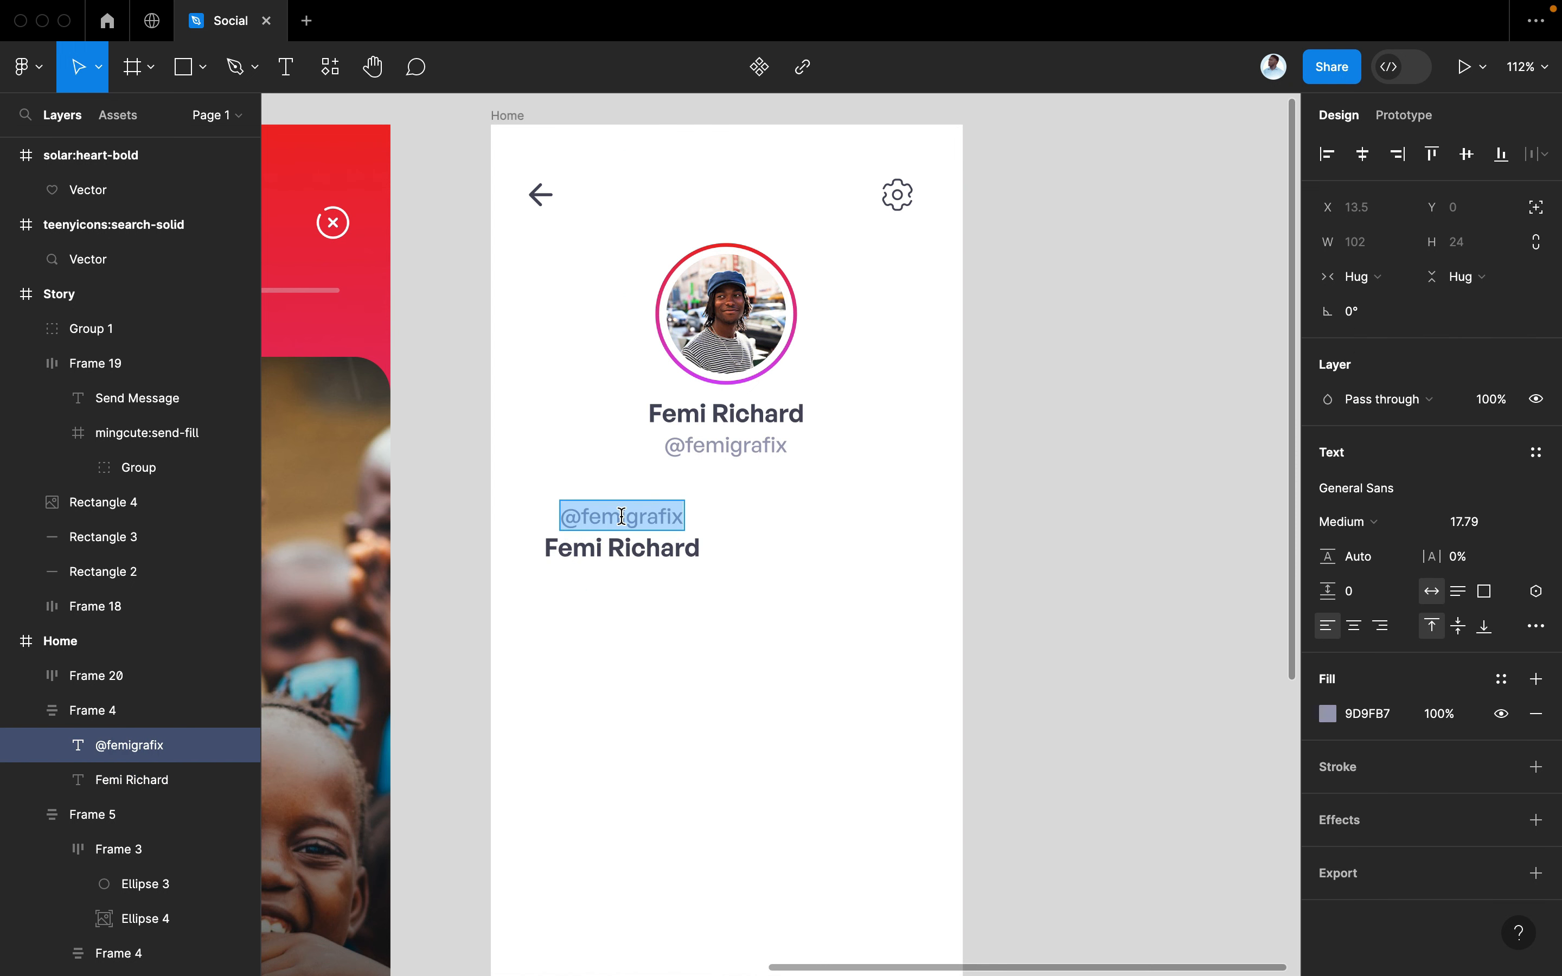
pyautogui.write('Posts')
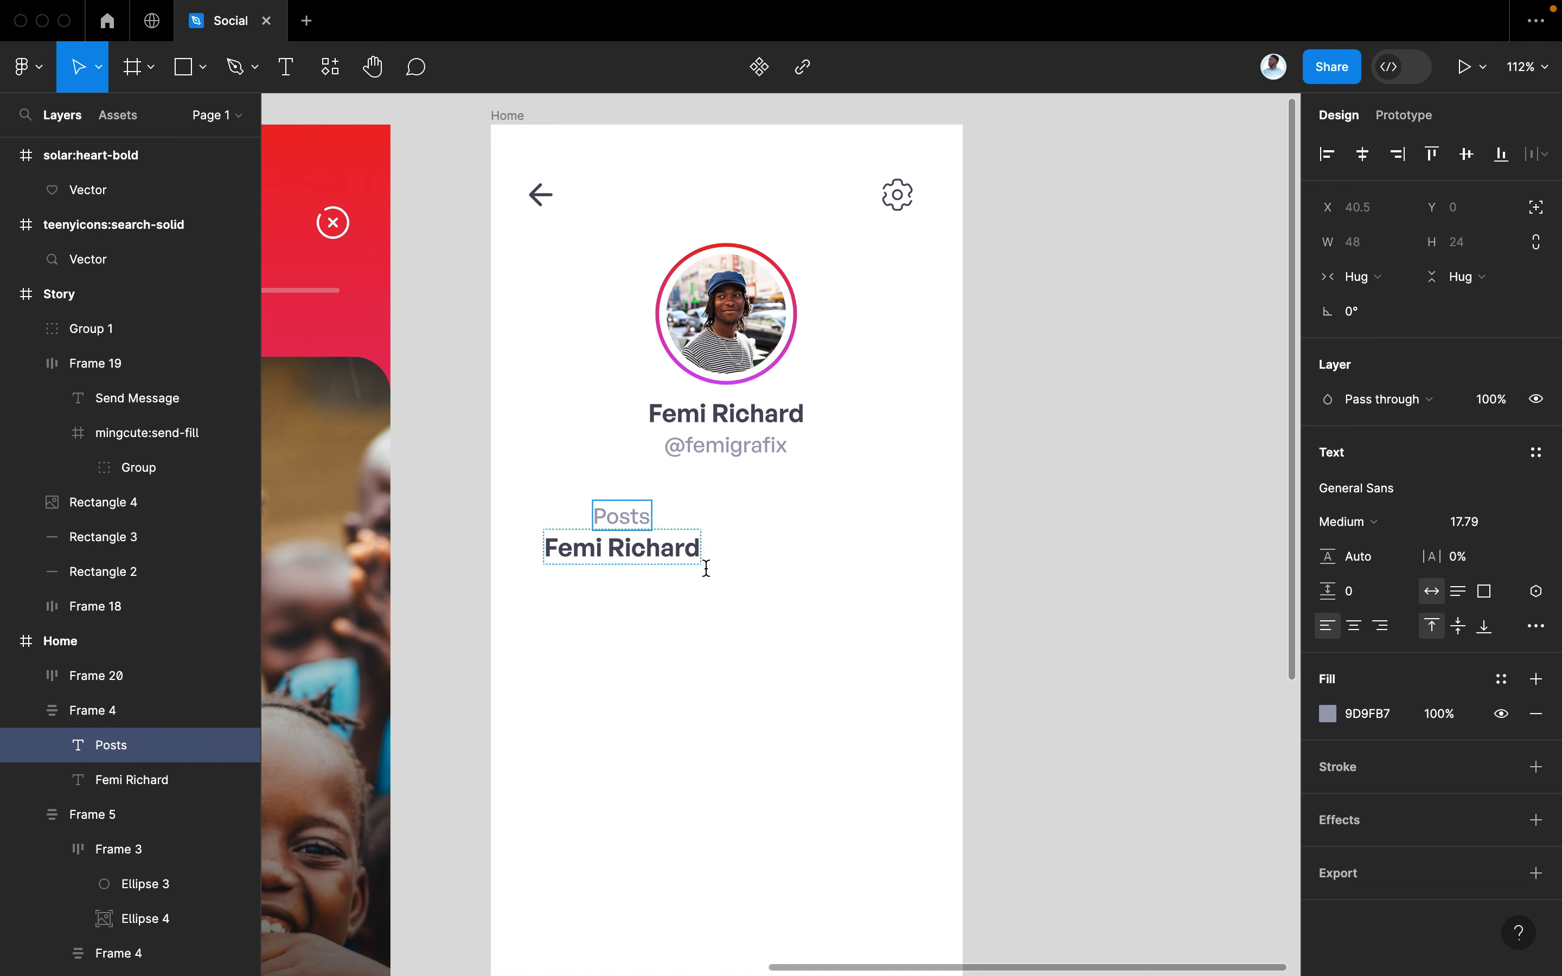
pyautogui.press('Escape')
# Scale the new Posts block down to 0.83x
pyautogui.click(709, 584)
pyautogui.click(685, 560)
pyautogui.press('k')
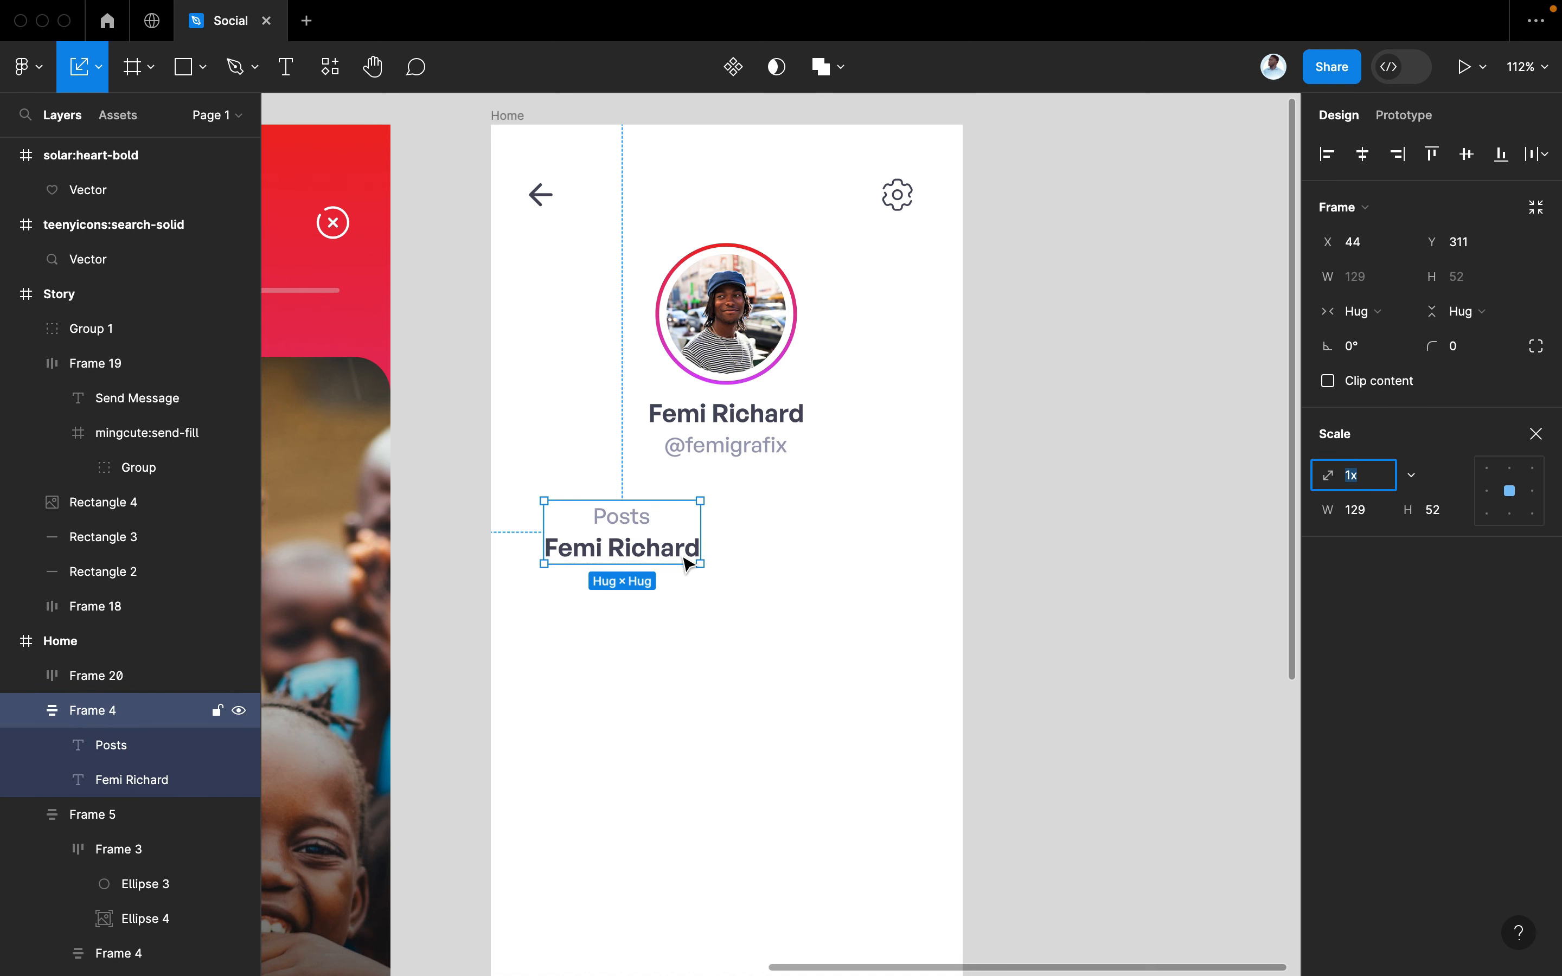
pyautogui.moveTo(697, 563)
pyautogui.mouseDown()
pyautogui.moveTo(659, 540)
pyautogui.moveTo(686, 558)
pyautogui.mouseUp()
# Change the text under Posts to read '200'
pyautogui.doubleClick(627, 549)
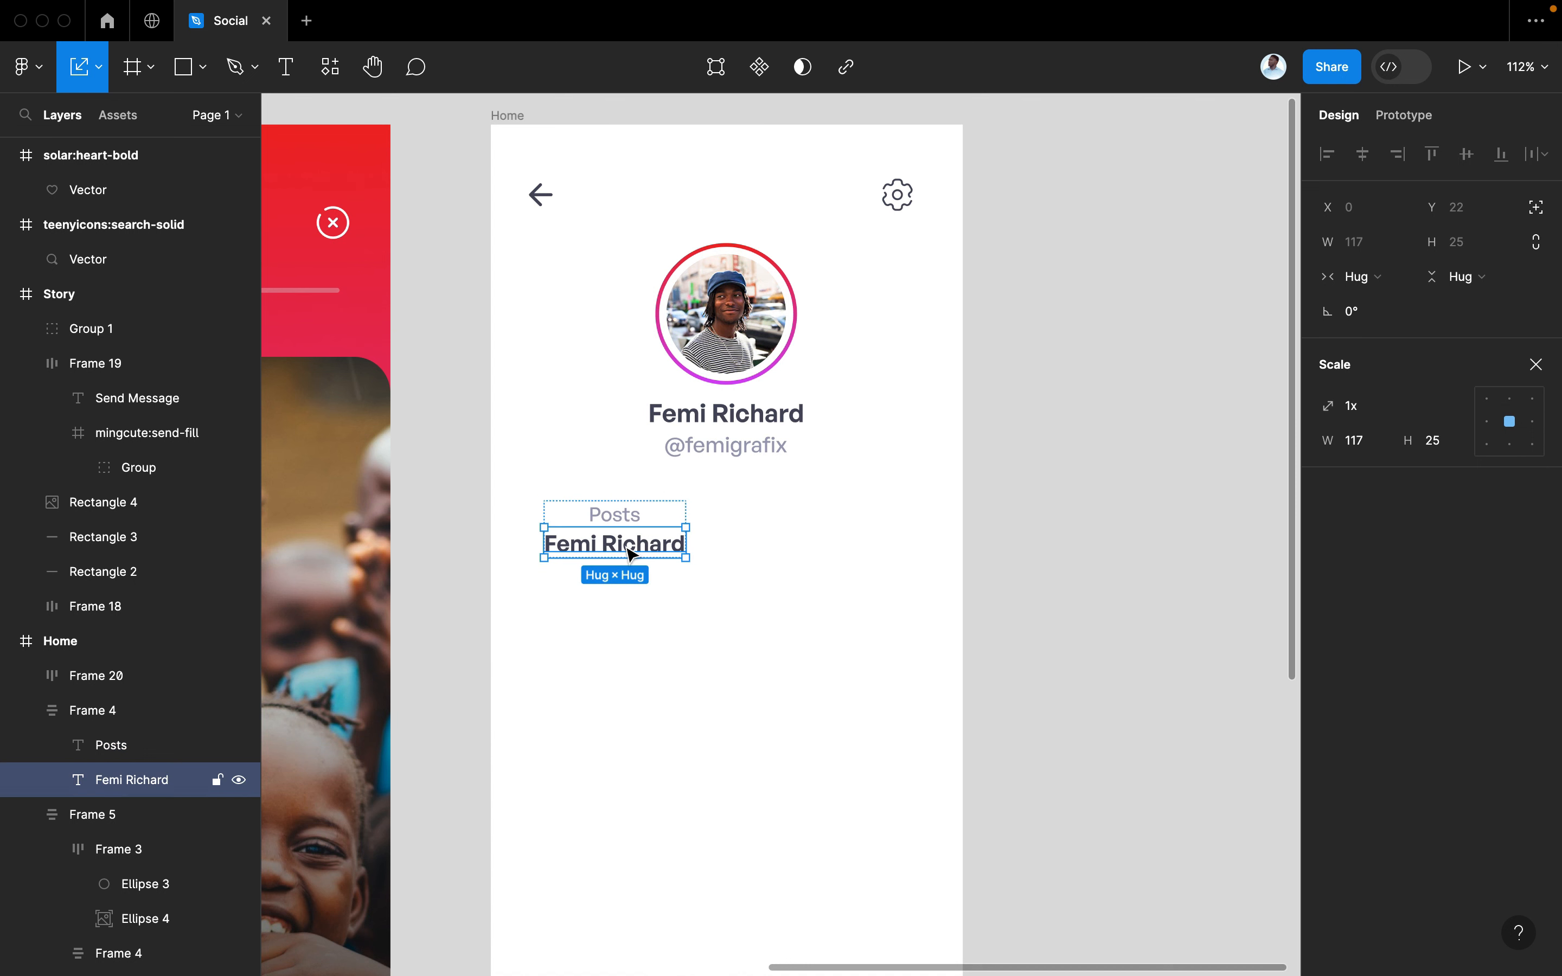
pyautogui.doubleClick(625, 545)
pyautogui.click(625, 546)
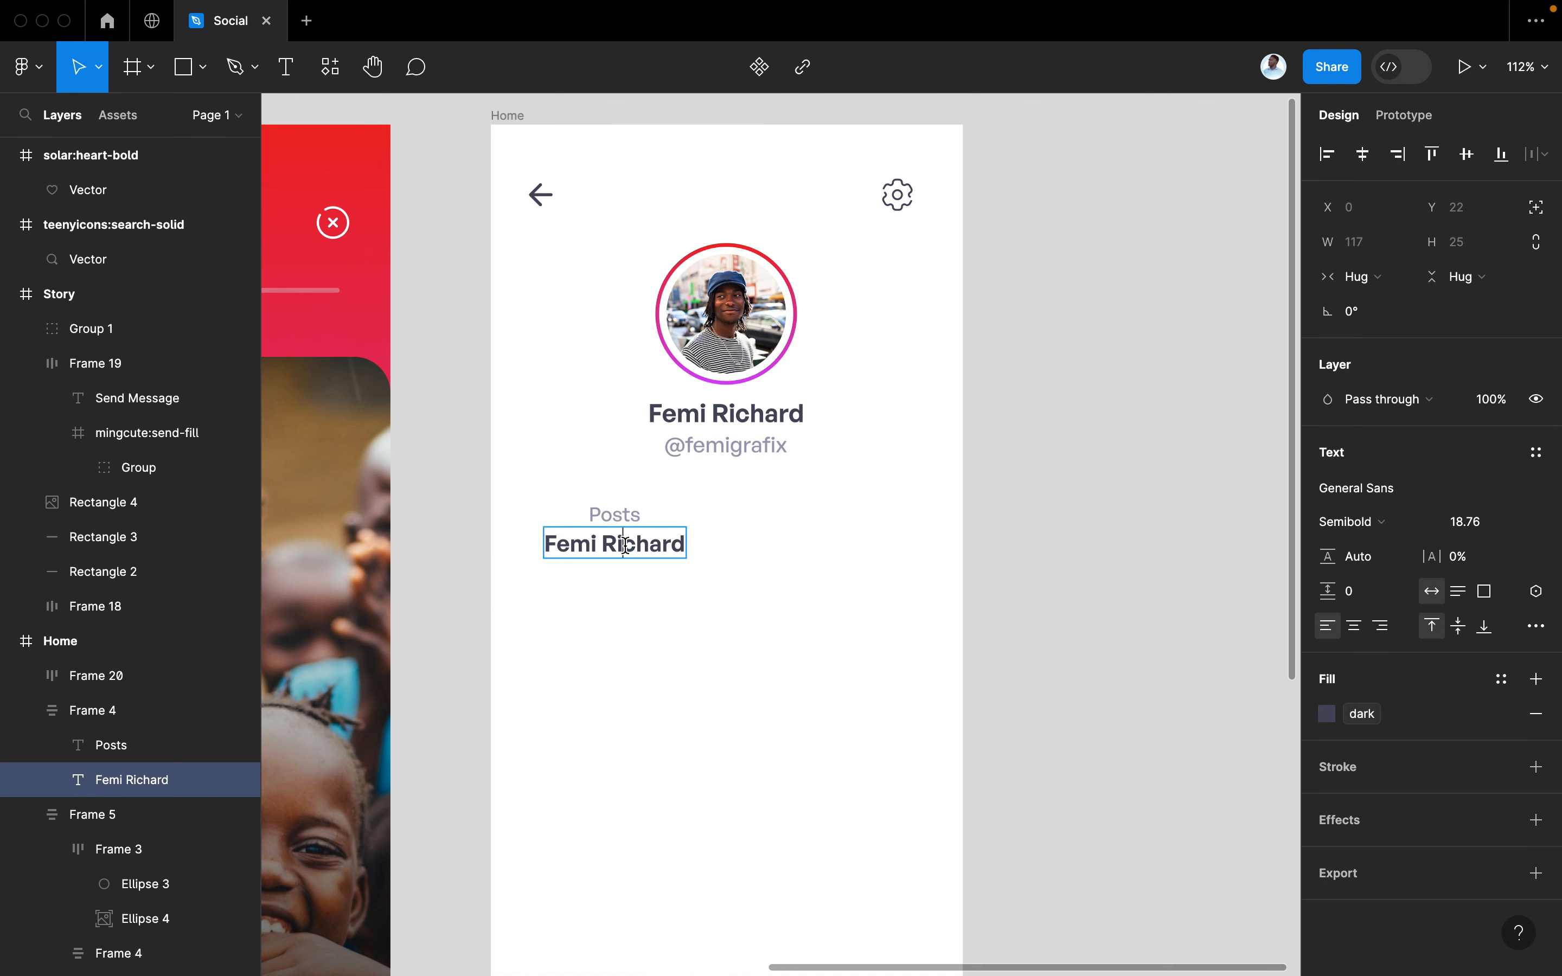
pyautogui.write('2')
pyautogui.press('super+a')
pyautogui.write('200')
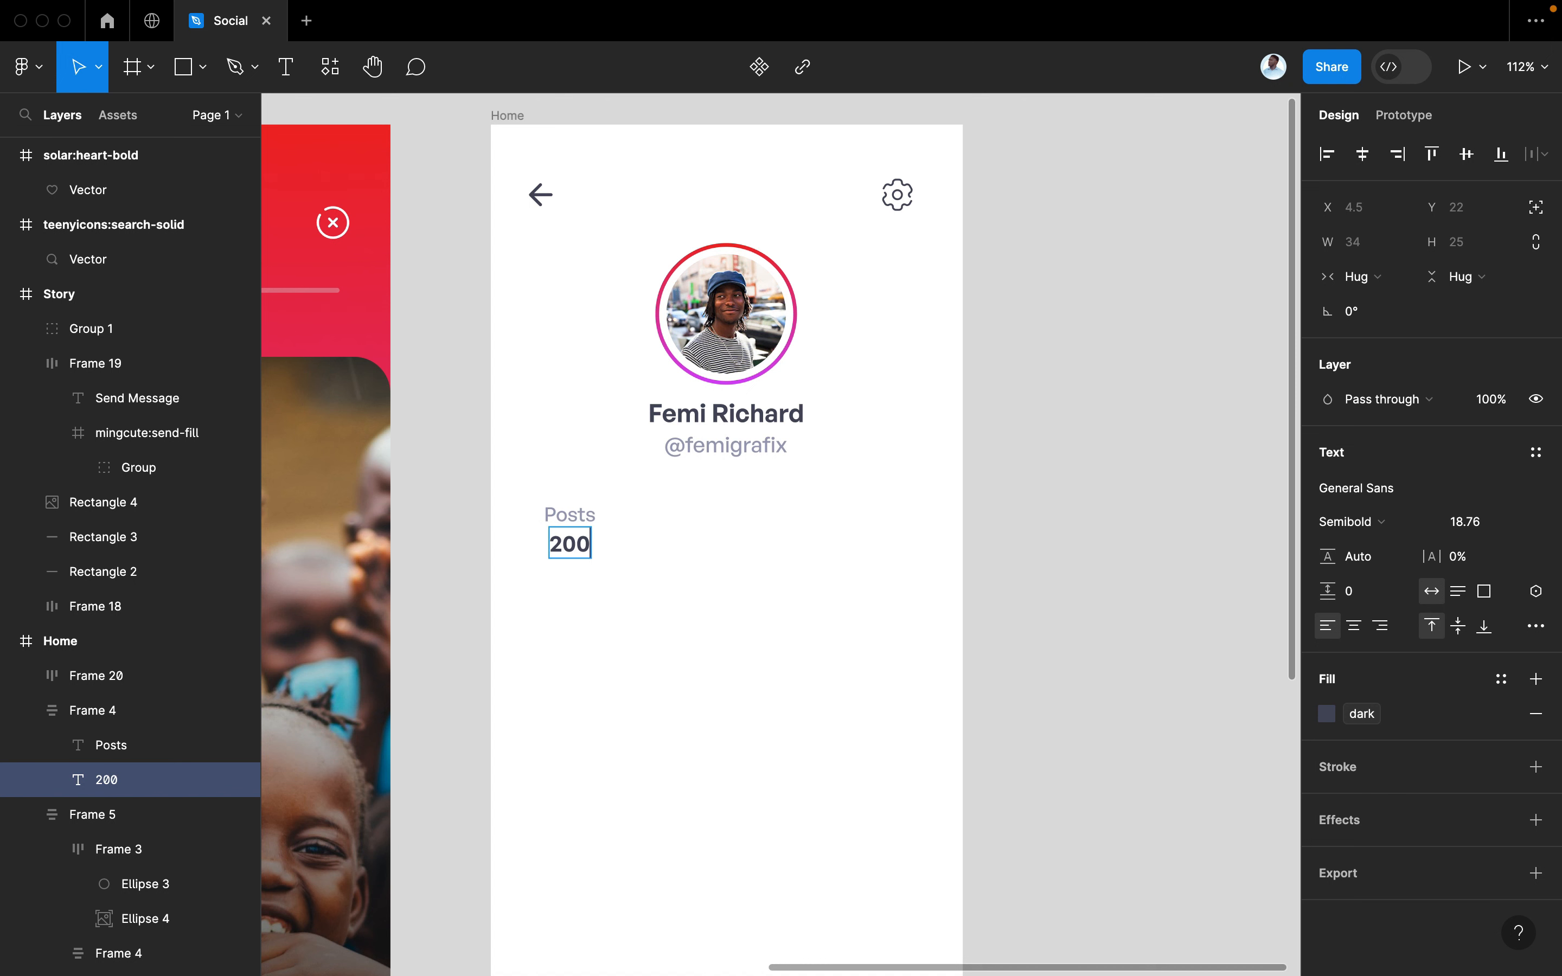
pyautogui.click(665, 581)
pyautogui.click(587, 542)
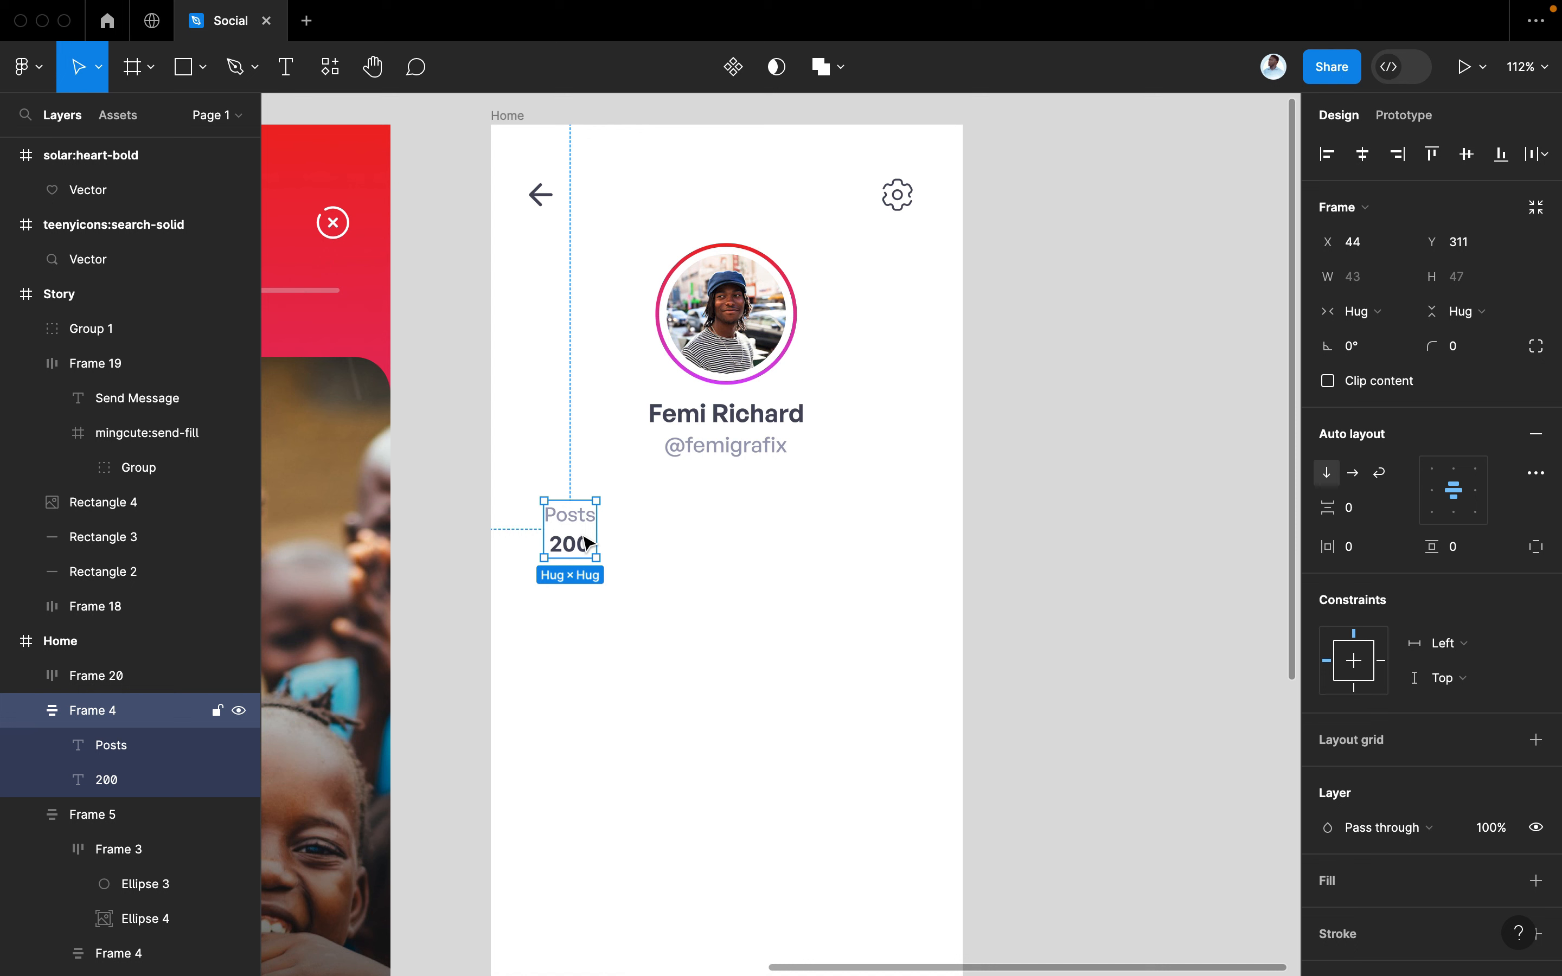
# Duplicate the Posts block to the right and edit it to 'Followers' over '200K'
pyautogui.moveTo(571, 545); pyautogui.dragTo(715, 526)
pyautogui.doubleClick(715, 526)
pyautogui.doubleClick(715, 526)
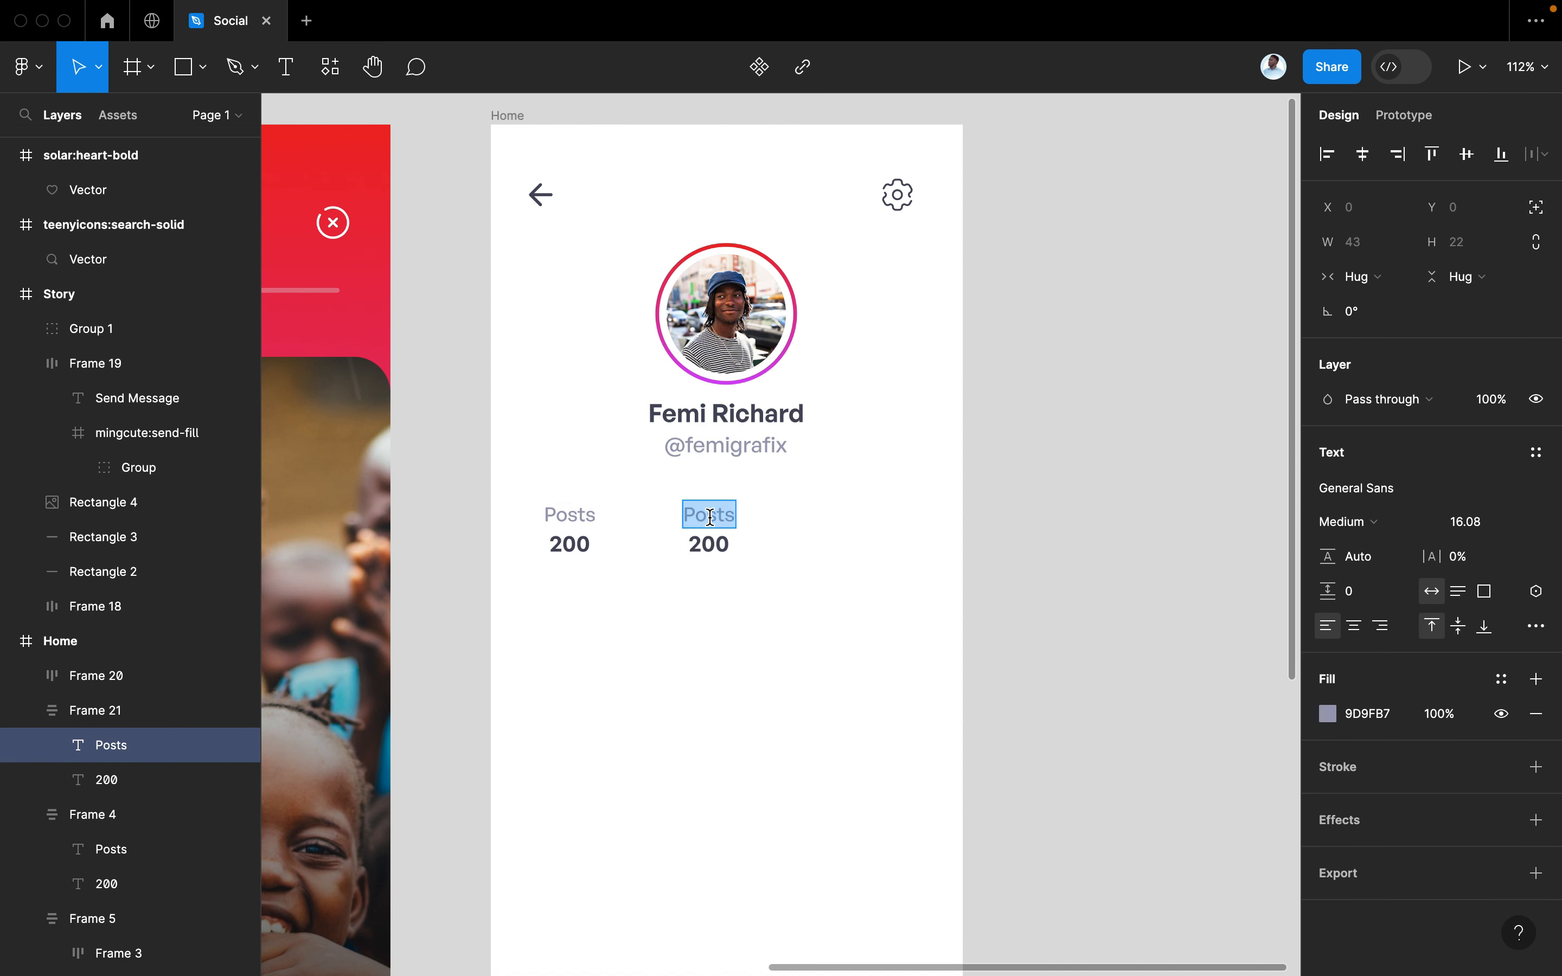
pyautogui.write('Followers')
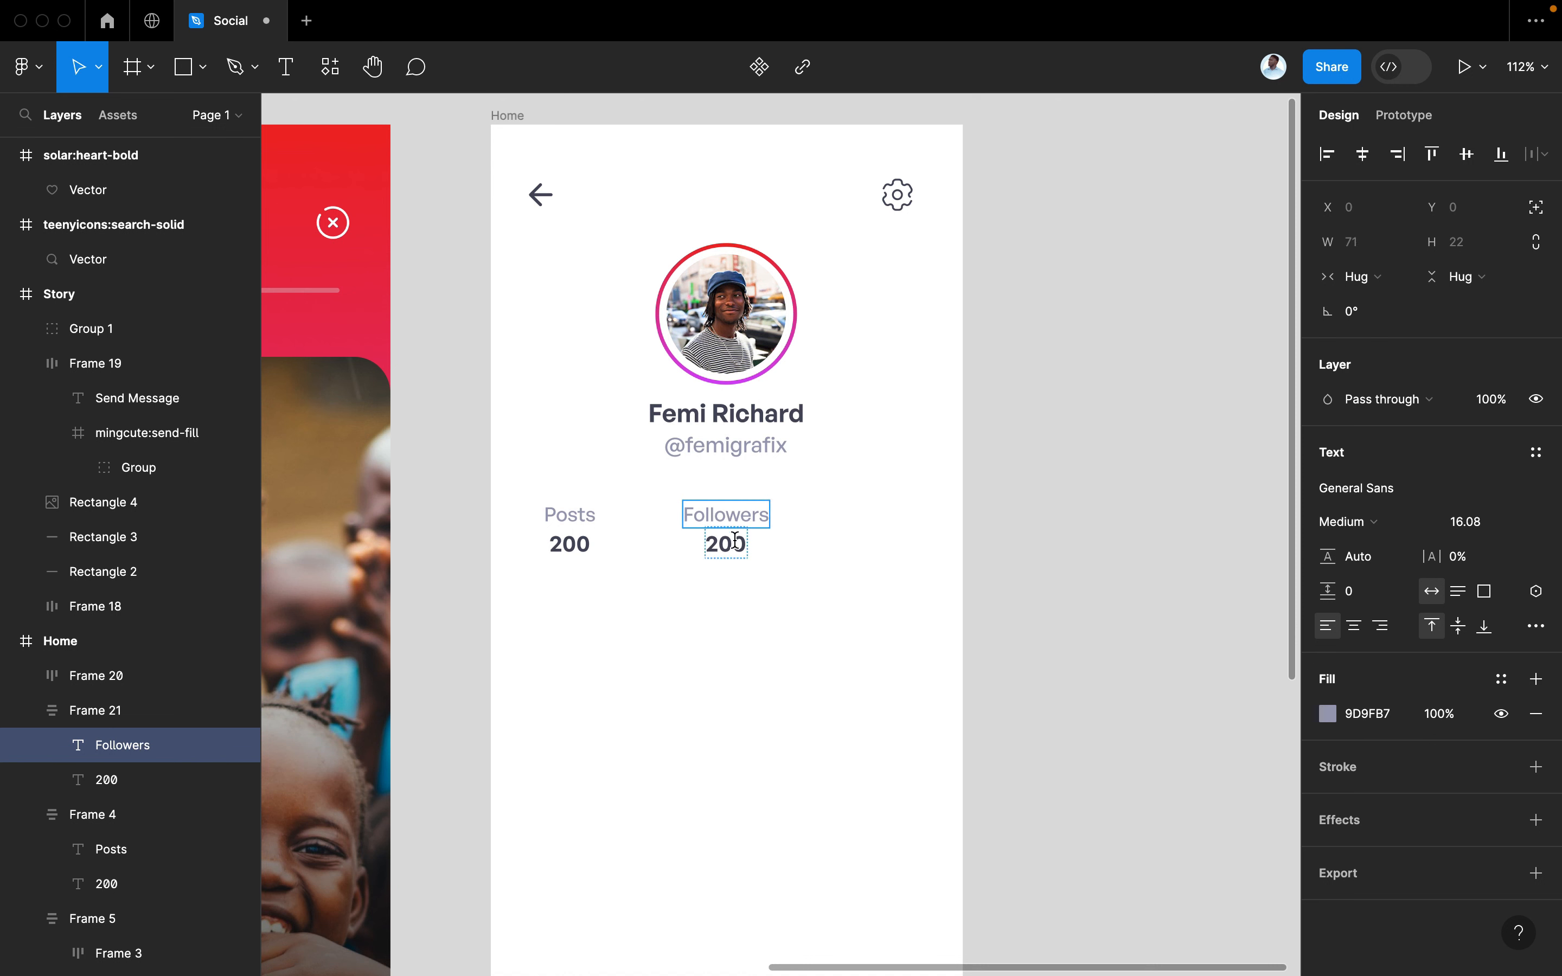
pyautogui.click(735, 541)
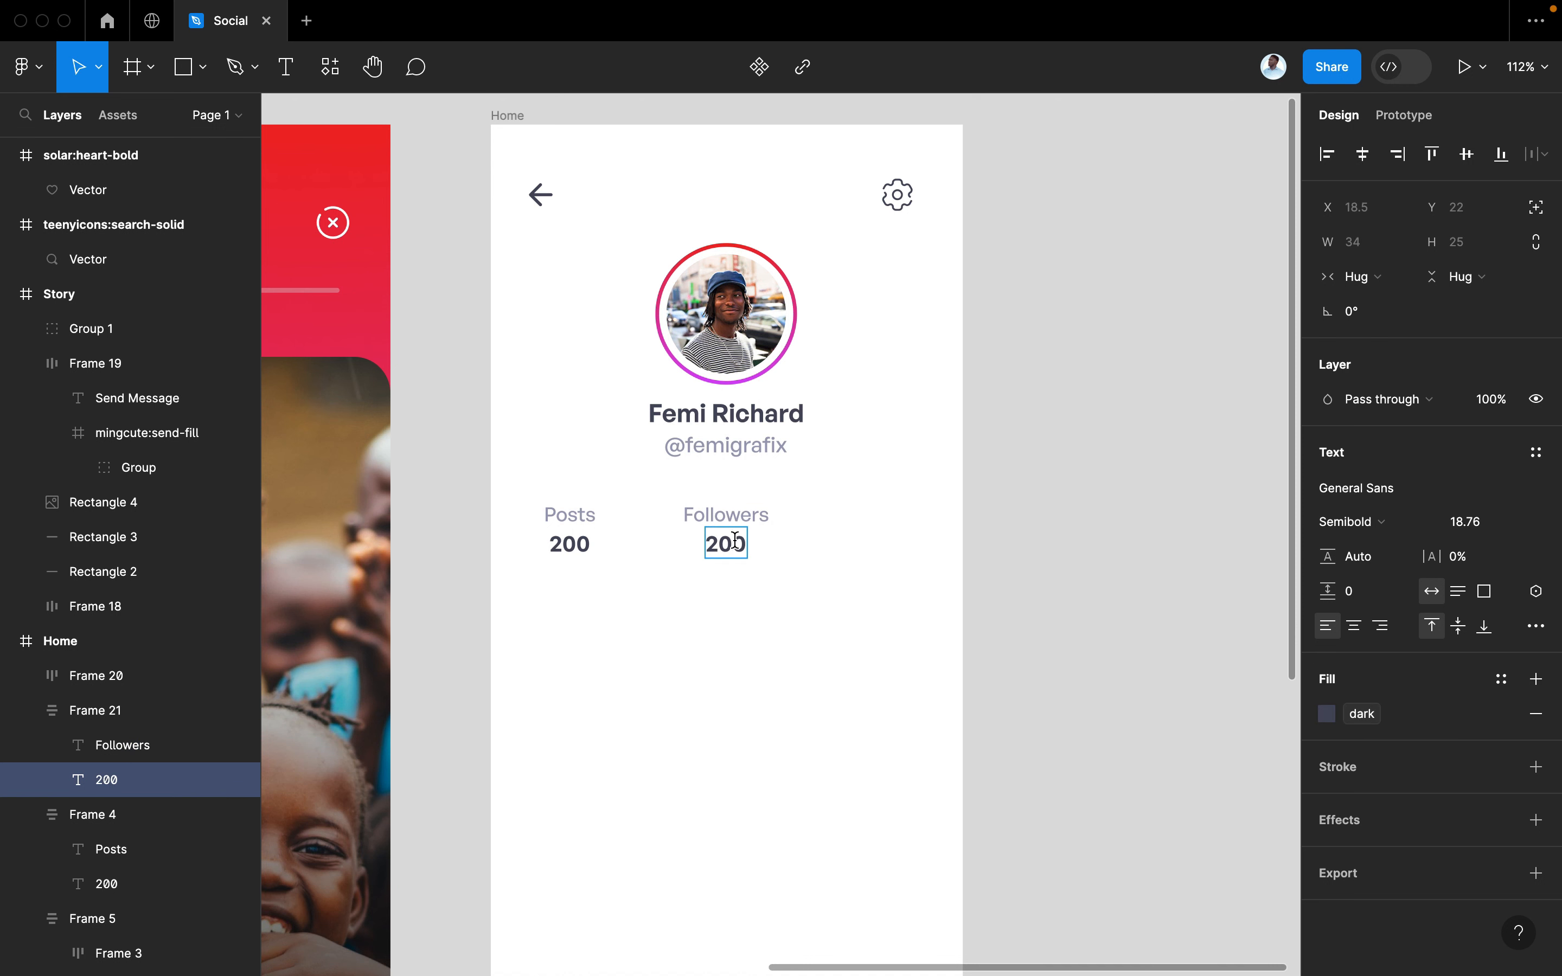
pyautogui.write('200k')
pyautogui.press('BackSpace')
pyautogui.write('K')
pyautogui.press('Escape')
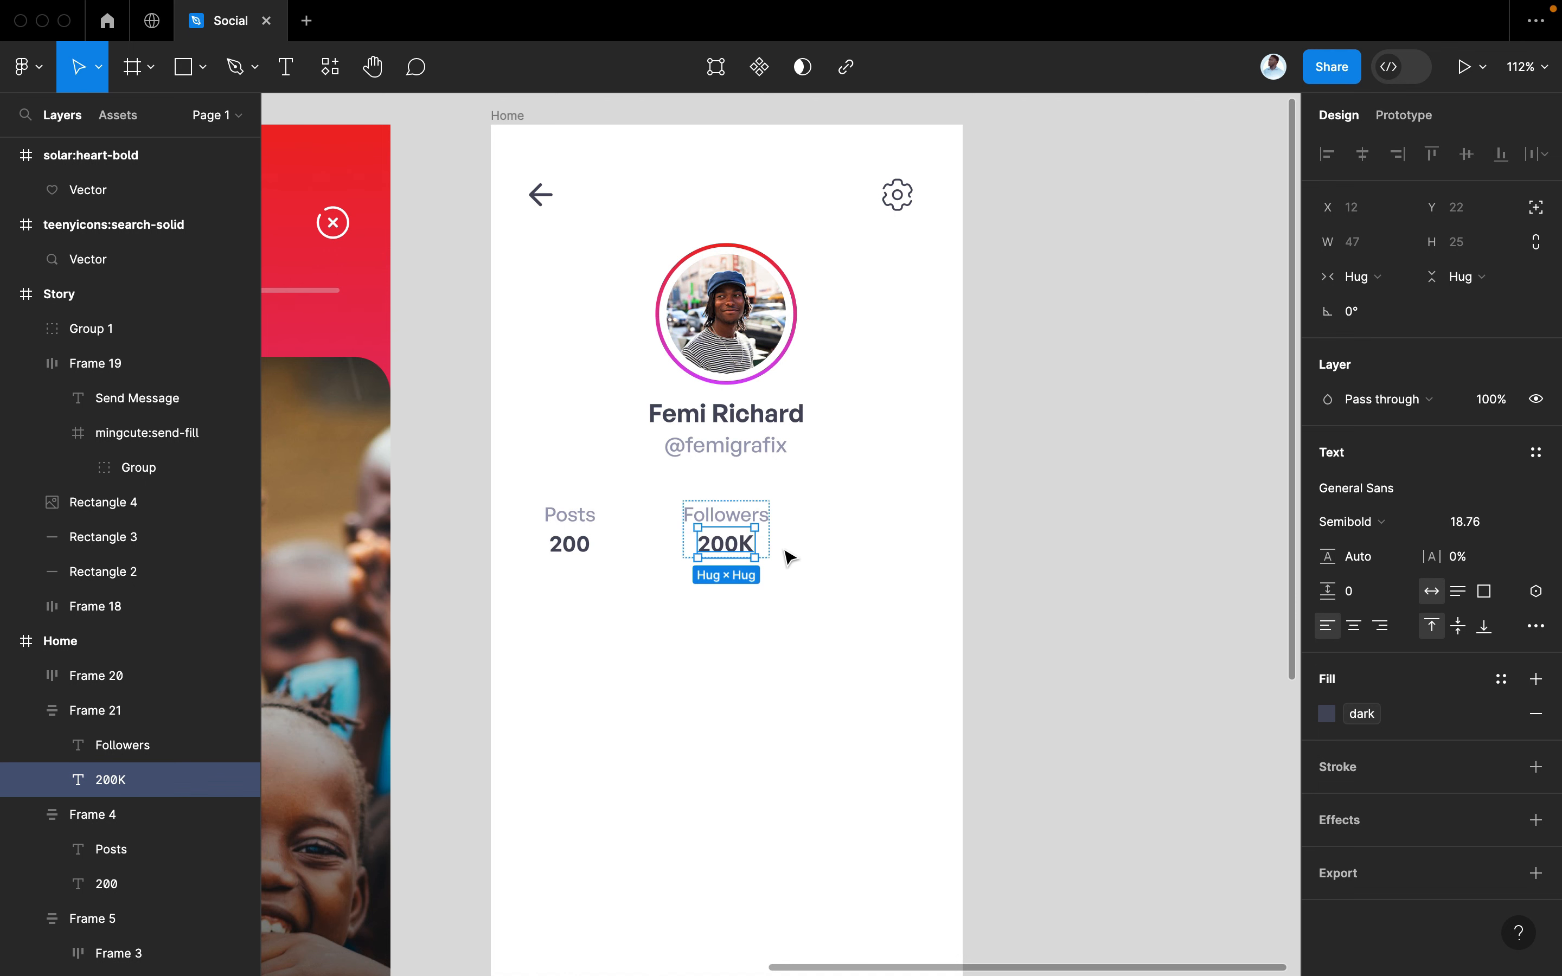
pyautogui.click(798, 558)
pyautogui.click(726, 532)
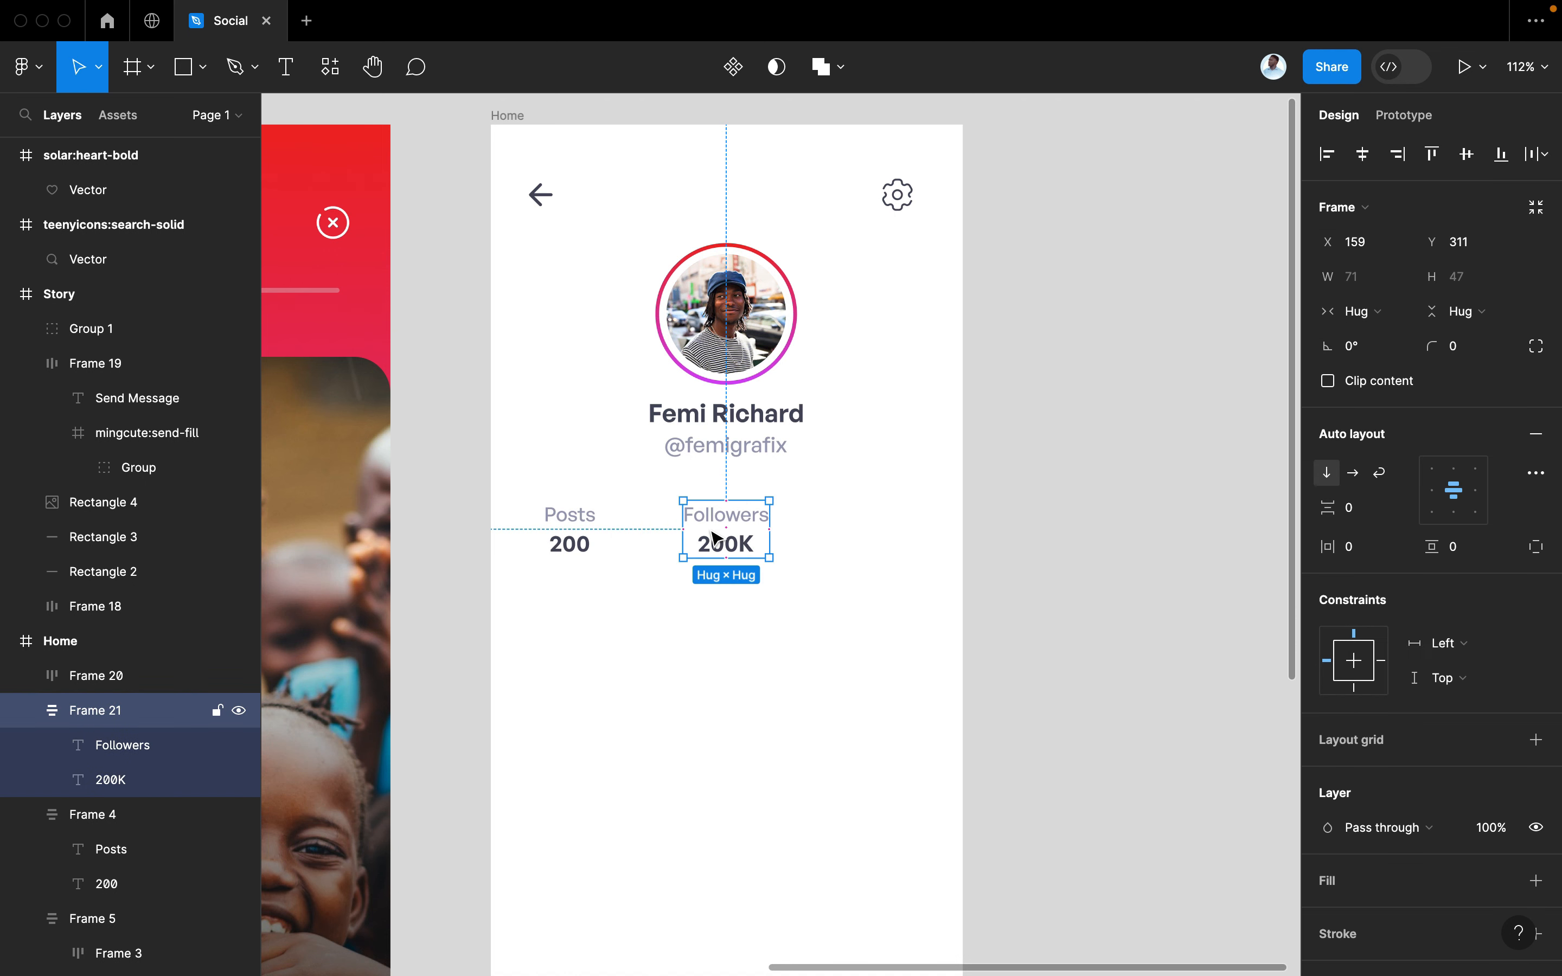
# Duplicate it again further right and edit it to 'Following' over '16'
pyautogui.moveTo(716, 537); pyautogui.dragTo(850, 531)
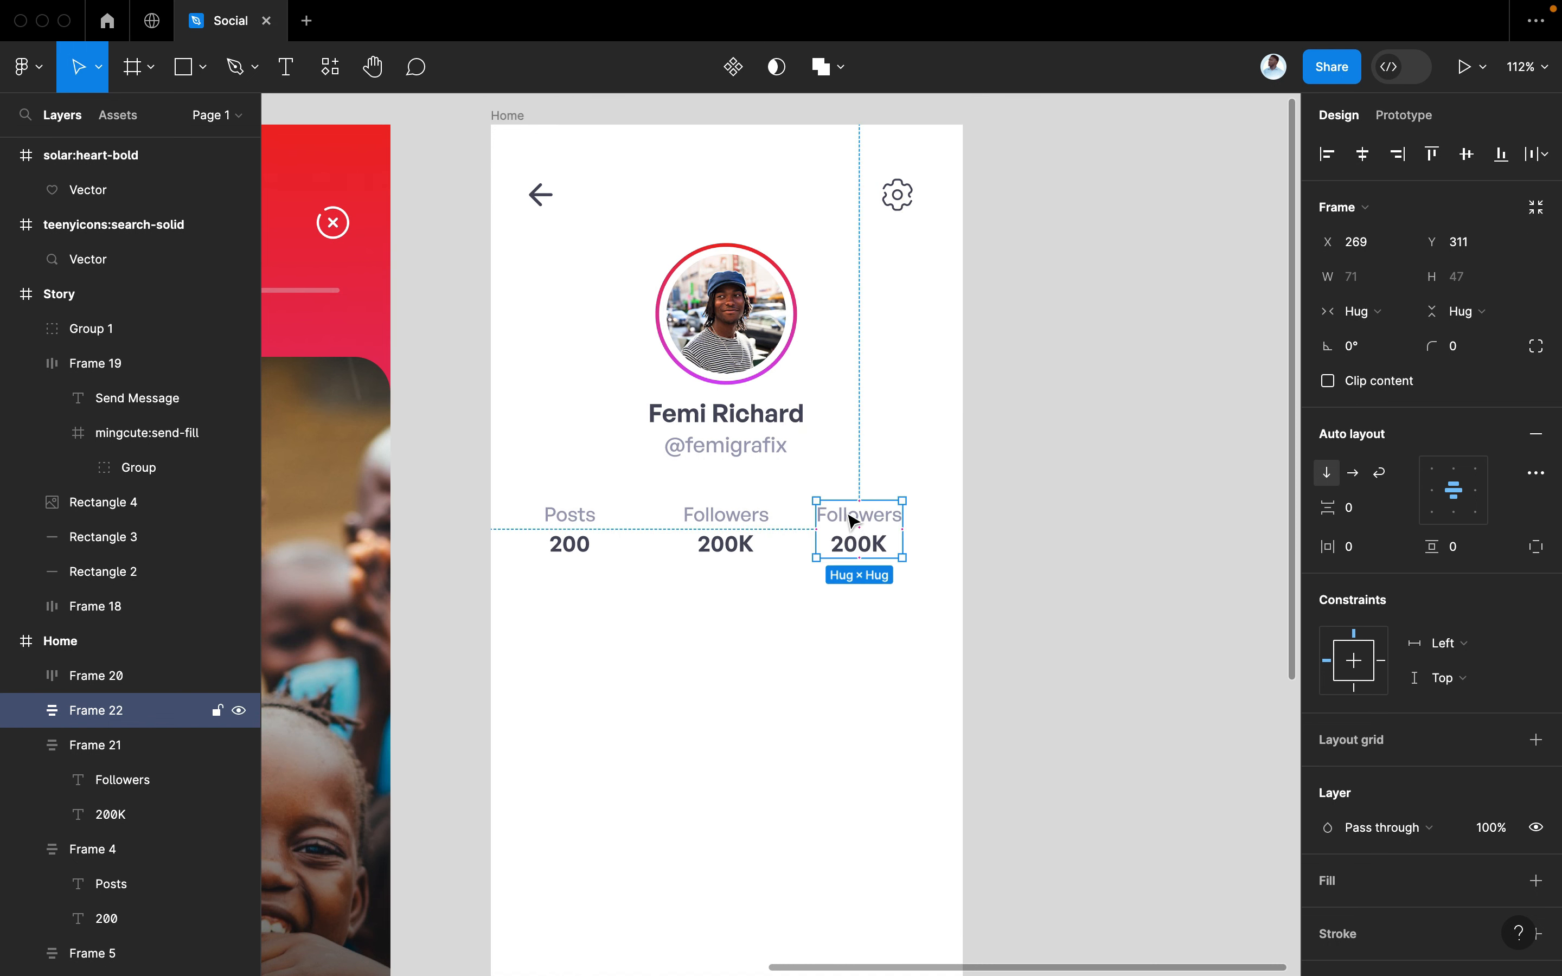
pyautogui.doubleClick(852, 519)
pyautogui.doubleClick(847, 510)
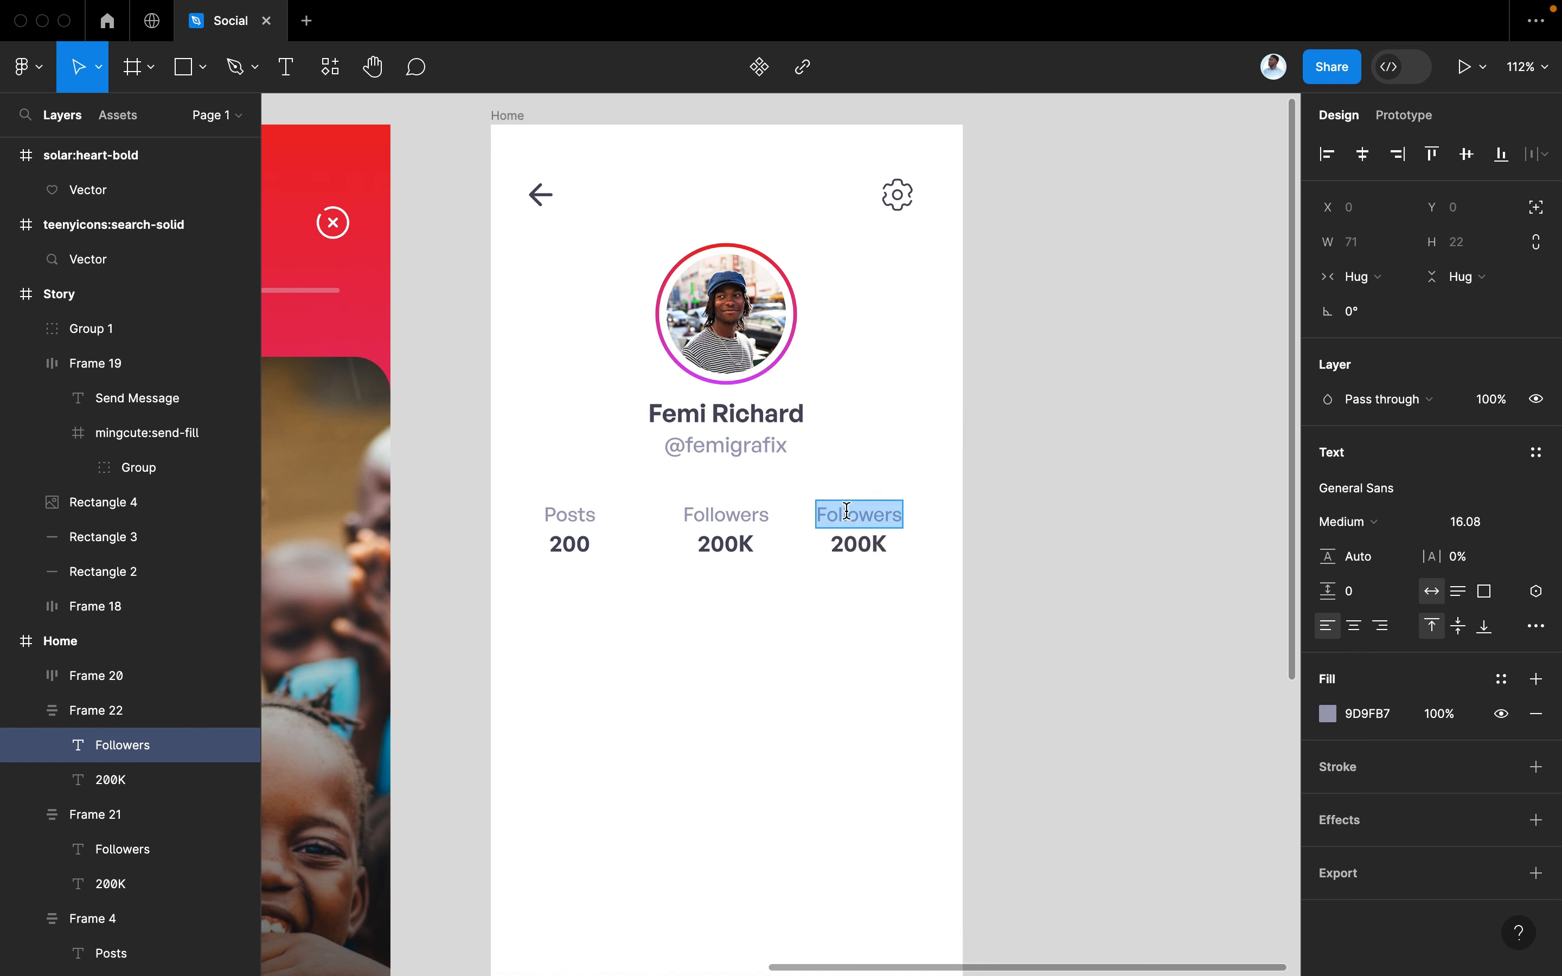
pyautogui.write('Following')
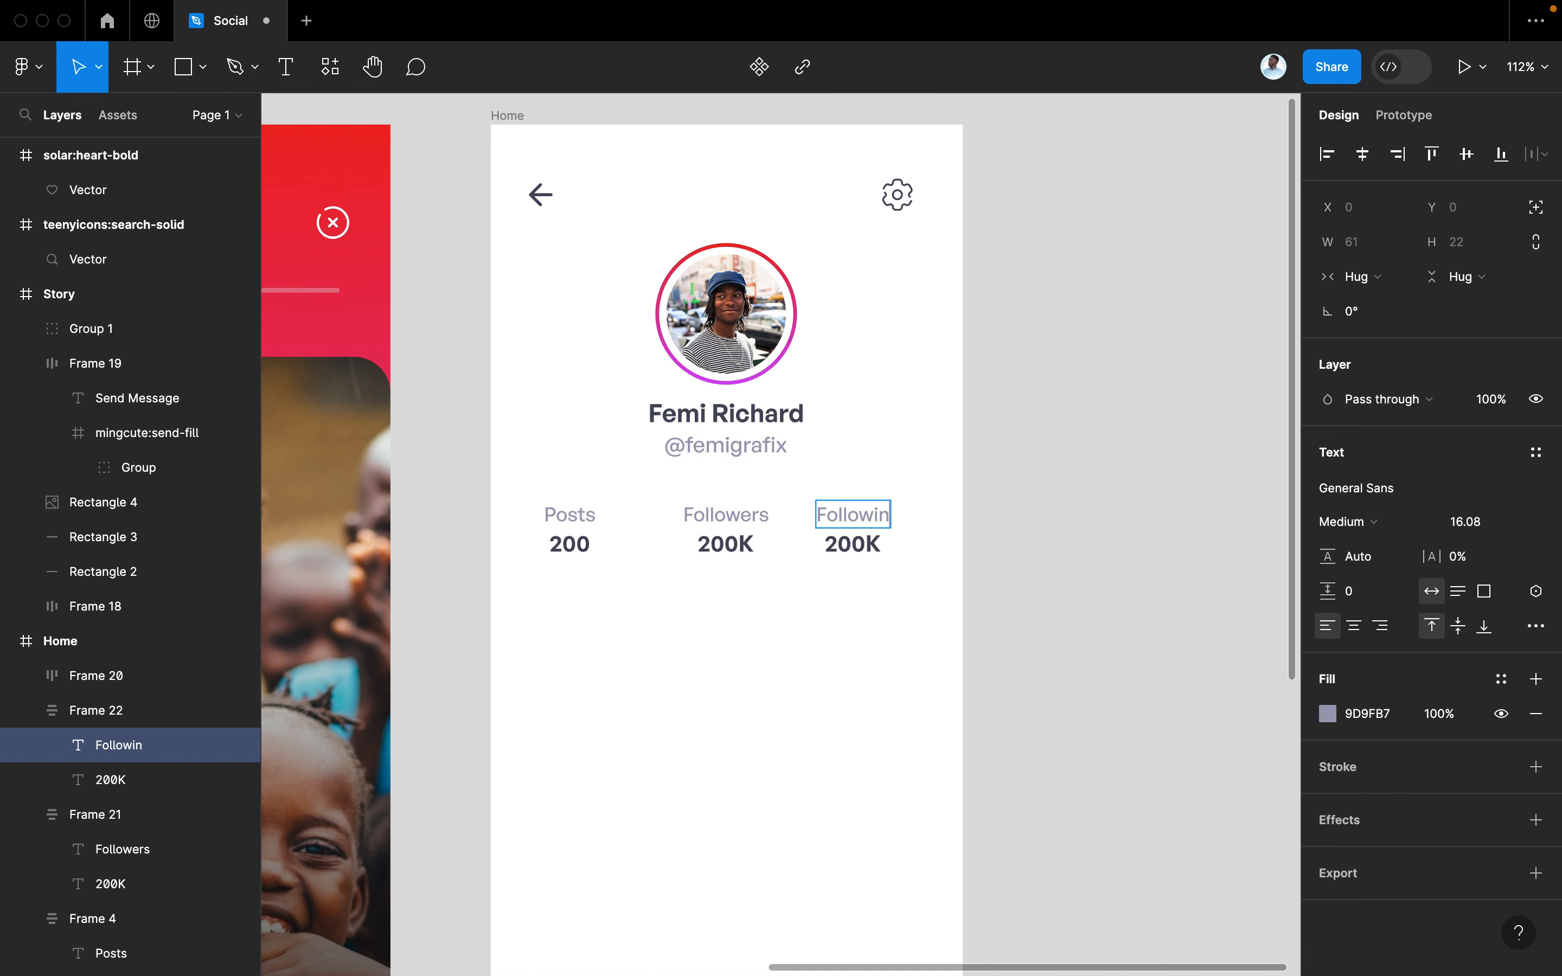
pyautogui.click(865, 545)
pyautogui.doubleClick(876, 552)
pyautogui.write('1')
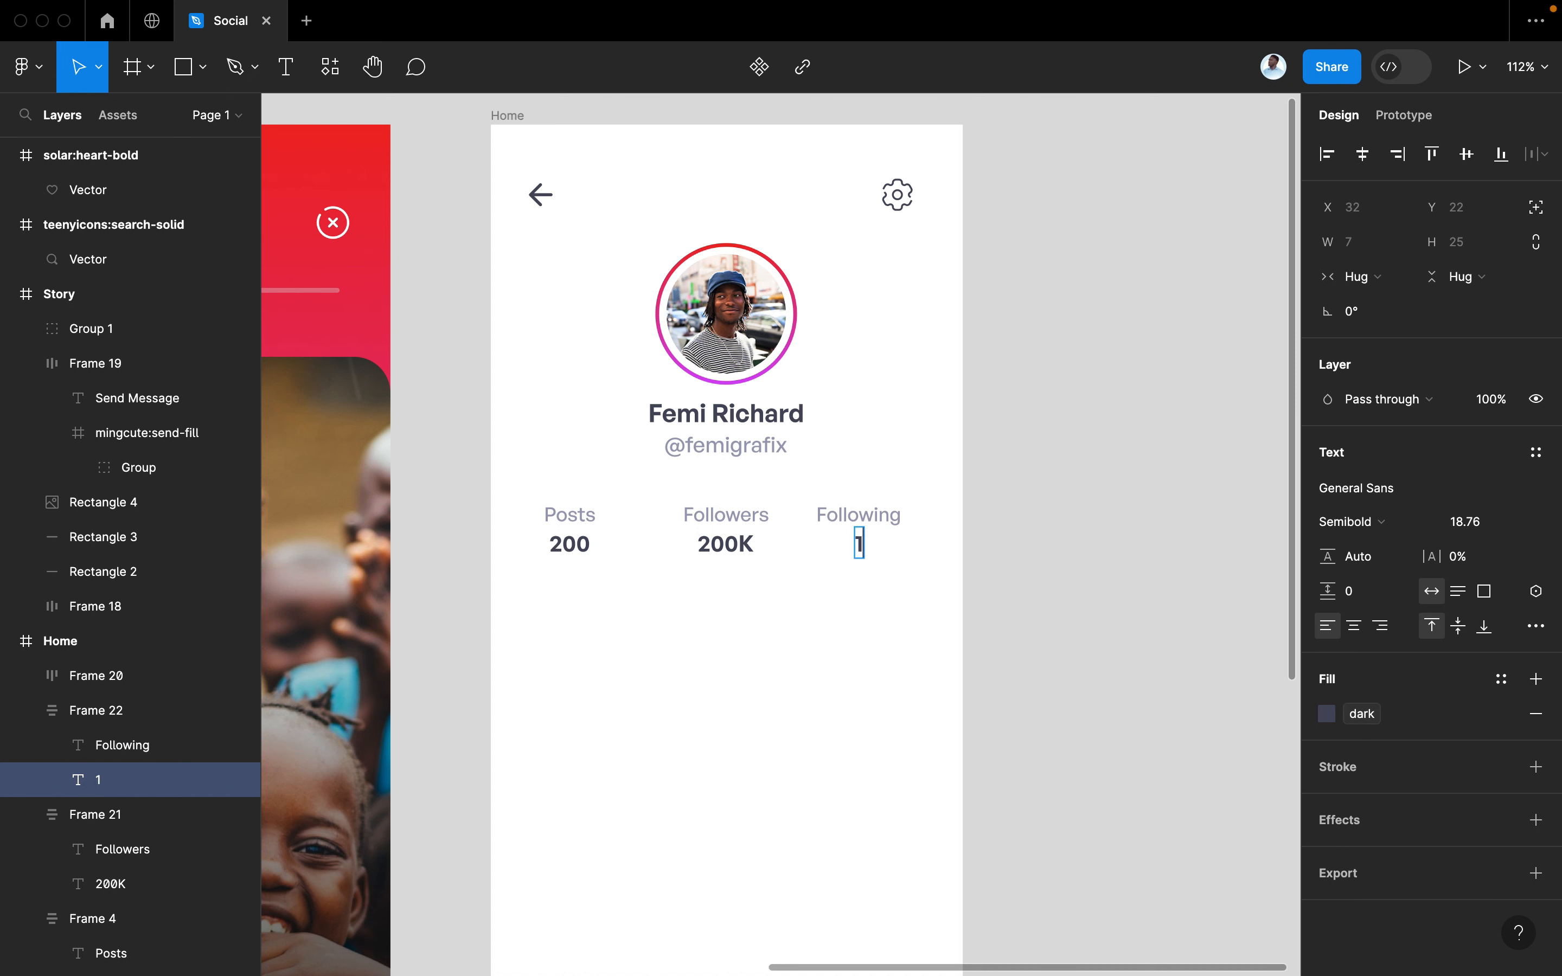
pyautogui.write('6')
pyautogui.click(1060, 638)
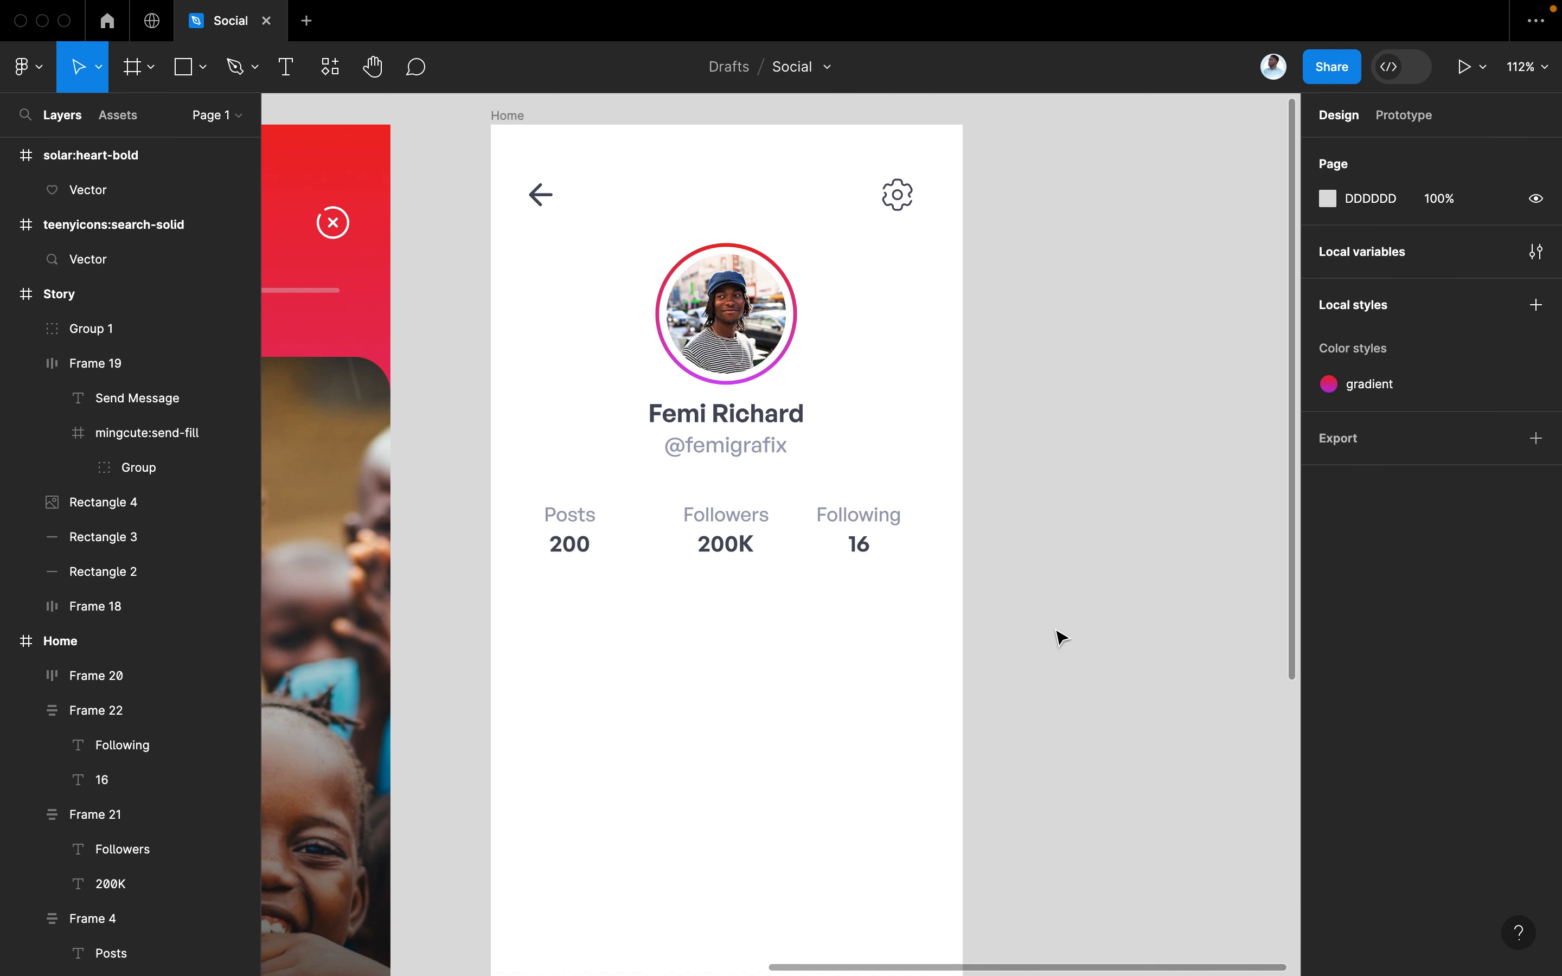
# Select all three stat blocks and wrap them in horizontal auto layout
pyautogui.click(880, 545)
pyautogui.keyDown('shift'); pyautogui.click(700, 535); pyautogui.keyUp('shift')
pyautogui.keyDown('shift'); pyautogui.click(545, 534); pyautogui.keyUp('shift')
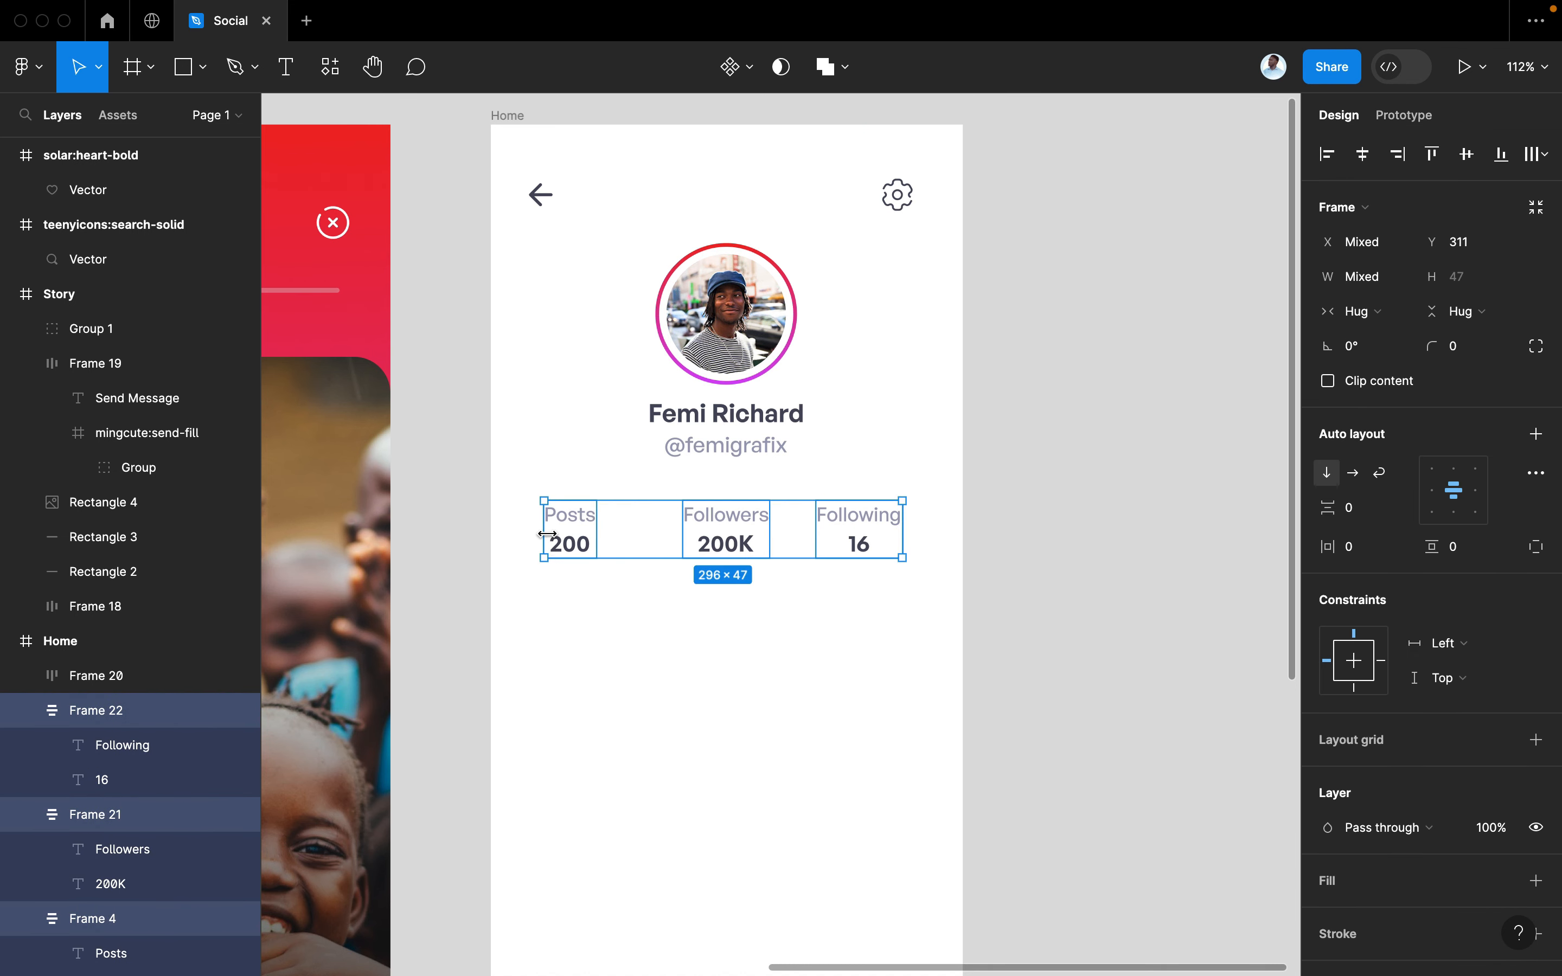
pyautogui.hotkey('shift', 'a')
# Set a 46 gap between the stats, widen side padding, and position the row
pyautogui.moveTo(1325, 520); pyautogui.dragTo(1371, 546)
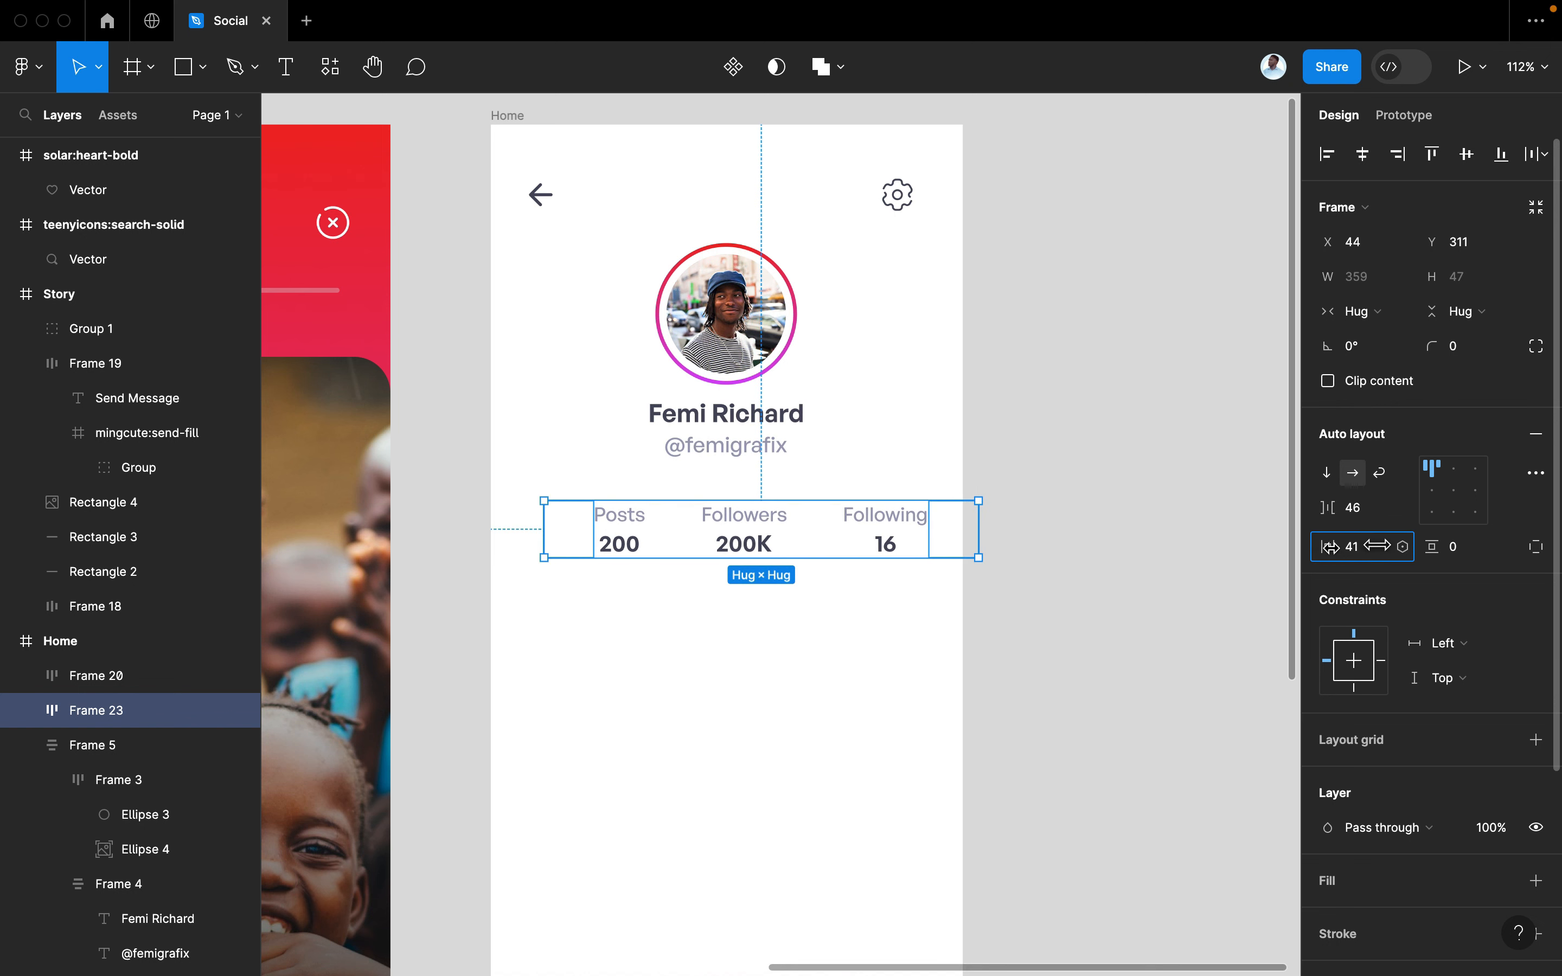
pyautogui.moveTo(897, 530); pyautogui.dragTo(876, 535)
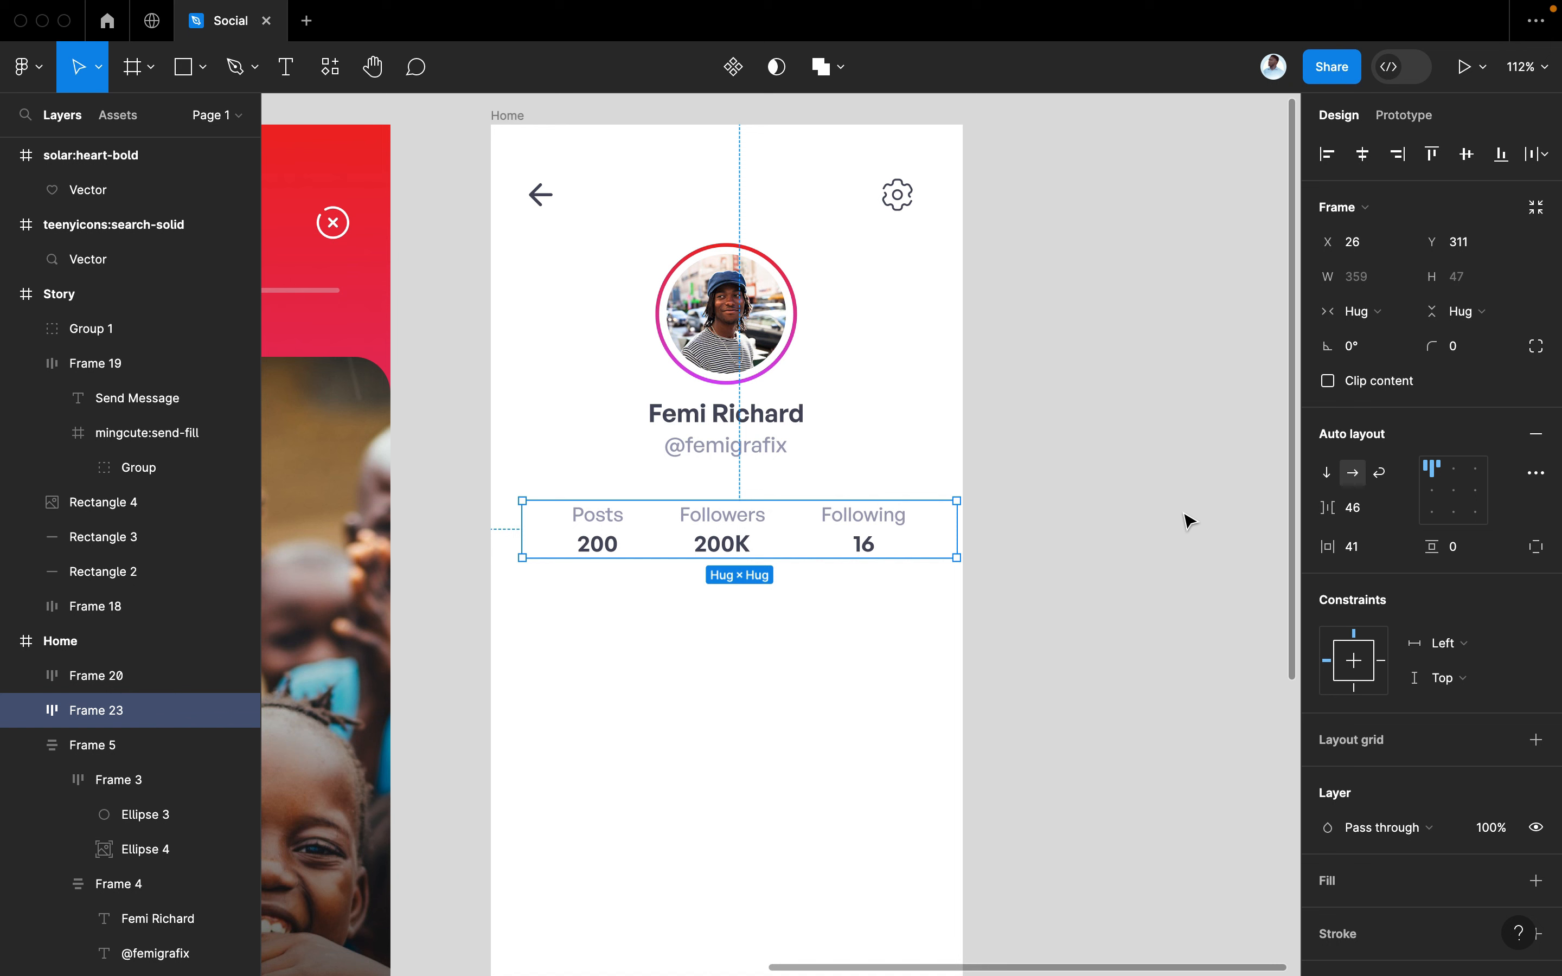
pyautogui.moveTo(1327, 547); pyautogui.dragTo(1332, 547)
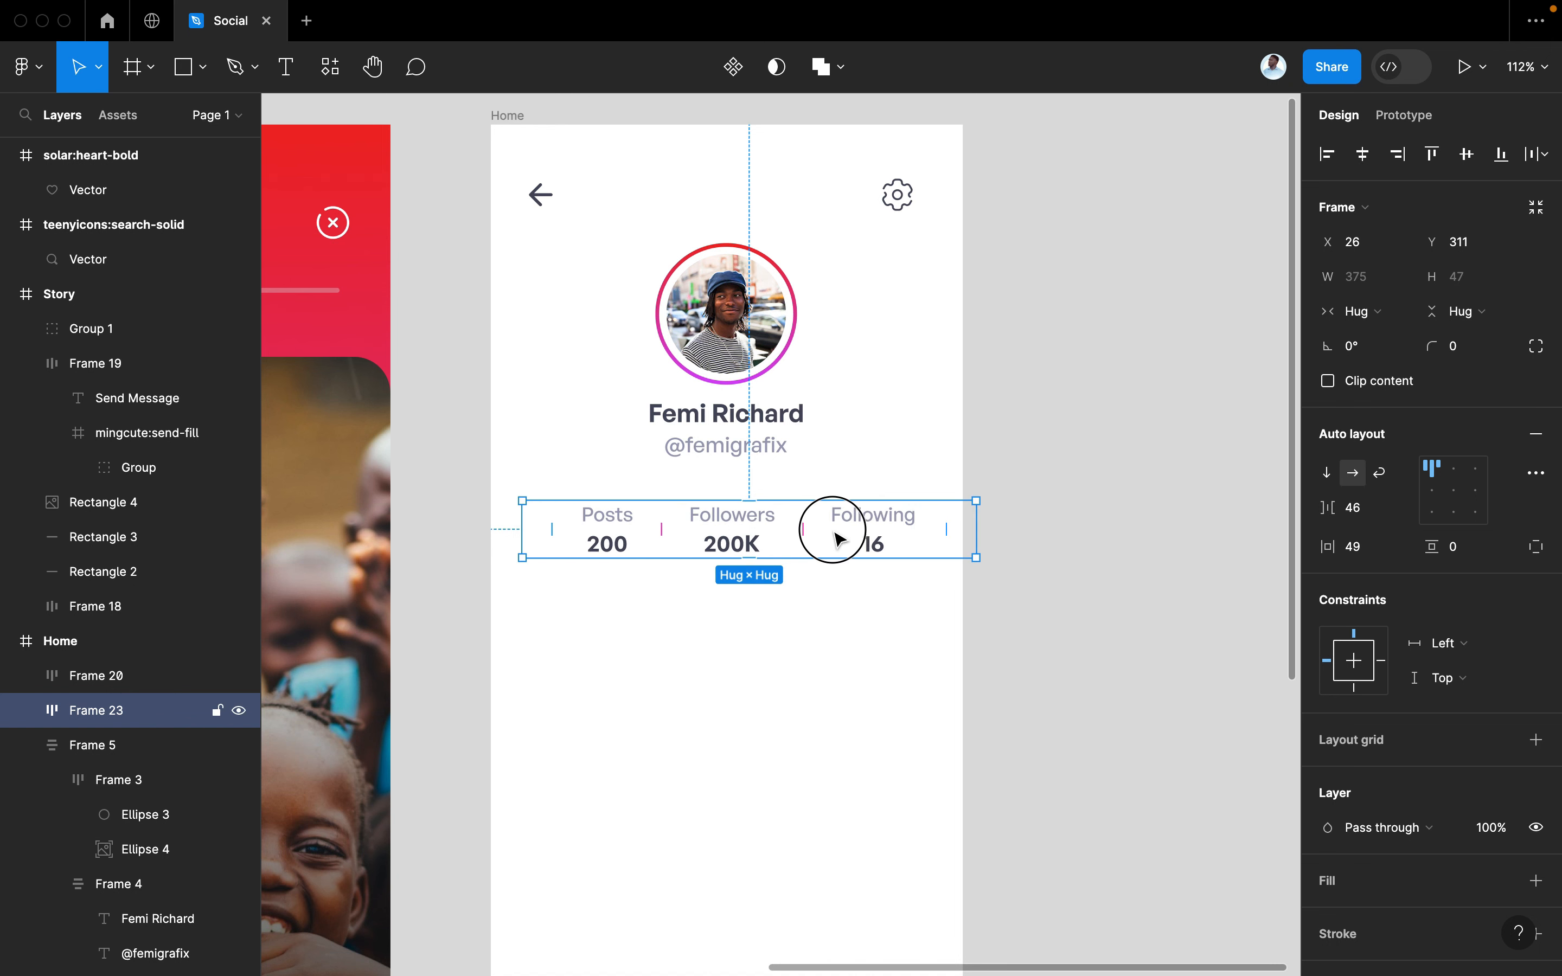
pyautogui.moveTo(835, 533); pyautogui.dragTo(837, 538)
pyautogui.moveTo(1329, 541); pyautogui.dragTo(1342, 543)
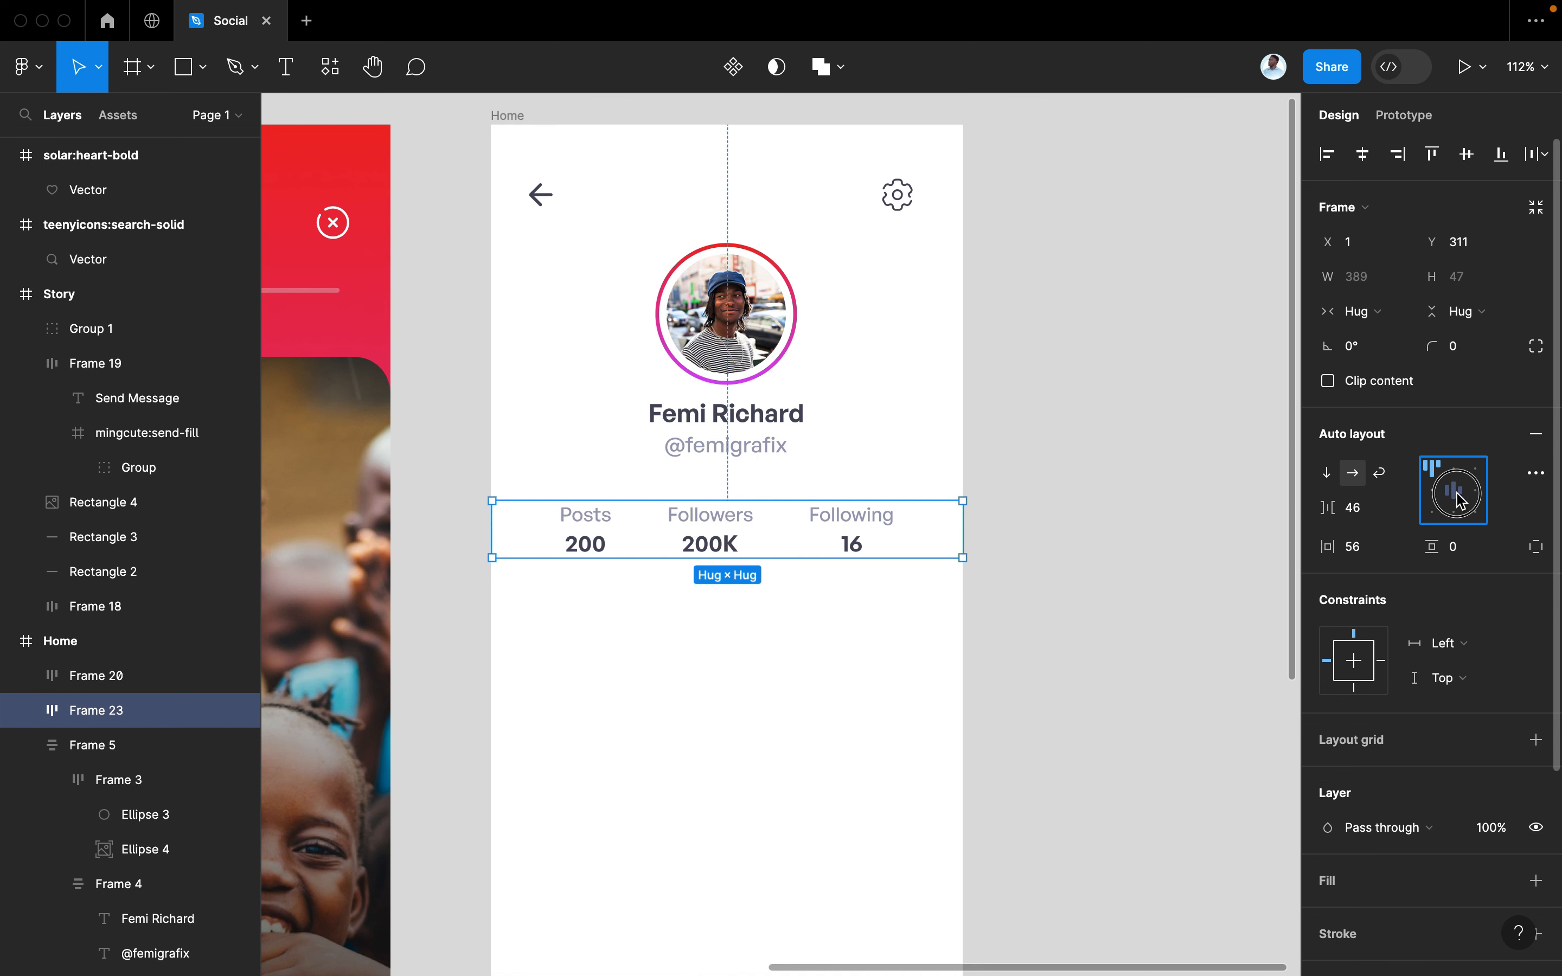
pyautogui.moveTo(1442, 554); pyautogui.dragTo(1450, 554)
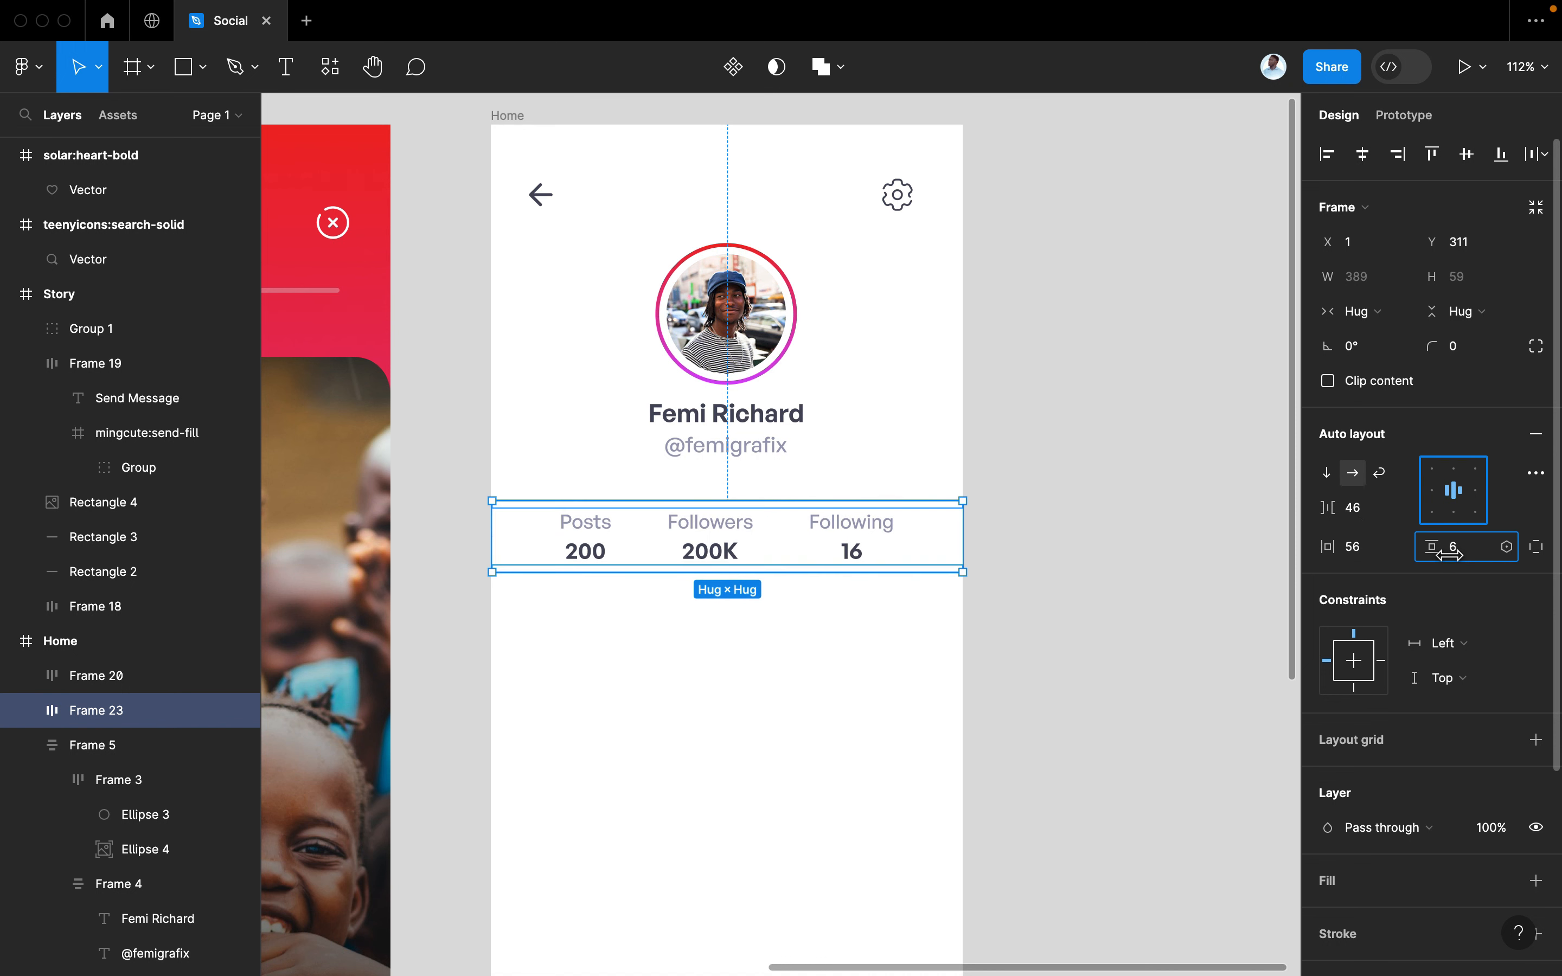
pyautogui.click(1101, 631)
pyautogui.click(779, 547)
pyautogui.moveTo(743, 545); pyautogui.dragTo(742, 534)
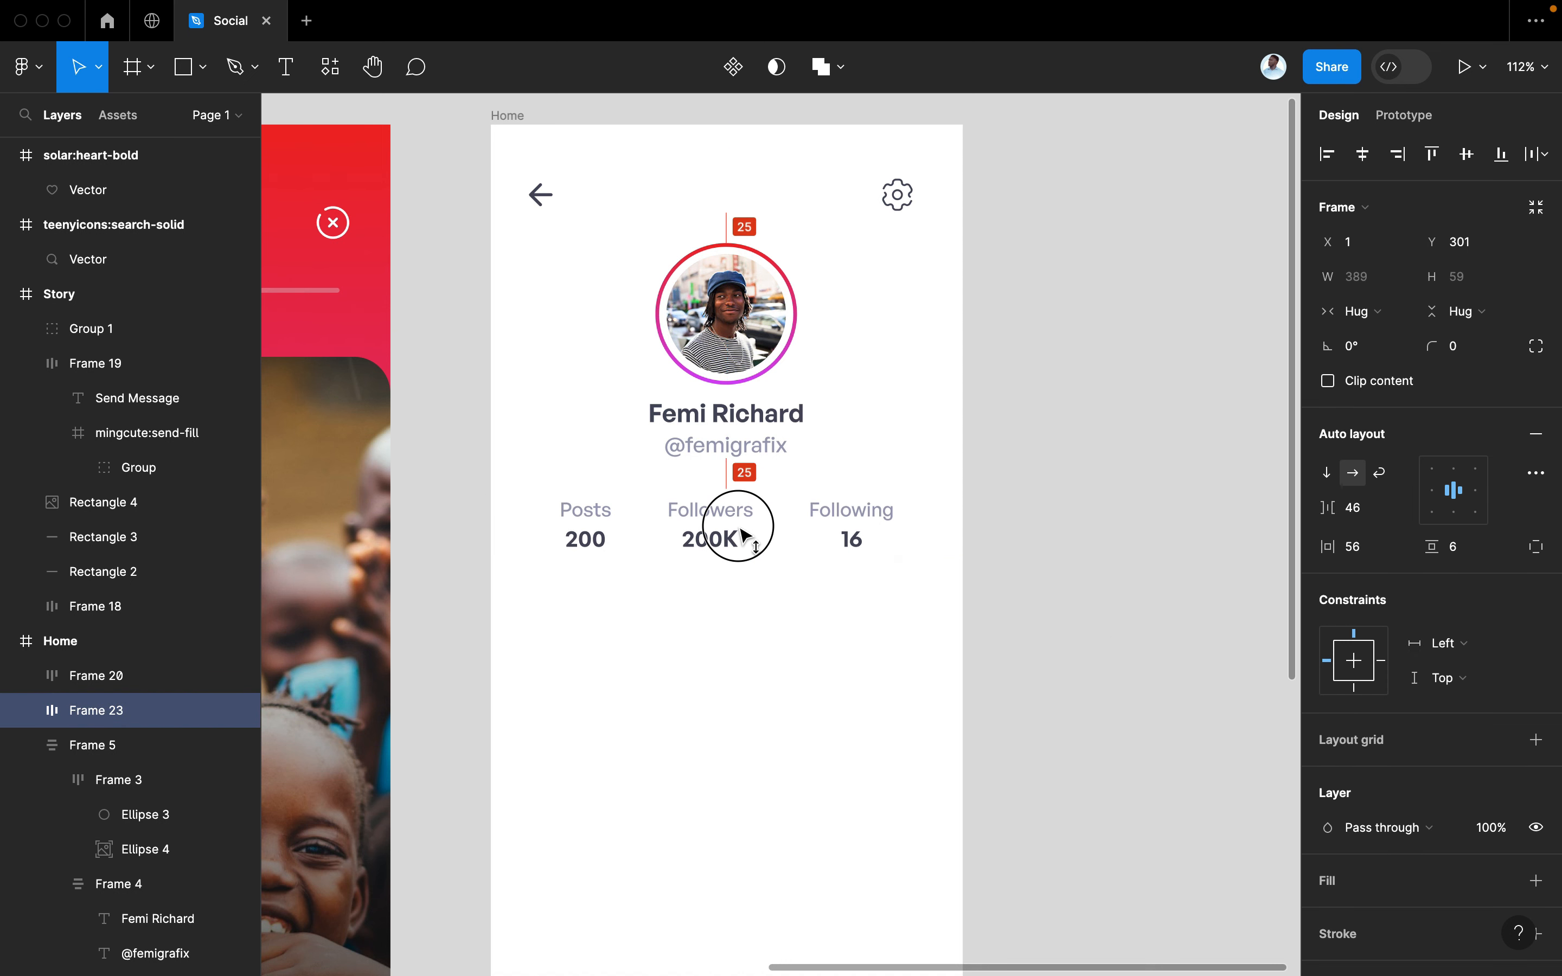
# Set the stats row's vertical padding to 10 and side padding to 34
pyautogui.click(1450, 548)
pyautogui.write('10')
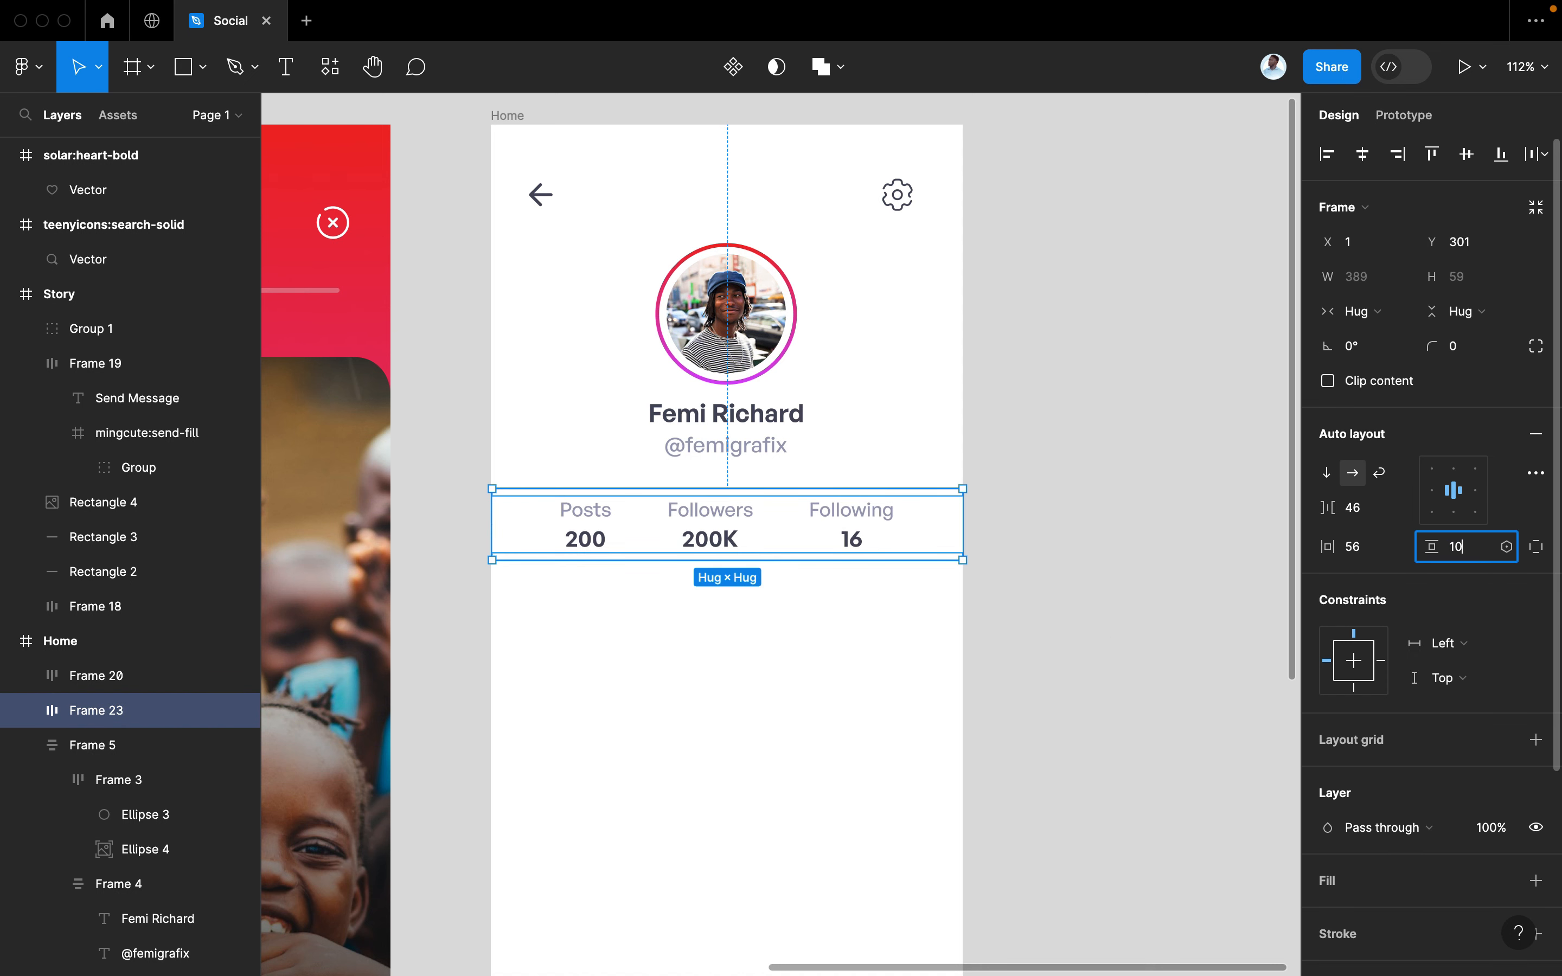
pyautogui.press('Return')
pyautogui.scroll(-4, 1453, 760)
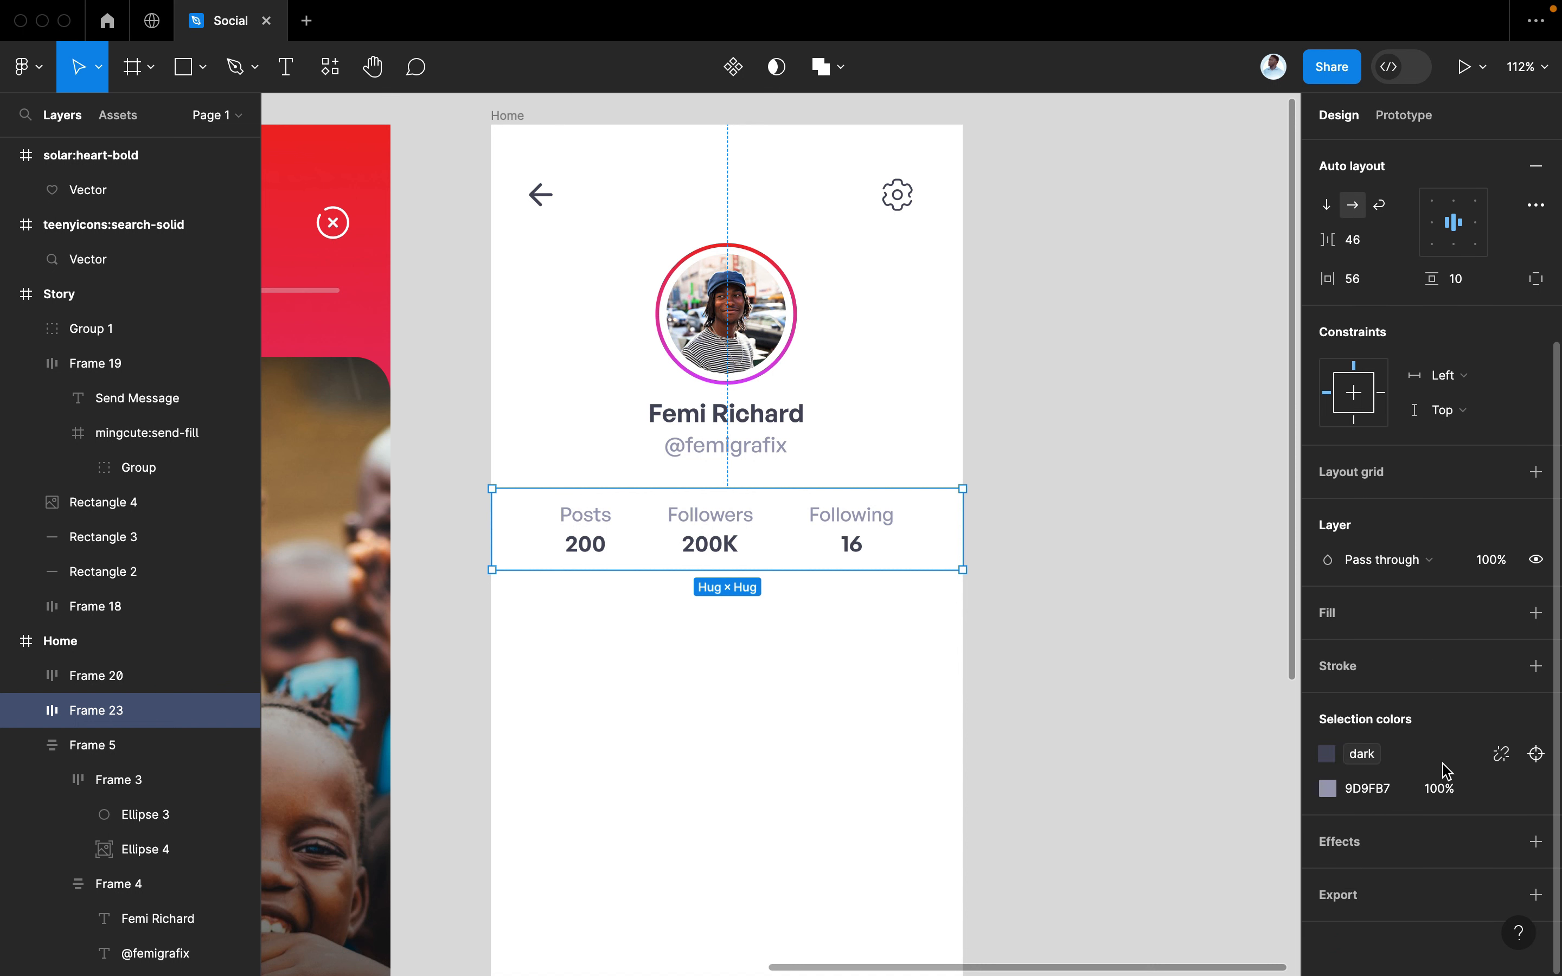
pyautogui.scroll(2, 1346, 464)
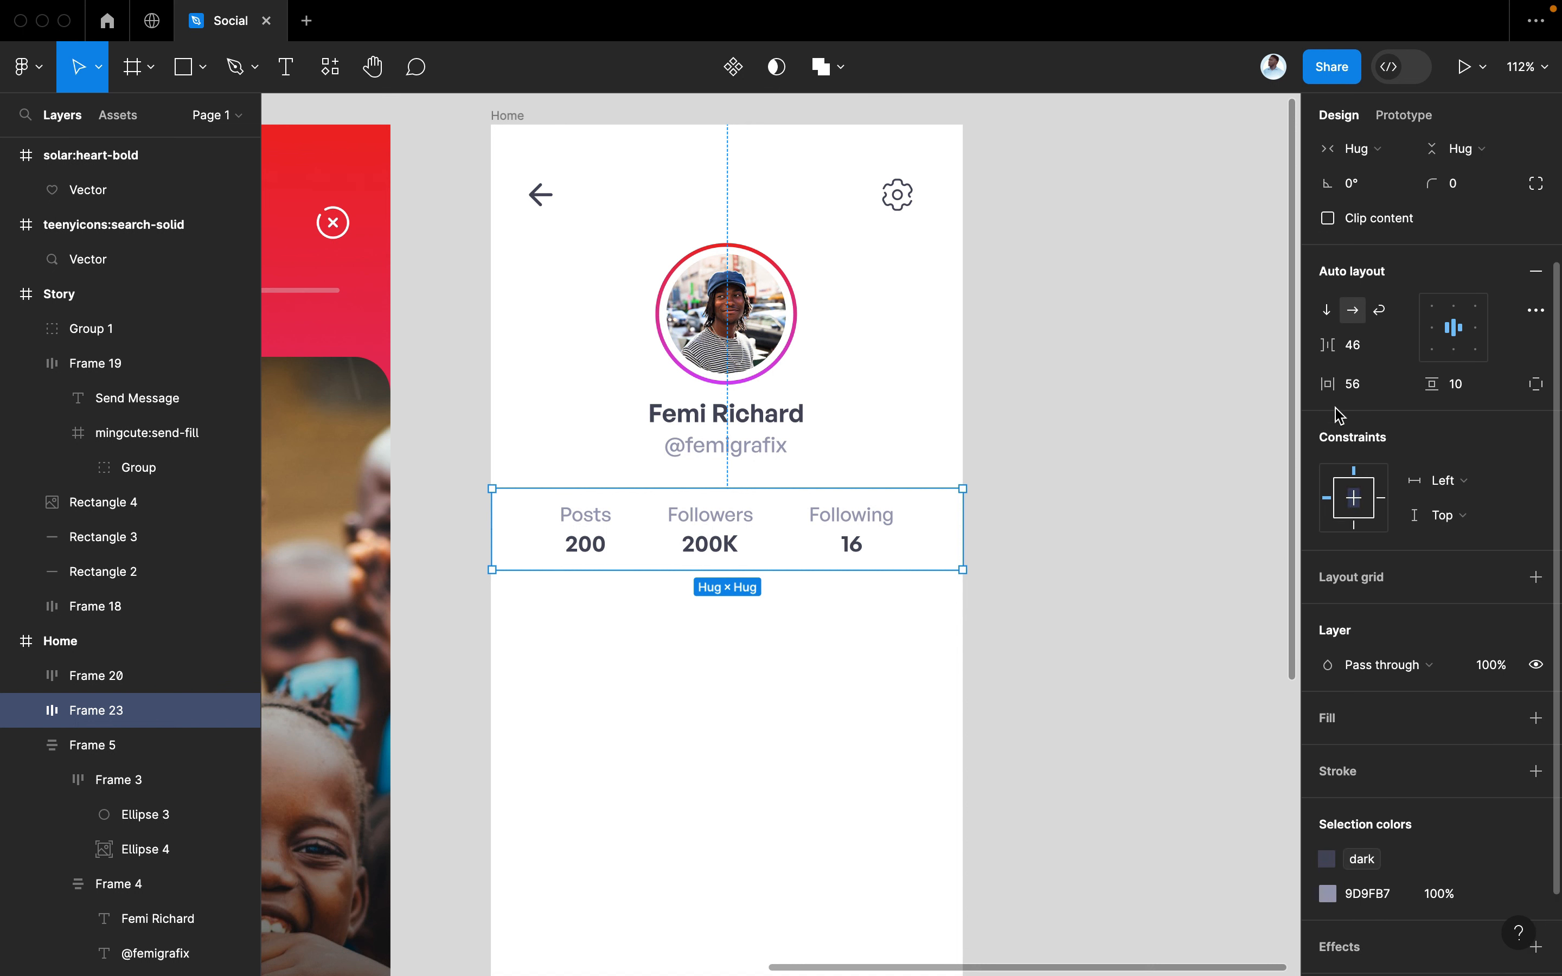
pyautogui.moveTo(1330, 373); pyautogui.dragTo(1311, 386)
pyautogui.moveTo(673, 522); pyautogui.dragTo(697, 528)
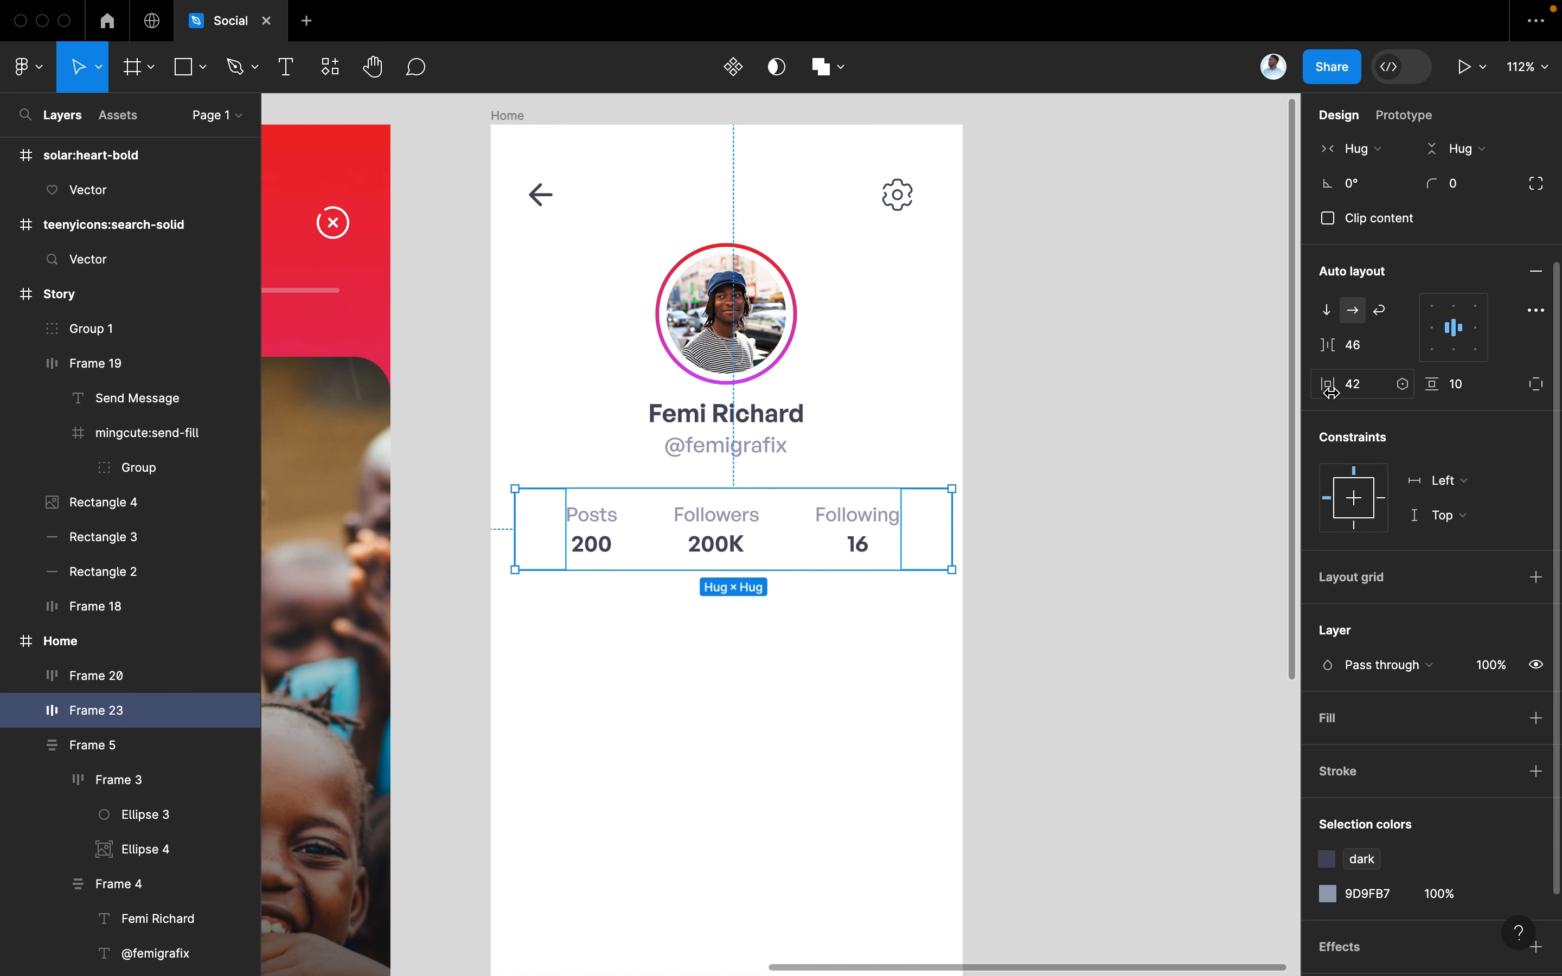
pyautogui.moveTo(1335, 385); pyautogui.dragTo(1324, 386)
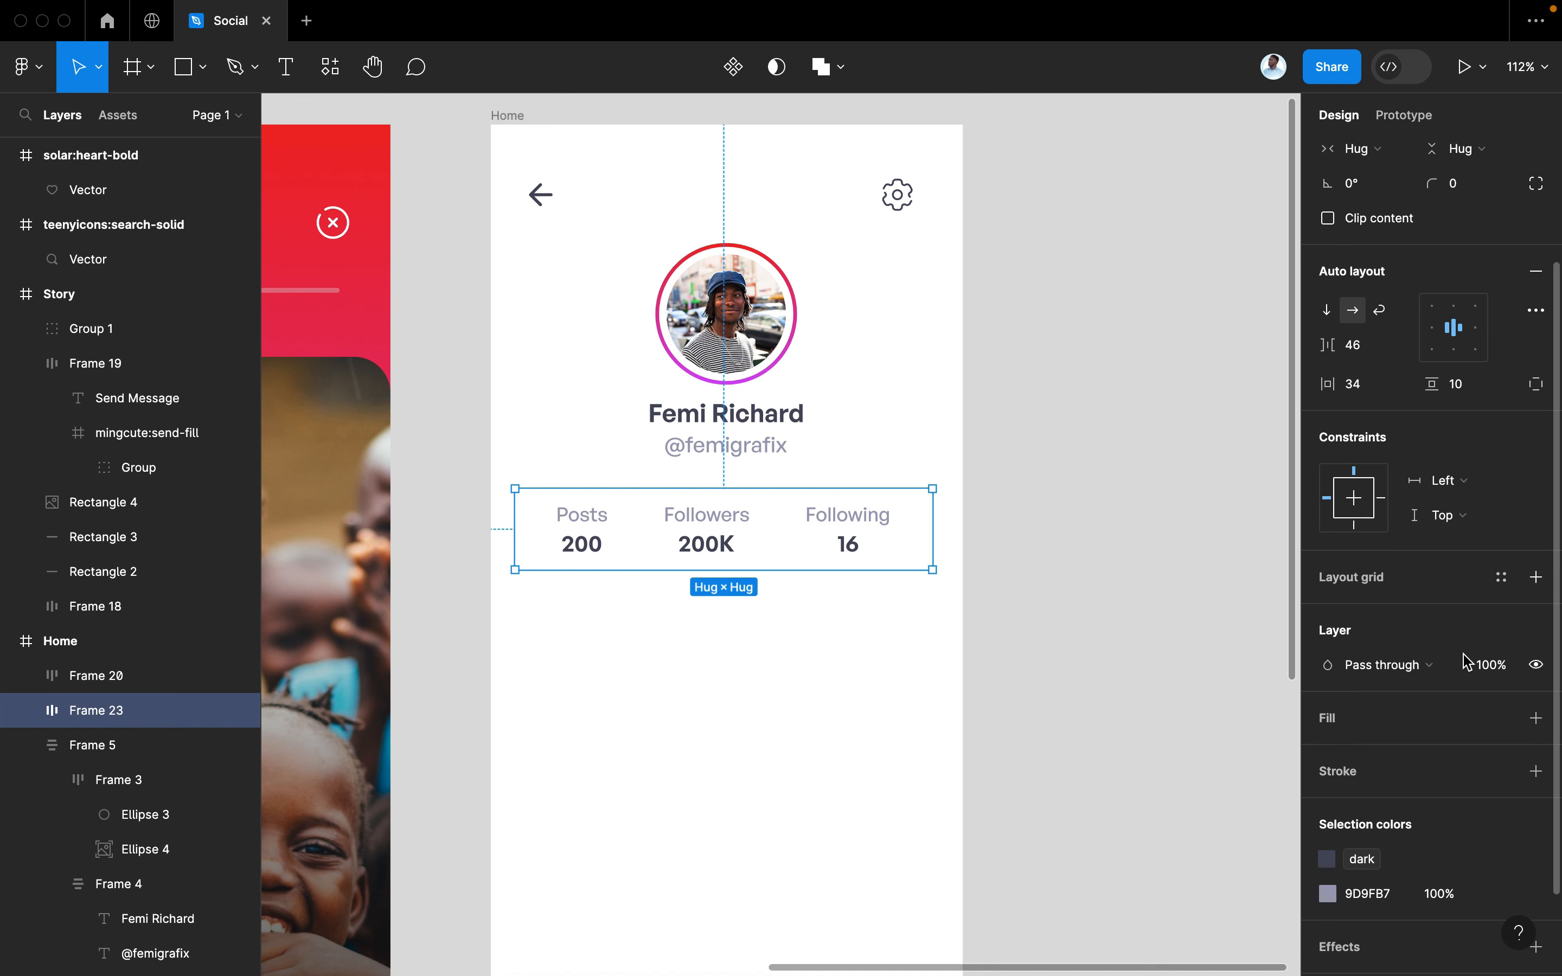
pyautogui.scroll(-2, 1470, 678)
# Add a bottom-only stroke in pale grey ECDFDF to the stats row
pyautogui.click(1535, 665)
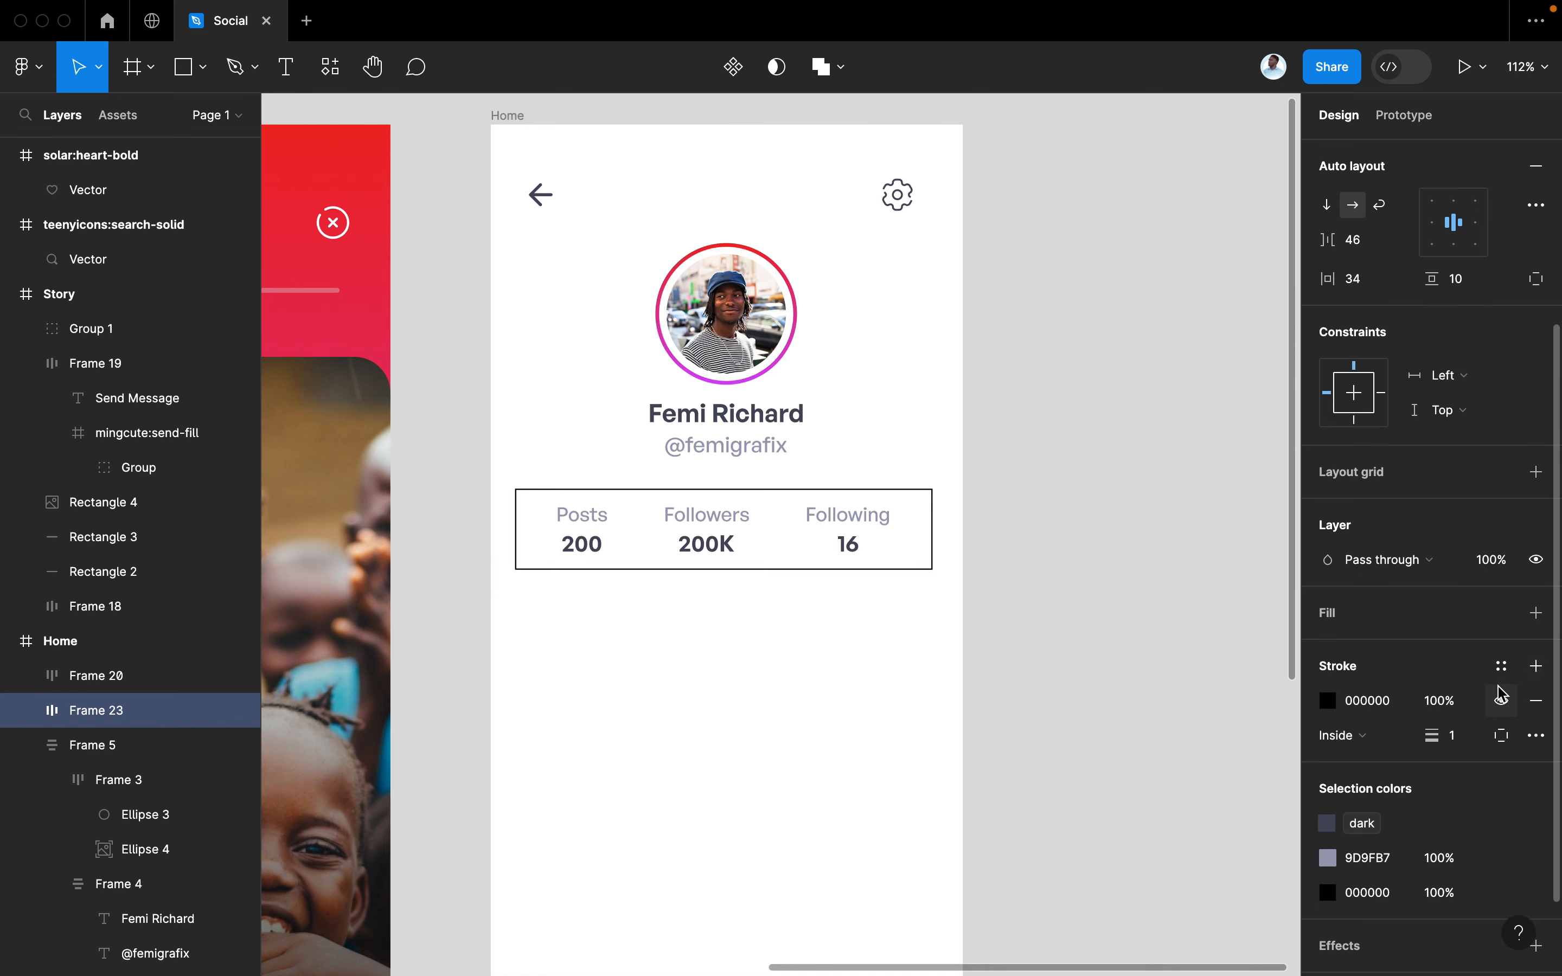
pyautogui.click(1501, 735)
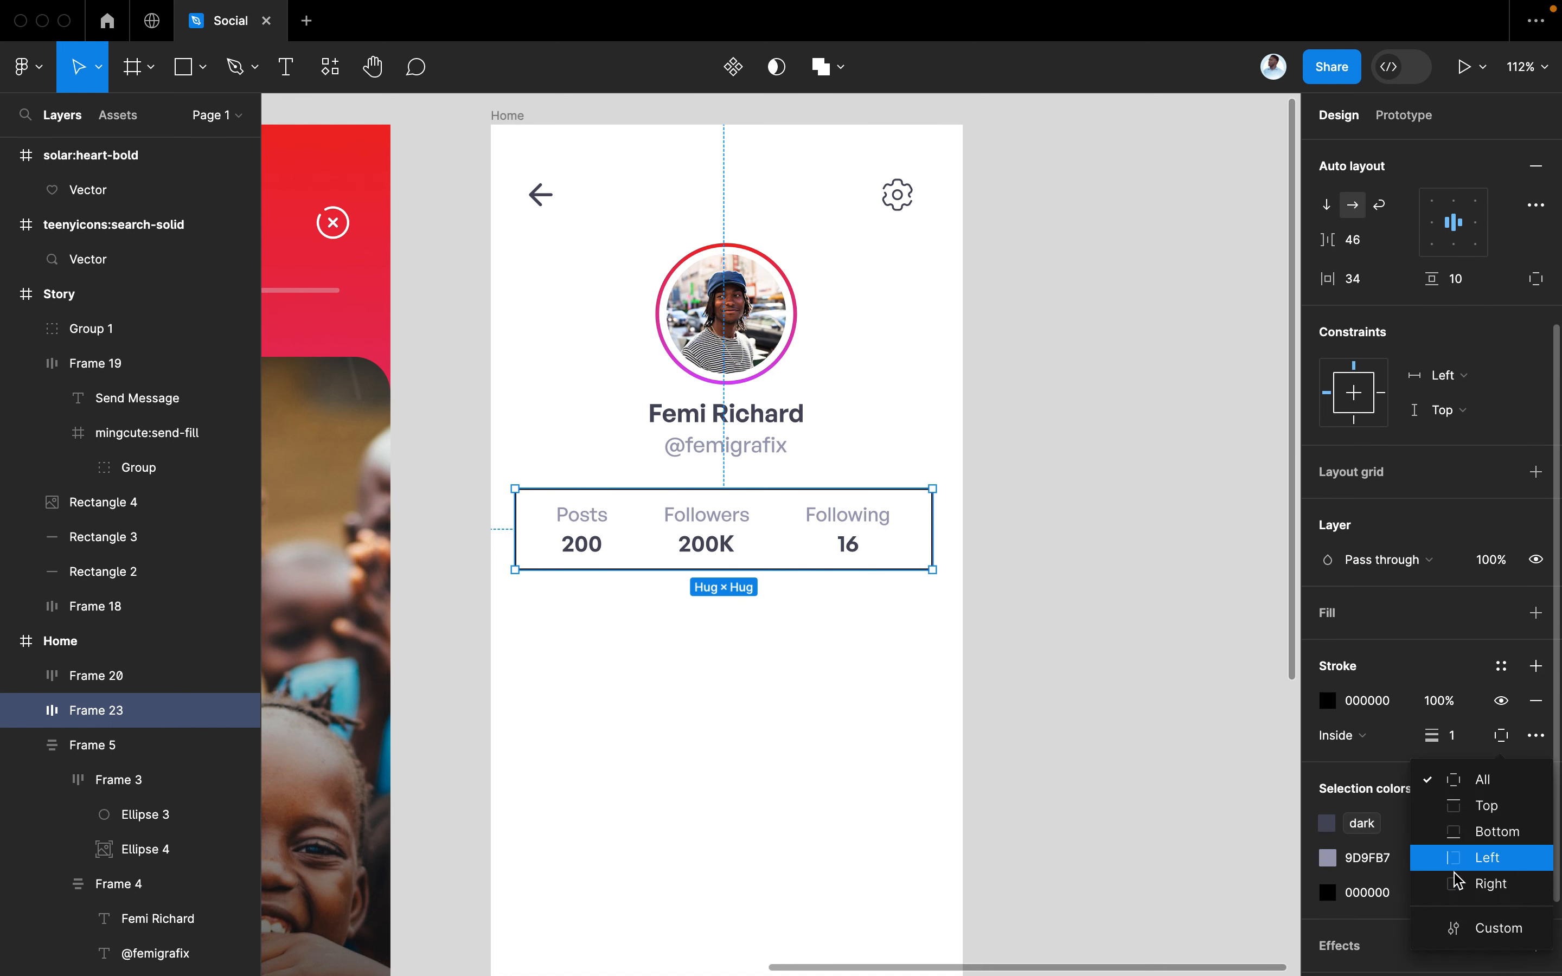
pyautogui.click(1478, 832)
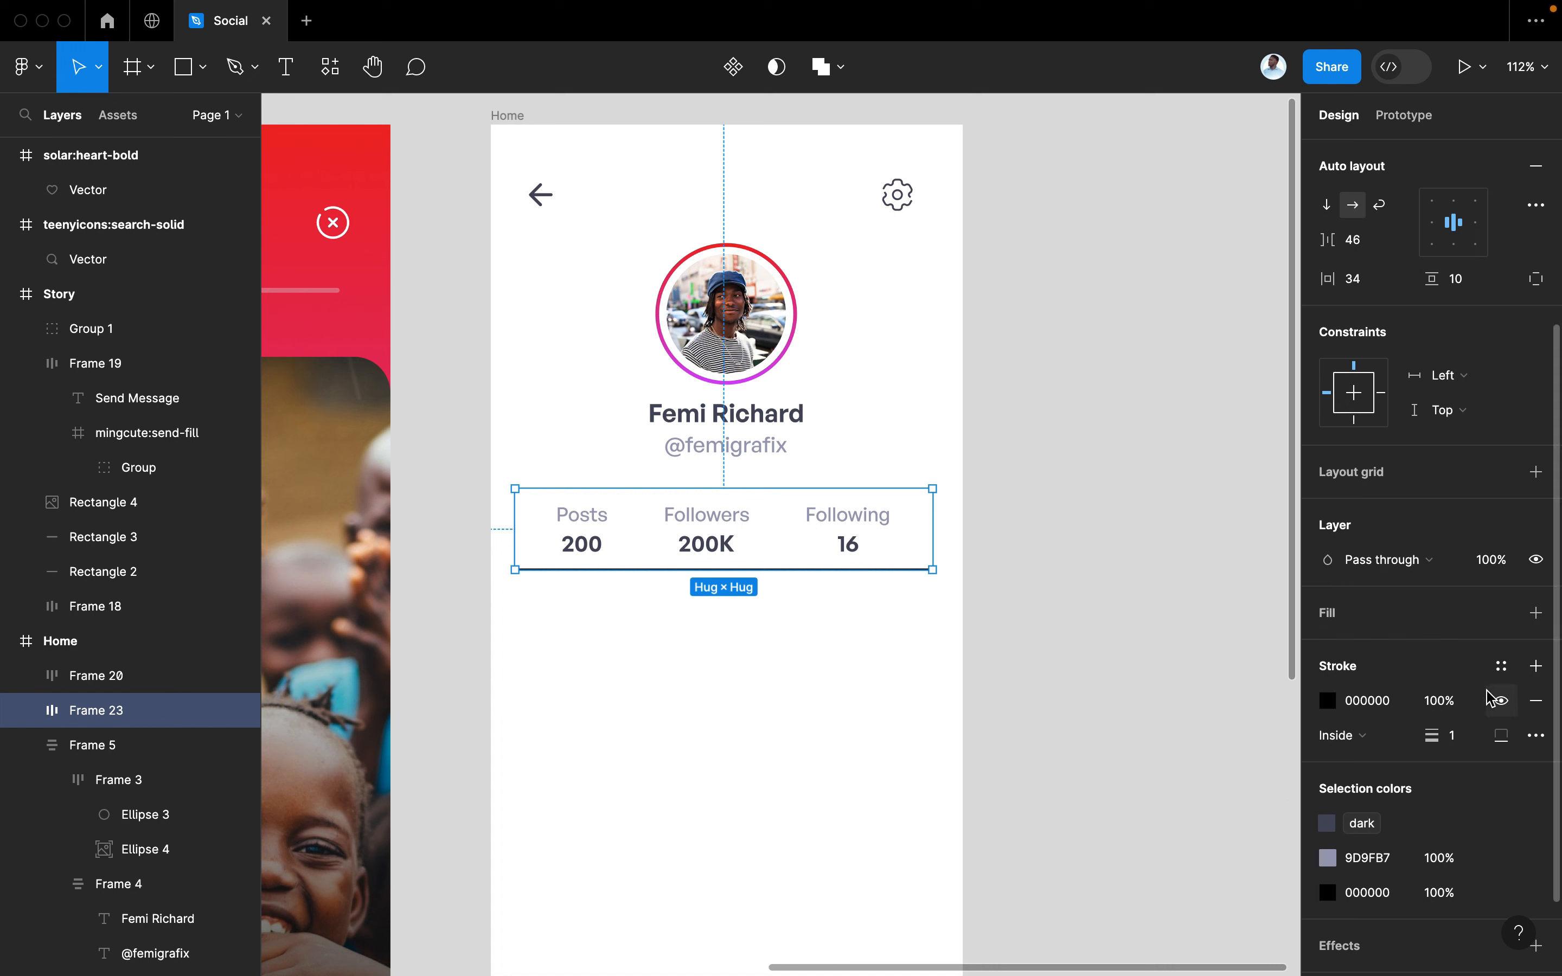
pyautogui.click(1501, 665)
pyautogui.click(1329, 702)
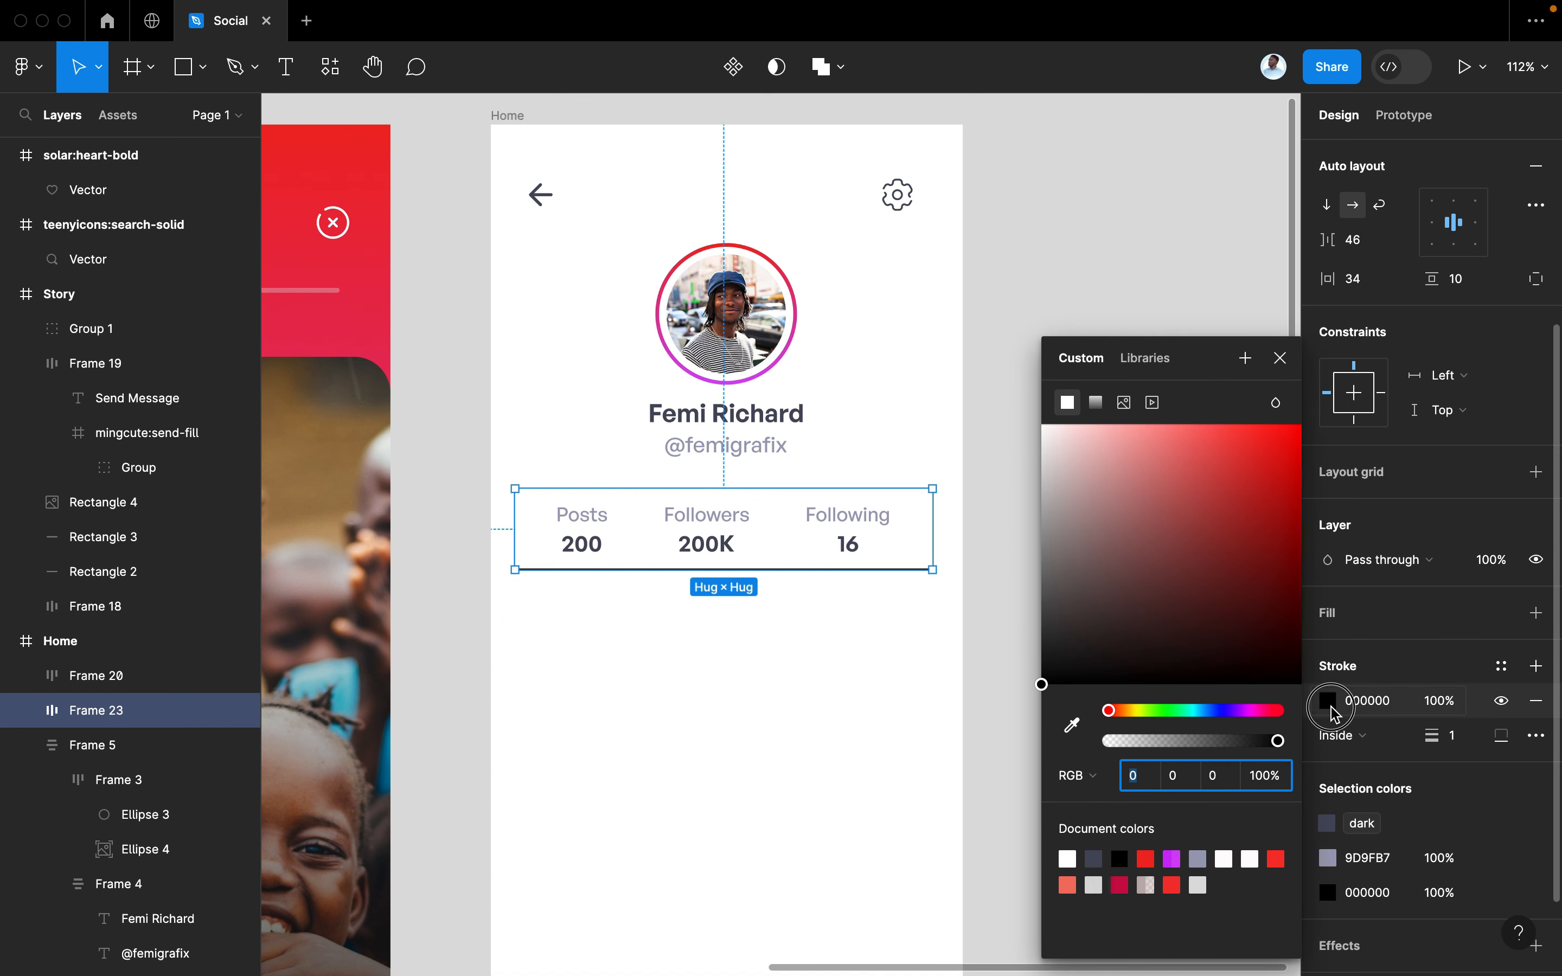
pyautogui.moveTo(1236, 645)
pyautogui.mouseDown()
pyautogui.moveTo(1087, 522)
pyautogui.moveTo(1018, 435)
pyautogui.moveTo(1028, 491)
pyautogui.moveTo(1059, 455)
pyautogui.mouseUp()
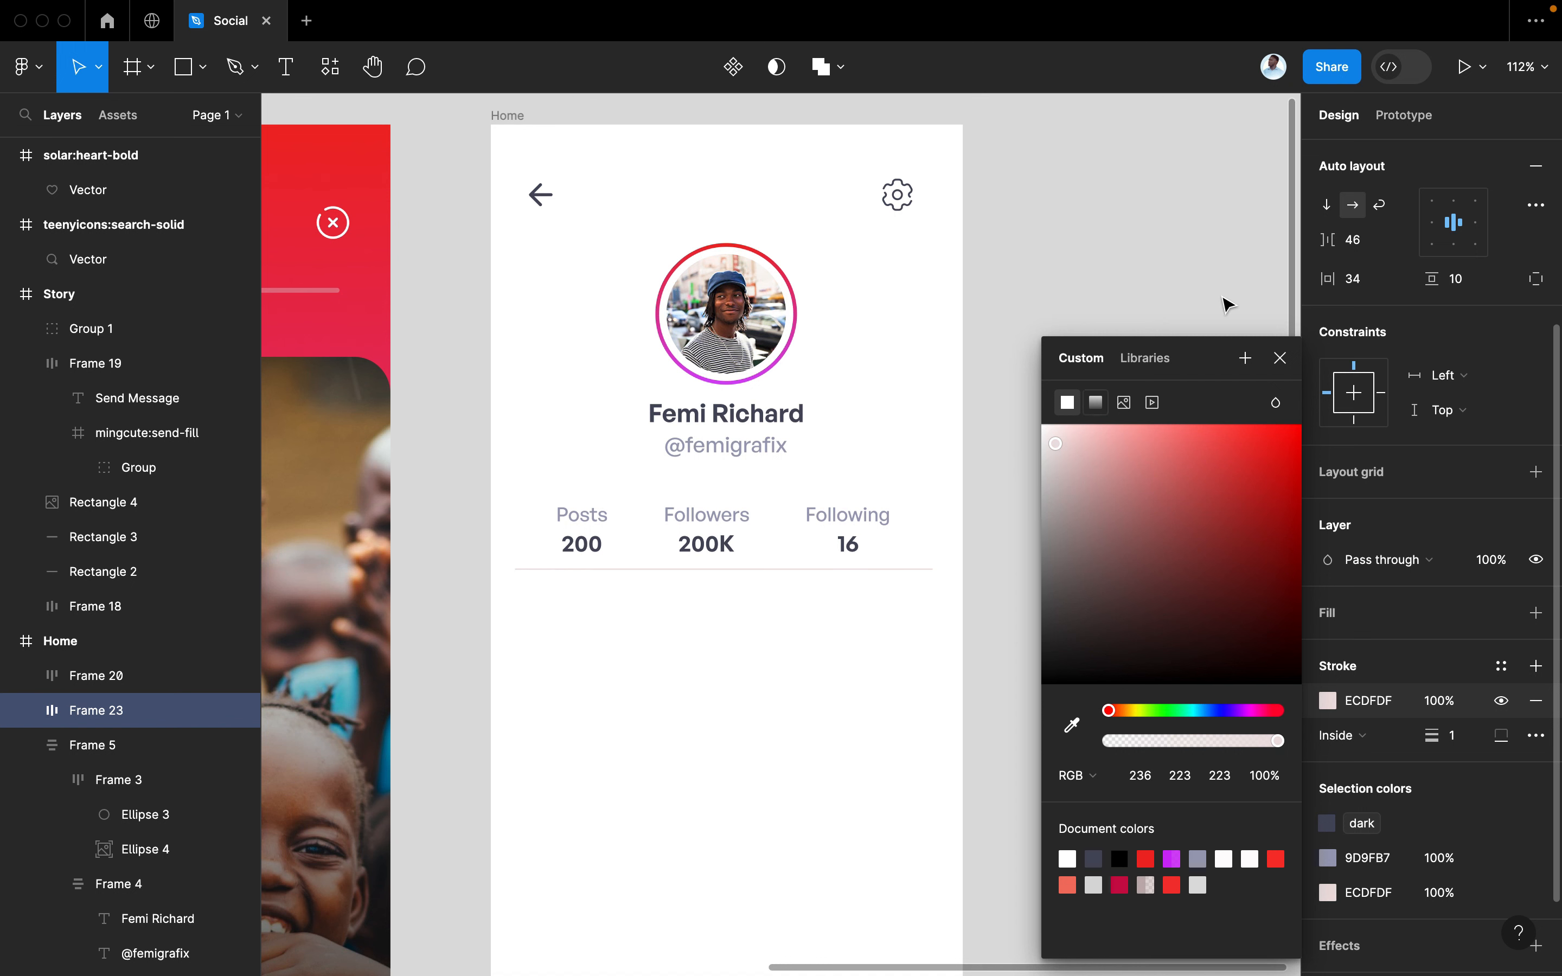
pyautogui.click(1279, 358)
pyautogui.click(1076, 481)
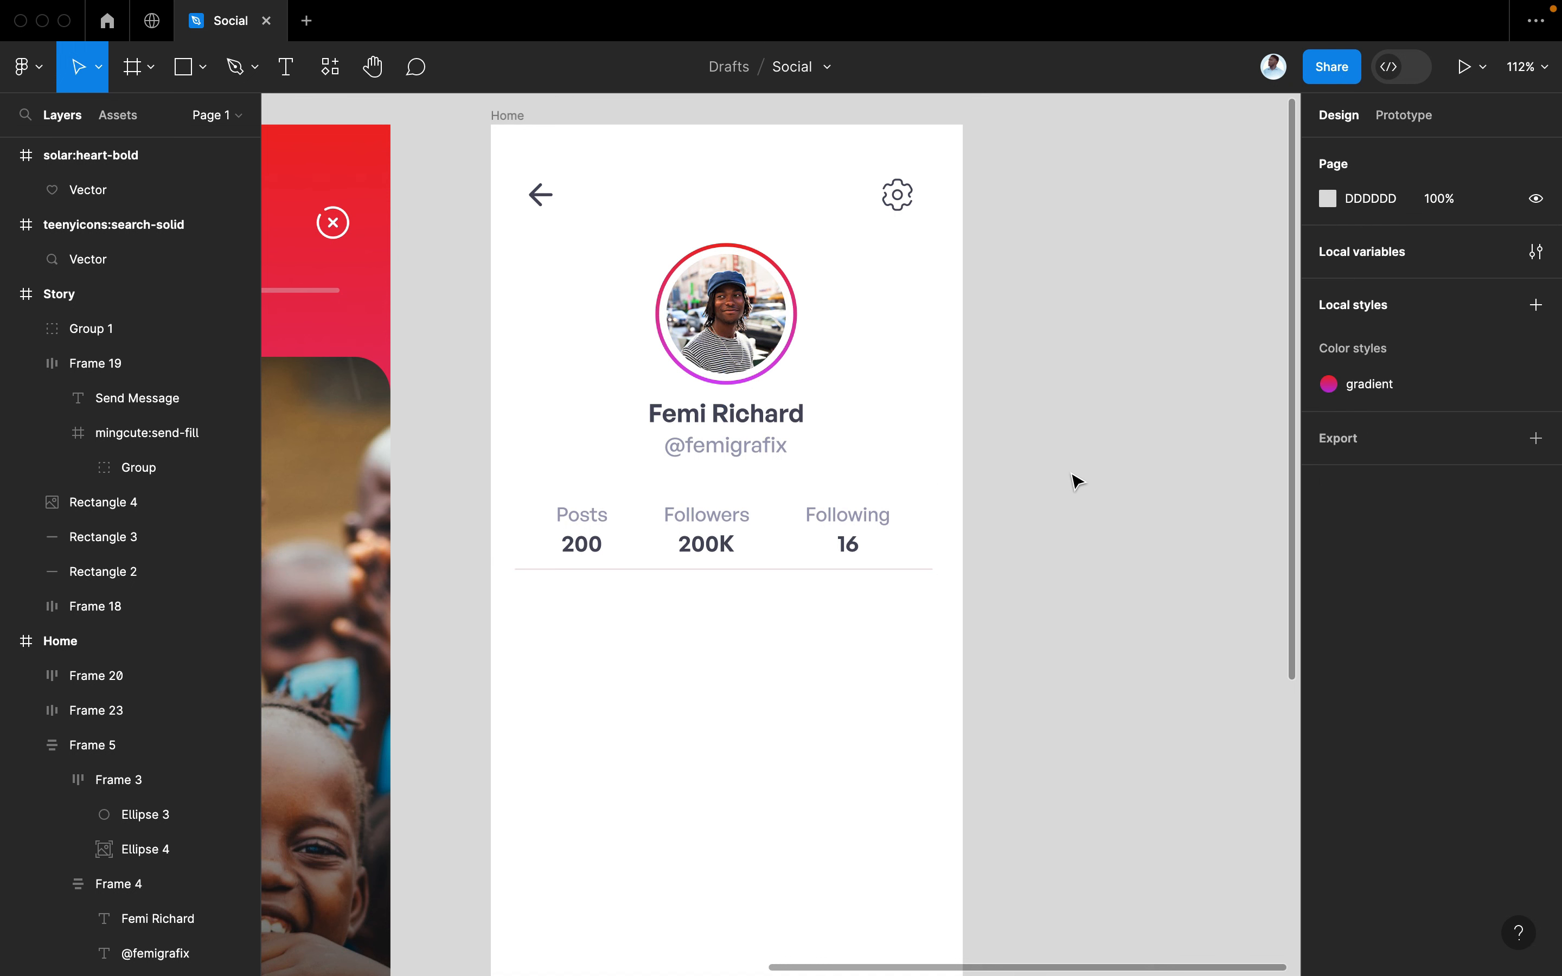
# Copy the profile name text below the stats row and retype it as 'Feed'
pyautogui.scroll(-3, 1076, 481)
pyautogui.scroll(-2, 1077, 481)
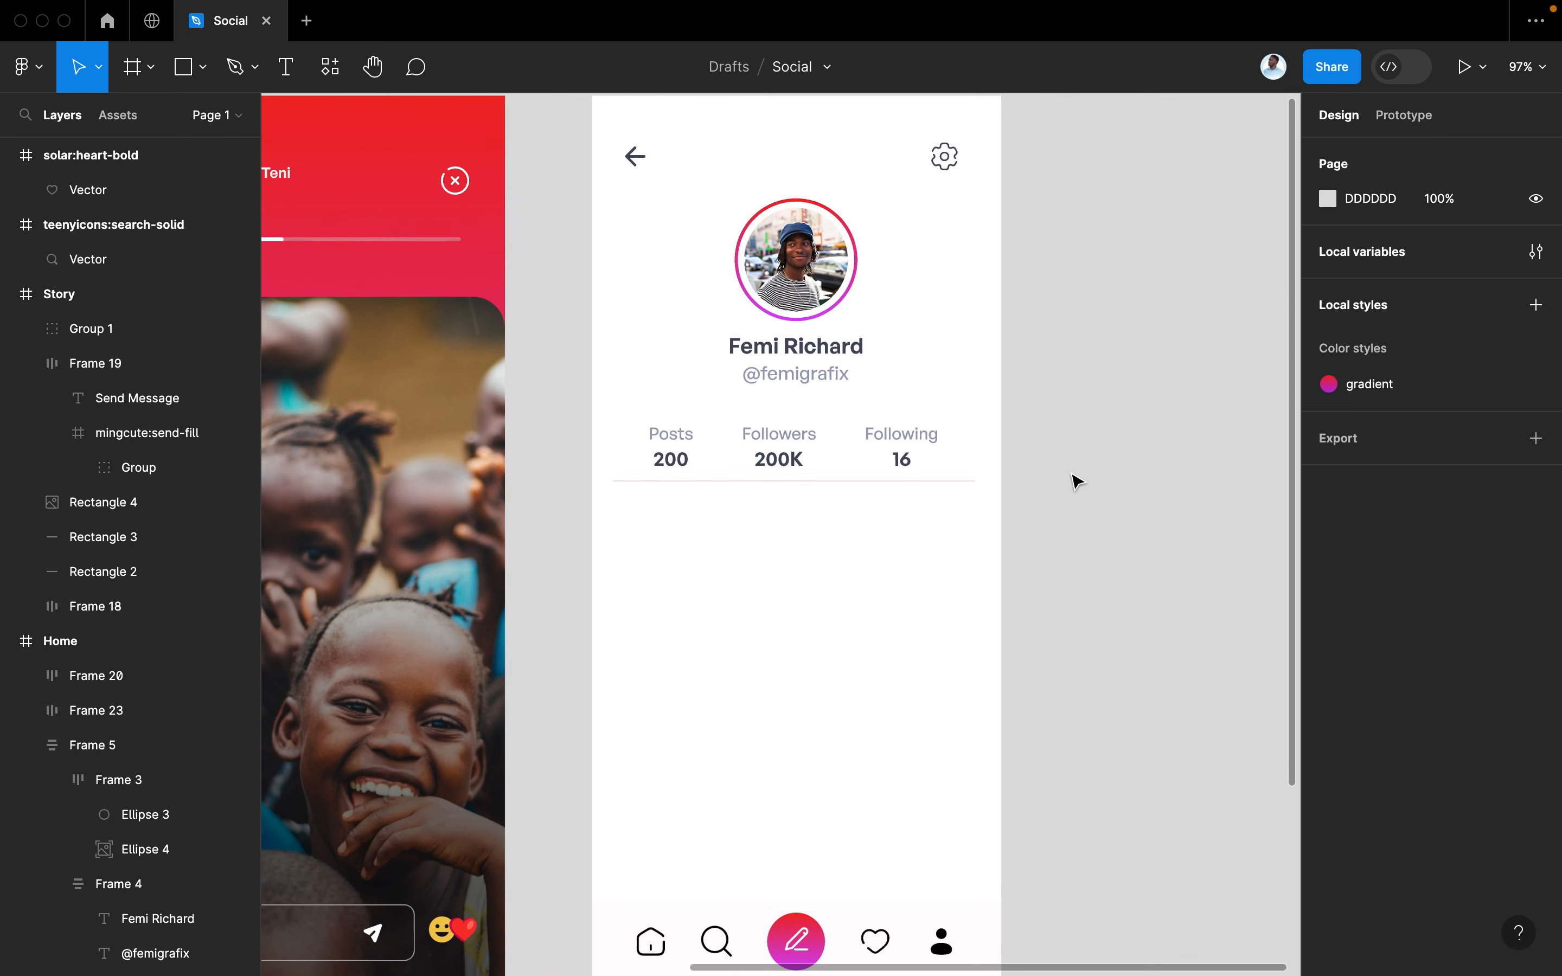
pyautogui.click(777, 362)
pyautogui.click(778, 361)
pyautogui.moveTo(779, 362); pyautogui.dragTo(668, 526)
pyautogui.doubleClick(662, 518)
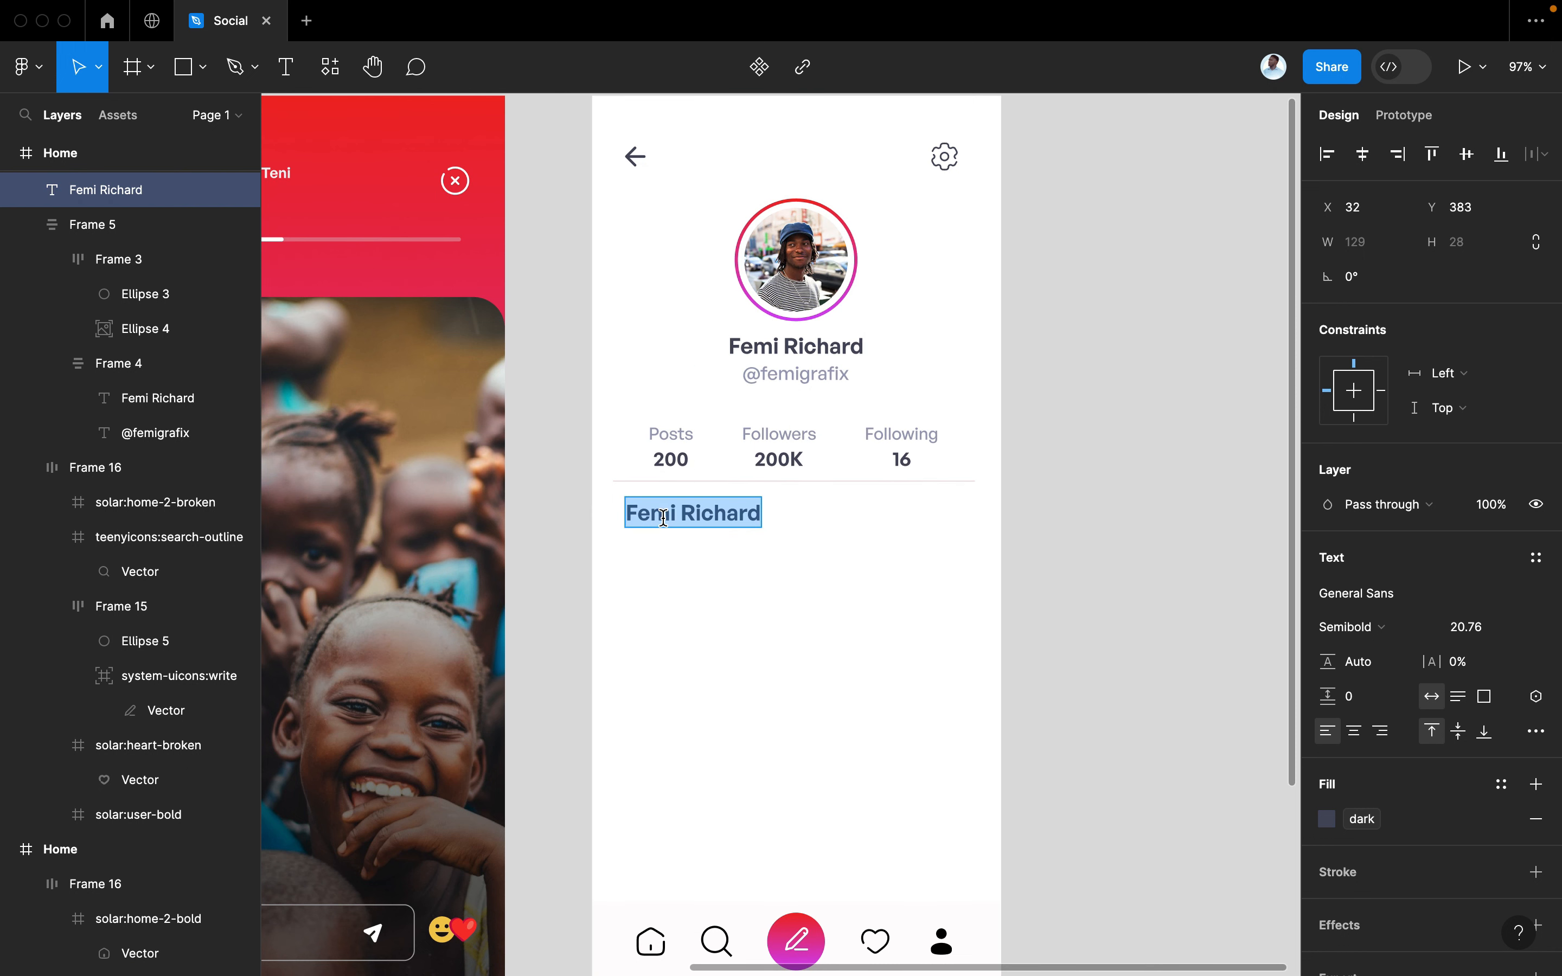
pyautogui.write('Feed')
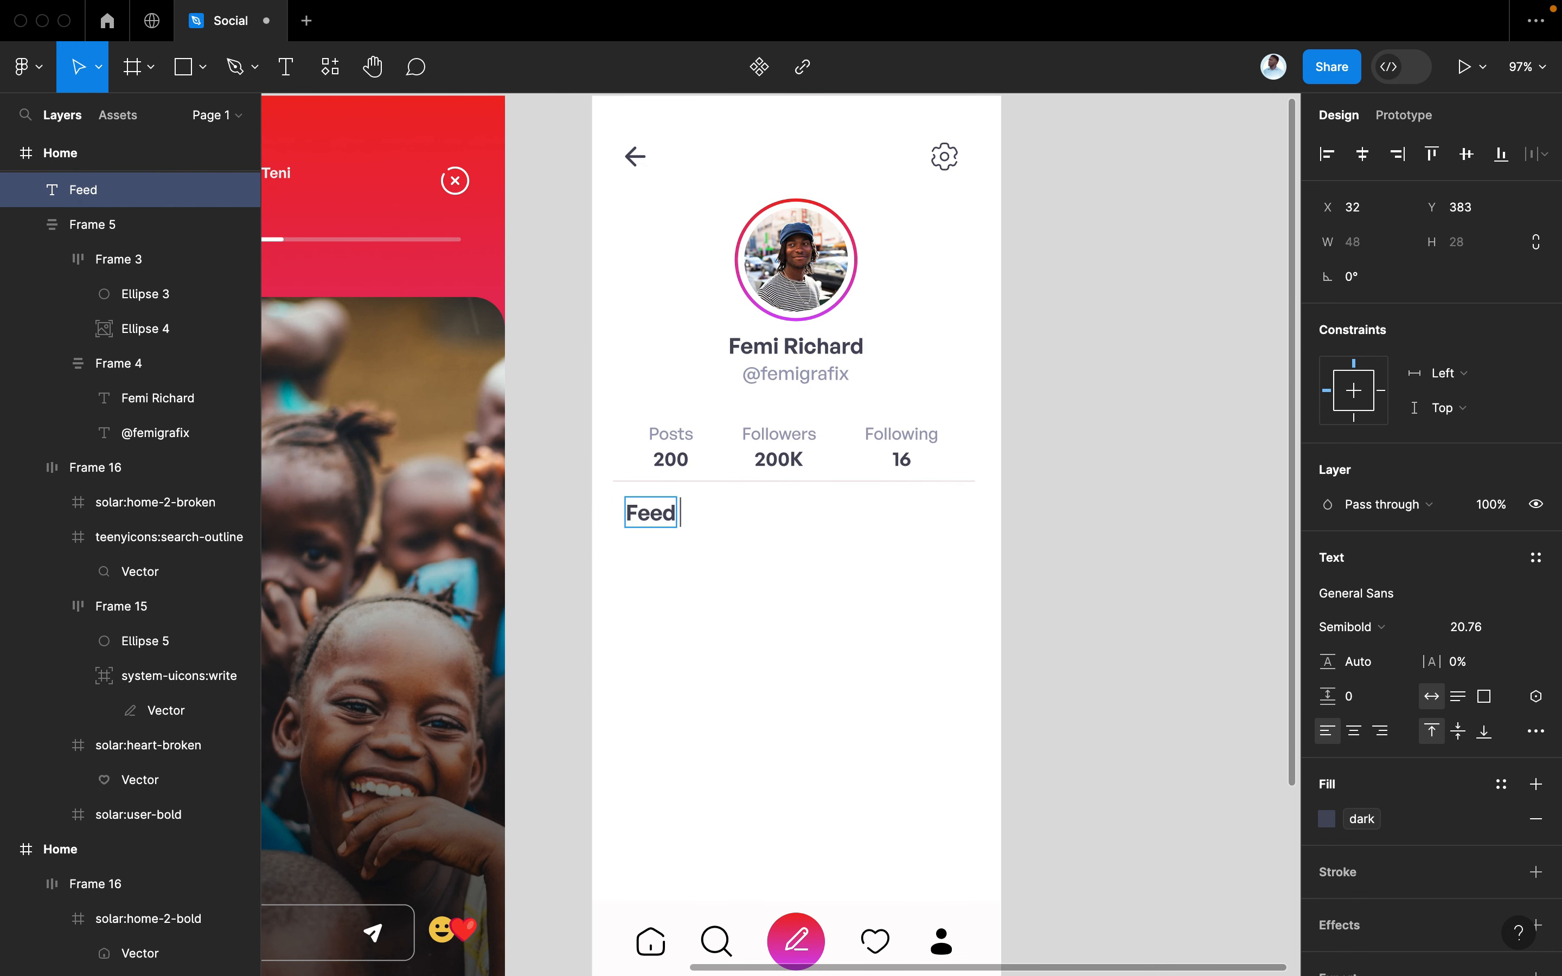
pyautogui.press('Escape')
# Duplicate Feed to its right, retype the copy as 'Tagged' and set it to Medium weight
pyautogui.click(741, 540)
pyautogui.click(645, 528)
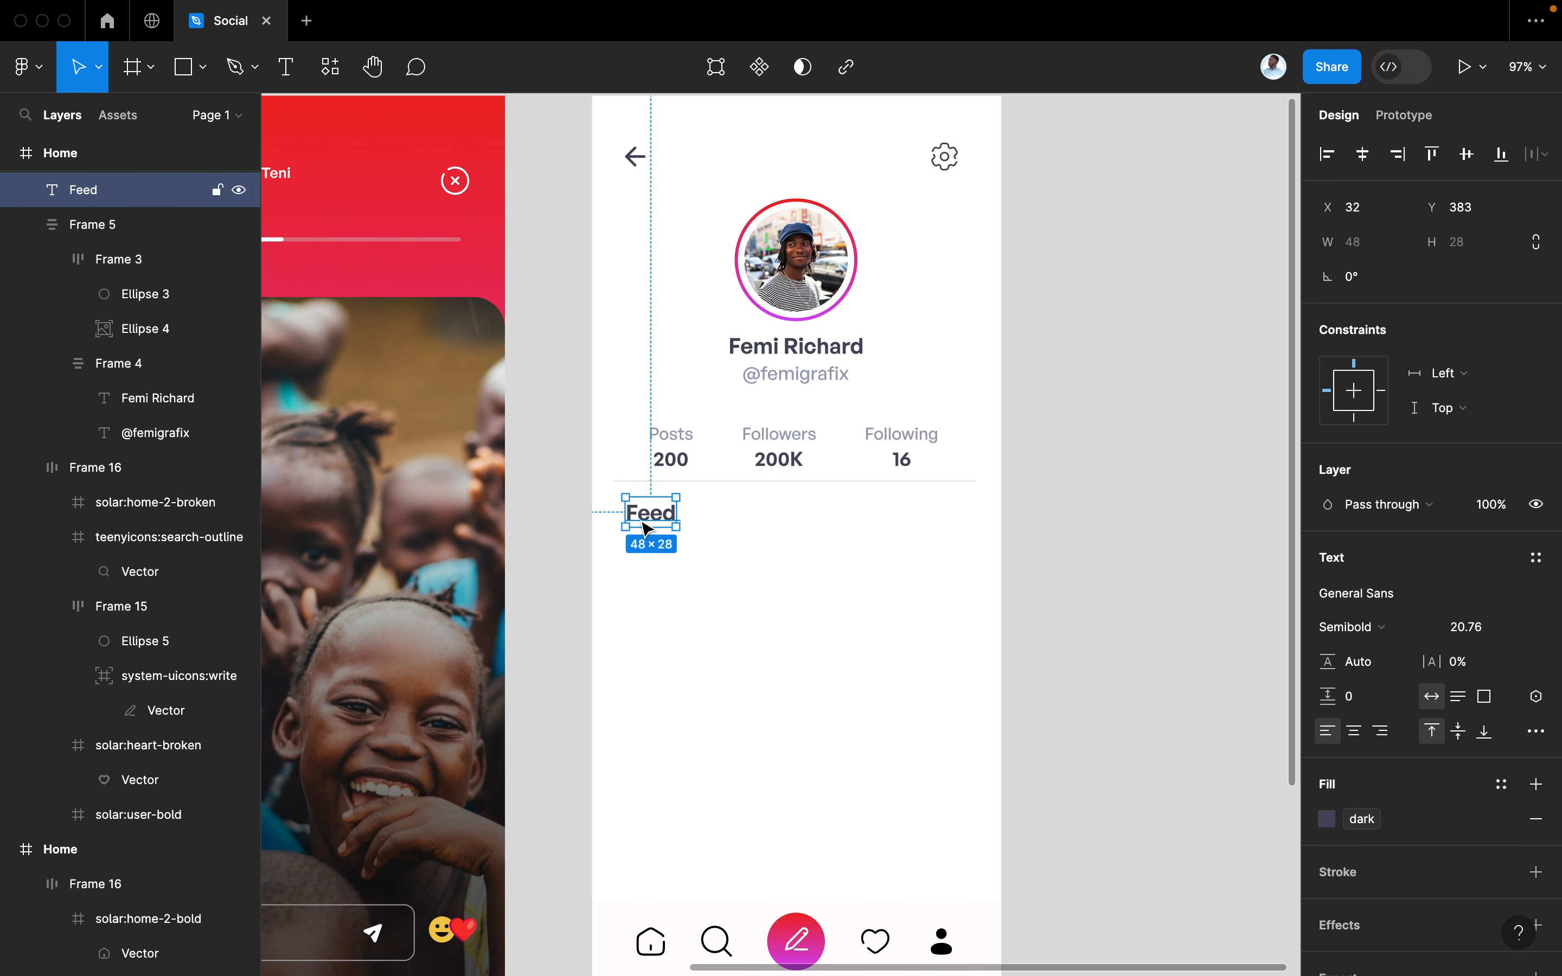
pyautogui.moveTo(647, 528); pyautogui.dragTo(751, 527)
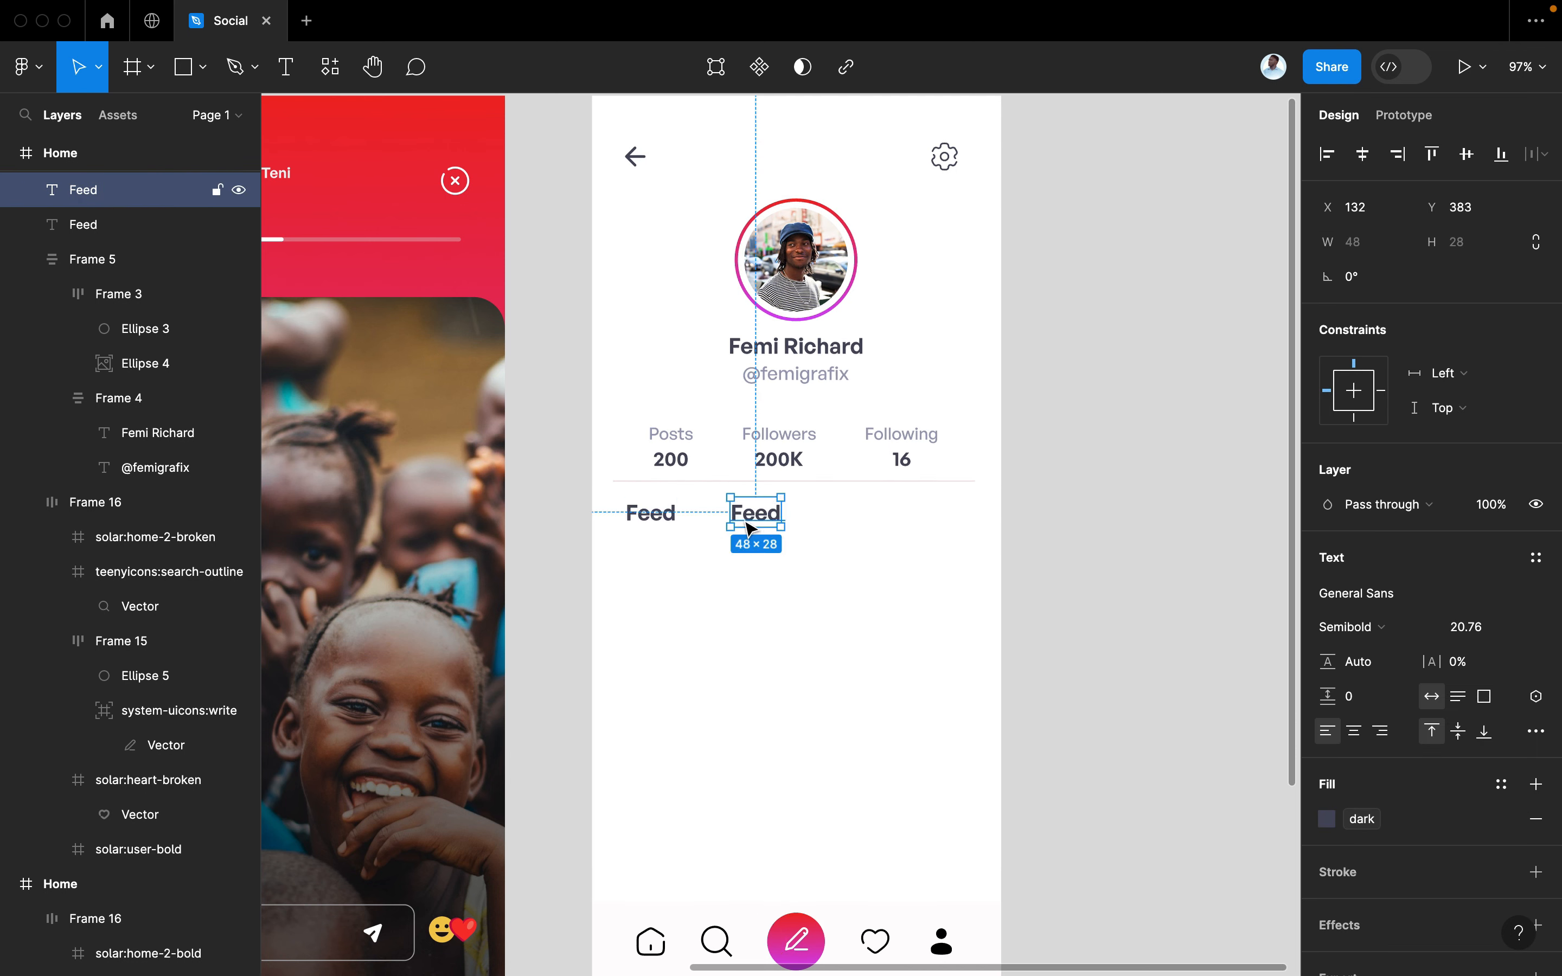
pyautogui.doubleClick(744, 518)
pyautogui.write('Tagg')
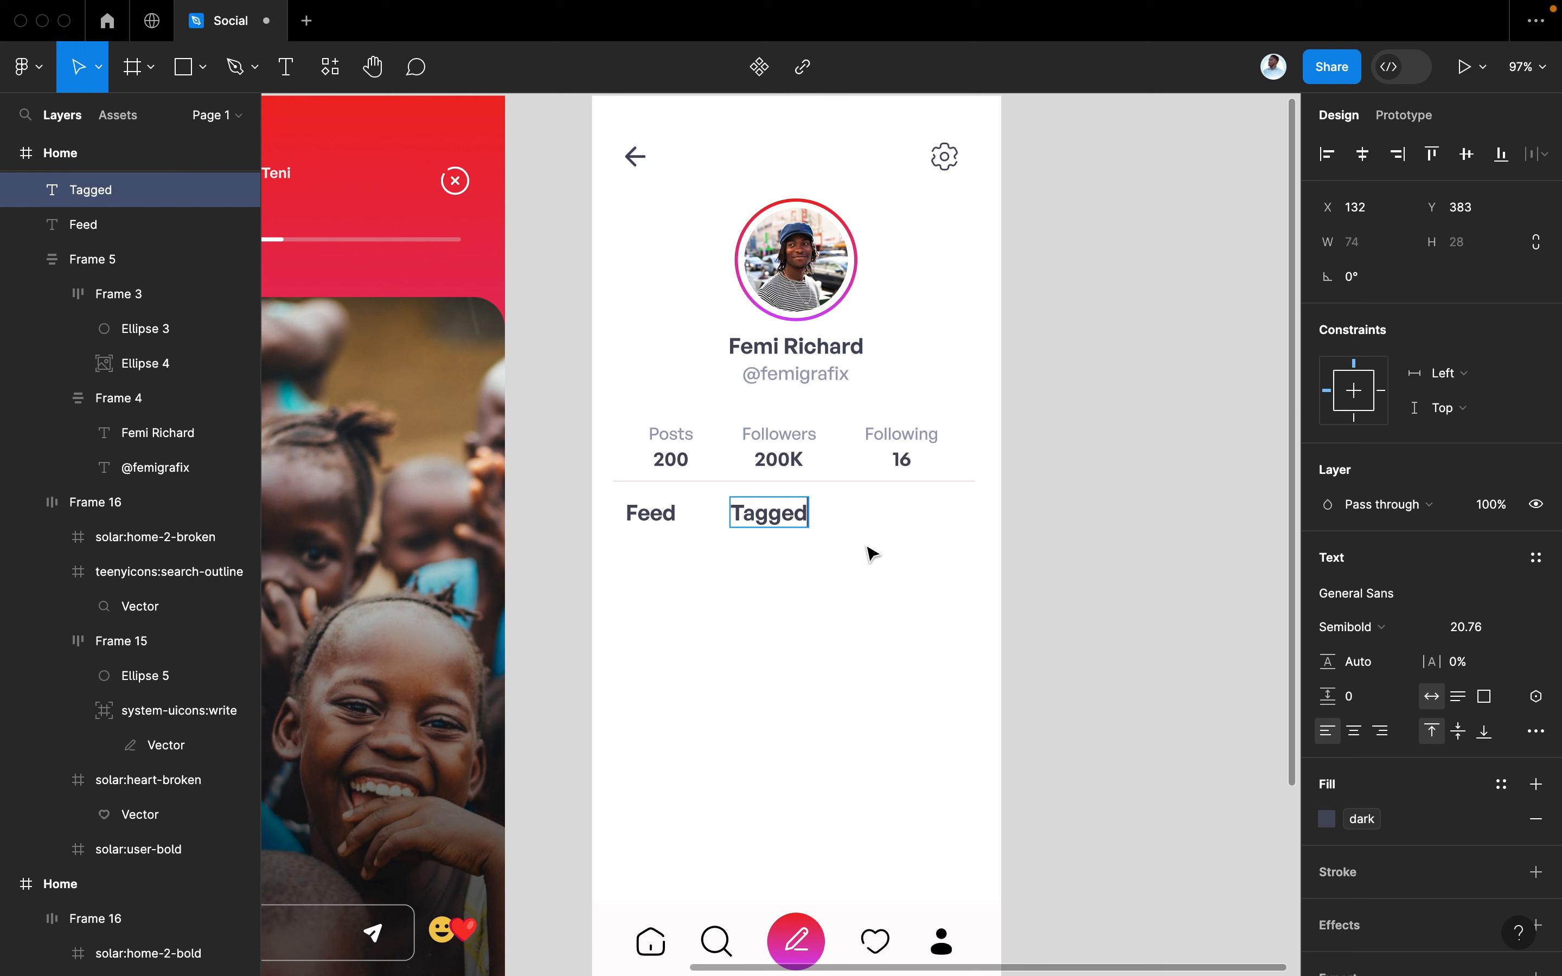
pyautogui.hotkey('ctrl', 'a')
pyautogui.click(1346, 628)
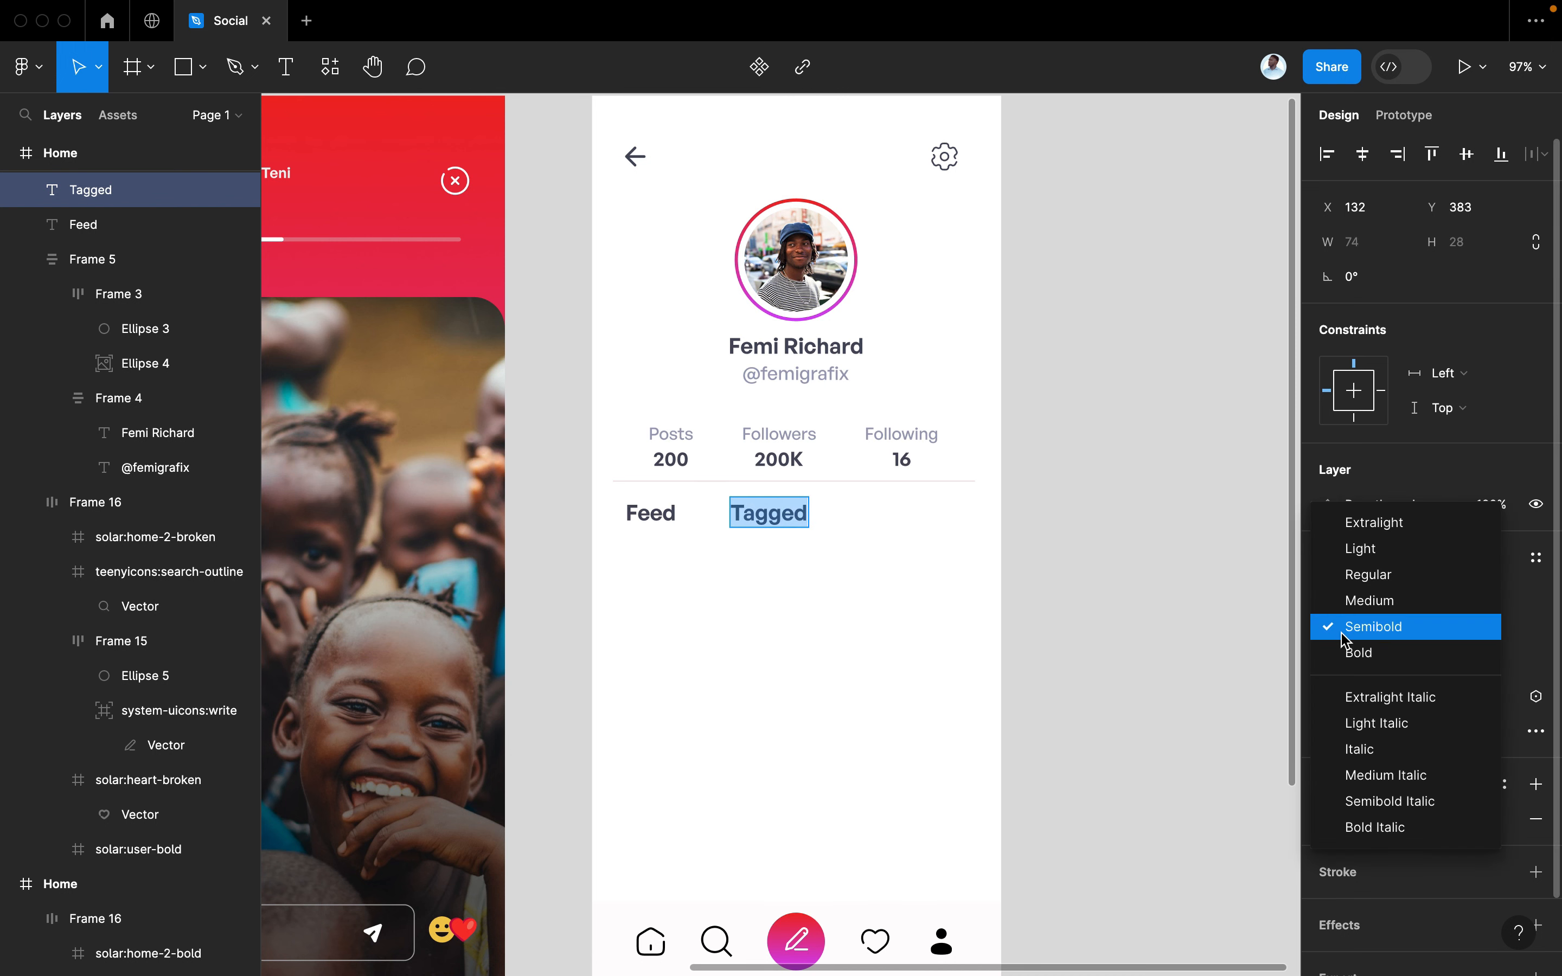
pyautogui.click(1358, 601)
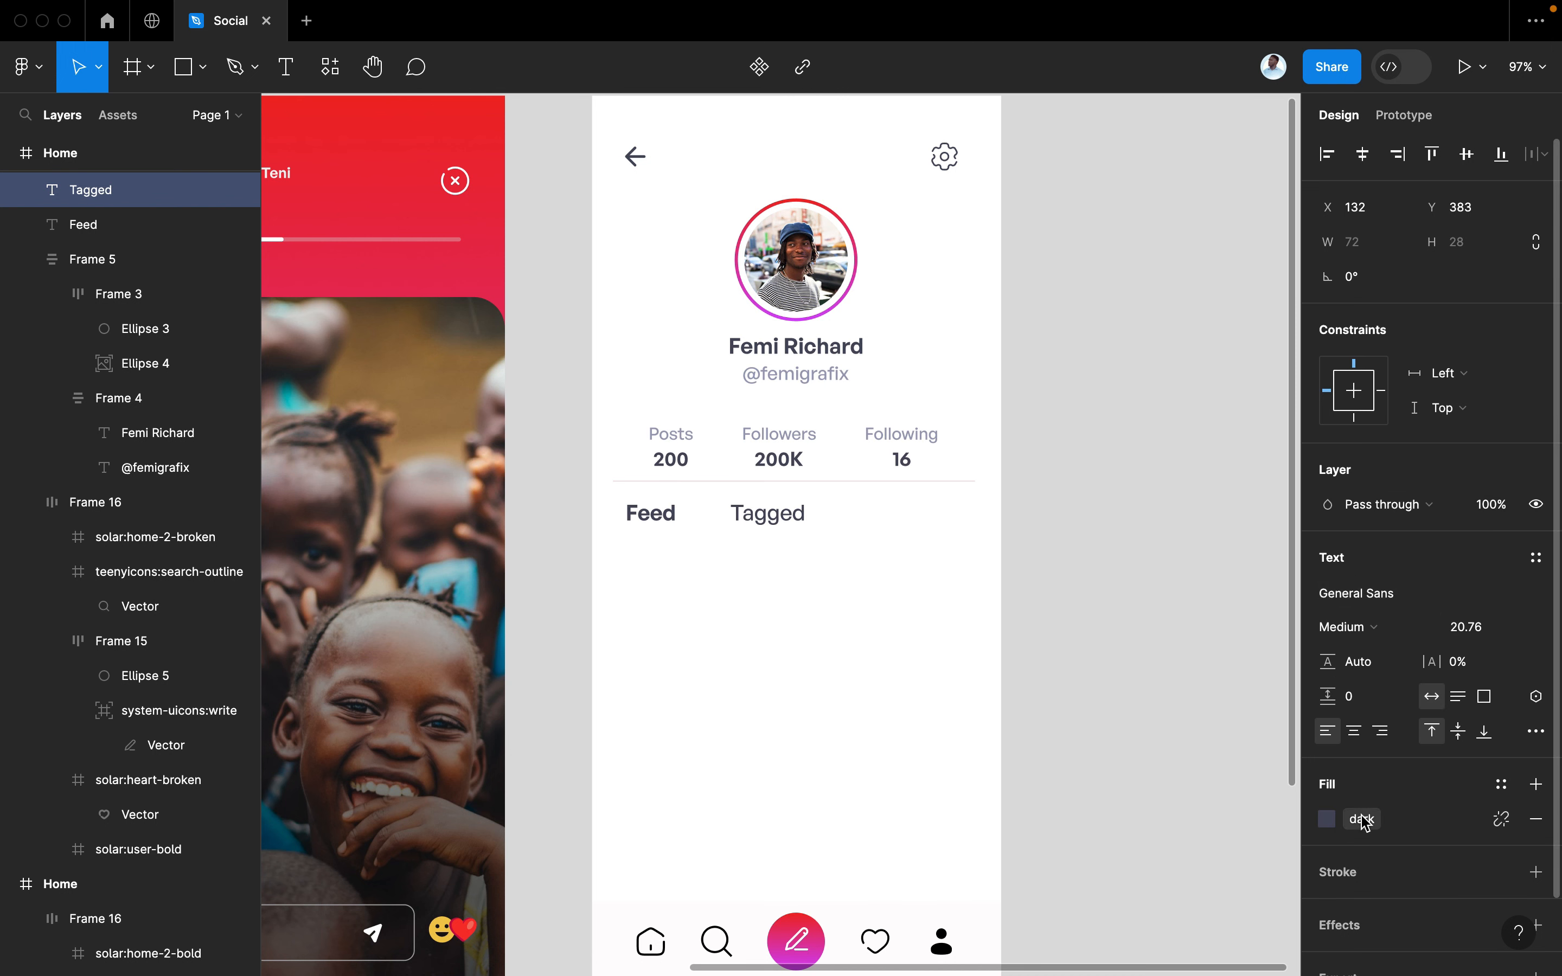
# Detach Tagged's fill style and eyedrop the Following label's grey, 9D9FB7
pyautogui.click(1328, 819)
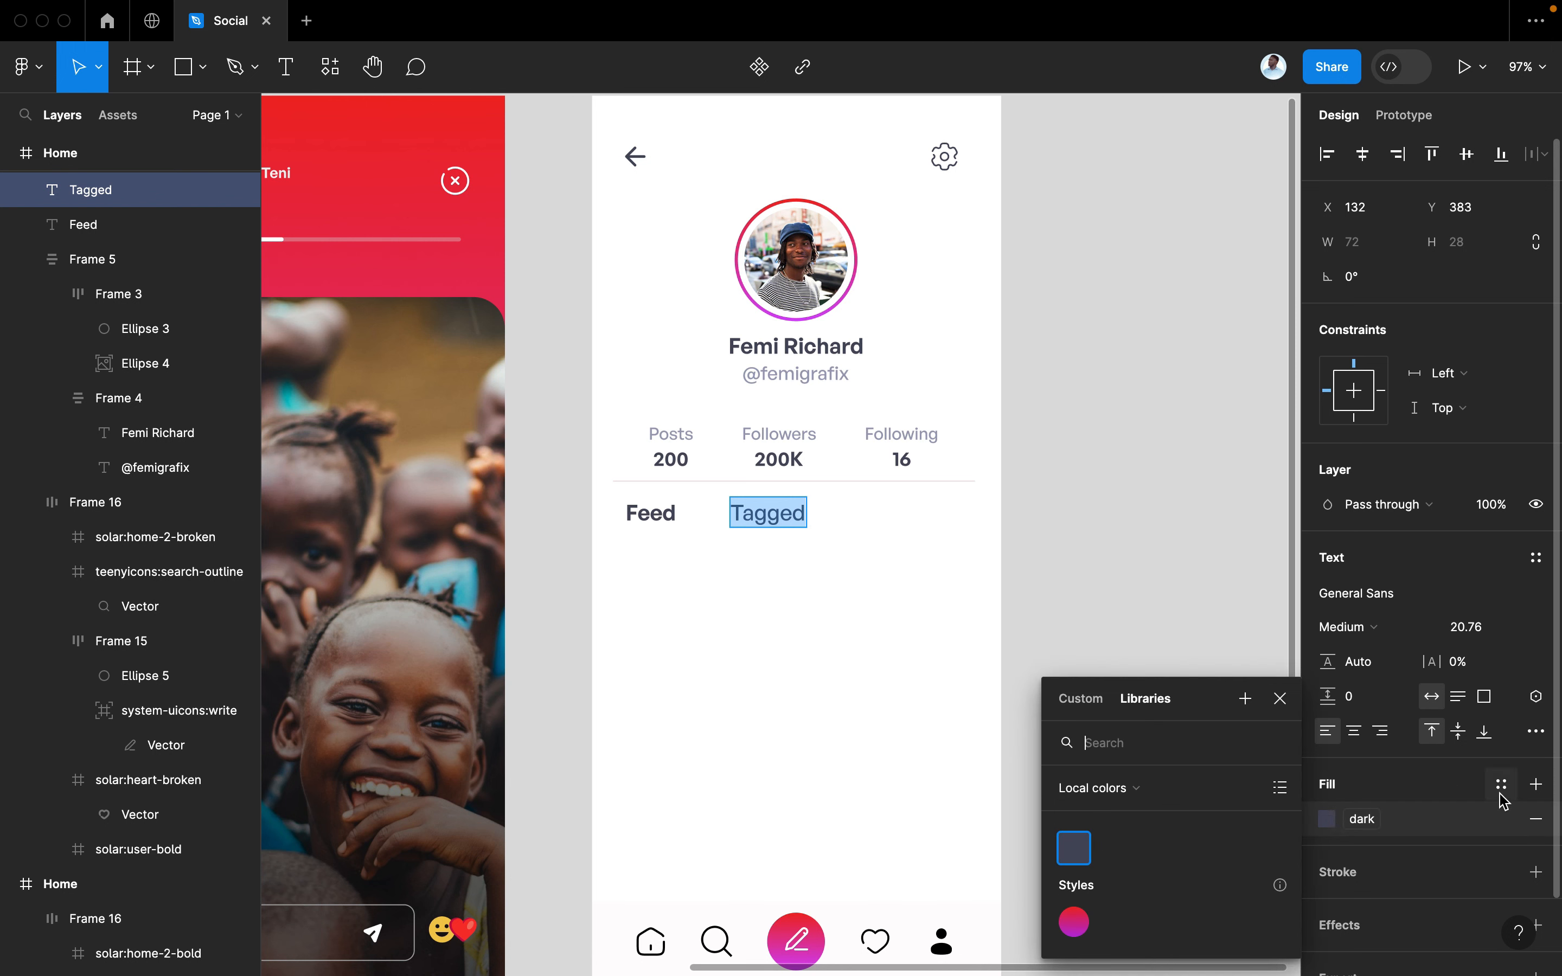
pyautogui.click(1503, 820)
pyautogui.click(1328, 819)
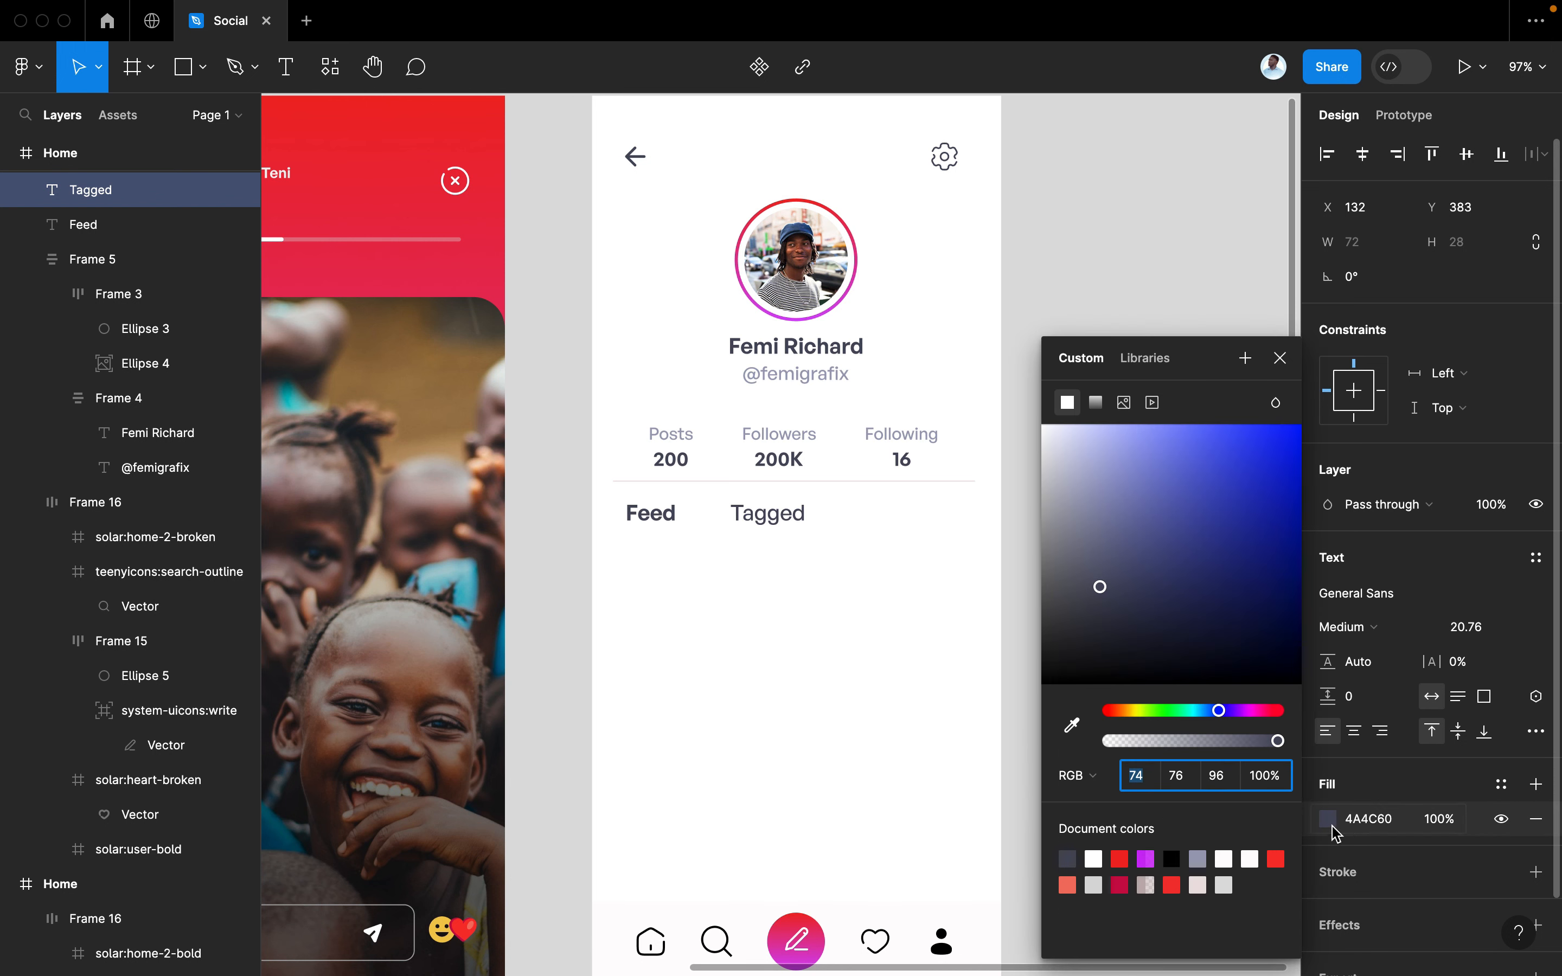
pyautogui.moveTo(1107, 593); pyautogui.dragTo(1059, 484)
pyautogui.click(1072, 725)
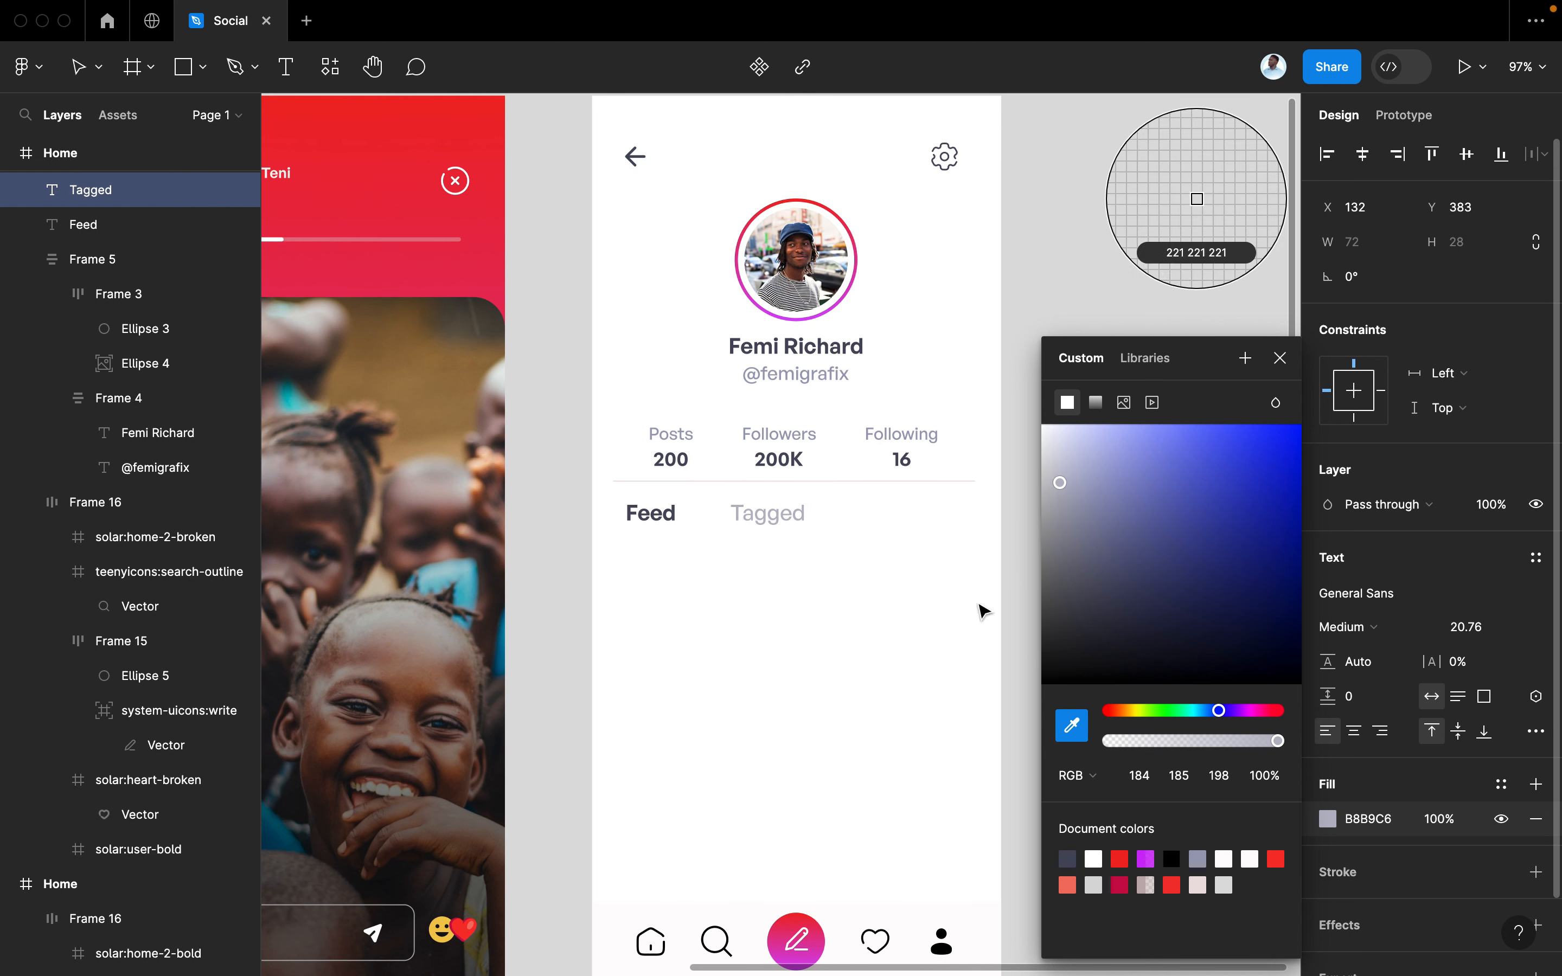
pyautogui.scroll(5, 982, 610)
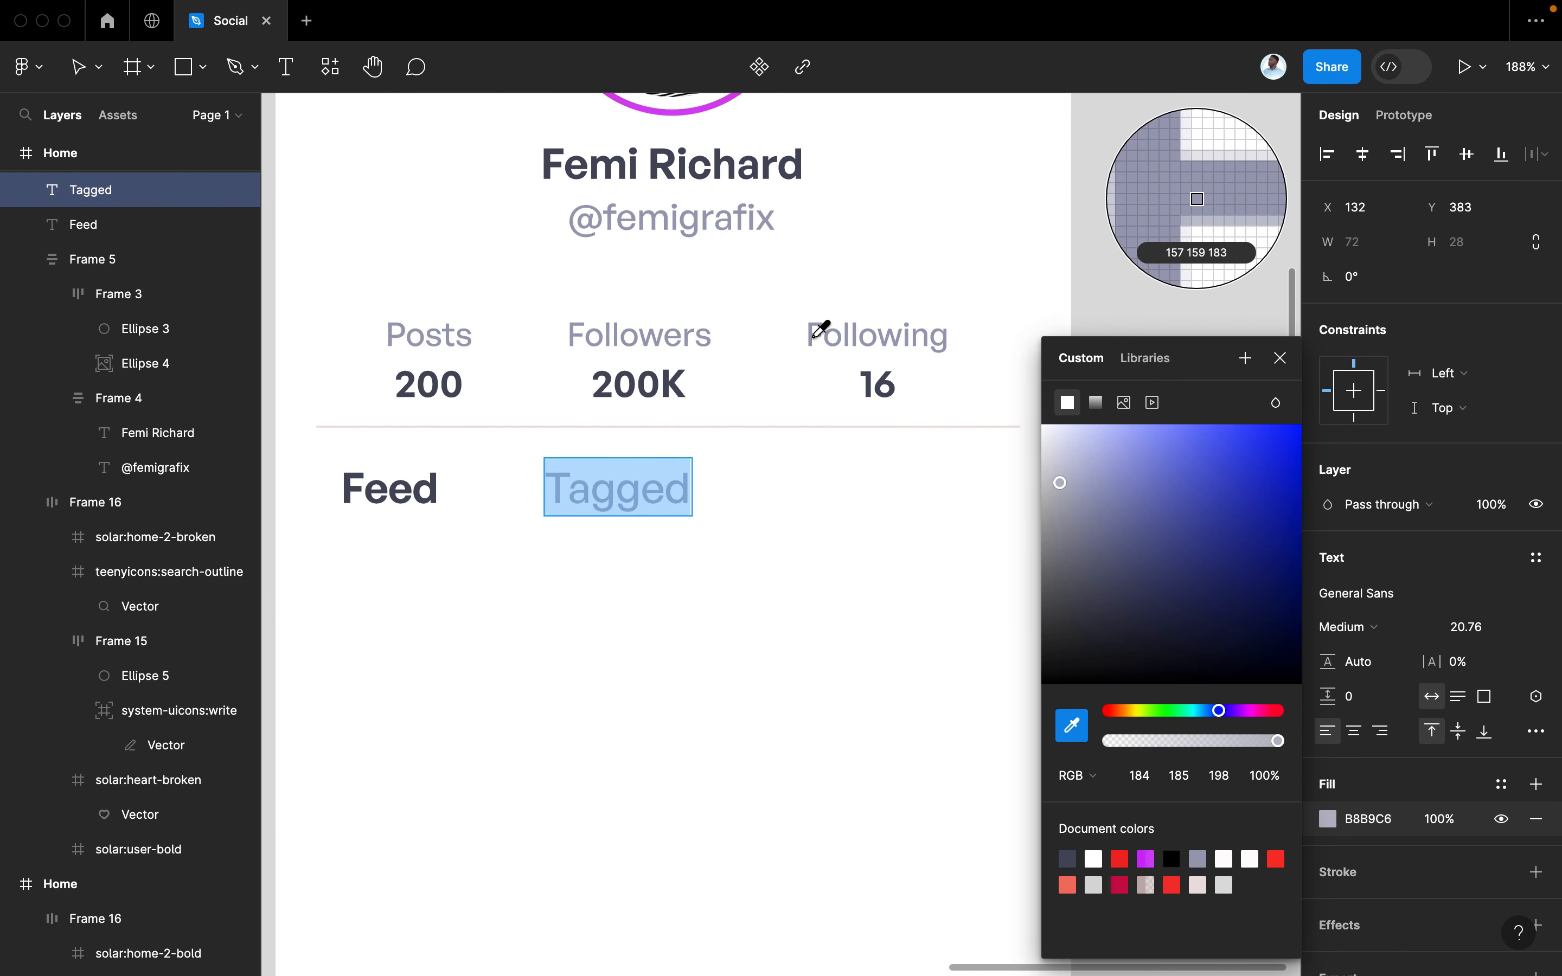
pyautogui.click(818, 336)
pyautogui.click(1280, 359)
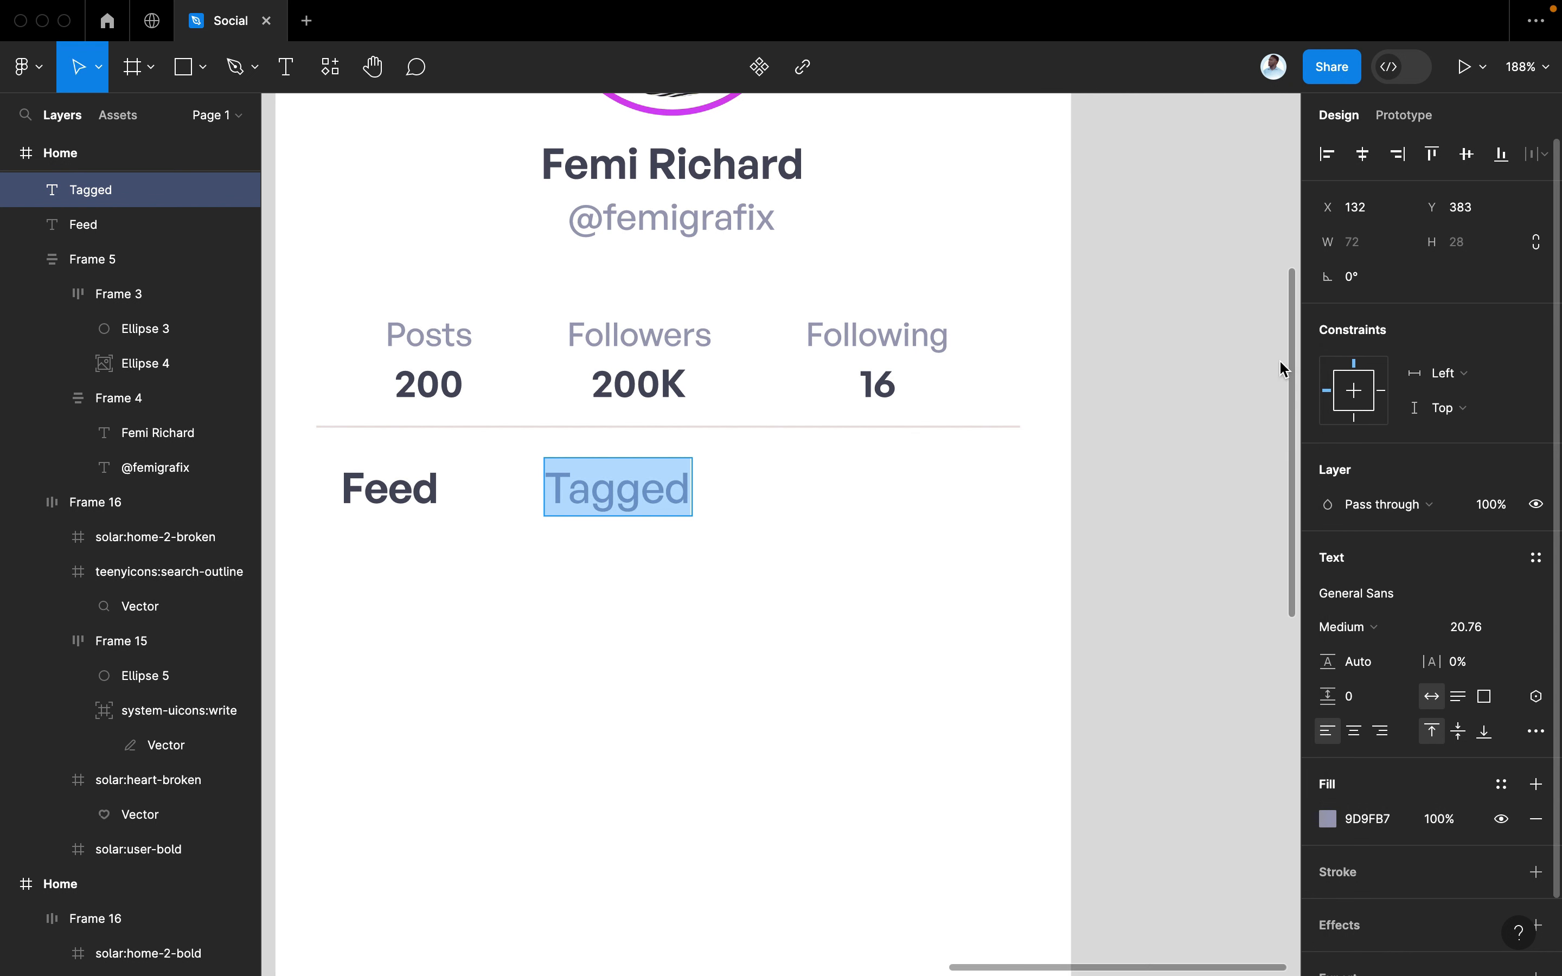
pyautogui.press('Escape')
pyautogui.scroll(-5, 1124, 400)
pyautogui.click(1168, 523)
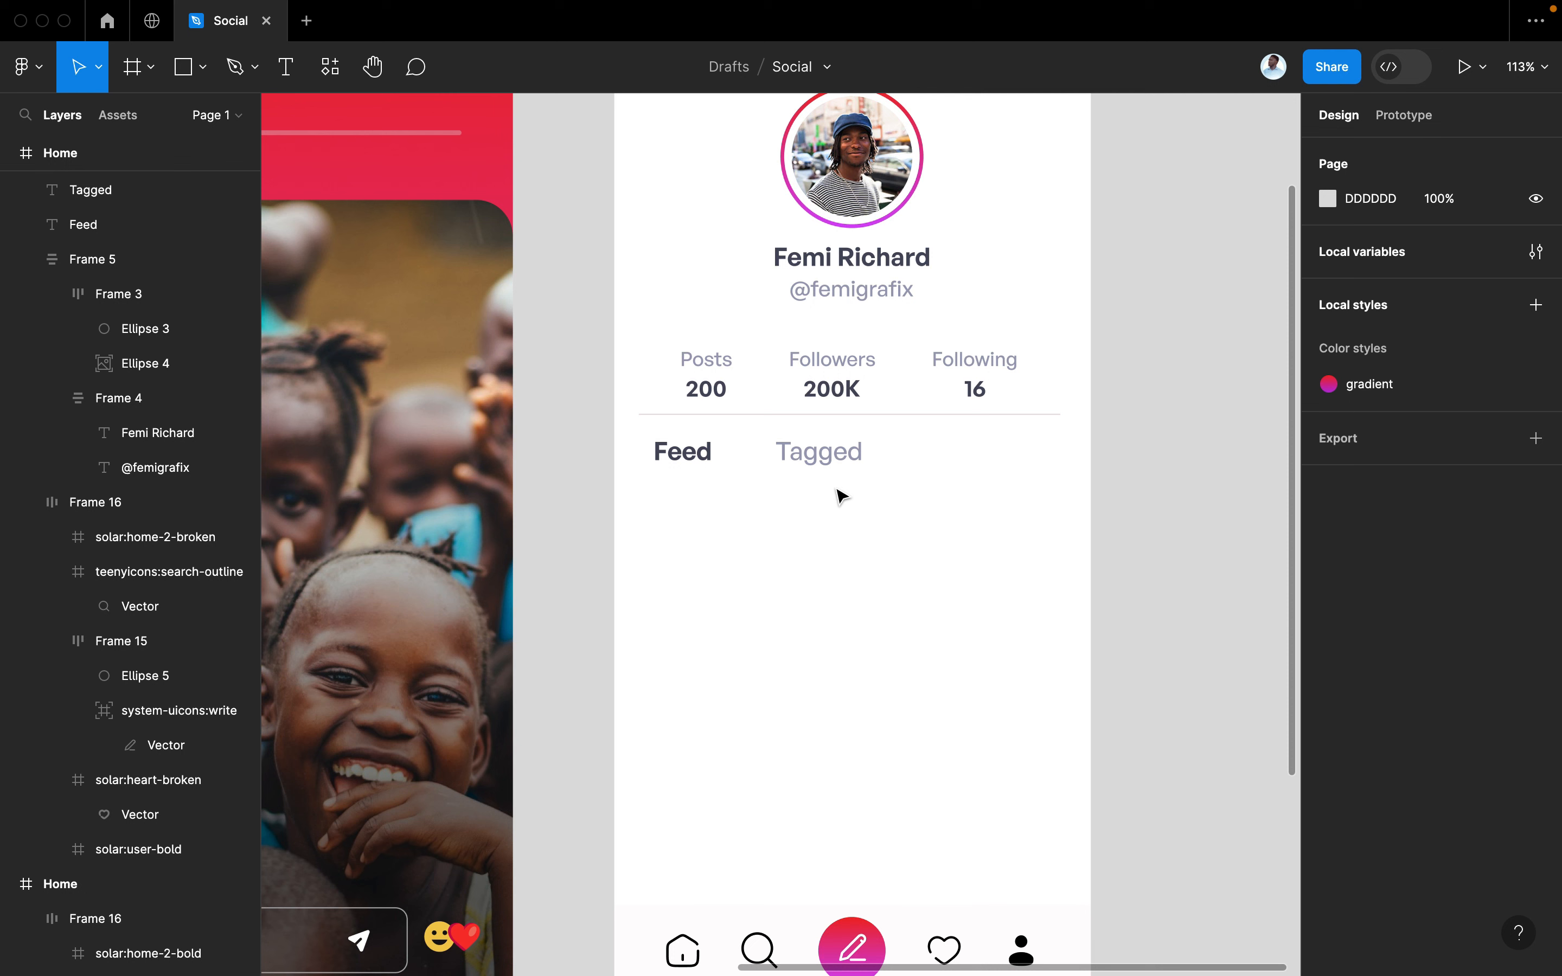
pyautogui.click(823, 464)
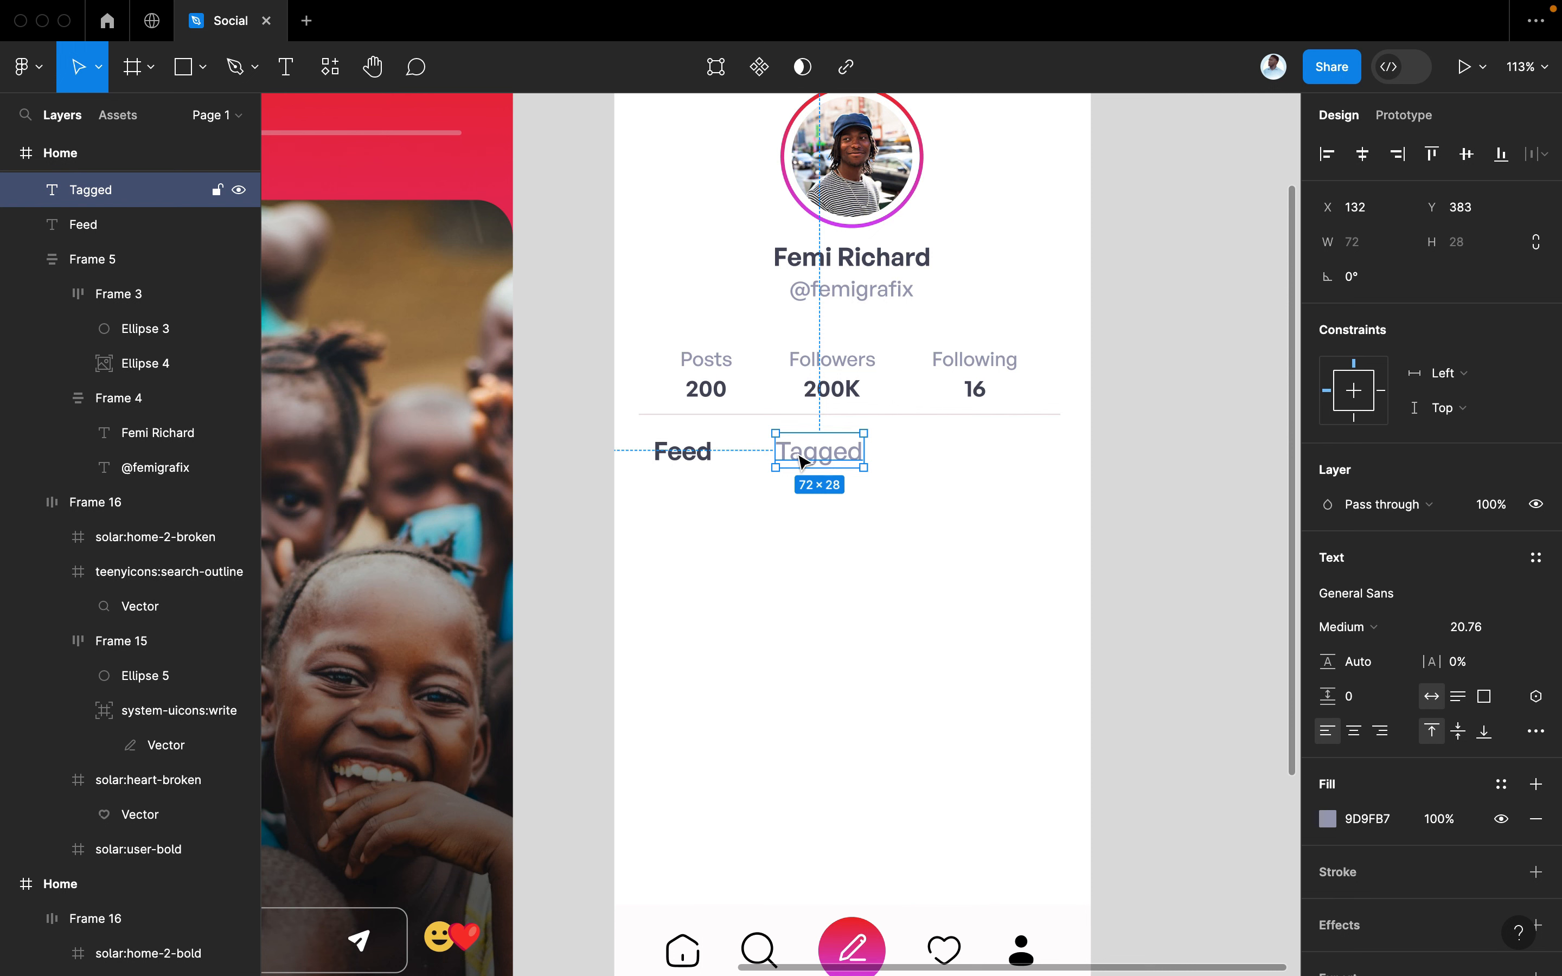
pyautogui.click(705, 455)
# Duplicate Tagged, rename the middle label 'Saved', and wrap all three labels in an auto layout row
pyautogui.keyDown('shift'); pyautogui.click(851, 457); pyautogui.keyUp('shift')
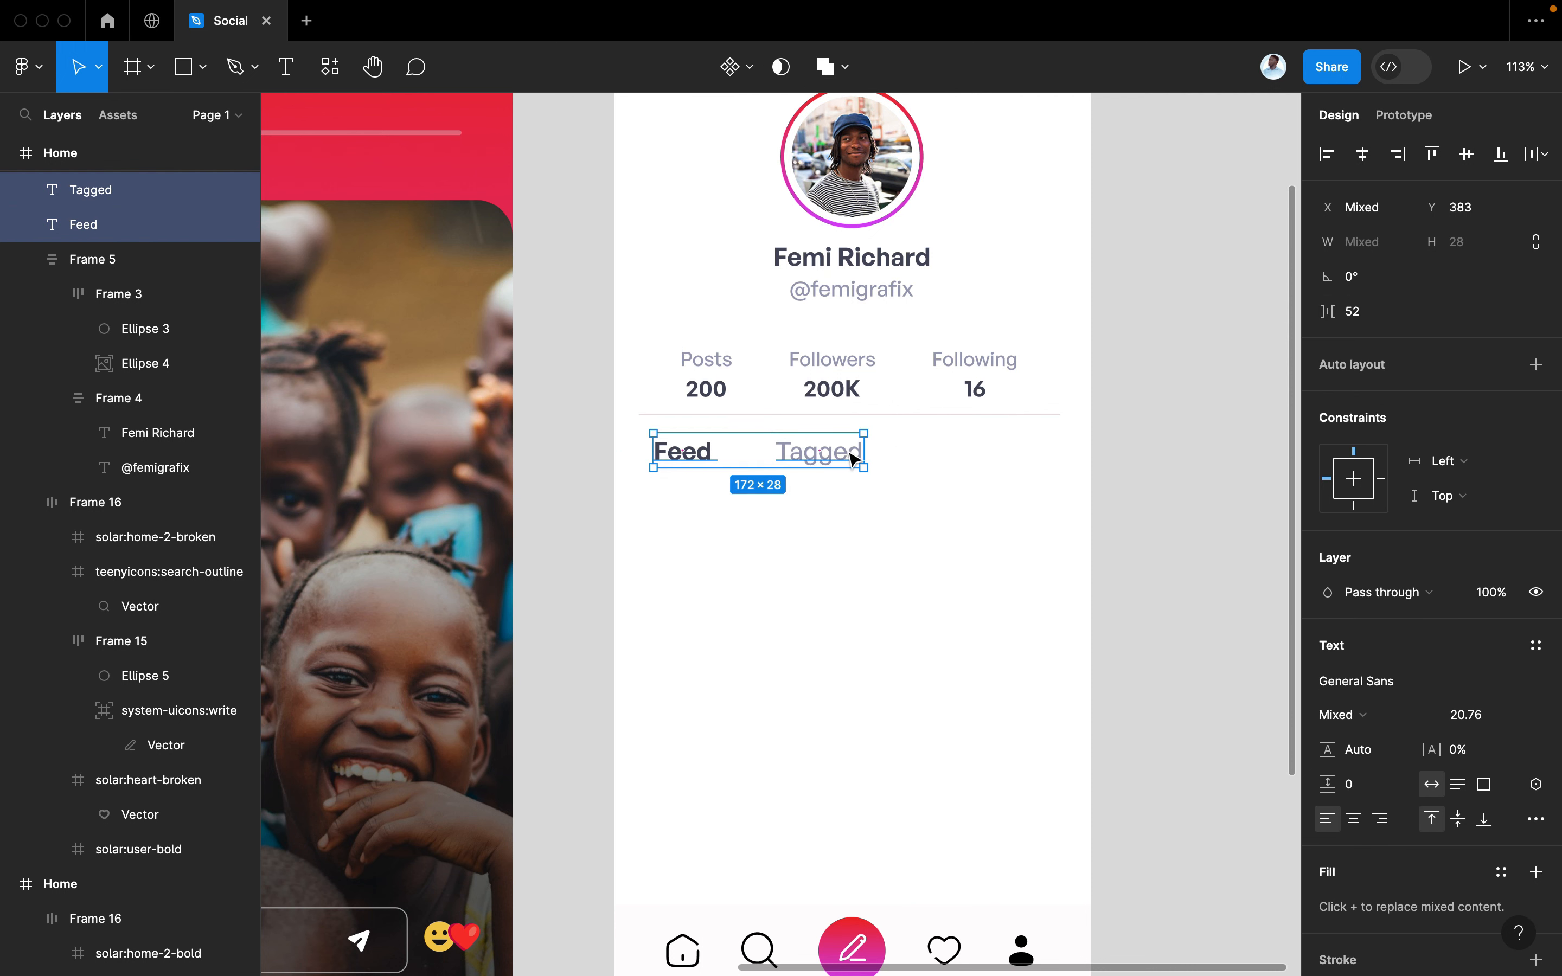
pyautogui.click(941, 463)
pyautogui.click(814, 465)
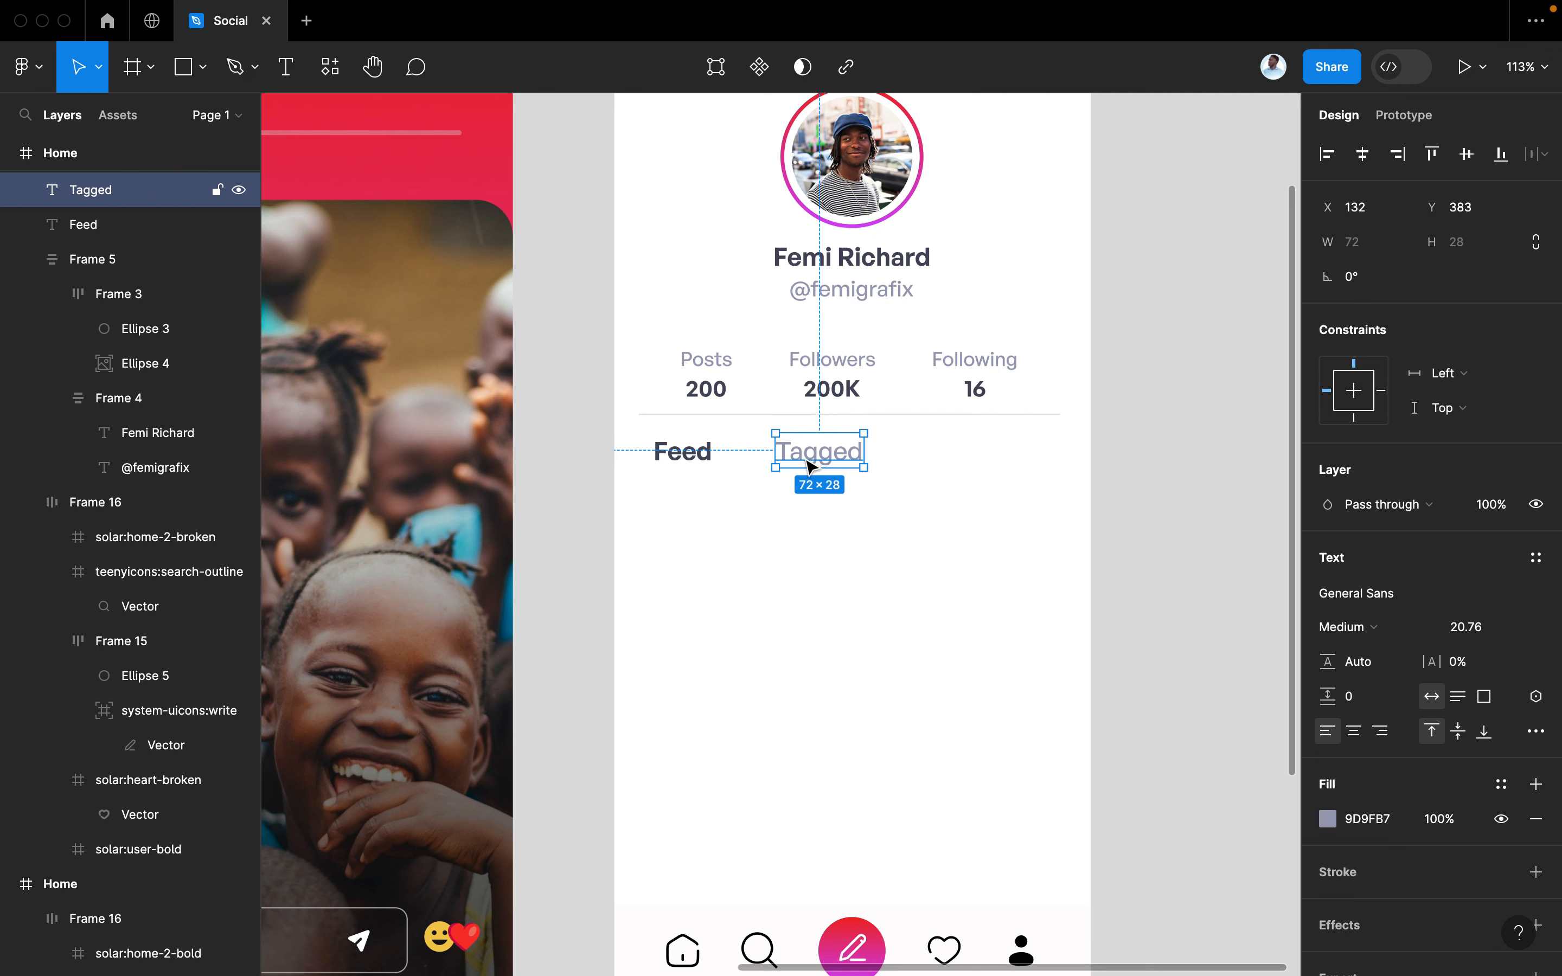
pyautogui.moveTo(812, 462); pyautogui.dragTo(972, 461)
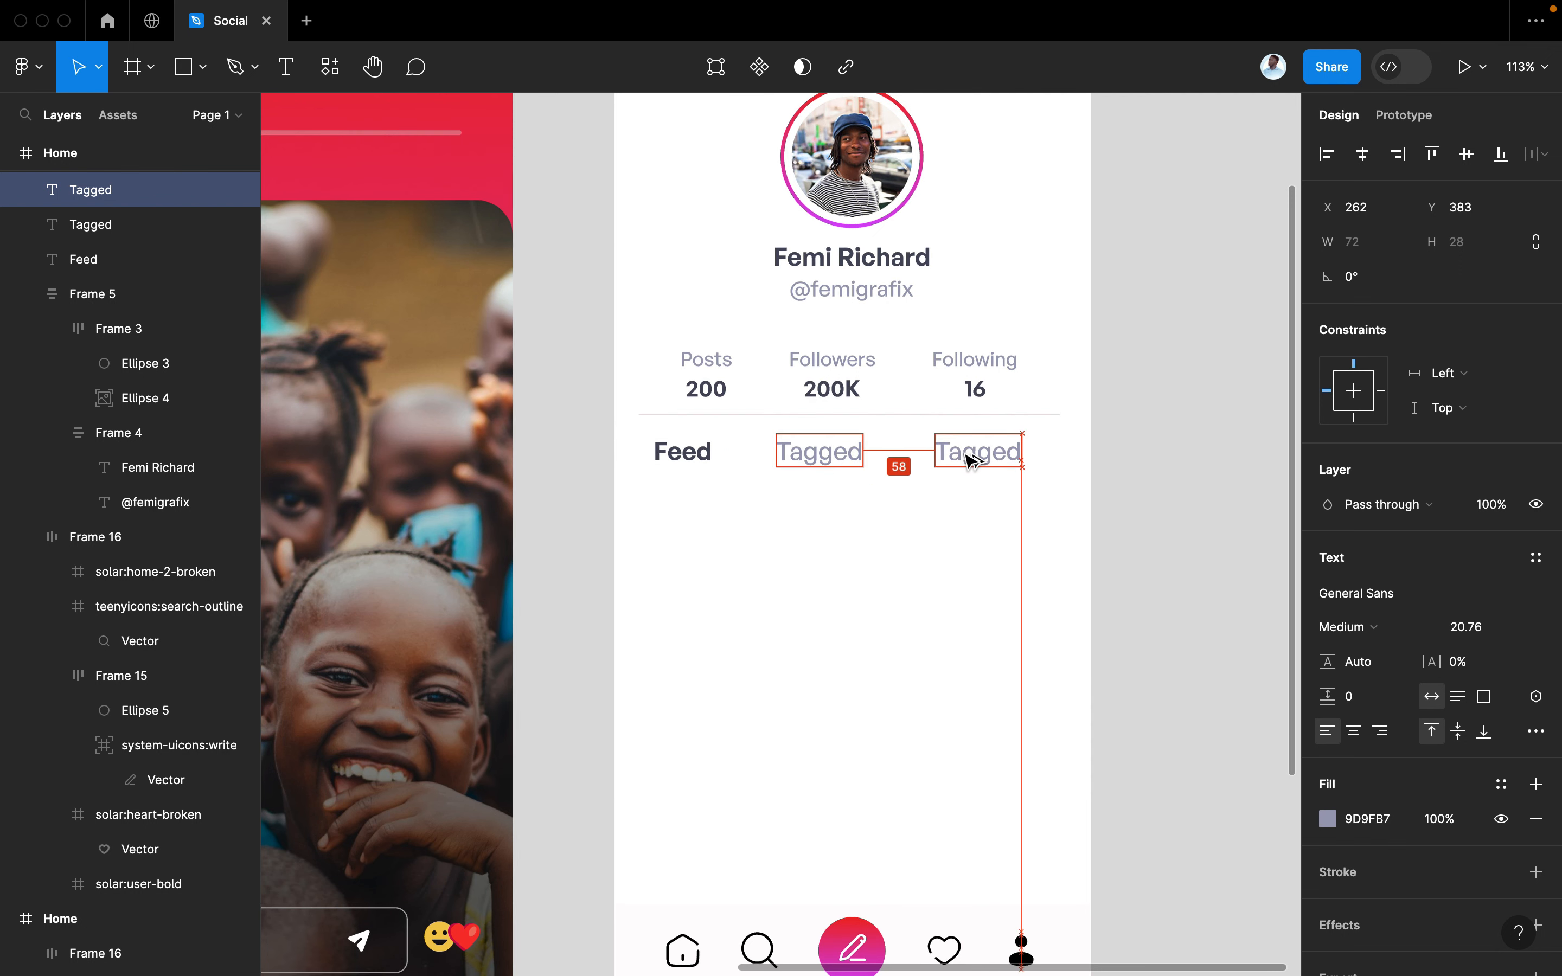
pyautogui.doubleClick(821, 462)
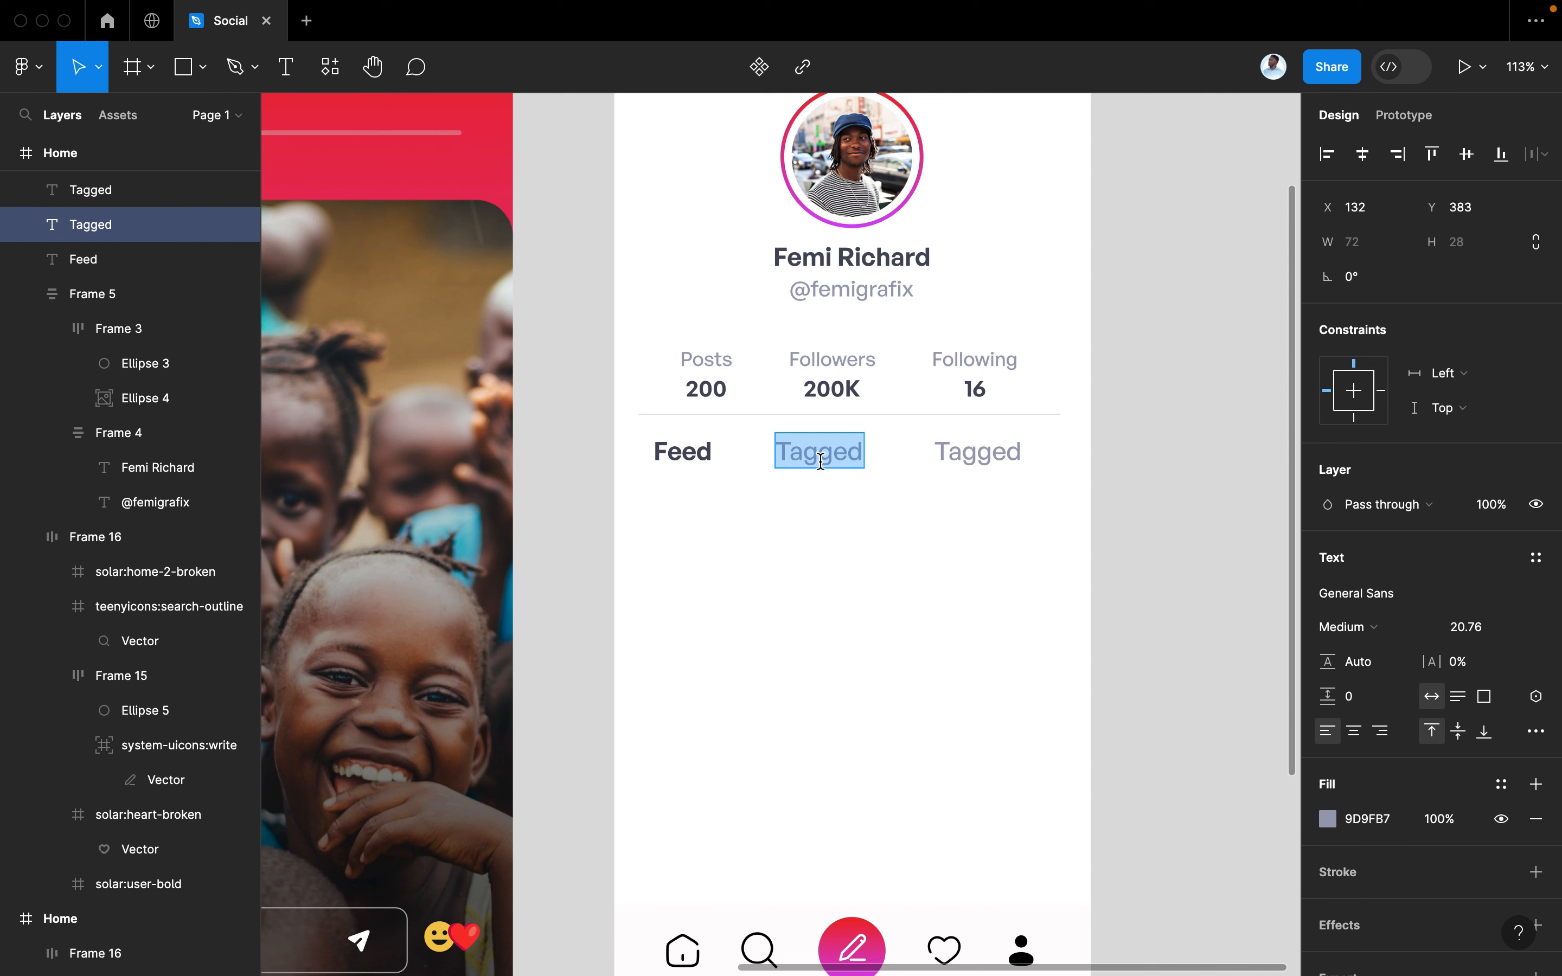
pyautogui.write('Sav')
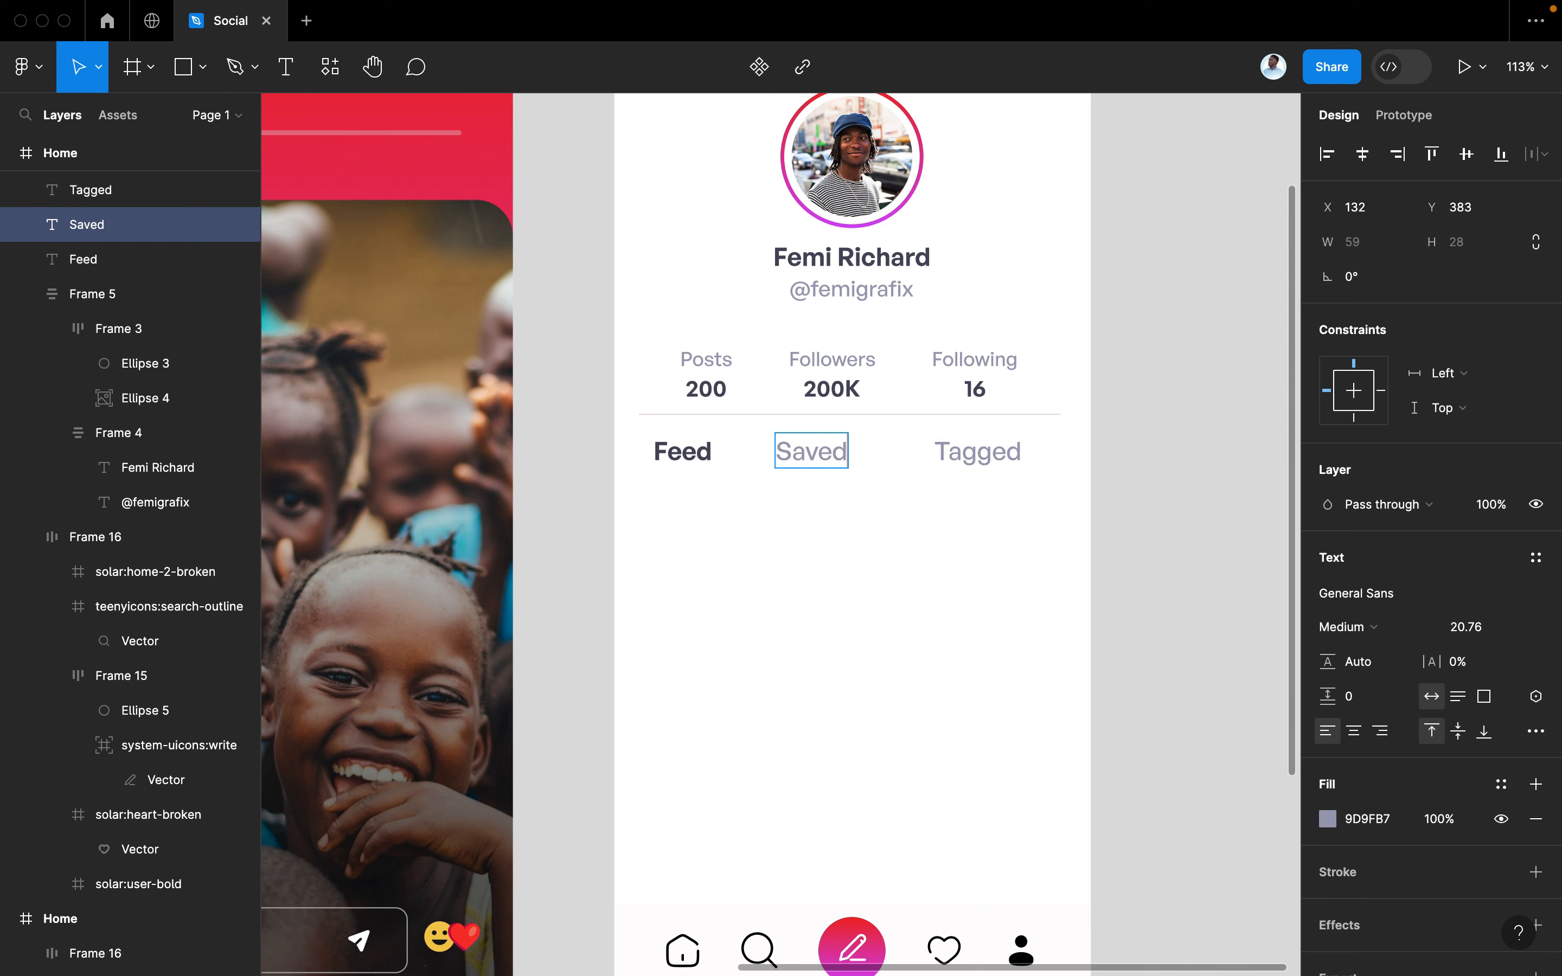
pyautogui.keyDown('shift'); pyautogui.click(976, 454); pyautogui.keyUp('shift')
pyautogui.keyDown('shift'); pyautogui.click(666, 453); pyautogui.keyUp('shift')
pyautogui.hotkey('shift', 'a')
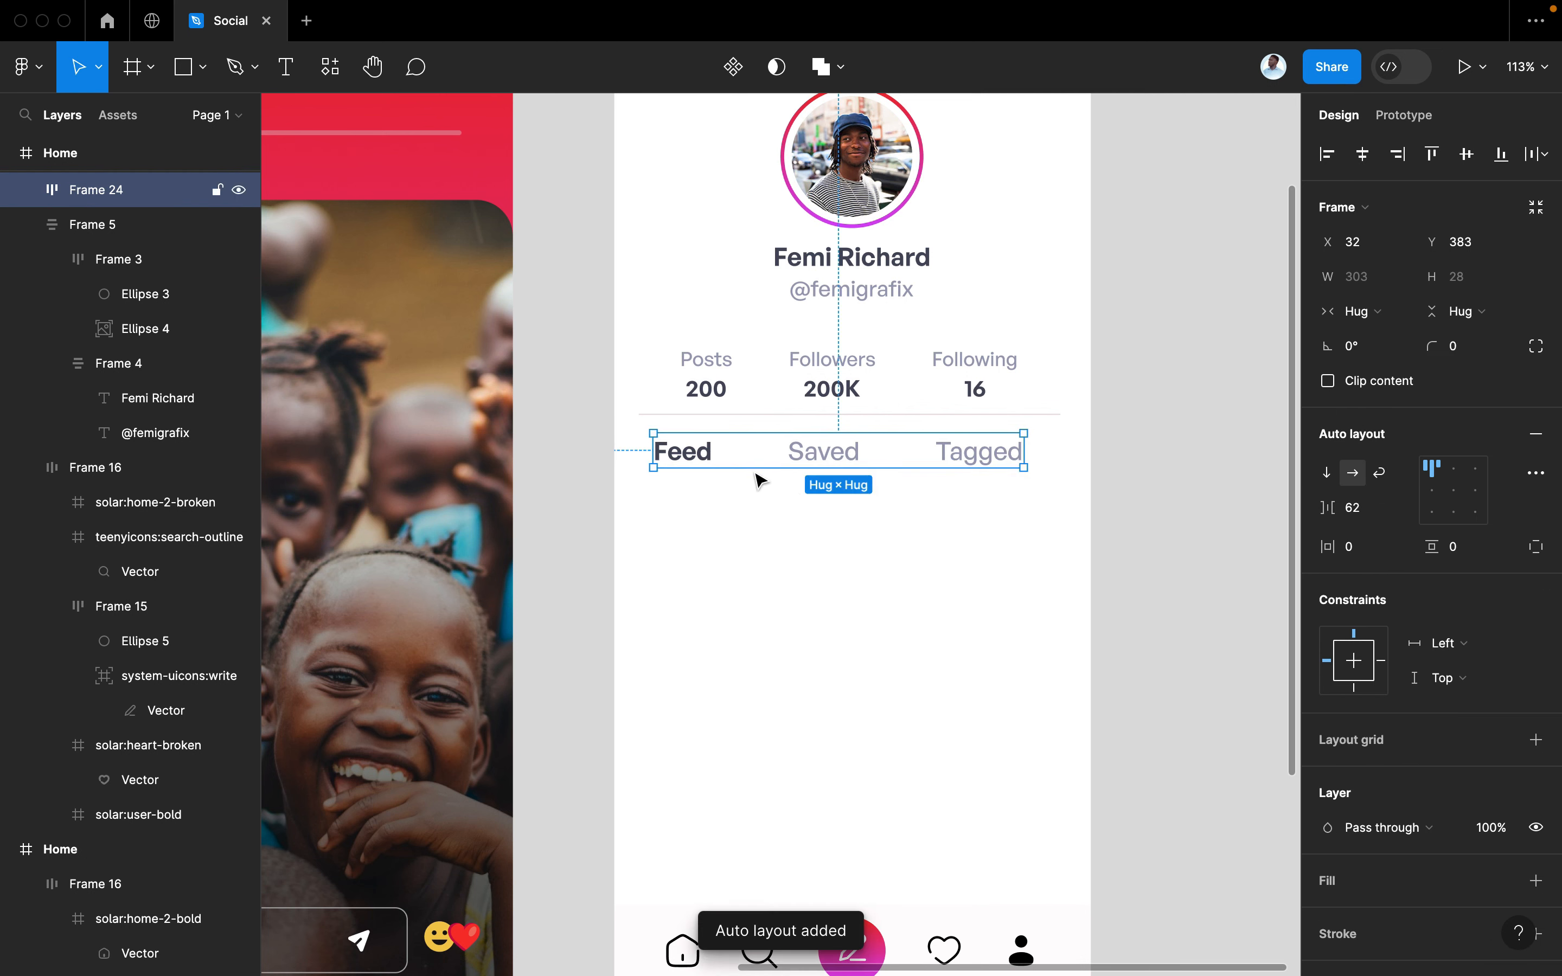
# Center the Feed/Saved/Tagged row horizontally on the profile screen
pyautogui.hscroll(-2, 774, 491)
pyautogui.scroll(-3, 803, 501)
pyautogui.hscroll(-10, 810, 505)
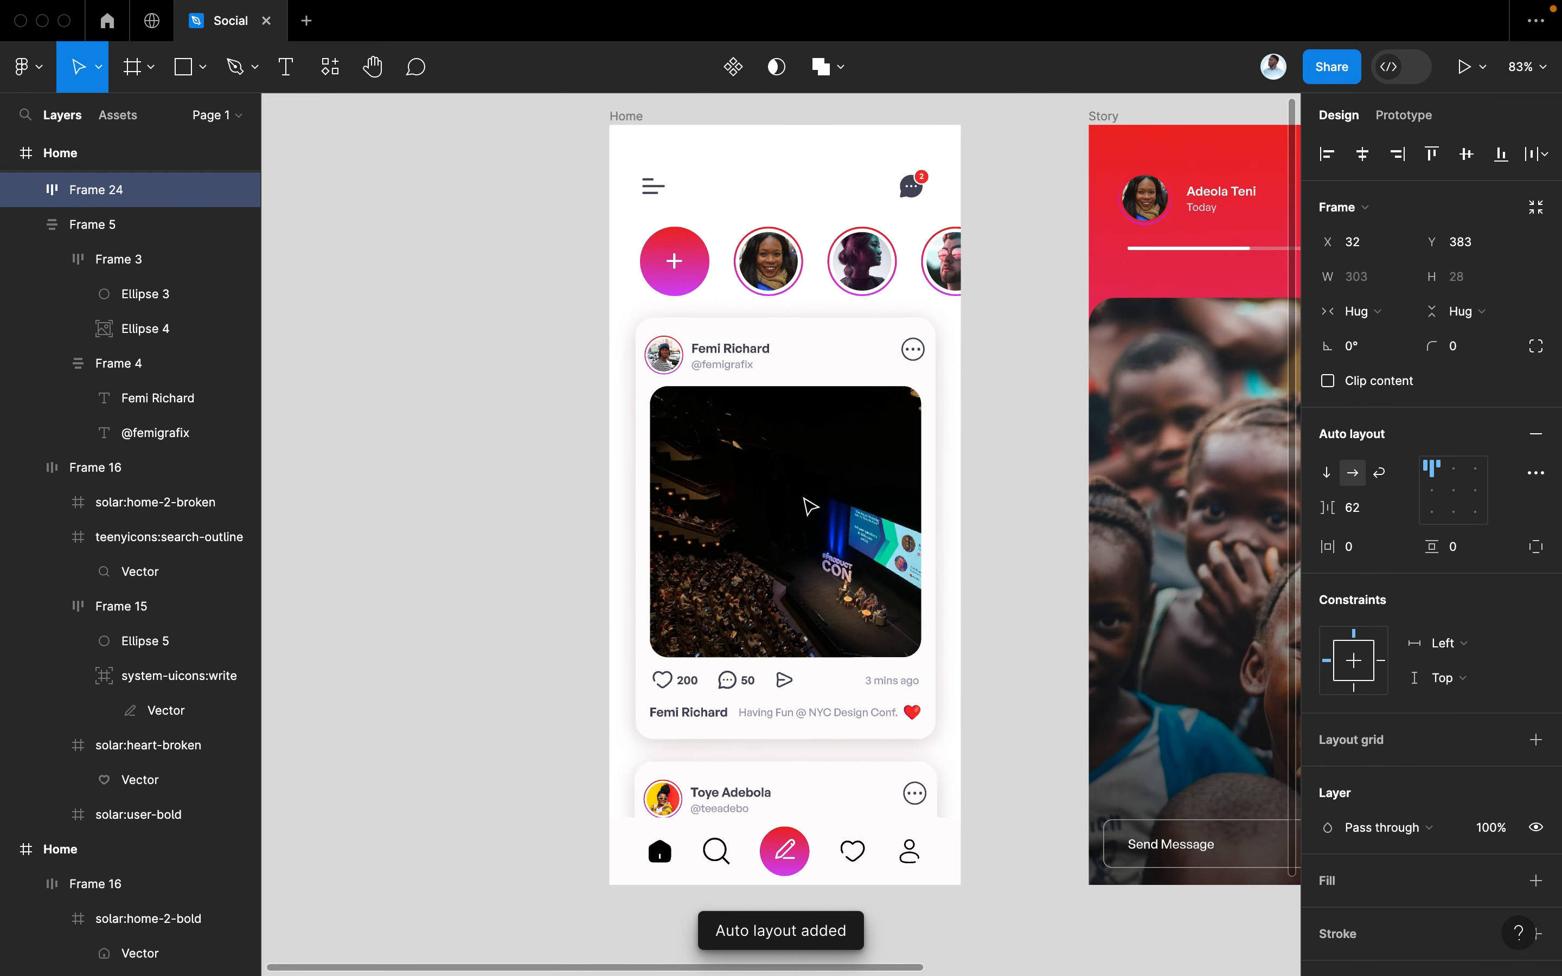
pyautogui.hscroll(1, 806, 507)
pyautogui.scroll(-1, 806, 507)
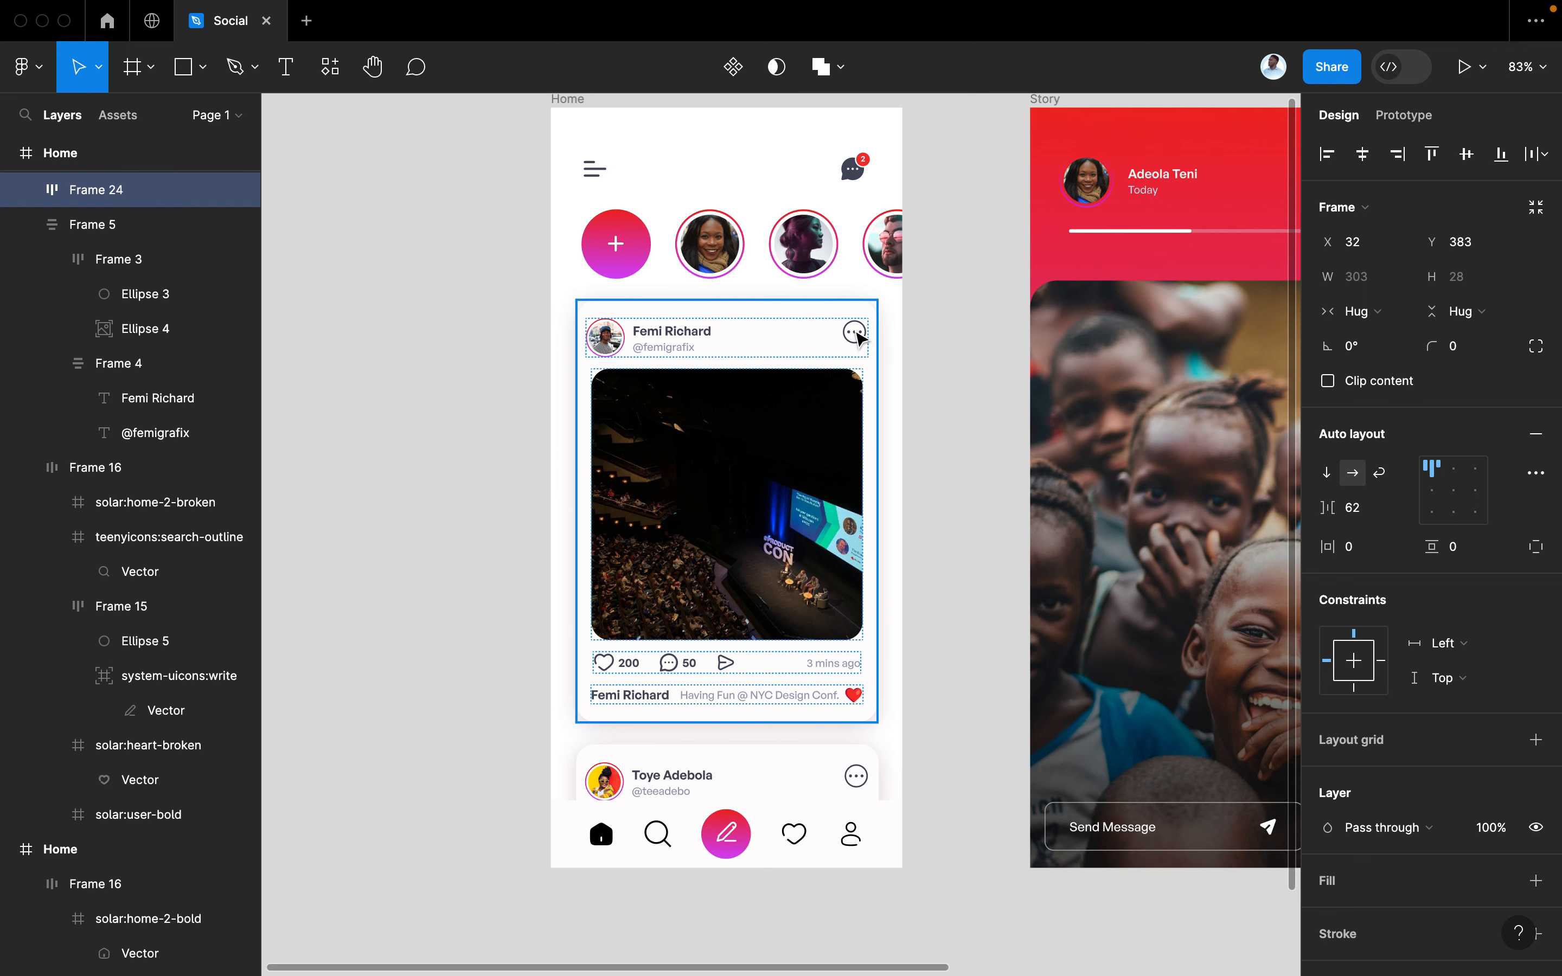
pyautogui.hscroll(6, 858, 336)
pyautogui.scroll(1, 858, 335)
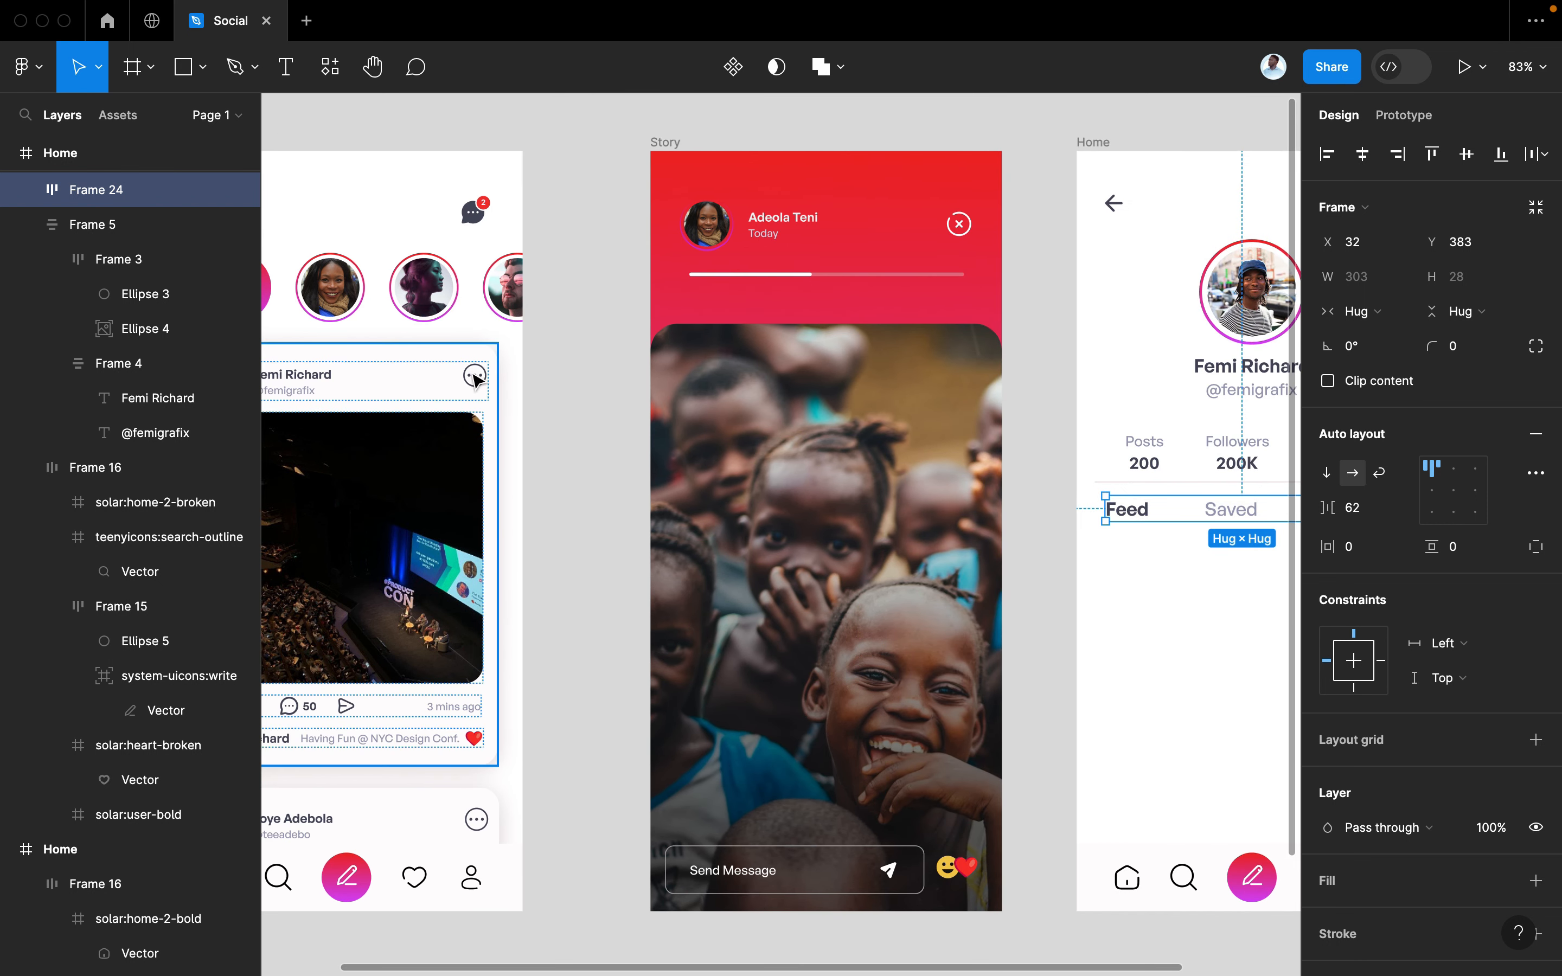
pyautogui.hscroll(5, 476, 380)
pyautogui.keyDown('ctrl'); pyautogui.scroll(5, 478, 381); pyautogui.keyUp('ctrl')
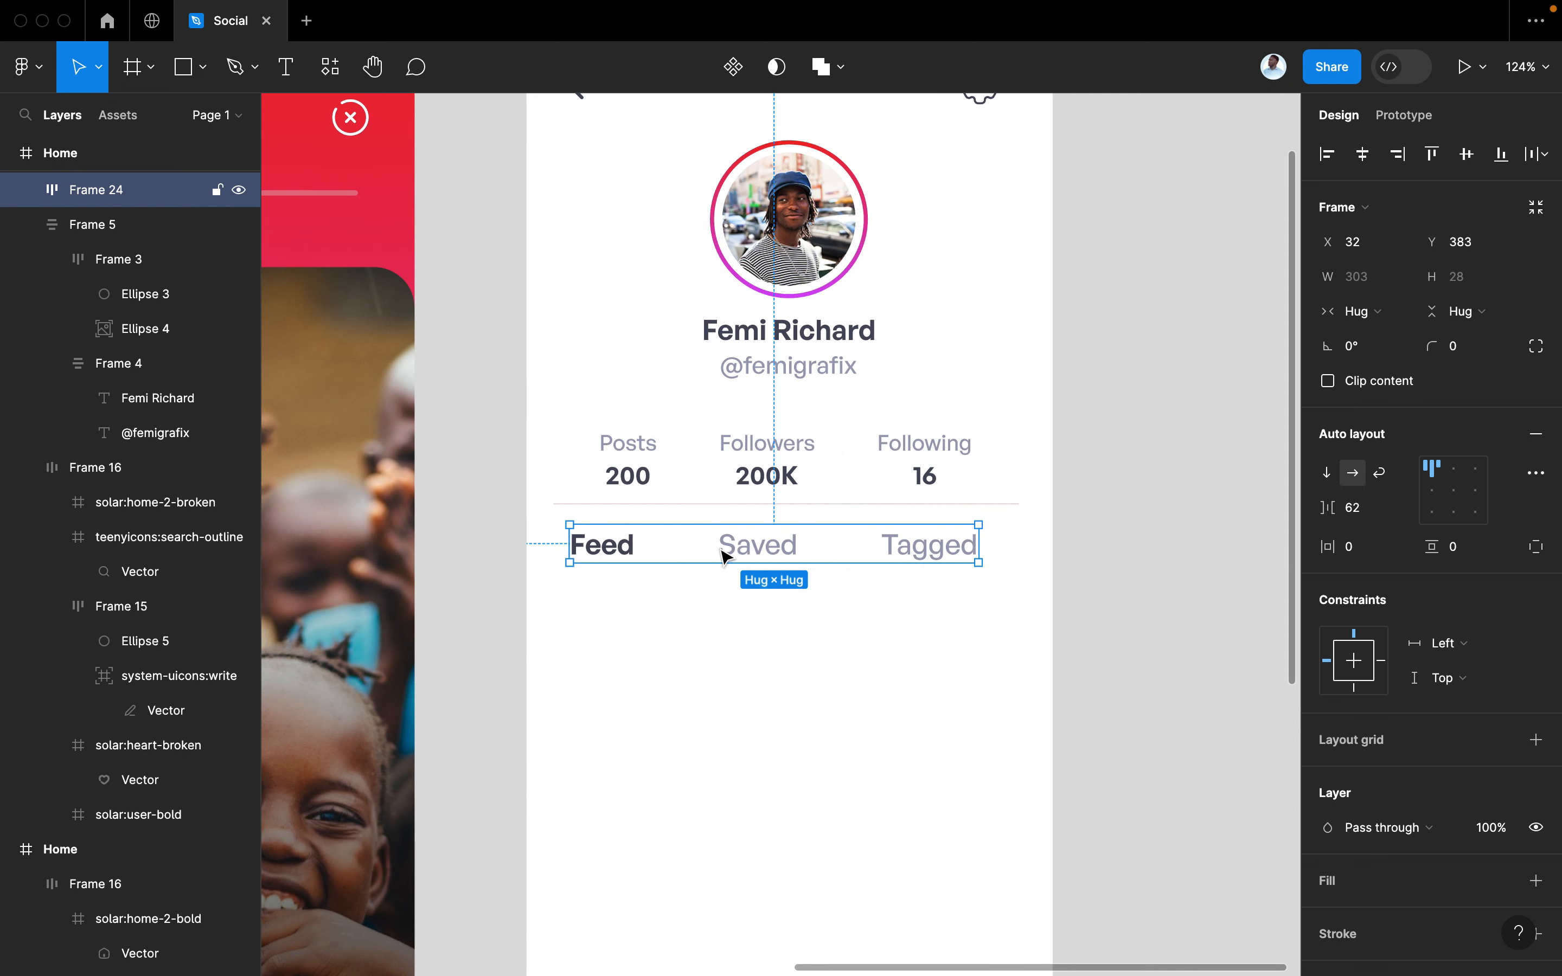
pyautogui.moveTo(924, 559); pyautogui.dragTo(930, 556)
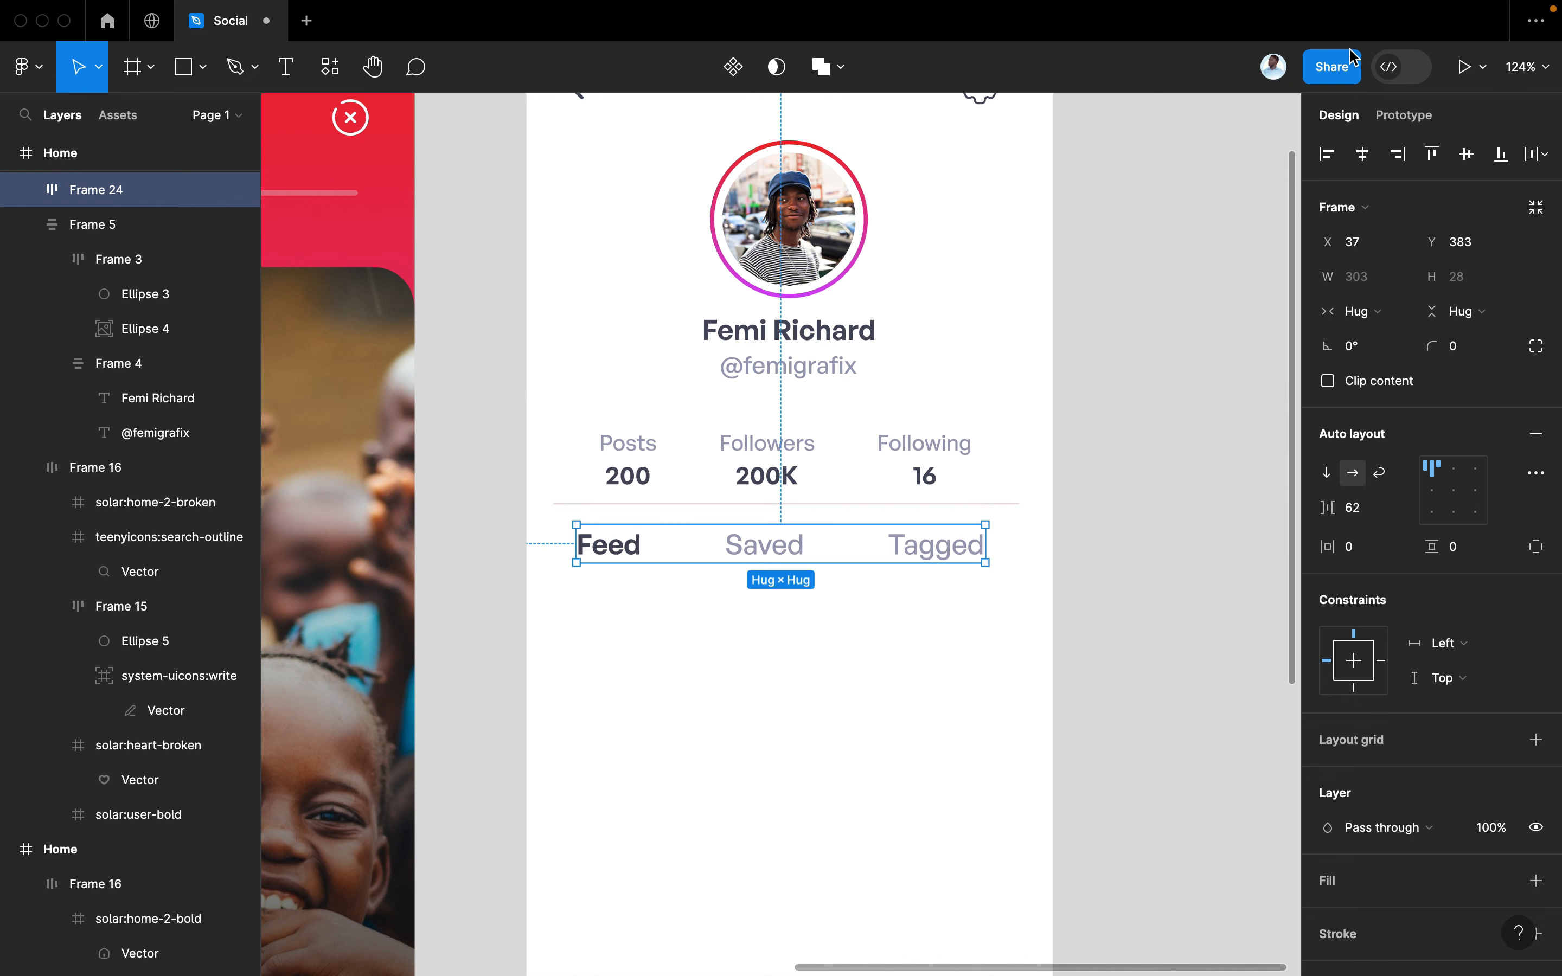
pyautogui.click(1359, 160)
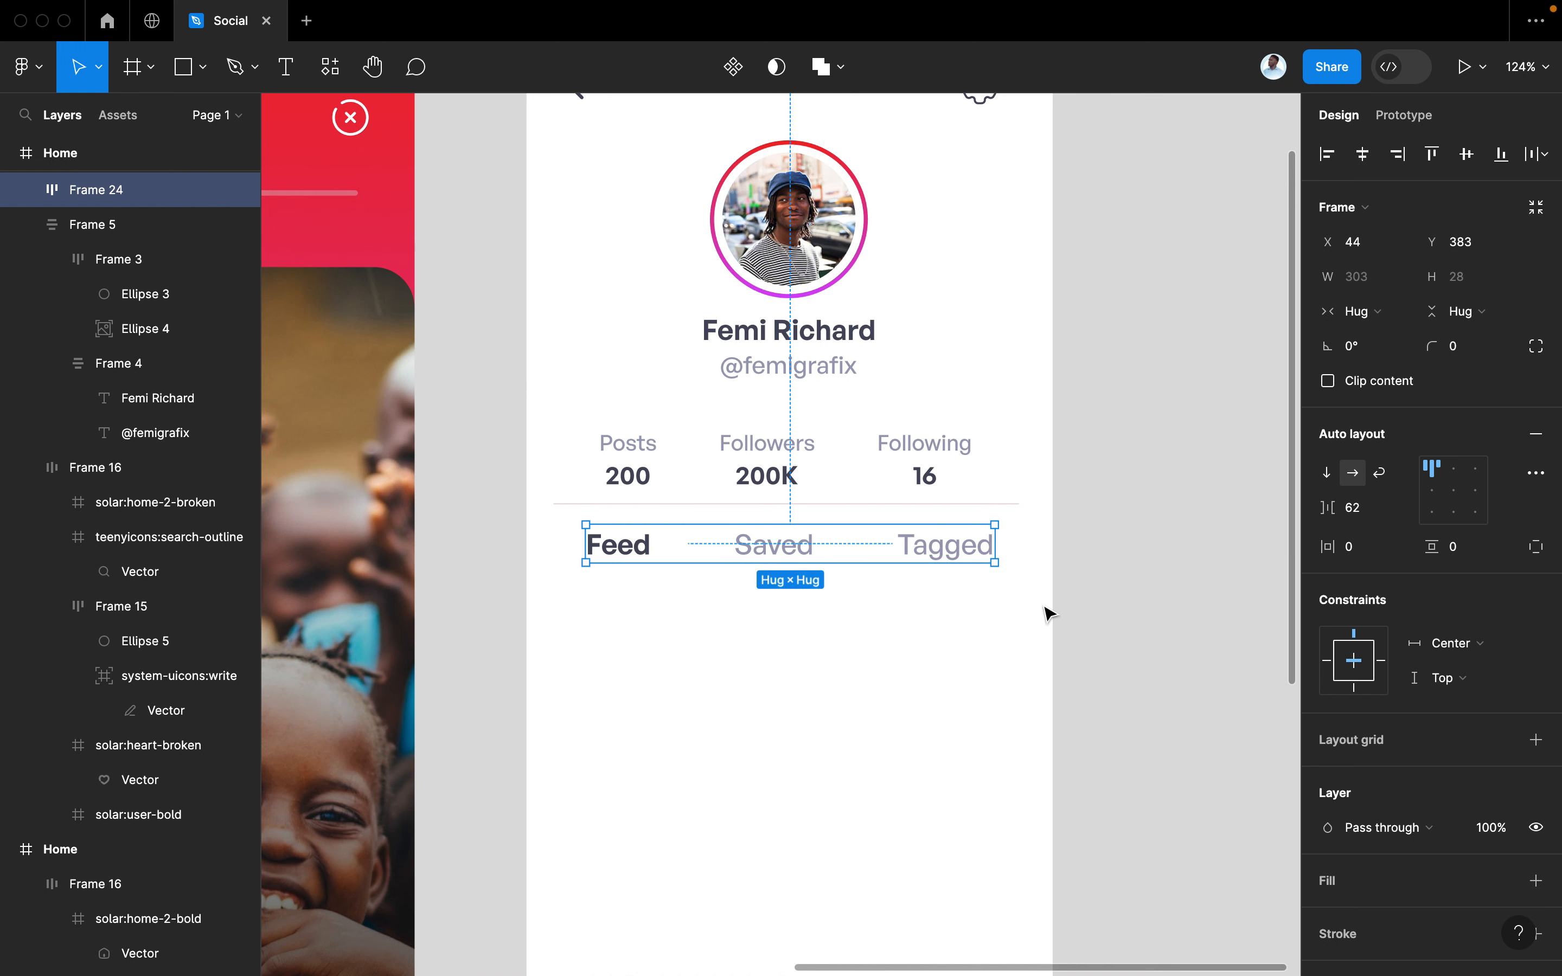
pyautogui.click(1122, 630)
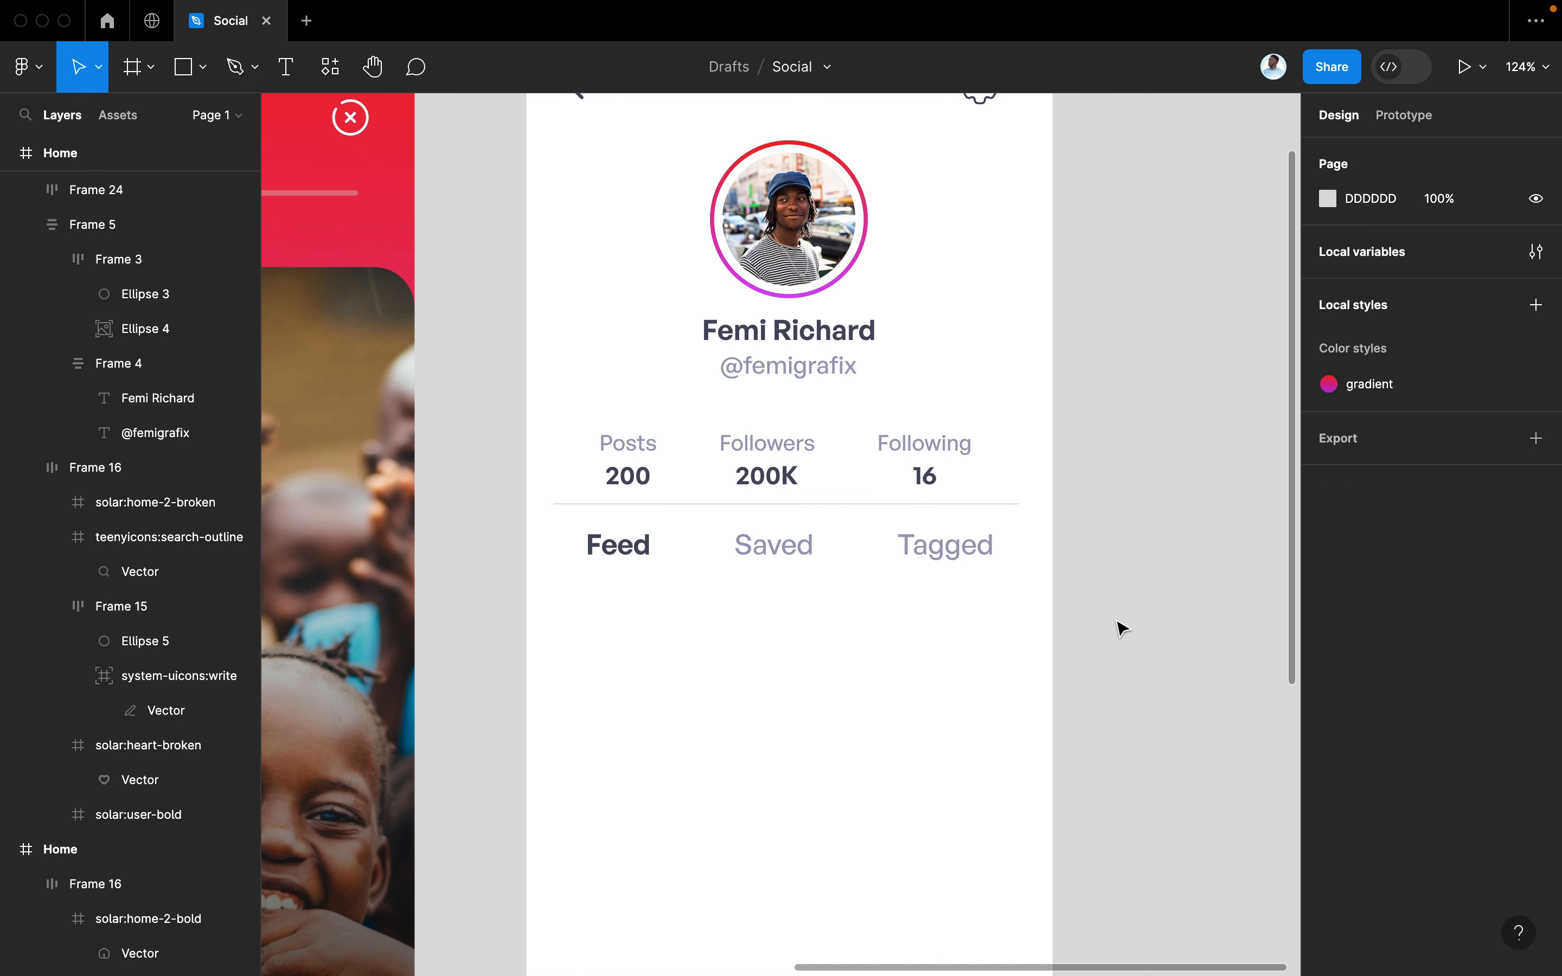
pyautogui.scroll(-5, 989, 692)
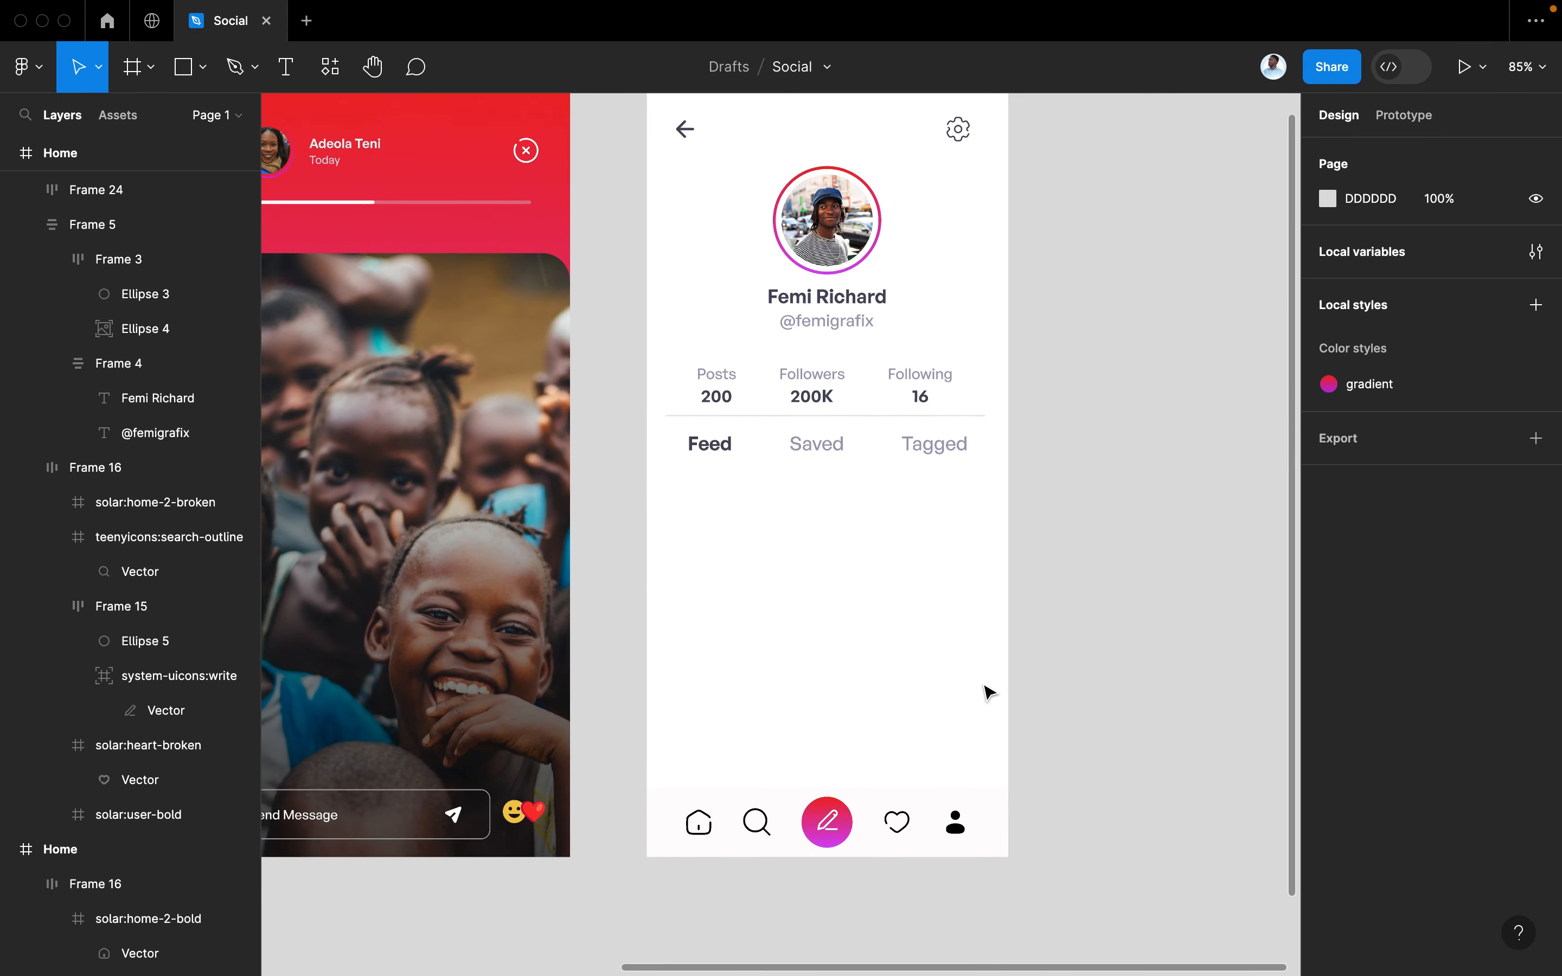
# Draw a large grey placeholder rectangle below Feed and scale it up proportionally
pyautogui.click(186, 68)
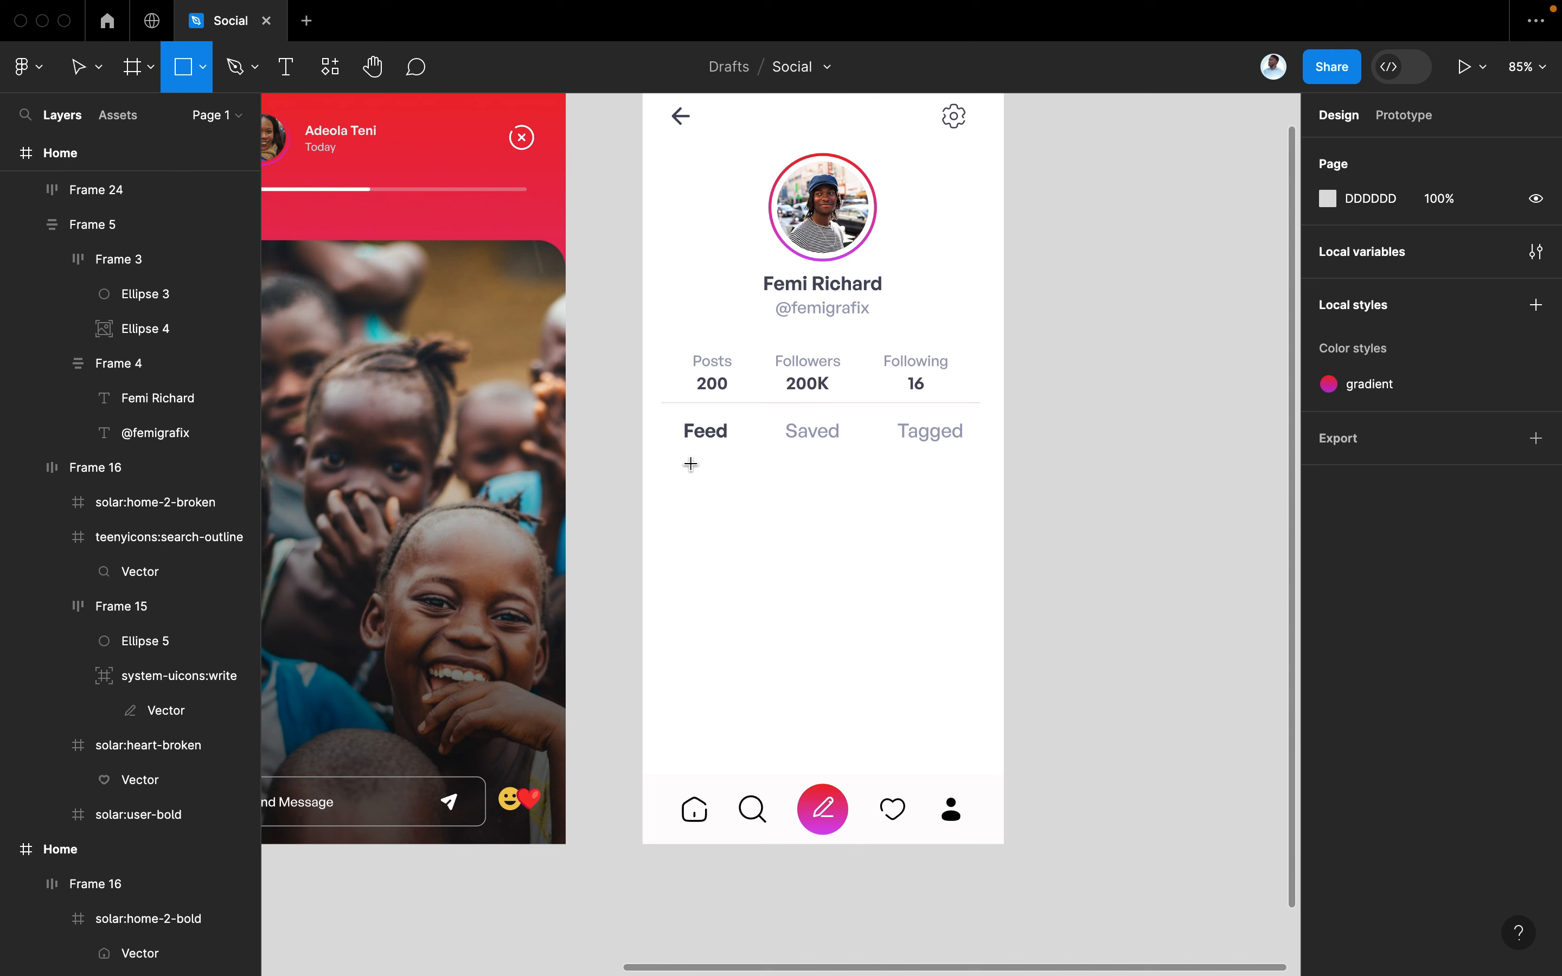
pyautogui.moveTo(685, 462); pyautogui.dragTo(792, 600)
pyautogui.click(819, 401)
pyautogui.moveTo(807, 398)
pyautogui.mouseDown()
pyautogui.moveTo(808, 381)
pyautogui.moveTo(816, 415)
pyautogui.mouseUp()
pyautogui.click(811, 433)
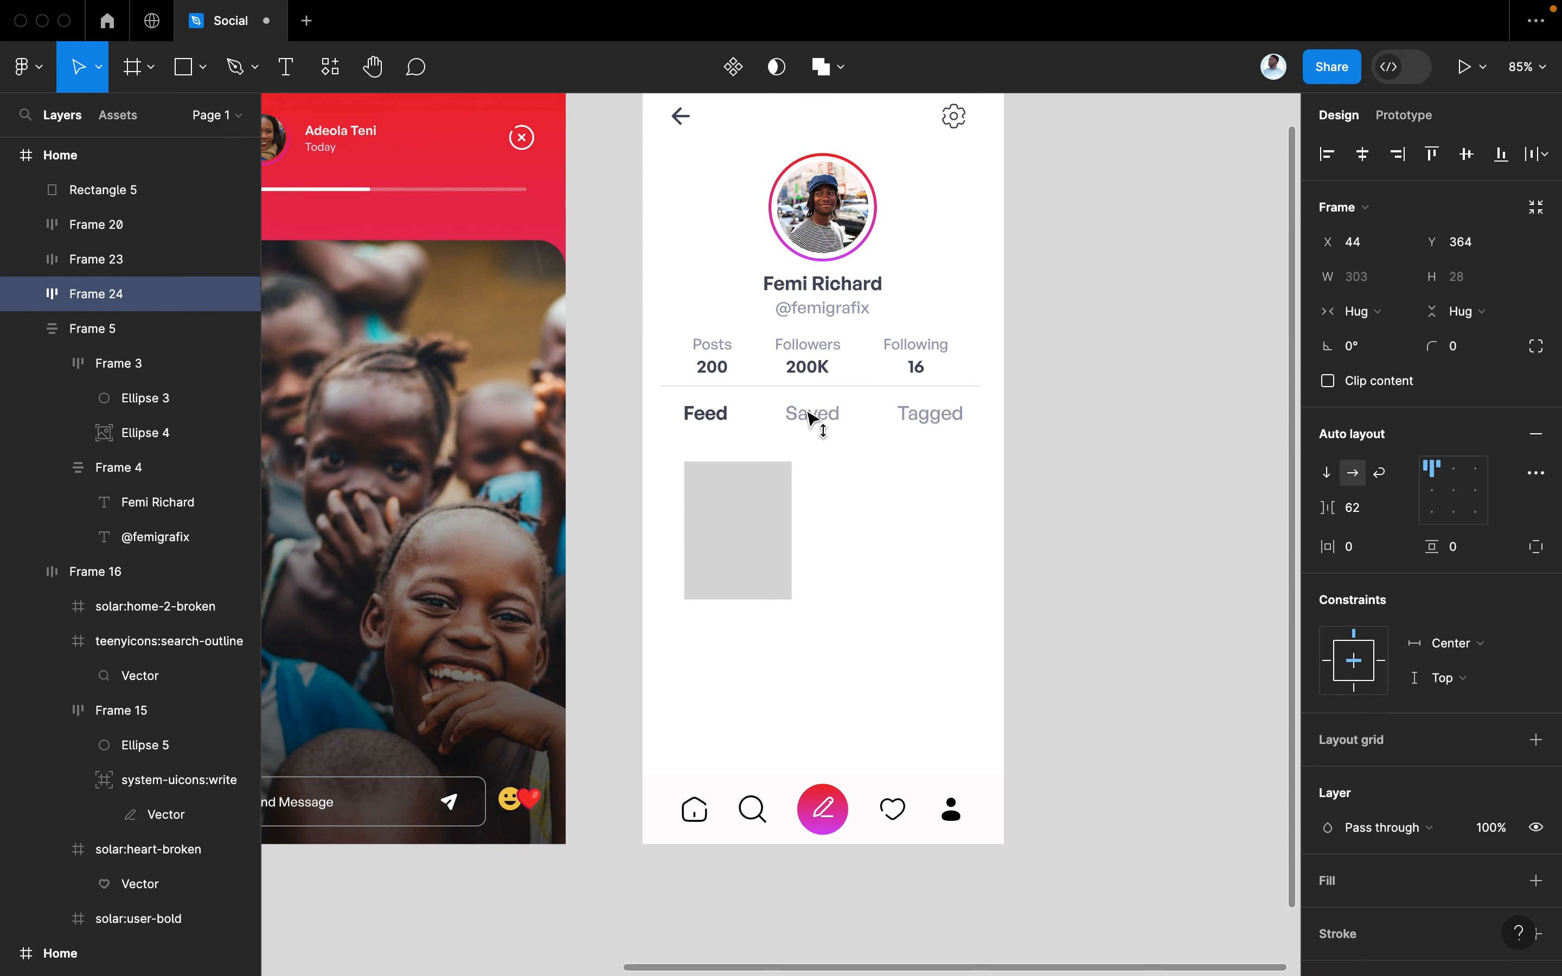
pyautogui.click(763, 531)
pyautogui.moveTo(742, 522); pyautogui.dragTo(736, 508)
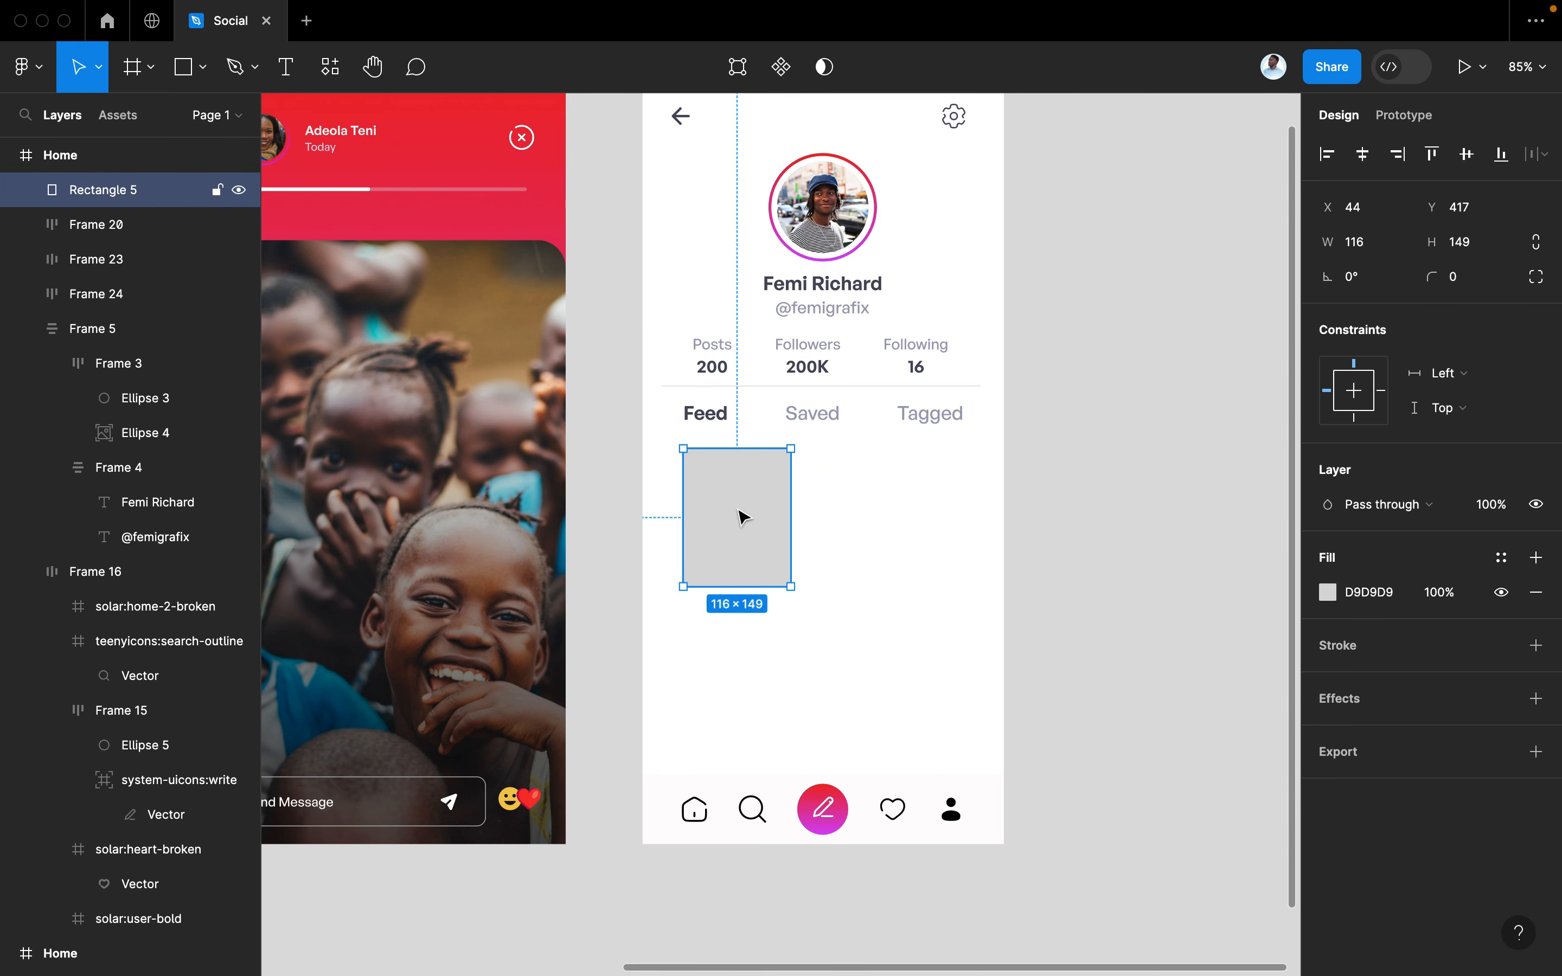
pyautogui.press('k')
pyautogui.moveTo(786, 583); pyautogui.dragTo(829, 635)
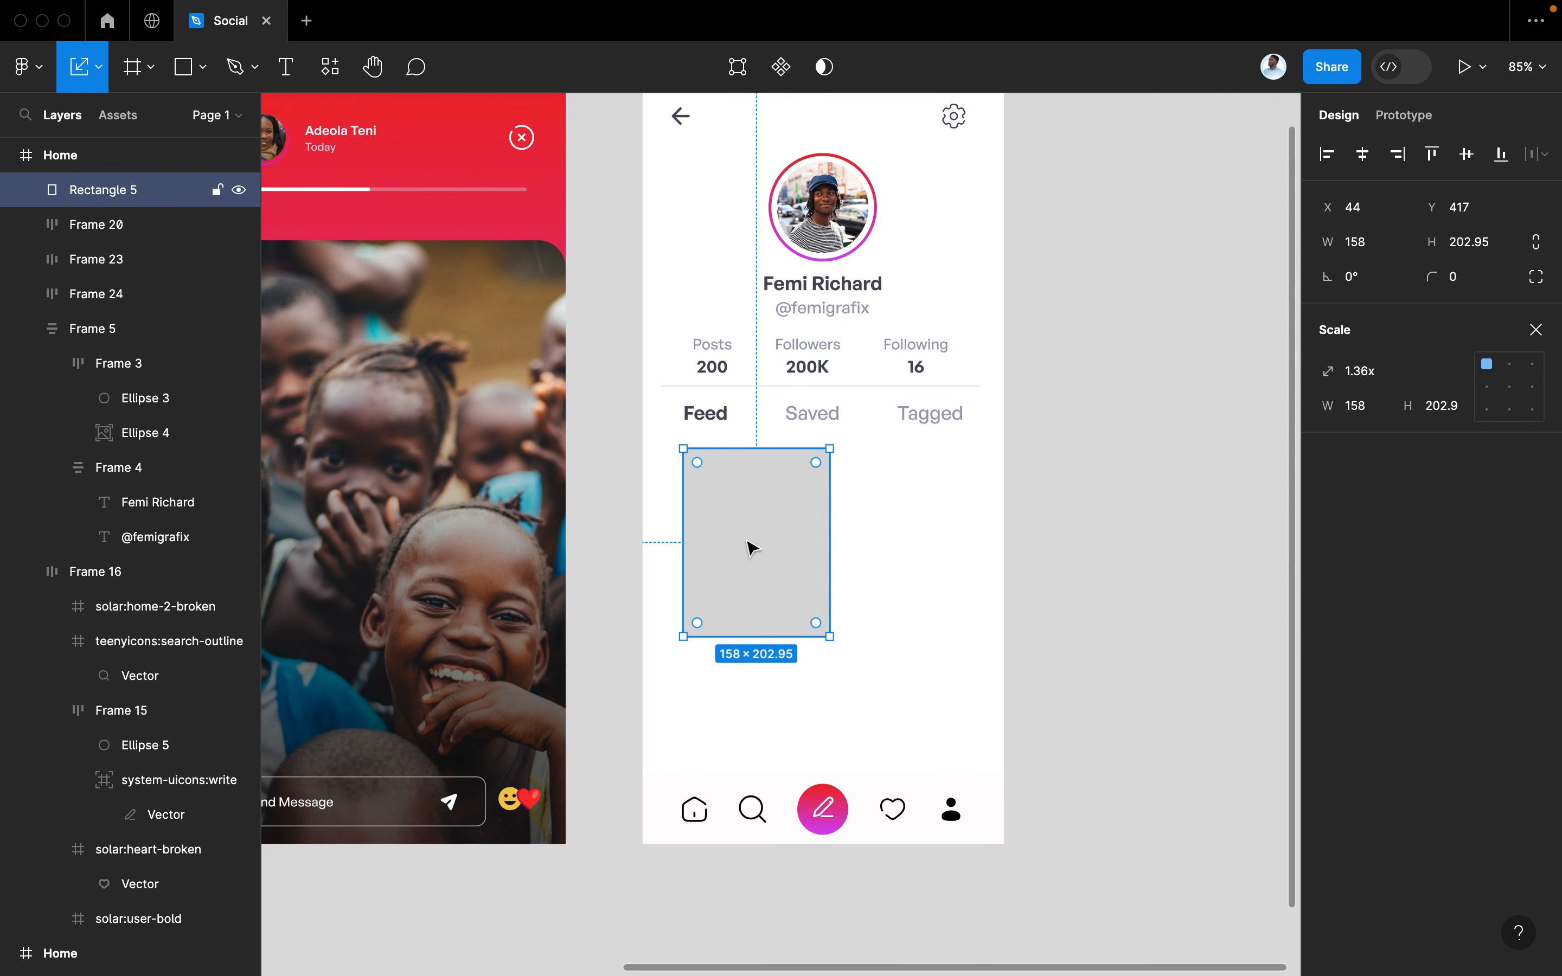
# Duplicate the rectangle into two small stacked tiles to its right
pyautogui.moveTo(732, 535); pyautogui.dragTo(893, 537)
pyautogui.moveTo(980, 639); pyautogui.dragTo(887, 596)
pyautogui.press('v')
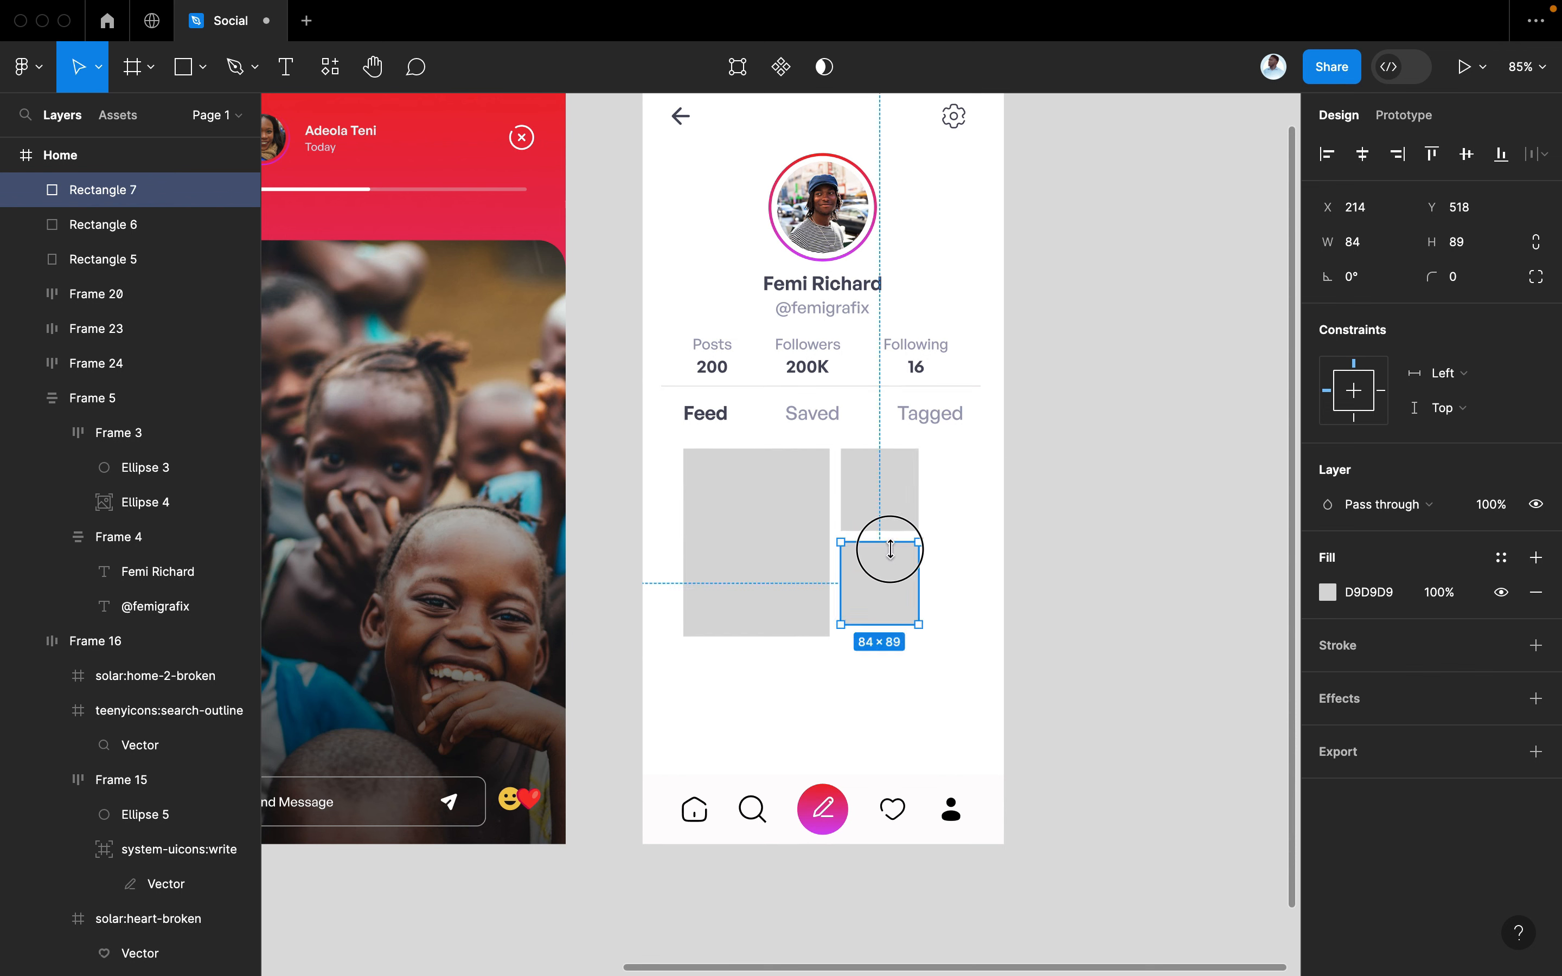
pyautogui.keyDown('shift'); pyautogui.click(896, 525); pyautogui.keyUp('shift')
pyautogui.press('k')
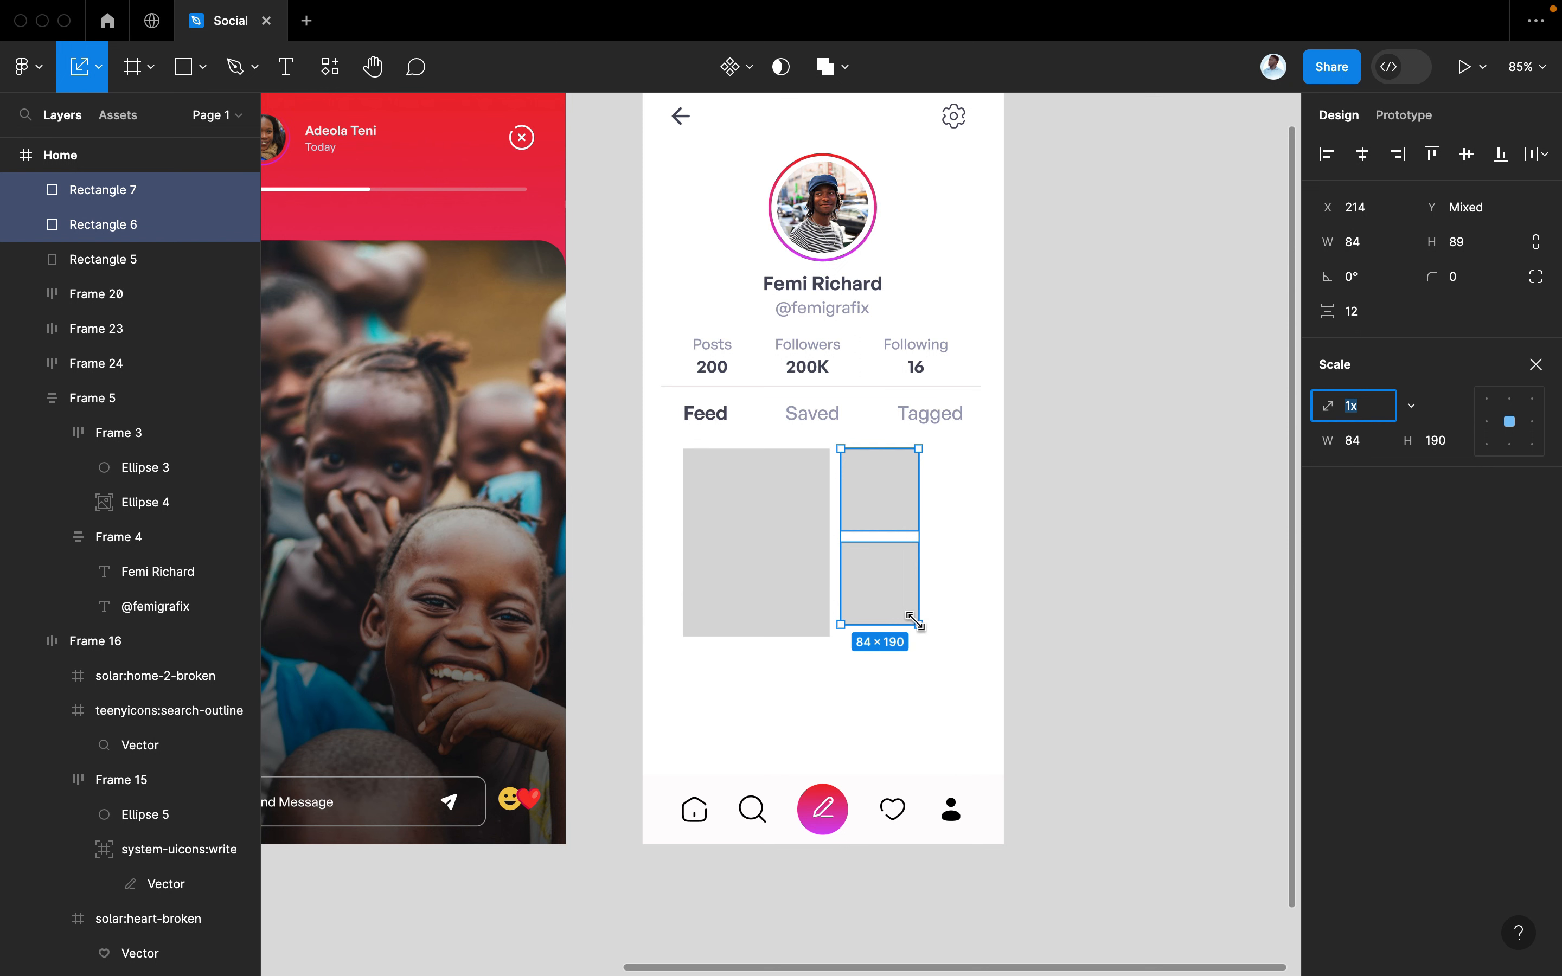
pyautogui.moveTo(915, 621); pyautogui.dragTo(967, 675)
# Give all three tiles a 10 px corner radius
pyautogui.scroll(5, 920, 630)
pyautogui.scroll(-4, 913, 651)
pyautogui.keyDown('shift'); pyautogui.click(714, 547); pyautogui.keyUp('shift')
pyautogui.click(1466, 279)
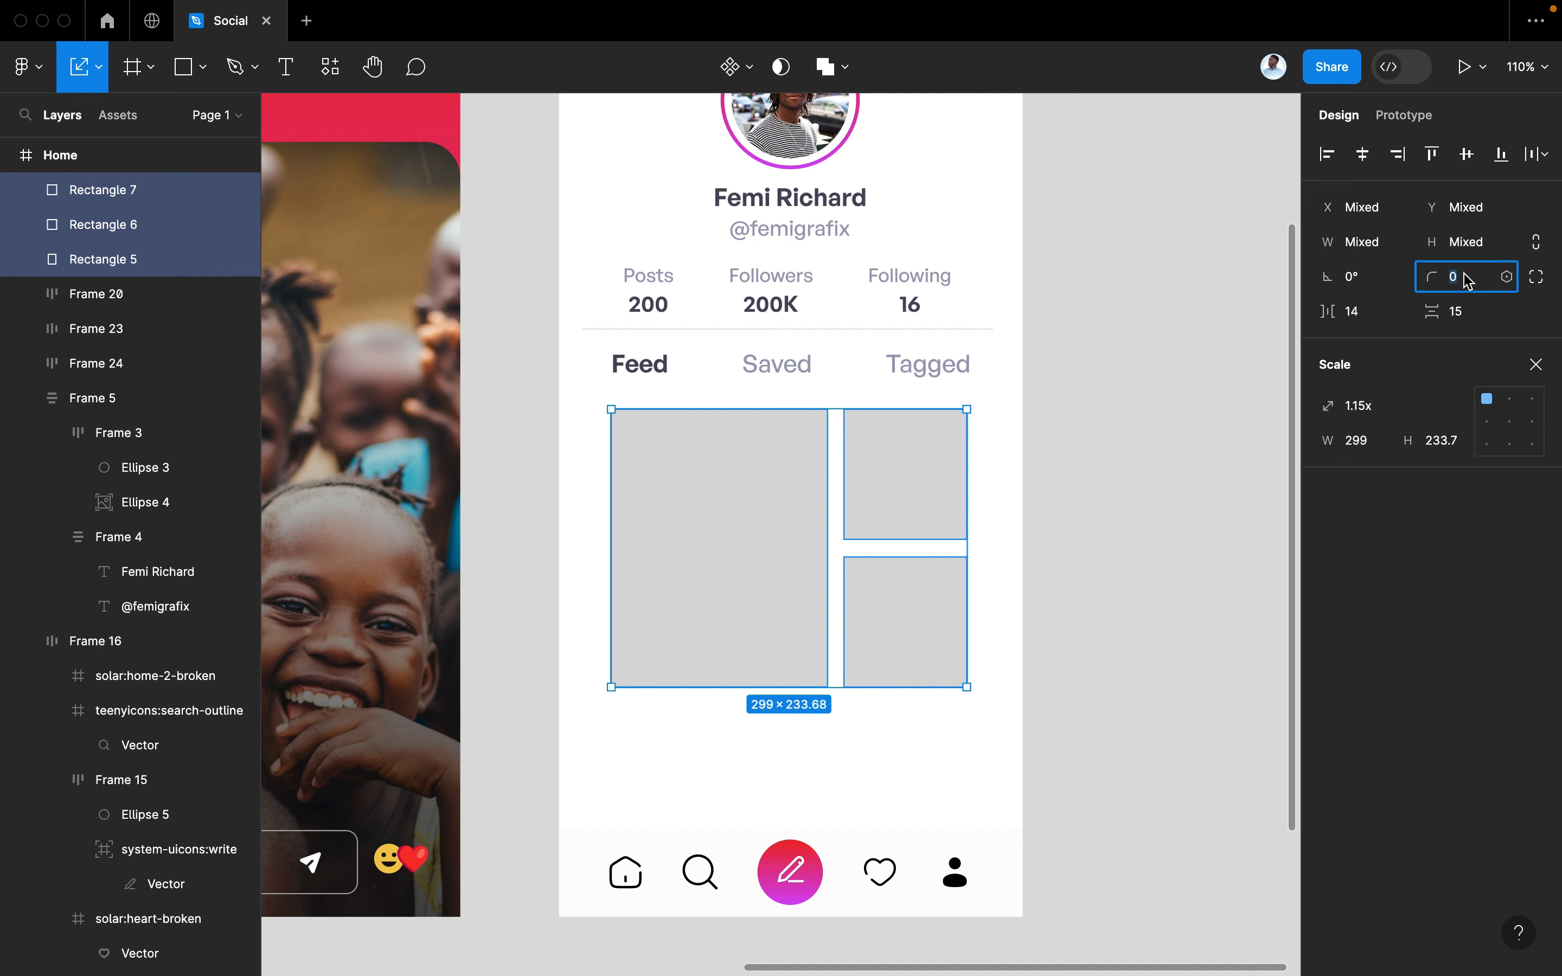
pyautogui.write('10')
pyautogui.press('Return')
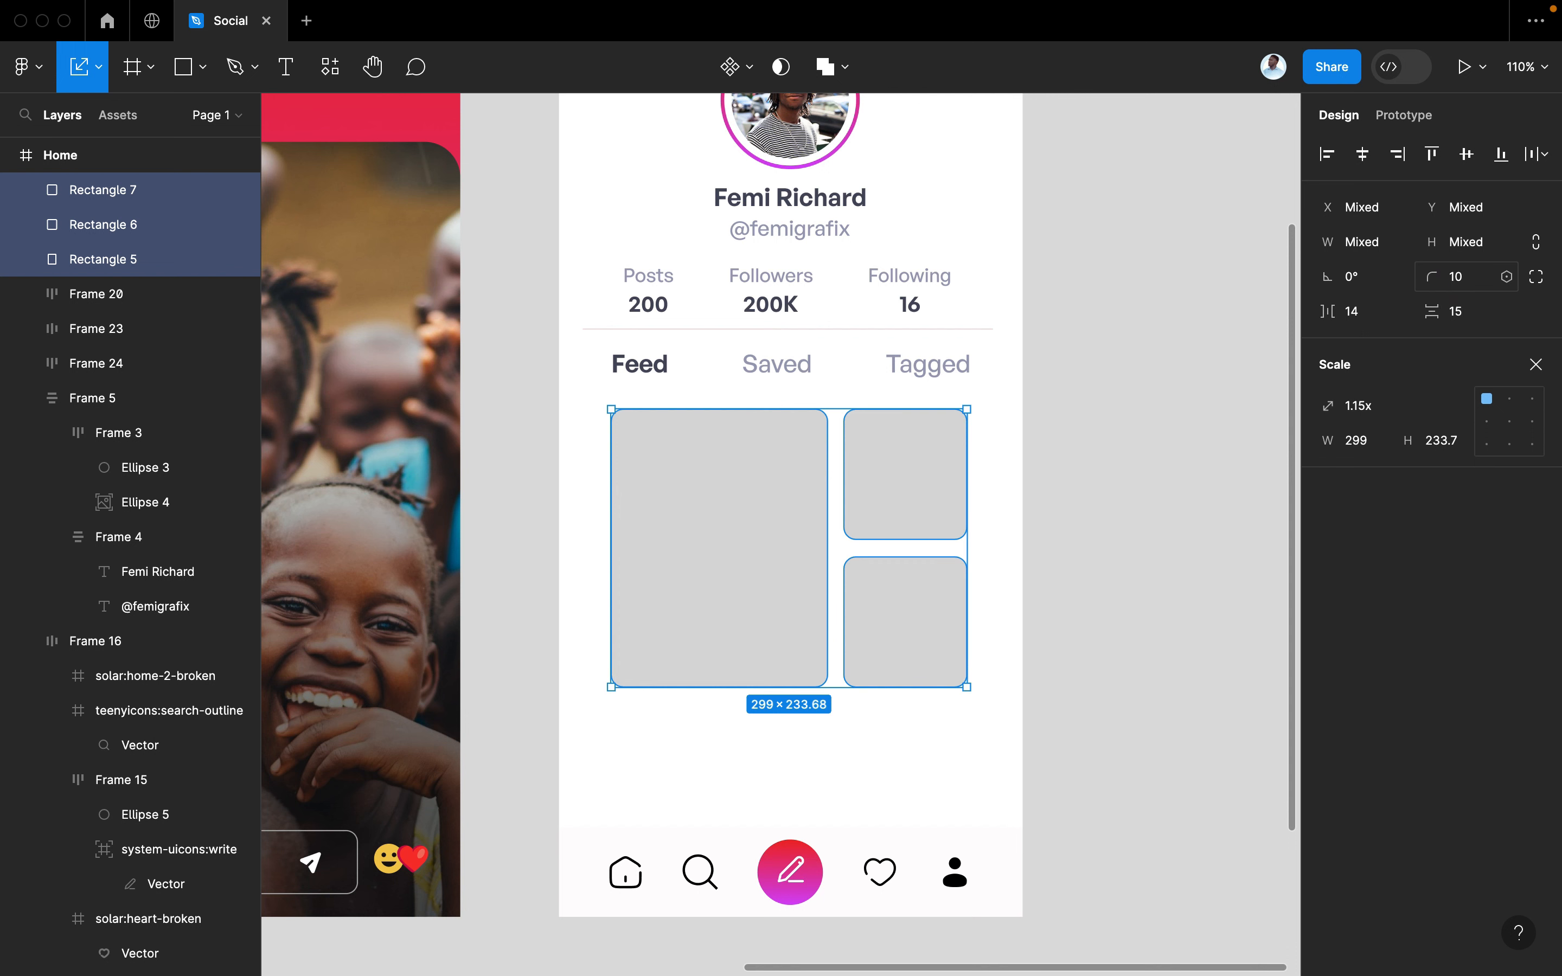
pyautogui.click(1202, 529)
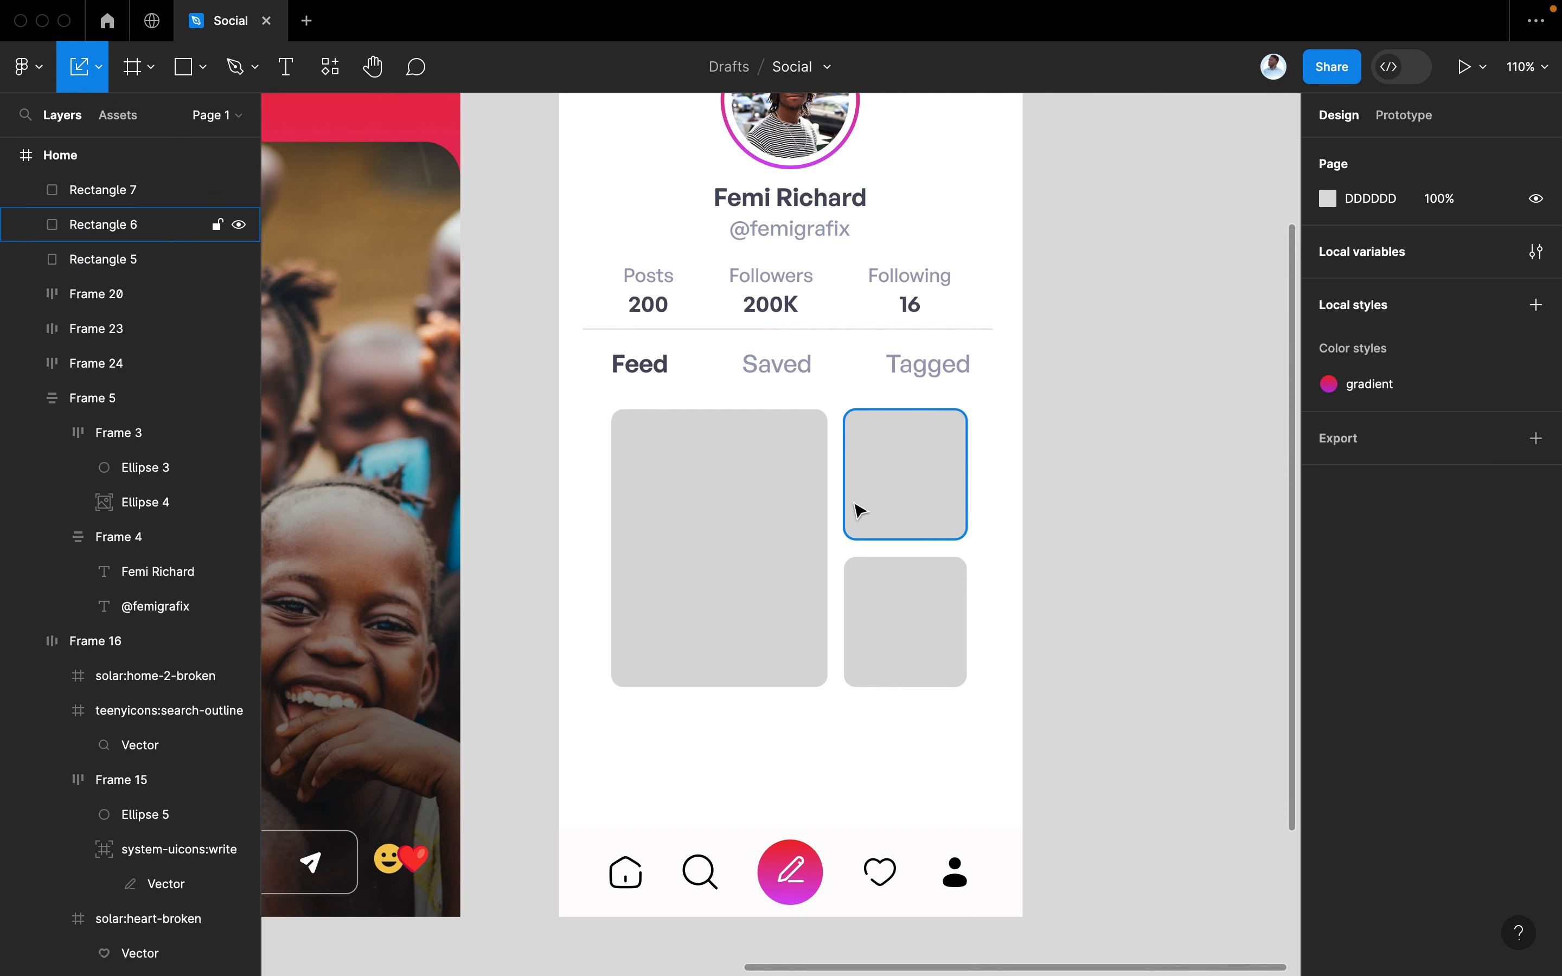
# Duplicate the small tiles into a bottom row of three tiles
pyautogui.click(914, 584)
pyautogui.keyDown('shift'); pyautogui.click(915, 513); pyautogui.keyUp('shift')
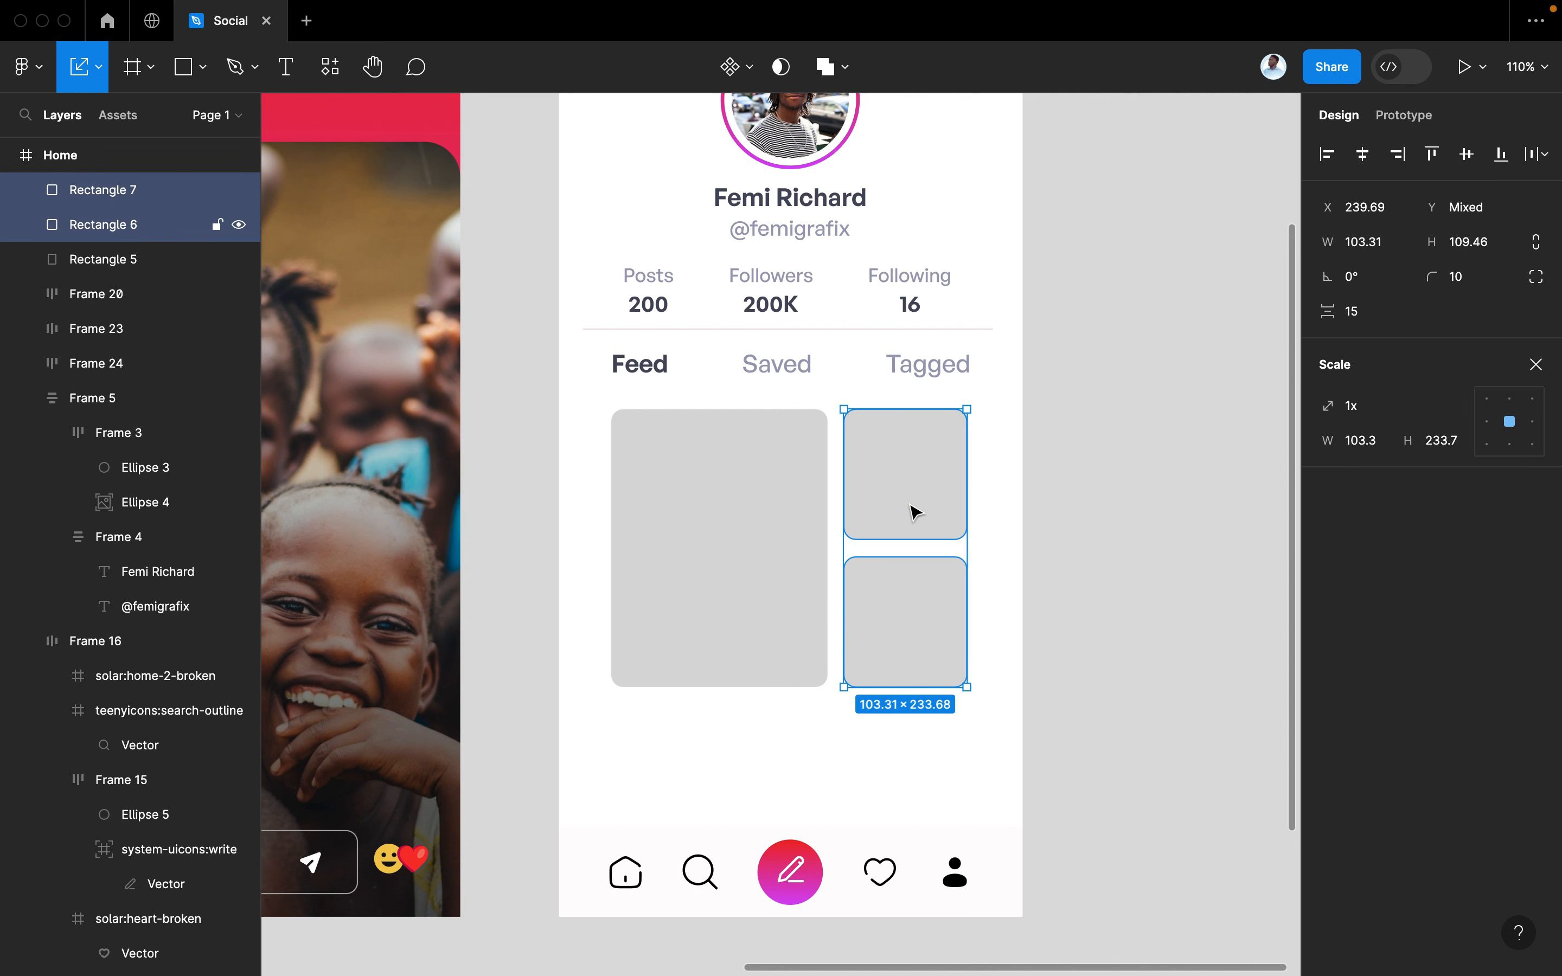
pyautogui.moveTo(916, 510); pyautogui.dragTo(679, 798)
pyautogui.click(801, 794)
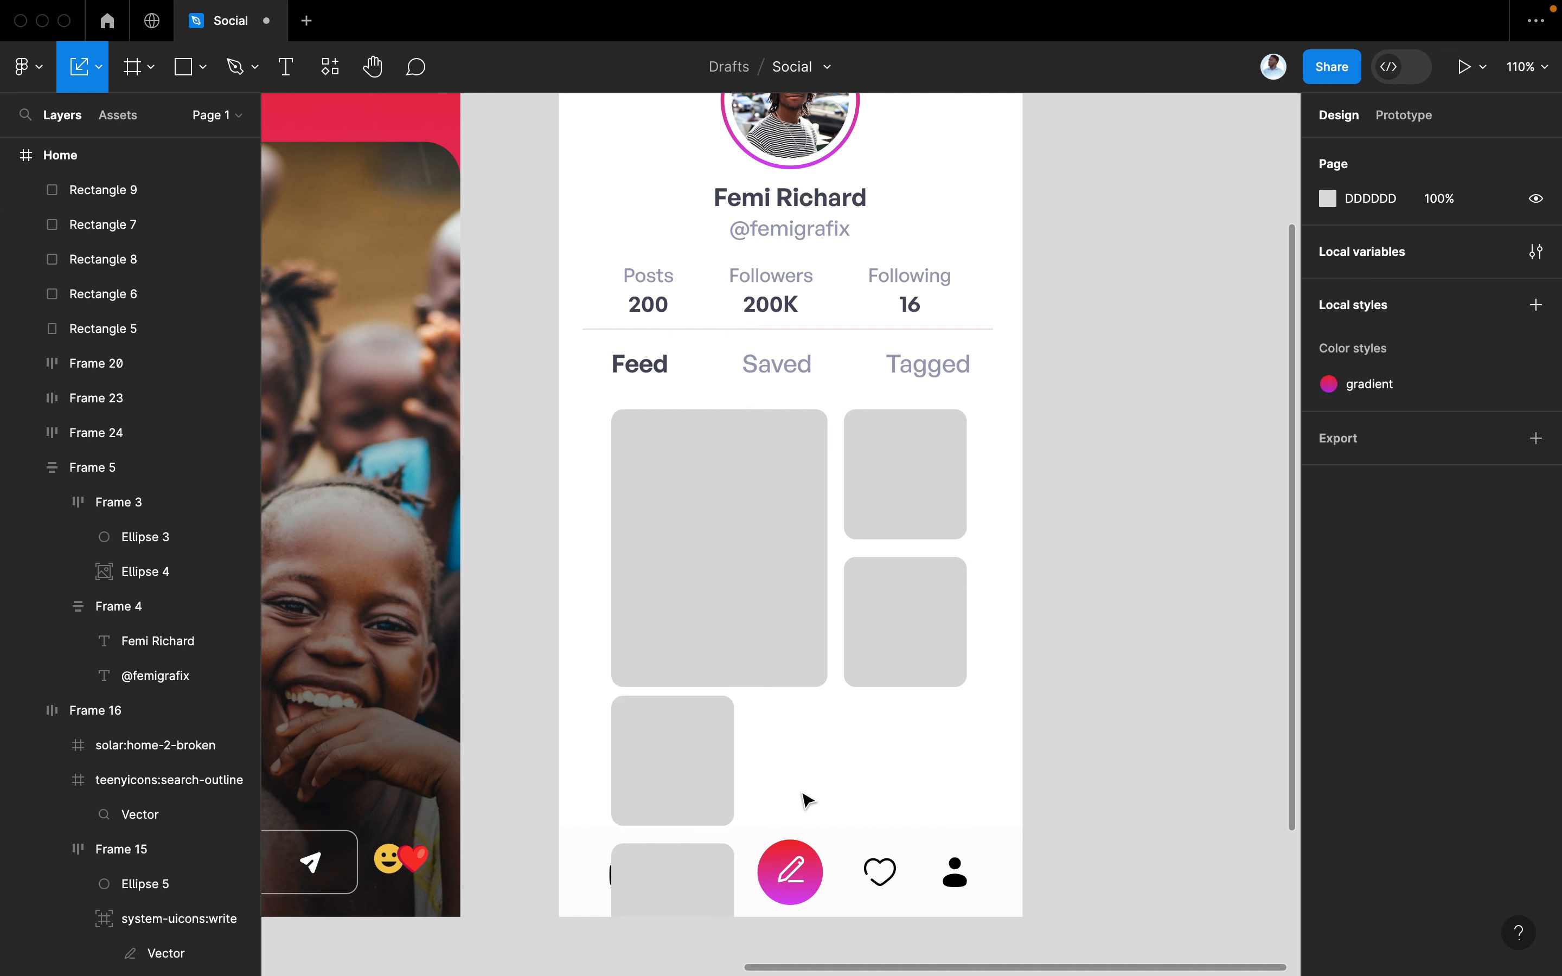
pyautogui.moveTo(710, 895); pyautogui.dragTo(842, 741)
pyautogui.moveTo(798, 769); pyautogui.dragTo(923, 773)
pyautogui.press('super+z')
pyautogui.moveTo(819, 781); pyautogui.dragTo(941, 784)
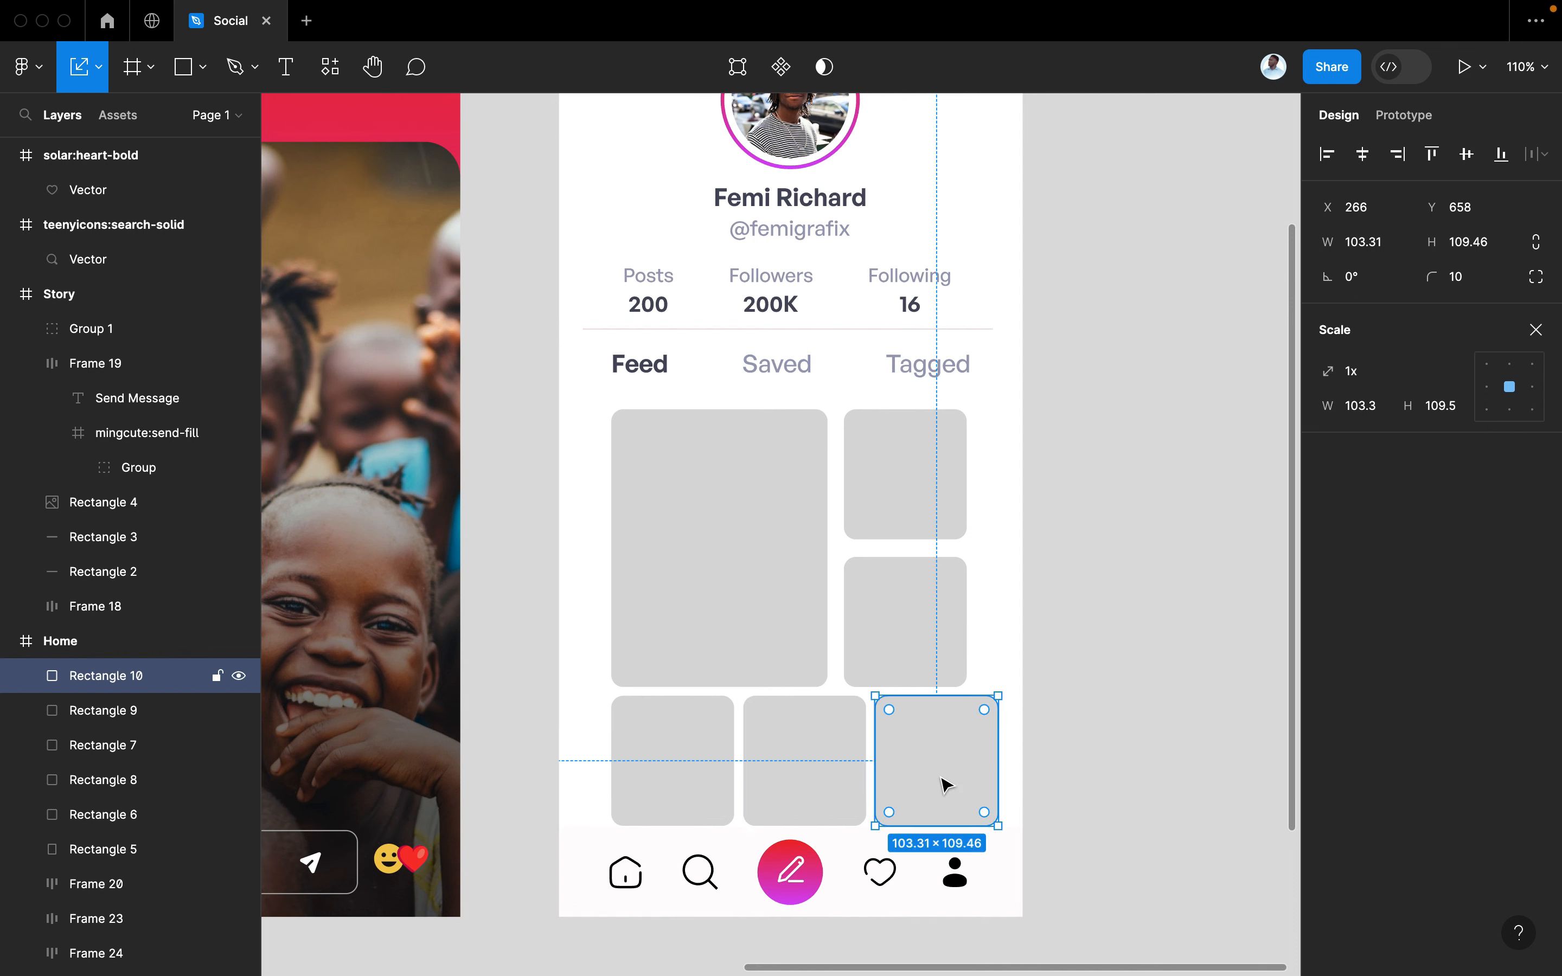
# Wrap the three bottom tiles in an auto layout row and shrink it slightly
pyautogui.keyDown('shift'); pyautogui.click(846, 798); pyautogui.keyUp('shift')
pyautogui.keyDown('shift'); pyautogui.click(704, 767); pyautogui.keyUp('shift')
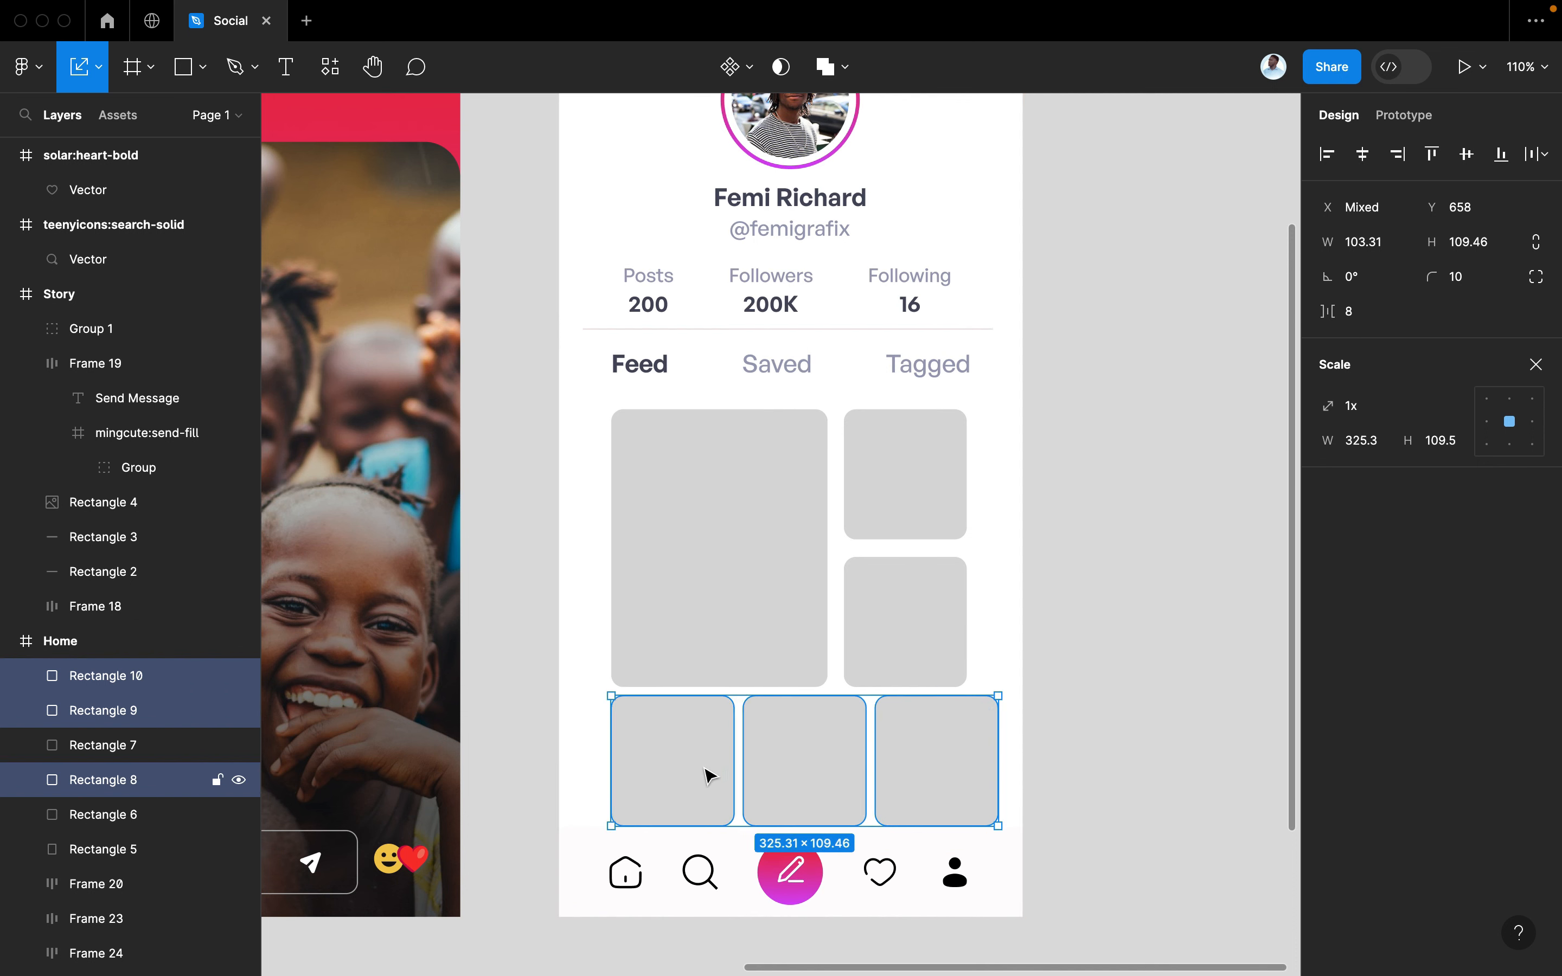
pyautogui.hotkey('shift', 'a')
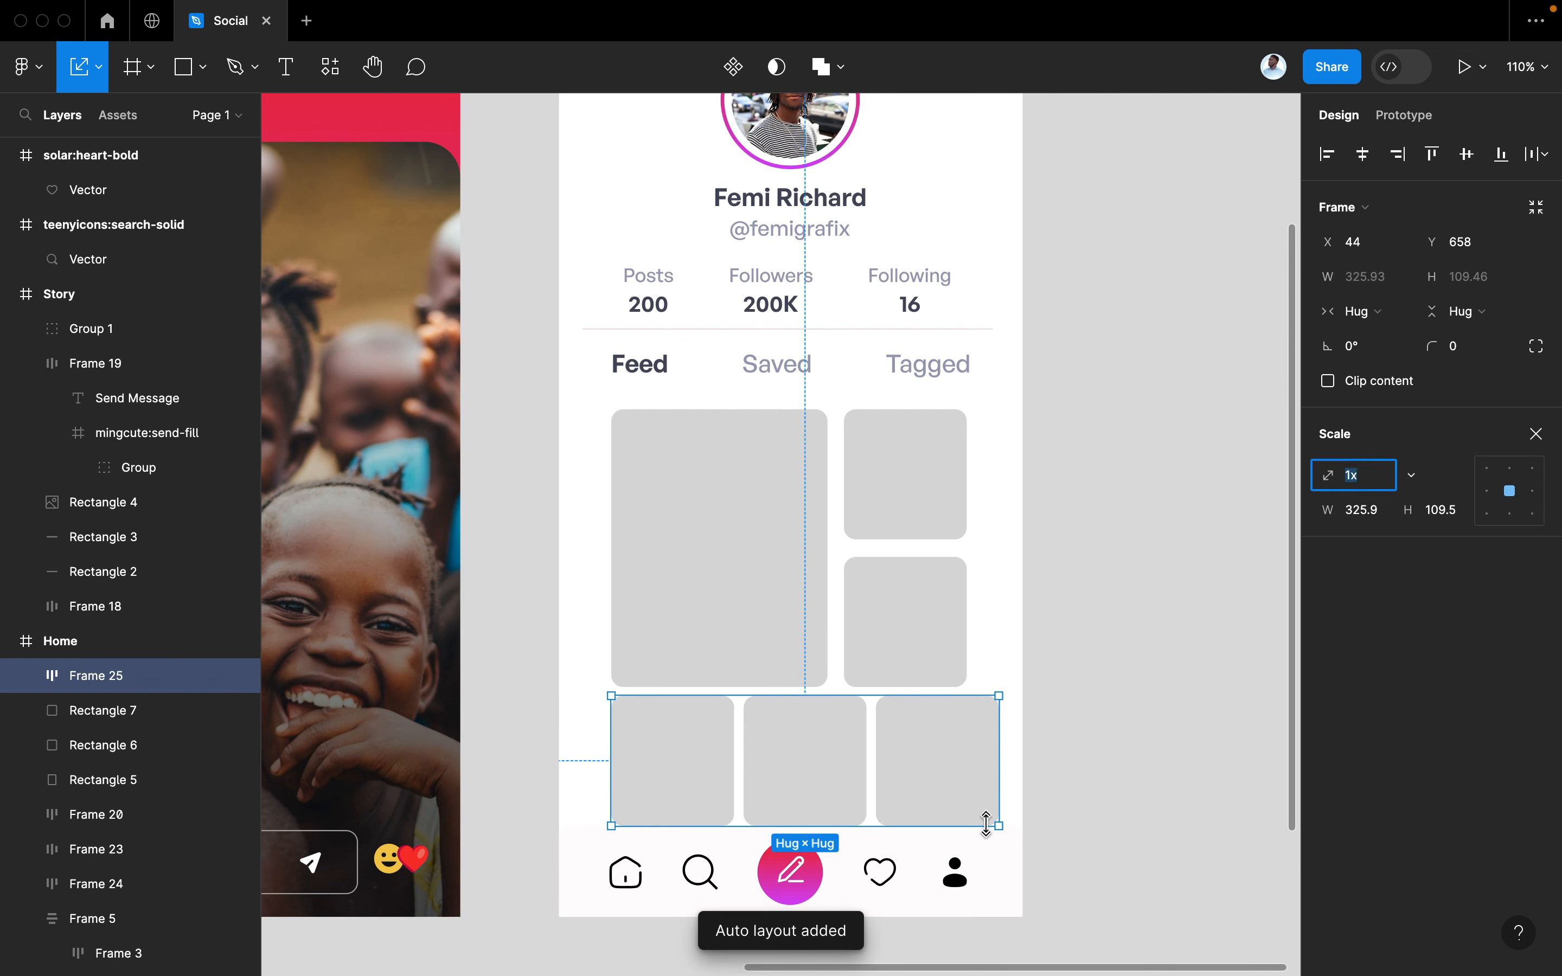
pyautogui.moveTo(985, 823)
pyautogui.mouseDown()
pyautogui.moveTo(958, 798)
pyautogui.moveTo(966, 809)
pyautogui.mouseUp()
pyautogui.press('v')
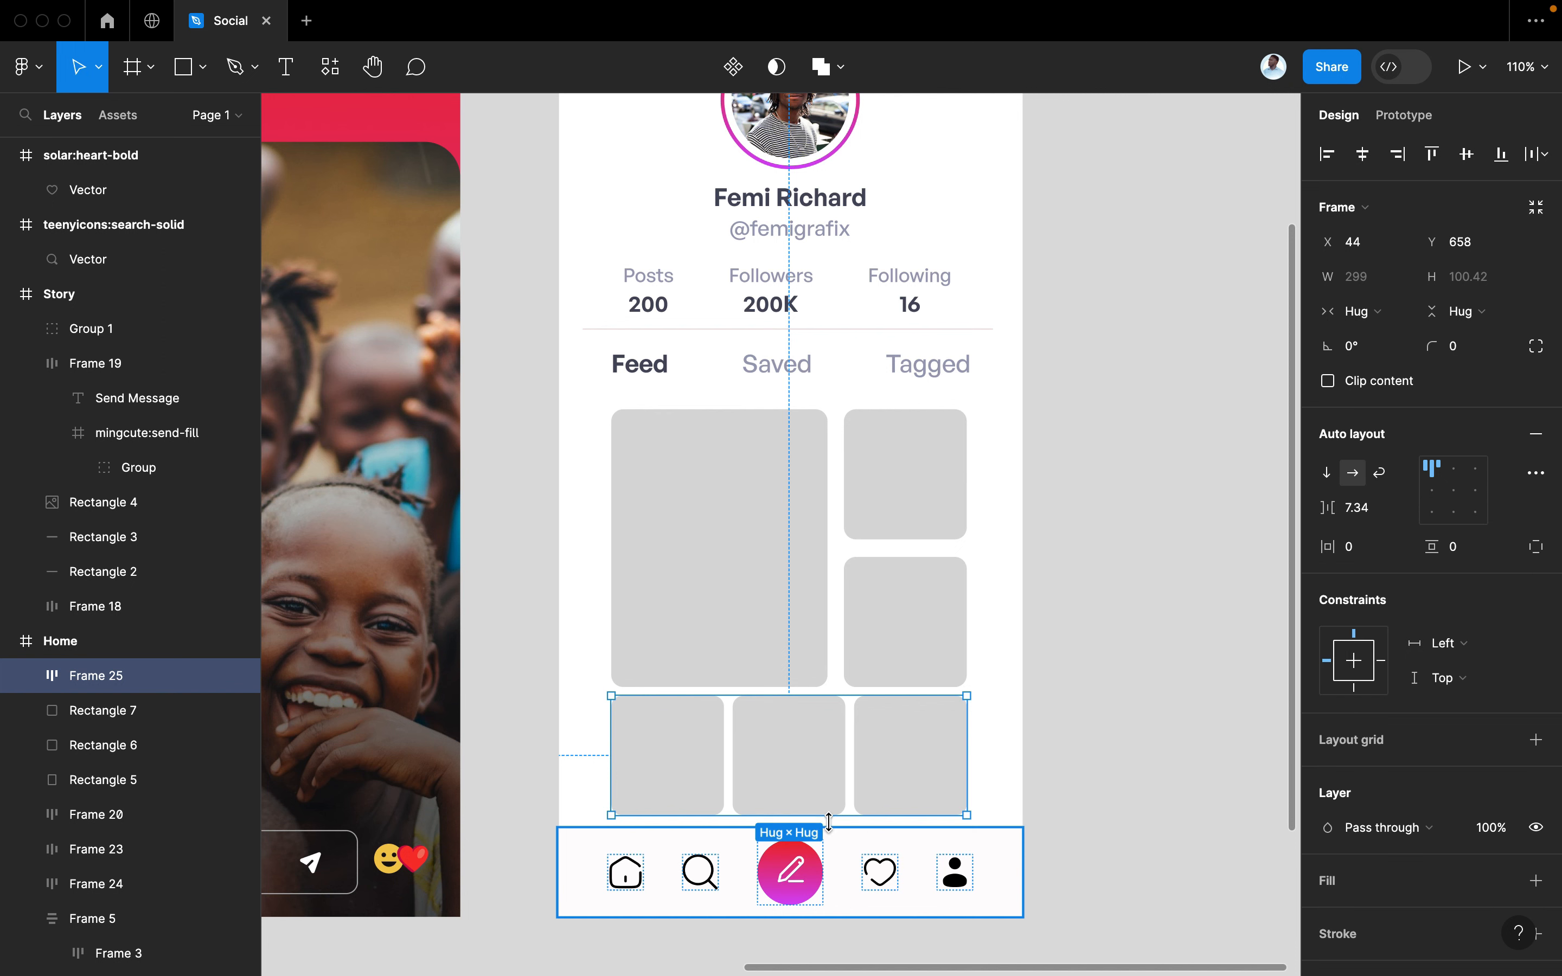
pyautogui.moveTo(829, 821); pyautogui.dragTo(814, 873)
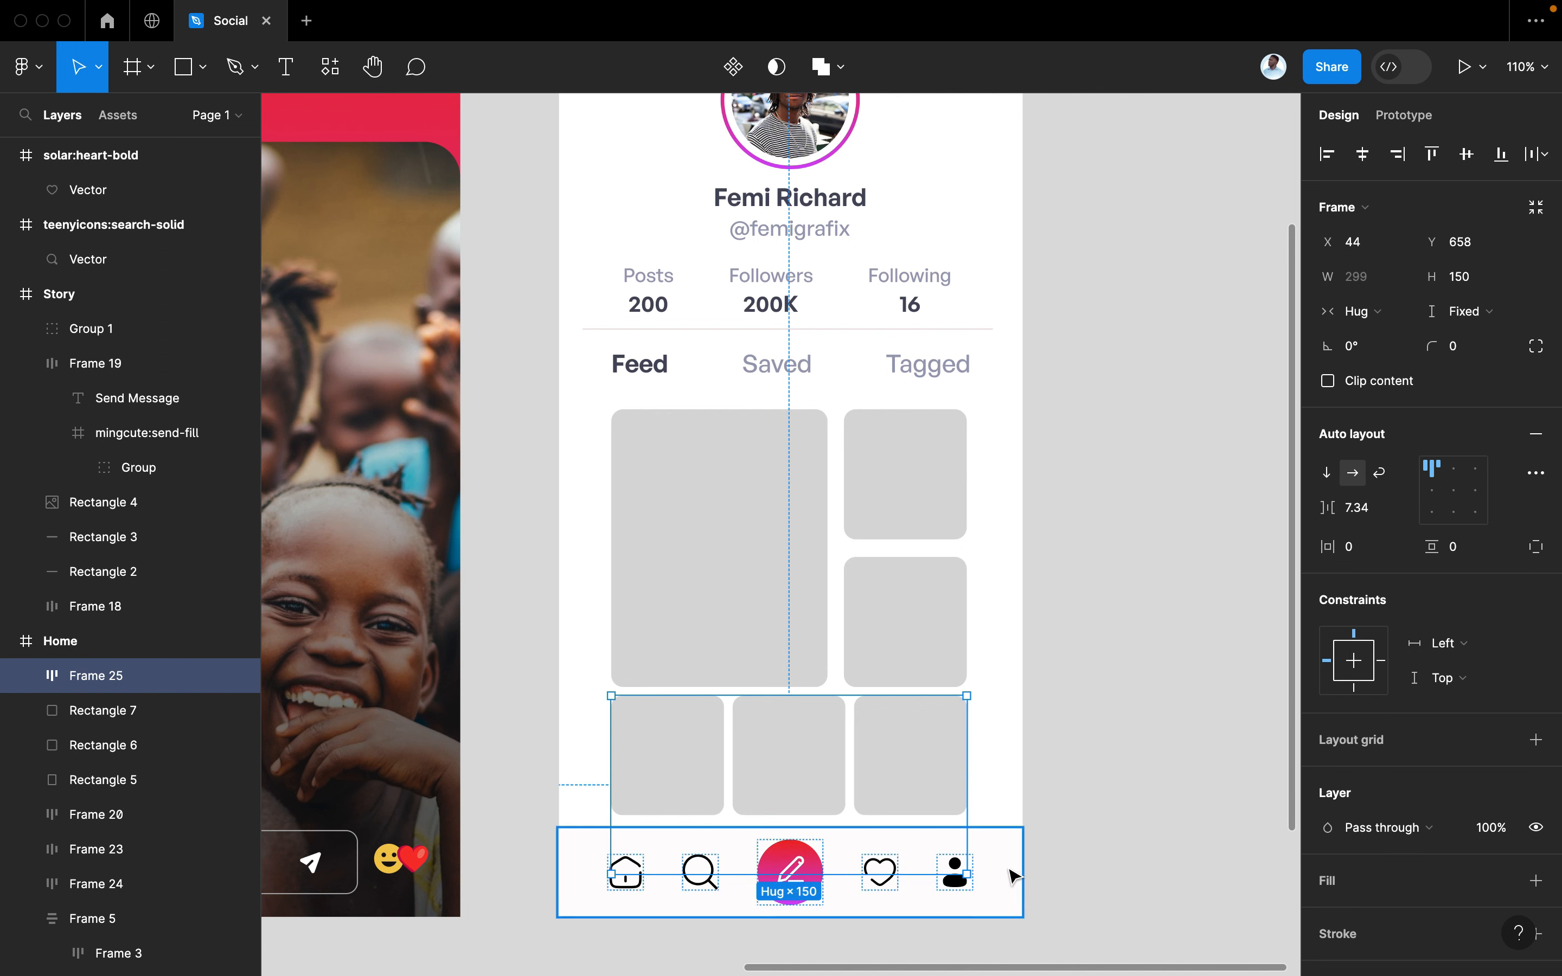
pyautogui.hotkey('ctrl', 'z')
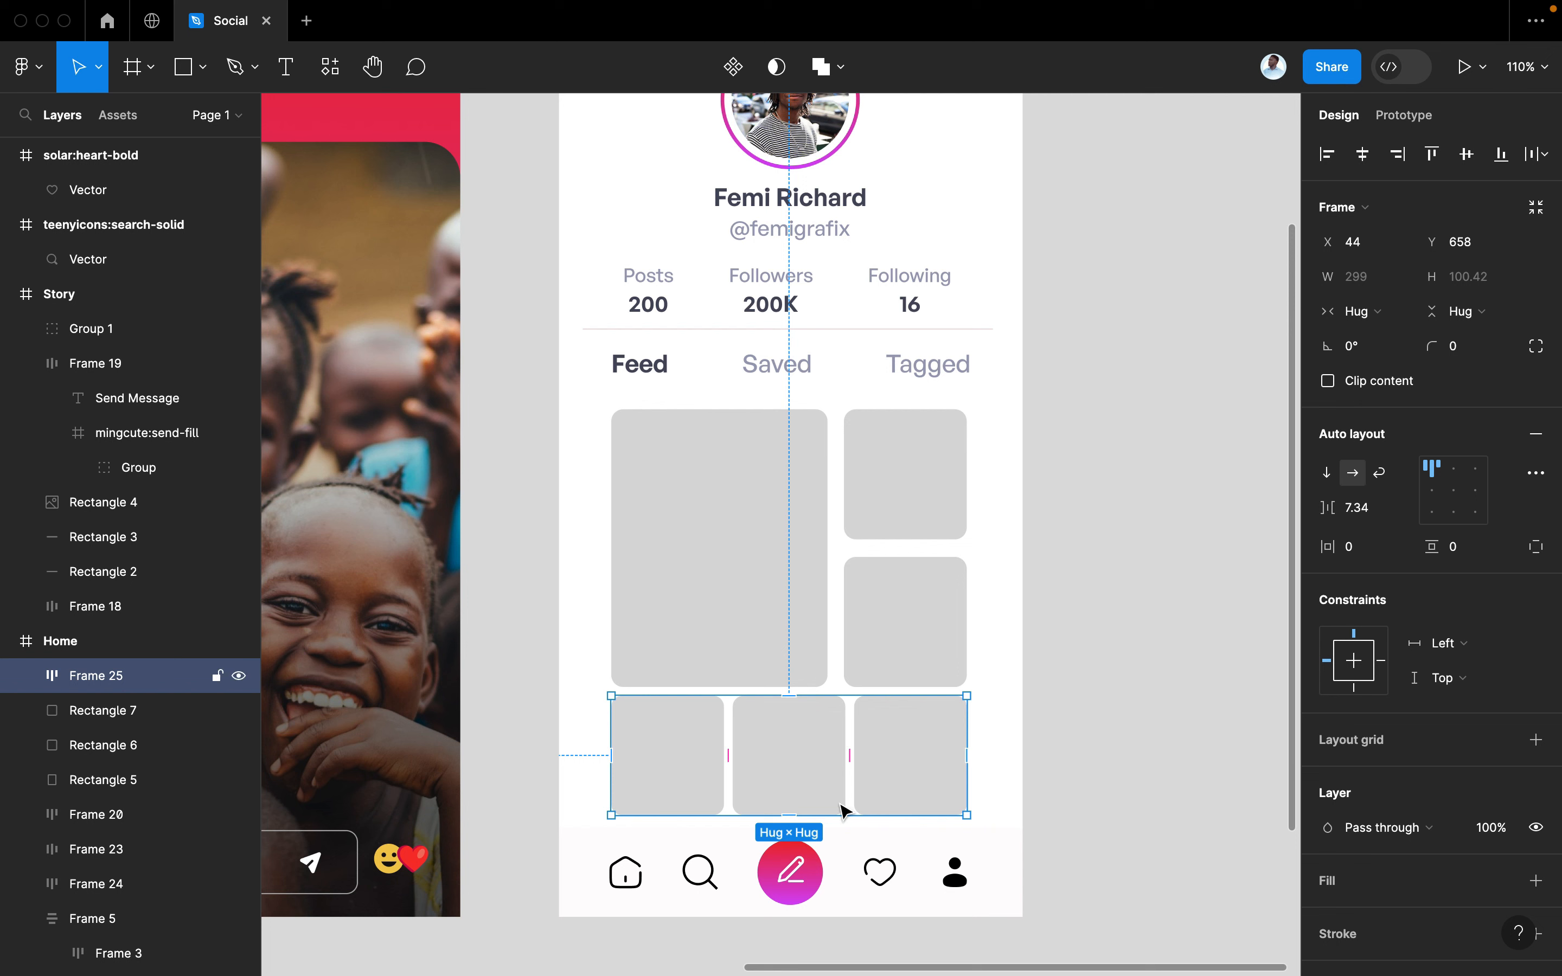
pyautogui.click(1016, 790)
# Move all feed tiles down slightly and the tab row up toward the stats
pyautogui.click(910, 742)
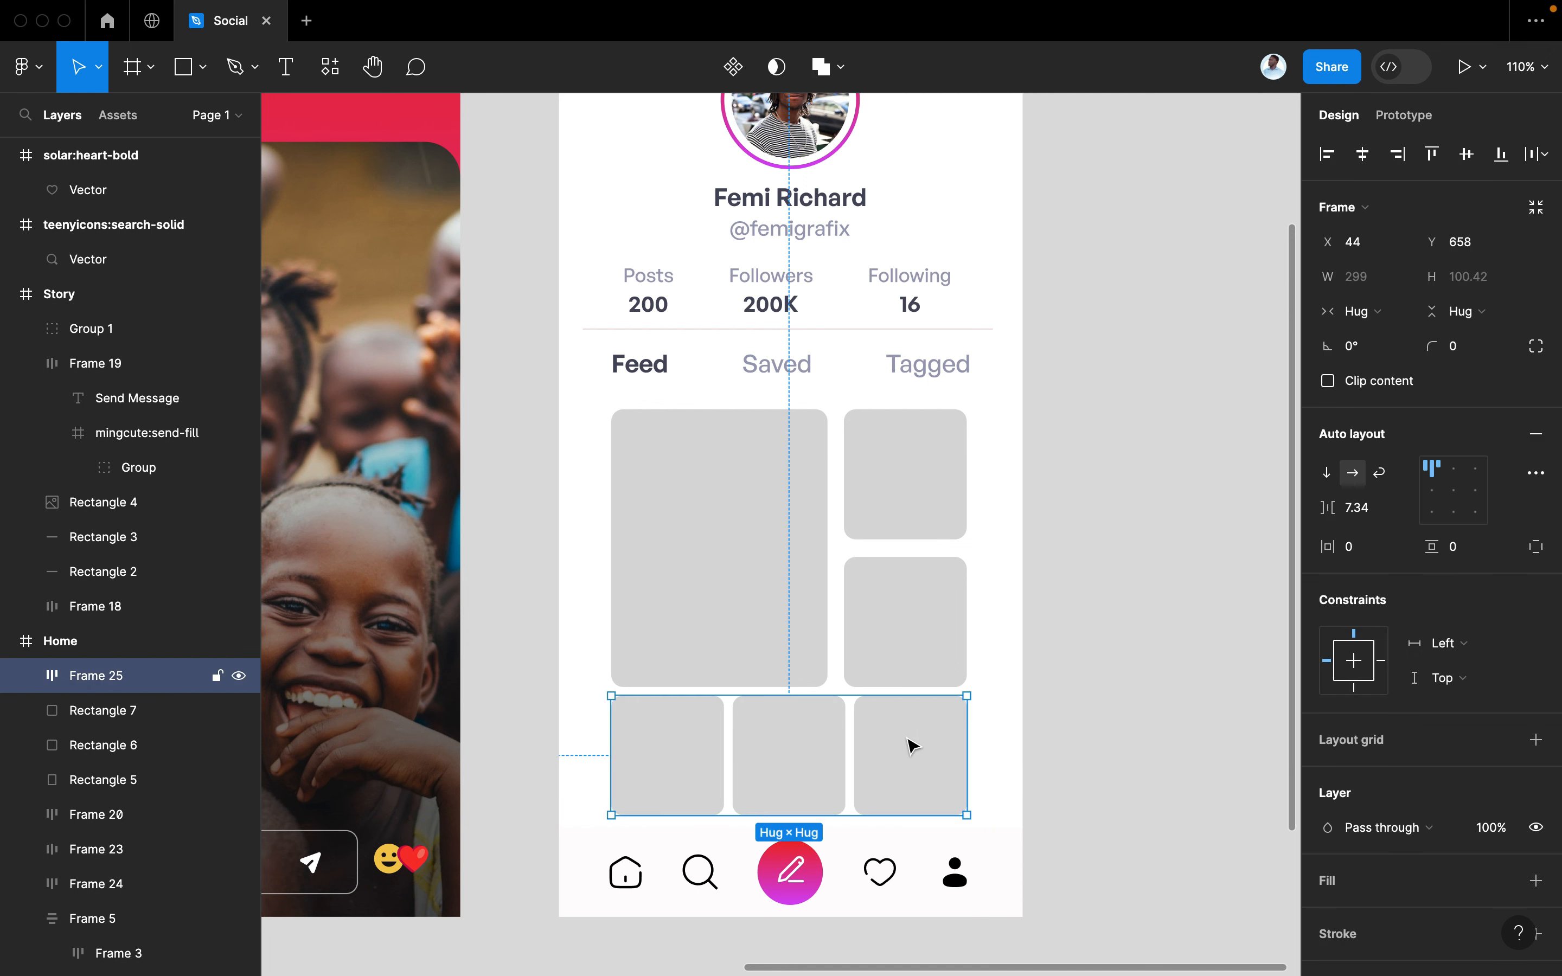
pyautogui.keyDown('shift'); pyautogui.click(850, 632); pyautogui.keyUp('shift')
pyautogui.keyDown('shift'); pyautogui.click(774, 599); pyautogui.keyUp('shift')
pyautogui.keyDown('shift'); pyautogui.click(851, 498); pyautogui.keyUp('shift')
pyautogui.moveTo(761, 504); pyautogui.dragTo(763, 517)
pyautogui.click(795, 376)
pyautogui.moveTo(796, 376); pyautogui.dragTo(770, 302)
# Check the stats row and avatar block placement, then select the large feed tile
pyautogui.click(787, 322)
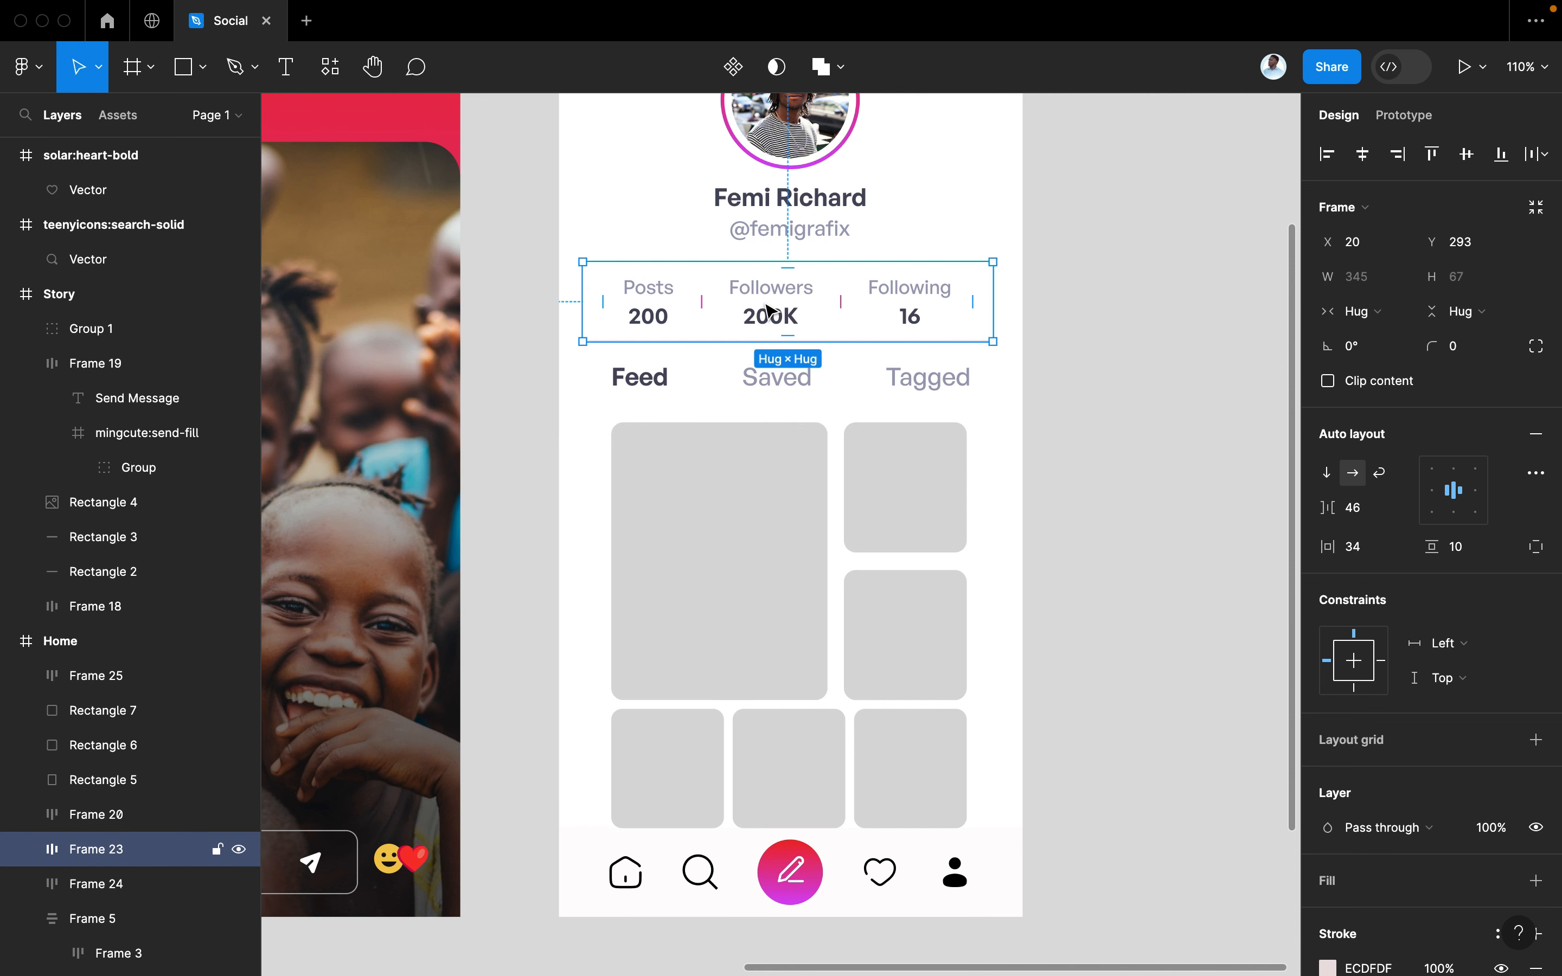
pyautogui.scroll(5, 764, 335)
pyautogui.press('Escape')
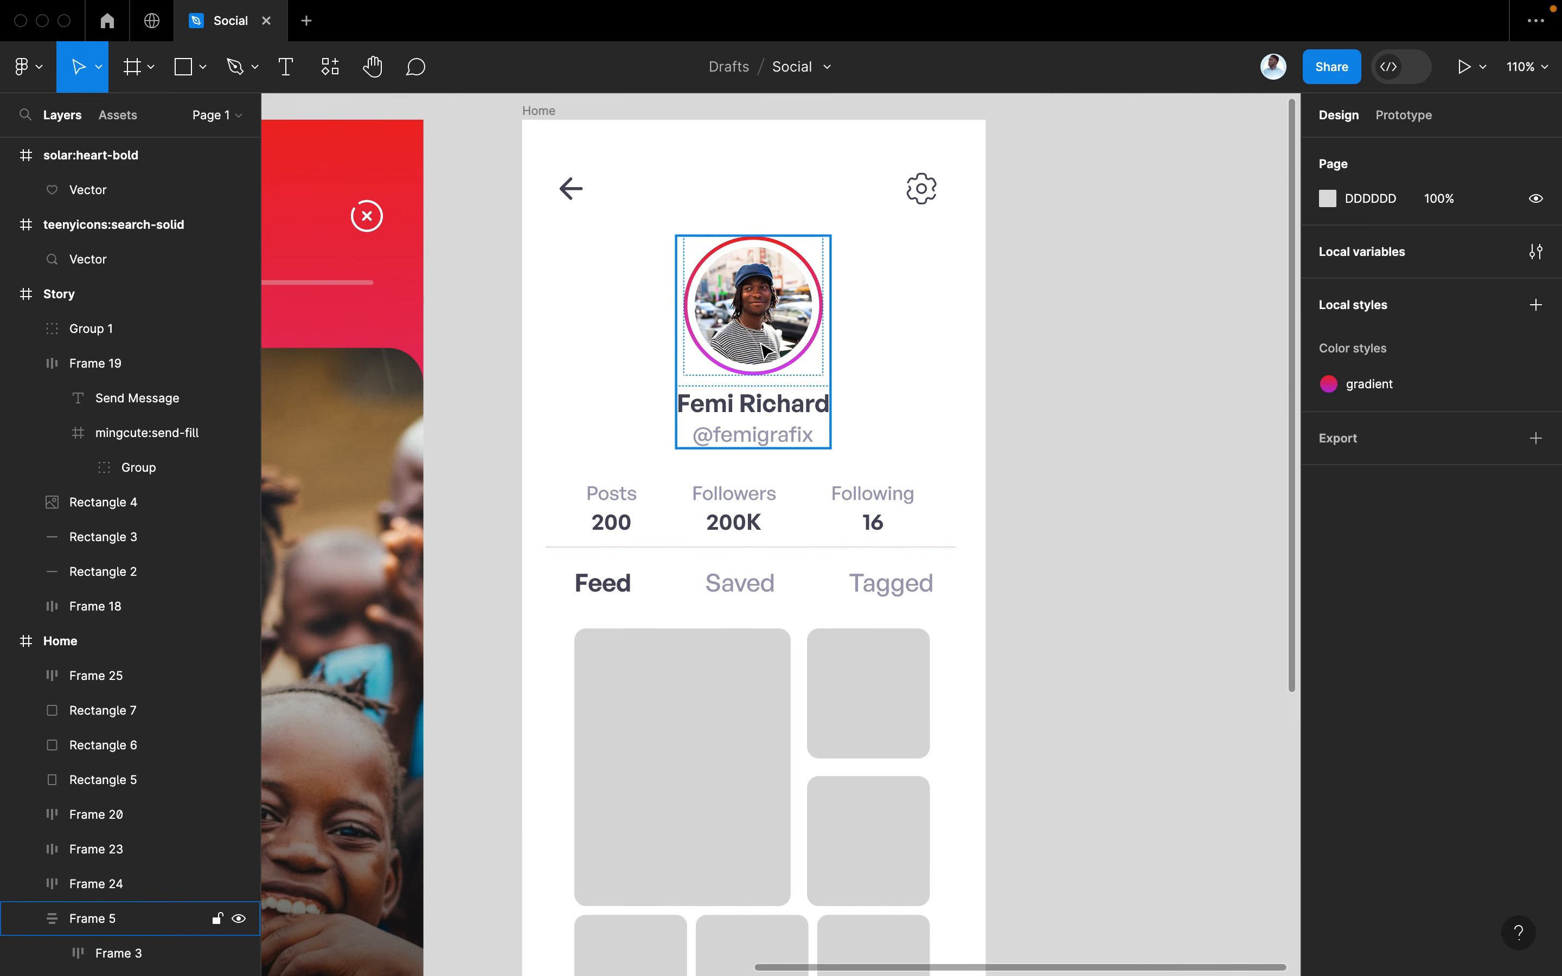
pyautogui.click(765, 352)
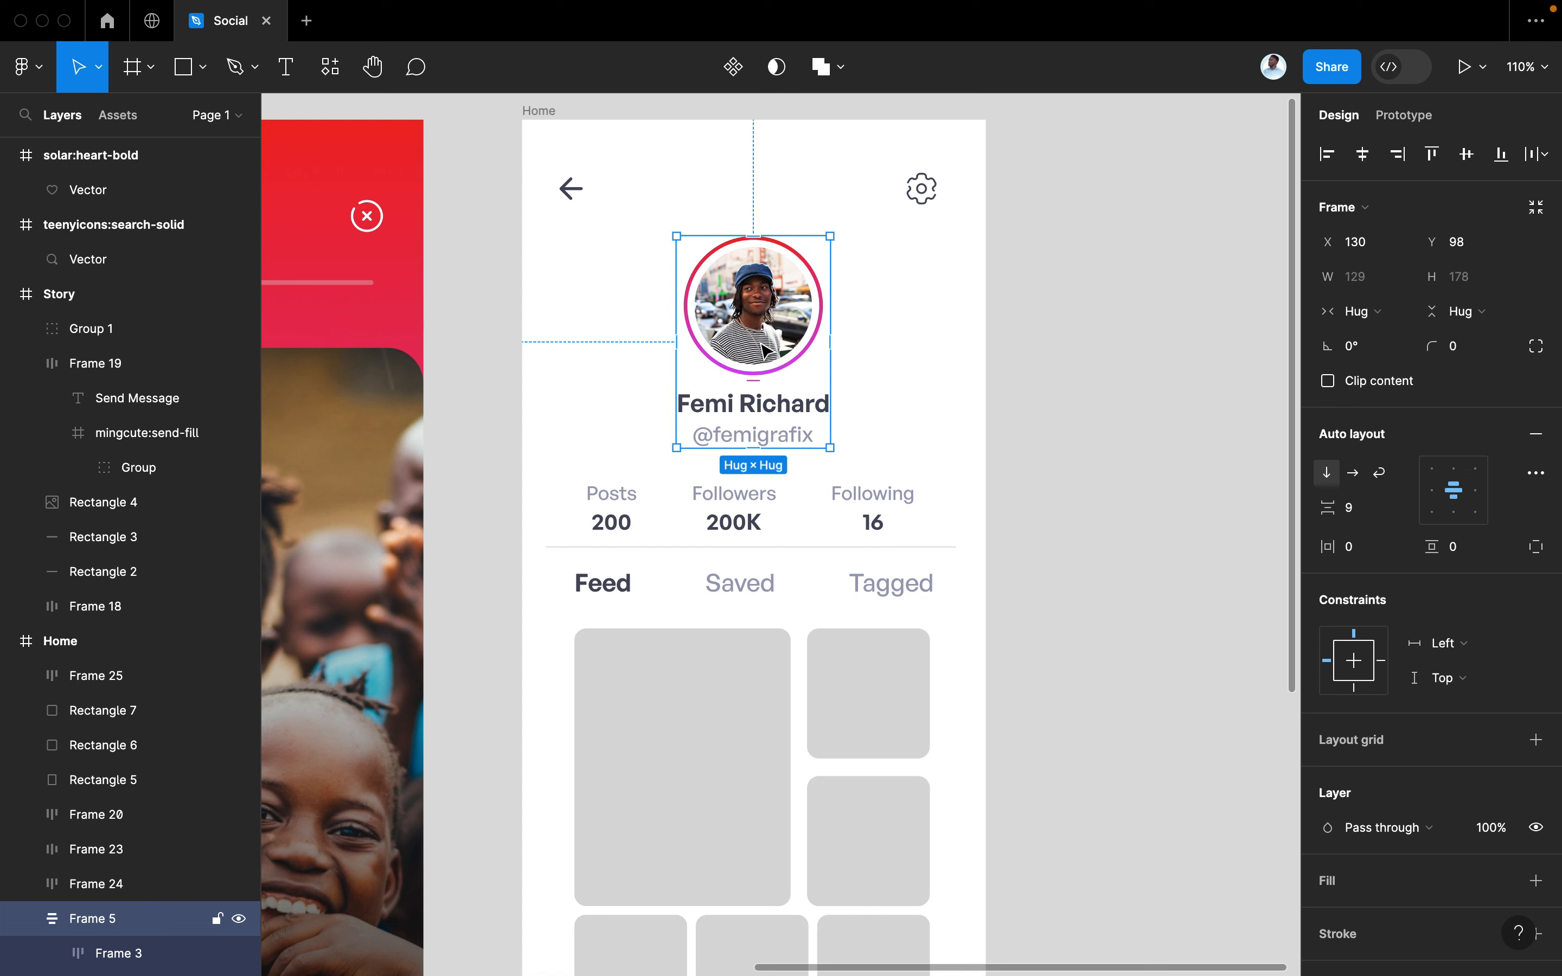
pyautogui.click(1119, 433)
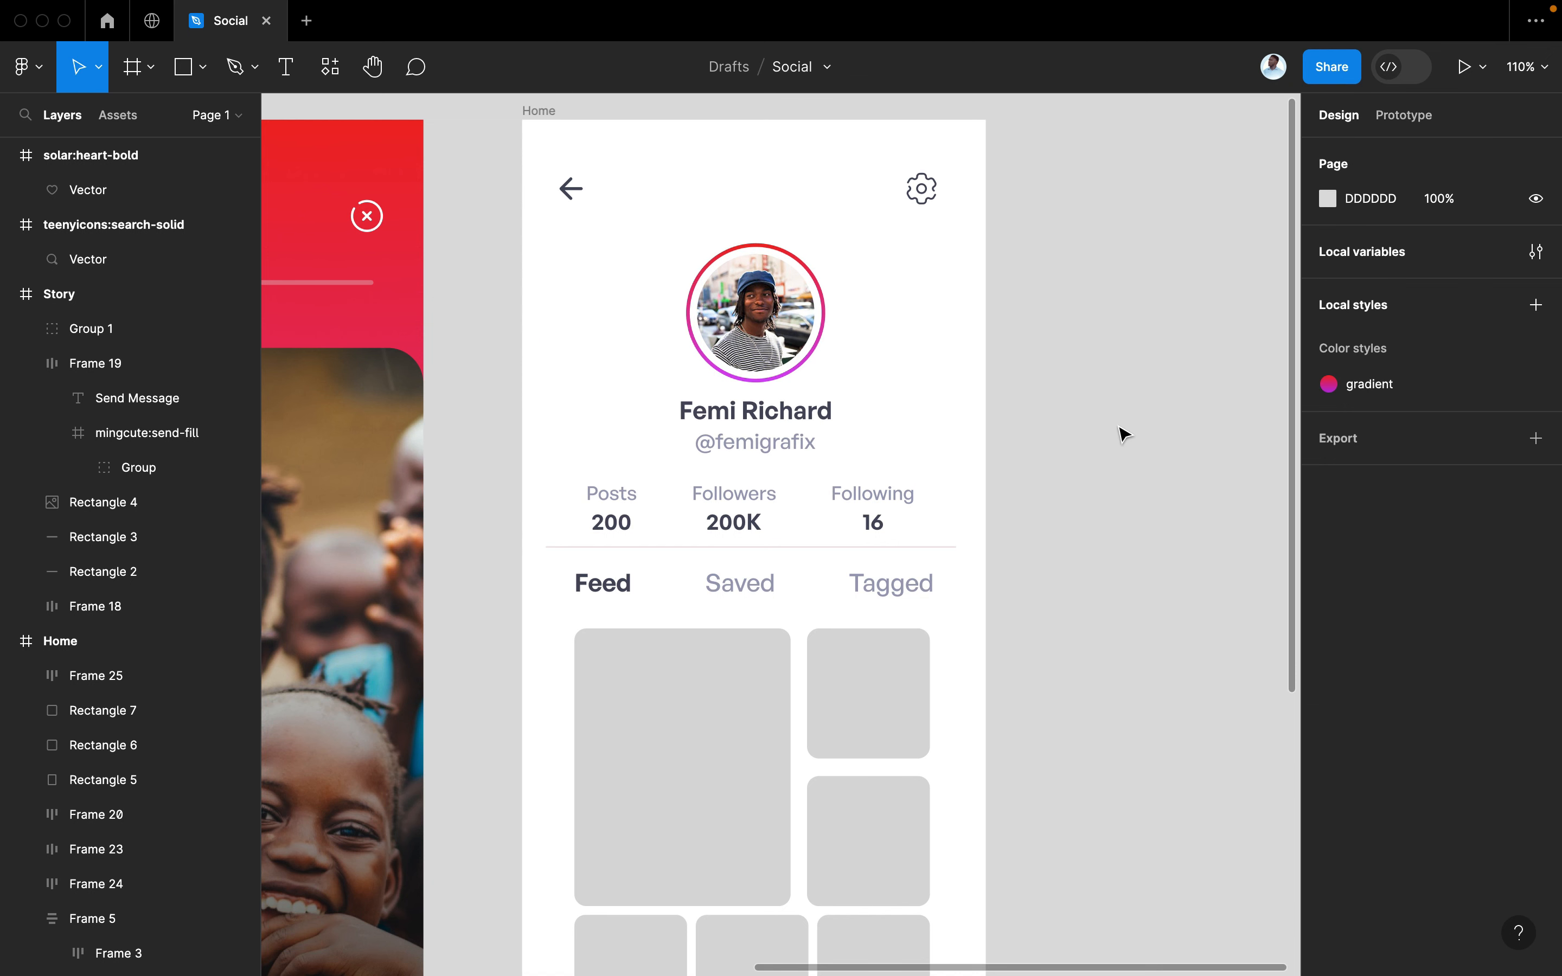
pyautogui.scroll(-5, 1121, 433)
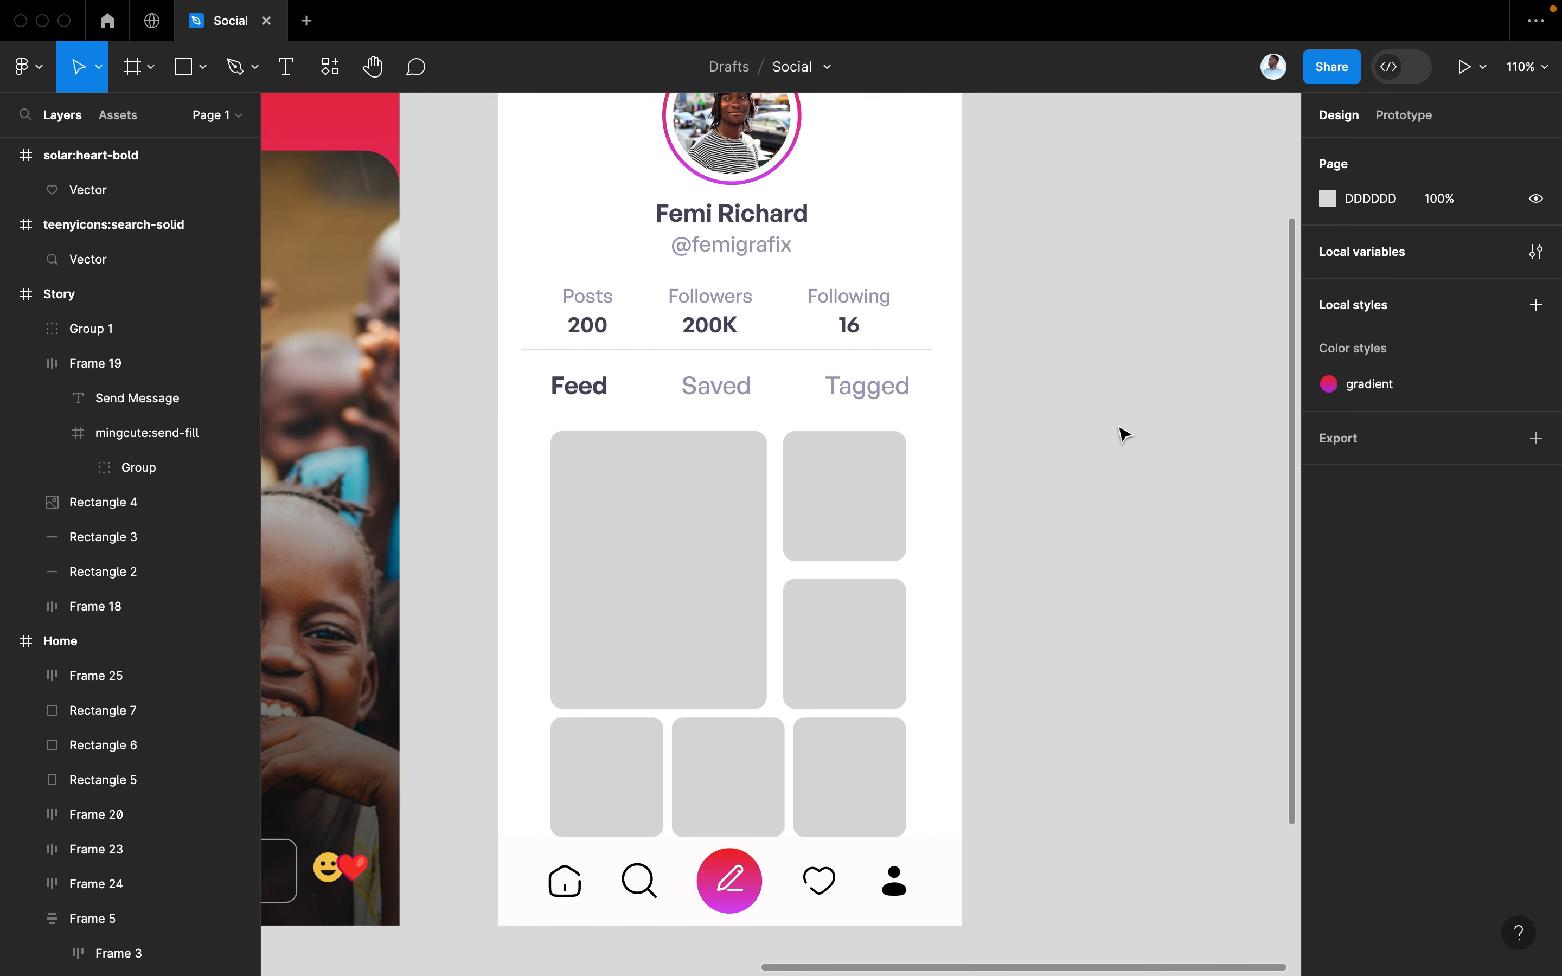
pyautogui.click(686, 515)
# Launch the Unsplash plugin, search 'conference' and fill the tall tile with the dark CON stage photo
pyautogui.press('super+slash')
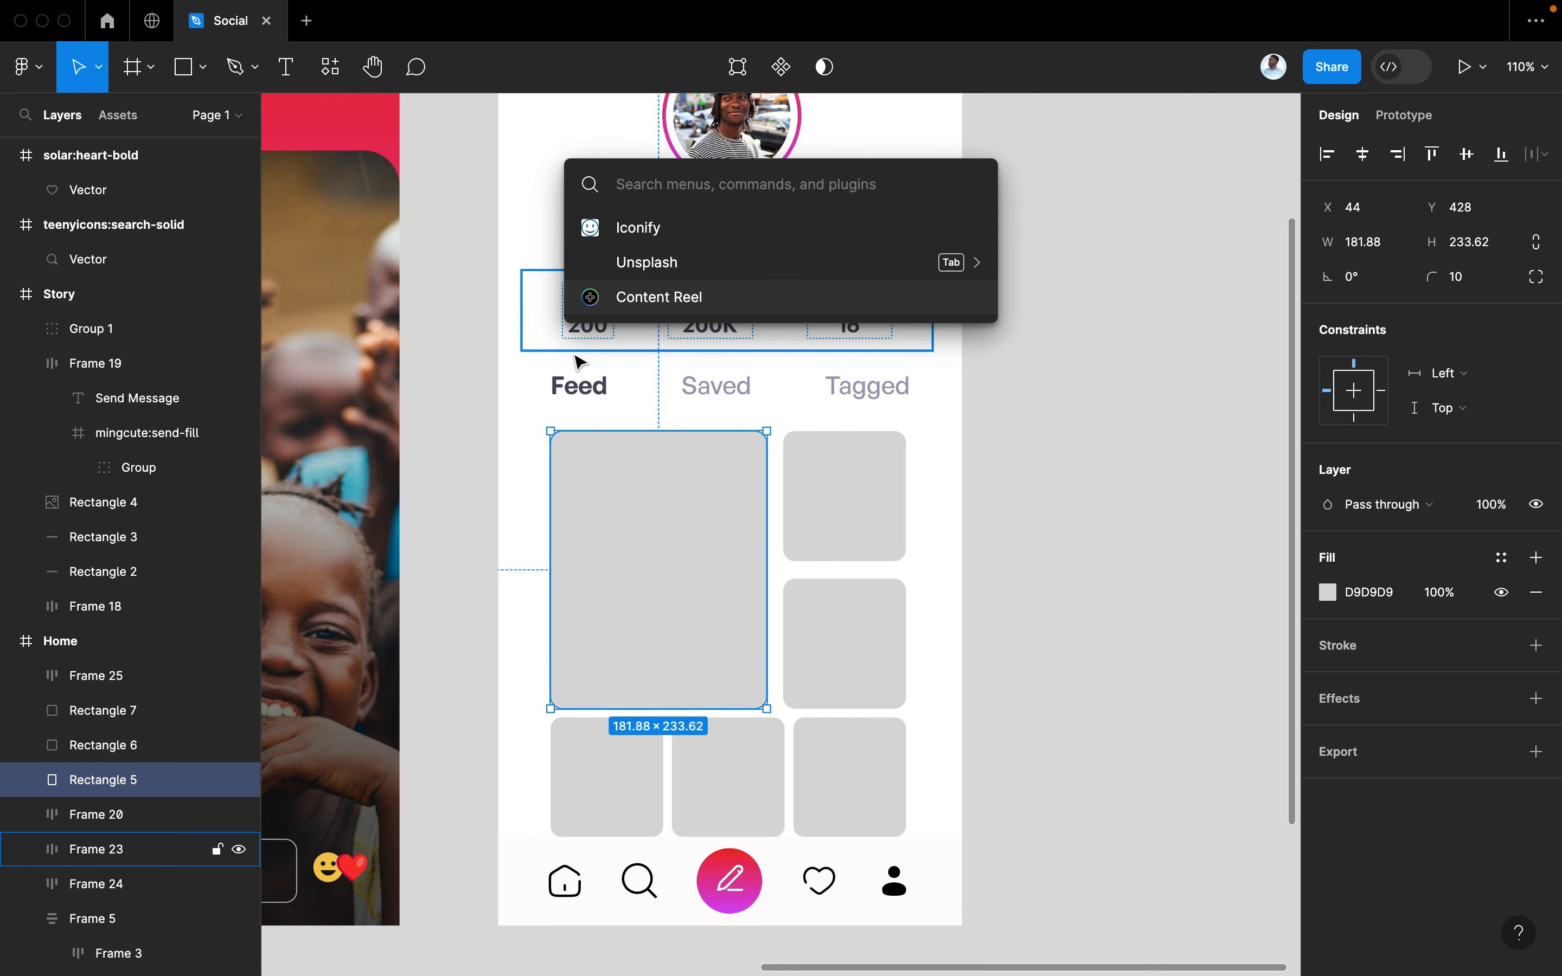
pyautogui.hscroll(3, 547, 408)
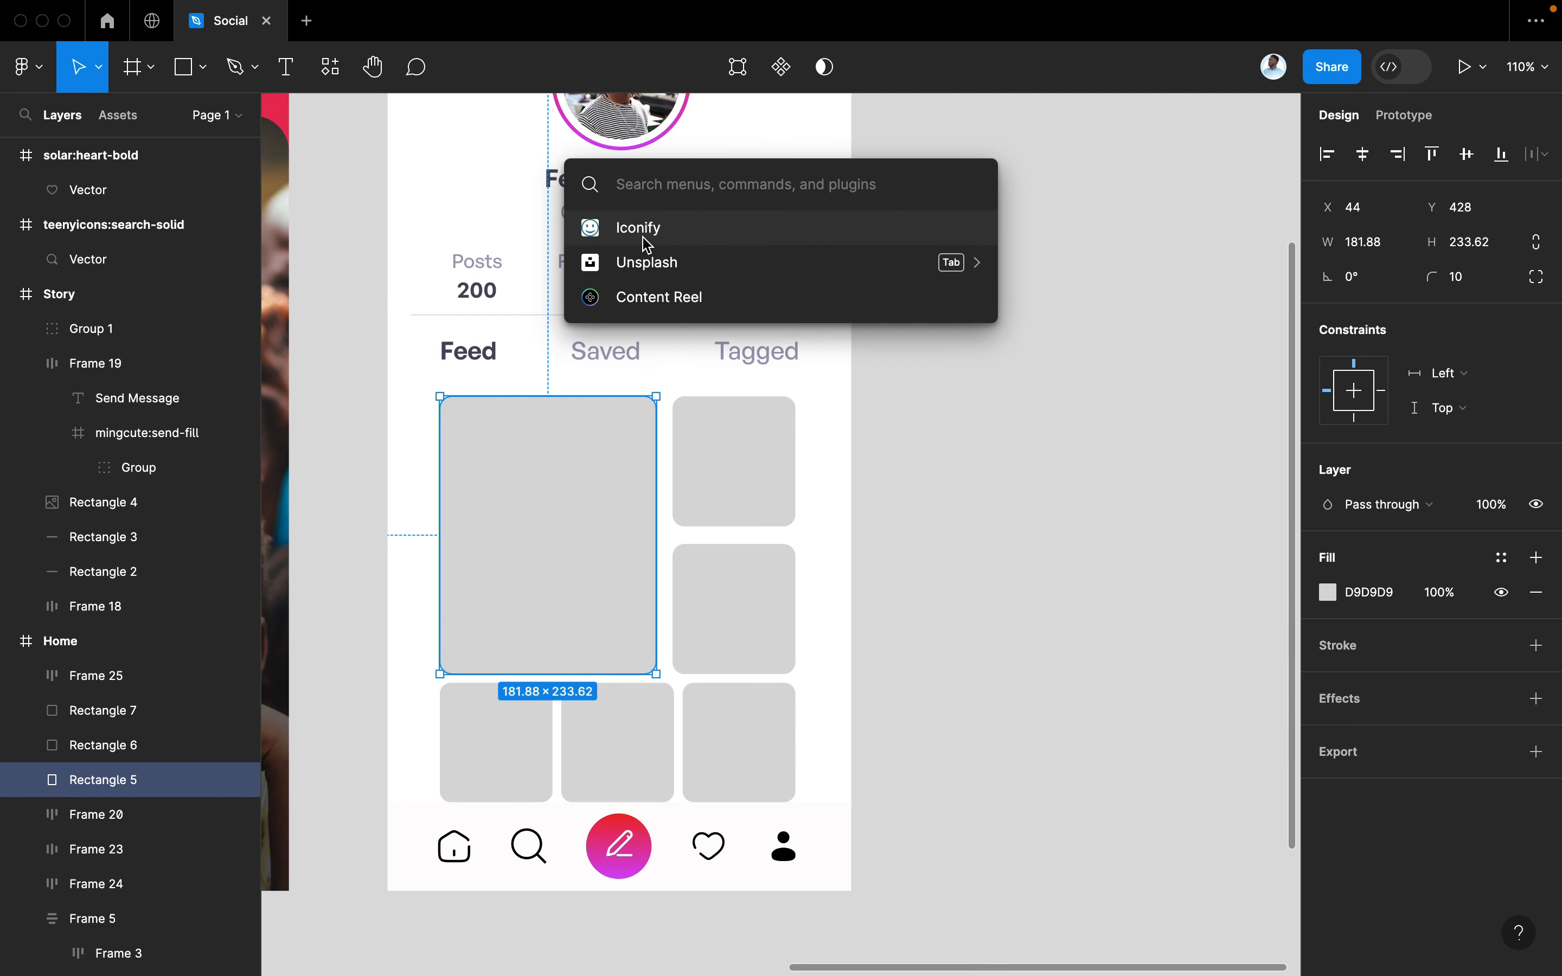
pyautogui.click(645, 263)
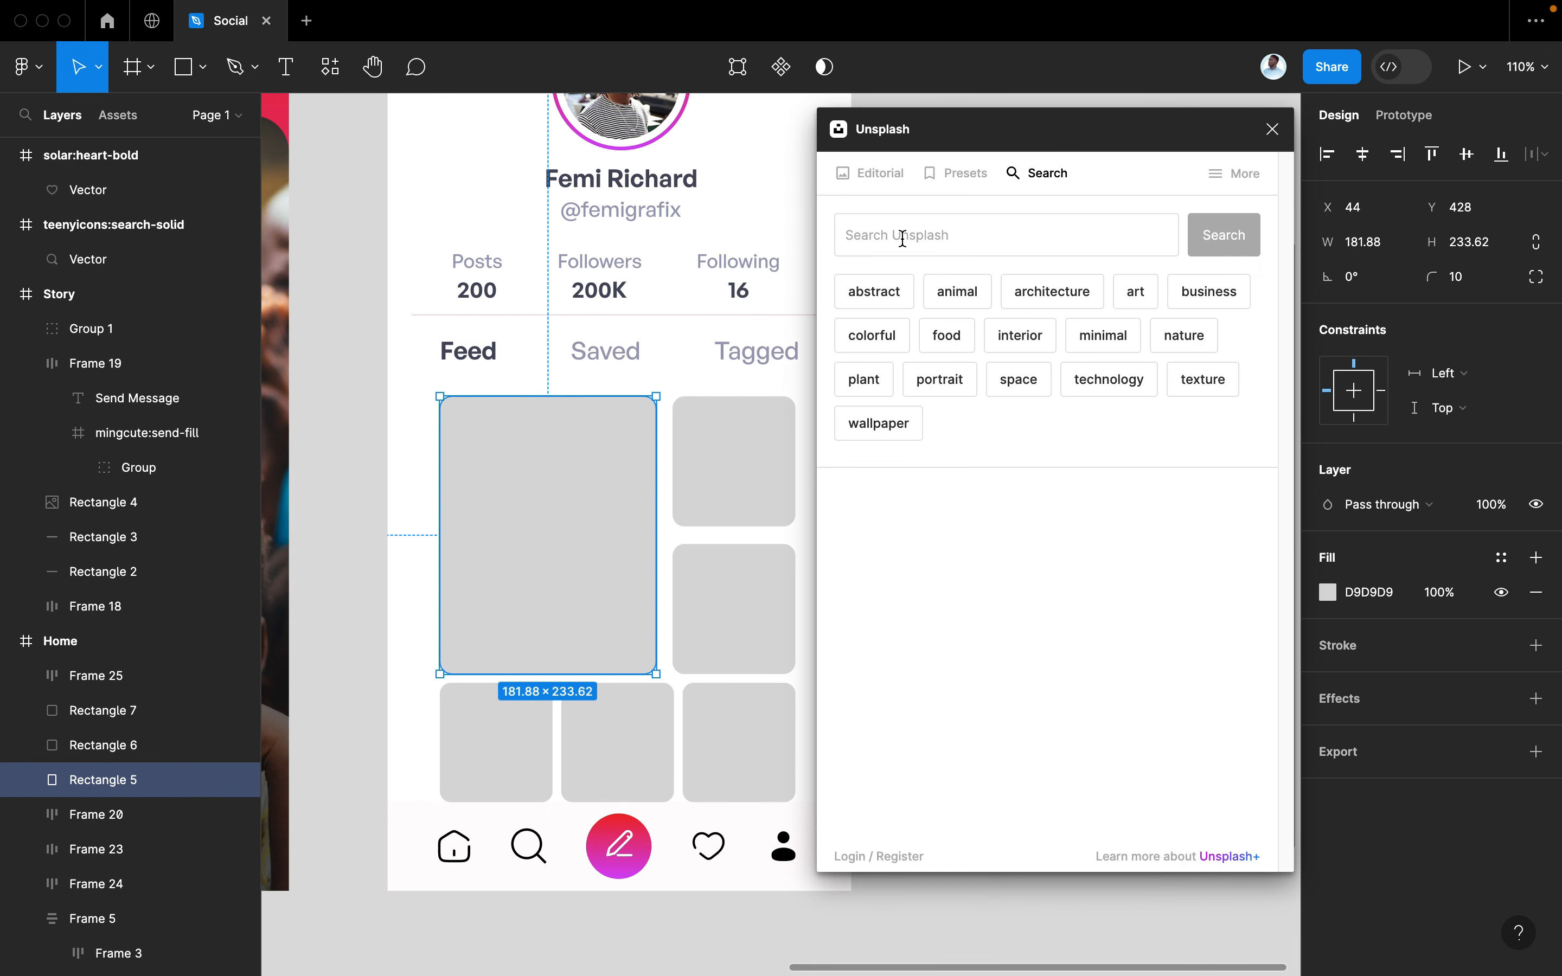
pyautogui.click(903, 238)
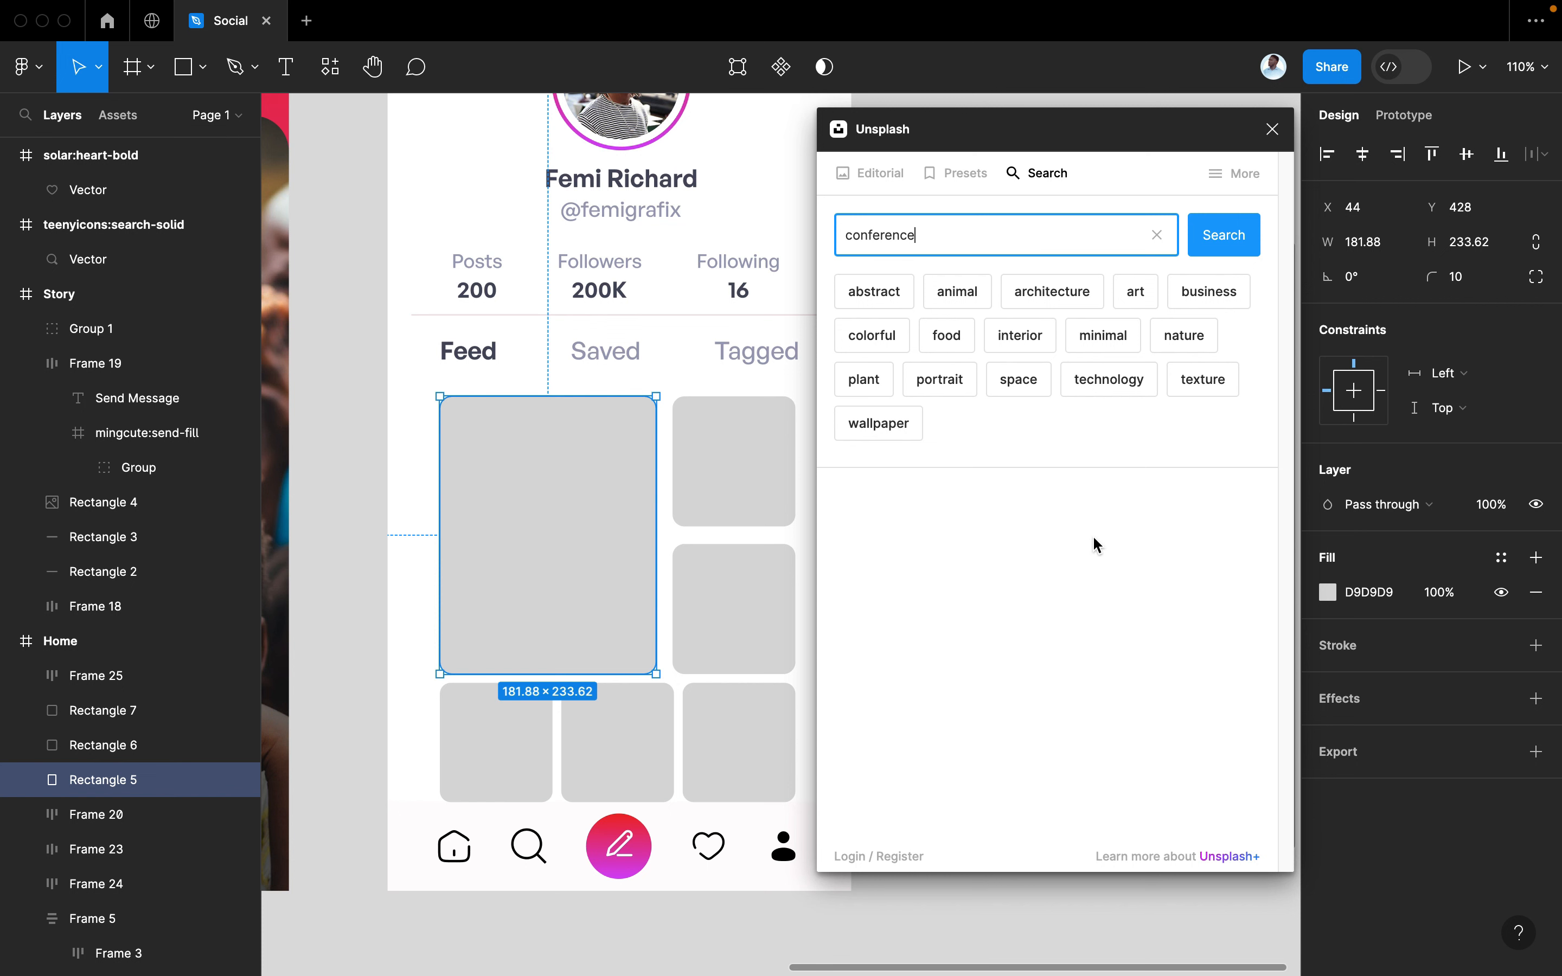
pyautogui.click(1081, 543)
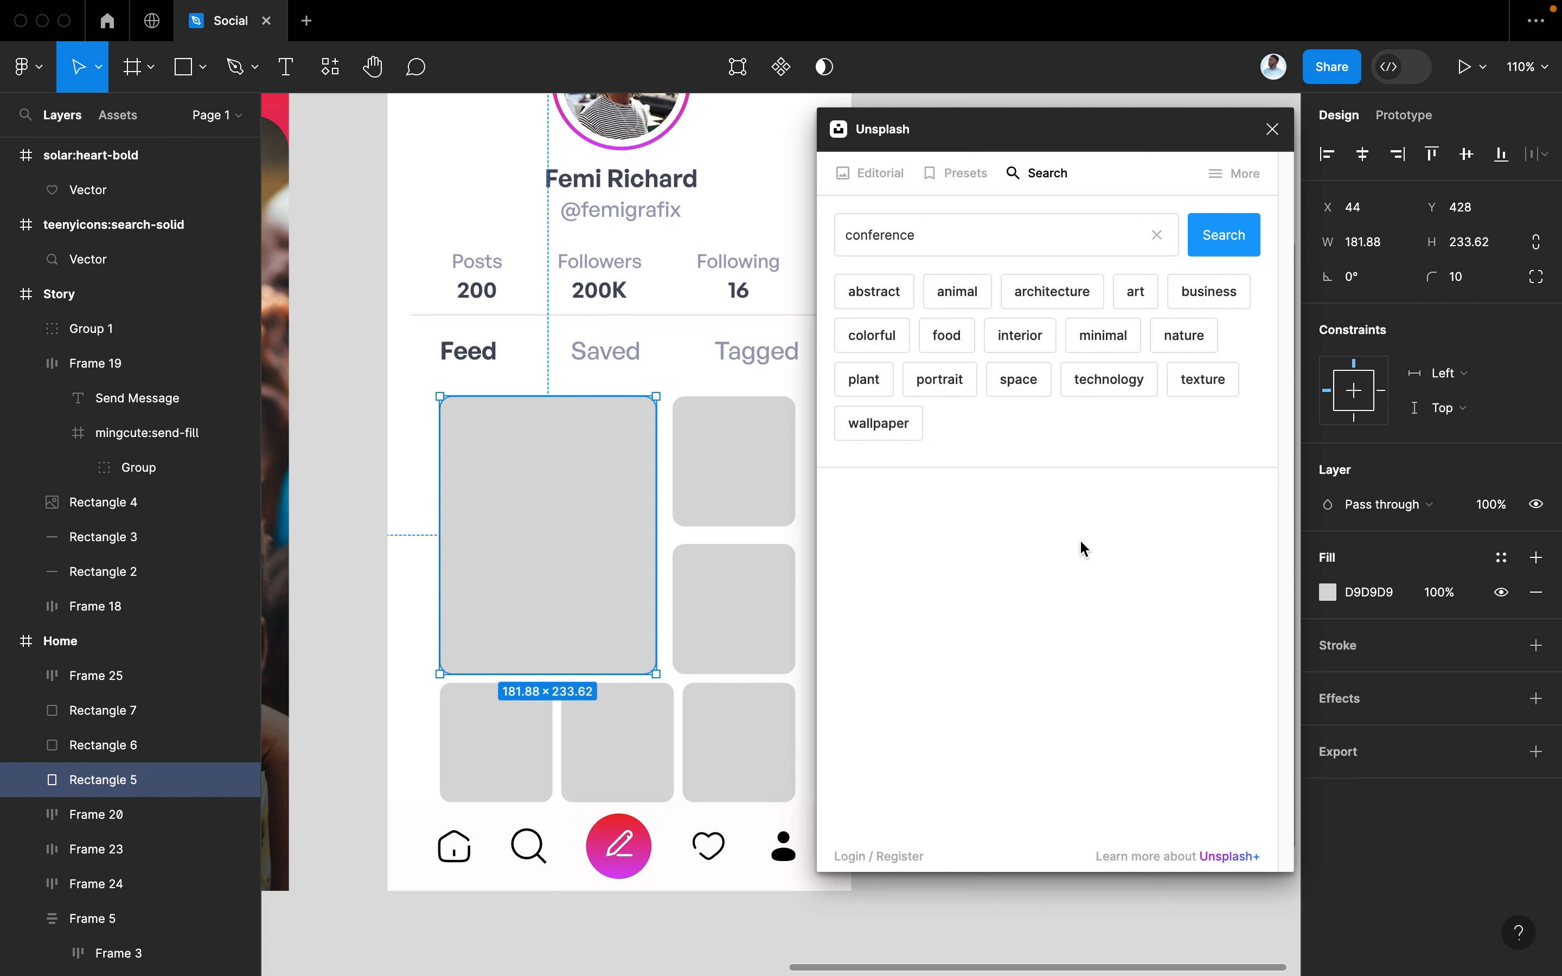
pyautogui.click(1222, 253)
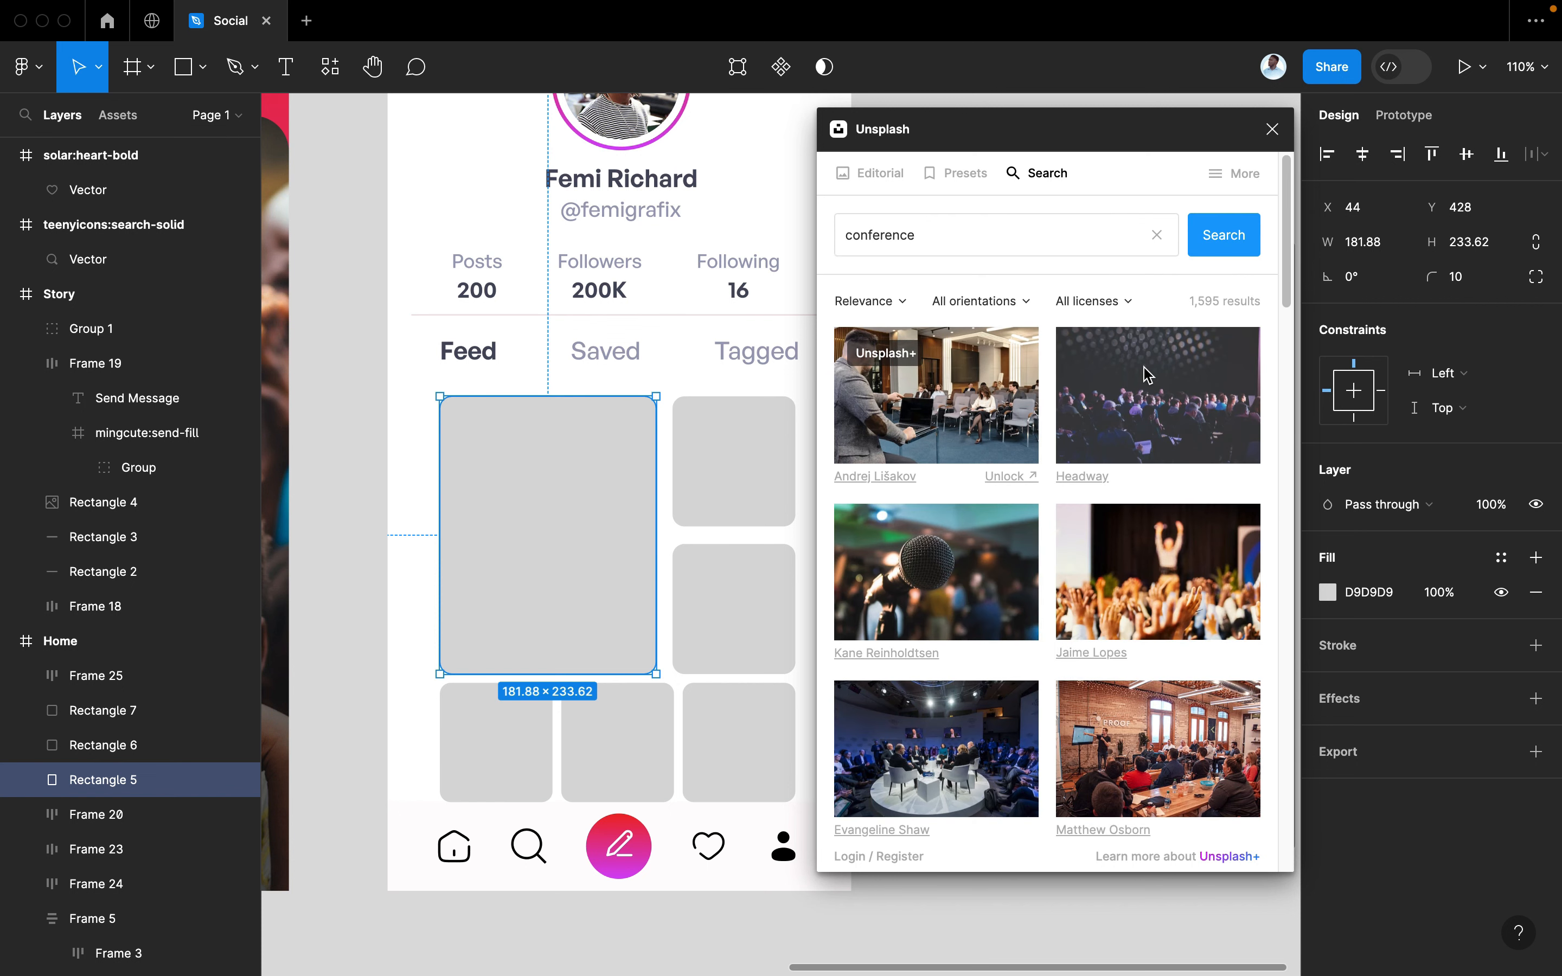
pyautogui.scroll(-8, 1001, 644)
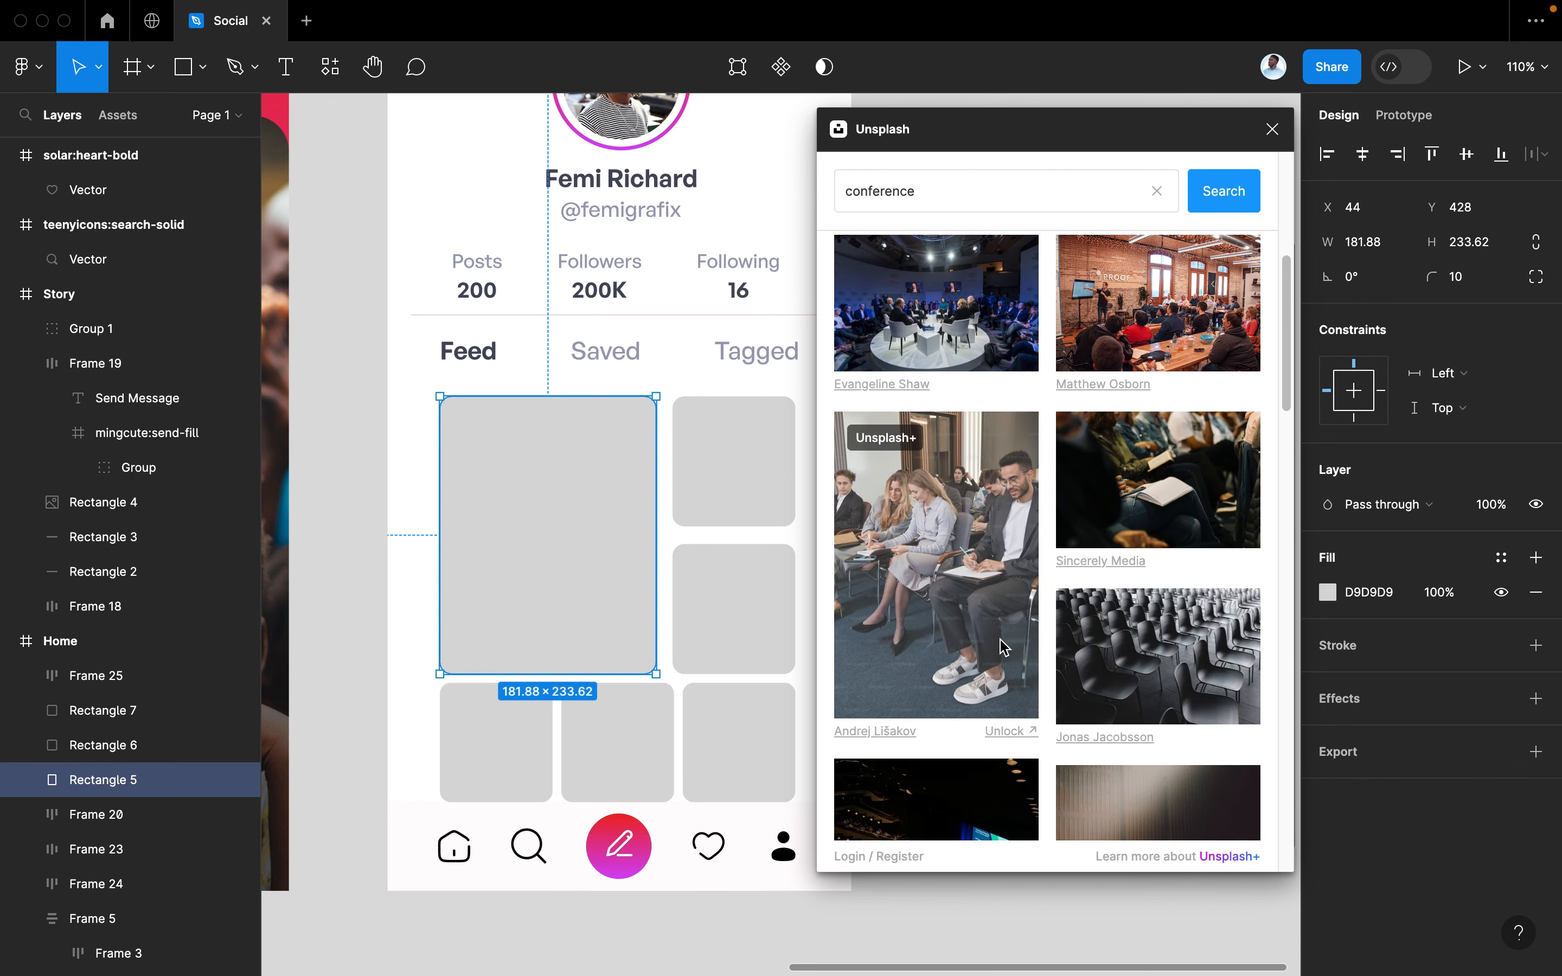
pyautogui.click(975, 739)
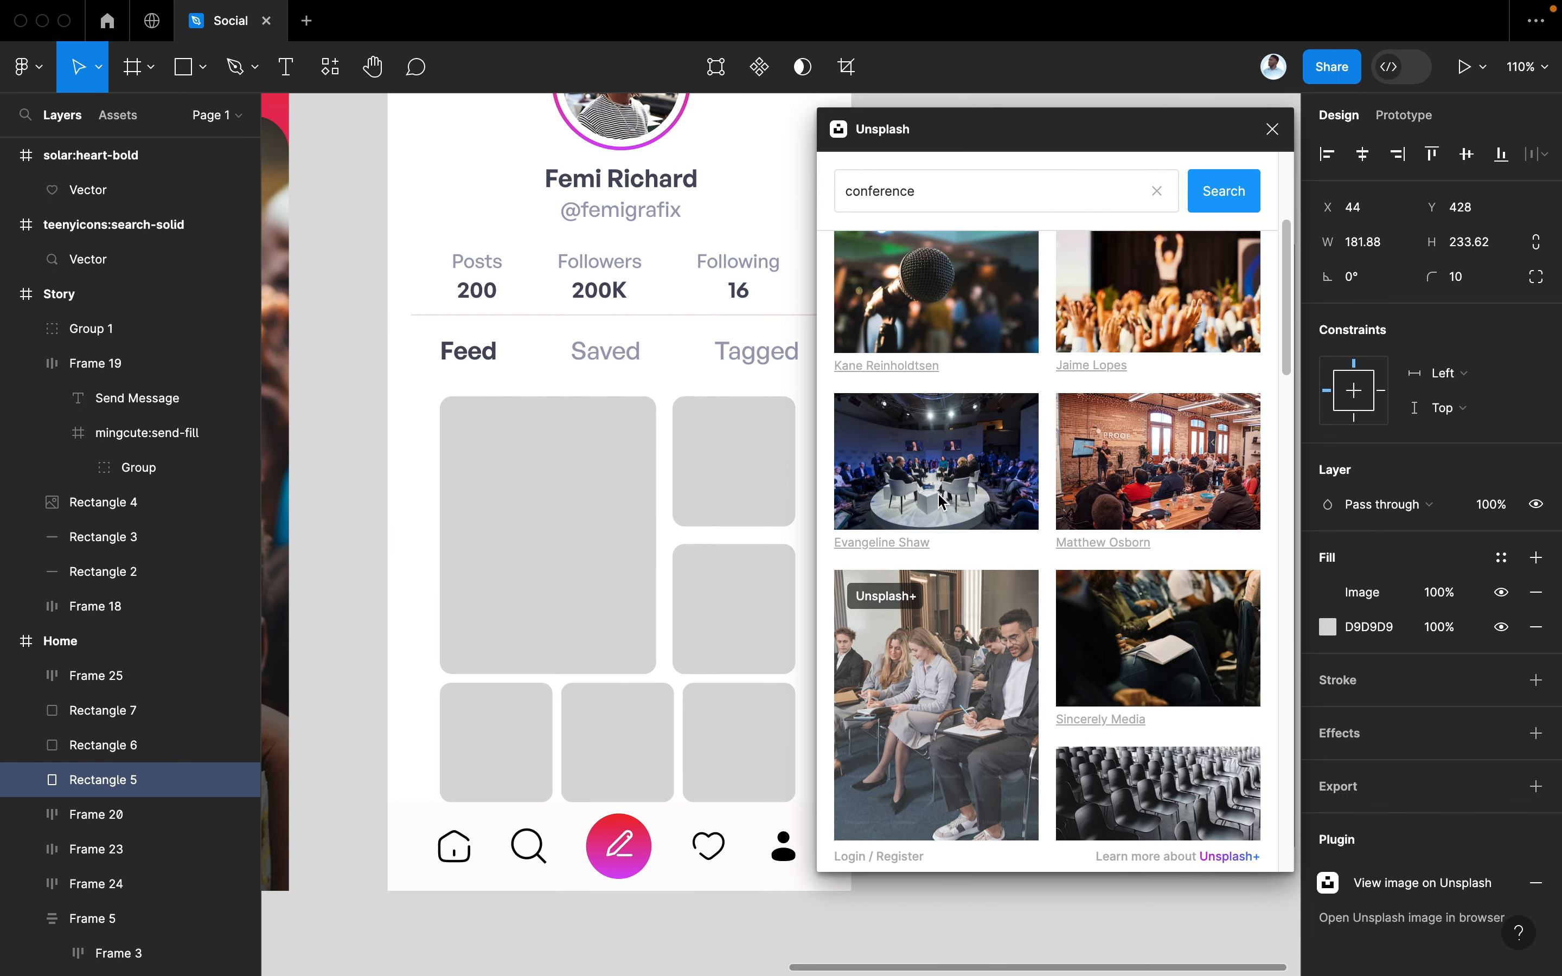
pyautogui.click(683, 474)
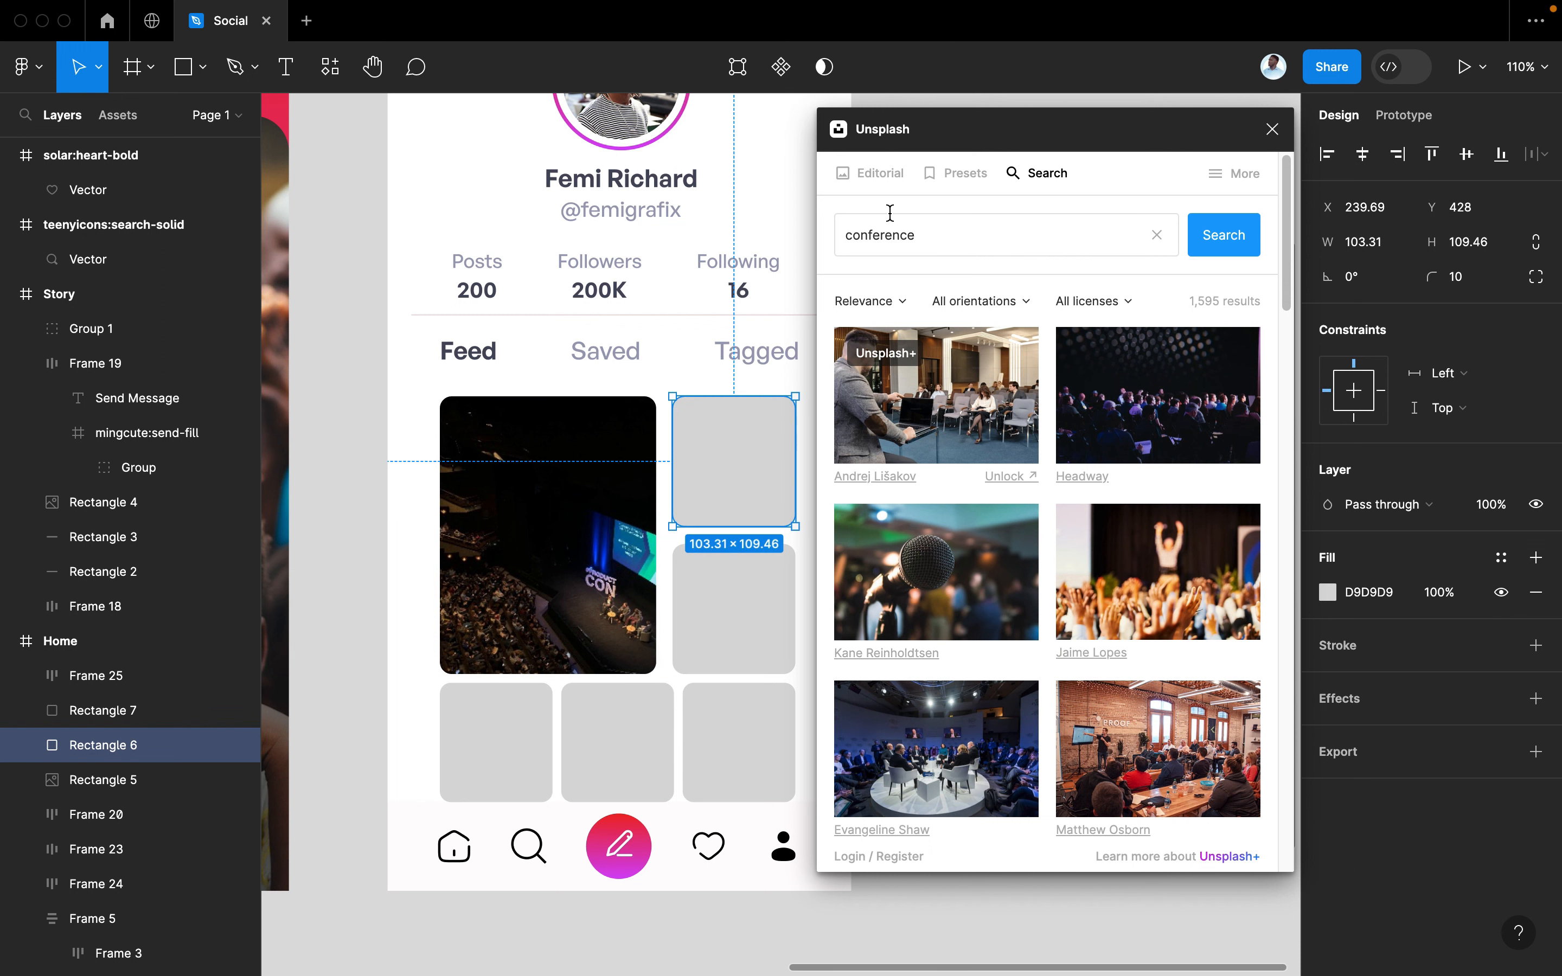
# Search Unsplash for 'cat' and fill the top-right tile with the cat-in-grass photo
pyautogui.click(930, 236)
pyautogui.moveTo(930, 236); pyautogui.dragTo(792, 242)
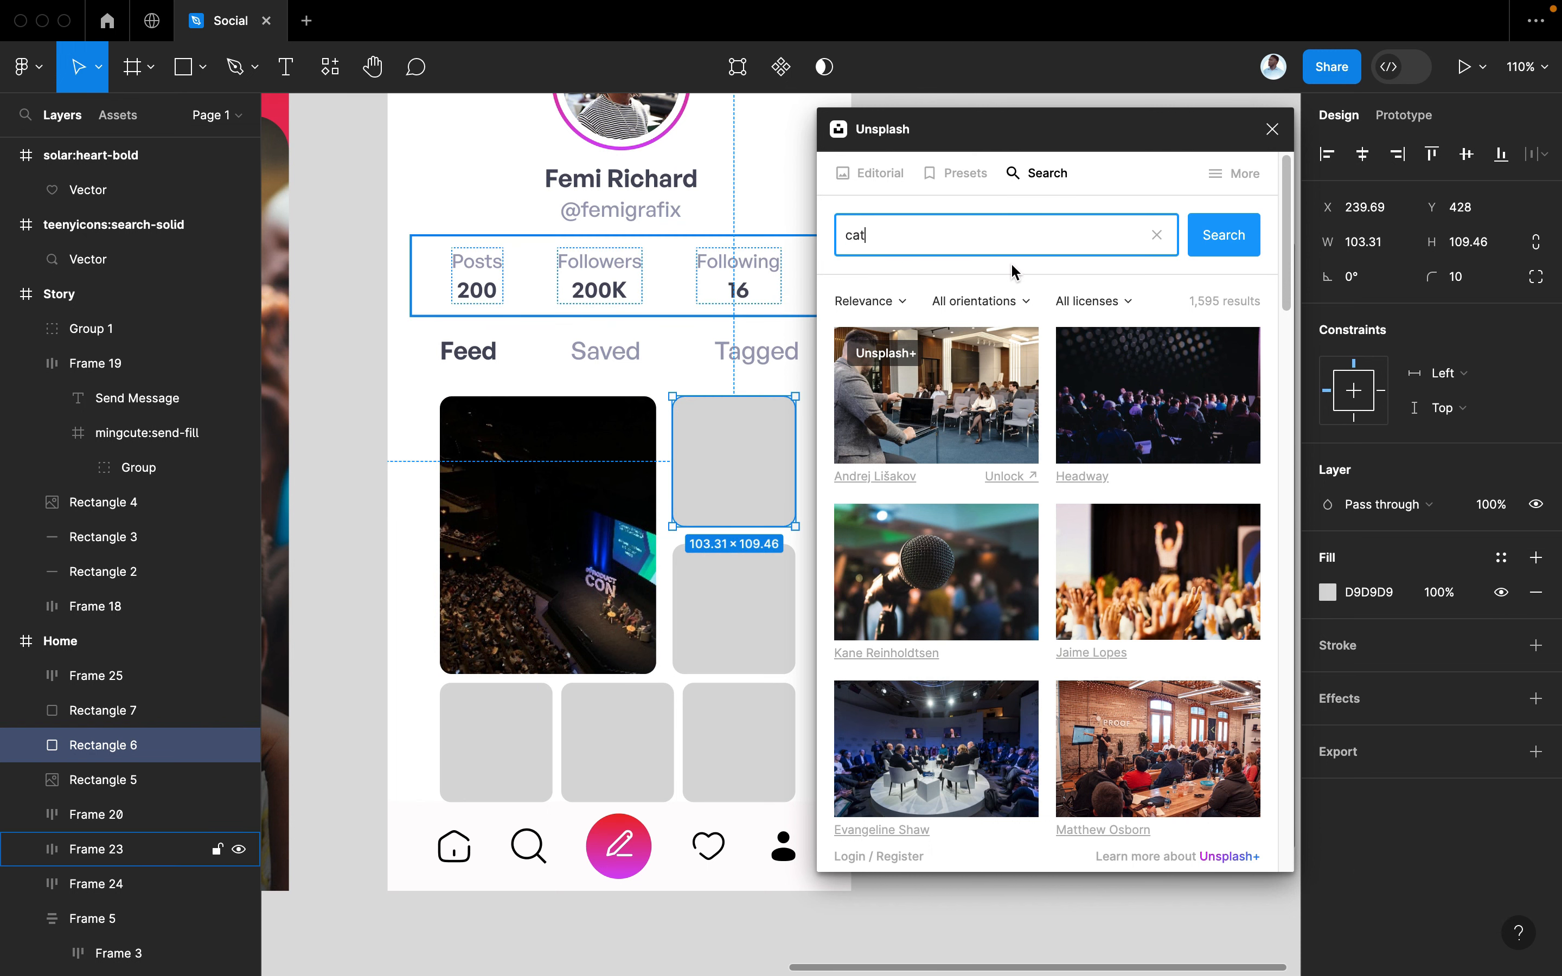
pyautogui.press('Return')
pyautogui.hscroll(3, 523, 794)
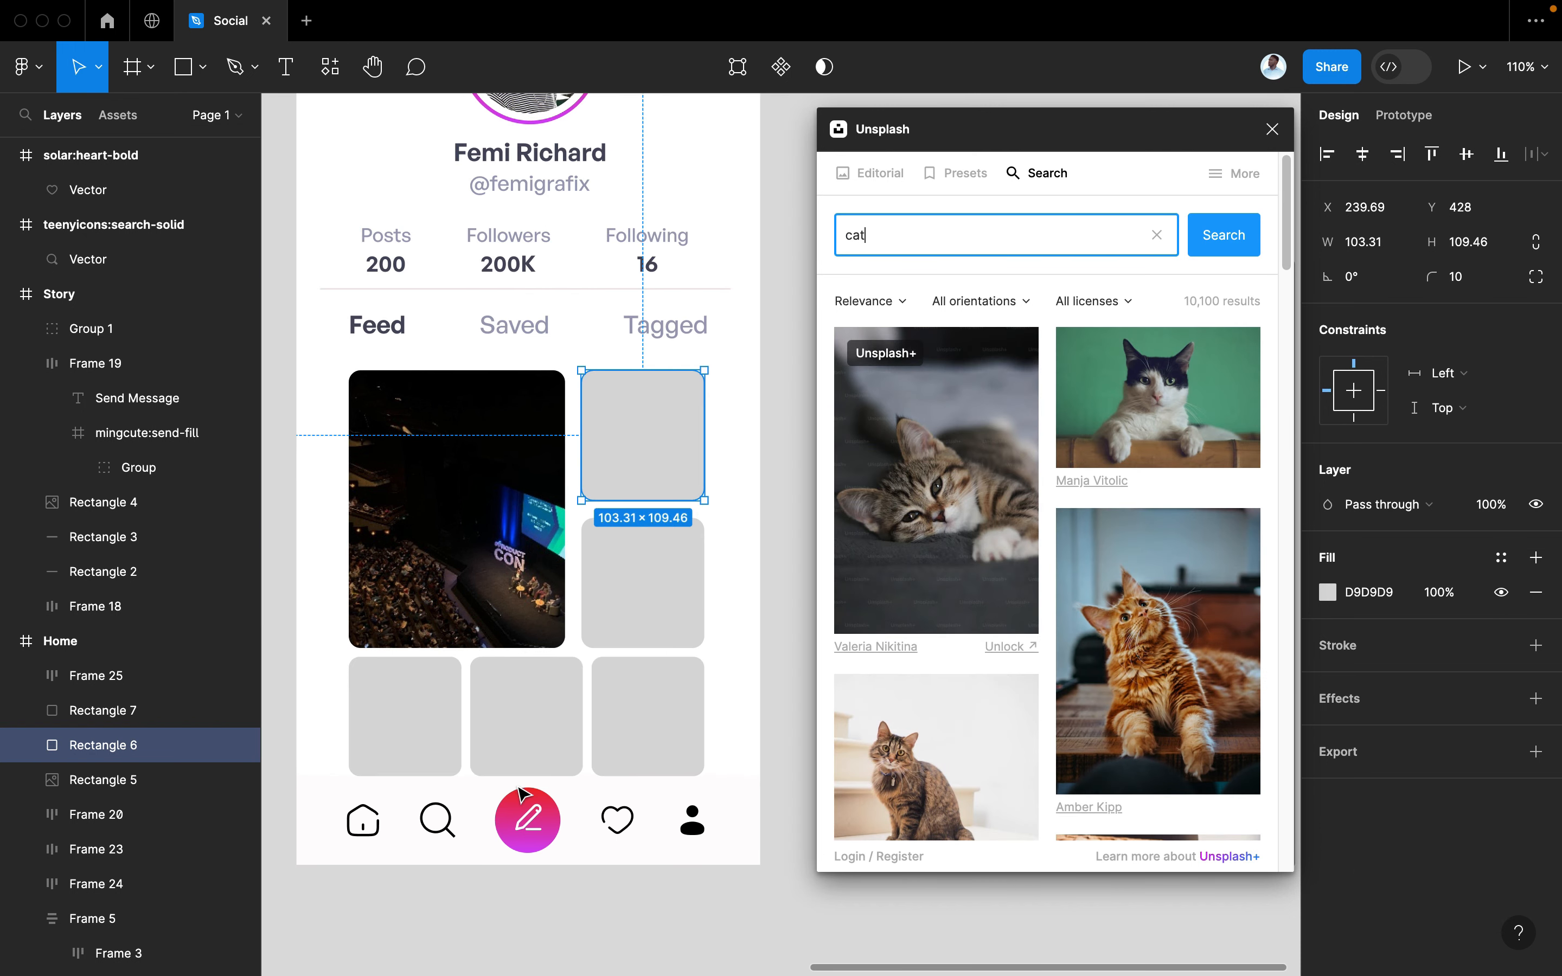
pyautogui.scroll(-10, 841, 713)
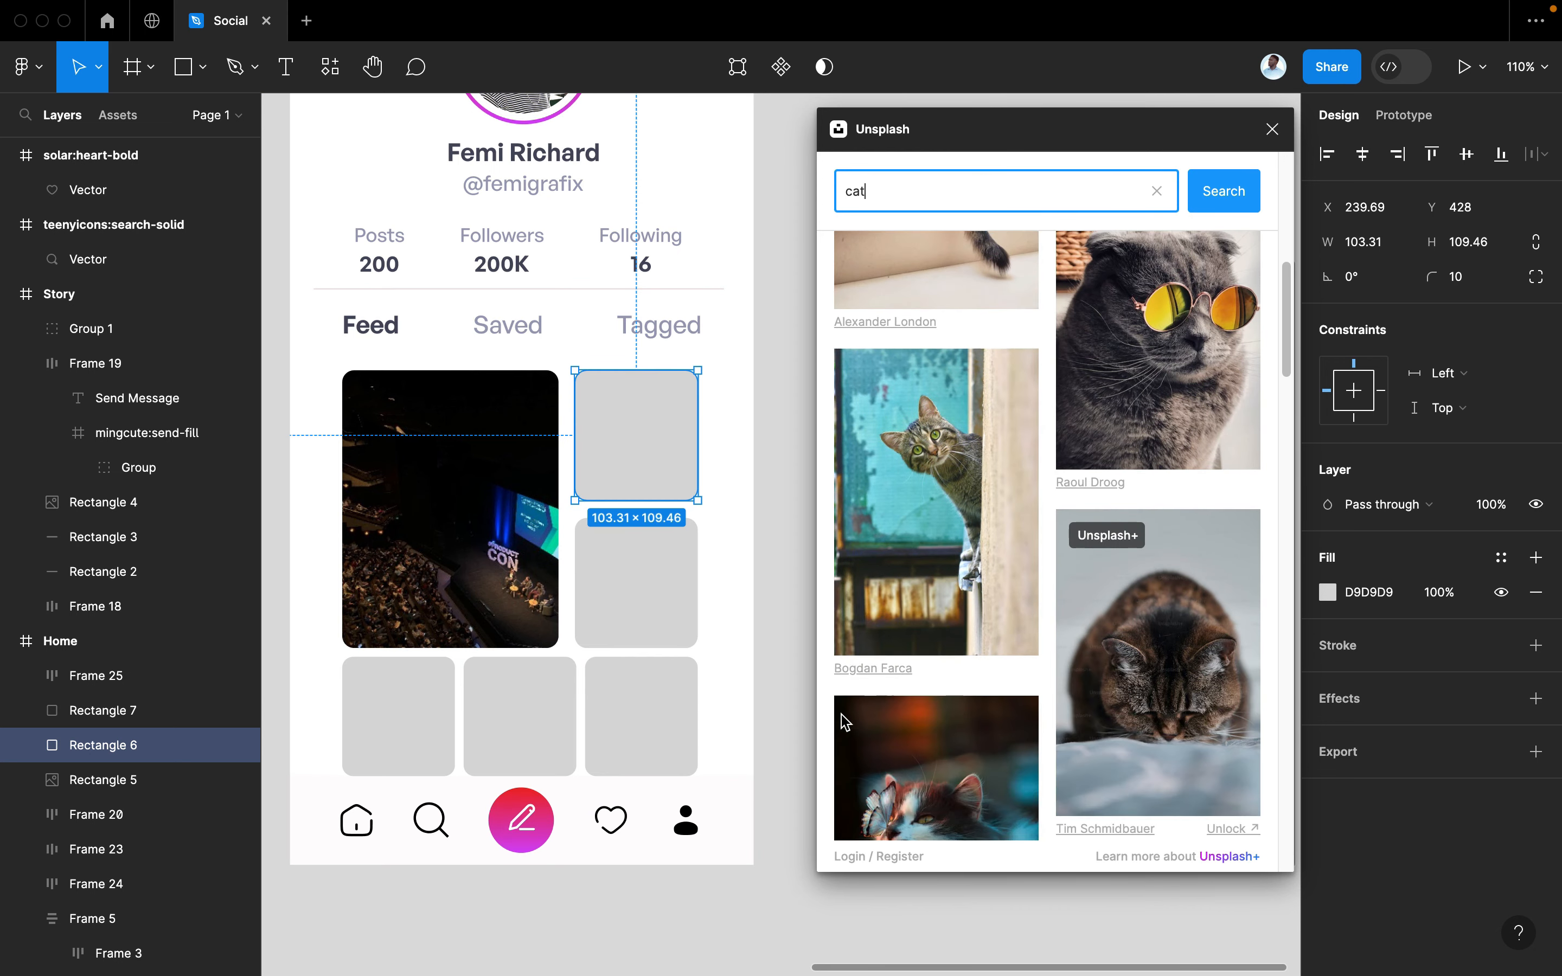
pyautogui.scroll(-10, 841, 715)
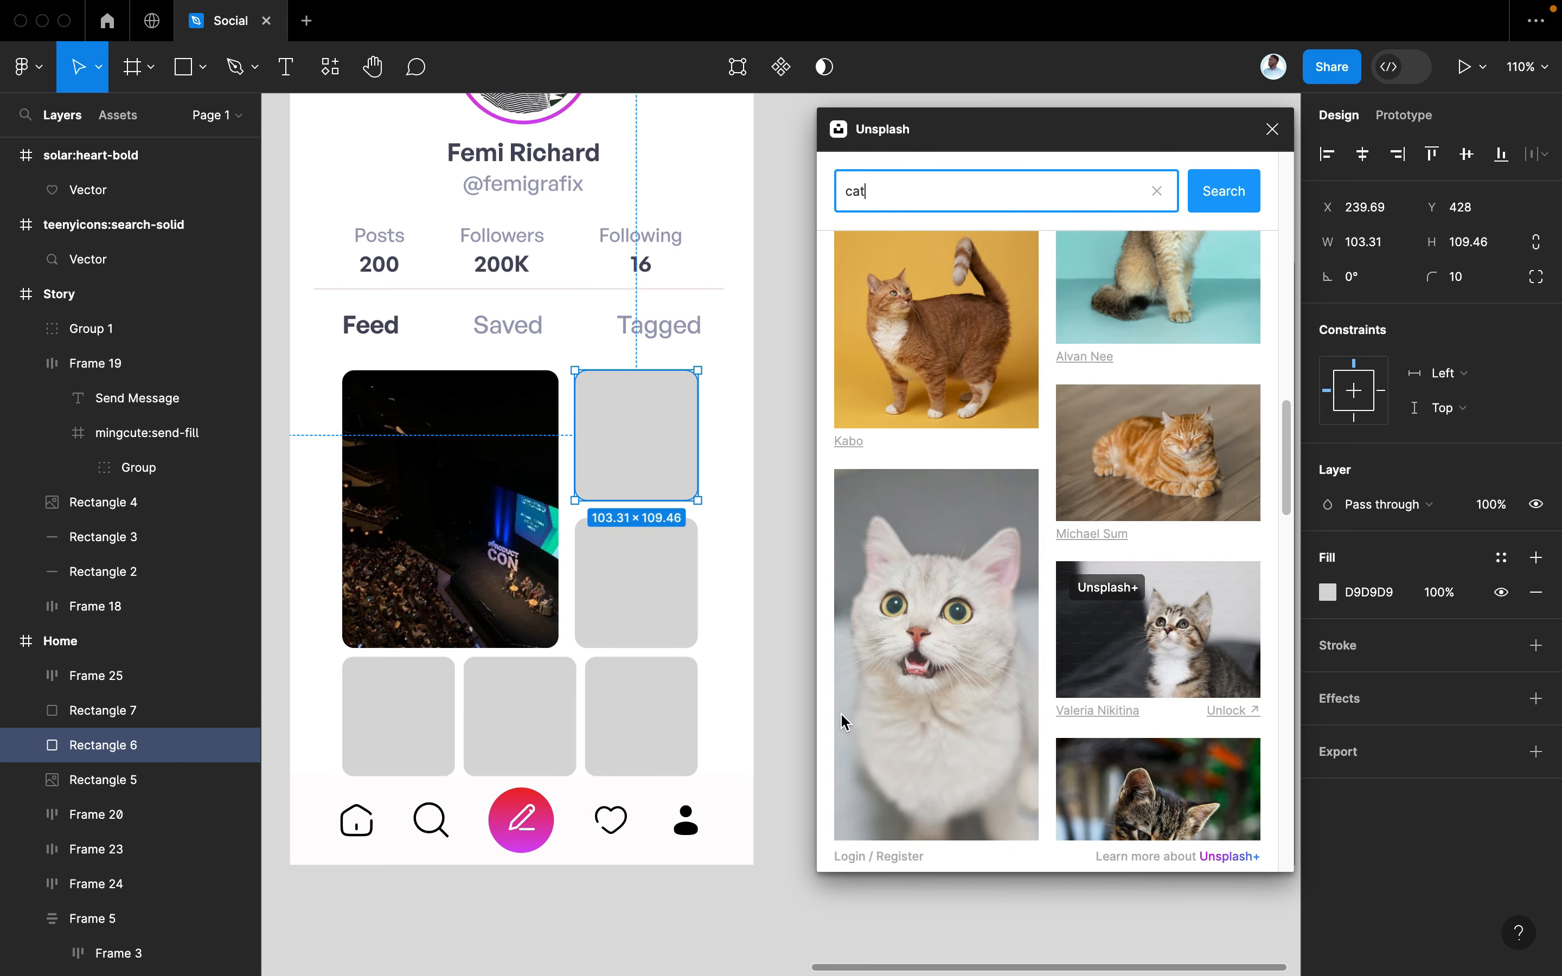
pyautogui.scroll(-10, 841, 712)
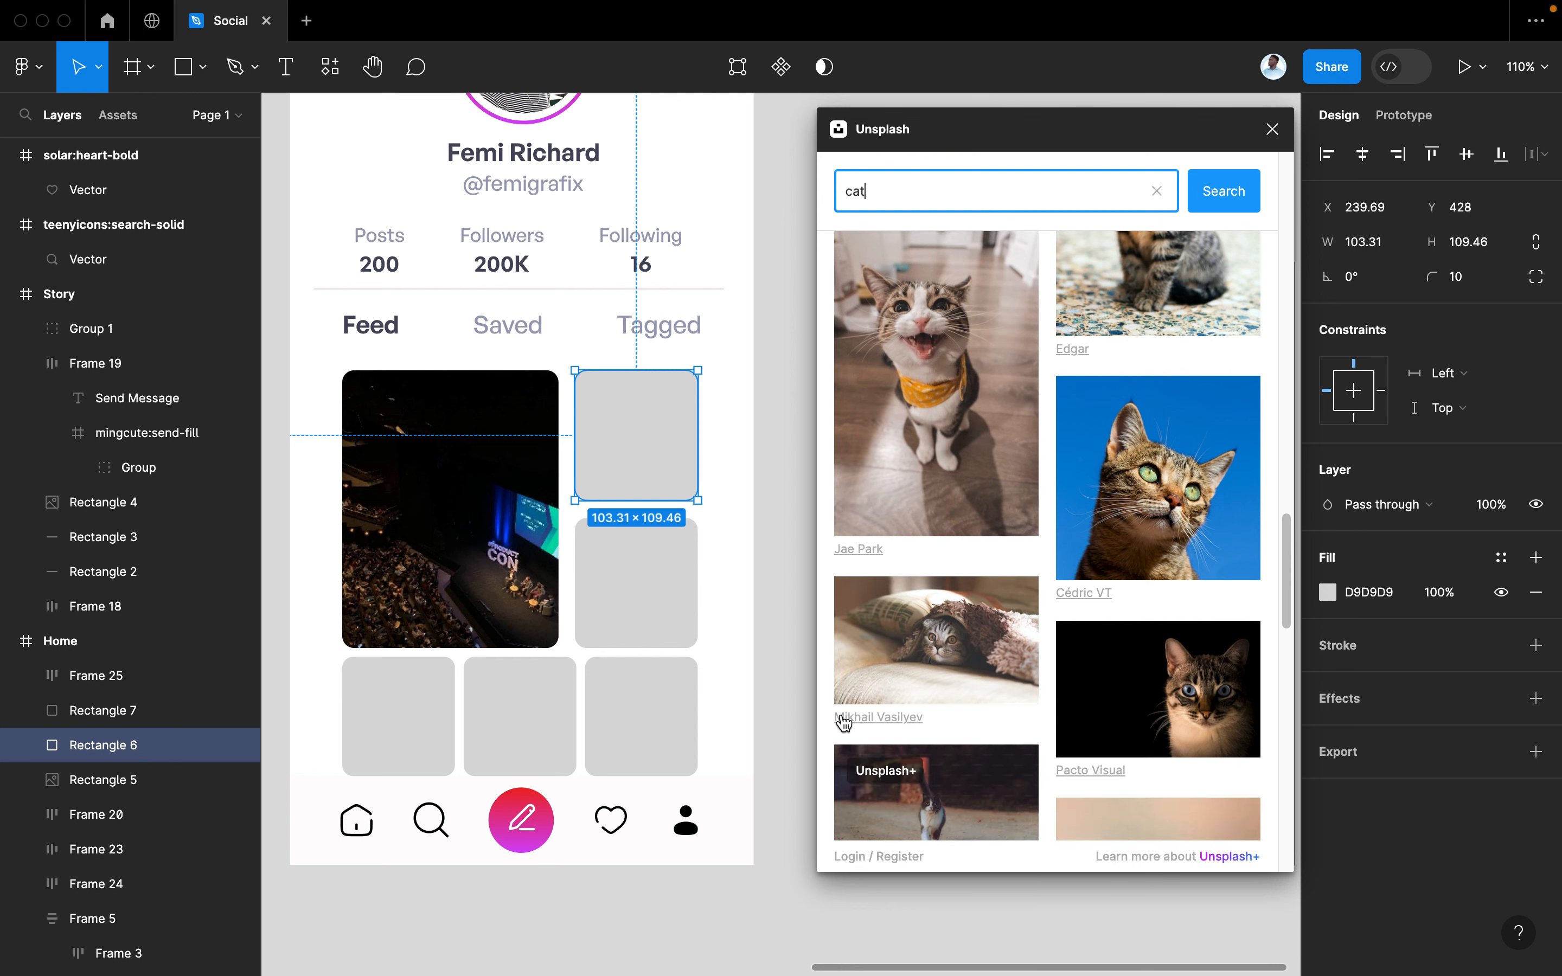
pyautogui.scroll(-10, 844, 722)
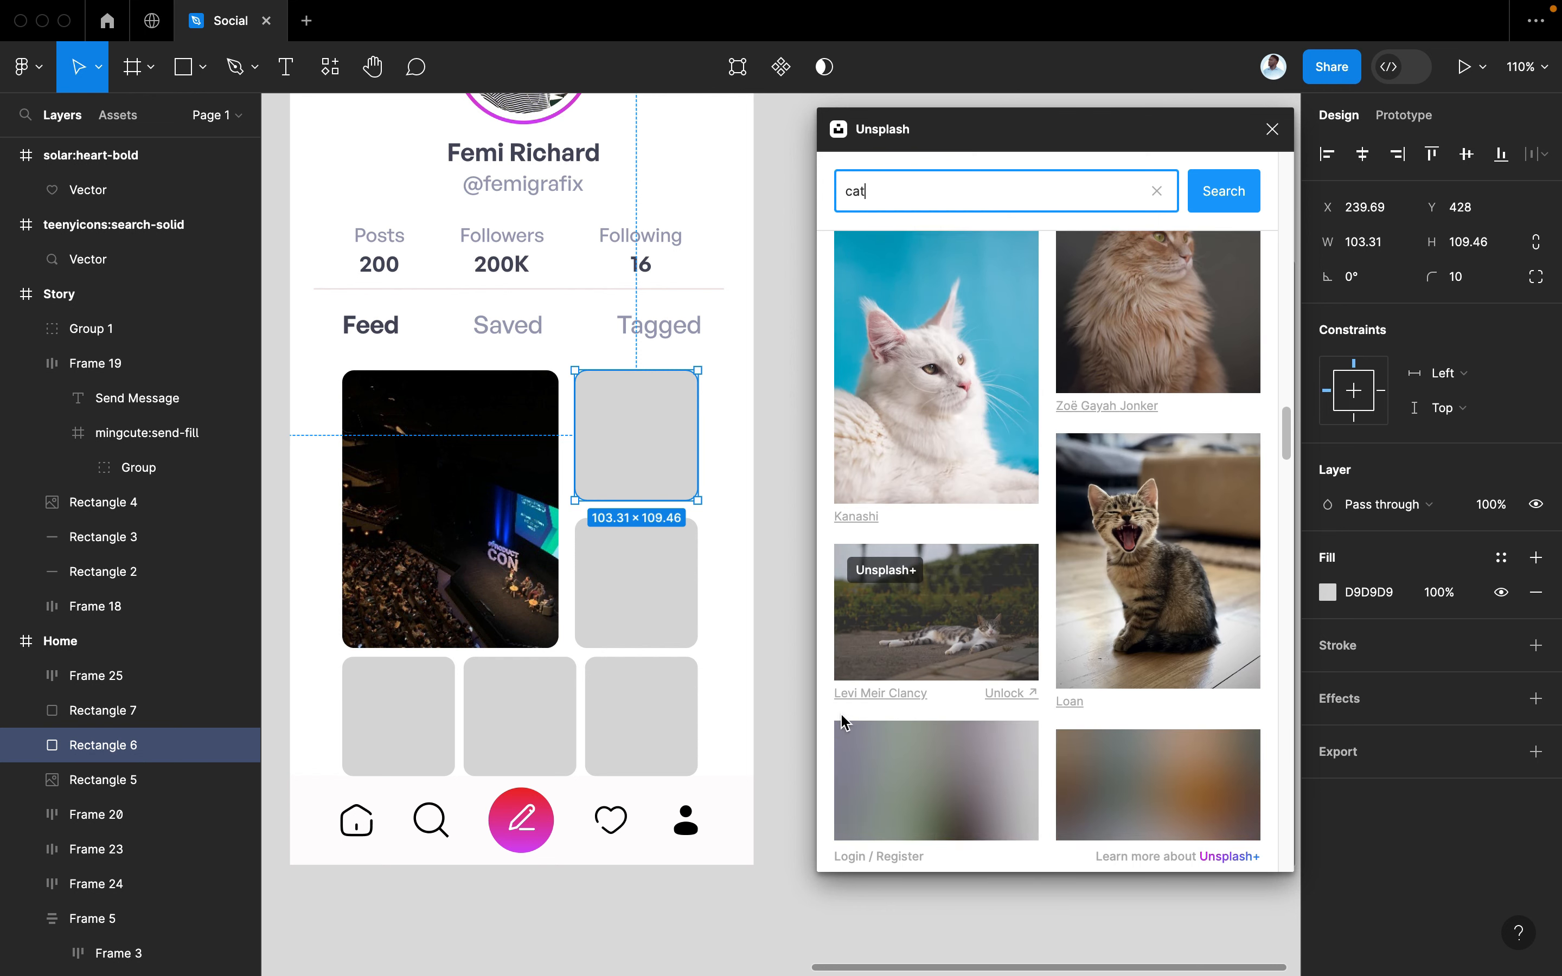
pyautogui.scroll(-10, 844, 722)
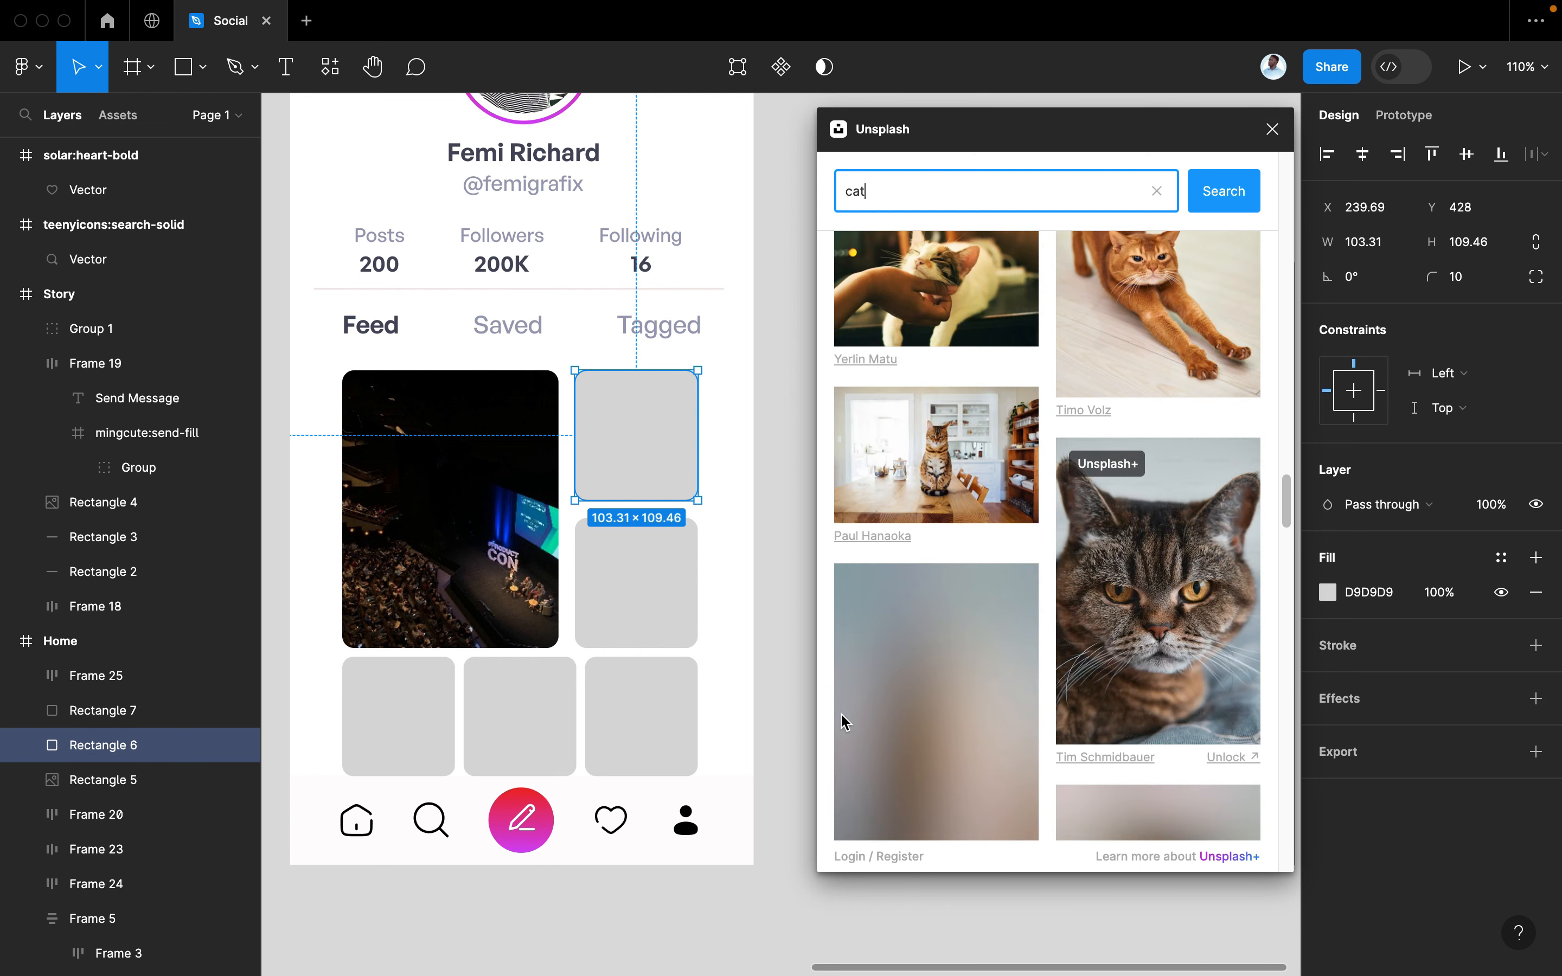
pyautogui.scroll(-10, 841, 713)
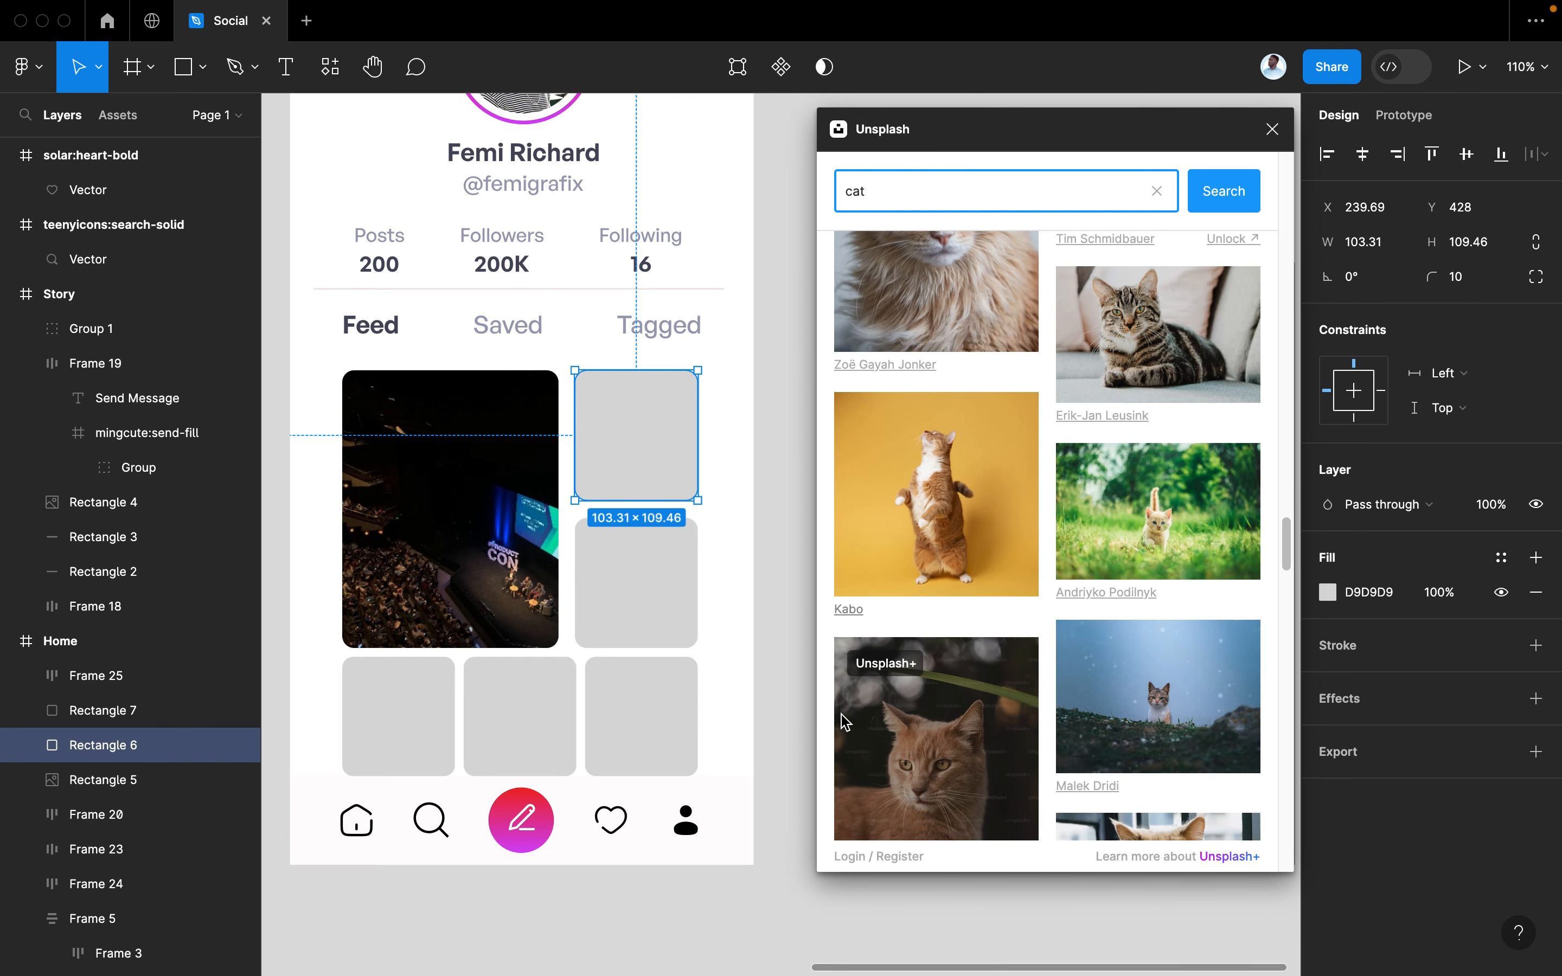
pyautogui.scroll(-1, 904, 711)
pyautogui.click(1133, 682)
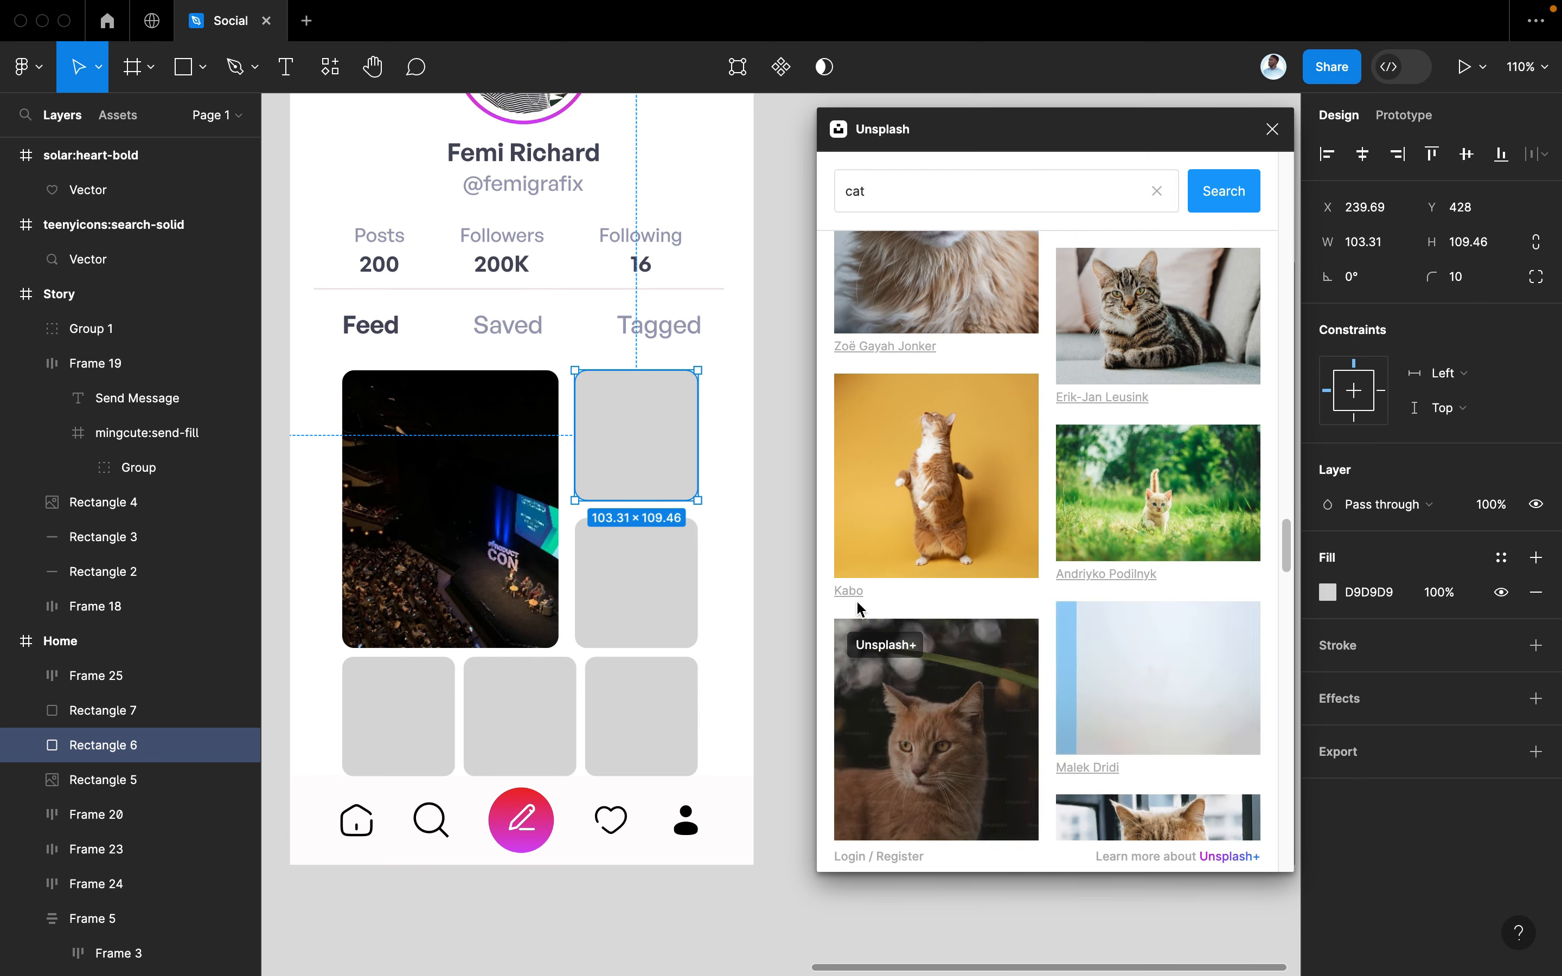
# Reselect the top-right tile and browse through the cat search results
pyautogui.click(617, 606)
pyautogui.click(651, 479)
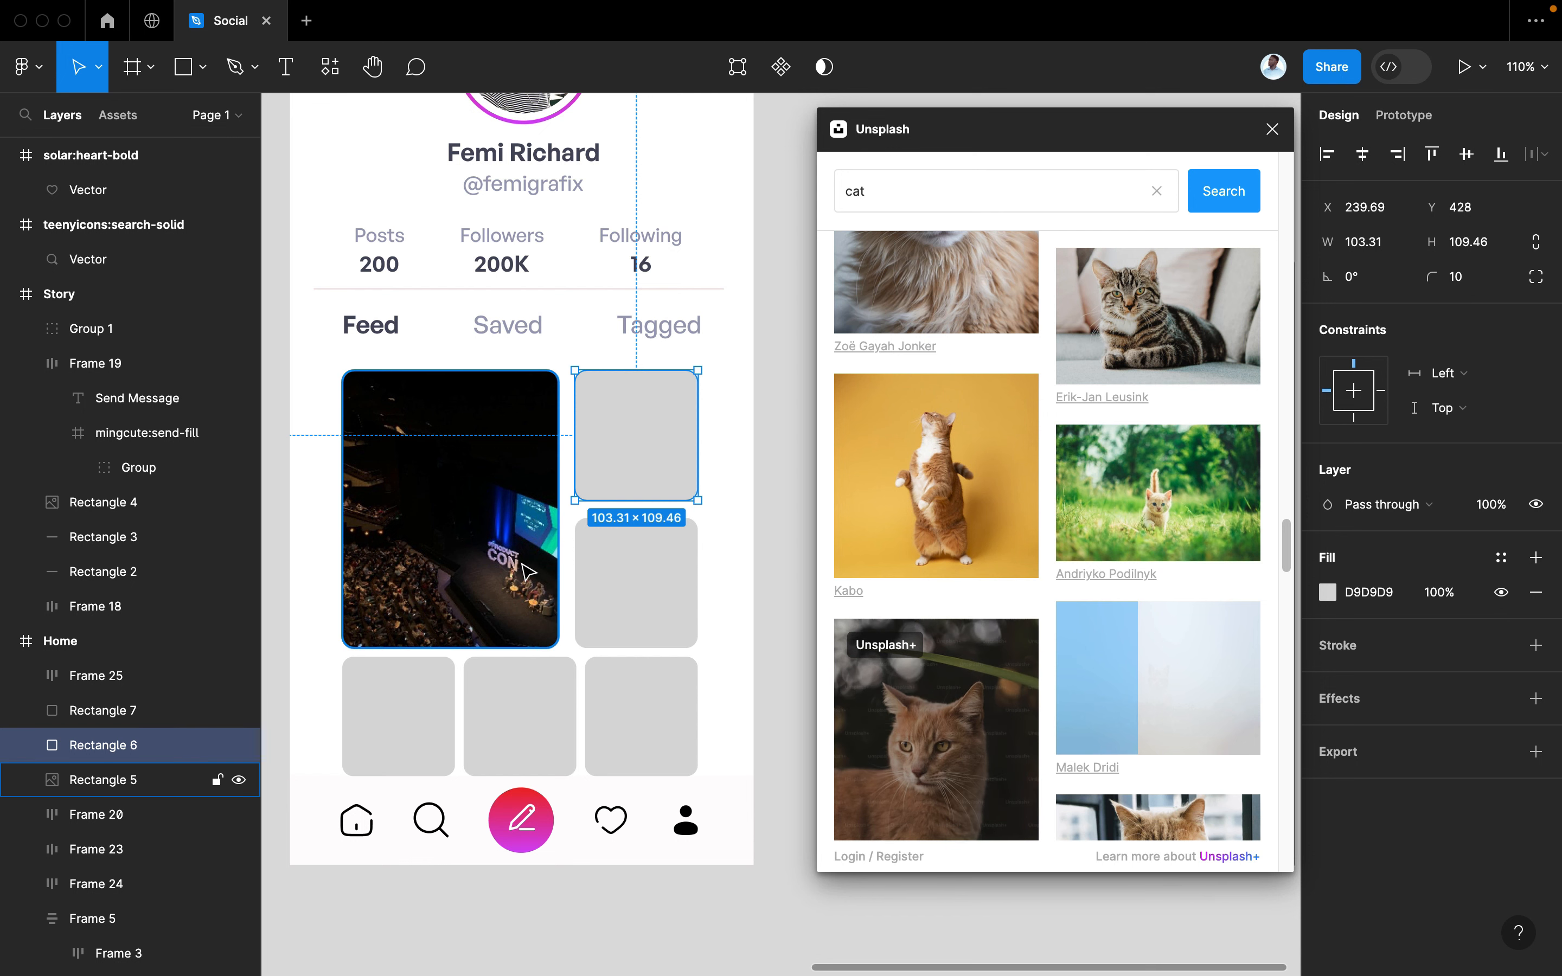
pyautogui.scroll(5, 527, 571)
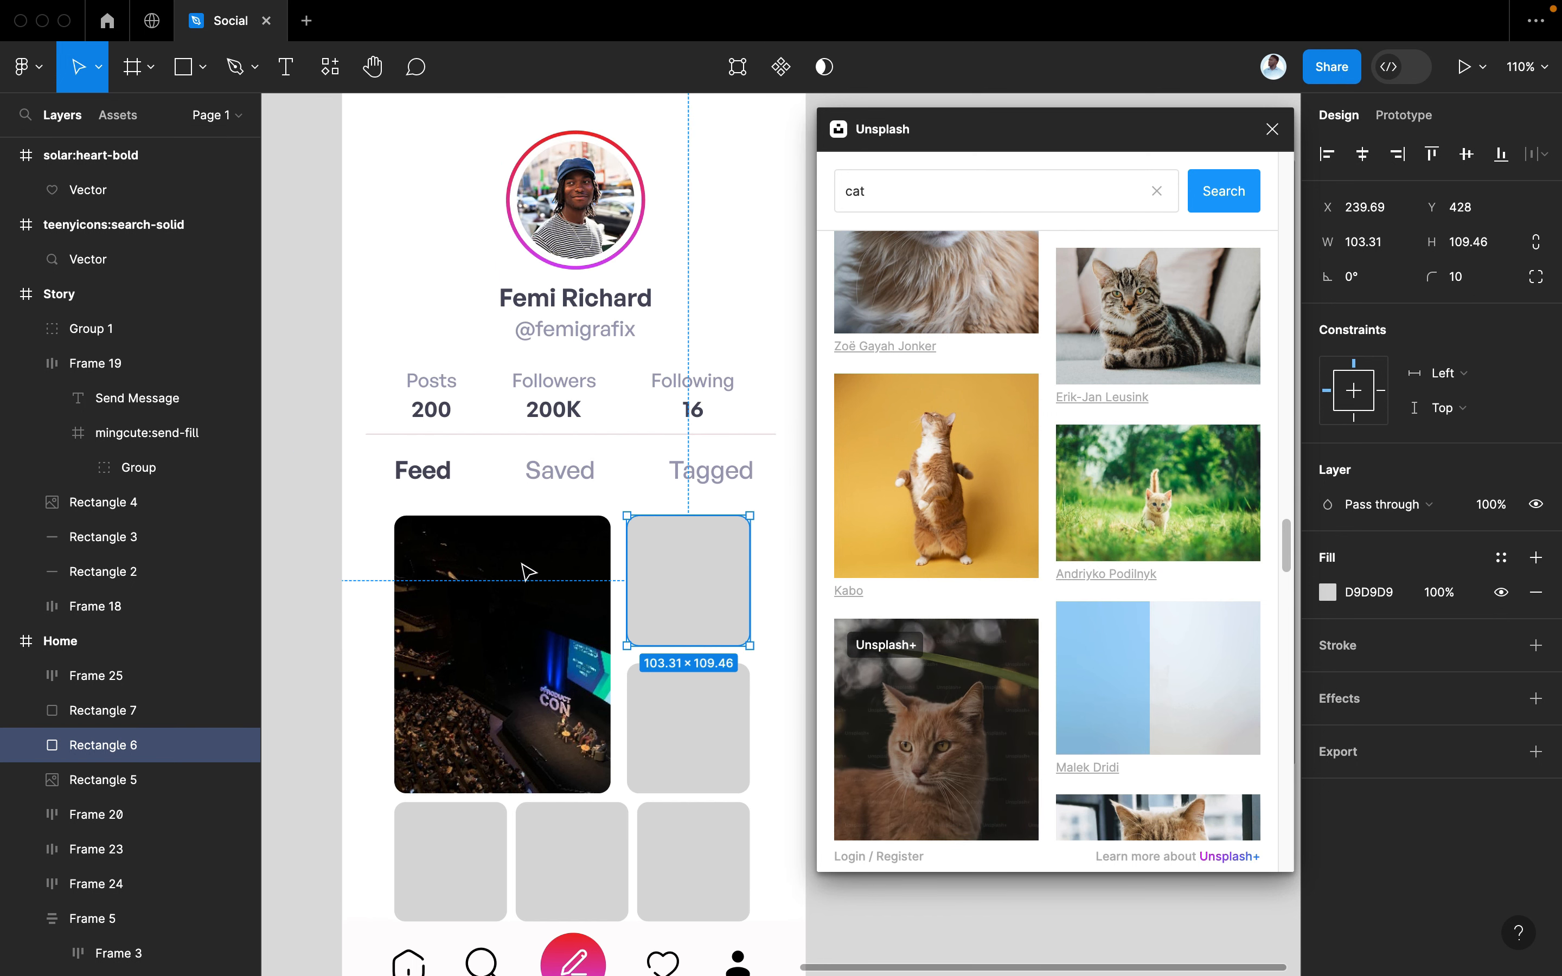
pyautogui.scroll(-4, 527, 571)
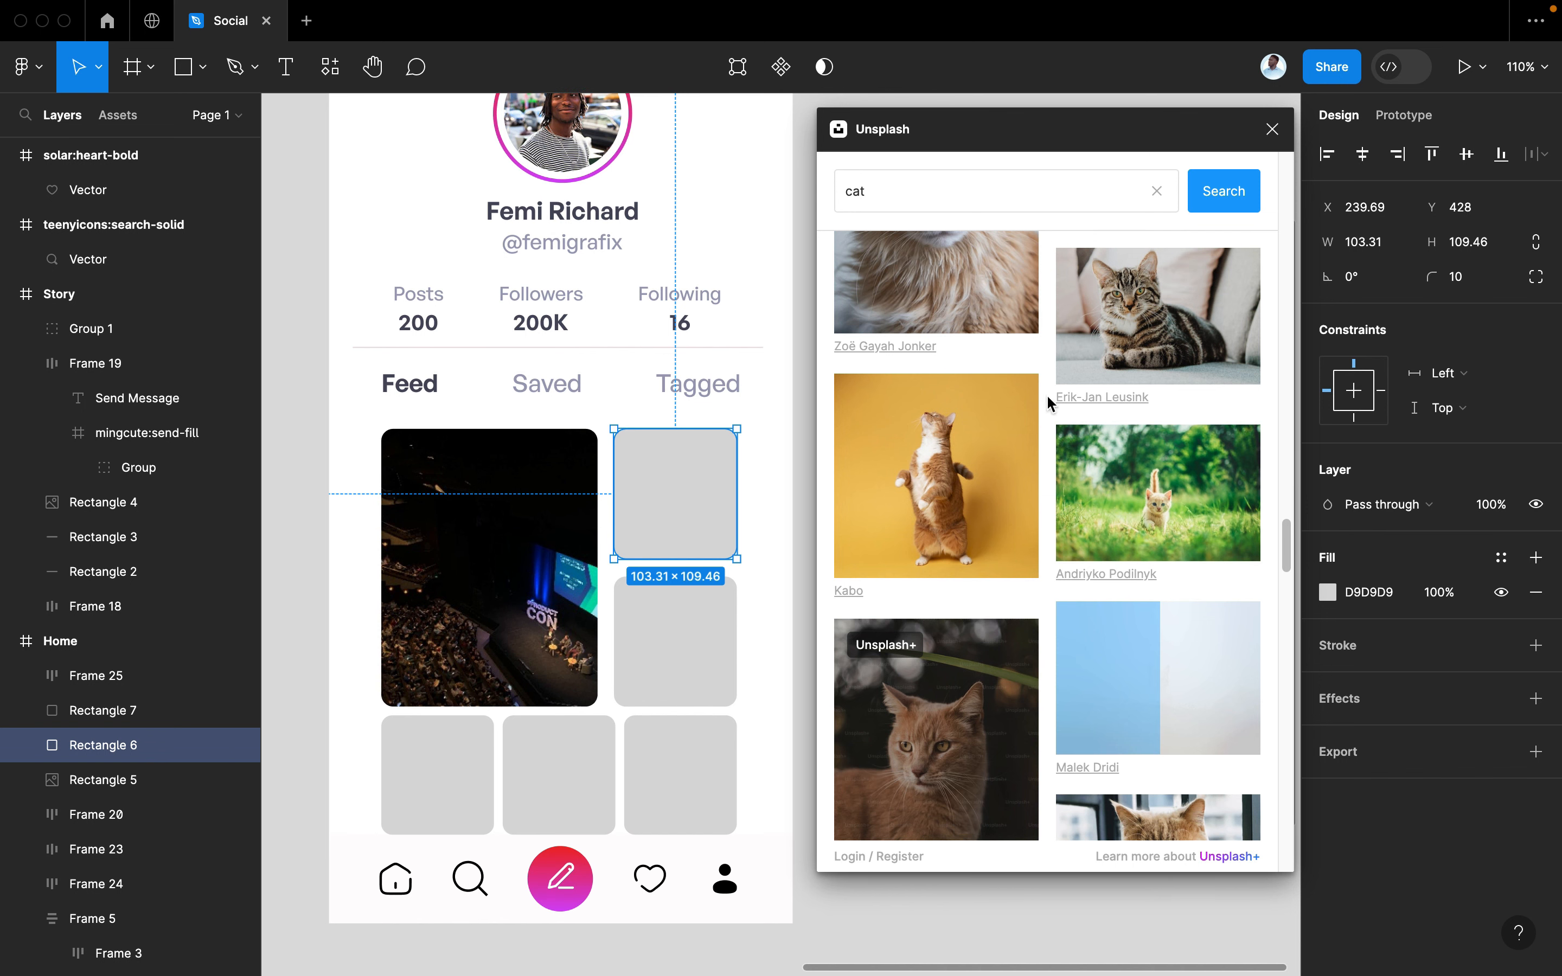
pyautogui.scroll(-2, 1046, 492)
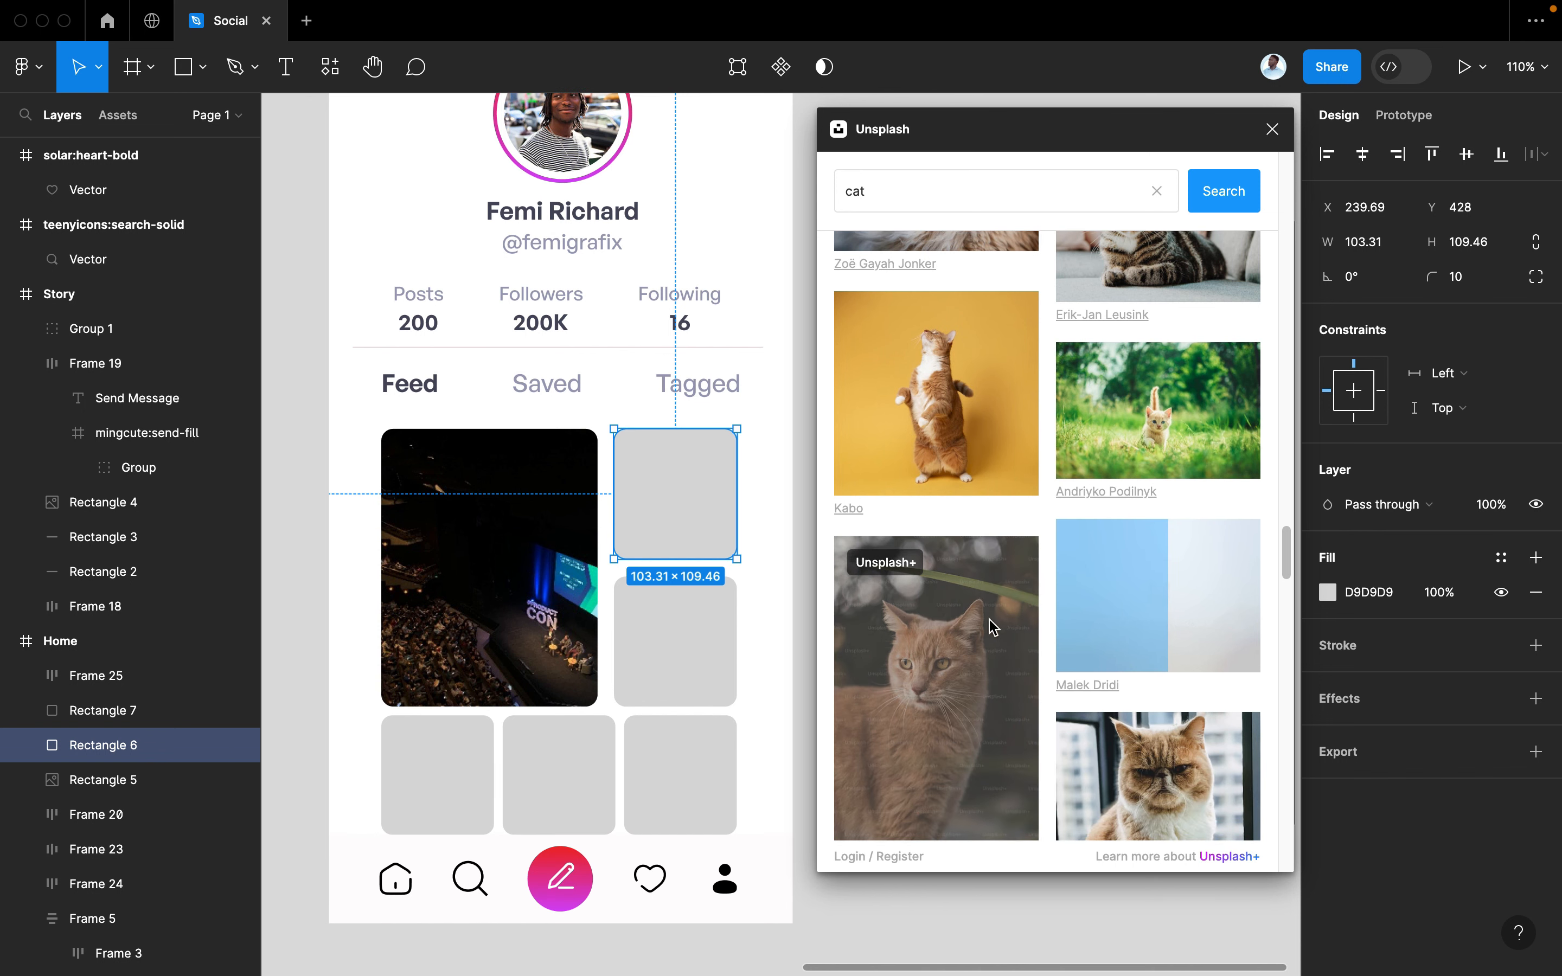
pyautogui.scroll(-1, 941, 640)
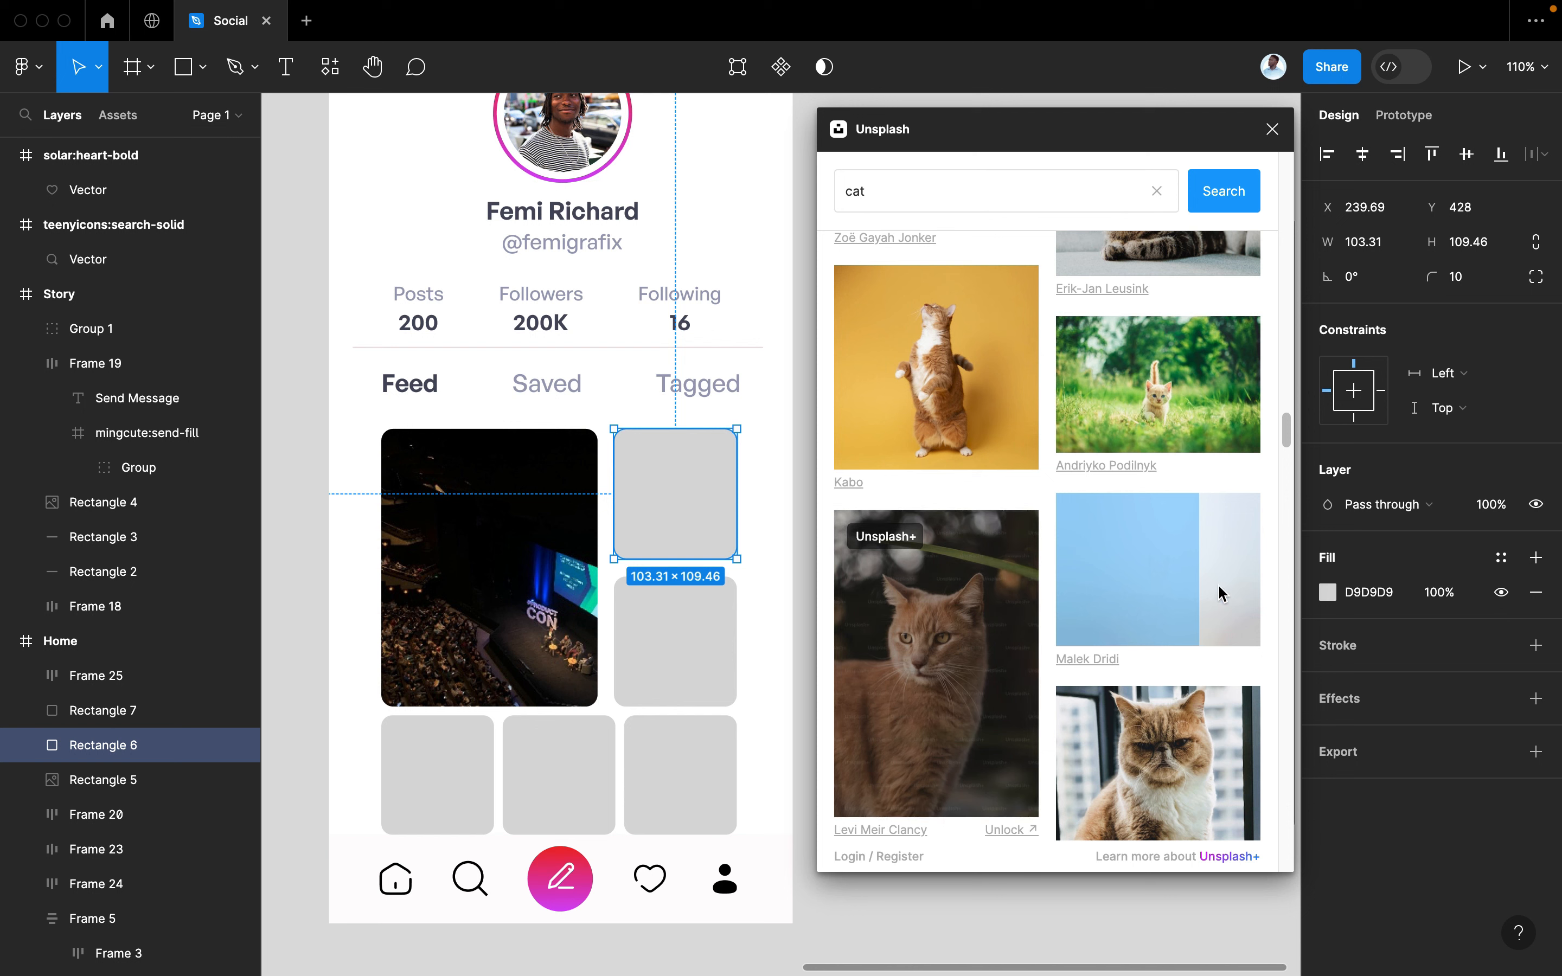
pyautogui.scroll(-1, 1194, 658)
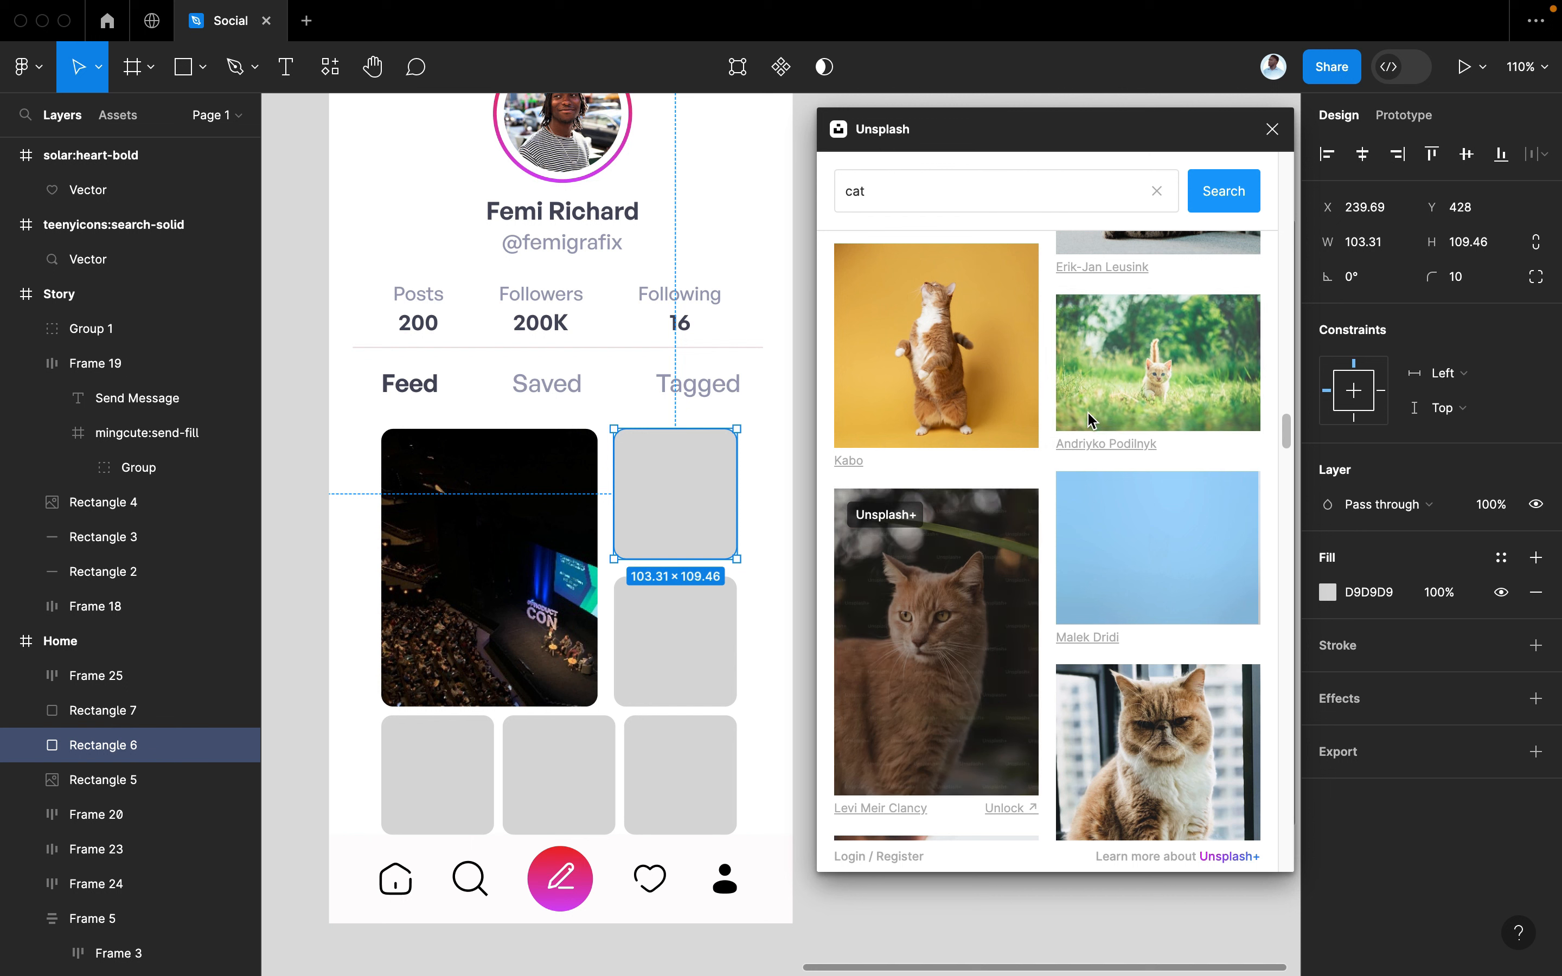
pyautogui.scroll(1, 970, 444)
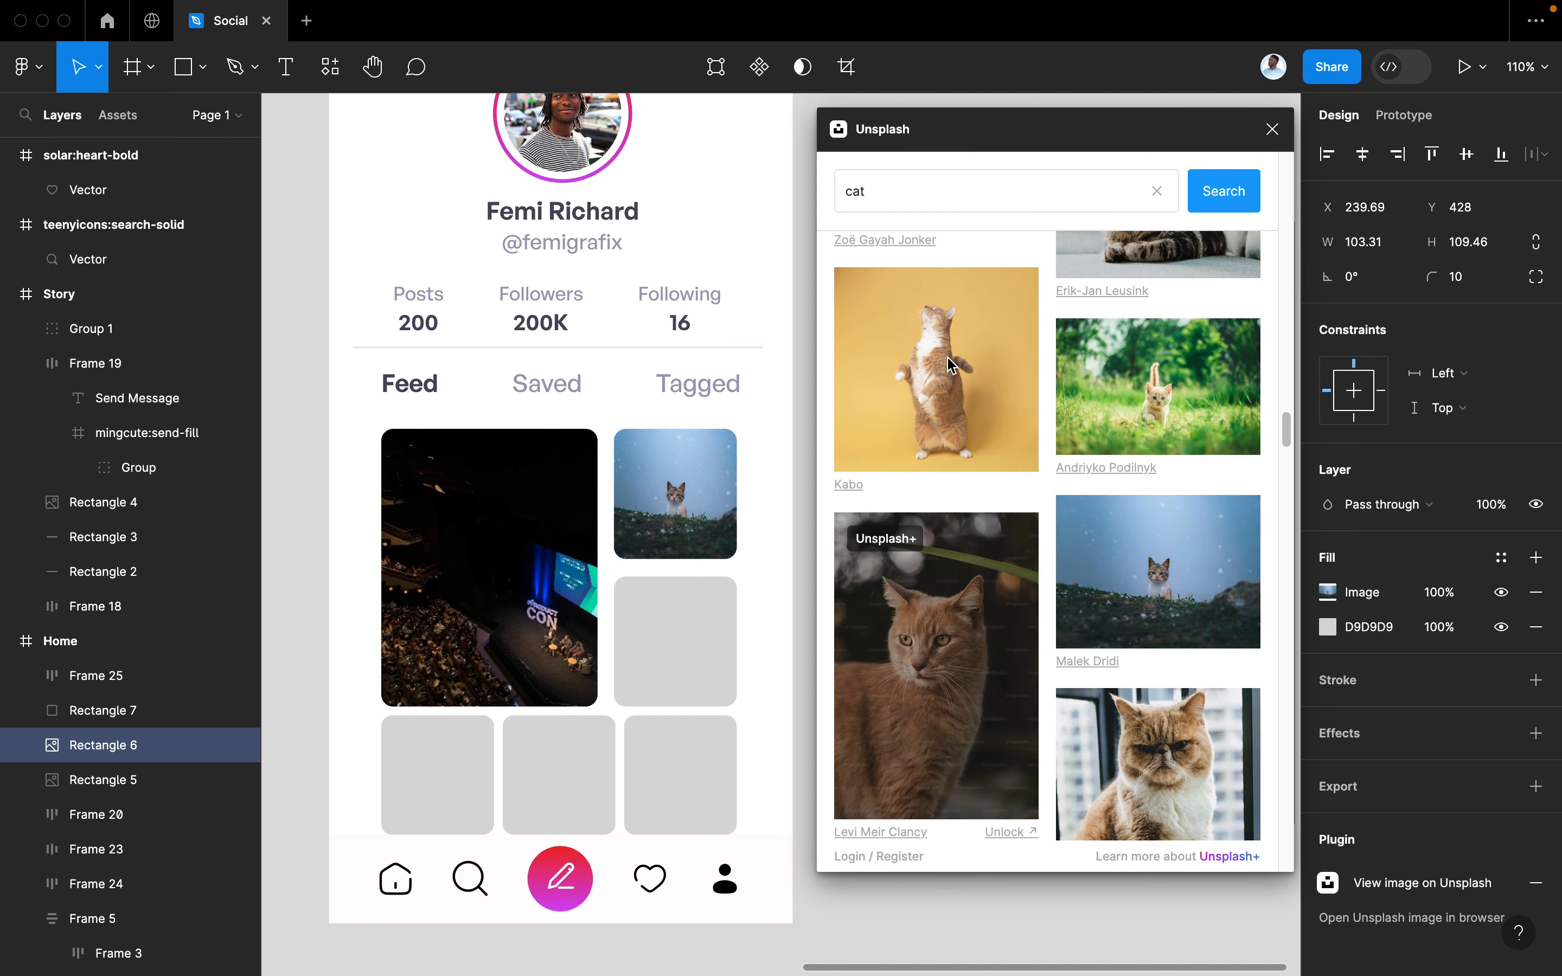
pyautogui.moveTo(882, 194); pyautogui.dragTo(805, 187)
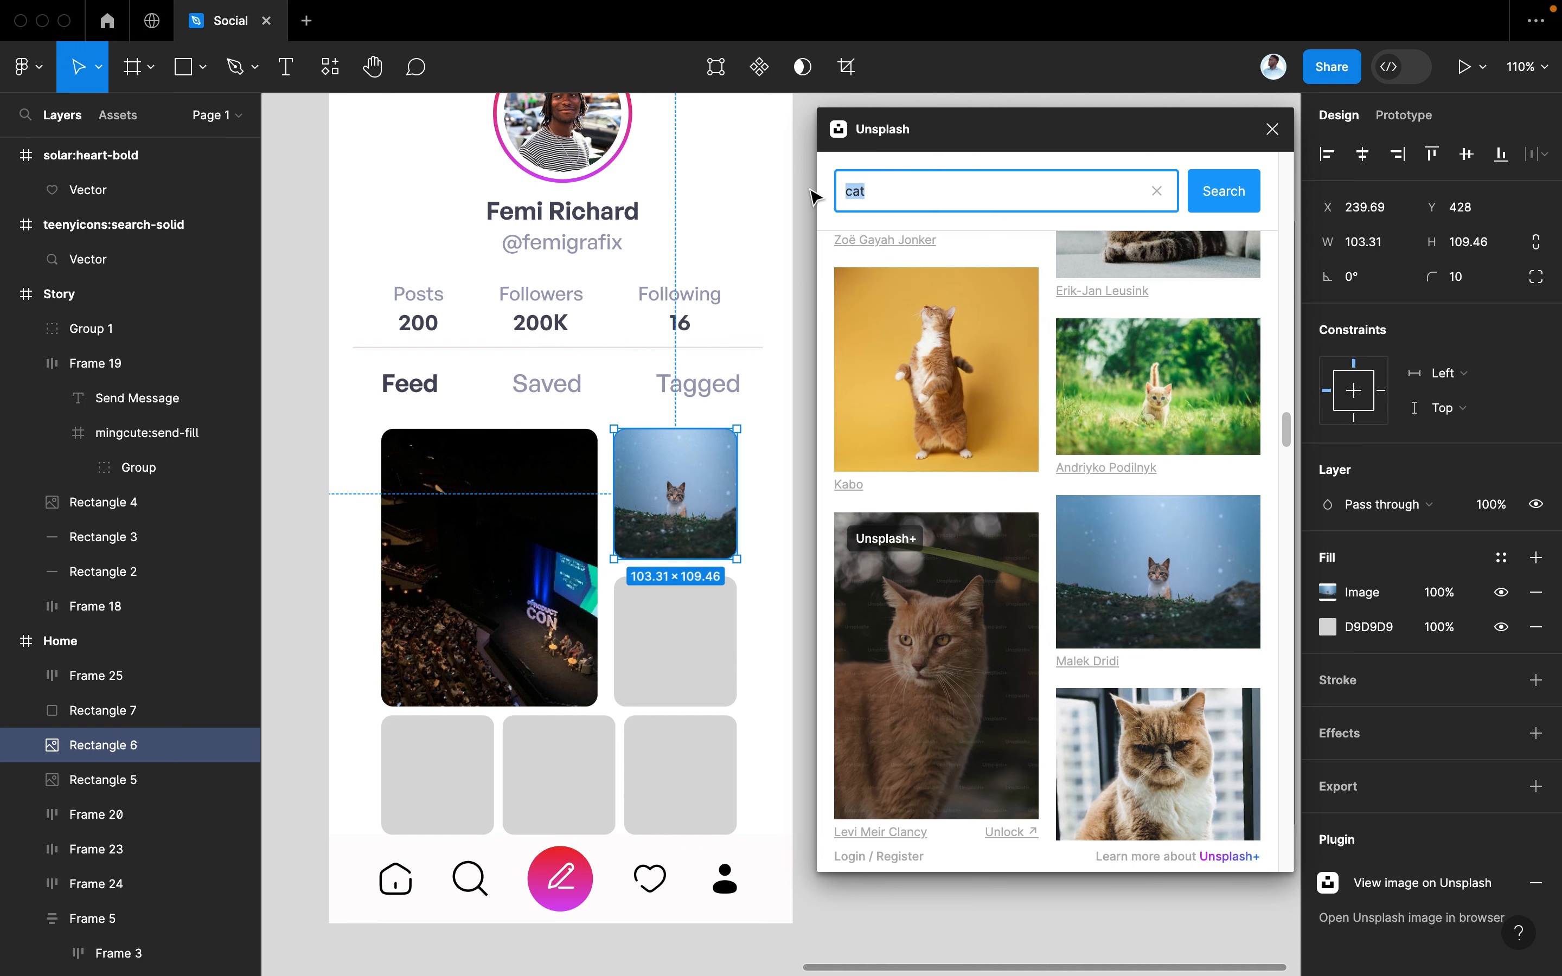
# Search Unsplash for 'ux design' and drag the sticky-notes photo onto the tile below the cat
pyautogui.write('ux design')
pyautogui.press('Return')
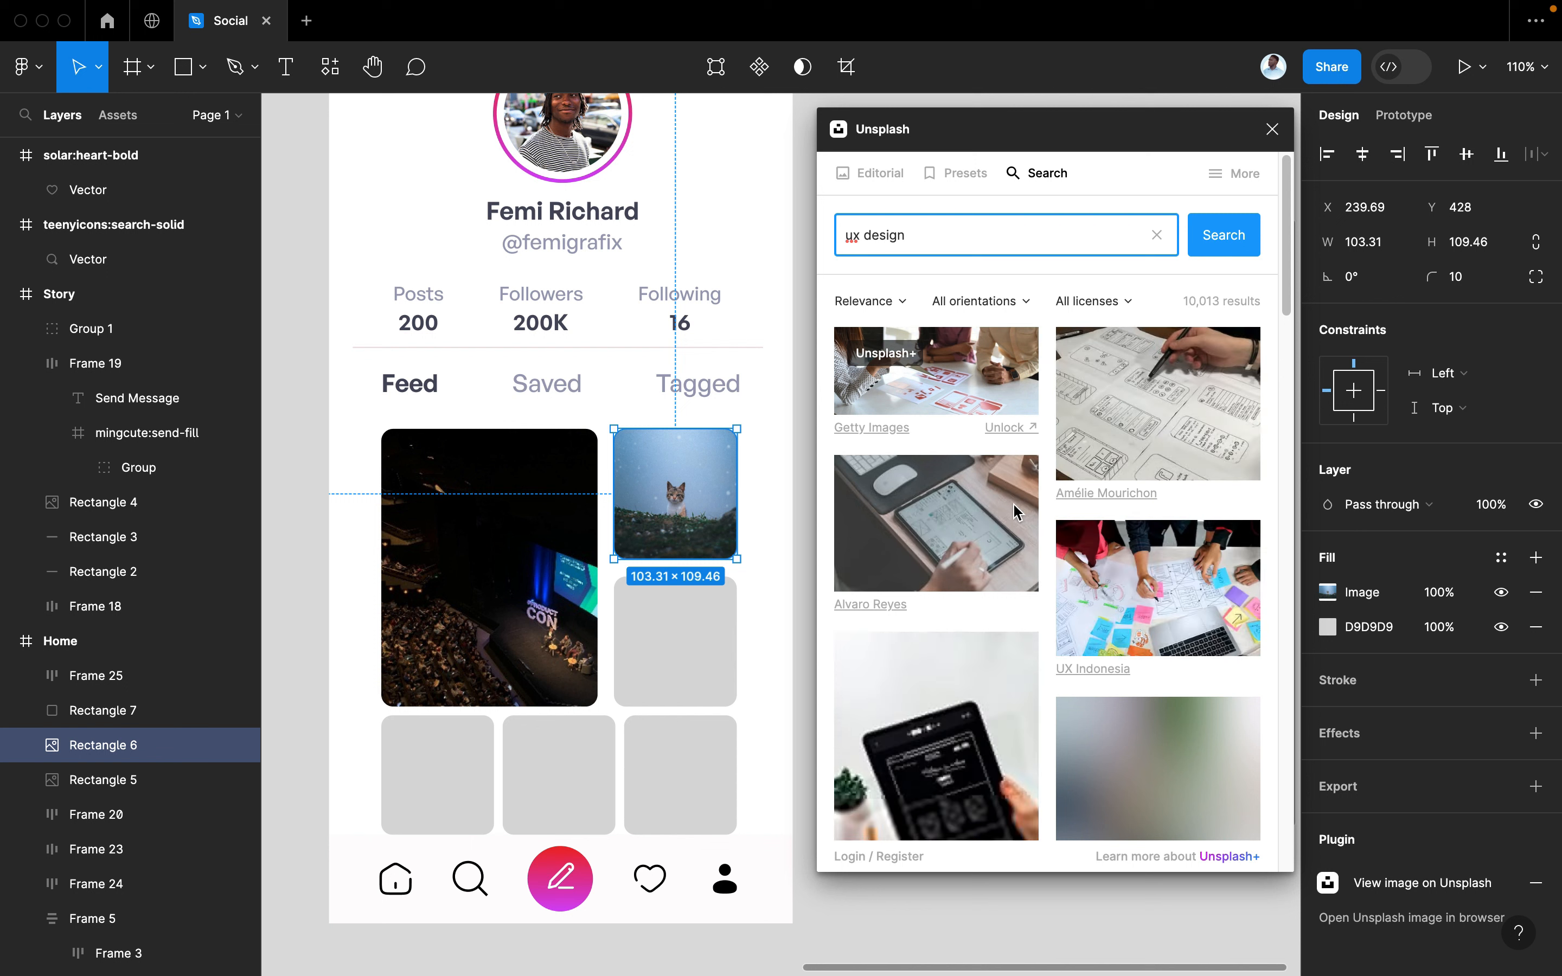
pyautogui.moveTo(1141, 620); pyautogui.dragTo(686, 648)
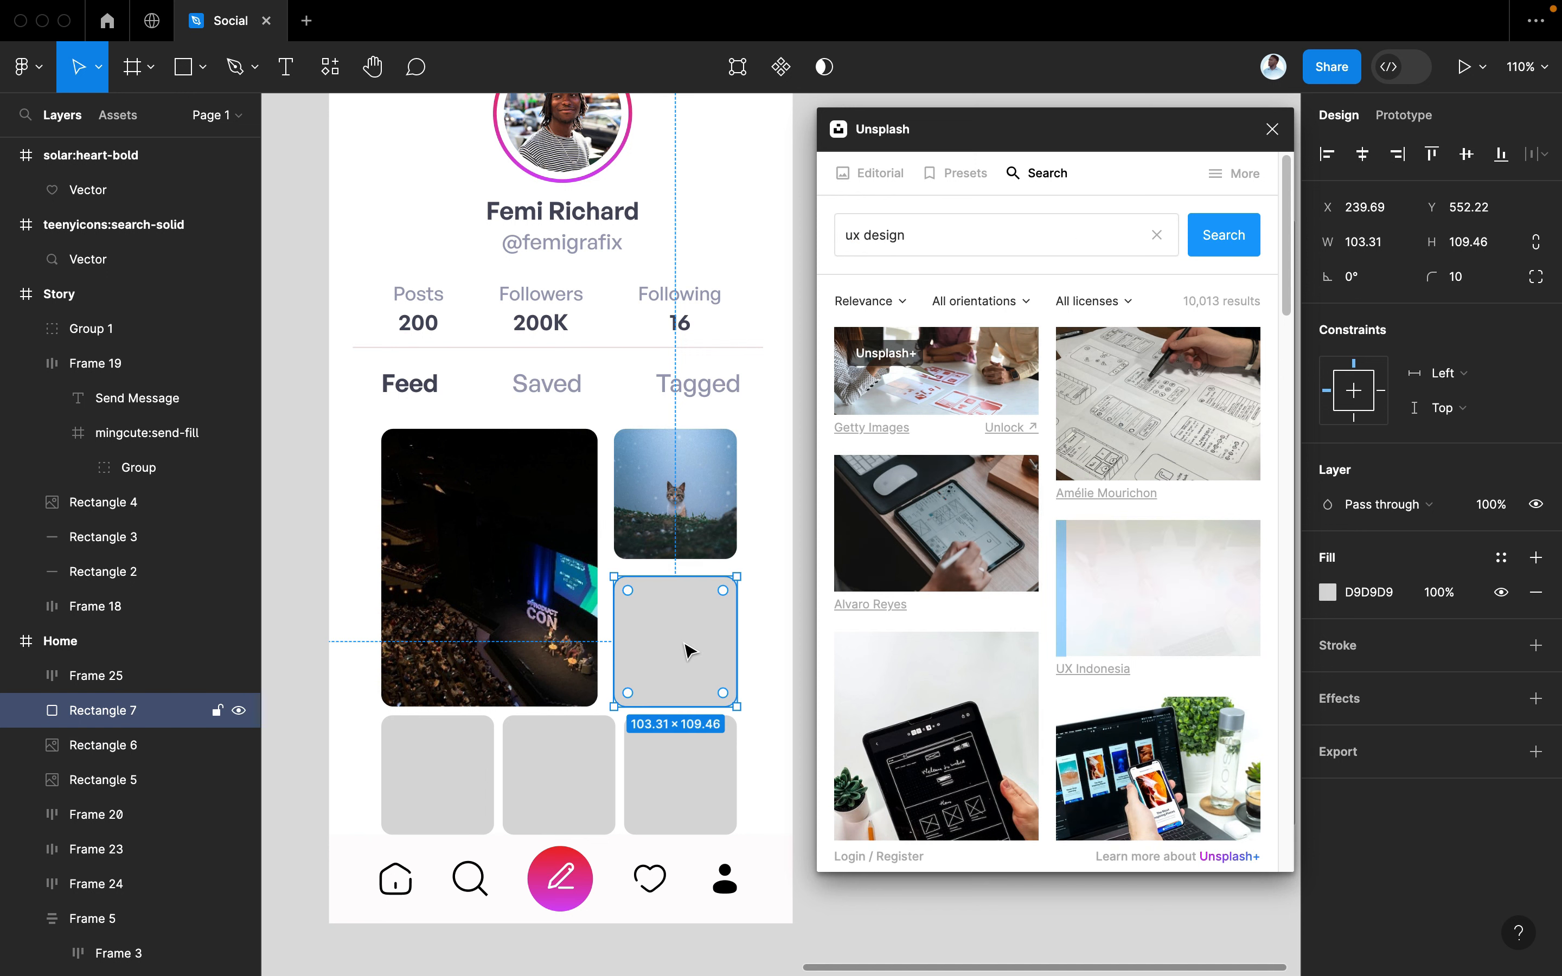
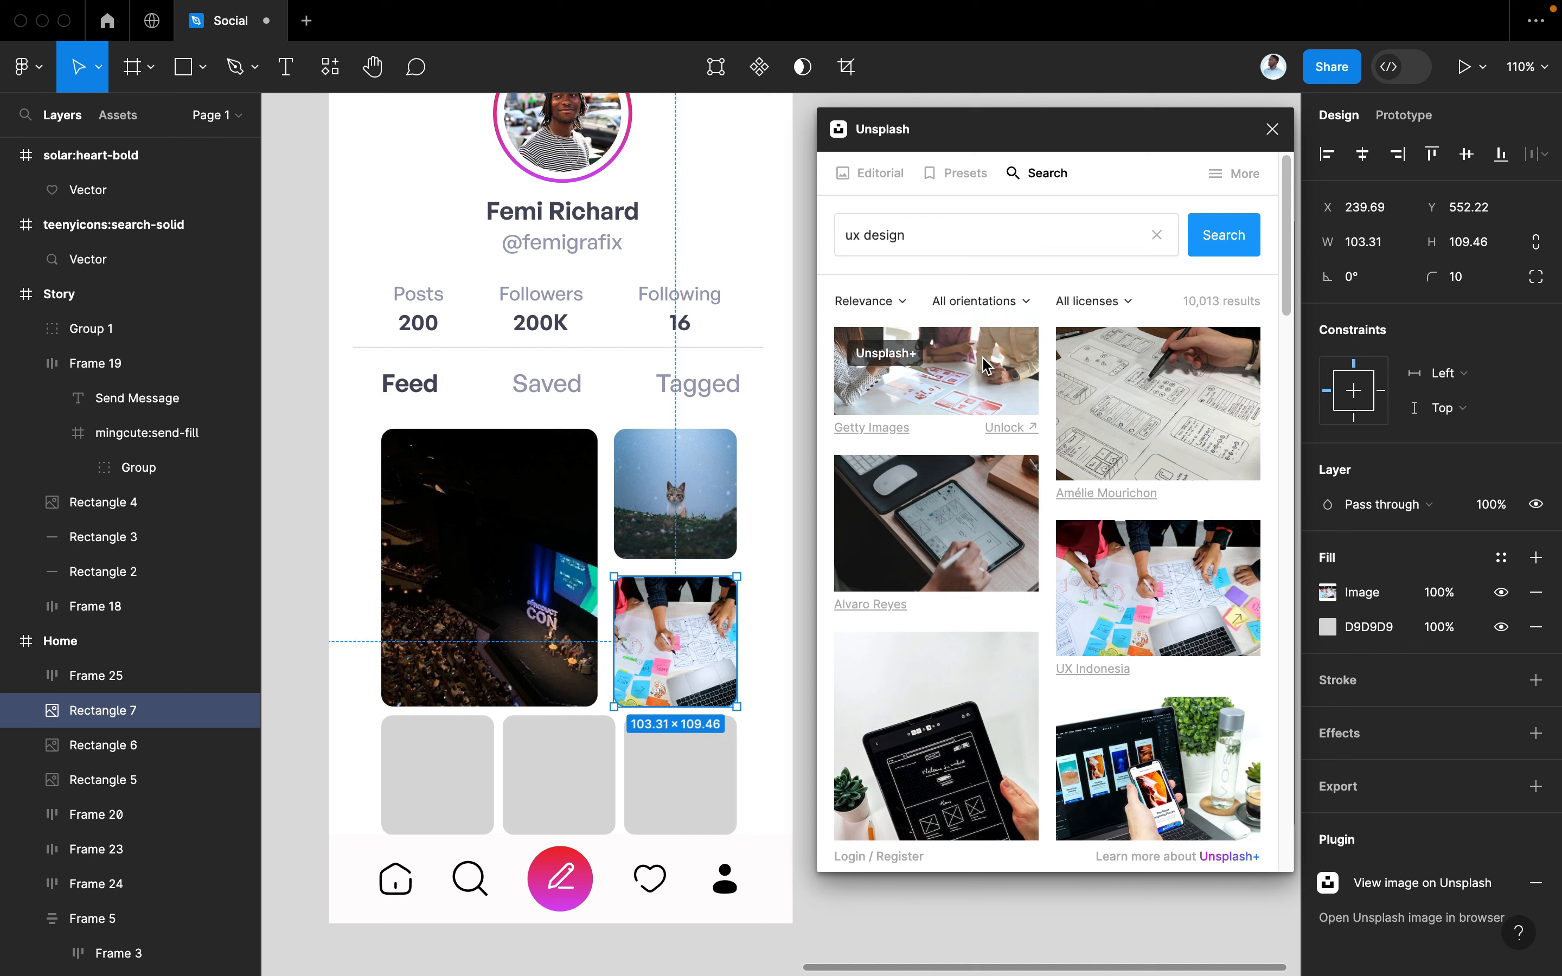
# Replace the Unsplash search query with 'macbook' and run the search
pyautogui.click(943, 232)
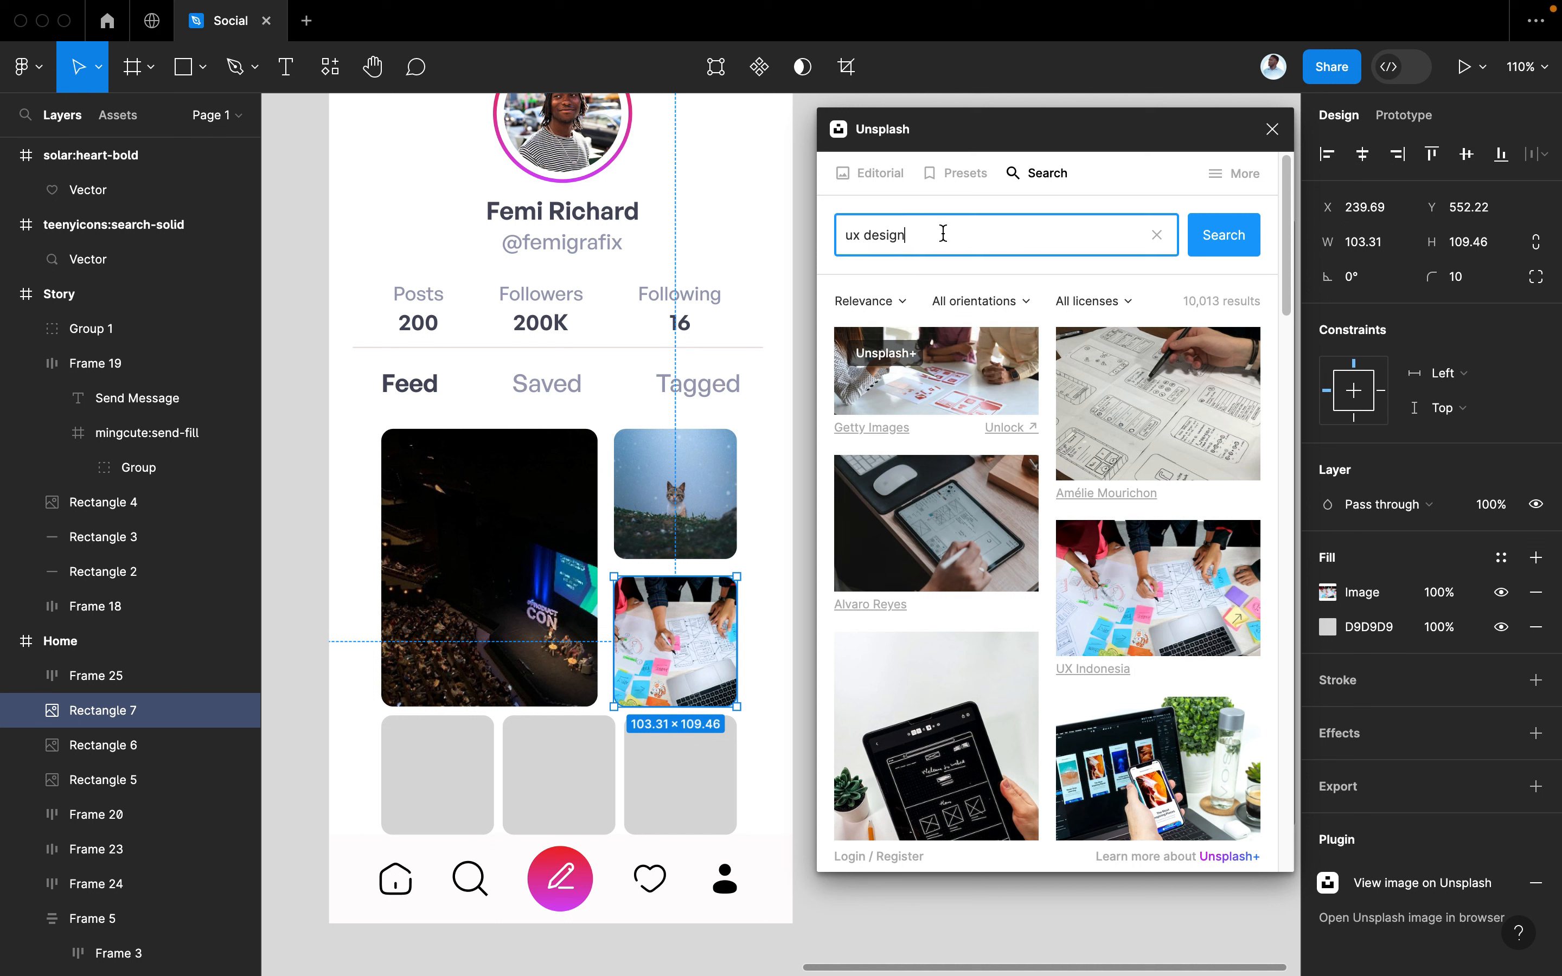
pyautogui.tripleClick(863, 218)
pyautogui.write('macbook')
pyautogui.press('Return')
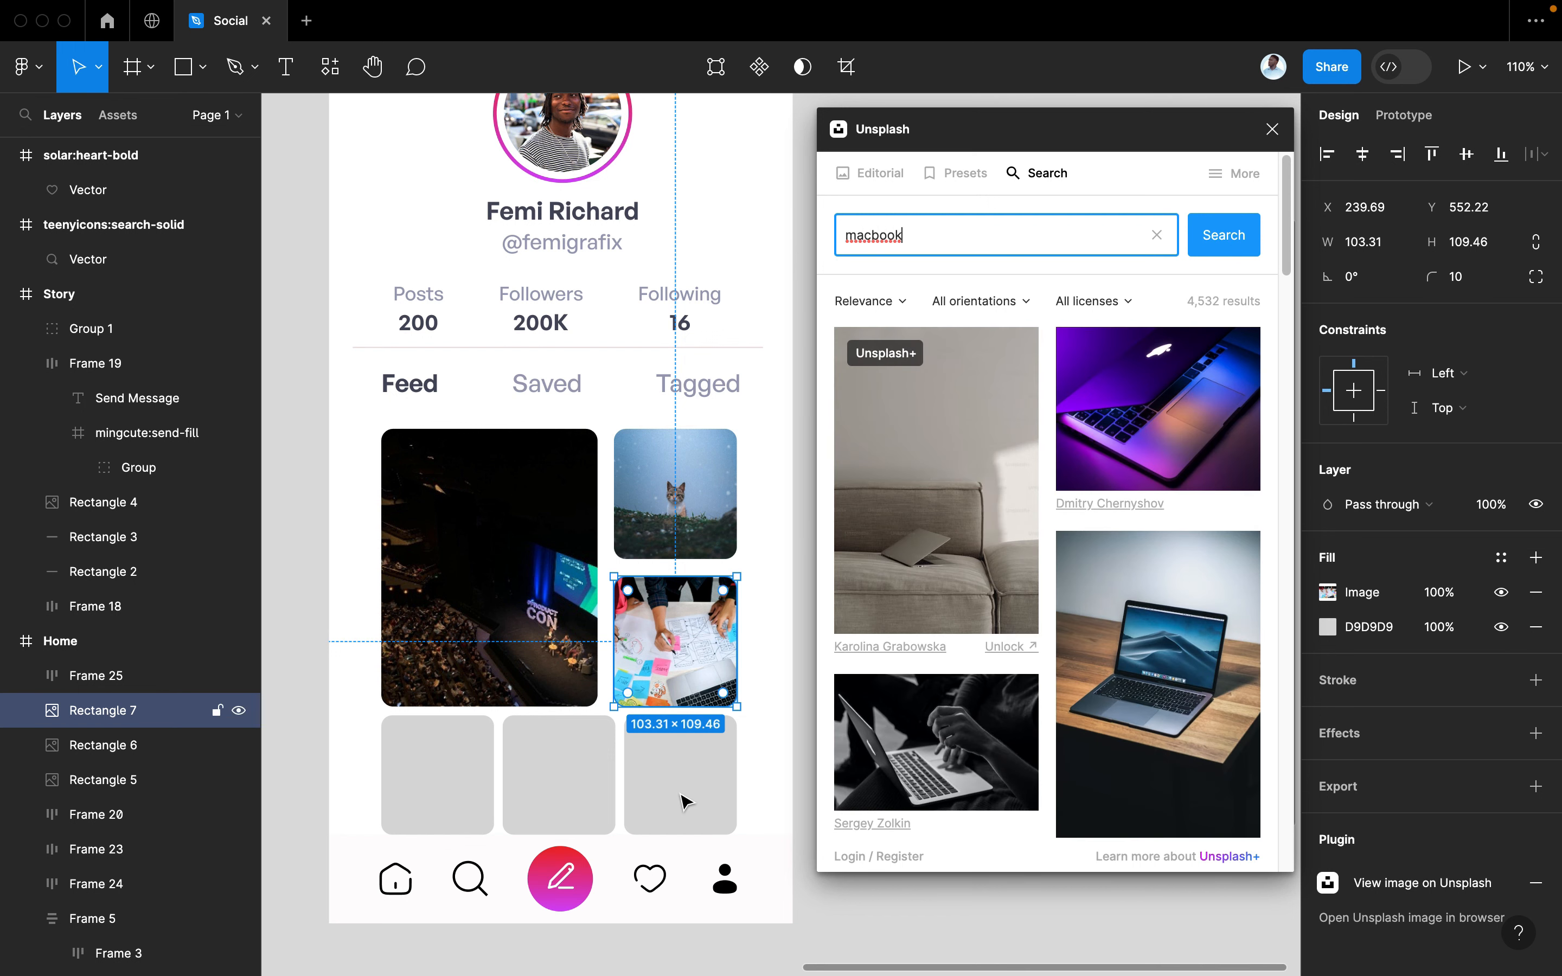
# Fill Rectangle 10, the third bottom-row placeholder, with the purple laptop photo
pyautogui.click(683, 799)
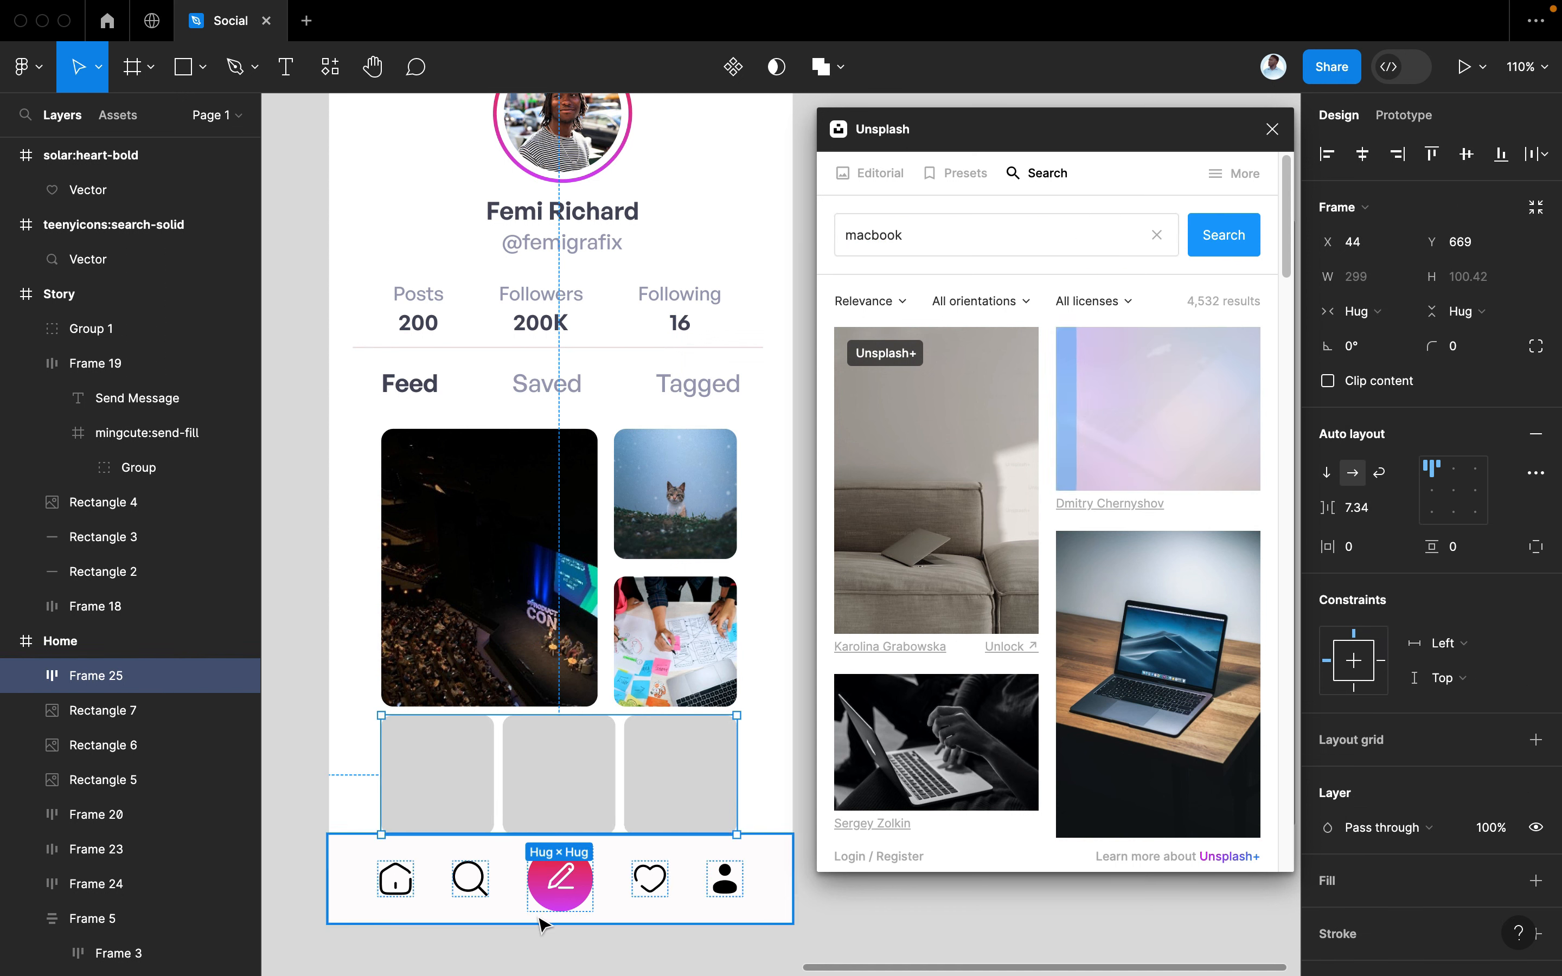
pyautogui.click(641, 806)
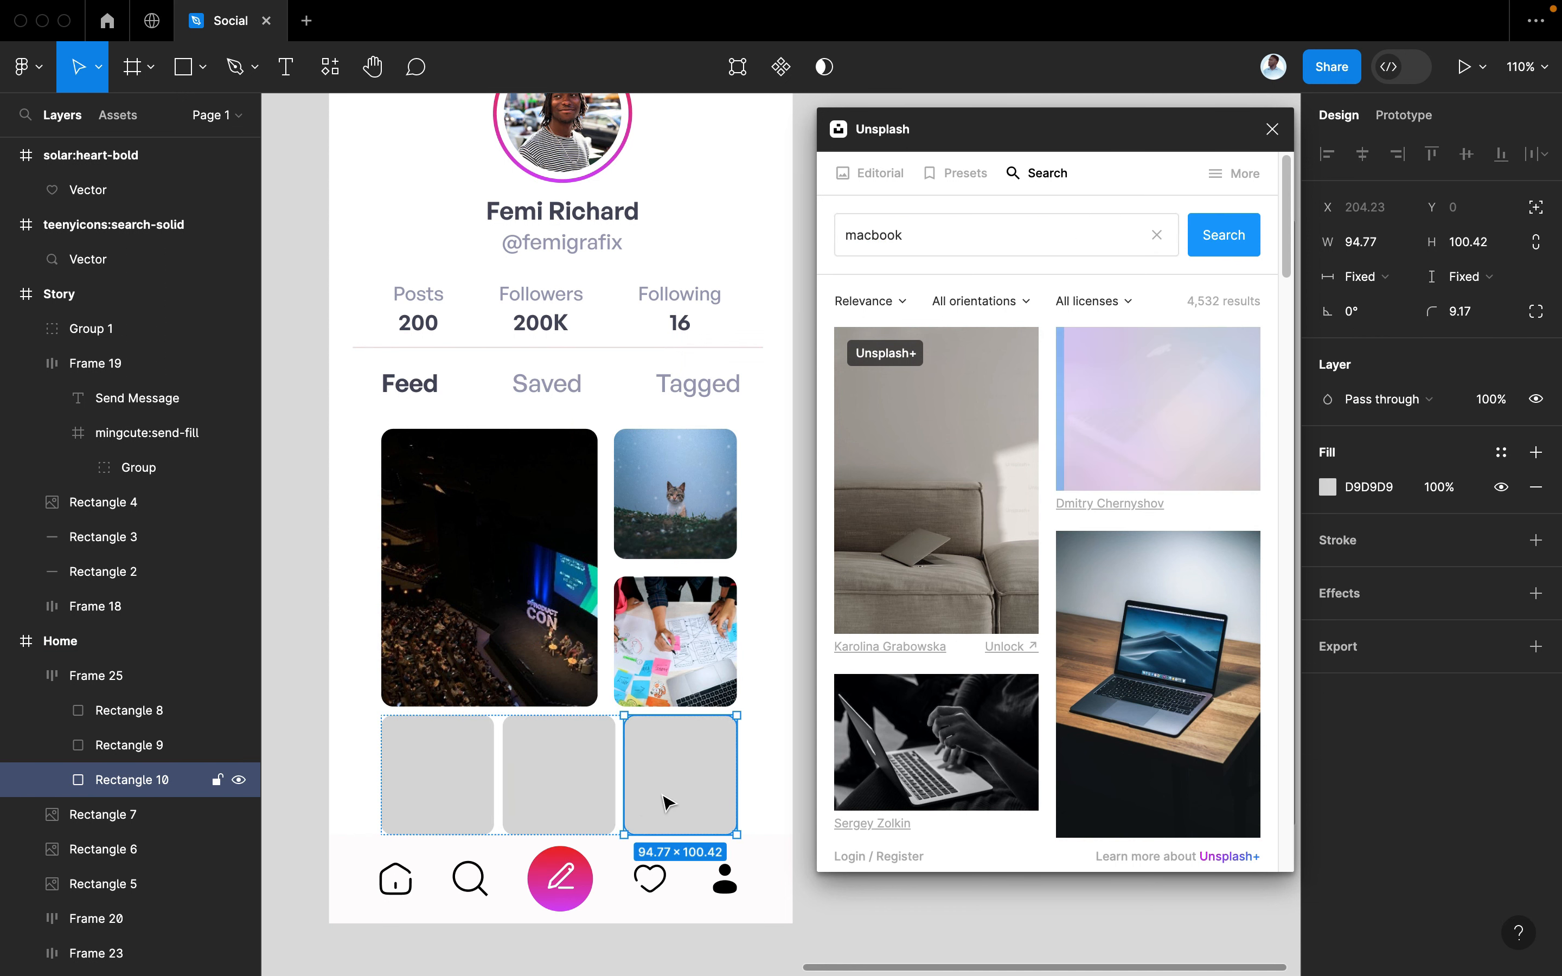
pyautogui.scroll(3, 762, 726)
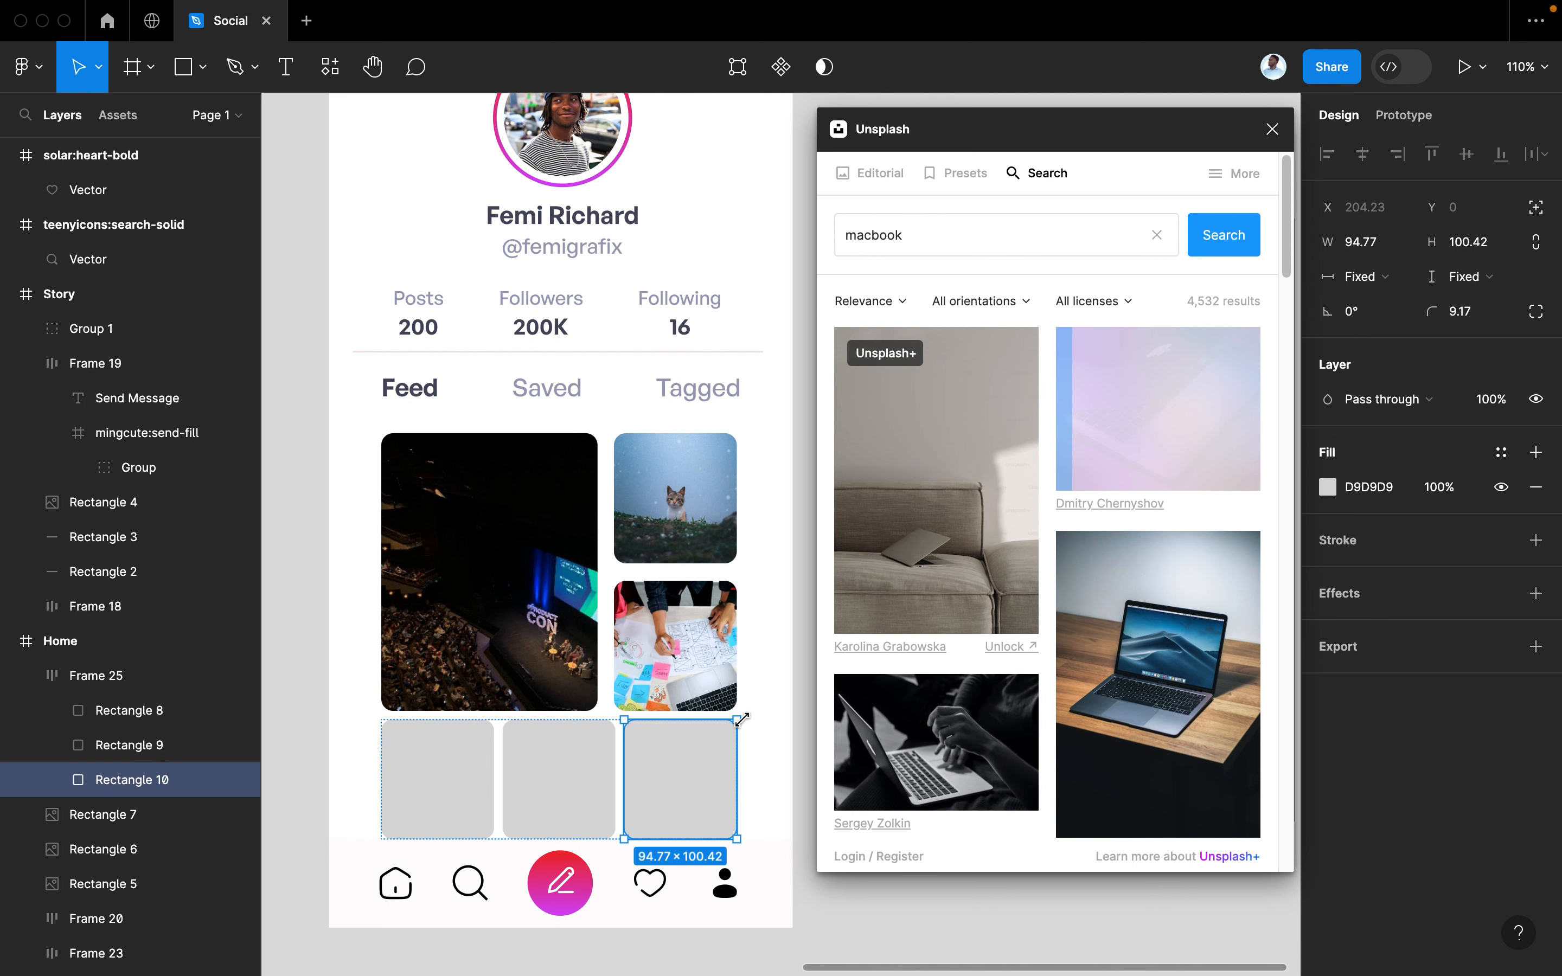
pyautogui.scroll(-2, 747, 729)
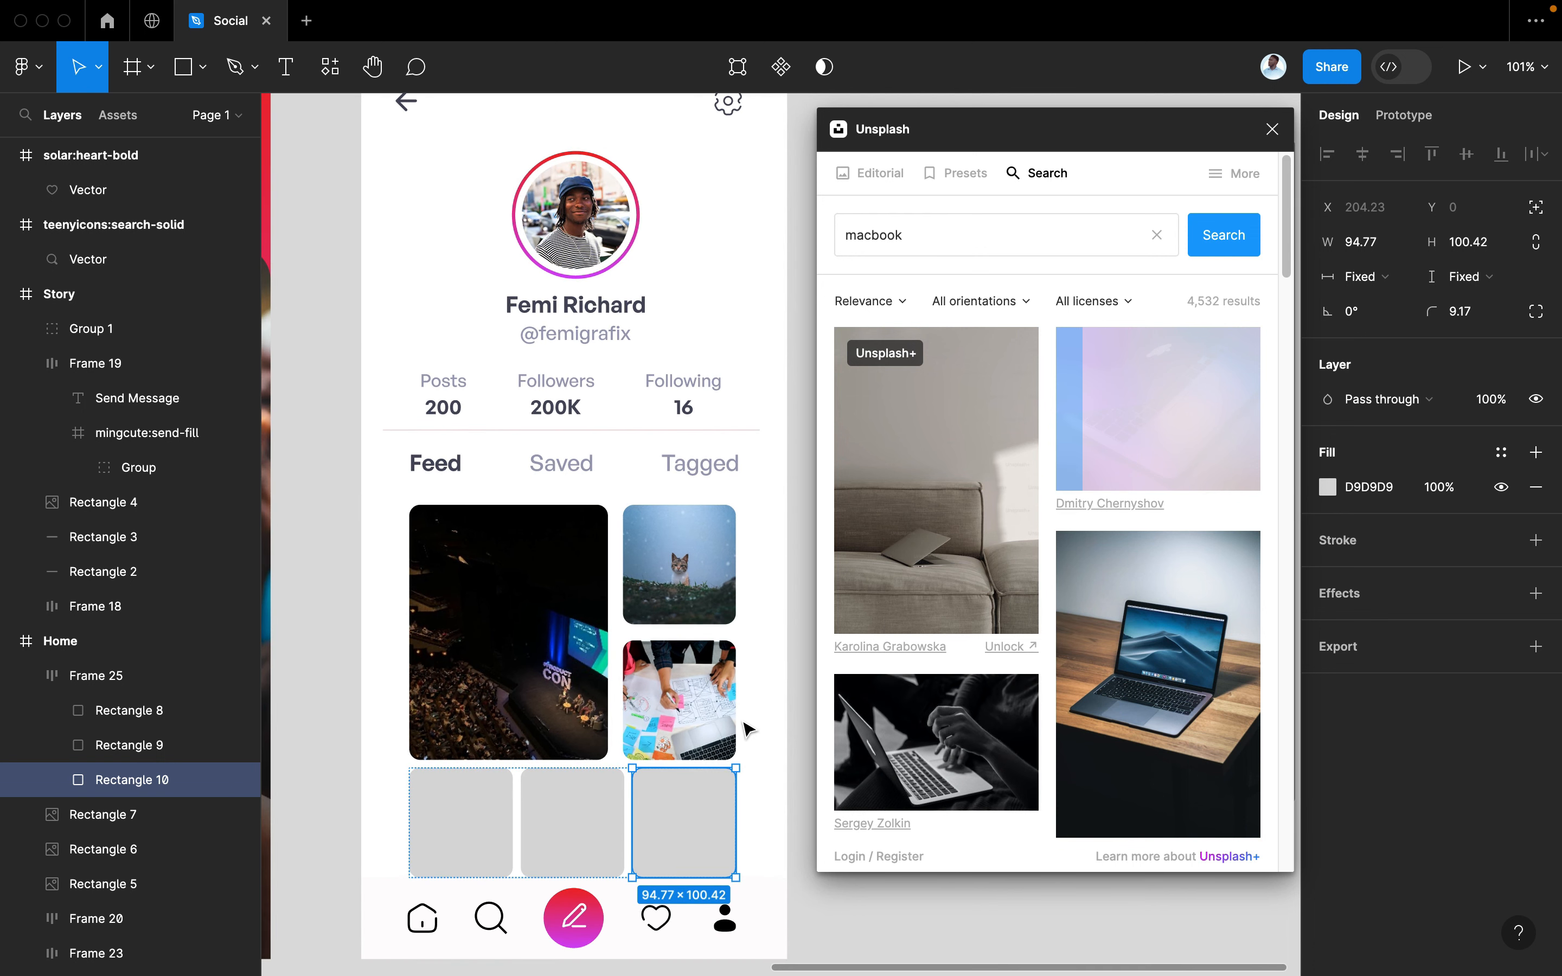
pyautogui.scroll(-3, 748, 739)
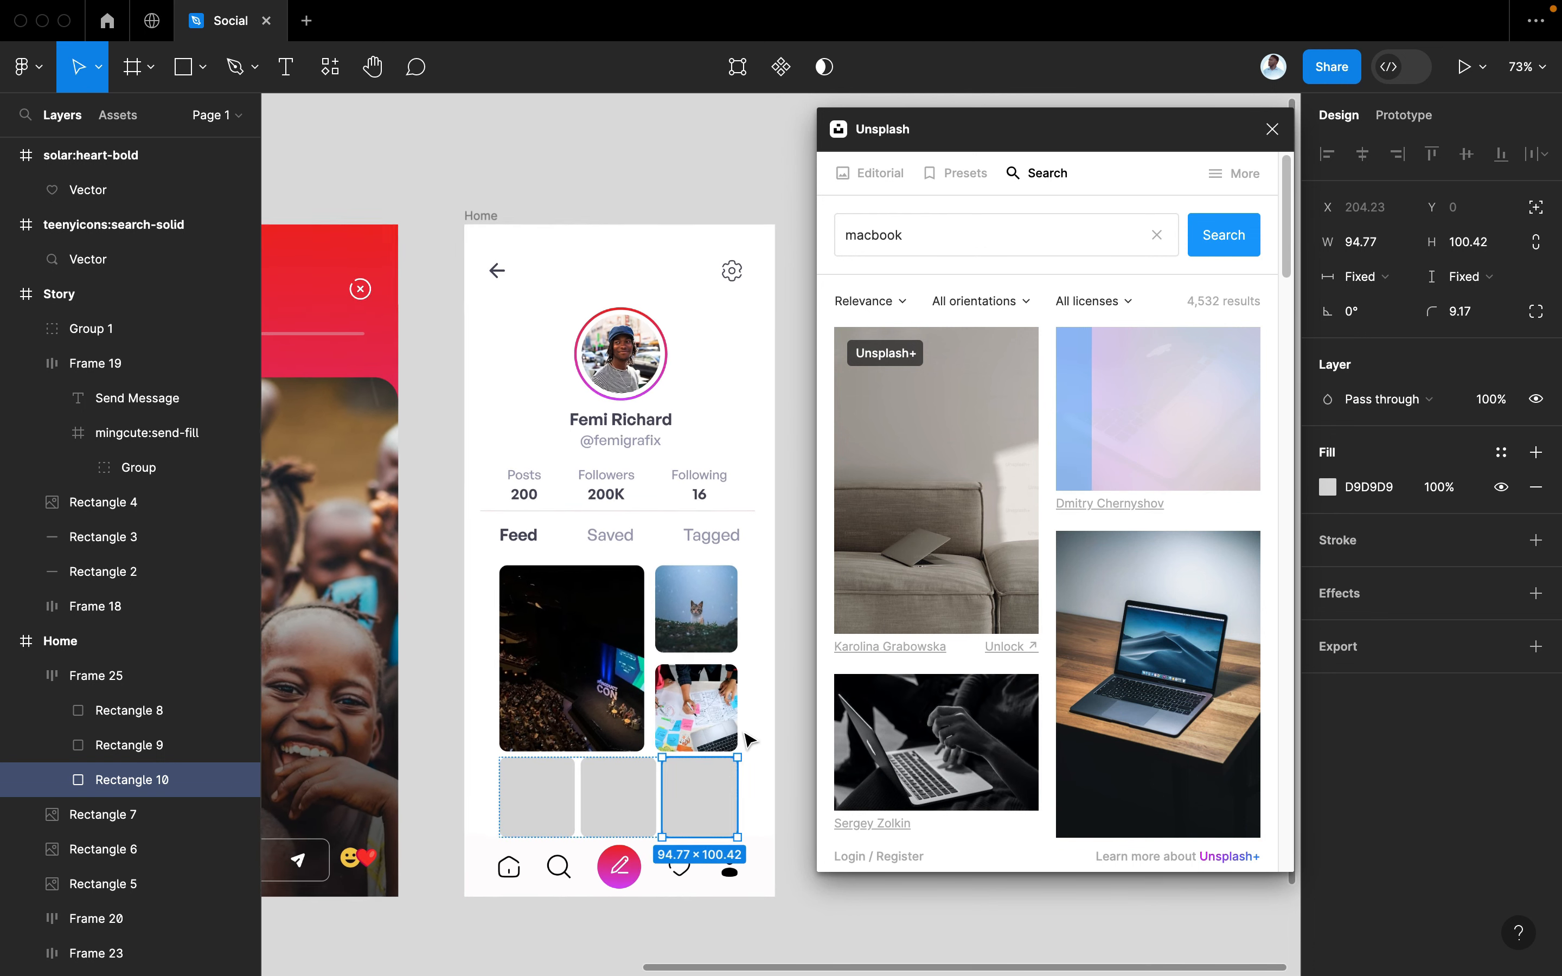
pyautogui.scroll(1, 749, 739)
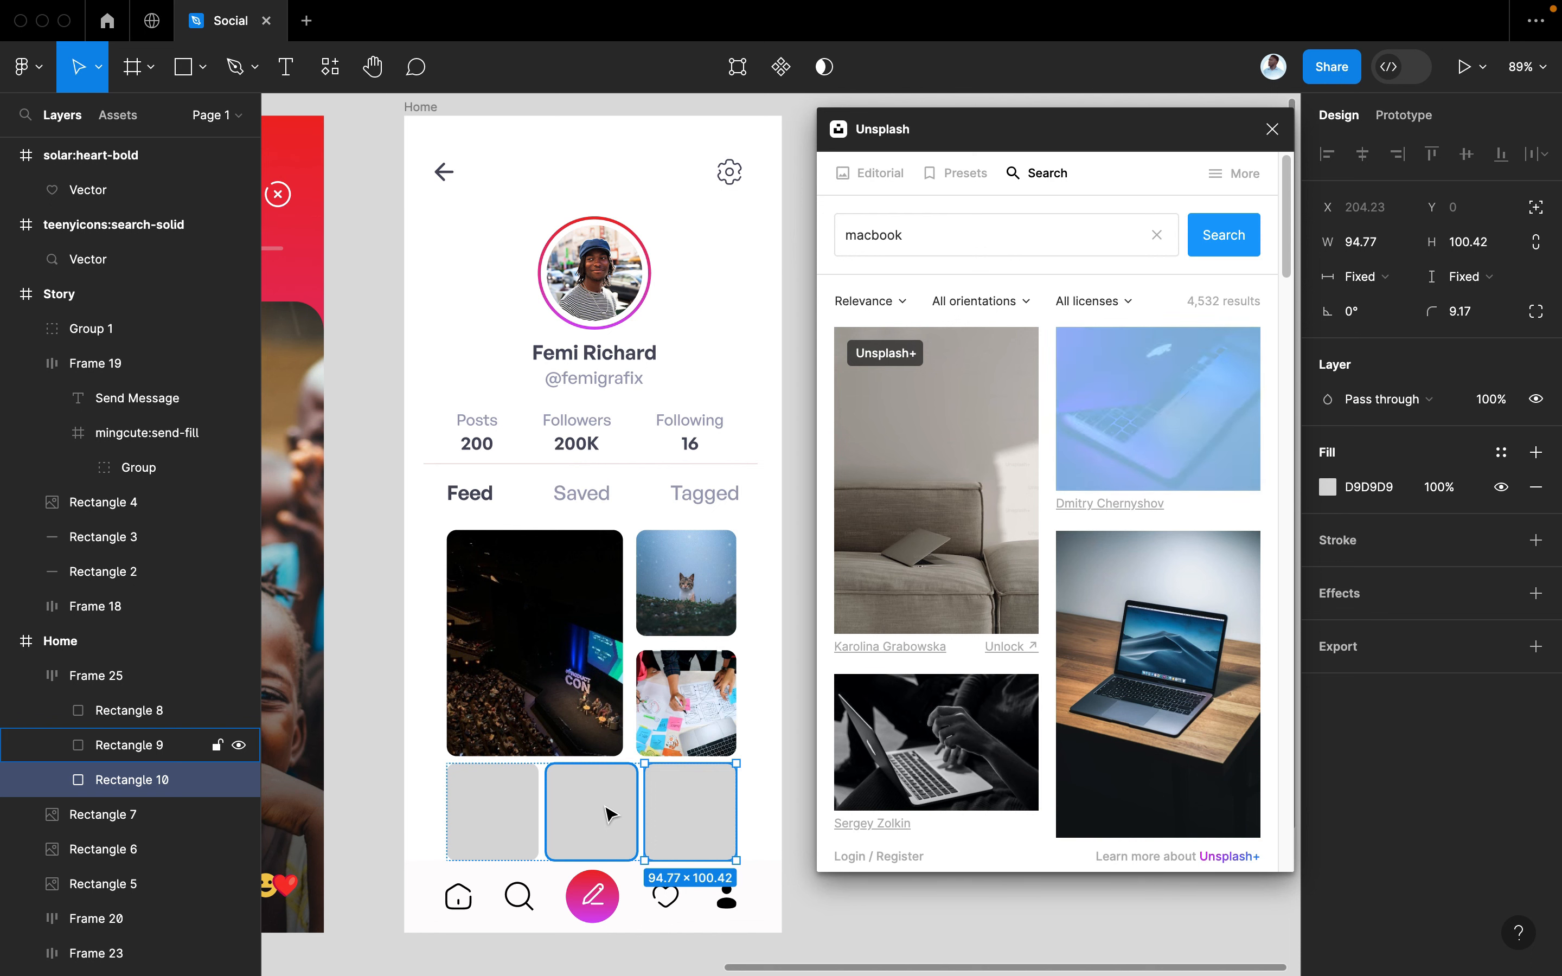
pyautogui.scroll(5, 610, 815)
pyautogui.scroll(-4, 610, 814)
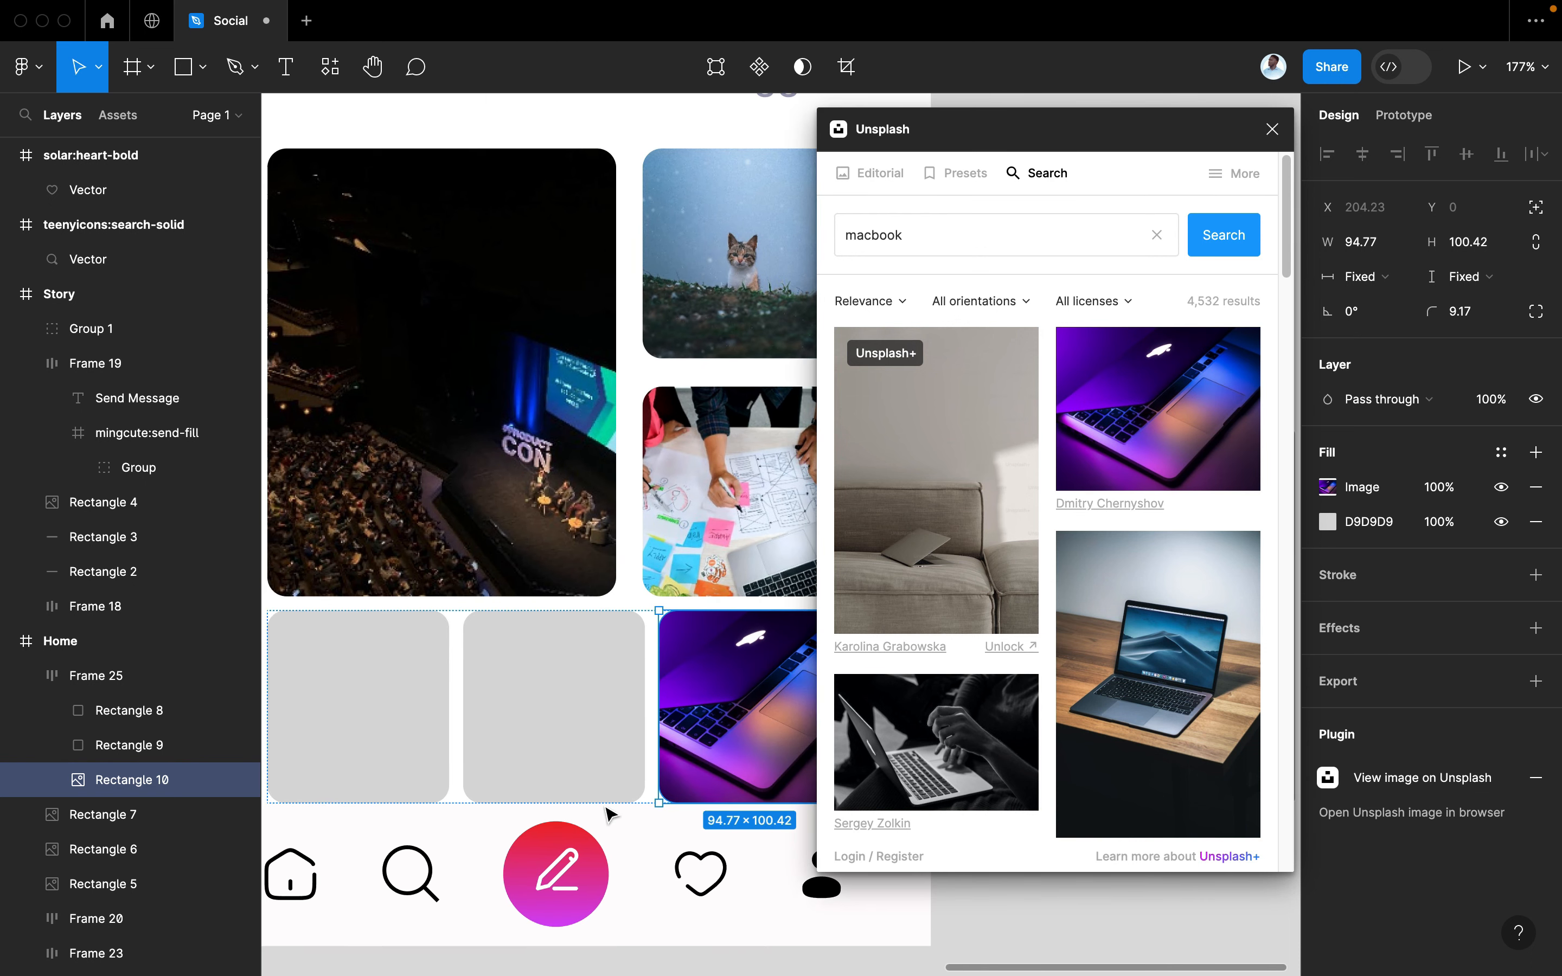
pyautogui.doubleClick(576, 733)
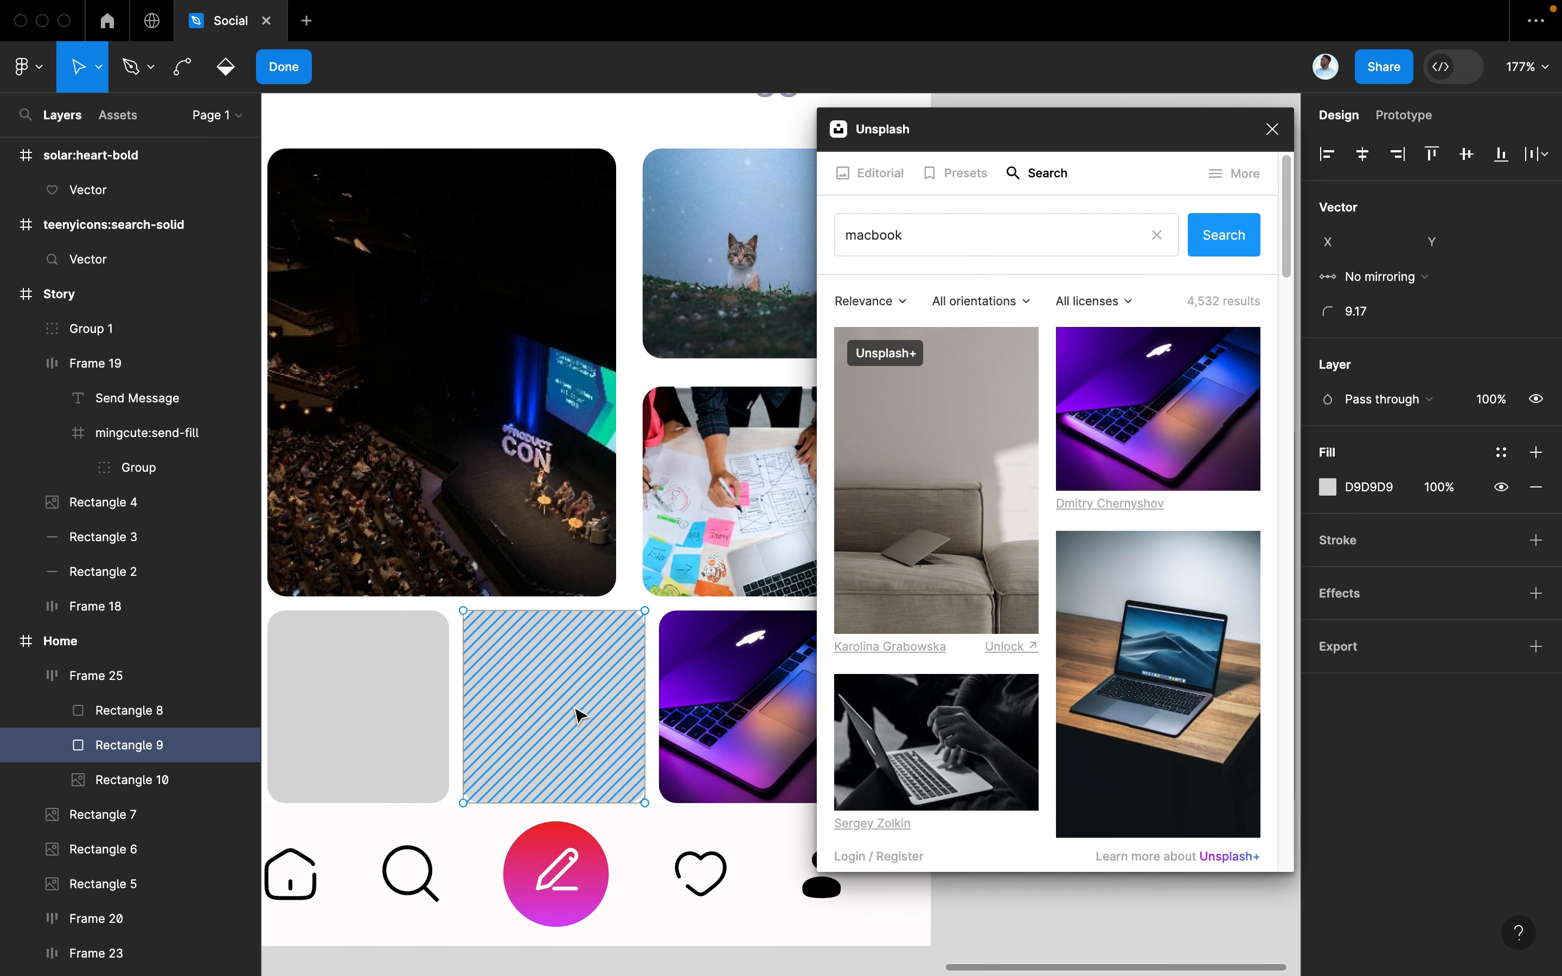
# Search Unsplash for 'figma' and fill Rectangle 9 with the phone-on-keyboard photo
pyautogui.press('Escape')
pyautogui.click(913, 233)
pyautogui.press('super+a')
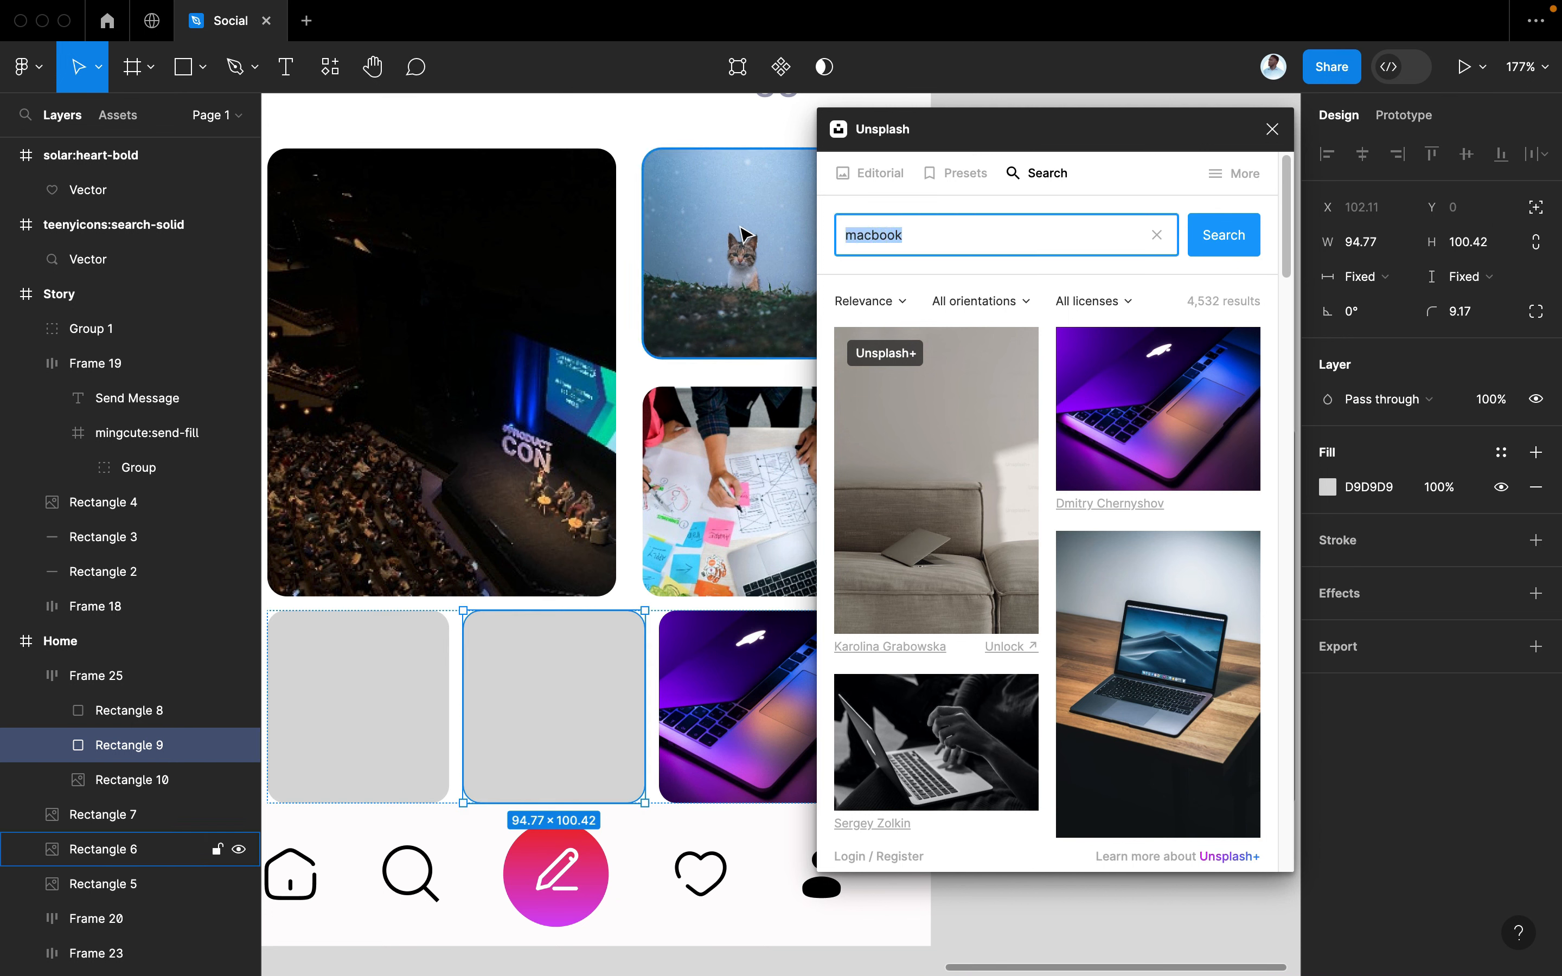
pyautogui.write('figma')
pyautogui.press('Return')
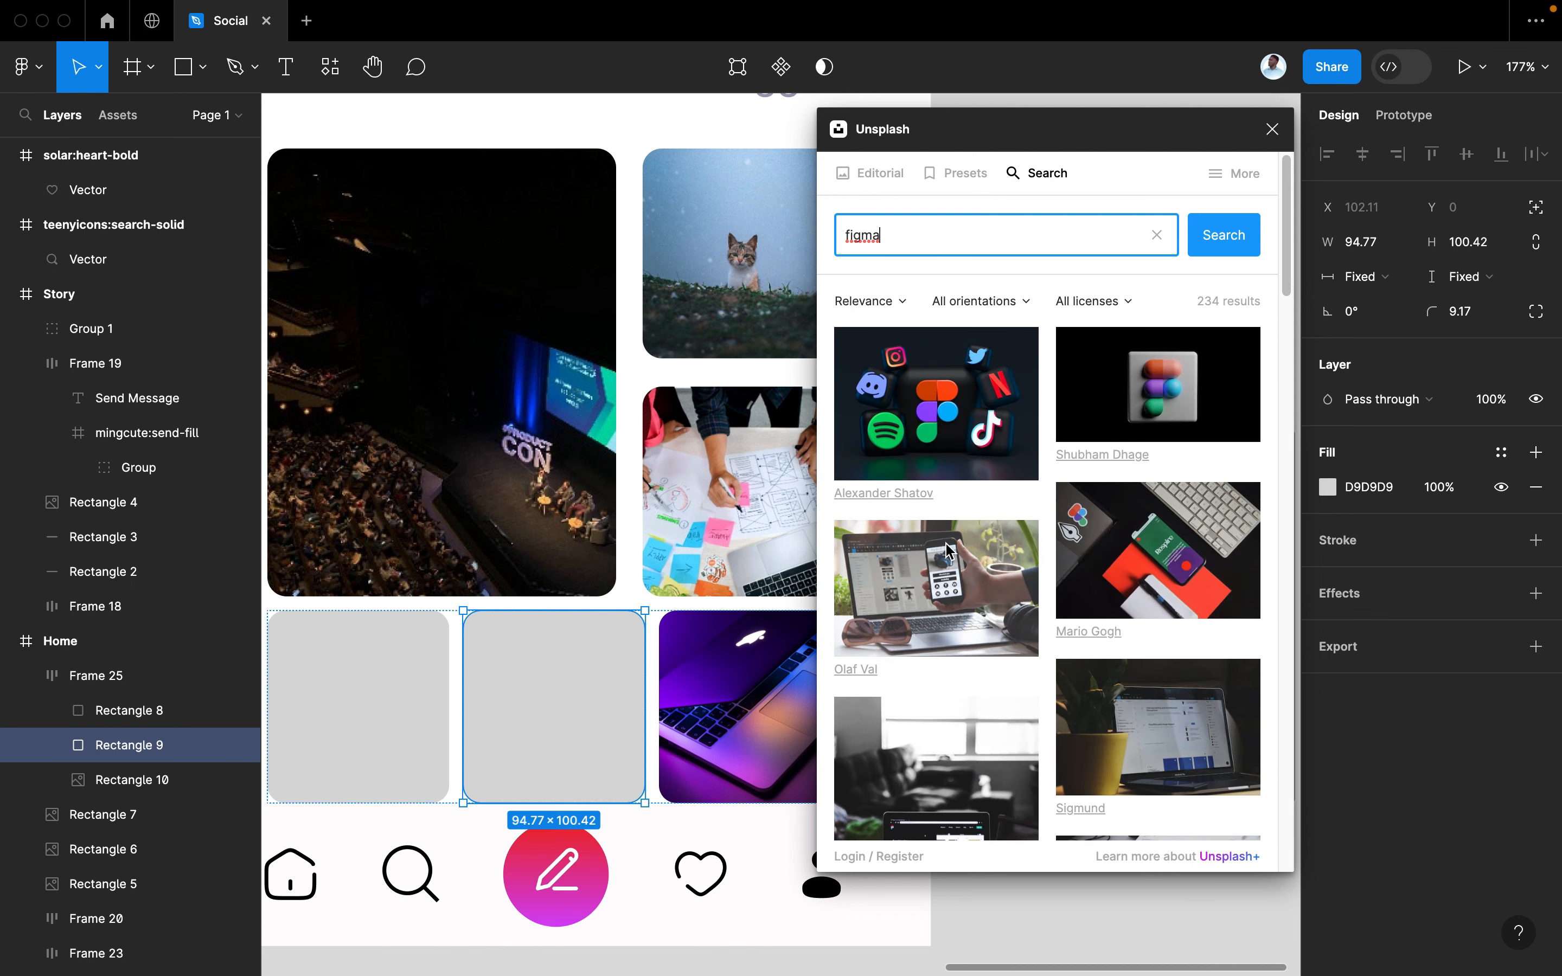
pyautogui.click(1175, 593)
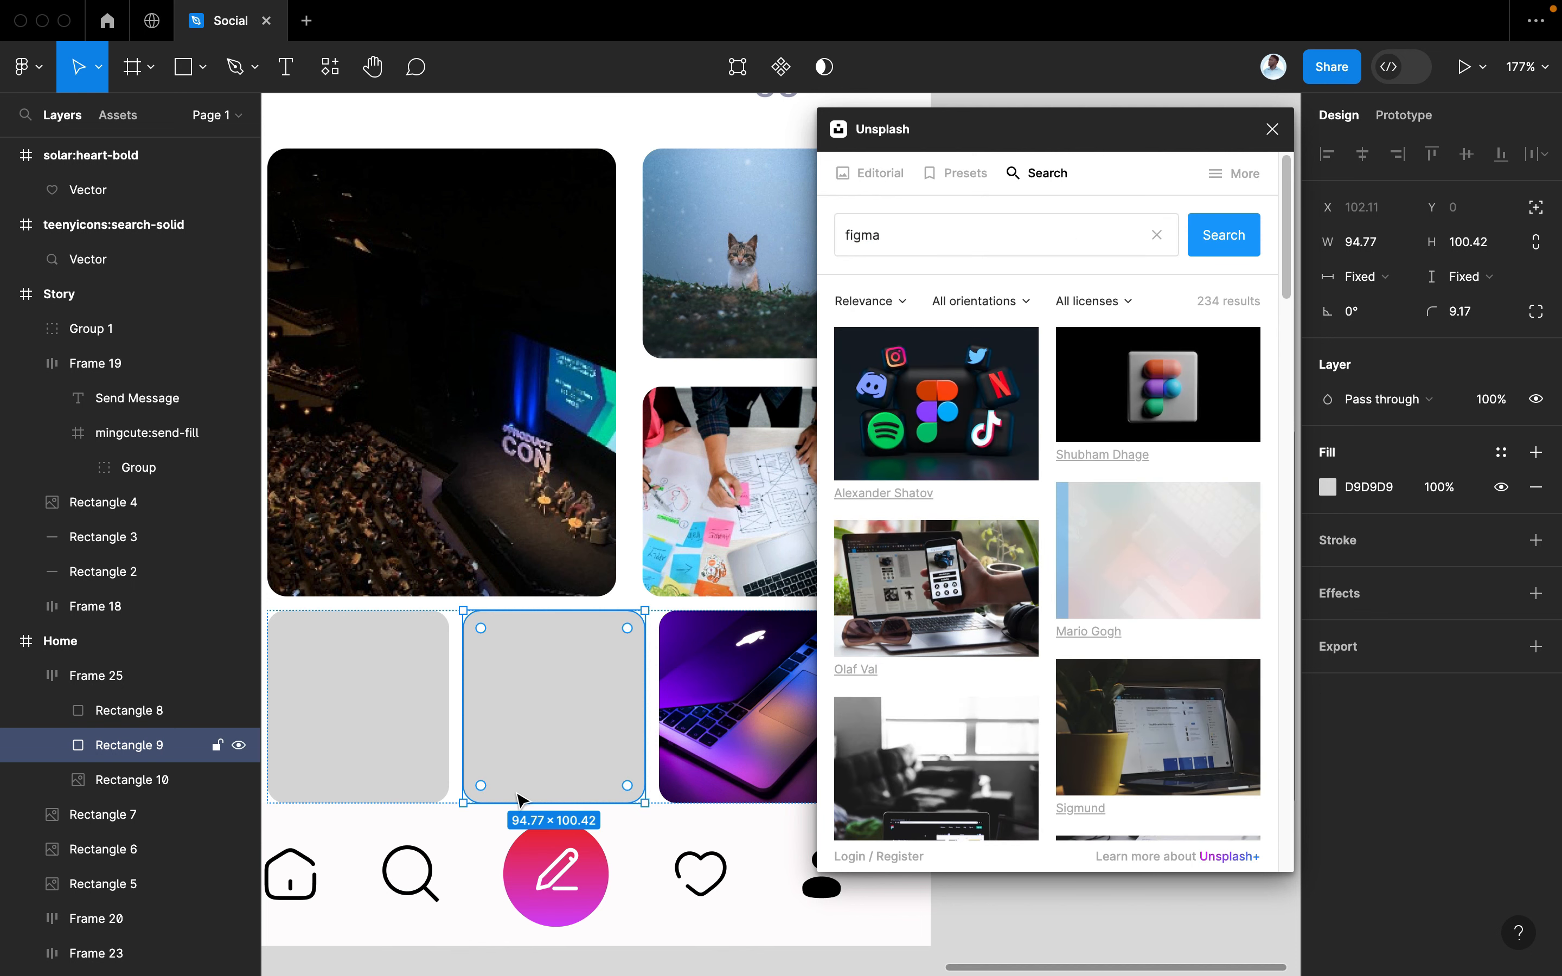
pyautogui.hscroll(-2, 615, 733)
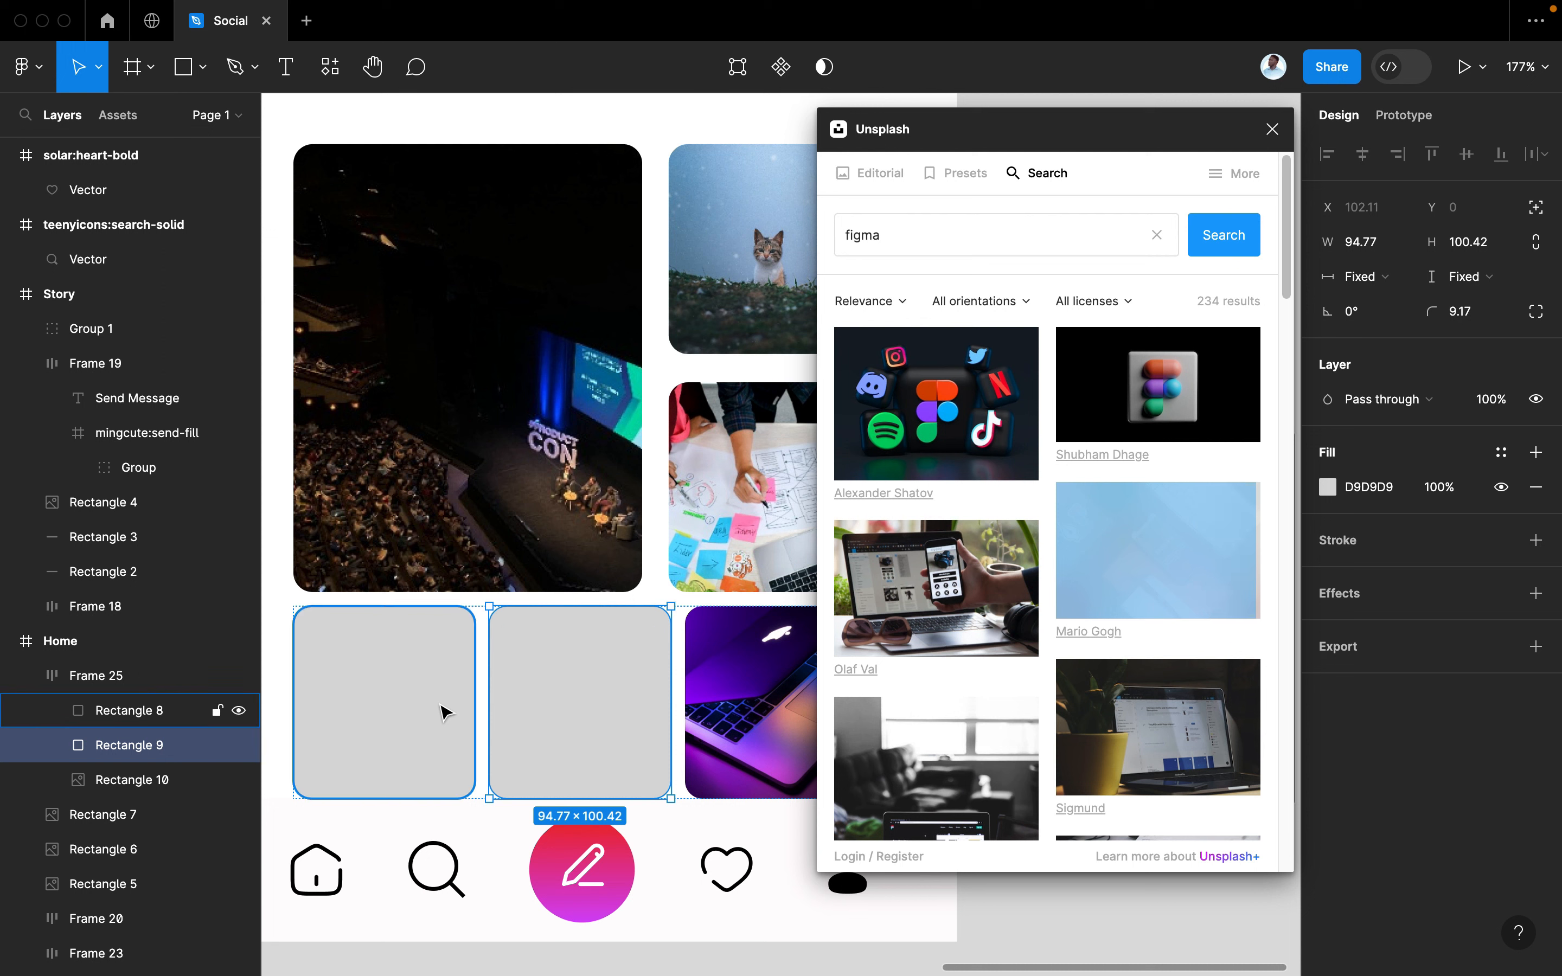
pyautogui.doubleClick(442, 707)
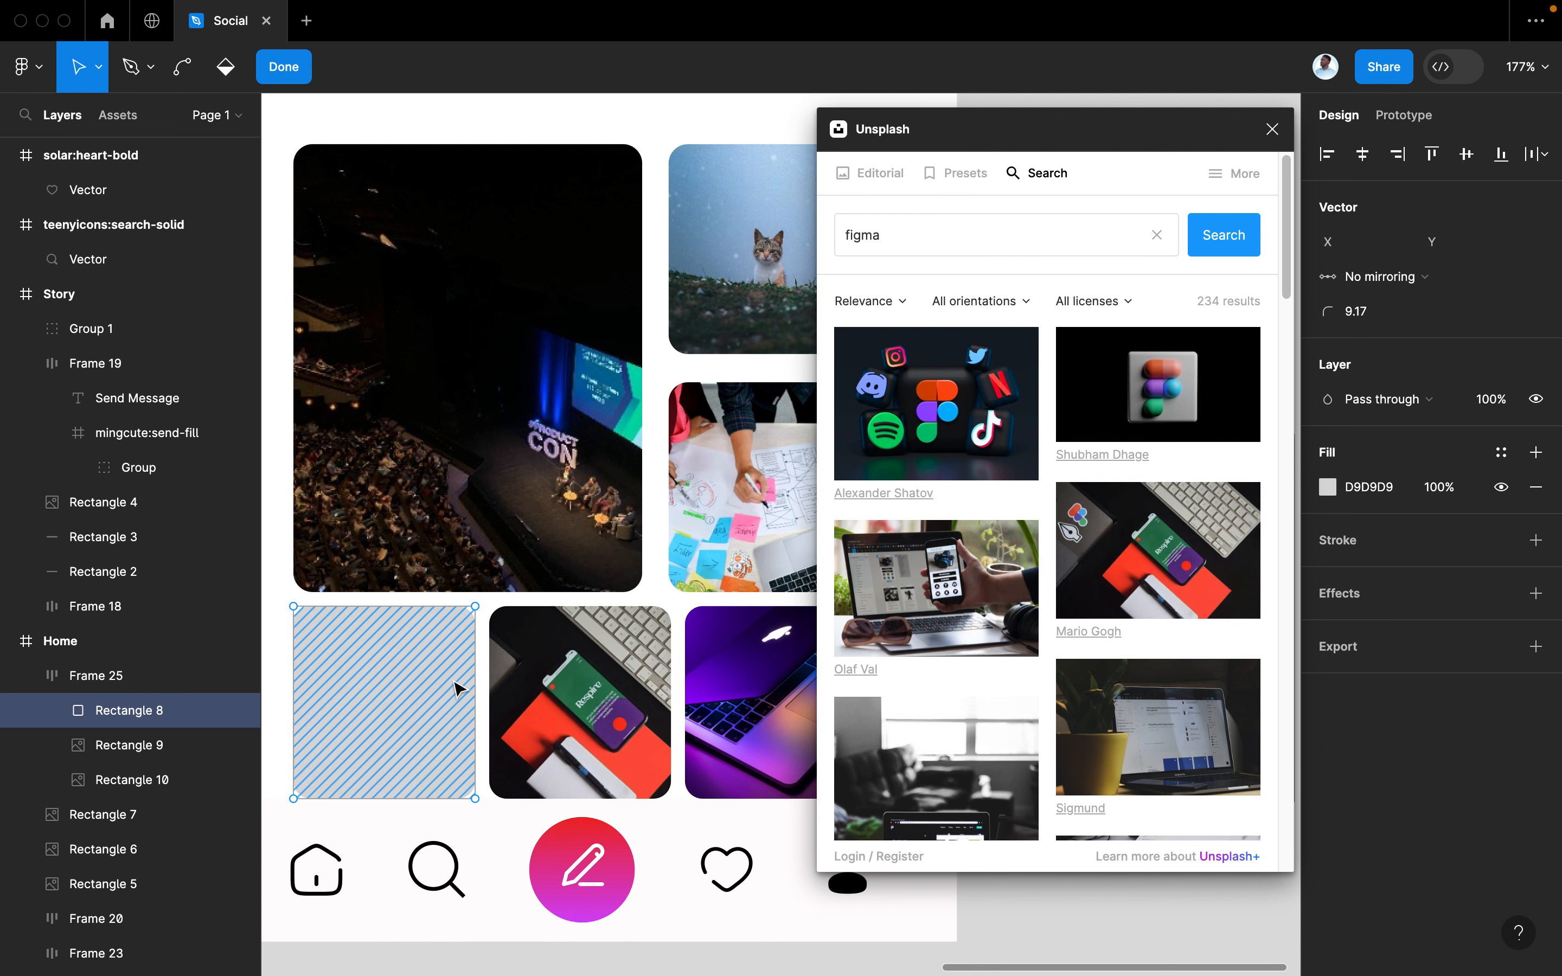
# With Rectangle 8 selected, search Unsplash for 'lagos'
pyautogui.press('Escape')
pyautogui.scroll(-5, 955, 723)
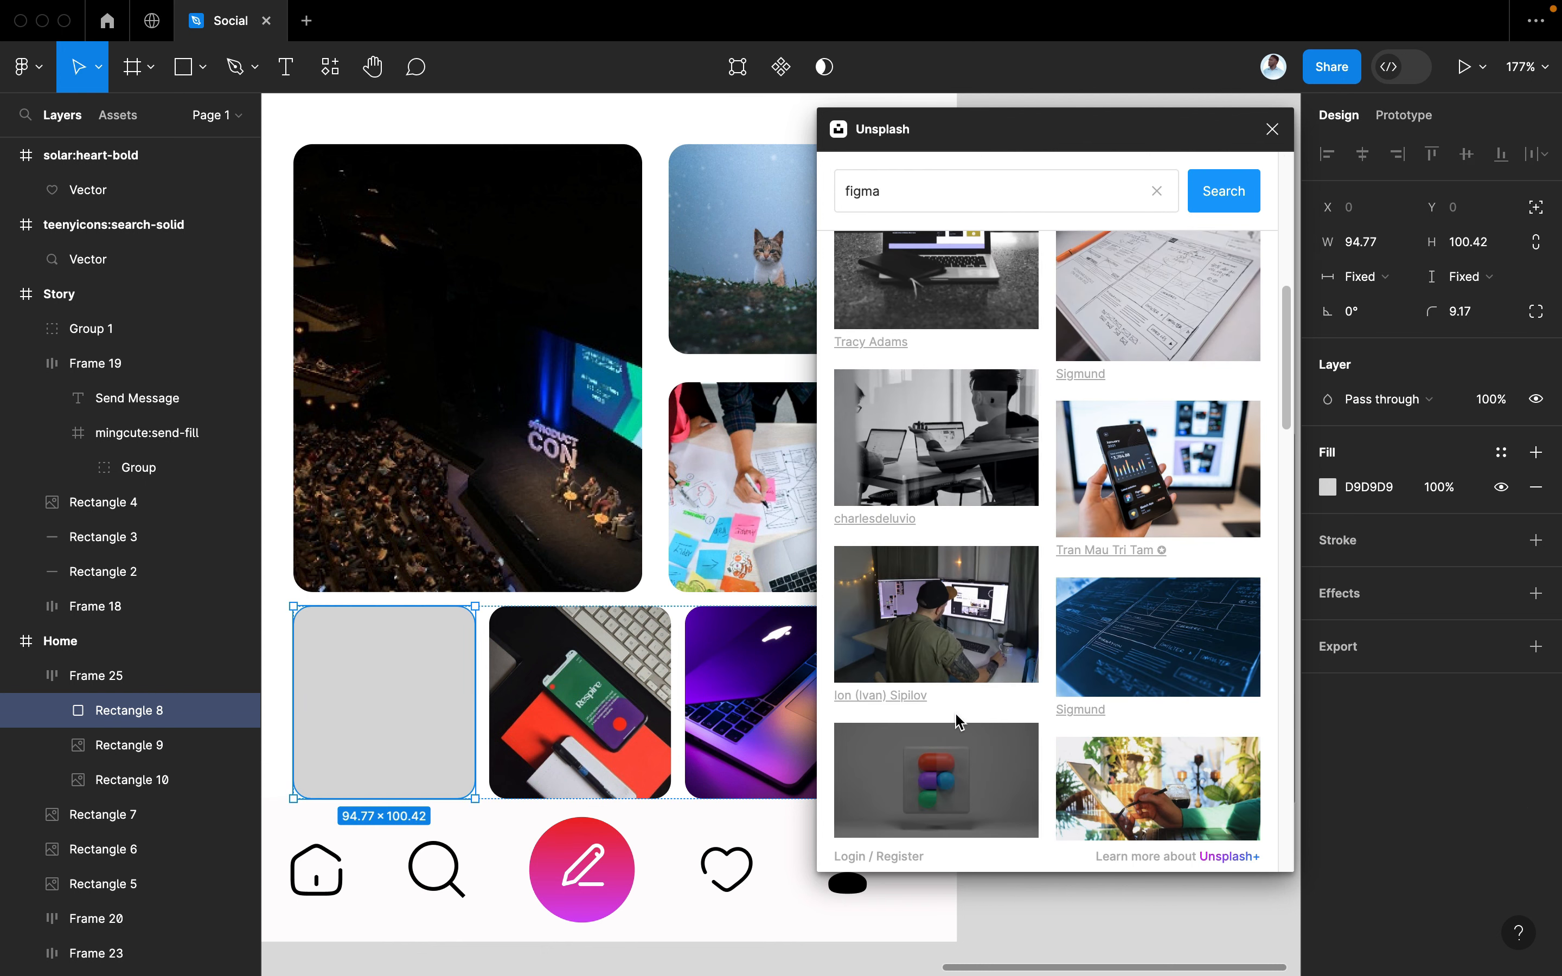
pyautogui.scroll(-10, 957, 722)
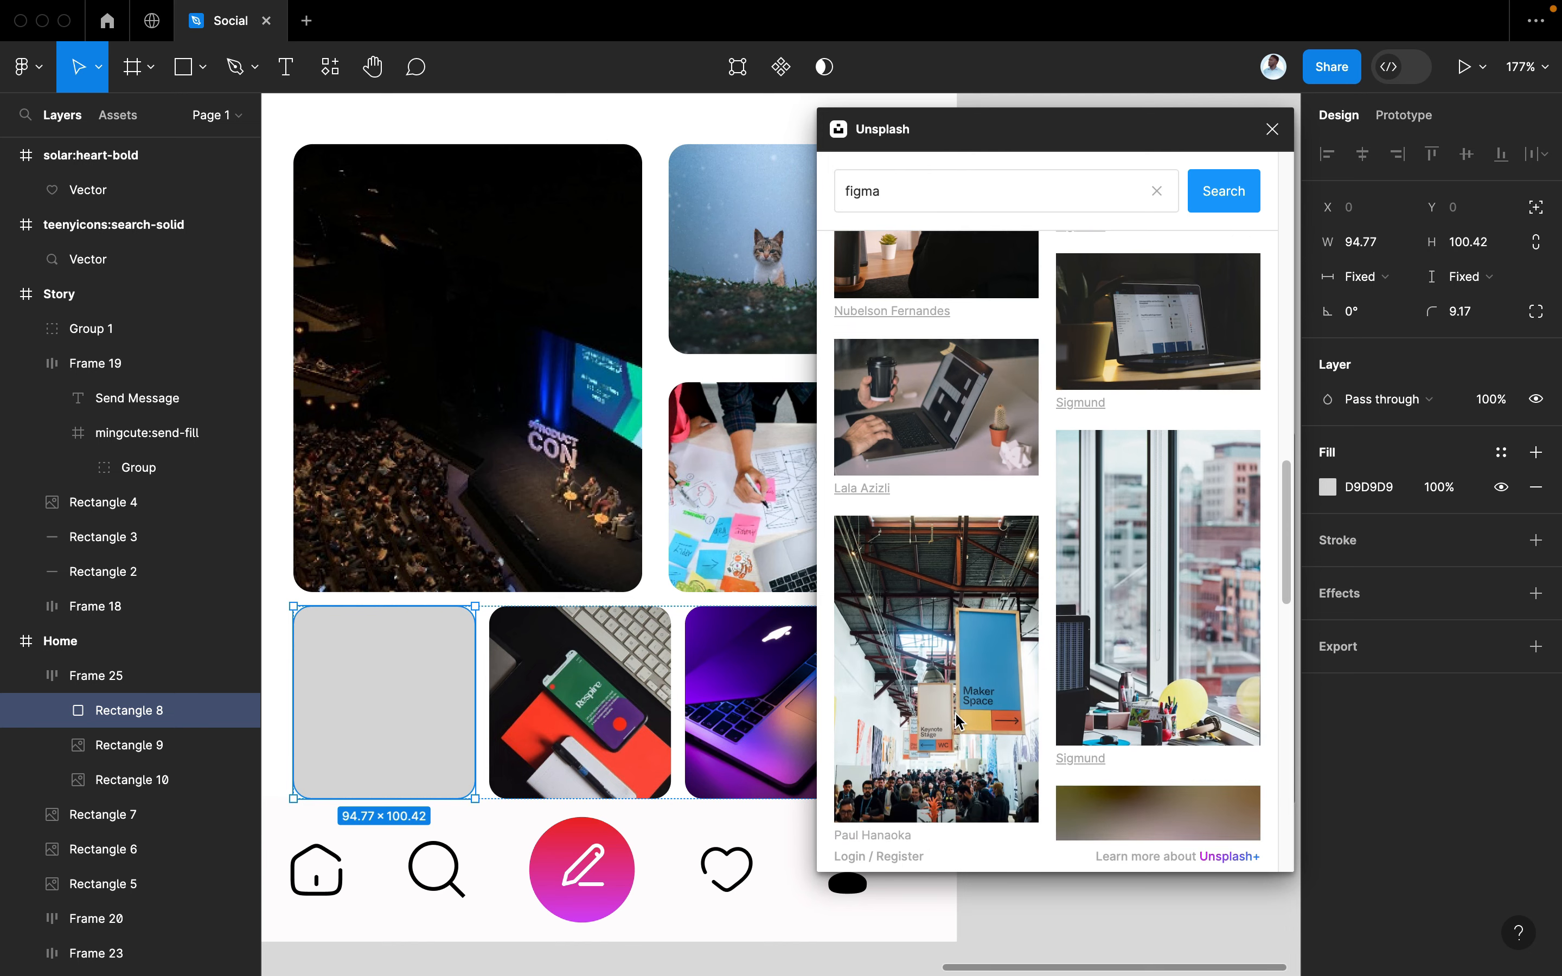
pyautogui.scroll(-10, 955, 719)
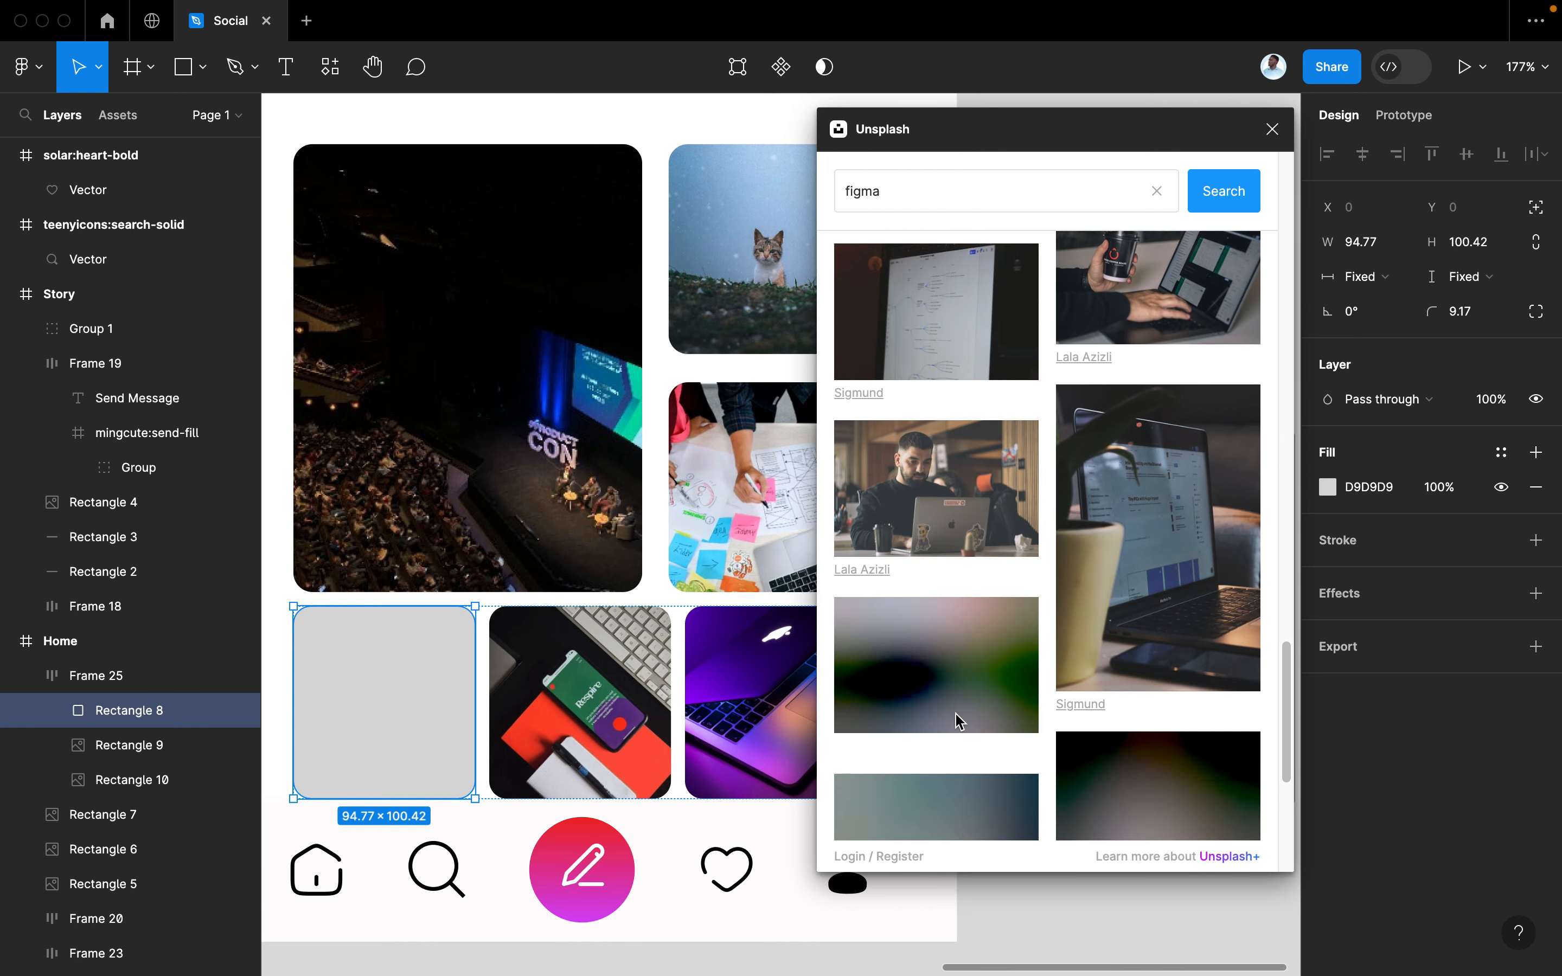
pyautogui.scroll(-2, 958, 721)
pyautogui.moveTo(794, 188); pyautogui.dragTo(795, 190)
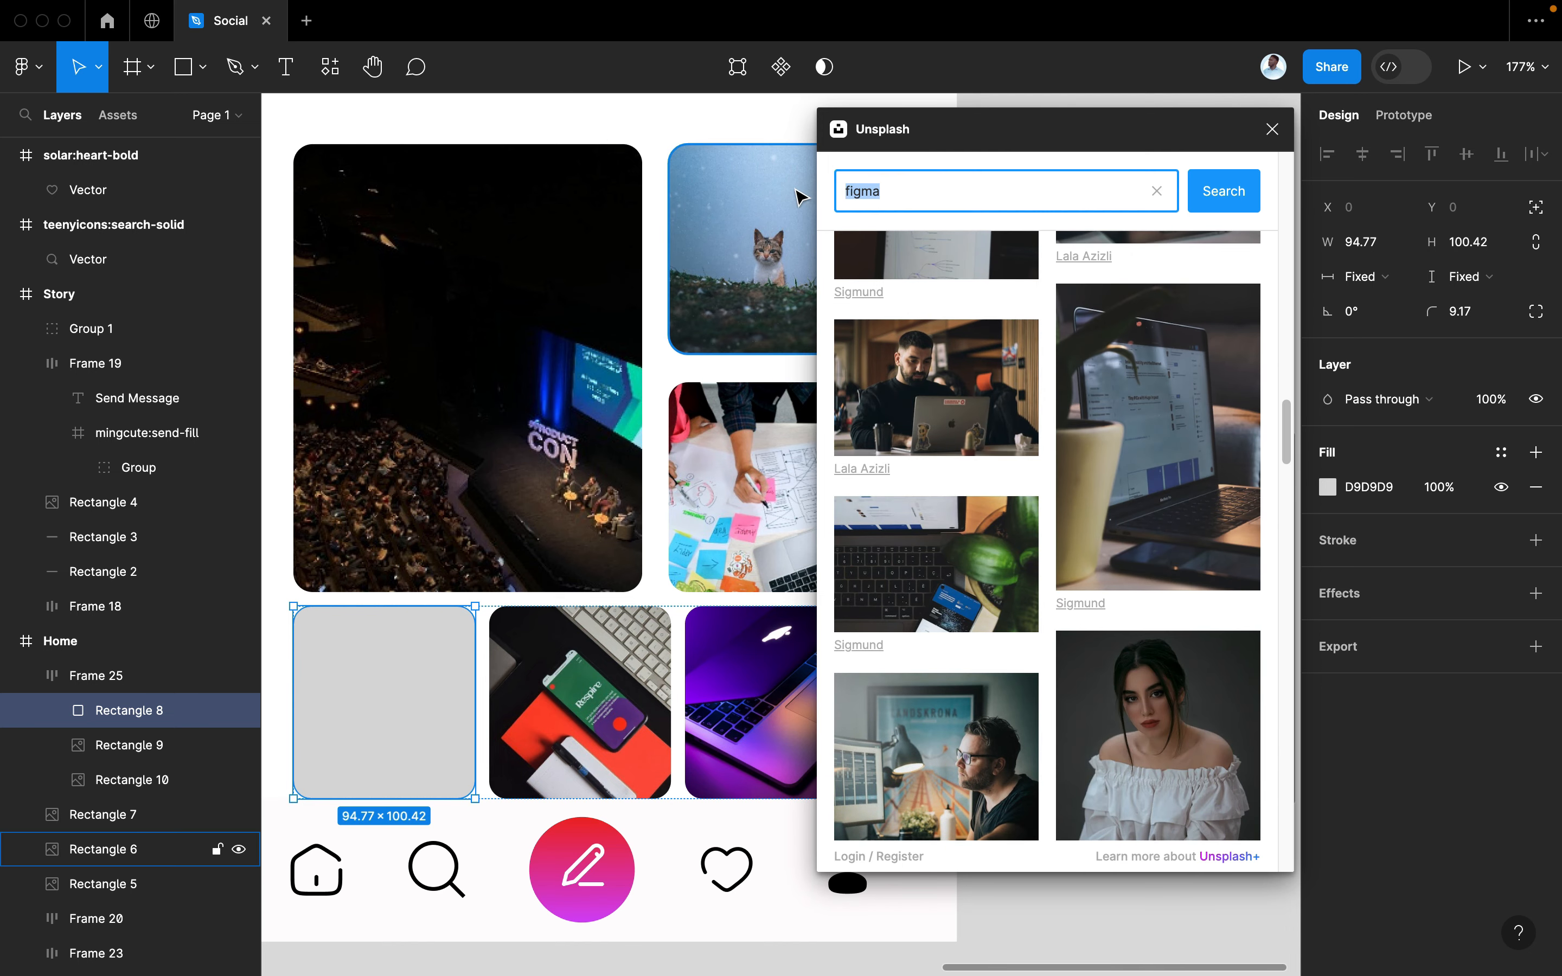
pyautogui.write('lagos')
pyautogui.press('Return')
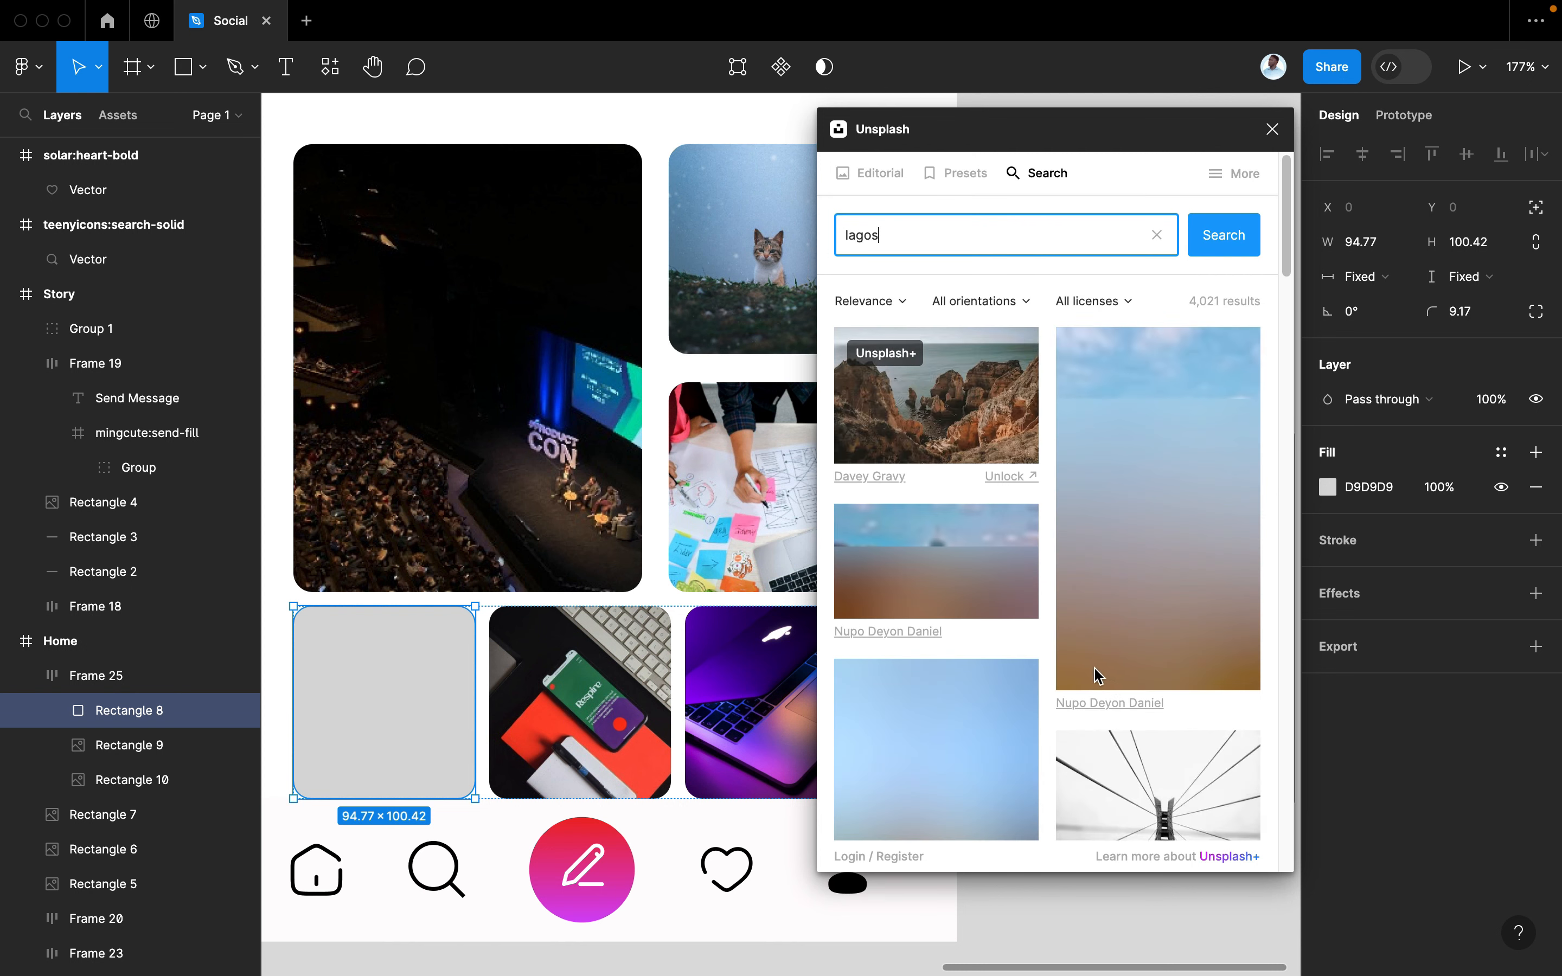
# Fill Rectangle 8 with the Lagos sunset cityscape photo
pyautogui.scroll(-5, 1083, 606)
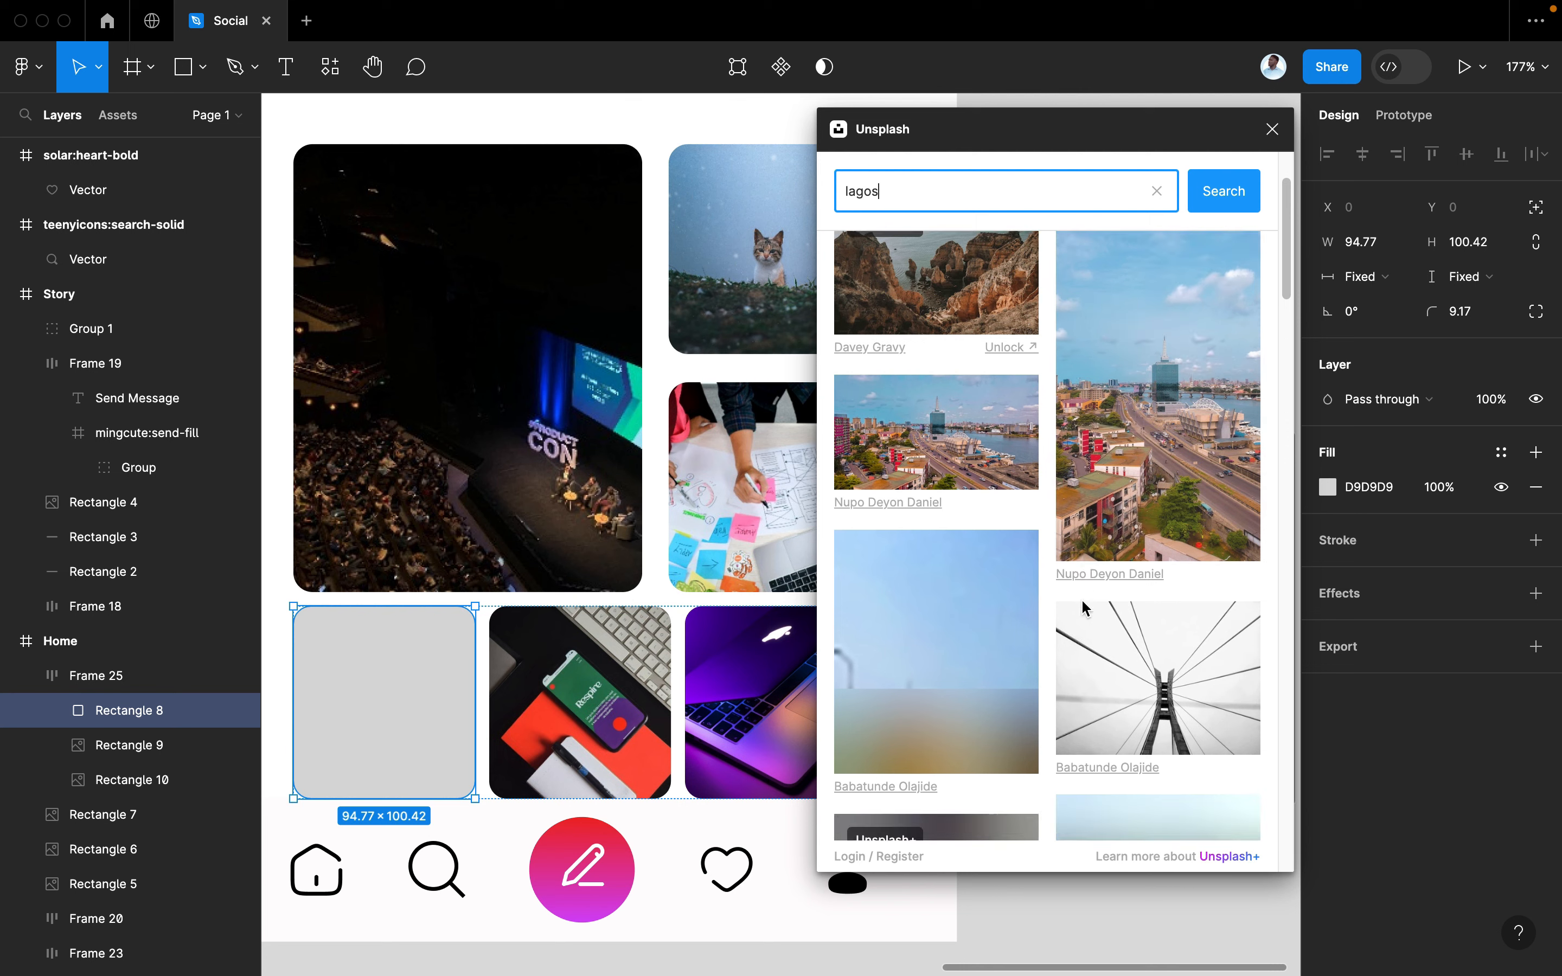
pyautogui.scroll(-5, 1084, 607)
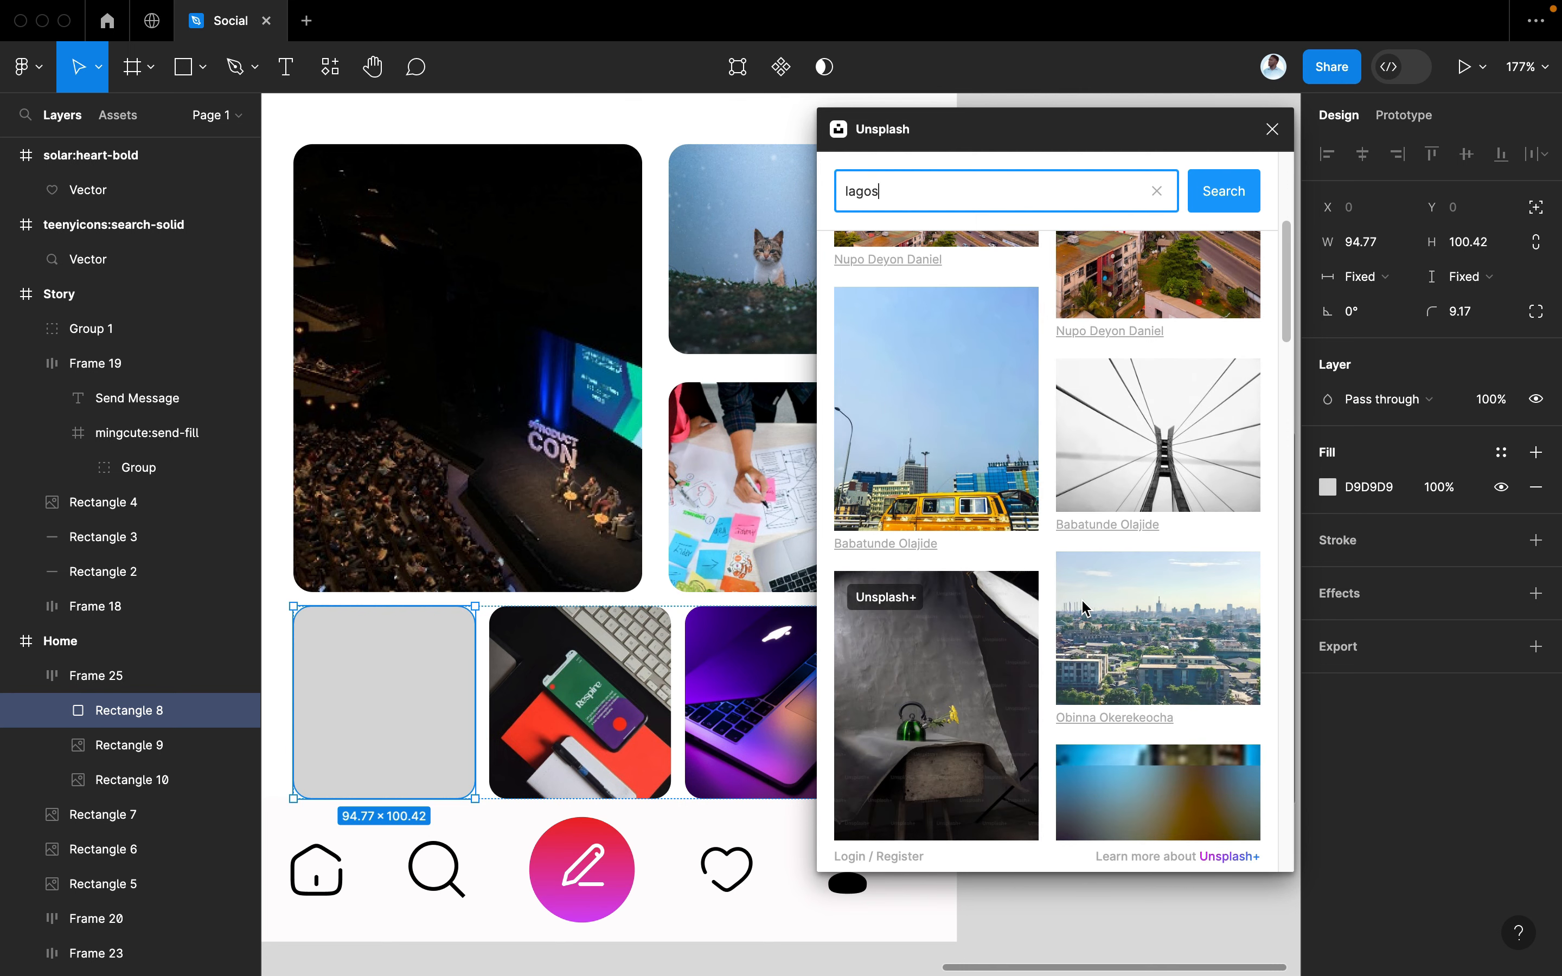
pyautogui.scroll(-3, 1084, 606)
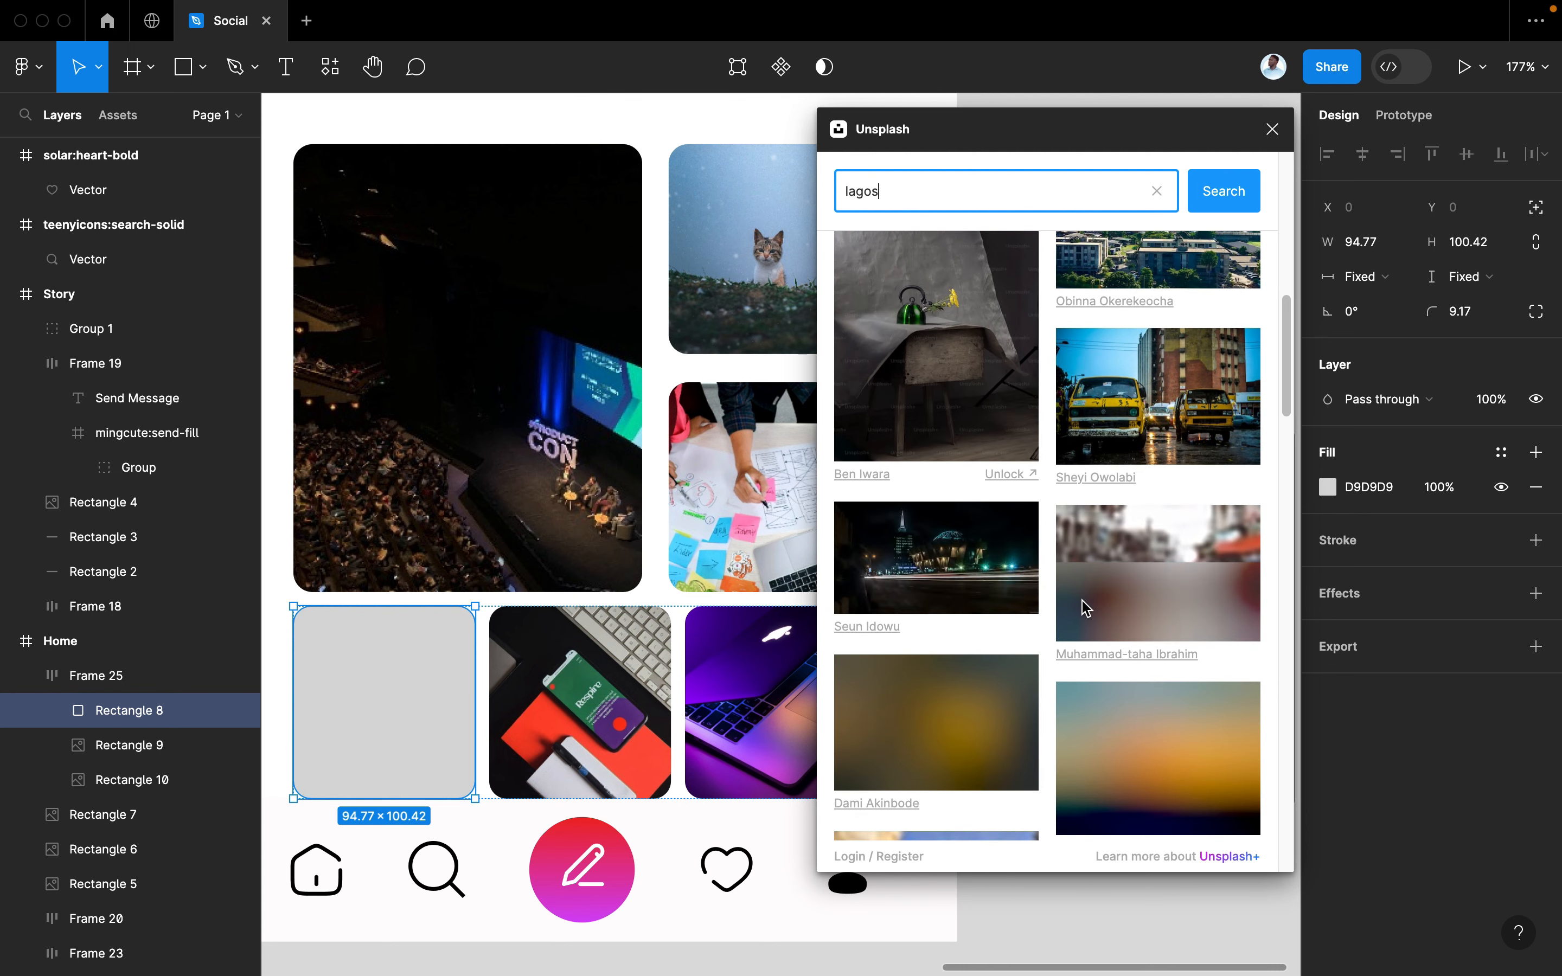
pyautogui.scroll(-3, 1084, 607)
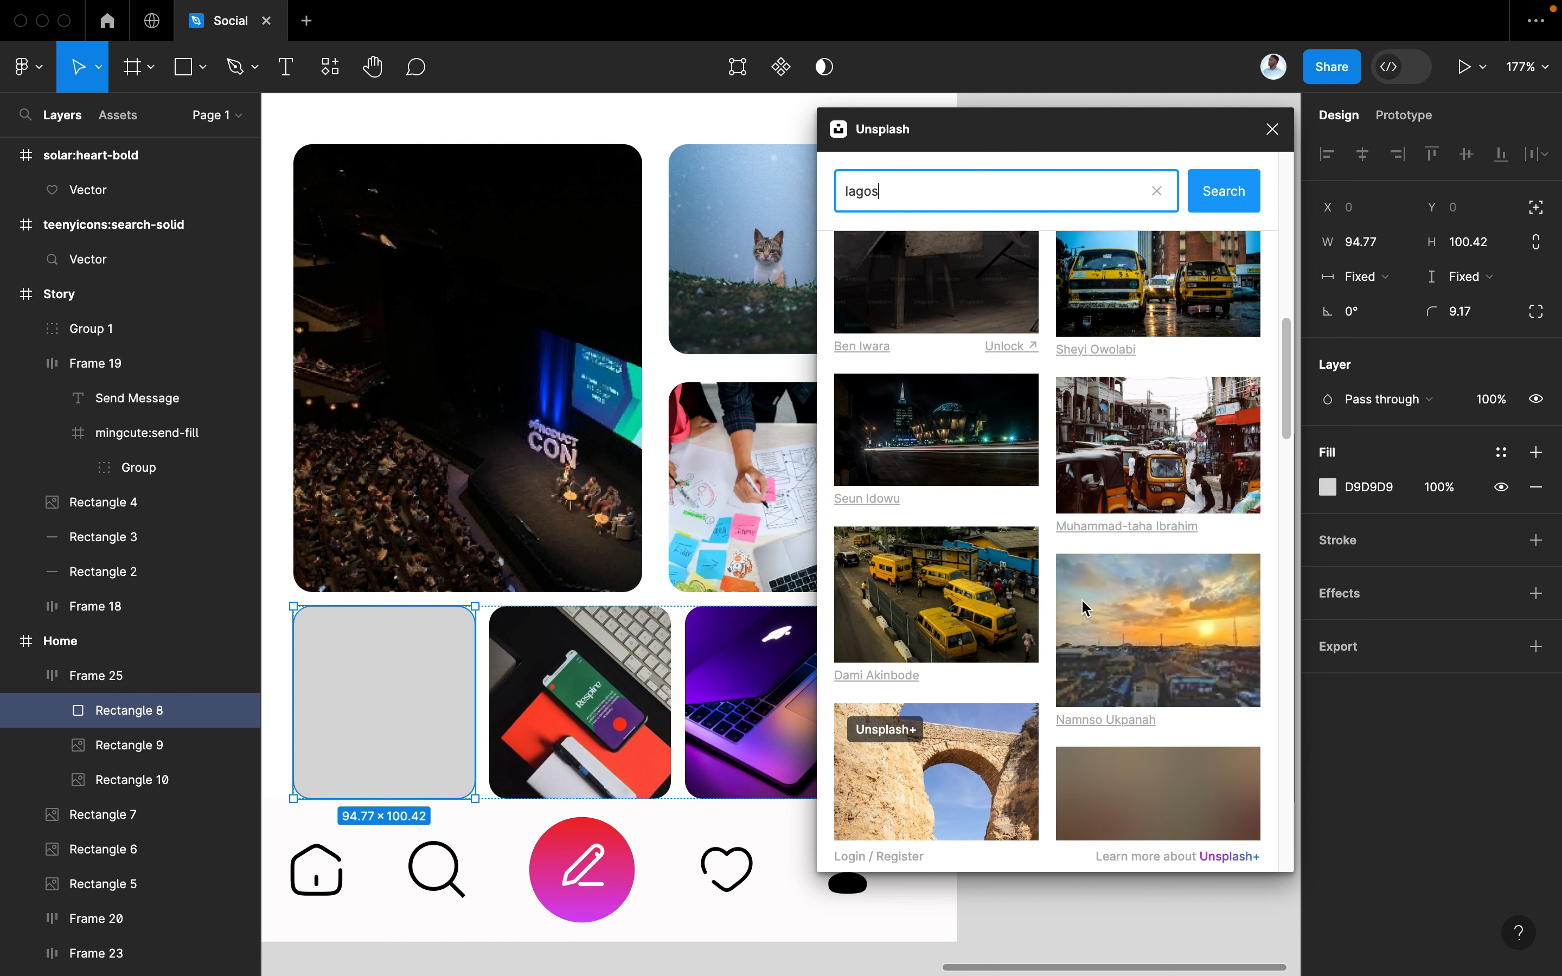
pyautogui.scroll(-1, 1084, 607)
pyautogui.click(1160, 556)
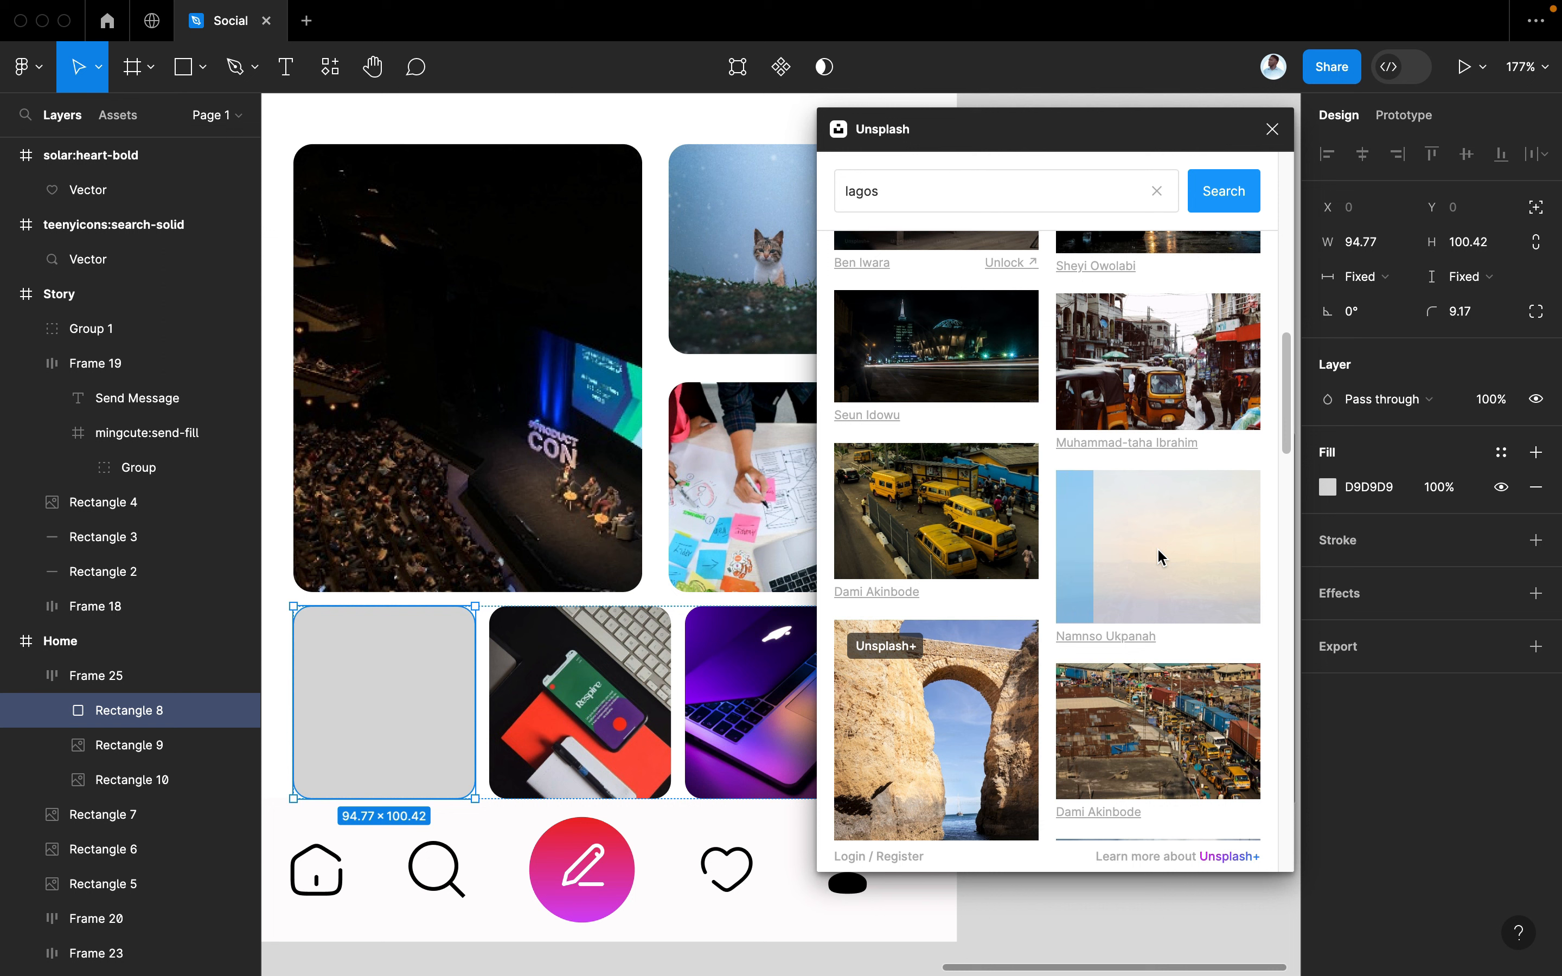
pyautogui.scroll(-5, 1159, 600)
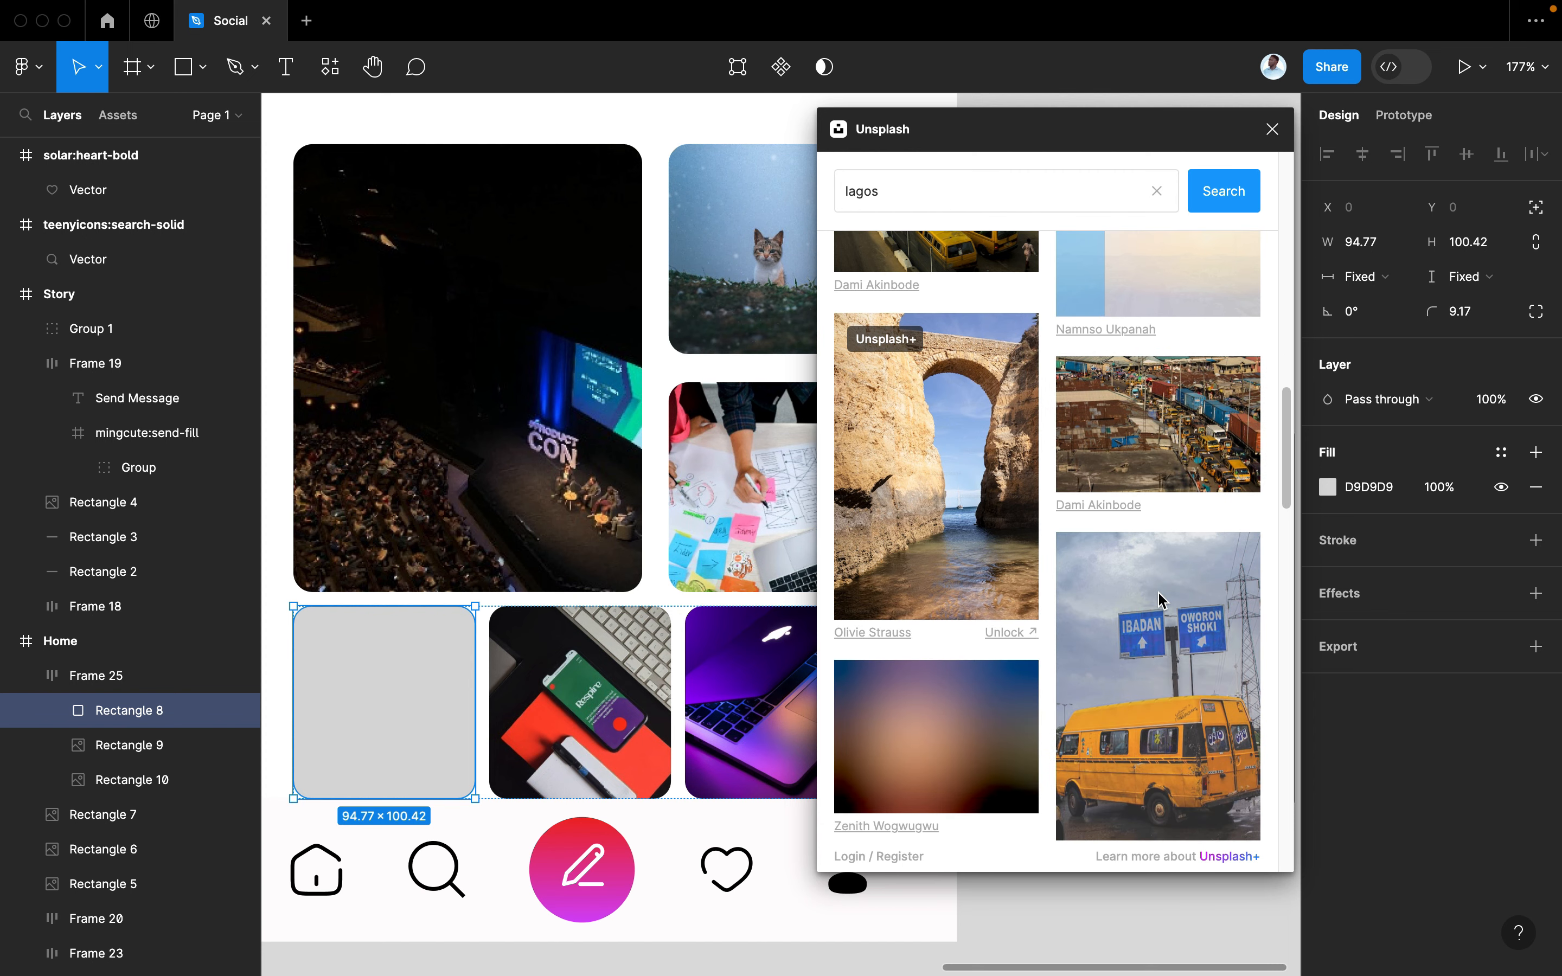
pyautogui.scroll(3, 1160, 600)
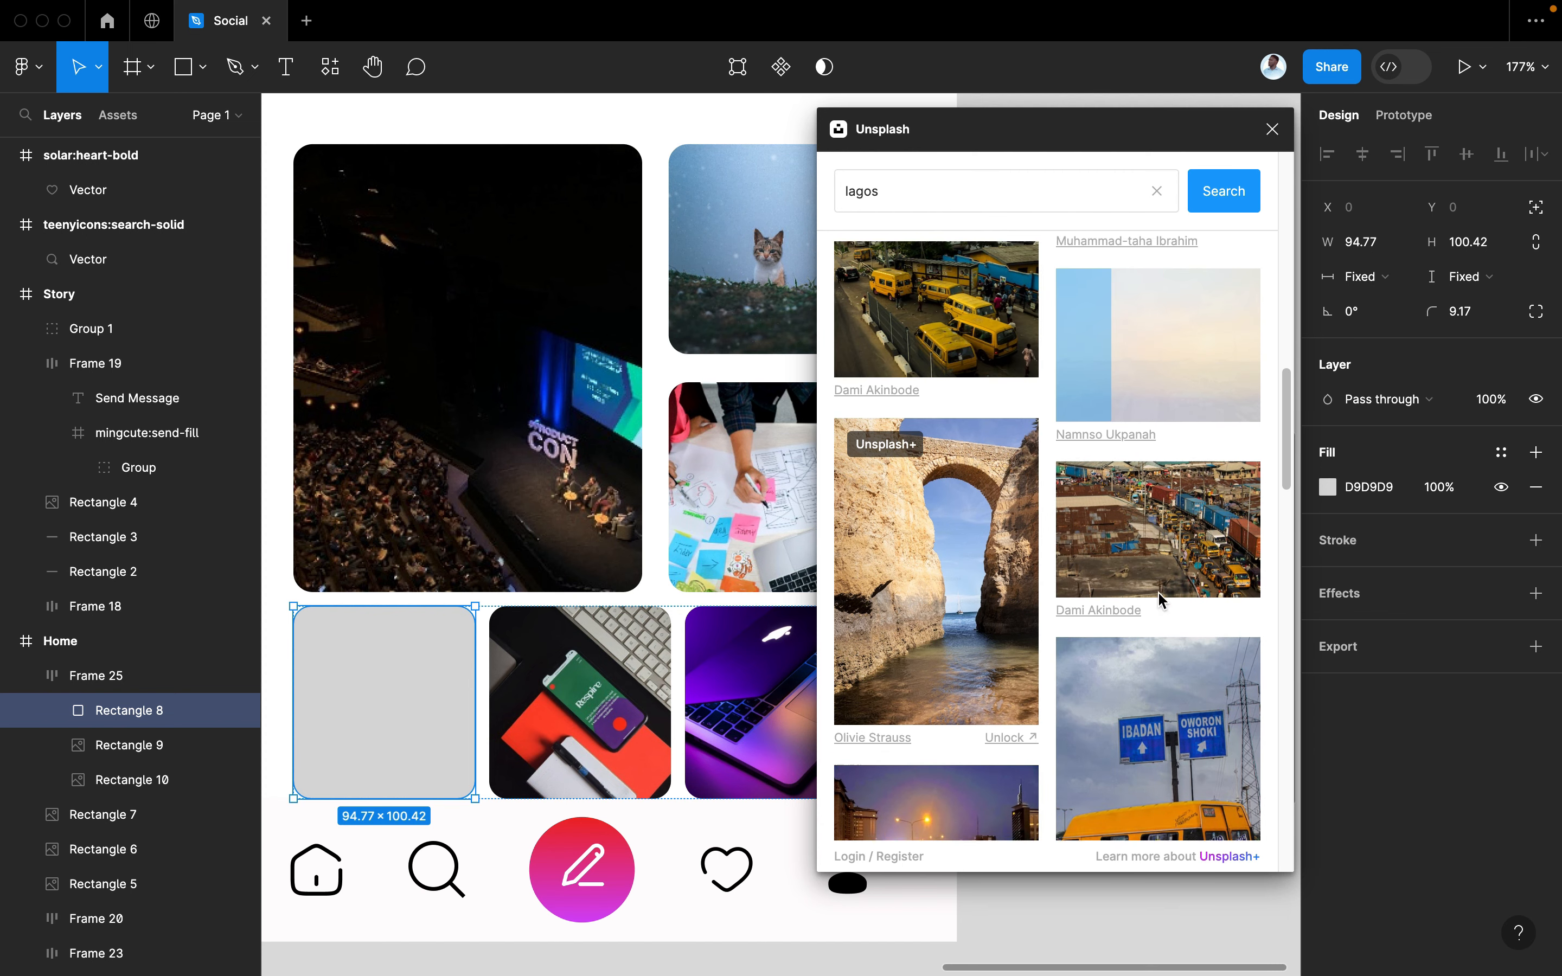
pyautogui.scroll(-4, 1160, 601)
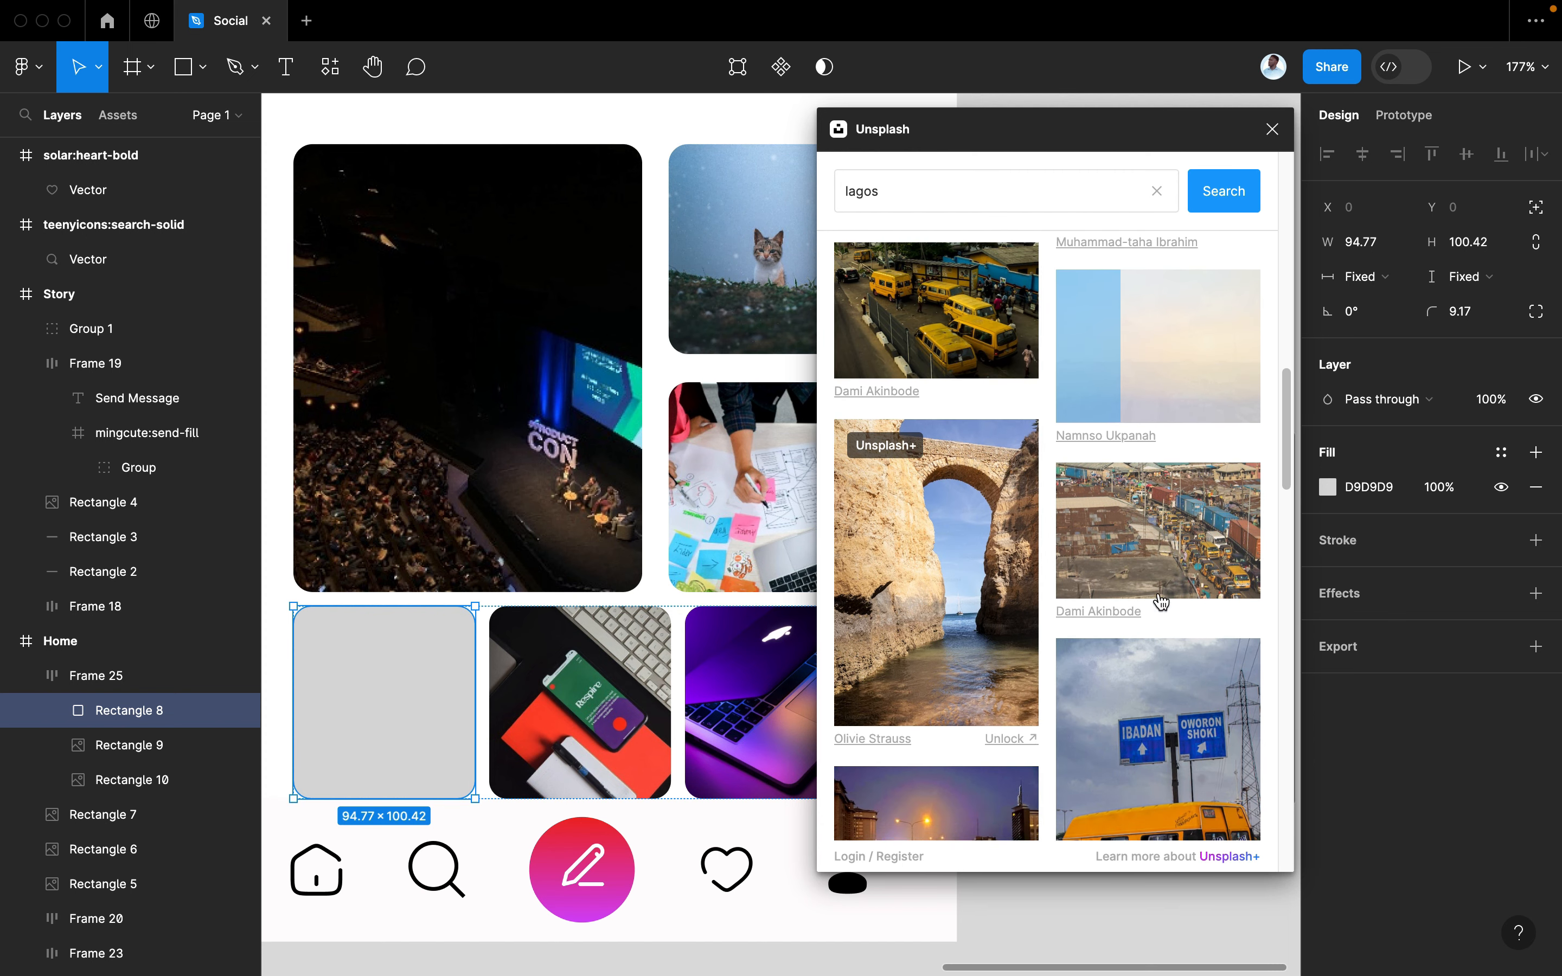
pyautogui.scroll(-3, 1160, 601)
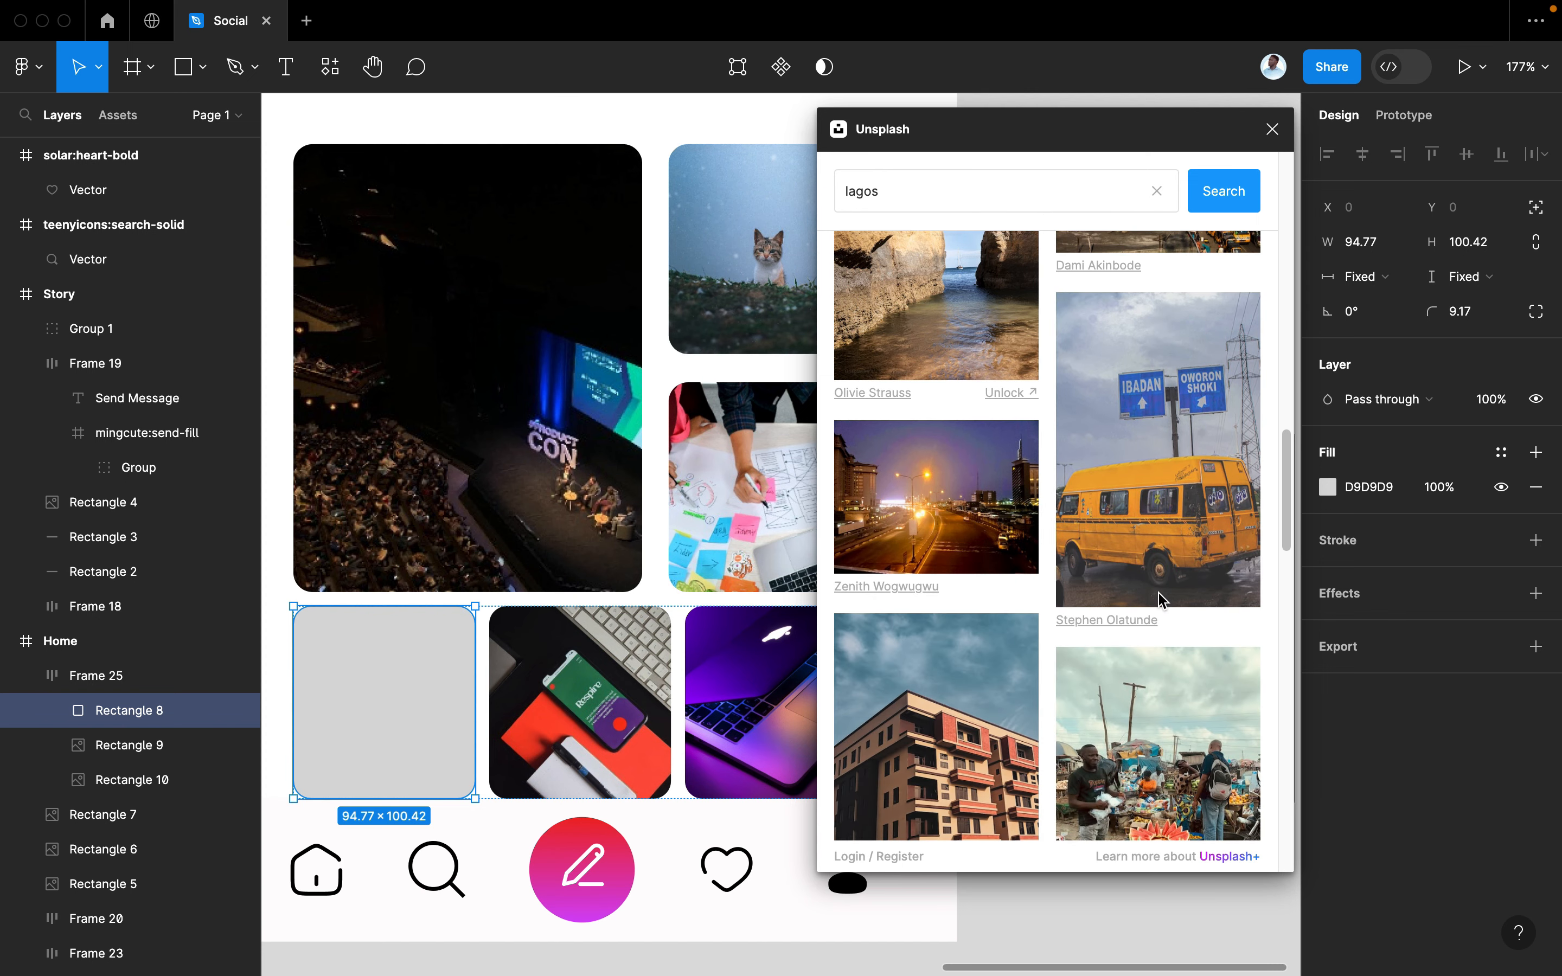
pyautogui.scroll(-3, 1089, 681)
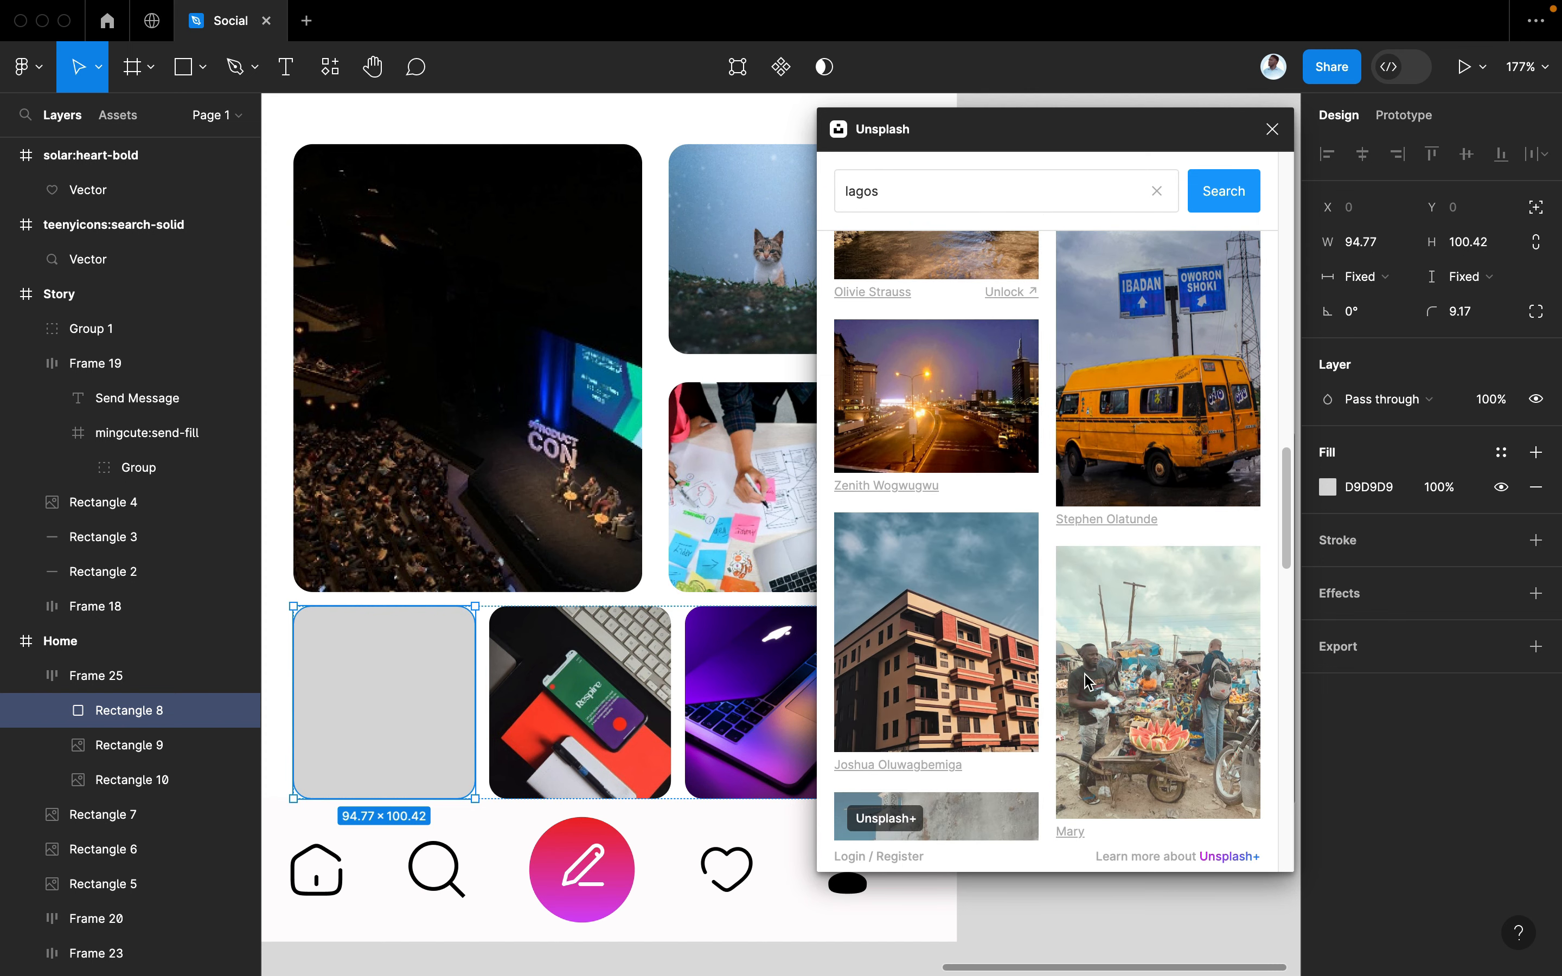
pyautogui.scroll(5, 1089, 681)
pyautogui.scroll(5, 1089, 681)
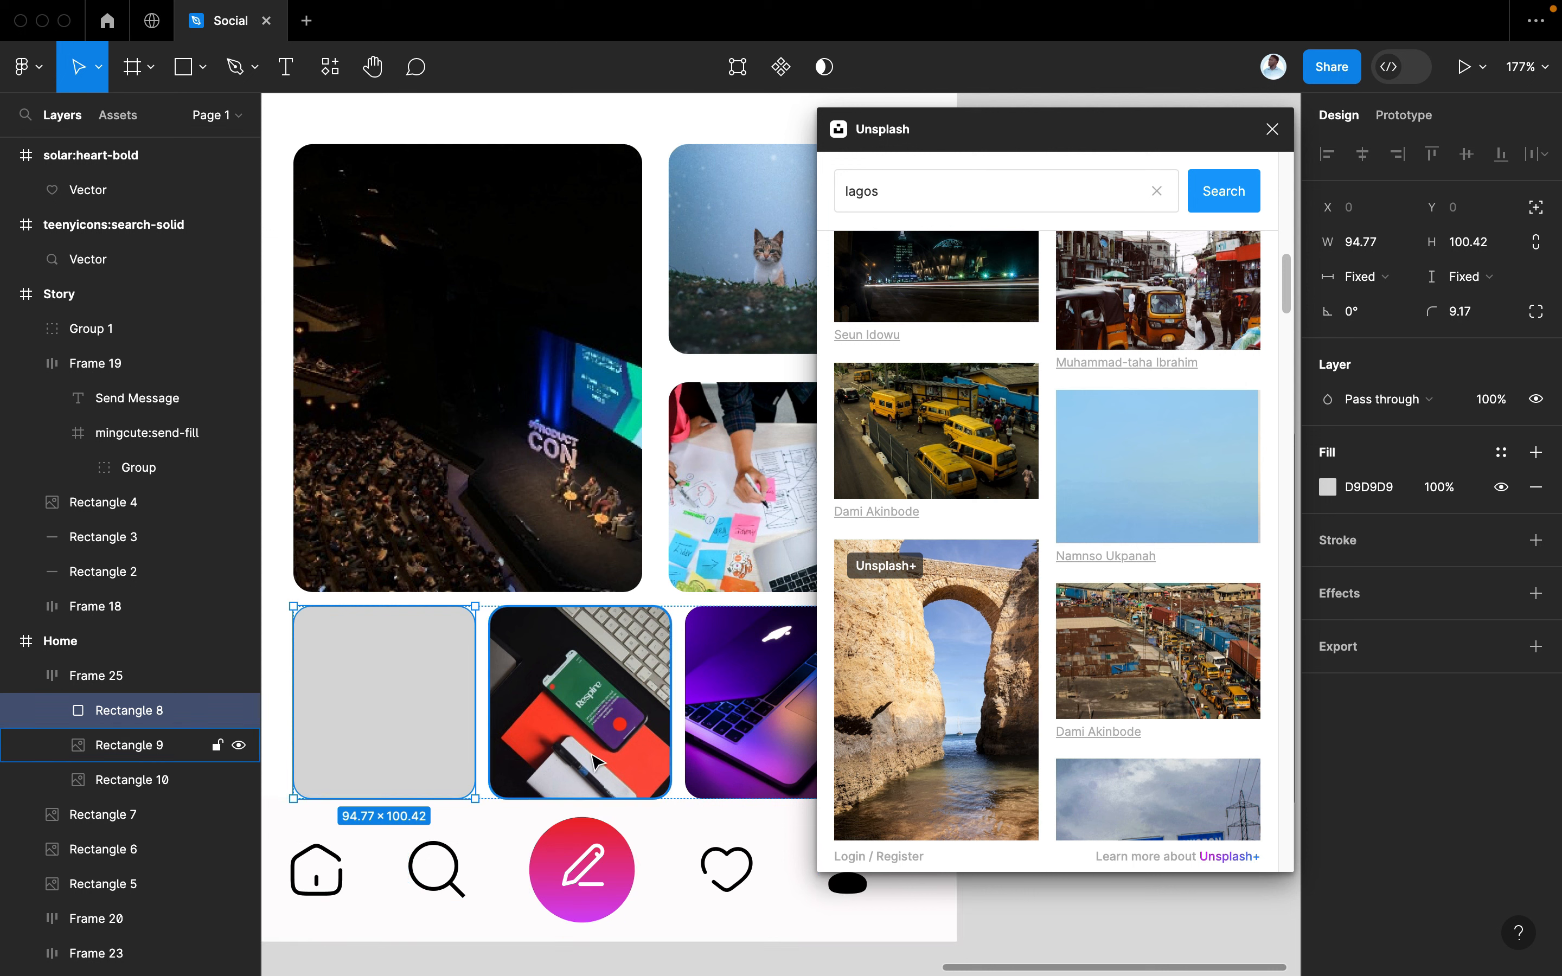
pyautogui.scroll(-3, 451, 781)
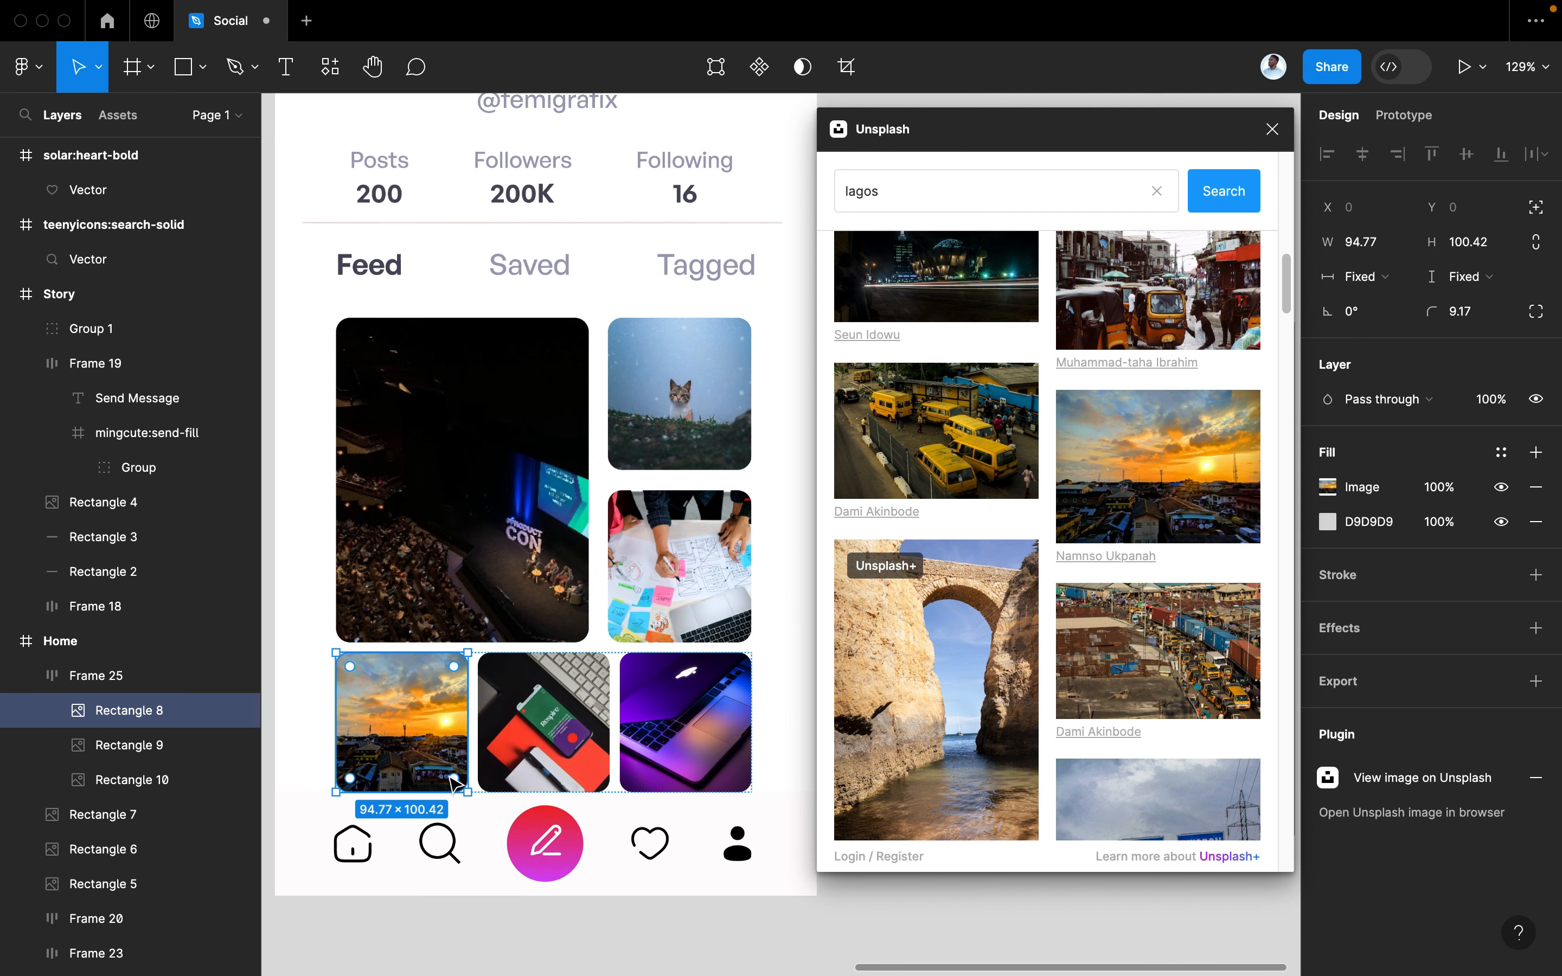
pyautogui.scroll(-5, 454, 783)
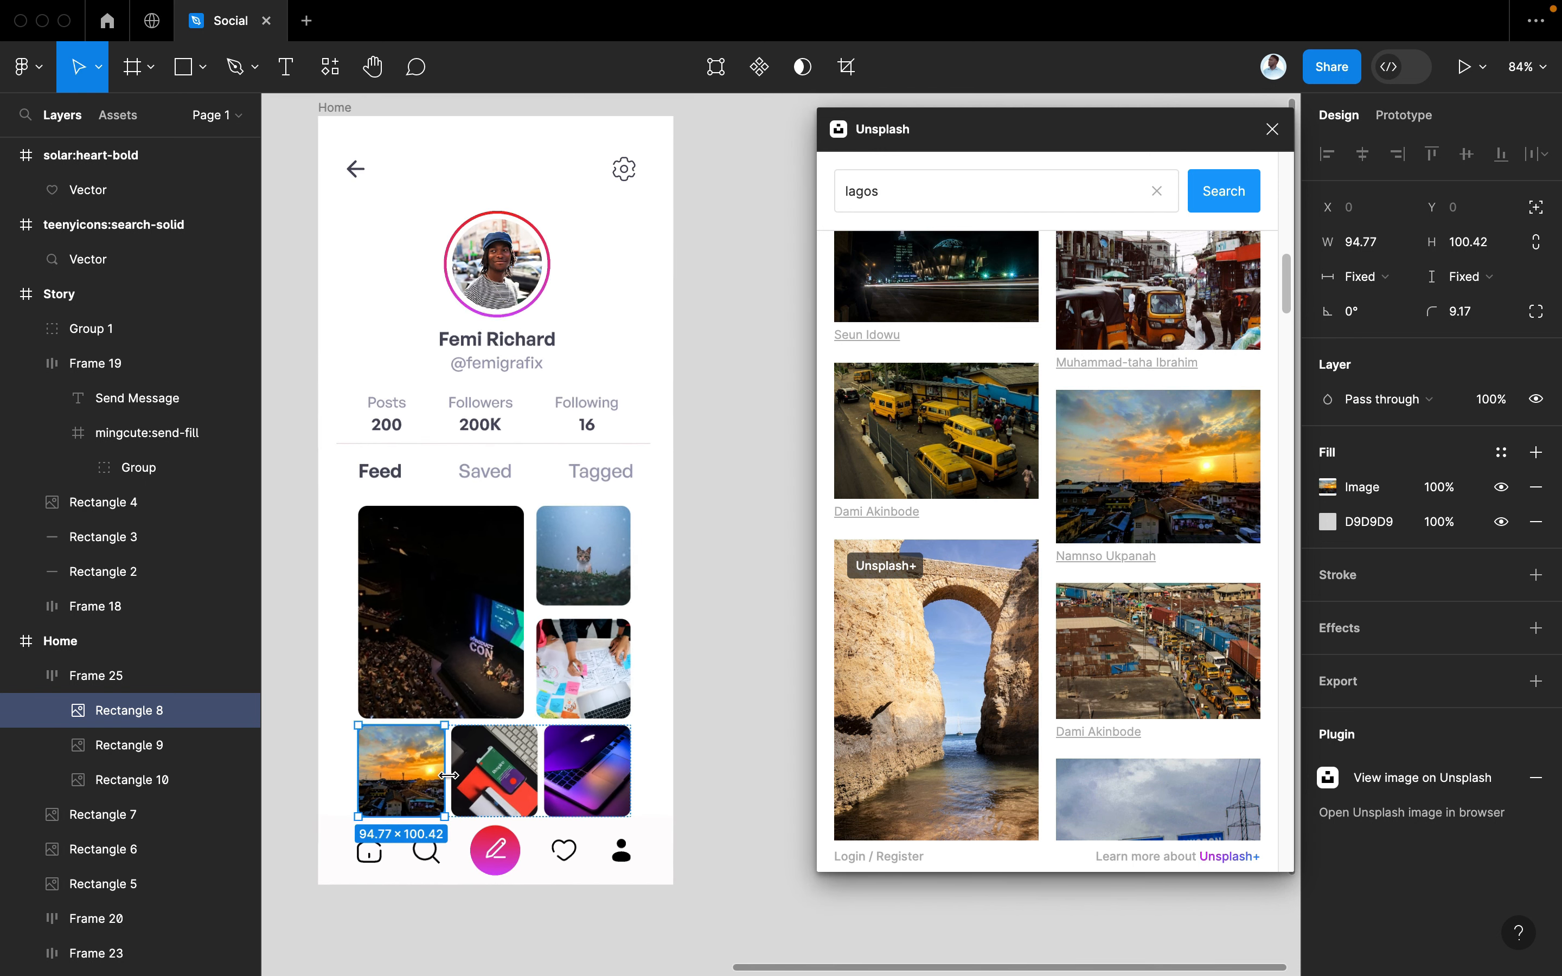
# Set the Feed, Saved and Tagged tab labels to font size 18
pyautogui.click(599, 489)
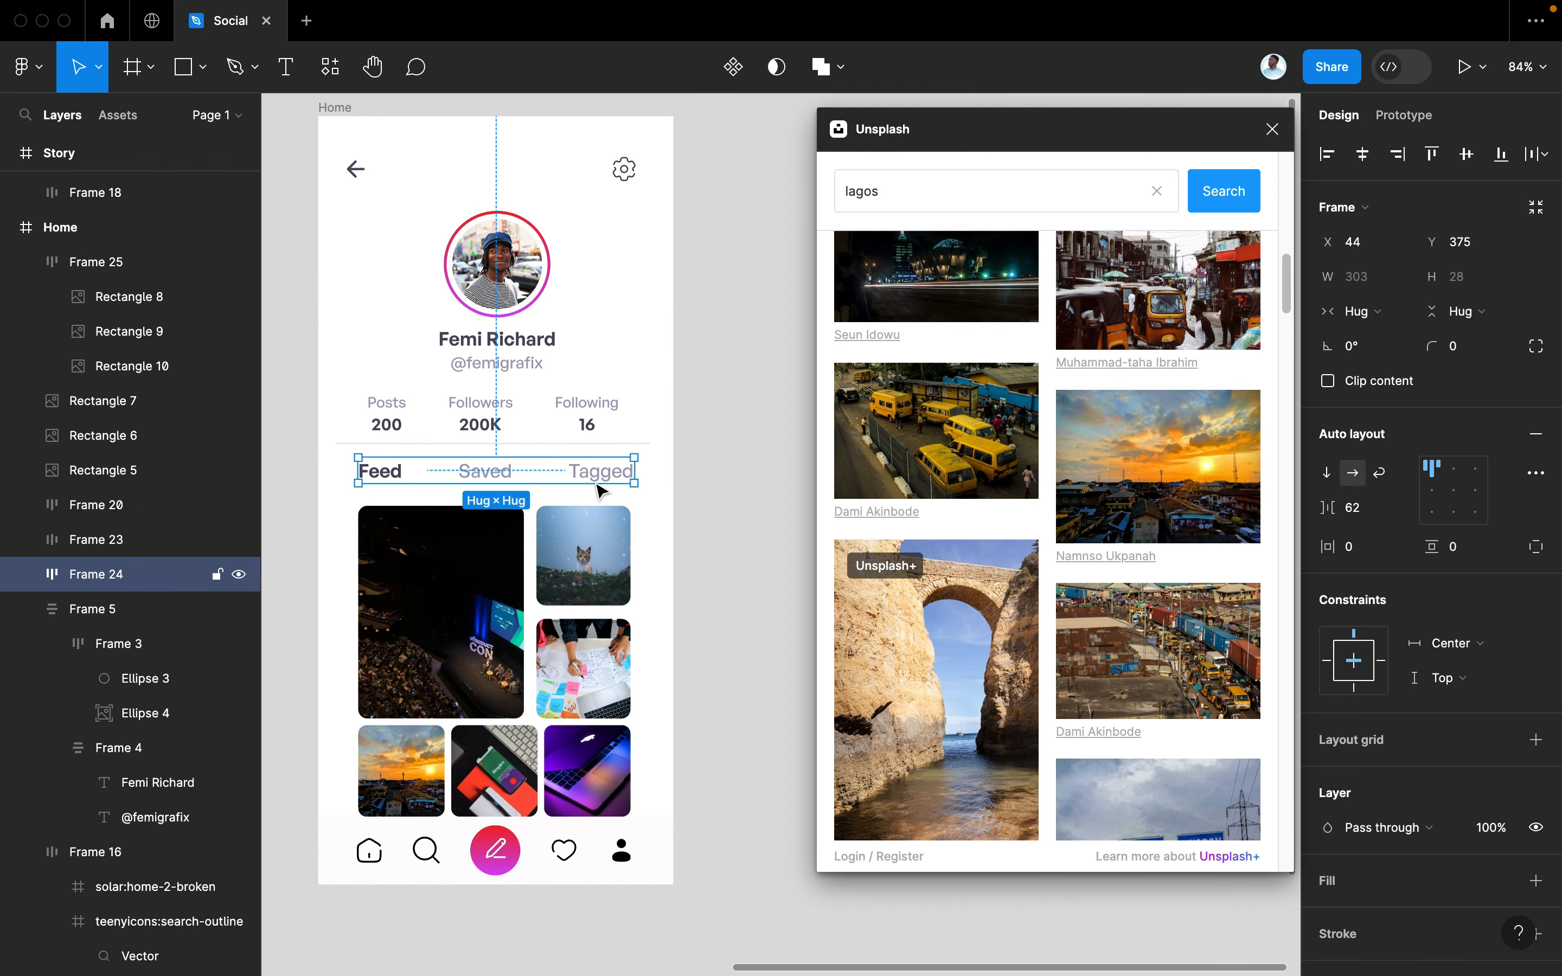
pyautogui.doubleClick(587, 482)
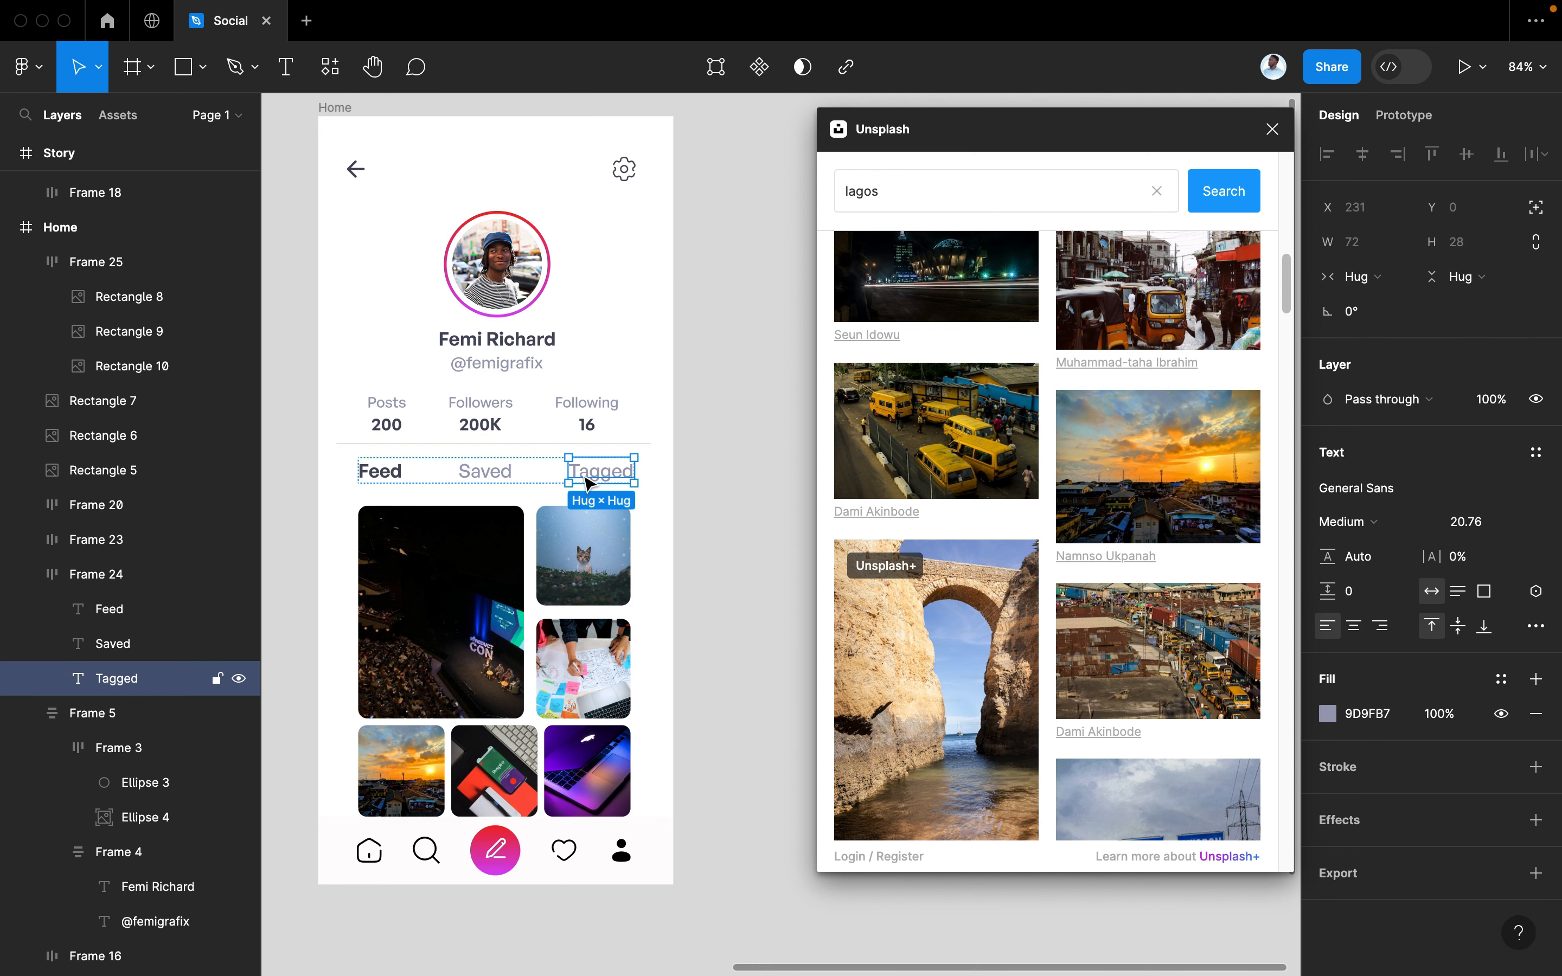
pyautogui.keyDown('shift'); pyautogui.click(486, 478); pyautogui.keyUp('shift')
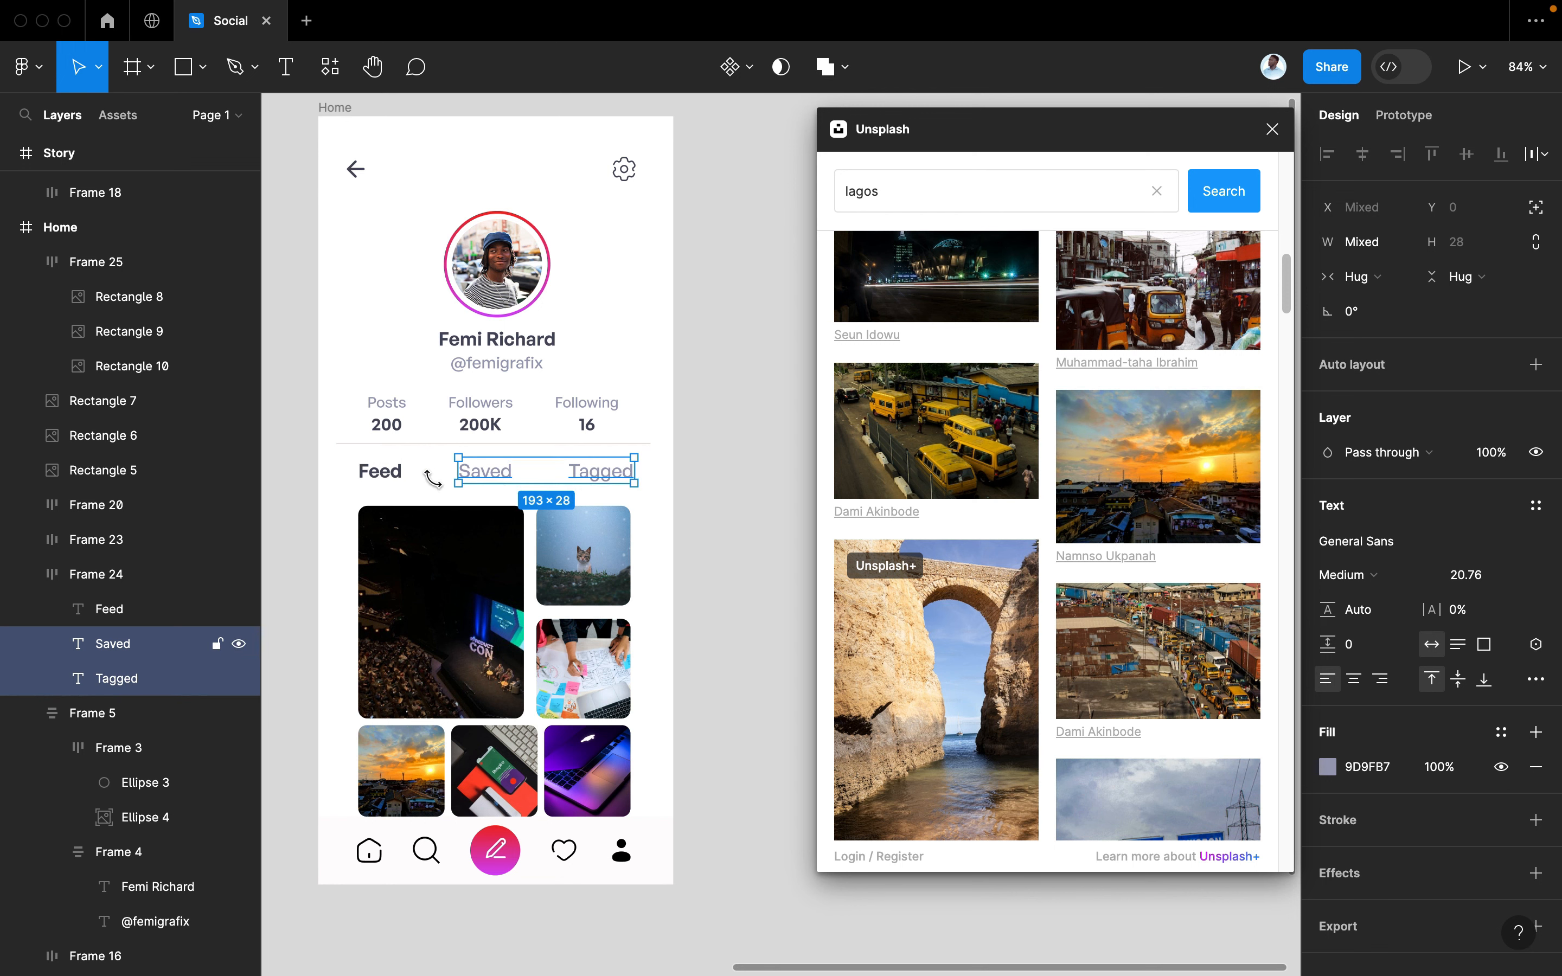
pyautogui.keyDown('shift'); pyautogui.click(391, 478); pyautogui.keyUp('shift')
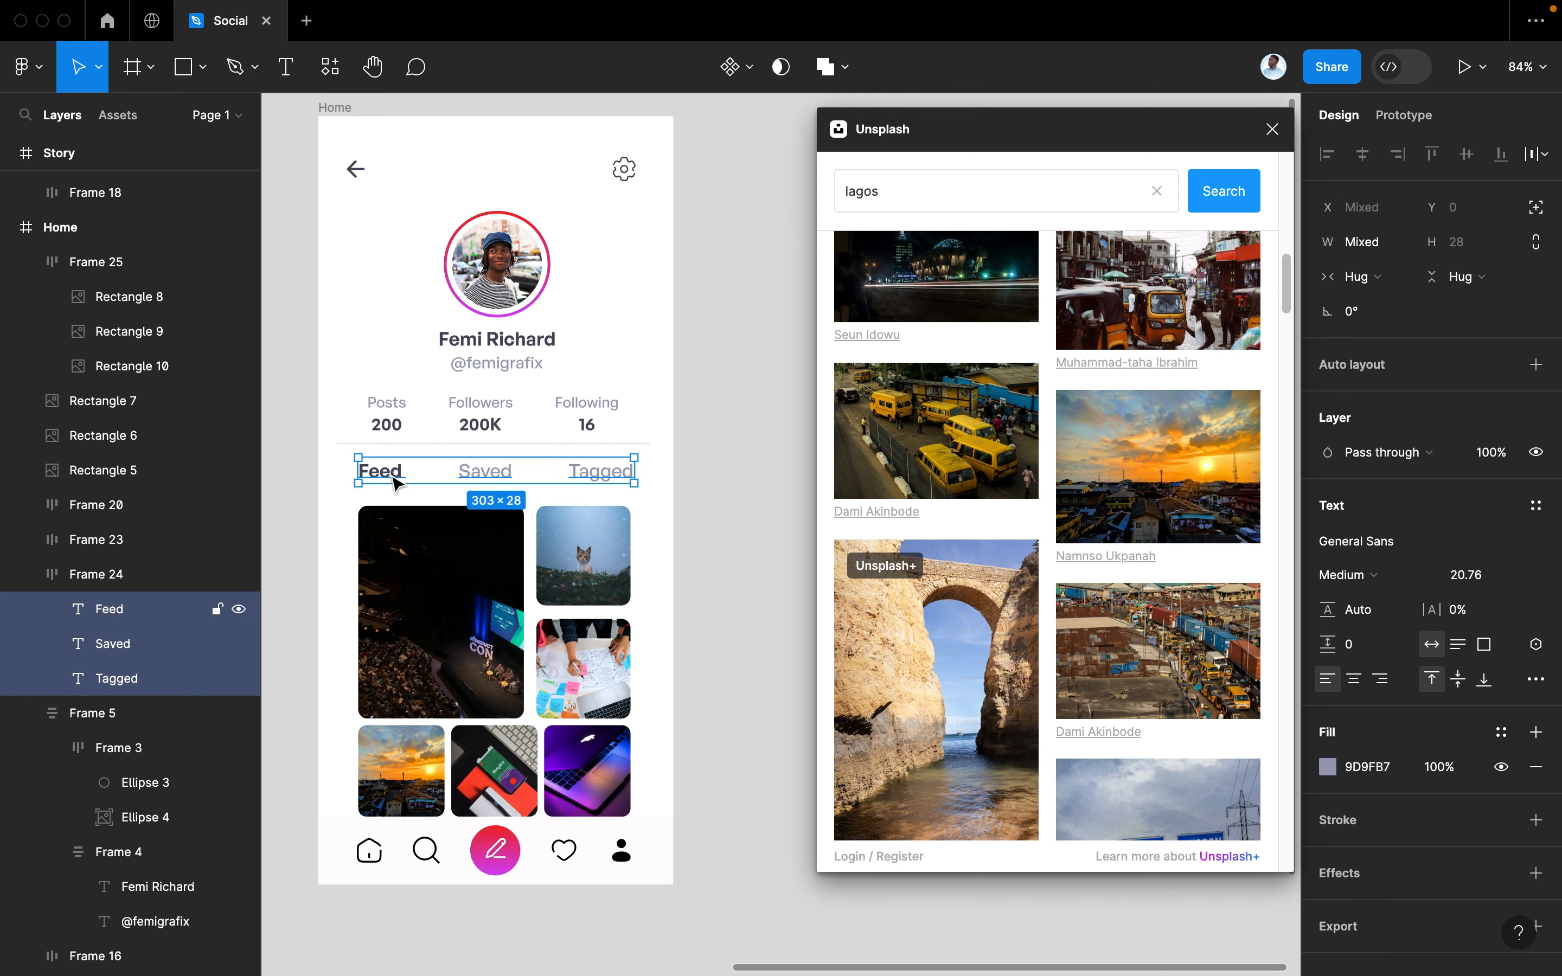
pyautogui.click(1474, 579)
pyautogui.write('16')
pyautogui.press('Return')
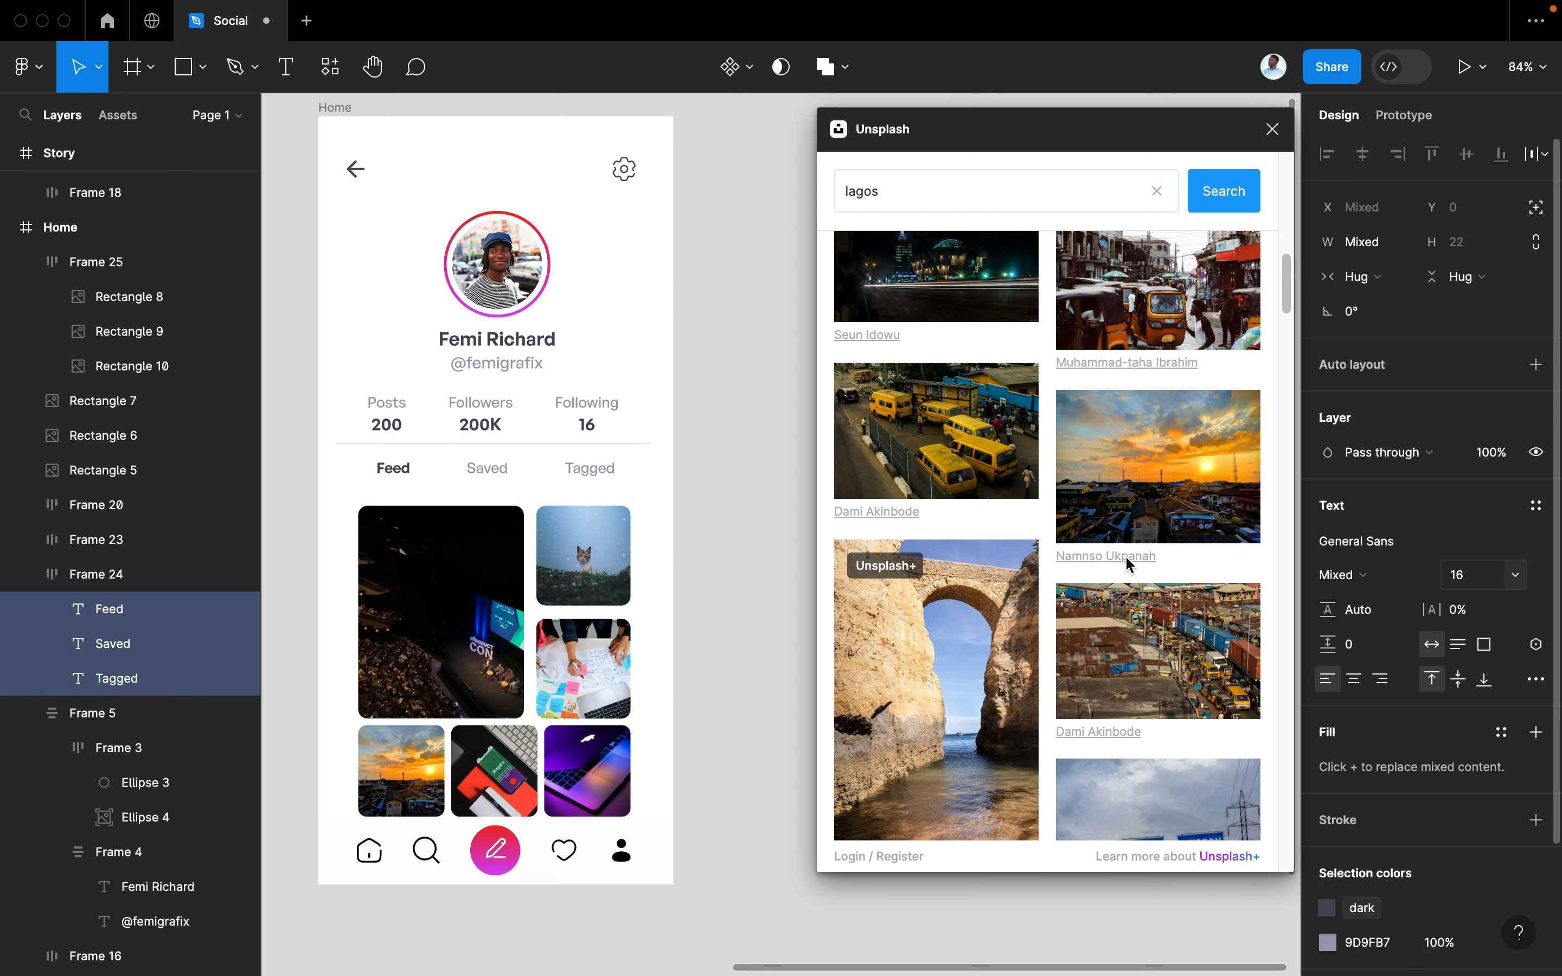
pyautogui.click(1478, 576)
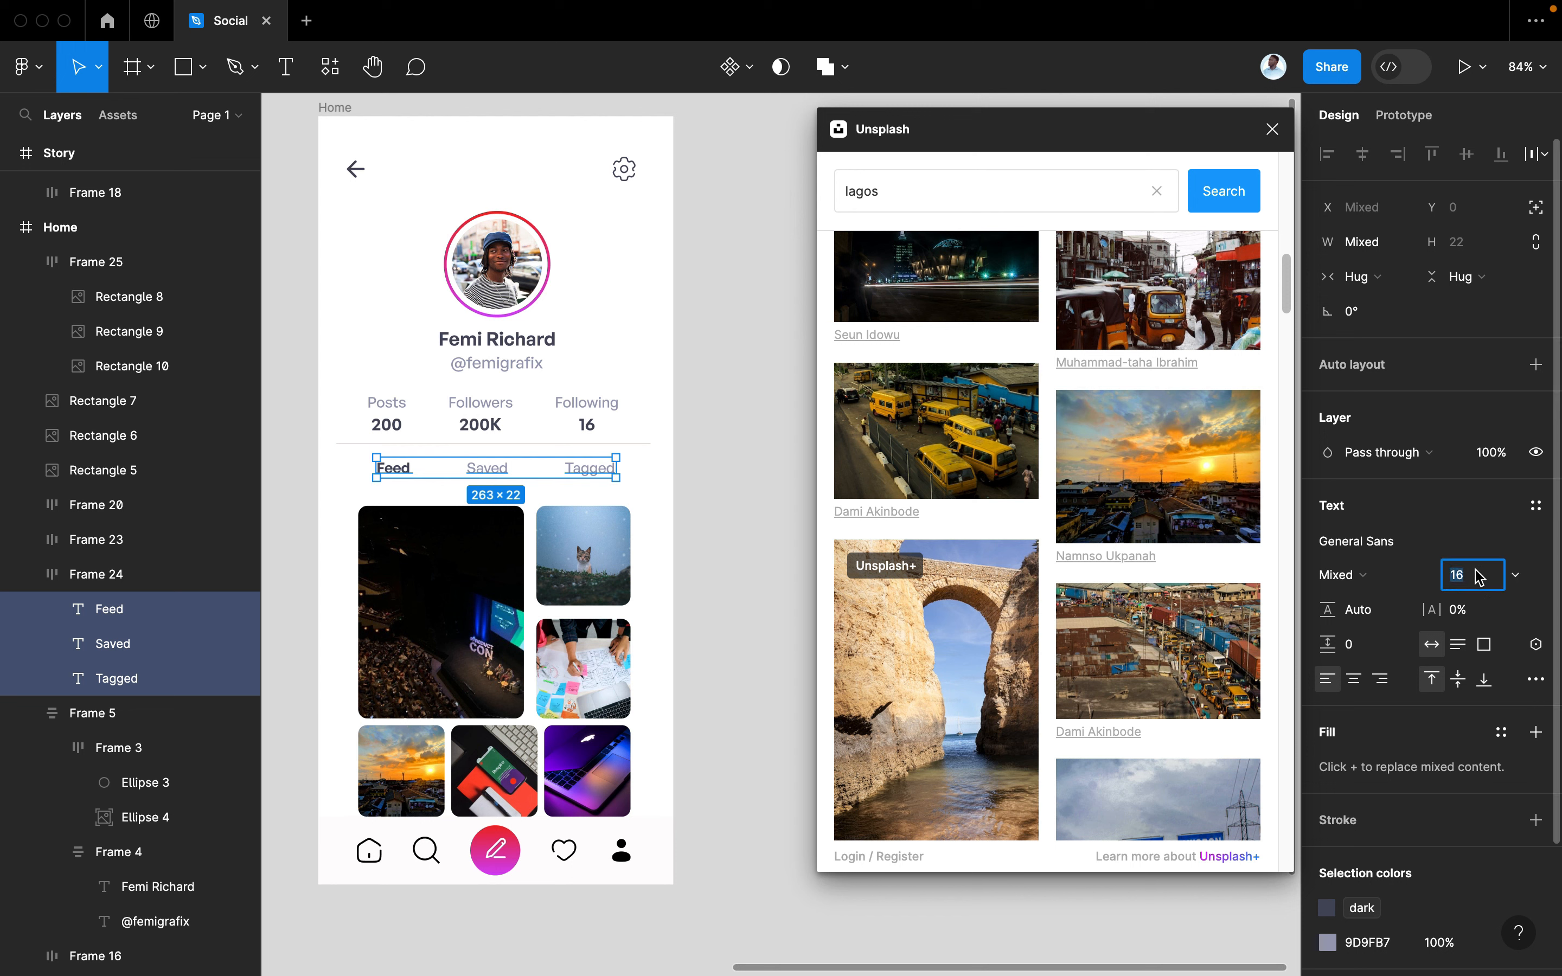
pyautogui.write('18')
pyautogui.press('Return')
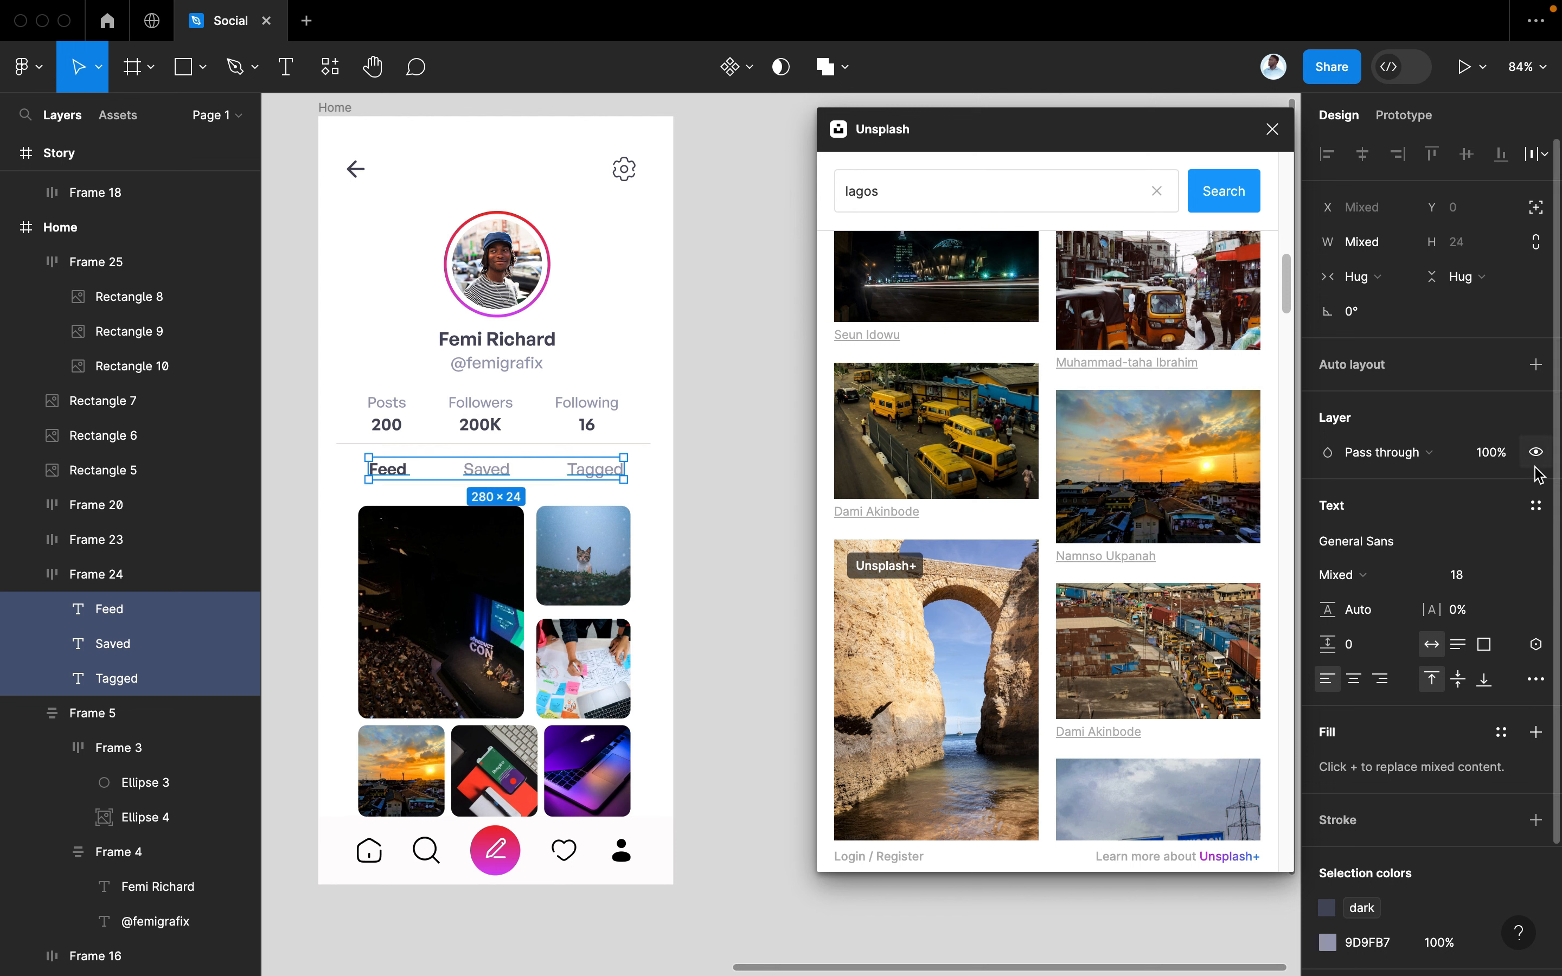
# Raise Frame 24's auto layout gap to 70 to spread the tabs apart
pyautogui.click(742, 634)
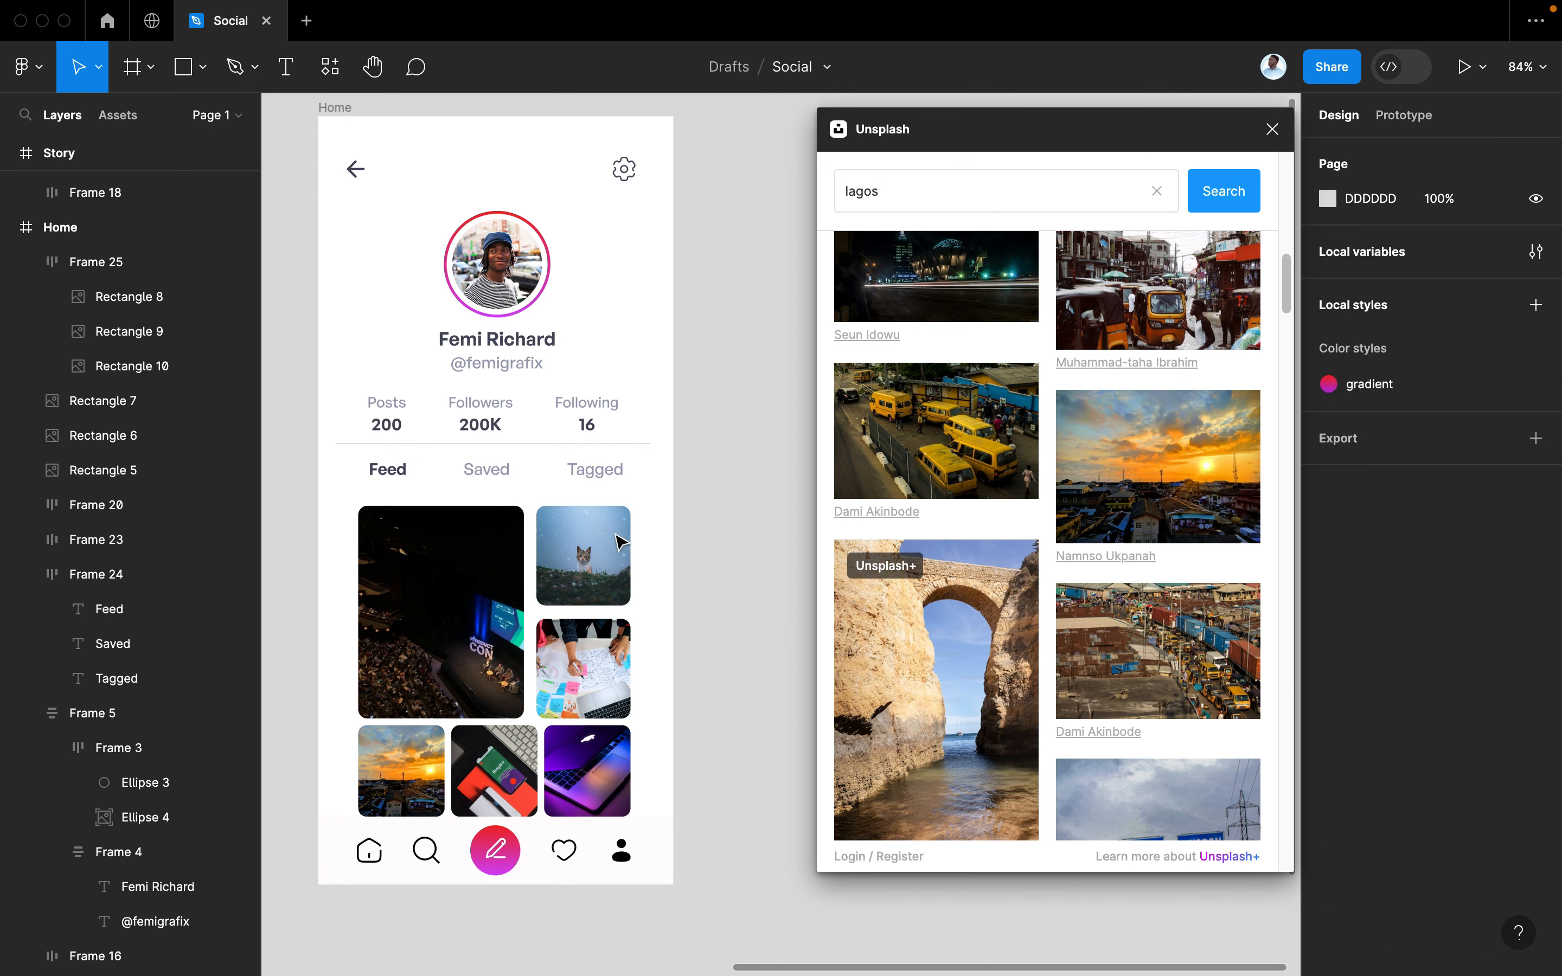
pyautogui.click(500, 477)
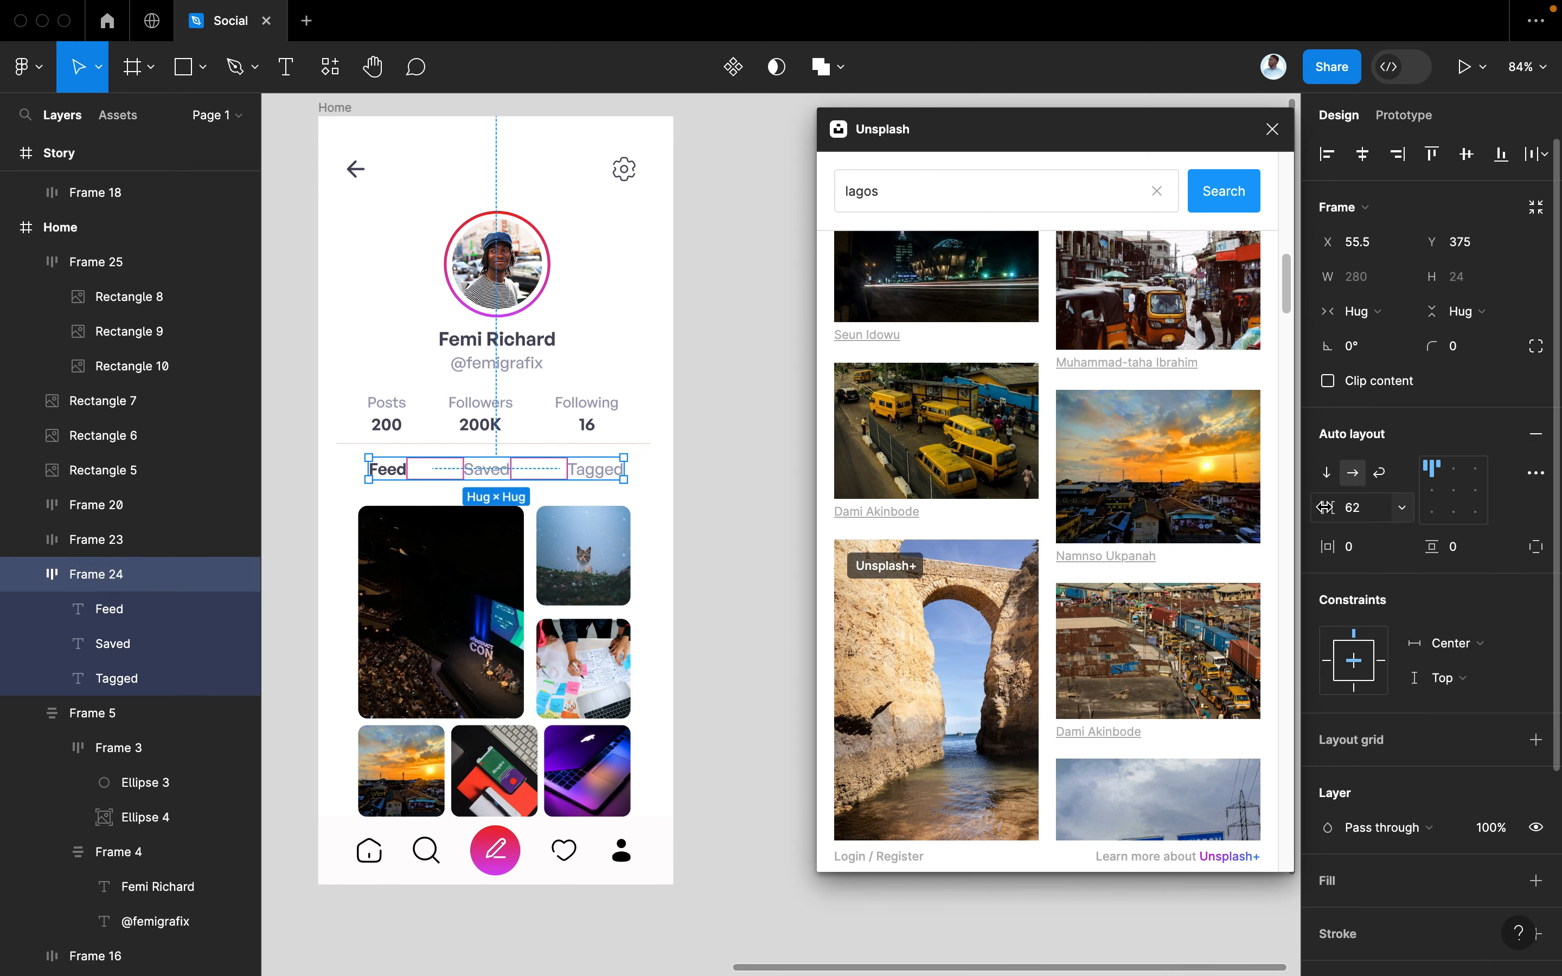
pyautogui.moveTo(1323, 507); pyautogui.dragTo(1330, 512)
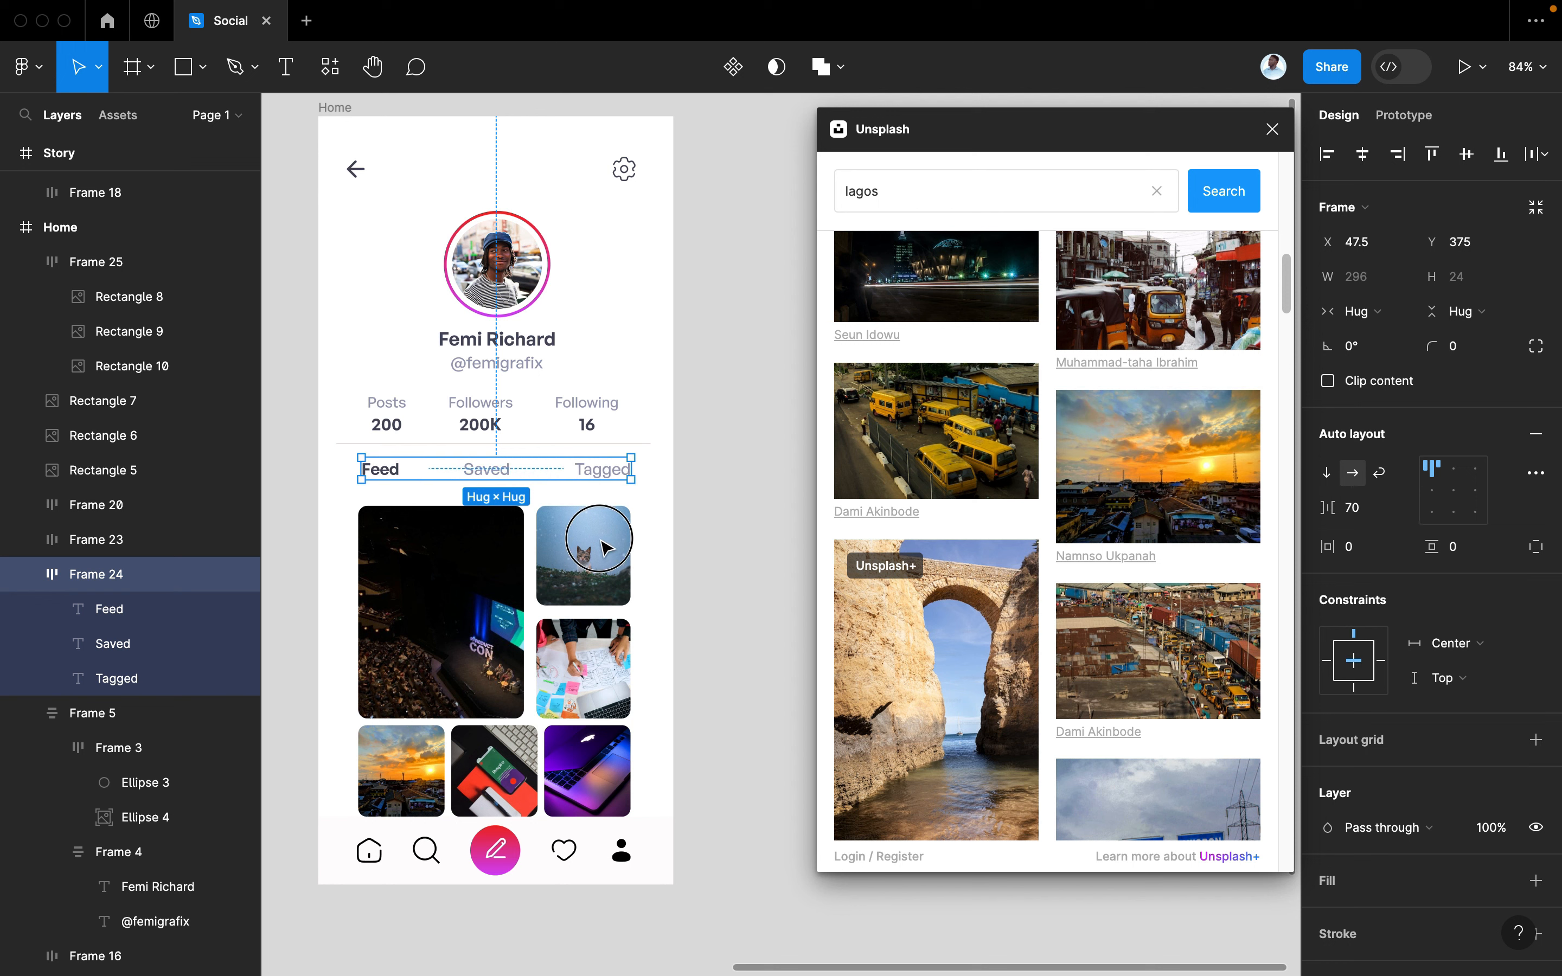
pyautogui.click(581, 554)
pyautogui.keyDown('shift'); pyautogui.click(584, 668); pyautogui.keyUp('shift')
pyautogui.keyDown('shift'); pyautogui.click(600, 778); pyautogui.keyUp('shift')
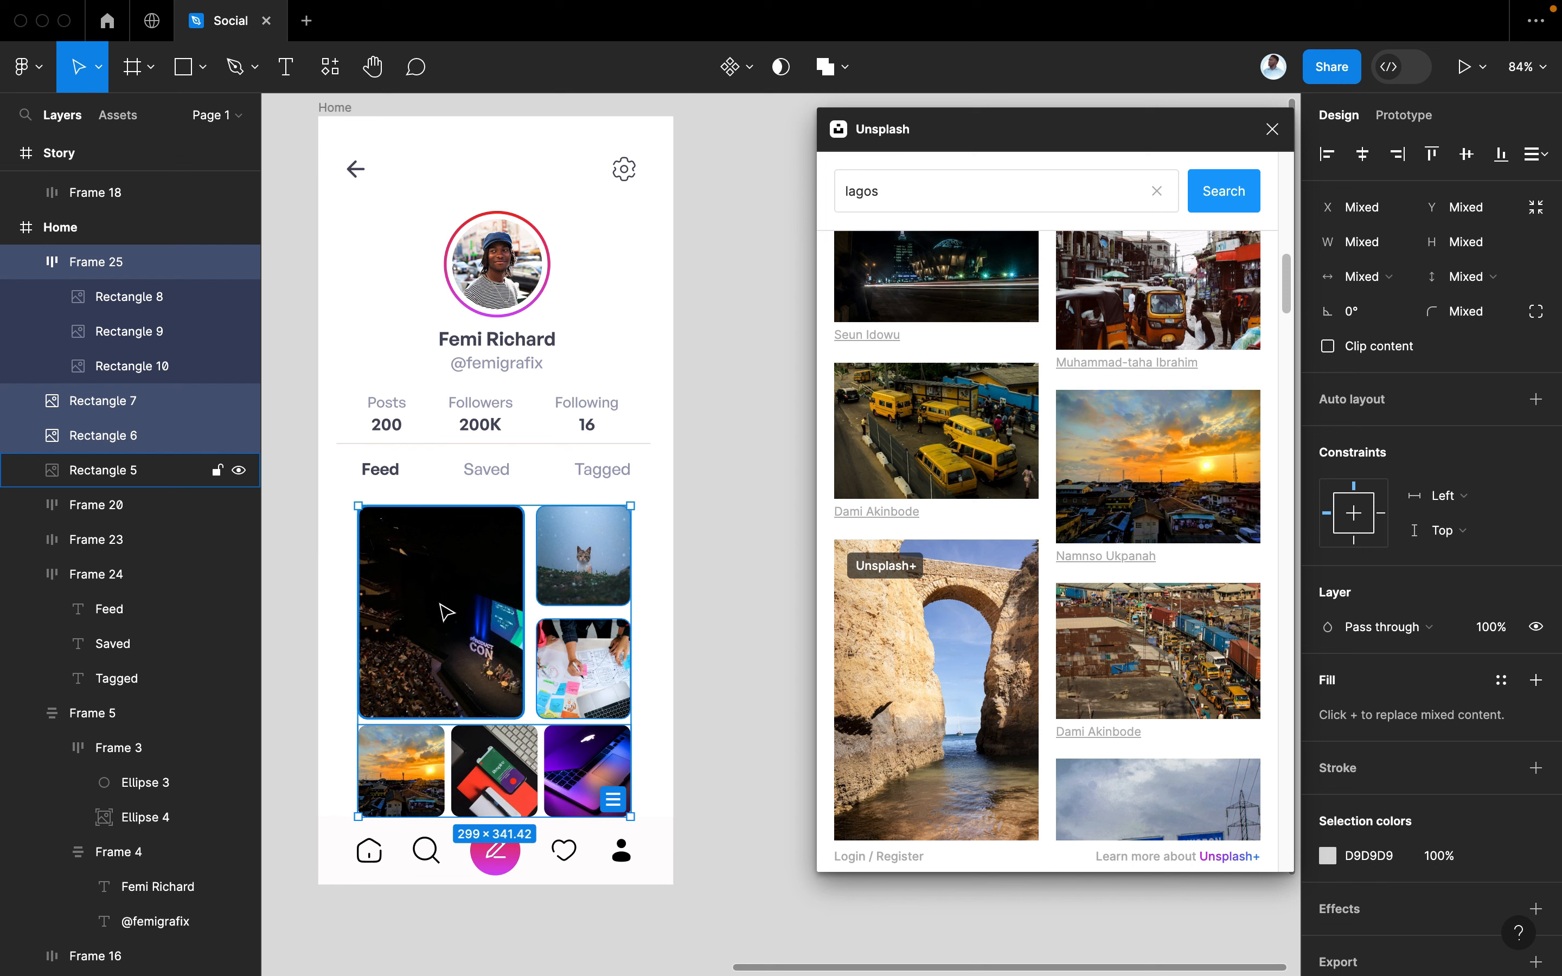
pyautogui.keyDown('shift'); pyautogui.click(445, 623); pyautogui.keyUp('shift')
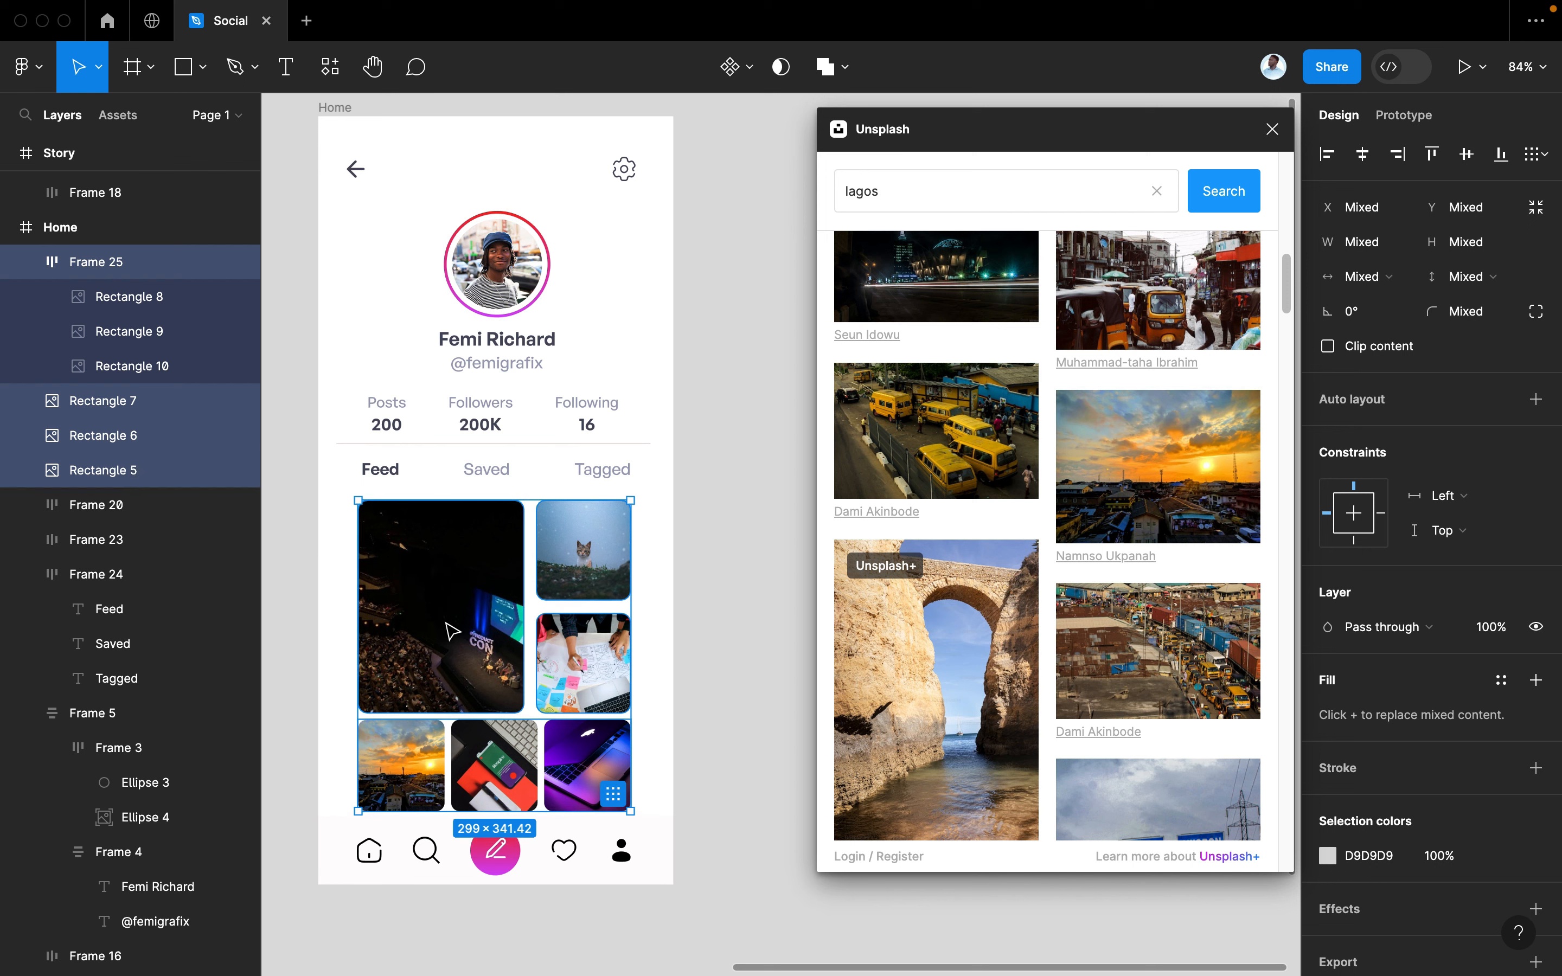
pyautogui.click(678, 545)
pyautogui.scroll(-5, 679, 548)
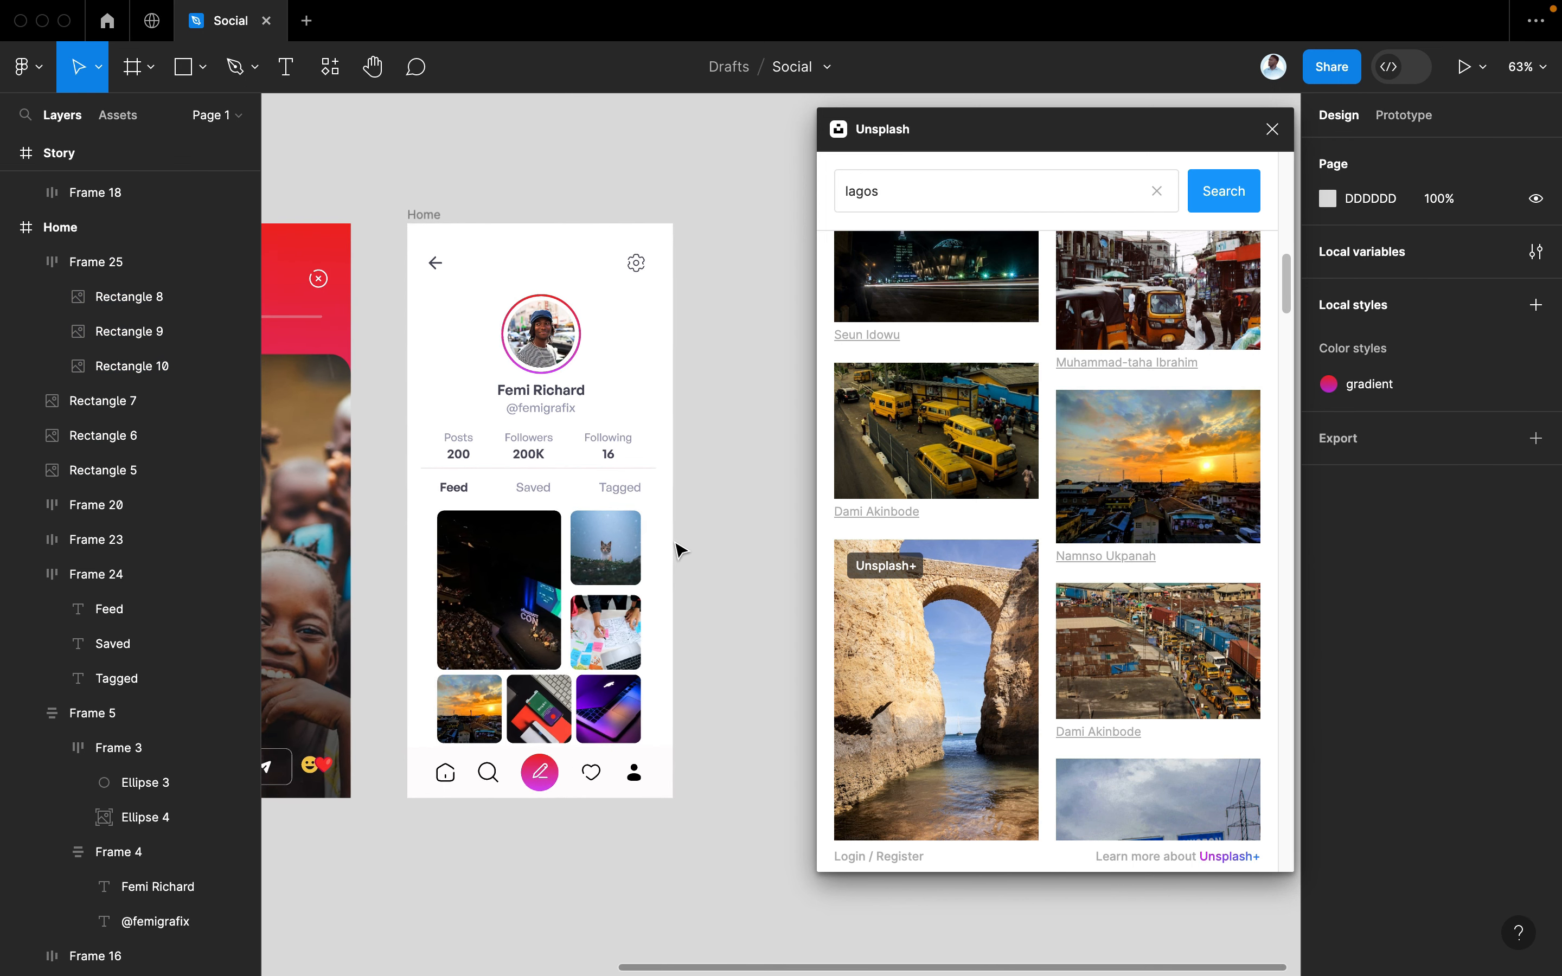
# Close the Unsplash plugin and duplicate the profile Home frame to its right
pyautogui.click(1272, 129)
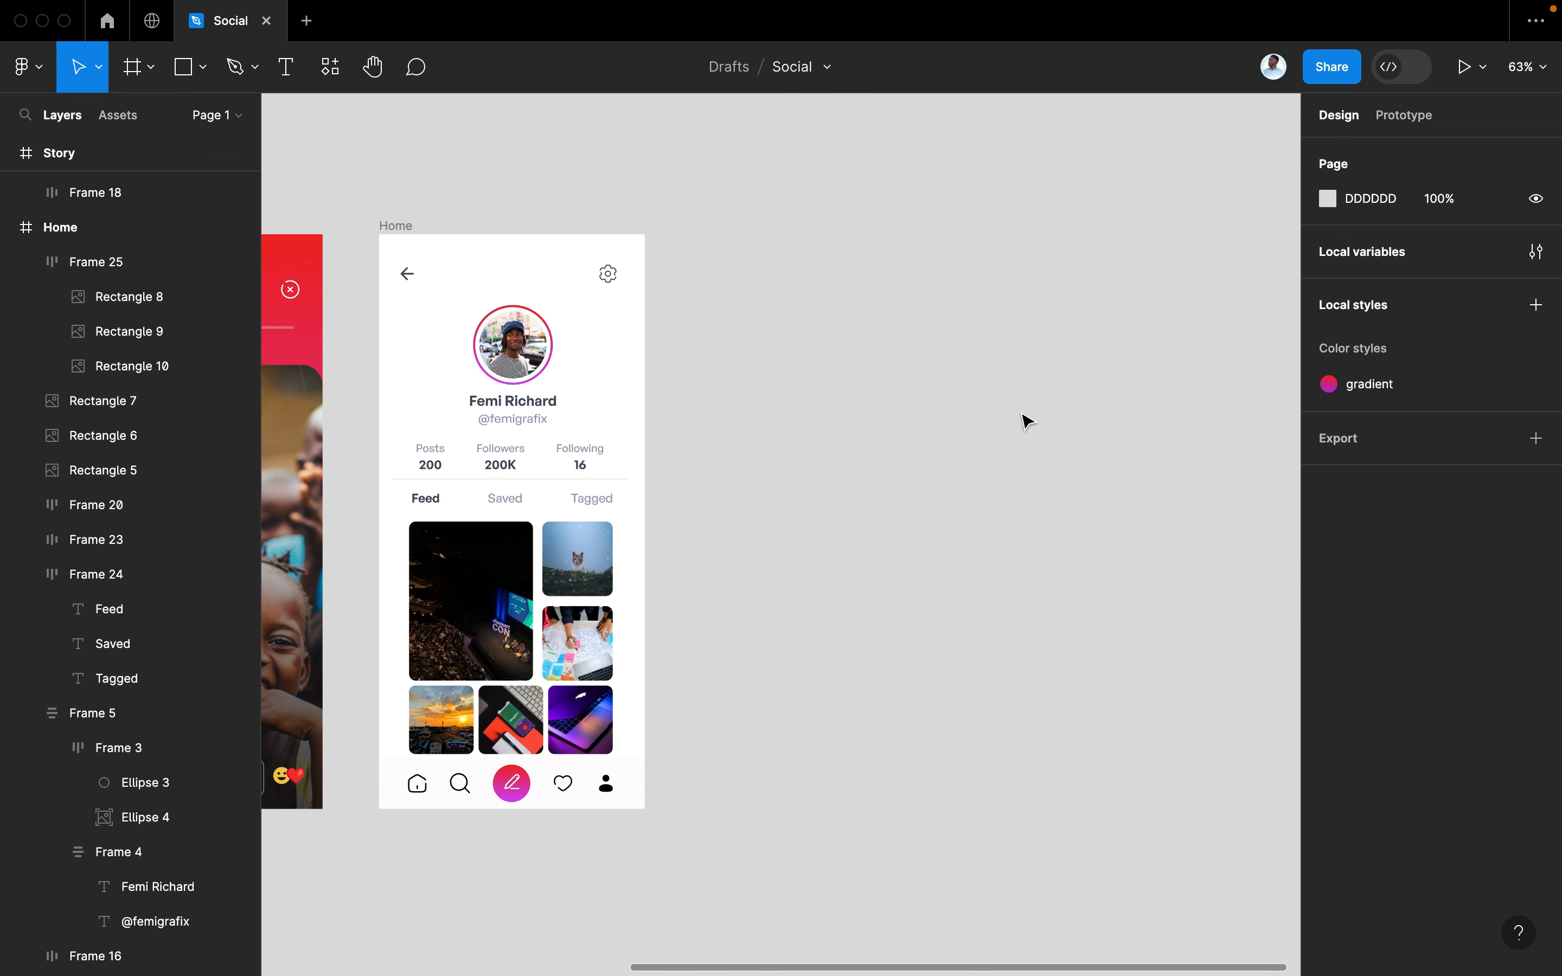
pyautogui.scroll(-6, 1026, 421)
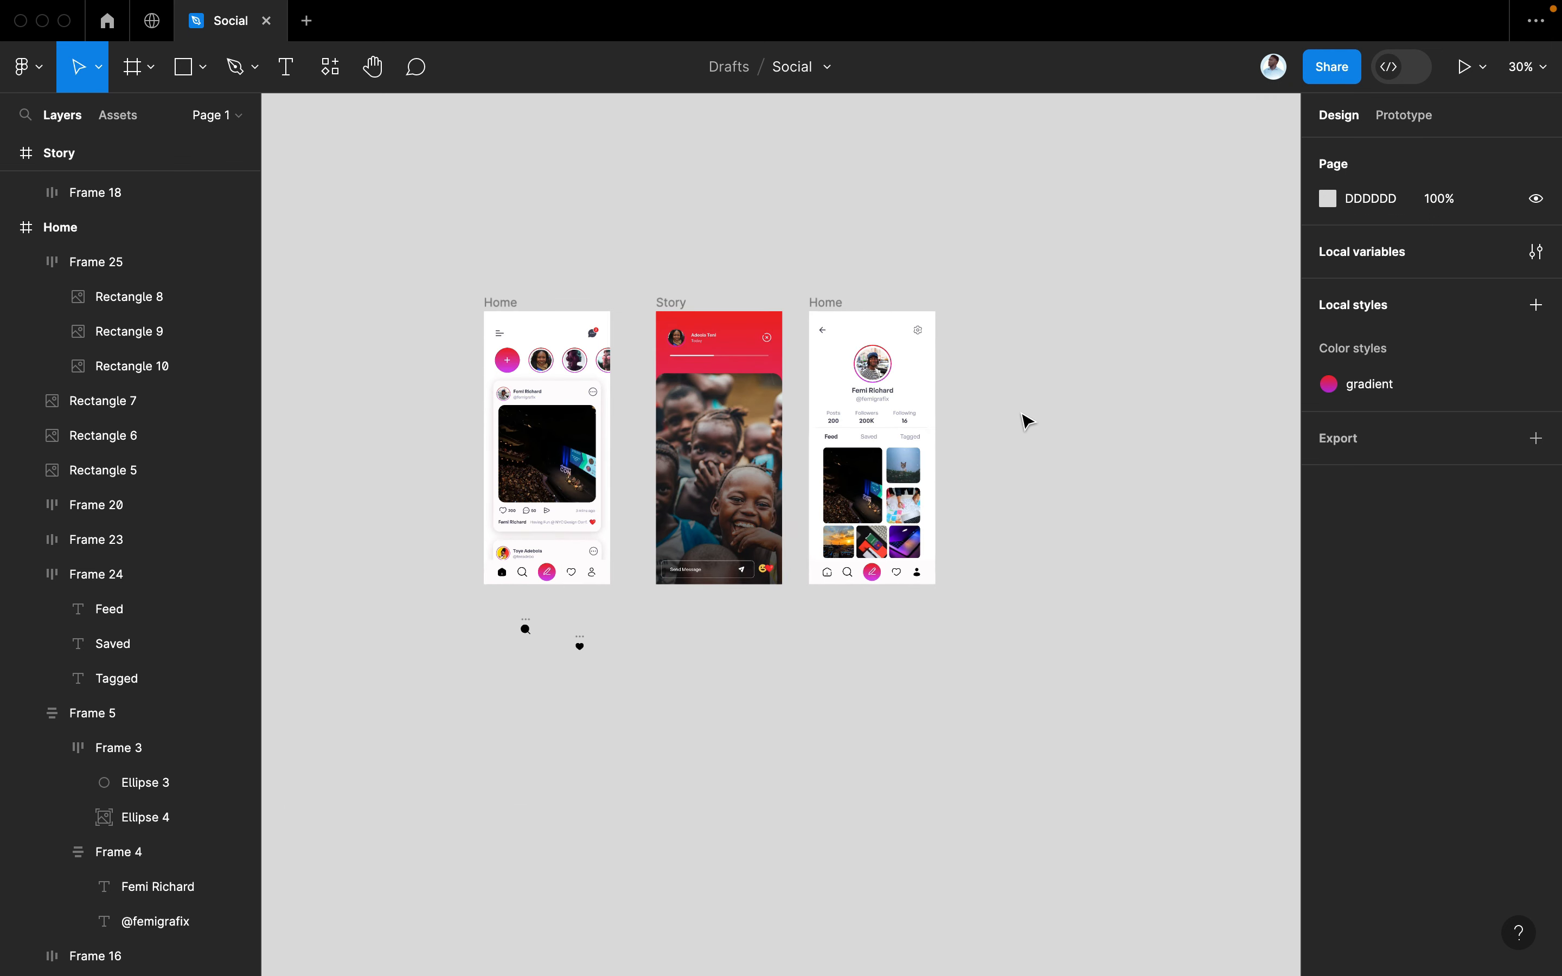
pyautogui.moveTo(583, 773); pyautogui.dragTo(861, 739)
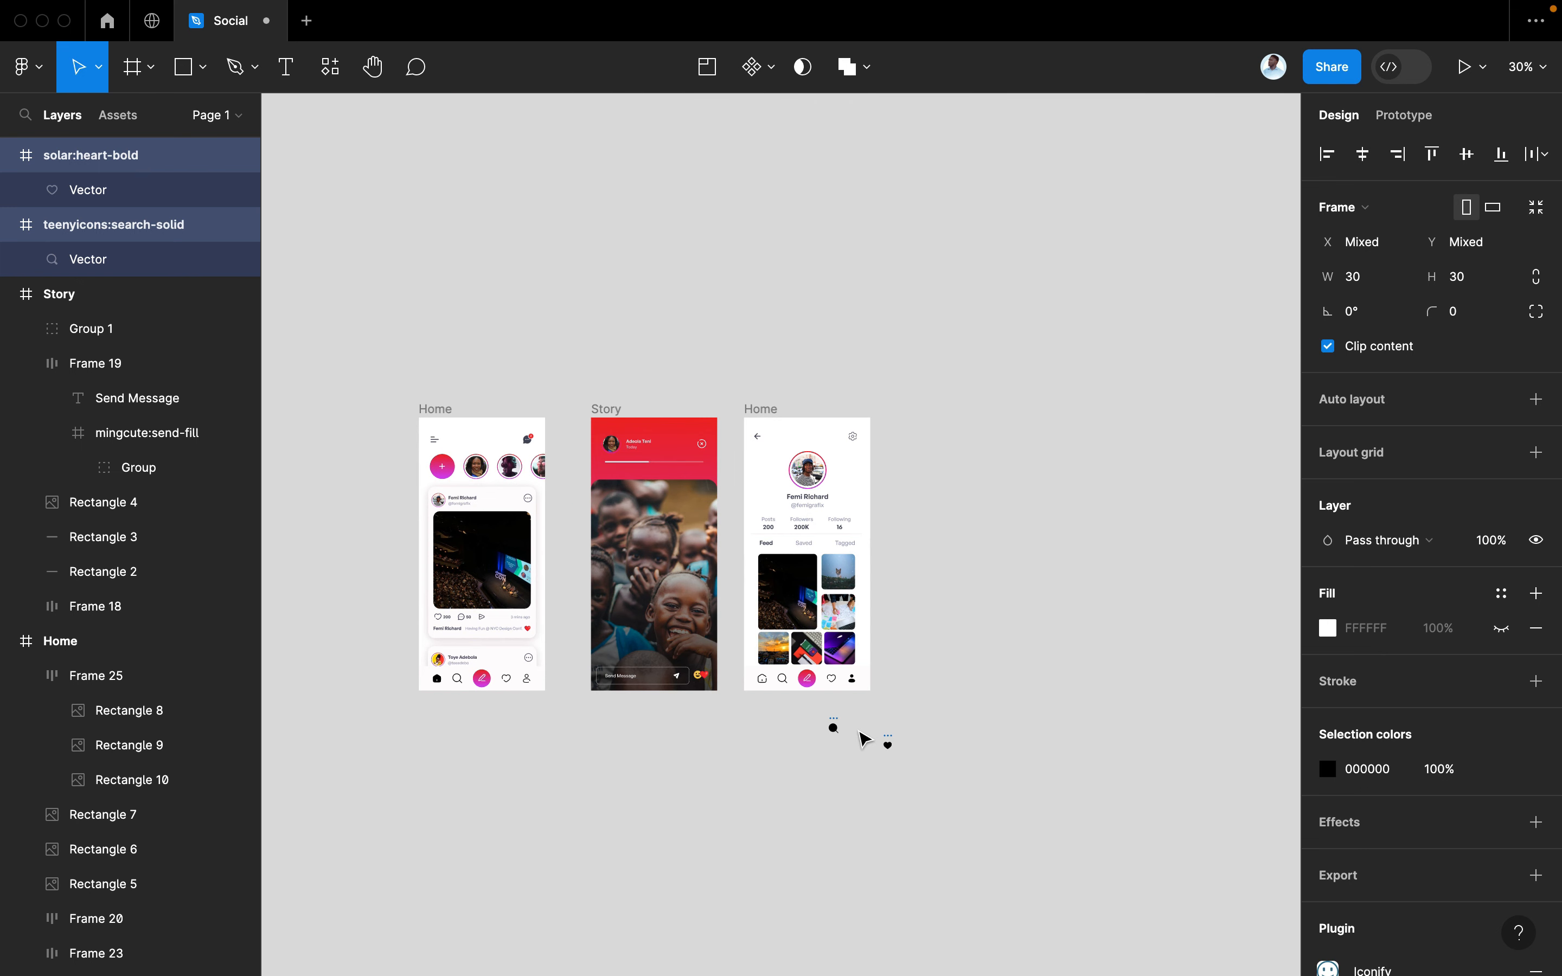
pyautogui.scroll(5, 861, 739)
pyautogui.scroll(3, 859, 731)
pyautogui.hscroll(2, 858, 731)
pyautogui.scroll(-2, 858, 732)
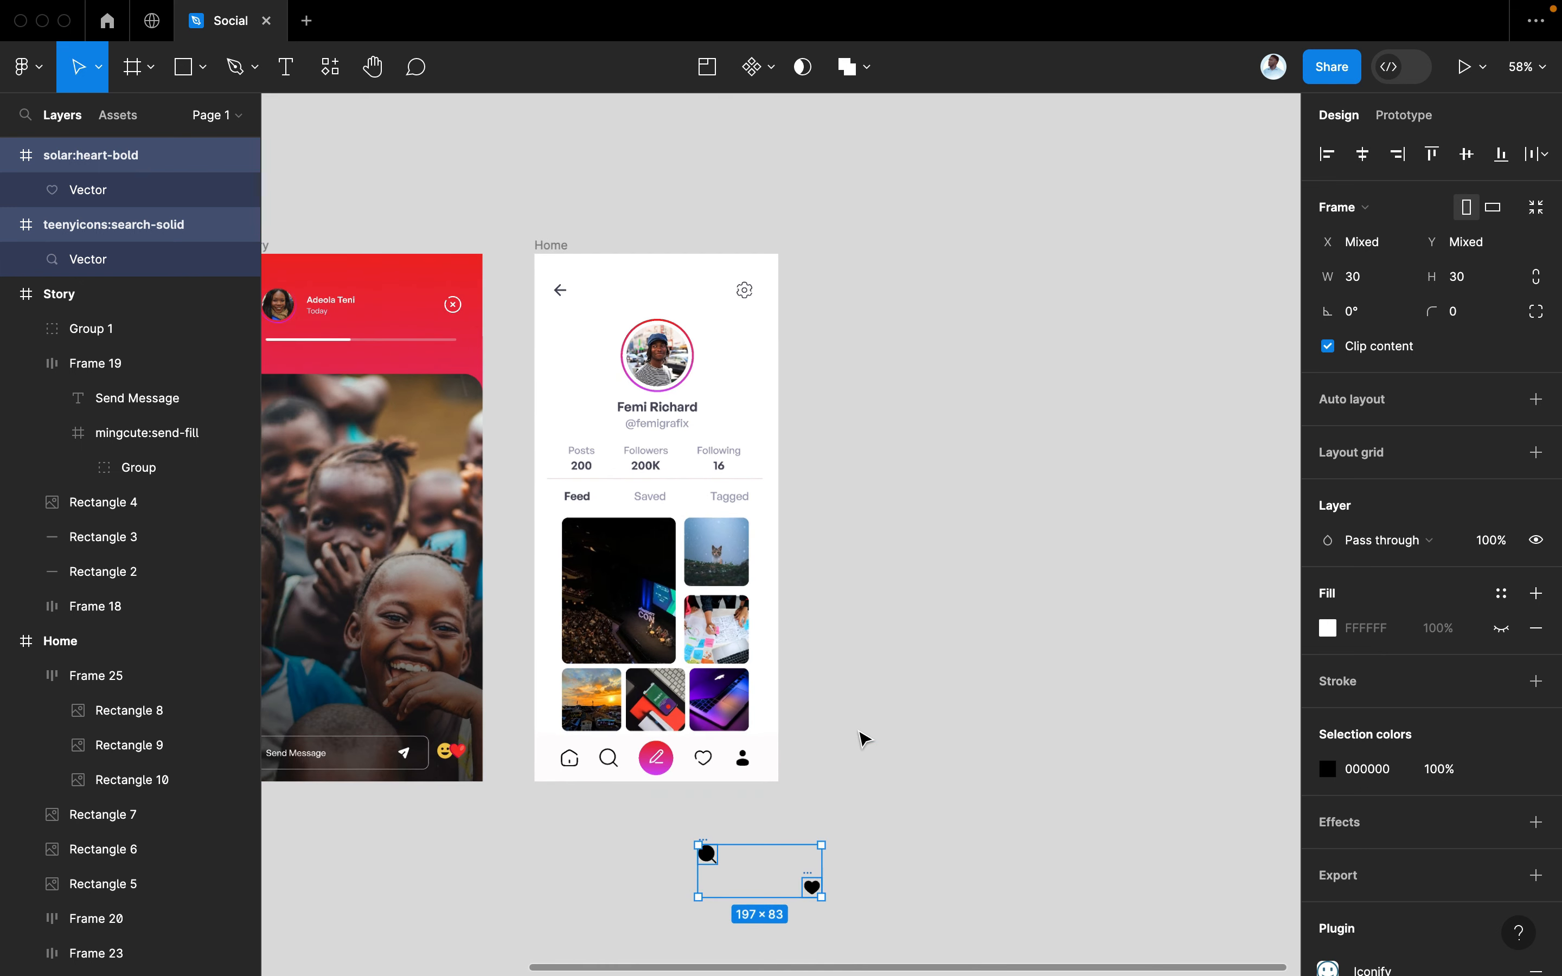
pyautogui.click(859, 732)
pyautogui.click(559, 251)
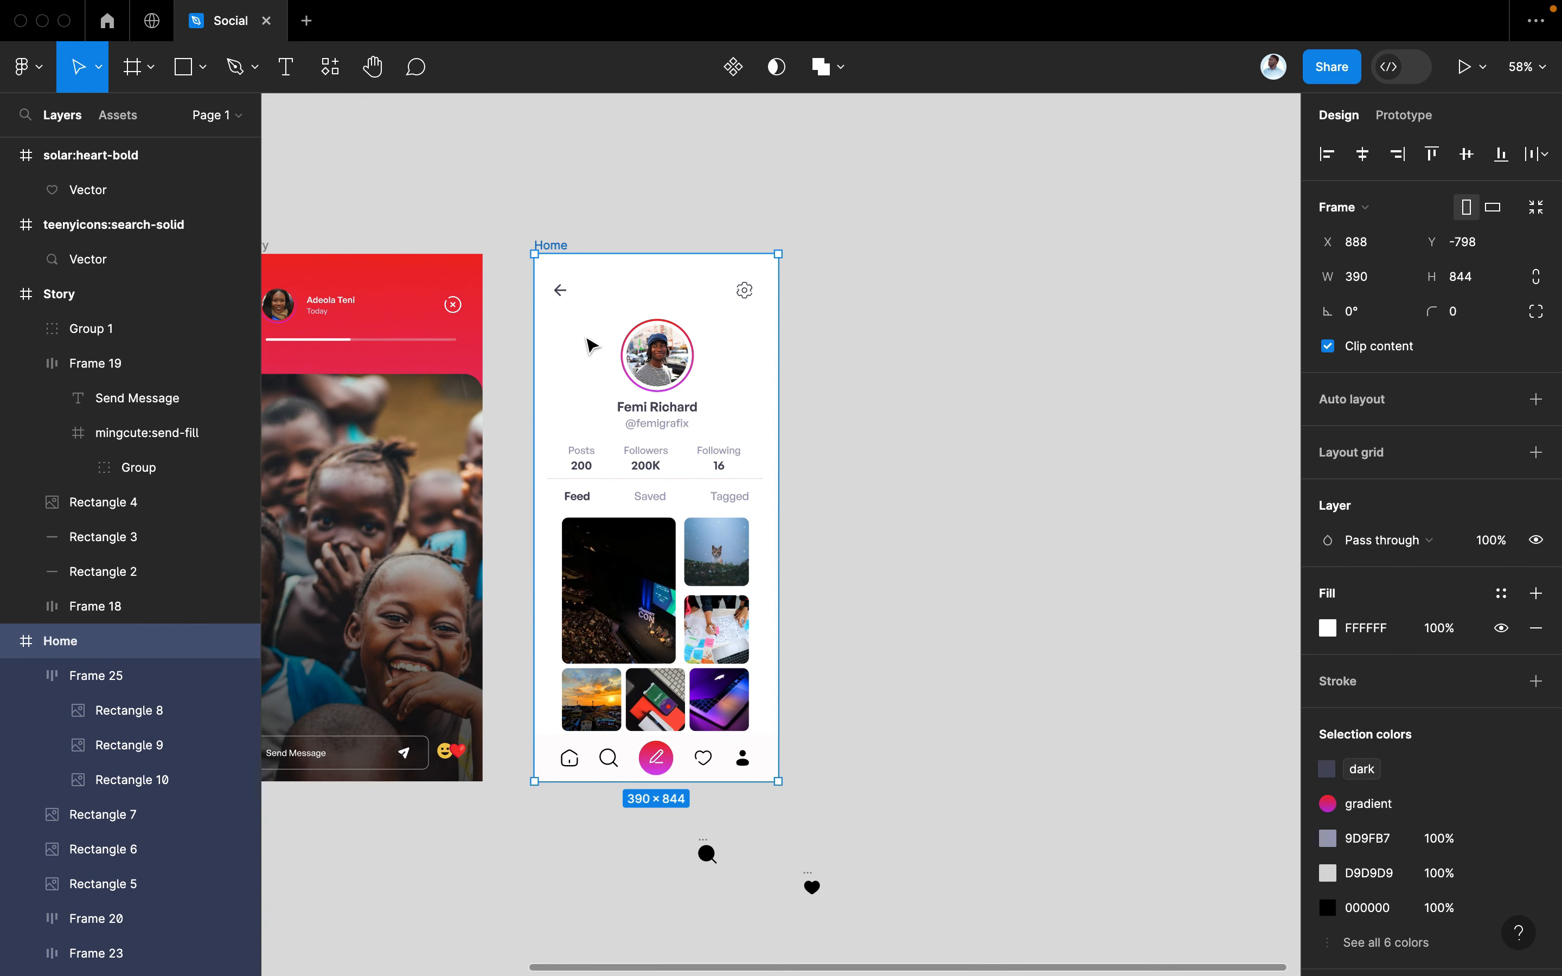
pyautogui.moveTo(590, 345); pyautogui.dragTo(900, 349)
# Replace the duplicate's nav profile icon with the copied outline profile icon
pyautogui.hscroll(-2, 903, 352)
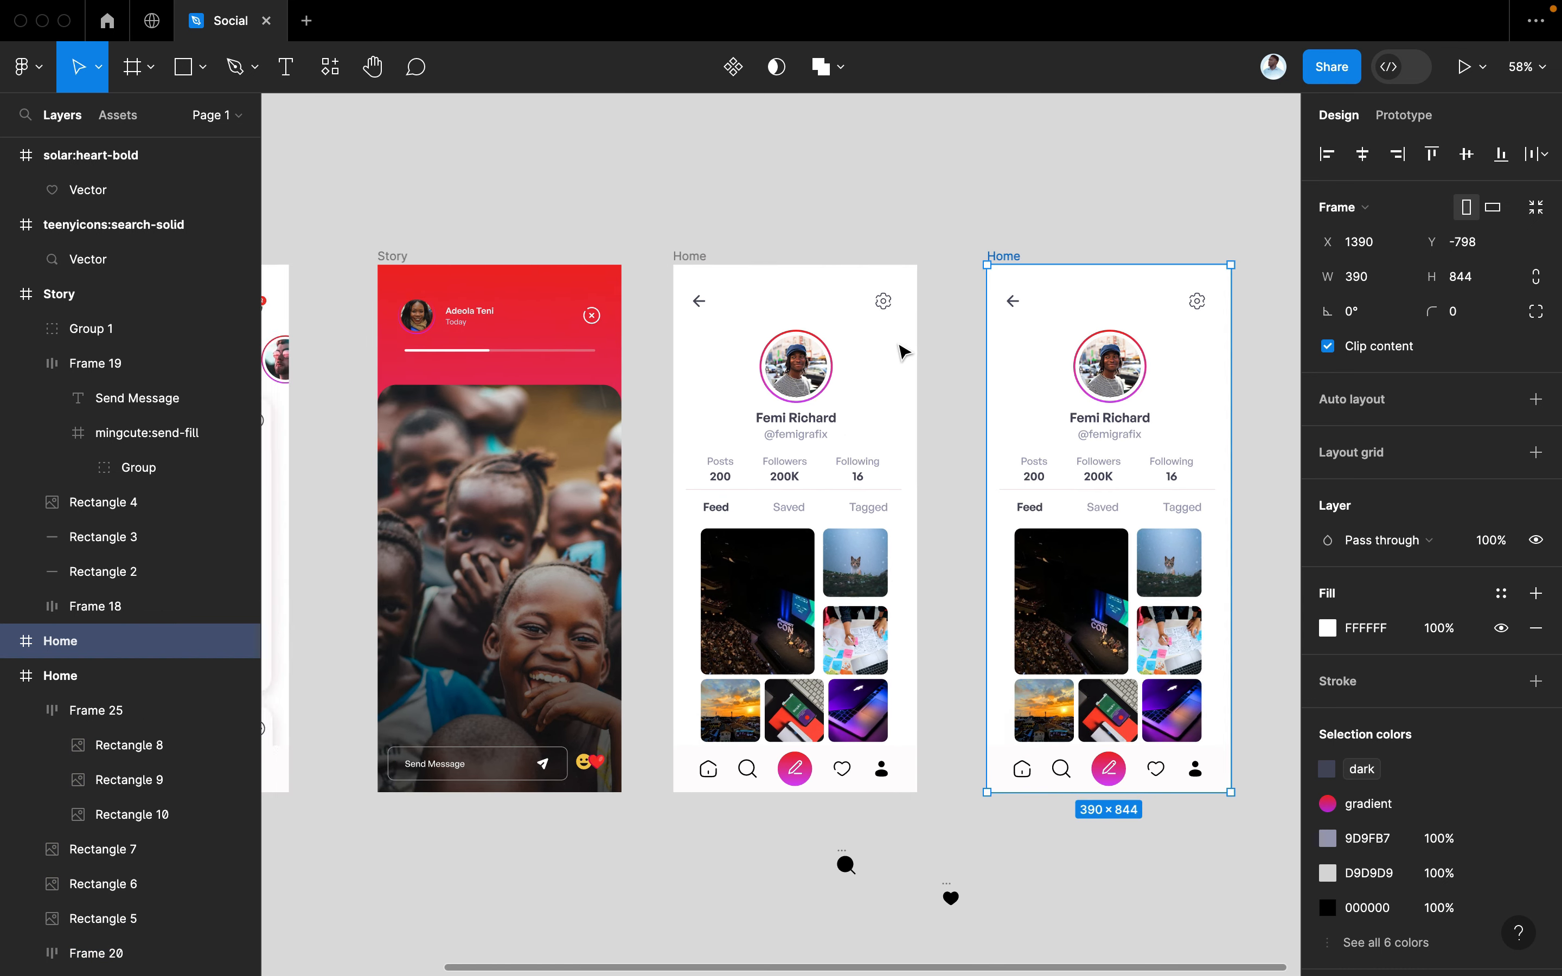
pyautogui.hscroll(-5, 902, 352)
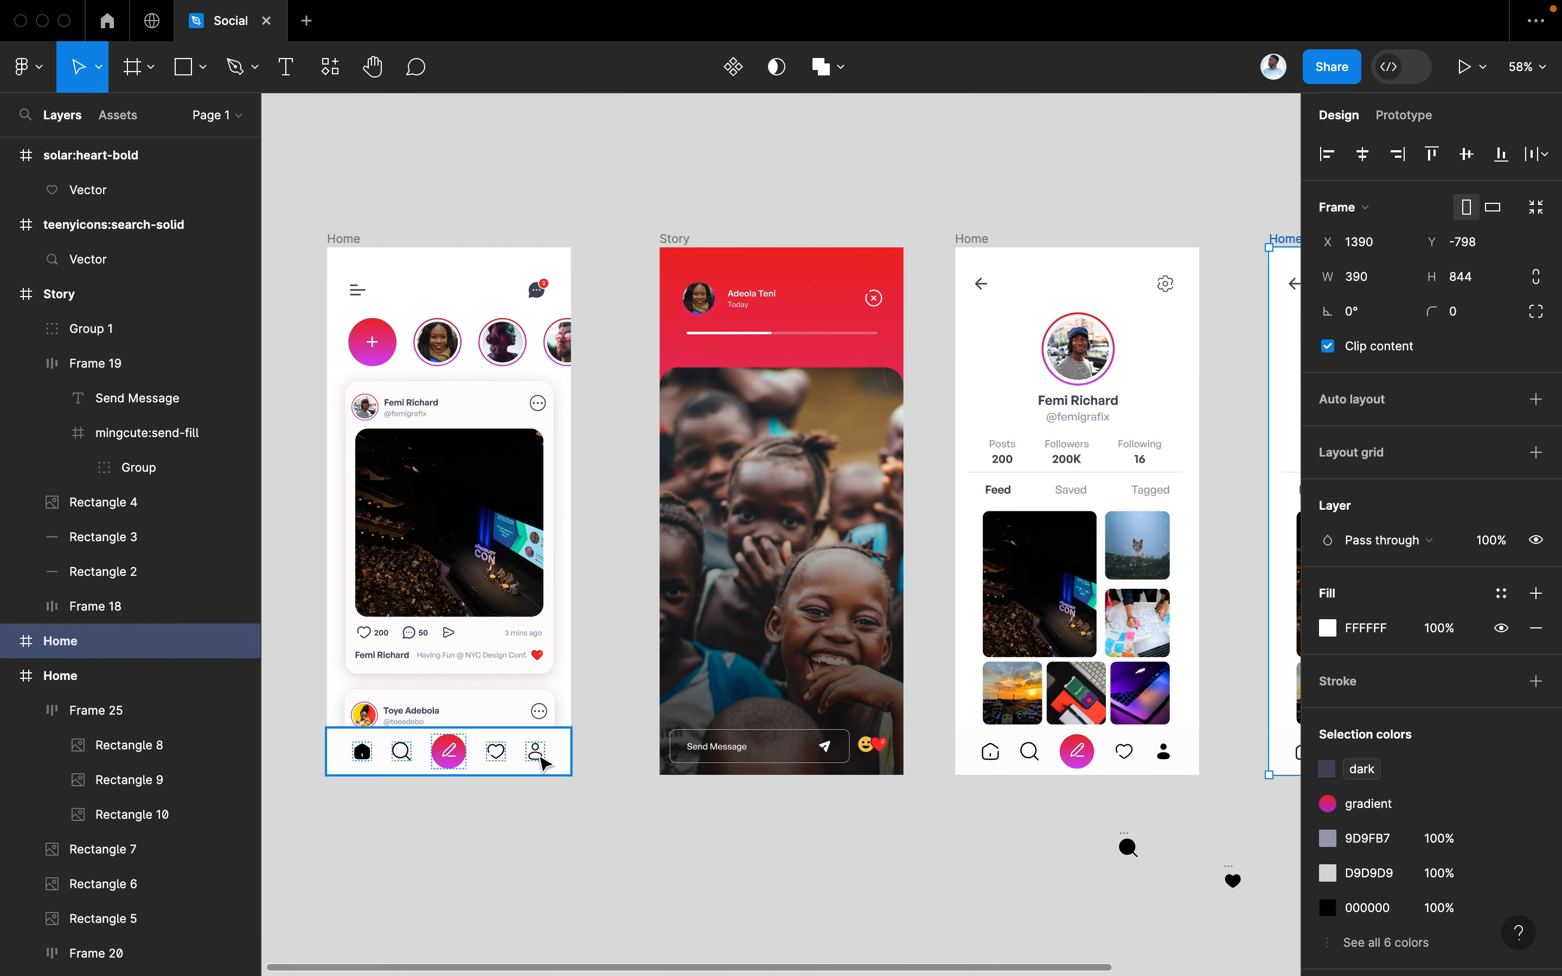
pyautogui.click(544, 764)
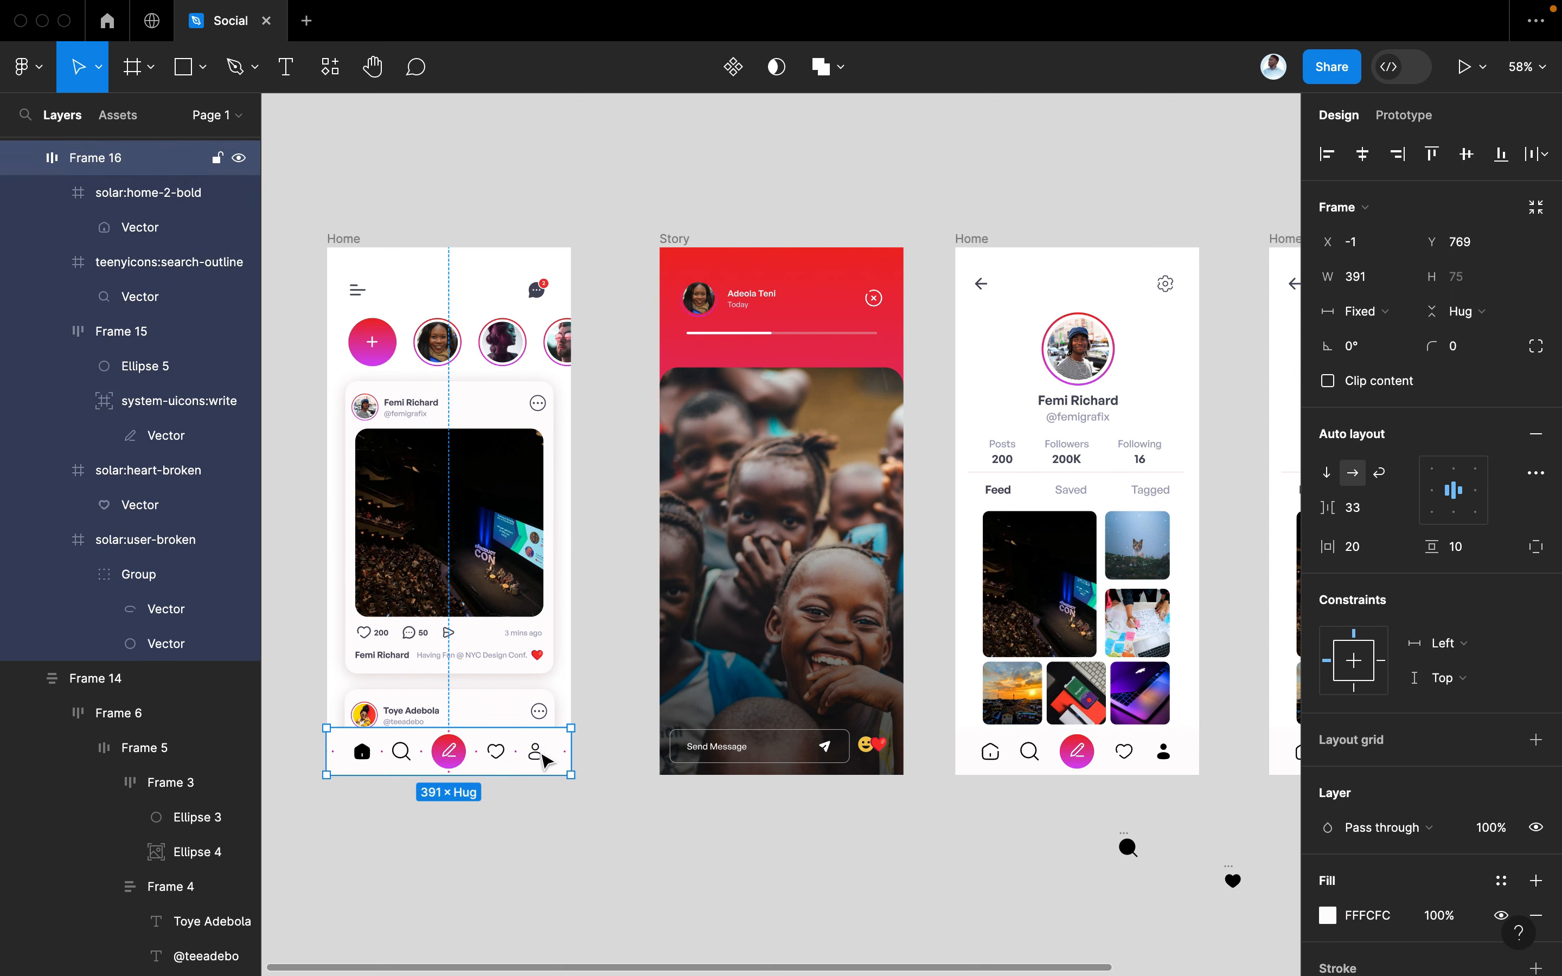
pyautogui.click(544, 761)
pyautogui.hscroll(10, 543, 762)
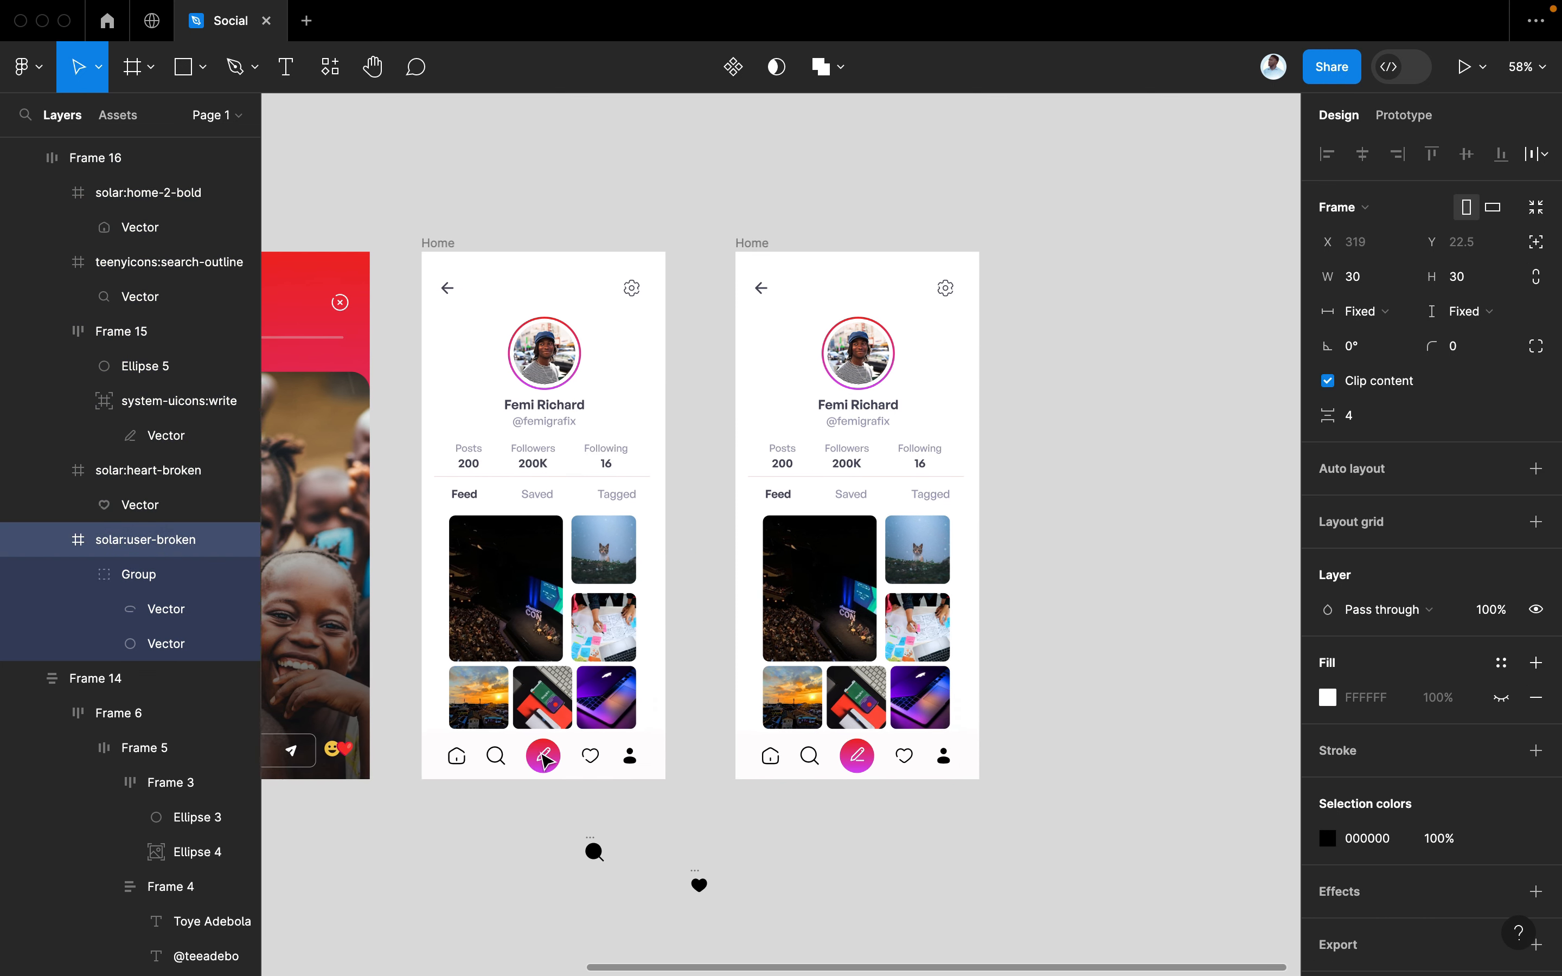
pyautogui.scroll(3, 543, 761)
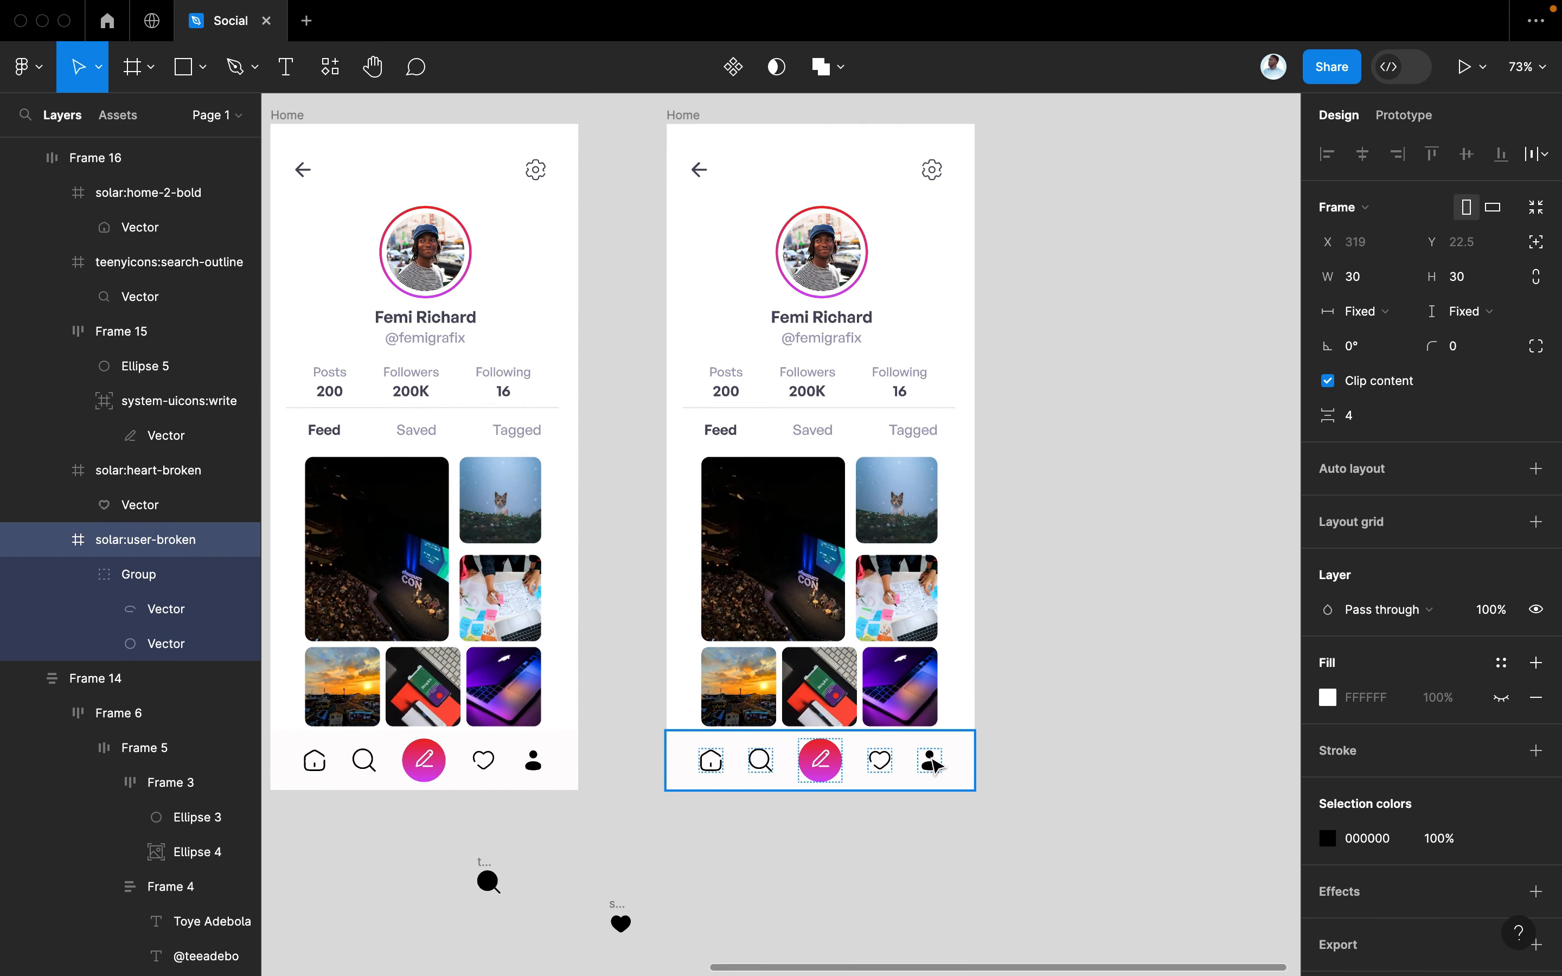
pyautogui.click(933, 763)
pyautogui.click(933, 764)
pyautogui.rightClick(933, 763)
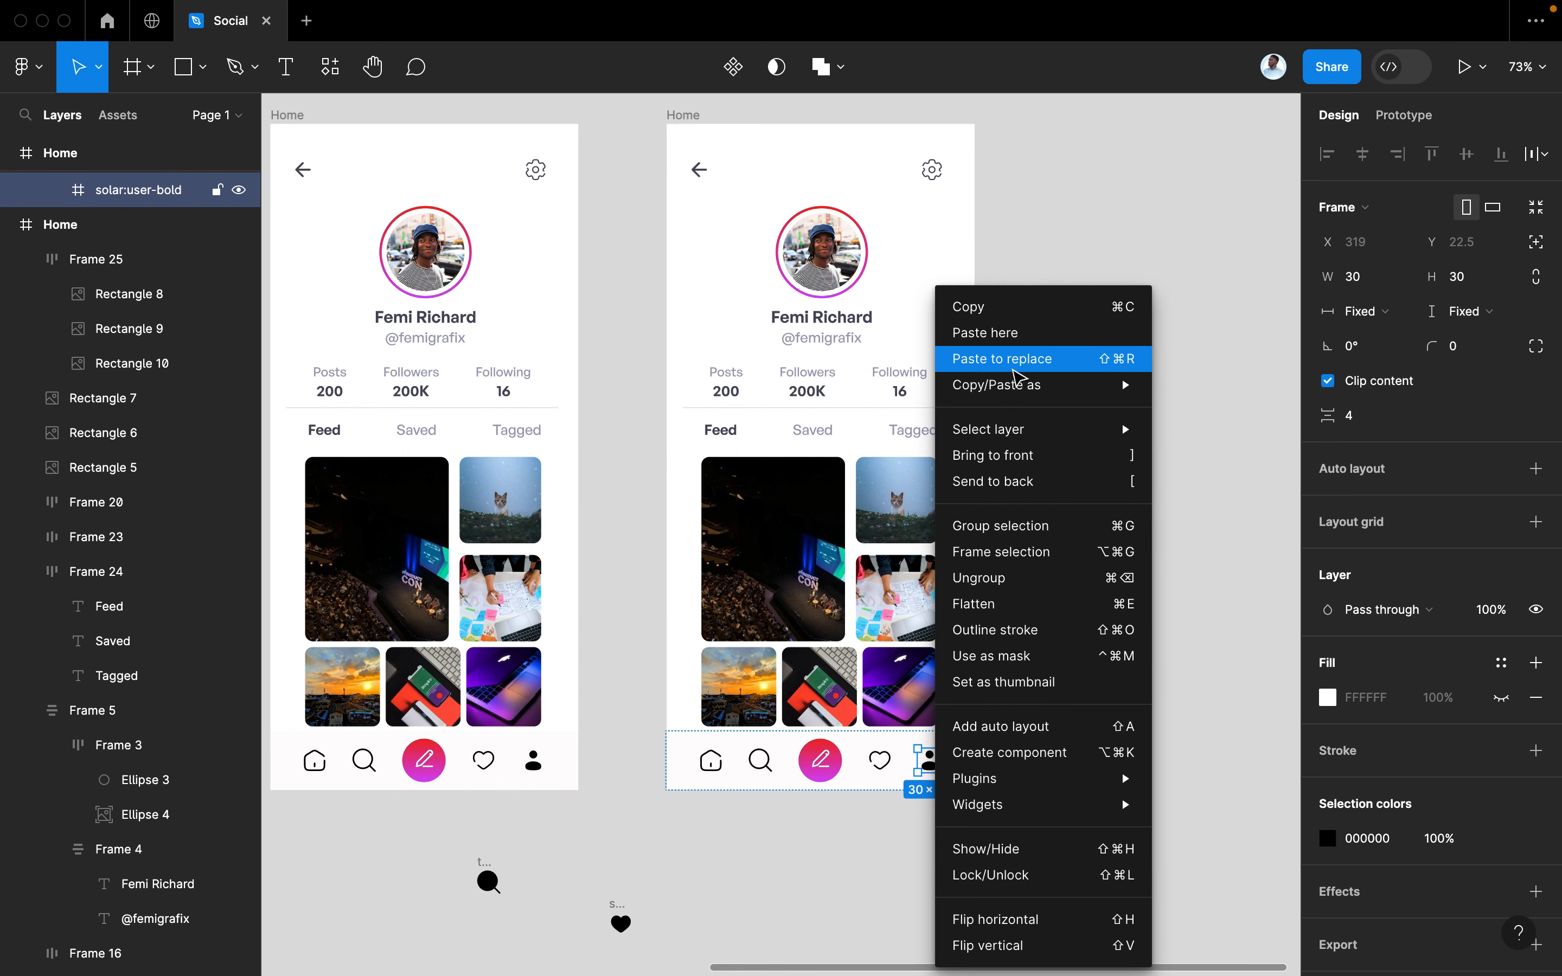
pyautogui.click(1012, 359)
# Paste to replace the duplicate's nav search icon with the solid search icon
pyautogui.click(489, 865)
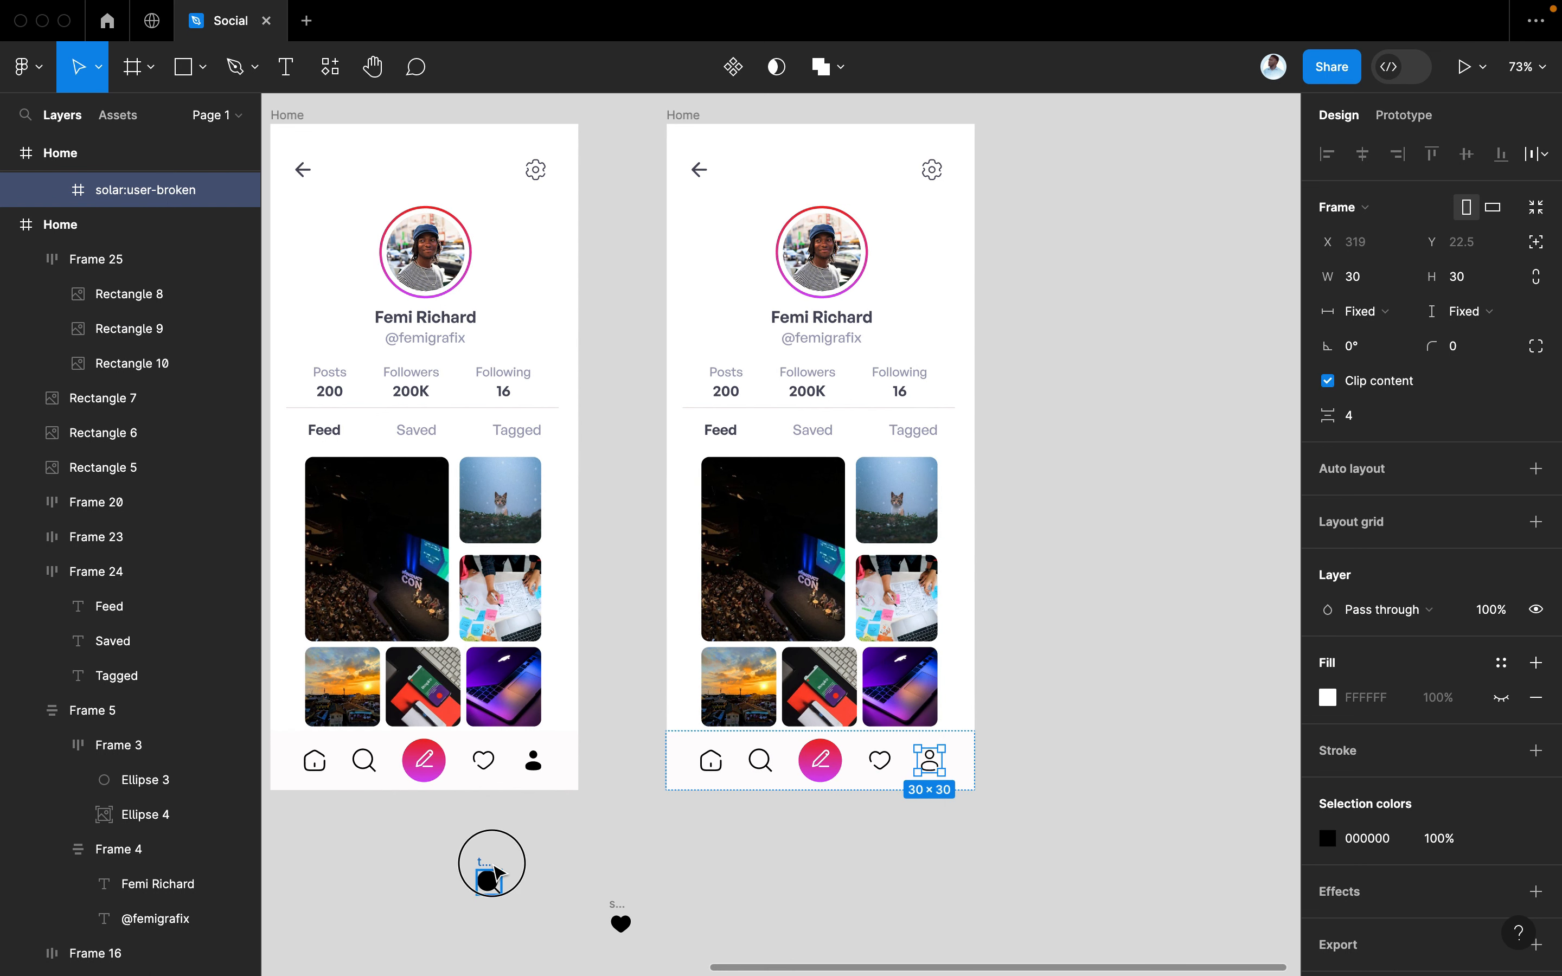
pyautogui.click(761, 766)
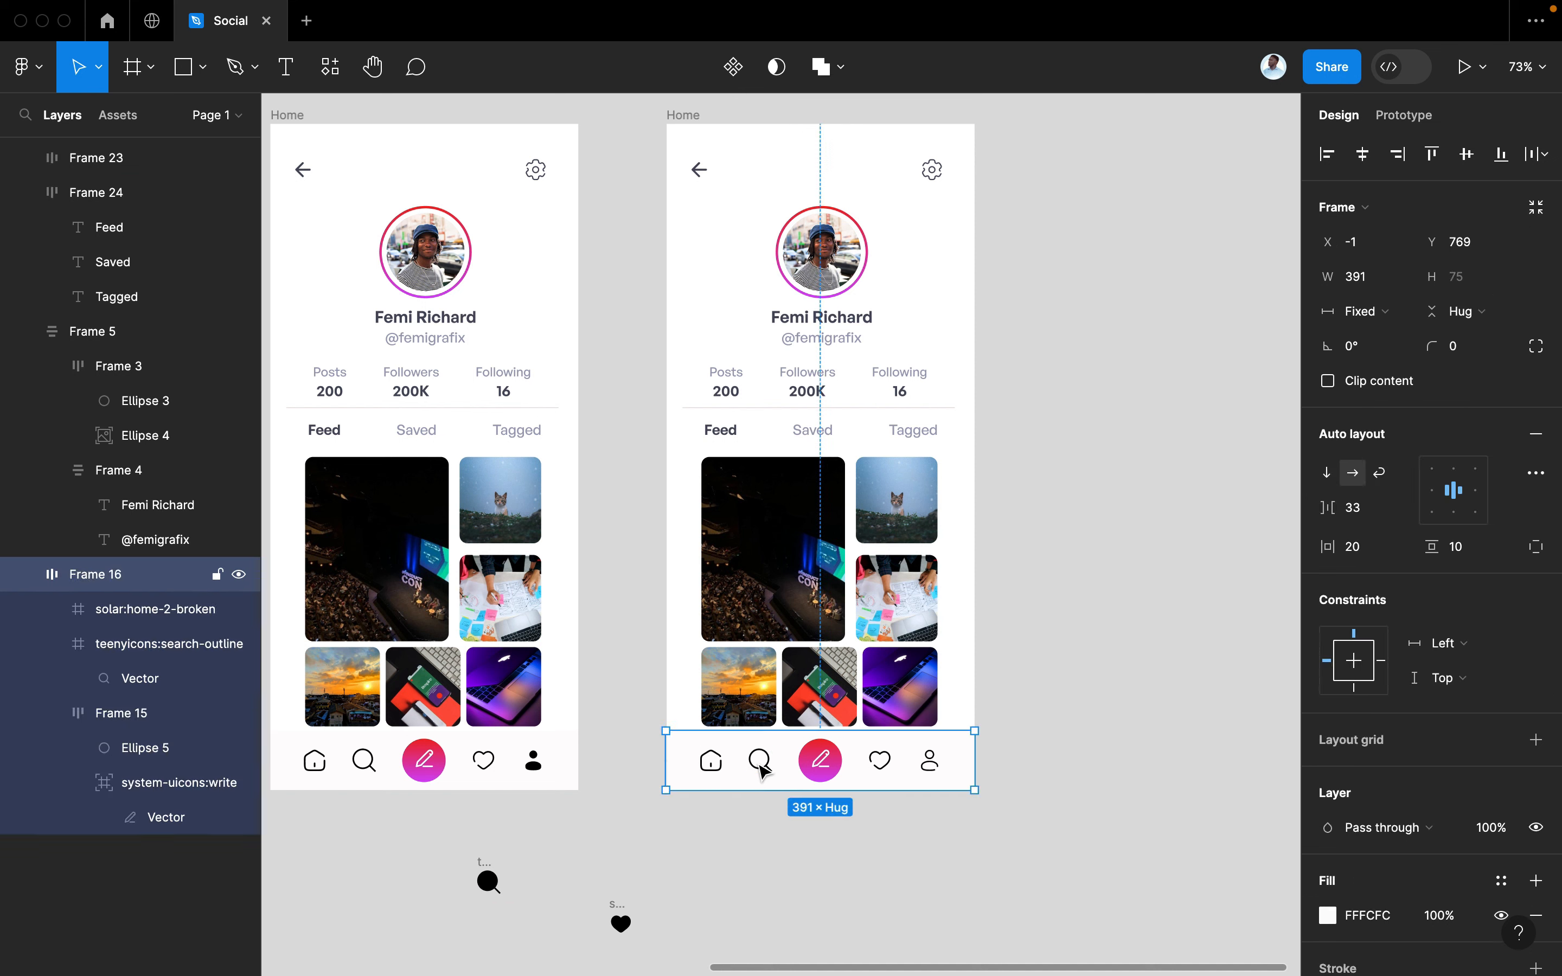
pyautogui.click(761, 767)
pyautogui.rightClick(761, 767)
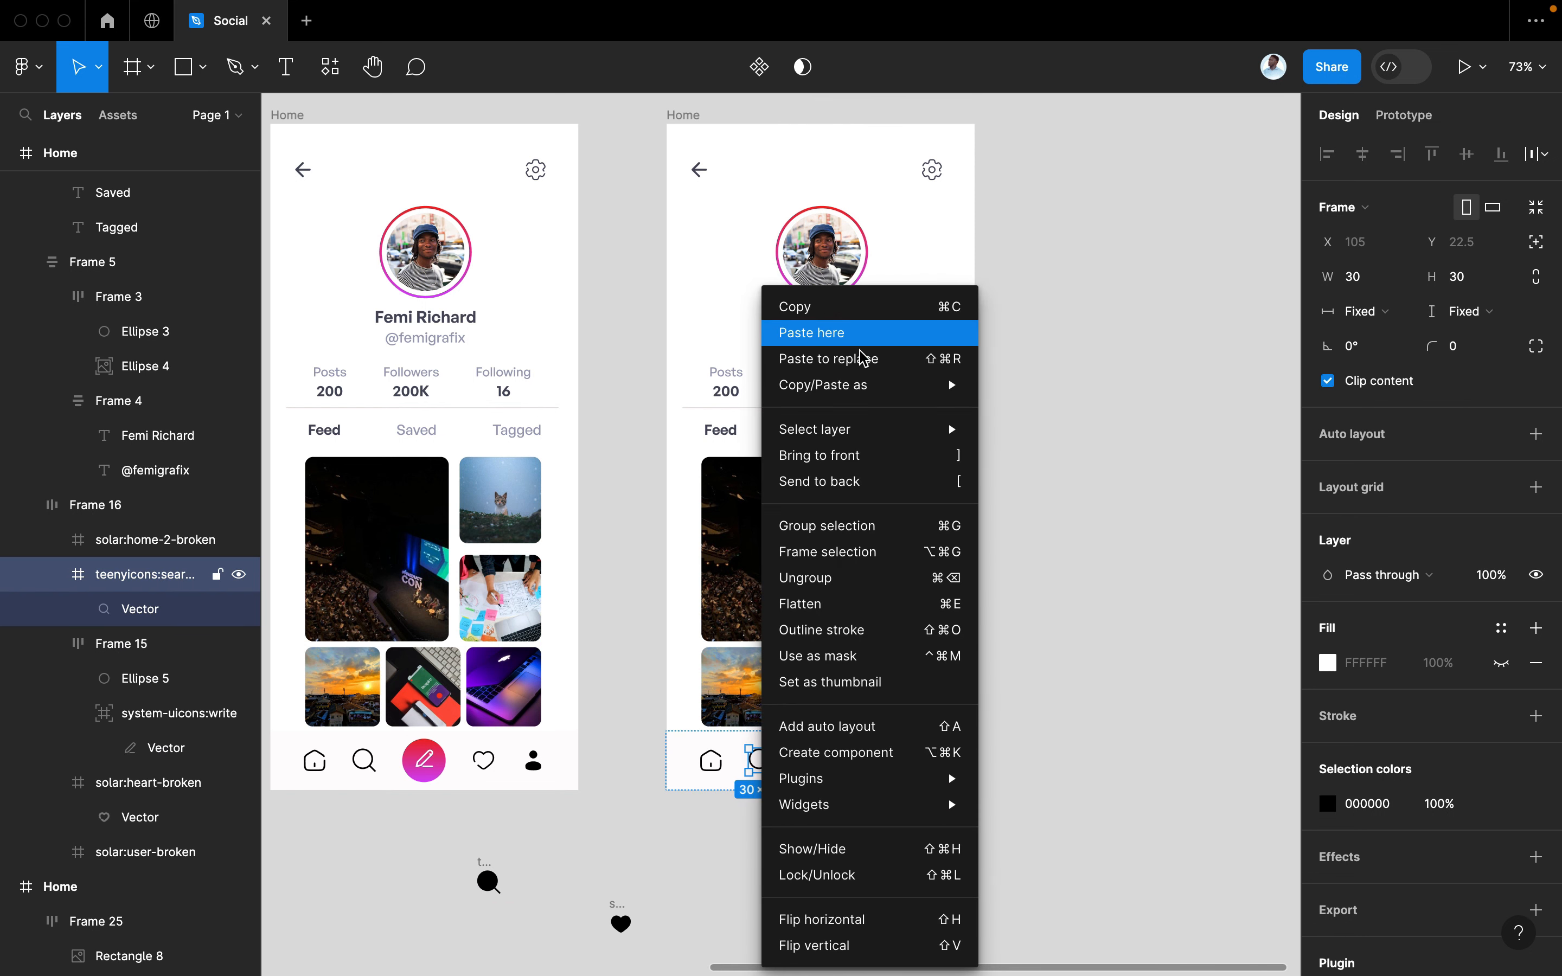
pyautogui.click(864, 363)
pyautogui.click(875, 623)
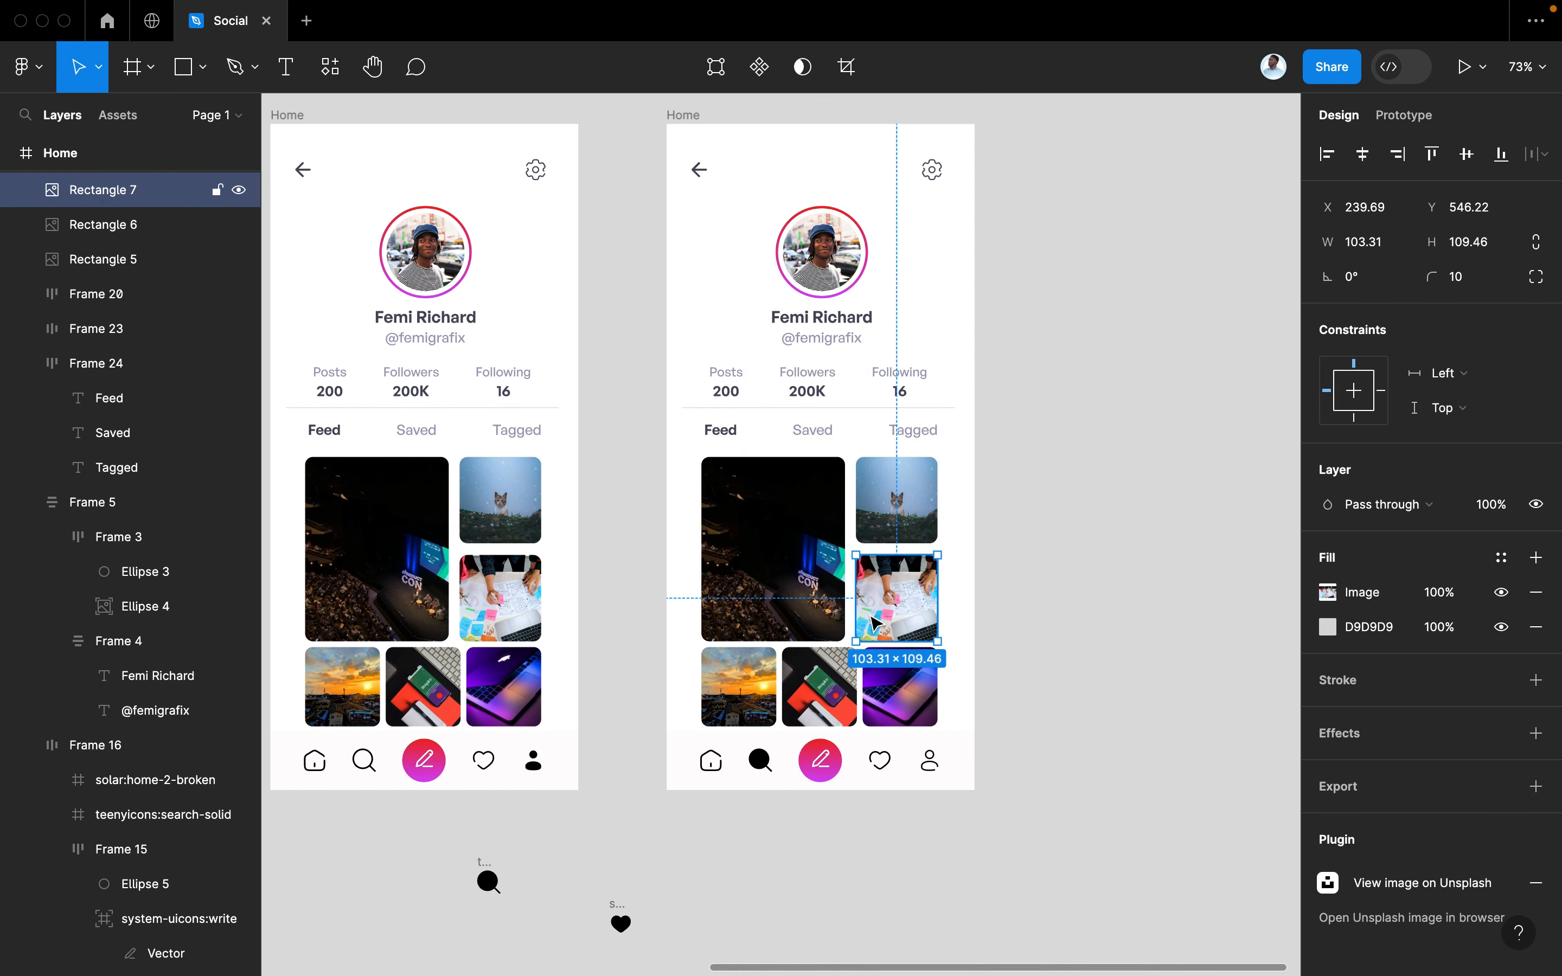
# Move the photo grid off the second screen and delete its profile header and top bar
pyautogui.moveTo(1016, 677); pyautogui.dragTo(753, 517)
pyautogui.moveTo(794, 515); pyautogui.dragTo(1212, 487)
pyautogui.moveTo(999, 502); pyautogui.dragTo(858, 427)
pyautogui.moveTo(800, 351); pyautogui.dragTo(713, 213)
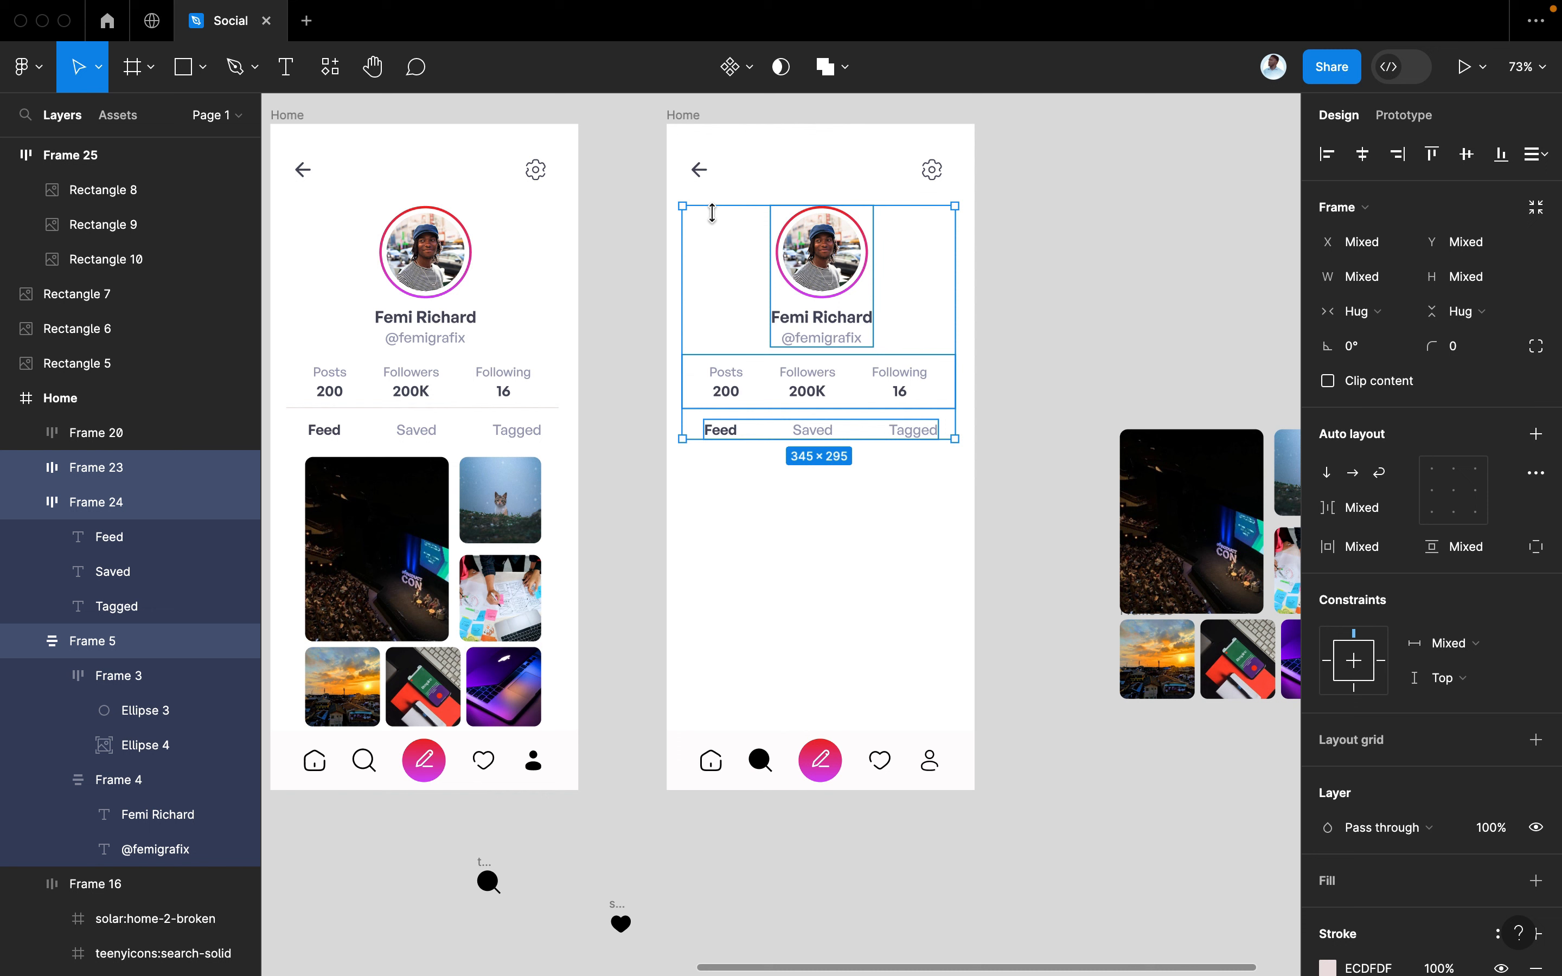
pyautogui.press('Delete')
pyautogui.moveTo(1006, 231); pyautogui.dragTo(697, 166)
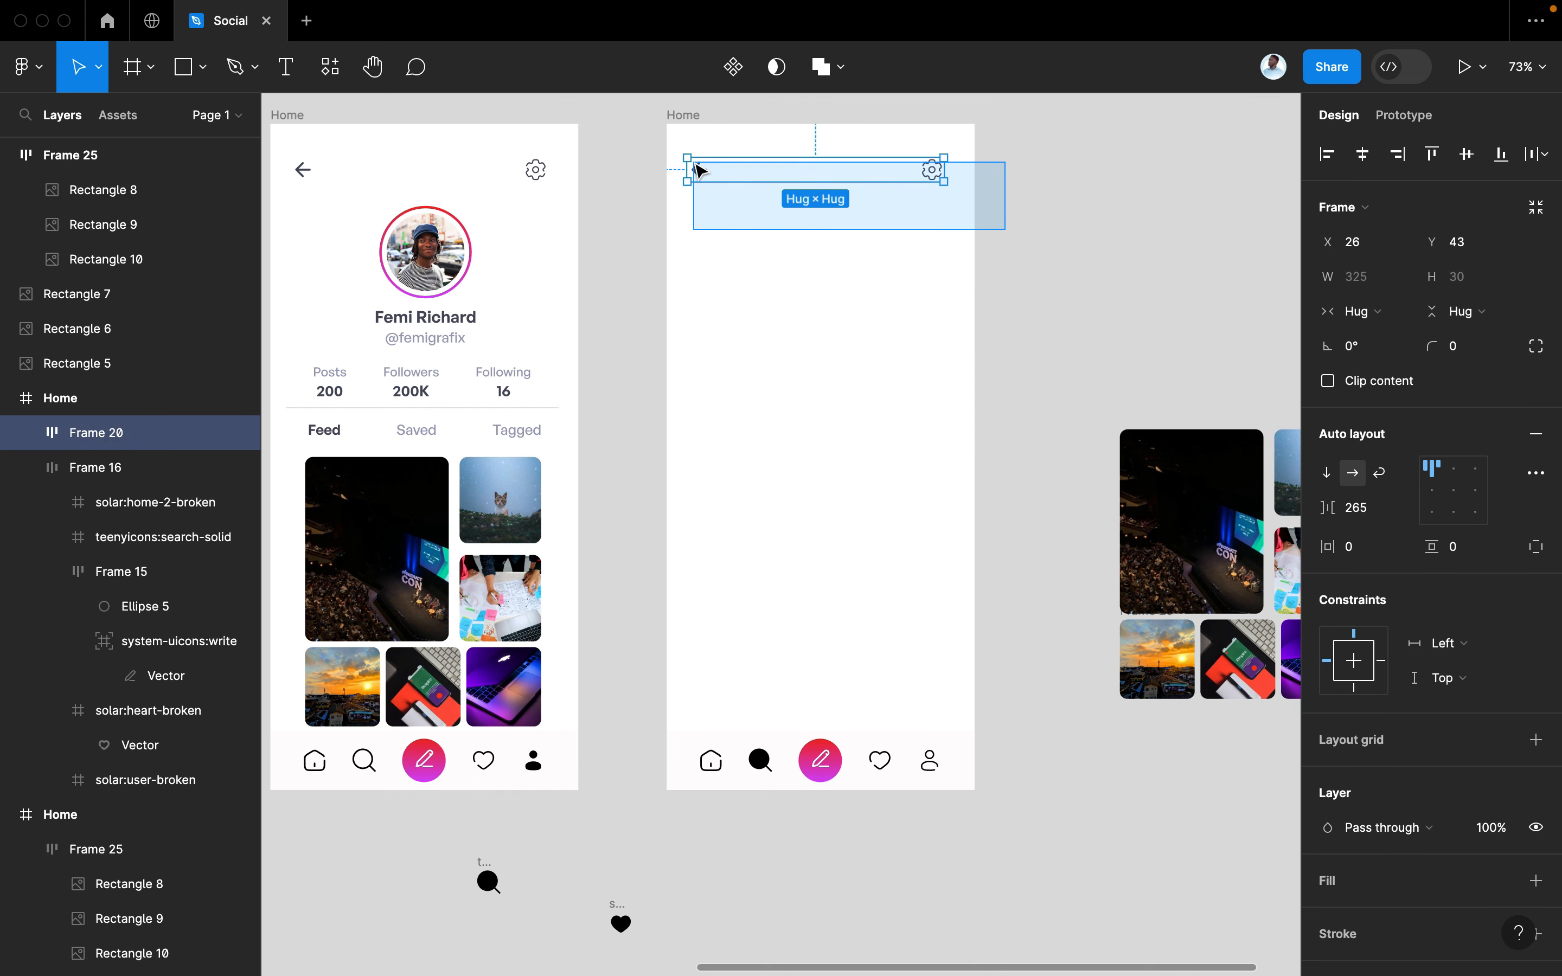
pyautogui.press('Delete')
# Rename the first screen 'Profile' and the emptied screen 'Story'
pyautogui.scroll(1, 700, 171)
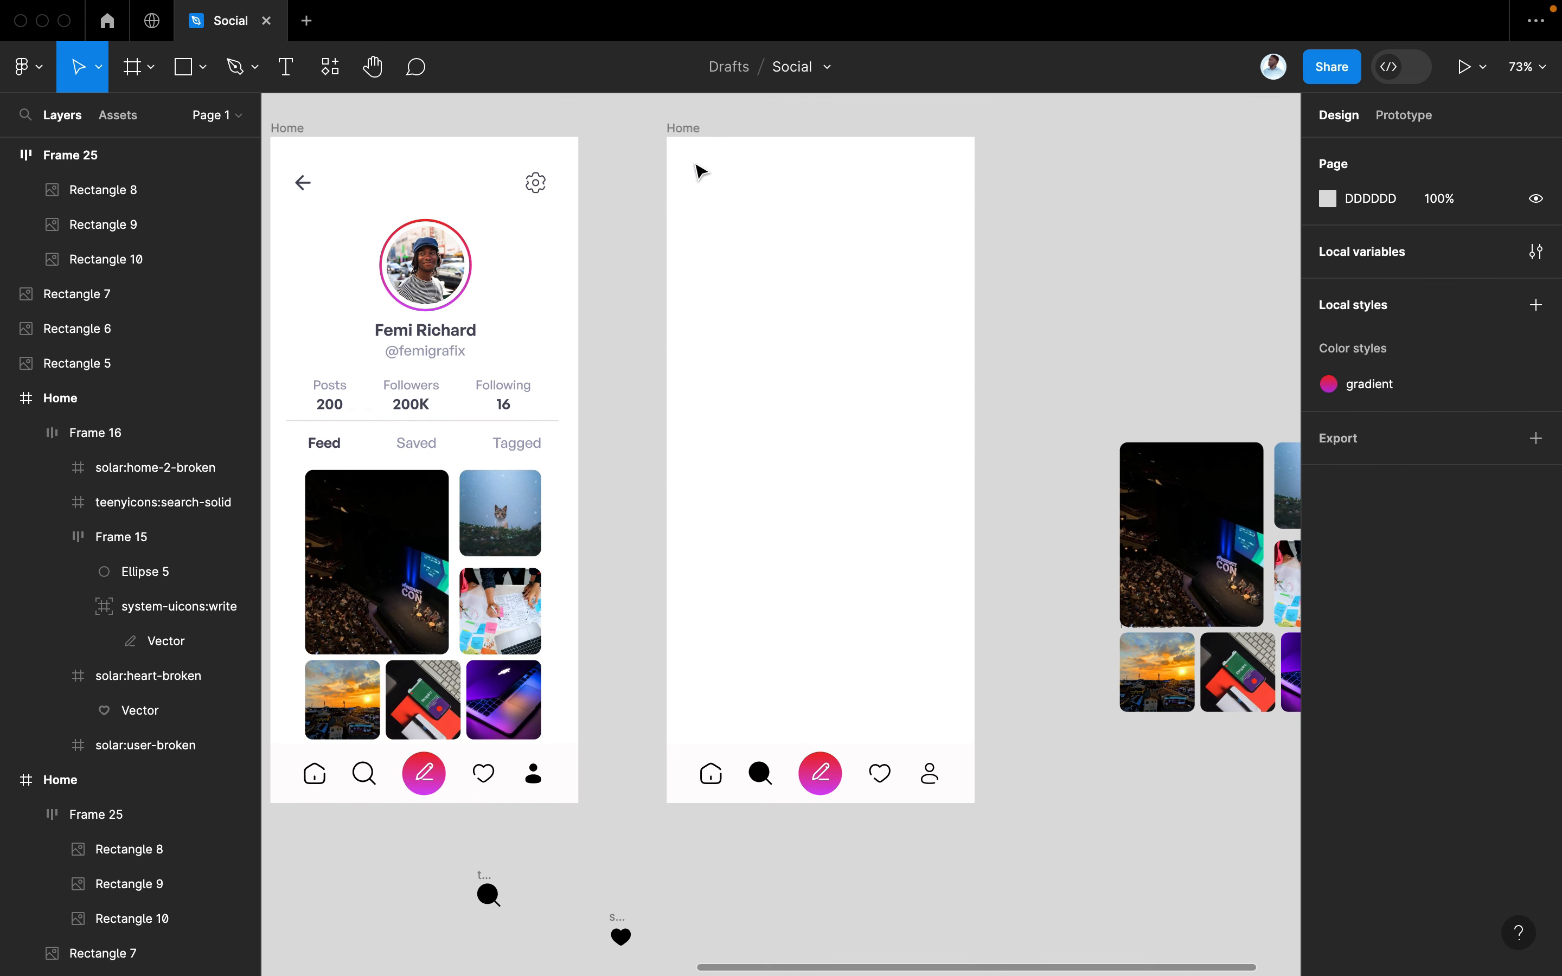
pyautogui.hscroll(-10, 523, 169)
pyautogui.scroll(2, 523, 169)
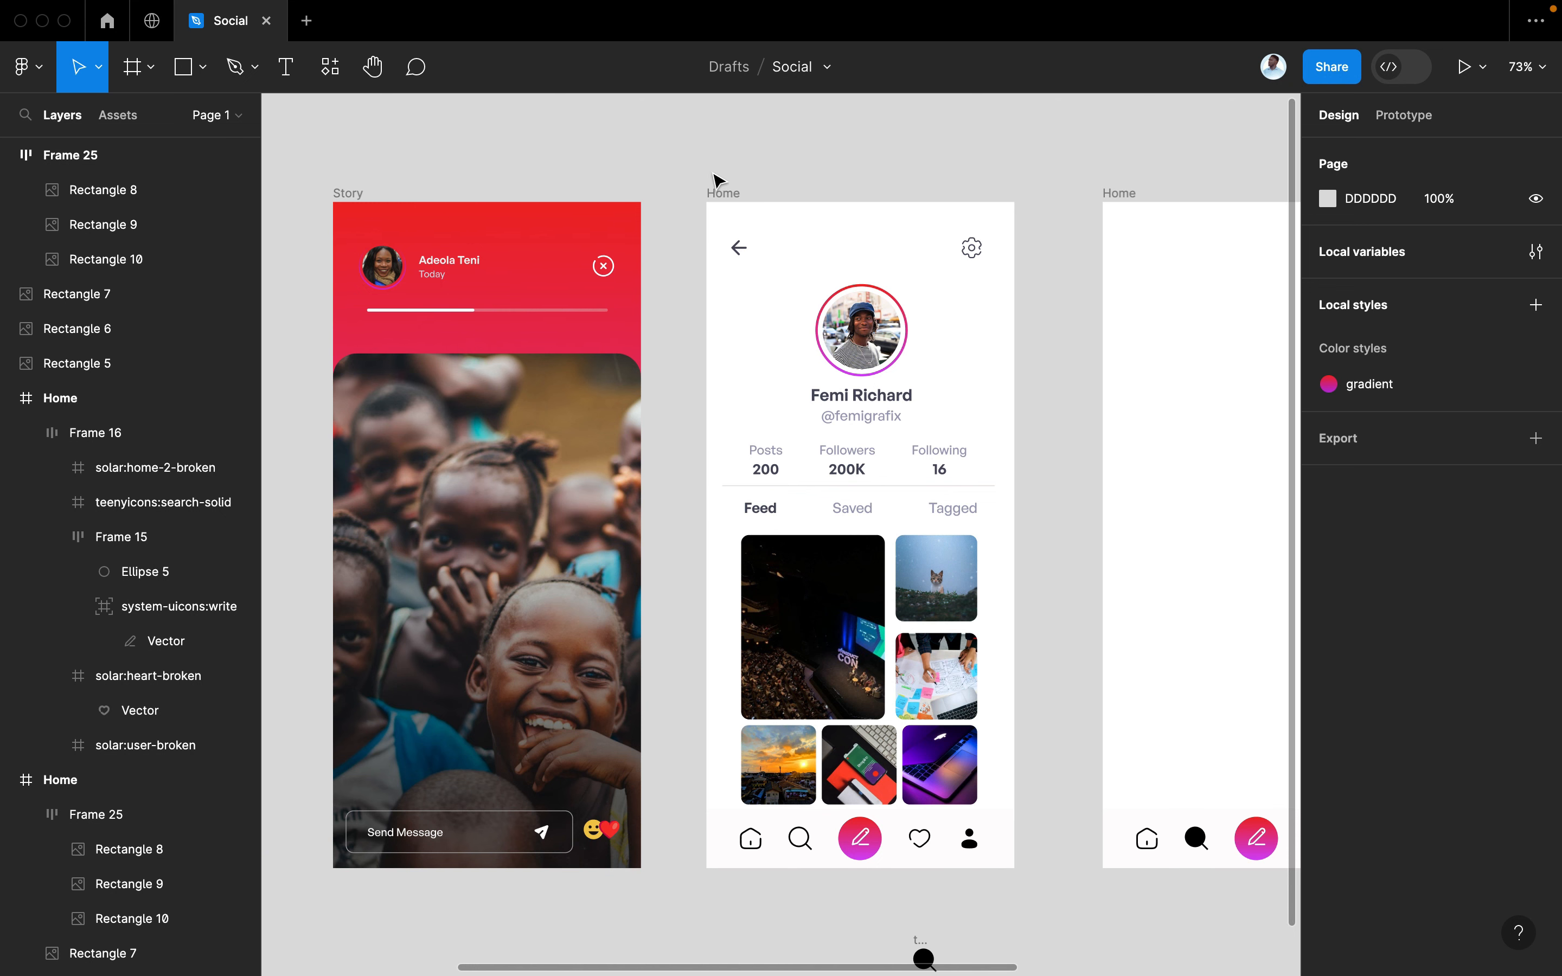
pyautogui.doubleClick(712, 192)
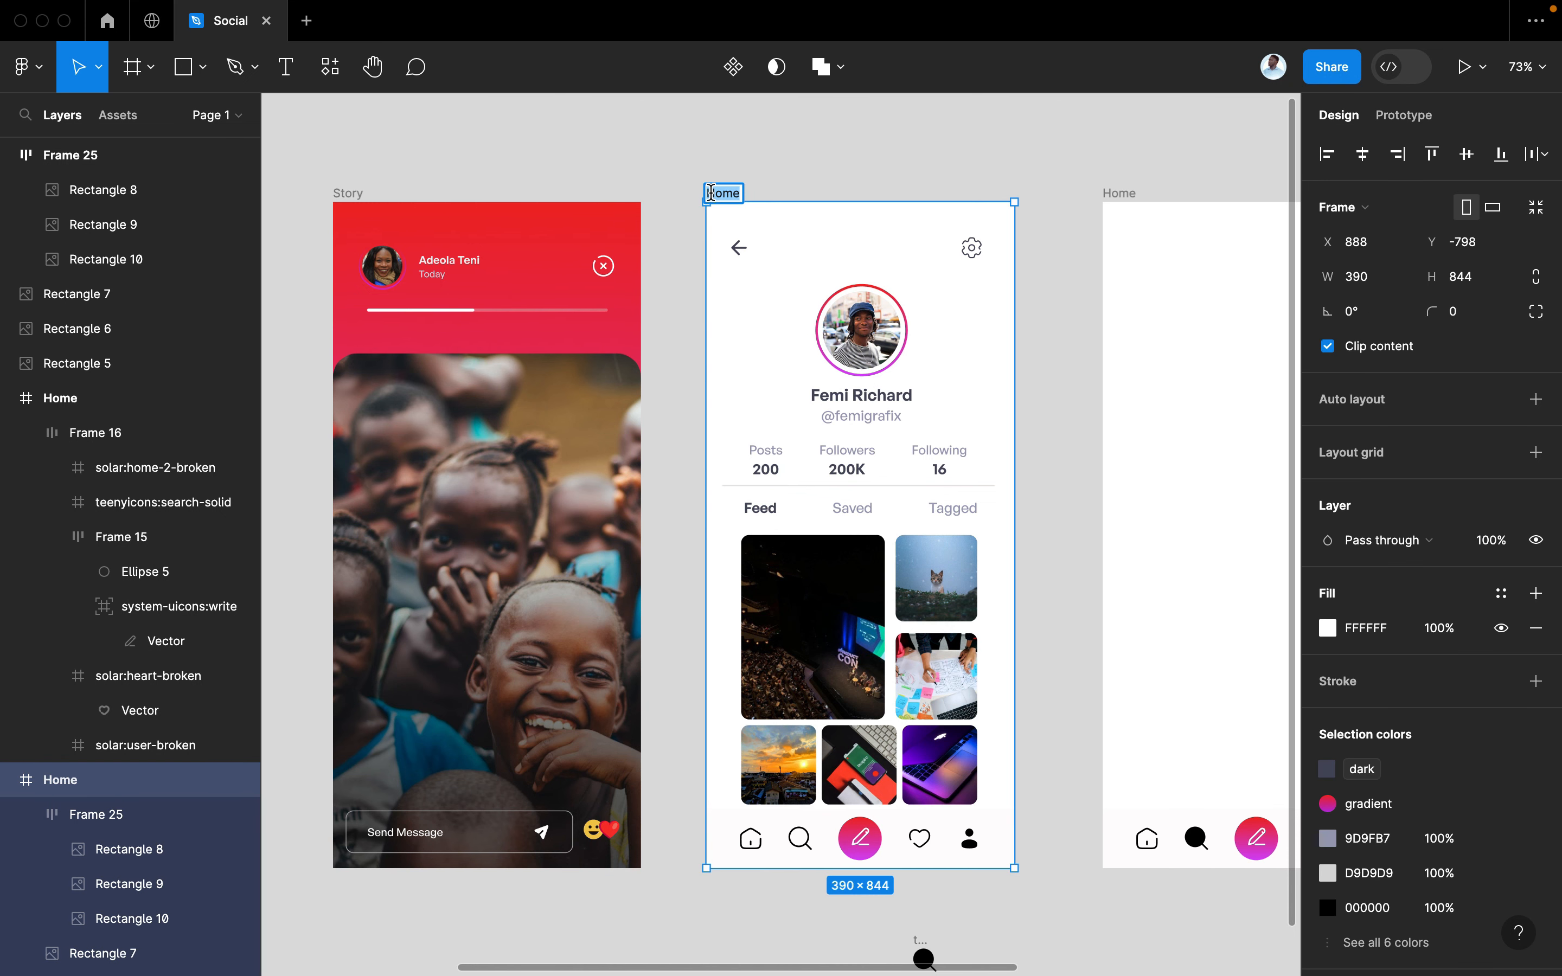
pyautogui.press('Return')
pyautogui.hscroll(8, 780, 369)
pyautogui.scroll(1, 781, 369)
pyautogui.hscroll(2, 781, 370)
pyautogui.scroll(1, 781, 369)
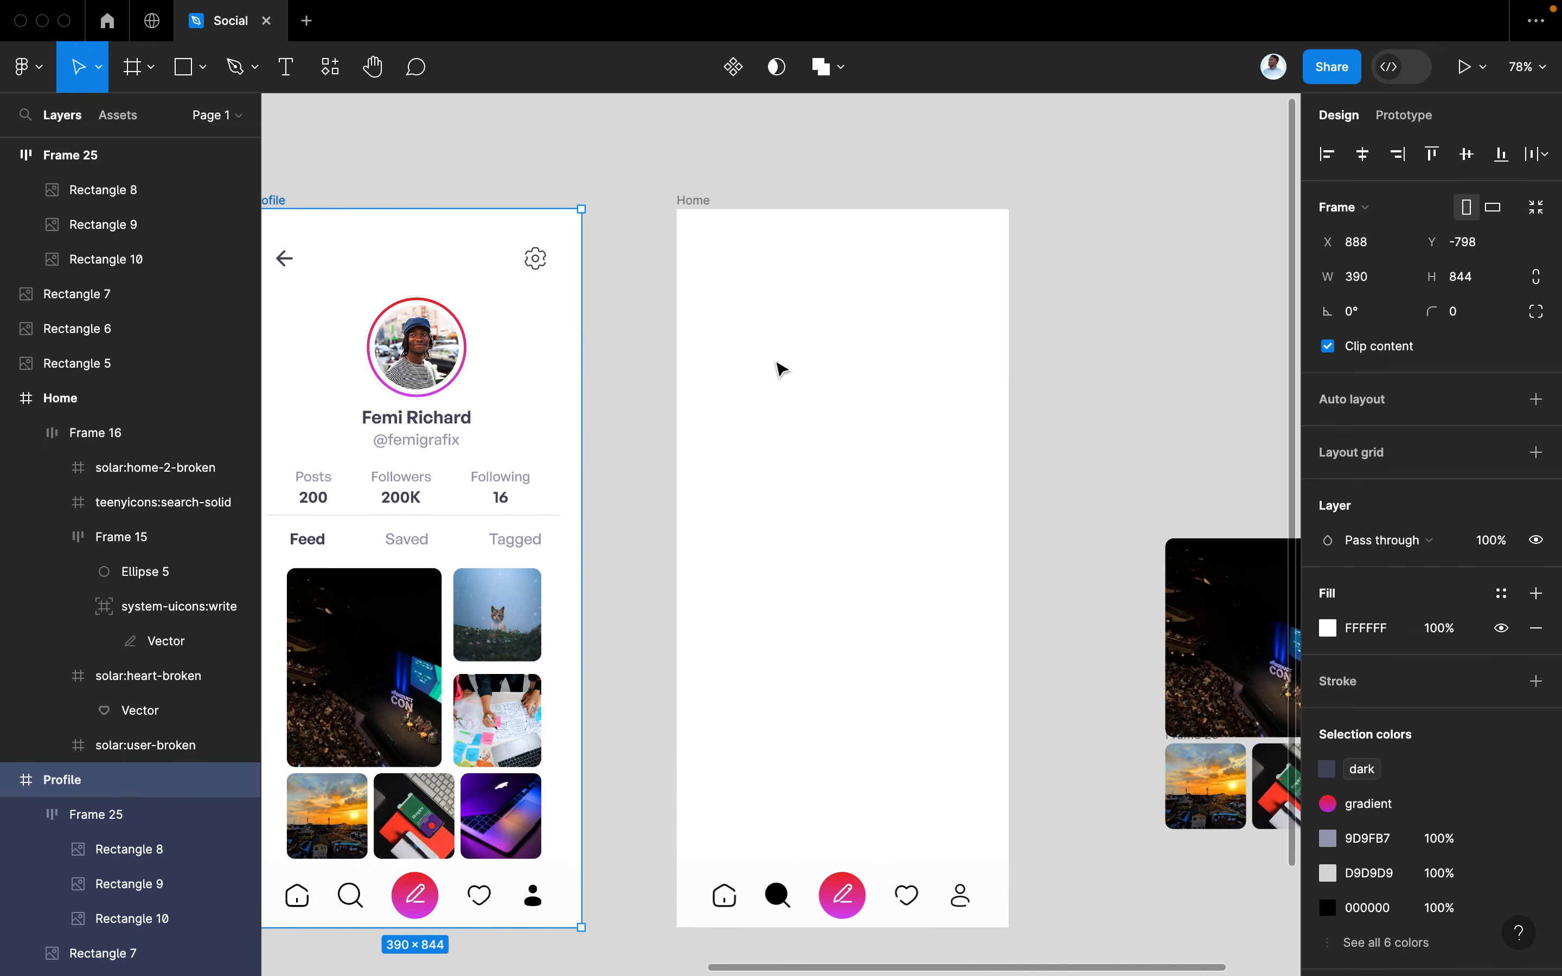
pyautogui.doubleClick(694, 199)
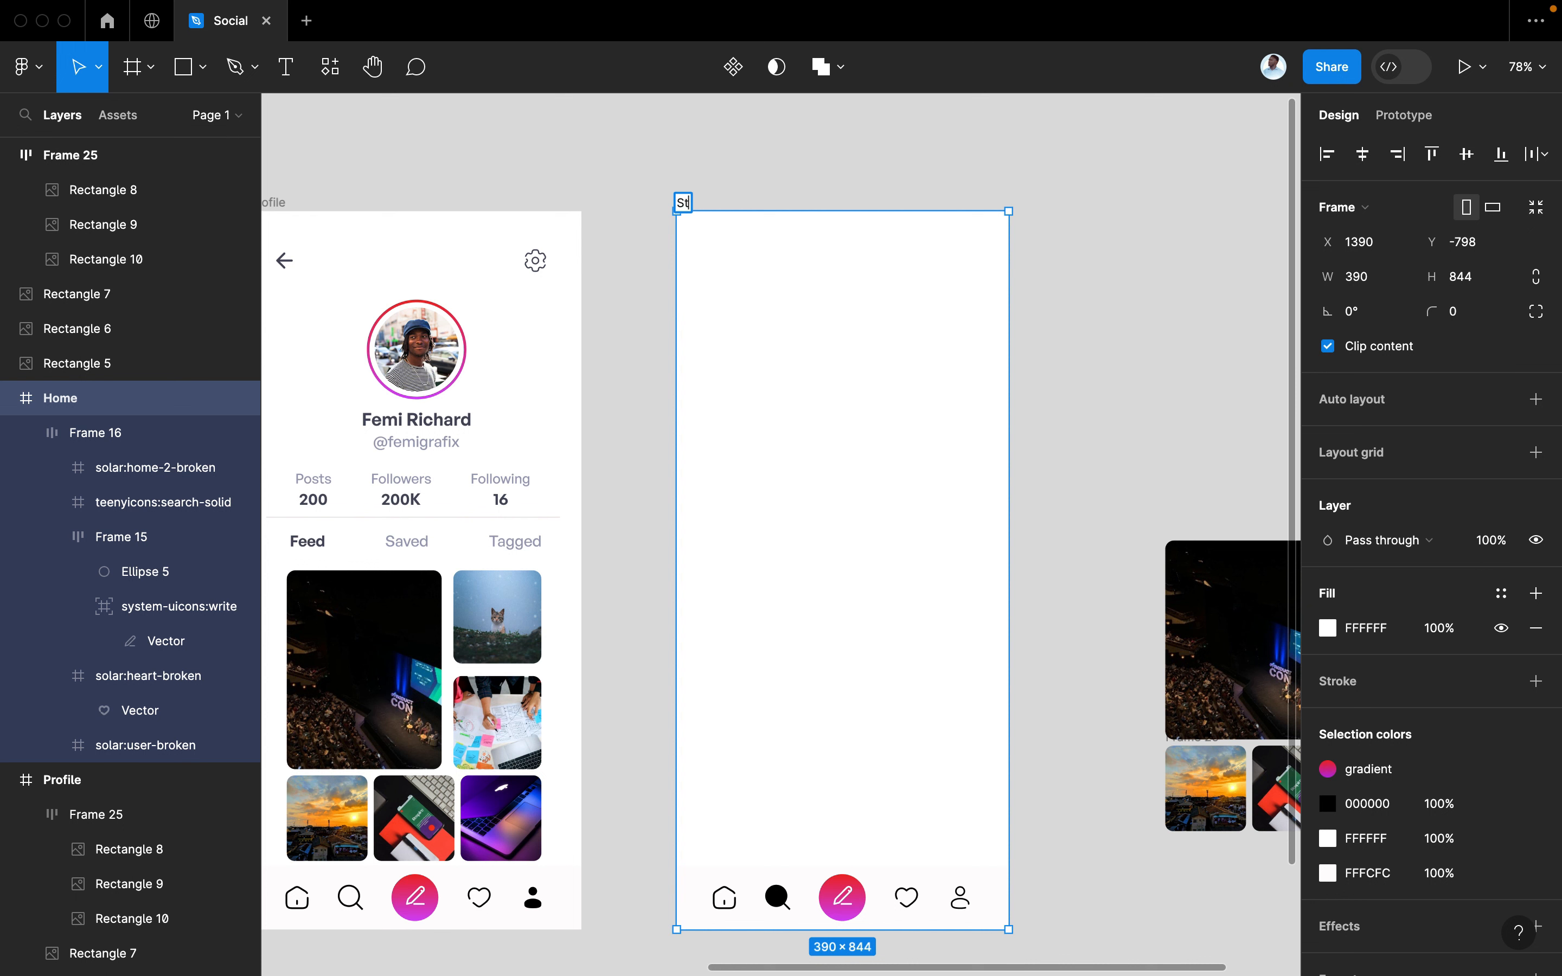
pyautogui.write('Story')
pyautogui.press('Return')
pyautogui.hscroll(3, 857, 322)
pyautogui.scroll(-1, 857, 322)
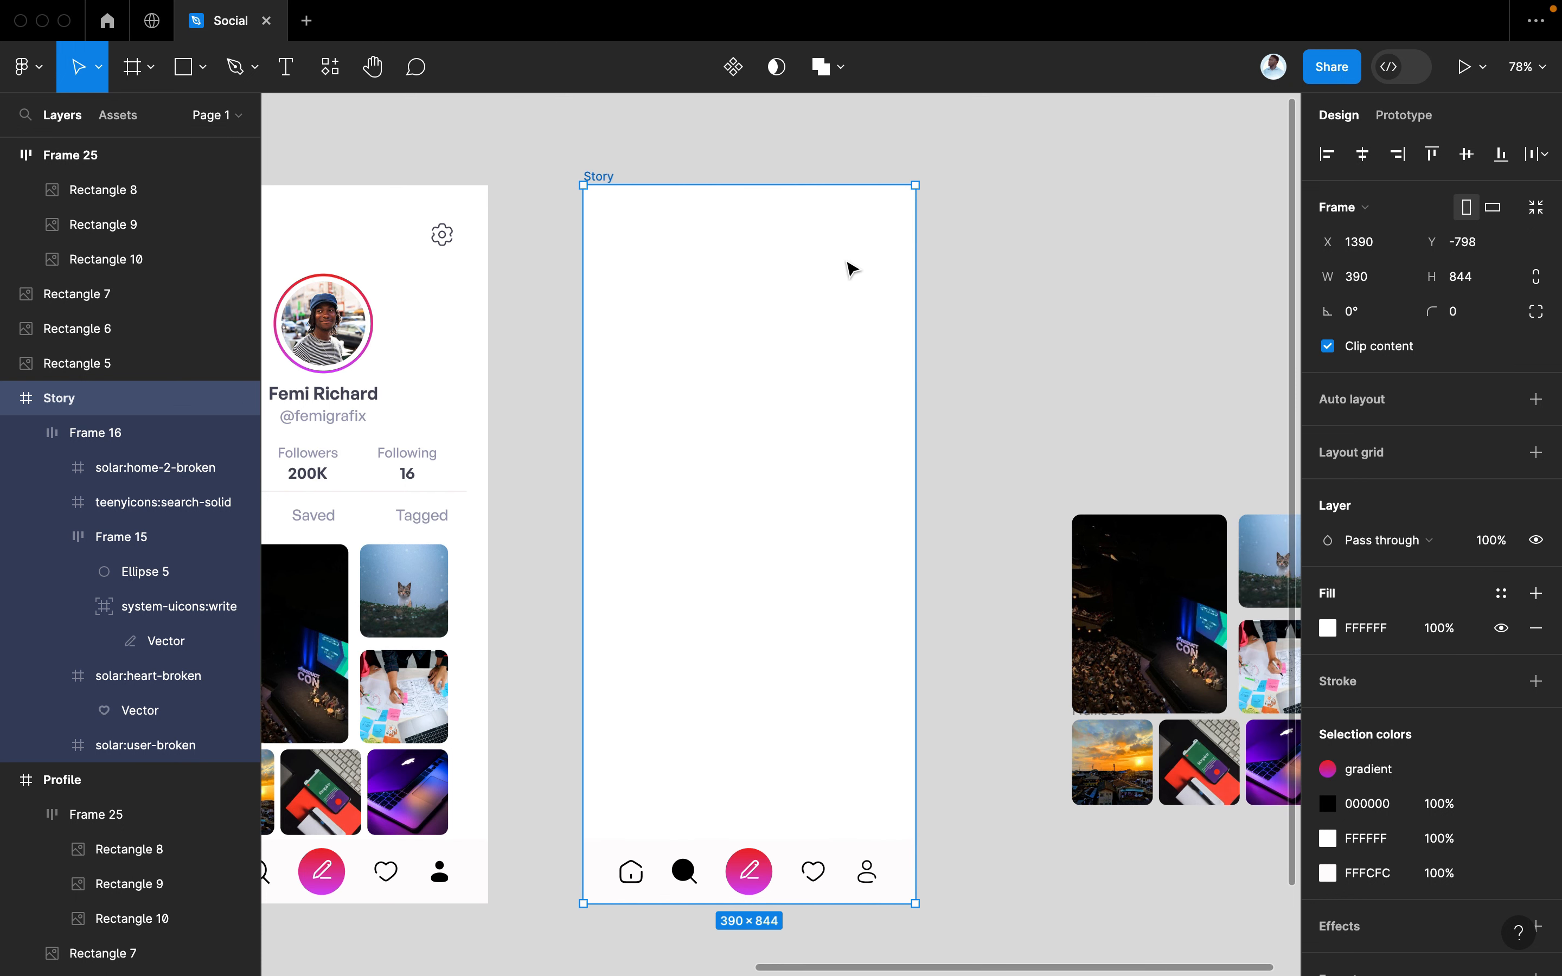
pyautogui.press('super+slash')
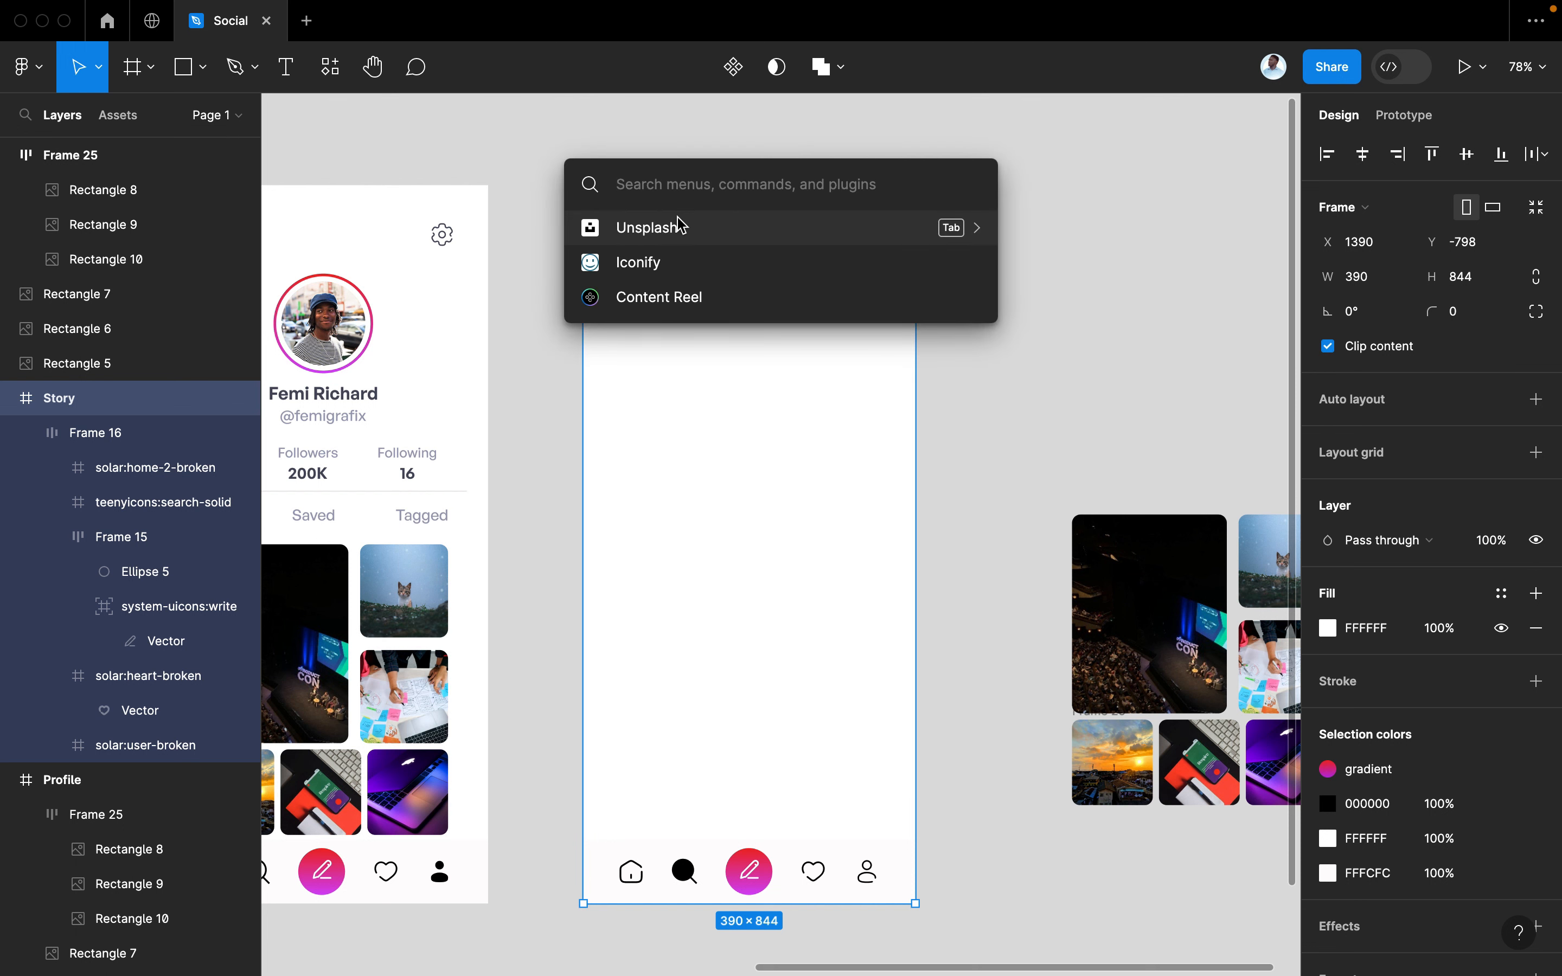
# Using Iconify, search 'search' and drag an outline magnifier icon onto the Story screen
pyautogui.click(662, 261)
pyautogui.hscroll(3, 811, 427)
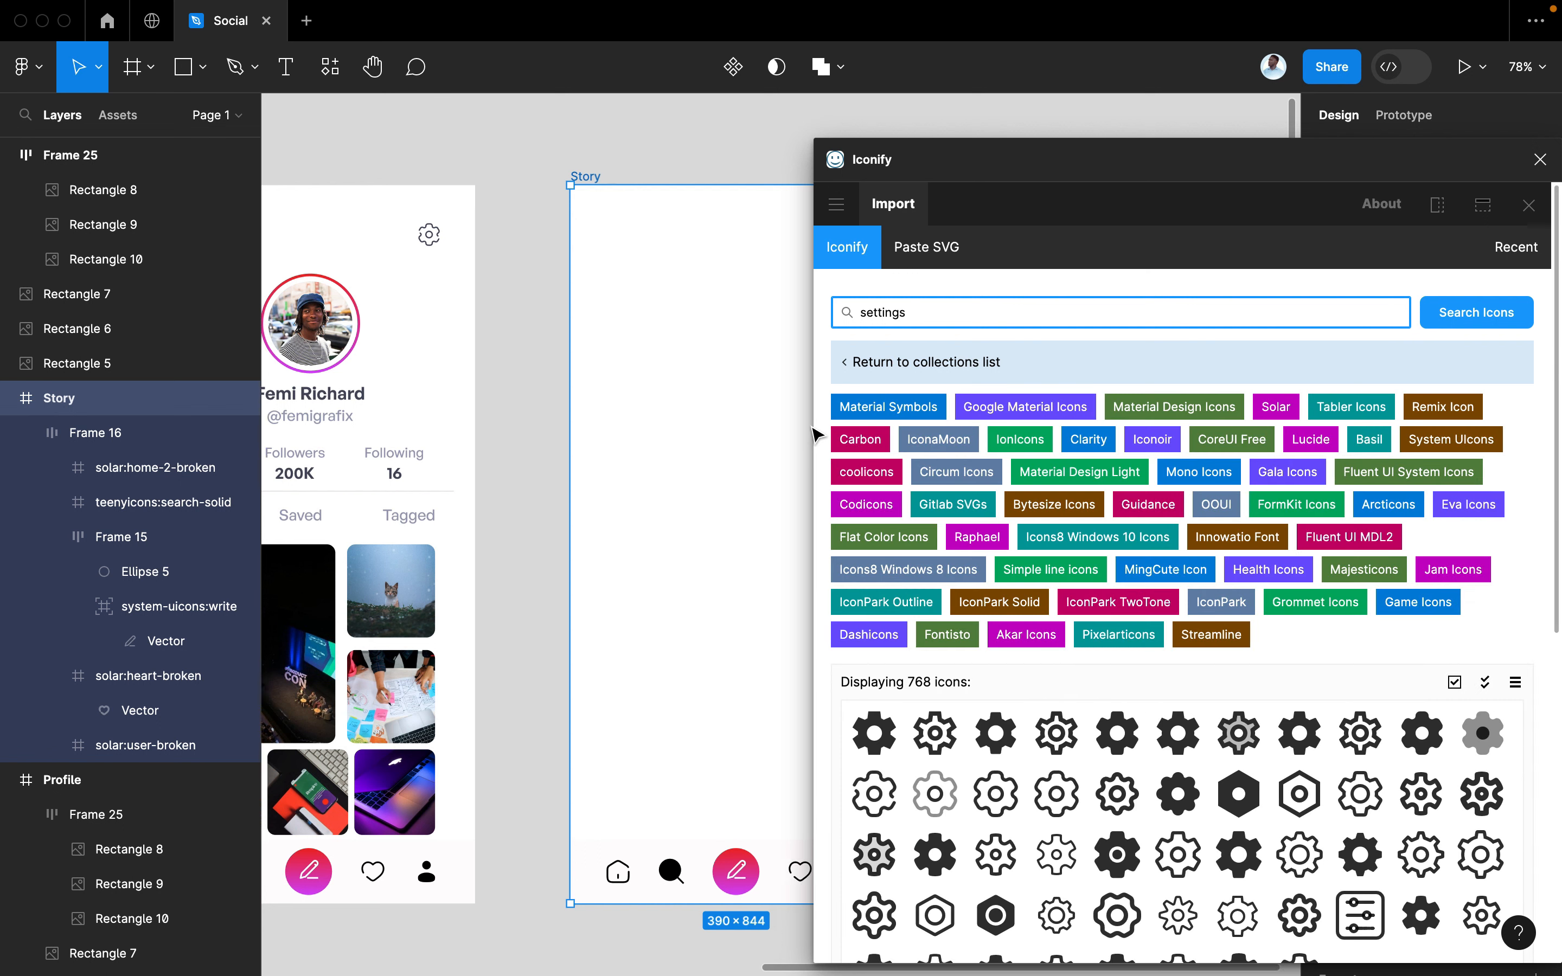
pyautogui.moveTo(916, 311); pyautogui.dragTo(851, 314)
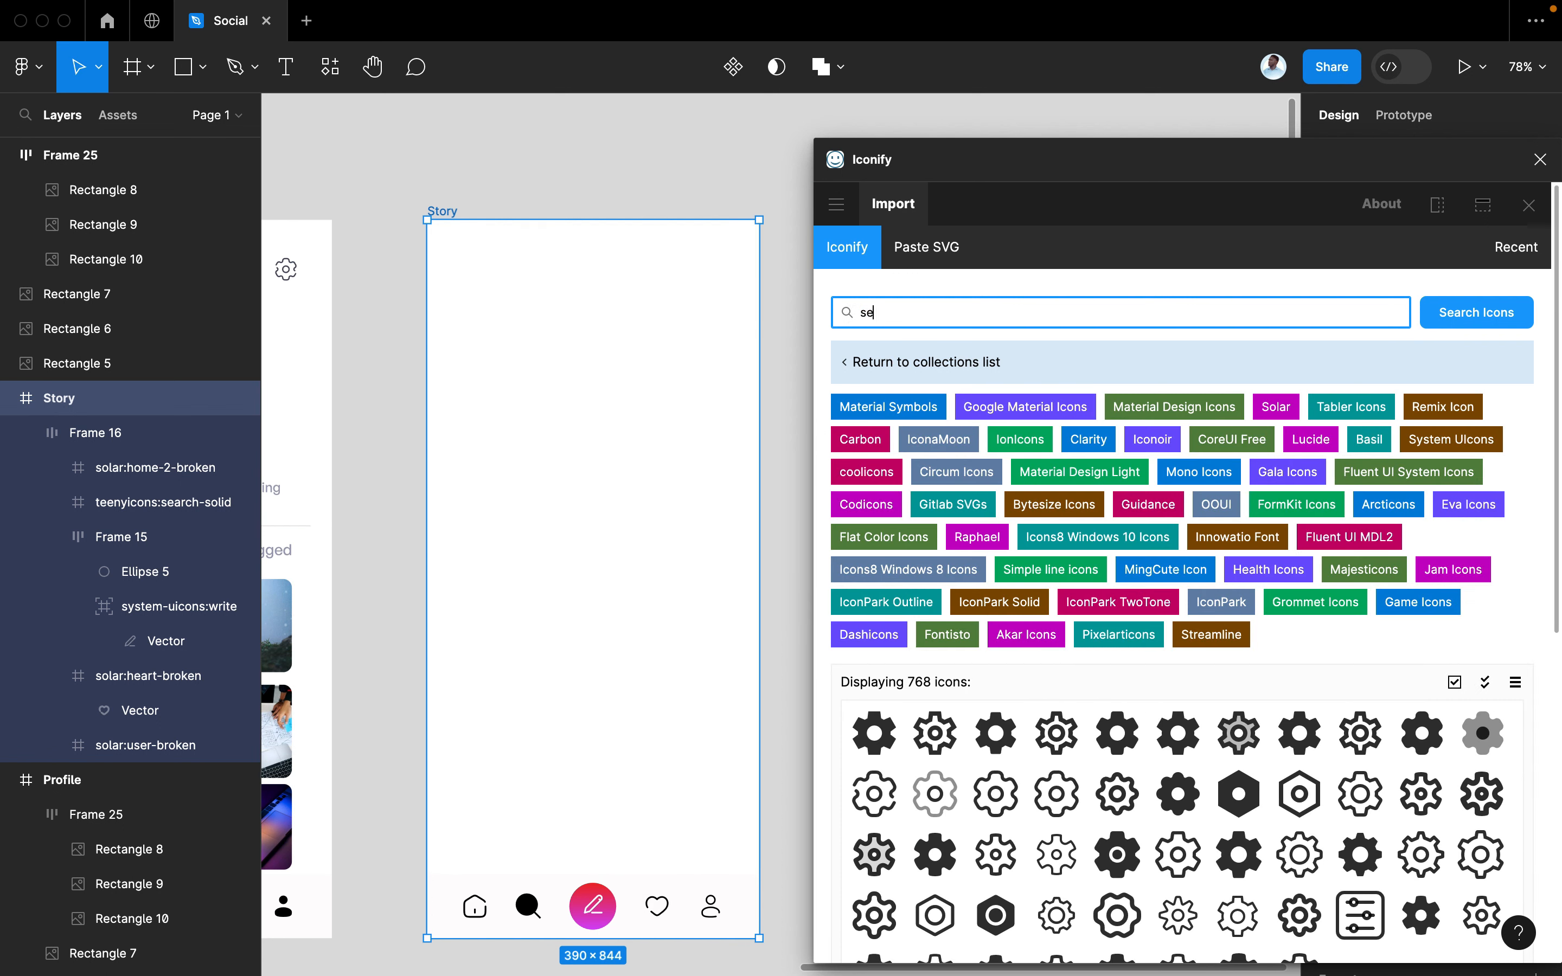
pyautogui.write('search')
pyautogui.press('Return')
pyautogui.scroll(-3, 1194, 798)
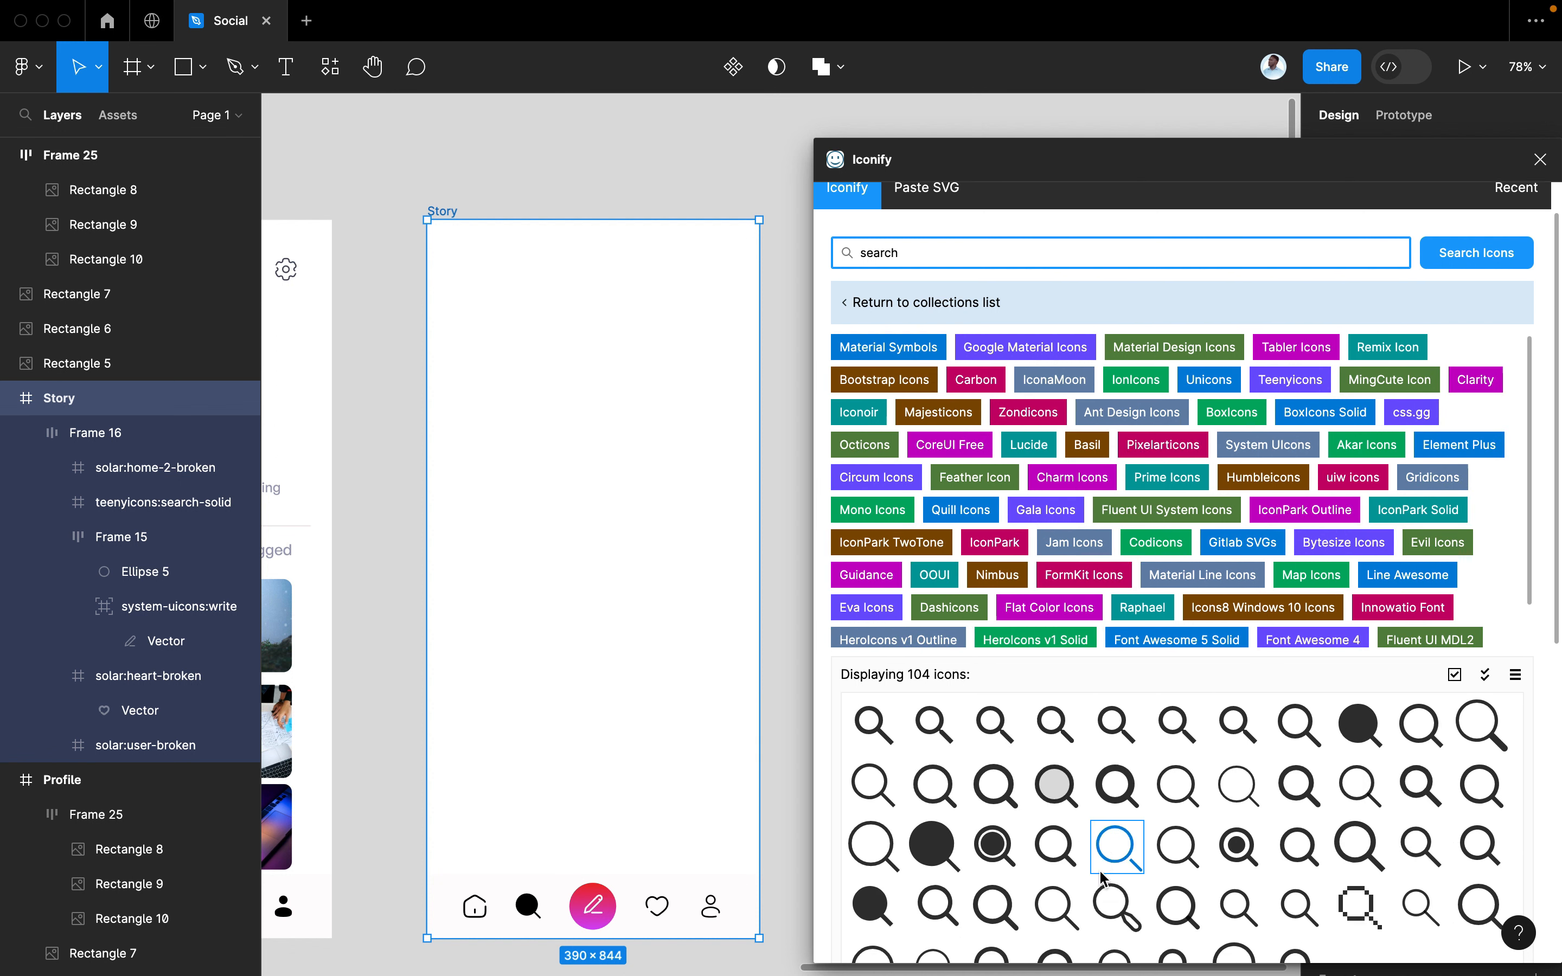
pyautogui.moveTo(872, 822); pyautogui.dragTo(519, 342)
# Search Iconify for 'microphone', place a microphone icon on Story, and close the plugin
pyautogui.click(891, 227)
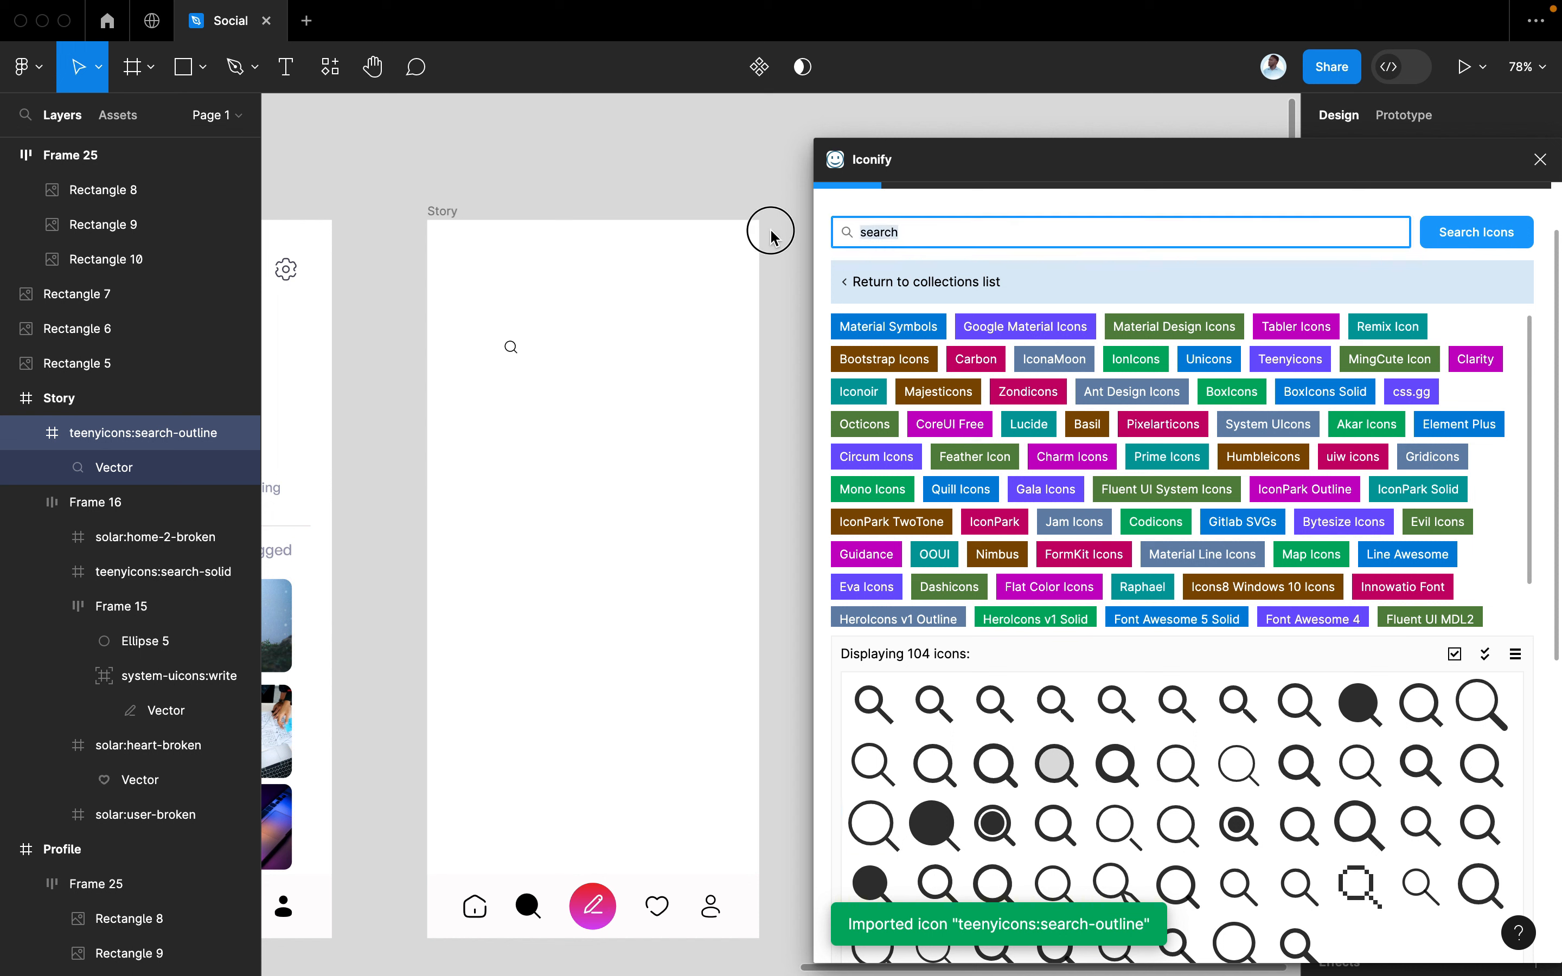
pyautogui.write('mico')
pyautogui.press('BackSpace')
pyautogui.write('r')
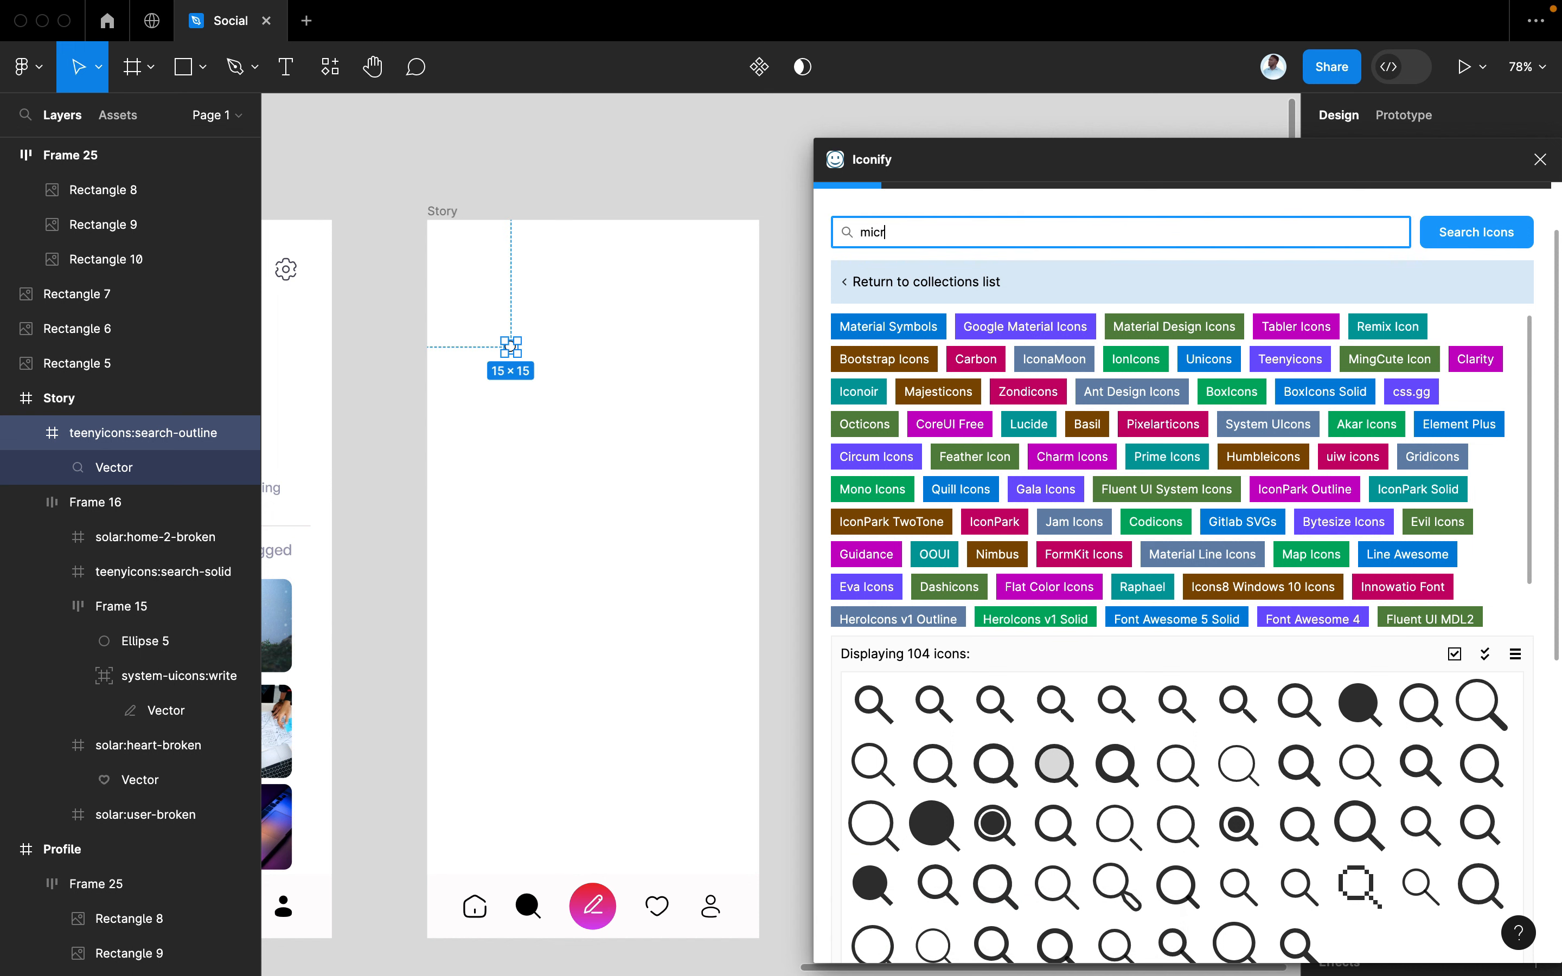
pyautogui.write('ophone')
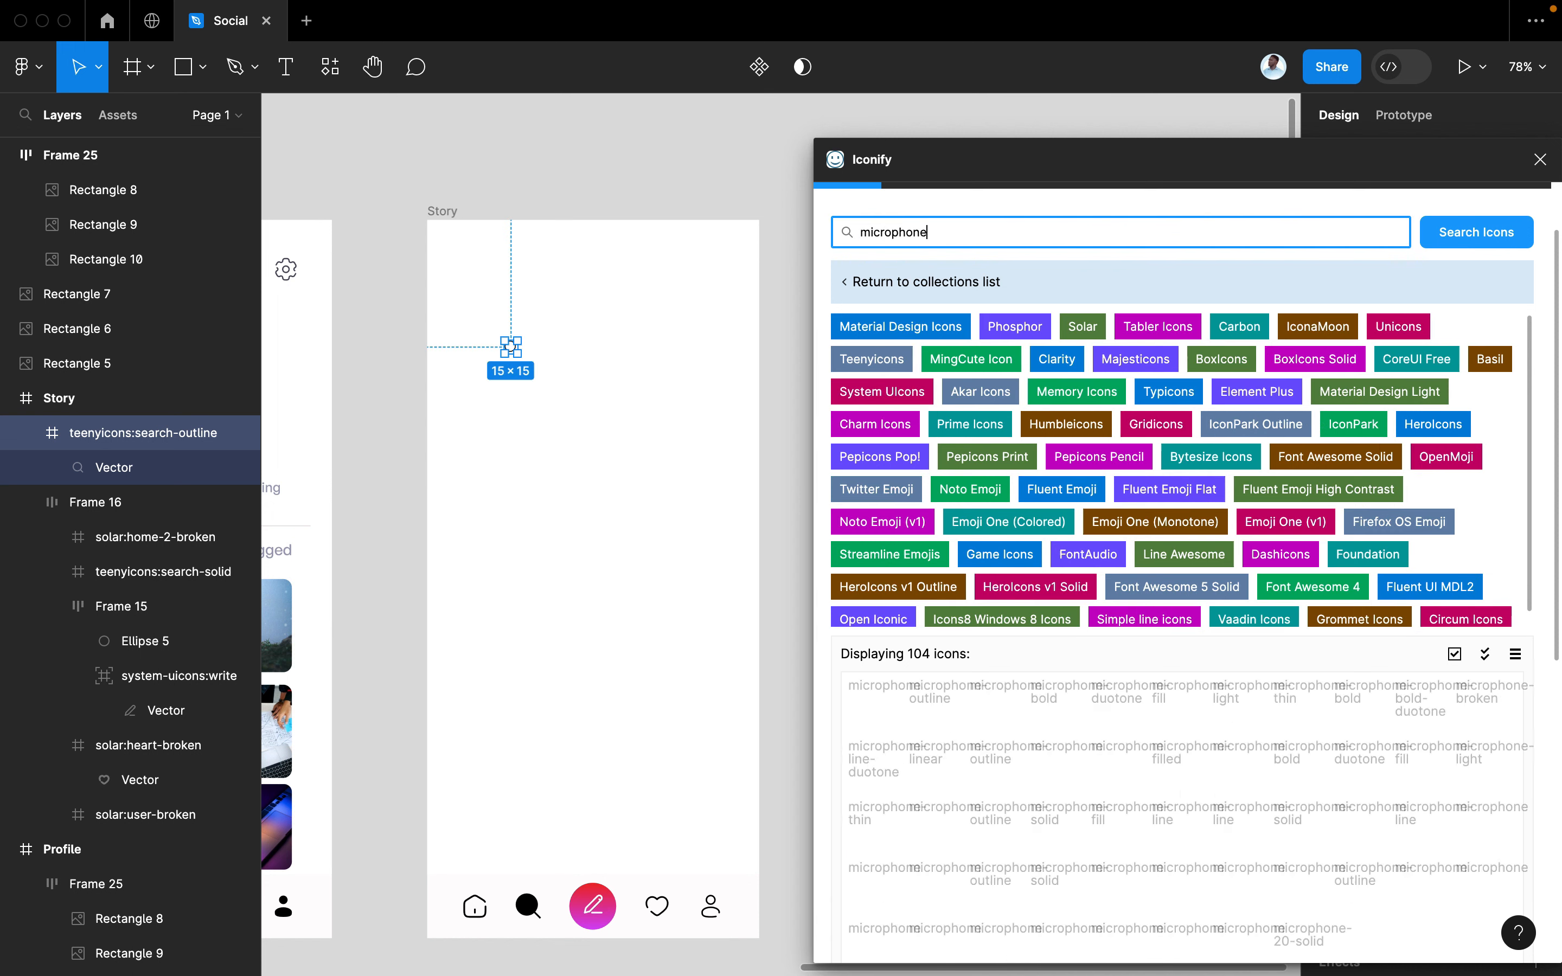
pyautogui.moveTo(1481, 704); pyautogui.dragTo(614, 370)
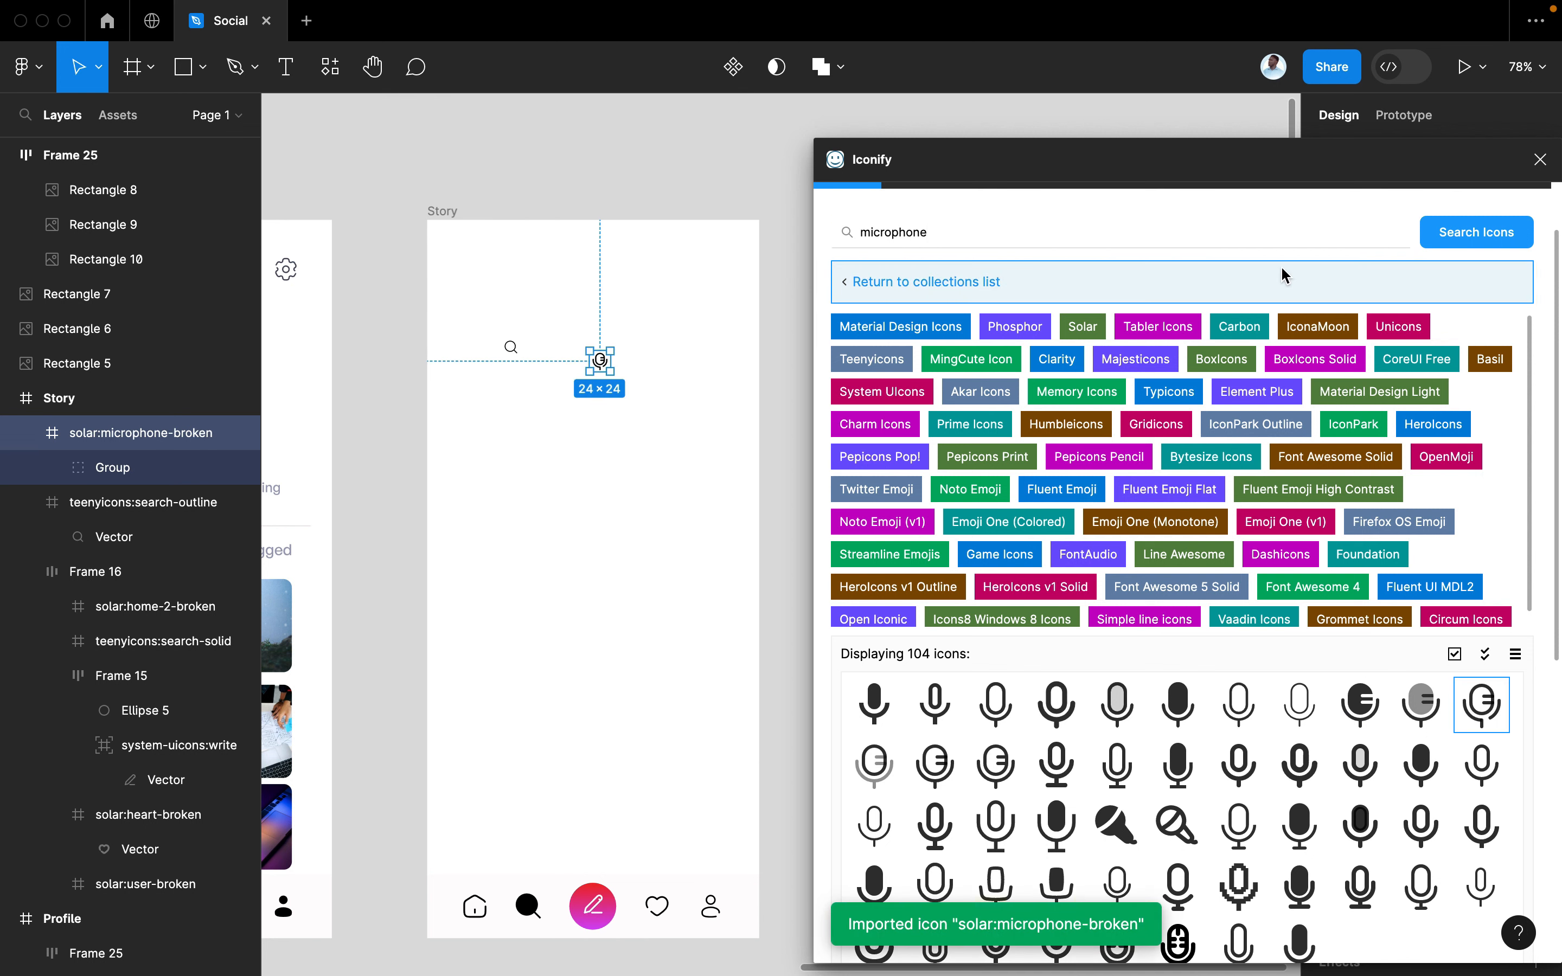
pyautogui.click(1538, 160)
pyautogui.scroll(5, 855, 524)
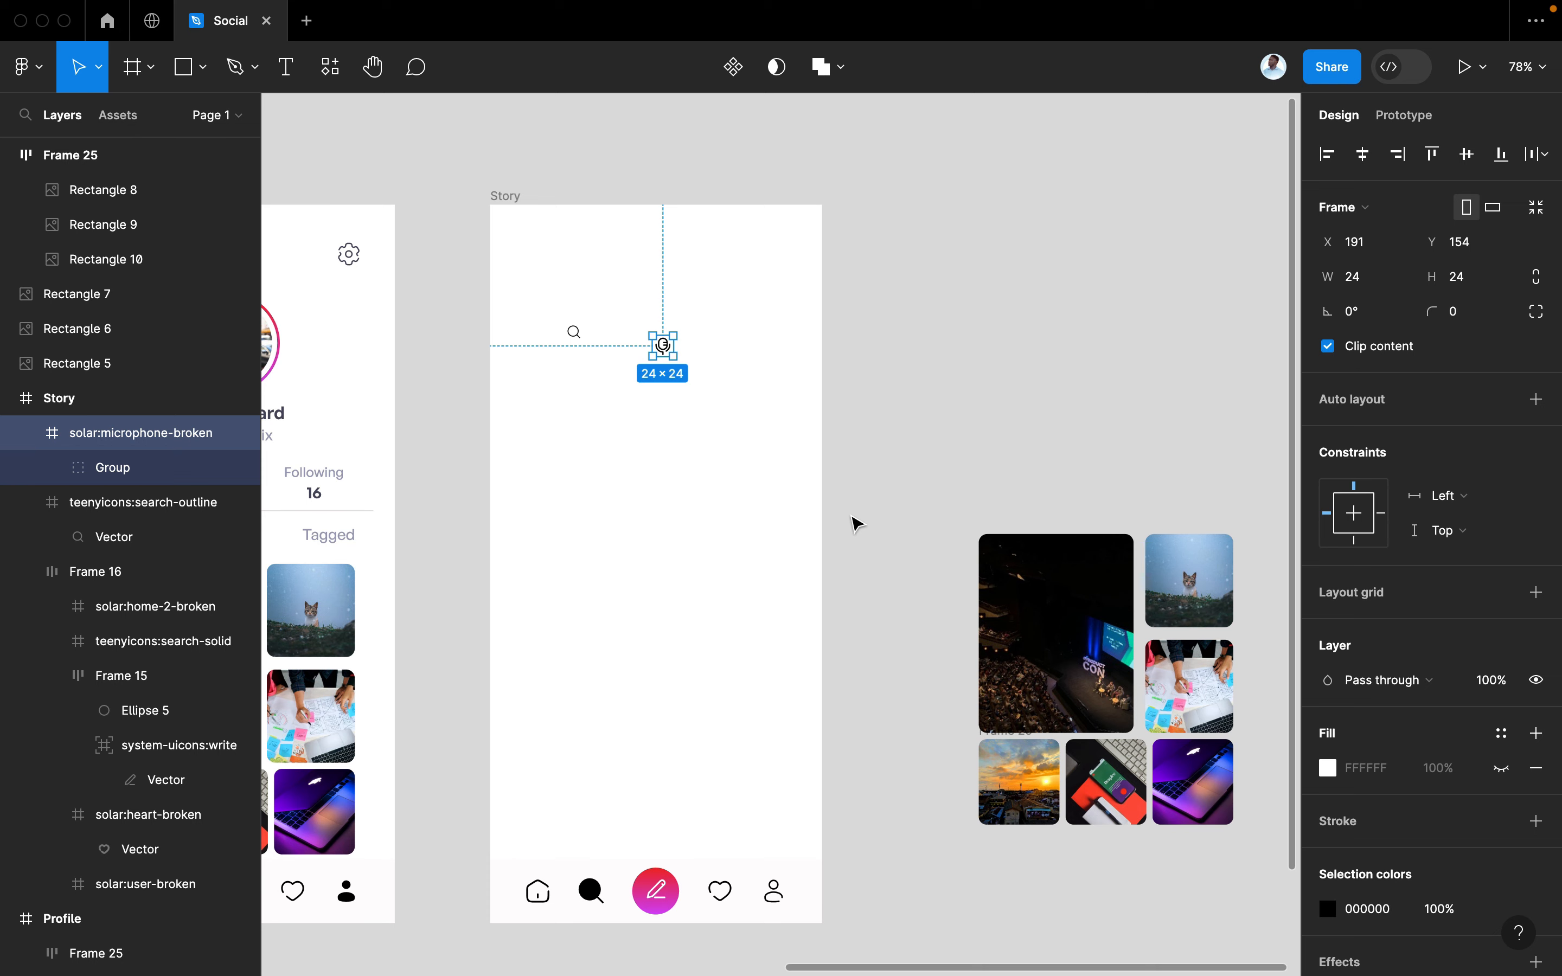
# Recolour the search and microphone icons from black to light purple BAABD3
pyautogui.click(574, 407)
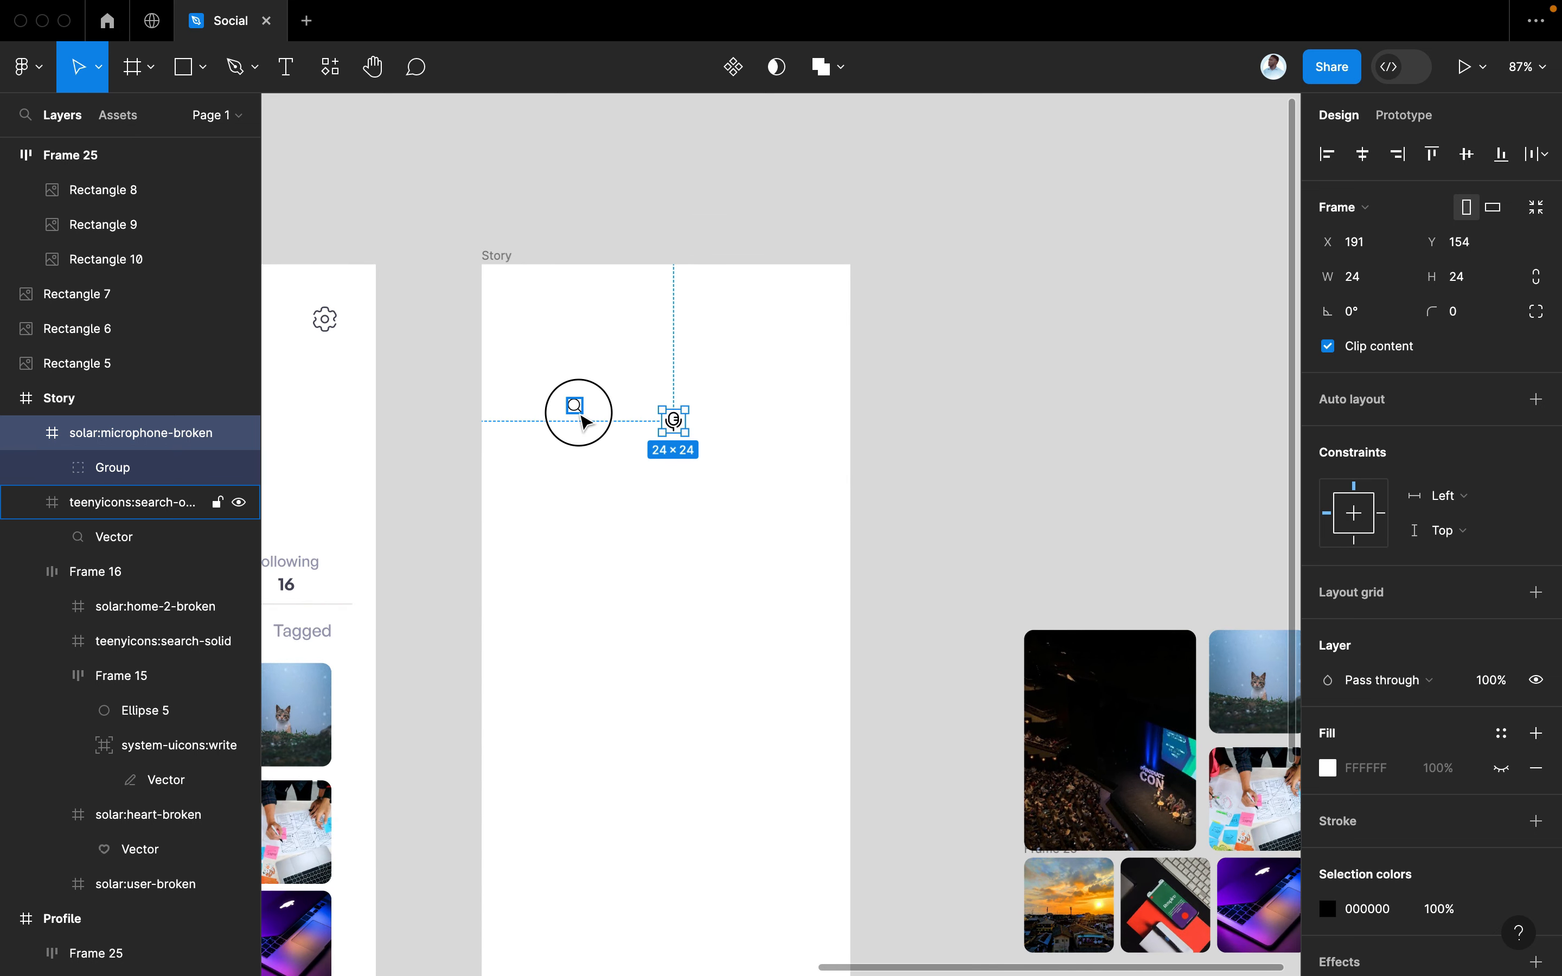
pyautogui.keyDown('shift'); pyautogui.click(675, 421); pyautogui.keyUp('shift')
pyautogui.scroll(-3, 1429, 802)
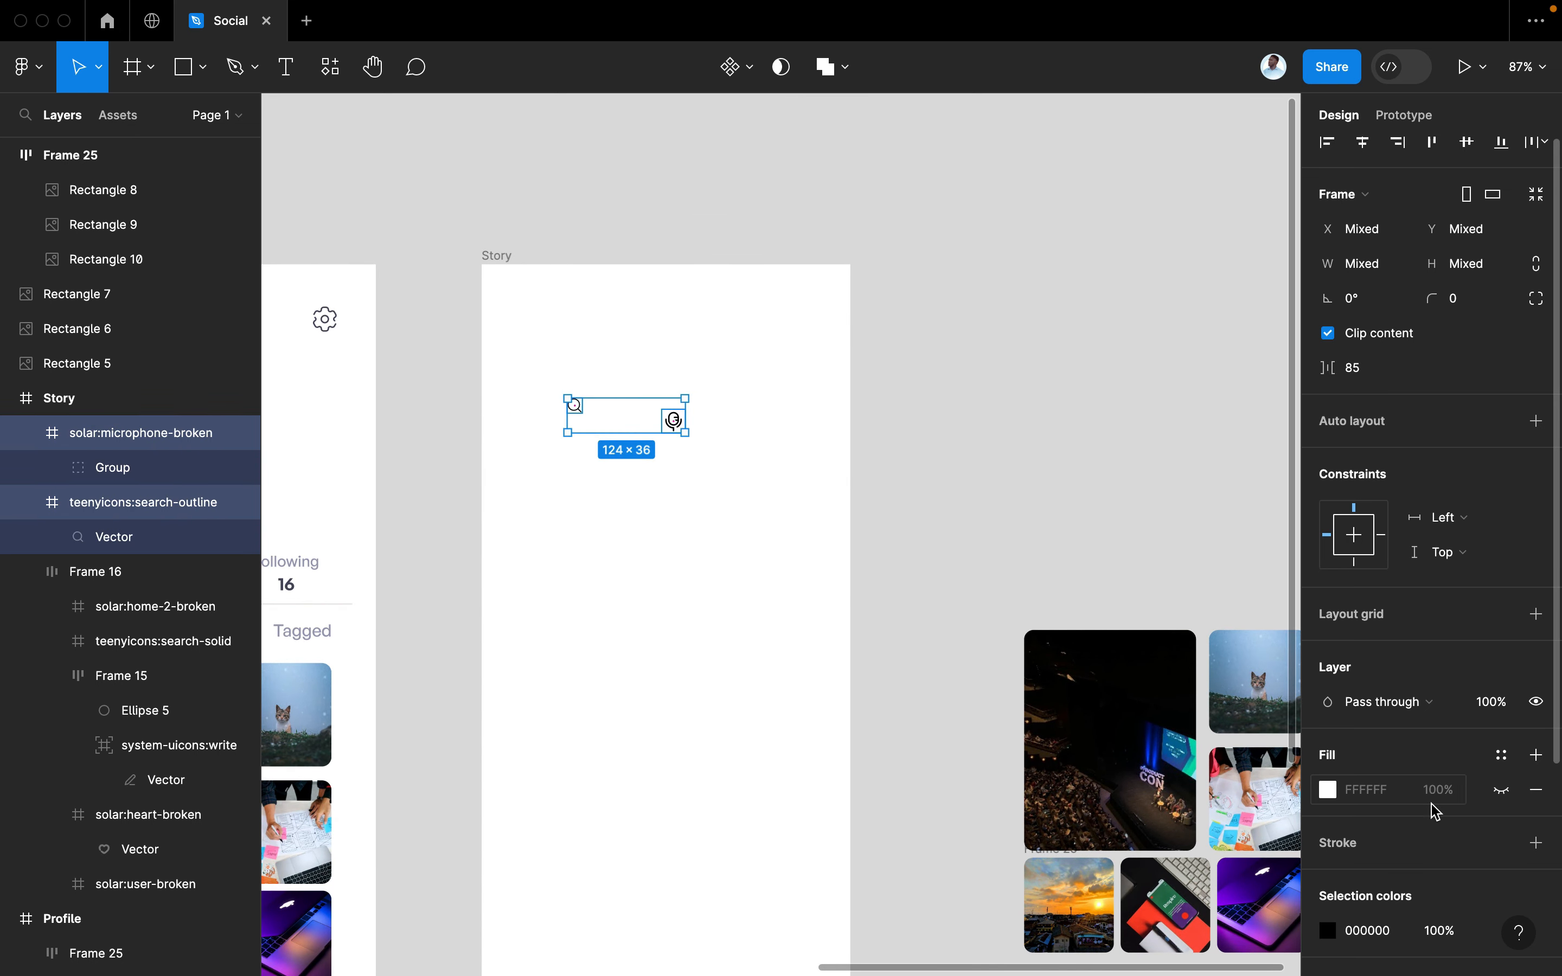
pyautogui.click(1503, 829)
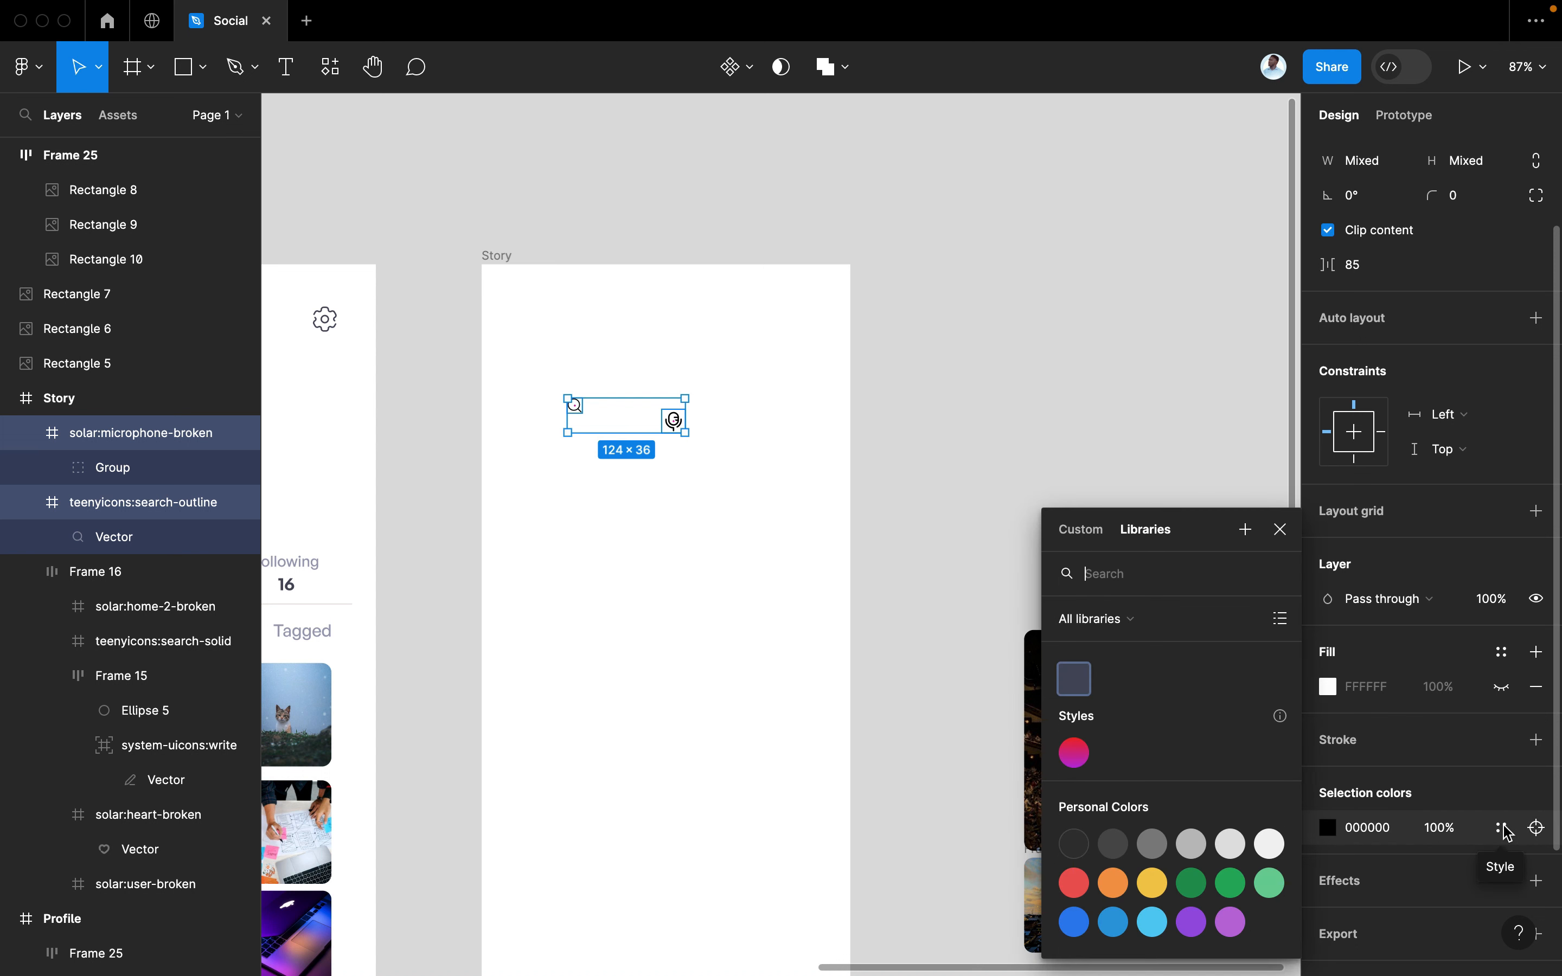
pyautogui.click(1327, 827)
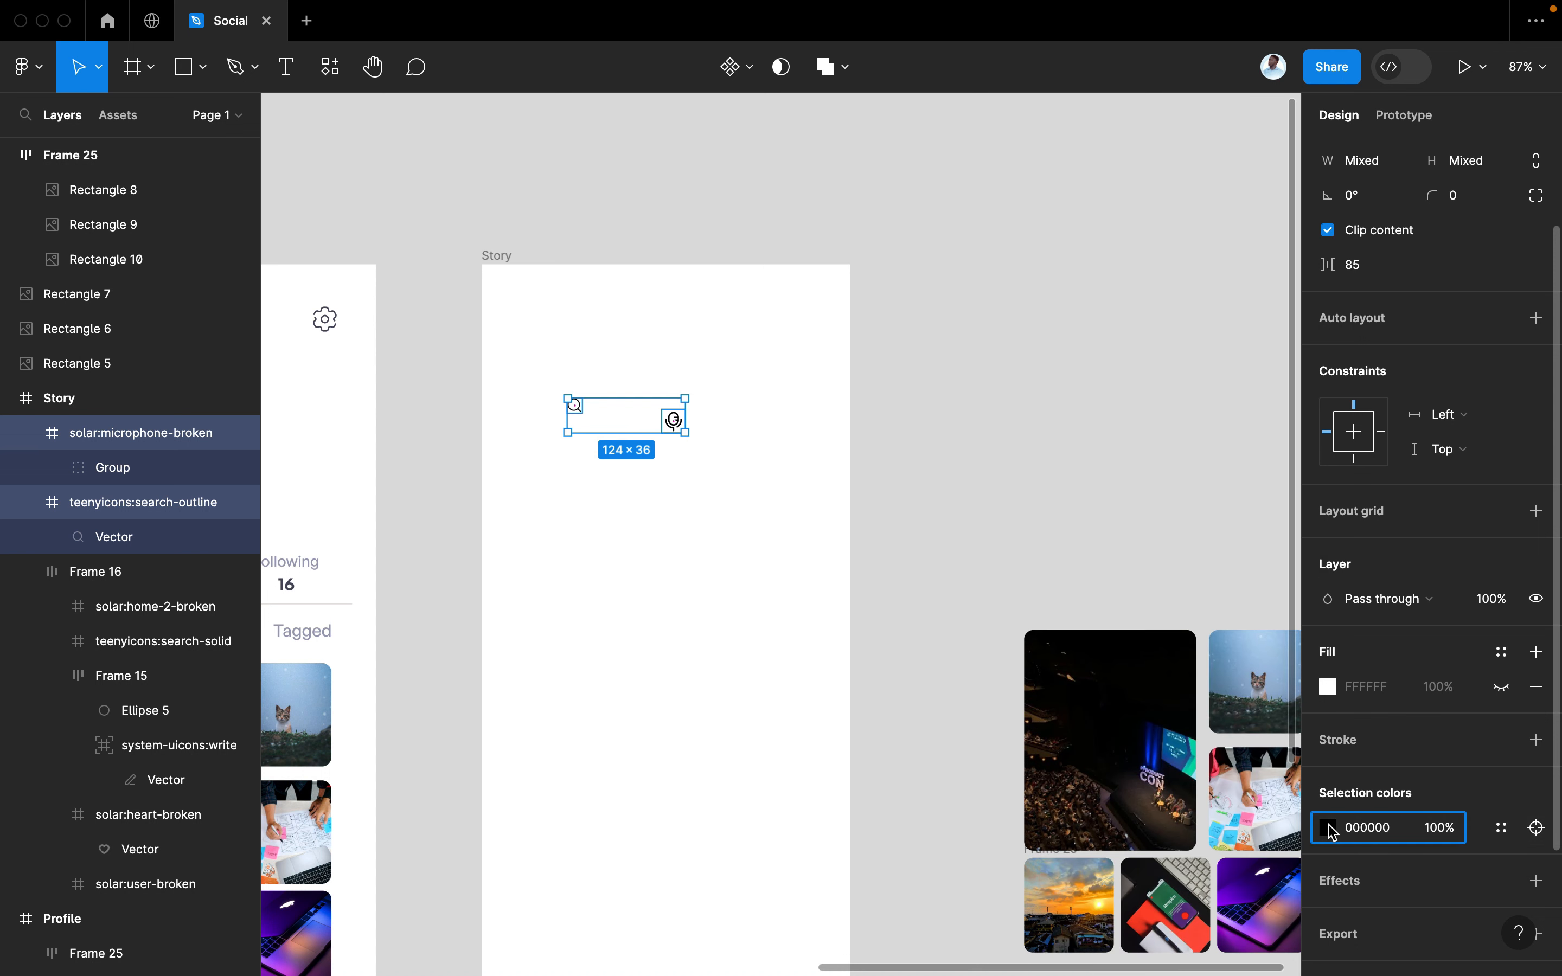
pyautogui.click(1327, 827)
pyautogui.moveTo(1050, 501)
pyautogui.mouseDown()
pyautogui.moveTo(1049, 446)
pyautogui.moveTo(1057, 495)
pyautogui.mouseUp()
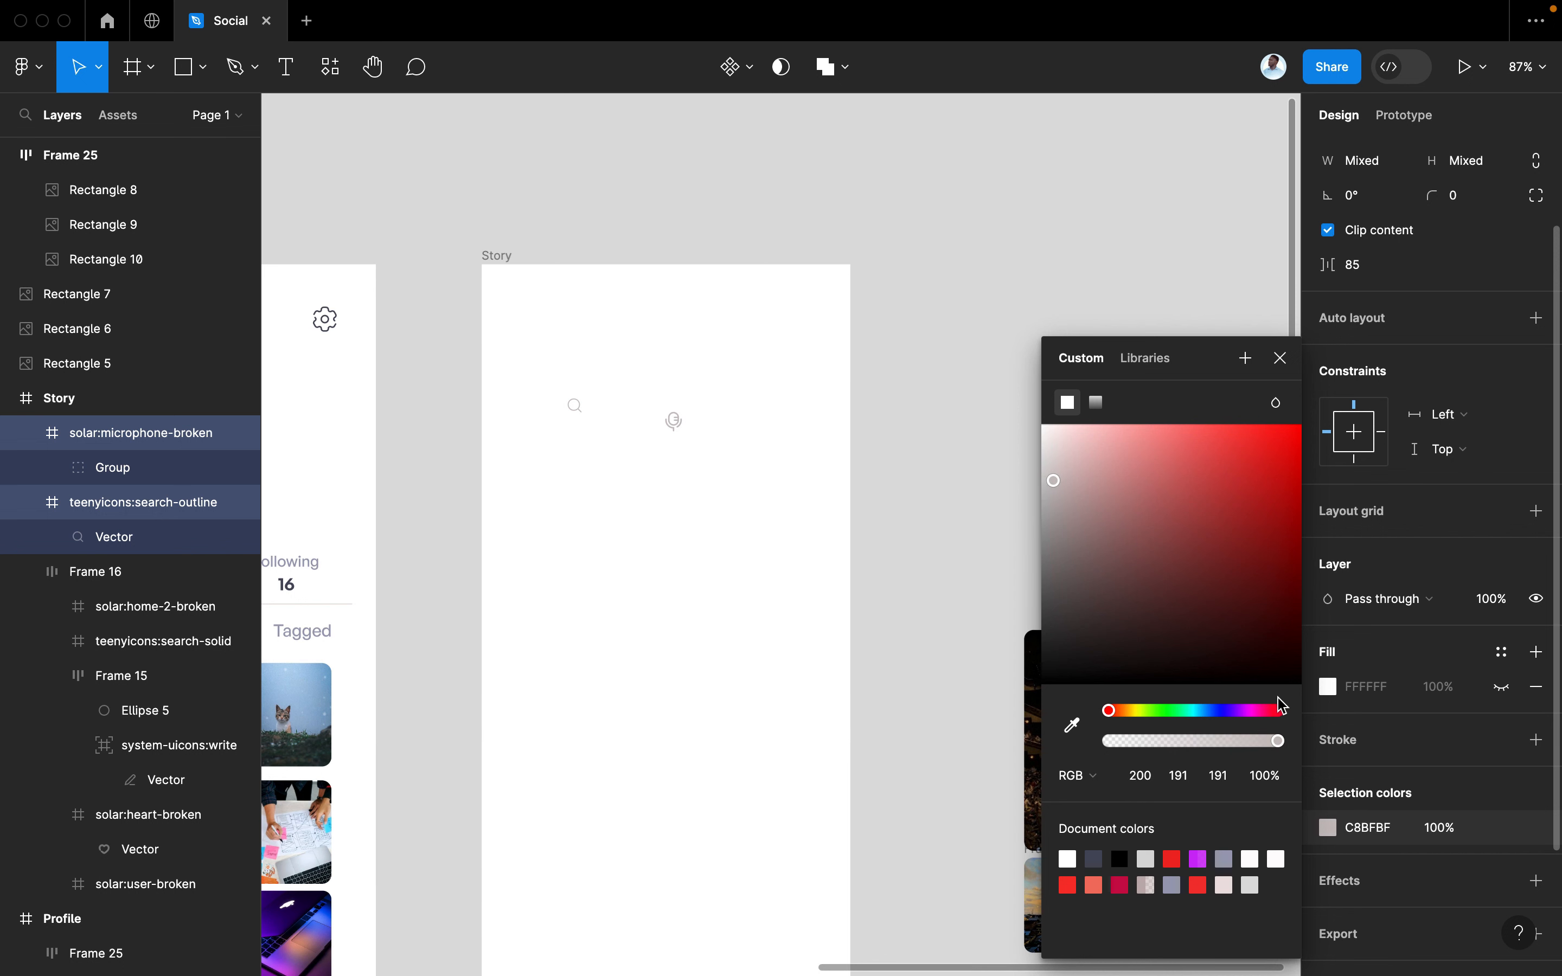
pyautogui.moveTo(1282, 710); pyautogui.dragTo(1238, 711)
pyautogui.moveTo(1073, 498); pyautogui.dragTo(1090, 464)
# Close the colour picker and inspect the microphone and search icons' layers
pyautogui.click(1280, 358)
pyautogui.scroll(5, 848, 441)
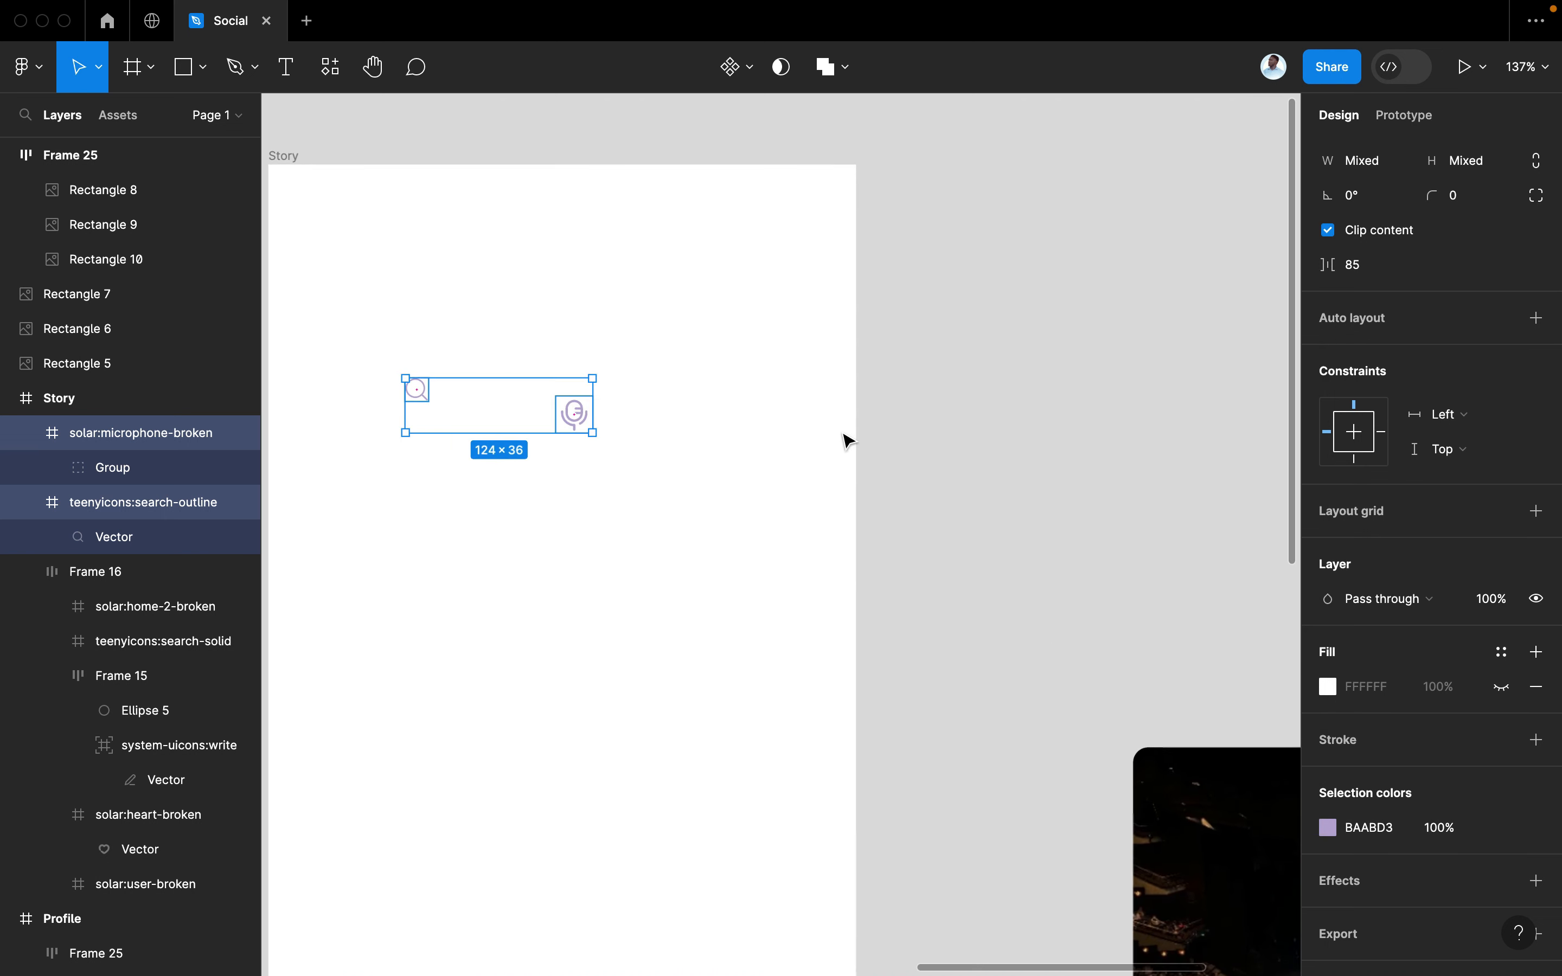
pyautogui.scroll(3, 843, 439)
pyautogui.hscroll(-3, 843, 440)
pyautogui.click(721, 524)
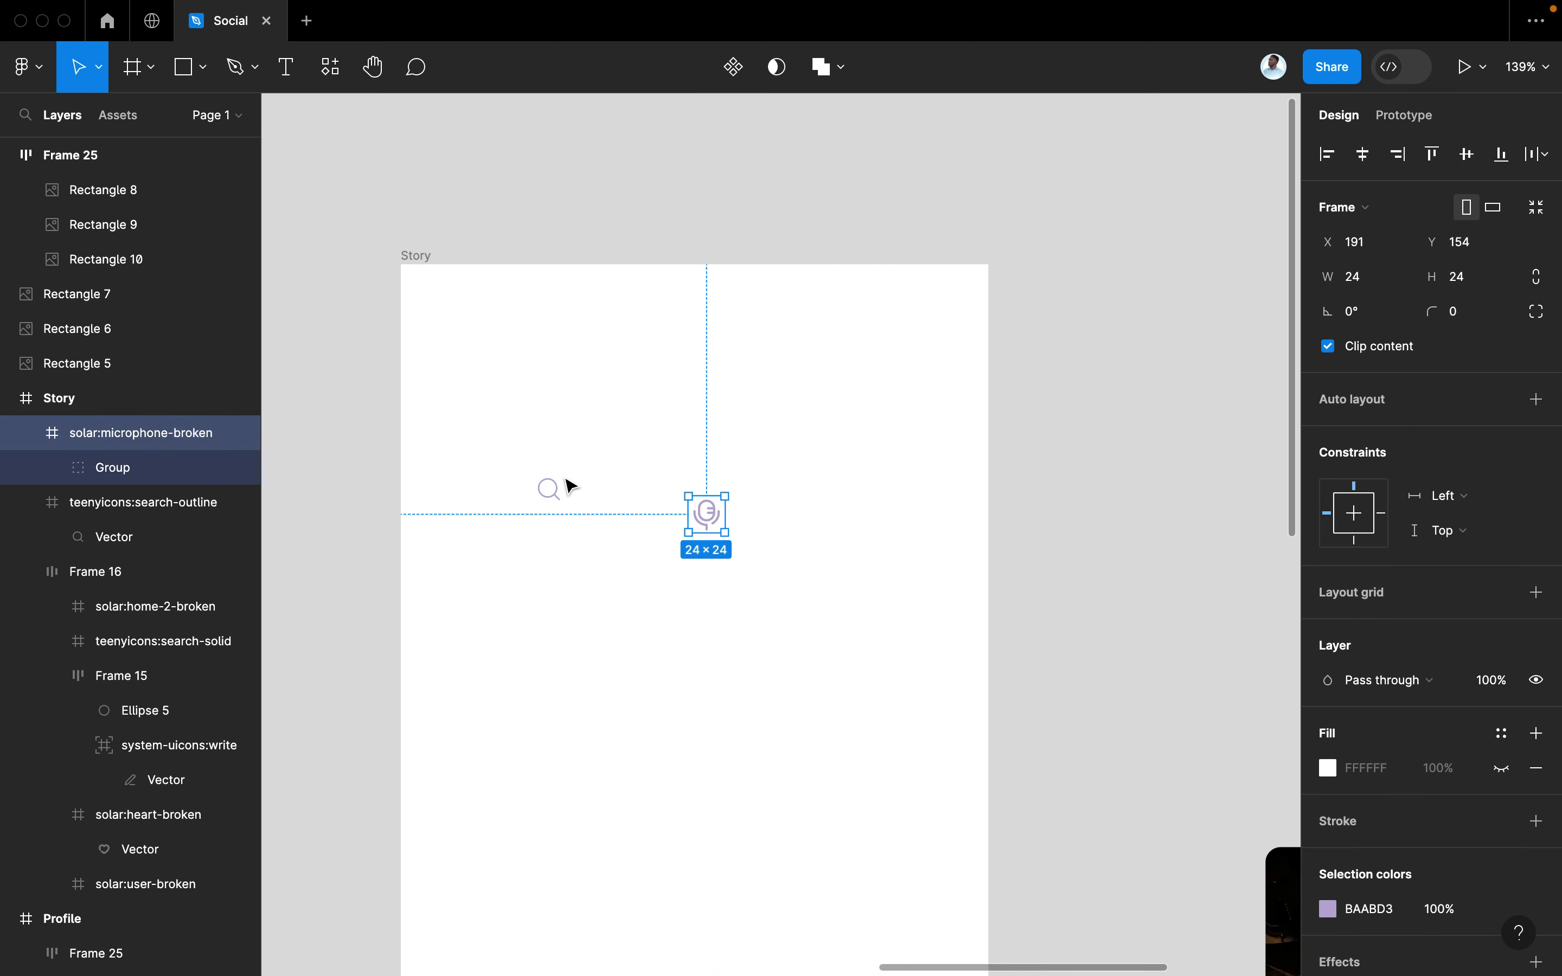
pyautogui.keyDown('shift'); pyautogui.click(550, 488); pyautogui.keyUp('shift')
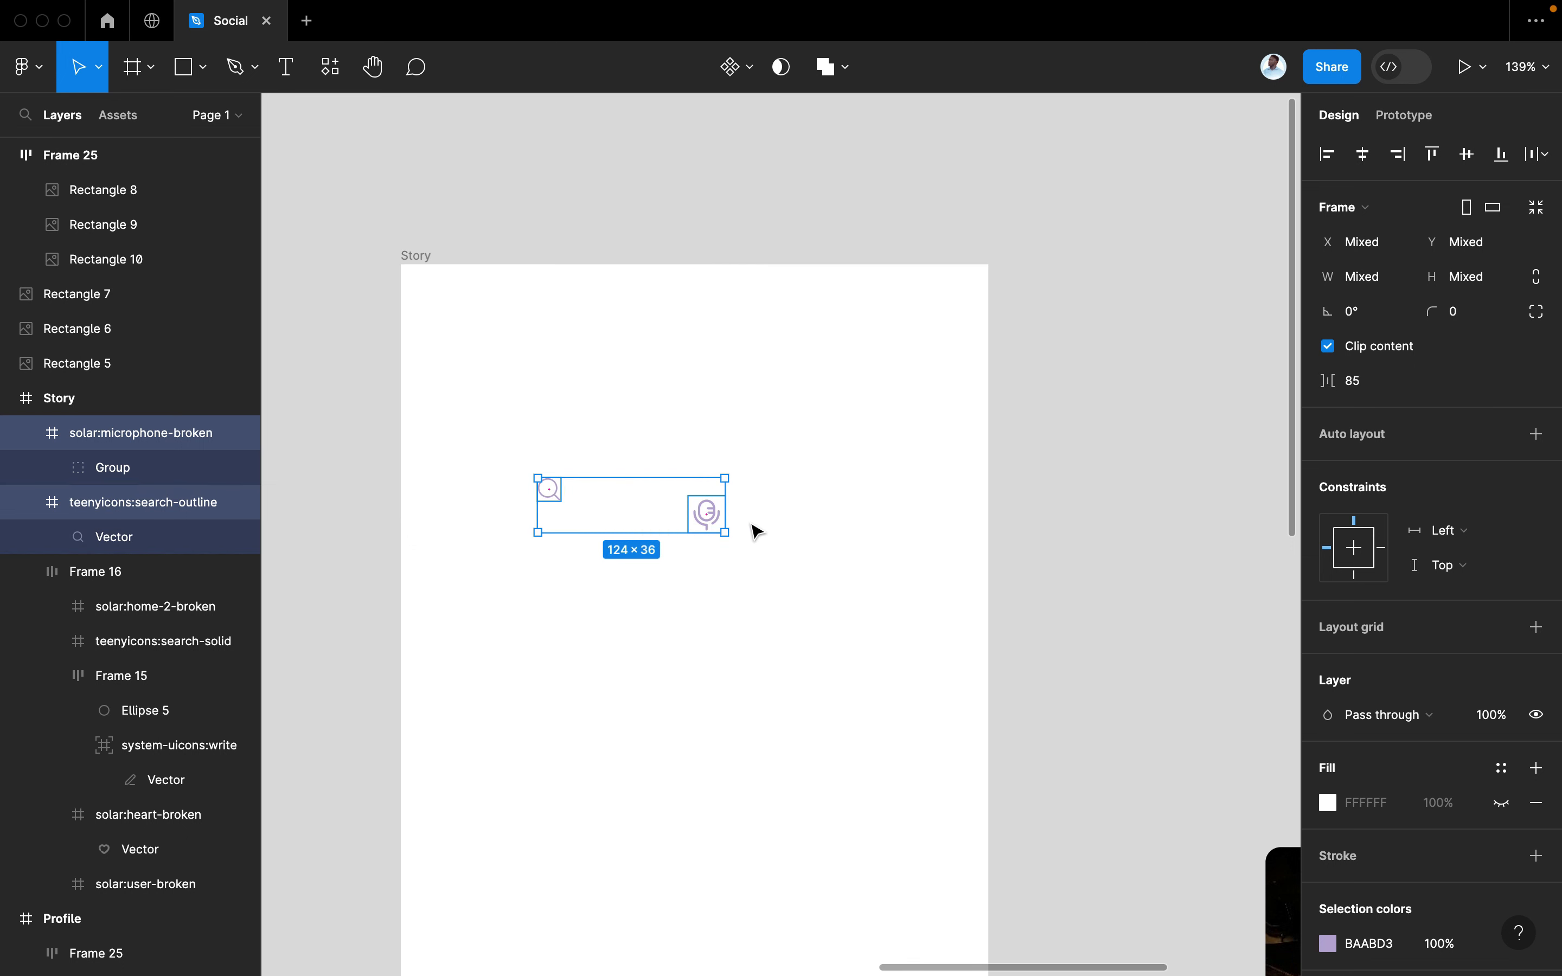
pyautogui.click(583, 491)
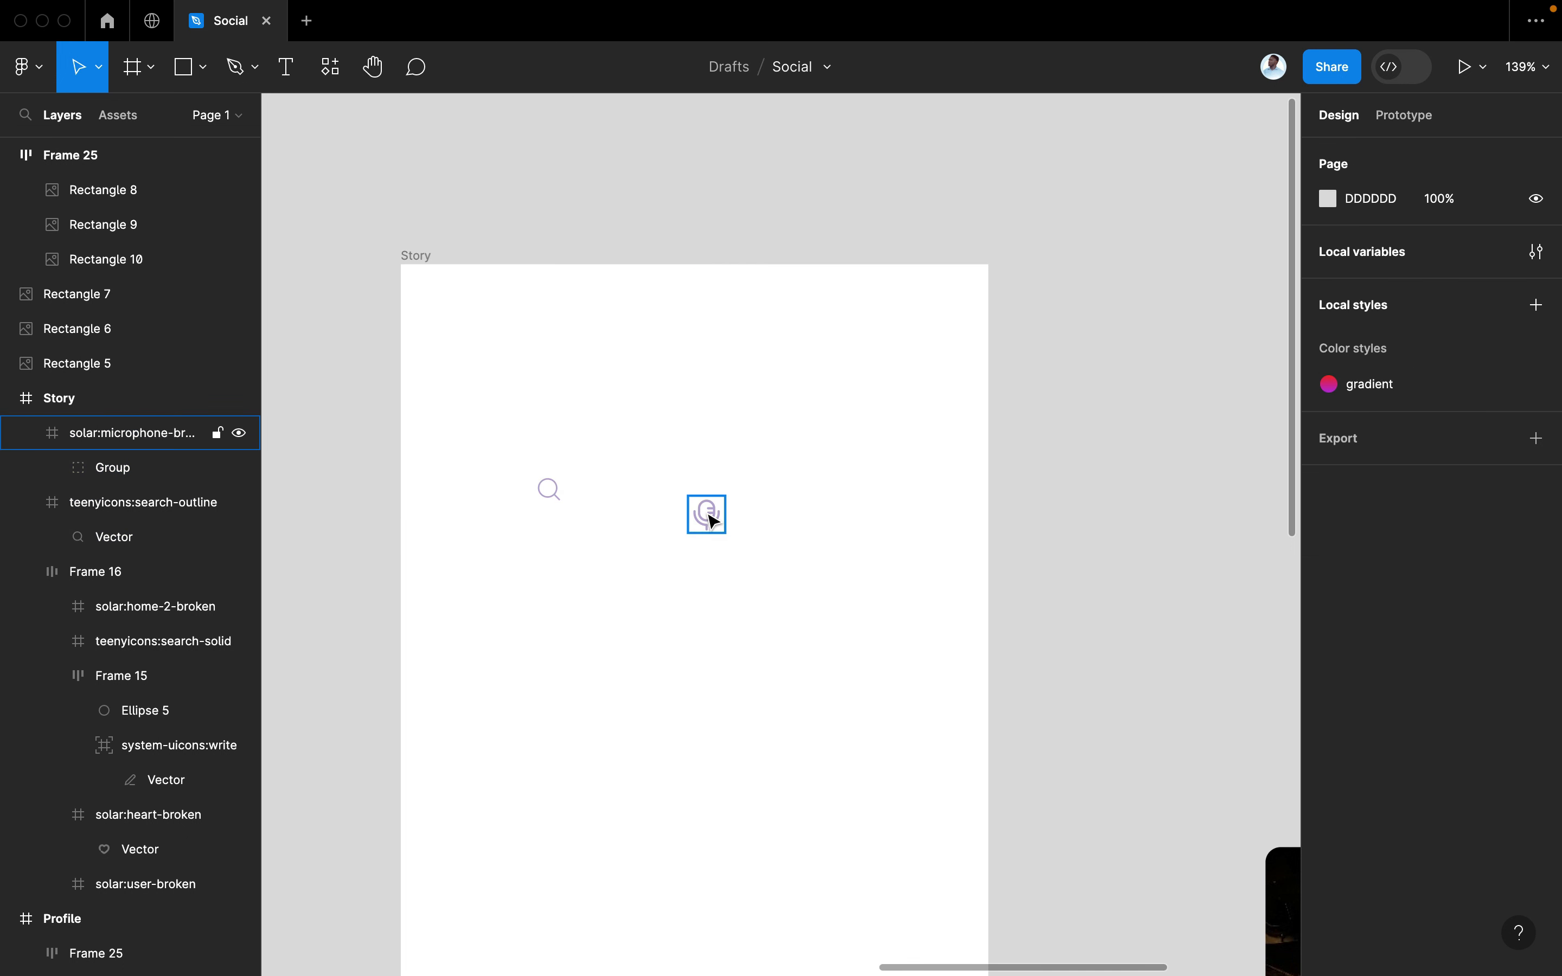
pyautogui.doubleClick(712, 520)
pyautogui.doubleClick(707, 514)
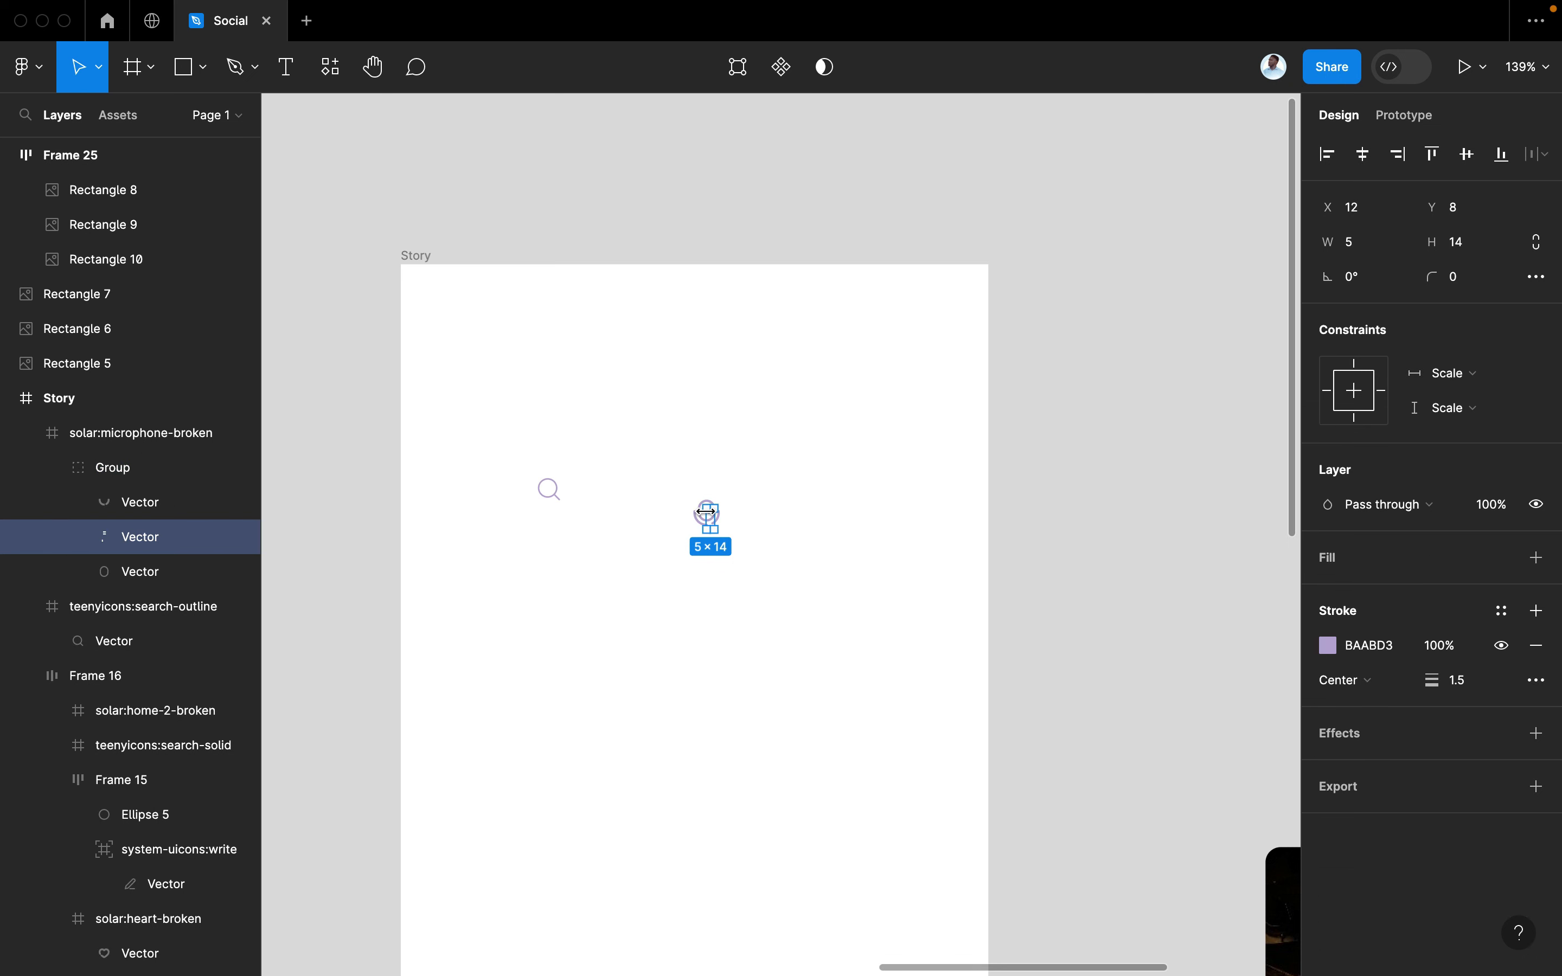
# Set the search icon vector's stroke weight to 1.5
pyautogui.doubleClick(560, 490)
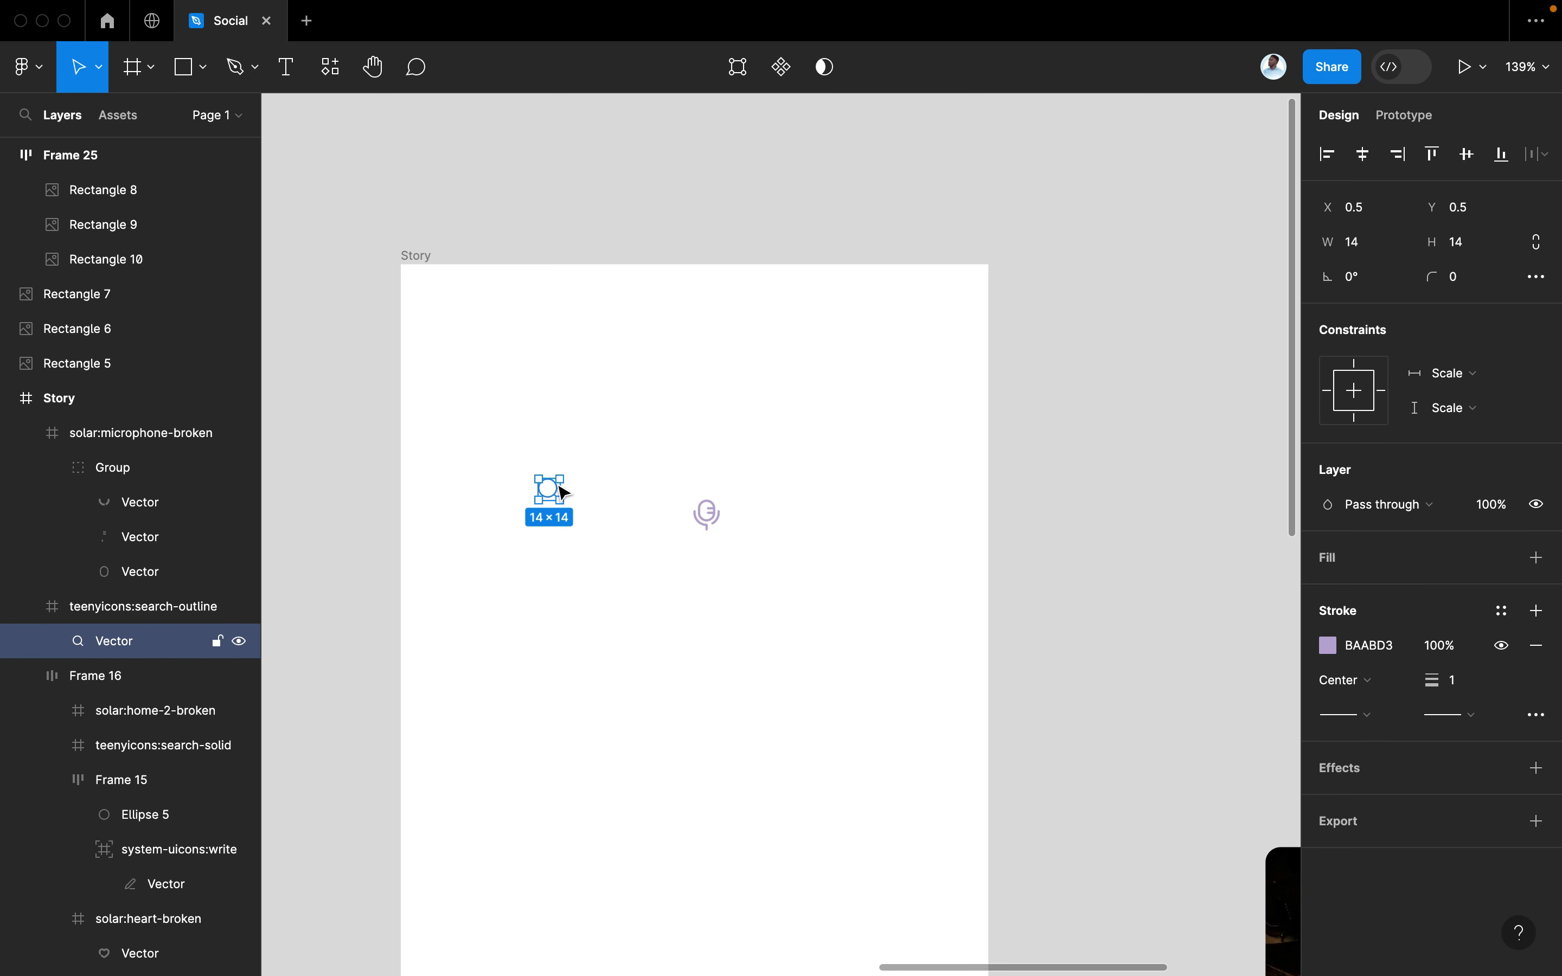
pyautogui.click(738, 739)
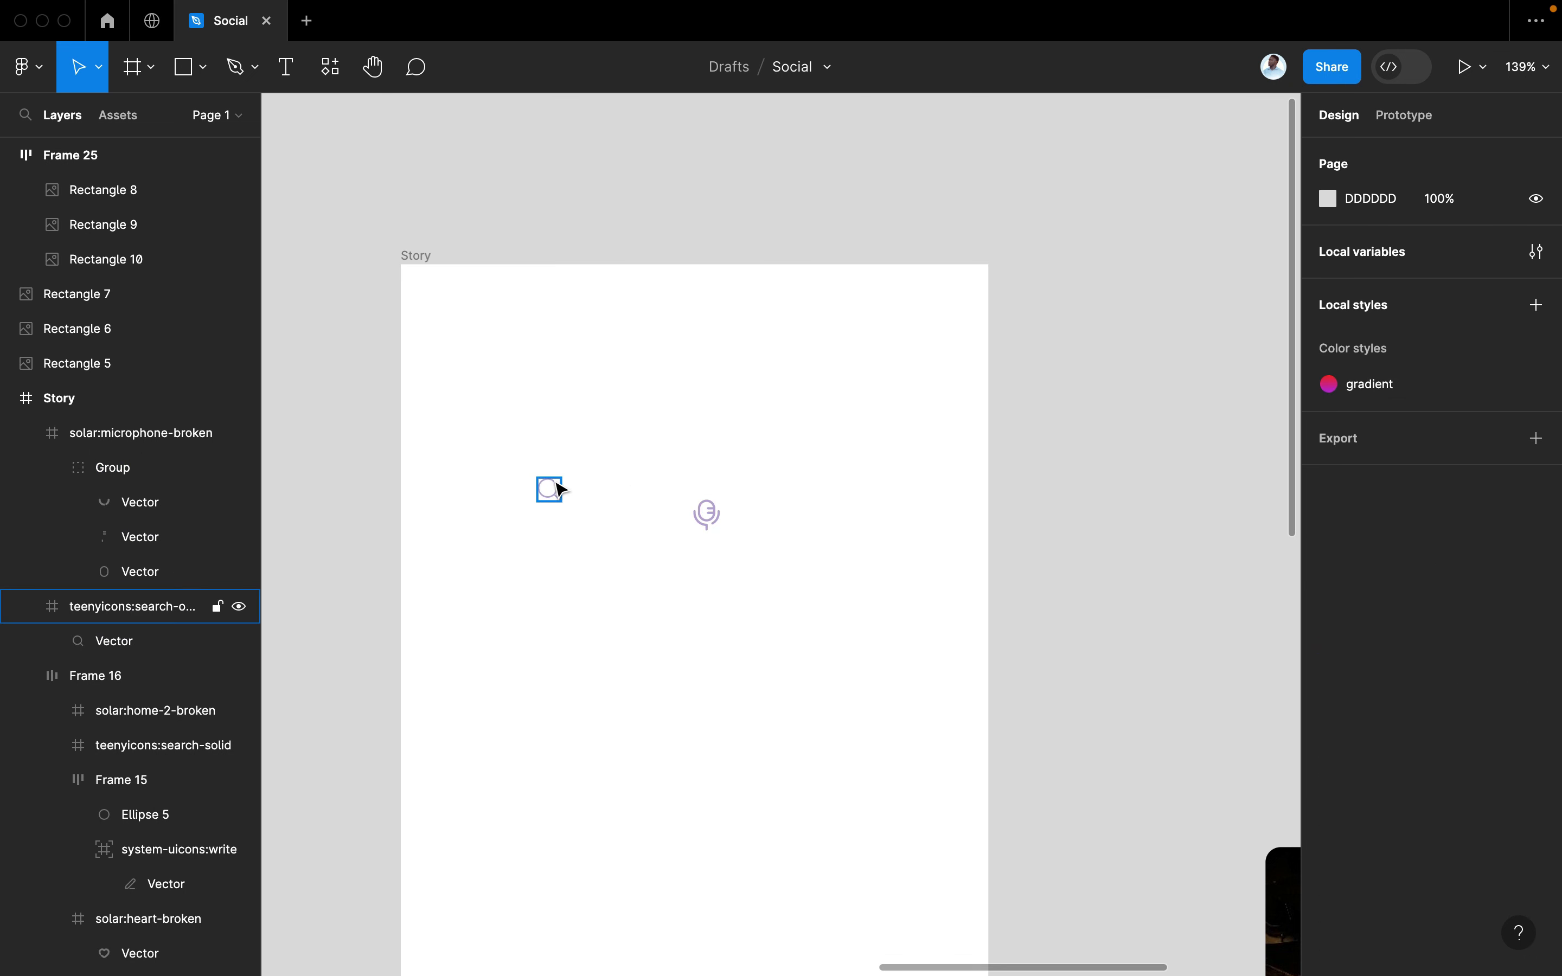
pyautogui.click(559, 489)
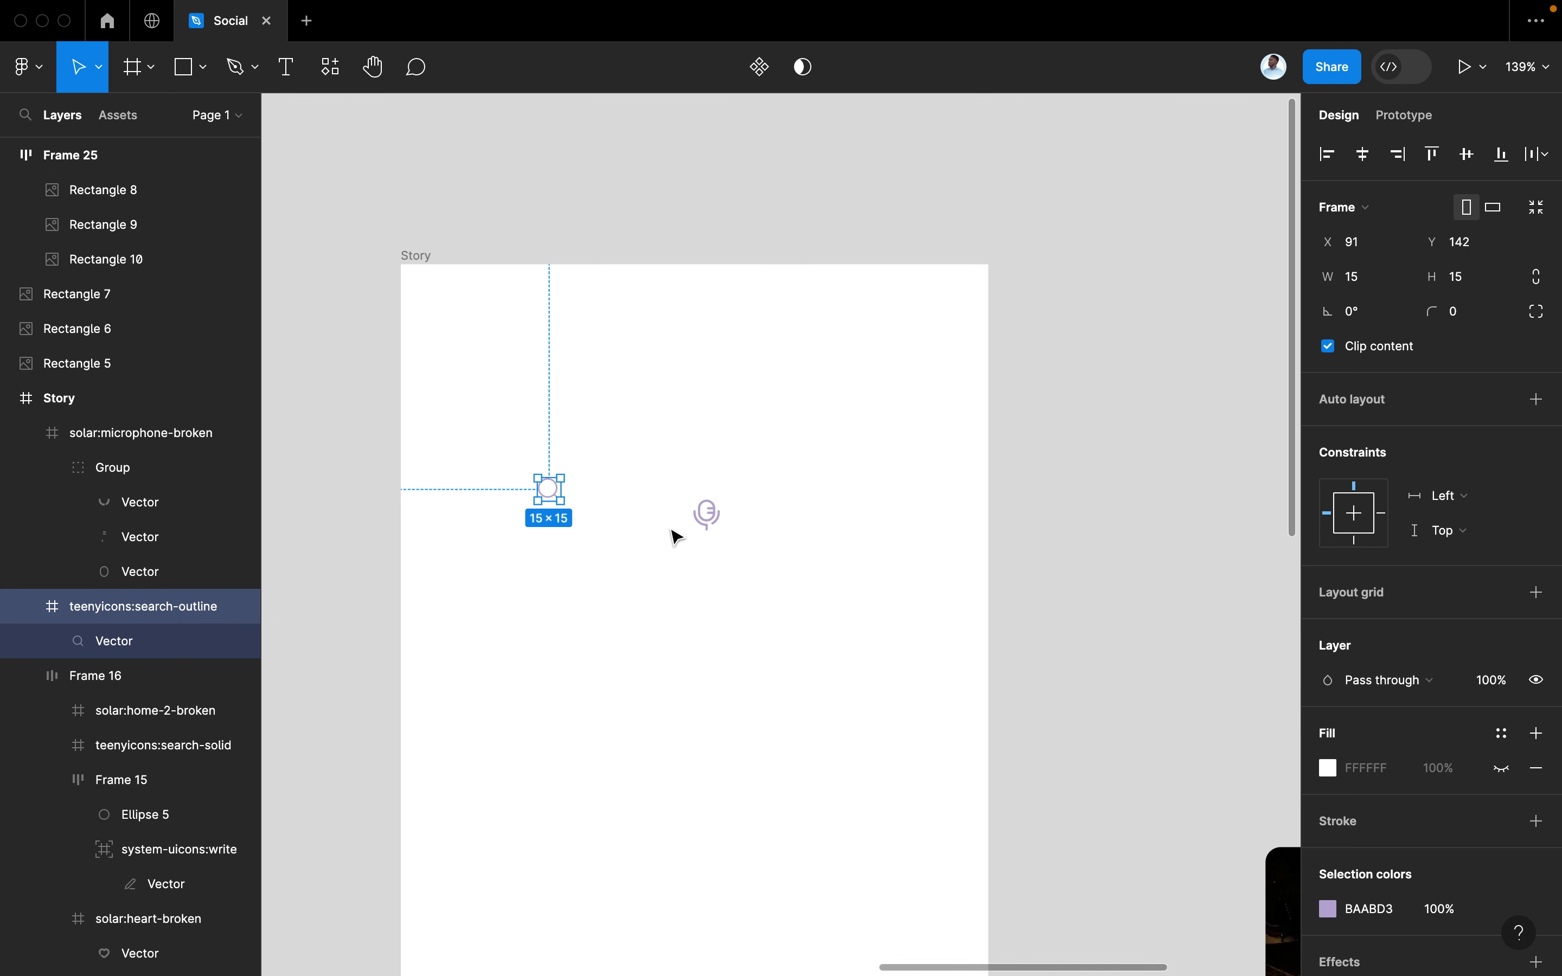
pyautogui.scroll(5, 675, 537)
pyautogui.hscroll(-3, 673, 537)
pyautogui.scroll(2, 672, 536)
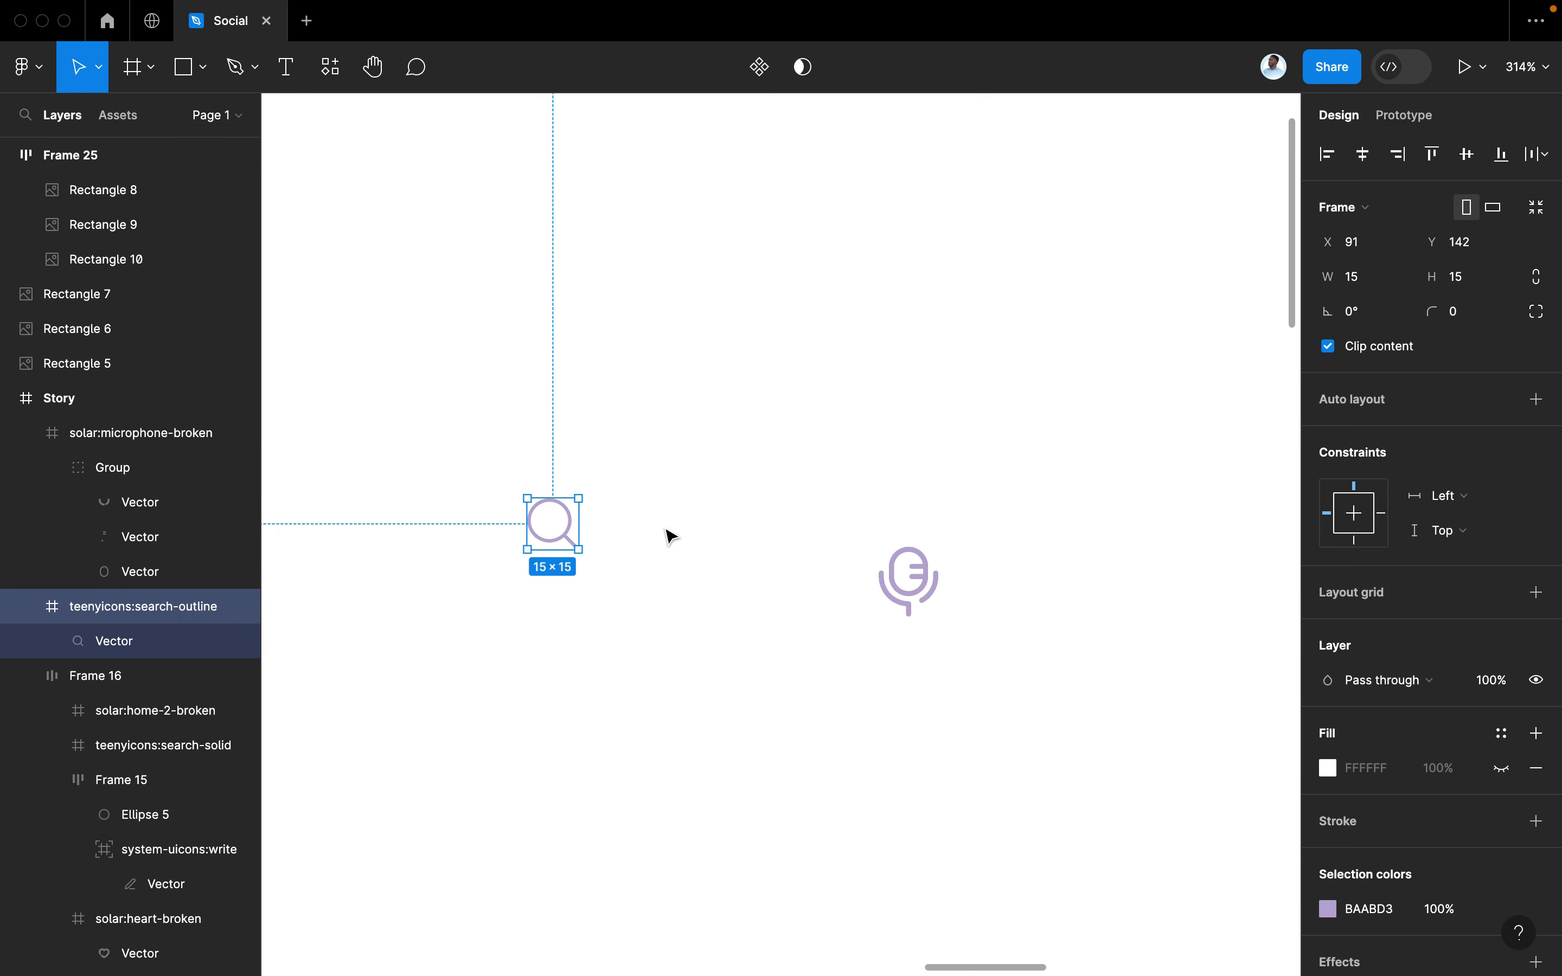
pyautogui.doubleClick(572, 523)
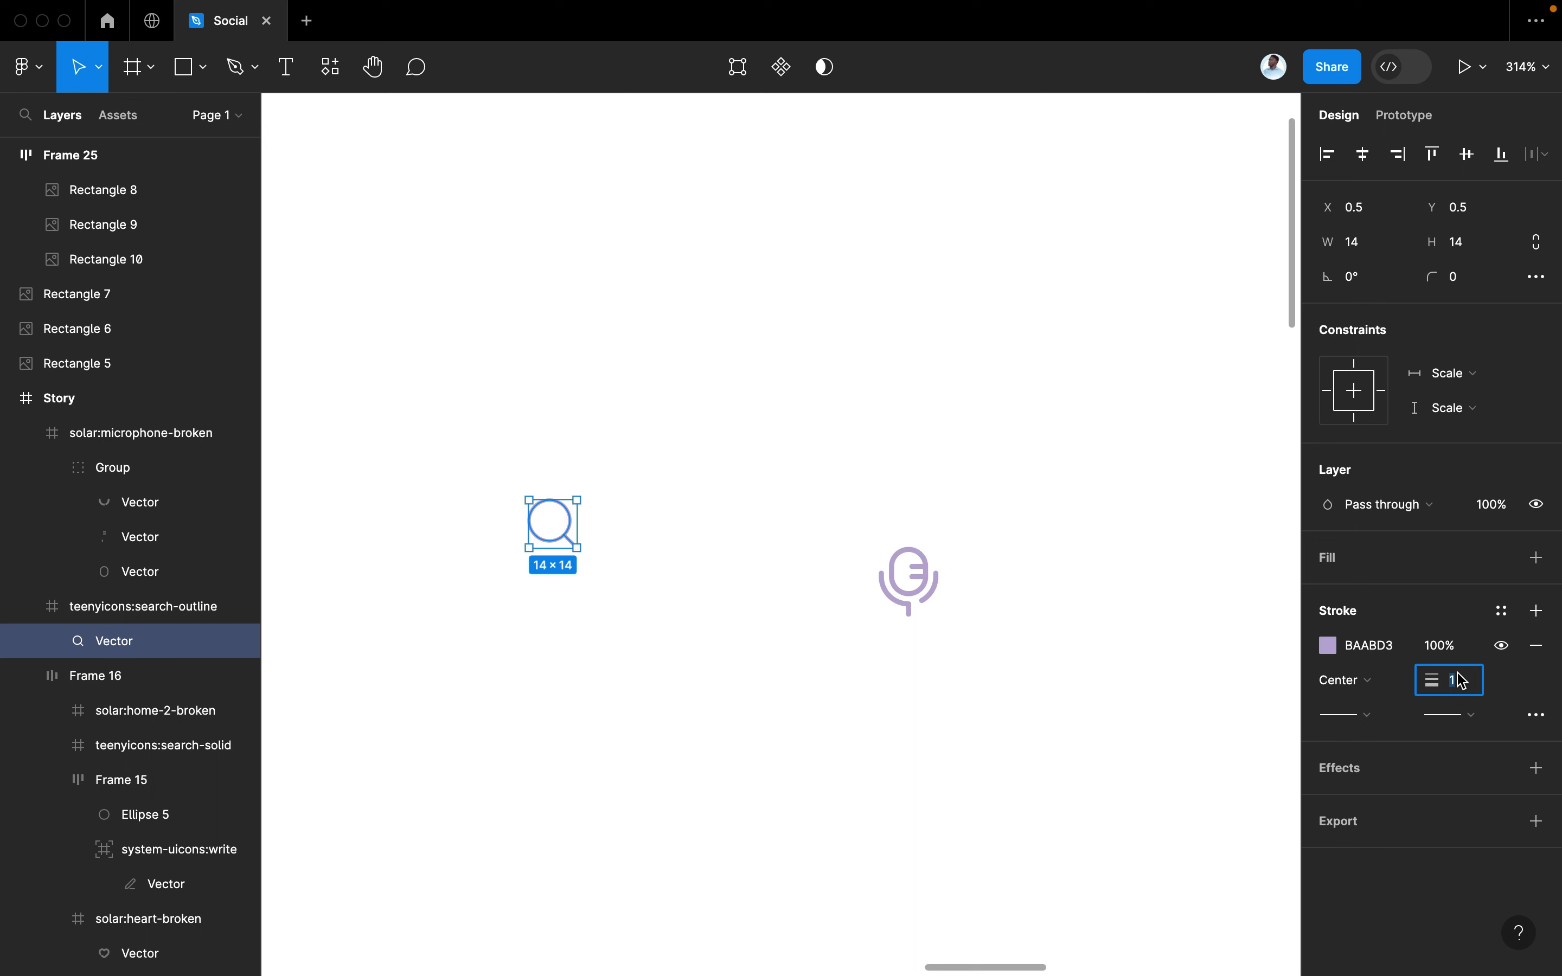
pyautogui.write('1.5')
pyautogui.press('Return')
# Try stretching the search icon frame taller, then undo the resize and stroke change
pyautogui.click(841, 715)
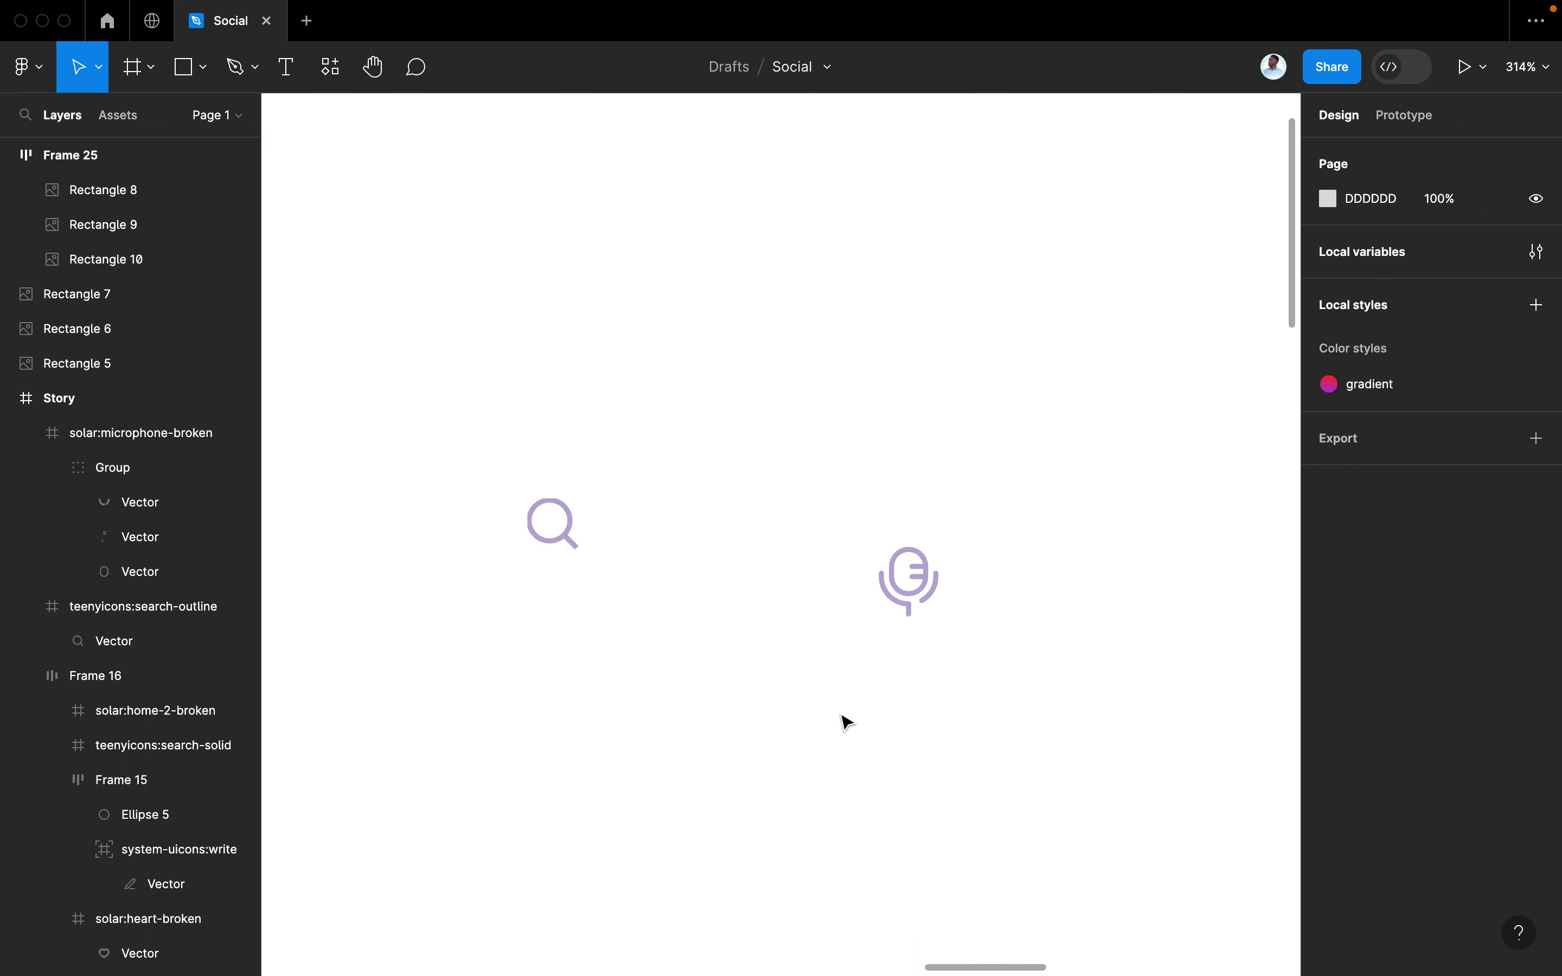
pyautogui.scroll(-3, 841, 714)
pyautogui.click(656, 589)
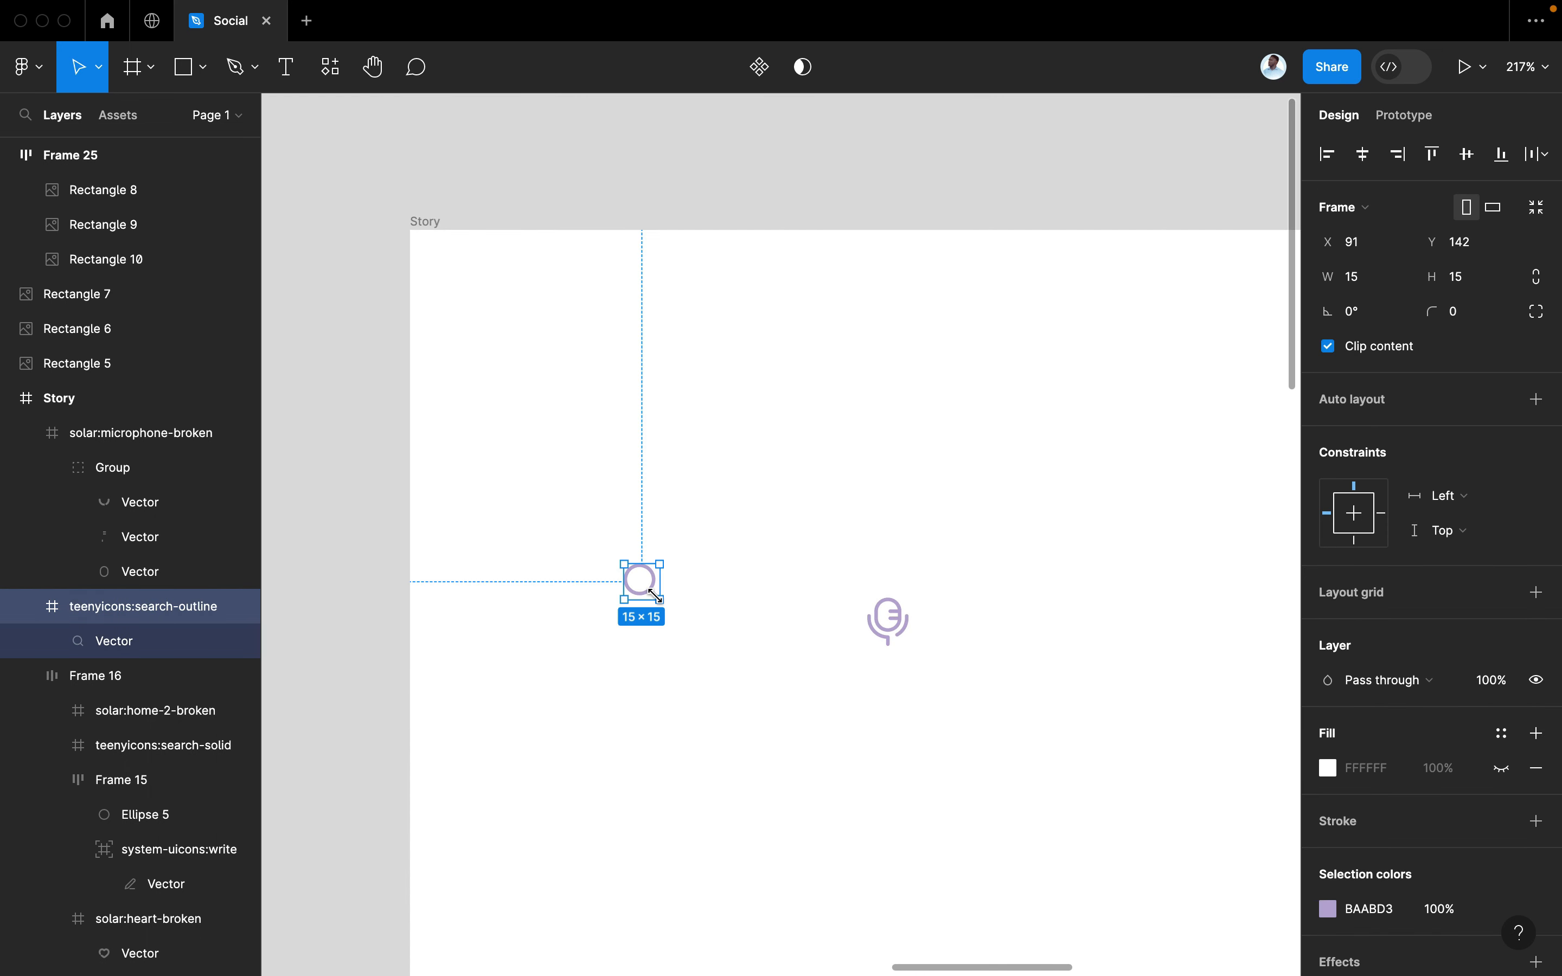
pyautogui.scroll(1, 655, 581)
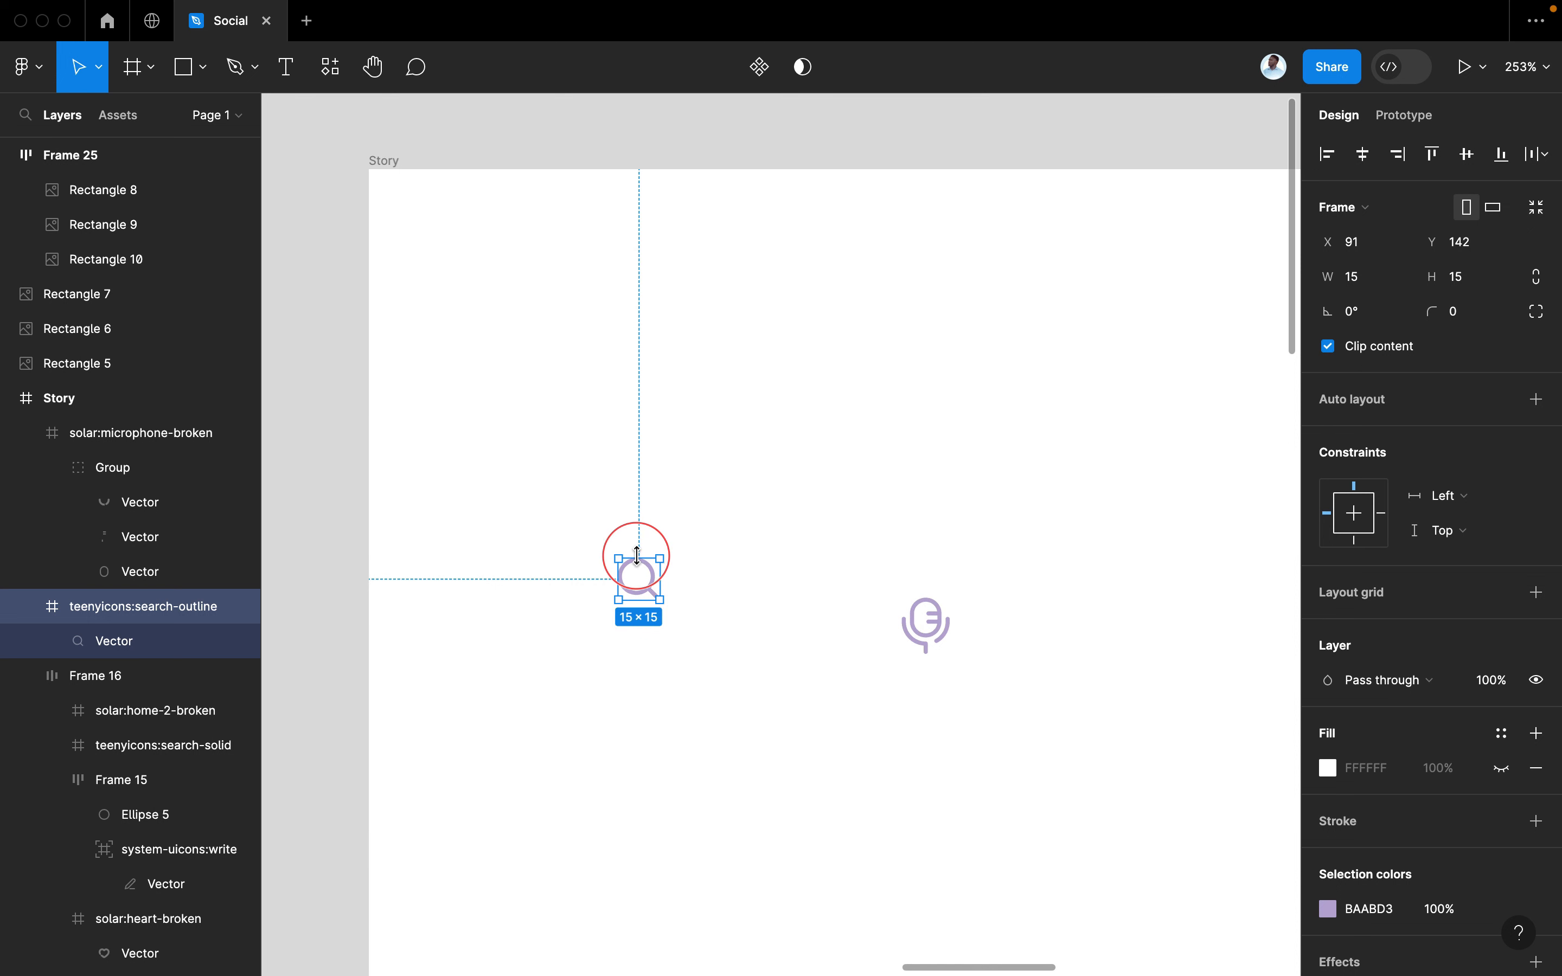
pyautogui.moveTo(637, 555); pyautogui.dragTo(637, 553)
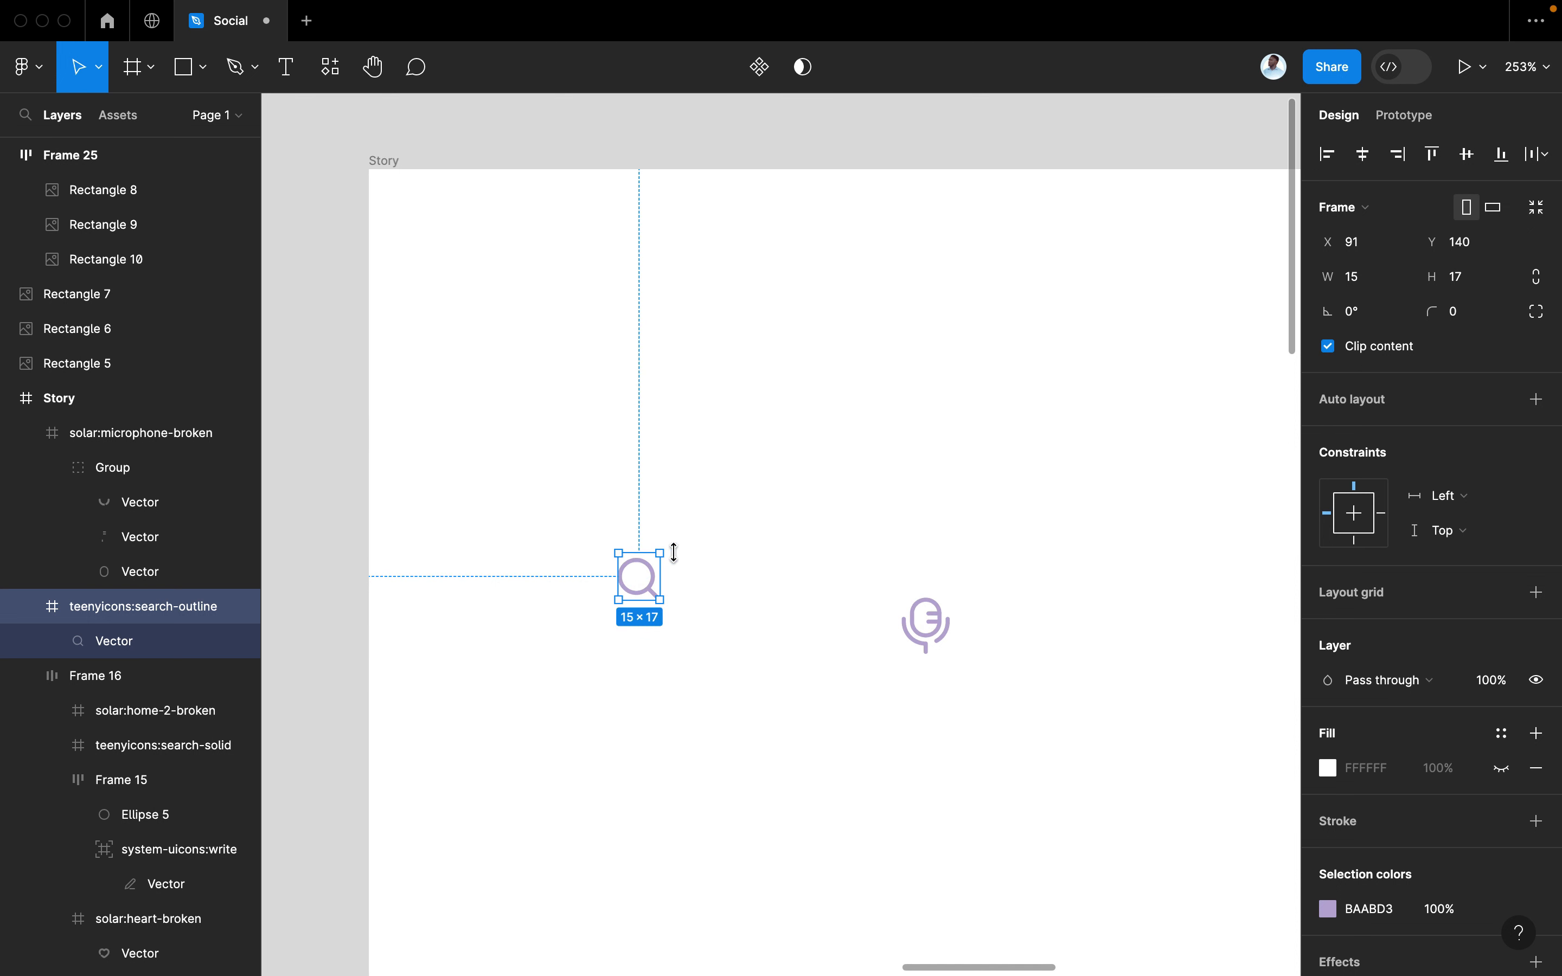
pyautogui.click(746, 568)
pyautogui.hotkey('ctrl', 'z')
pyautogui.hotkey('ctrl', 'z')
pyautogui.hotkey('ctrl', 'z')
pyautogui.hotkey('ctrl', 'z')
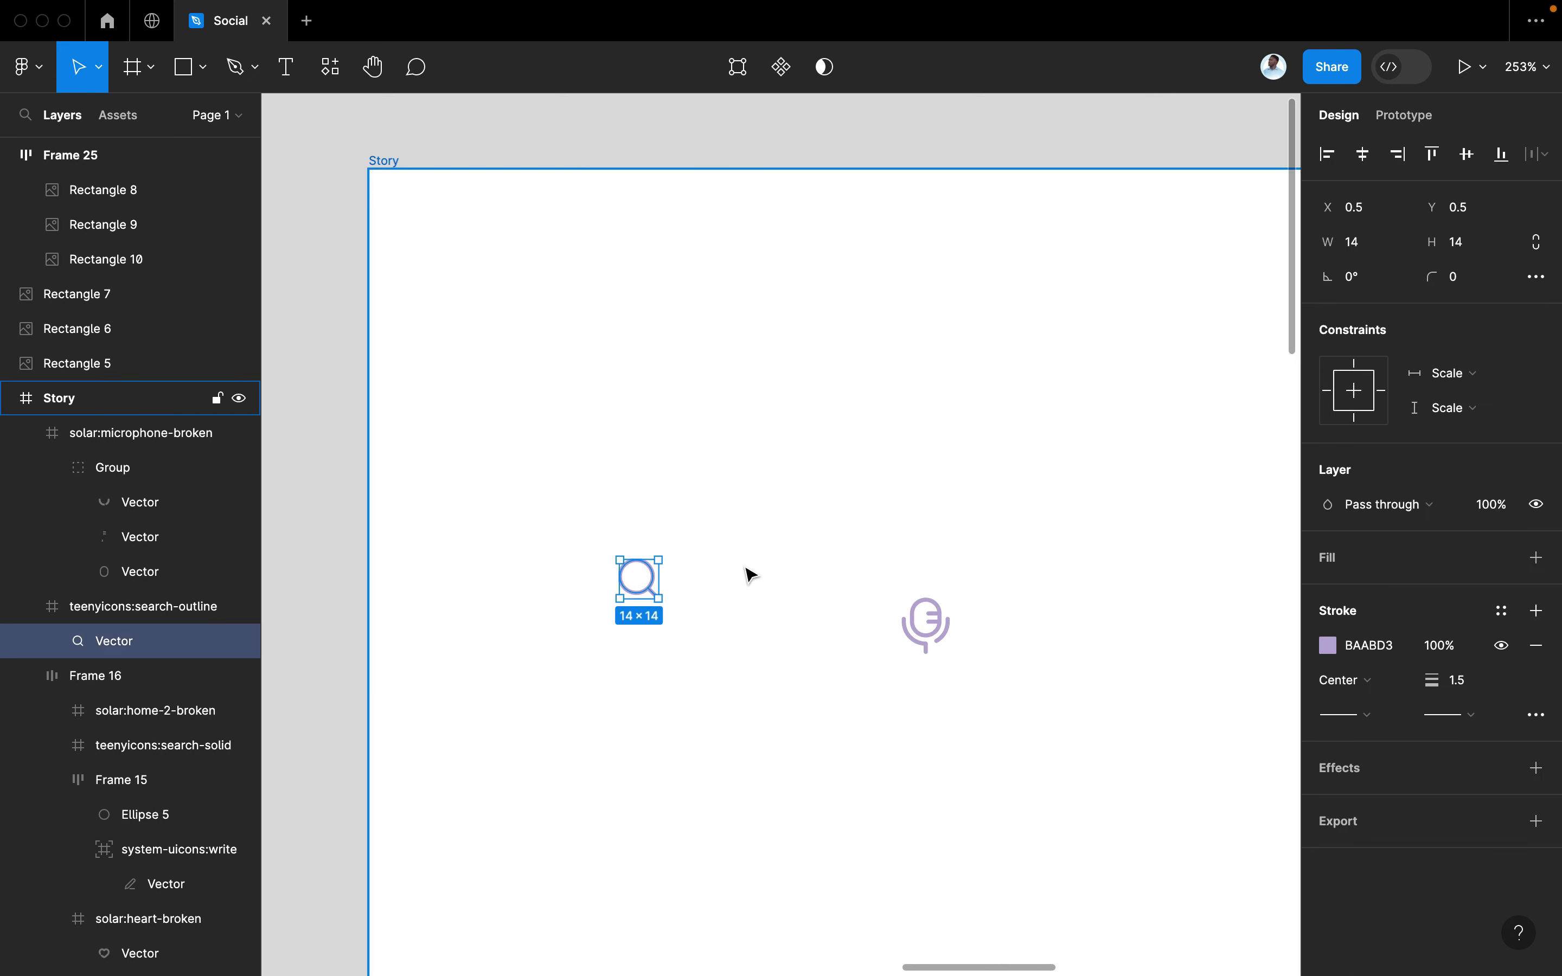
pyautogui.hotkey('ctrl', 'z')
pyautogui.click(700, 572)
# Try stretching the search icon vector taller, then undo it
pyautogui.scroll(3, 698, 571)
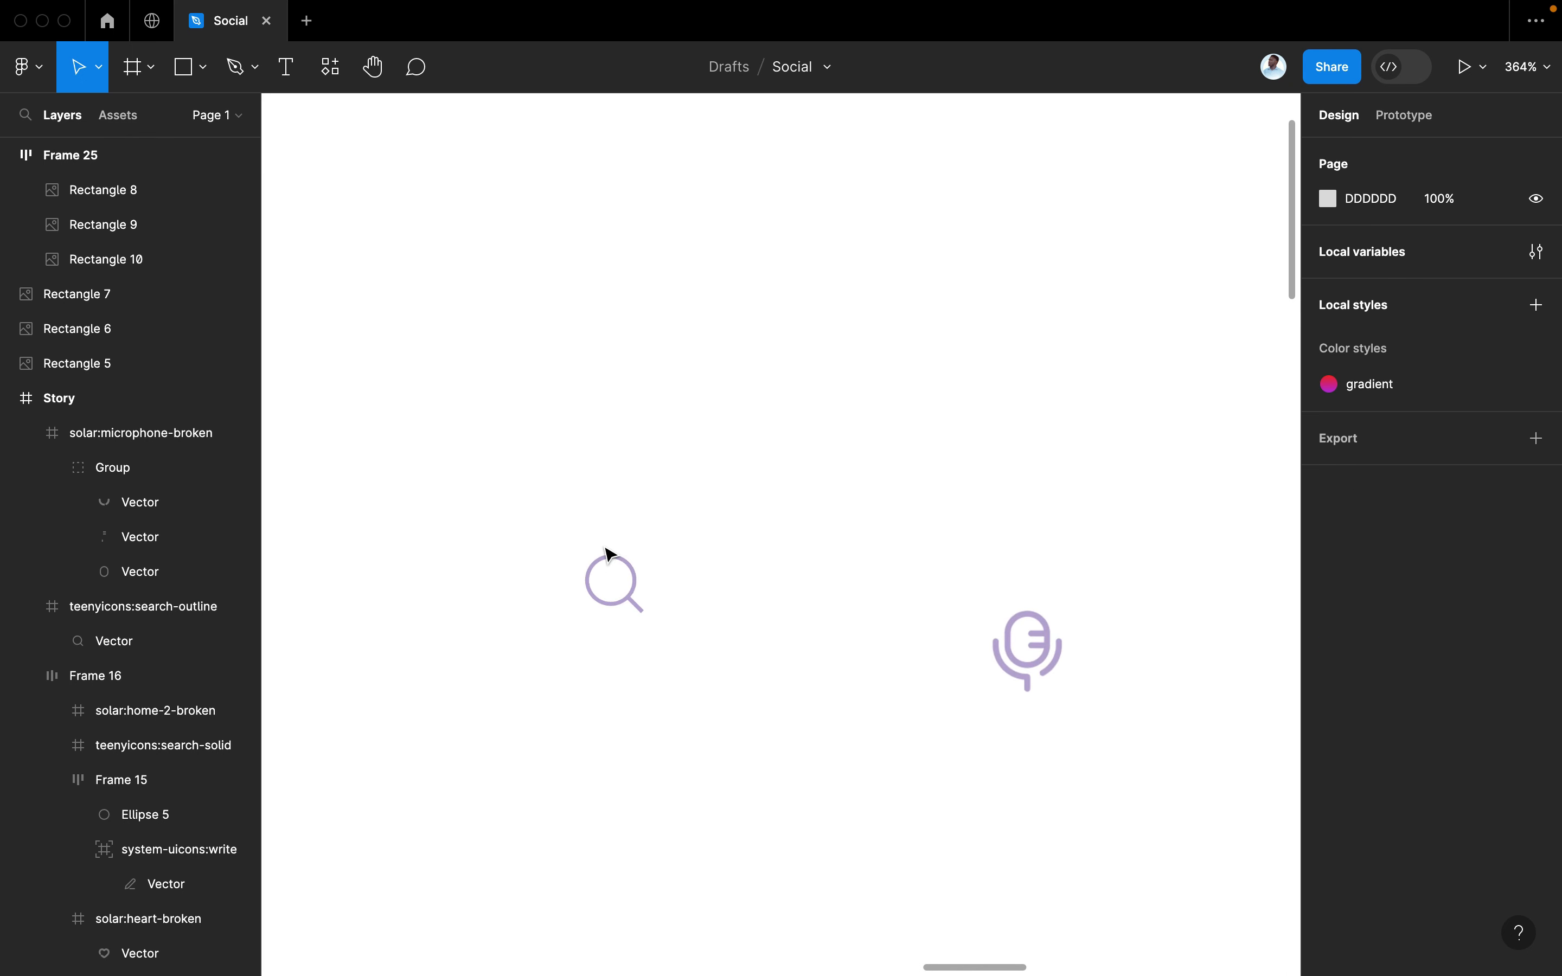
pyautogui.click(600, 555)
pyautogui.scroll(-5, 1394, 775)
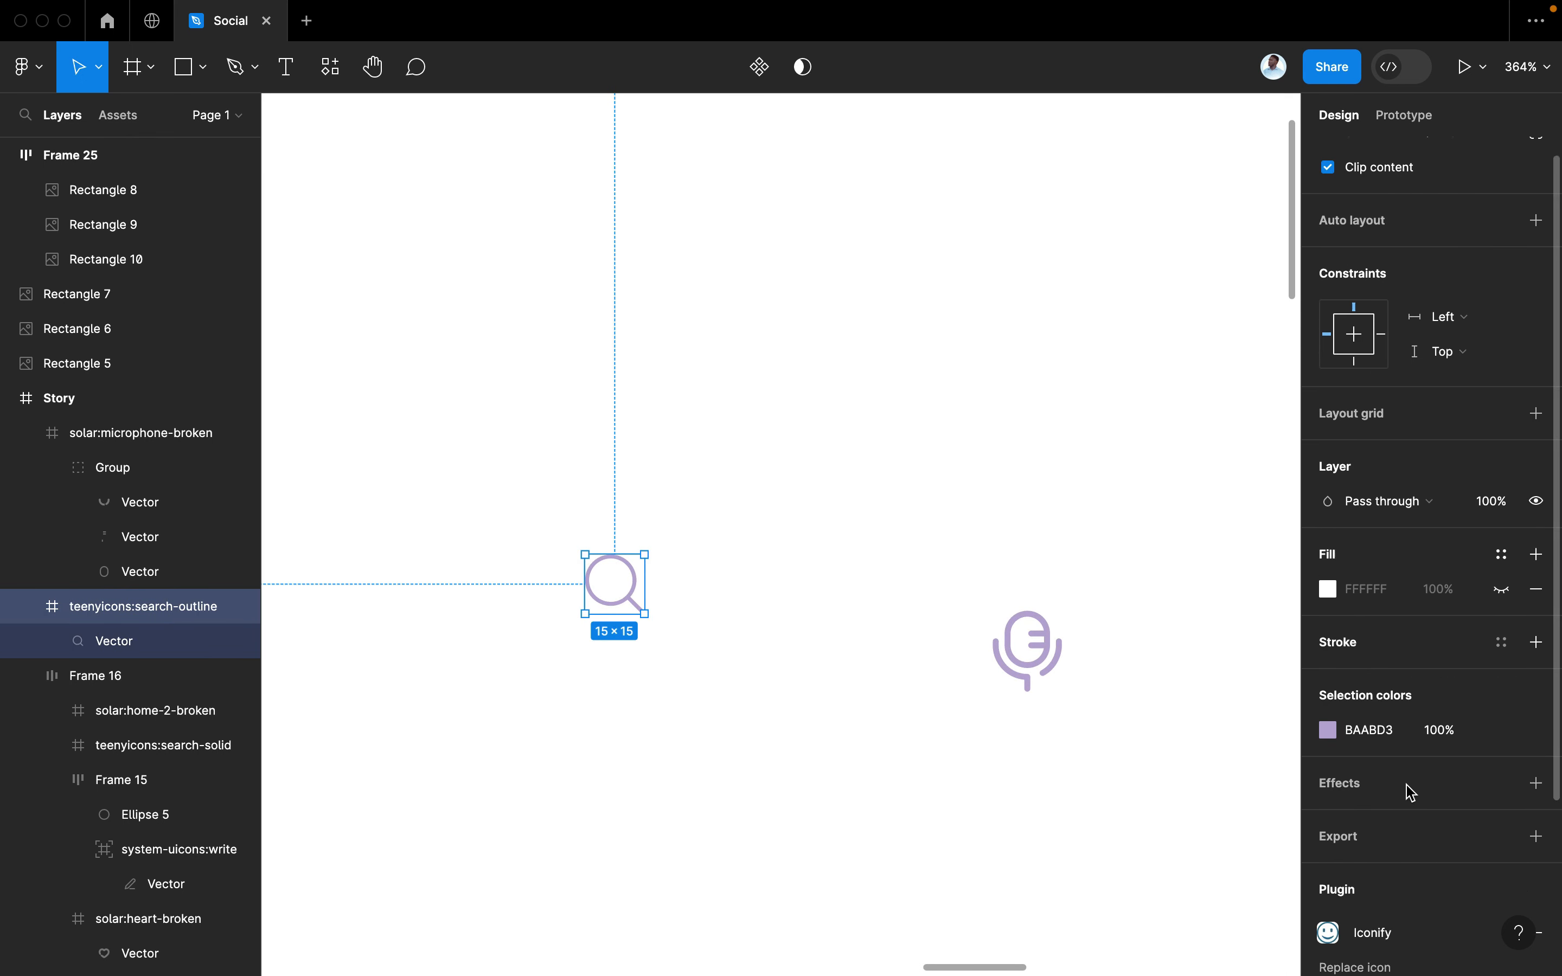
pyautogui.doubleClick(636, 584)
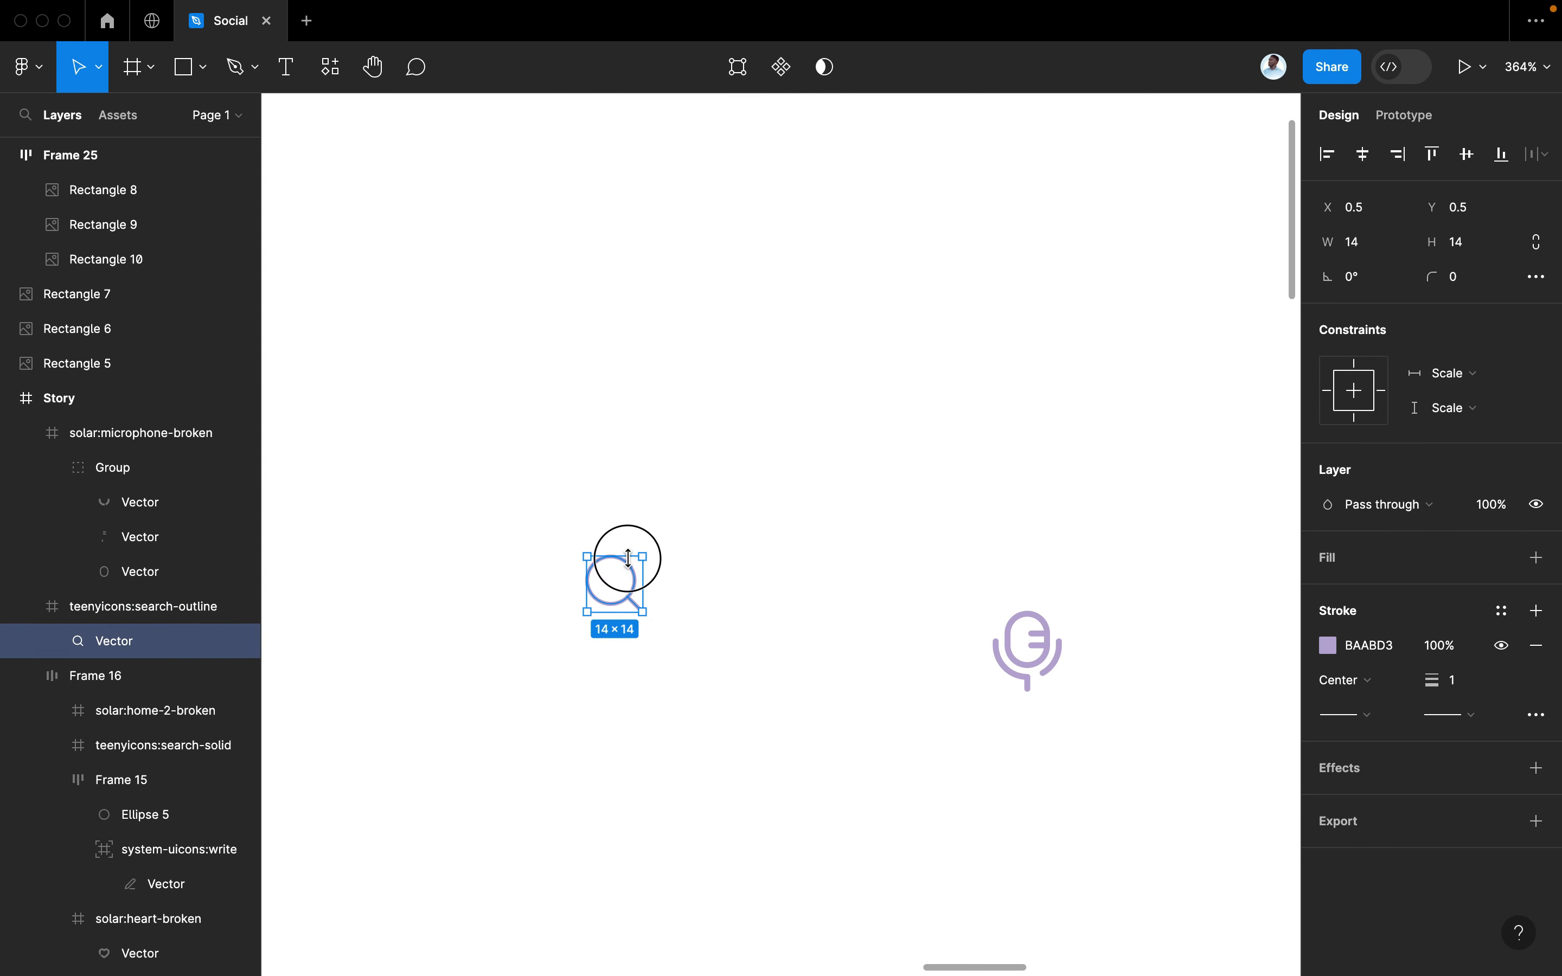
pyautogui.moveTo(627, 557); pyautogui.dragTo(625, 545)
pyautogui.press('super+z')
pyautogui.press('super+z')
# Reapply a 1.5 stroke weight to the search icon's vector
pyautogui.click(675, 582)
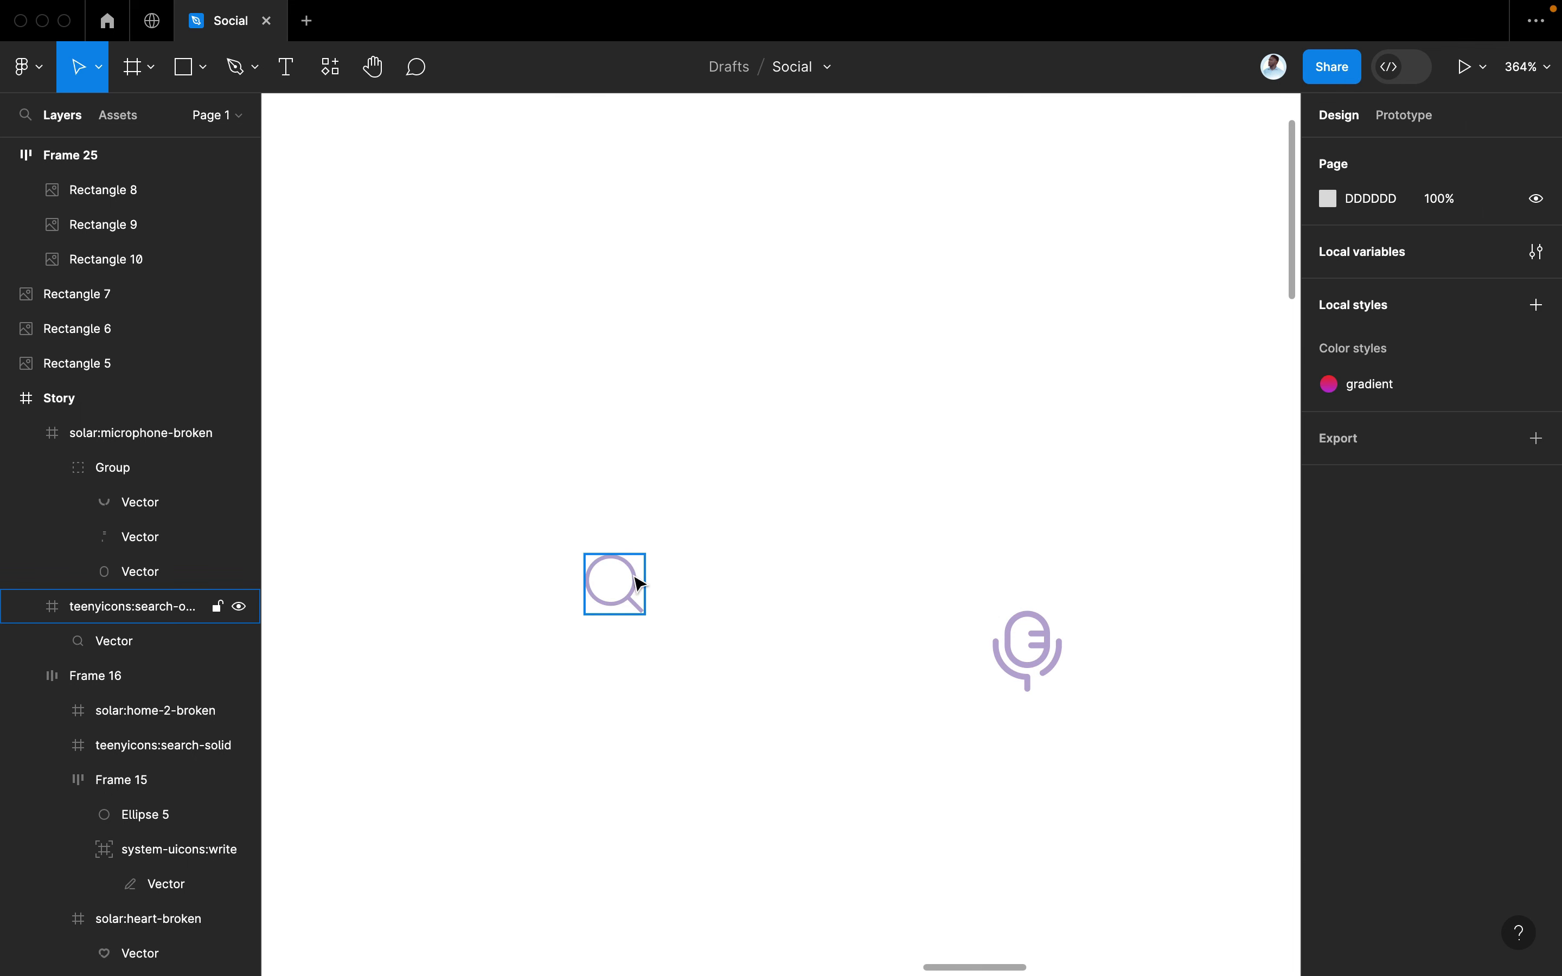
pyautogui.doubleClick(639, 583)
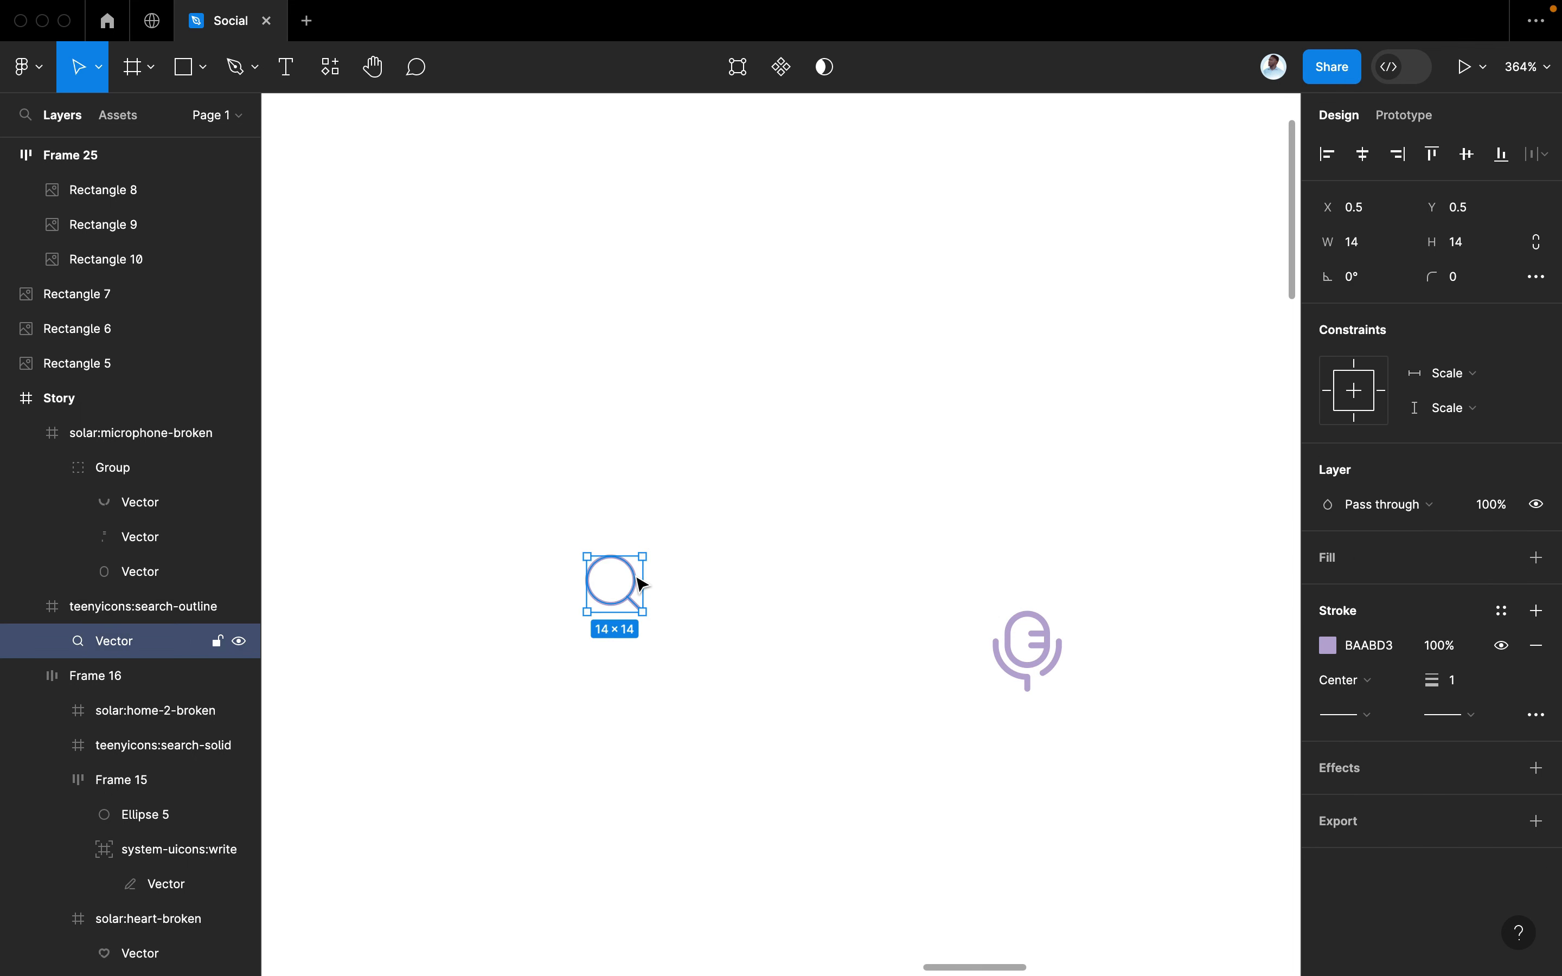
pyautogui.click(1464, 695)
pyautogui.write('1.5')
pyautogui.press('Return')
# Wrap the search icon frame in auto layout with centred content
pyautogui.click(835, 556)
pyautogui.click(607, 576)
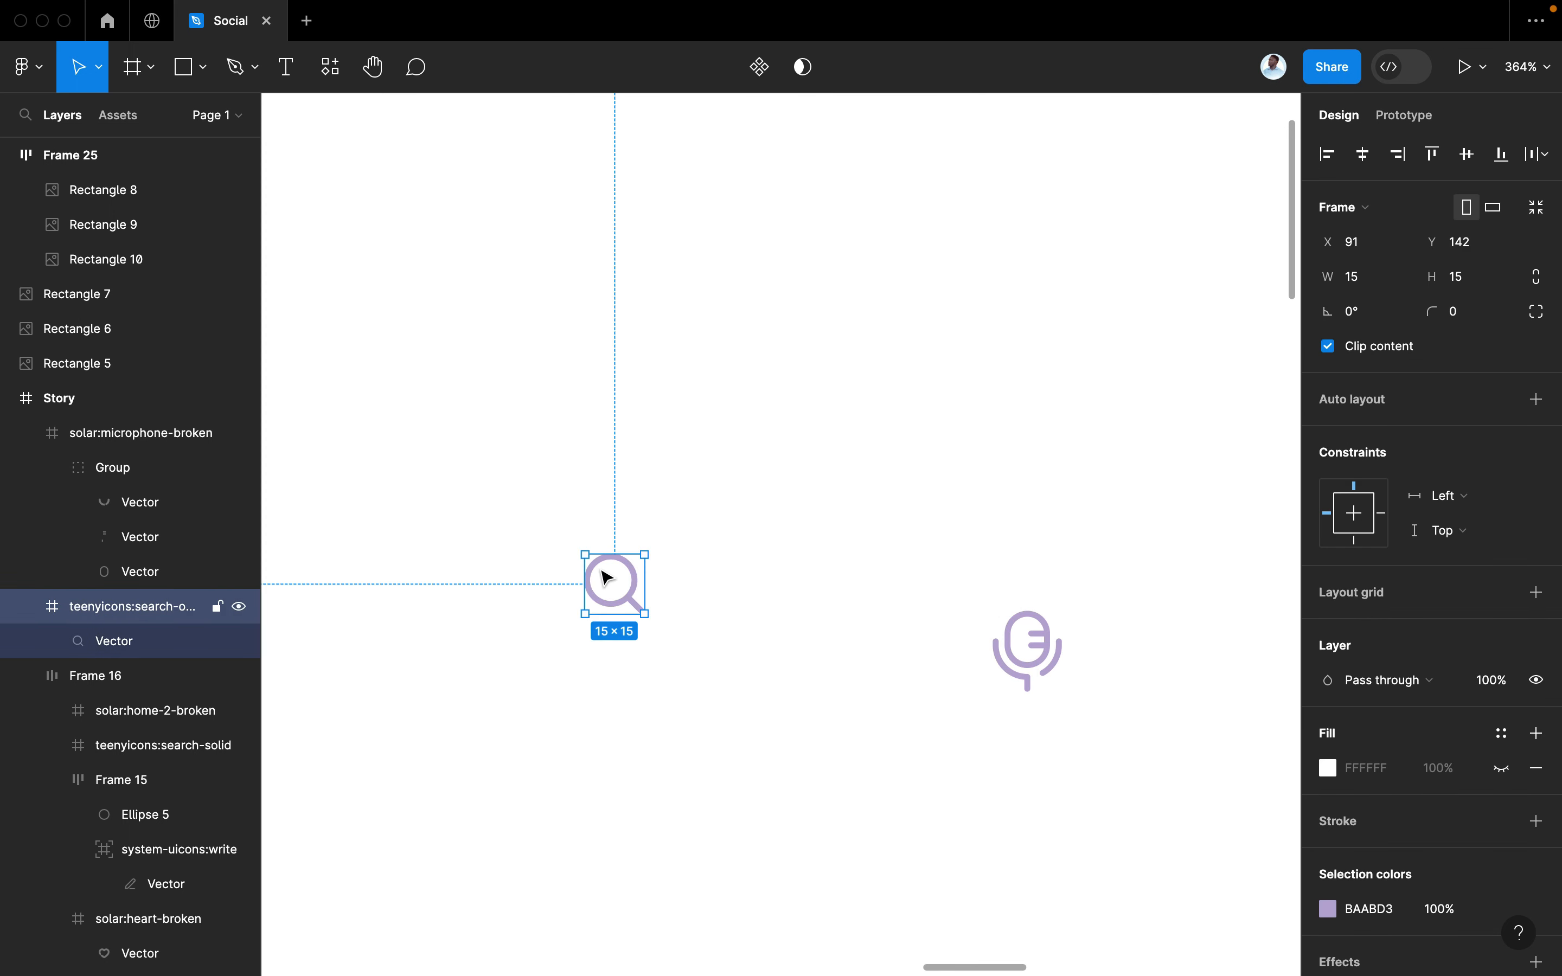
pyautogui.hotkey('shift', 'a')
pyautogui.moveTo(580, 592); pyautogui.dragTo(568, 592)
pyautogui.click(1454, 489)
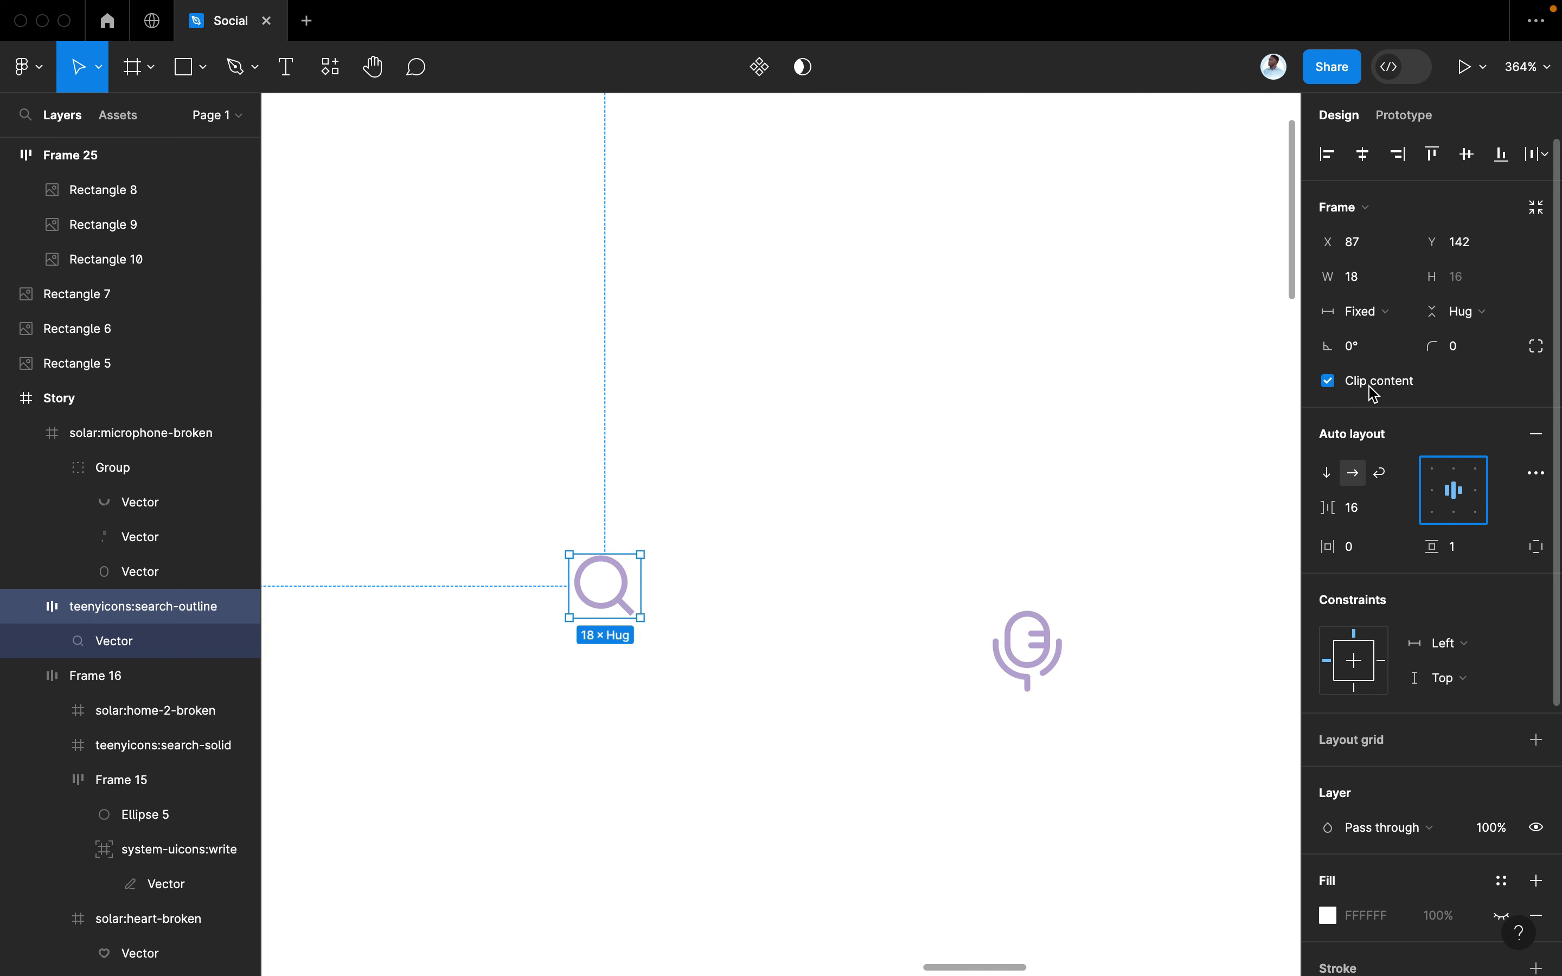
# Narrow the search icon frame to 16 wide and check it
pyautogui.scroll(4, 642, 592)
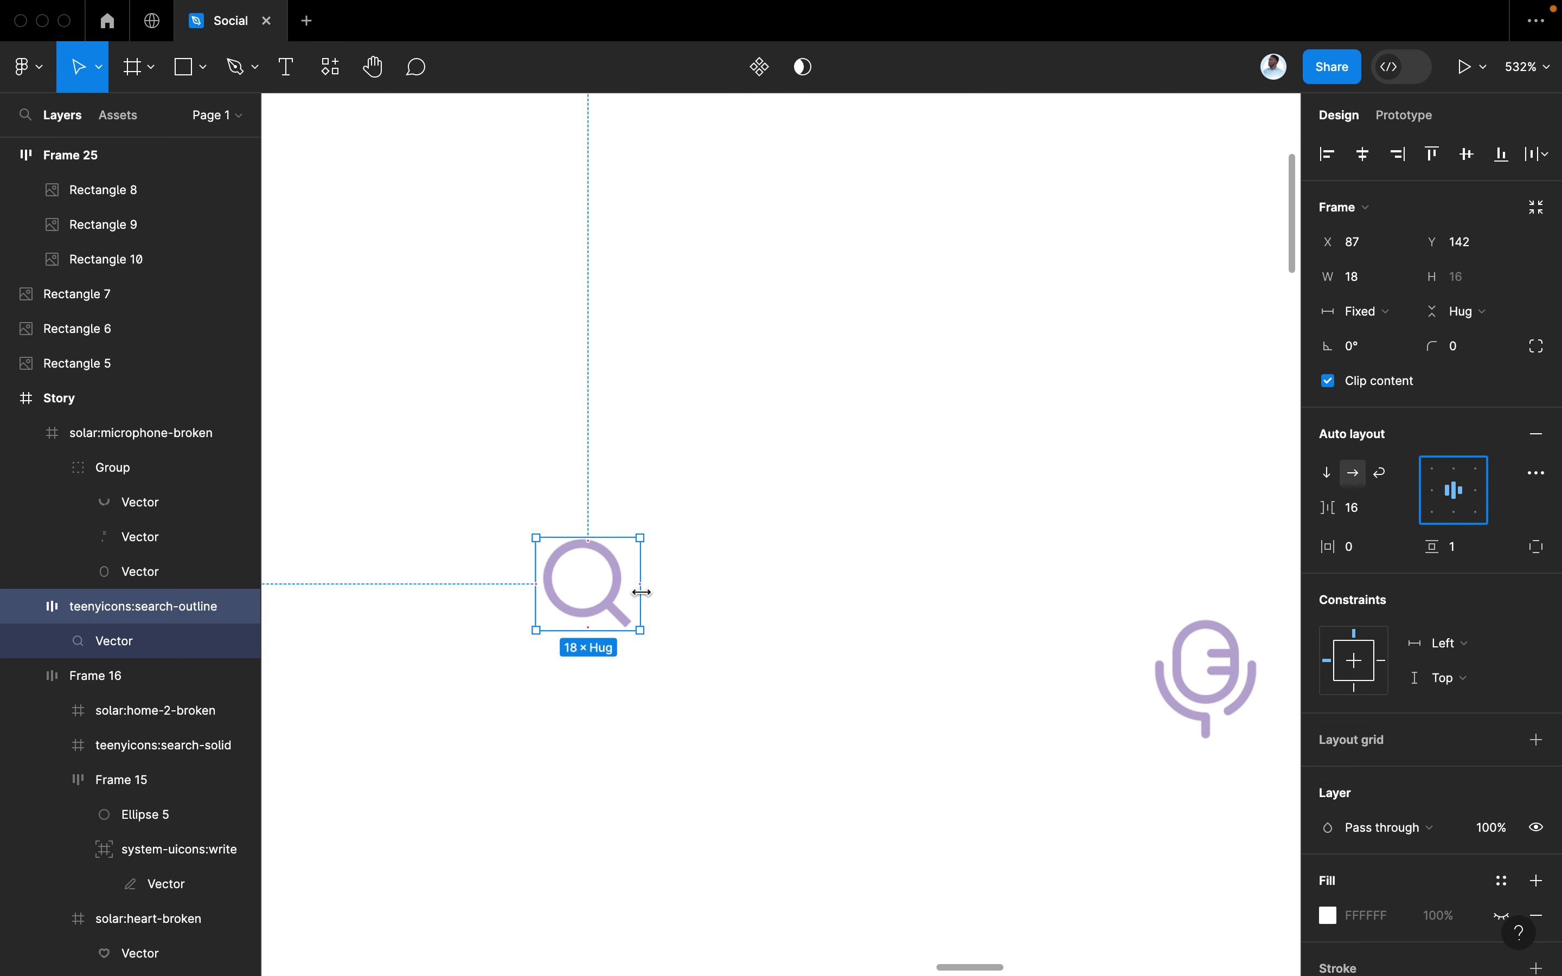
pyautogui.click(659, 587)
pyautogui.moveTo(660, 587); pyautogui.dragTo(658, 589)
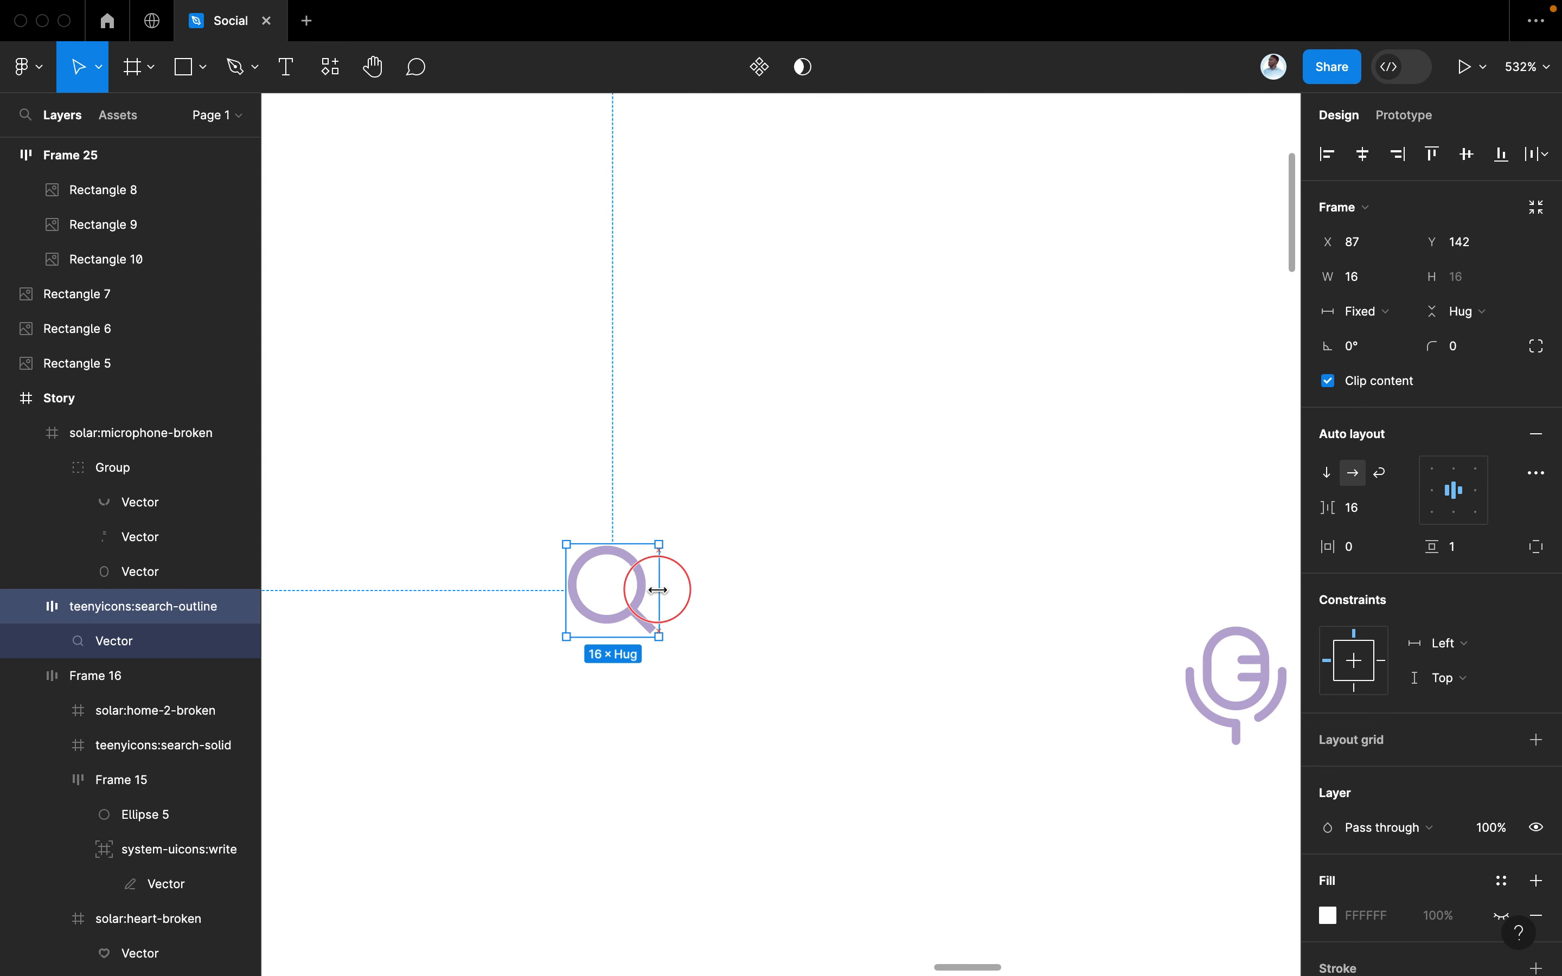
pyautogui.click(693, 590)
pyautogui.scroll(-5, 693, 589)
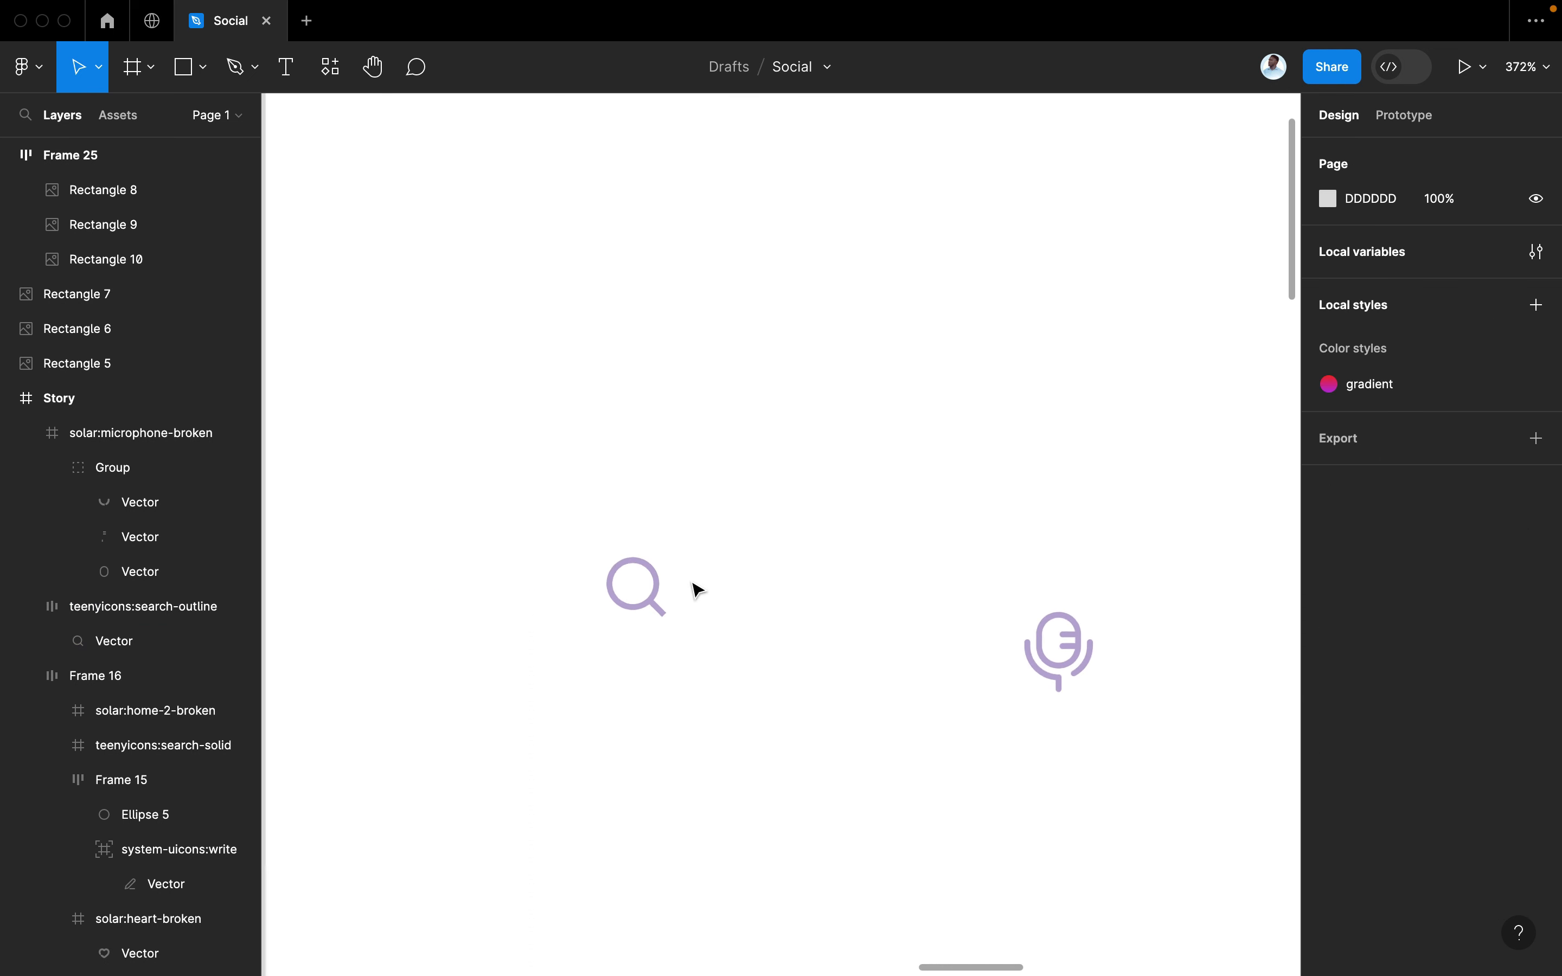
pyautogui.click(662, 595)
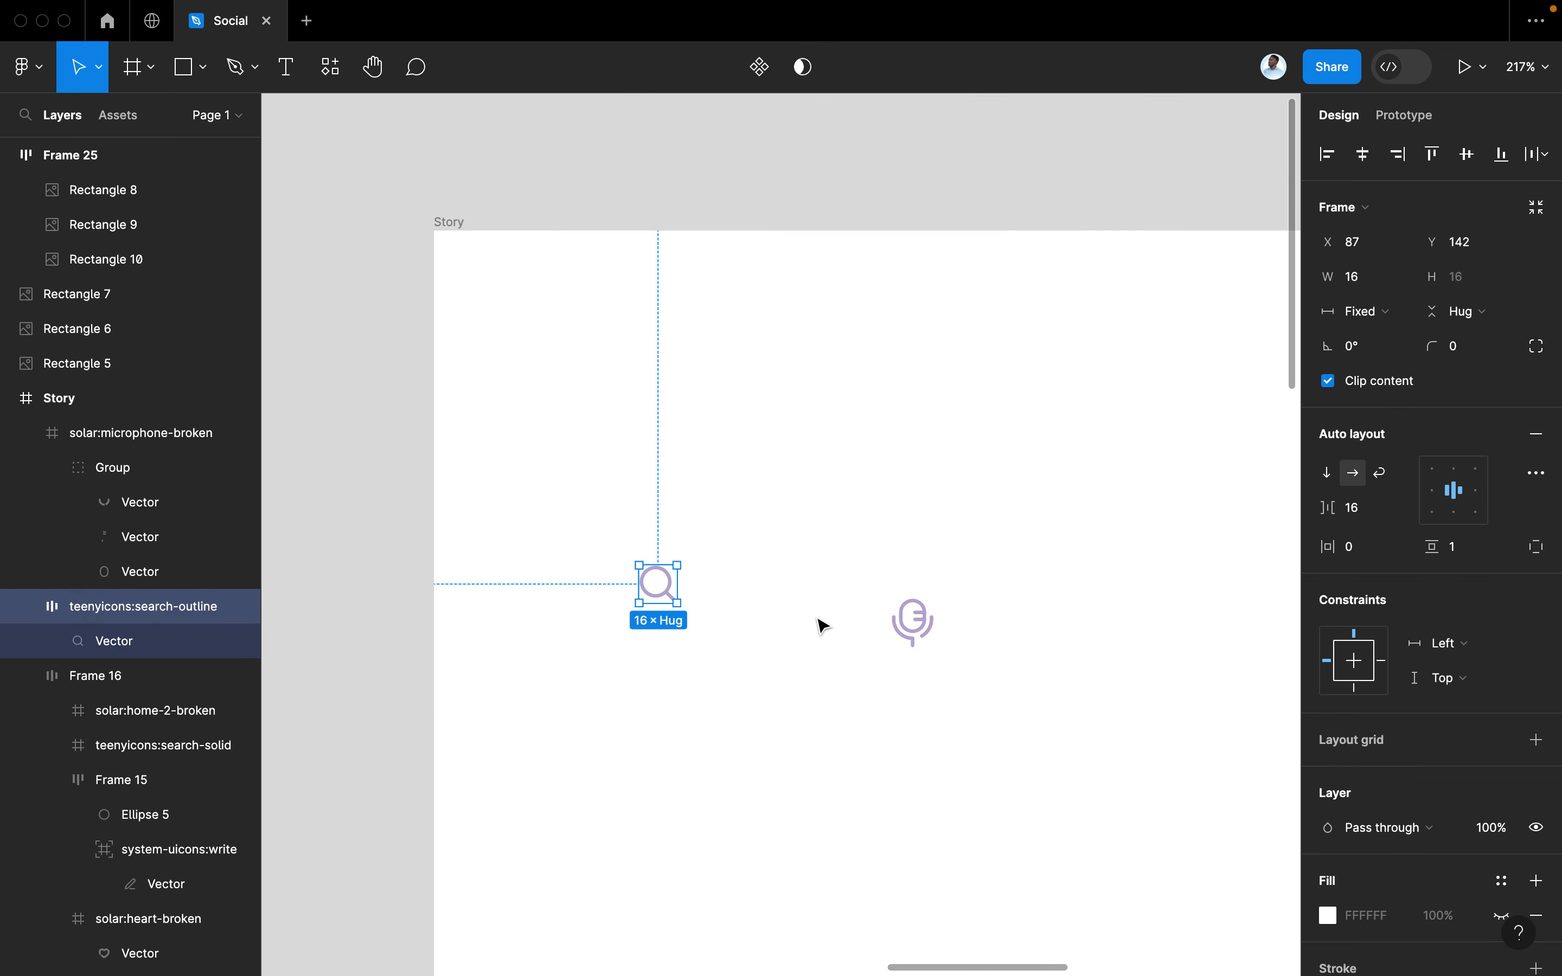
pyautogui.scroll(-2, 822, 626)
# Check the microphone icon, then select the profile name block
pyautogui.click(894, 606)
pyautogui.click(724, 640)
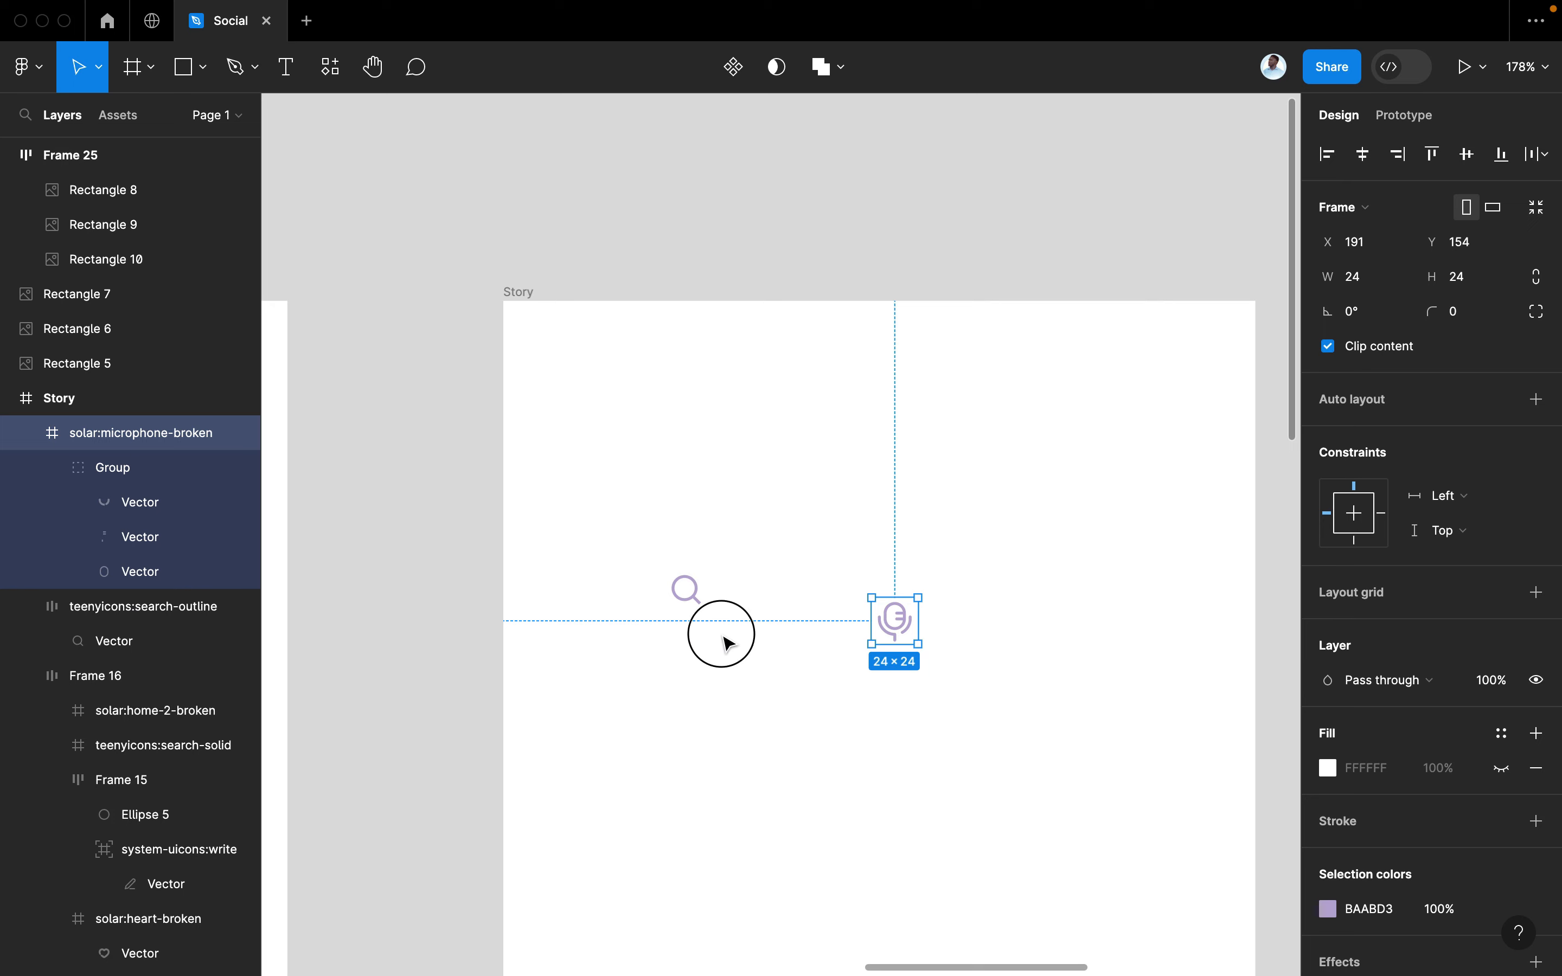
pyautogui.hscroll(-4, 722, 637)
pyautogui.scroll(-1, 723, 637)
pyautogui.scroll(-2, 727, 643)
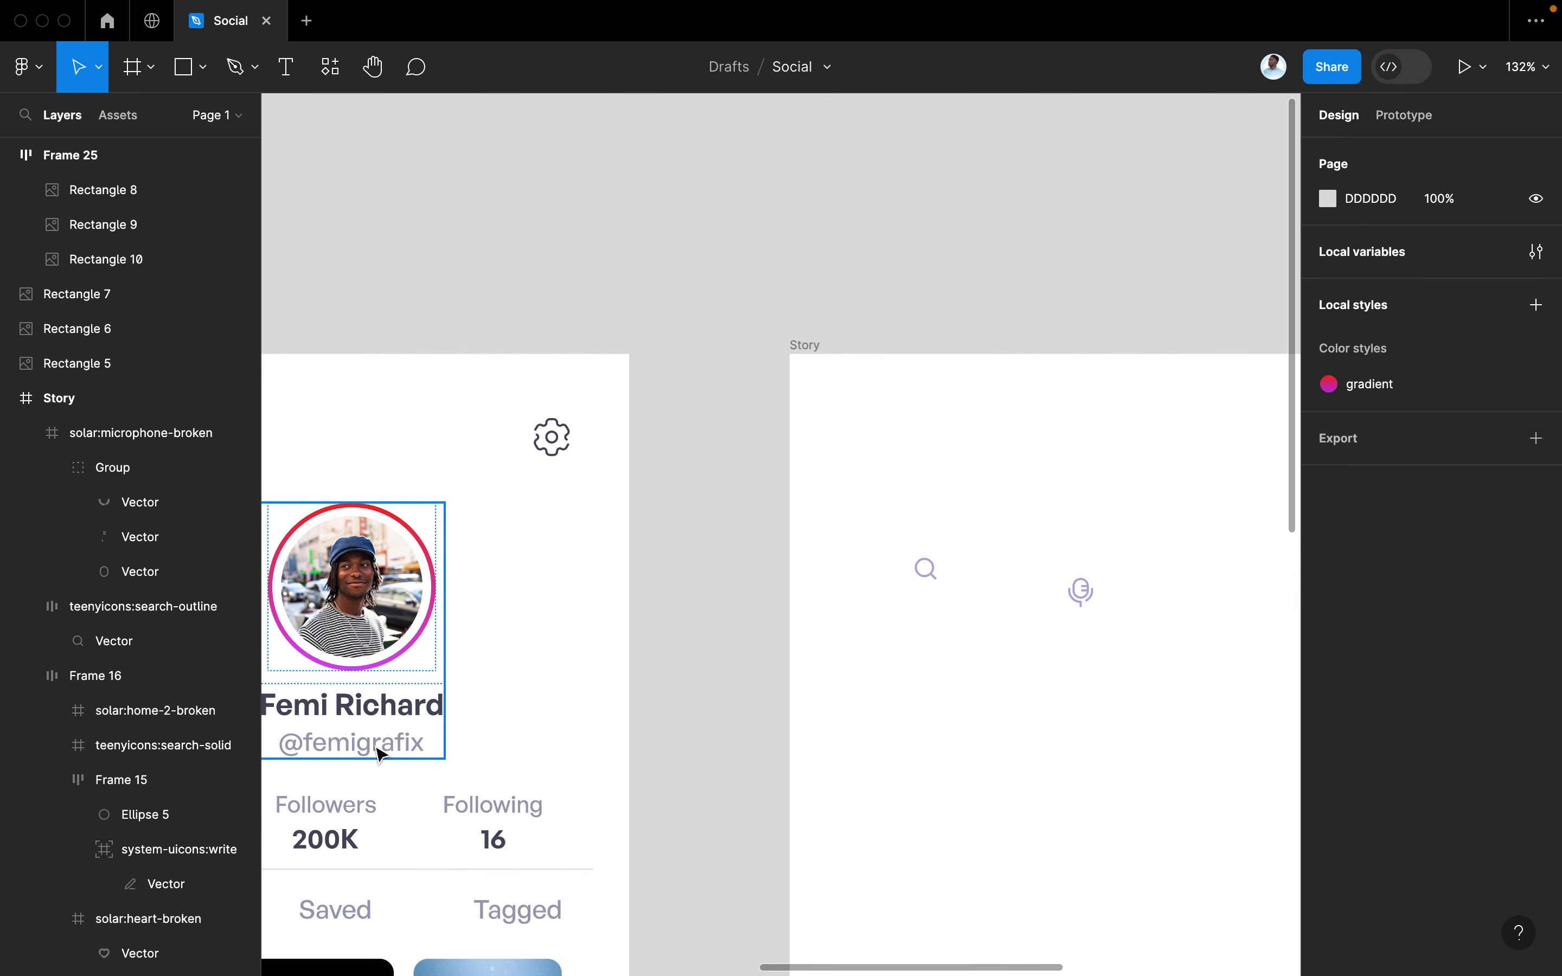
pyautogui.click(361, 744)
pyautogui.doubleClick(359, 742)
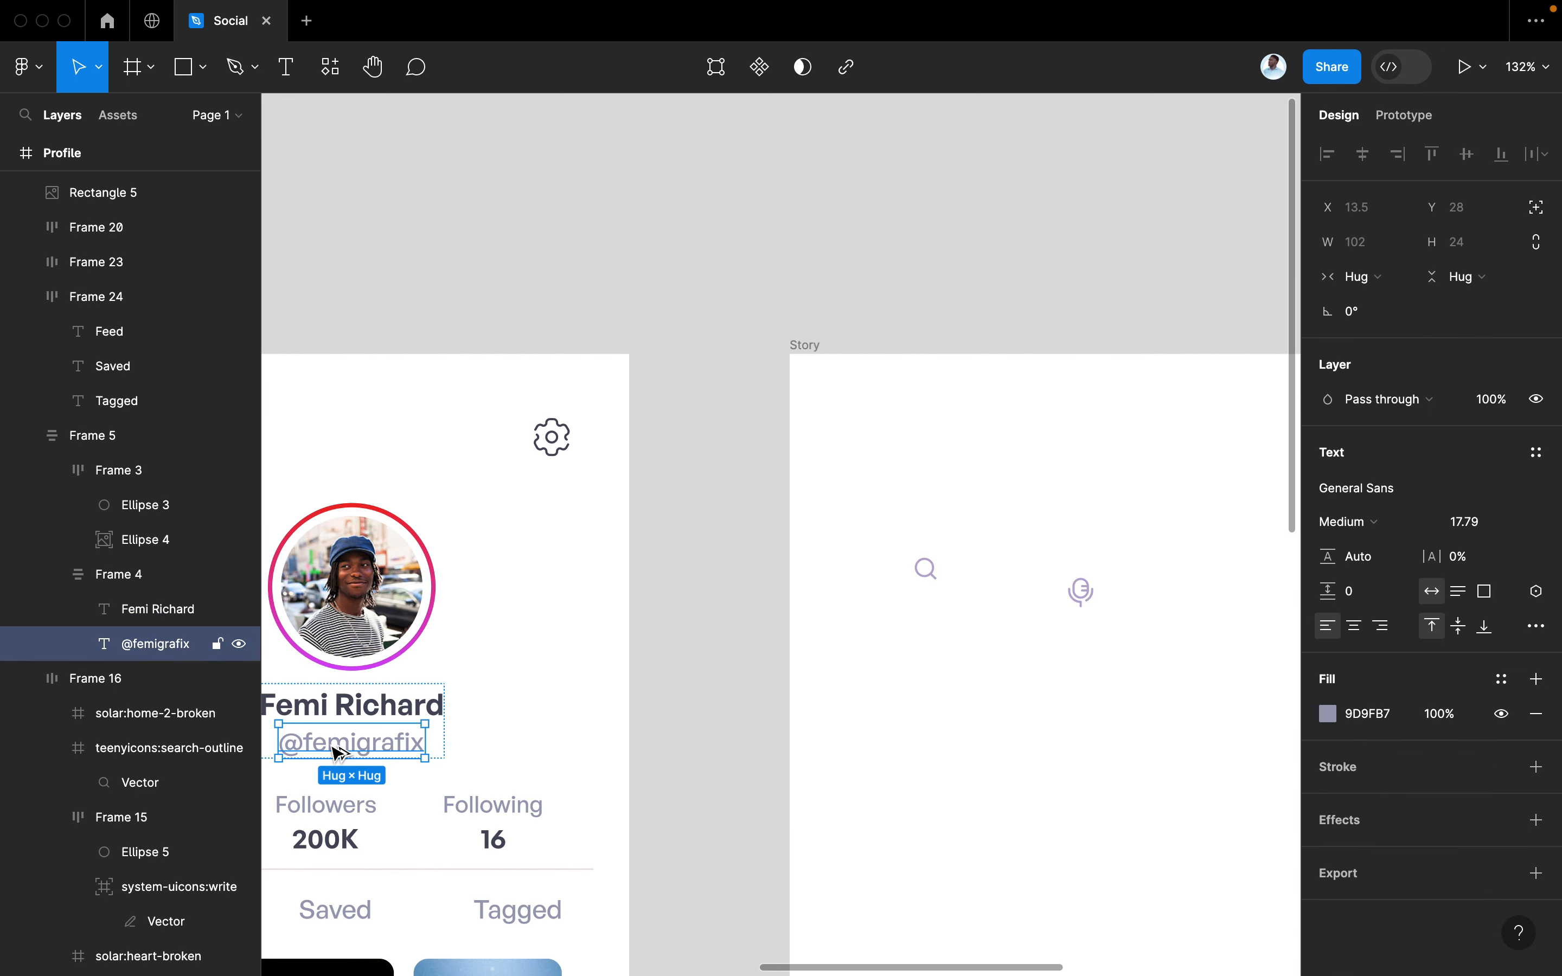
pyautogui.keyDown('alt'); pyautogui.moveTo(931, 649); pyautogui.dragTo(988, 577); pyautogui.keyUp('alt')
pyautogui.doubleClick(988, 577)
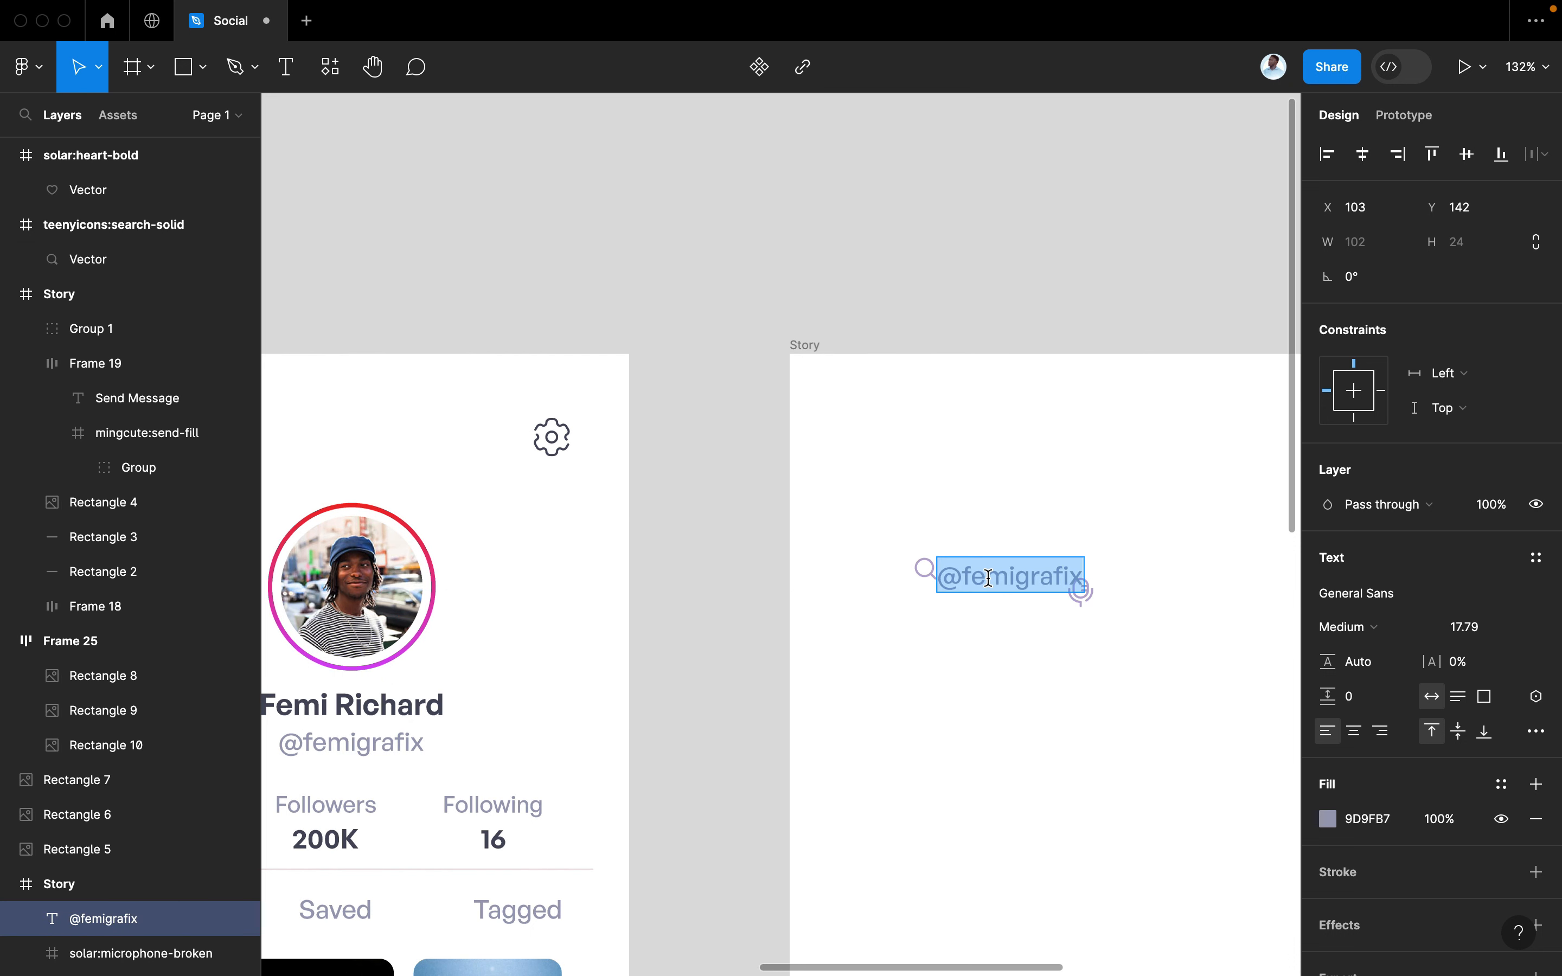
pyautogui.write('Search')
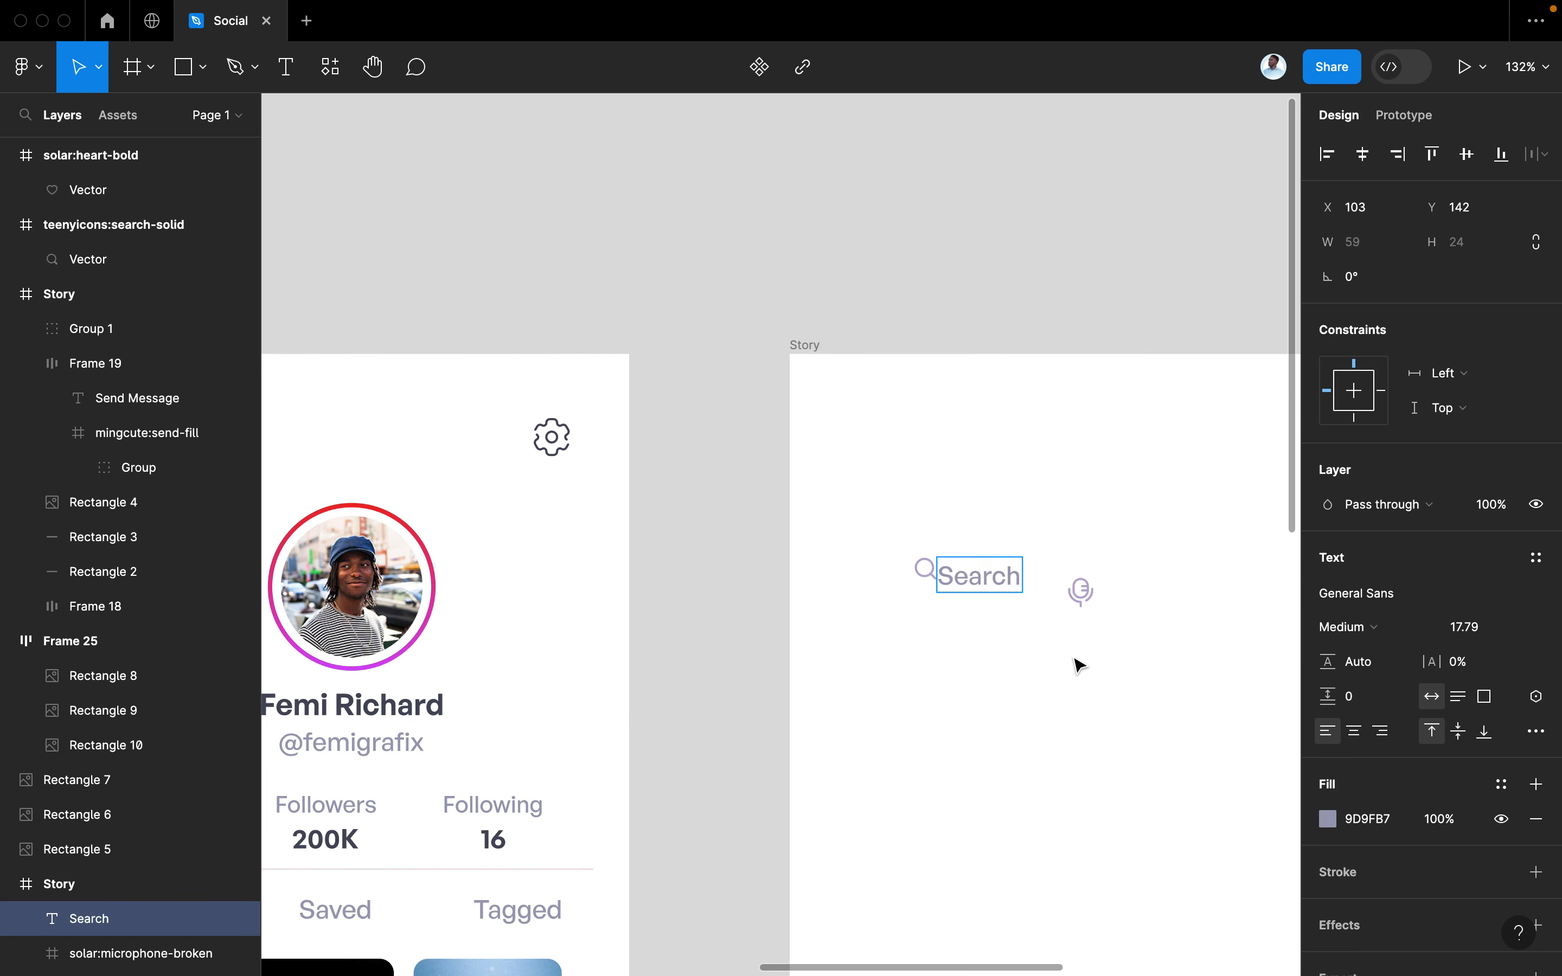
pyautogui.press('Escape')
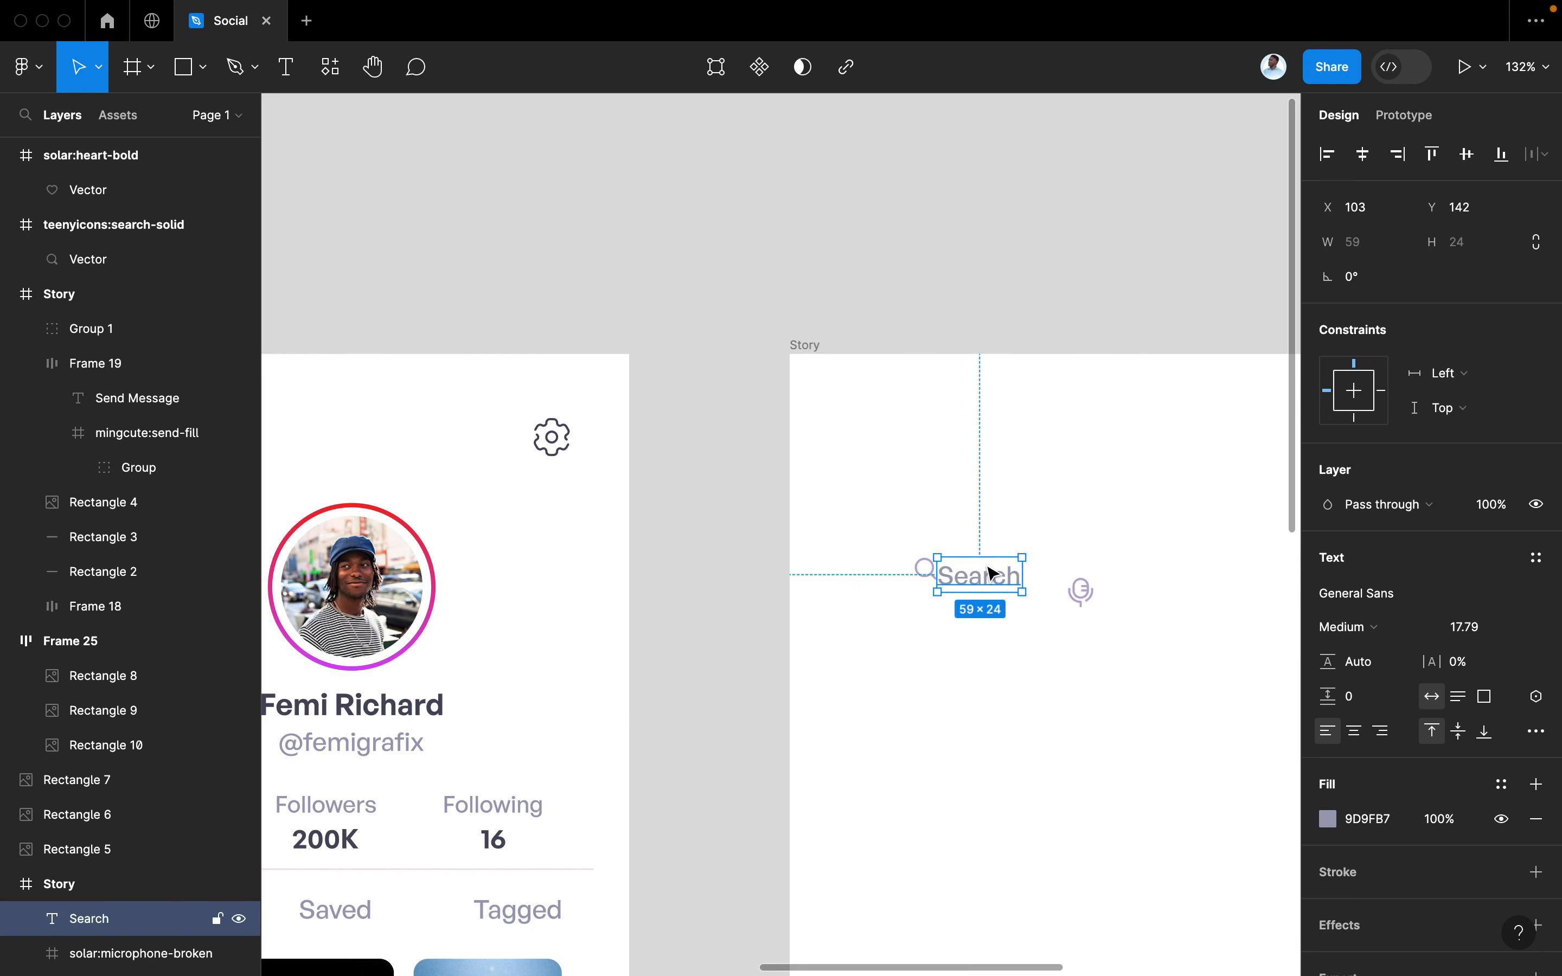
# Eyedrop the icon's purple as the Search label's fill
pyautogui.scroll(5, 1184, 758)
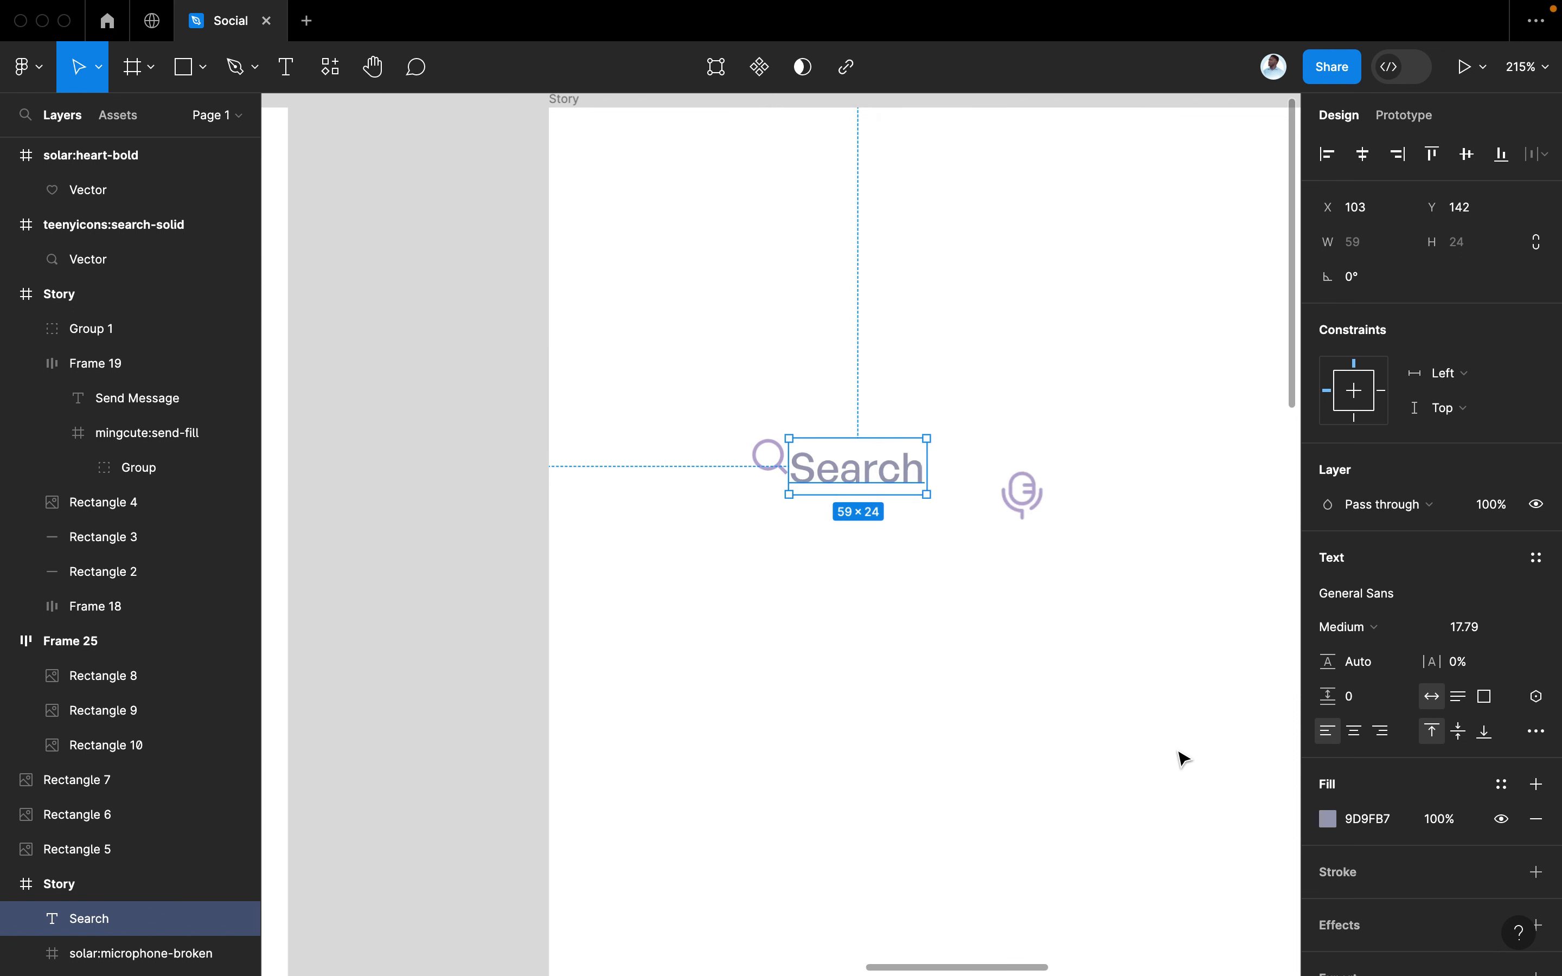
pyautogui.click(1326, 819)
pyautogui.click(1071, 725)
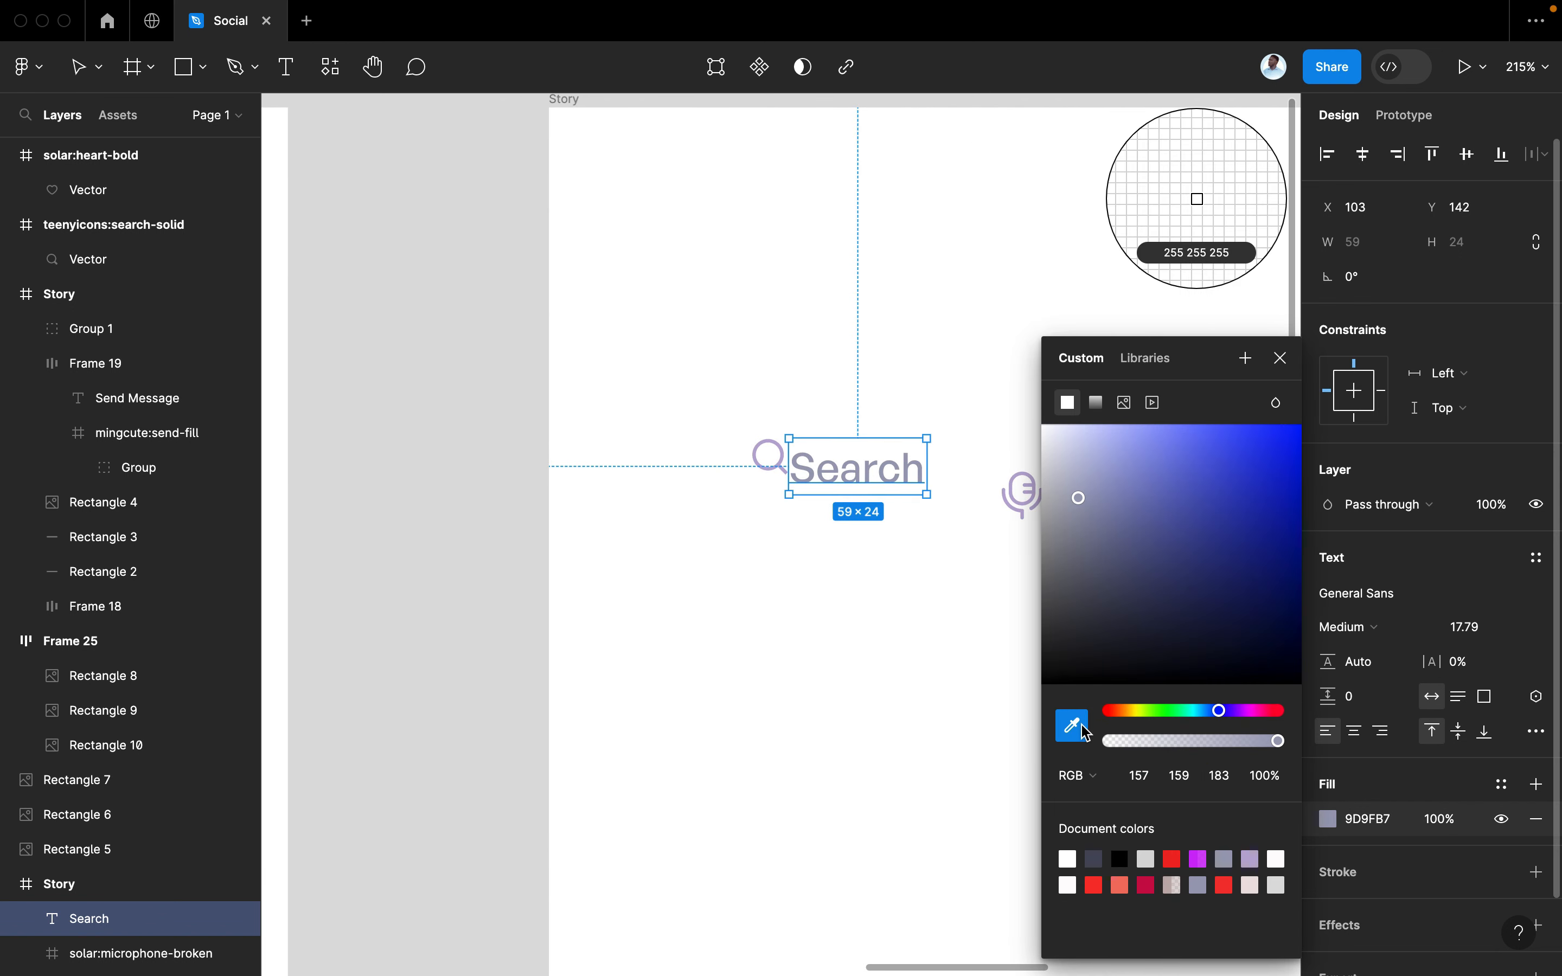
pyautogui.click(784, 439)
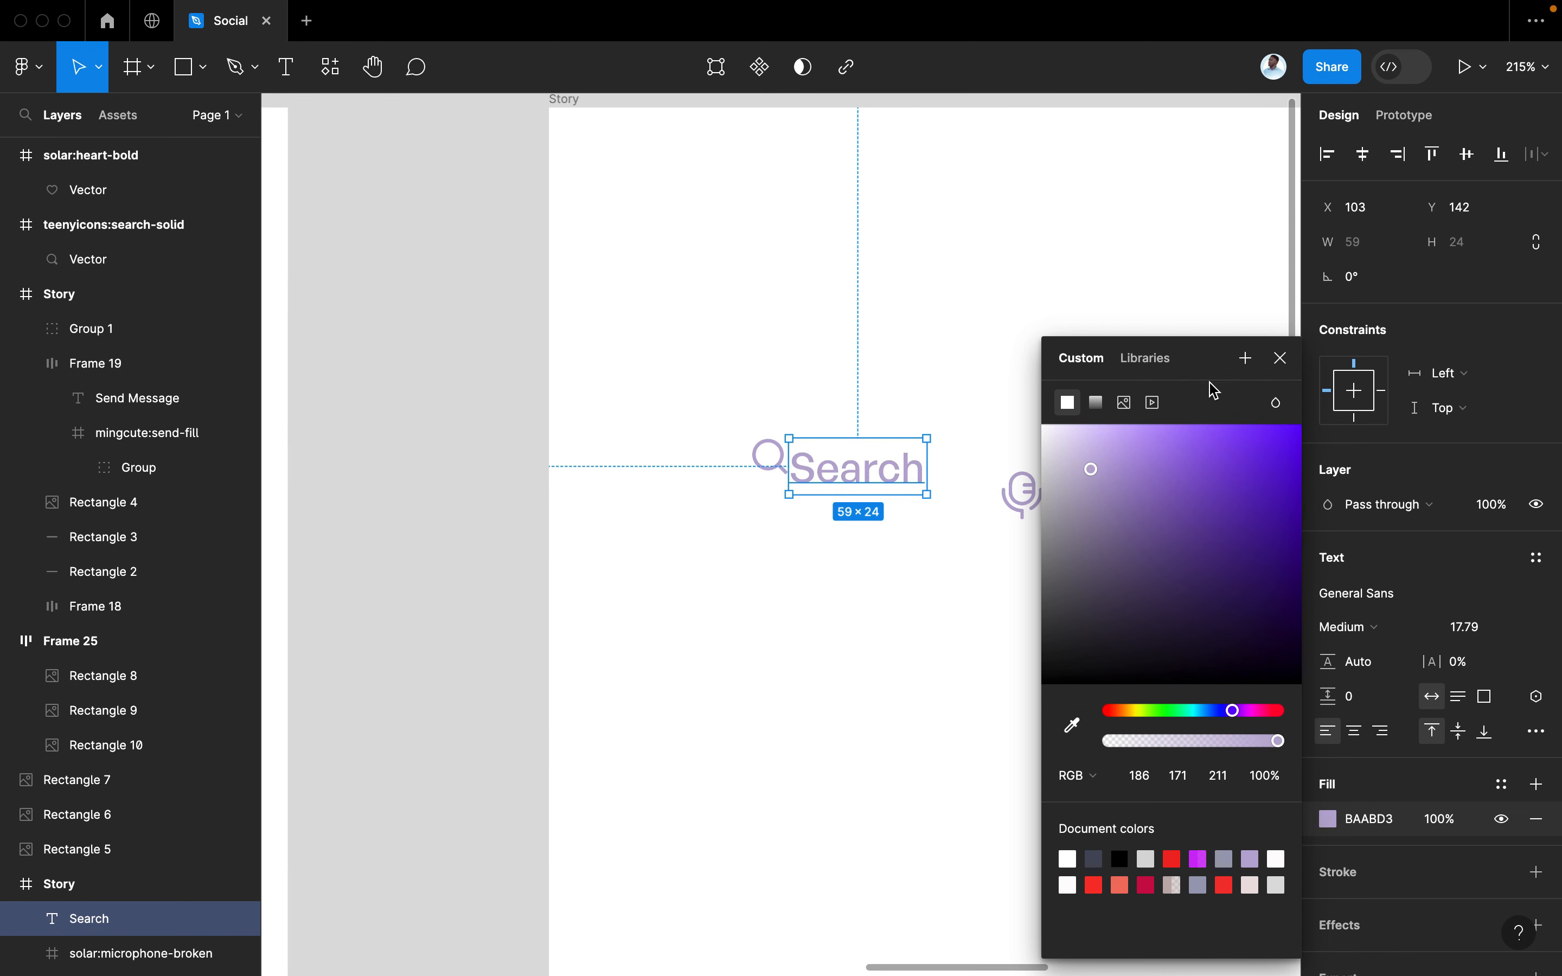
pyautogui.click(1283, 359)
# Move the Search label beside the icon and wrap both in auto layout
pyautogui.scroll(-3, 972, 627)
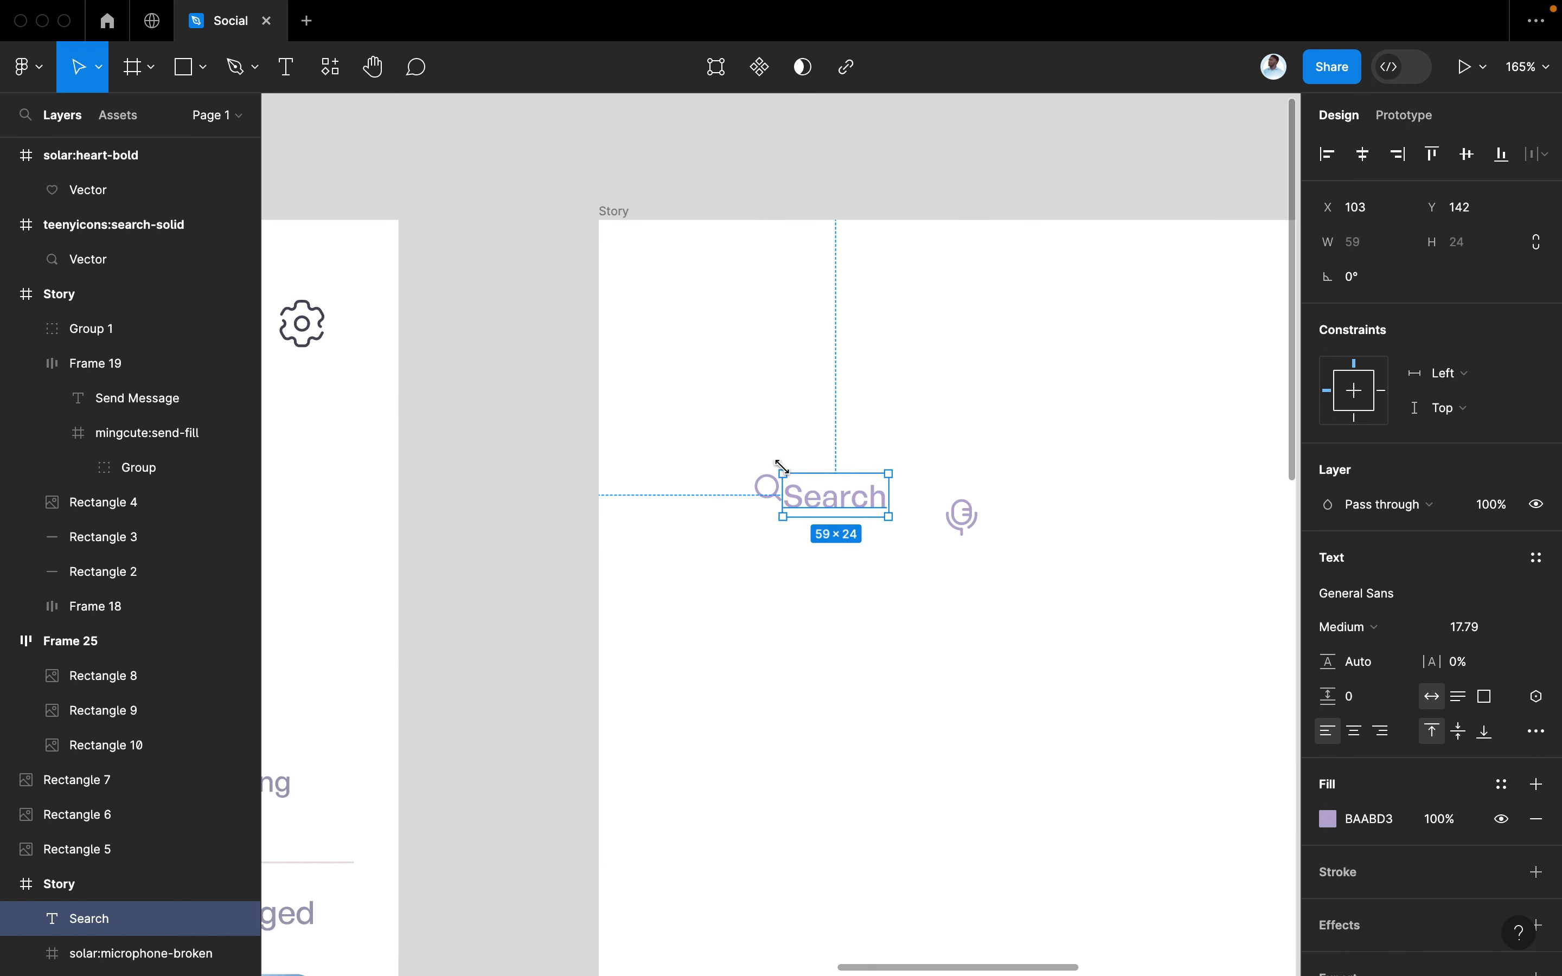
pyautogui.moveTo(805, 501); pyautogui.dragTo(830, 494)
pyautogui.keyDown('shift'); pyautogui.click(768, 498); pyautogui.keyUp('shift')
pyautogui.hotkey('shift', 'a')
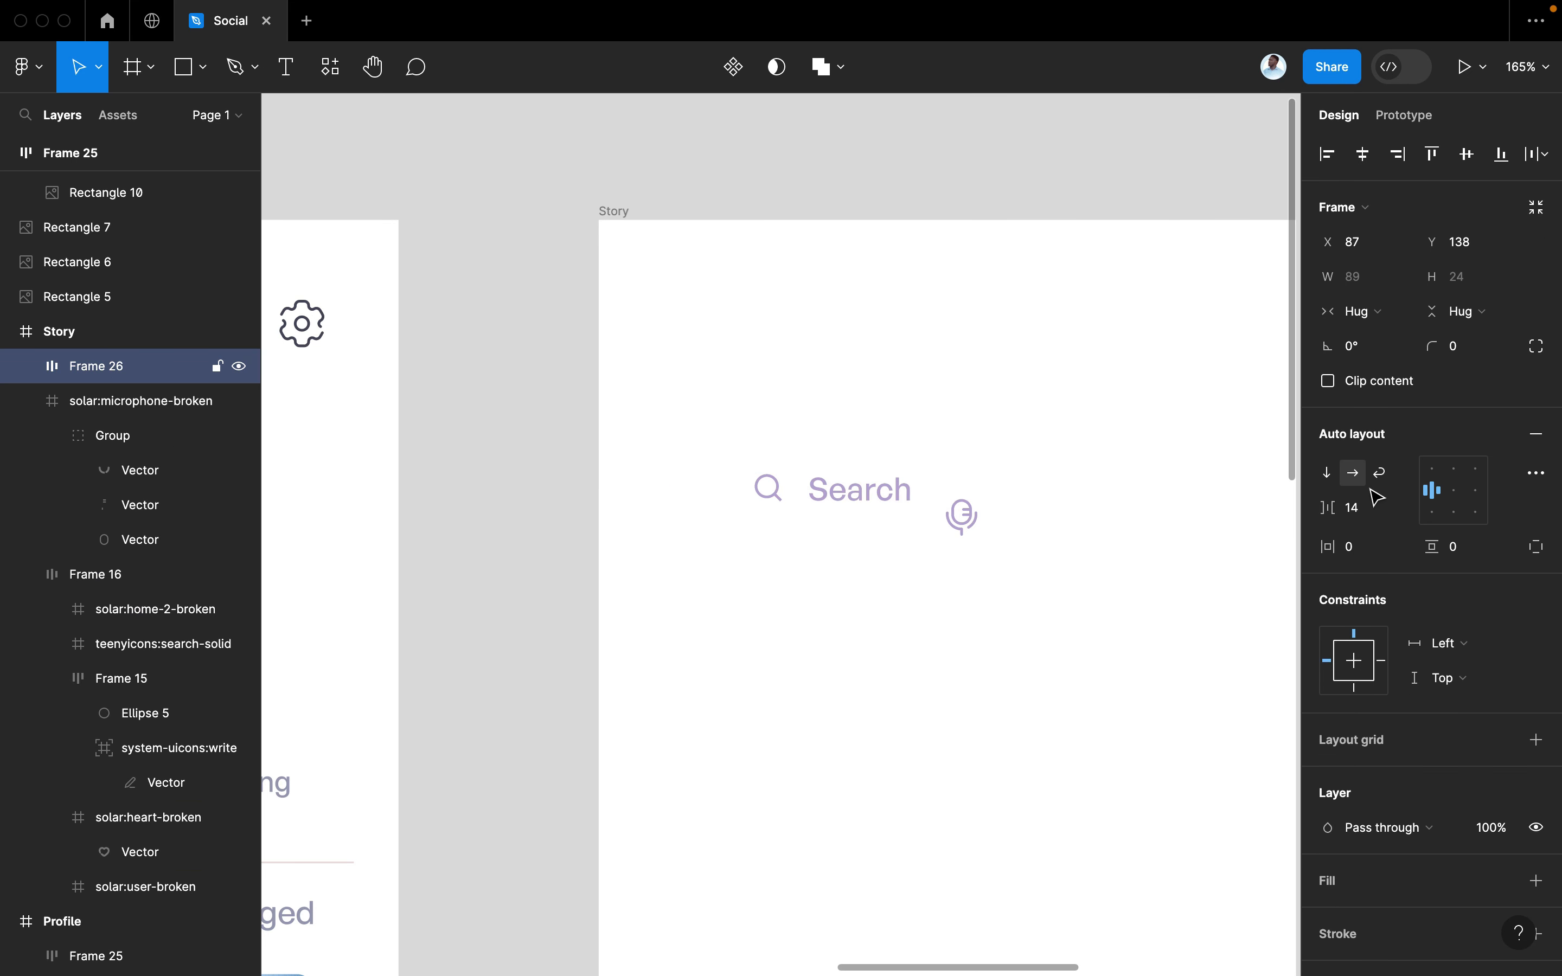
# Tighten the icon–label gap to 10 and move the microphone to the top right
pyautogui.moveTo(1331, 509); pyautogui.dragTo(1331, 509)
pyautogui.hscroll(3, 975, 628)
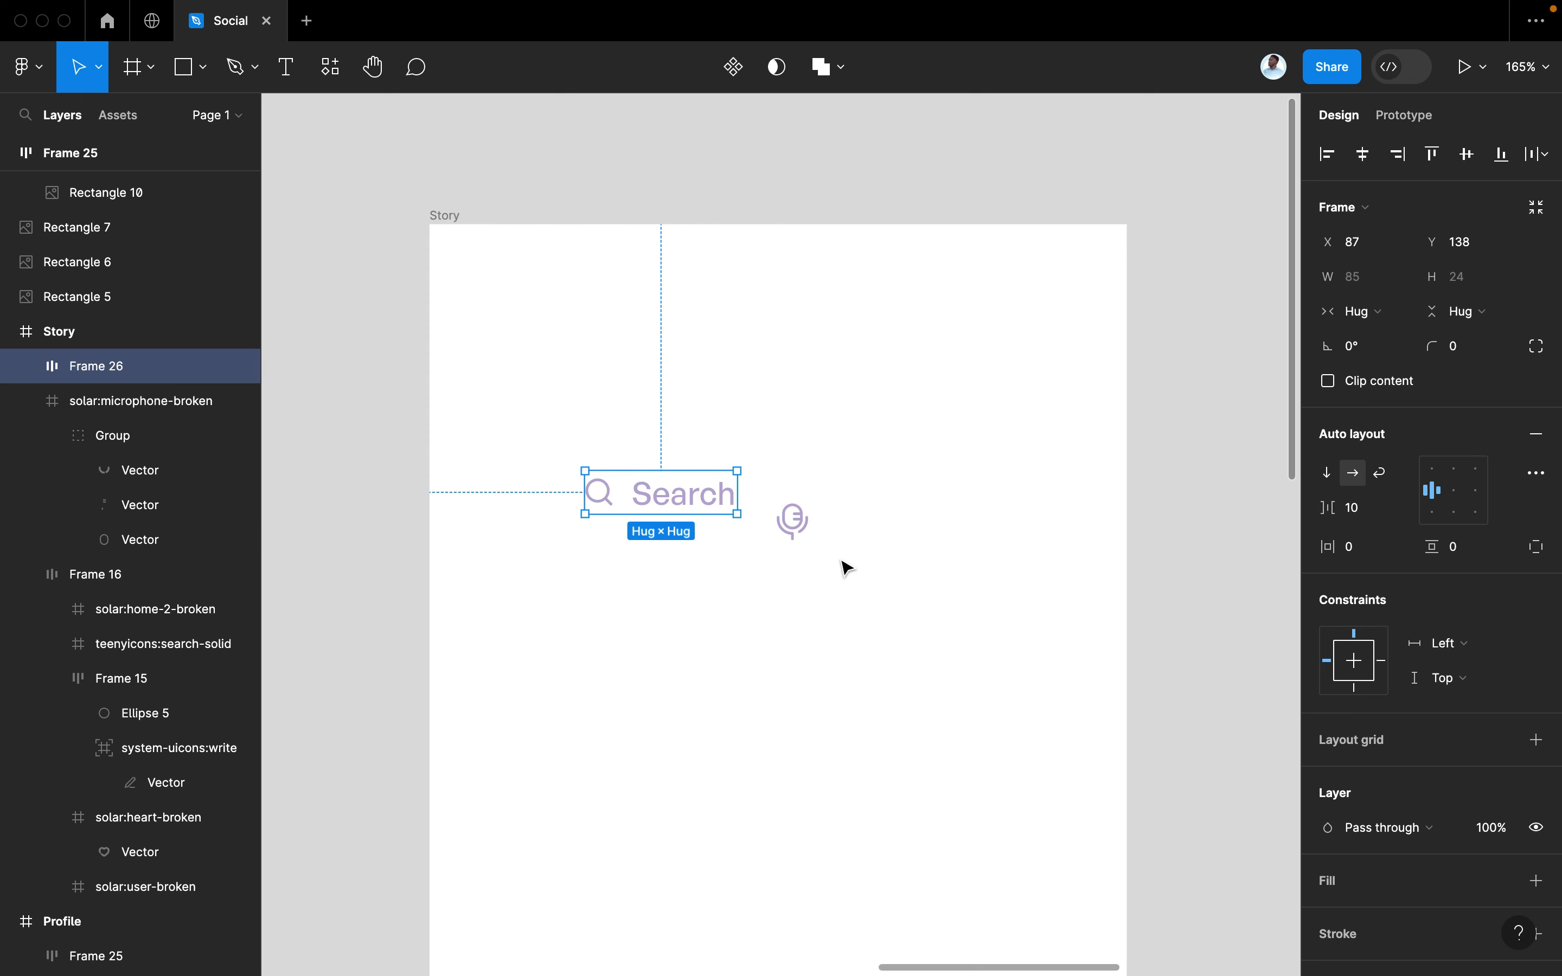
pyautogui.moveTo(802, 538); pyautogui.dragTo(1035, 338)
# Raise the Search row level with the microphone icon
pyautogui.click(669, 497)
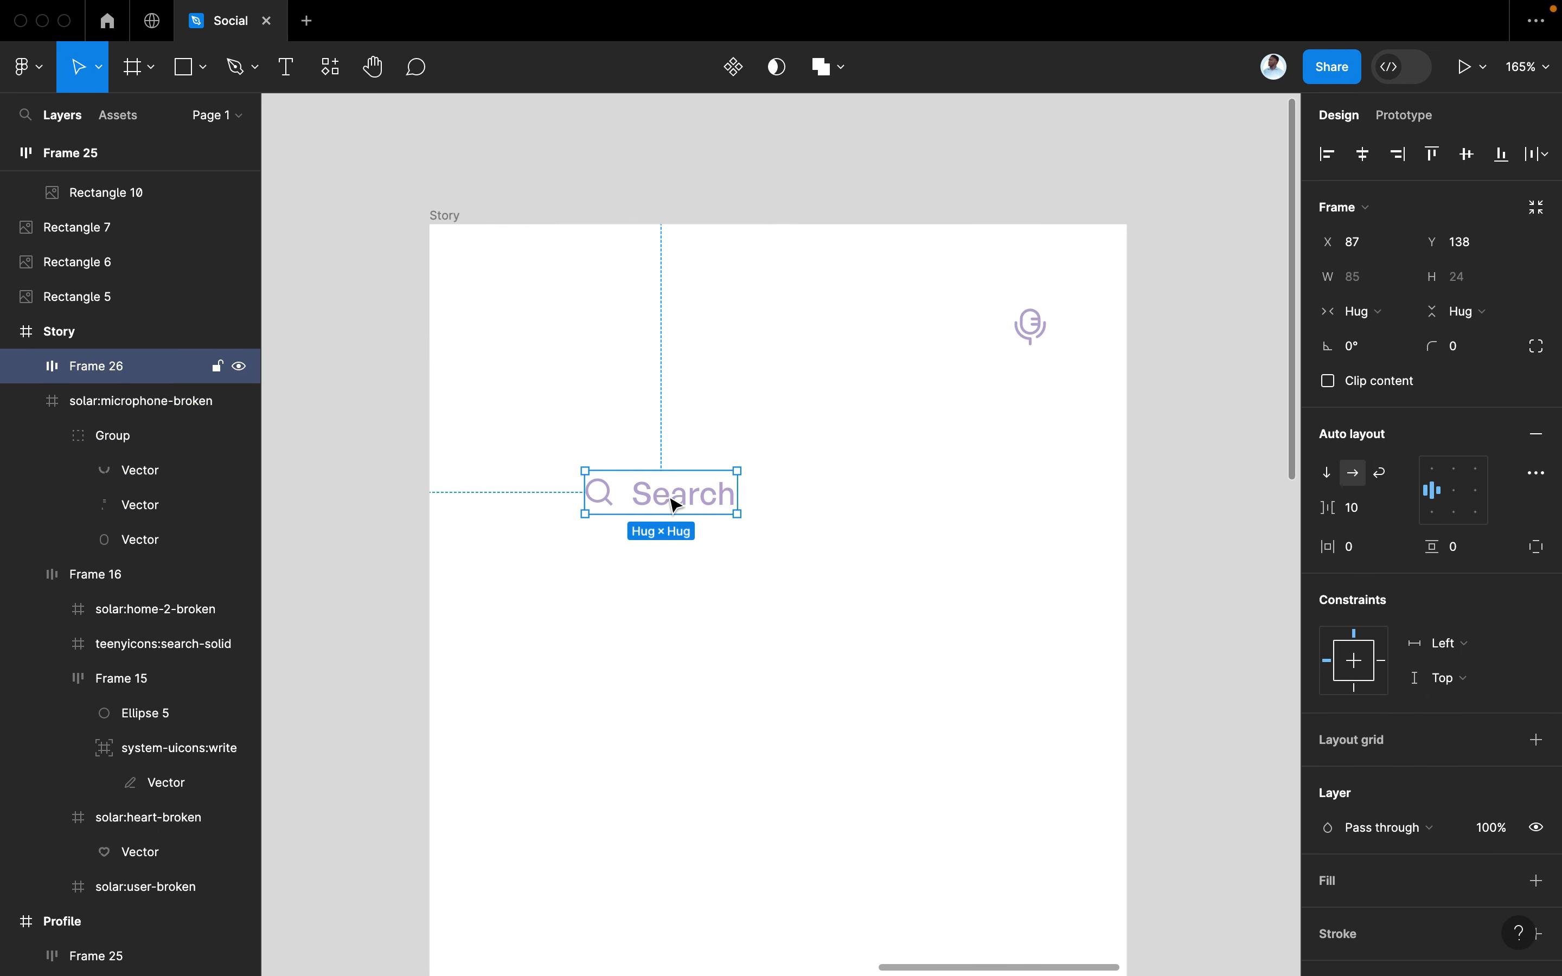
pyautogui.moveTo(670, 497); pyautogui.dragTo(613, 337)
pyautogui.keyDown('shift'); pyautogui.click(1046, 328); pyautogui.keyUp('shift')
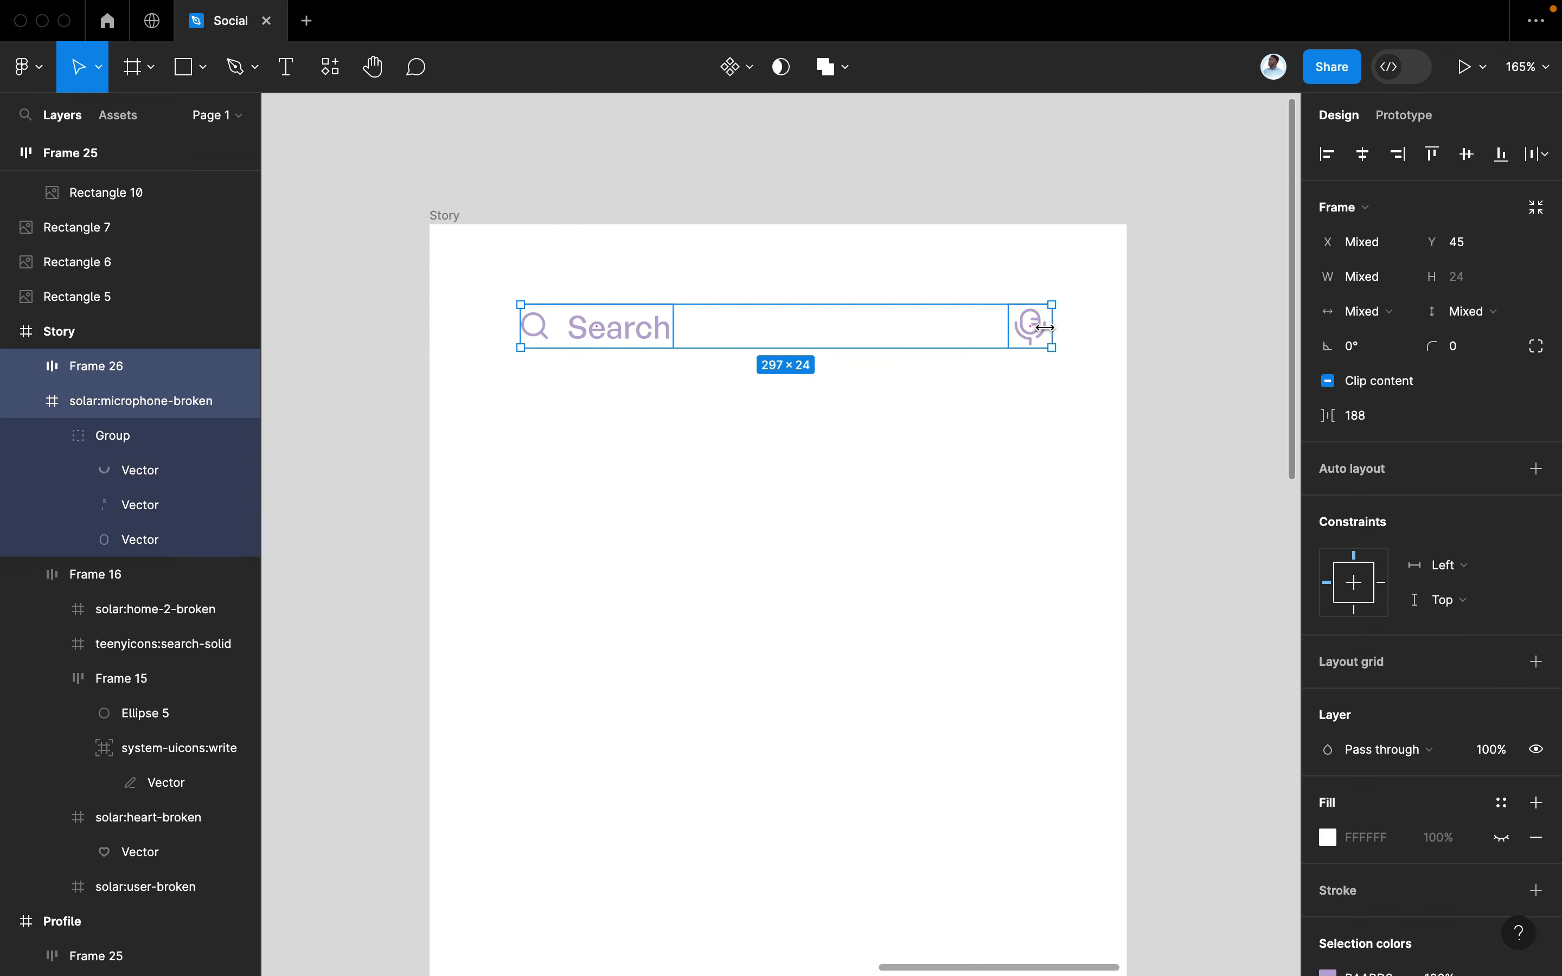
pyautogui.click(1039, 336)
pyautogui.scroll(-3, 1497, 852)
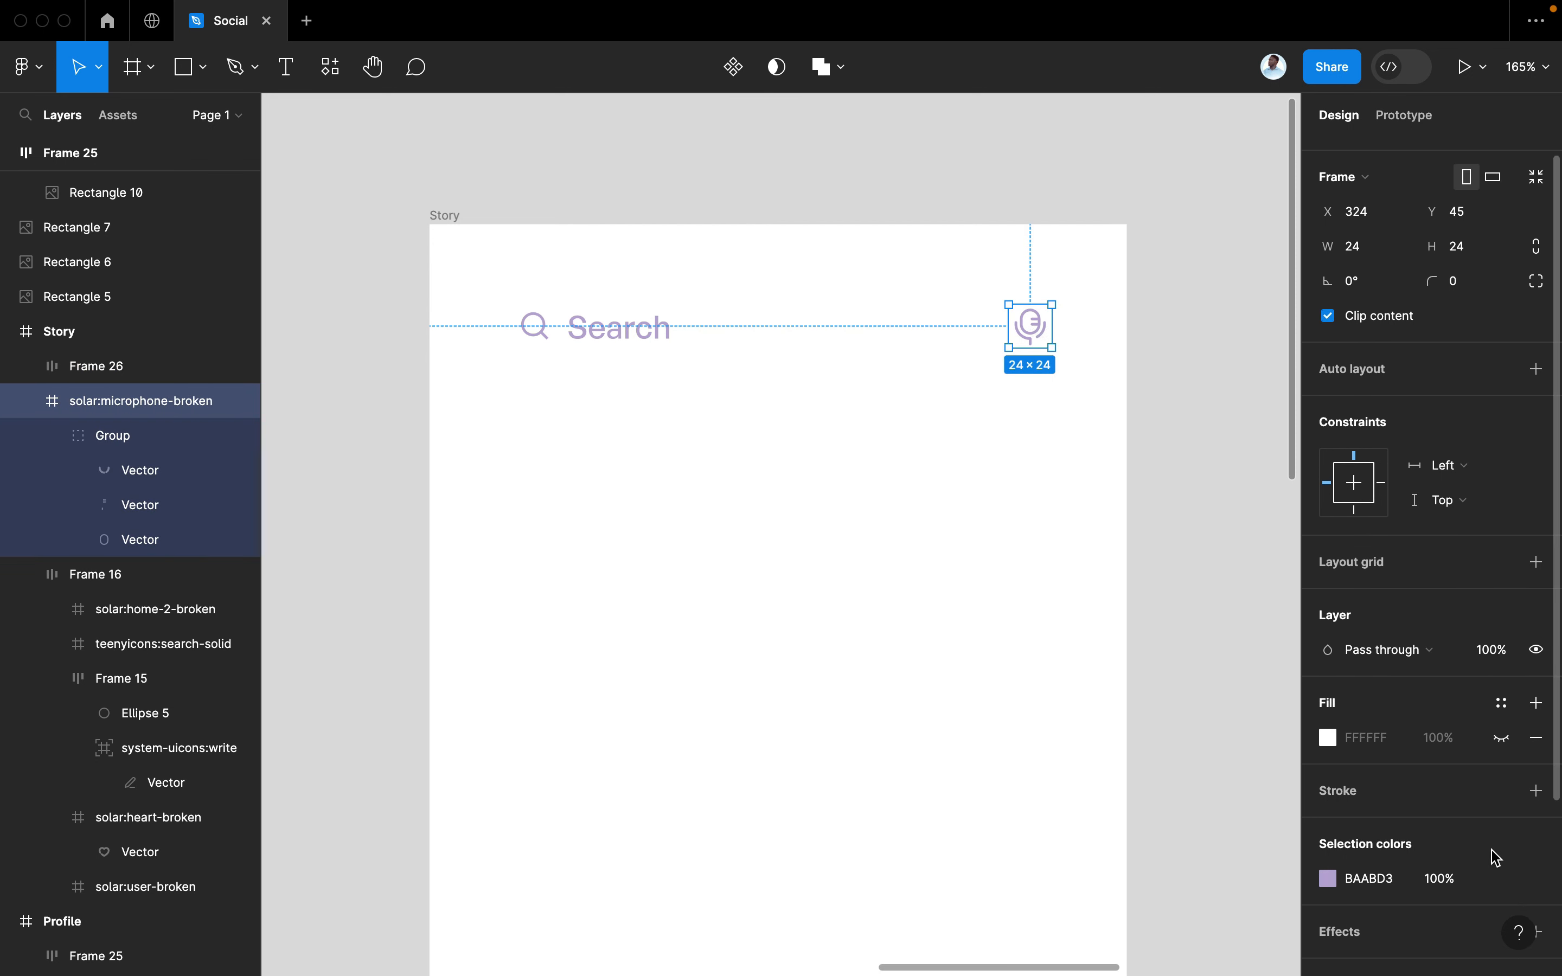
pyautogui.scroll(-2, 1497, 858)
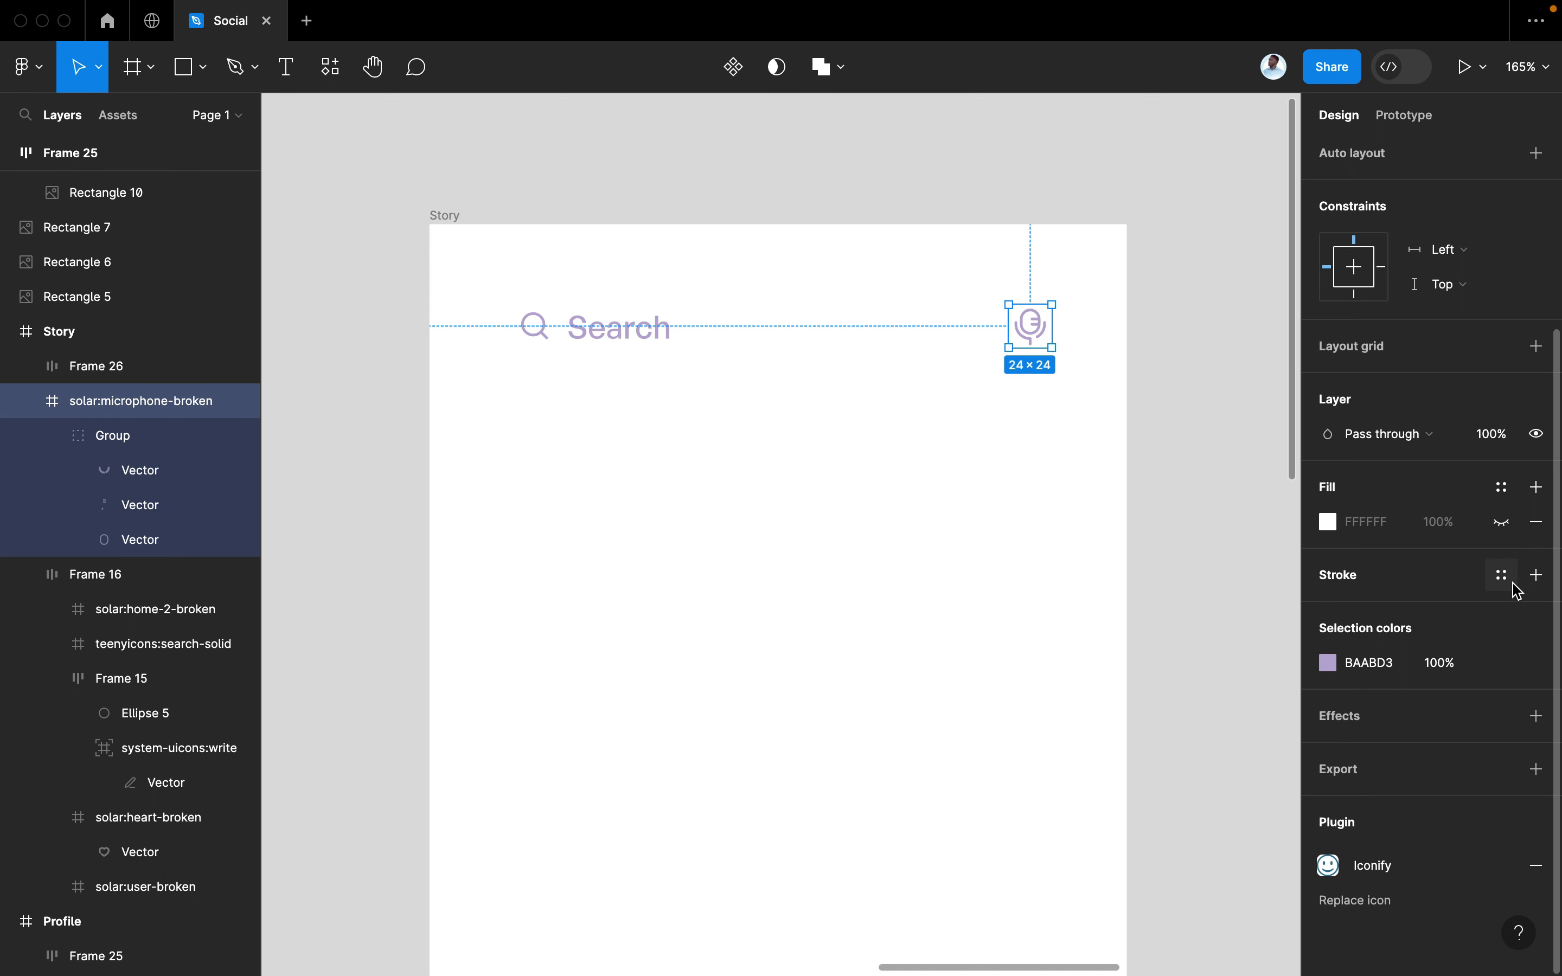
# Try a left-only stroke on the microphone frame
pyautogui.click(1536, 575)
pyautogui.click(1503, 644)
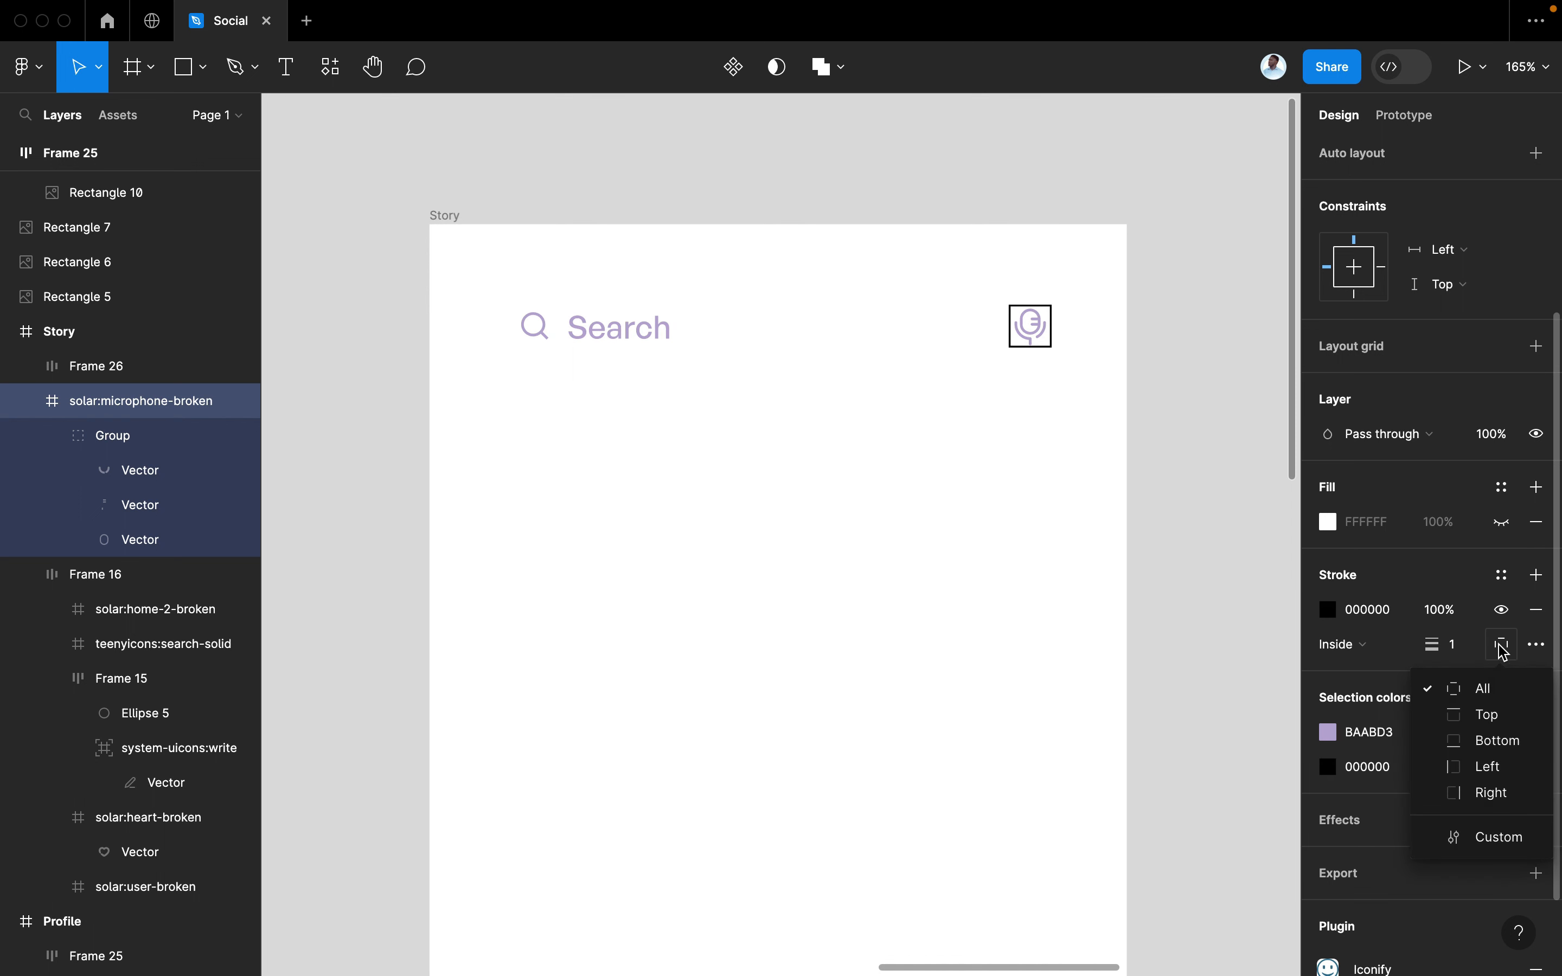
pyautogui.click(1460, 767)
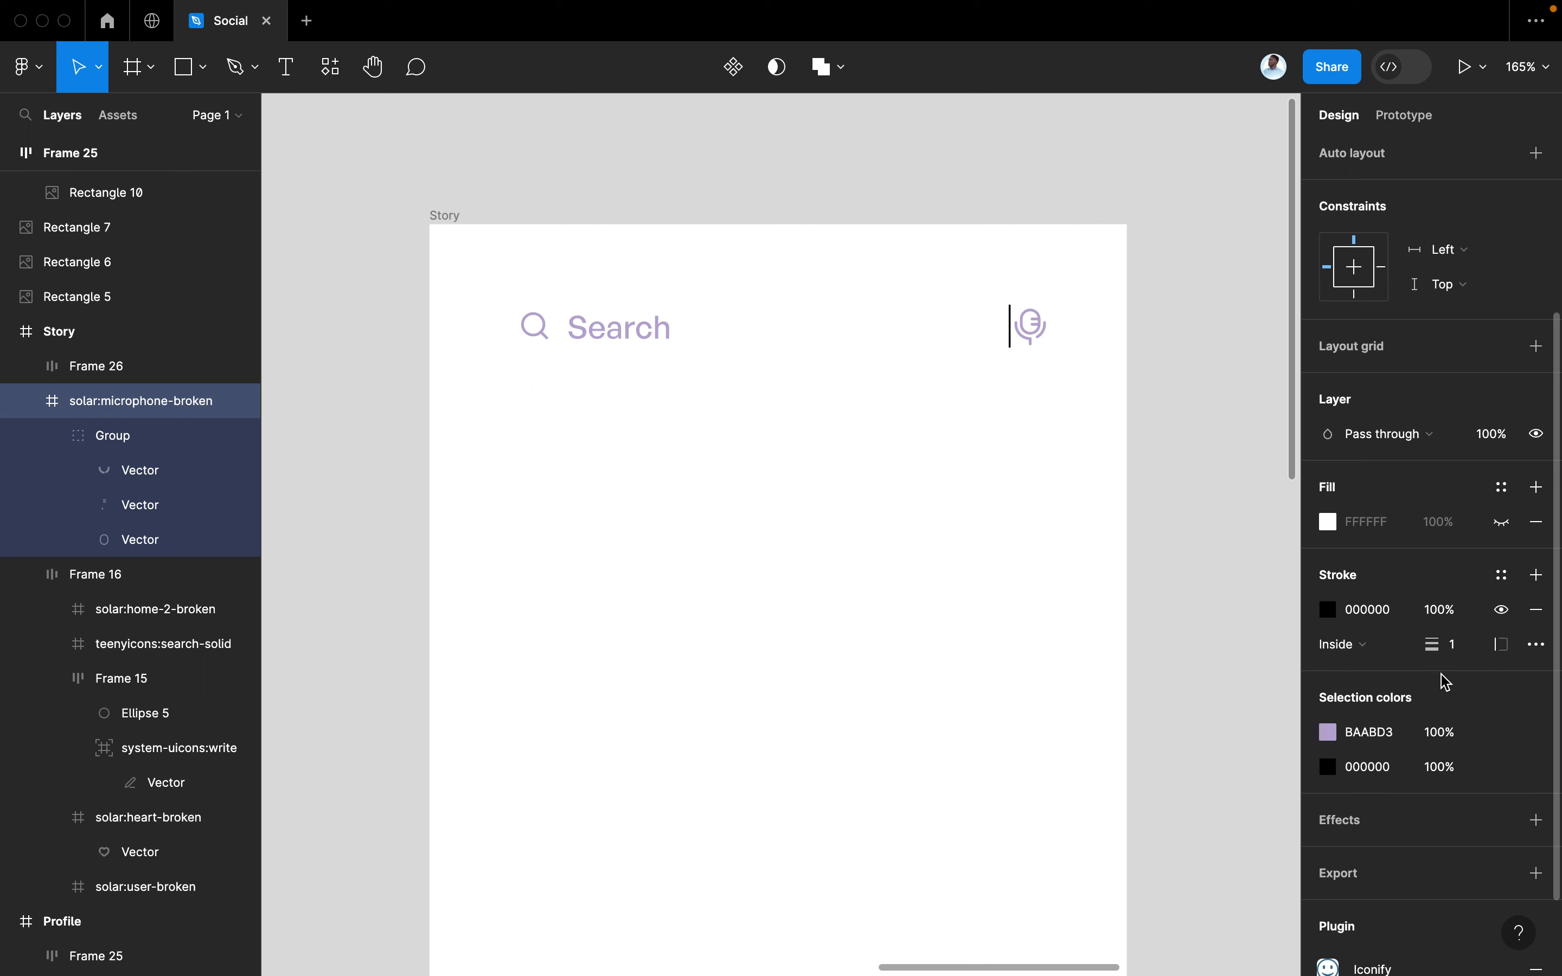
pyautogui.scroll(5, 1367, 287)
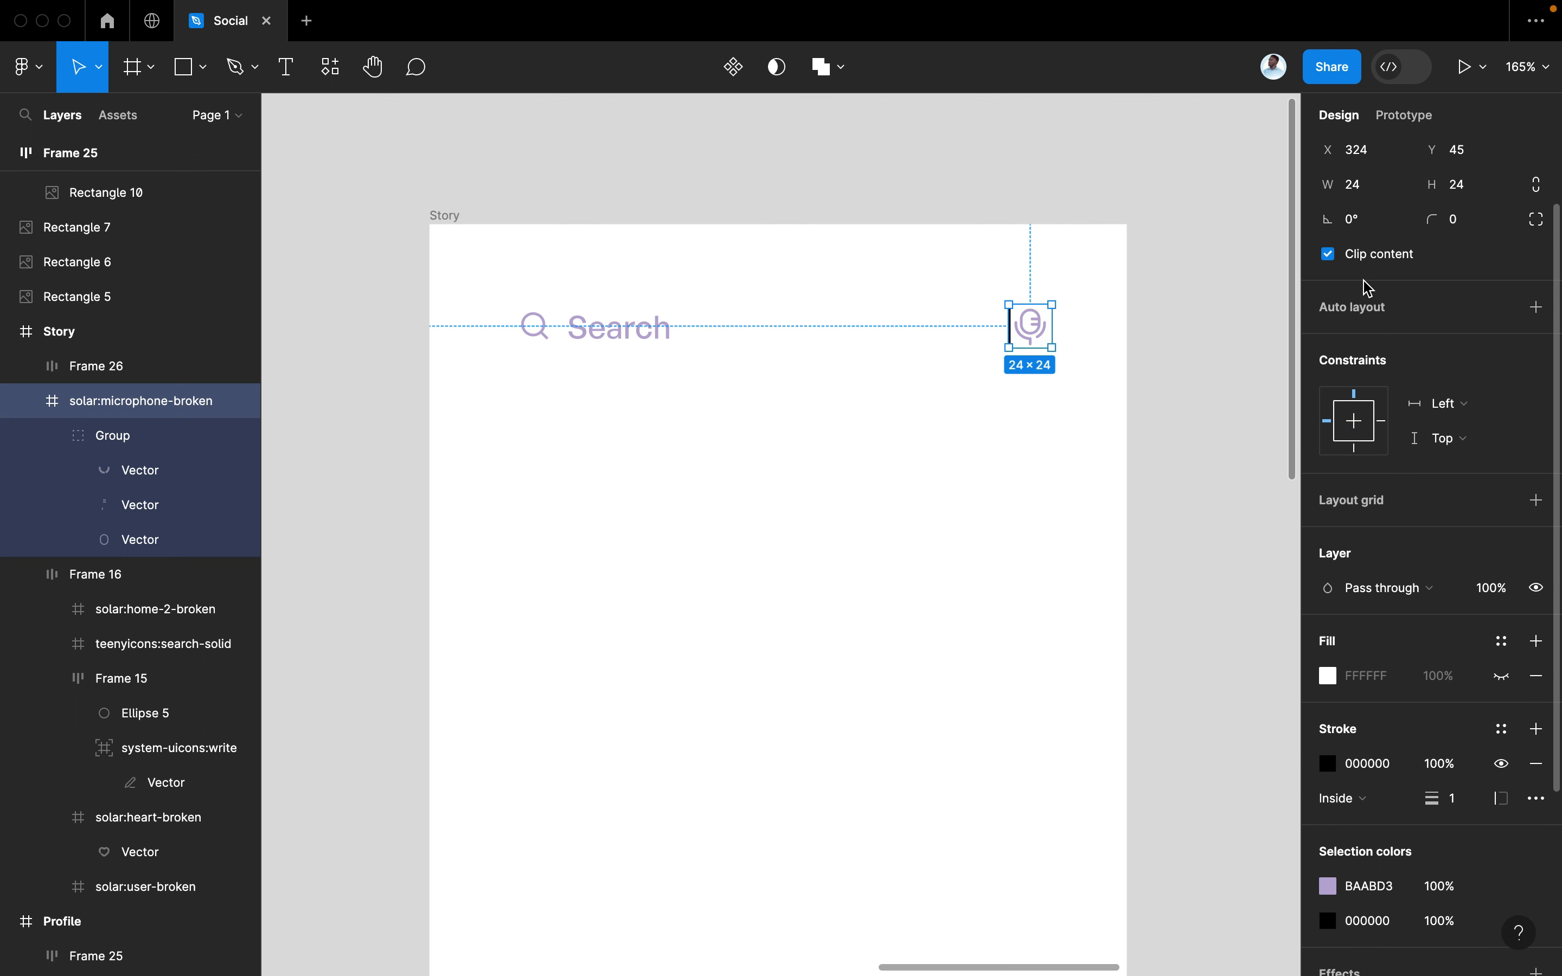
pyautogui.scroll(1, 1368, 288)
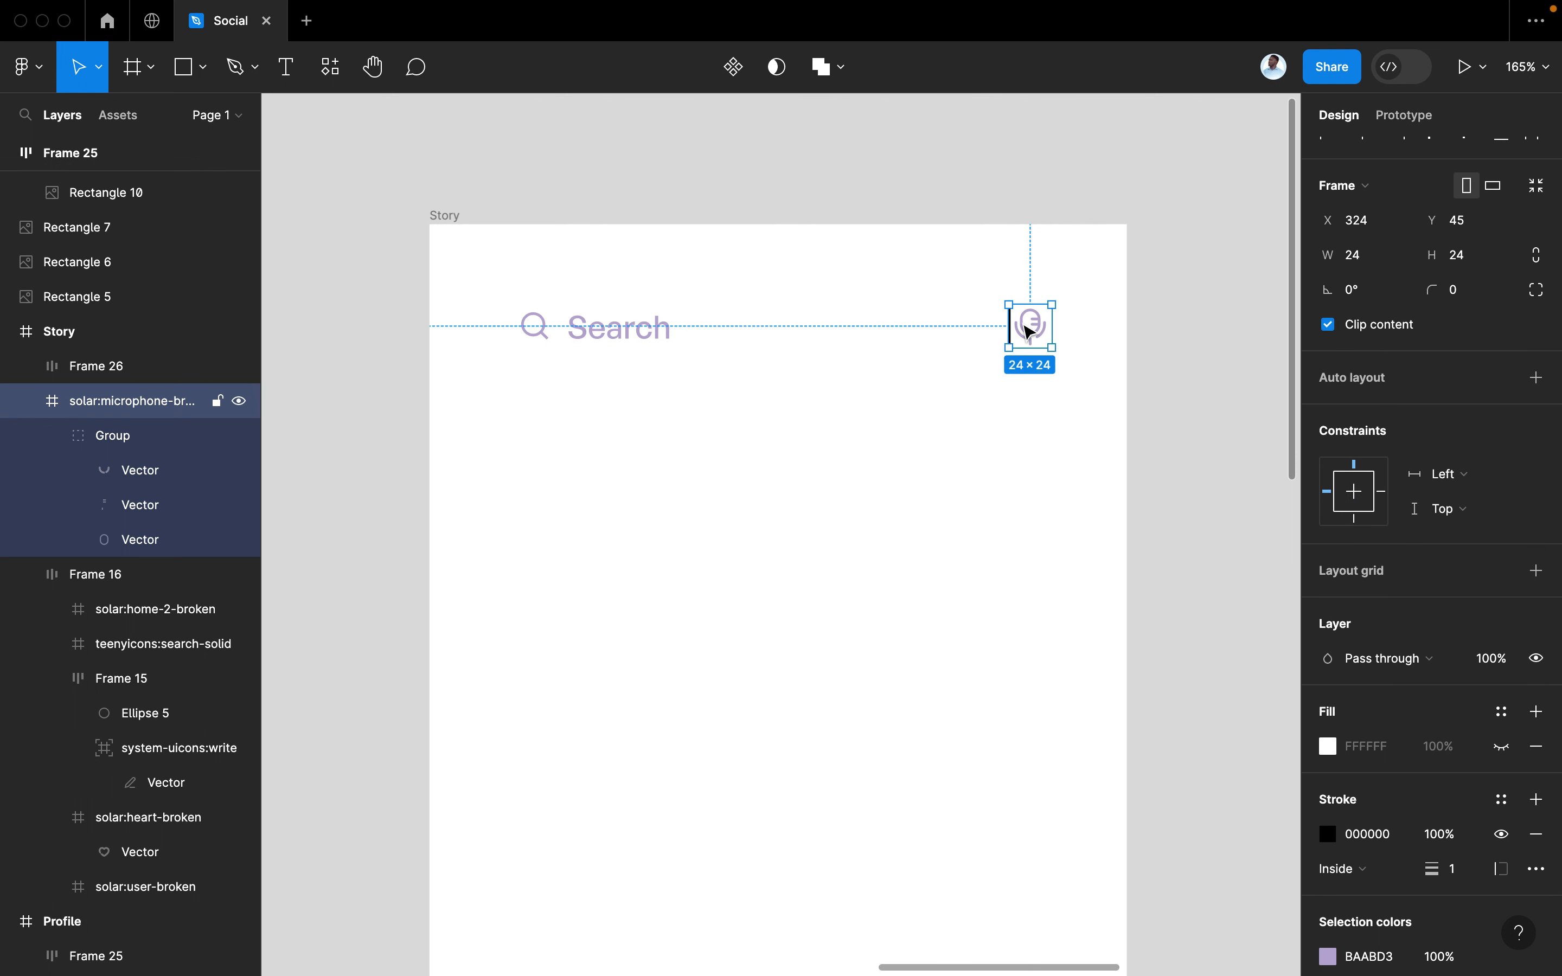
# Undo the stroke and reselect the microphone icon on its own
pyautogui.click(1029, 331)
pyautogui.click(1068, 325)
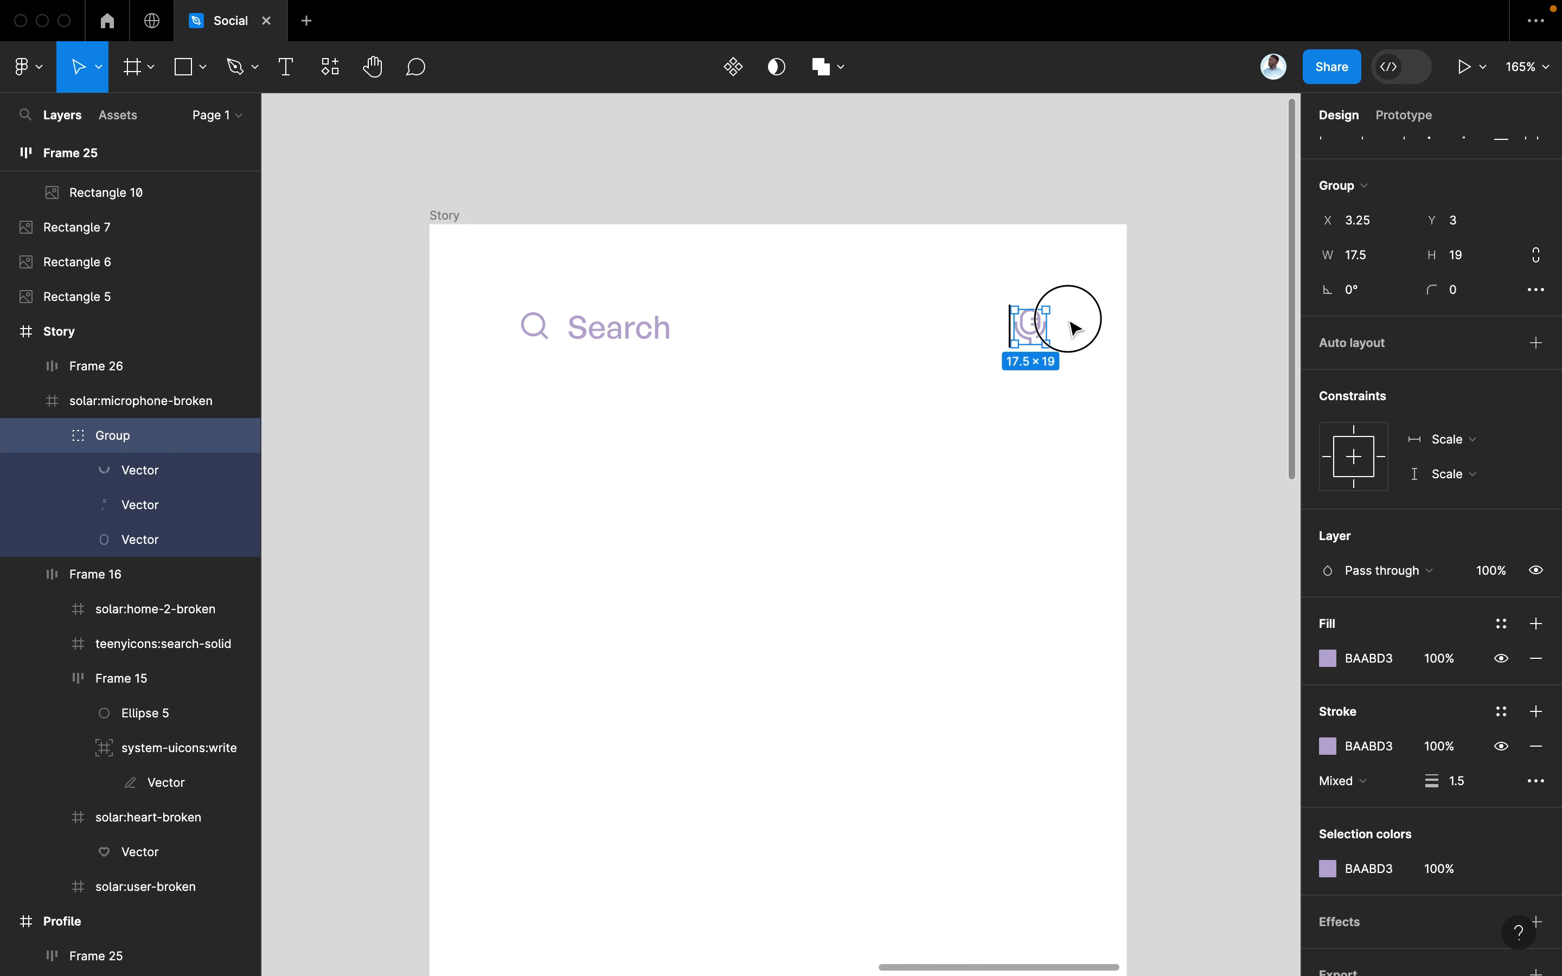
pyautogui.click(1033, 329)
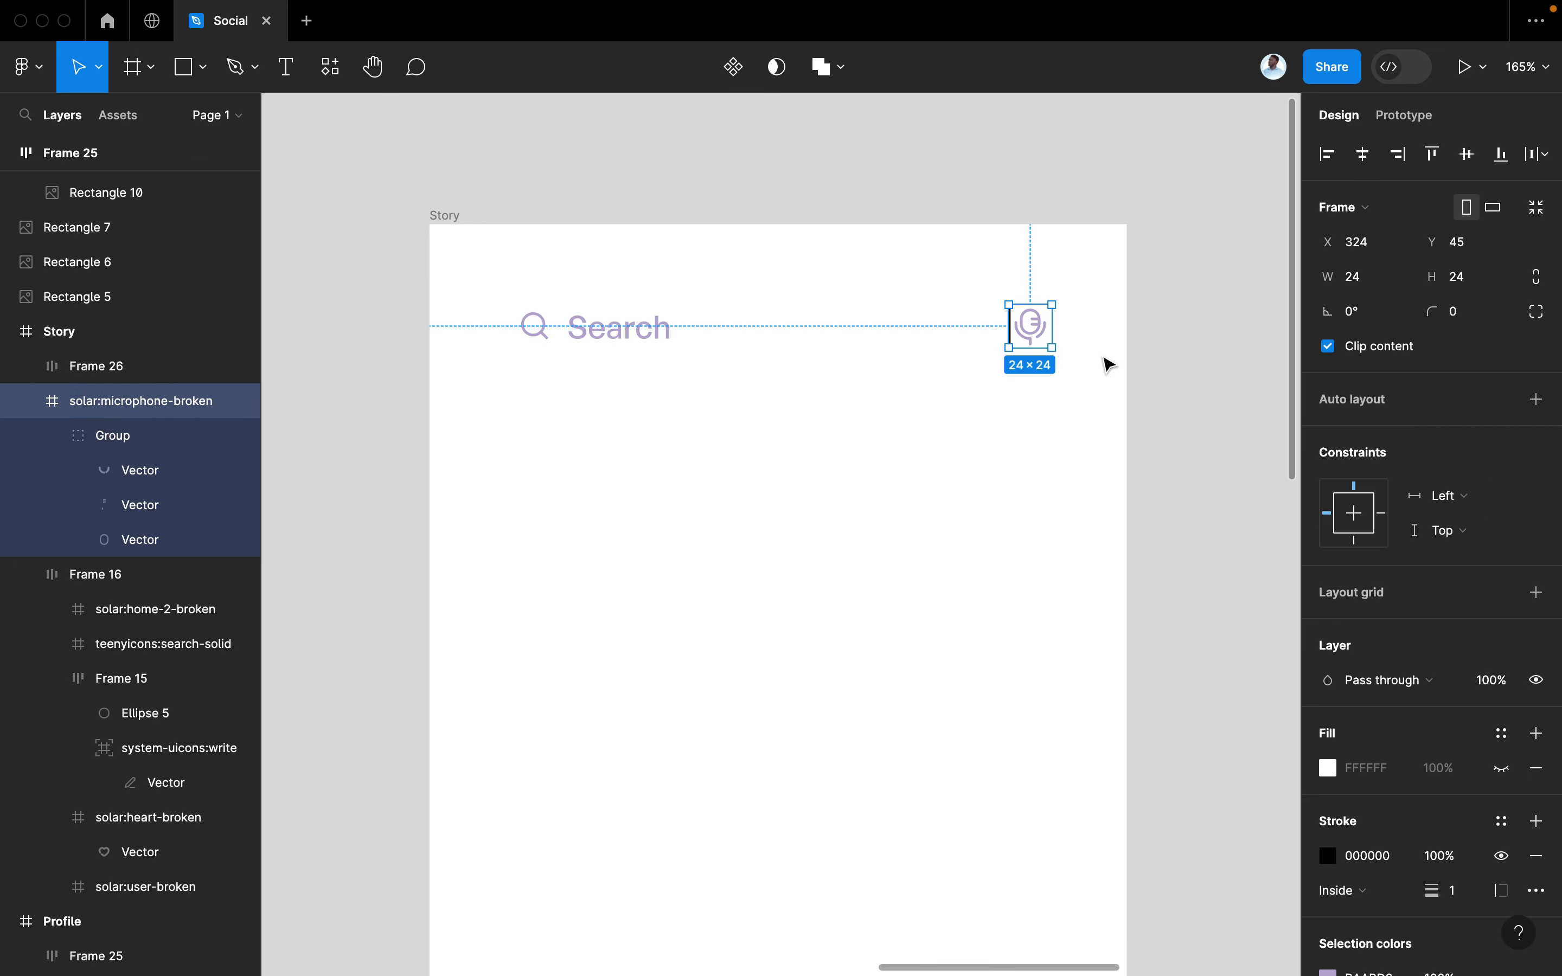
pyautogui.press('Return')
pyautogui.hotkey('shift', 'Return')
pyautogui.press('super+z')
pyautogui.press('super+z')
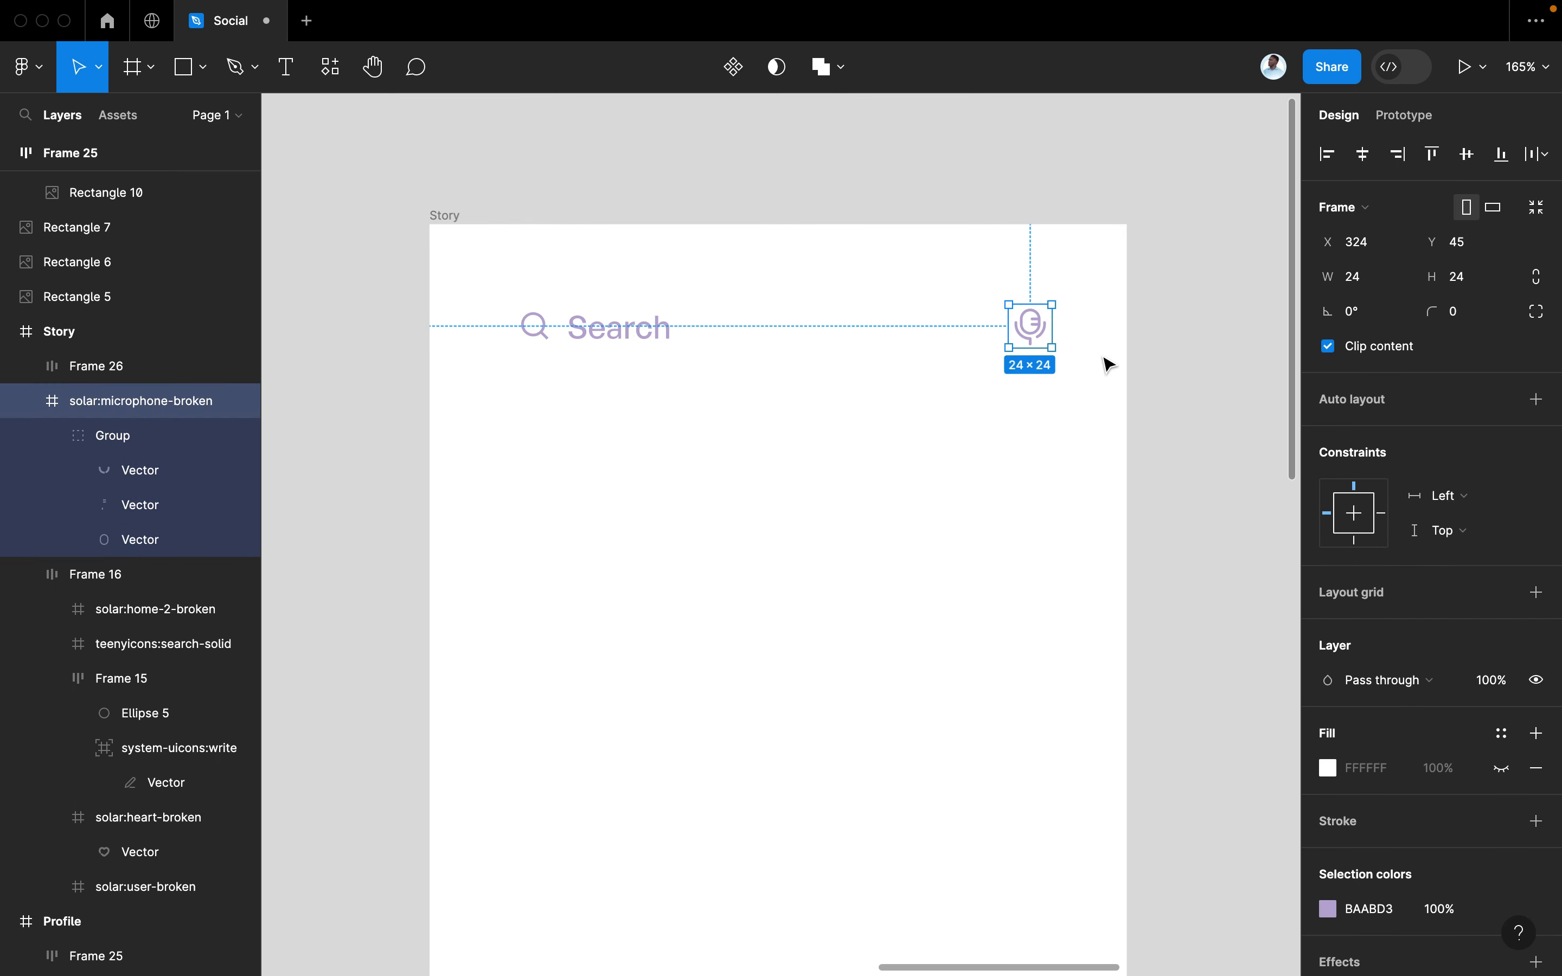
pyautogui.press('super+z')
pyautogui.click(1071, 339)
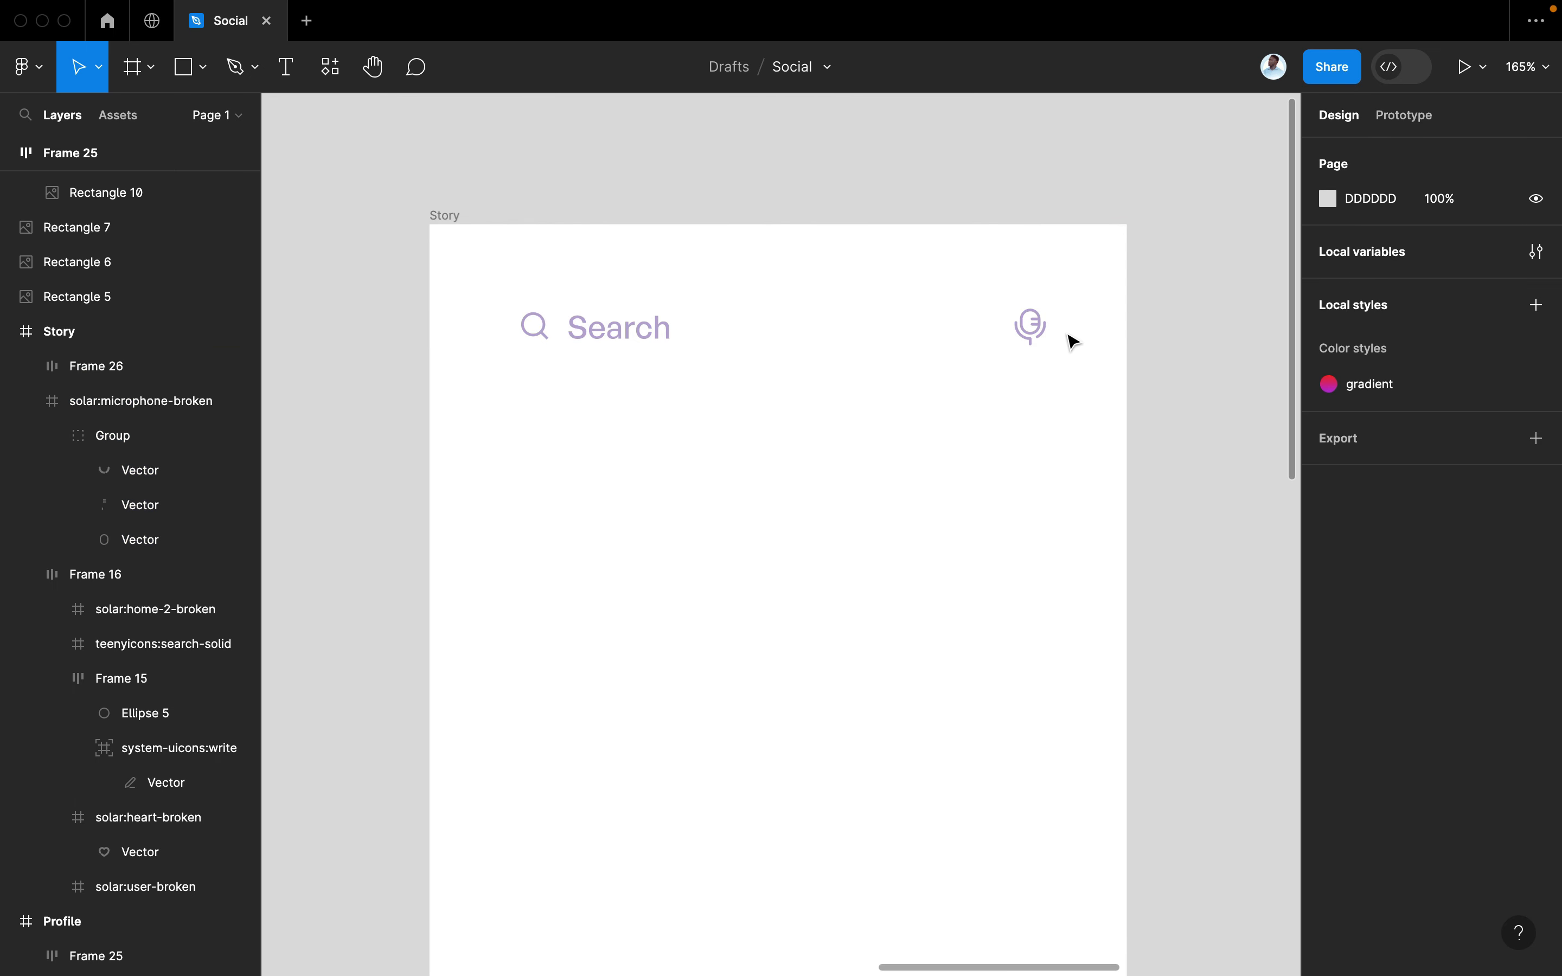
pyautogui.click(1045, 341)
# Wrap the microphone icon in auto layout with 11 horizontal padding
pyautogui.hotkey('shift', 'a')
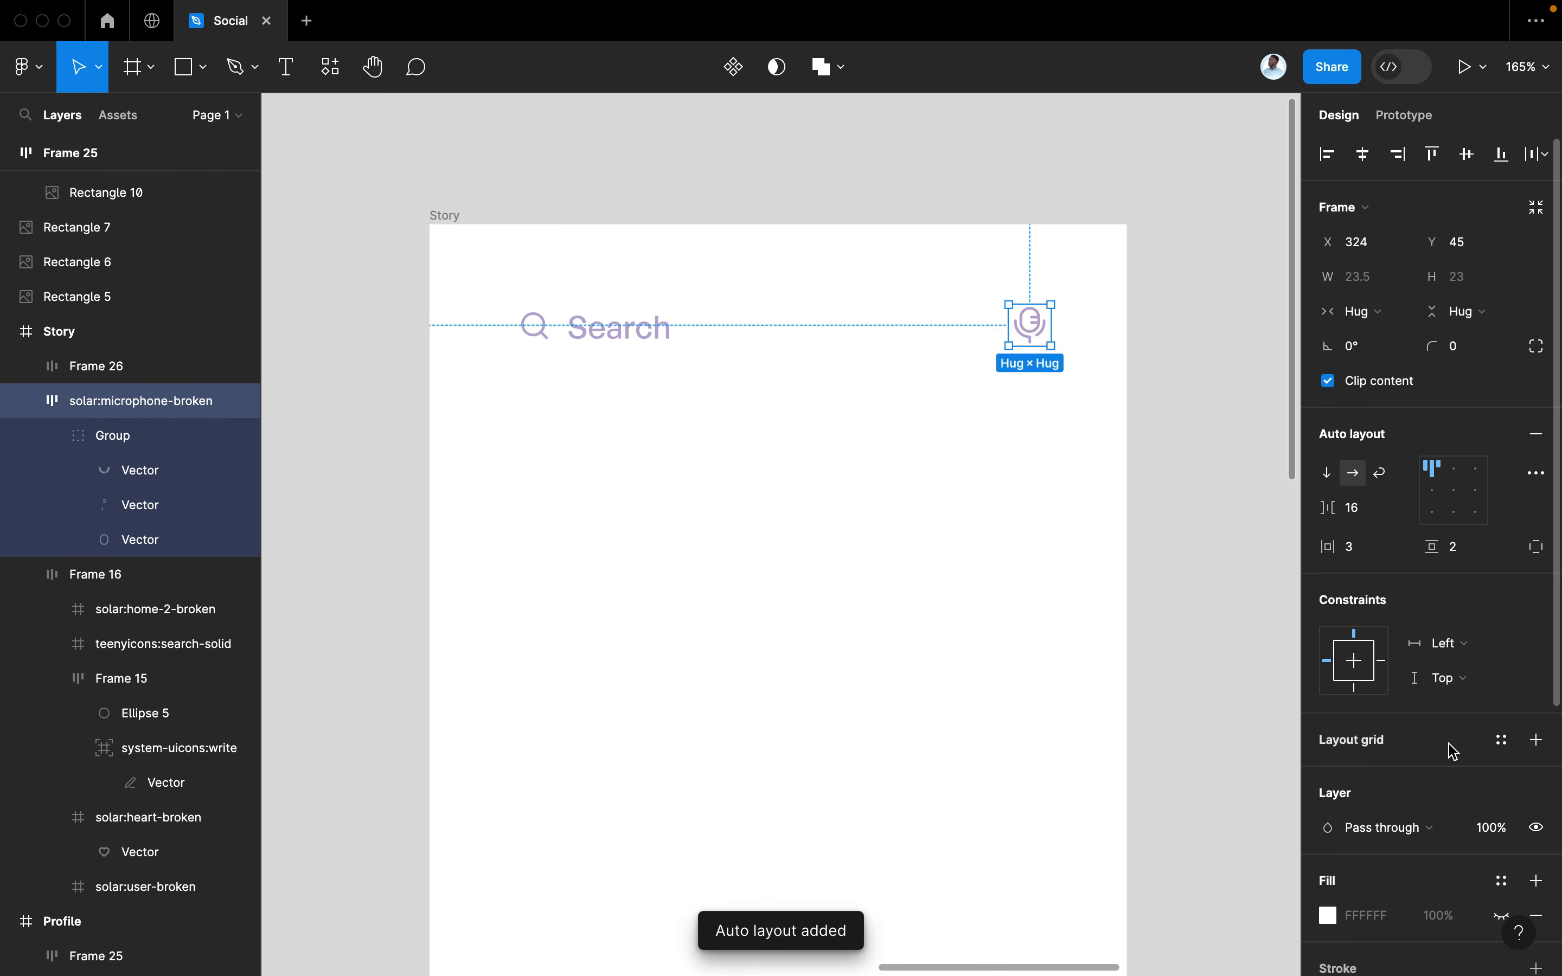
pyautogui.scroll(-5, 1453, 751)
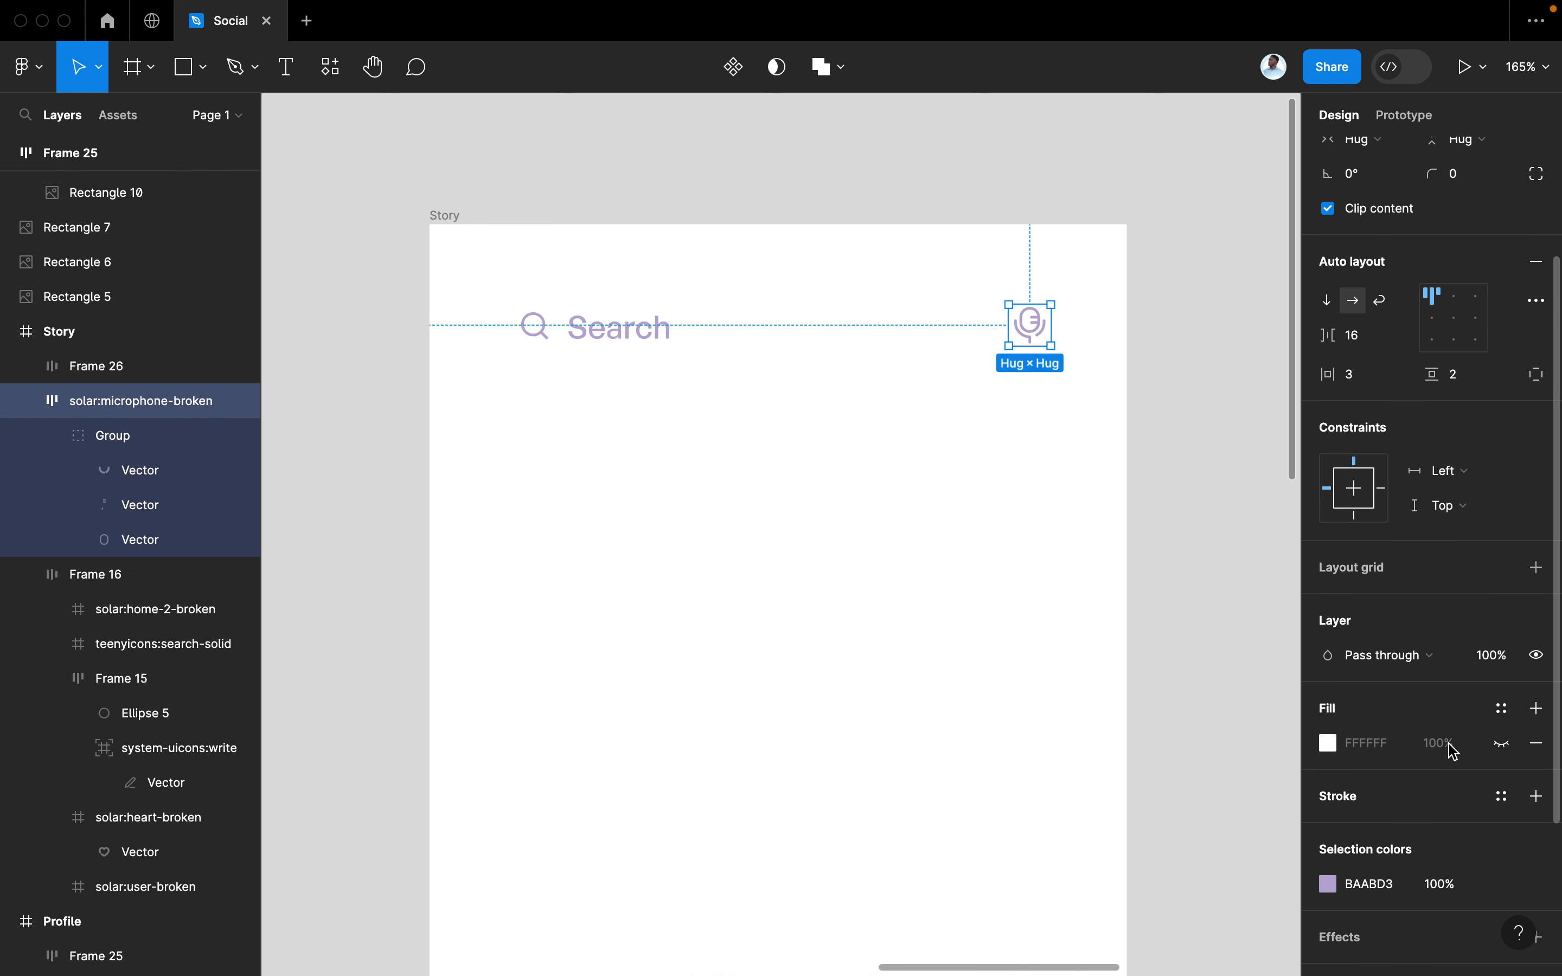
pyautogui.moveTo(1343, 389); pyautogui.dragTo(1339, 376)
pyautogui.scroll(-5, 1512, 777)
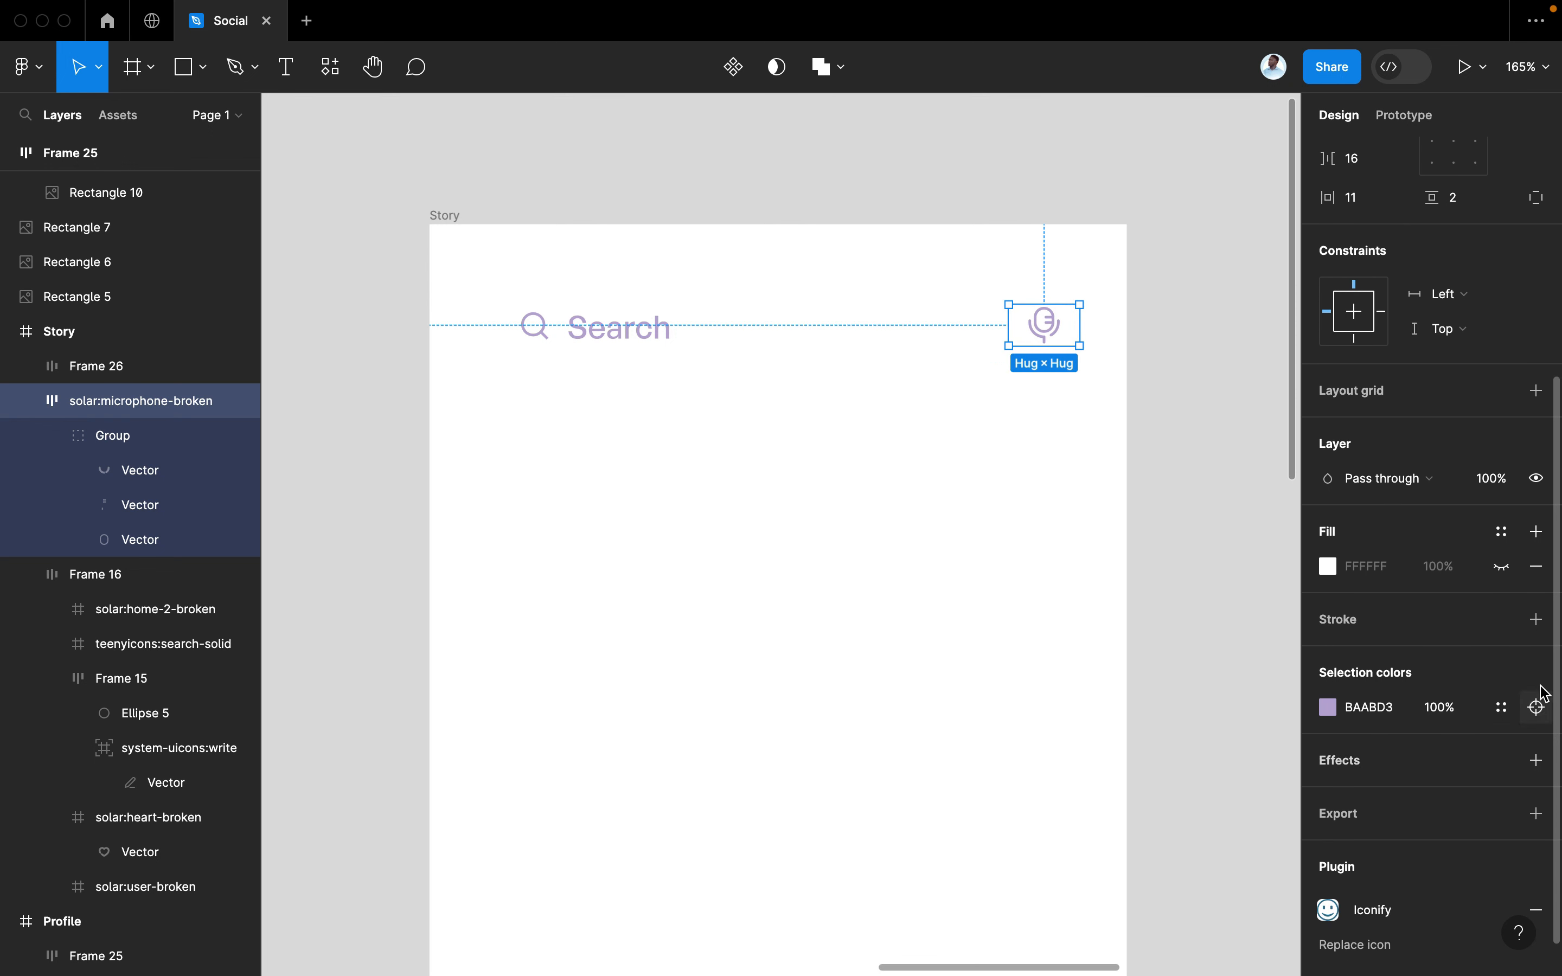
# Add a light FFFFFF stroke on the left side only as a divider
pyautogui.click(1537, 621)
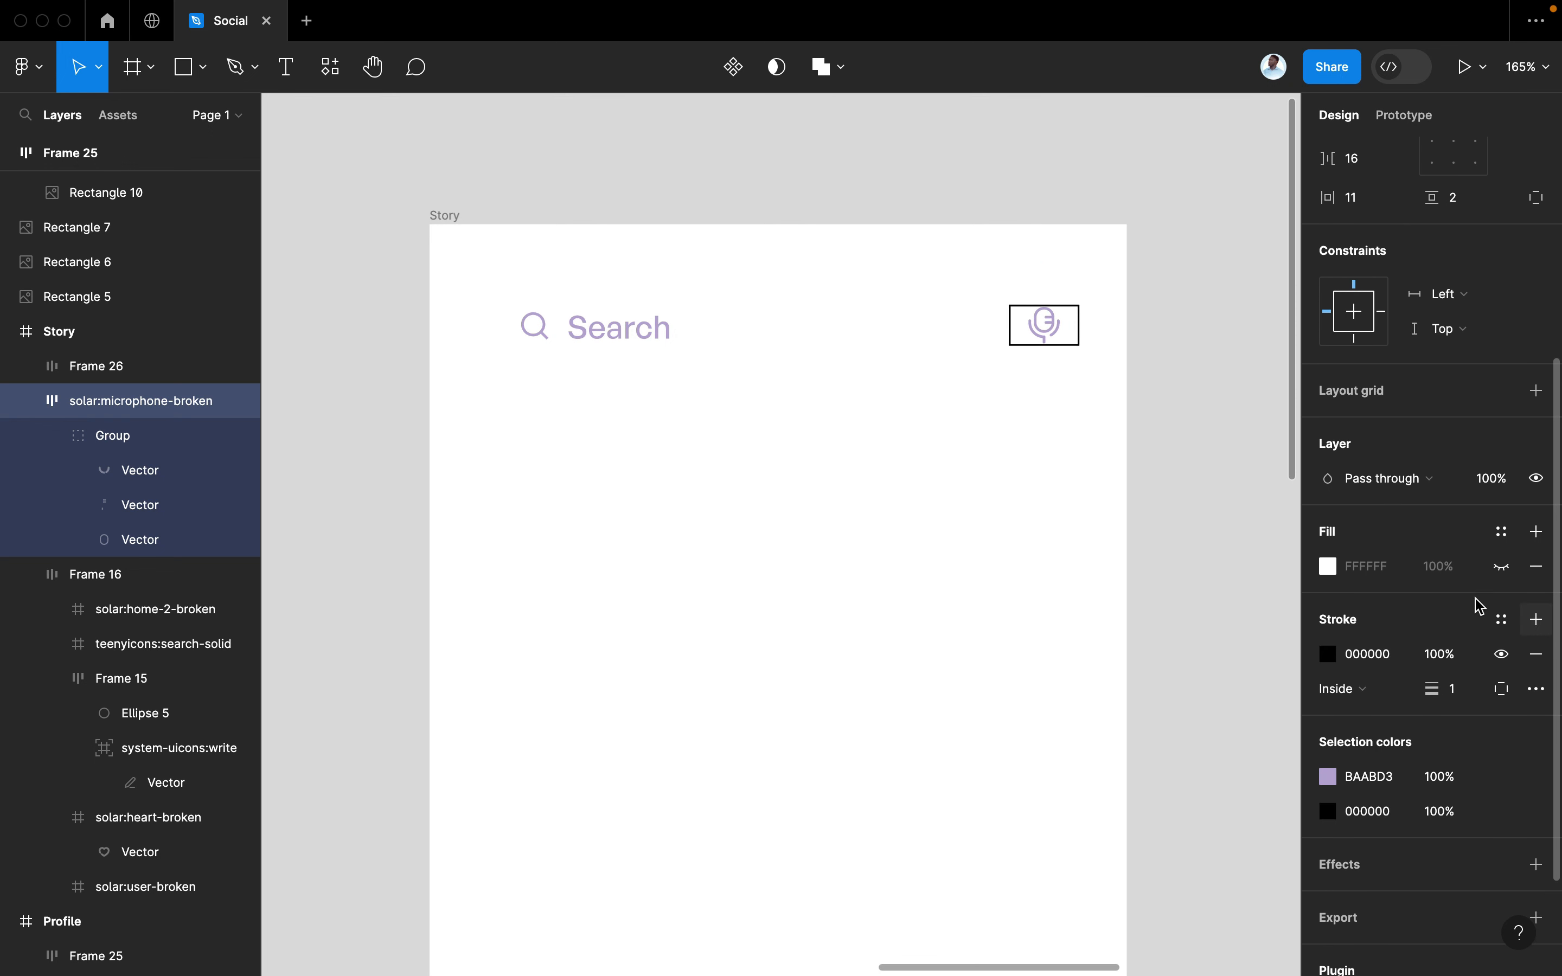
pyautogui.click(1503, 689)
pyautogui.click(1464, 811)
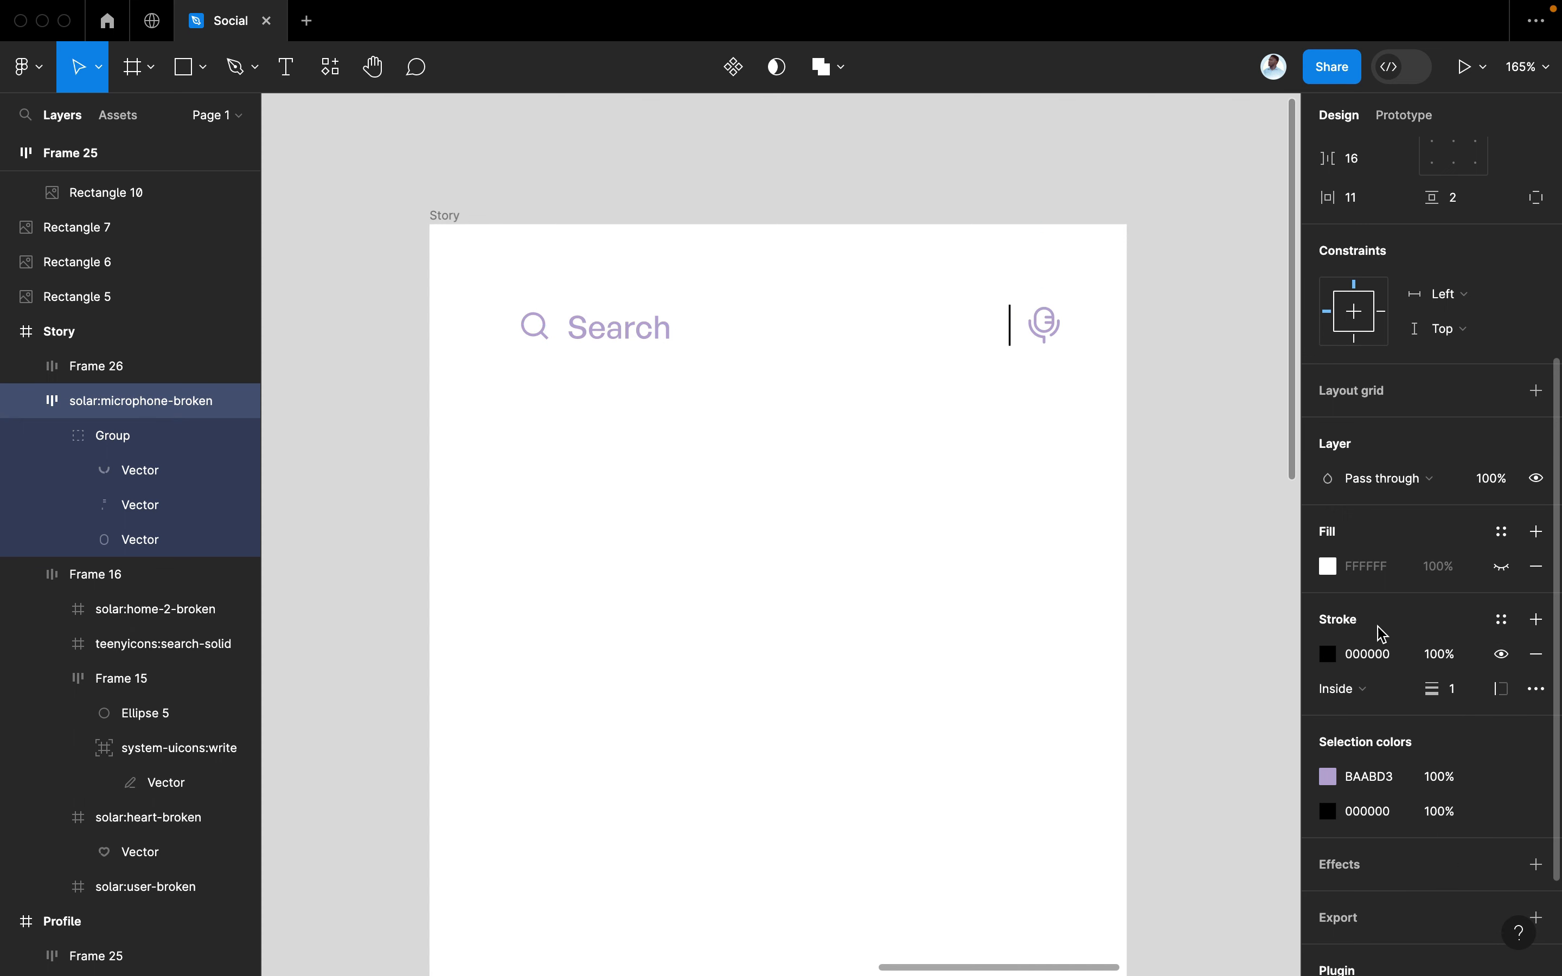
pyautogui.click(1331, 664)
pyautogui.moveTo(1077, 607)
pyautogui.mouseDown()
pyautogui.moveTo(1039, 519)
pyautogui.moveTo(1039, 478)
pyautogui.moveTo(1059, 469)
pyautogui.moveTo(1041, 420)
pyautogui.mouseUp()
pyautogui.click(1282, 358)
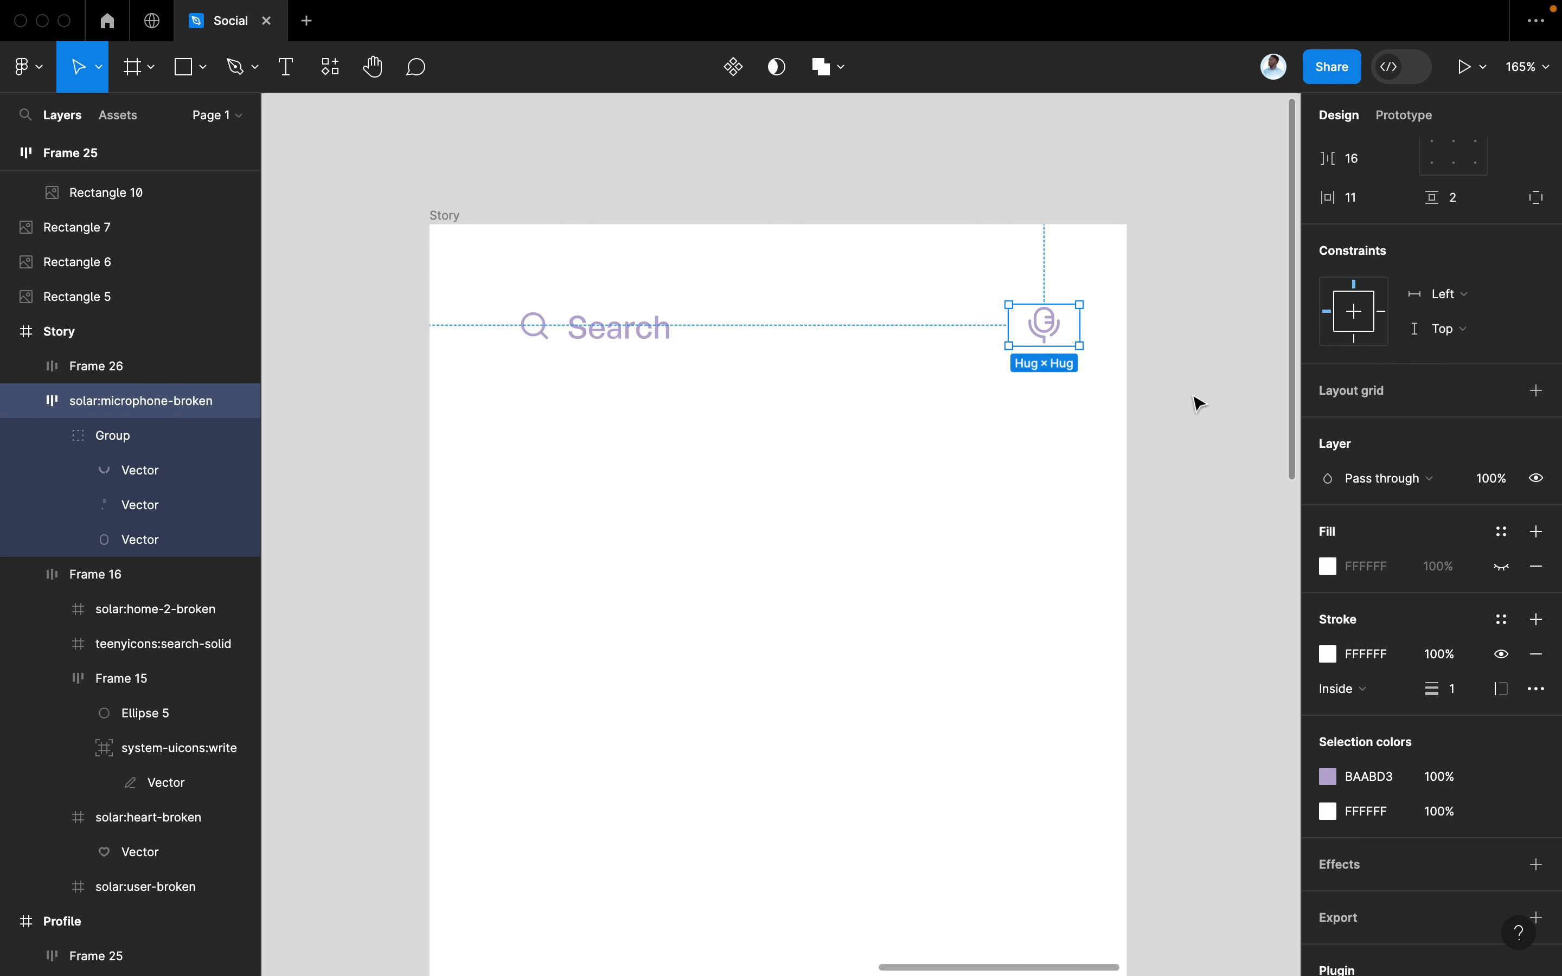
# Select the microphone frame together with the Search row
pyautogui.click(1195, 401)
pyautogui.click(1058, 349)
pyautogui.keyDown('shift'); pyautogui.click(584, 326); pyautogui.keyUp('shift')
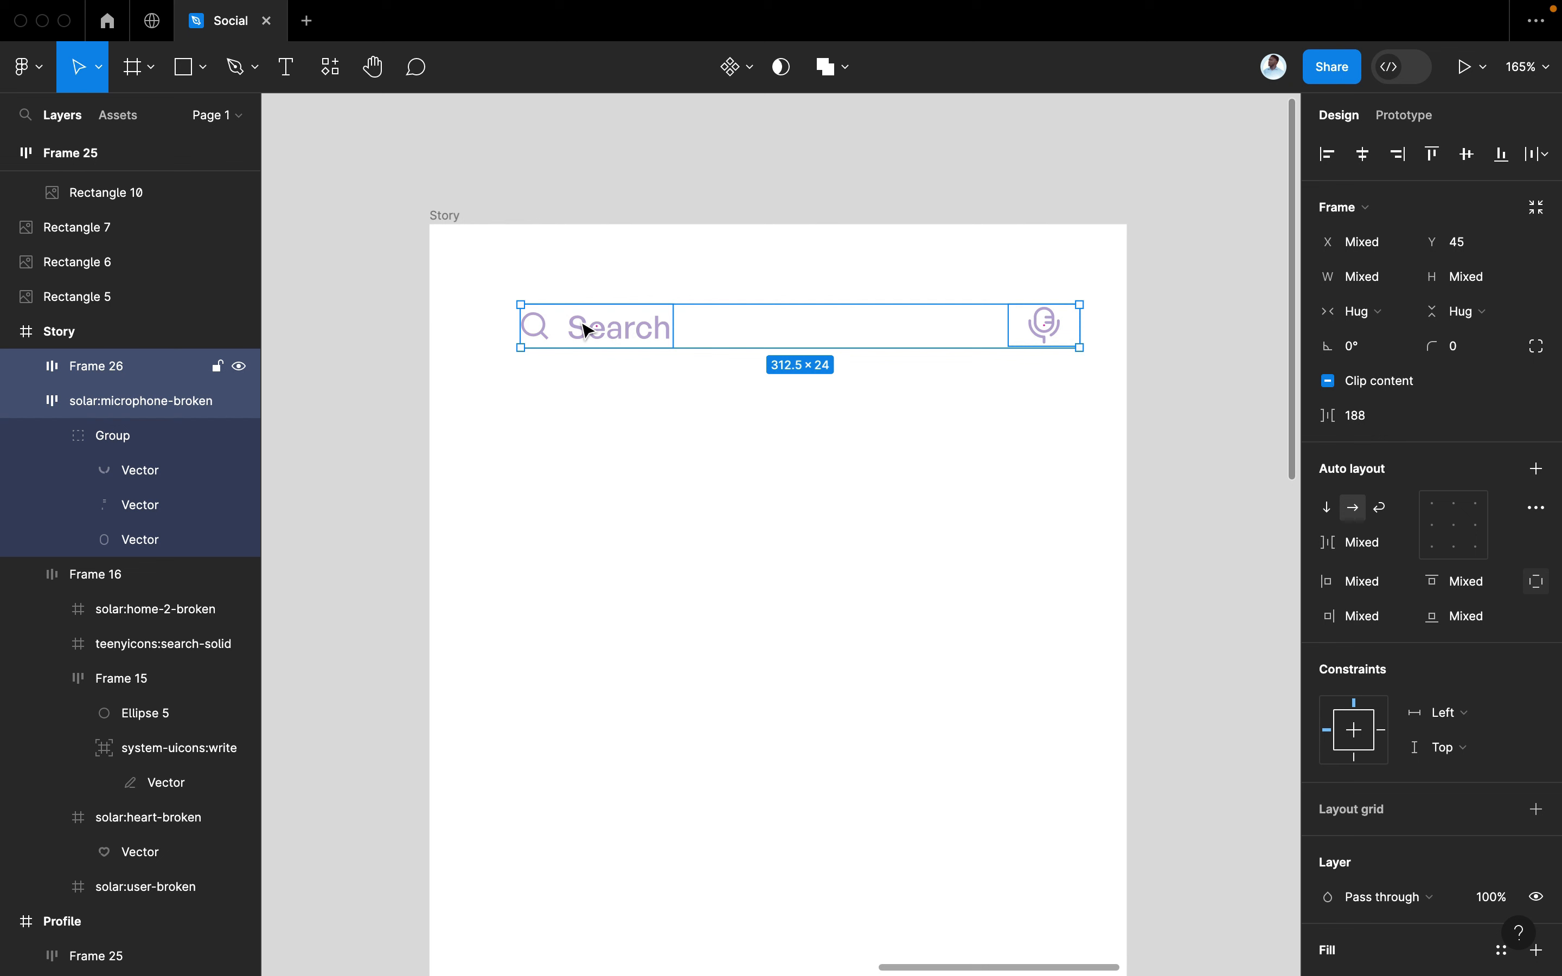
# Wrap the Search row and microphone in Frame 27 with centre alignment
pyautogui.hotkey('shift', 'a')
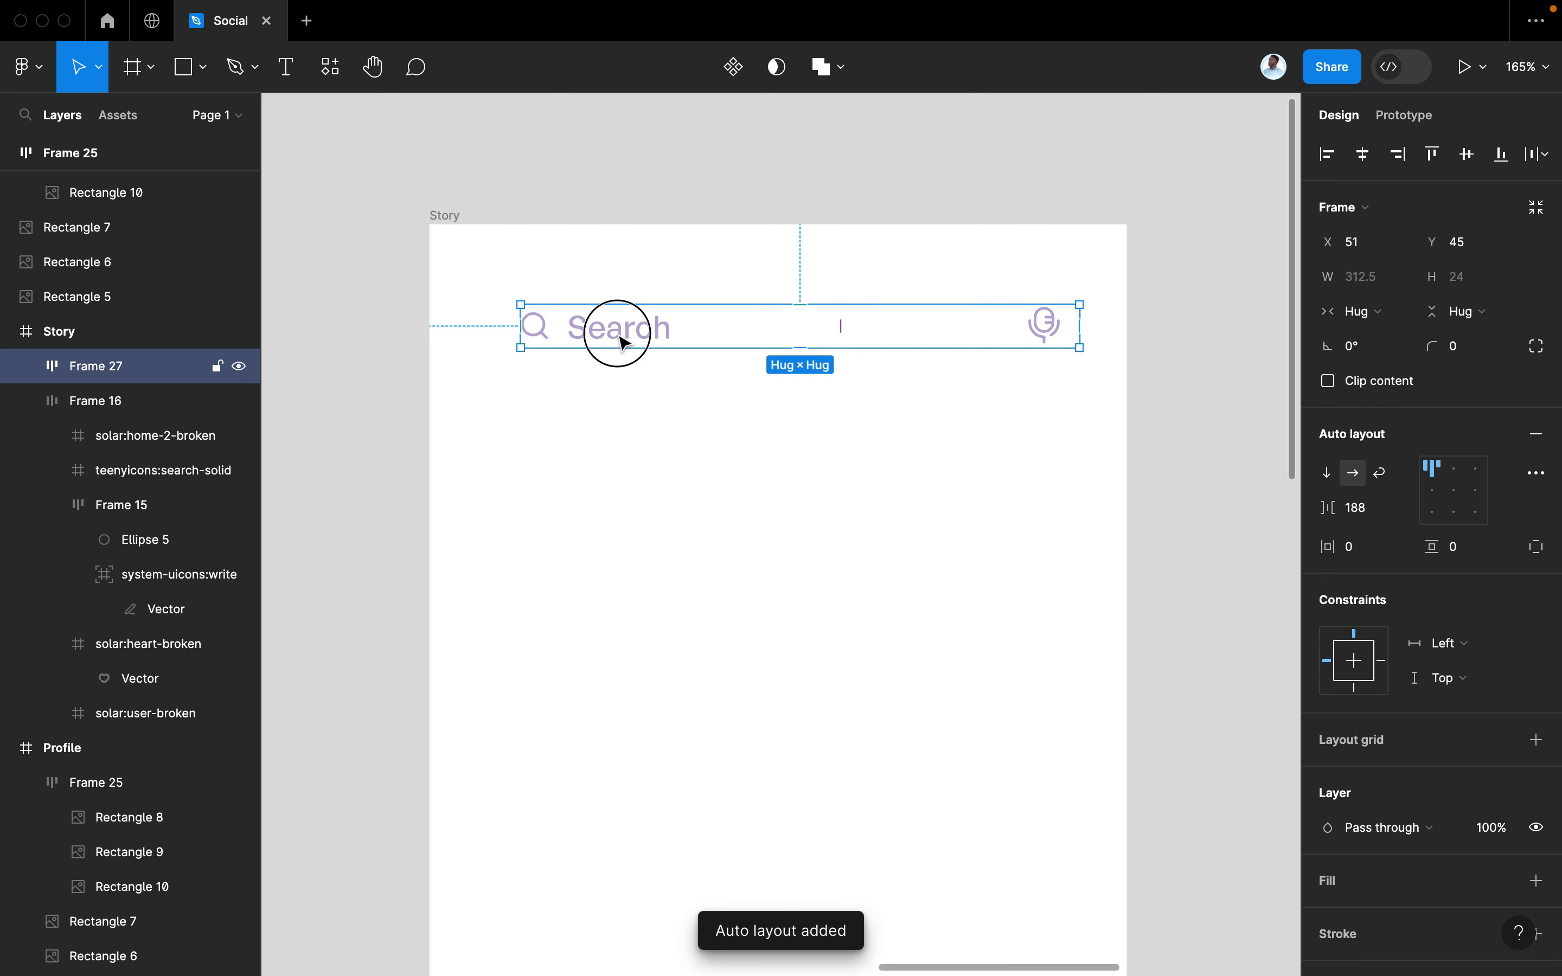
pyautogui.moveTo(620, 338); pyautogui.dragTo(617, 344)
pyautogui.moveTo(1342, 546); pyautogui.dragTo(1346, 546)
pyautogui.click(1454, 491)
pyautogui.moveTo(931, 324); pyautogui.dragTo(901, 334)
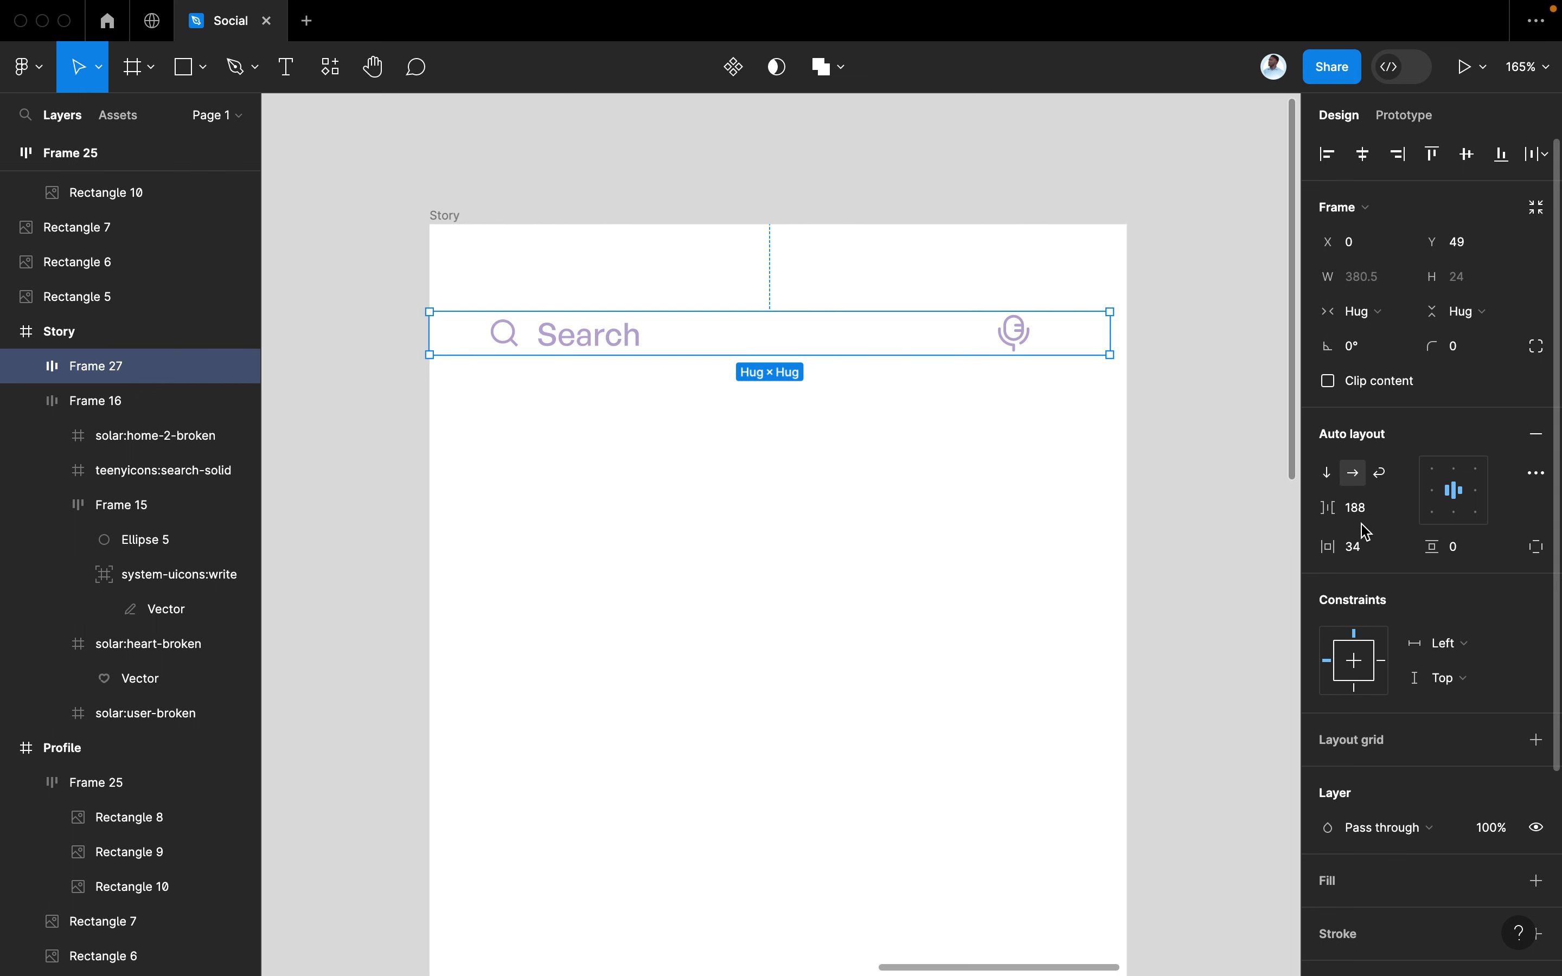
# Set gap 198 and padding 10/9, and centre the bar on the Story screen
pyautogui.moveTo(1330, 509); pyautogui.dragTo(1339, 510)
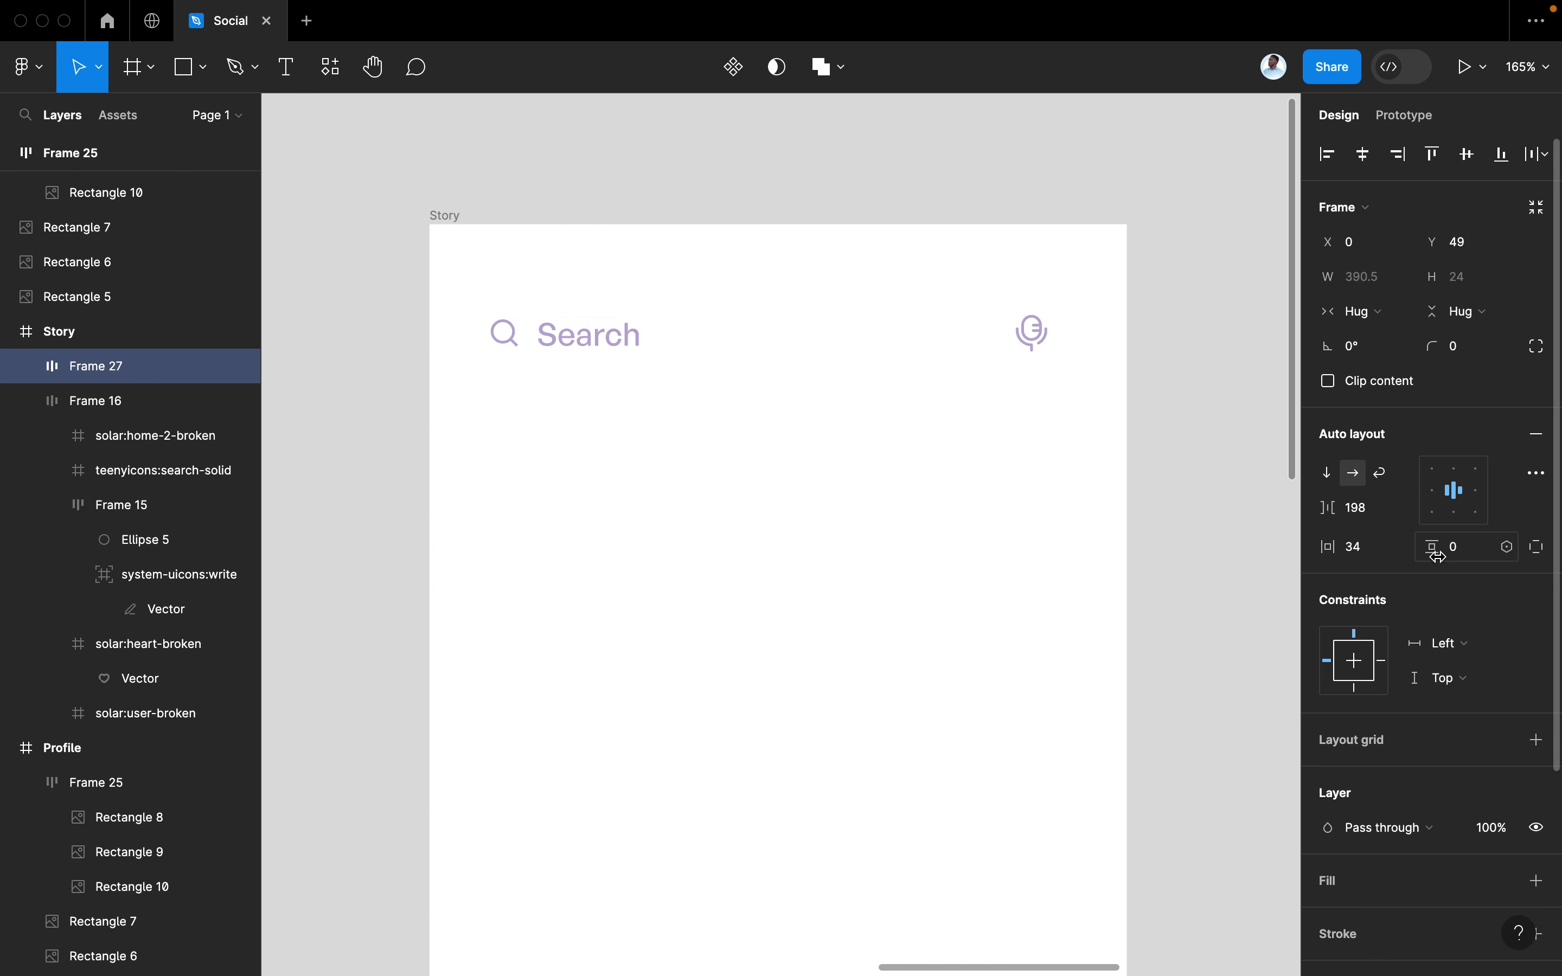
pyautogui.moveTo(1438, 556)
pyautogui.mouseDown()
pyautogui.moveTo(1456, 556)
pyautogui.moveTo(1430, 548)
pyautogui.mouseUp()
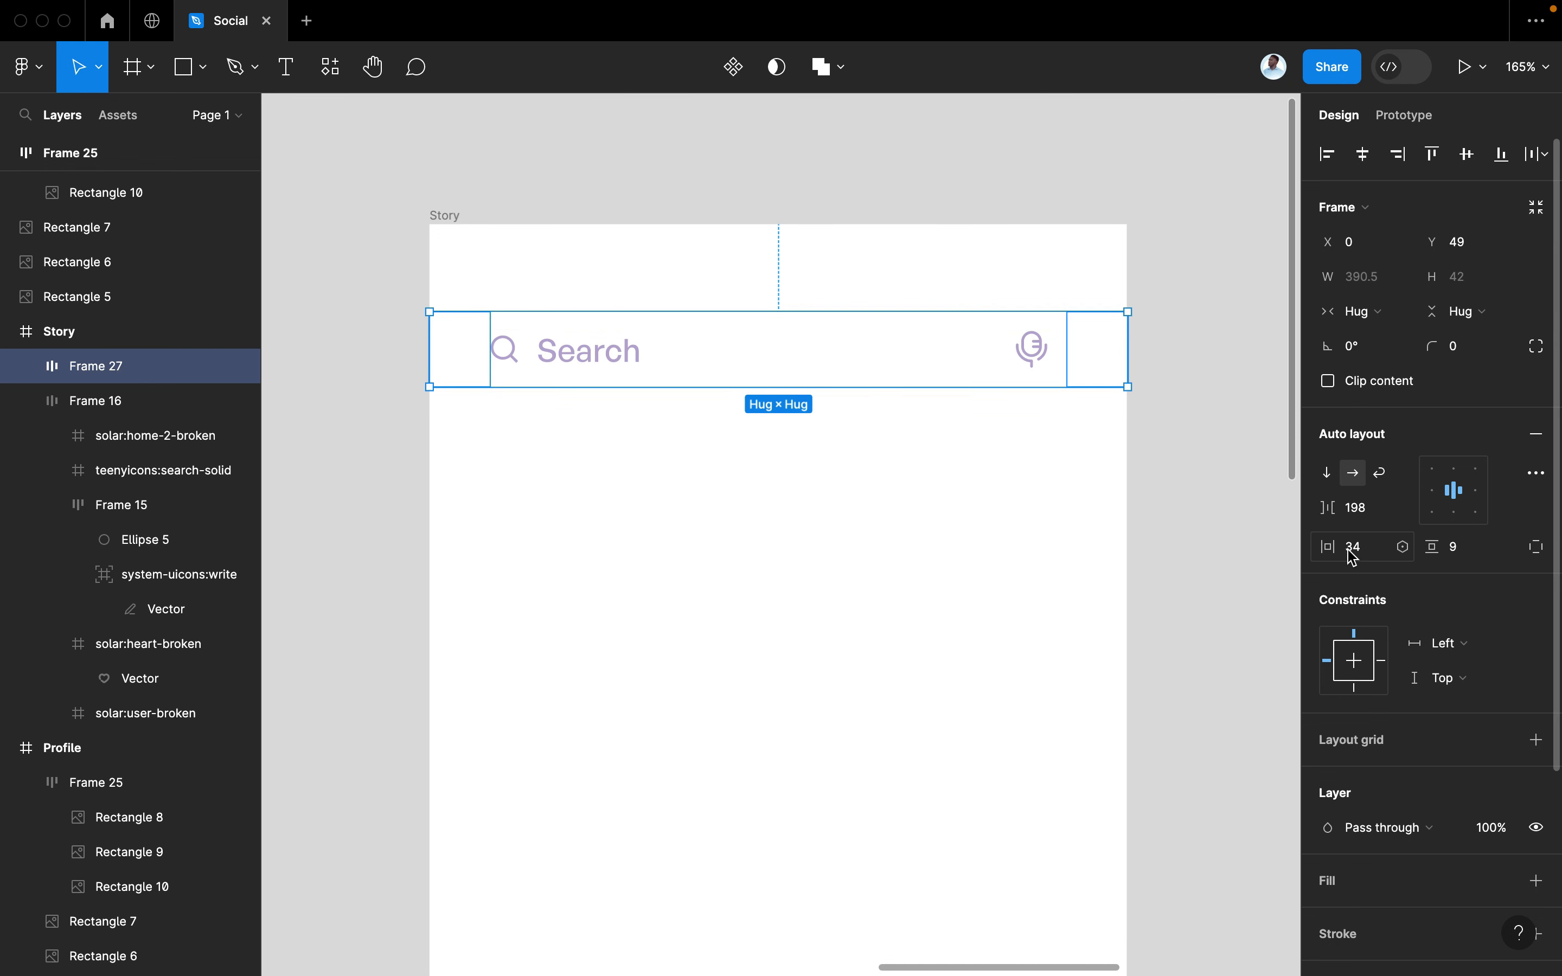
pyautogui.moveTo(1334, 549); pyautogui.dragTo(1314, 550)
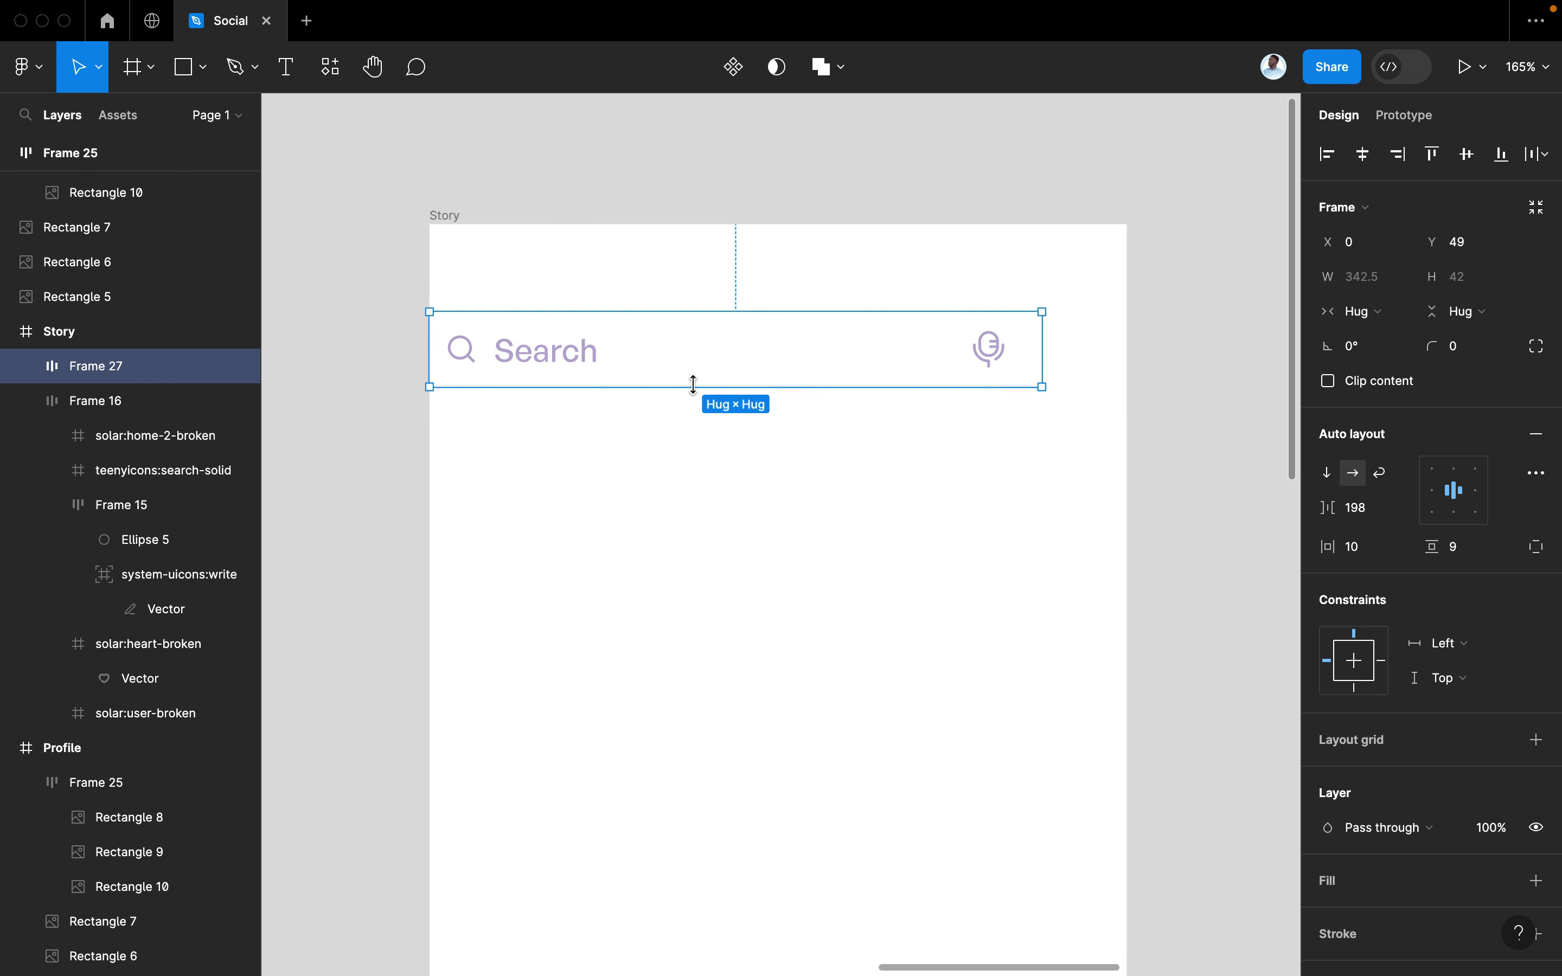
pyautogui.moveTo(668, 368); pyautogui.dragTo(710, 368)
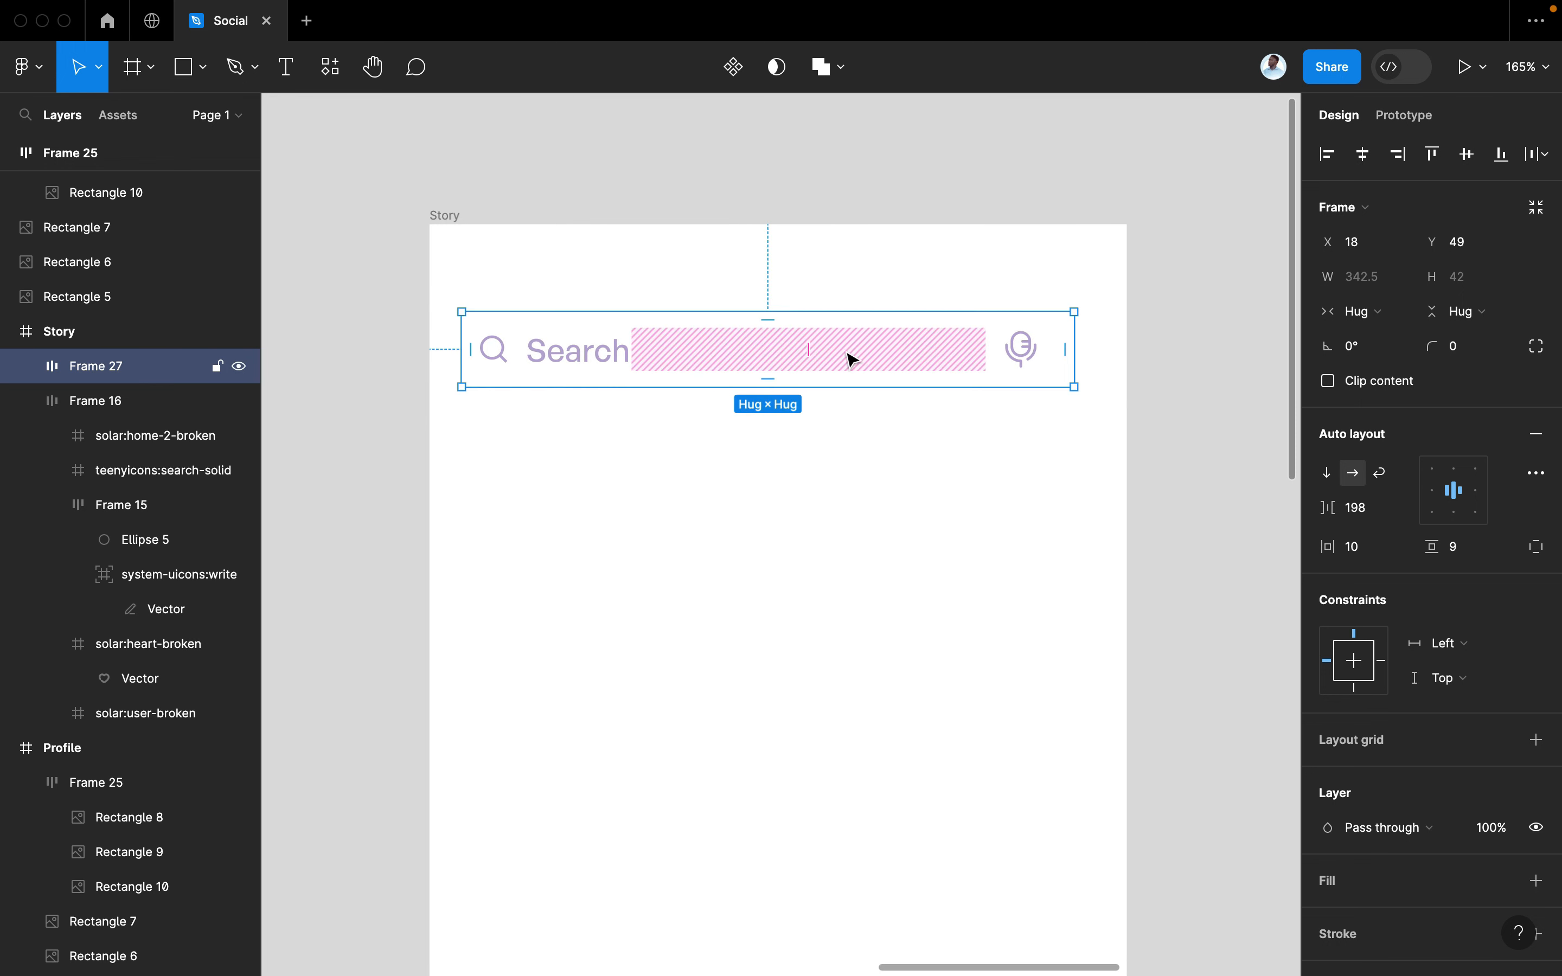
pyautogui.moveTo(847, 359); pyautogui.dragTo(861, 358)
# Round the search bar's corners to 5 and give it a white FFFFFF fill
pyautogui.click(1468, 353)
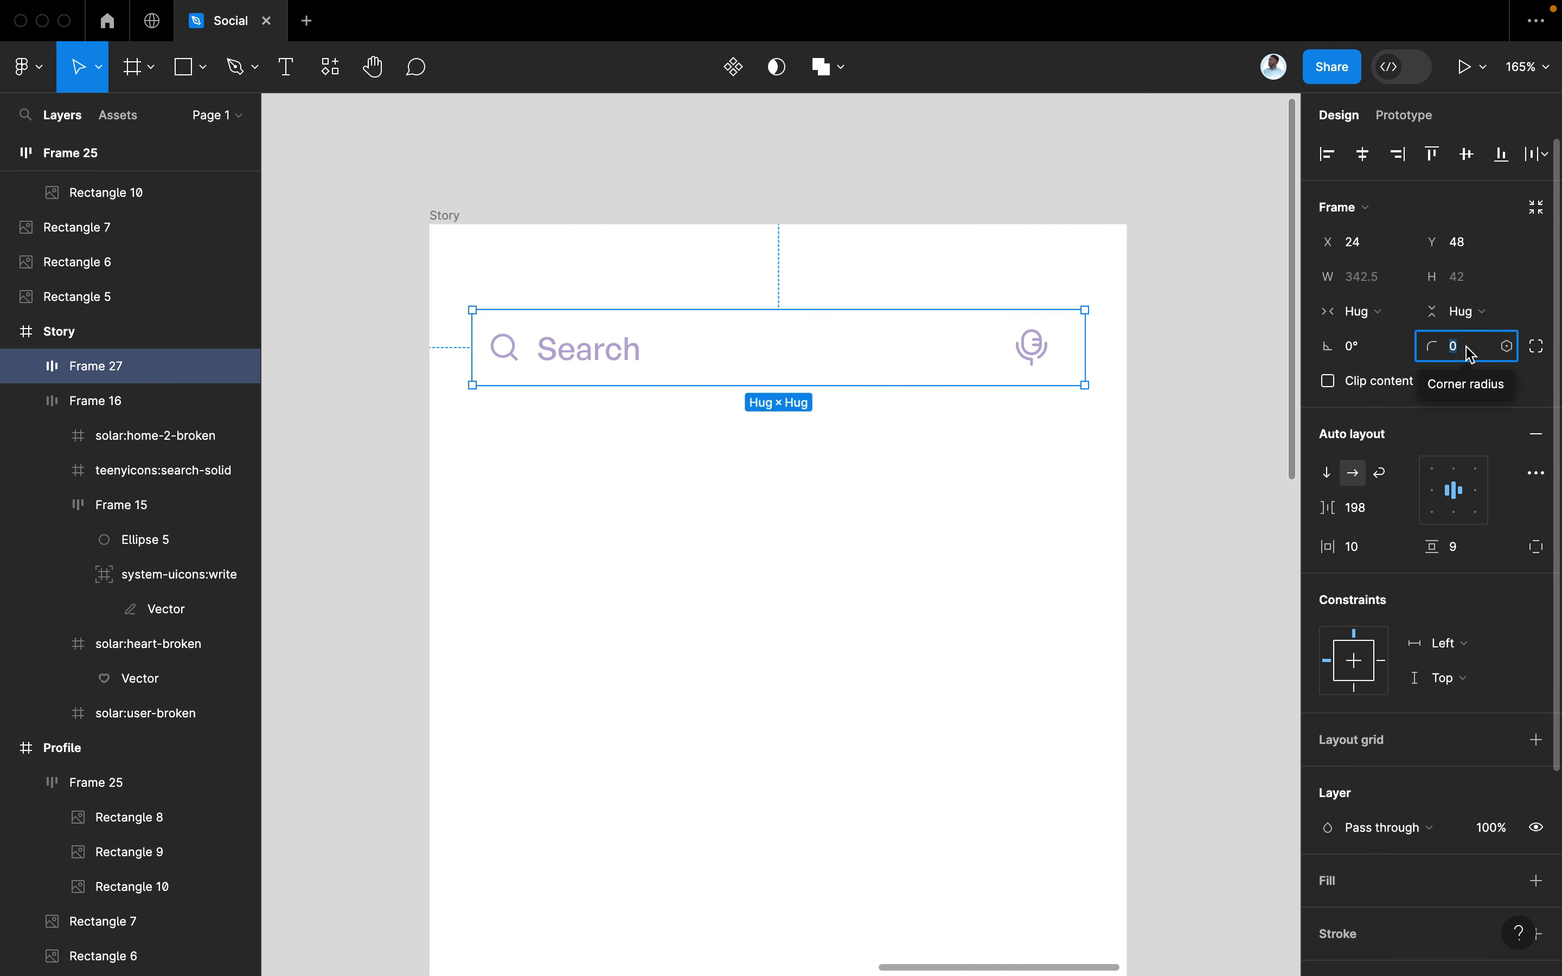
pyautogui.write('5')
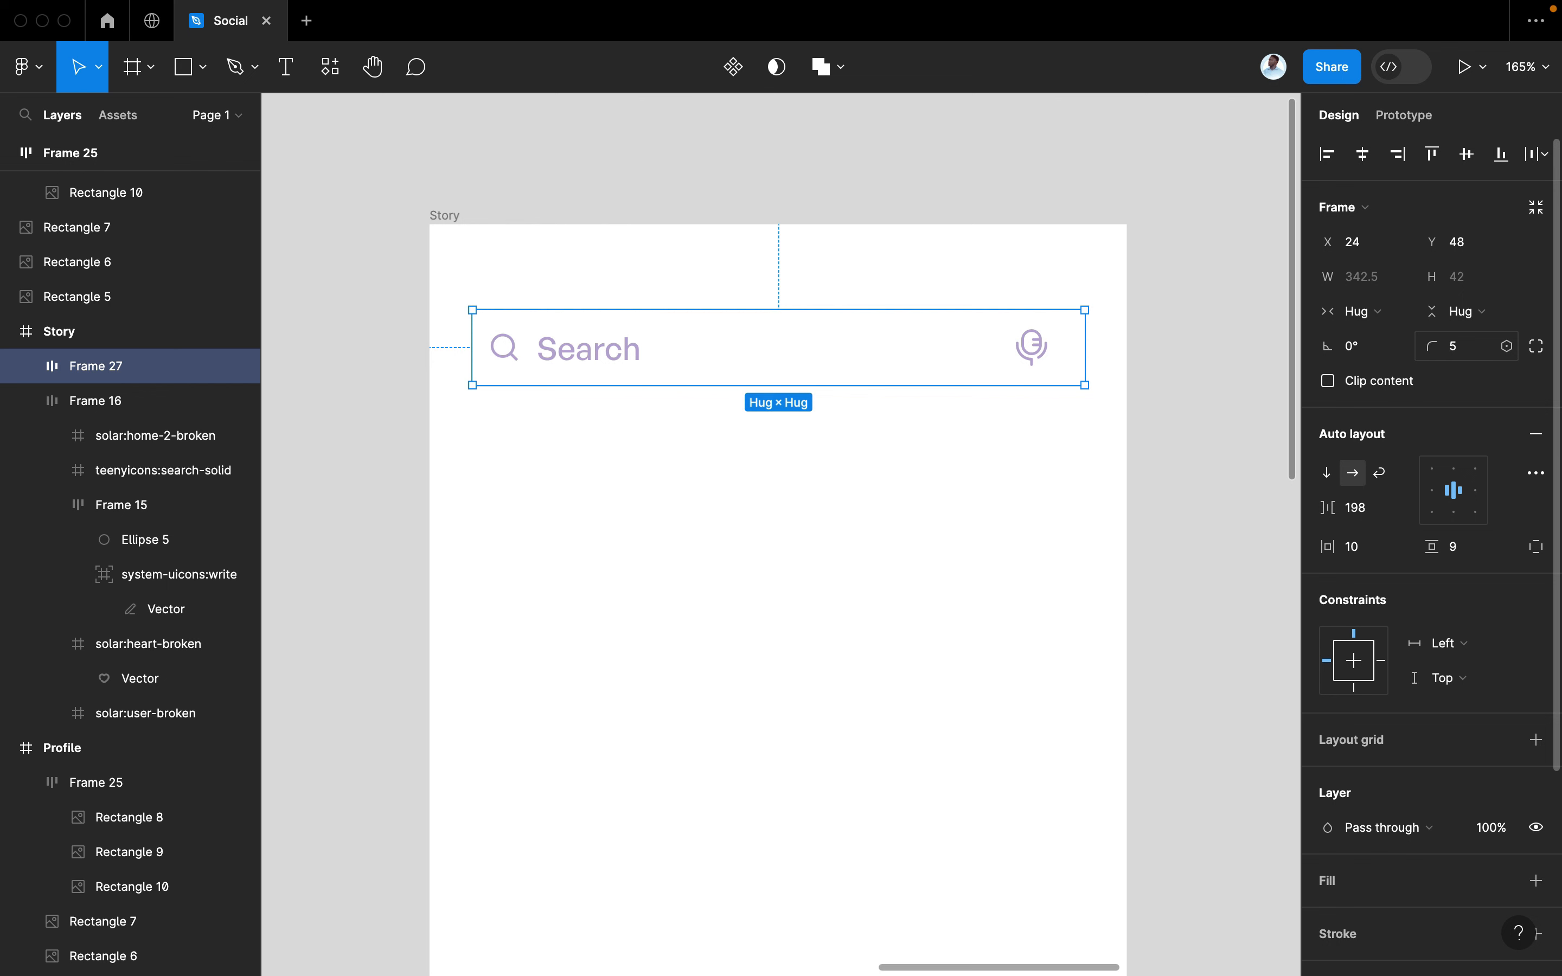
pyautogui.scroll(-3, 1436, 652)
pyautogui.click(1535, 675)
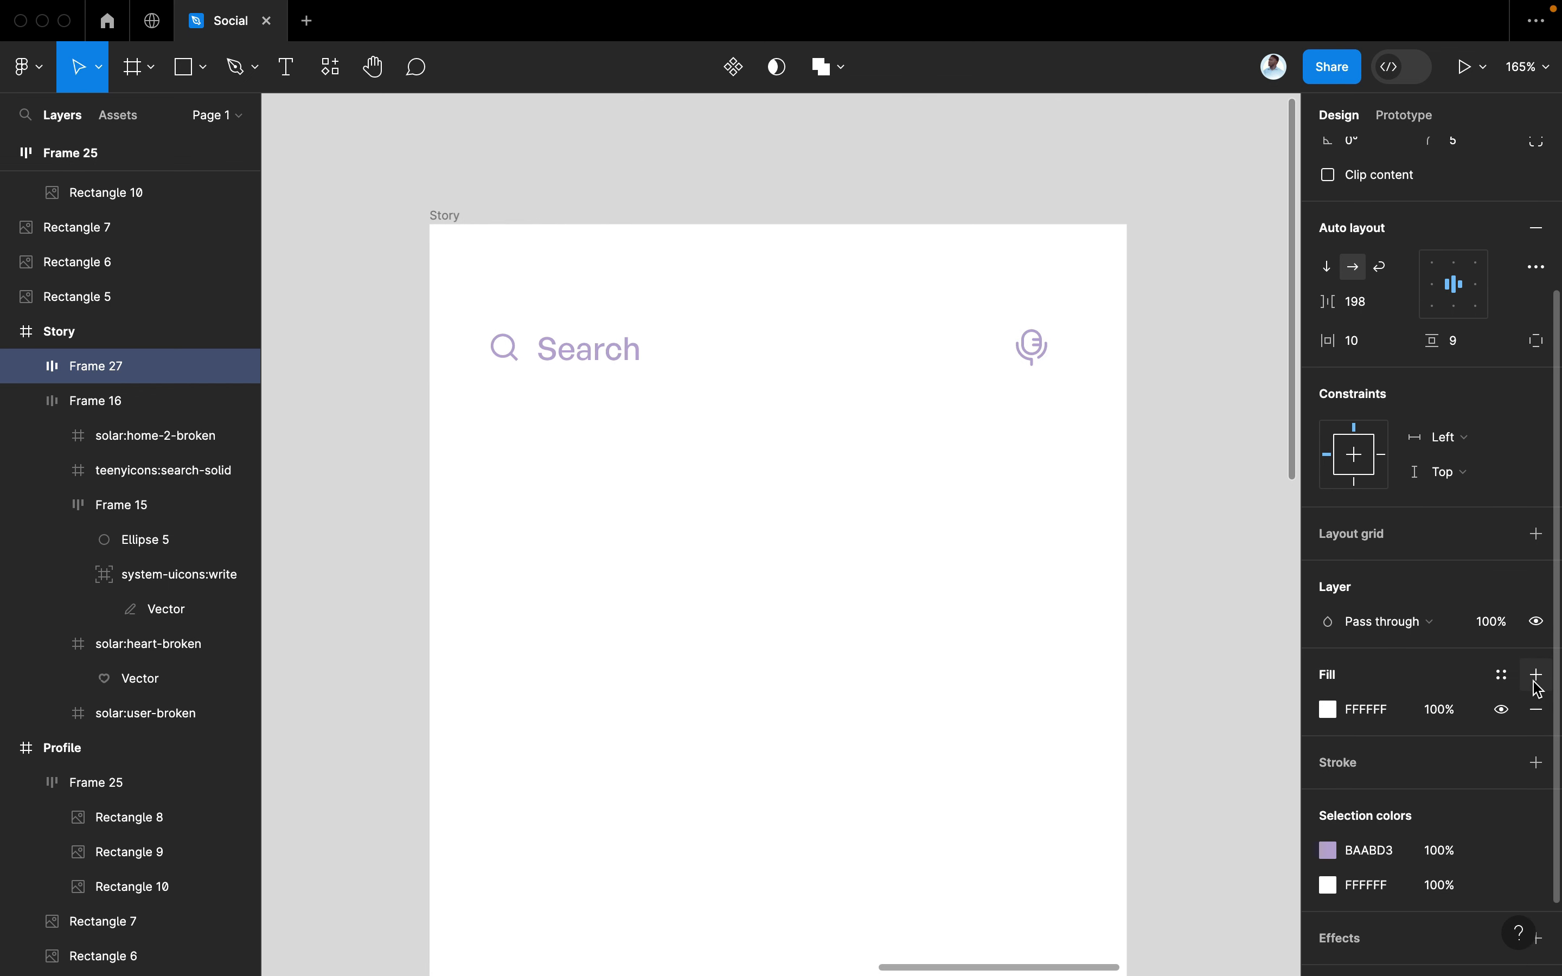
# Give the search bar a pale lavender FCF6FF fill
pyautogui.click(1328, 709)
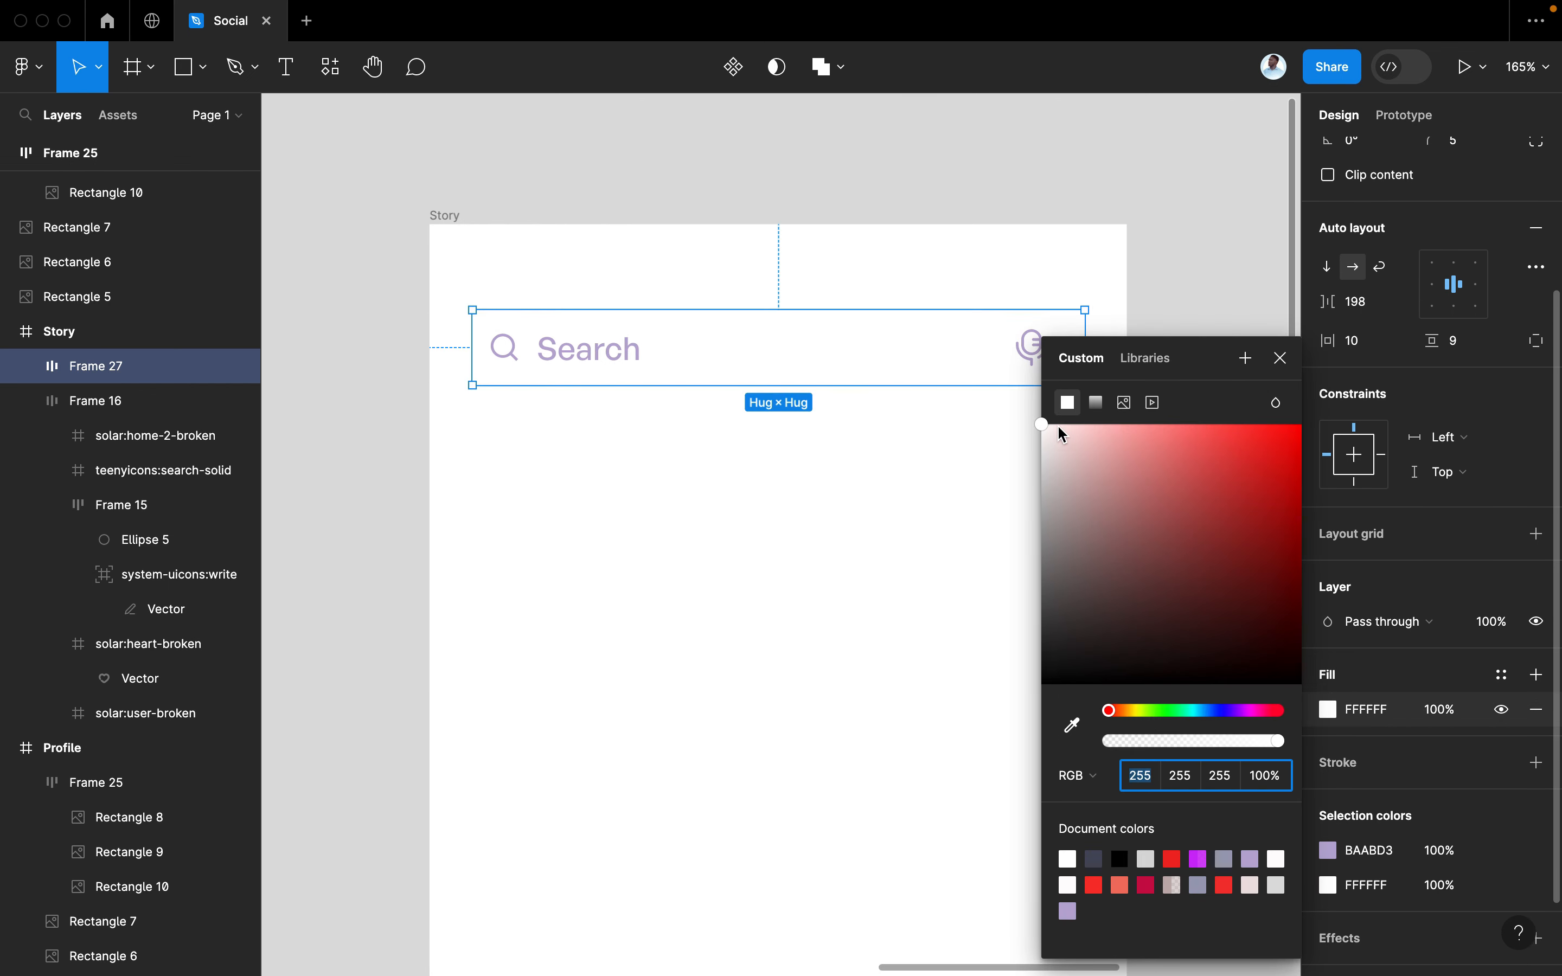
pyautogui.moveTo(1065, 436)
pyautogui.mouseDown()
pyautogui.moveTo(1049, 446)
pyautogui.moveTo(1050, 420)
pyautogui.moveTo(1055, 436)
pyautogui.mouseUp()
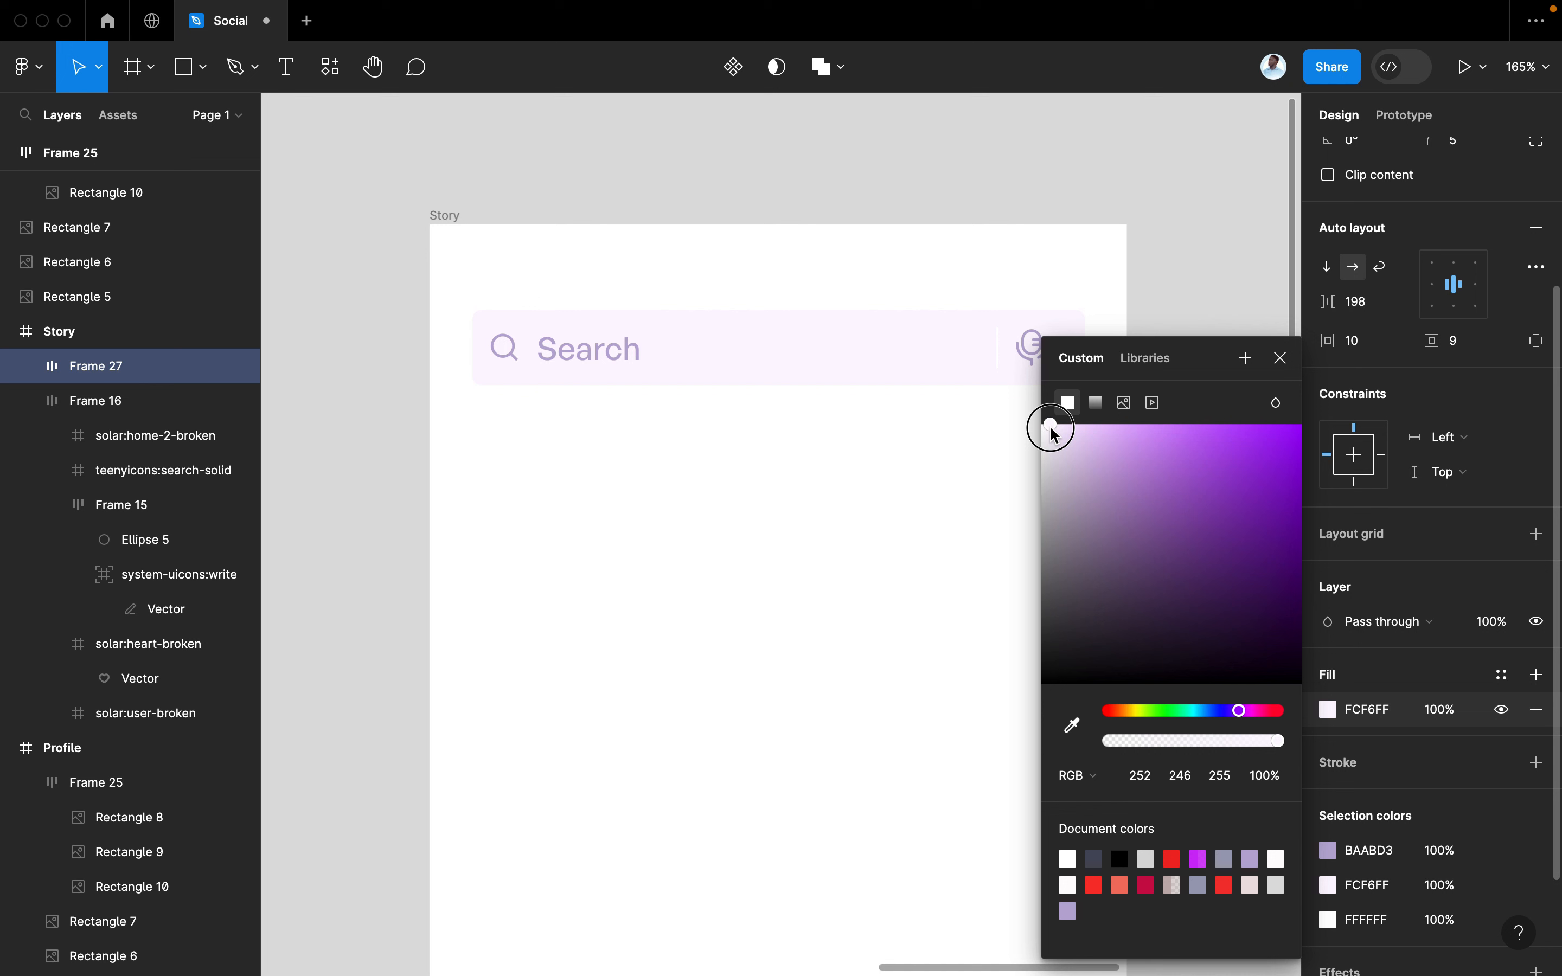
pyautogui.click(1281, 358)
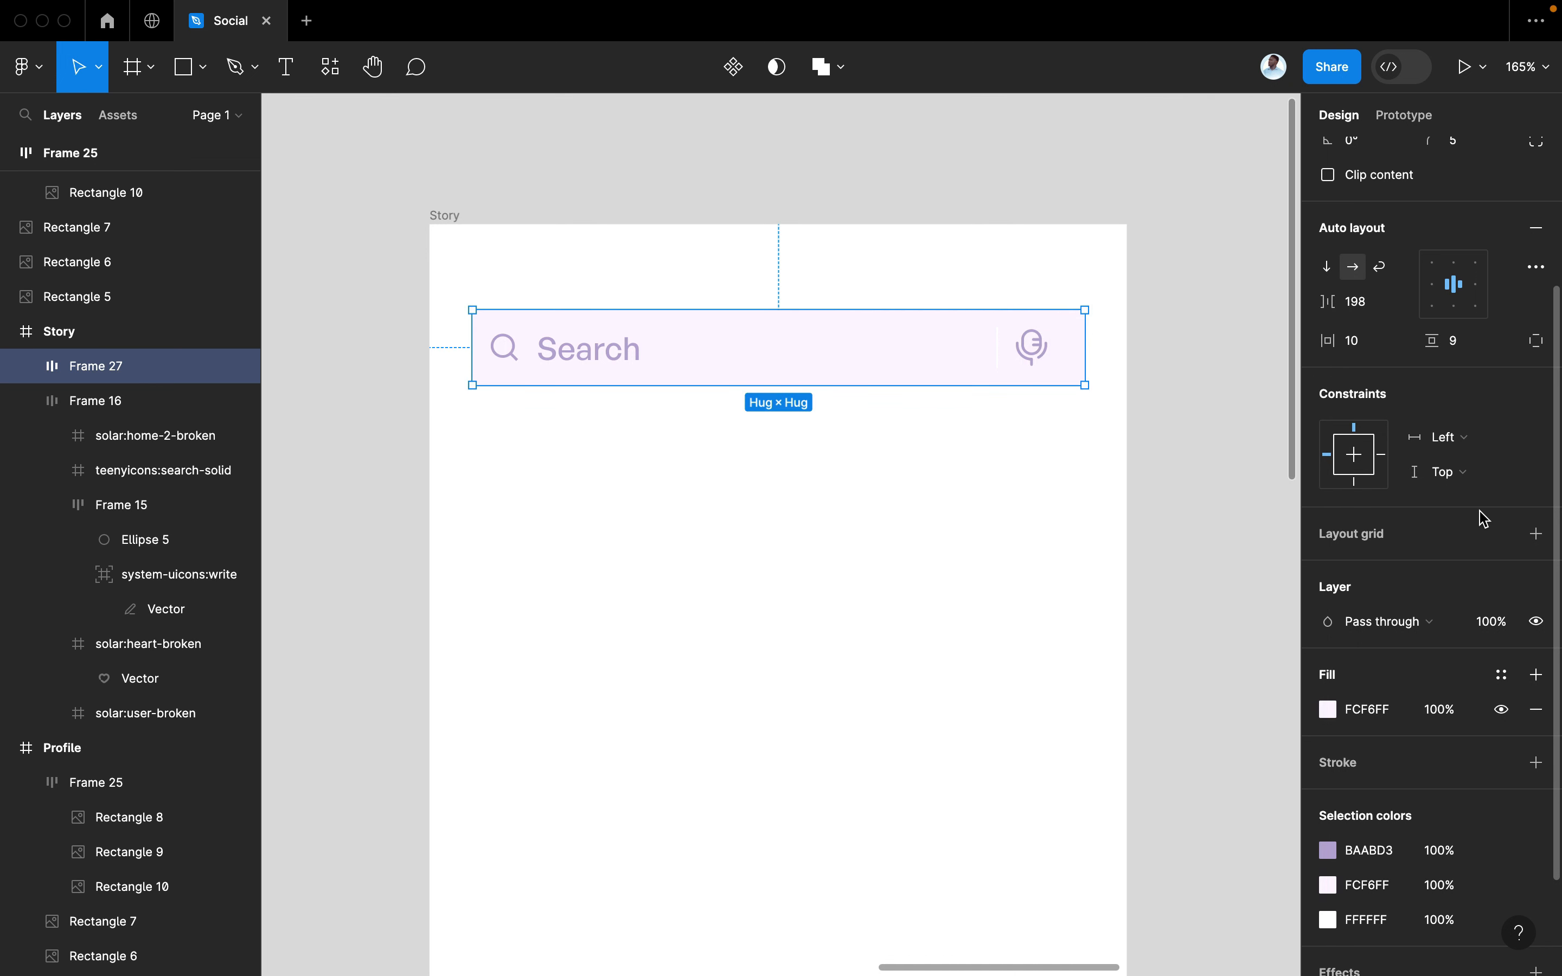
# Widen the search bar's side padding to 22, nudge it into place, and make it hug its contents
pyautogui.scroll(5, 1409, 600)
pyautogui.moveTo(1429, 547); pyautogui.dragTo(1427, 546)
pyautogui.moveTo(1333, 547); pyautogui.dragTo(1334, 547)
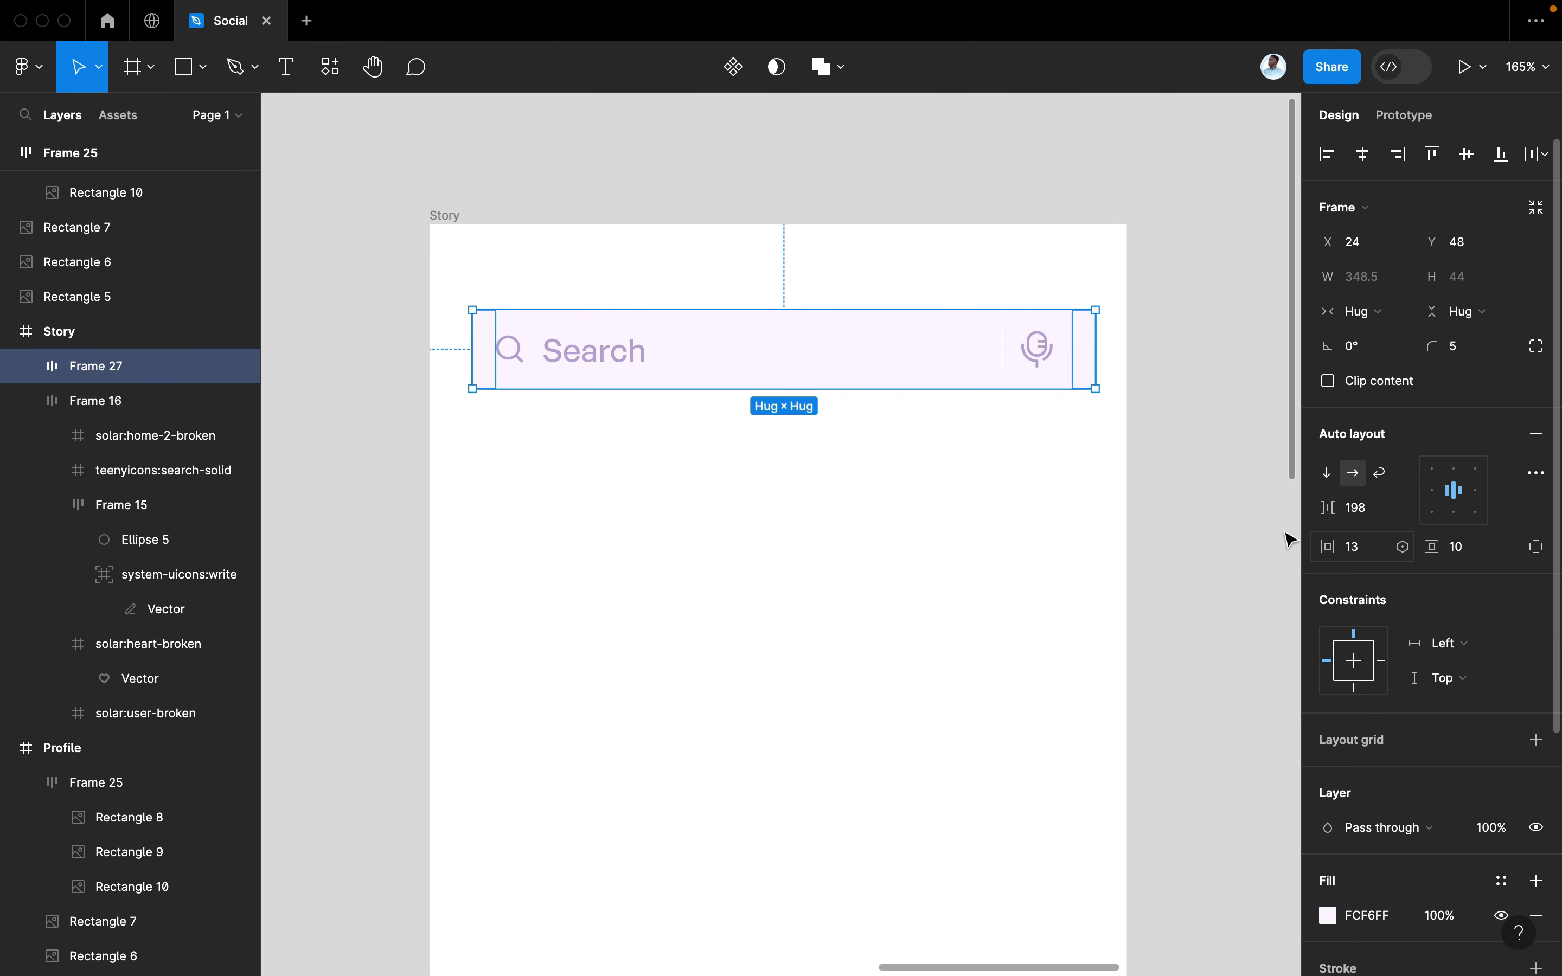
pyautogui.moveTo(1035, 360); pyautogui.dragTo(1025, 375)
pyautogui.moveTo(1031, 380); pyautogui.dragTo(1028, 374)
pyautogui.scroll(-3, 1028, 373)
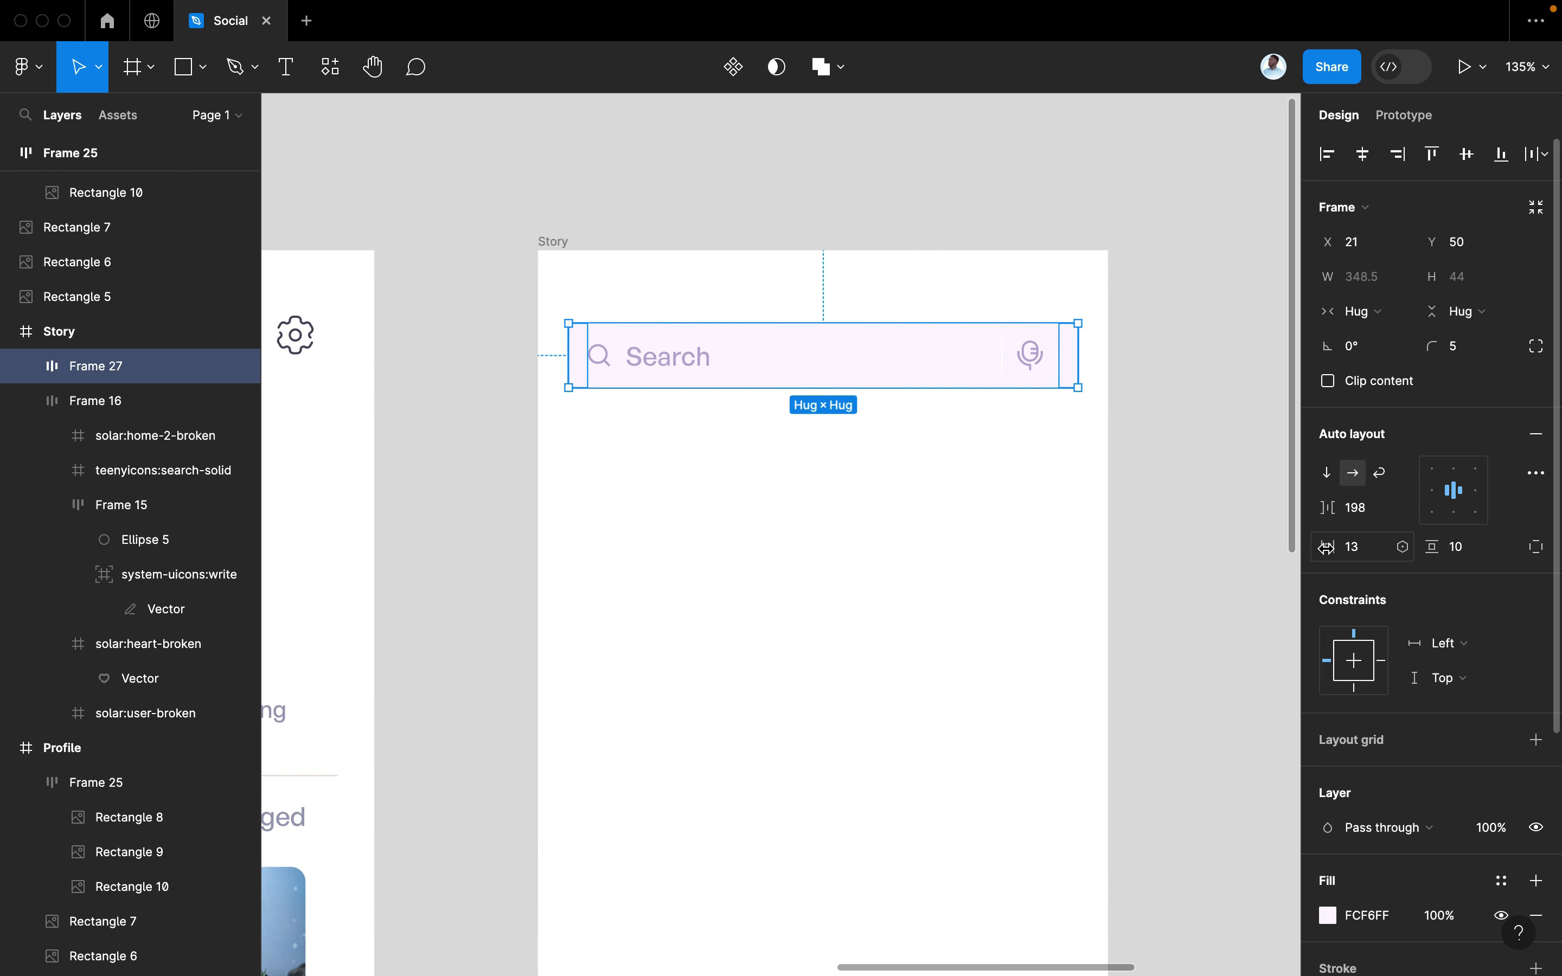
pyautogui.moveTo(1327, 546); pyautogui.dragTo(1337, 547)
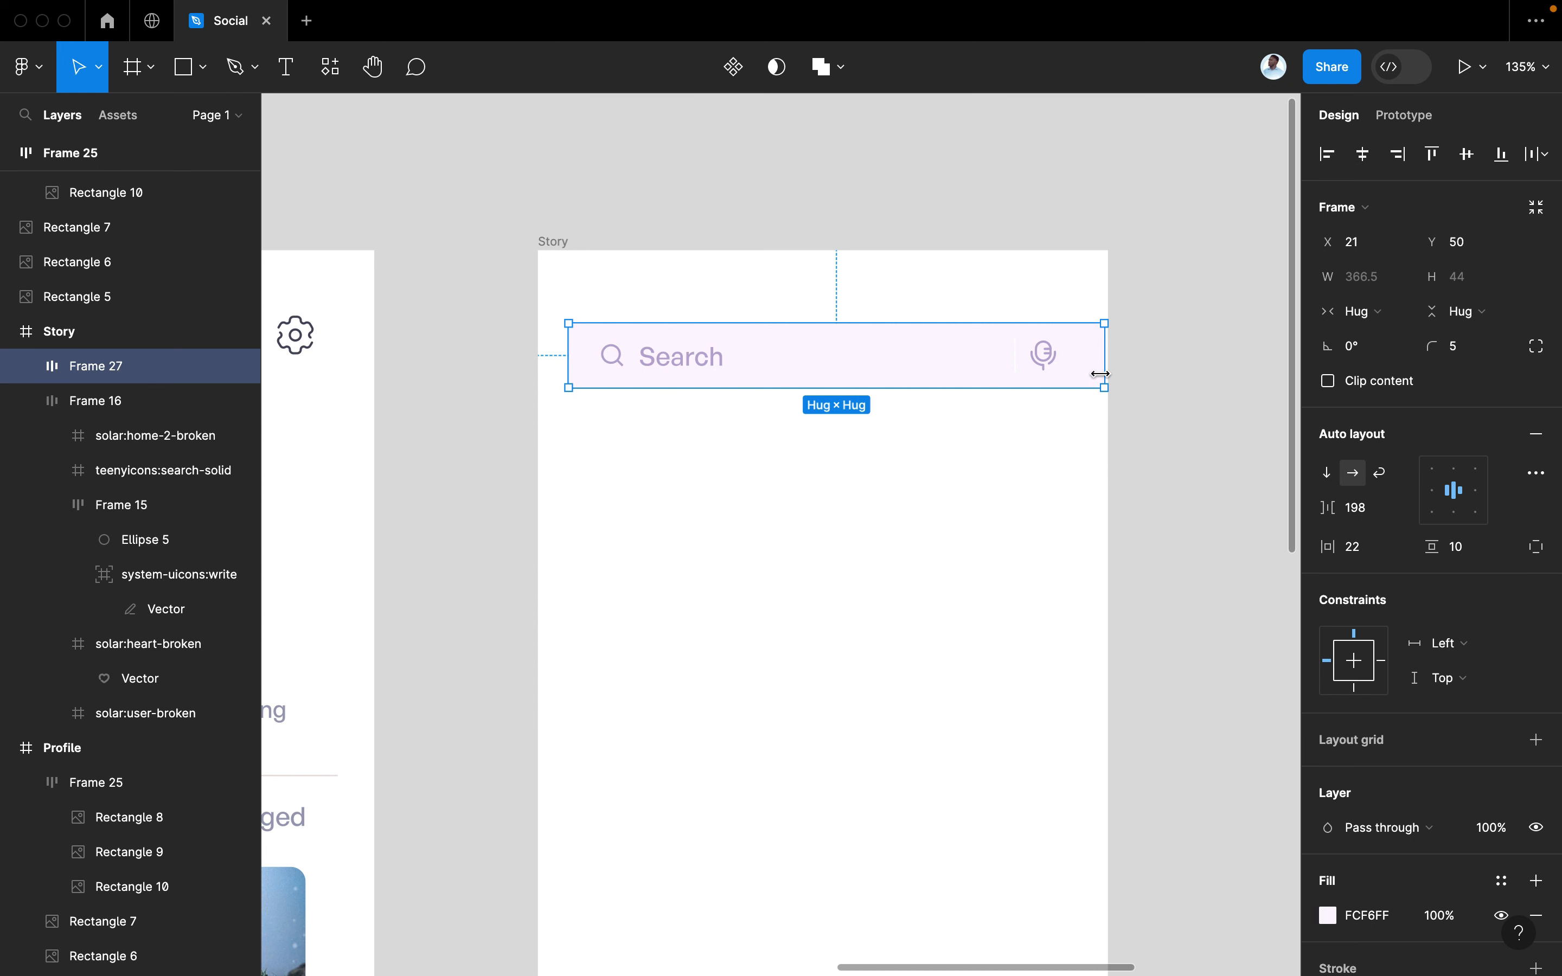
pyautogui.moveTo(1100, 374); pyautogui.dragTo(1084, 386)
pyautogui.doubleClick(1083, 376)
# Scale the search bar down slightly with the Scale tool (K)
pyautogui.press('k')
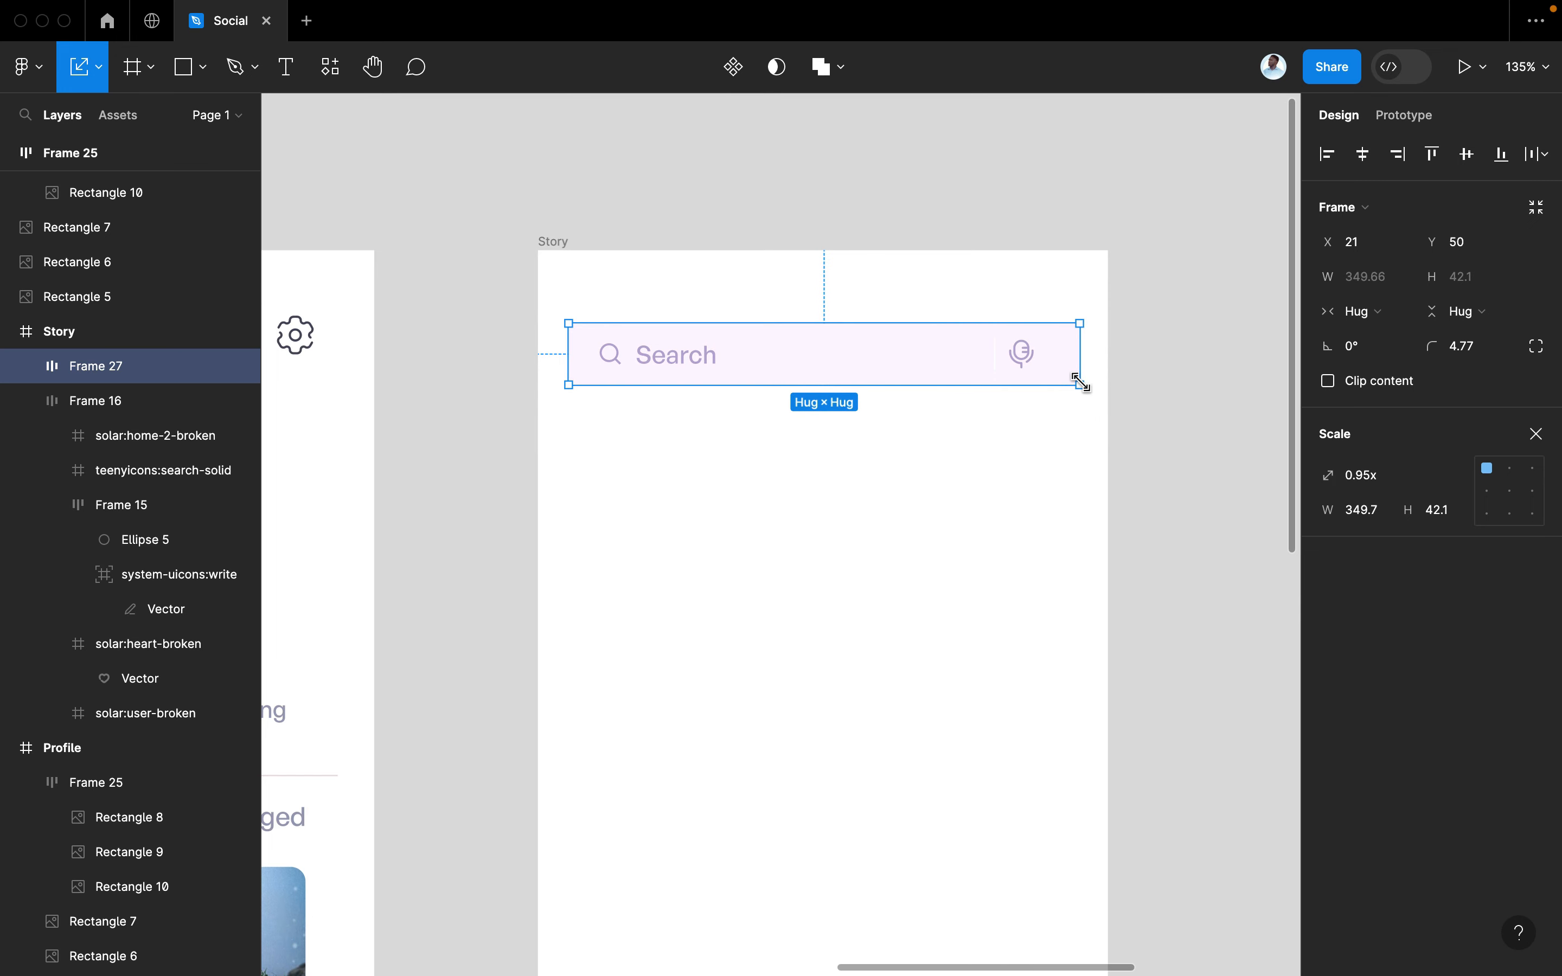
pyautogui.click(1178, 380)
pyautogui.scroll(-5, 1178, 381)
pyautogui.scroll(2, 1177, 380)
pyautogui.click(1013, 373)
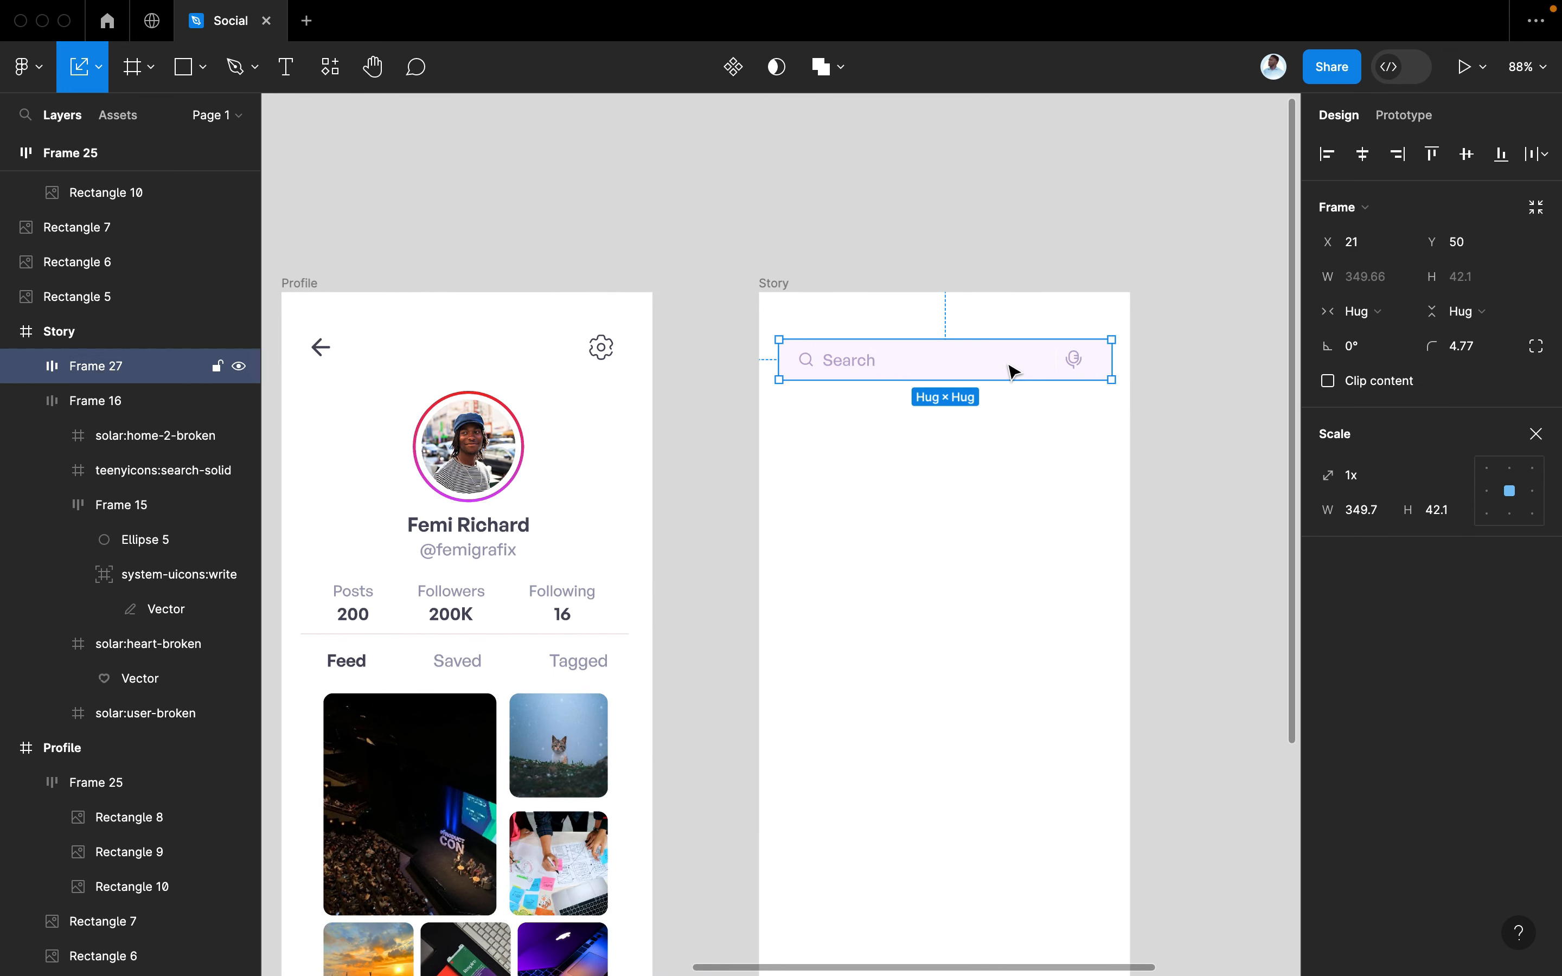
pyautogui.moveTo(780, 359); pyautogui.dragTo(788, 359)
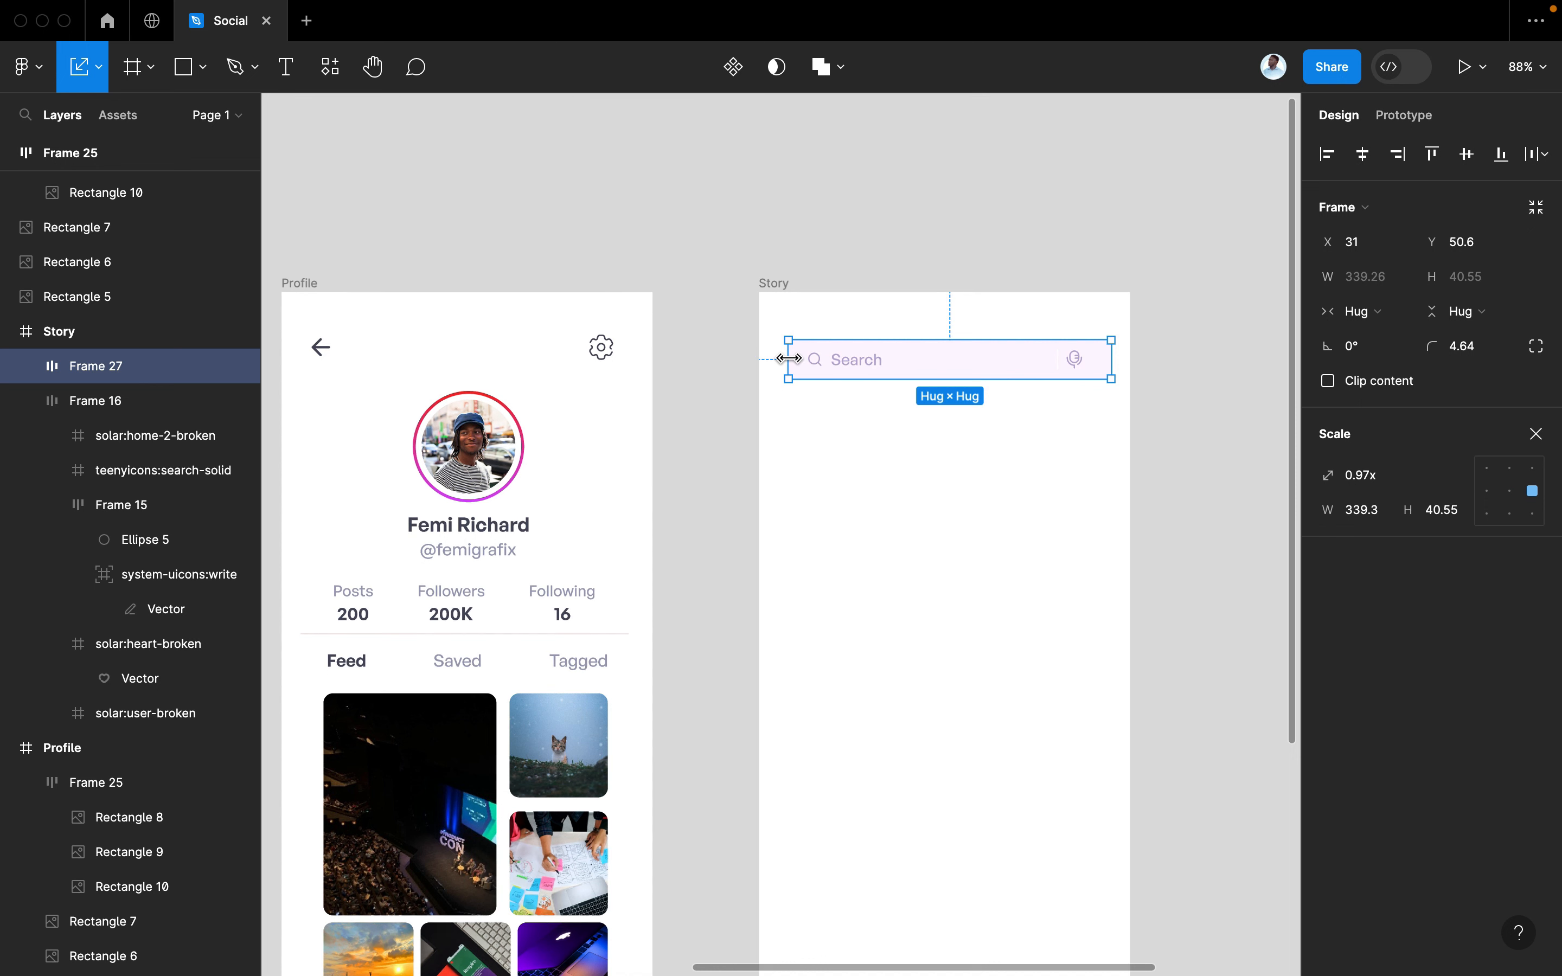
pyautogui.press('v')
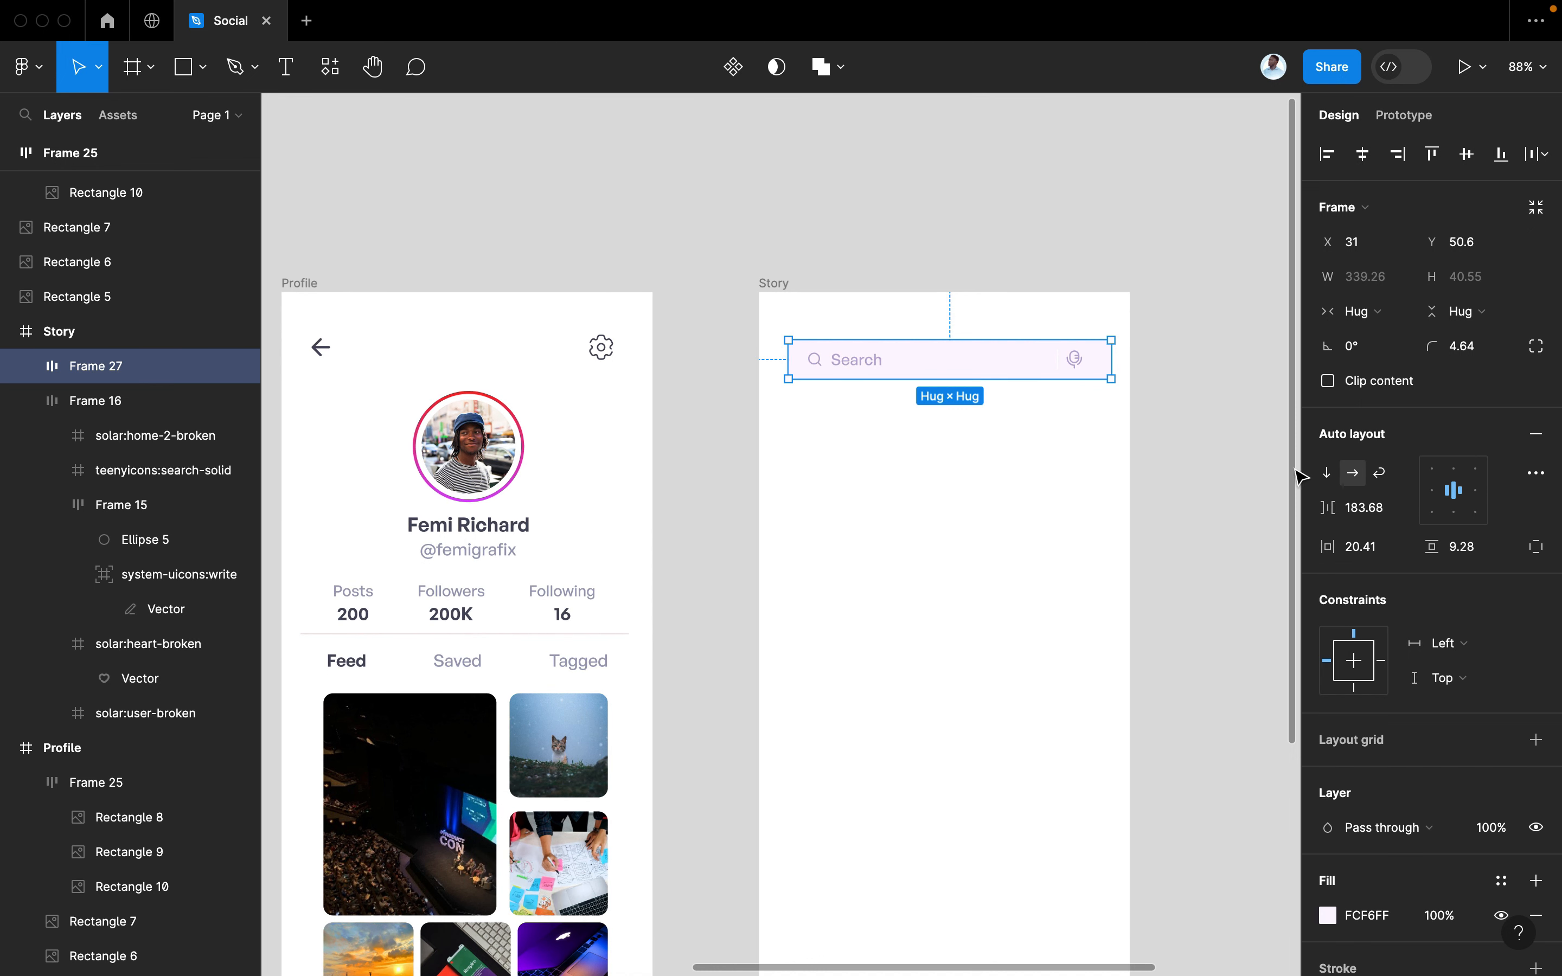
# Reduce the search bar's inner gap to 172 and move it down to sit at Y 57
pyautogui.moveTo(1327, 507); pyautogui.dragTo(1317, 507)
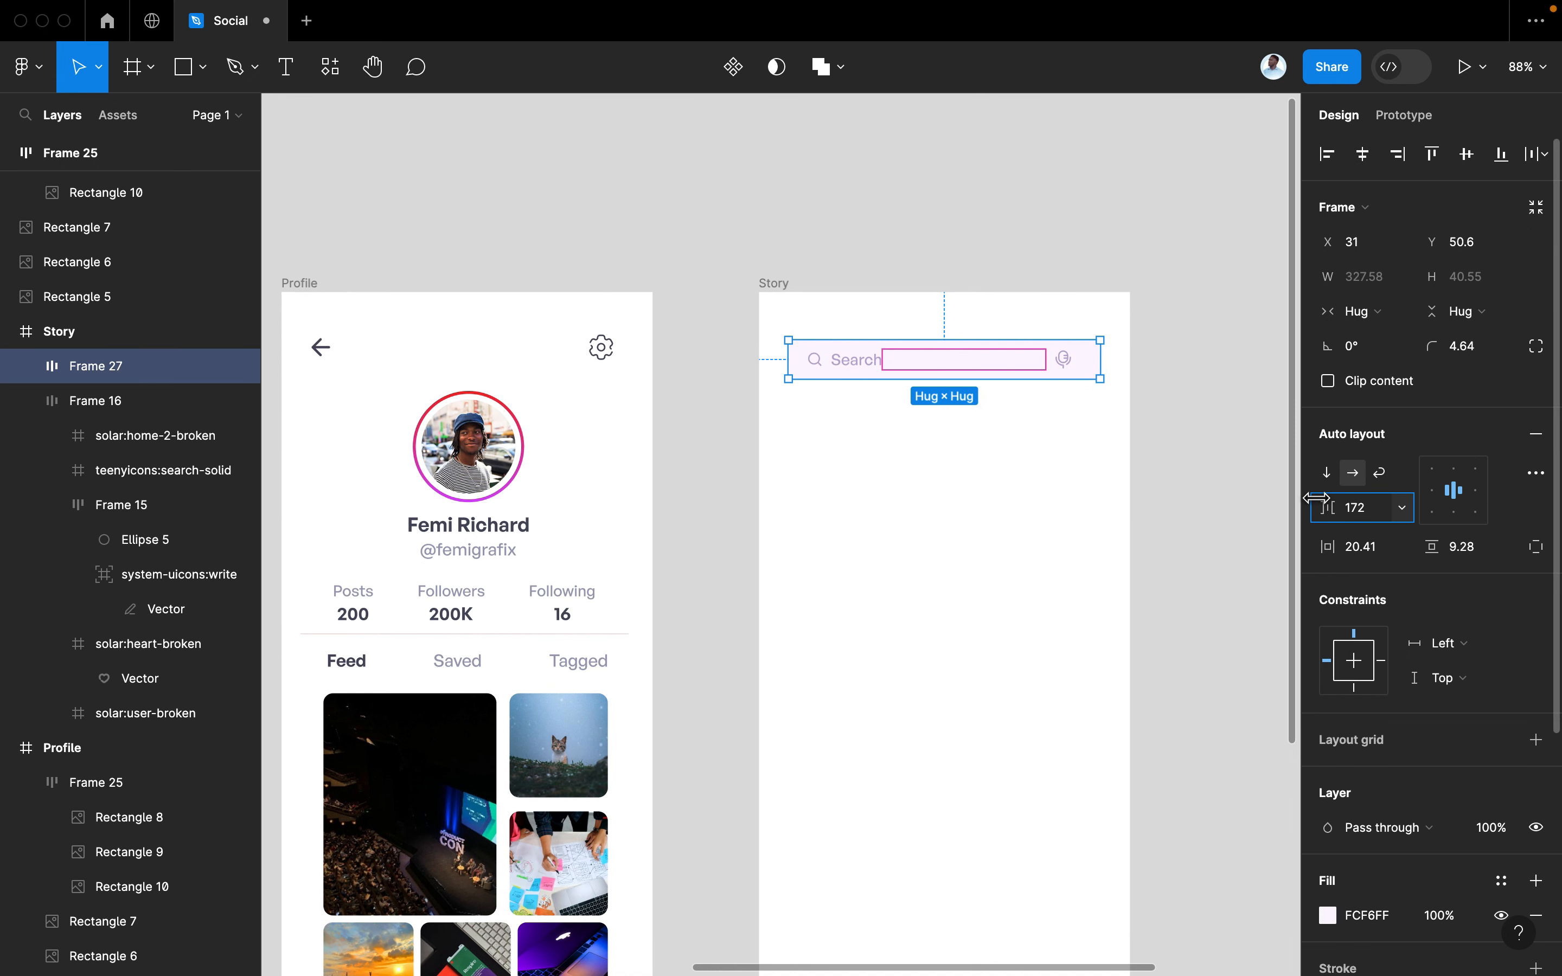
pyautogui.click(1237, 507)
pyautogui.click(1019, 369)
pyautogui.scroll(3, 1007, 373)
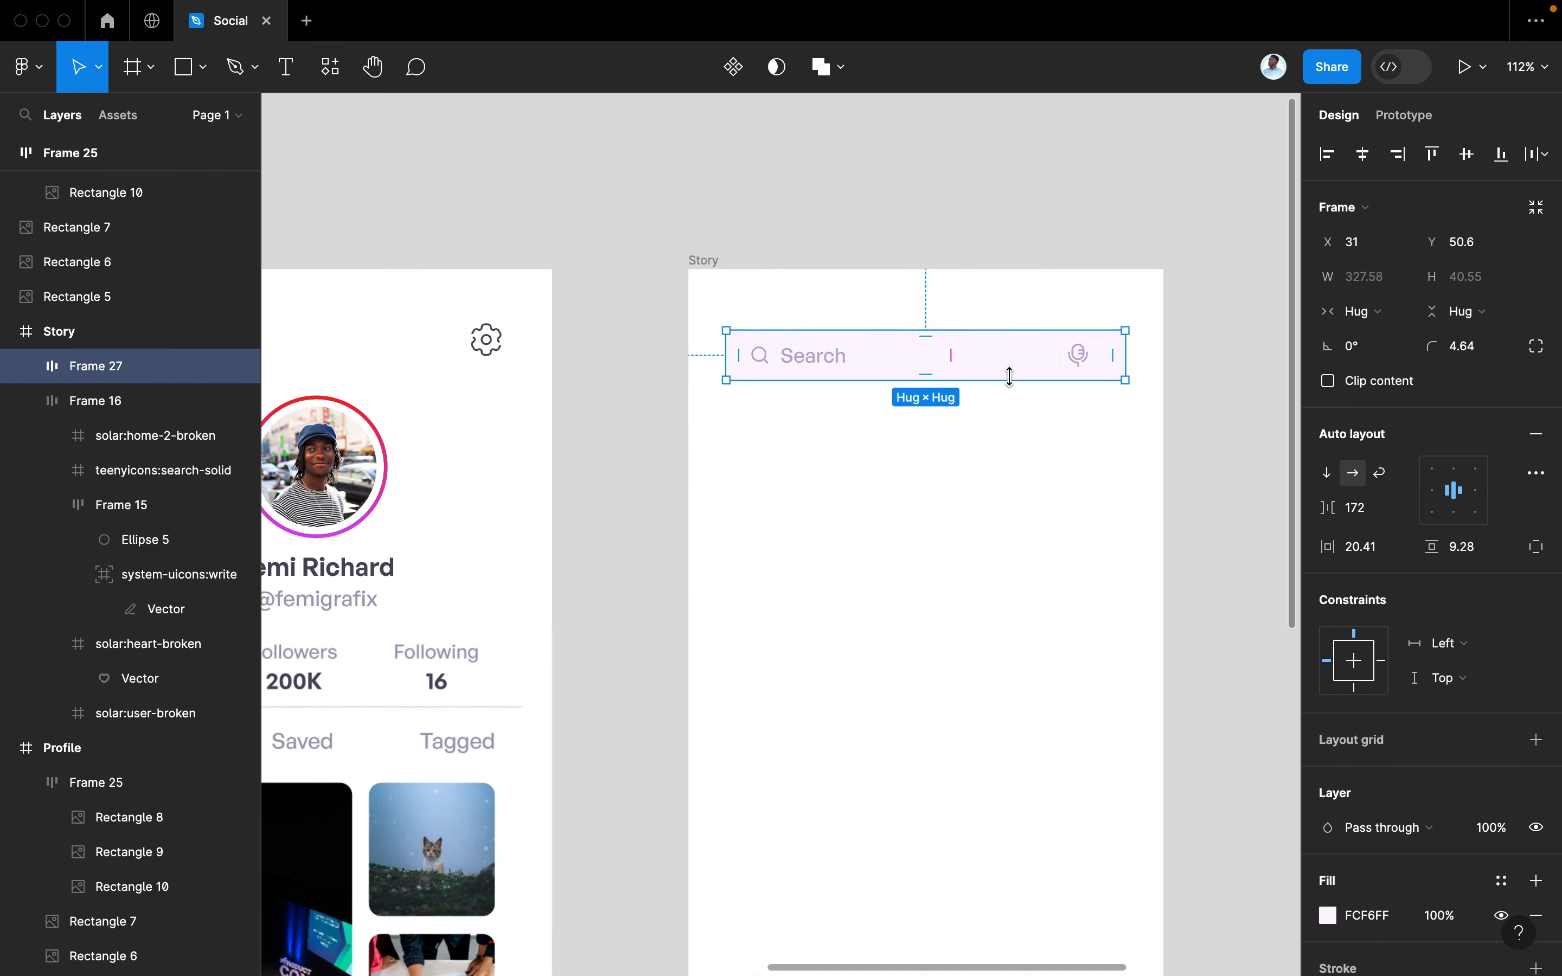
pyautogui.hscroll(3, 1014, 383)
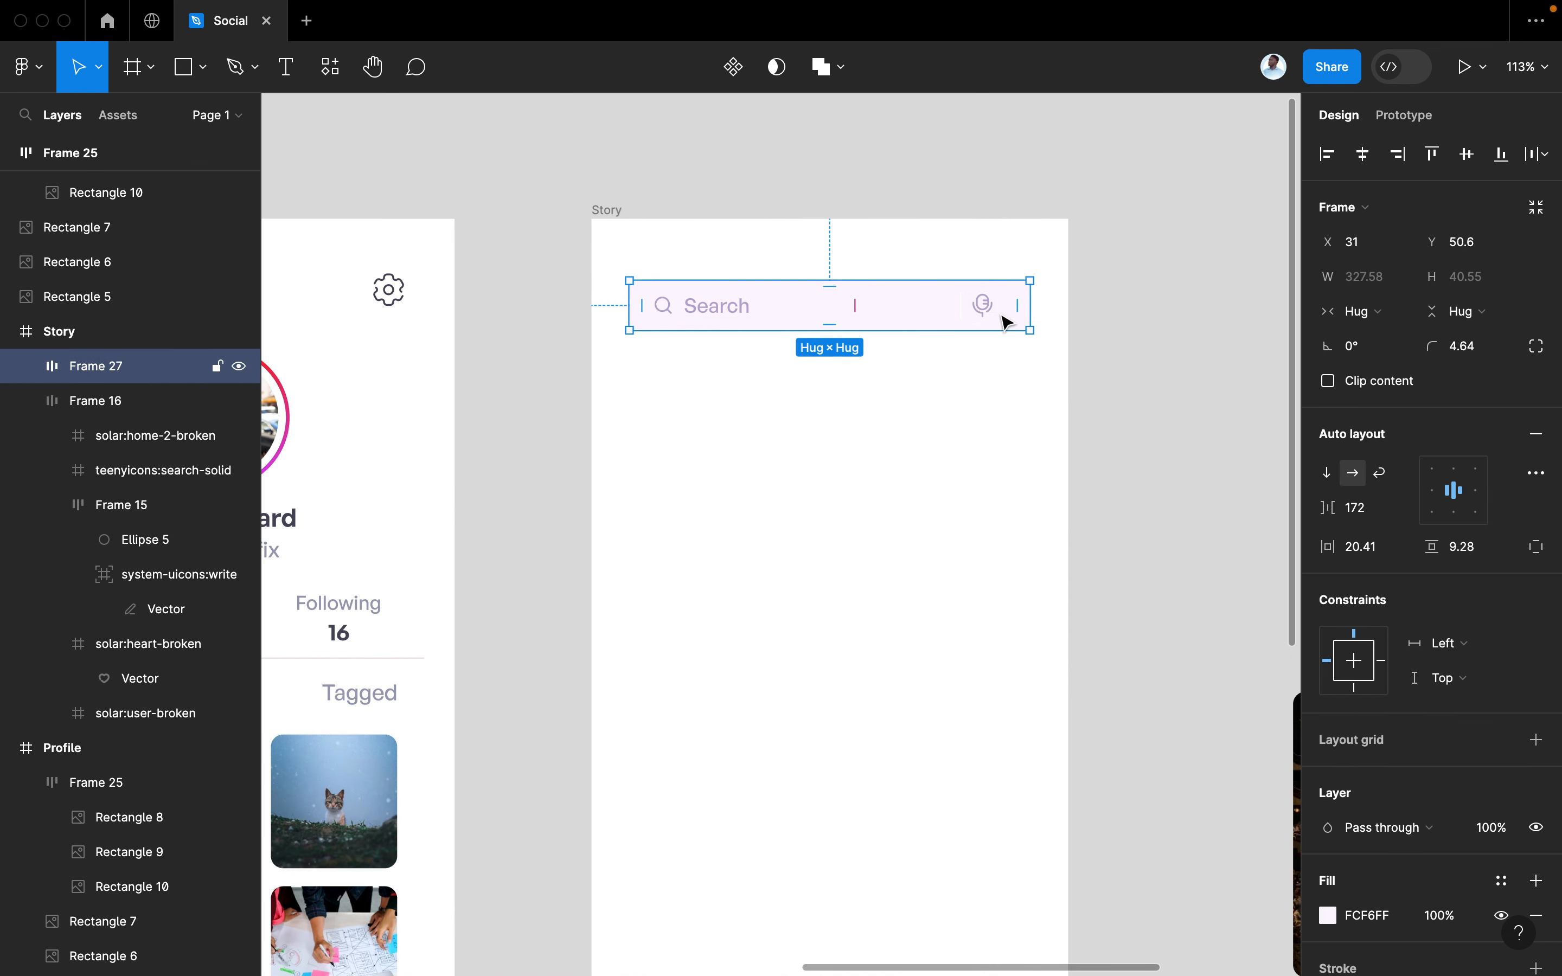
pyautogui.click(1090, 318)
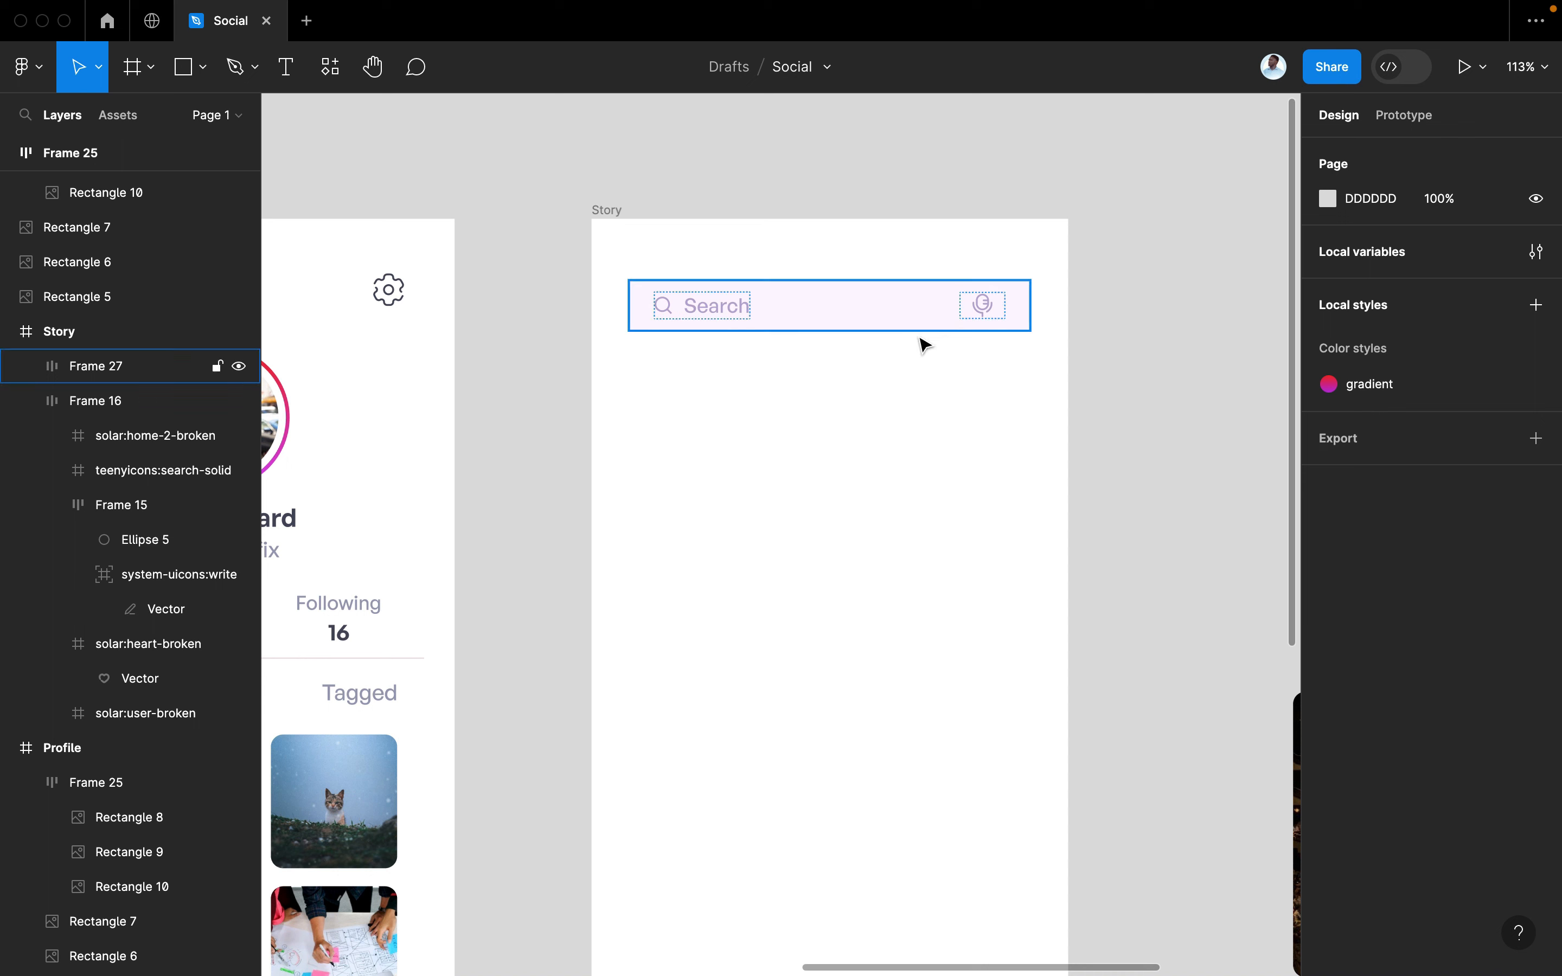
pyautogui.click(817, 329)
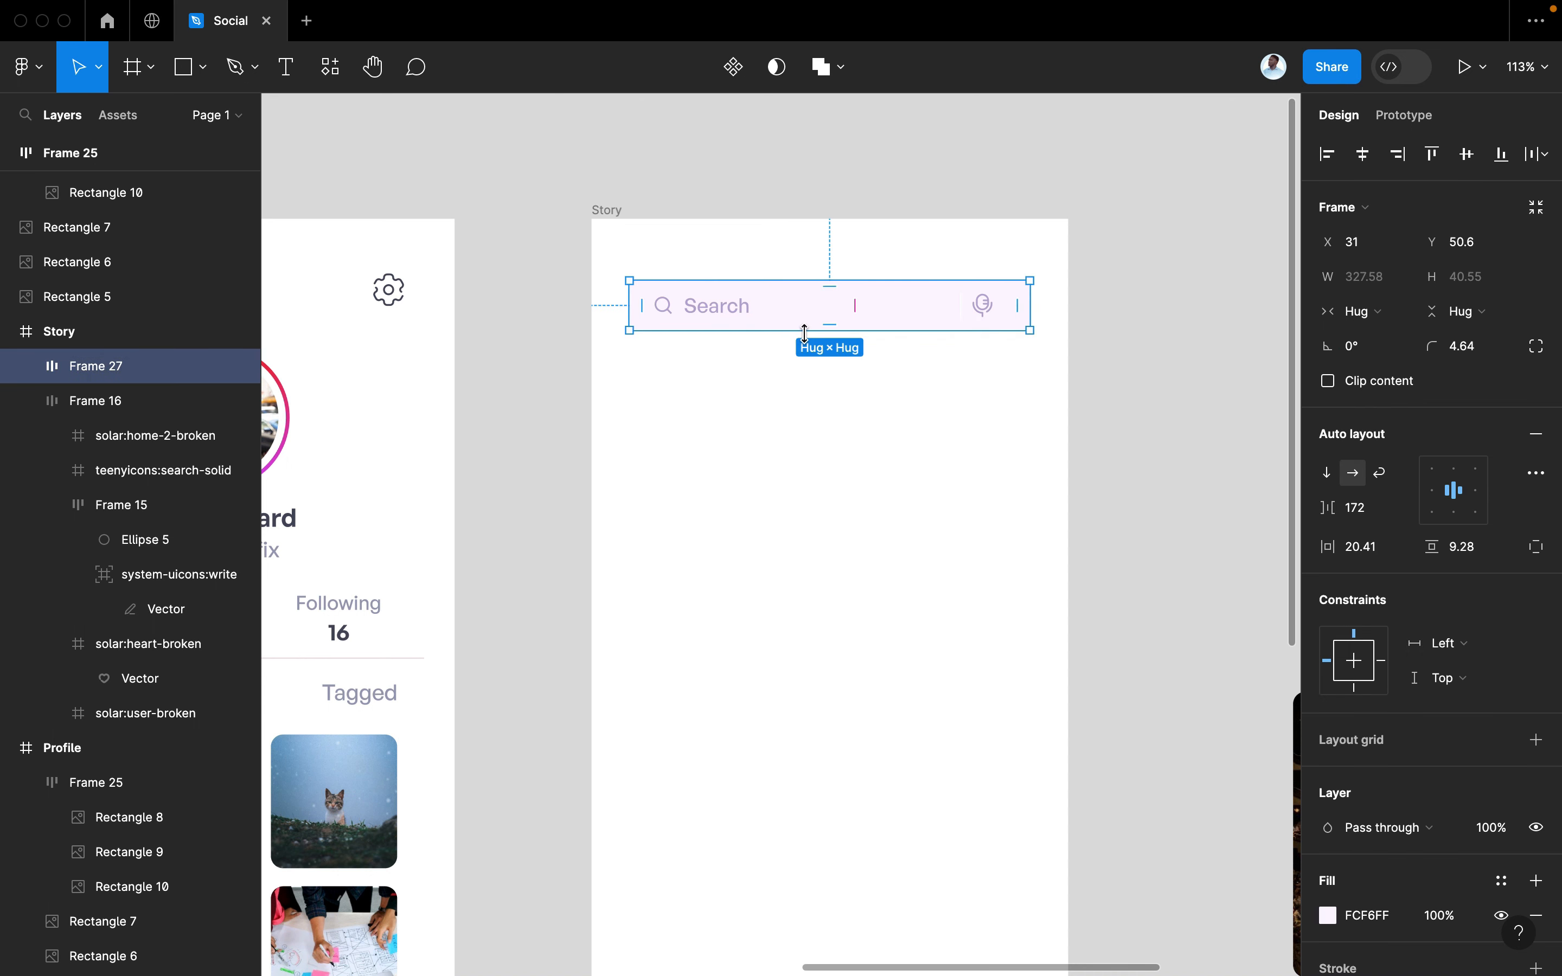
pyautogui.moveTo(795, 313); pyautogui.dragTo(795, 321)
pyautogui.click(878, 150)
pyautogui.scroll(-3, 875, 148)
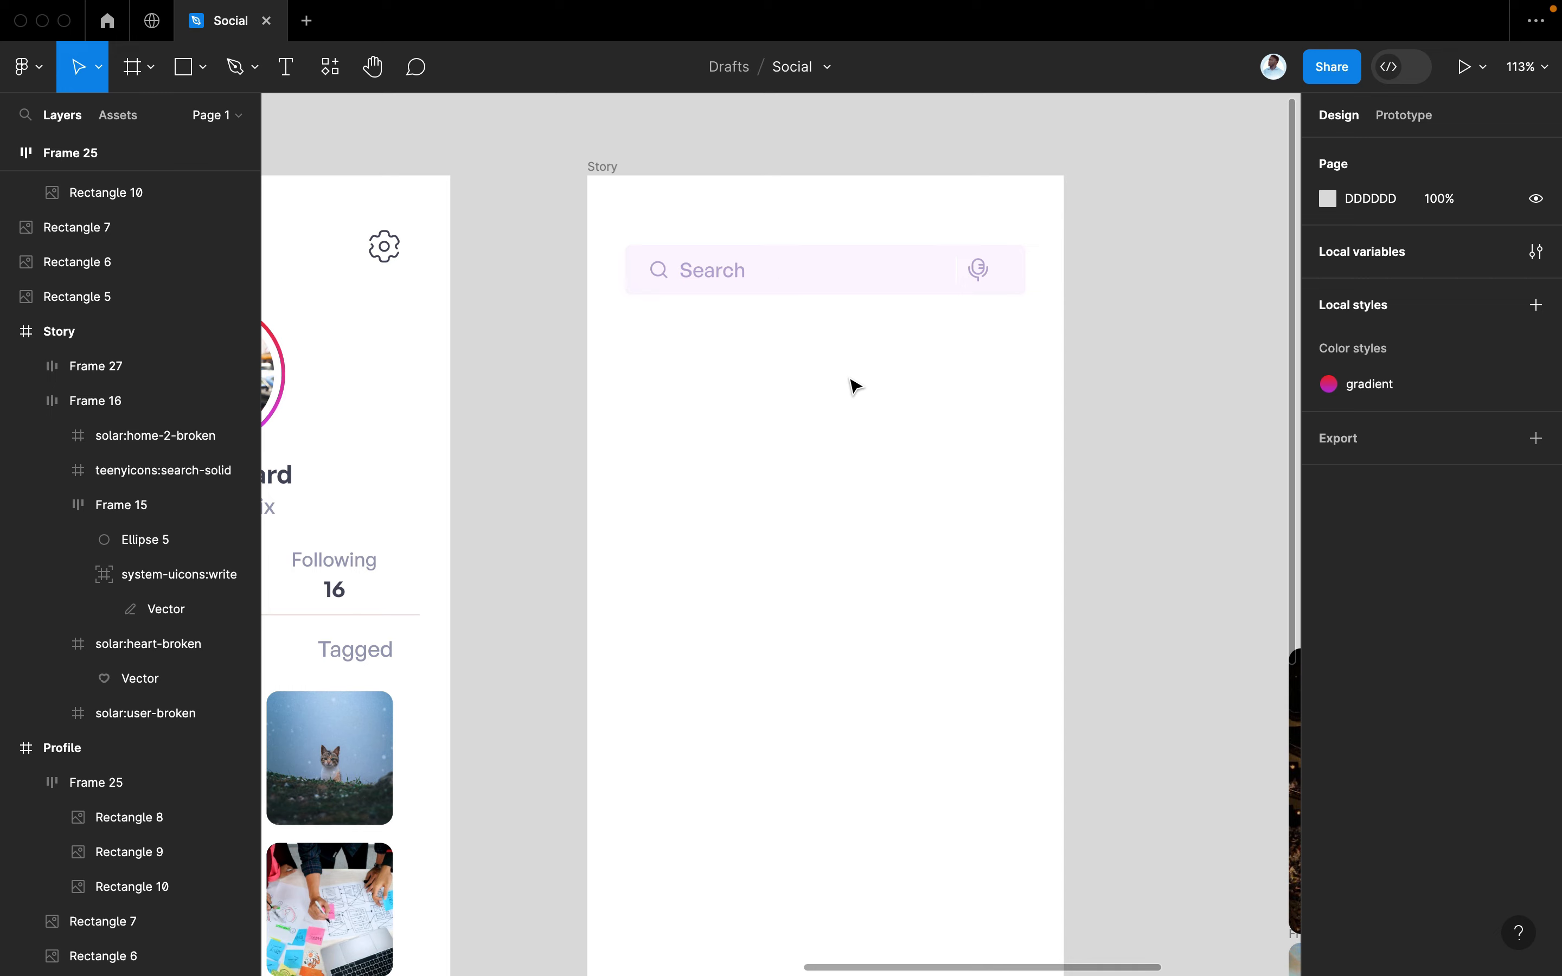
pyautogui.press('super+slash')
# Place the solar:gallery-bold icon from Iconify on the Story screen
pyautogui.click(680, 233)
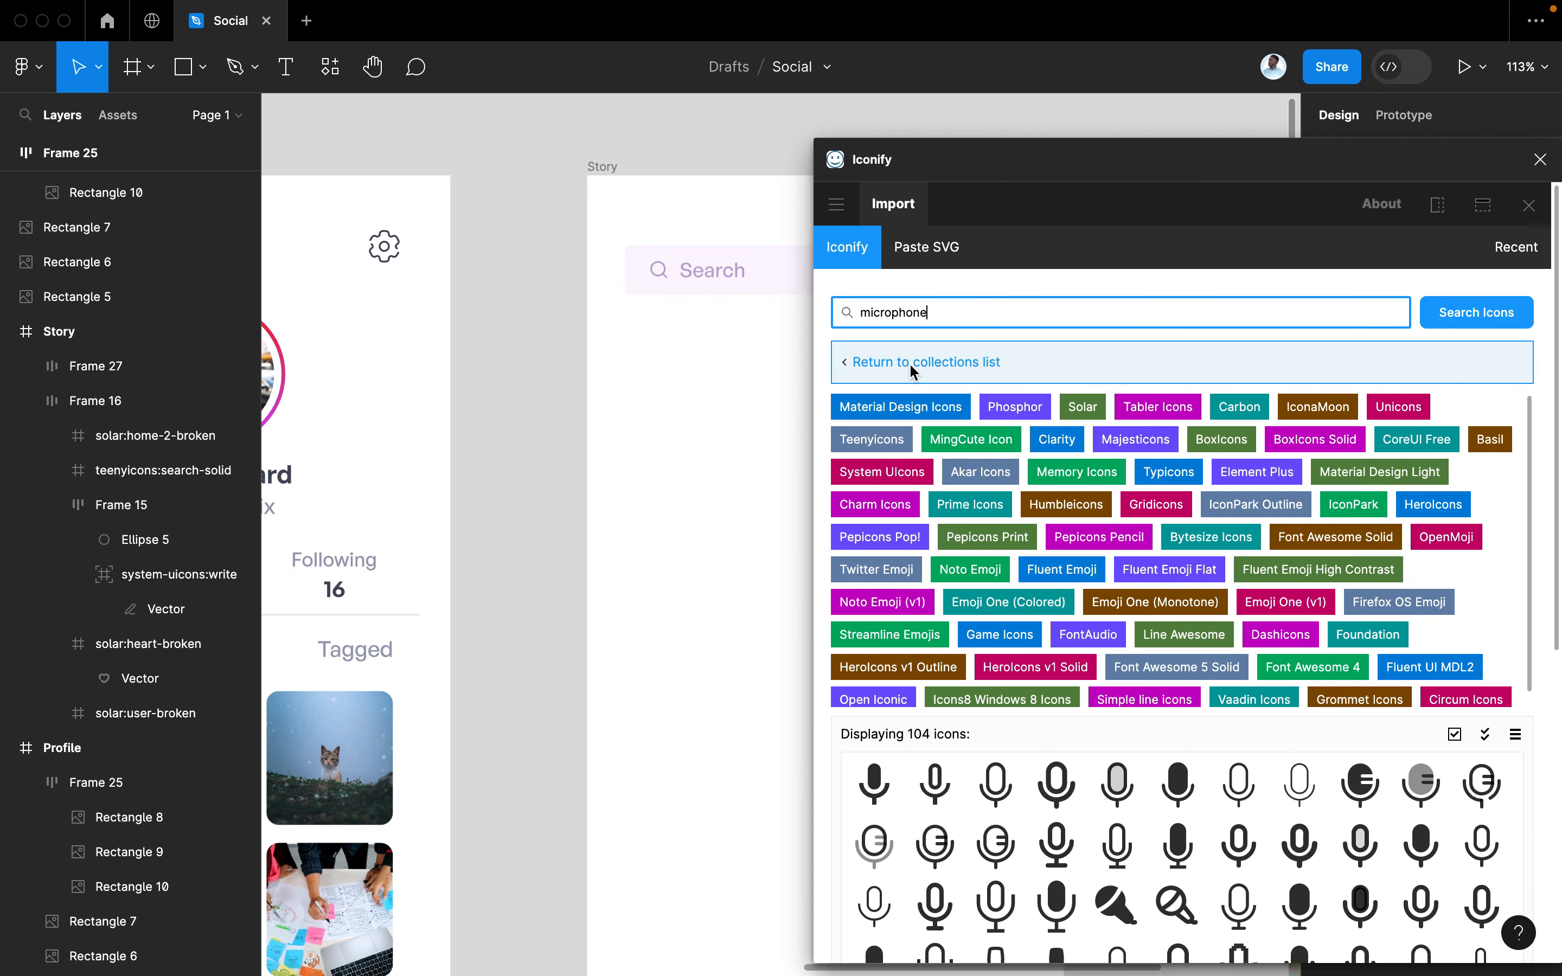
pyautogui.press('super+a')
pyautogui.write('p')
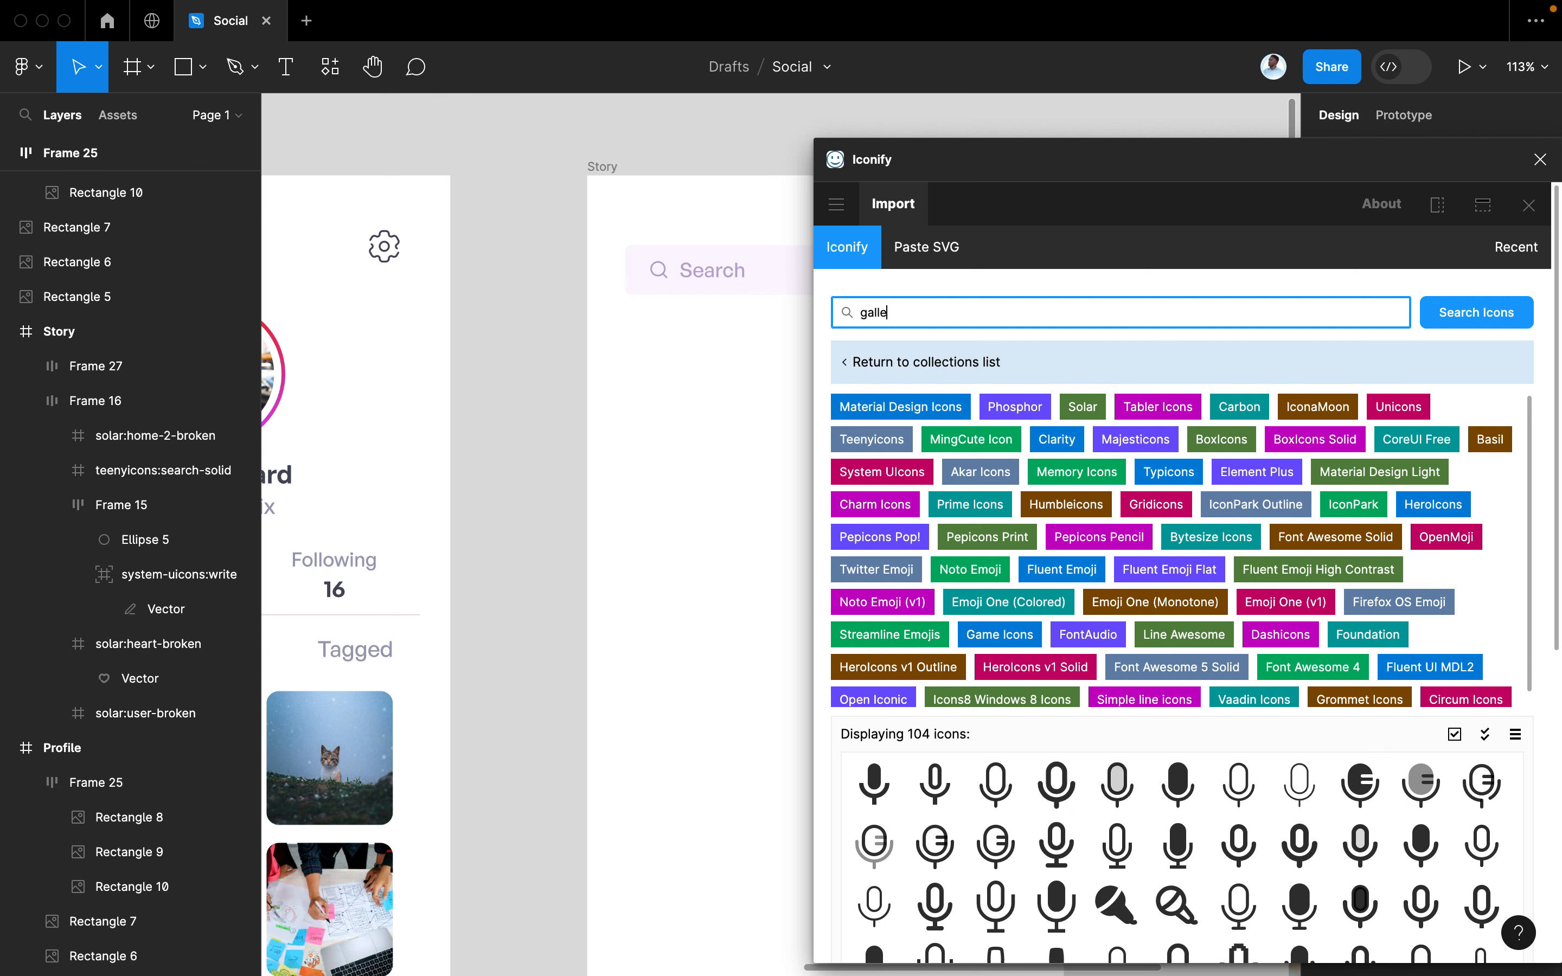
pyautogui.press('Return')
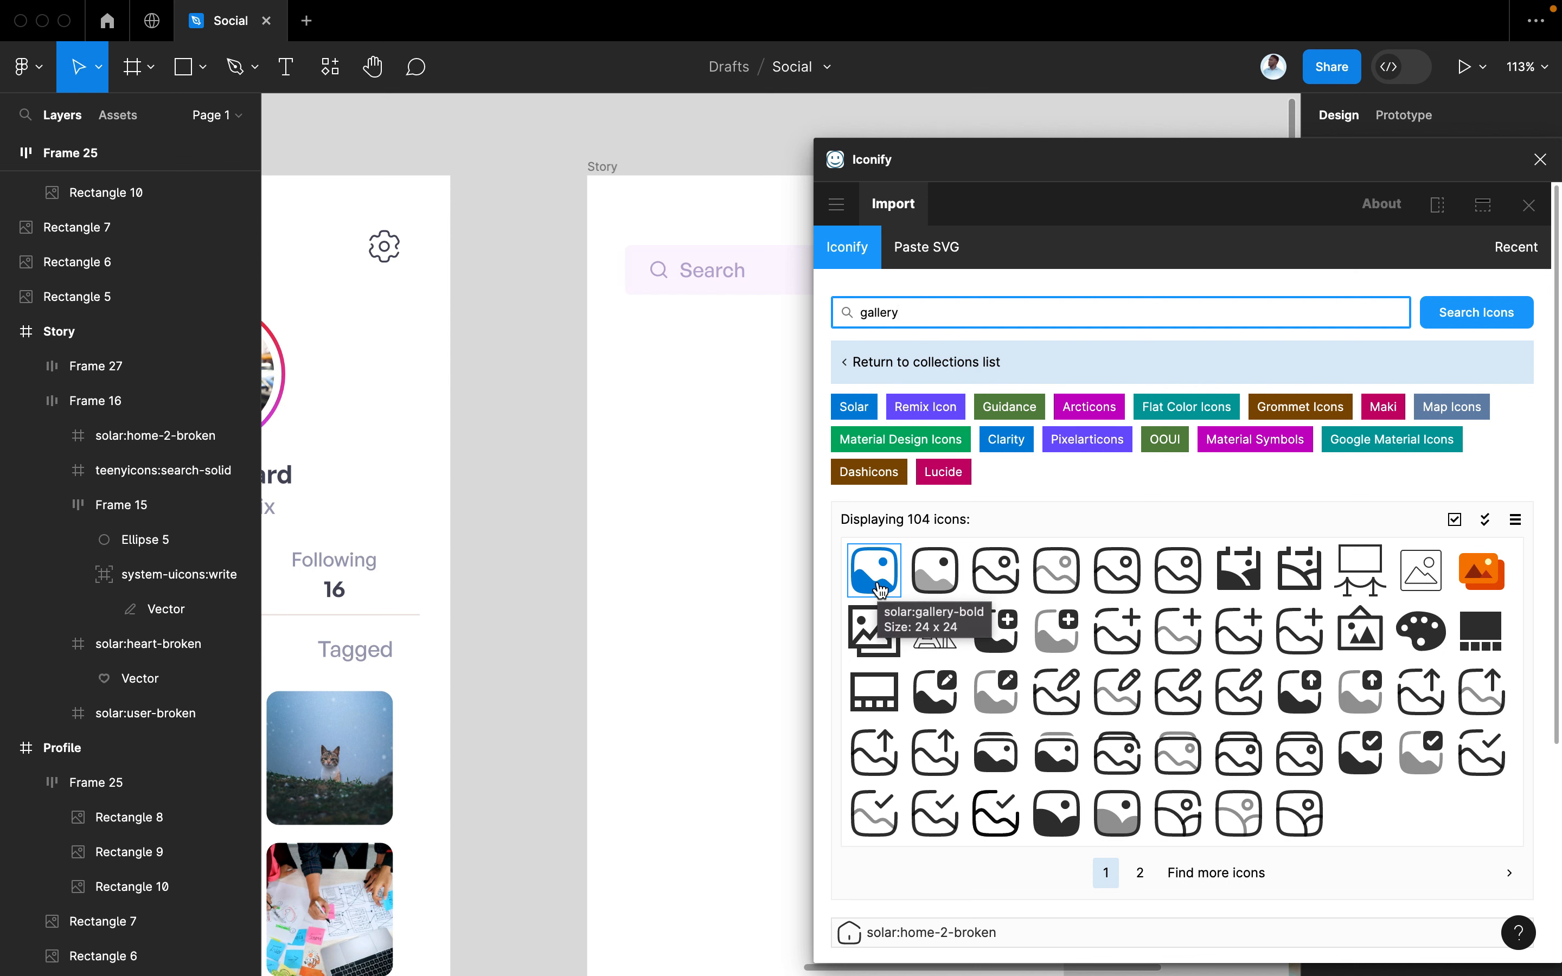
pyautogui.moveTo(879, 589); pyautogui.dragTo(673, 461)
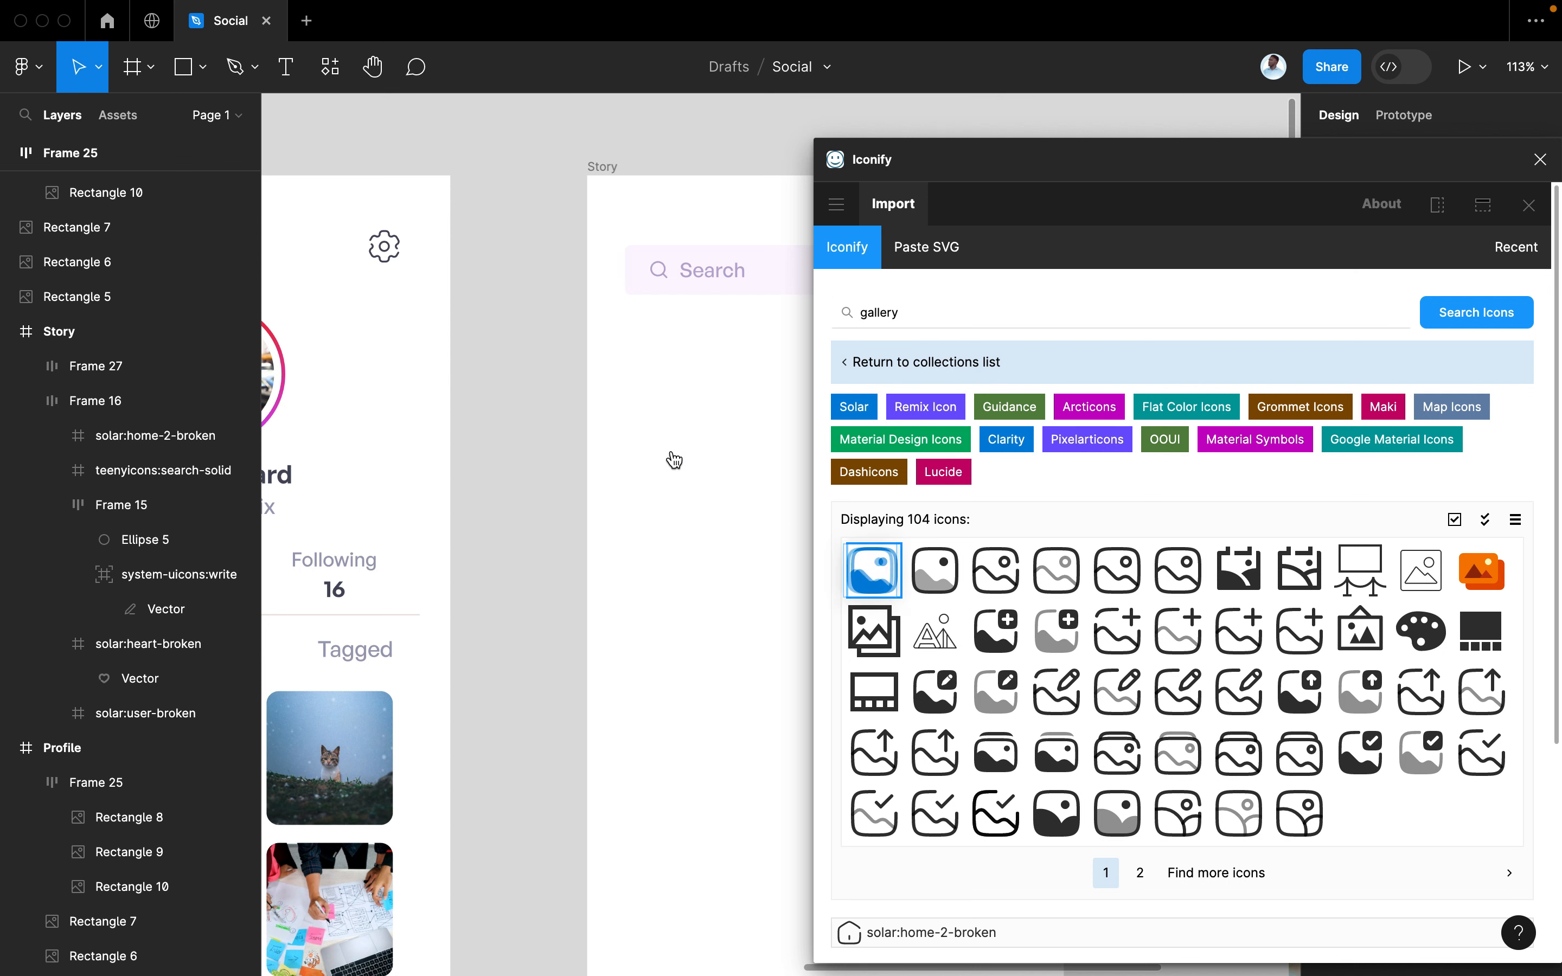
# Search Iconify for 'shop' and place the solar:shop-bold icon on the Story screen
pyautogui.moveTo(917, 308); pyautogui.dragTo(833, 314)
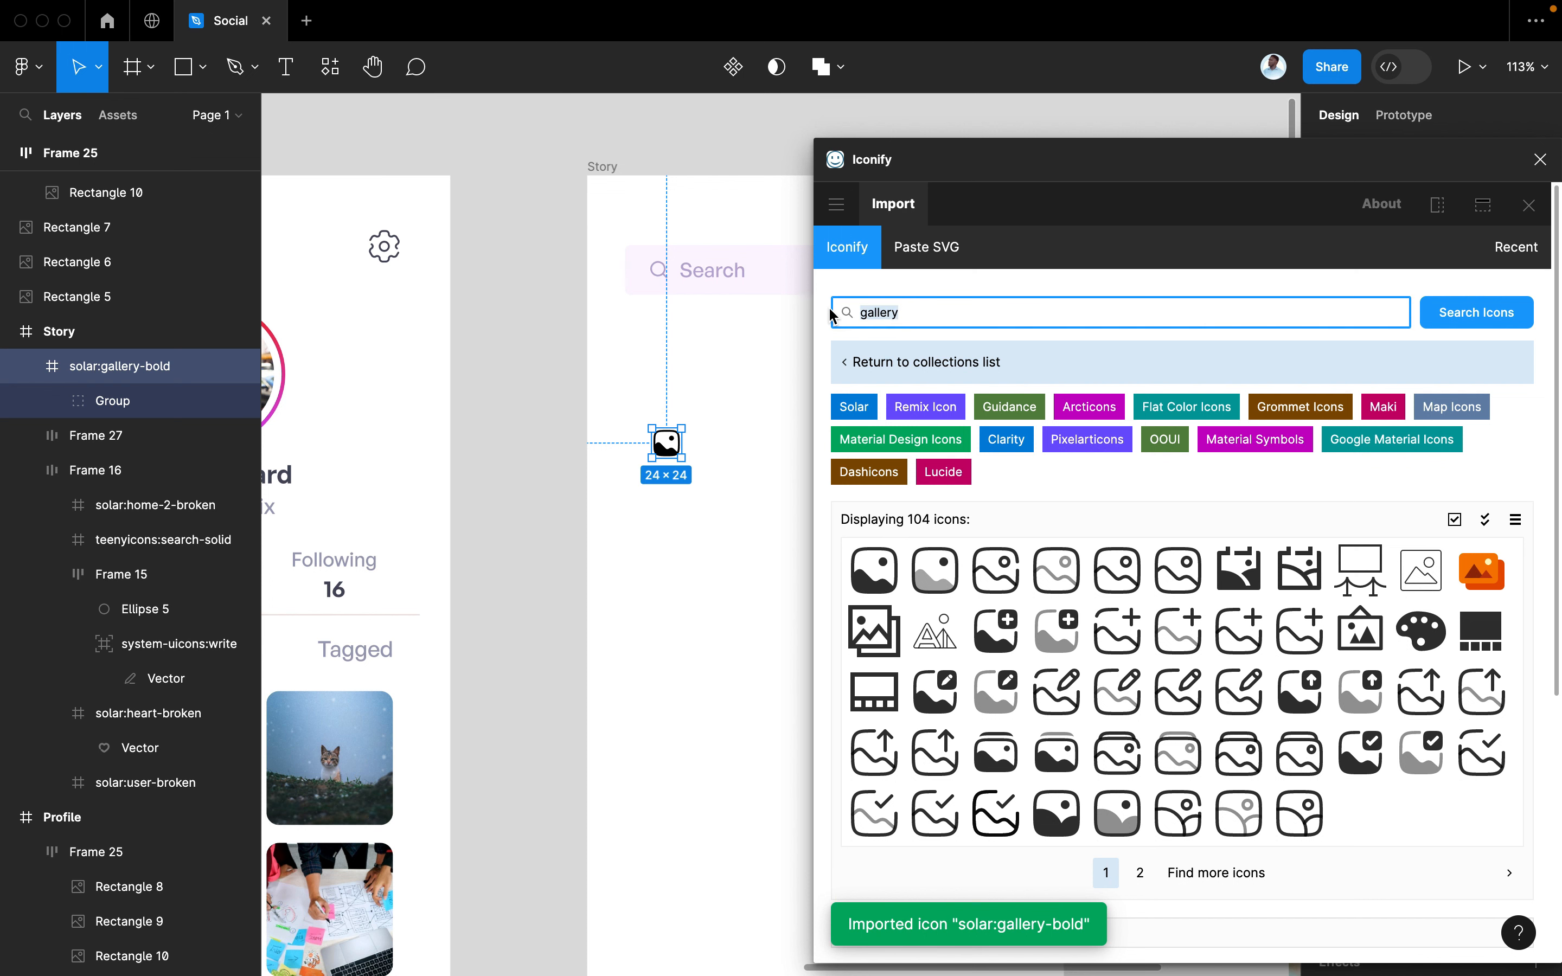
pyautogui.write('mark')
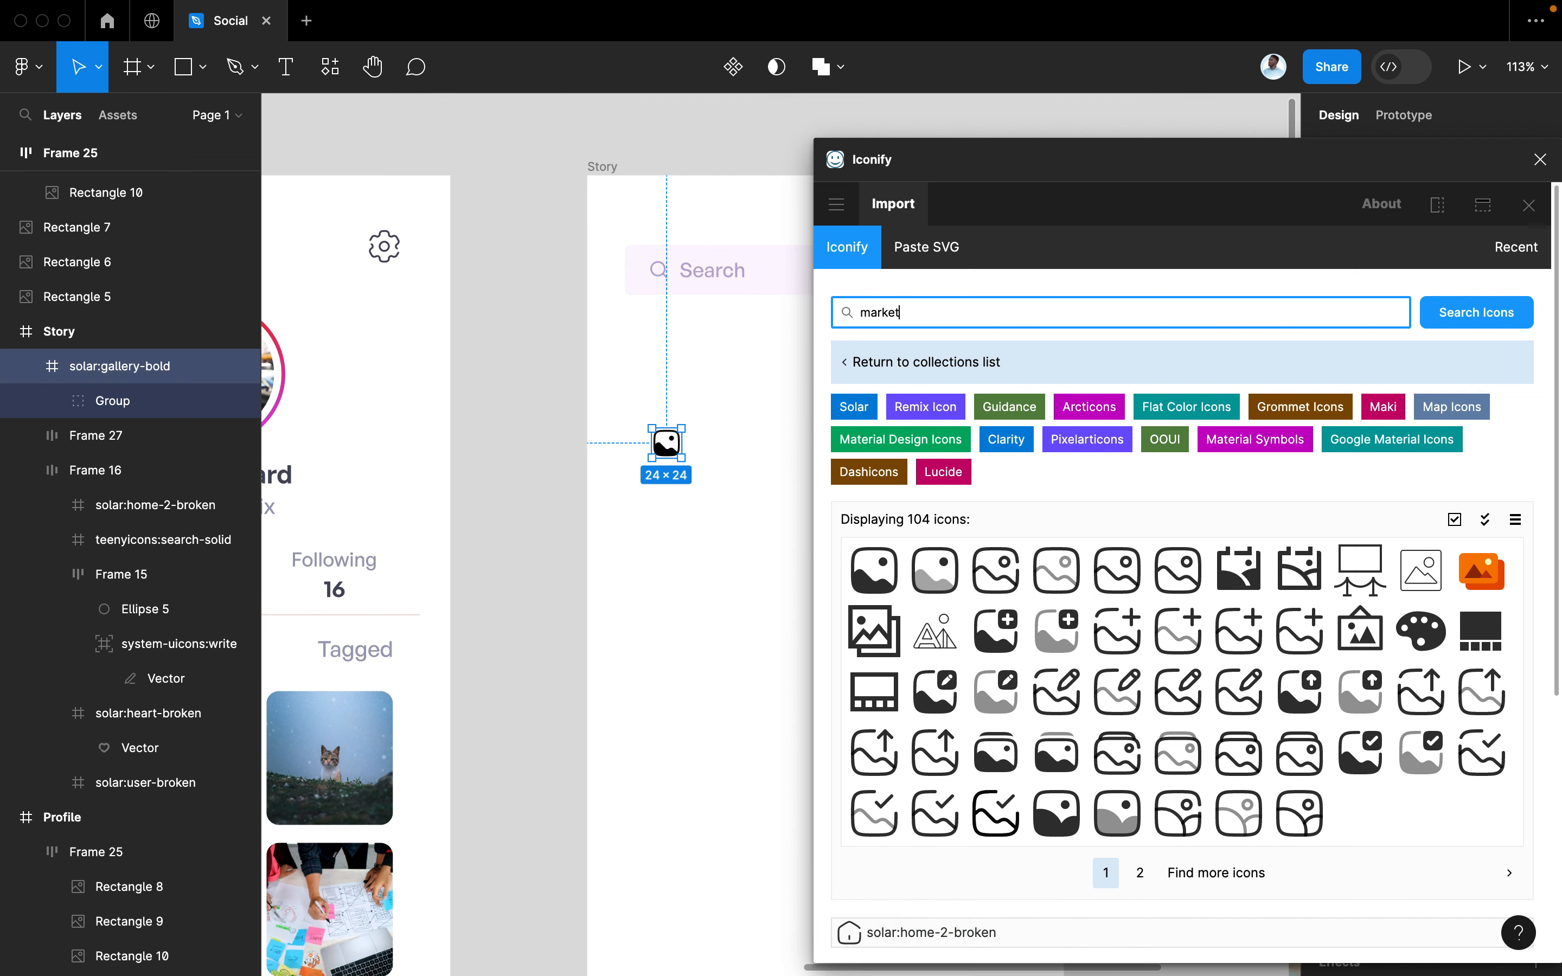
pyautogui.write('et')
pyautogui.press('Return')
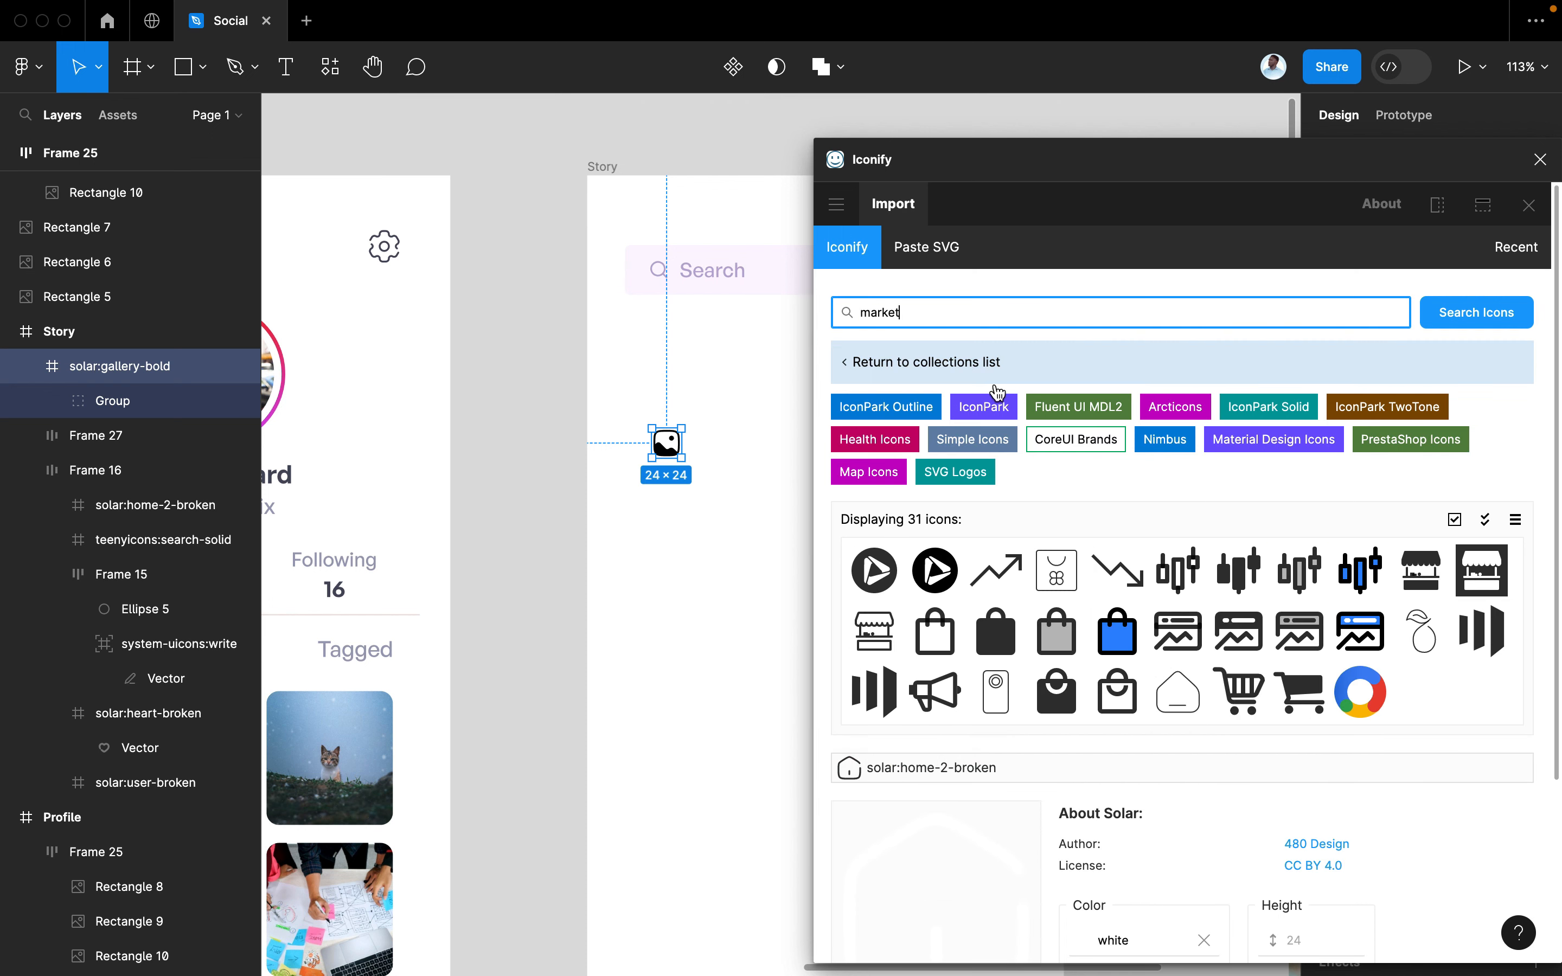
pyautogui.moveTo(911, 311); pyautogui.dragTo(784, 314)
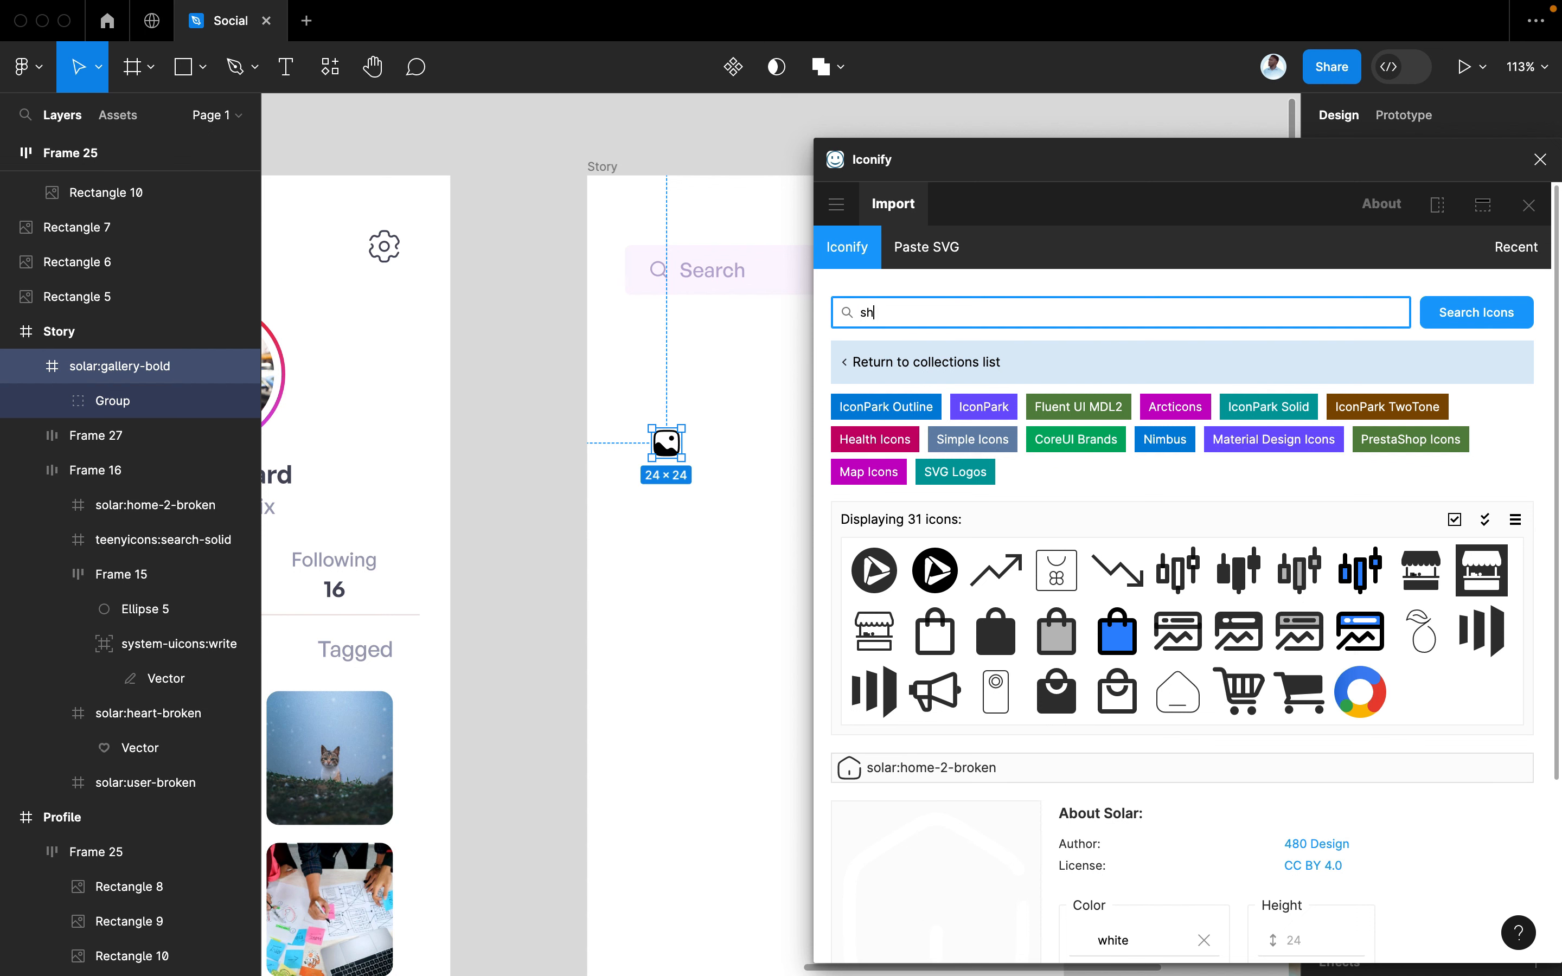
pyautogui.write('shop')
pyautogui.press('Return')
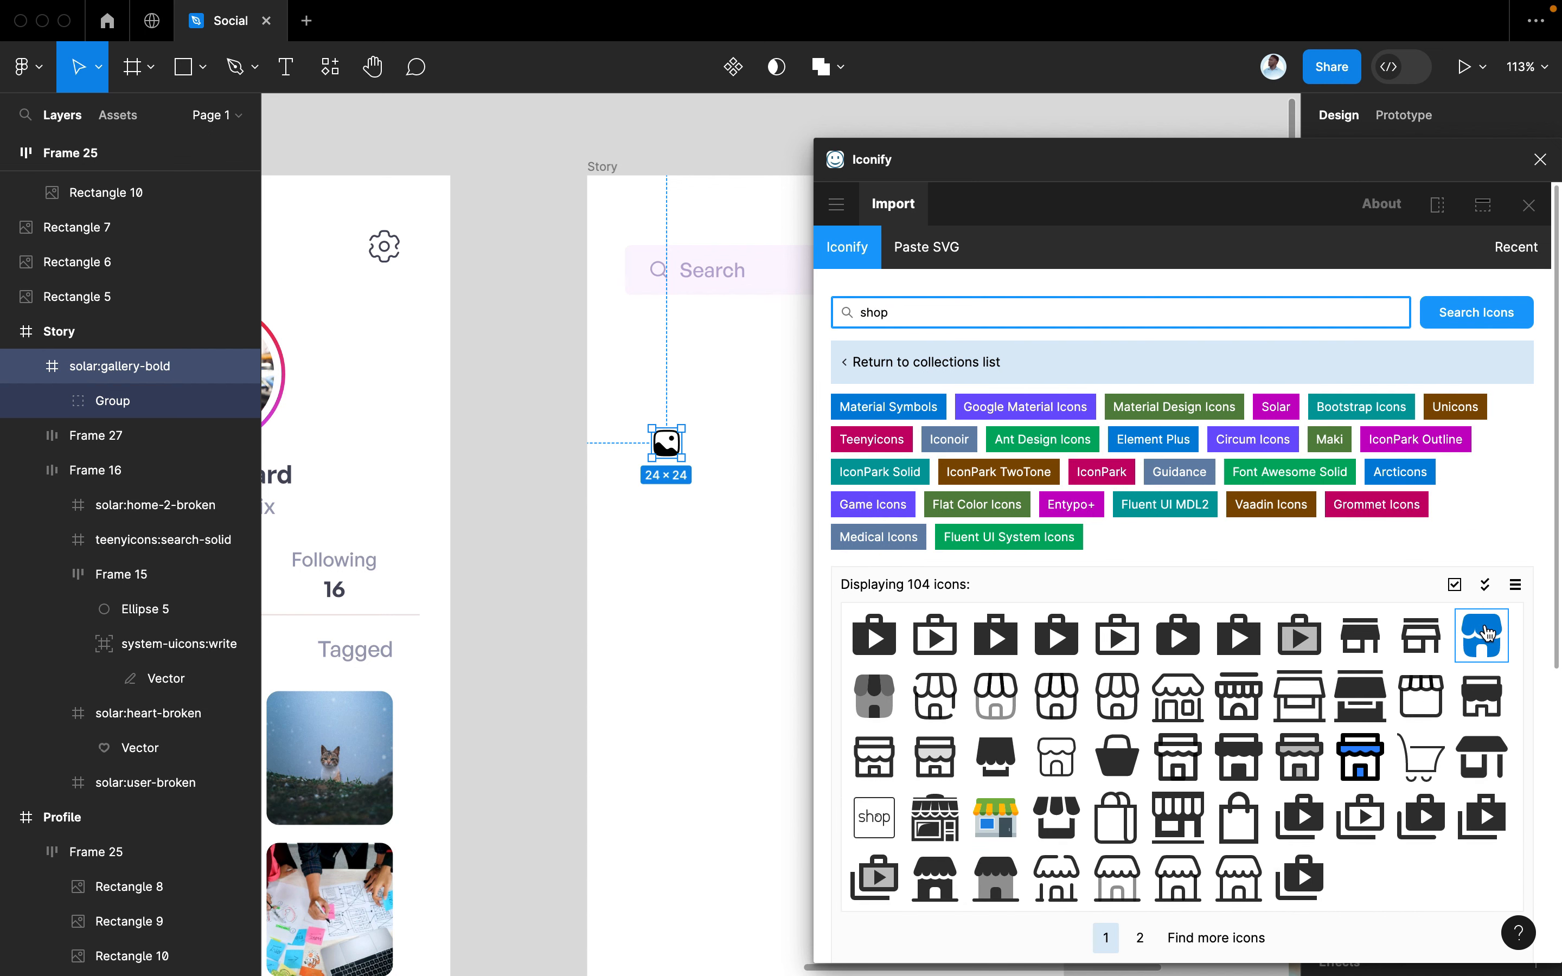
pyautogui.click(1118, 631)
pyautogui.moveTo(1119, 631); pyautogui.dragTo(708, 569)
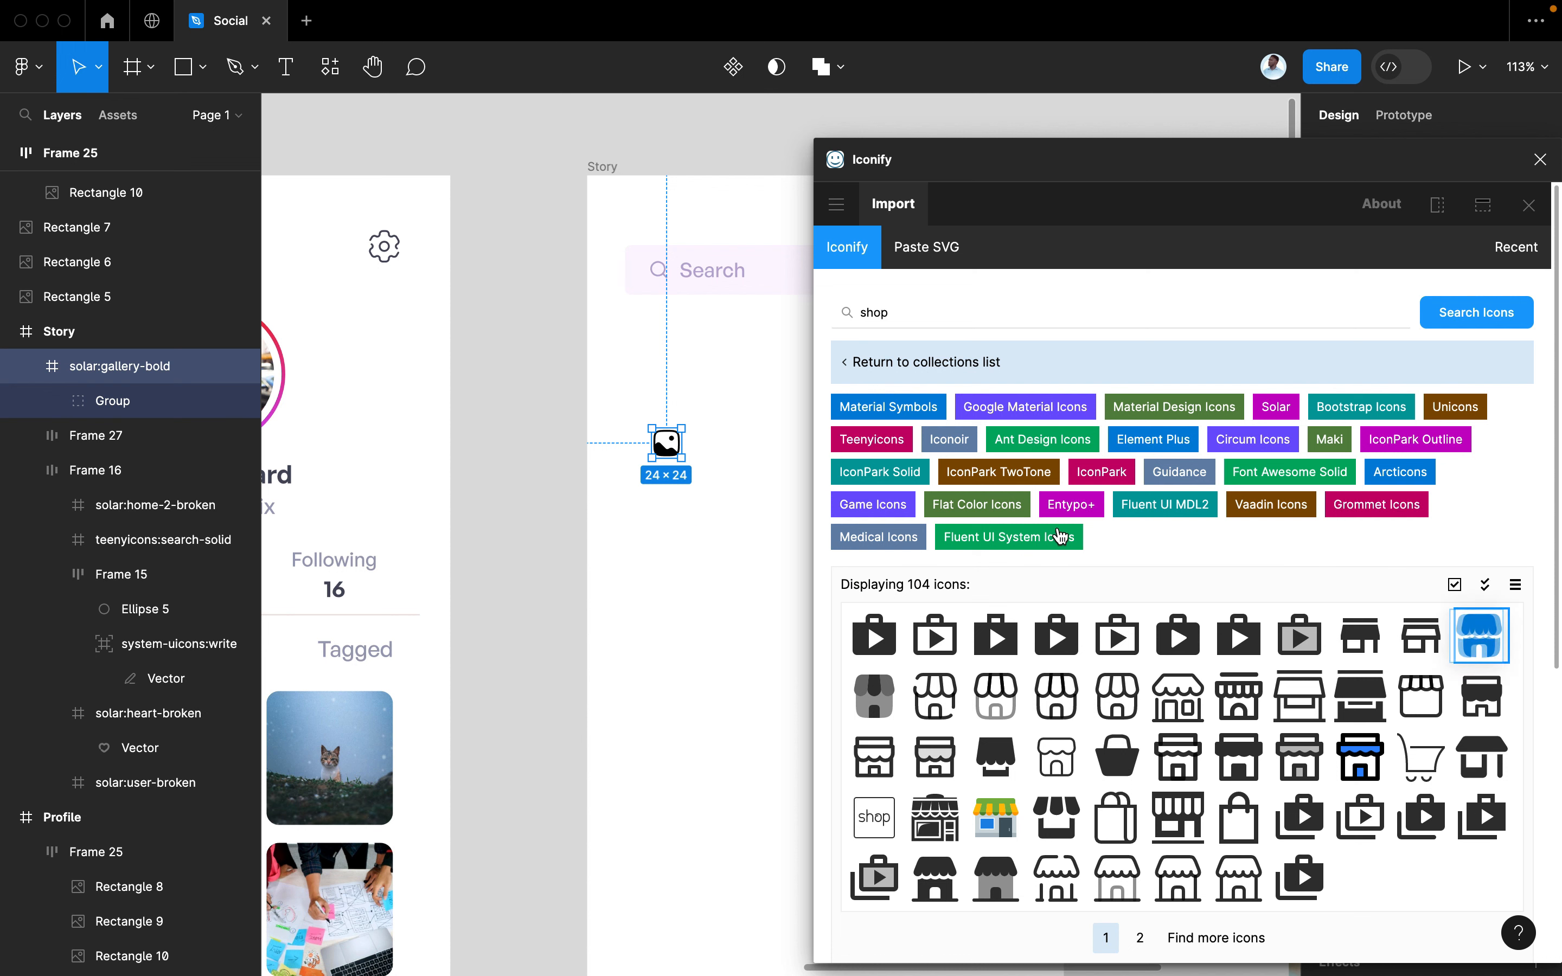
# Search 'game' and place the mingcute:game-2-fill gamepad icon on the Story screen
pyautogui.moveTo(930, 310); pyautogui.dragTo(816, 313)
pyautogui.write('g')
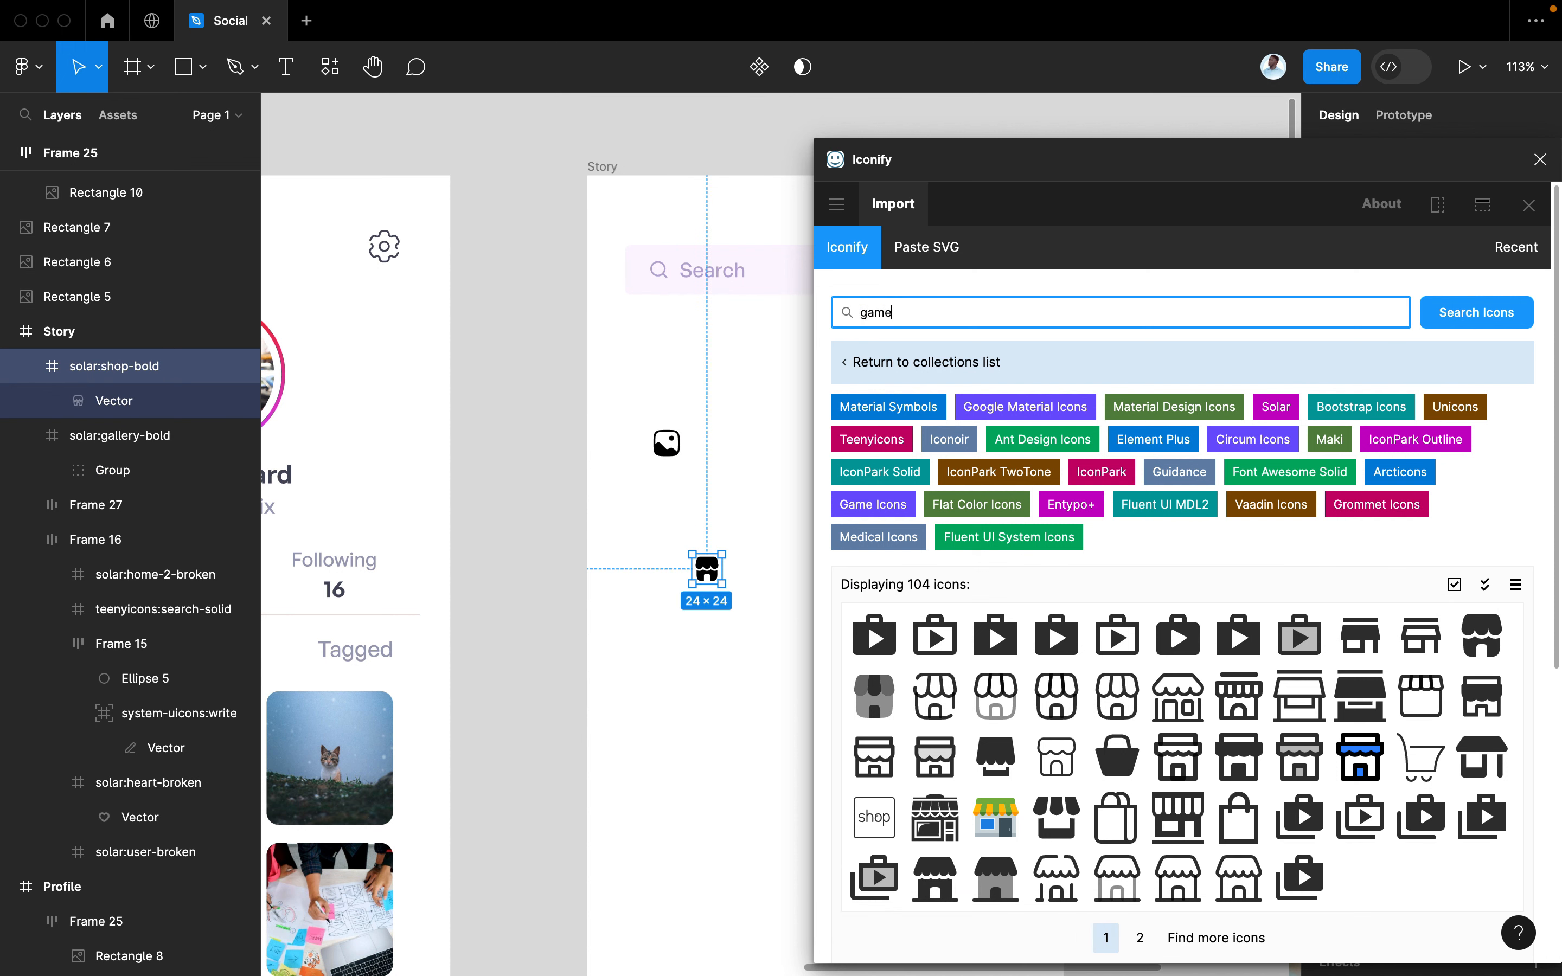
pyautogui.write('ame')
pyautogui.moveTo(1043, 727); pyautogui.dragTo(673, 722)
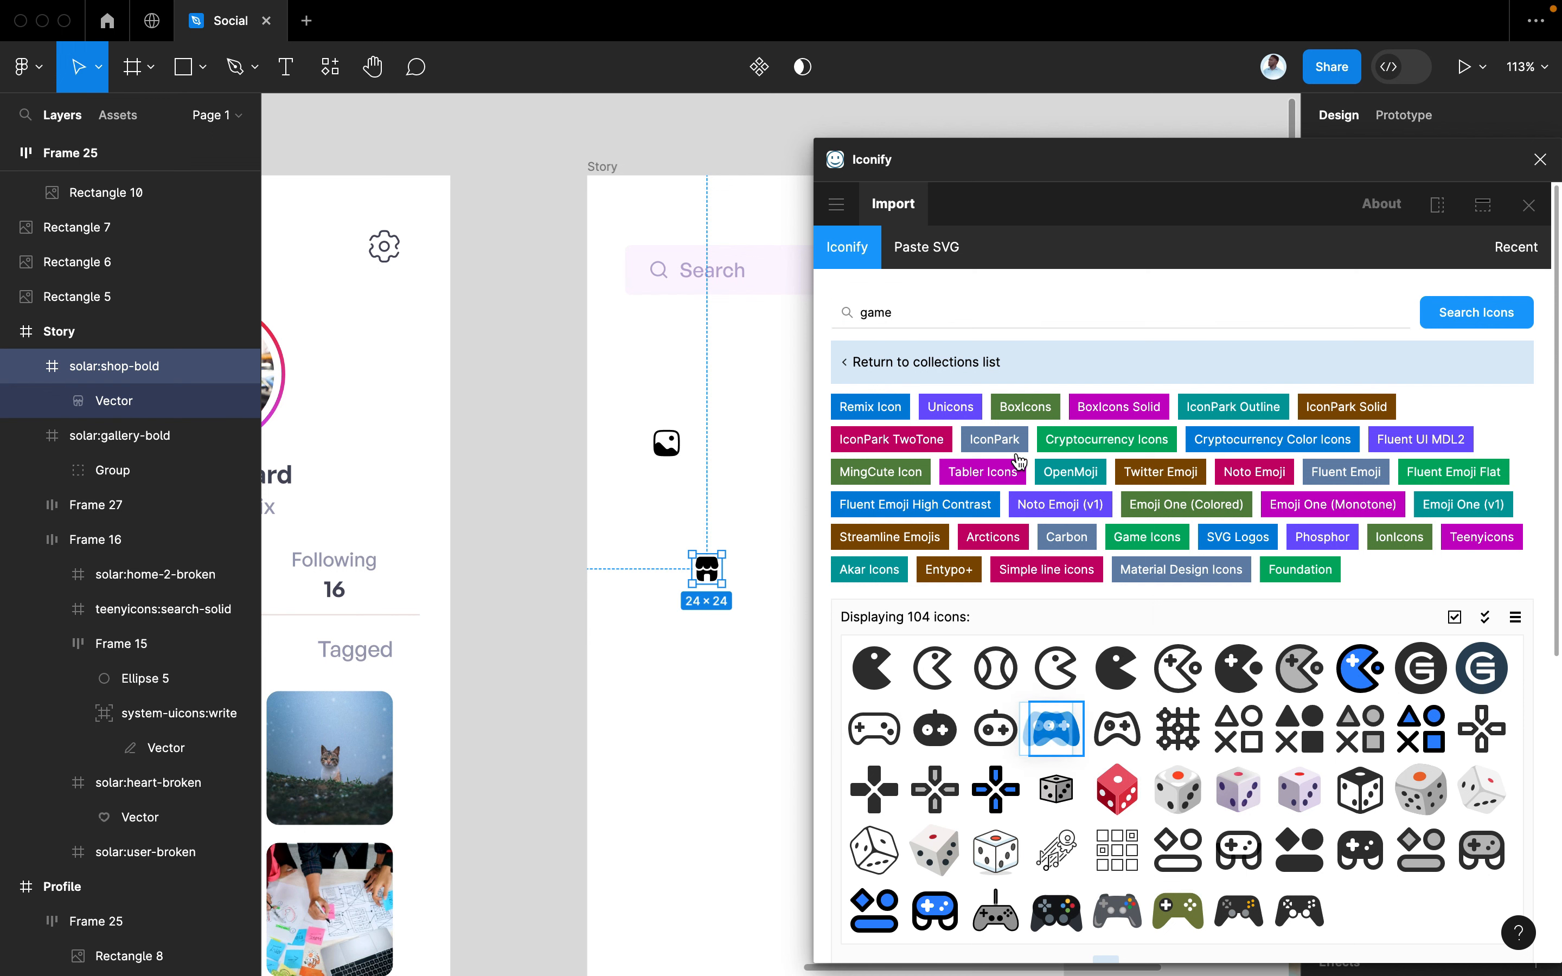
pyautogui.click(1540, 159)
pyautogui.hscroll(-3, 1014, 631)
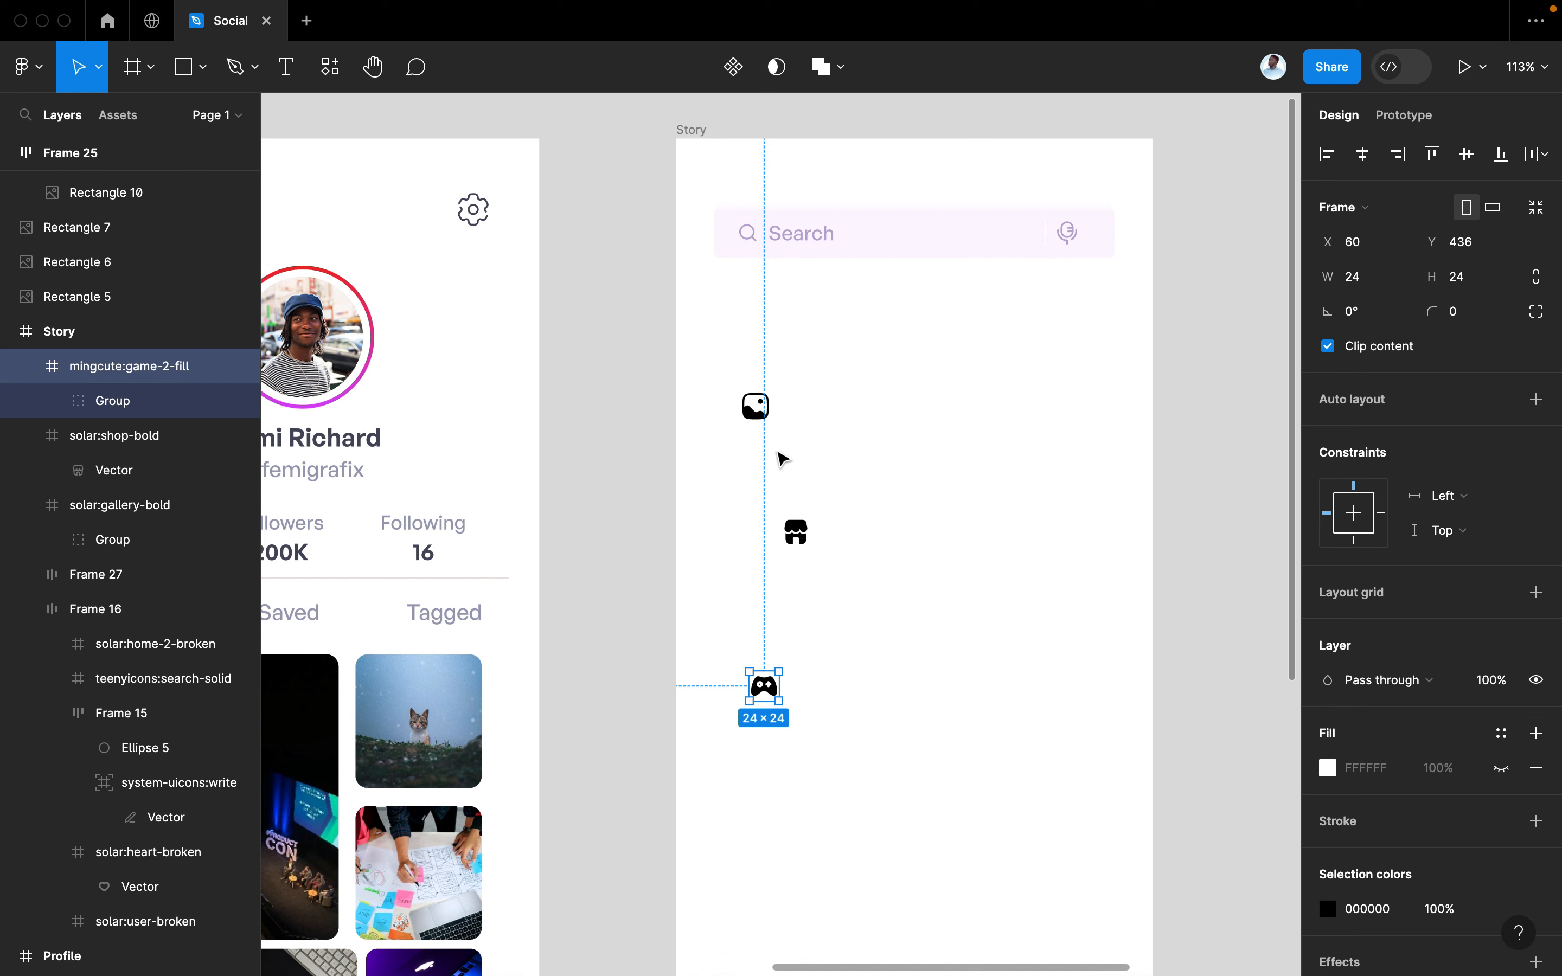
# Set the Search placeholder text to font size 16
pyautogui.click(759, 417)
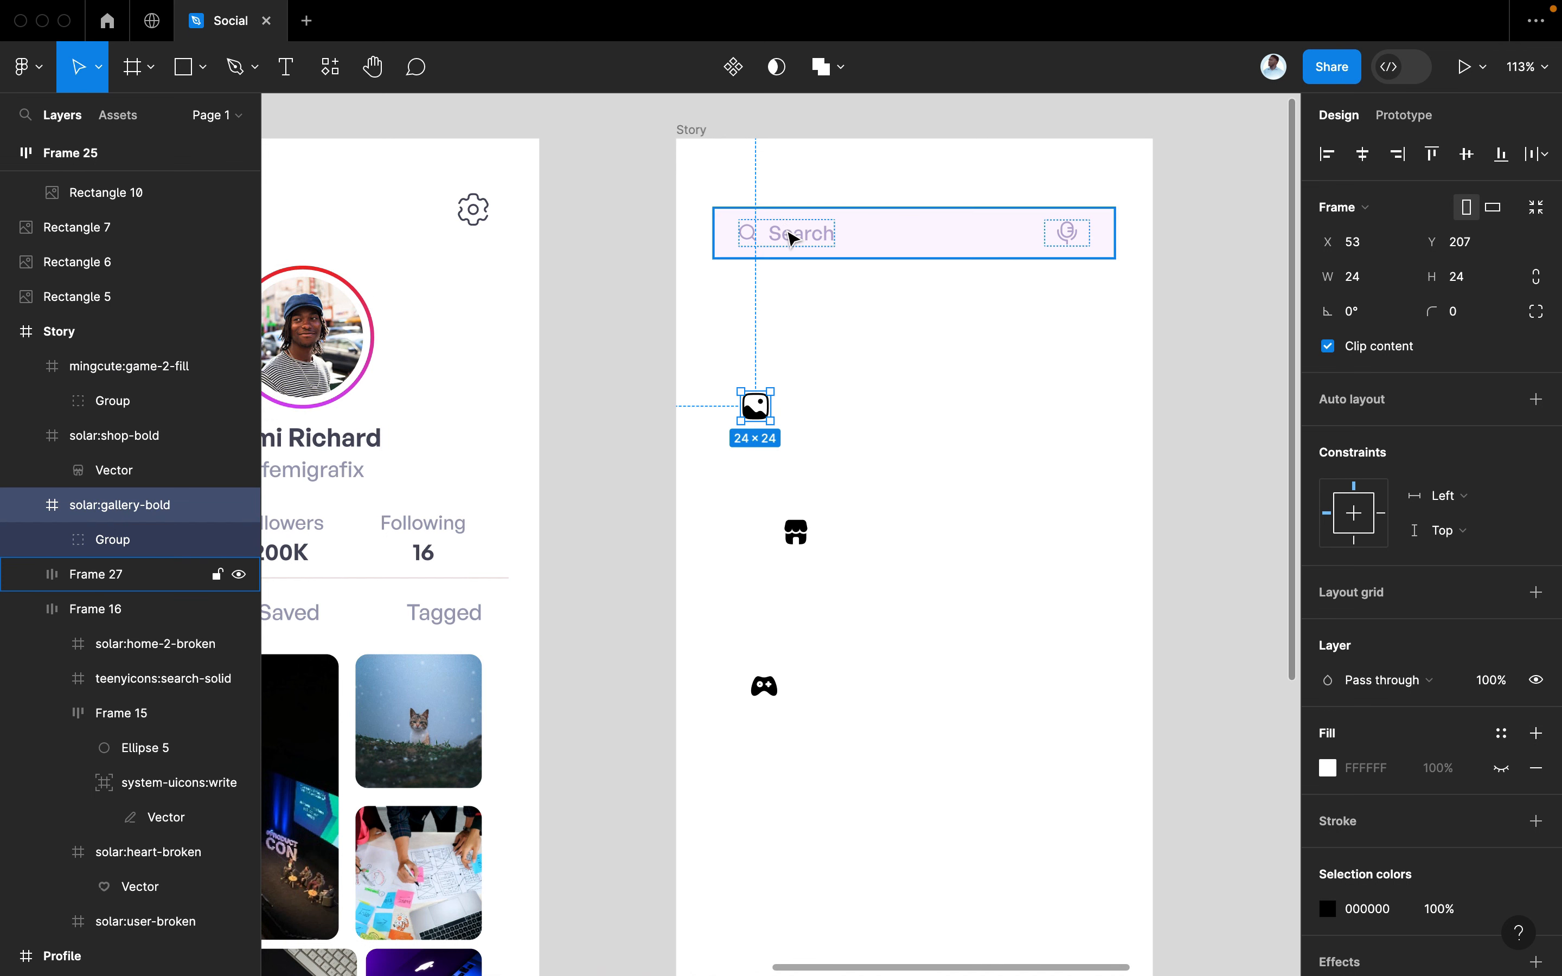
pyautogui.doubleClick(792, 238)
pyautogui.click(786, 230)
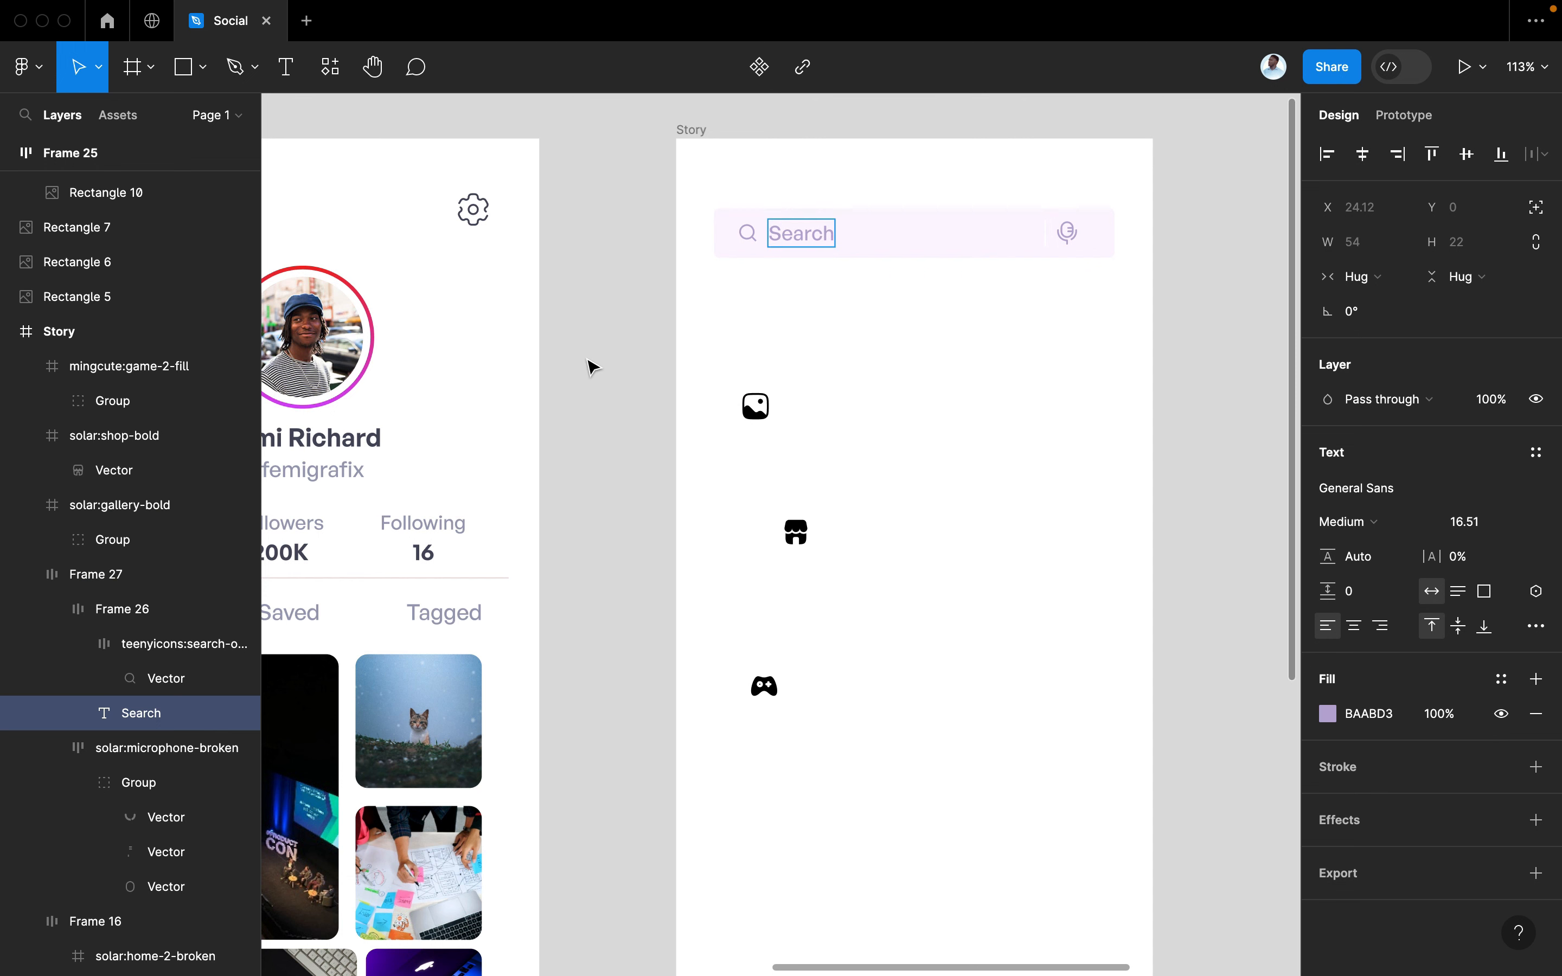
pyautogui.press('super+a')
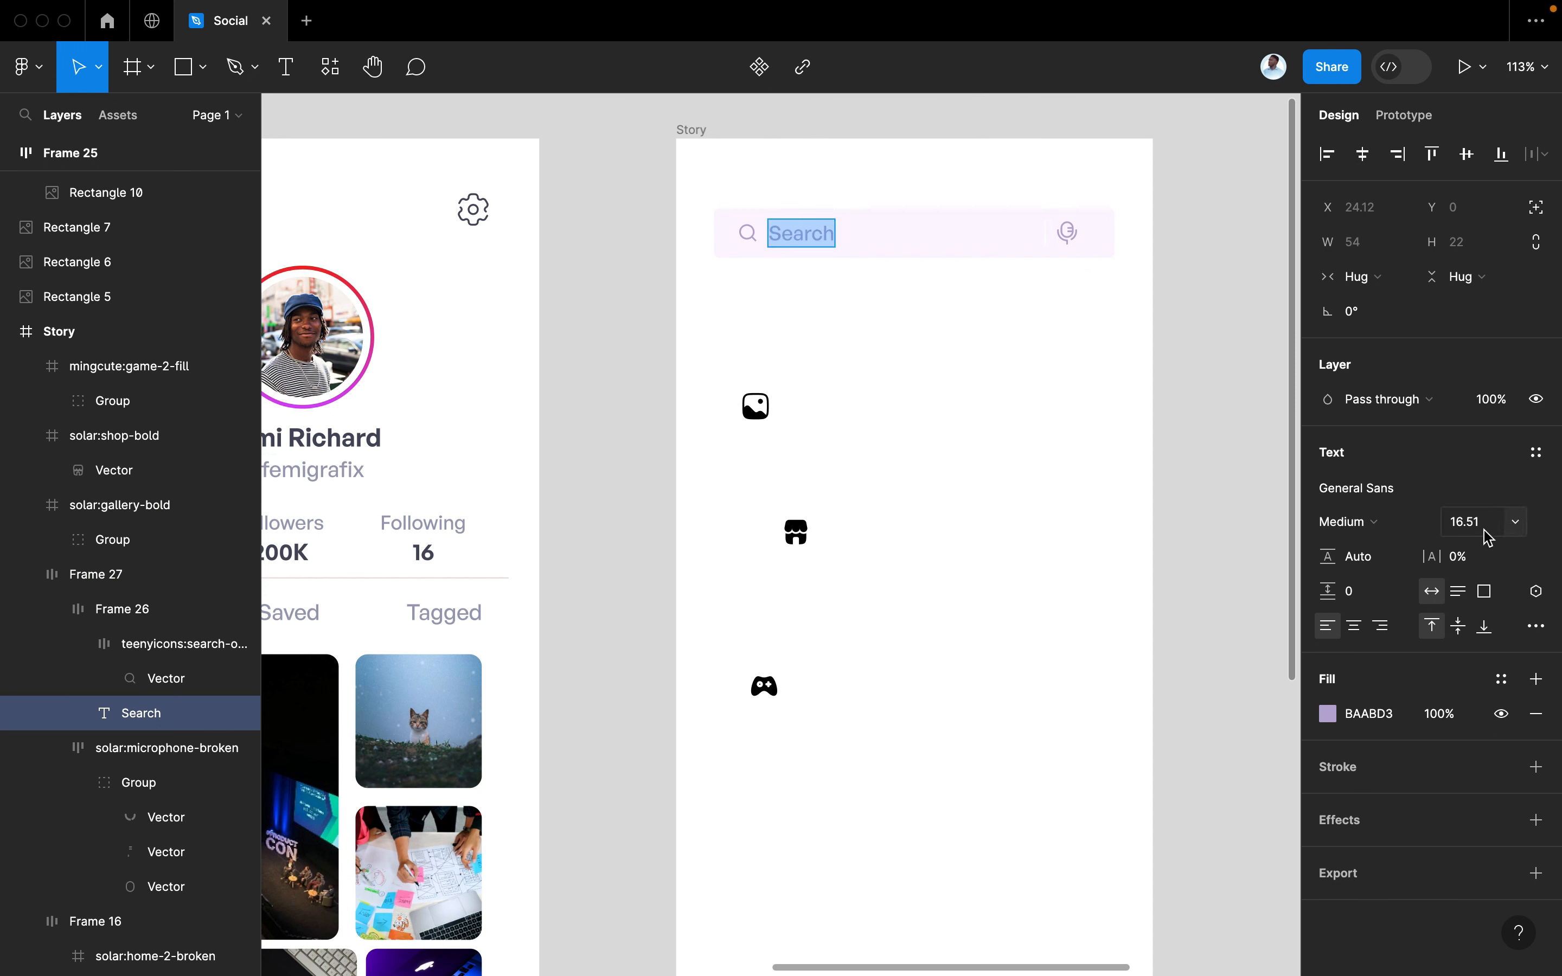
pyautogui.click(1487, 538)
pyautogui.press('Return')
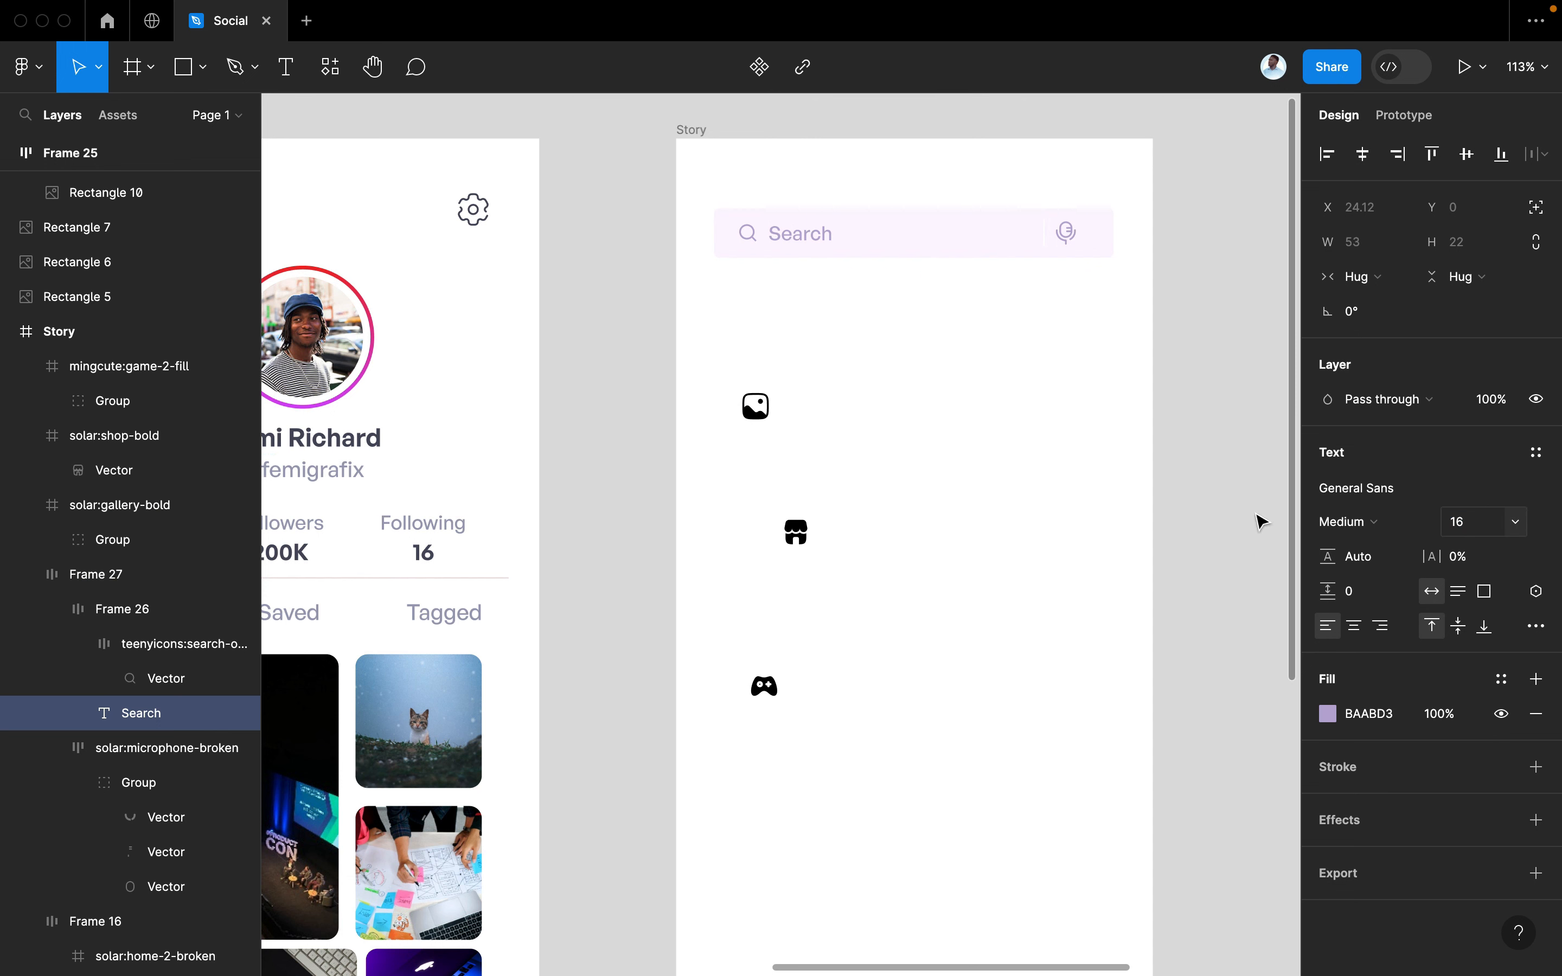
# Copy the profile username text into the Story screen at size 16, beside the gallery icon
pyautogui.doubleClick(311, 477)
pyautogui.press('Escape')
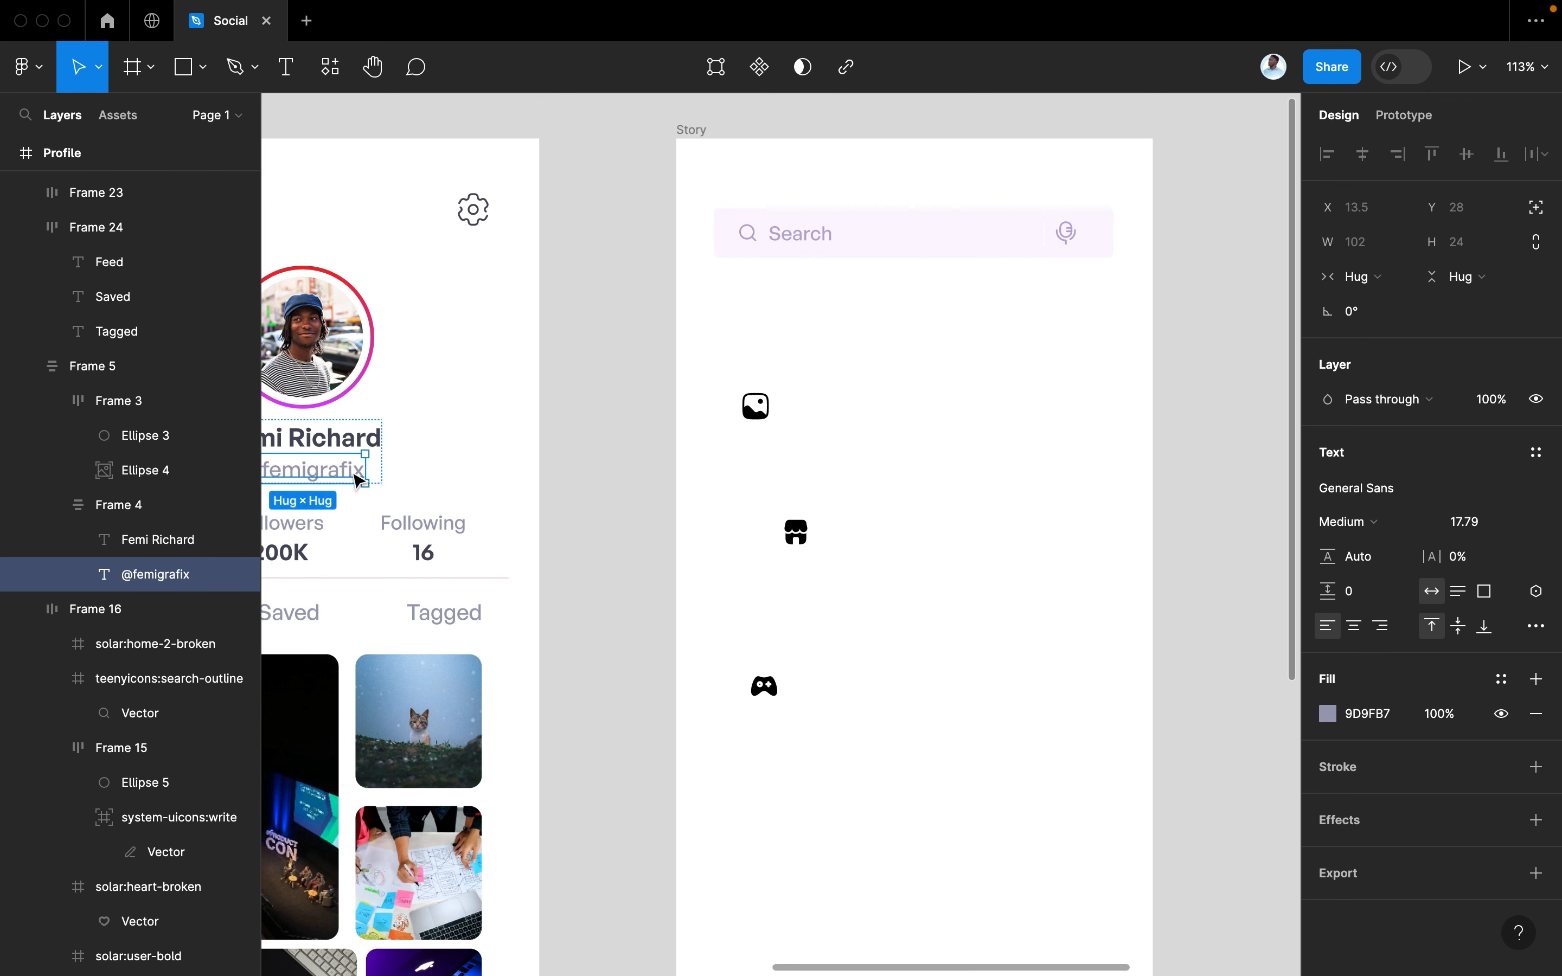
pyautogui.moveTo(335, 483); pyautogui.dragTo(833, 426)
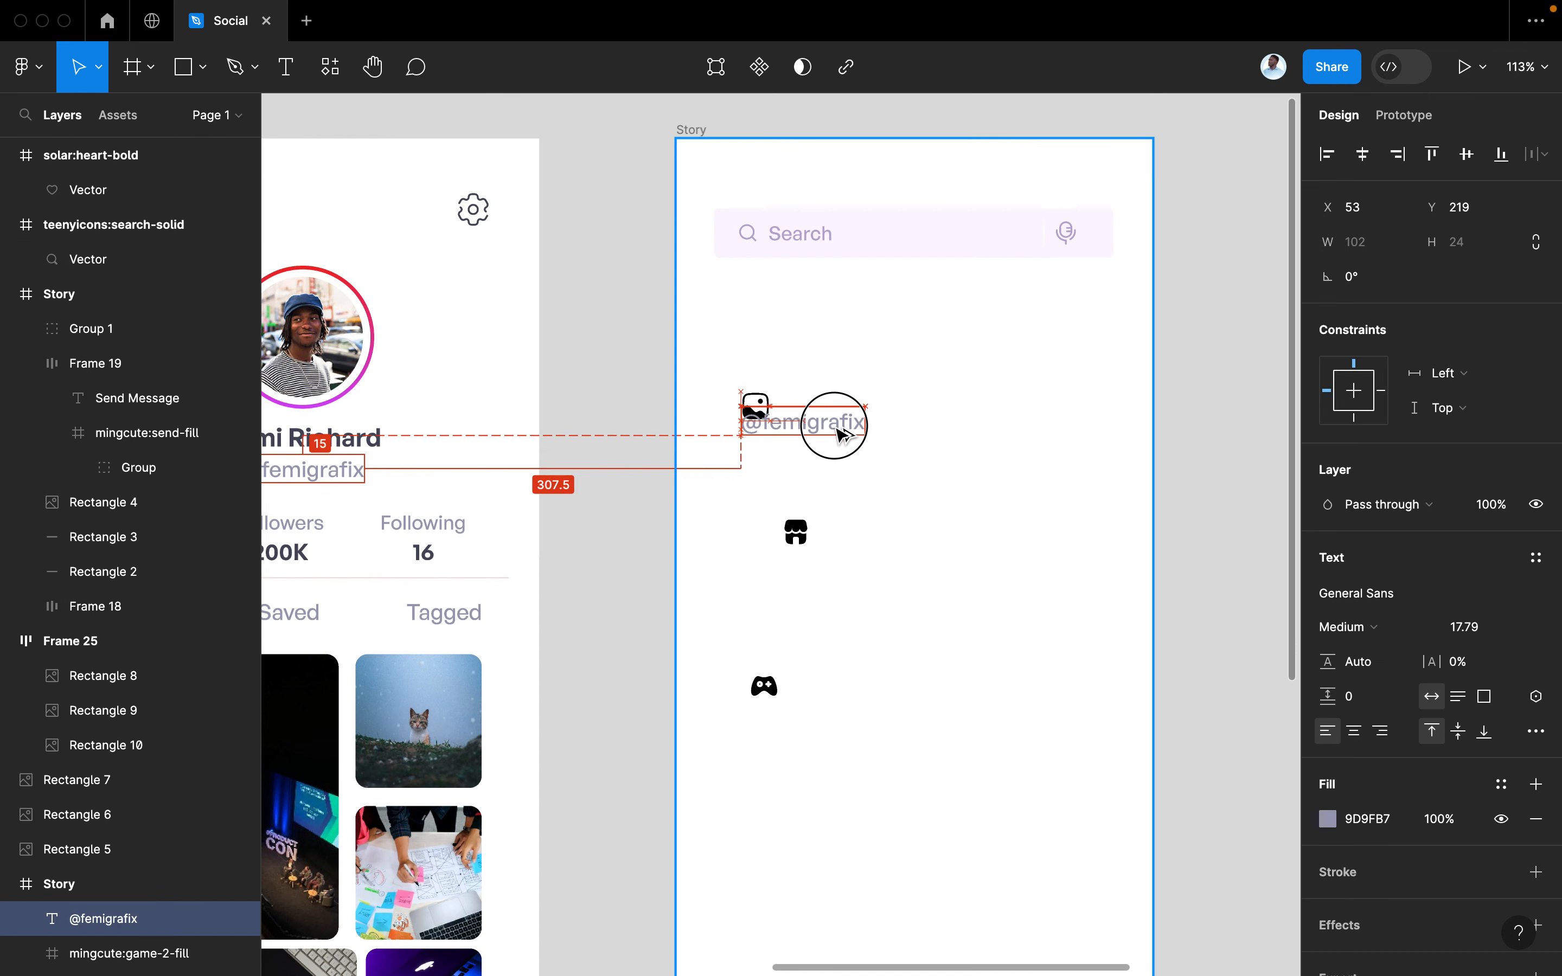
pyautogui.click(1489, 631)
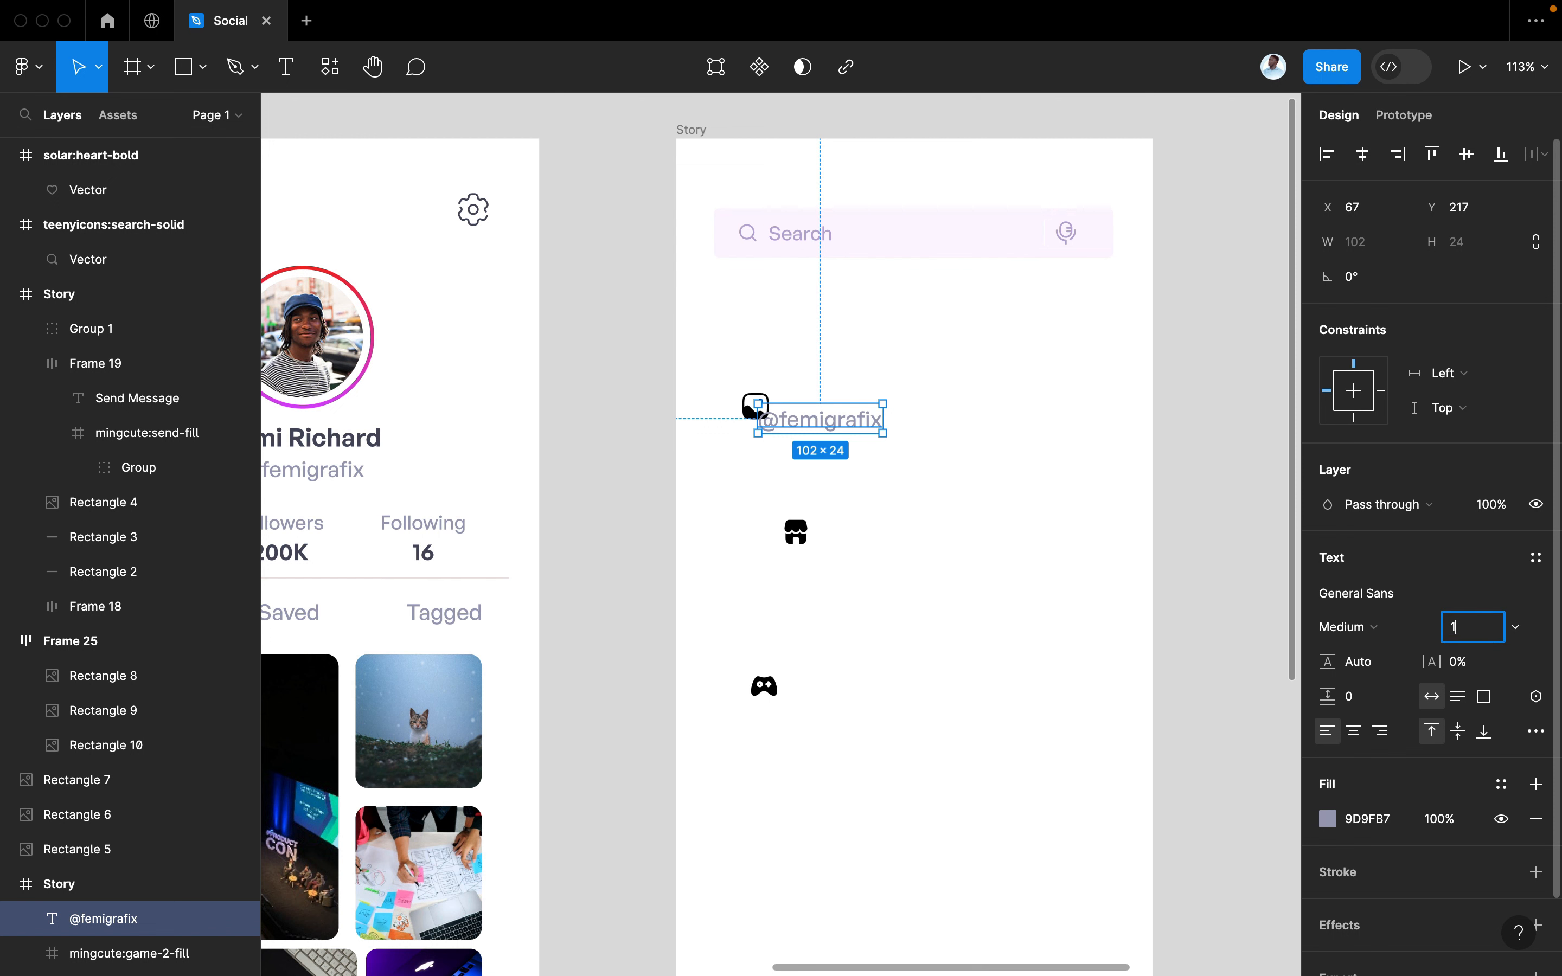
pyautogui.write('16')
pyautogui.press('Return')
pyautogui.moveTo(808, 427); pyautogui.dragTo(829, 415)
# Retype the copied text as POSTS and select it together with the gallery icon
pyautogui.doubleClick(825, 412)
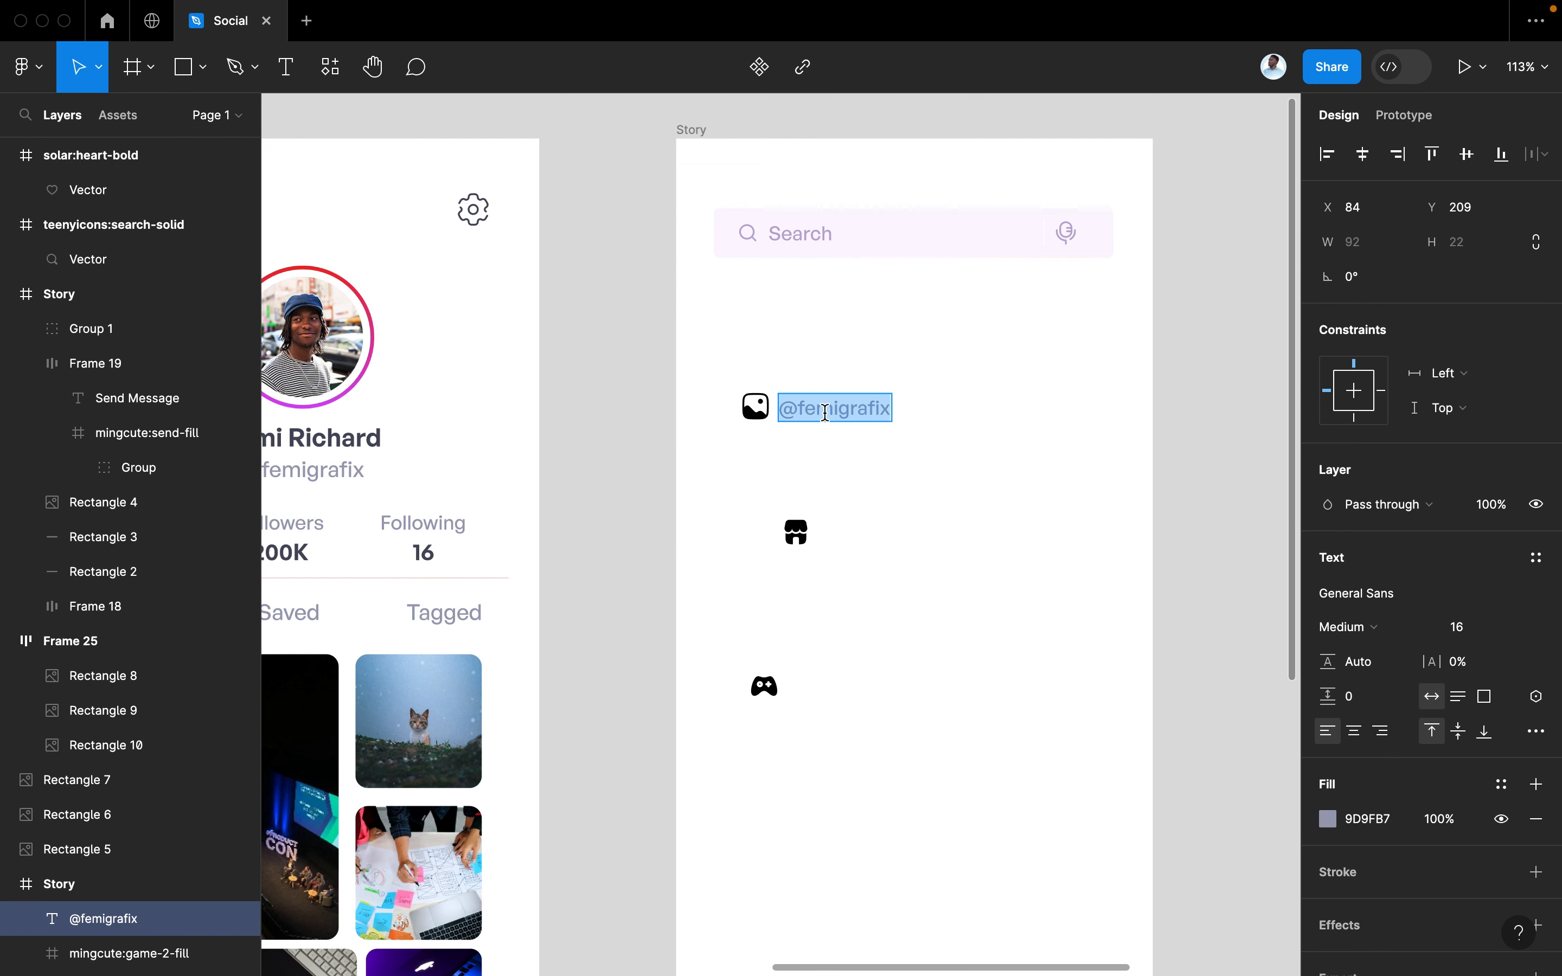
pyautogui.write('POSTS')
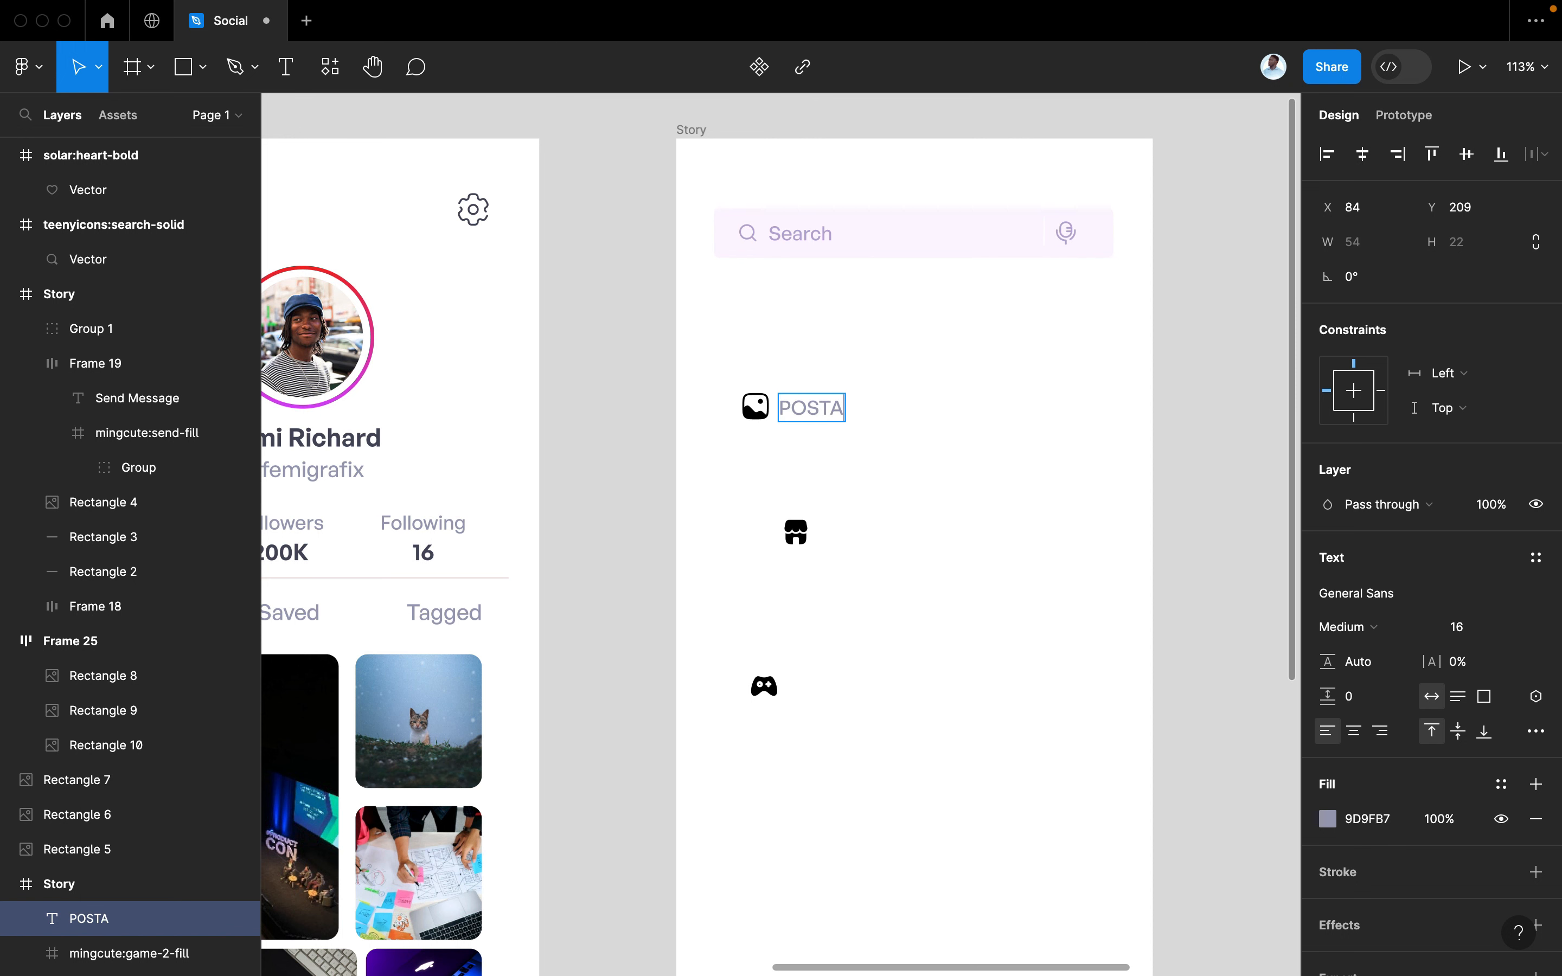
pyautogui.click(894, 465)
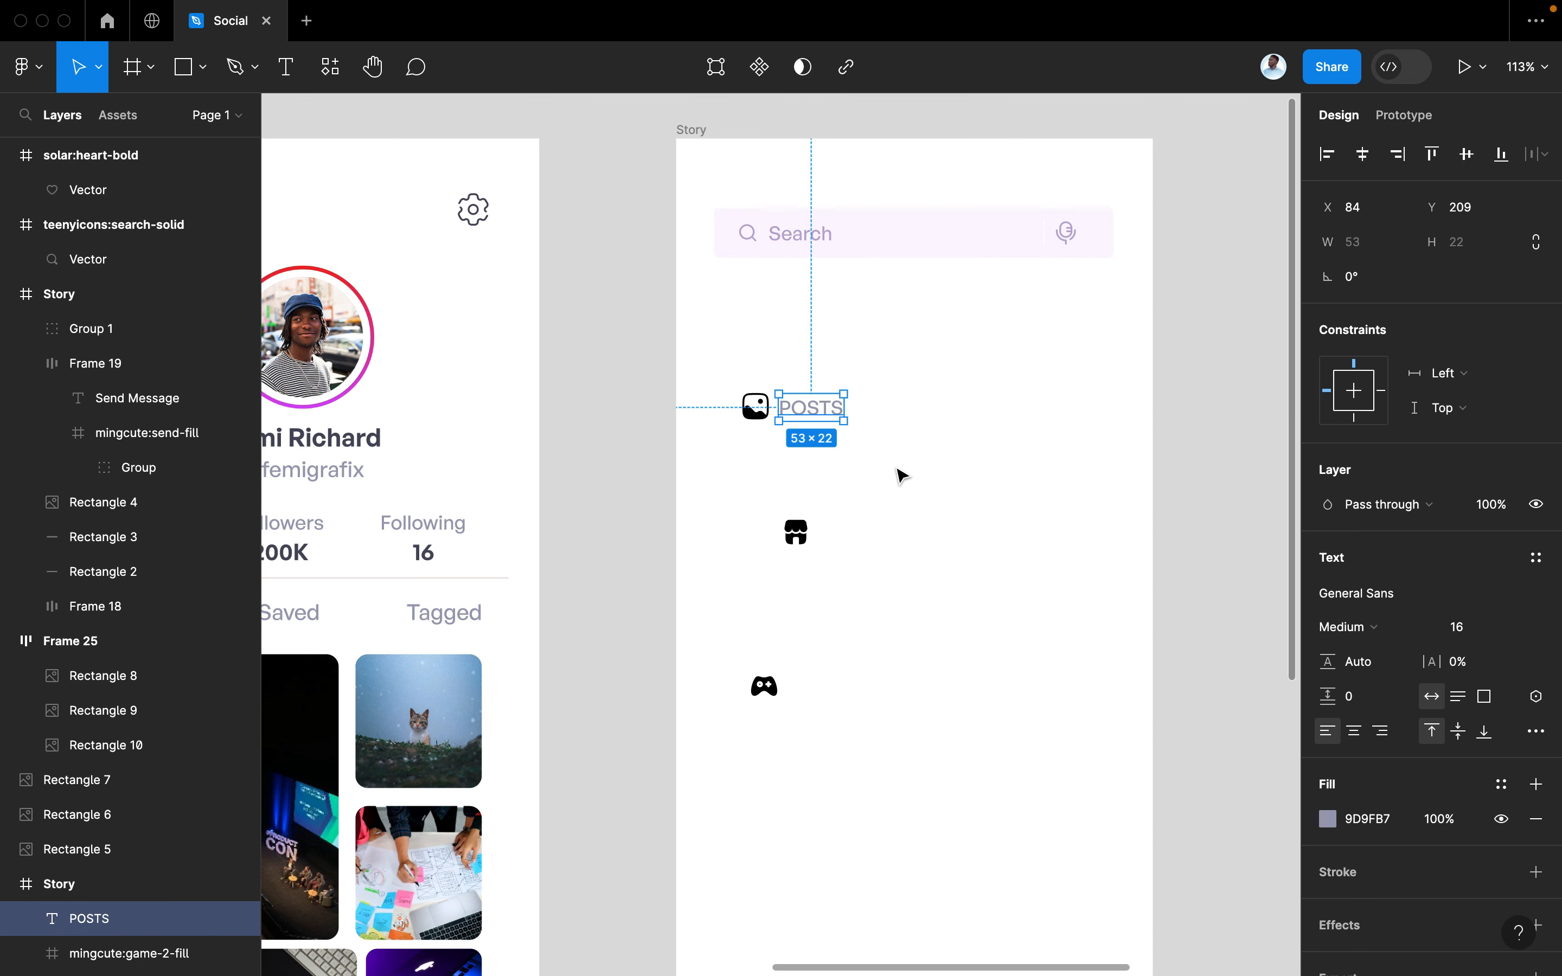
pyautogui.click(896, 468)
pyautogui.click(755, 406)
pyautogui.keyDown('shift'); pyautogui.click(814, 410); pyautogui.keyUp('shift')
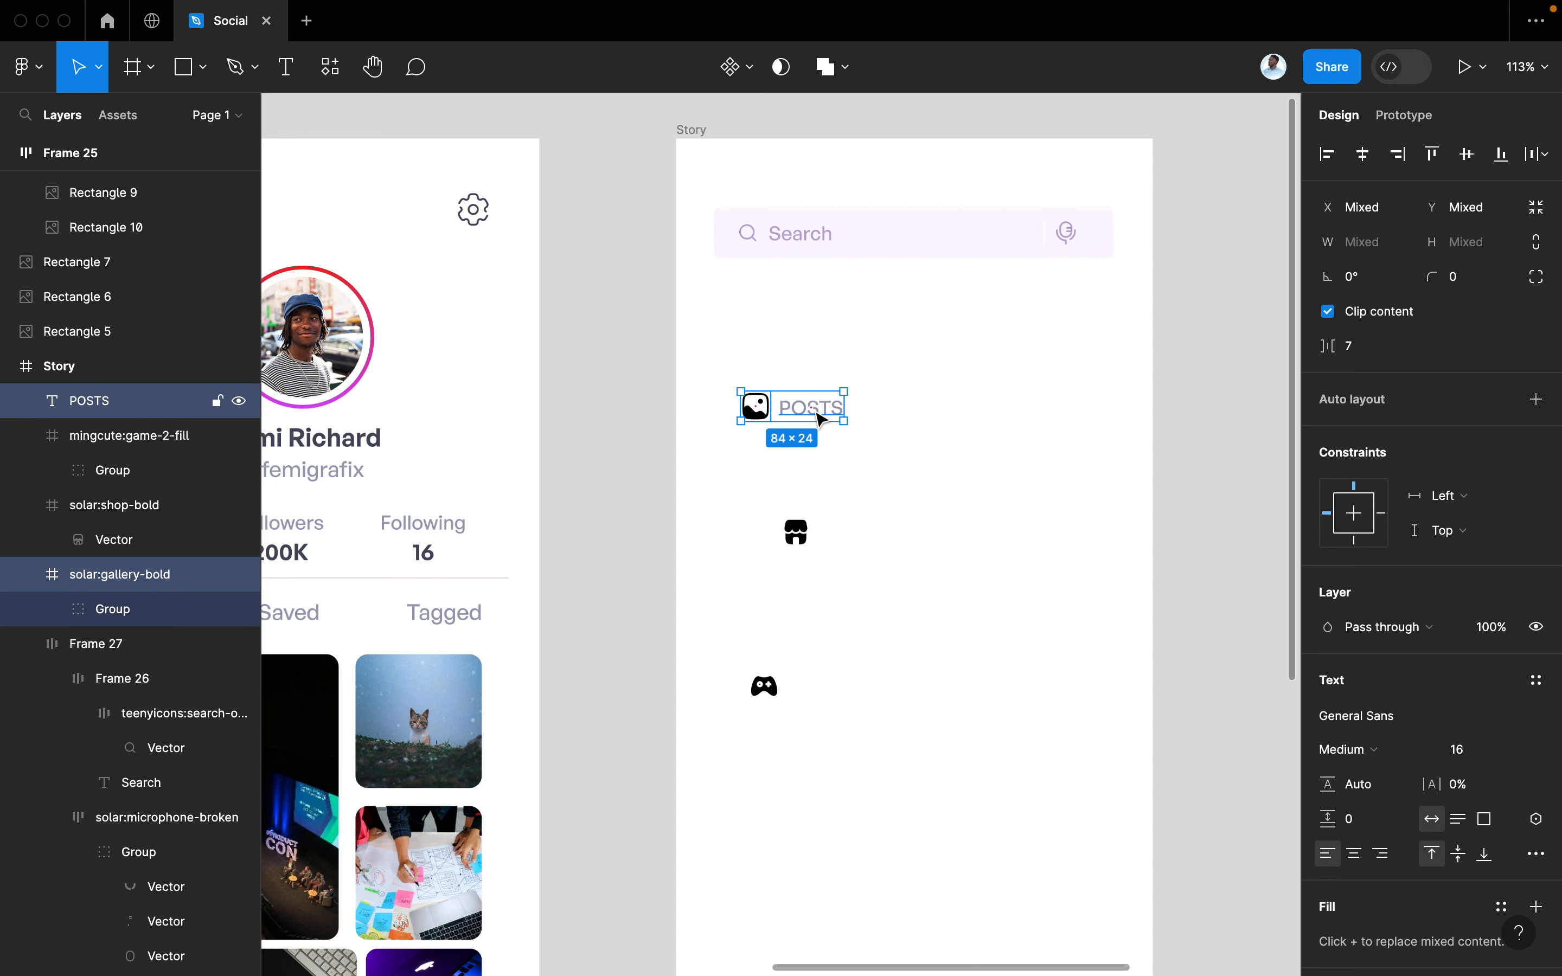
# Wrap the gallery icon and POSTS label in auto layout with padding 8 and corner radius 5
pyautogui.click(834, 419)
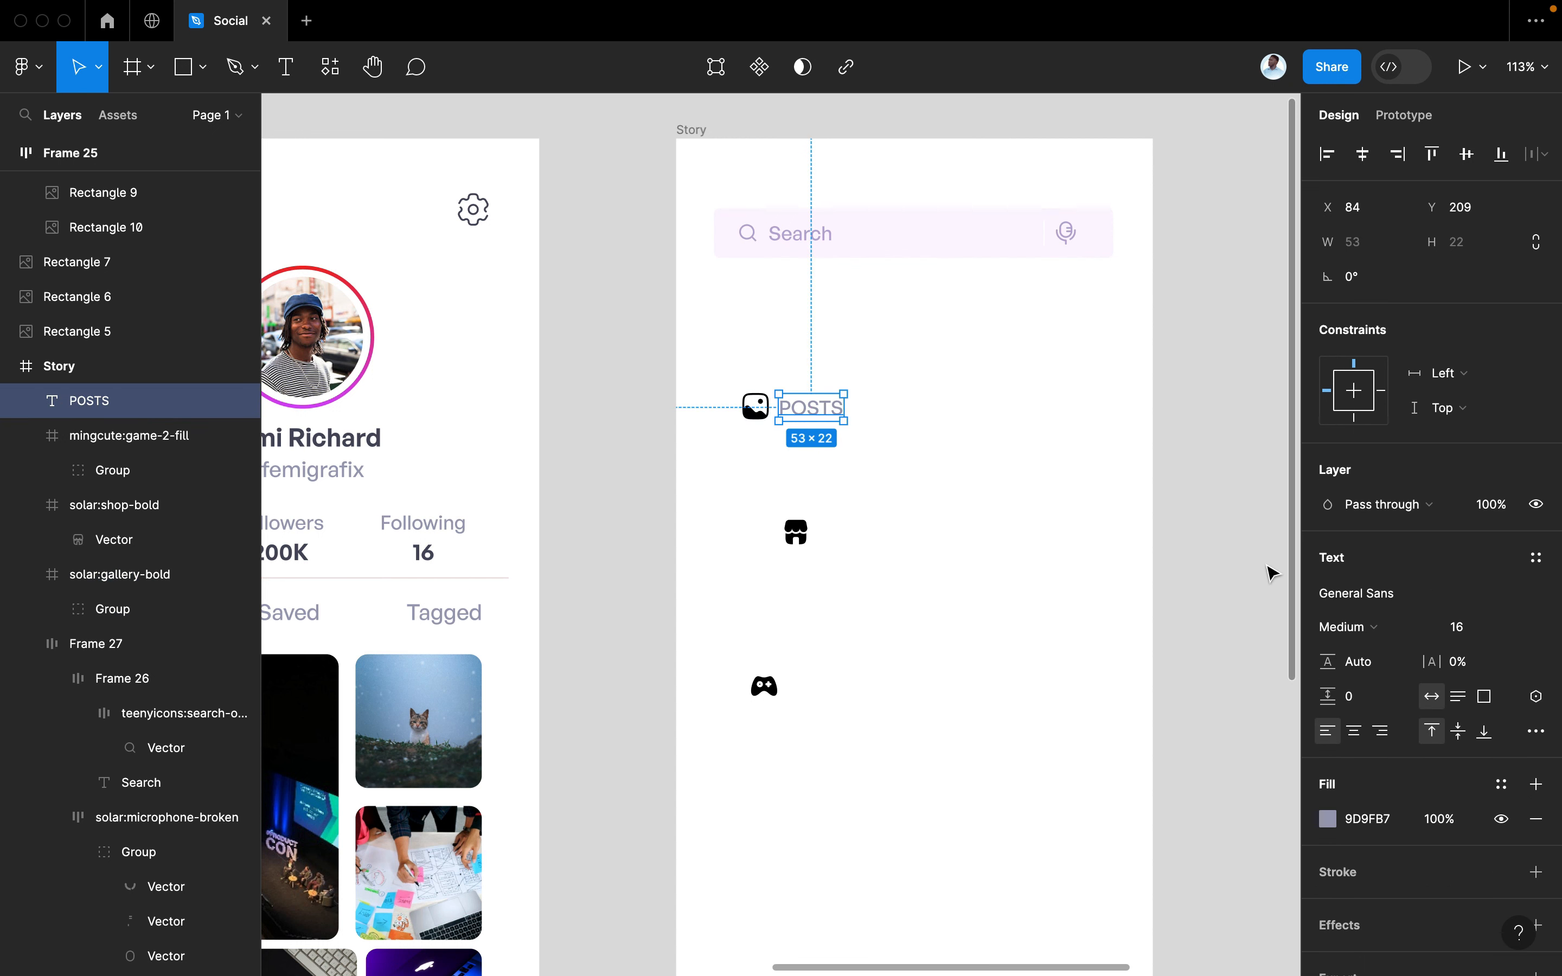
pyautogui.keyDown('shift'); pyautogui.click(752, 405); pyautogui.keyUp('shift')
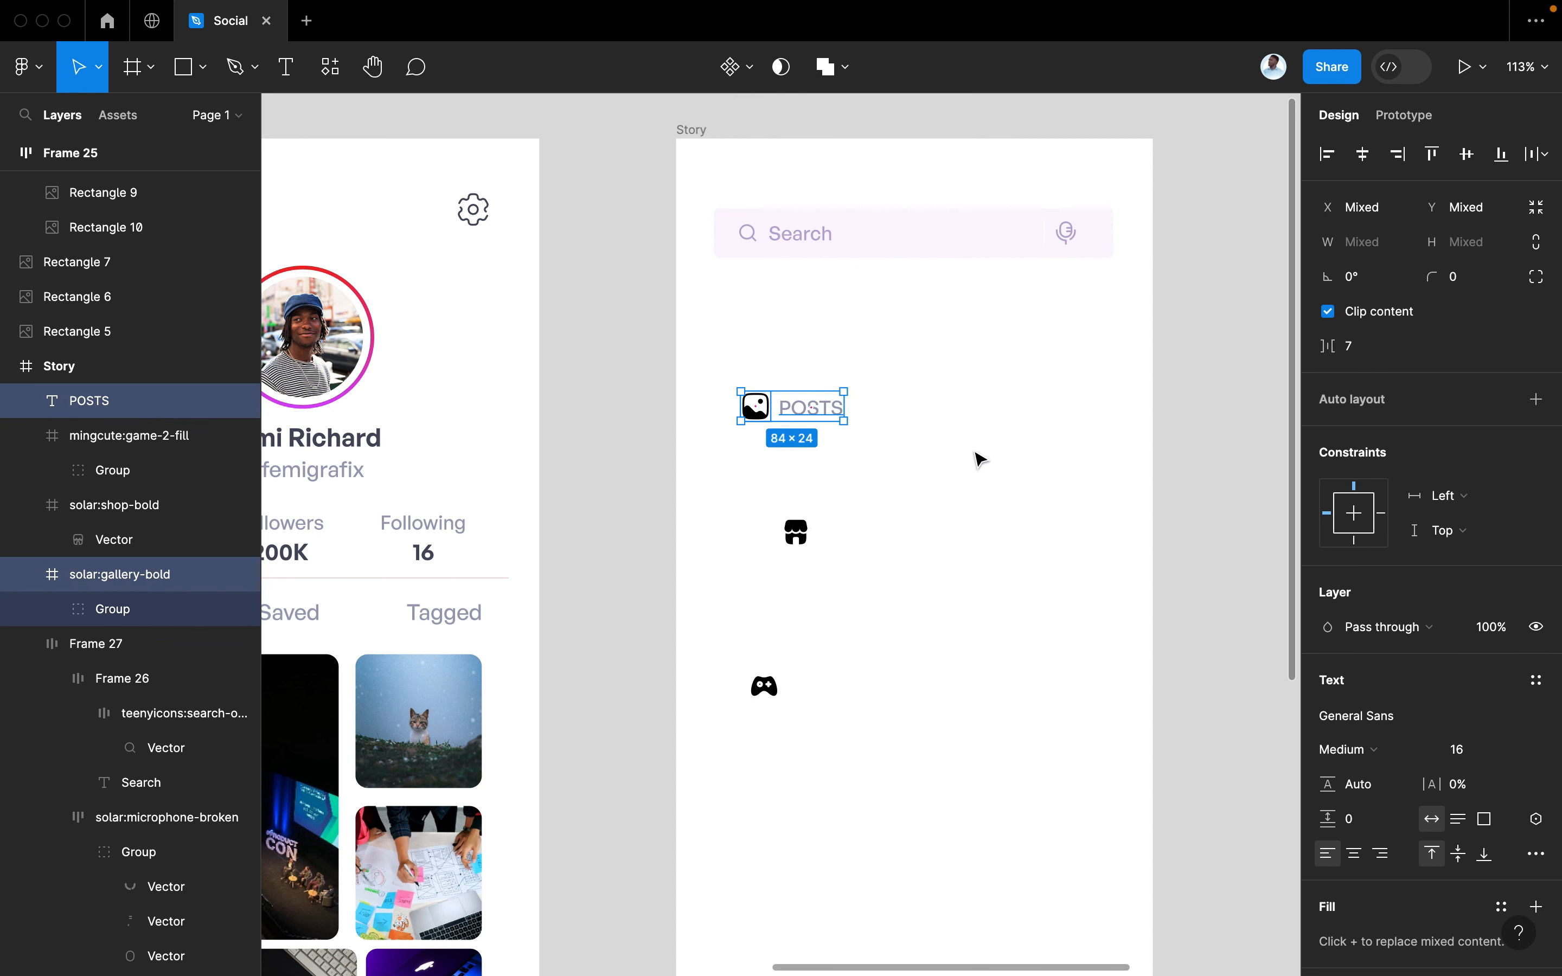
pyautogui.hotkey('shift', 'a')
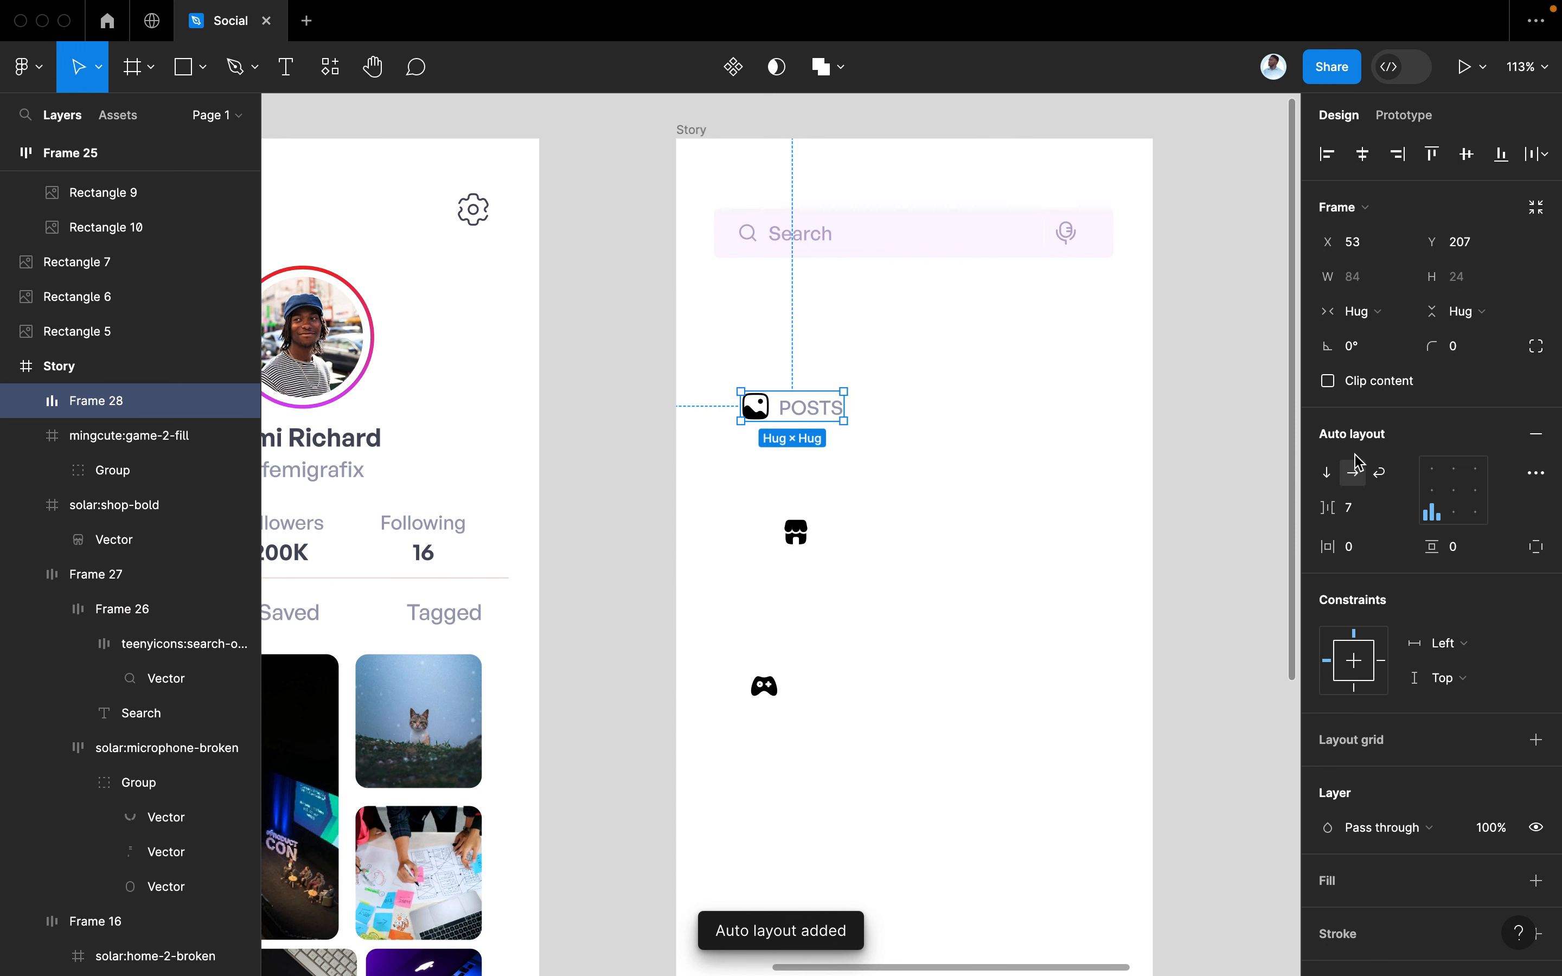
pyautogui.moveTo(1342, 541); pyautogui.dragTo(1433, 547)
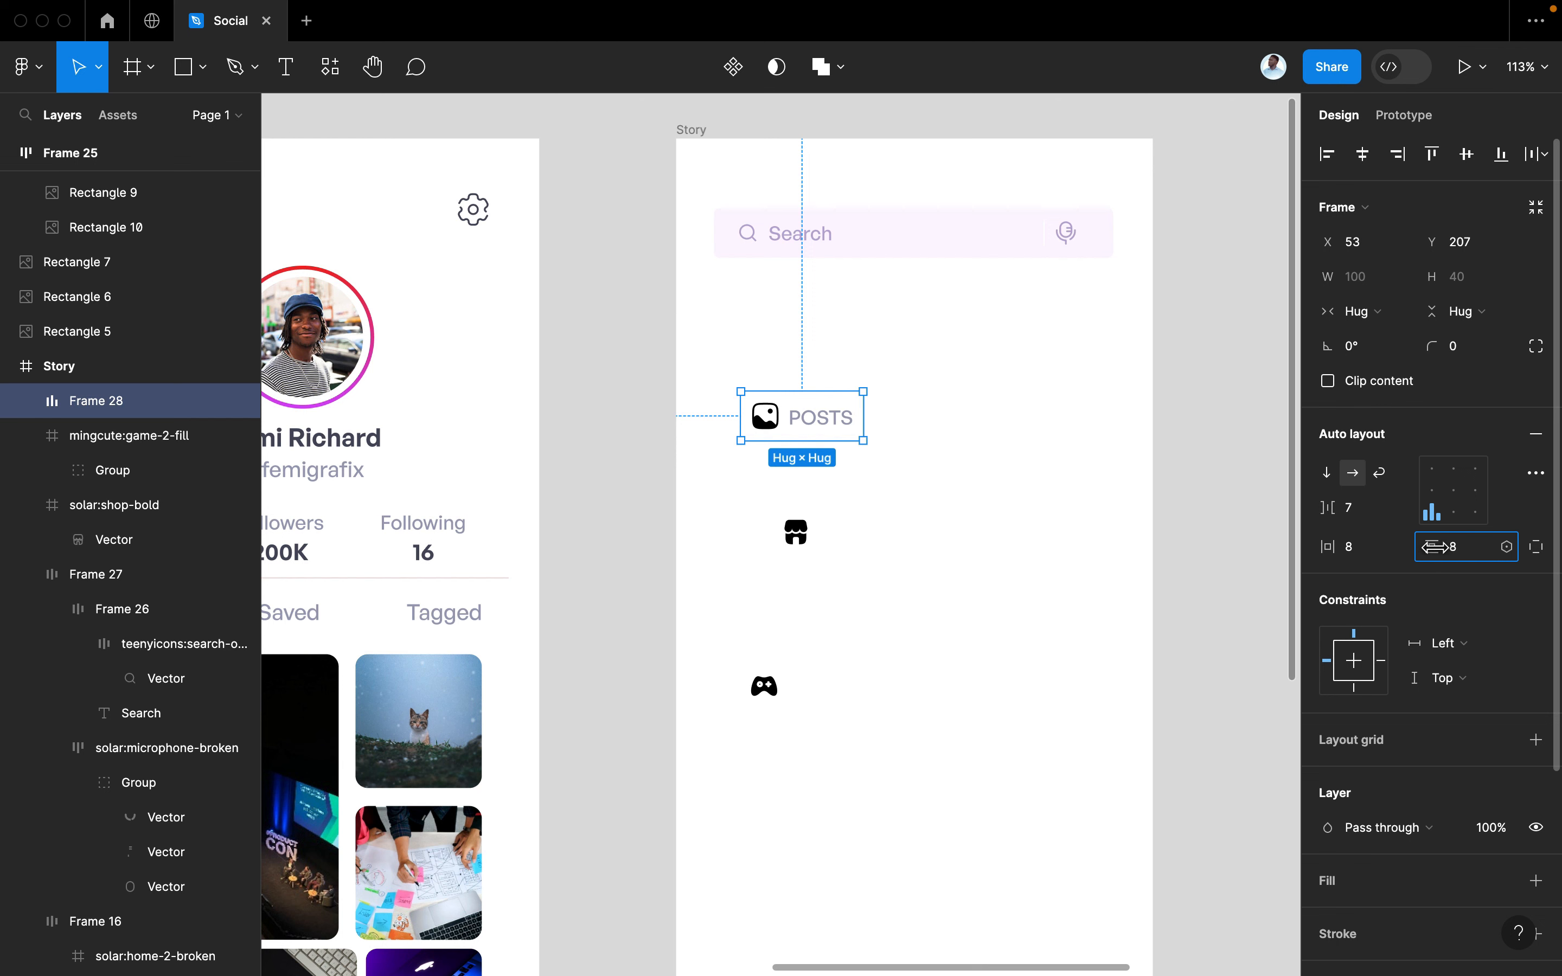
pyautogui.click(1464, 343)
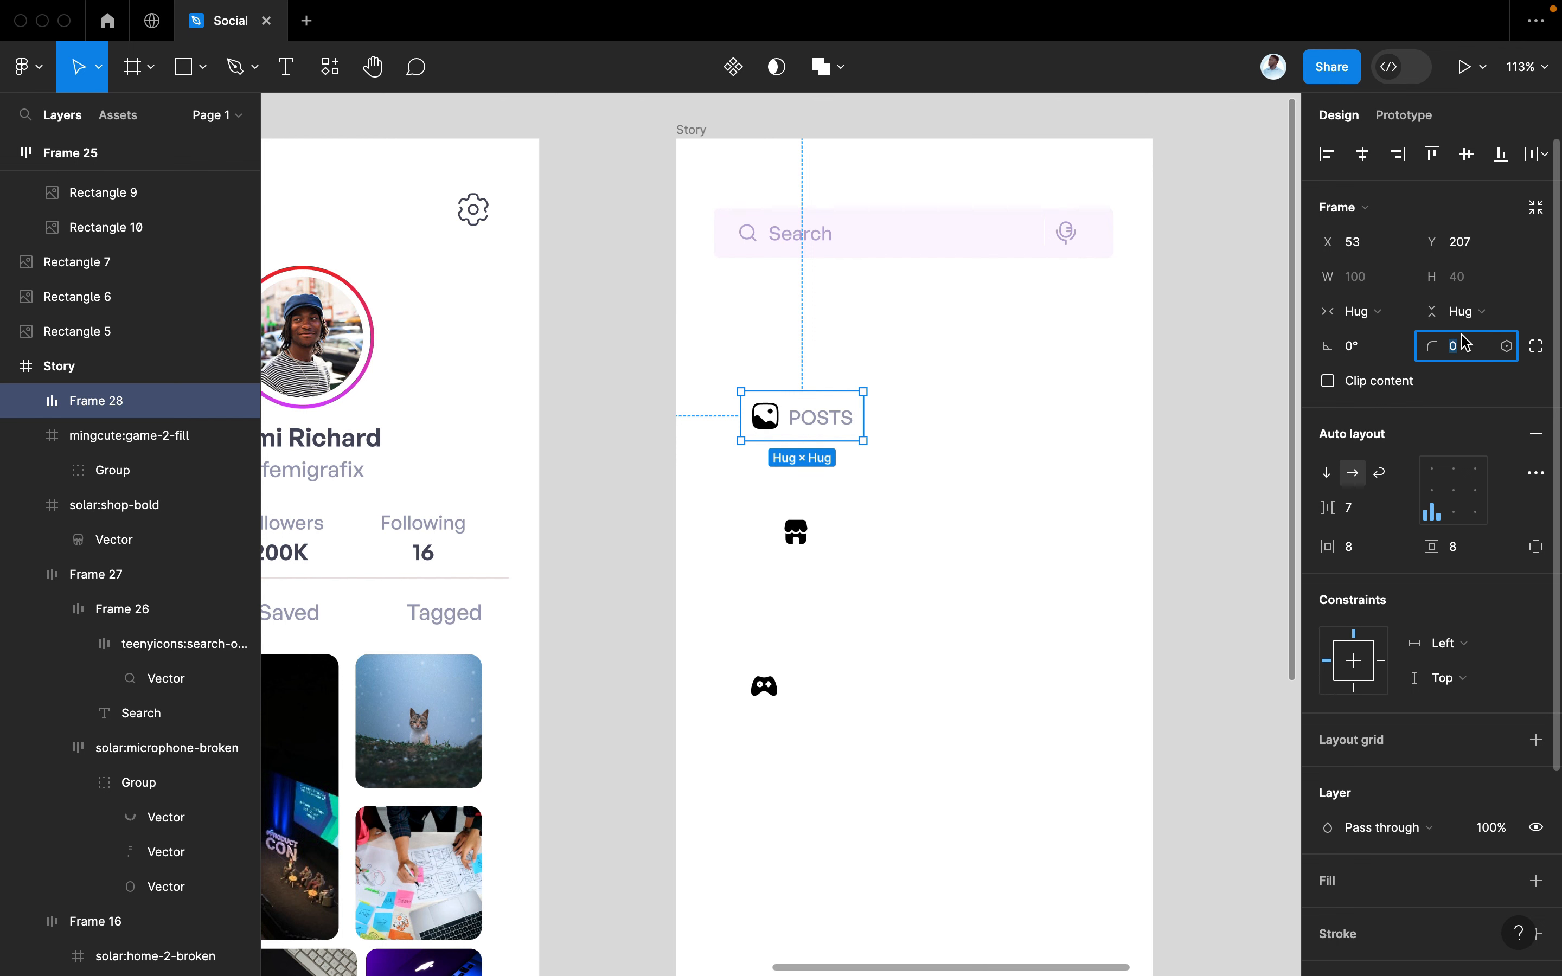
pyautogui.write('5')
pyautogui.press('Return')
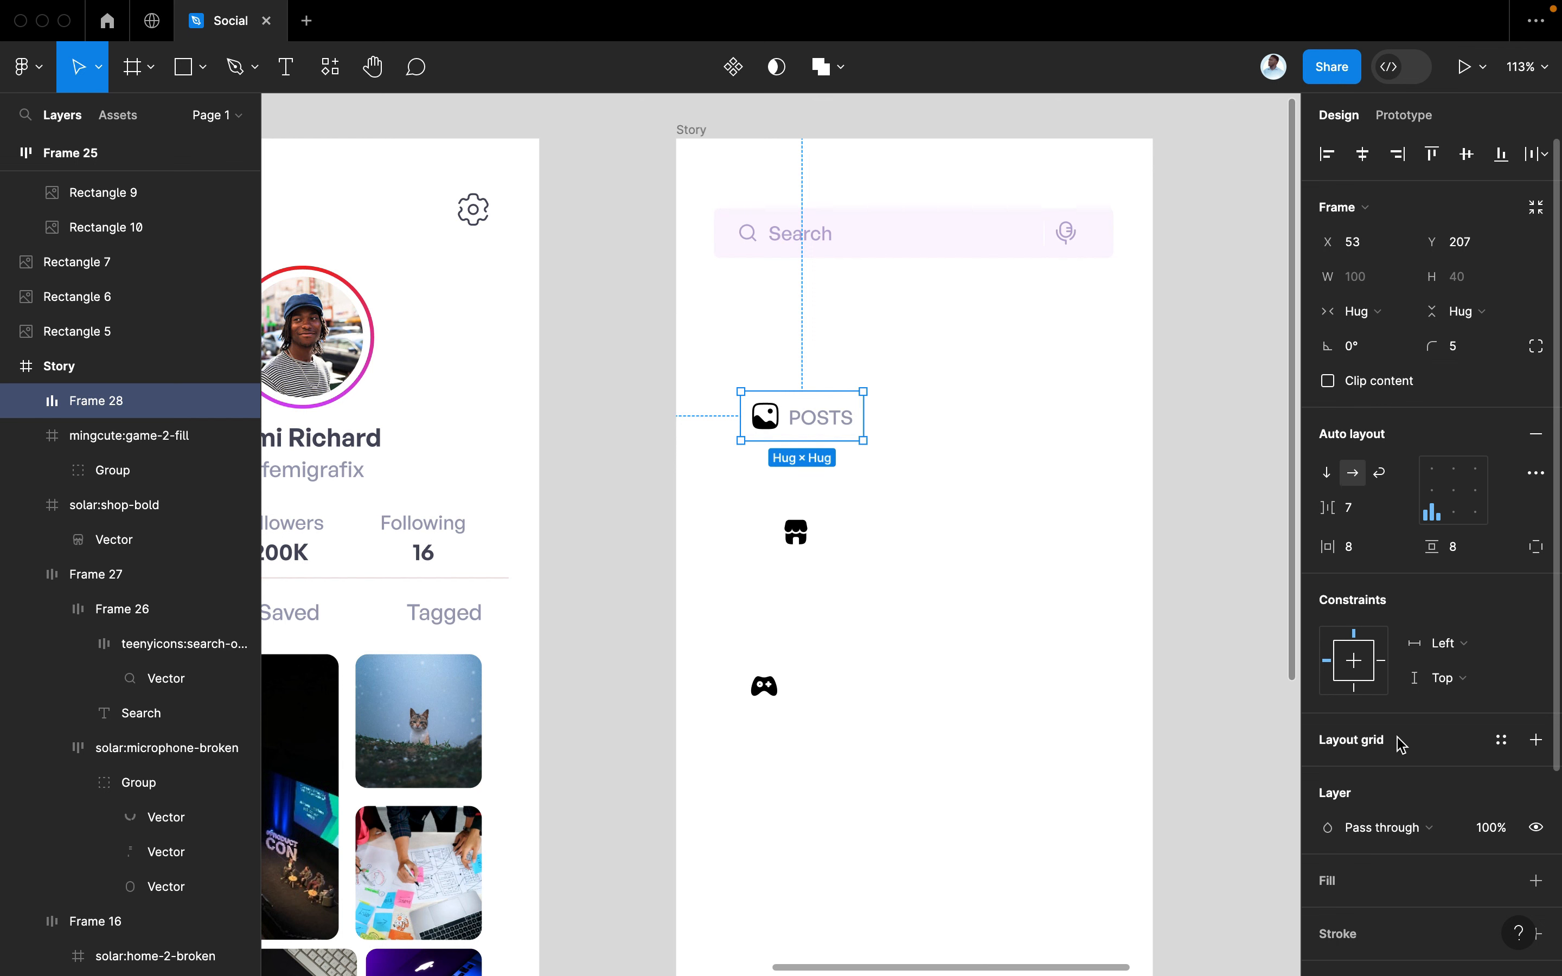
pyautogui.scroll(-5, 1400, 742)
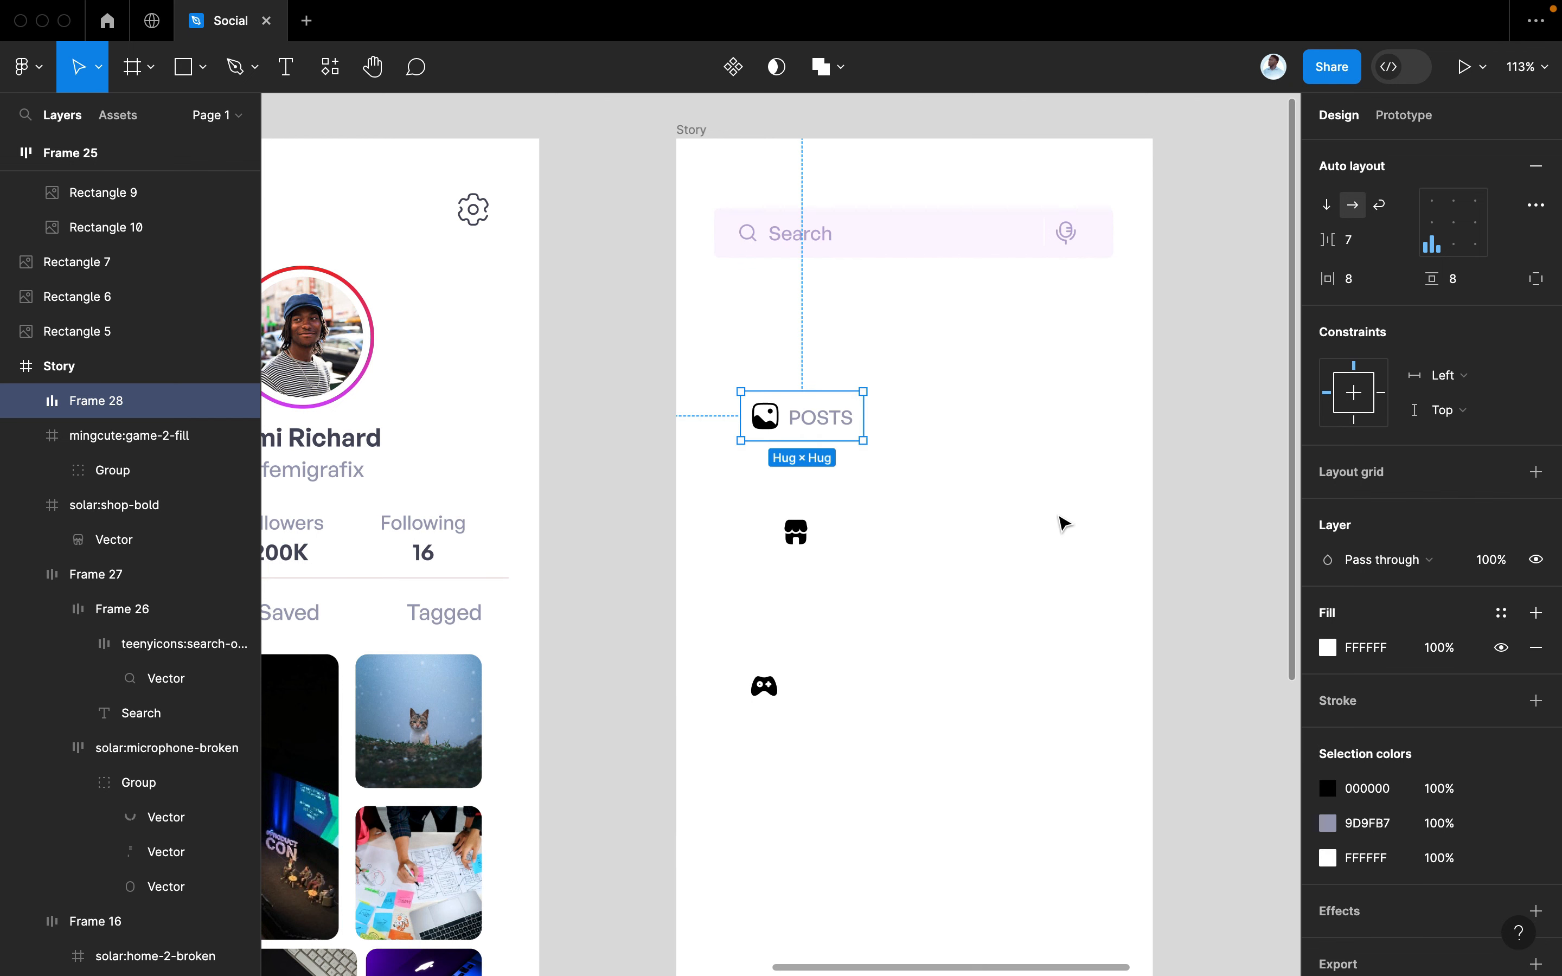
# Apply the pink gradient style to the button and make the POSTS text white
pyautogui.click(1500, 613)
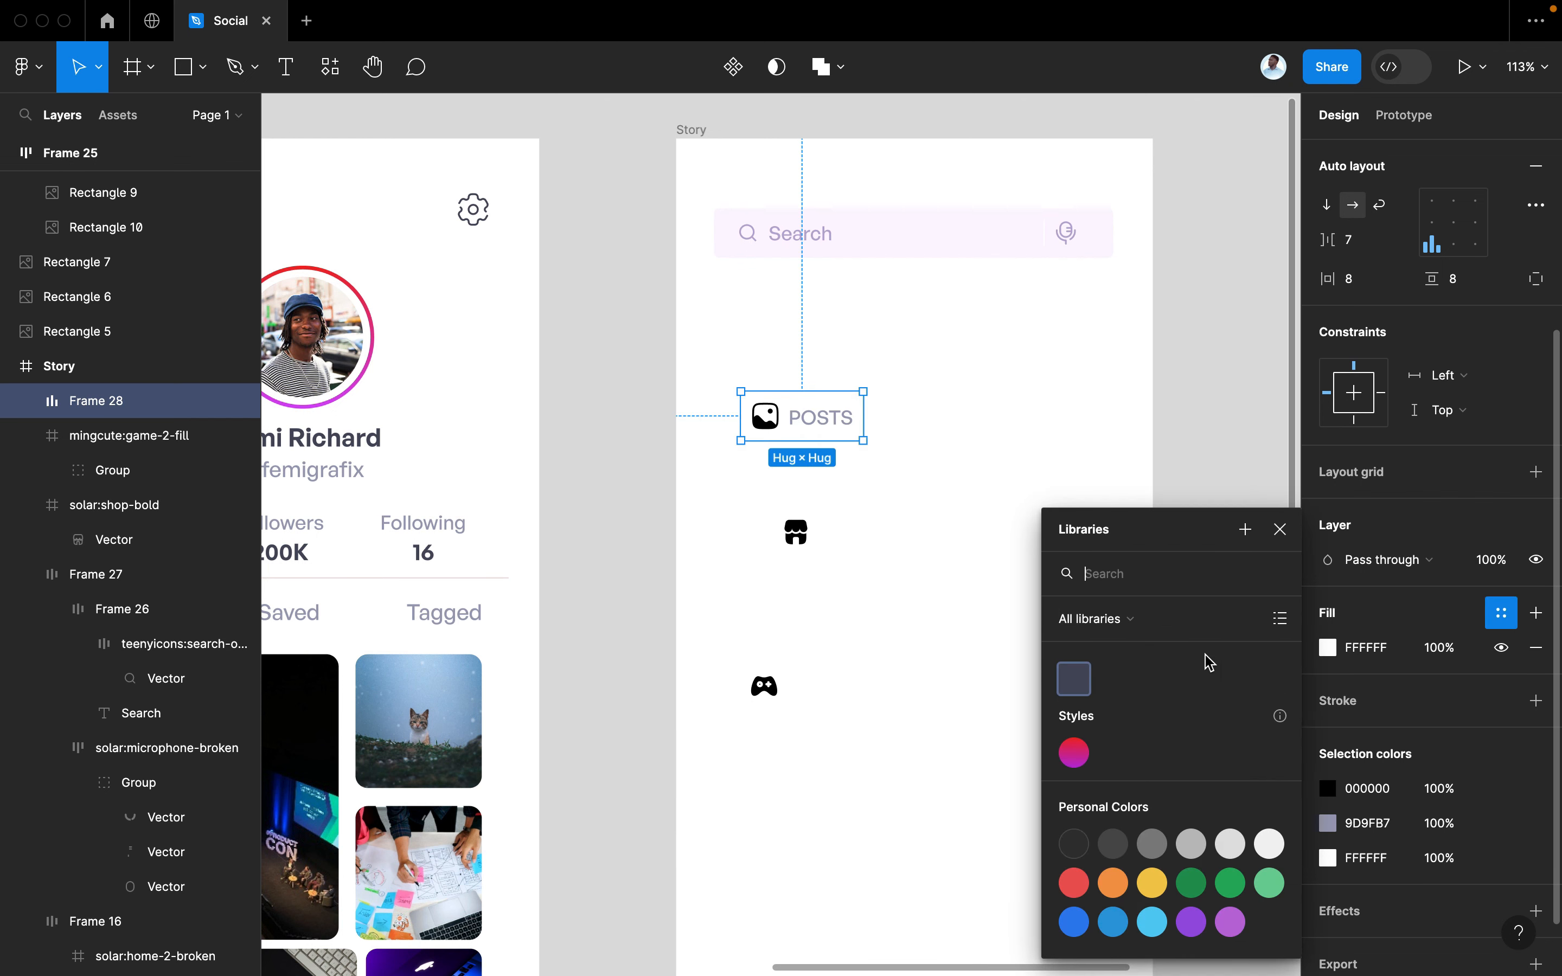
pyautogui.click(1076, 752)
pyautogui.doubleClick(812, 429)
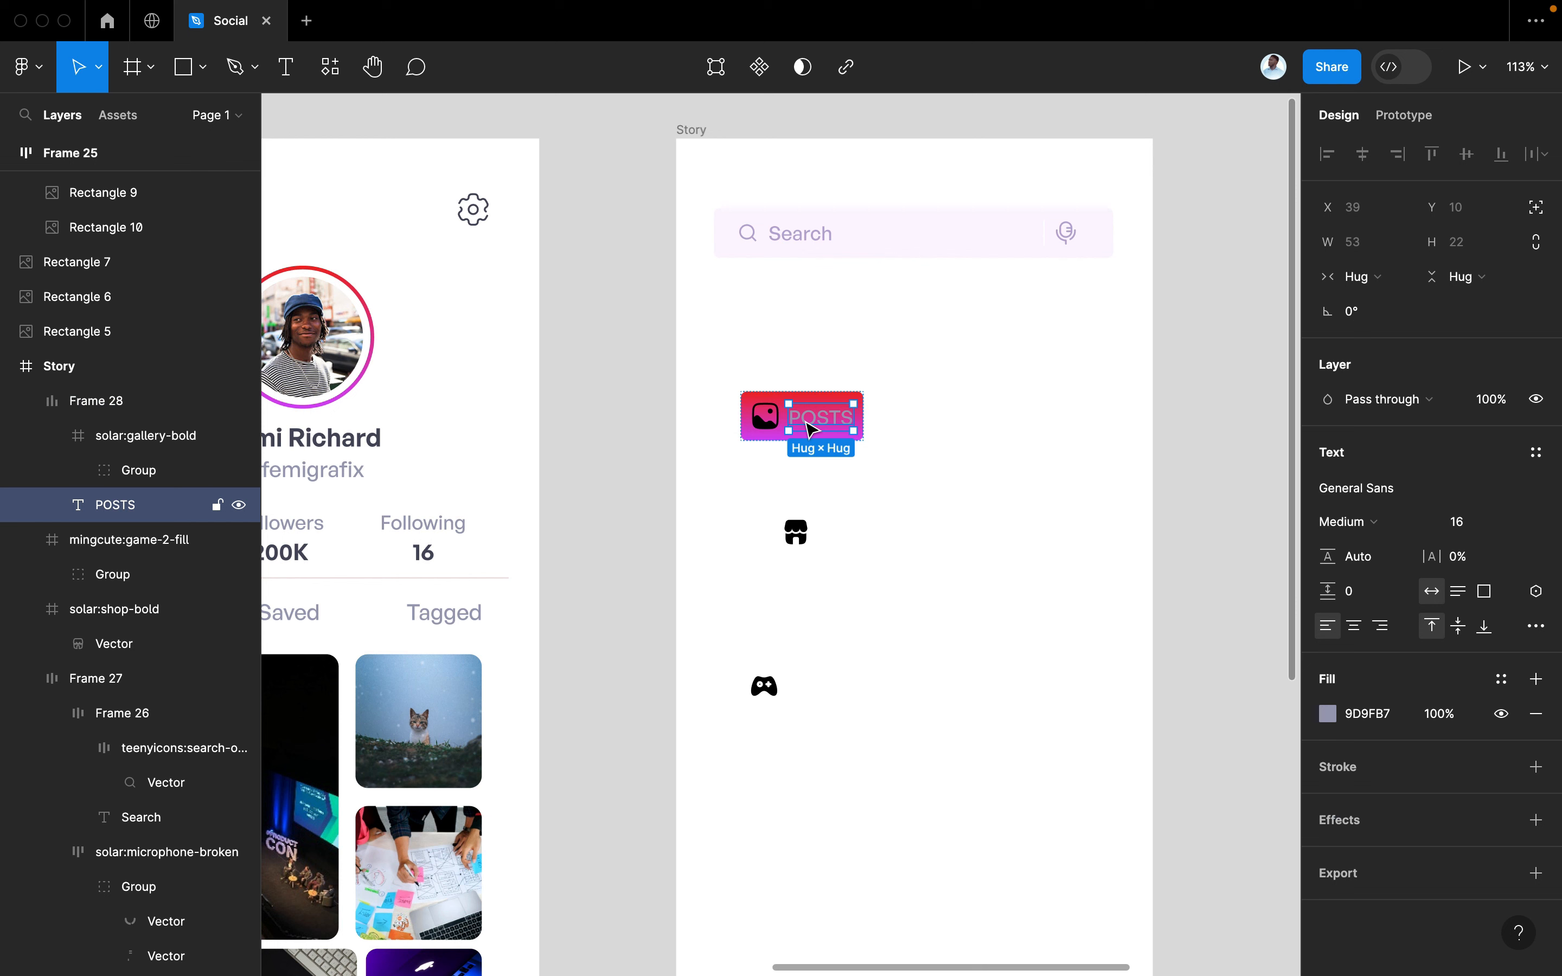
pyautogui.click(1326, 714)
pyautogui.moveTo(1274, 676); pyautogui.dragTo(826, 248)
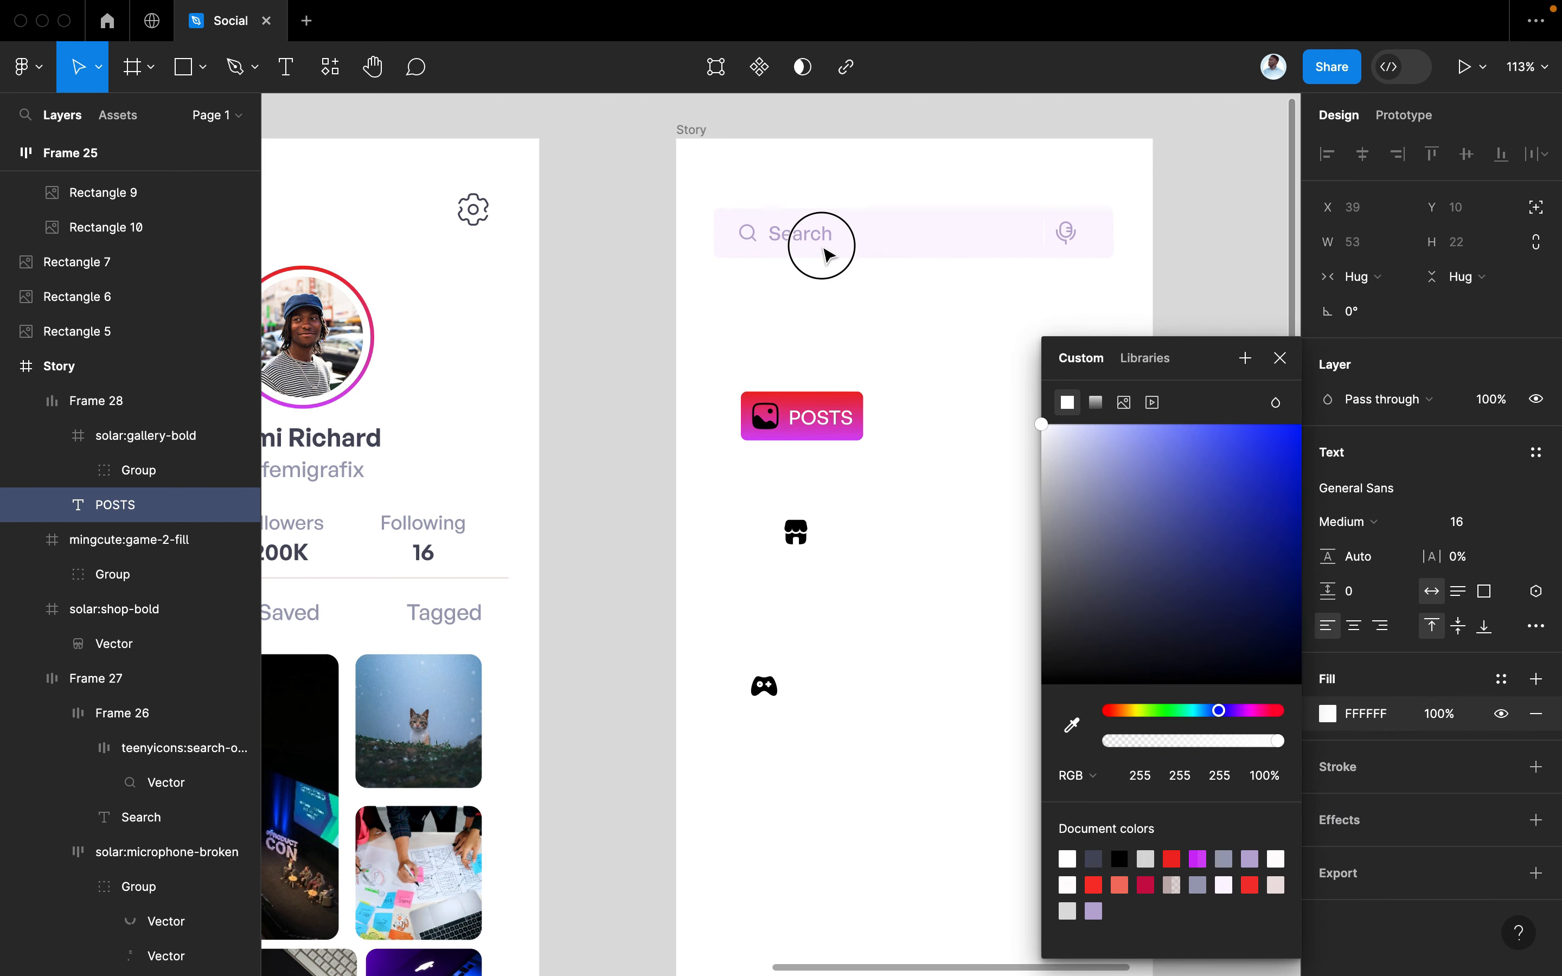
pyautogui.click(1280, 359)
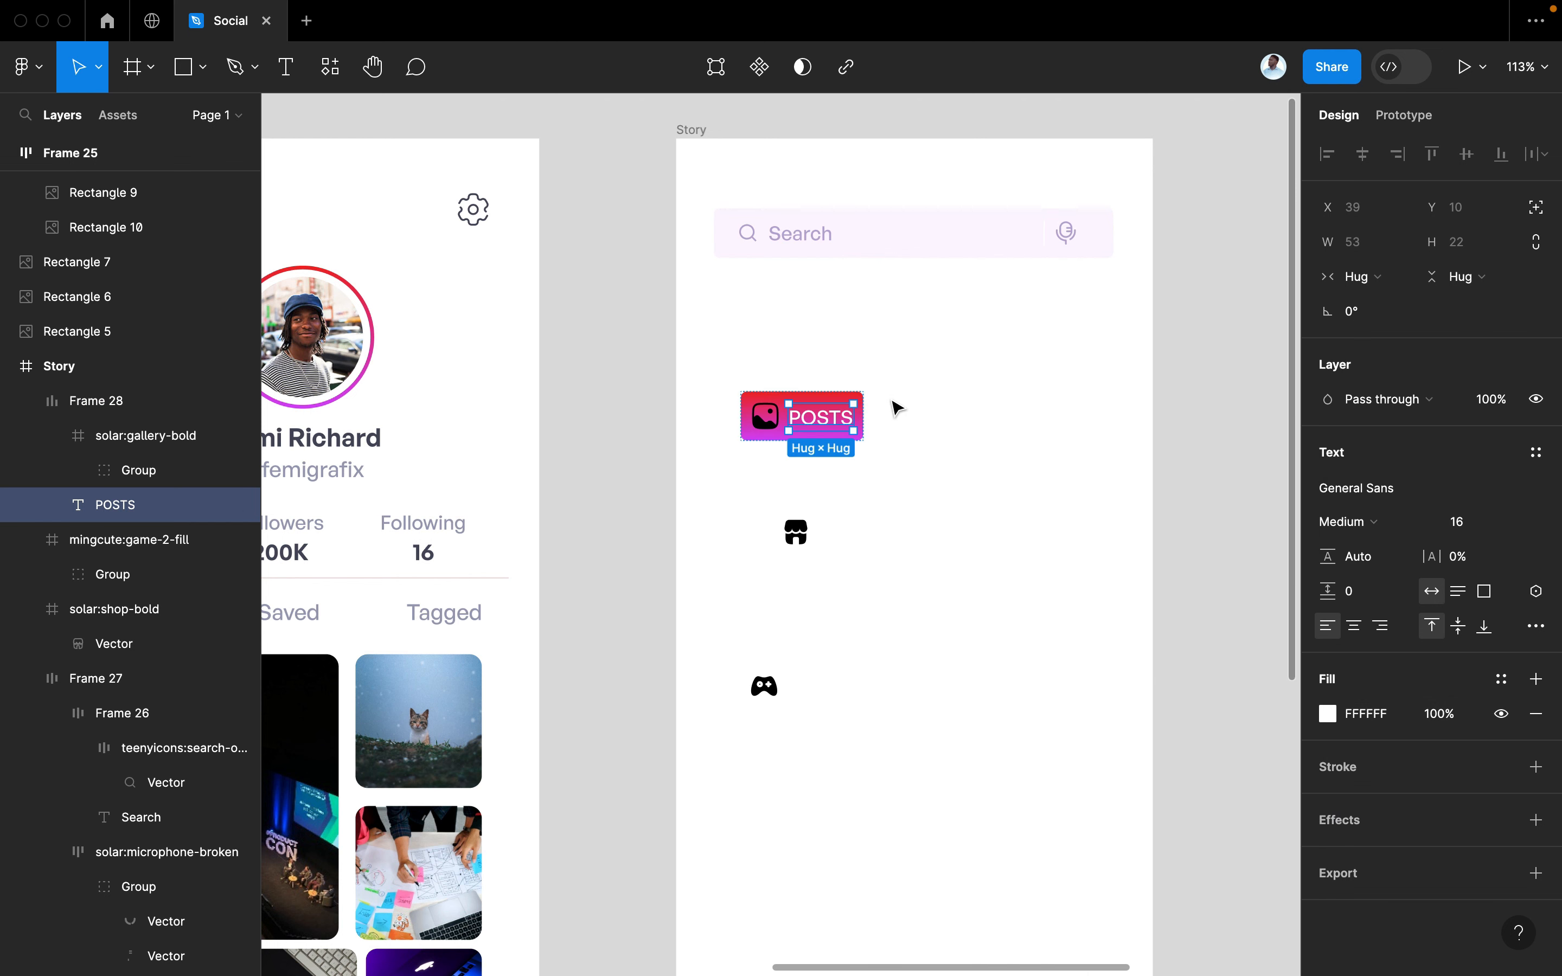
# Make the gallery icon white and move the POSTS button just below the search bar
pyautogui.click(773, 436)
pyautogui.scroll(-1, 1425, 711)
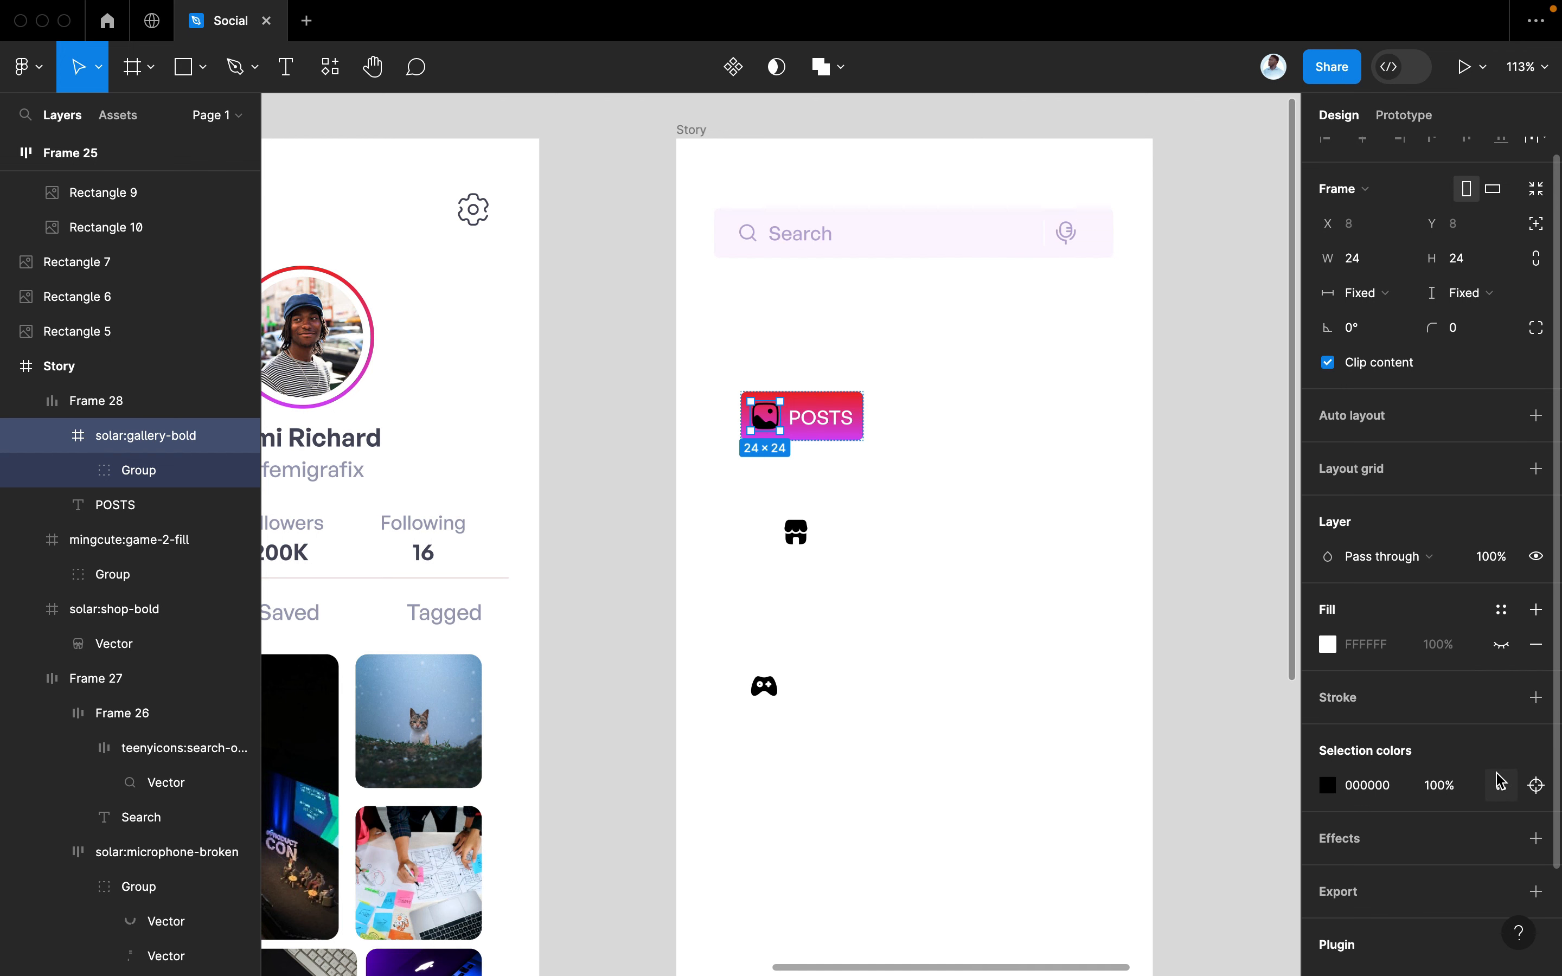
pyautogui.click(1501, 784)
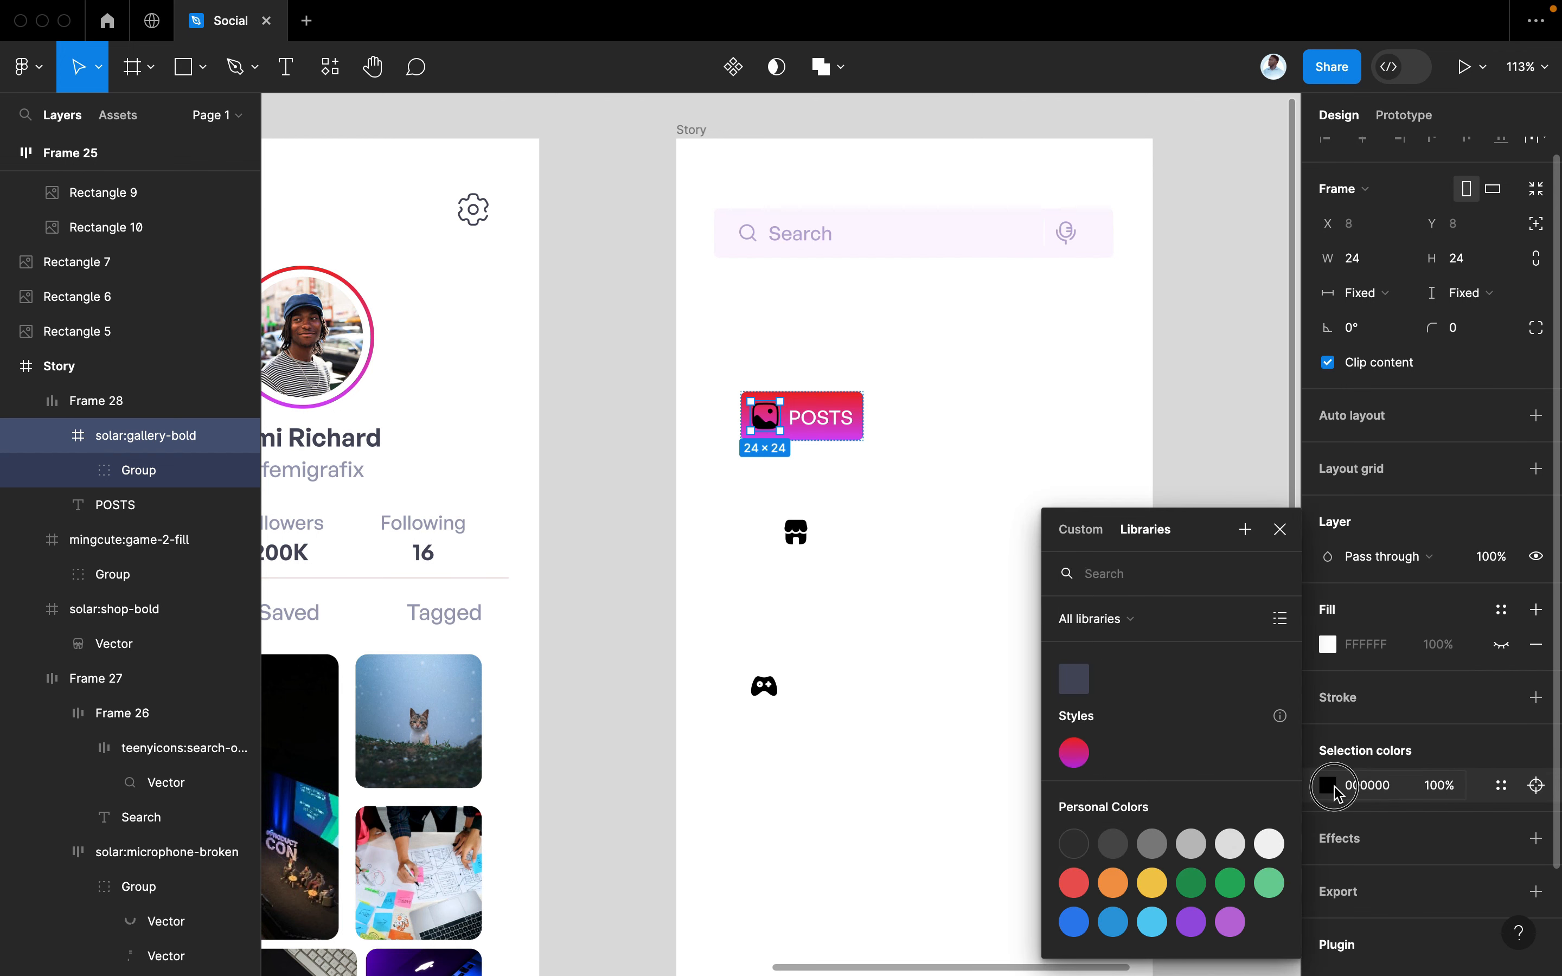
pyautogui.click(1328, 785)
pyautogui.click(1327, 785)
pyautogui.moveTo(1136, 610); pyautogui.dragTo(903, 361)
pyautogui.click(1280, 358)
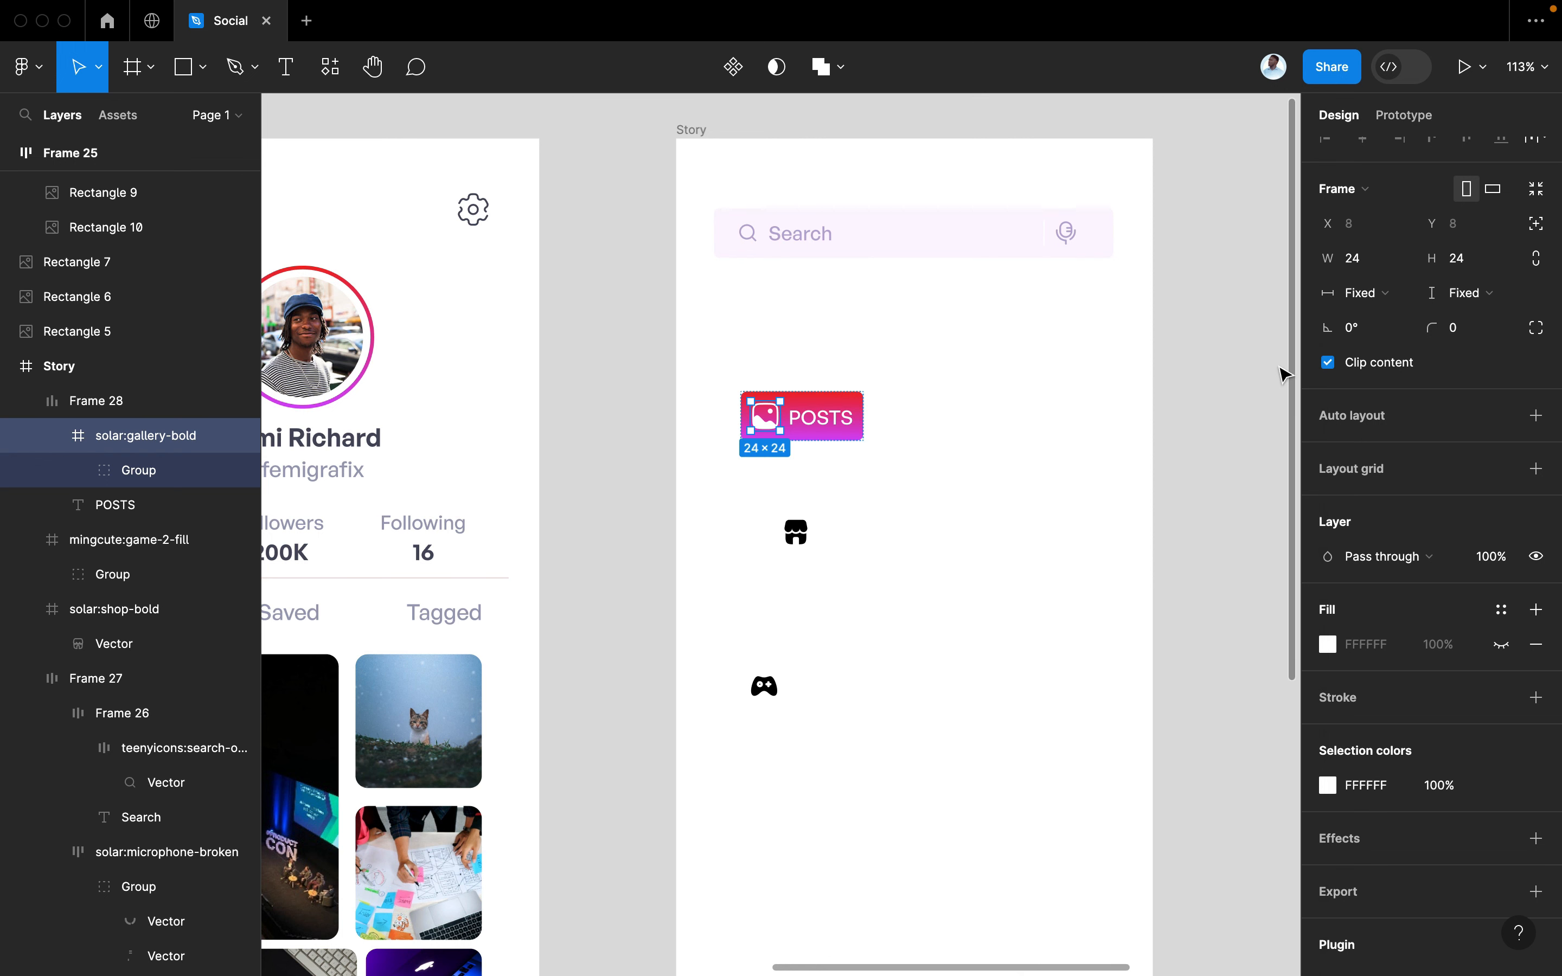
pyautogui.click(880, 477)
pyautogui.click(839, 437)
pyautogui.moveTo(807, 437); pyautogui.dragTo(1050, 331)
# Wrap the three POSTS buttons in an auto-layout row, tighten the gap, and delete the third
pyautogui.keyDown('shift'); pyautogui.click(922, 331); pyautogui.keyUp('shift')
pyautogui.keyDown('shift'); pyautogui.click(810, 335); pyautogui.keyUp('shift')
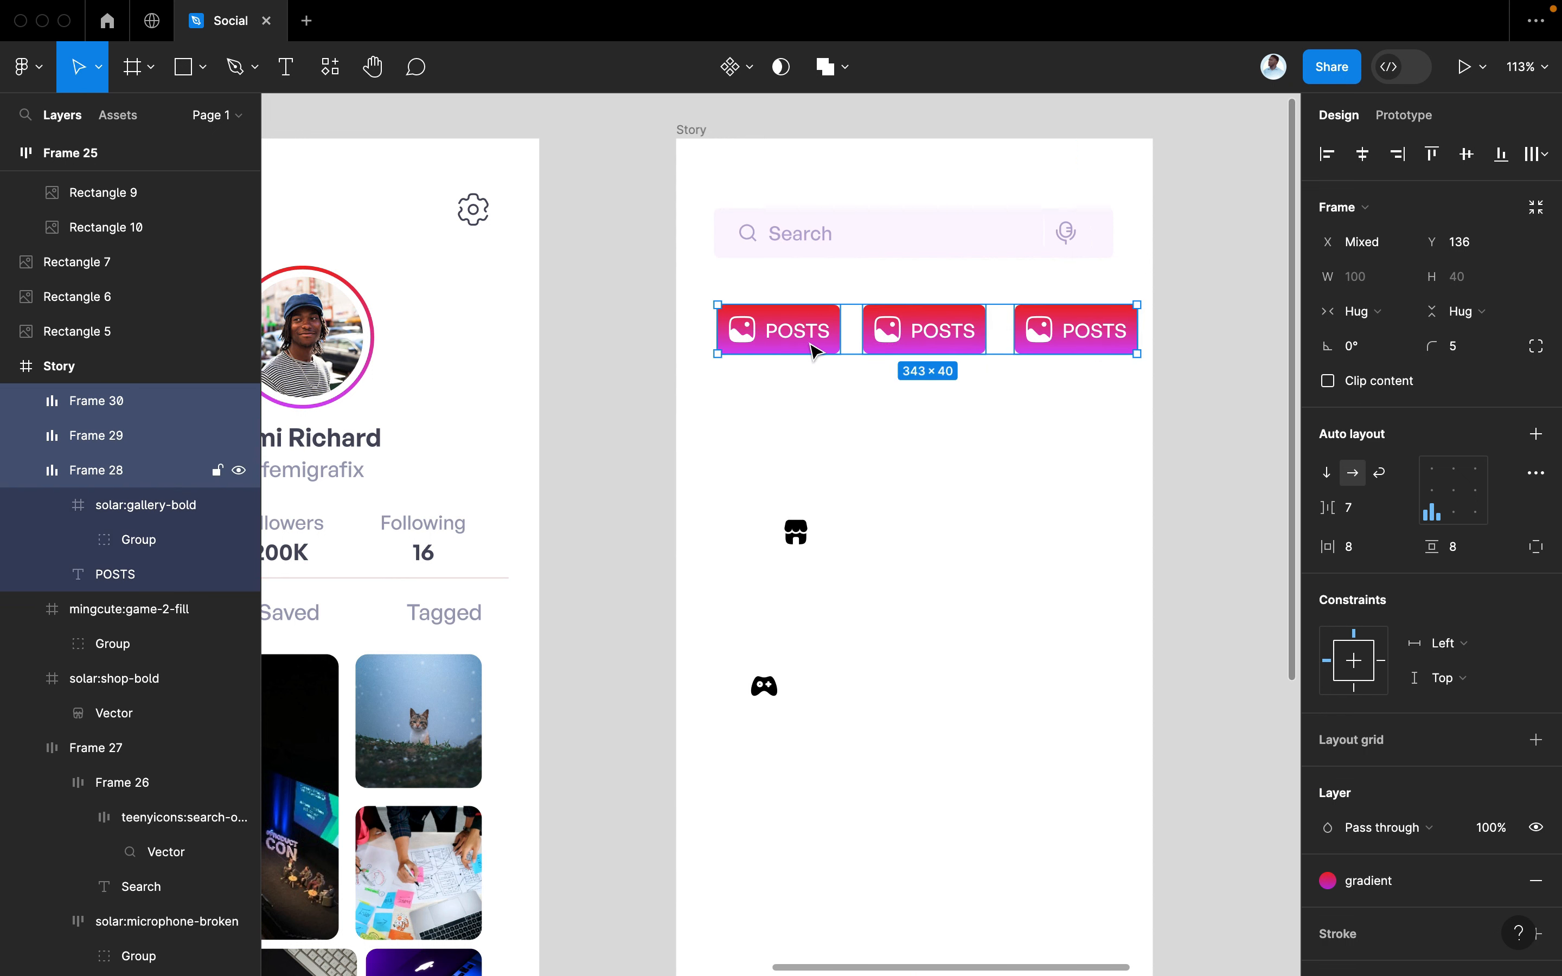
pyautogui.hotkey('shift', 'a')
pyautogui.moveTo(1329, 508); pyautogui.dragTo(1325, 508)
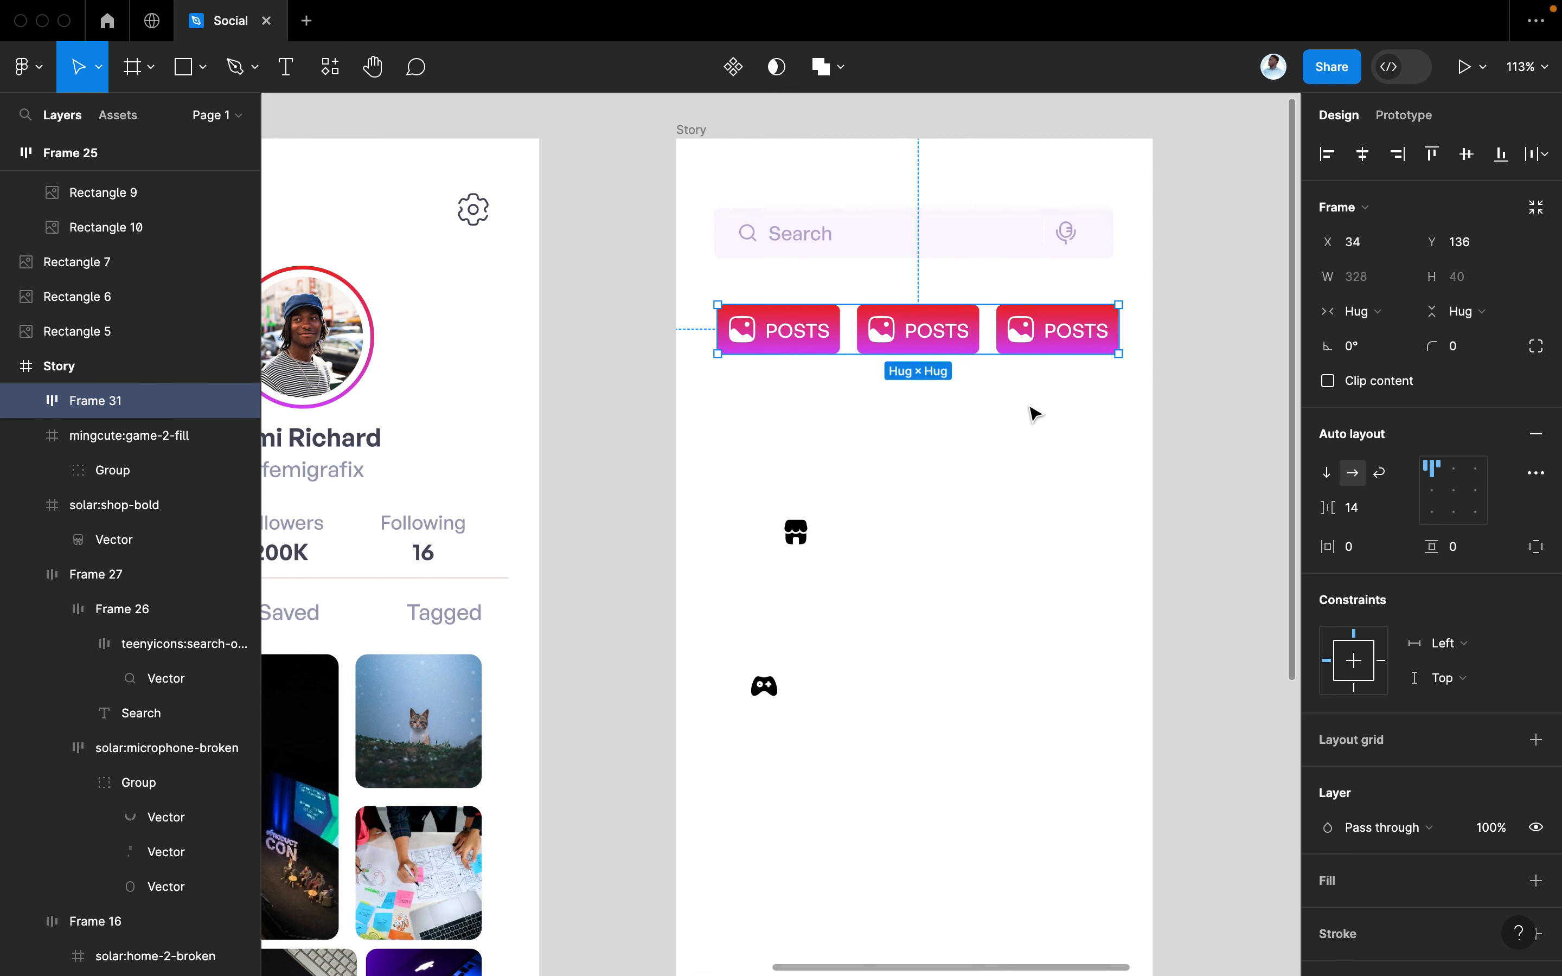
pyautogui.click(1059, 339)
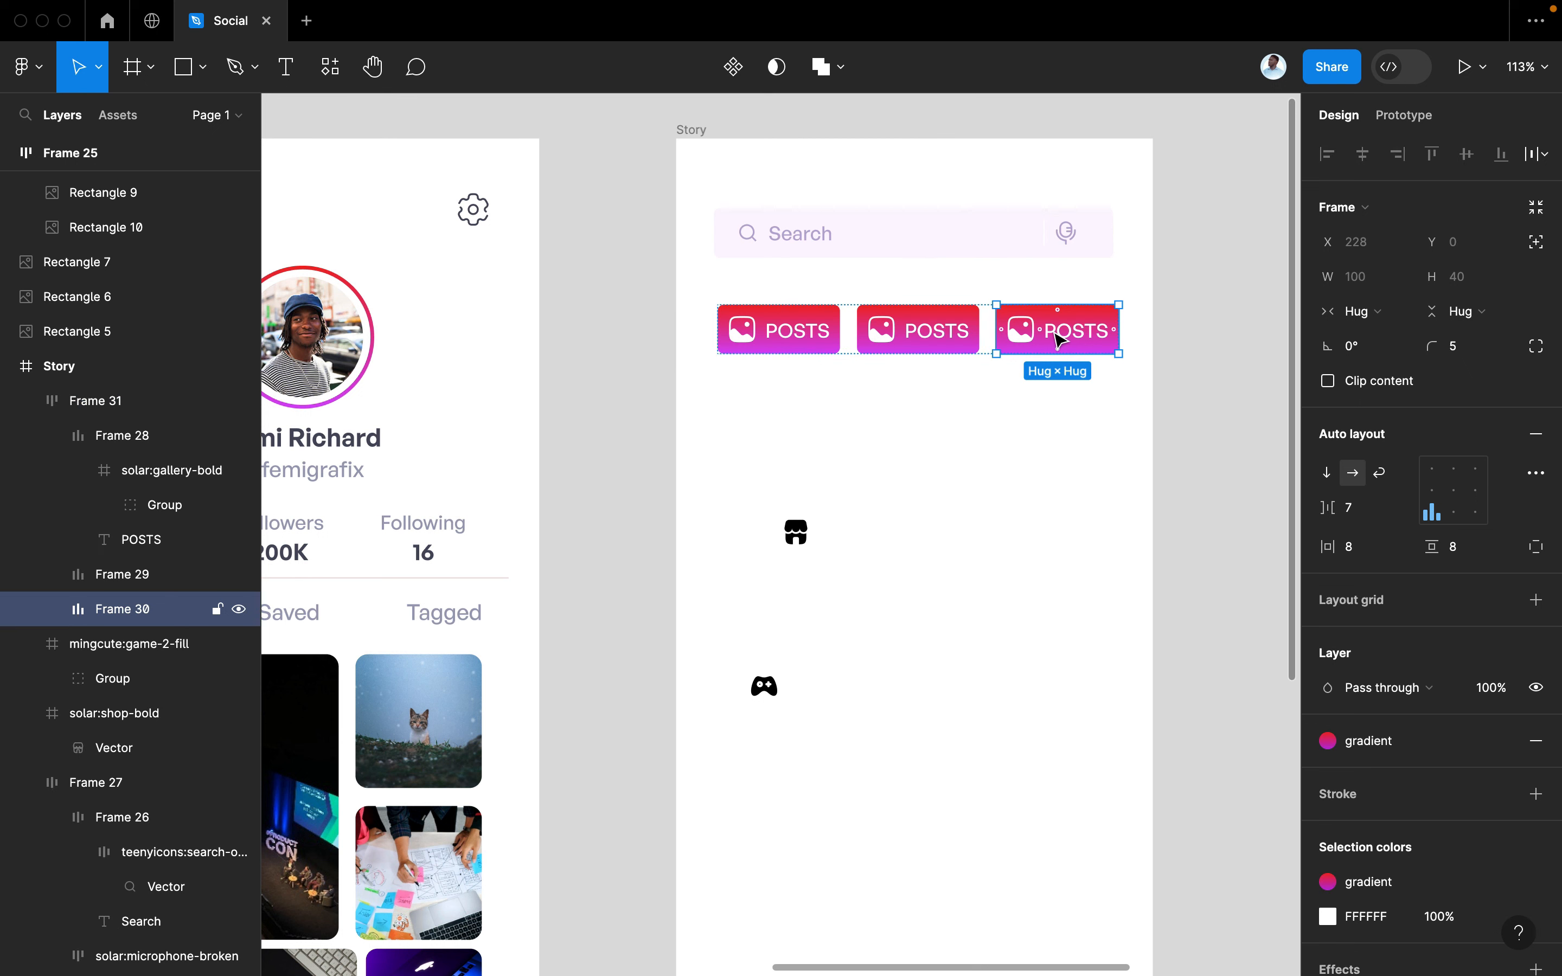
pyautogui.press('Delete')
# Colour the second button's POSTS label with the dark colour style
pyautogui.click(909, 331)
pyautogui.click(910, 329)
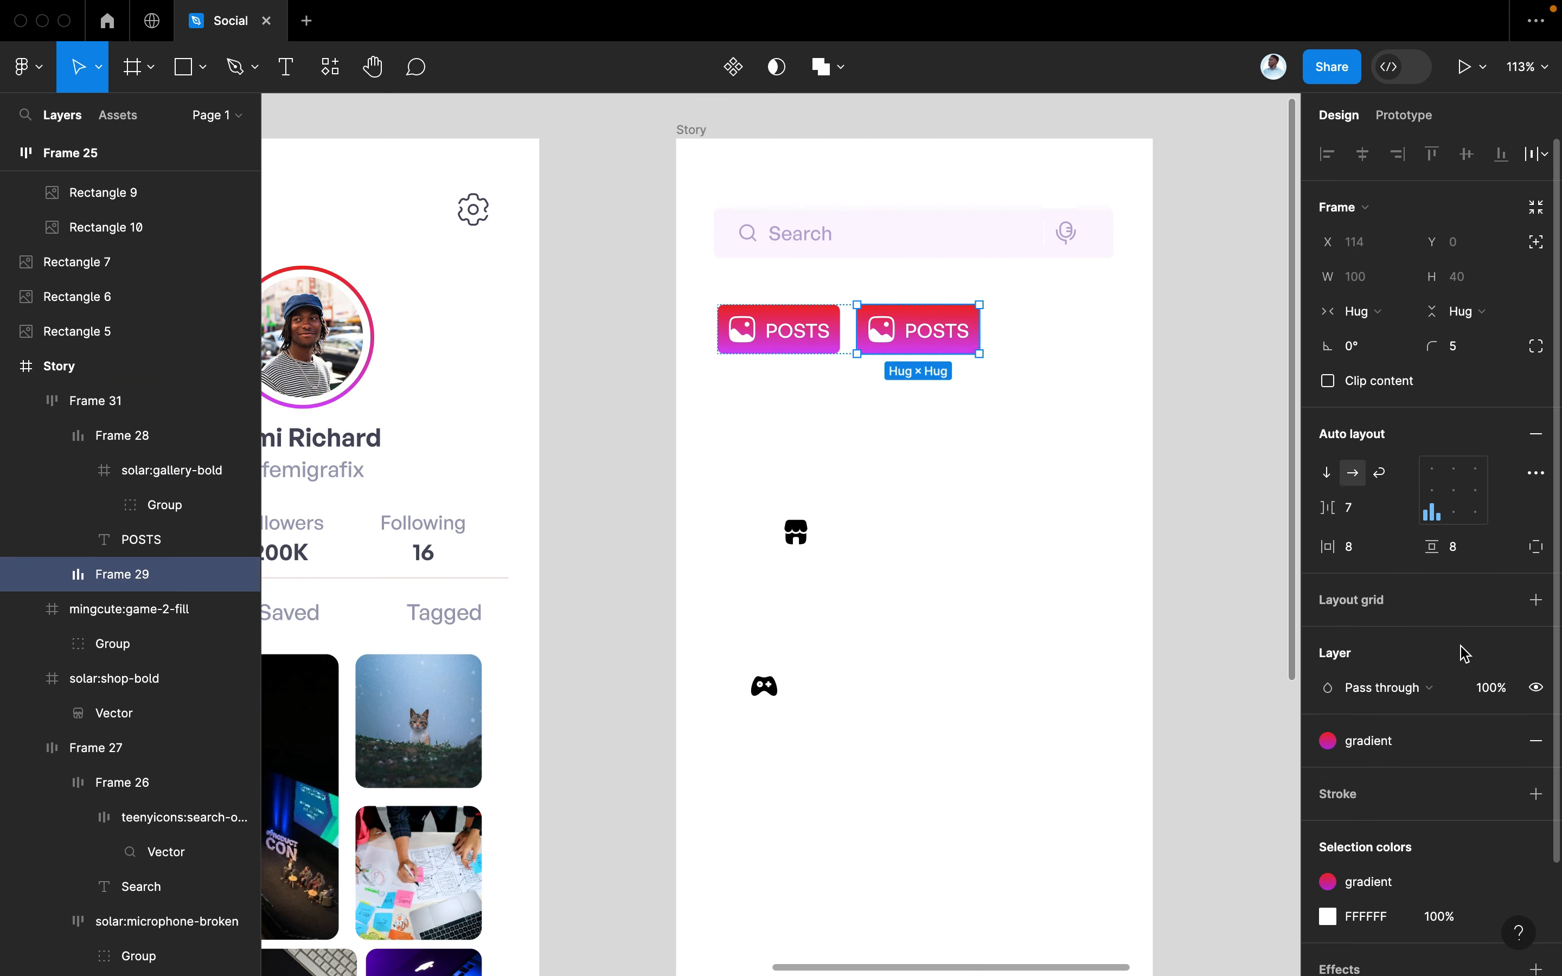
pyautogui.click(945, 345)
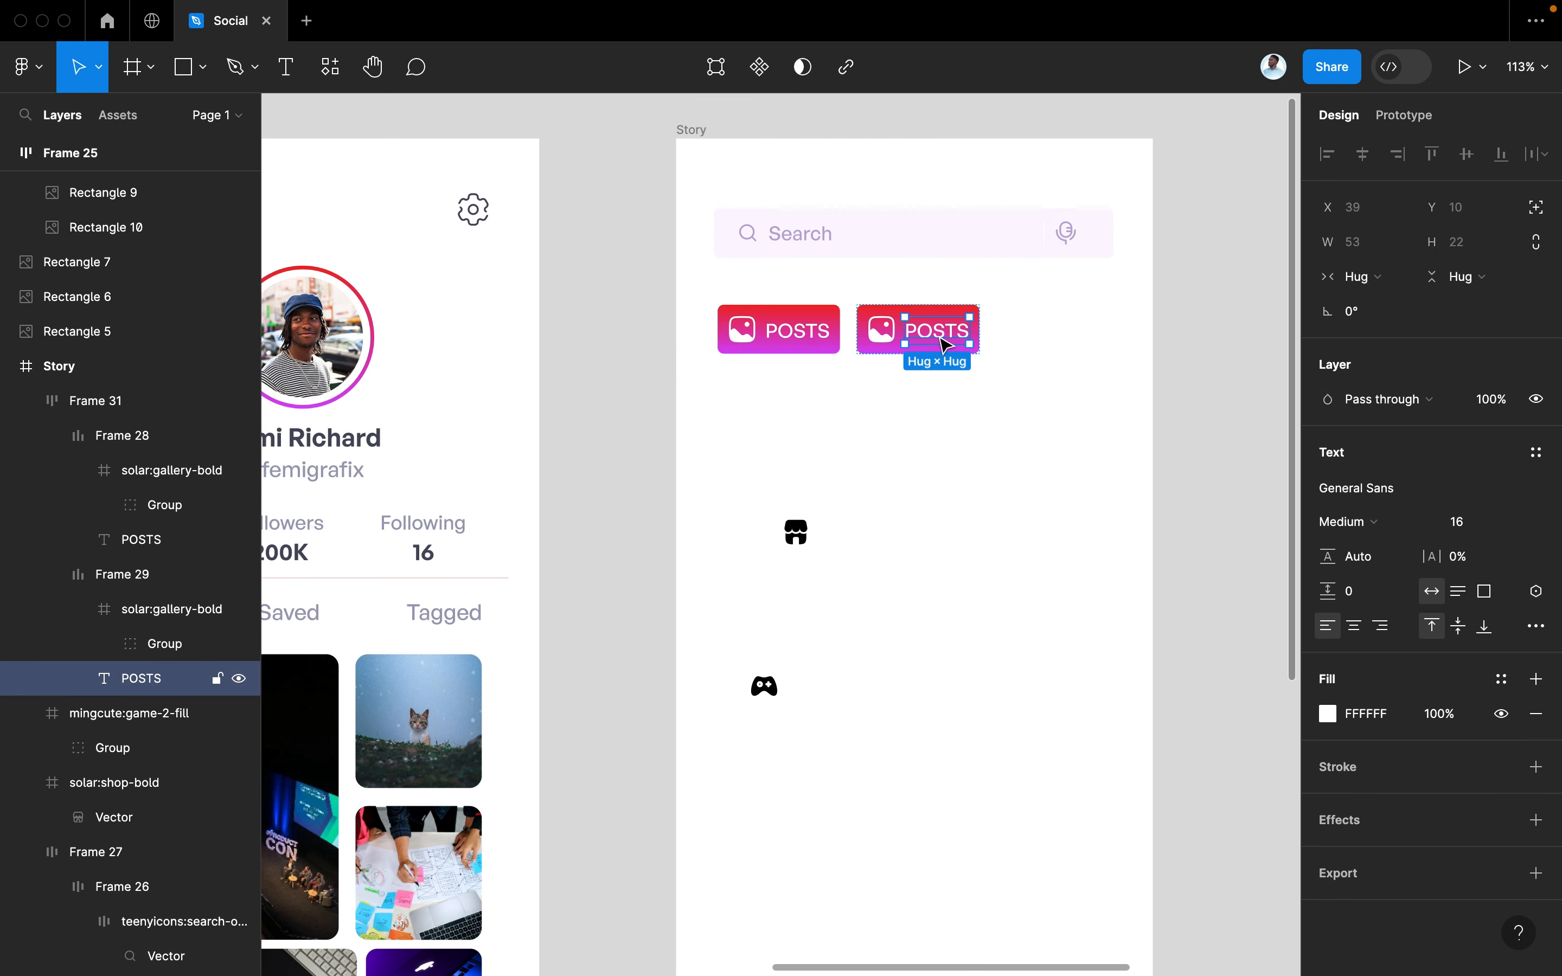
pyautogui.click(1502, 678)
pyautogui.click(1082, 691)
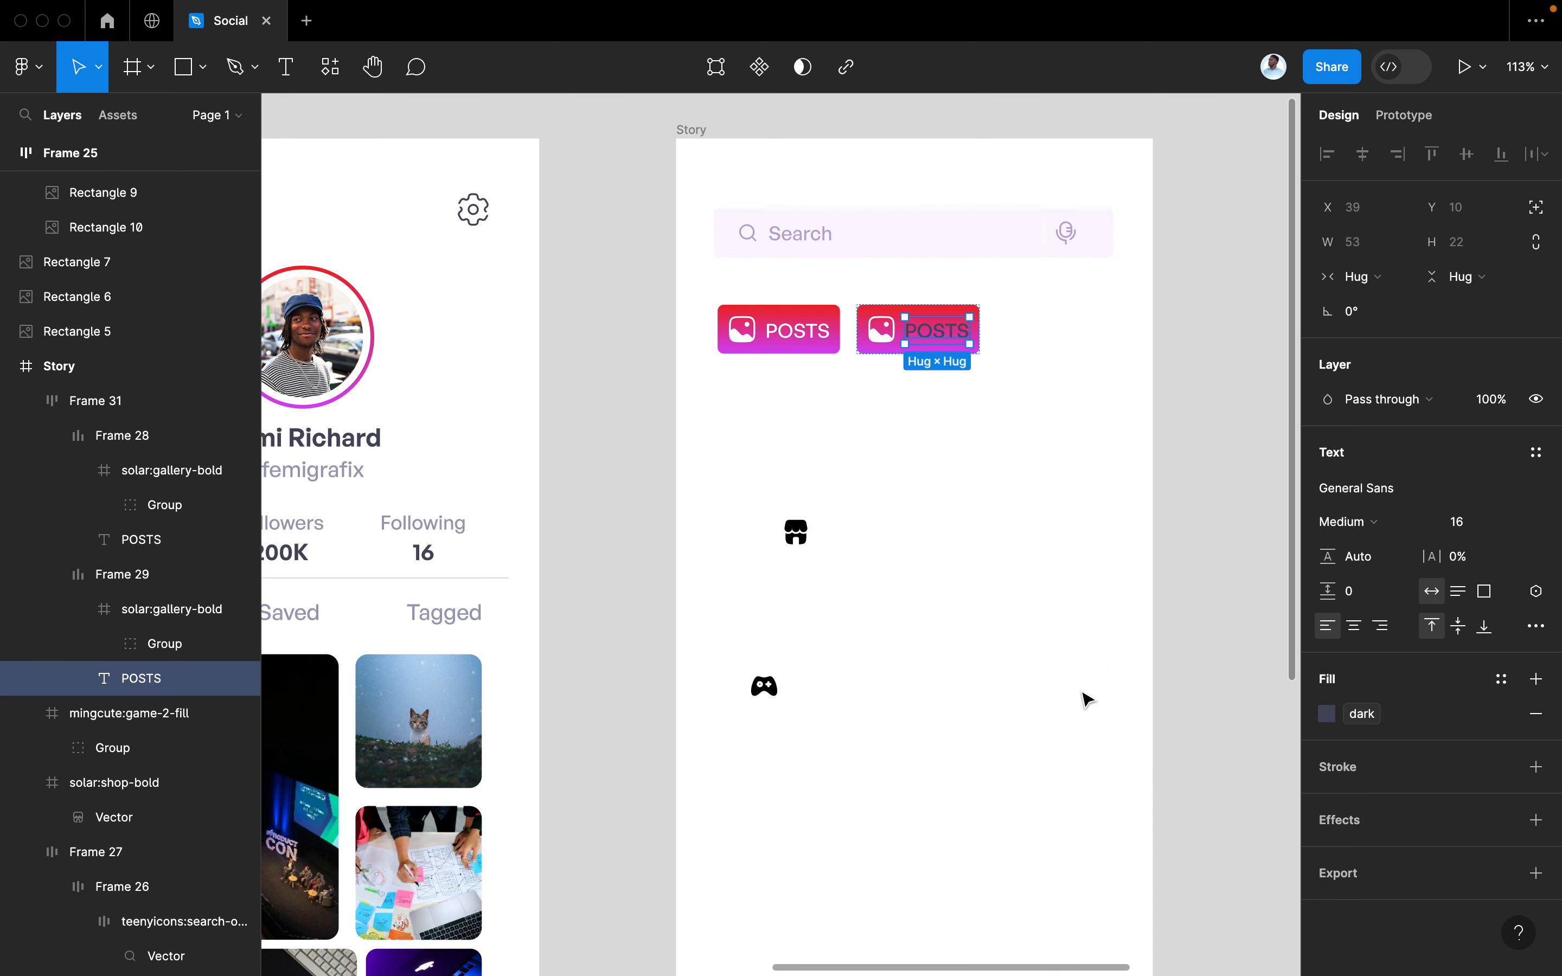
pyautogui.click(891, 342)
pyautogui.click(800, 538)
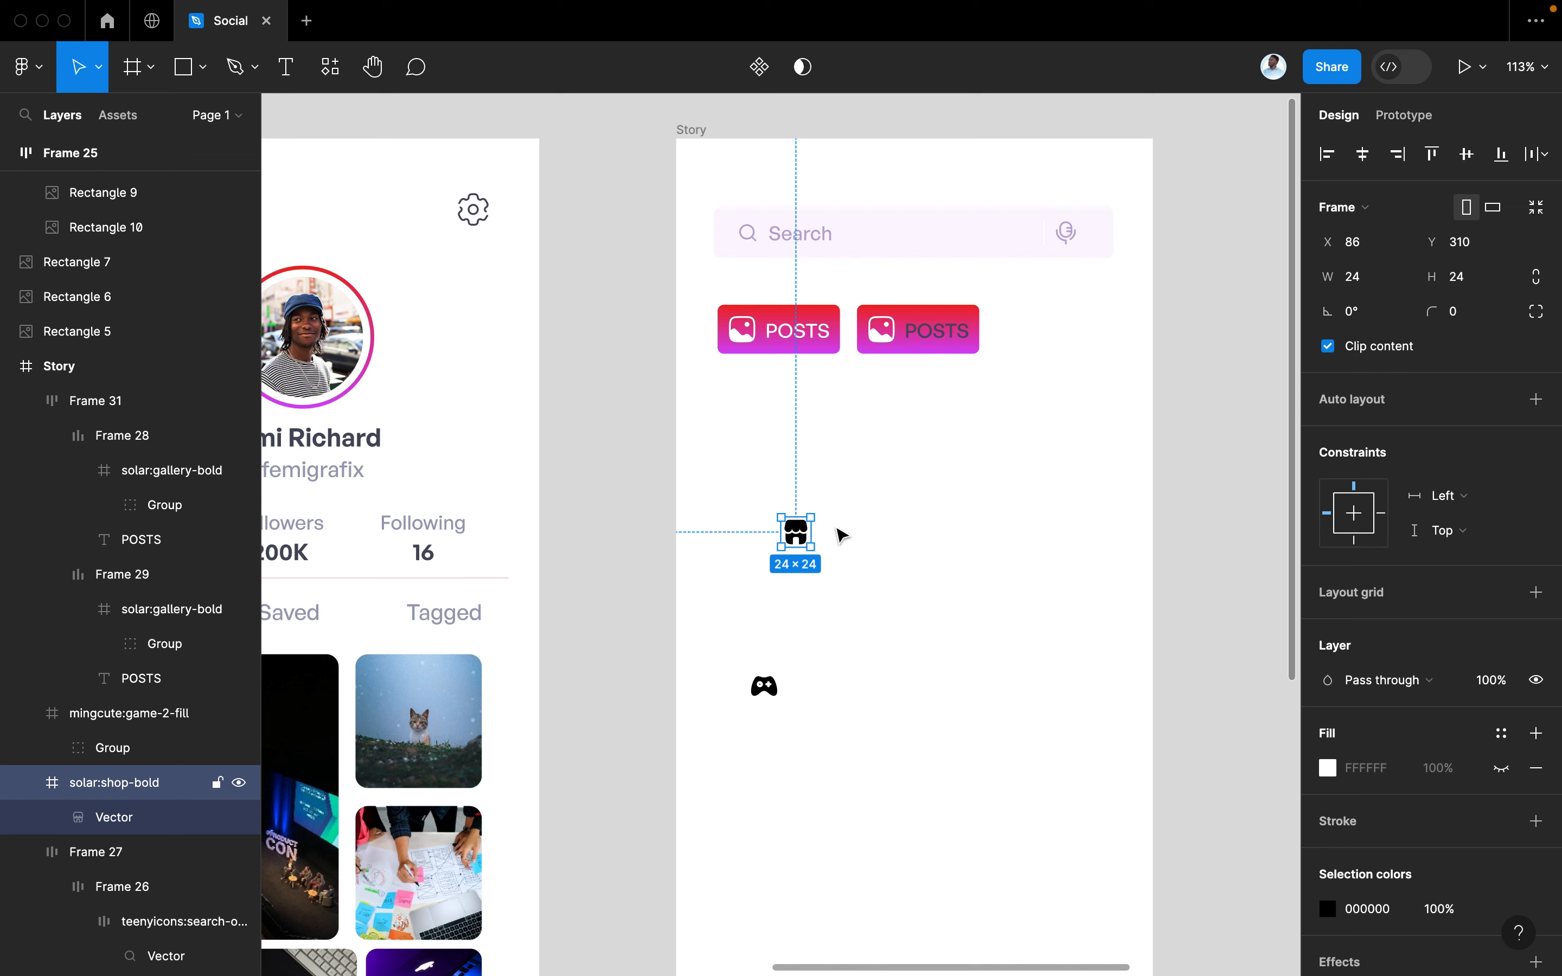
# Give the shop icon the gradient style and swap it in for the second button's gallery icon
pyautogui.scroll(-5, 1491, 809)
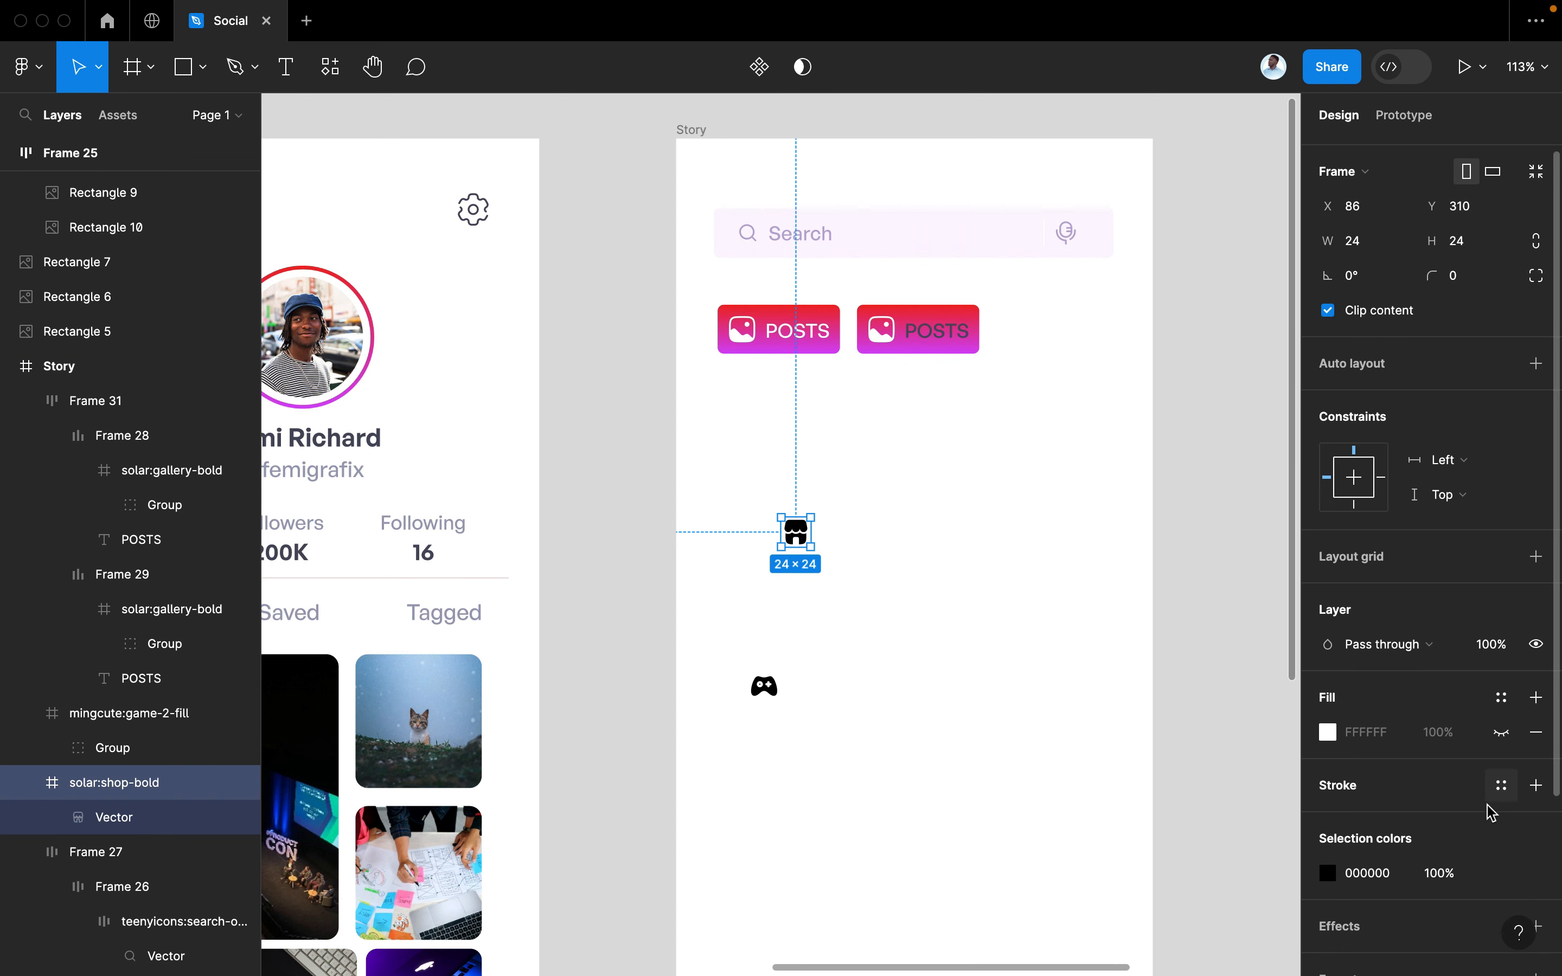
pyautogui.click(1503, 746)
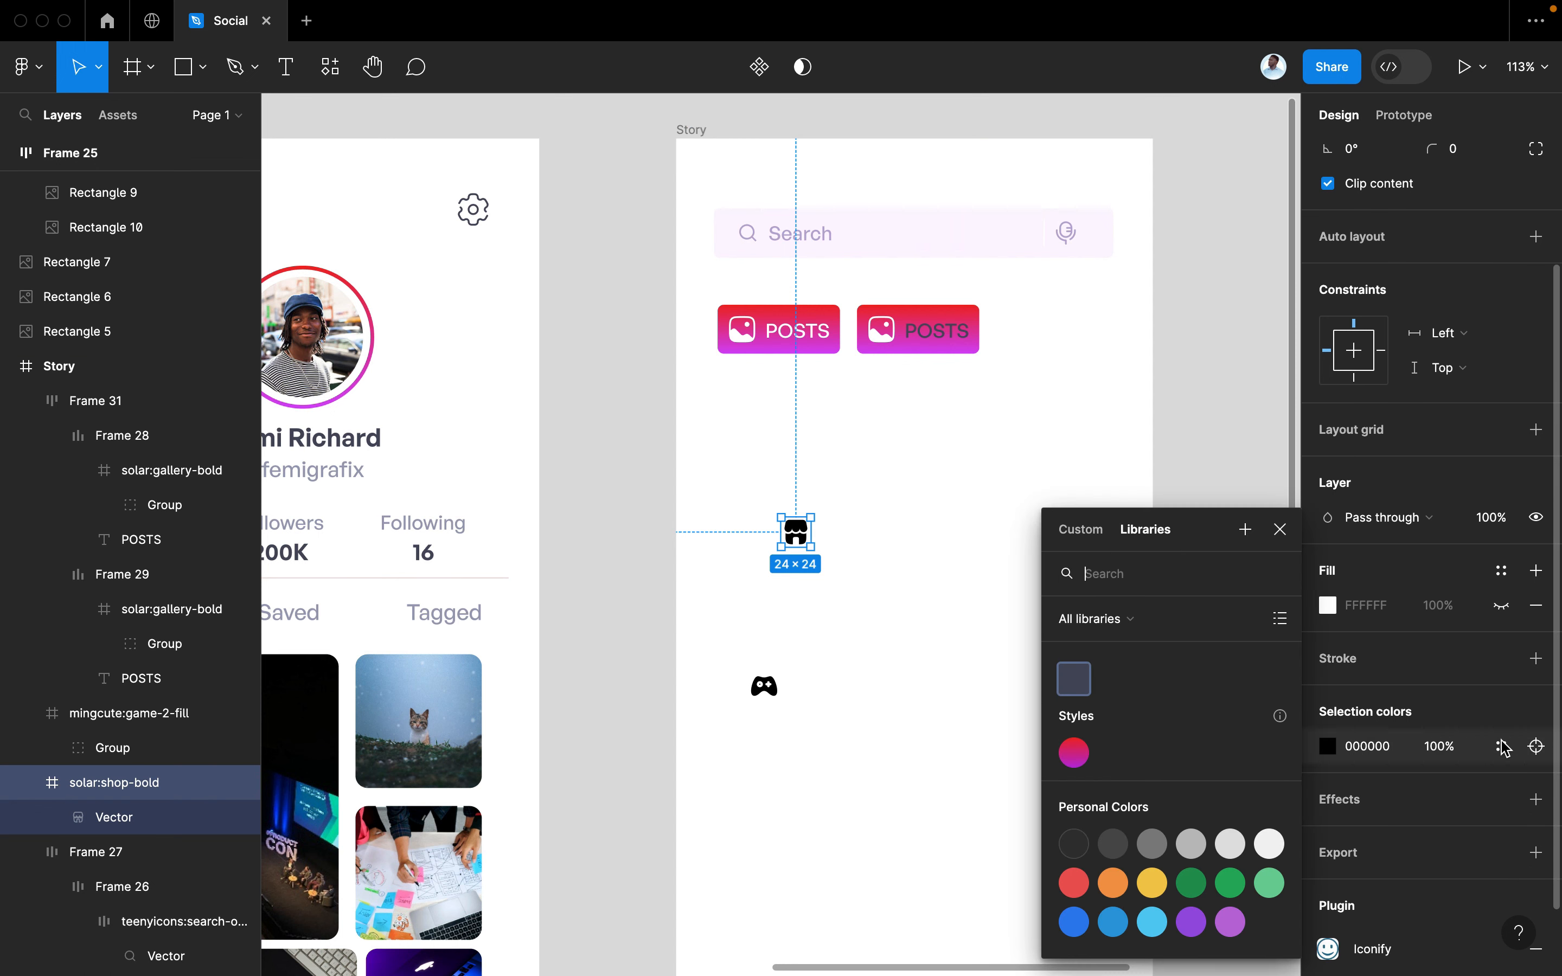
pyautogui.click(1076, 754)
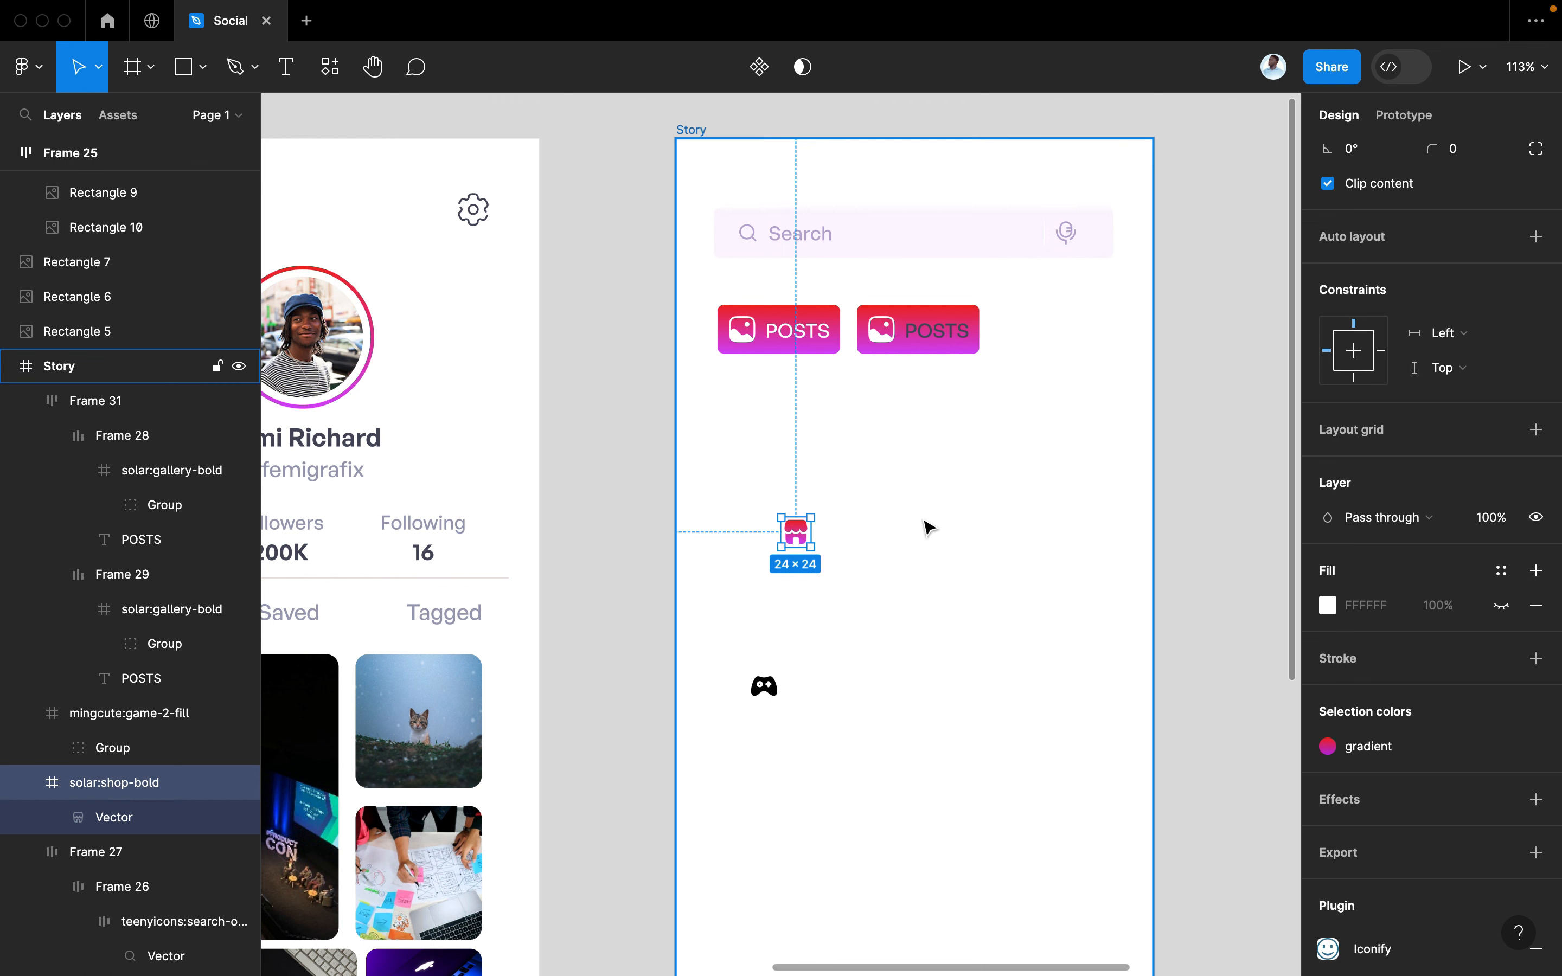
pyautogui.press('Delete')
pyautogui.click(882, 330)
pyautogui.doubleClick(882, 332)
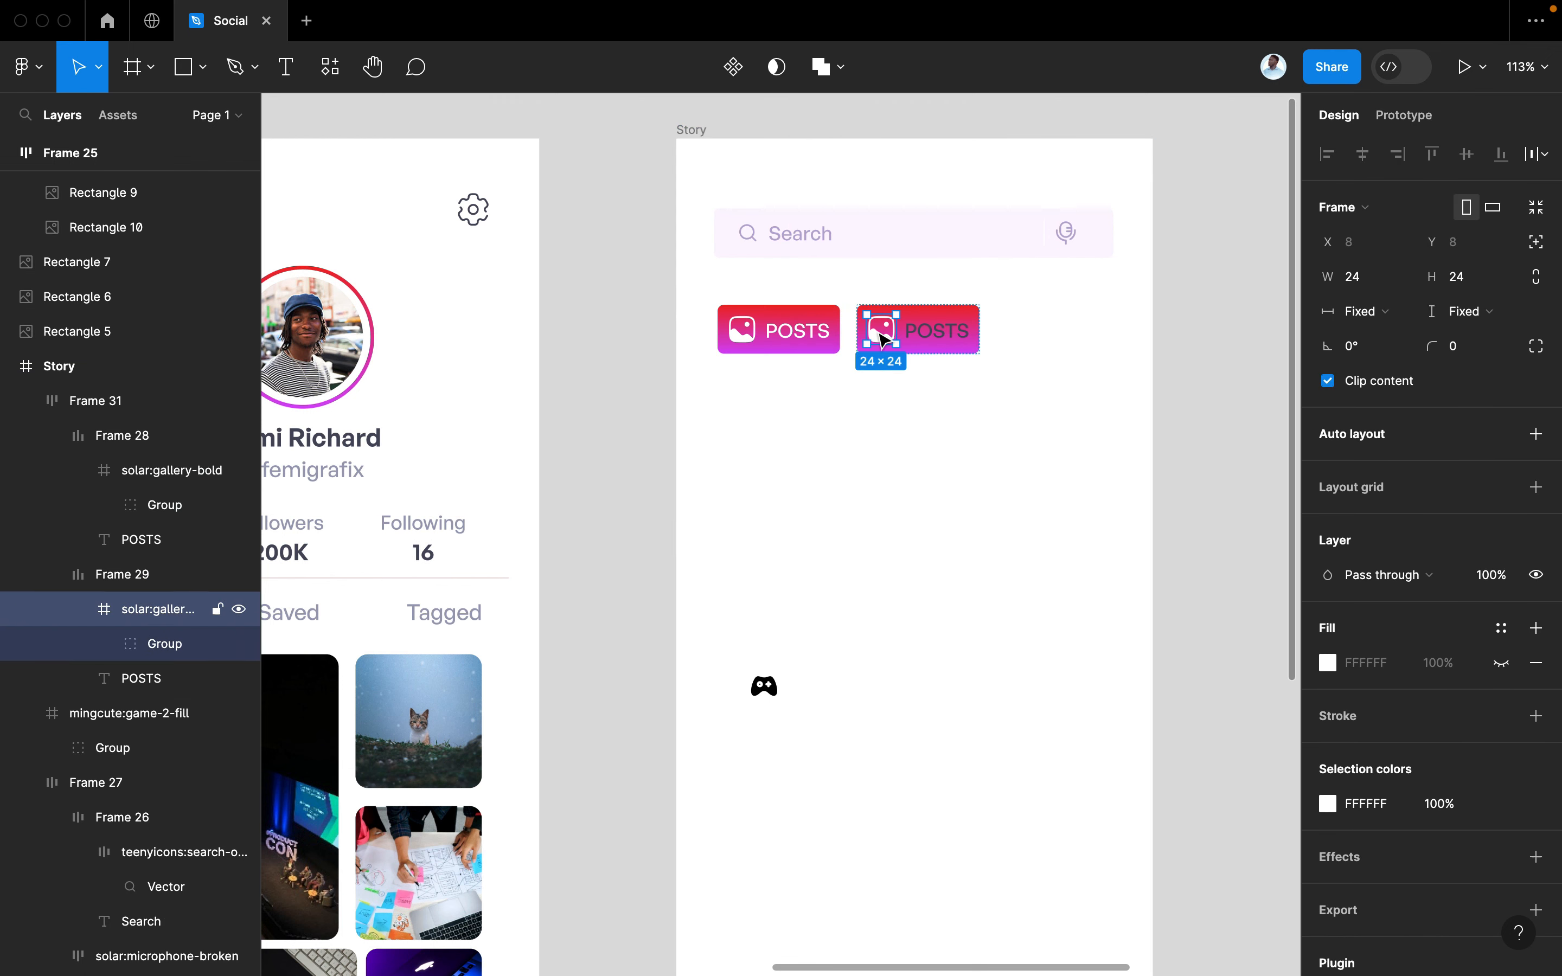
pyautogui.rightClick(882, 339)
pyautogui.click(930, 358)
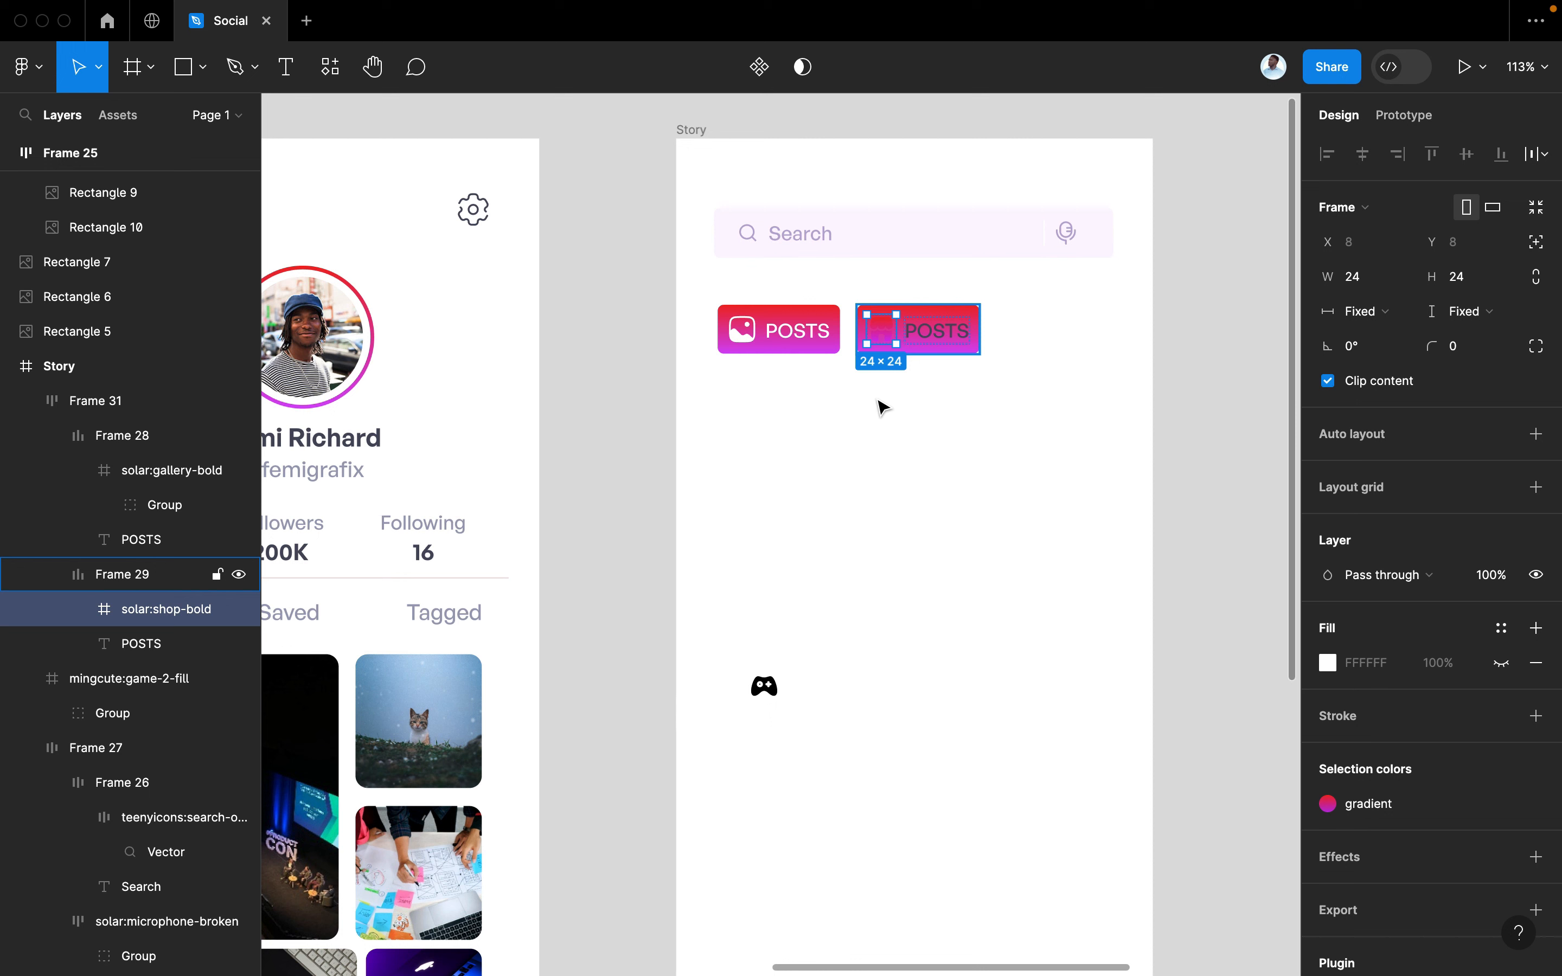
# Detach and hide the second button's gradient background fill
pyautogui.click(963, 318)
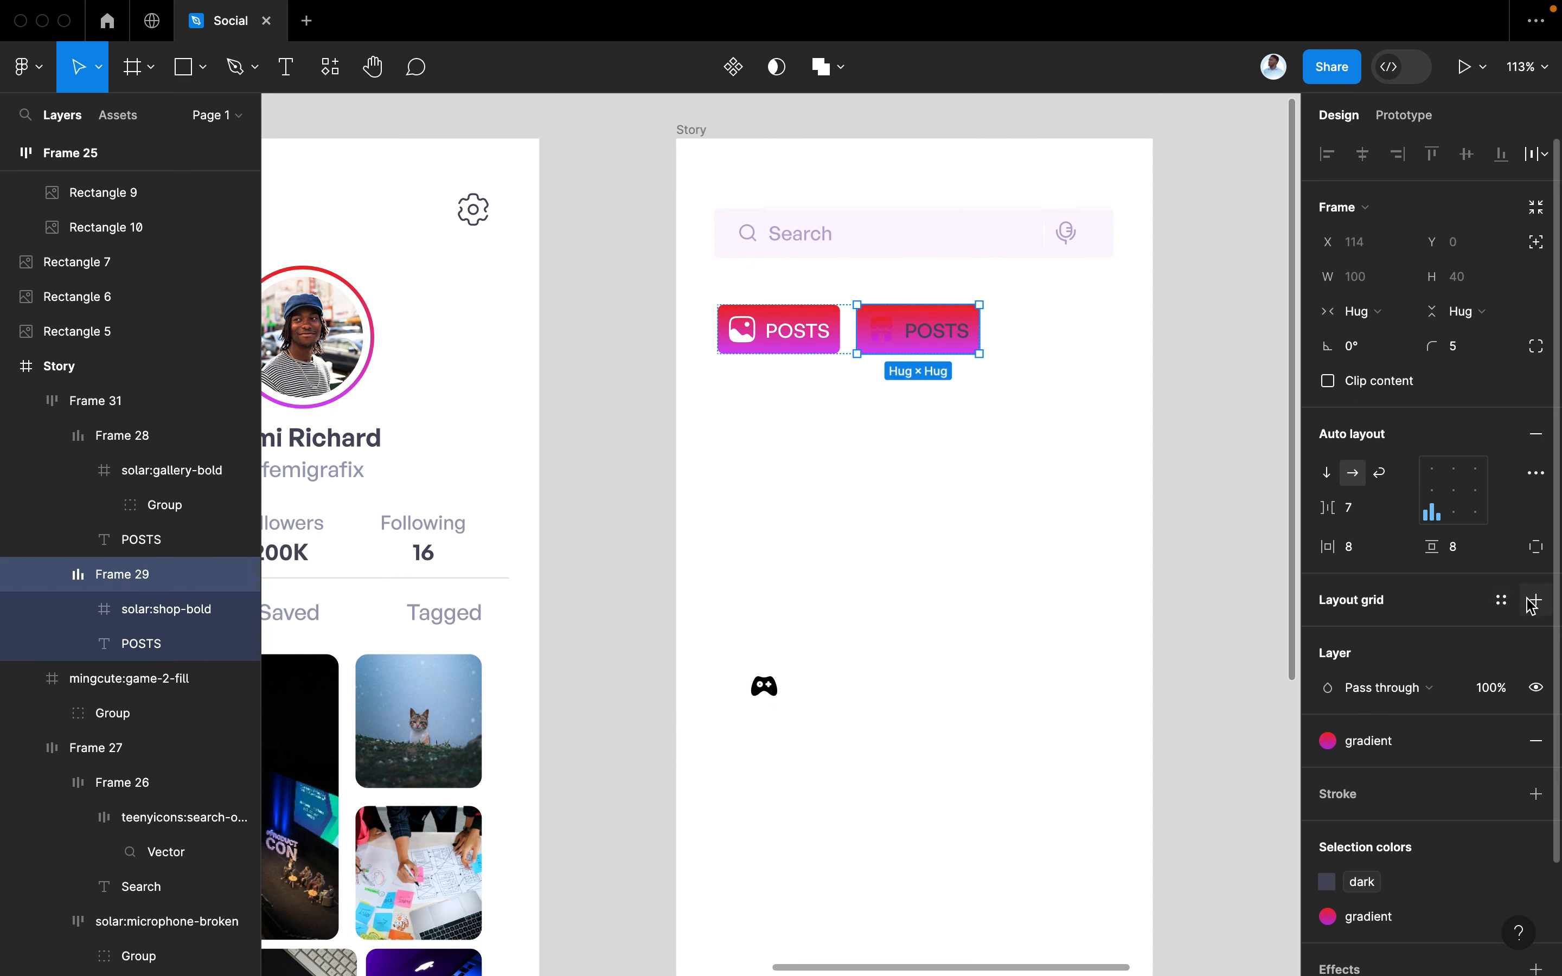
pyautogui.click(1514, 739)
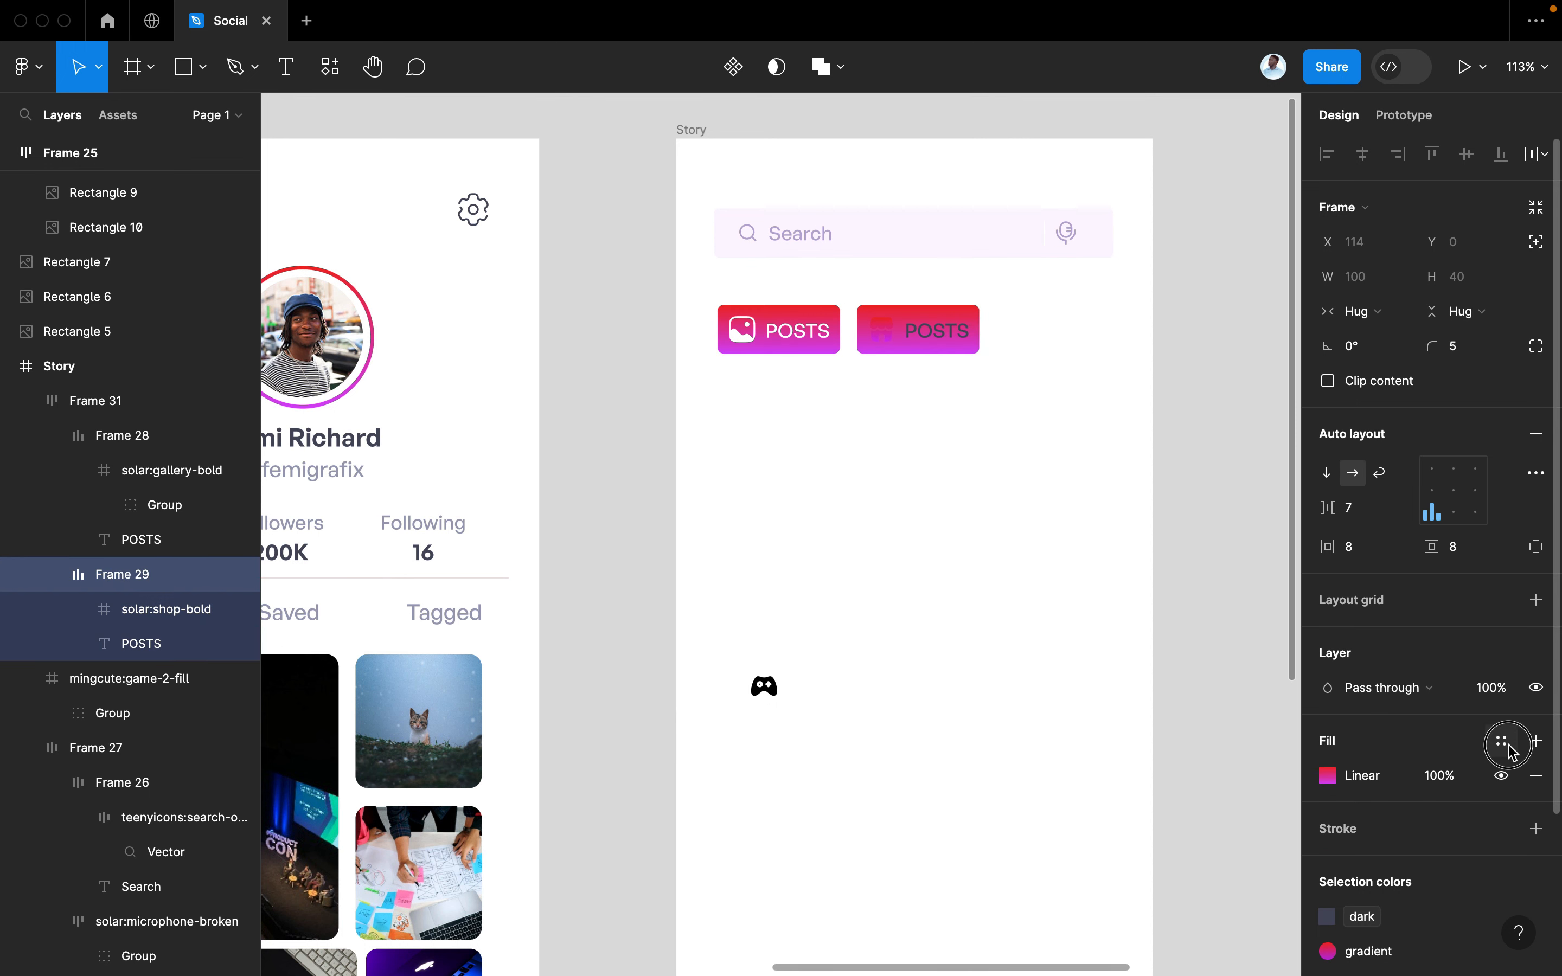
pyautogui.click(1510, 747)
pyautogui.click(1503, 777)
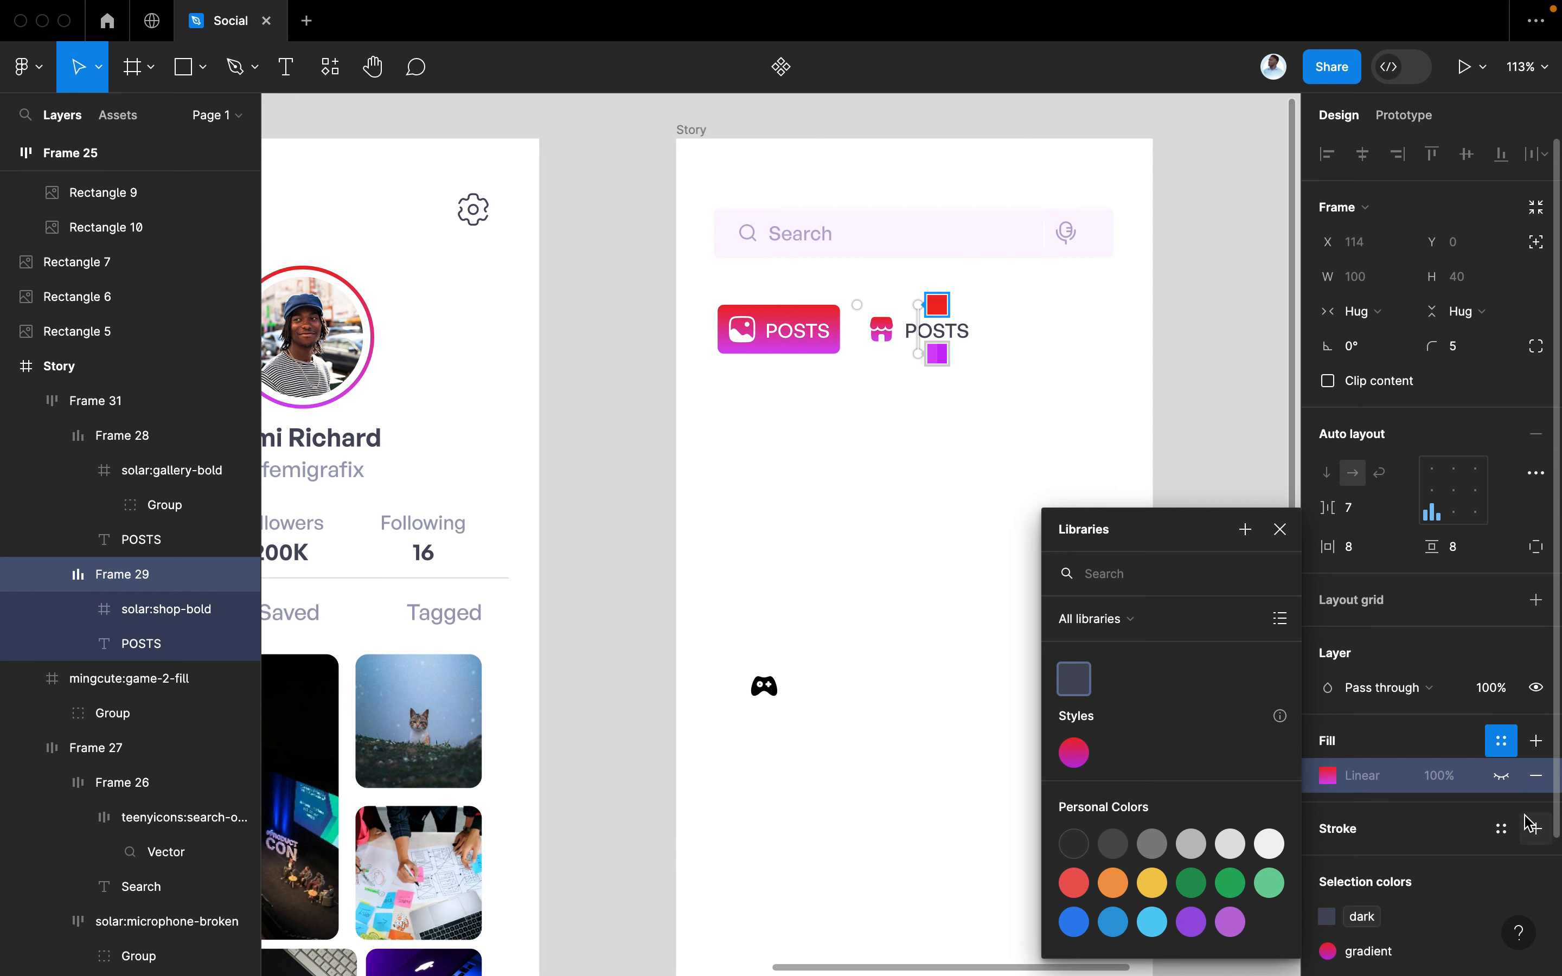
# Add a gradient outline to the second POSTS button with 0.5 thickness
pyautogui.click(1534, 827)
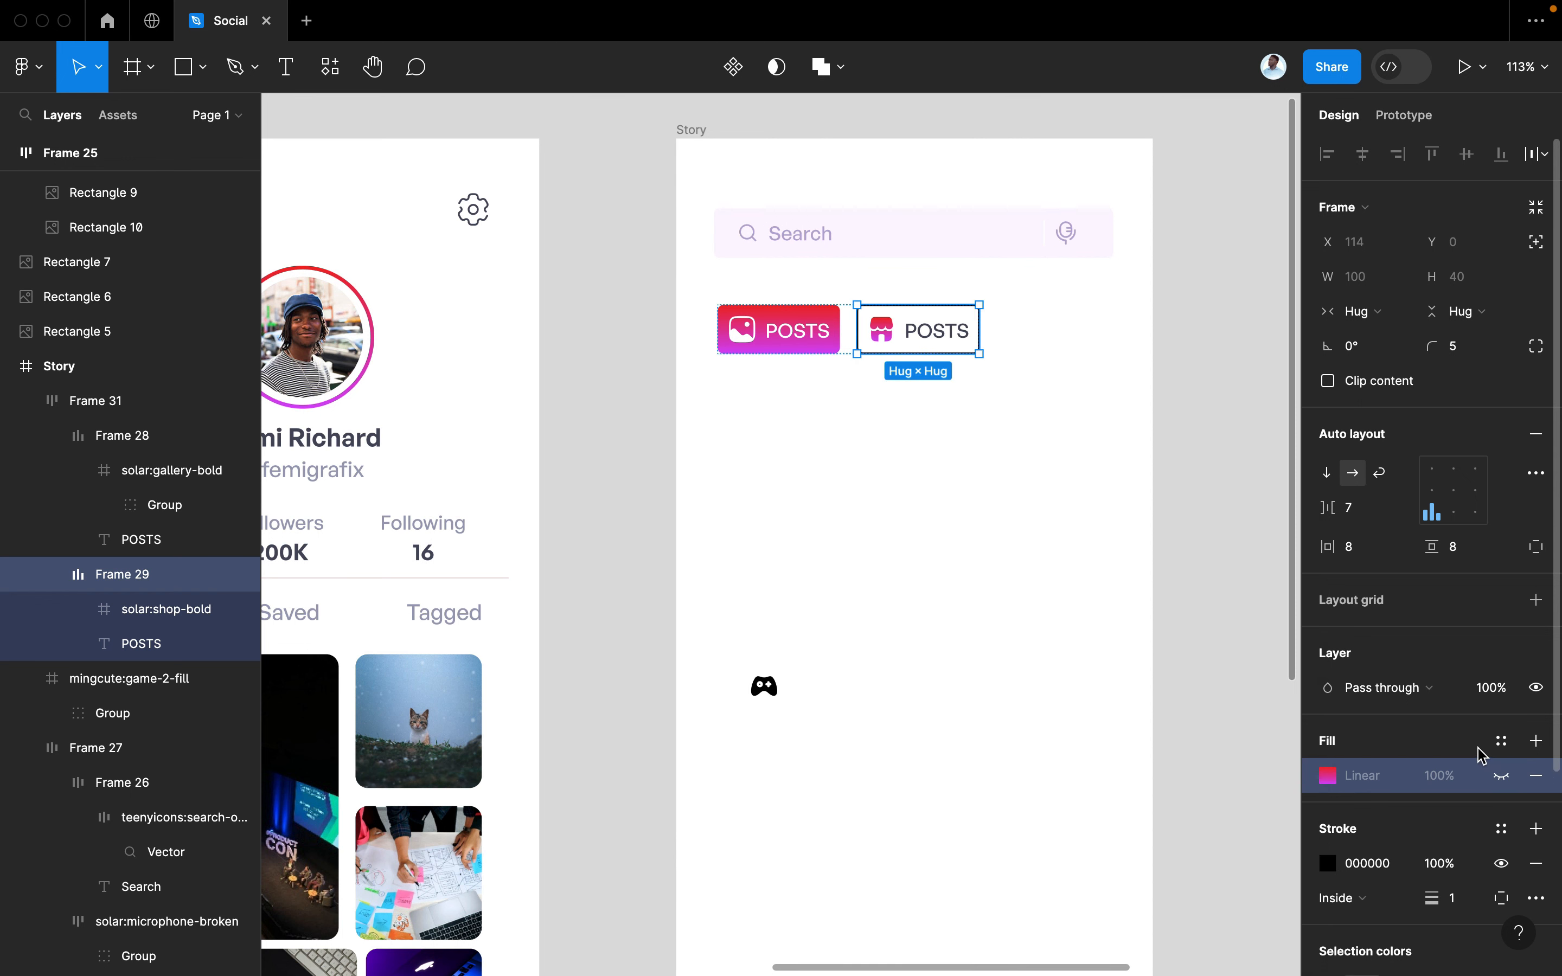
pyautogui.scroll(-2, 1496, 800)
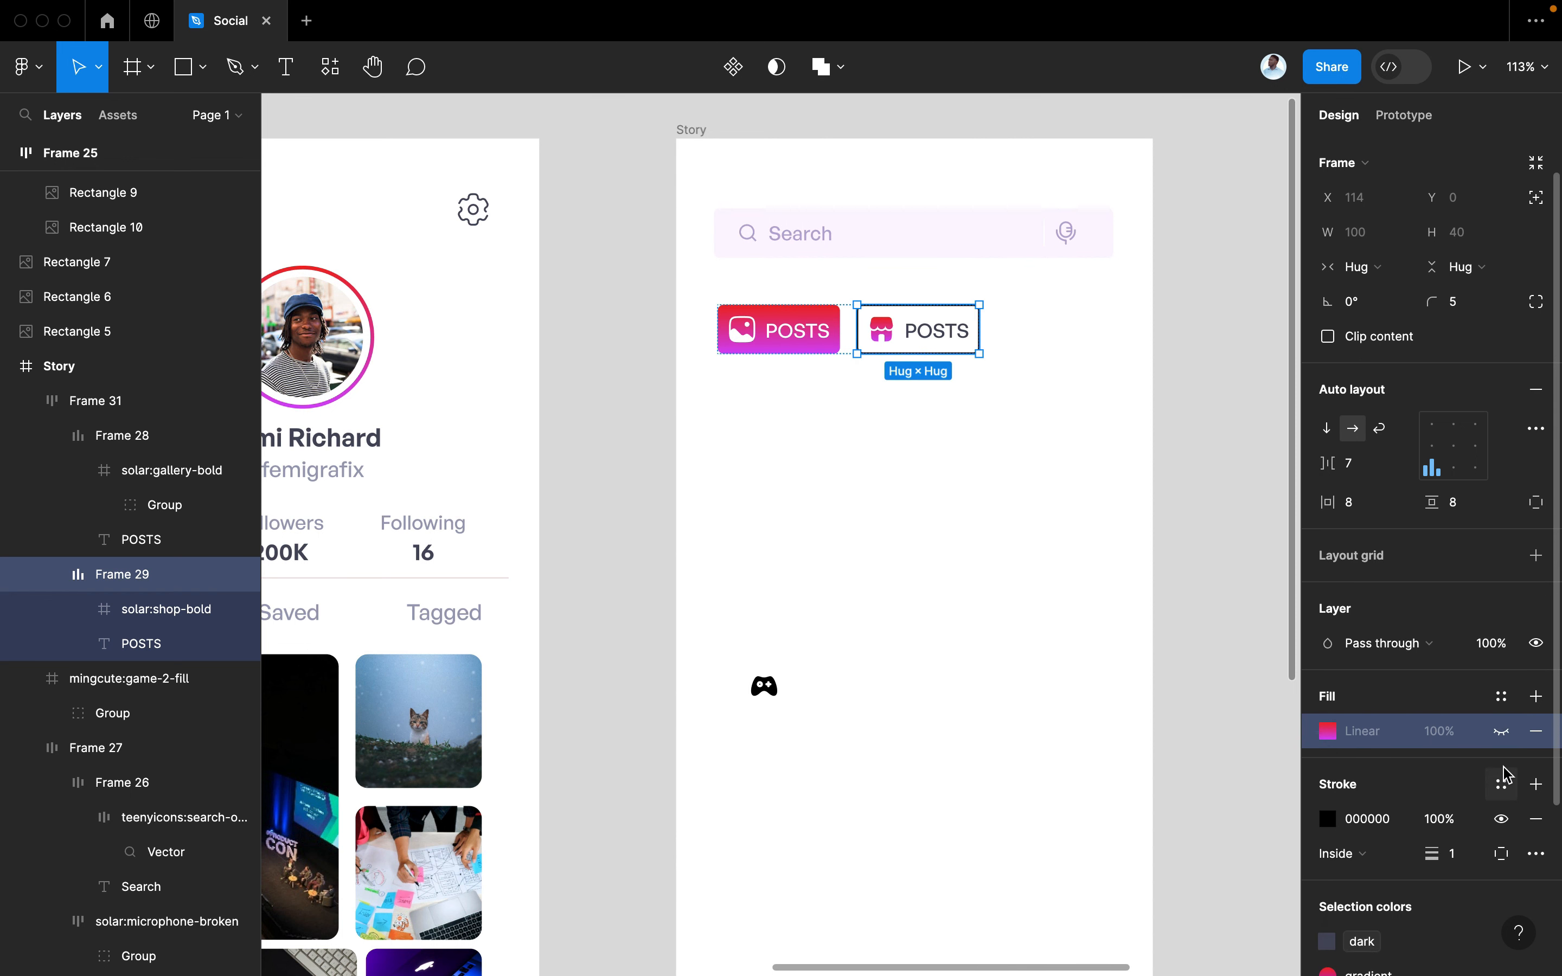
pyautogui.click(1501, 783)
pyautogui.click(1075, 753)
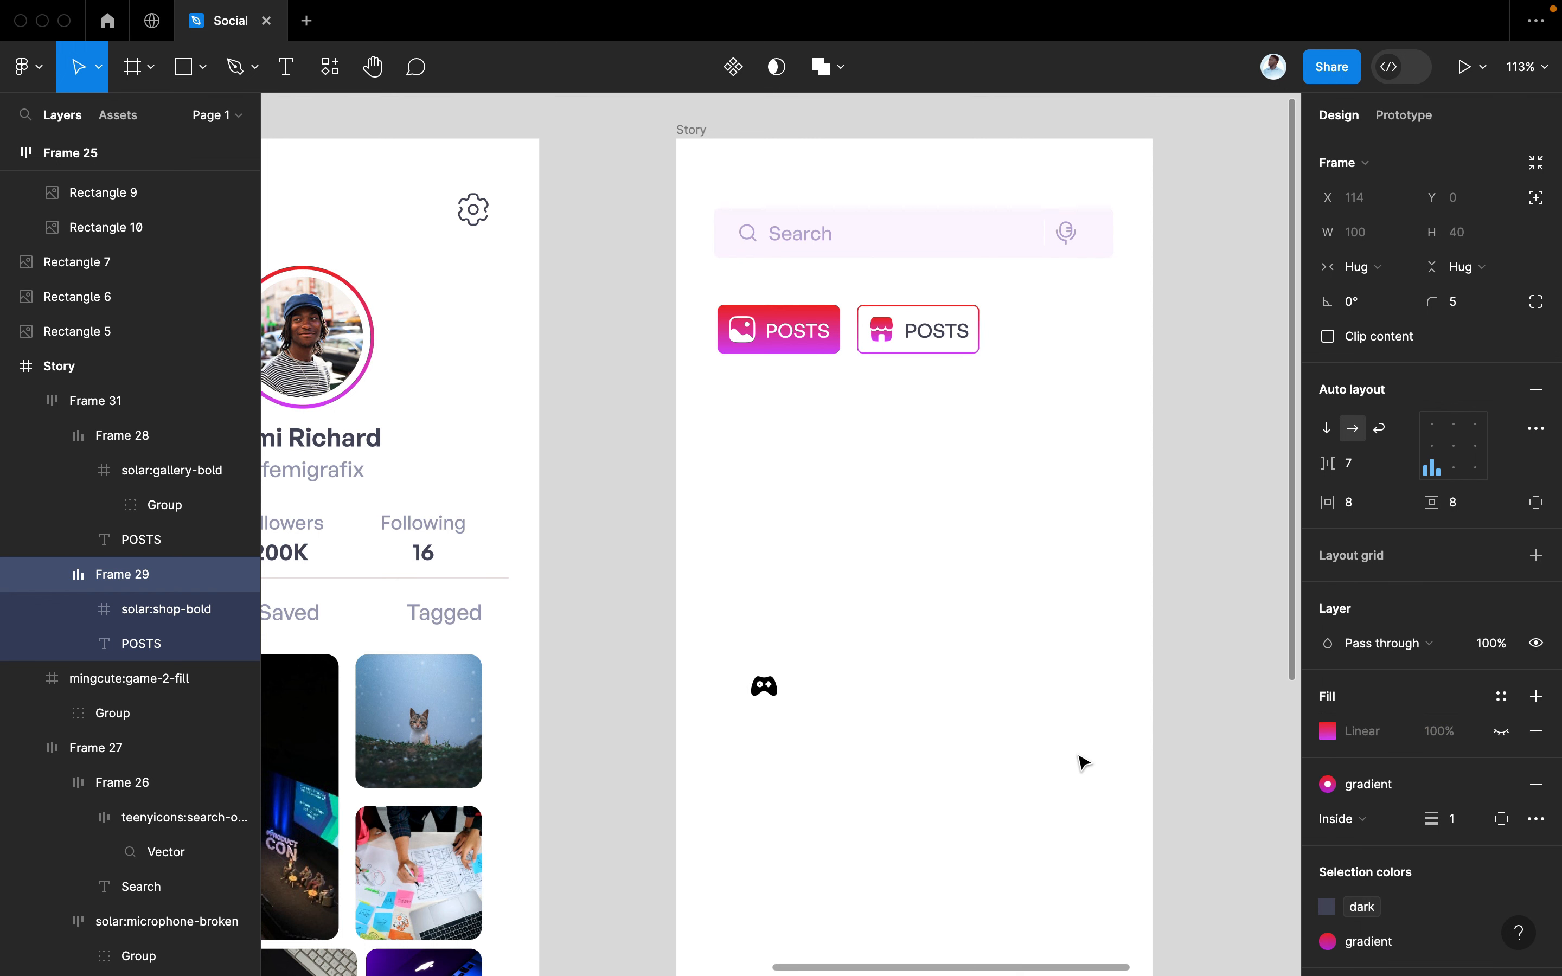
pyautogui.click(1463, 829)
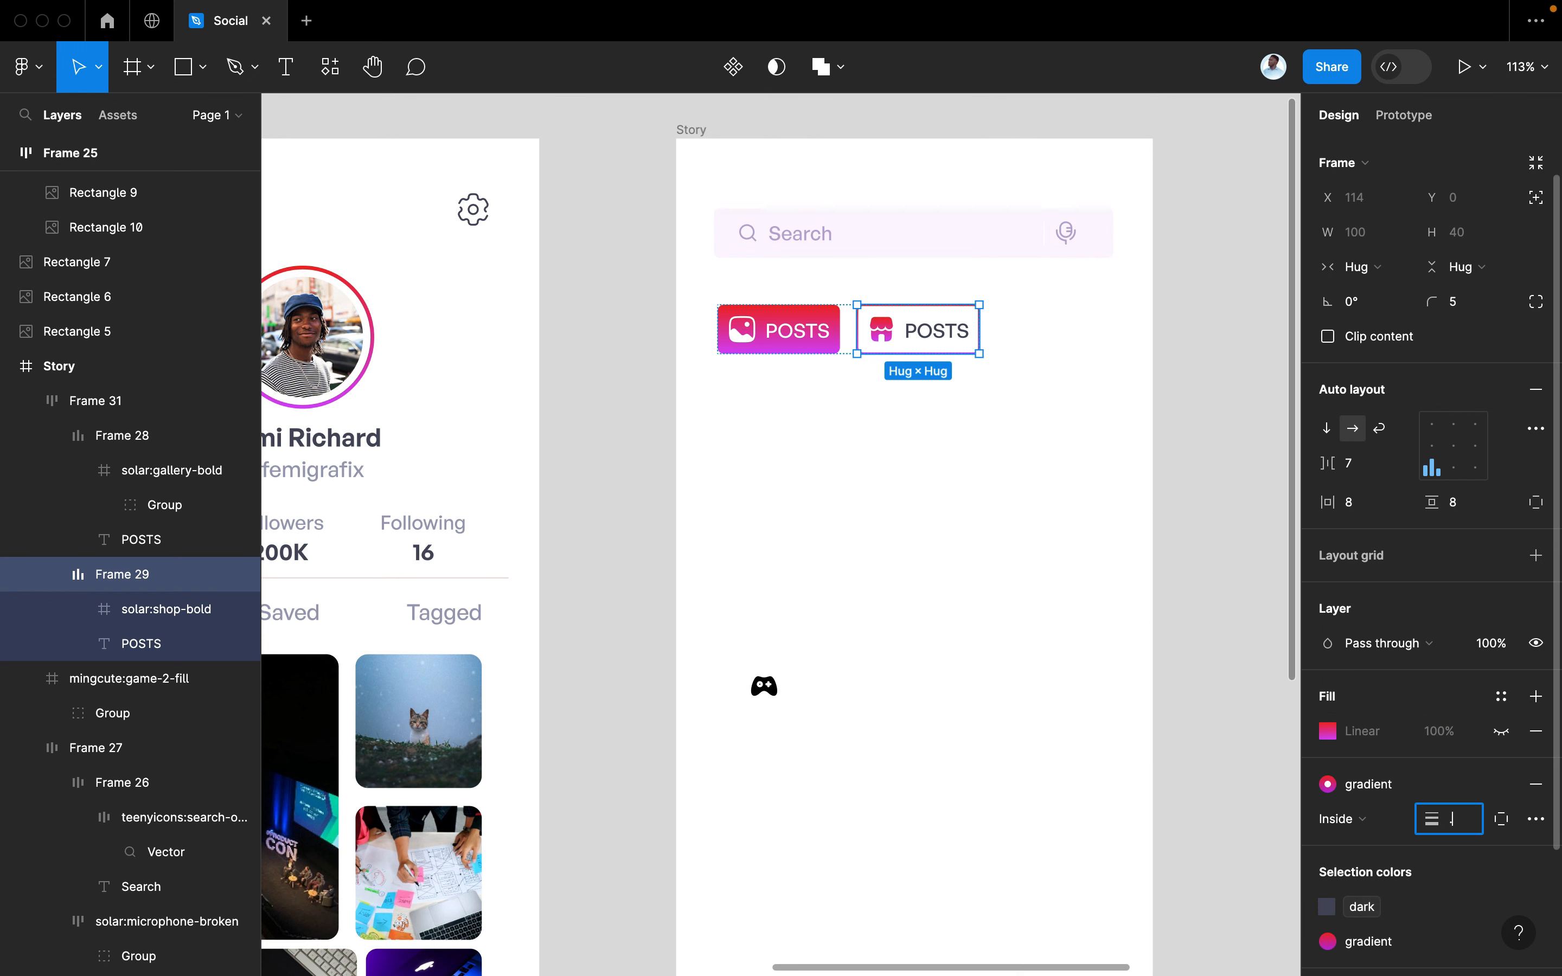
pyautogui.press('Return')
pyautogui.click(1226, 777)
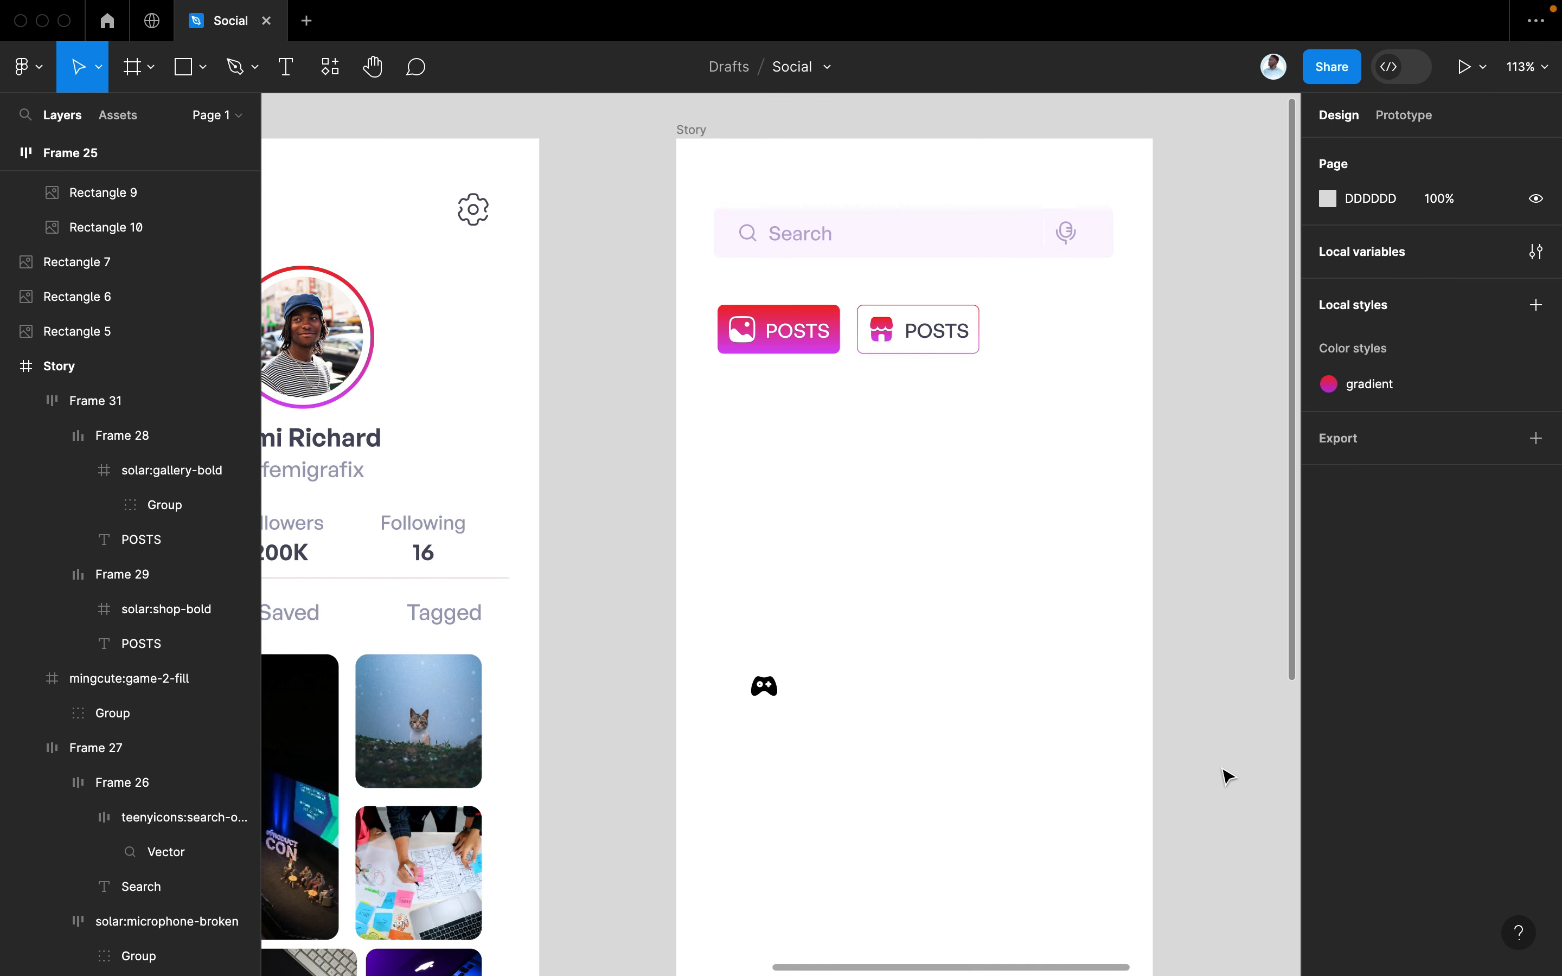
# Duplicate the second POSTS tab as a third tab labelled GAMES
pyautogui.click(923, 340)
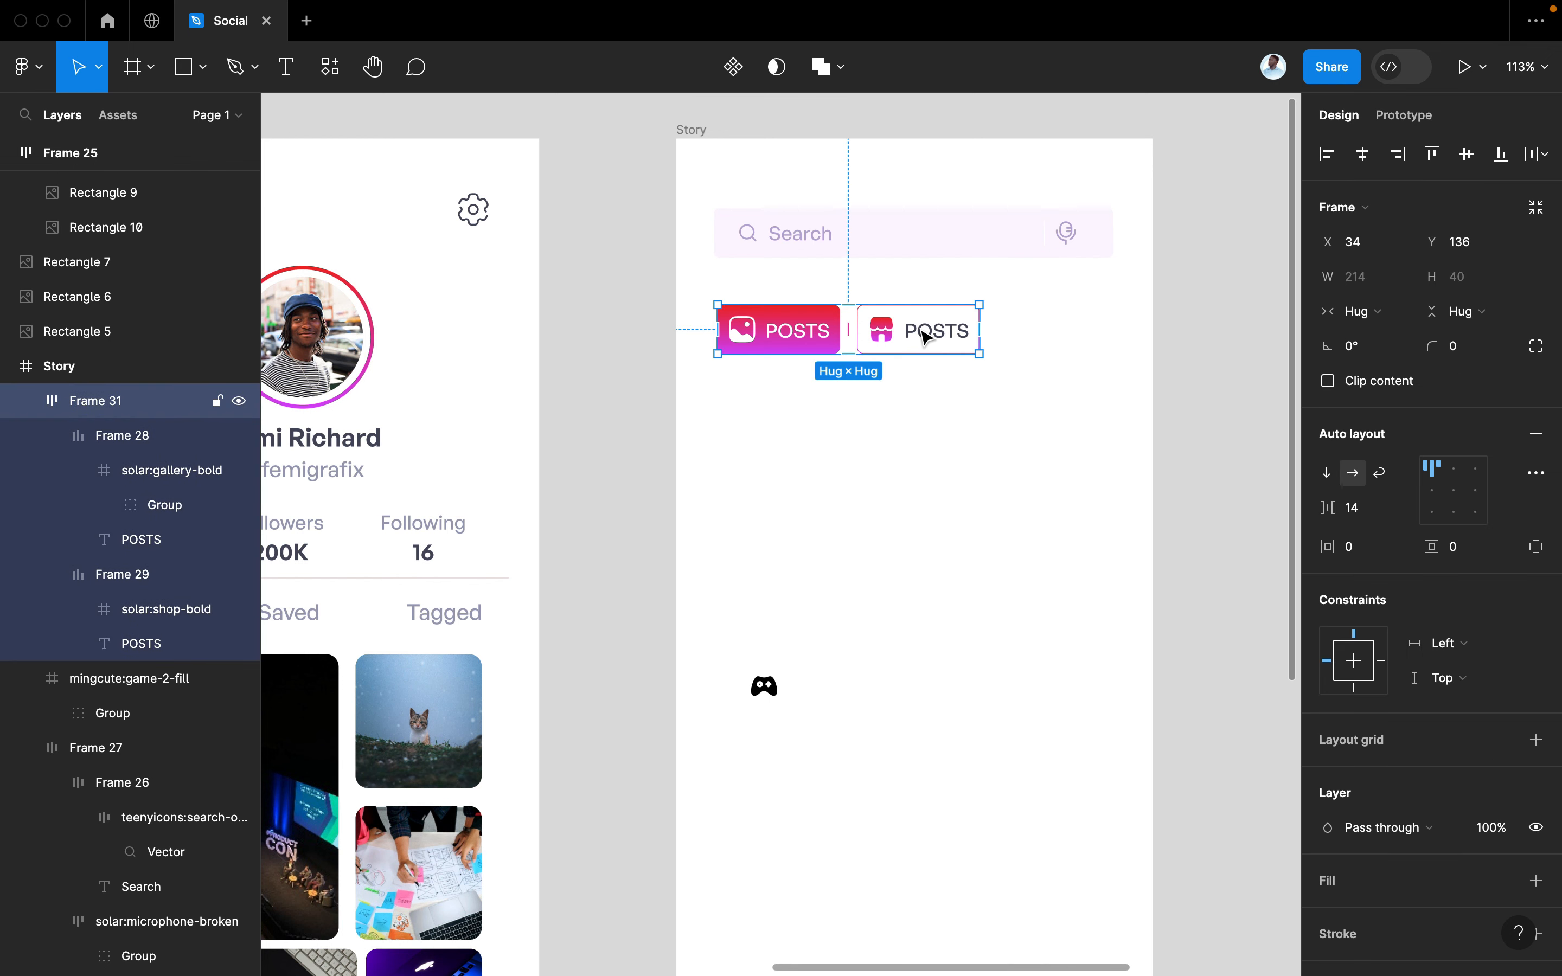
pyautogui.doubleClick(923, 337)
pyautogui.moveTo(924, 337); pyautogui.dragTo(957, 336)
pyautogui.doubleClick(1066, 333)
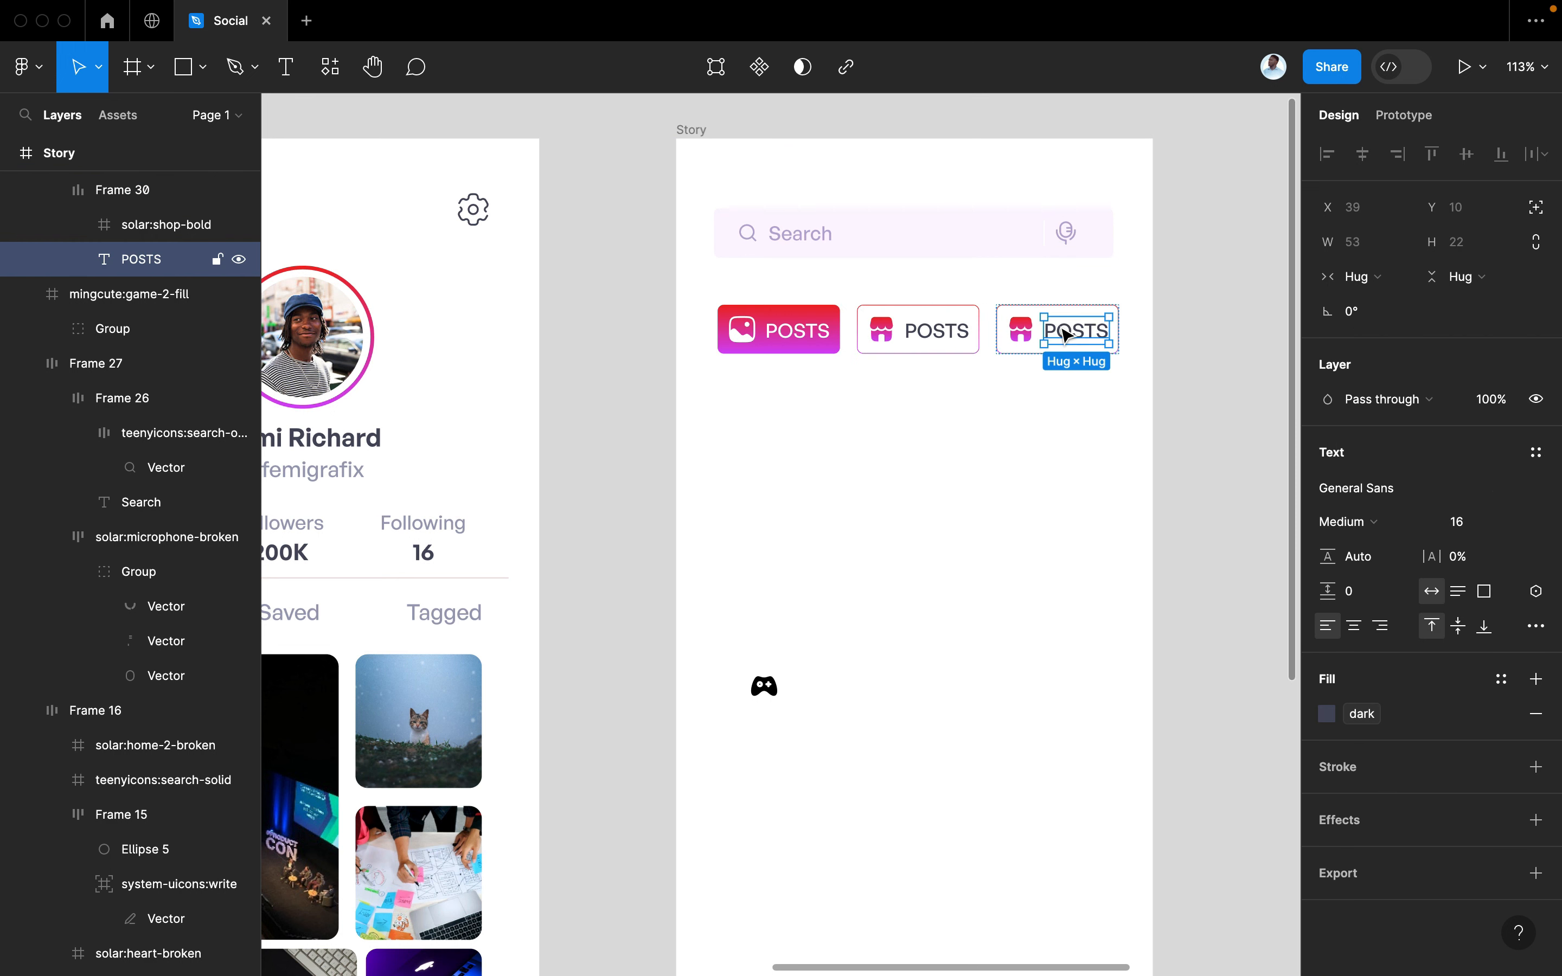
pyautogui.doubleClick(1060, 327)
pyautogui.write('GAME')
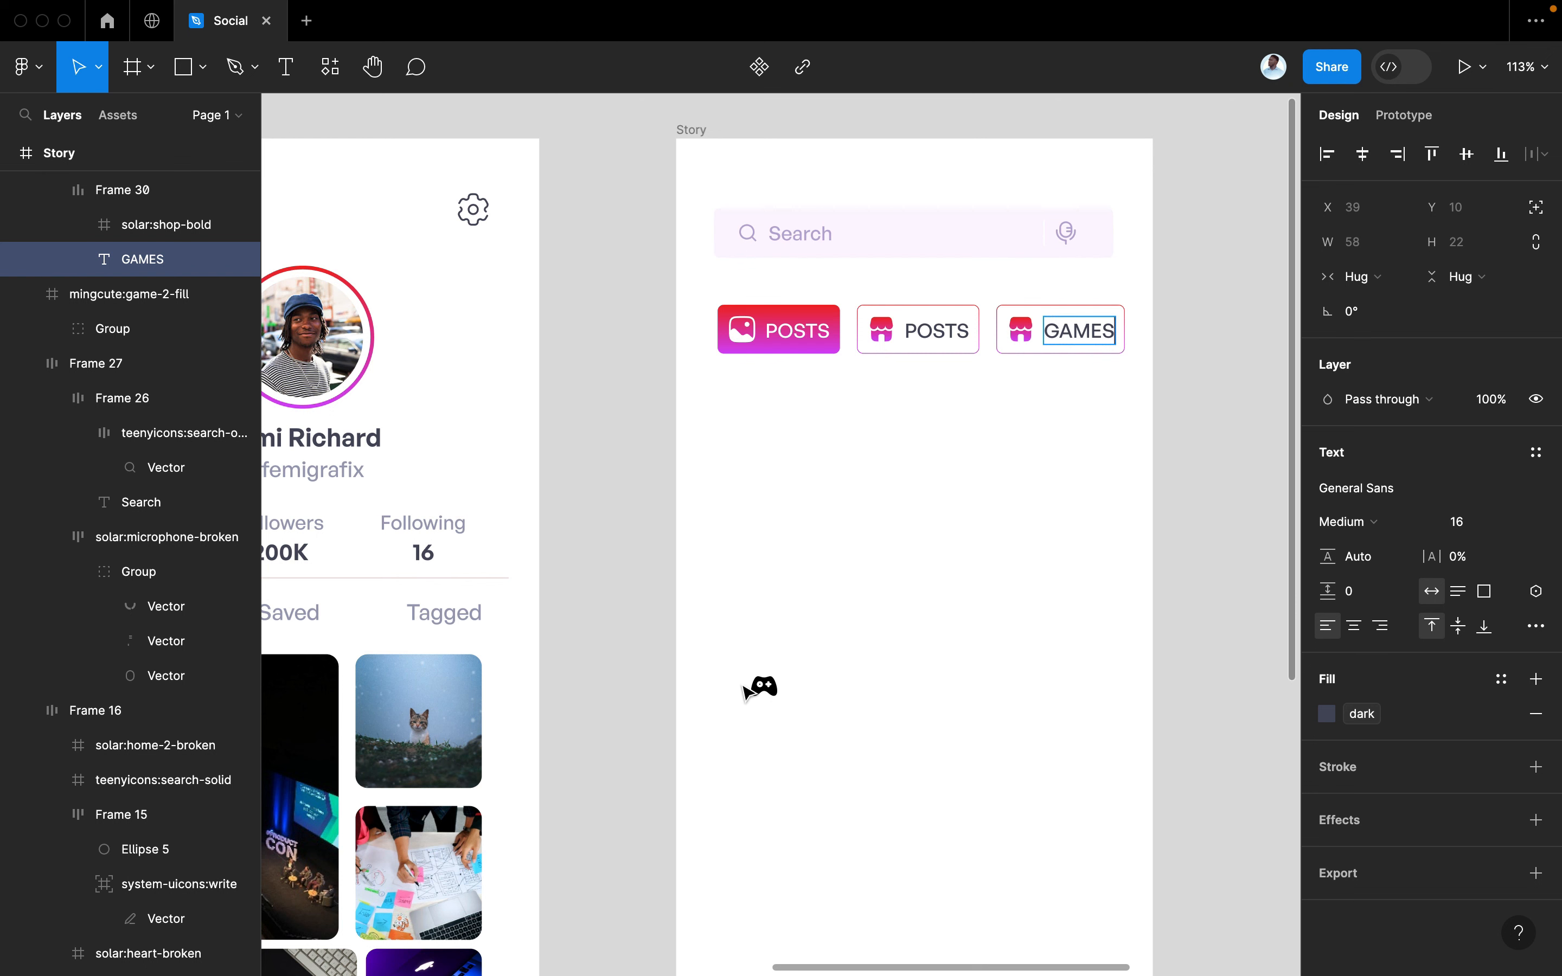
pyautogui.write('S')
# Give the game icon the gradient colour style, then remove the standalone icon
pyautogui.click(761, 686)
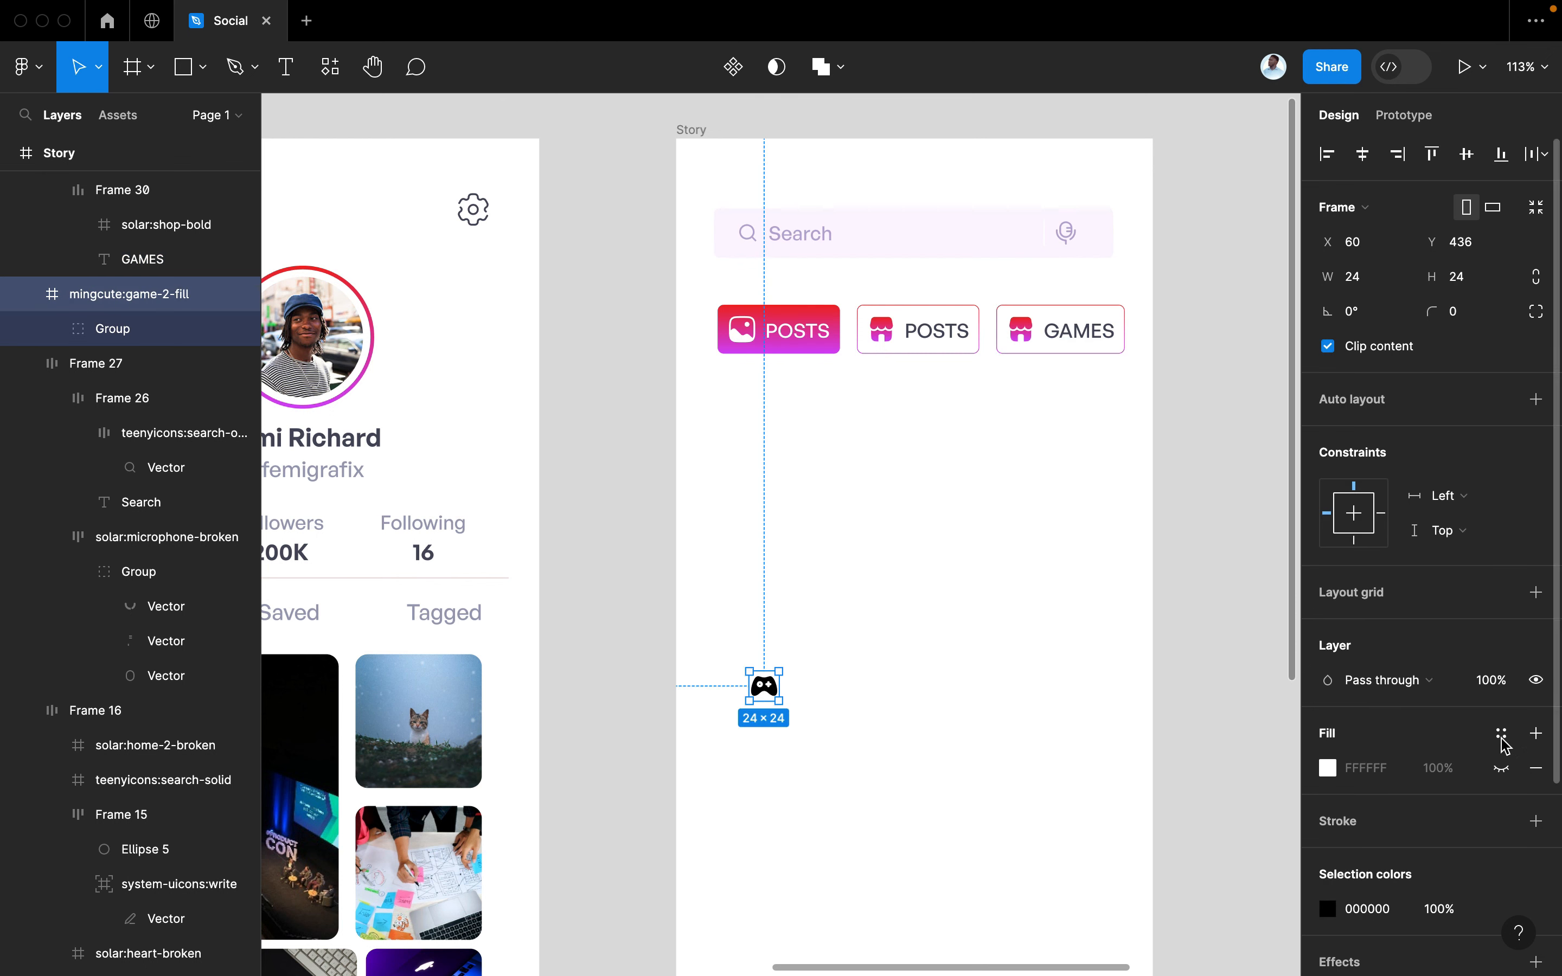
pyautogui.scroll(-3, 1504, 749)
pyautogui.click(1503, 791)
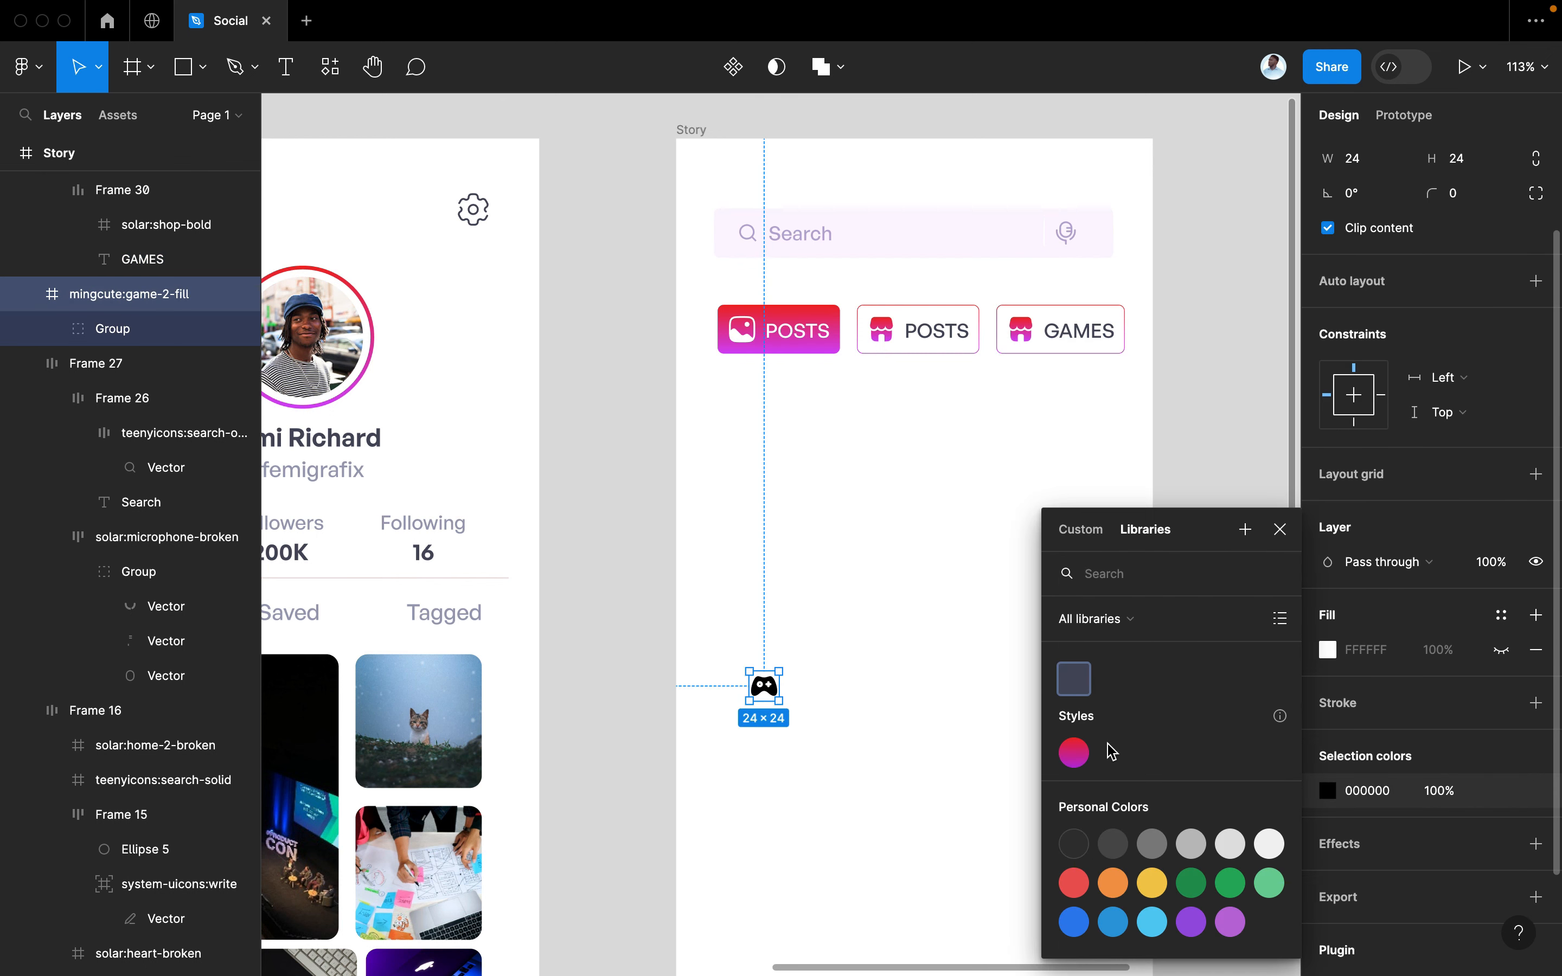
pyautogui.click(1076, 753)
pyautogui.click(945, 756)
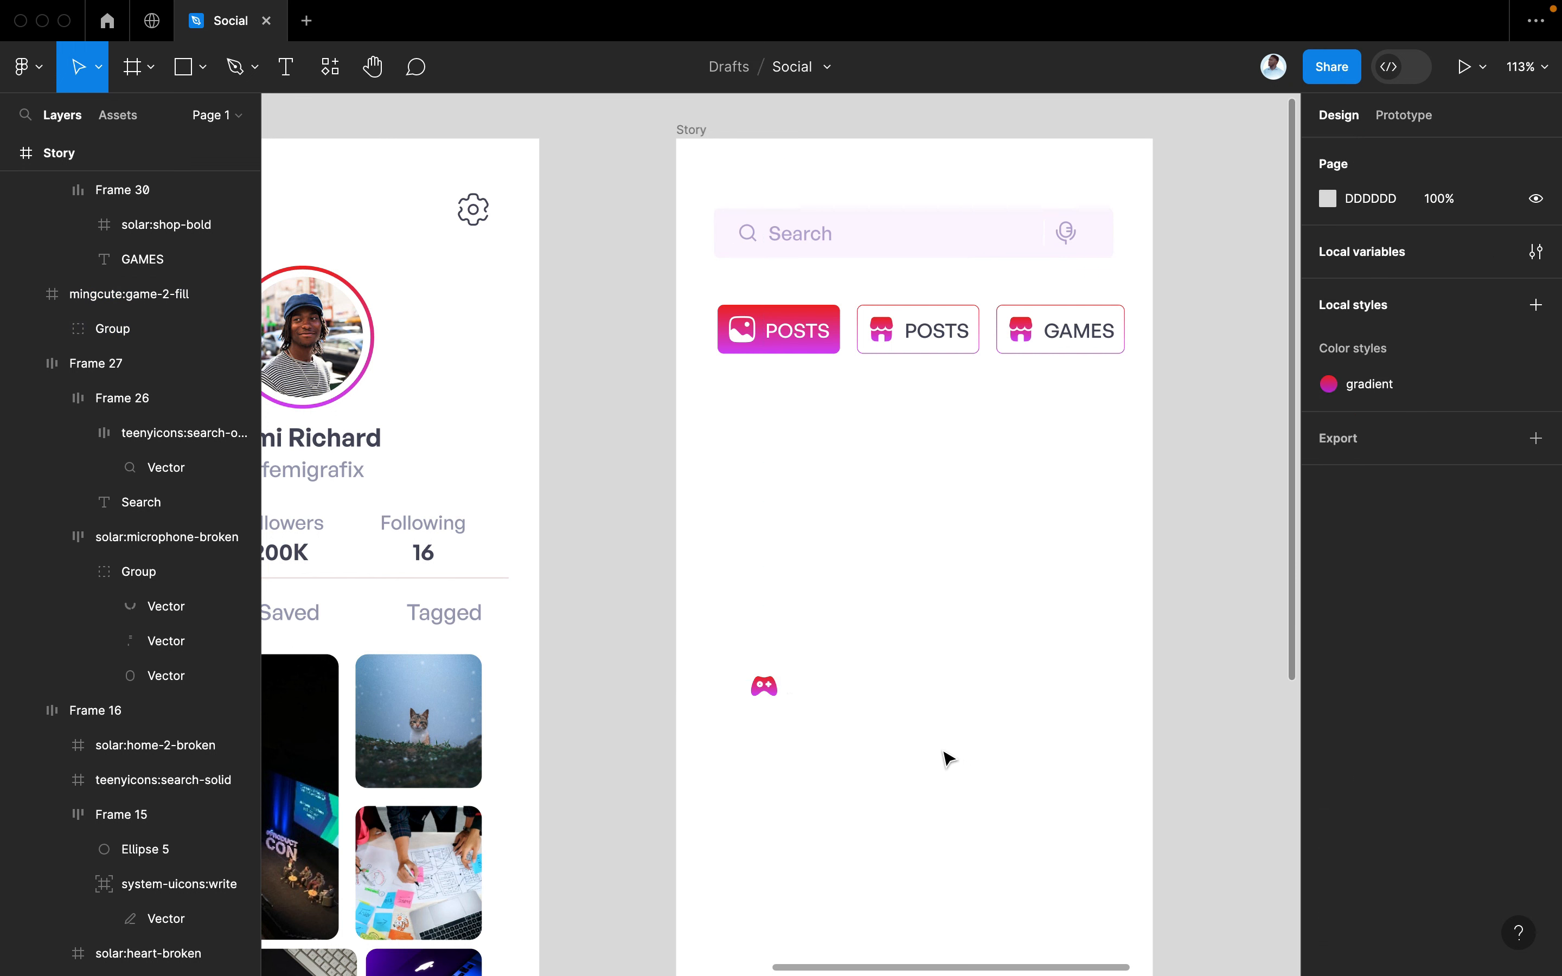
pyautogui.click(763, 686)
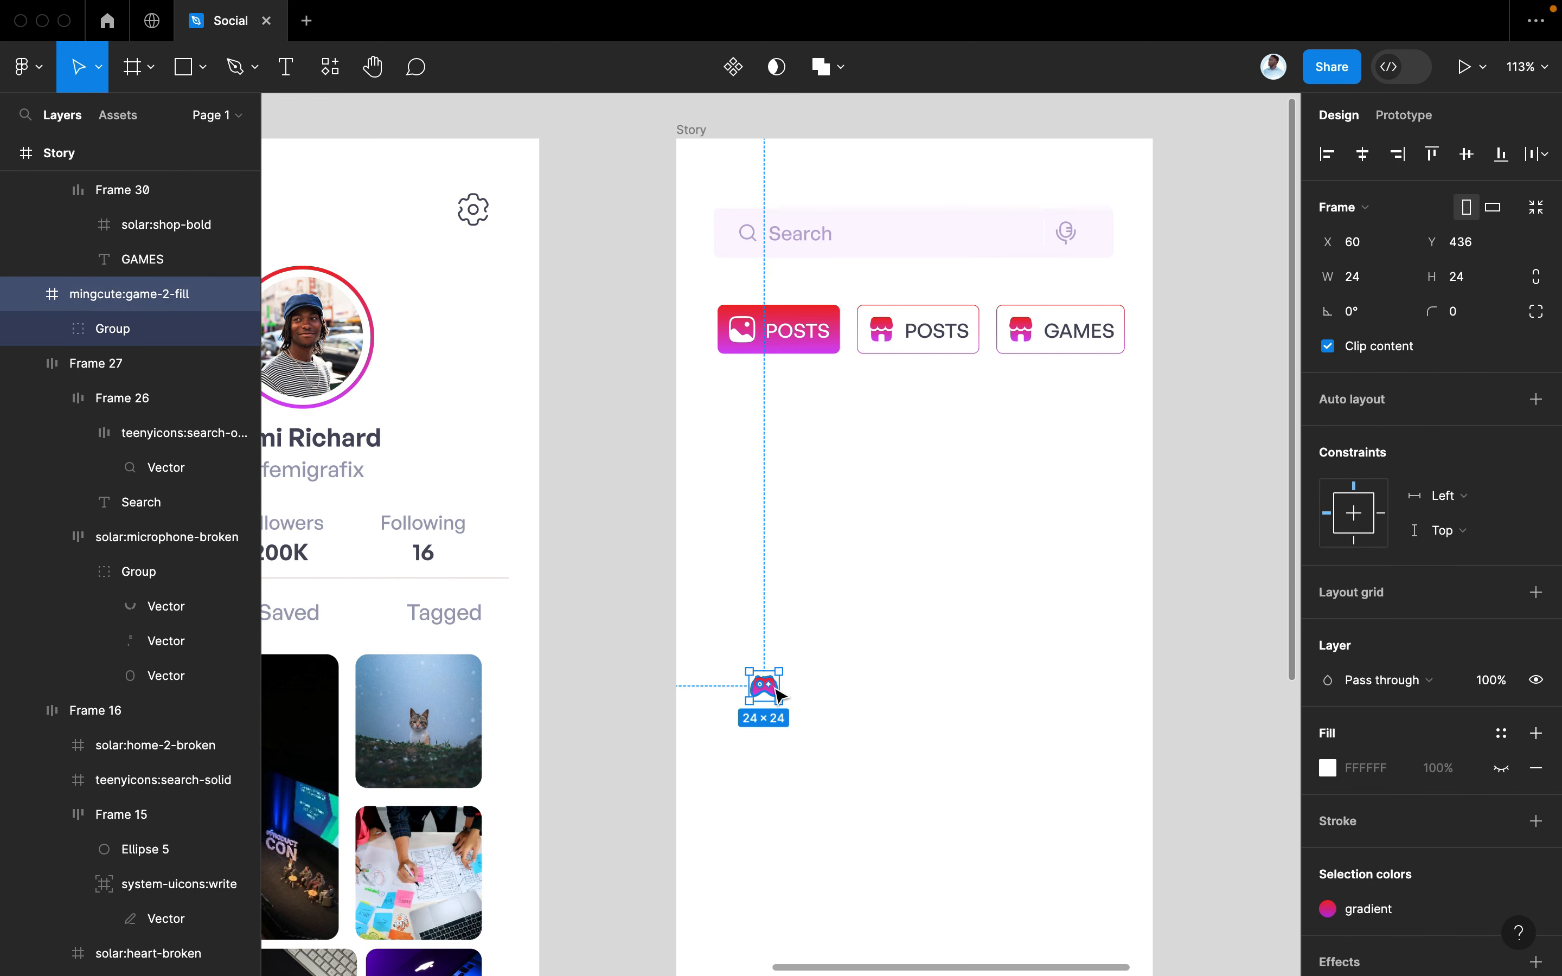
pyautogui.press('BackSpace')
# Replace the shop icon in the GAMES tab with the gamepad icon
pyautogui.click(1025, 336)
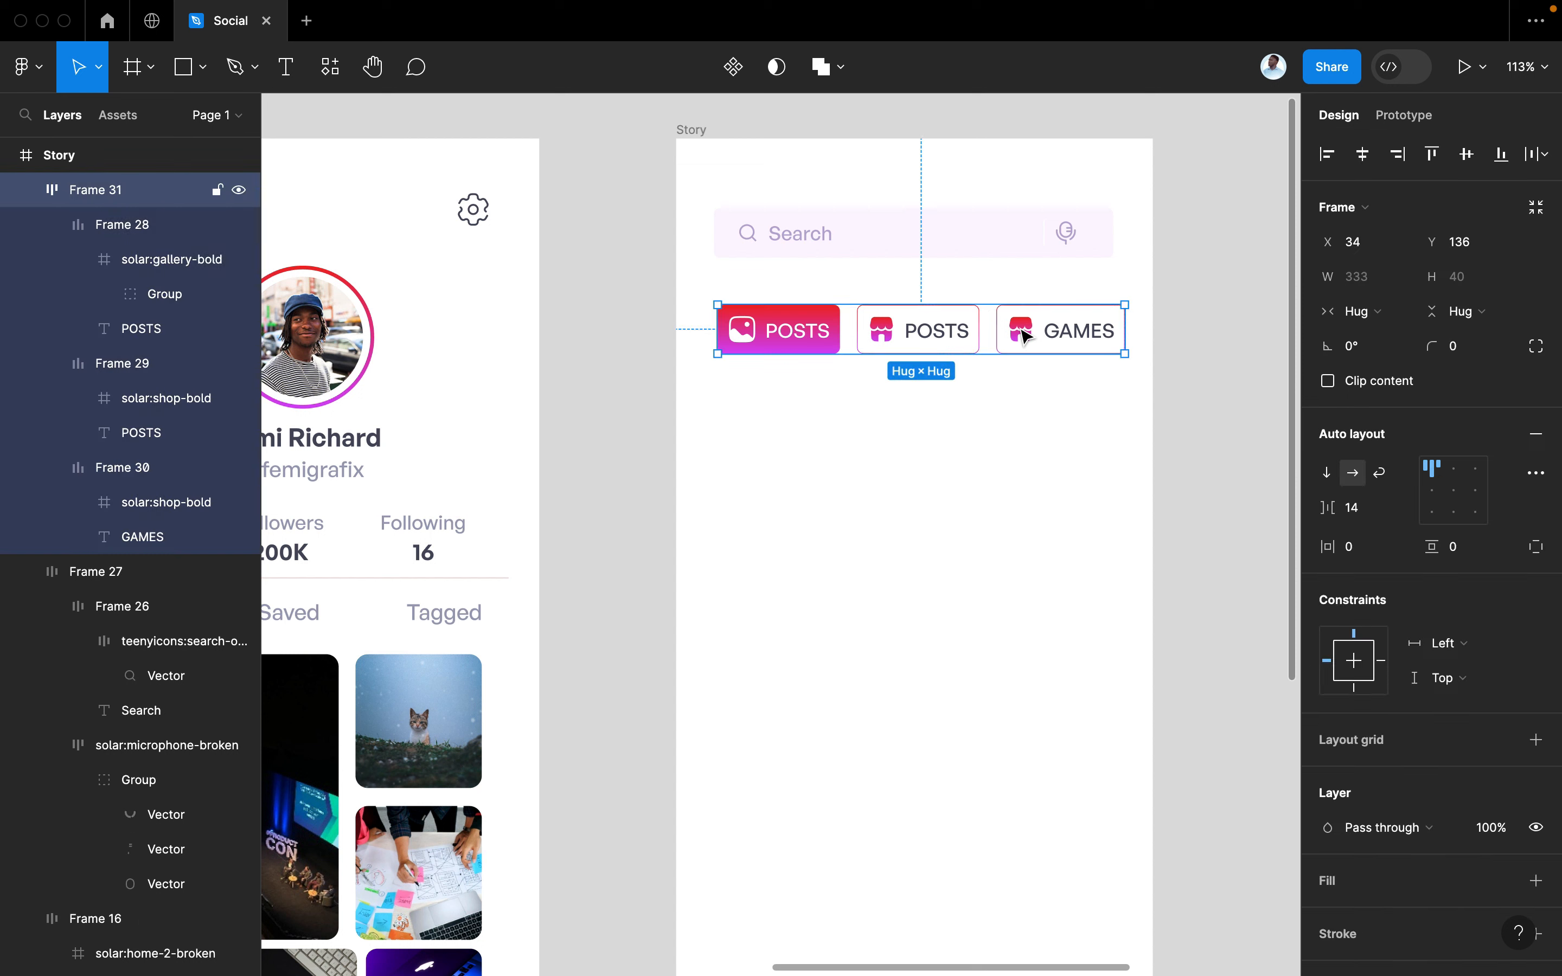
pyautogui.doubleClick(1025, 335)
pyautogui.rightClick(1024, 335)
pyautogui.click(1070, 359)
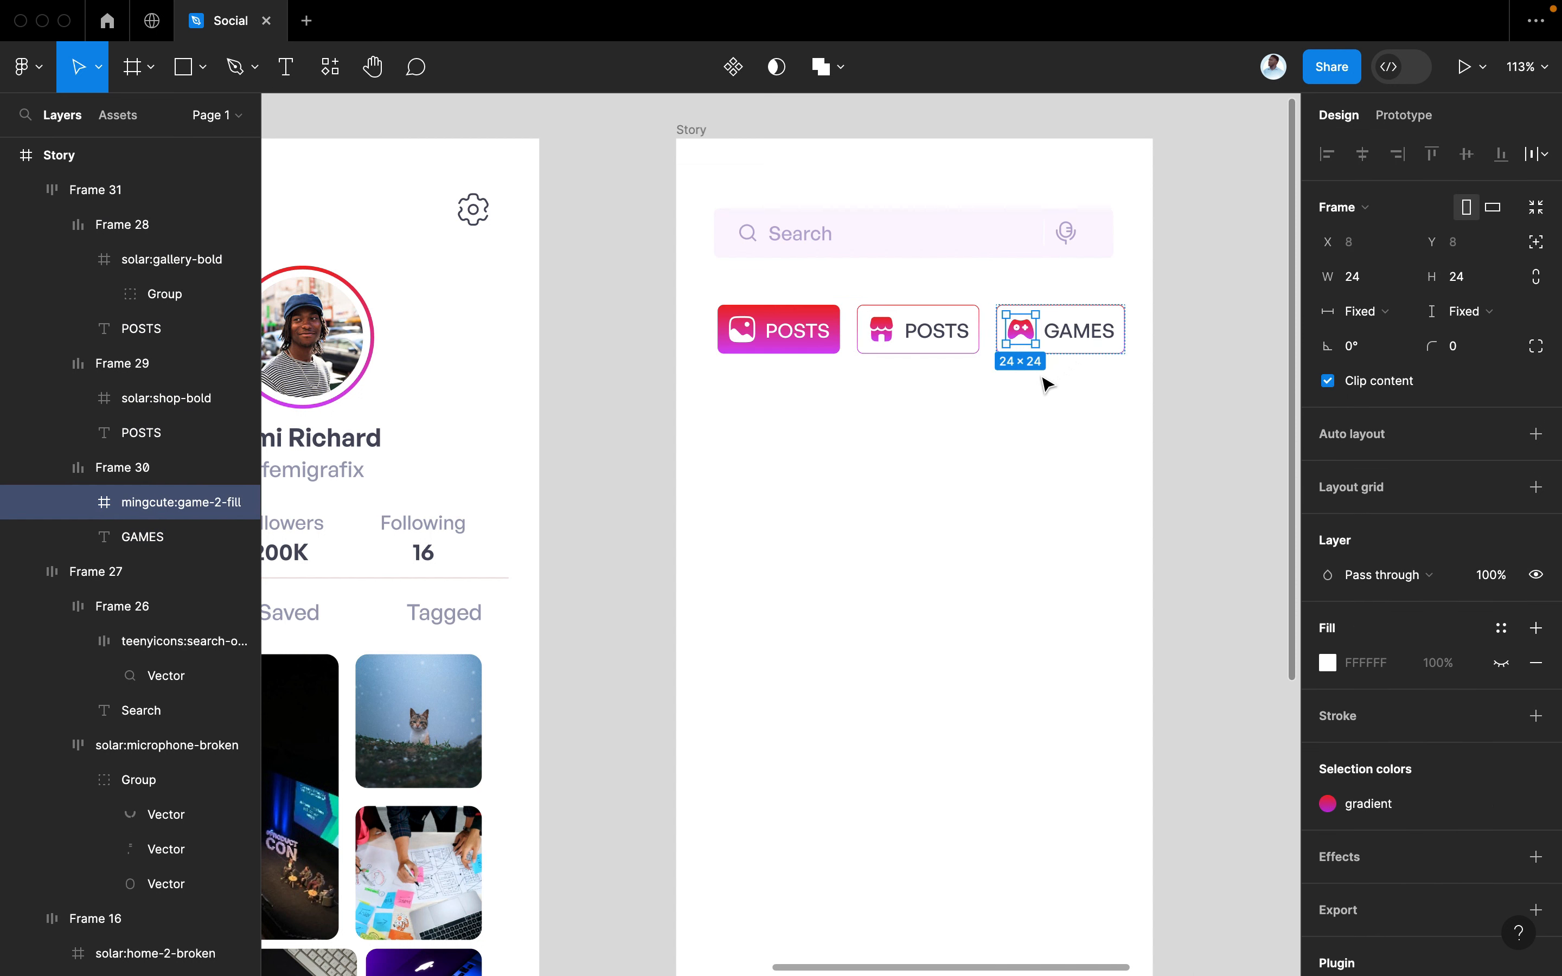
pyautogui.click(1032, 397)
pyautogui.scroll(3, 1031, 397)
pyautogui.hscroll(2, 1032, 397)
# Set the tab row spacing to 7 and height to 40, and all tabs' vertical padding to 5
pyautogui.click(990, 438)
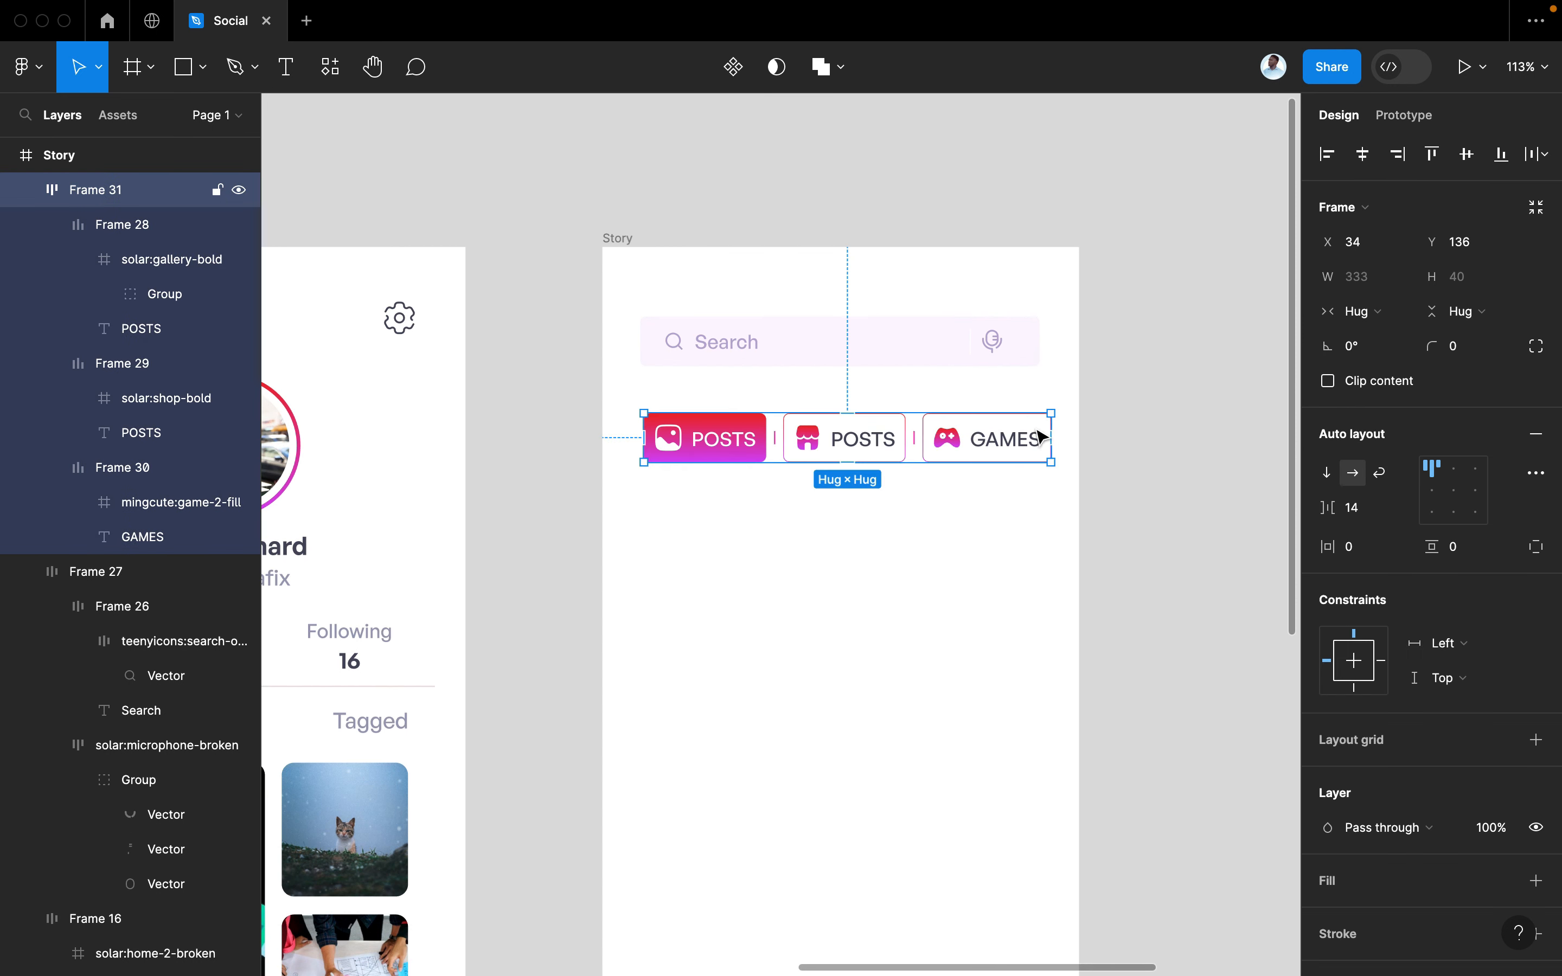
pyautogui.moveTo(1332, 504); pyautogui.dragTo(1326, 504)
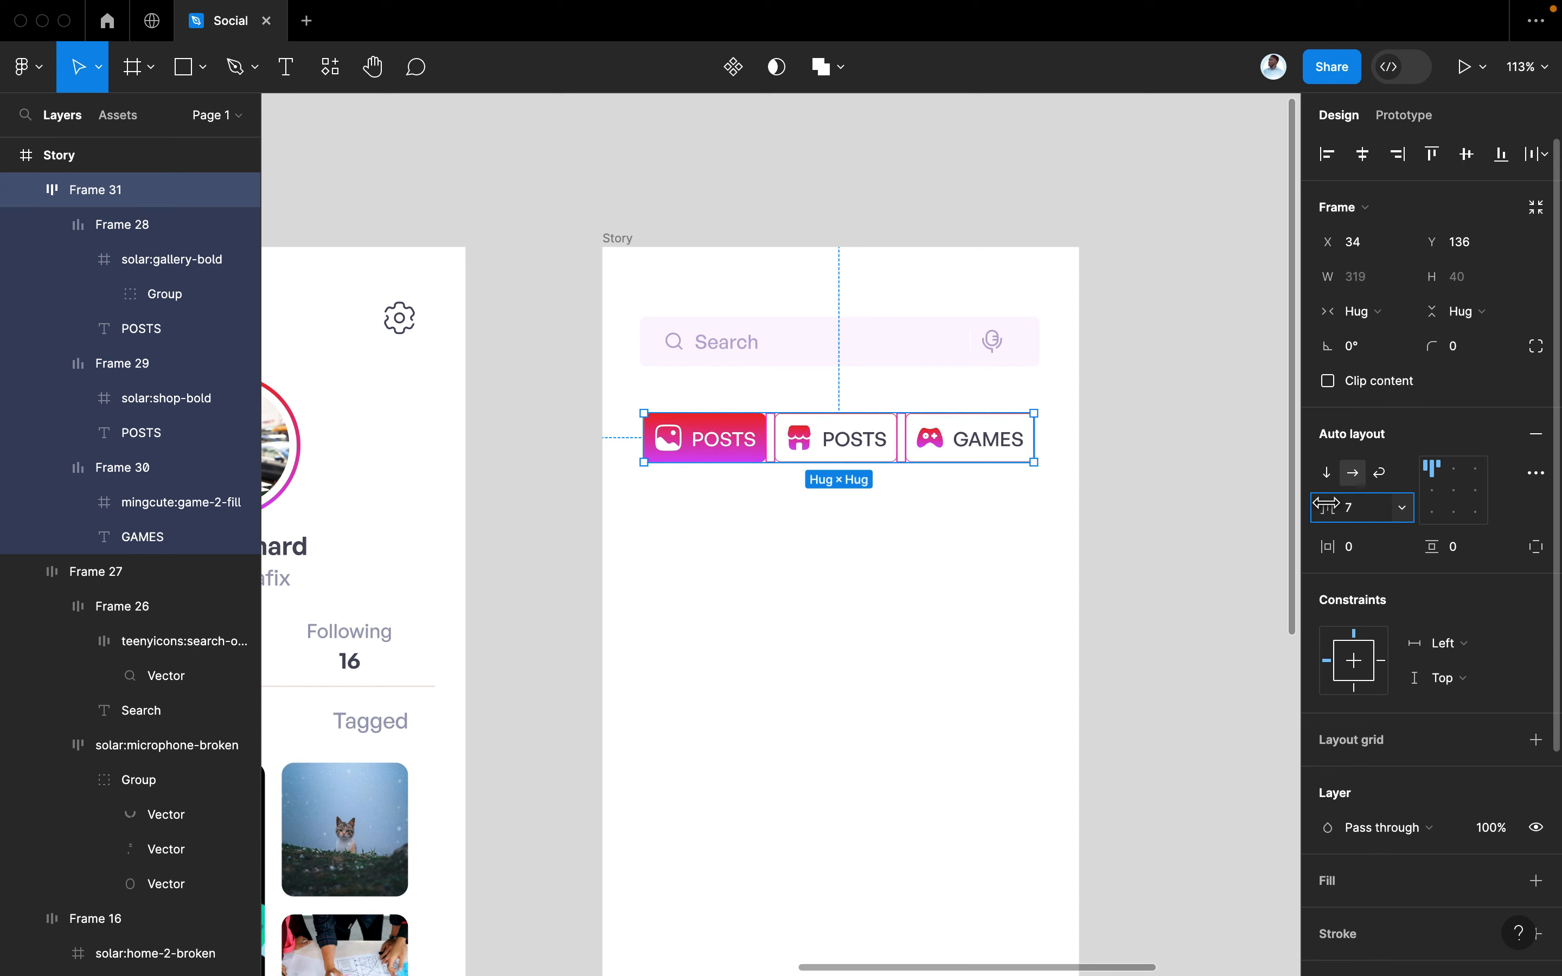
pyautogui.moveTo(850, 466); pyautogui.dragTo(849, 458)
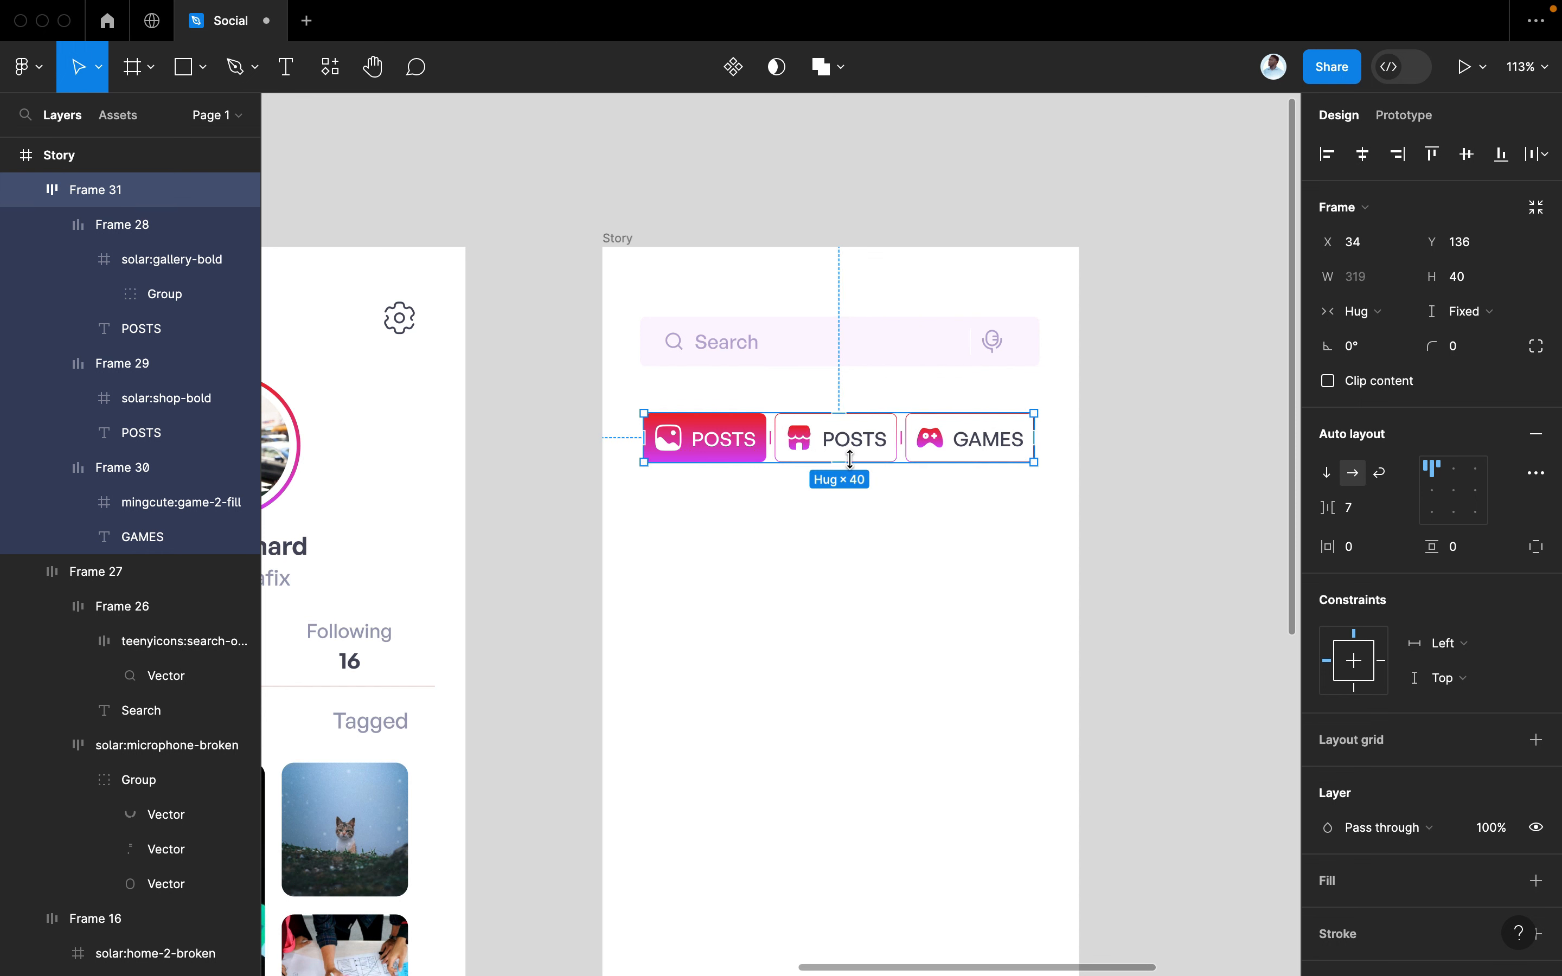
pyautogui.doubleClick(885, 457)
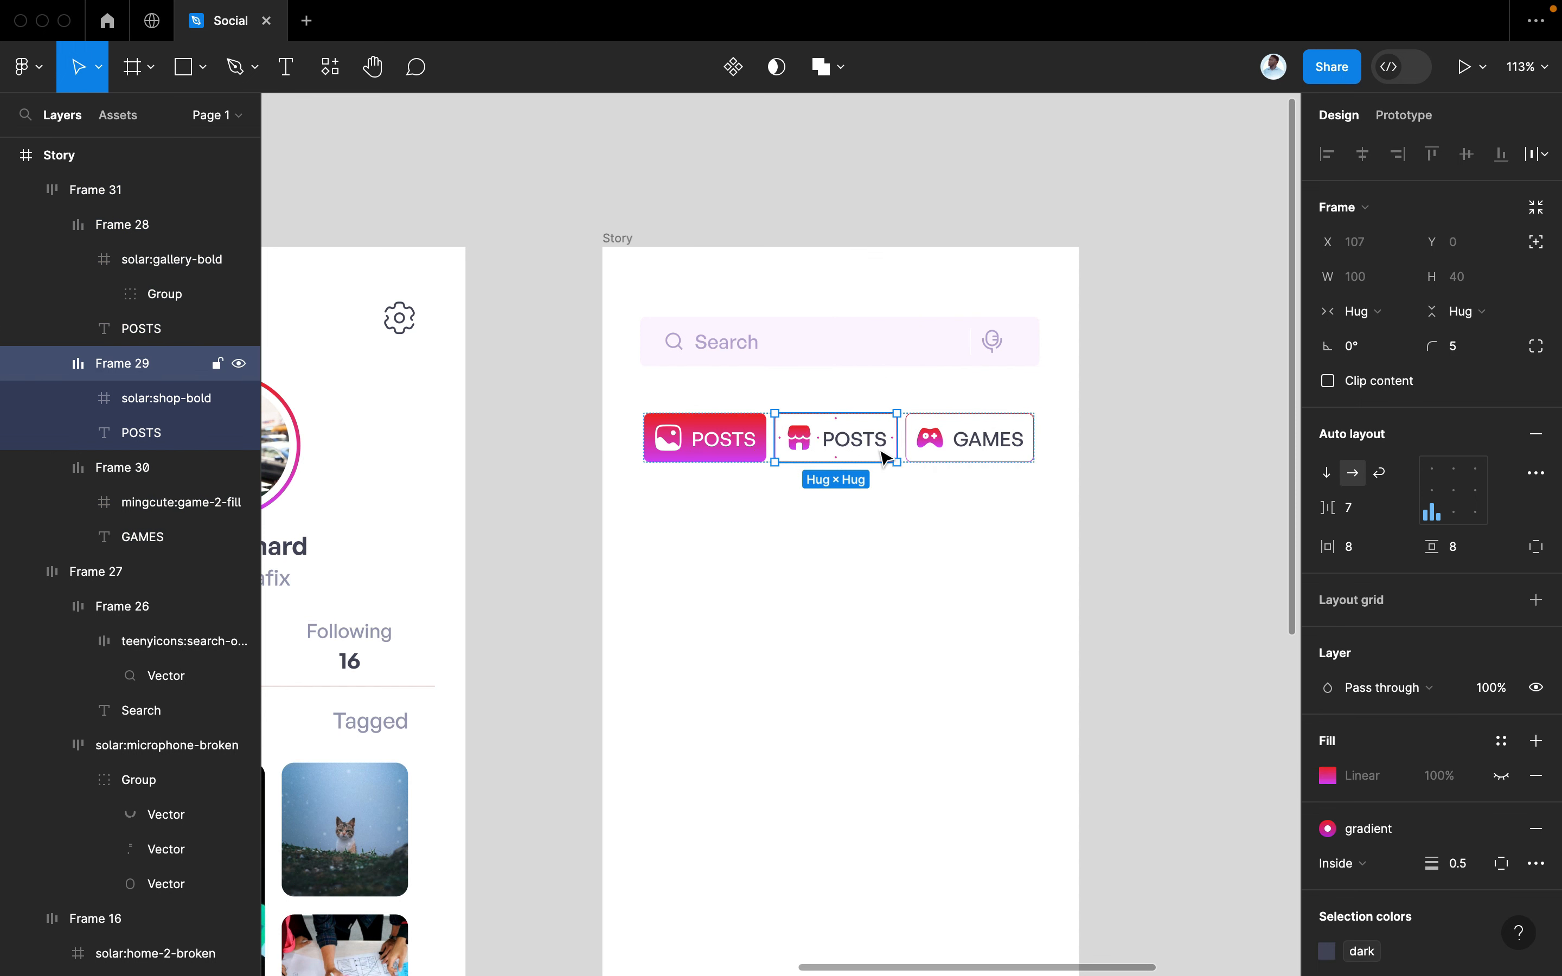
pyautogui.keyDown('shift'); pyautogui.click(992, 431); pyautogui.keyUp('shift')
pyautogui.keyDown('shift'); pyautogui.click(745, 455); pyautogui.keyUp('shift')
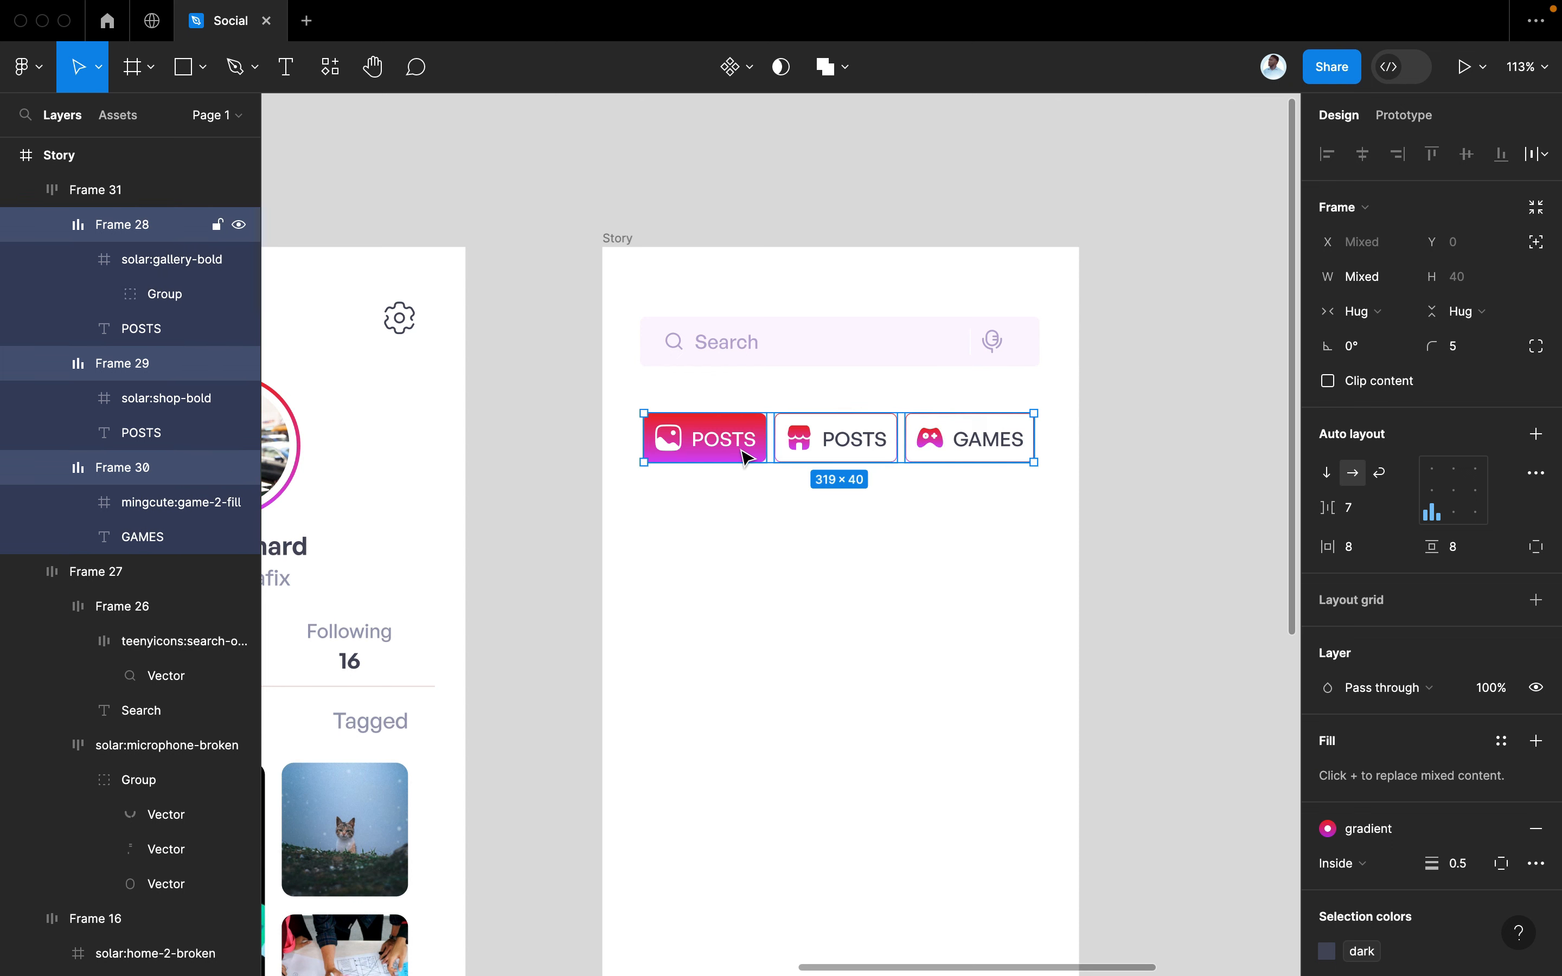
pyautogui.moveTo(1423, 535)
pyautogui.mouseDown()
pyautogui.moveTo(1413, 545)
pyautogui.moveTo(1429, 544)
pyautogui.mouseUp()
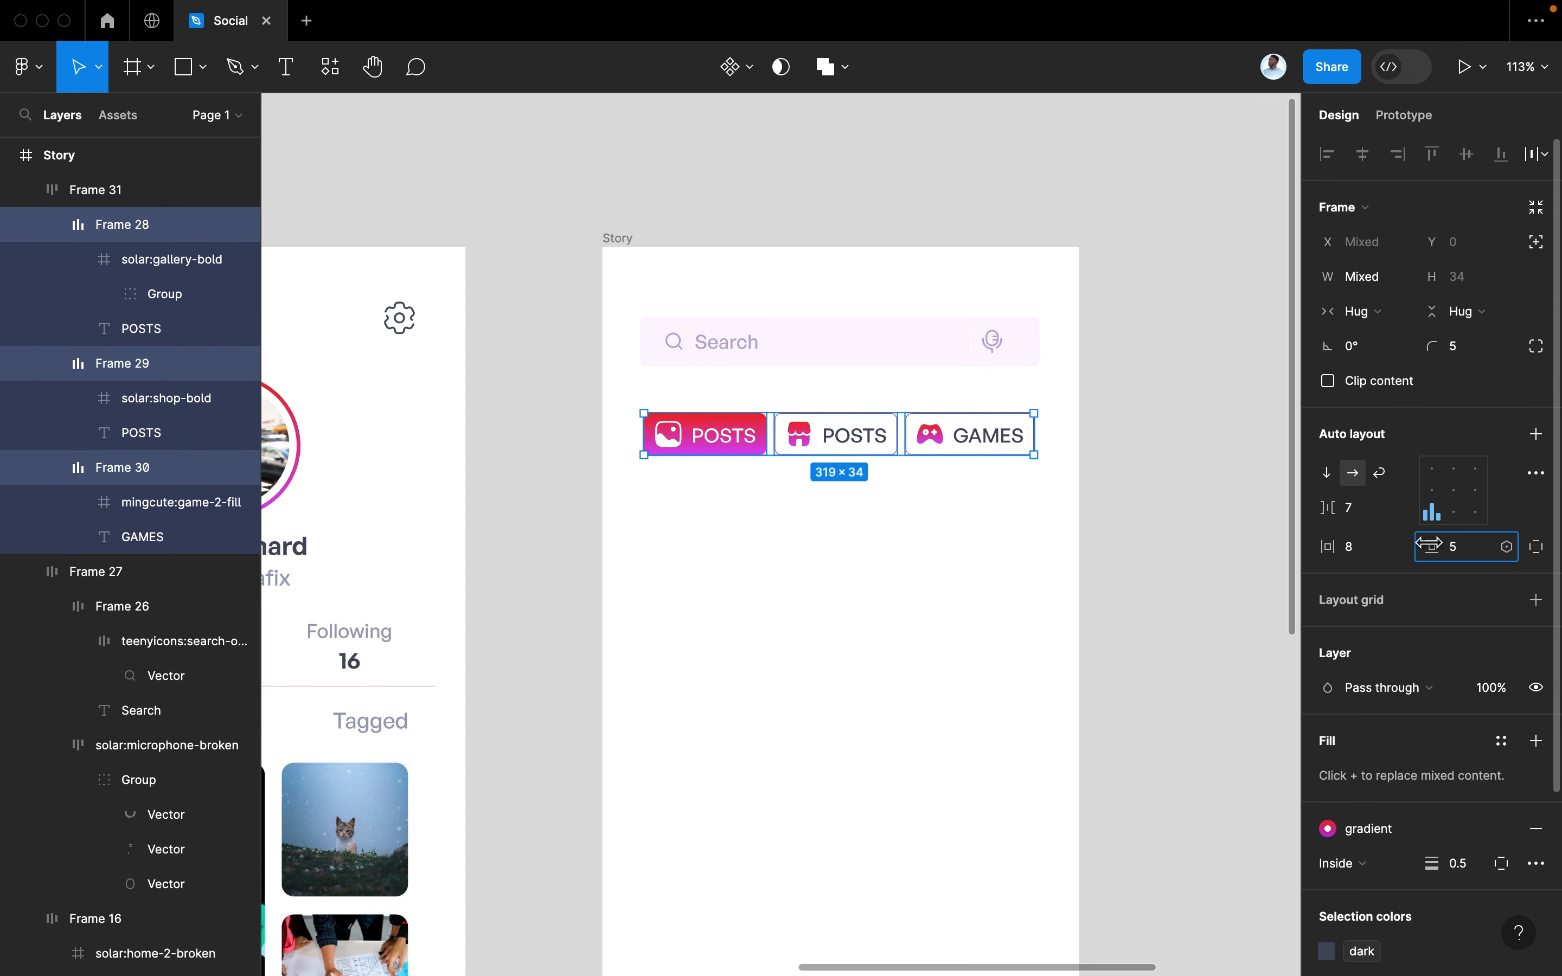
pyautogui.click(1158, 548)
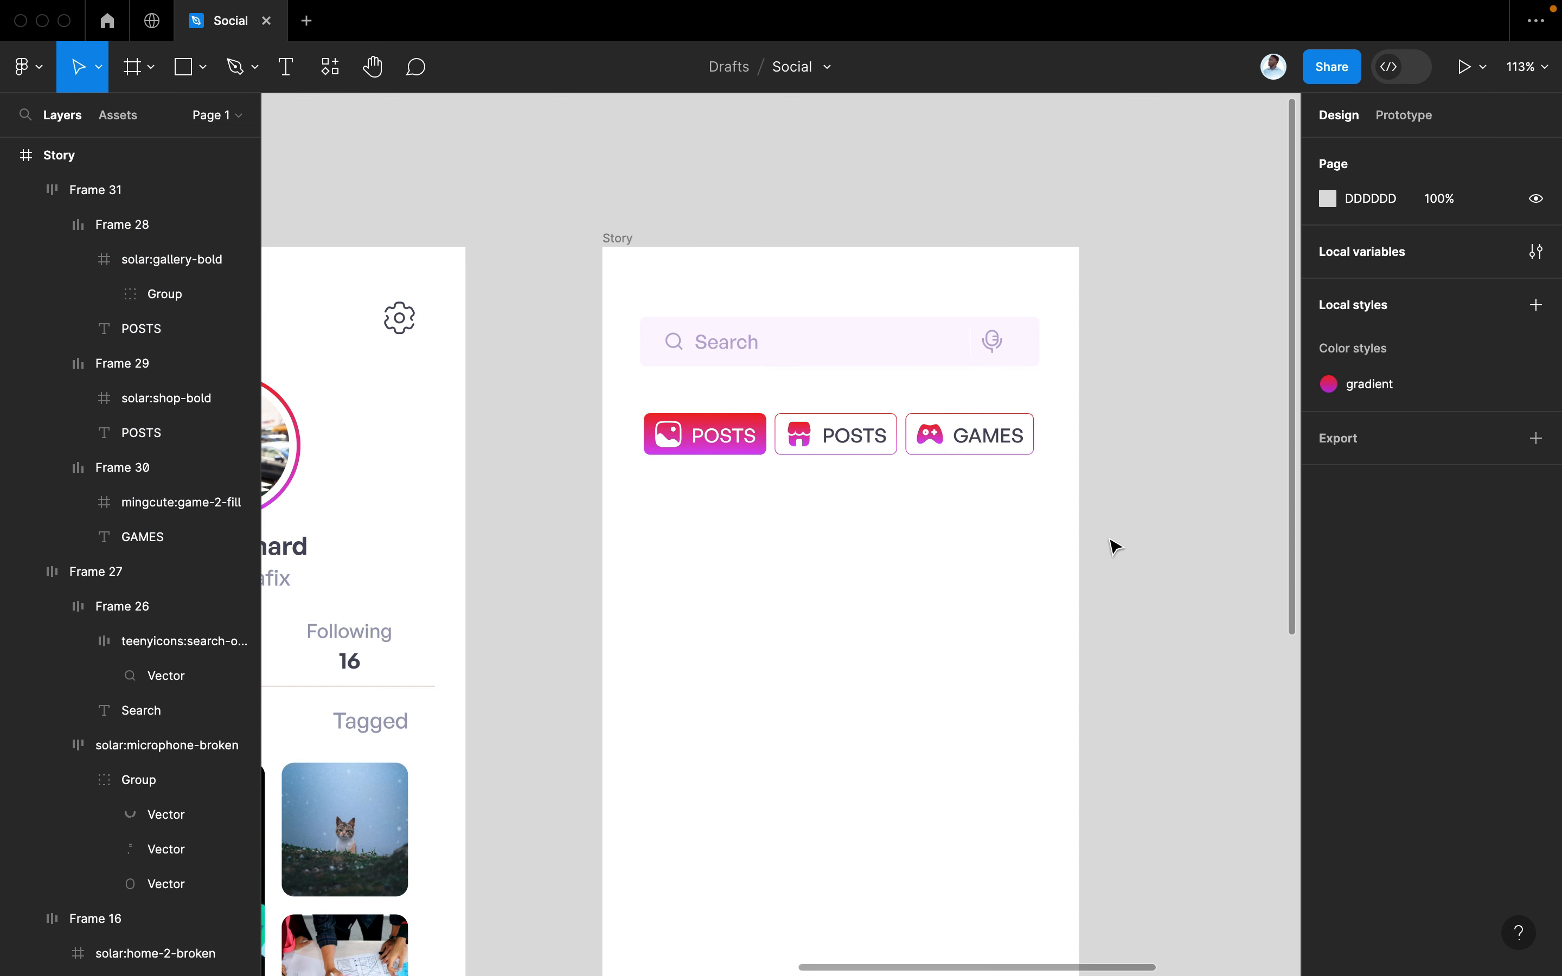
pyautogui.scroll(-3, 1095, 485)
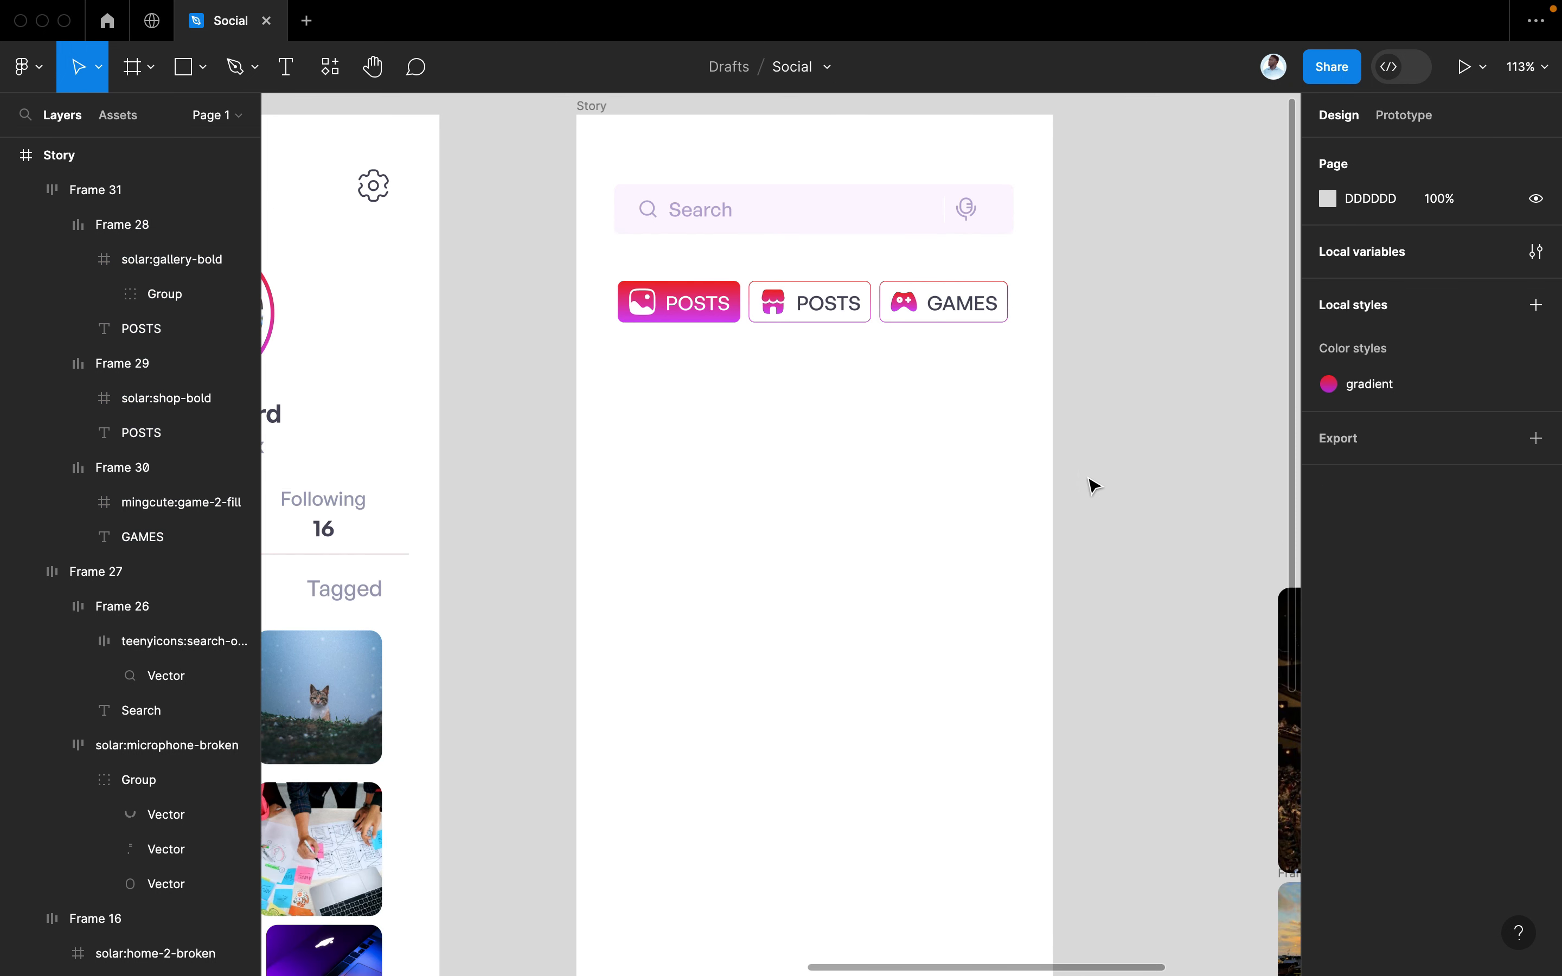
# Rename the second tab's label to MARKET and set its font size to 14
pyautogui.click(752, 332)
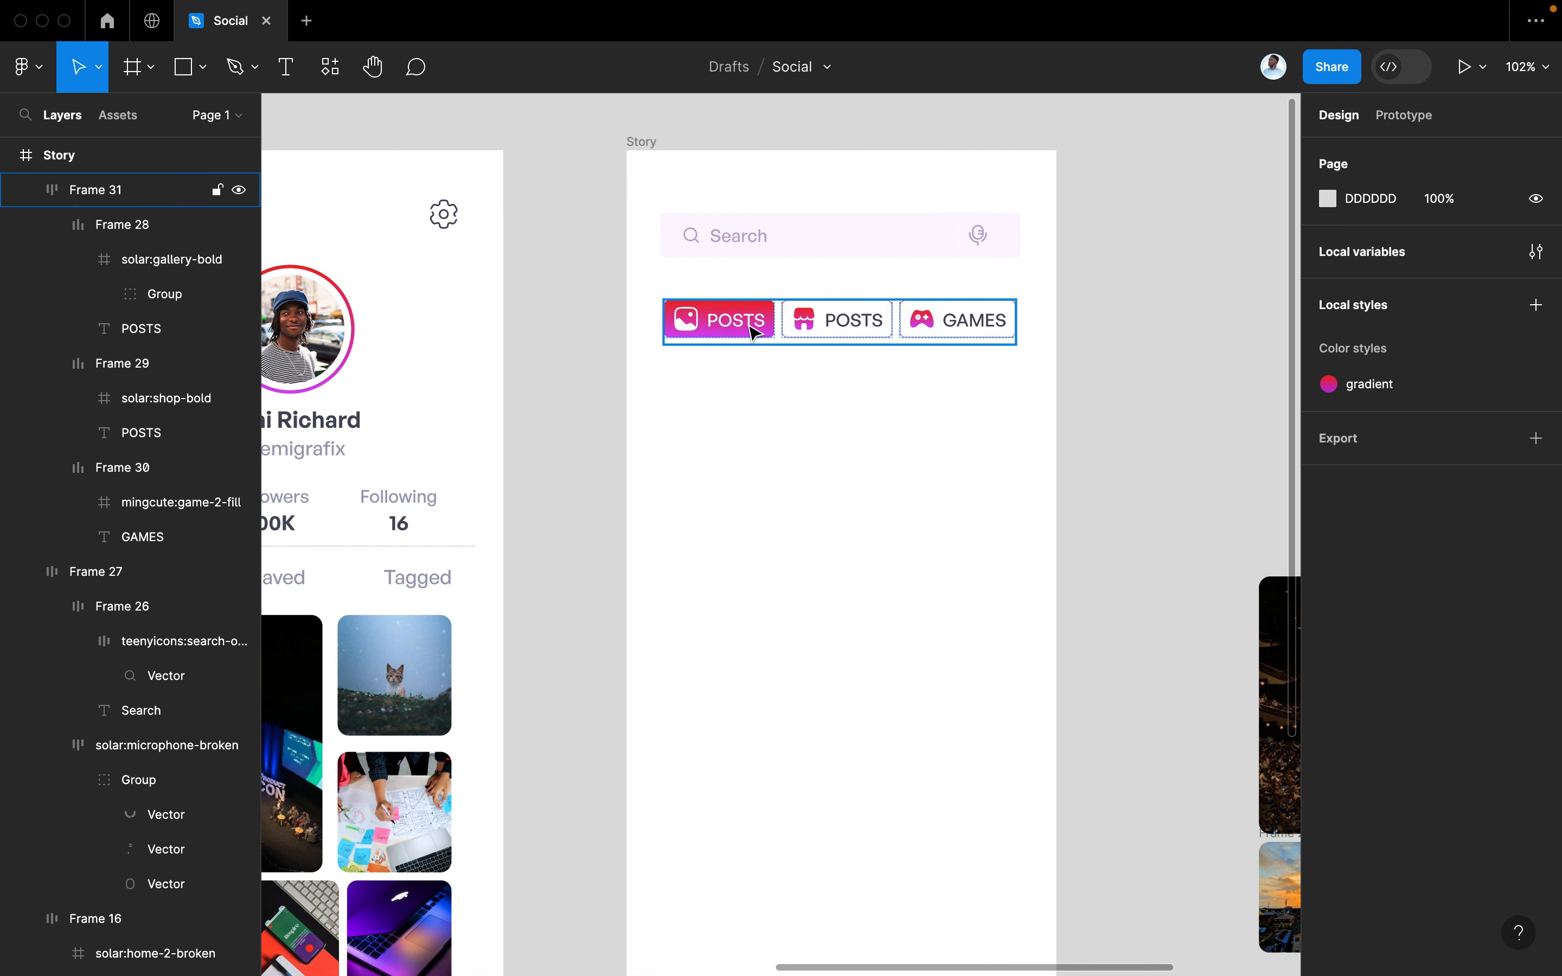
pyautogui.doubleClick(750, 326)
pyautogui.doubleClick(858, 317)
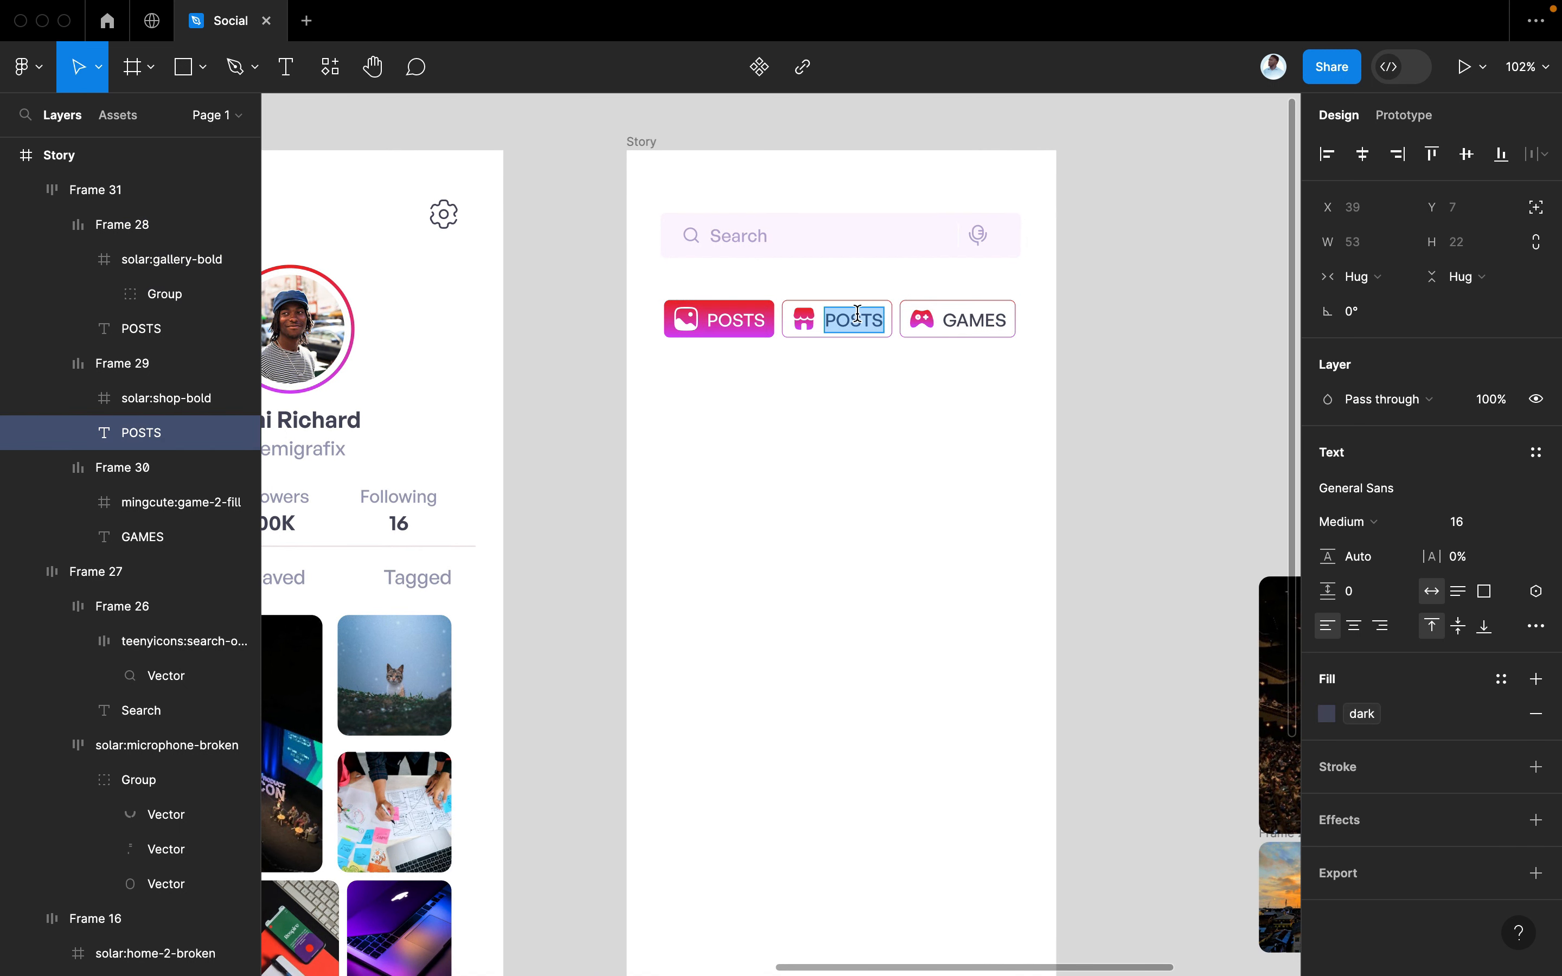
pyautogui.write('MARKET')
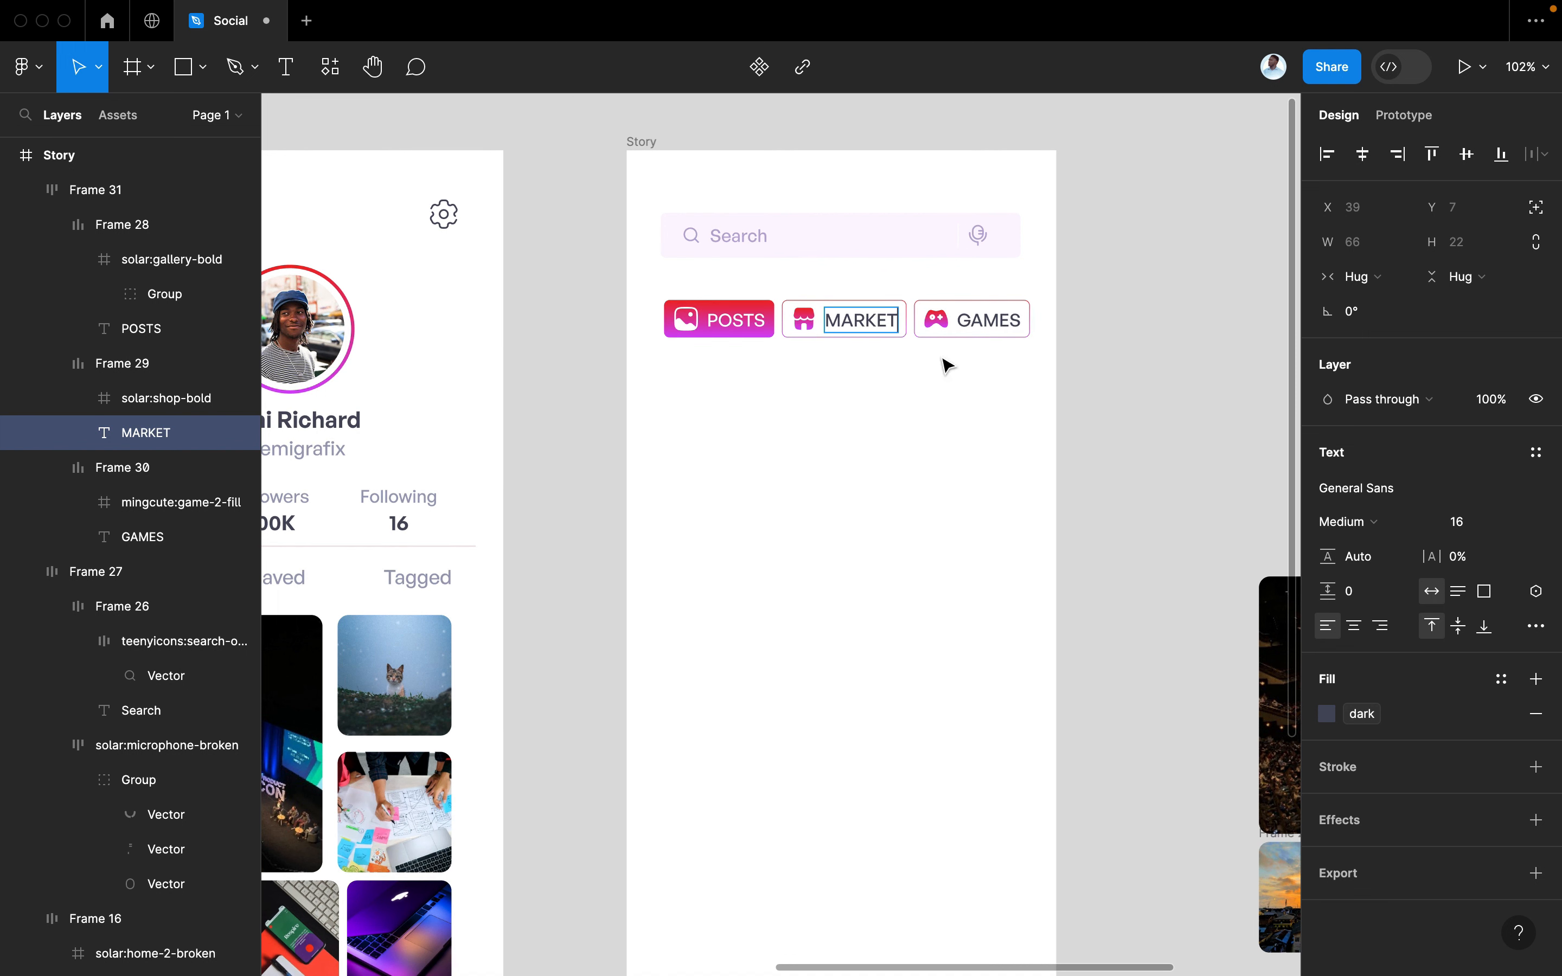
pyautogui.hotkey('ctrl', 'a')
pyautogui.click(1465, 522)
pyautogui.write('1')
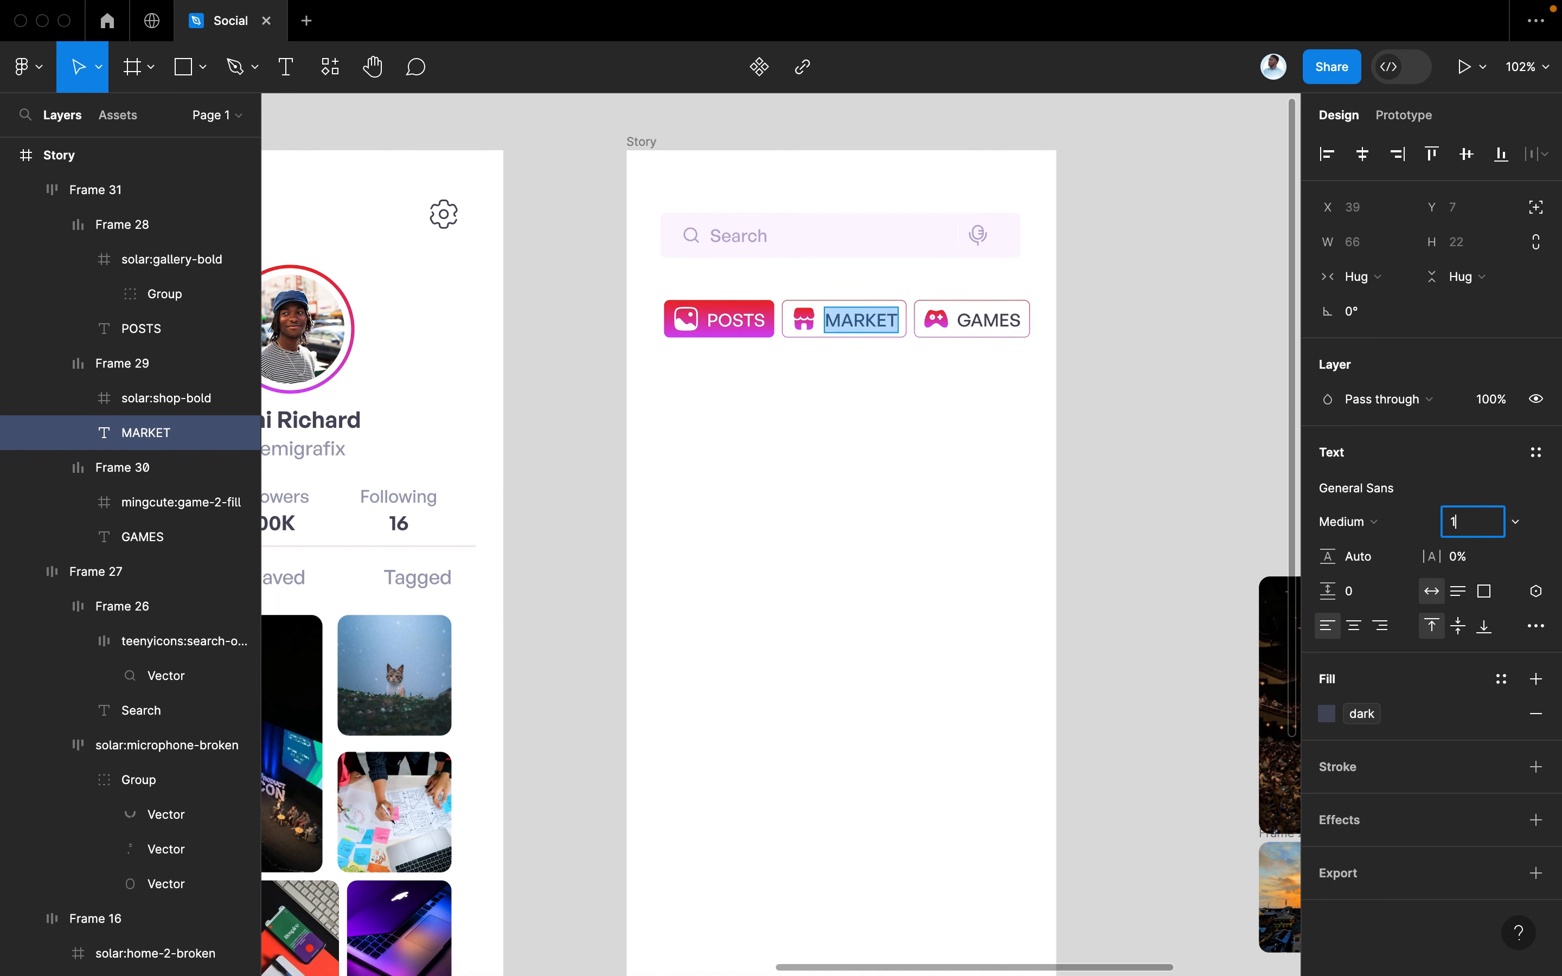
pyautogui.press('Return')
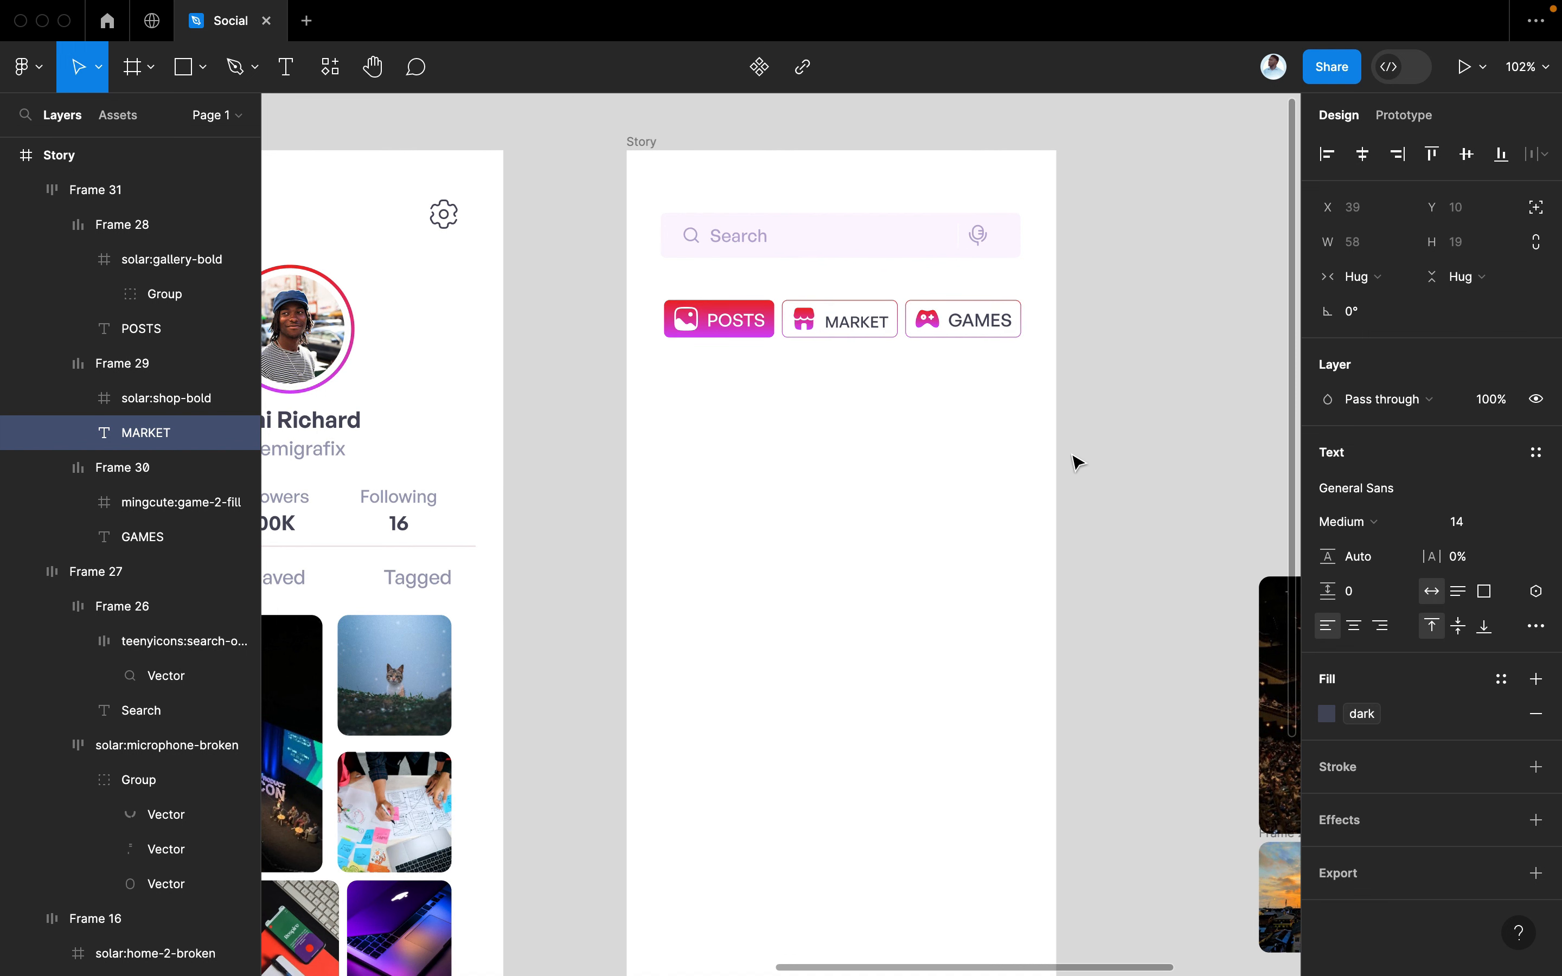
pyautogui.press('Escape')
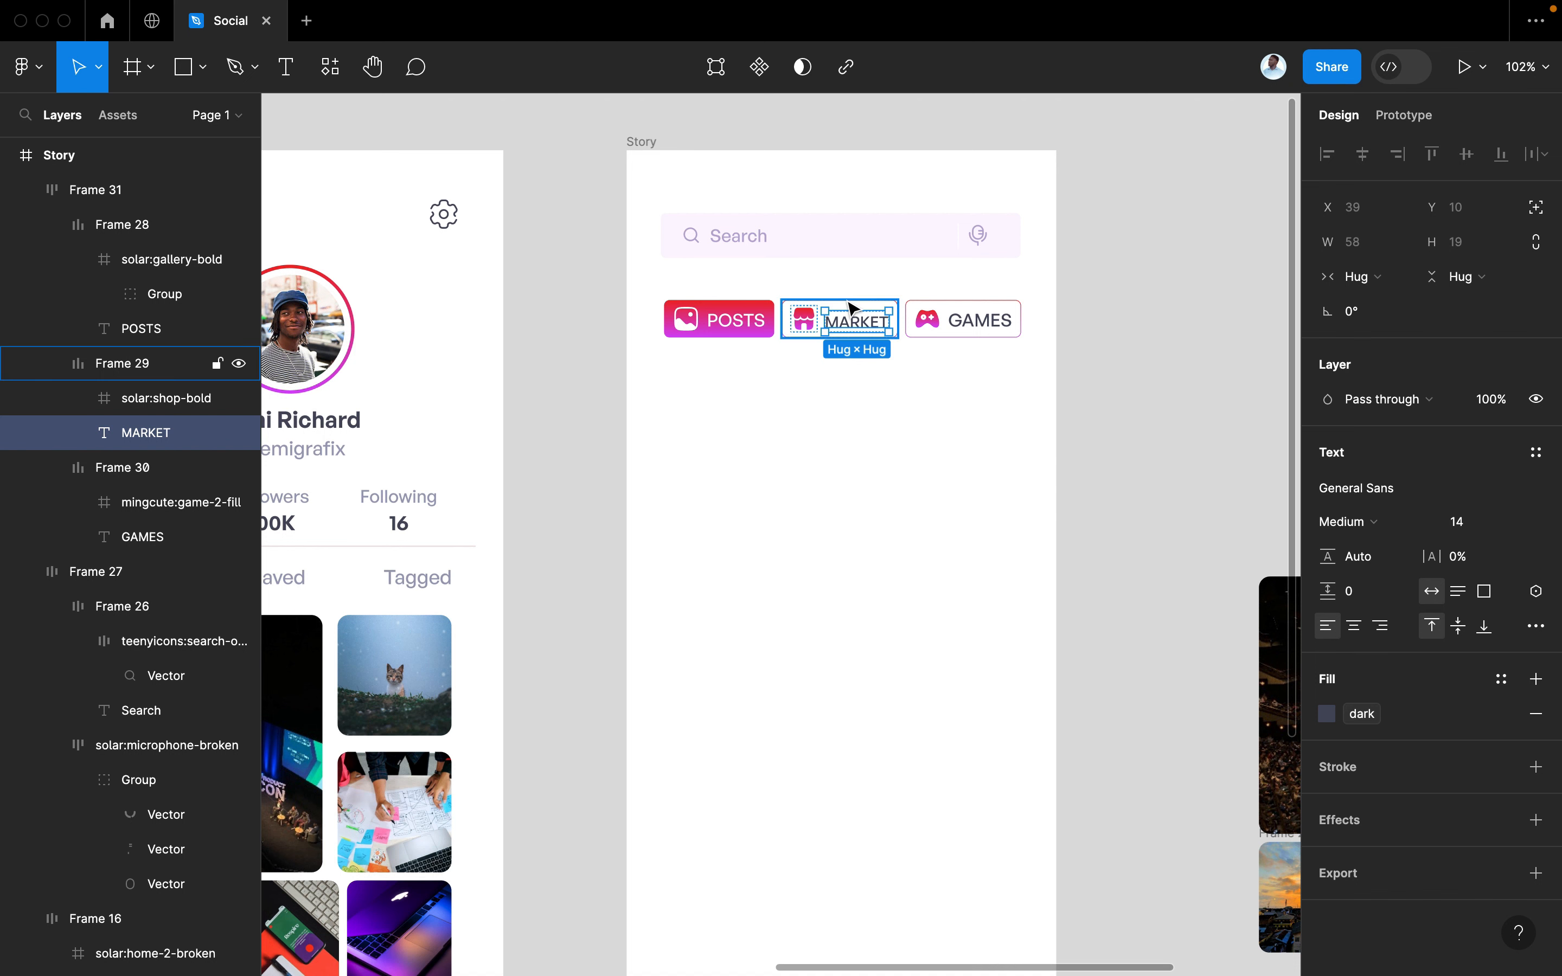
pyautogui.press('Escape')
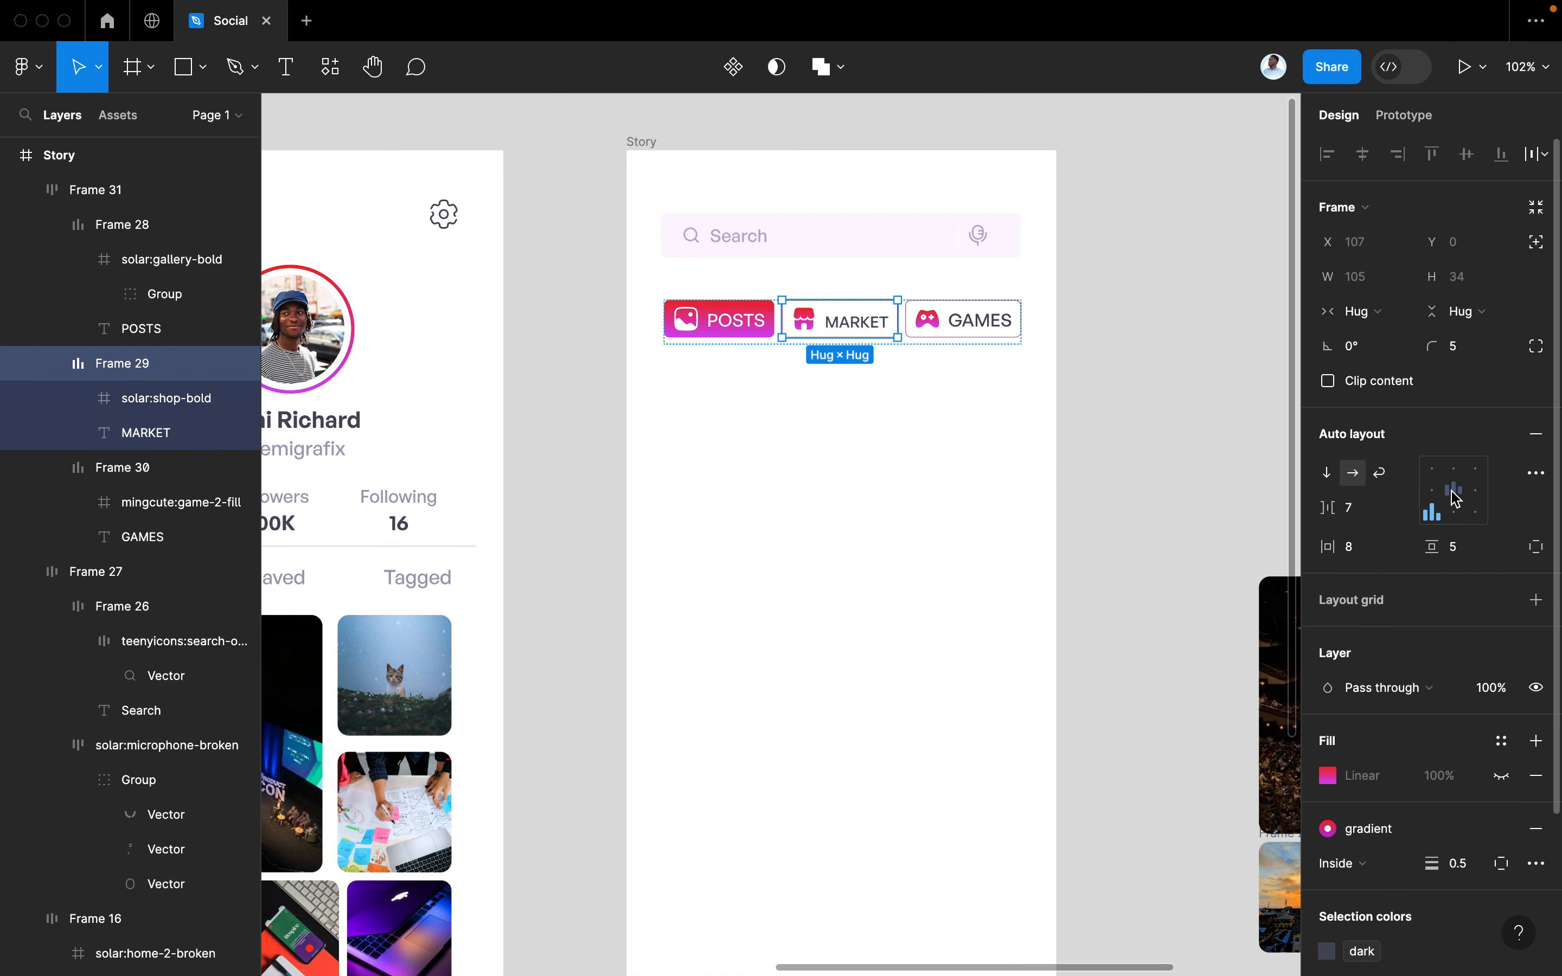
# Set the GAMES label to font size 14
pyautogui.doubleClick(967, 319)
pyautogui.doubleClick(965, 316)
pyautogui.click(1480, 525)
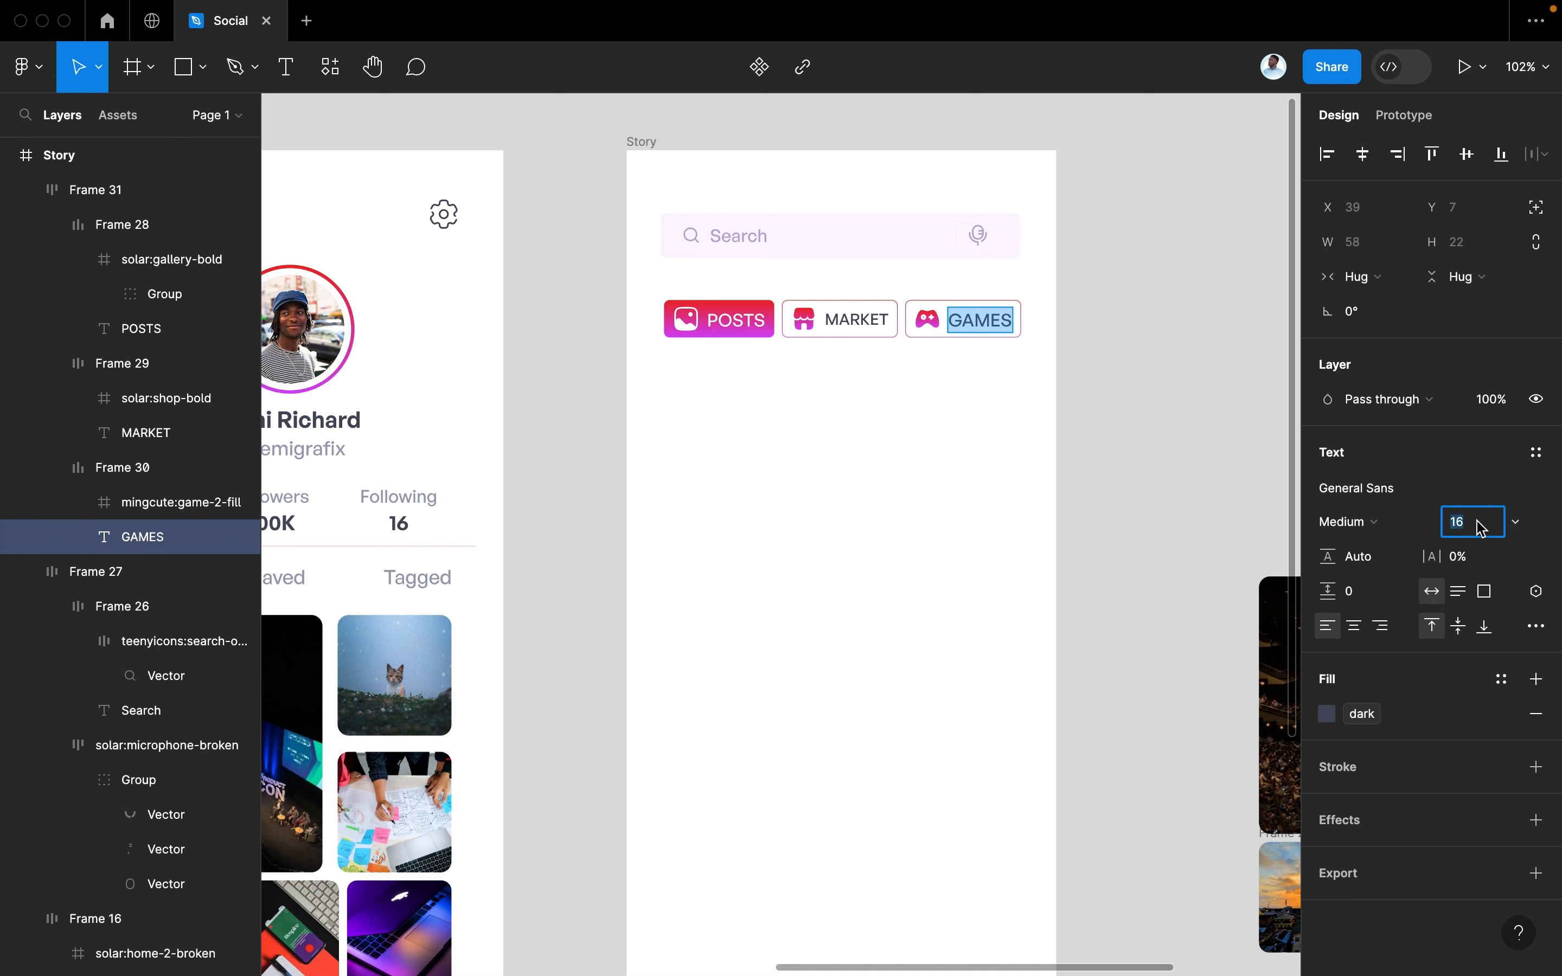
pyautogui.write('14')
pyautogui.press('Return')
pyautogui.press('Escape')
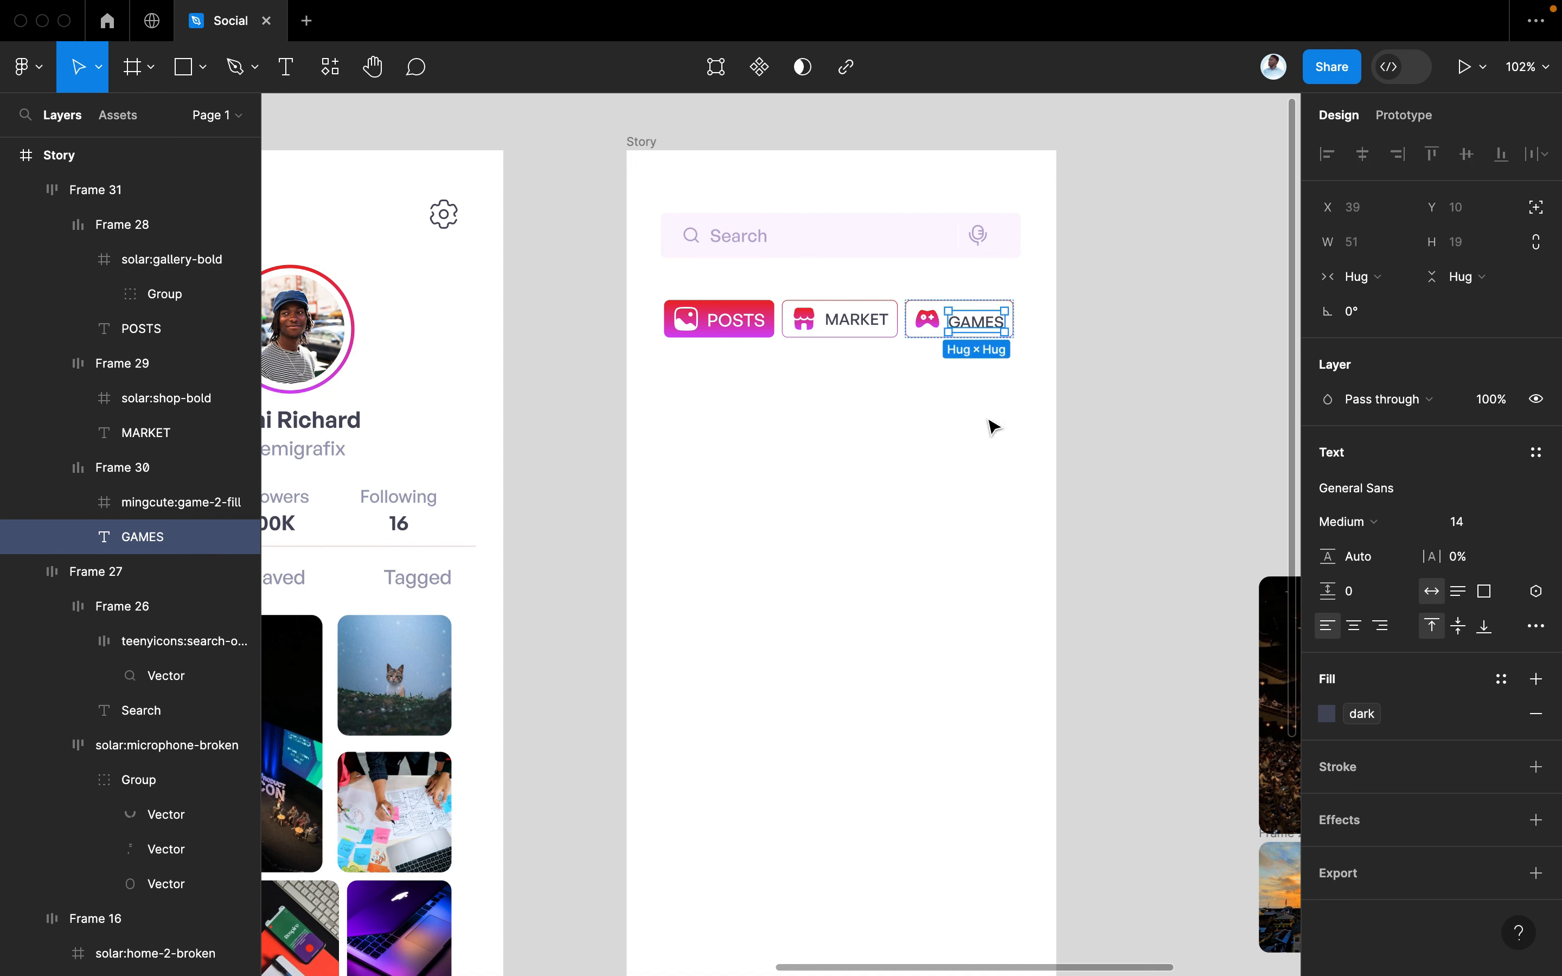
pyautogui.click(1007, 298)
pyautogui.click(985, 321)
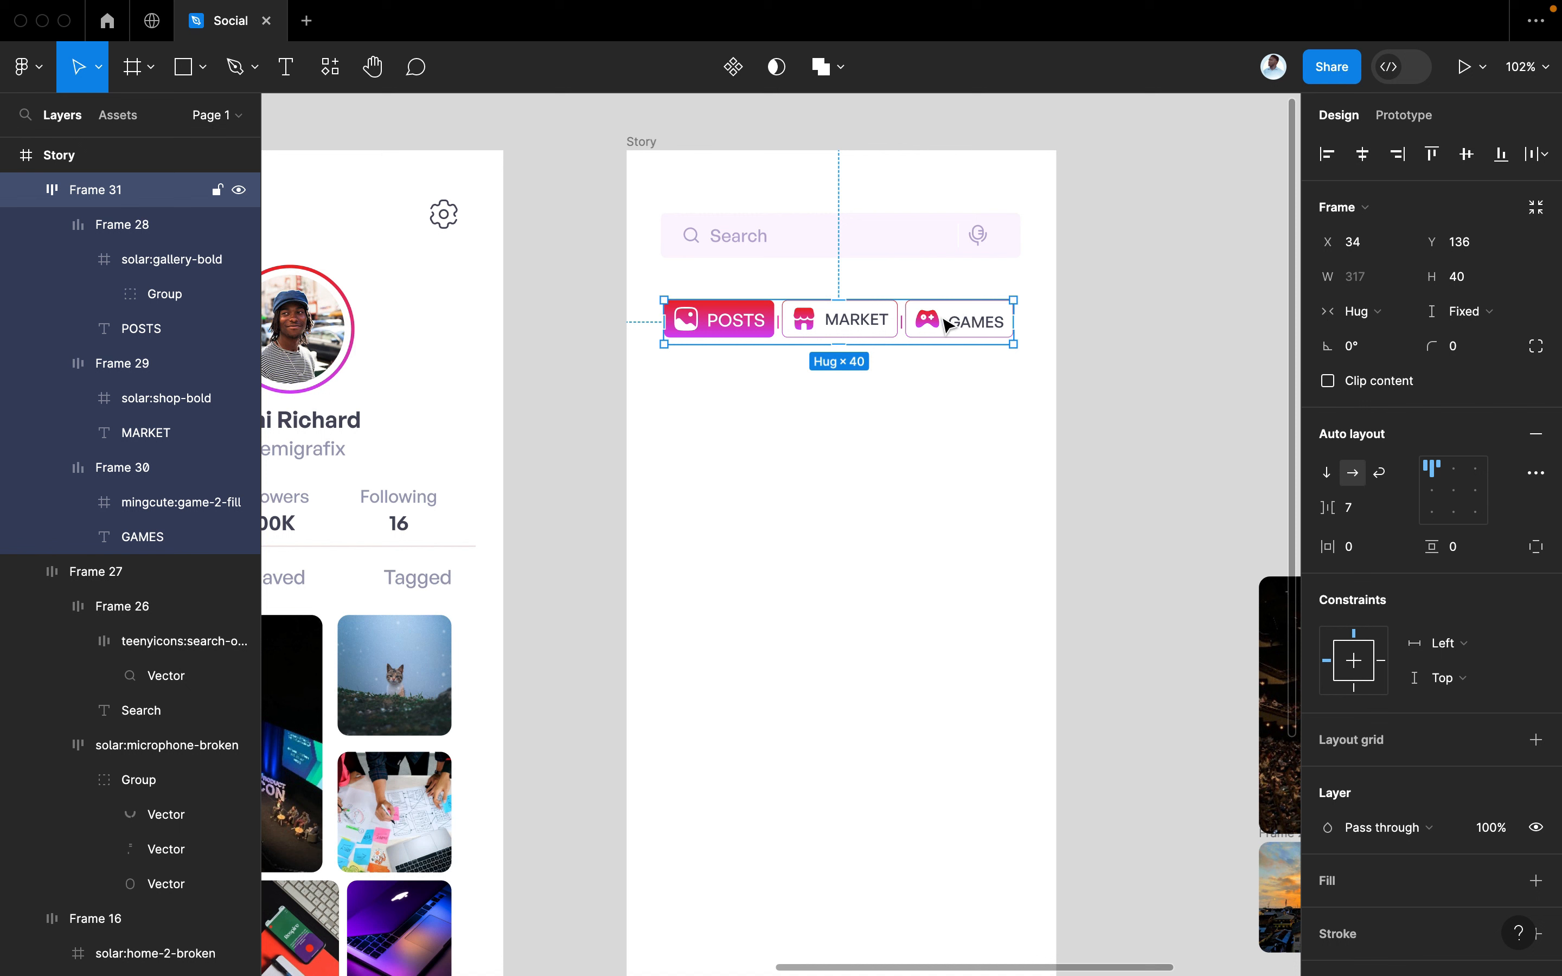
# Set the POSTS label to font size 14
pyautogui.click(753, 321)
pyautogui.click(760, 330)
pyautogui.click(1477, 519)
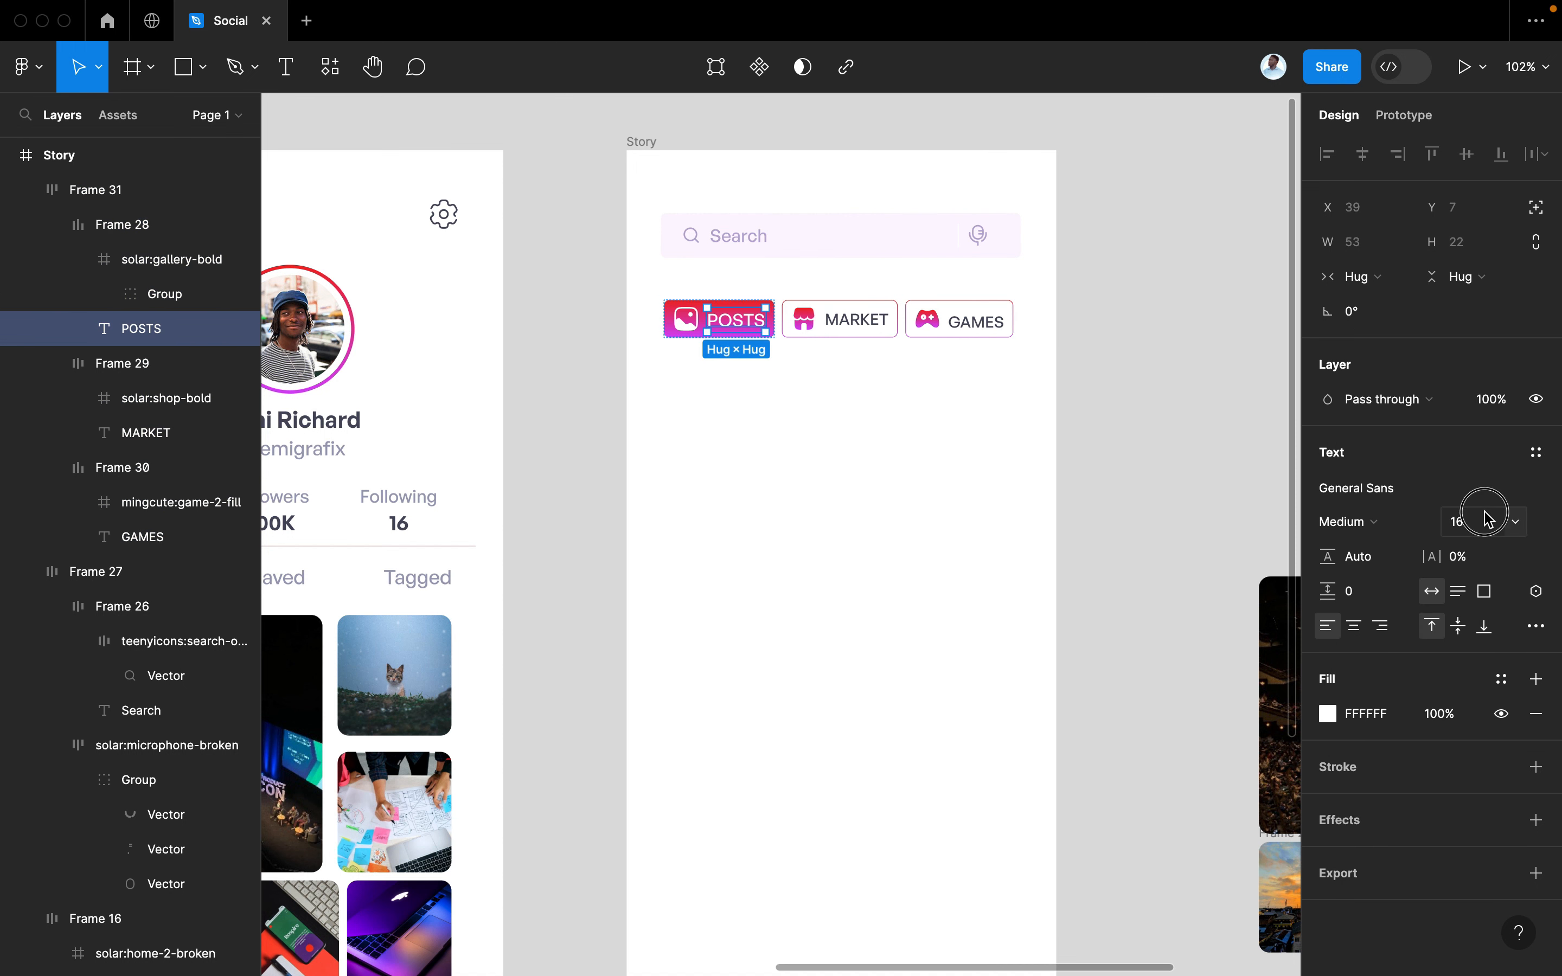
pyautogui.write('14')
pyautogui.press('Return')
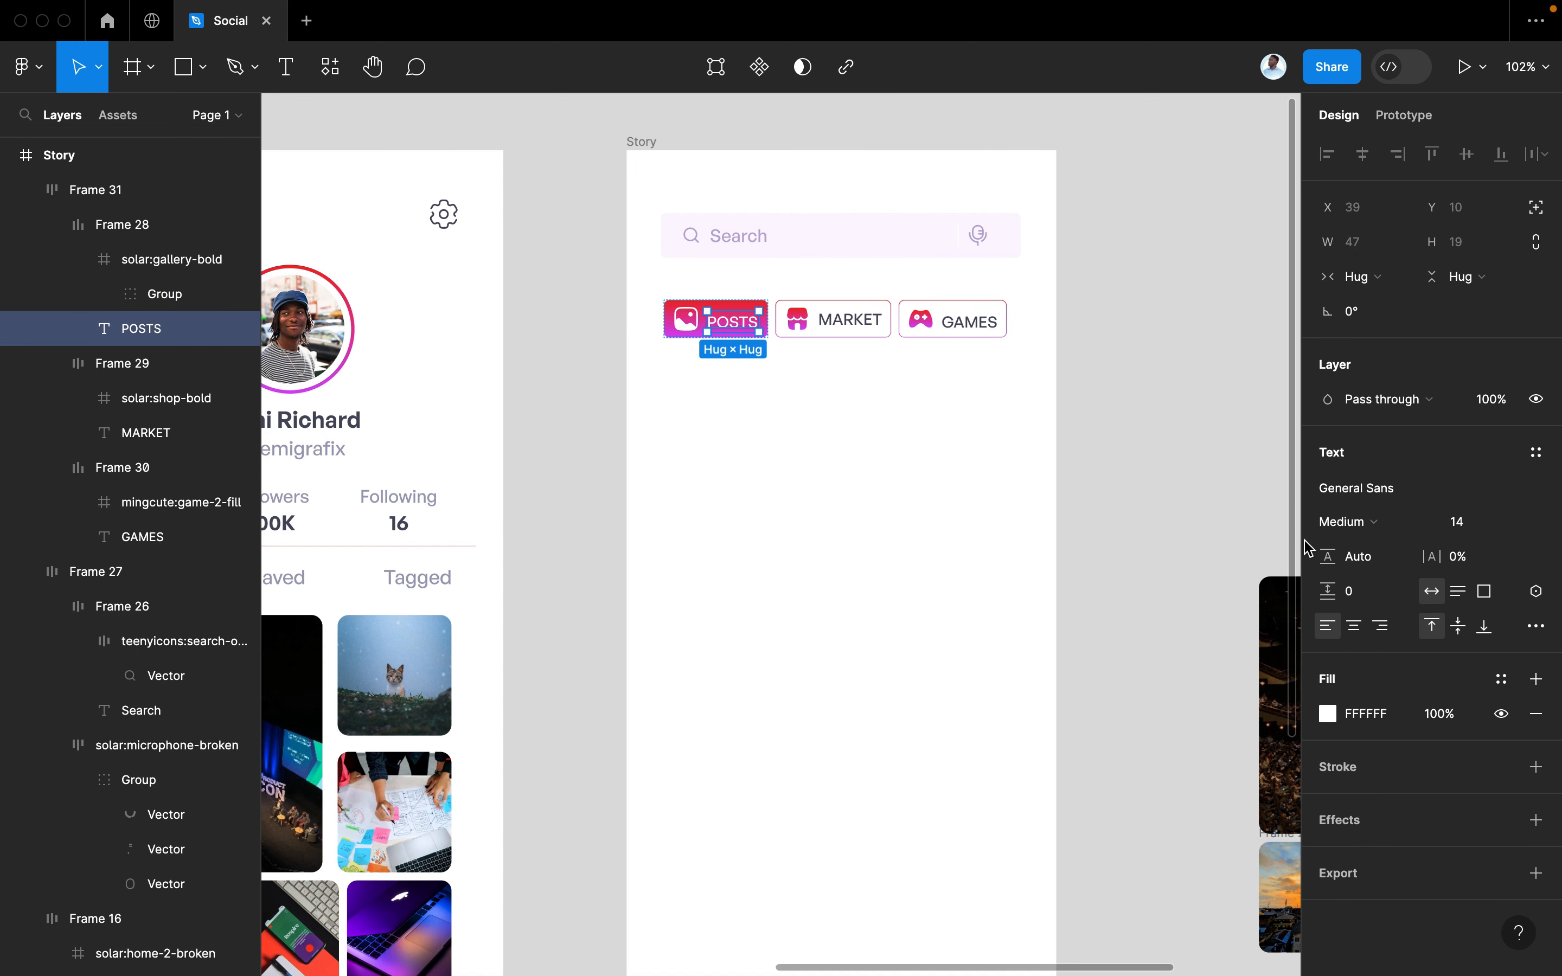
pyautogui.click(958, 529)
# Centre the contents of the POSTS and GAMES tabs vertically
pyautogui.doubleClick(716, 317)
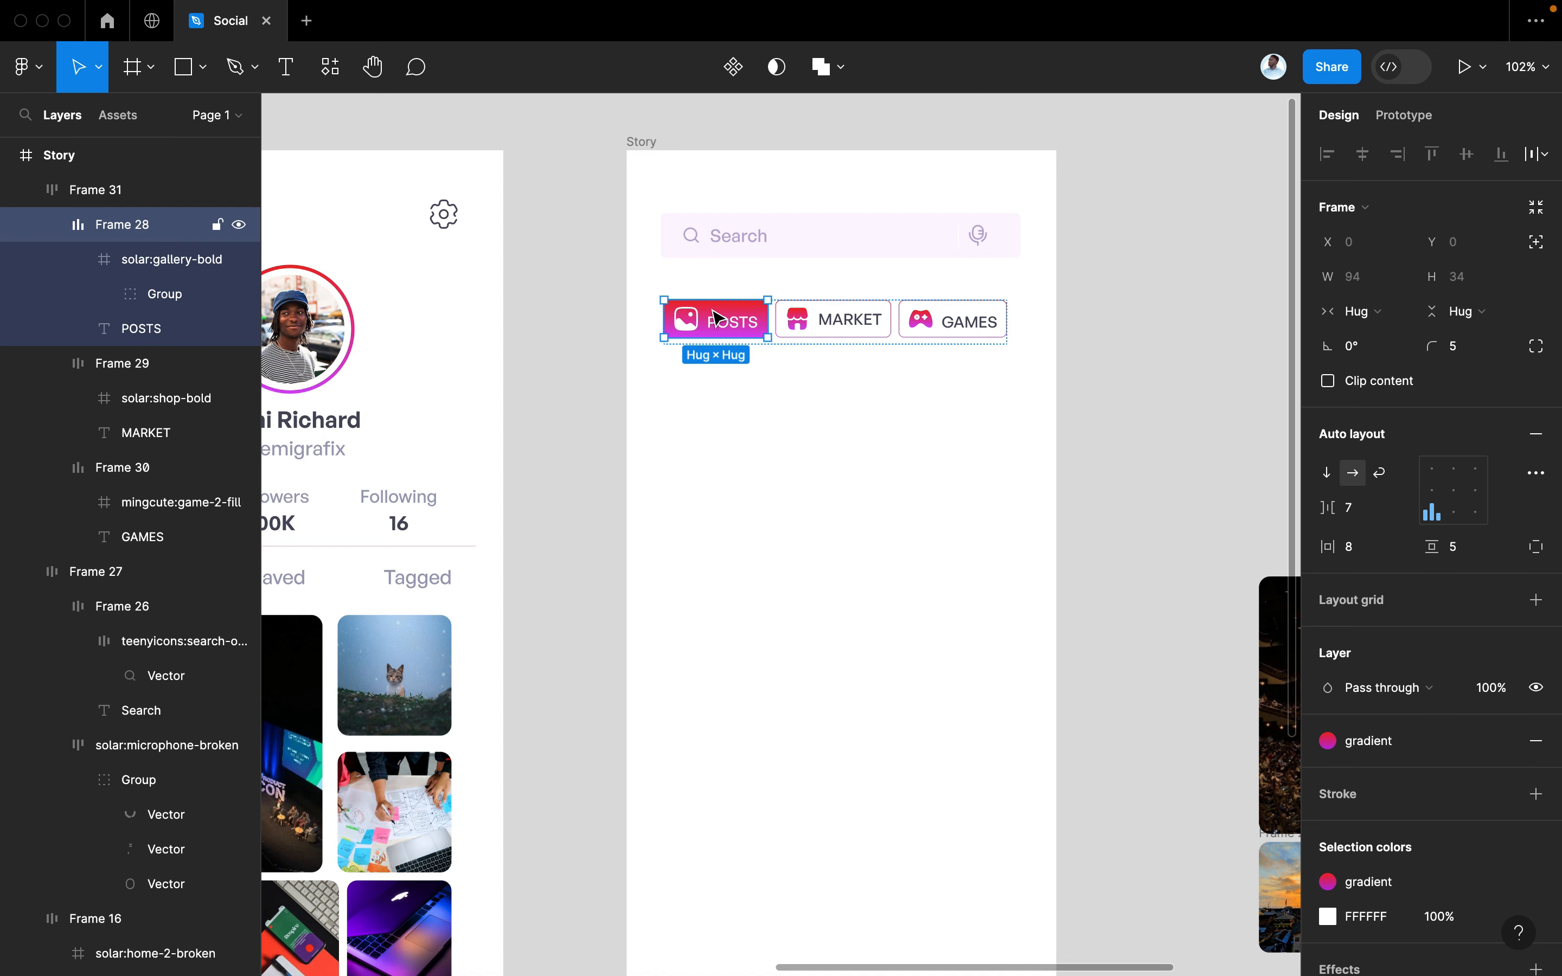
pyautogui.click(1453, 493)
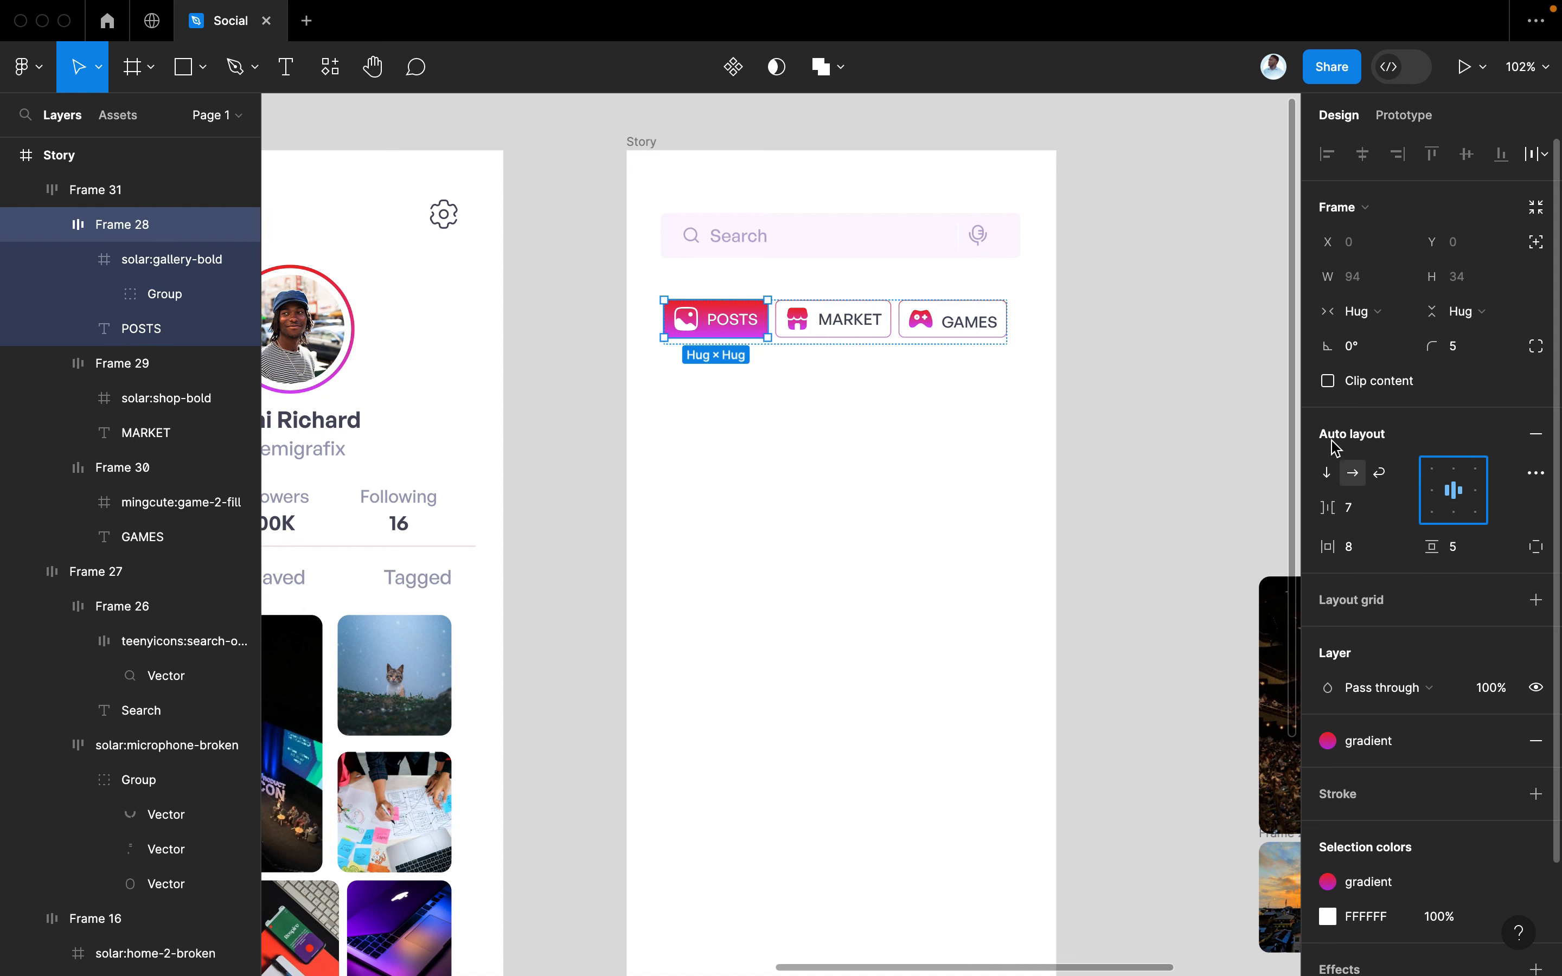
pyautogui.click(968, 322)
pyautogui.click(1461, 493)
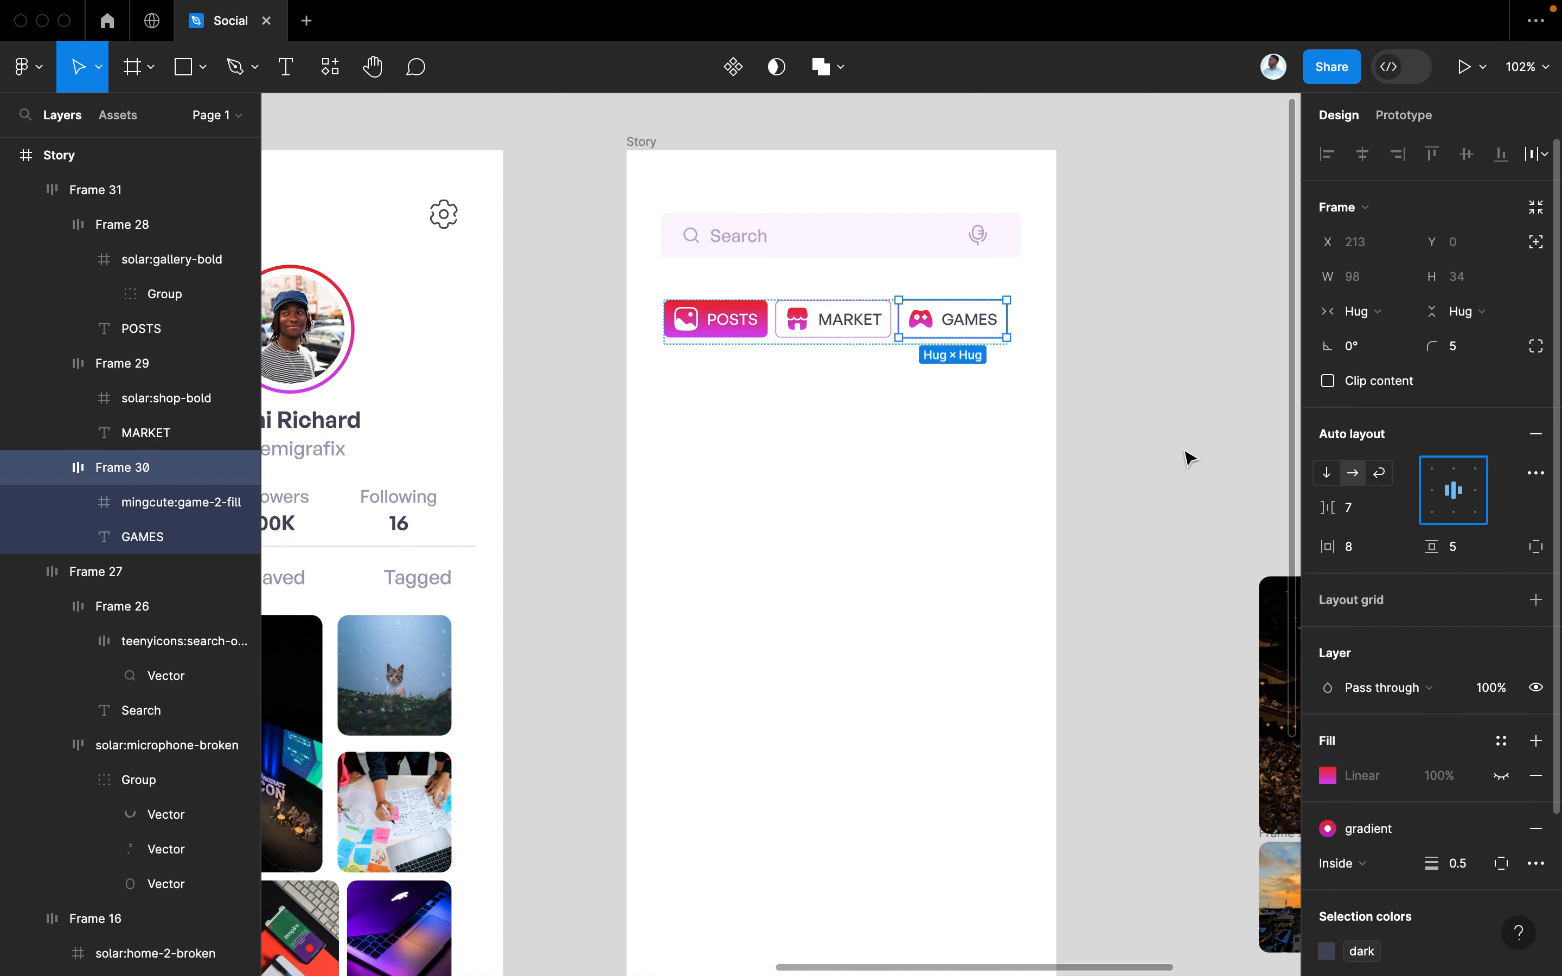
pyautogui.click(1091, 454)
# Widen the gap between the three tabs from 7 to 13
pyautogui.hscroll(-1, 1097, 457)
pyautogui.click(1016, 439)
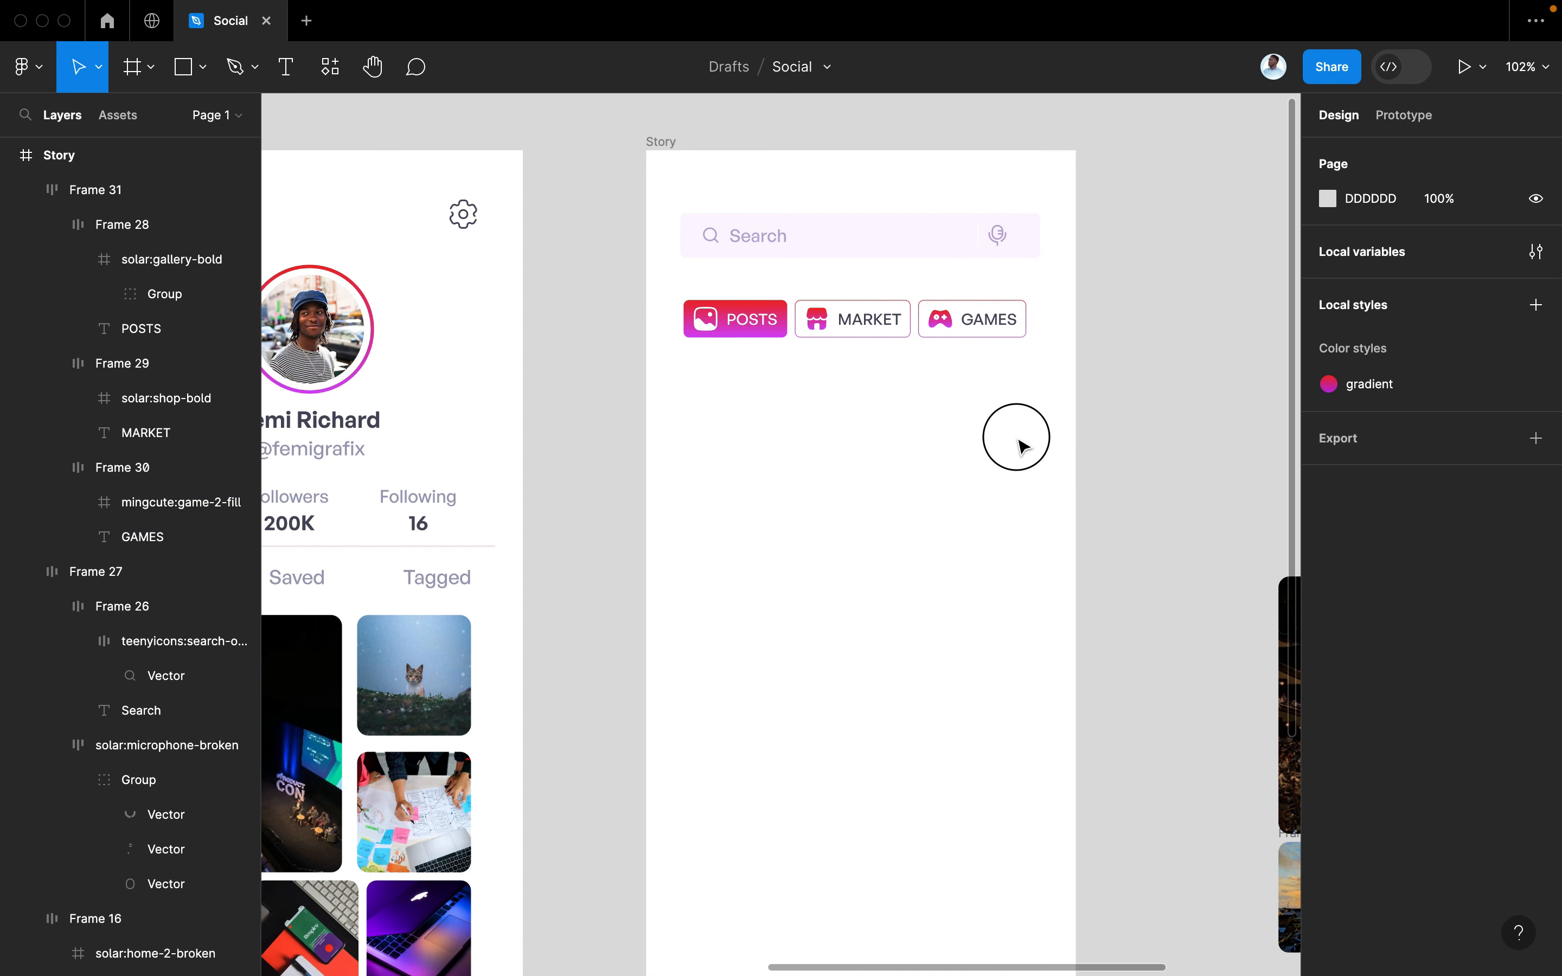
pyautogui.click(985, 301)
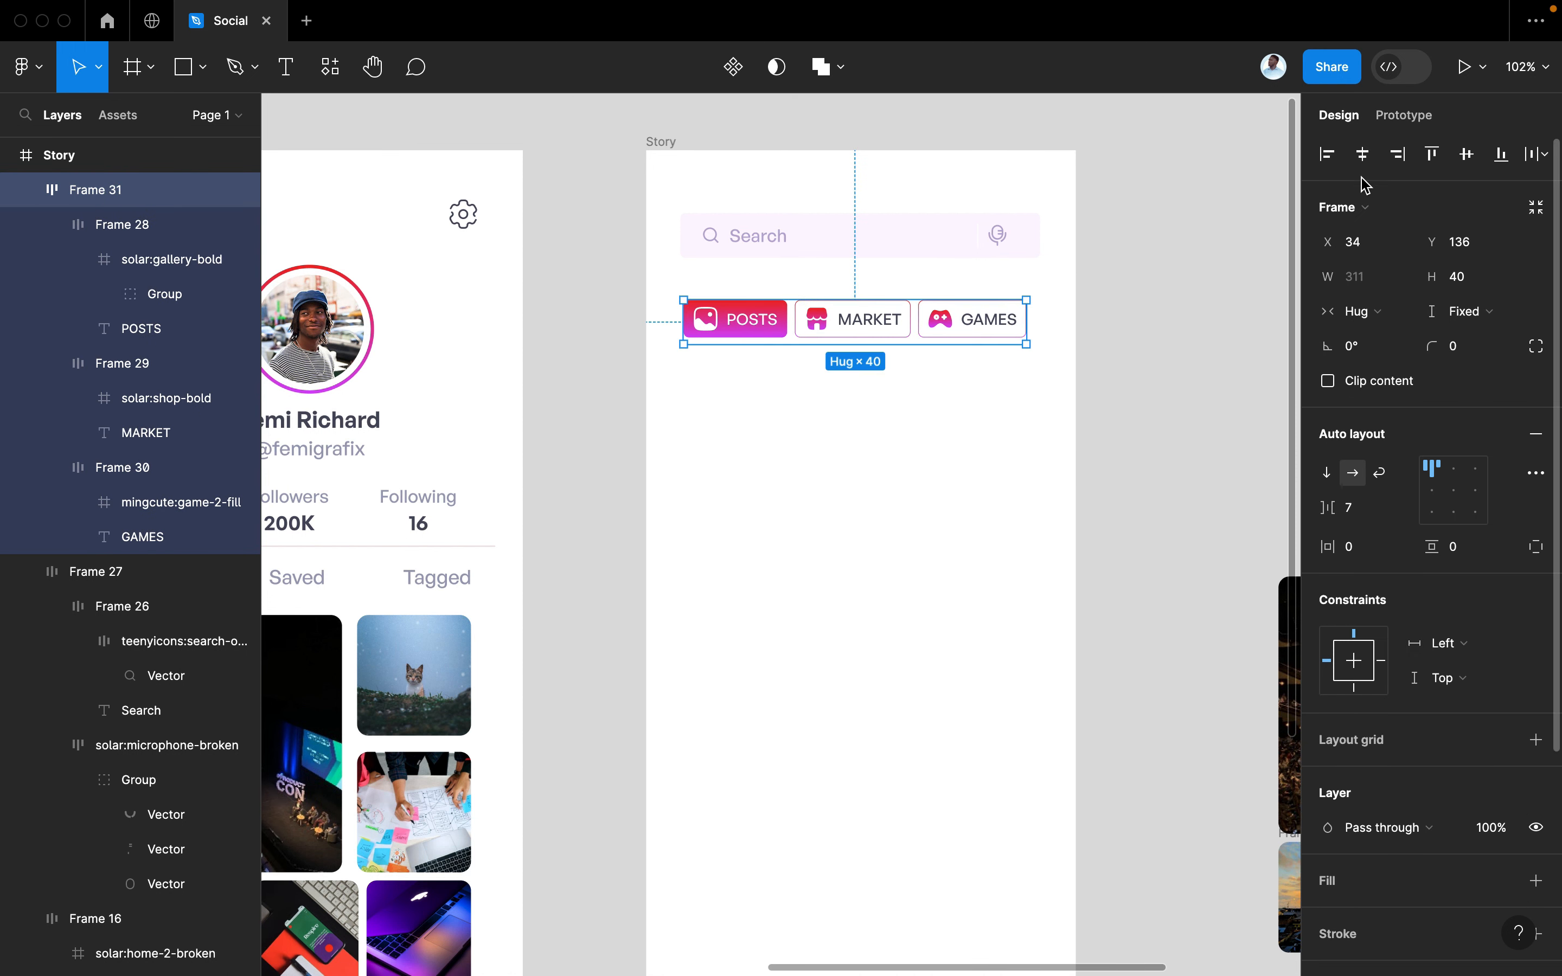
pyautogui.moveTo(1325, 510); pyautogui.dragTo(1324, 516)
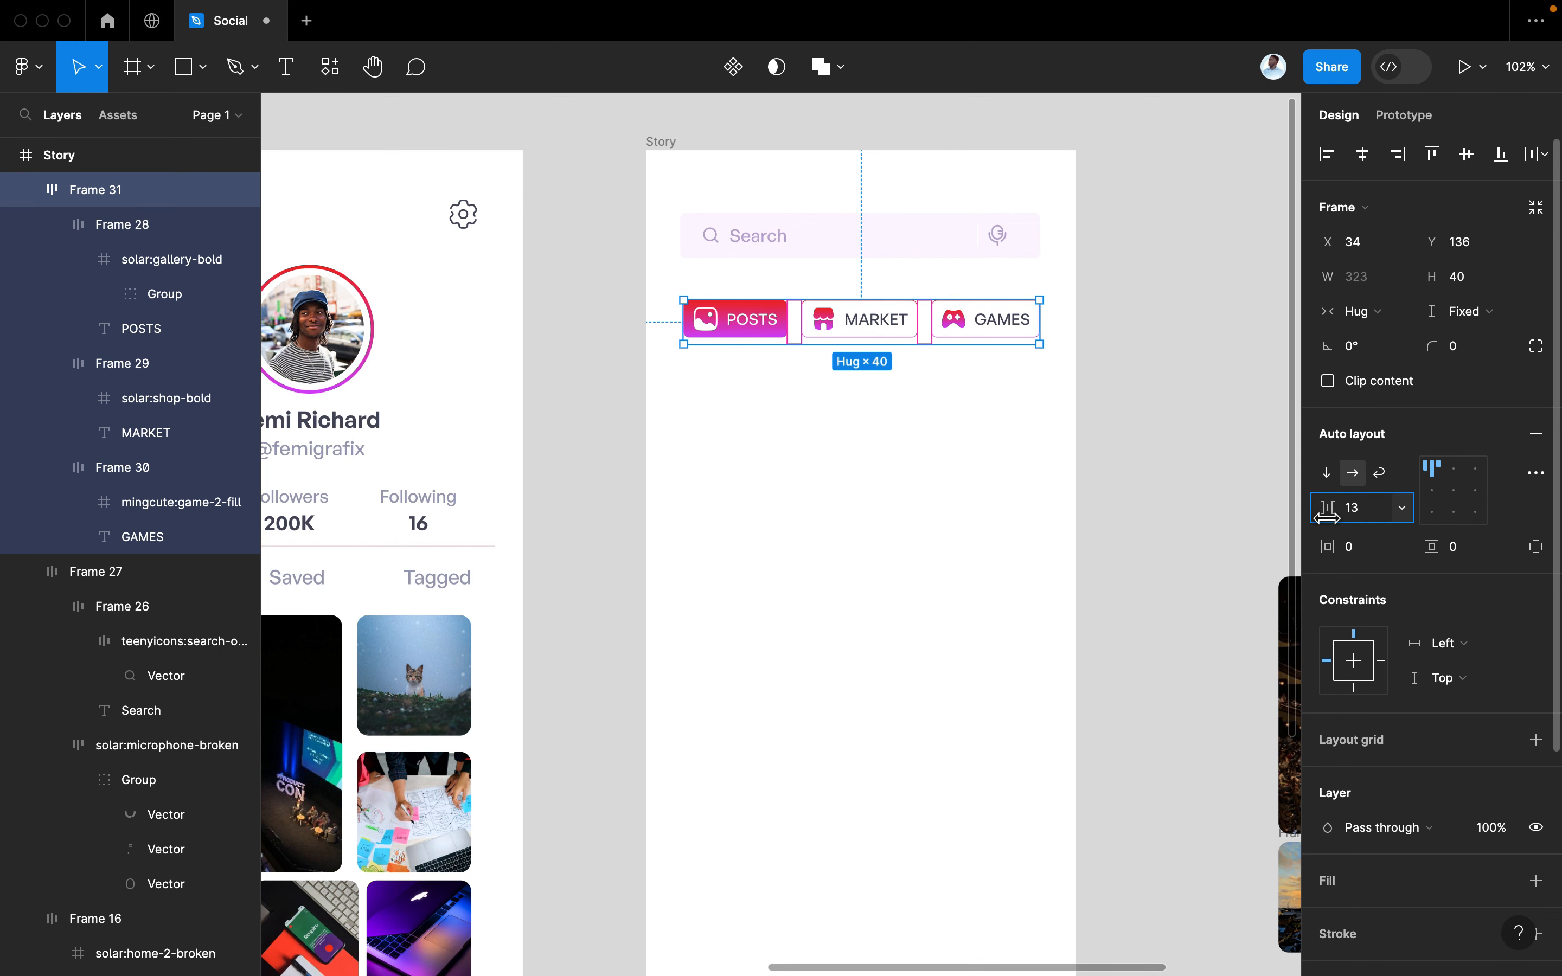
pyautogui.click(1161, 494)
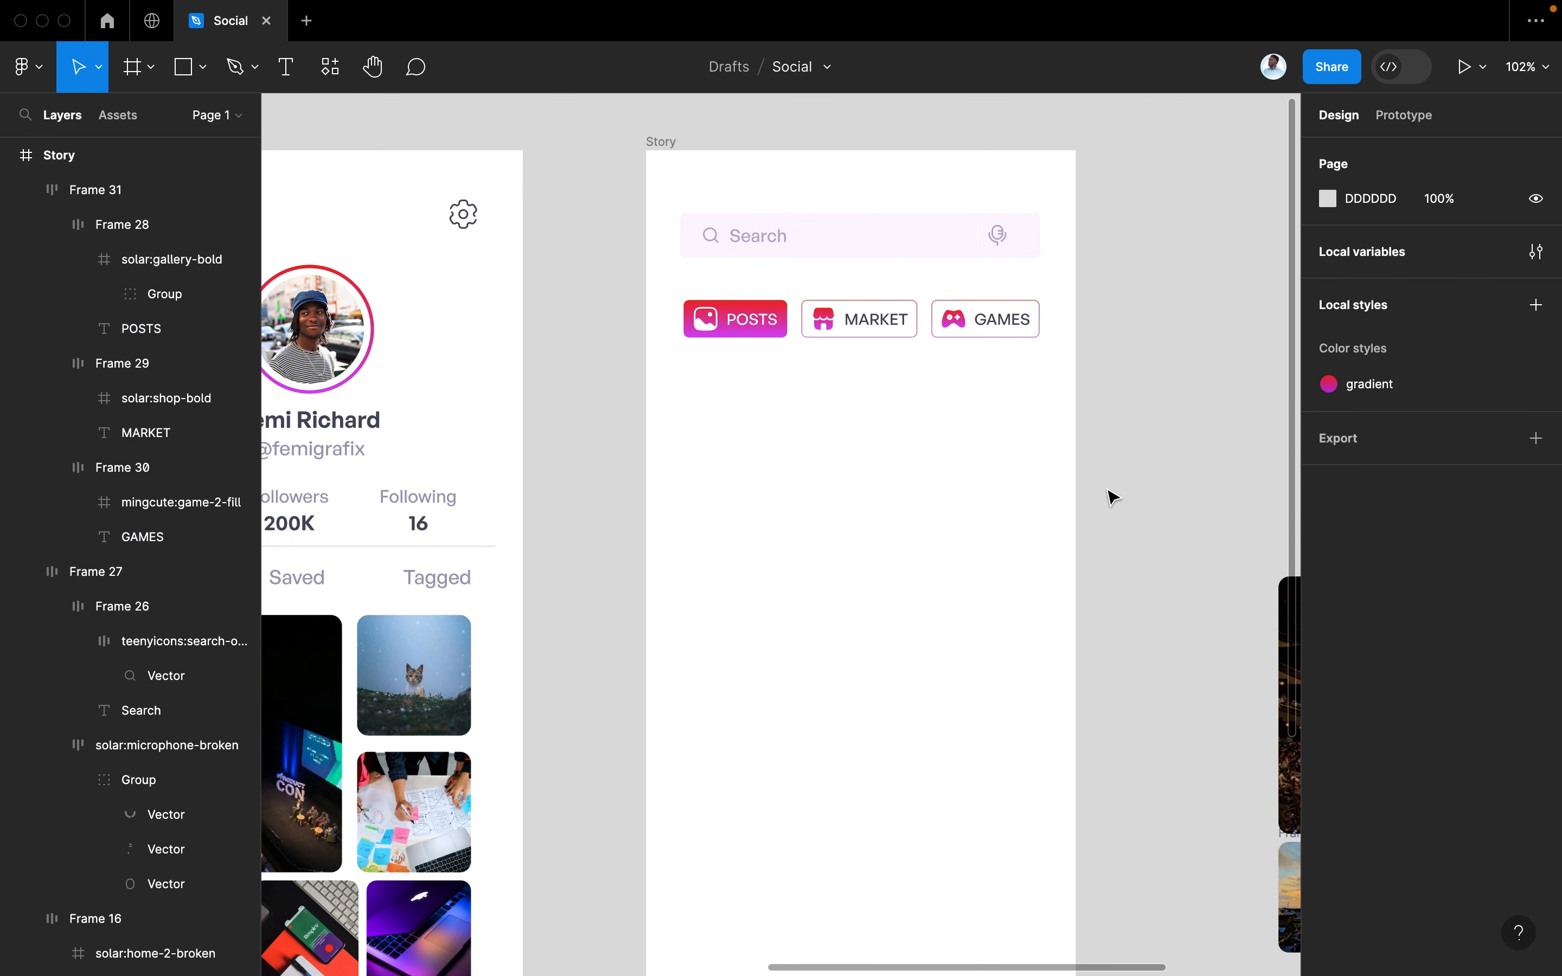
# Move the photo grid onto the Story screen below the tabs and scale it slightly
pyautogui.scroll(-5, 613, 387)
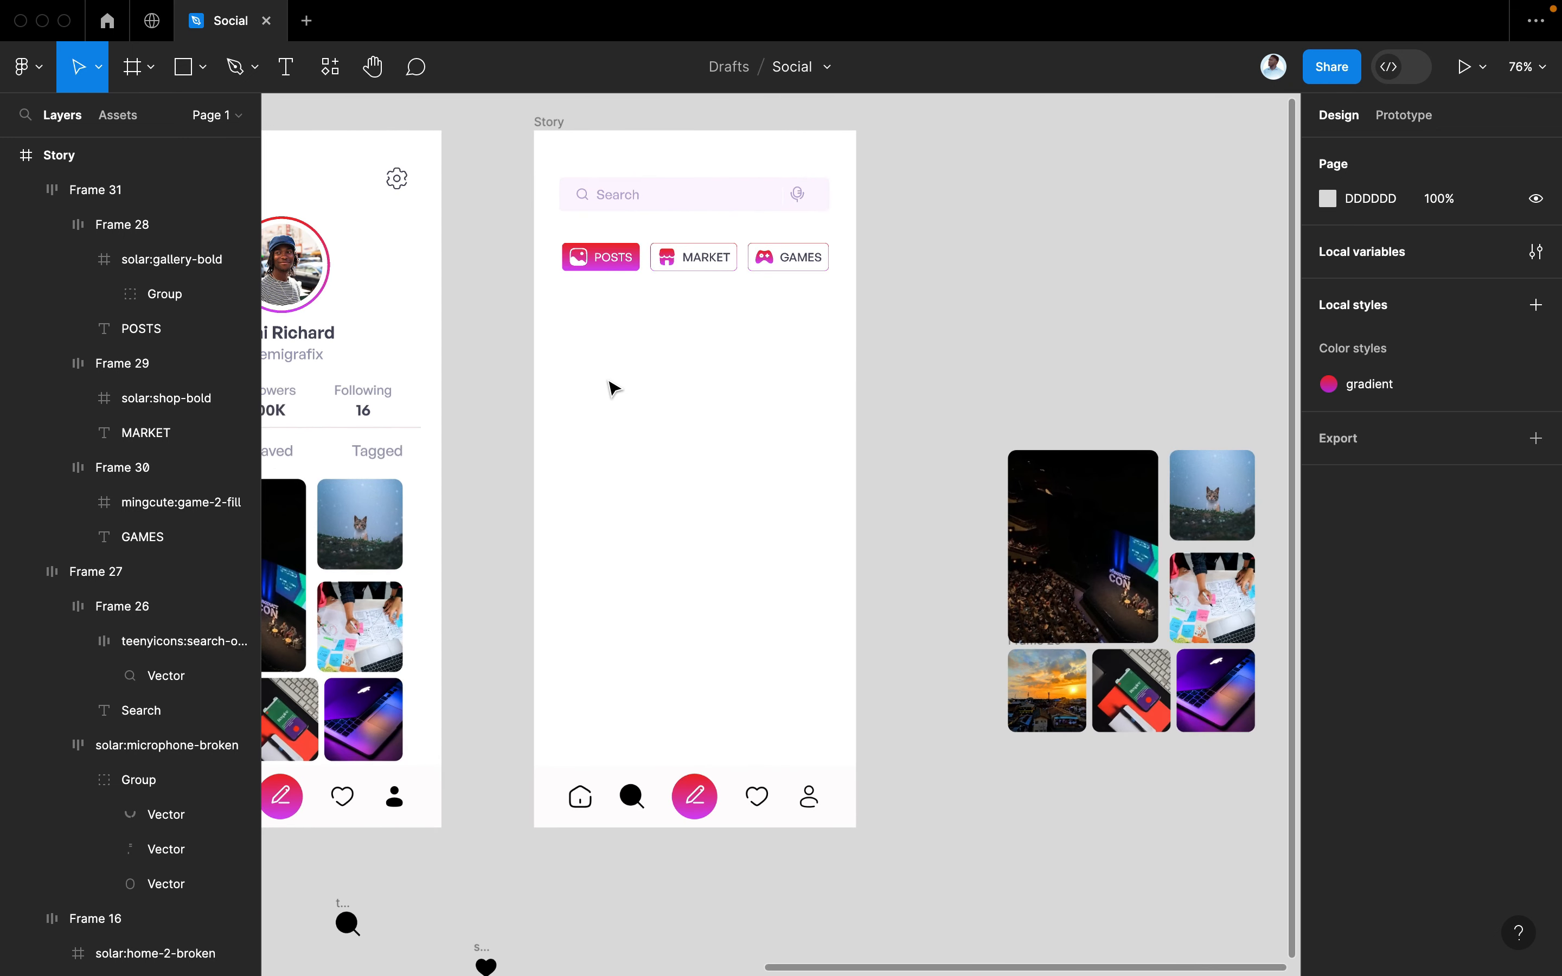
pyautogui.moveTo(952, 393); pyautogui.dragTo(1262, 760)
pyautogui.moveTo(1095, 488); pyautogui.dragTo(672, 376)
pyautogui.press('k')
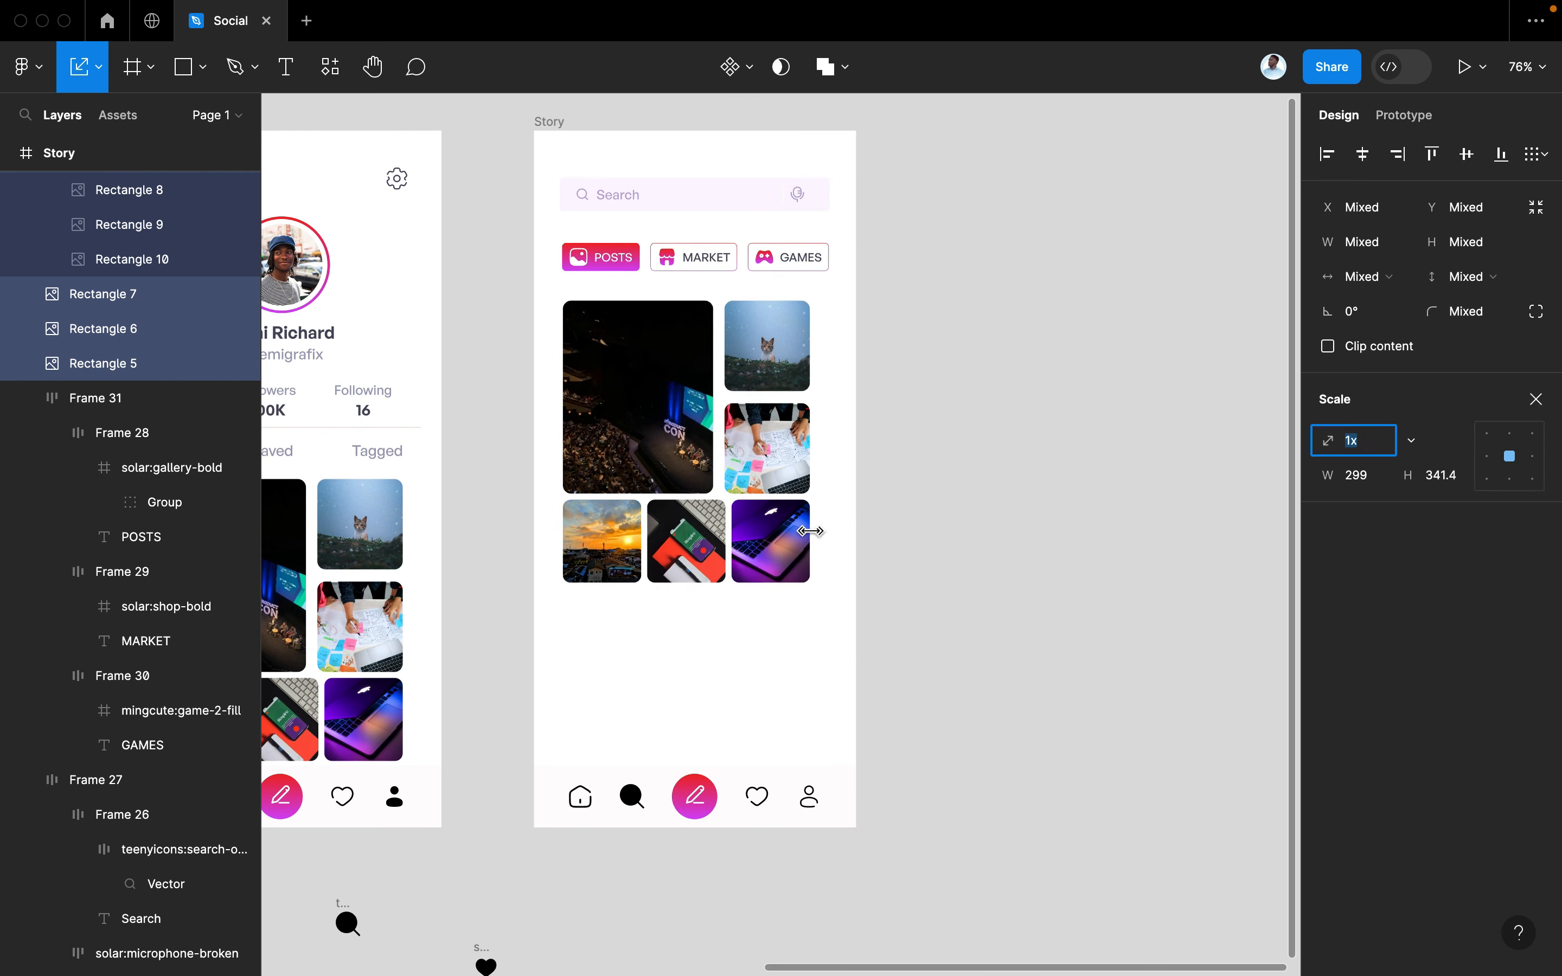
pyautogui.moveTo(811, 583)
pyautogui.mouseDown()
pyautogui.moveTo(825, 599)
pyautogui.moveTo(768, 553)
pyautogui.moveTo(787, 560)
pyautogui.mouseUp()
# Scale the grid up to 325 wide, then select its bottom photo row
pyautogui.scroll(3, 781, 572)
pyautogui.scroll(1, 777, 563)
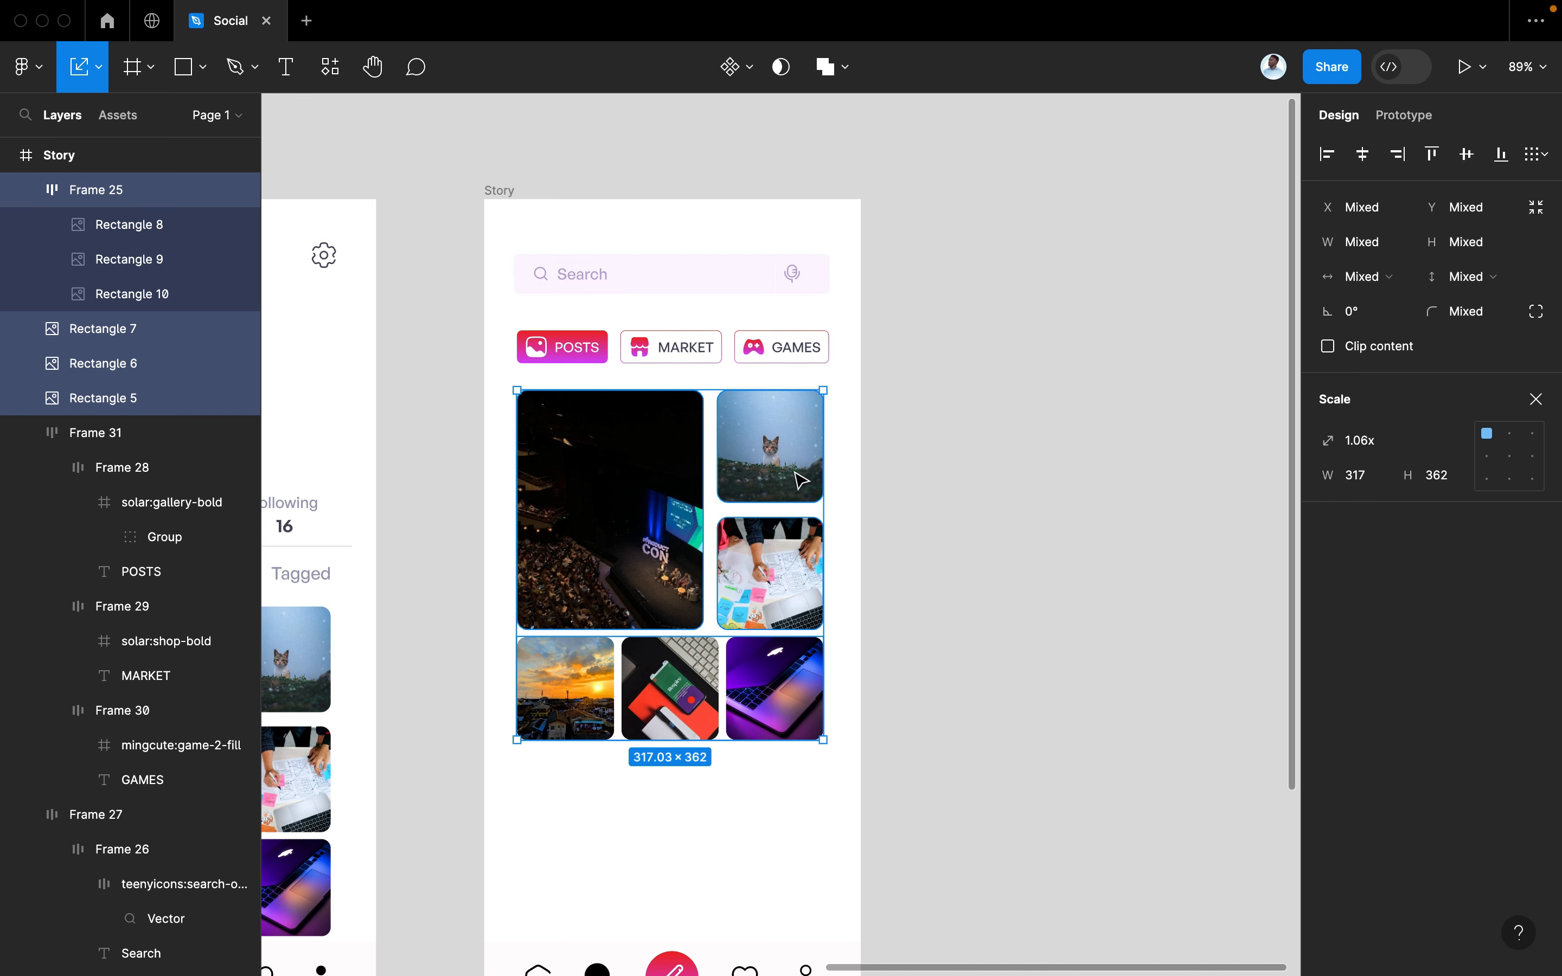
pyautogui.moveTo(823, 740); pyautogui.dragTo(818, 748)
pyautogui.press('Escape')
pyautogui.scroll(-5, 899, 721)
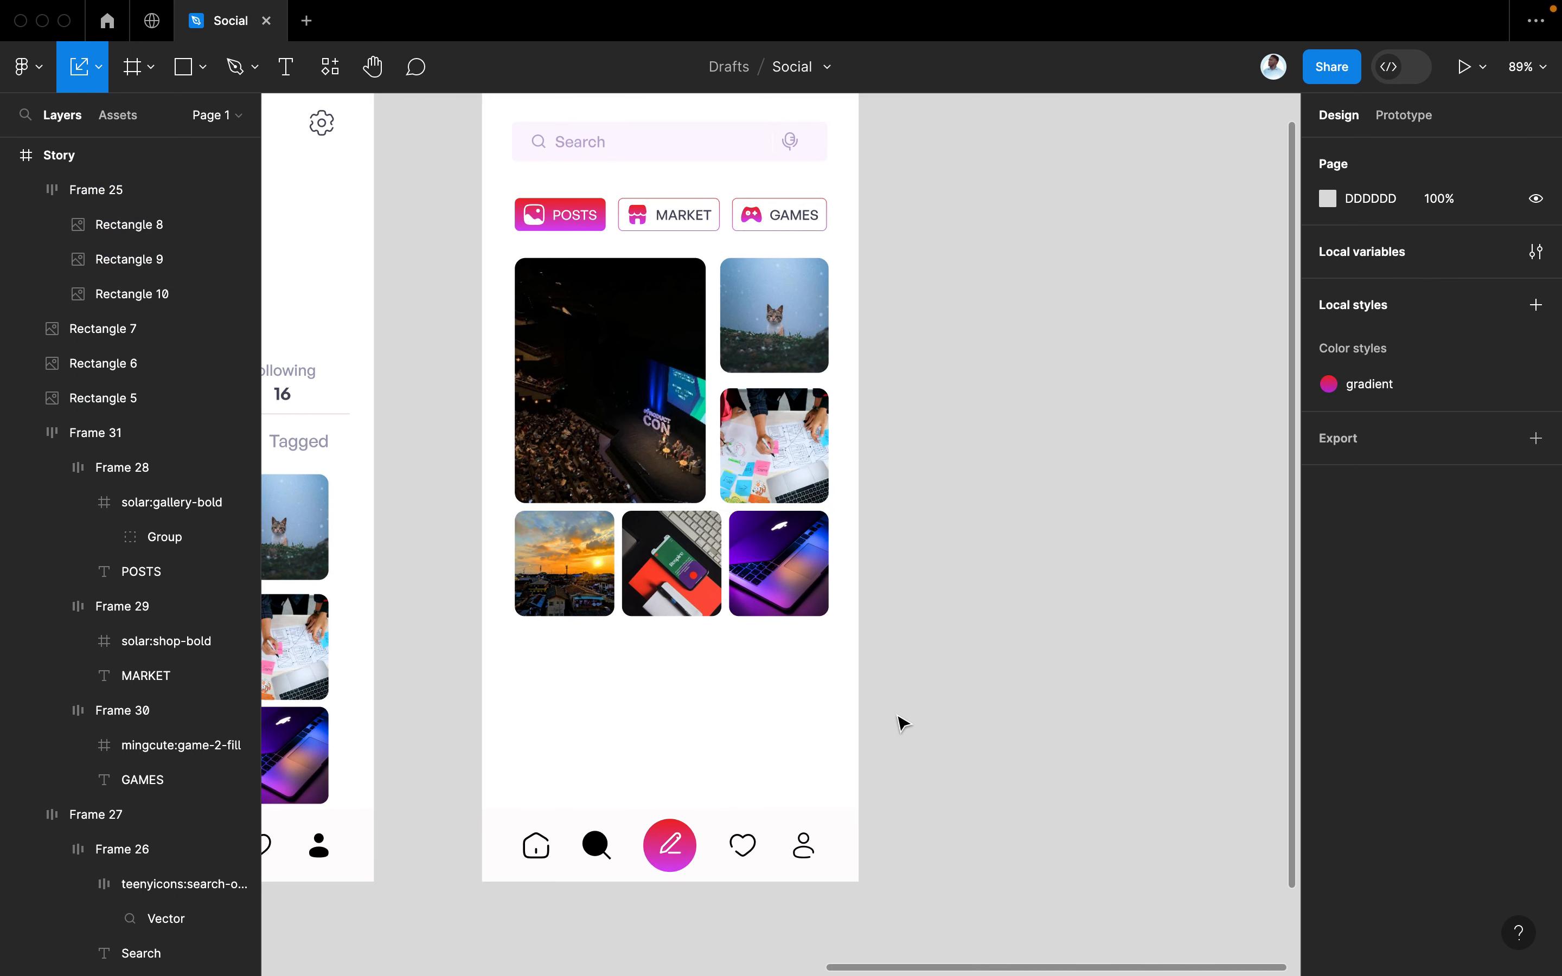
pyautogui.moveTo(985, 713); pyautogui.dragTo(579, 680)
# Try deleting two photos from the new row and stretching it, then undo
pyautogui.click(671, 683)
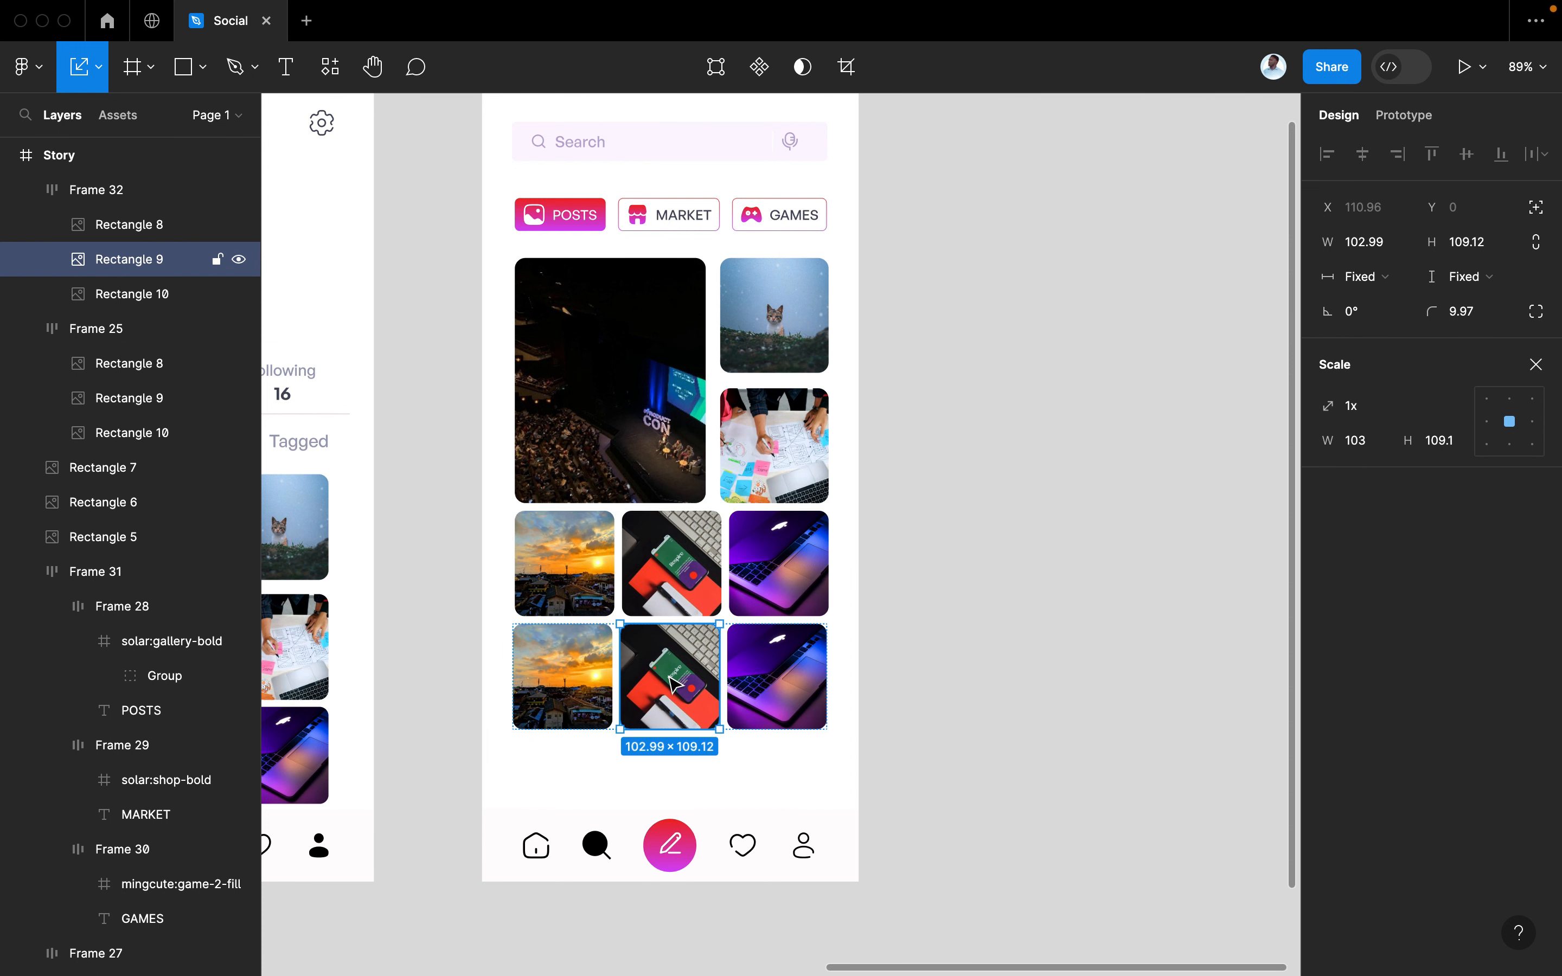
pyautogui.keyDown('shift'); pyautogui.click(777, 681); pyautogui.keyUp('shift')
pyautogui.press('Delete')
pyautogui.click(610, 700)
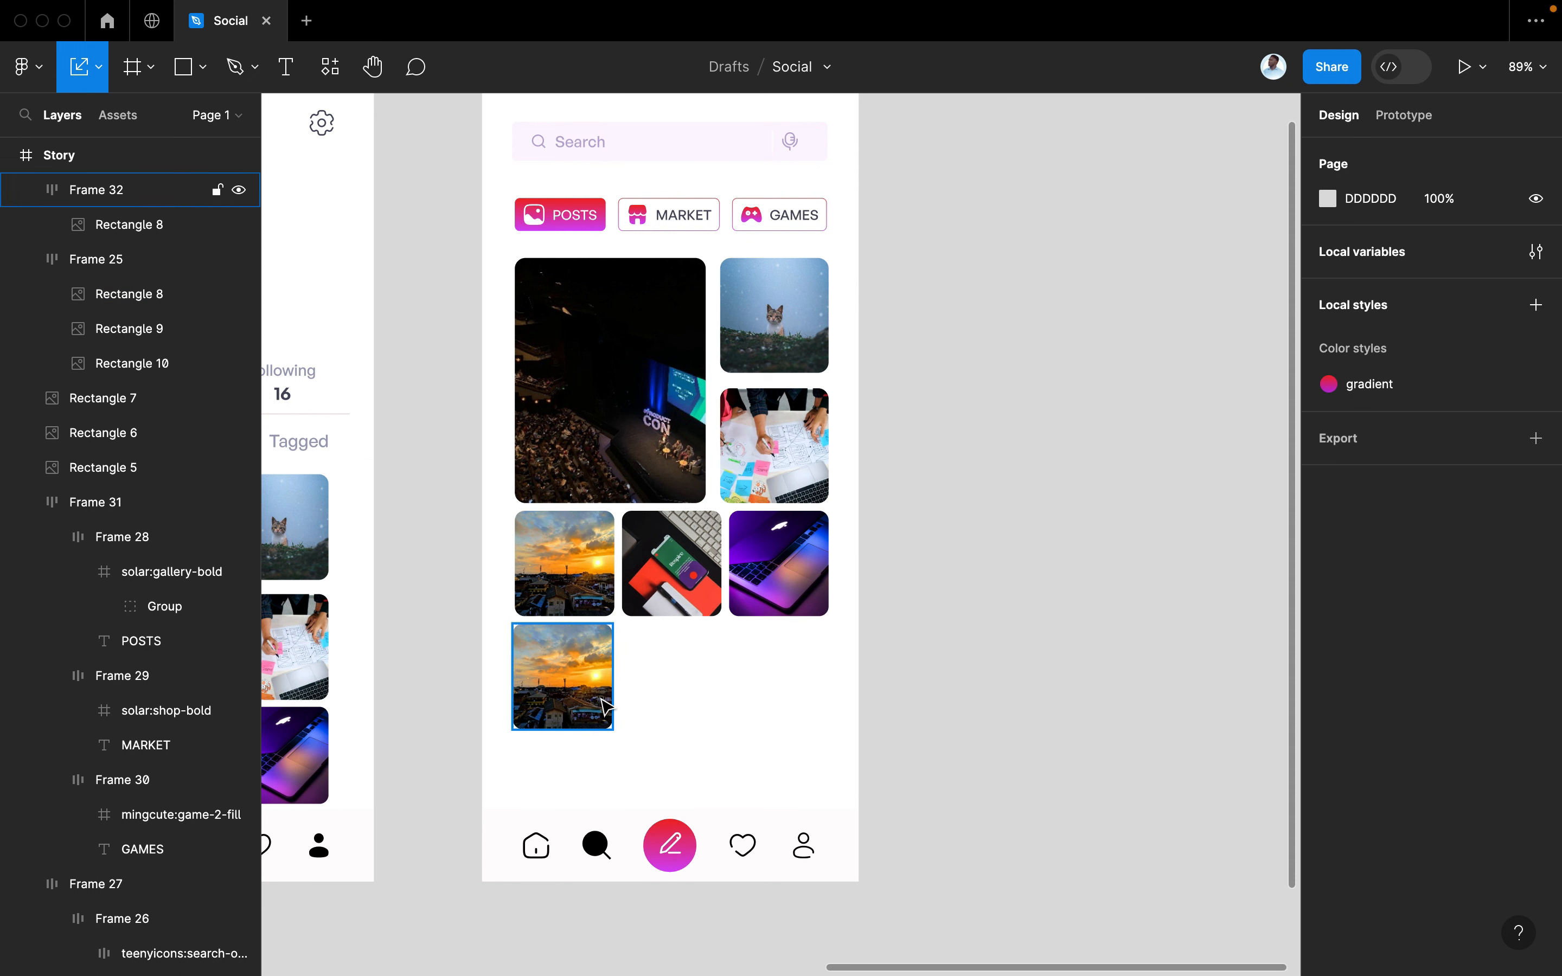
pyautogui.moveTo(614, 692); pyautogui.dragTo(782, 697)
pyautogui.hotkey('ctrl', 'z')
pyautogui.hotkey('ctrl', 'z')
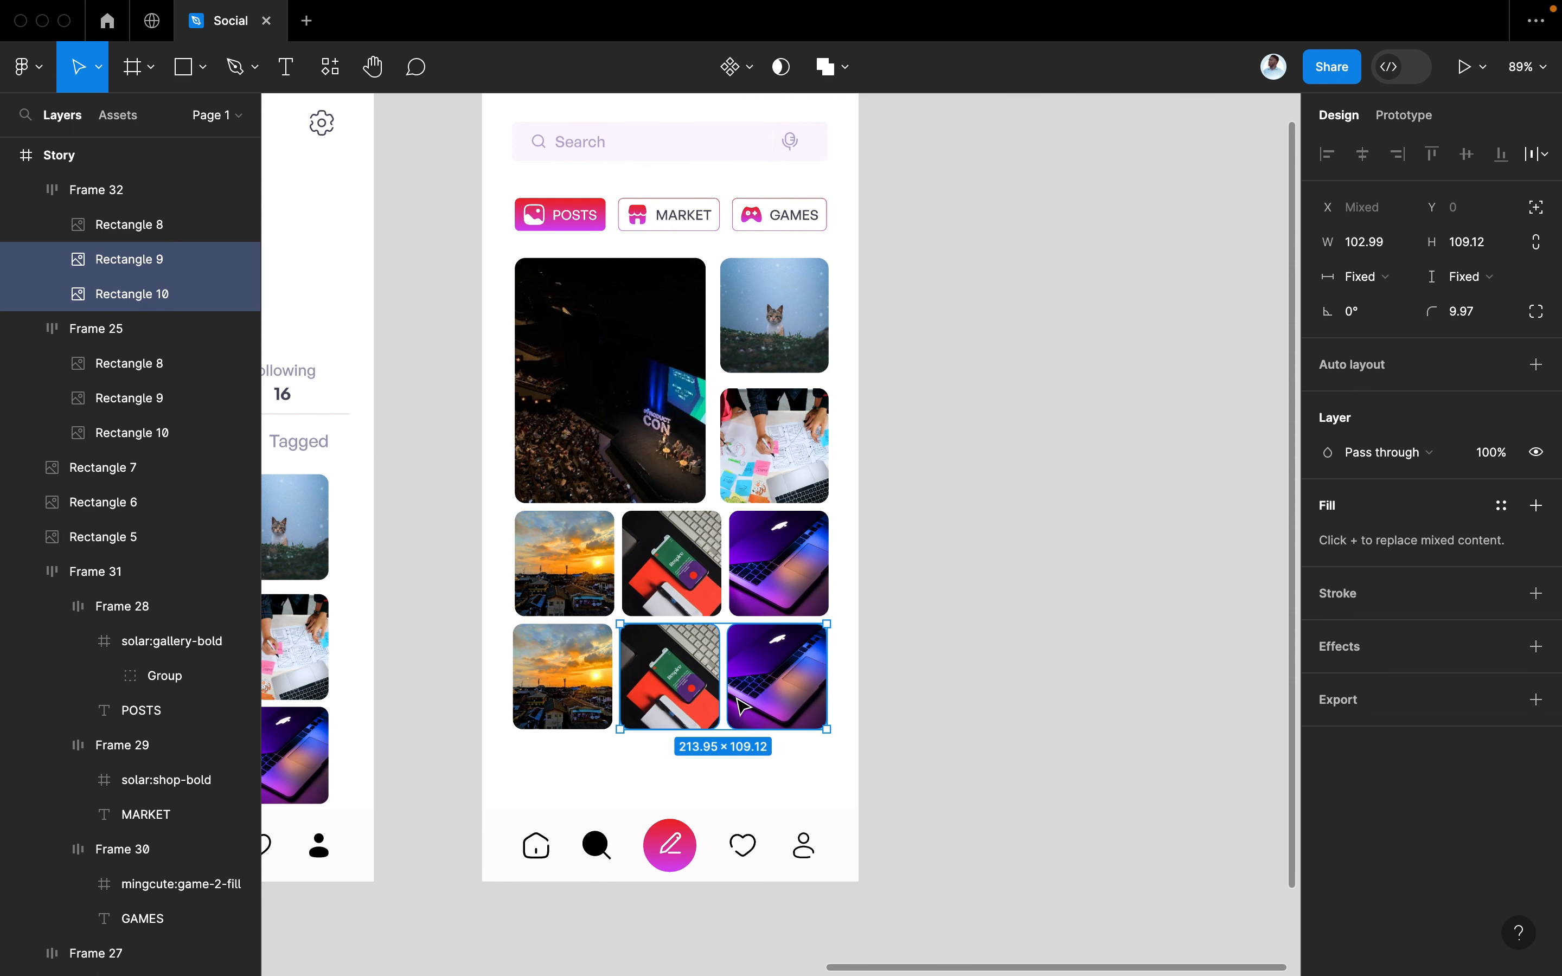
# Delete the row's rightmost photo and widen the remaining photo to span two columns
pyautogui.doubleClick(766, 687)
pyautogui.press('Delete')
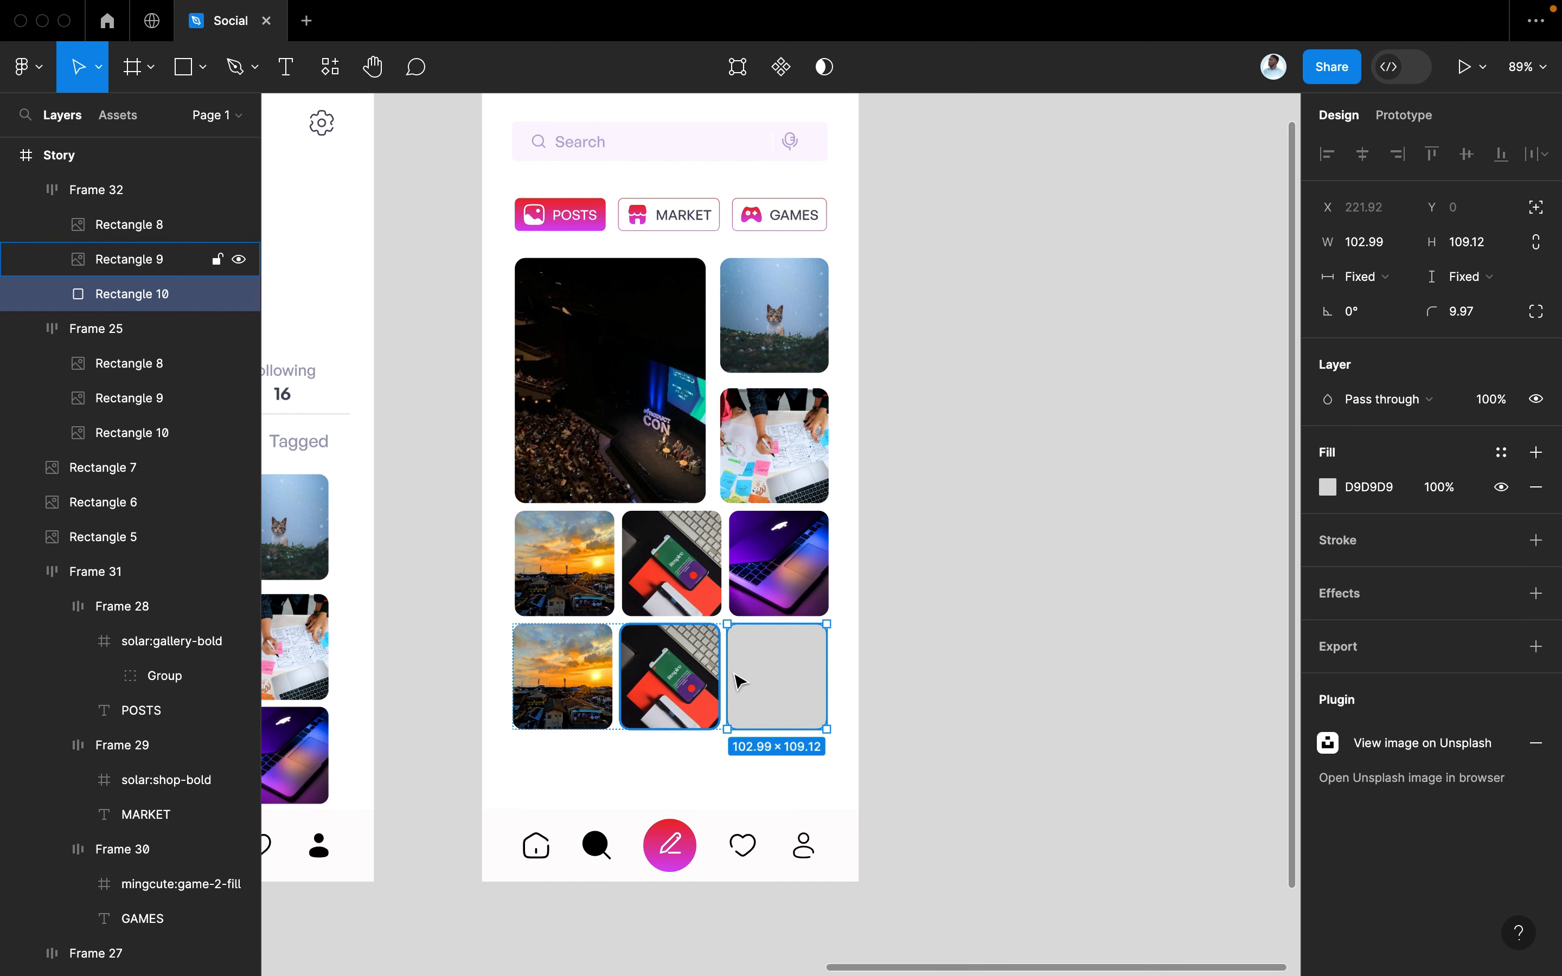
pyautogui.press('Delete')
pyautogui.click(707, 705)
pyautogui.click(707, 706)
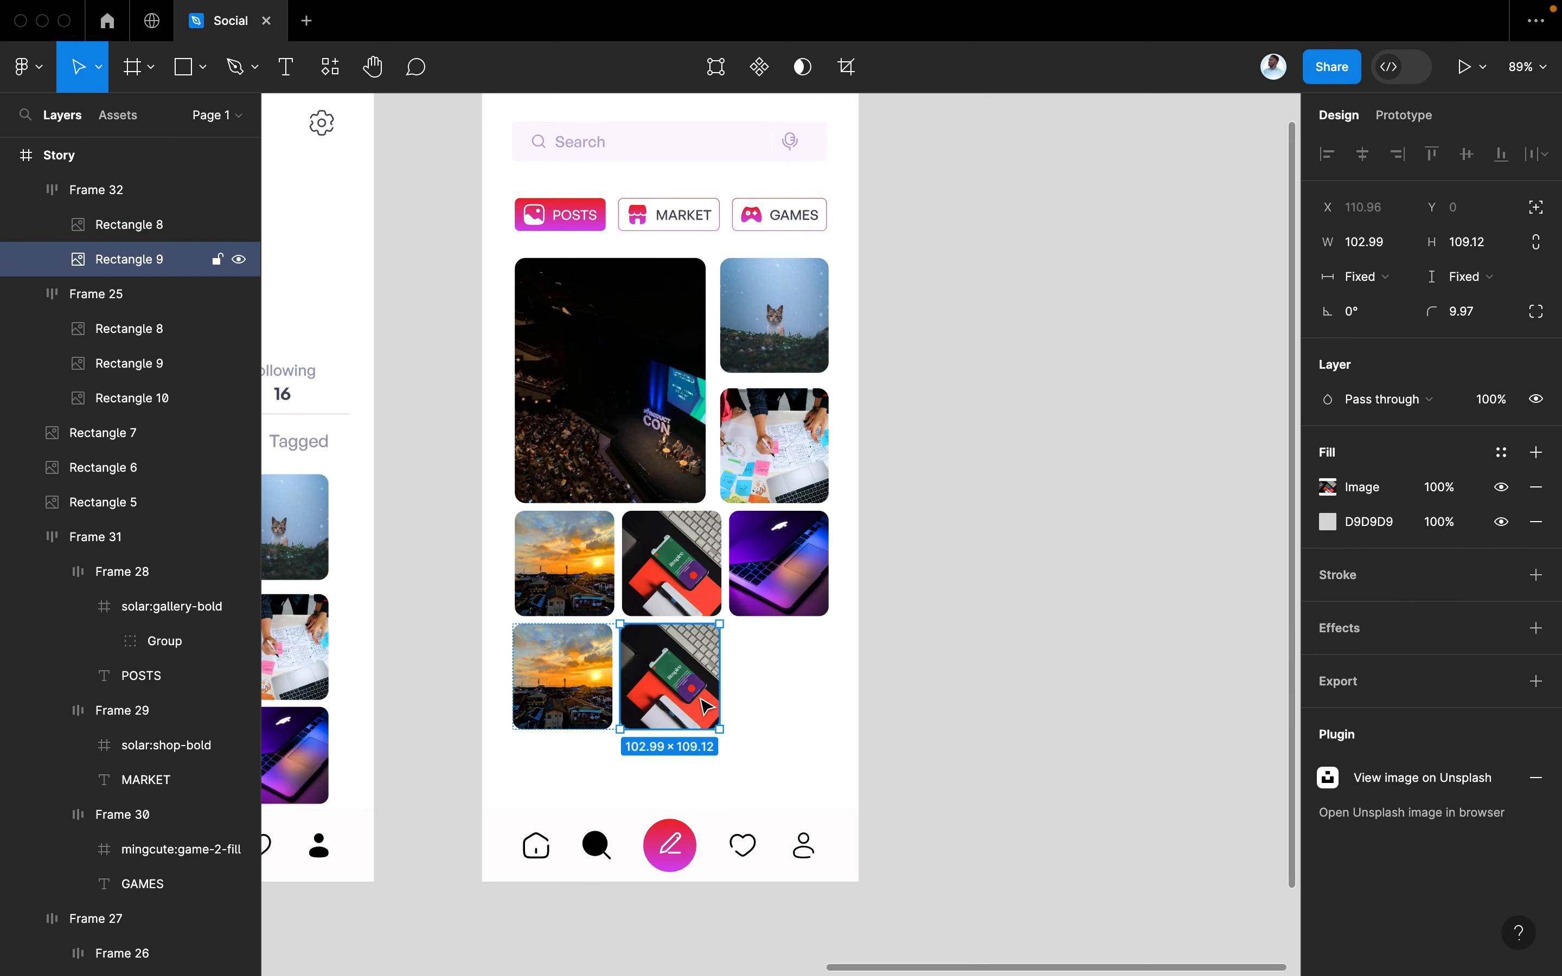
pyautogui.moveTo(713, 692); pyautogui.dragTo(831, 688)
pyautogui.click(933, 746)
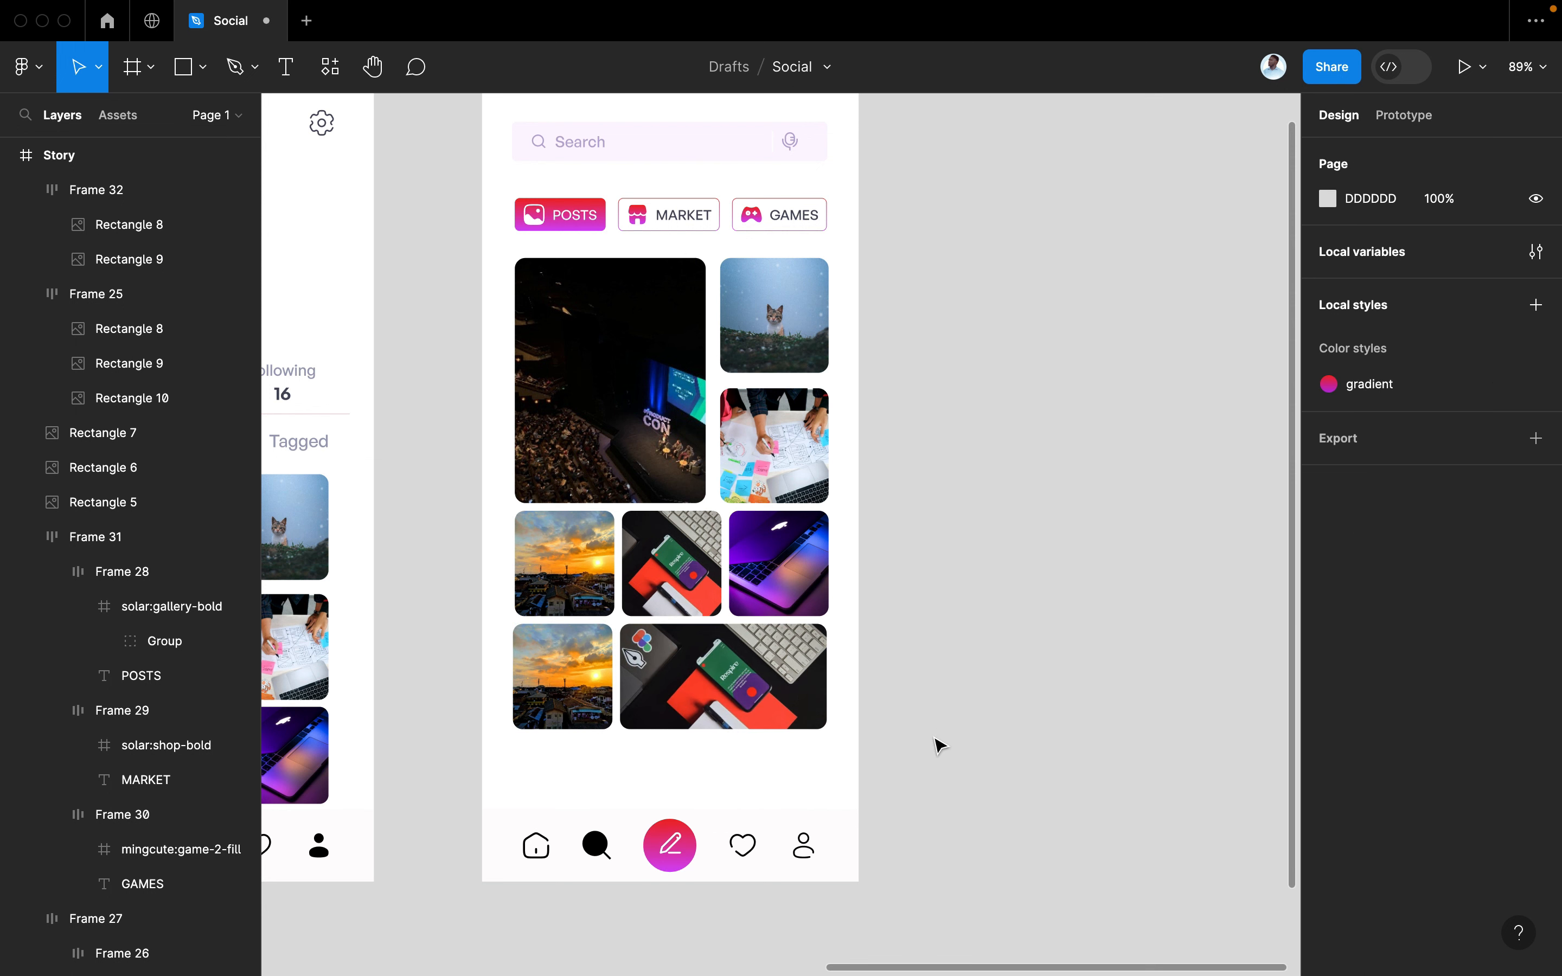
pyautogui.moveTo(926, 746); pyautogui.dragTo(831, 687)
pyautogui.press('super+z')
# Duplicate the bottom photo row directly beneath itself
pyautogui.click(811, 688)
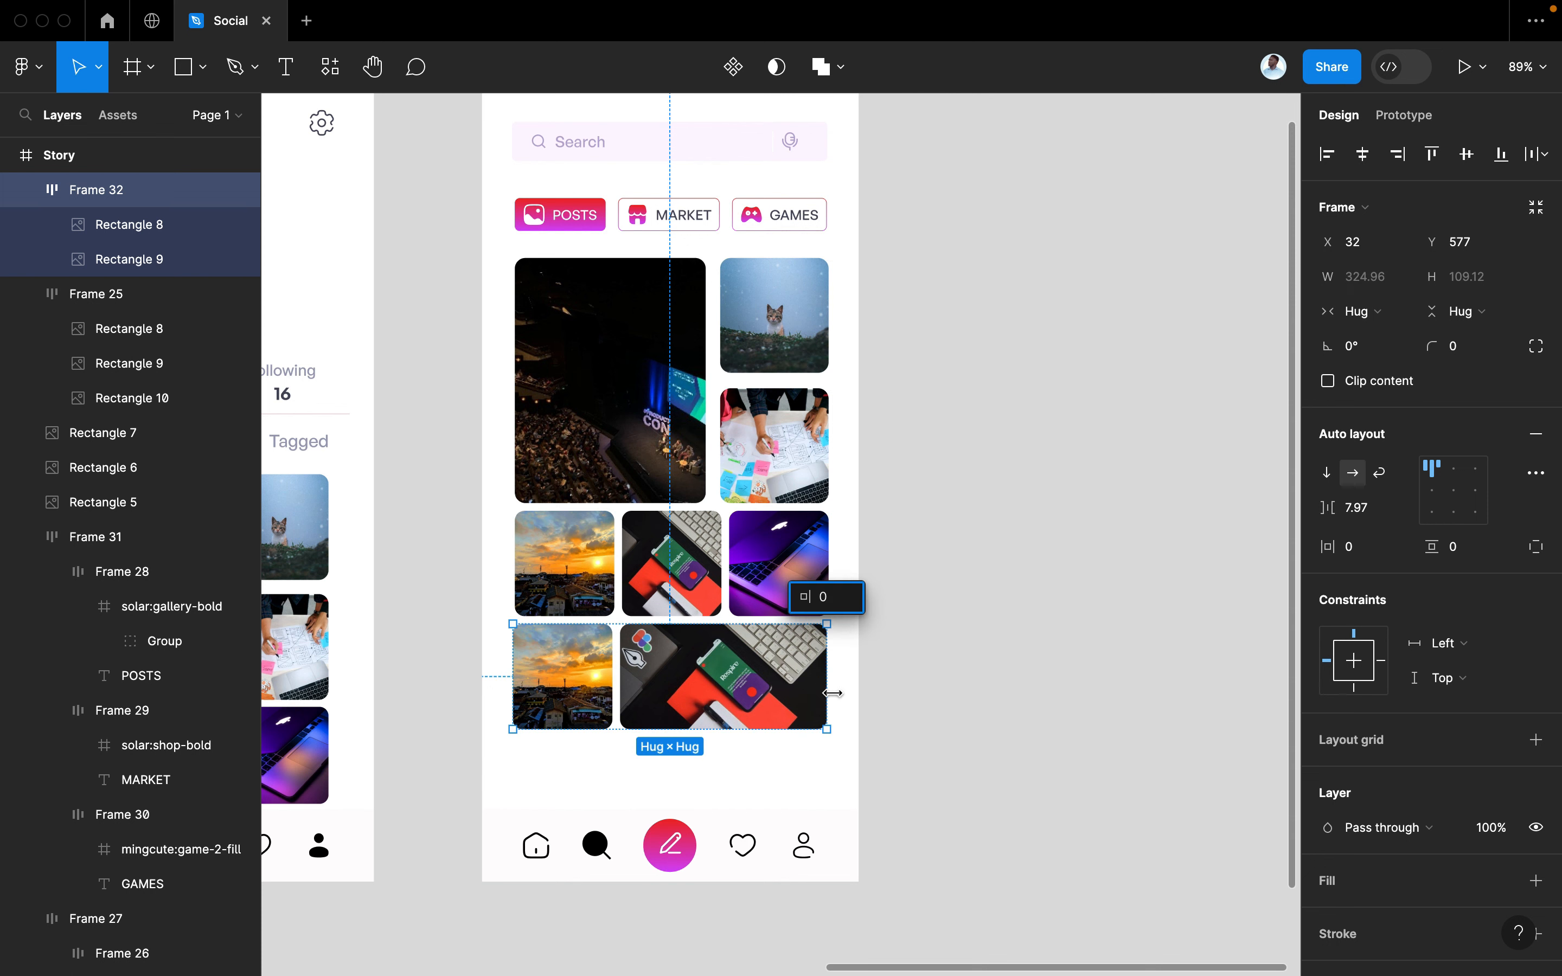
pyautogui.click(851, 712)
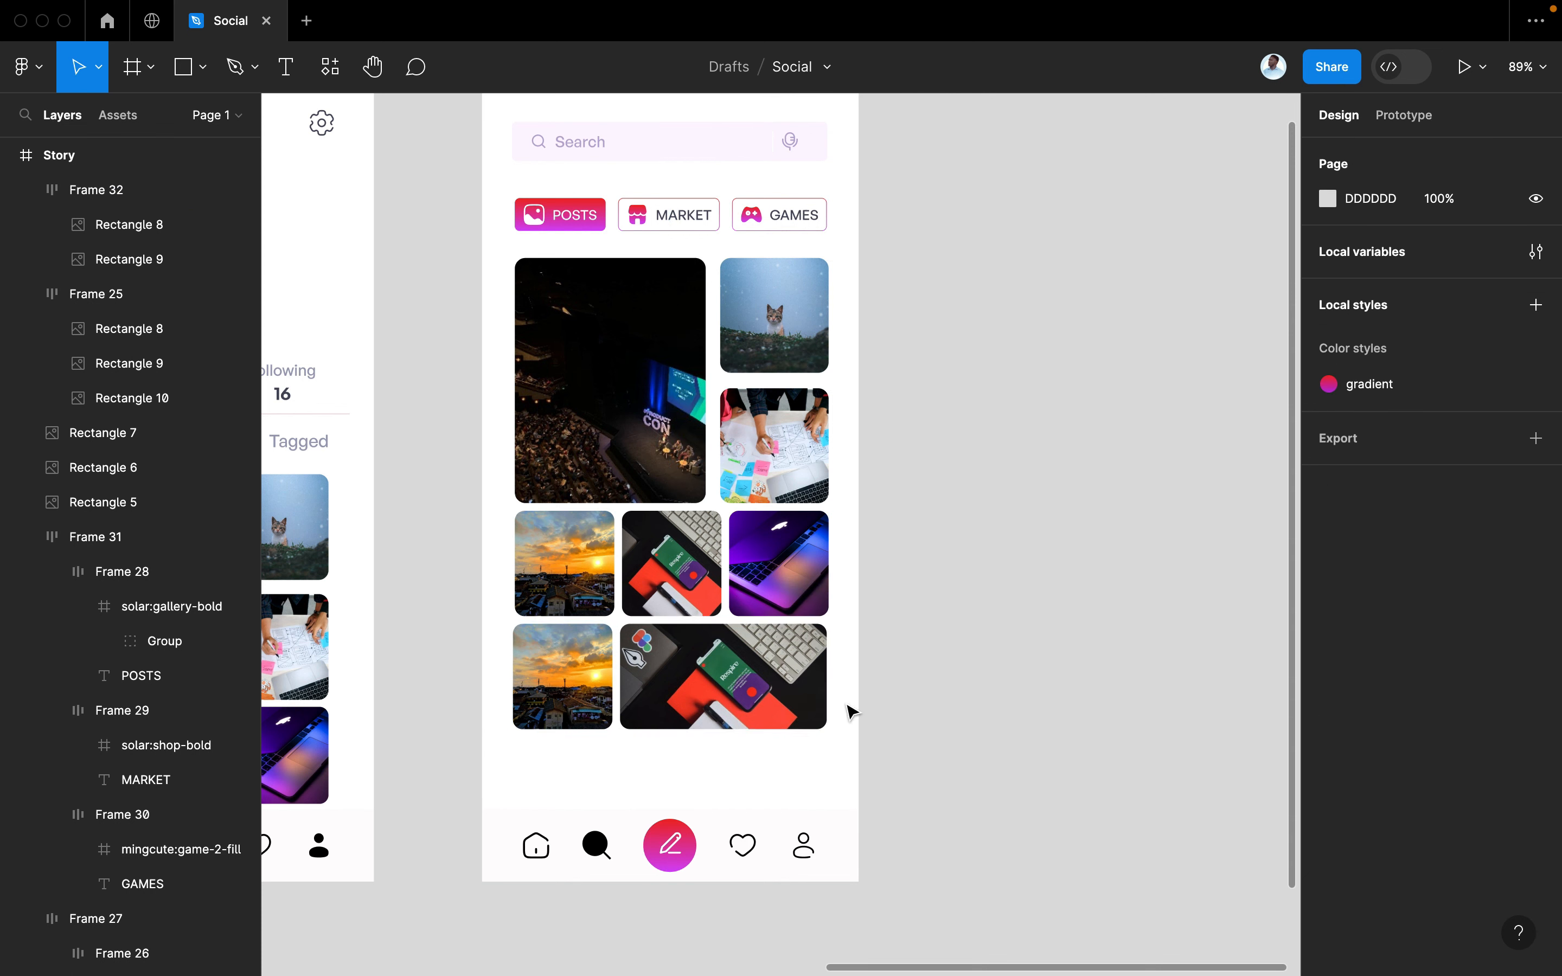
pyautogui.click(729, 686)
pyautogui.moveTo(692, 690); pyautogui.dragTo(700, 811)
pyautogui.click(906, 762)
pyautogui.scroll(3, 779, 632)
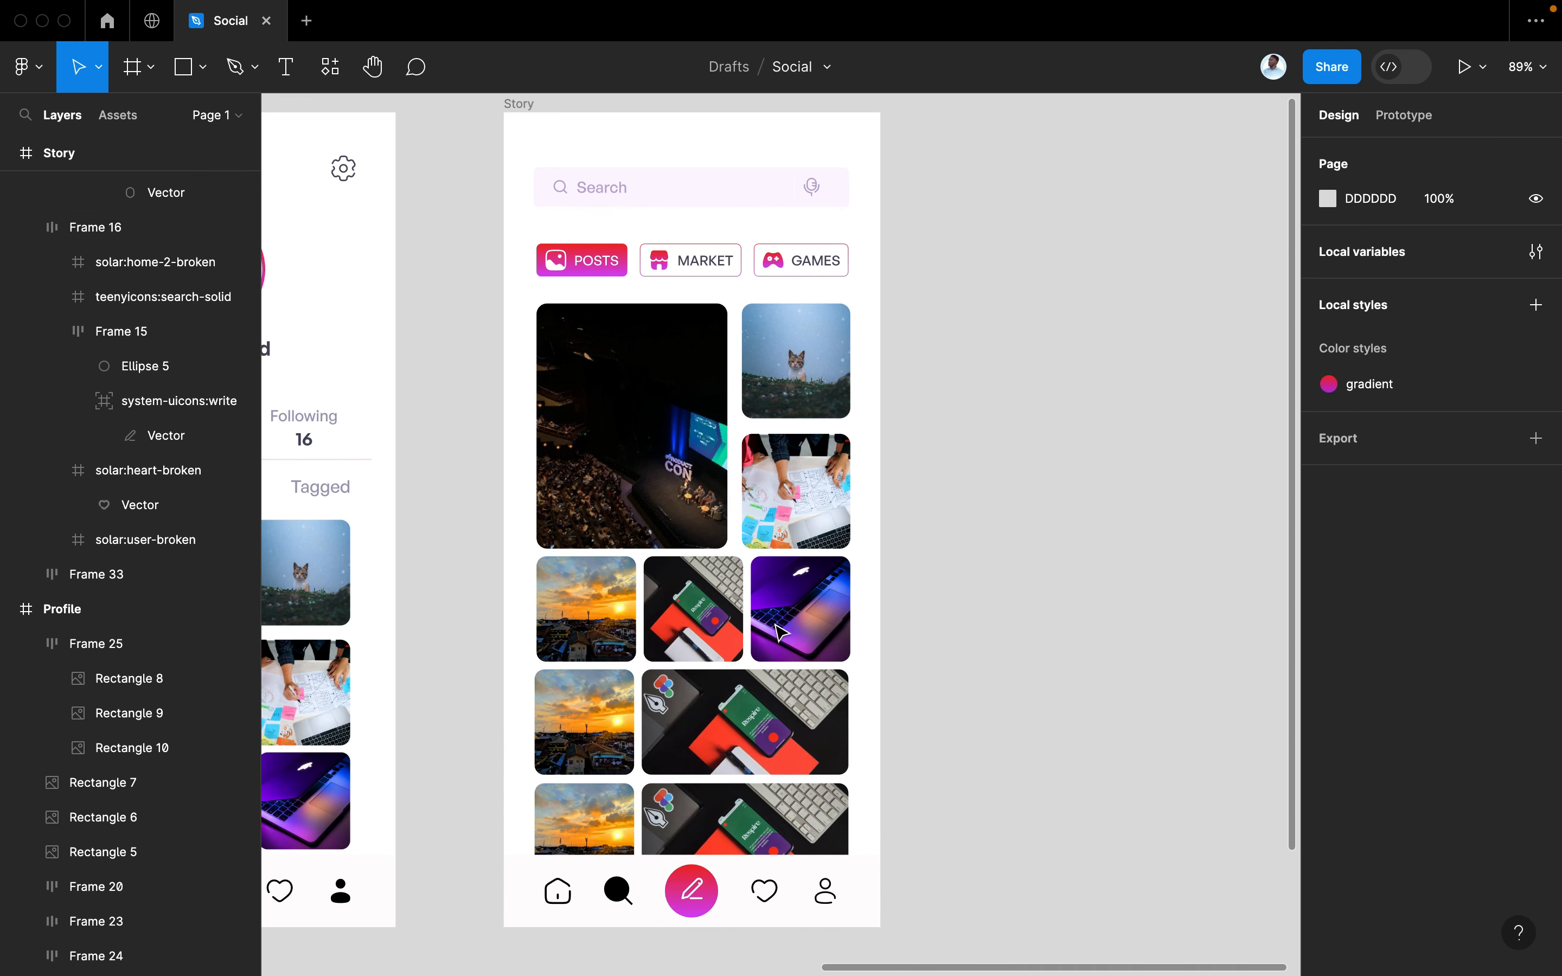
# Select the large concert image and briefly try the Iconify plugin with 'game'
pyautogui.doubleClick(631, 496)
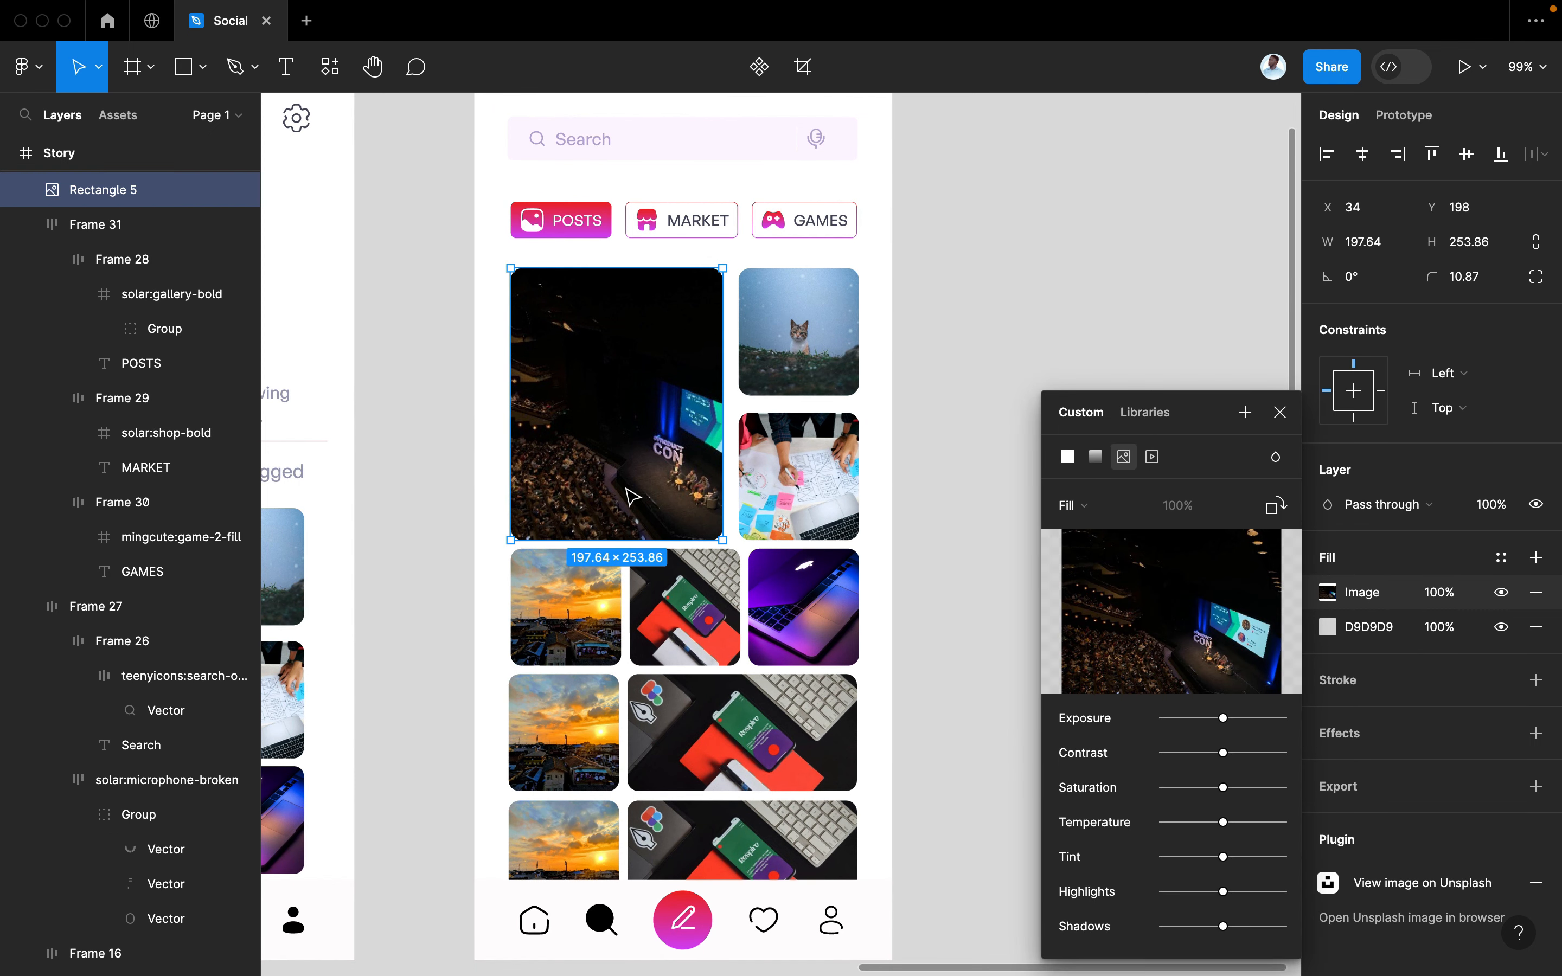
pyautogui.click(1279, 410)
pyautogui.press('super+slash')
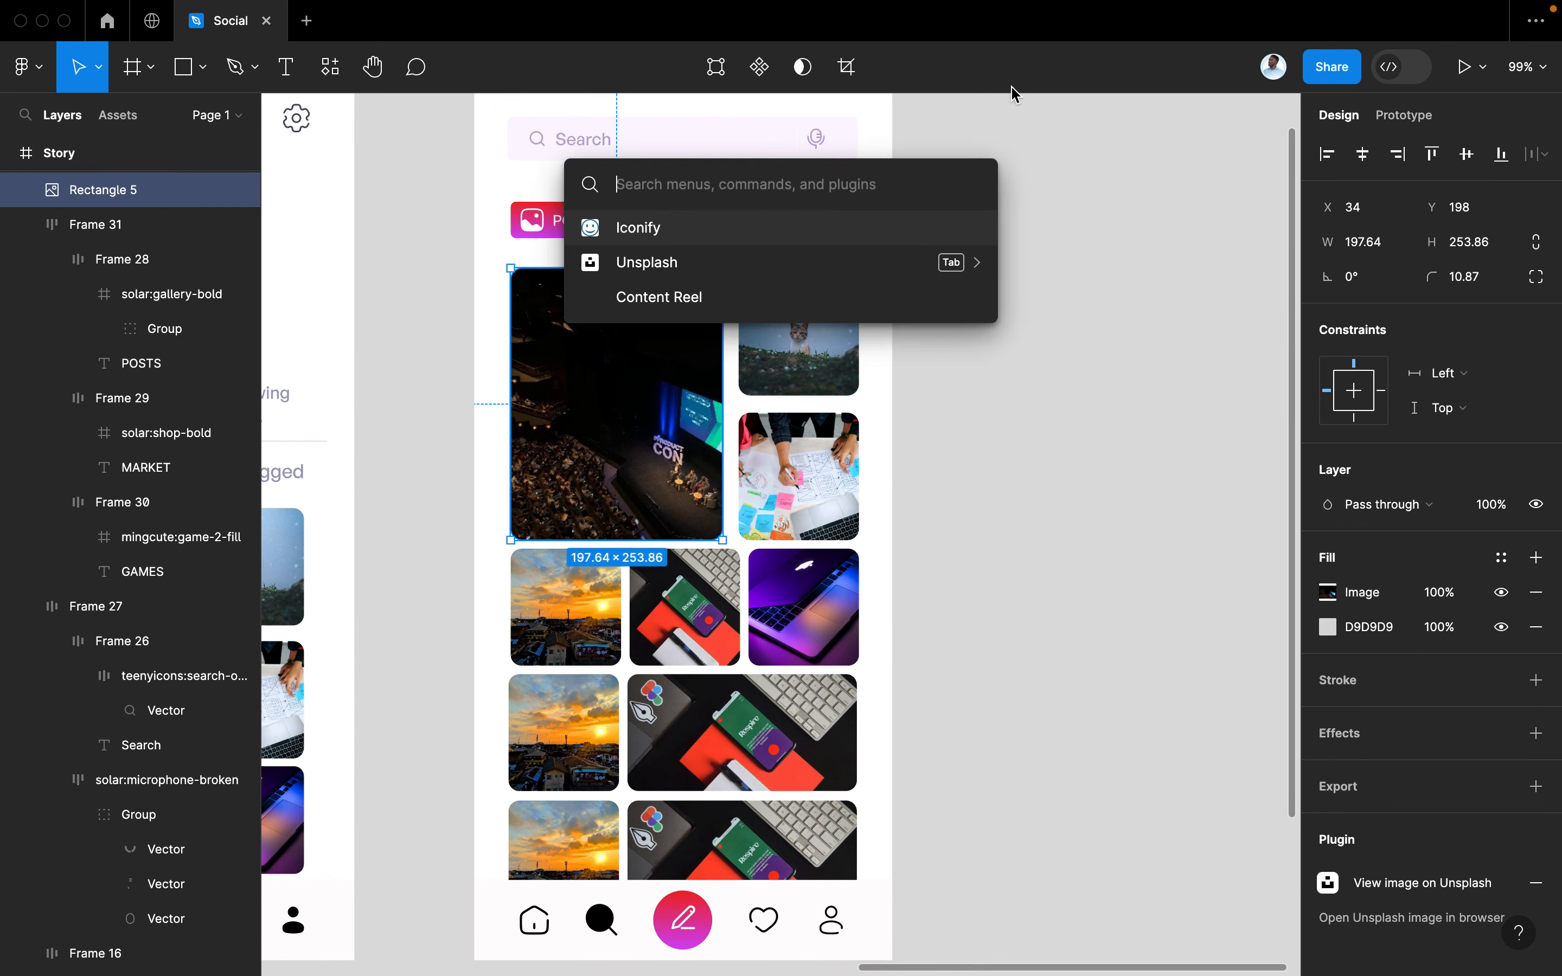
pyautogui.click(758, 239)
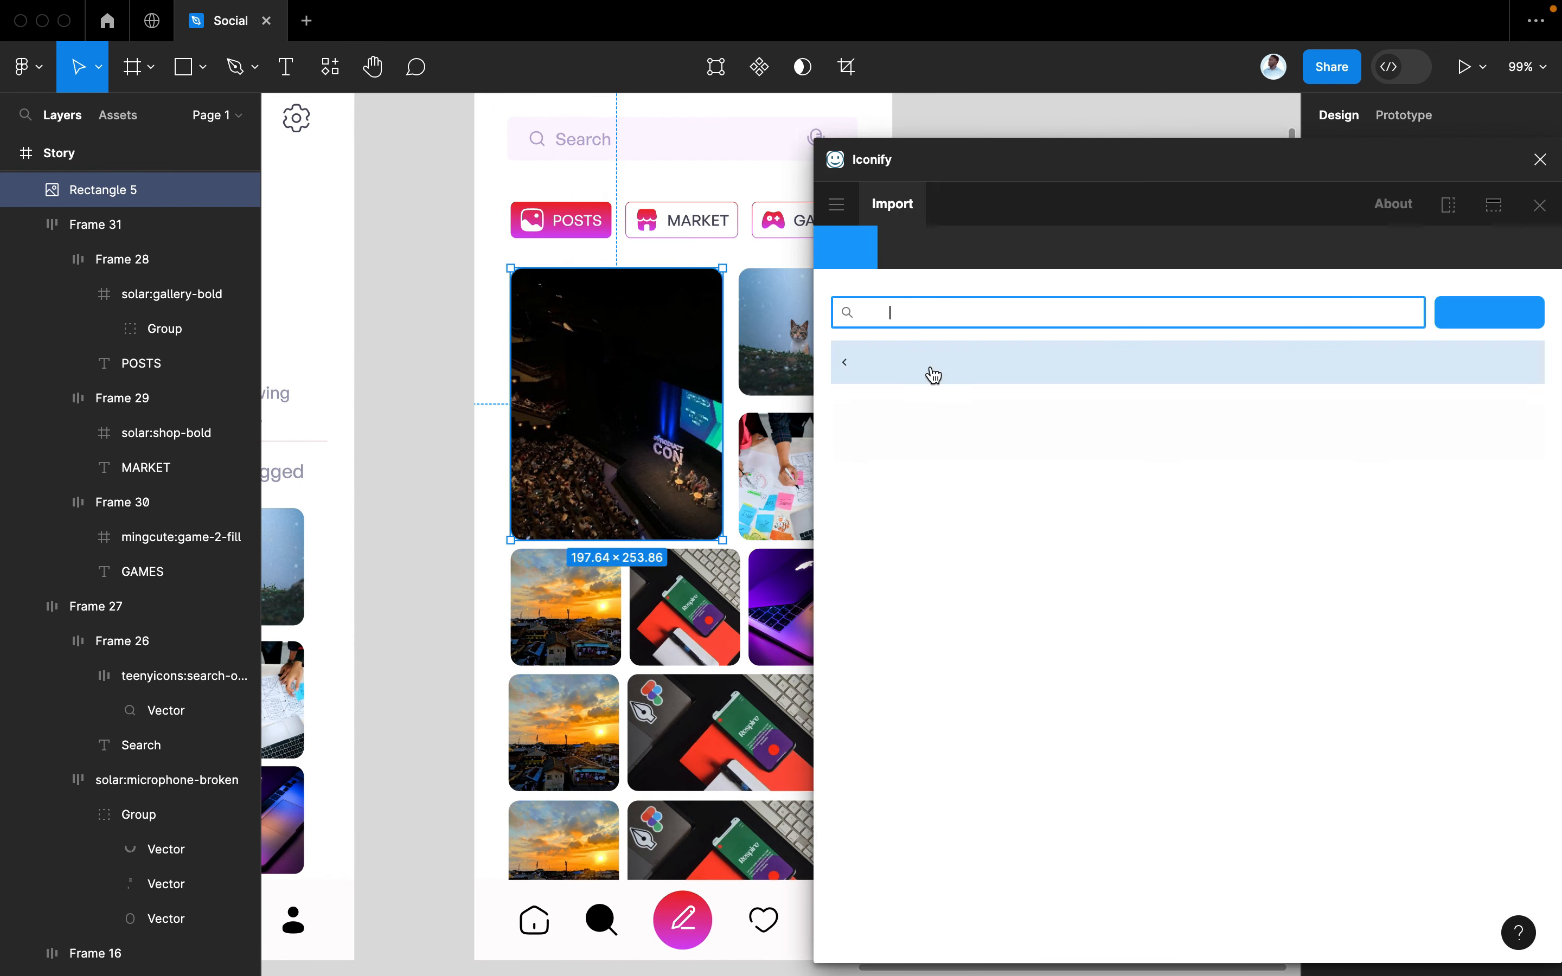
pyautogui.write('game')
pyautogui.click(1538, 161)
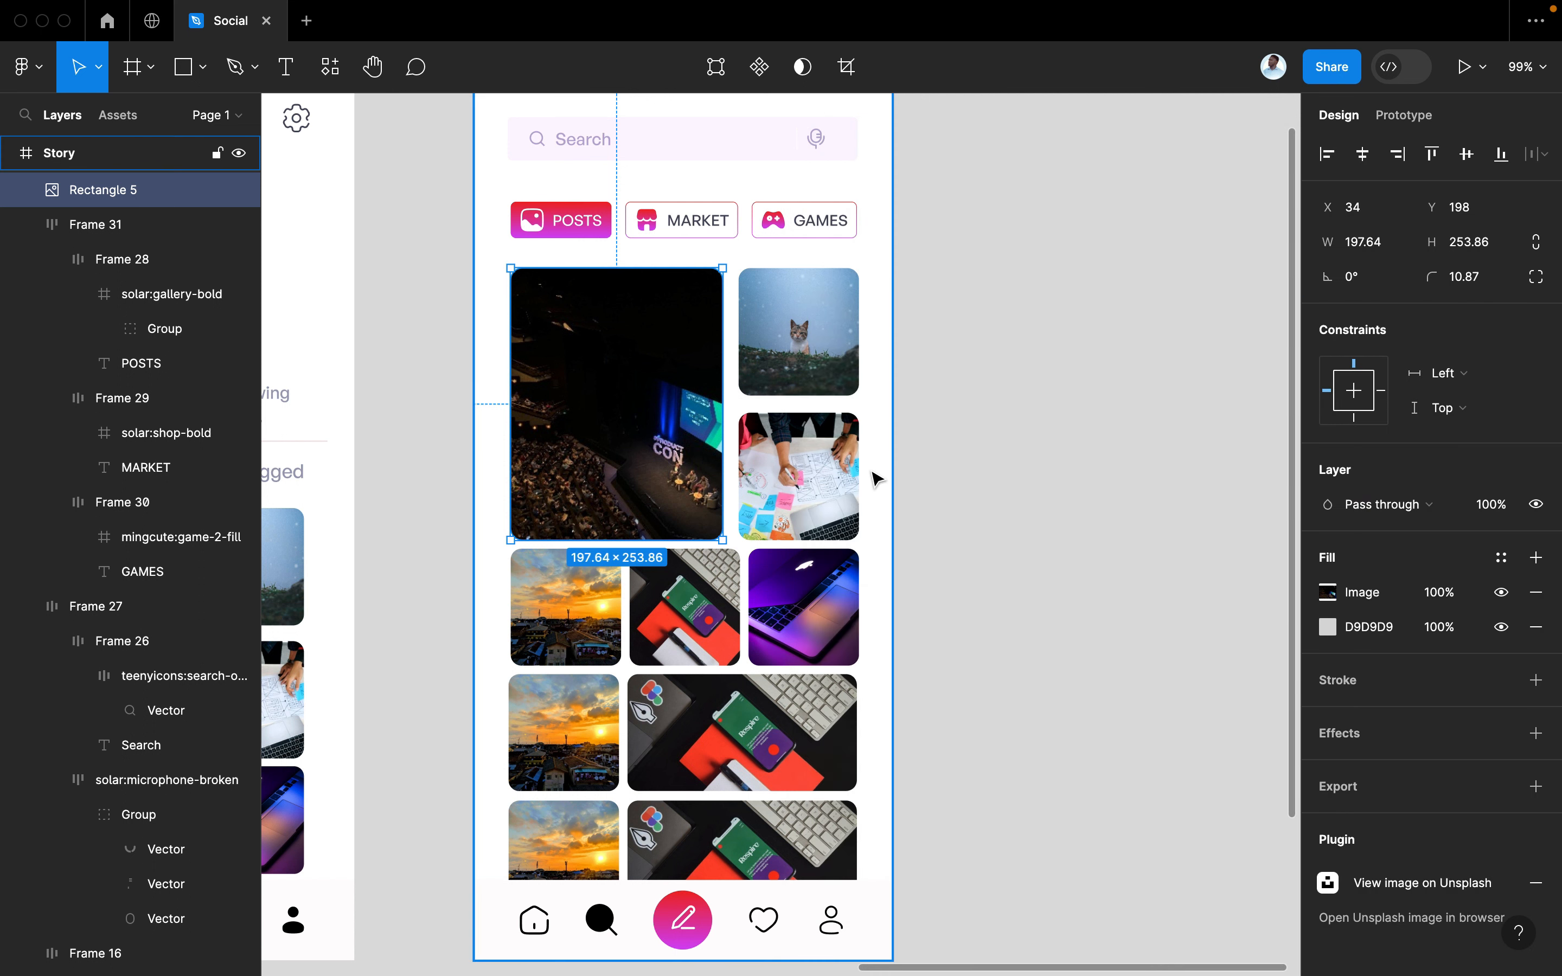
# Search Unsplash for FOOD and place the pancake photo into the selected image
pyautogui.press('super+slash')
pyautogui.click(663, 274)
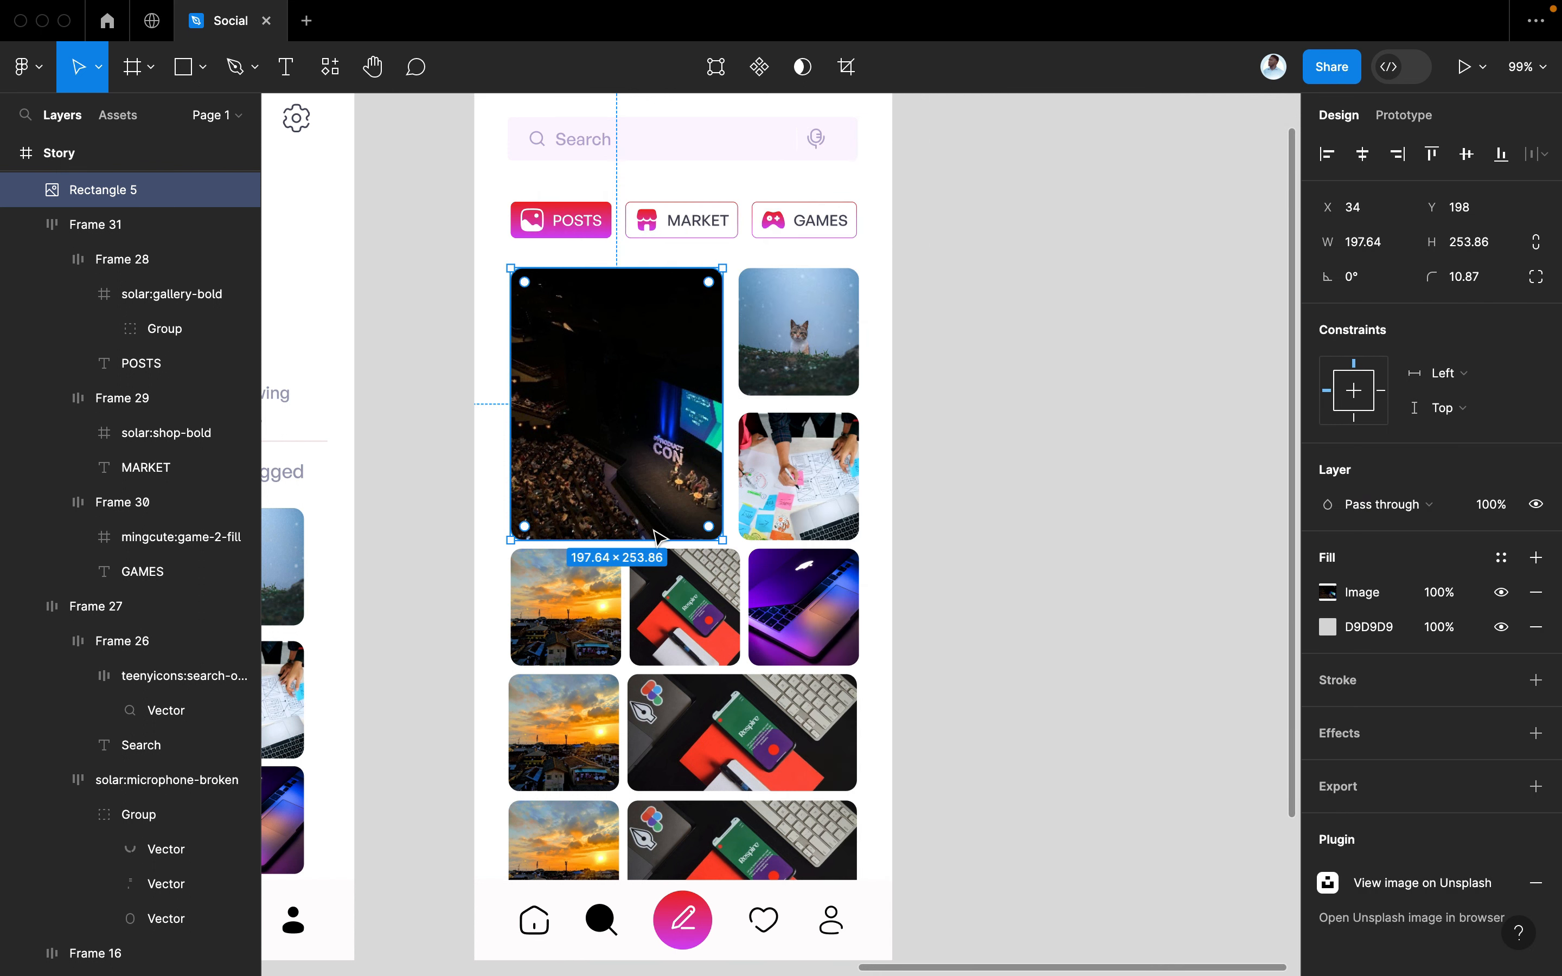
pyautogui.hscroll(3, 657, 536)
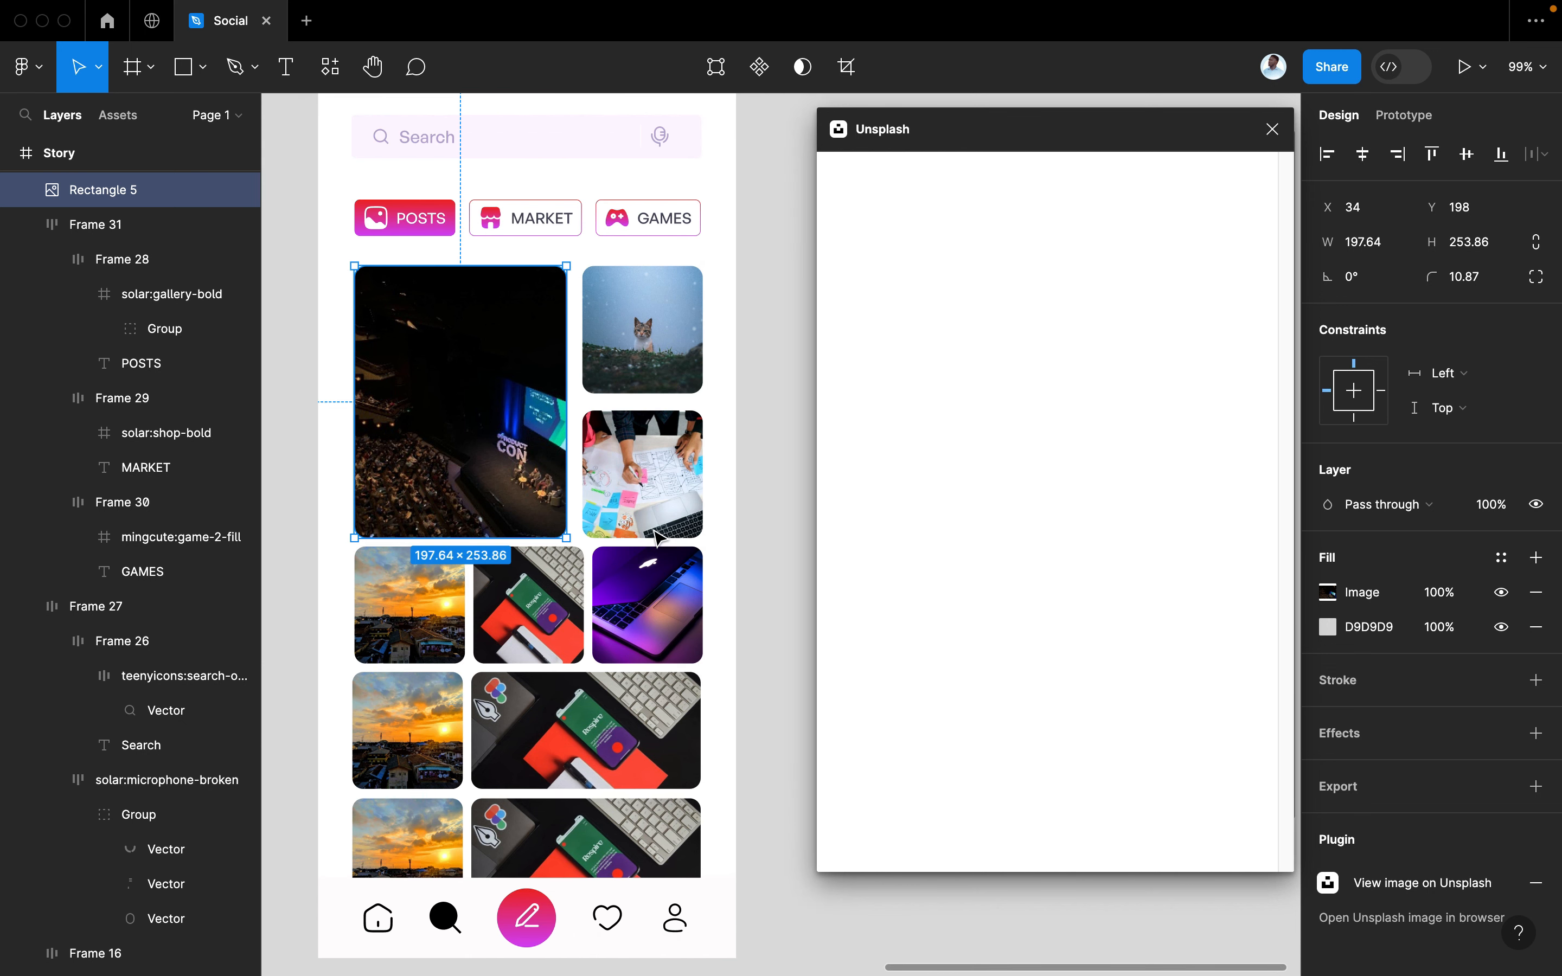
pyautogui.click(958, 242)
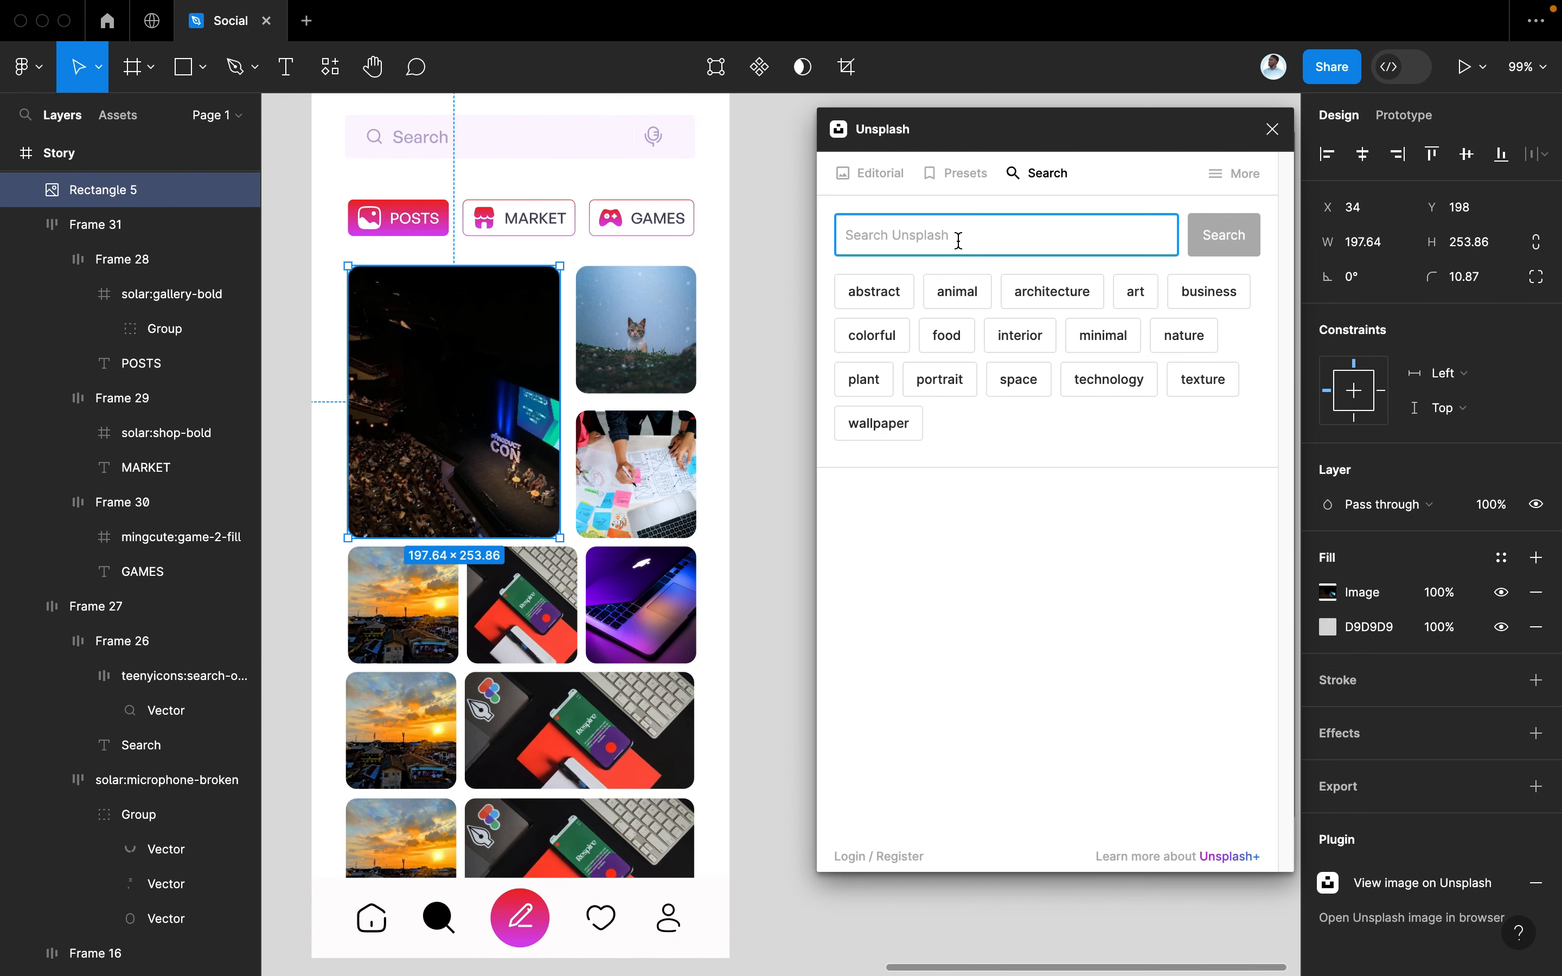
pyautogui.write('FOOD')
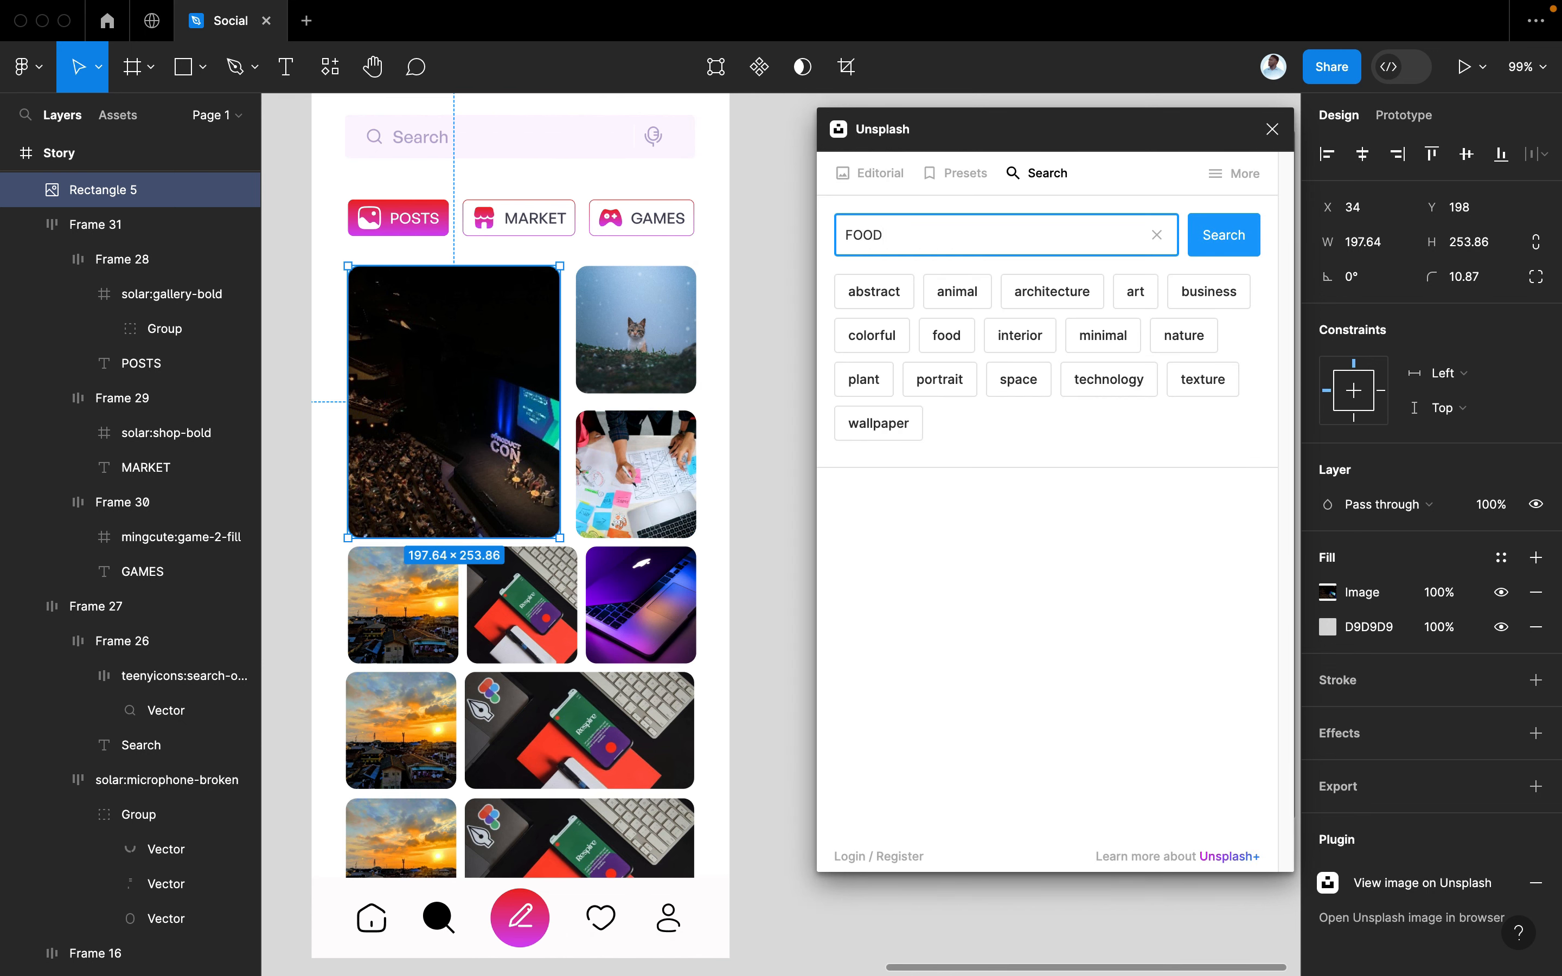
pyautogui.press('Return')
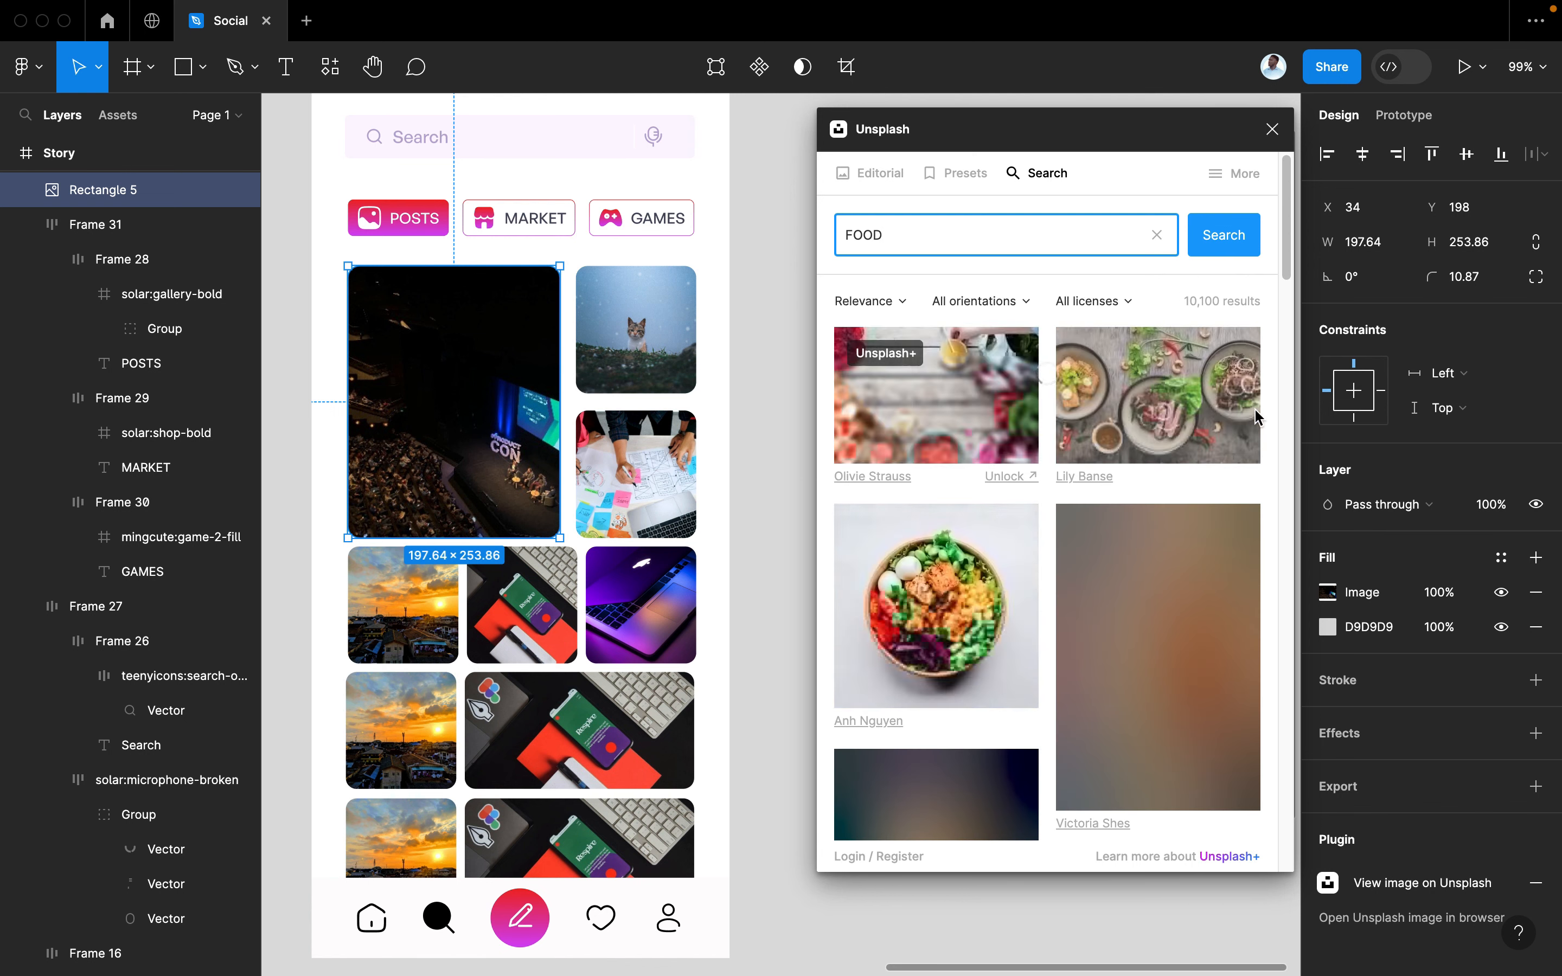
pyautogui.scroll(-4, 1233, 580)
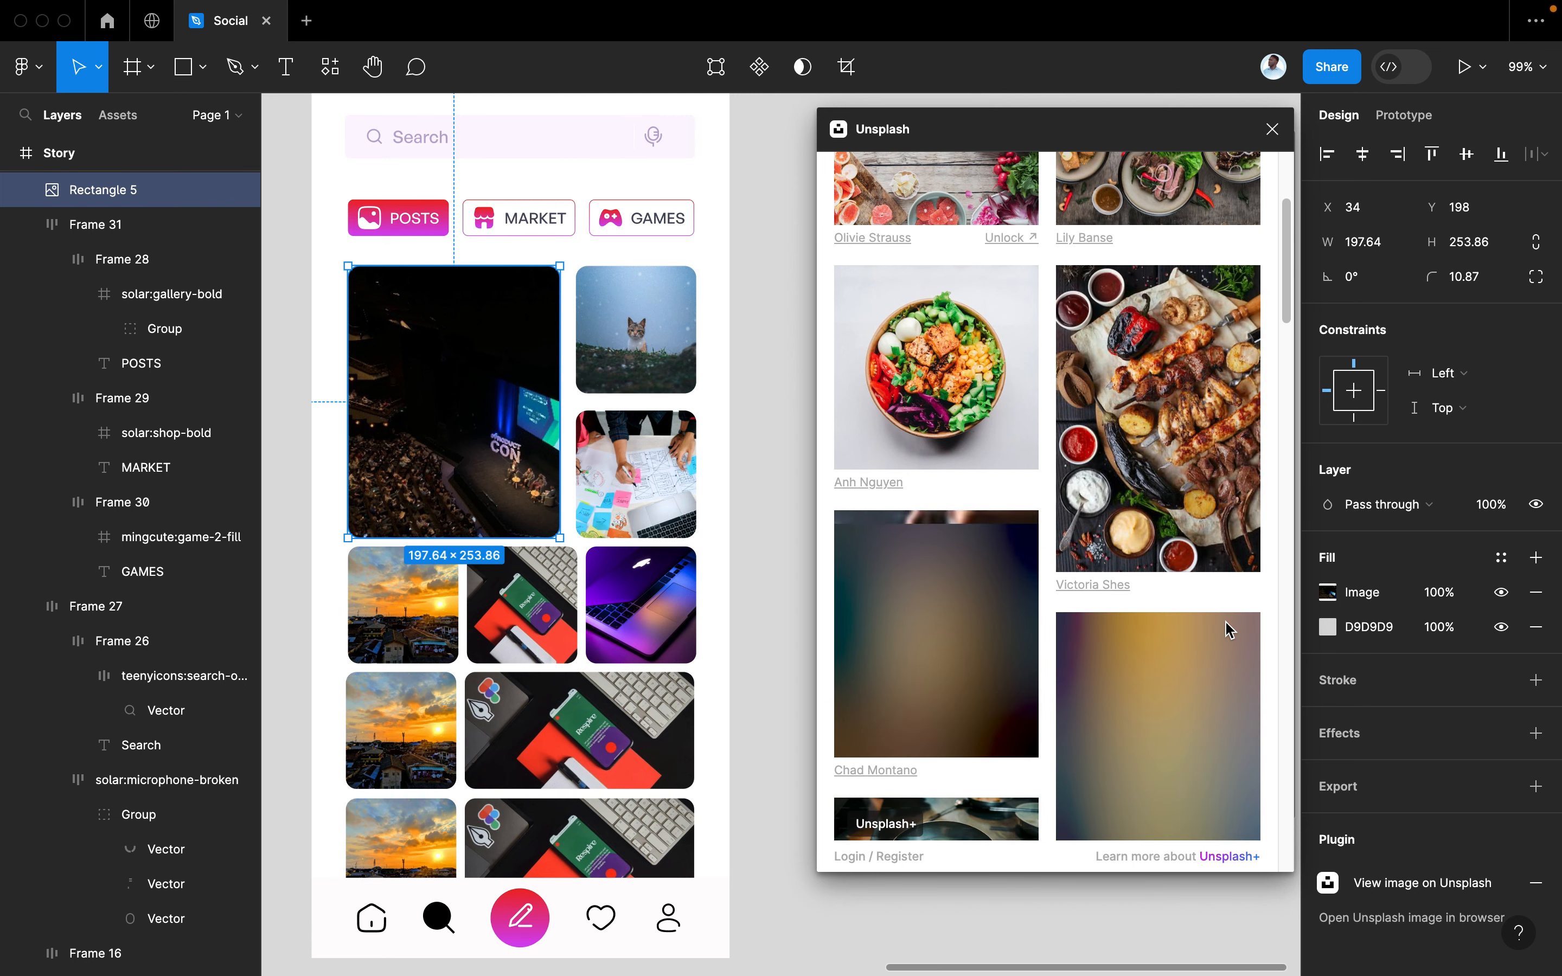
pyautogui.scroll(-1, 1220, 629)
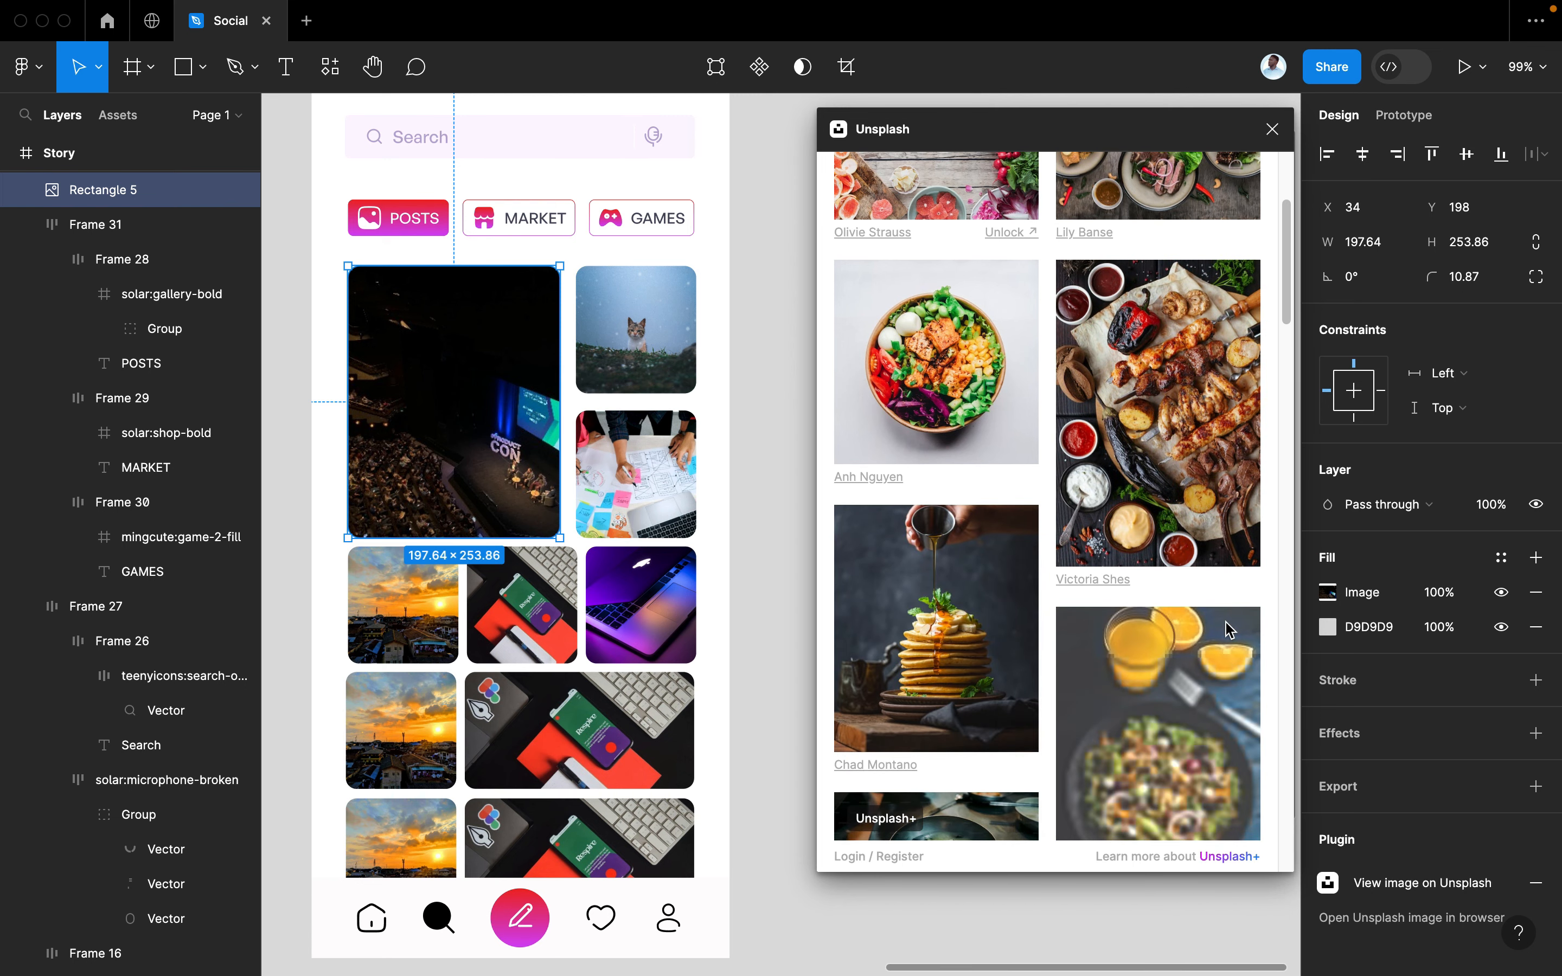
pyautogui.click(970, 654)
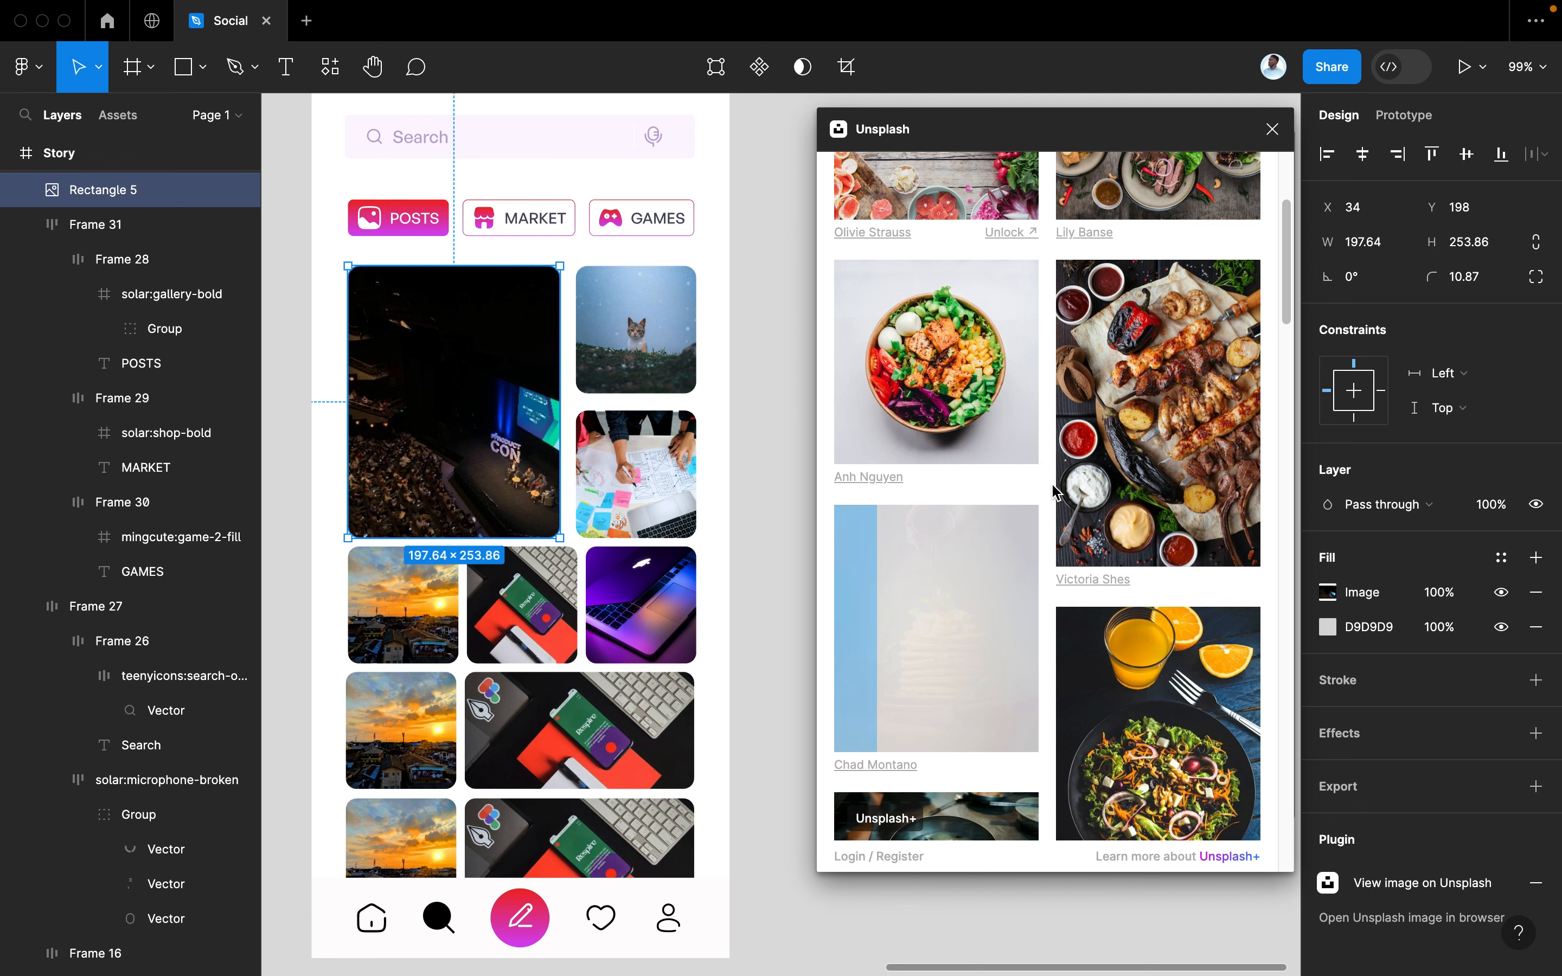
# Browse through the Unsplash FOOD photo results
pyautogui.scroll(4, 1053, 492)
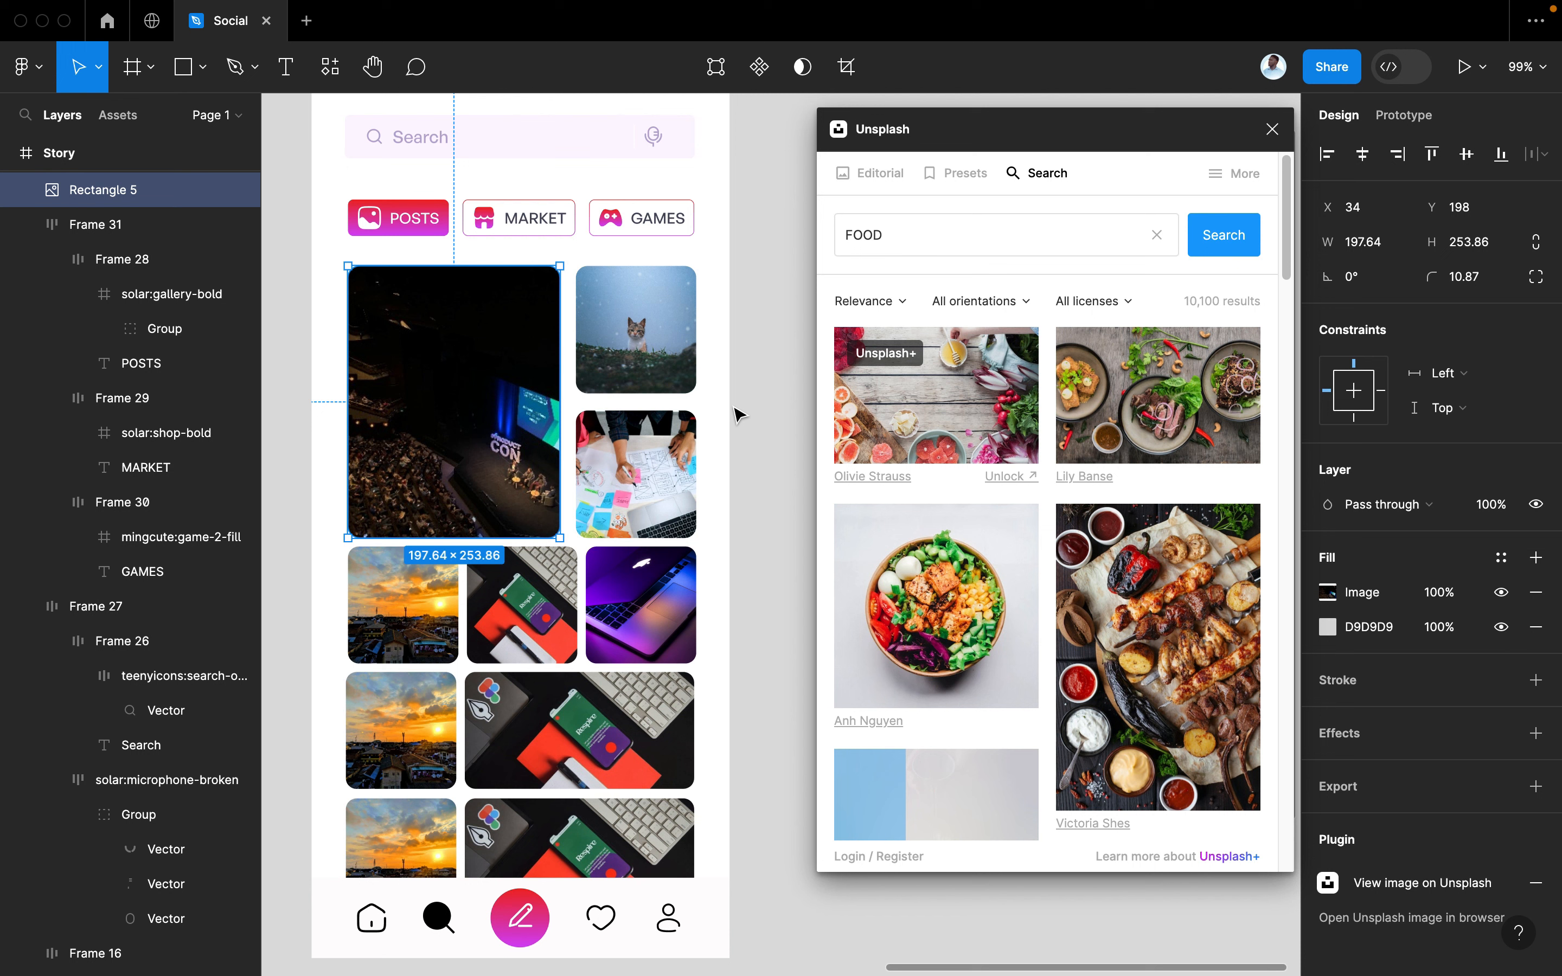
pyautogui.scroll(5, 739, 414)
pyautogui.hscroll(-4, 739, 415)
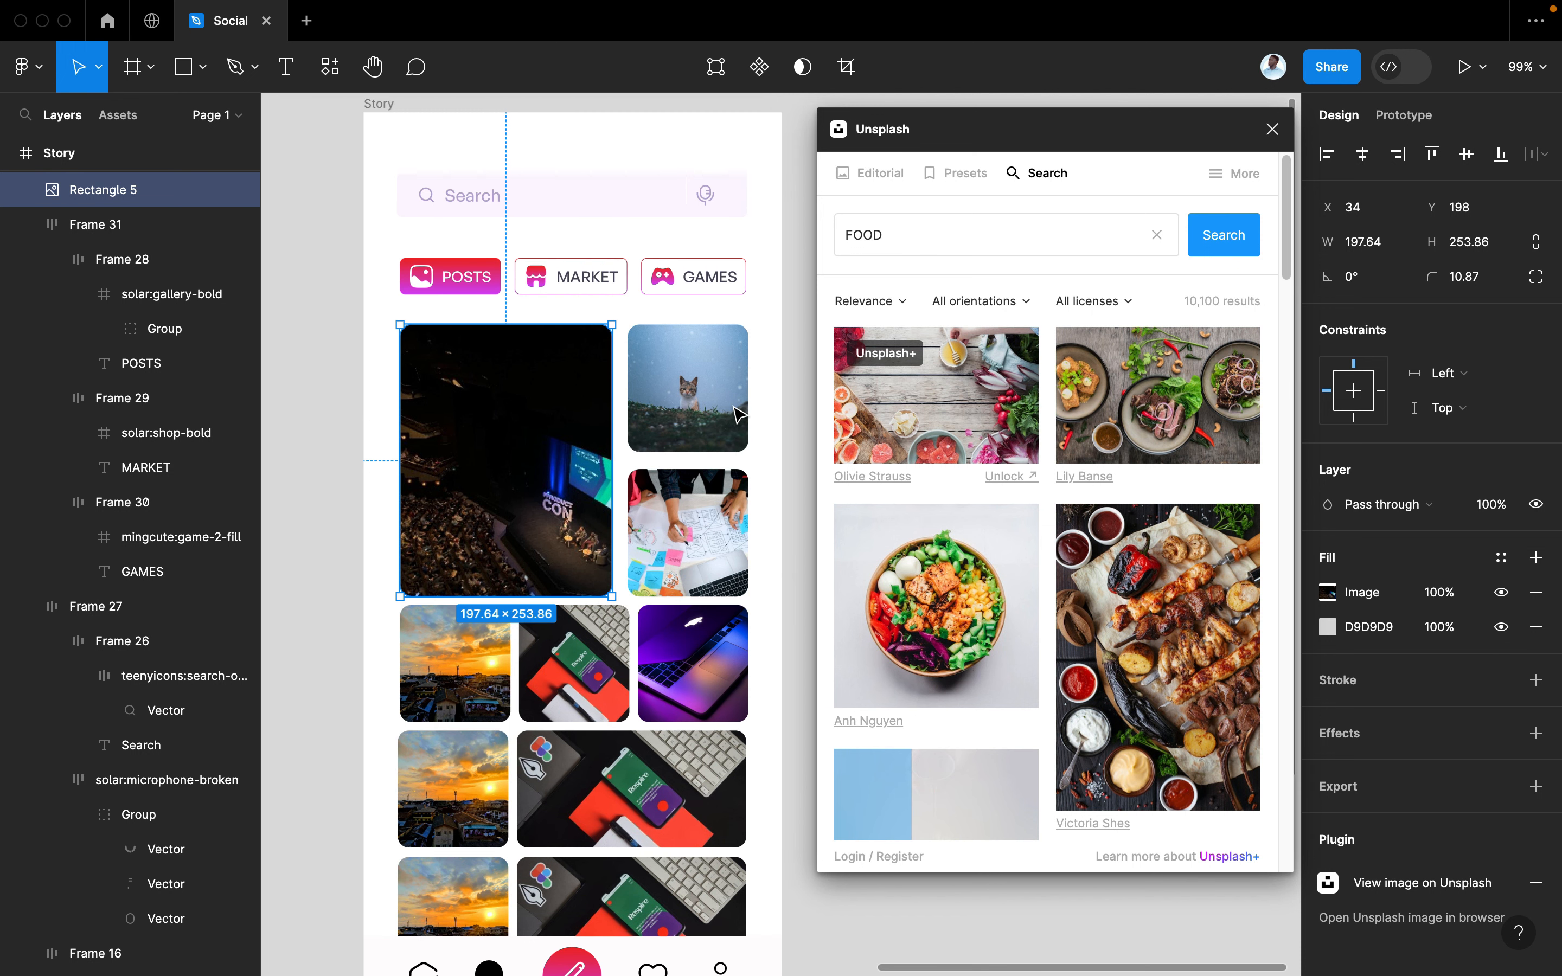
pyautogui.scroll(-1, 739, 414)
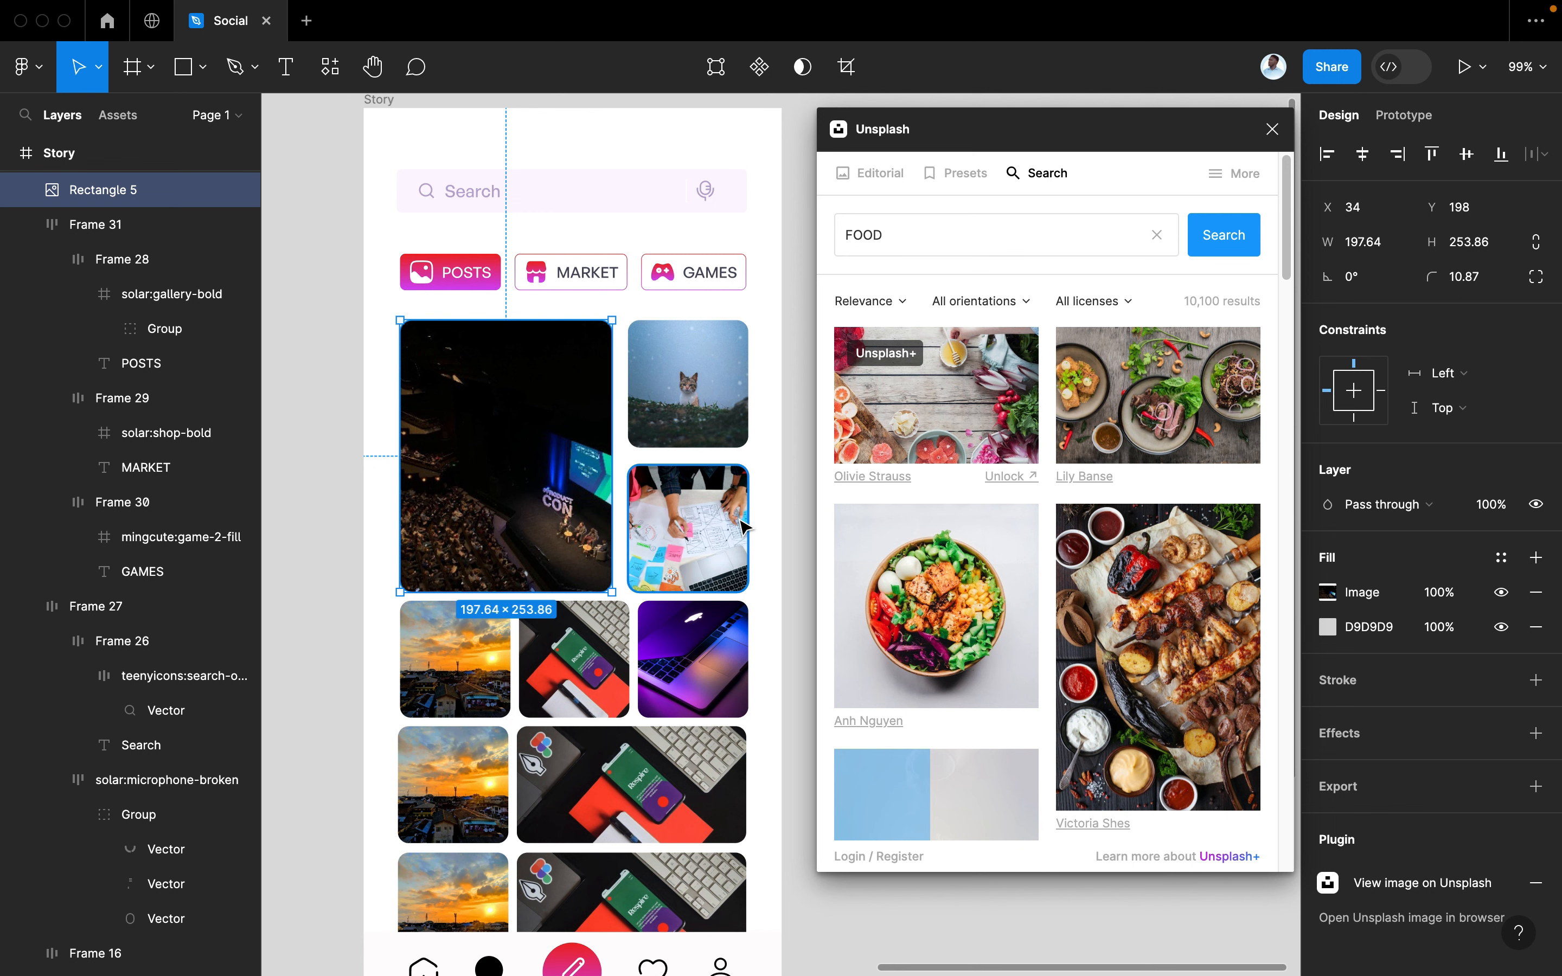
pyautogui.scroll(-6, 968, 617)
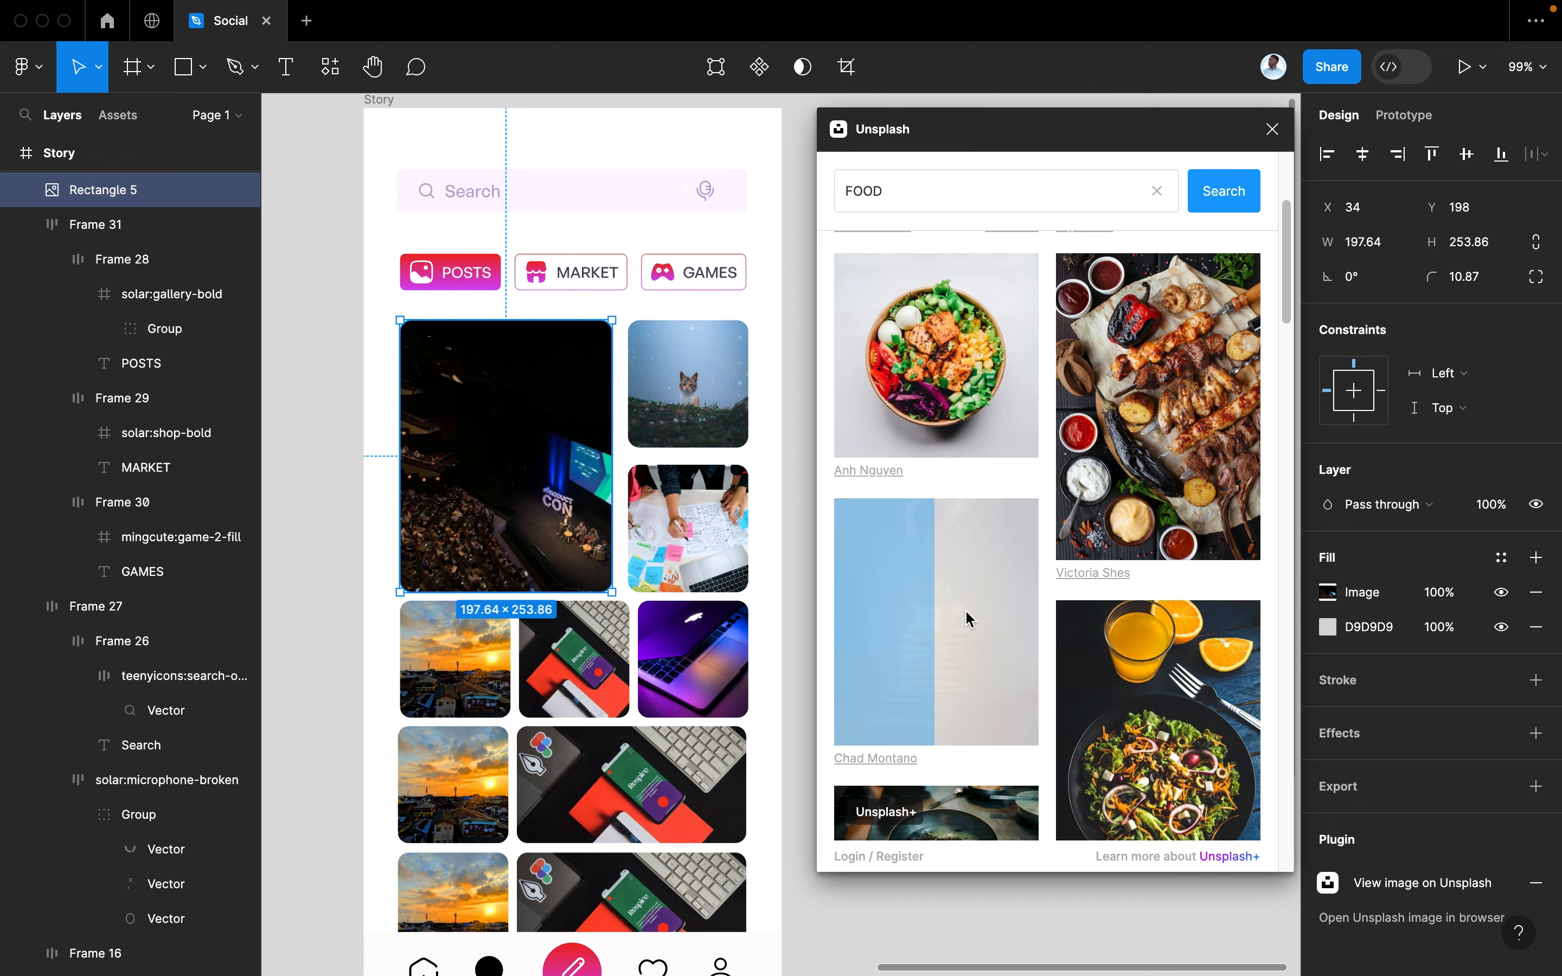
pyautogui.scroll(-7, 968, 616)
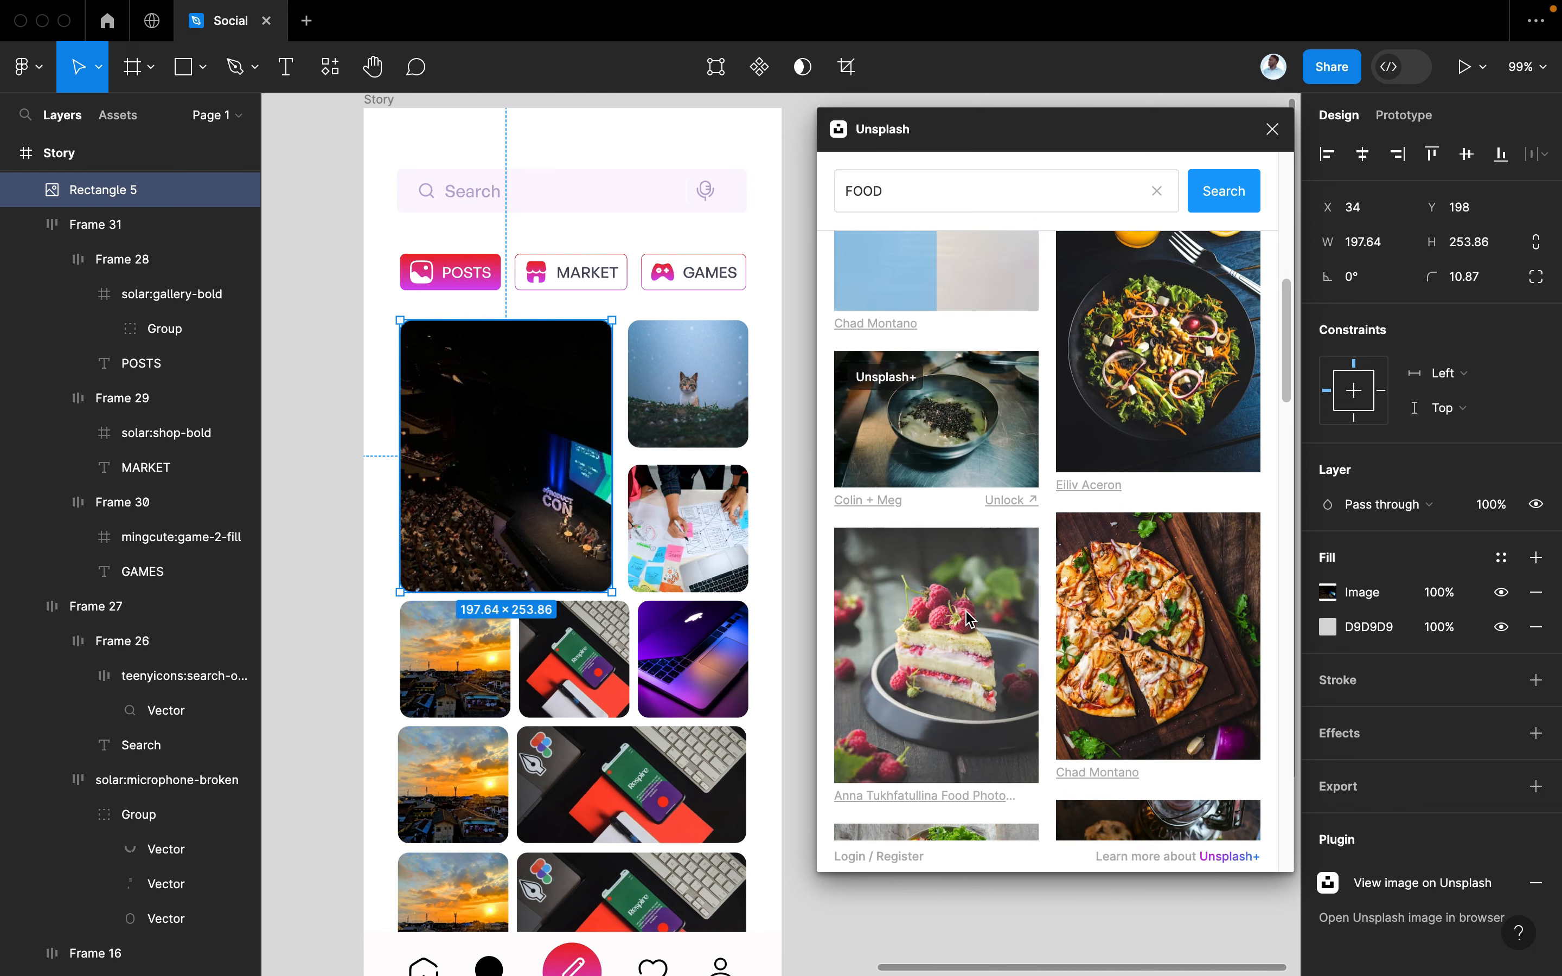
pyautogui.scroll(7, 968, 617)
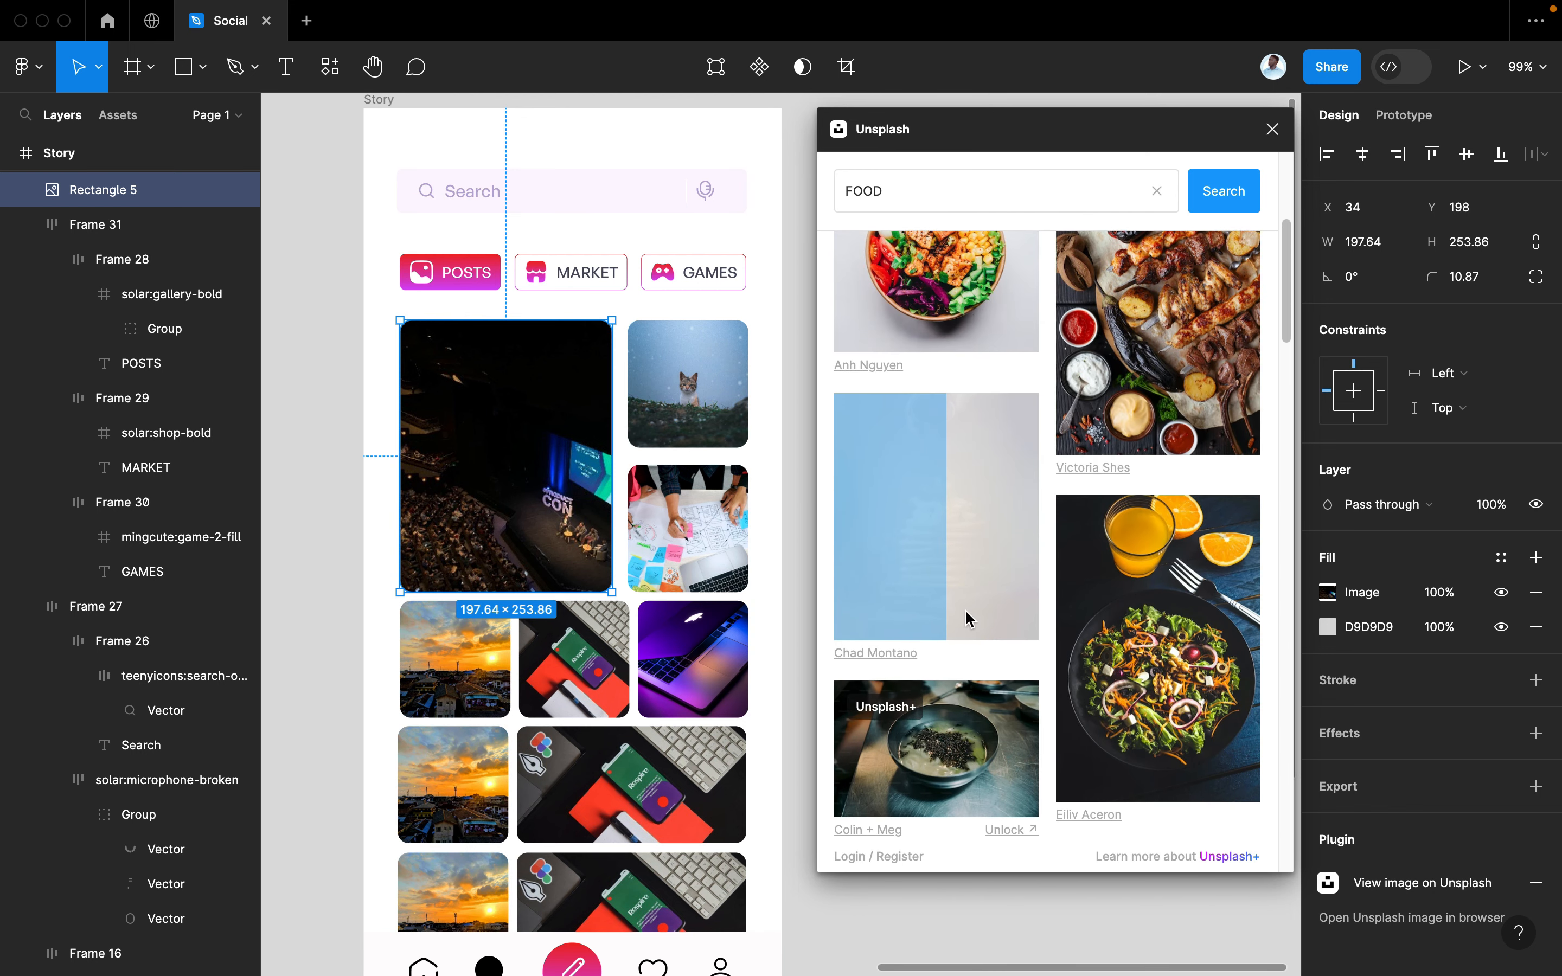
pyautogui.scroll(-10, 968, 618)
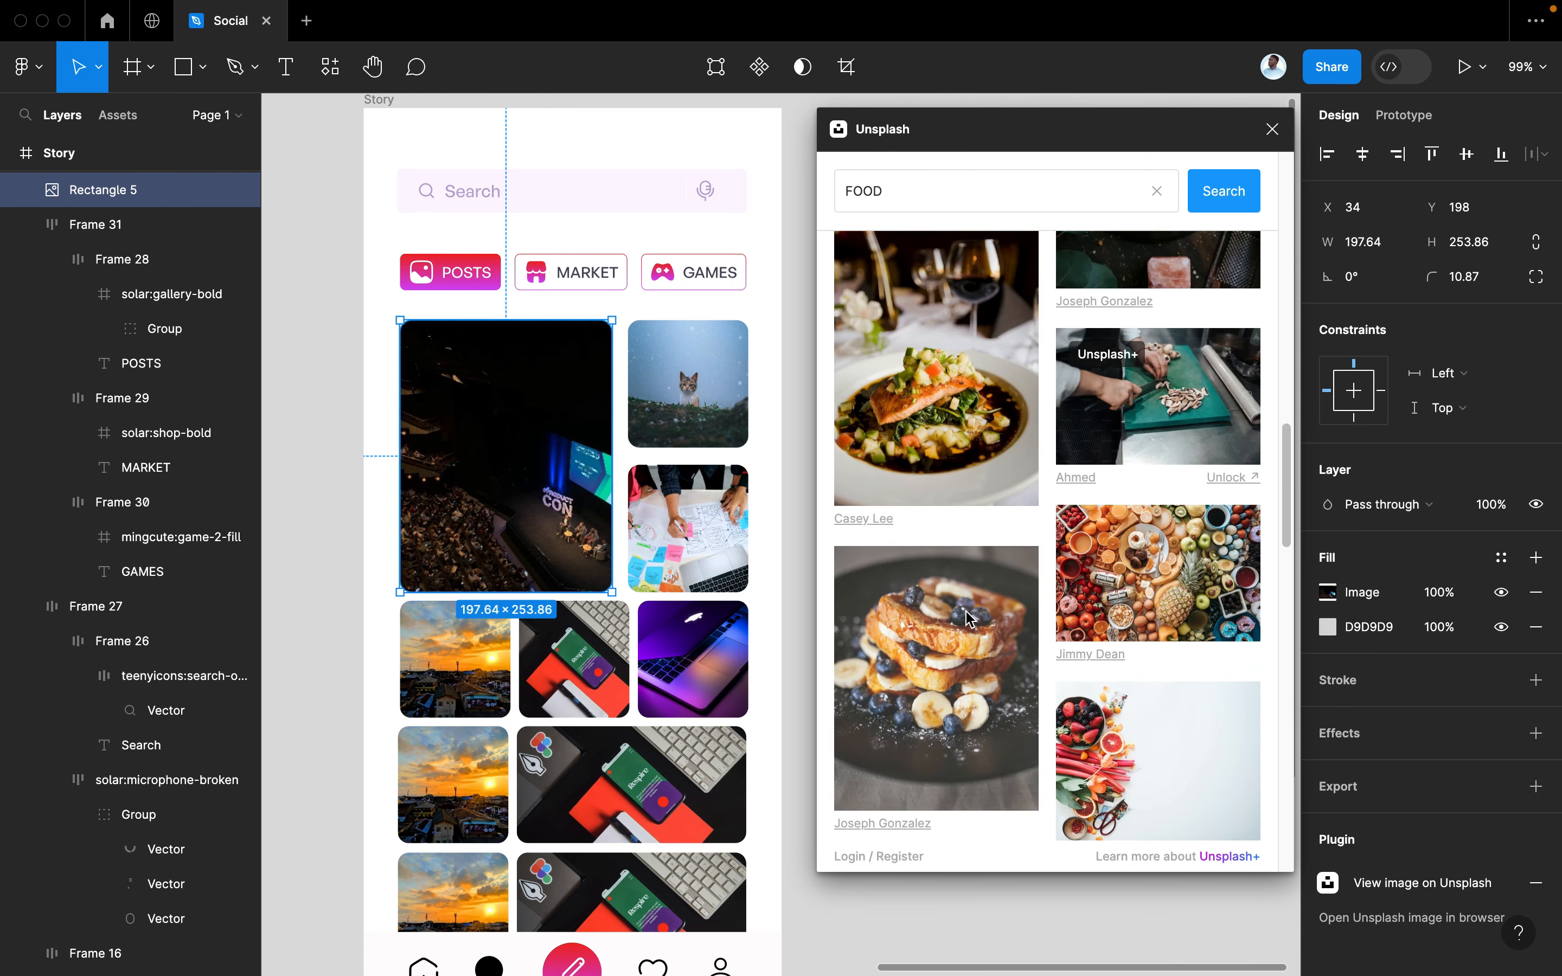
pyautogui.scroll(3, 968, 623)
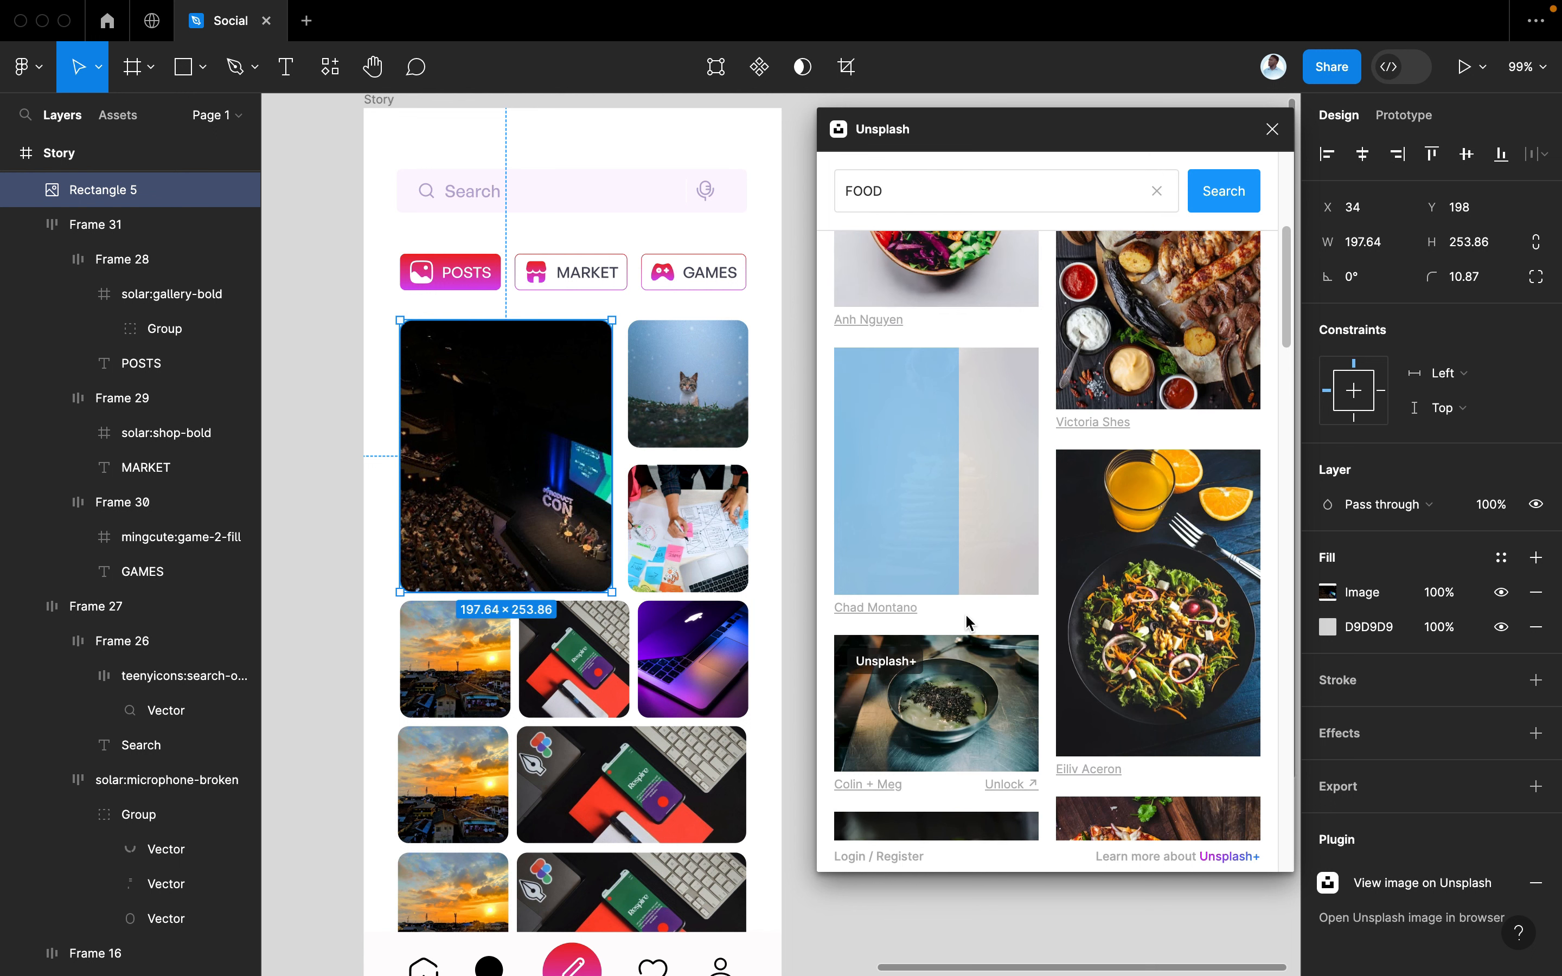
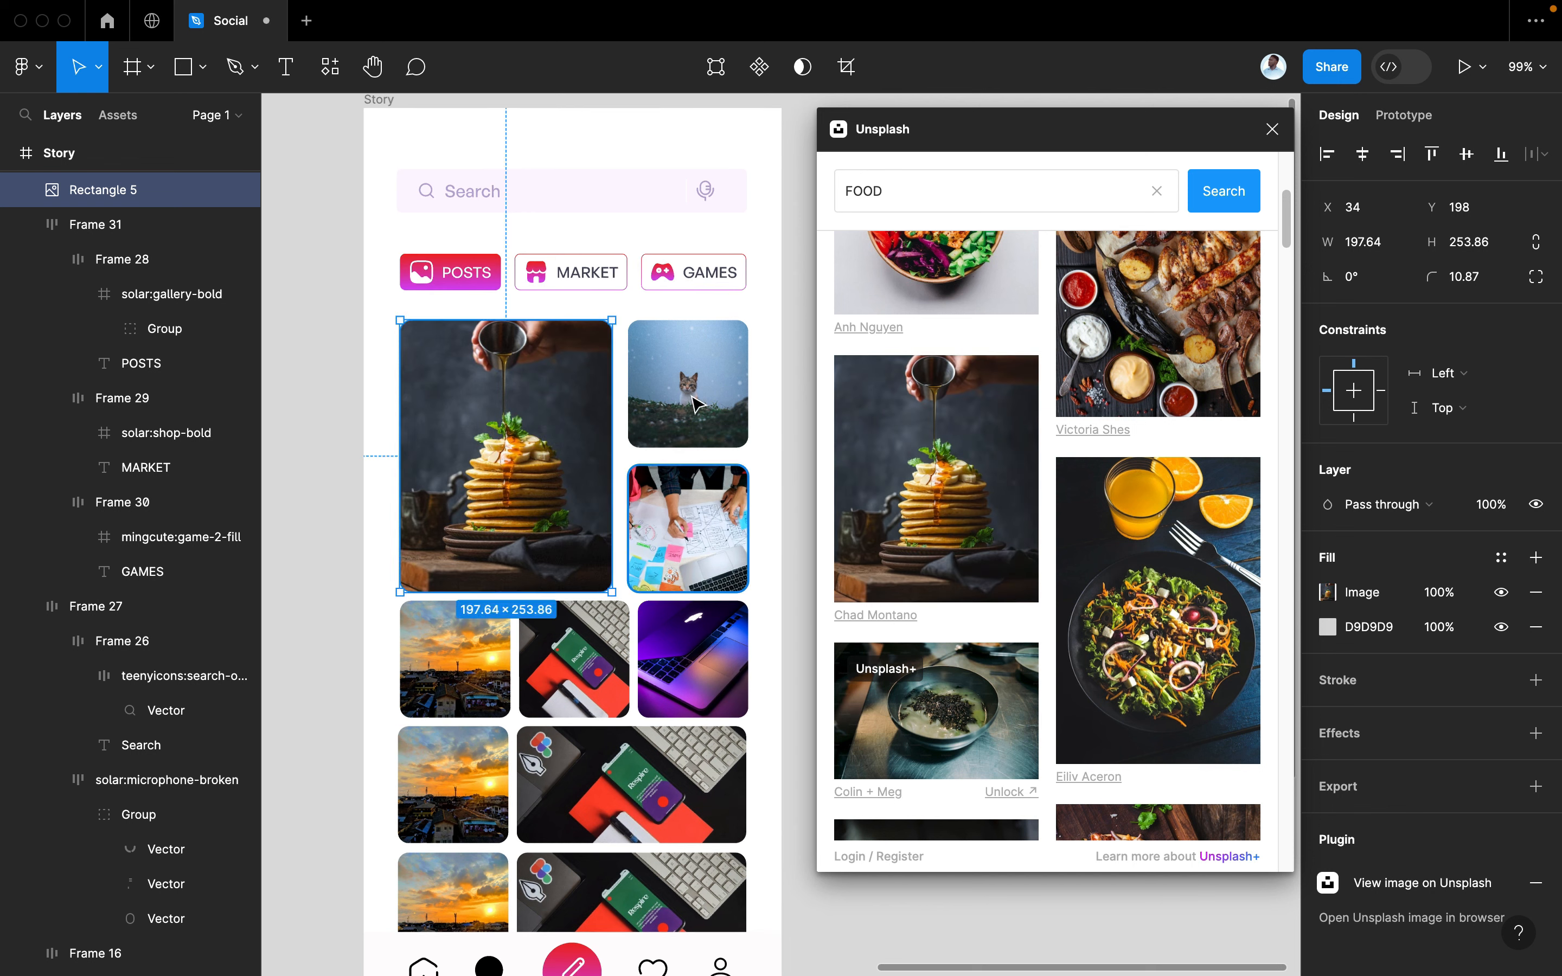
# Select the sketch photo and then the laptop photo in the Story grid
pyautogui.click(703, 547)
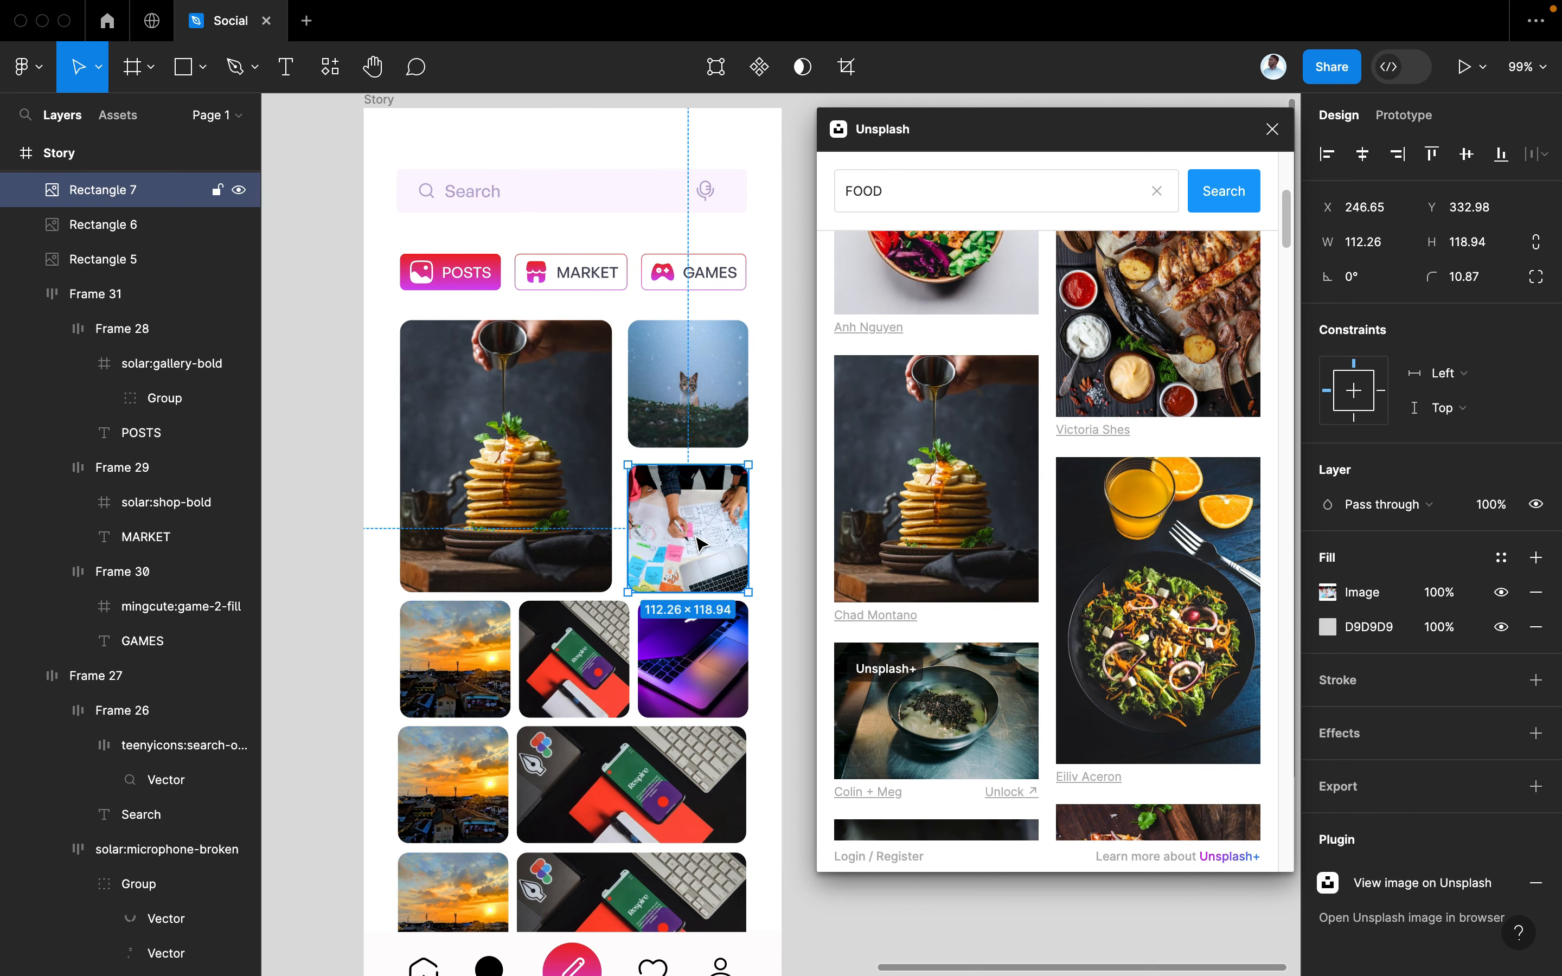
pyautogui.scroll(2, 910, 403)
pyautogui.scroll(-2, 910, 398)
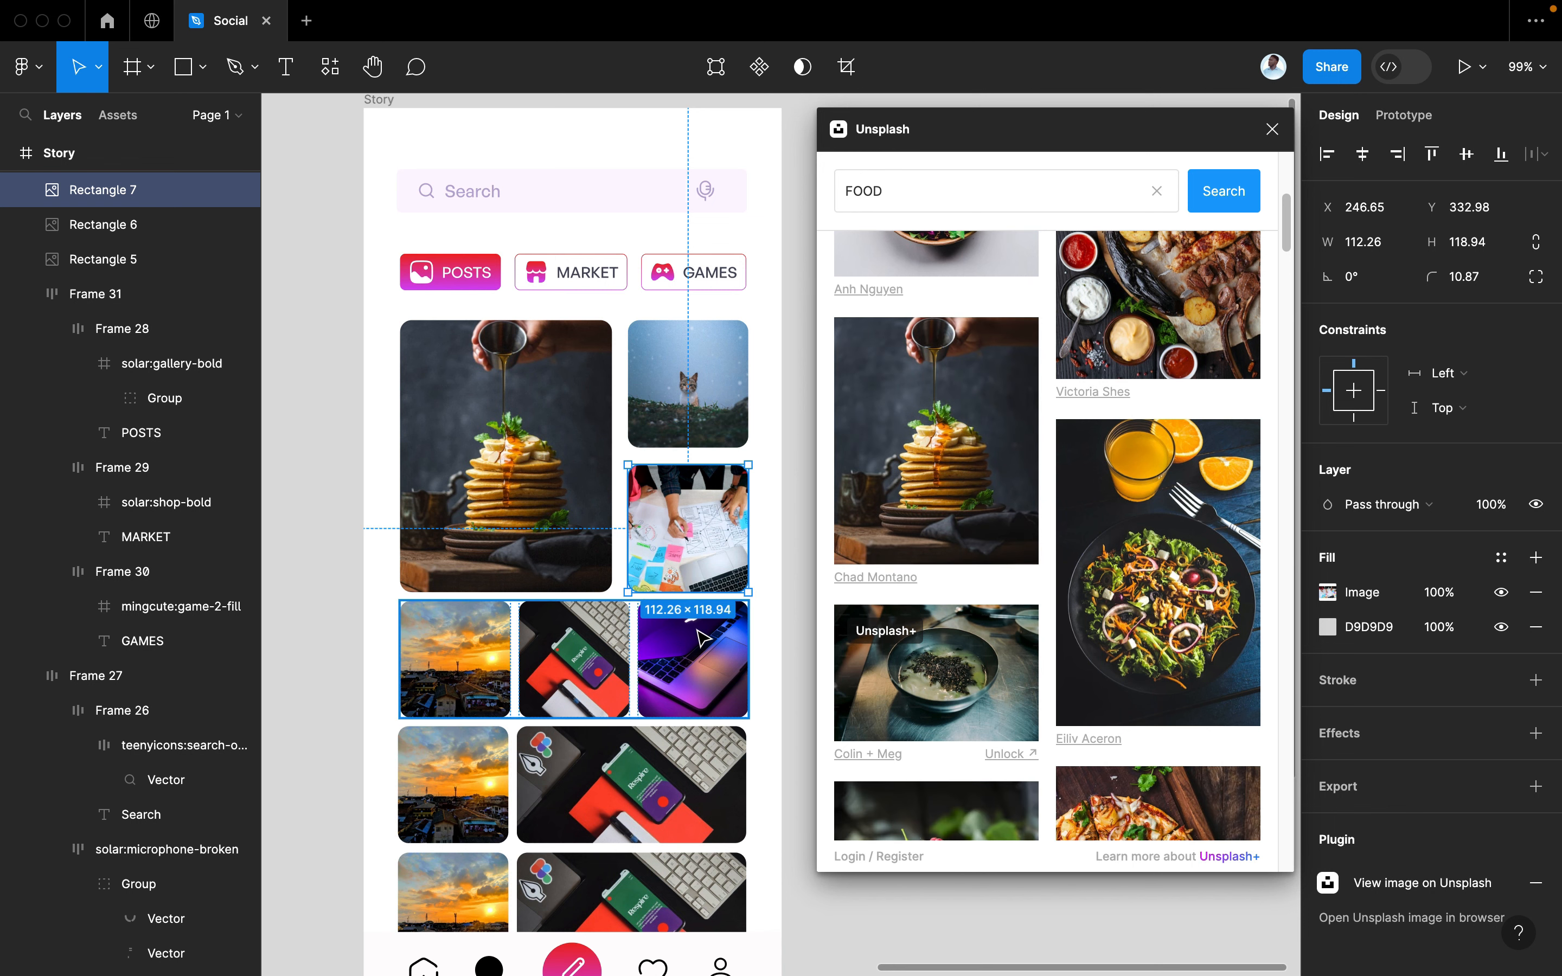
pyautogui.doubleClick(699, 627)
pyautogui.scroll(-2, 961, 472)
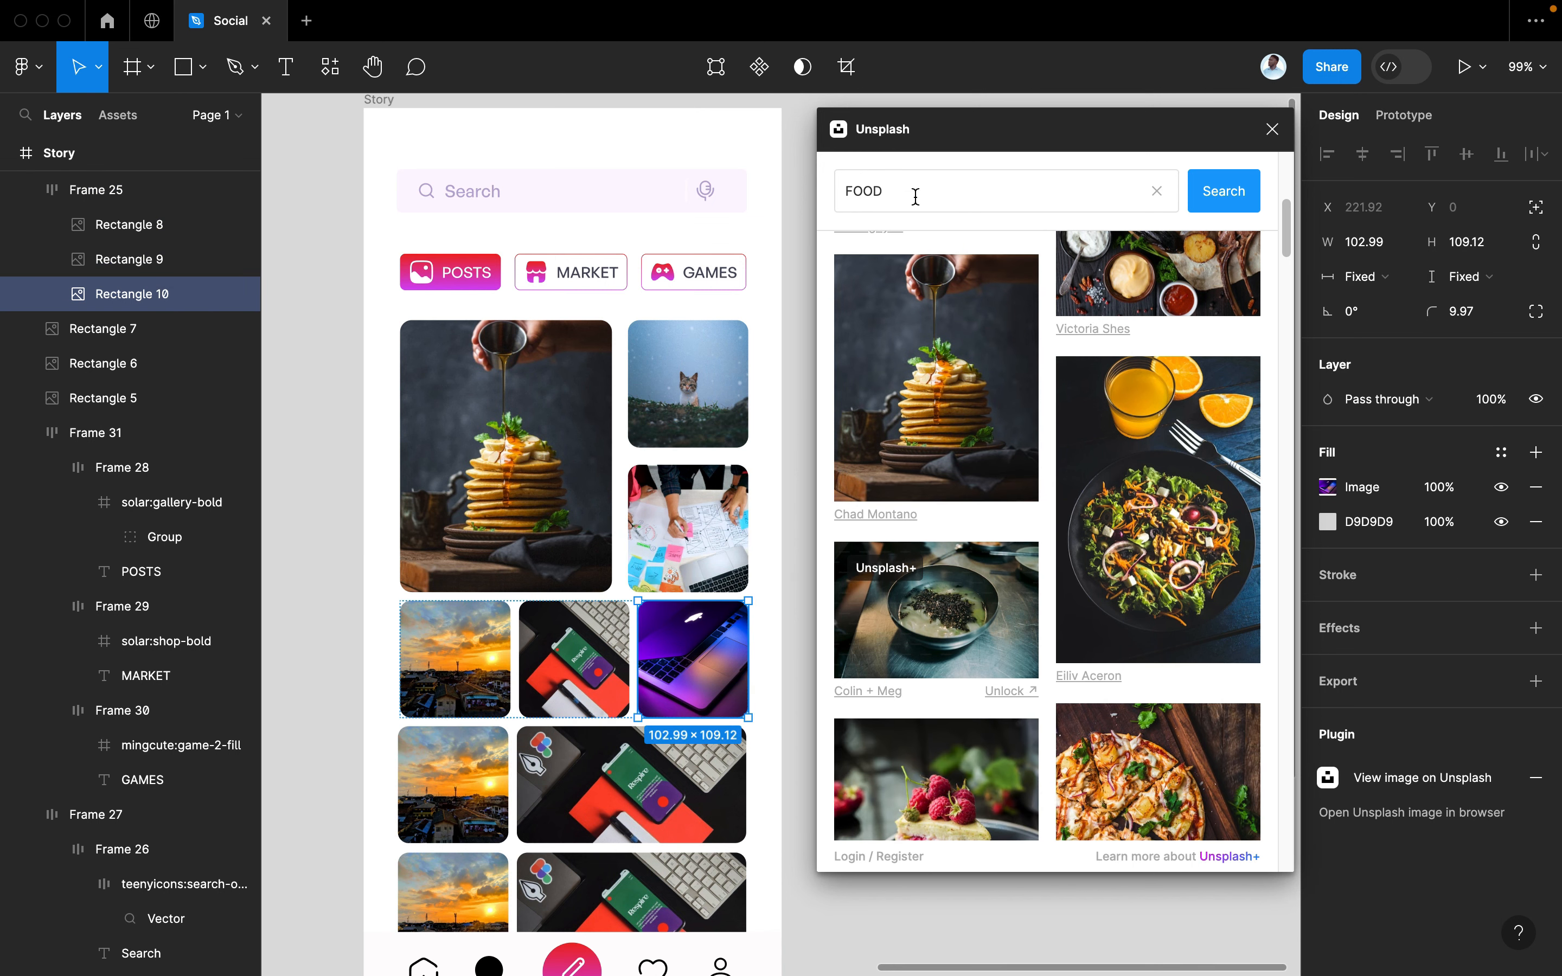
pyautogui.moveTo(913, 195); pyautogui.dragTo(811, 192)
# Search Unsplash for SPORT and drag the barbell workout photo onto the lower image row
pyautogui.write('SPORT')
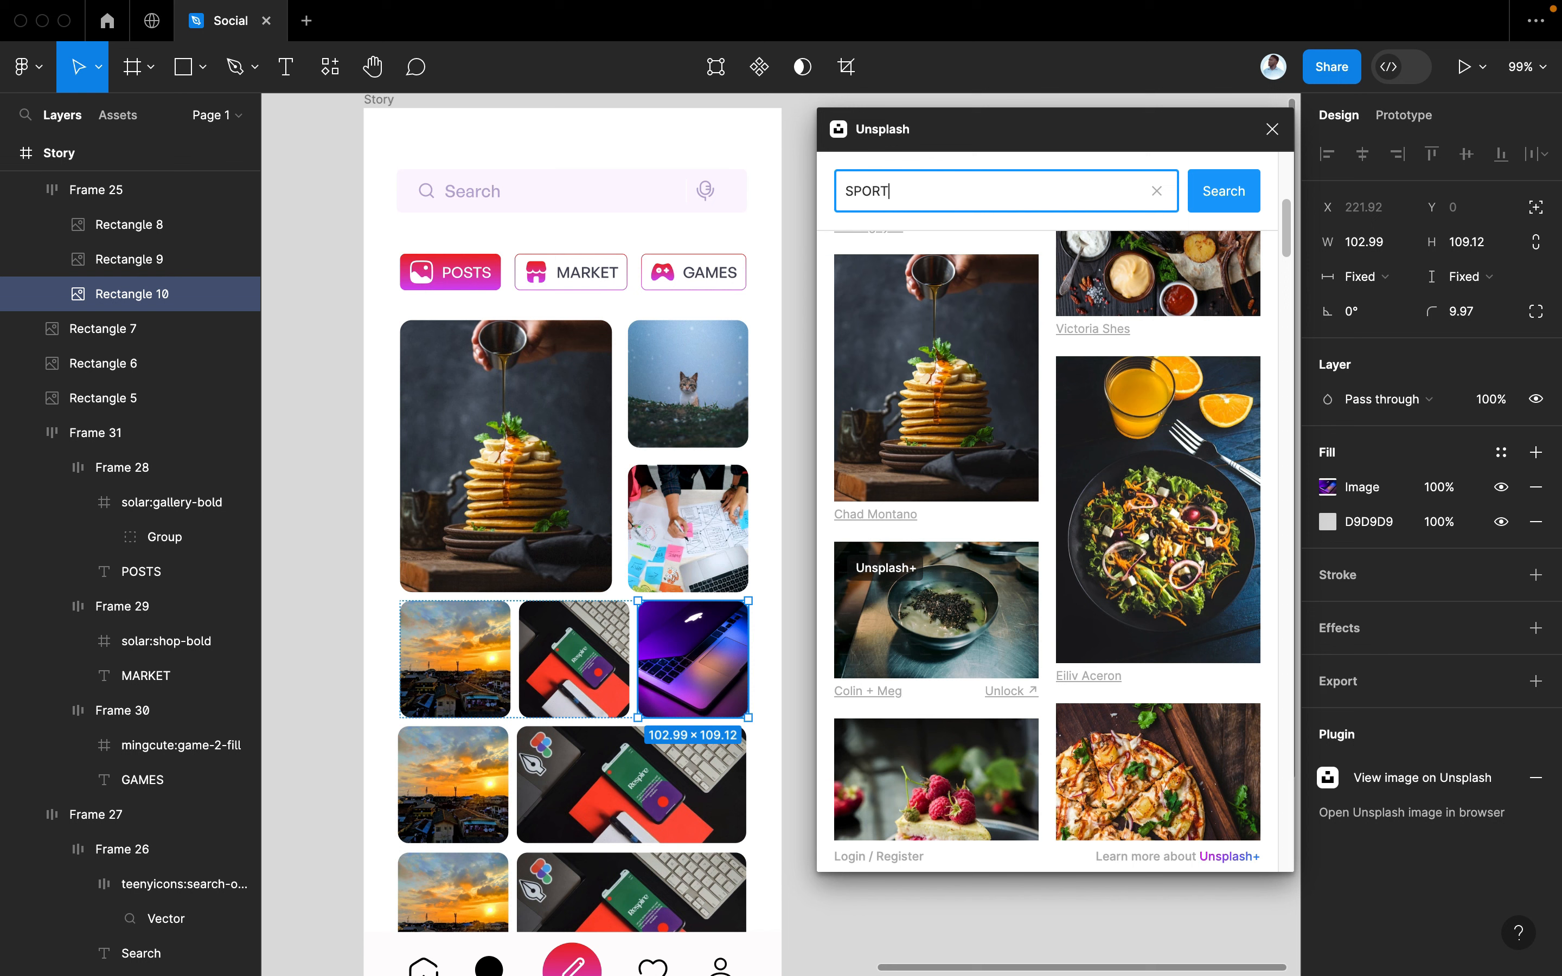
pyautogui.press('Return')
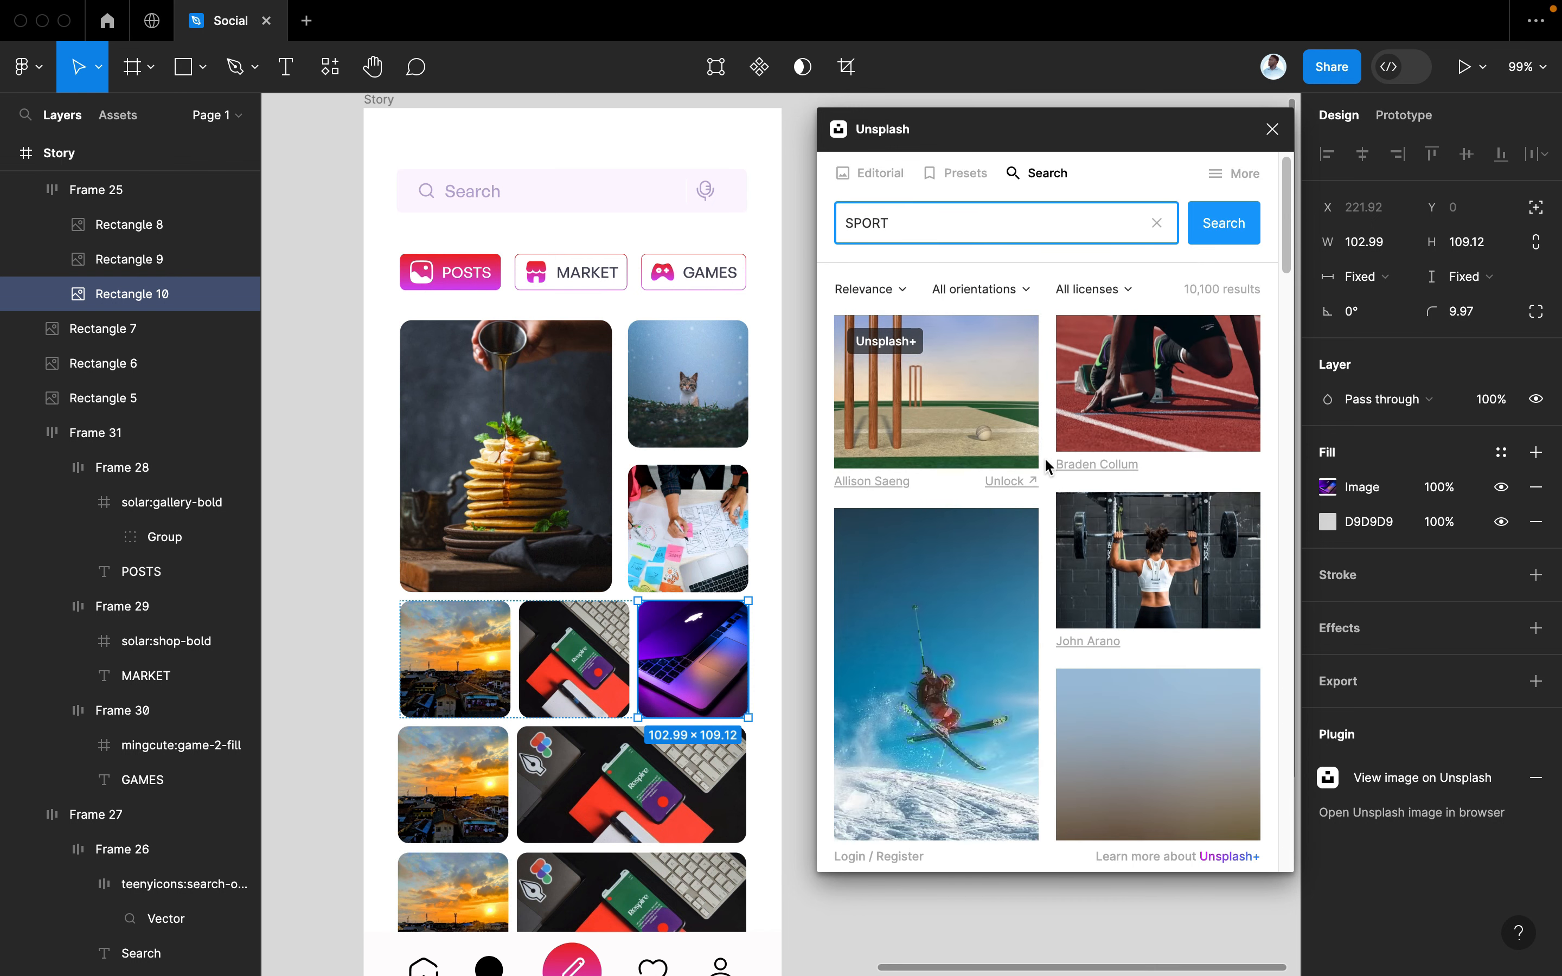
pyautogui.scroll(-3, 1045, 460)
pyautogui.scroll(-8, 1045, 459)
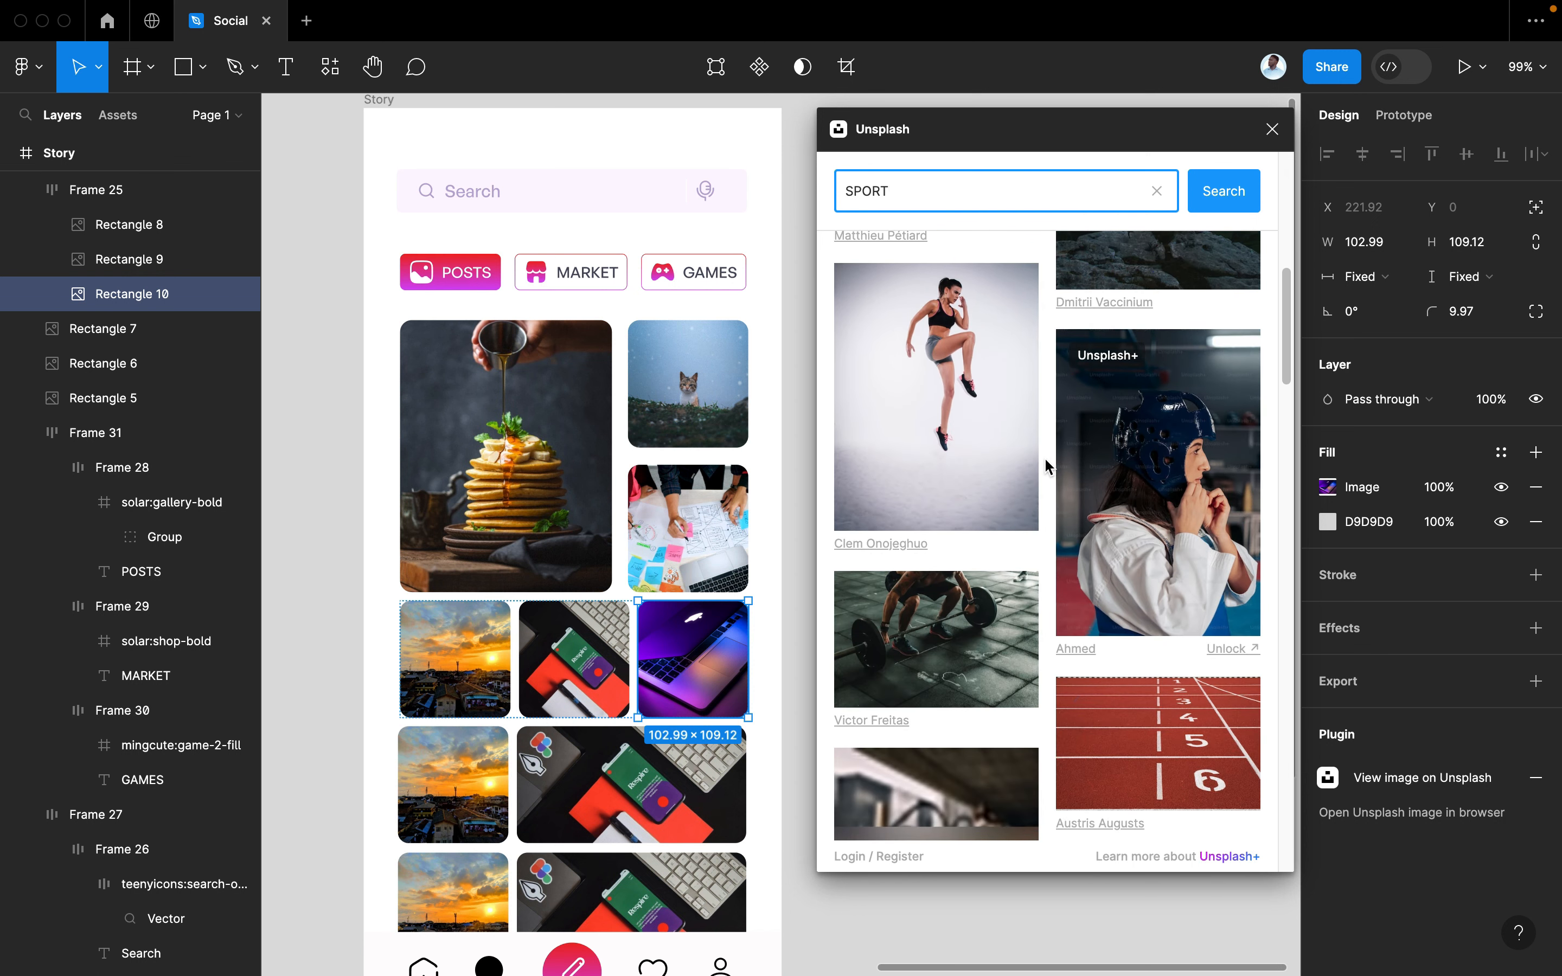
pyautogui.scroll(-1, 1045, 459)
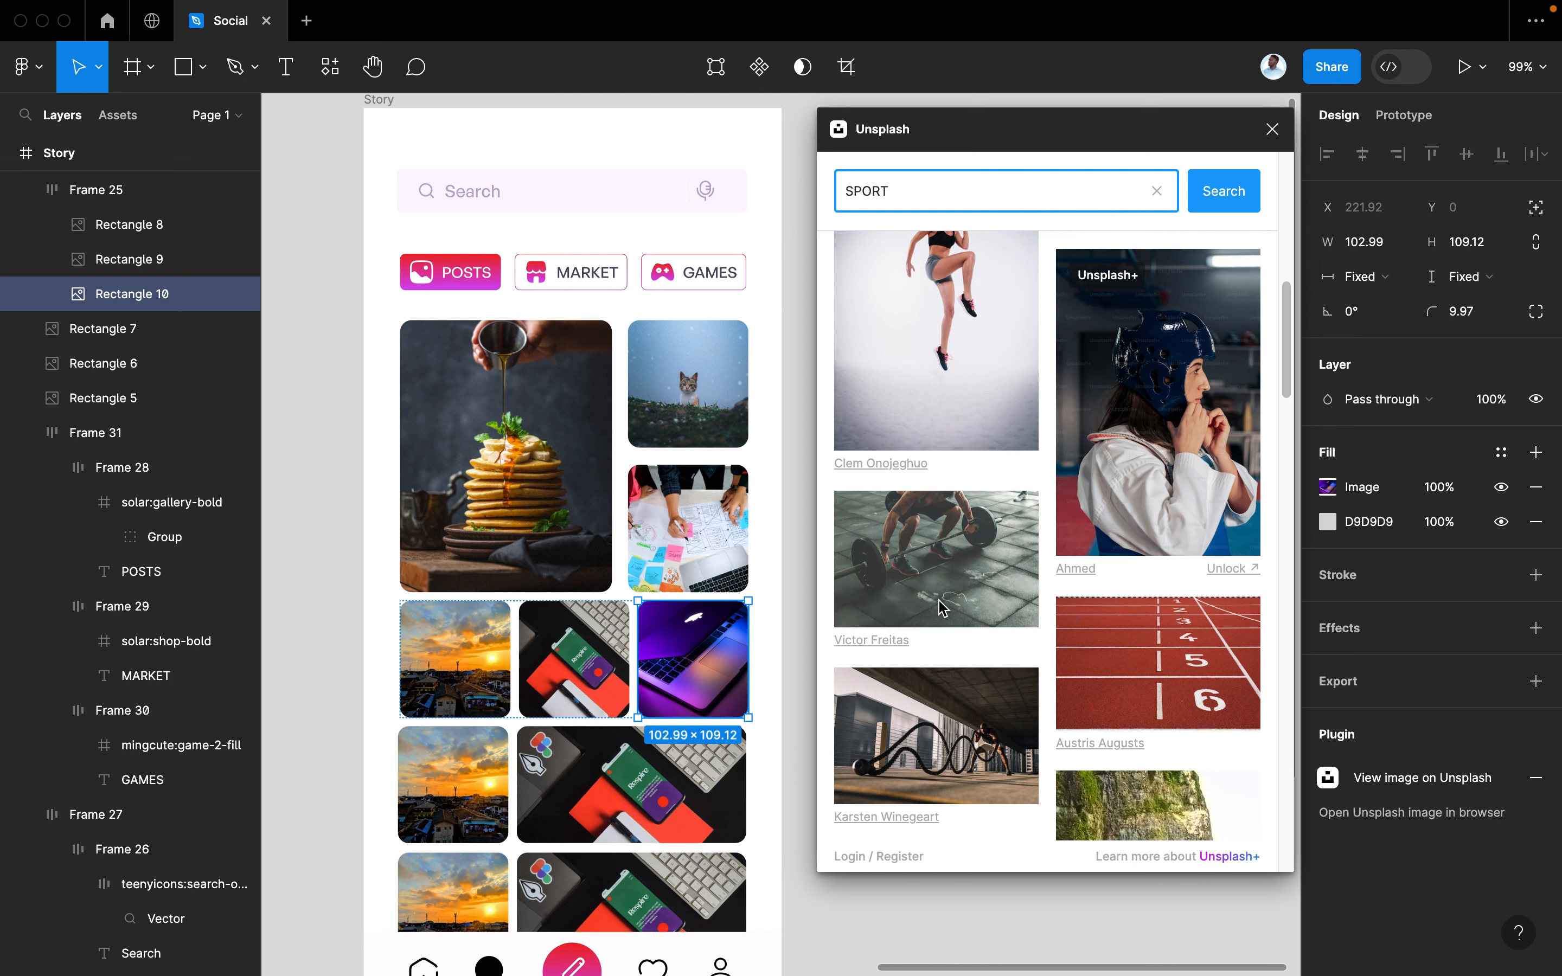
pyautogui.moveTo(933, 600); pyautogui.dragTo(689, 762)
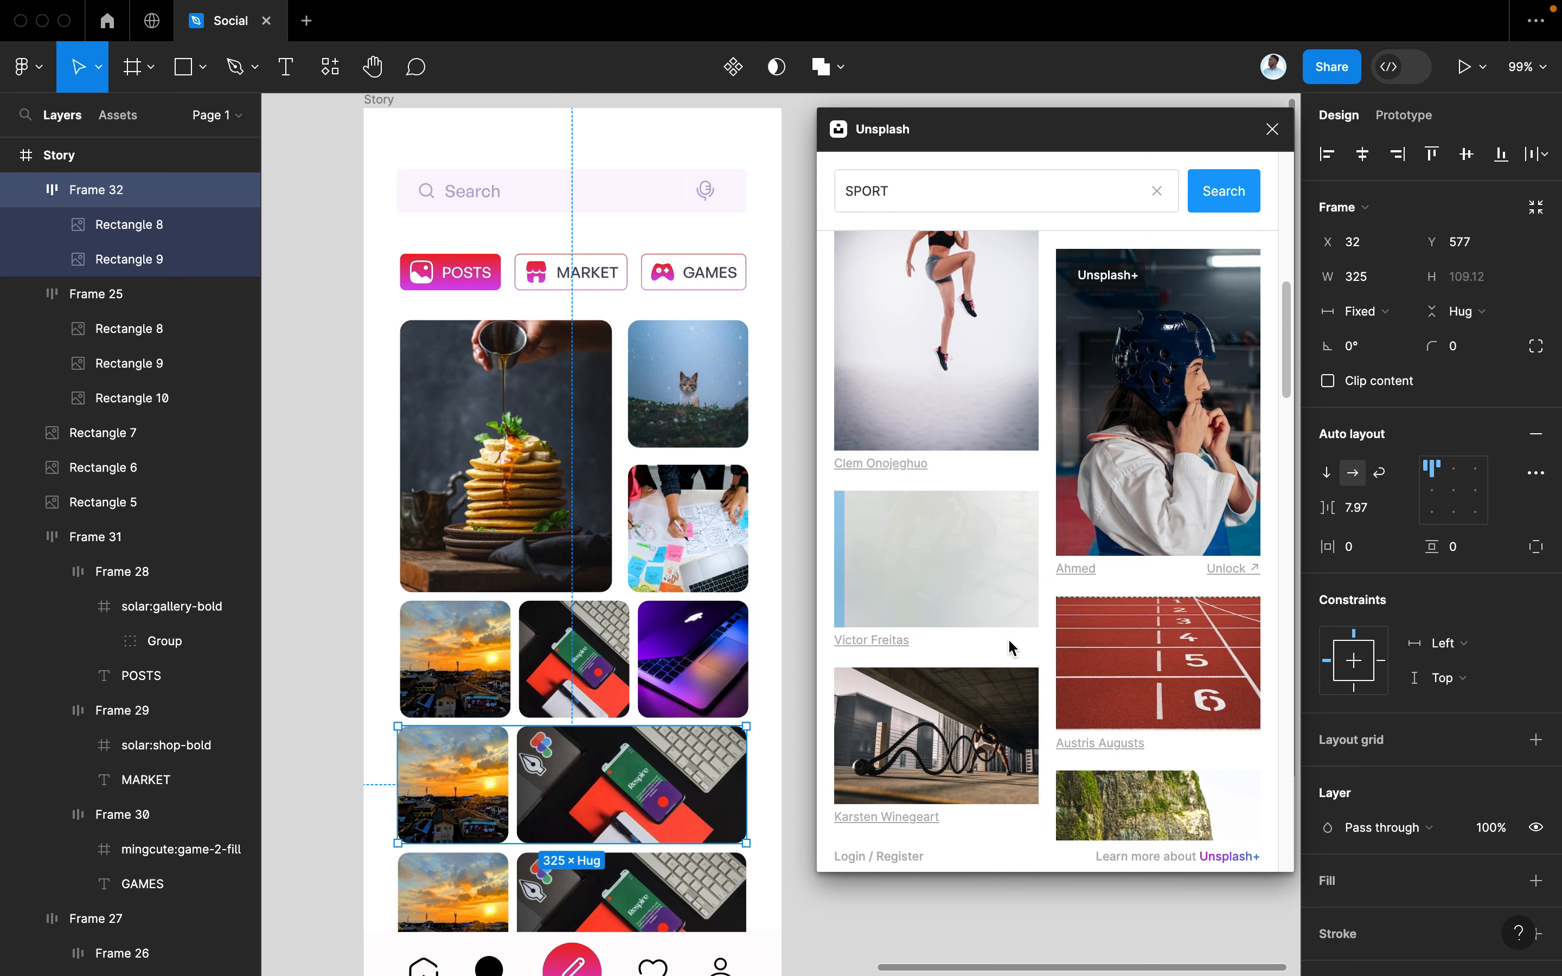
pyautogui.scroll(-5, 1009, 648)
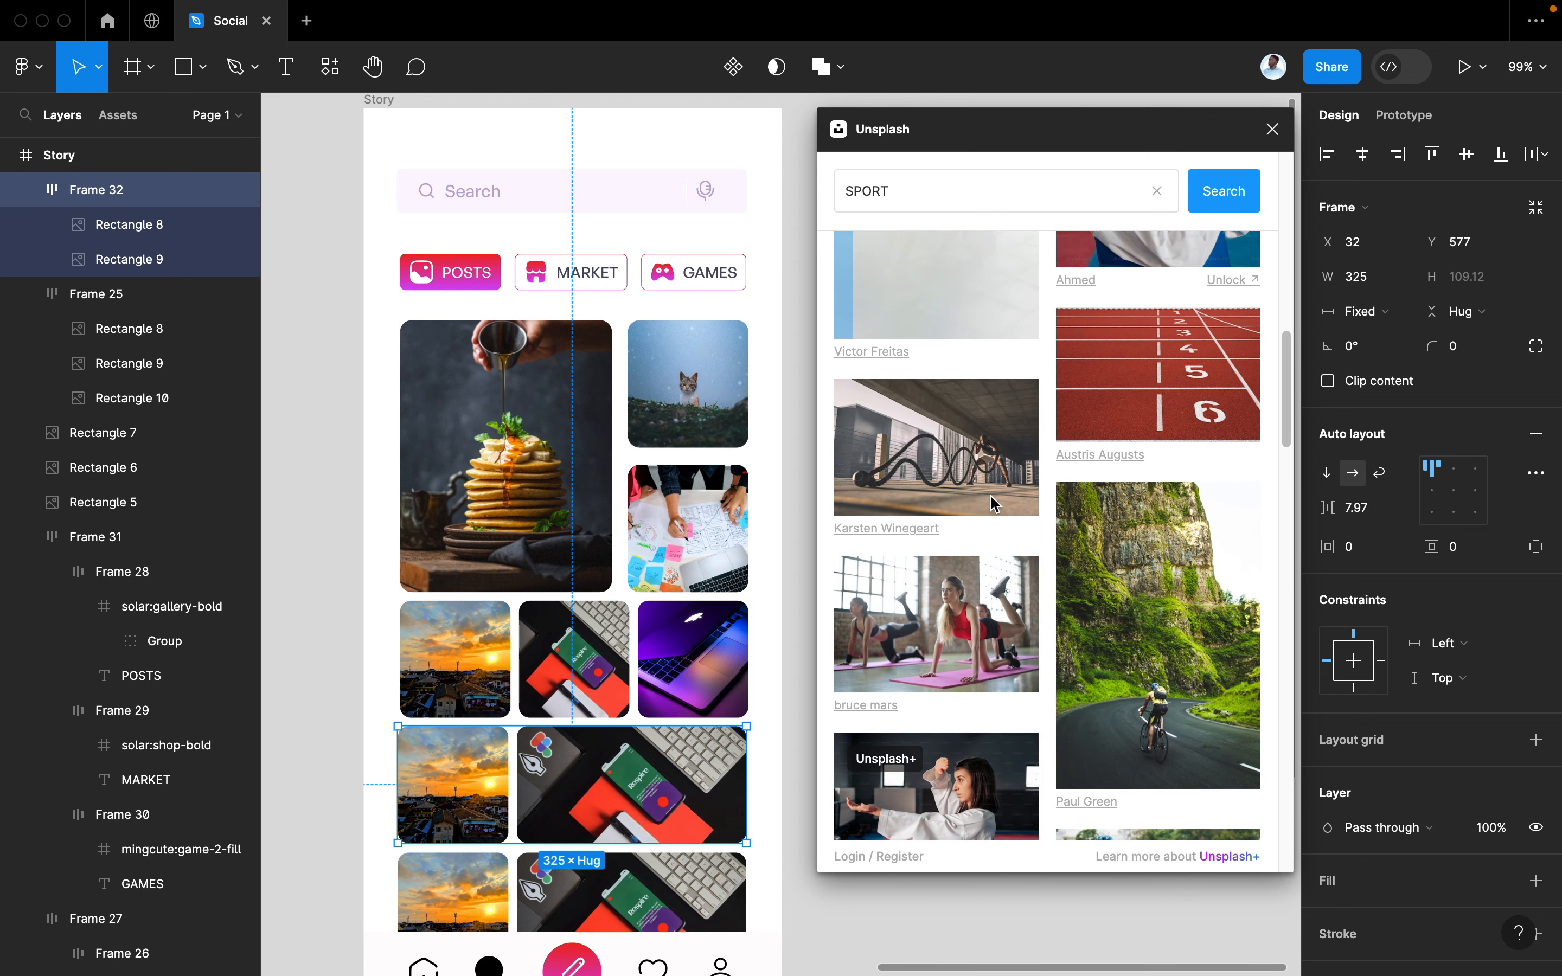
pyautogui.scroll(2, 992, 503)
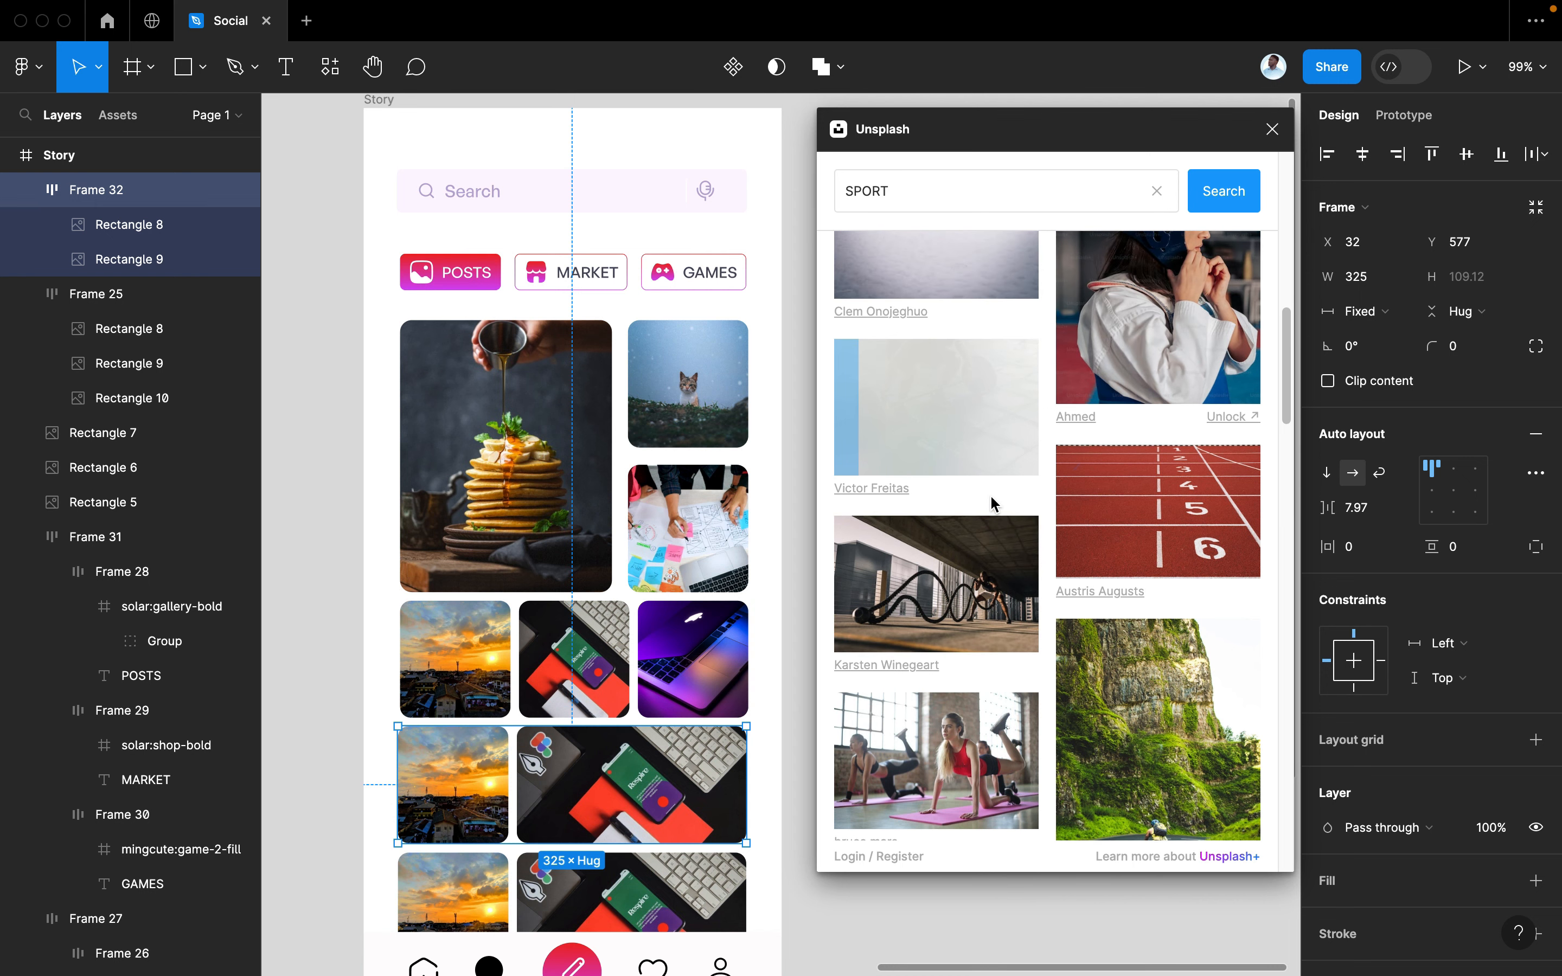
pyautogui.scroll(1, 992, 504)
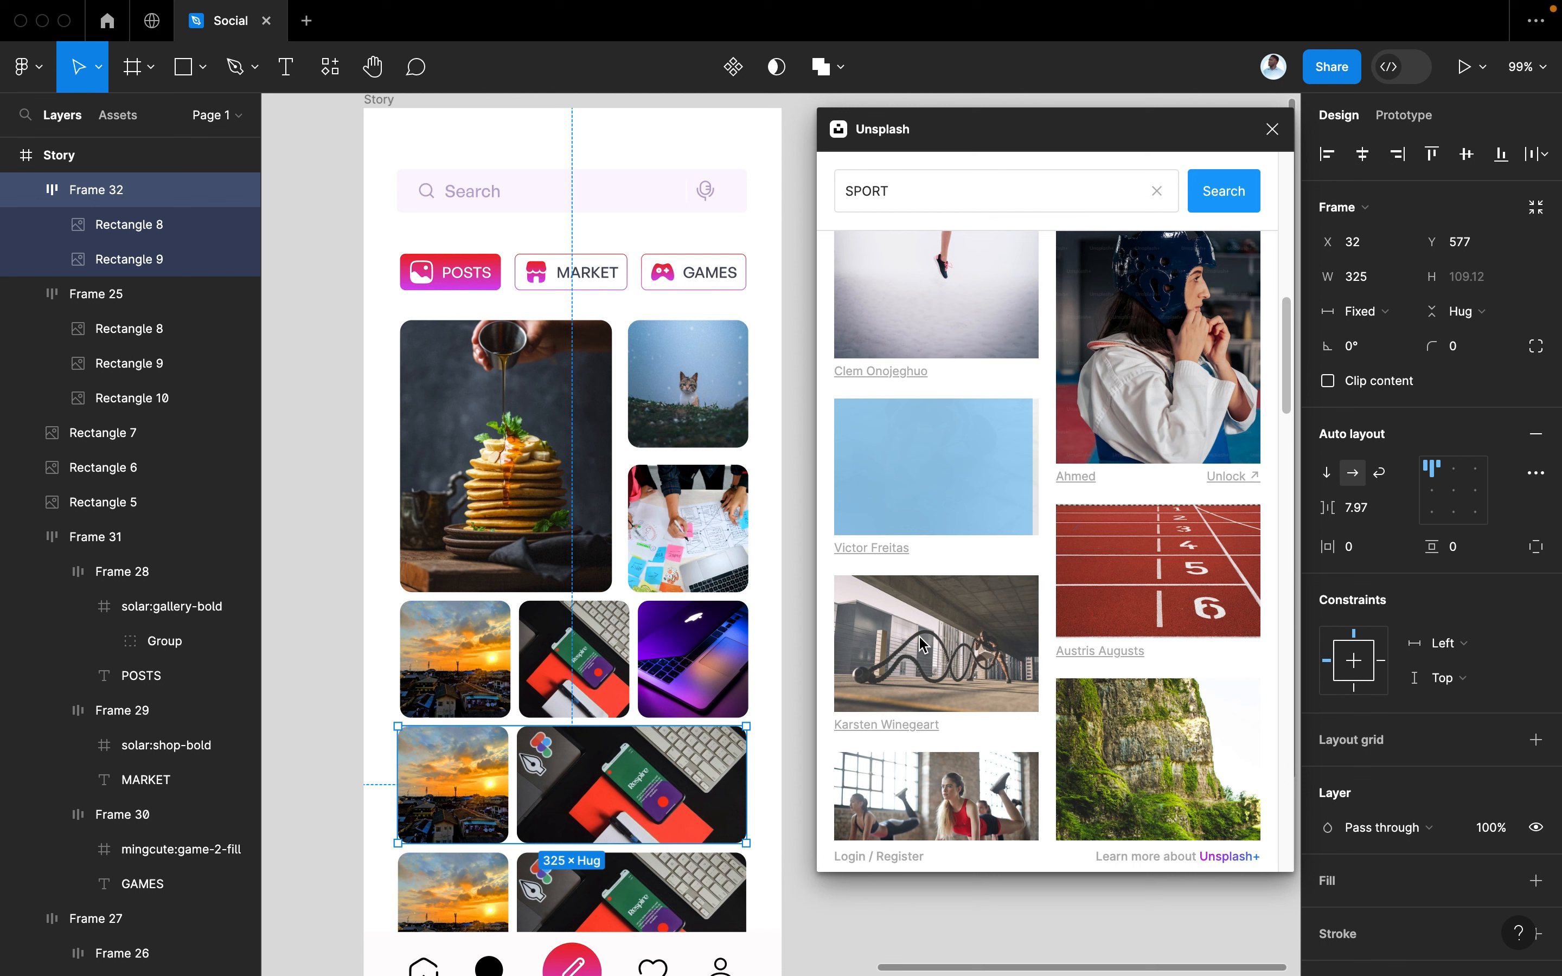
# Fill the lower row's wide slot, not the whole row, with the barbell photo, then close Unsplash
pyautogui.click(1066, 574)
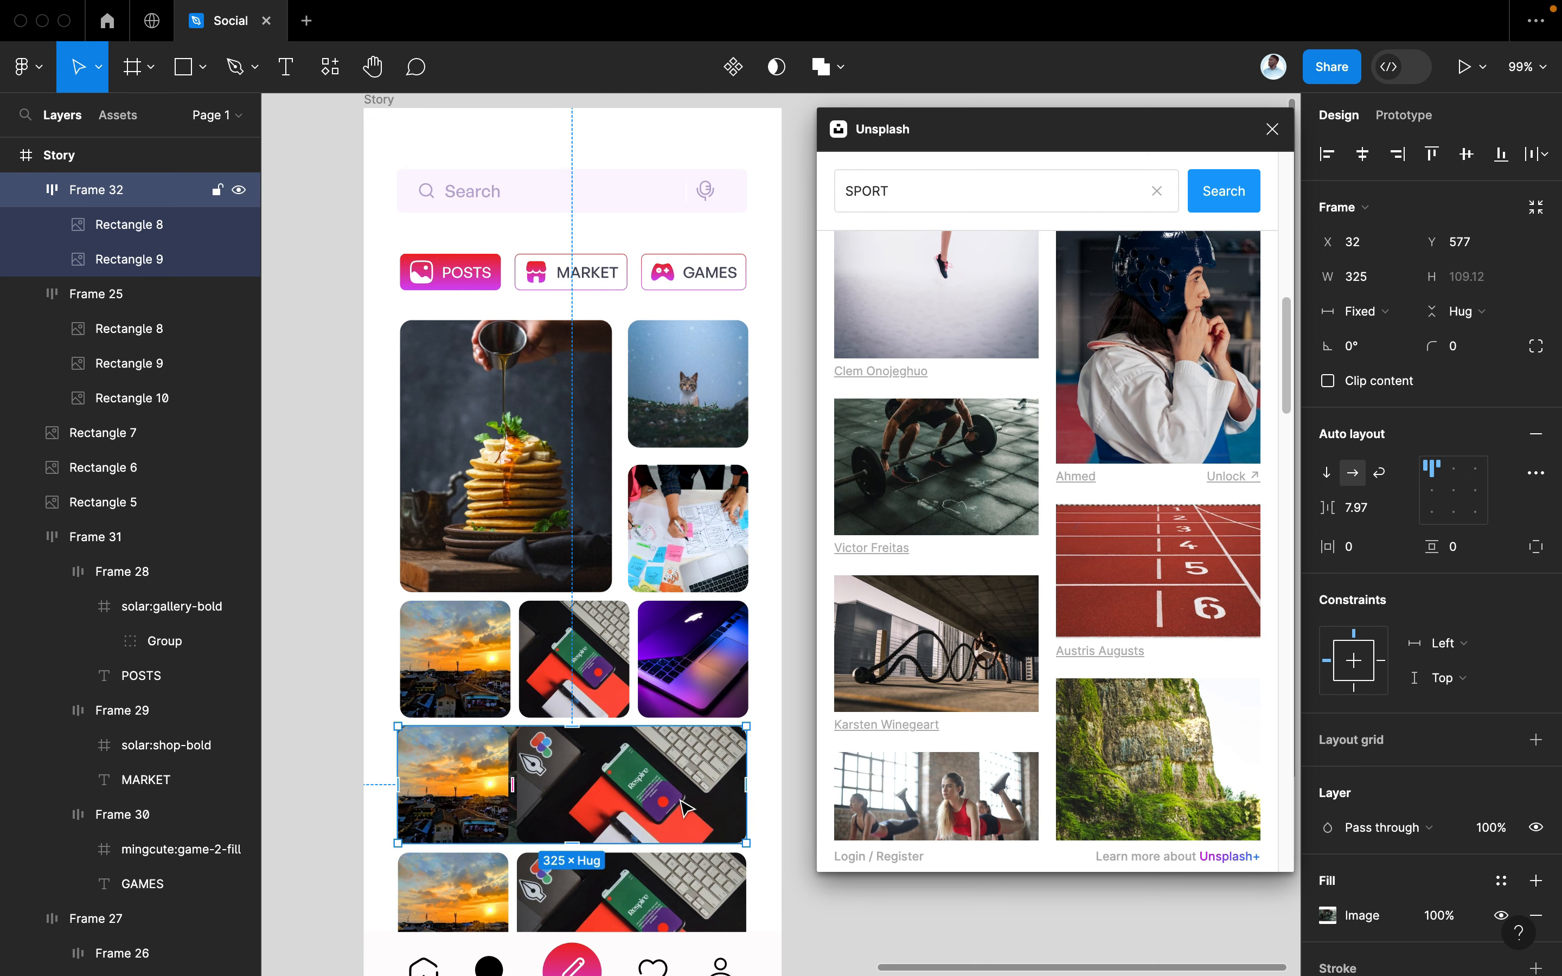
pyautogui.press('super+z')
pyautogui.click(663, 807)
pyautogui.click(663, 807)
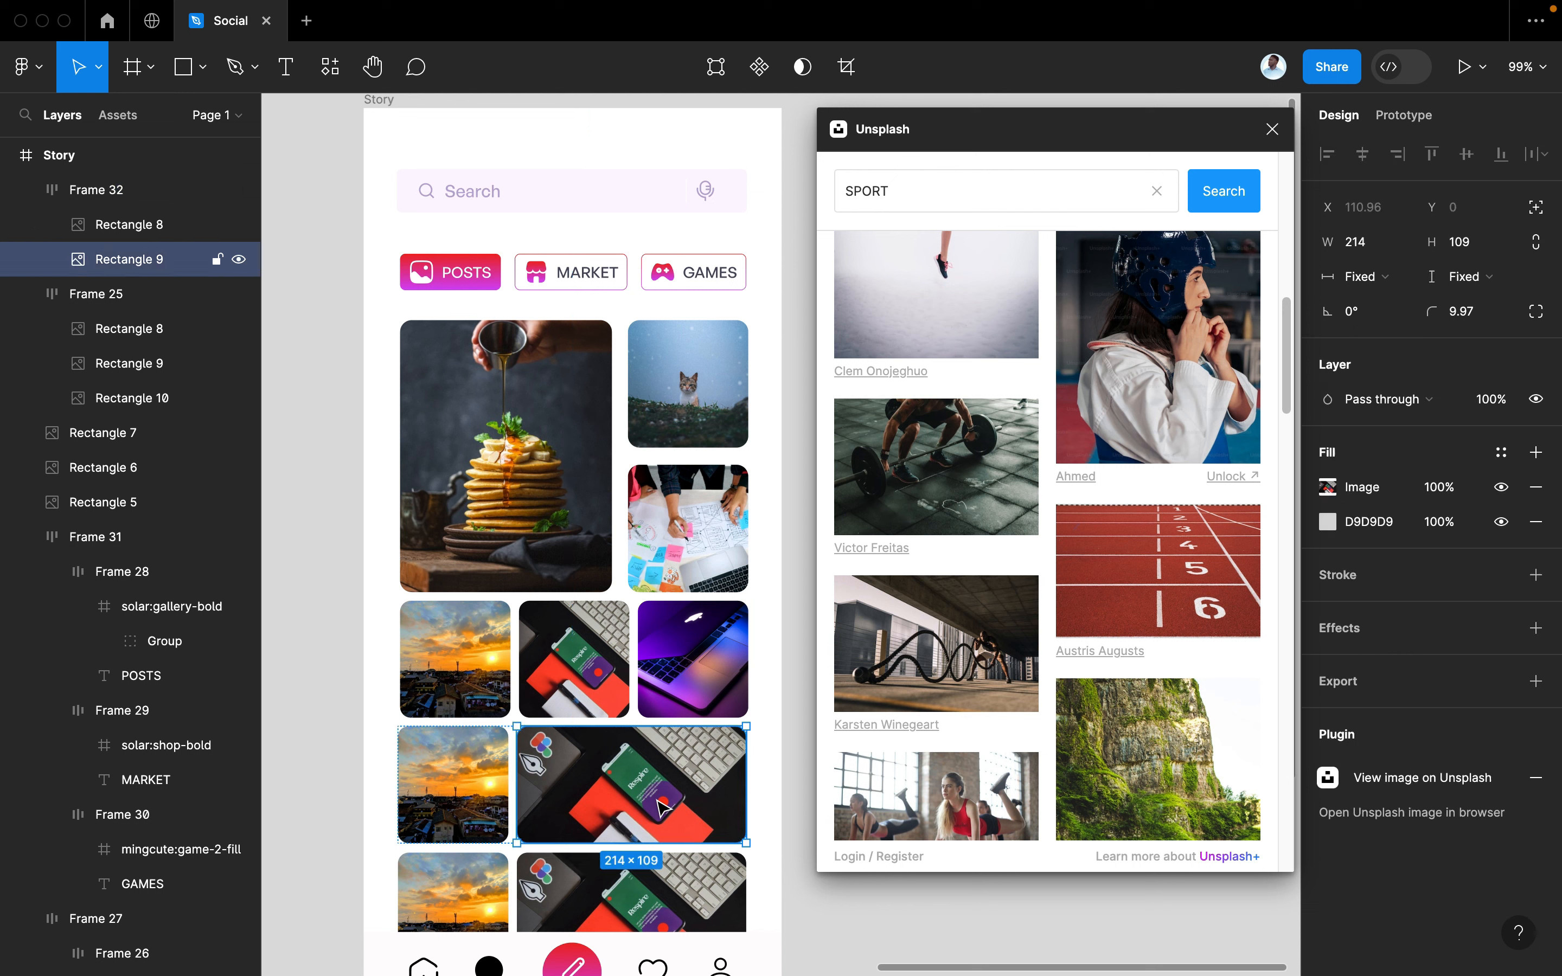
pyautogui.click(961, 453)
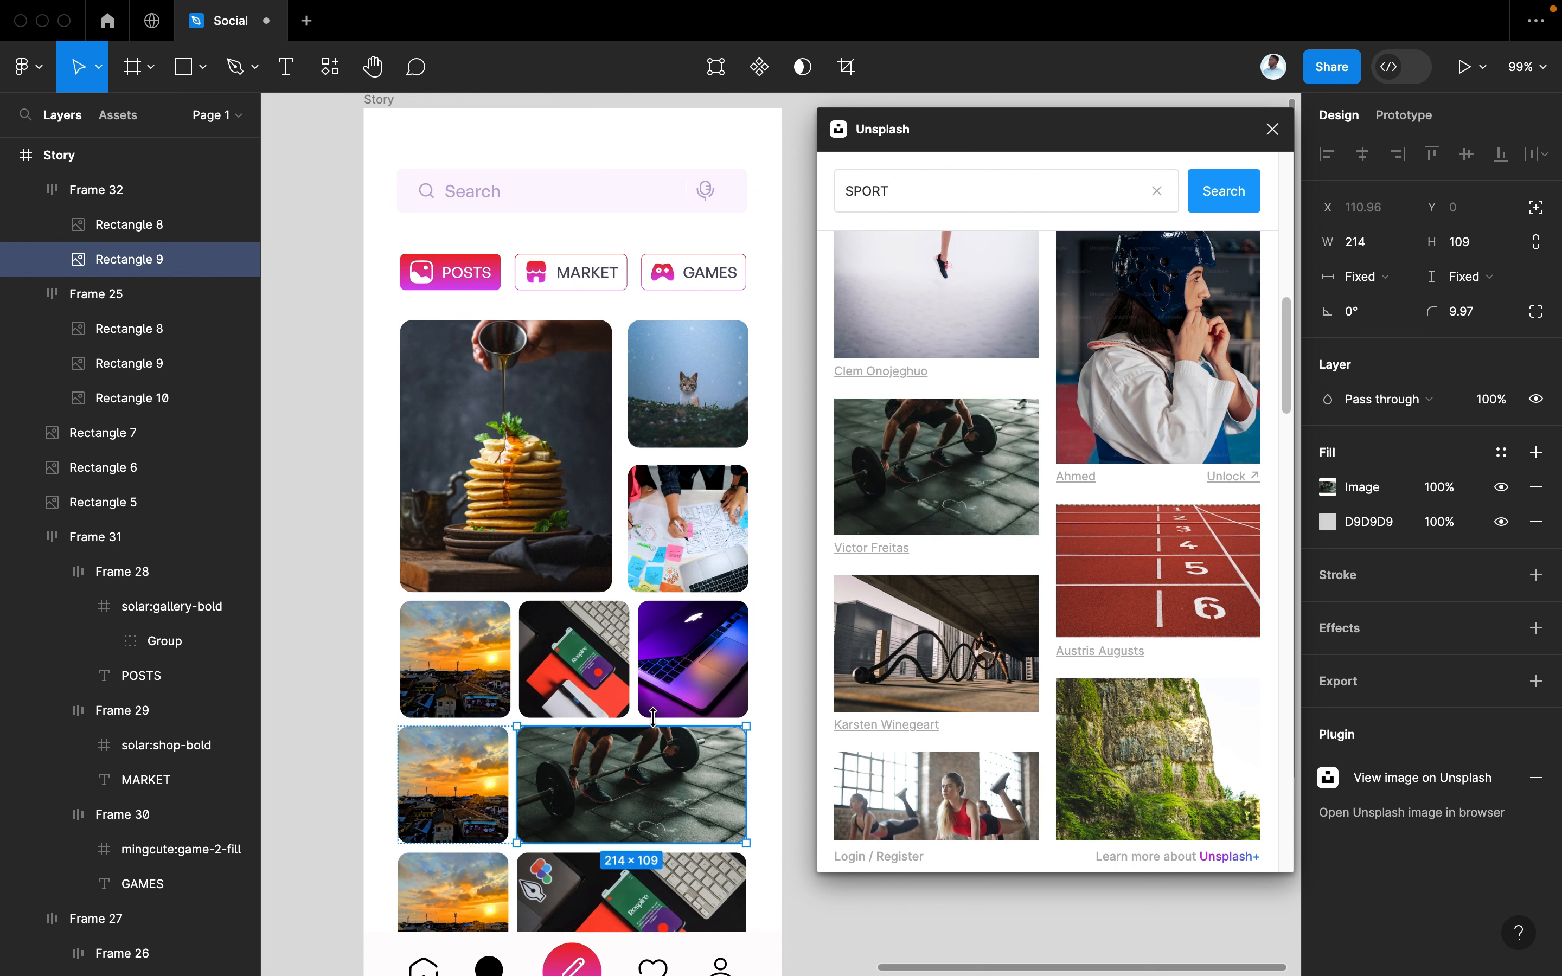
pyautogui.click(1270, 129)
pyautogui.scroll(-3, 1016, 343)
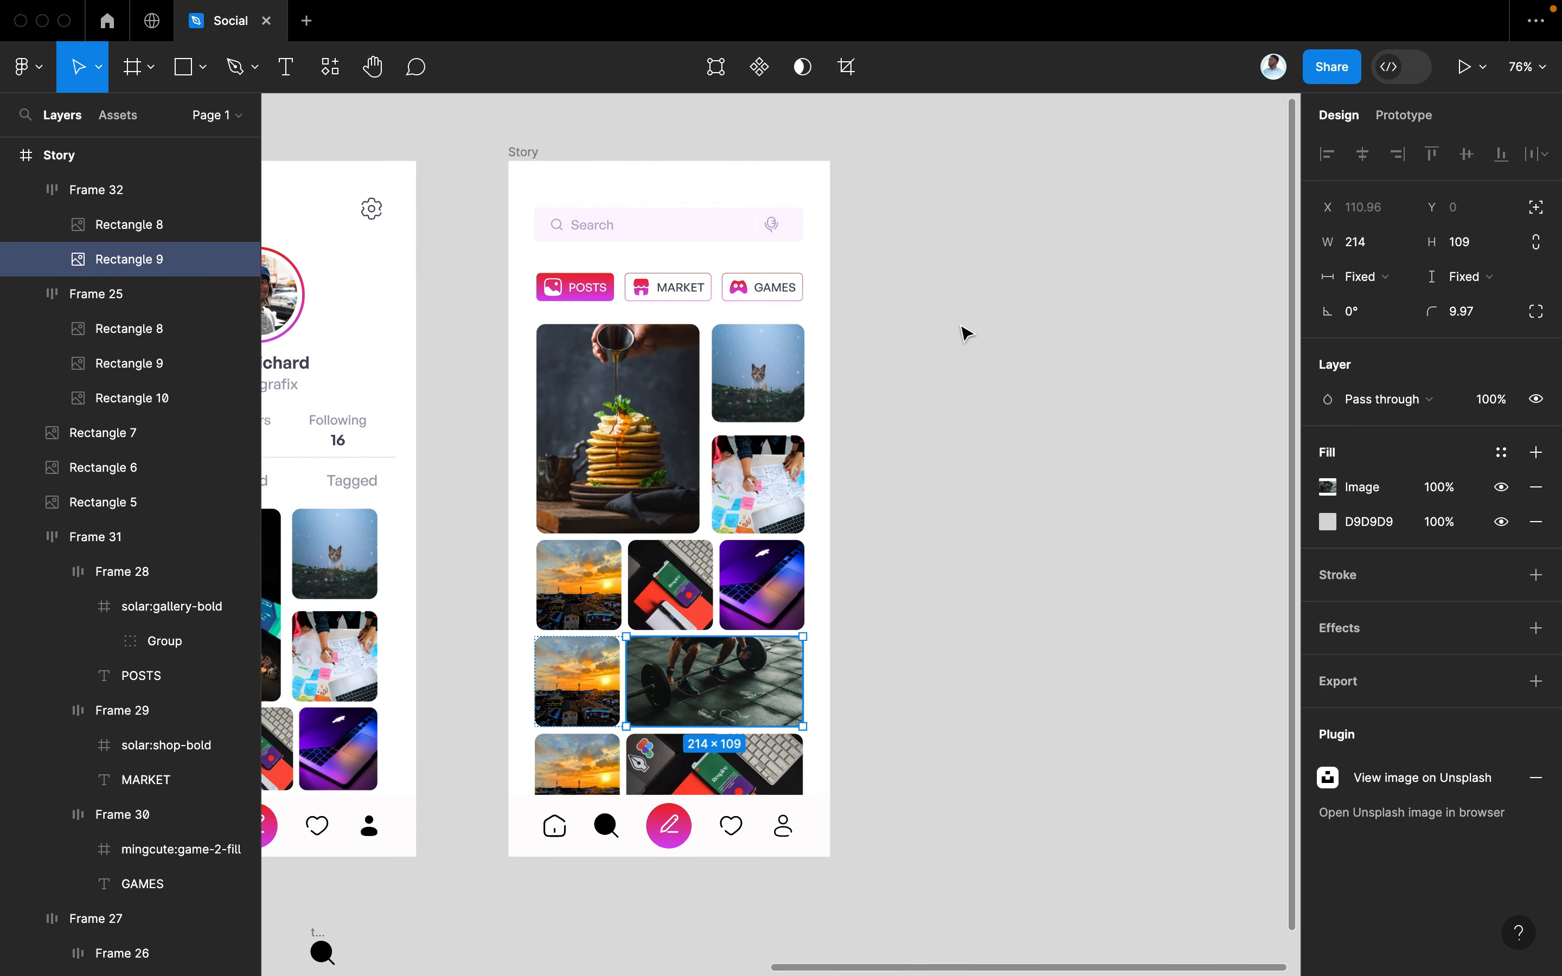
pyautogui.hscroll(2, 988, 337)
# Duplicate the red photo story screen and place the copy beside the Story grid screen
pyautogui.click(479, 155)
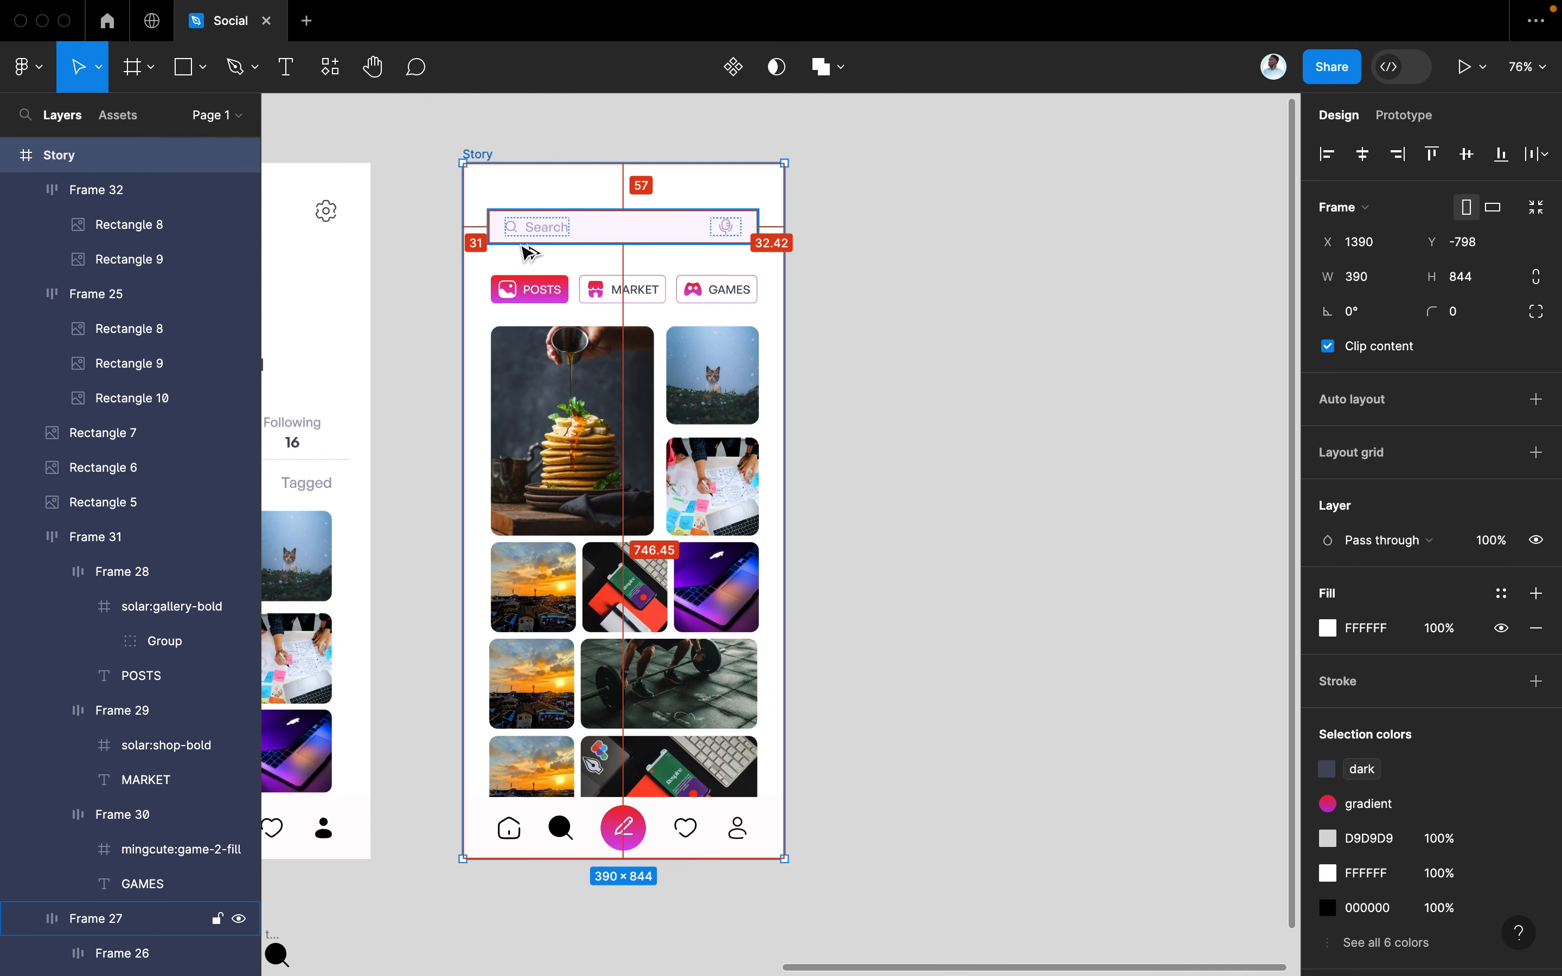
pyautogui.moveTo(527, 245); pyautogui.dragTo(761, 245)
pyautogui.press('super+z')
pyautogui.hscroll(-10, 710, 271)
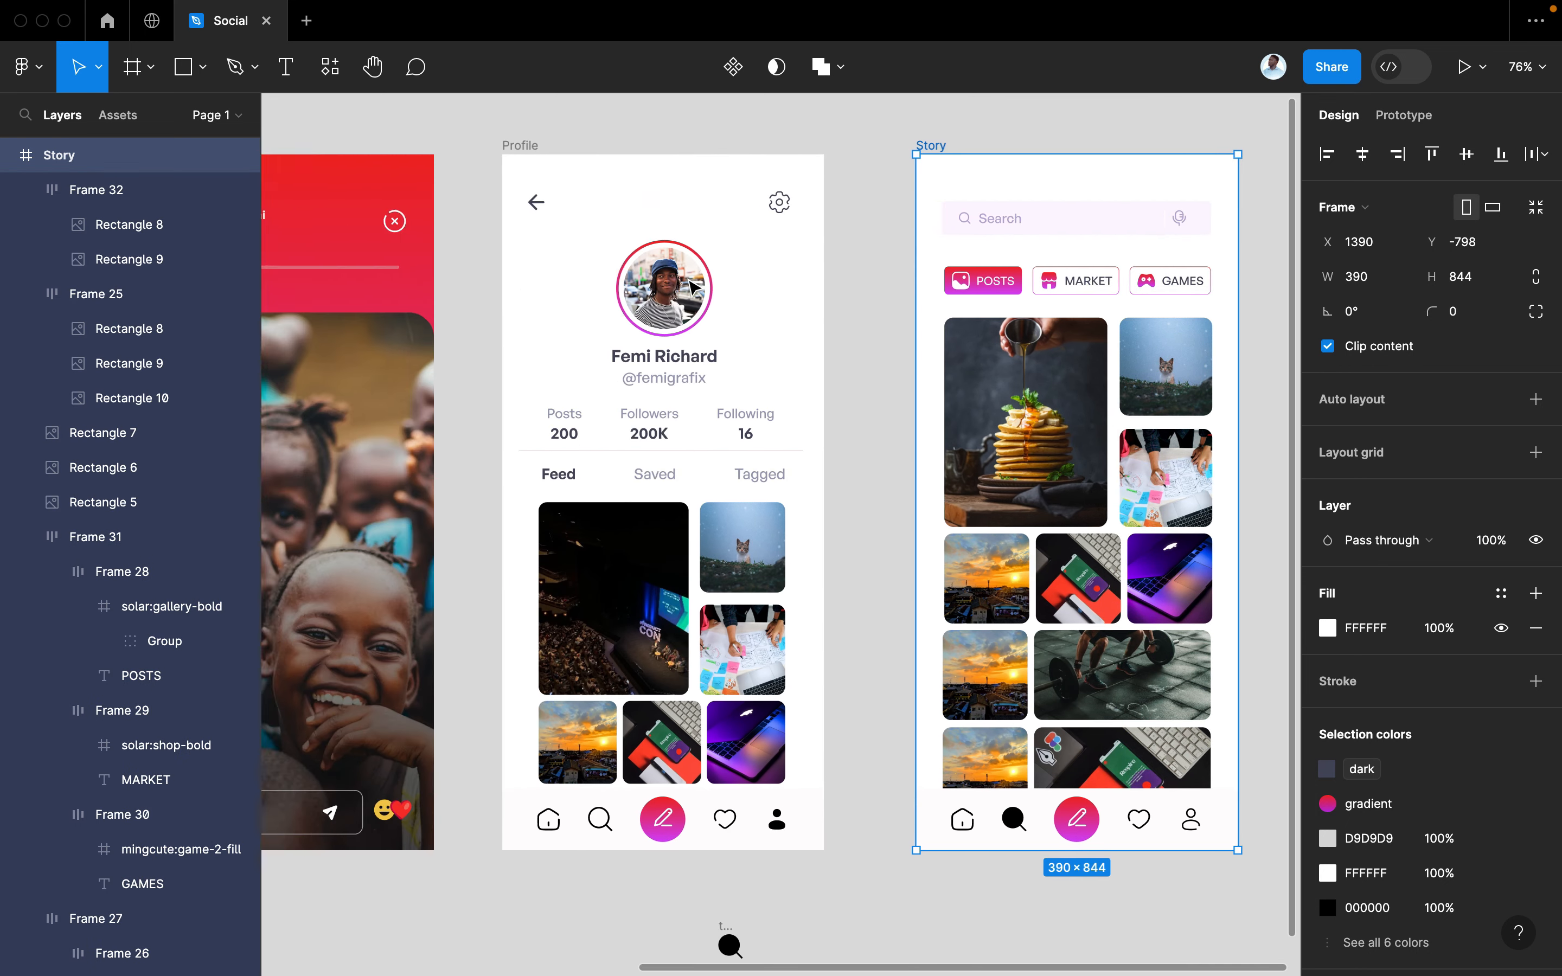
pyautogui.click(315, 165)
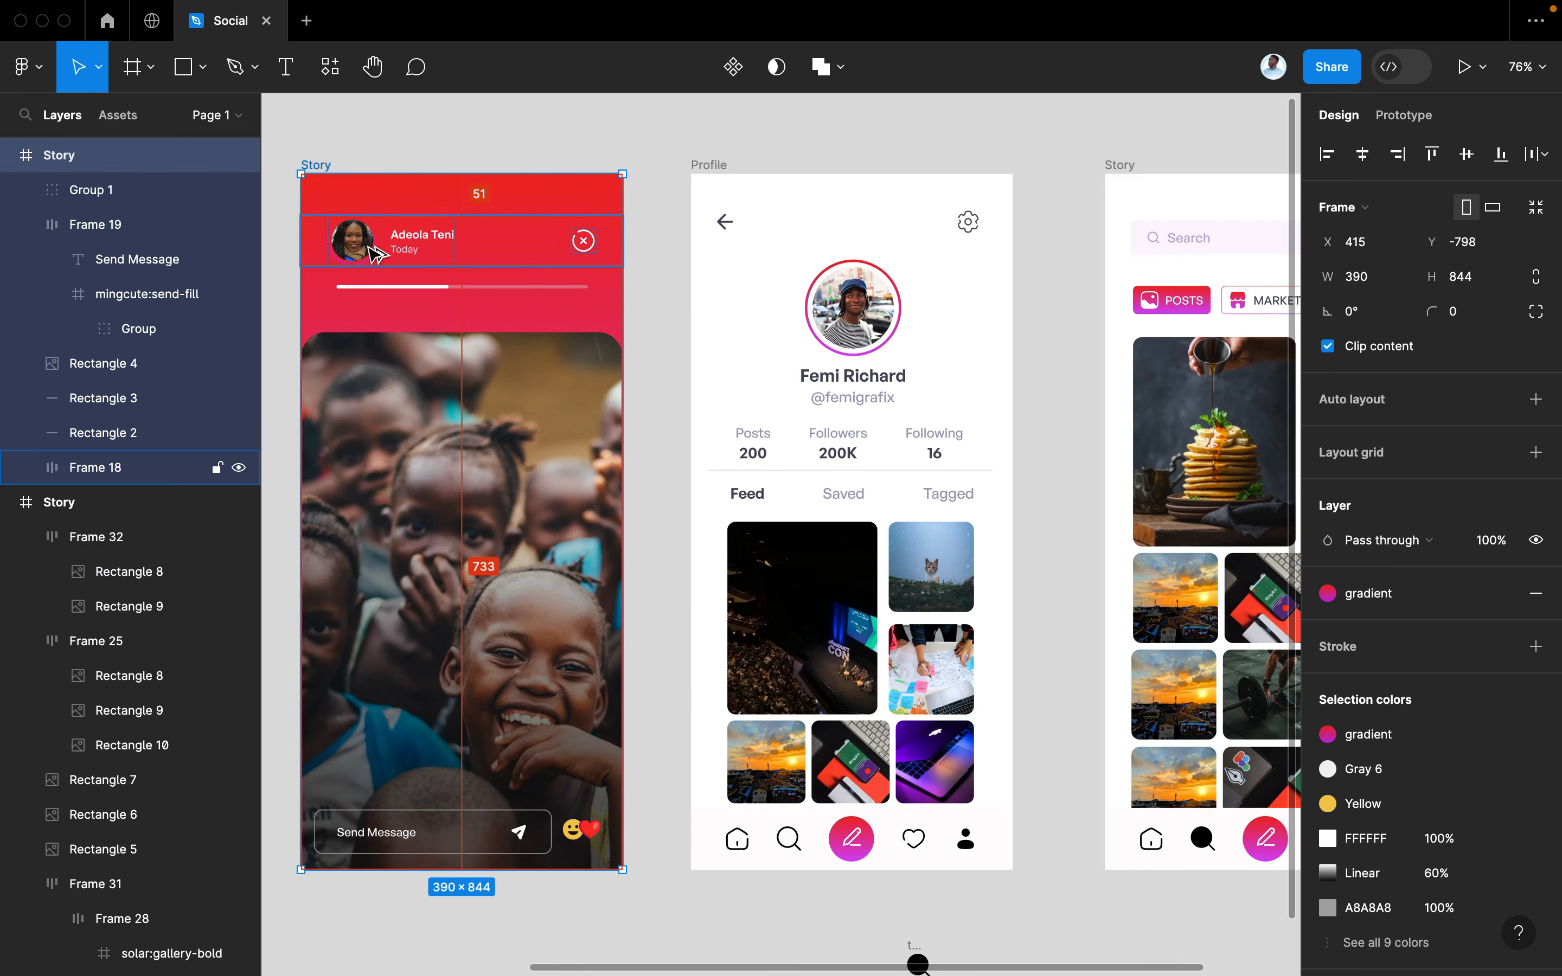
pyautogui.moveTo(750, 249); pyautogui.dragTo(1112, 239)
pyautogui.moveTo(1295, 245); pyautogui.dragTo(998, 273)
pyautogui.hscroll(6, 1001, 279)
pyautogui.scroll(1, 1001, 279)
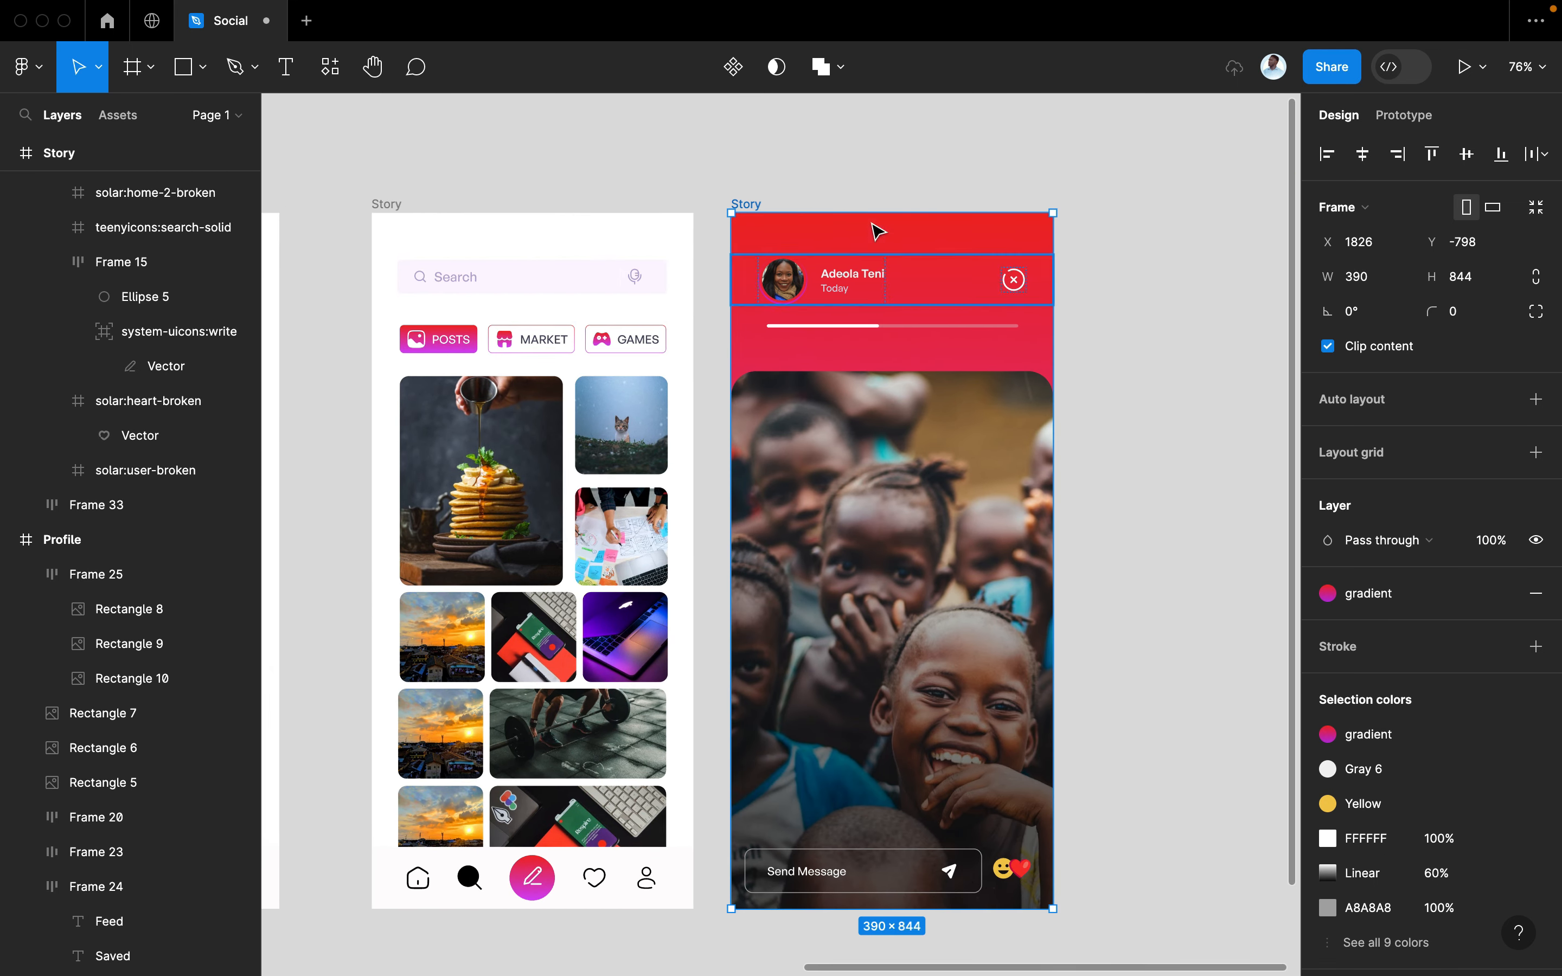
# Delete the emoji, send icon, background photo and header elements from the copied screen
pyautogui.click(750, 205)
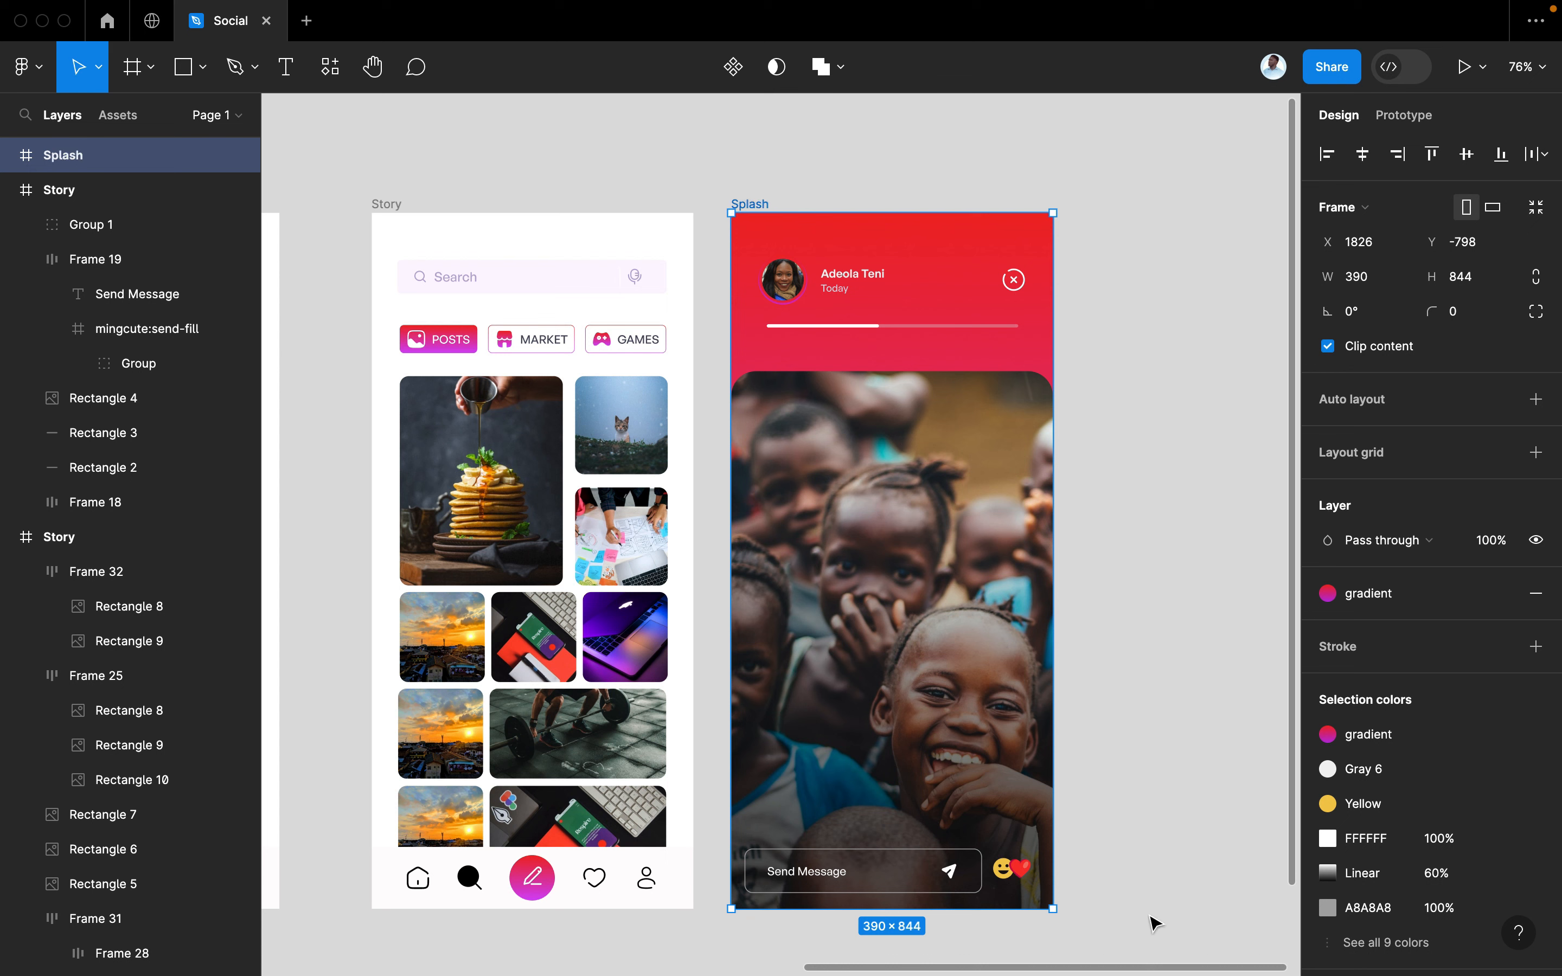
pyautogui.moveTo(1141, 921); pyautogui.dragTo(1101, 879)
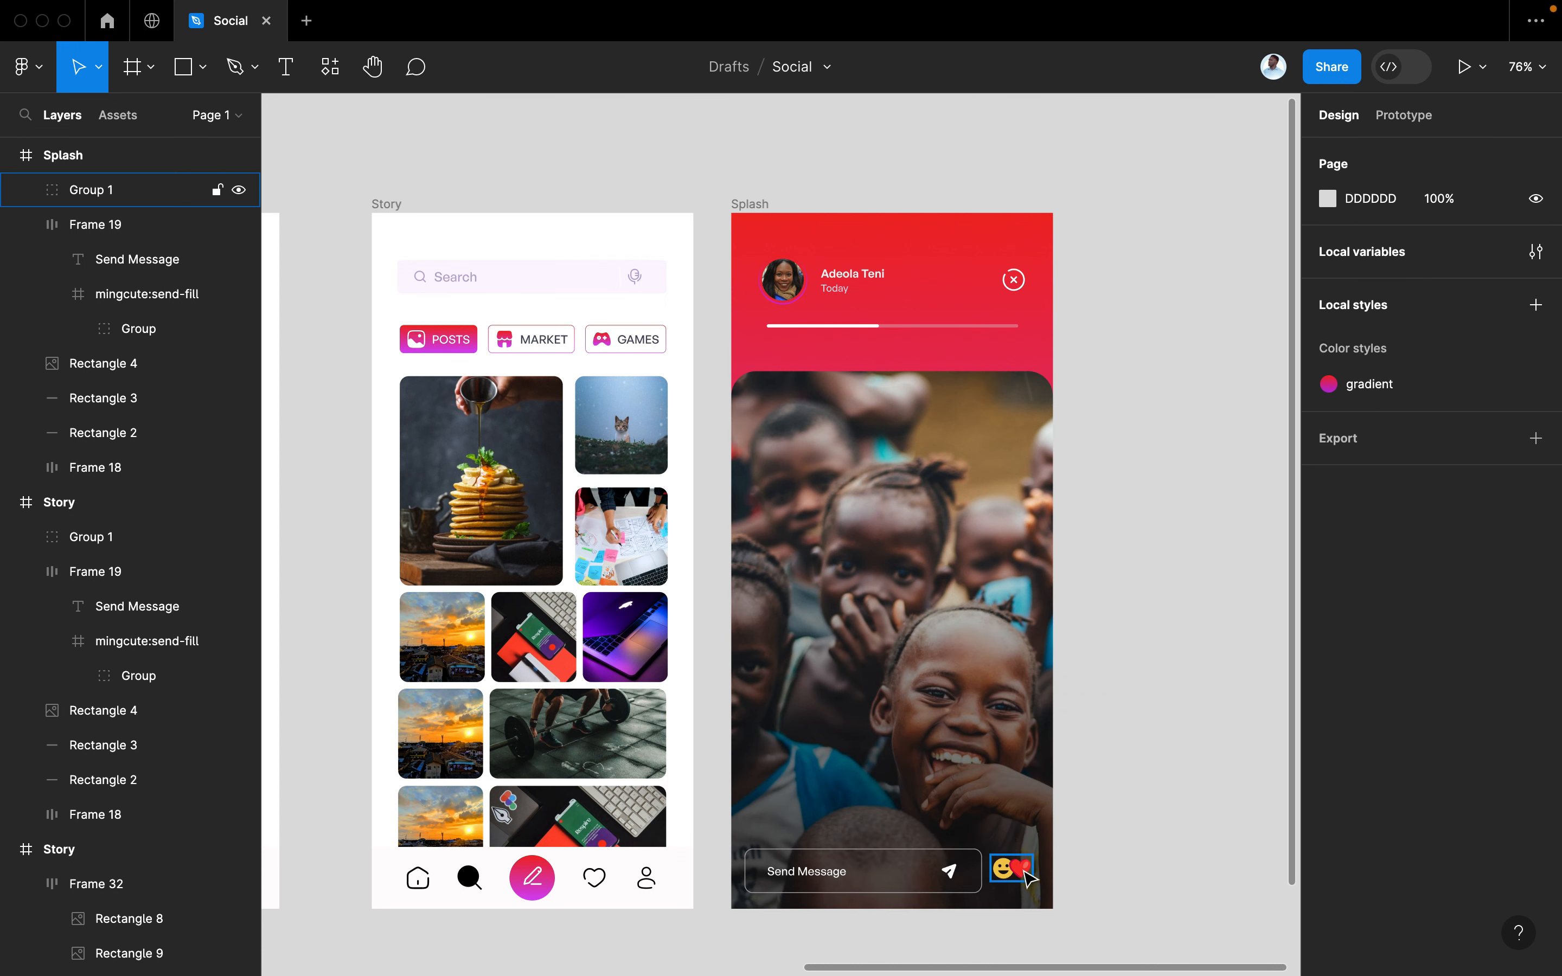
pyautogui.click(1029, 878)
pyautogui.press('Delete')
pyautogui.click(952, 876)
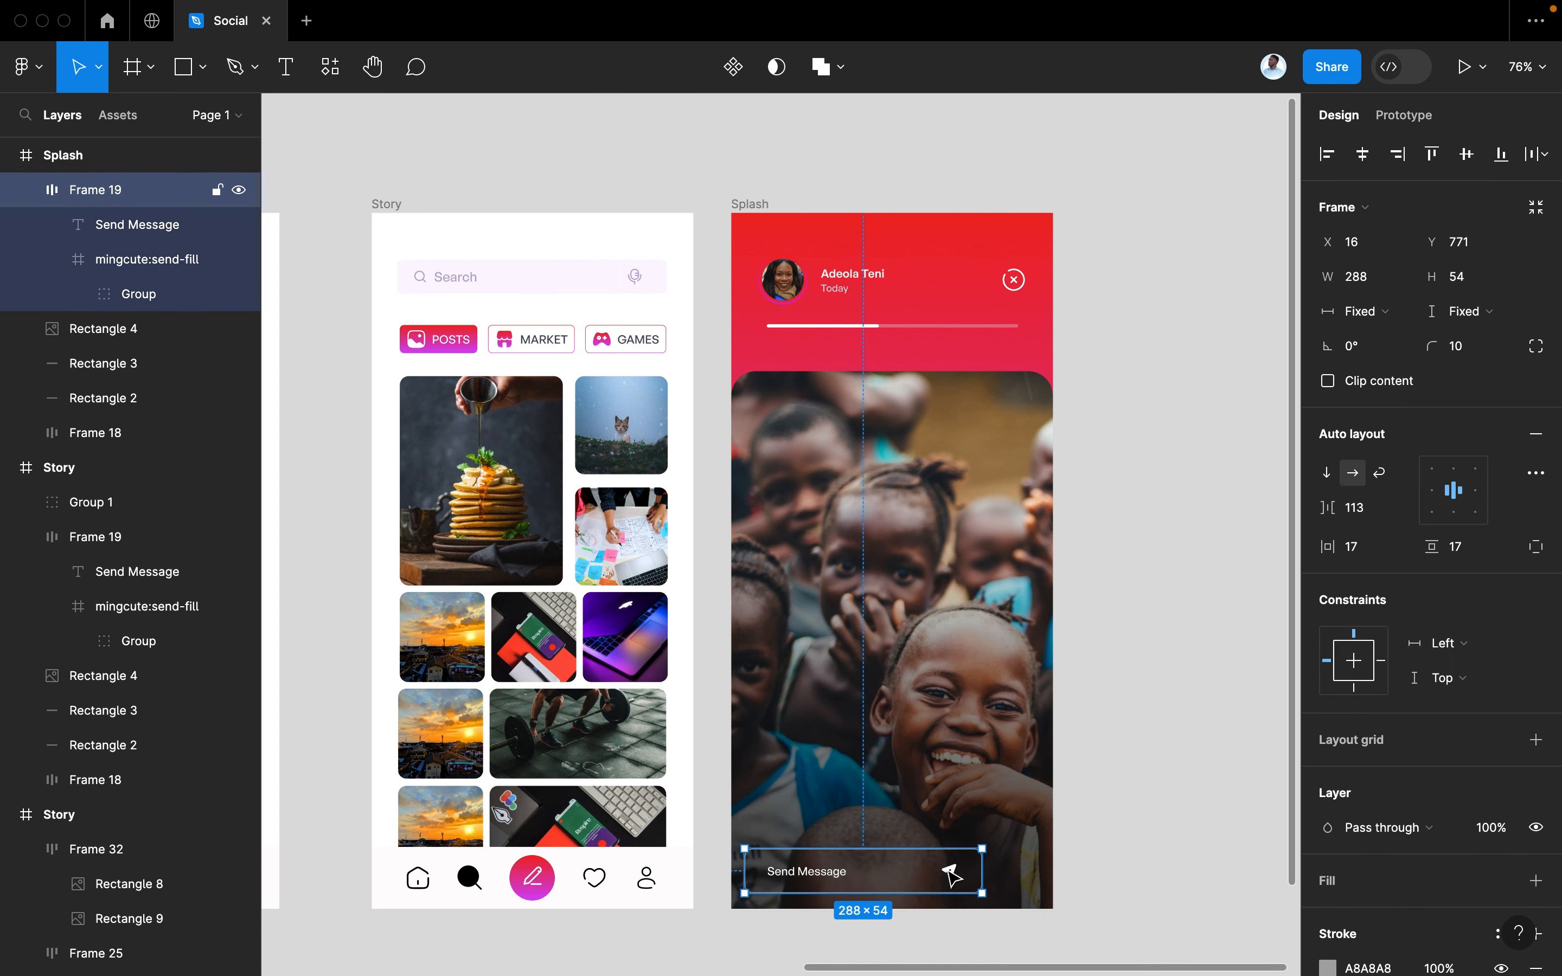
pyautogui.click(952, 875)
pyautogui.press('Delete')
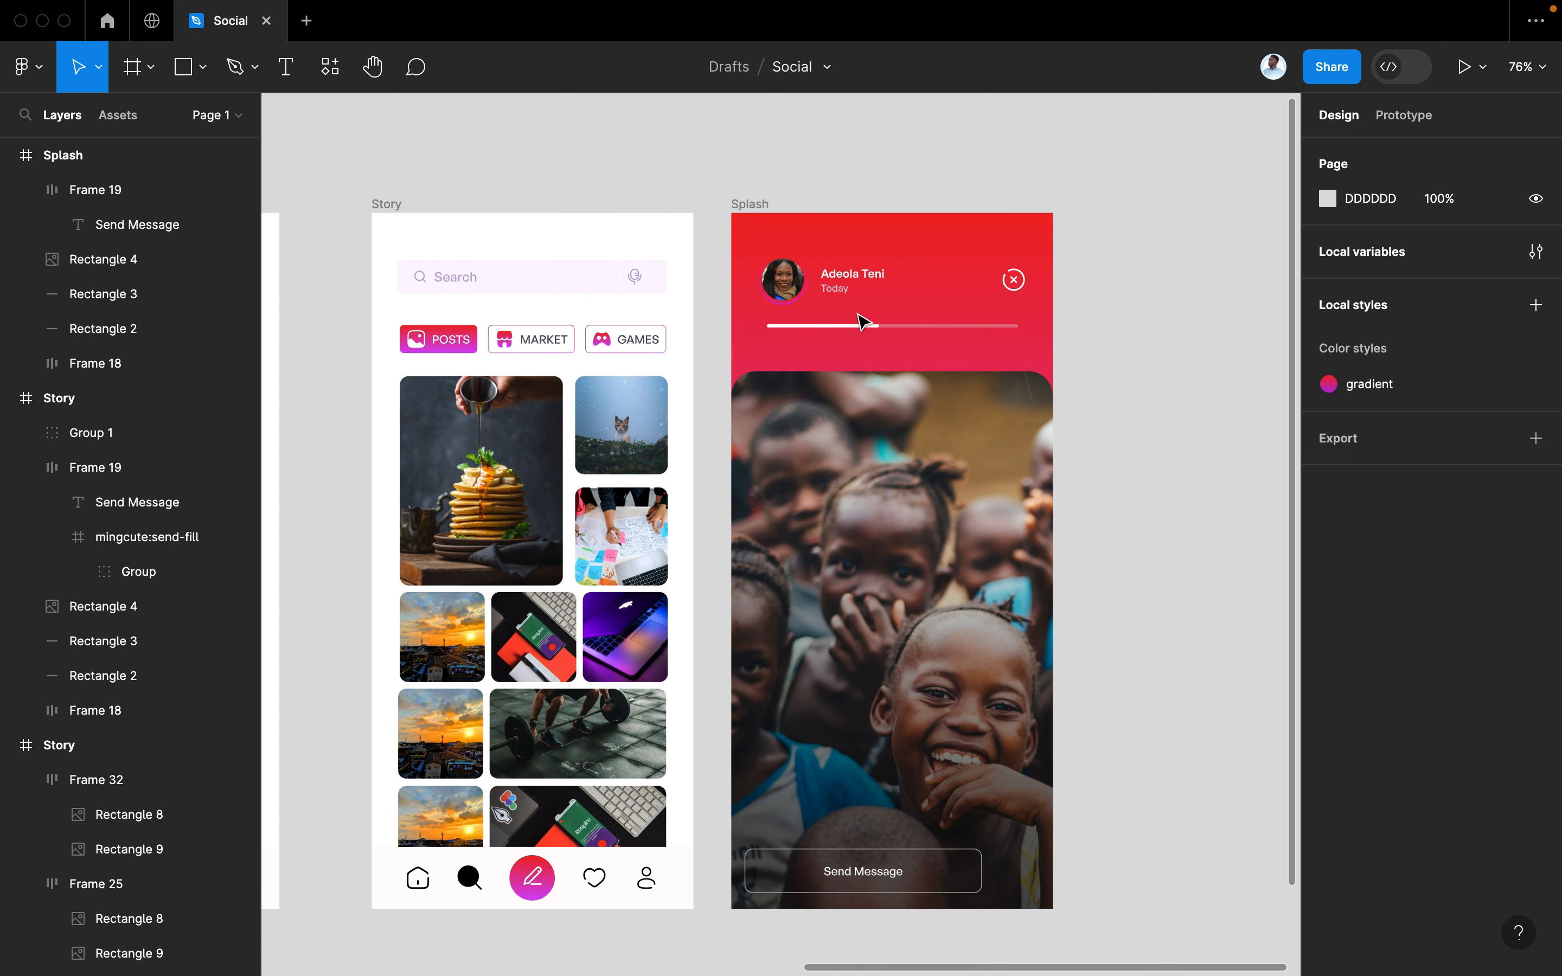
pyautogui.click(954, 453)
pyautogui.press('Delete')
pyautogui.moveTo(1075, 466); pyautogui.dragTo(725, 251)
pyautogui.press('Delete')
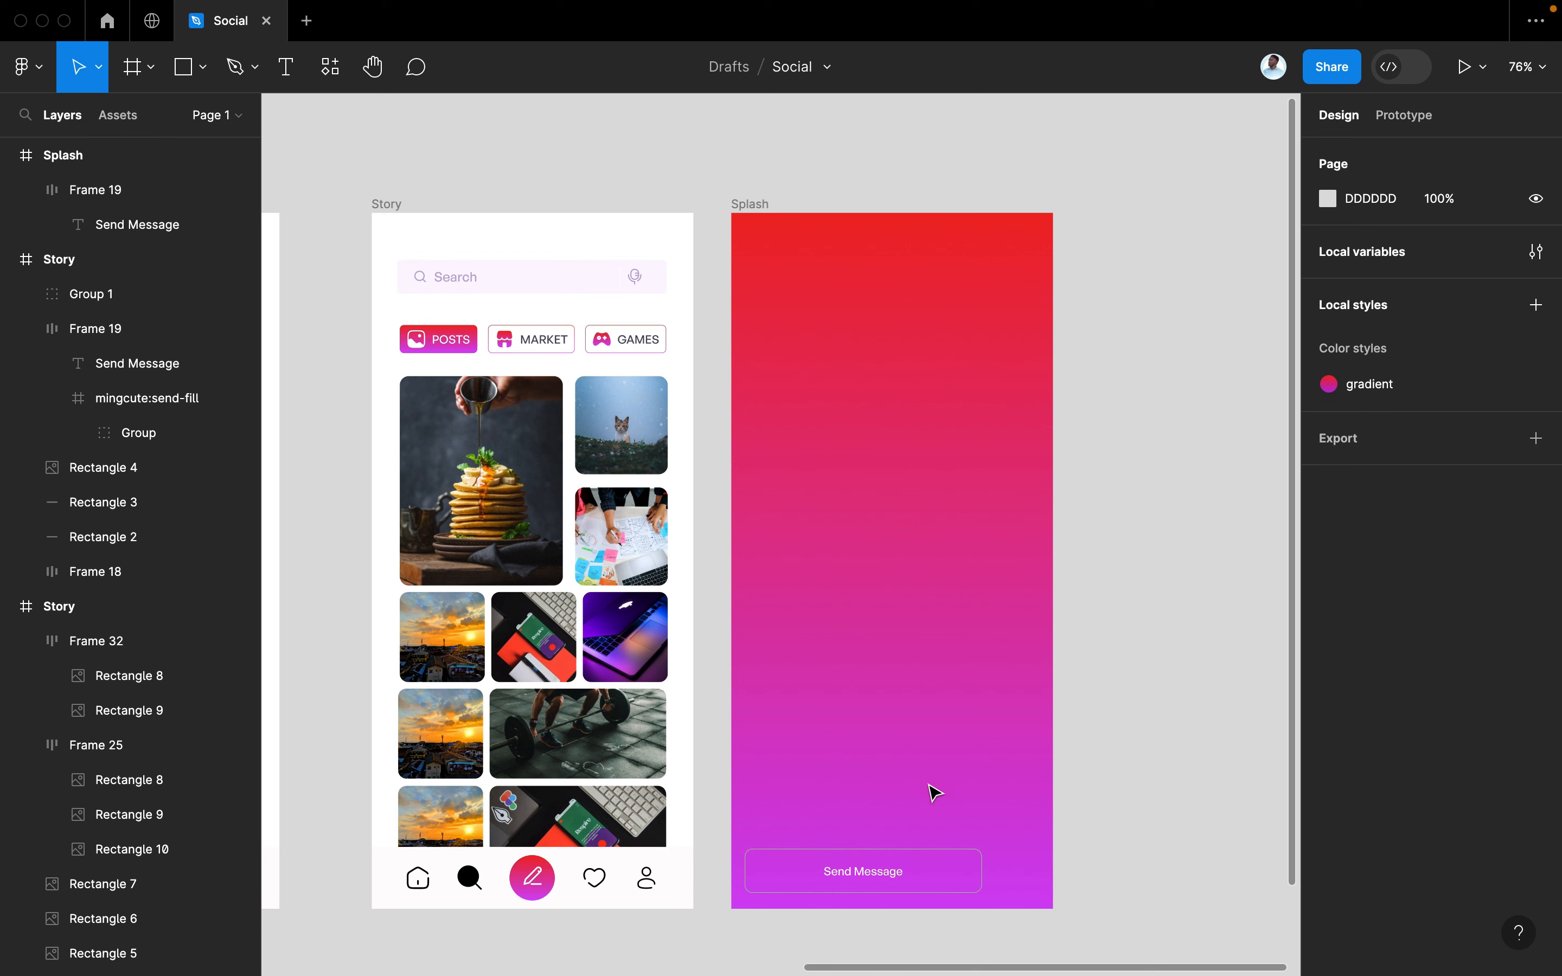
# Move the Send Message field out of the Splash frame to sit beside it
pyautogui.click(897, 881)
pyautogui.moveTo(862, 883); pyautogui.dragTo(1185, 752)
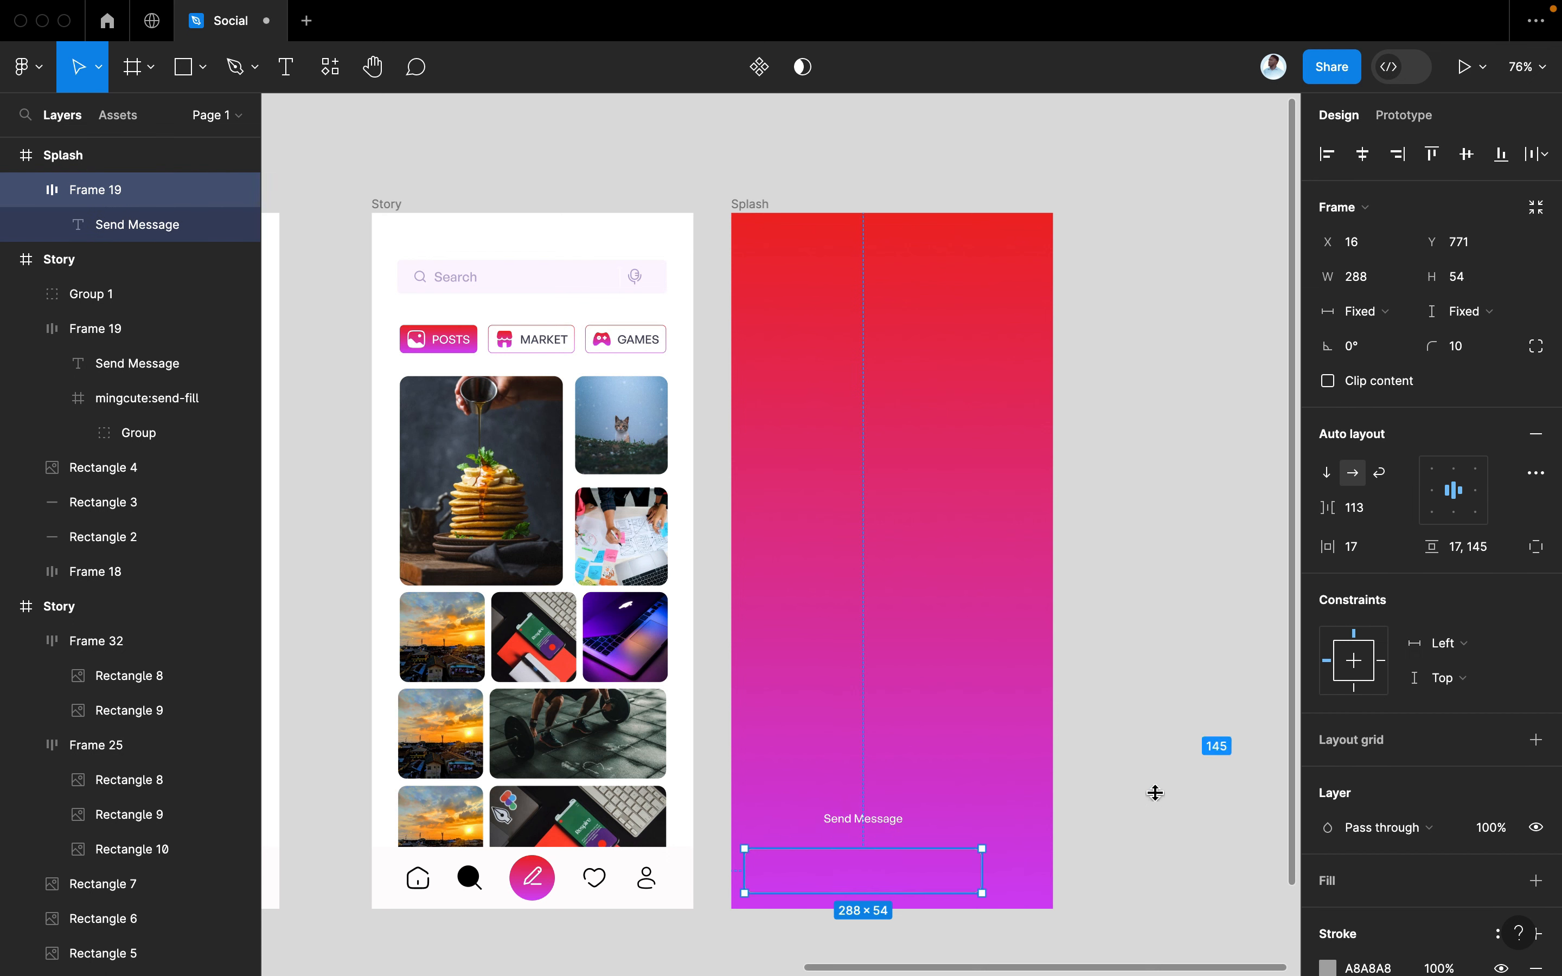
pyautogui.click(1187, 803)
pyautogui.click(960, 885)
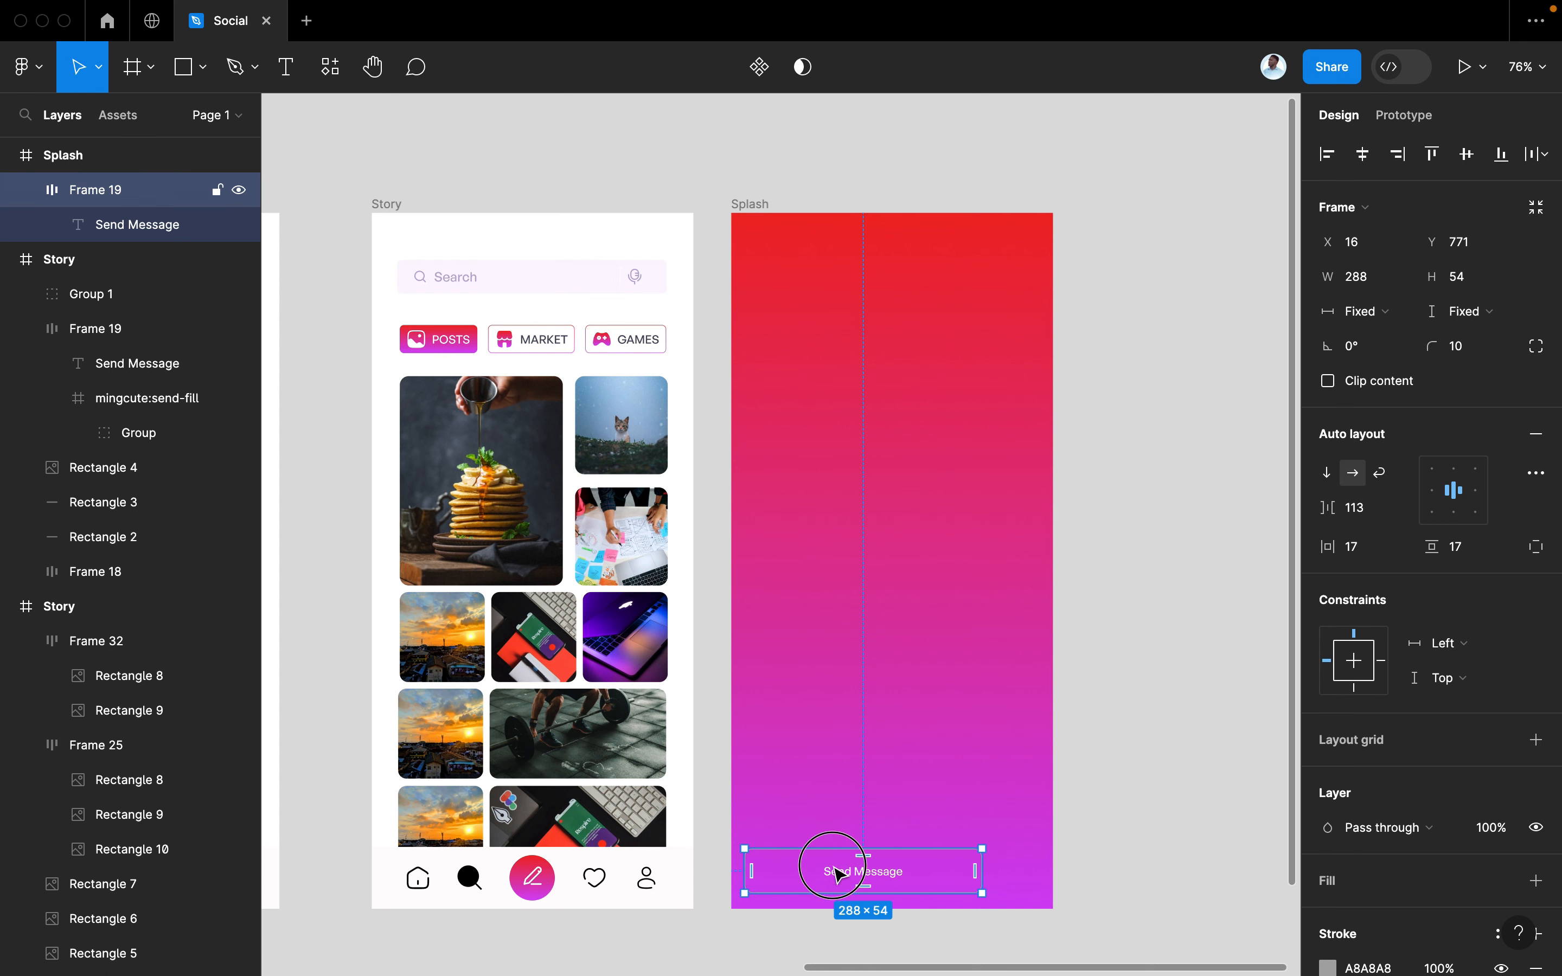
pyautogui.moveTo(833, 873); pyautogui.dragTo(985, 833)
pyautogui.moveTo(1145, 799); pyautogui.dragTo(1133, 780)
pyautogui.scroll(2, 930, 851)
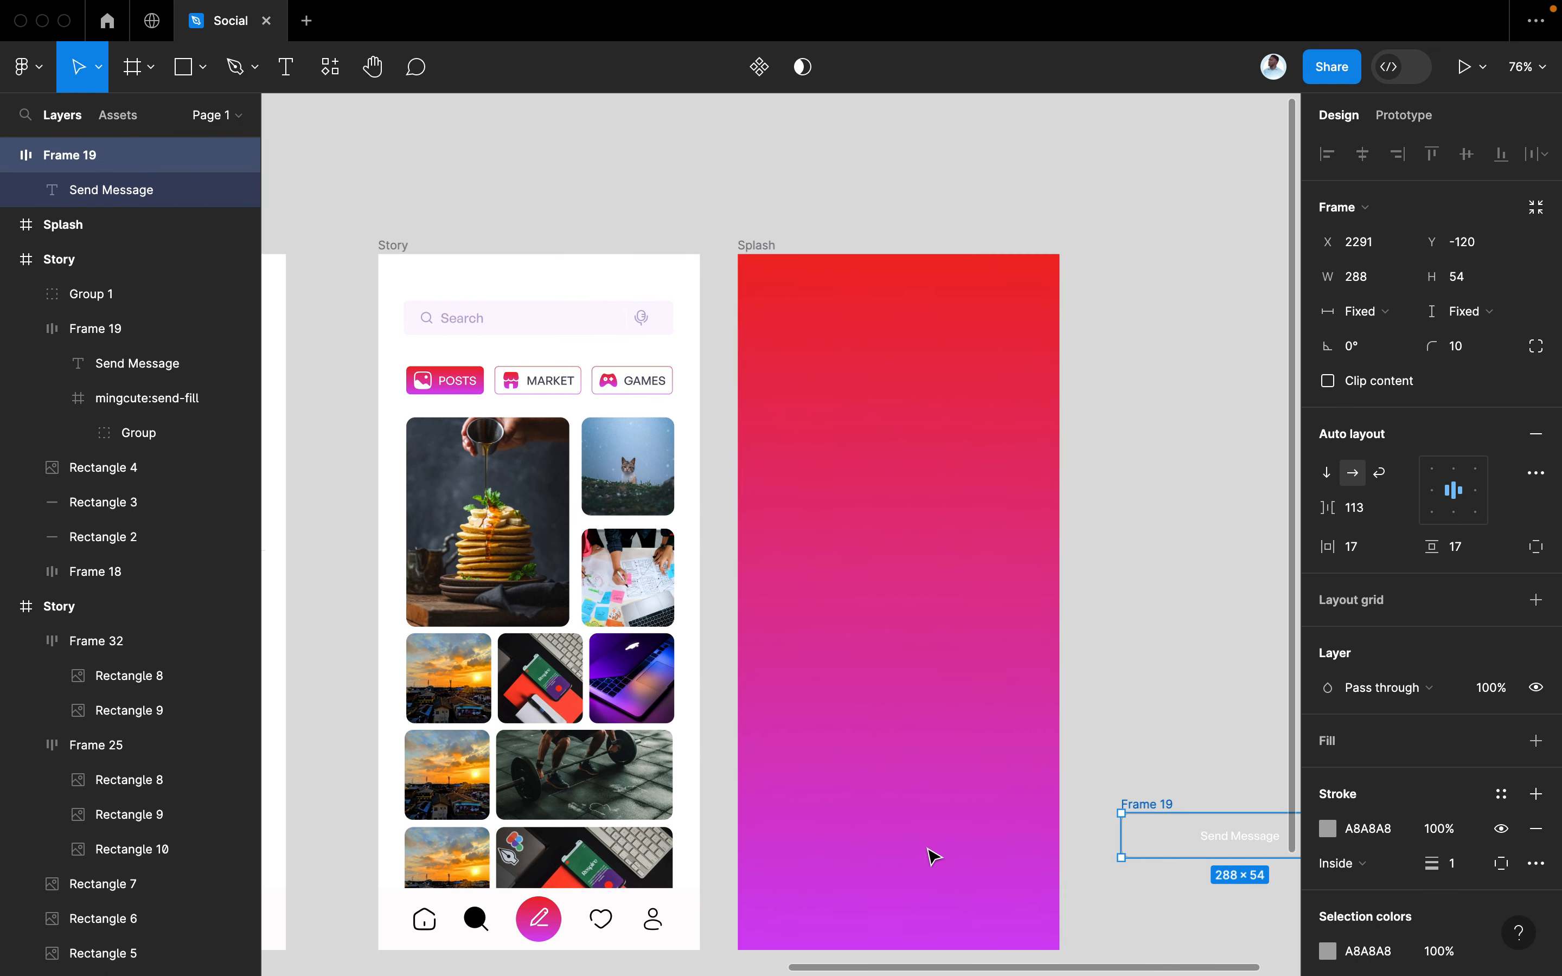
pyautogui.click(1171, 620)
pyautogui.scroll(-2, 1177, 626)
pyautogui.hscroll(2, 1178, 626)
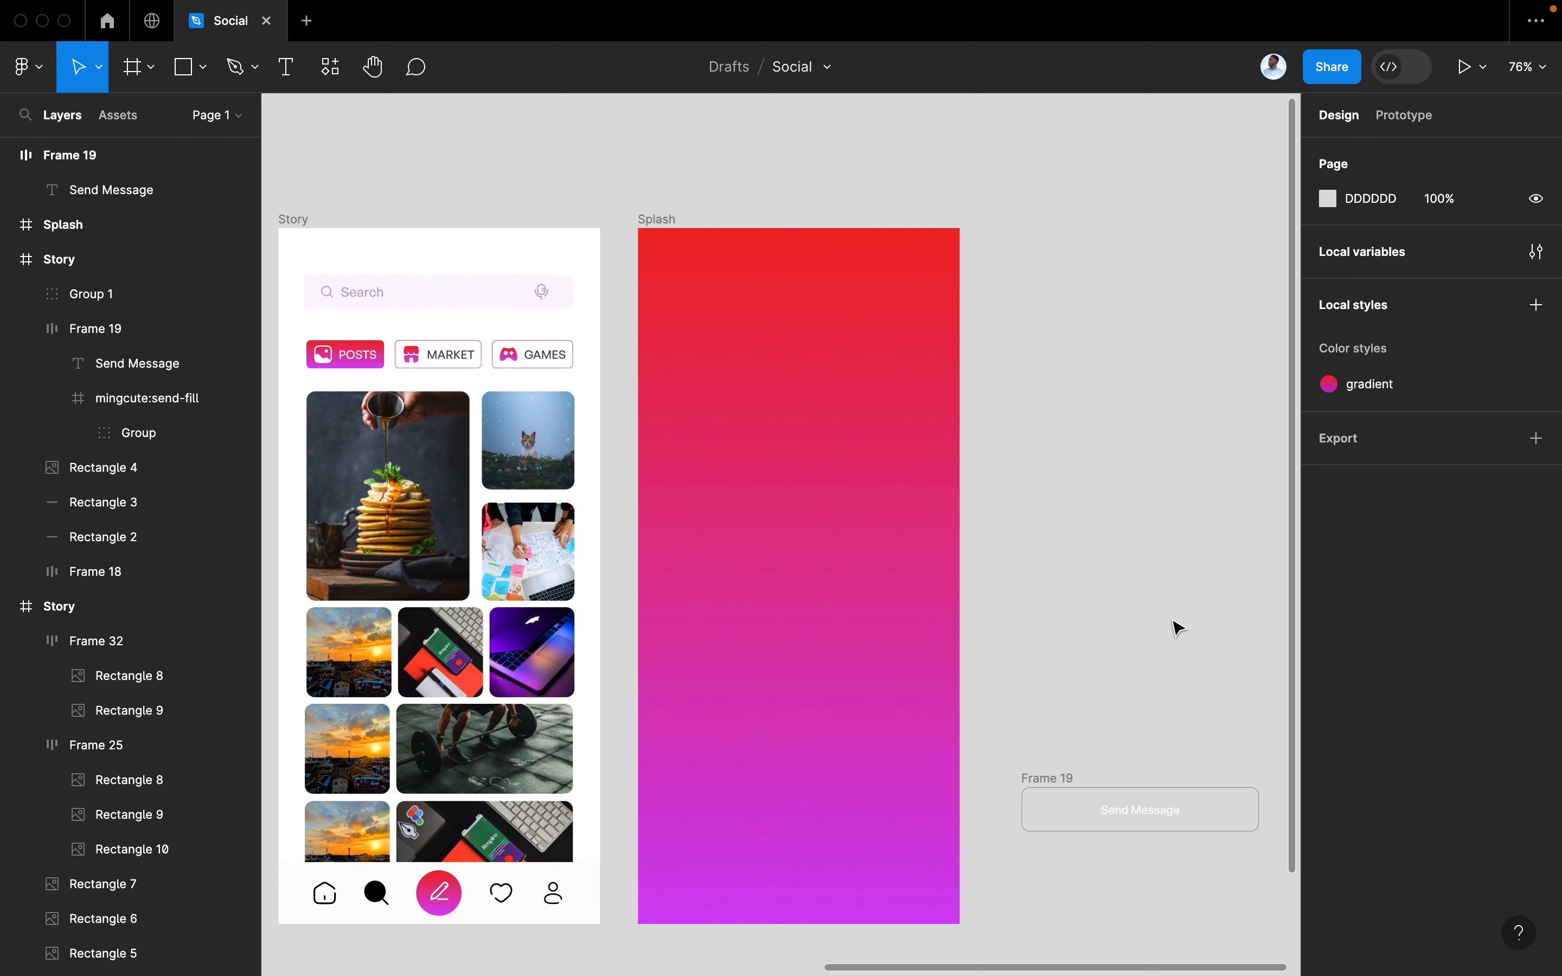
pyautogui.press('super+slash')
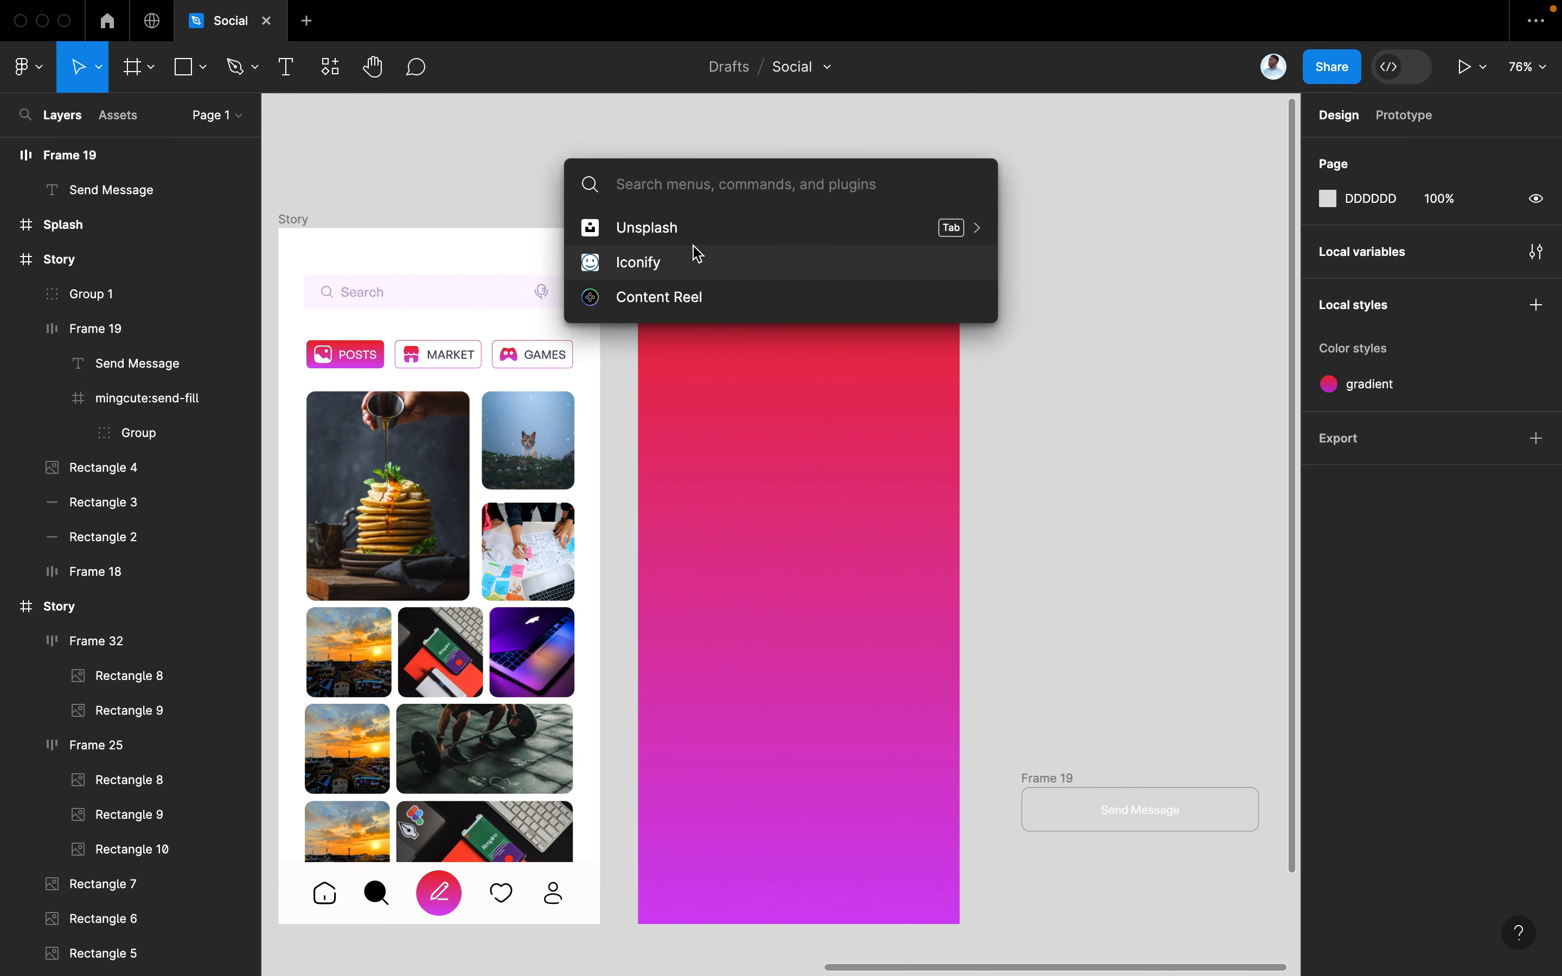
# Draw a 252×328 rectangle on Splash with corner radius 30, tilted about 8 degrees
pyautogui.press('Escape')
pyautogui.click(184, 68)
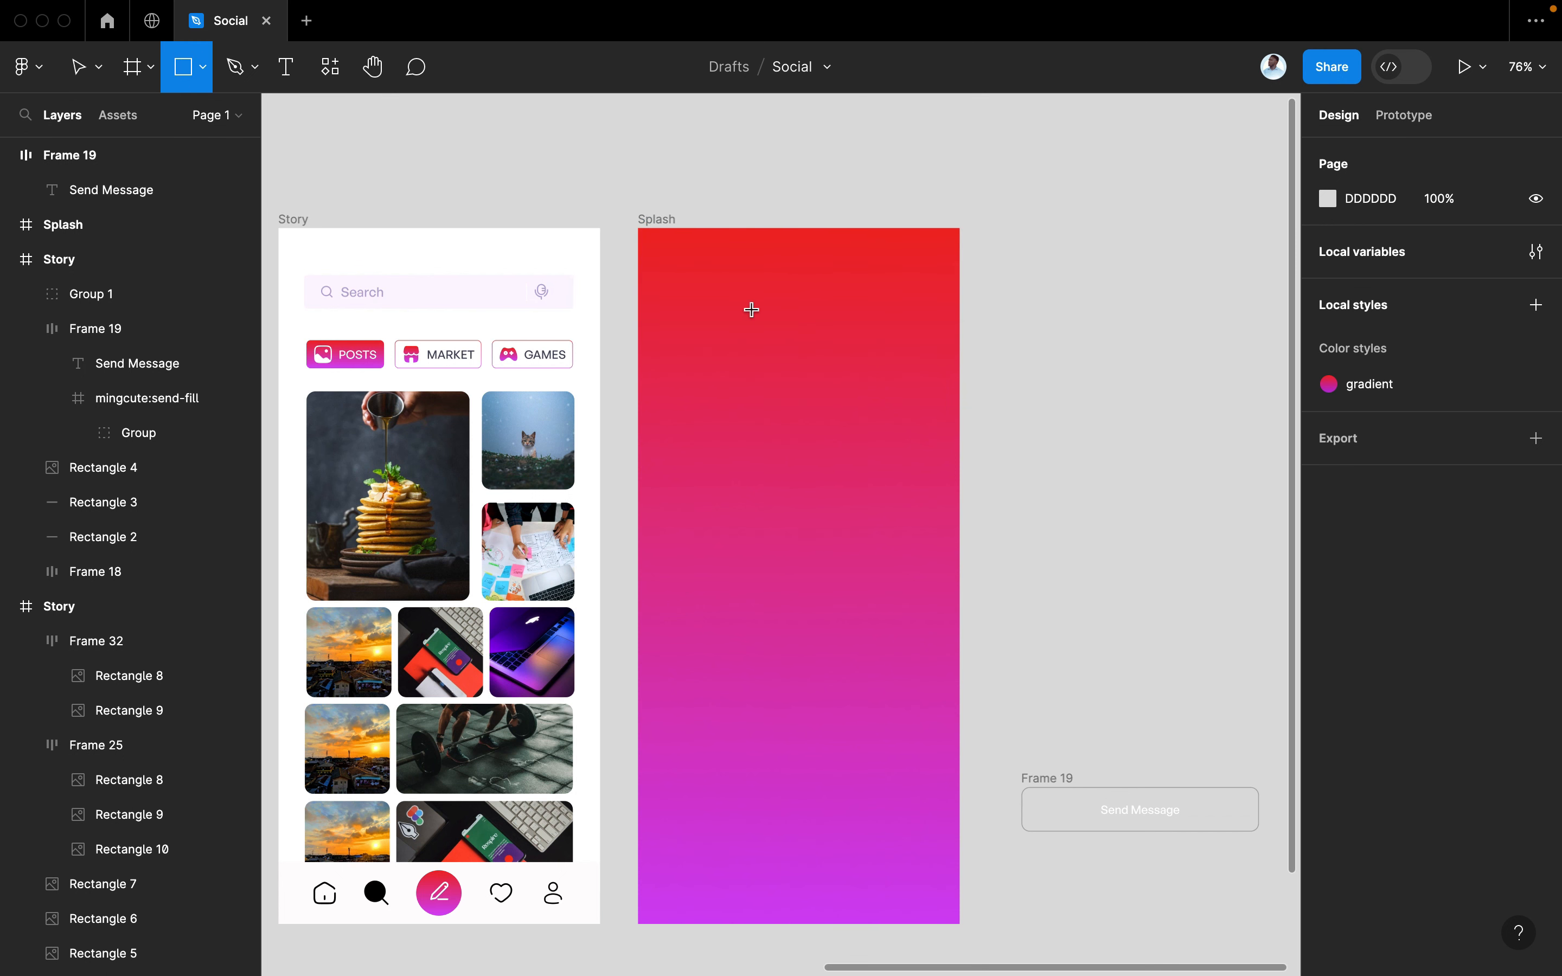
pyautogui.moveTo(688, 274); pyautogui.dragTo(895, 543)
pyautogui.write('3')
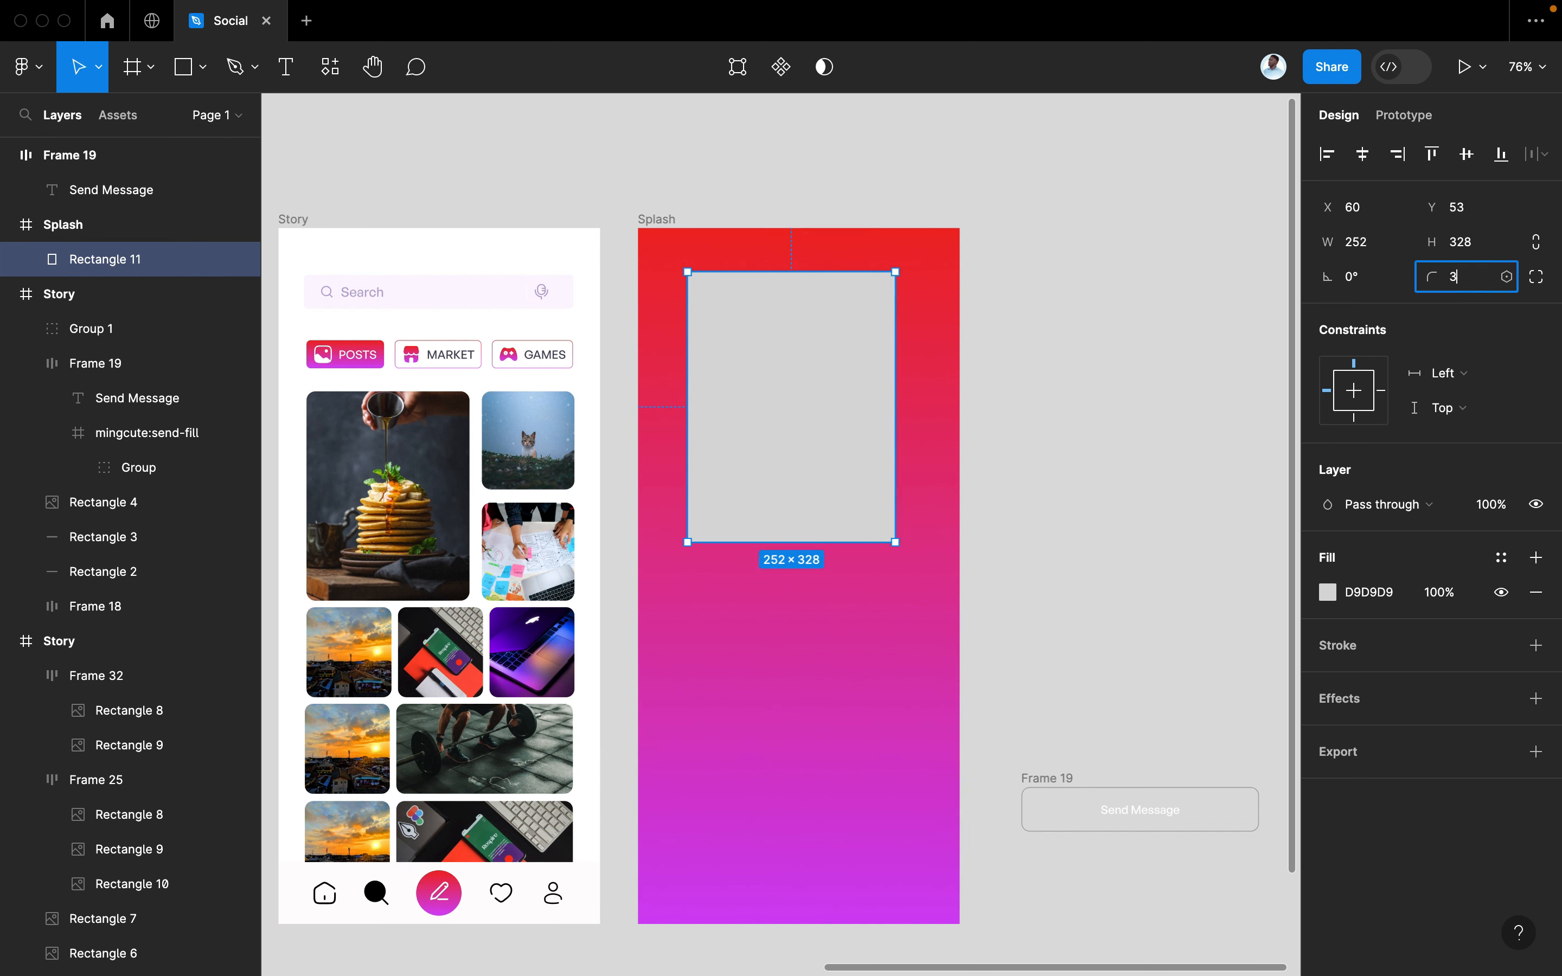
pyautogui.write('0')
pyautogui.press('Return')
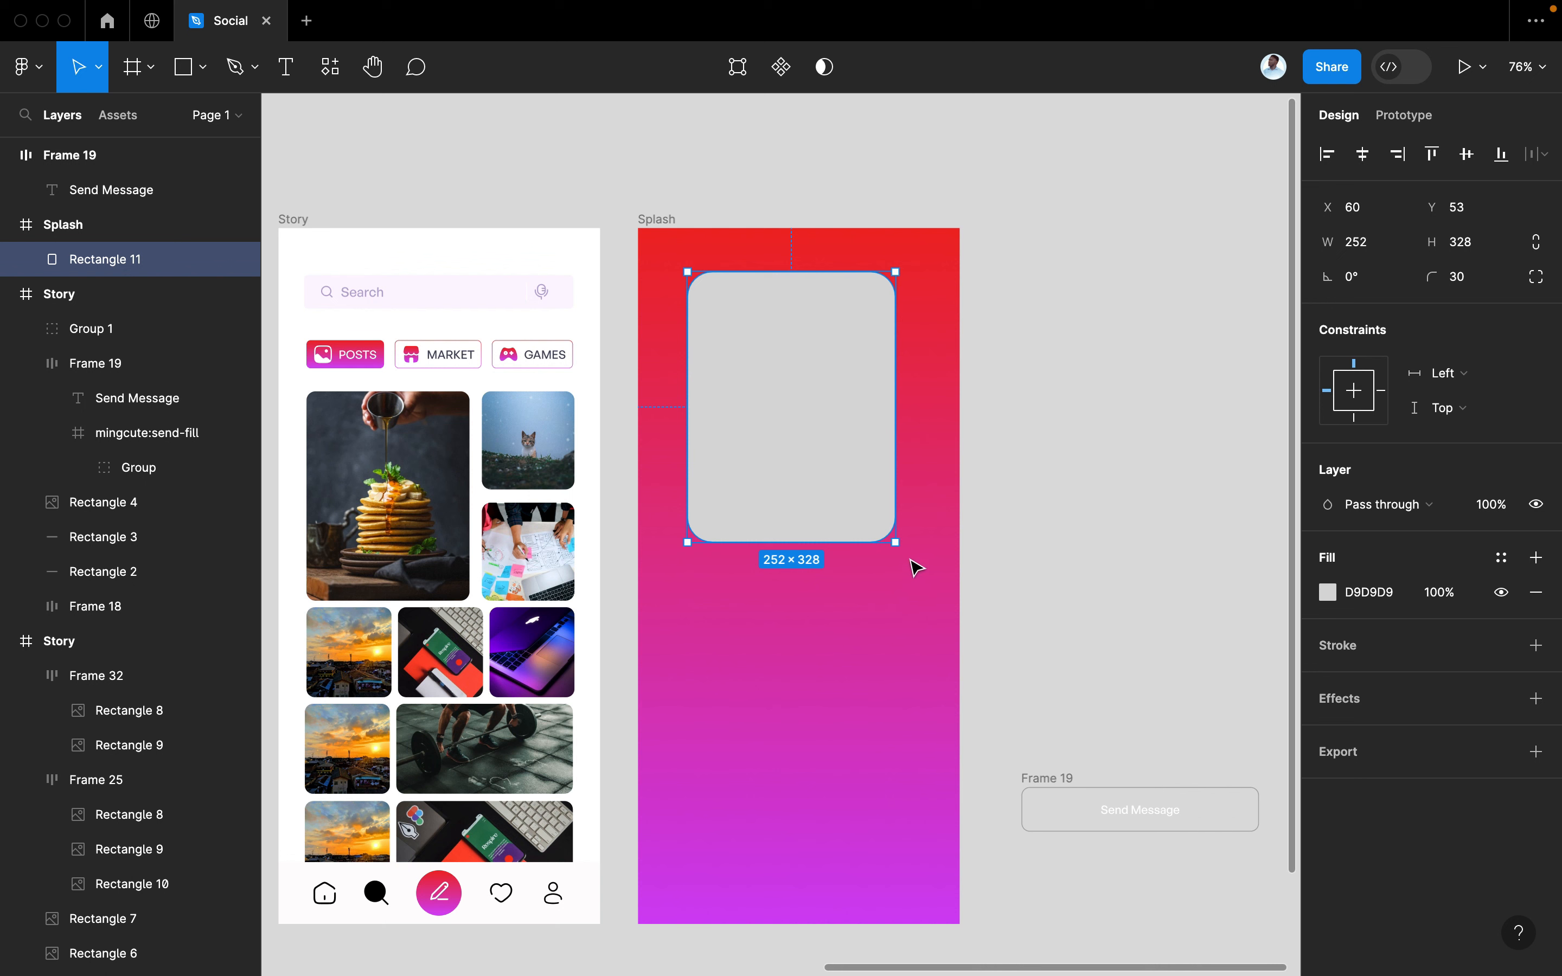
pyautogui.moveTo(898, 552); pyautogui.dragTo(930, 547)
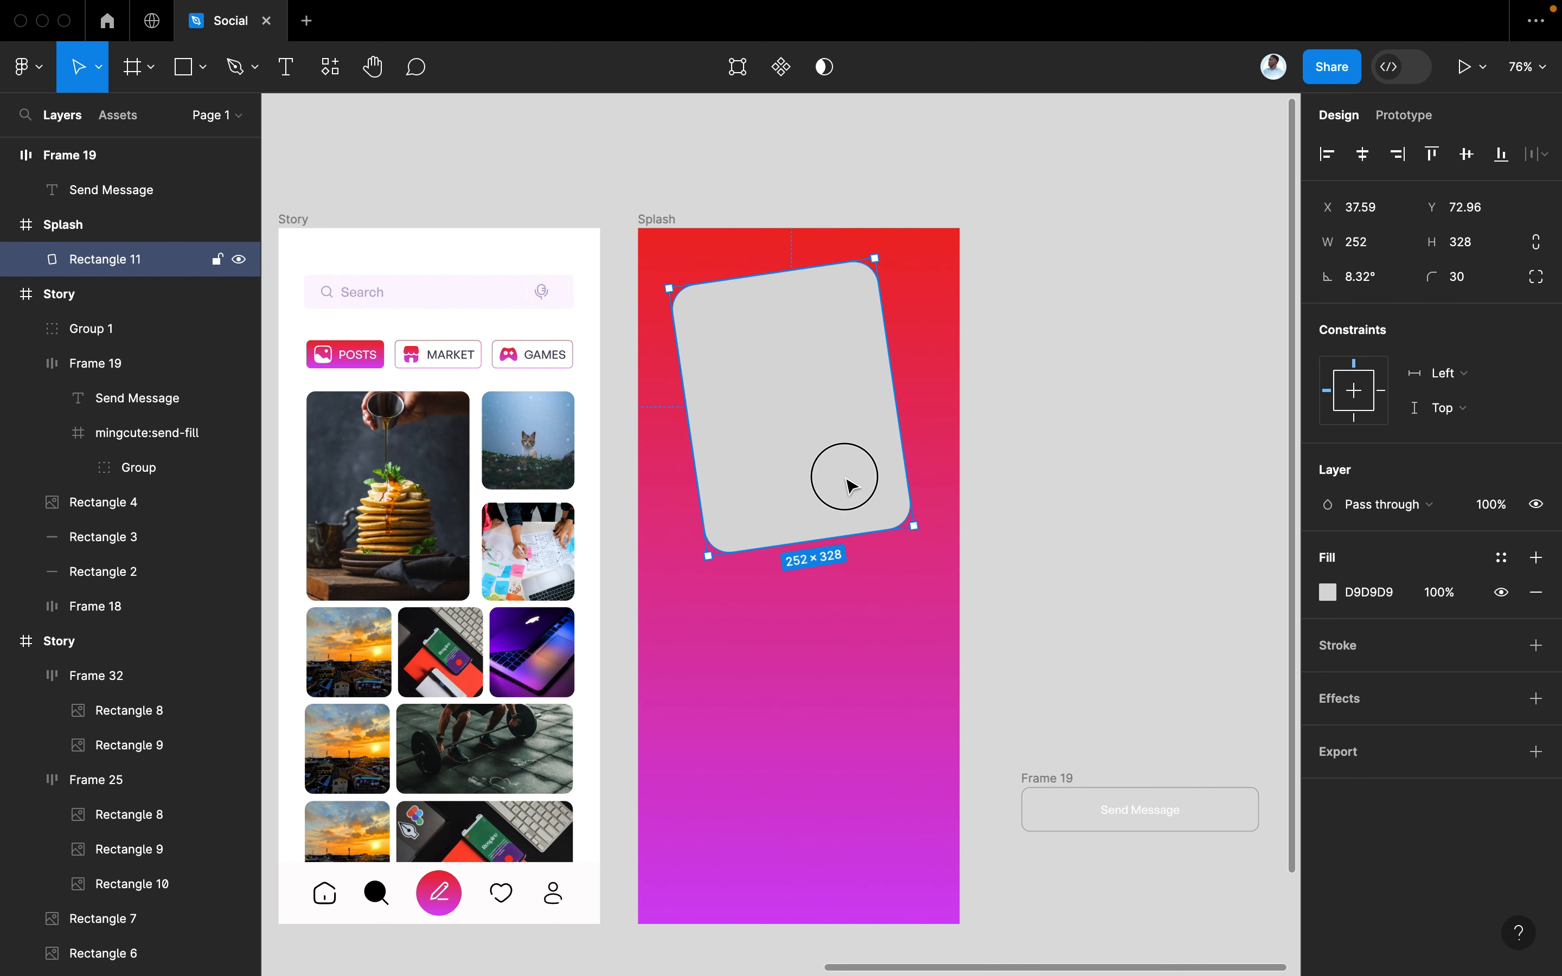
# Duplicate the card, tilt the copy about -5 degrees, and offset it right
pyautogui.moveTo(849, 485); pyautogui.dragTo(828, 595)
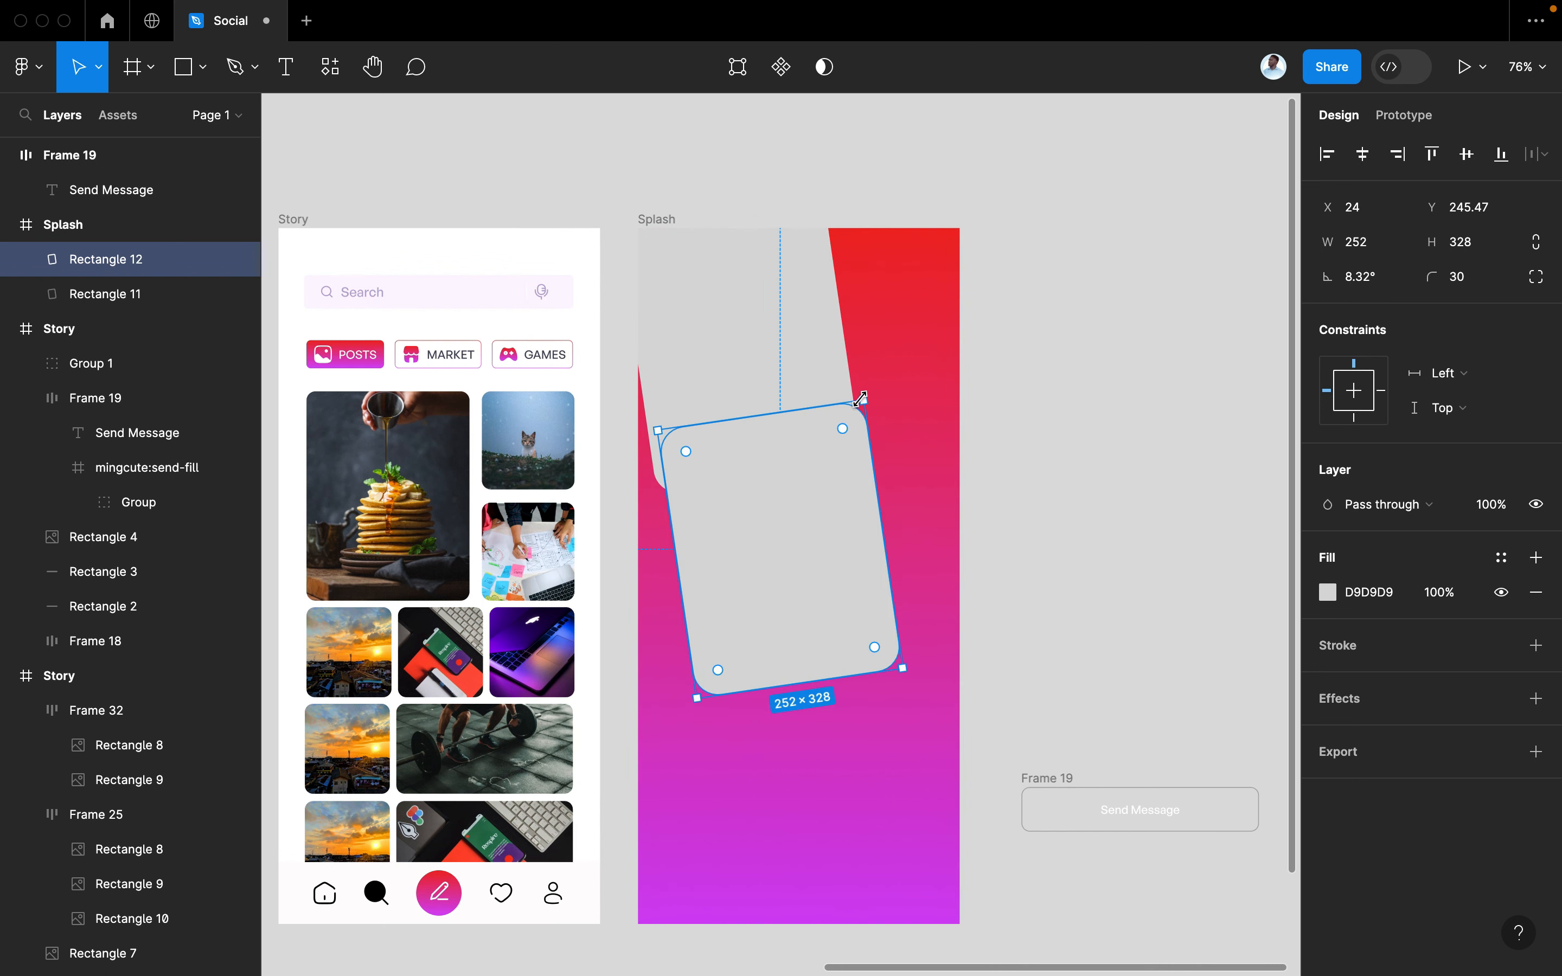
pyautogui.click(900, 407)
pyautogui.click(827, 450)
pyautogui.moveTo(875, 391); pyautogui.dragTo(942, 412)
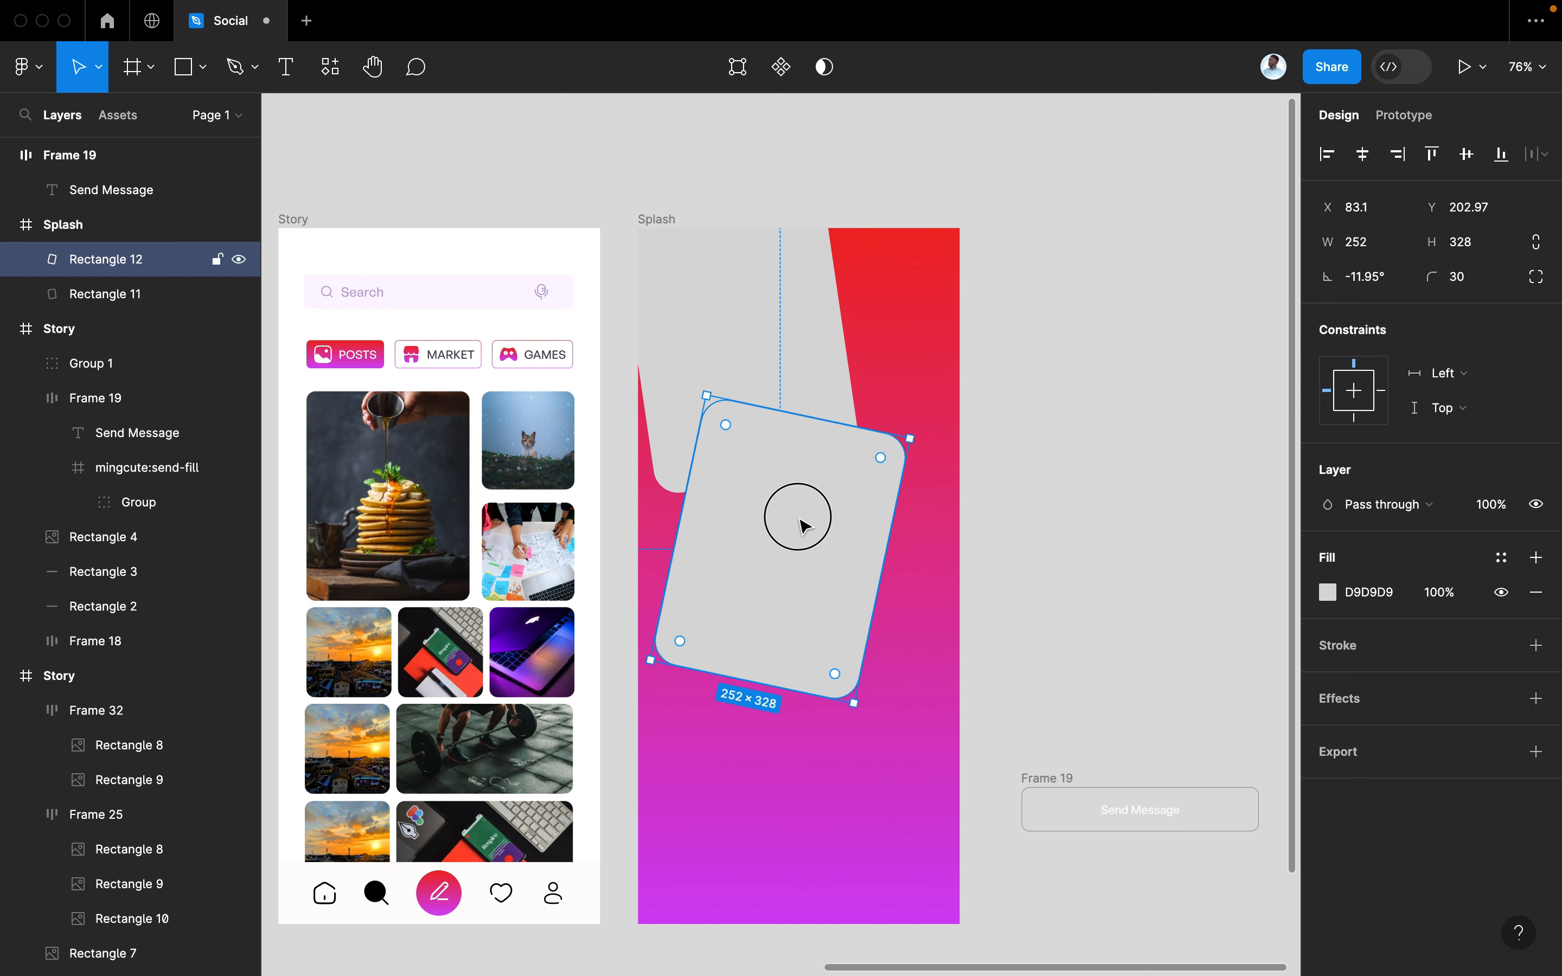
pyautogui.moveTo(802, 525); pyautogui.dragTo(878, 515)
pyautogui.moveTo(1068, 411)
pyautogui.mouseDown()
pyautogui.moveTo(1066, 379)
pyautogui.moveTo(1049, 389)
pyautogui.mouseUp()
pyautogui.moveTo(946, 475); pyautogui.dragTo(903, 477)
pyautogui.click(1056, 464)
pyautogui.click(744, 401)
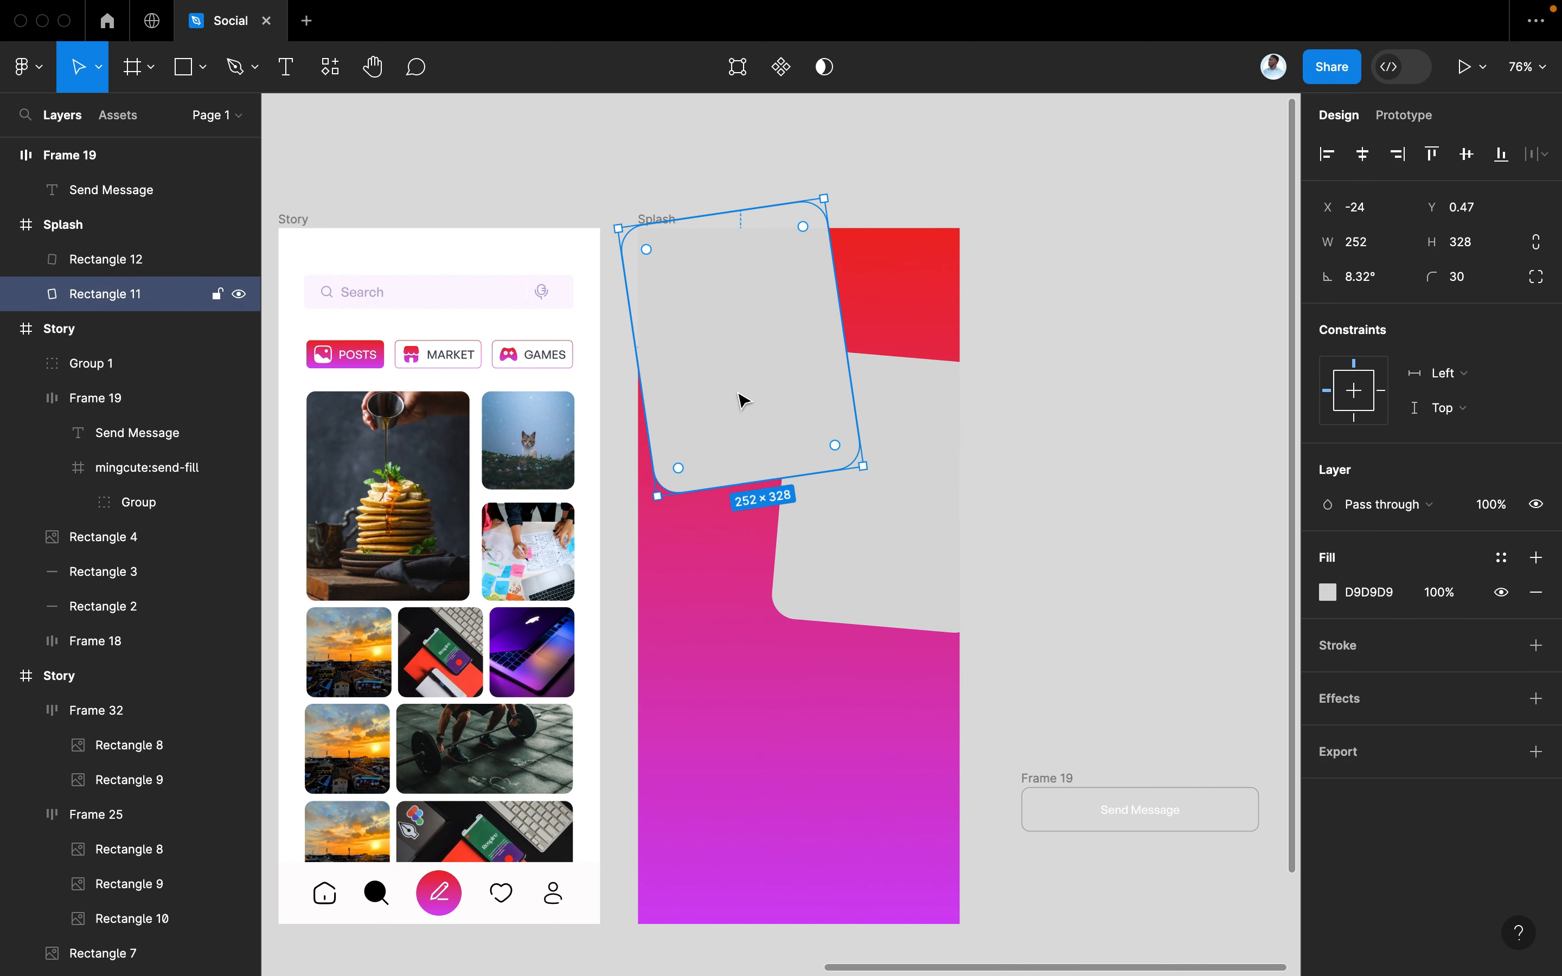
pyautogui.press('super+slash')
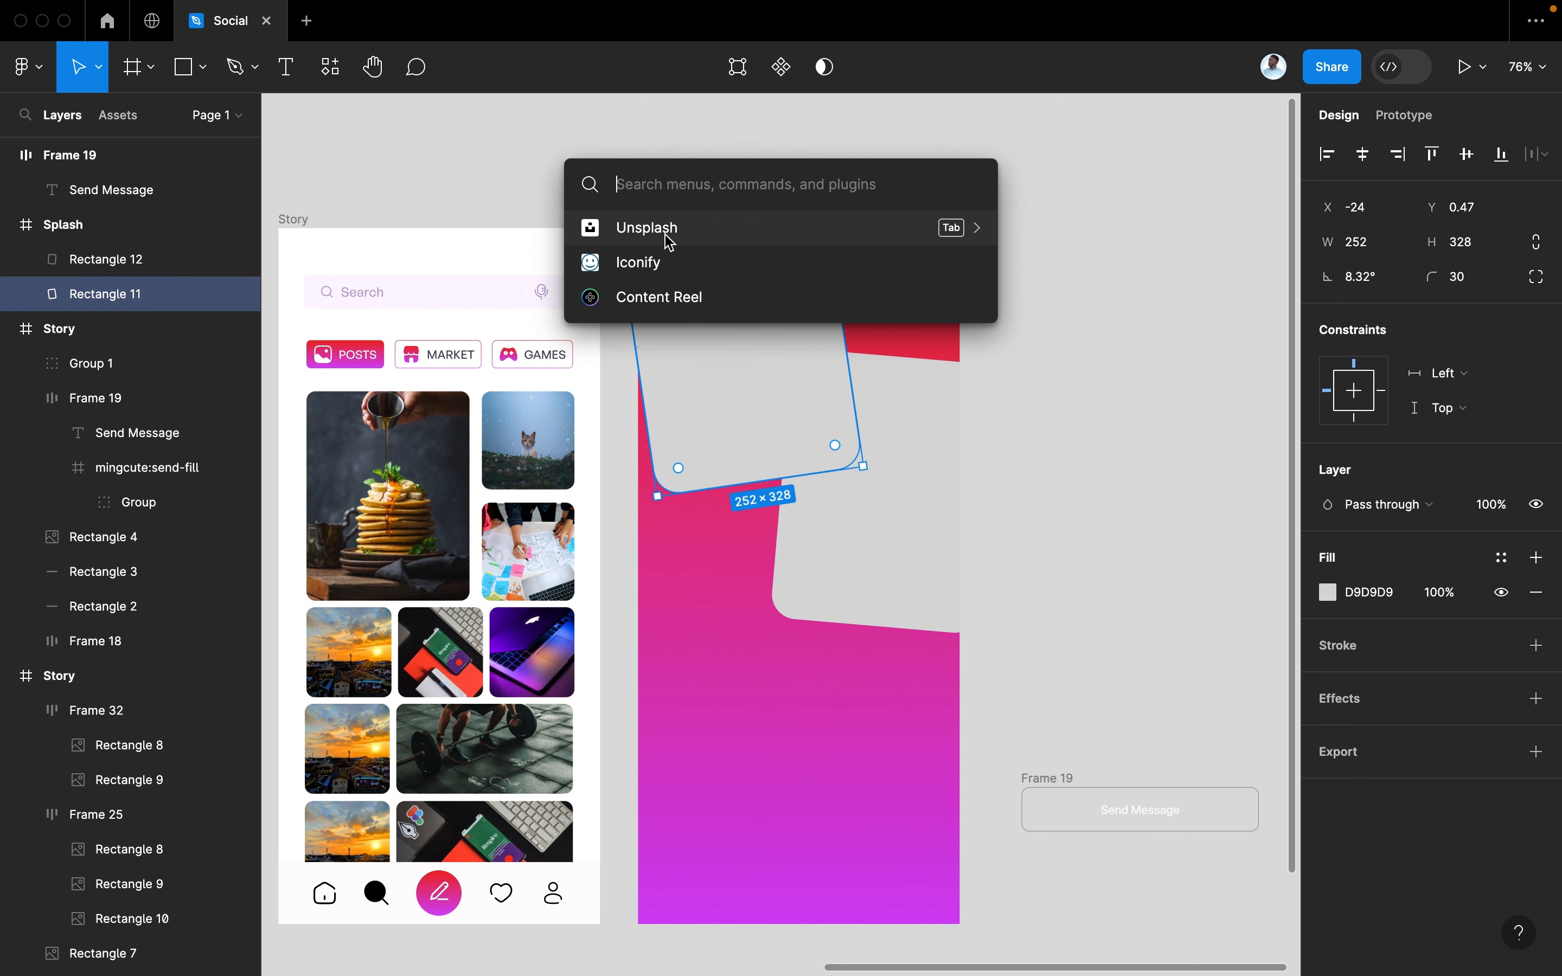
# Search Unsplash for 'african man' and scroll through the photo results
pyautogui.press('Escape')
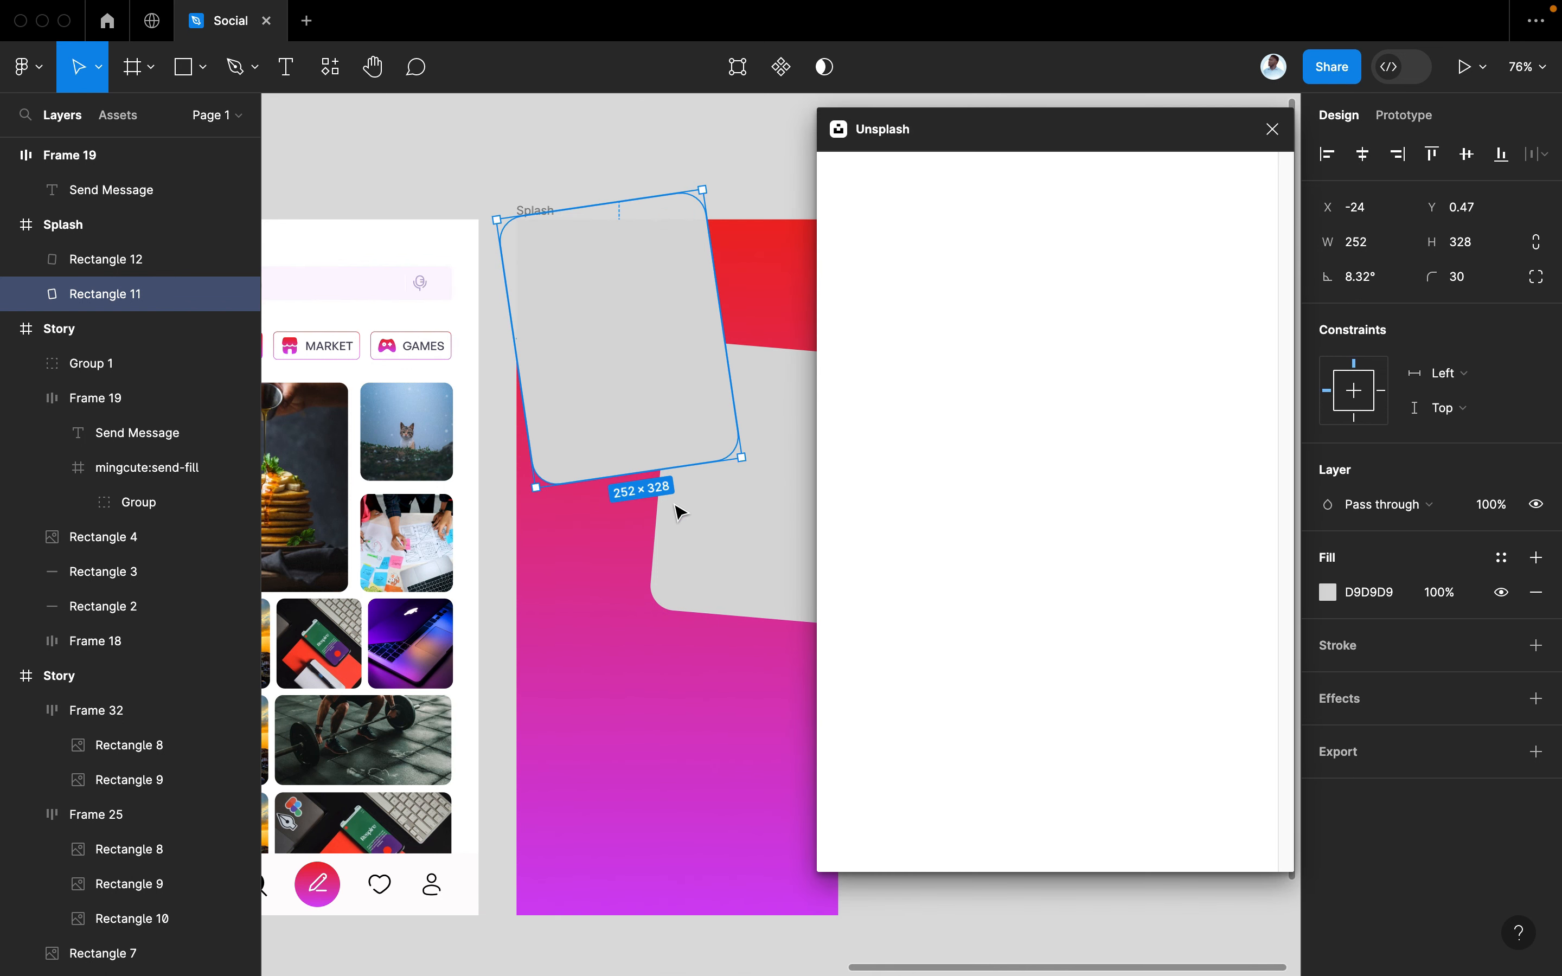
pyautogui.hscroll(3, 674, 424)
pyautogui.click(901, 244)
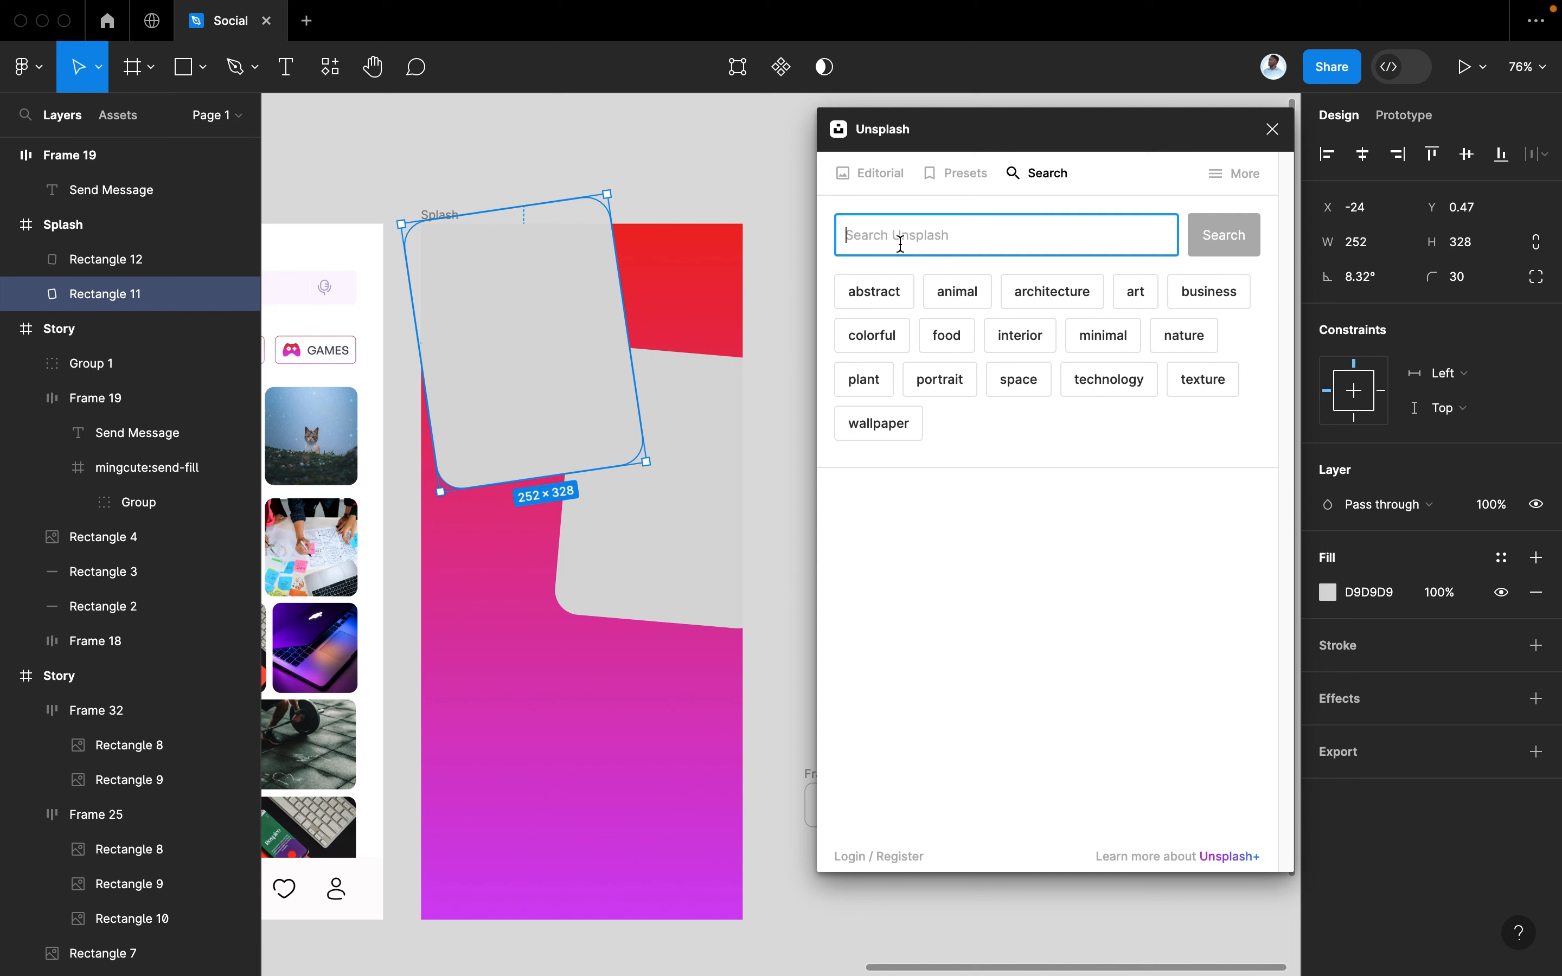
pyautogui.write('african')
pyautogui.press('Return')
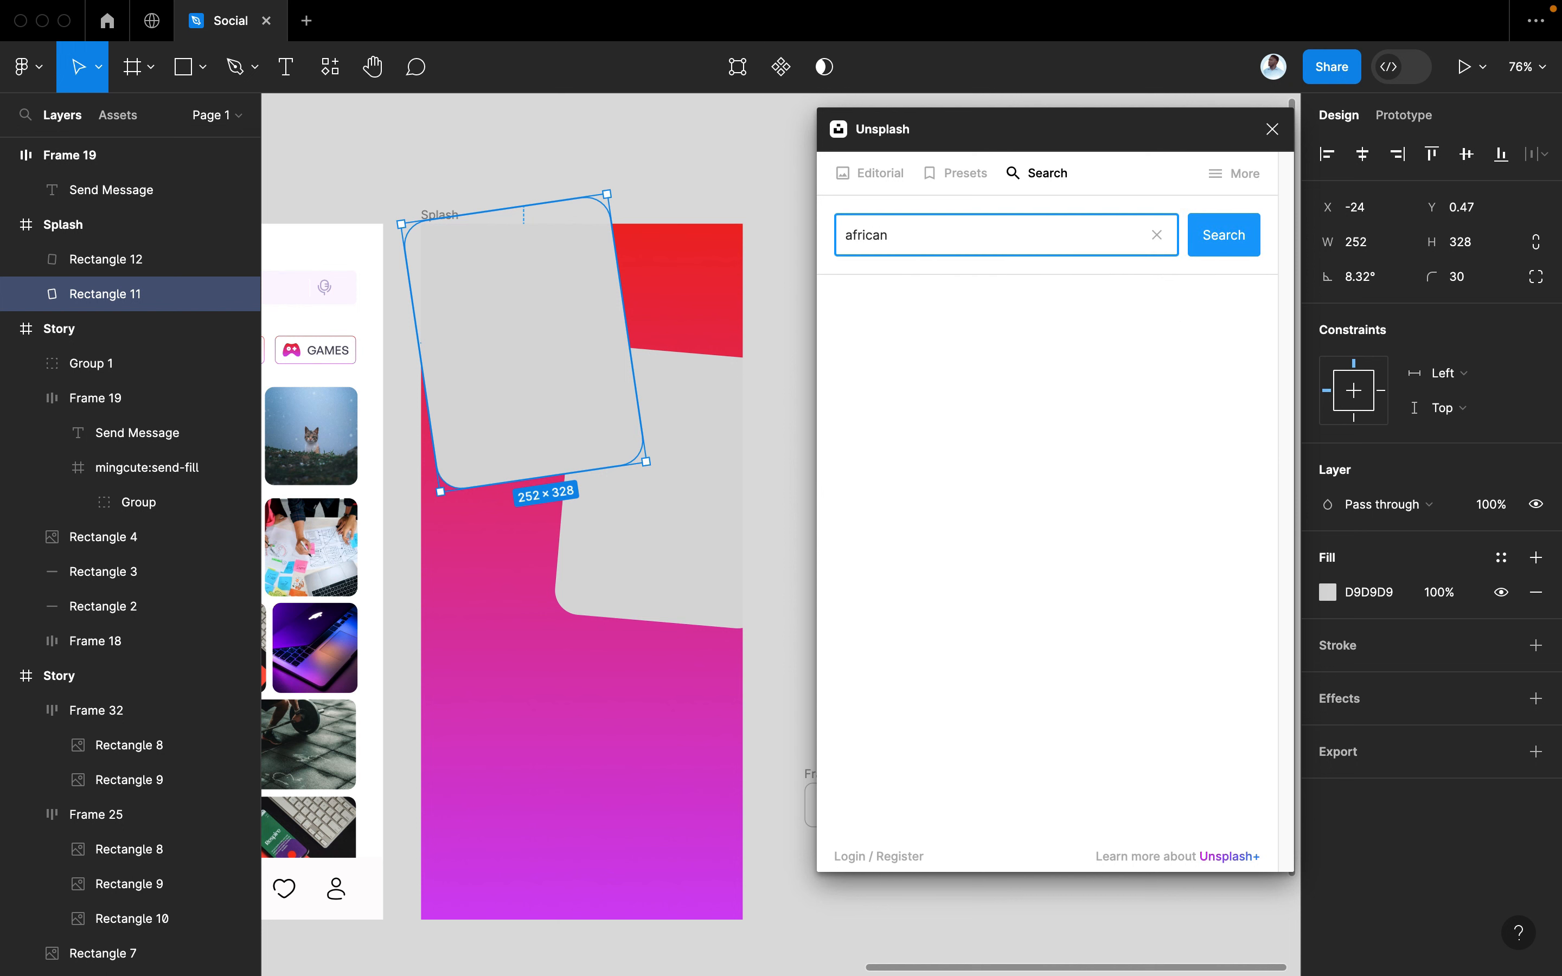
pyautogui.write('ican man')
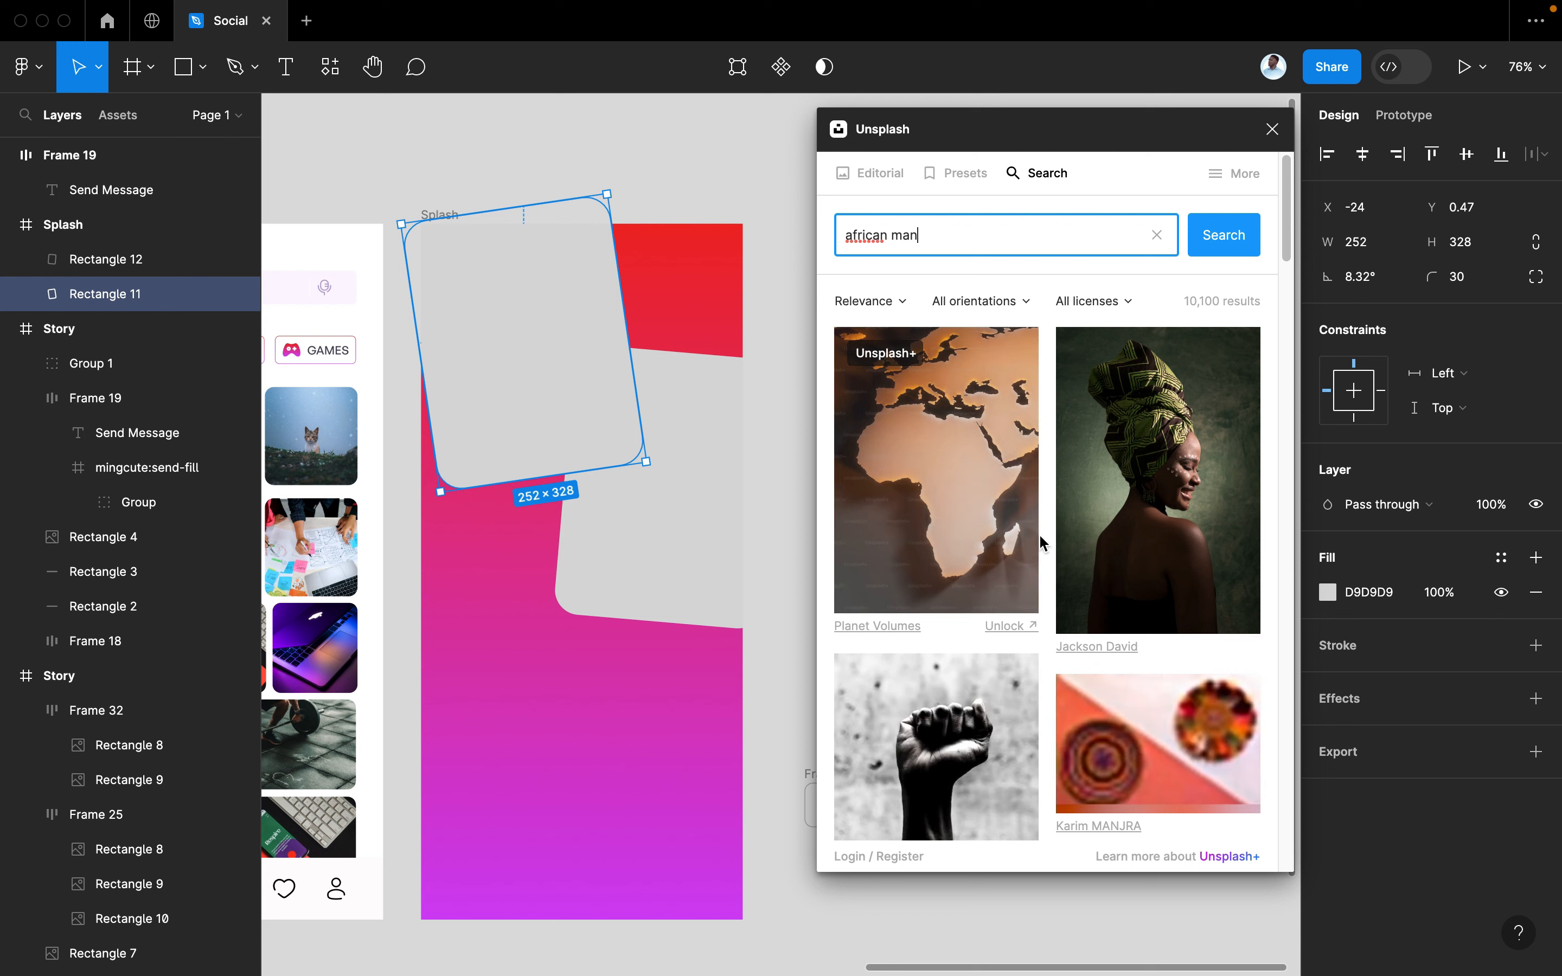
pyautogui.click(1208, 236)
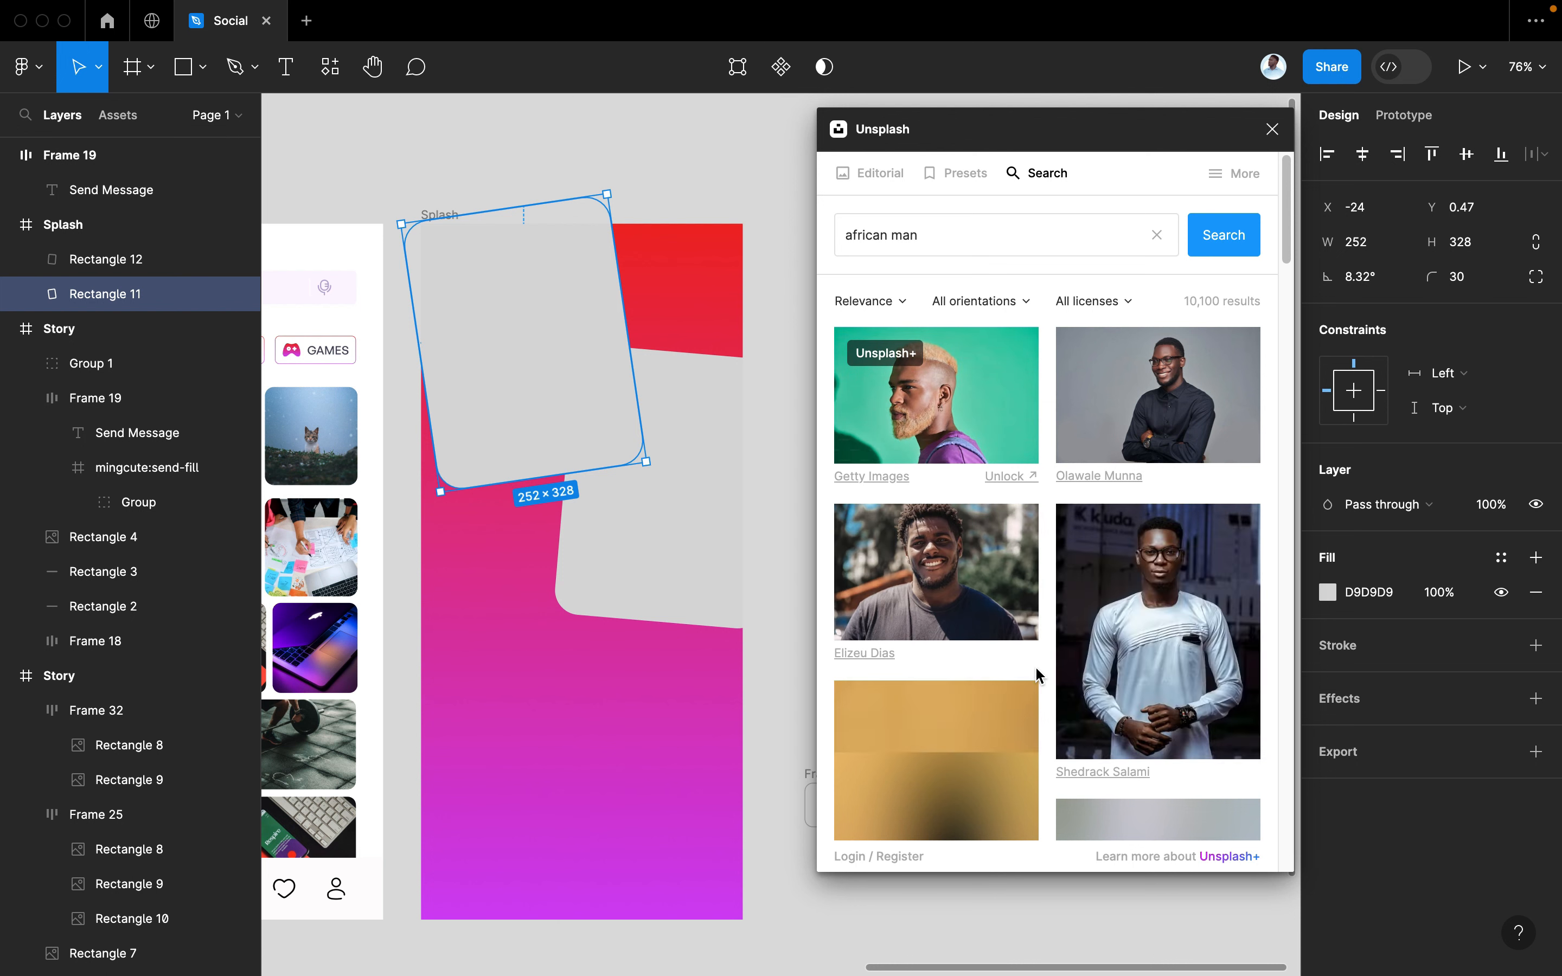
pyautogui.scroll(-5, 1014, 672)
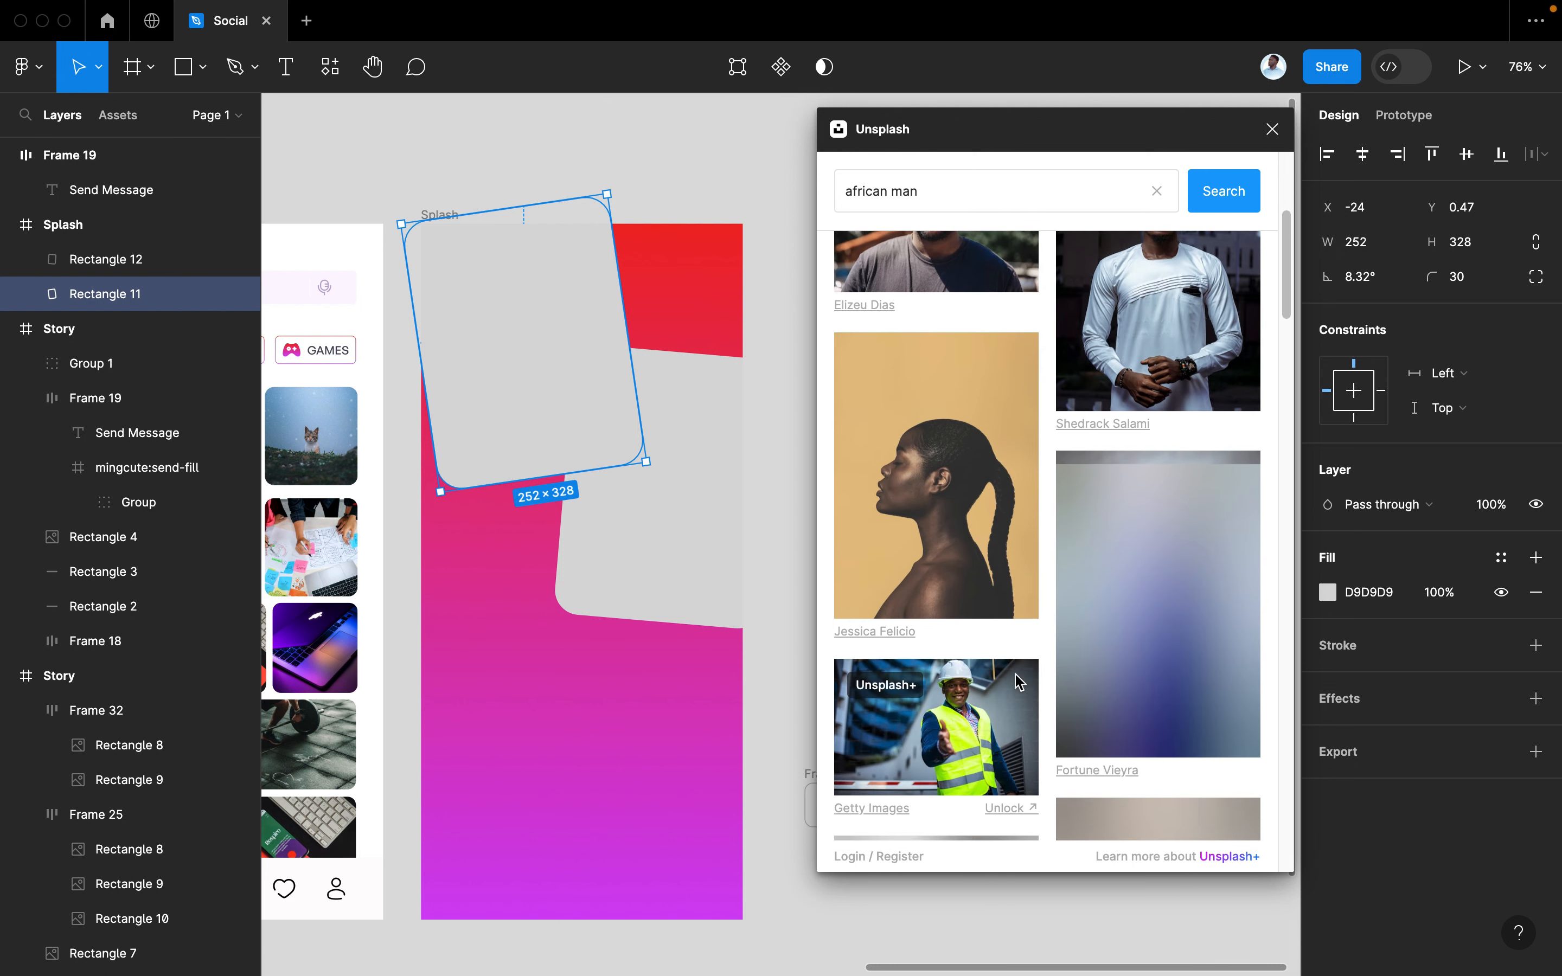
pyautogui.scroll(-5, 1015, 674)
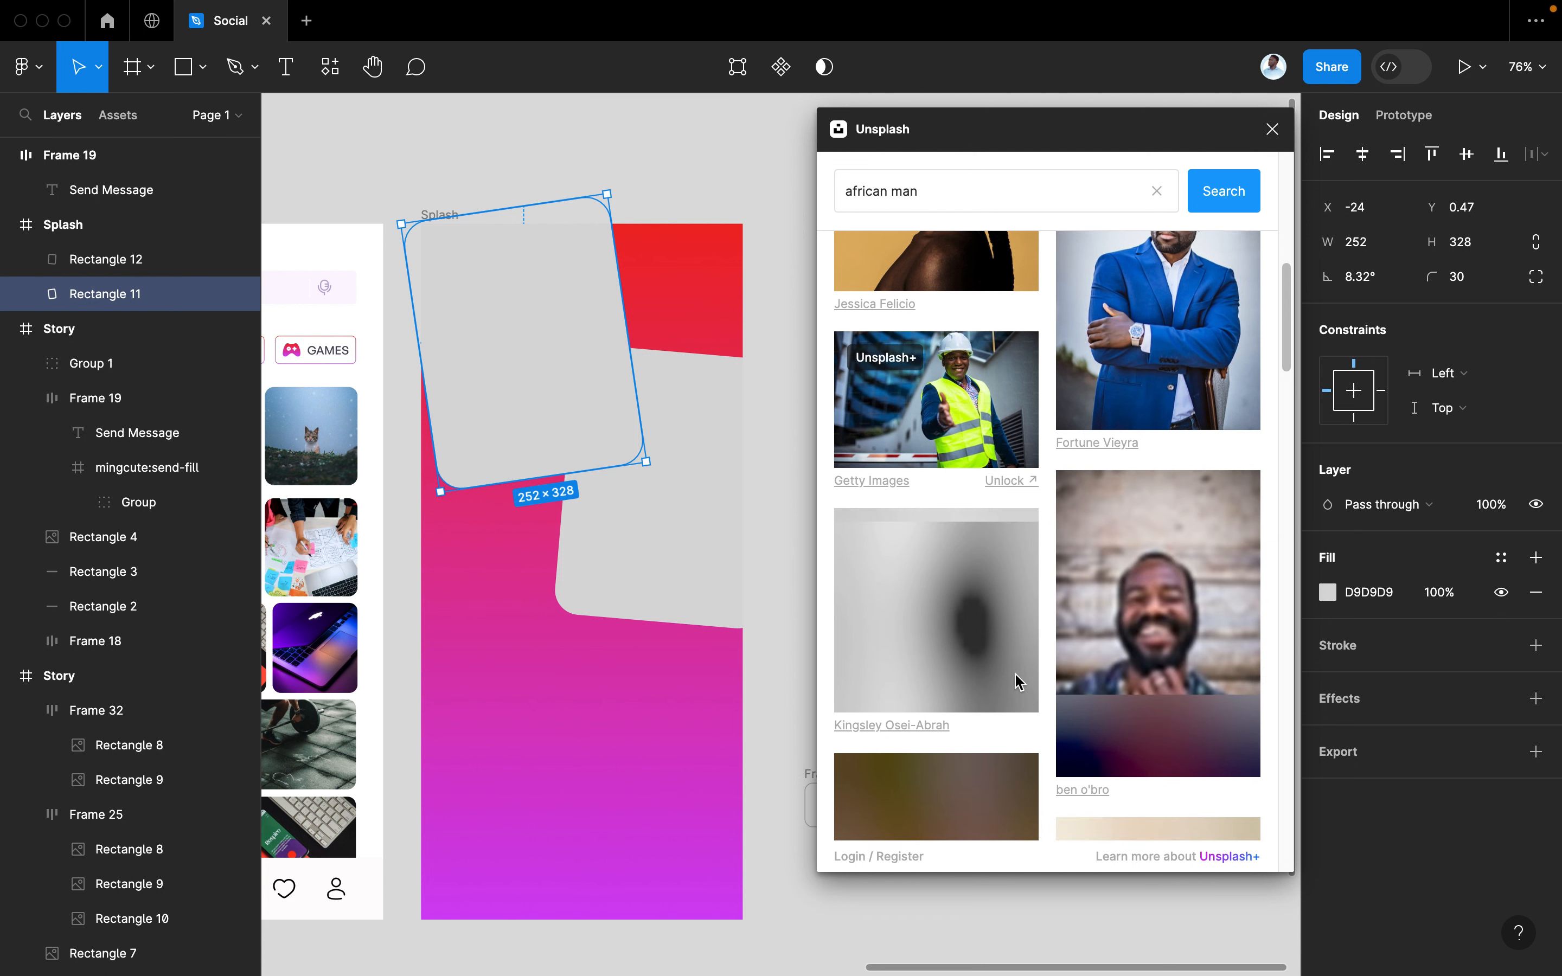
pyautogui.scroll(-3, 1015, 673)
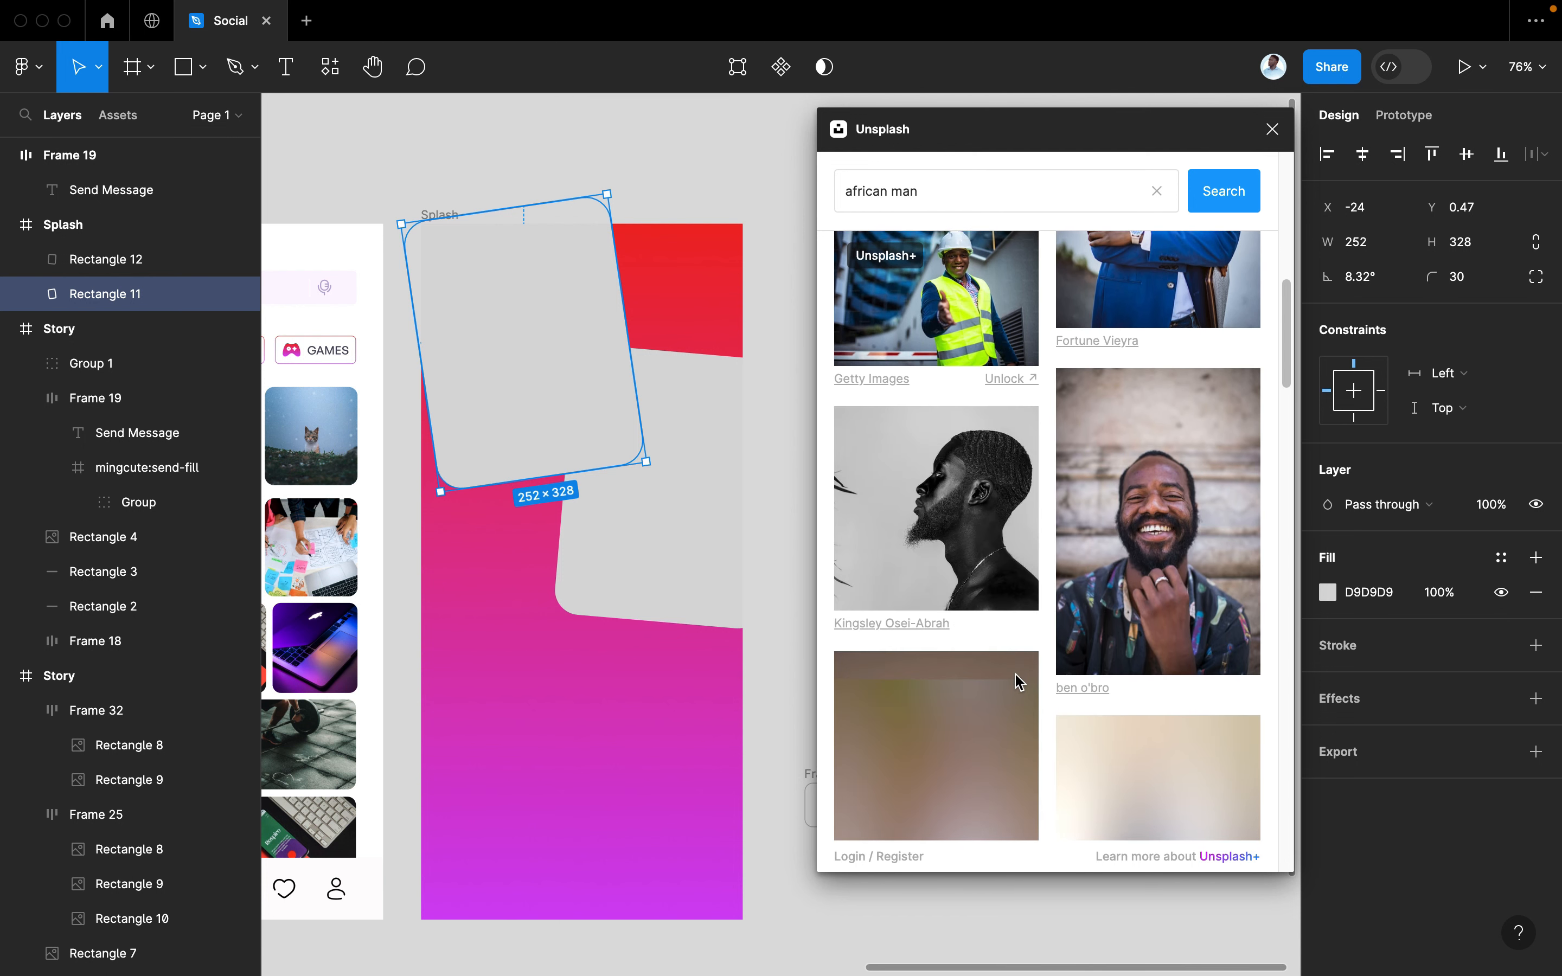
pyautogui.scroll(-3, 1018, 681)
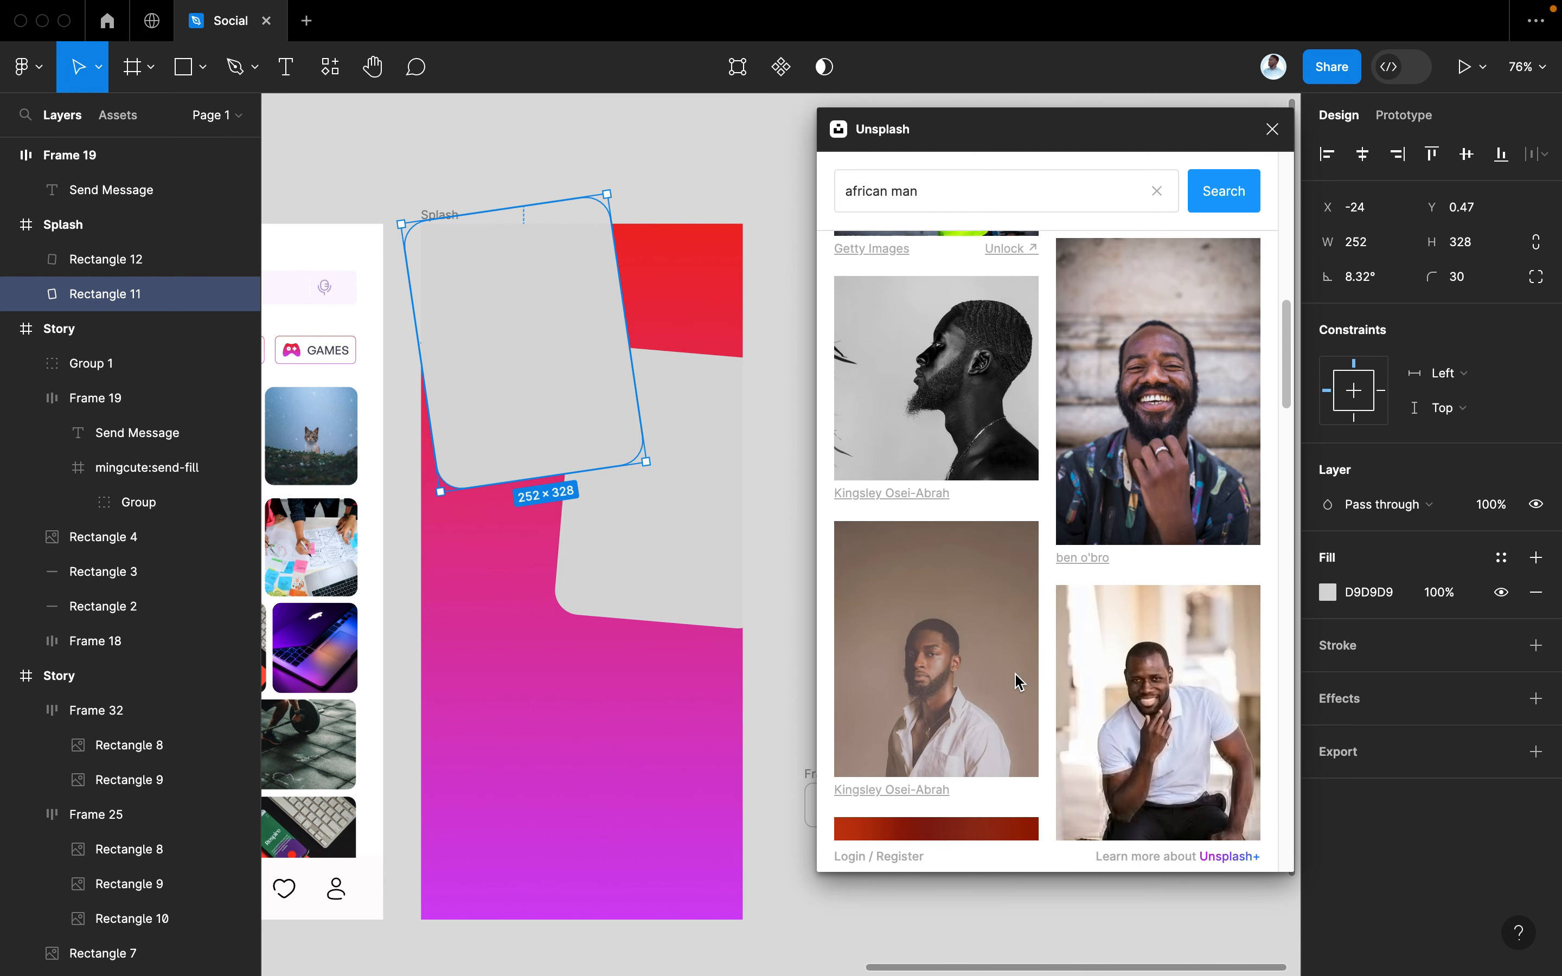
pyautogui.scroll(-3, 1015, 674)
pyautogui.scroll(3, 1015, 673)
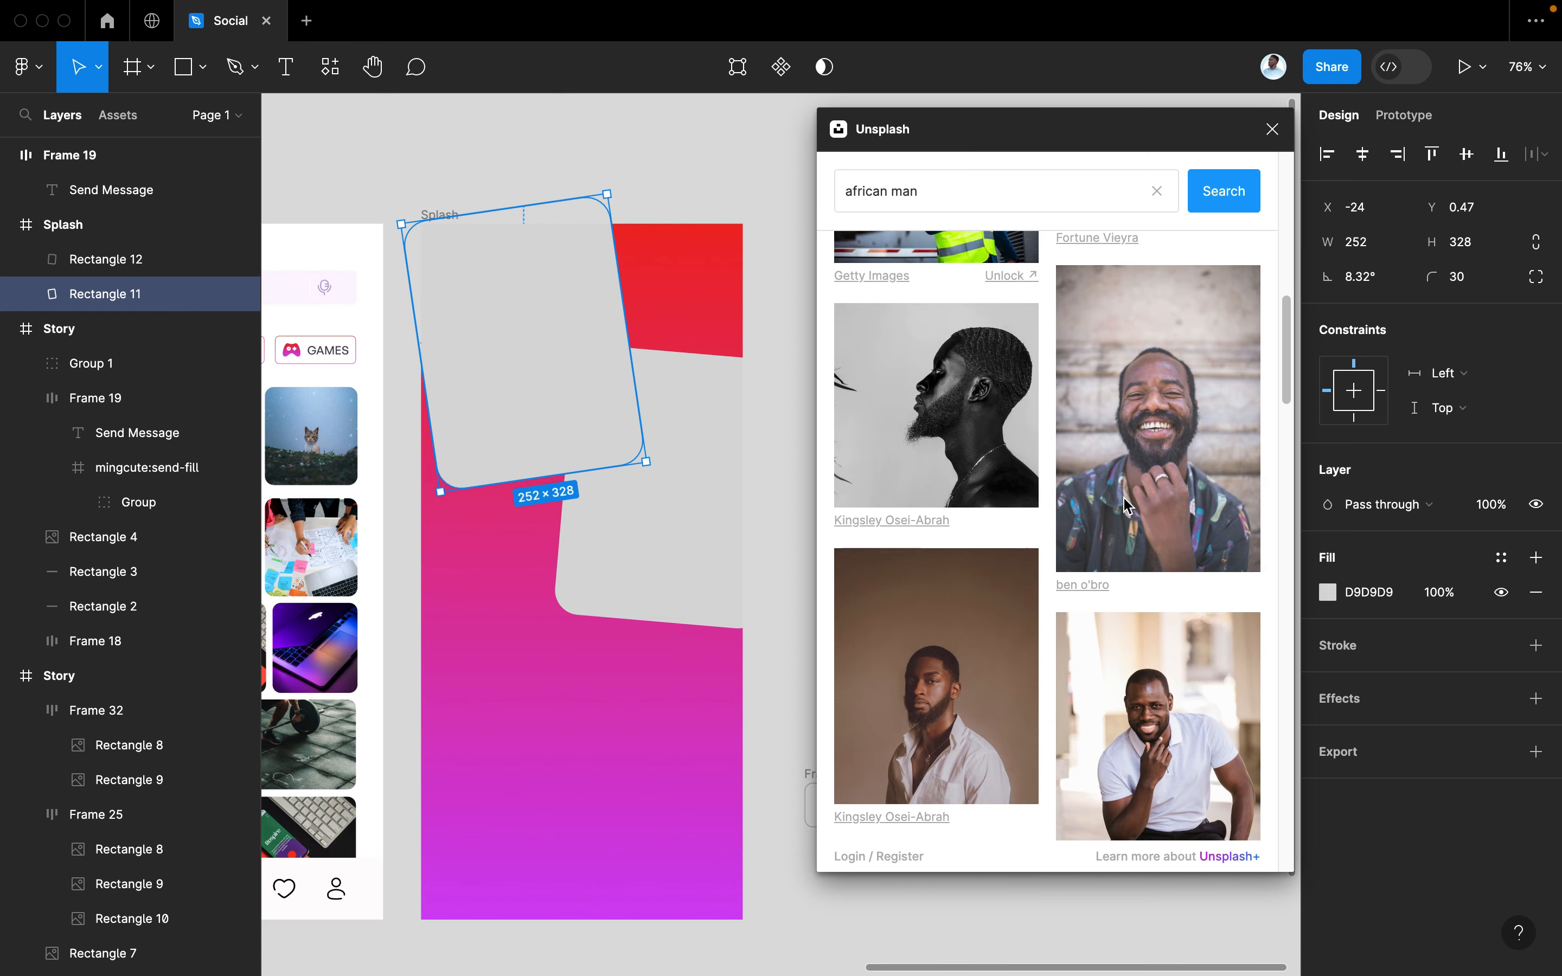
# Apply the laughing man photo to a card, then browse further down the results
pyautogui.click(1154, 513)
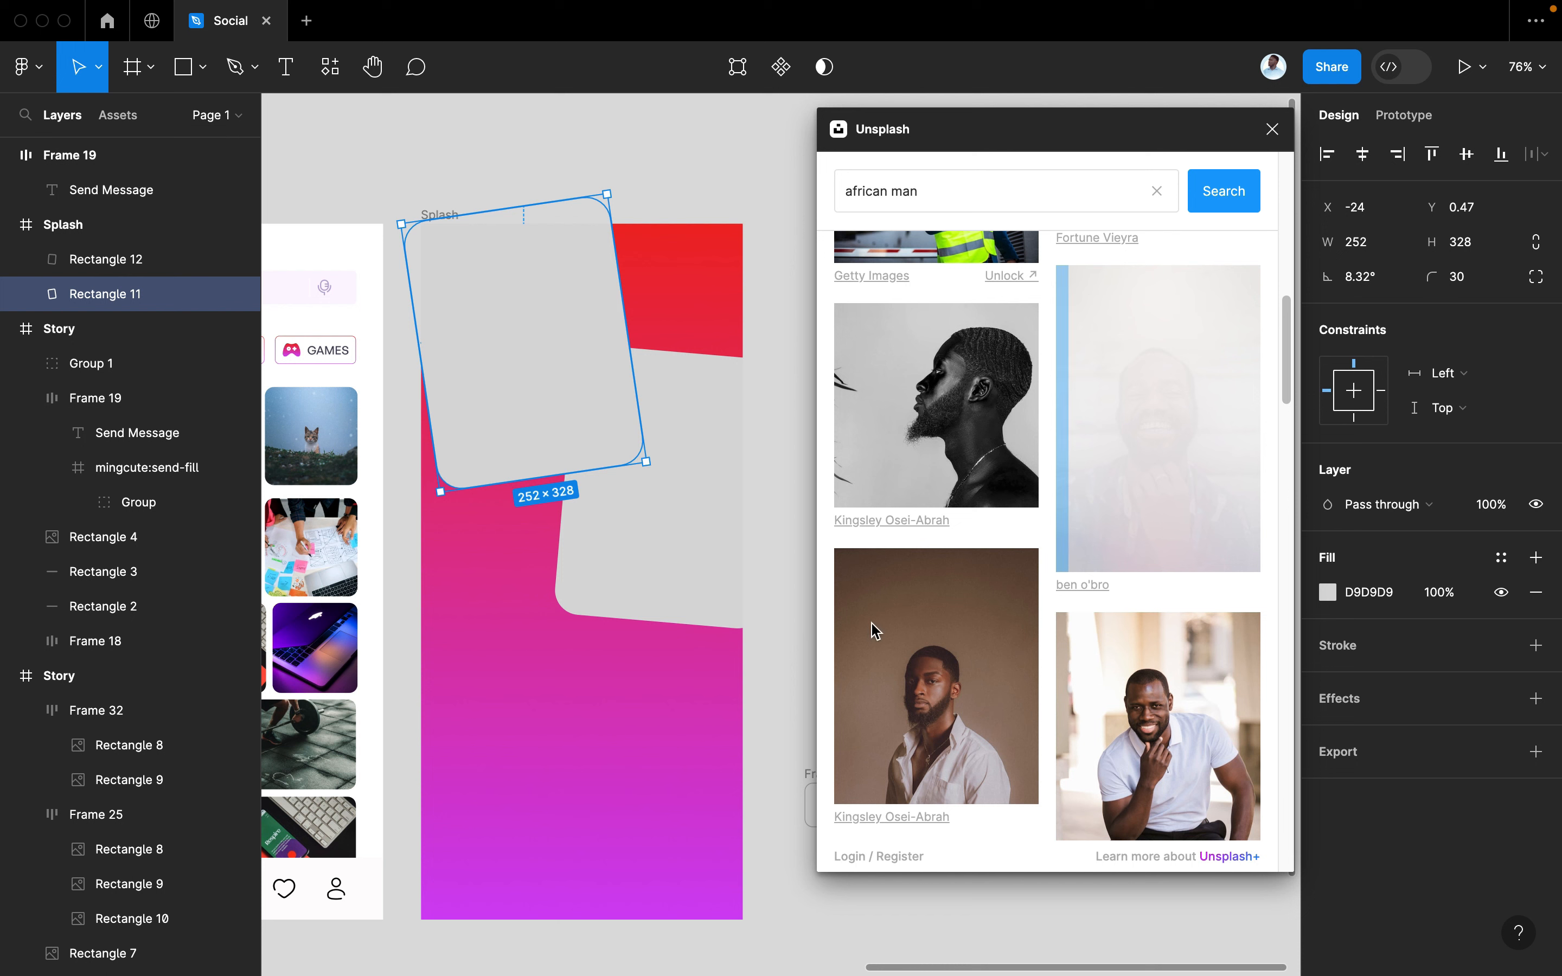
pyautogui.scroll(-10, 873, 629)
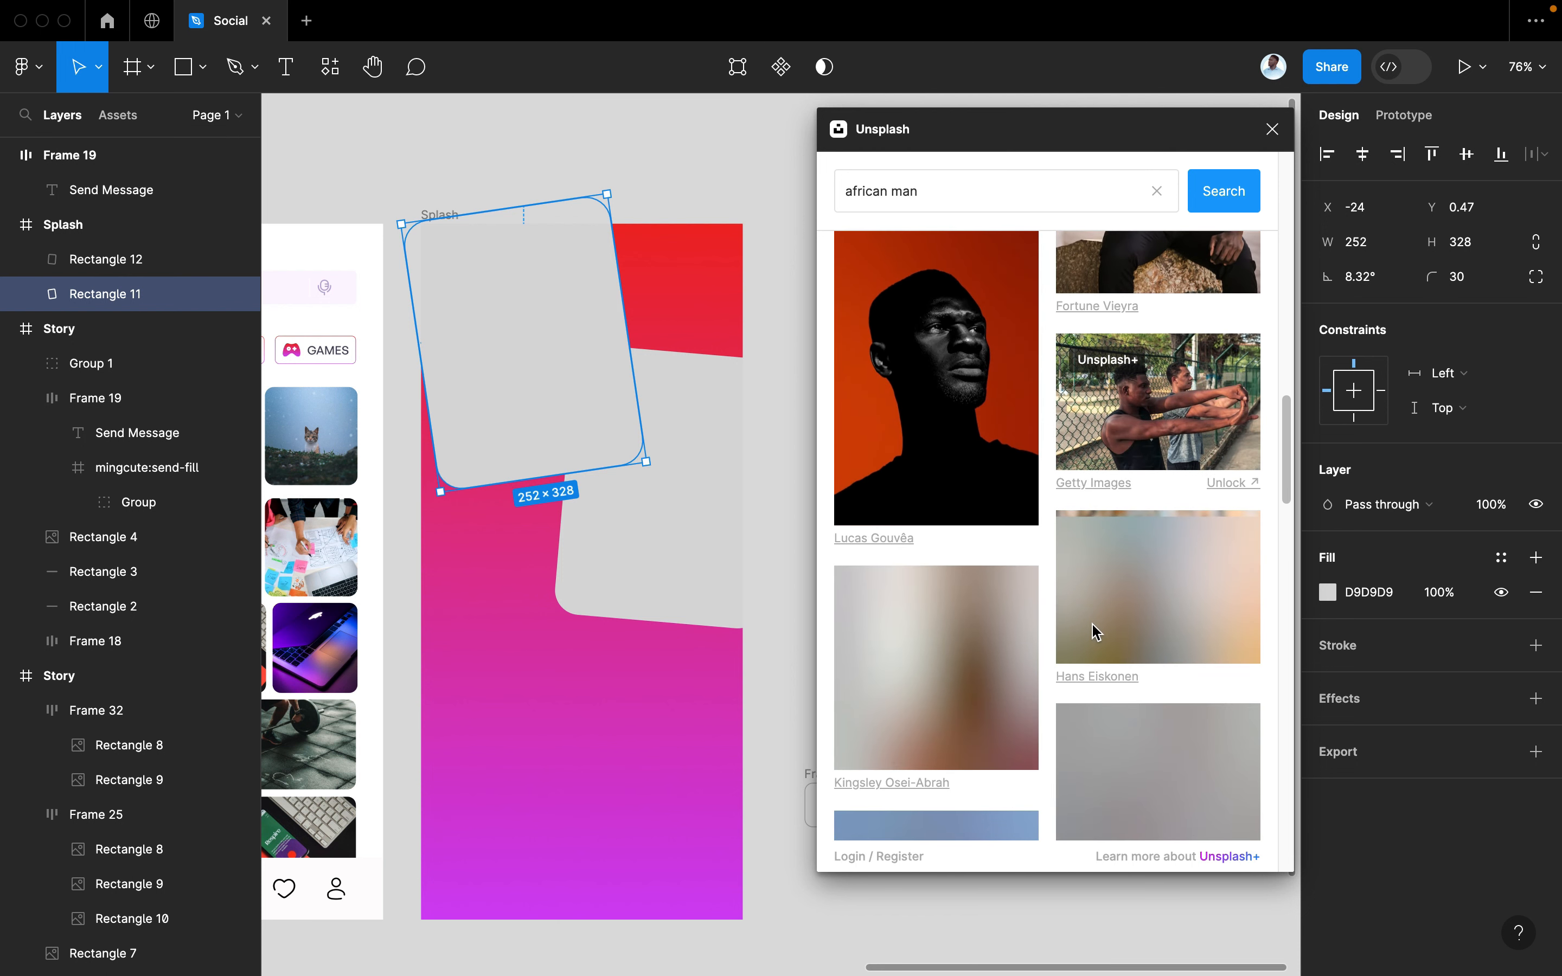
pyautogui.scroll(-3, 1096, 631)
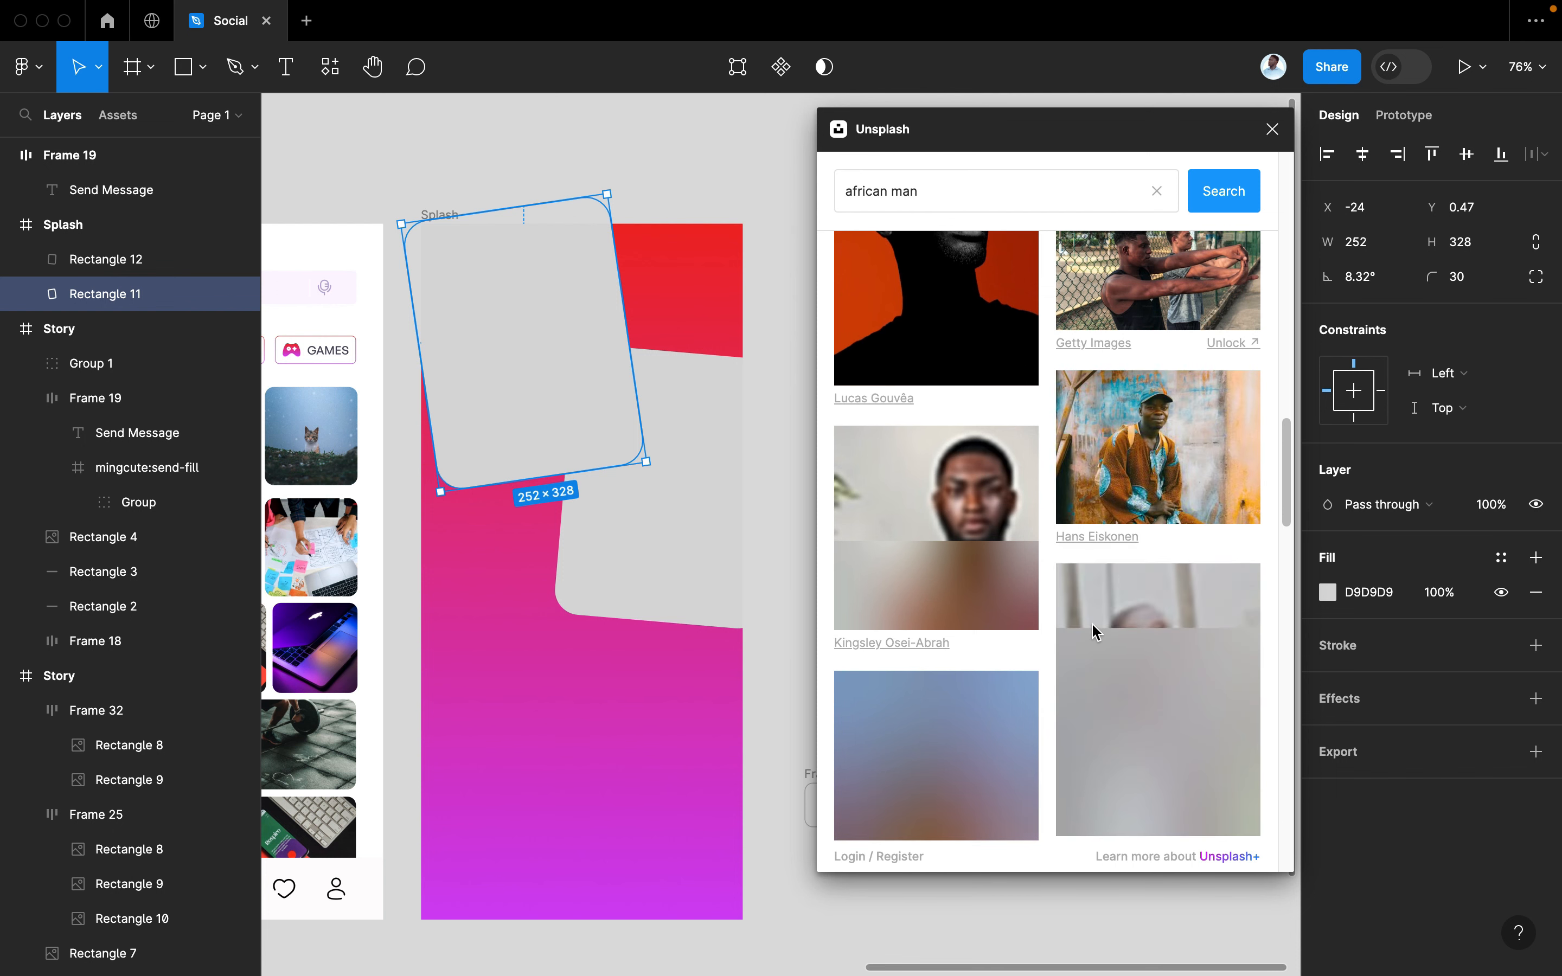
pyautogui.scroll(-1, 1095, 631)
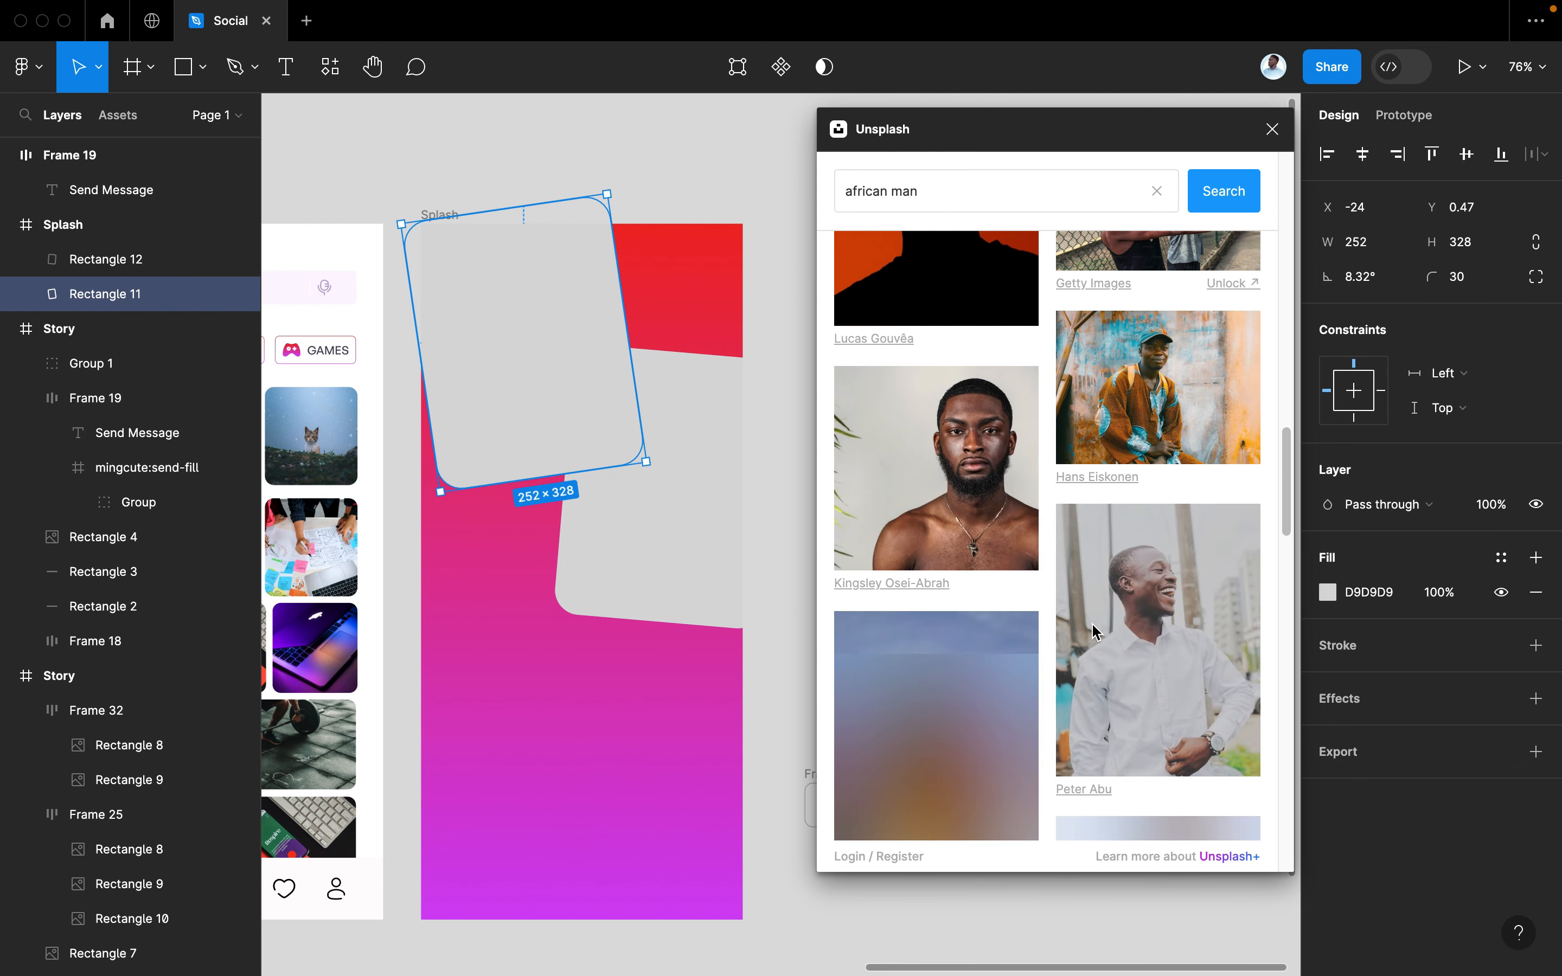
pyautogui.scroll(-3, 1095, 631)
pyautogui.scroll(-1, 1095, 632)
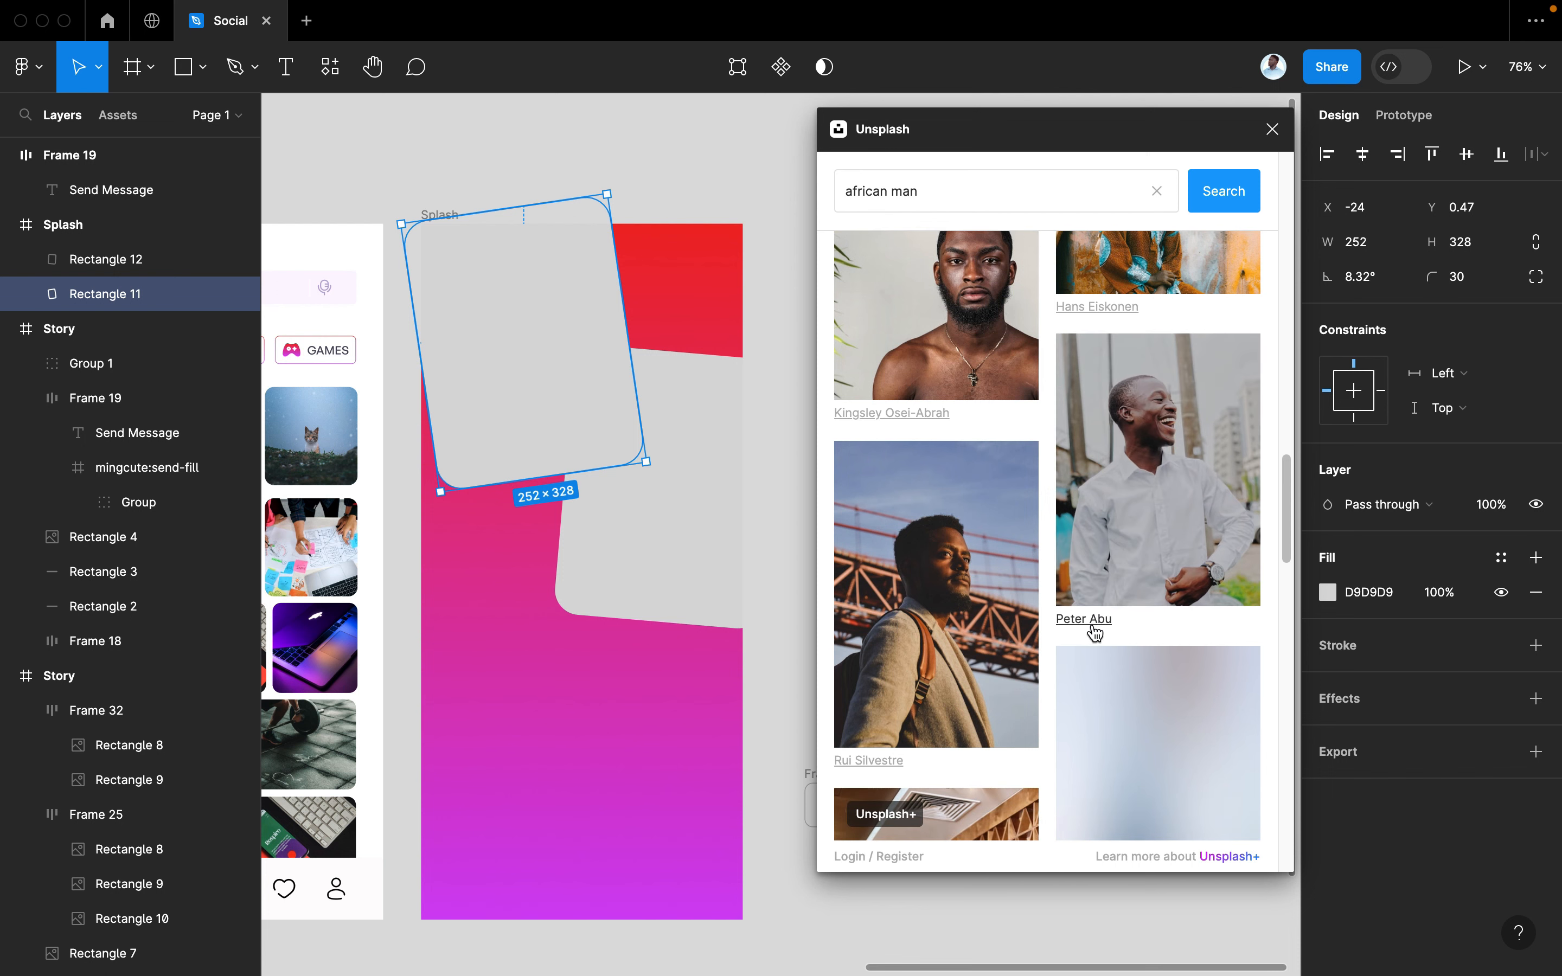
pyautogui.scroll(-8, 1095, 631)
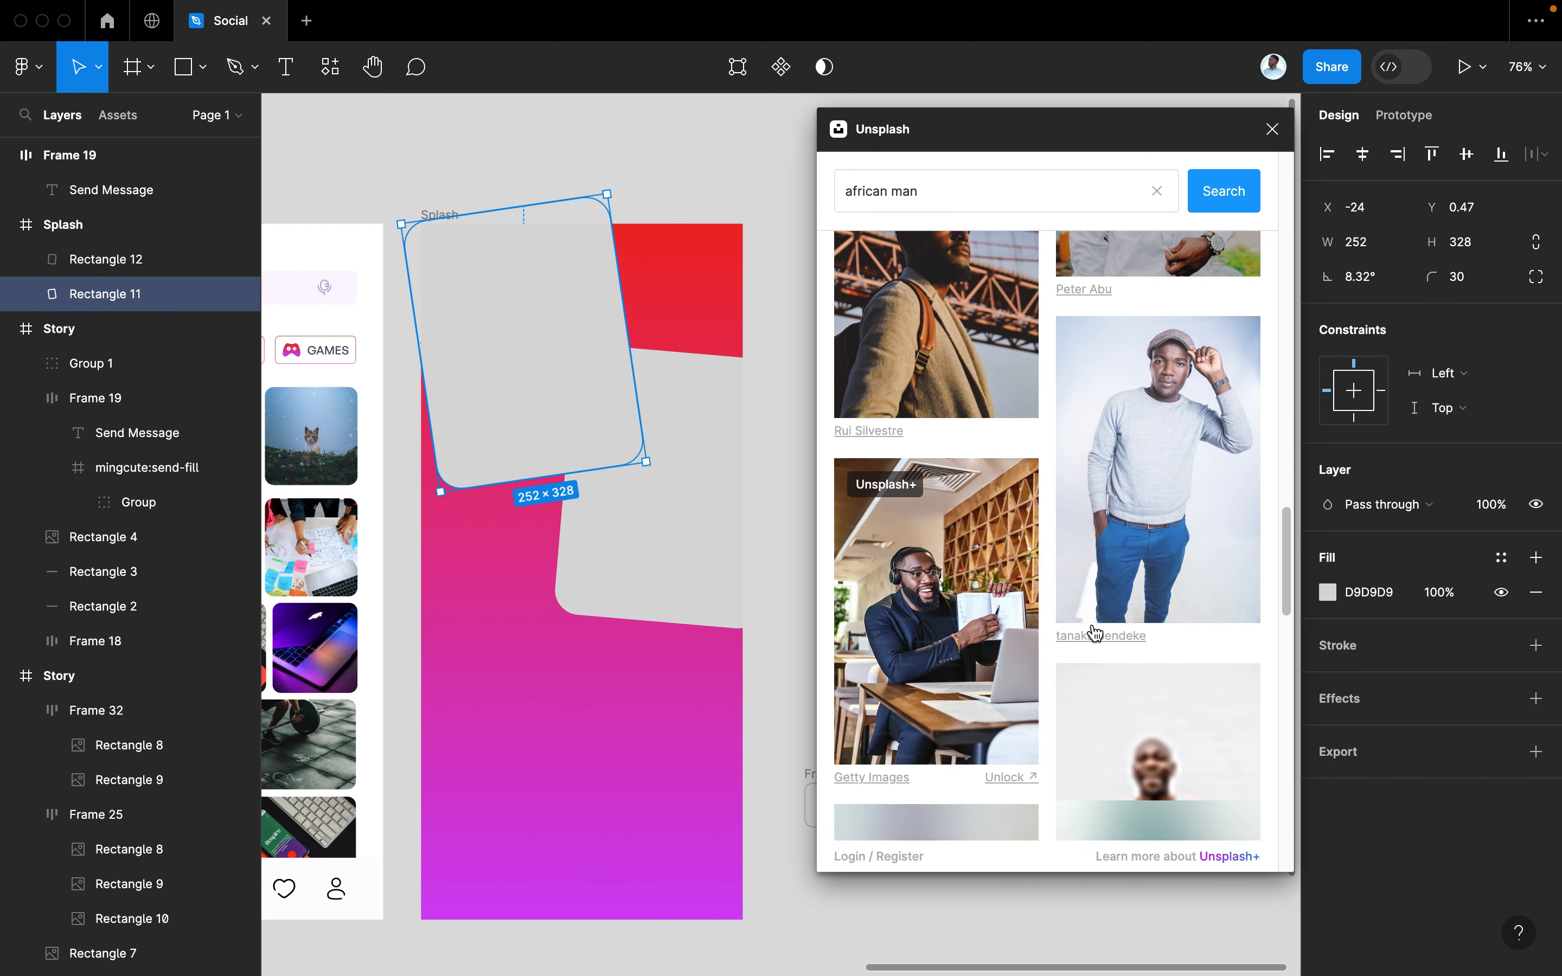
pyautogui.scroll(-8, 1096, 631)
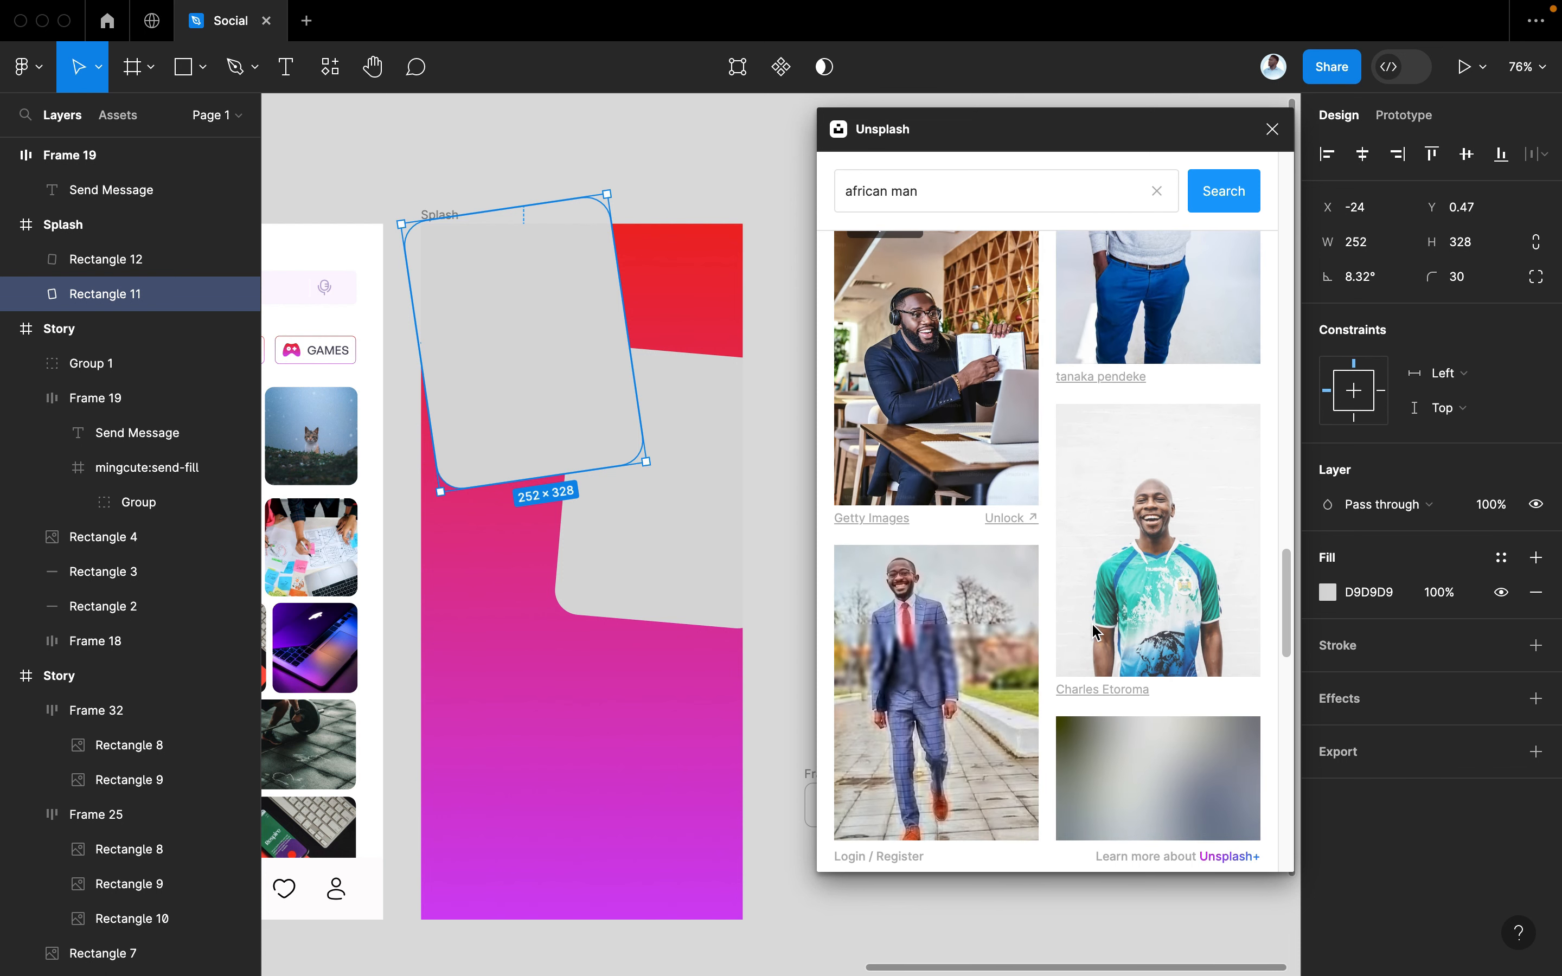
pyautogui.scroll(-4, 1096, 631)
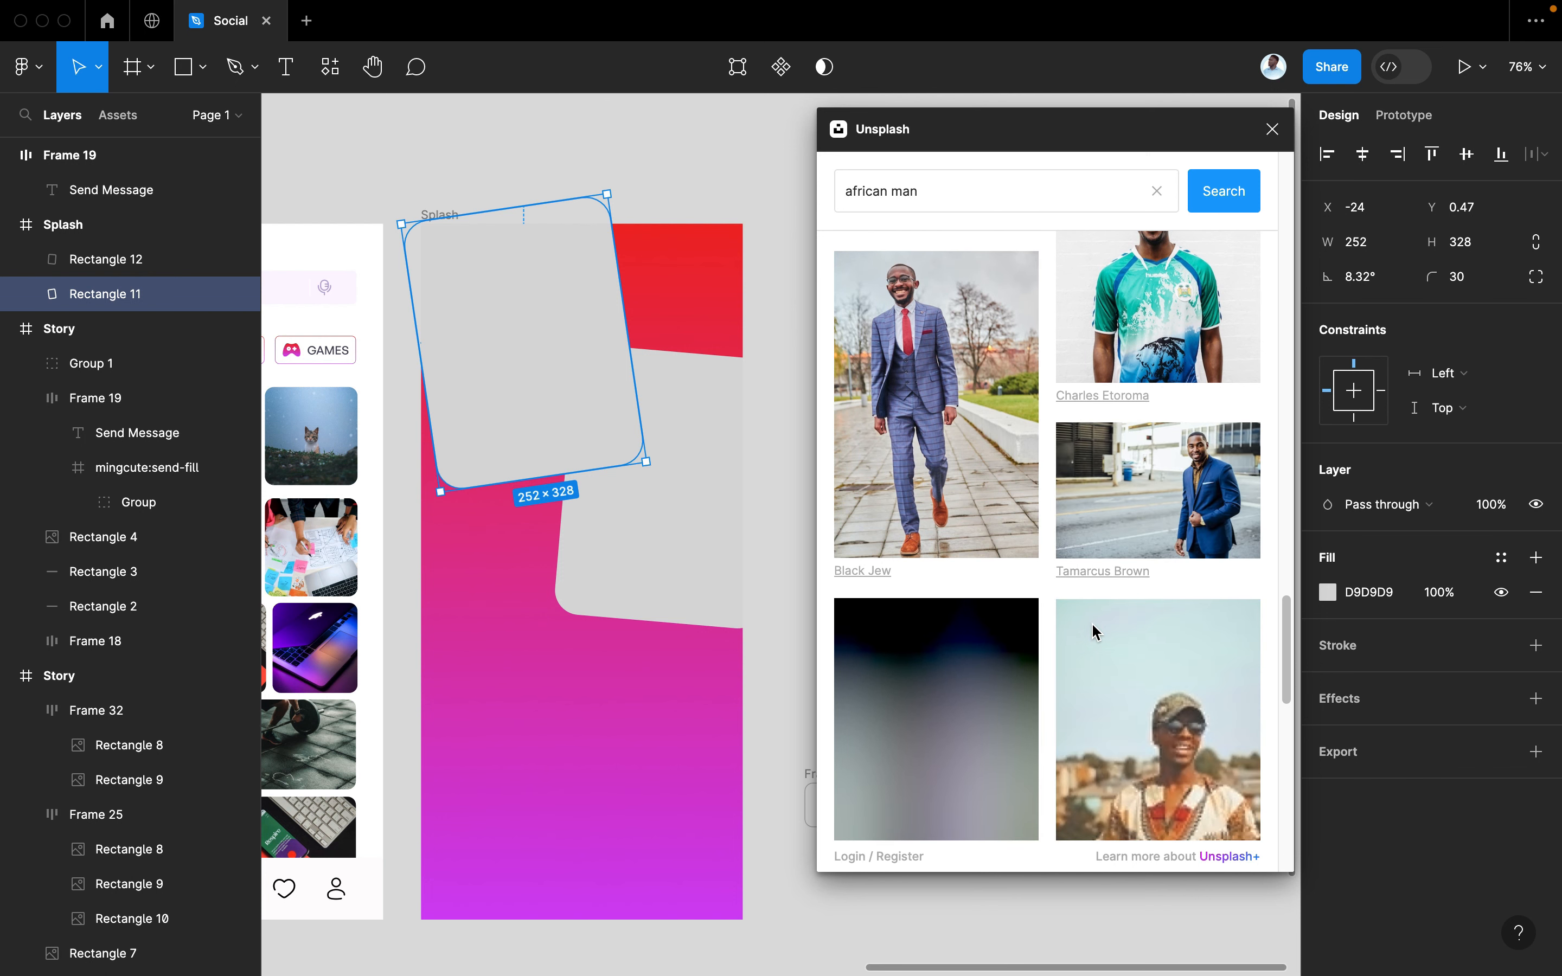
pyautogui.scroll(-15, 1095, 631)
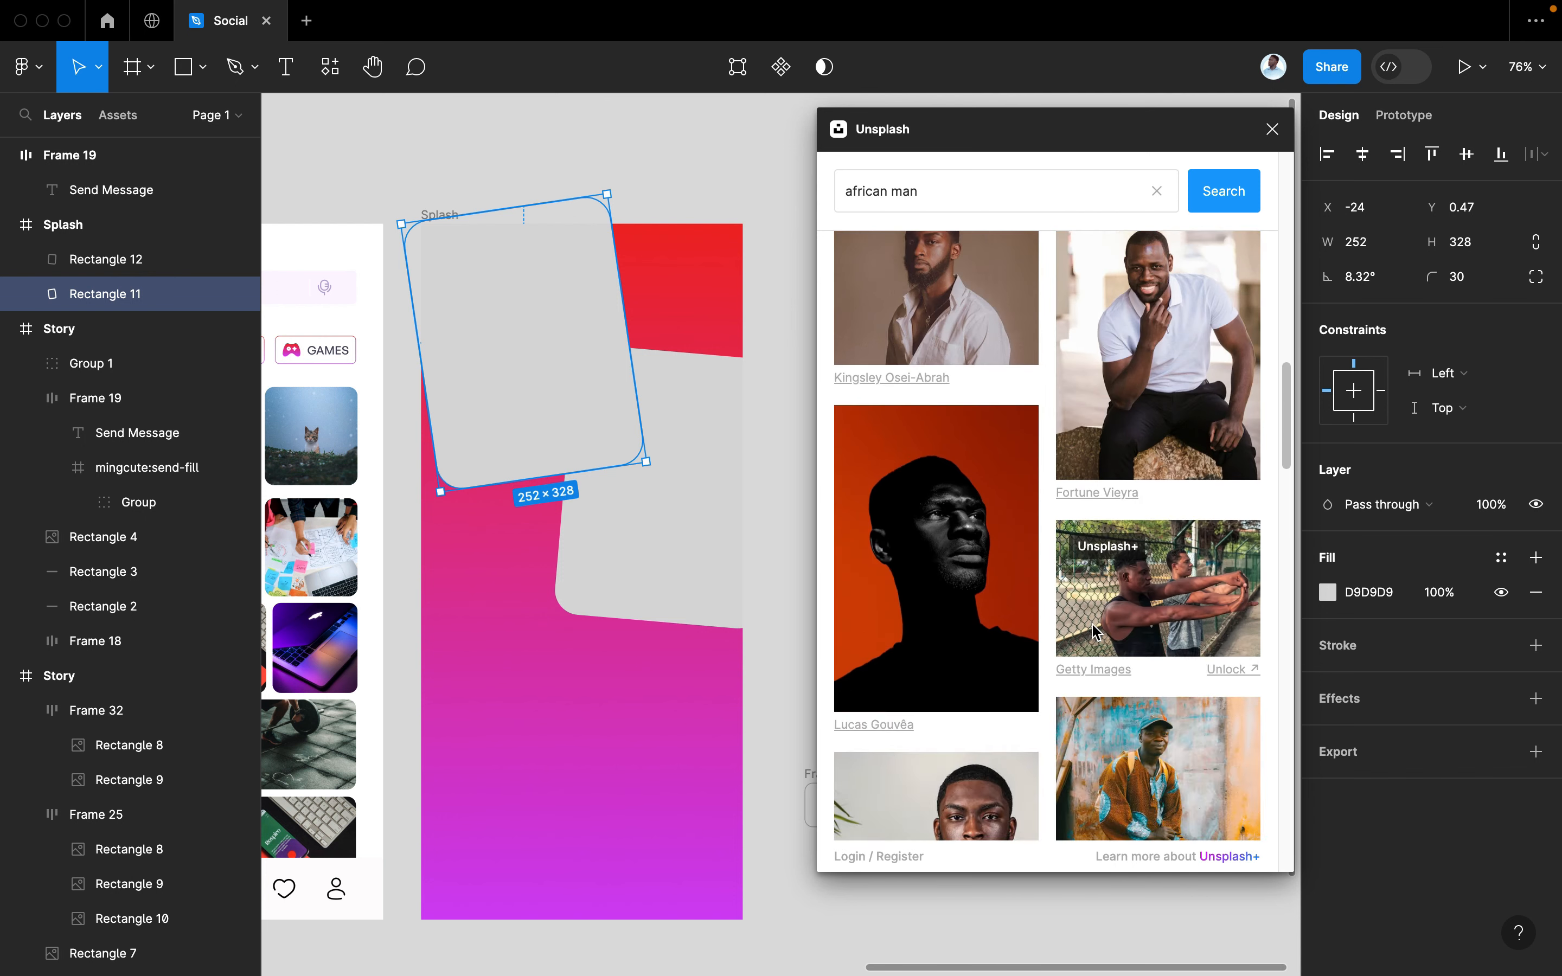
pyautogui.scroll(-3, 1095, 631)
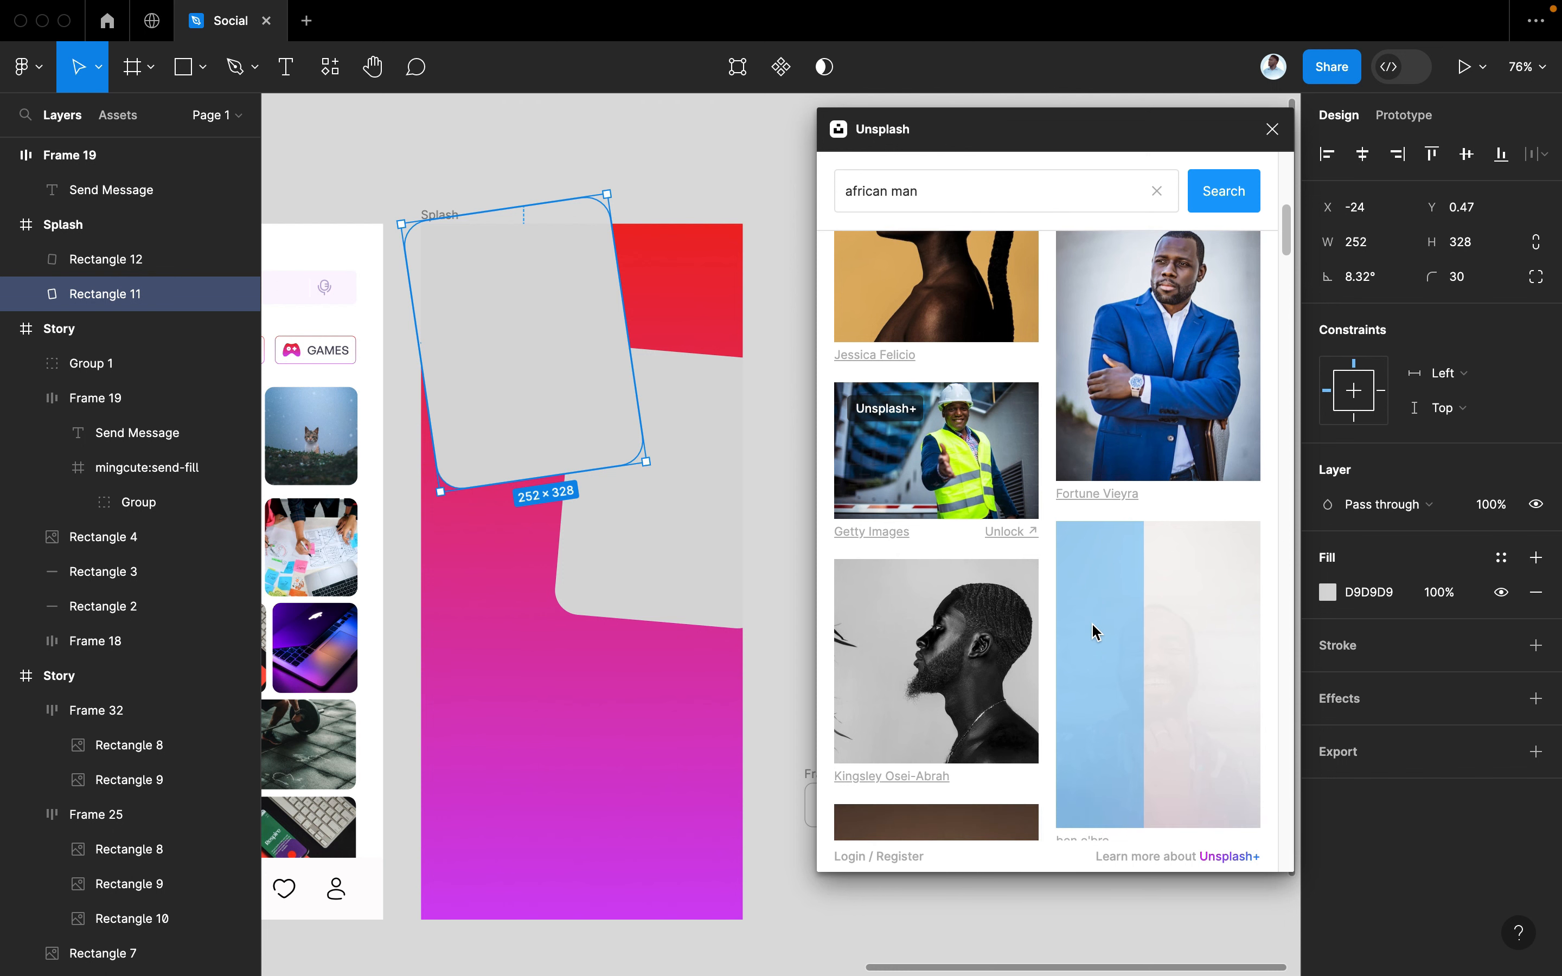
pyautogui.scroll(-10, 1095, 631)
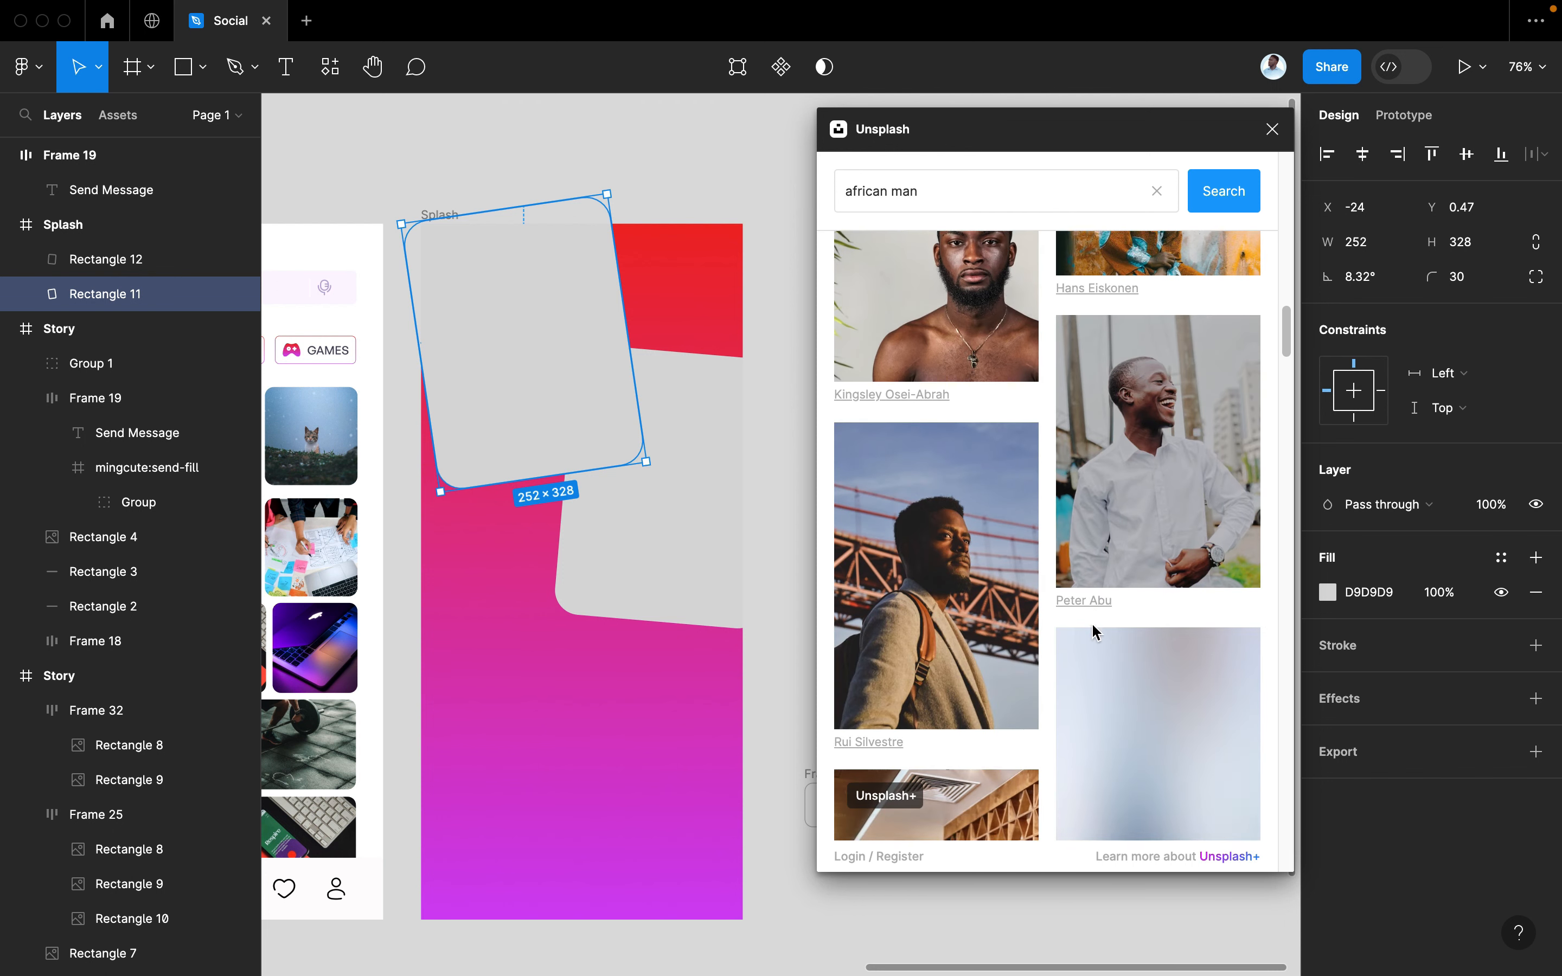
pyautogui.scroll(-10, 1095, 631)
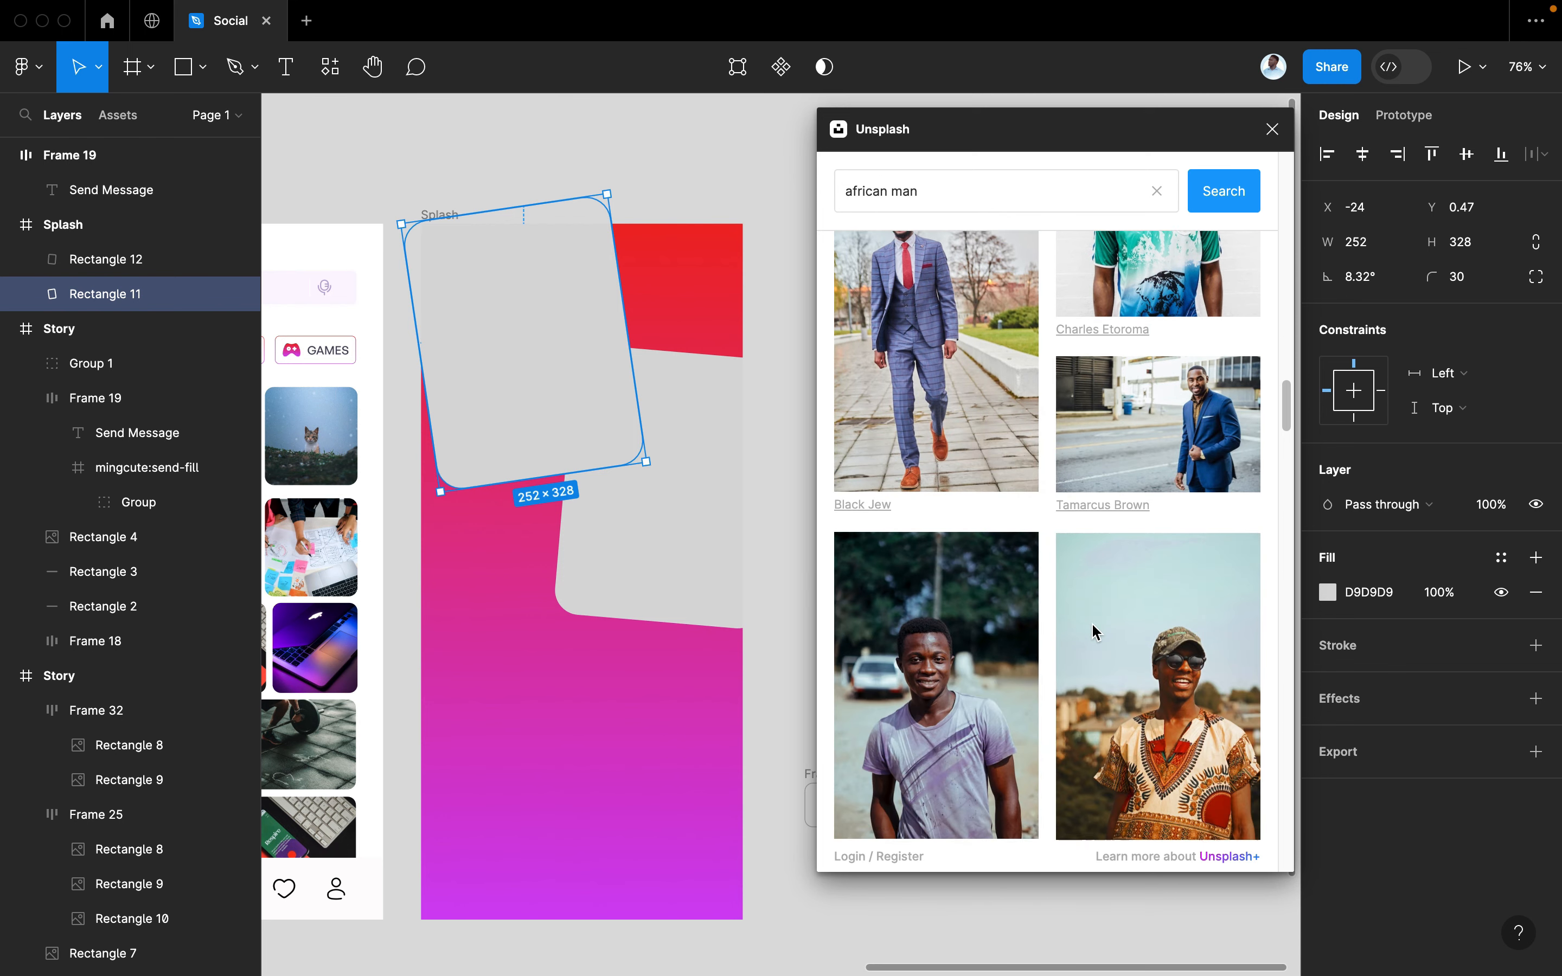
pyautogui.scroll(-10, 1094, 631)
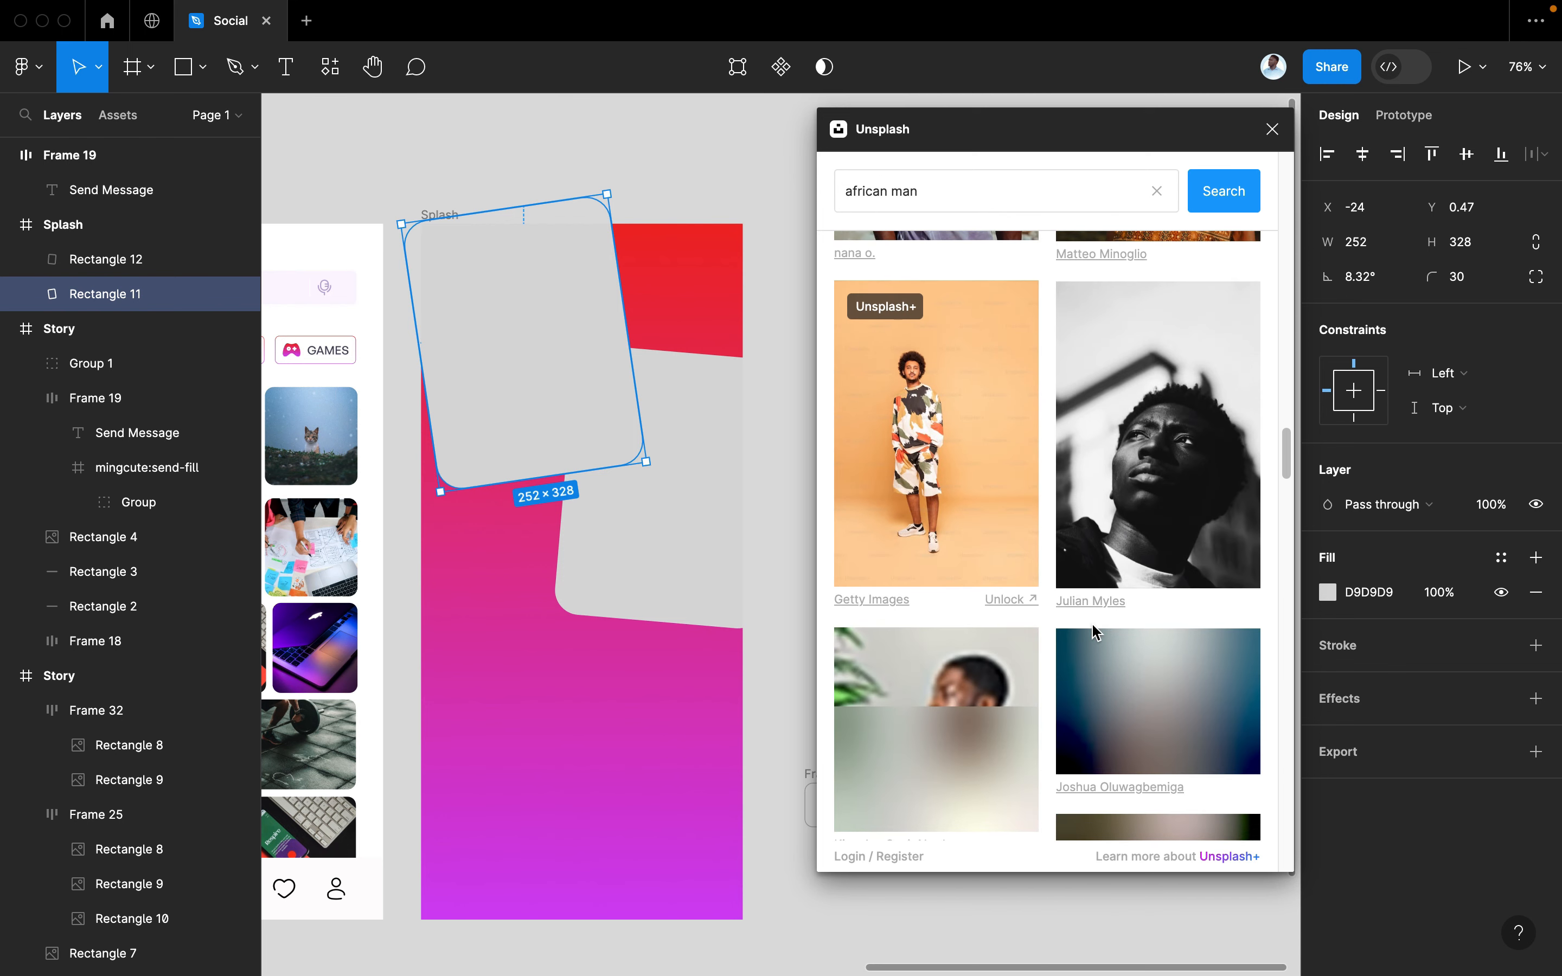
pyautogui.scroll(-10, 1095, 633)
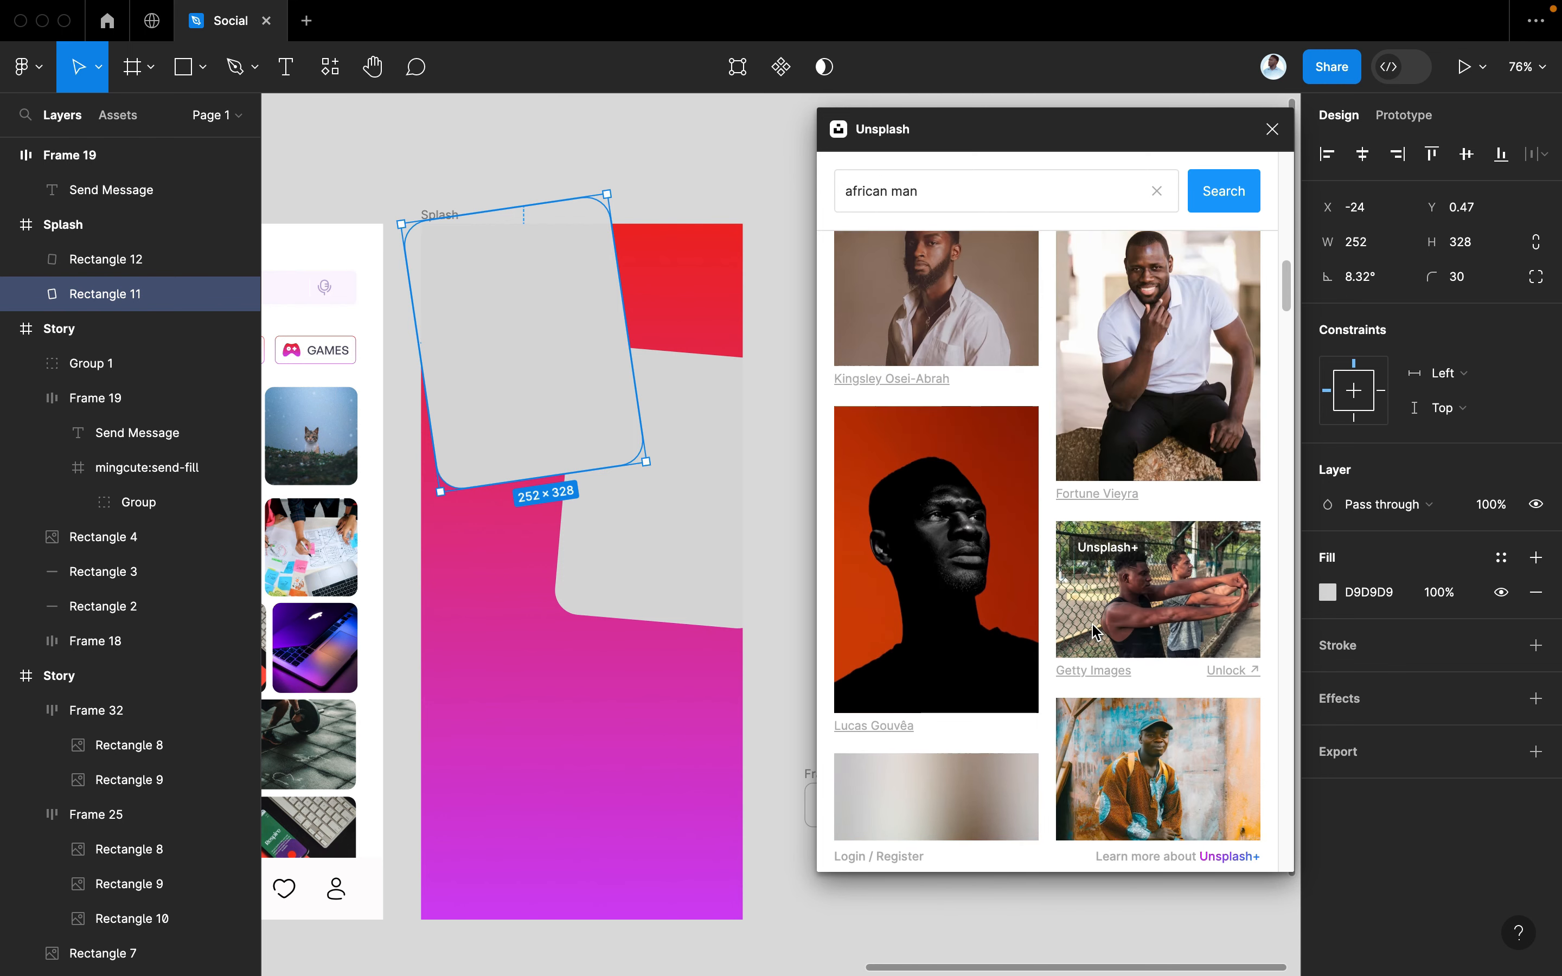
pyautogui.scroll(3, 1095, 631)
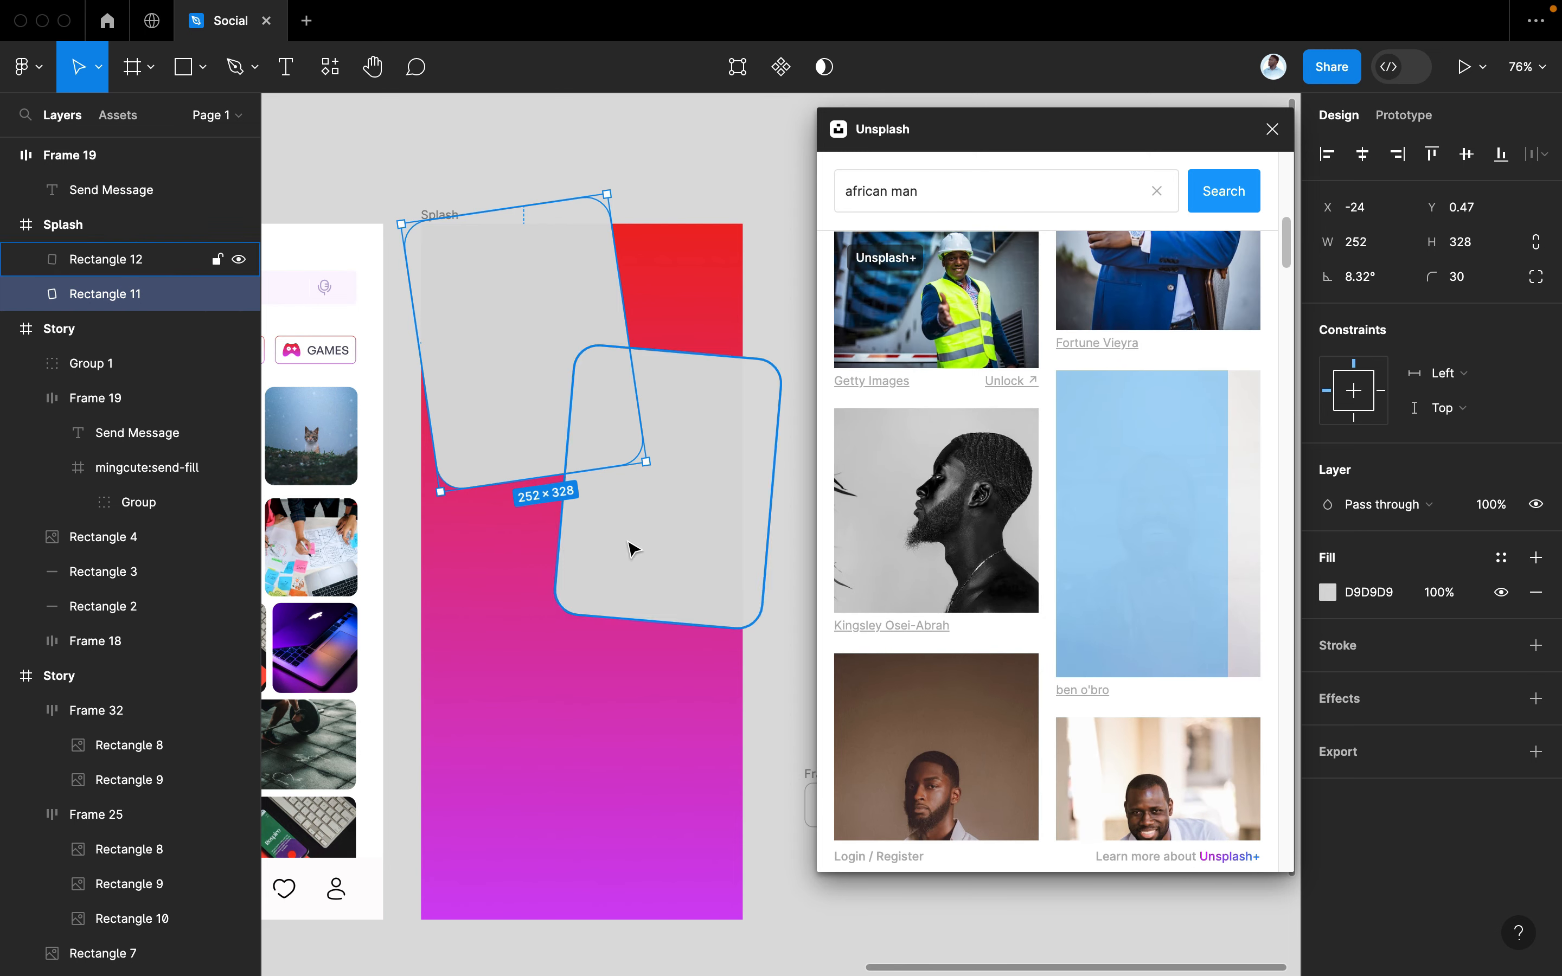
# Give Rectangle 12 the smiling bearded man photo, then select the grey Rectangle 11 card
pyautogui.click(703, 612)
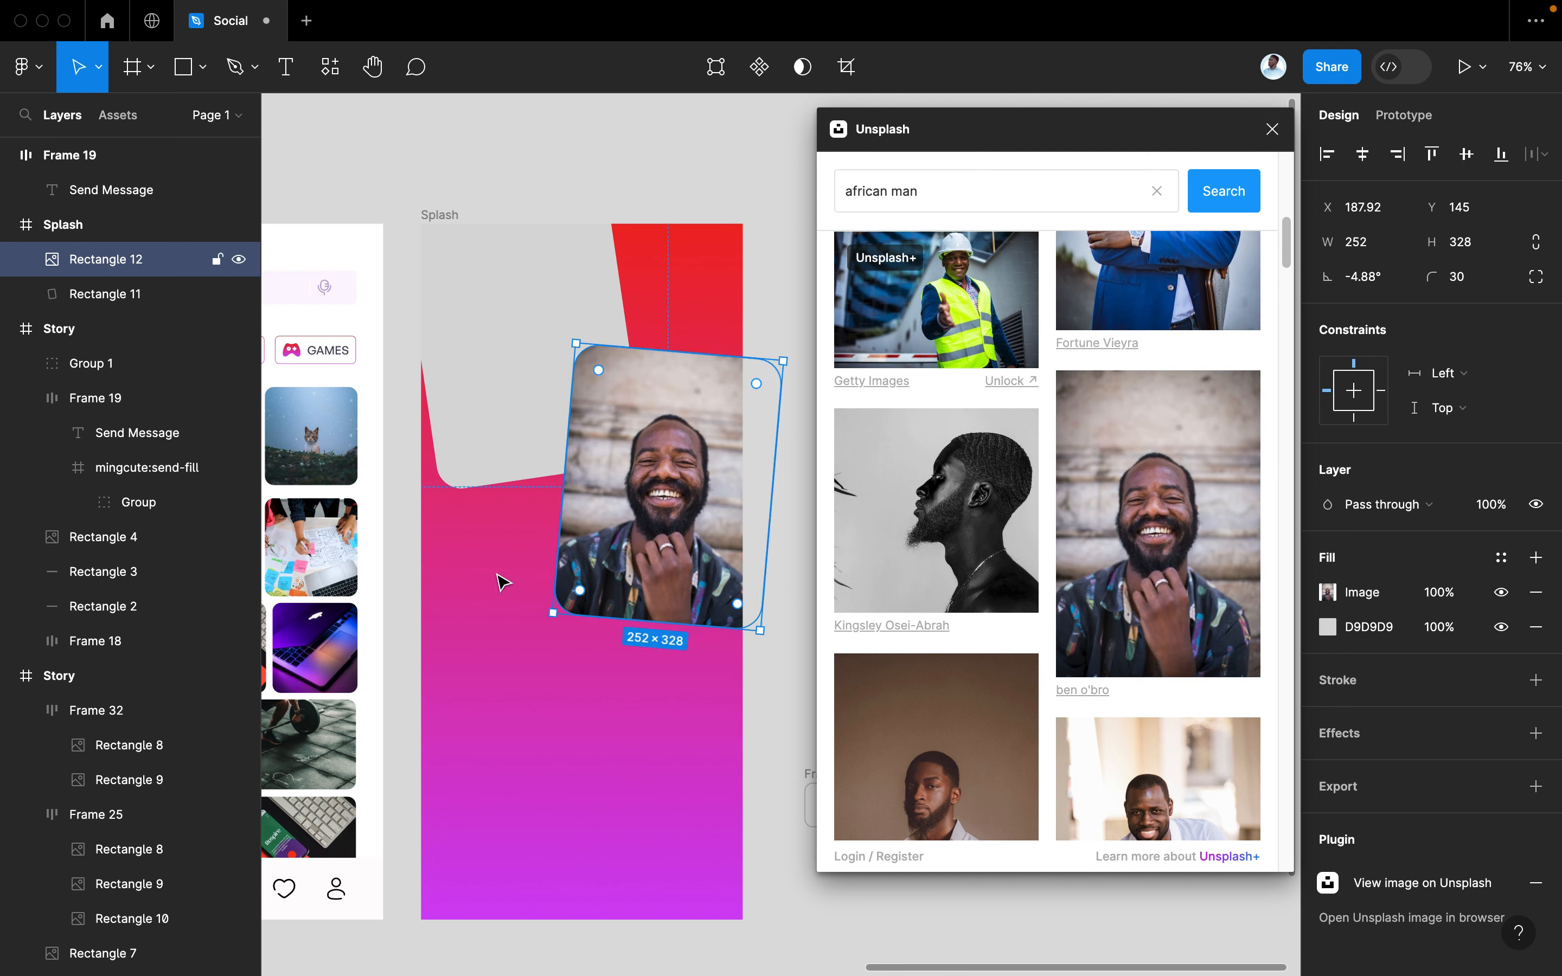
pyautogui.click(427, 433)
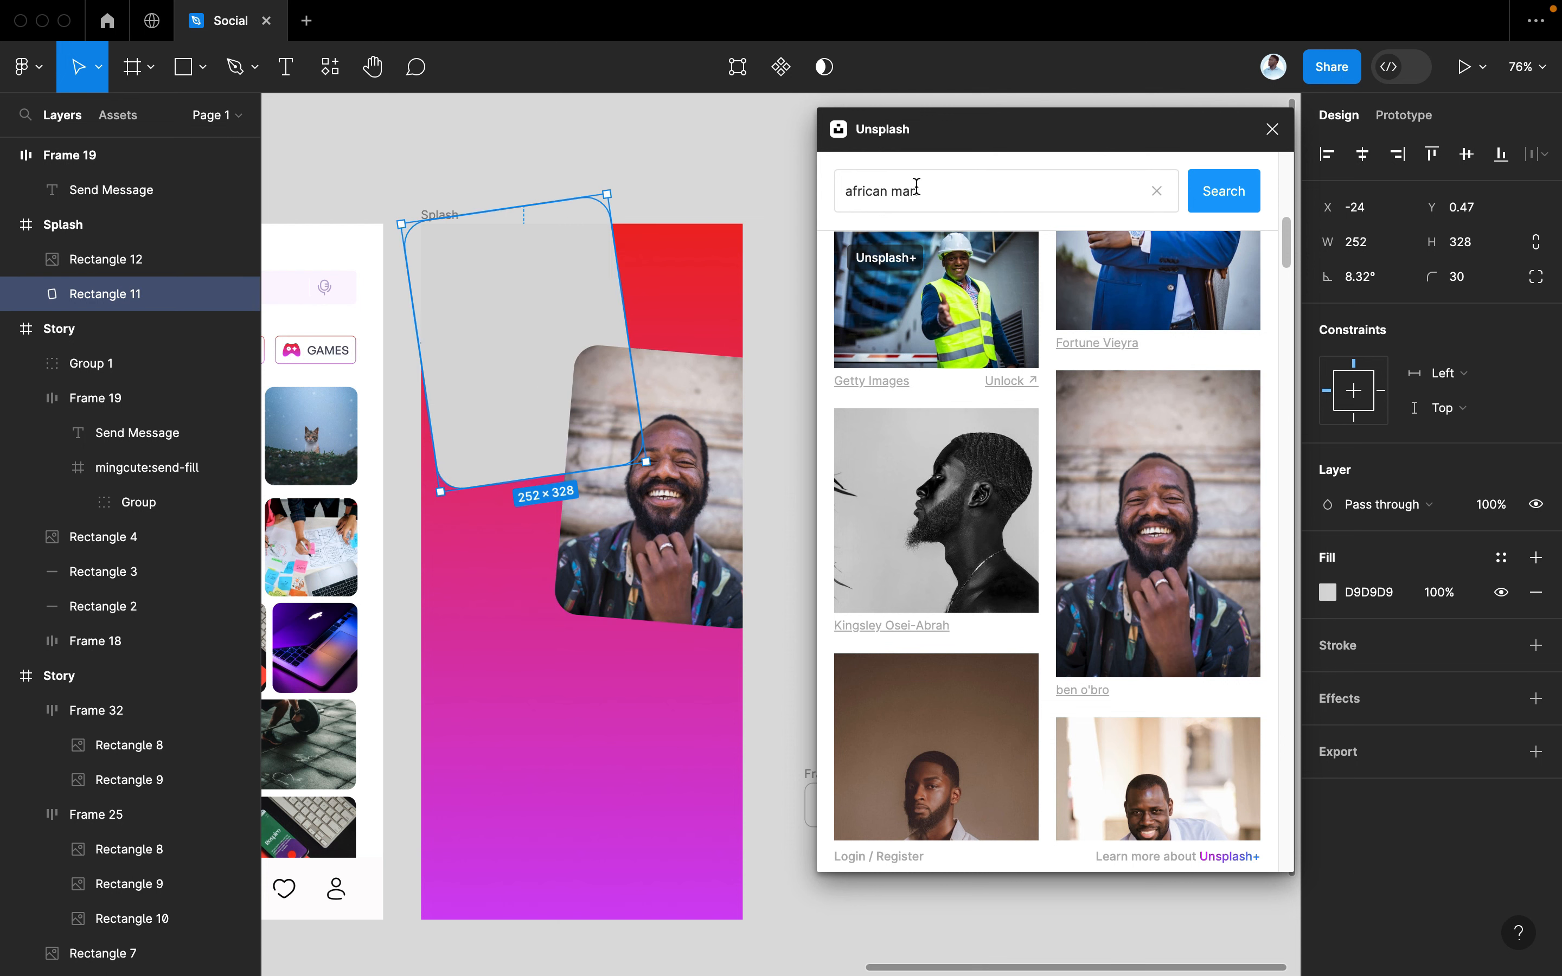
pyautogui.click(877, 188)
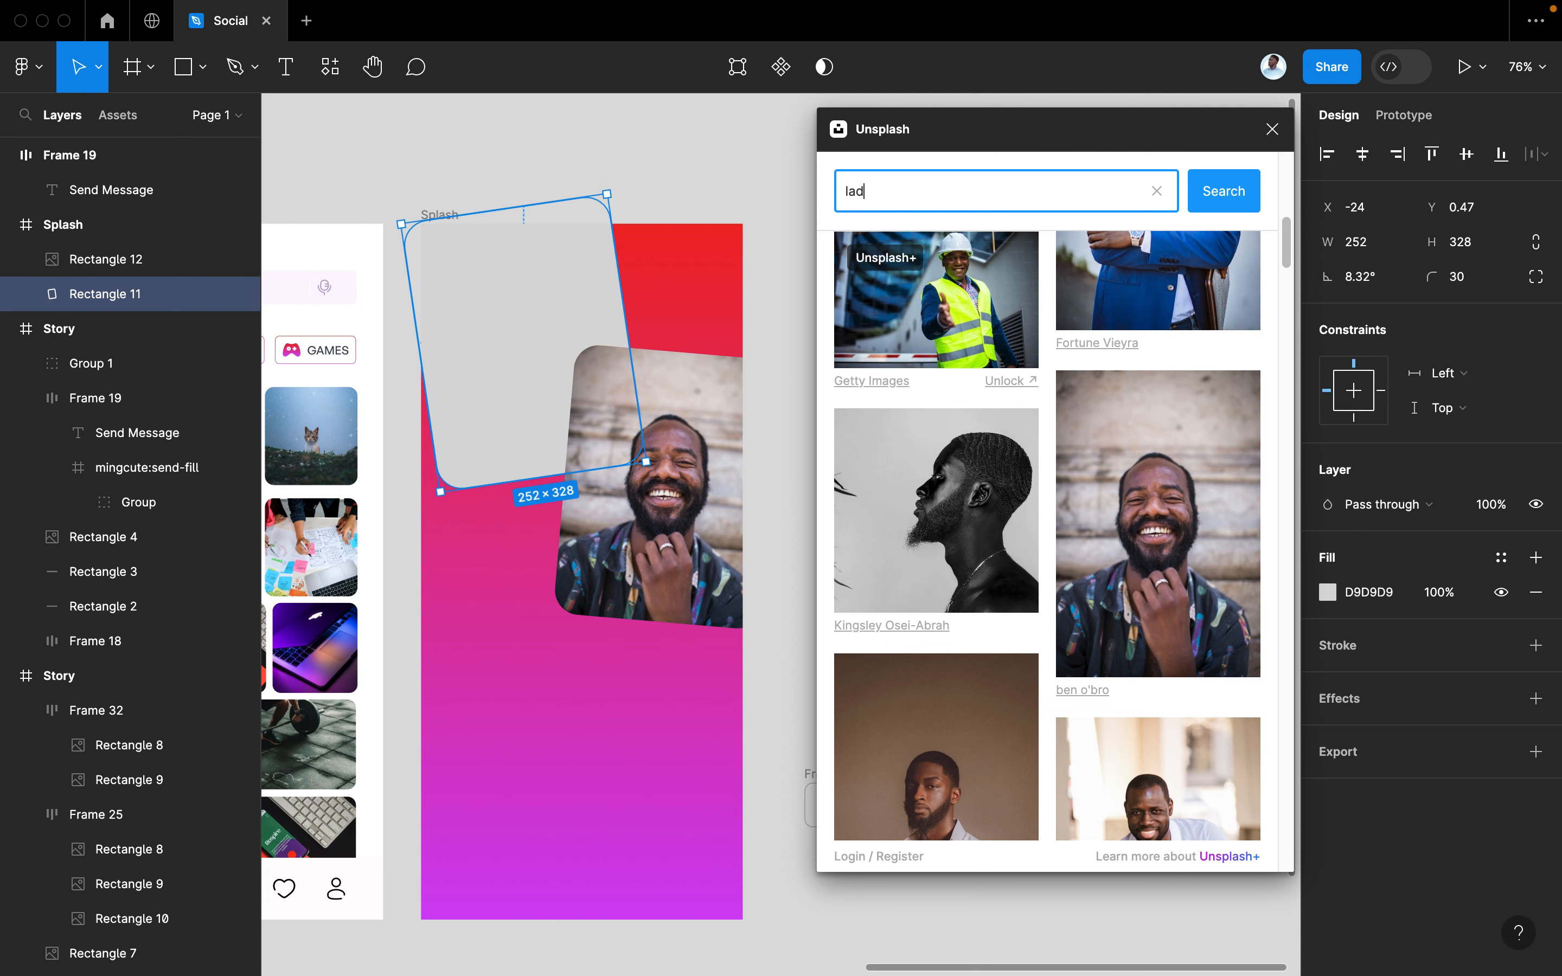
# Search Unsplash for 'lady' and fill the grey card with the blonde woman photo
pyautogui.write('lady')
pyautogui.press('Return')
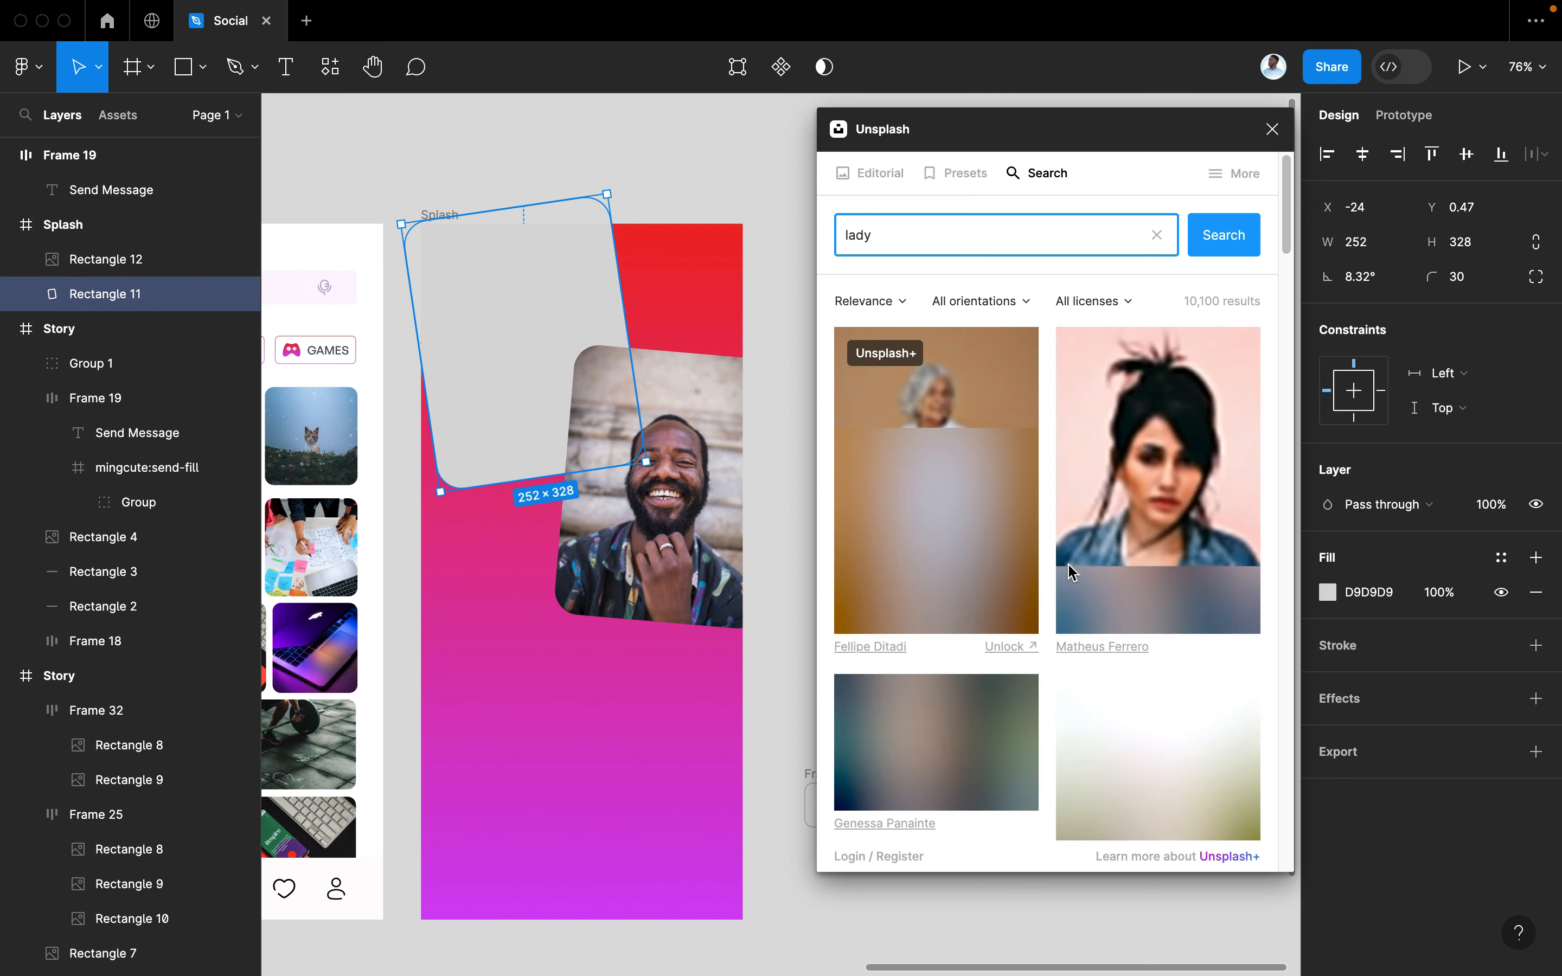
pyautogui.scroll(-3, 1096, 627)
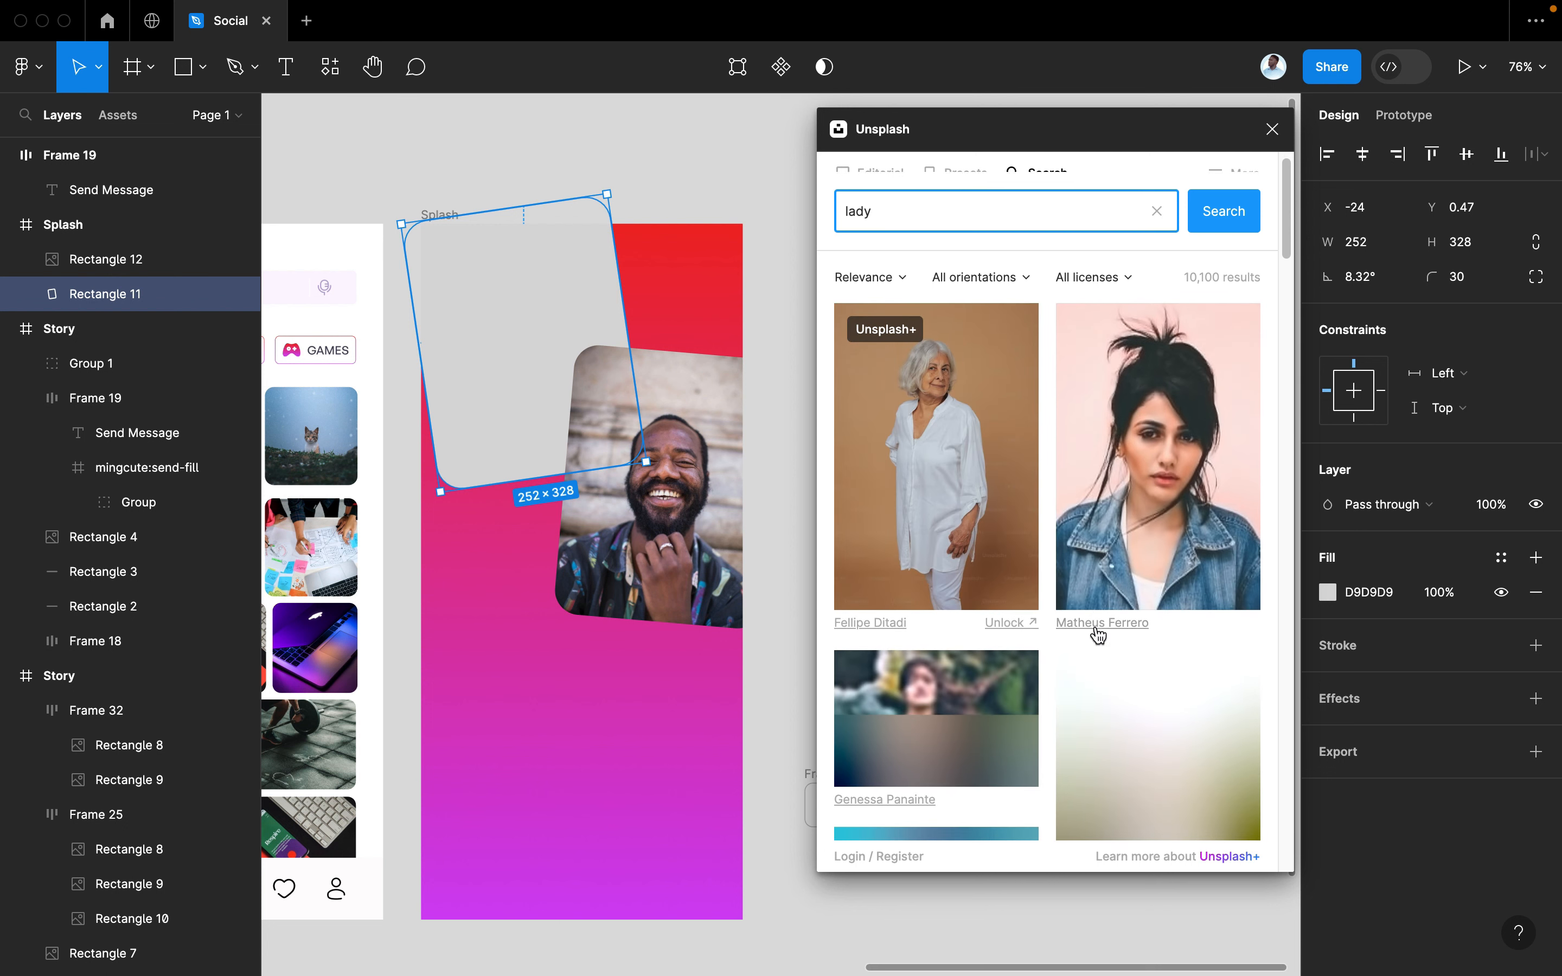
pyautogui.scroll(-2, 1095, 632)
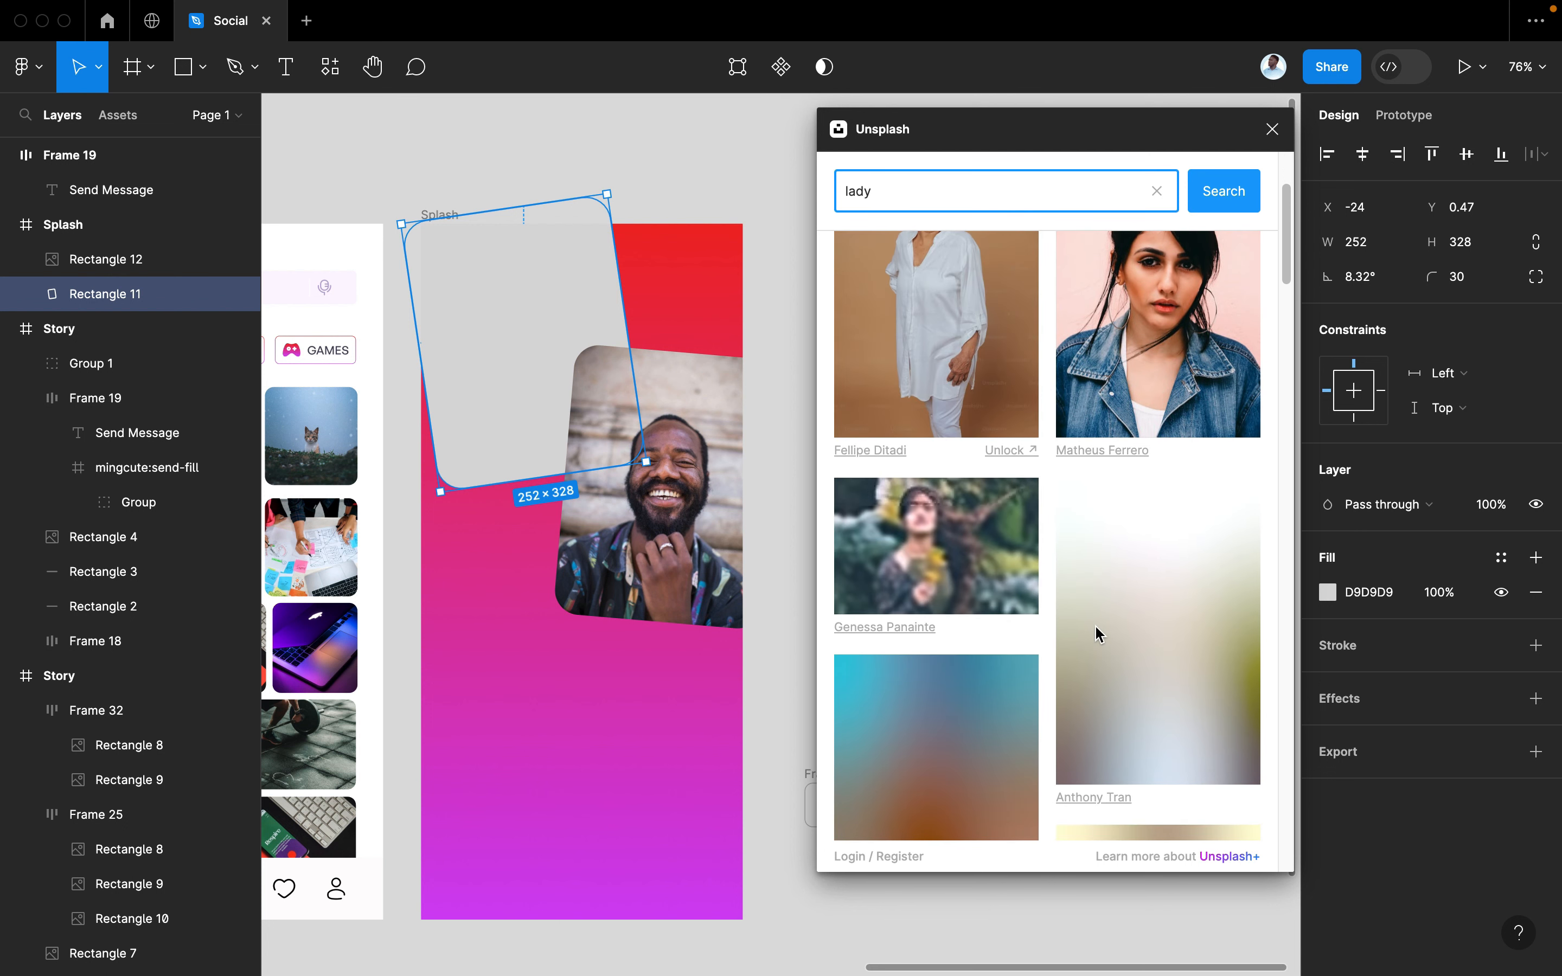
pyautogui.scroll(-2, 1096, 633)
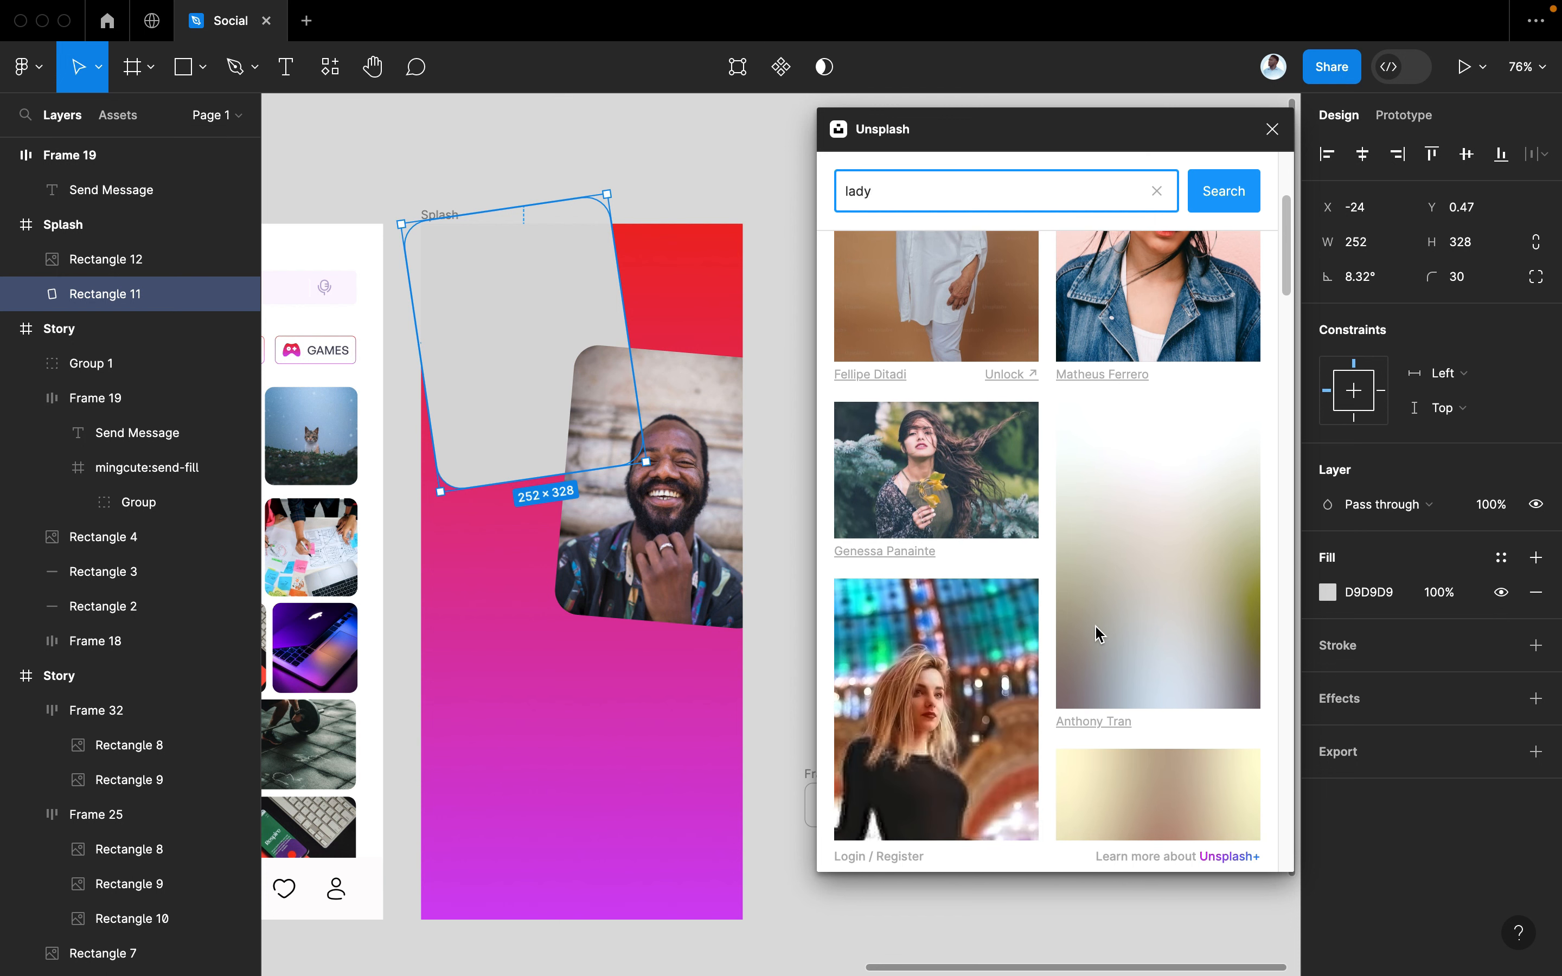
pyautogui.scroll(-3, 1099, 634)
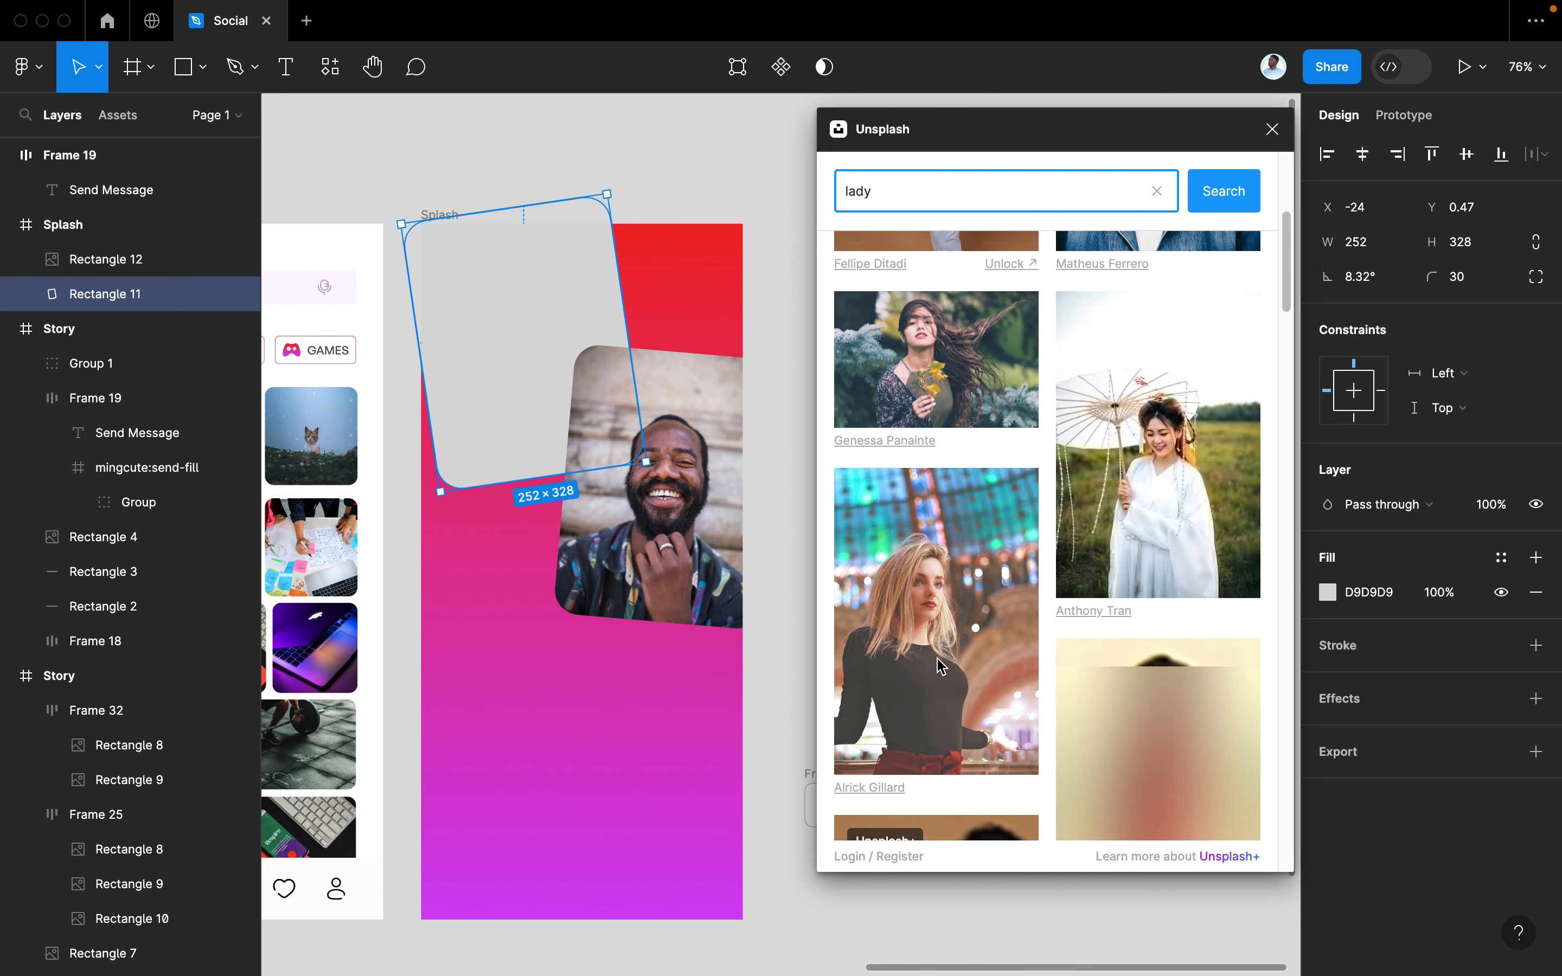
pyautogui.click(937, 657)
# Browse more 'lady' results and the canvas, then deselect the tilted woman photo
pyautogui.scroll(-10, 1131, 657)
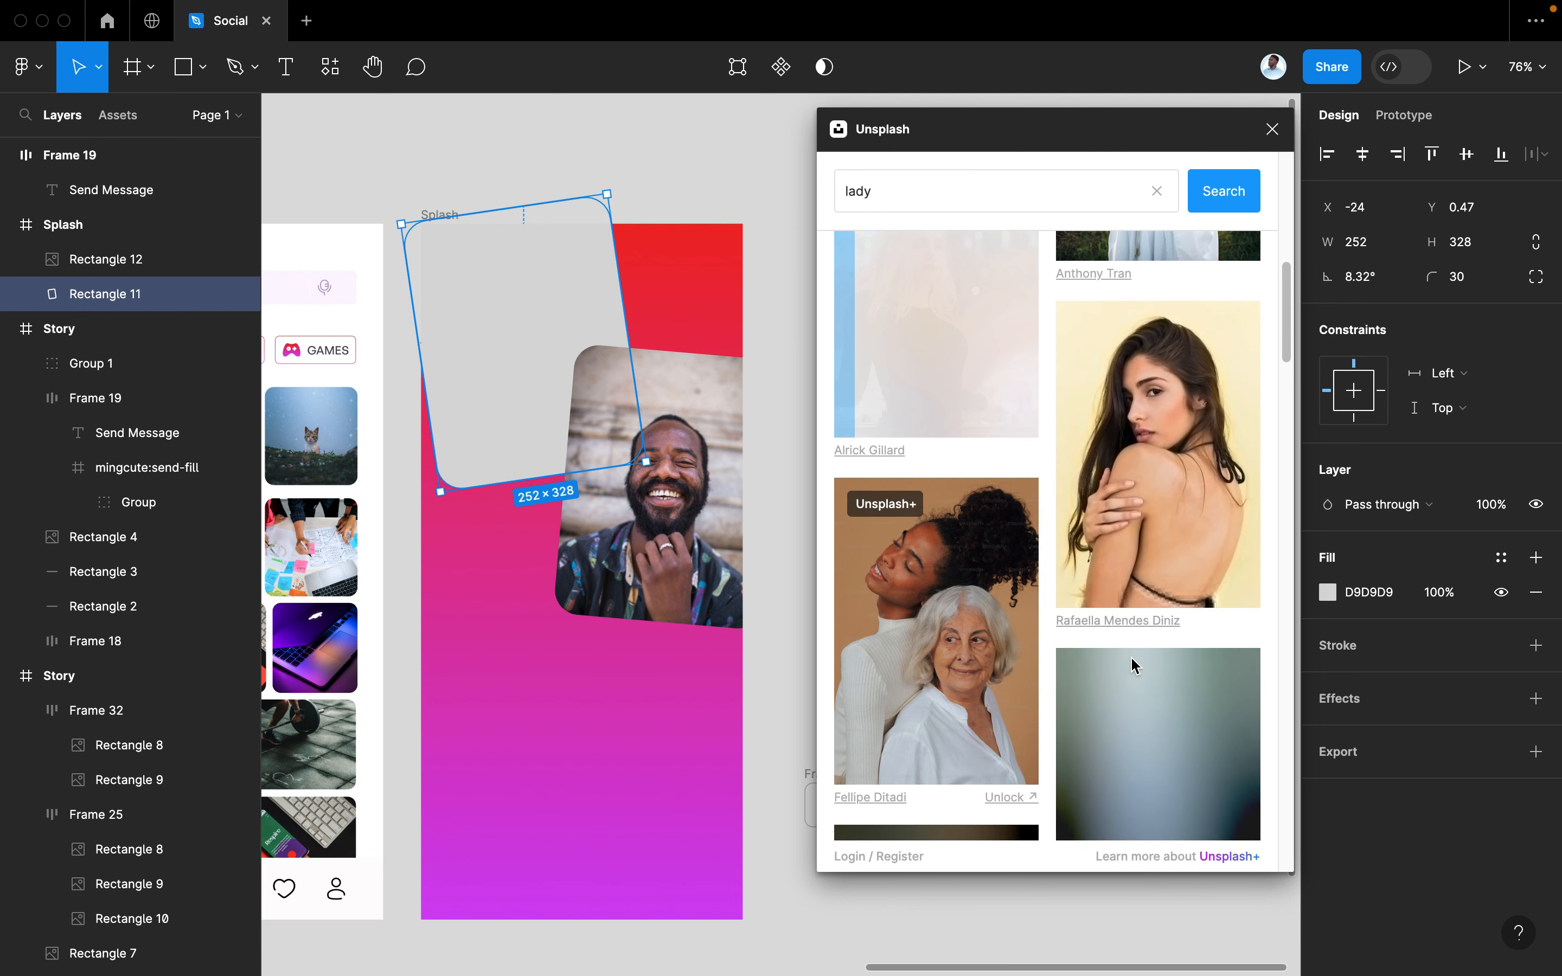
pyautogui.scroll(-7, 1131, 657)
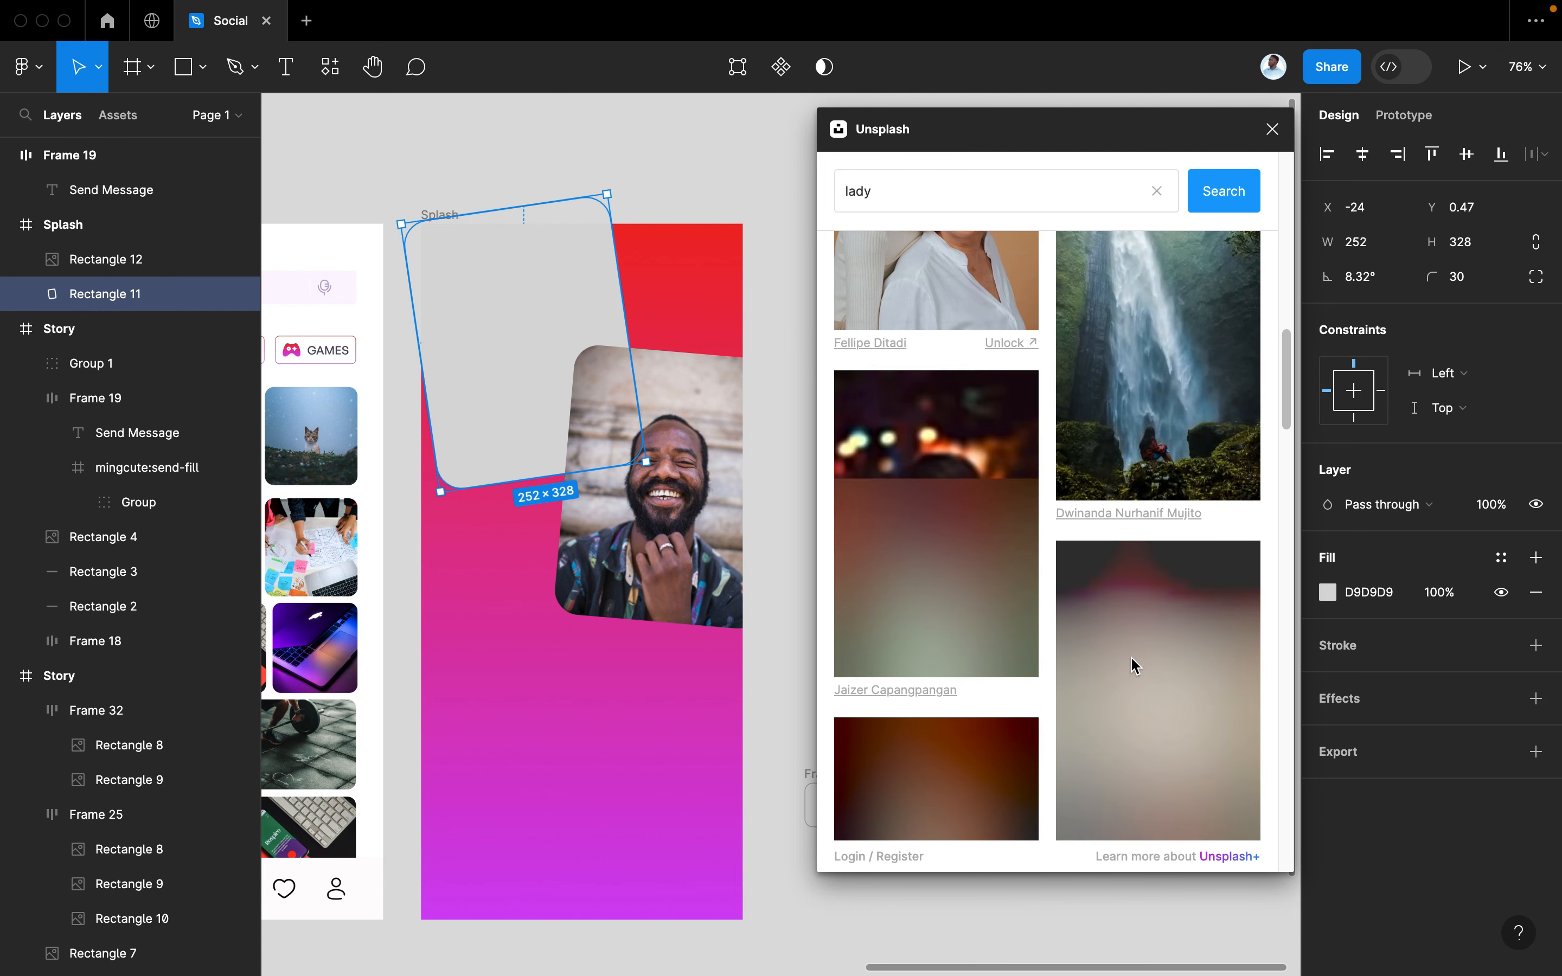
pyautogui.scroll(-2, 1131, 656)
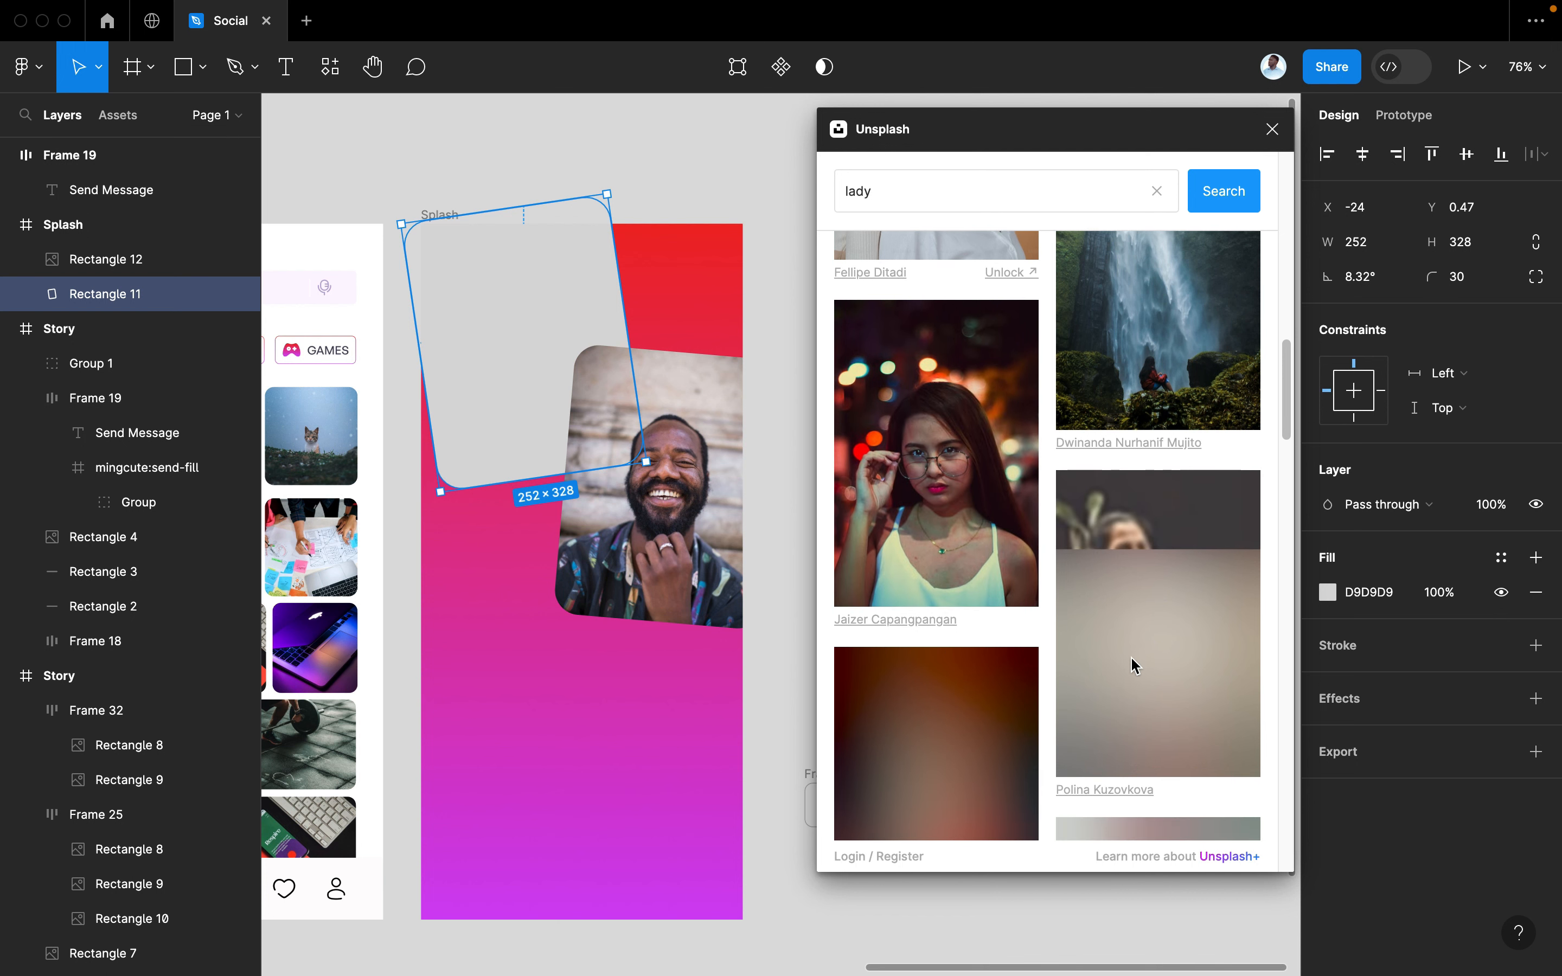
pyautogui.scroll(-5, 1131, 656)
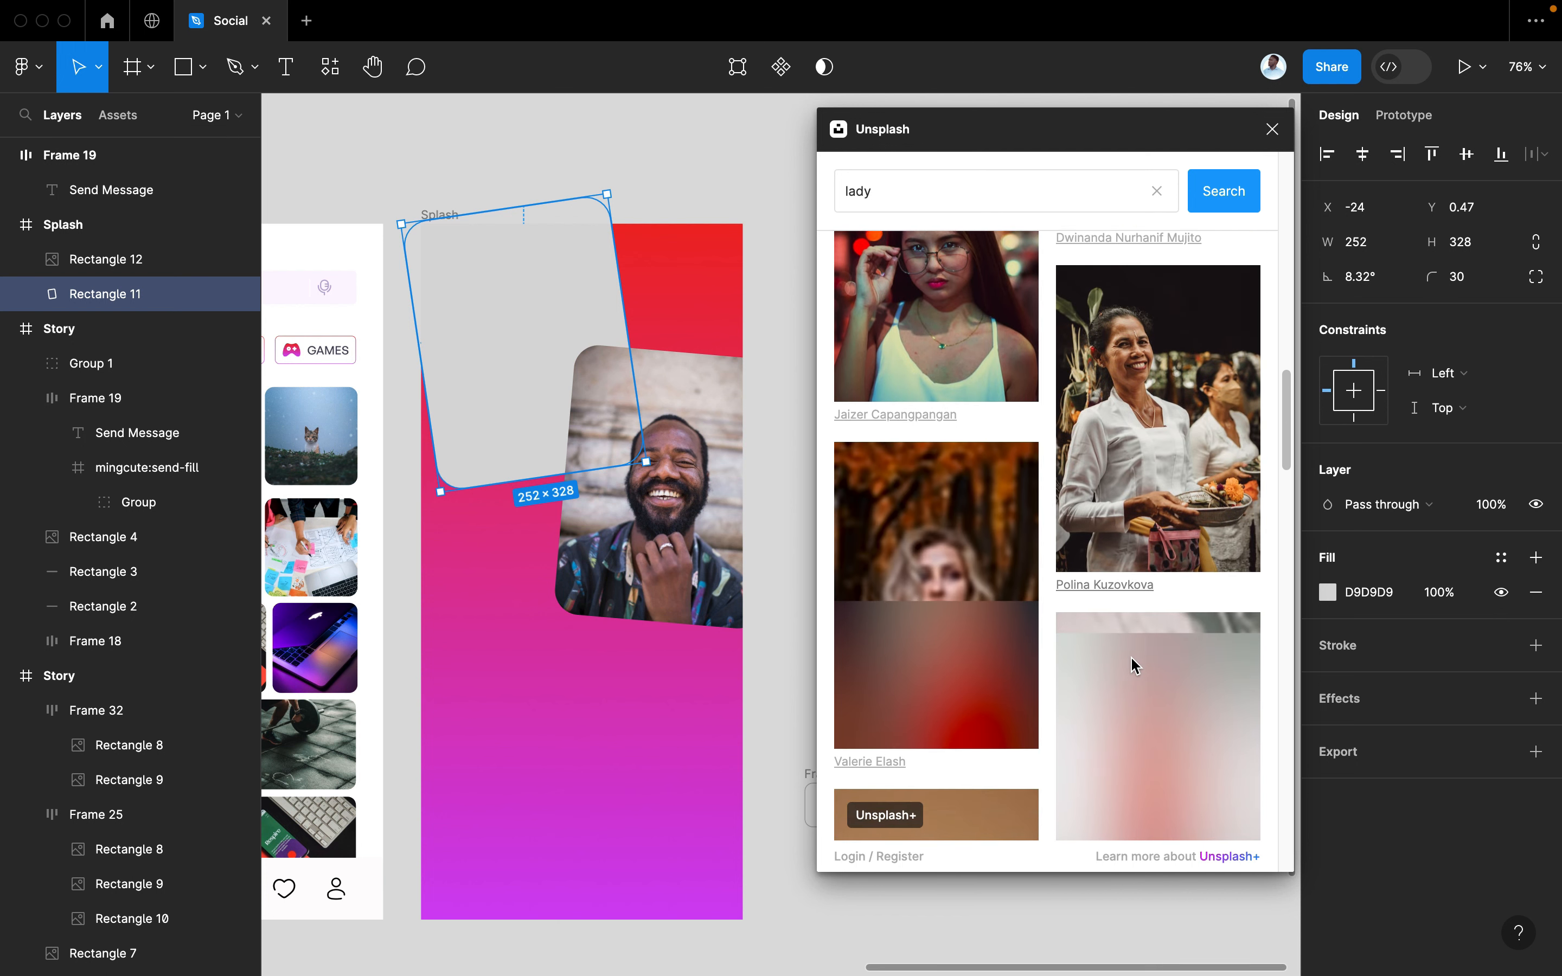
pyautogui.scroll(-7, 1132, 656)
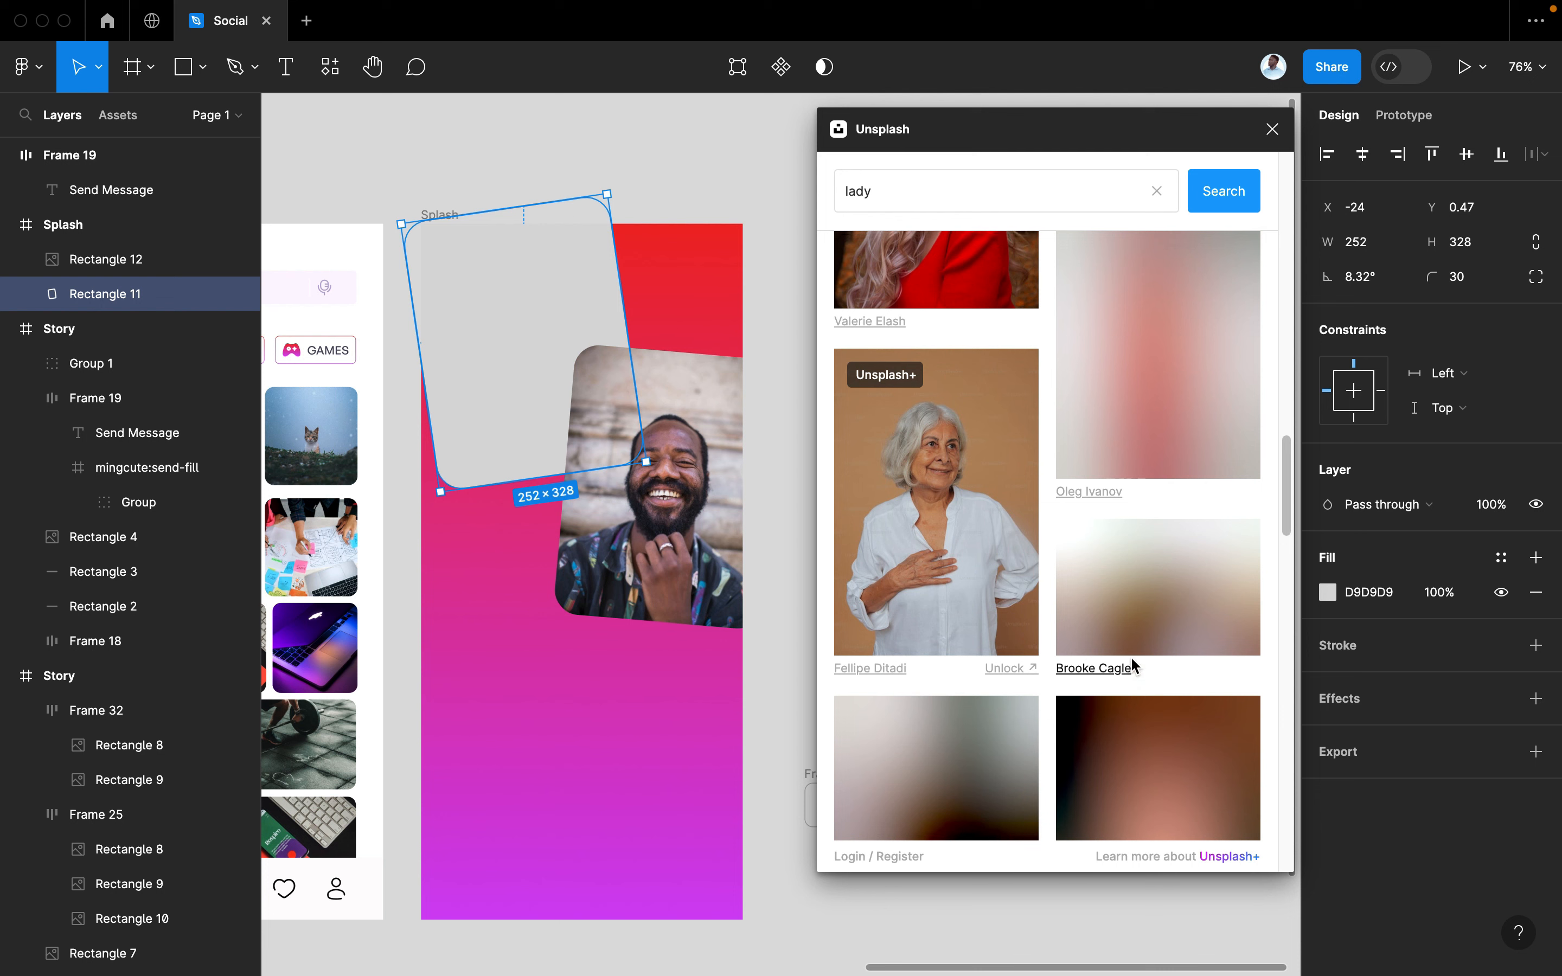
pyautogui.scroll(-3, 1134, 664)
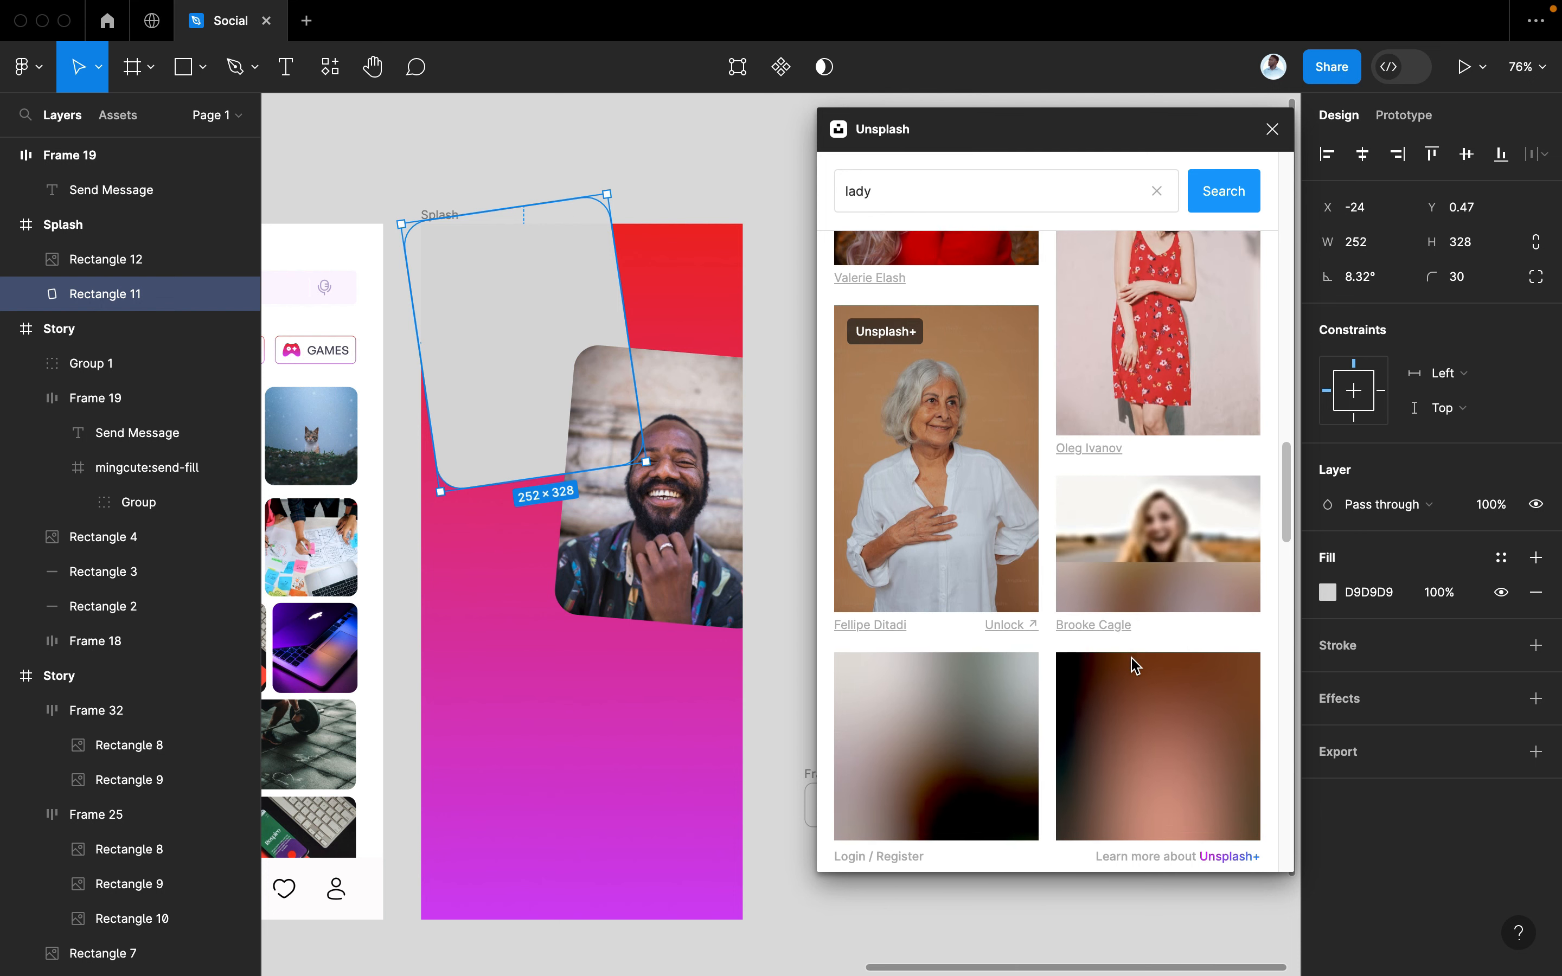
pyautogui.scroll(-1, 1133, 663)
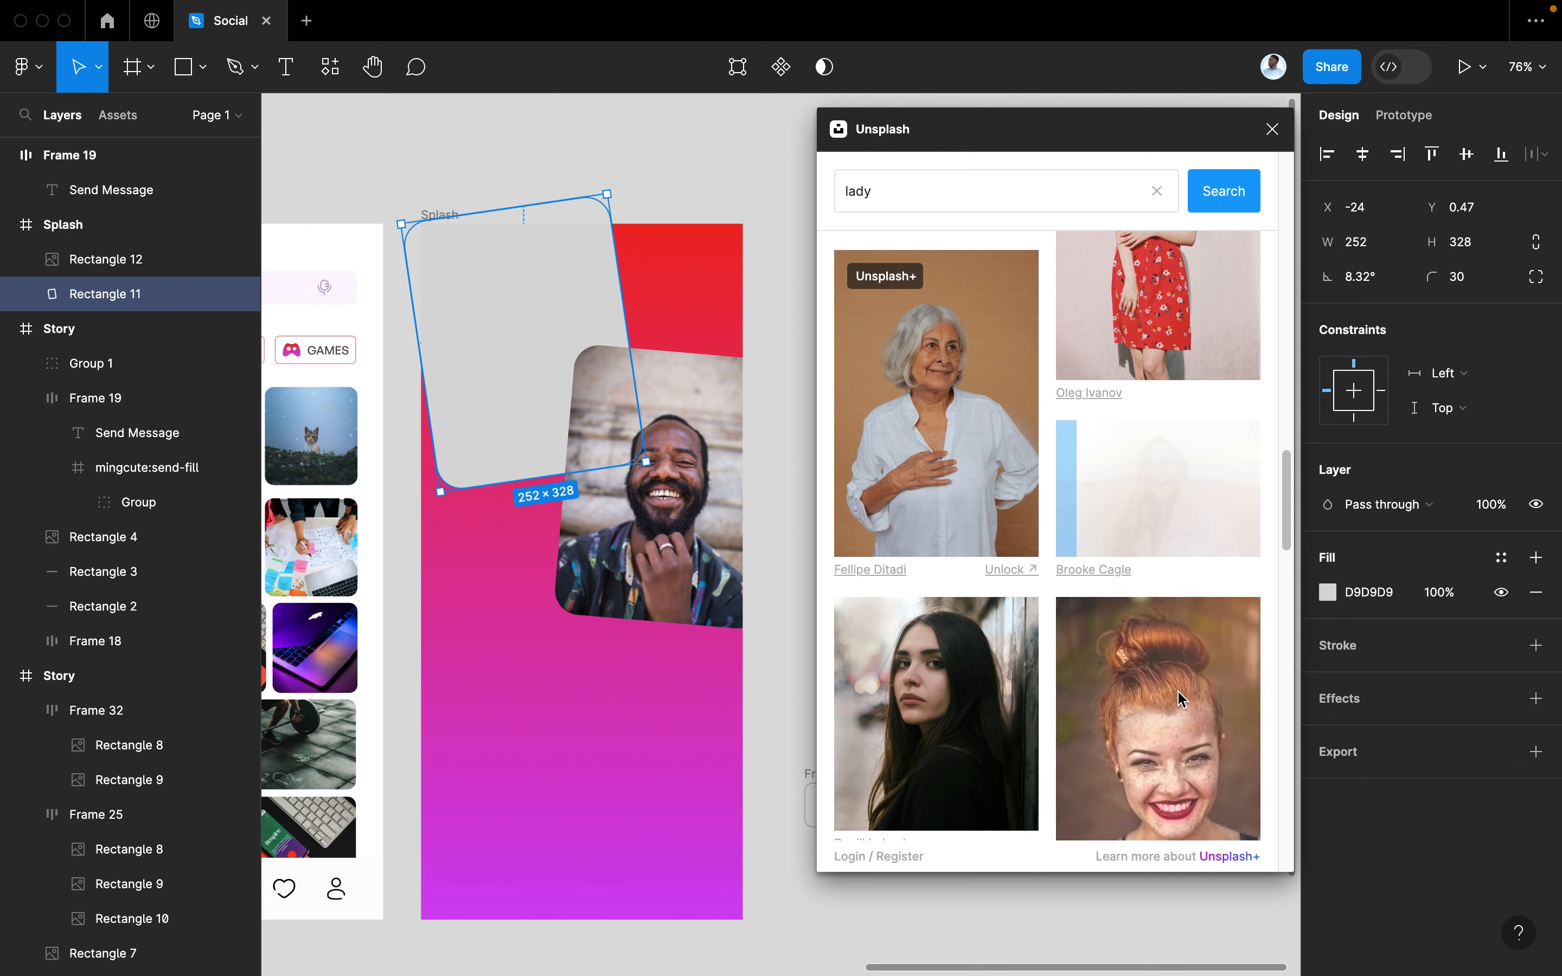
pyautogui.scroll(-2, 1180, 713)
pyautogui.scroll(-4, 1177, 712)
pyautogui.scroll(4, 1177, 713)
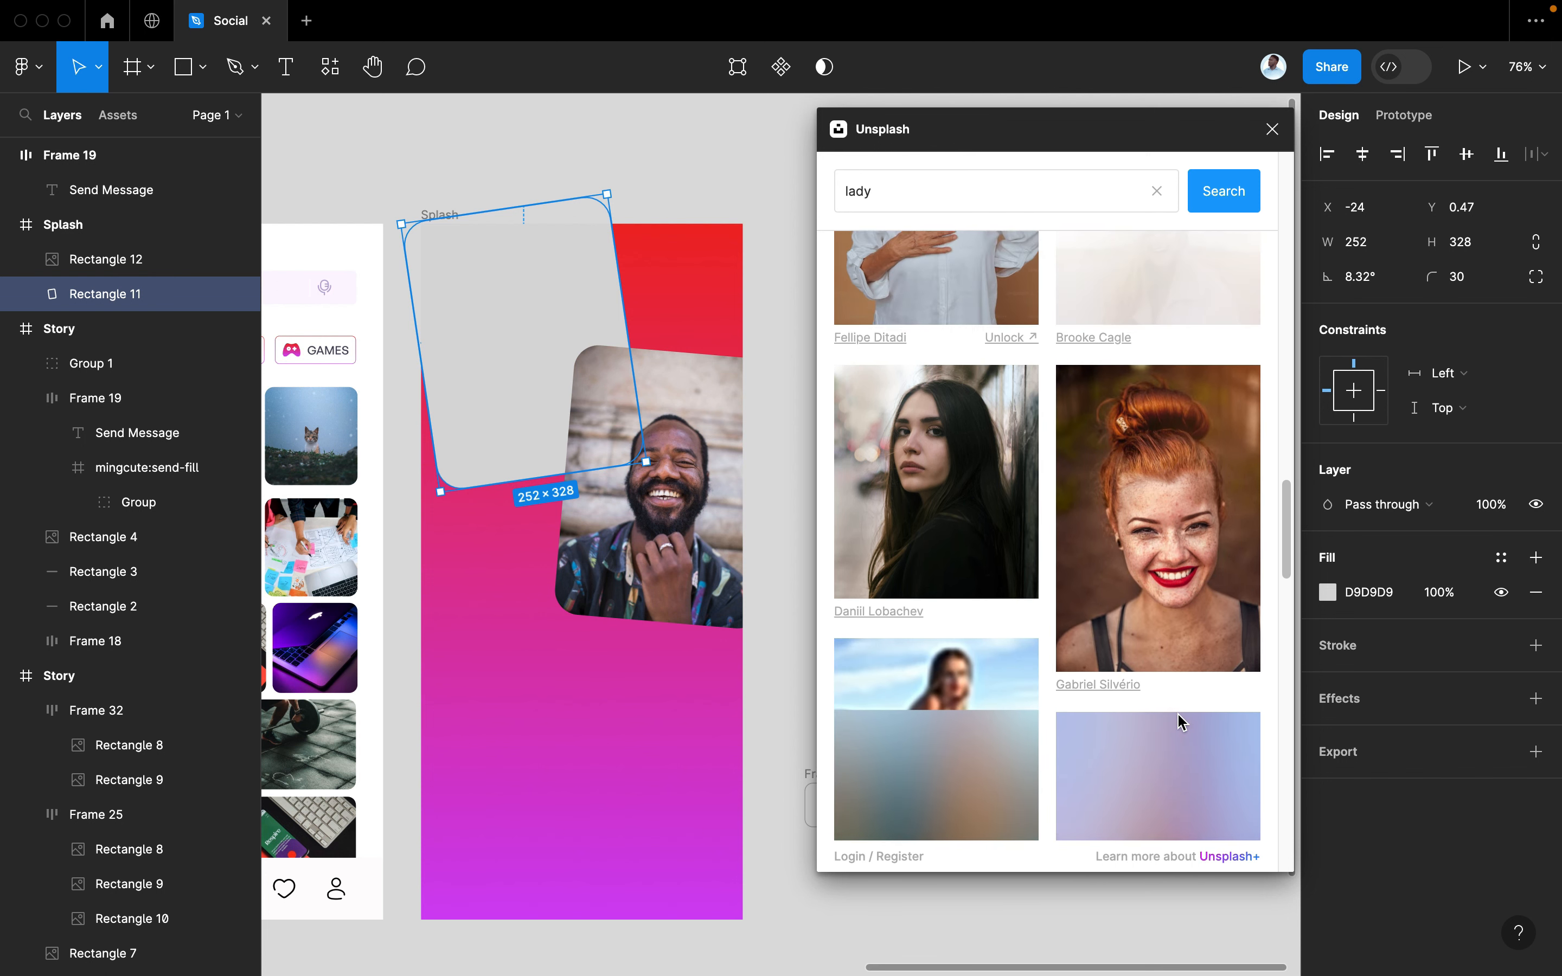
pyautogui.scroll(1, 1179, 721)
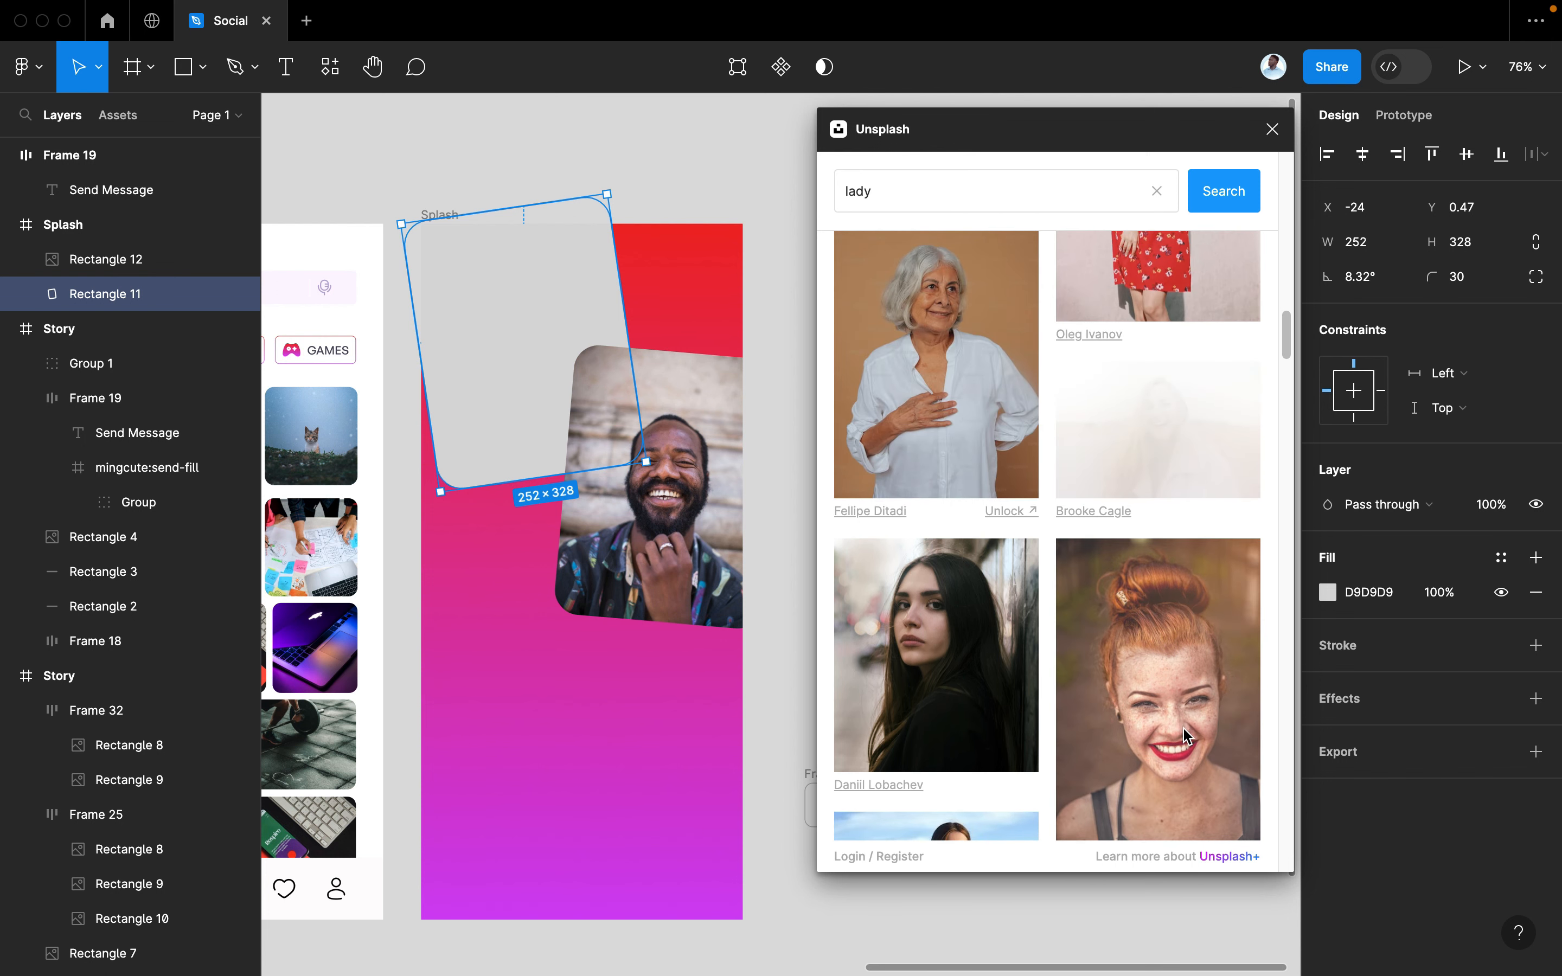
pyautogui.scroll(2, 1182, 720)
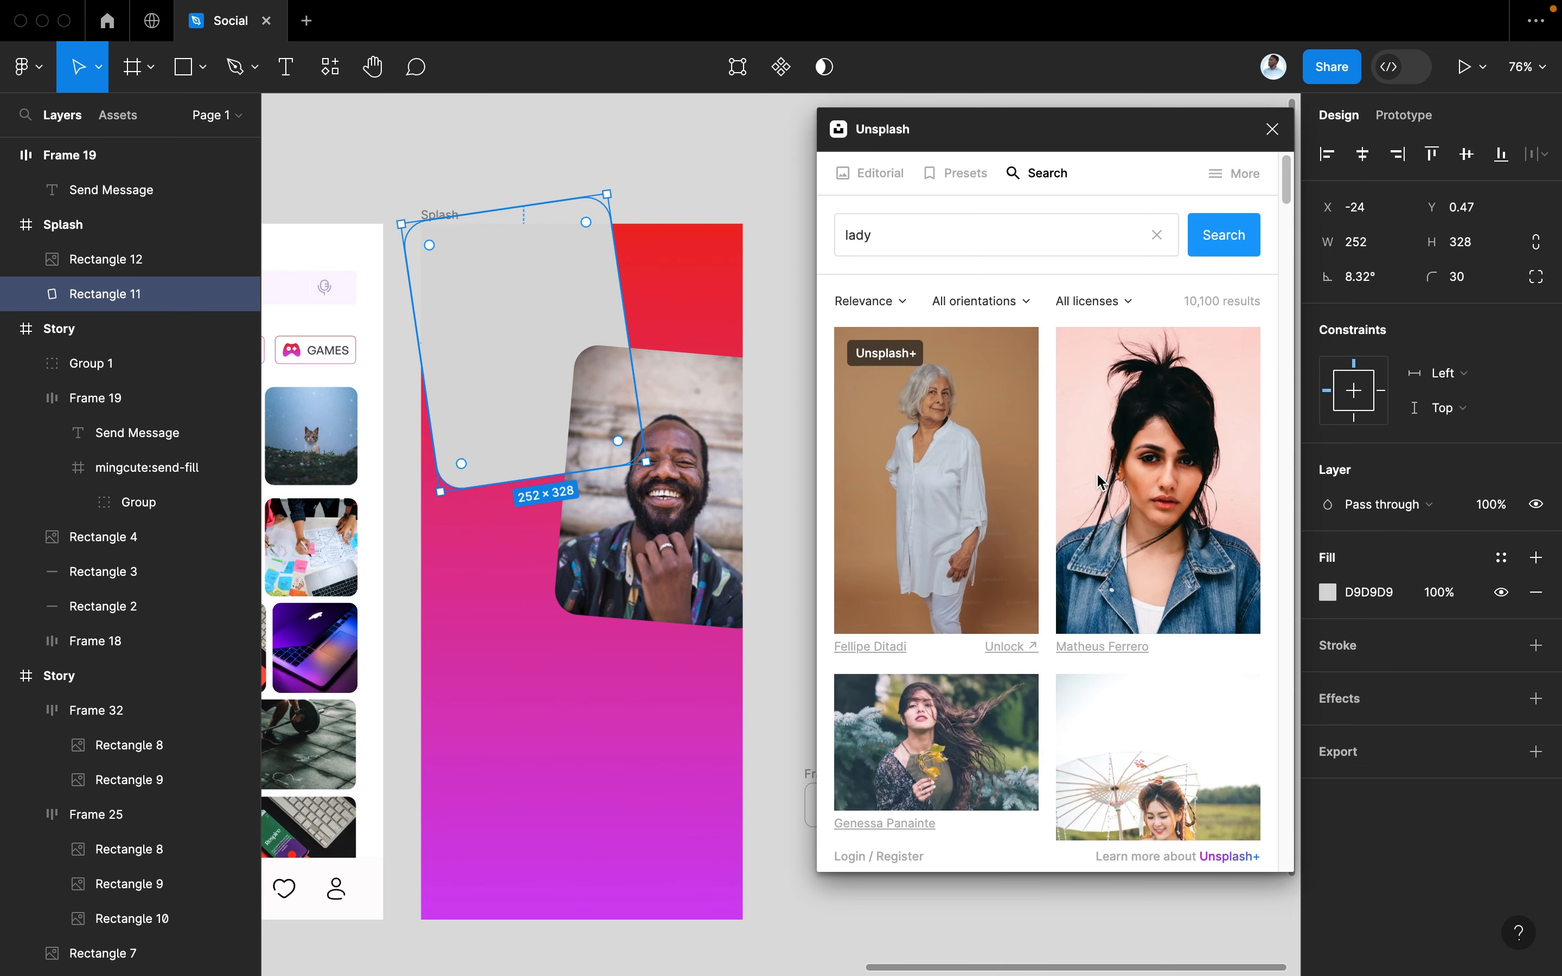
pyautogui.scroll(-1, 1100, 481)
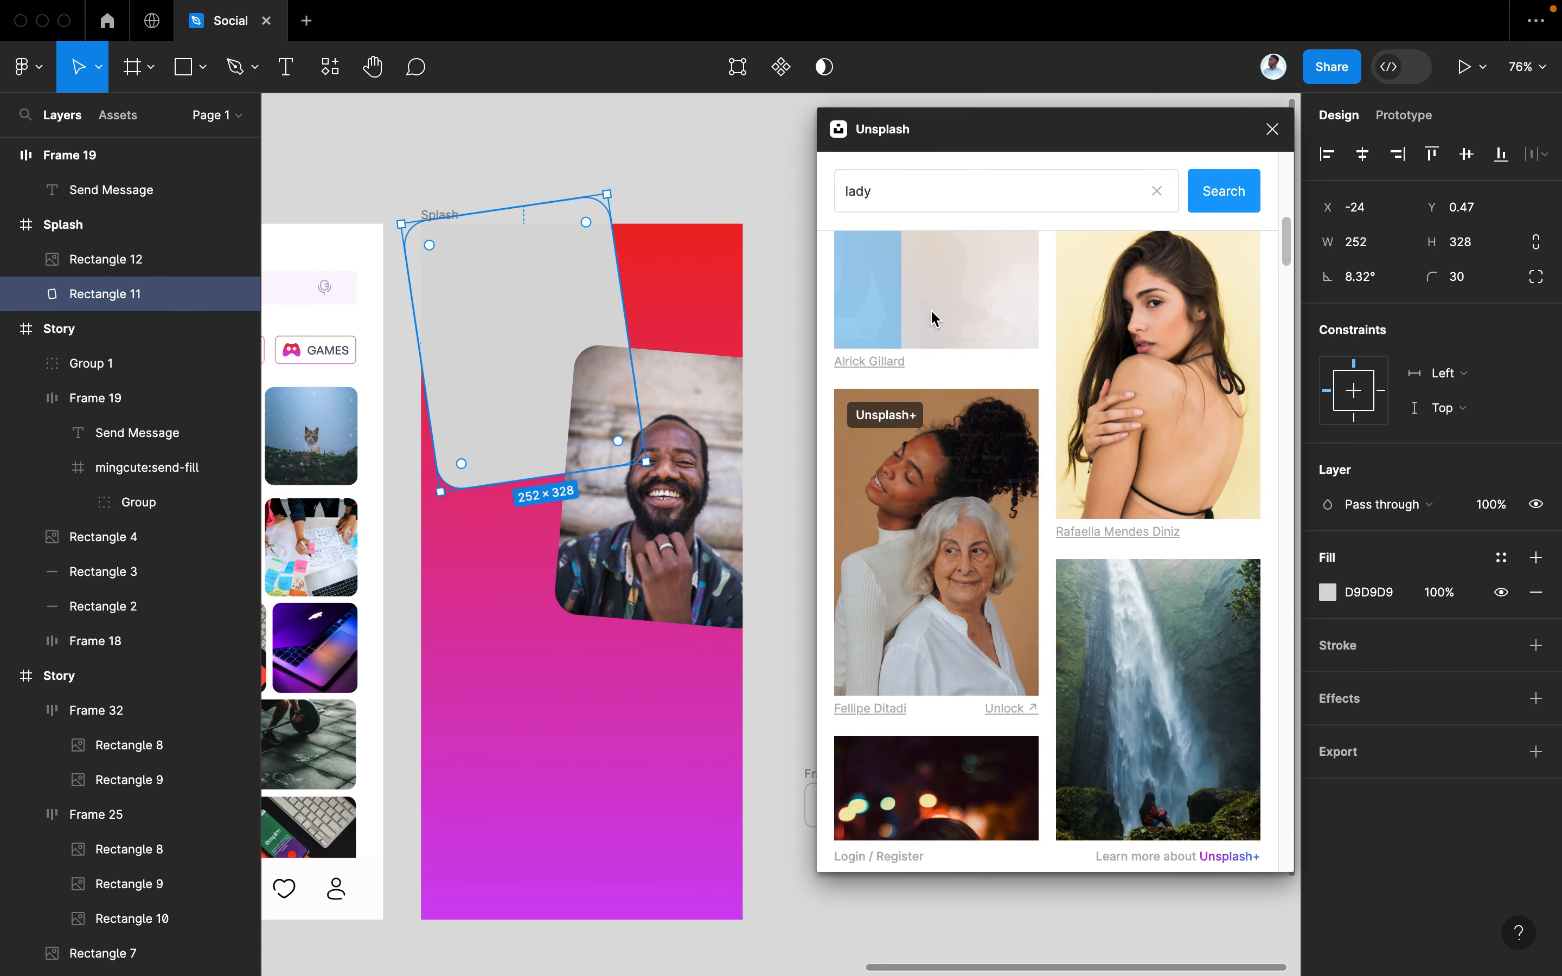
pyautogui.scroll(-10, 1101, 584)
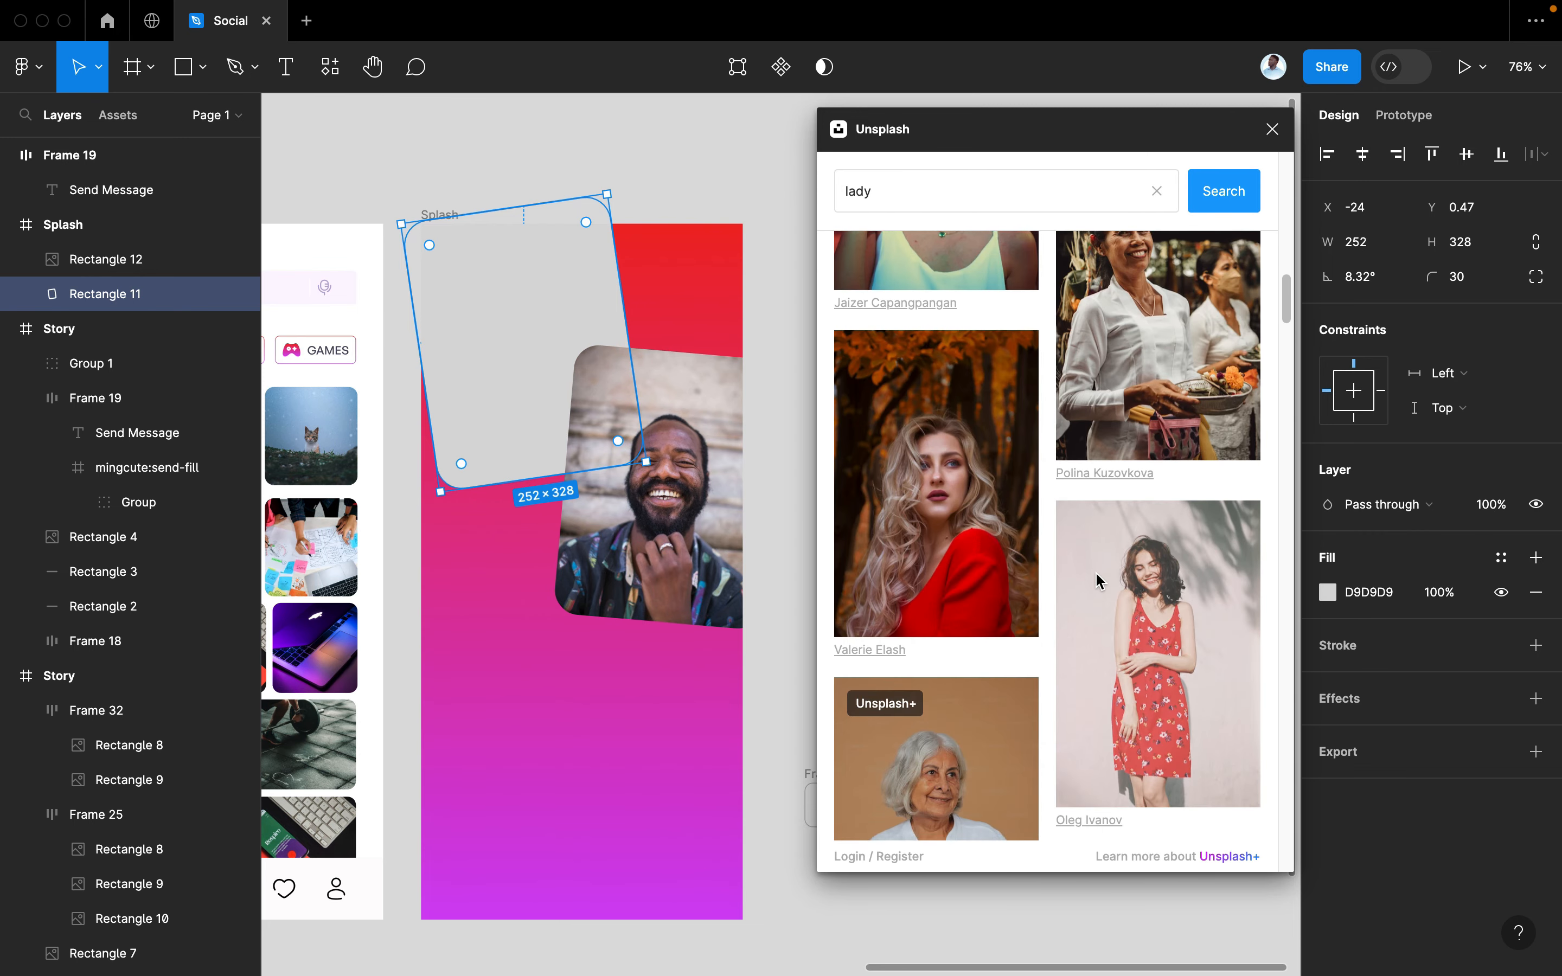
pyautogui.scroll(-10, 1100, 581)
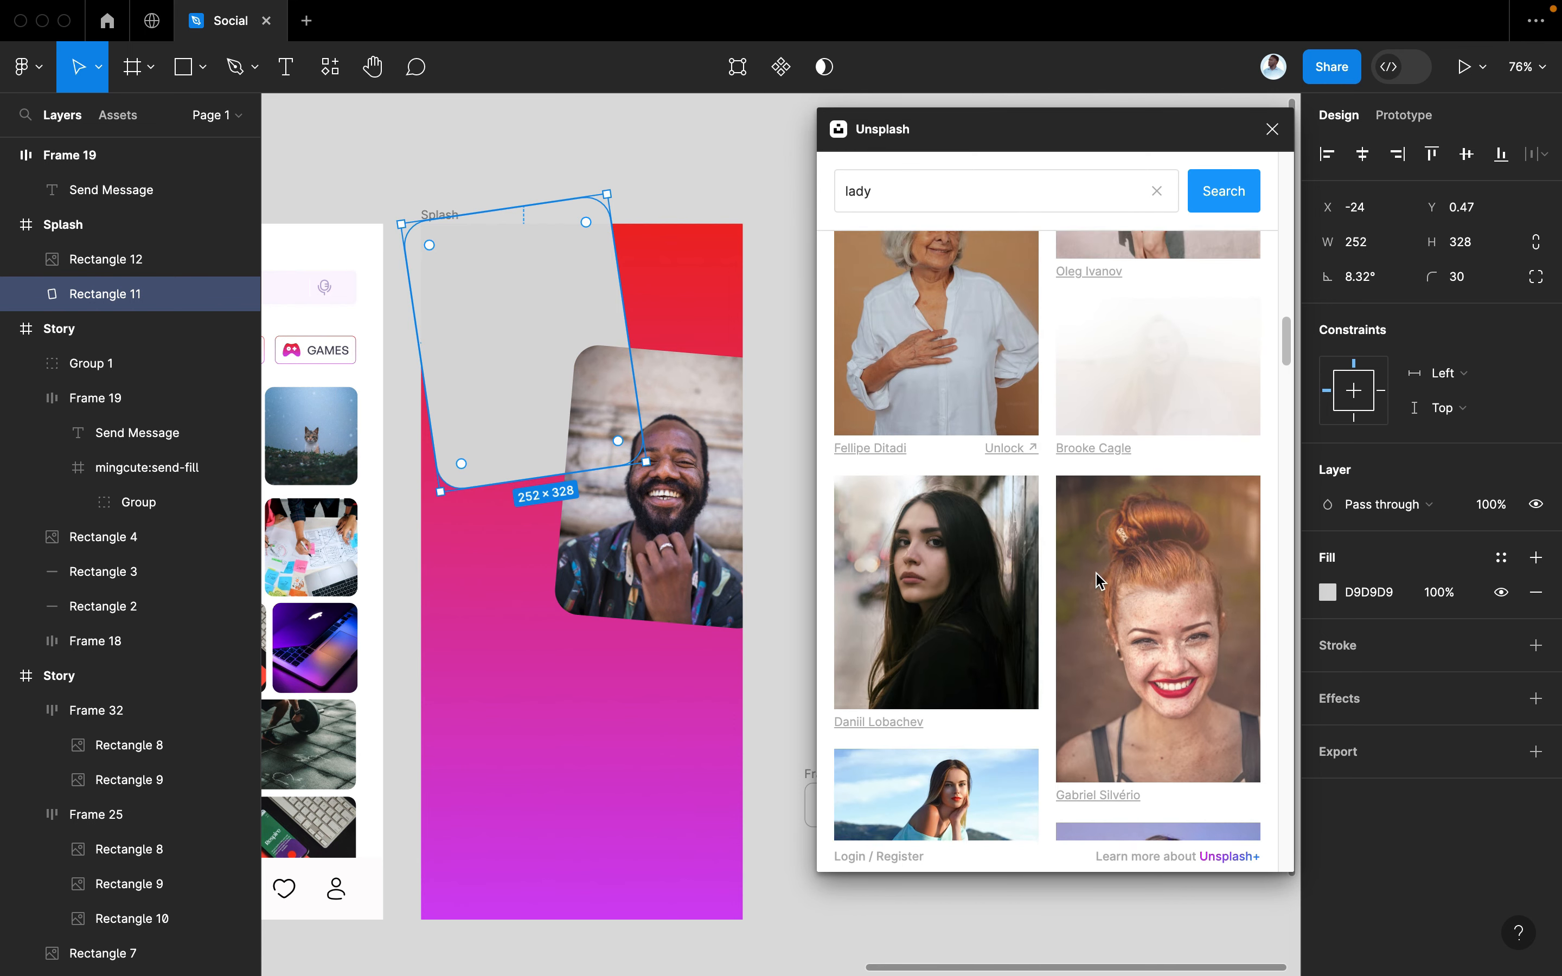
pyautogui.scroll(15, 1100, 581)
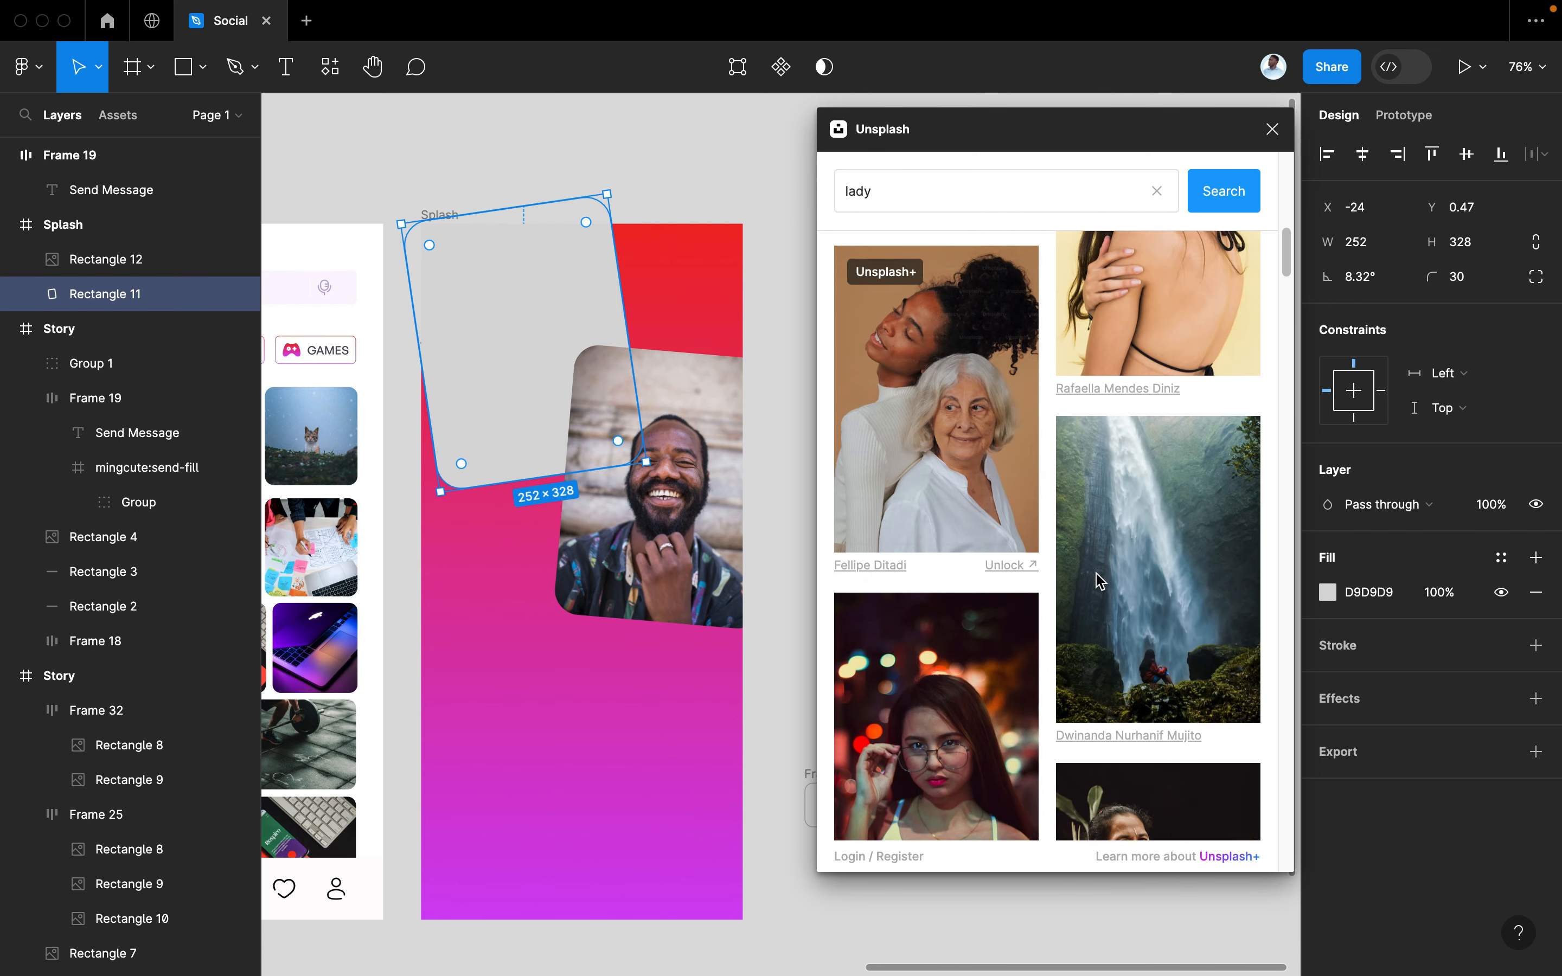
pyautogui.scroll(3, 1100, 581)
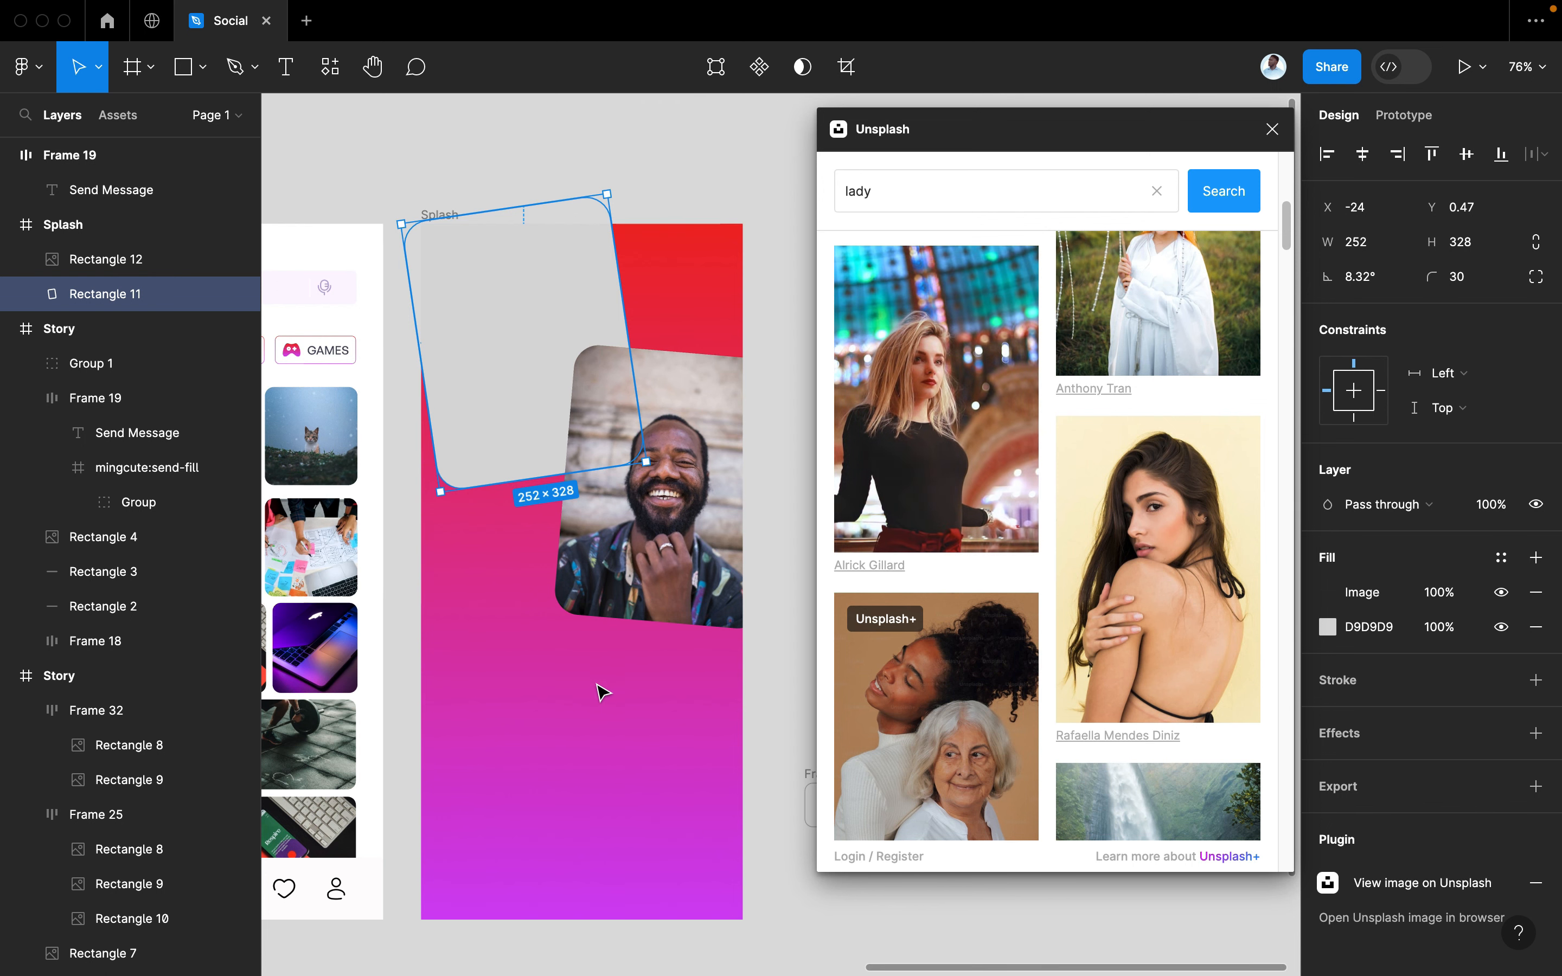
pyautogui.scroll(-10, 964, 592)
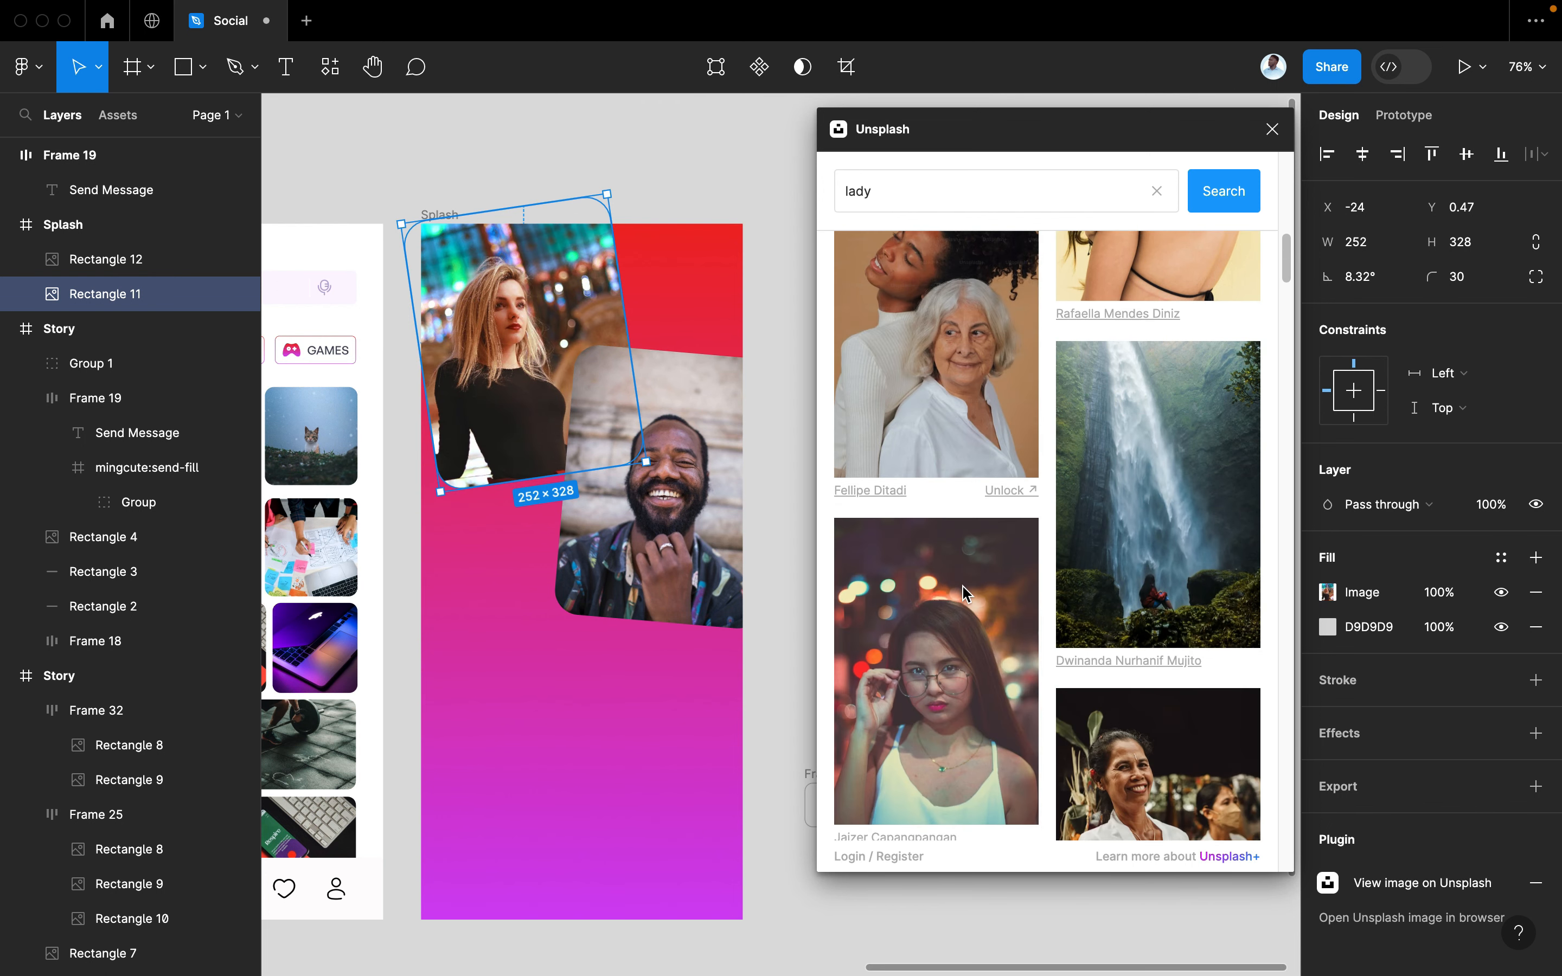
pyautogui.scroll(-8, 964, 590)
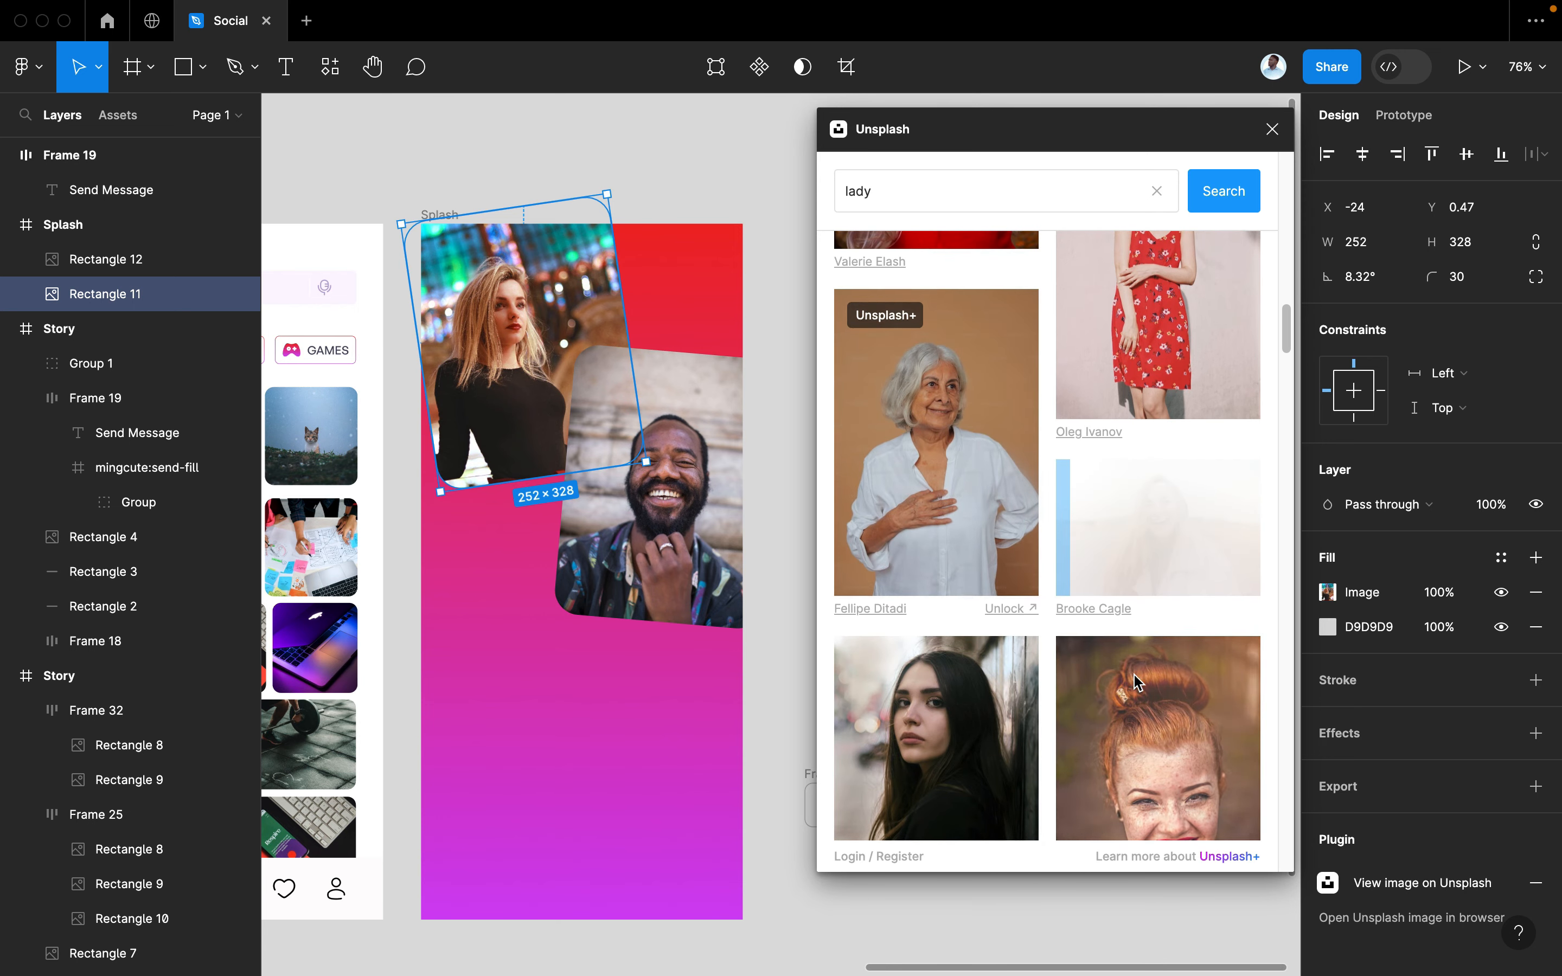
pyautogui.scroll(-2, 1136, 678)
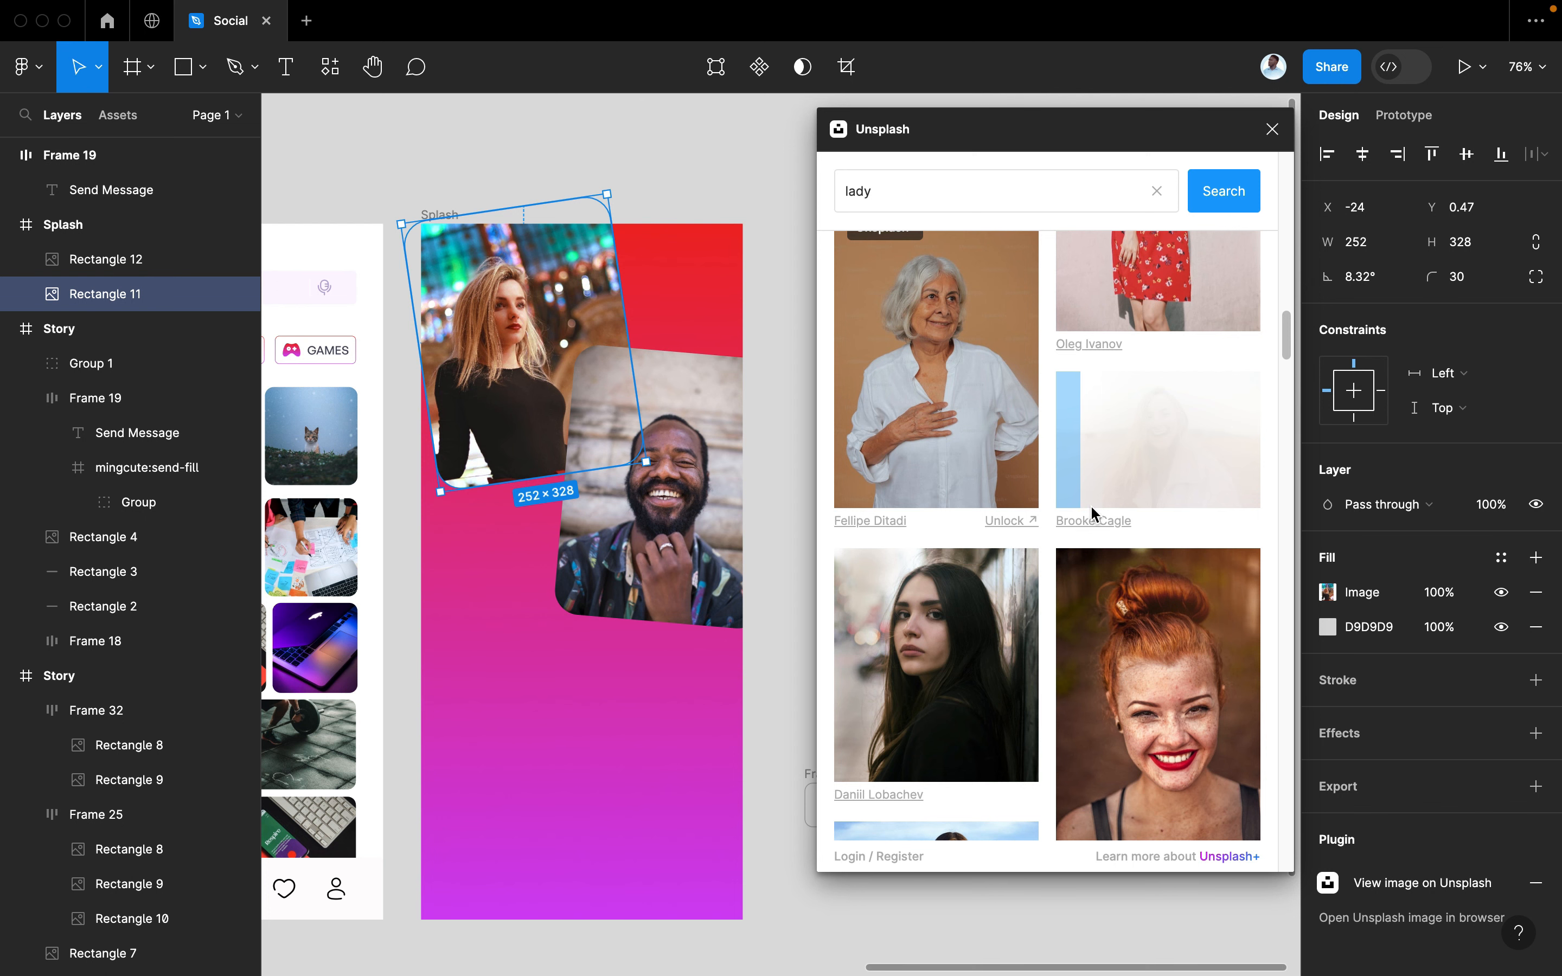
pyautogui.hscroll(-5, 736, 606)
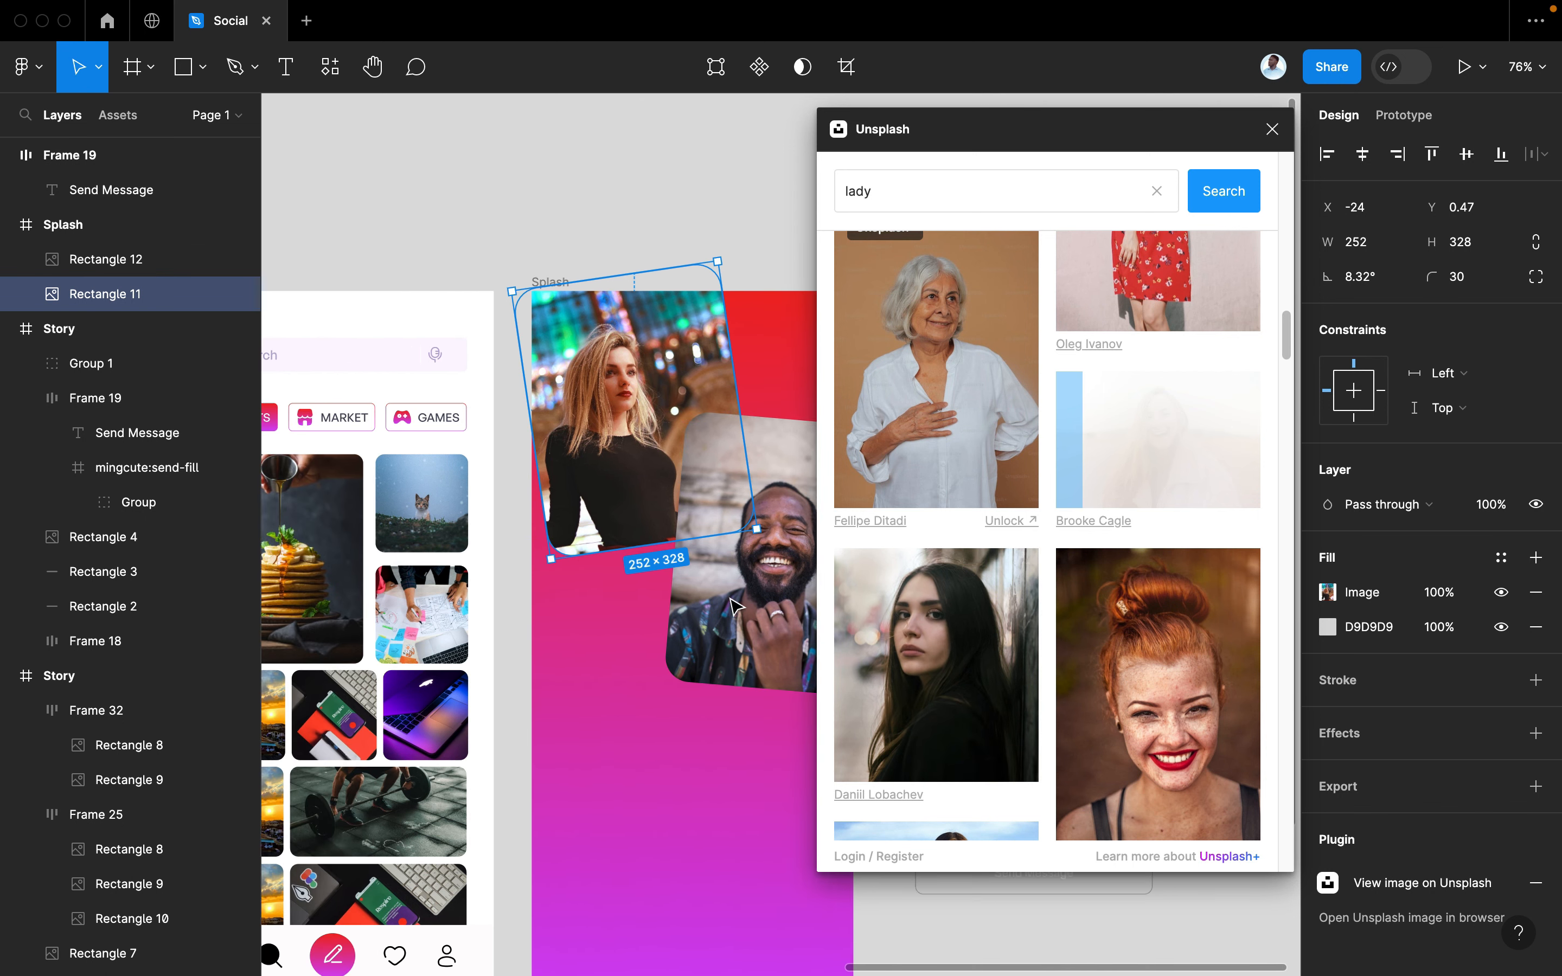
pyautogui.scroll(-3, 736, 607)
pyautogui.hscroll(1, 736, 607)
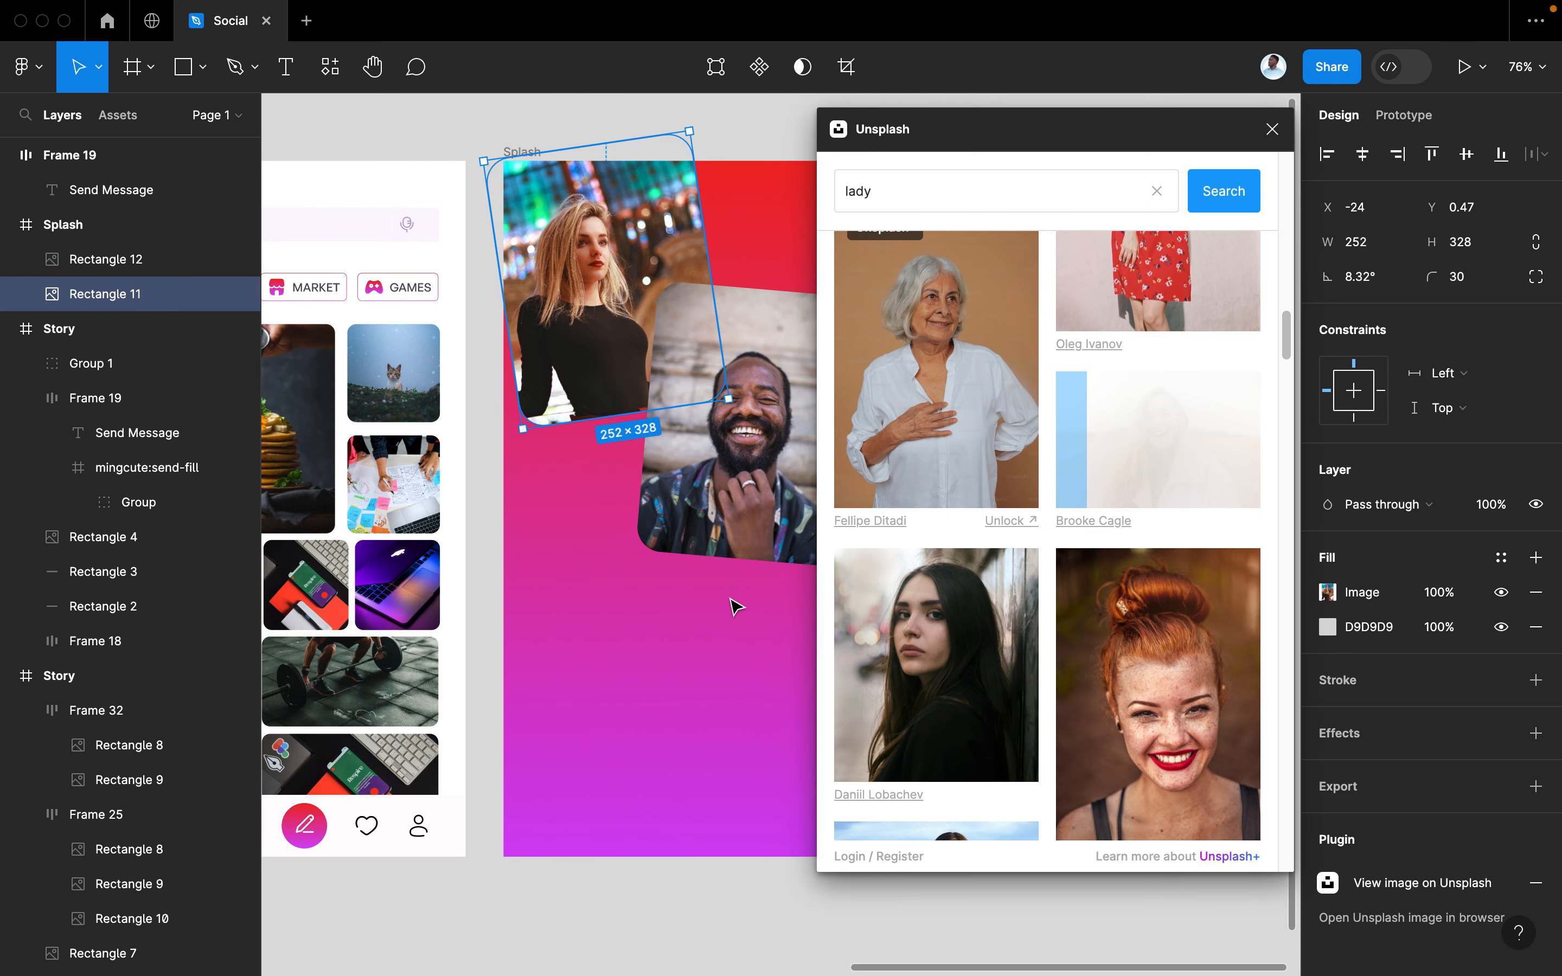
pyautogui.scroll(1, 732, 604)
pyautogui.hscroll(1, 733, 603)
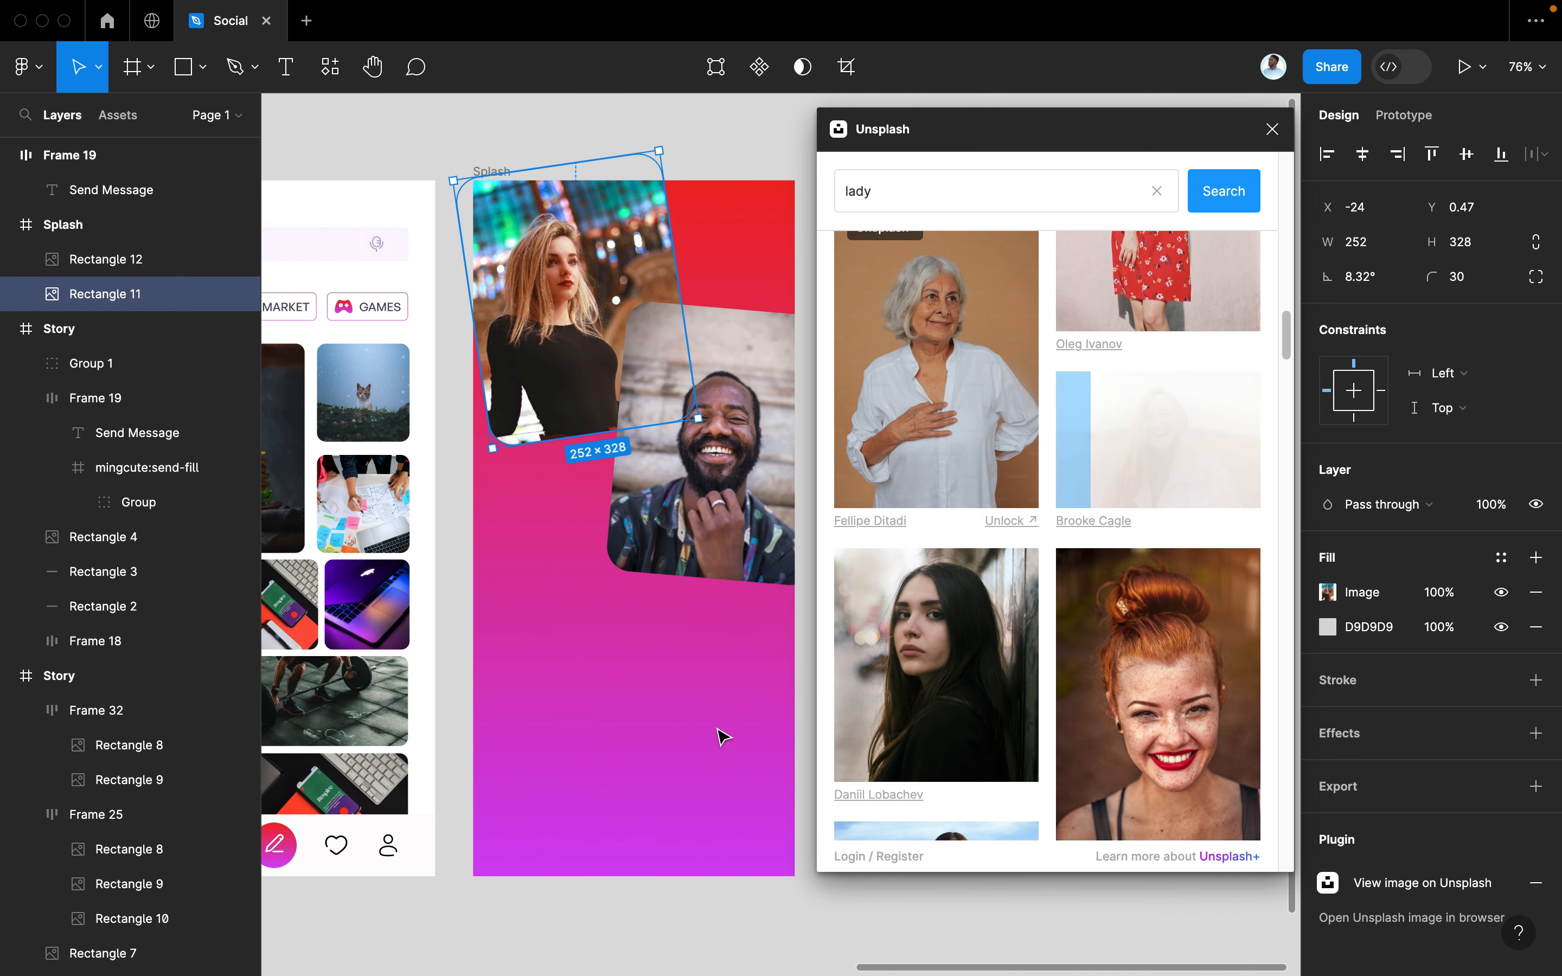
pyautogui.click(720, 782)
# Type the caption 'Connect with Your Real Gees' below the Splash photos
pyautogui.press('t')
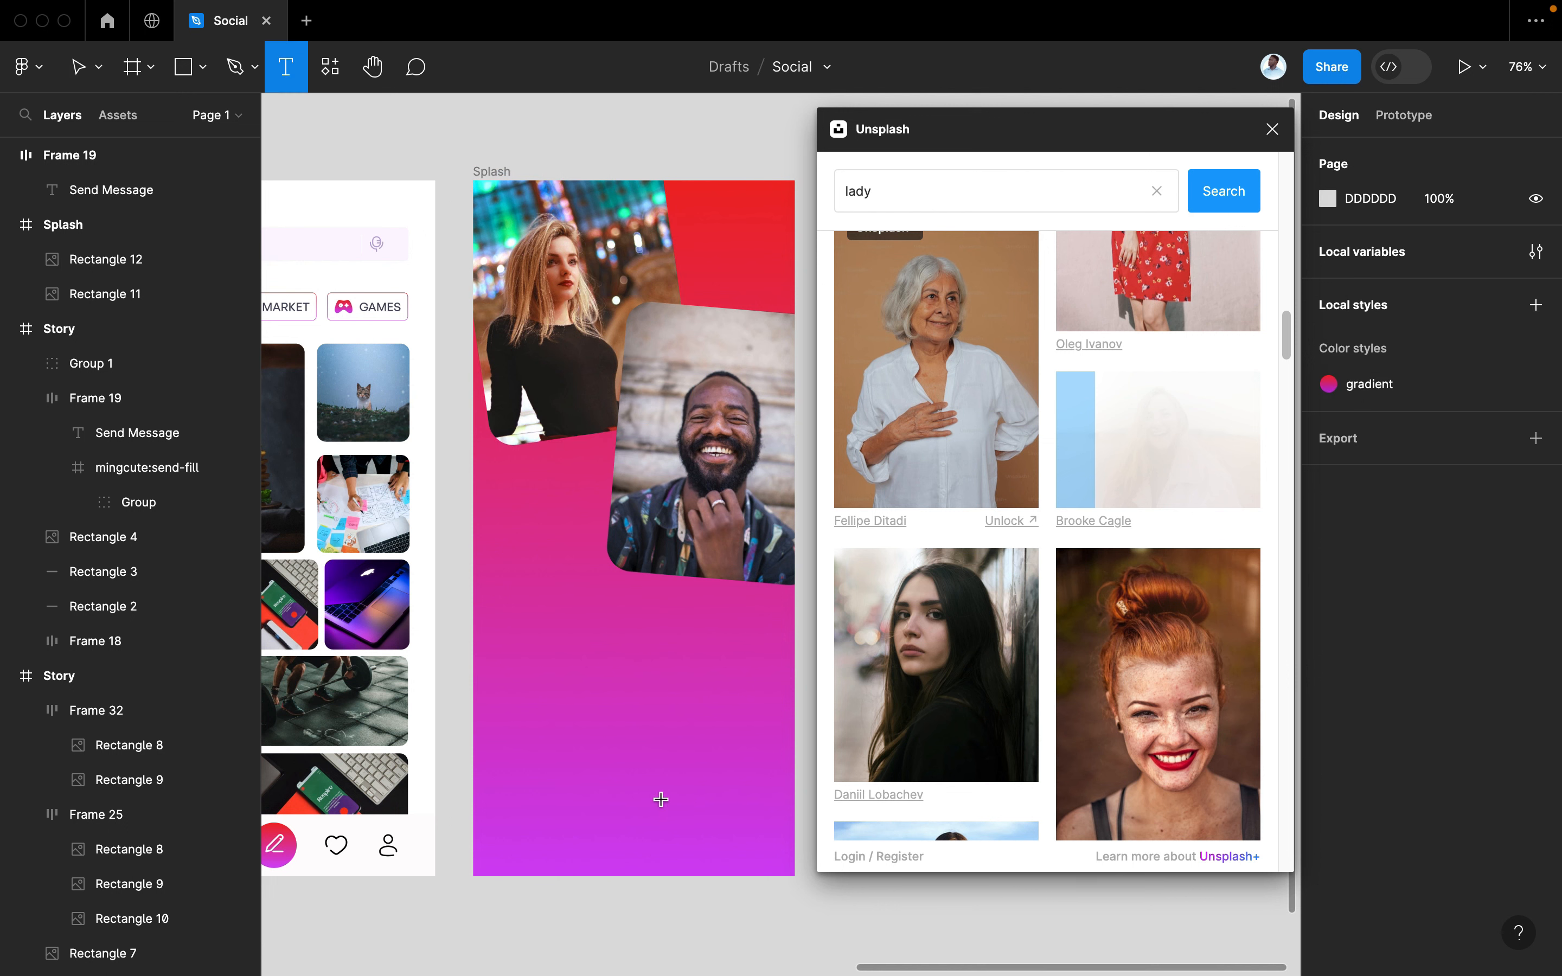
pyautogui.click(546, 631)
pyautogui.write('Connect')
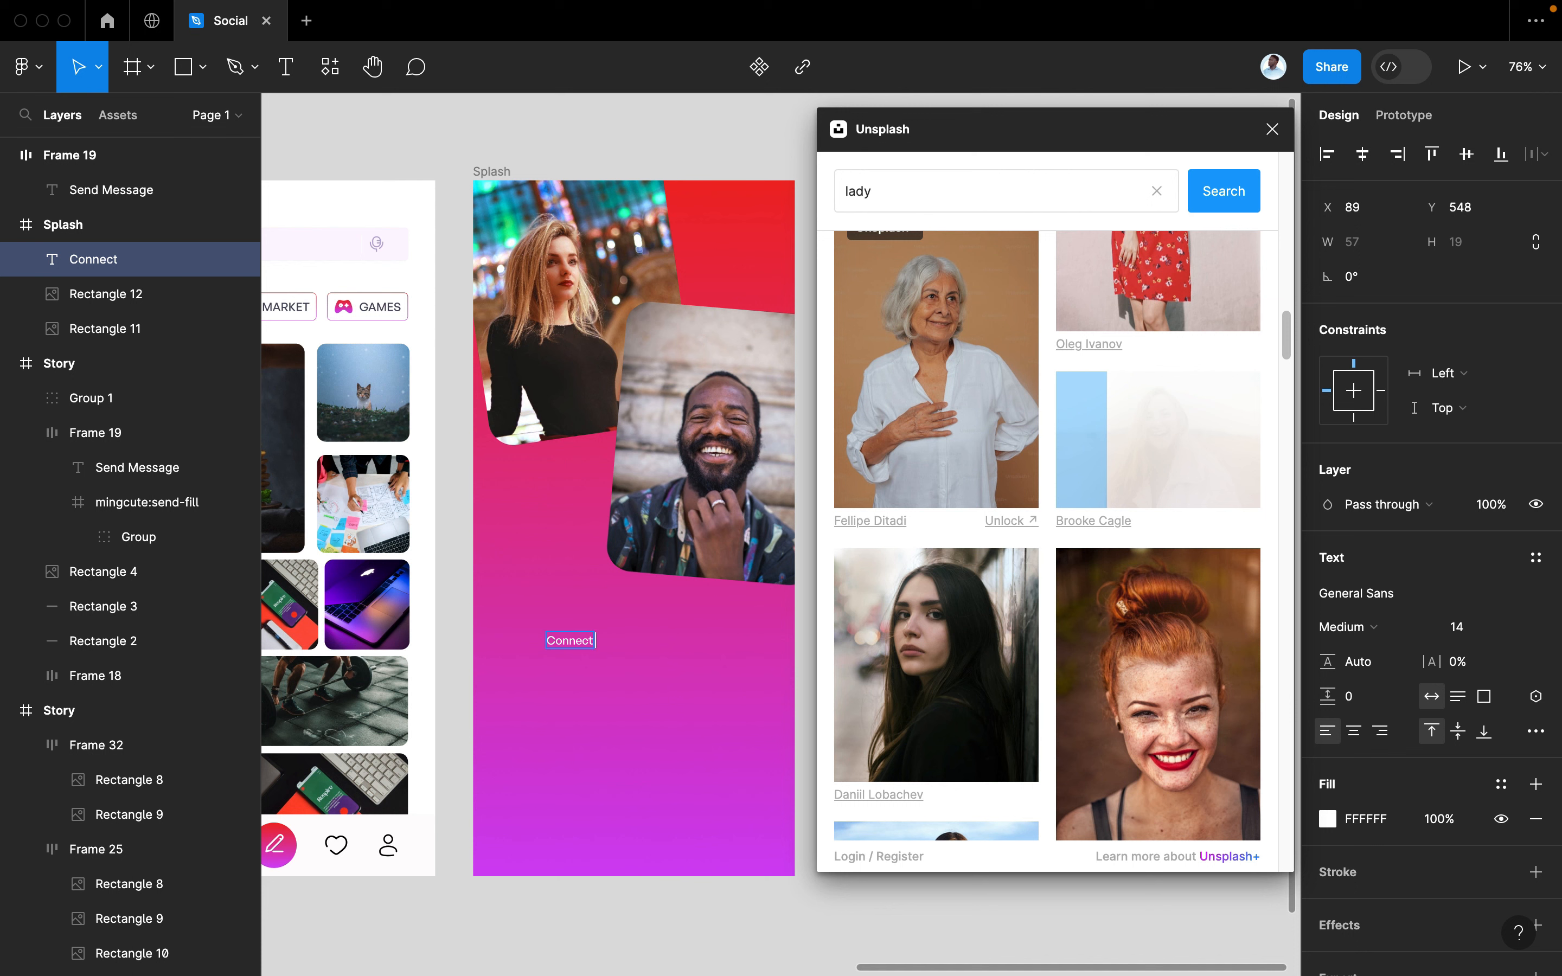
pyautogui.write(' with Your')
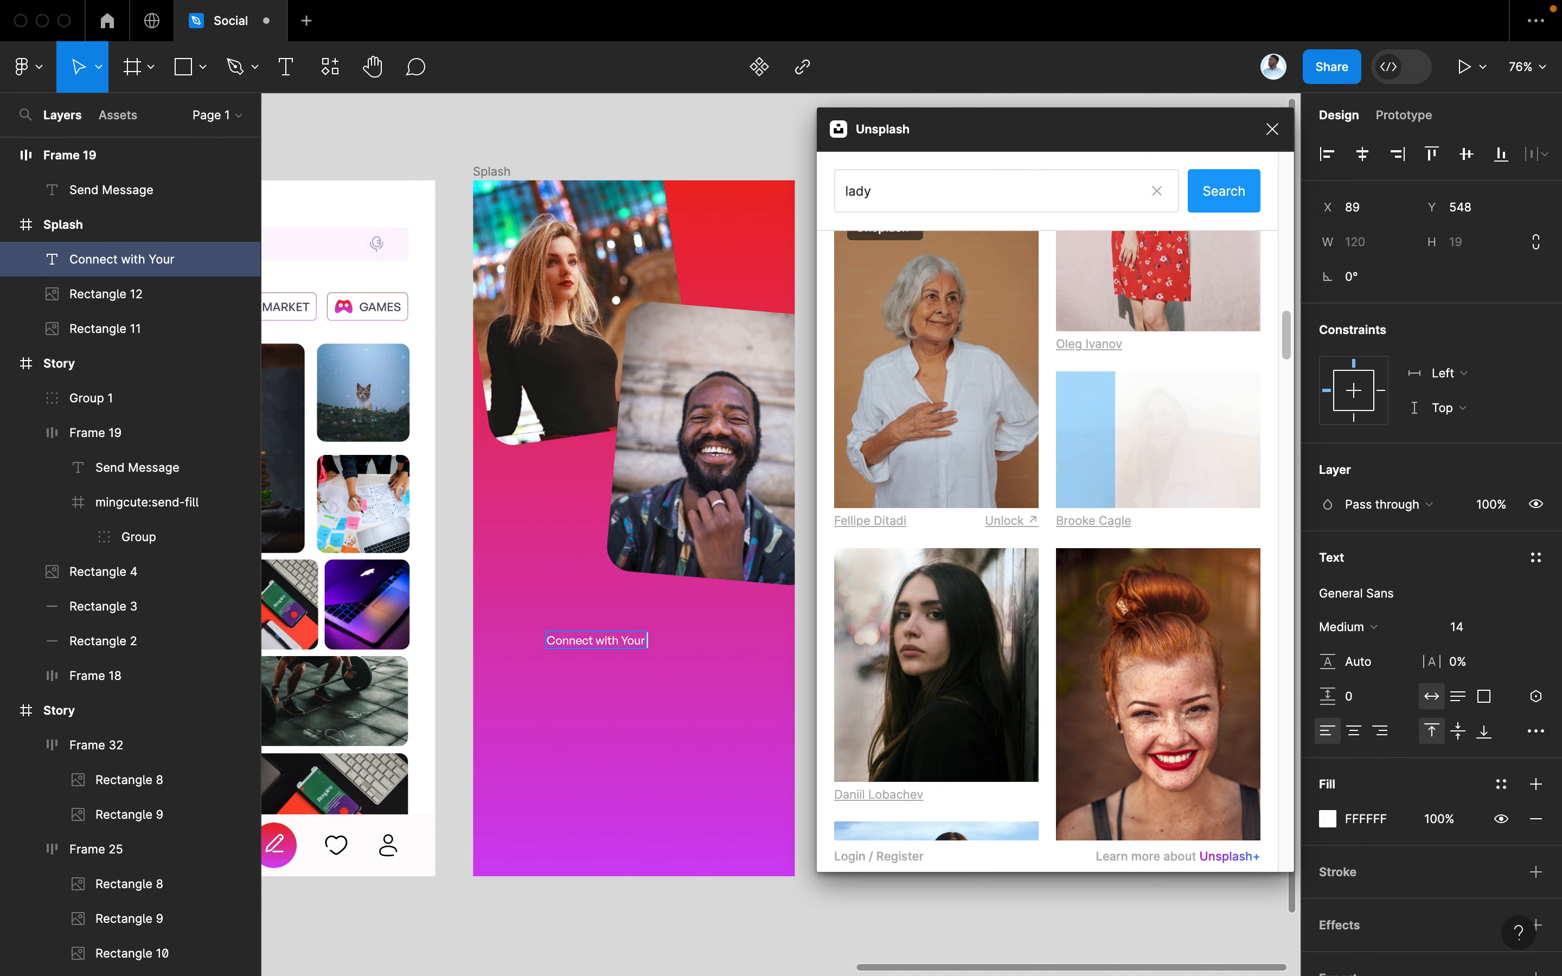
pyautogui.write(' Real Gees')
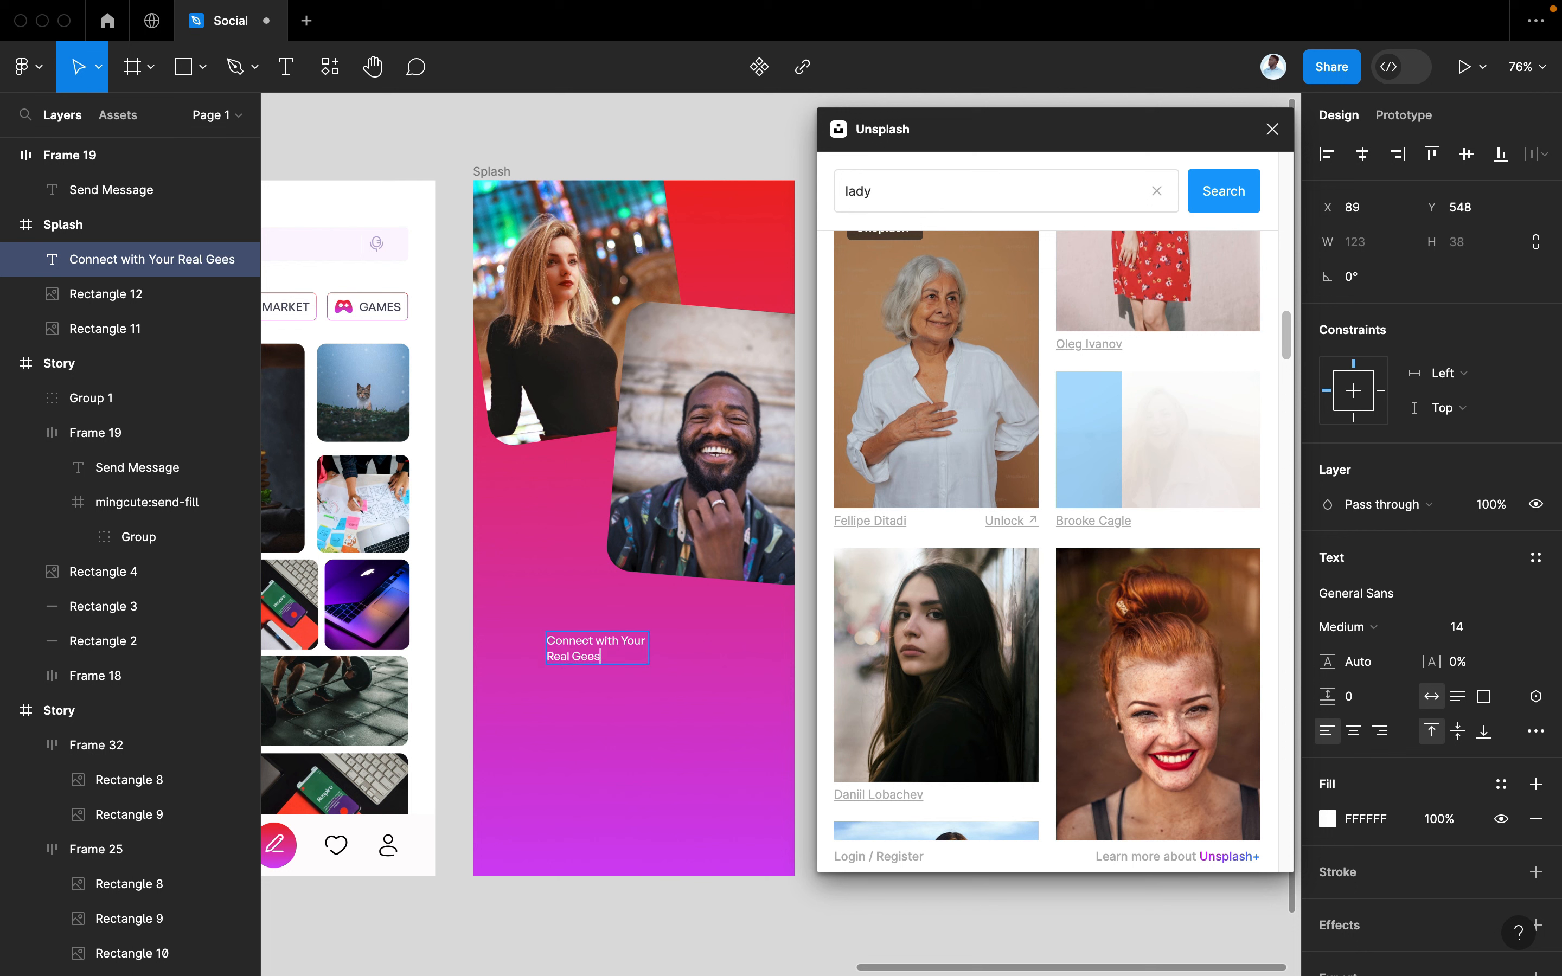
# Centre-align the caption and set its weight to Semibold
pyautogui.hotkey('ctrl', 'a')
pyautogui.click(1355, 734)
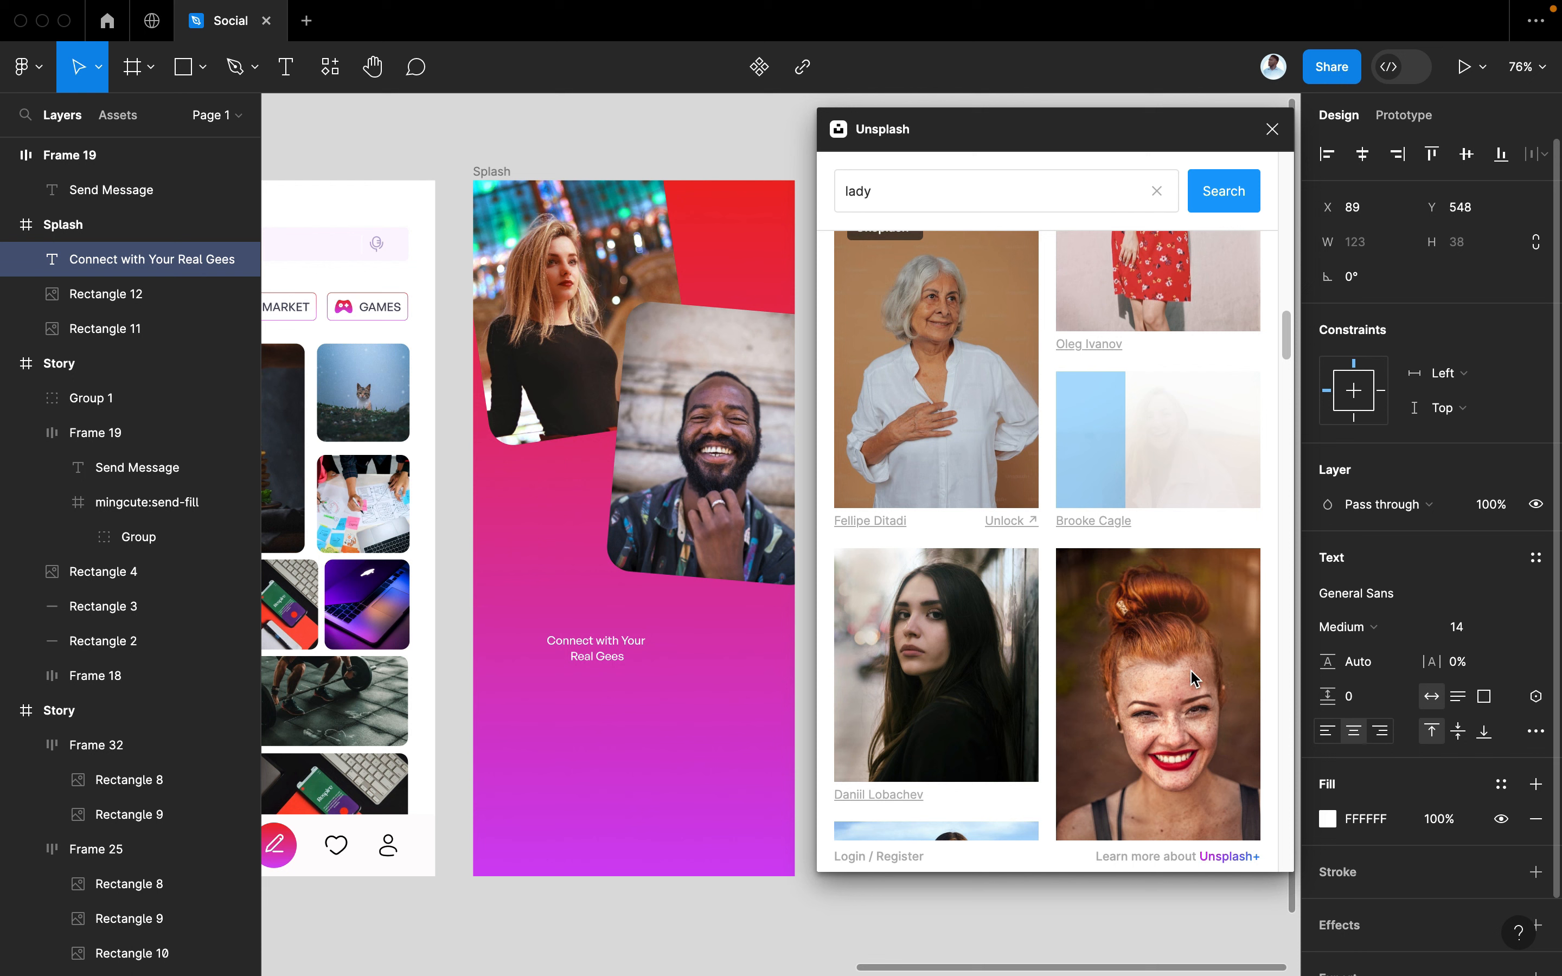
pyautogui.click(1339, 630)
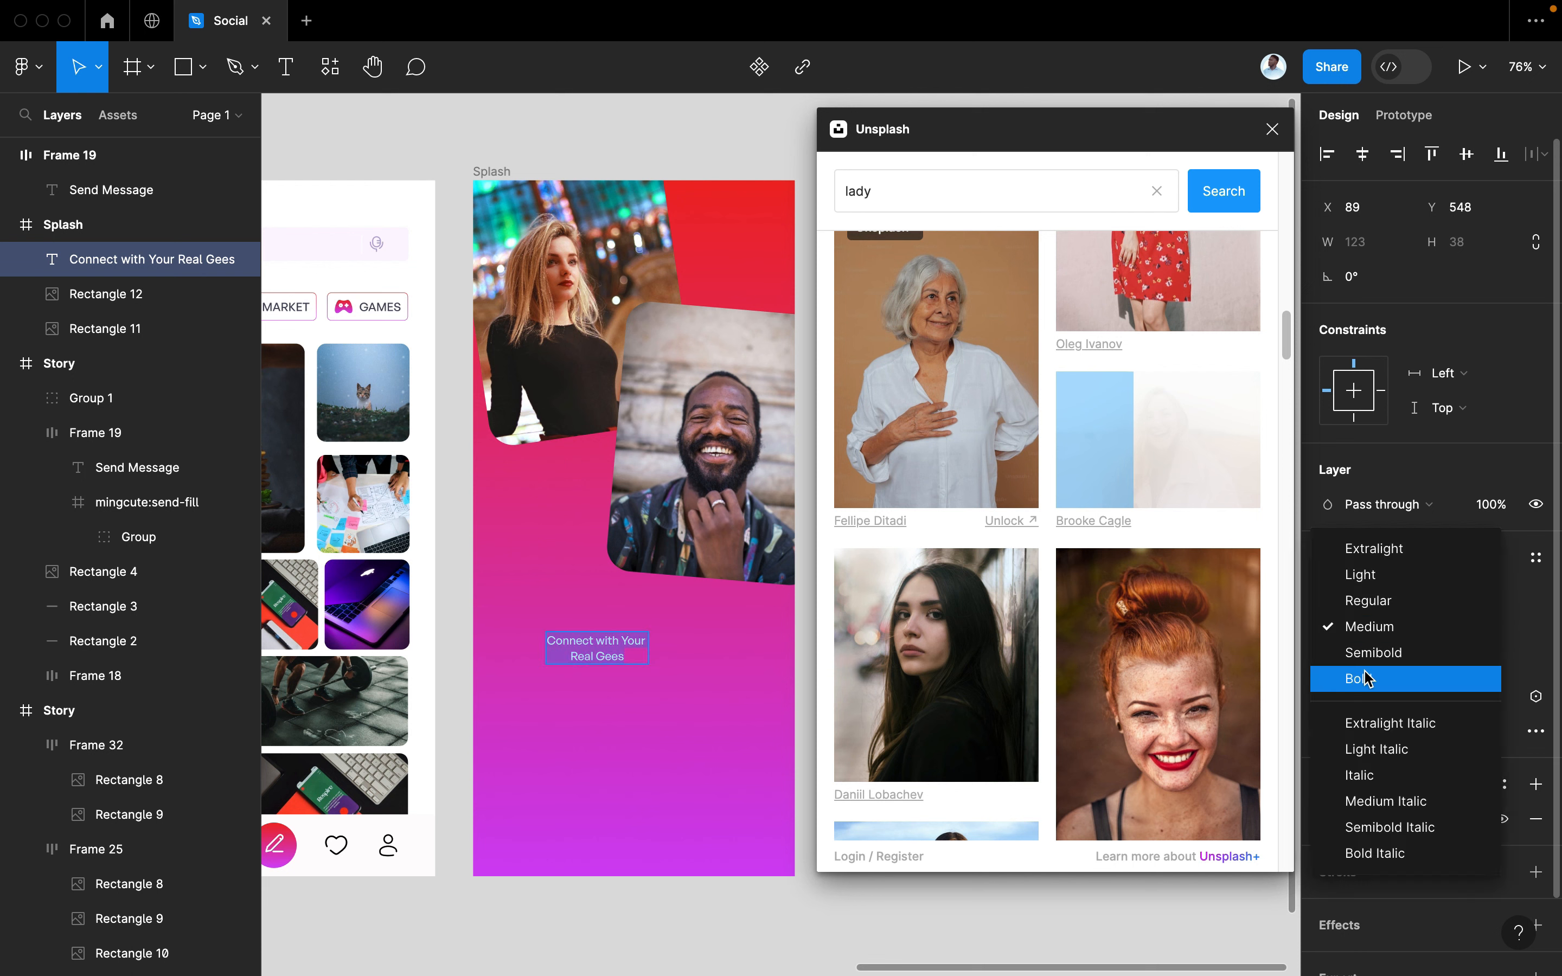
pyautogui.click(1368, 678)
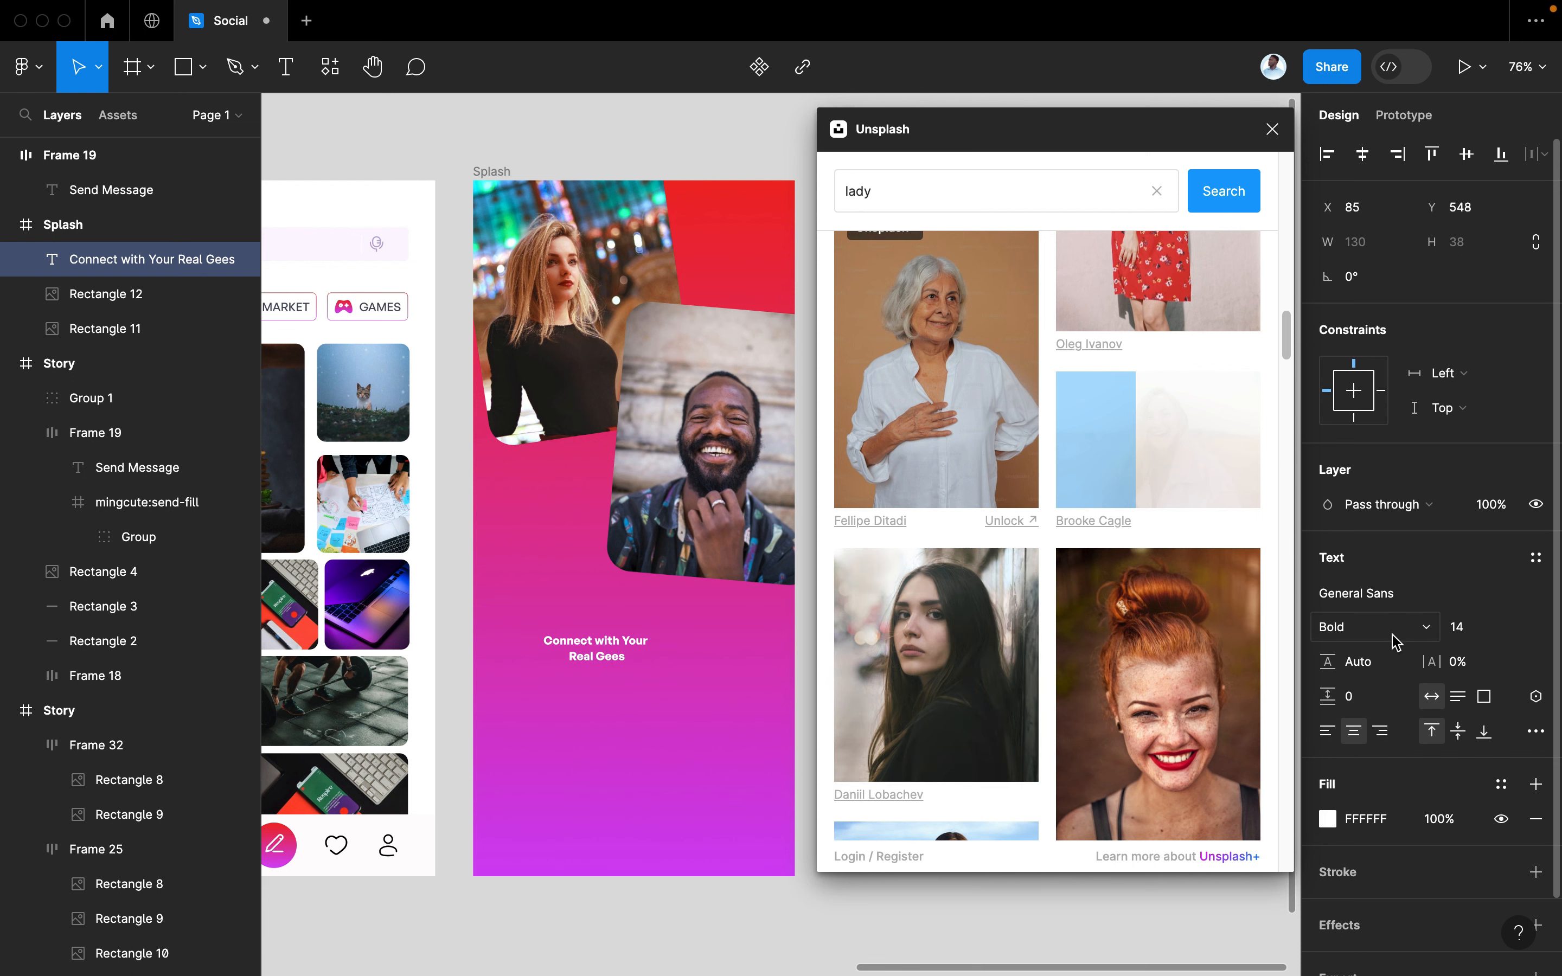
pyautogui.click(1358, 629)
pyautogui.click(1357, 602)
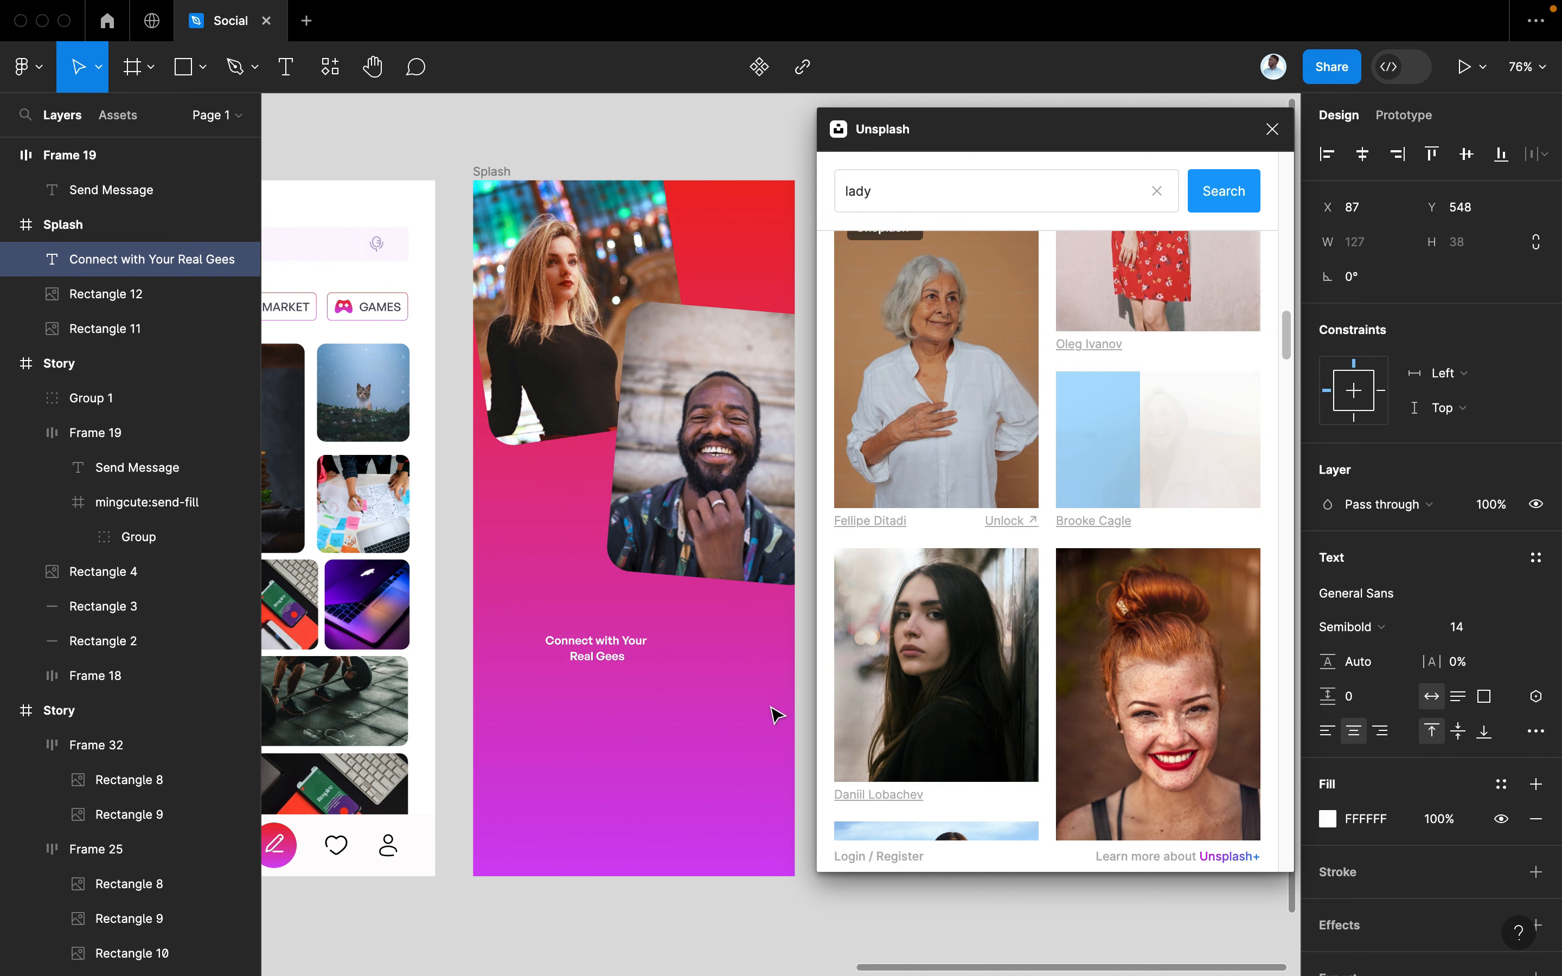
# Scale the heading up about 2.4x to 34.28 px, keeping it Semibold after trying Bold
pyautogui.press('k')
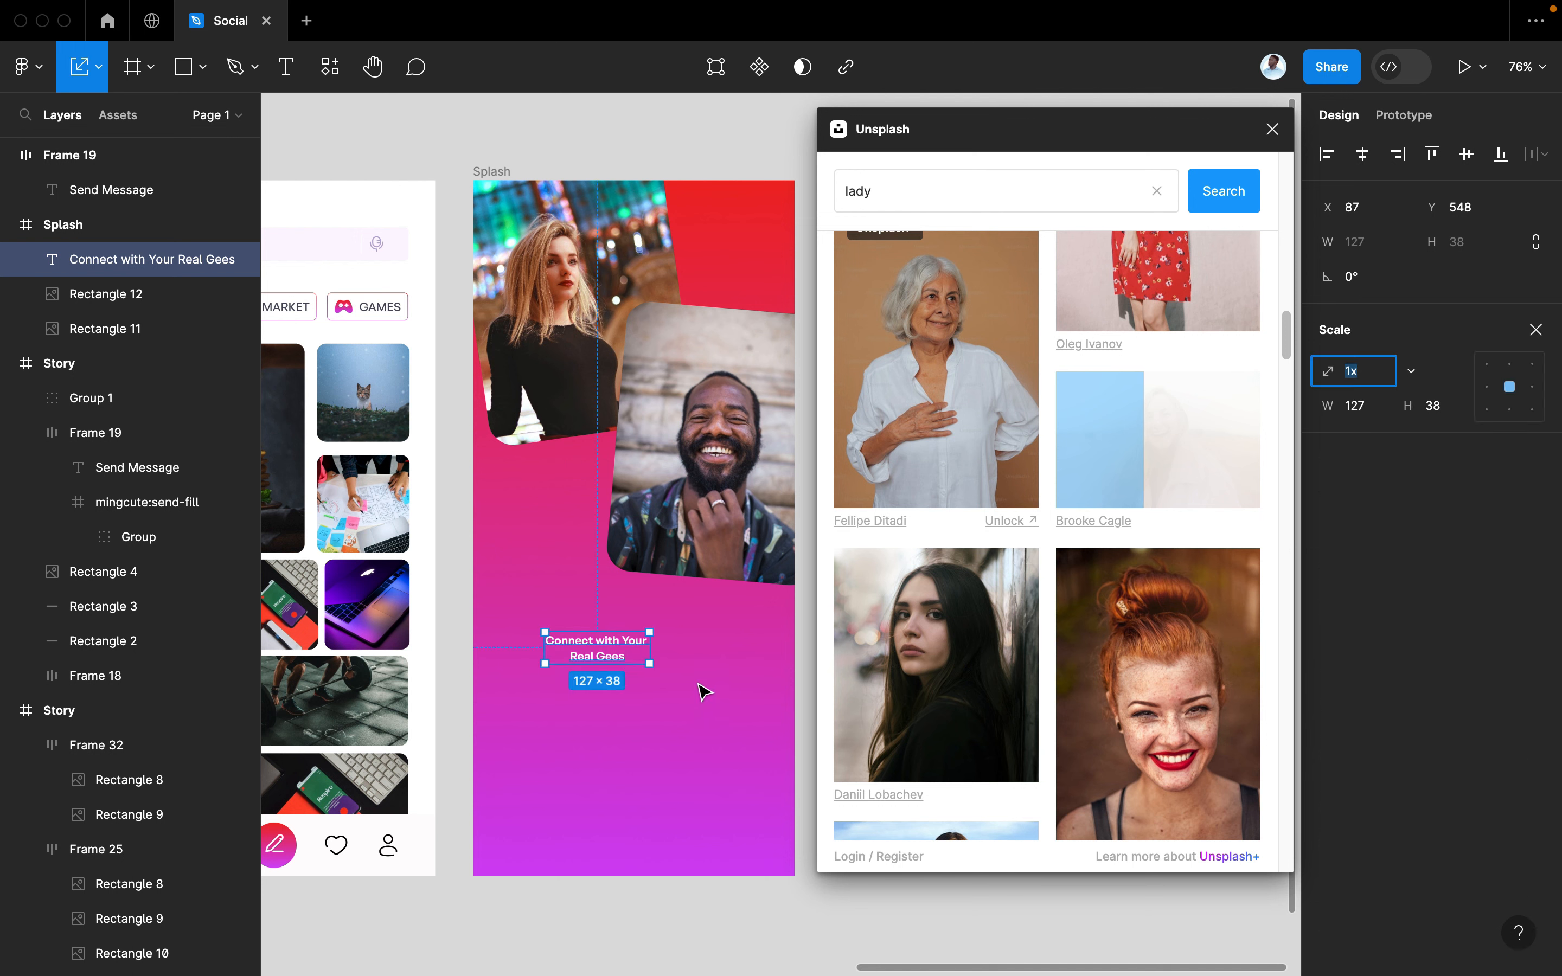
pyautogui.moveTo(650, 672); pyautogui.dragTo(717, 733)
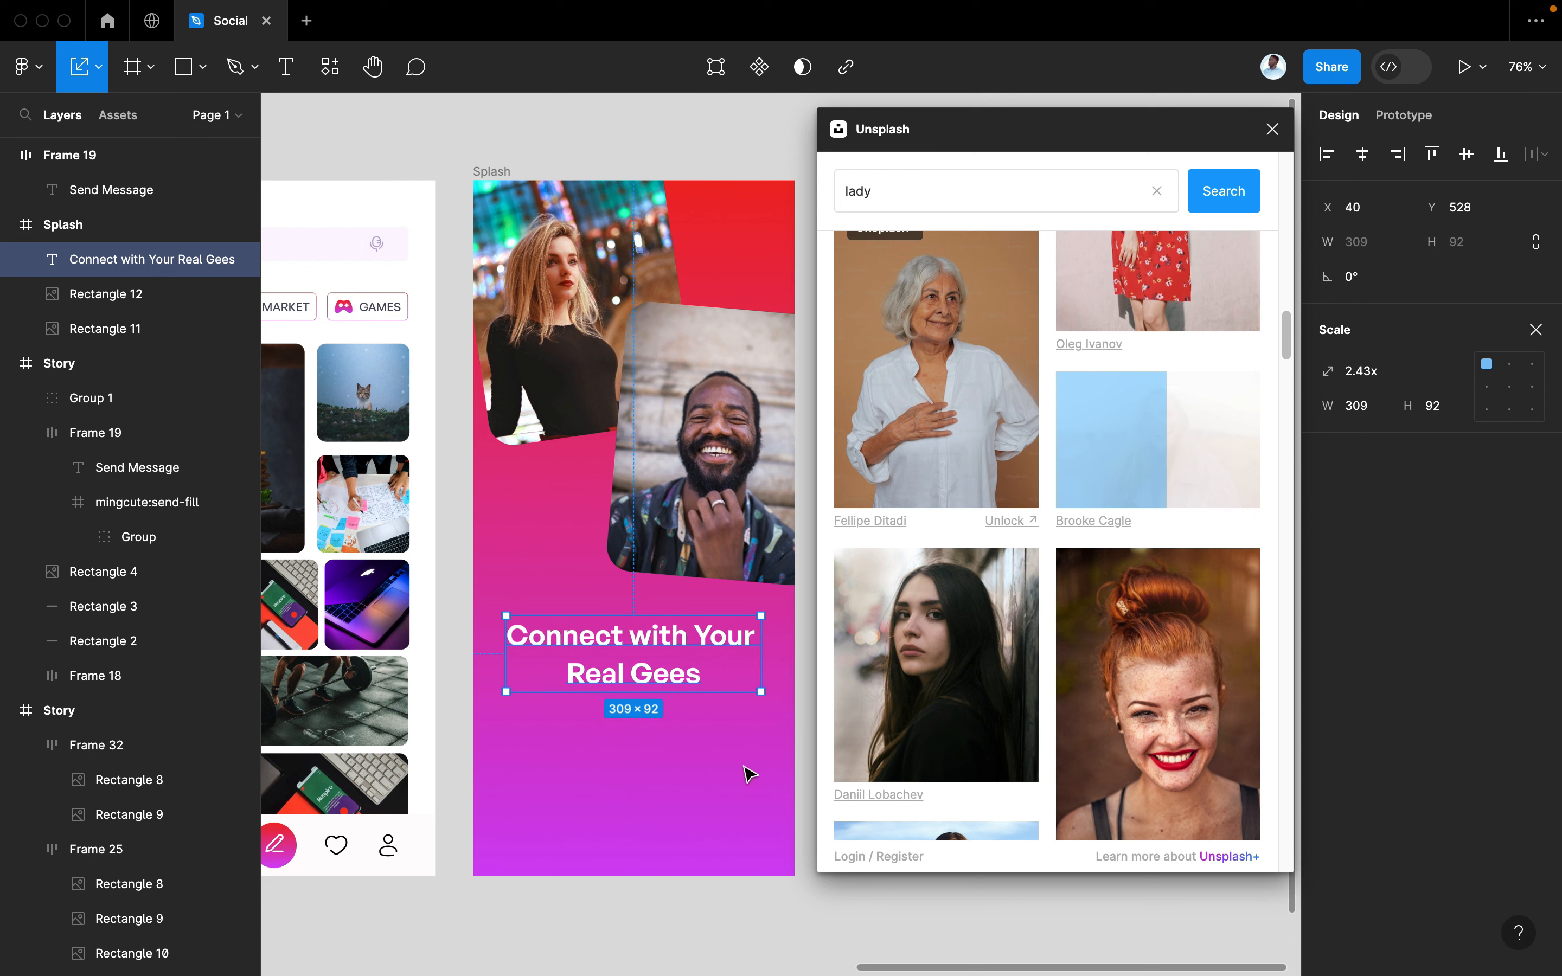
pyautogui.press('Return')
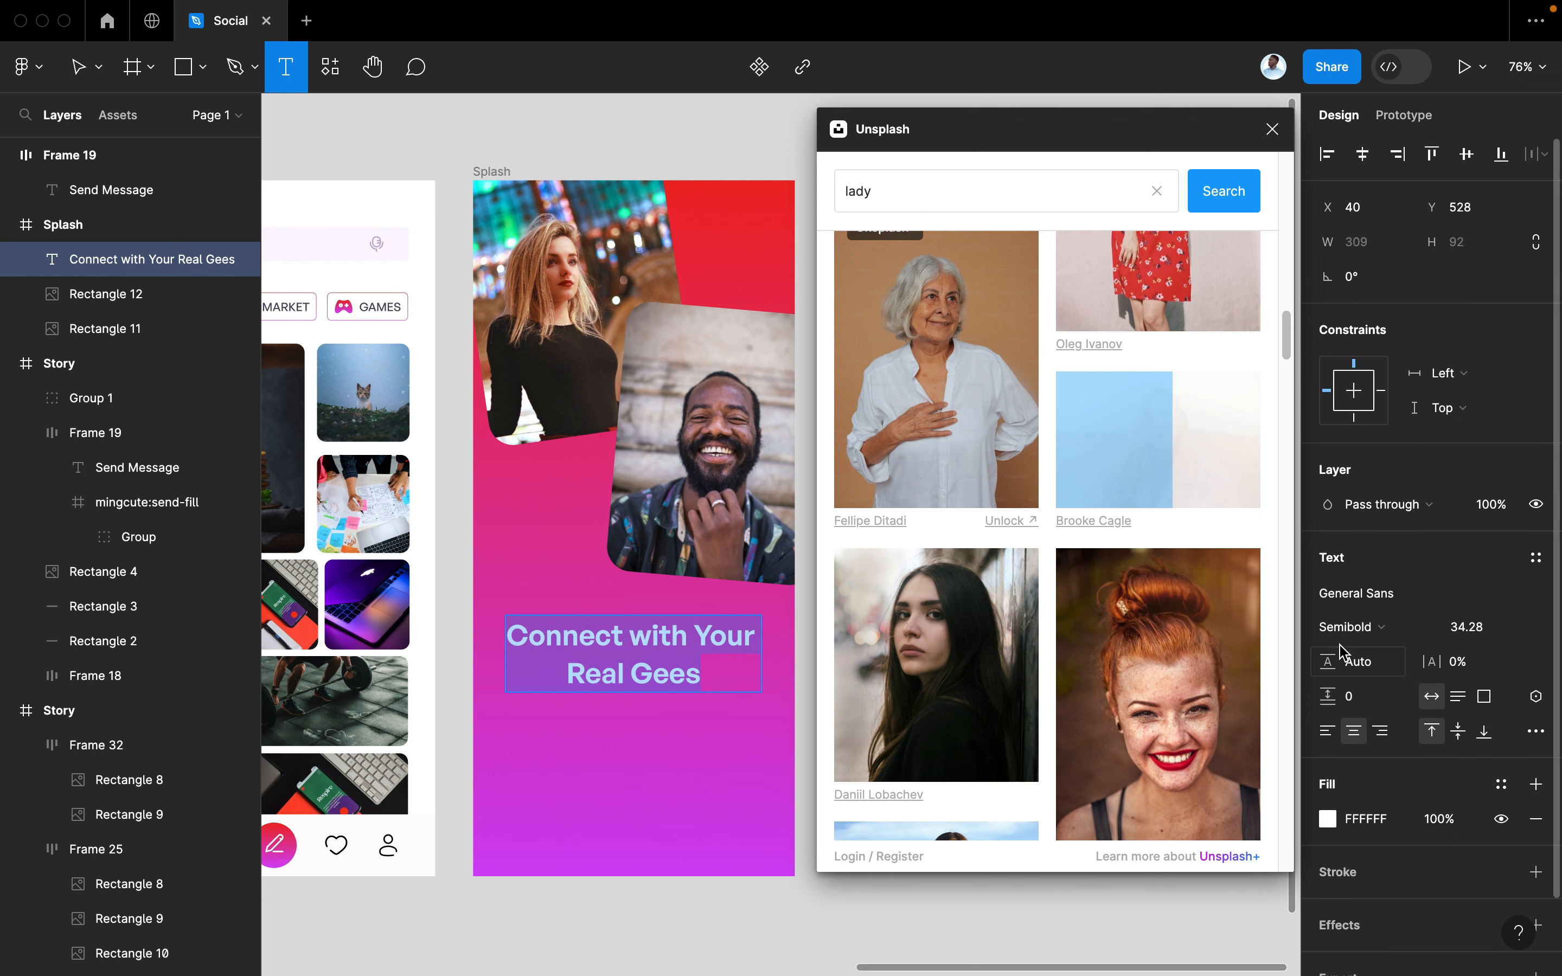
pyautogui.click(1349, 636)
pyautogui.click(1357, 652)
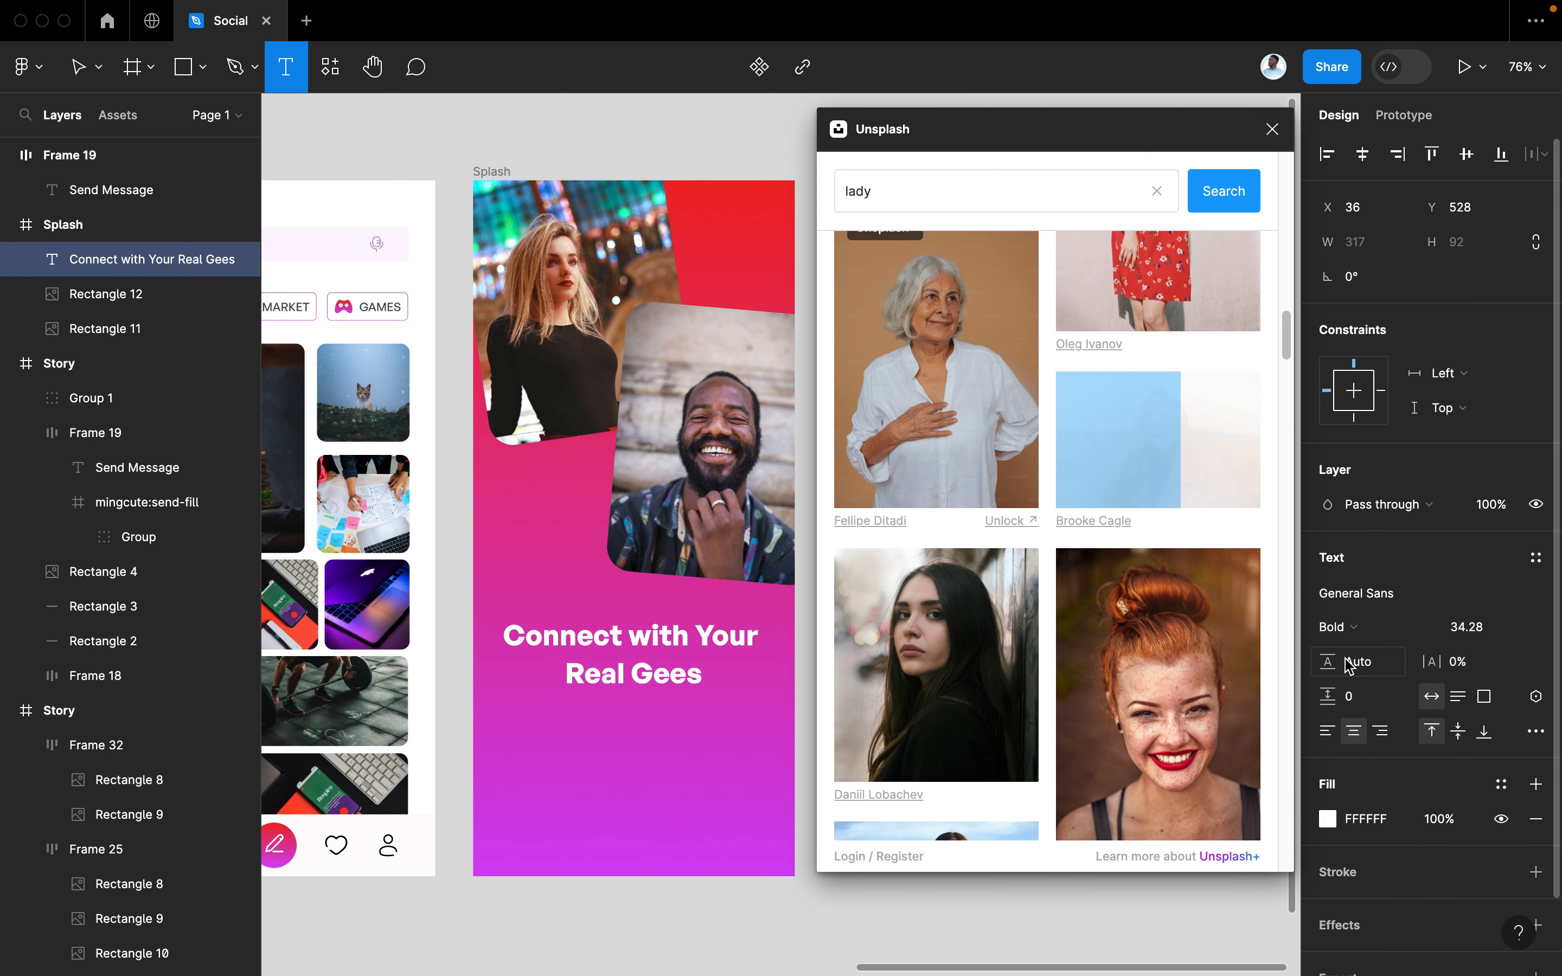
pyautogui.click(1355, 646)
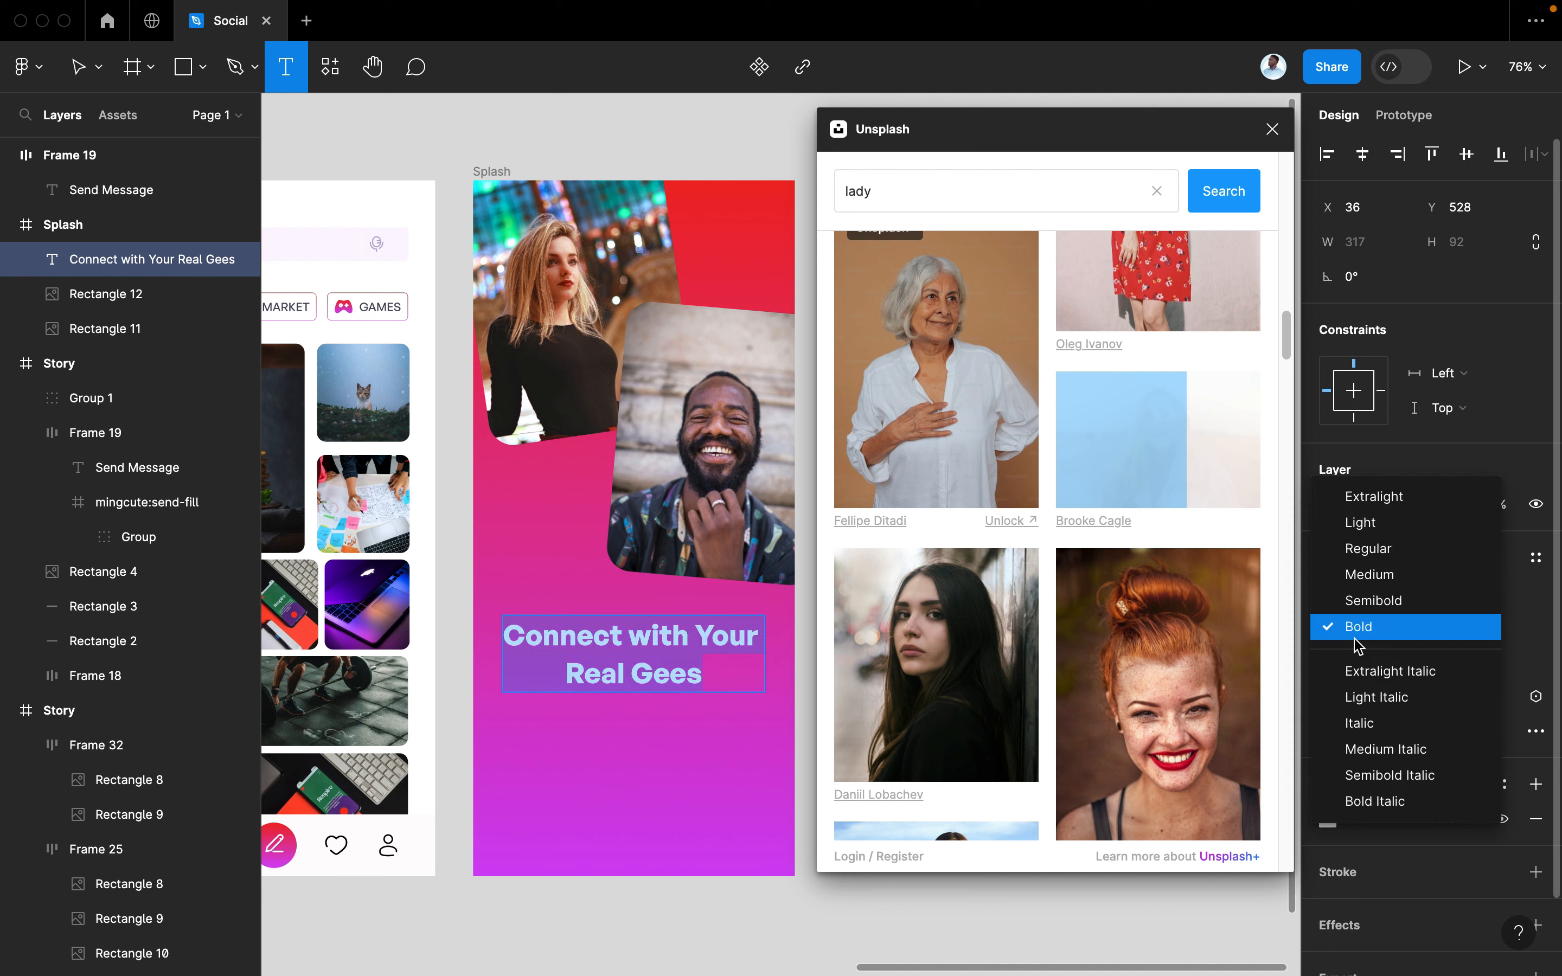
pyautogui.click(1362, 605)
pyautogui.click(713, 778)
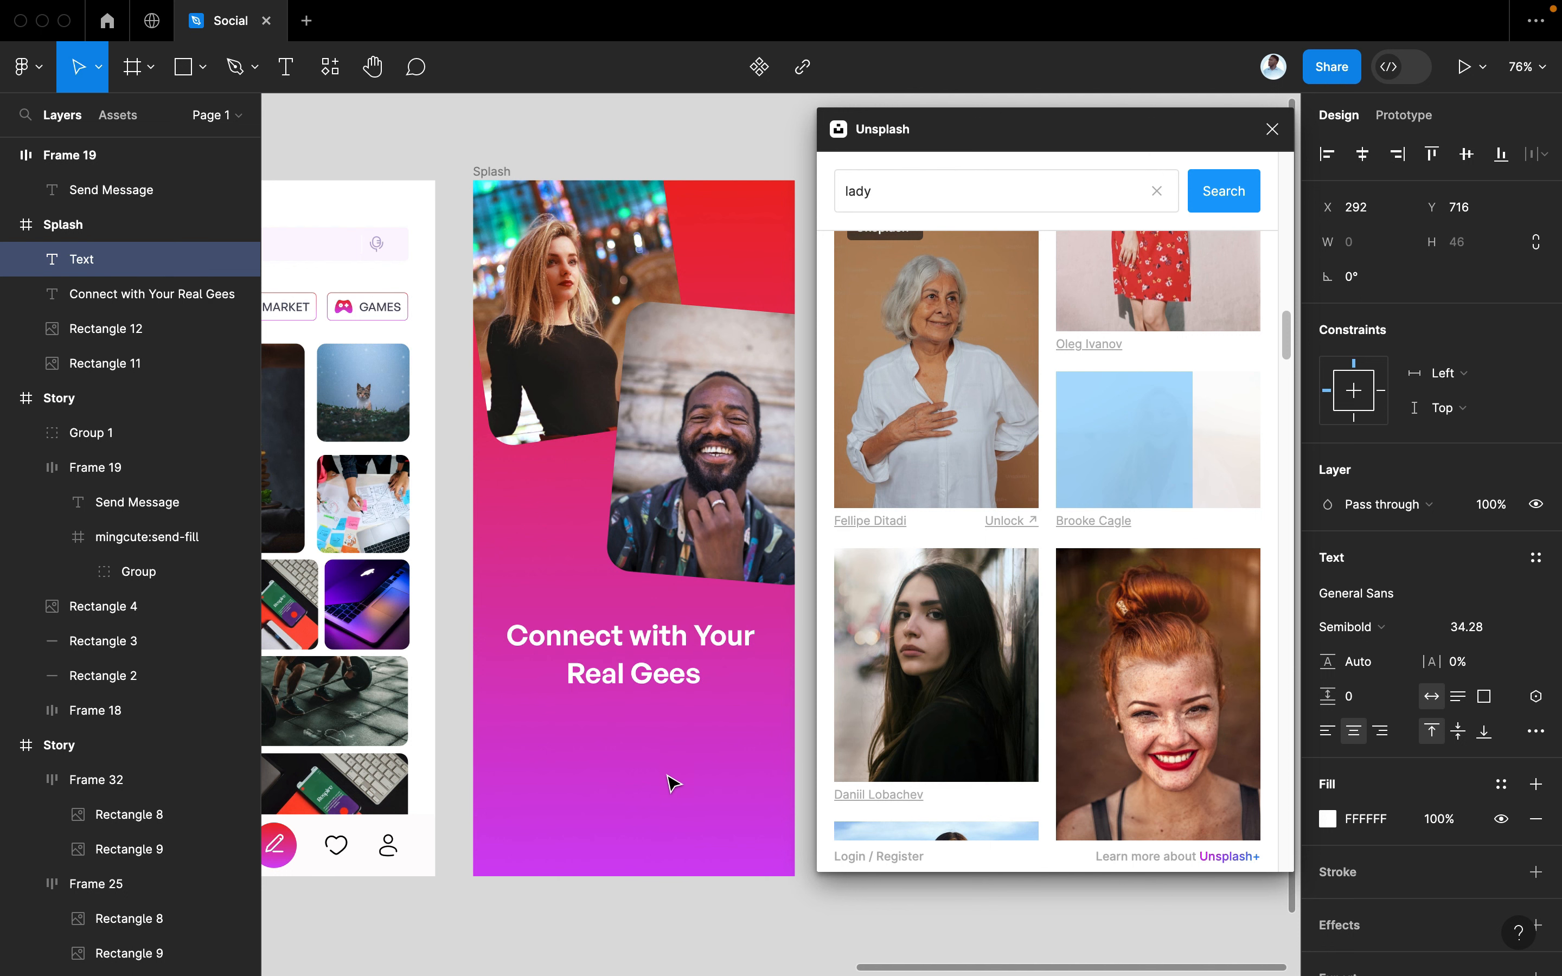
# Set the new text size to 16, discard the empty box, and select the top Splash photo
pyautogui.click(1464, 625)
pyautogui.write('1')
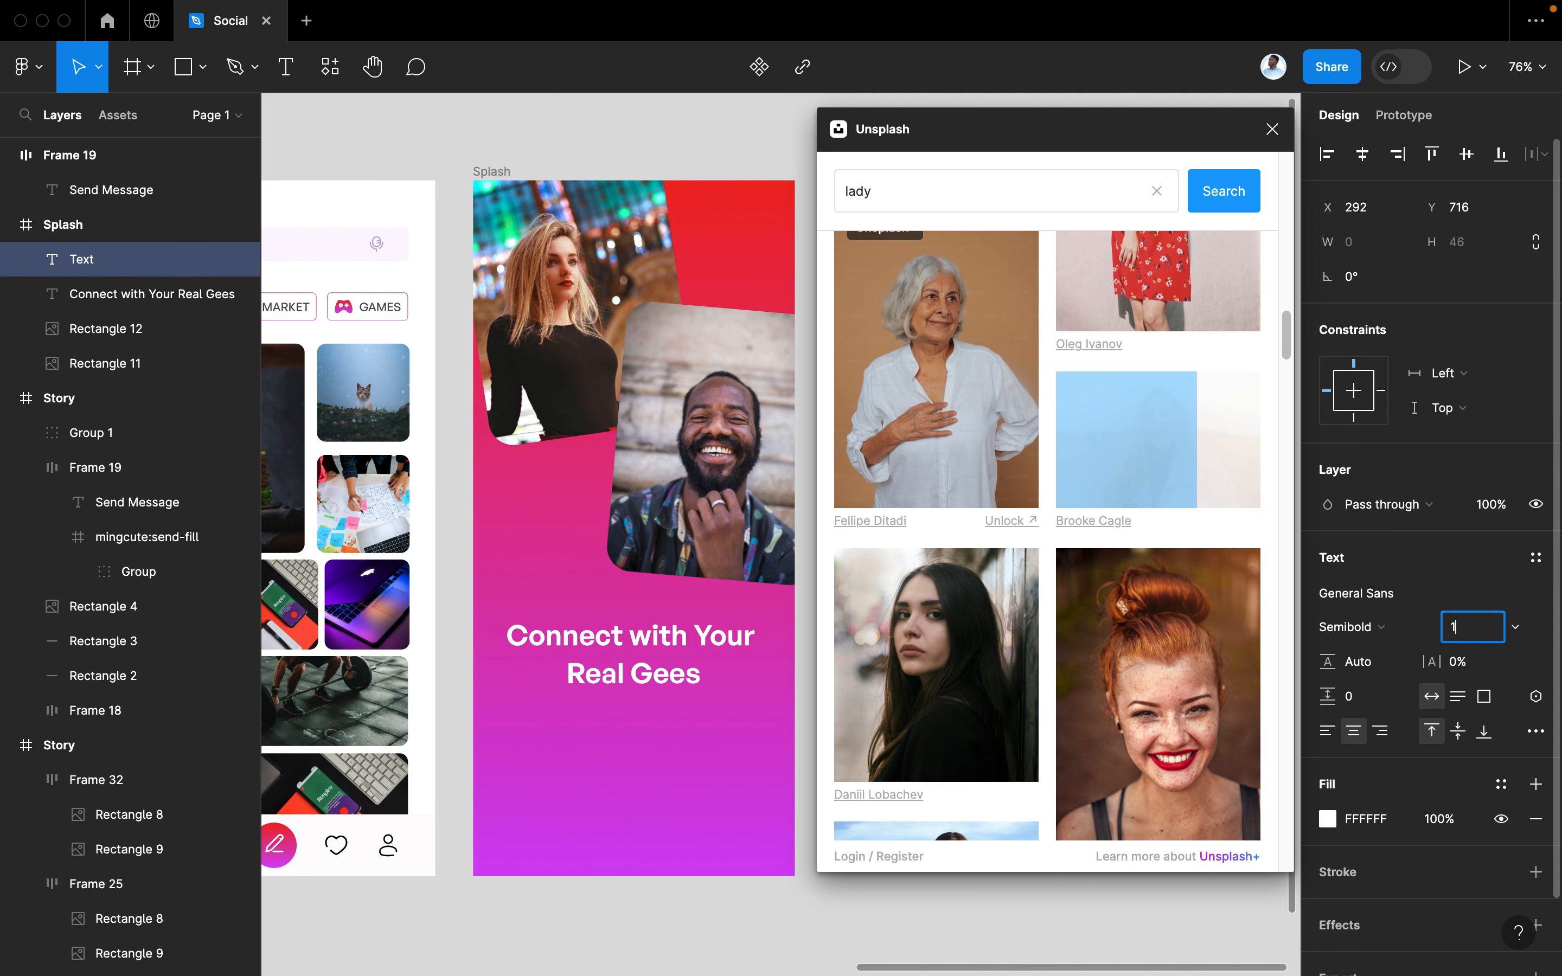
pyautogui.write('6')
pyautogui.press('Return')
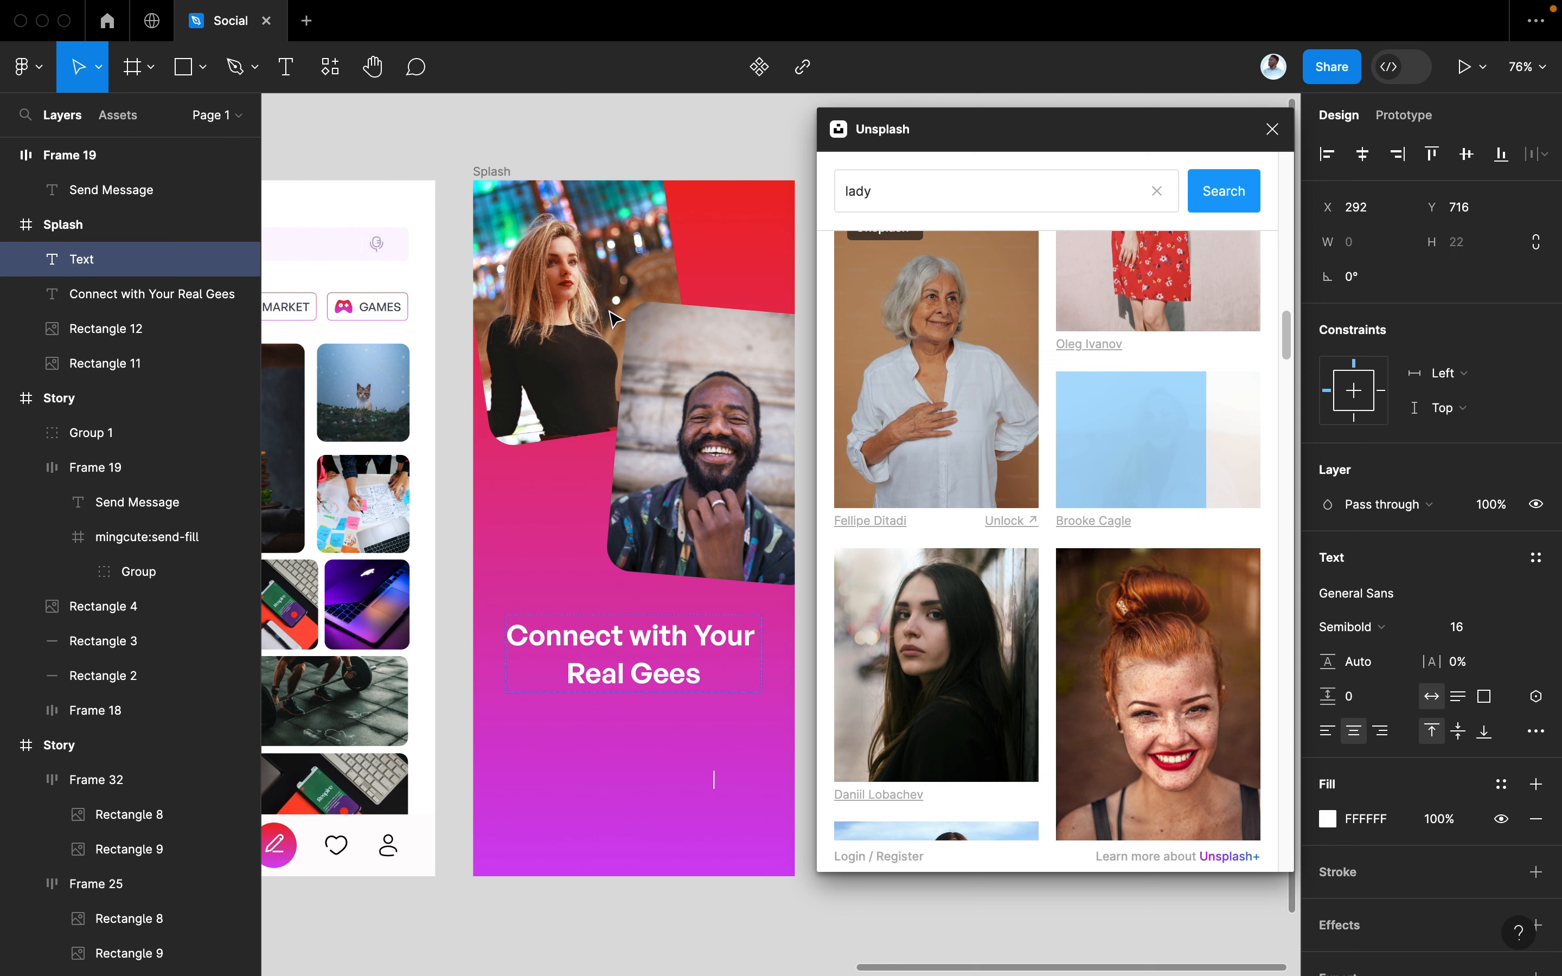
pyautogui.press('Escape')
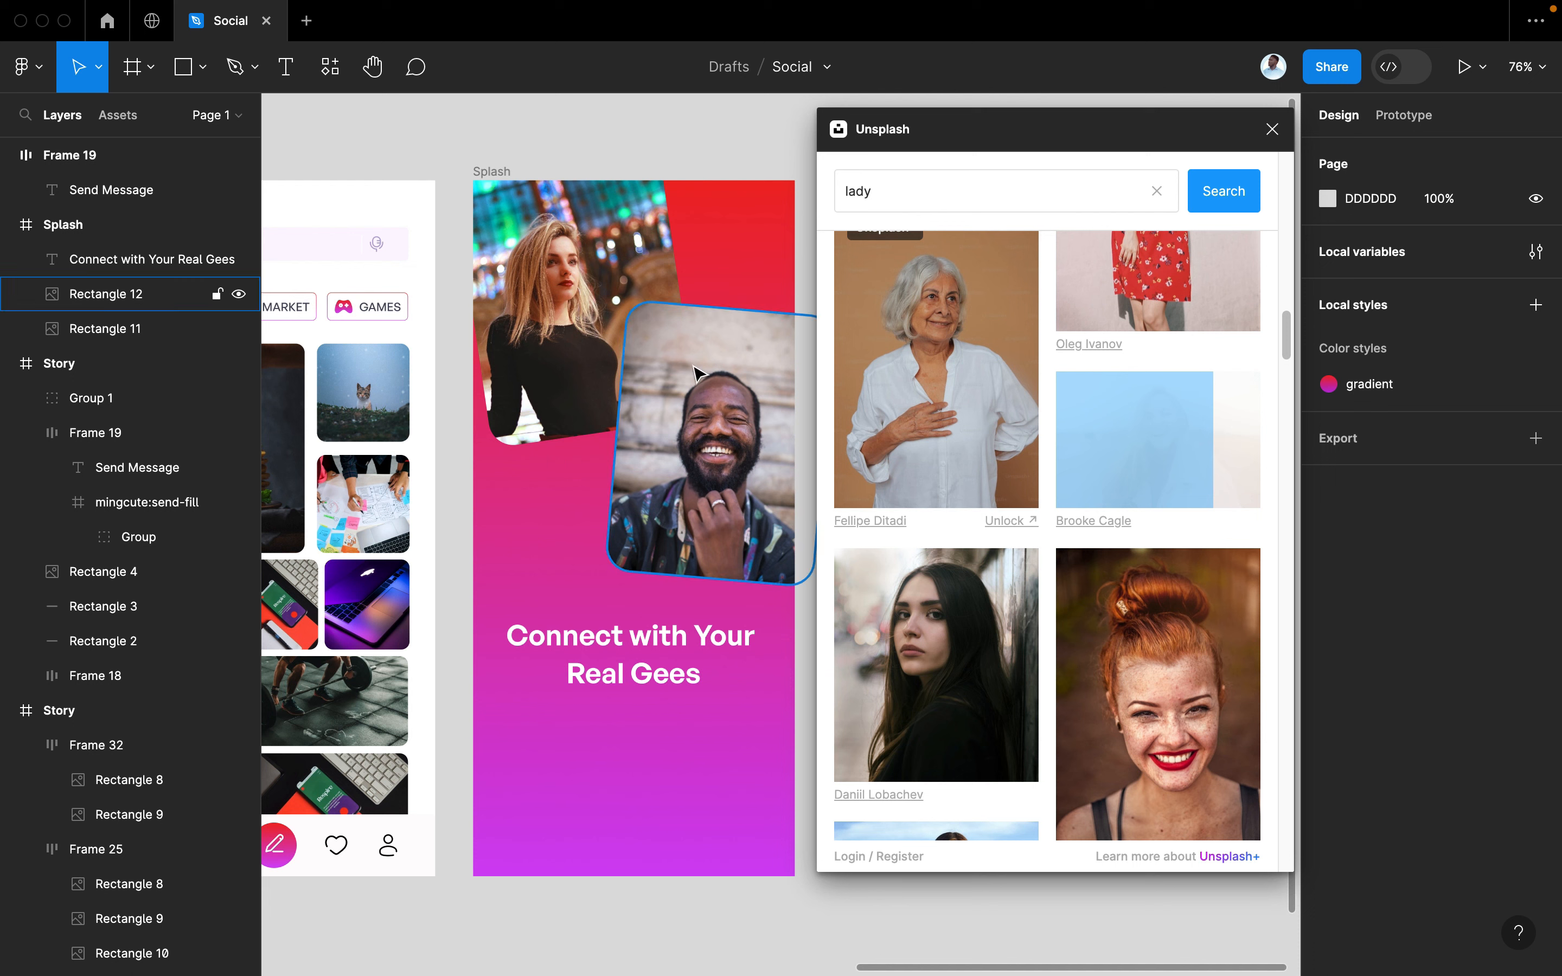
pyautogui.click(578, 343)
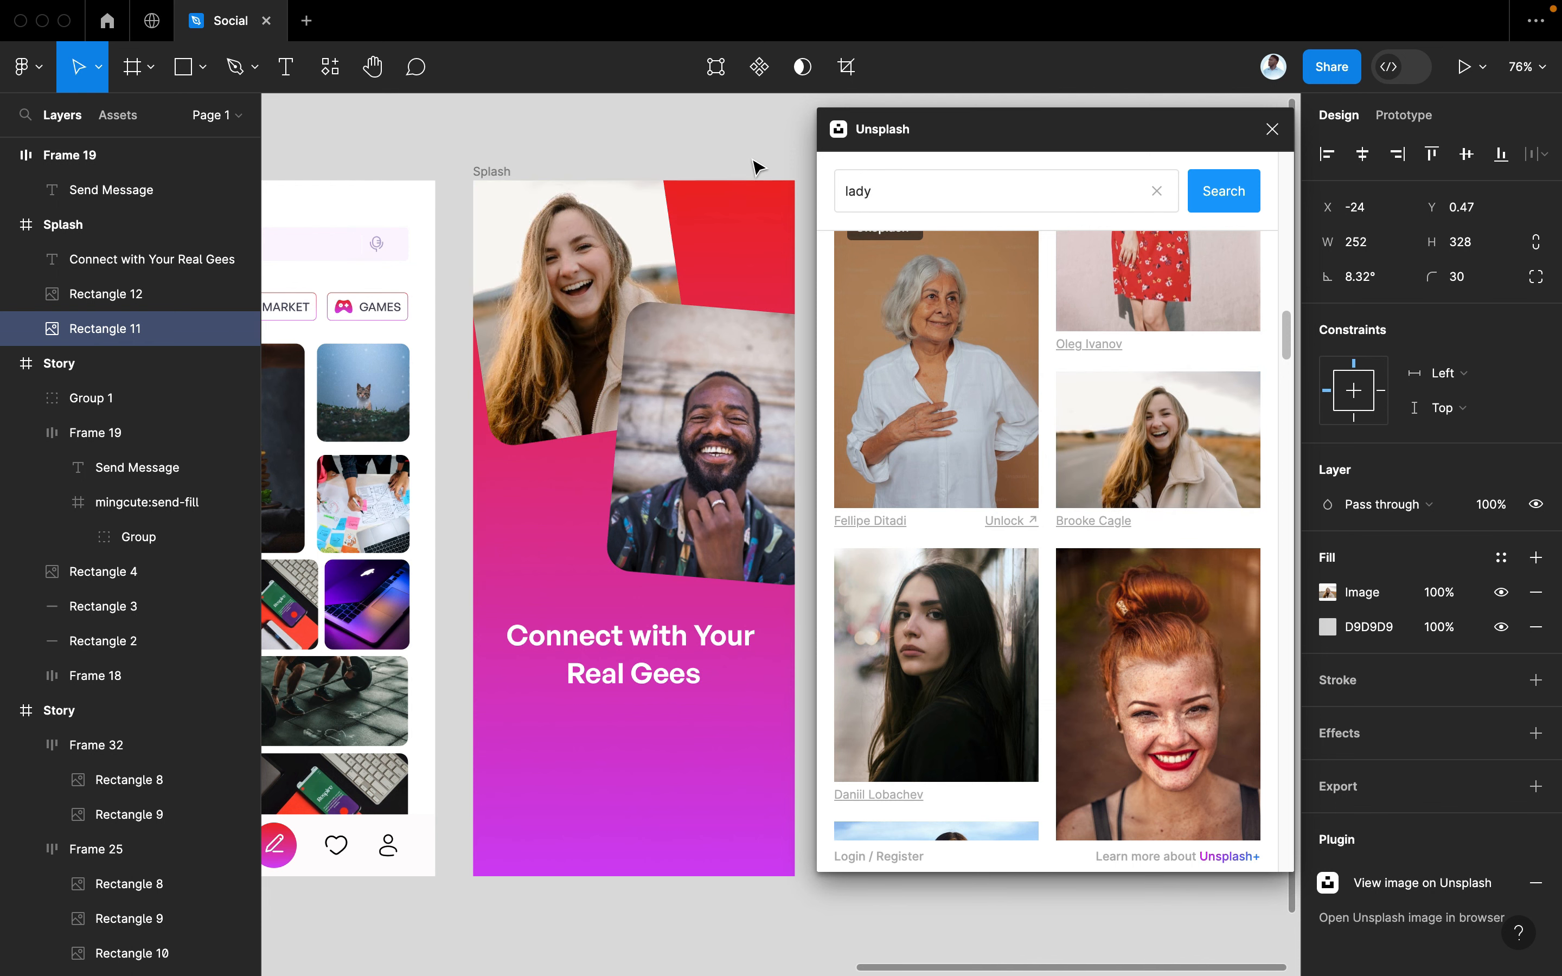
# Start a new text box under the heading at size 14, Medium weight
pyautogui.hscroll(2, 601, 780)
pyautogui.scroll(1, 600, 780)
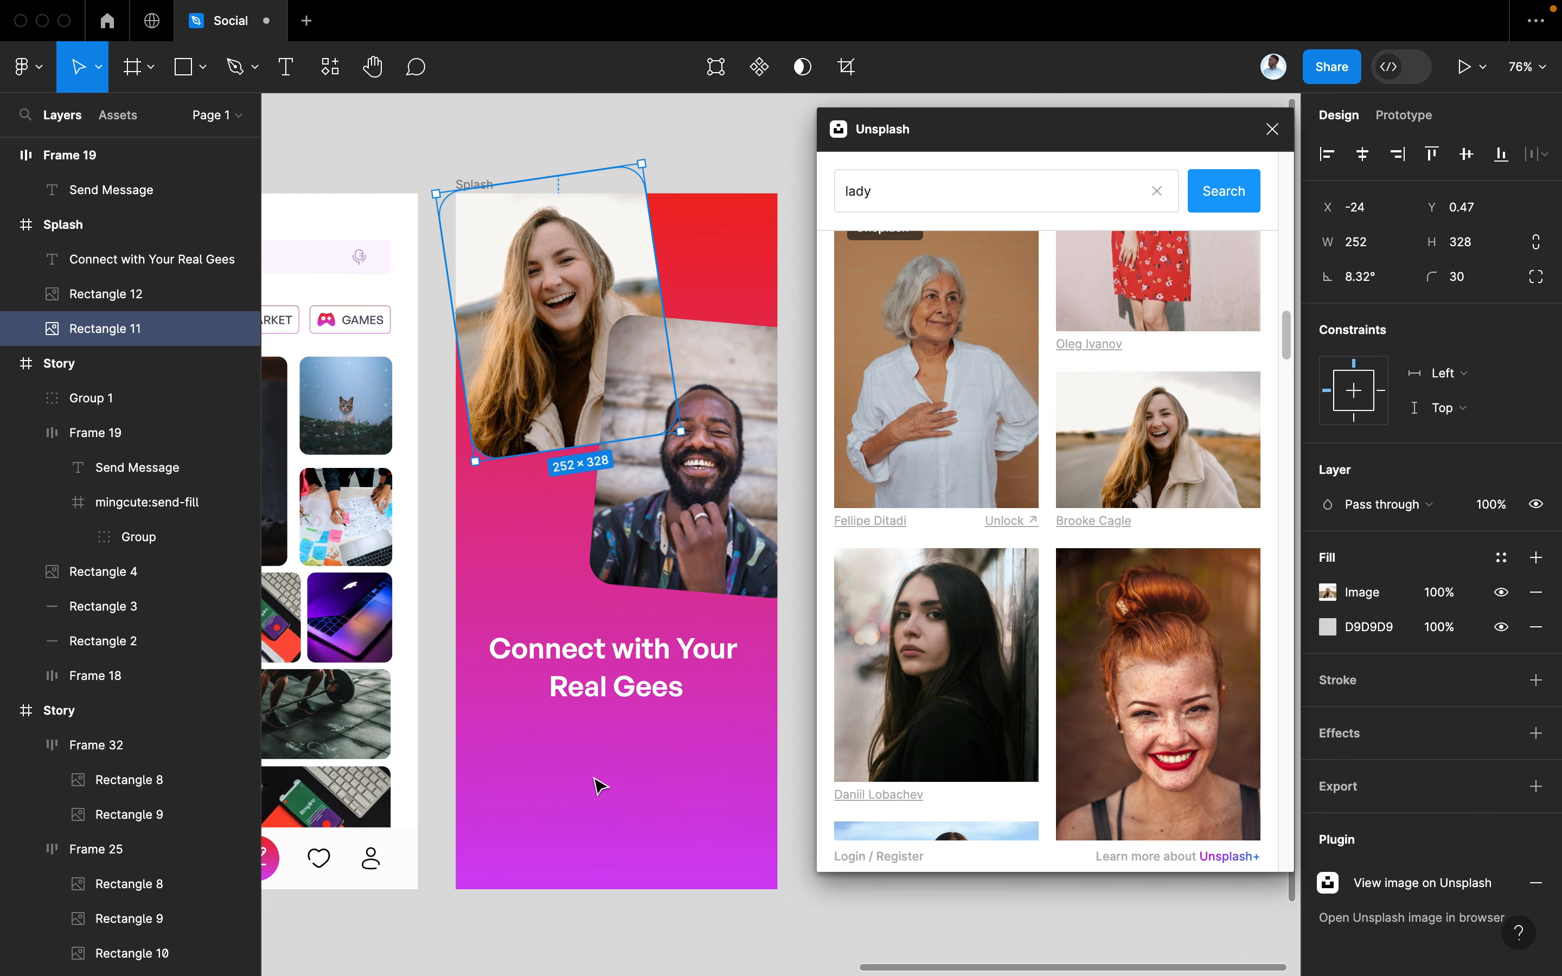
pyautogui.scroll(1, 614, 704)
pyautogui.click(614, 704)
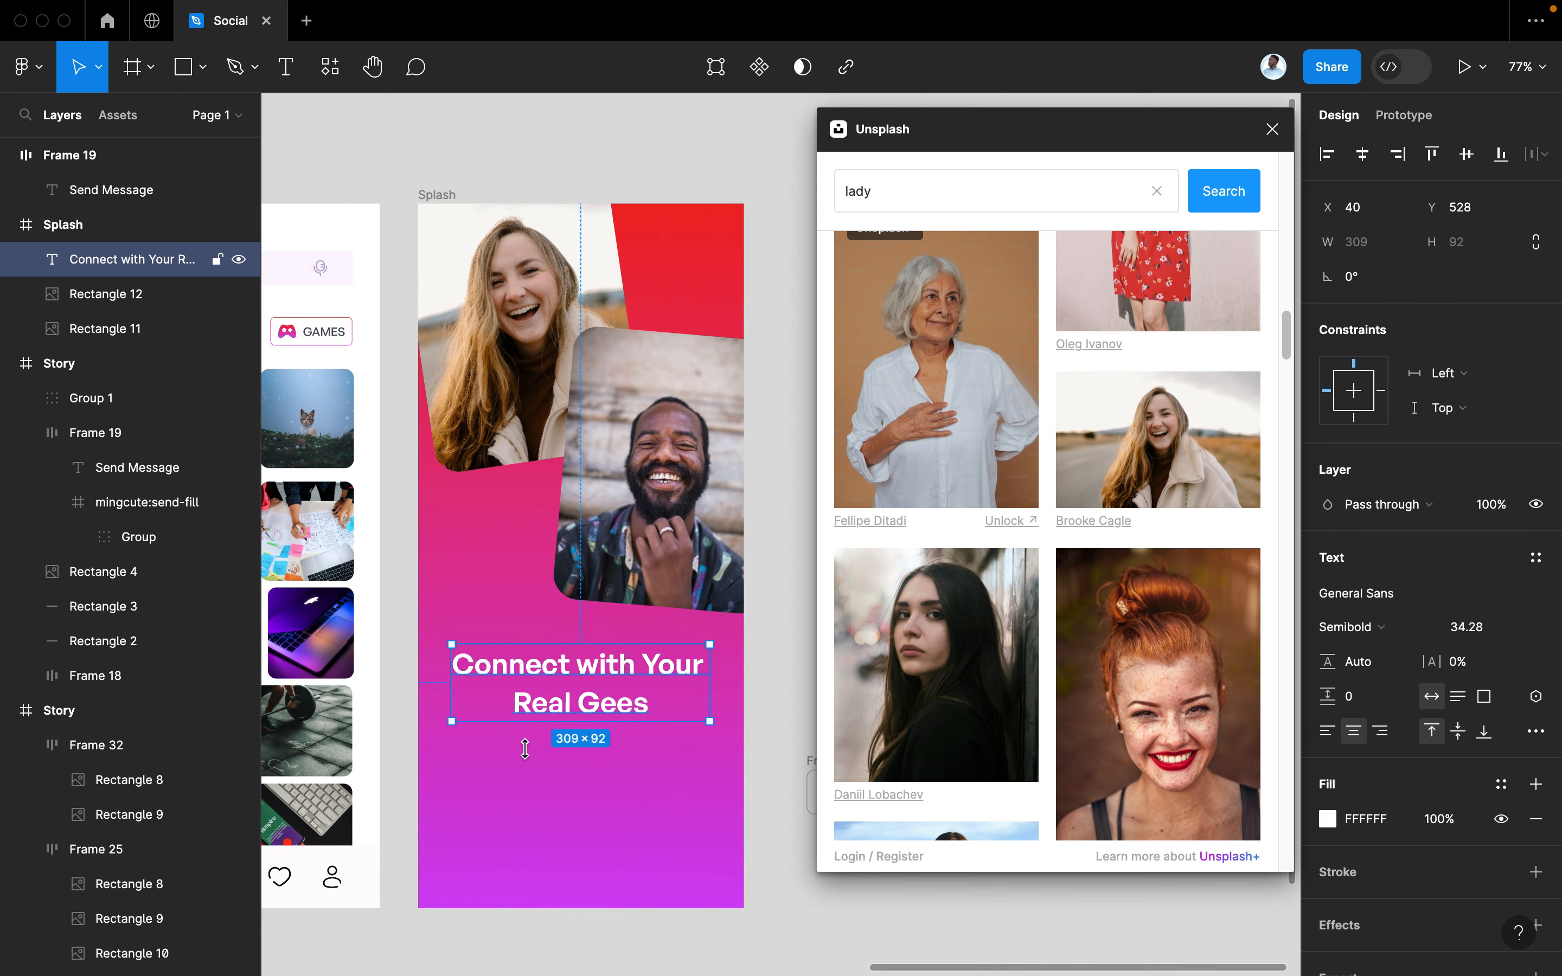
pyautogui.click(521, 767)
pyautogui.press('t')
pyautogui.click(463, 791)
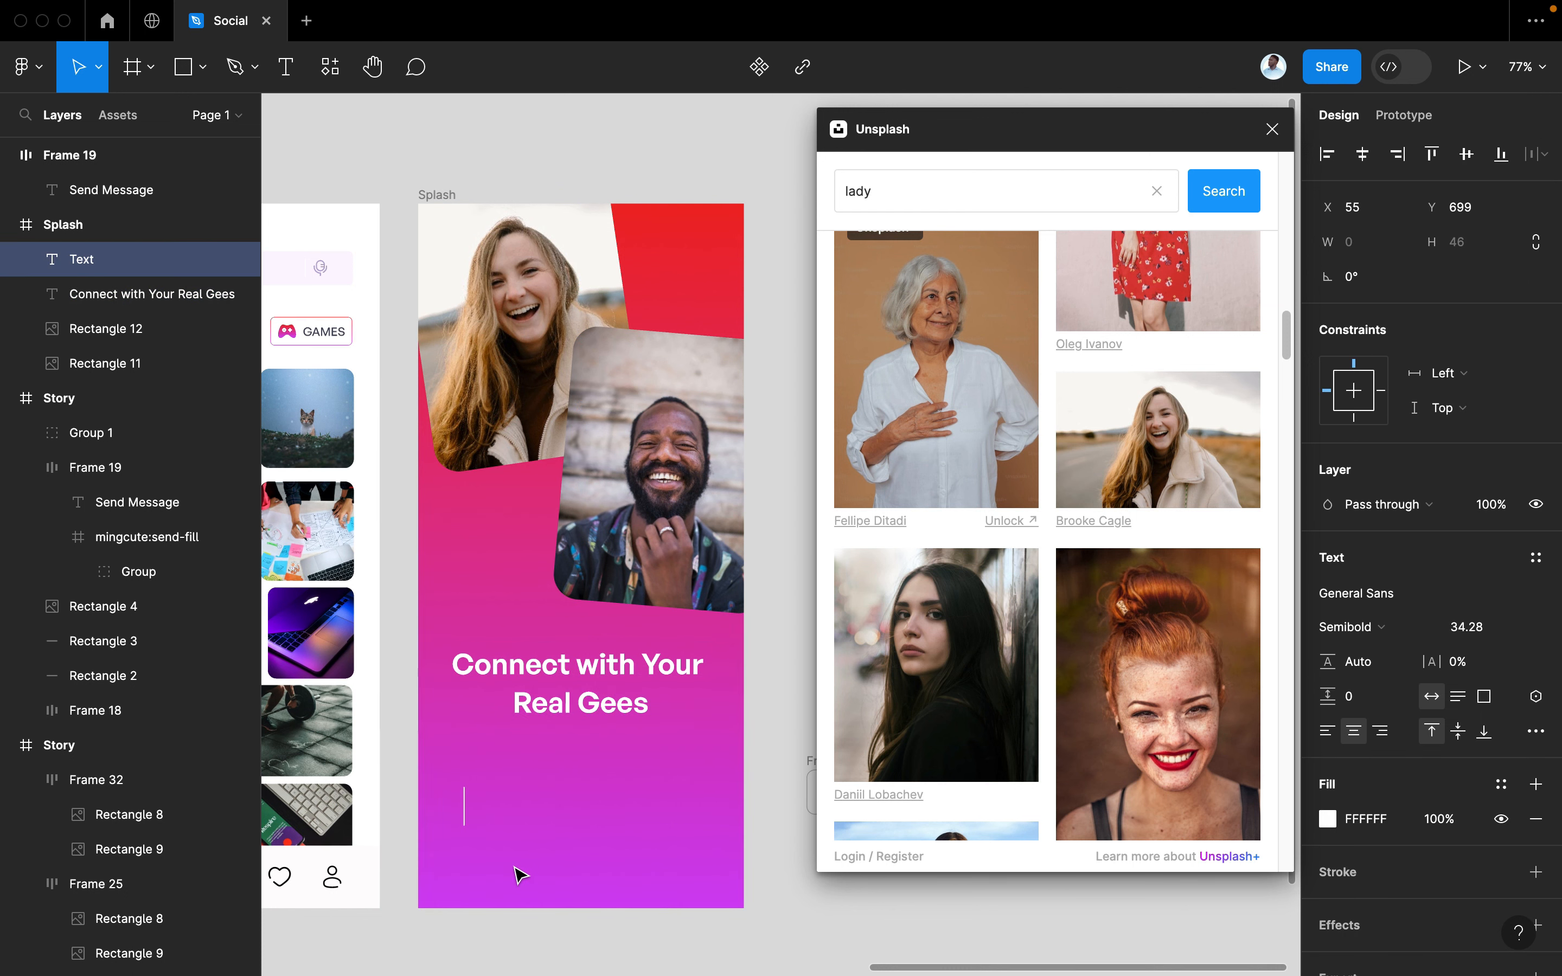
pyautogui.click(1488, 631)
pyautogui.write('14')
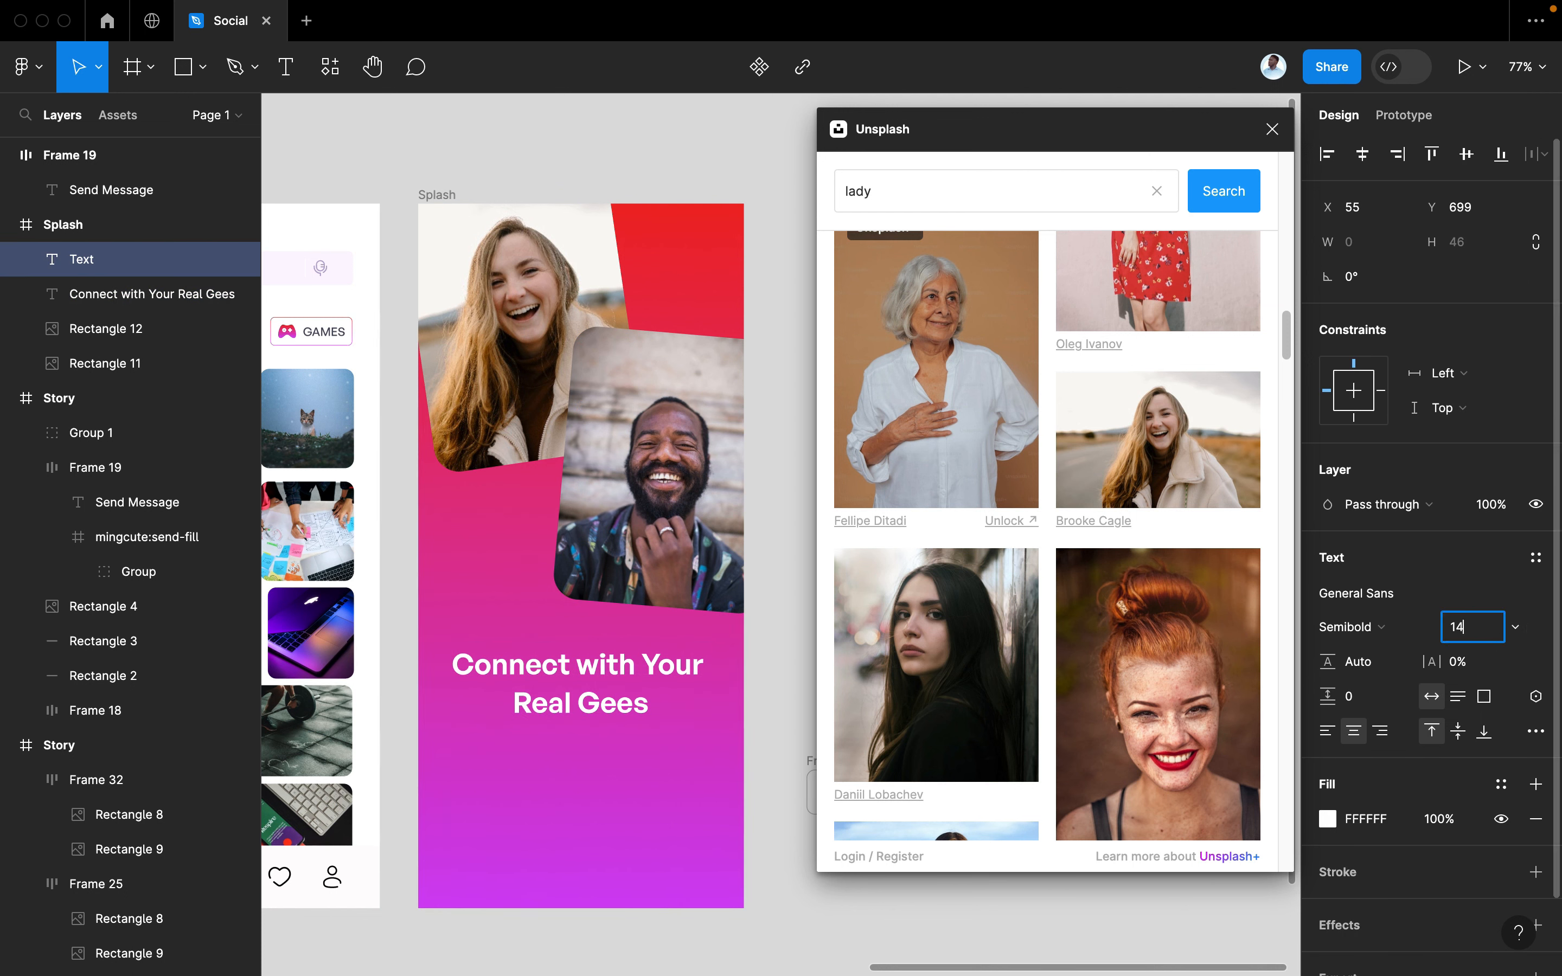
pyautogui.press('Return')
pyautogui.click(1409, 629)
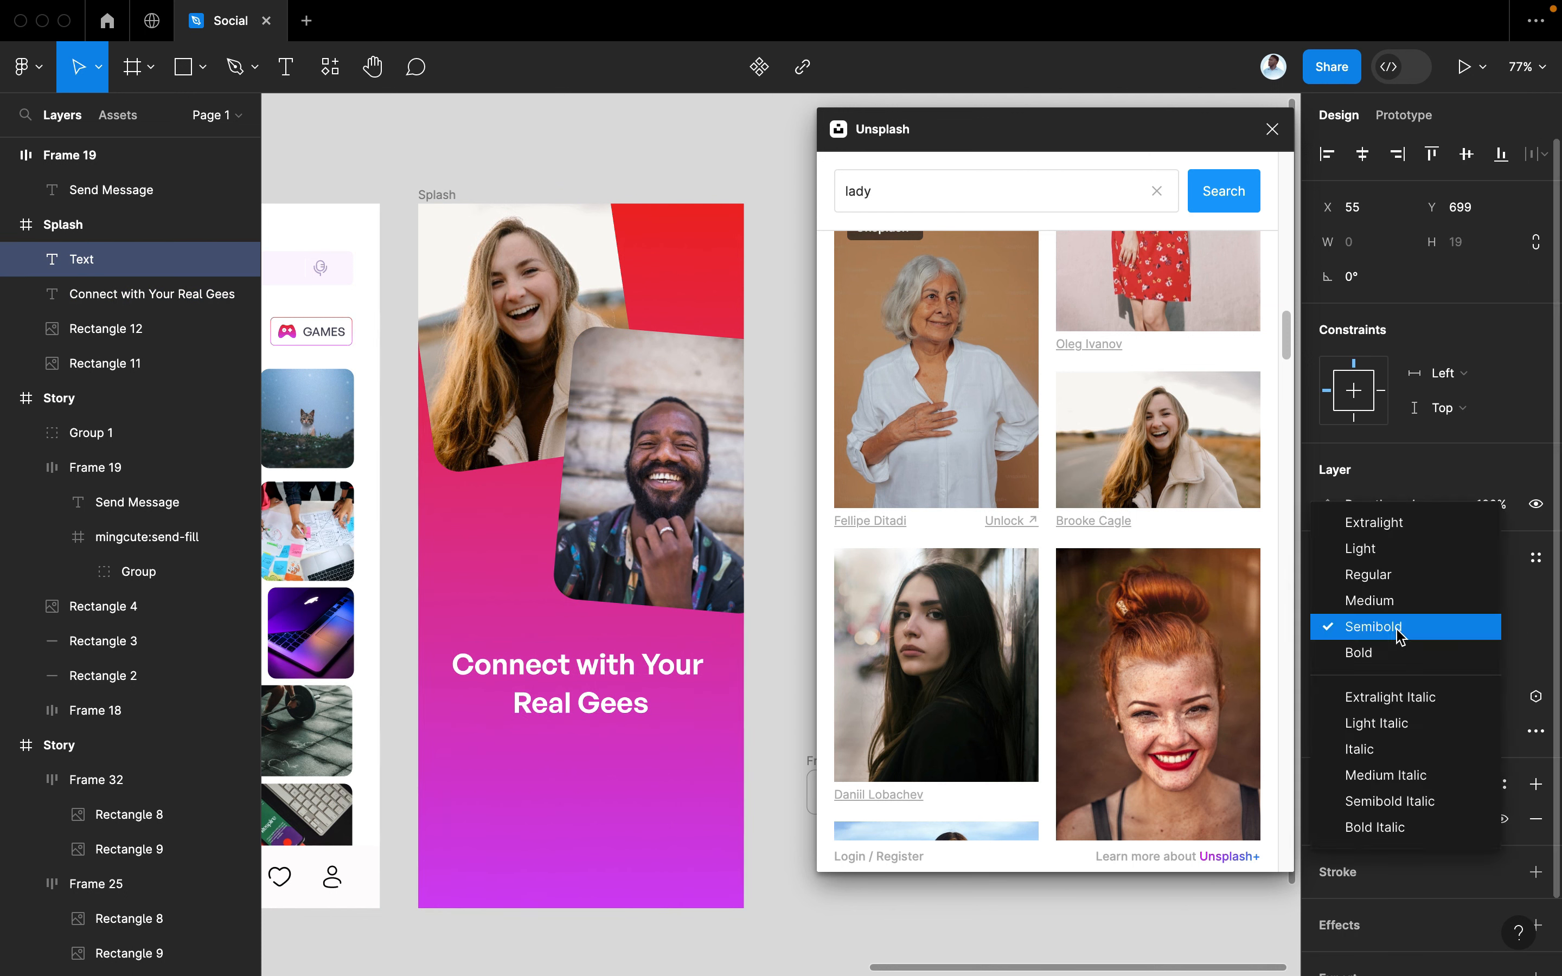
pyautogui.click(1381, 602)
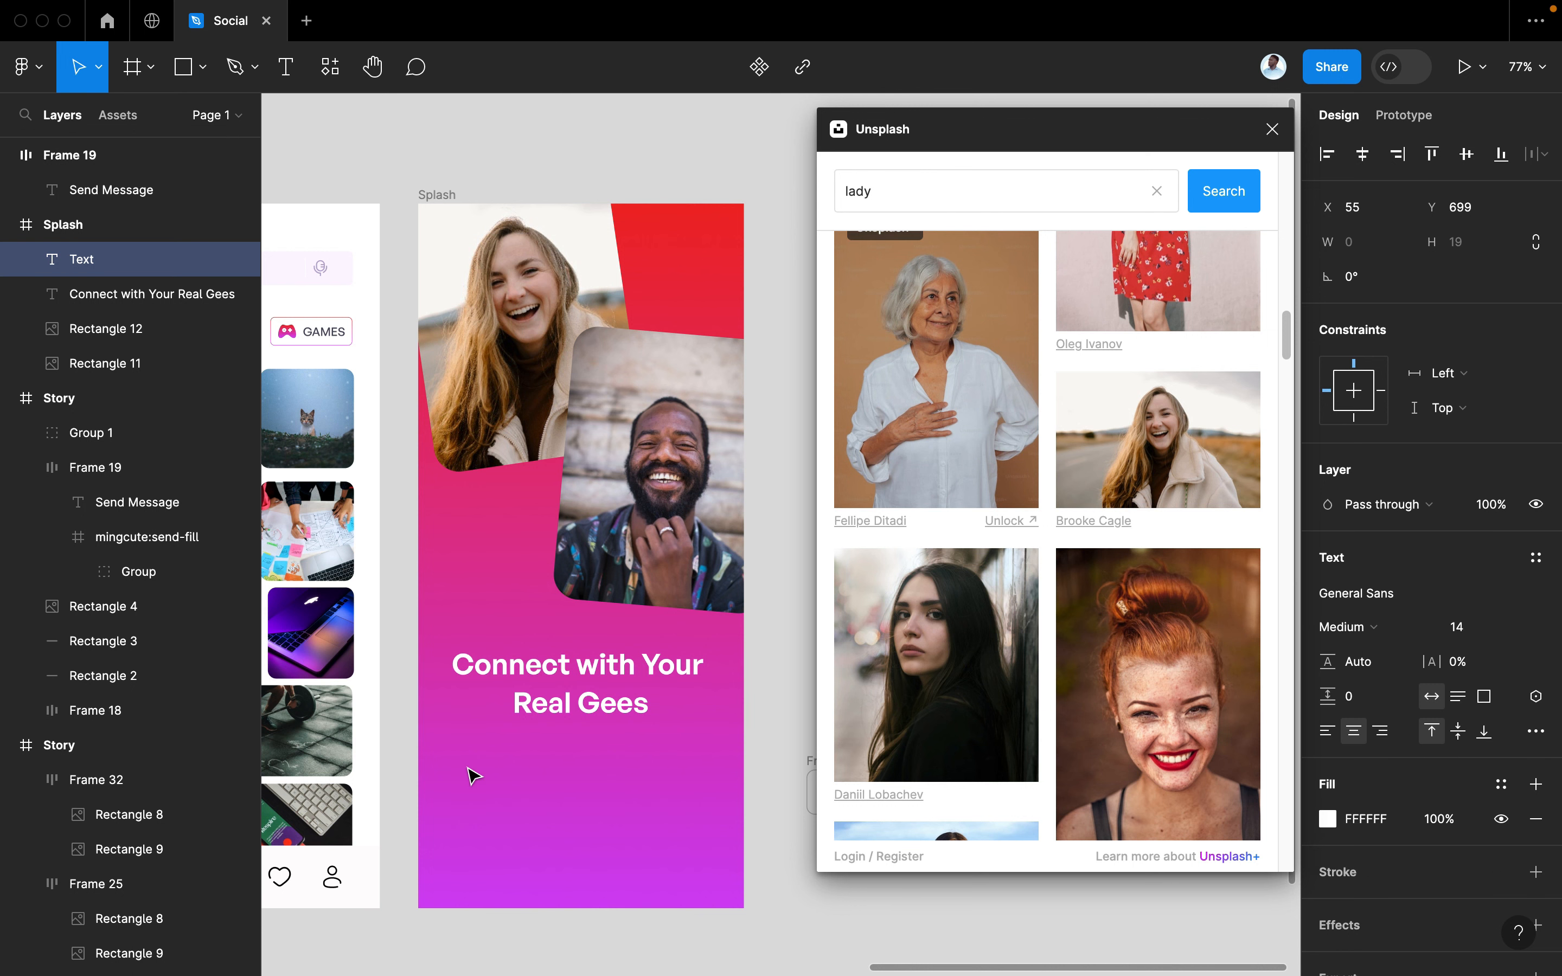
# Type the two-line subtitle 'This is the perfect place to stay connected with / Your Friends' and centre it under the heading
pyautogui.write('This is the perfect')
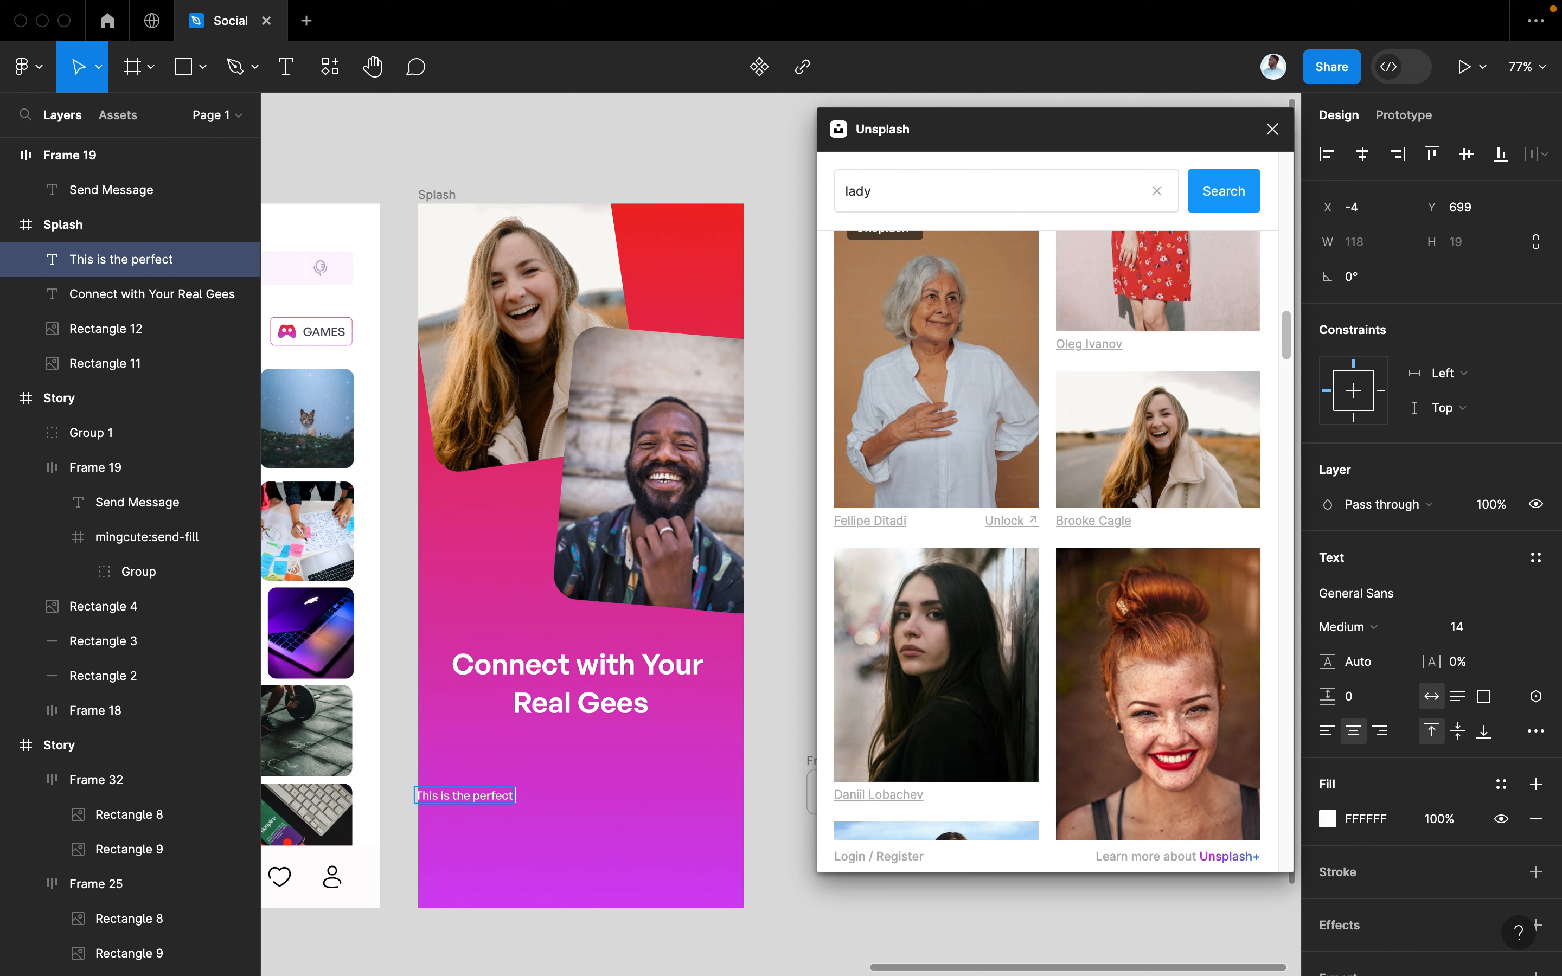
pyautogui.write(' place to stay')
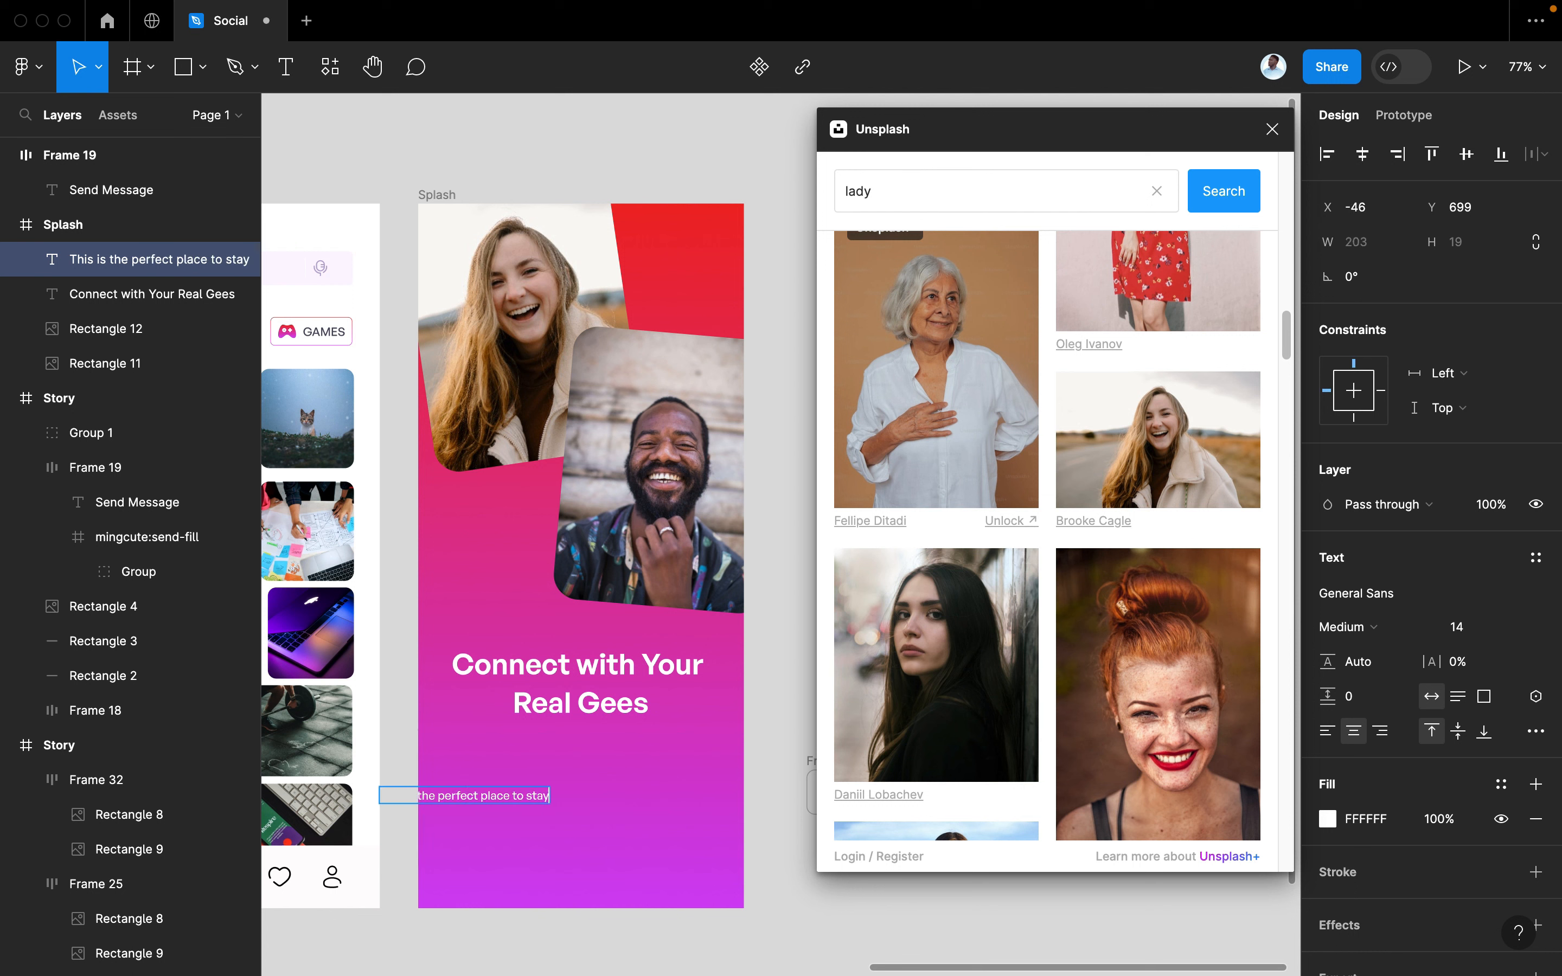
pyautogui.write(' connected')
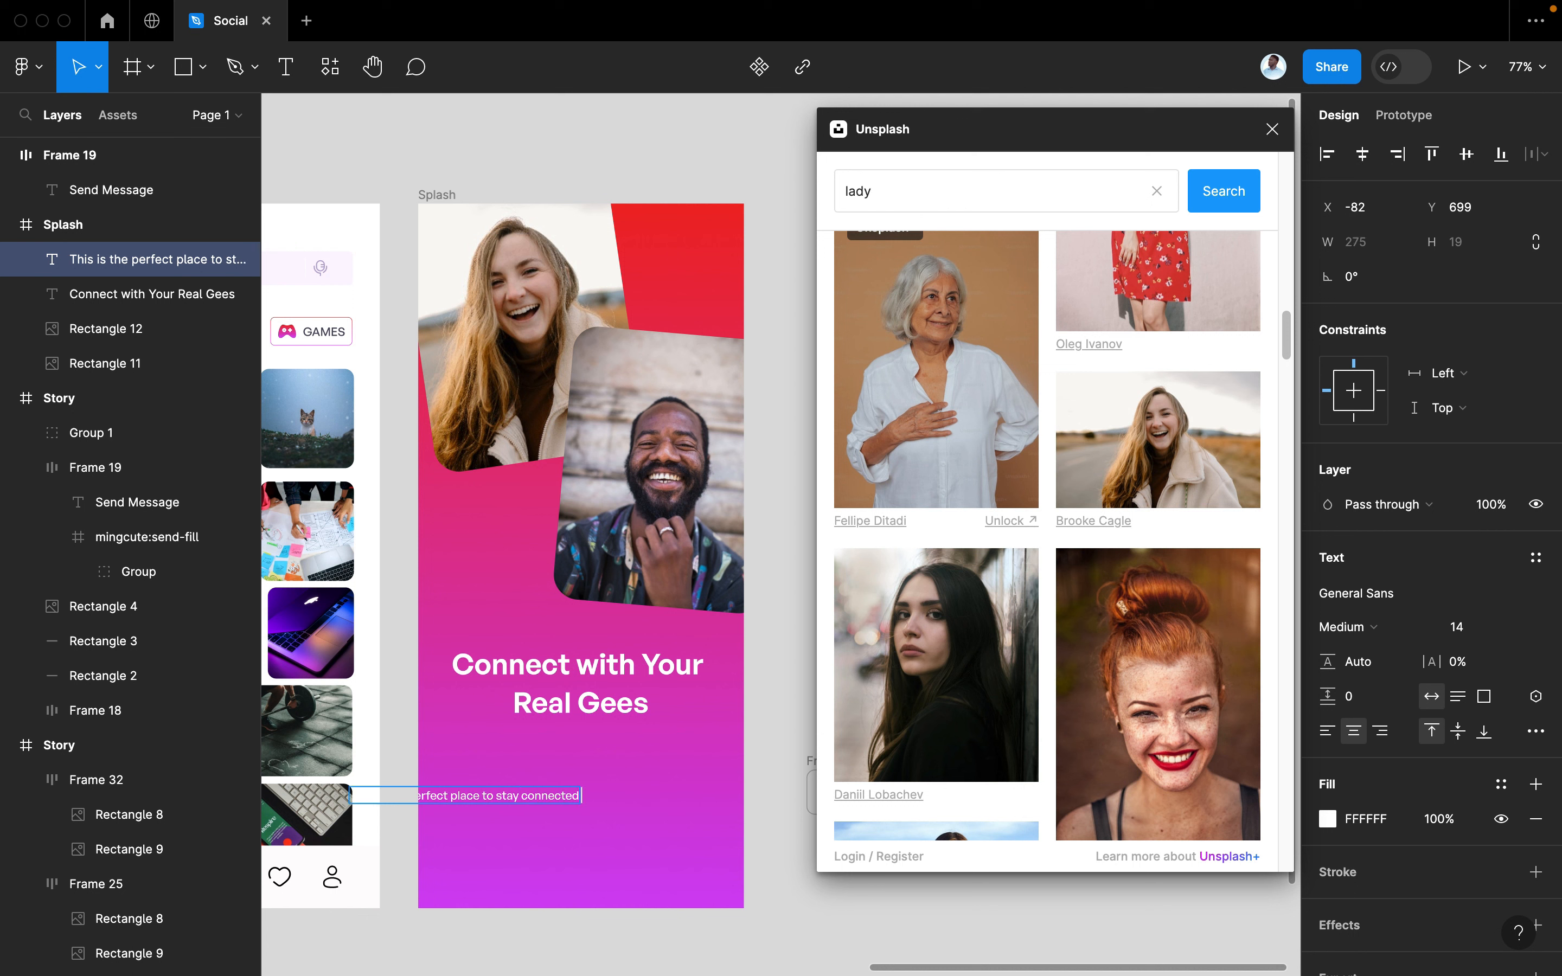
pyautogui.write(' with')
pyautogui.press('Return')
pyautogui.write('Y')
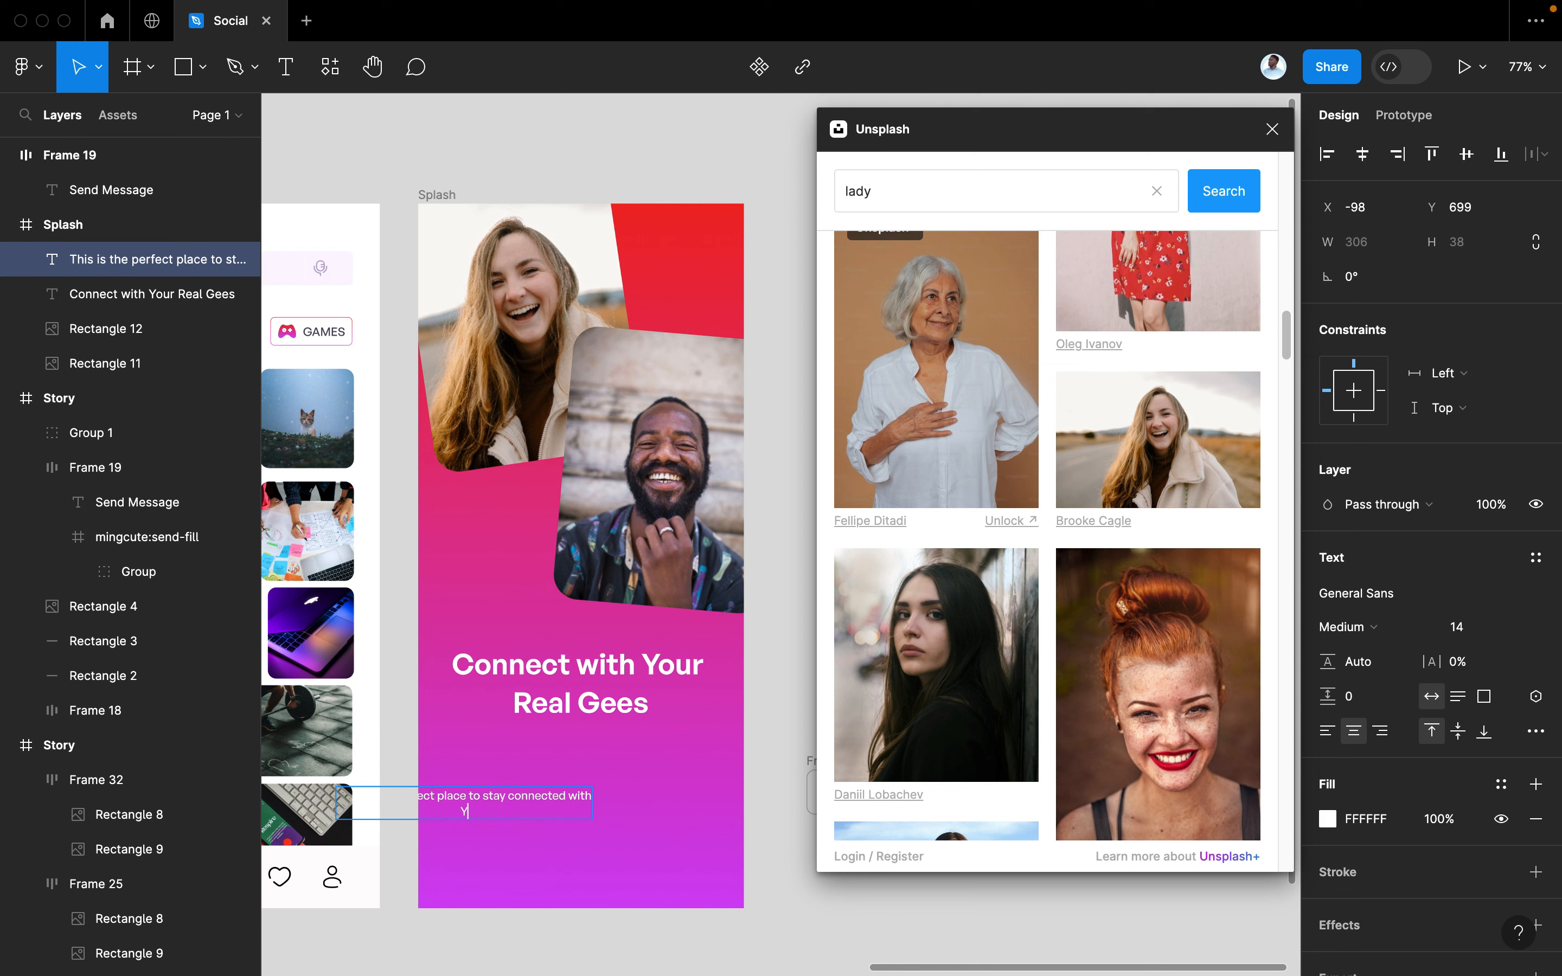
pyautogui.write('our Friends')
pyautogui.press('Escape')
pyautogui.click(536, 810)
pyautogui.moveTo(536, 810); pyautogui.dragTo(607, 749)
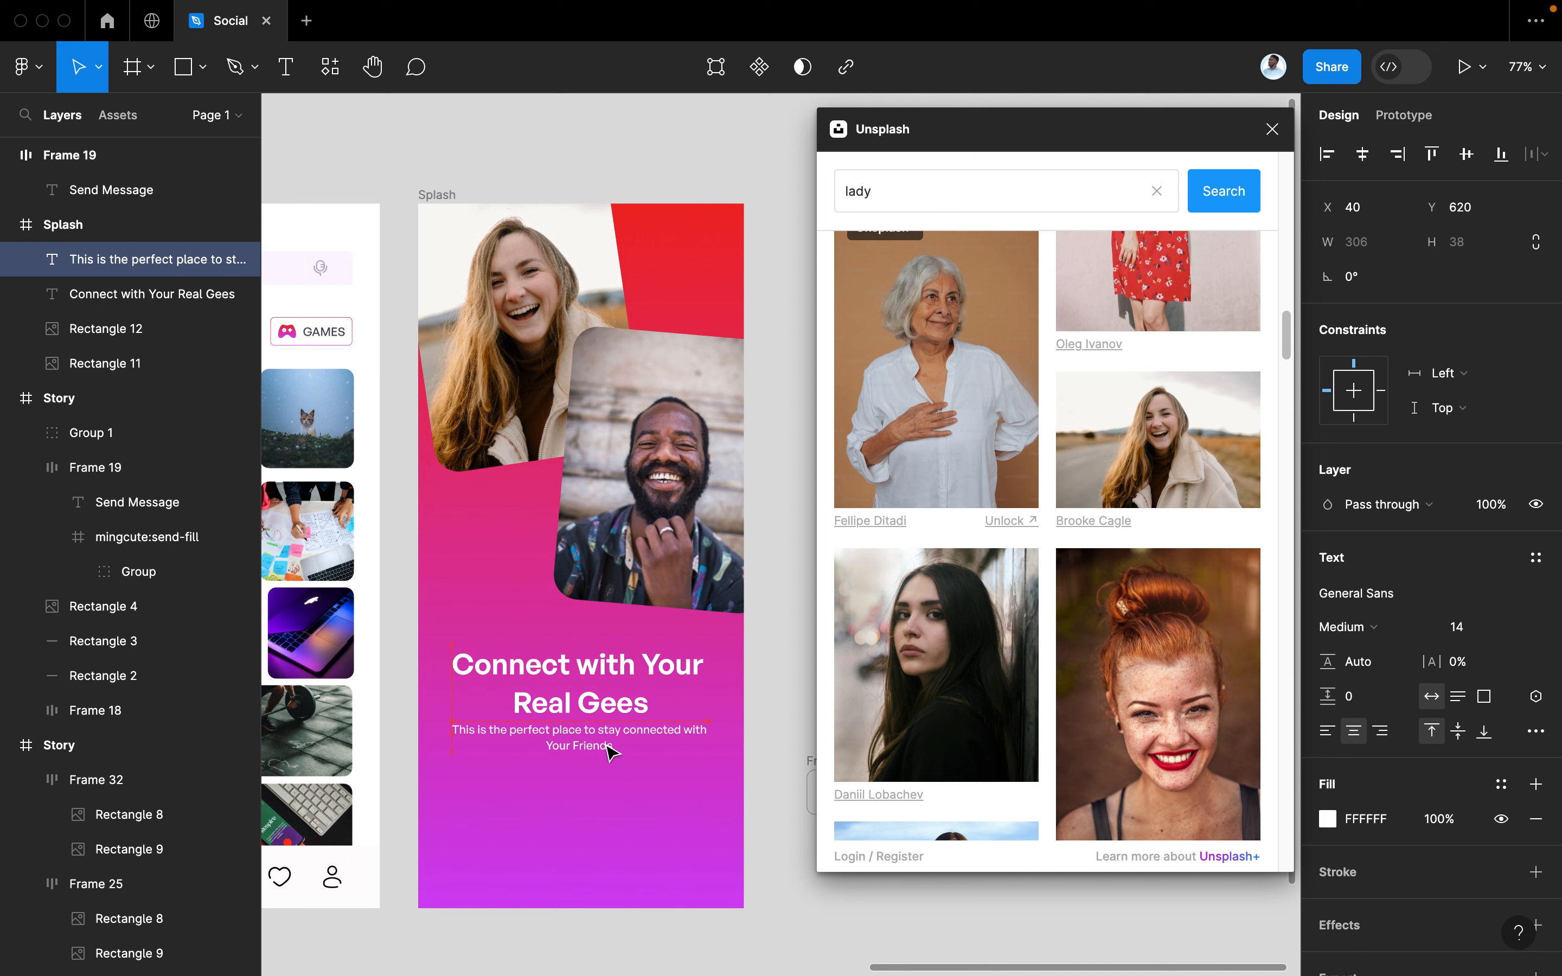
pyautogui.click(1382, 623)
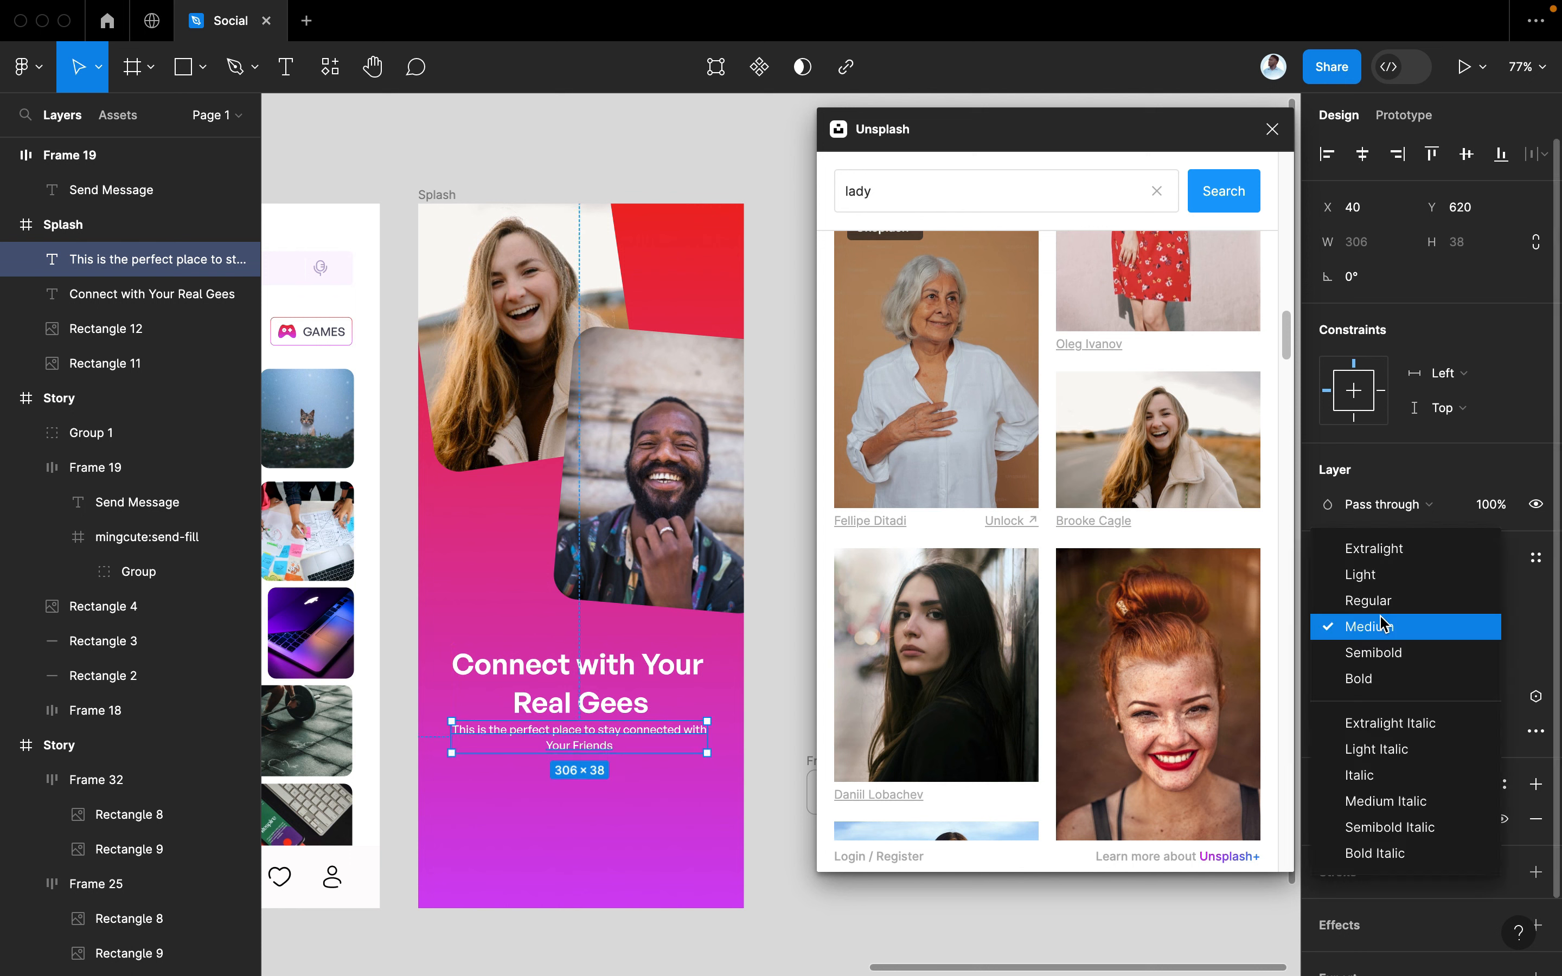
# Make the subtext Regular and tighten the heading's line height to 124.5%
pyautogui.click(1368, 603)
pyautogui.click(616, 712)
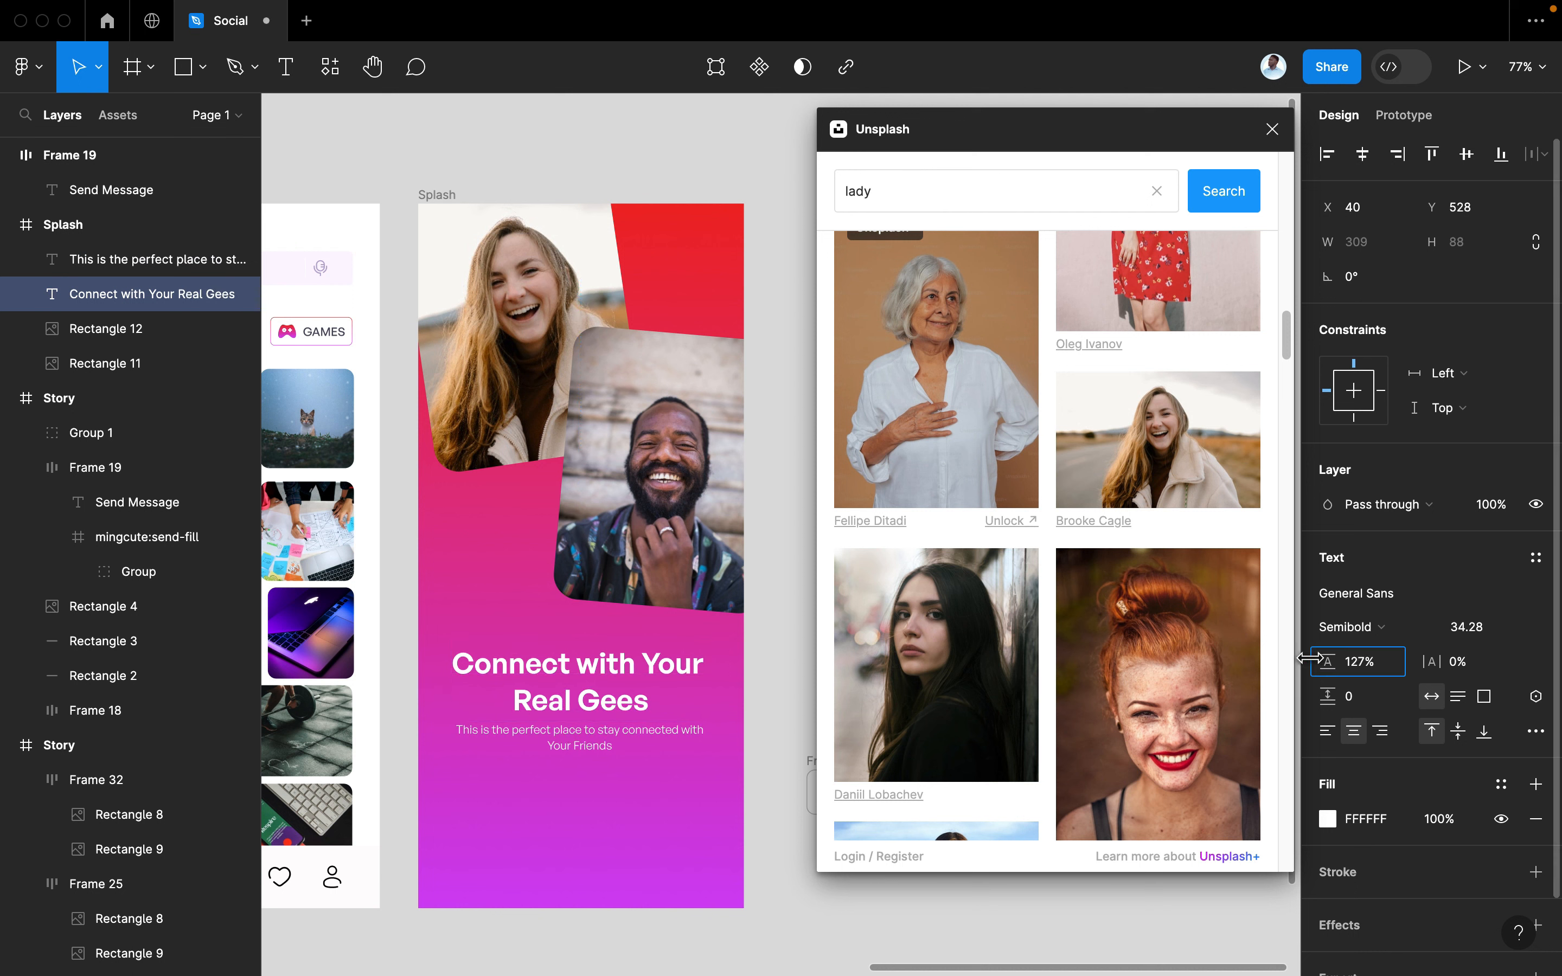
pyautogui.moveTo(1308, 658); pyautogui.dragTo(1334, 658)
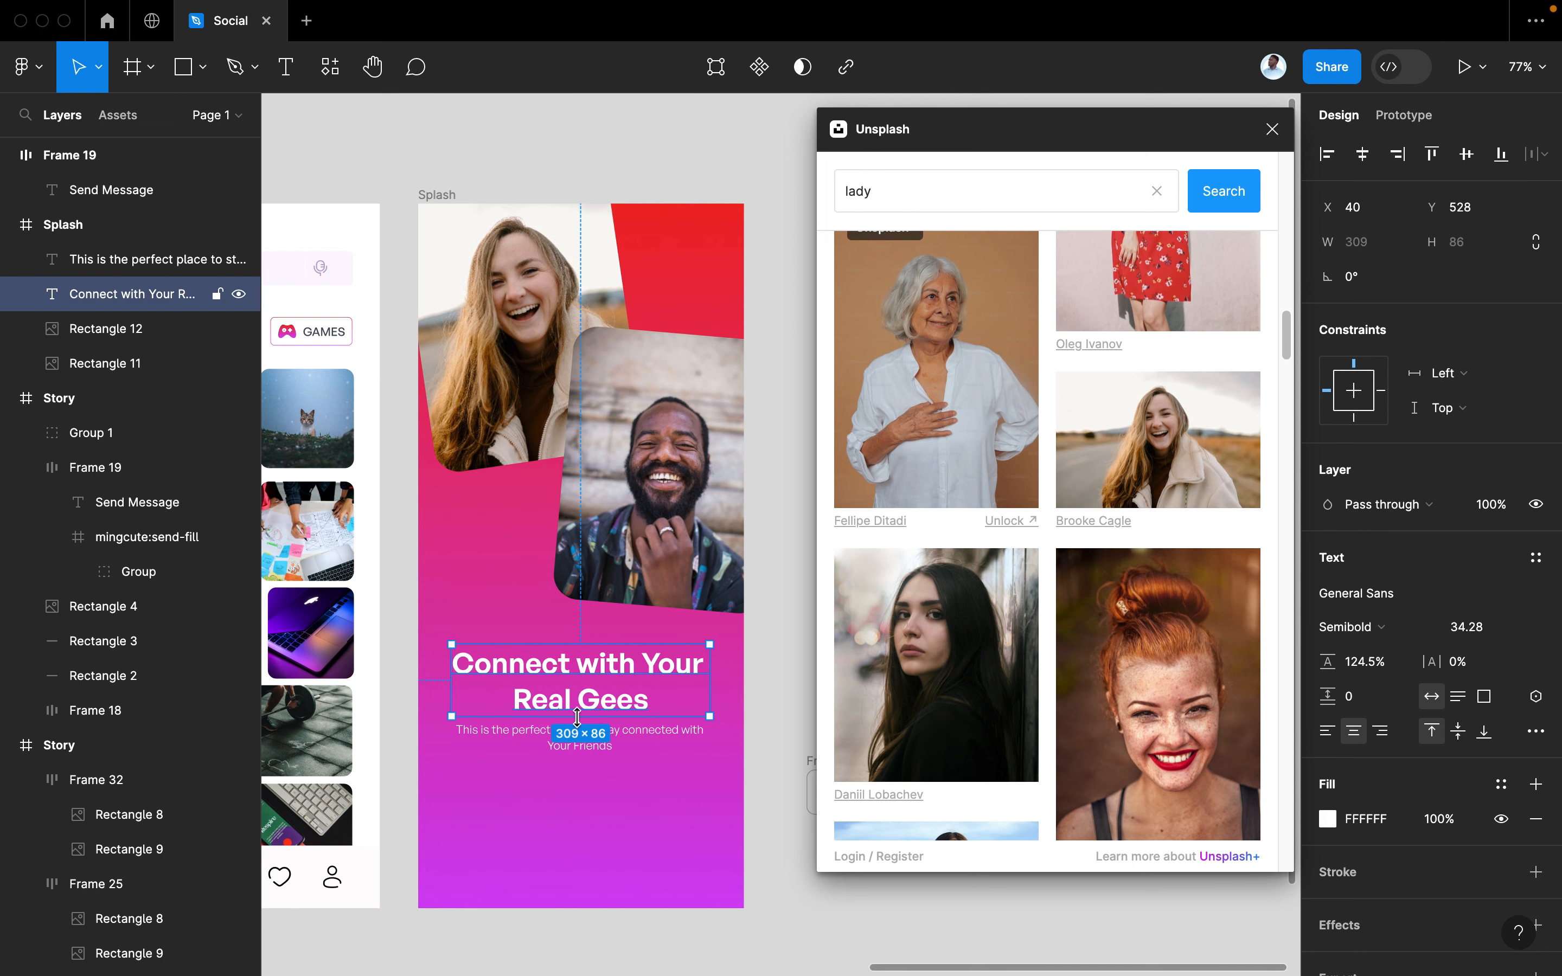
# Wrap the heading and subtext in an auto layout frame centred horizontally
pyautogui.click(576, 743)
pyautogui.keyDown('shift'); pyautogui.click(569, 698); pyautogui.keyUp('shift')
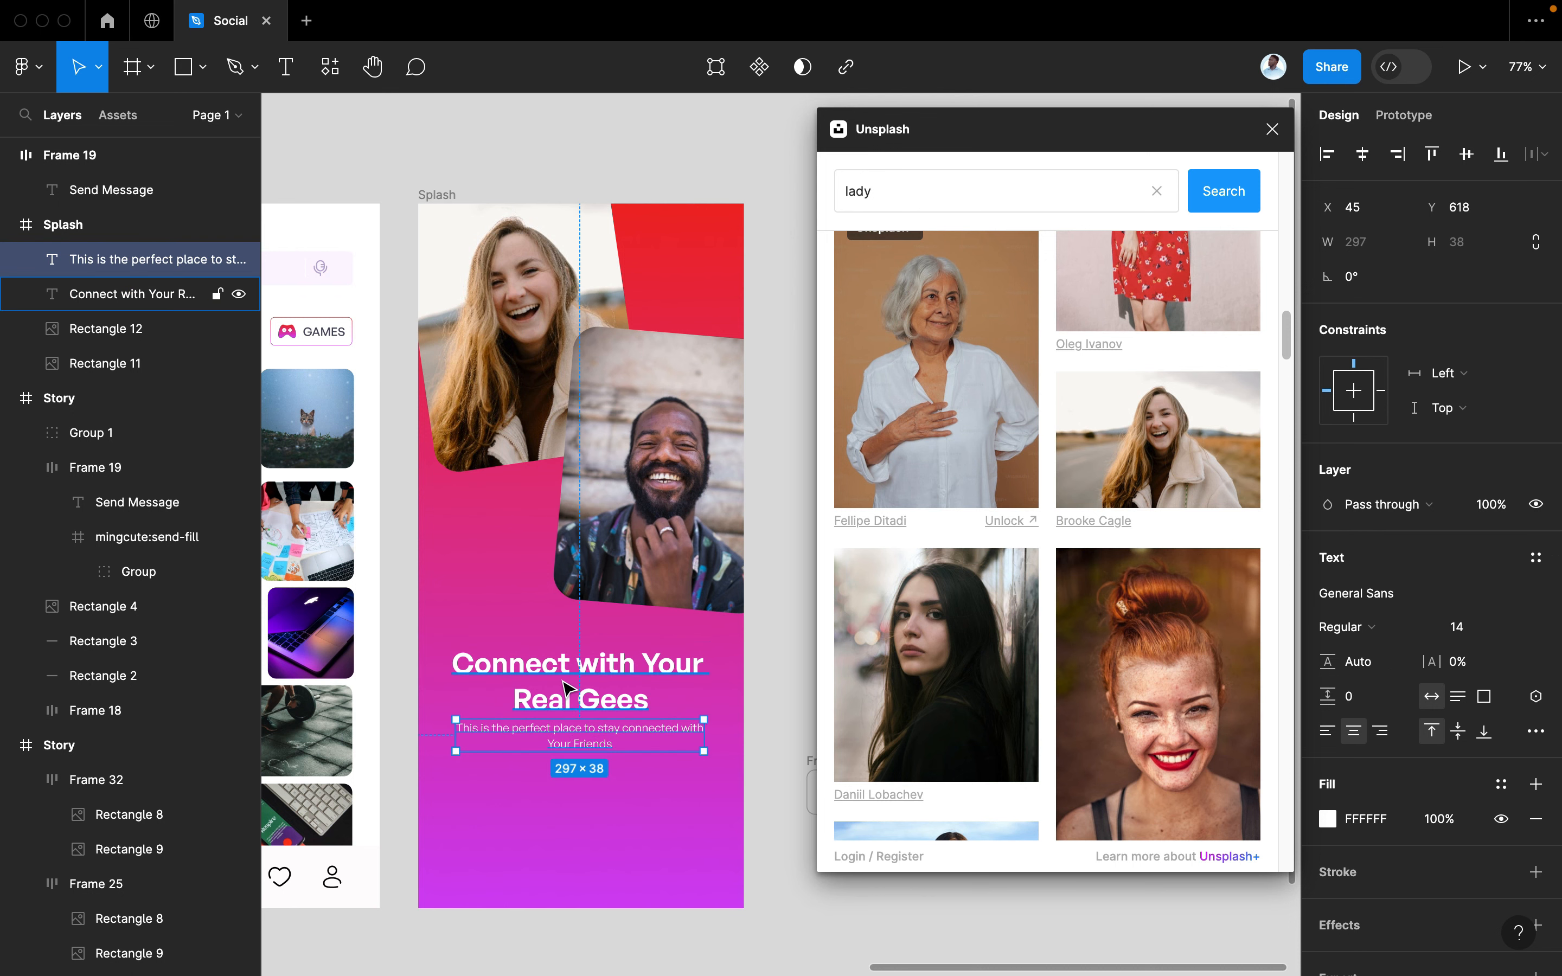
pyautogui.hotkey('shift', 'a')
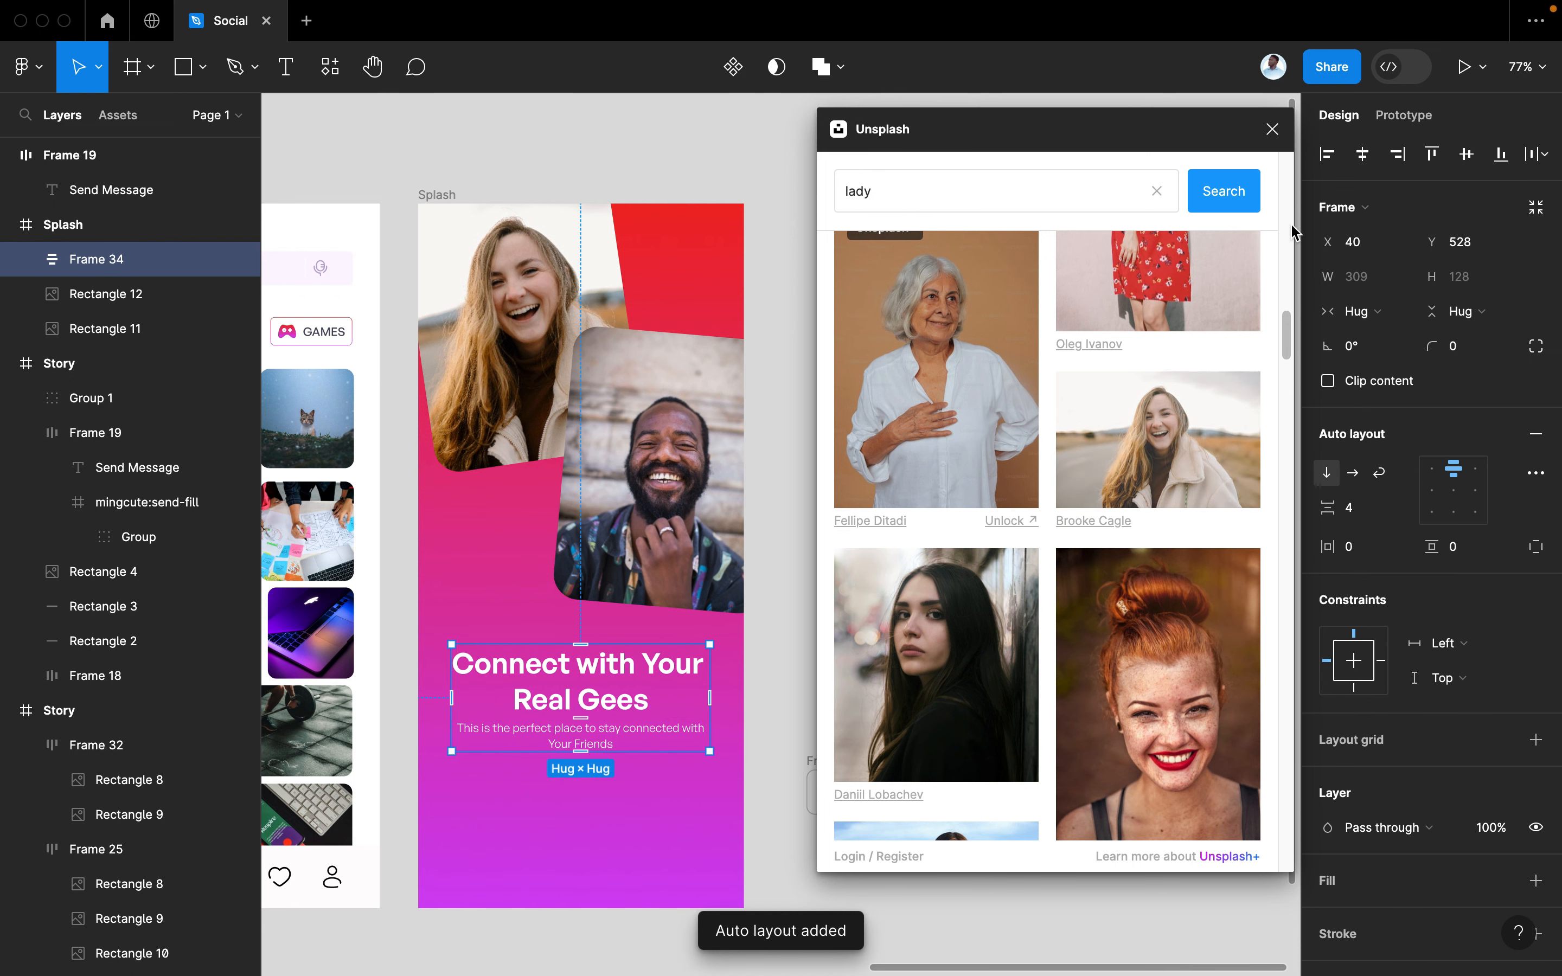
pyautogui.click(1360, 151)
# Close the Unsplash panel and move the Send Message button into the Splash screen's bottom
pyautogui.click(749, 768)
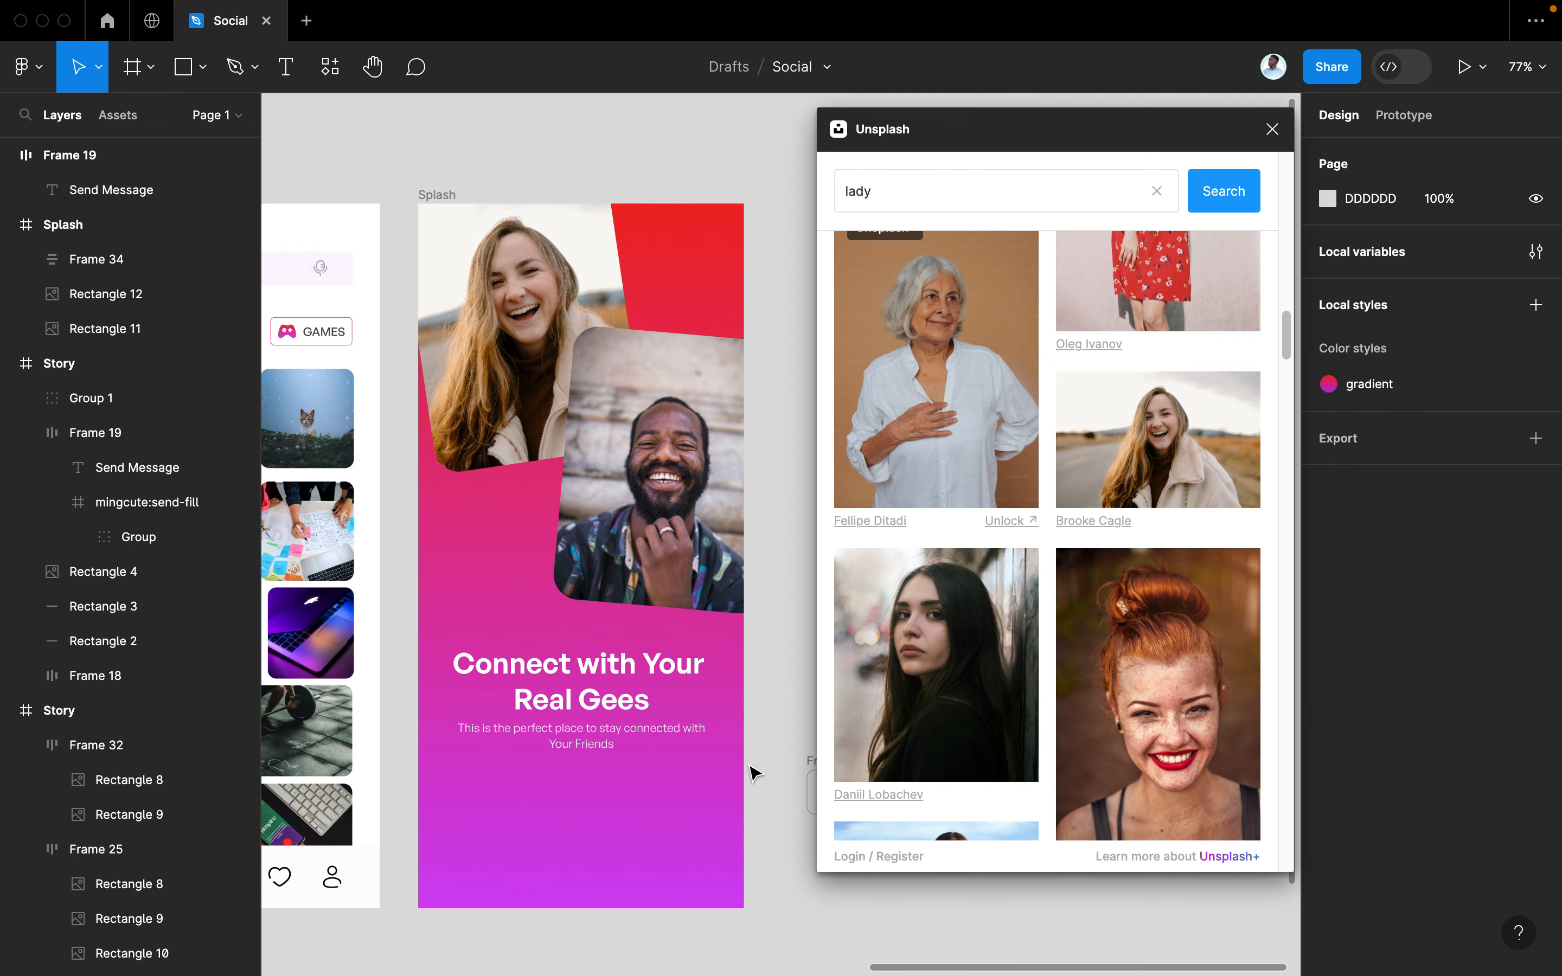
pyautogui.scroll(-2, 750, 768)
pyautogui.hscroll(2, 750, 768)
pyautogui.click(1271, 129)
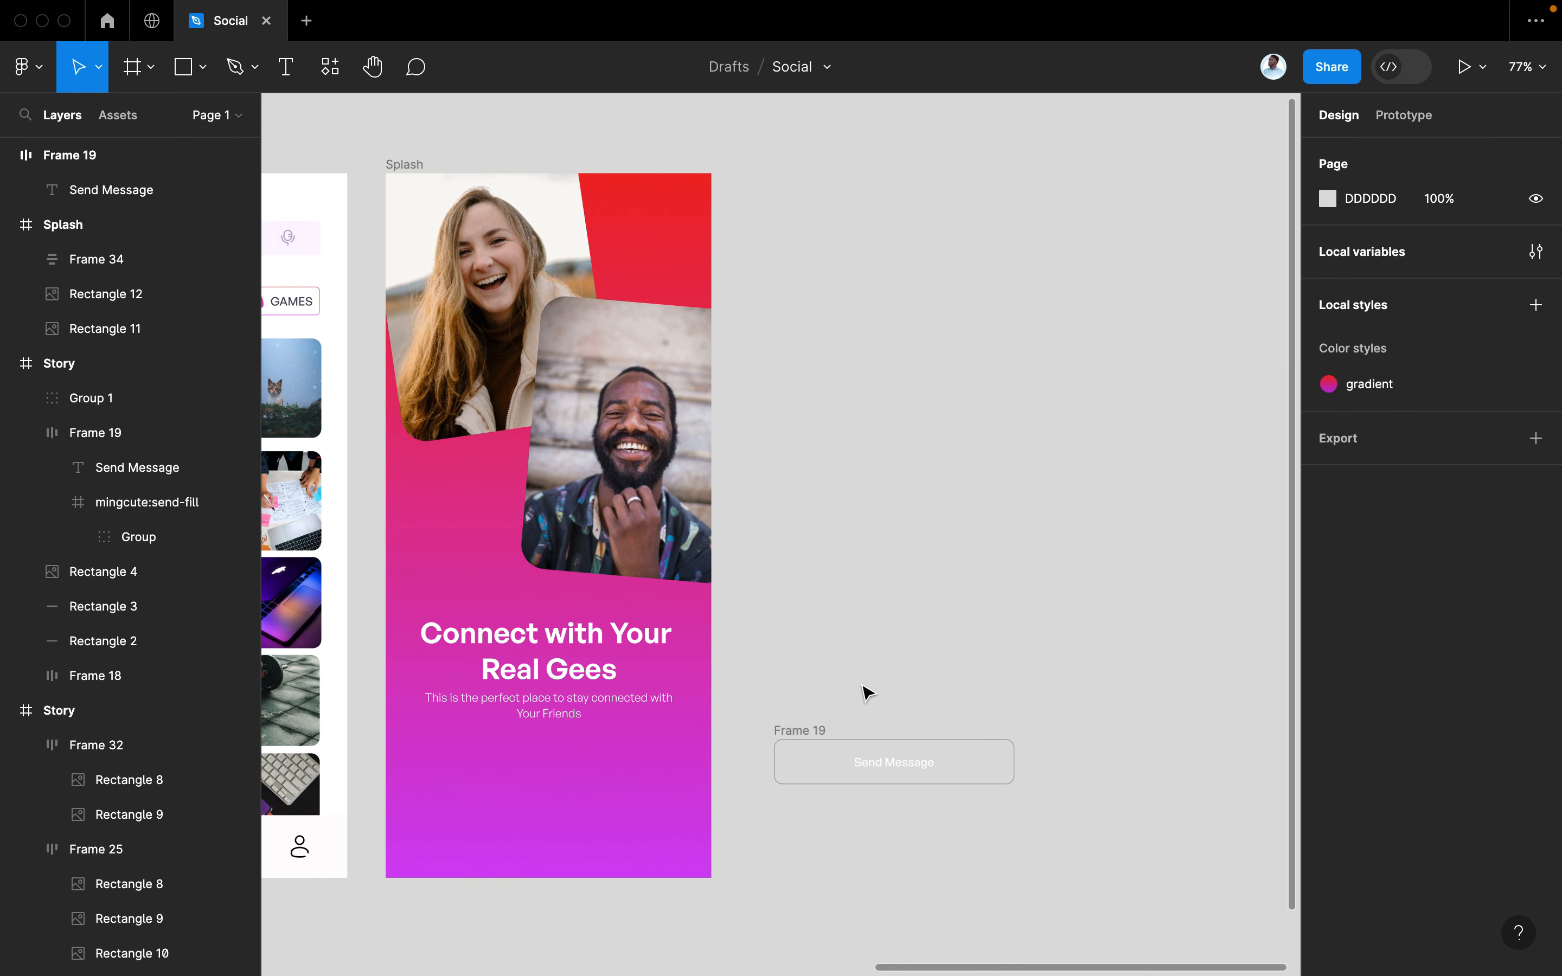
pyautogui.click(807, 728)
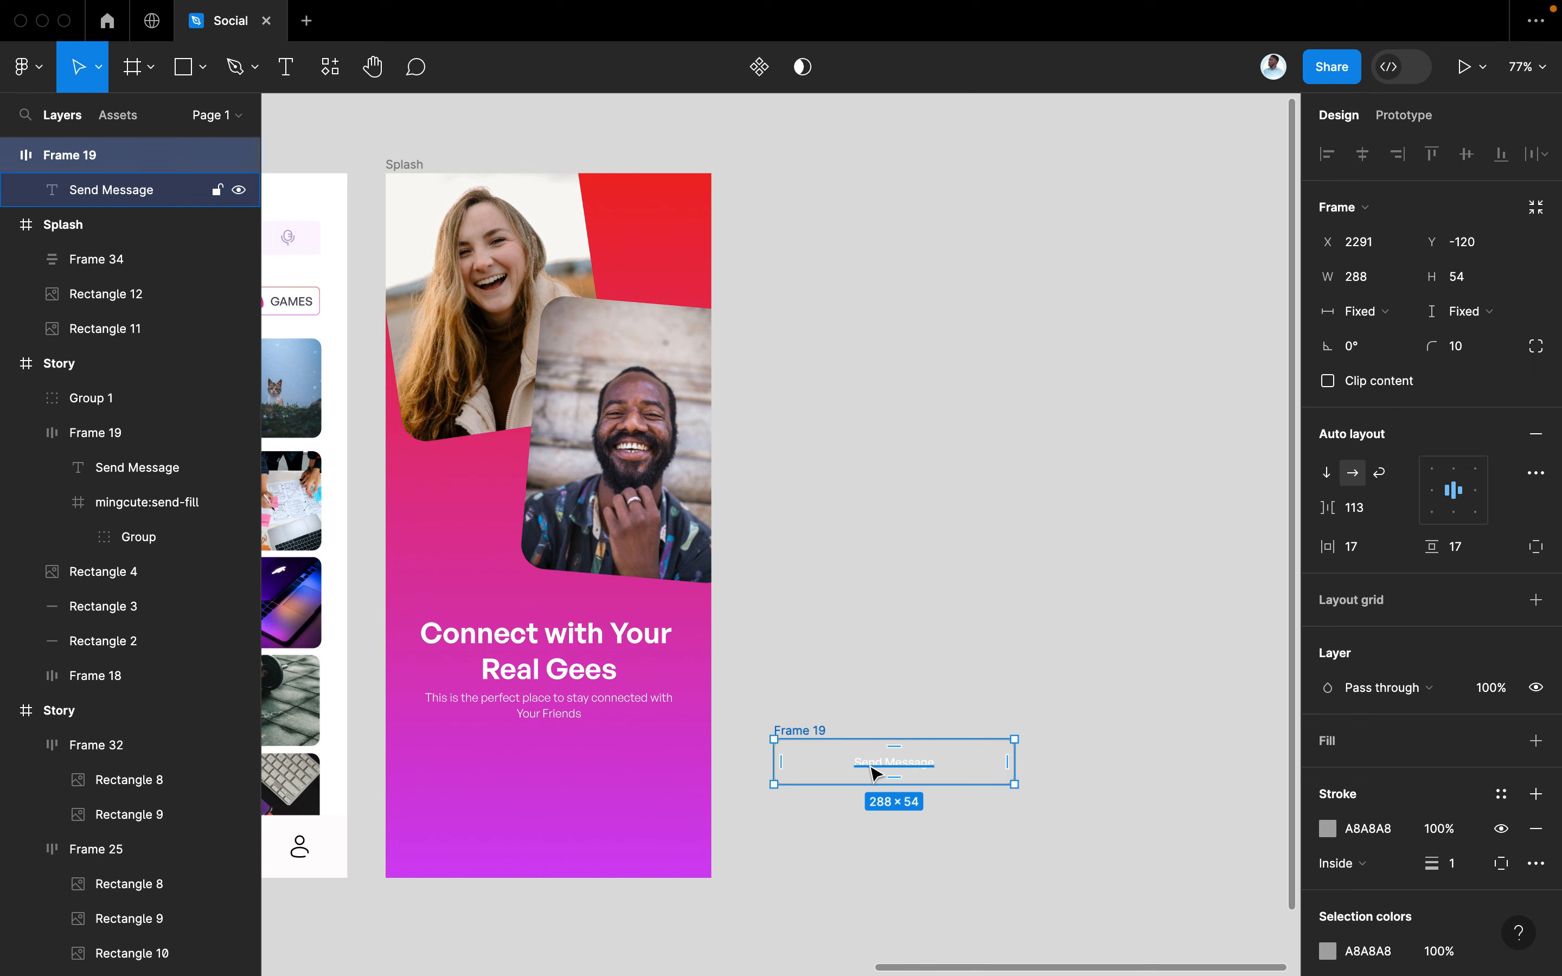
pyautogui.click(1043, 749)
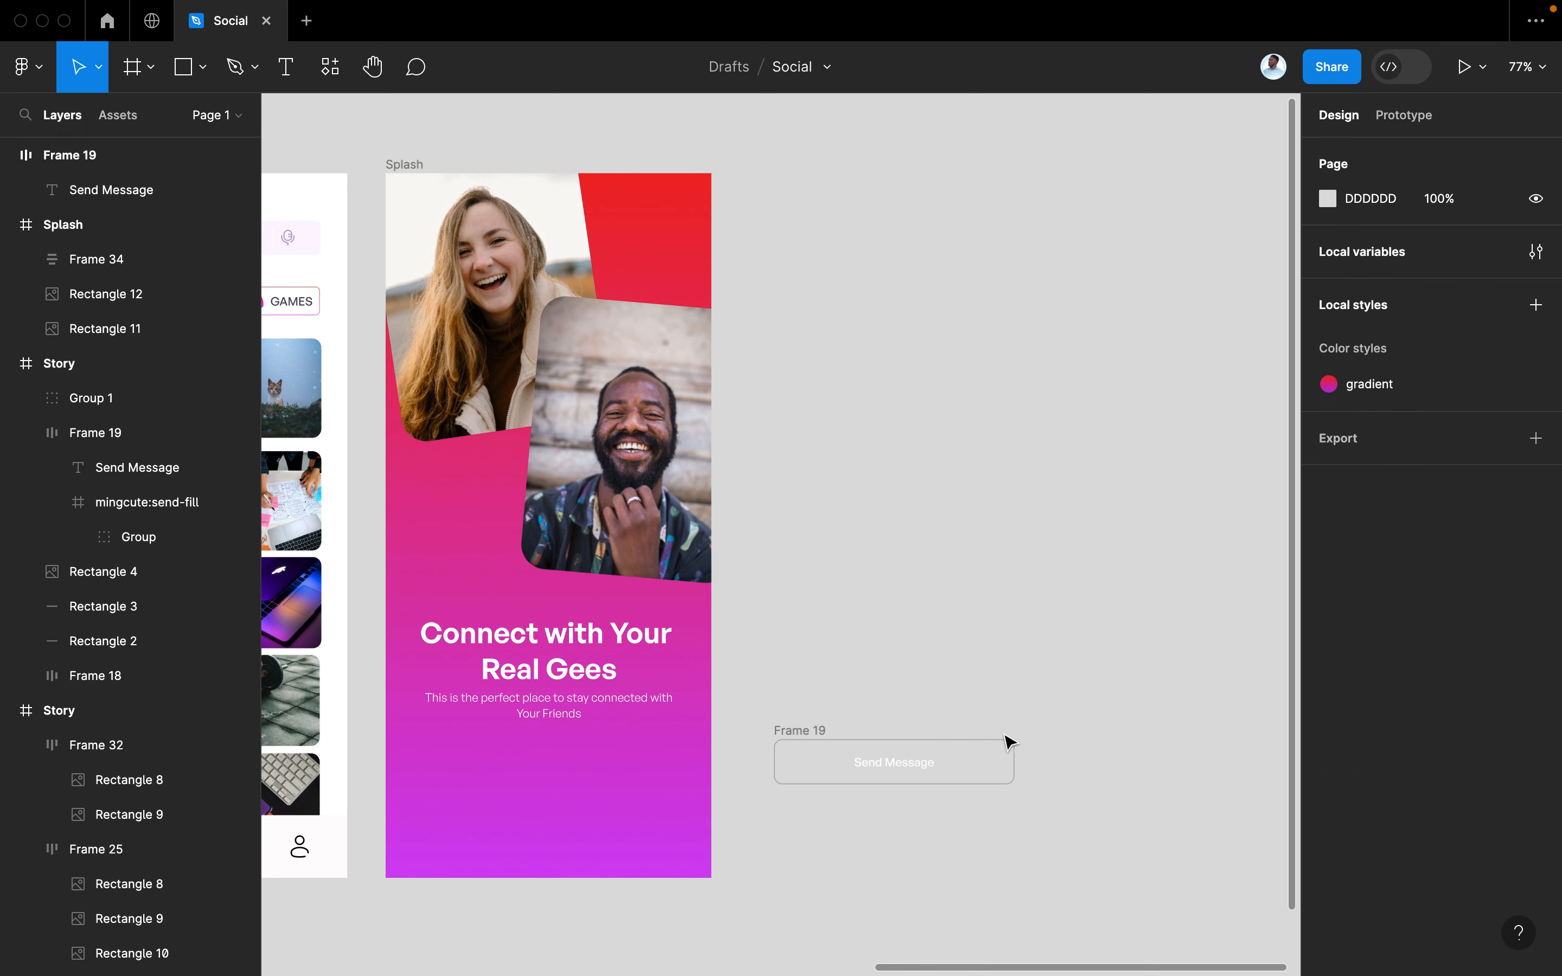
pyautogui.doubleClick(913, 757)
pyautogui.click(812, 732)
pyautogui.moveTo(822, 752); pyautogui.dragTo(484, 823)
pyautogui.moveTo(481, 824); pyautogui.dragTo(485, 819)
# Change the button text to 'Get Started' with the pink gradient fill style
pyautogui.hscroll(-15, 510, 819)
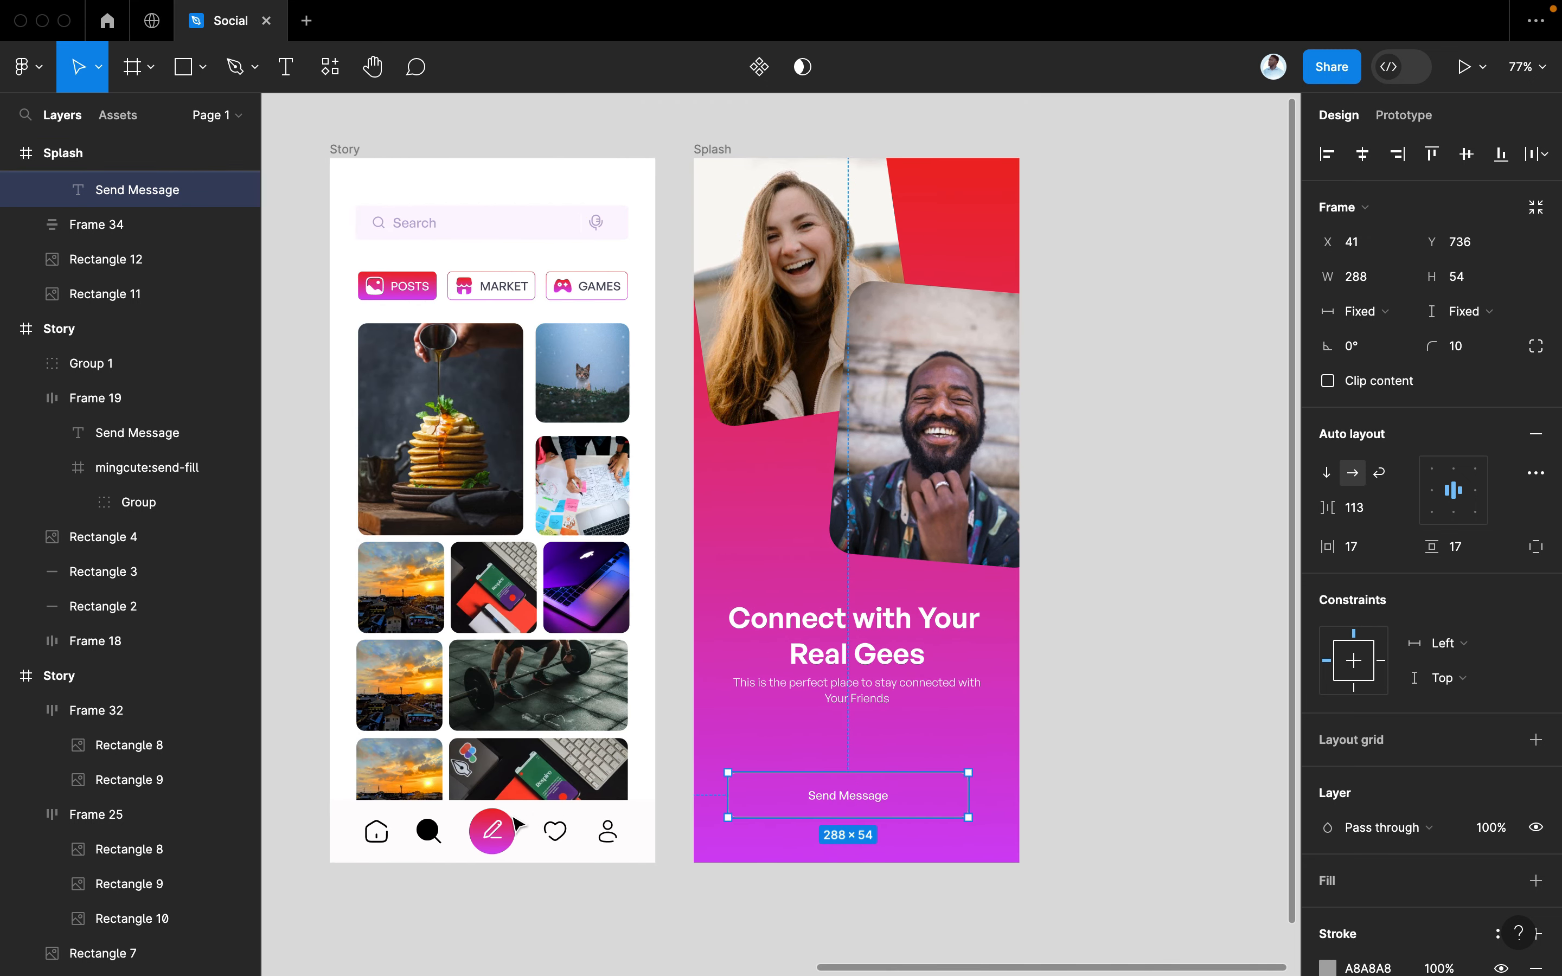
pyautogui.hscroll(5, 517, 823)
pyautogui.scroll(2, 516, 824)
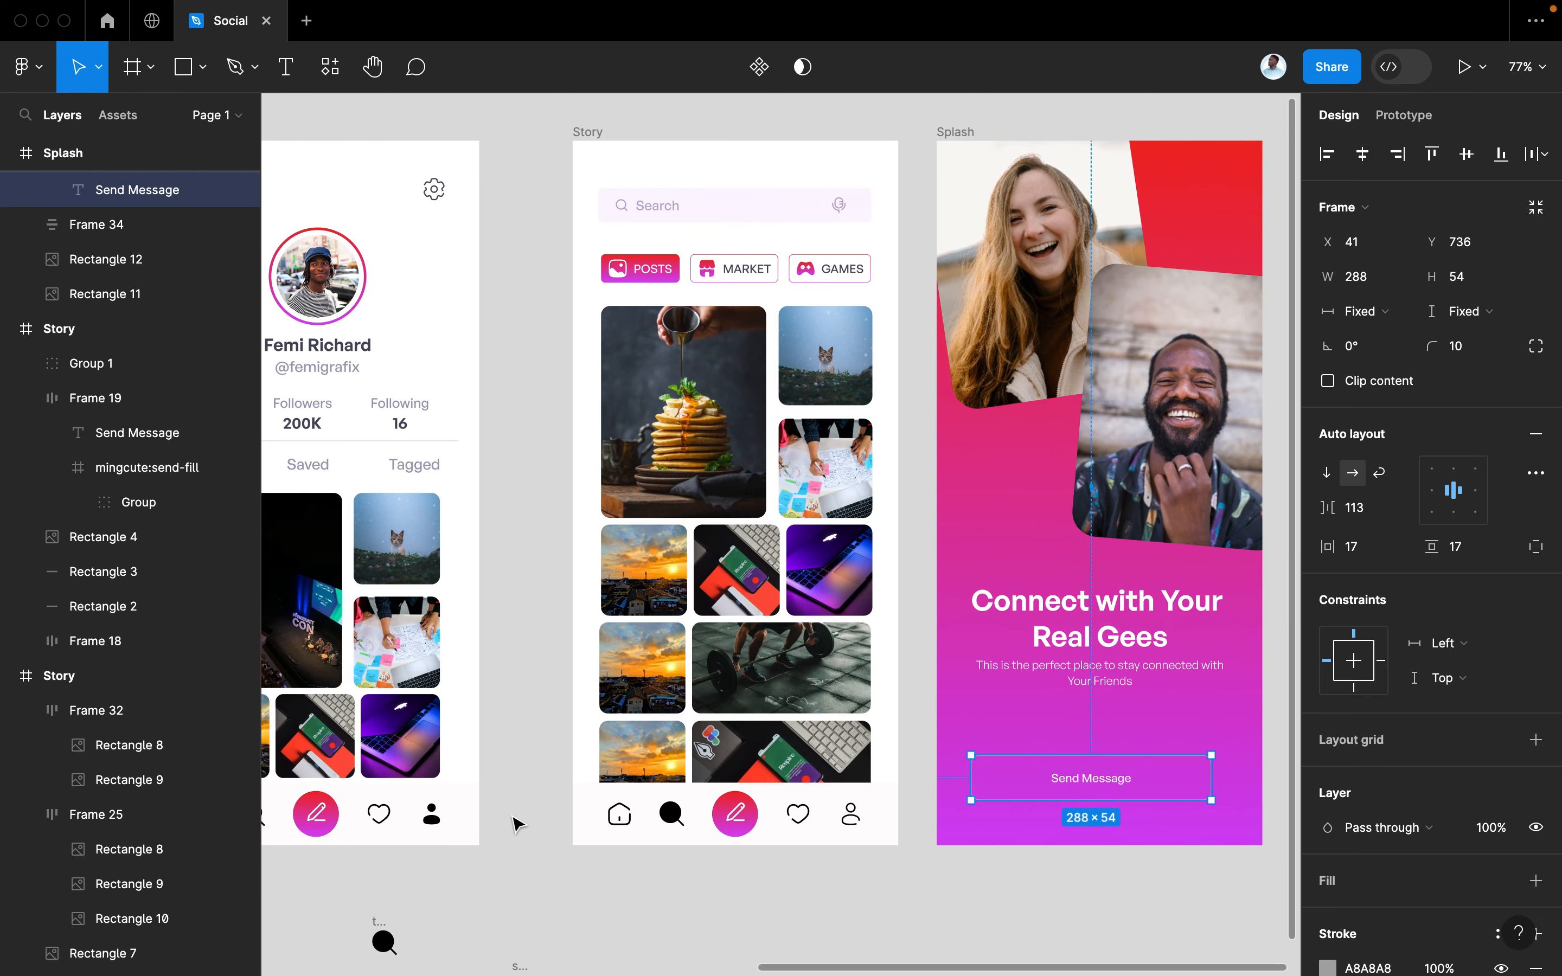
pyautogui.hscroll(3, 1070, 823)
pyautogui.scroll(-2, 1070, 823)
pyautogui.scroll(2, 1069, 823)
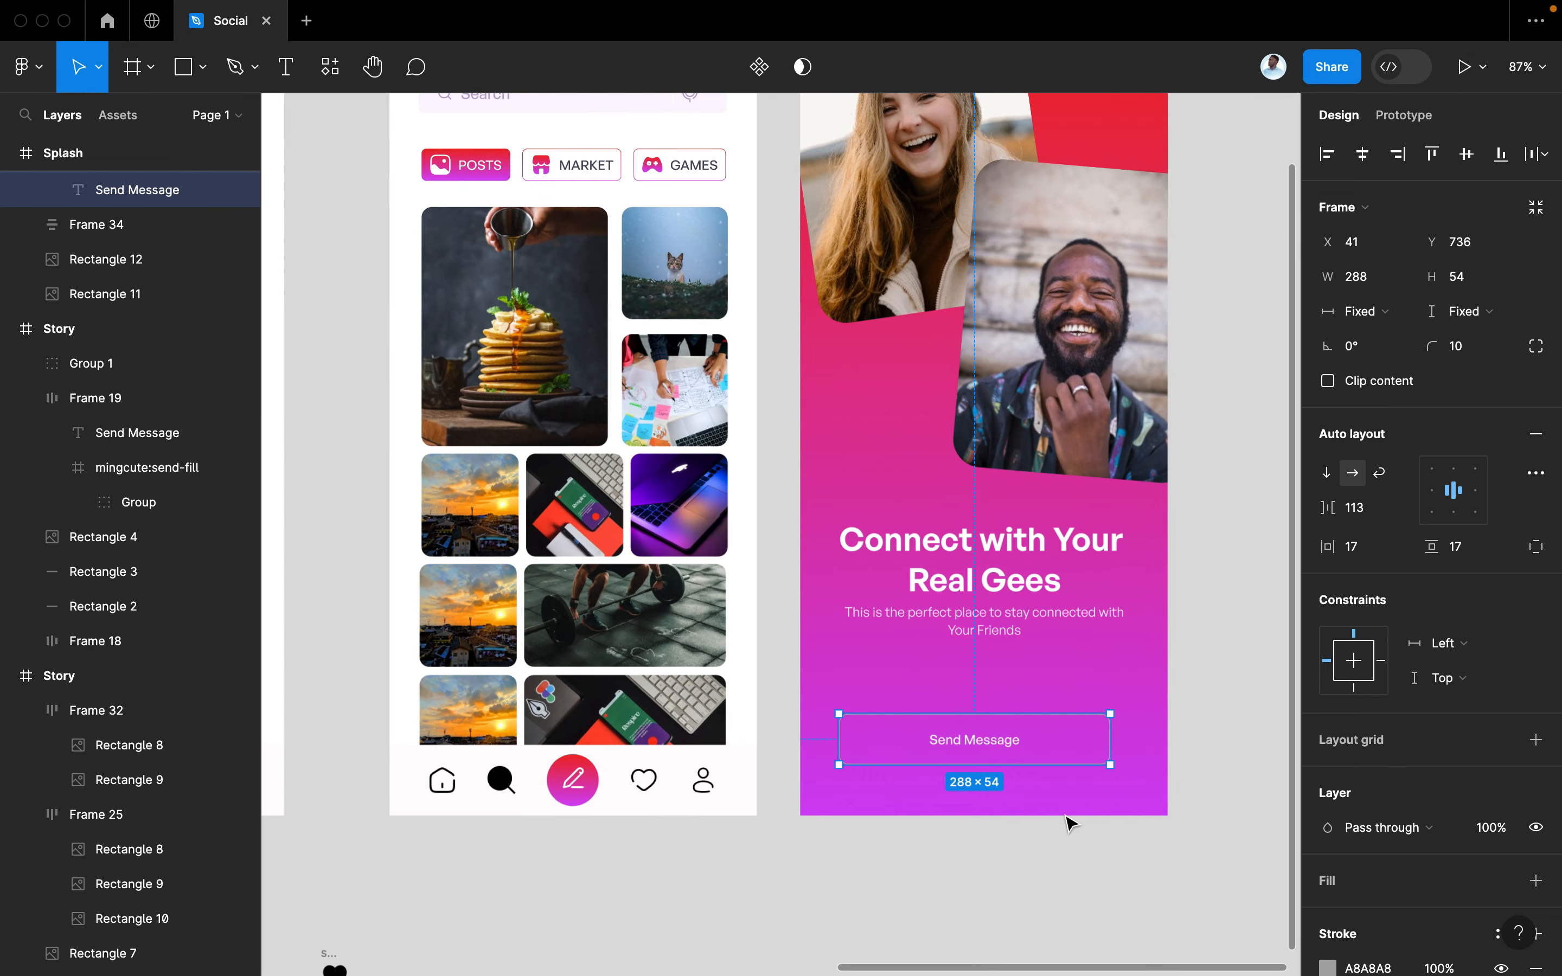
pyautogui.doubleClick(905, 783)
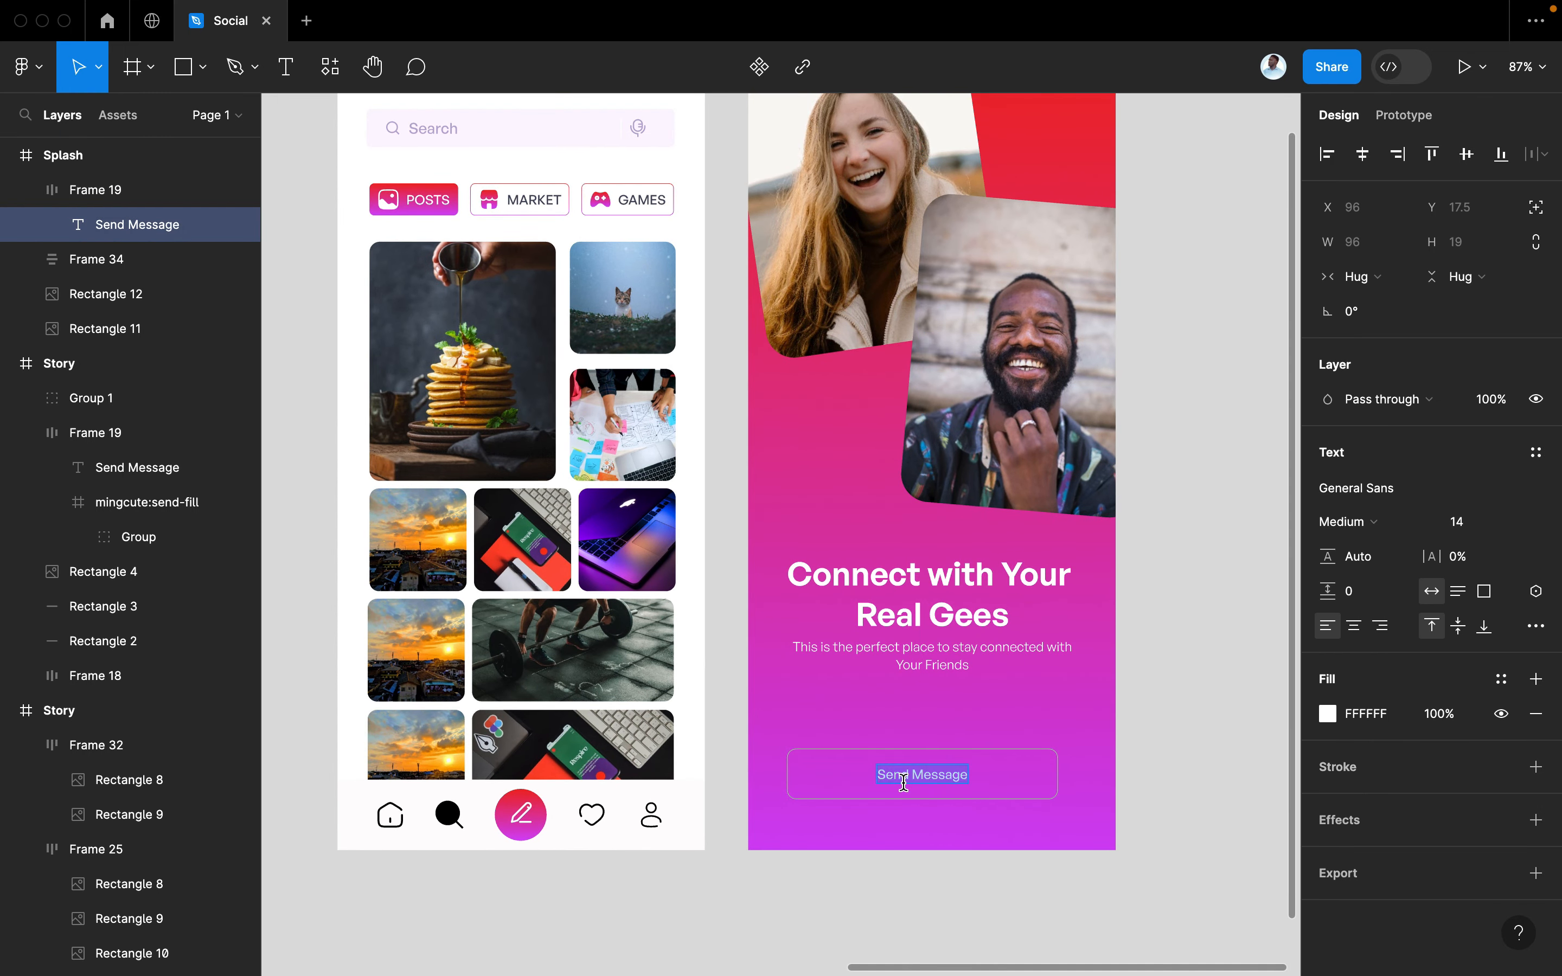
pyautogui.write('G')
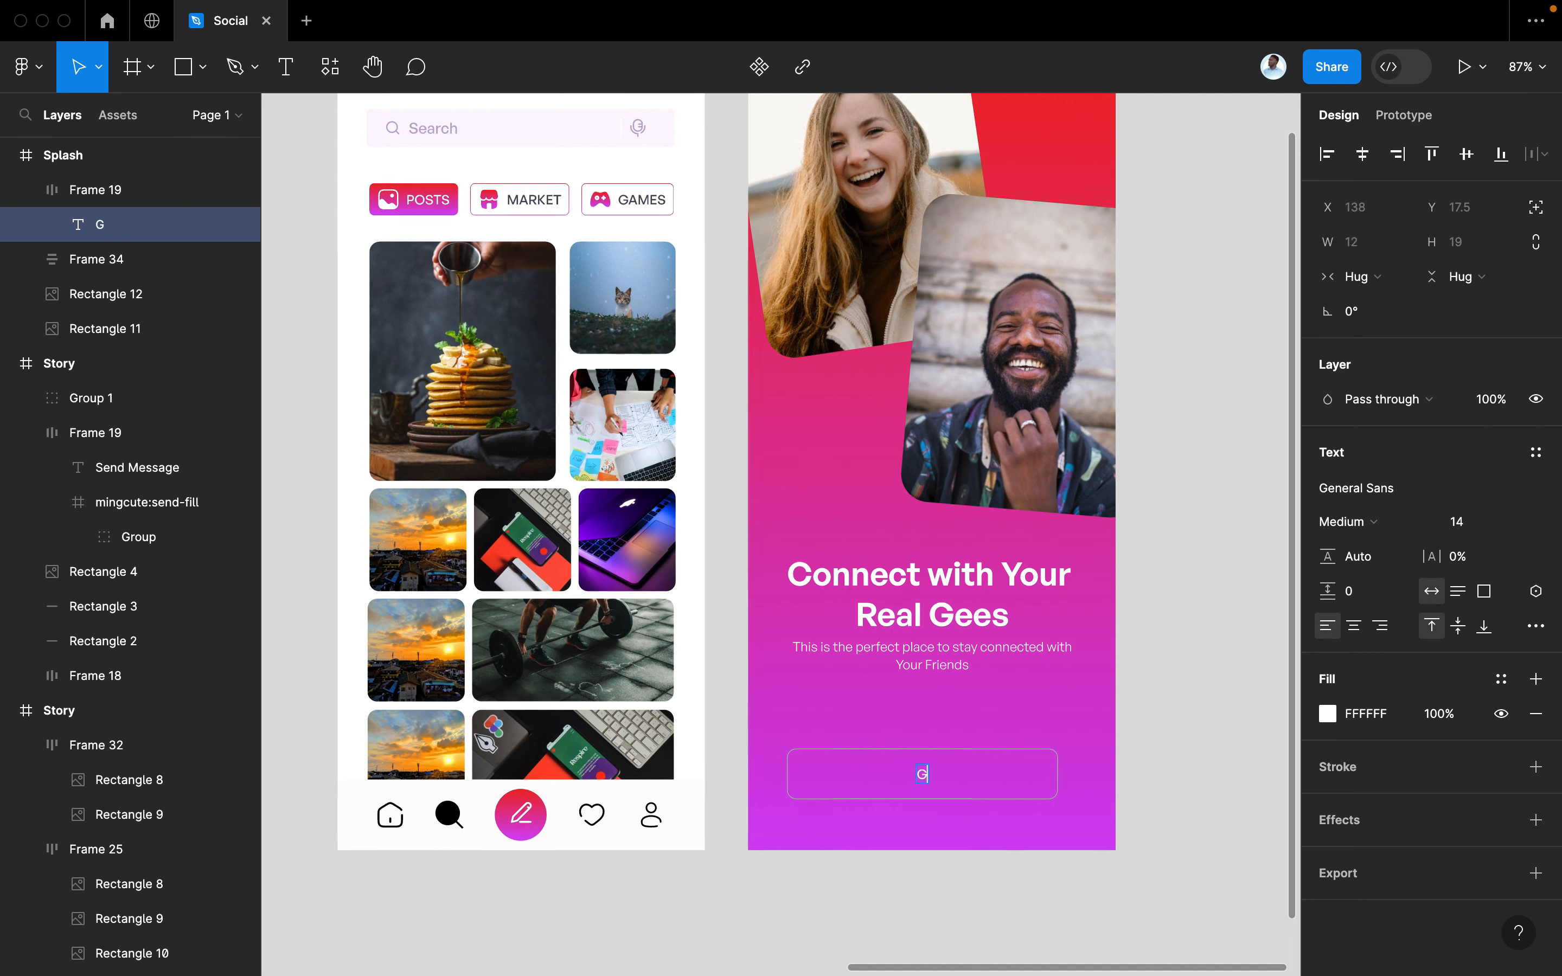
pyautogui.write('et S')
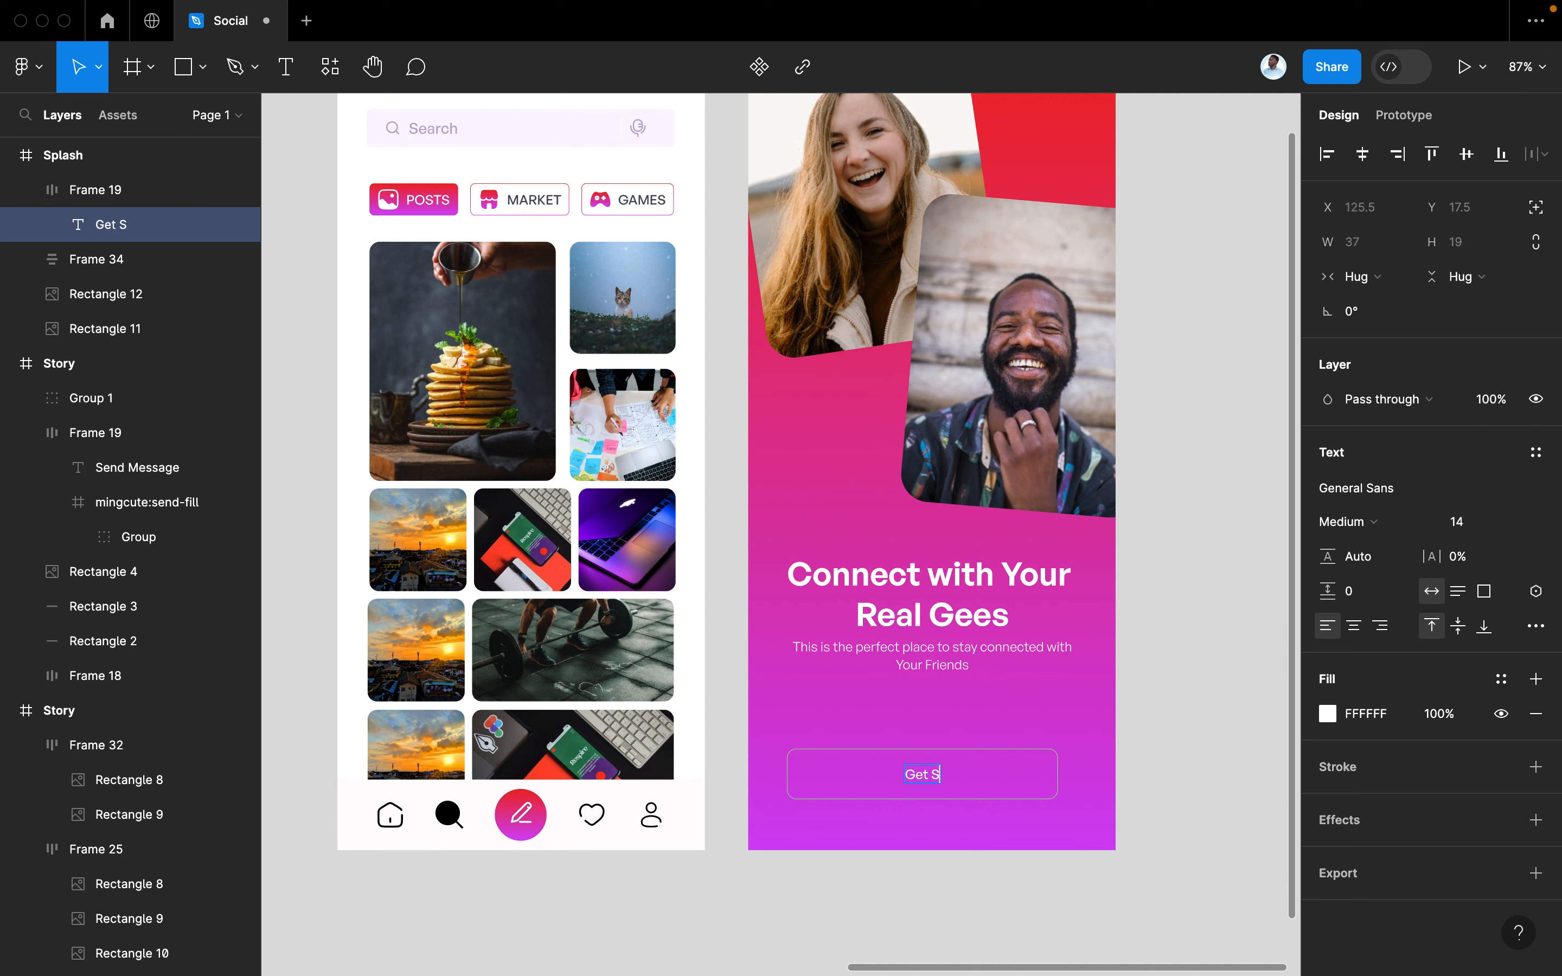
pyautogui.write('tarted')
pyautogui.click(1500, 679)
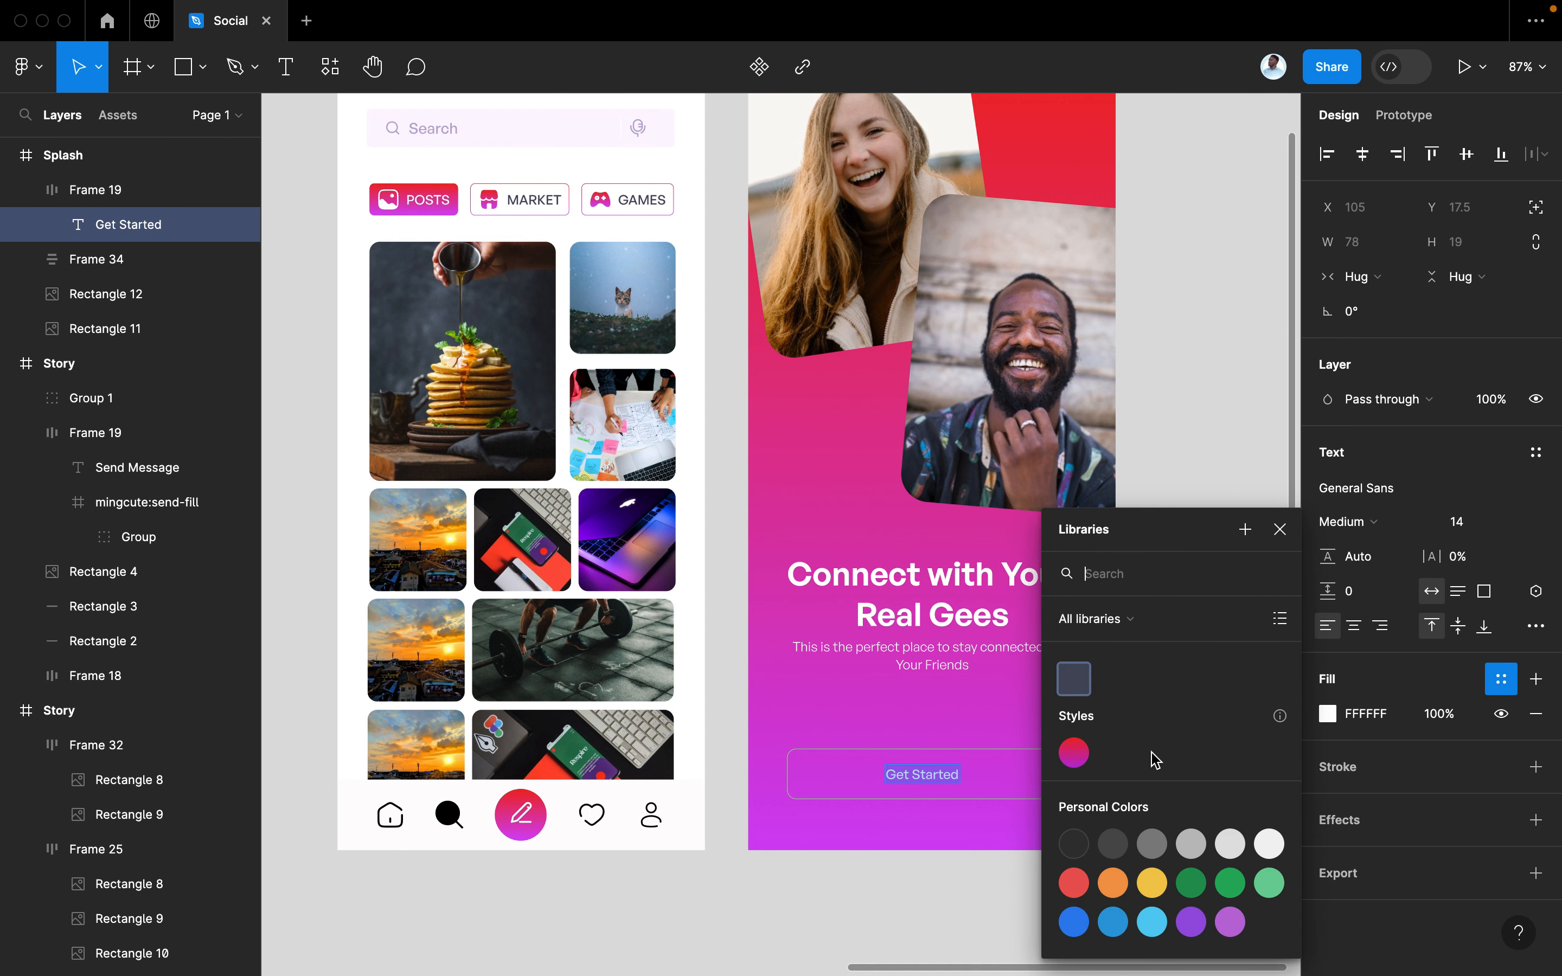
pyautogui.click(1075, 752)
# Delete the Get Started button frame
pyautogui.click(1059, 776)
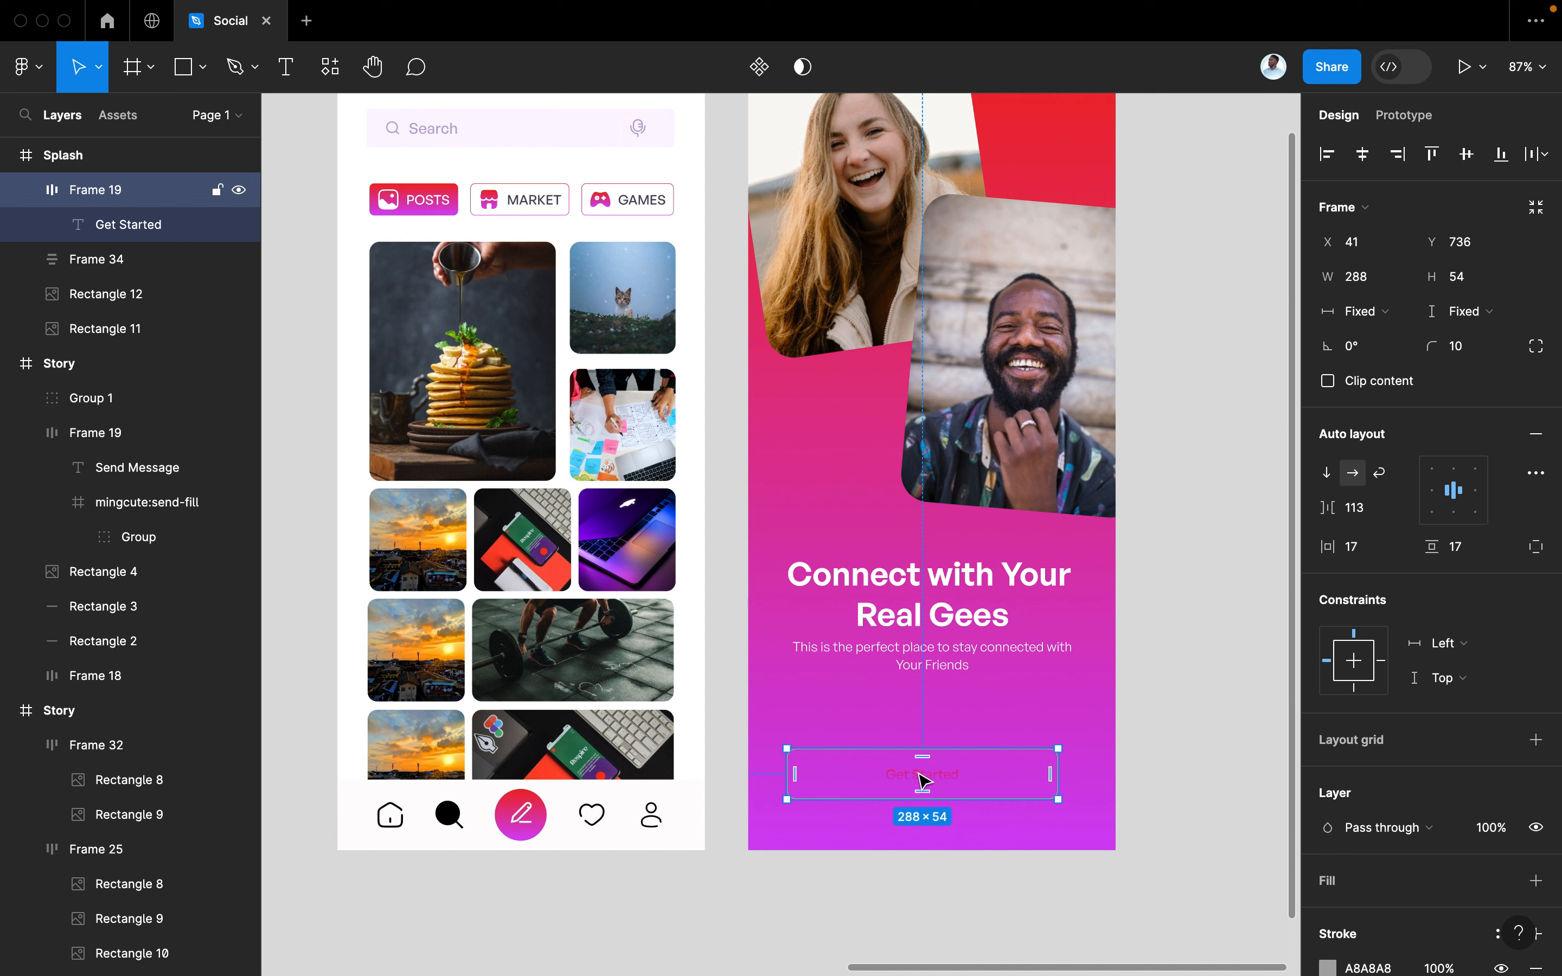
pyautogui.press('BackSpace')
pyautogui.hscroll(5, 921, 778)
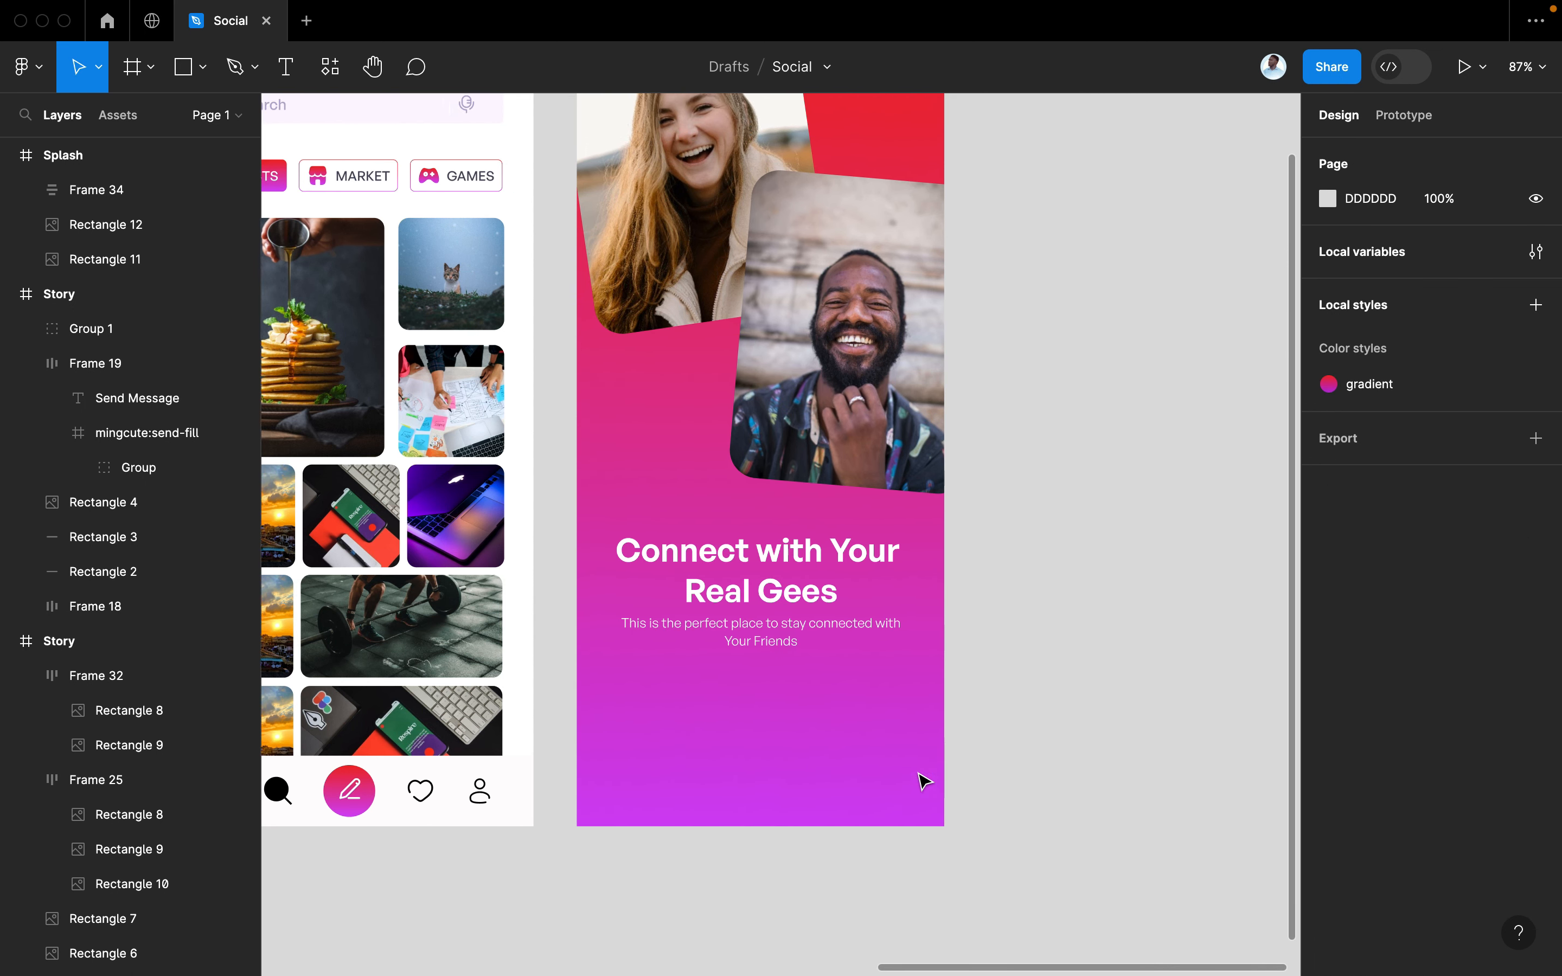
# Add a 'Get Started' text layer below the screens
pyautogui.press('t')
pyautogui.click(600, 893)
pyautogui.moveTo(629, 968)
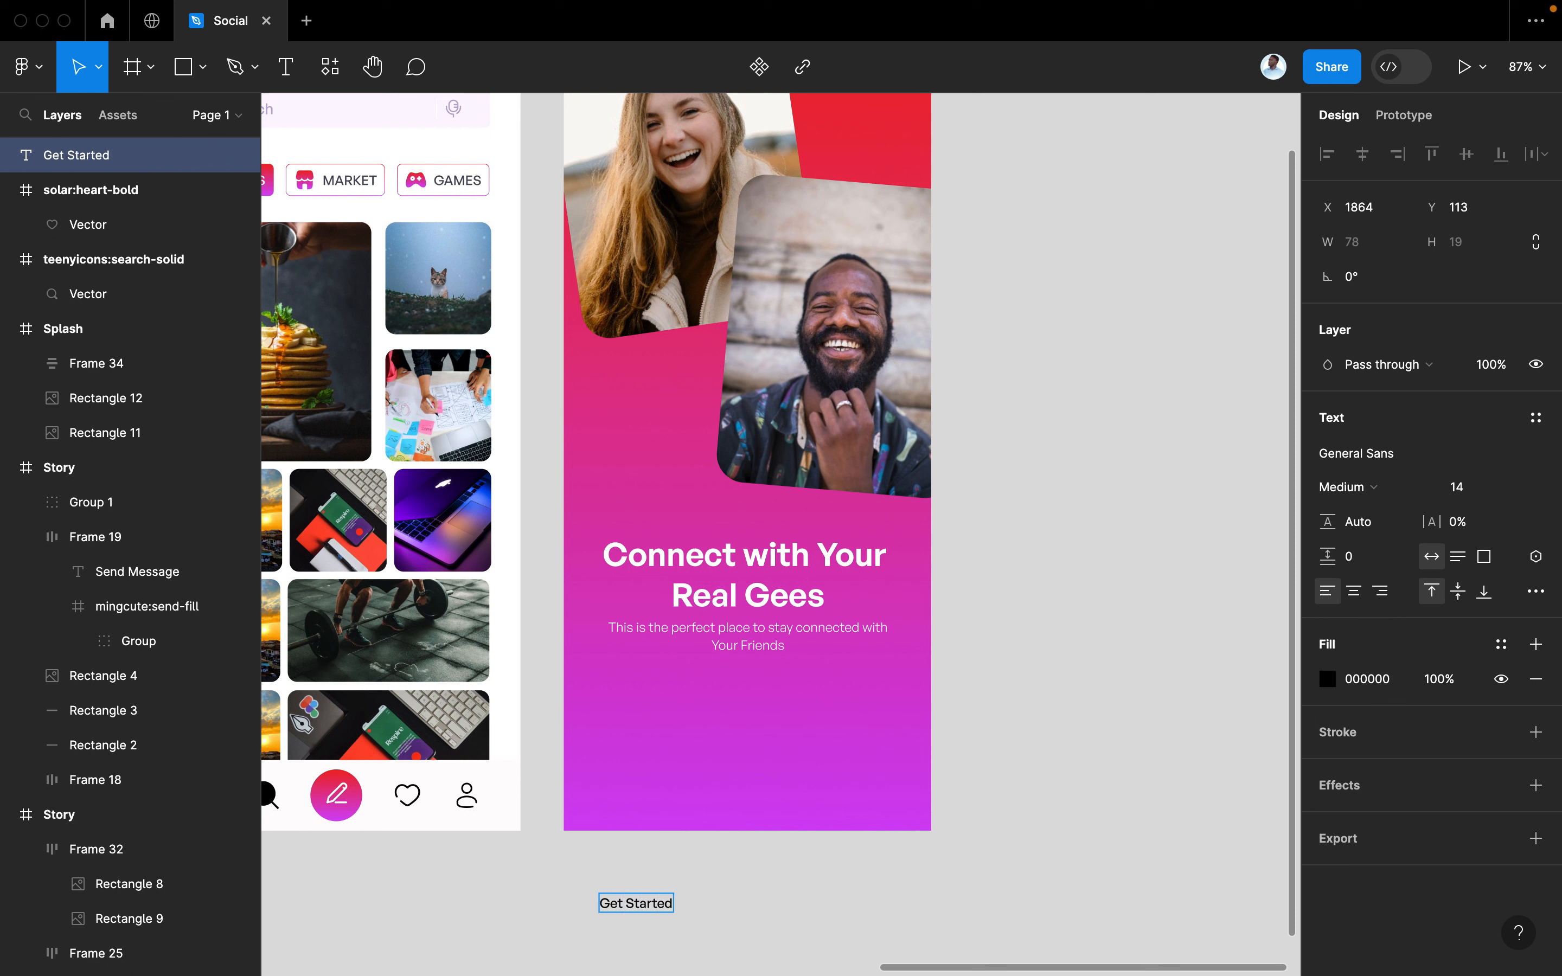
pyautogui.press('Escape')
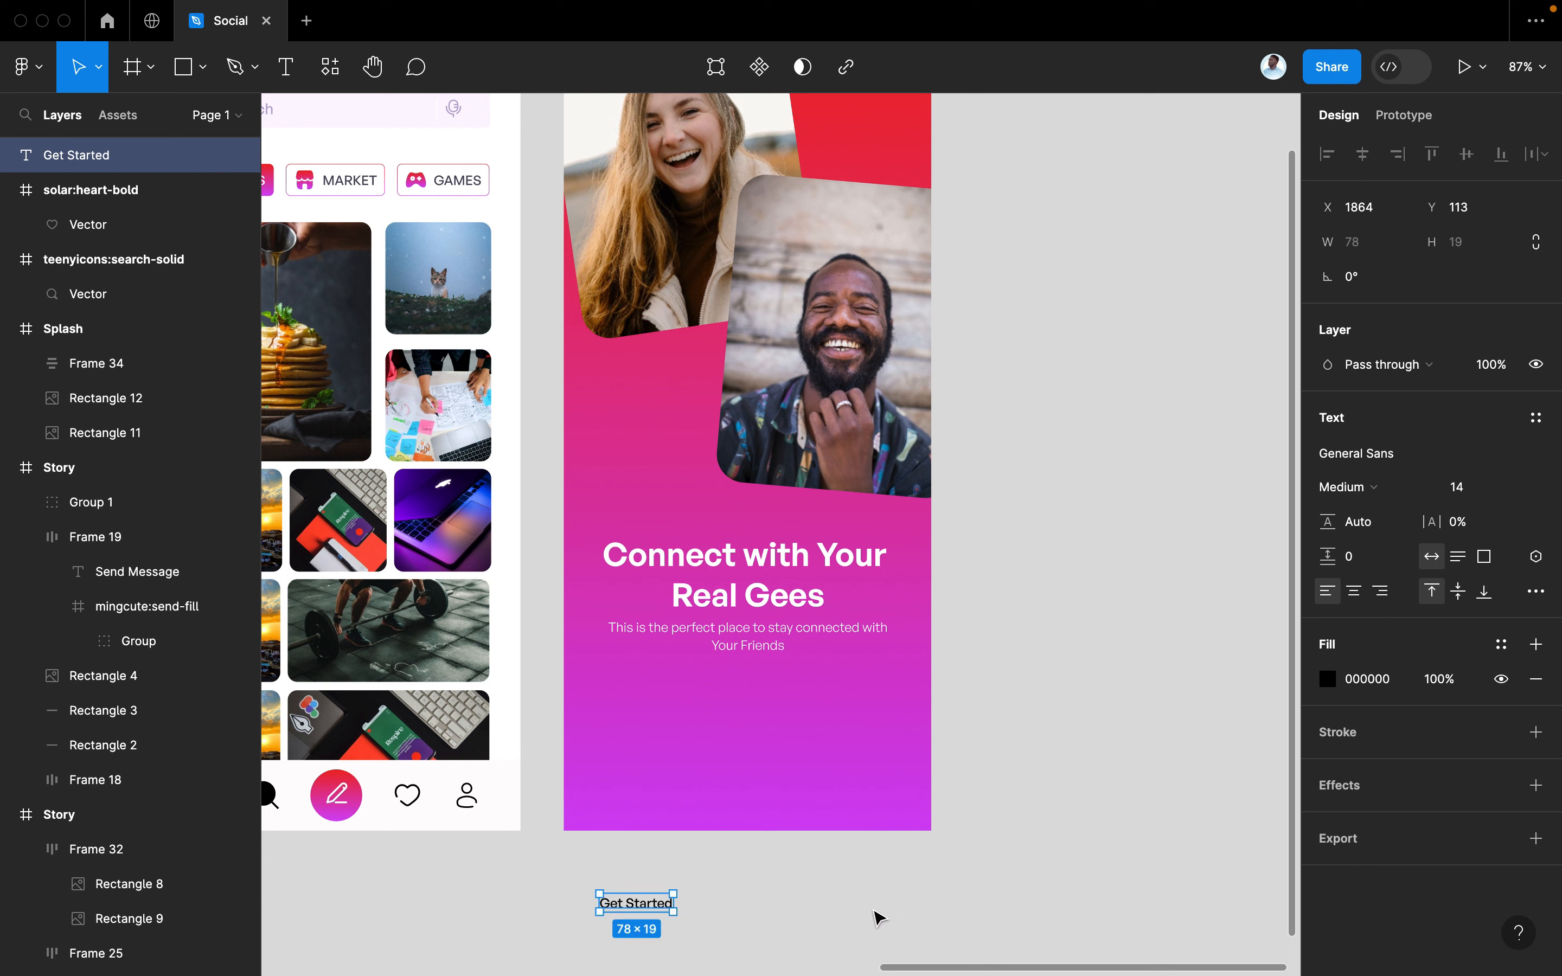
# Make Get Started 18 px Medium and move it to the Splash screen's bottom-left
pyautogui.click(1471, 485)
pyautogui.press('Return')
pyautogui.click(1358, 488)
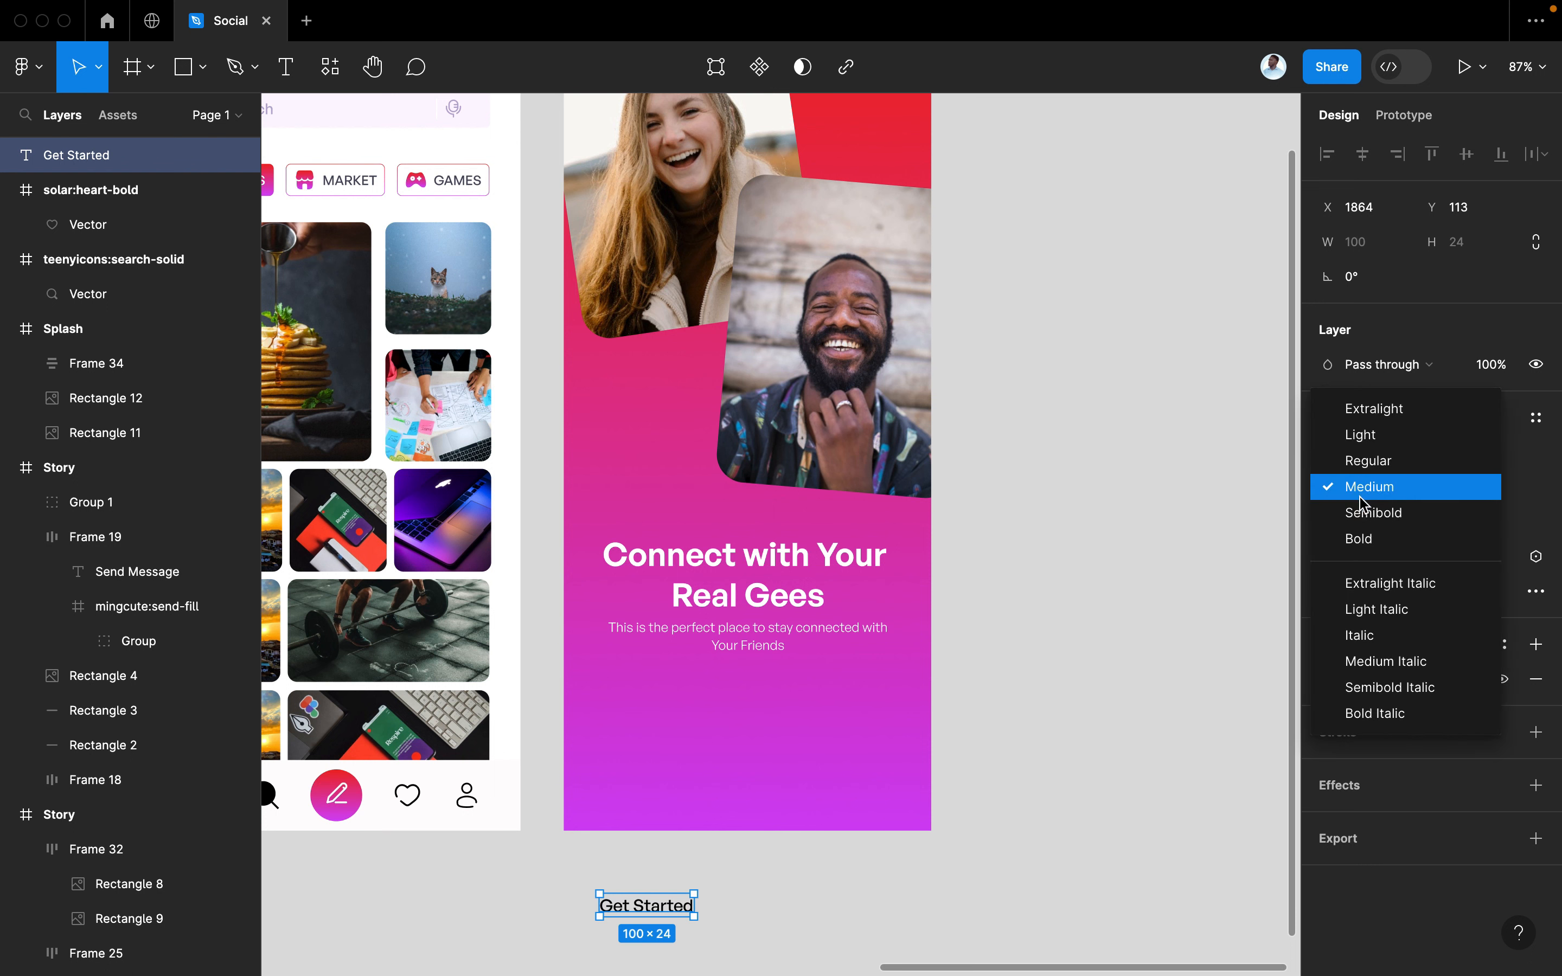
pyautogui.click(1361, 514)
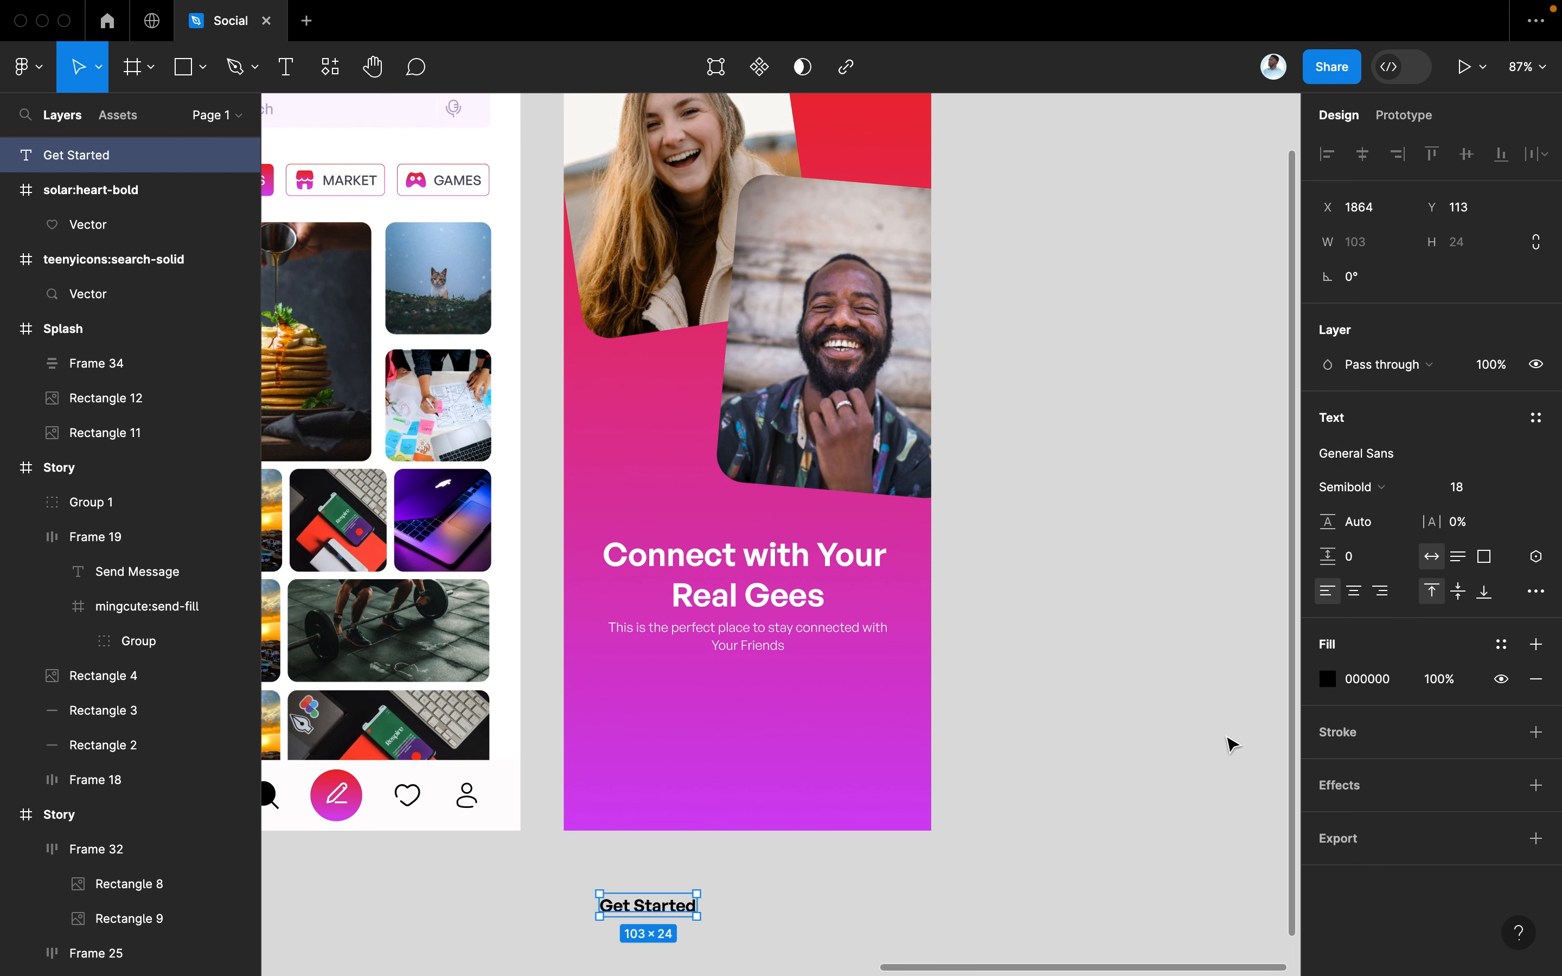
pyautogui.press('super+z')
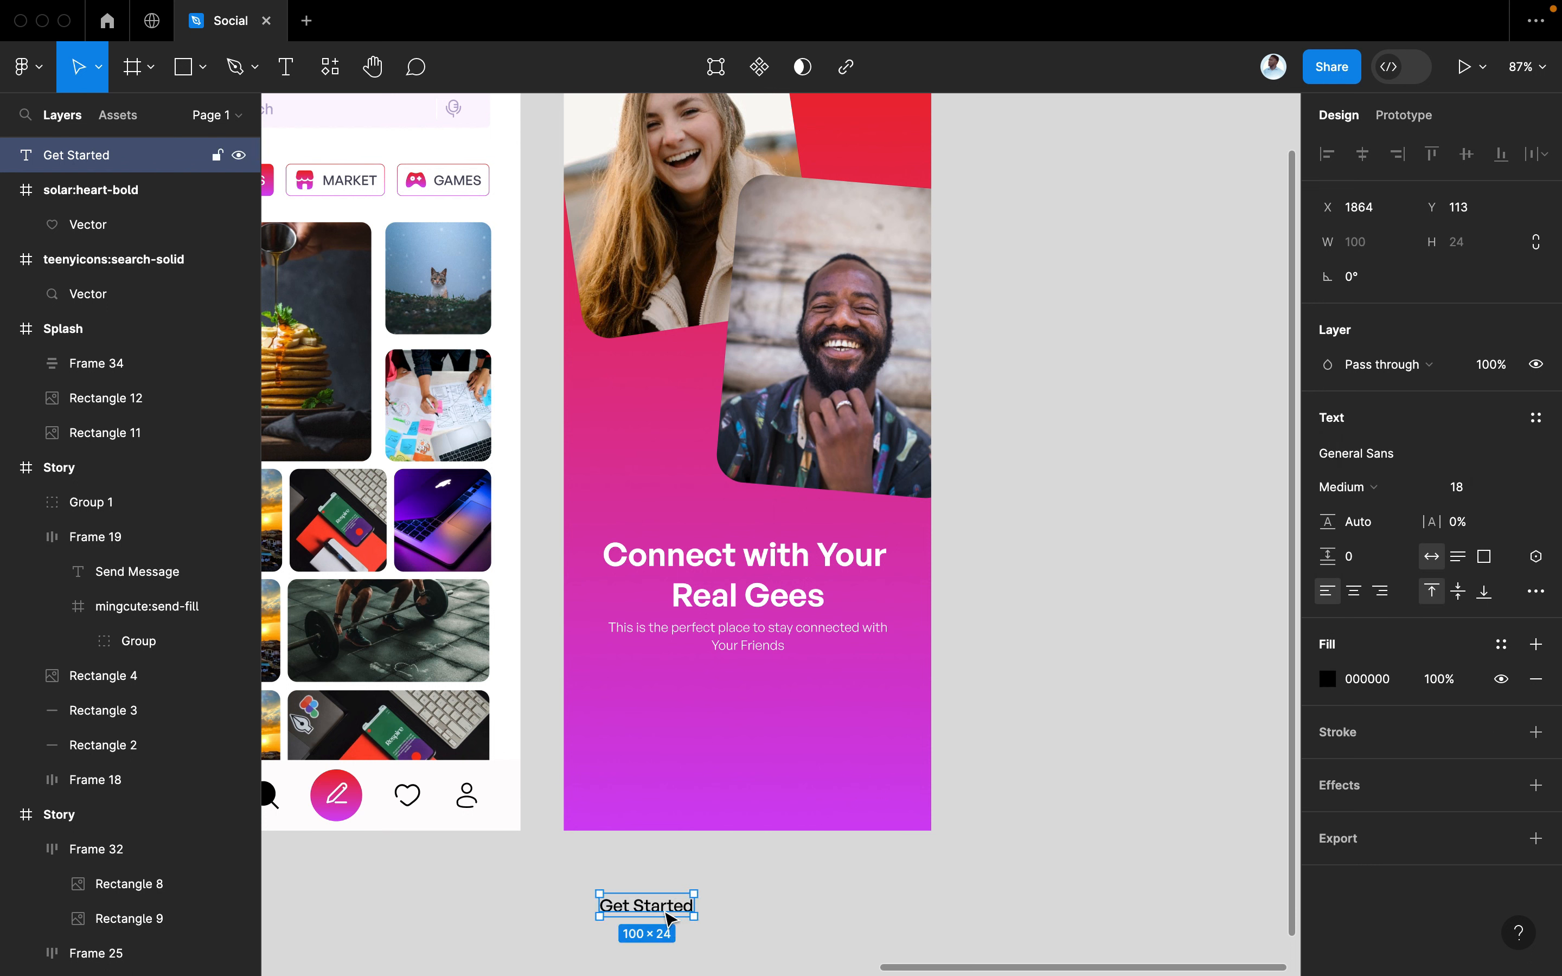
pyautogui.moveTo(669, 915); pyautogui.dragTo(679, 791)
pyautogui.press('super+slash')
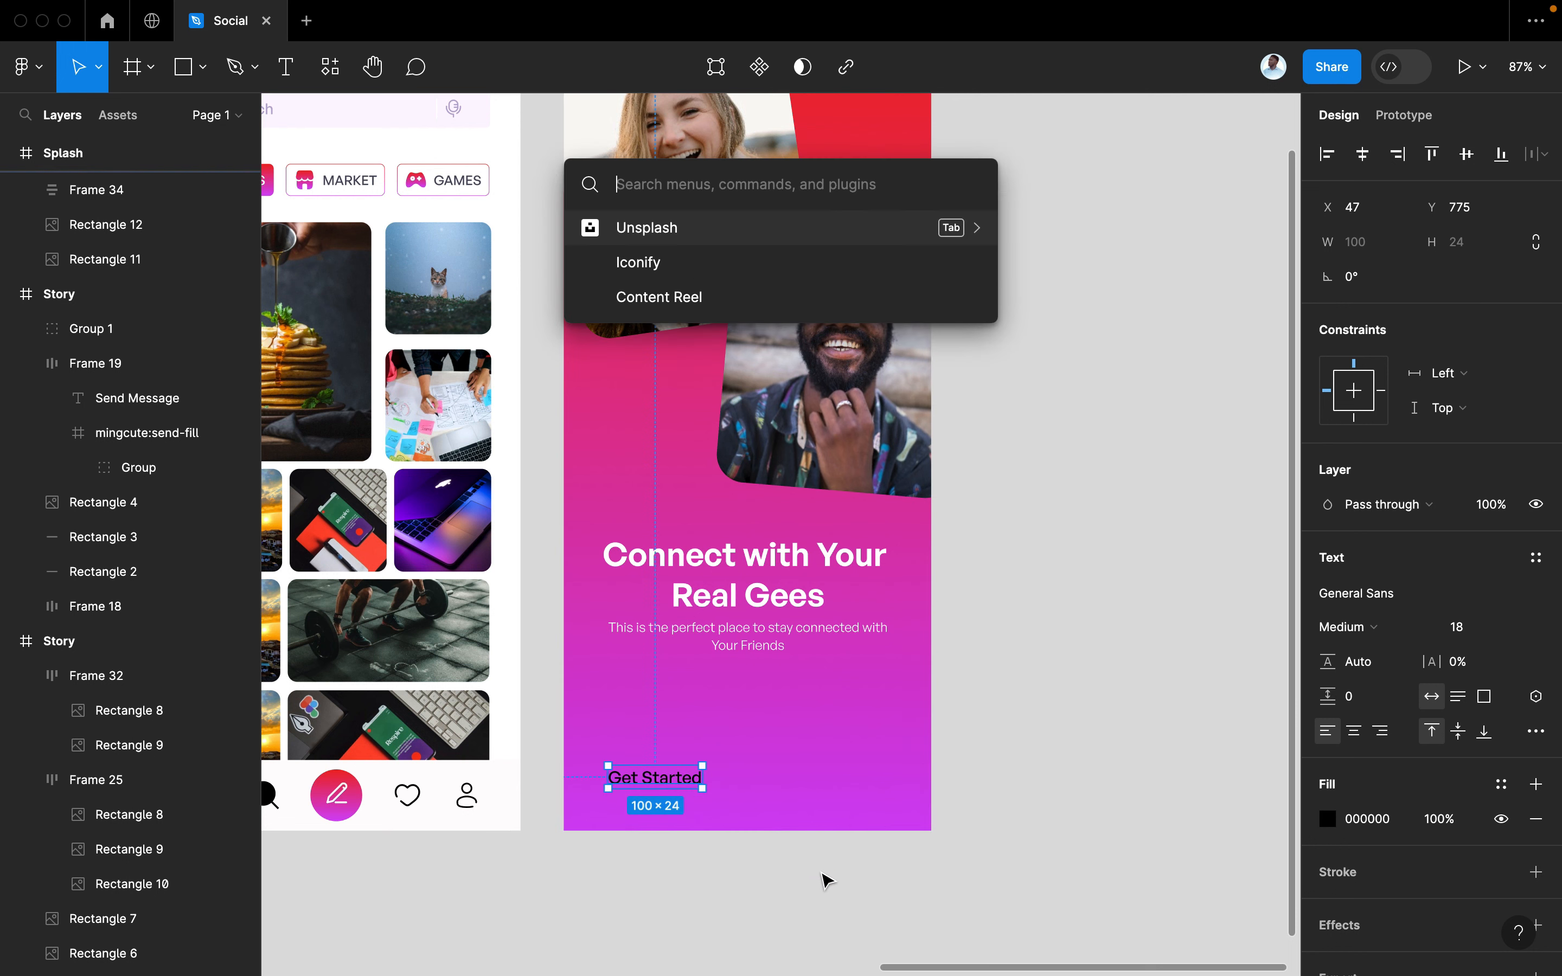
# Search Iconify for arrows and drop the solar arrow-up-broken icon beside Get Started
pyautogui.click(720, 271)
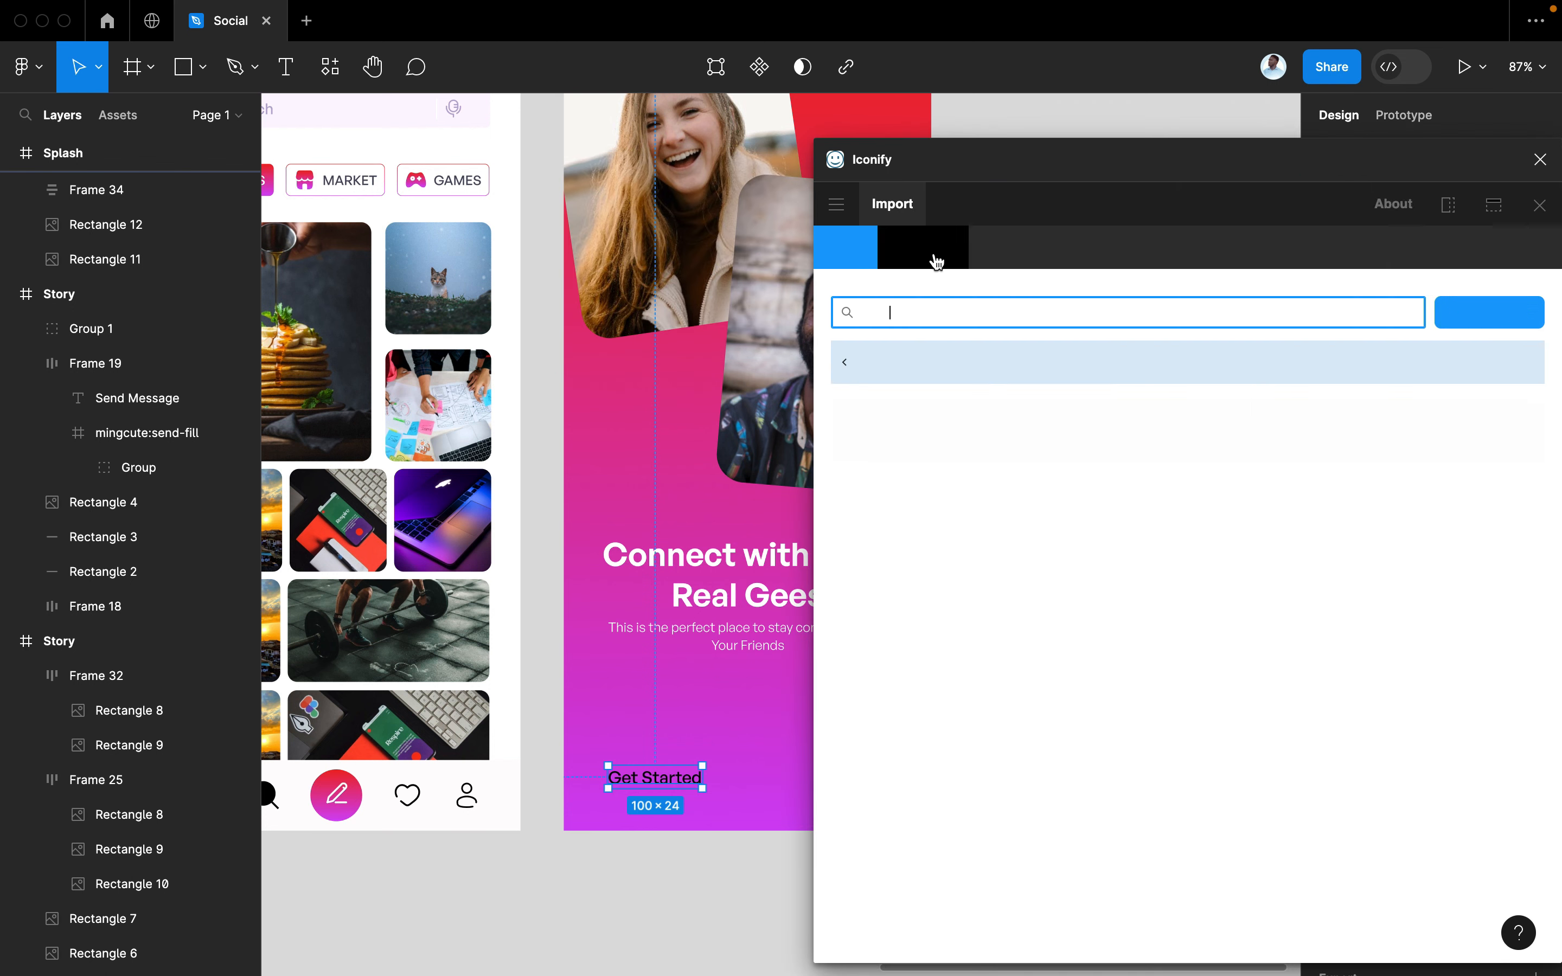
pyautogui.write('arrow')
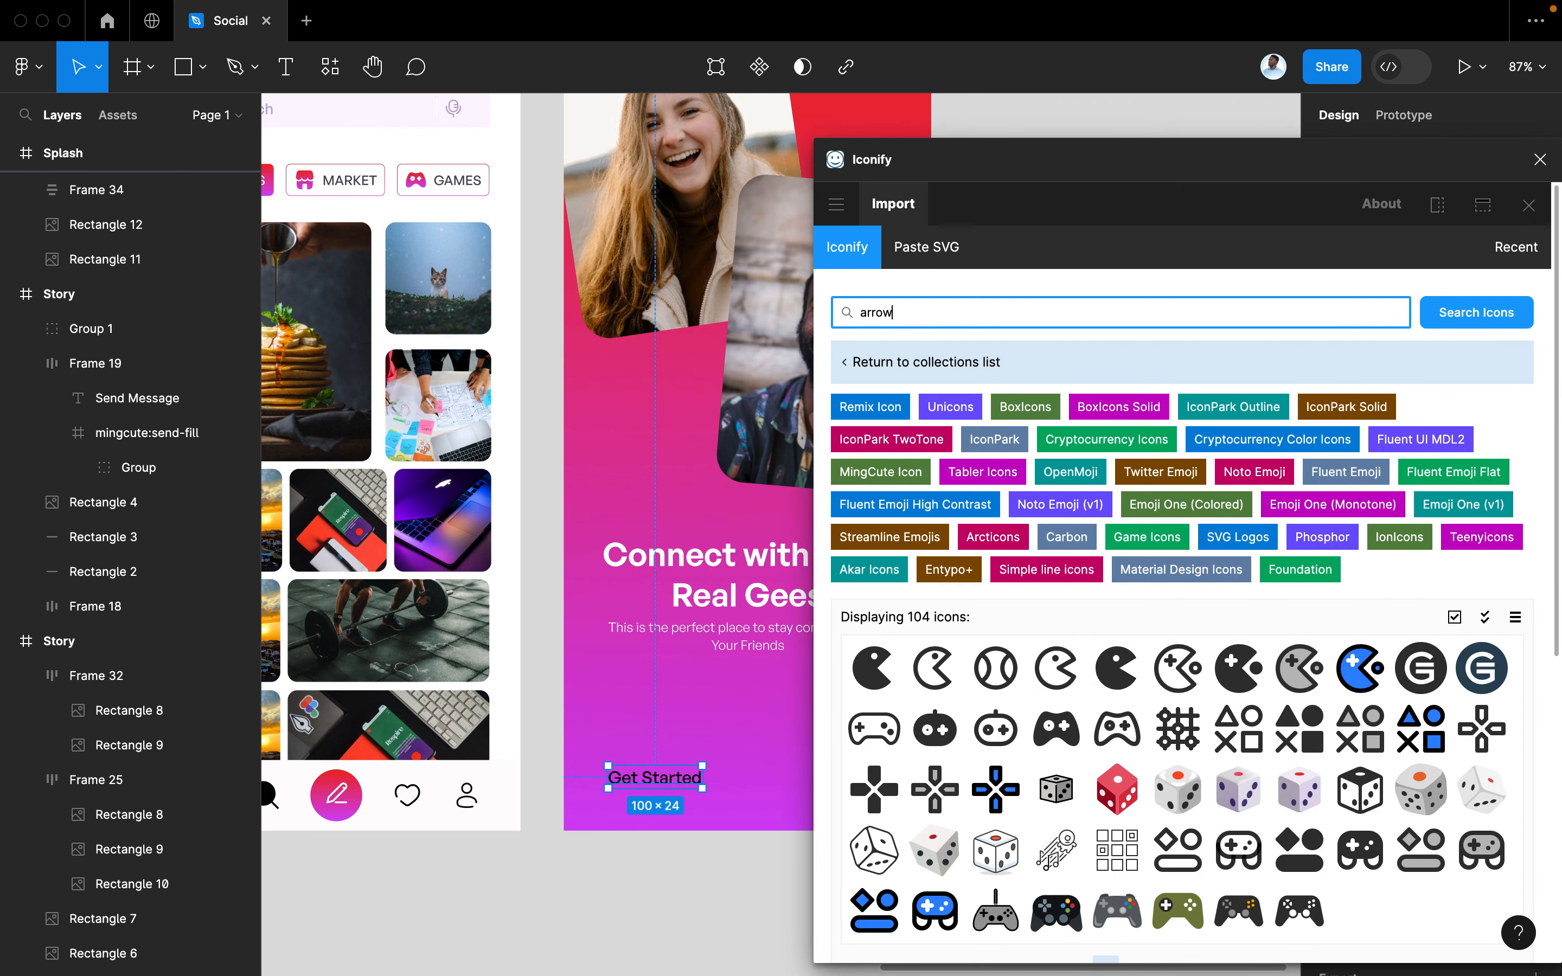
pyautogui.press('Return')
pyautogui.hscroll(3, 680, 421)
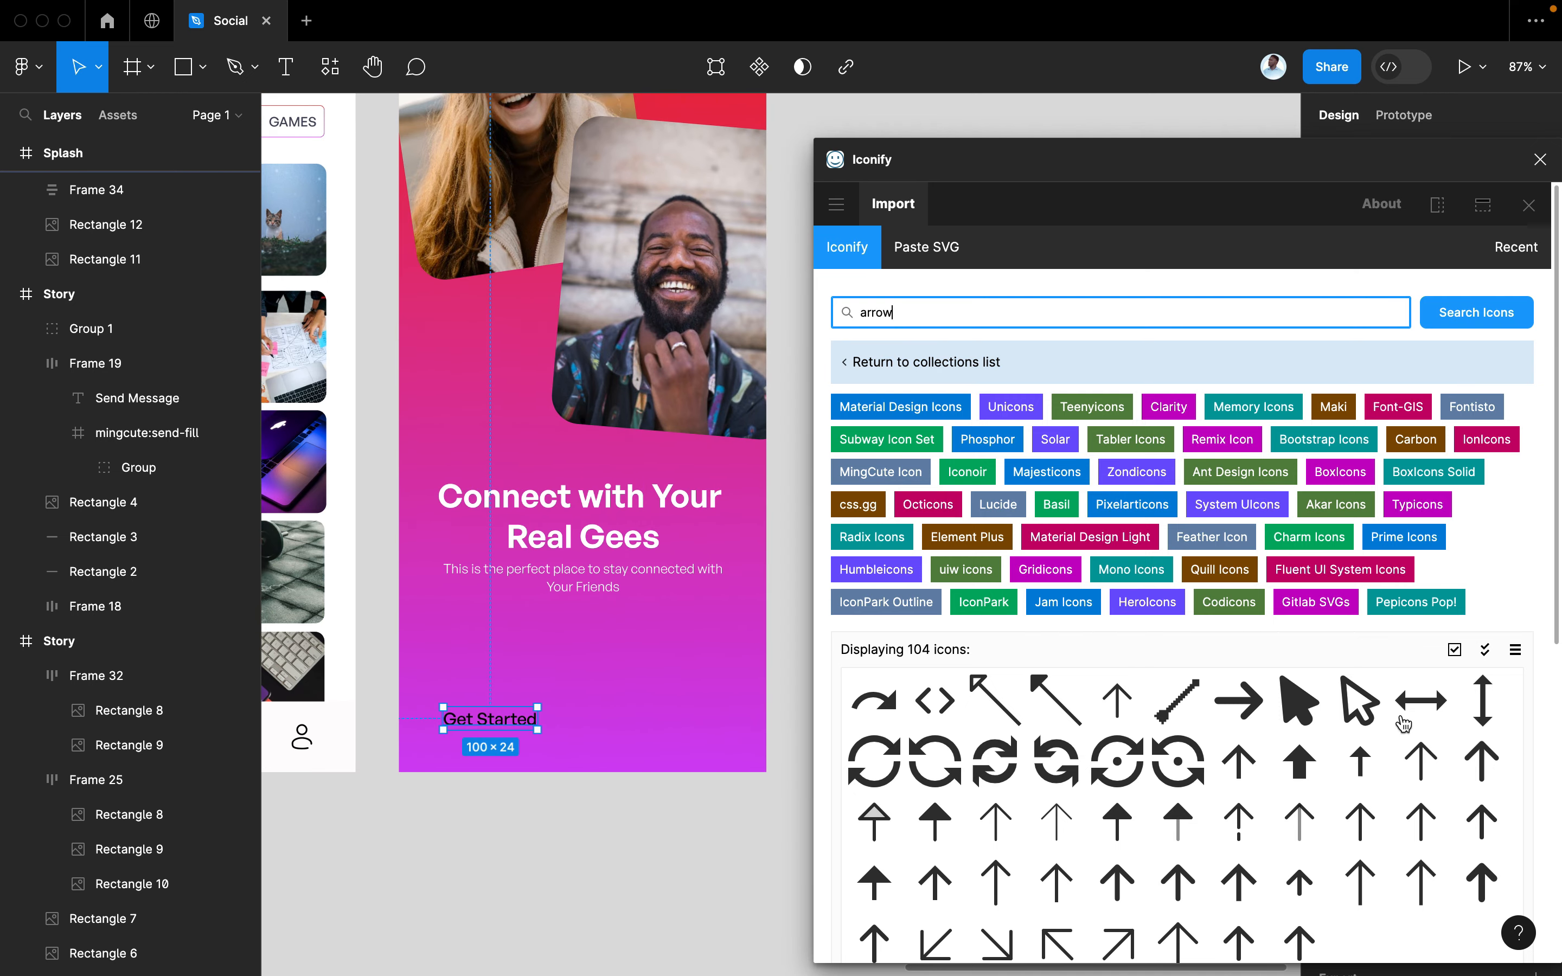
pyautogui.moveTo(1236, 826); pyautogui.dragTo(657, 718)
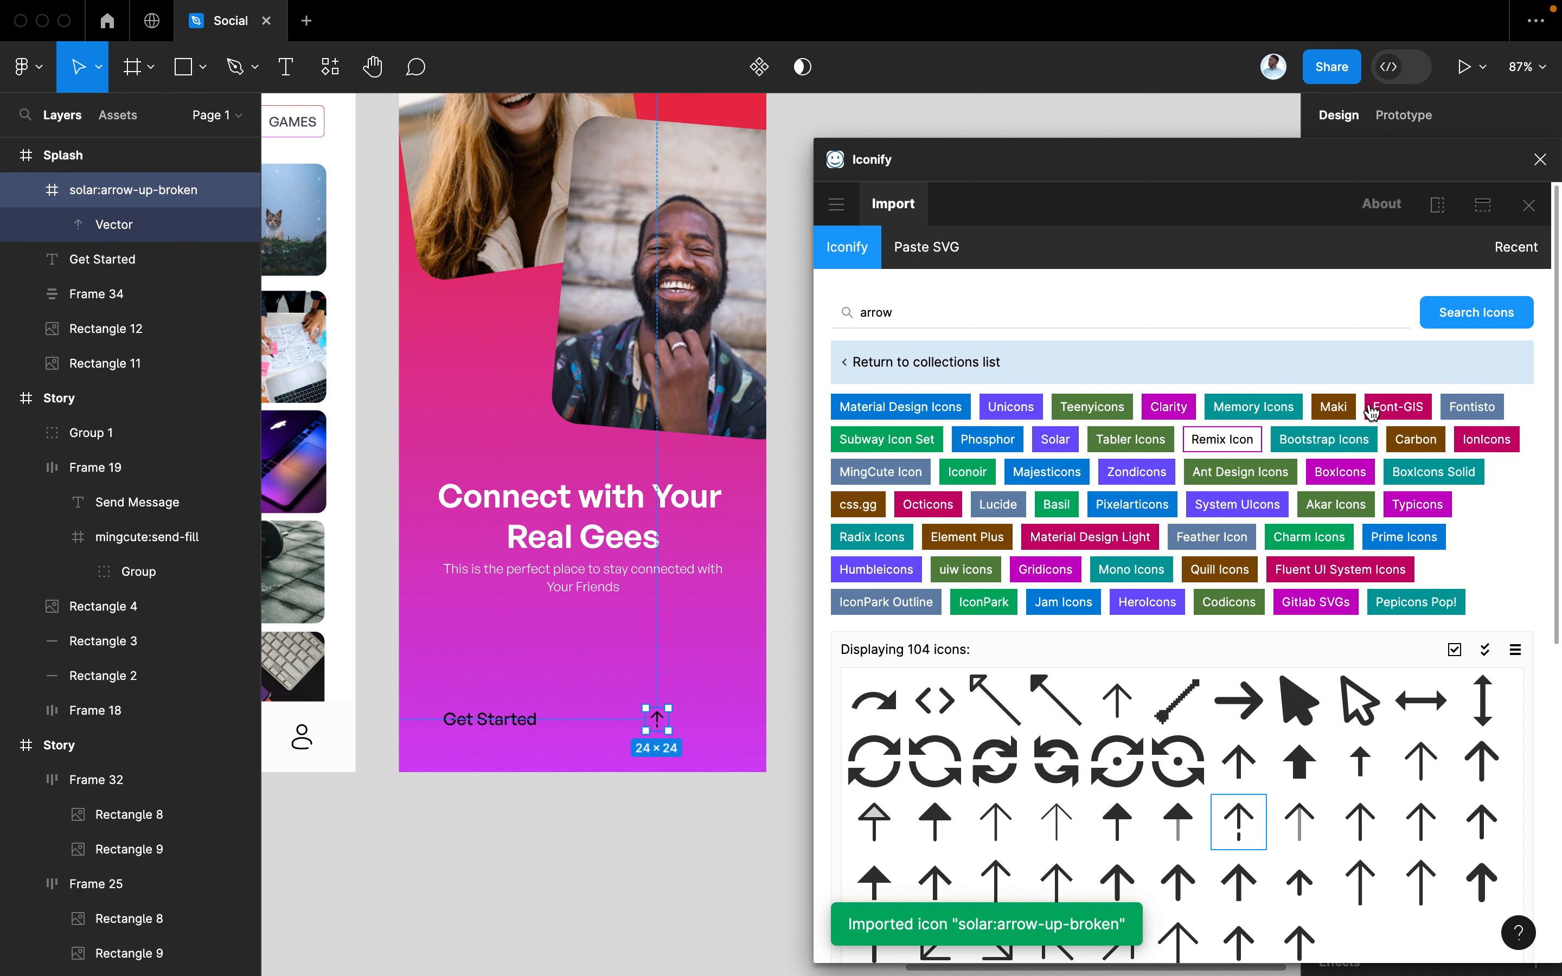
pyautogui.click(1540, 159)
# Rotate the arrow -90° to point right and size it to 34 × 34
pyautogui.click(1373, 315)
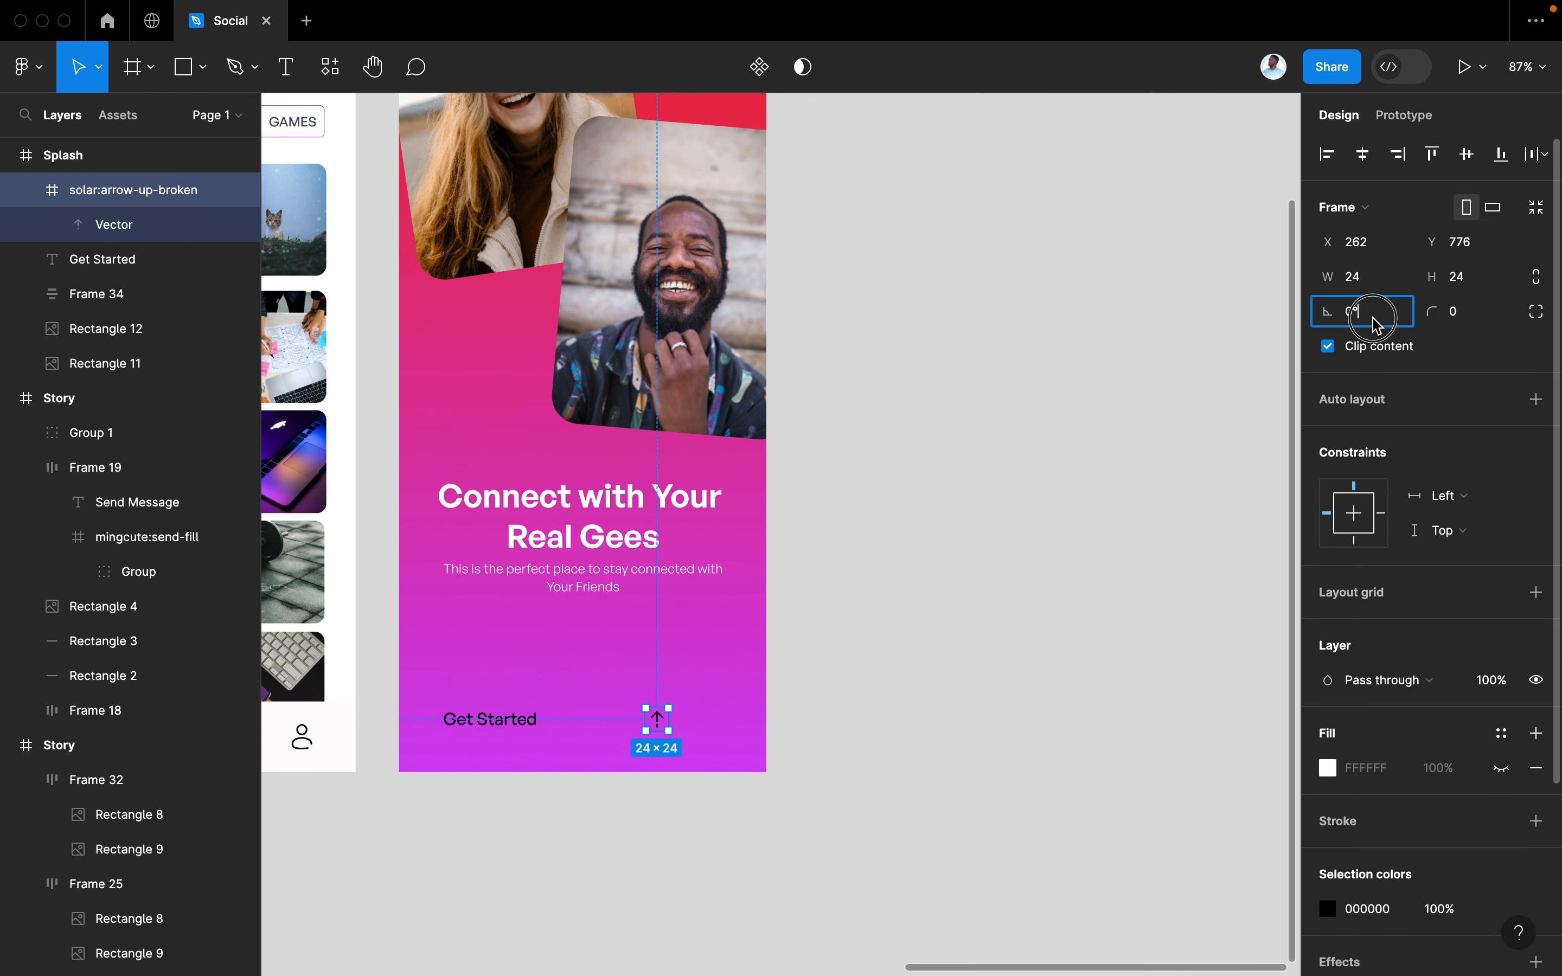
pyautogui.write('-9')
pyautogui.press('Return')
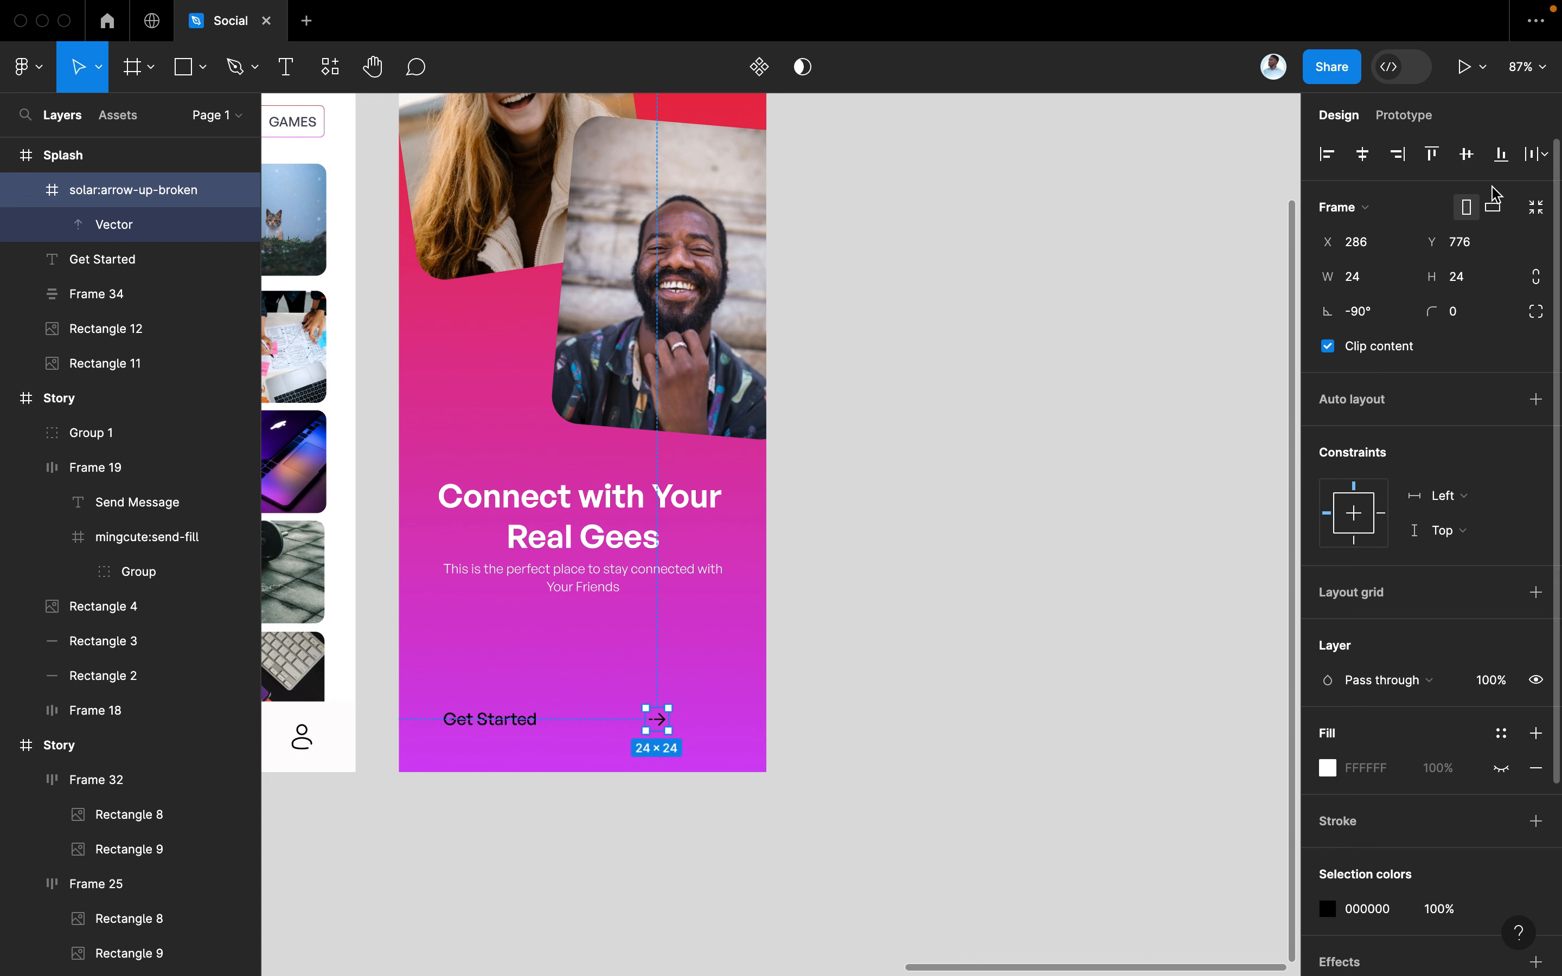
pyautogui.click(1366, 288)
pyautogui.press('Tab')
pyautogui.write('3')
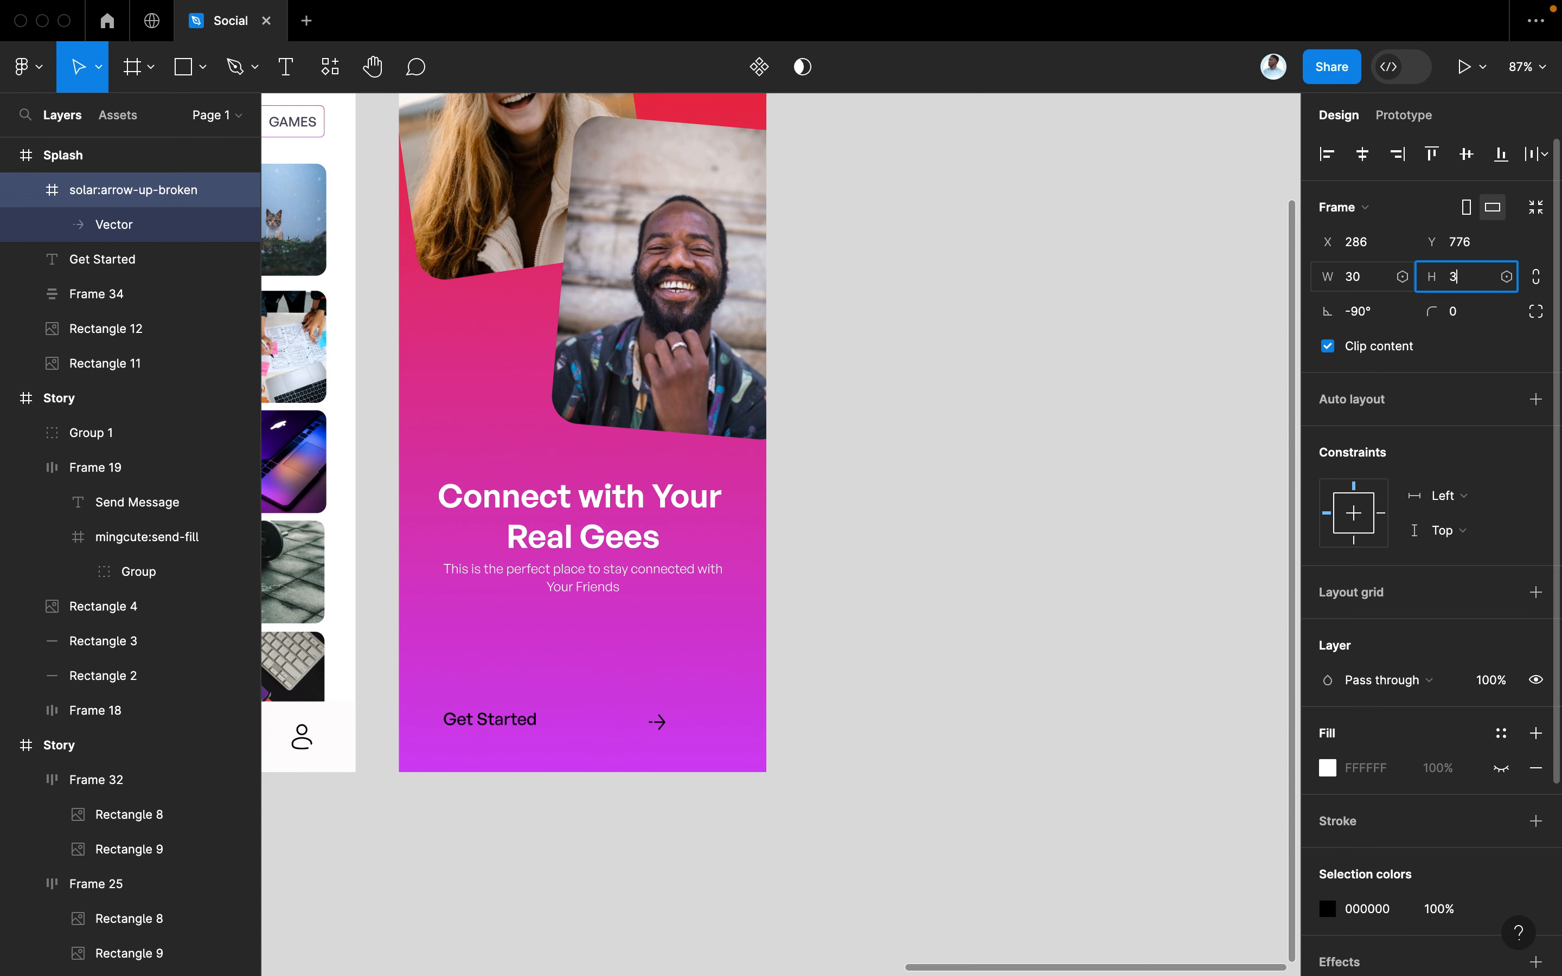
pyautogui.write('0')
pyautogui.press('Return')
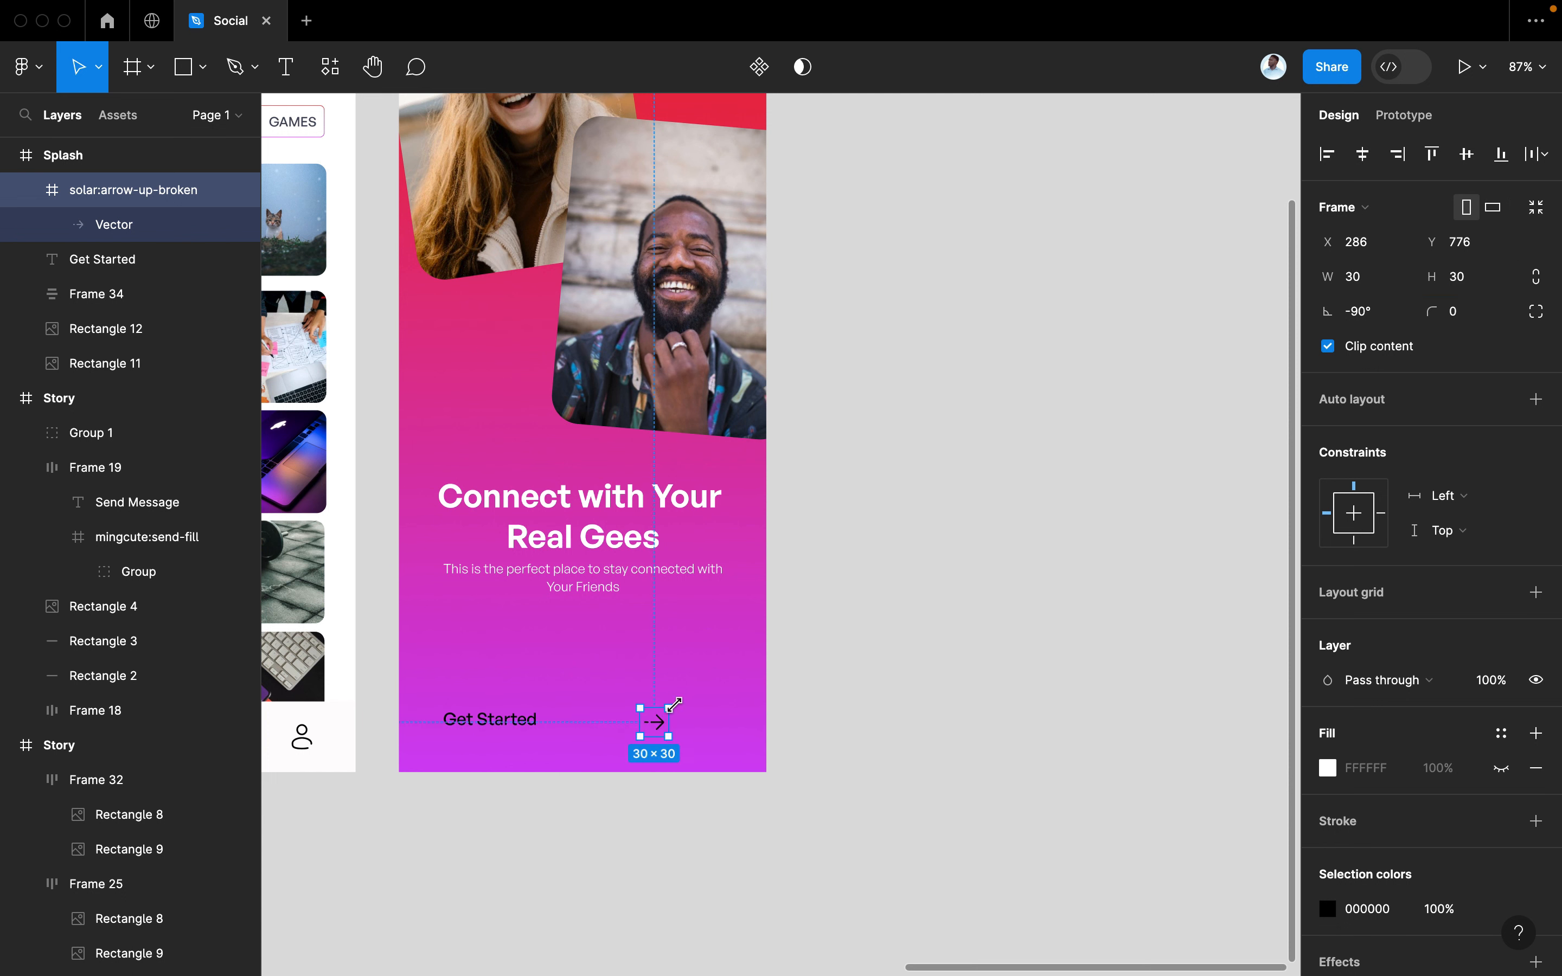
pyautogui.press('k')
pyautogui.moveTo(672, 704); pyautogui.dragTo(703, 737)
# Set the arrow's vector stroke weight to 2
pyautogui.press('v')
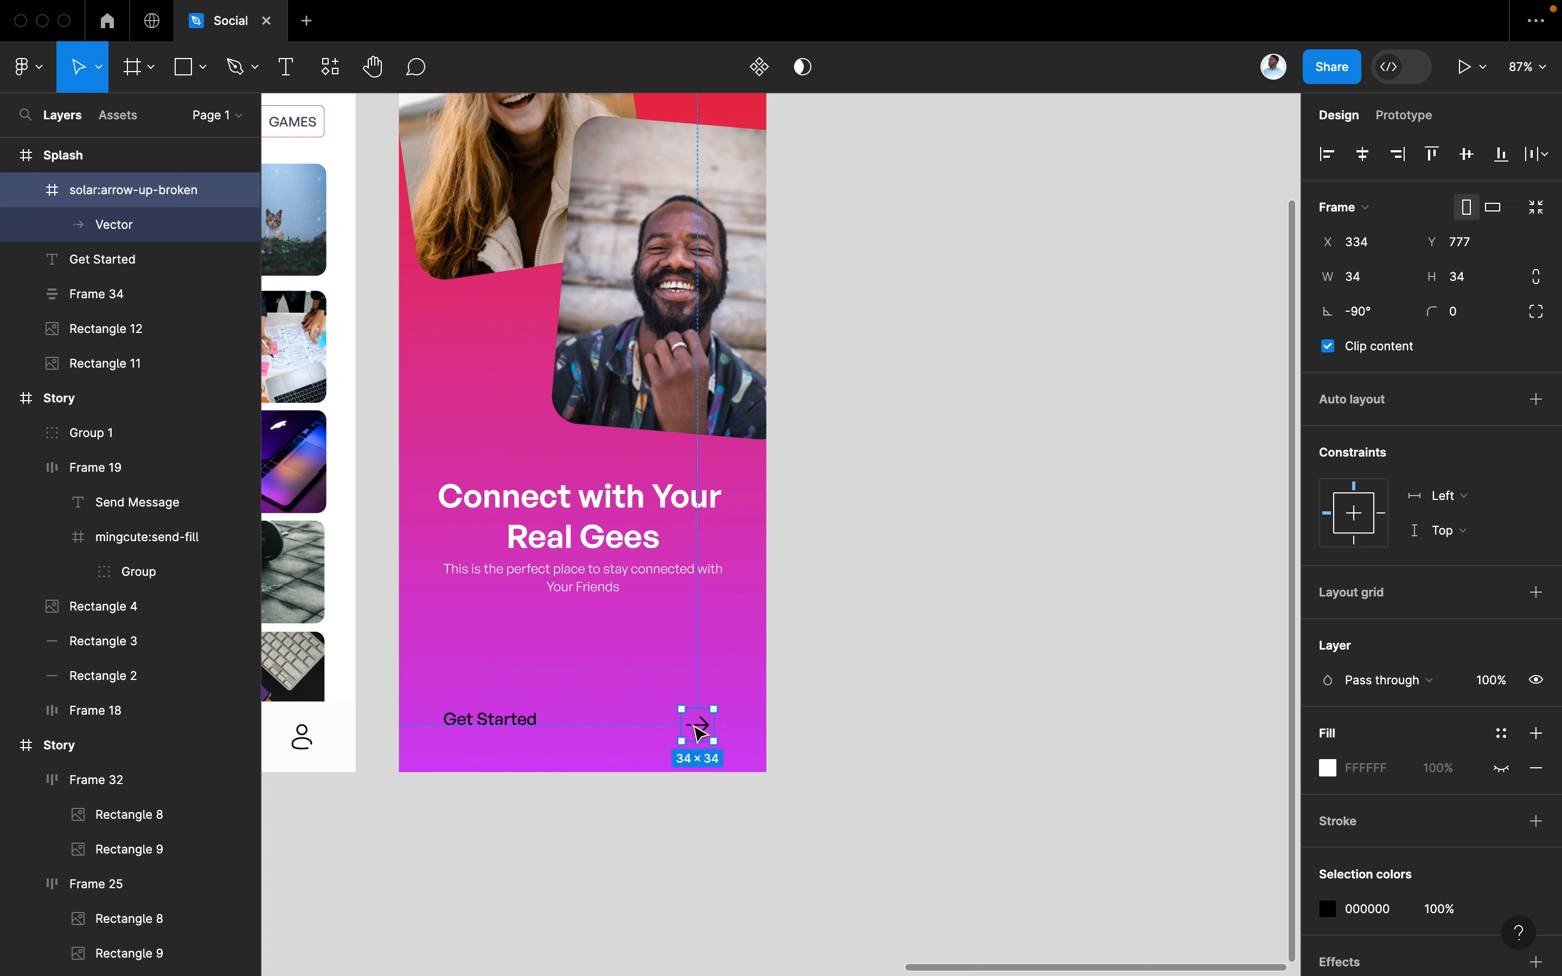
pyautogui.doubleClick(703, 731)
pyautogui.click(1459, 680)
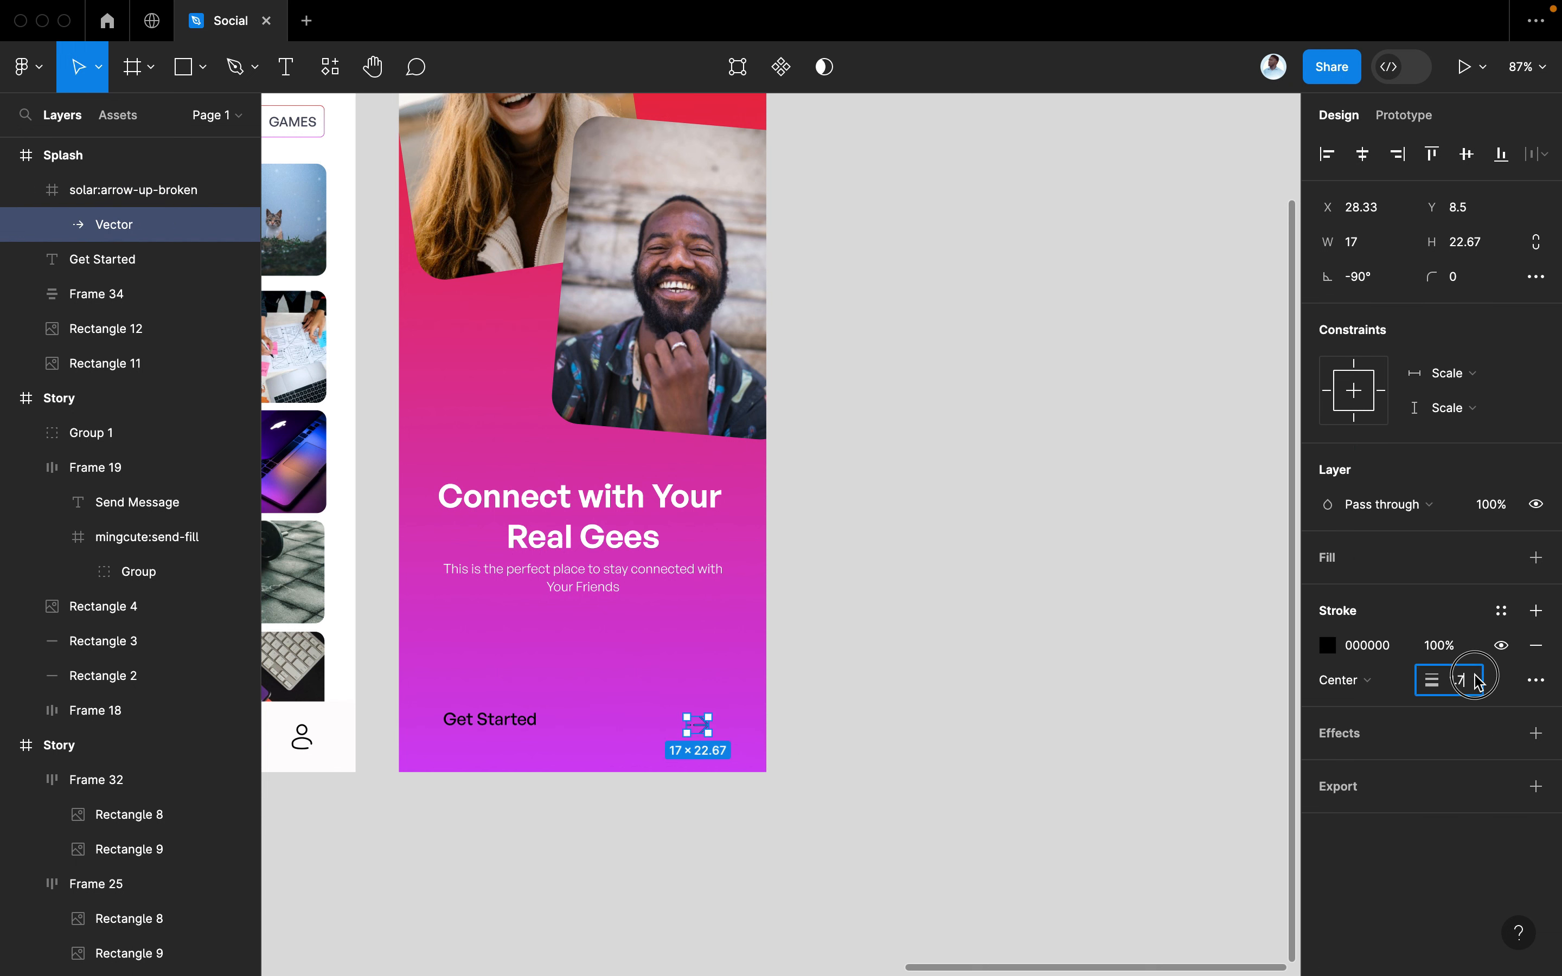
pyautogui.write('2')
# Try wrapping Get Started and the arrow in auto layout, then undo it
pyautogui.keyDown('shift'); pyautogui.click(482, 719); pyautogui.keyUp('shift')
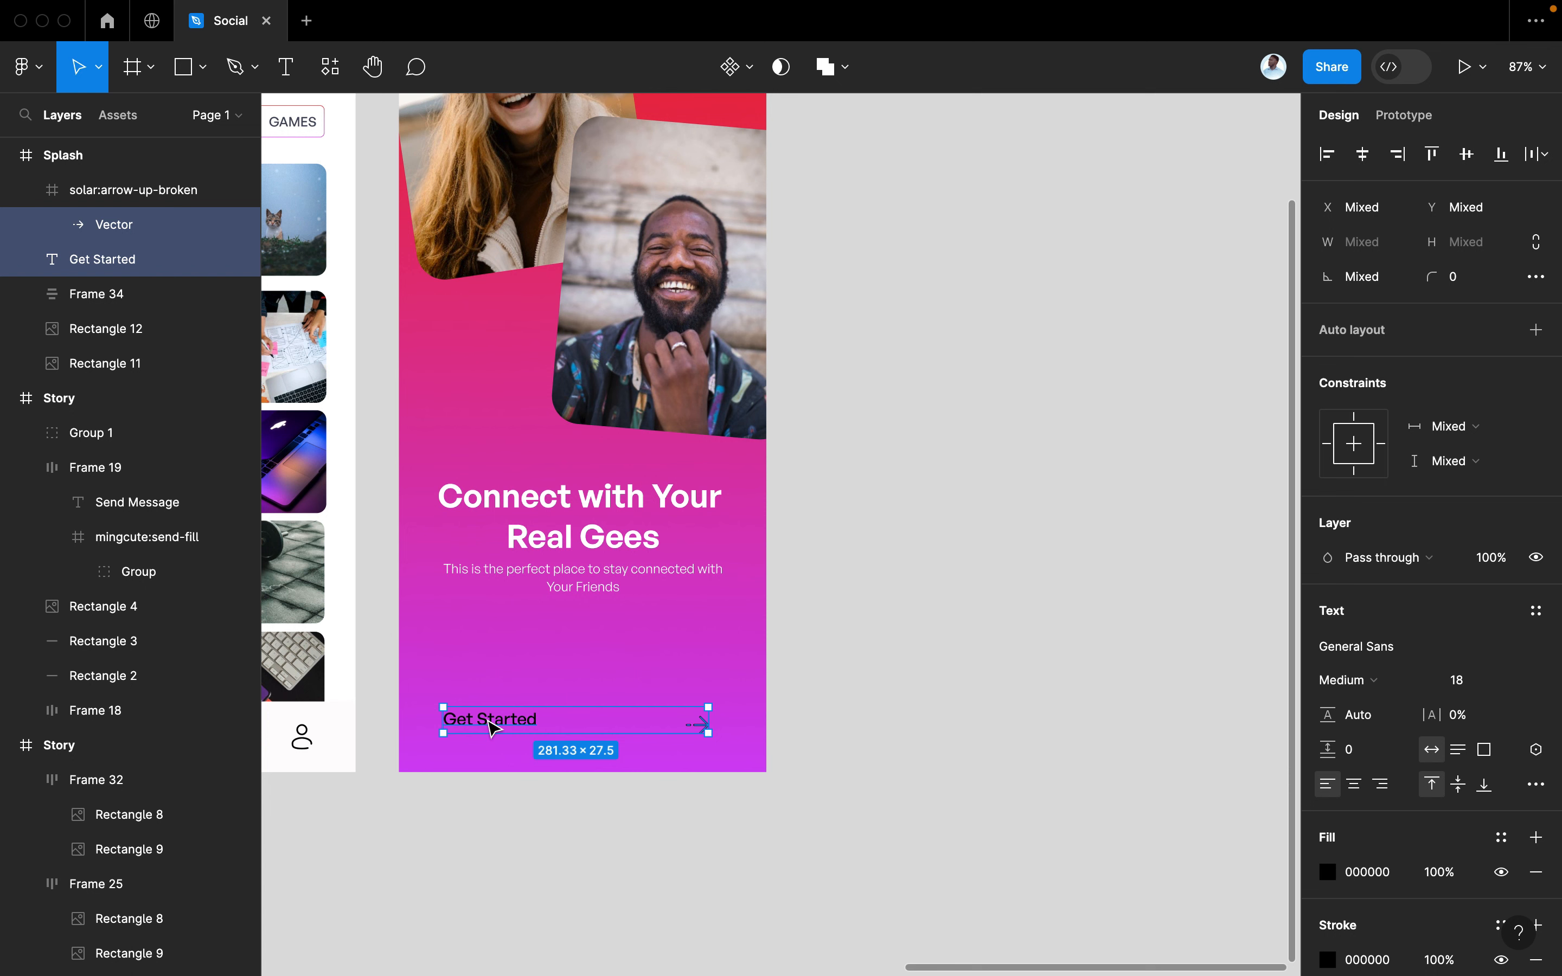
pyautogui.hotkey('shift', 'a')
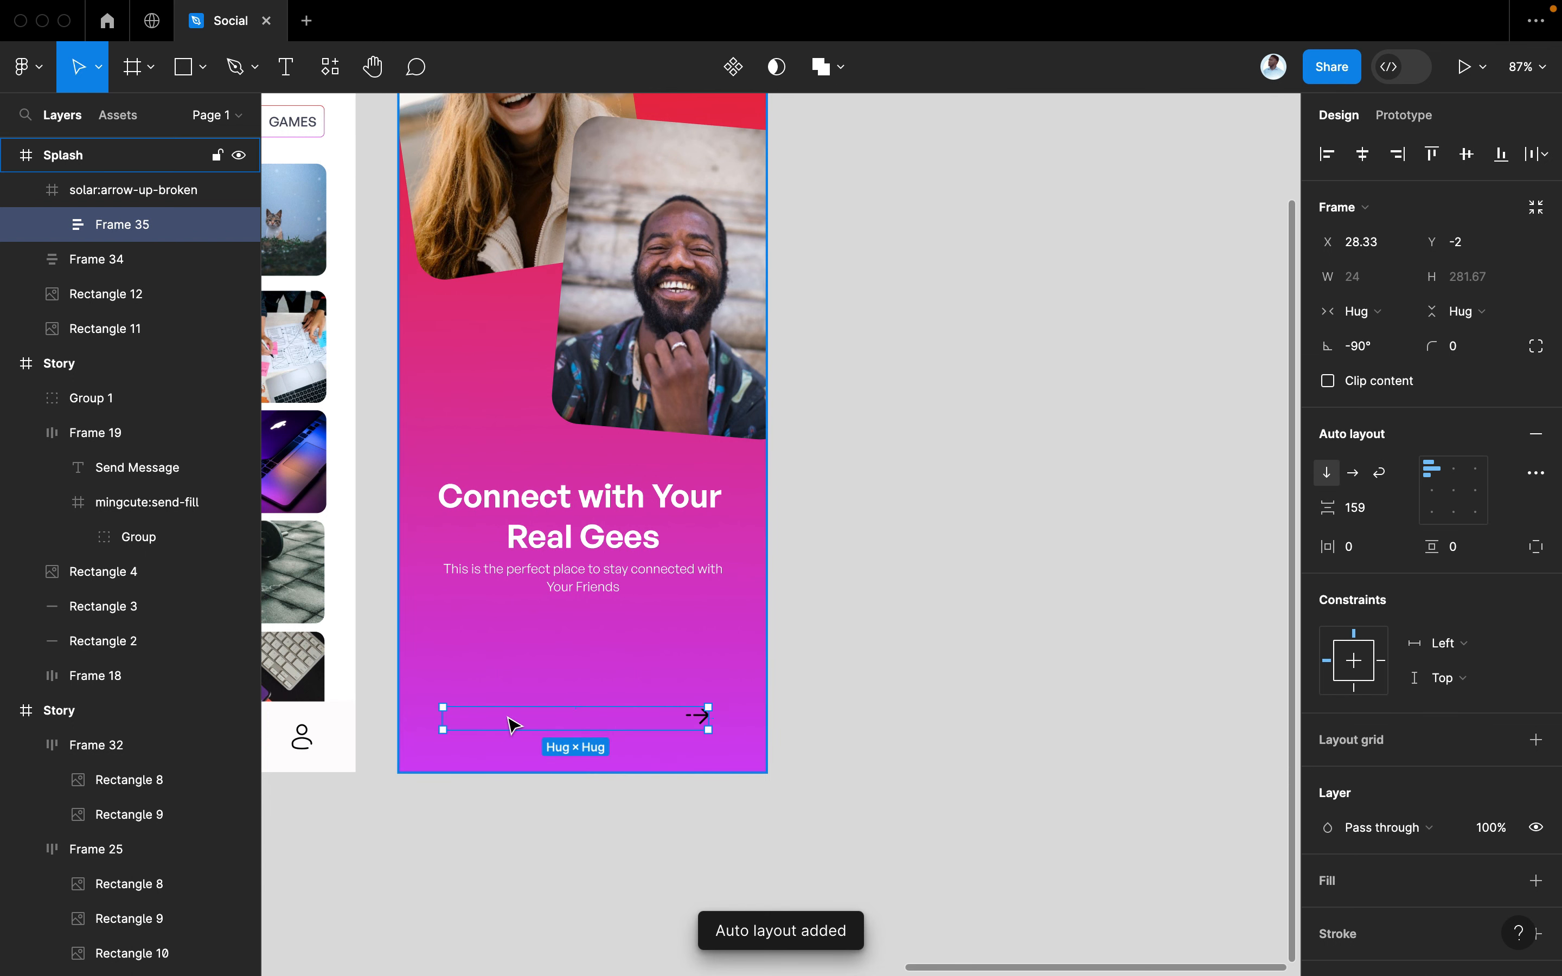
pyautogui.press('super+z')
pyautogui.hotkey('shift', 'a')
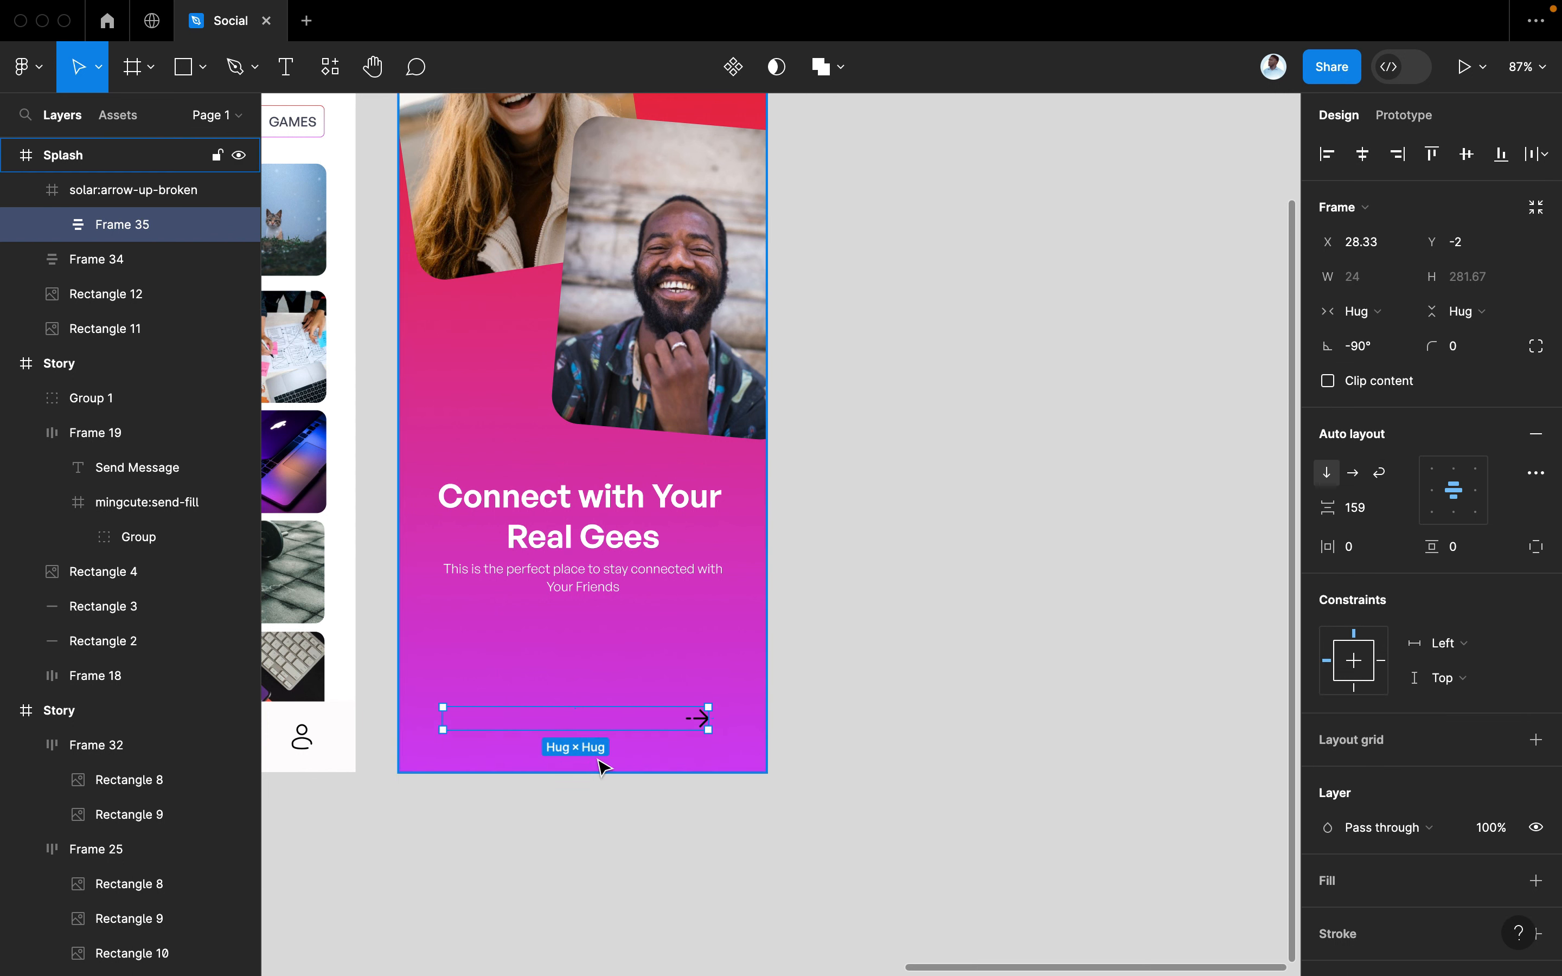
pyautogui.hotkey('ctrl', 'z')
pyautogui.click(592, 696)
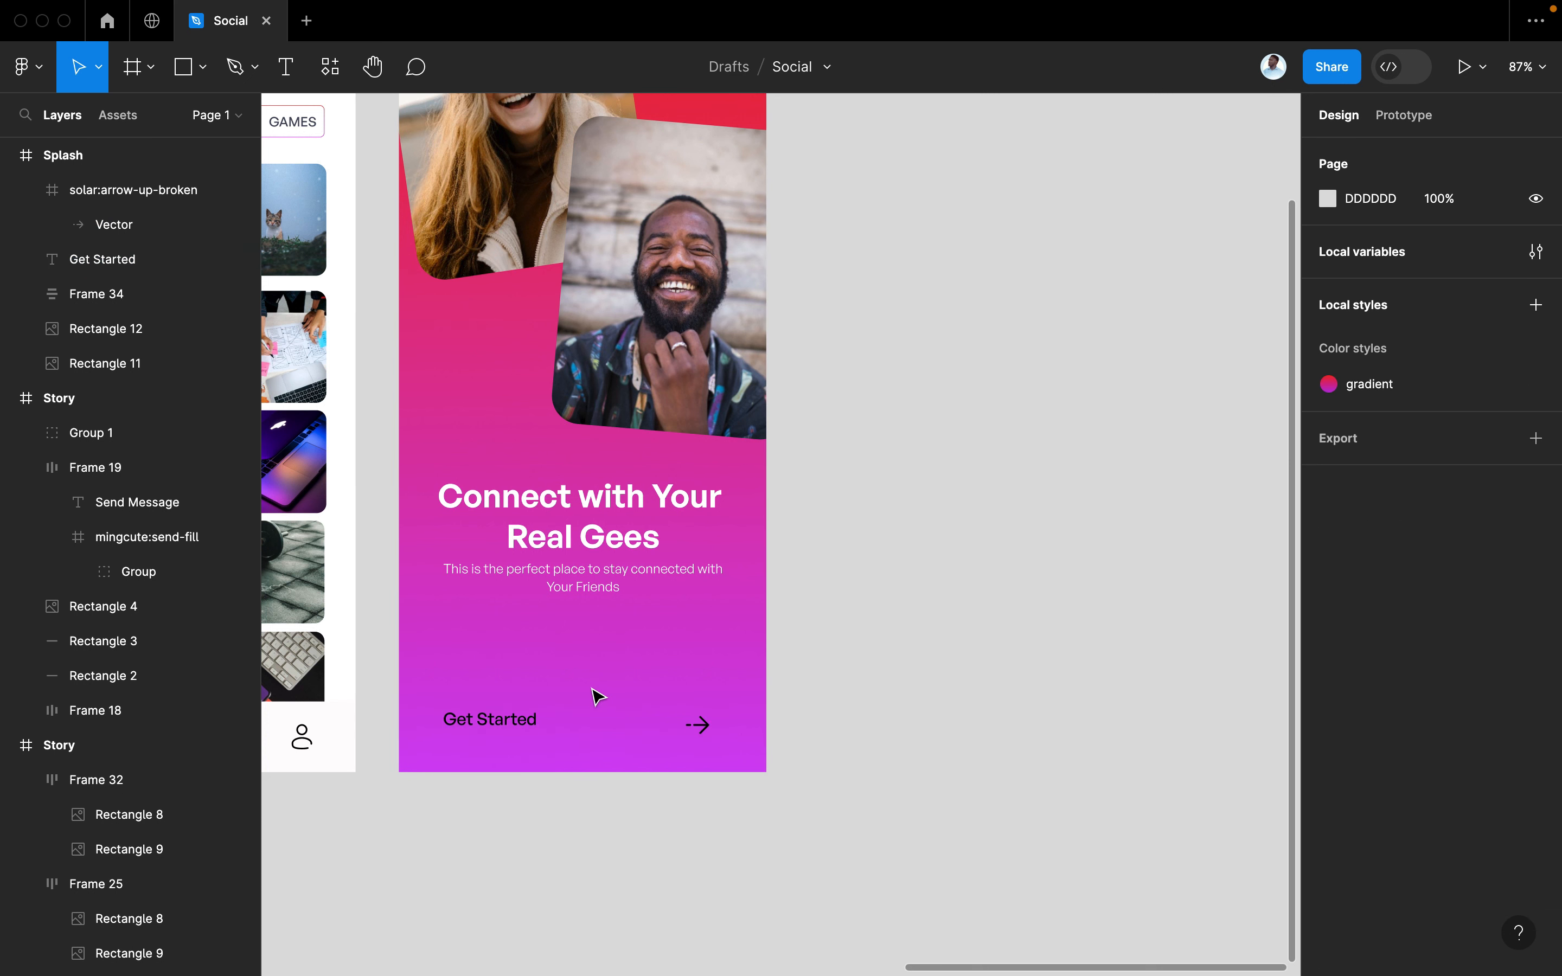
# Wrap the Get Started text and arrow in their own auto layouts, then in one row
pyautogui.click(697, 726)
pyautogui.click(510, 718)
pyautogui.moveTo(509, 718); pyautogui.dragTo(526, 735)
pyautogui.hotkey('shift', 'a')
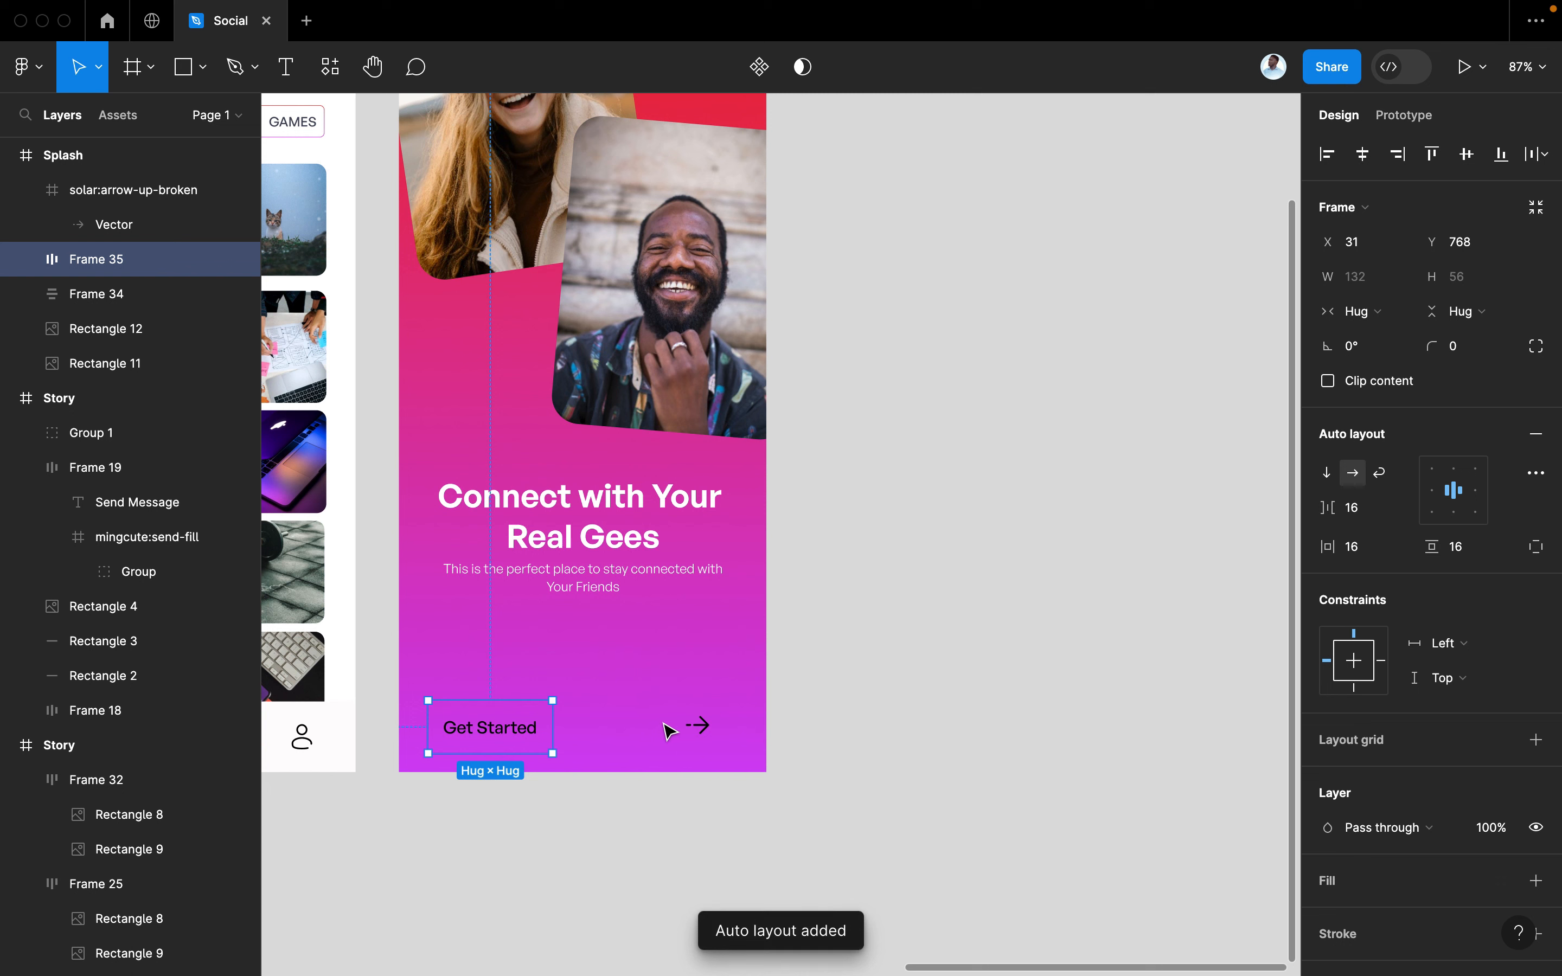
pyautogui.click(668, 728)
pyautogui.click(697, 726)
pyautogui.hotkey('shift', 'a')
pyautogui.keyDown('shift'); pyautogui.click(514, 732); pyautogui.keyUp('shift')
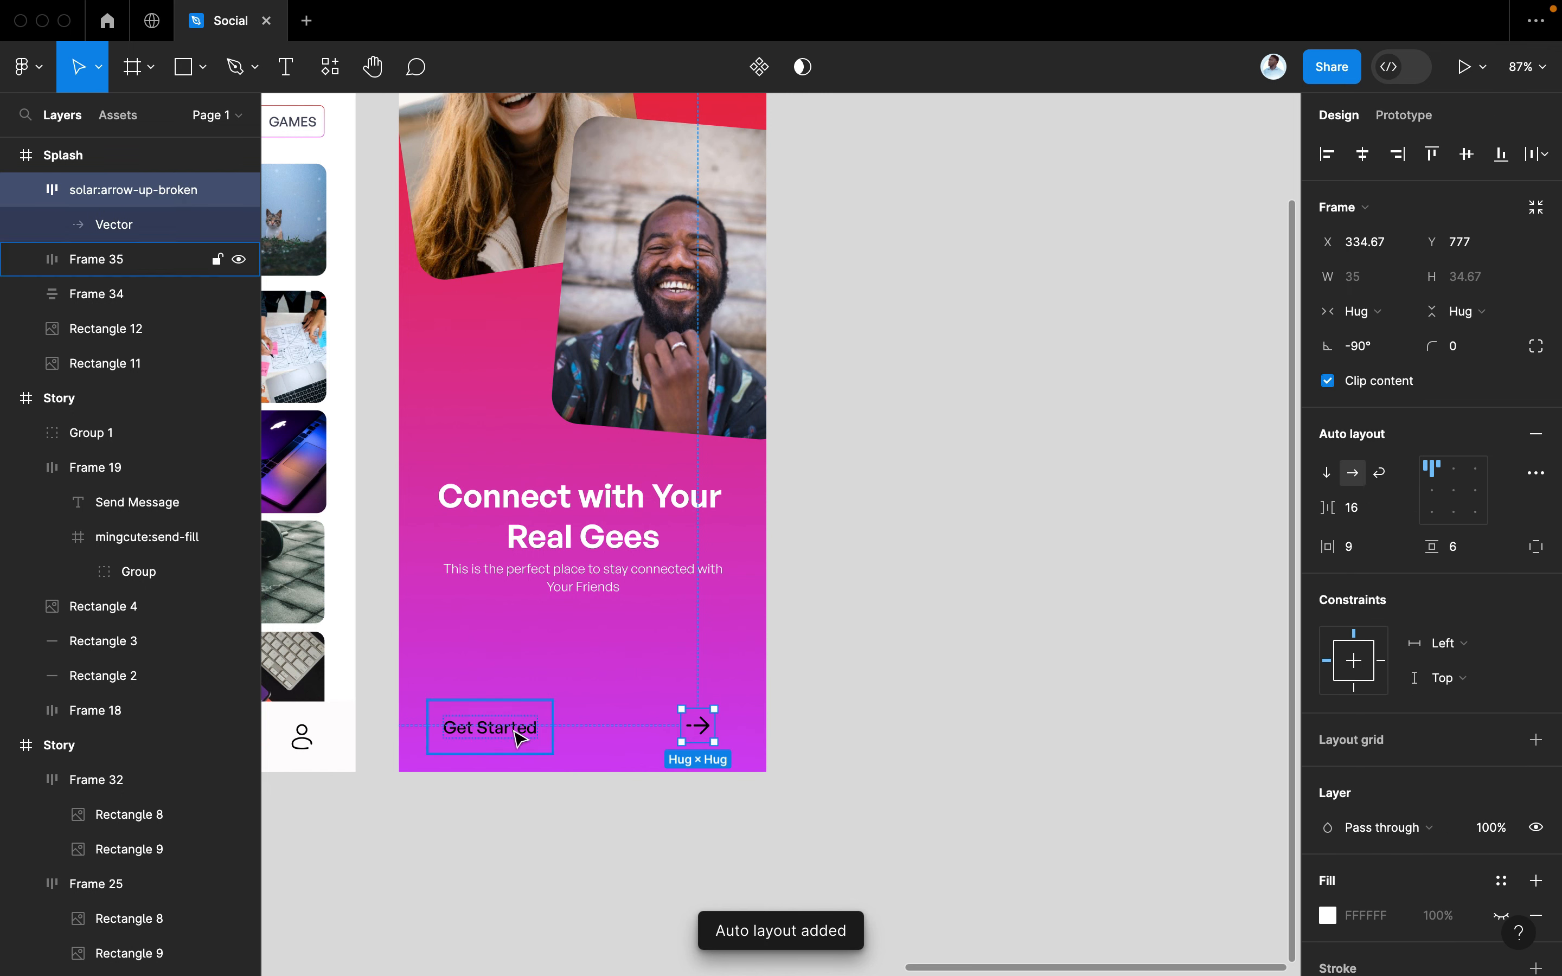
pyautogui.hotkey('shift', 'a')
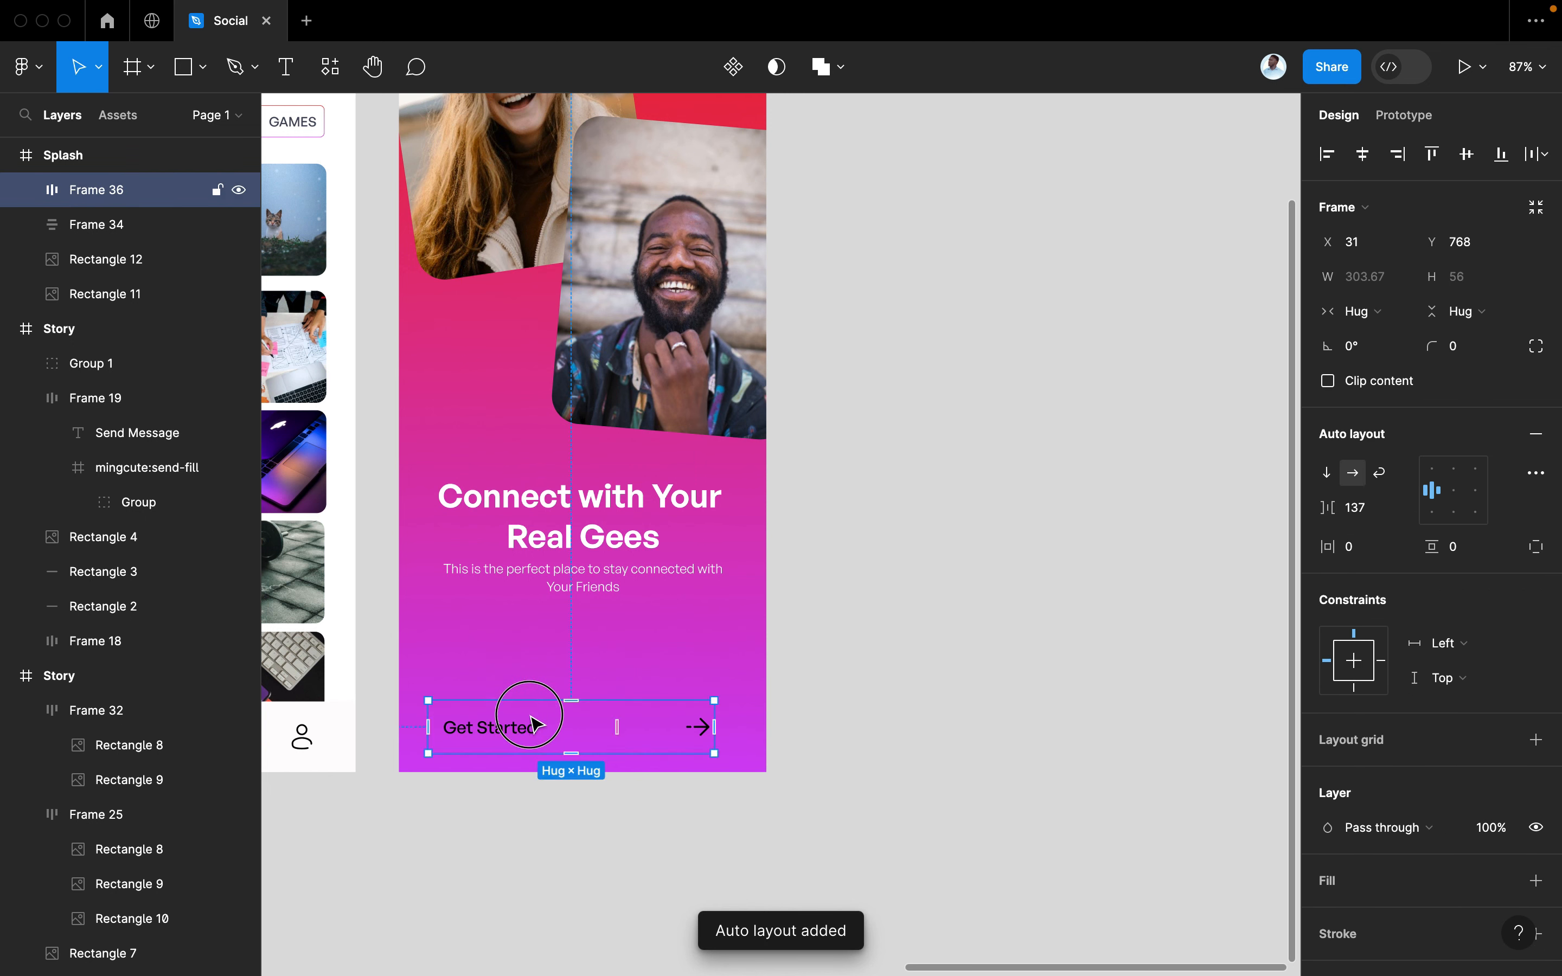
pyautogui.moveTo(524, 726); pyautogui.dragTo(524, 712)
# Give the button row a white fill, horizontal padding 27 and vertical padding 7
pyautogui.scroll(-2, 1434, 673)
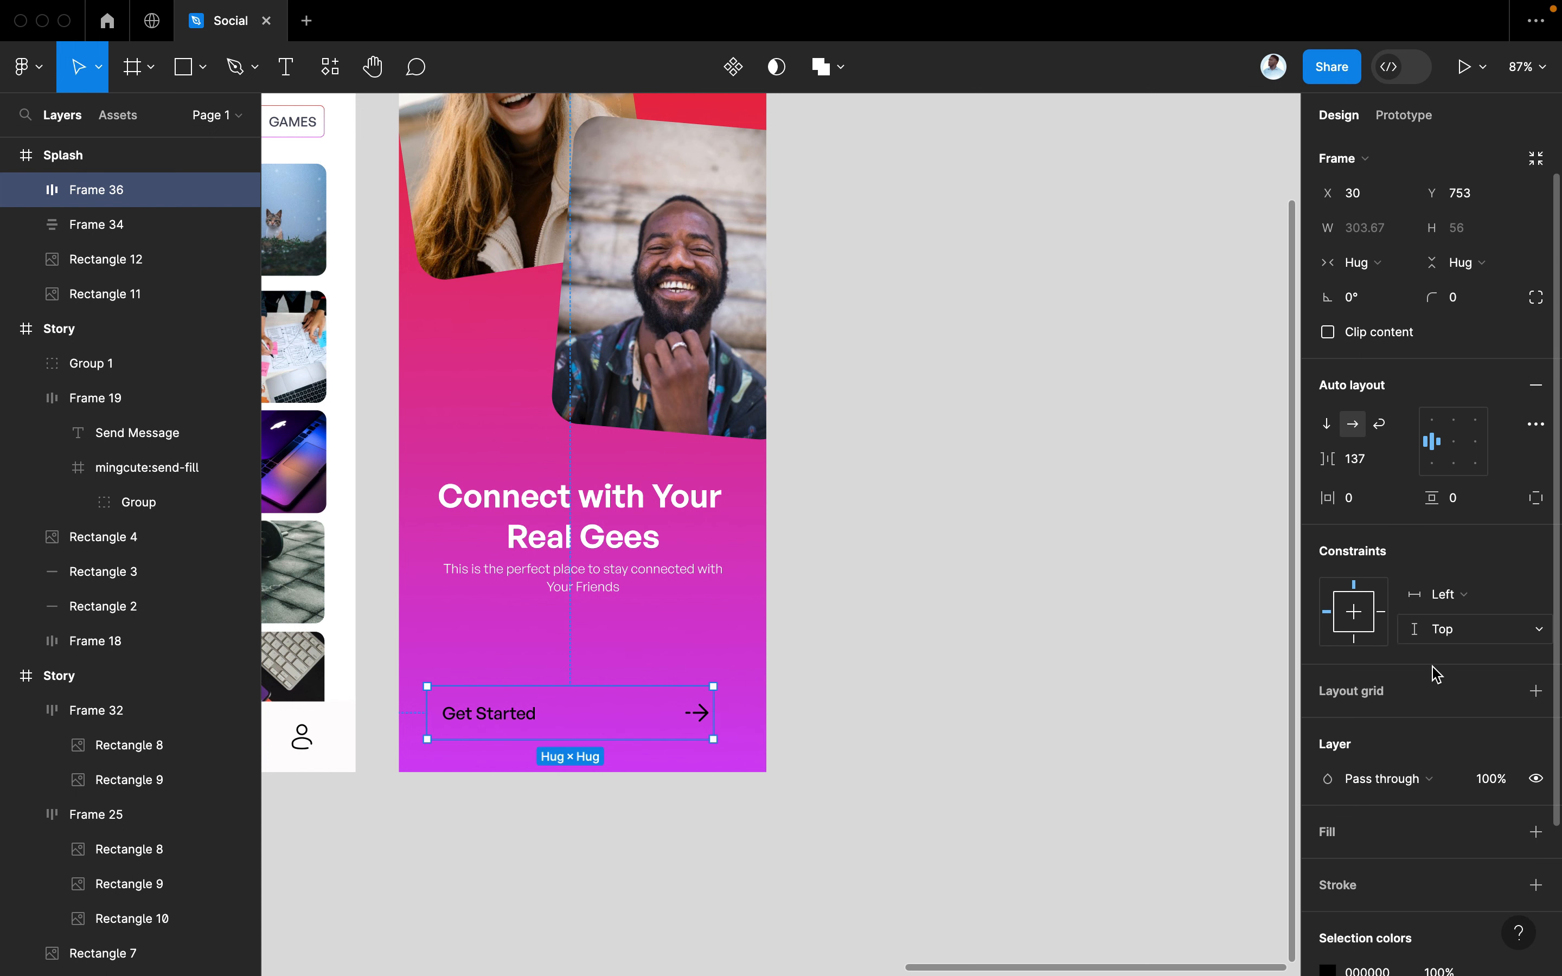
pyautogui.scroll(-4, 1435, 673)
pyautogui.click(1535, 731)
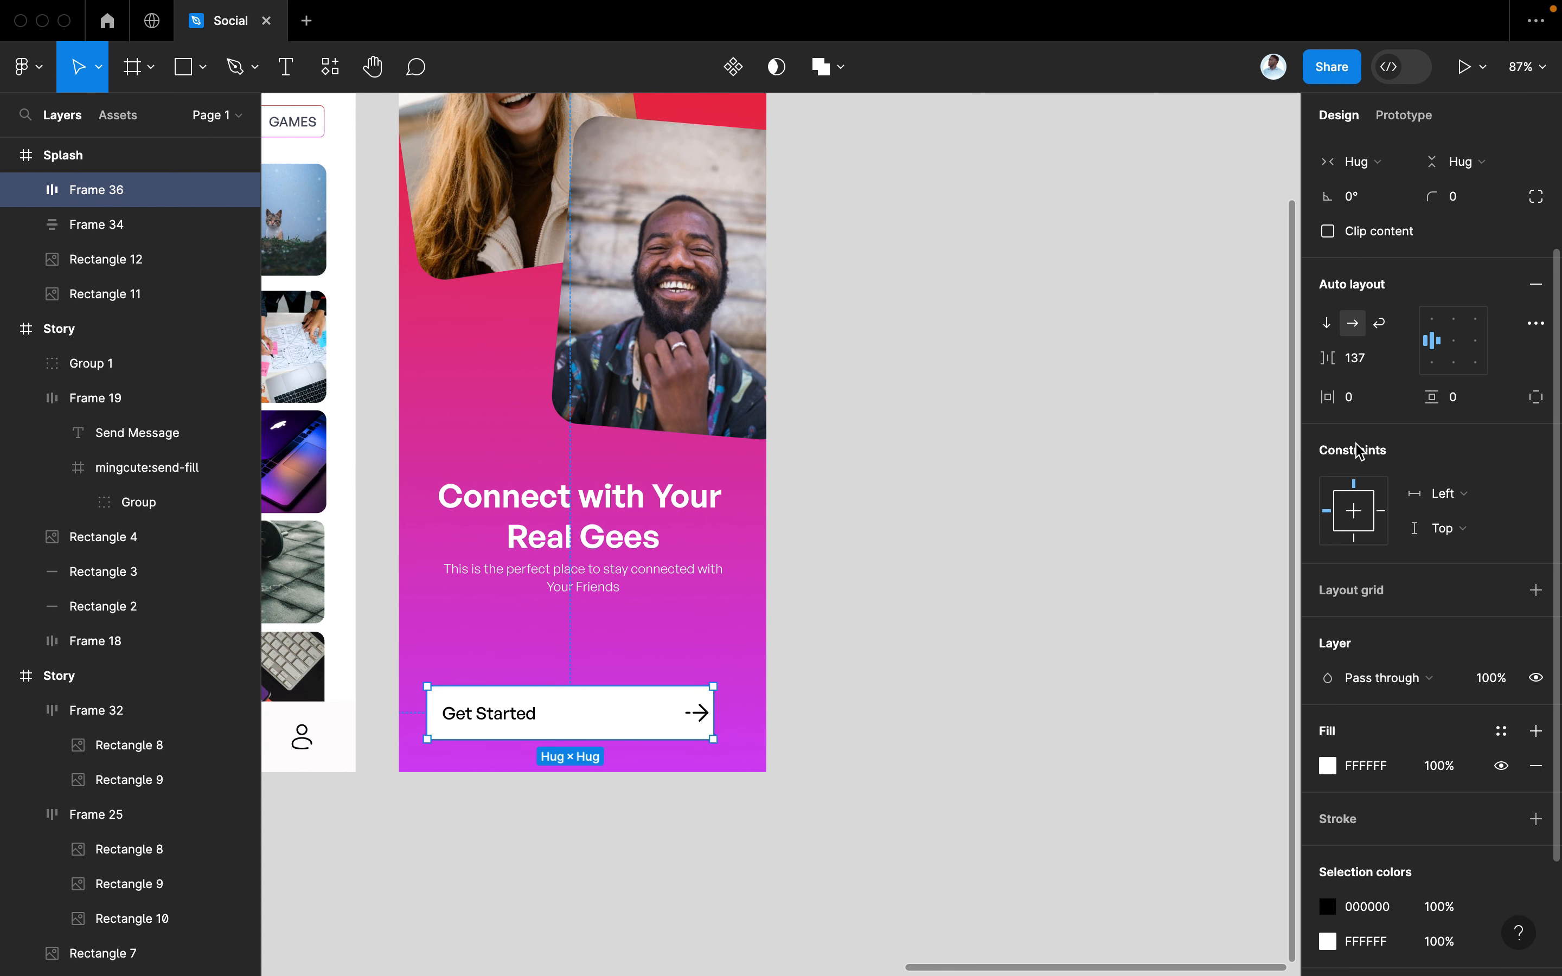
pyautogui.moveTo(1330, 401); pyautogui.dragTo(1360, 398)
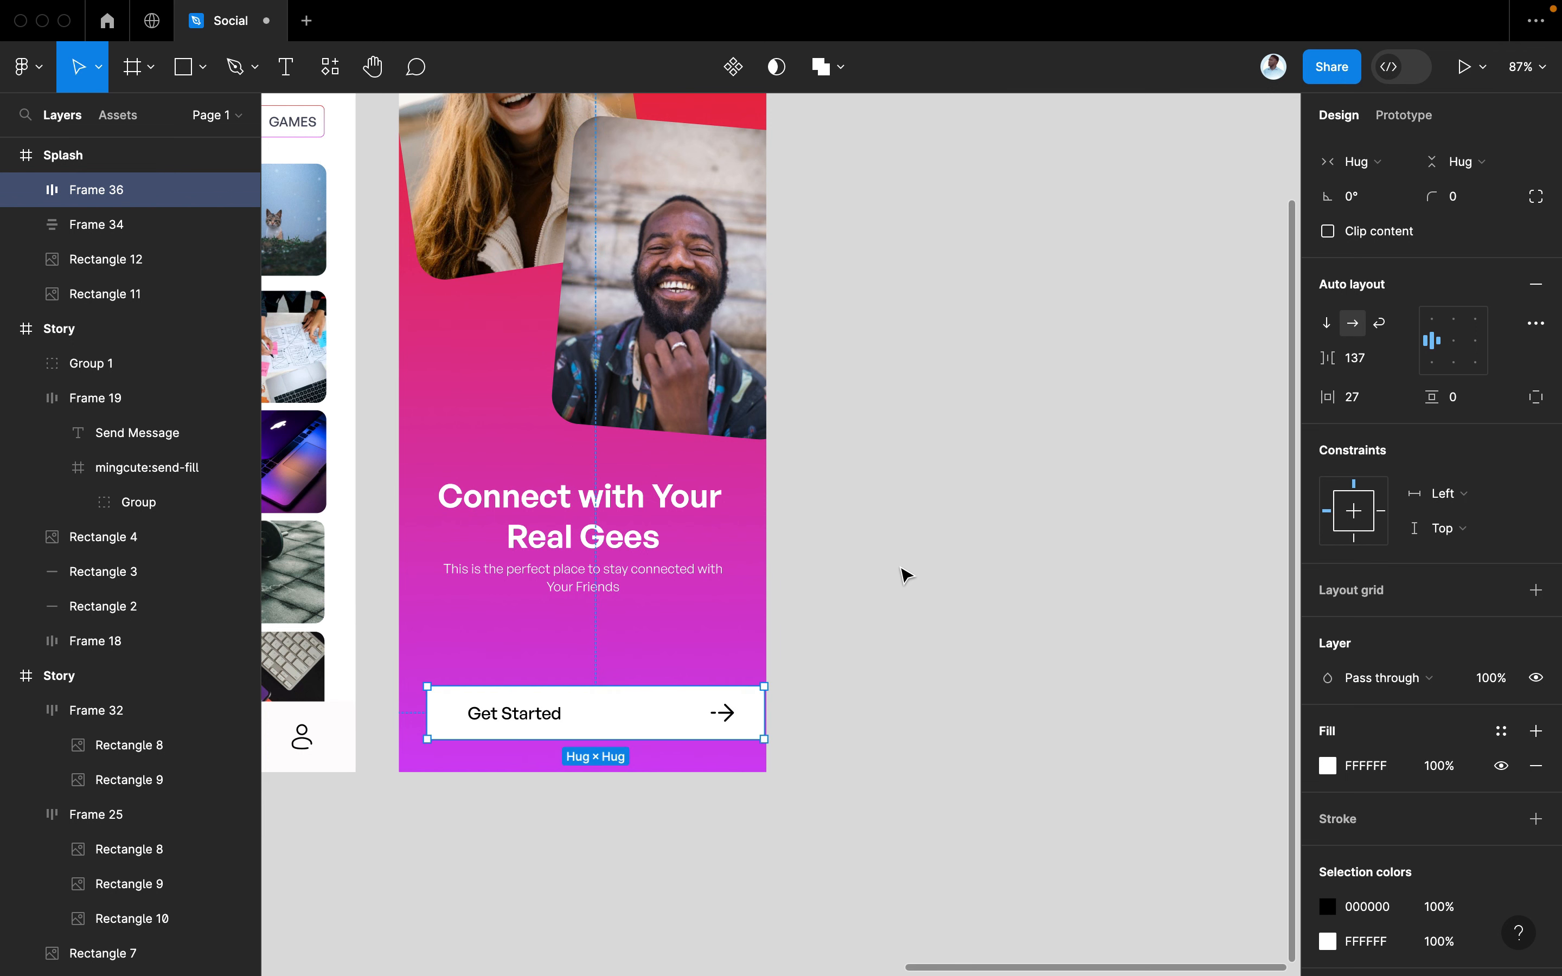
pyautogui.moveTo(676, 718); pyautogui.dragTo(665, 728)
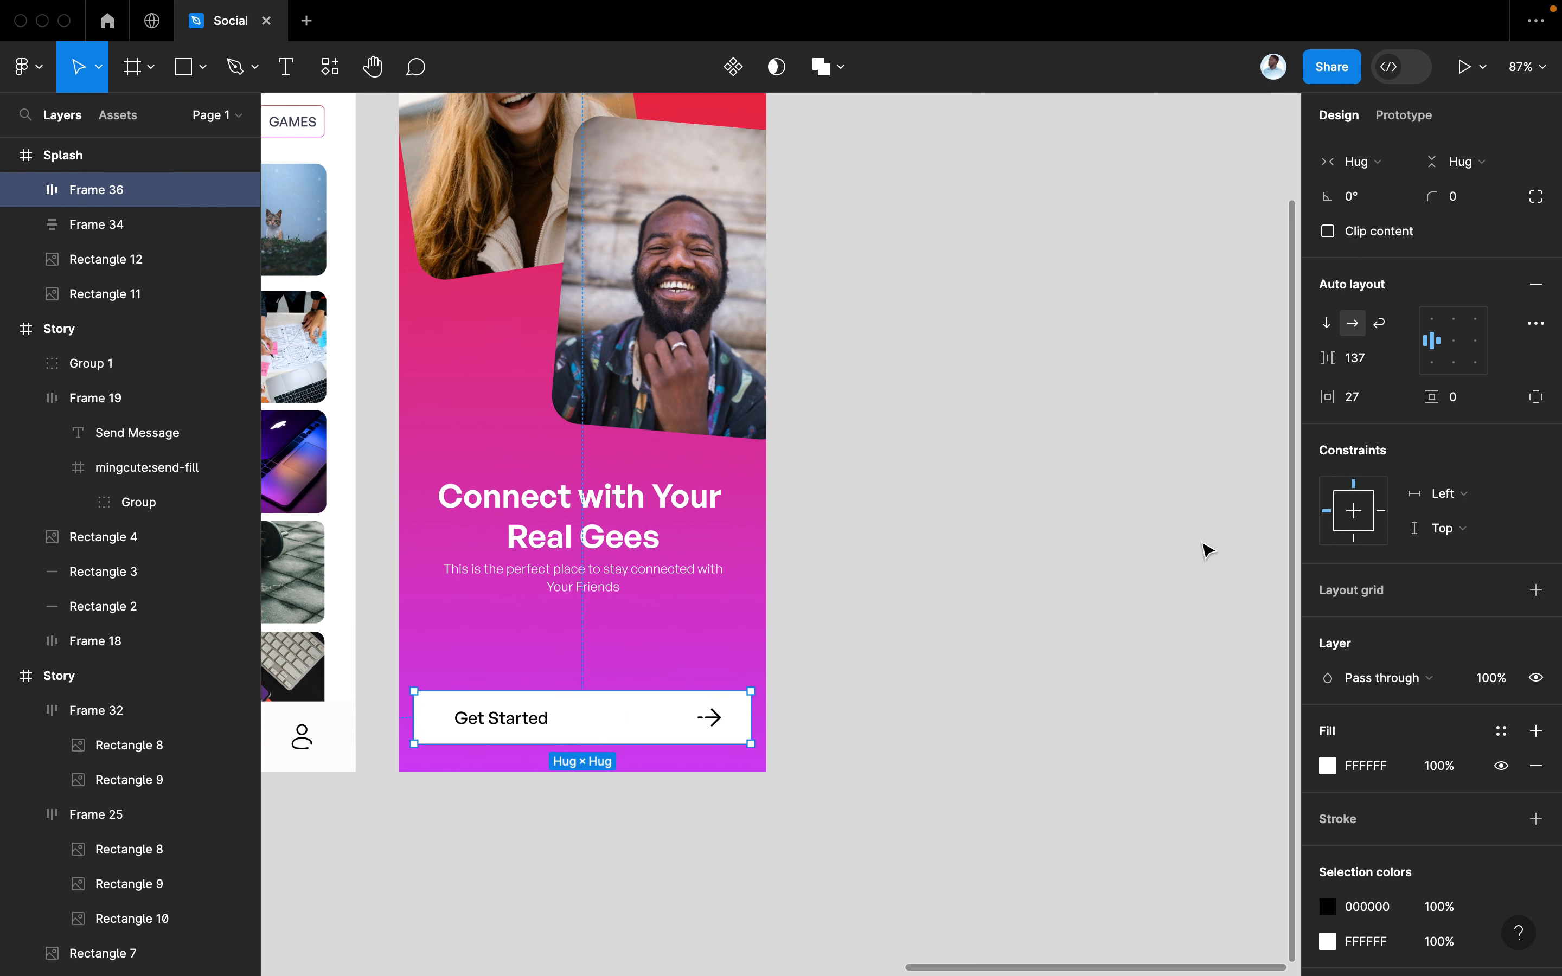
pyautogui.moveTo(1439, 399)
pyautogui.mouseDown()
pyautogui.moveTo(1464, 396)
pyautogui.moveTo(1366, 395)
pyautogui.moveTo(1445, 393)
pyautogui.mouseUp()
# Set the button's corner radius to 20 and centre it on the Splash screen
pyautogui.click(1455, 201)
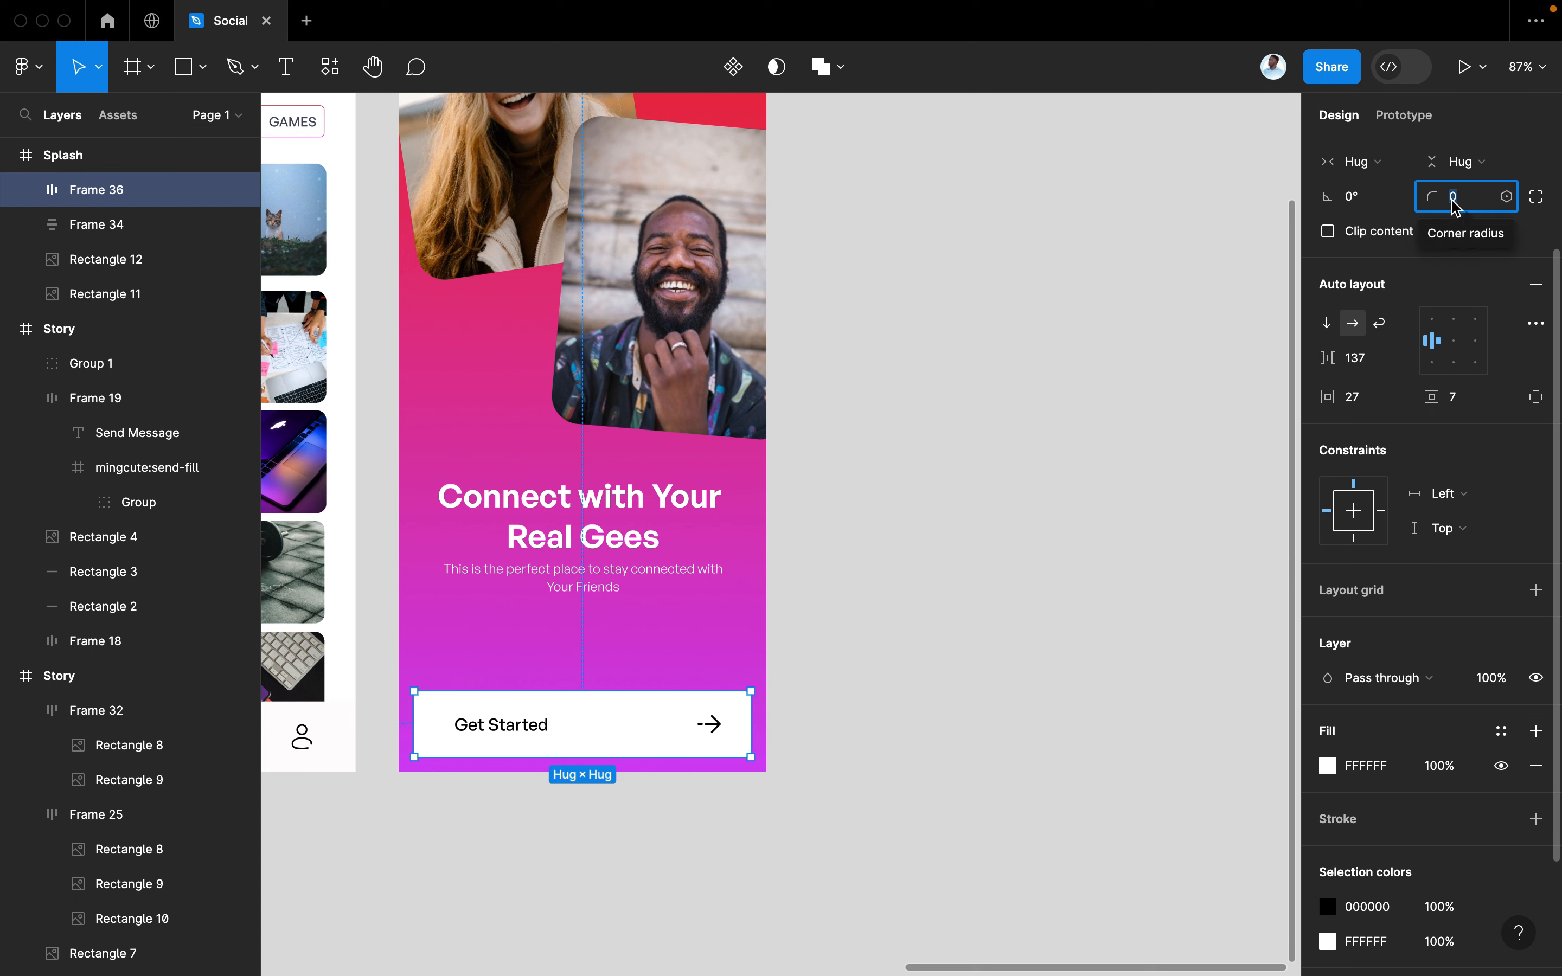
pyautogui.write('10')
pyautogui.press('Return')
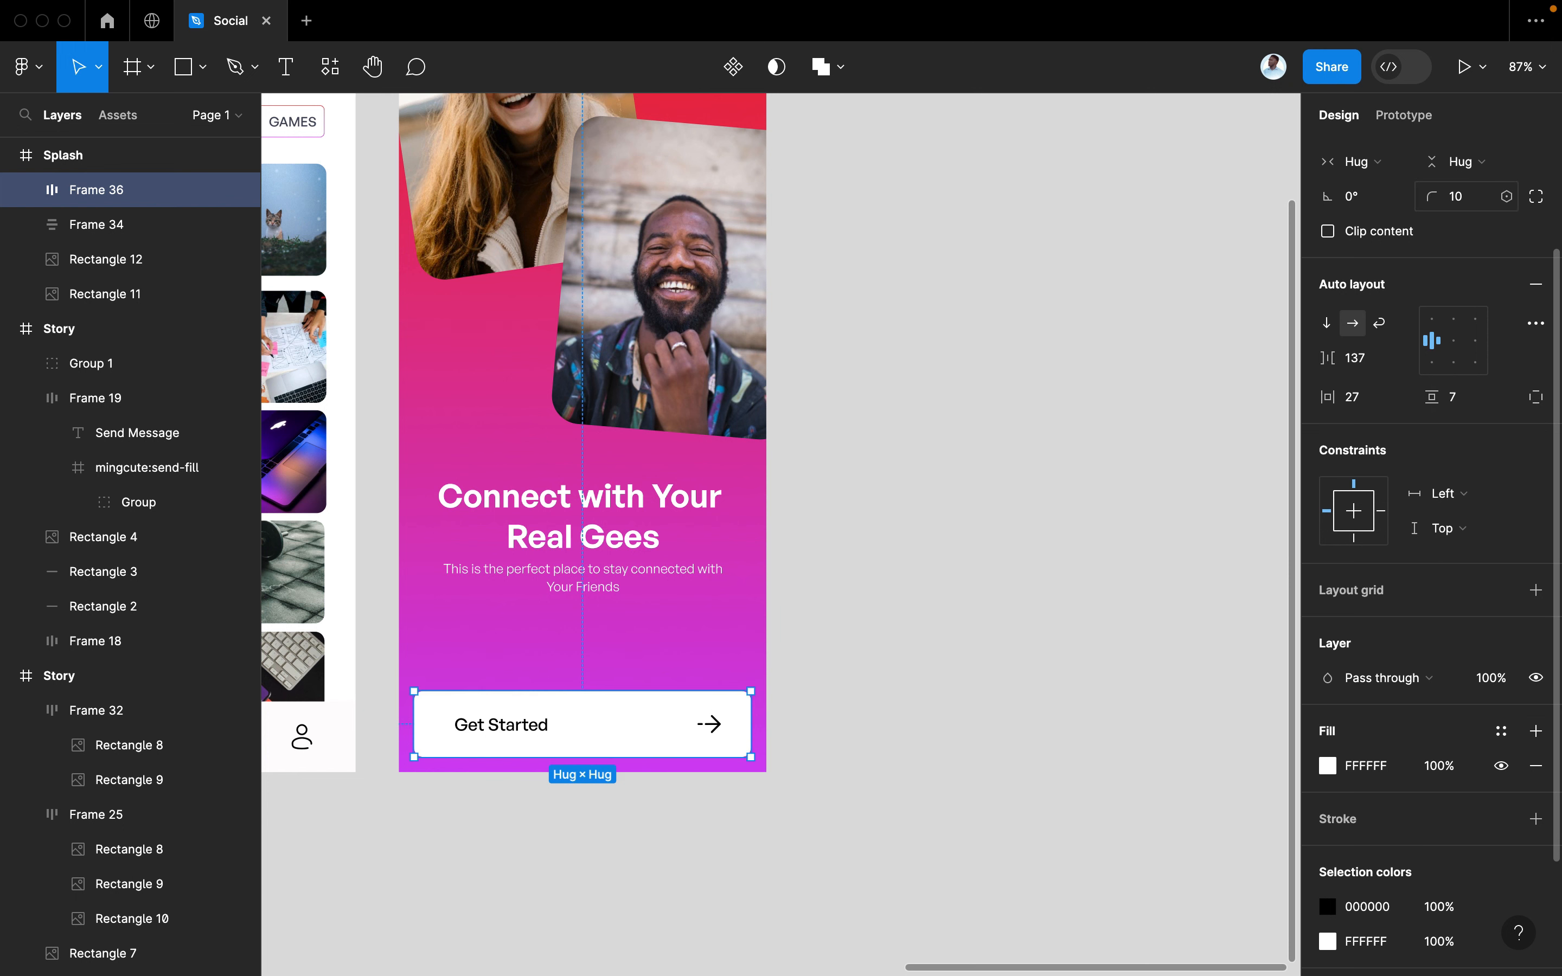
pyautogui.click(1457, 201)
pyautogui.write('20')
pyautogui.press('Return')
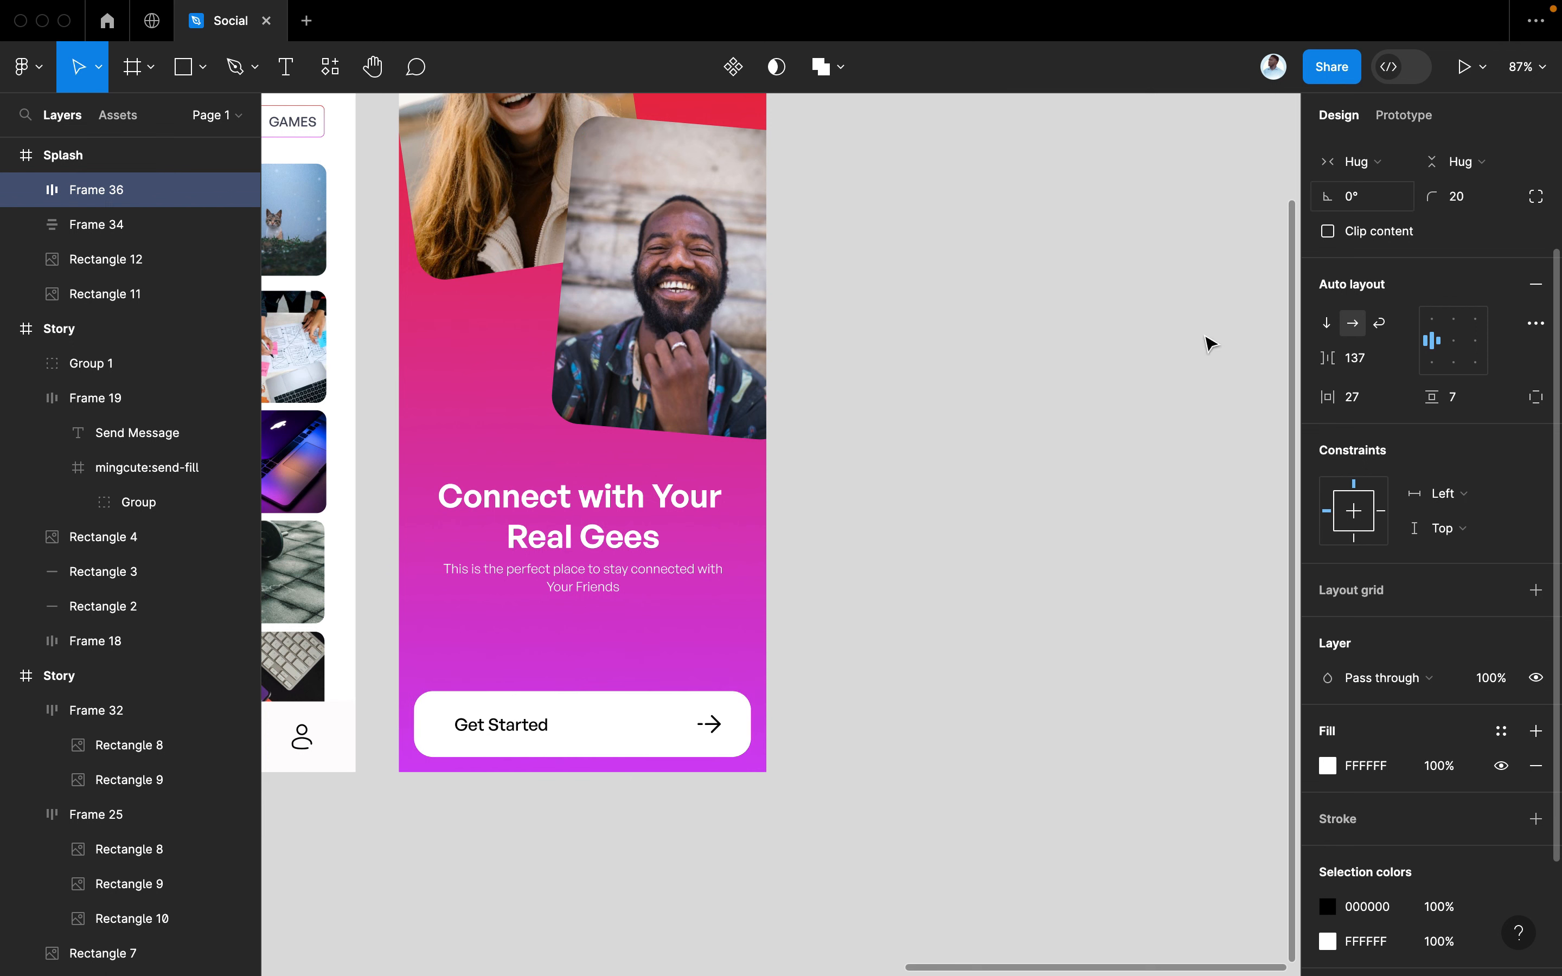
pyautogui.click(1004, 568)
pyautogui.moveTo(613, 733); pyautogui.dragTo(542, 722)
# Apply the dark colour style to the Get Started label and arrow icon
pyautogui.doubleClick(524, 724)
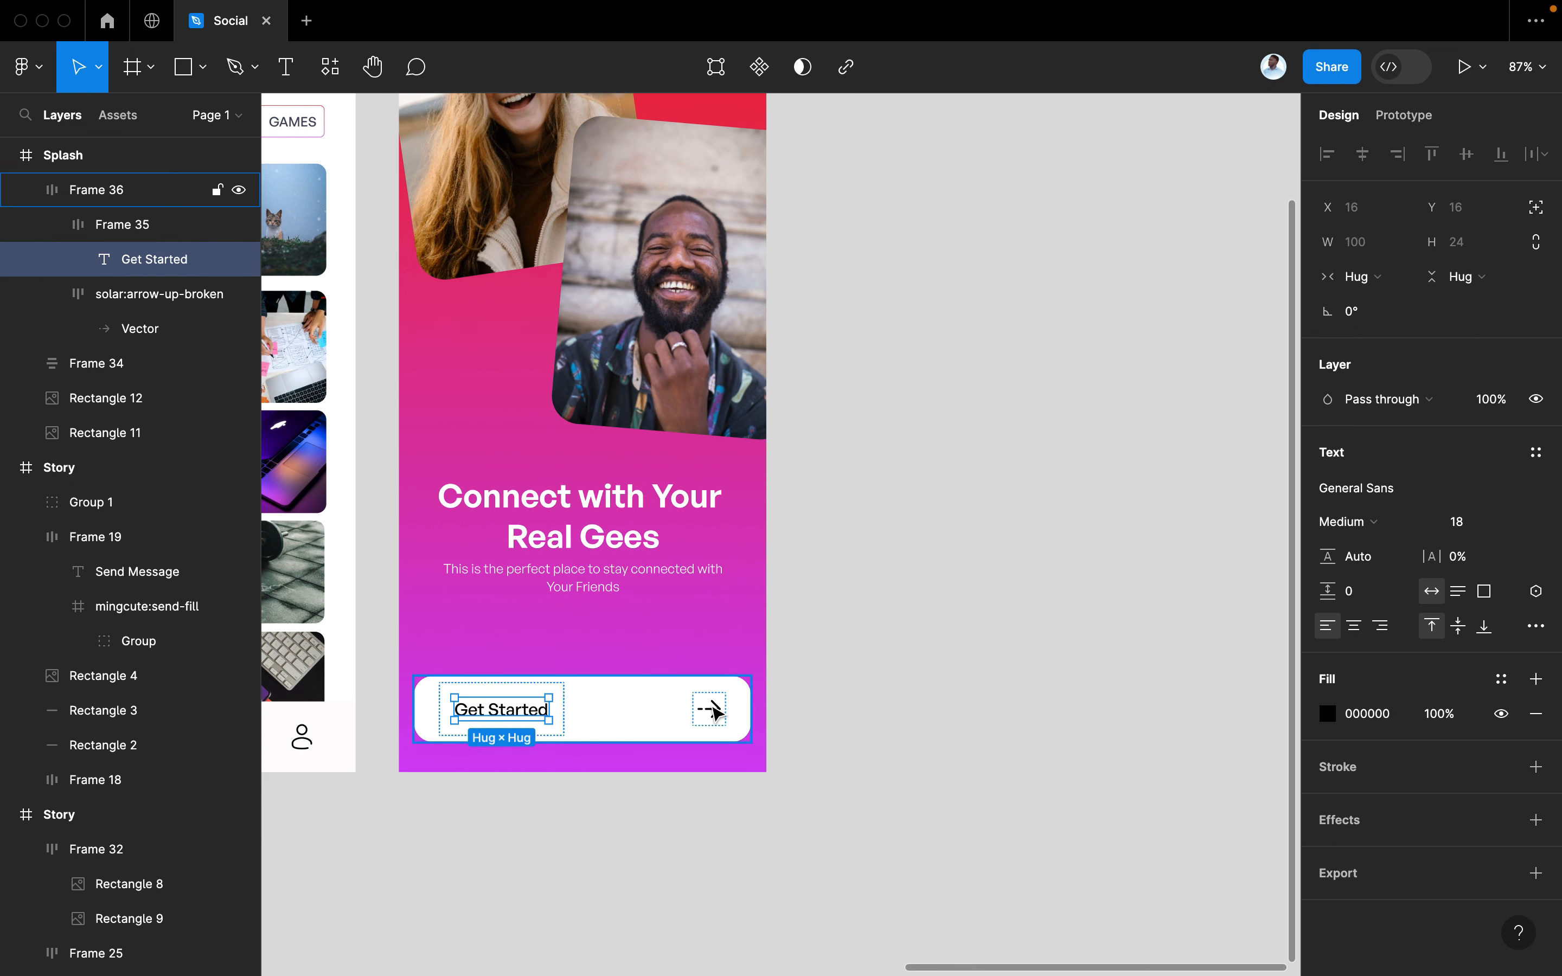
pyautogui.keyDown('shift'); pyautogui.click(709, 708); pyautogui.keyUp('shift')
pyautogui.scroll(-3, 1381, 958)
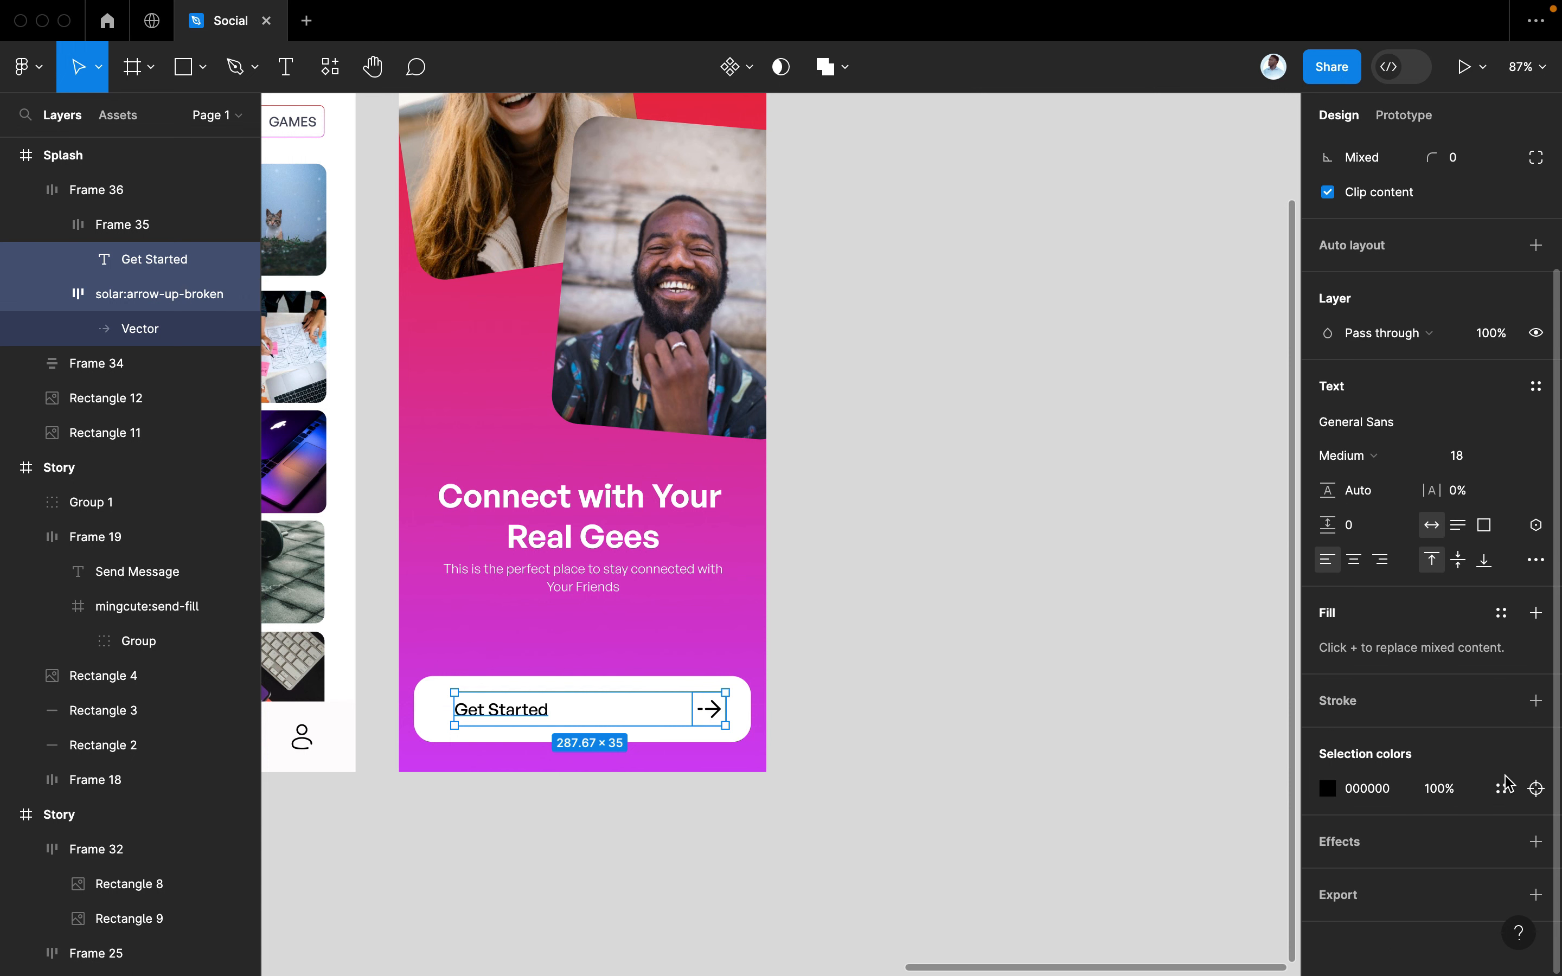
pyautogui.click(1327, 788)
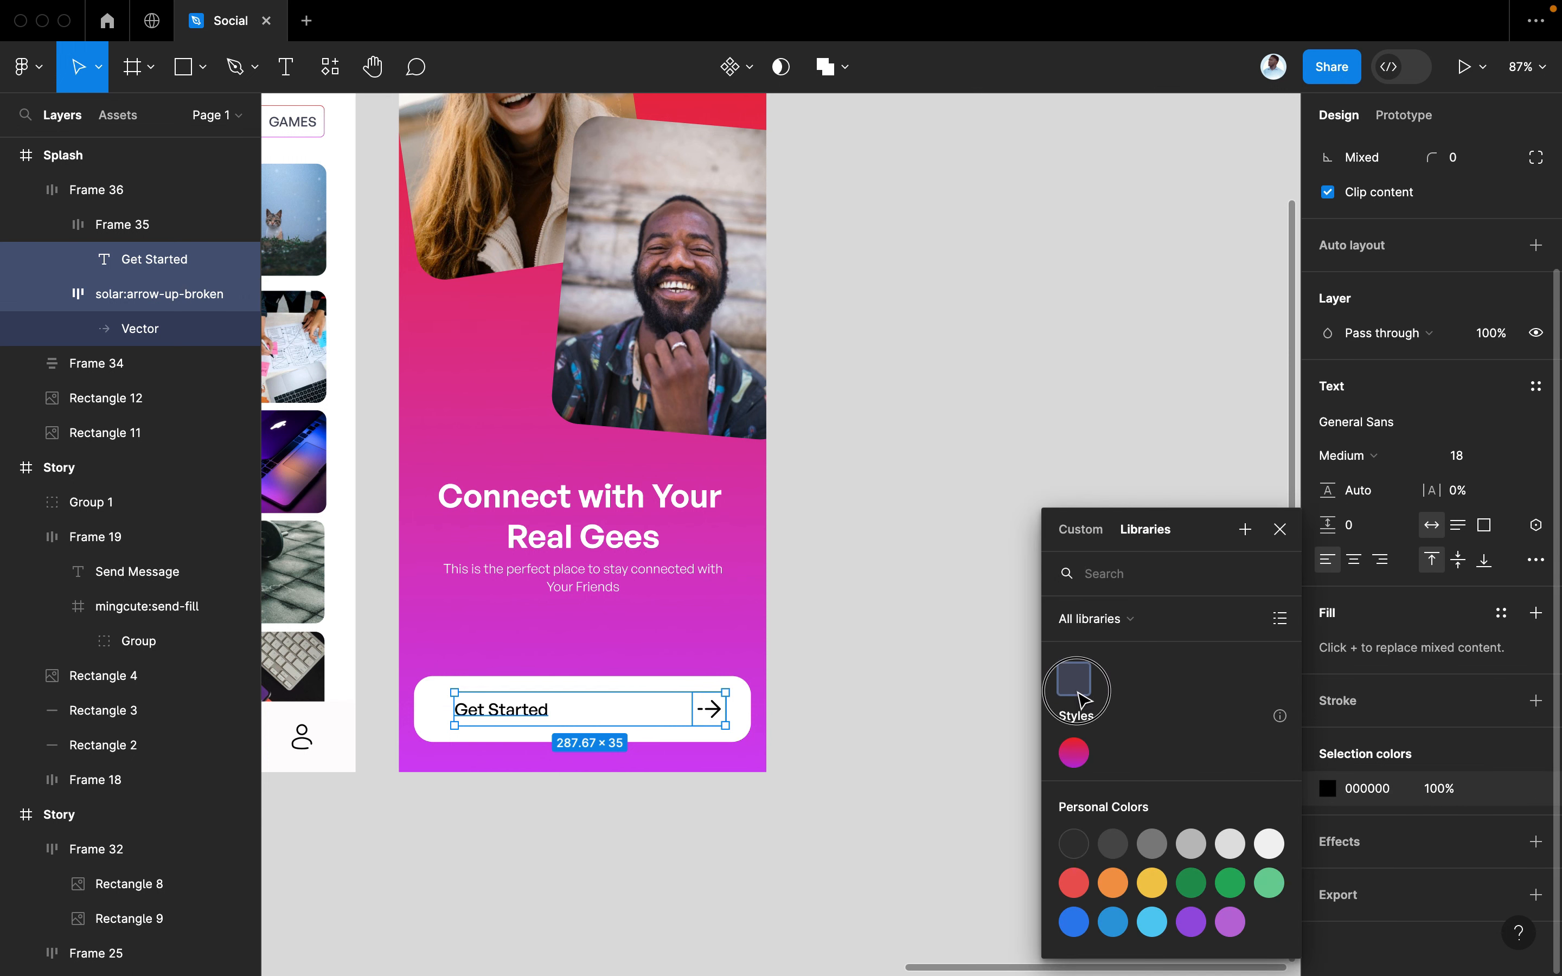
pyautogui.press('Escape')
pyautogui.click(855, 743)
pyautogui.scroll(2, 855, 744)
pyautogui.hscroll(-2, 856, 744)
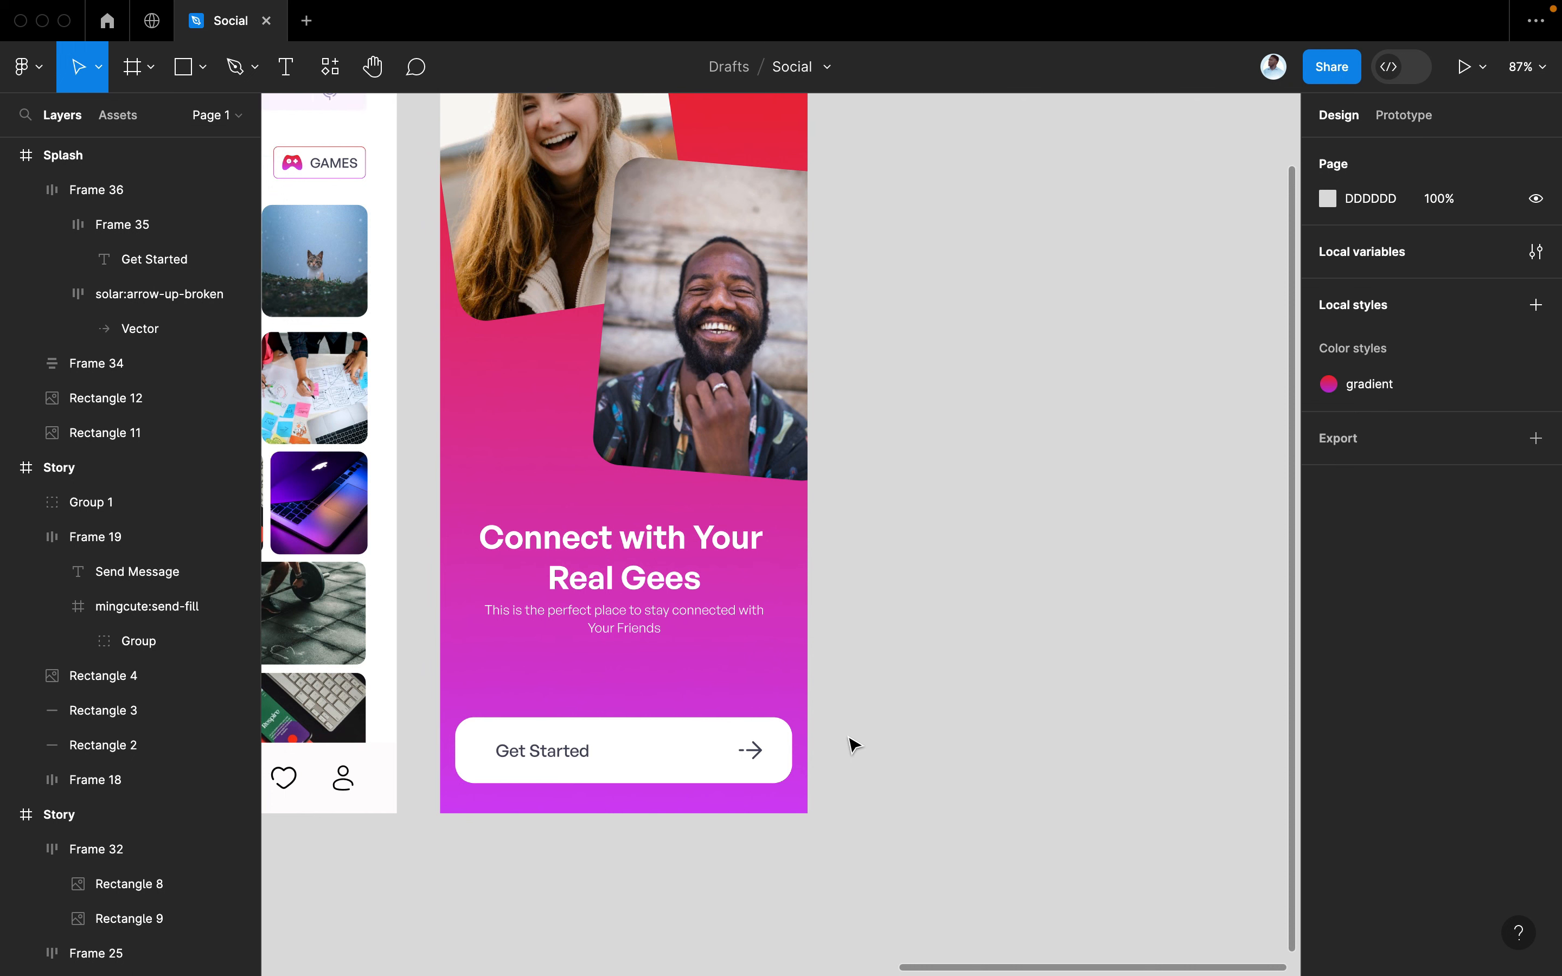
pyautogui.click(697, 754)
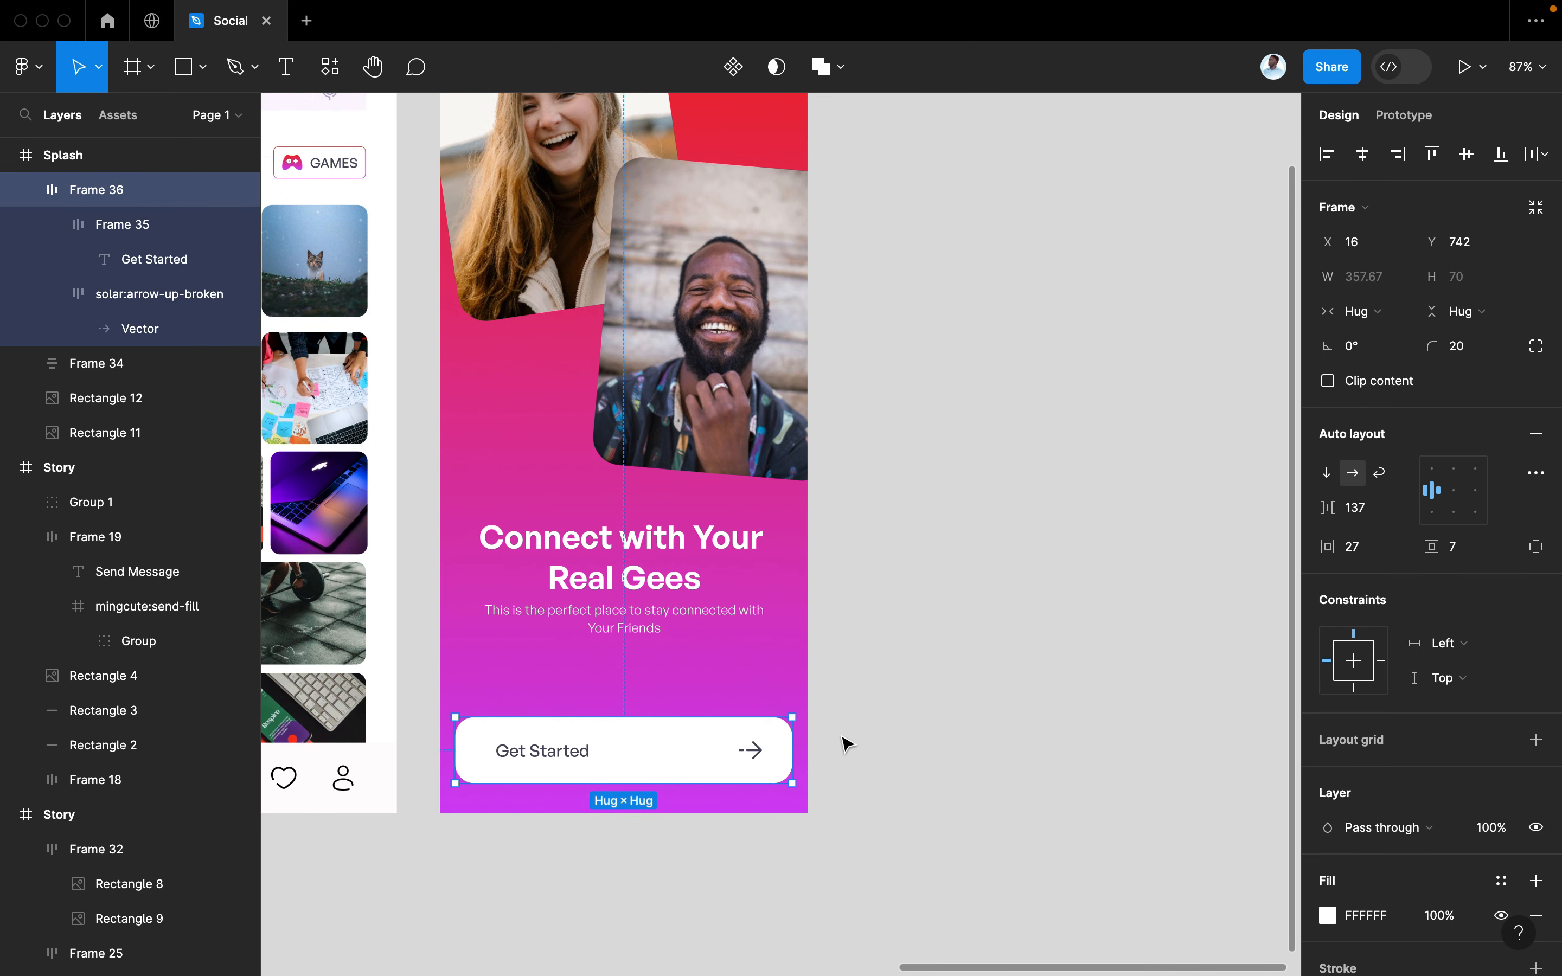
pyautogui.scroll(-5, 1493, 815)
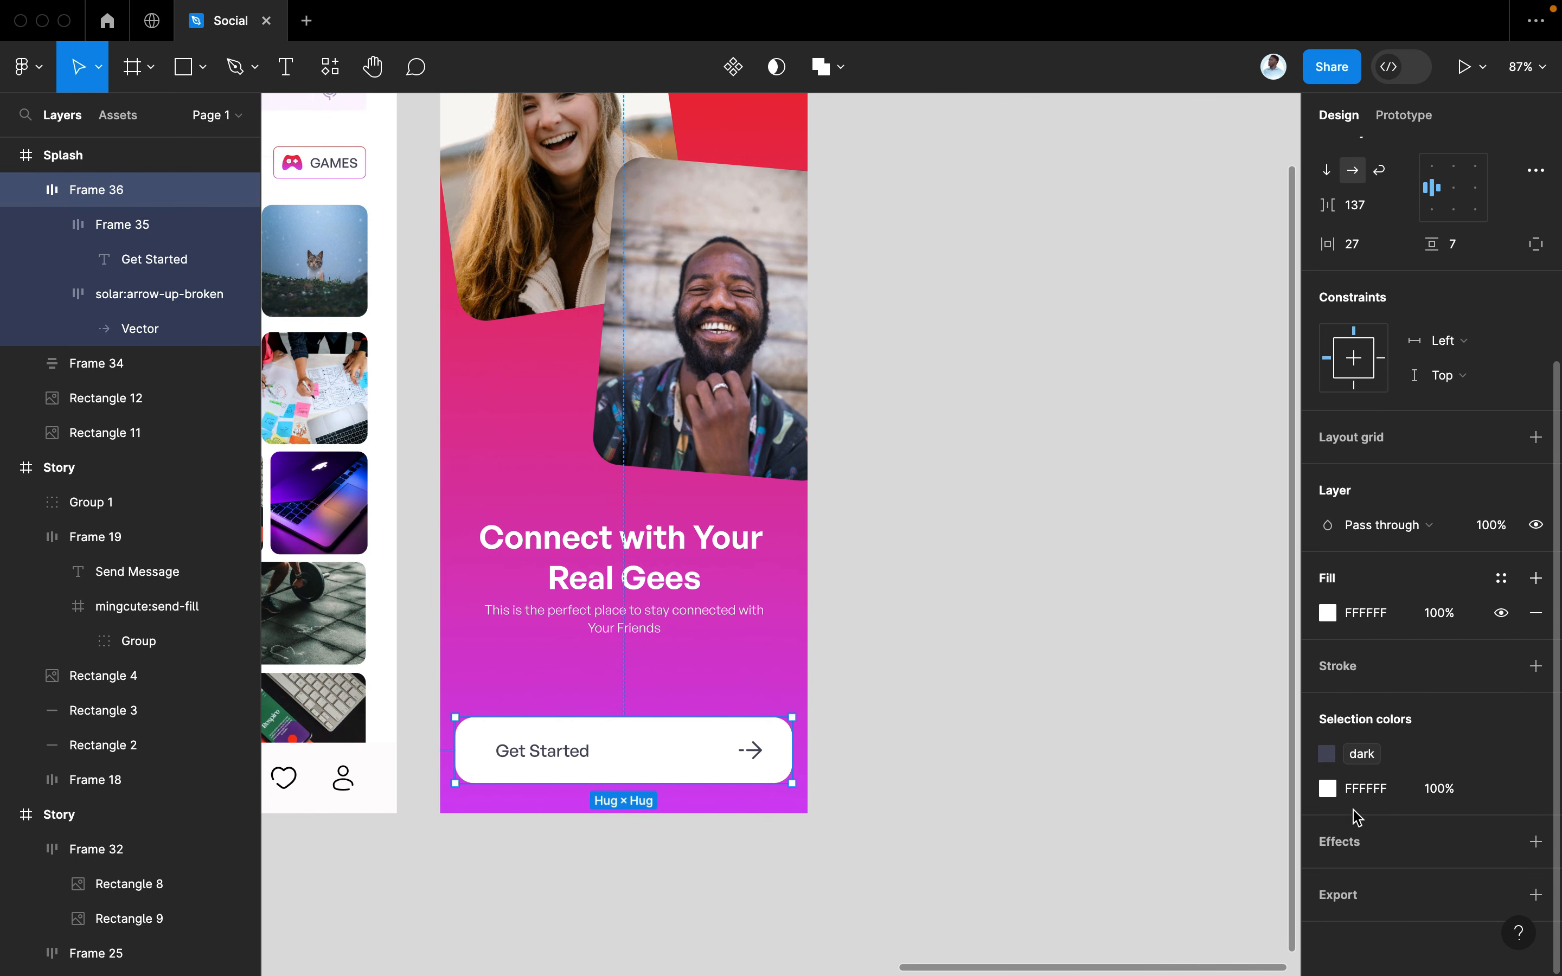
# Add a drop shadow effect to the Get Started button
pyautogui.click(1498, 851)
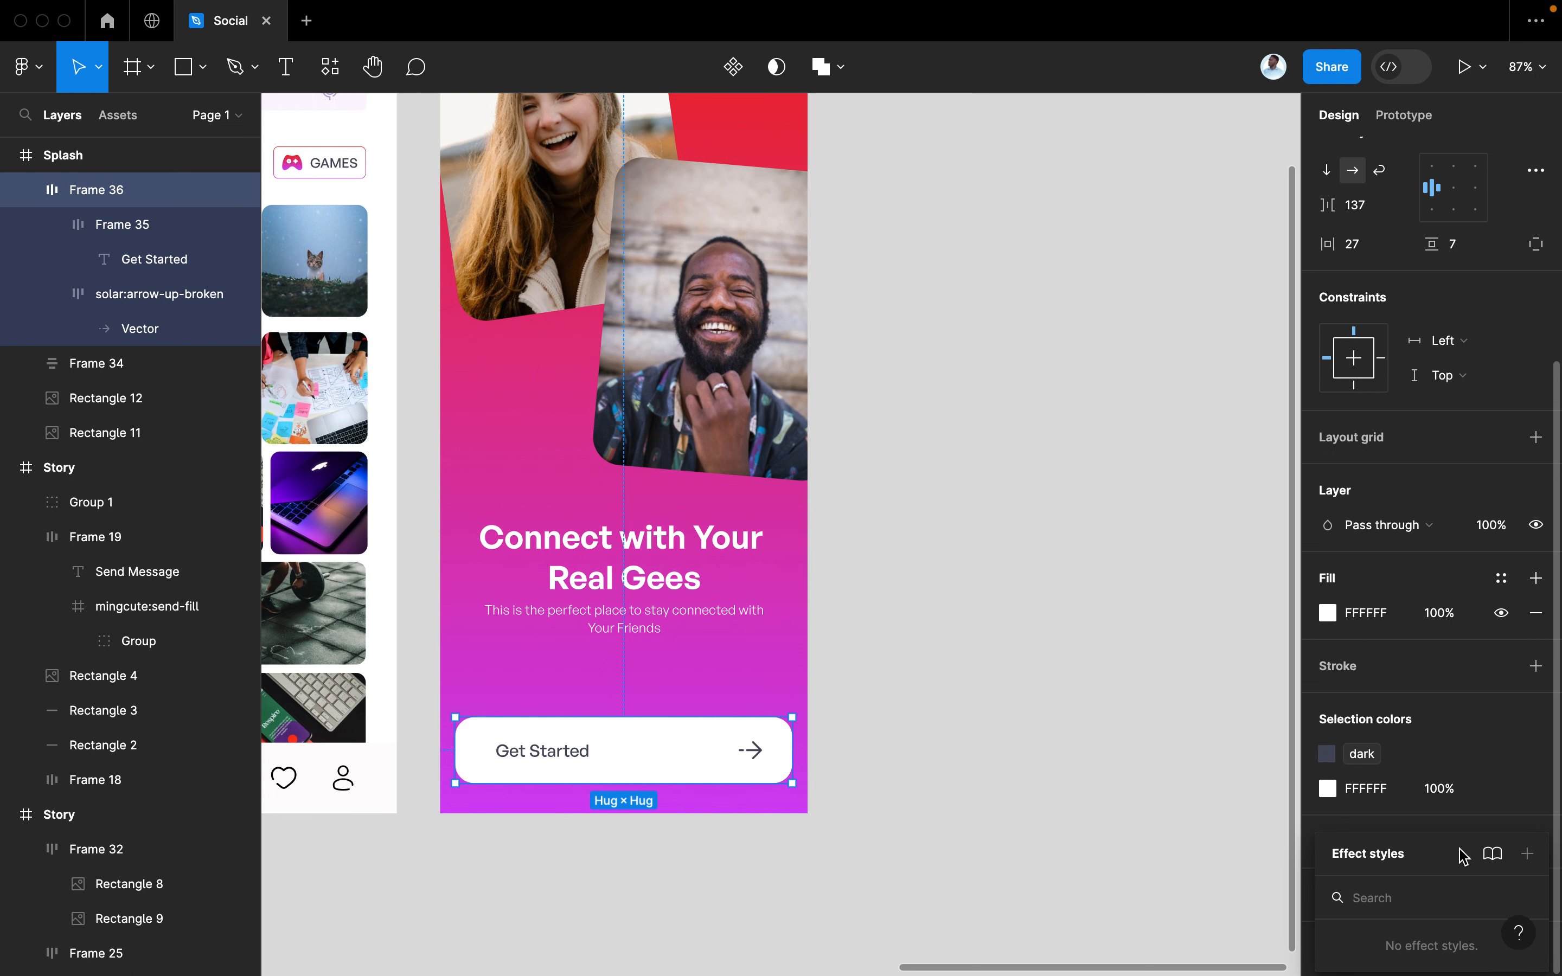
pyautogui.click(1470, 820)
pyautogui.click(1536, 841)
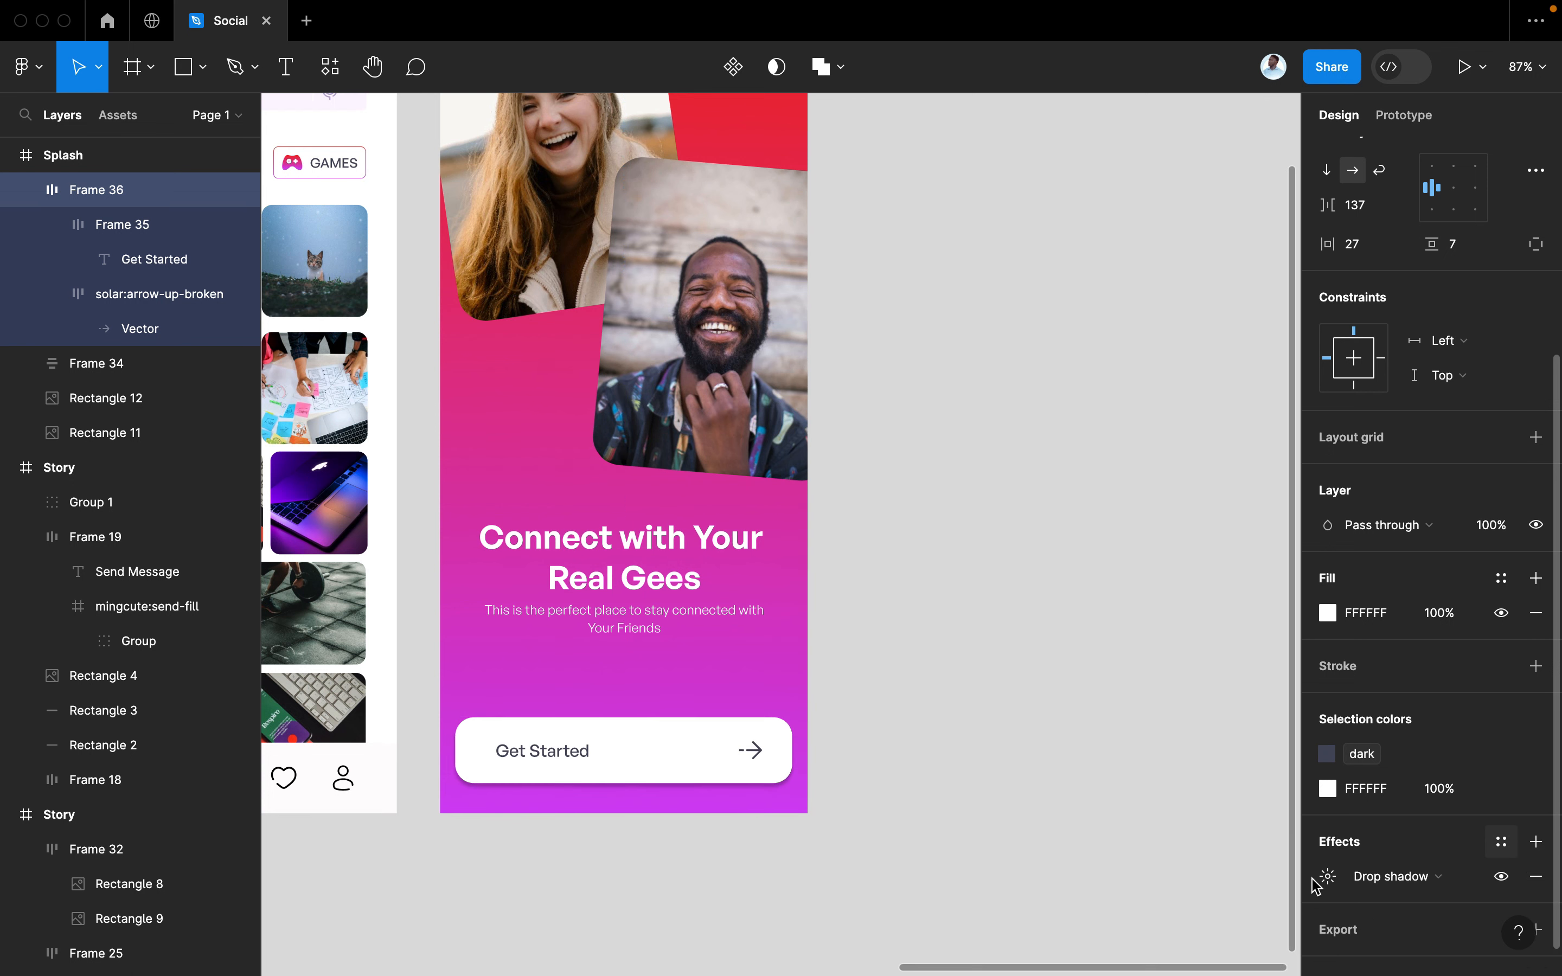
pyautogui.scroll(3, 777, 831)
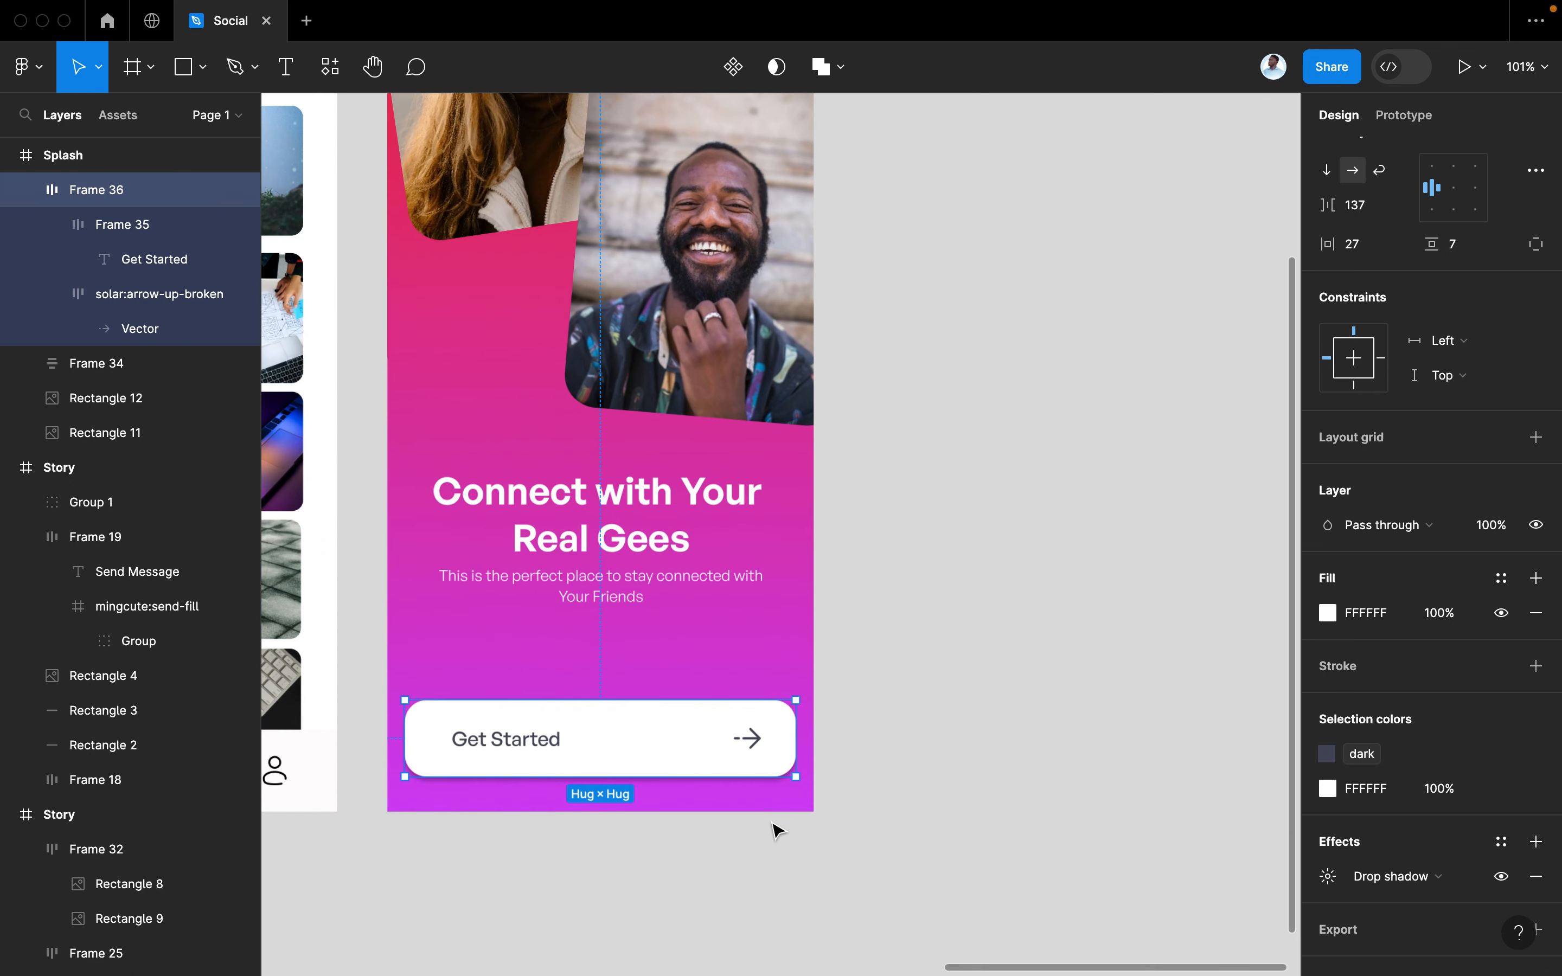
pyautogui.click(1328, 876)
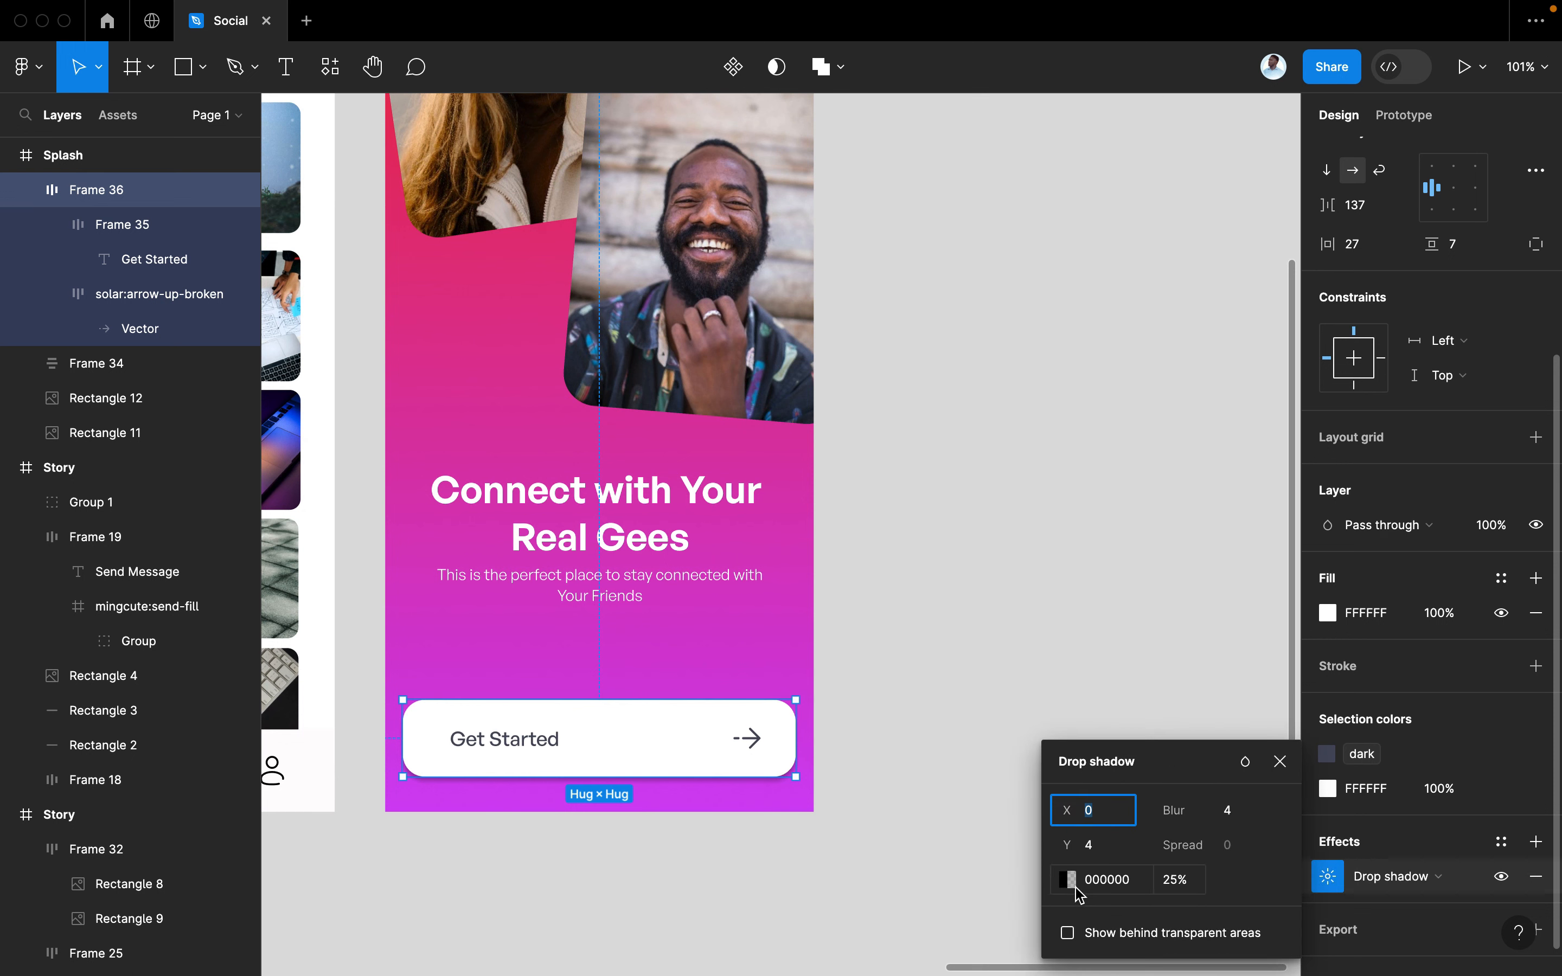
# Sample the magenta background with the eyedropper and deepen the shadow colour to C74ECB
pyautogui.click(1068, 878)
pyautogui.click(812, 725)
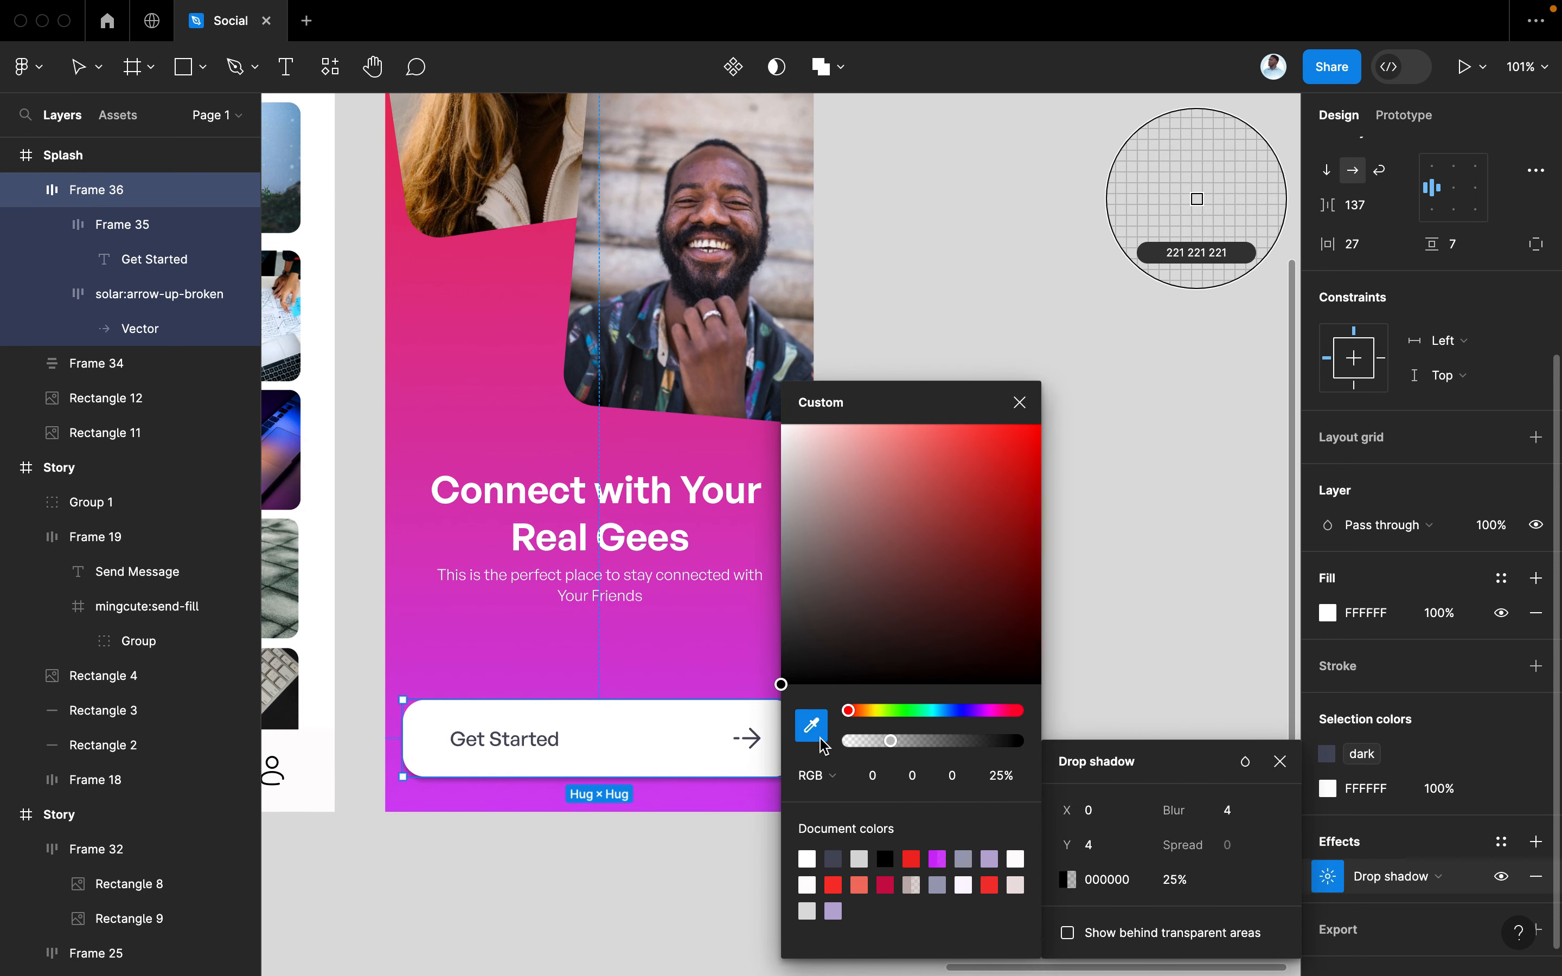
pyautogui.click(700, 675)
pyautogui.moveTo(952, 488); pyautogui.dragTo(934, 453)
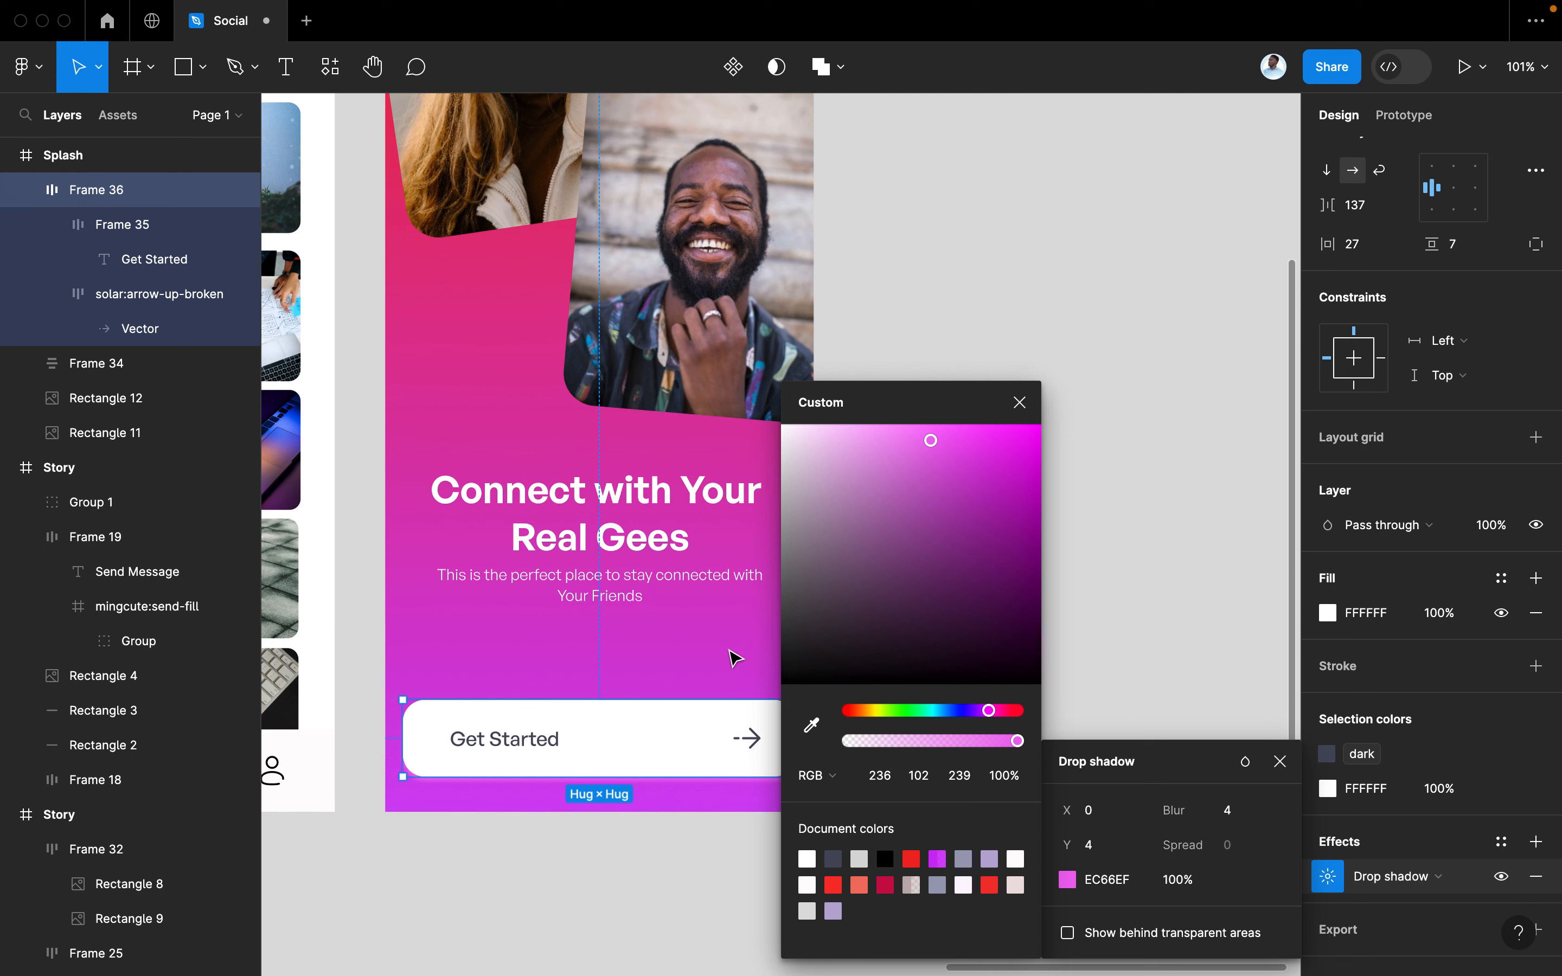
pyautogui.click(811, 726)
pyautogui.click(750, 674)
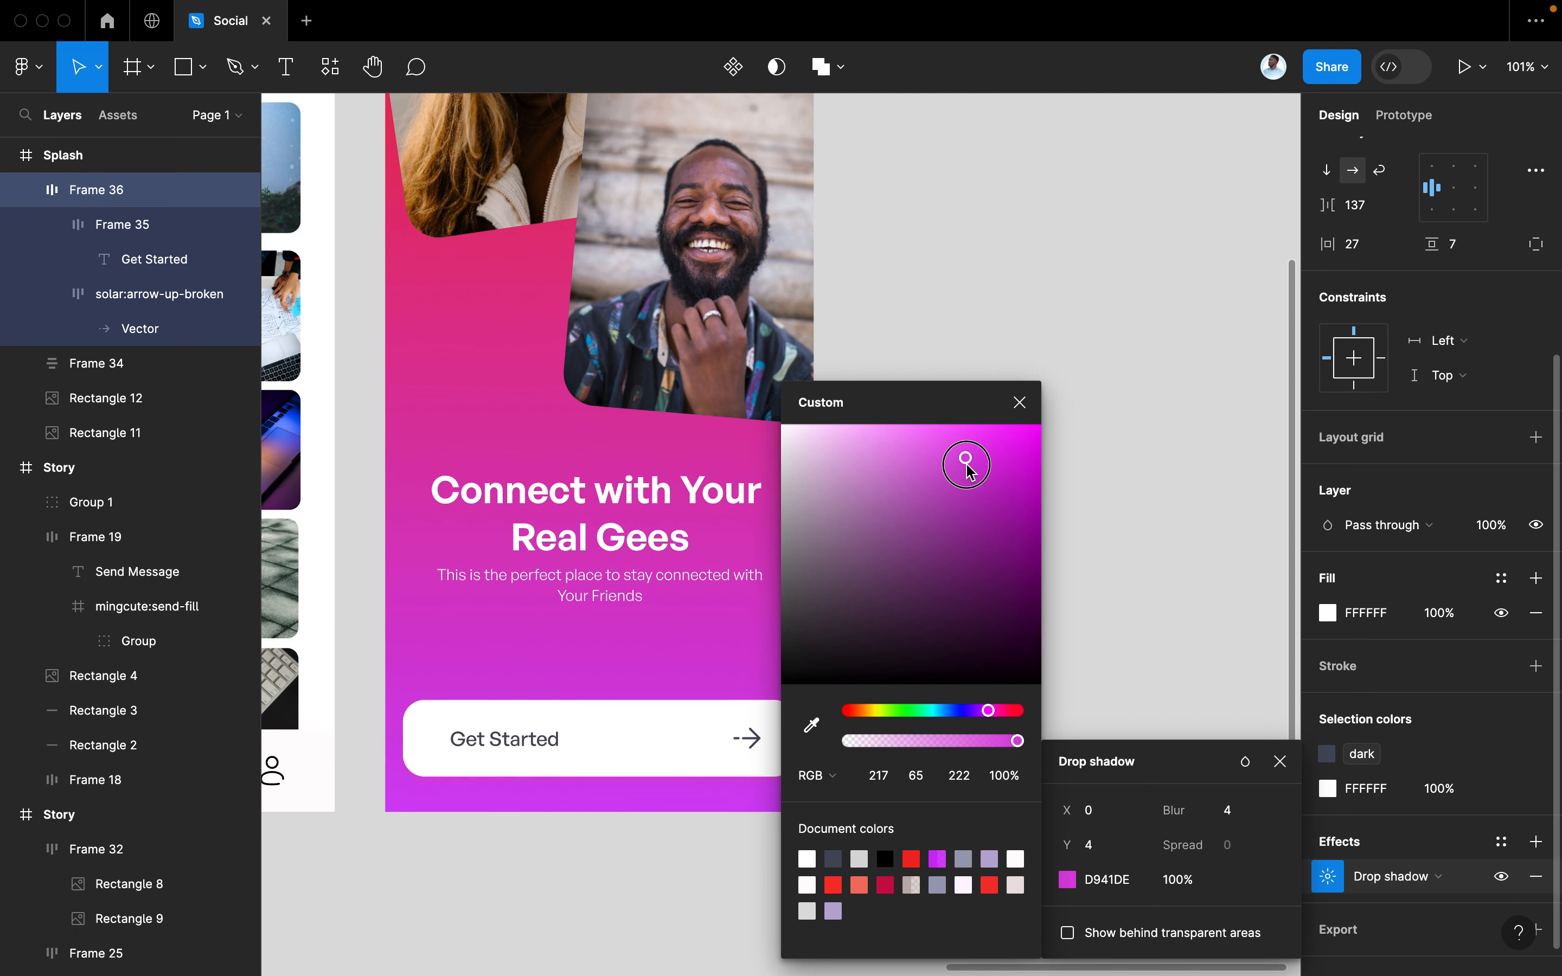
pyautogui.moveTo(970, 470); pyautogui.dragTo(945, 491)
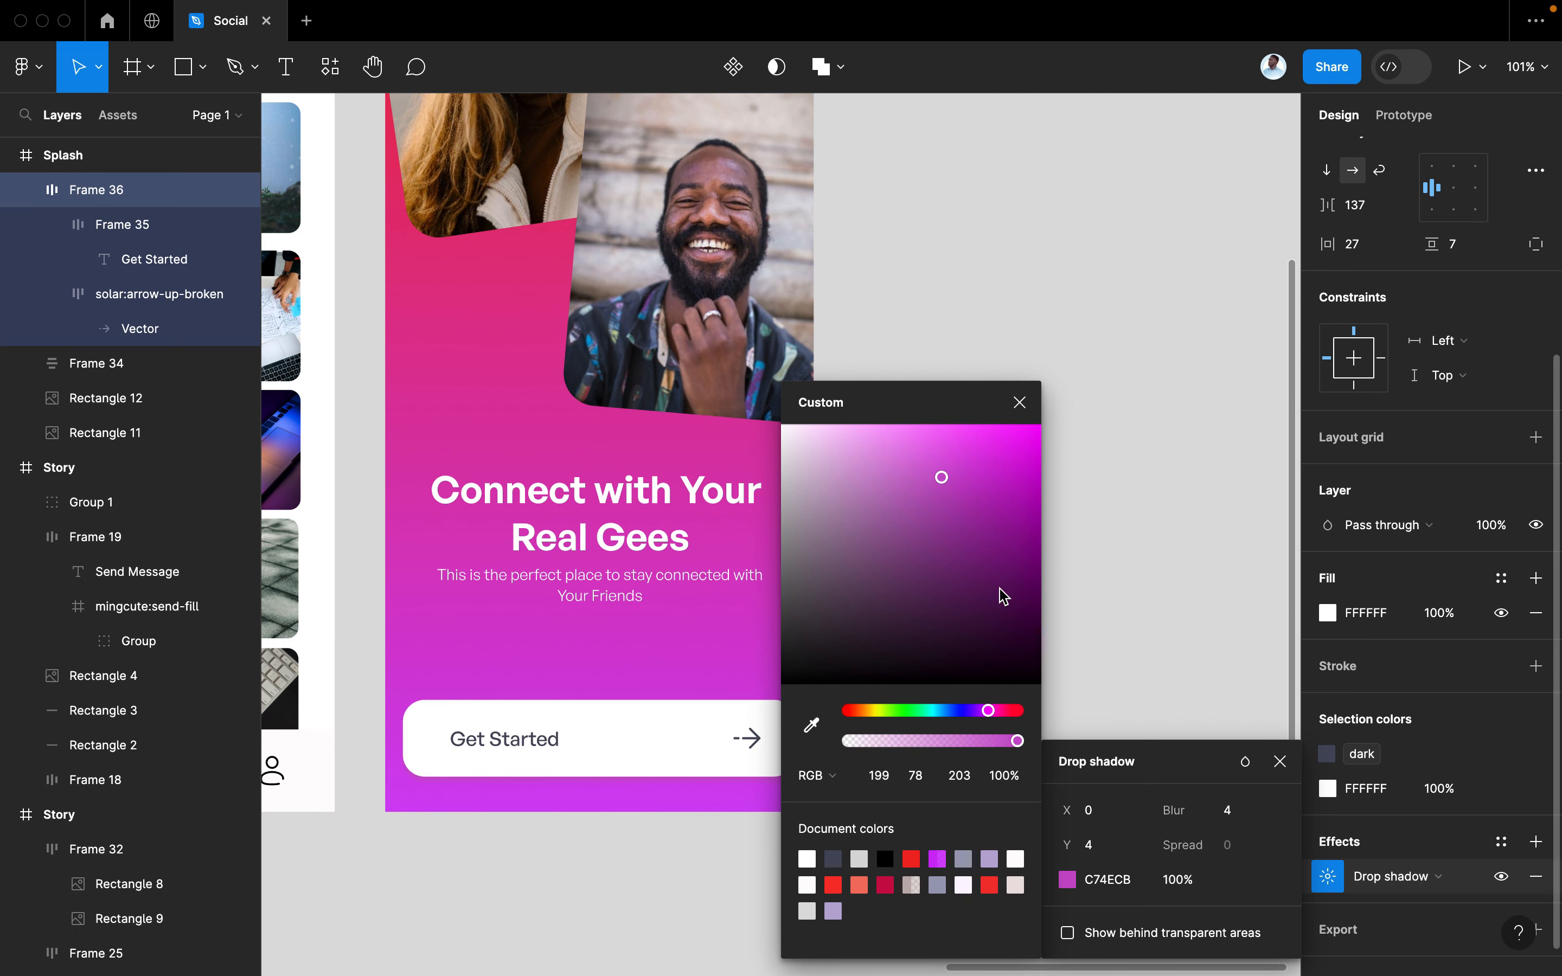
pyautogui.click(1019, 402)
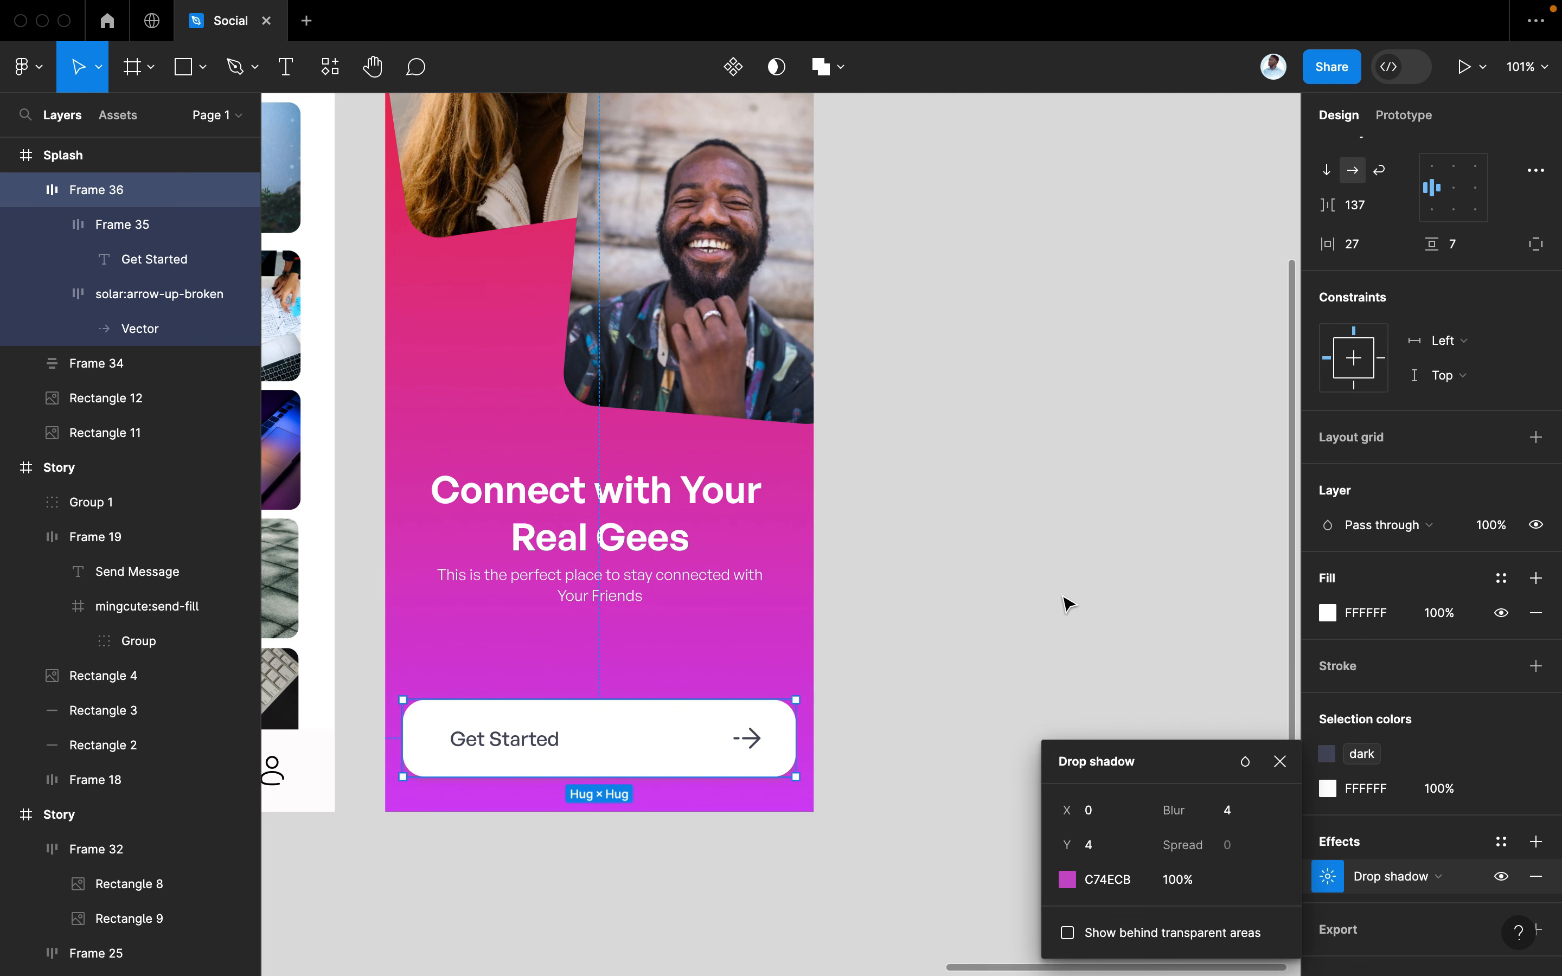
pyautogui.click(1279, 757)
pyautogui.click(1105, 773)
# Set the Posts, Followers and Following labels on the Profile screen to font size 14
pyautogui.scroll(-3, 1090, 775)
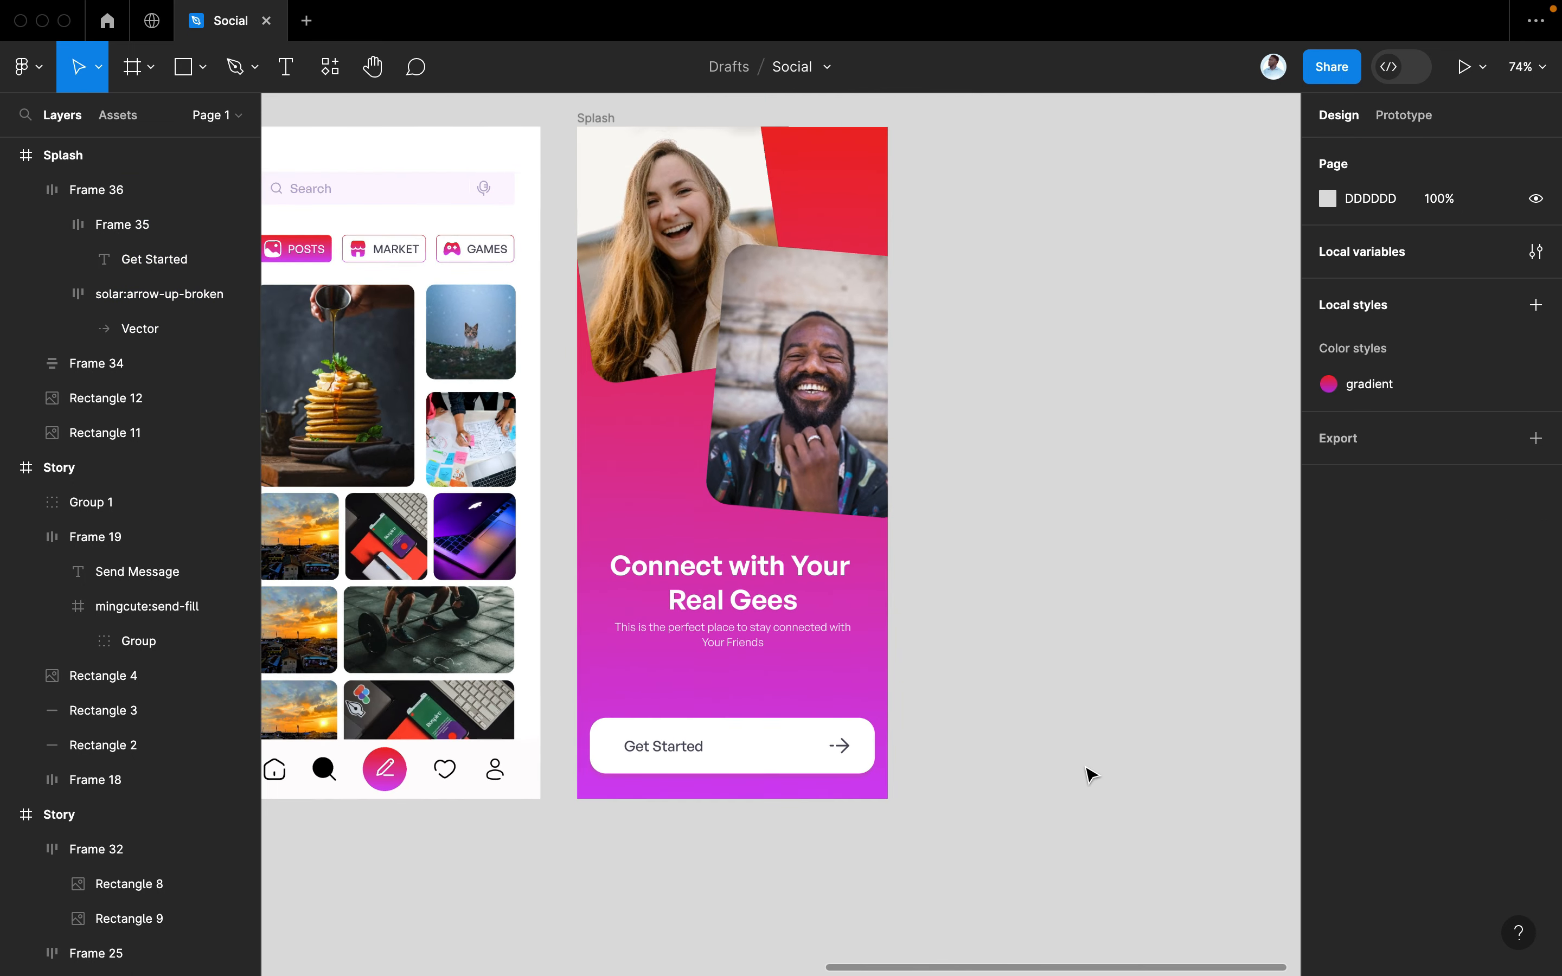
pyautogui.scroll(-1, 1090, 775)
pyautogui.scroll(-2, 972, 652)
pyautogui.hscroll(-4, 974, 652)
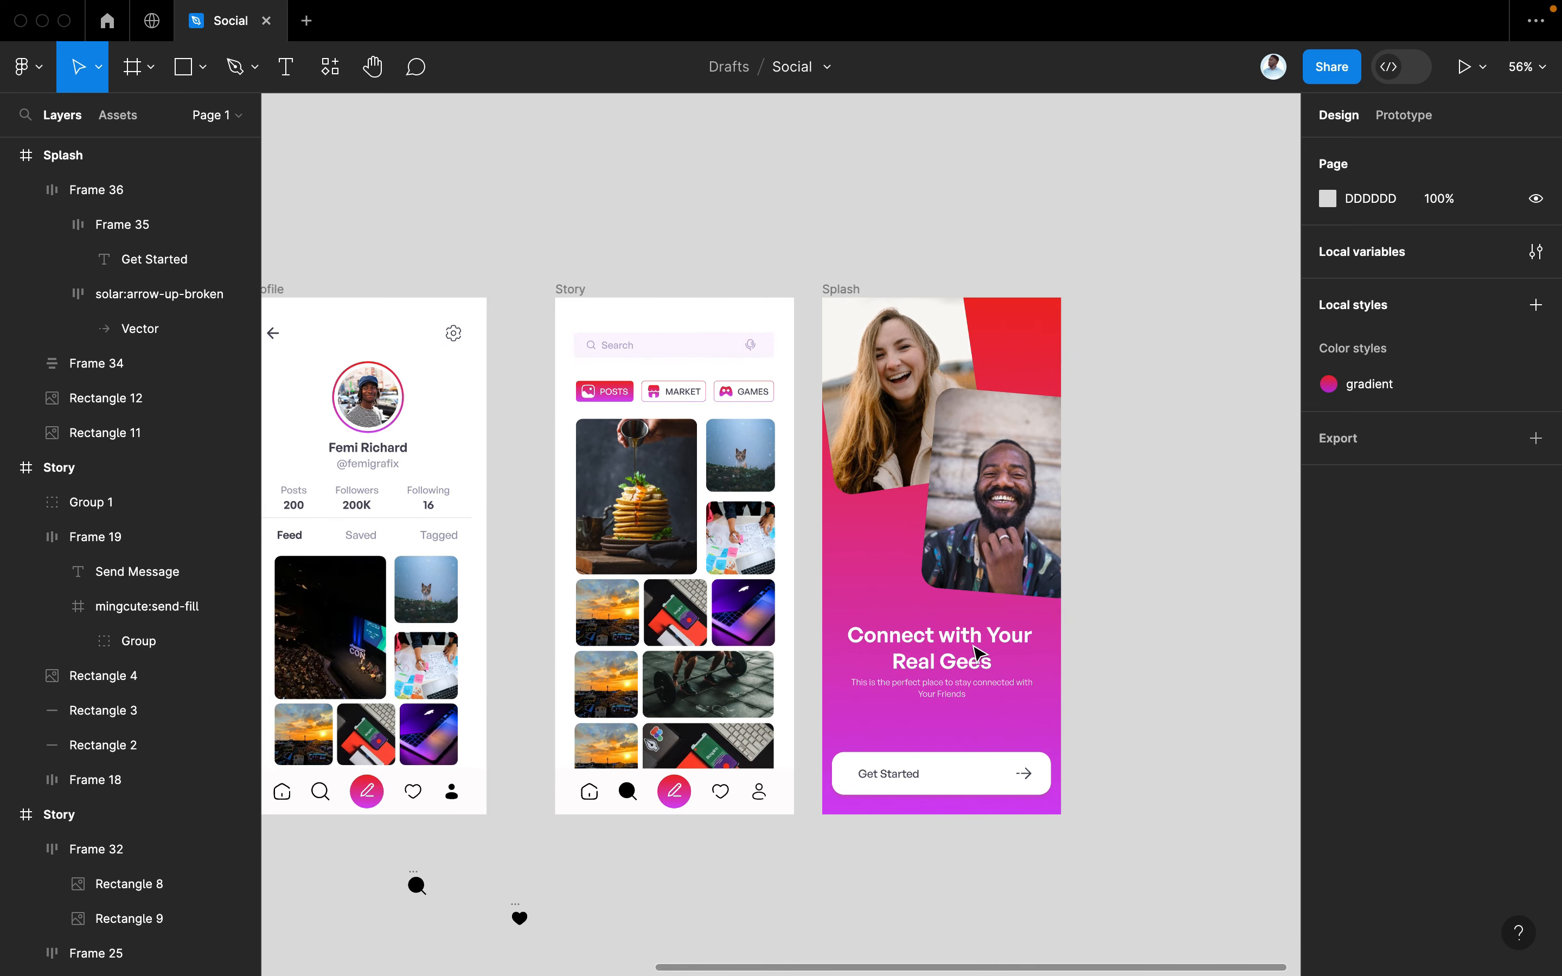
pyautogui.hscroll(-4, 974, 652)
pyautogui.scroll(3, 976, 649)
pyautogui.hscroll(-5, 977, 652)
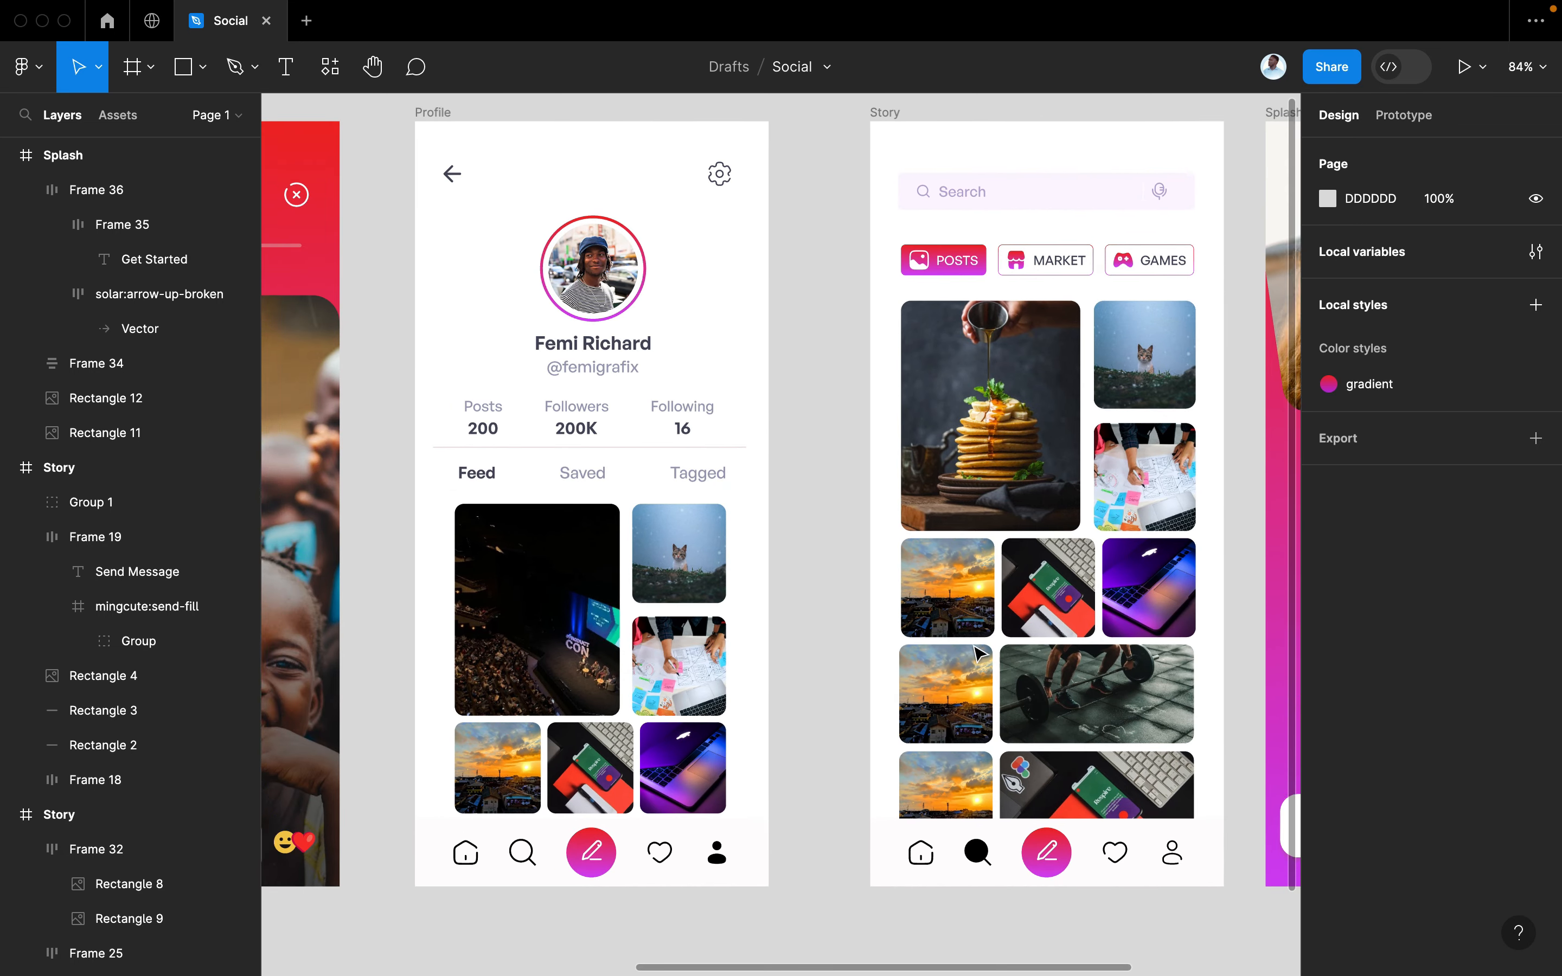
pyautogui.hscroll(-3, 974, 648)
pyautogui.scroll(1, 974, 649)
pyautogui.scroll(2, 972, 648)
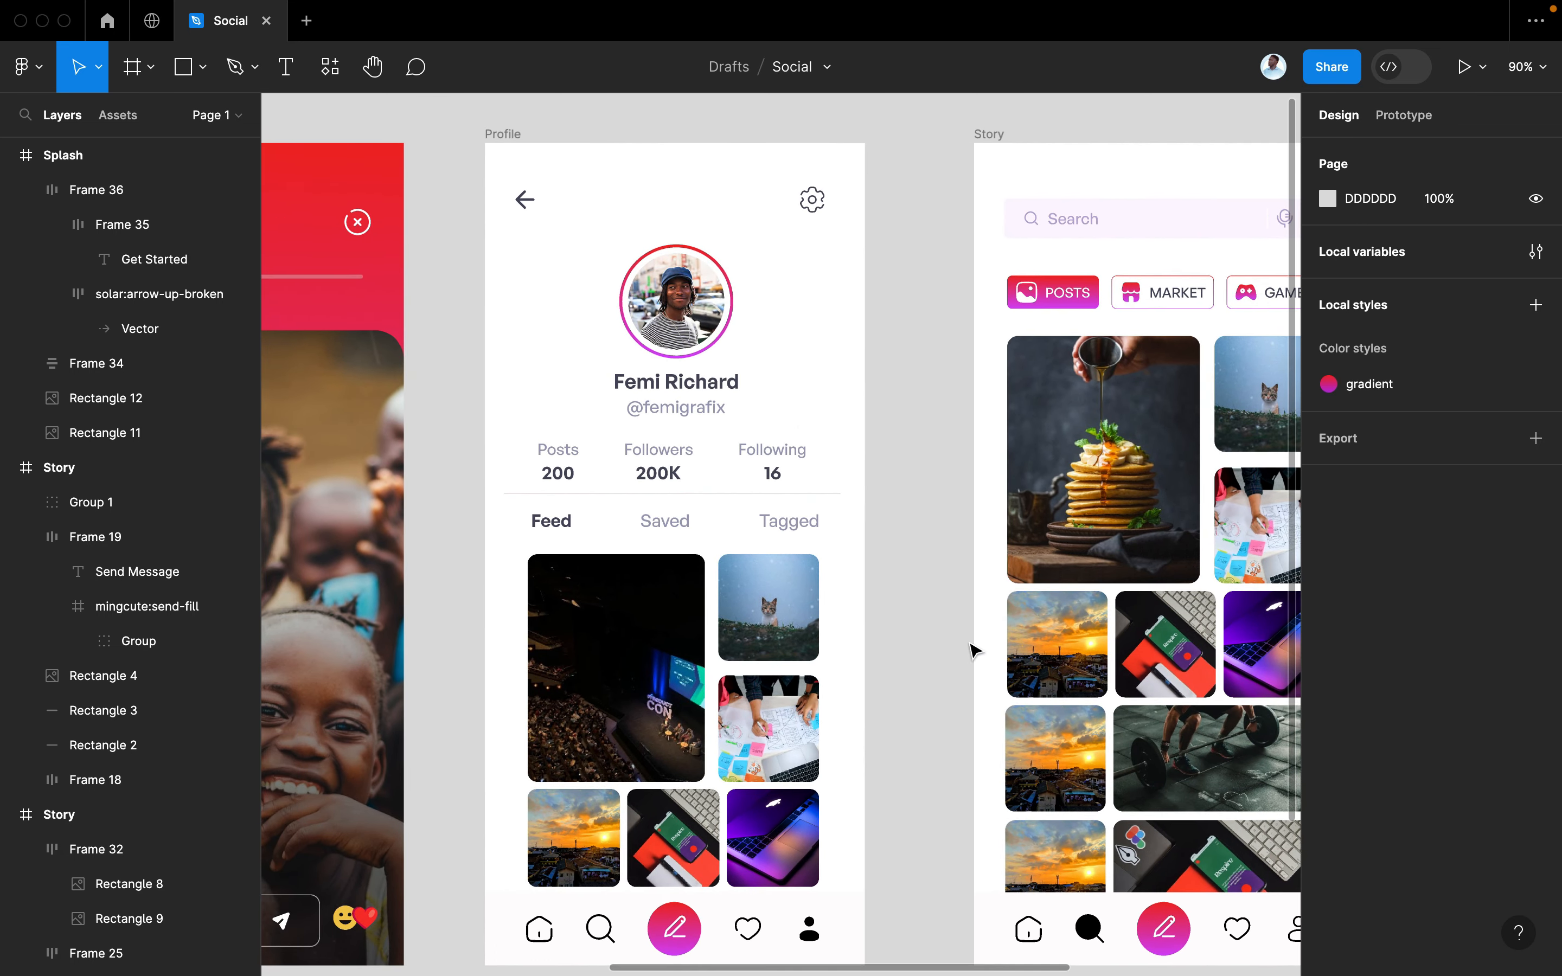
pyautogui.click(773, 455)
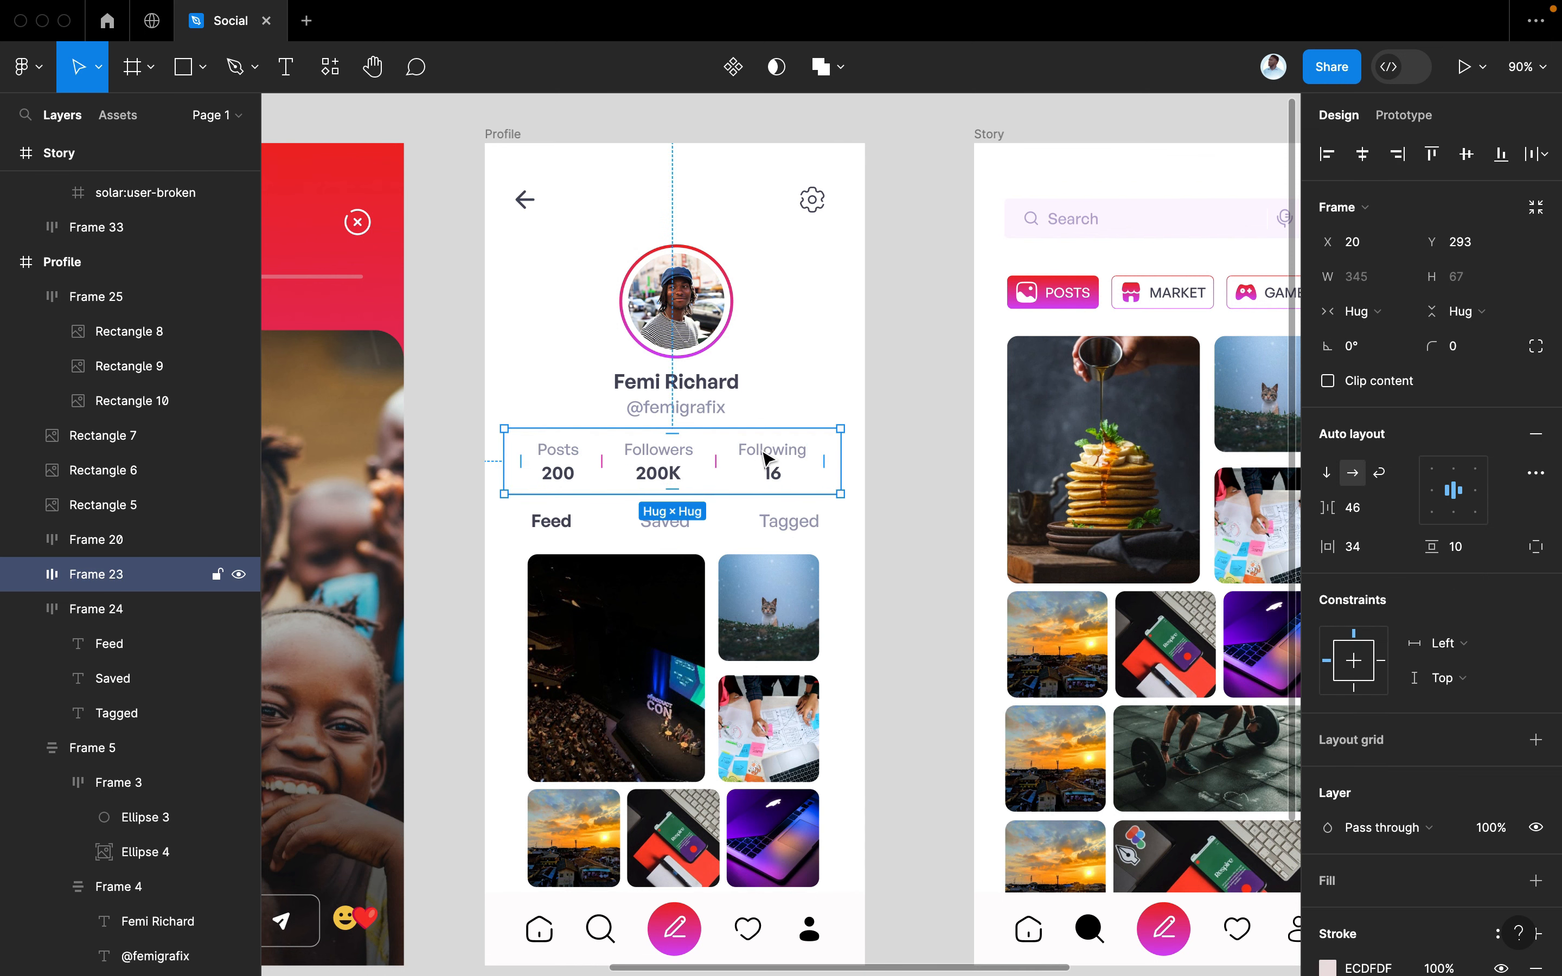
pyautogui.doubleClick(763, 459)
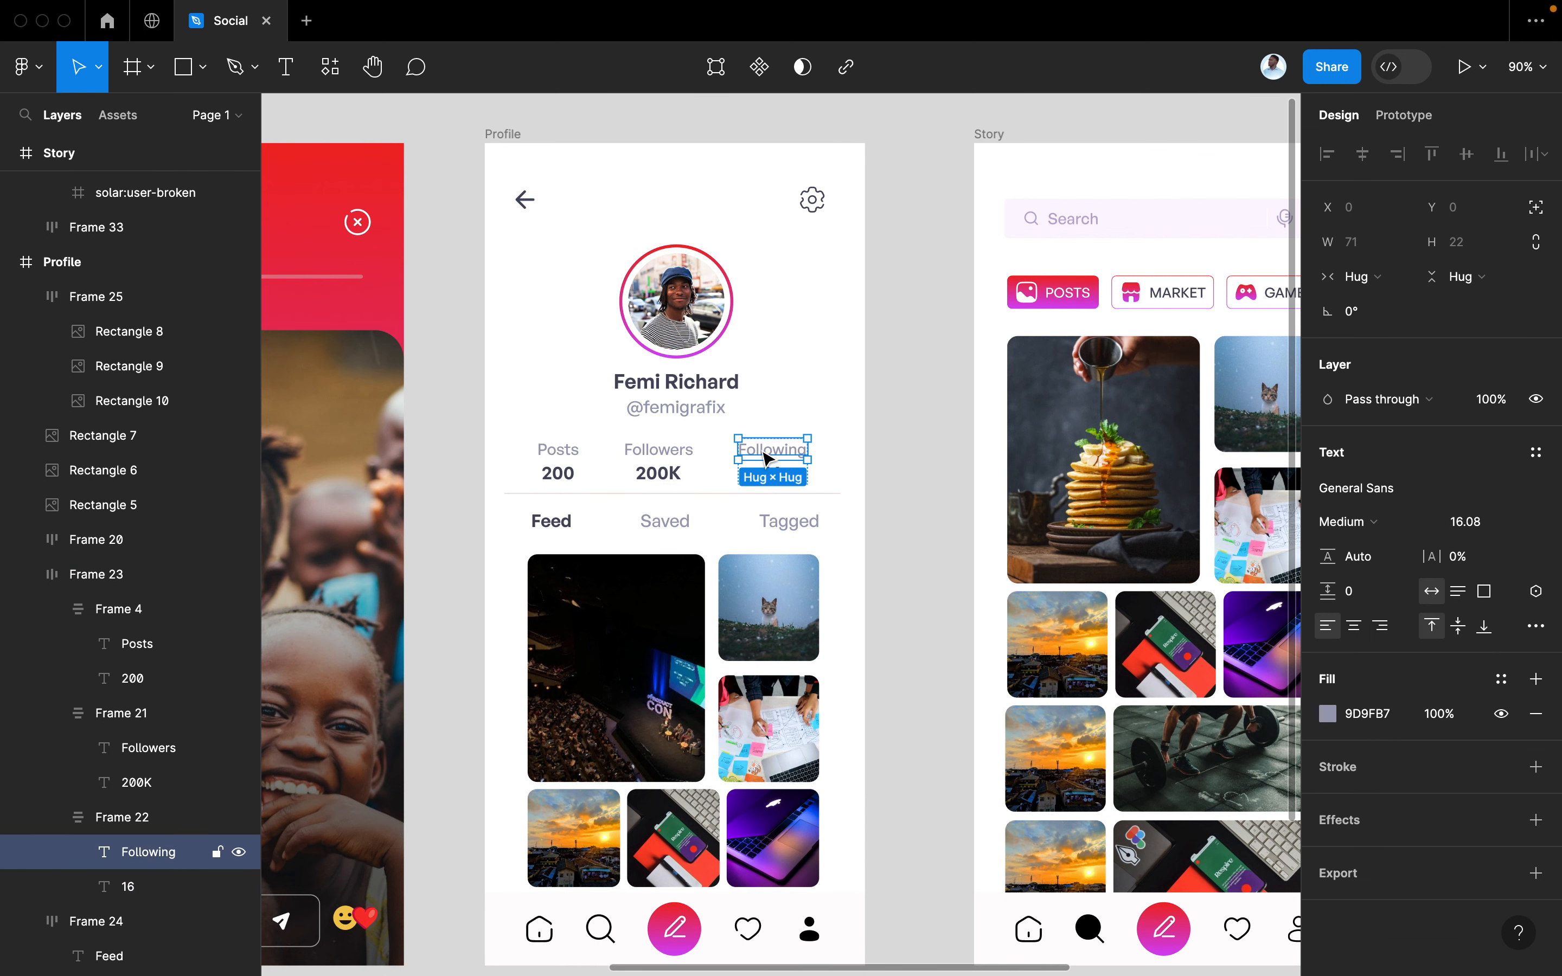
pyautogui.keyDown('shift'); pyautogui.click(686, 460); pyautogui.keyUp('shift')
pyautogui.keyDown('shift'); pyautogui.click(558, 455); pyautogui.keyUp('shift')
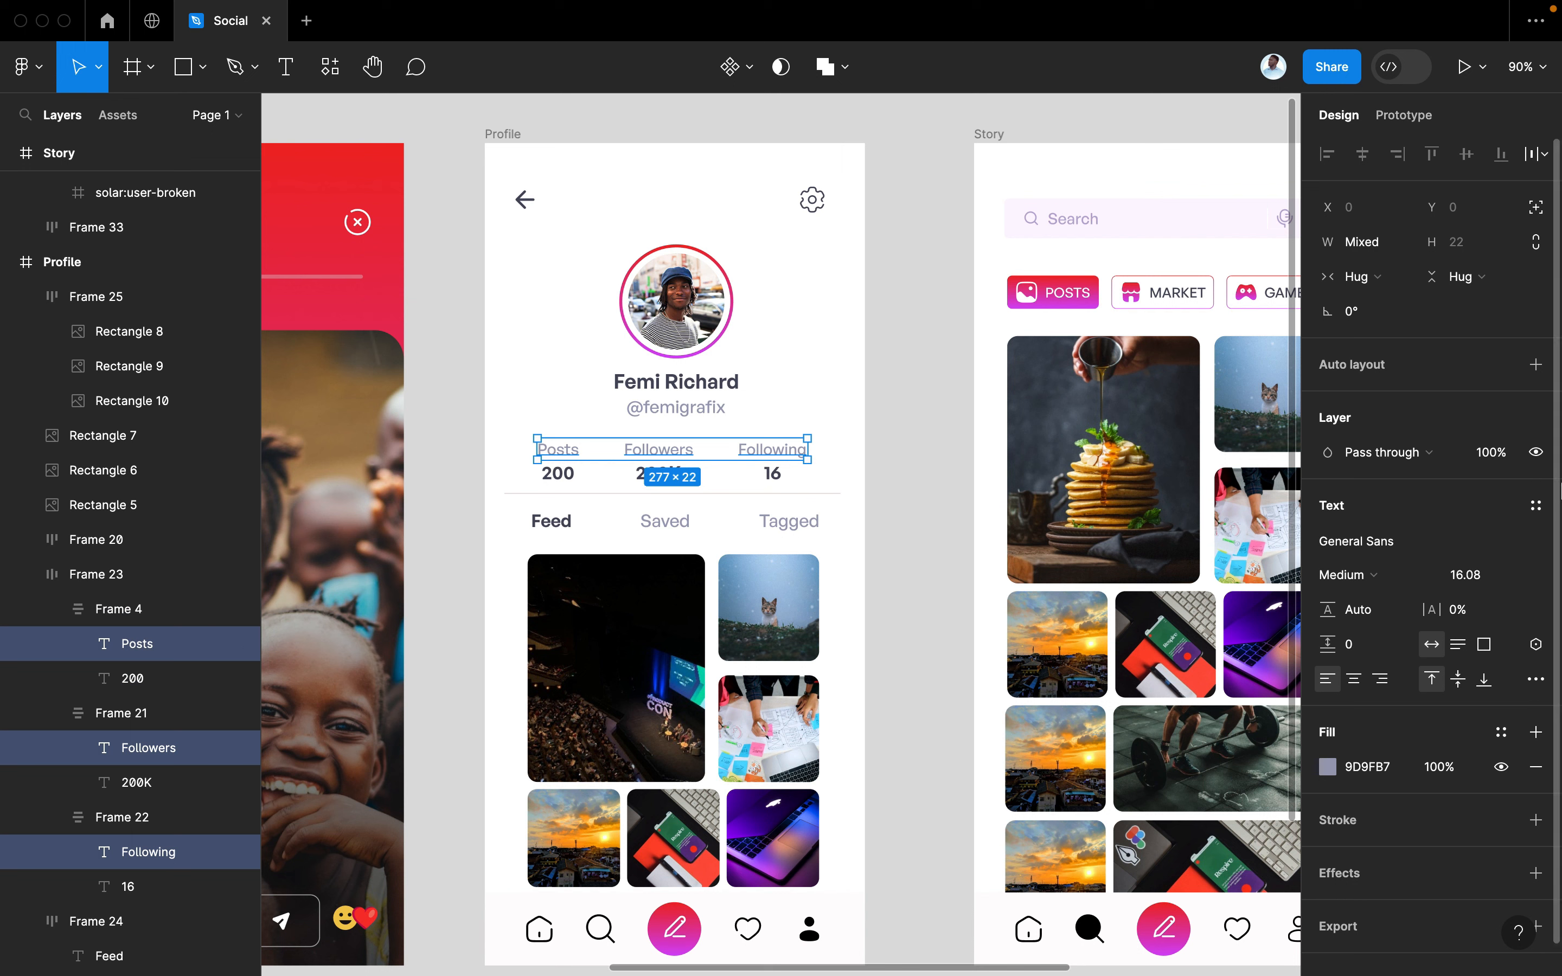
pyautogui.click(1497, 575)
pyautogui.write('14')
pyautogui.press('Return')
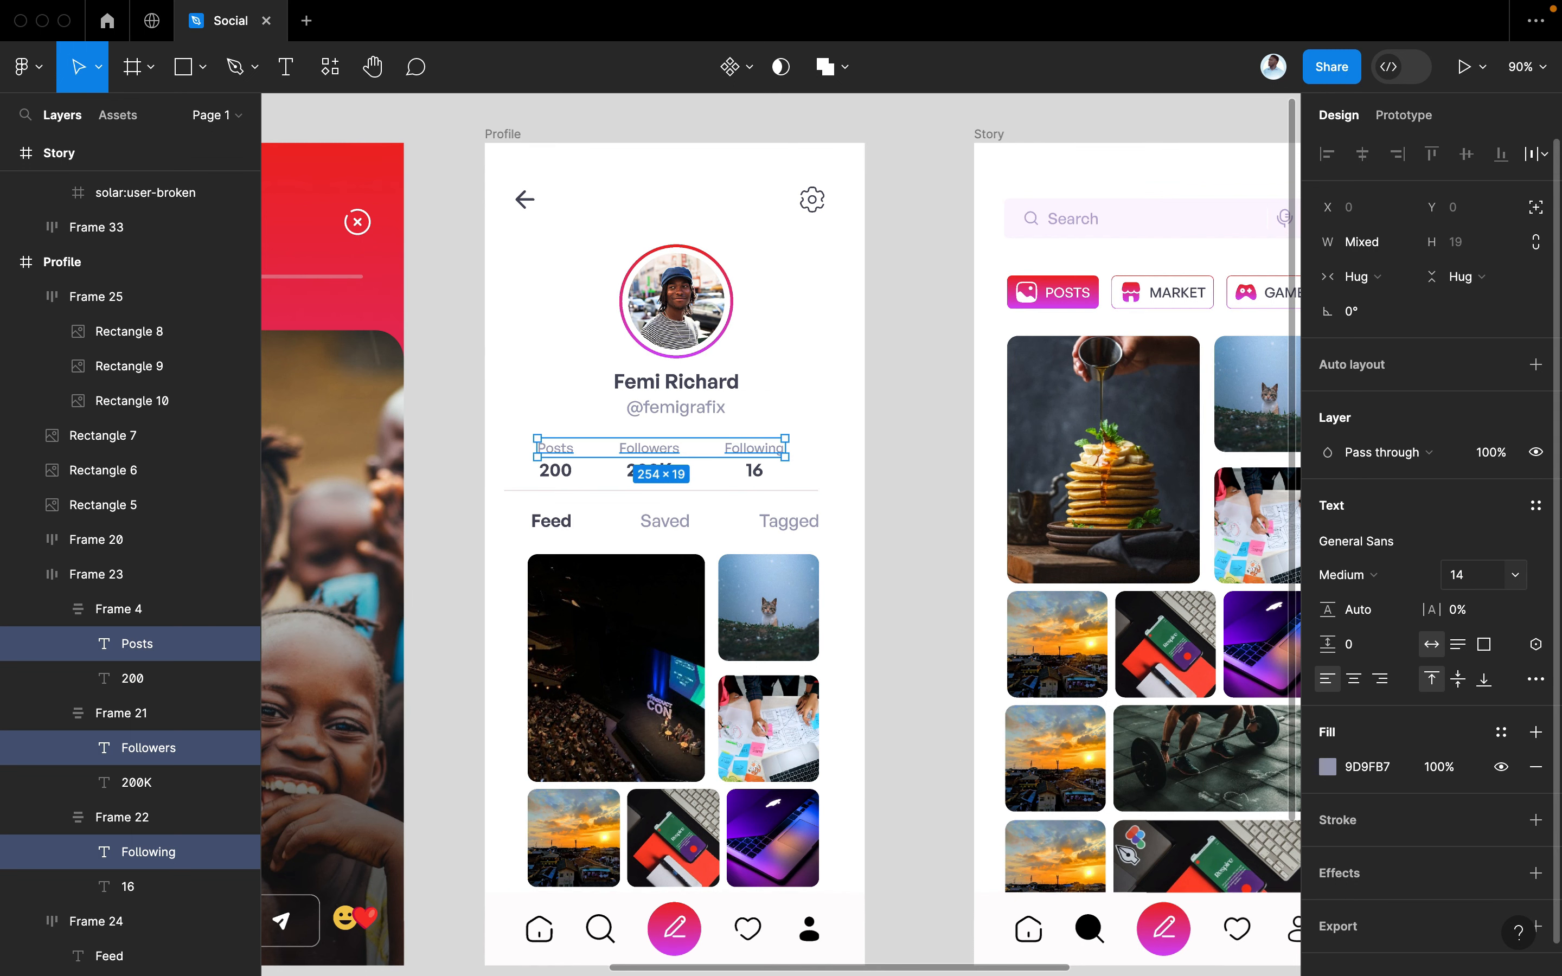
# Centre the stats row horizontally on the Profile screen
pyautogui.click(853, 583)
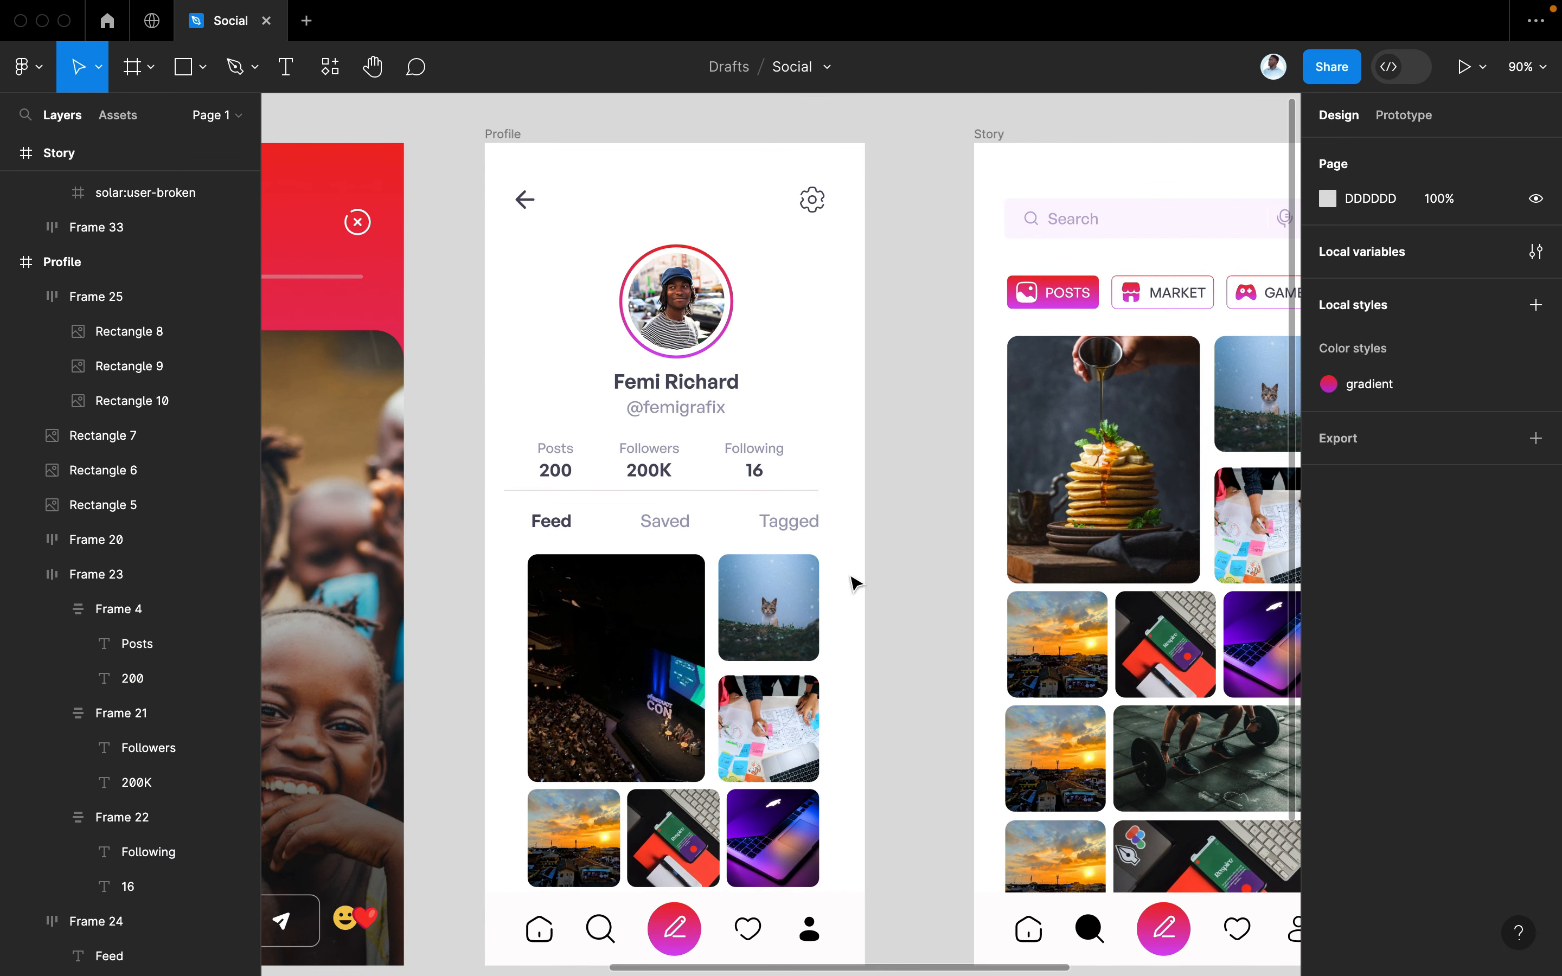
pyautogui.click(678, 468)
pyautogui.click(1361, 155)
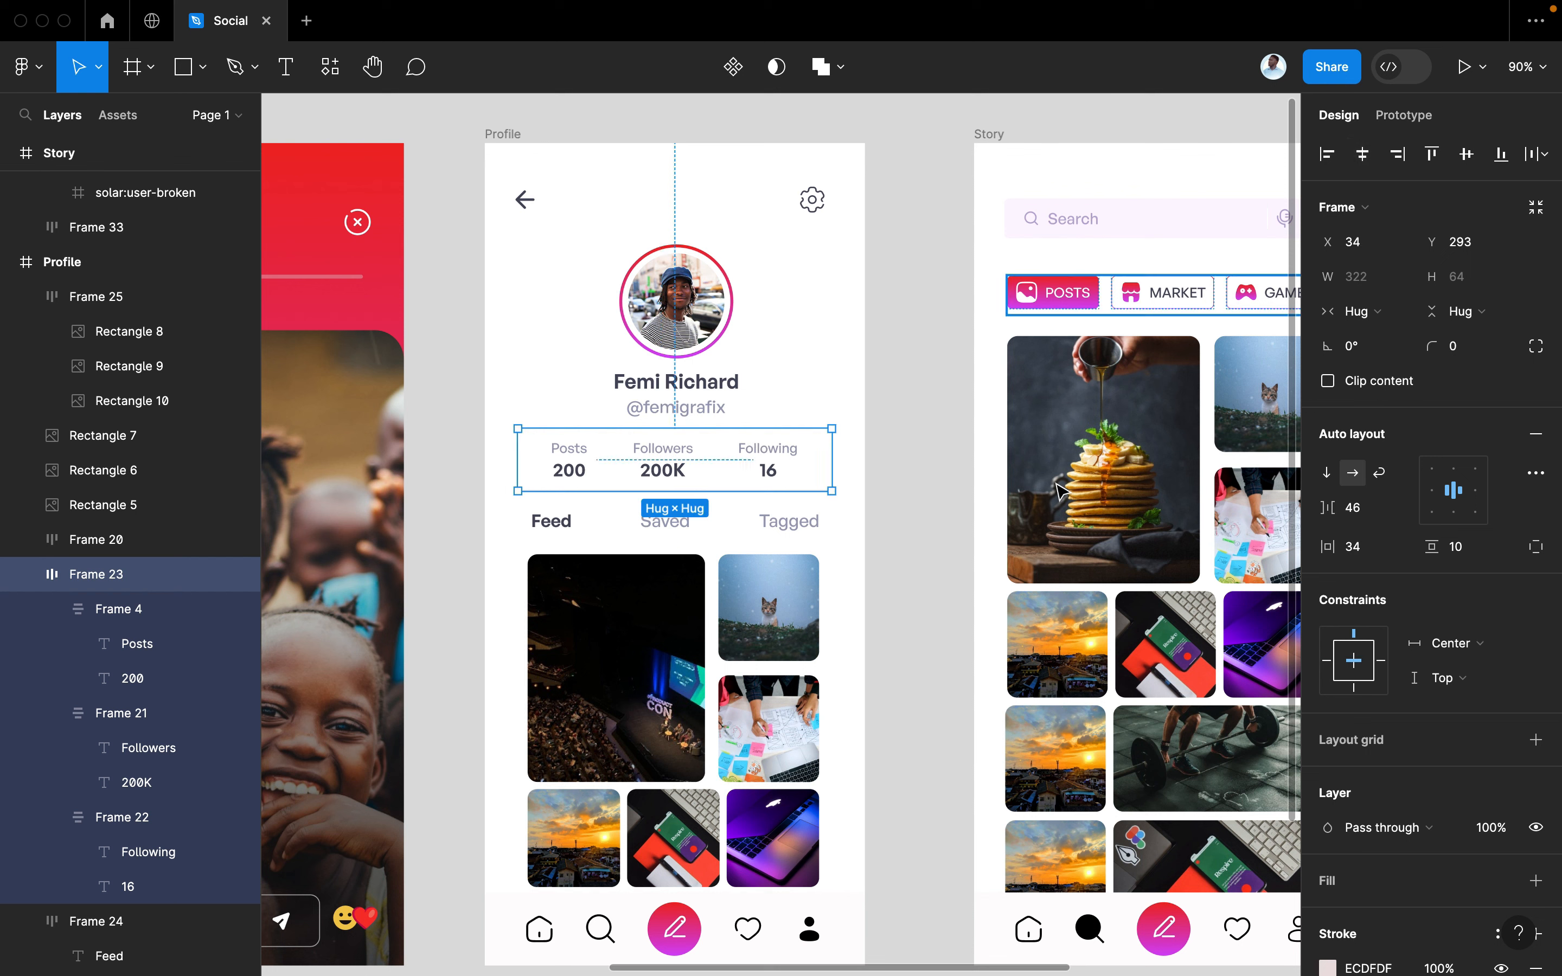
pyautogui.click(893, 550)
# Set the Feed, Saved and Tagged tab labels to font size 17
pyautogui.doubleClick(800, 528)
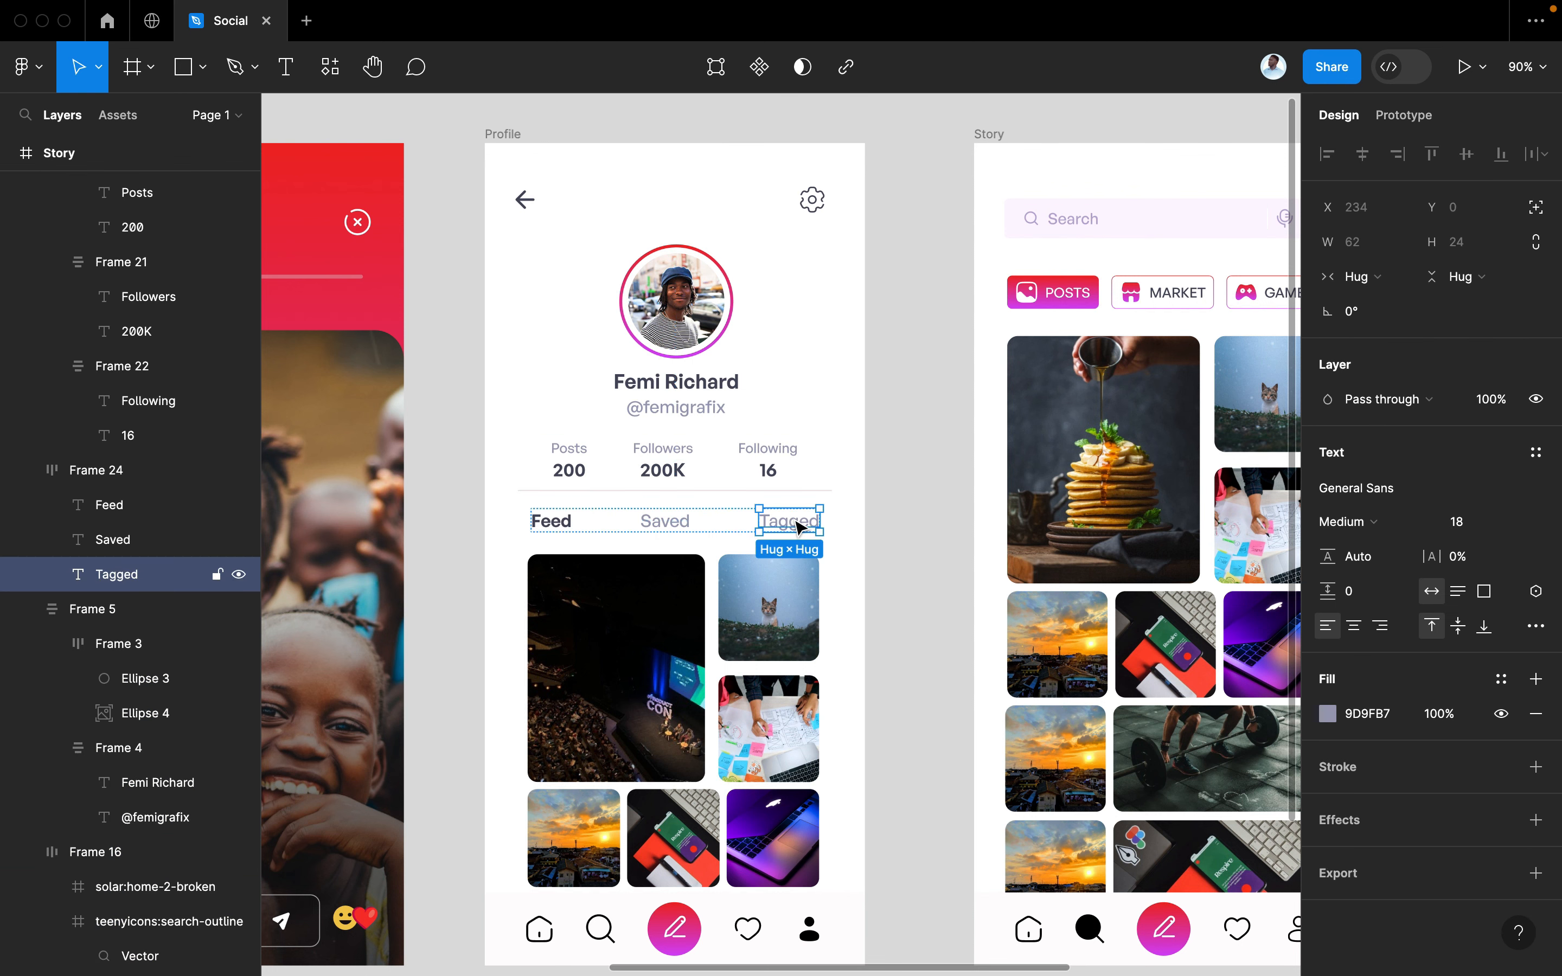
pyautogui.keyDown('shift'); pyautogui.click(668, 523); pyautogui.keyUp('shift')
pyautogui.keyDown('shift'); pyautogui.click(558, 522); pyautogui.keyUp('shift')
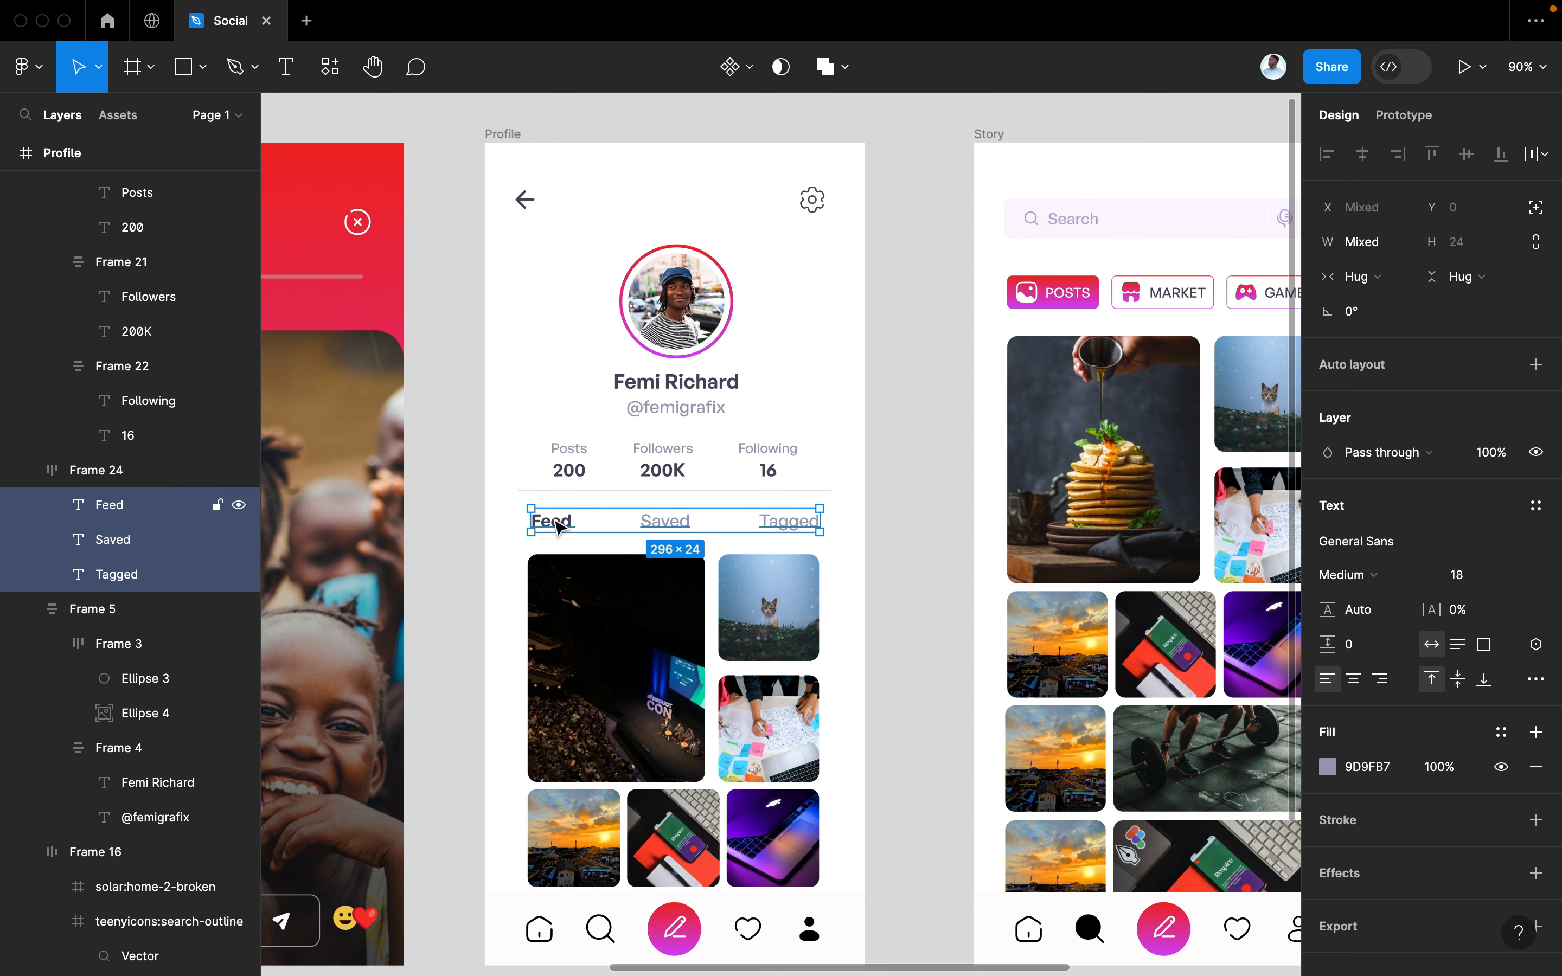
pyautogui.click(1460, 575)
pyautogui.write('17')
pyautogui.press('Return')
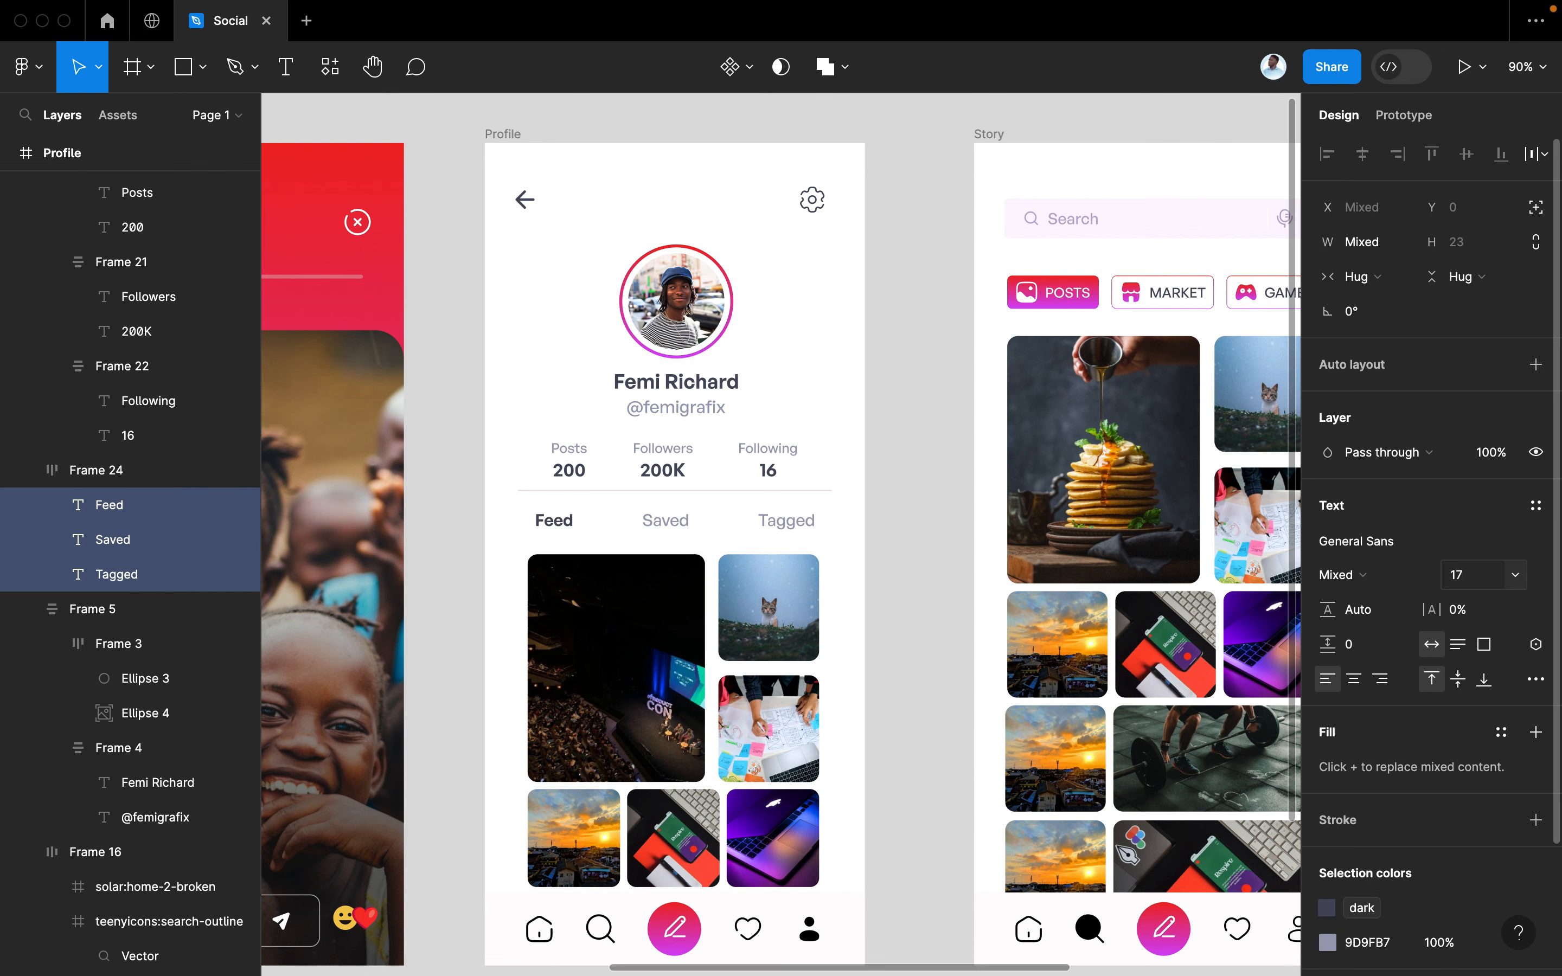
pyautogui.click(876, 648)
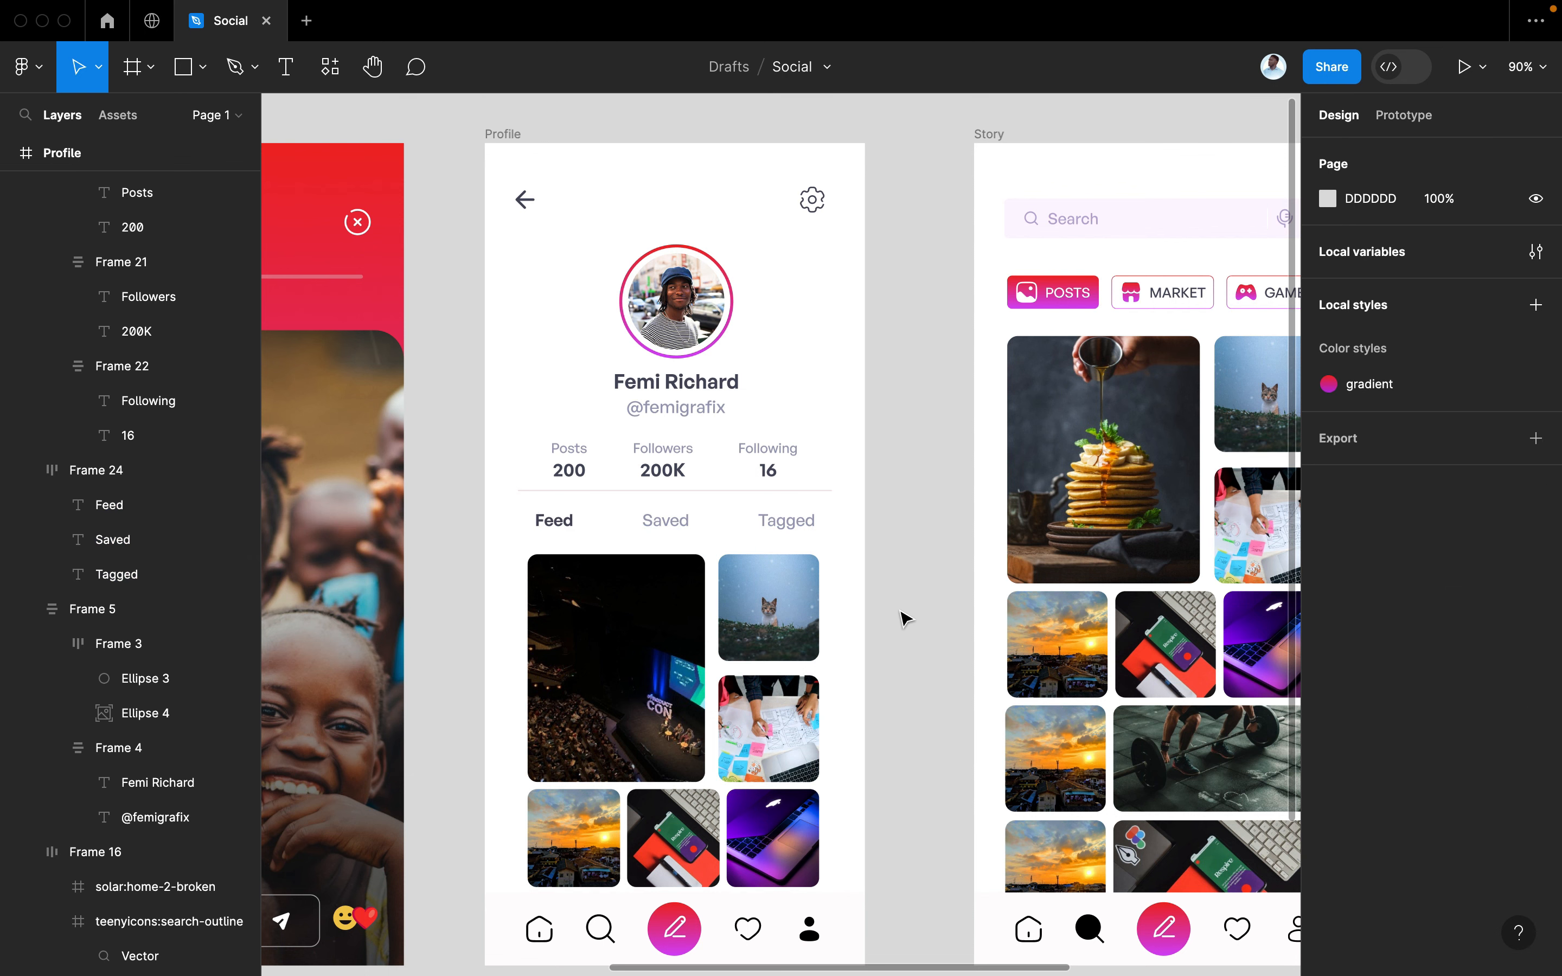
# Set the username text under the name to font size 16
pyautogui.hscroll(-5, 913, 610)
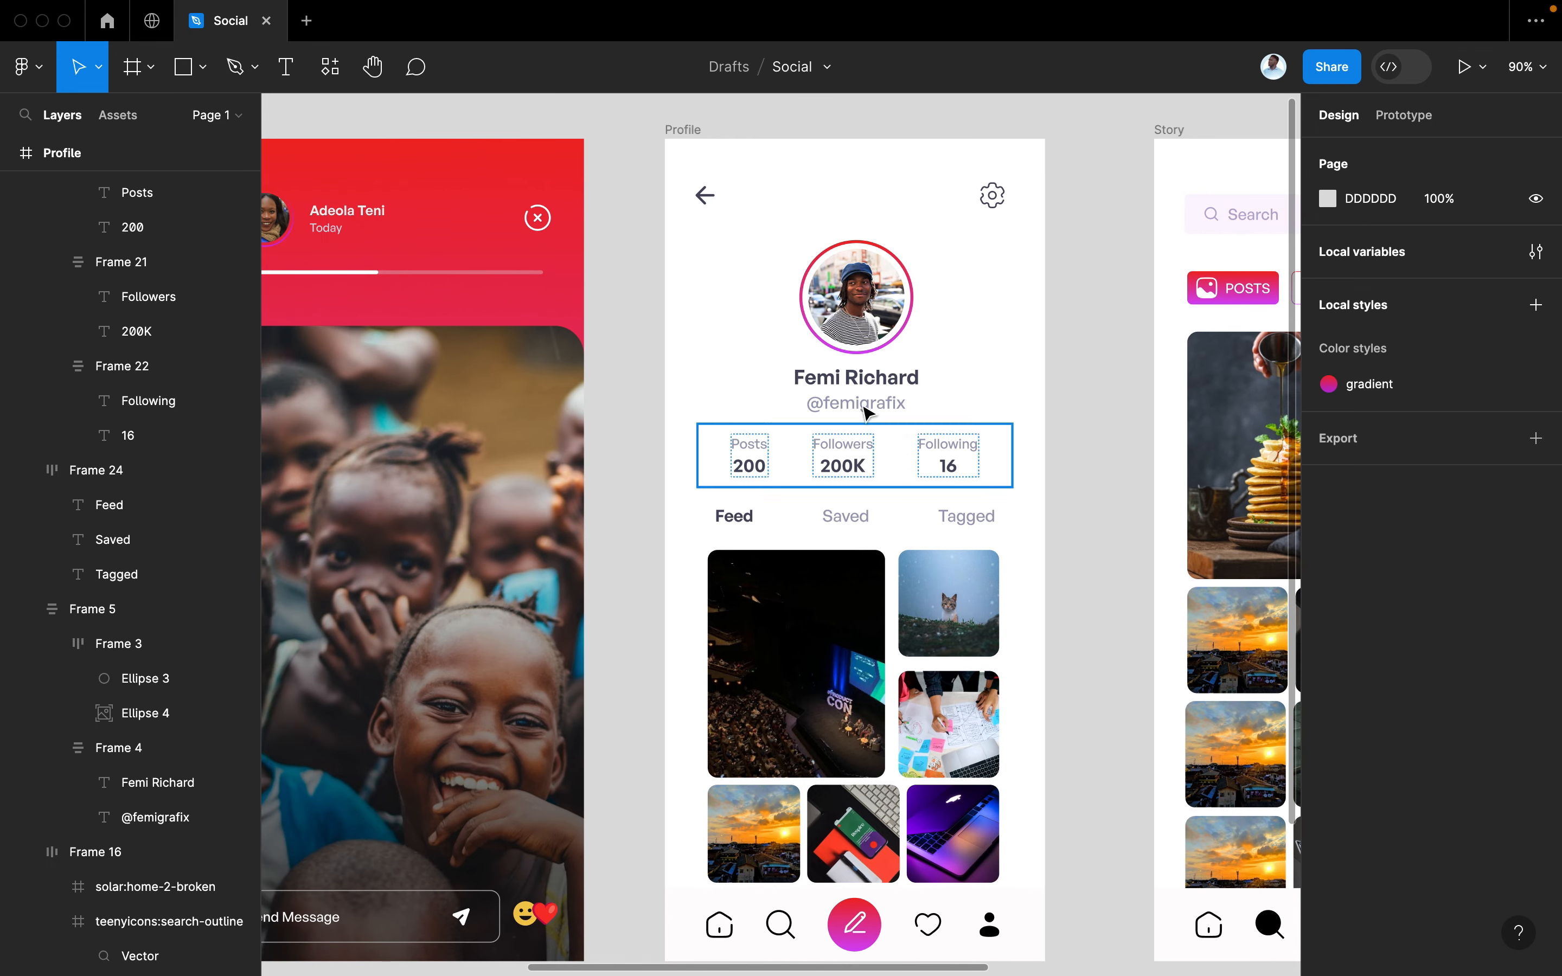
pyautogui.click(864, 406)
pyautogui.click(865, 405)
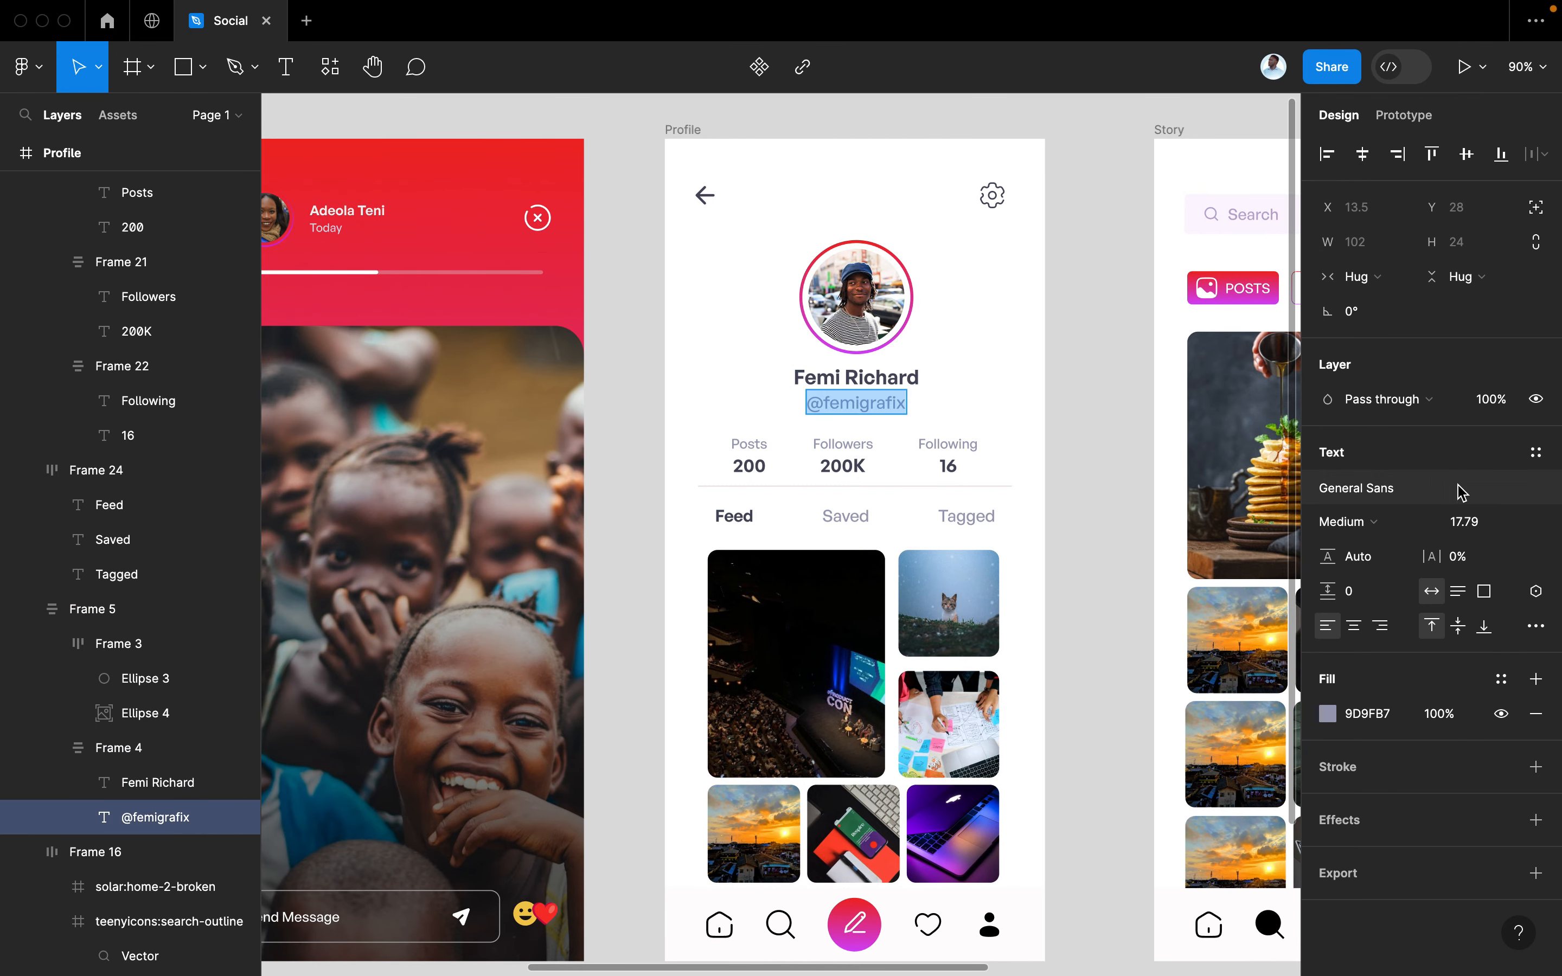
pyautogui.click(1464, 522)
pyautogui.write('17')
pyautogui.press('Return')
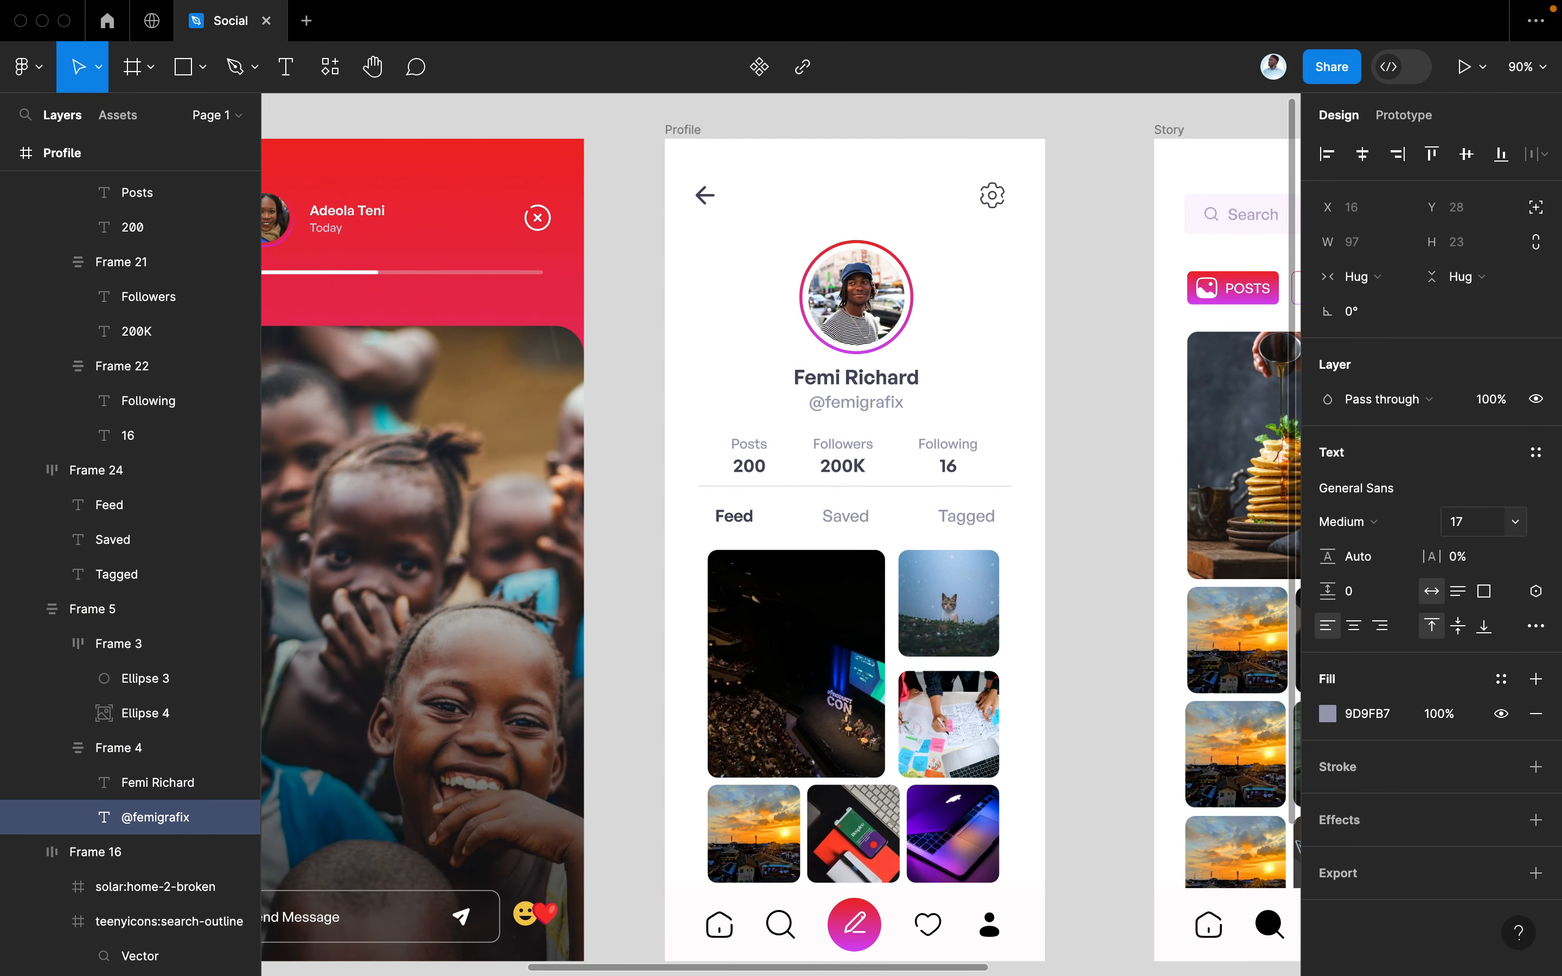
pyautogui.click(943, 462)
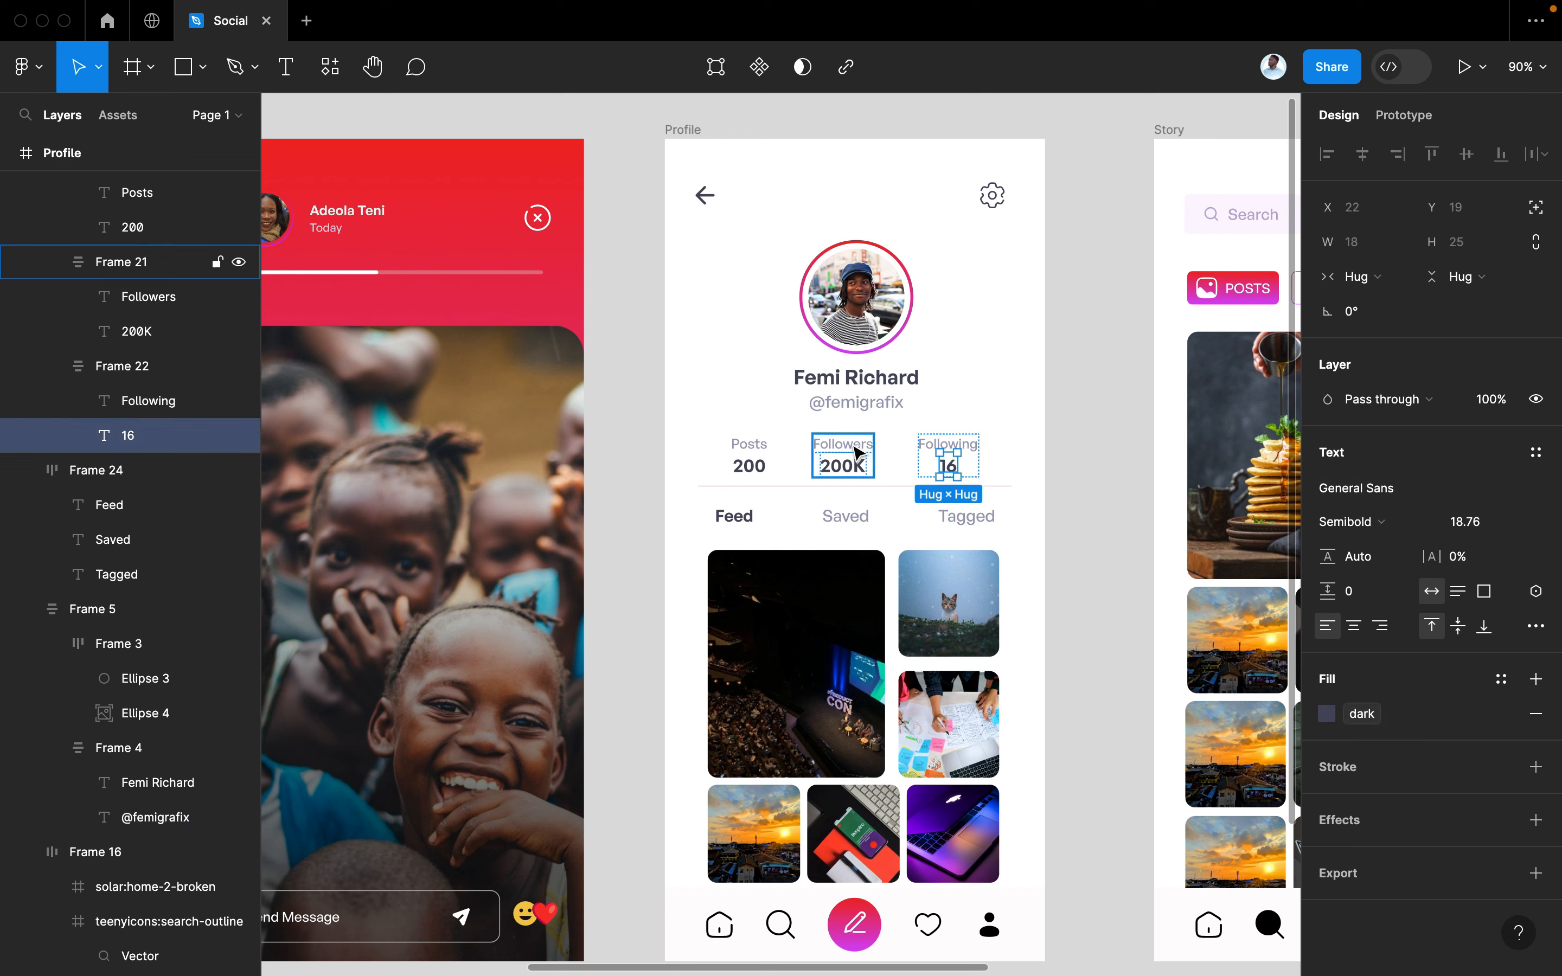
pyautogui.click(838, 446)
pyautogui.click(840, 444)
pyautogui.click(889, 413)
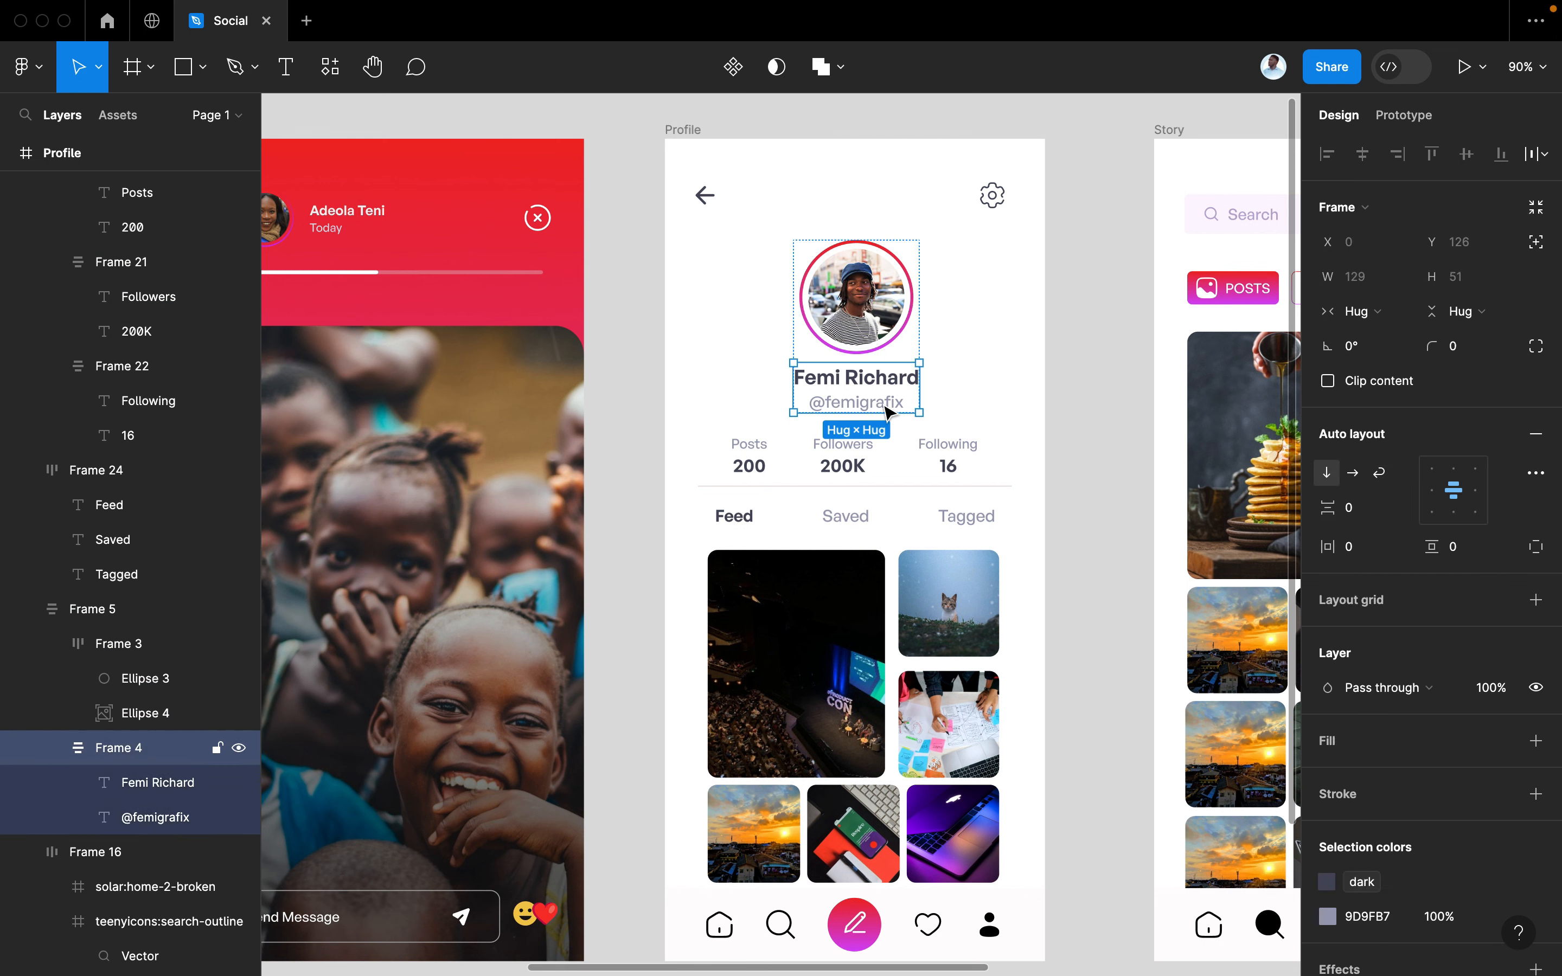
pyautogui.click(890, 413)
pyautogui.write('1')
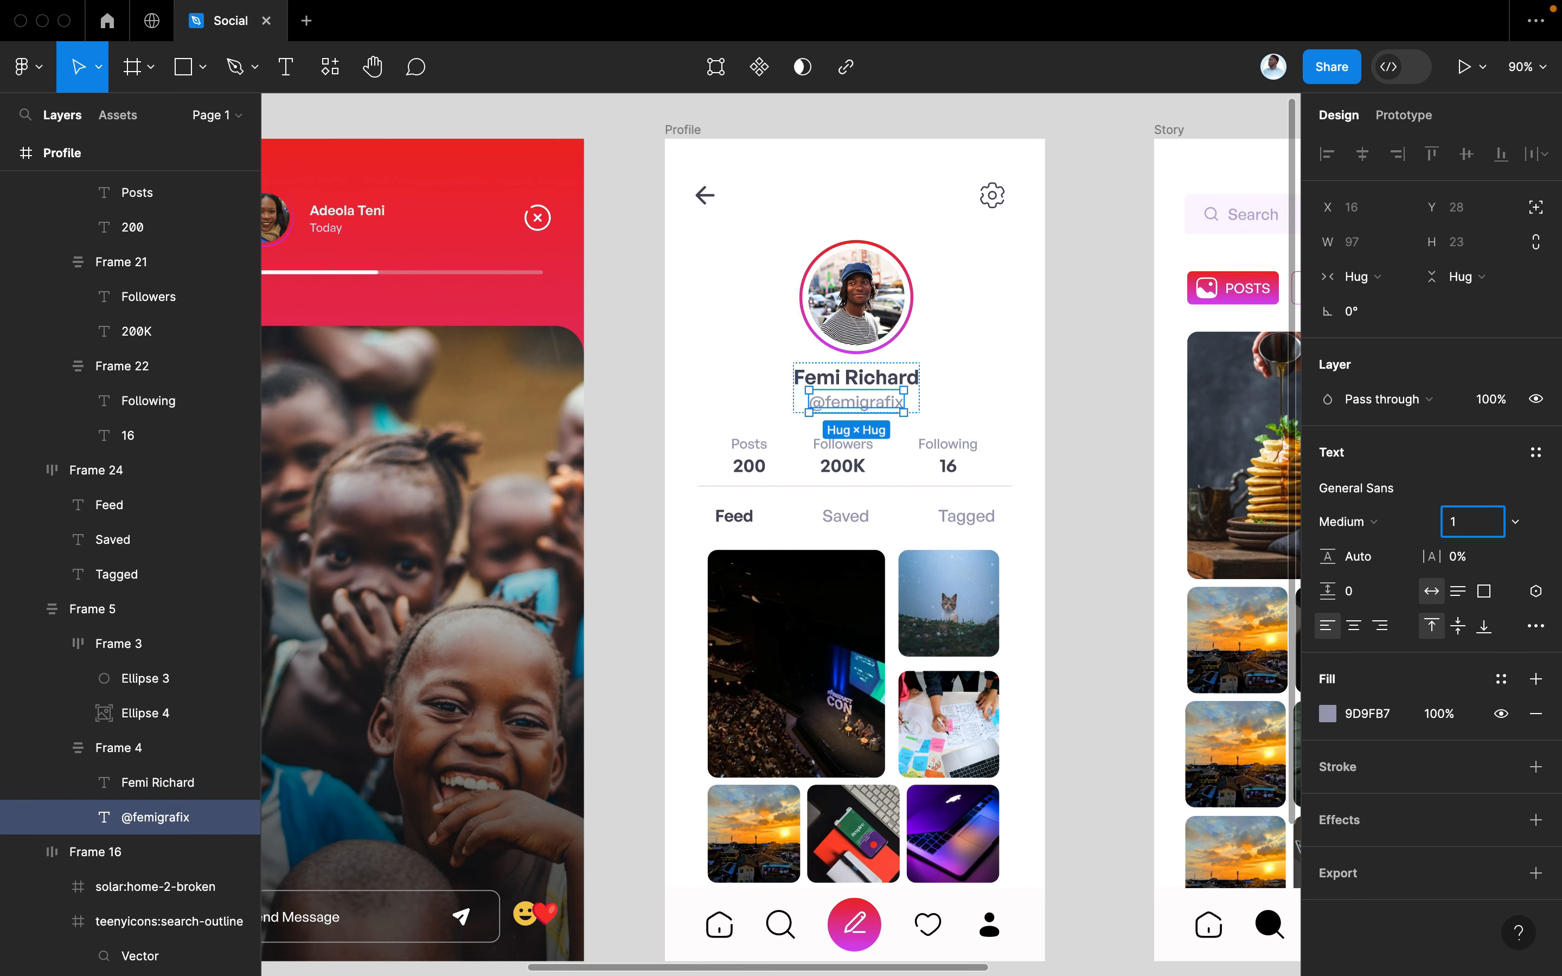
pyautogui.write('6')
pyautogui.press('Return')
pyautogui.click(1080, 485)
pyautogui.hscroll(-3, 1114, 474)
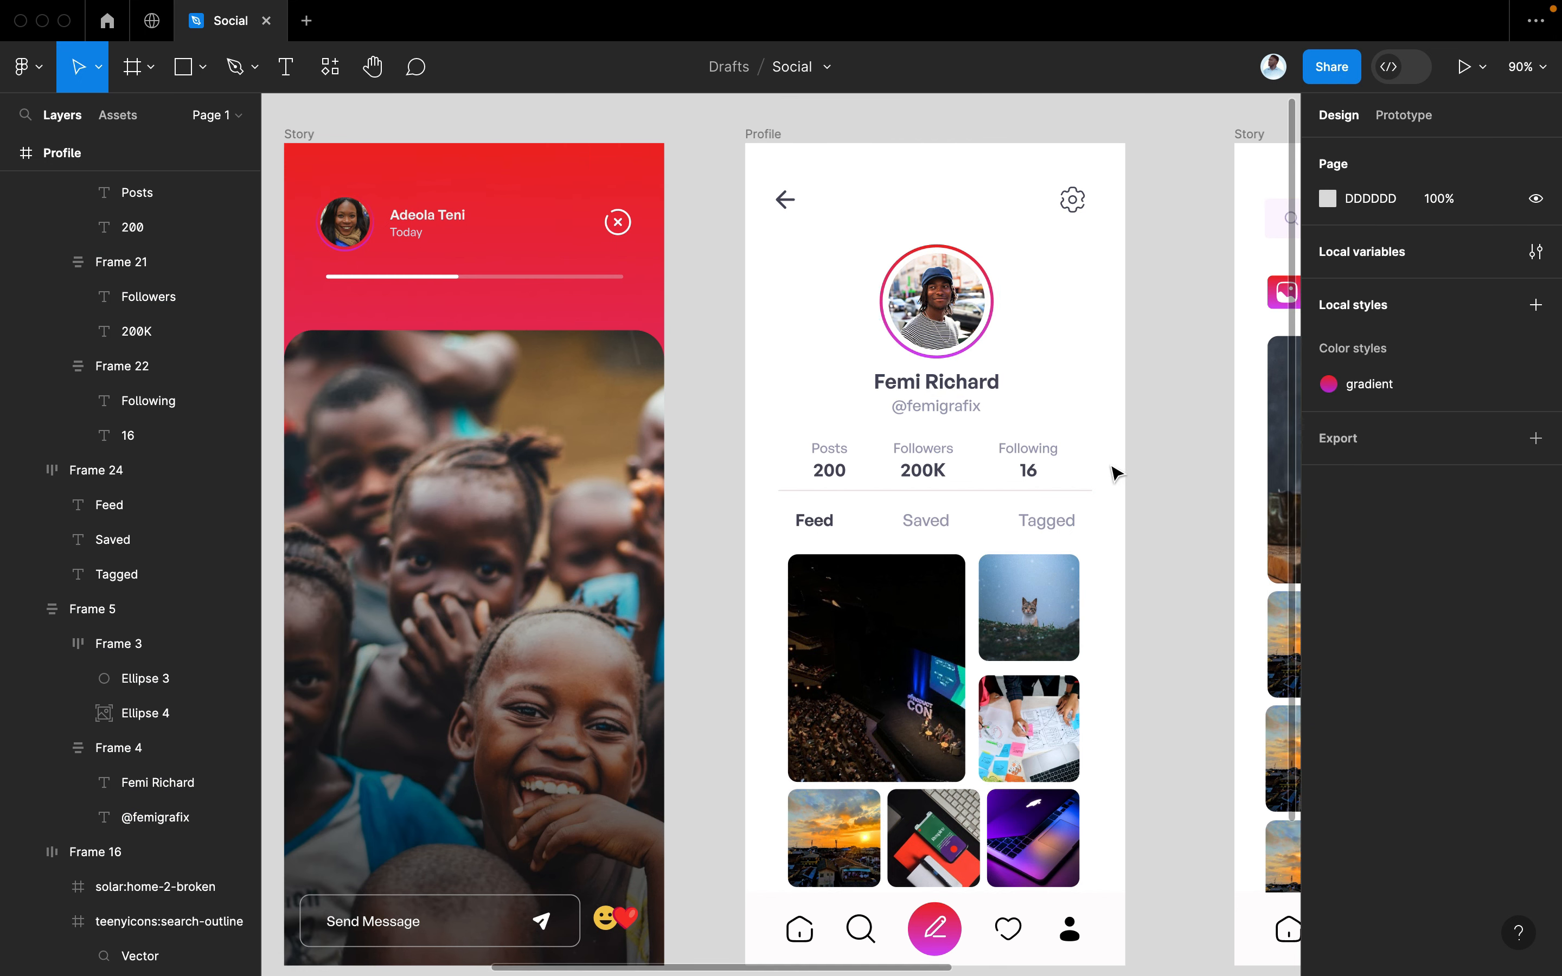
pyautogui.hscroll(-15, 1114, 474)
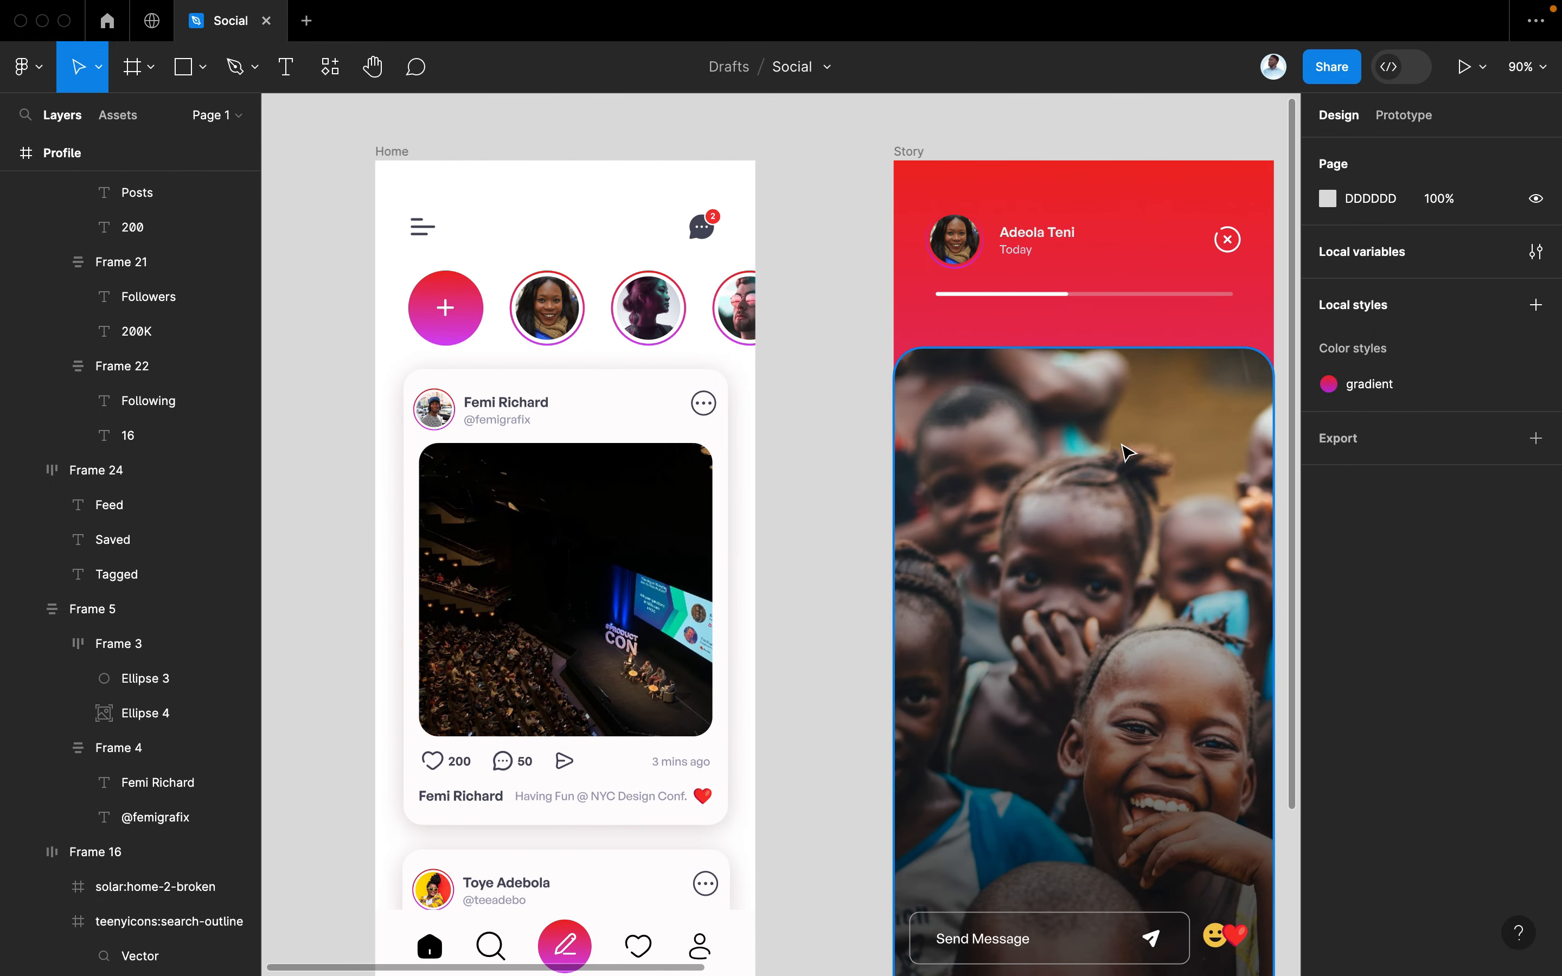
pyautogui.hscroll(20, 1127, 452)
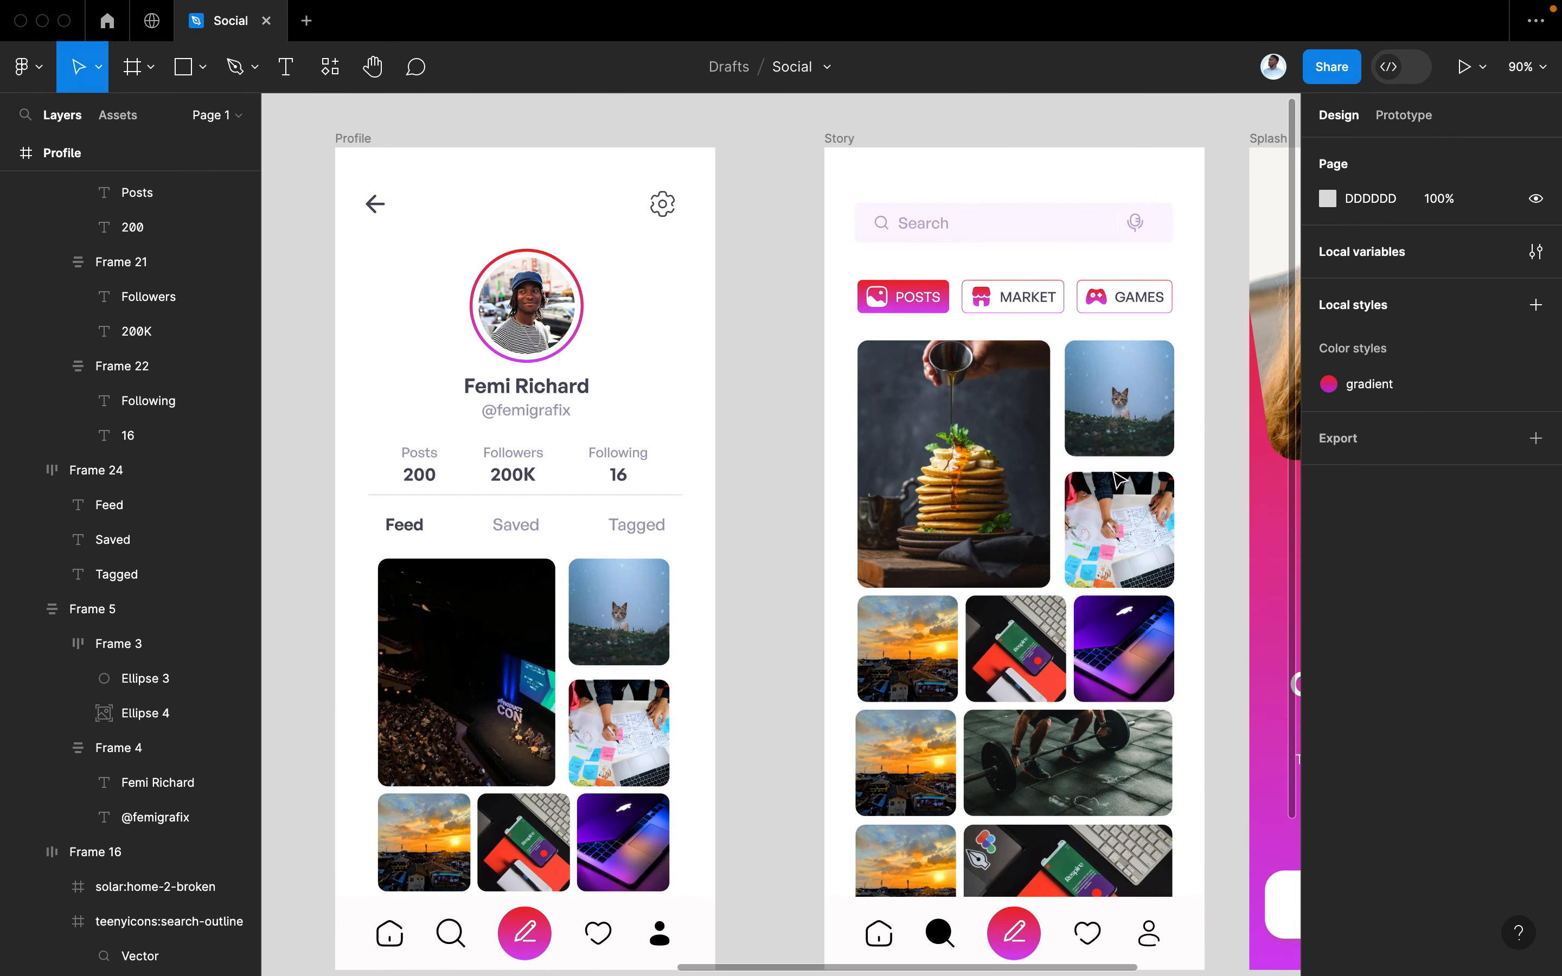
pyautogui.scroll(-5, 1126, 513)
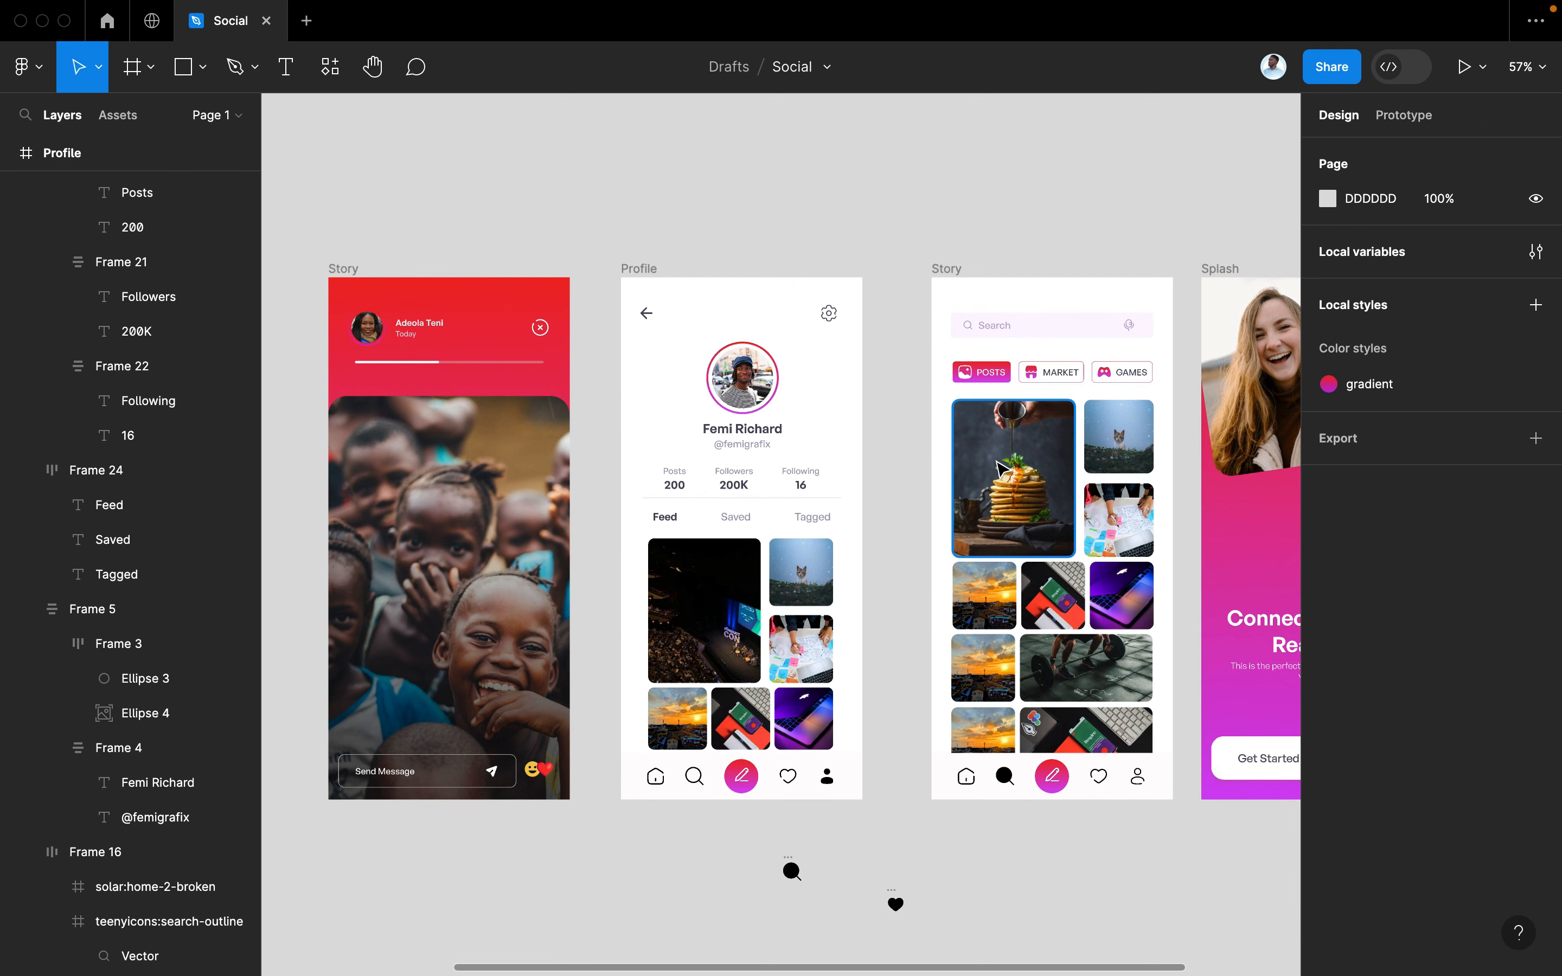
pyautogui.scroll(-5, 871, 461)
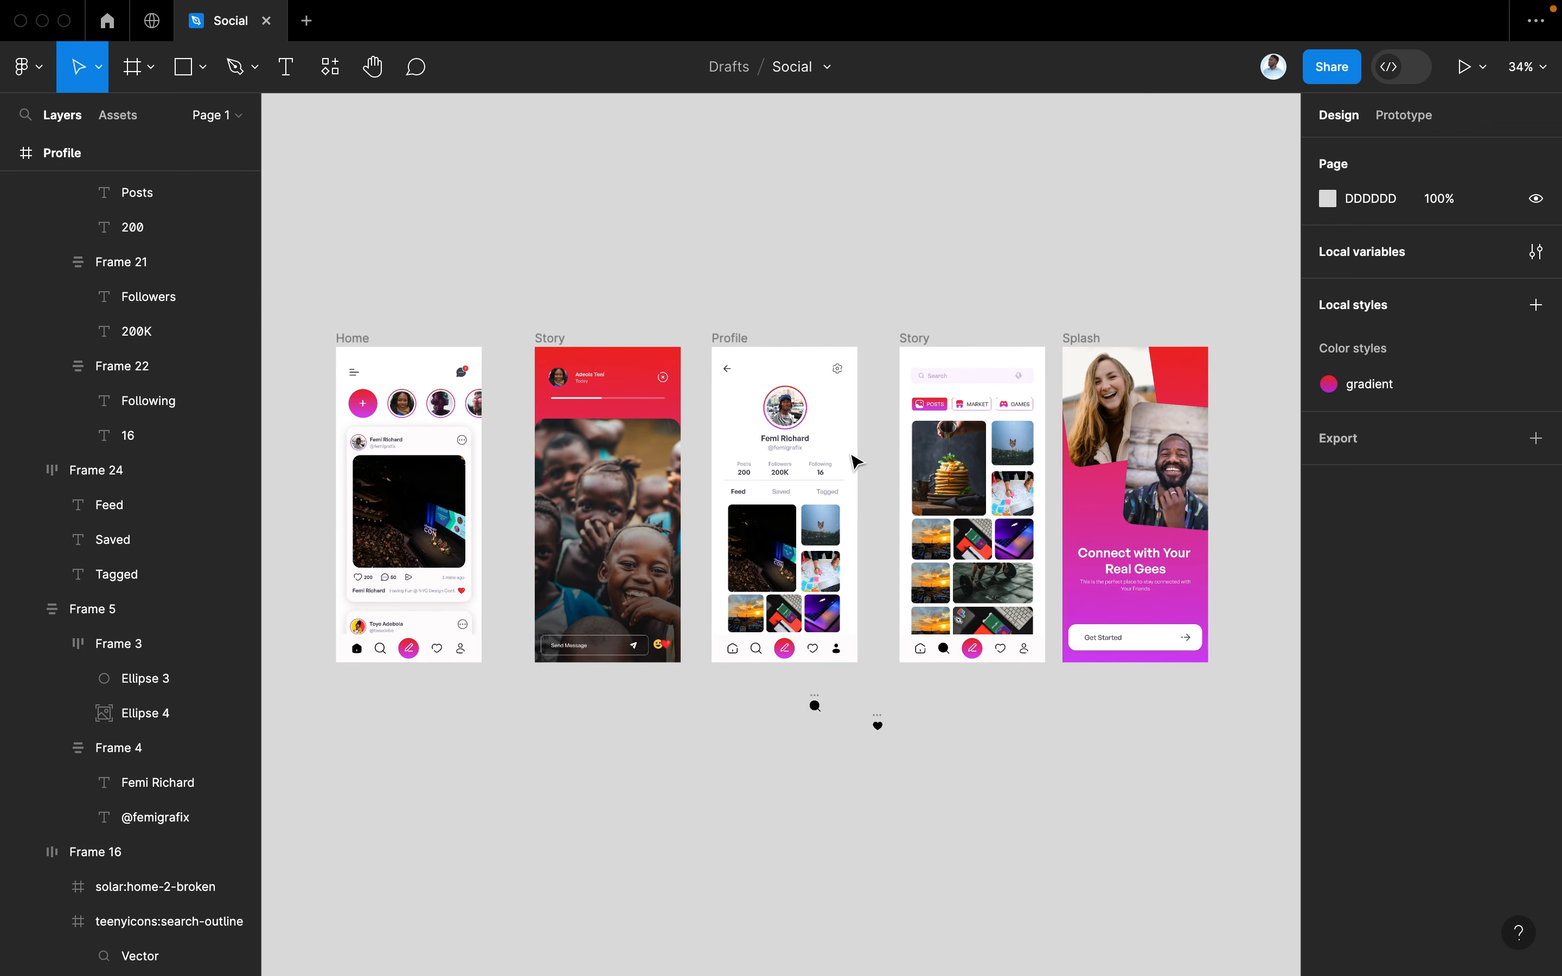